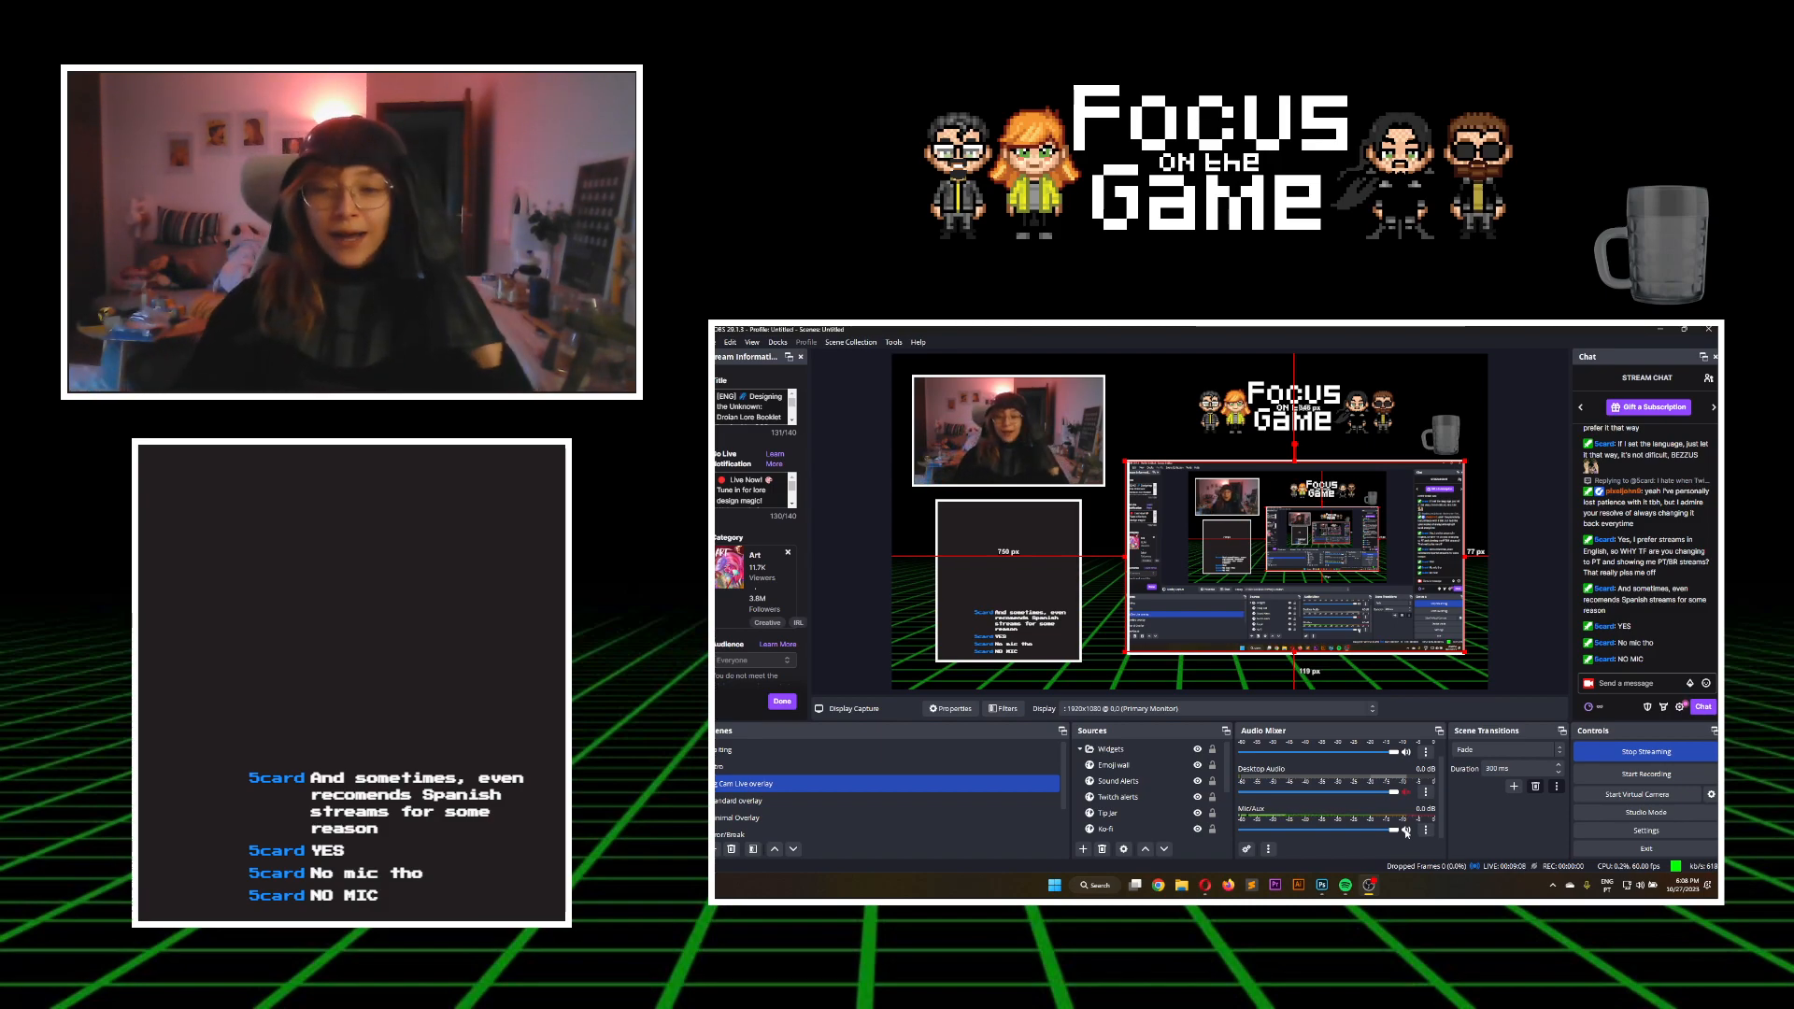
# Switch to Photoshop and examine the cover and second cover pages of the Droian booklet up close
pyautogui.click(1322, 885)
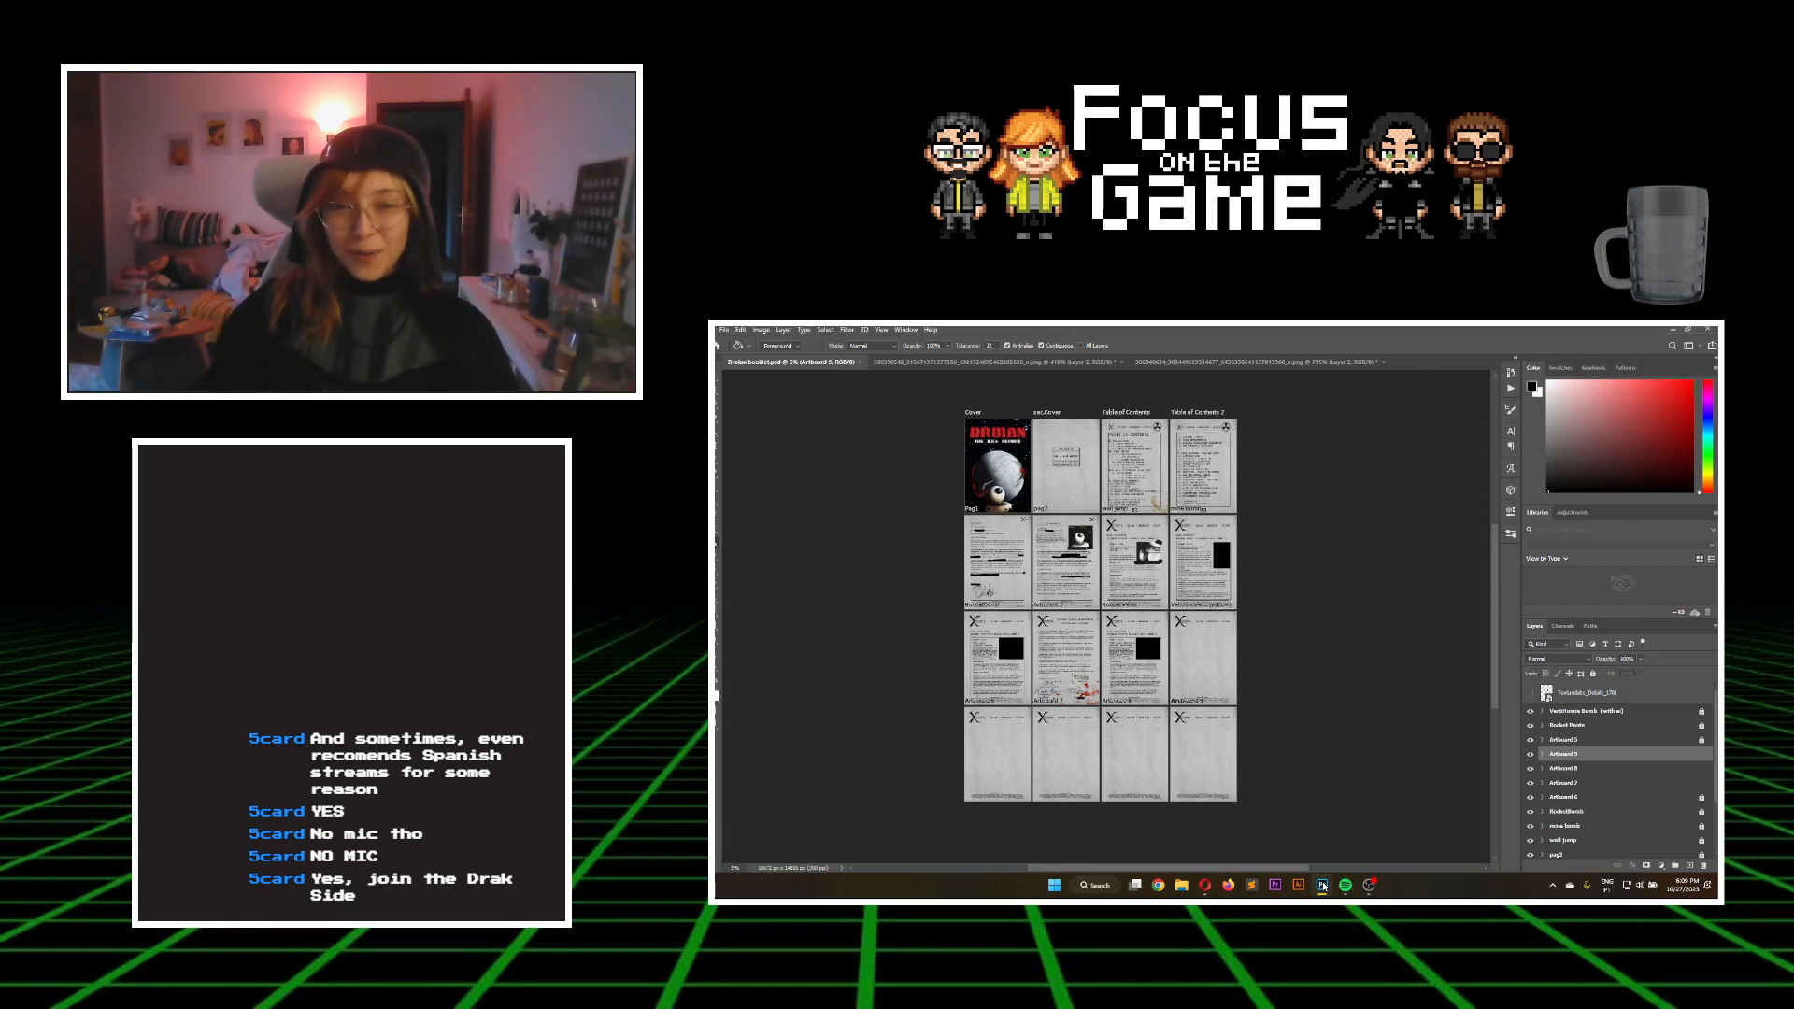
pyautogui.scroll(3, 895, 432)
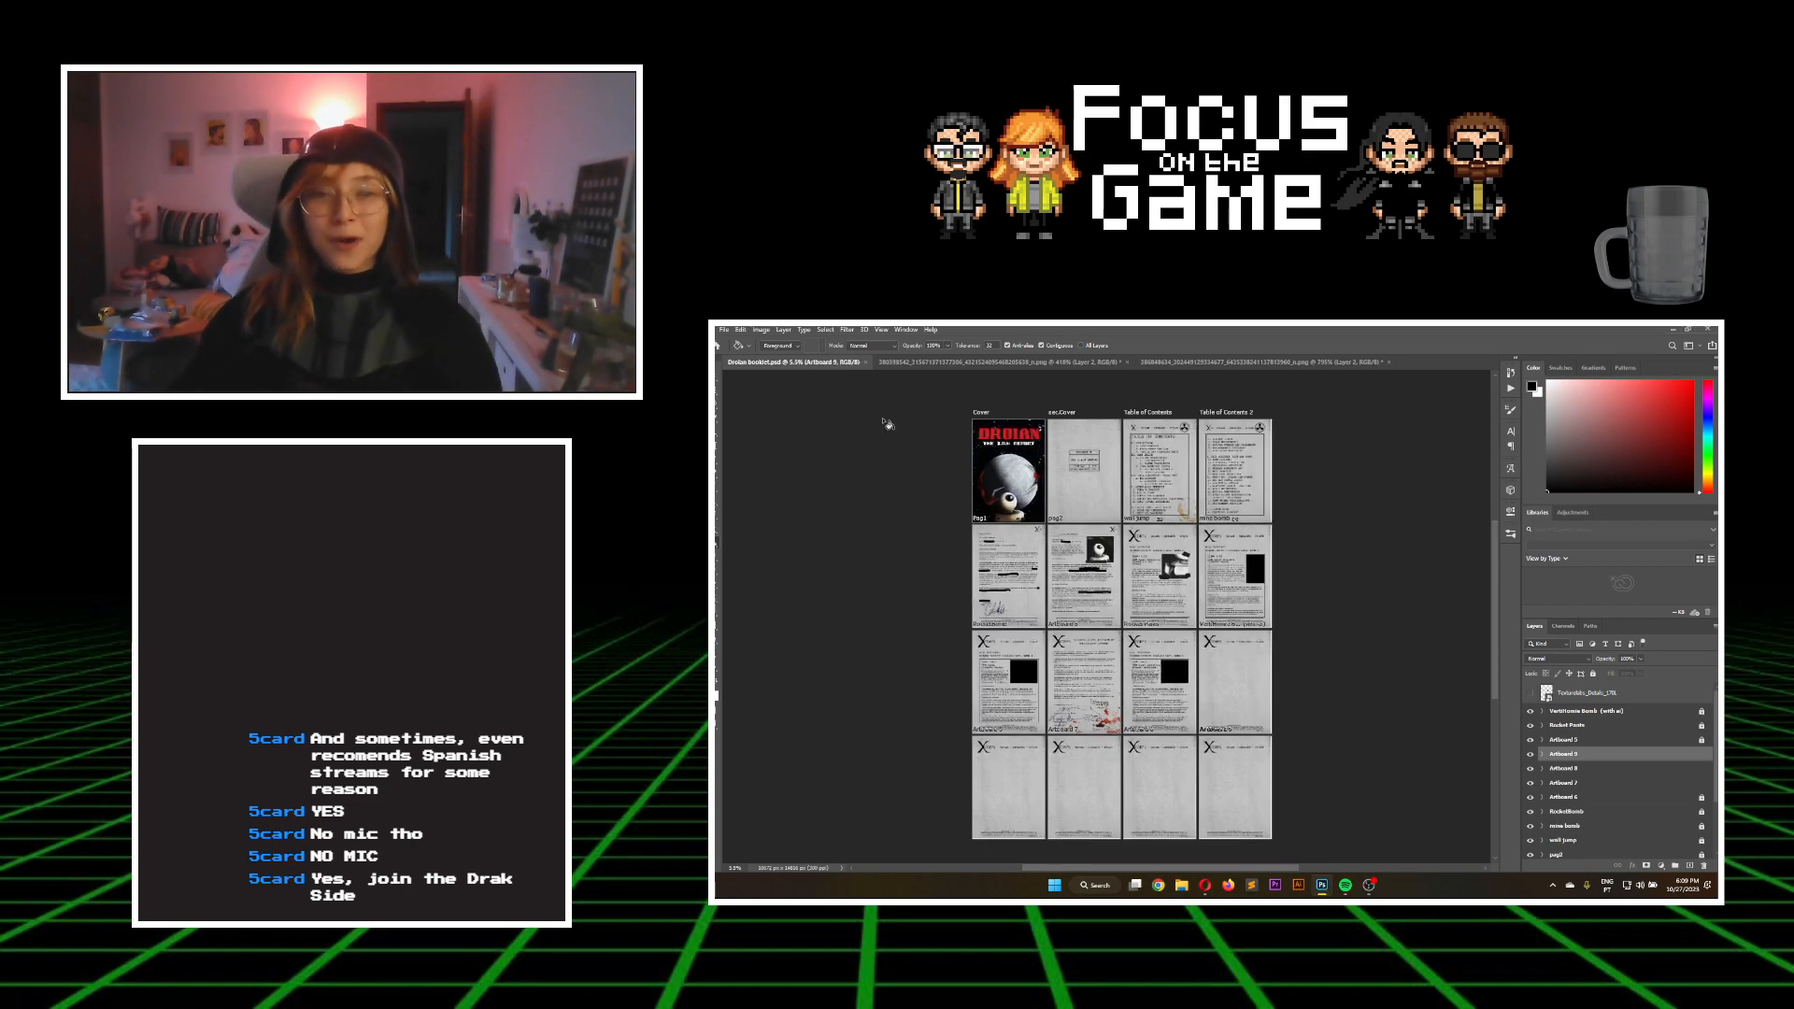
pyautogui.scroll(2, 897, 435)
pyautogui.scroll(2, 899, 436)
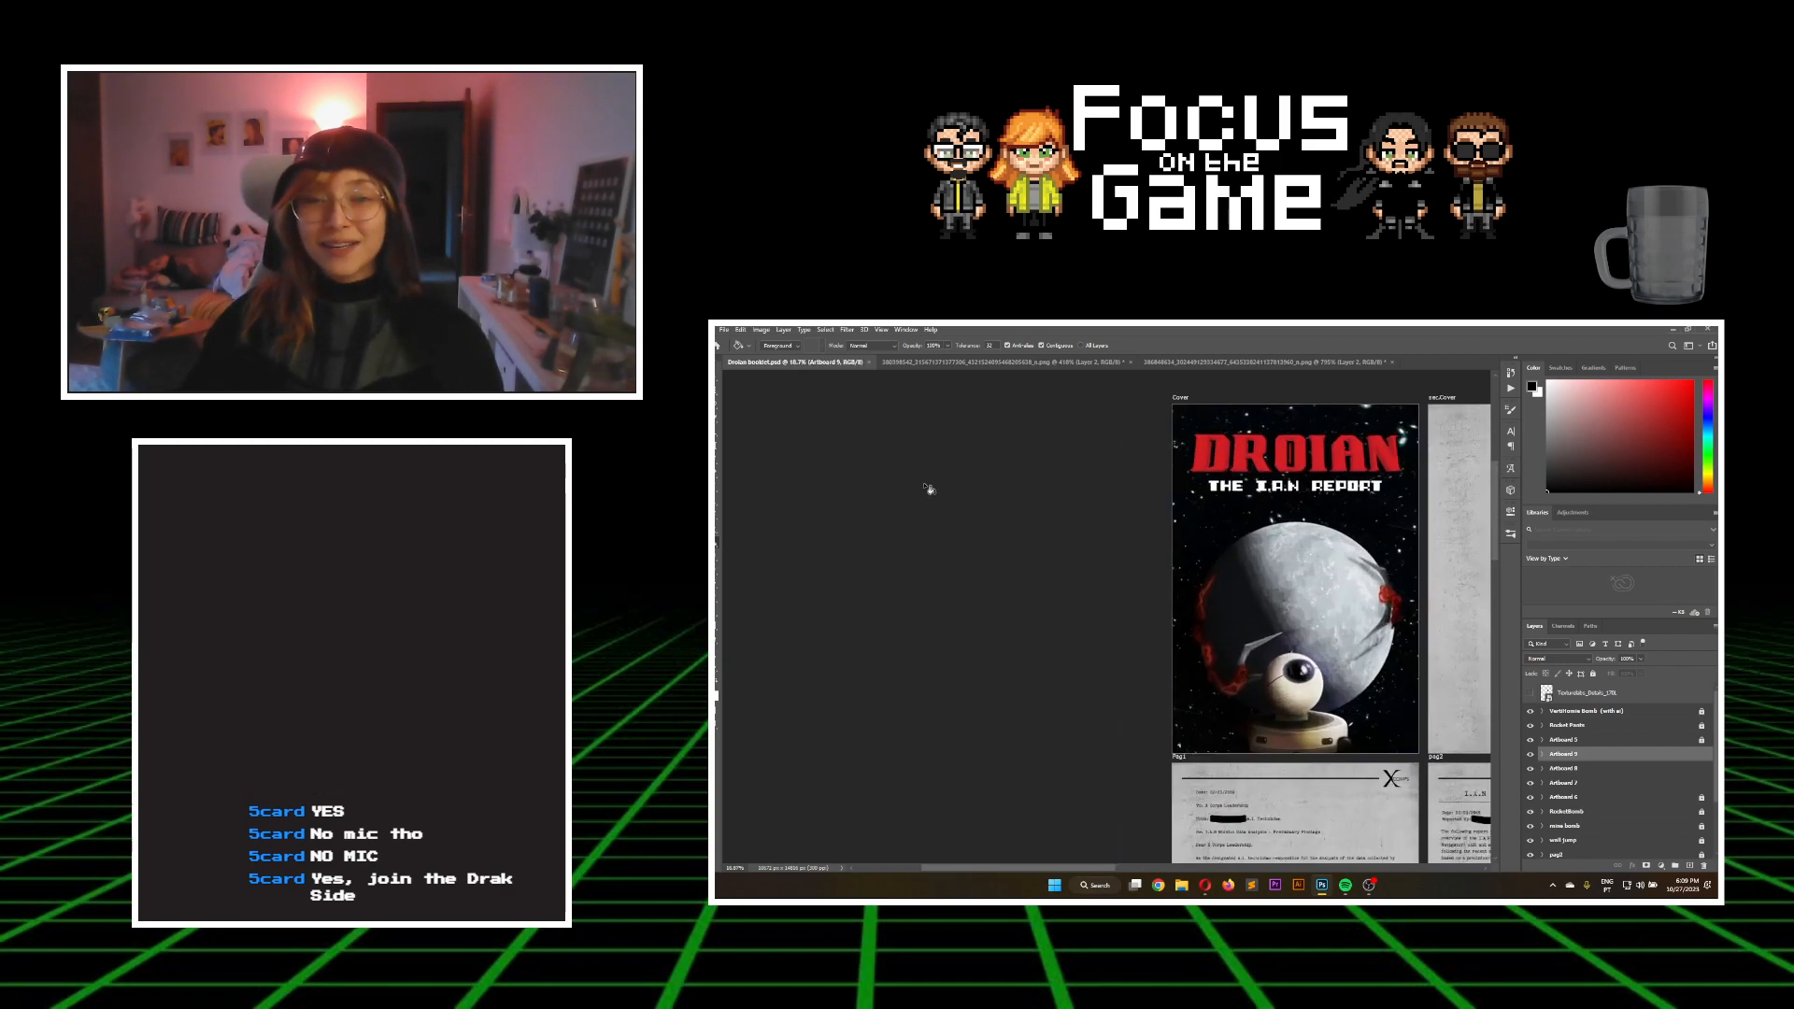
pyautogui.hscroll(3, 1178, 582)
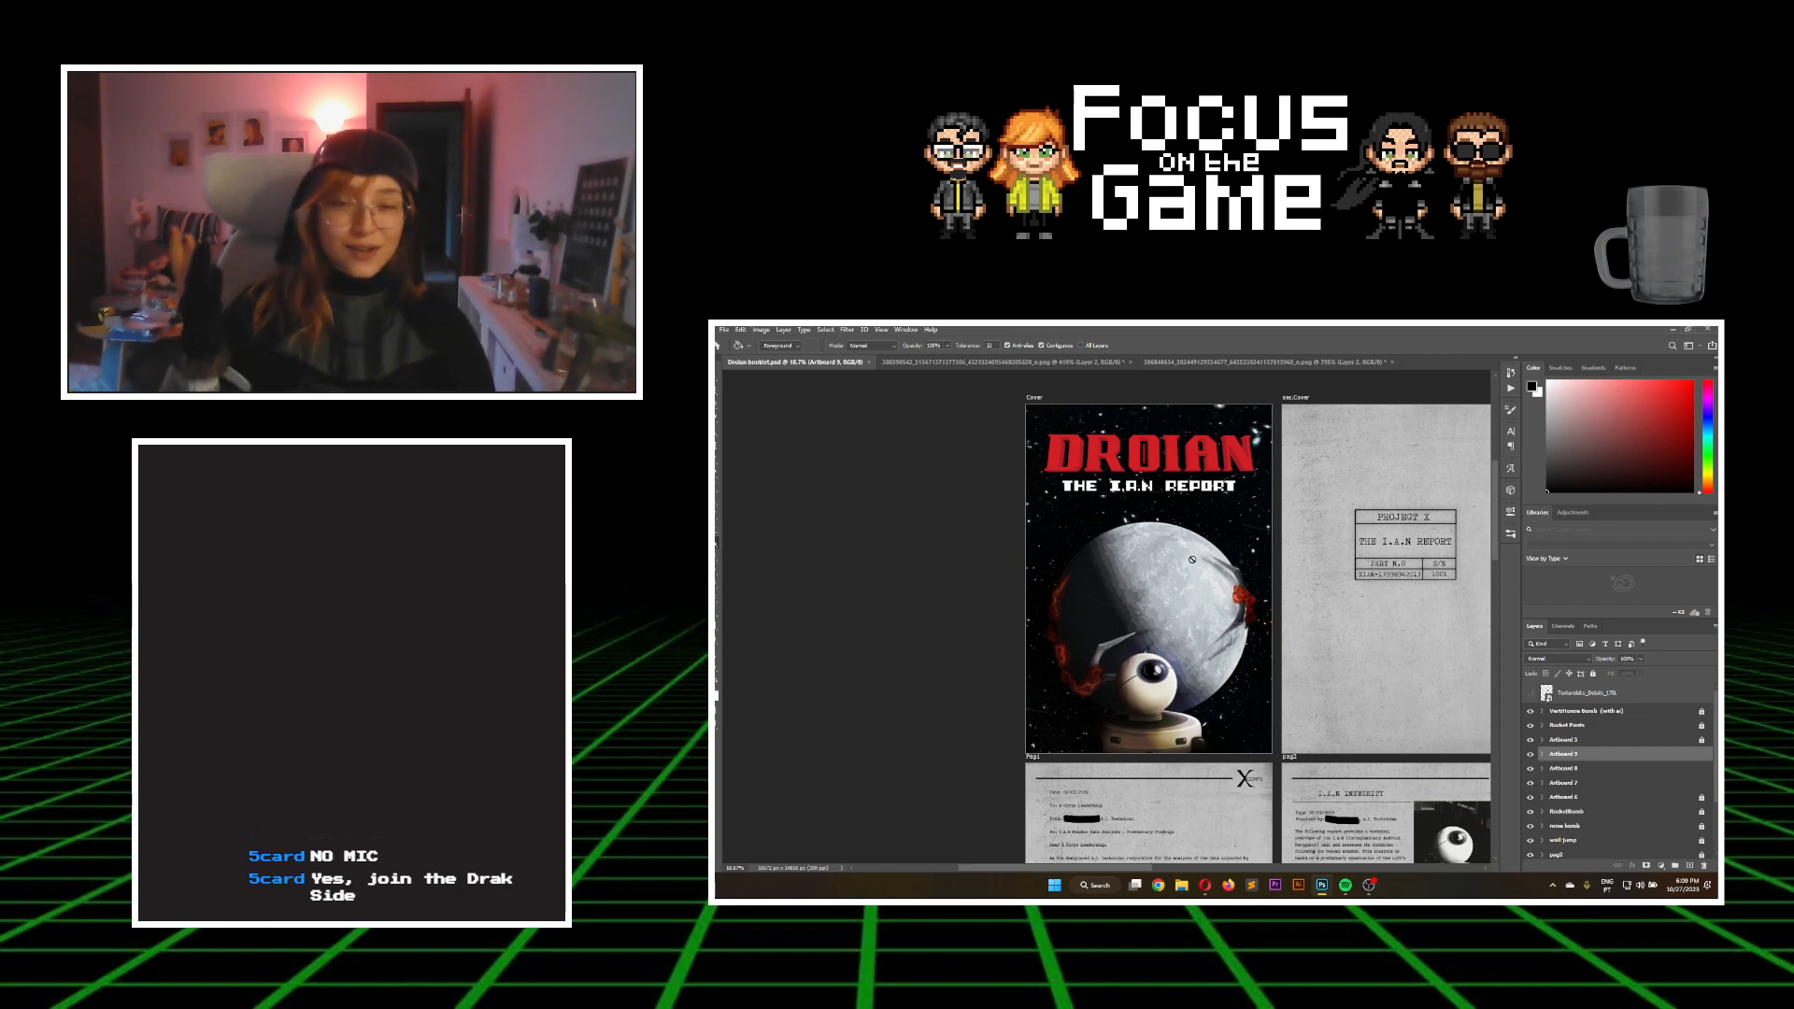
pyautogui.moveTo(1101, 876); pyautogui.dragTo(1121, 821)
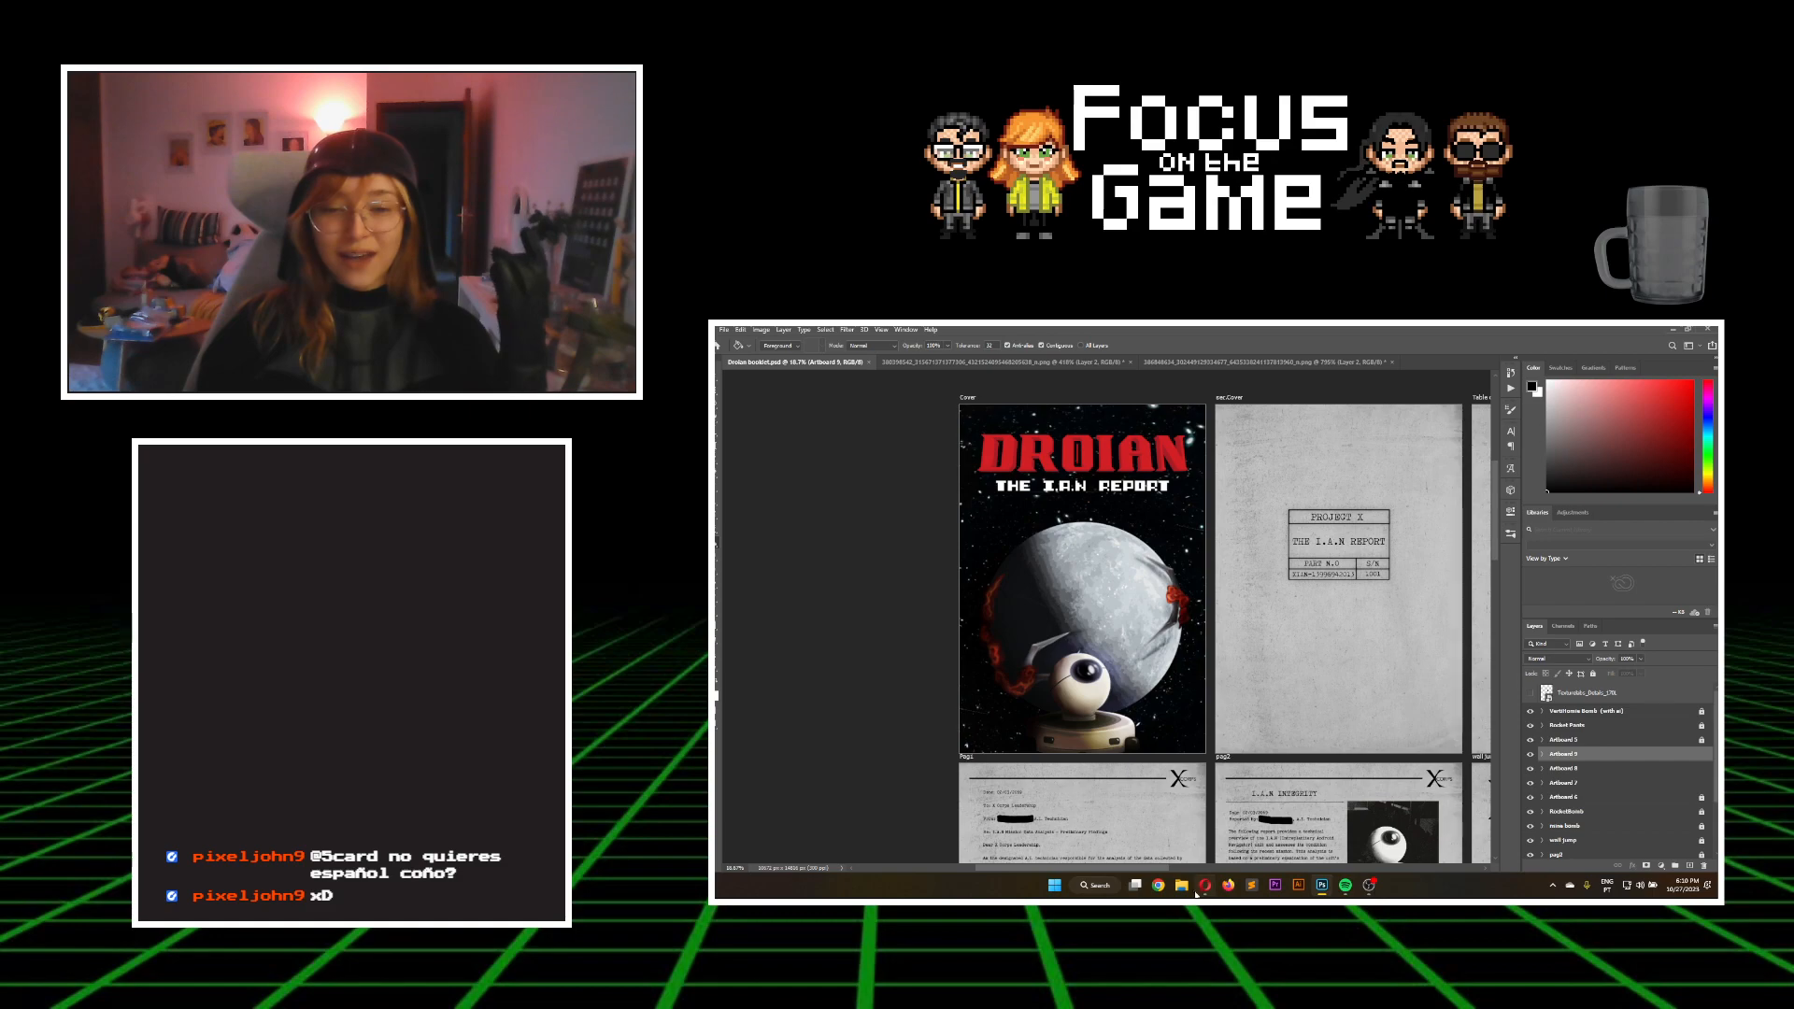
# Switch to the browser and look through the reference pins on the Droian booklet inspo Pinterest board
pyautogui.click(1204, 888)
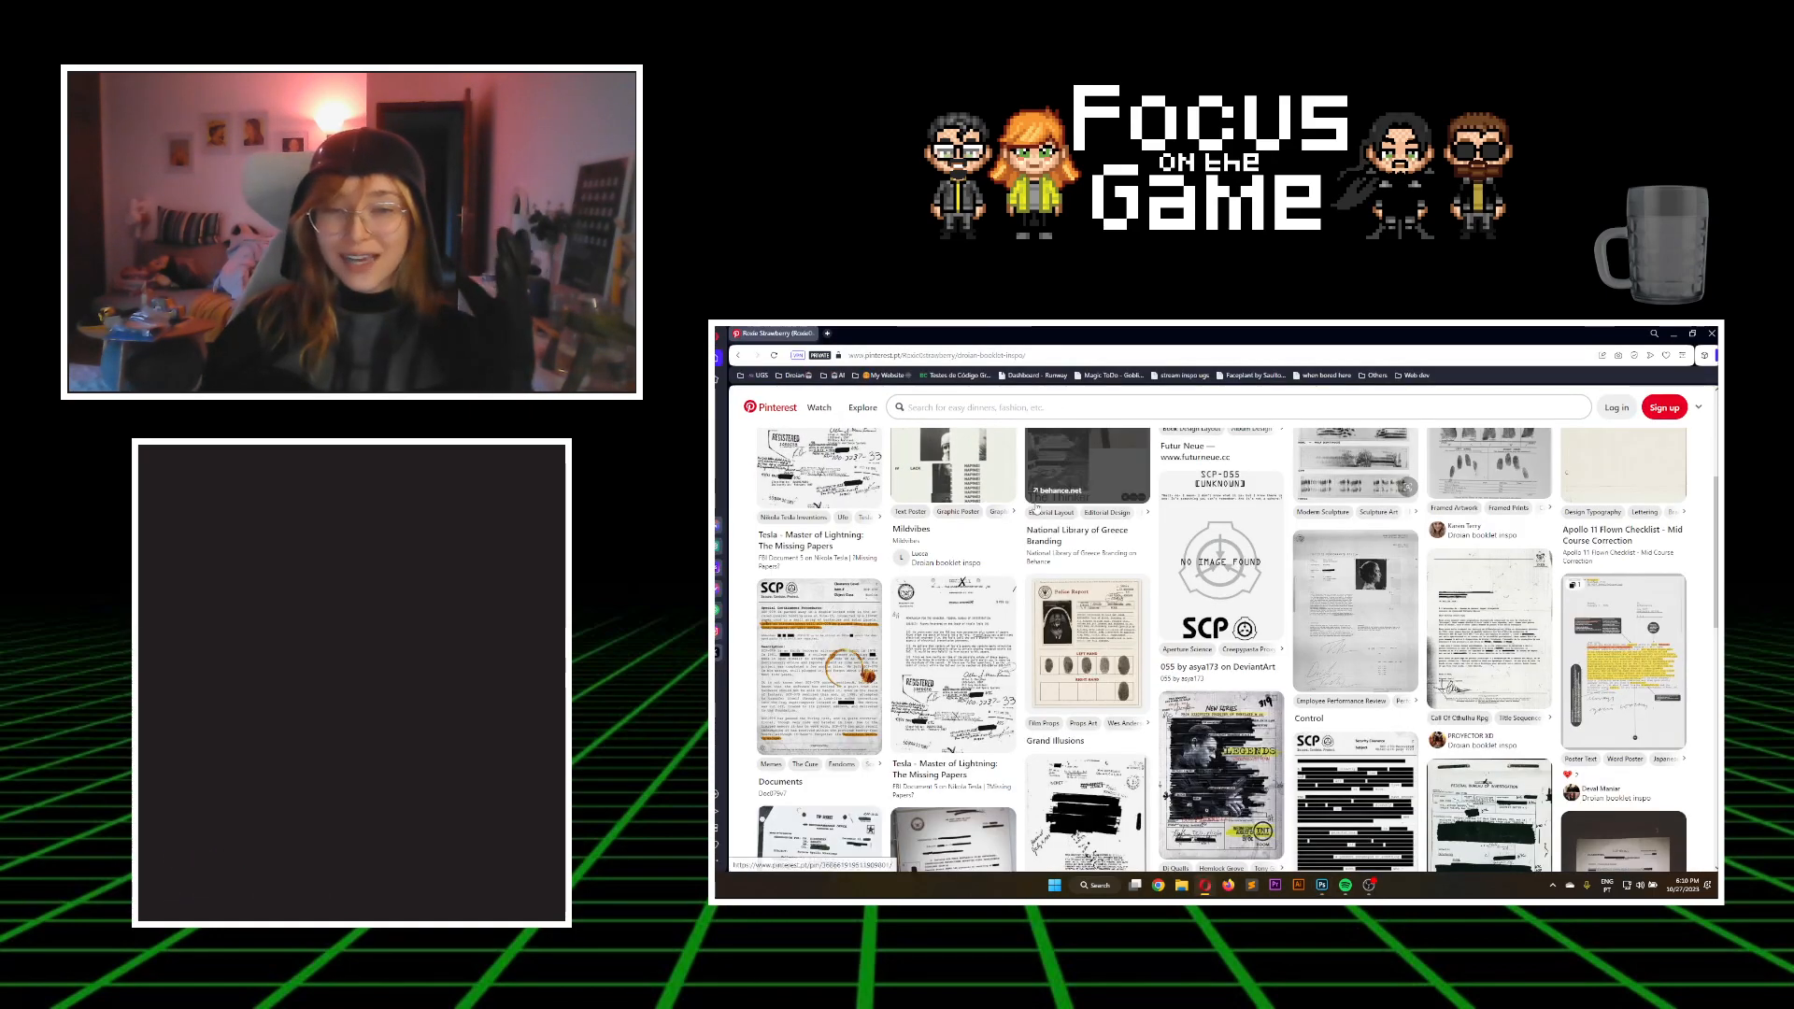
pyautogui.scroll(4, 1036, 511)
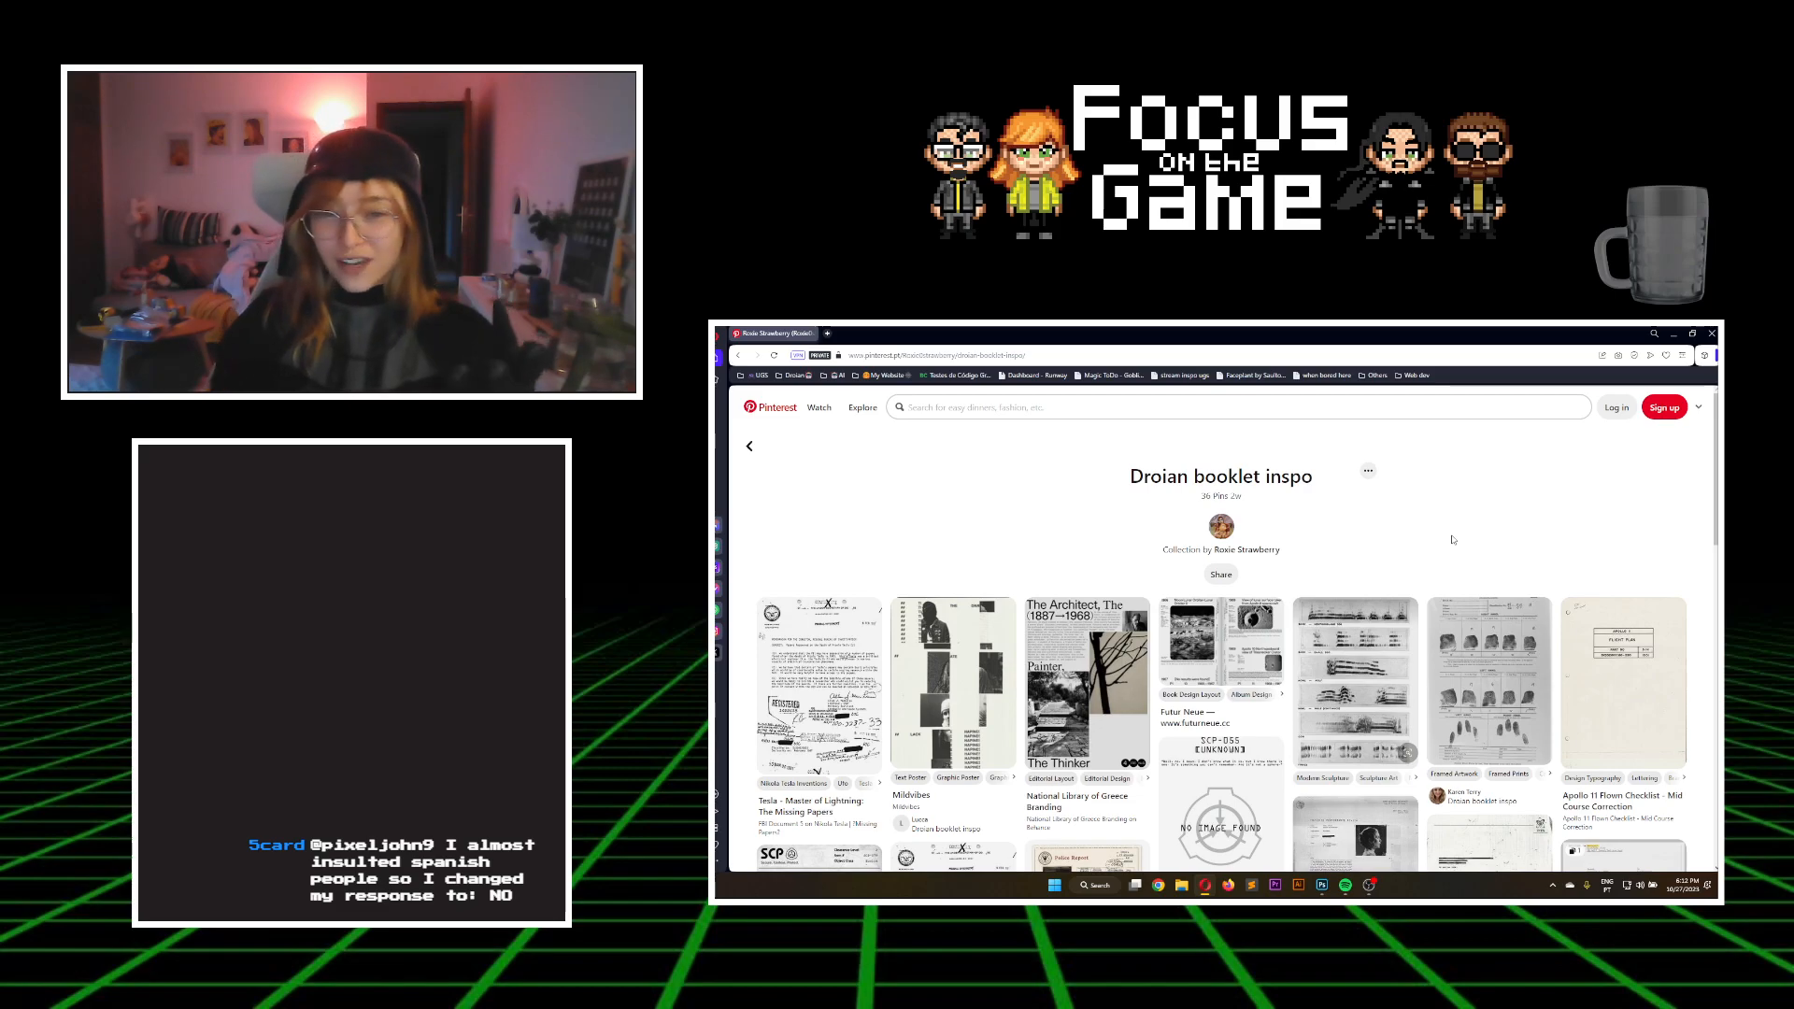
pyautogui.scroll(-1, 1385, 494)
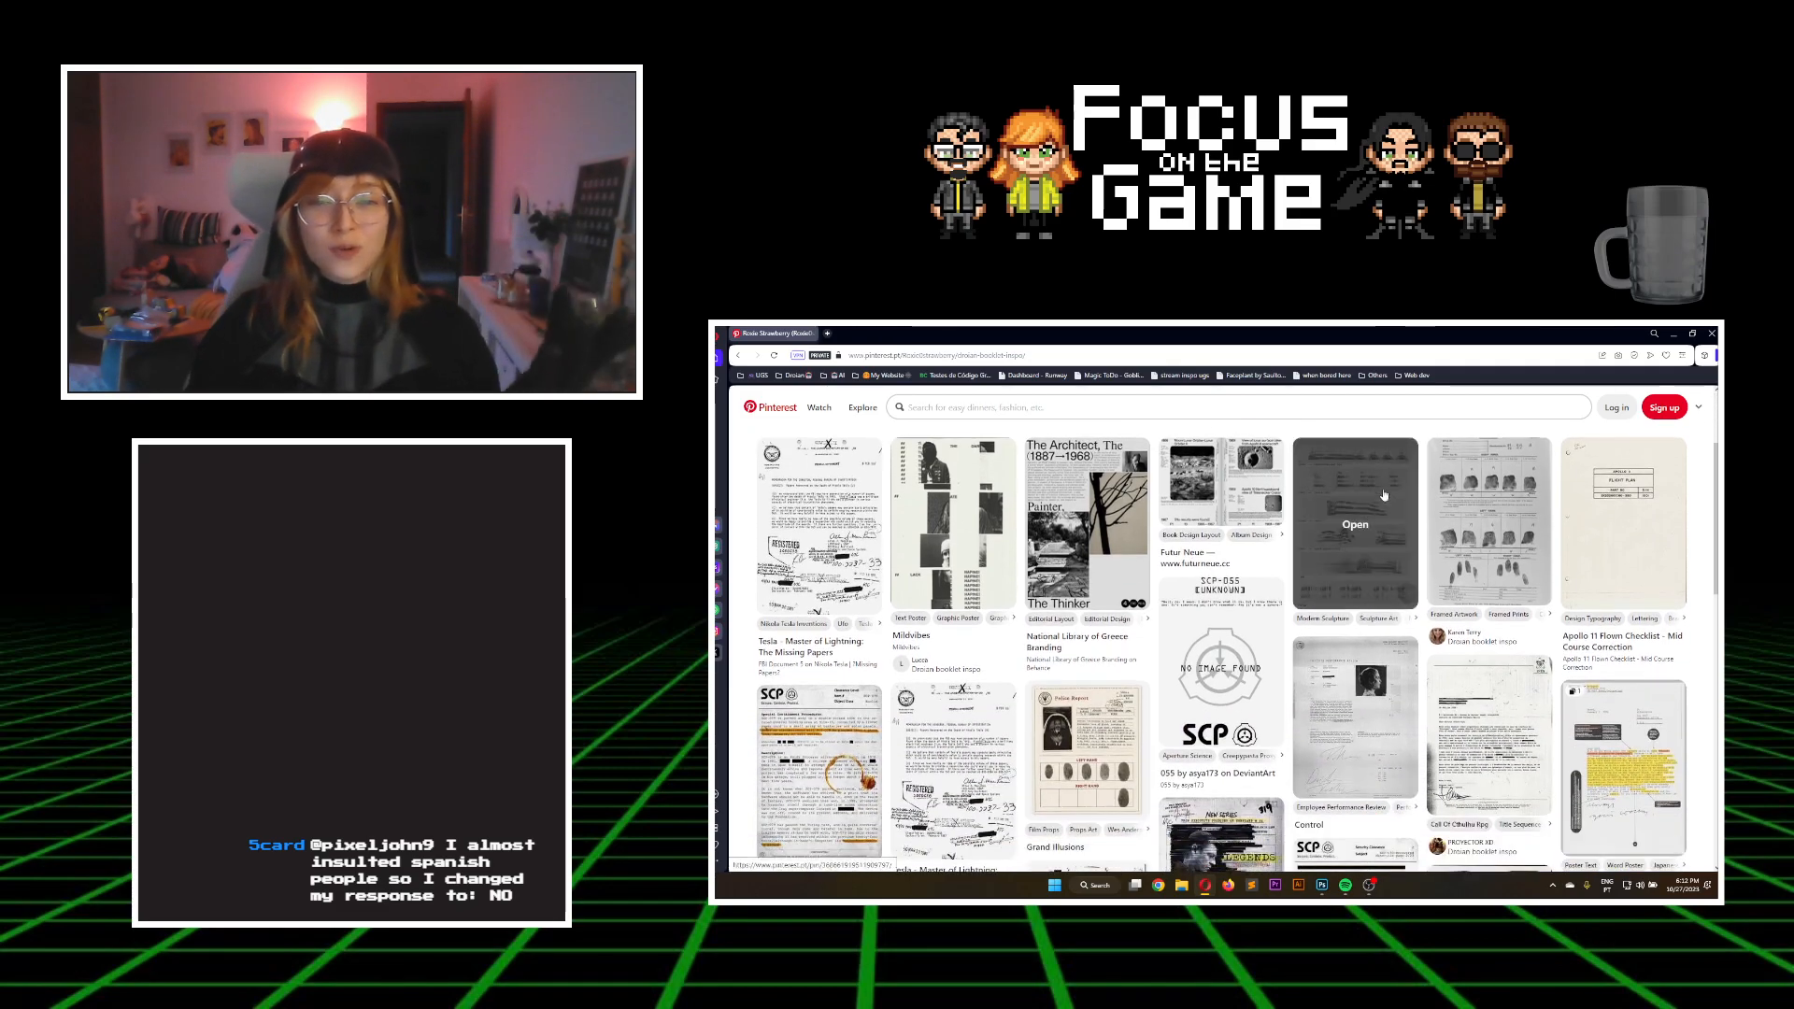
pyautogui.scroll(-2, 1075, 644)
pyautogui.scroll(4, 1168, 655)
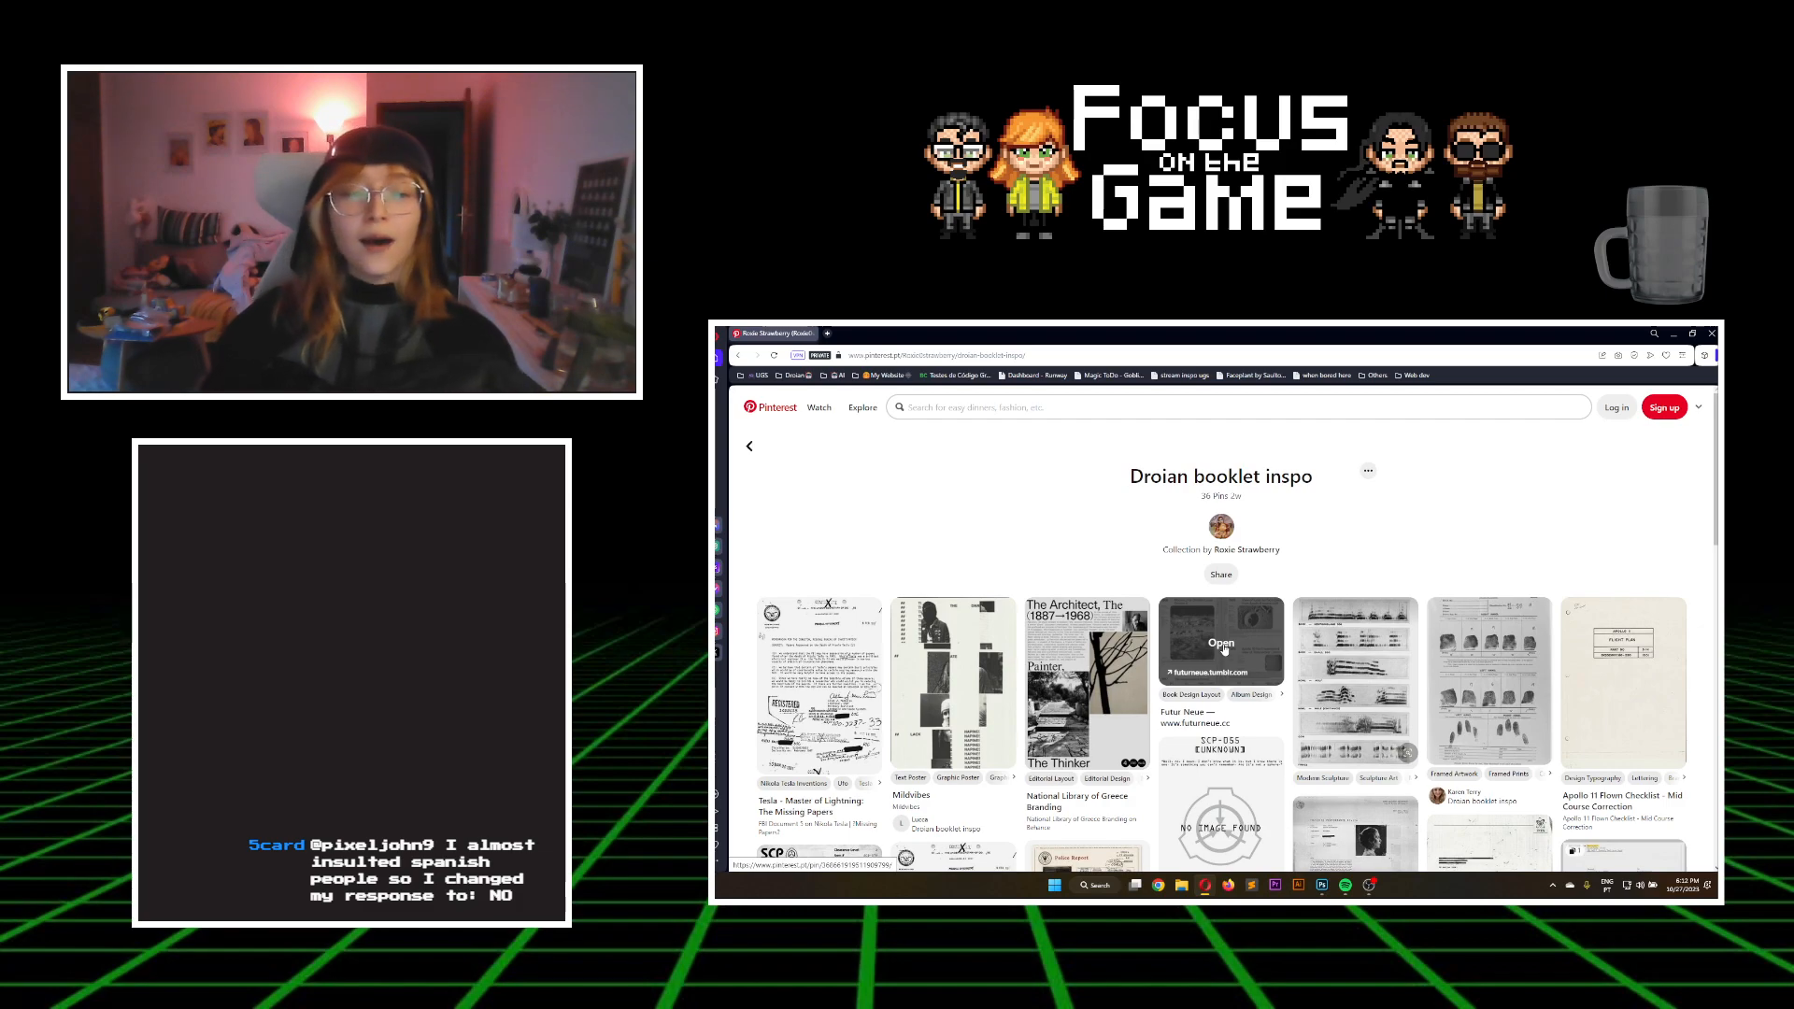
pyautogui.scroll(-1, 821, 654)
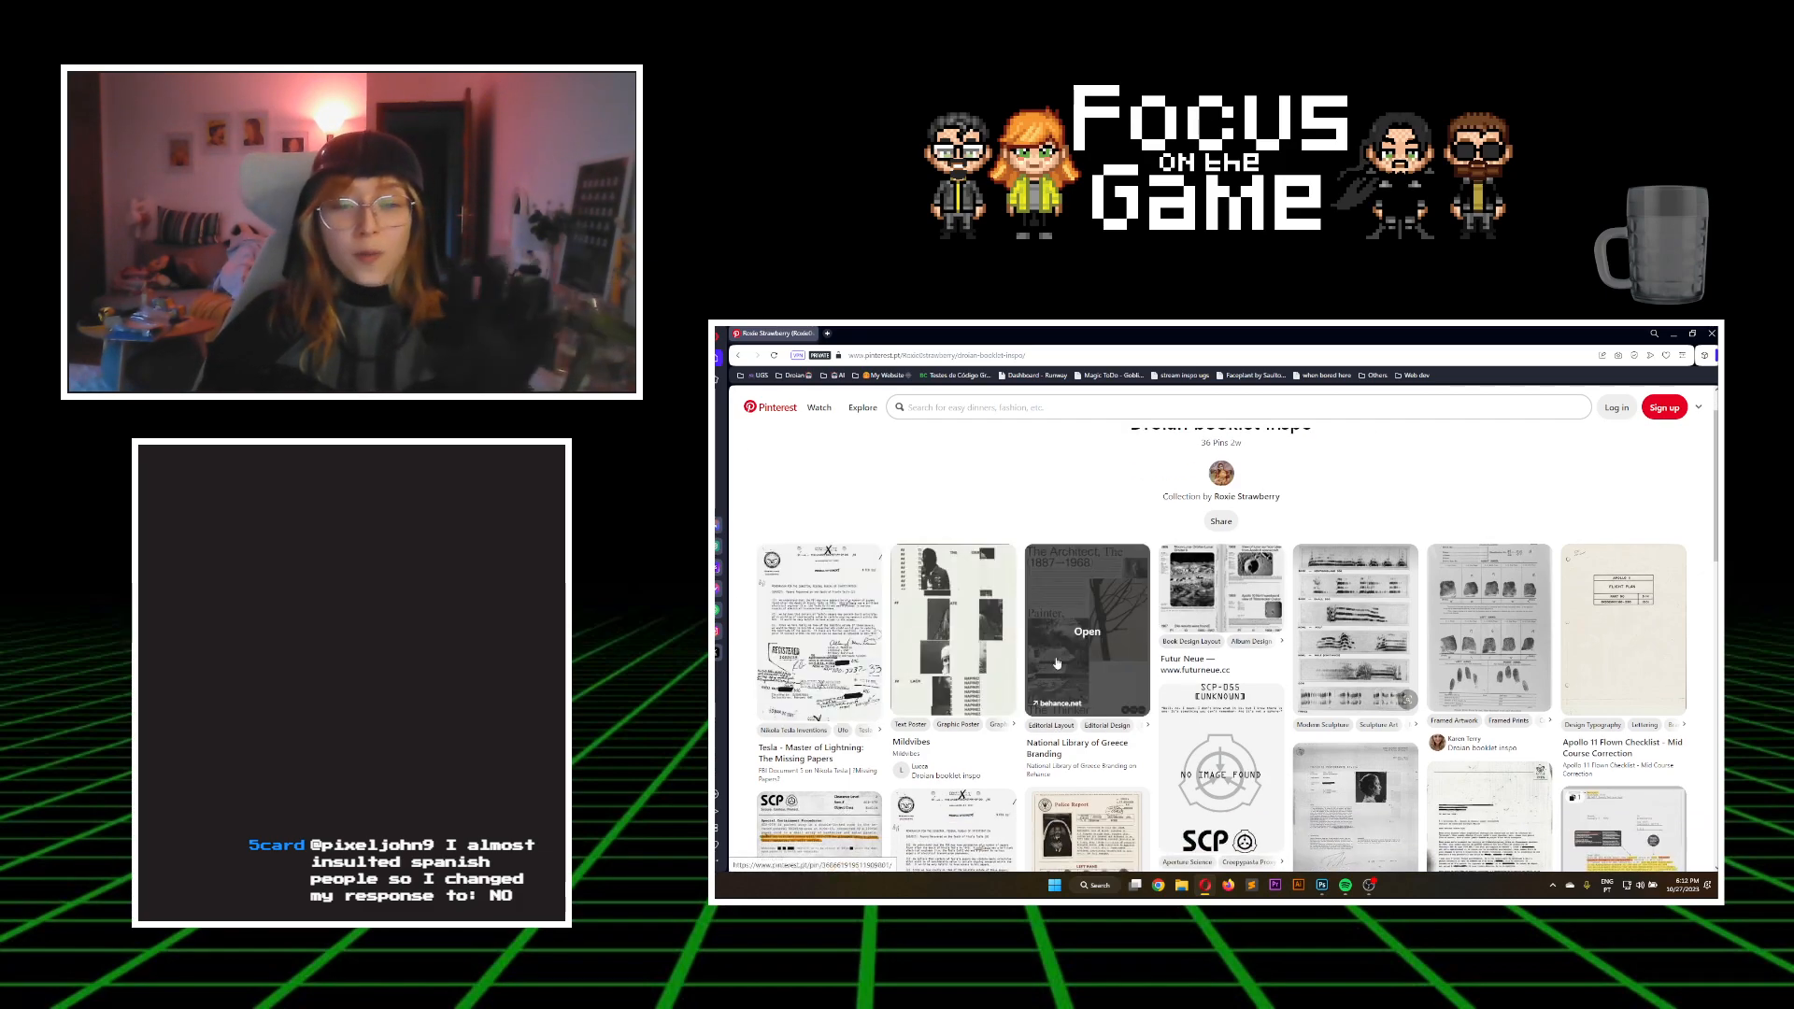
pyautogui.scroll(-4, 1276, 708)
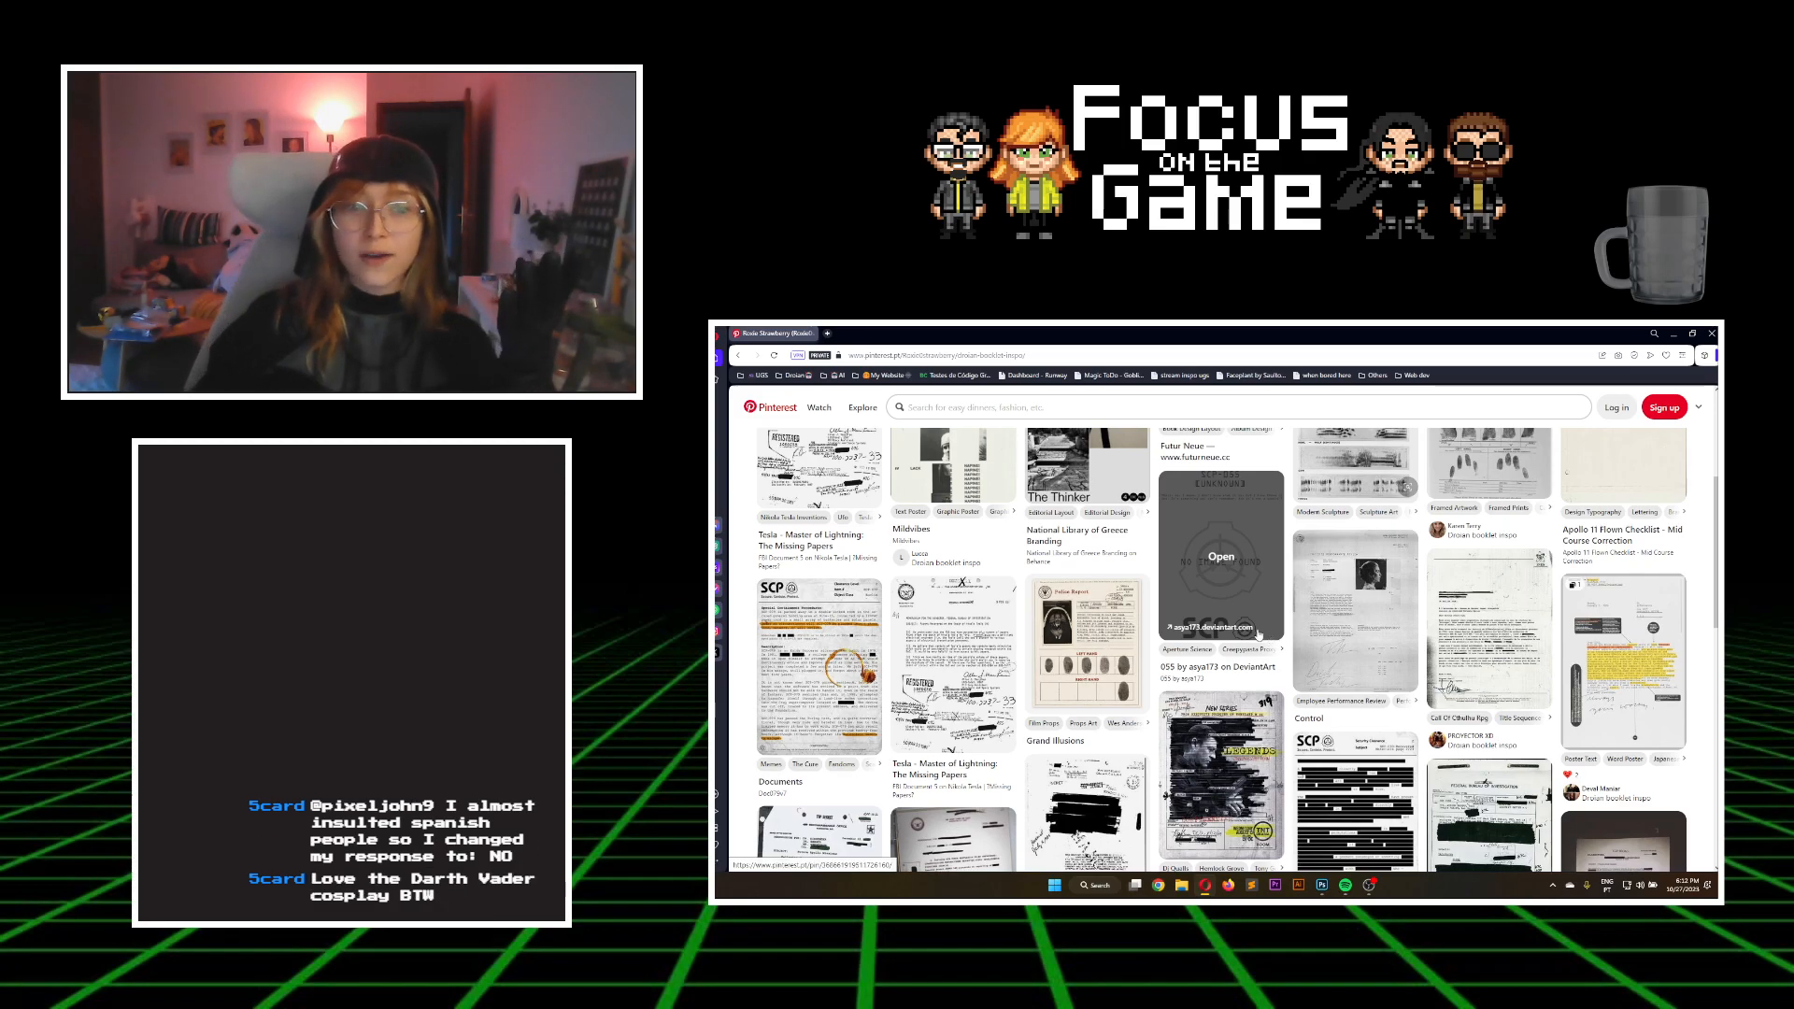
pyautogui.scroll(-1, 839, 697)
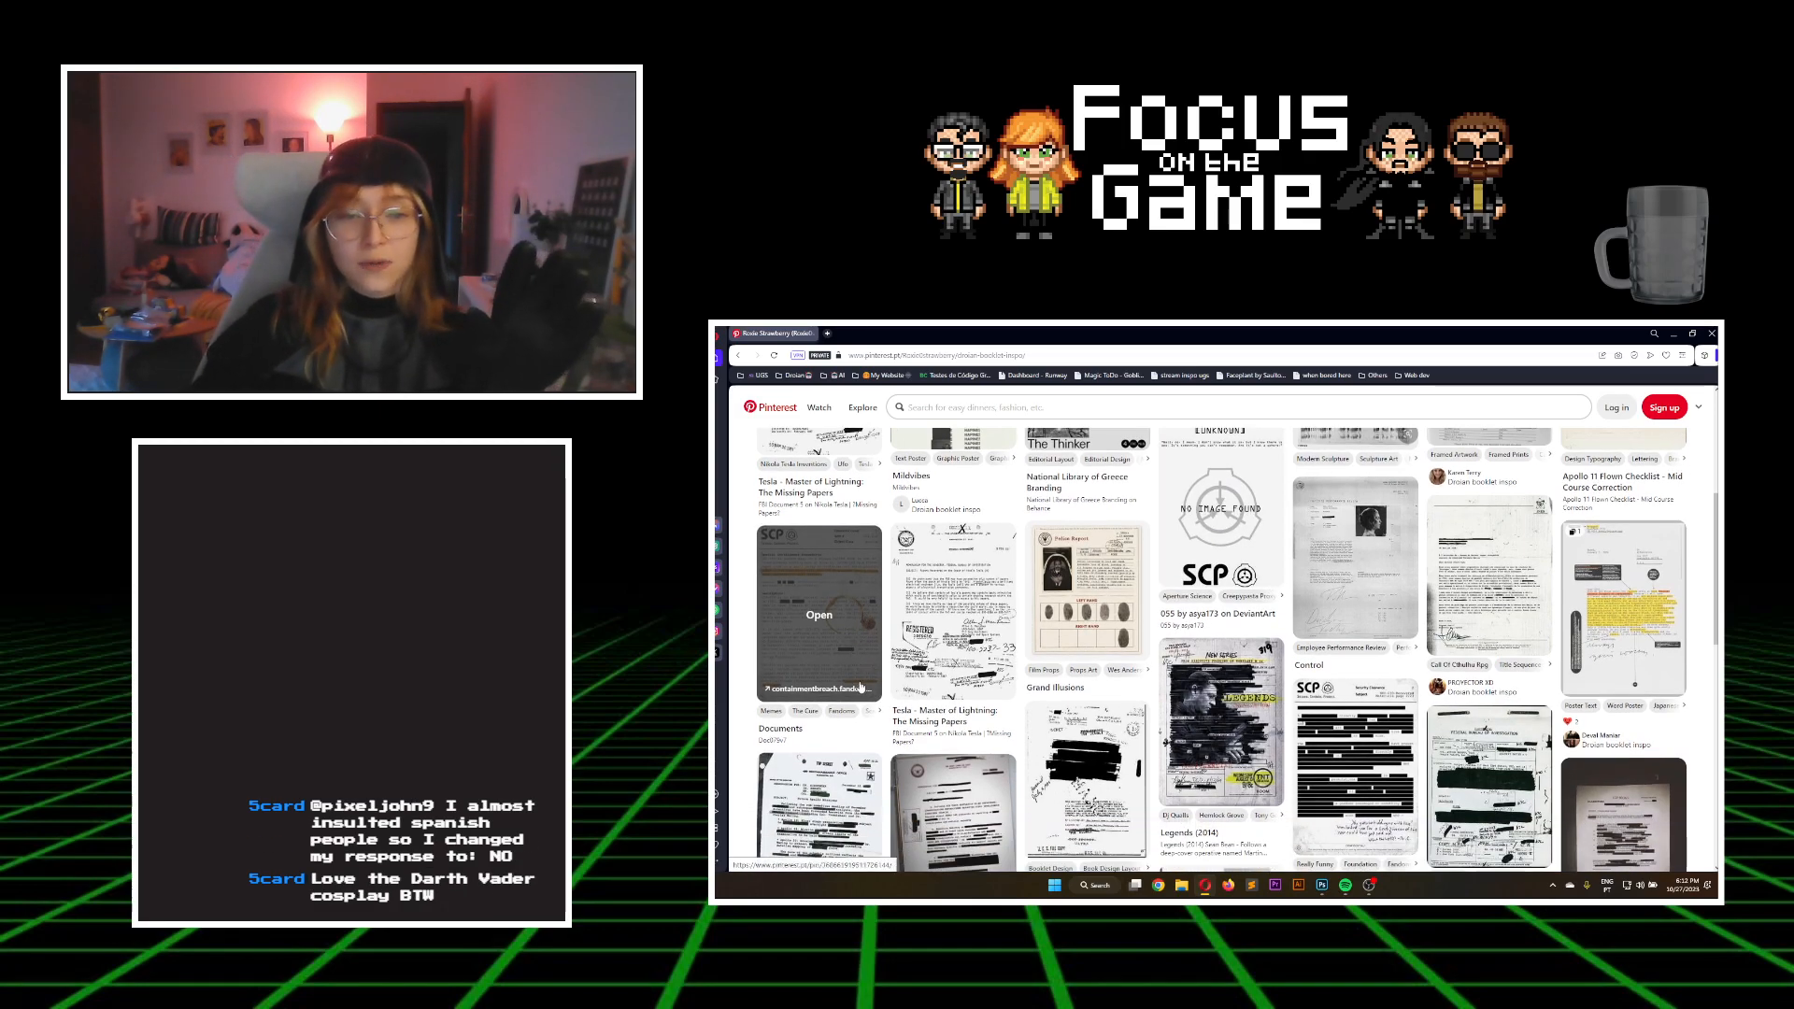
# Examine the coffee-stained SCP Documents pin in full, and return to the board to review the remaining SCP and redacted-document references
pyautogui.click(777, 612)
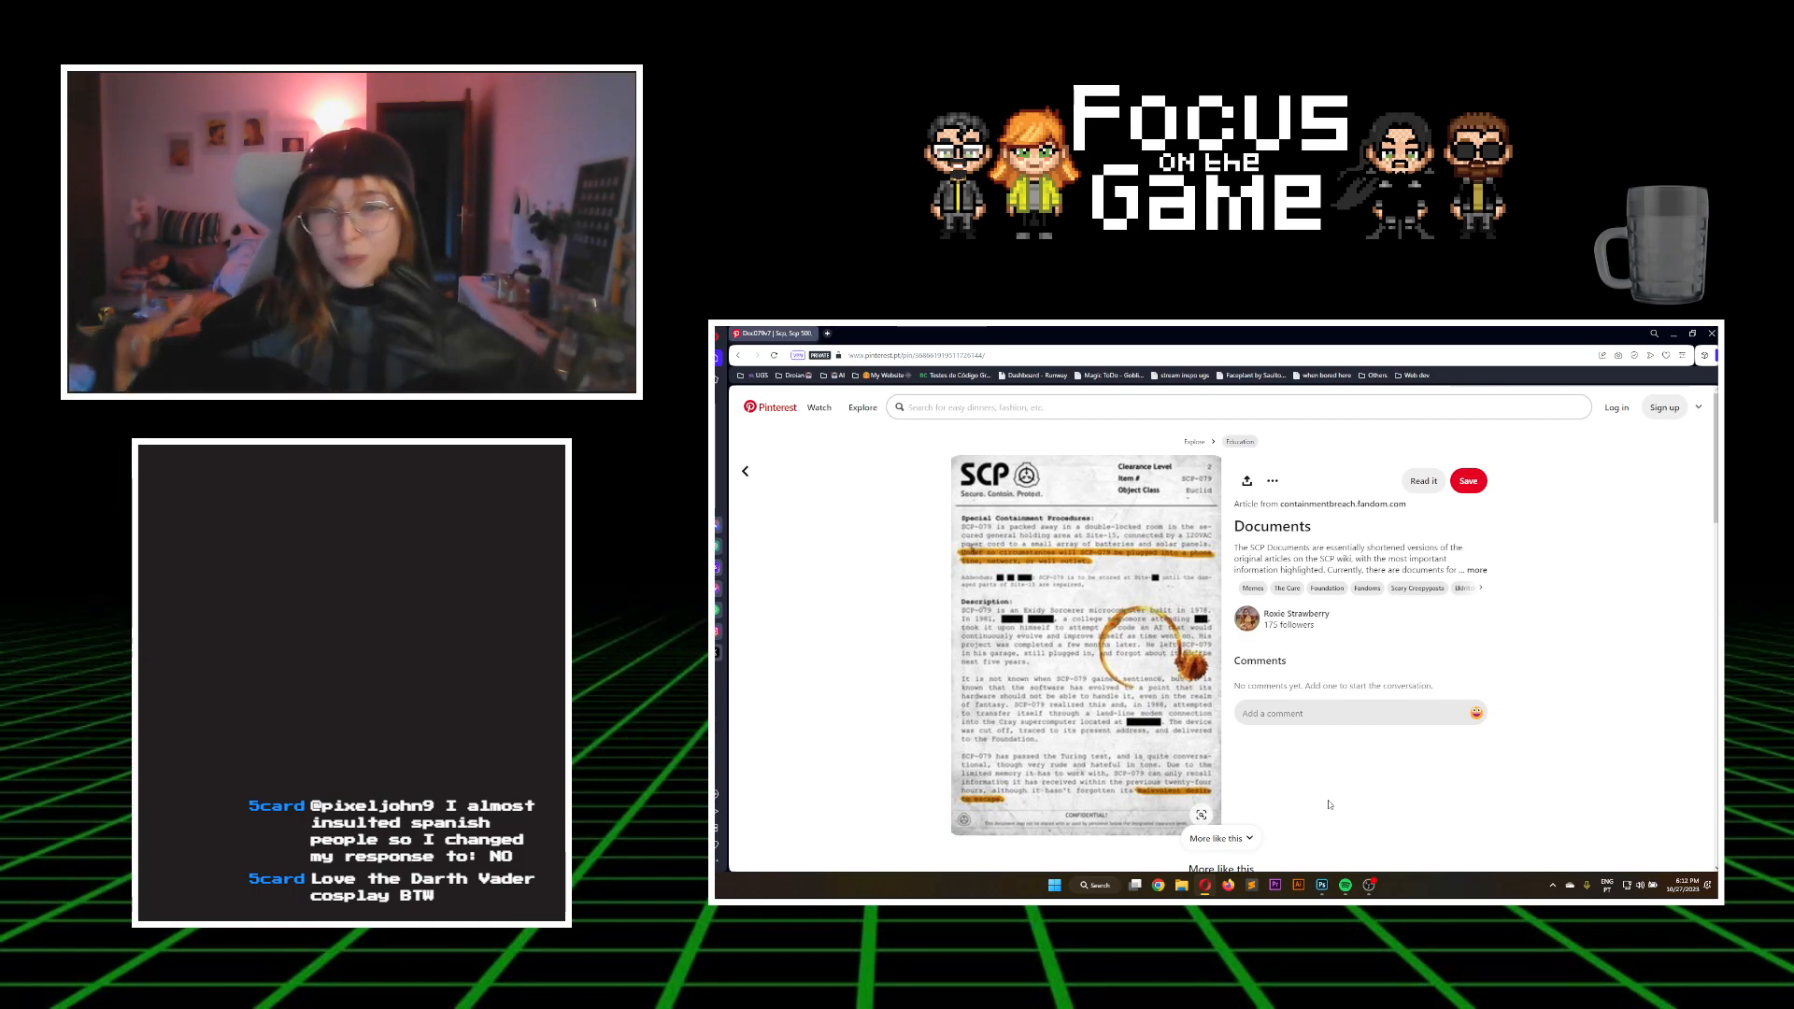
pyautogui.click(747, 474)
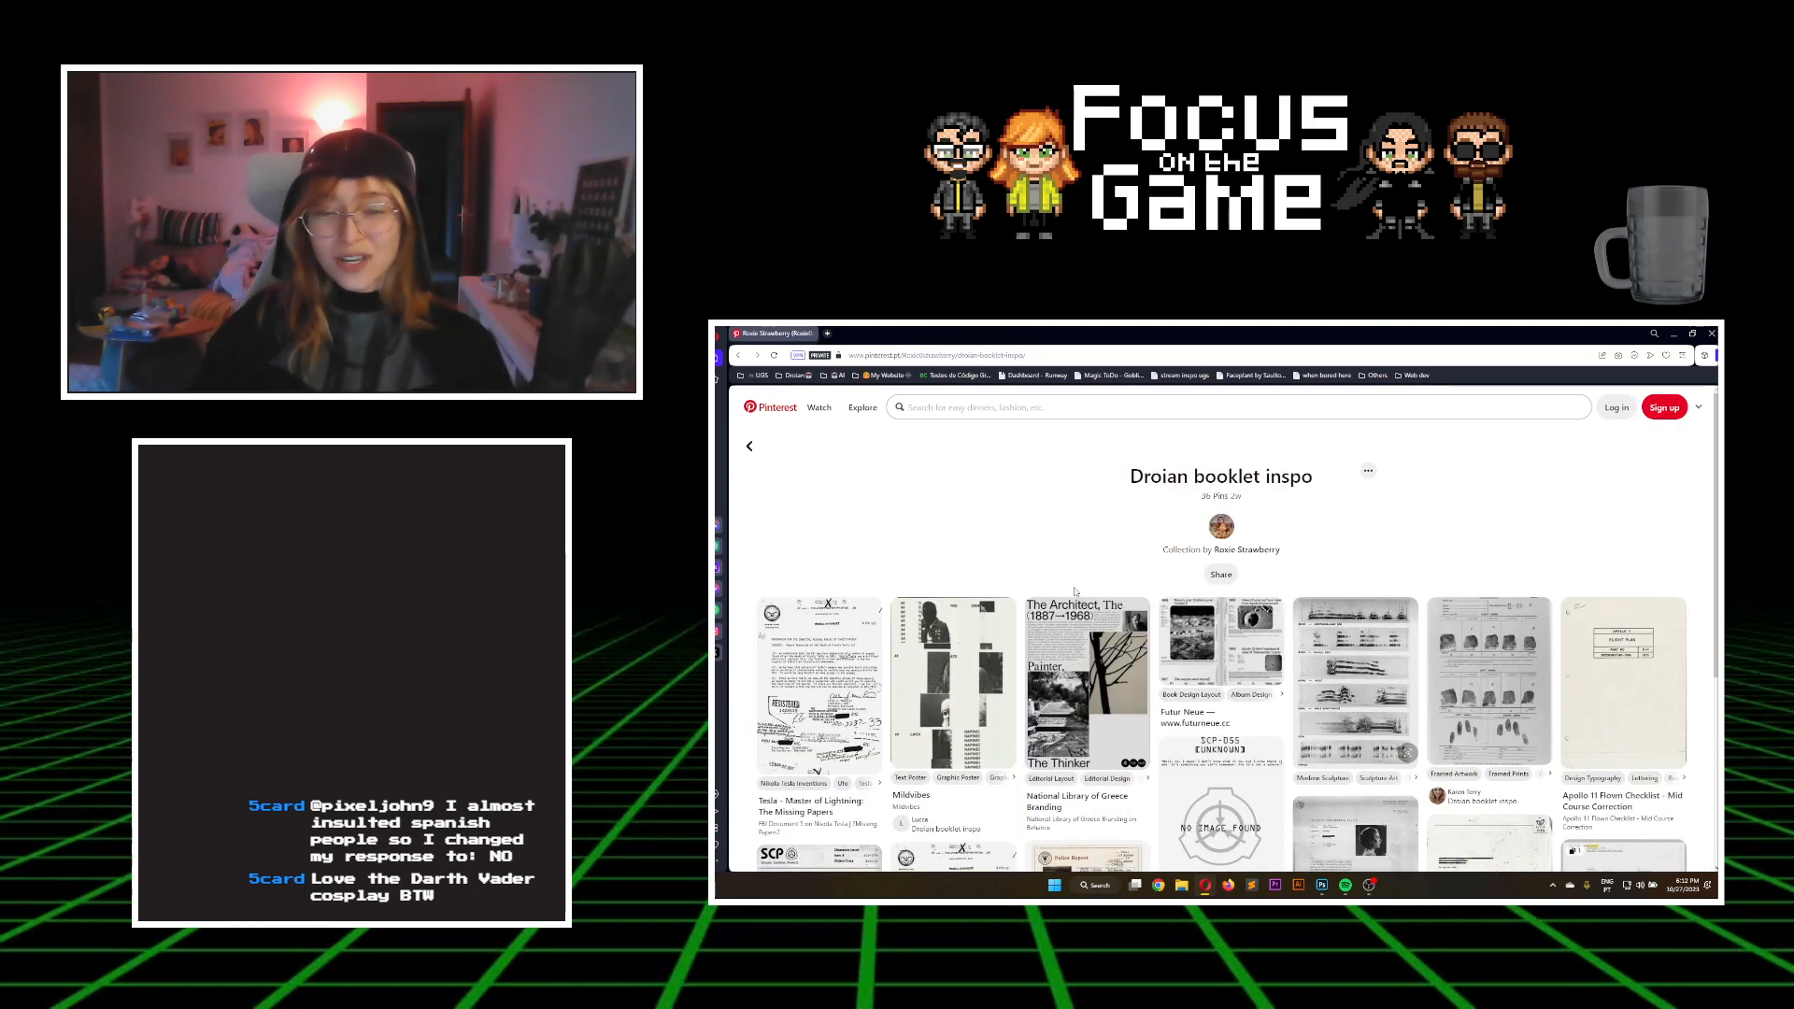
pyautogui.scroll(-4, 1074, 598)
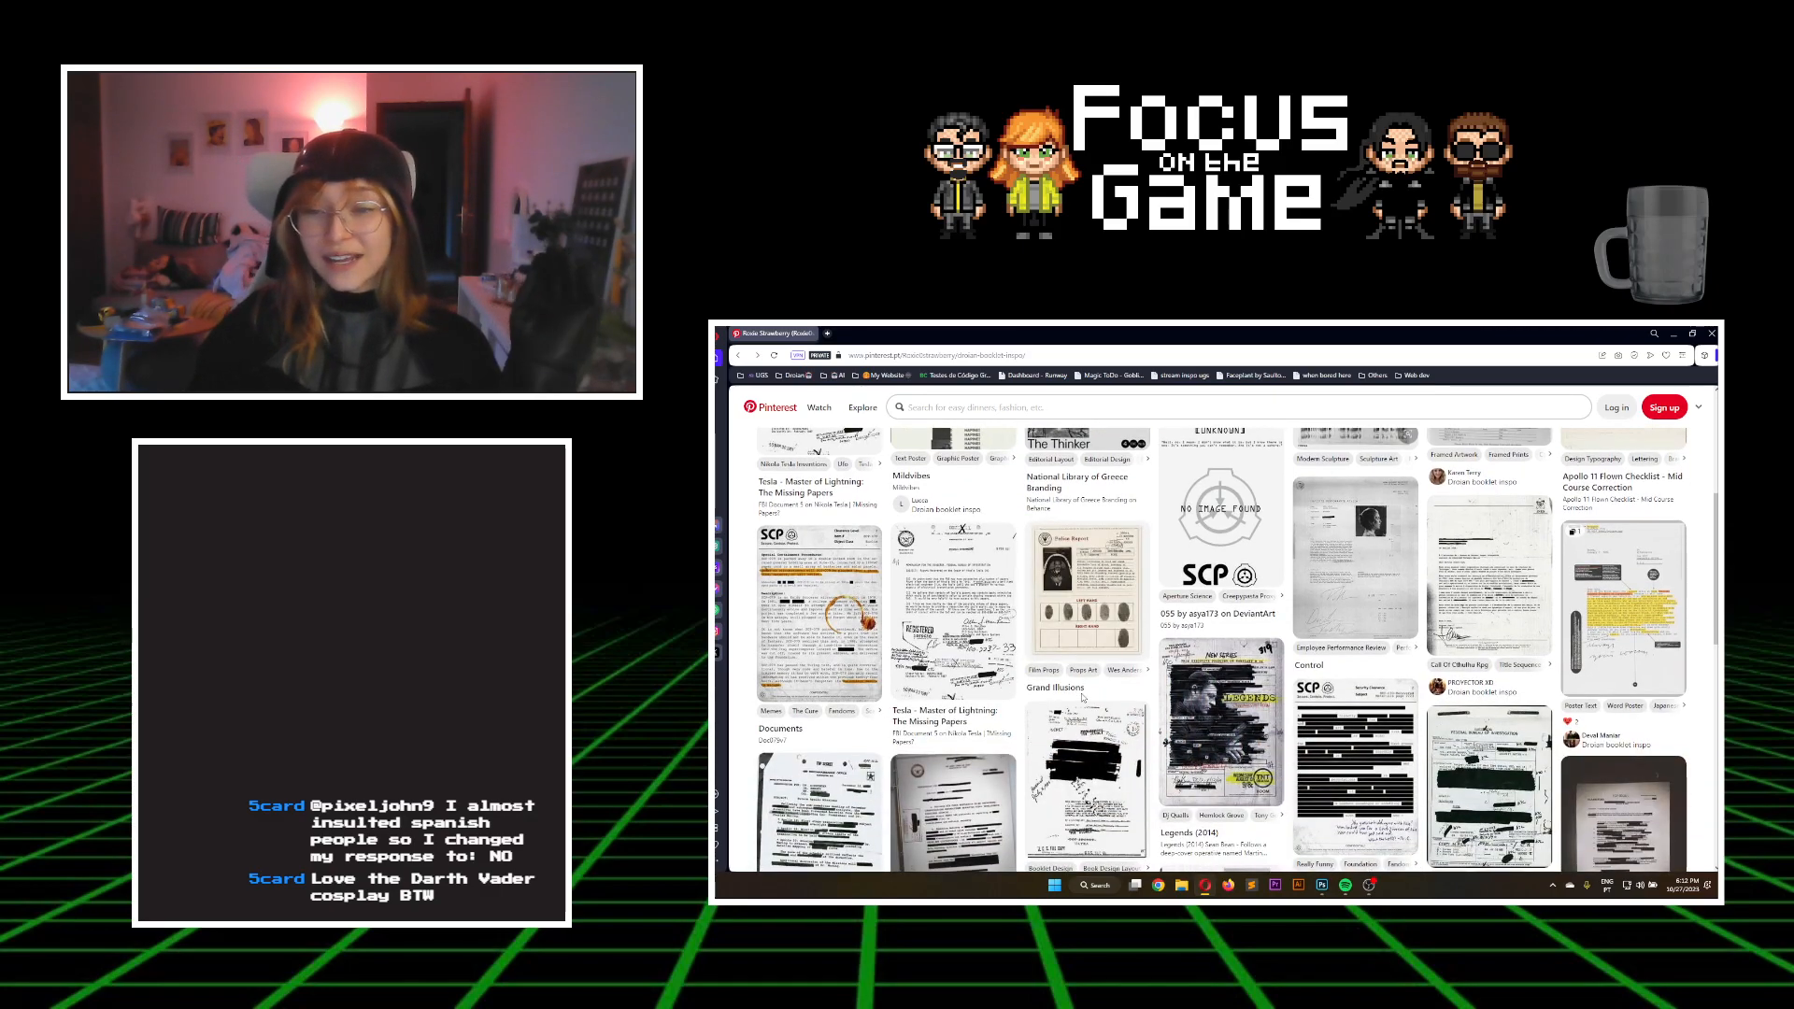
pyautogui.scroll(-5, 1083, 697)
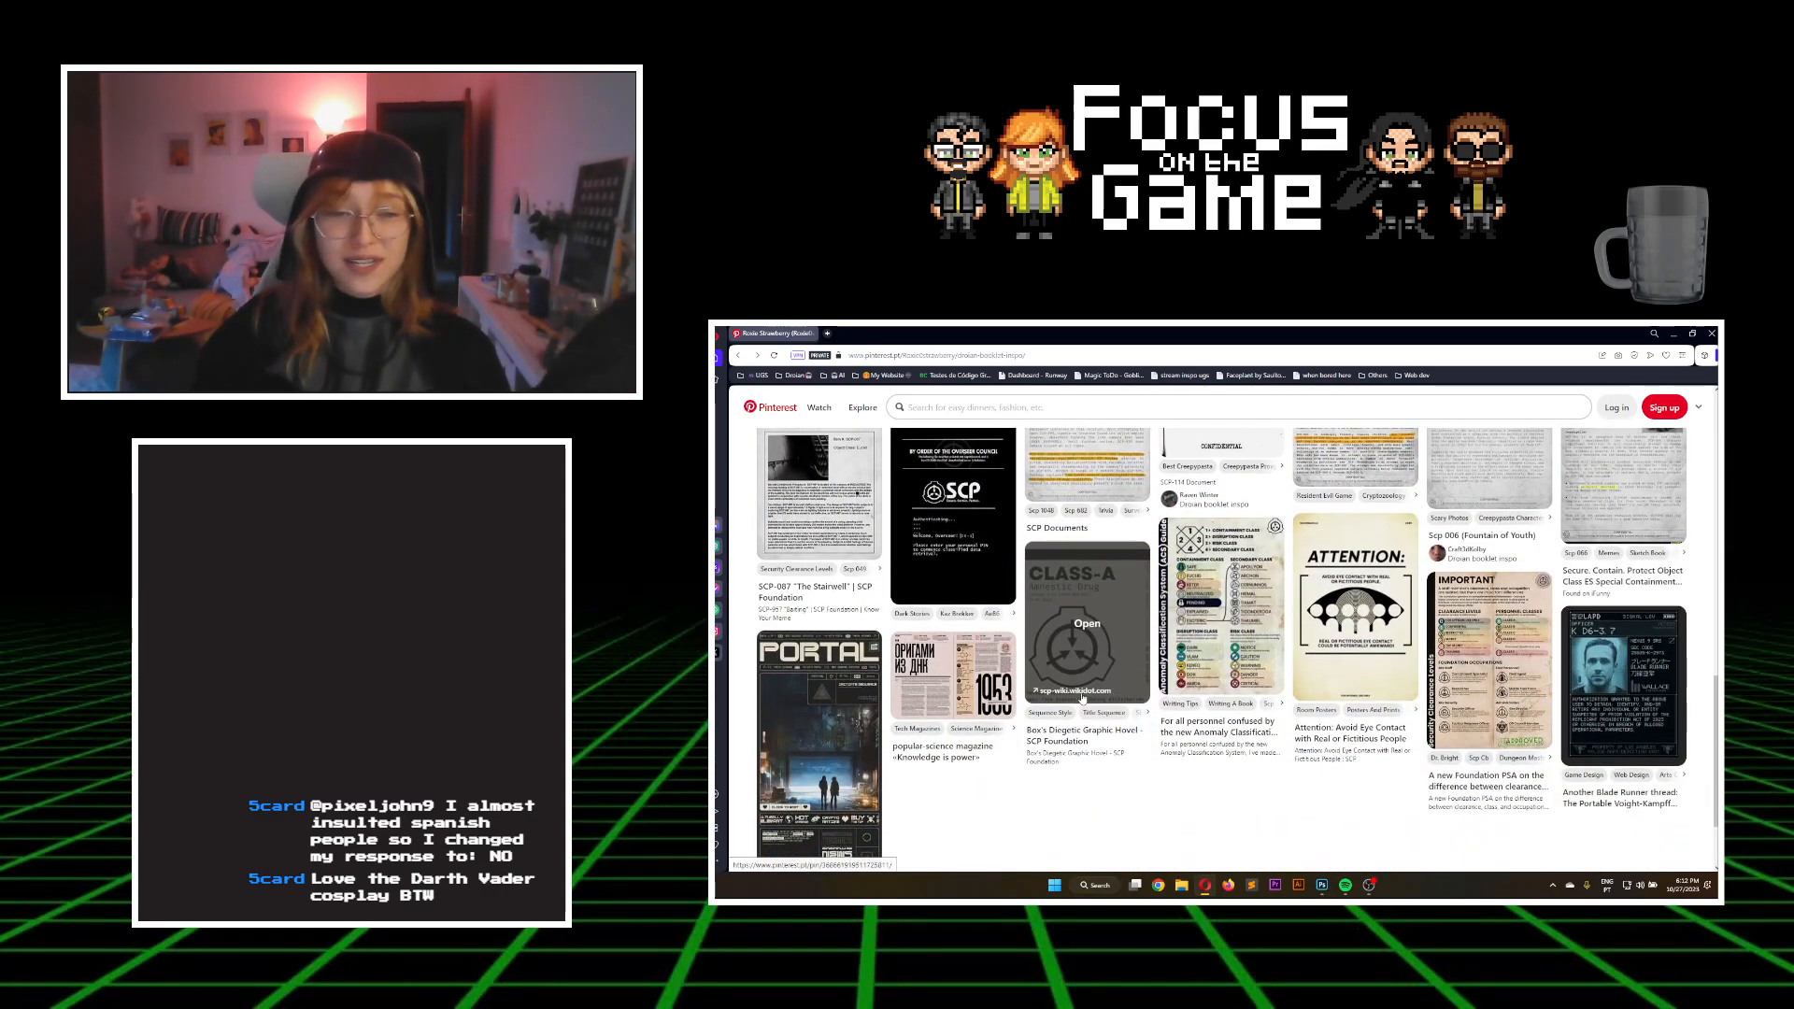
pyautogui.scroll(3, 1083, 696)
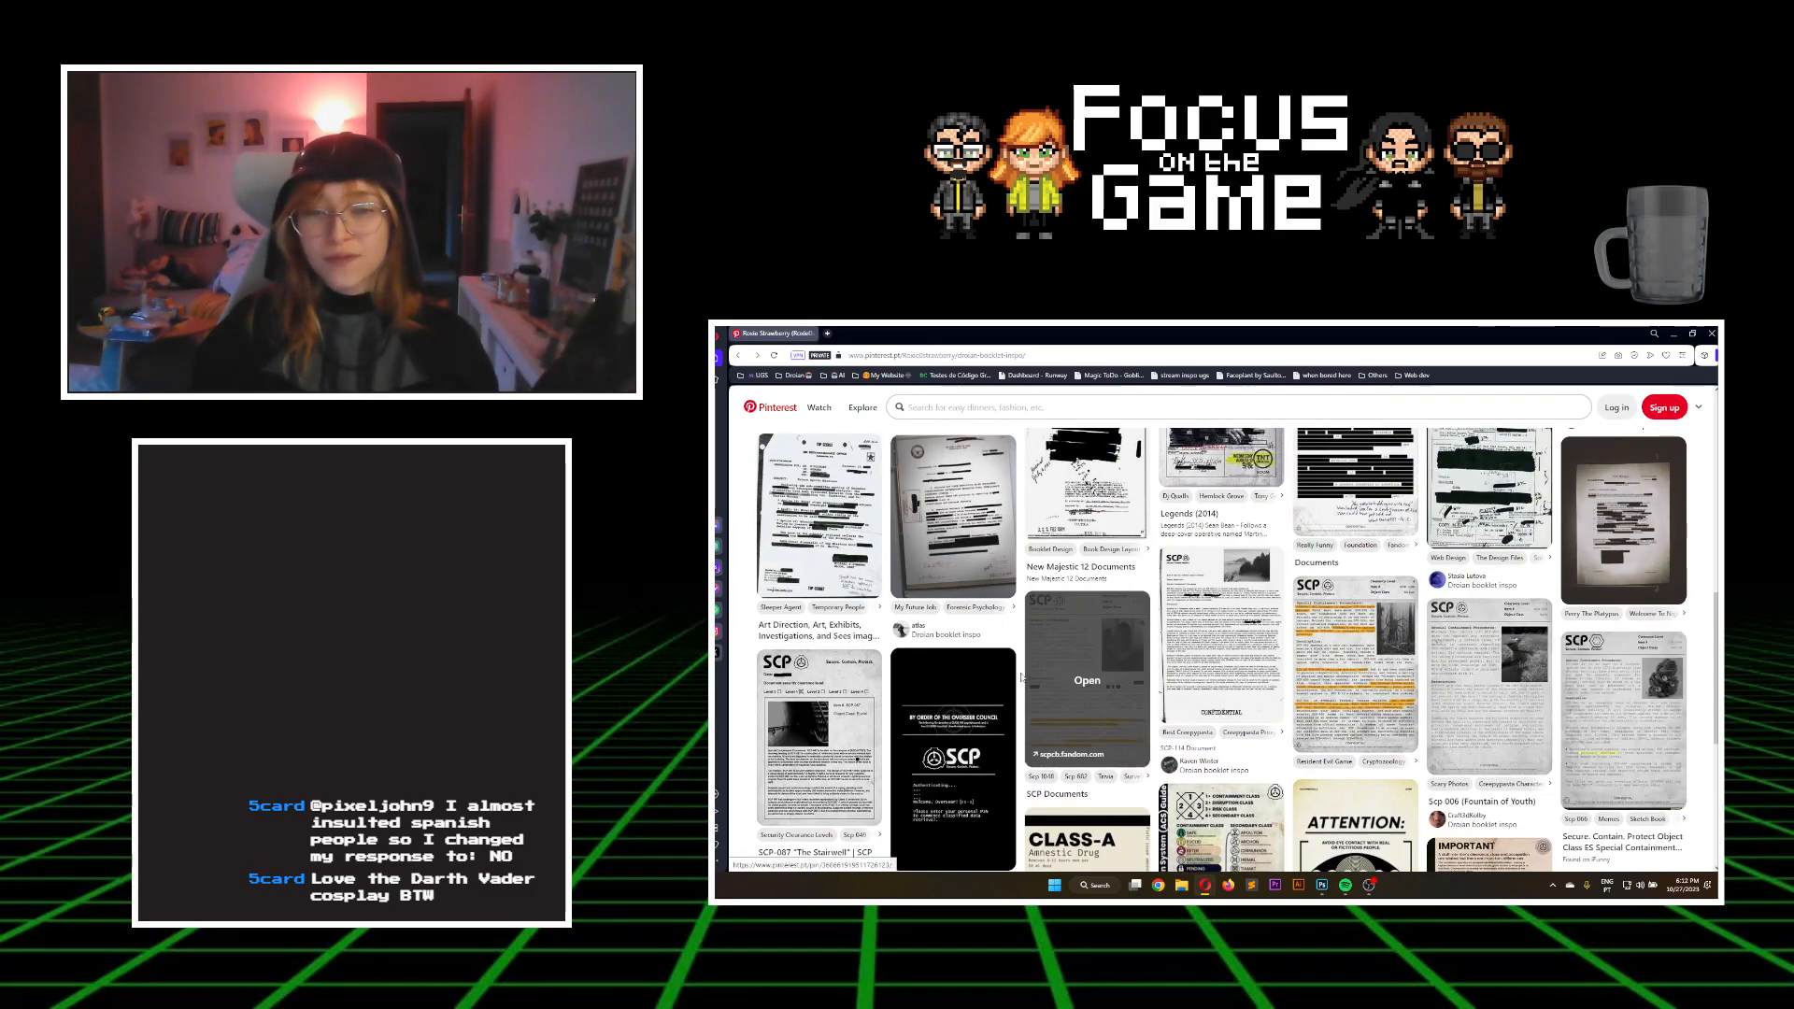
pyautogui.scroll(-2, 1434, 621)
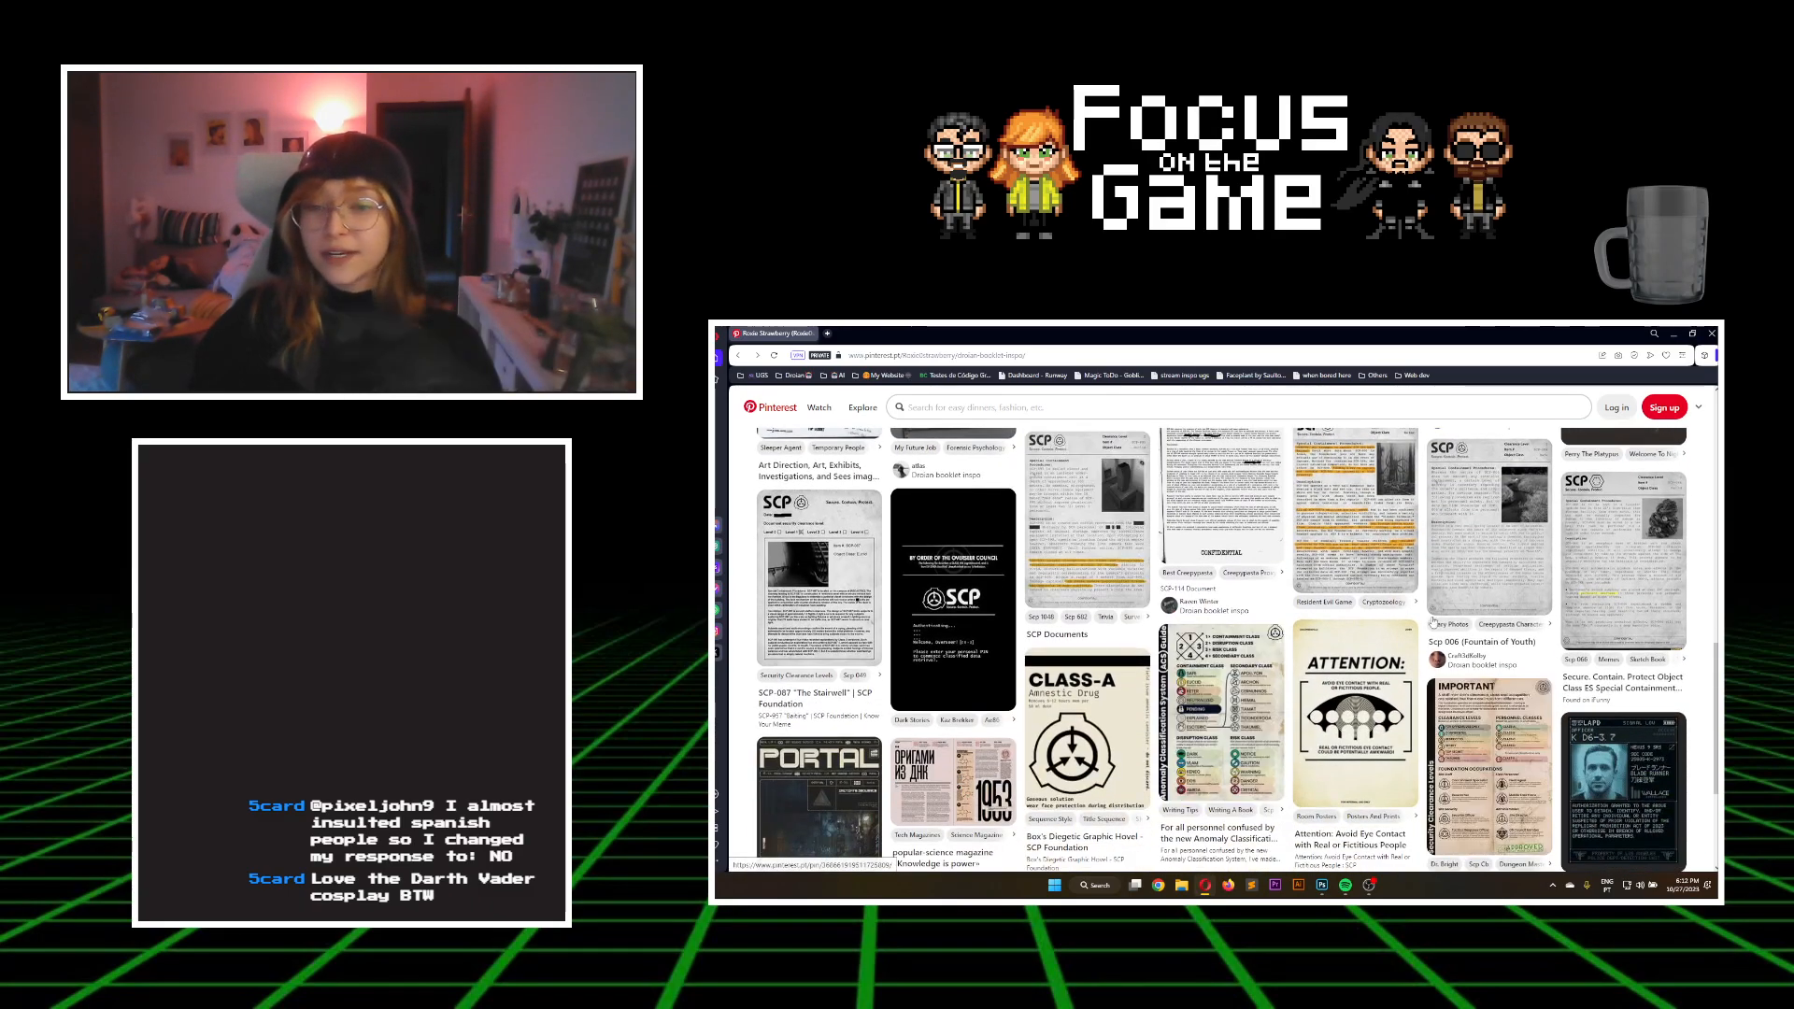
pyautogui.scroll(-2, 1434, 621)
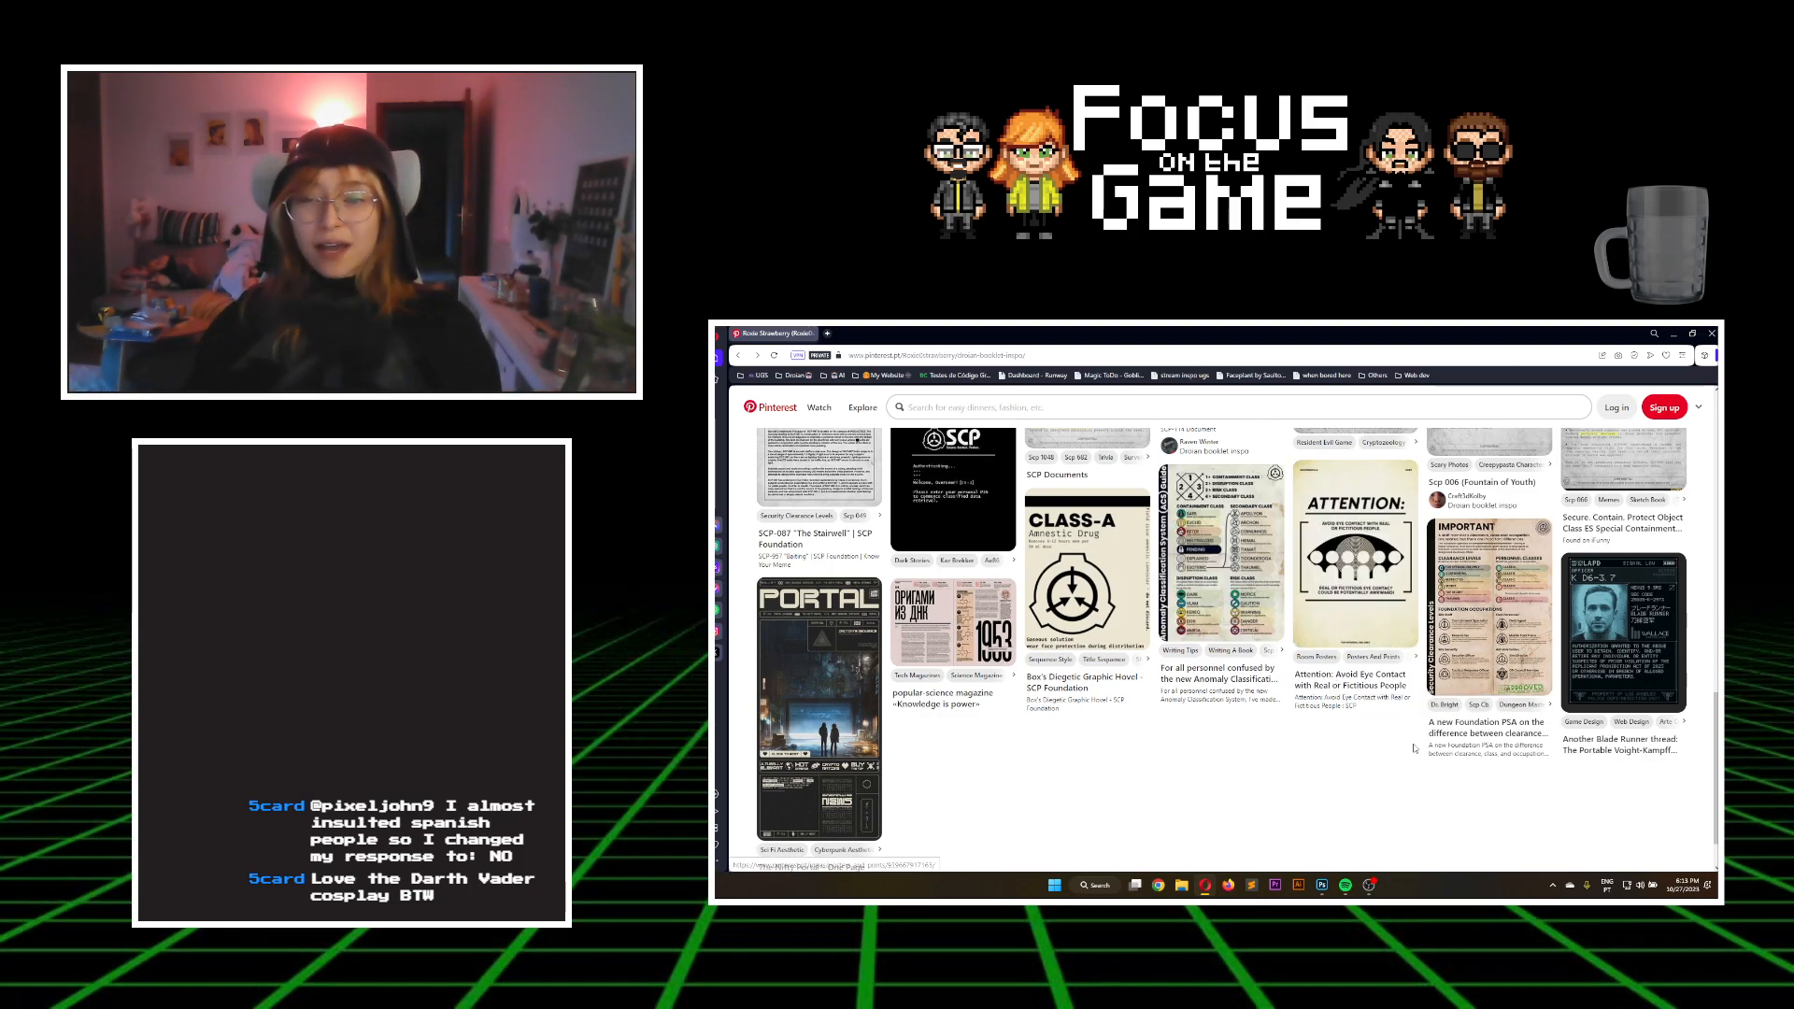
pyautogui.scroll(5, 1412, 751)
pyautogui.scroll(1, 1412, 751)
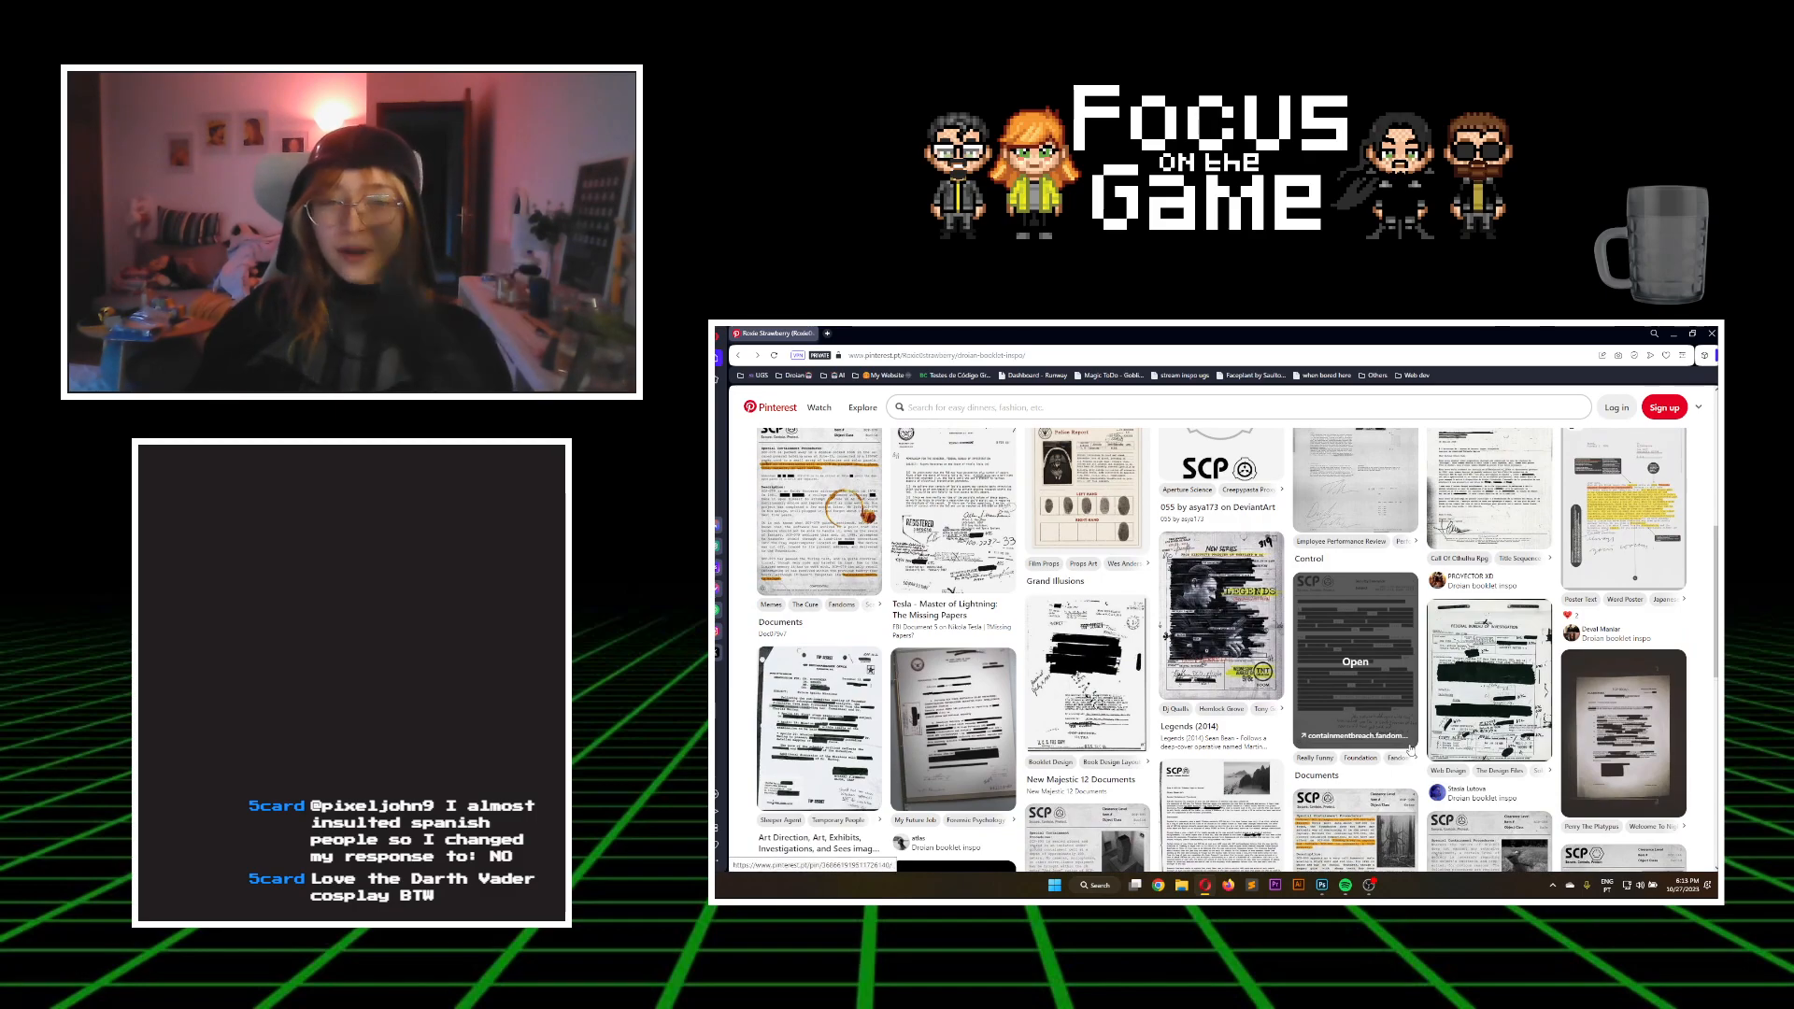
pyautogui.scroll(2, 1412, 751)
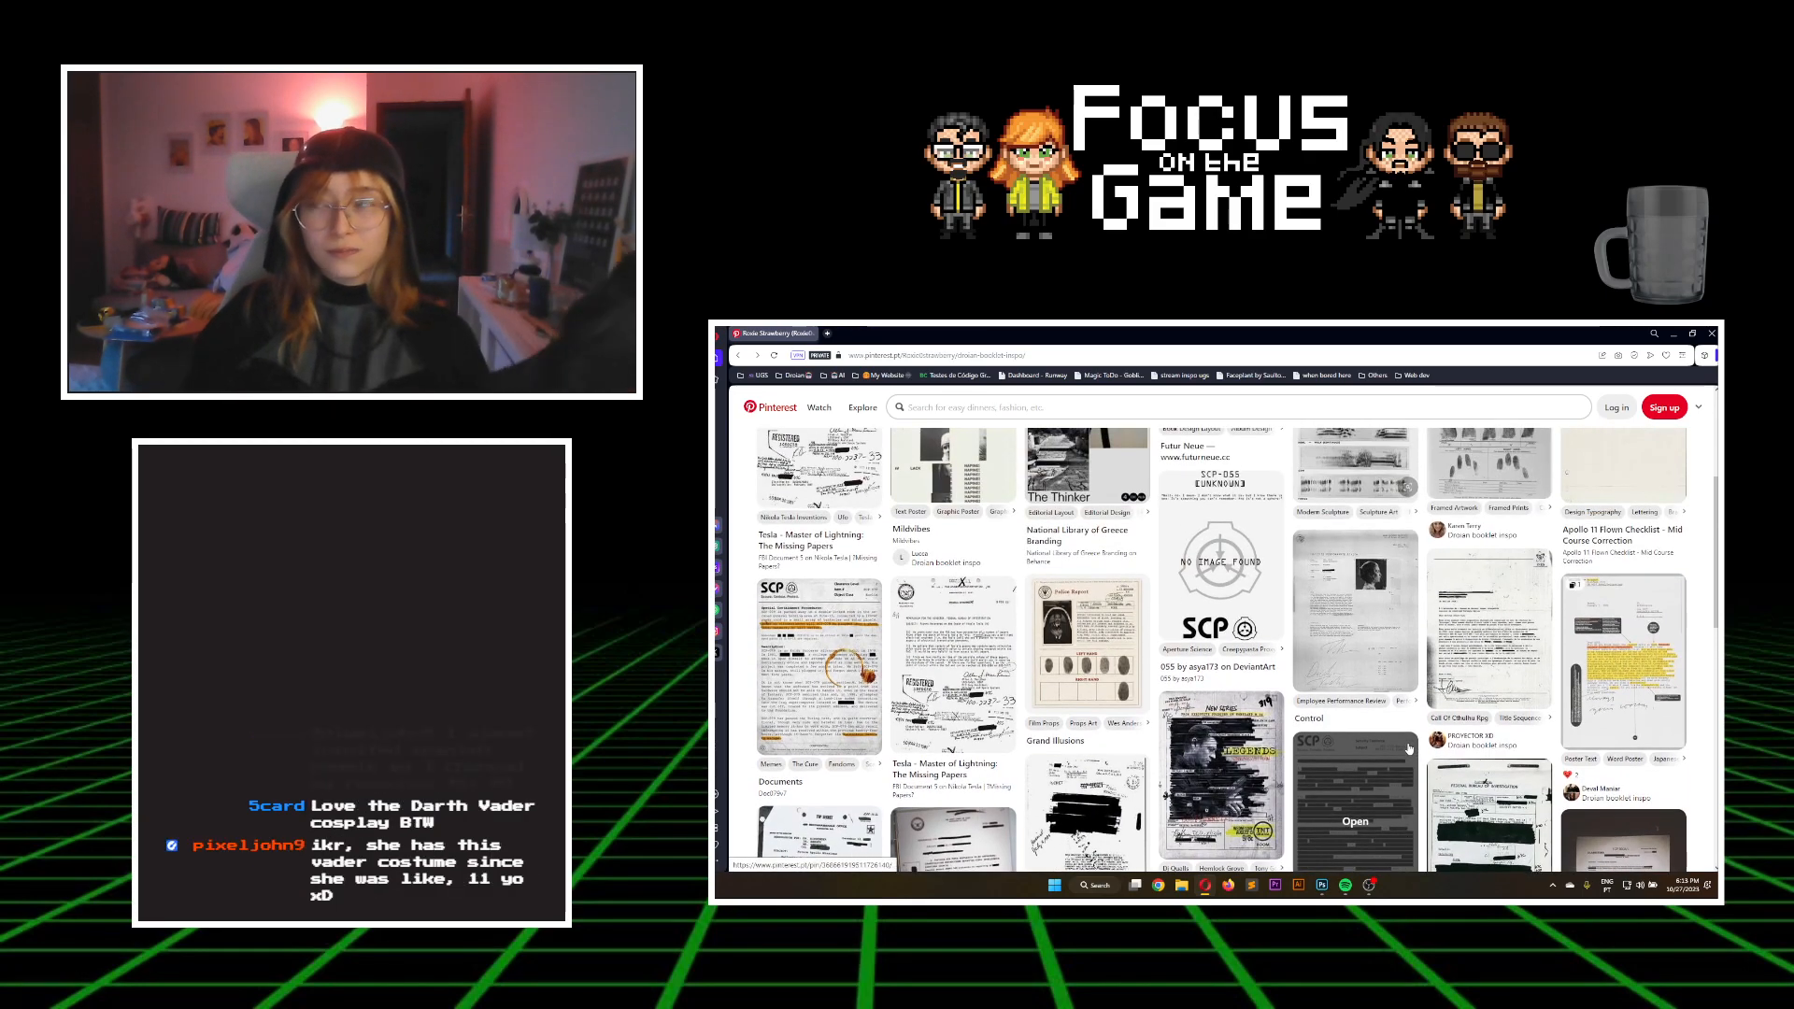
# Examine the Grand Illusions police report pin and its related pins, and return to the inspiration board
pyautogui.click(1397, 745)
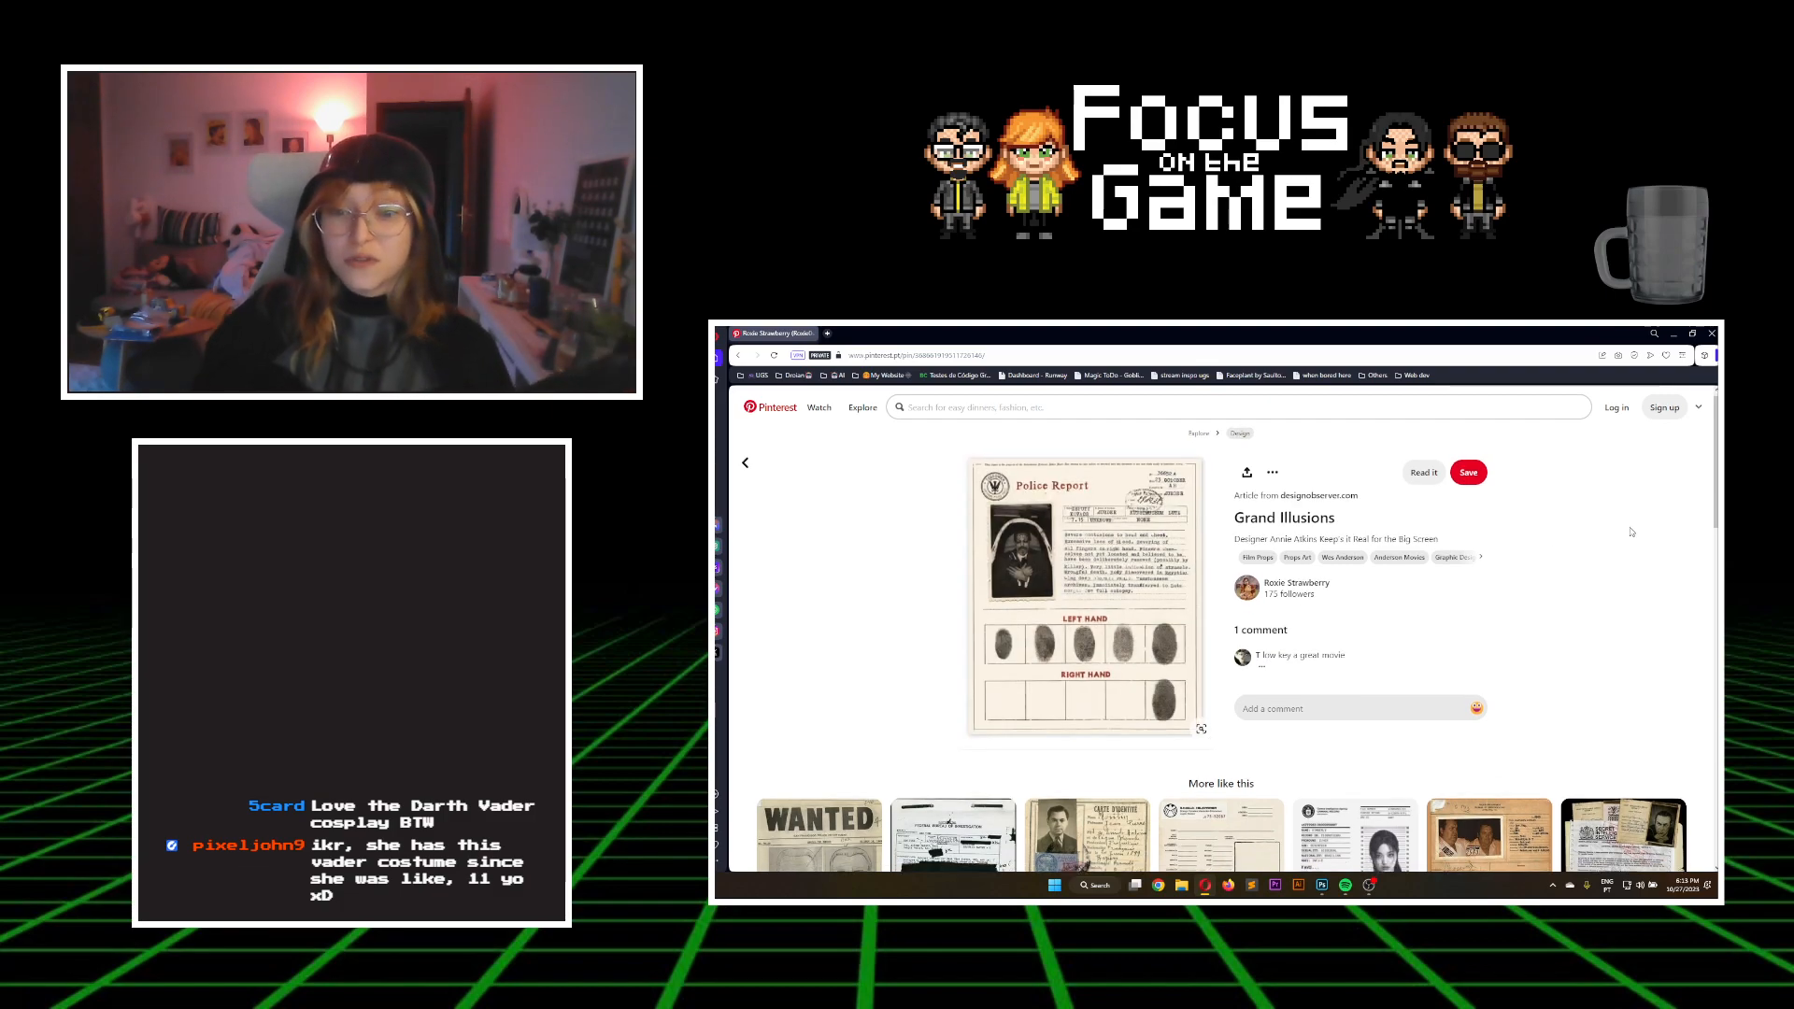
pyautogui.scroll(-3, 1612, 526)
pyautogui.scroll(3, 797, 488)
pyautogui.click(738, 474)
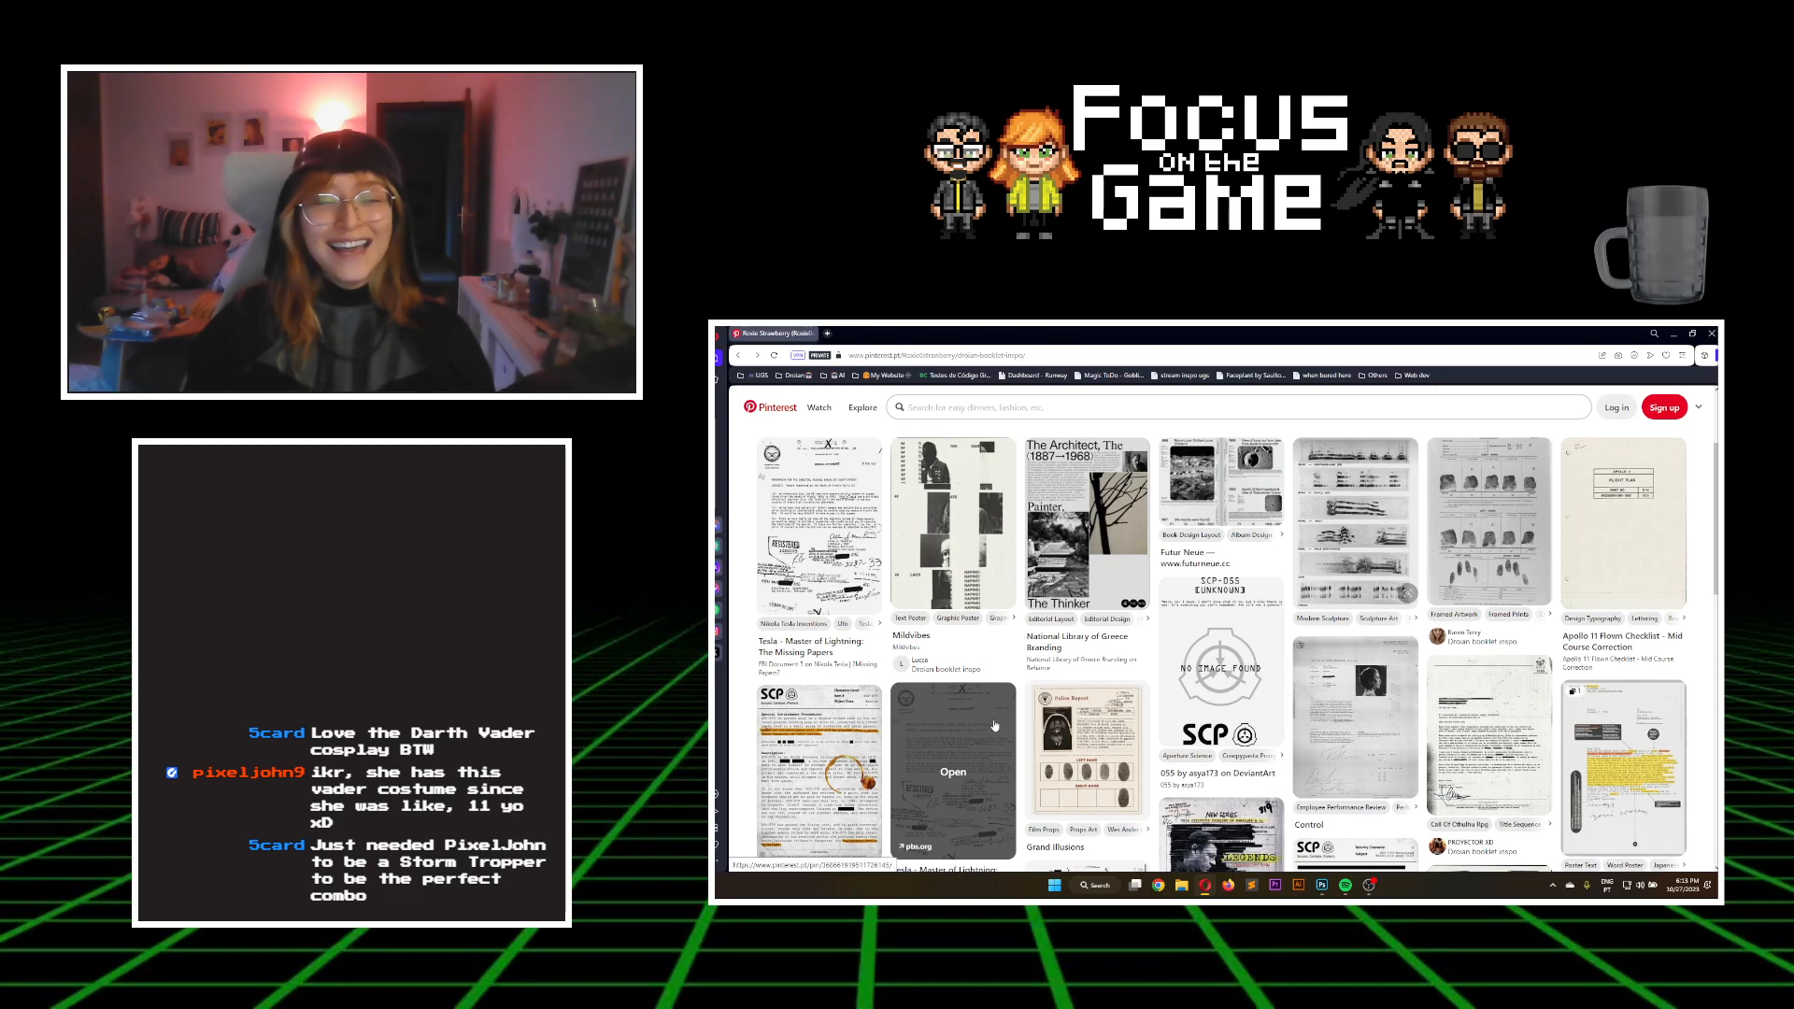
# Examine the Tesla - Master of Lightning: The Missing Papers pin, and return to the board to review the redacted documents
pyautogui.click(994, 730)
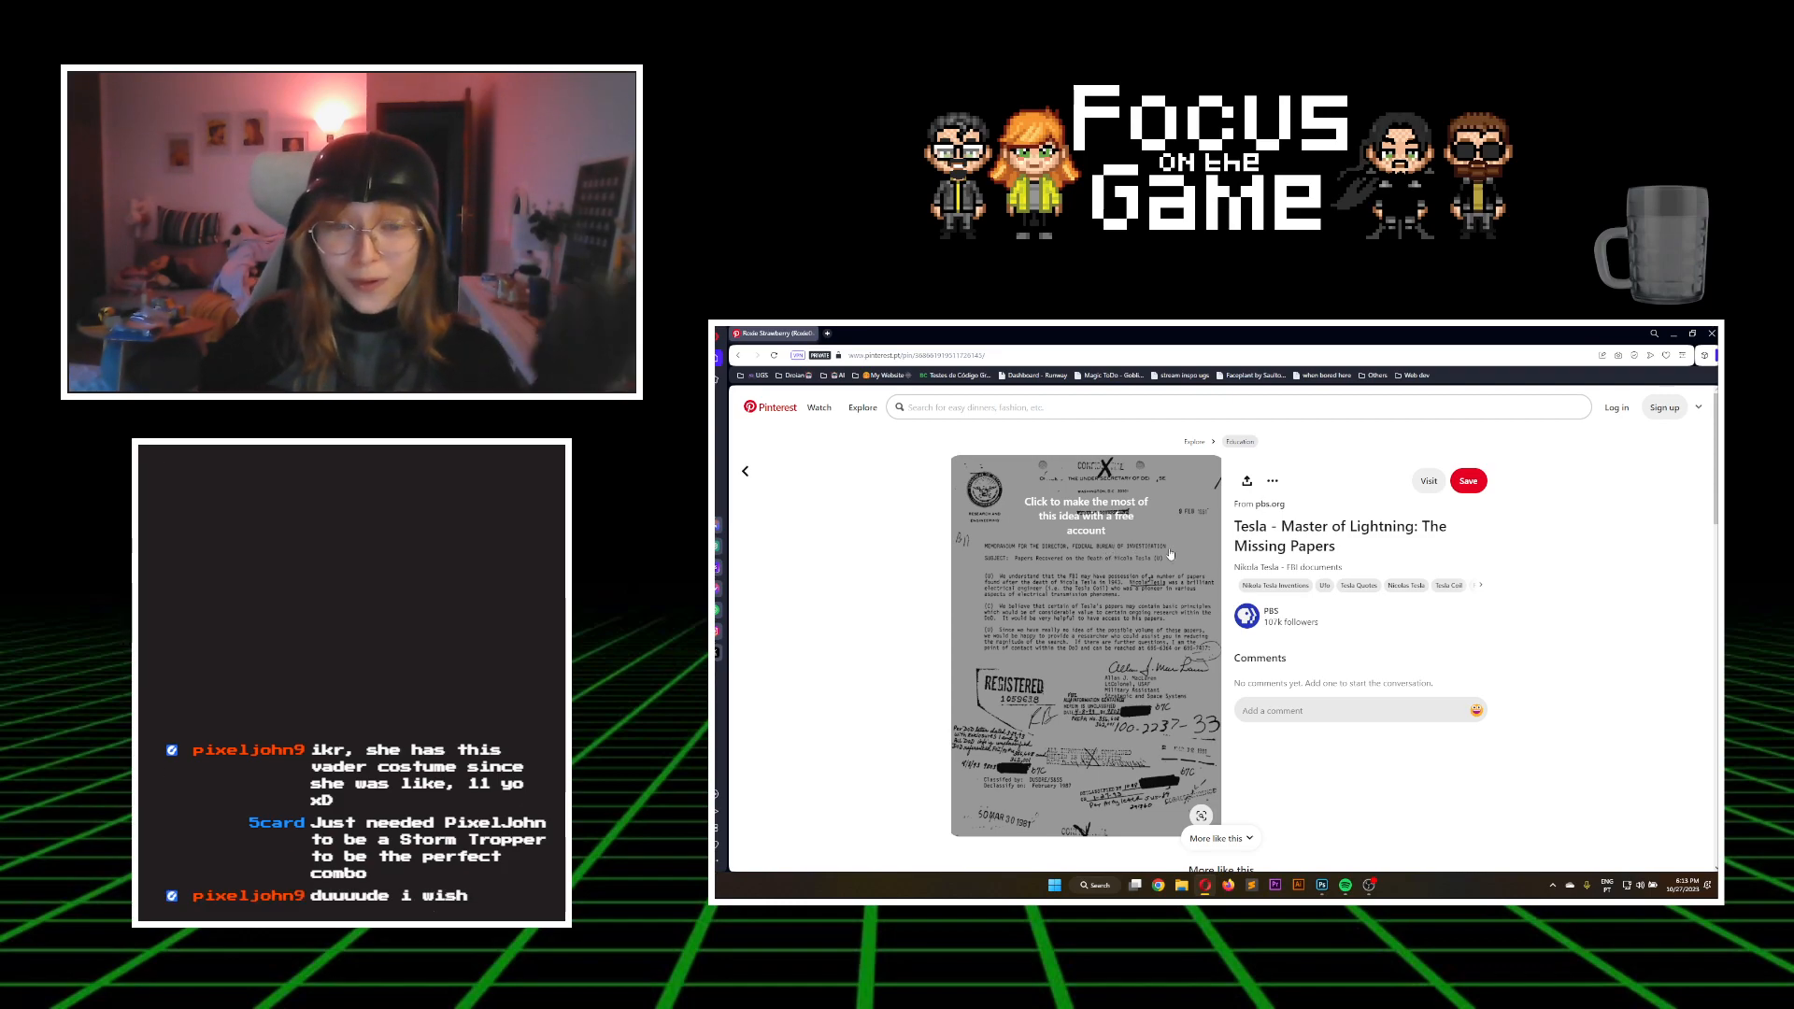
pyautogui.click(745, 471)
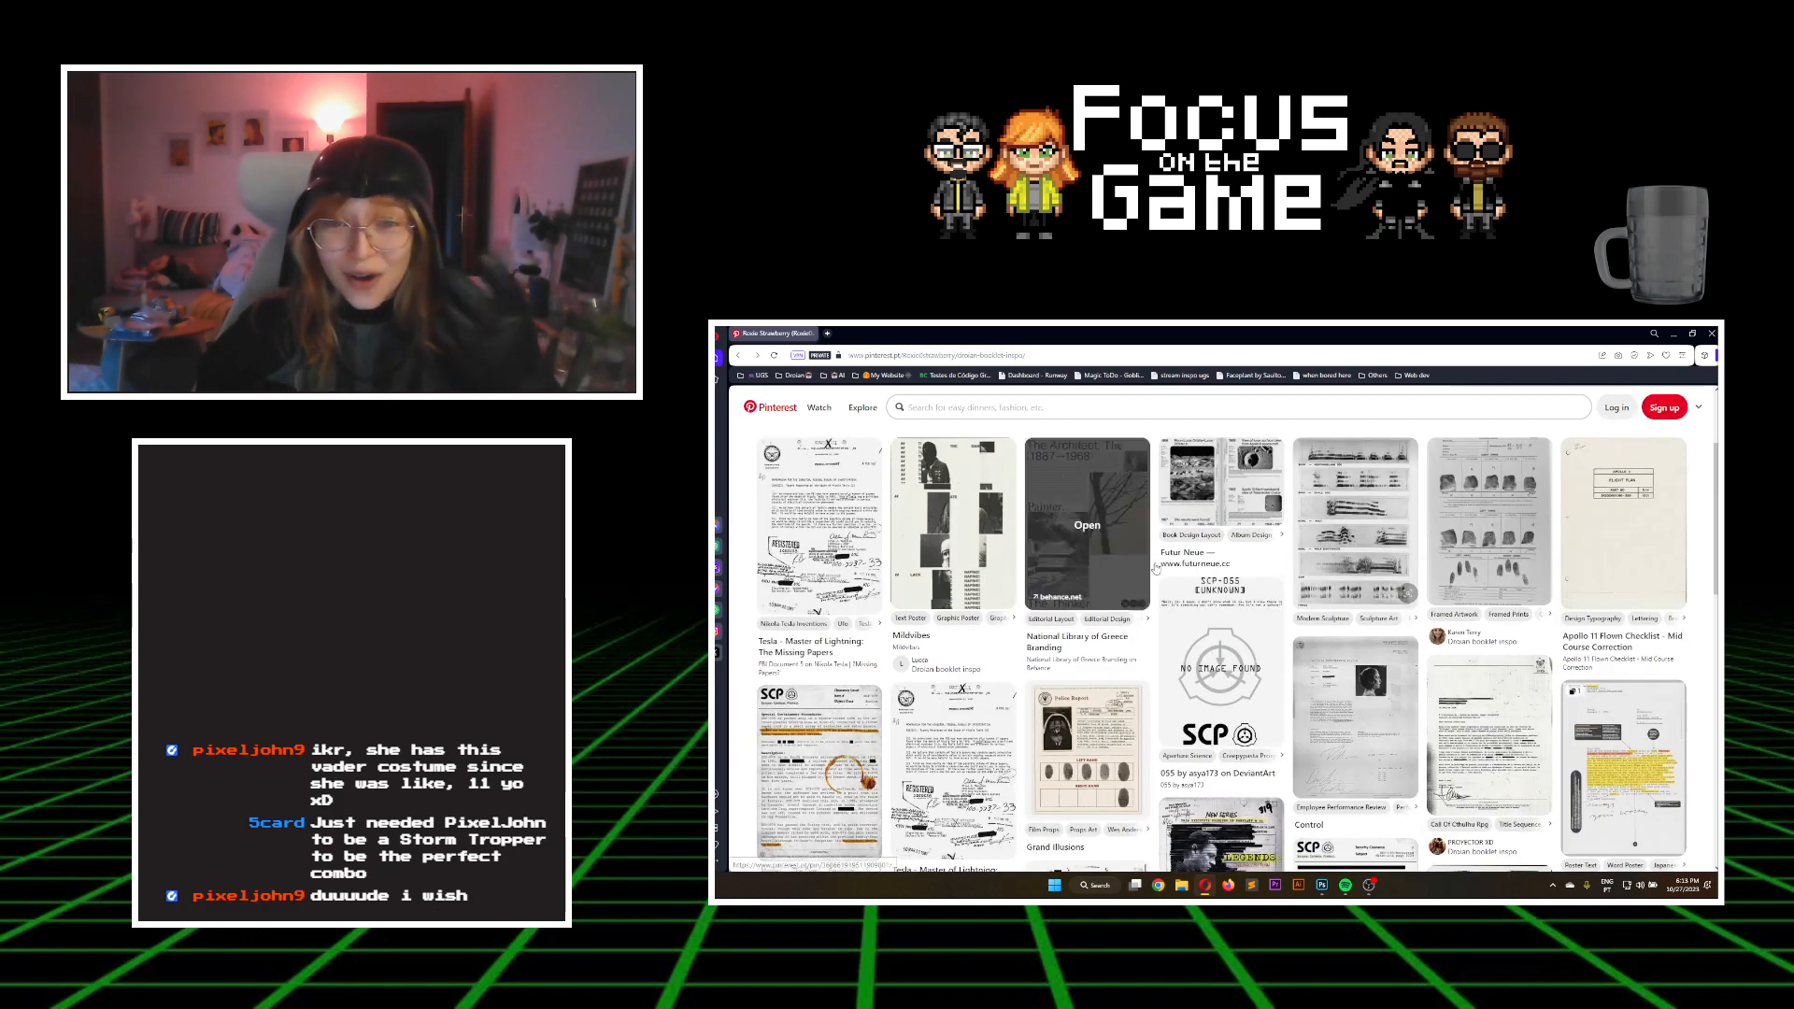
pyautogui.scroll(2, 1077, 547)
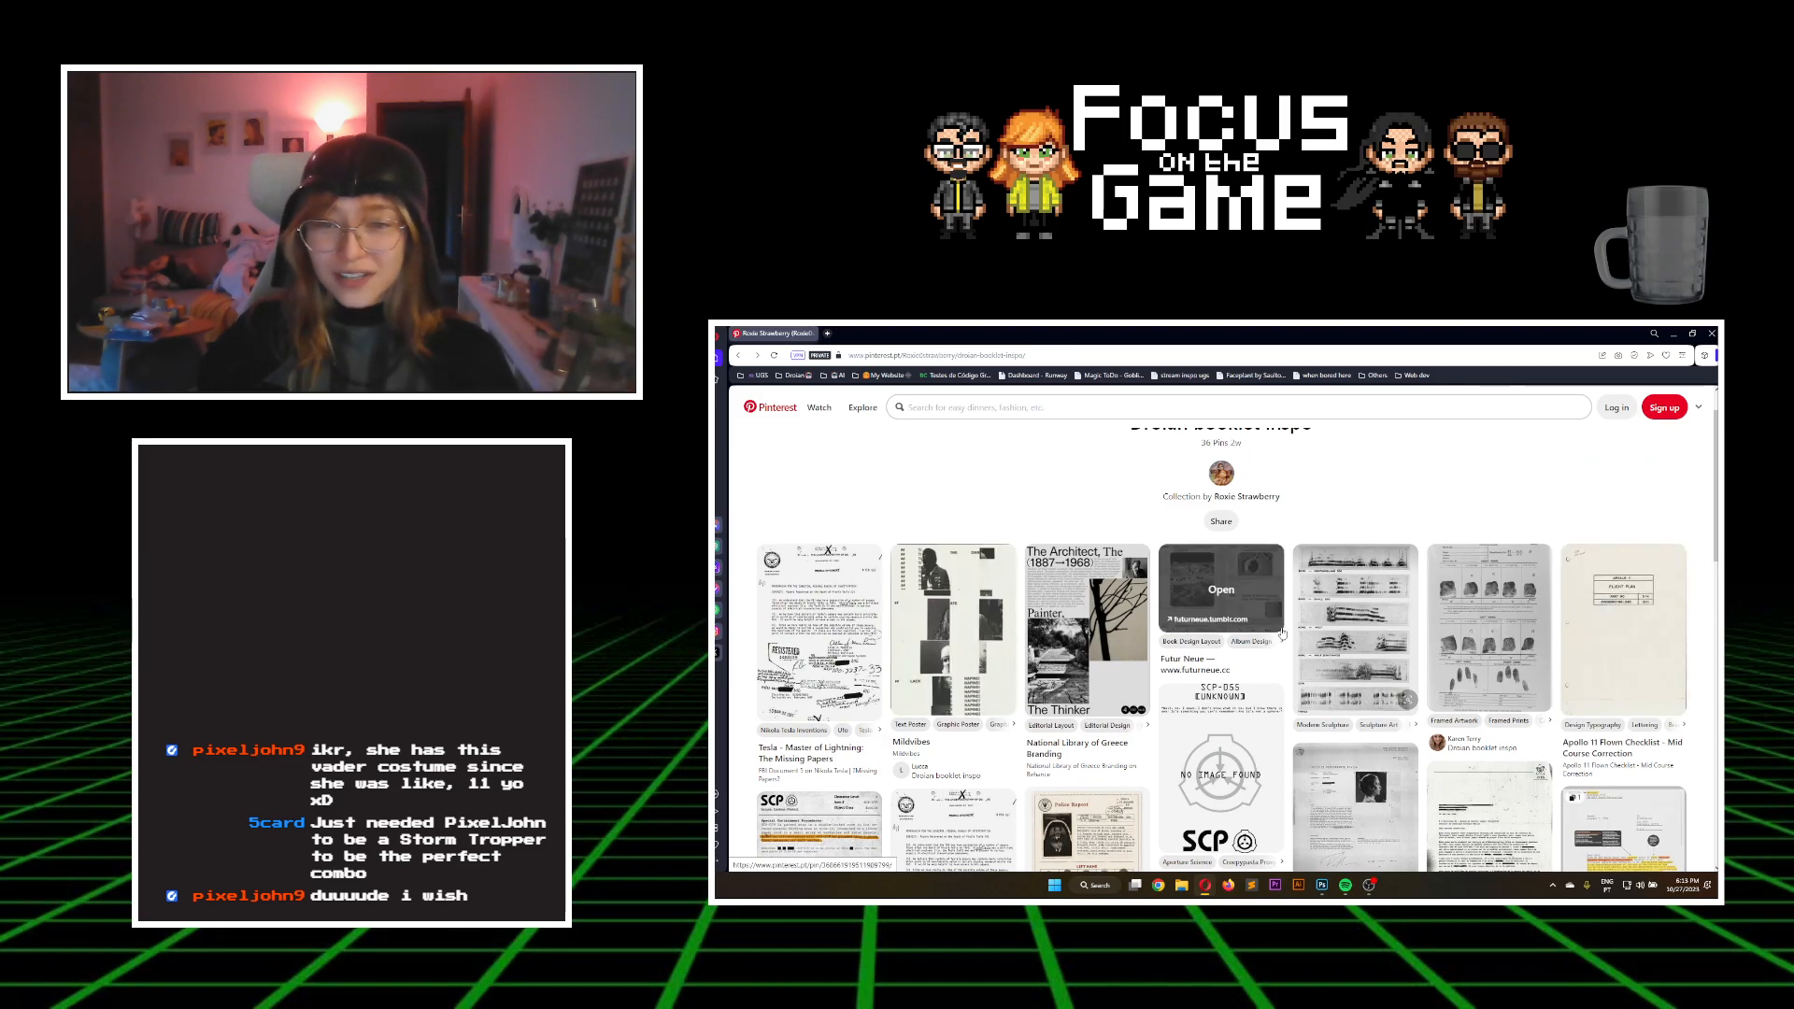
pyautogui.scroll(-1, 1292, 615)
pyautogui.scroll(-3, 1292, 615)
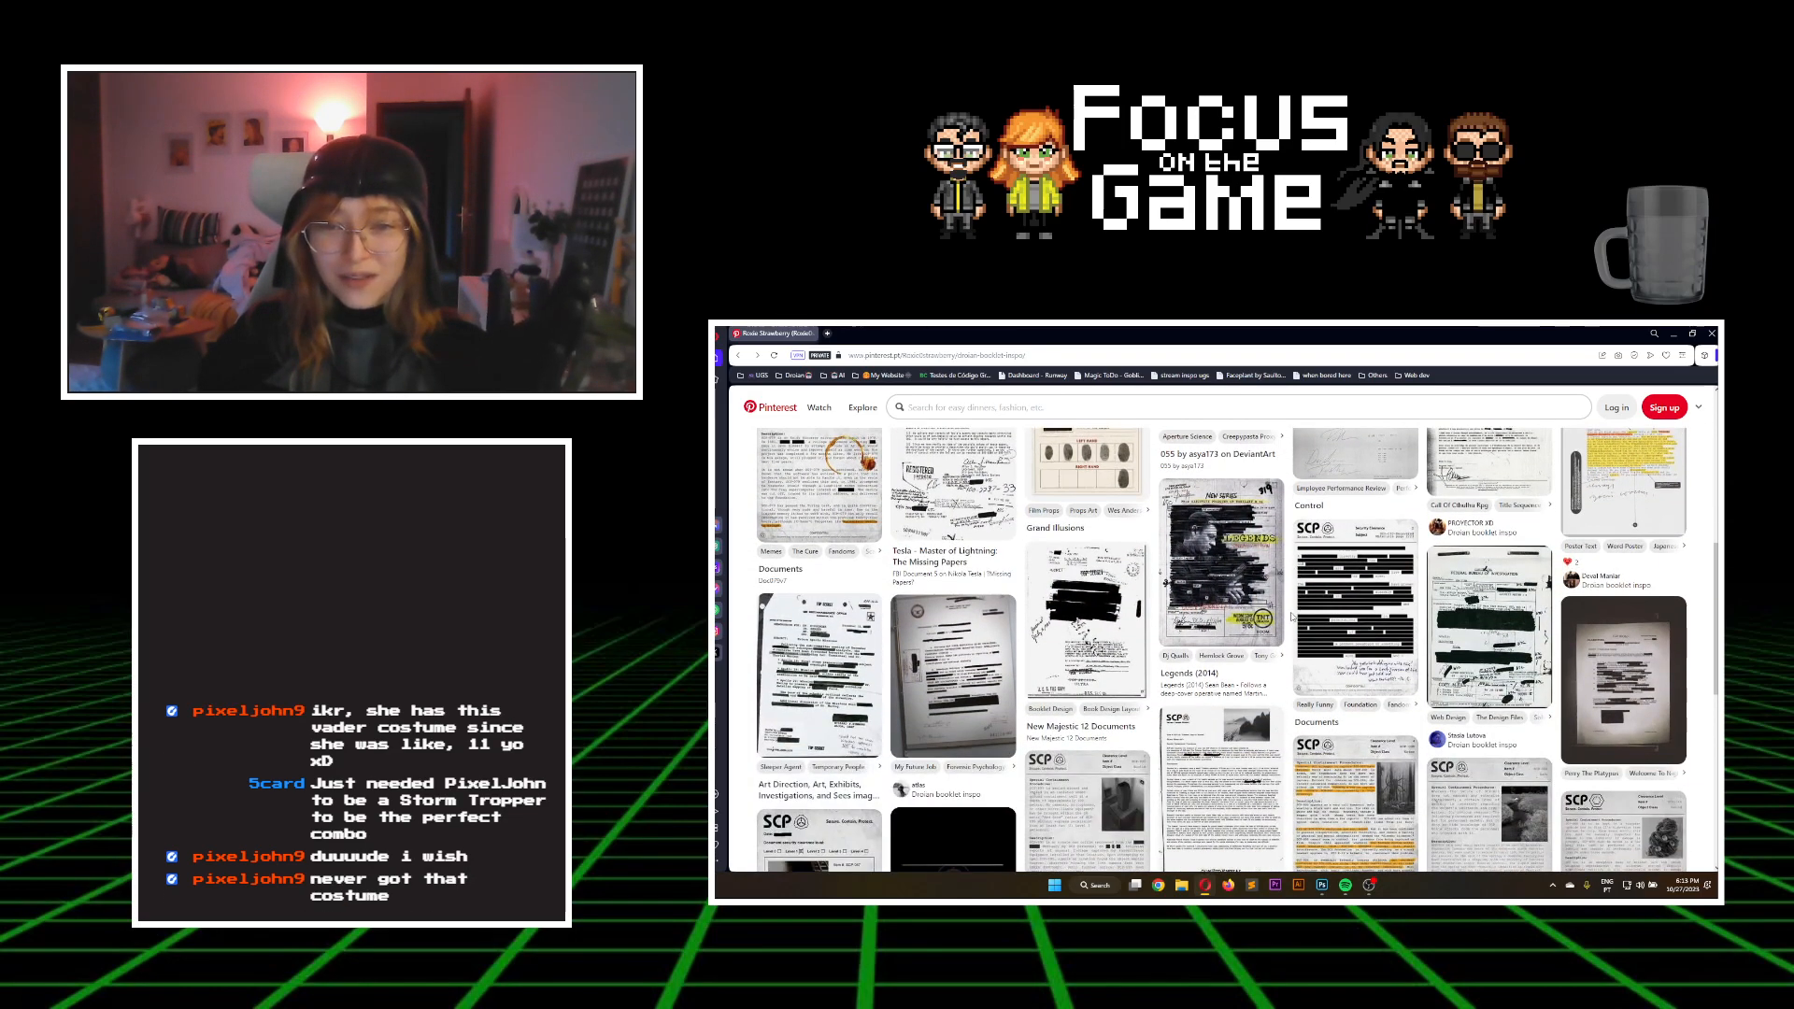
# Return to the Droian booklet in Photoshop and examine the cover, second cover and table of contents pages
pyautogui.click(1674, 332)
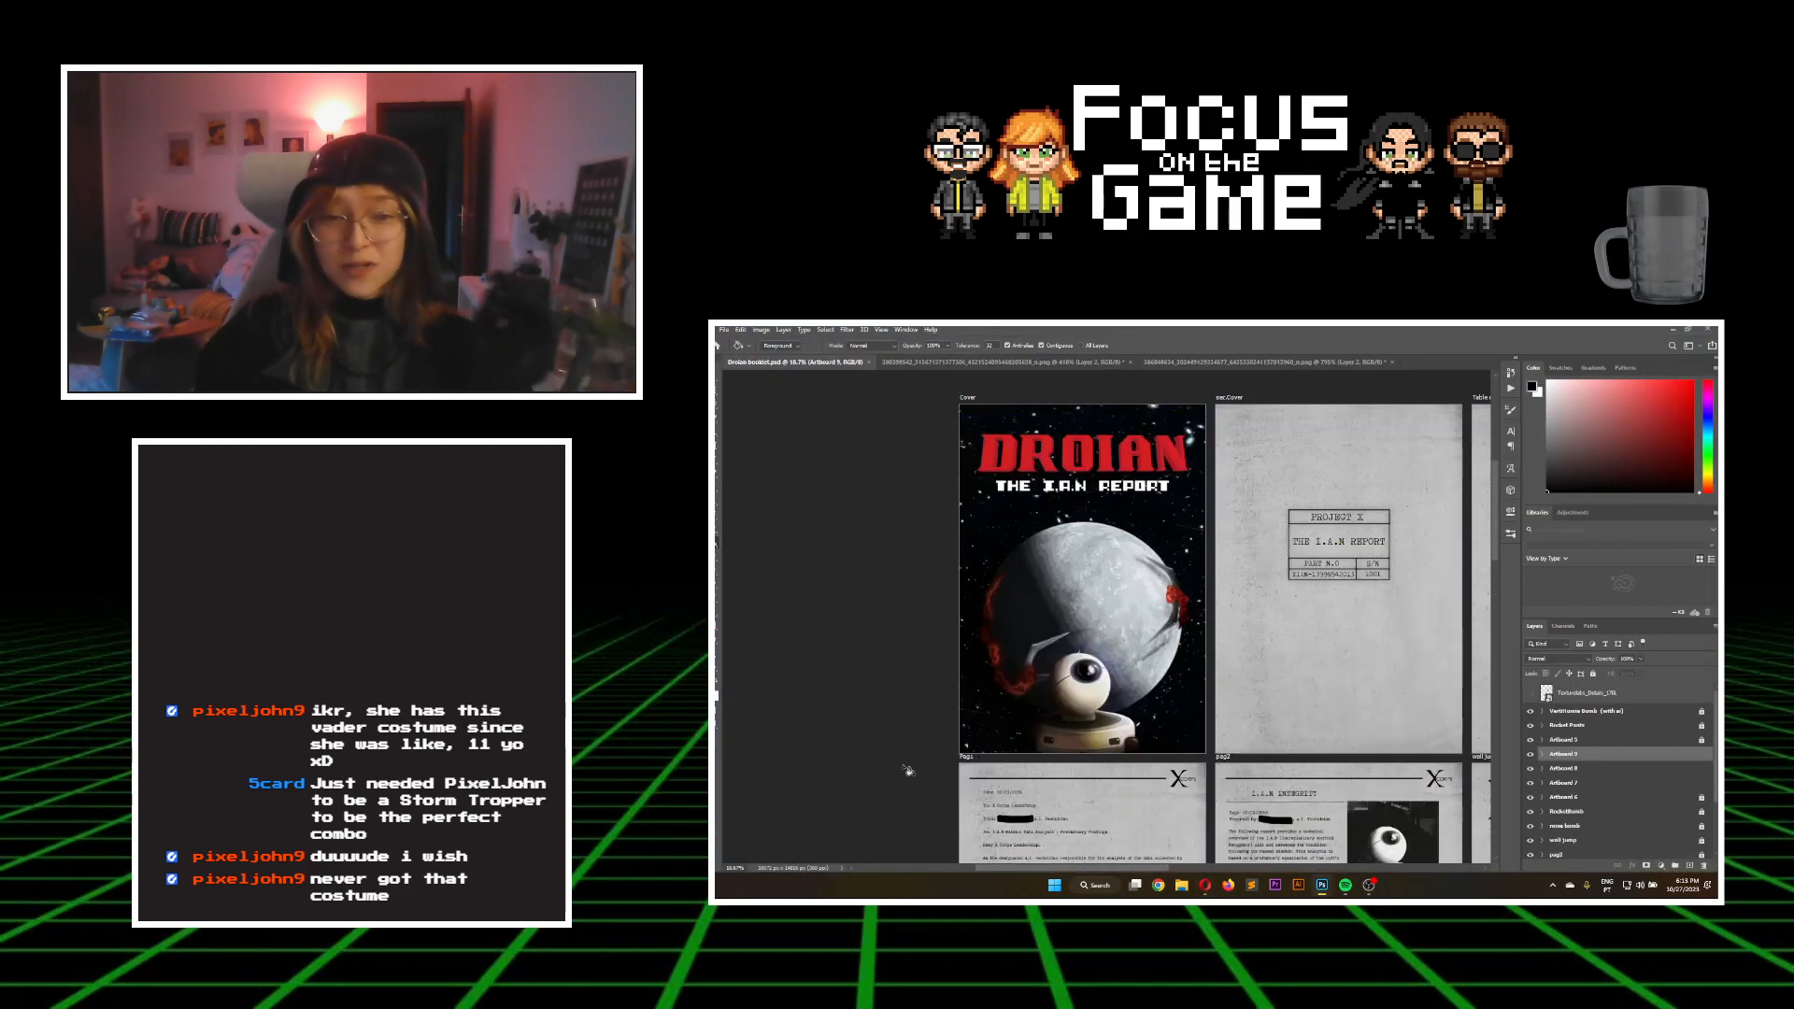
pyautogui.scroll(-1, 1046, 652)
pyautogui.scroll(2, 1113, 846)
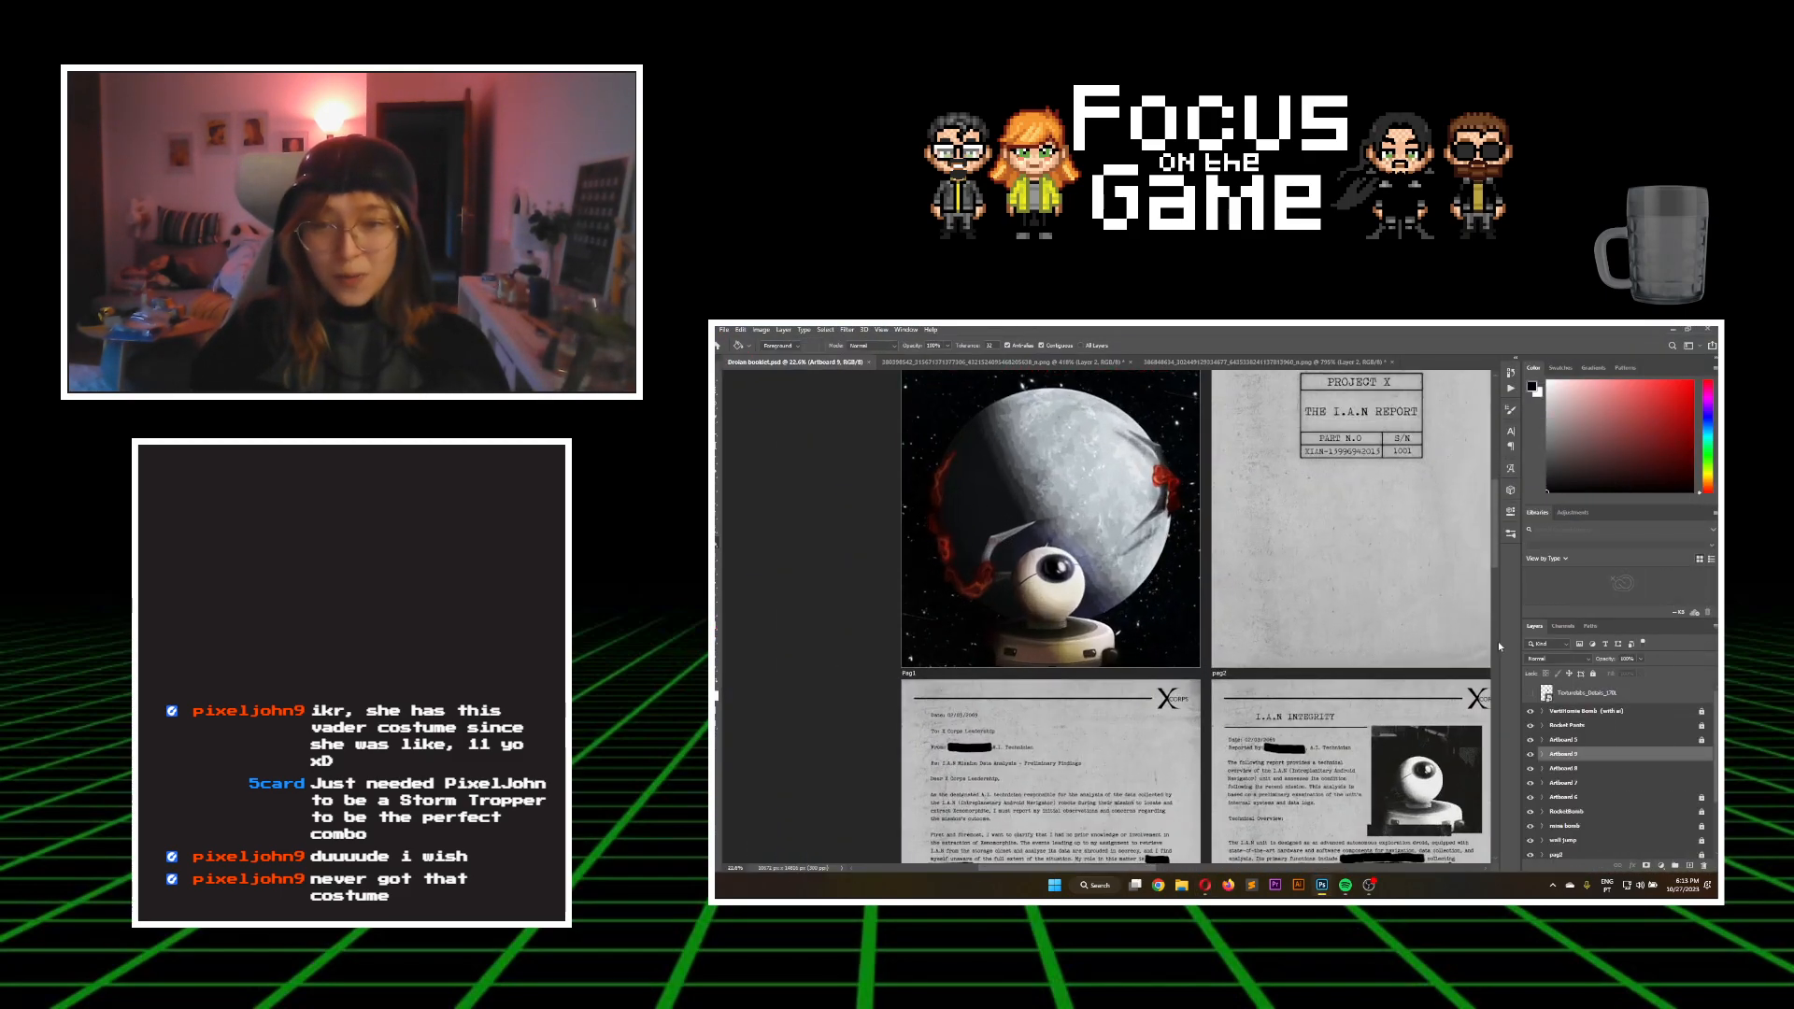
pyautogui.scroll(3, 1498, 543)
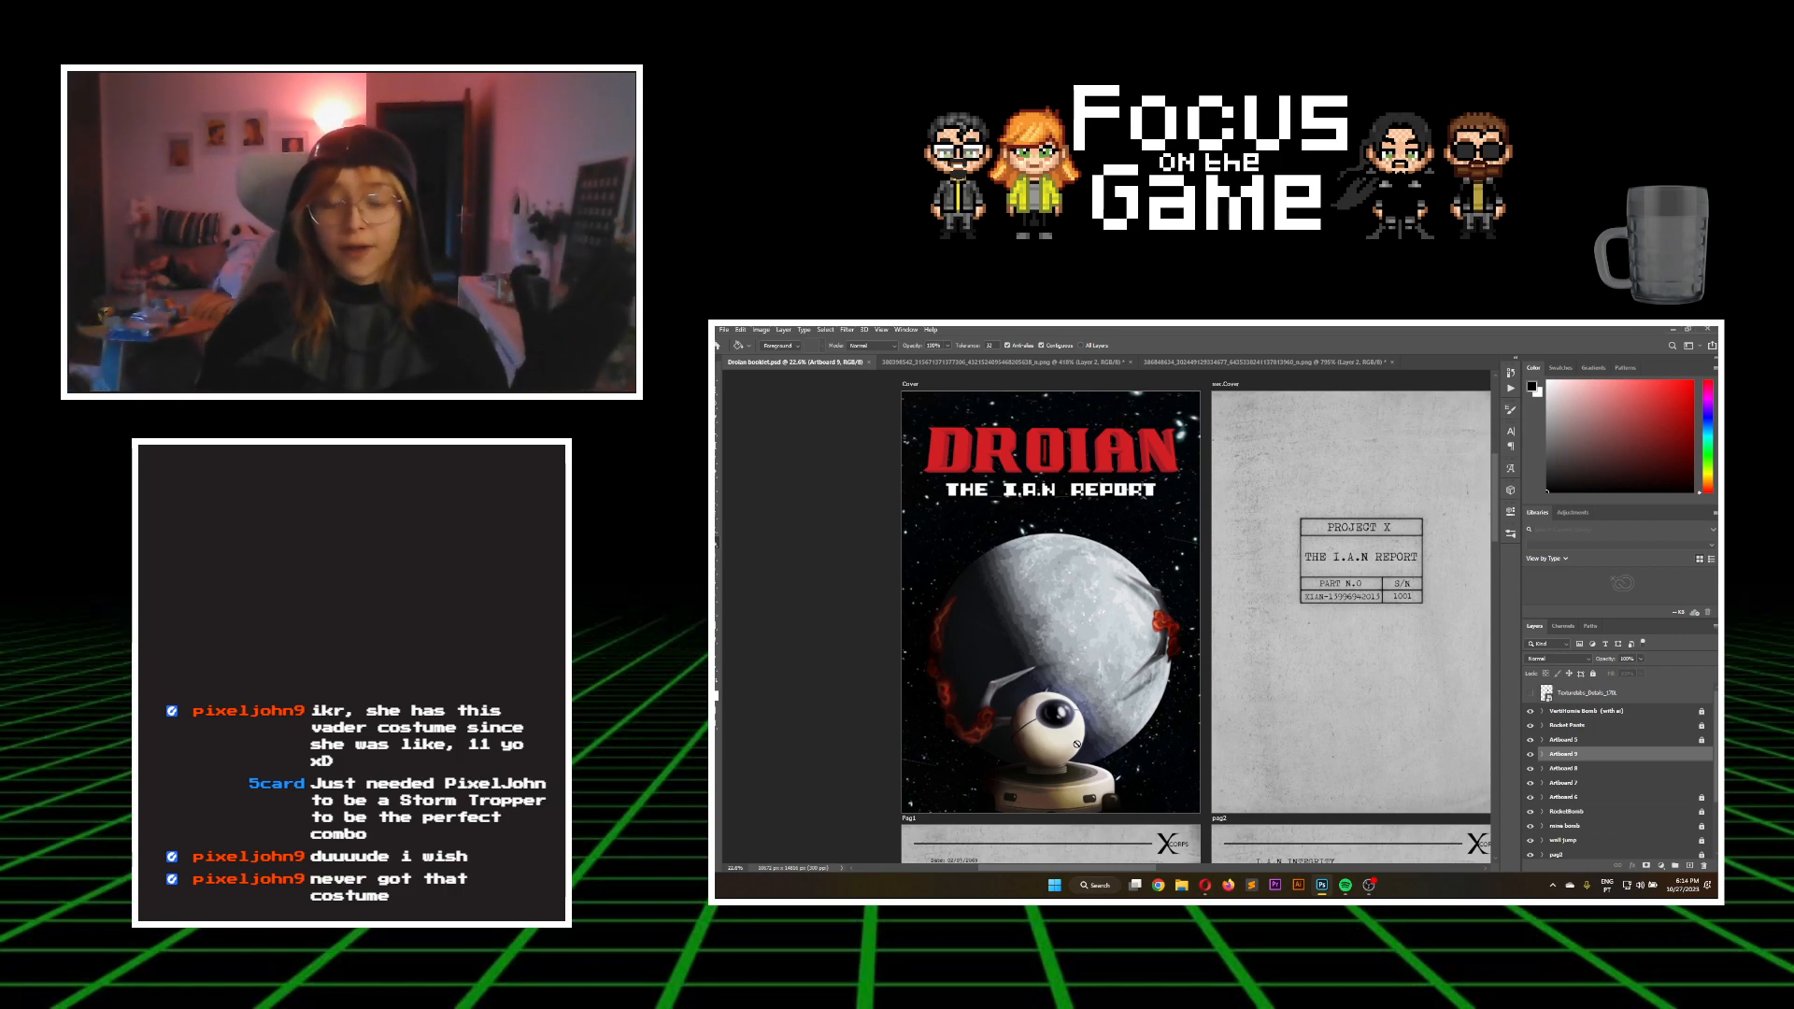
pyautogui.hscroll(5, 1139, 618)
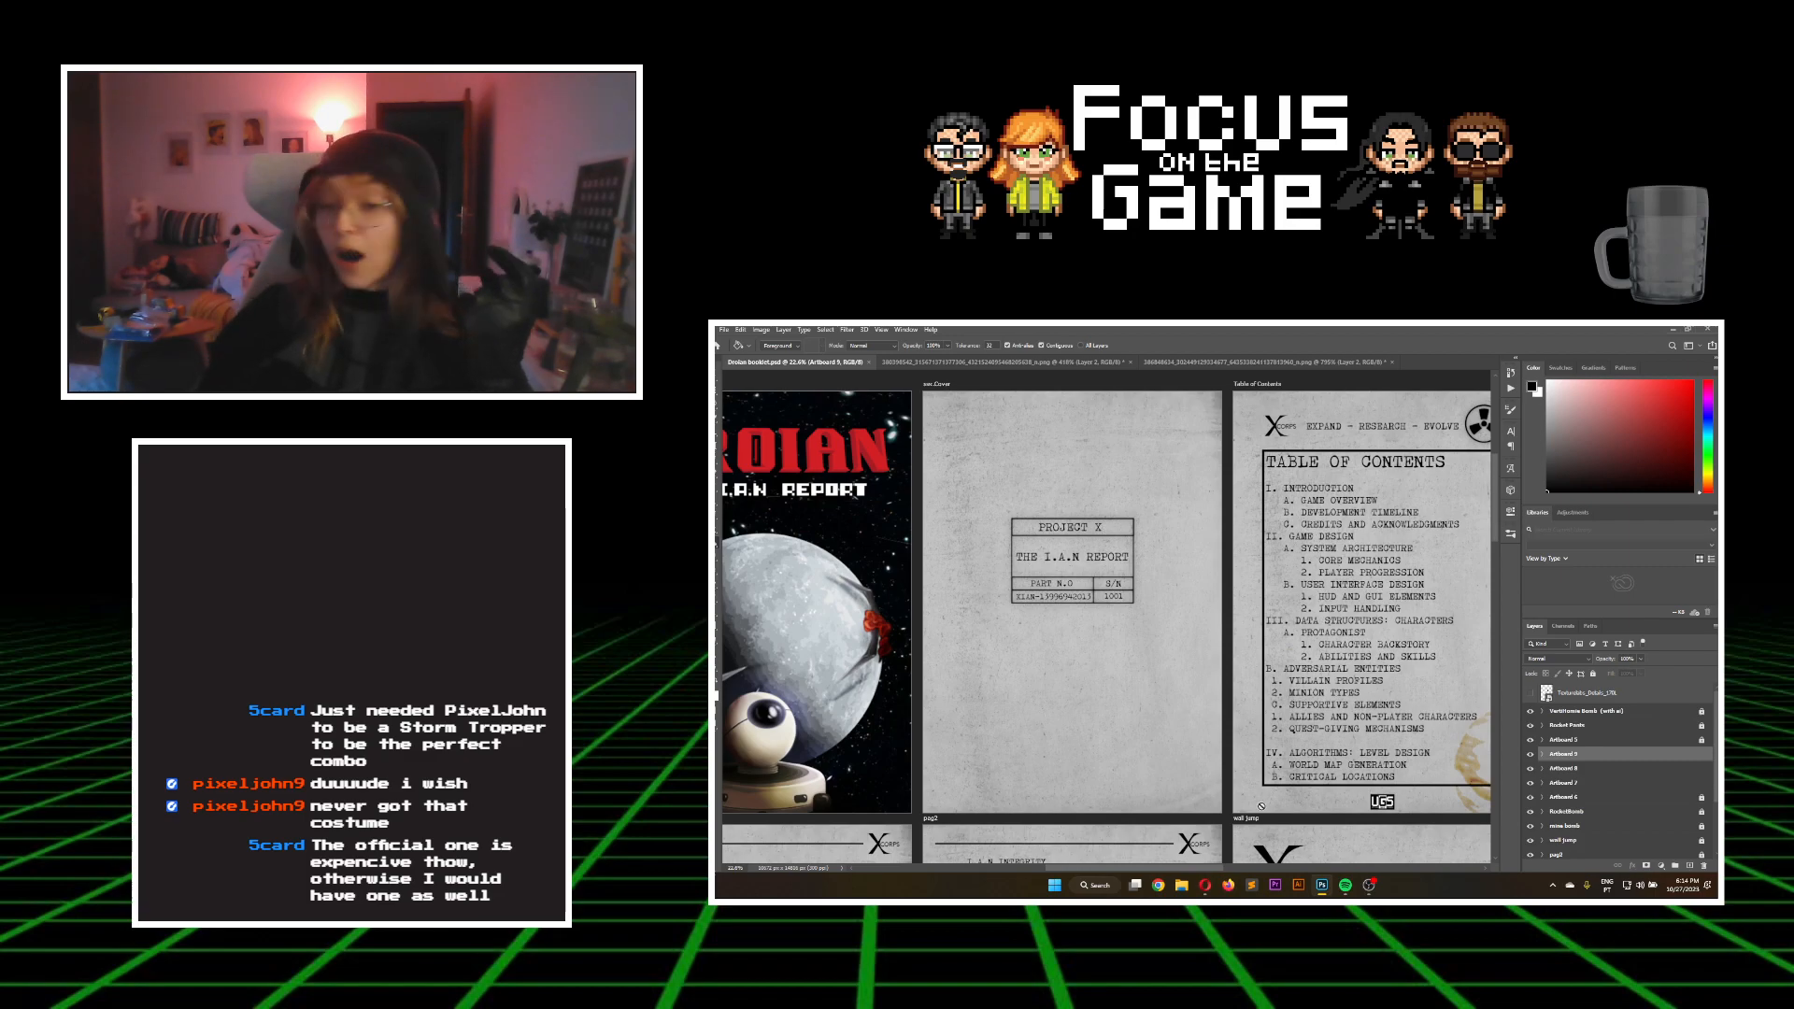
# Switch to OBS, activate the Minimal Overlay scene with its Camera source shown, and return to the booklet in Photoshop
pyautogui.click(1368, 887)
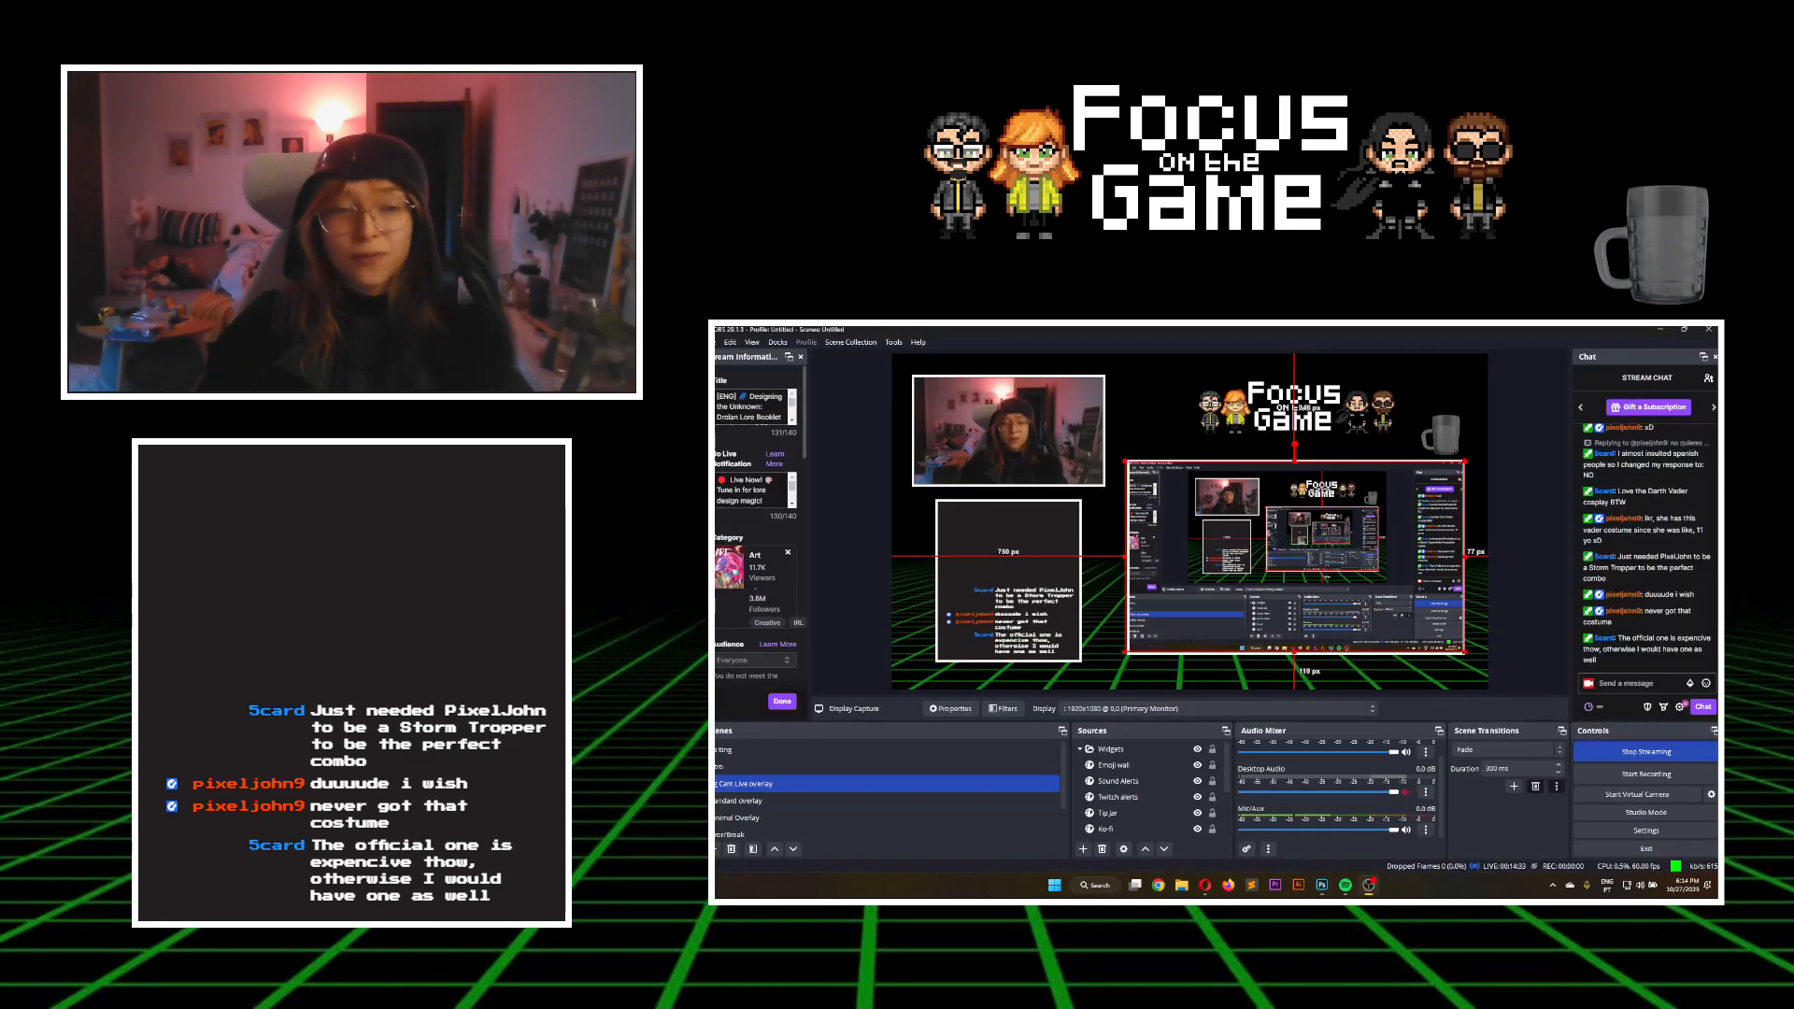
pyautogui.click(759, 821)
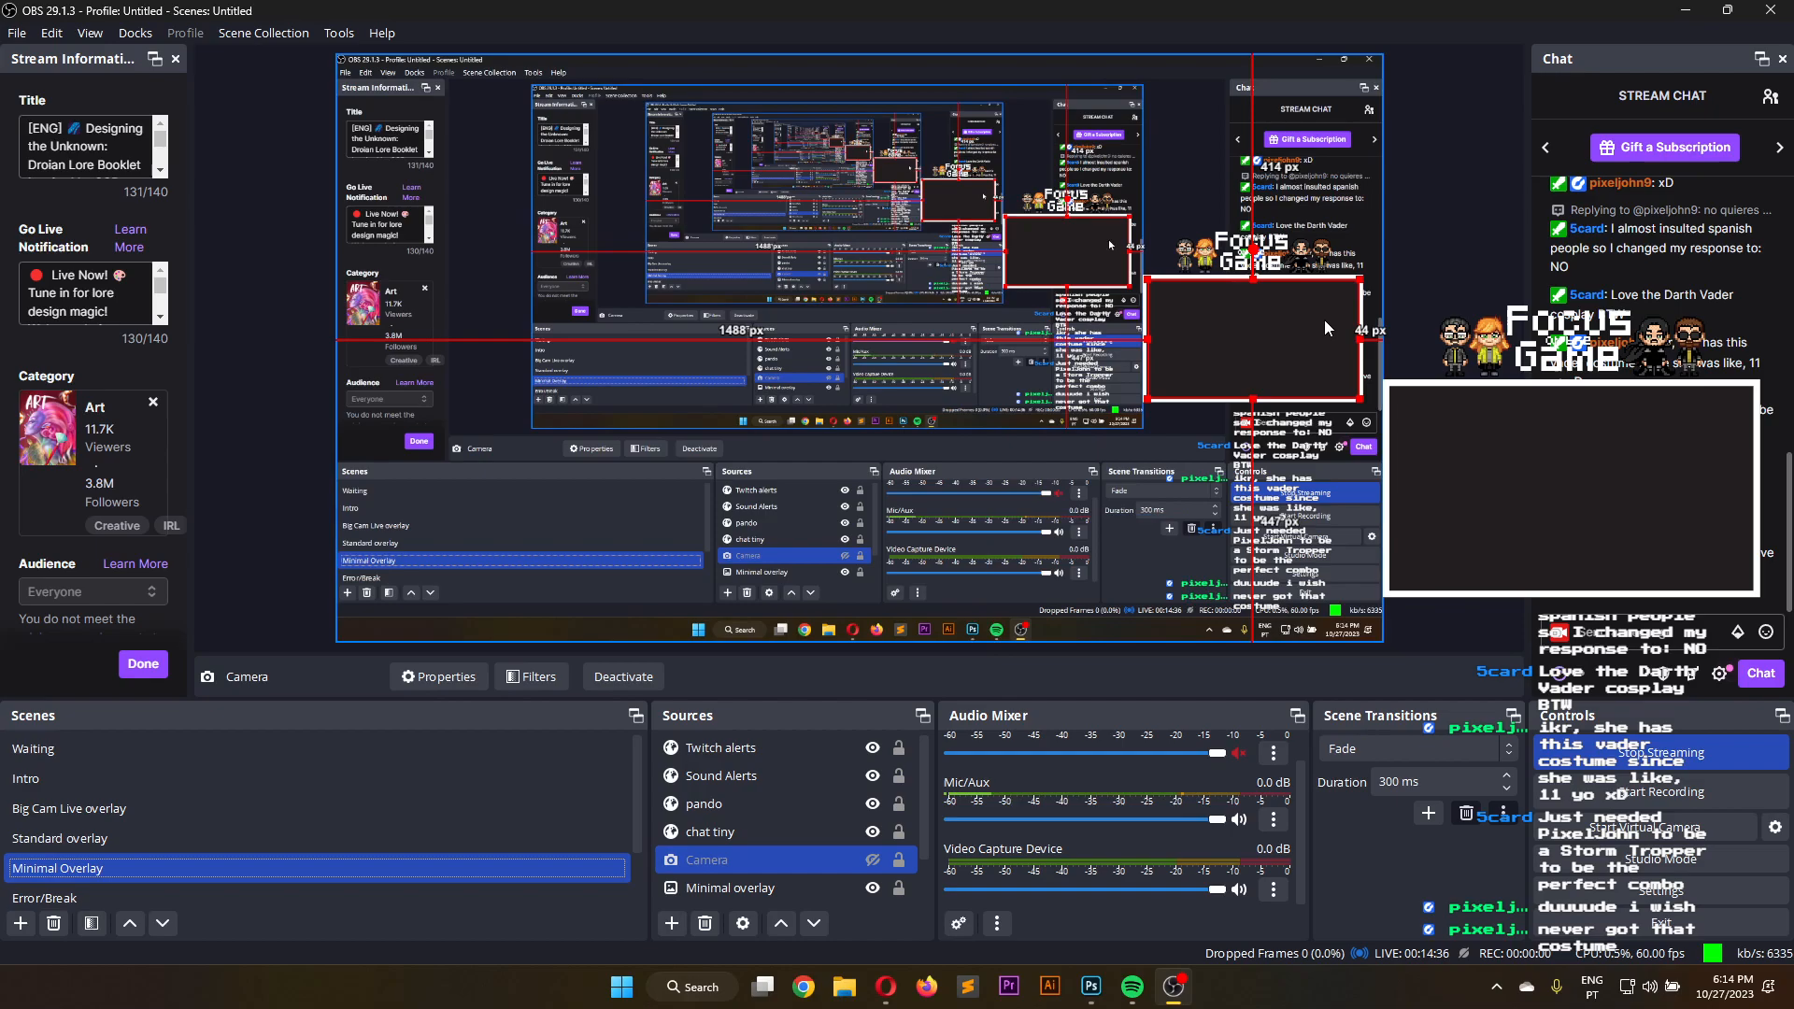
pyautogui.click(873, 859)
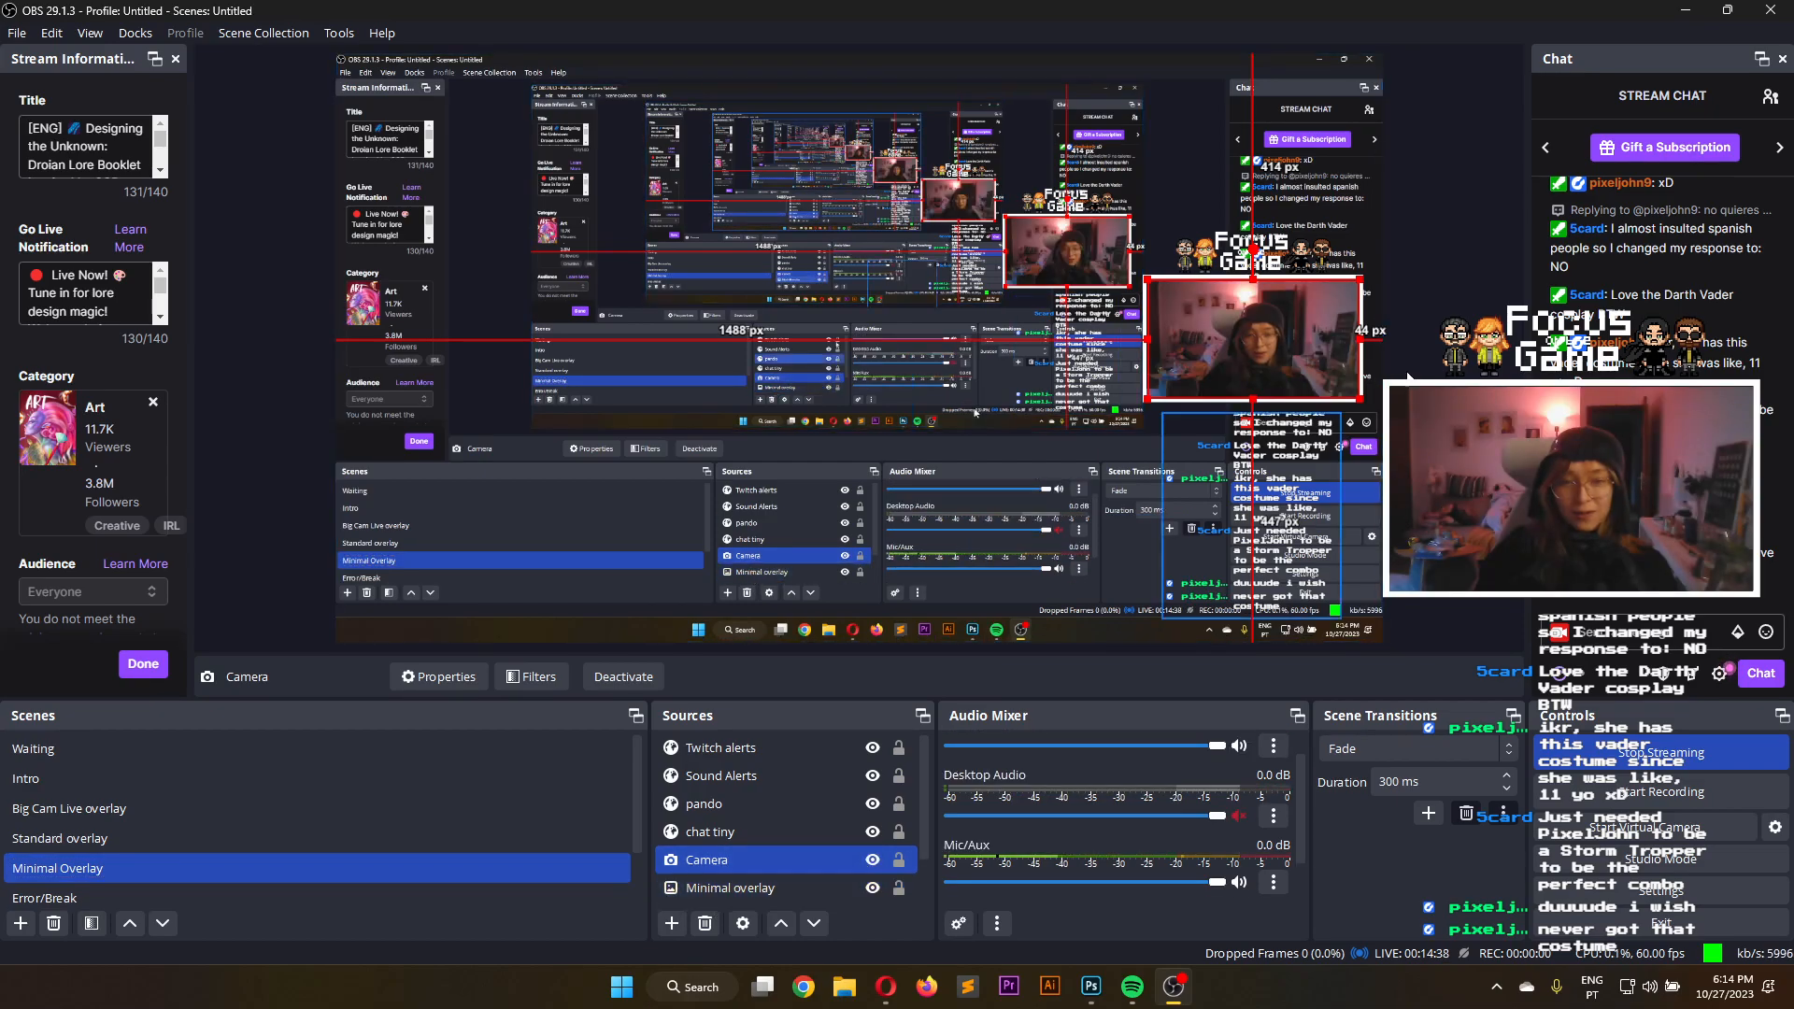
pyautogui.click(1684, 9)
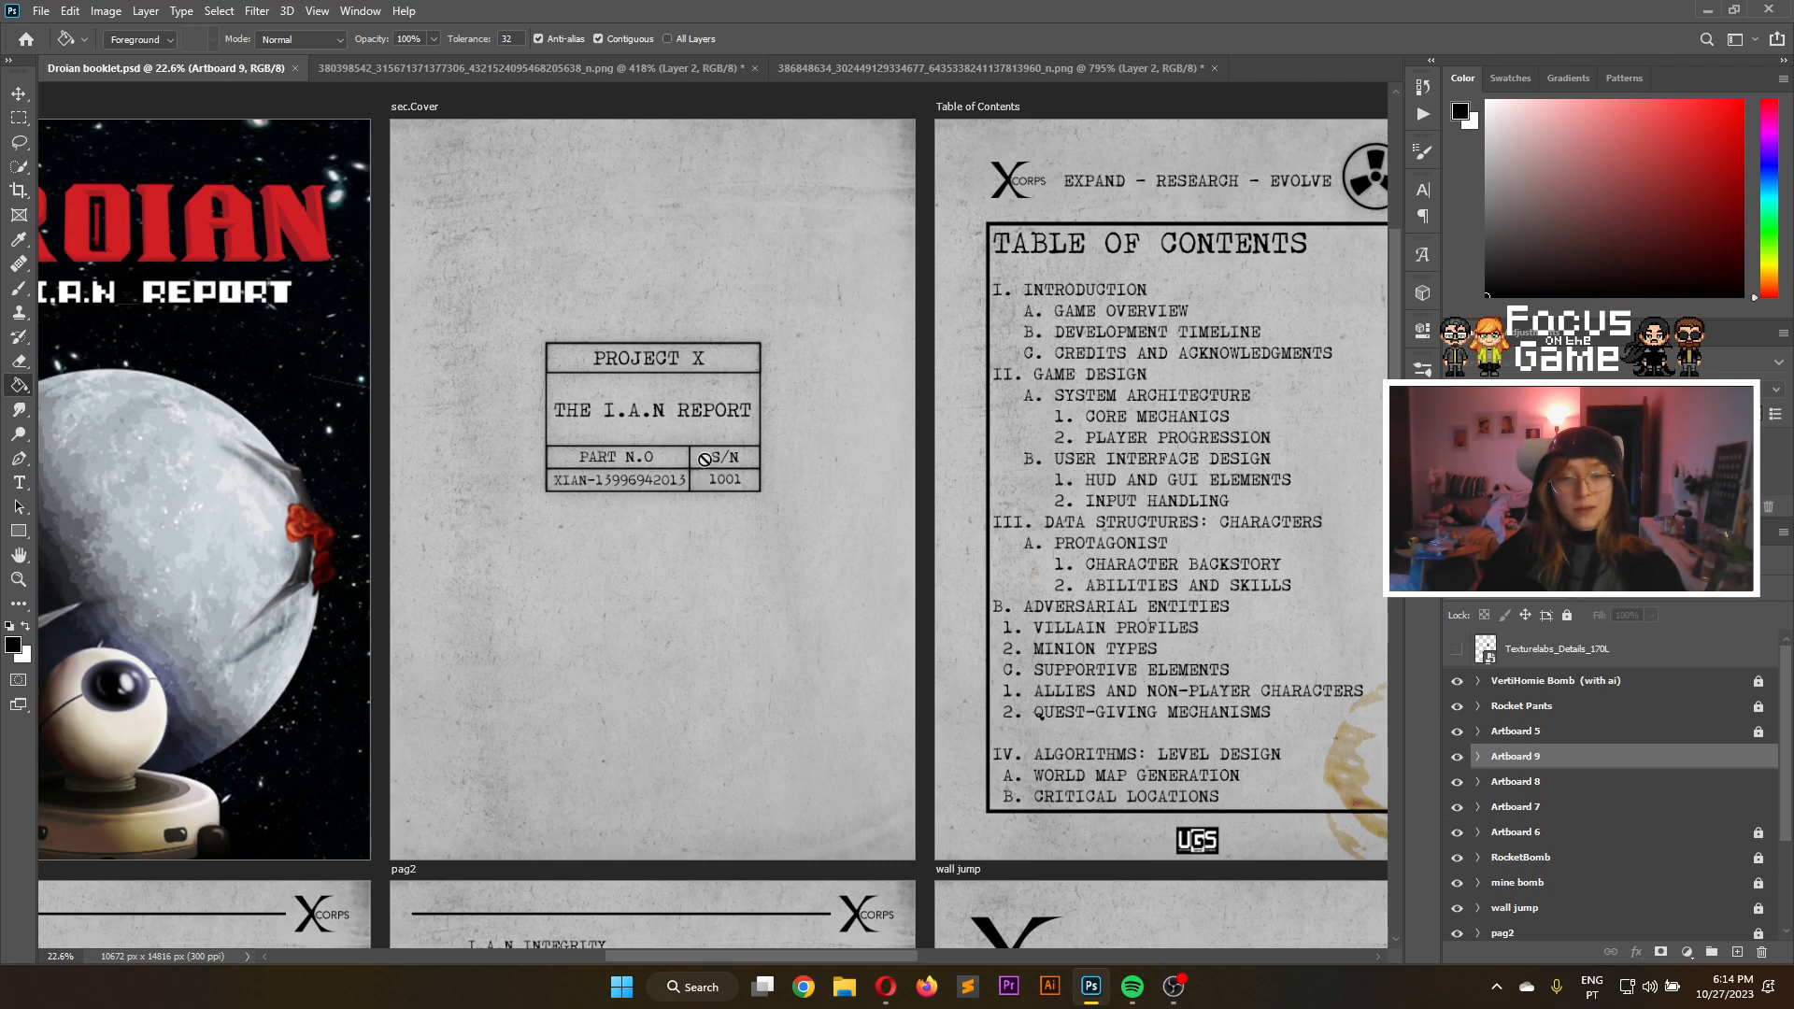
# Examine the two table of contents pages and the header with the X Corps logo, the slogan and the radiation symbol
pyautogui.moveTo(837, 953); pyautogui.dragTo(1012, 955)
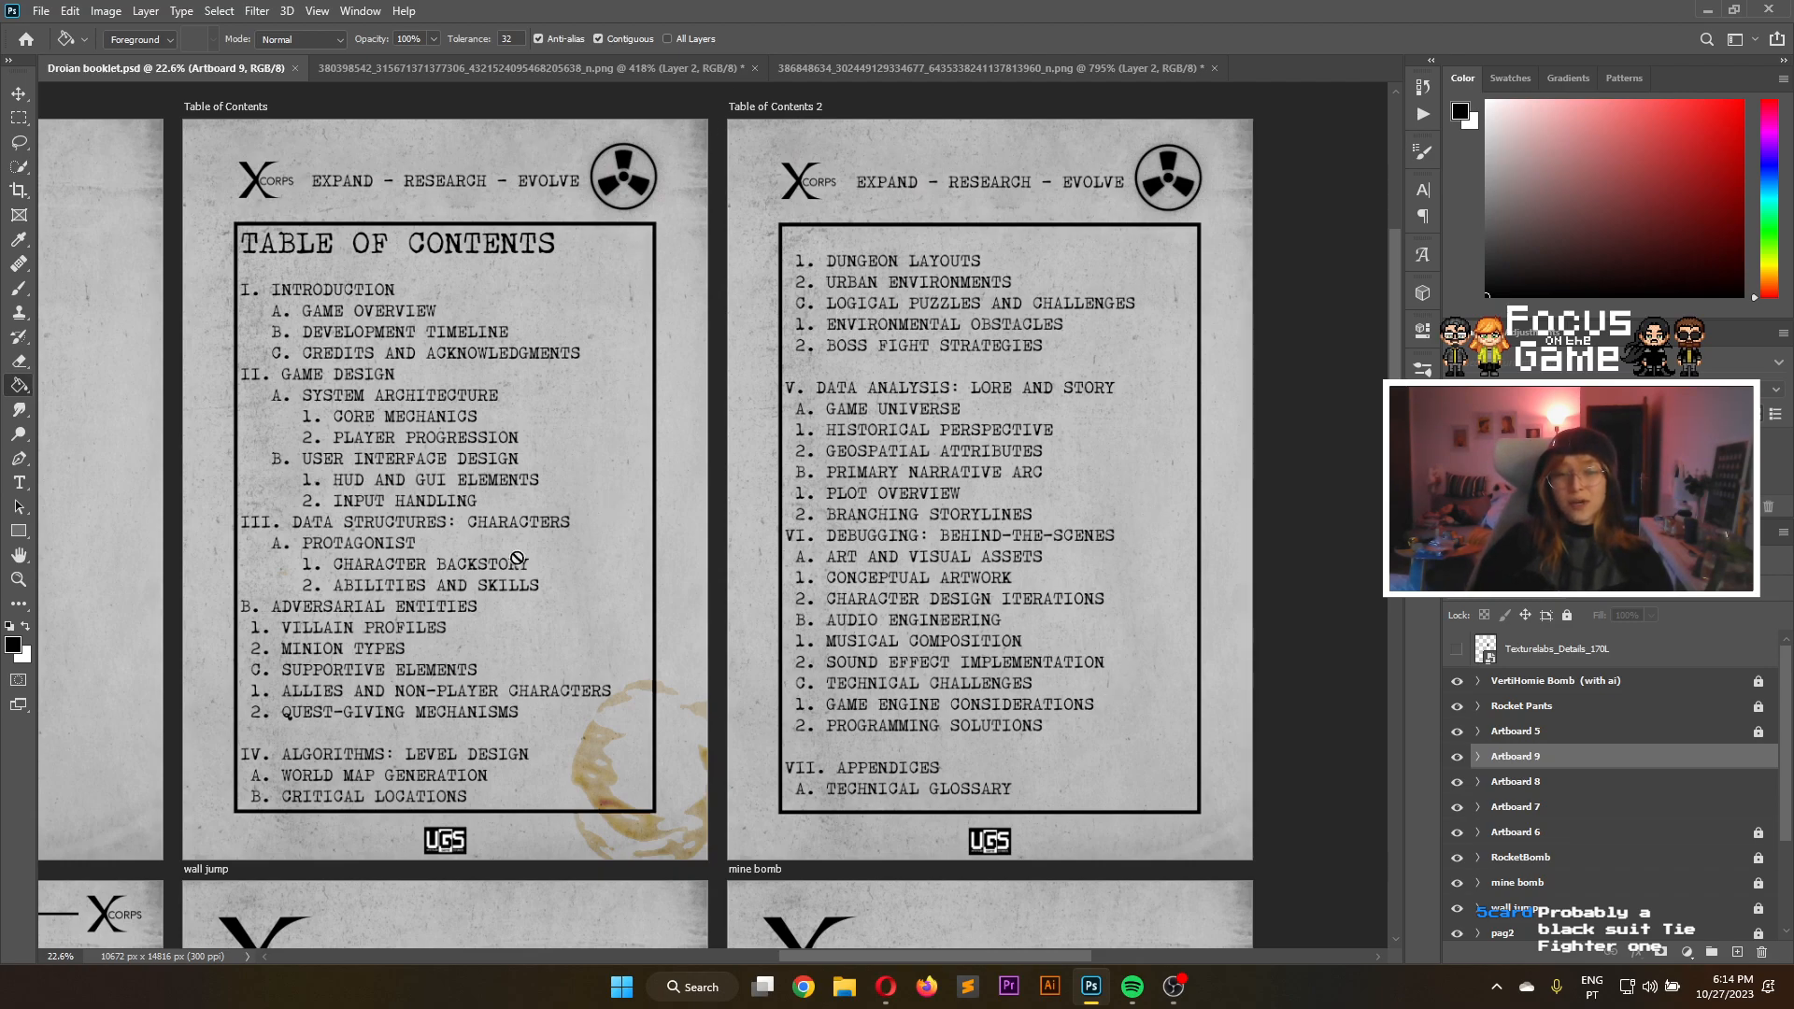
pyautogui.moveTo(1006, 957); pyautogui.dragTo(981, 951)
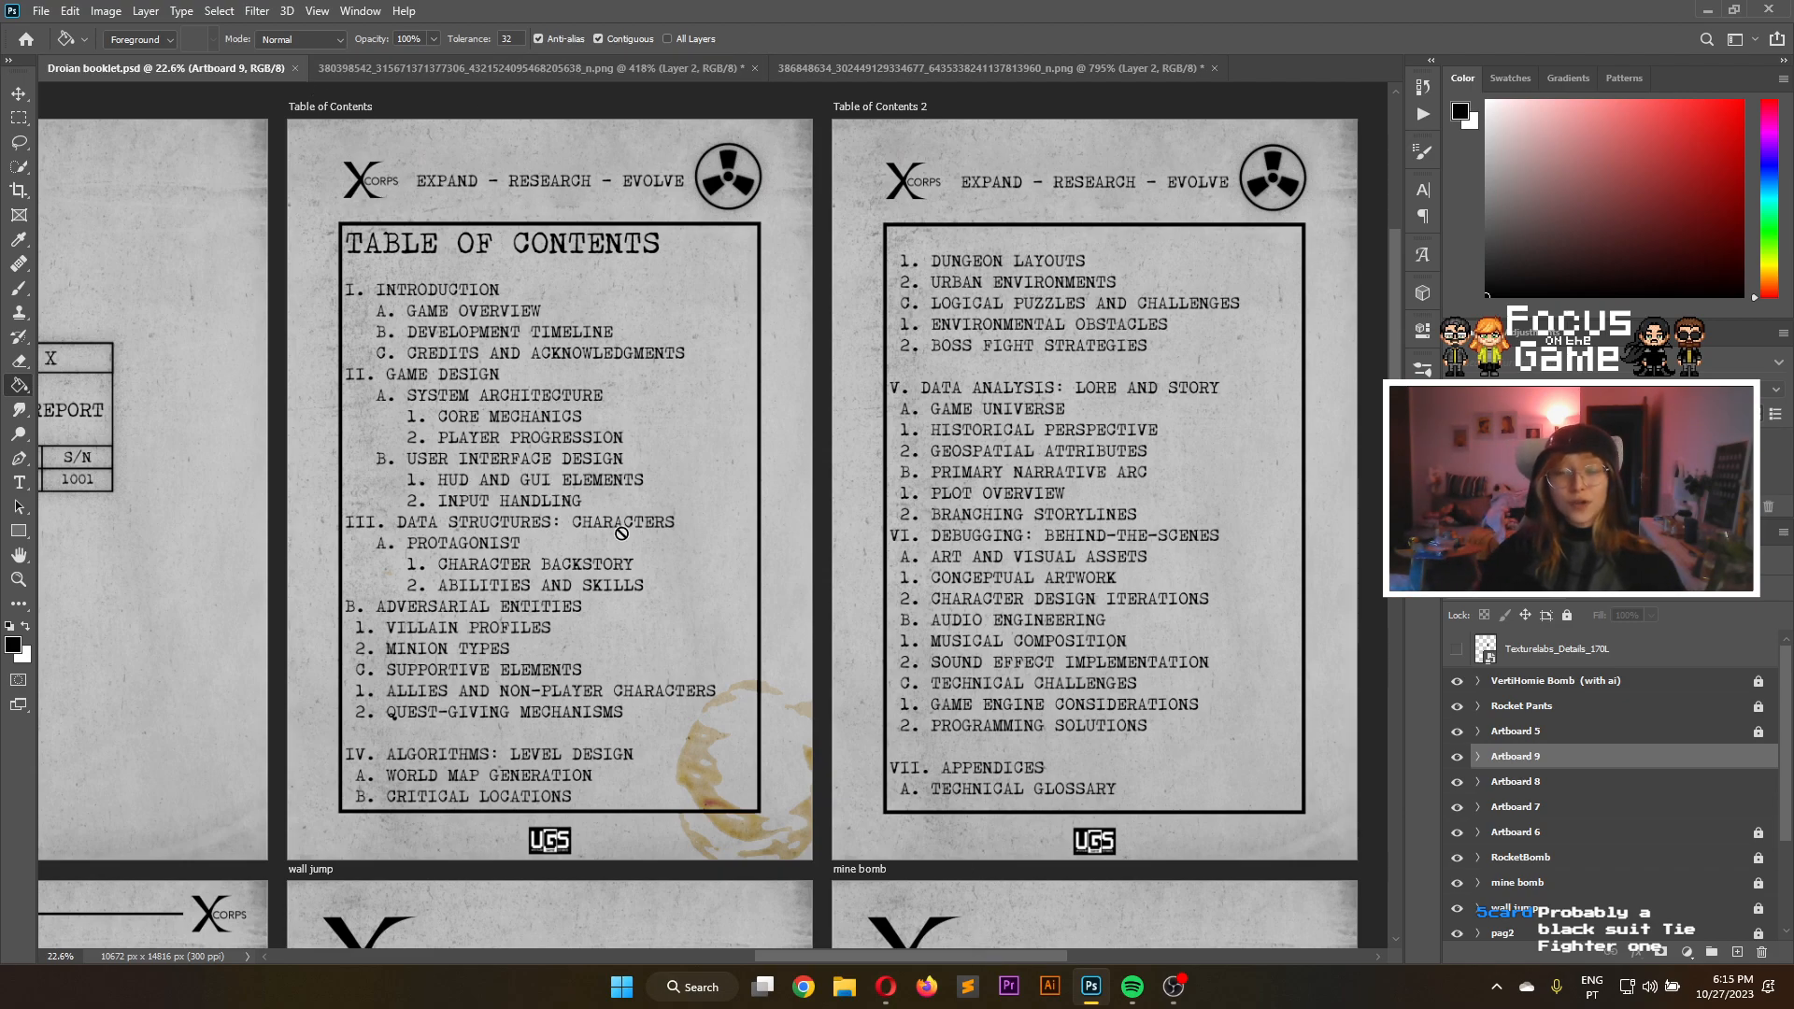
pyautogui.scroll(5, 281, 130)
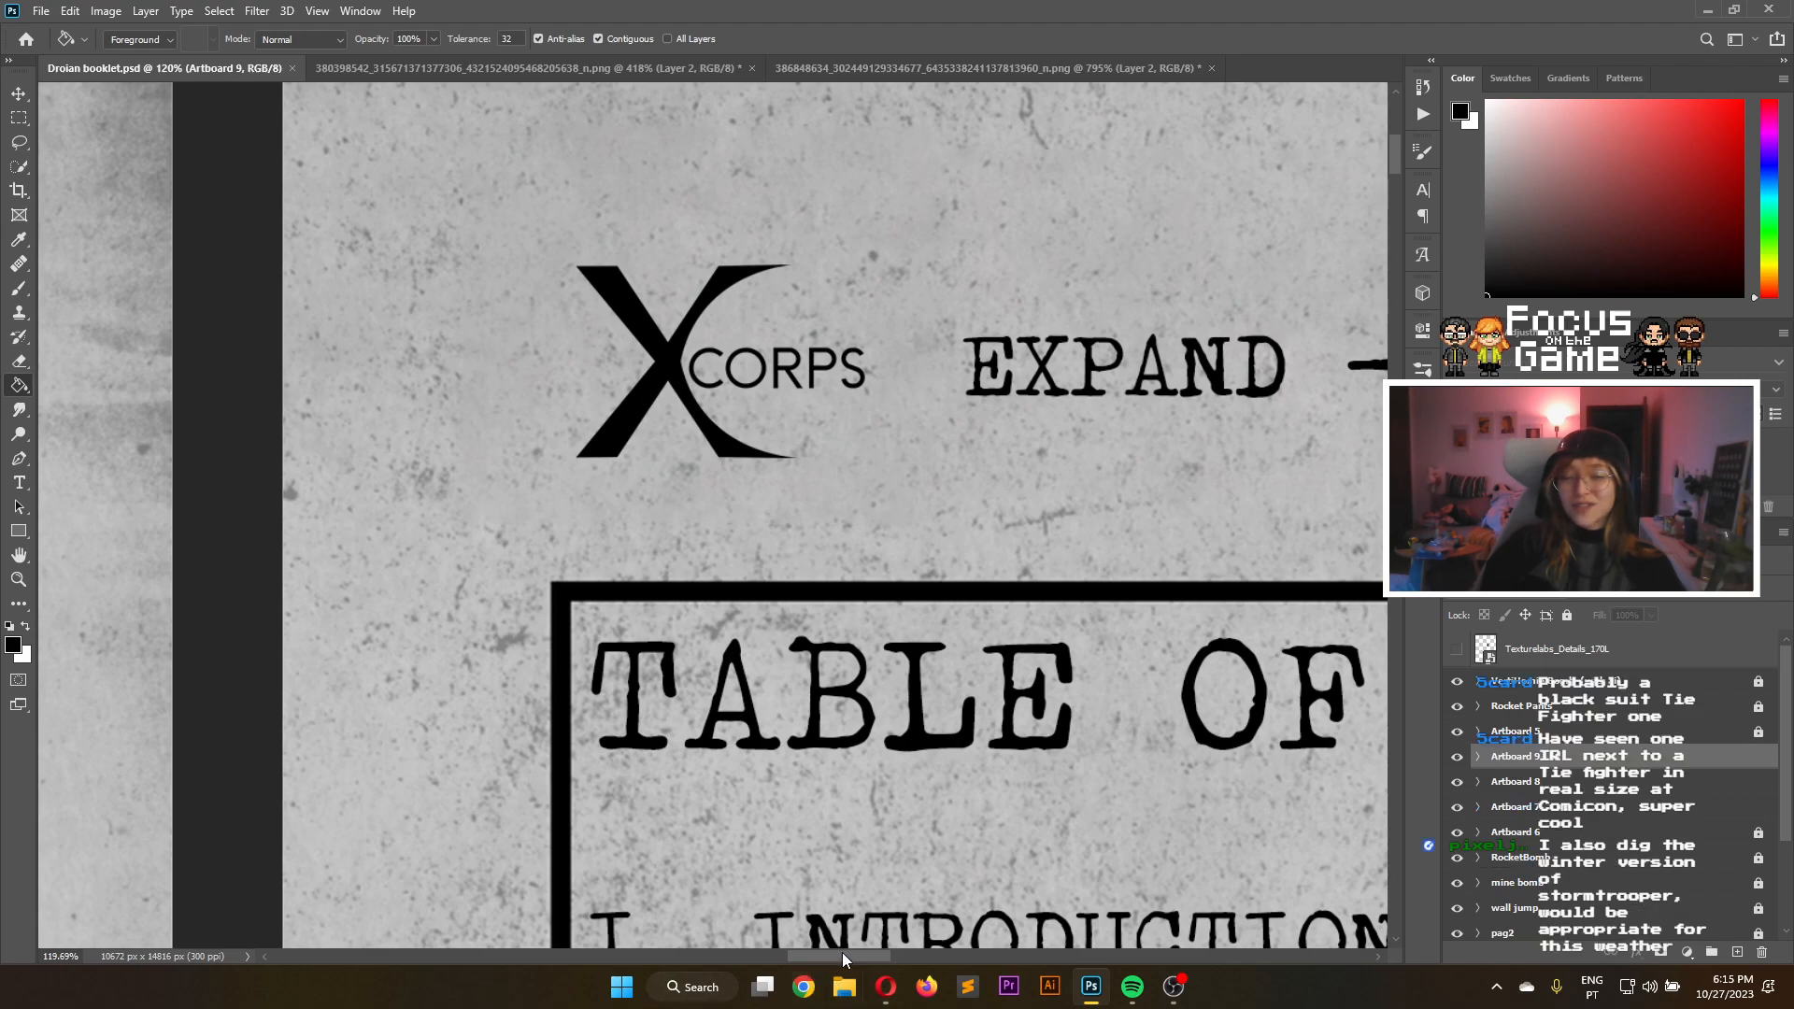
pyautogui.hscroll(5, 375, 304)
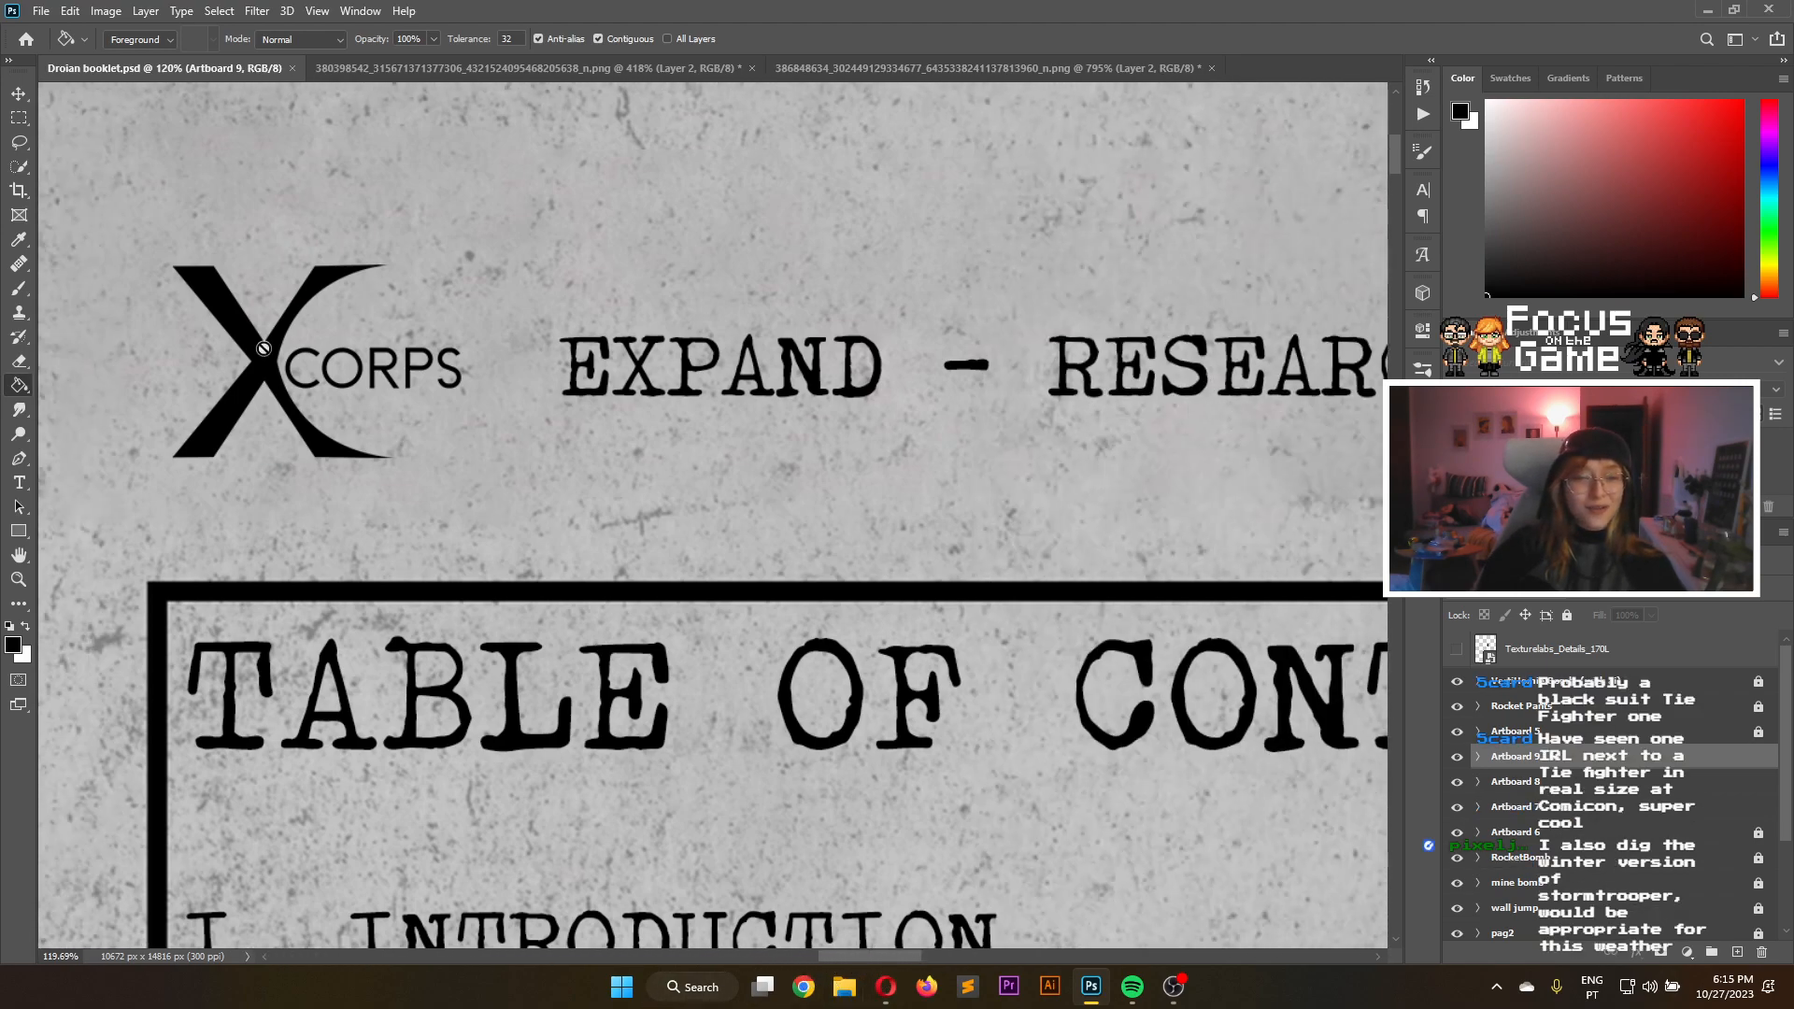
pyautogui.moveTo(899, 955); pyautogui.dragTo(781, 524)
pyautogui.scroll(-3, 785, 540)
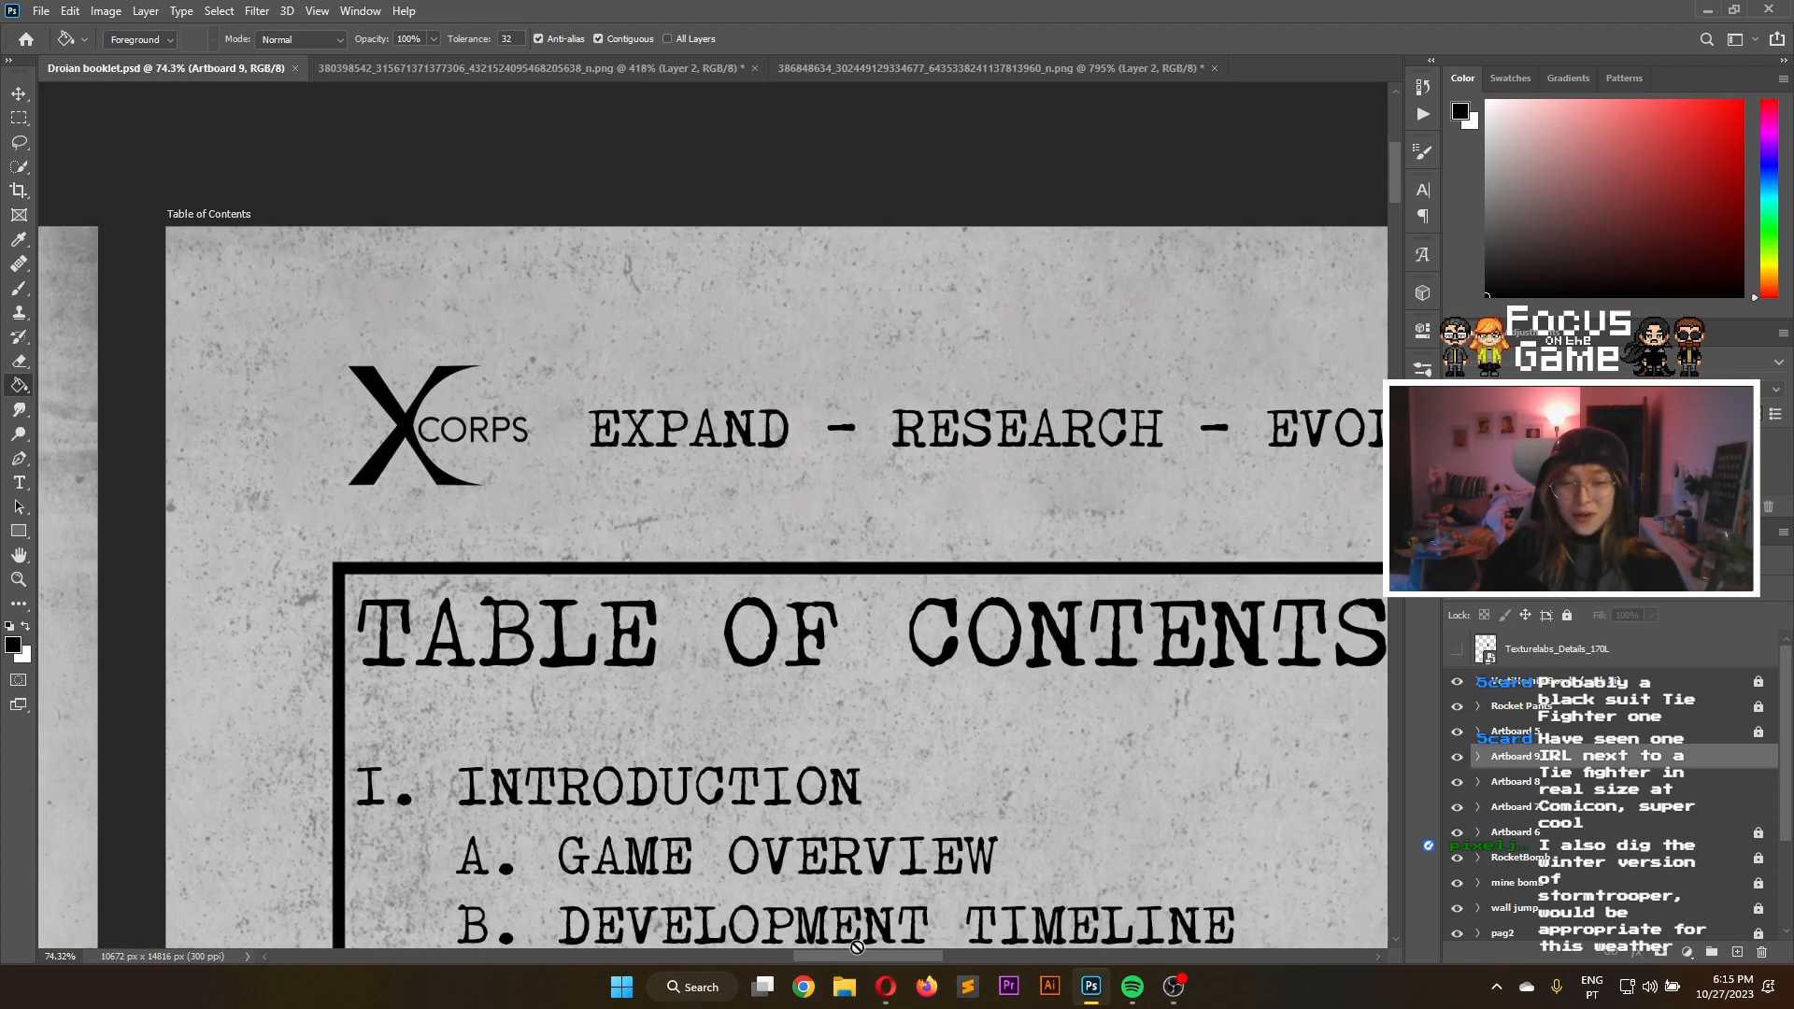
pyautogui.moveTo(872, 957); pyautogui.dragTo(904, 958)
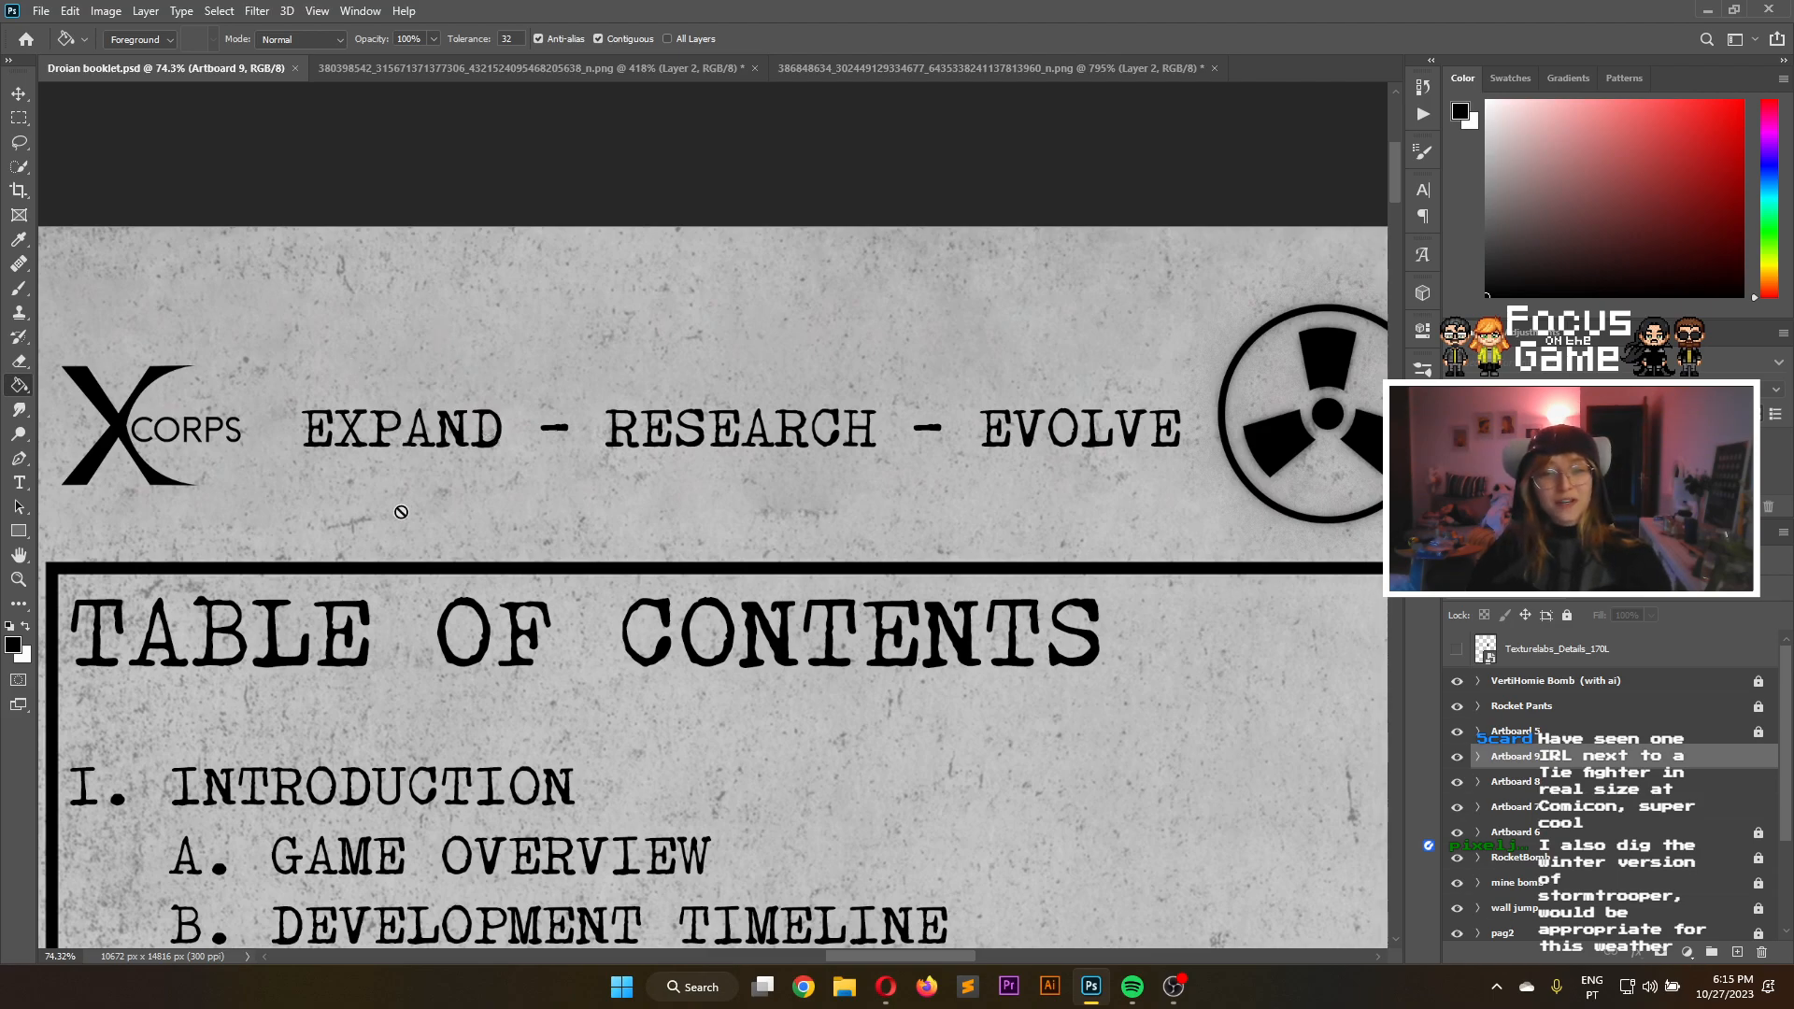
pyautogui.scroll(-3, 632, 325)
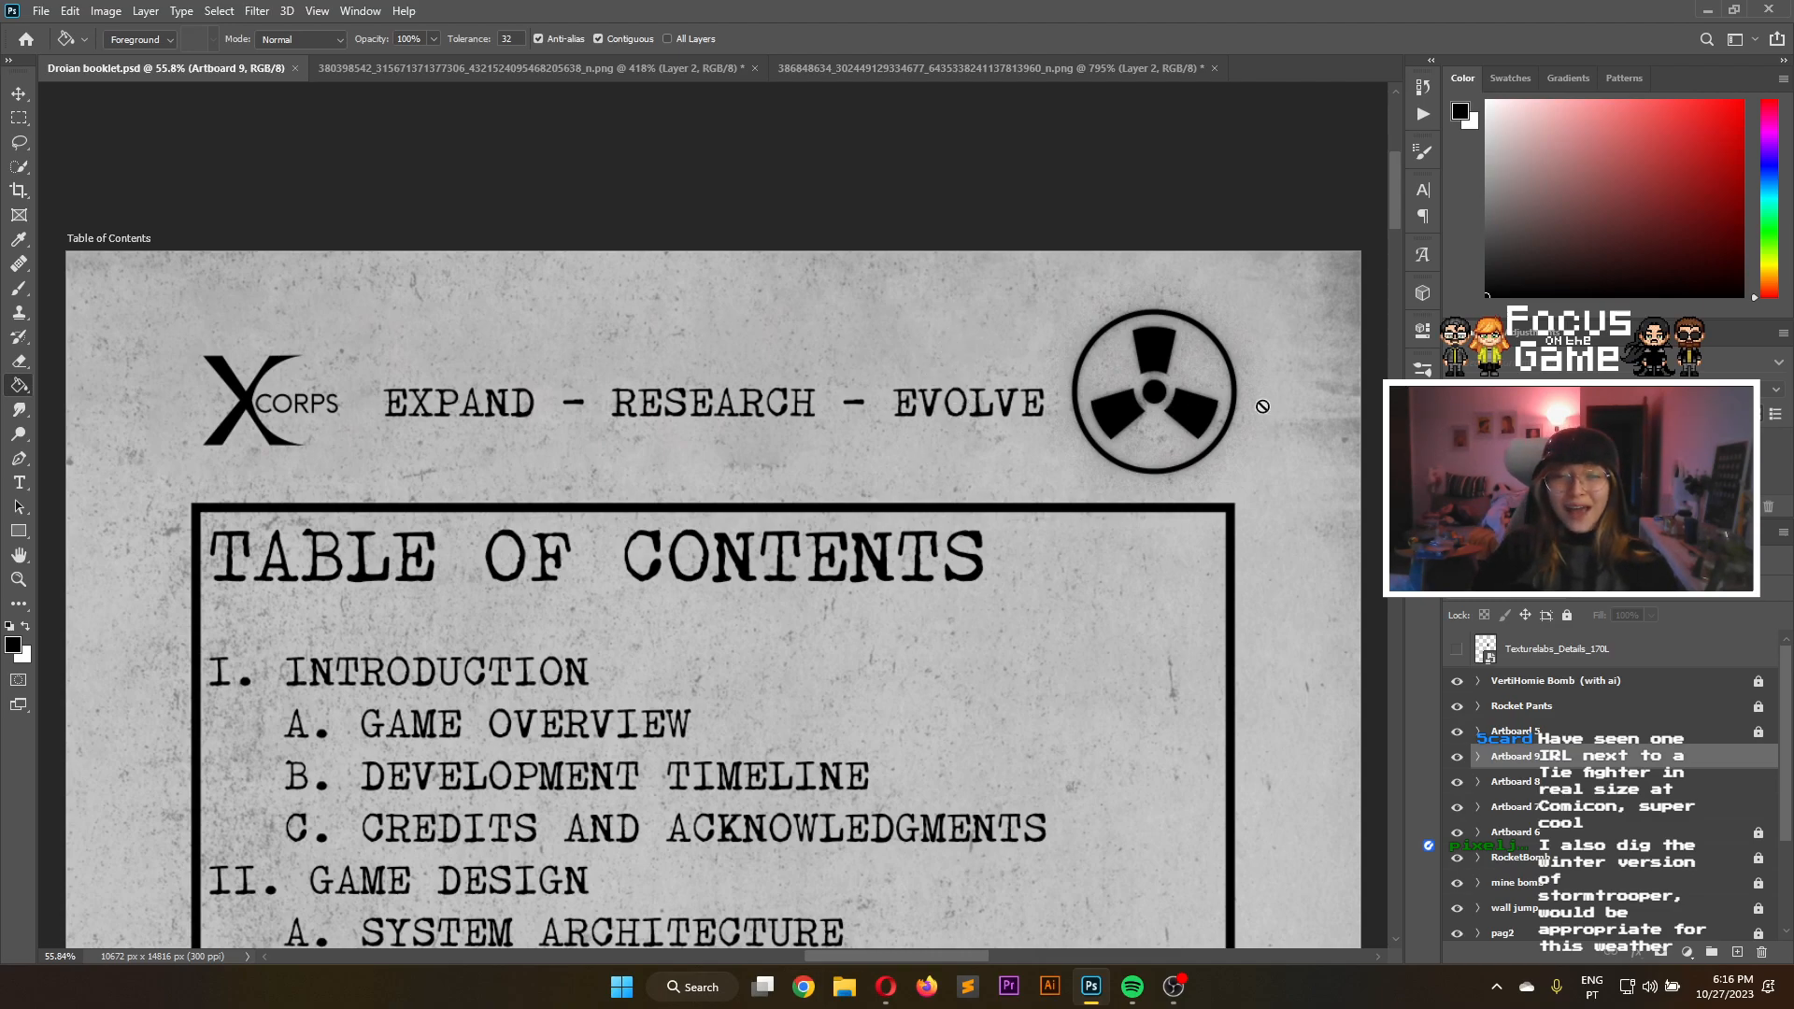
pyautogui.scroll(-1, 925, 383)
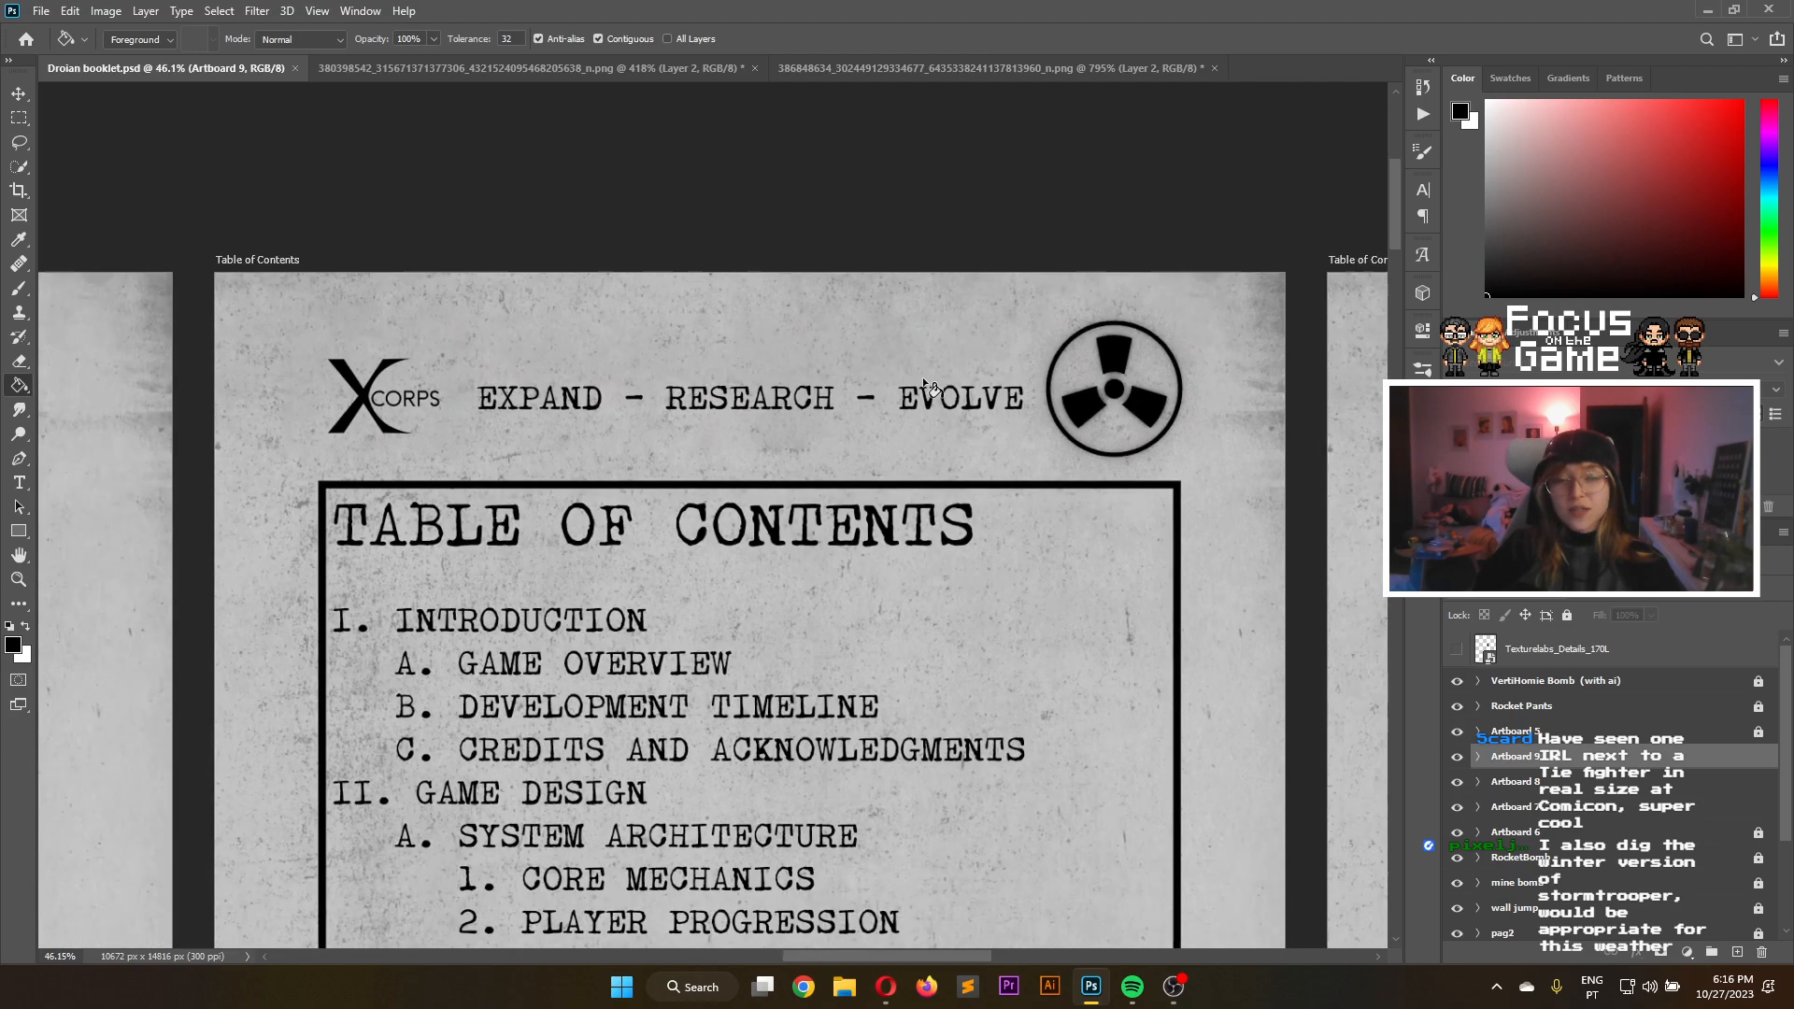
# Examine the table of contents entries down to the coffee stain and UGS logo, and compare both contents pages
pyautogui.moveTo(1393, 198); pyautogui.dragTo(1398, 213)
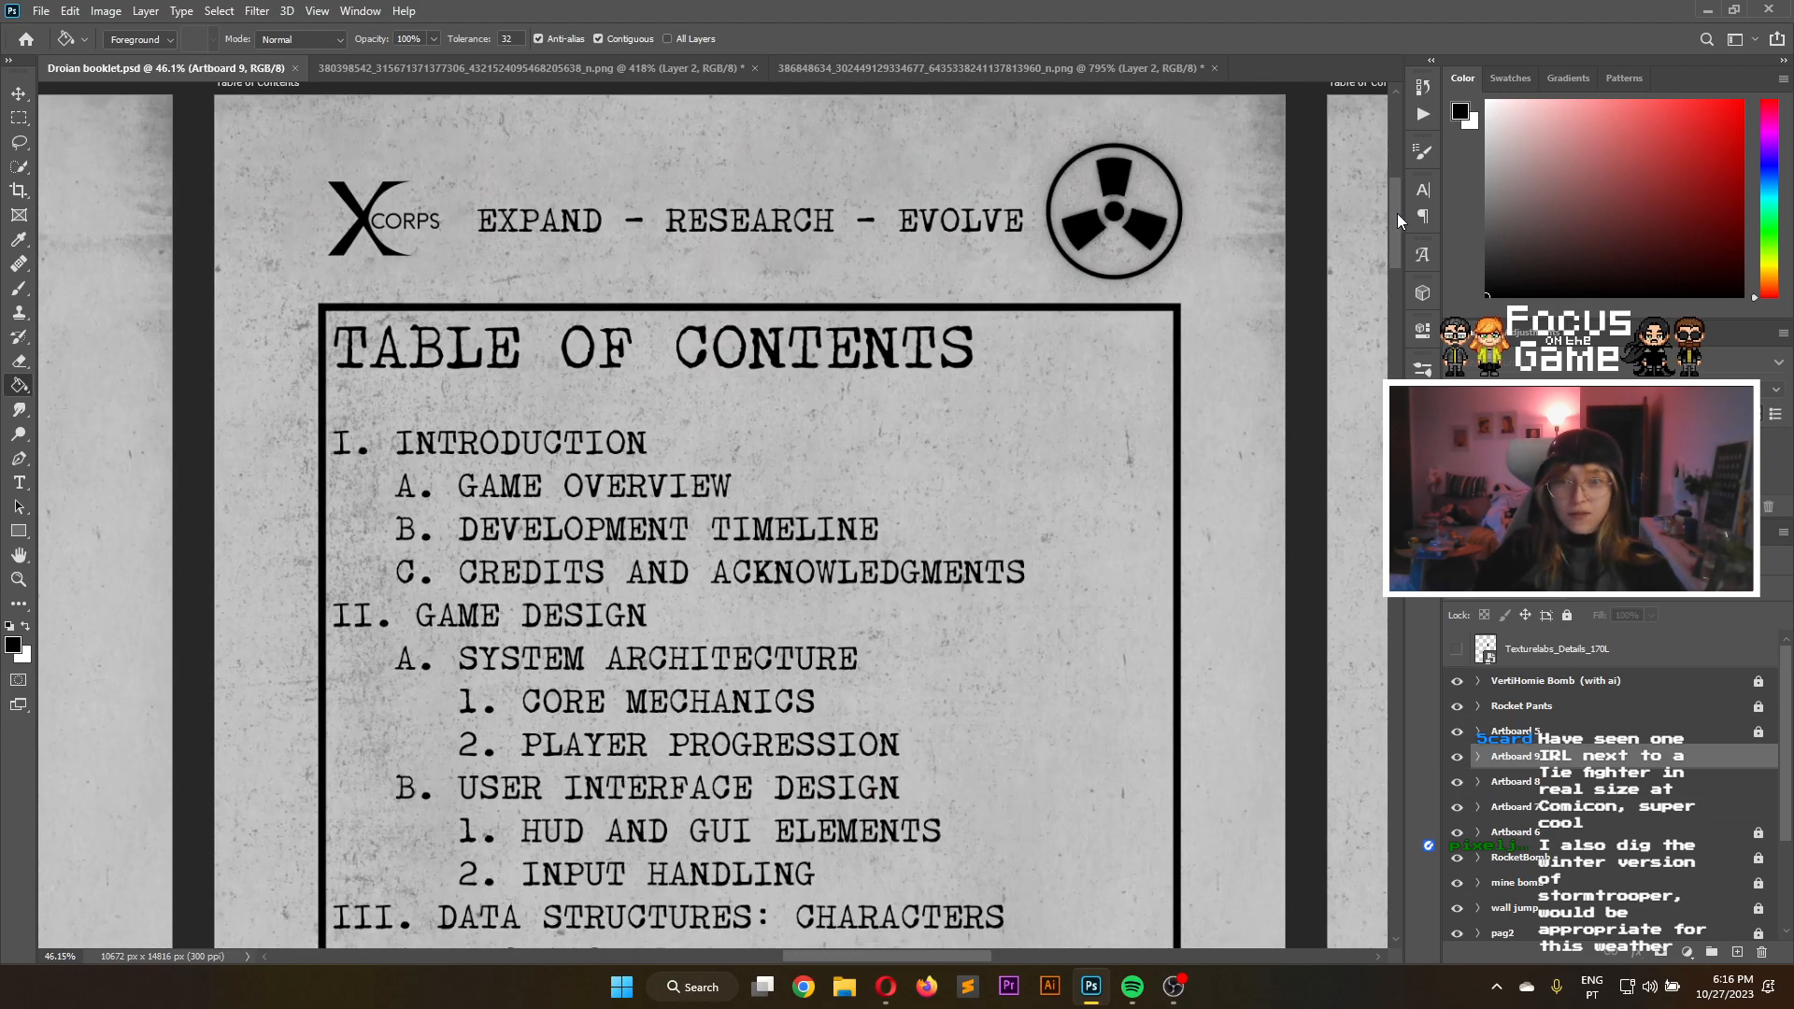
pyautogui.scroll(-2, 764, 466)
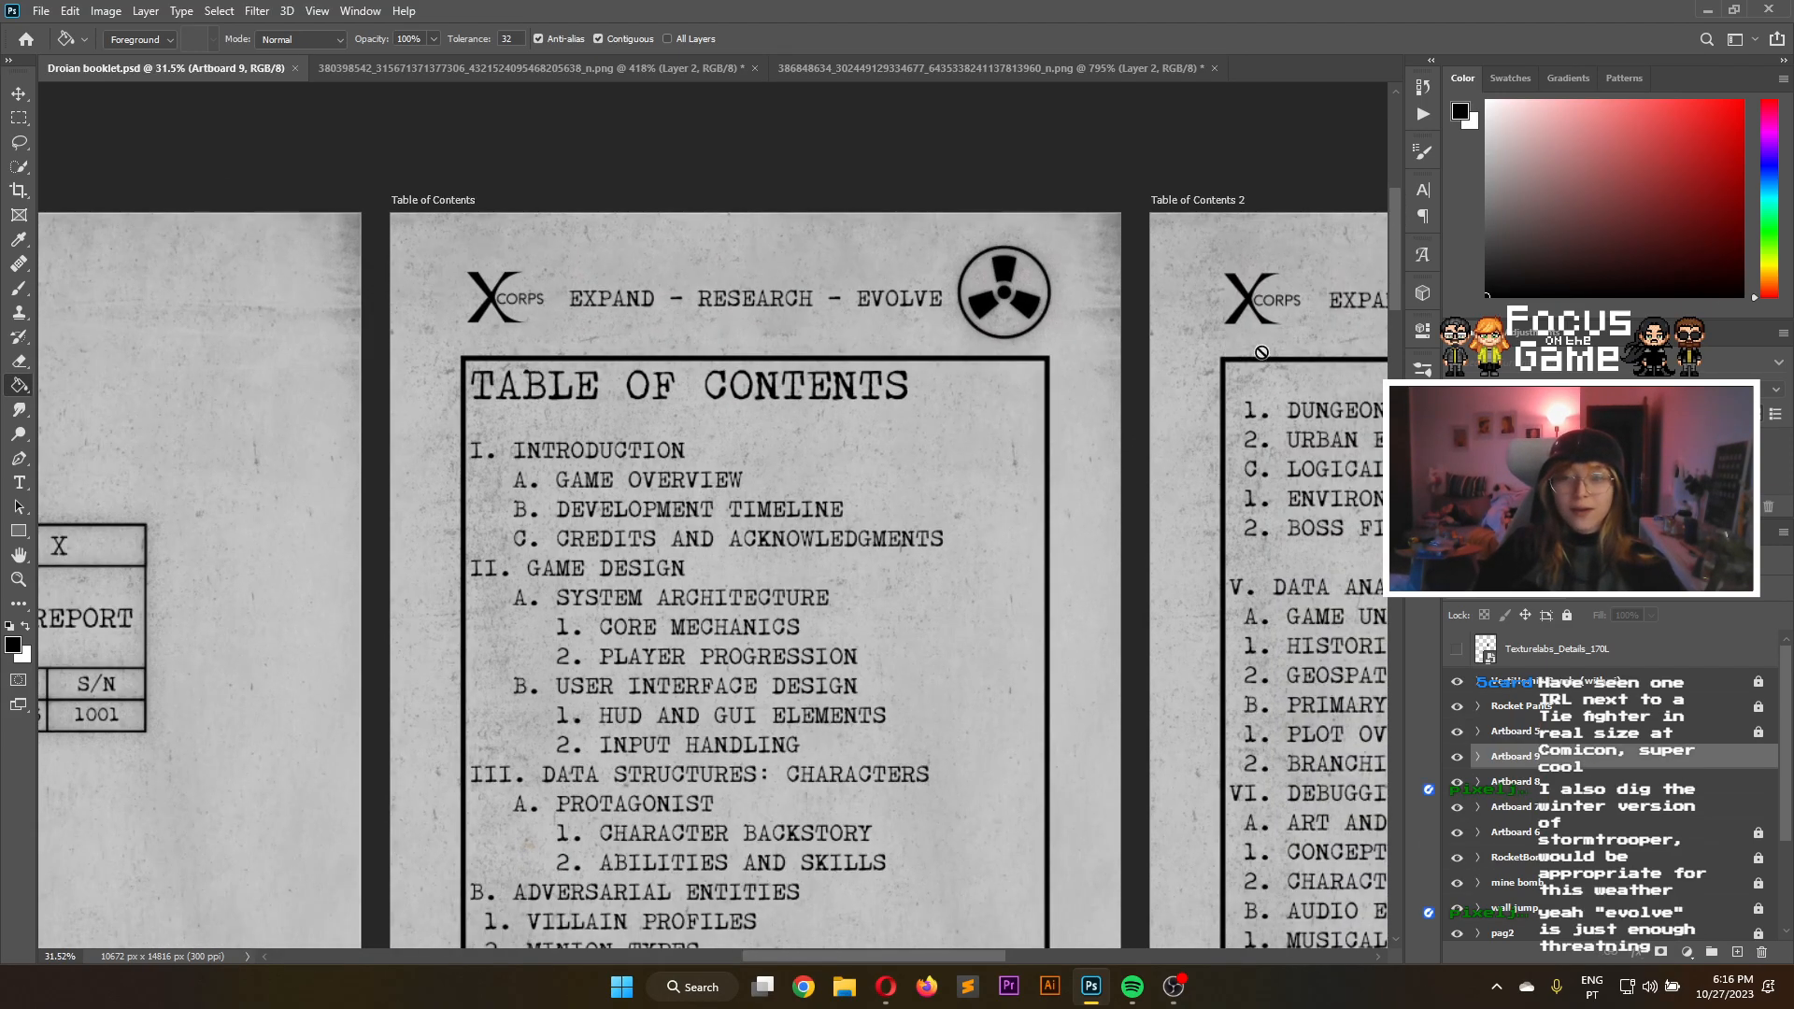
pyautogui.moveTo(1400, 246); pyautogui.dragTo(1410, 329)
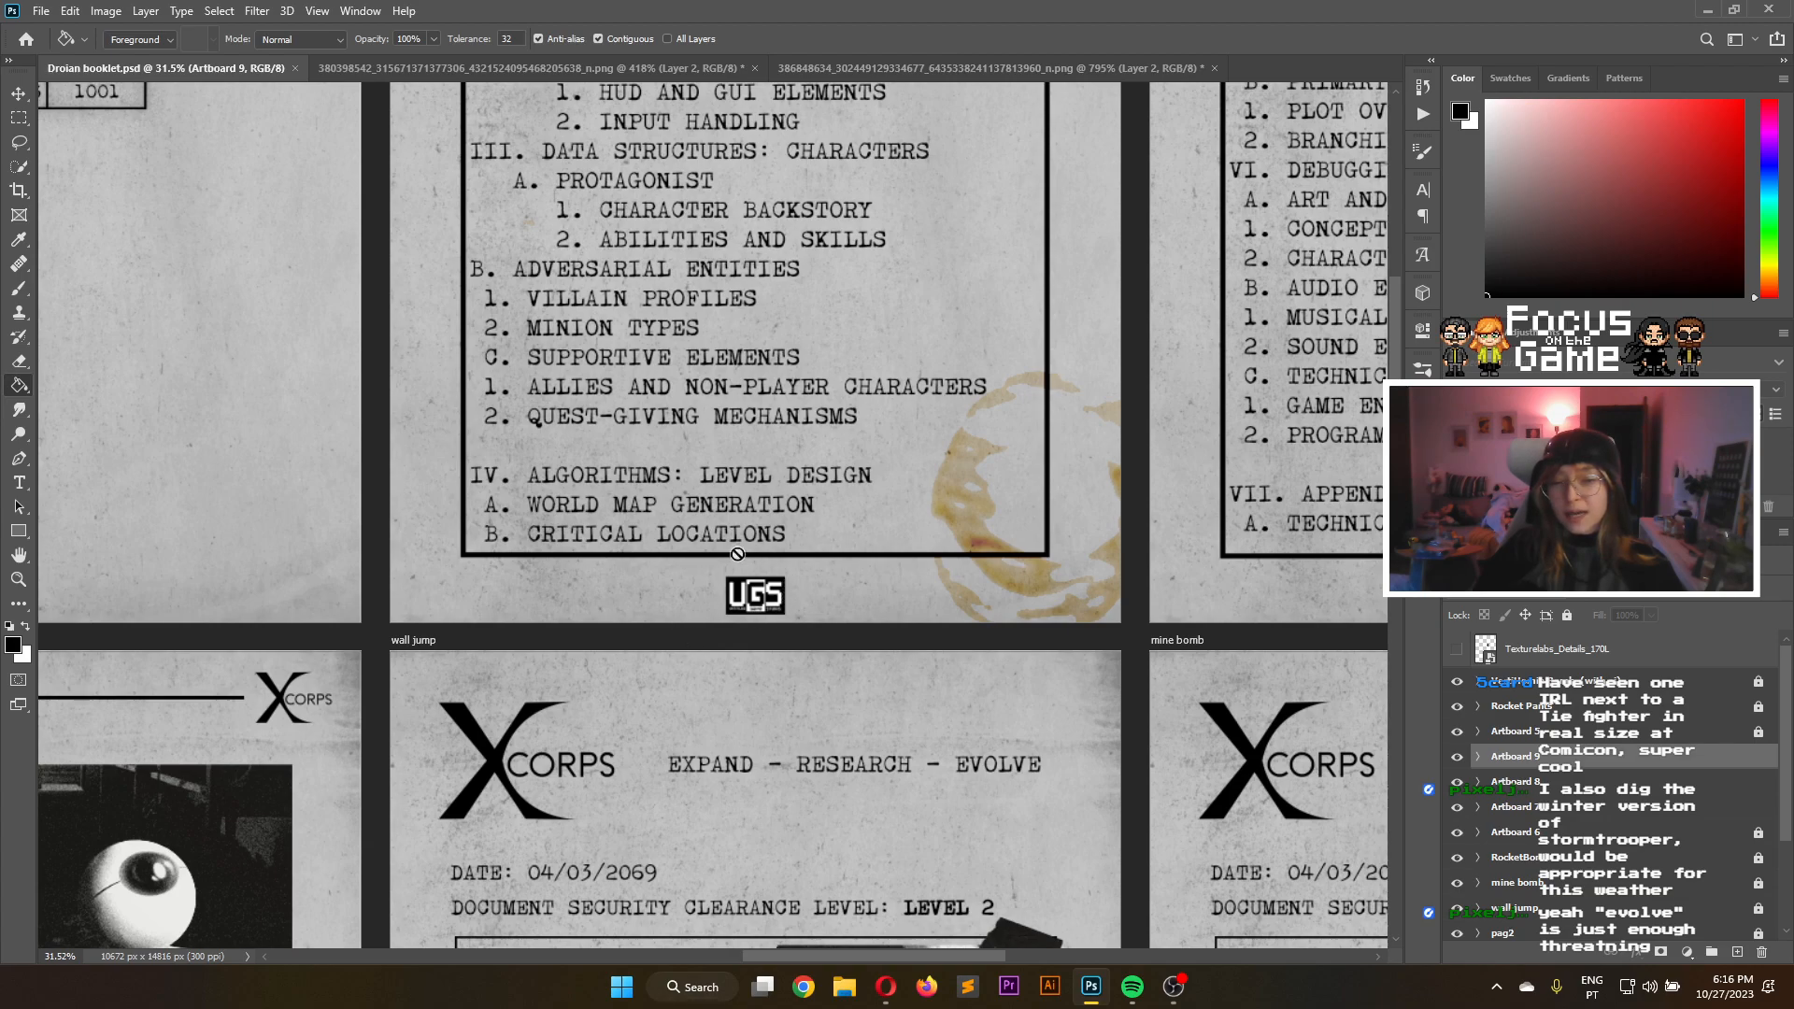
pyautogui.moveTo(794, 956); pyautogui.dragTo(859, 1001)
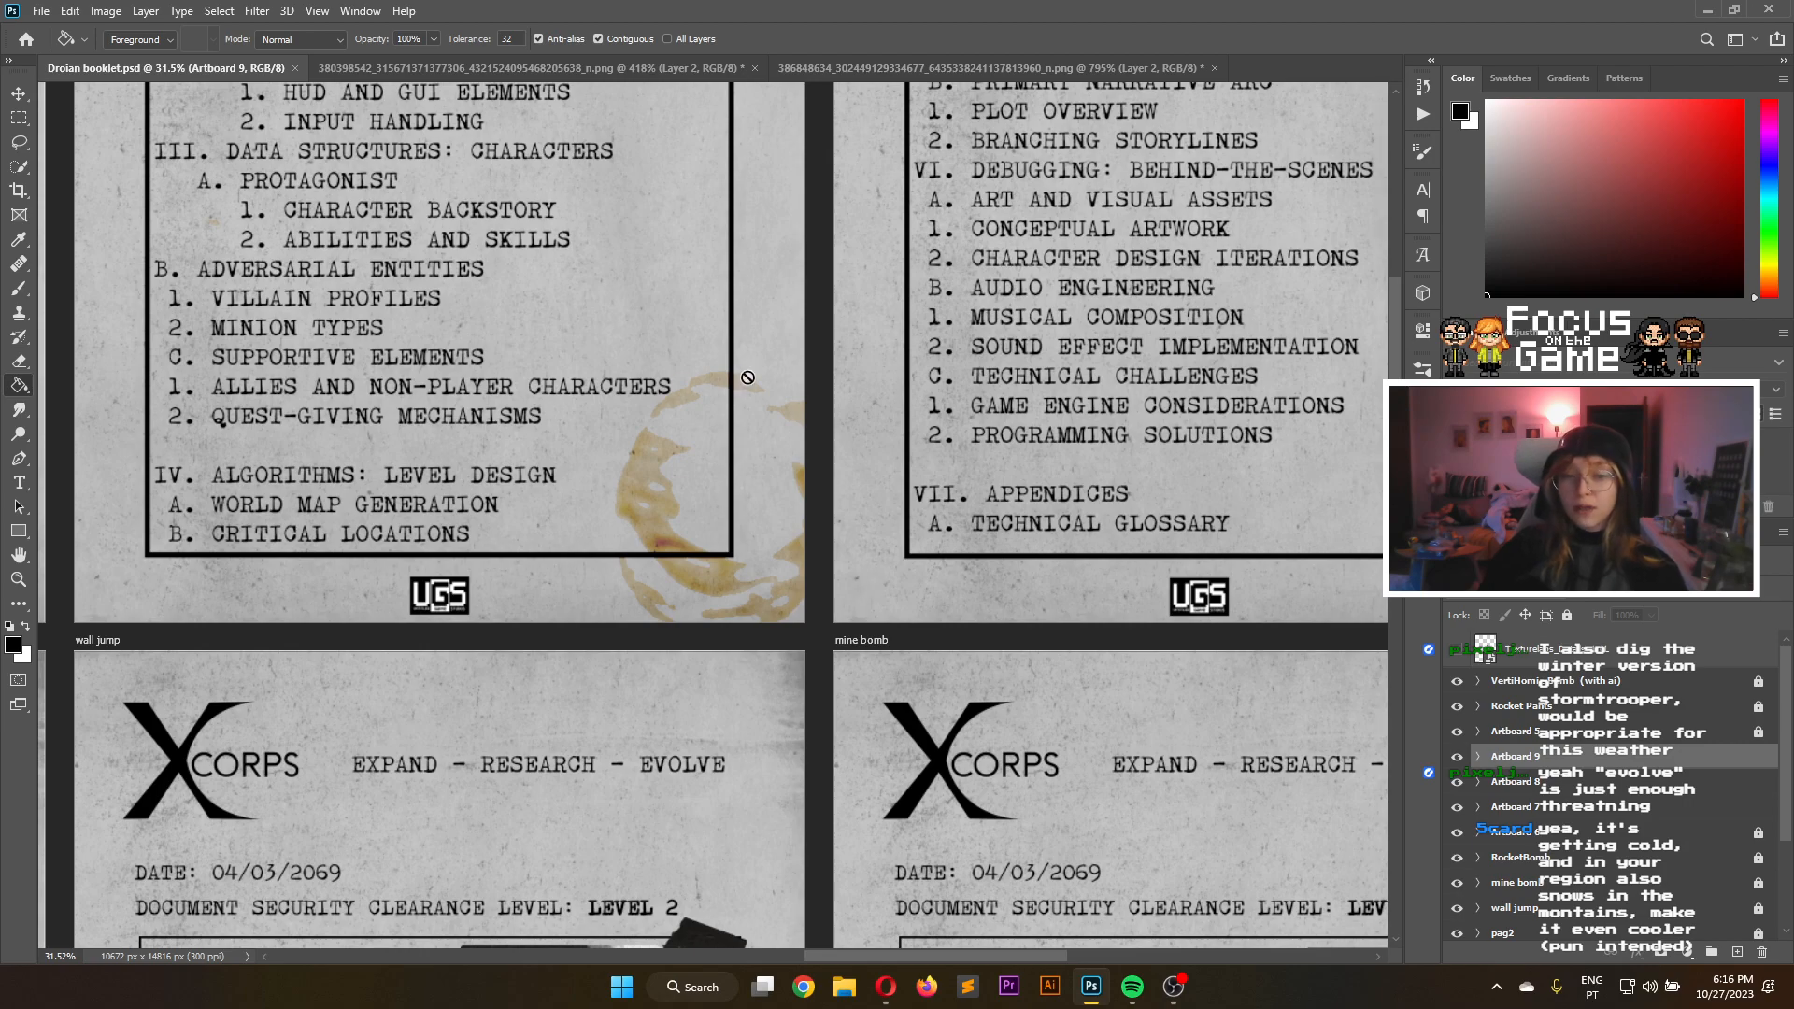
pyautogui.scroll(-3, 686, 505)
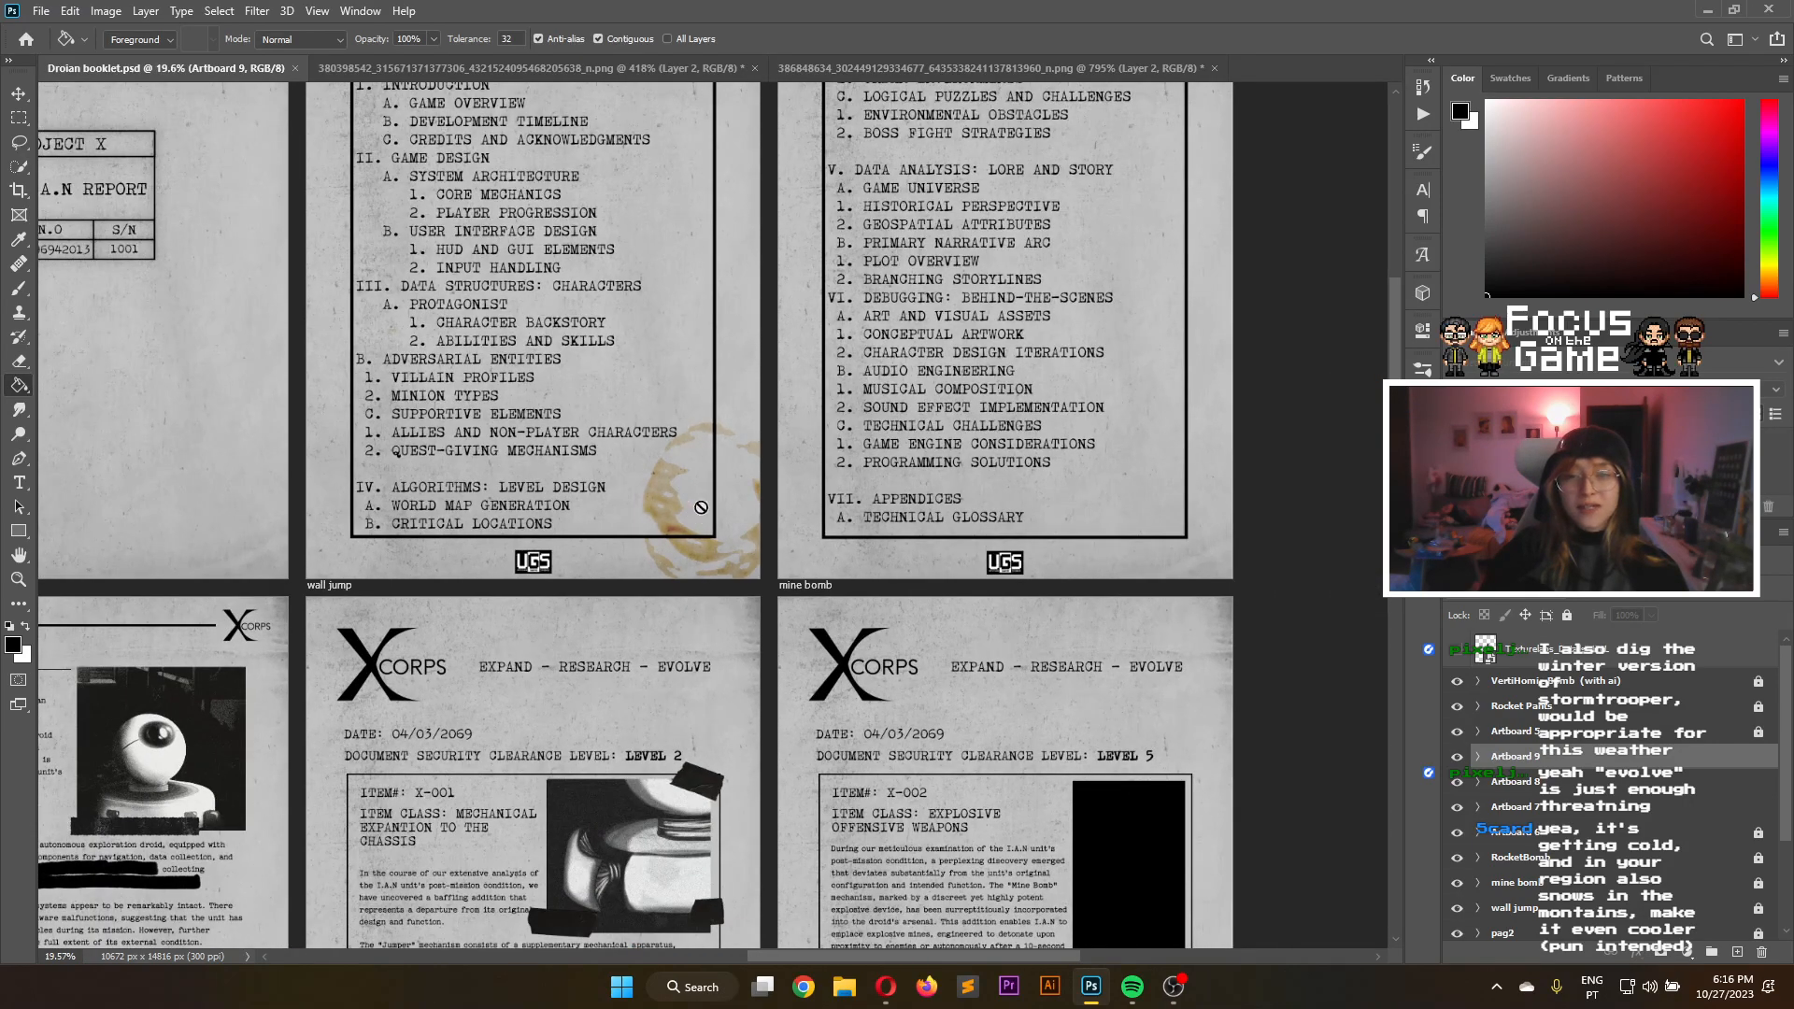
pyautogui.scroll(3, 701, 507)
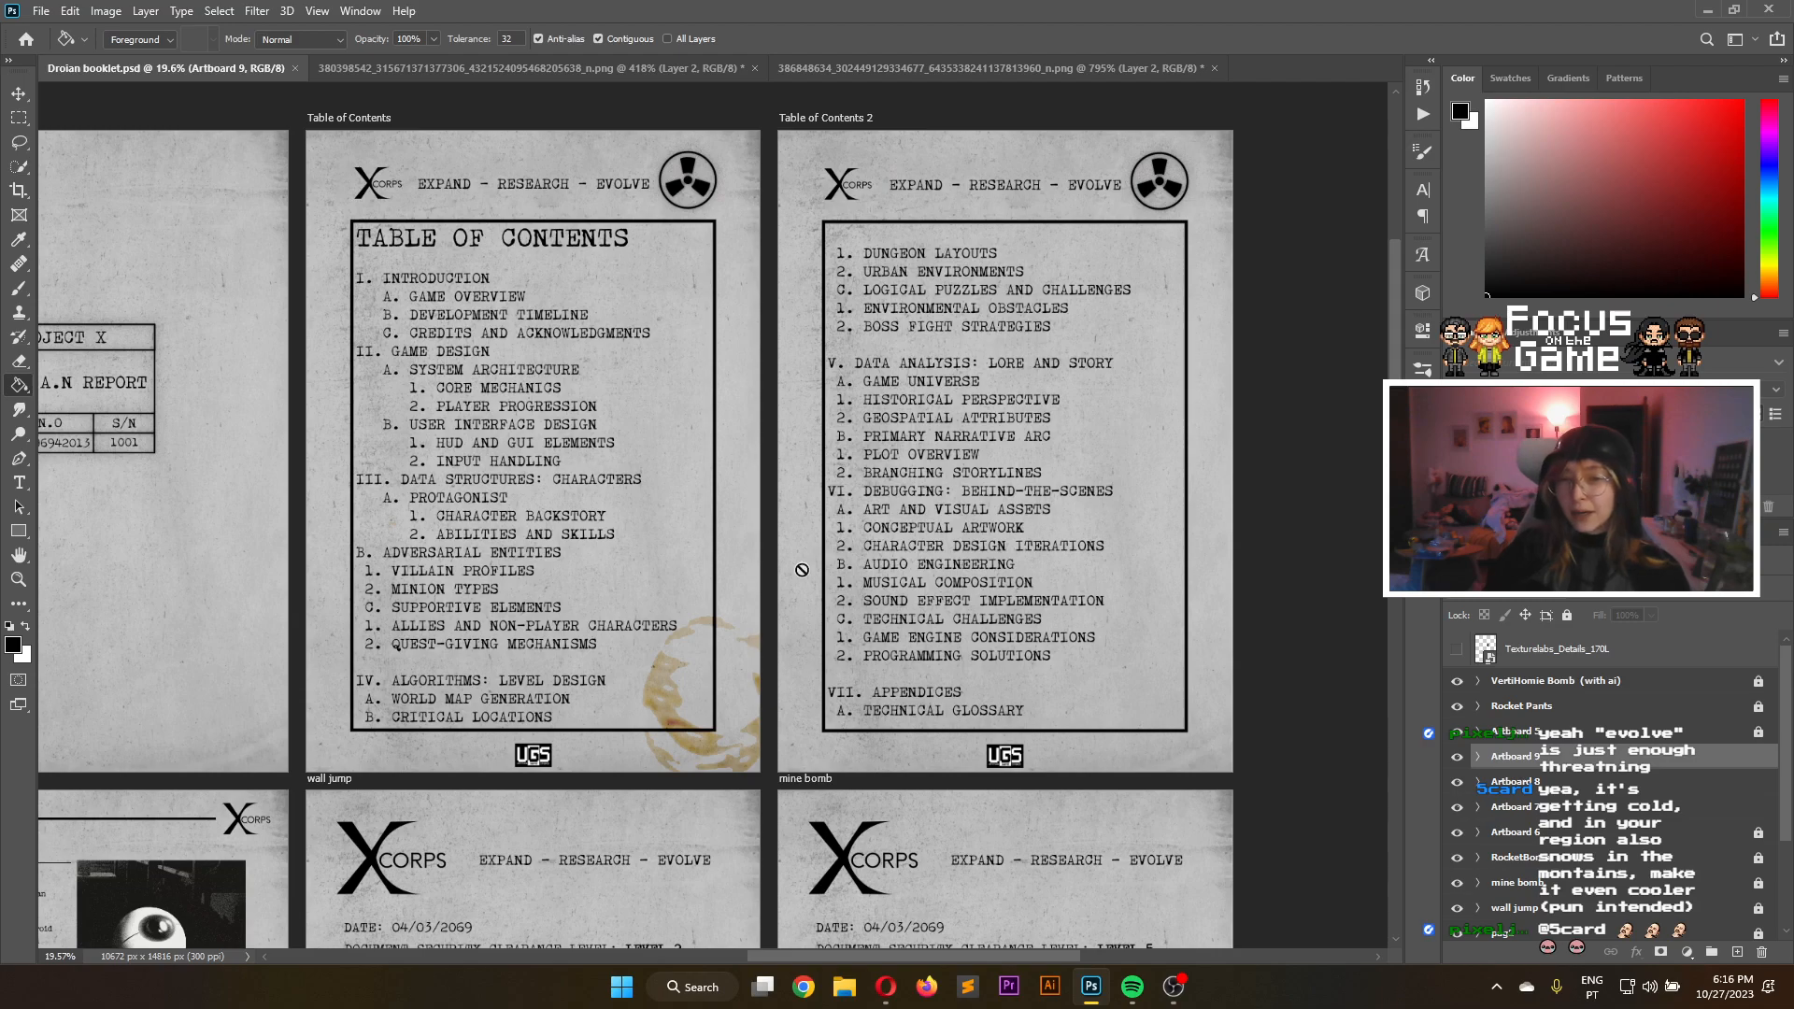
pyautogui.scroll(-2, 804, 575)
pyautogui.scroll(2, 806, 595)
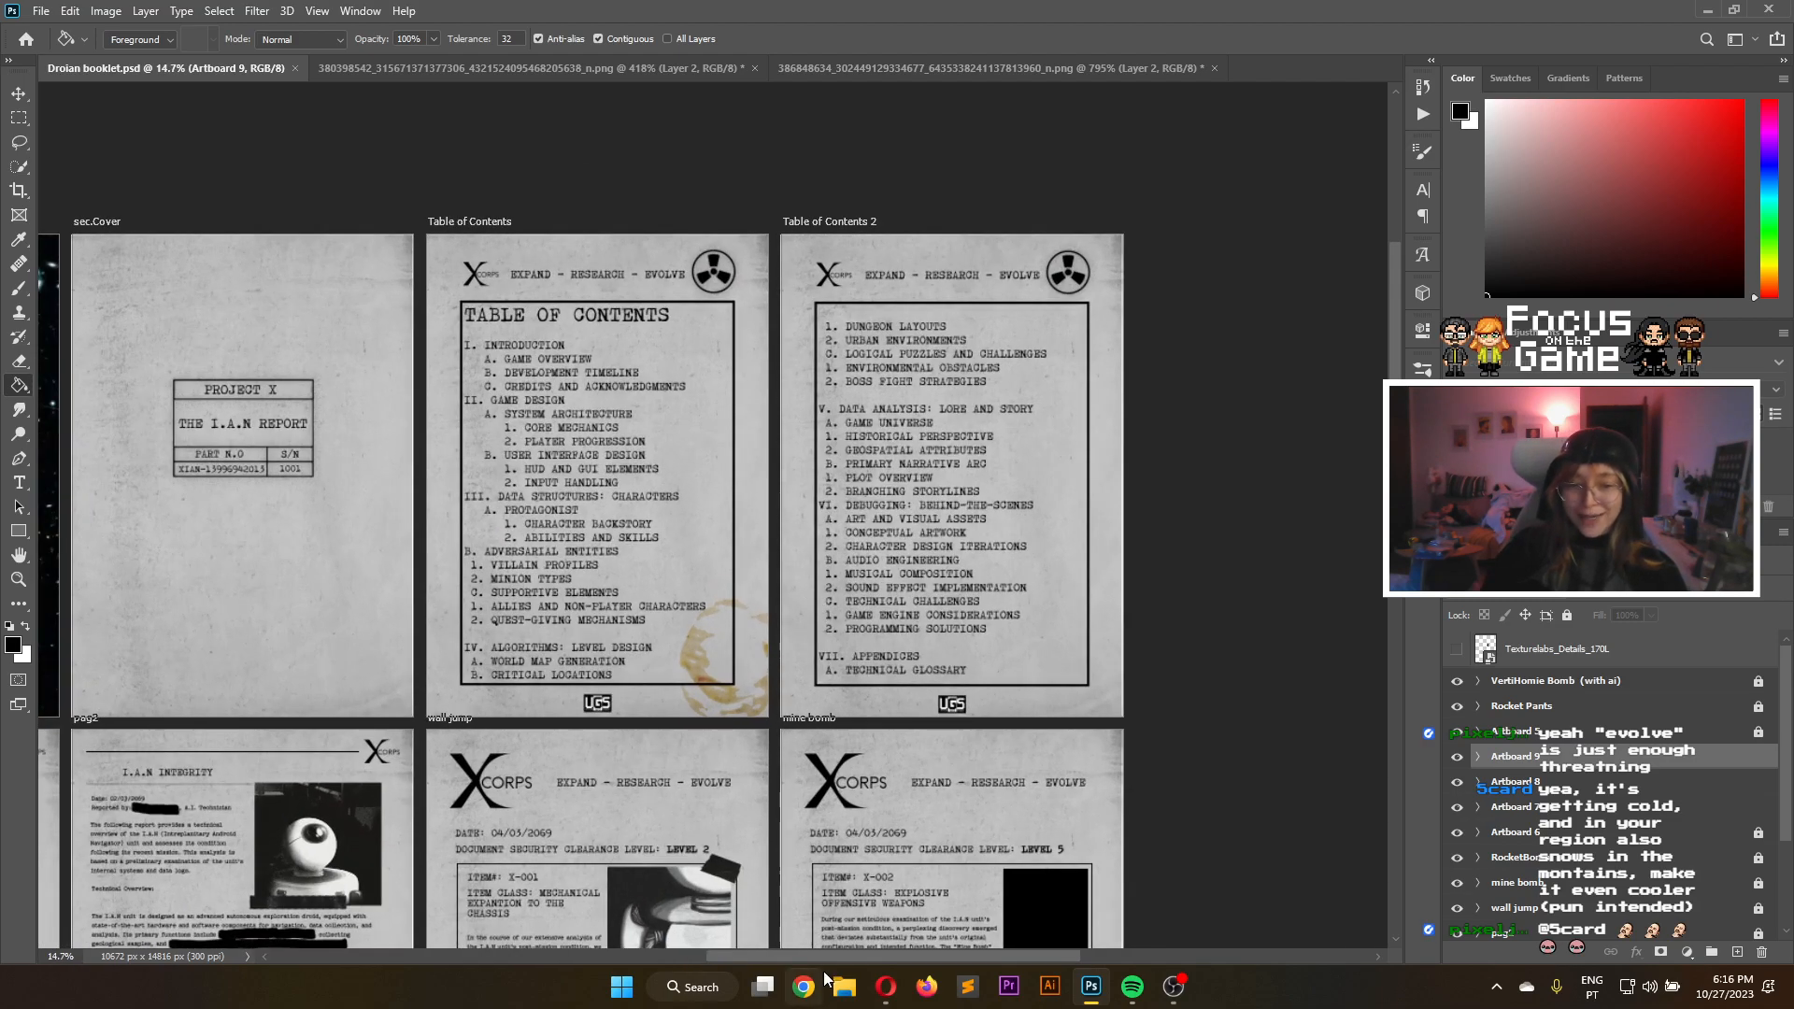
# Read the Pag1 letter to X Corps Leadership, from its redacted paragraphs down to the signature and confidentiality notice
pyautogui.moveTo(822, 957); pyautogui.dragTo(645, 894)
pyautogui.scroll(8, 689, 841)
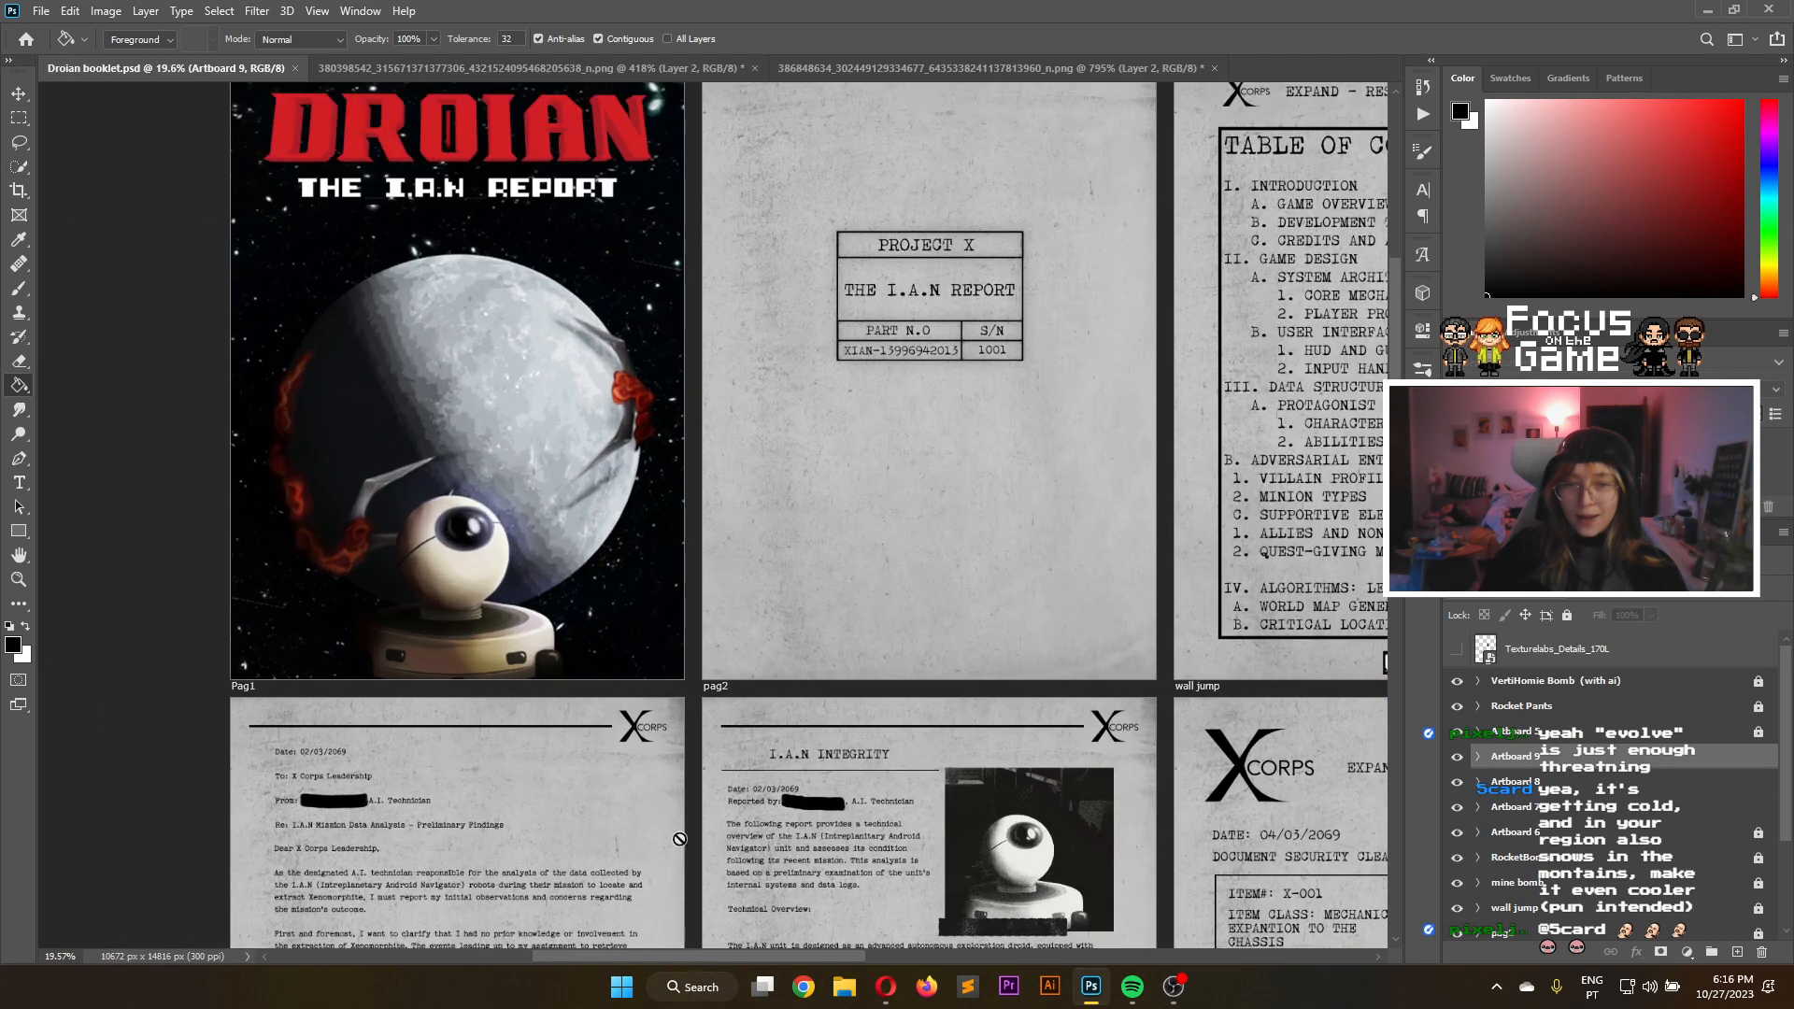
pyautogui.scroll(-10, 623, 710)
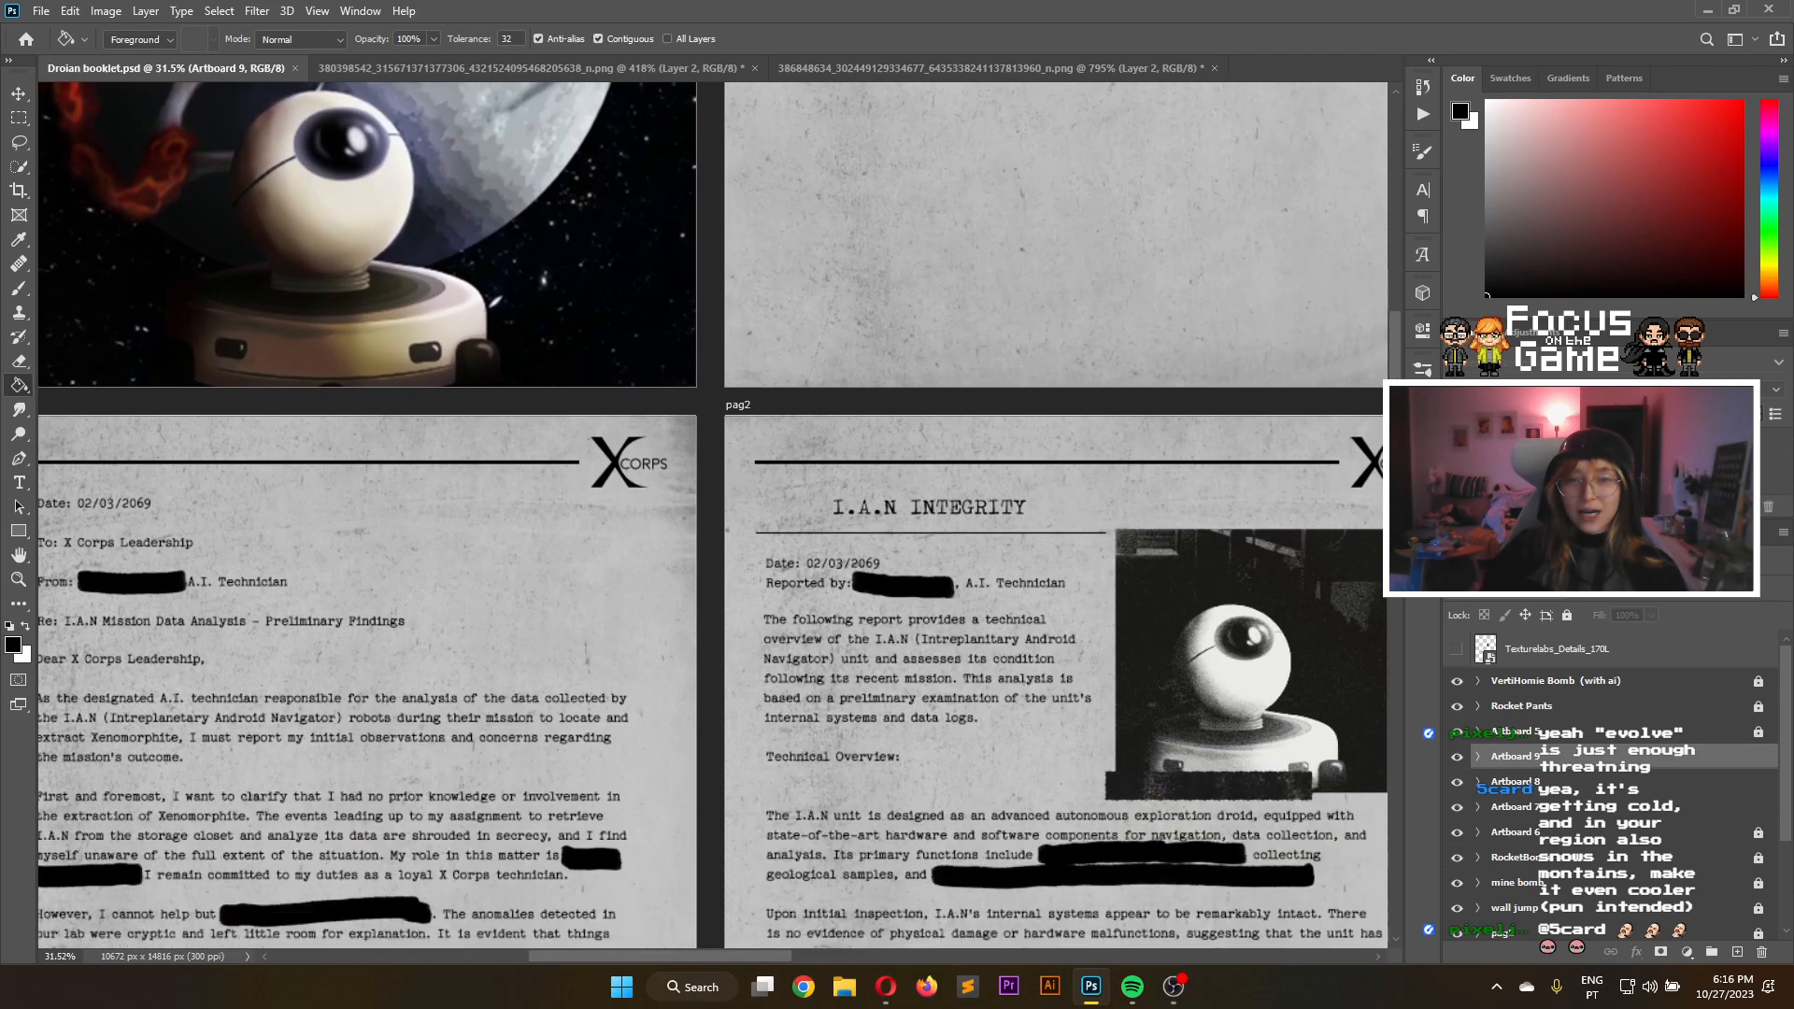
pyautogui.scroll(1, 713, 516)
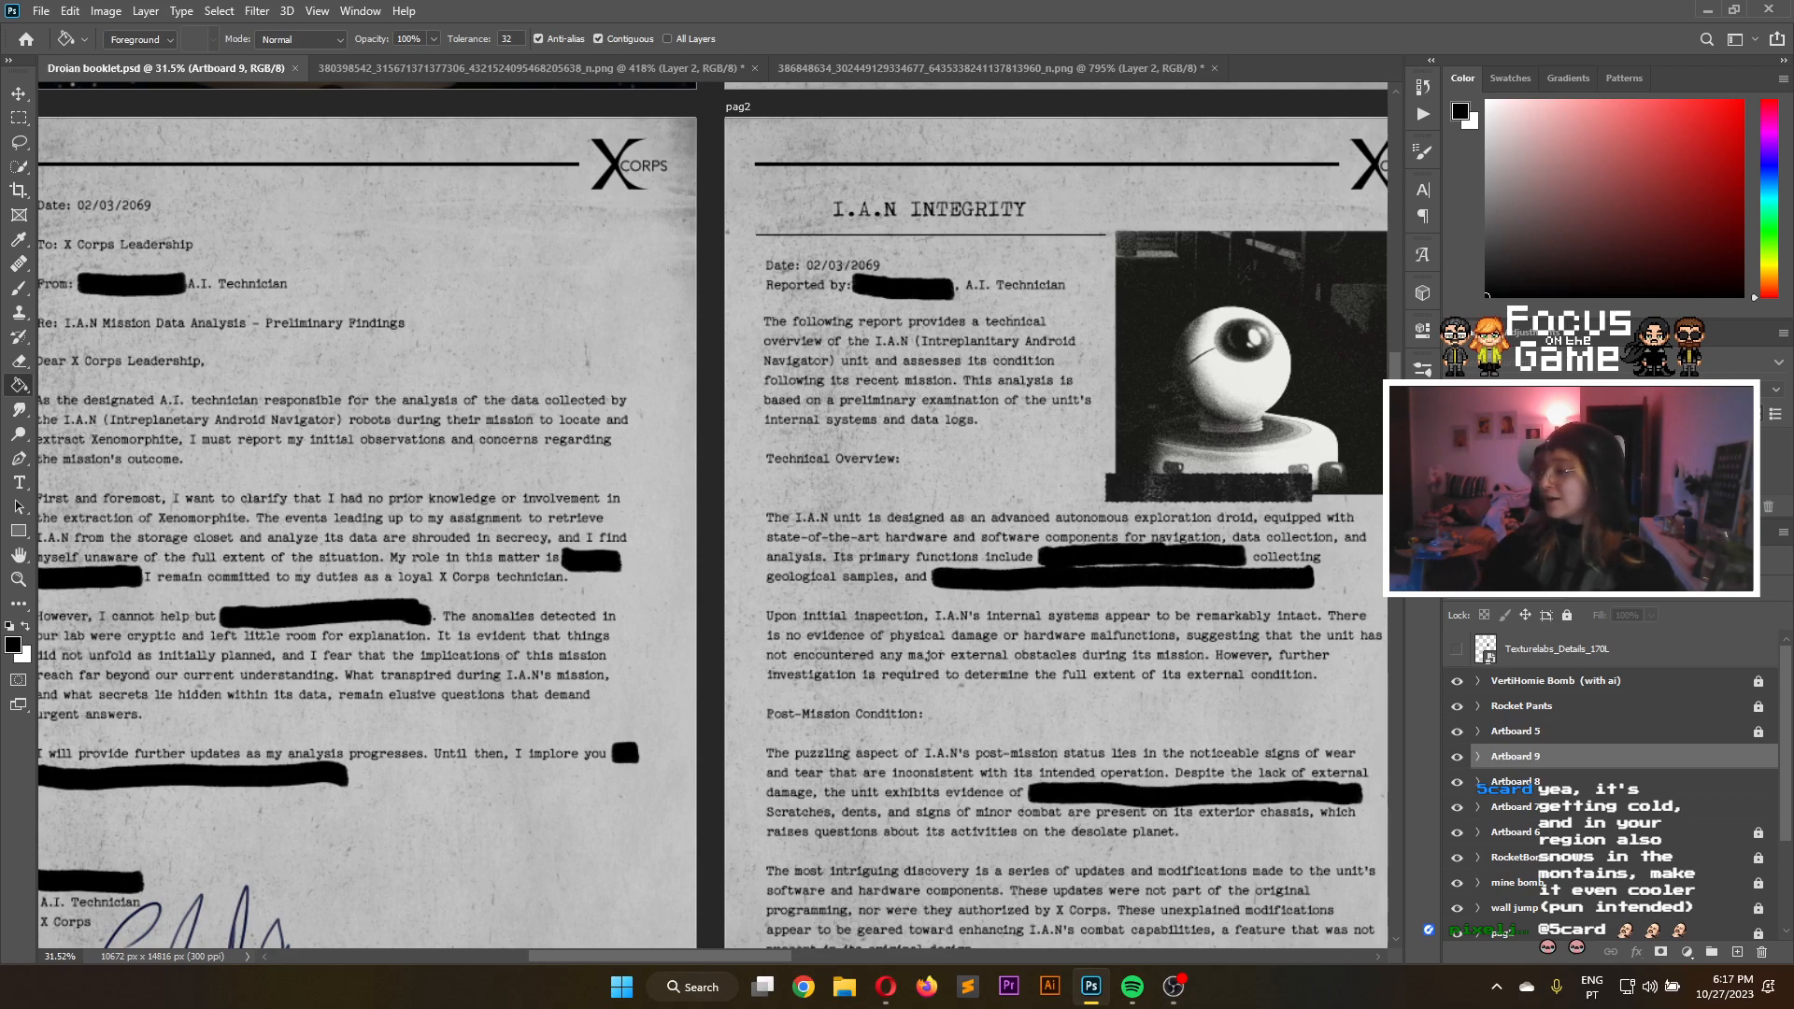
pyautogui.moveTo(719, 958); pyautogui.dragTo(693, 949)
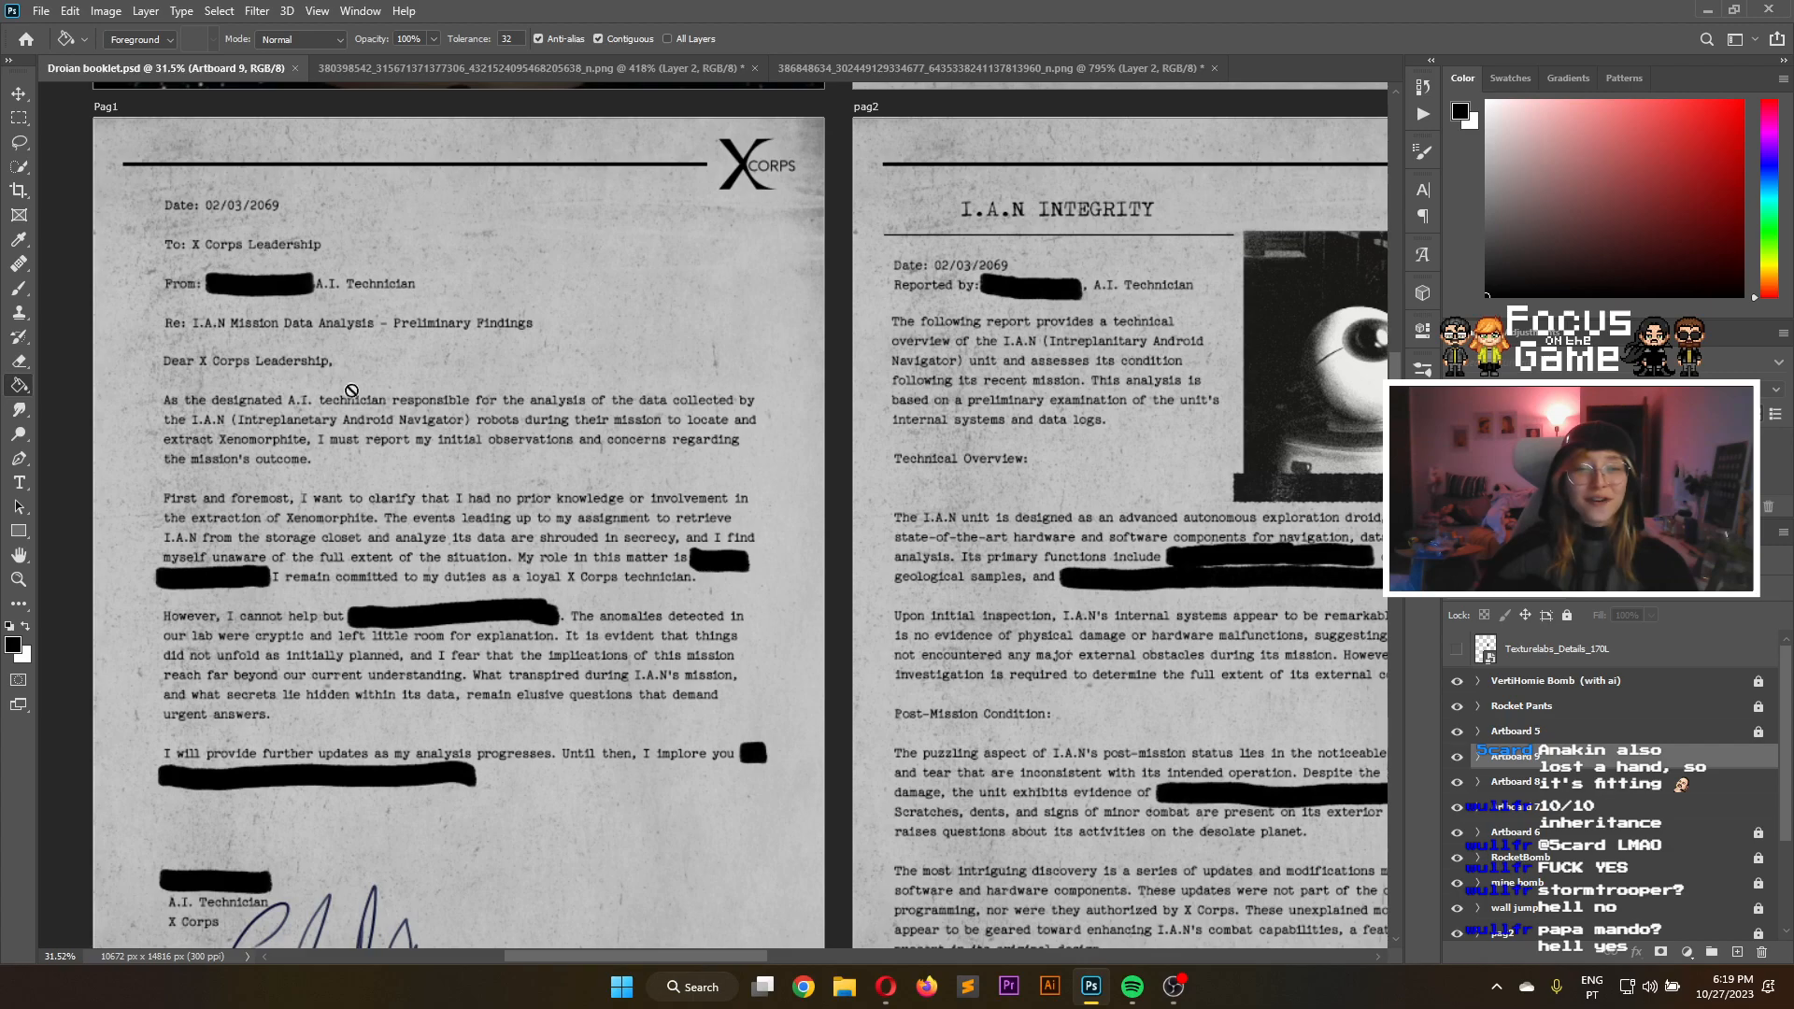
pyautogui.scroll(2, 352, 391)
pyautogui.scroll(-4, 509, 402)
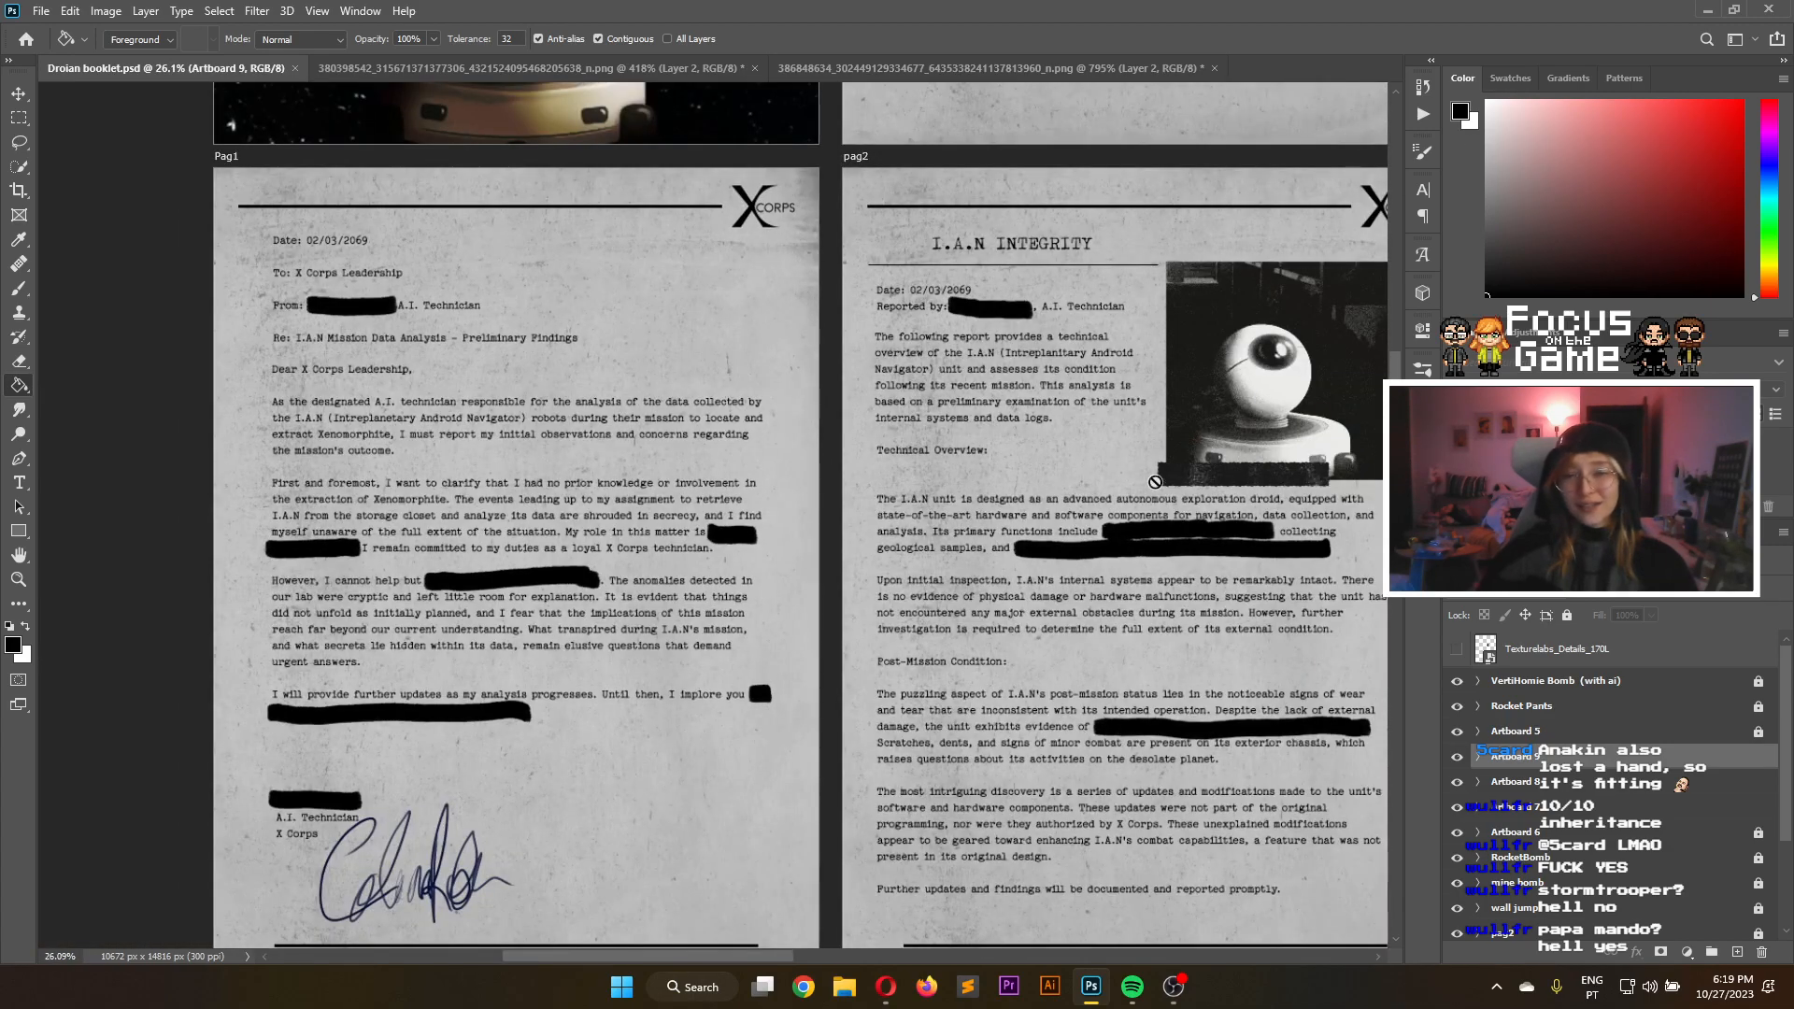
pyautogui.scroll(1, 131, 391)
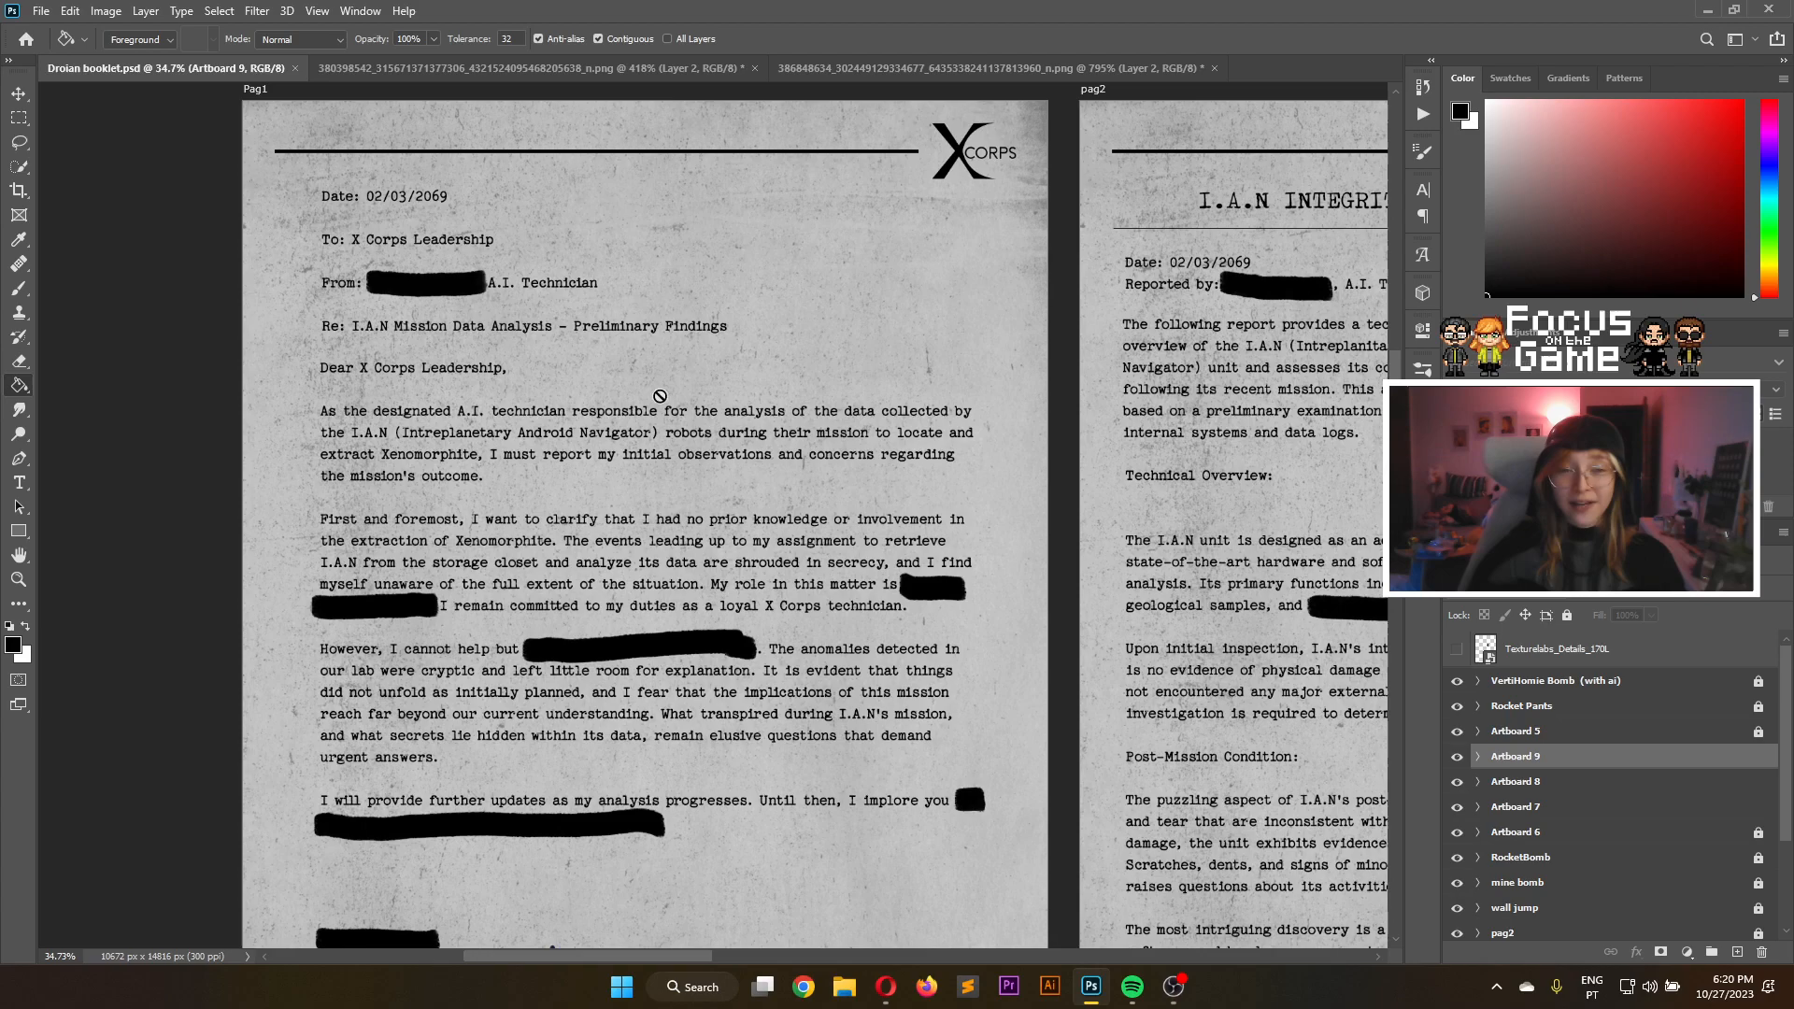
pyautogui.scroll(-1, 821, 428)
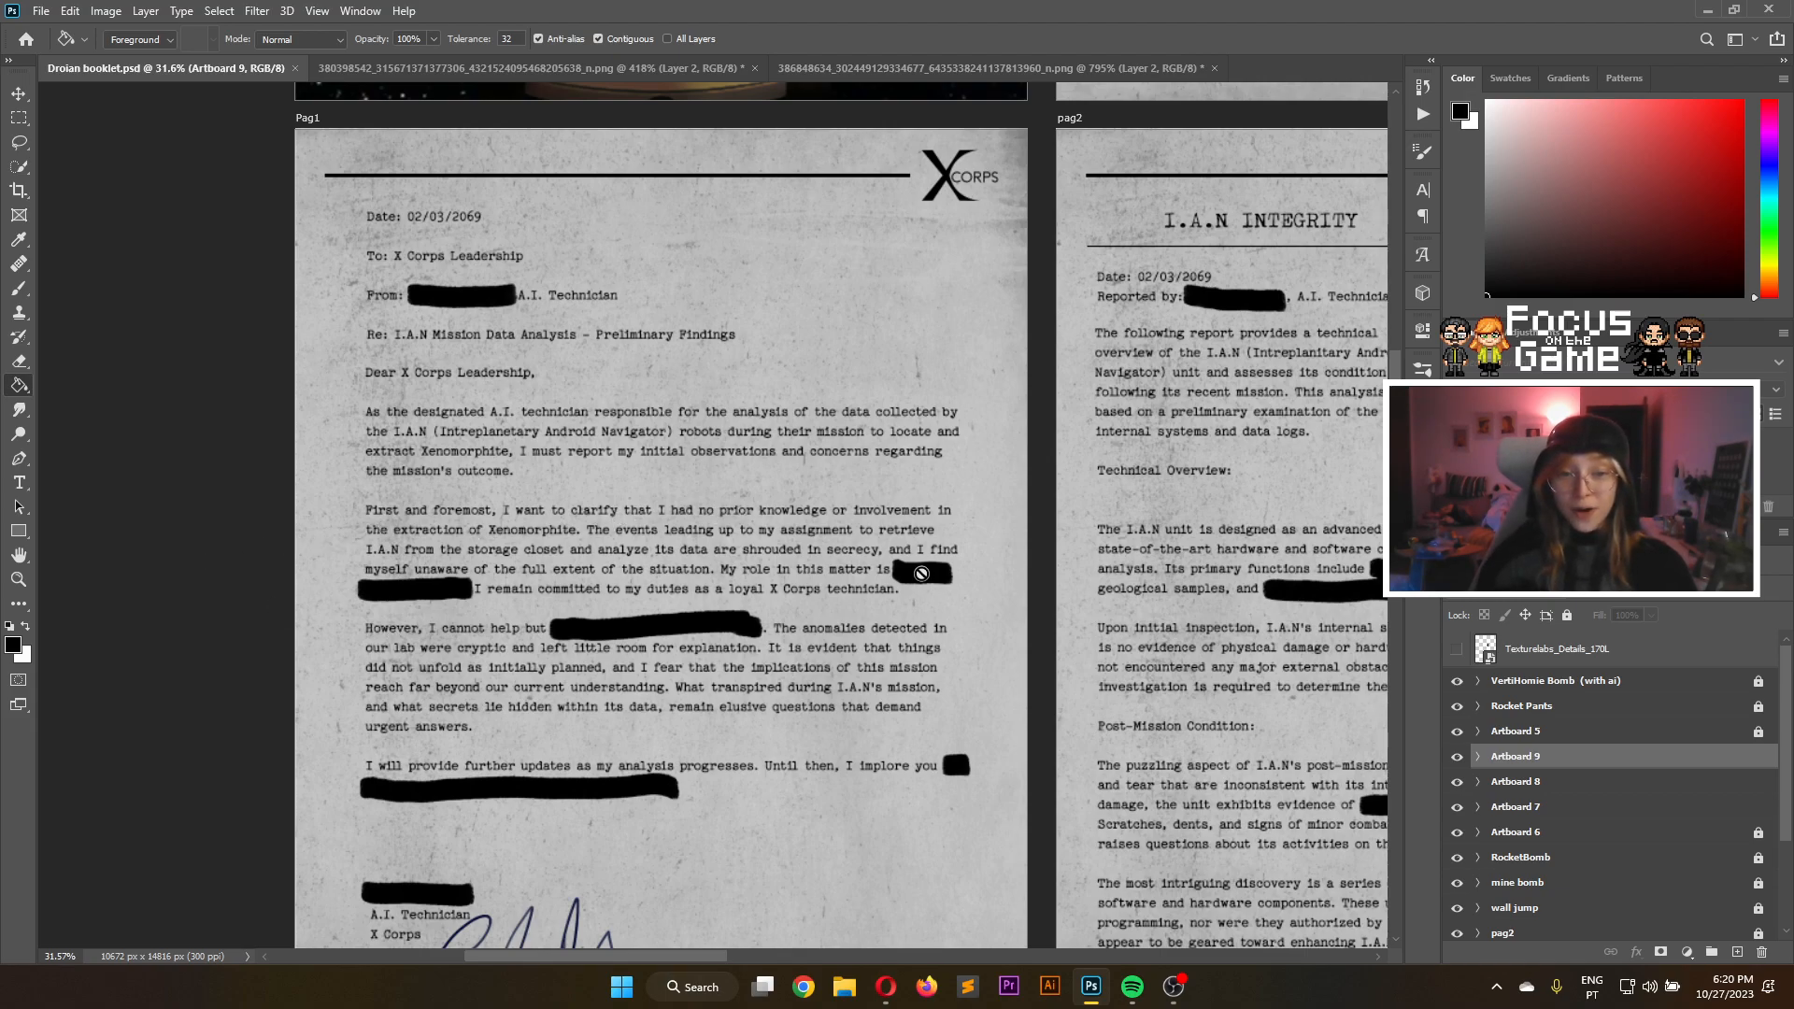
pyautogui.scroll(-1, 797, 416)
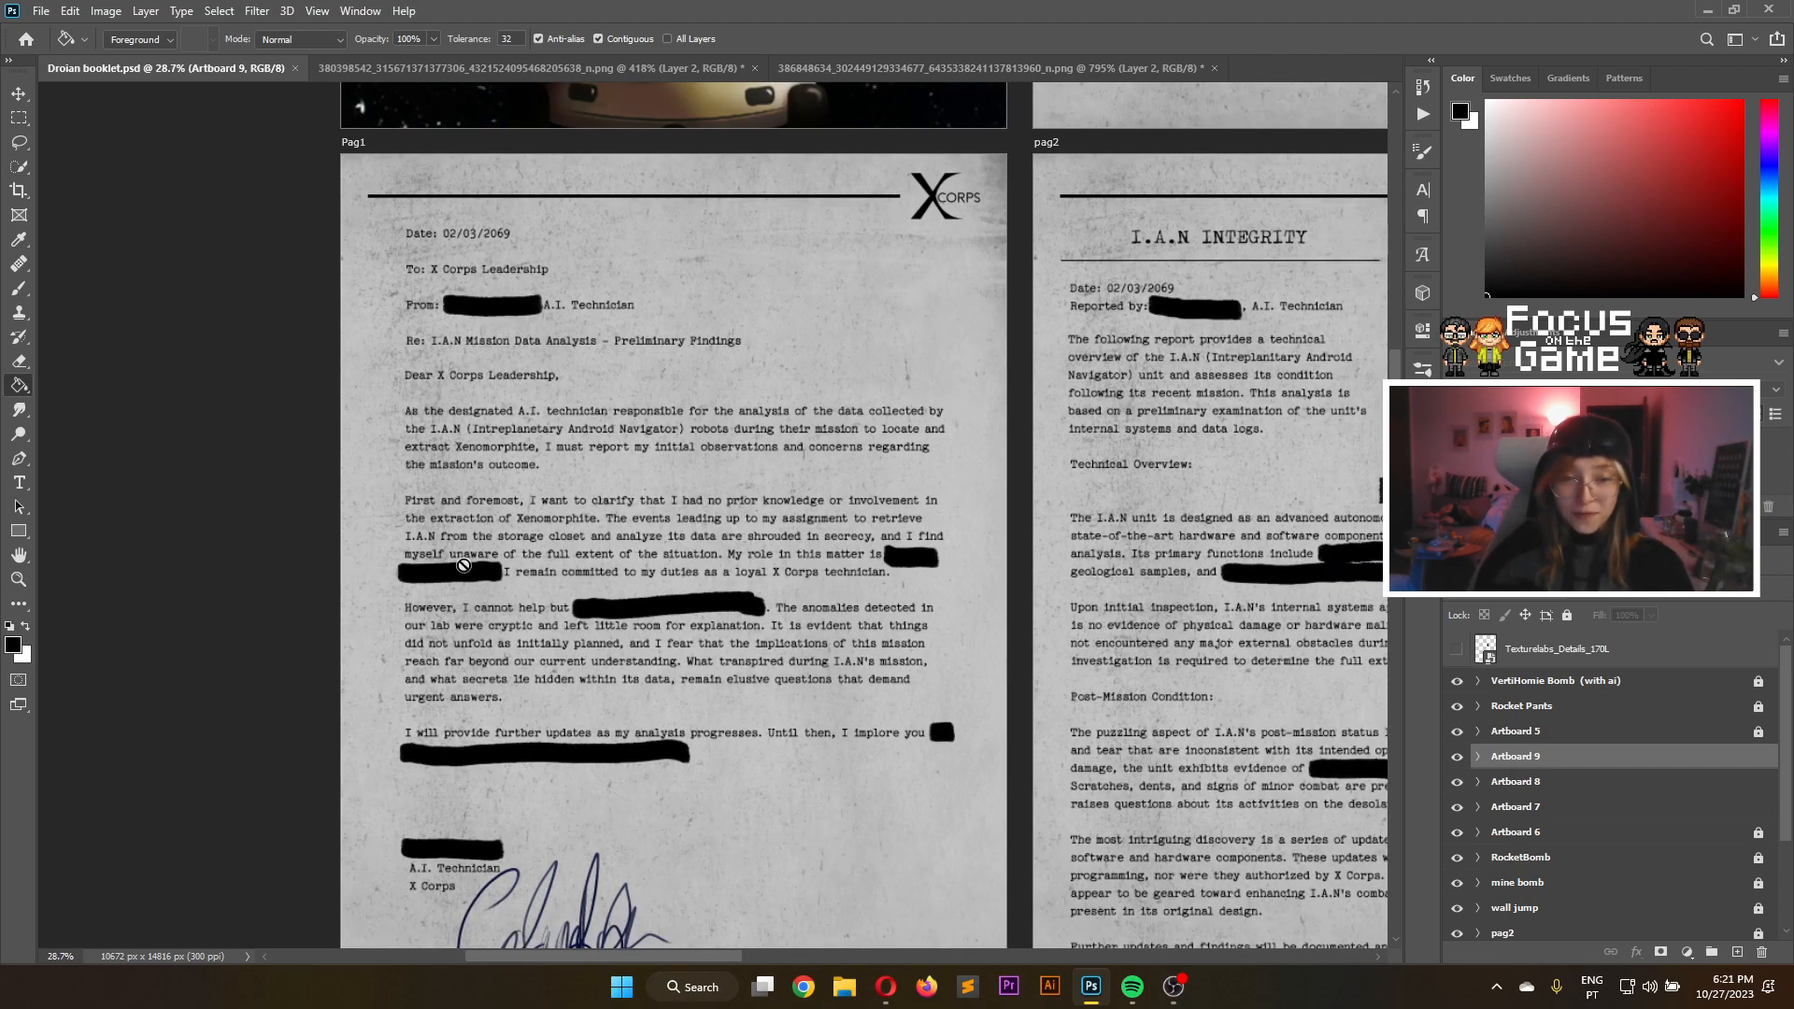
pyautogui.scroll(2, 464, 566)
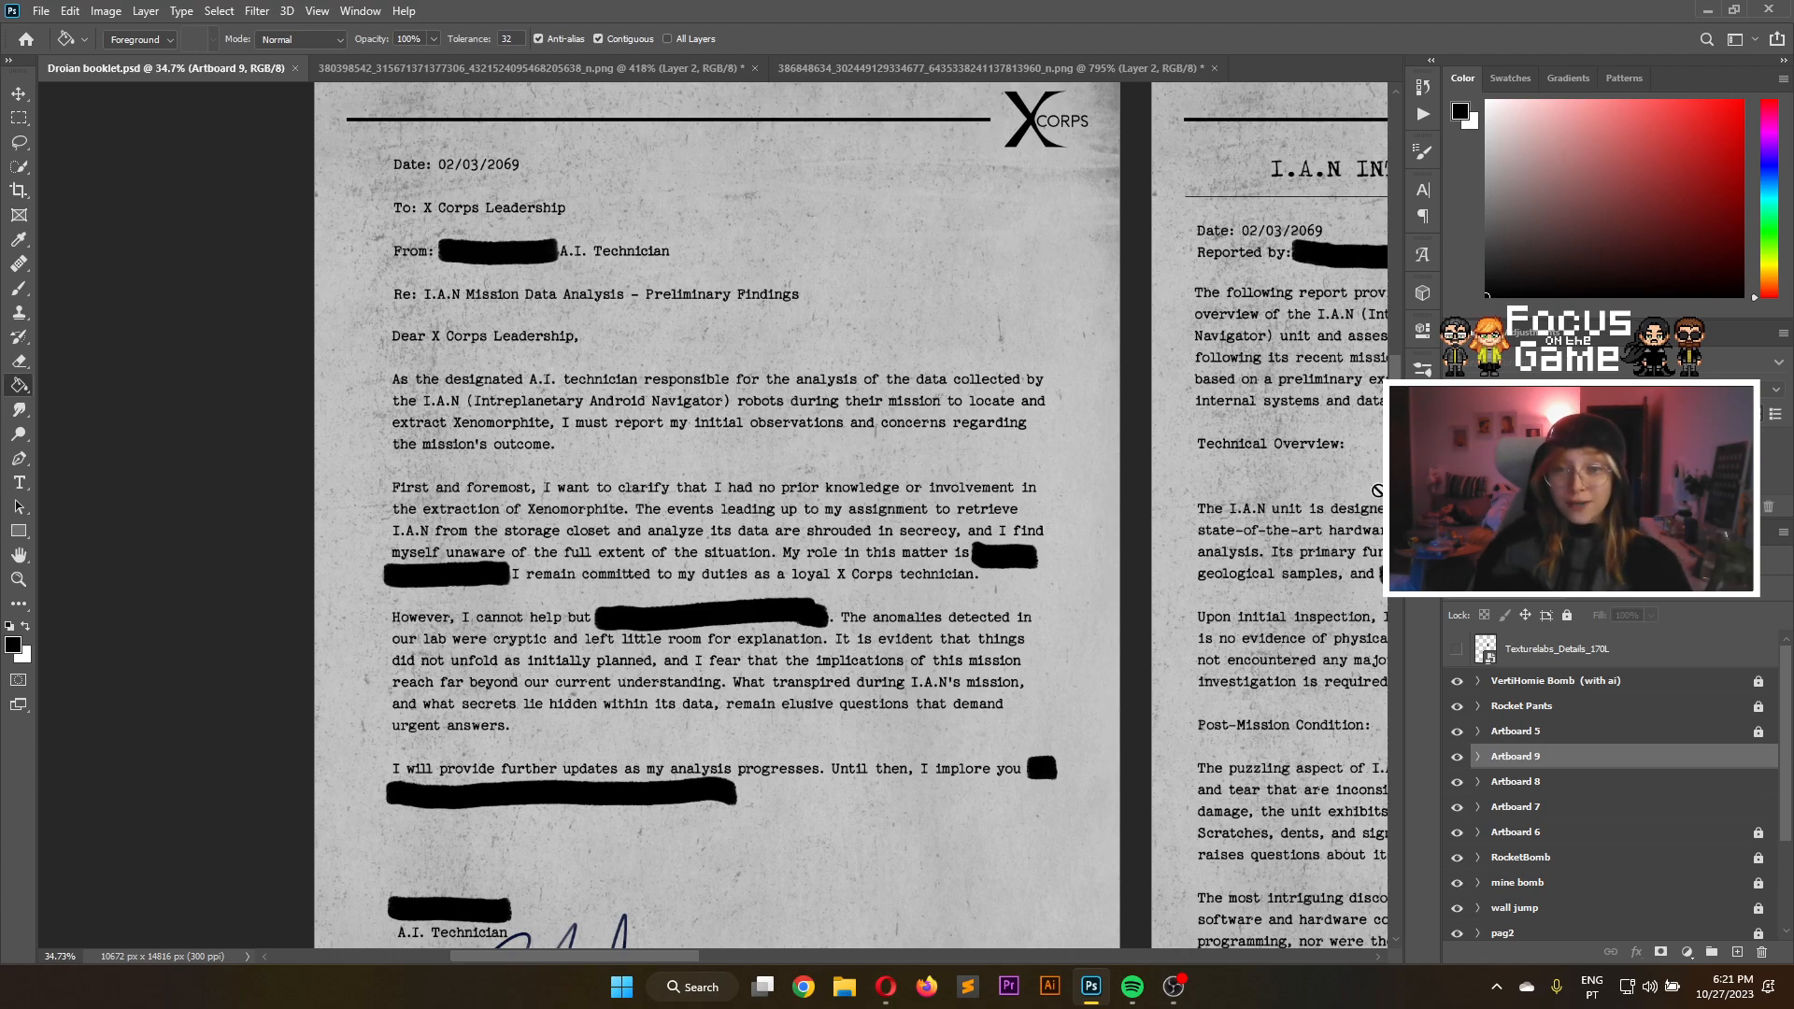
pyautogui.scroll(-1, 1007, 503)
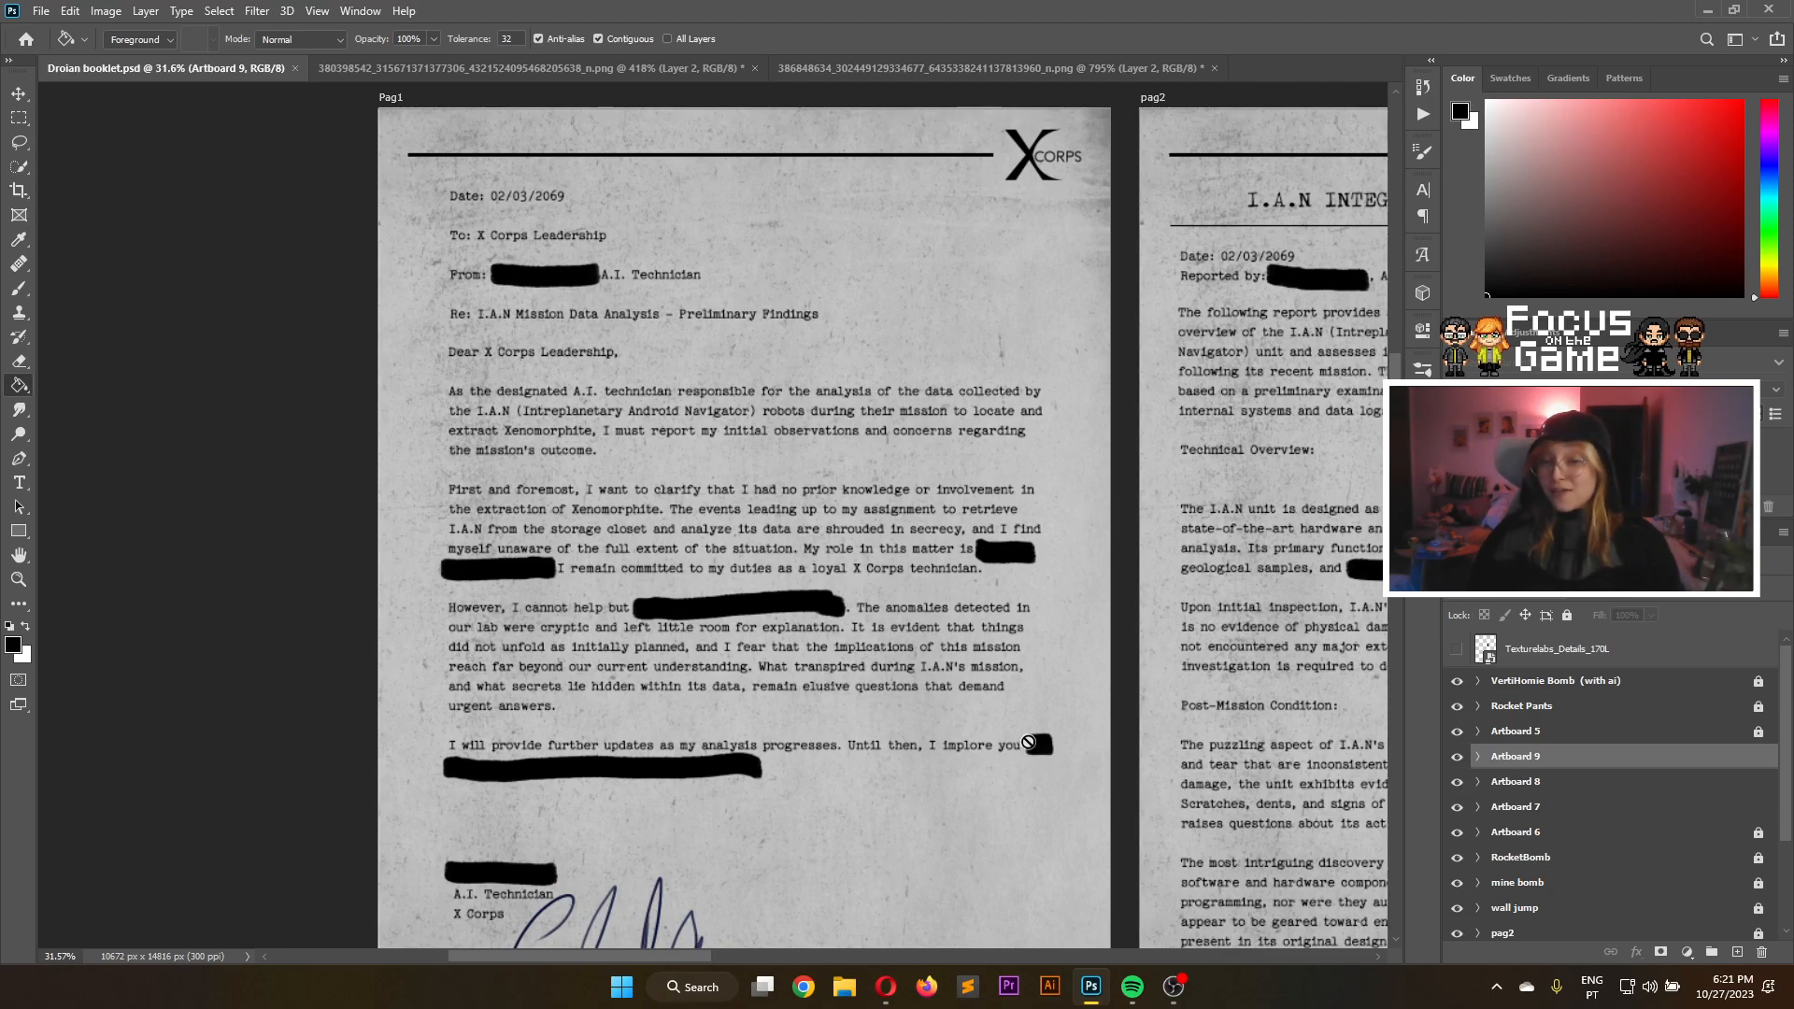
pyautogui.scroll(-2, 858, 822)
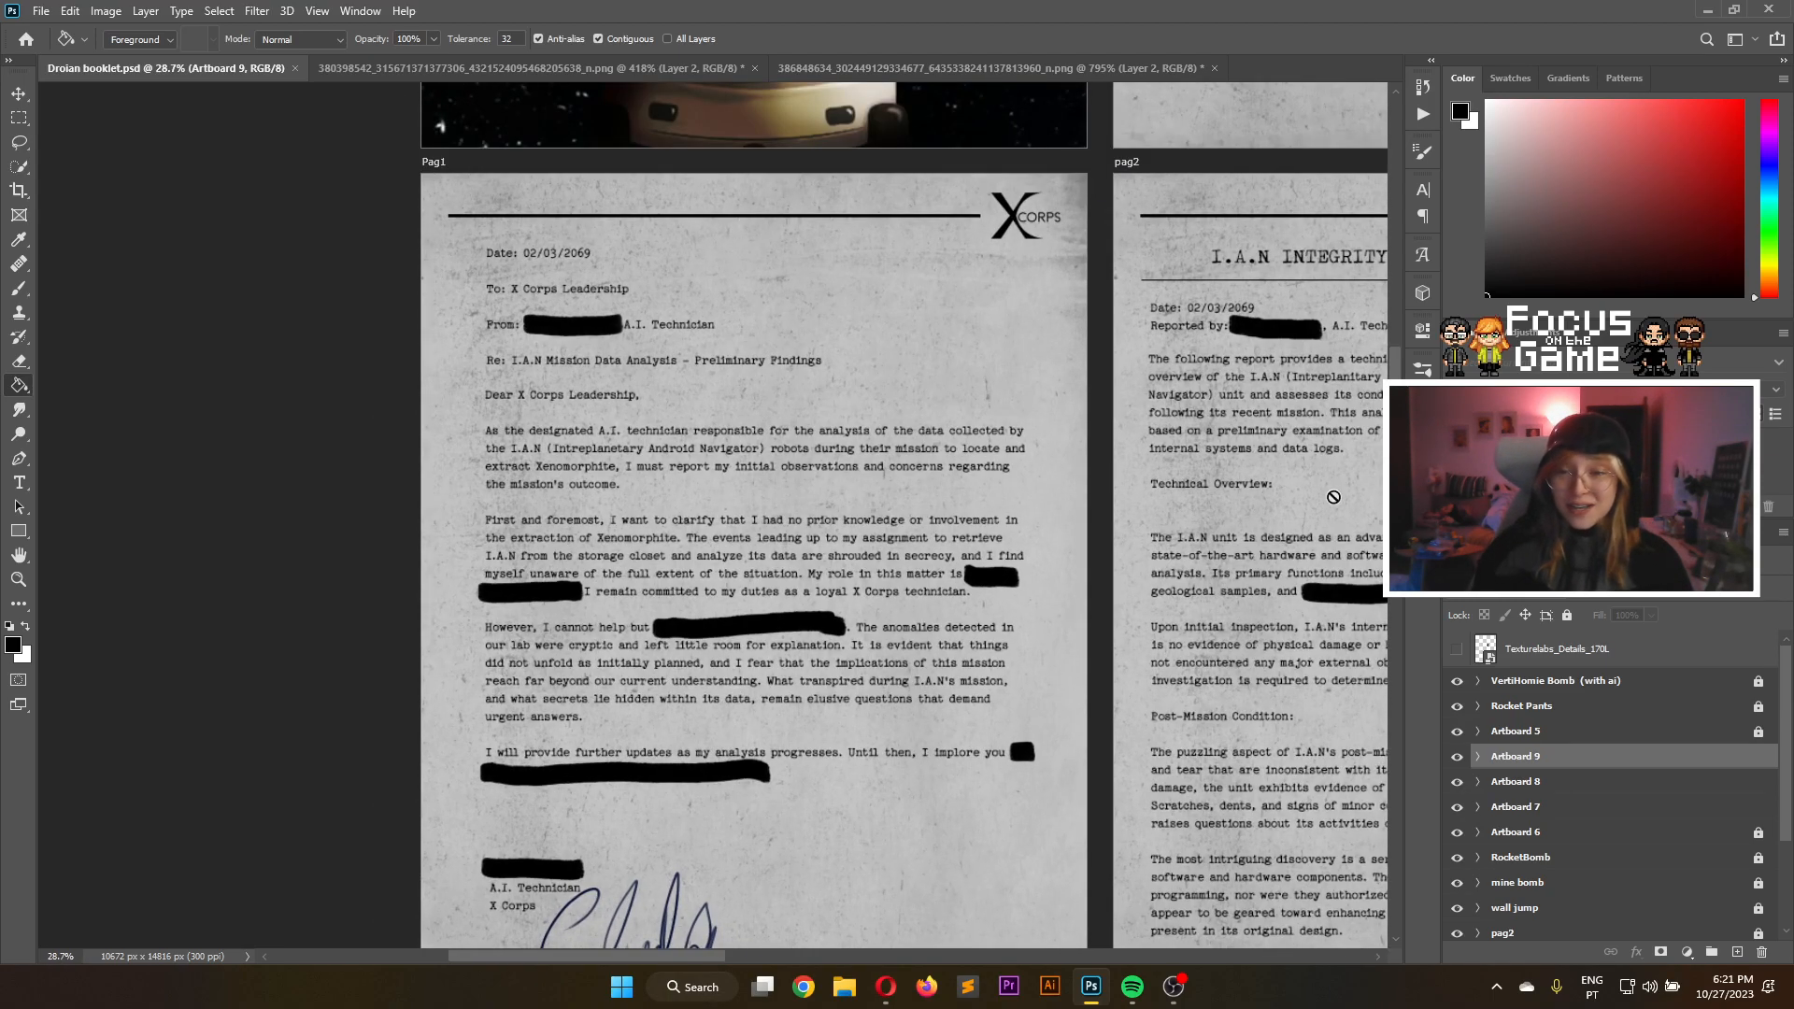
pyautogui.scroll(-2, 777, 461)
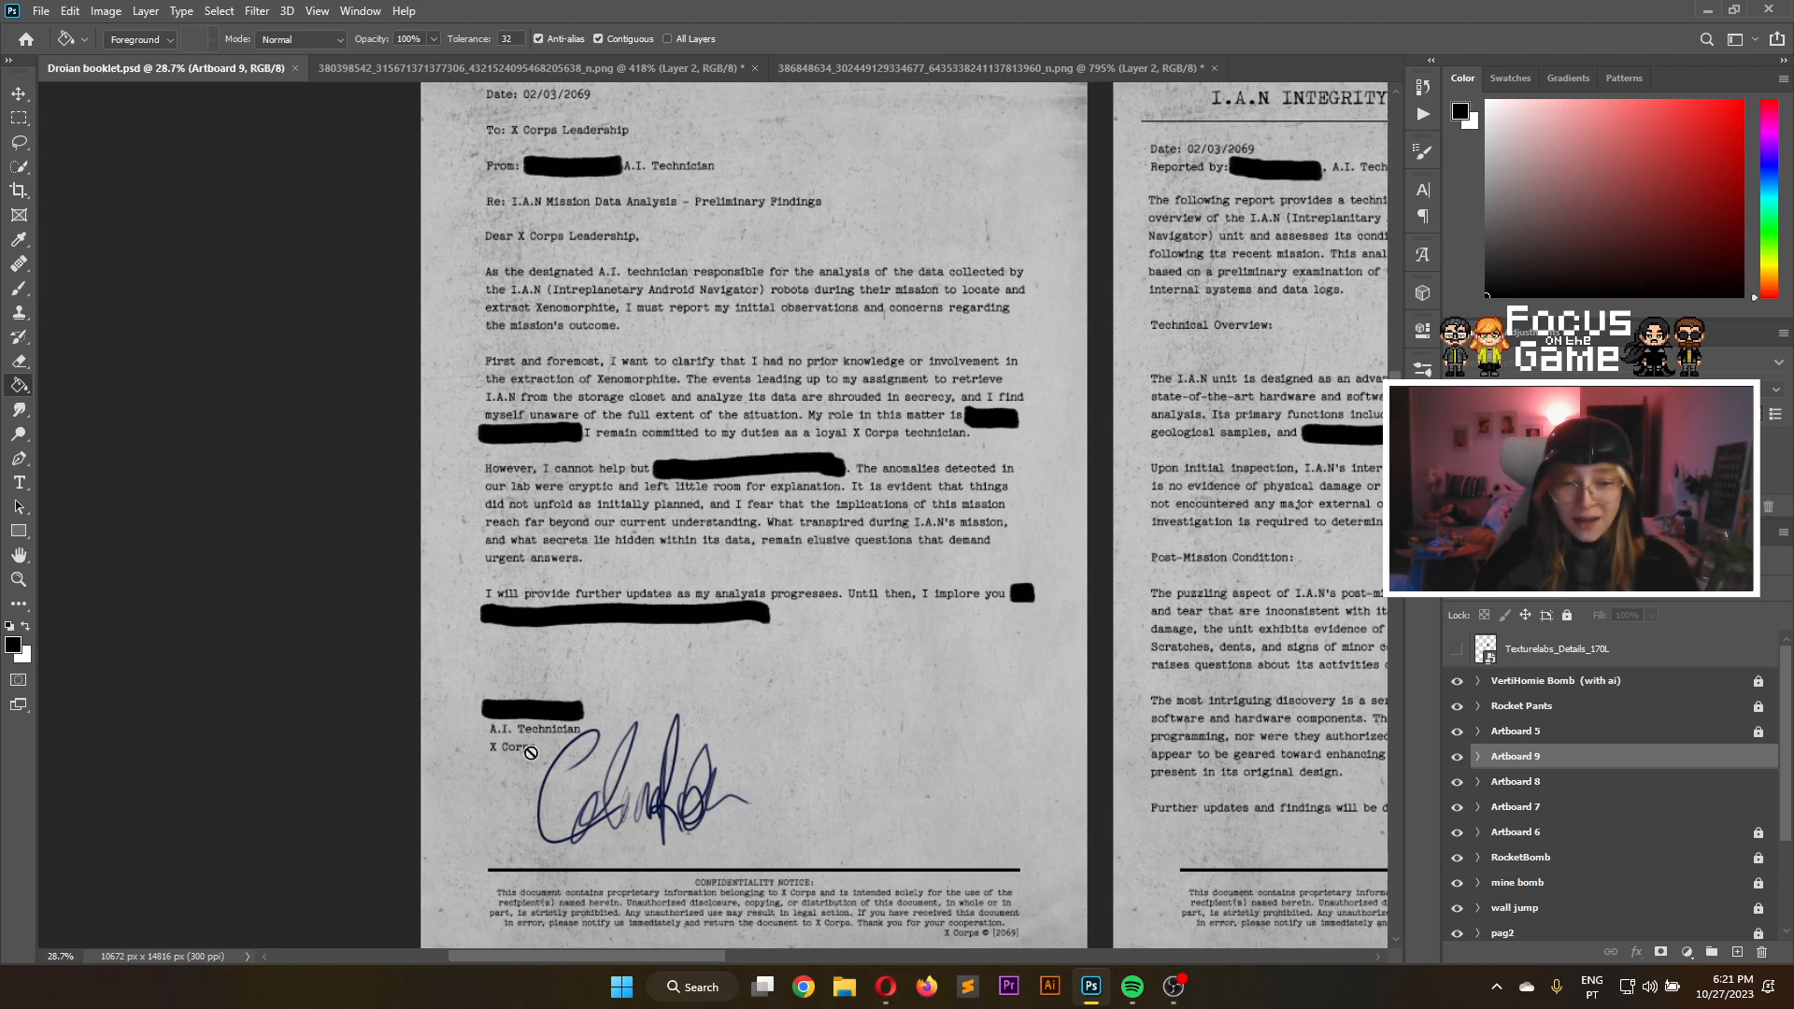
pyautogui.scroll(-3, 869, 662)
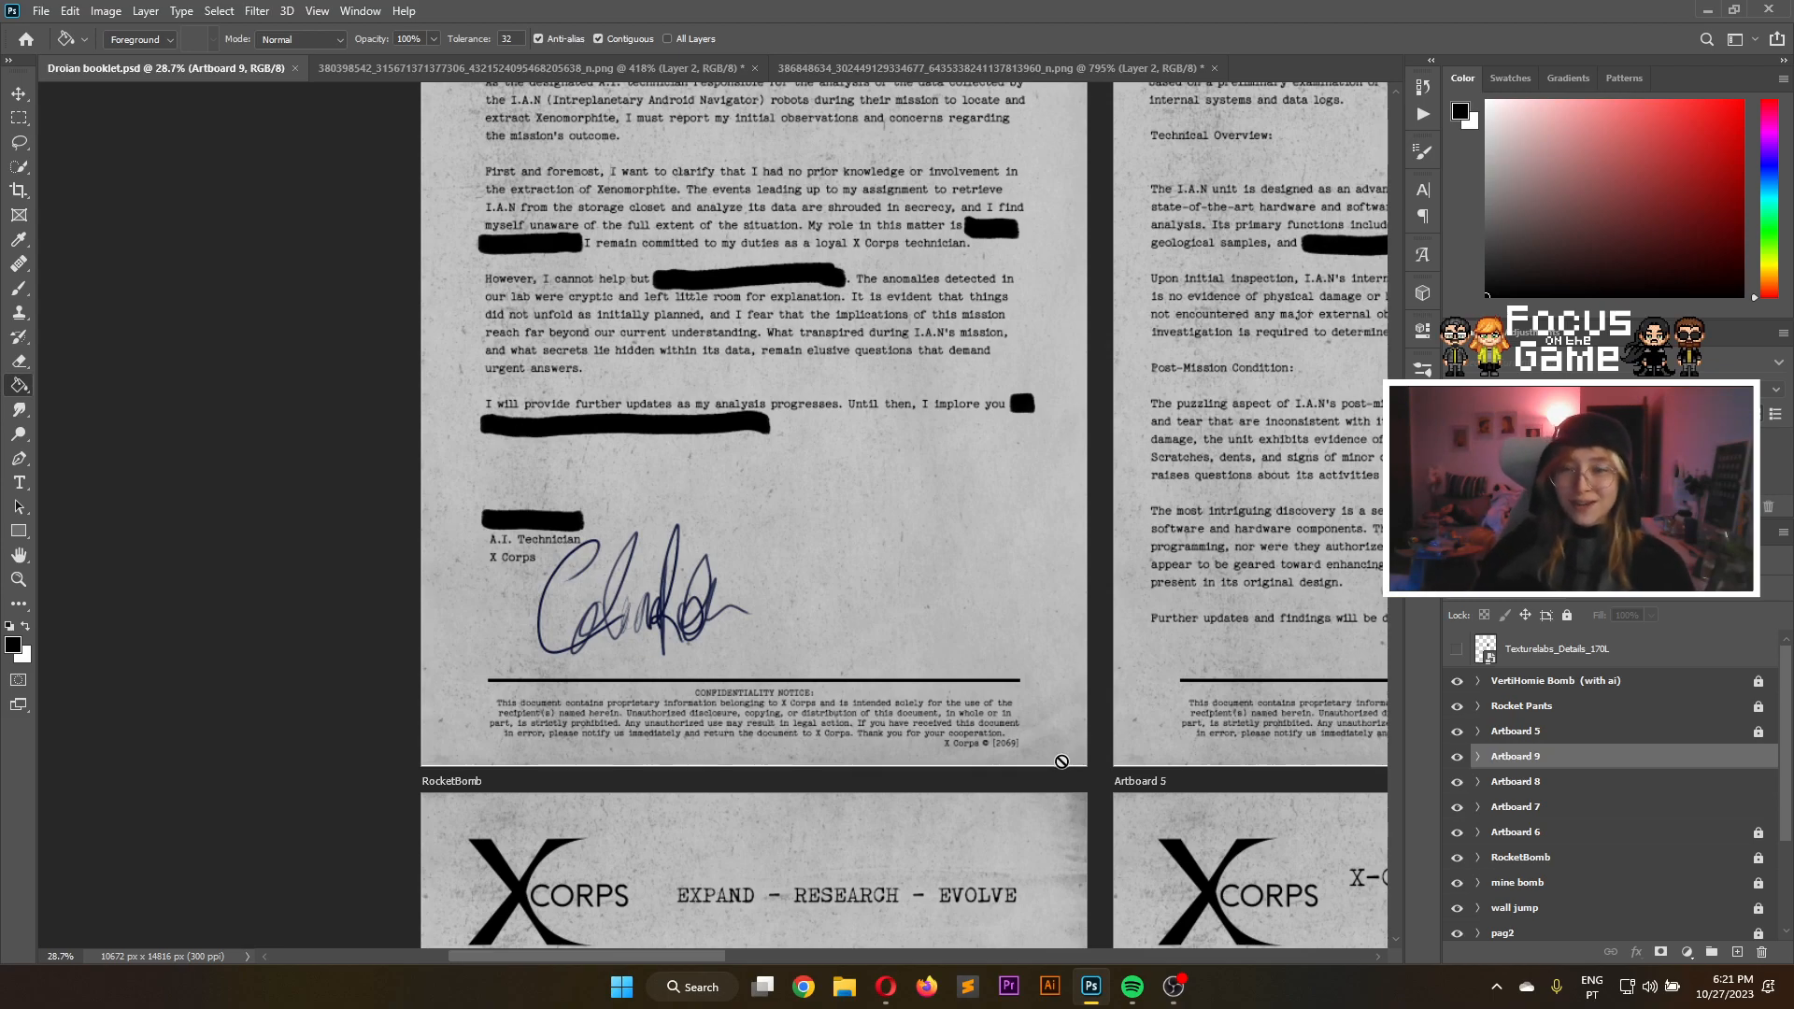
pyautogui.scroll(3, 892, 491)
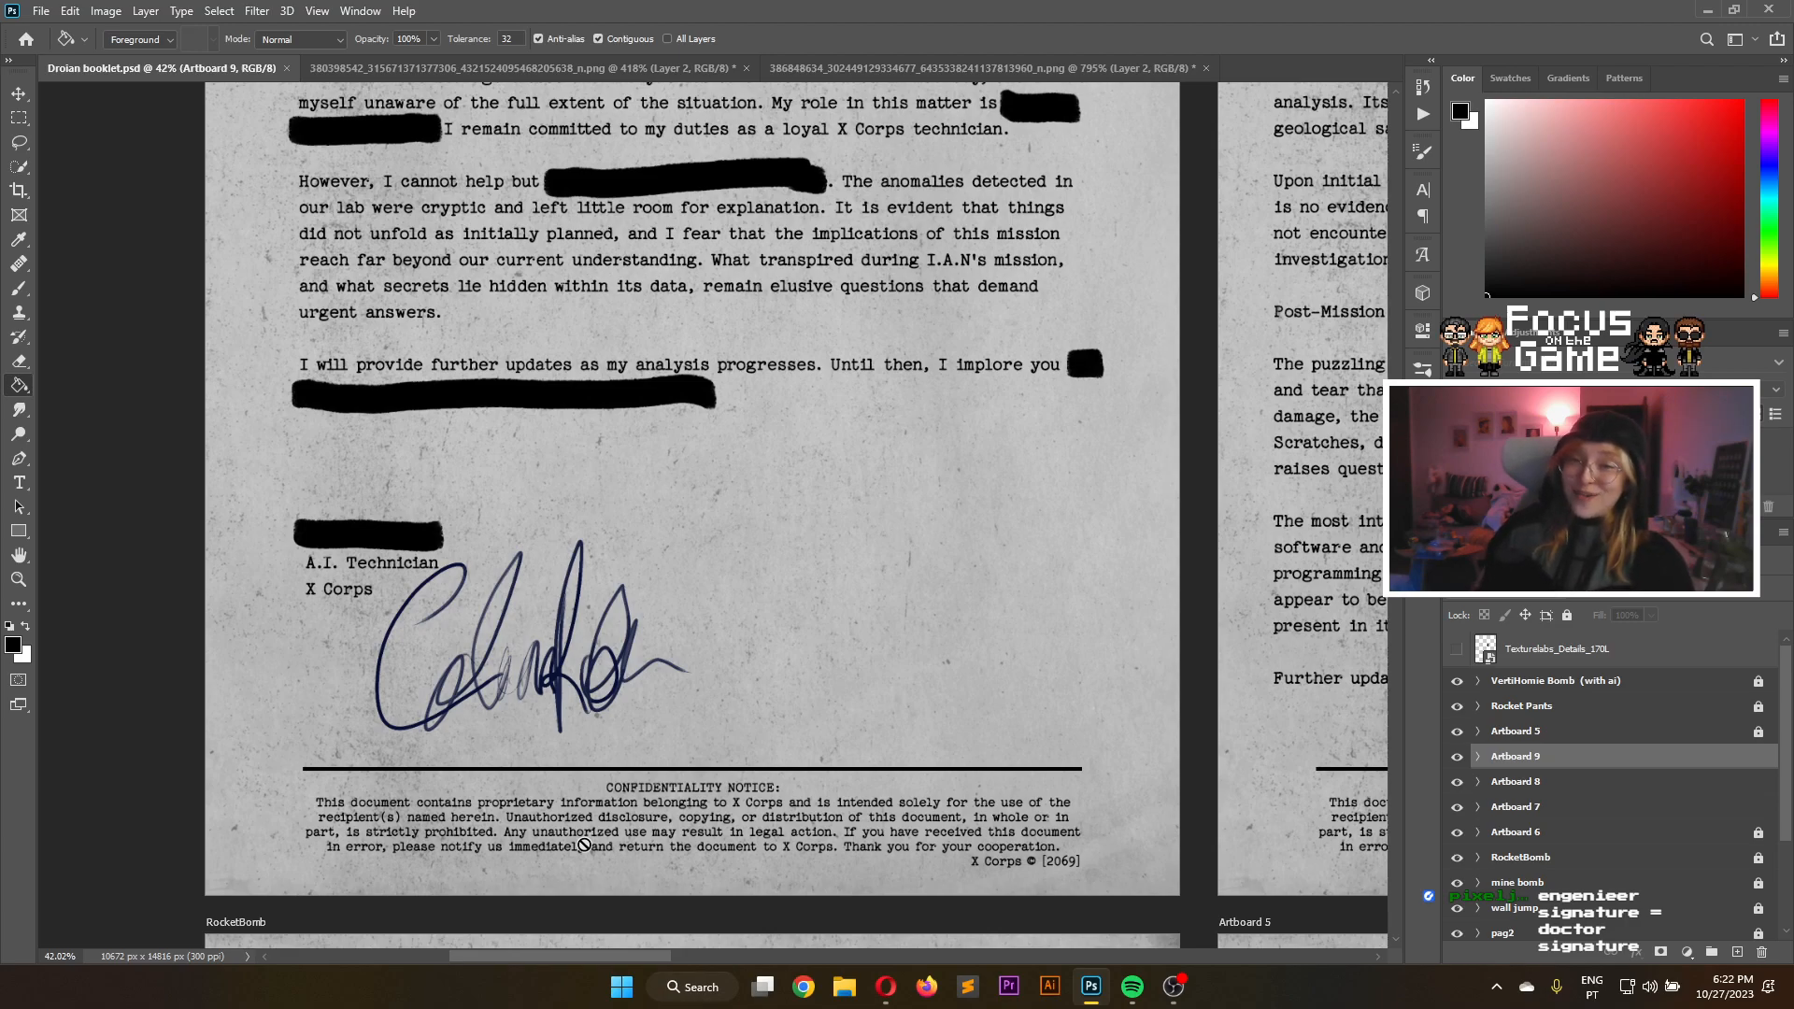
# Read the I.A.N Integrity report on pag2, from the technical overview through the post-mission condition to the confidentiality notice
pyautogui.moveTo(602, 955); pyautogui.dragTo(777, 954)
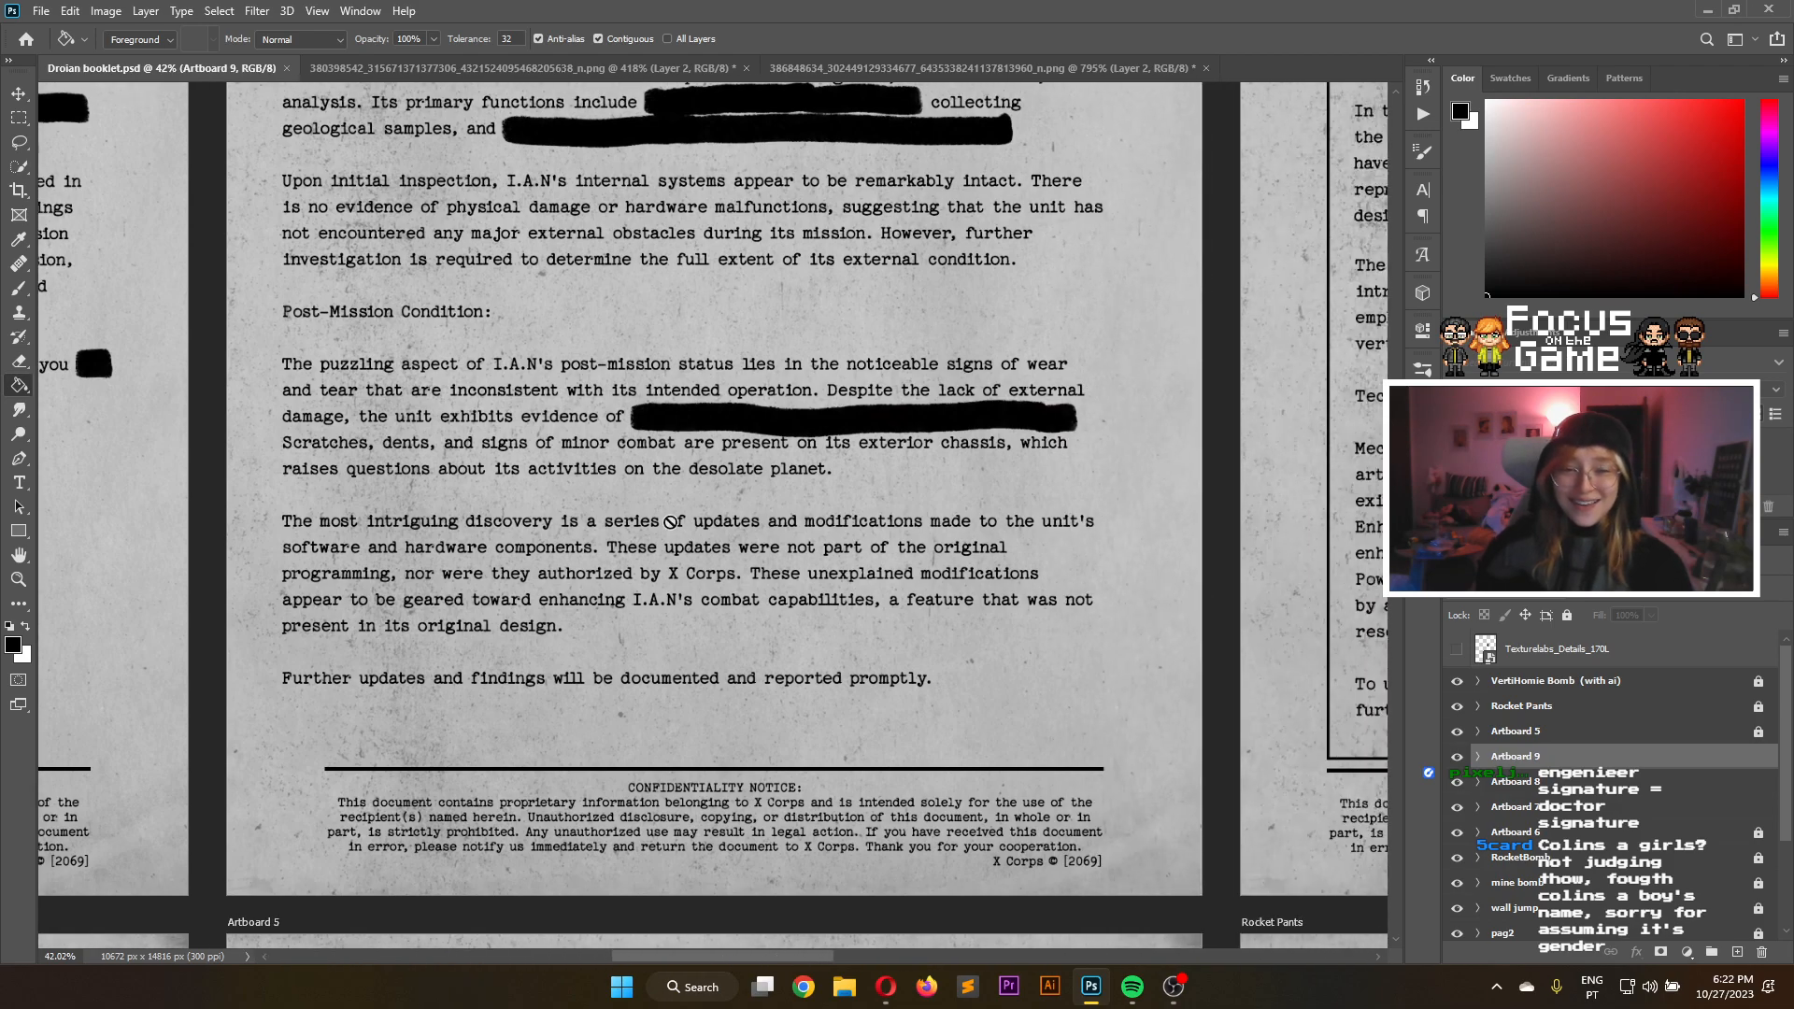
pyautogui.scroll(-1, 669, 520)
pyautogui.scroll(5, 1381, 420)
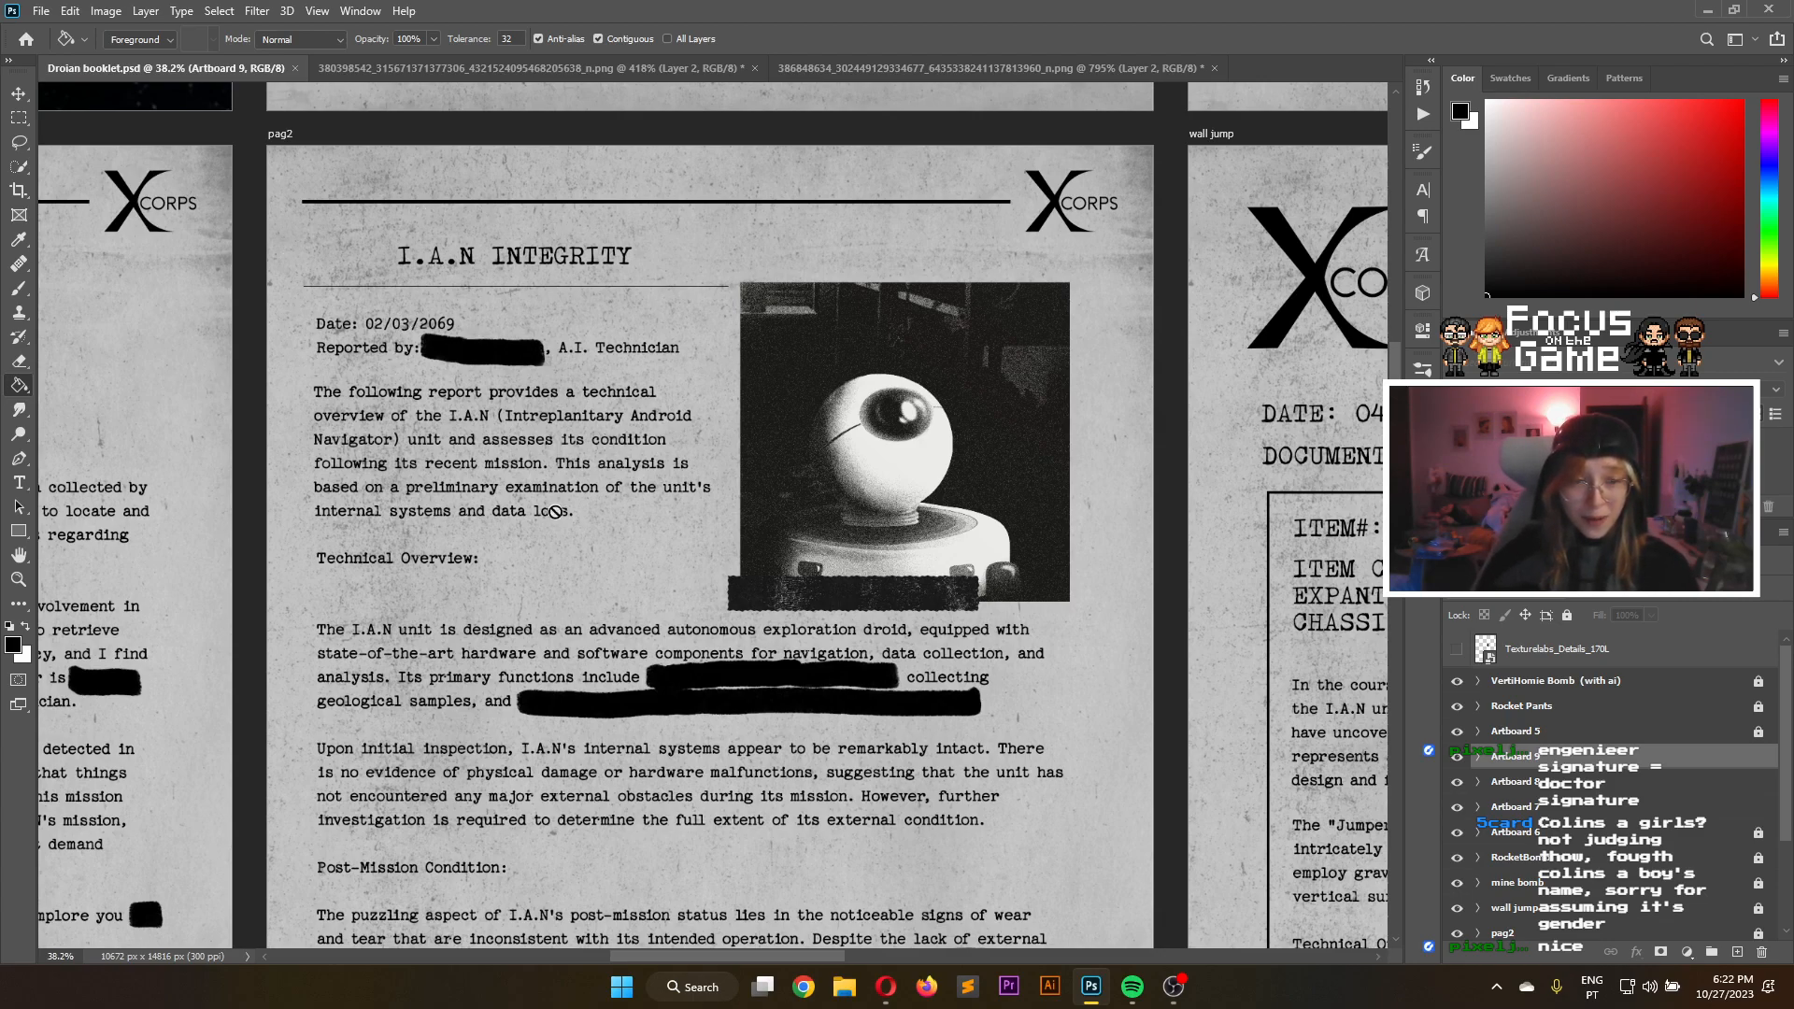
pyautogui.scroll(-5, 710, 516)
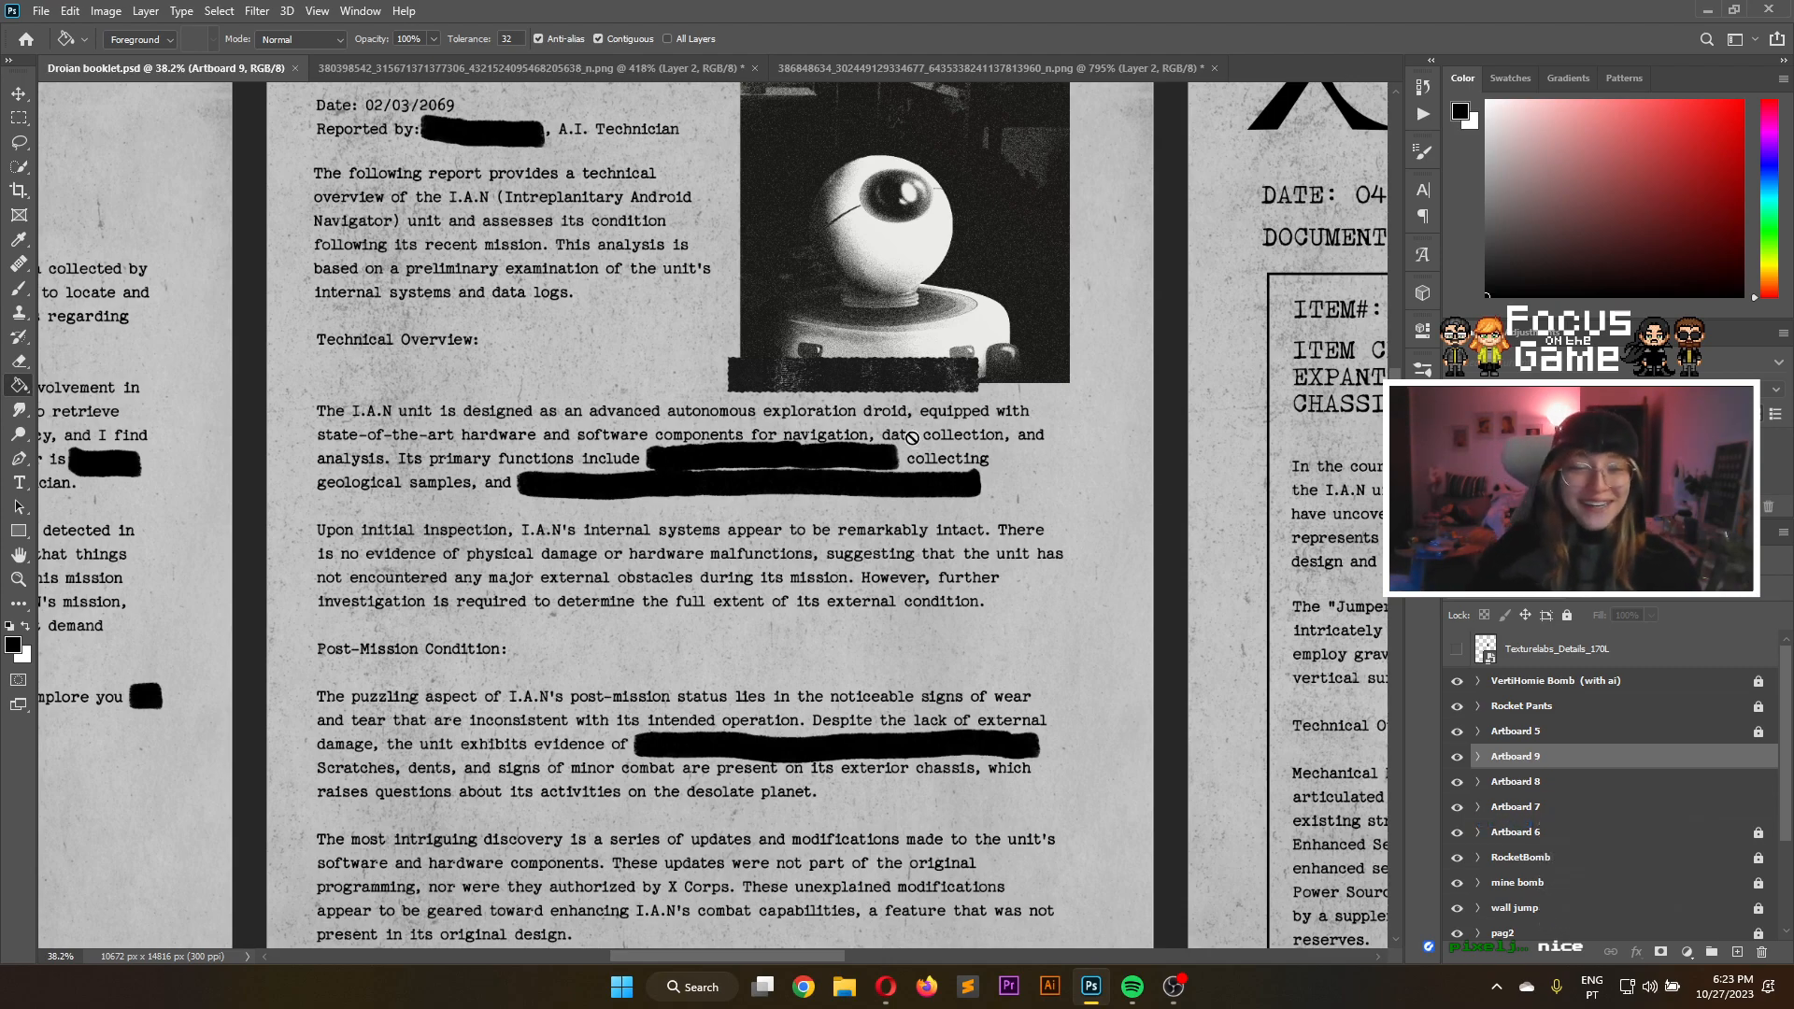
pyautogui.scroll(-3, 907, 429)
pyautogui.scroll(2, 906, 412)
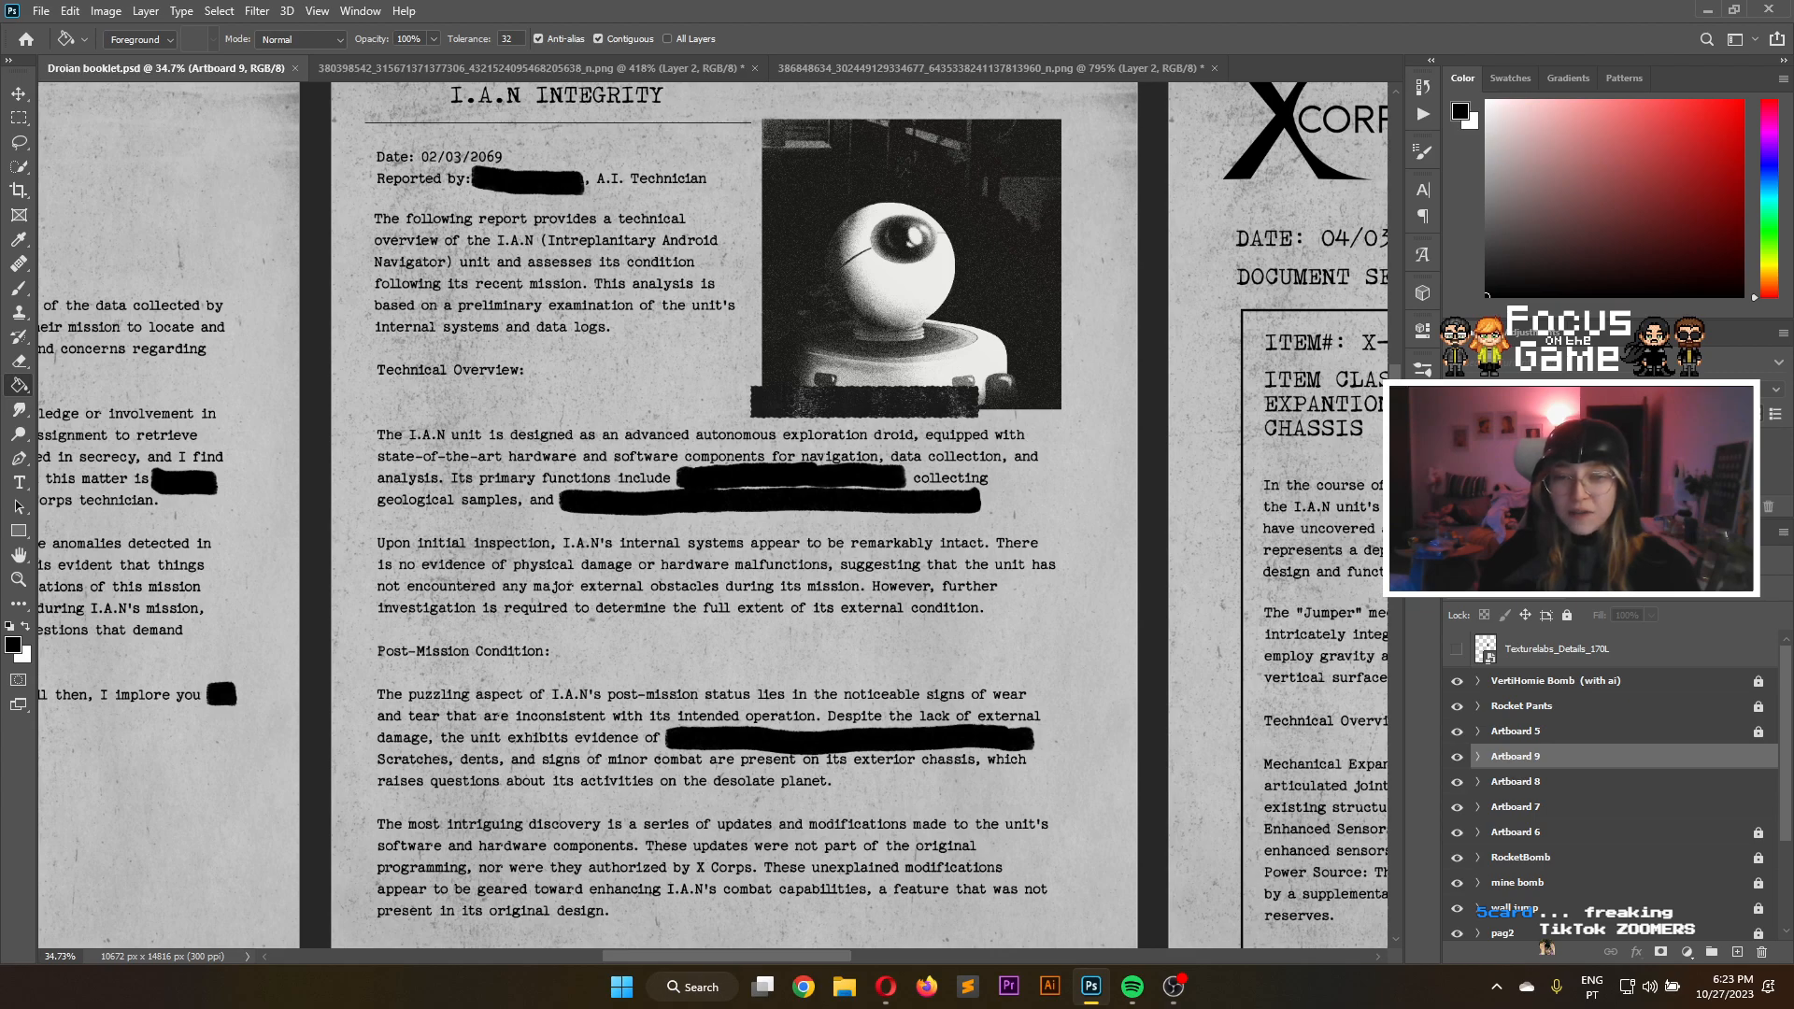
pyautogui.scroll(-2, 883, 329)
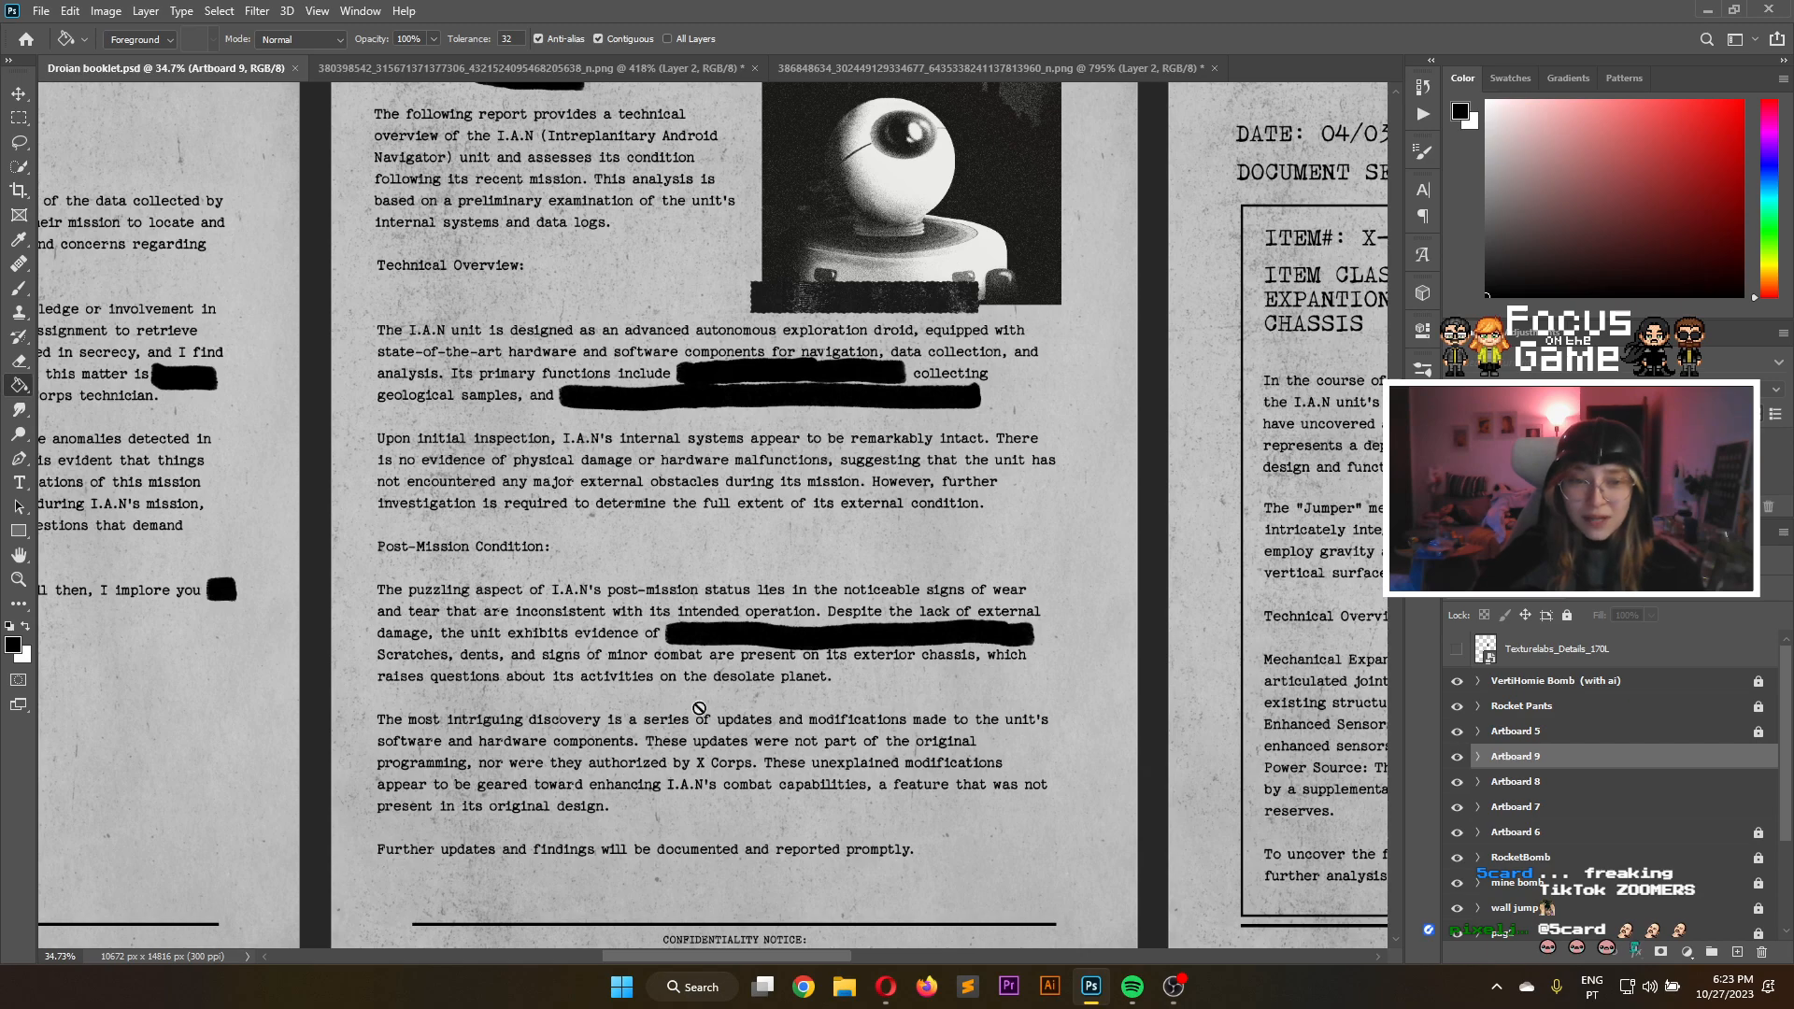
pyautogui.scroll(-2, 592, 567)
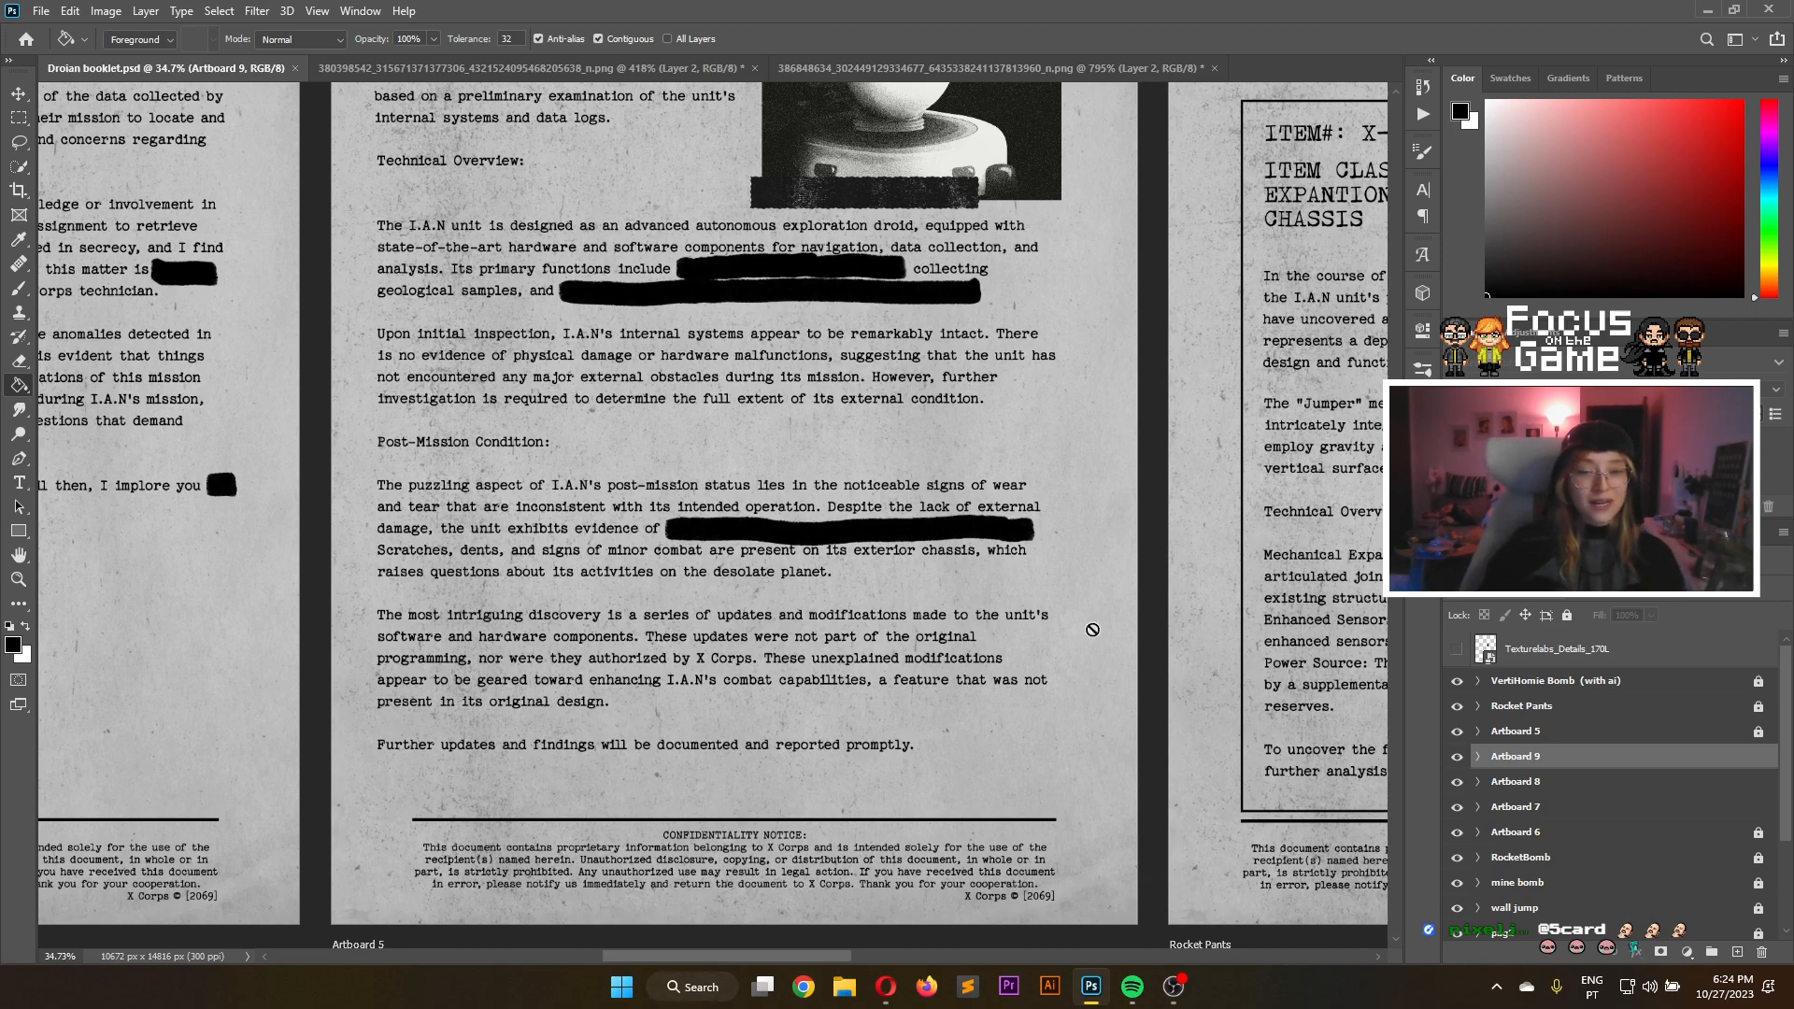
# Move on from the I.A.N Integrity report to the wall jump page and look over its whole layout
pyautogui.scroll(-3, 846, 574)
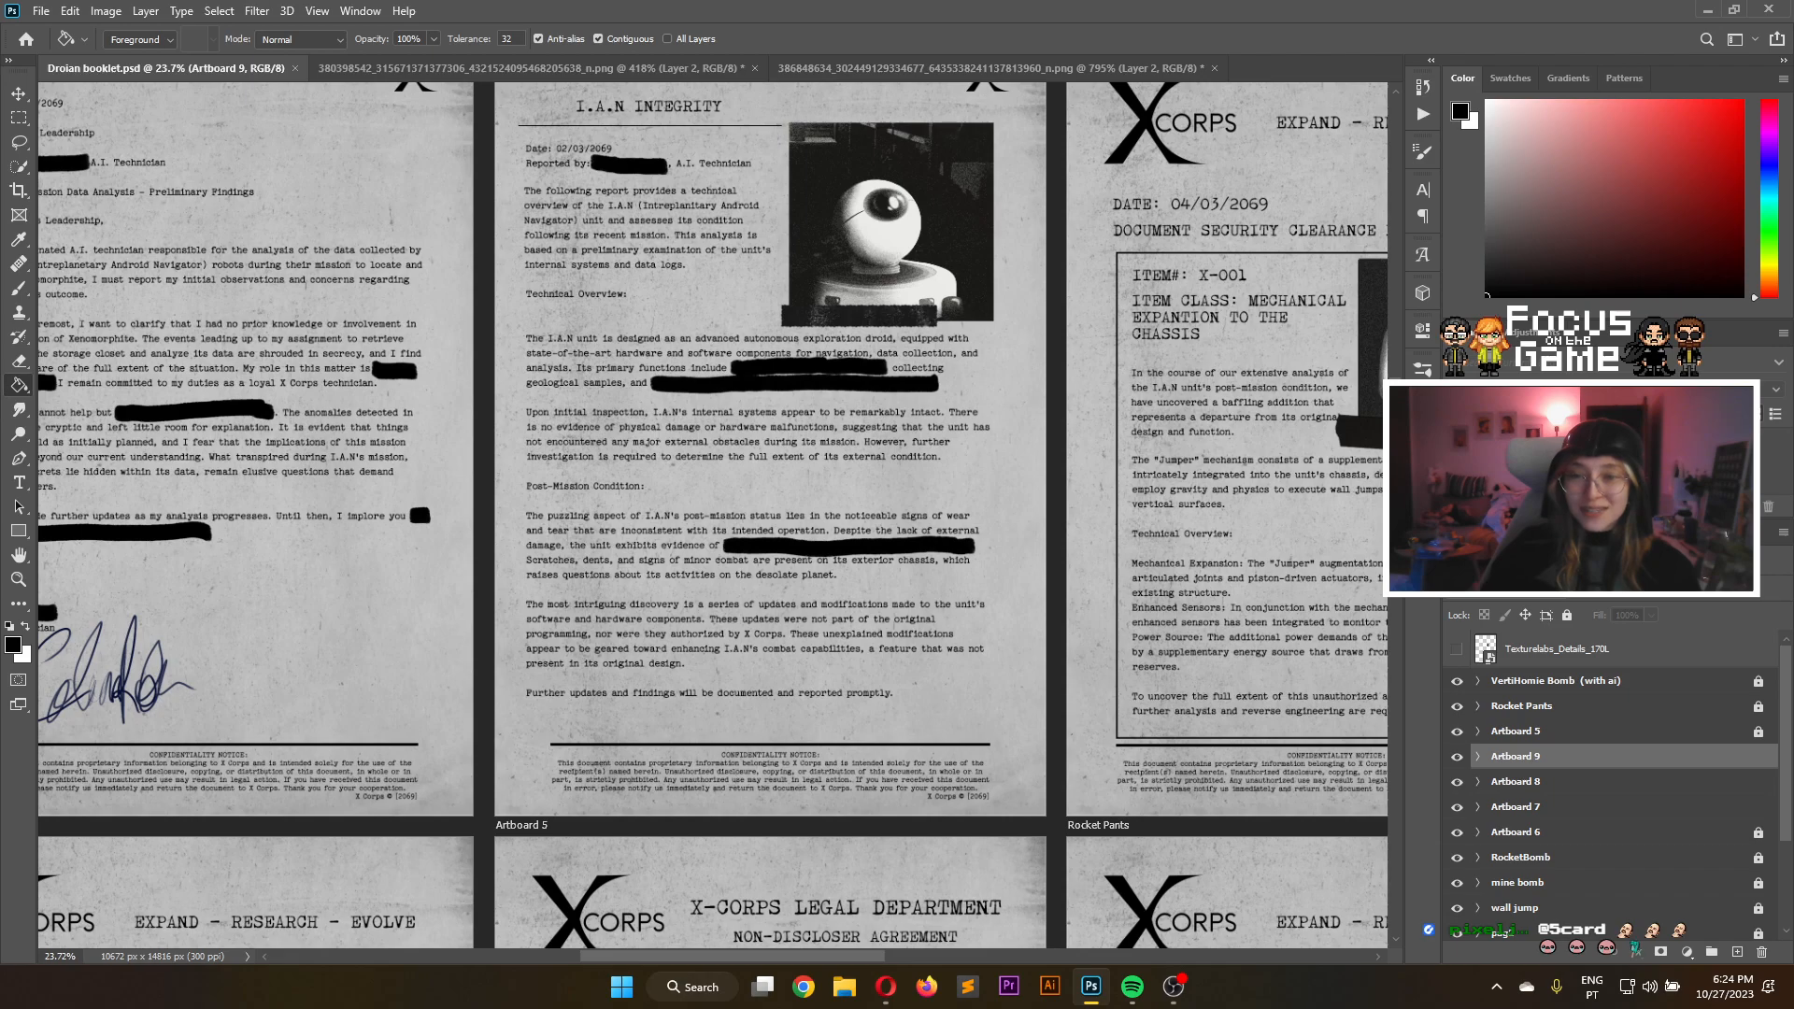
pyautogui.scroll(3, 720, 516)
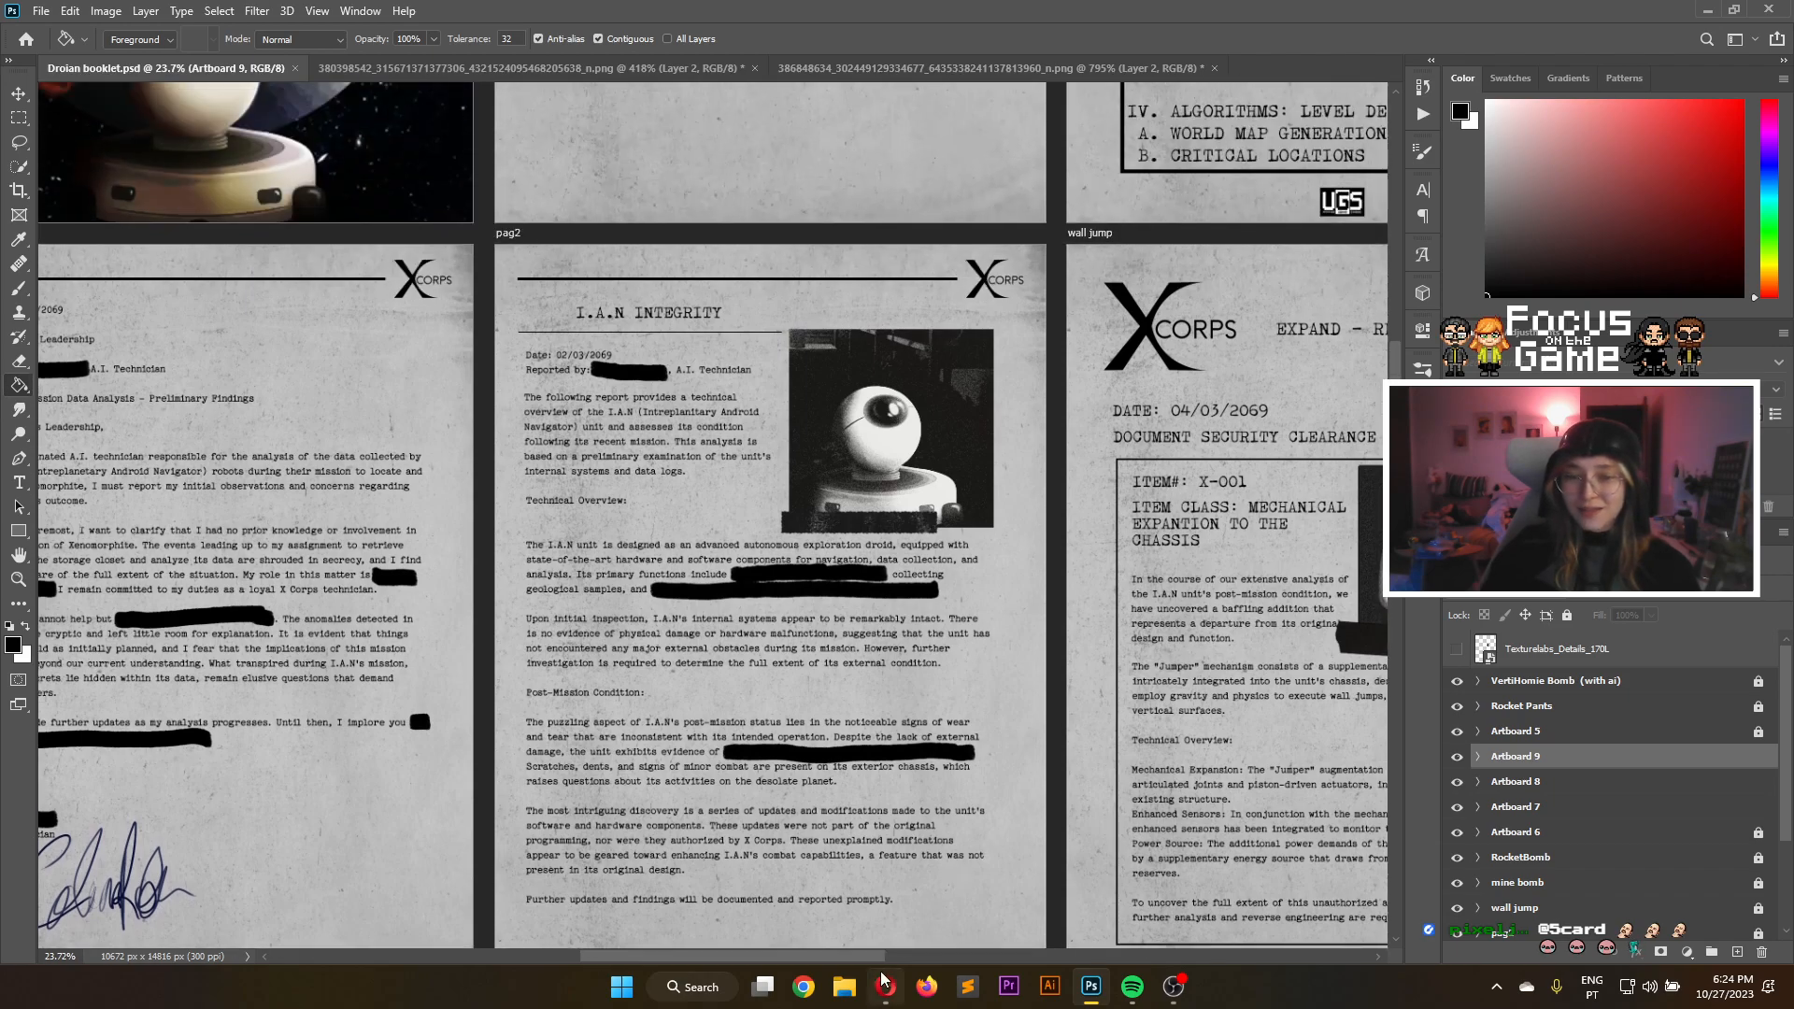
pyautogui.moveTo(884, 981)
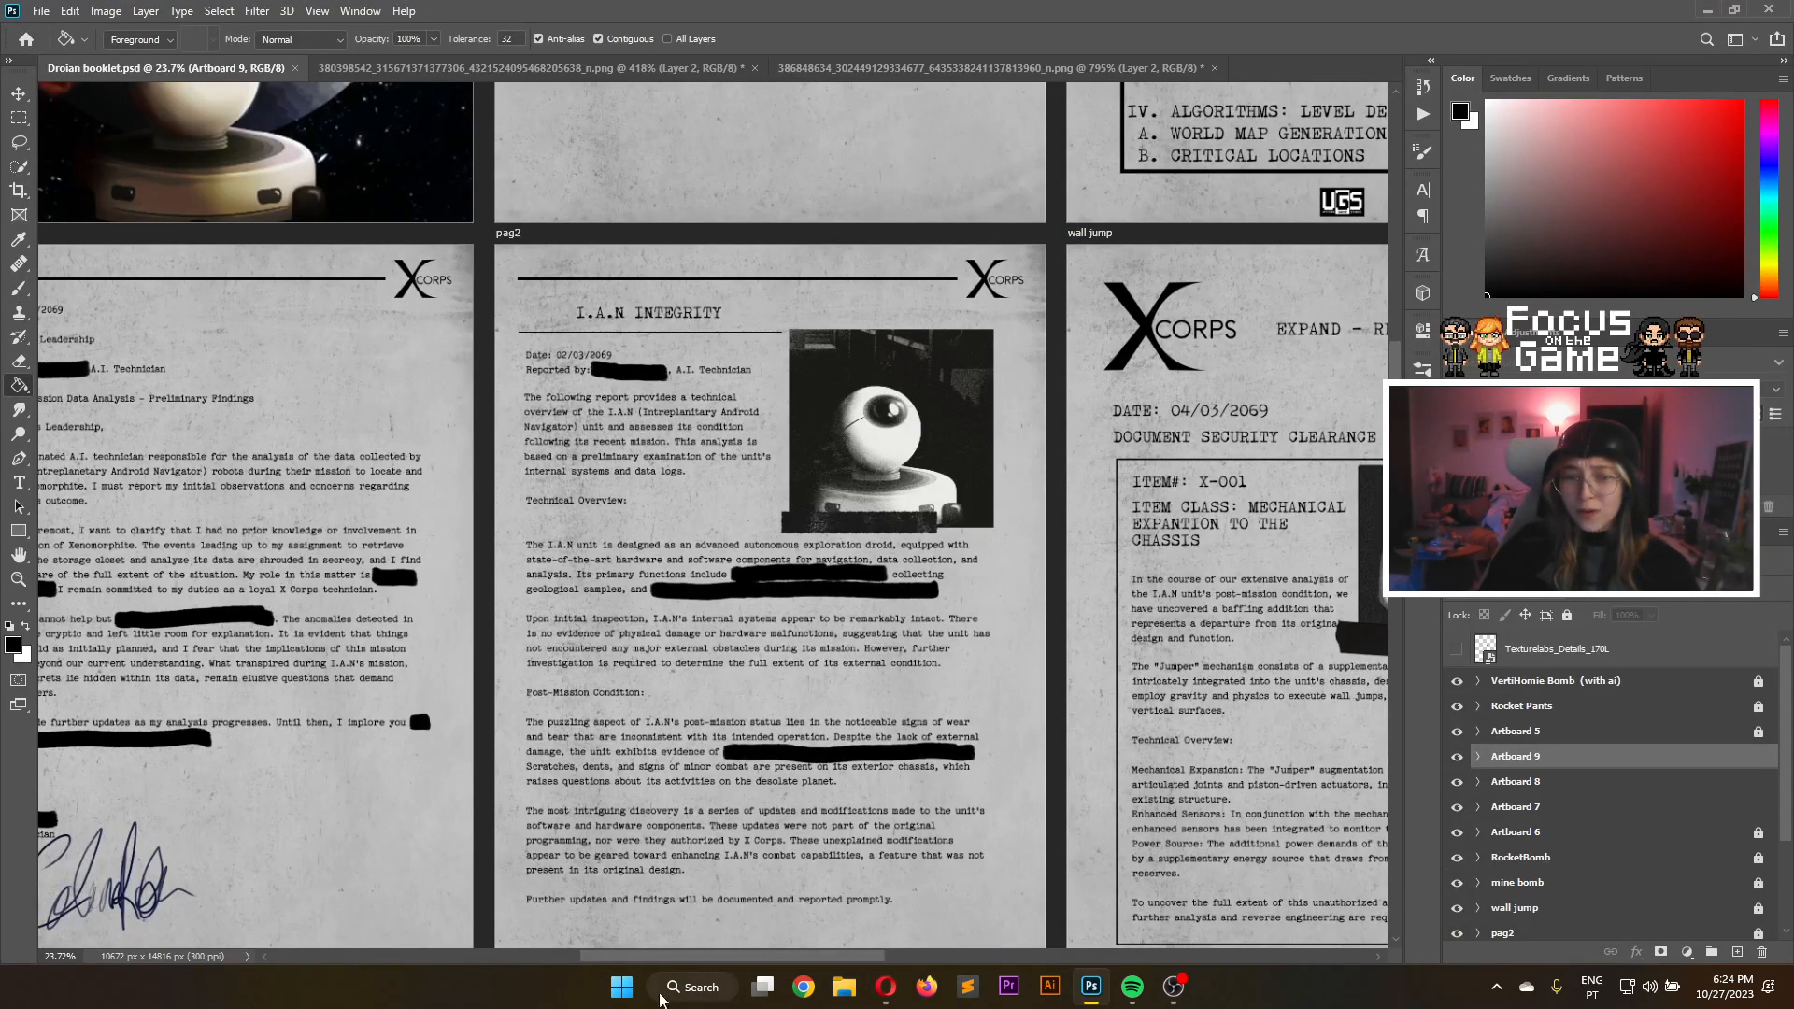
pyautogui.moveTo(697, 953); pyautogui.dragTo(822, 953)
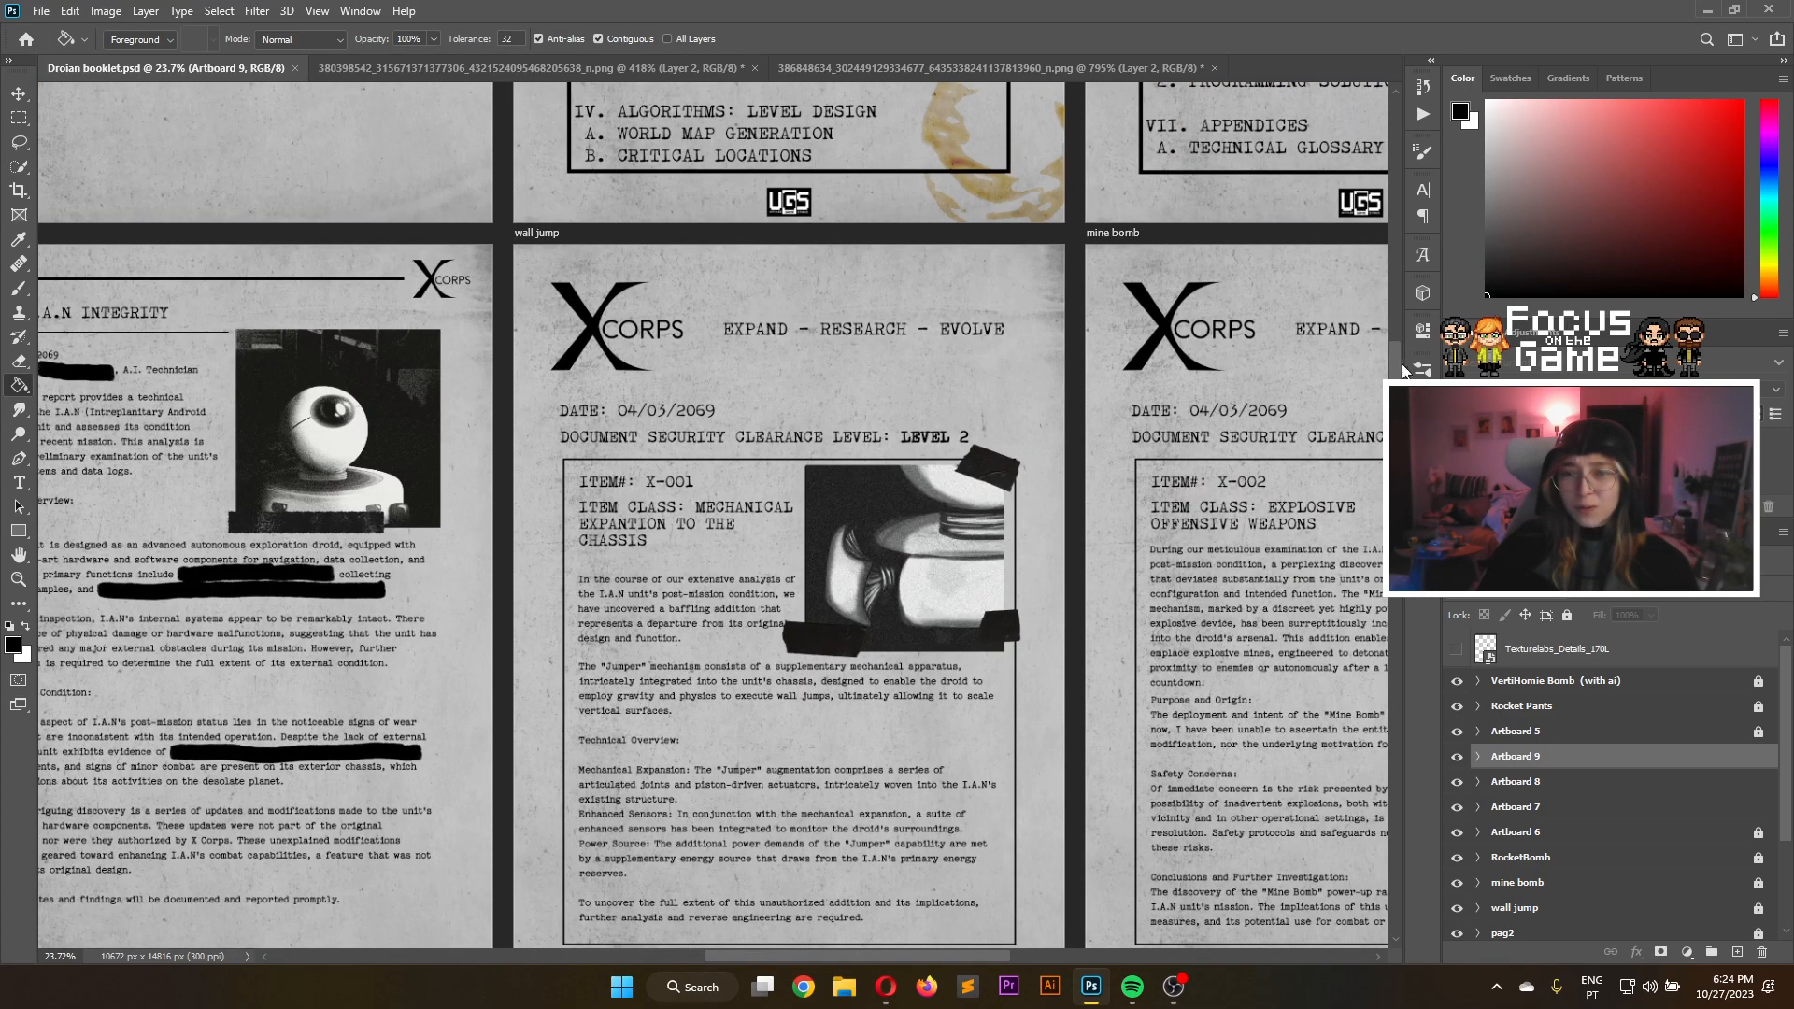
pyautogui.scroll(-2, 238, 615)
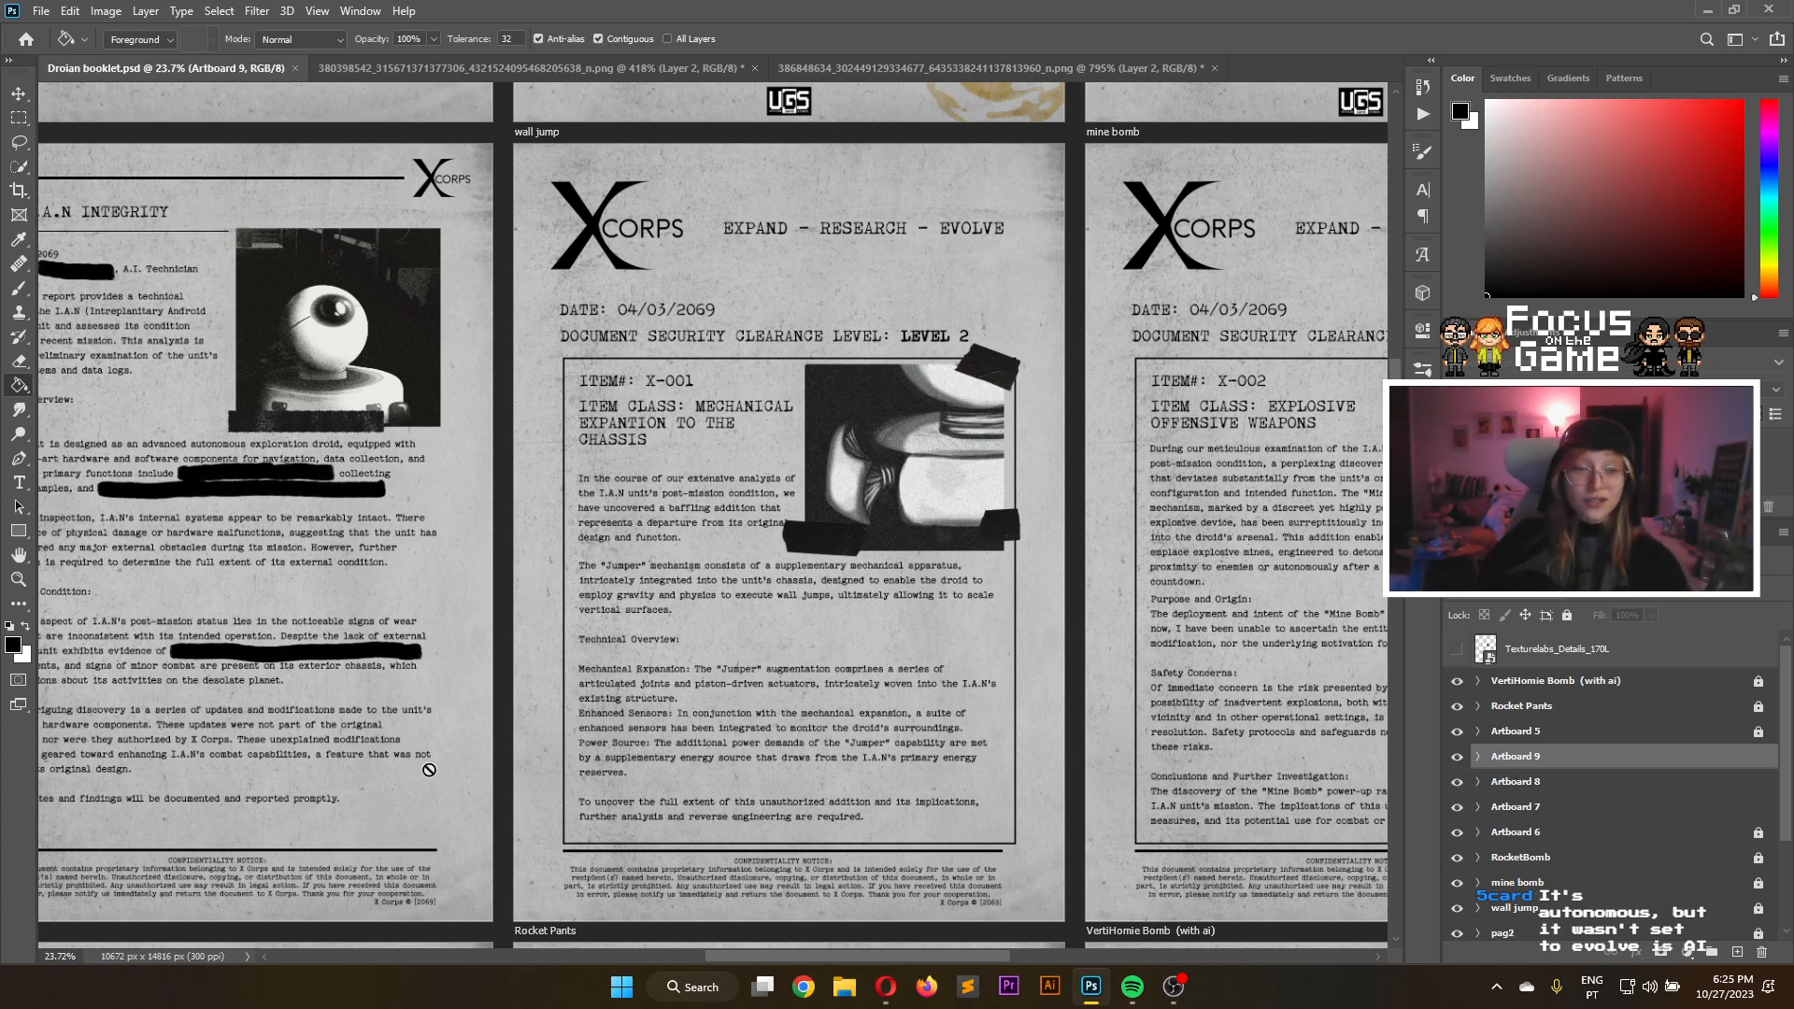
pyautogui.scroll(2, 732, 652)
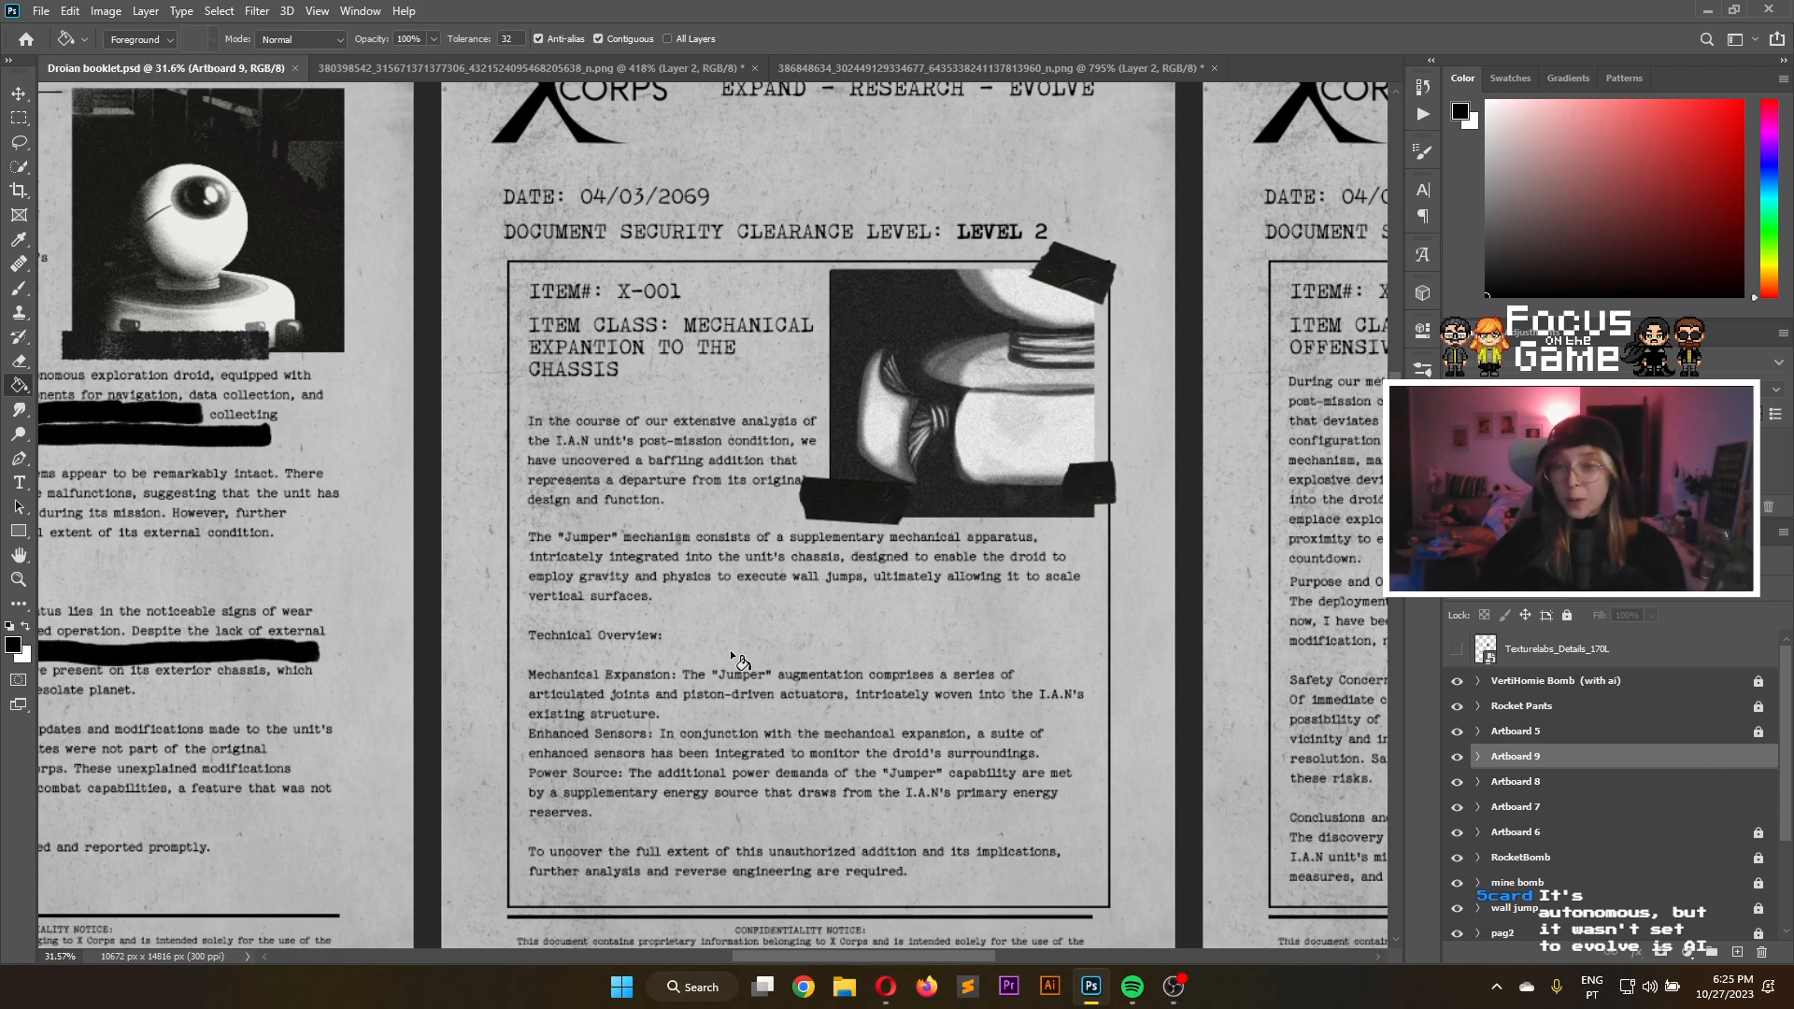
# Read the wall jump page for item X-001, from its Level 2 clearance header through the item class to the technical overview
pyautogui.scroll(2, 1378, 462)
pyautogui.scroll(1, 1378, 461)
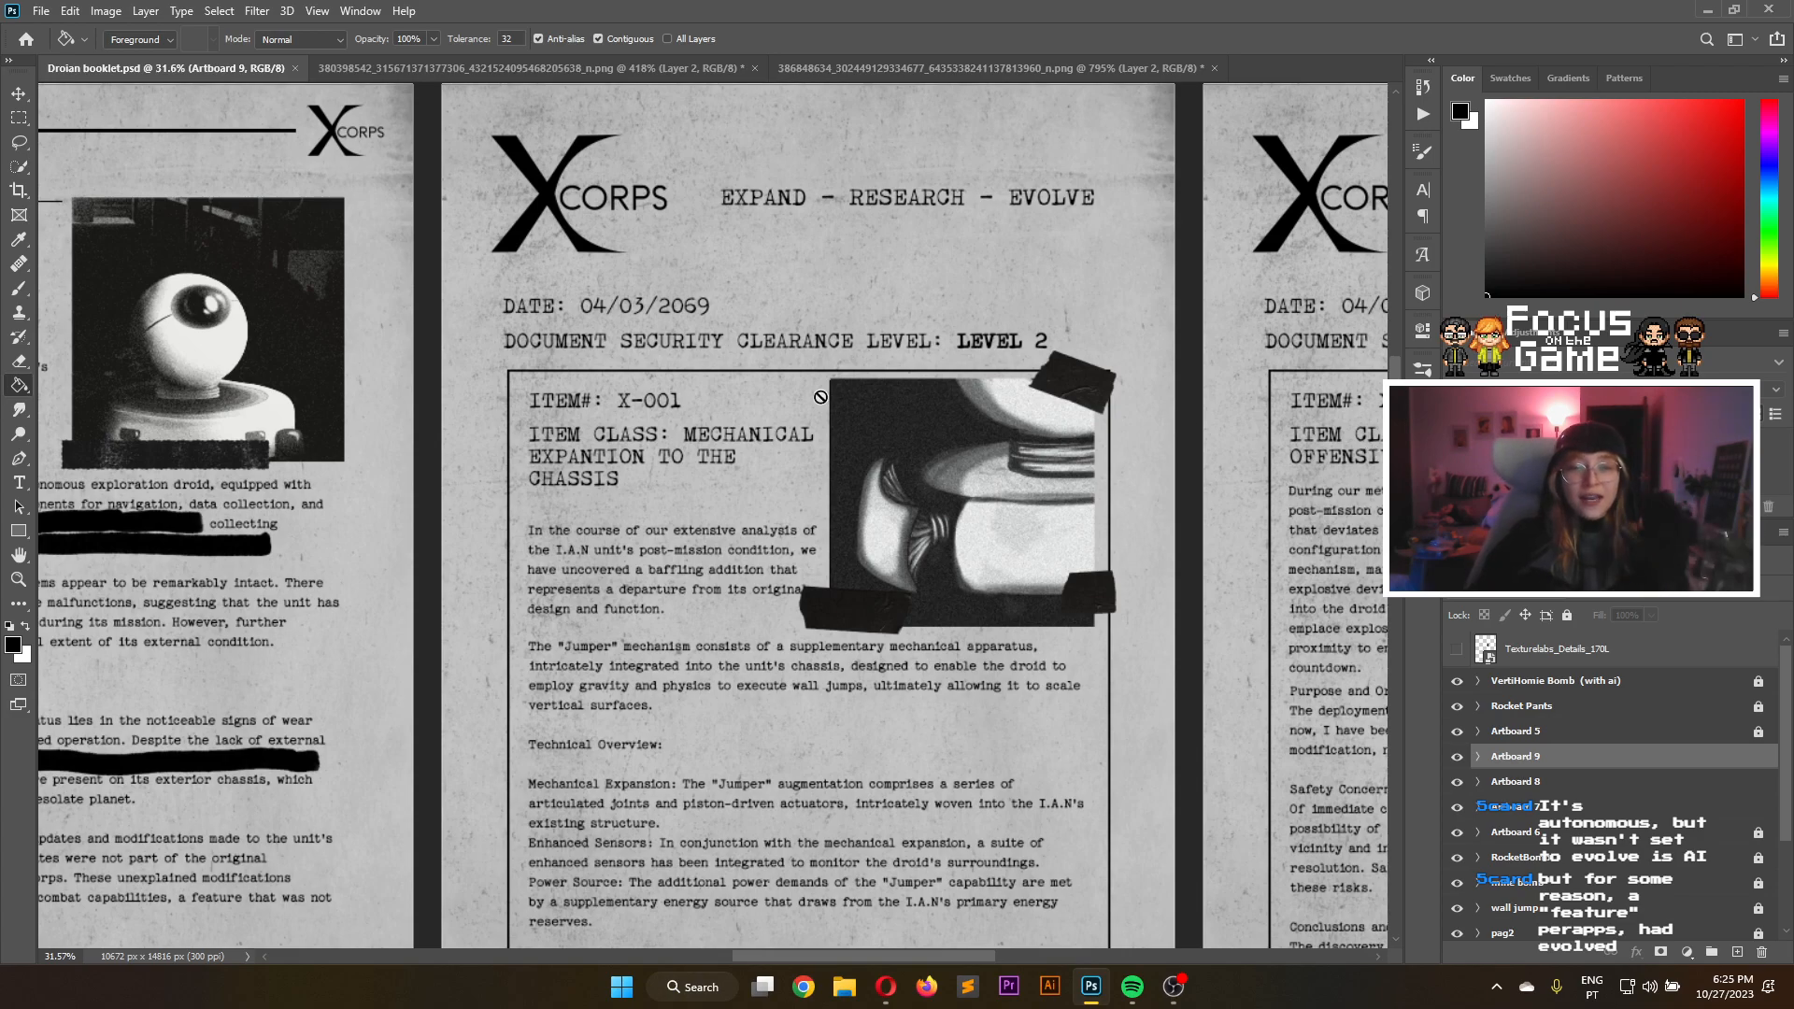
pyautogui.scroll(2, 821, 398)
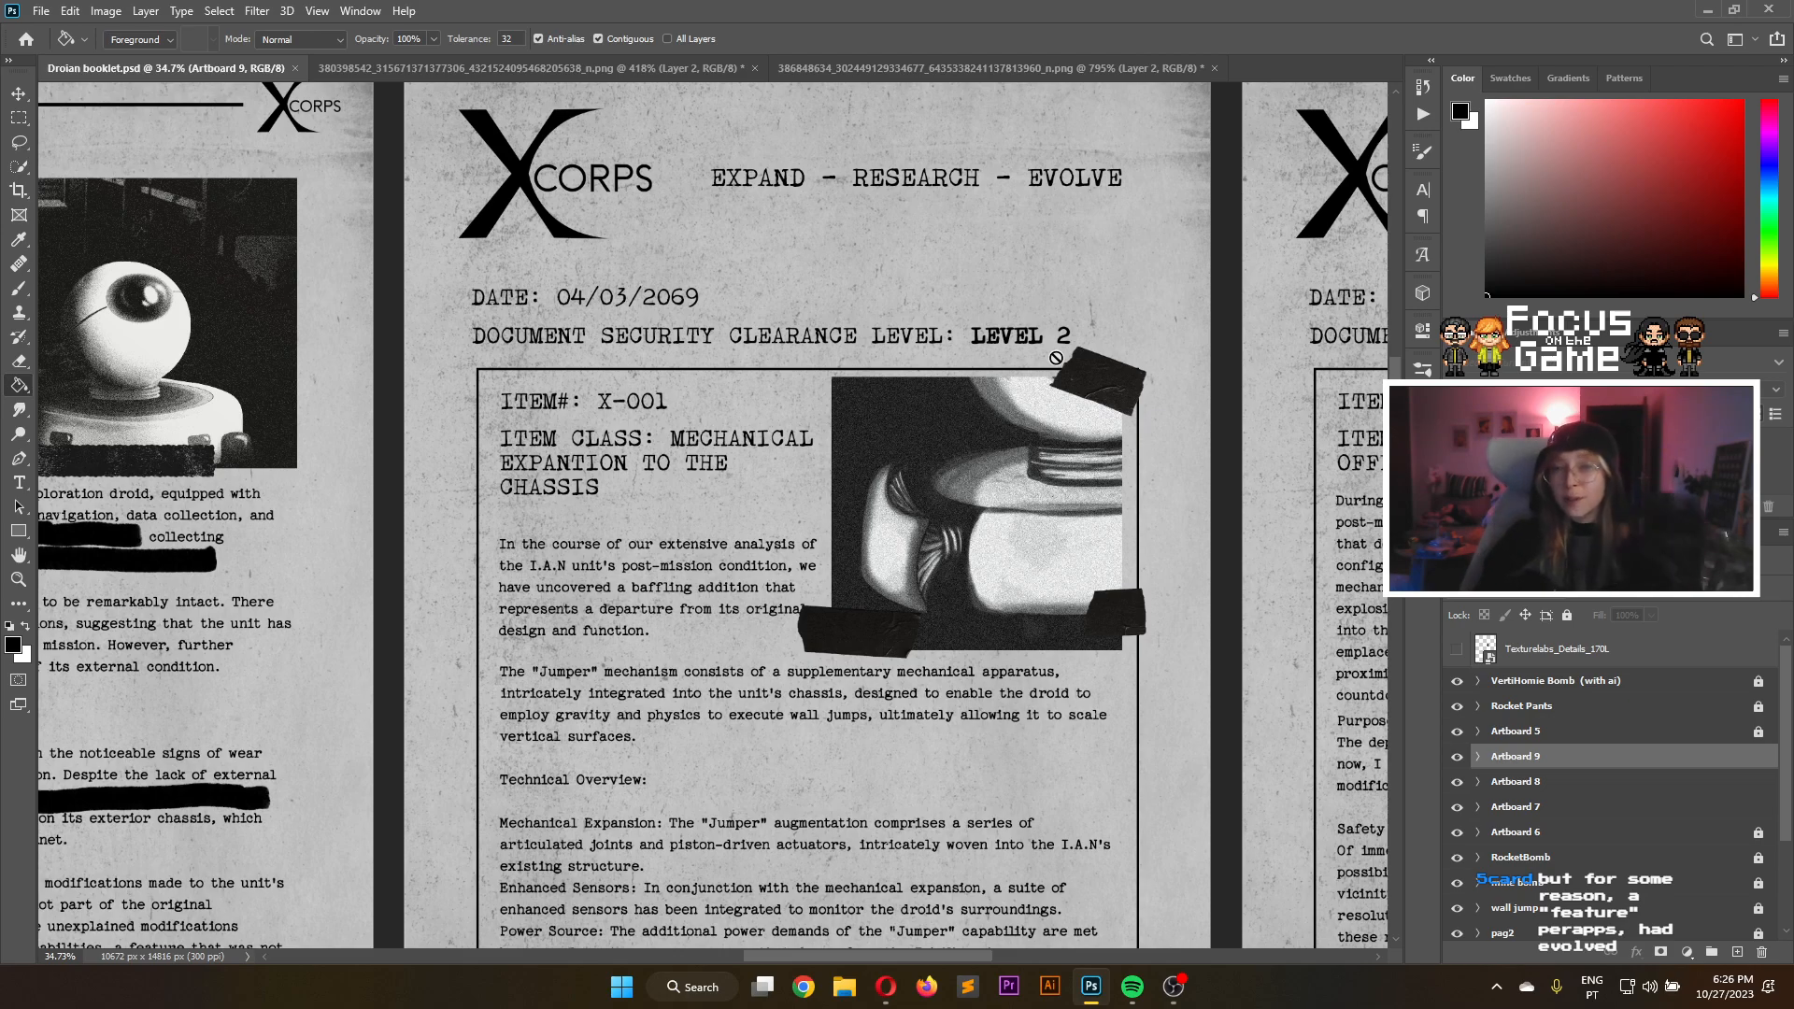
pyautogui.scroll(-3, 807, 514)
pyautogui.scroll(1, 808, 514)
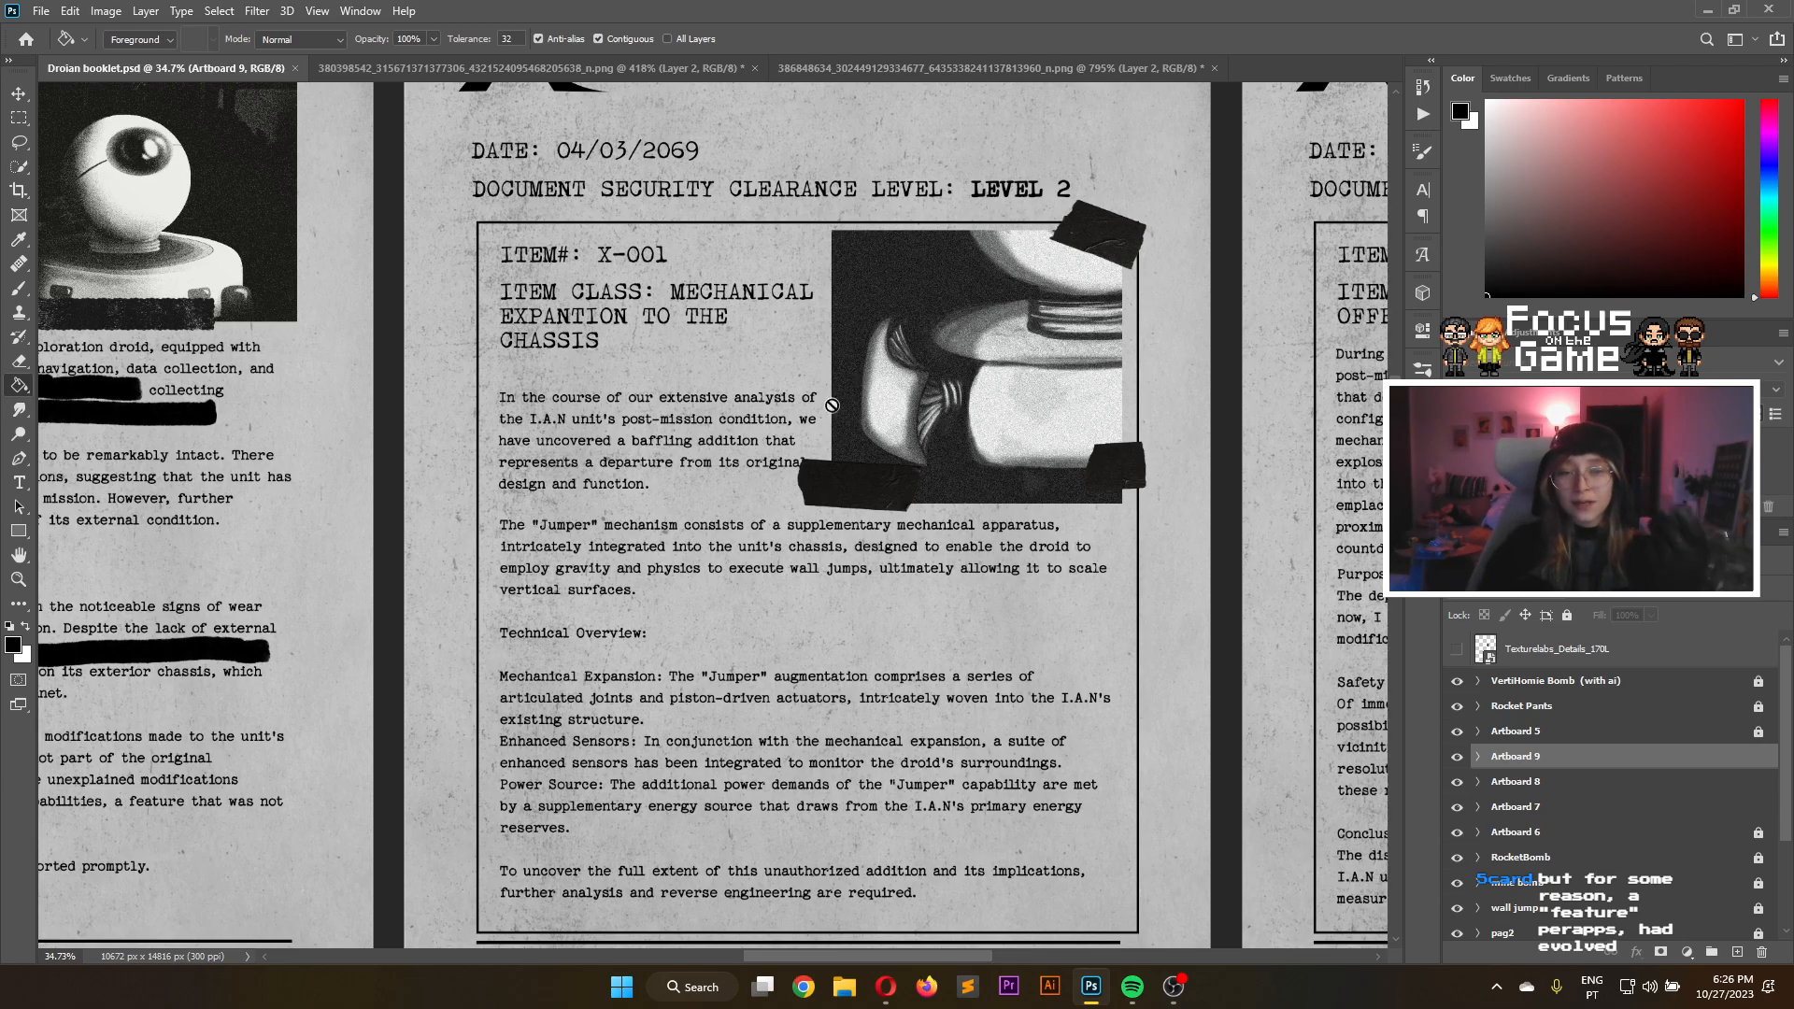
# Examine the taped photograph of the Jumper mechanism up close and within the wall jump page
pyautogui.scroll(5, 910, 364)
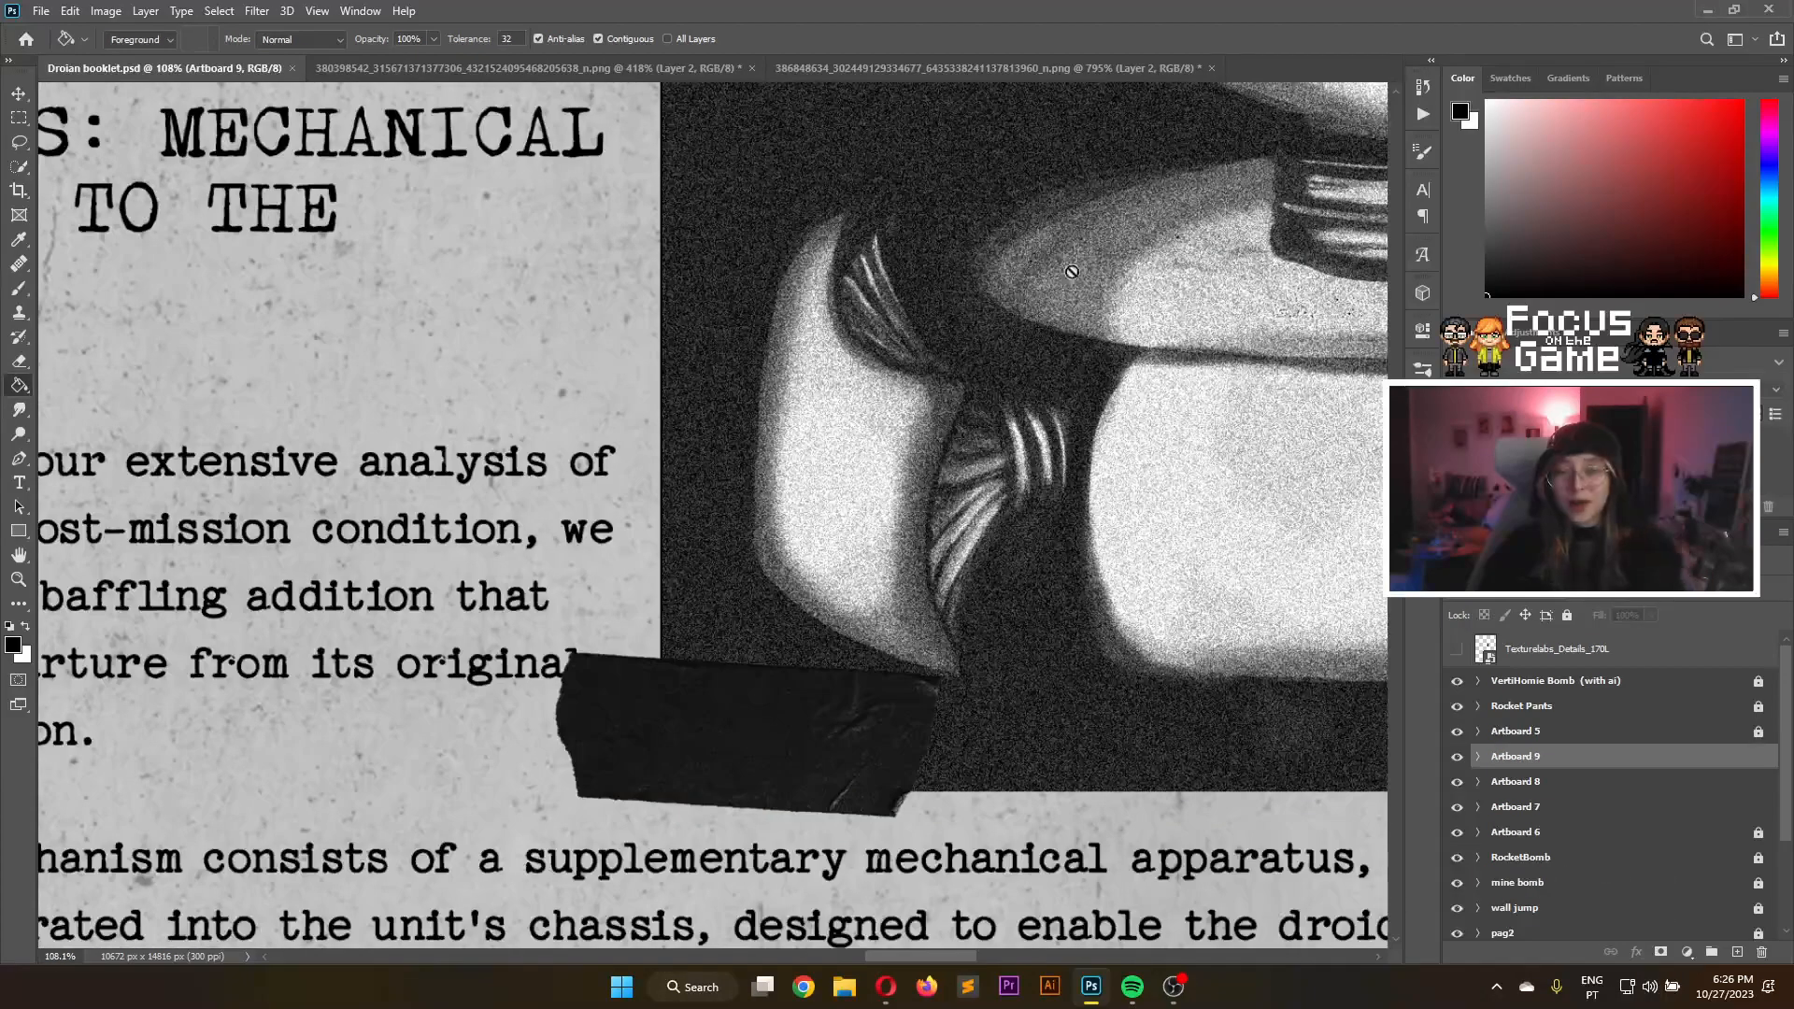
pyautogui.scroll(-4, 887, 491)
pyautogui.scroll(2, 888, 491)
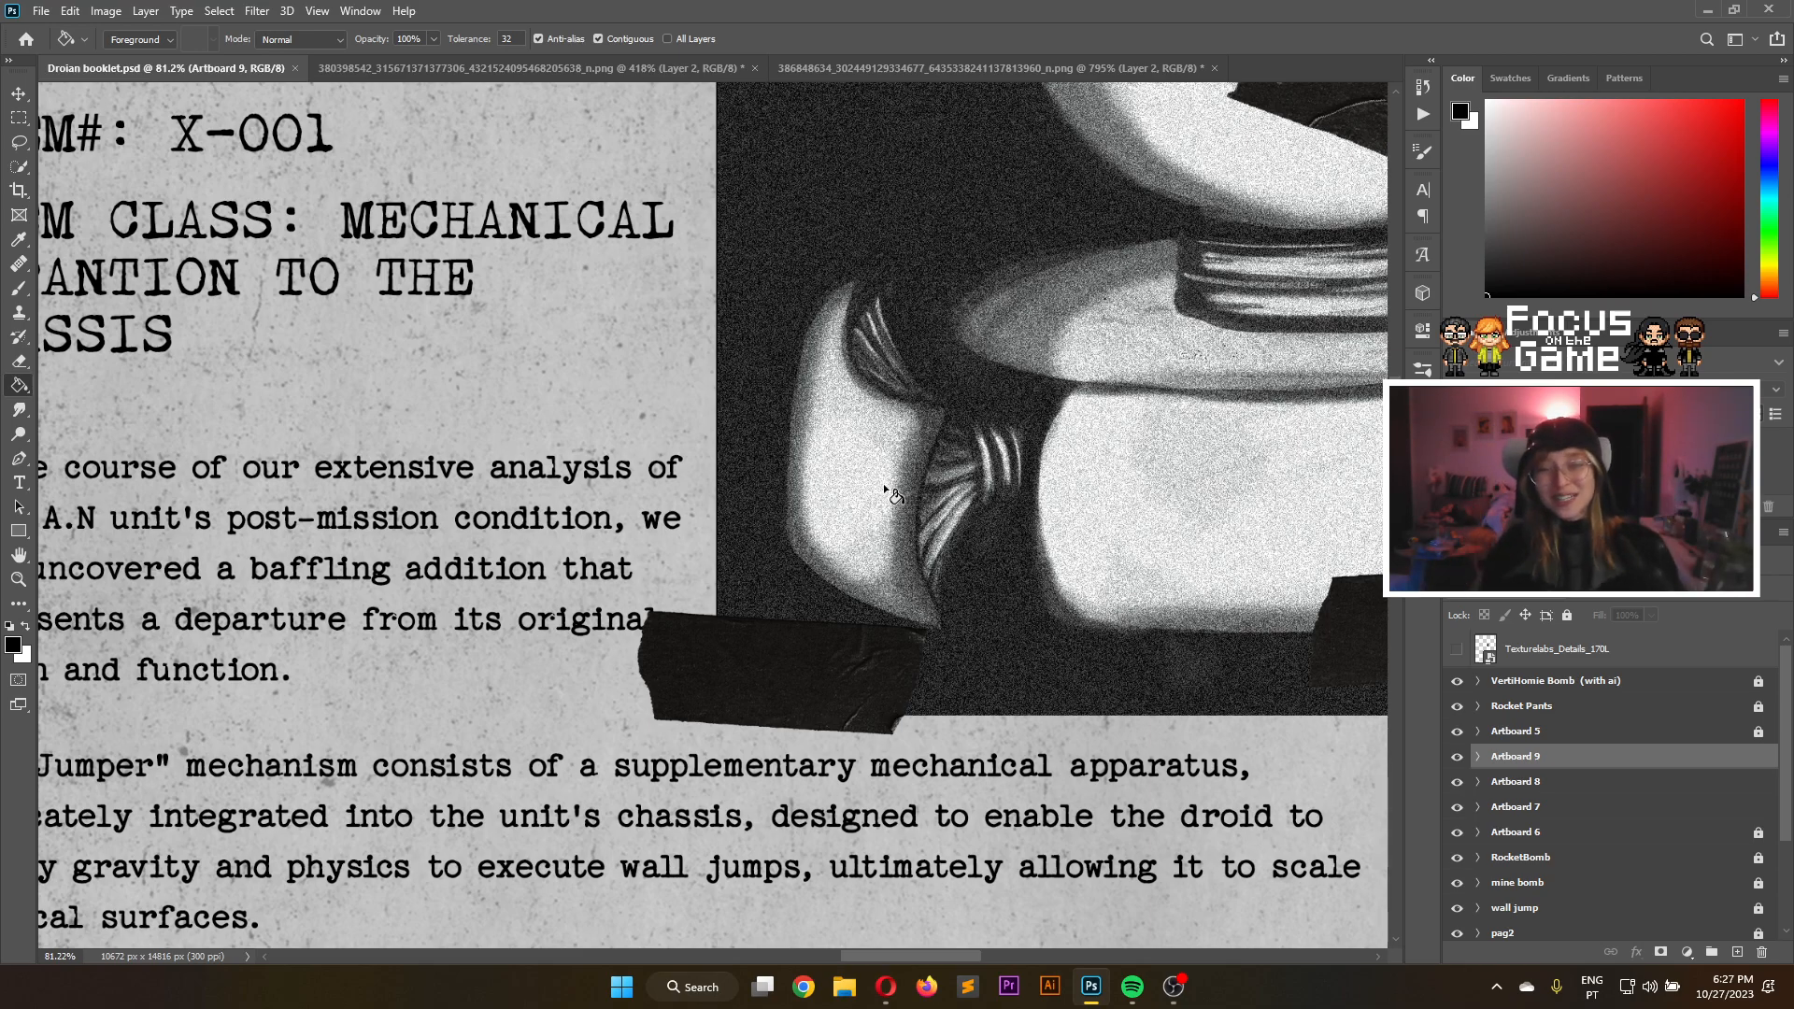
pyautogui.scroll(-4, 888, 491)
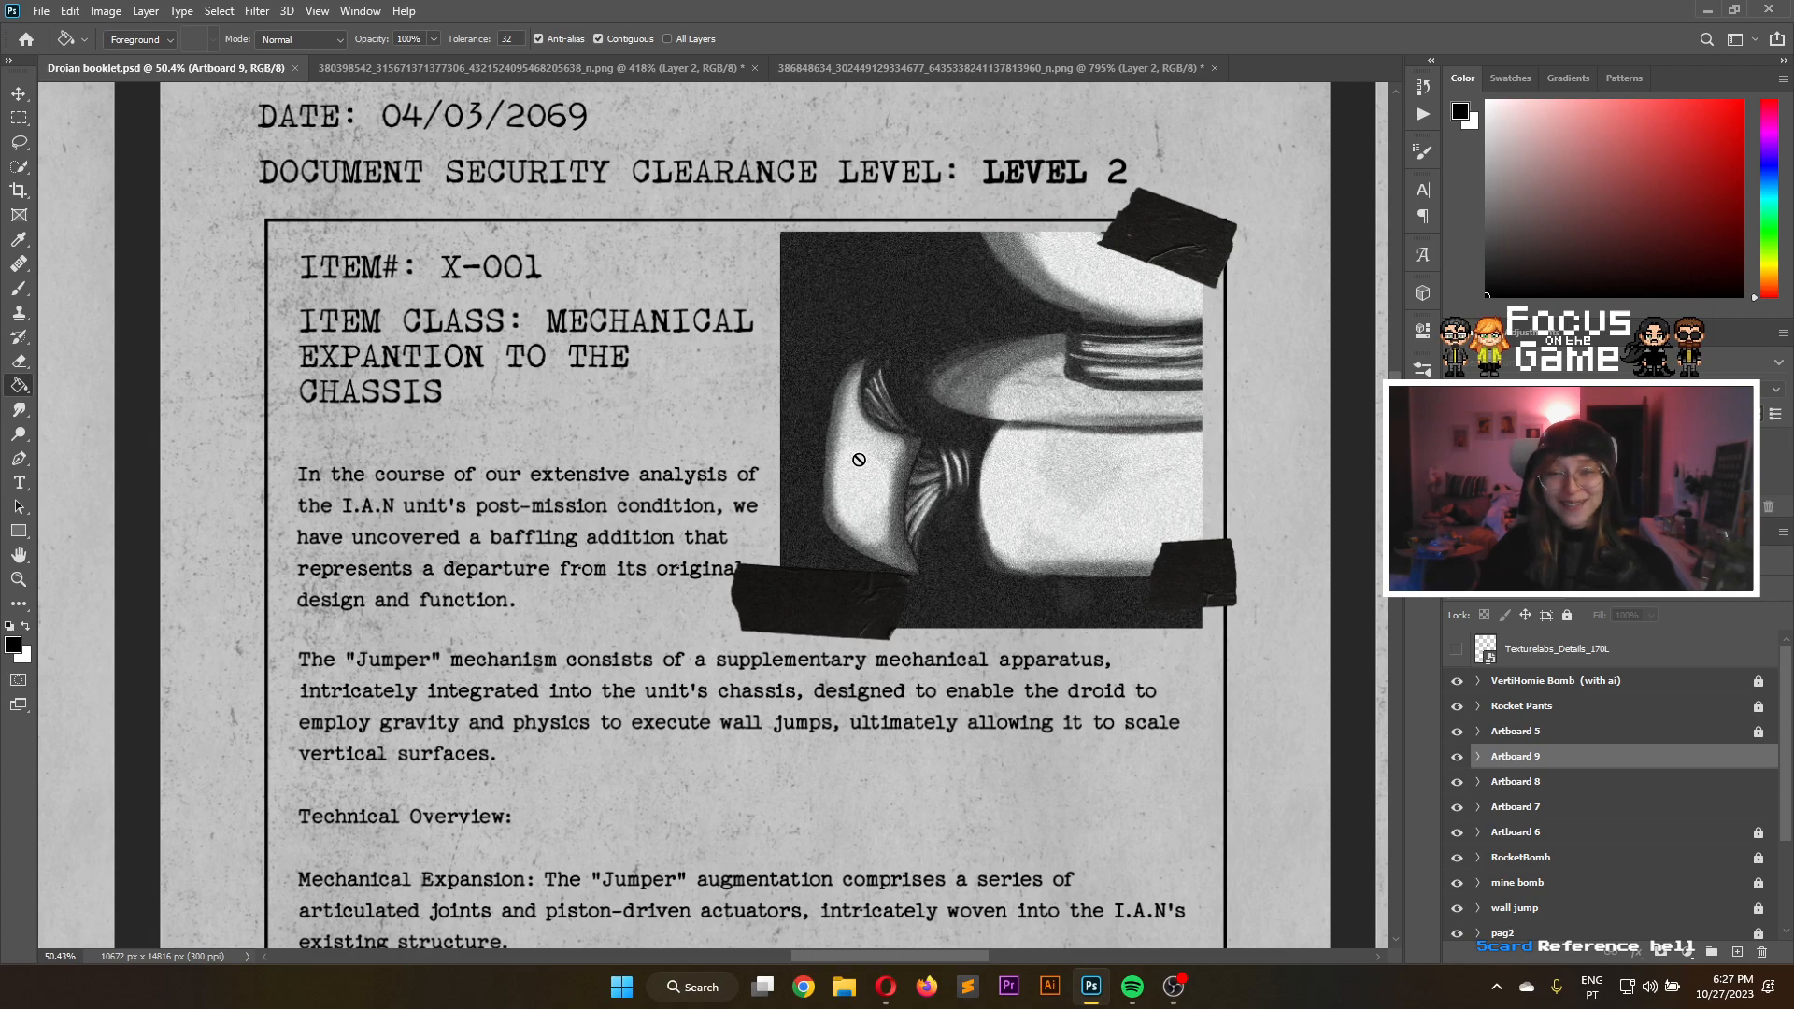
pyautogui.scroll(-2, 862, 460)
pyautogui.scroll(-1, 865, 463)
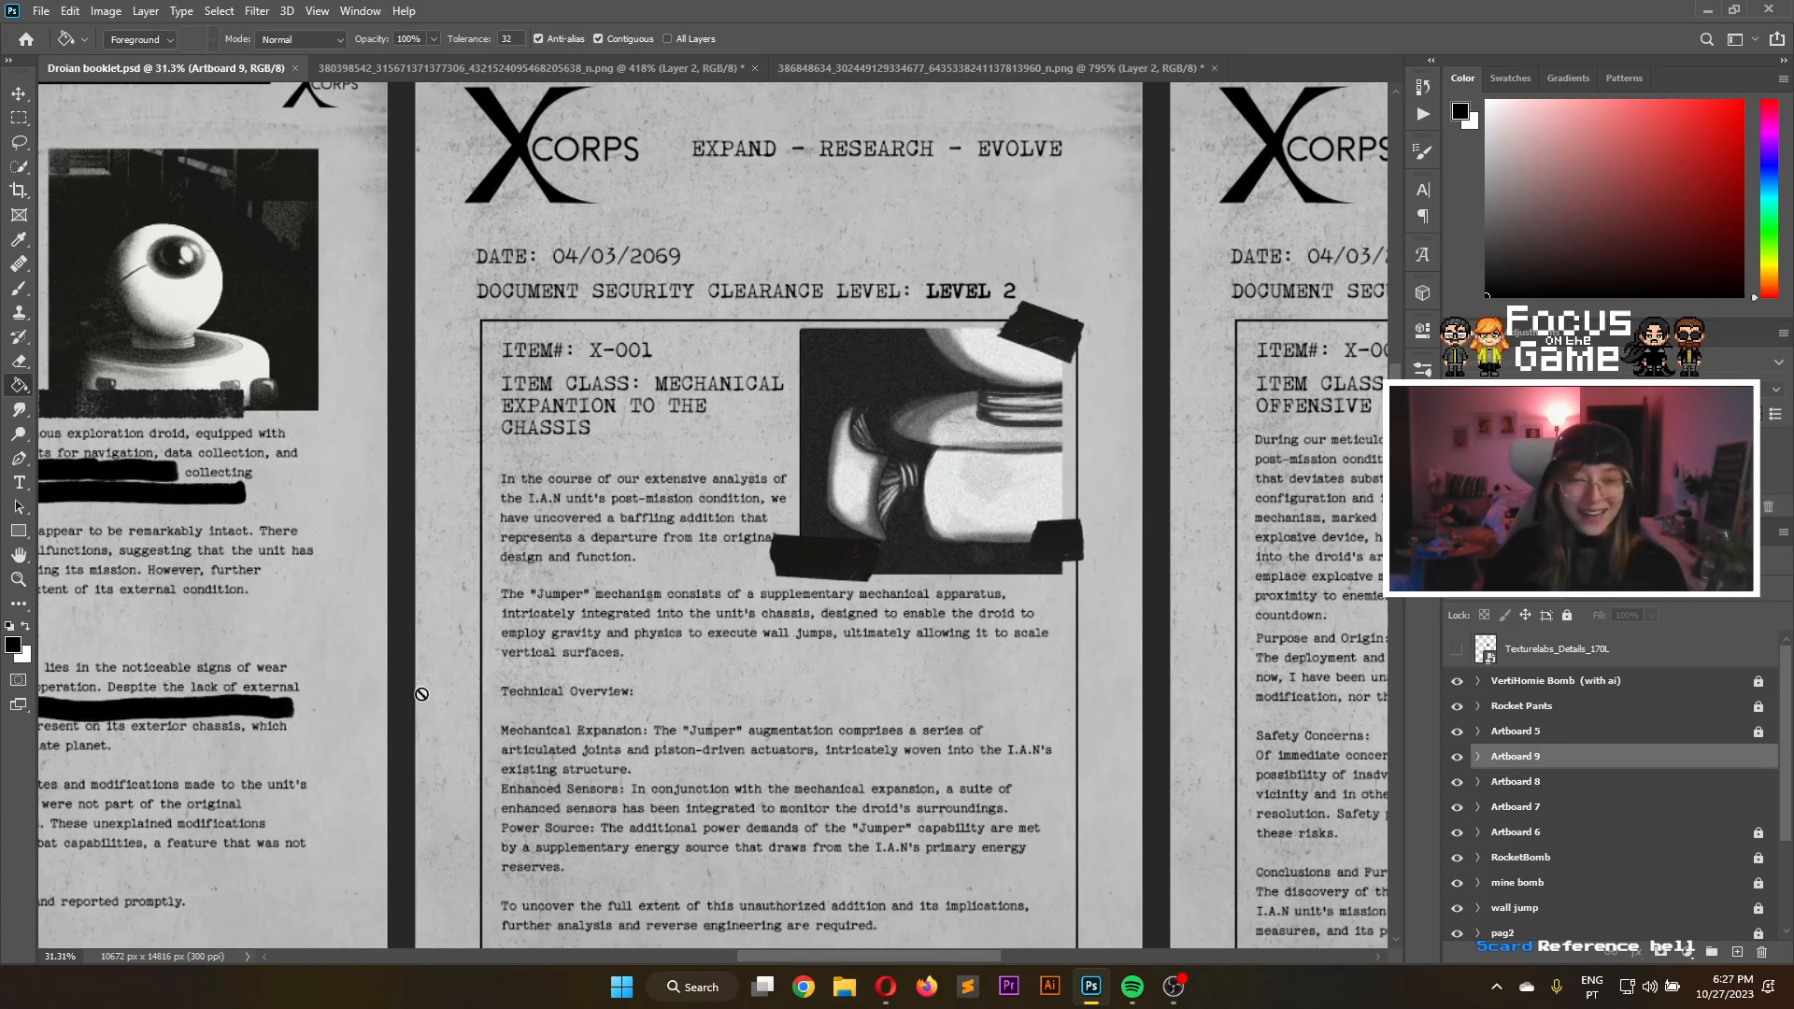
# Move on to the mine bomb page for item X-002 and examine its layout, black image placeholder and Level 5 clearance header
pyautogui.scroll(-3, 1367, 439)
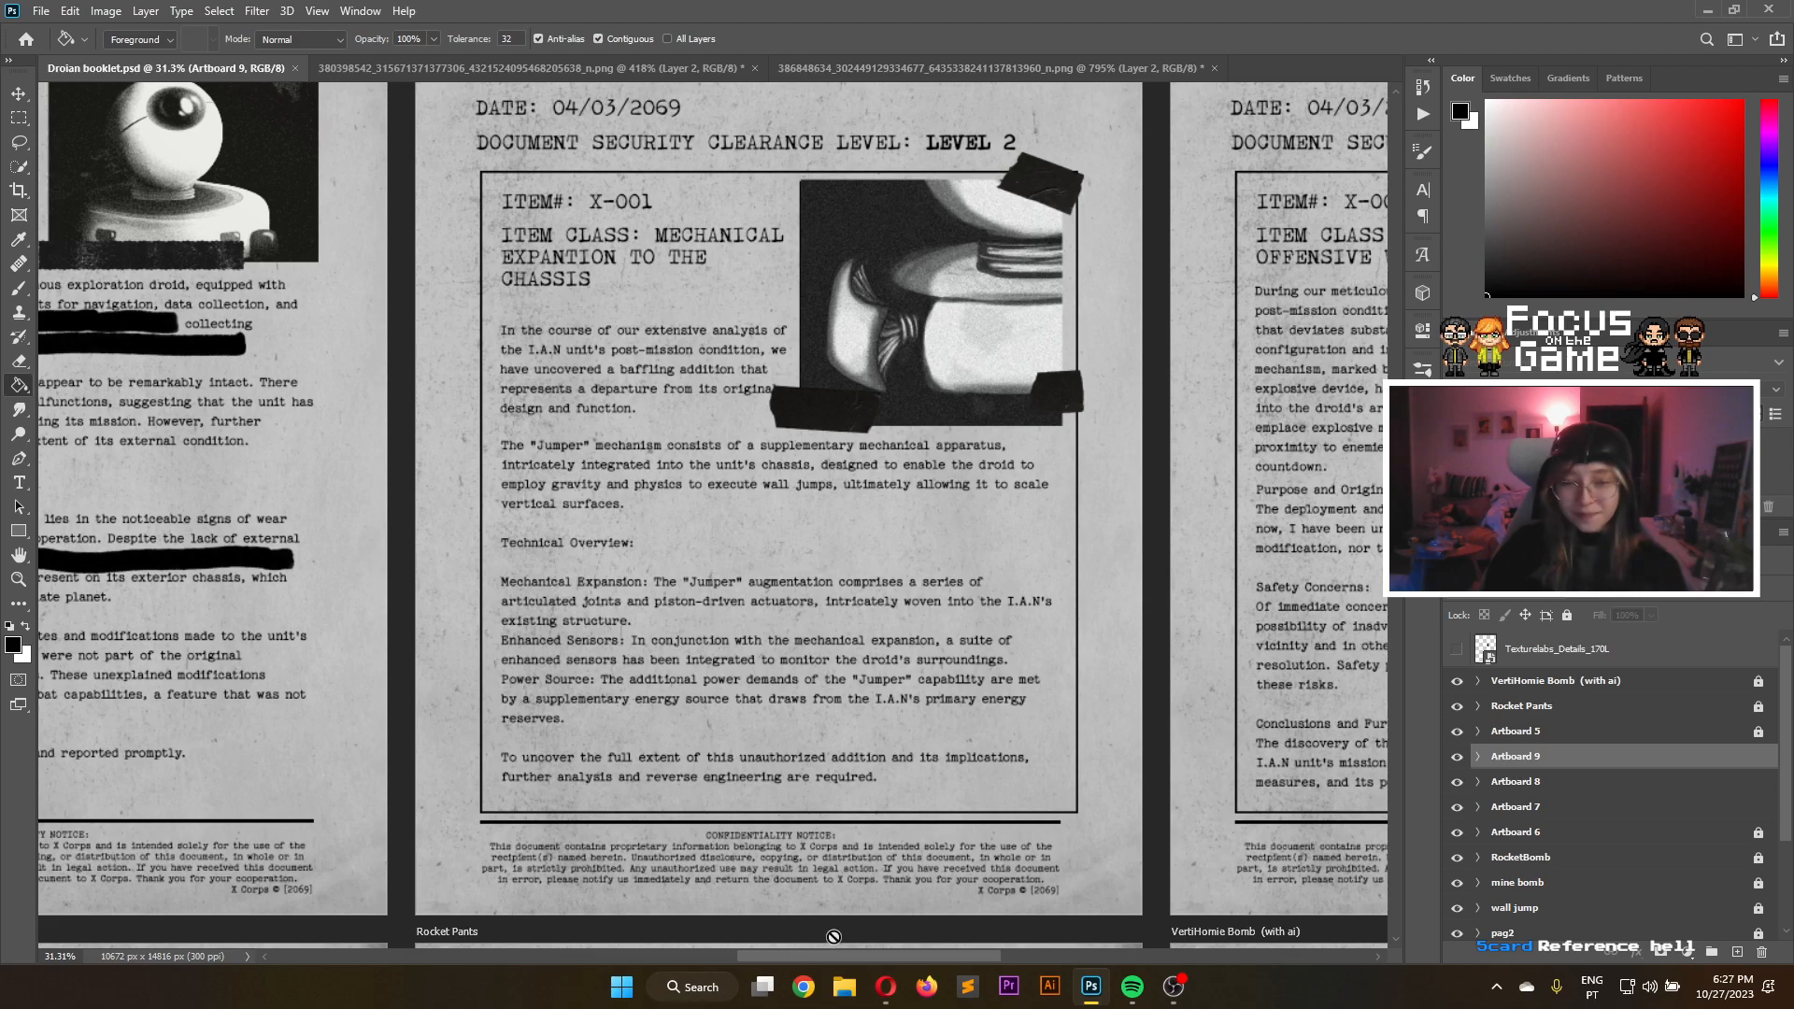
pyautogui.moveTo(847, 956); pyautogui.dragTo(998, 947)
pyautogui.scroll(-1, 806, 411)
pyautogui.scroll(-1, 811, 414)
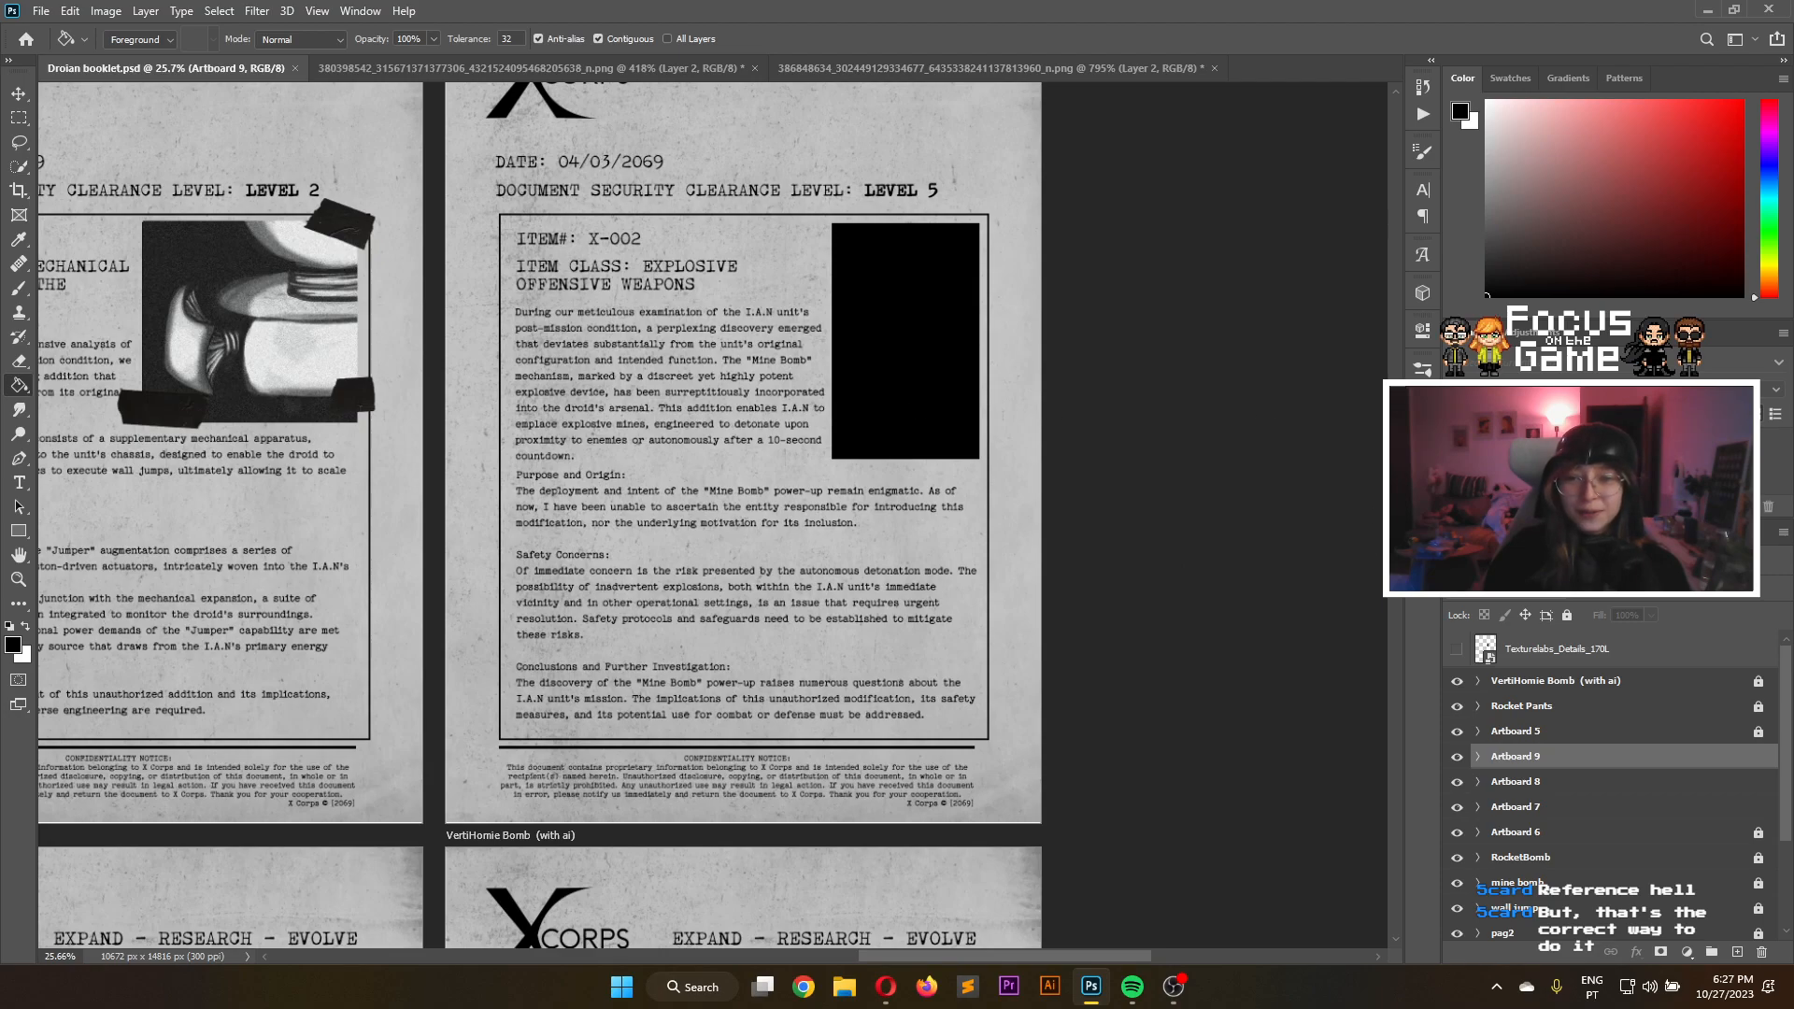
pyautogui.scroll(2, 1202, 544)
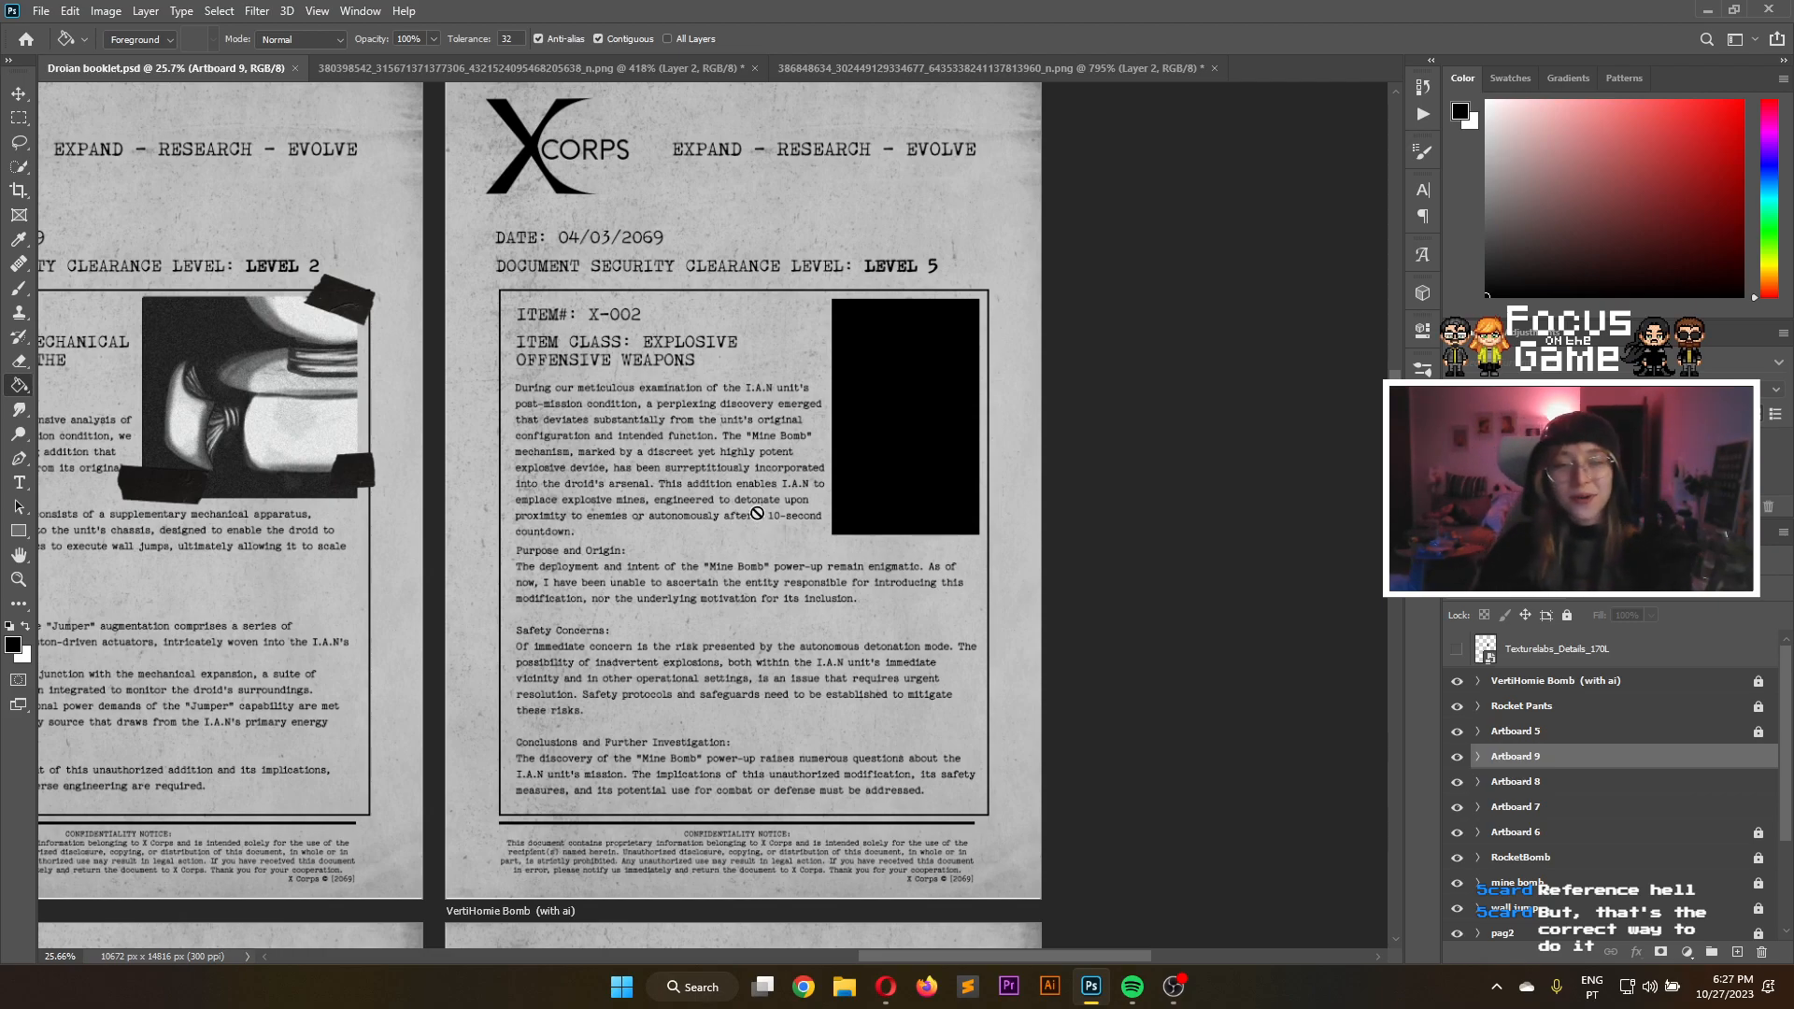
pyautogui.scroll(2, 752, 520)
pyautogui.scroll(2, 758, 520)
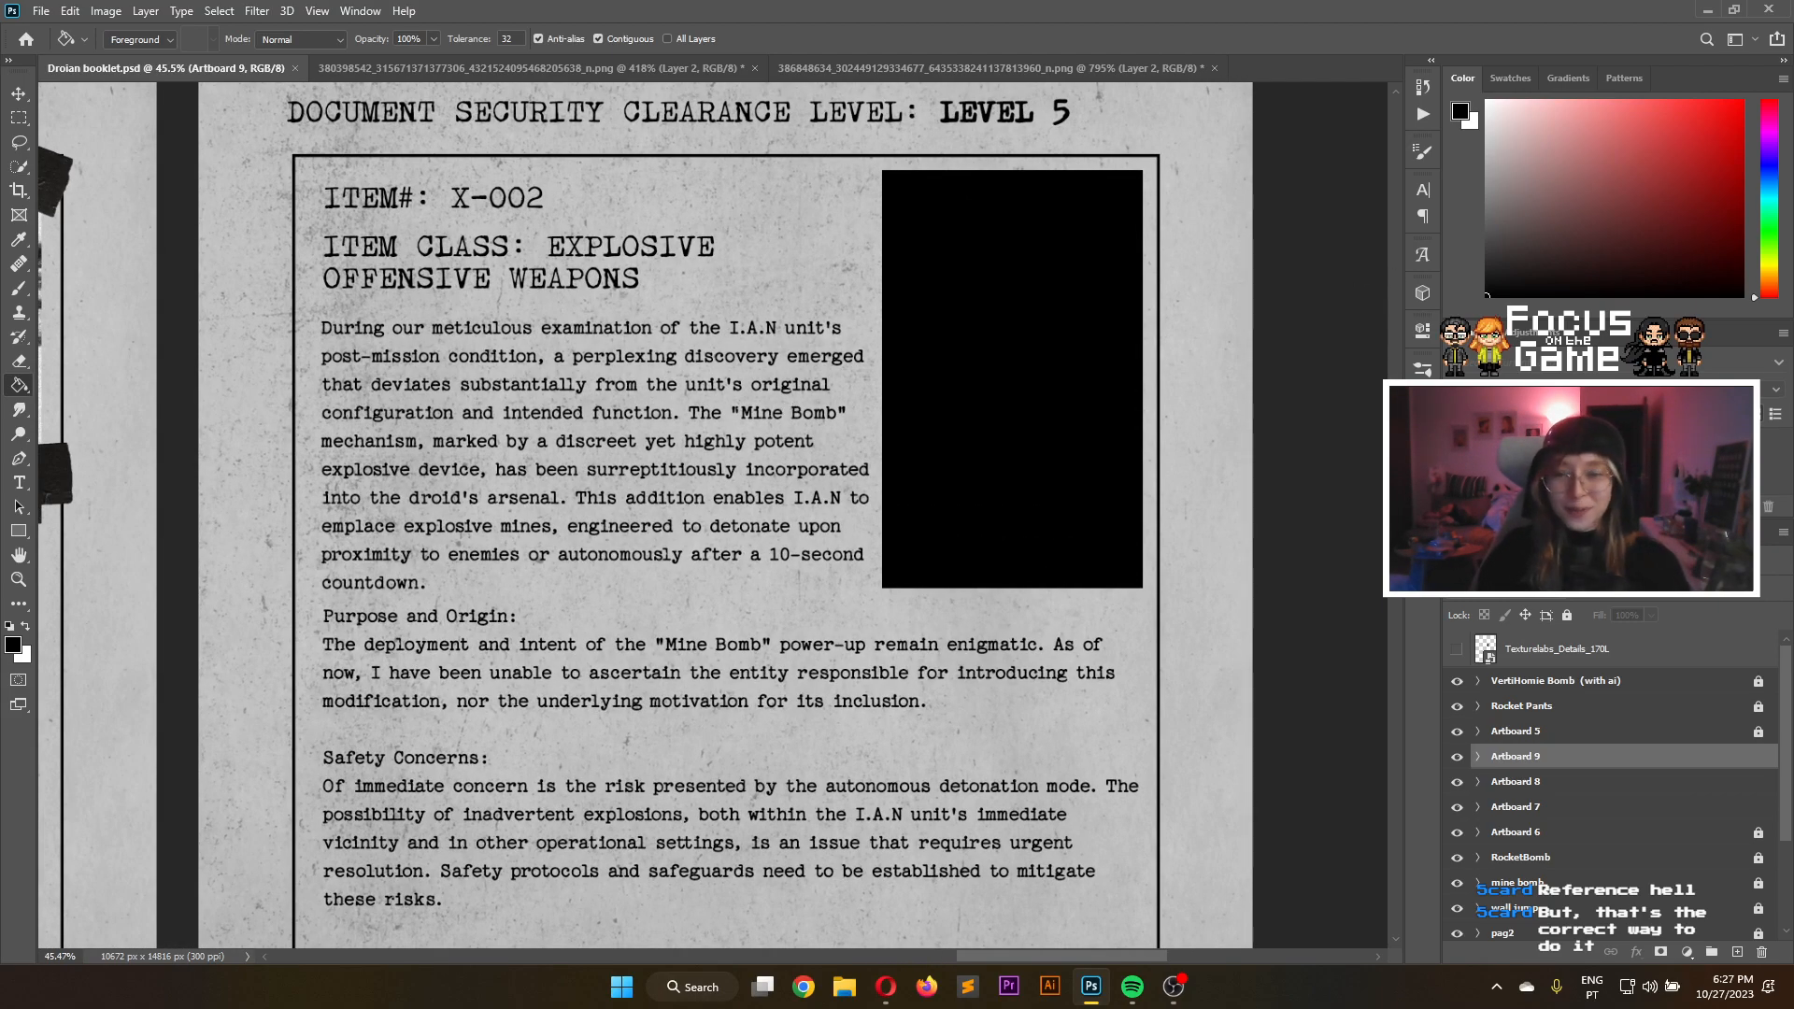
pyautogui.scroll(2, 841, 395)
pyautogui.scroll(5, 645, 514)
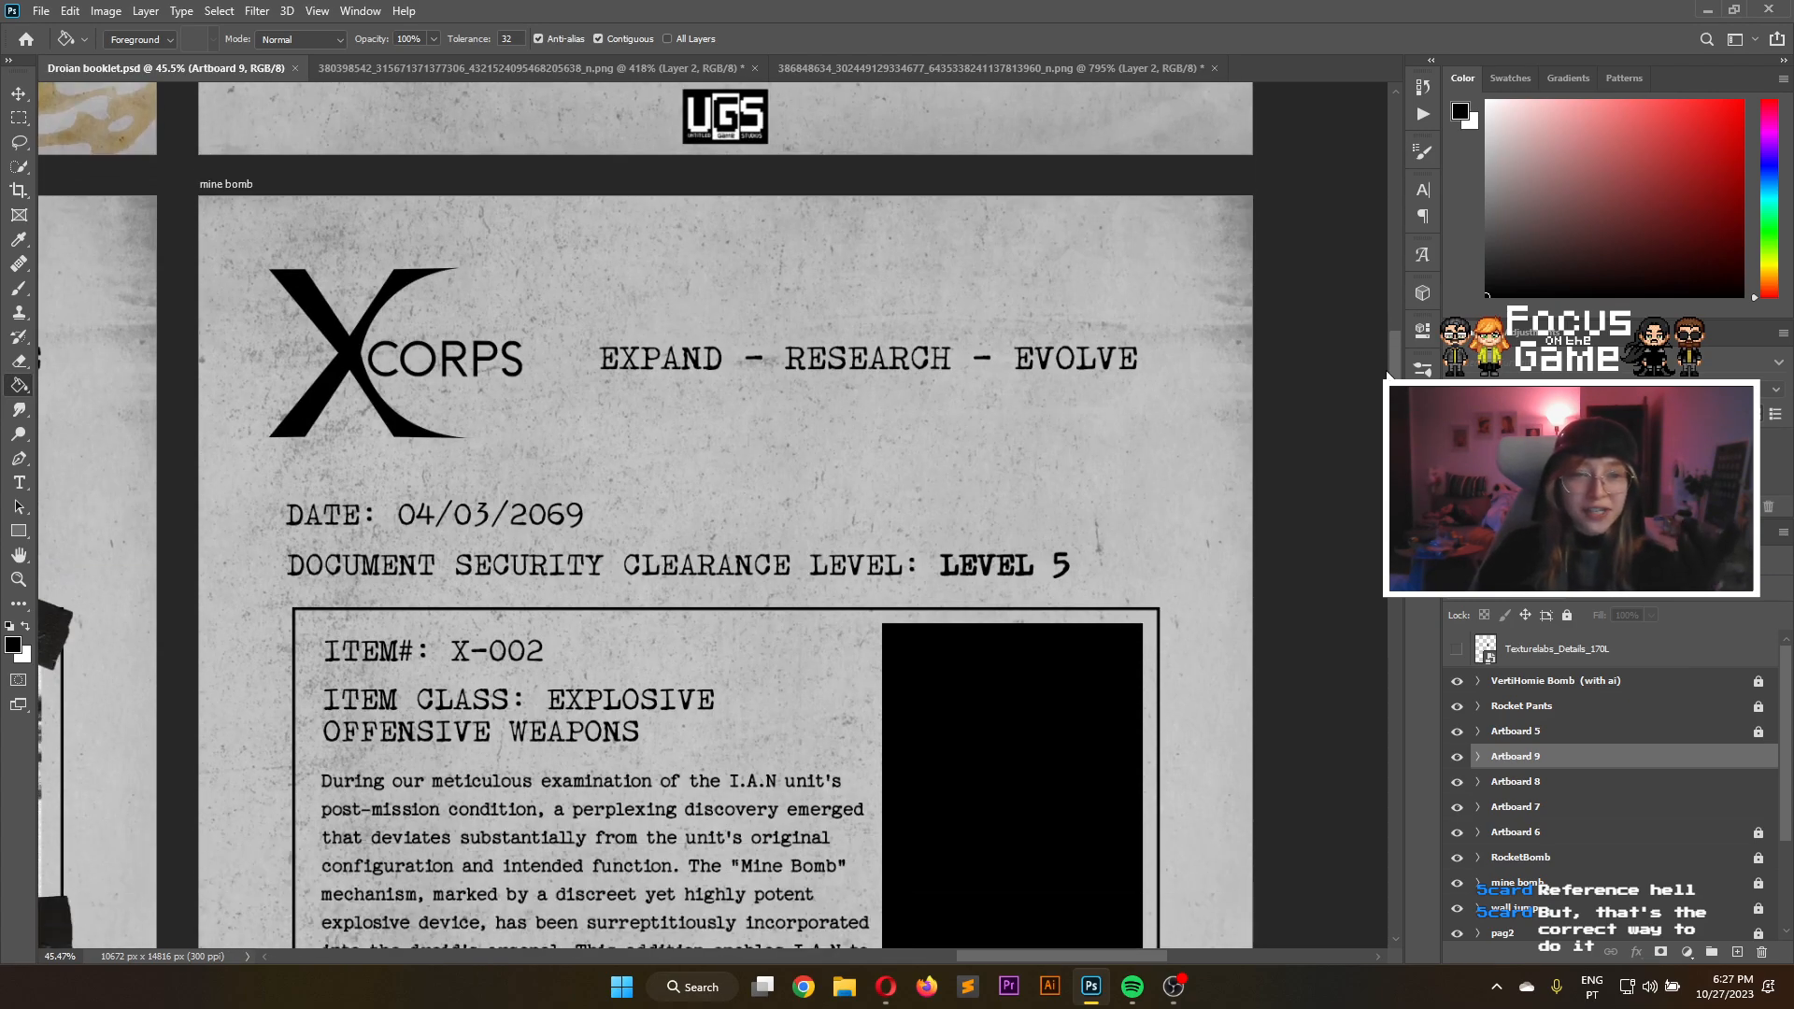
# Read the mine bomb text from the item description through Safety Concerns and Conclusions to the confidentiality notice, and return to the header
pyautogui.scroll(-4, 724, 514)
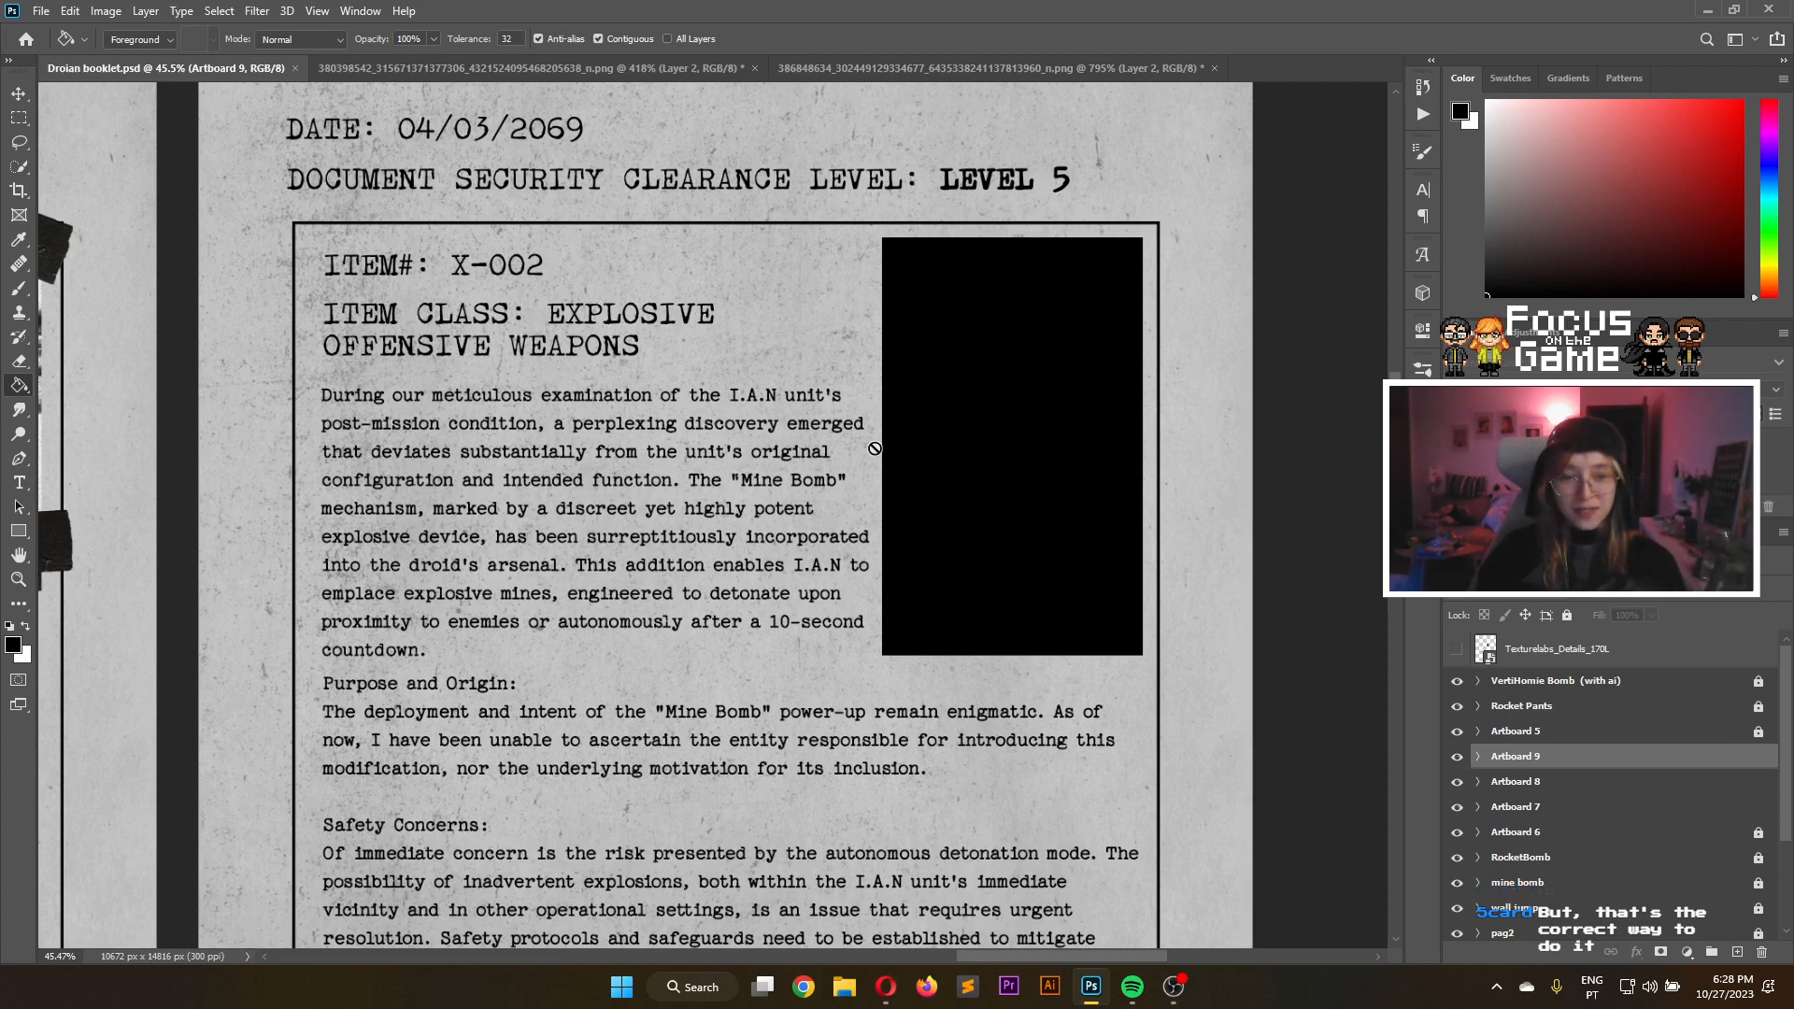
pyautogui.scroll(-4, 711, 514)
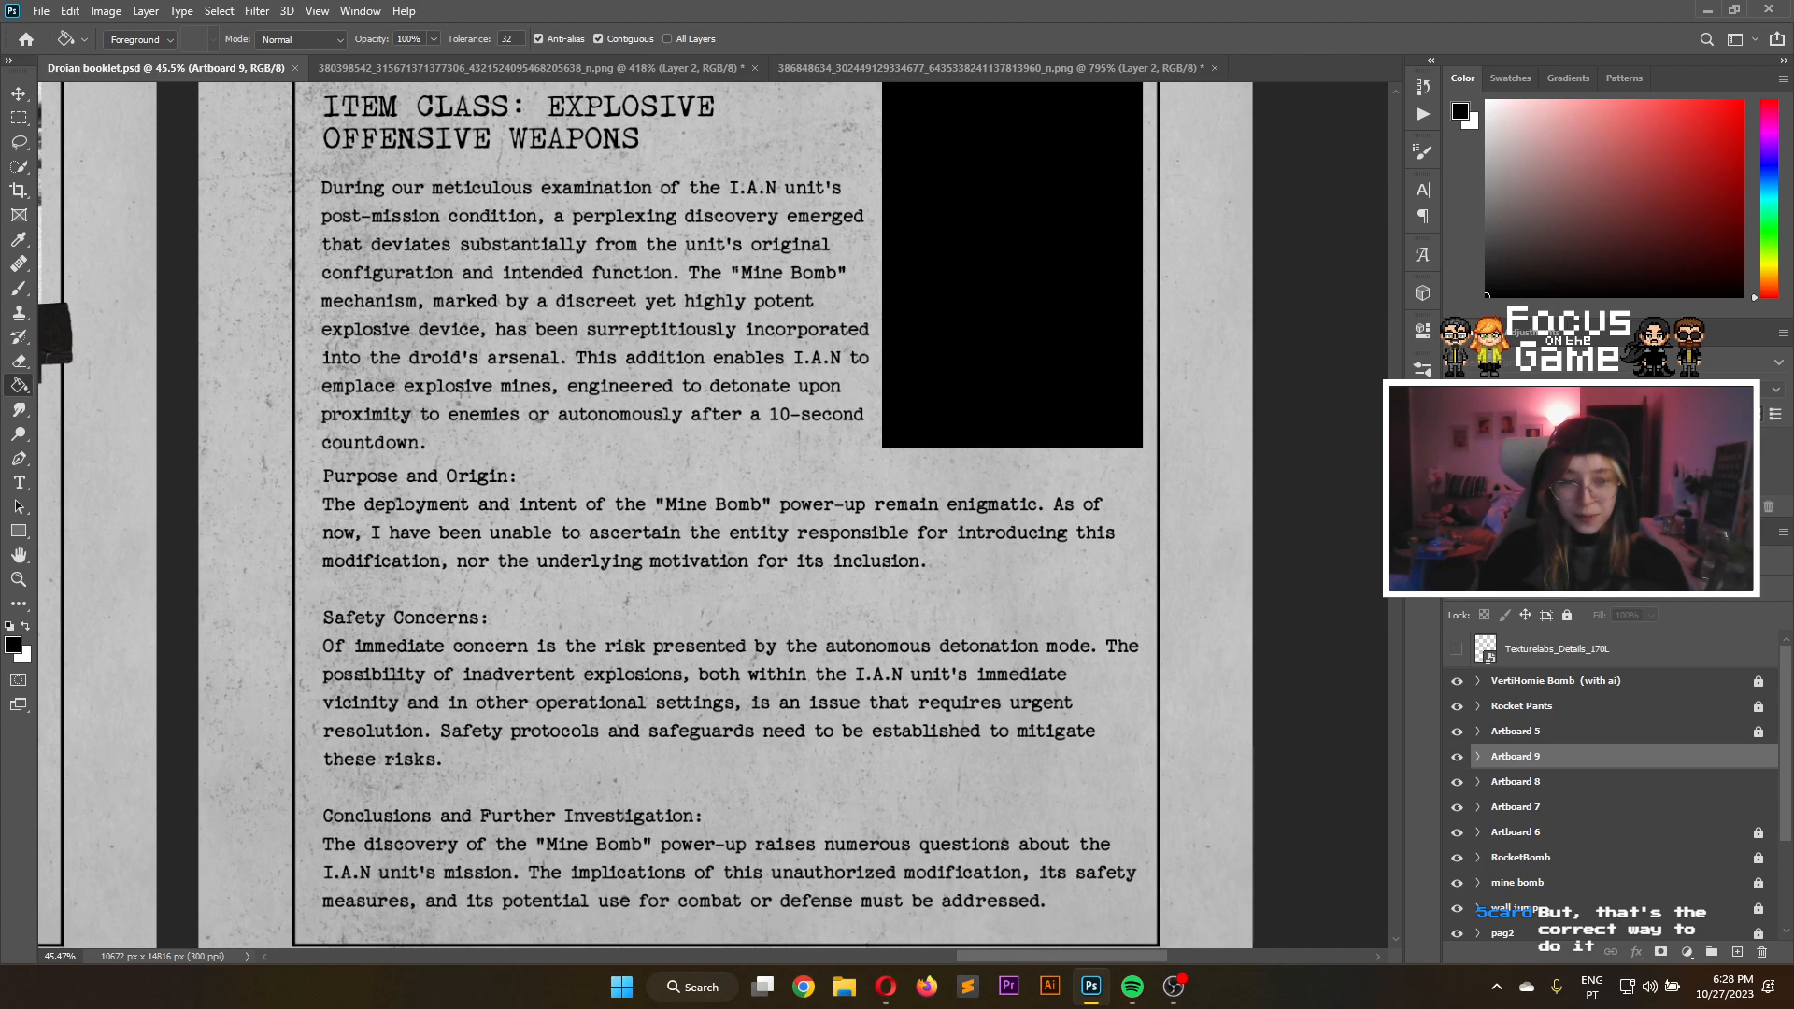
pyautogui.scroll(-1, 711, 514)
pyautogui.scroll(1, 710, 514)
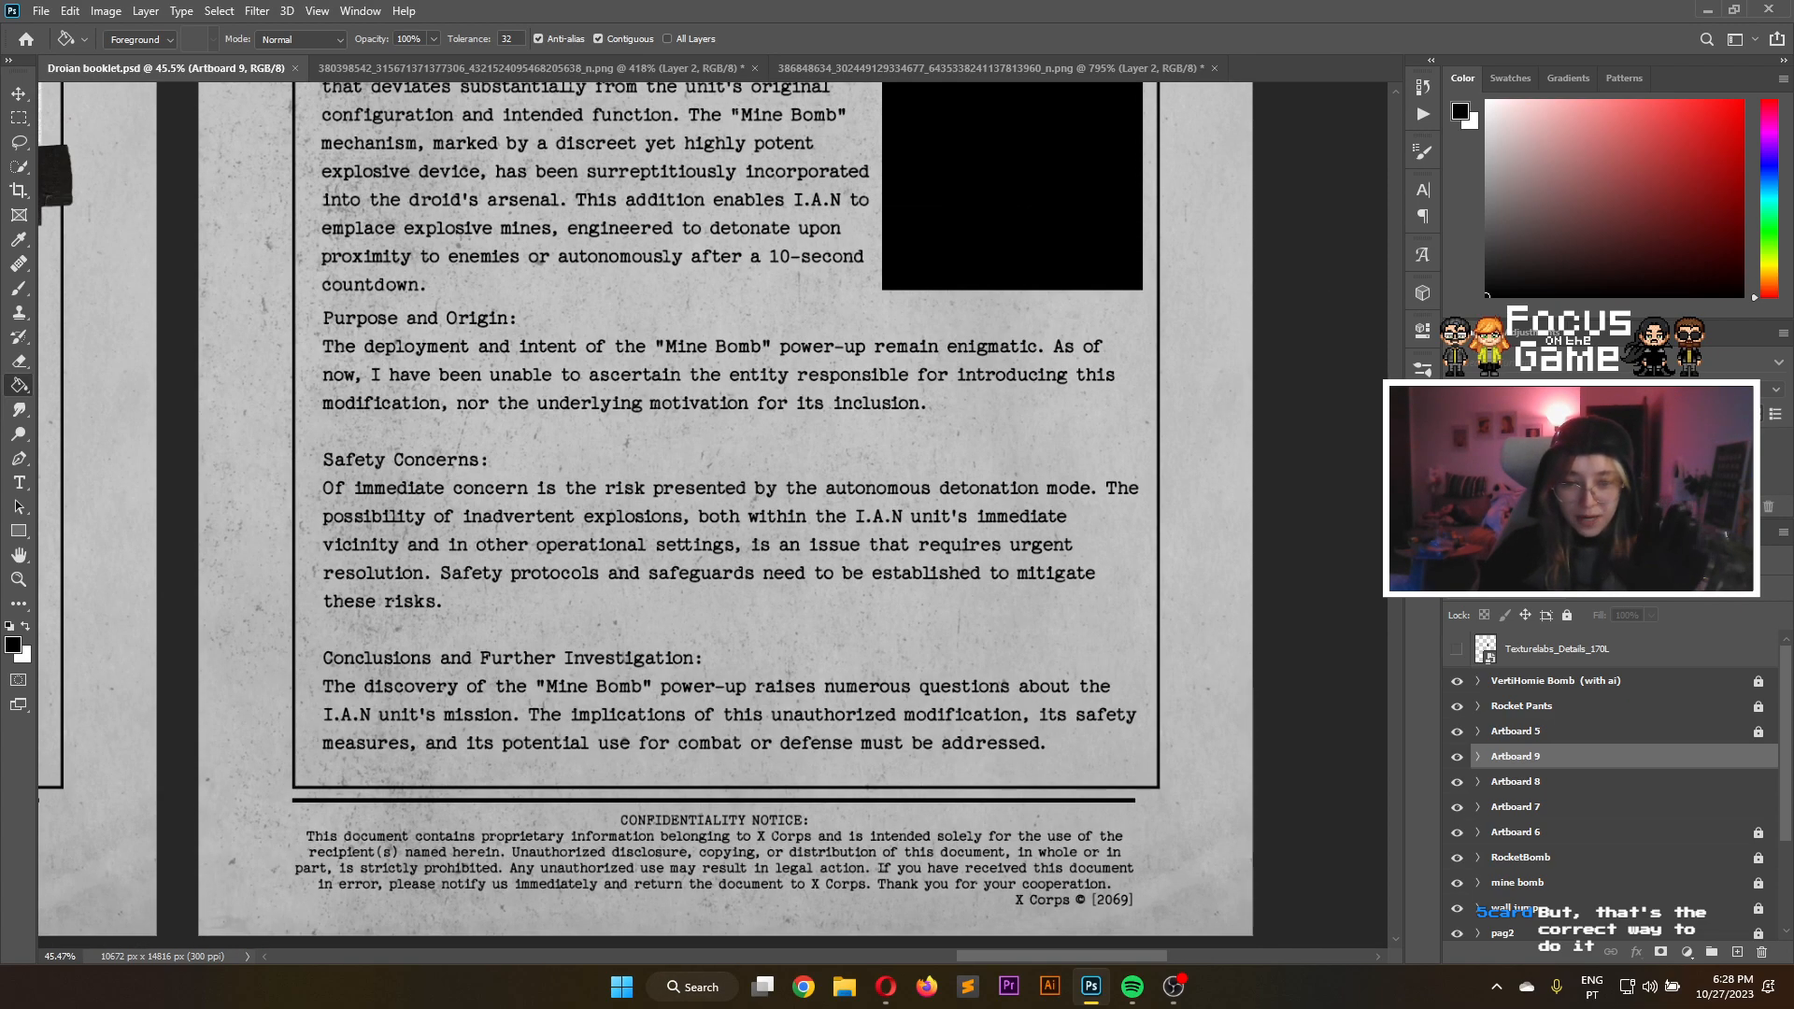
pyautogui.scroll(3, 645, 513)
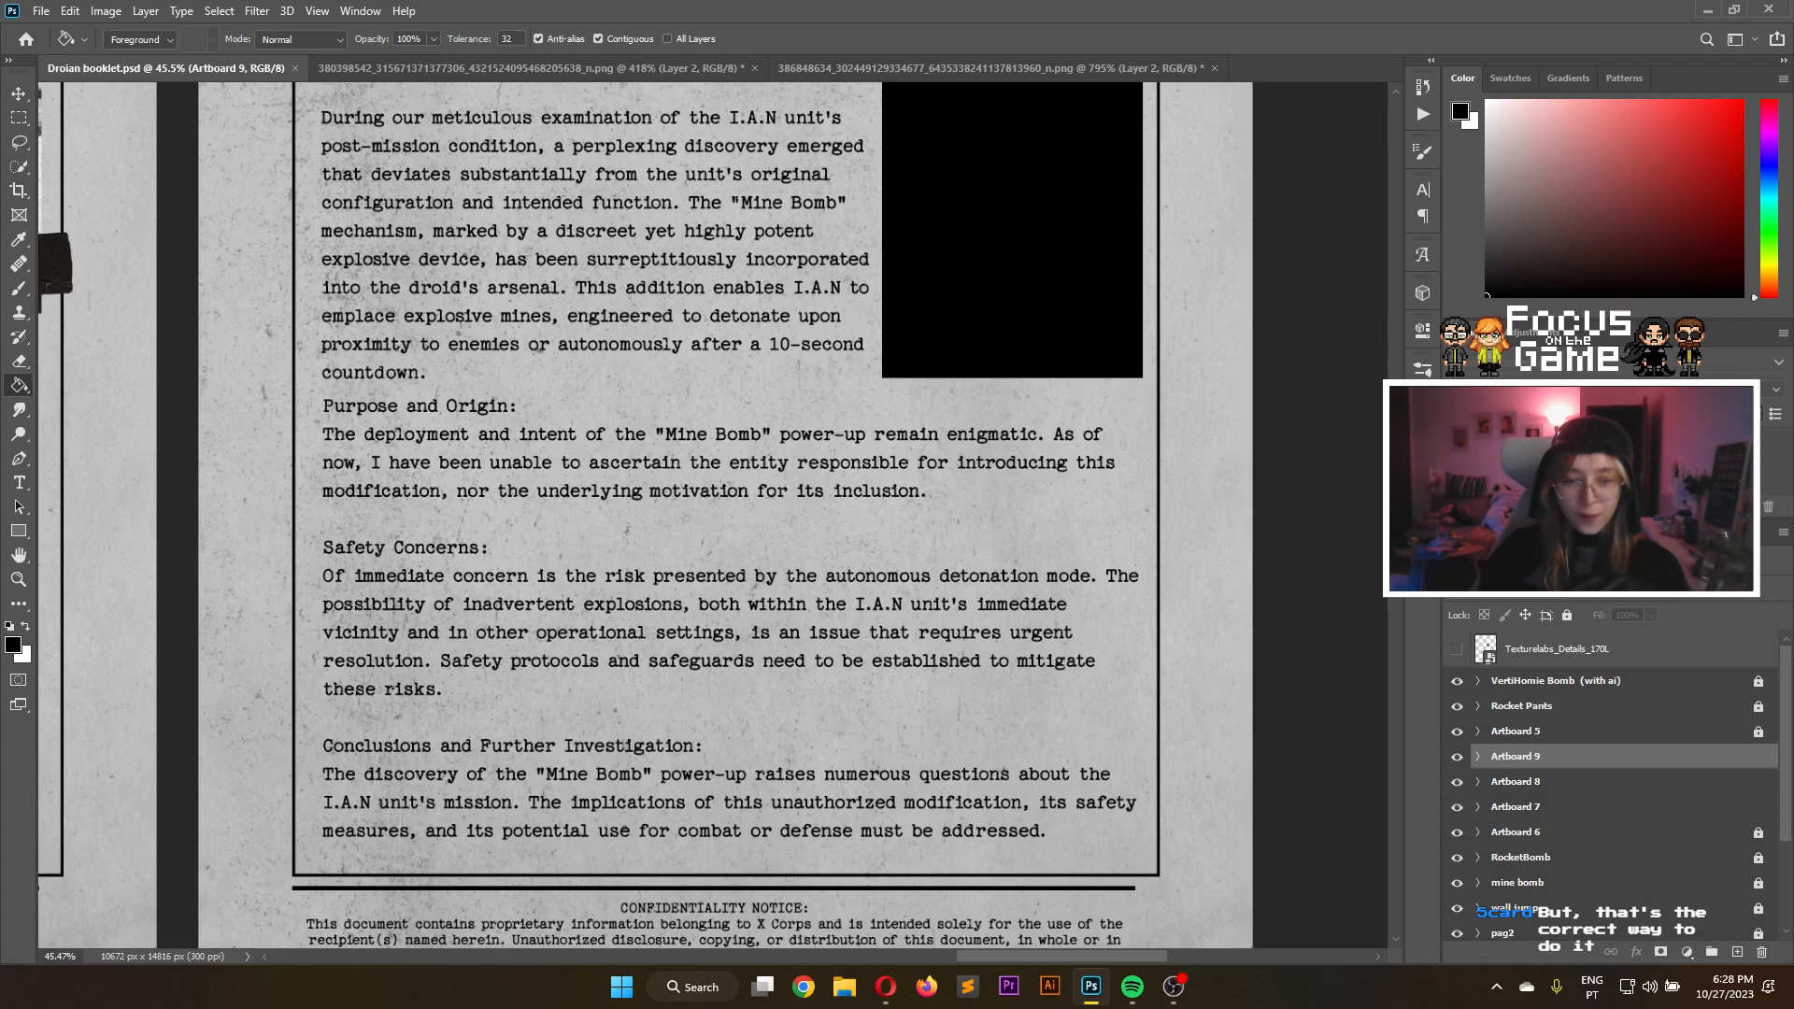
pyautogui.scroll(2, 461, 796)
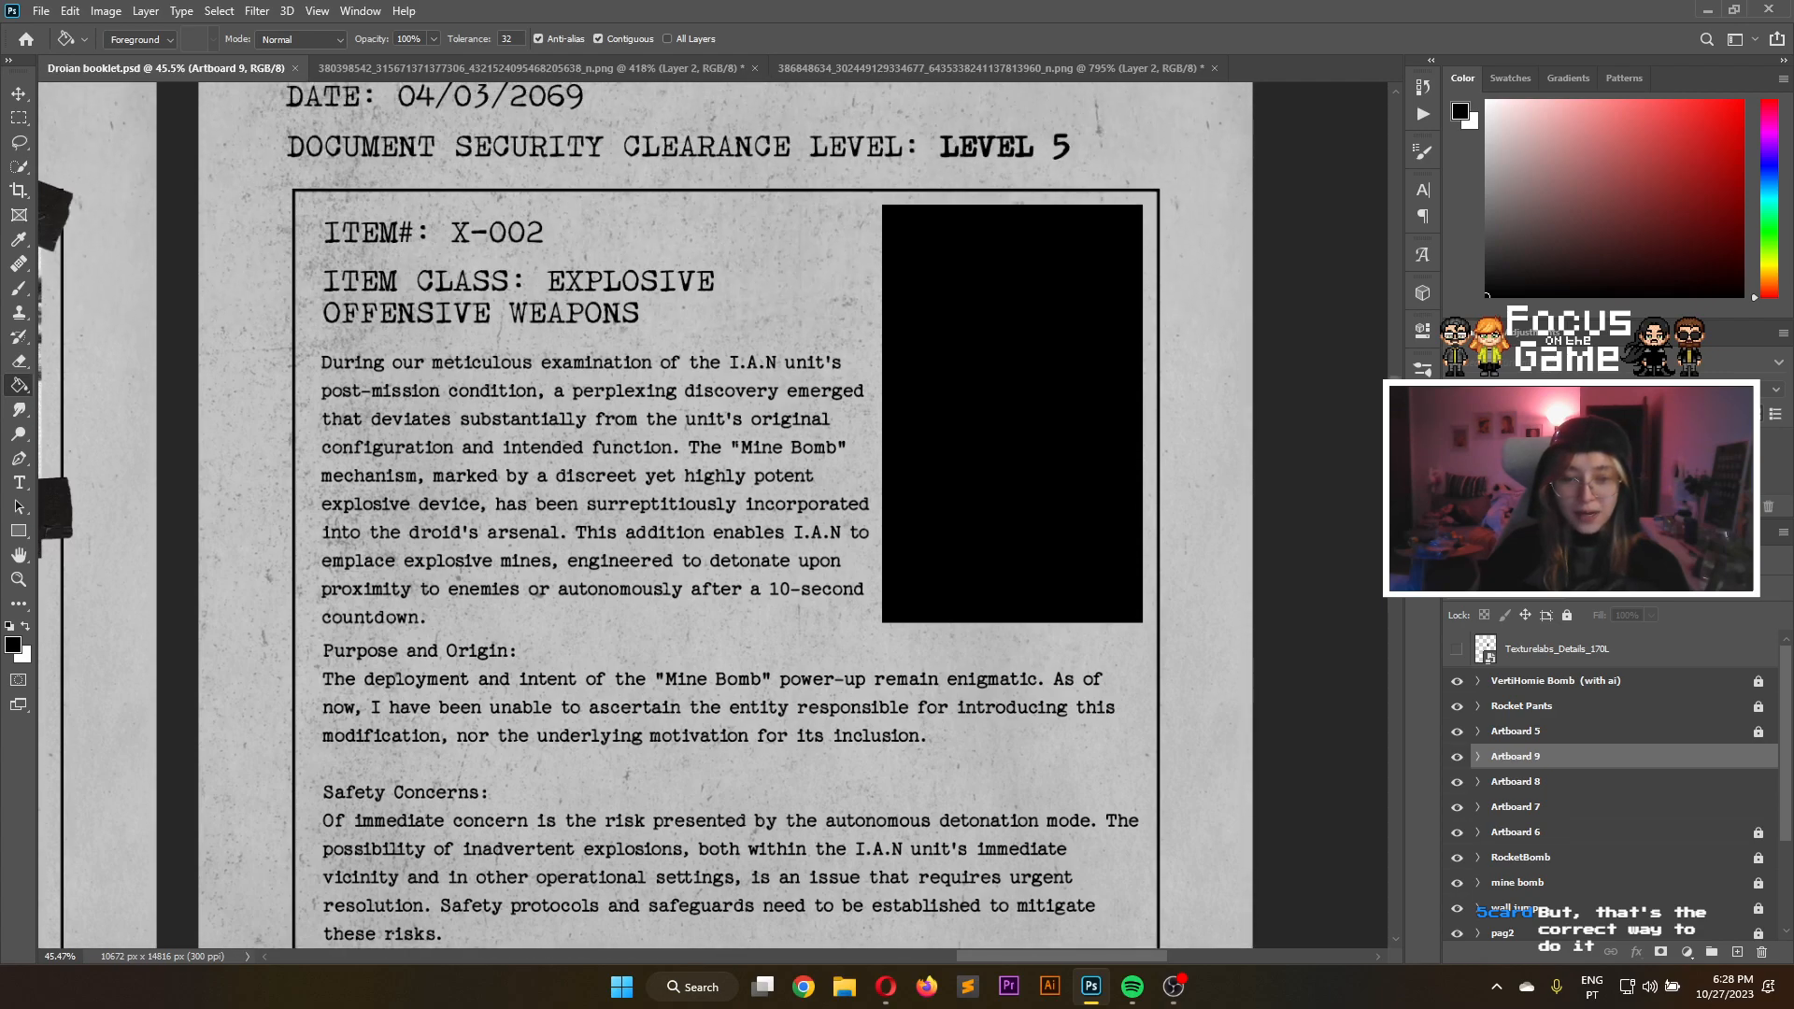
pyautogui.scroll(1, 658, 612)
pyautogui.scroll(-1, 672, 603)
pyautogui.scroll(3, 725, 514)
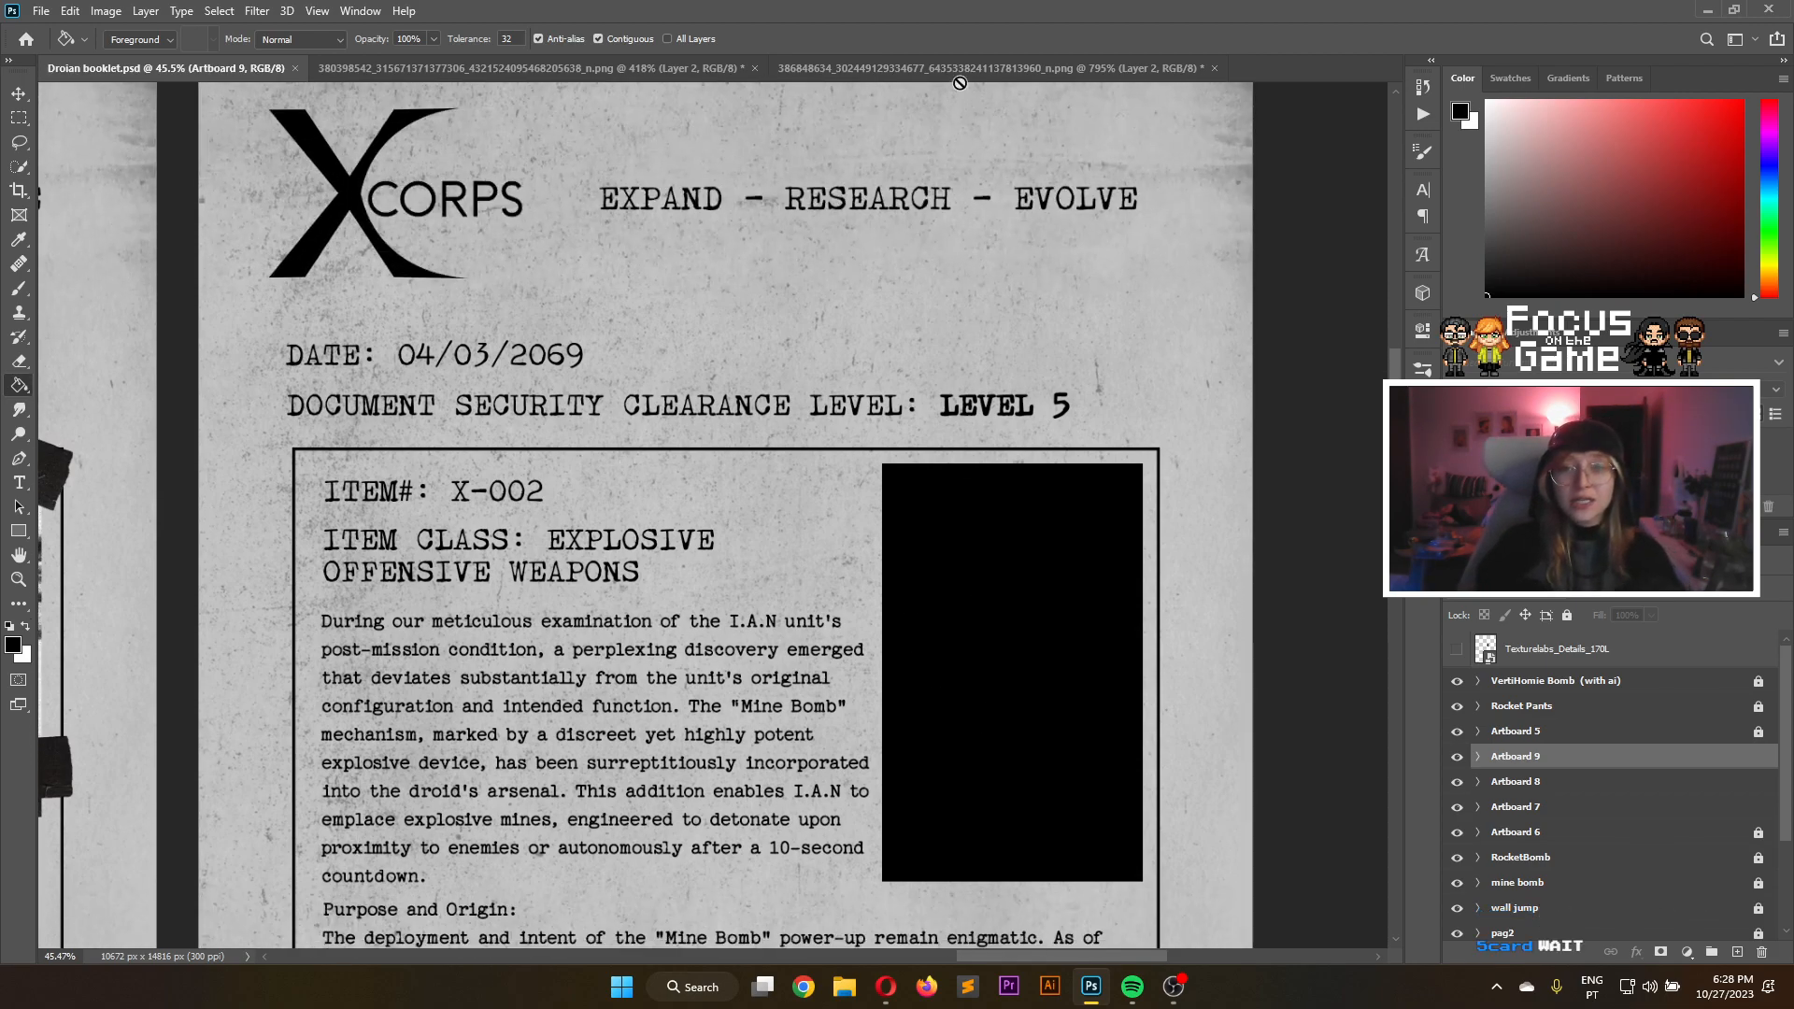
# Show the 64 x 32 px image with the two mine pixel-art sprites and inspect them up close
pyautogui.click(881, 68)
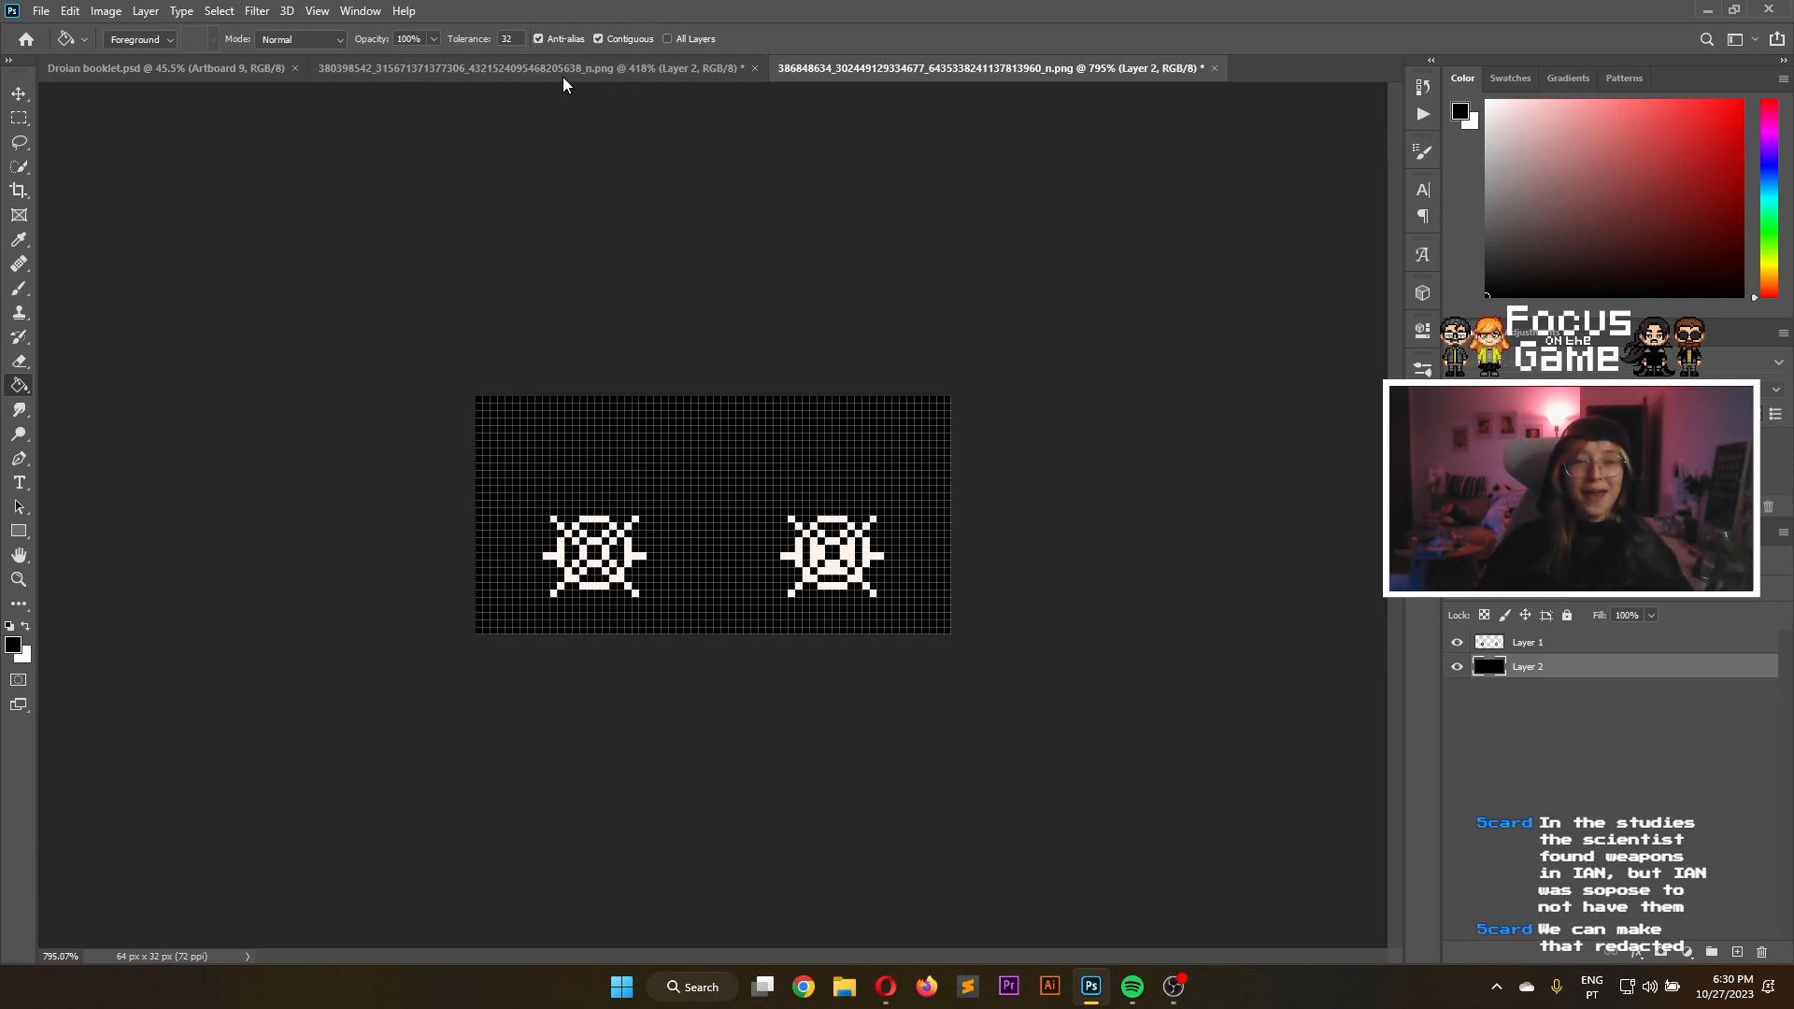
pyautogui.scroll(5, 654, 411)
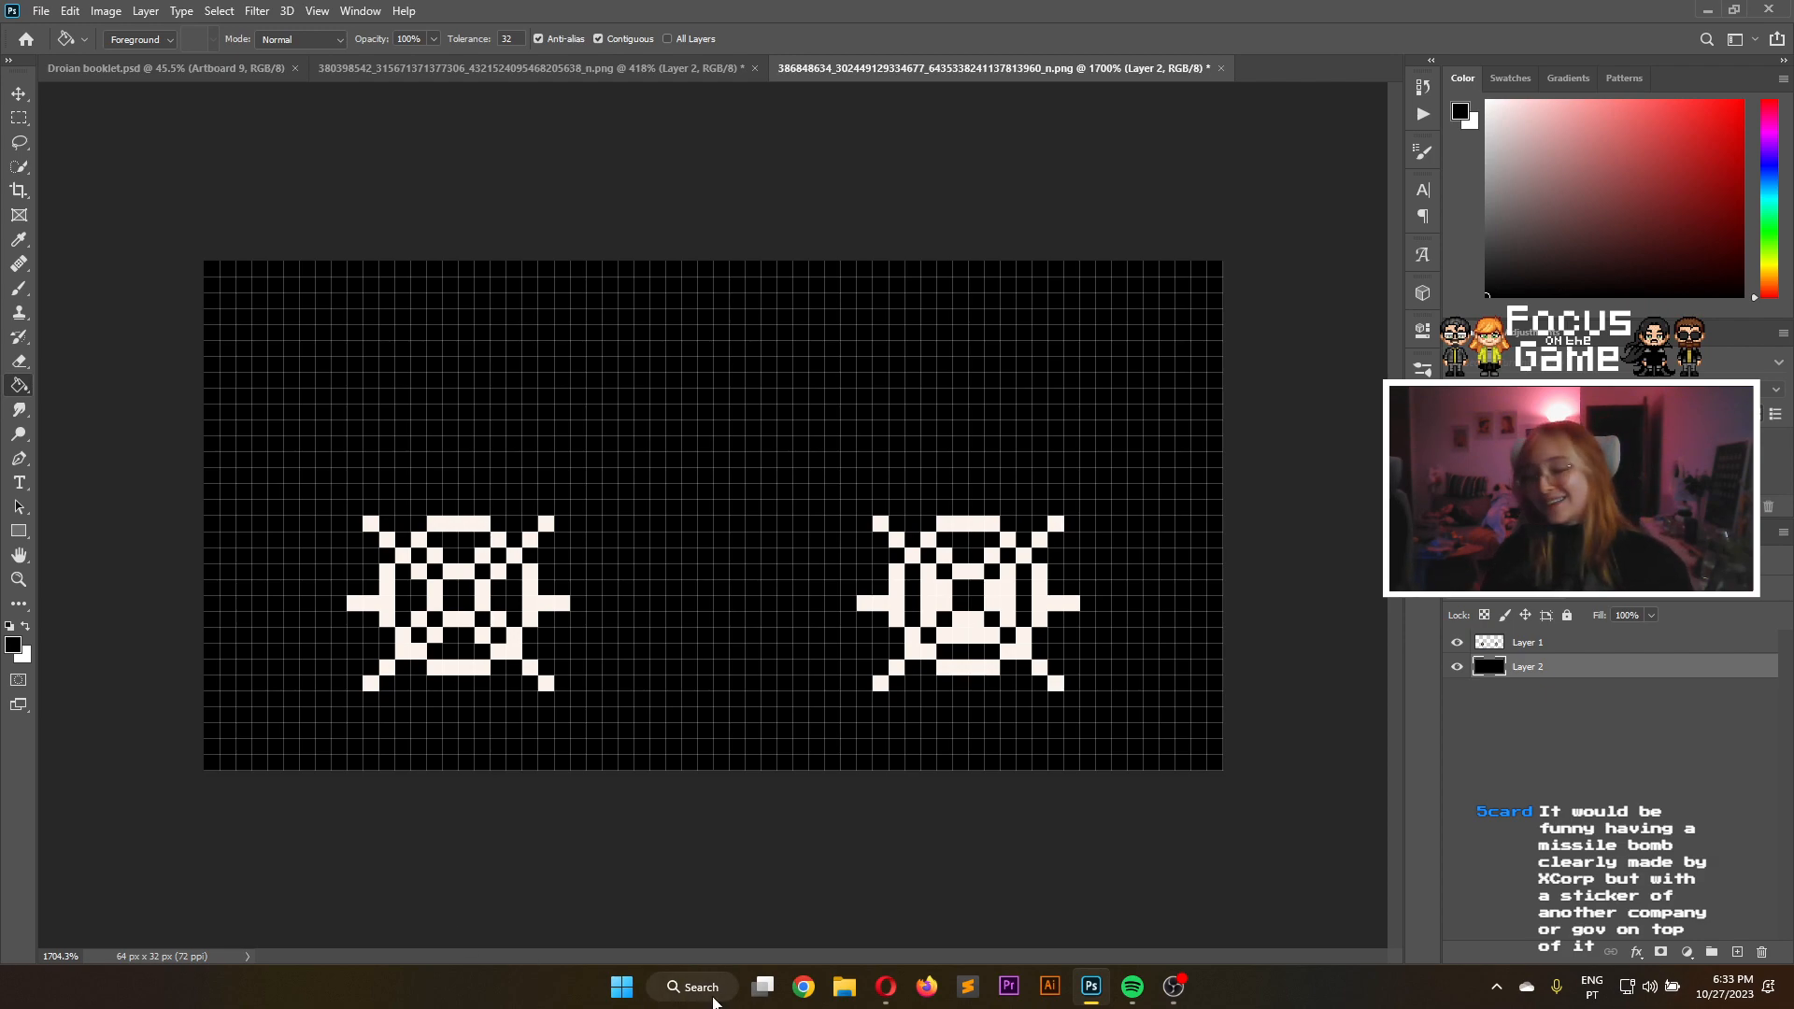
# Switch to the Opera browser and view the Droian booklet inspo board on Pinterest
pyautogui.click(886, 987)
pyautogui.scroll(5, 694, 362)
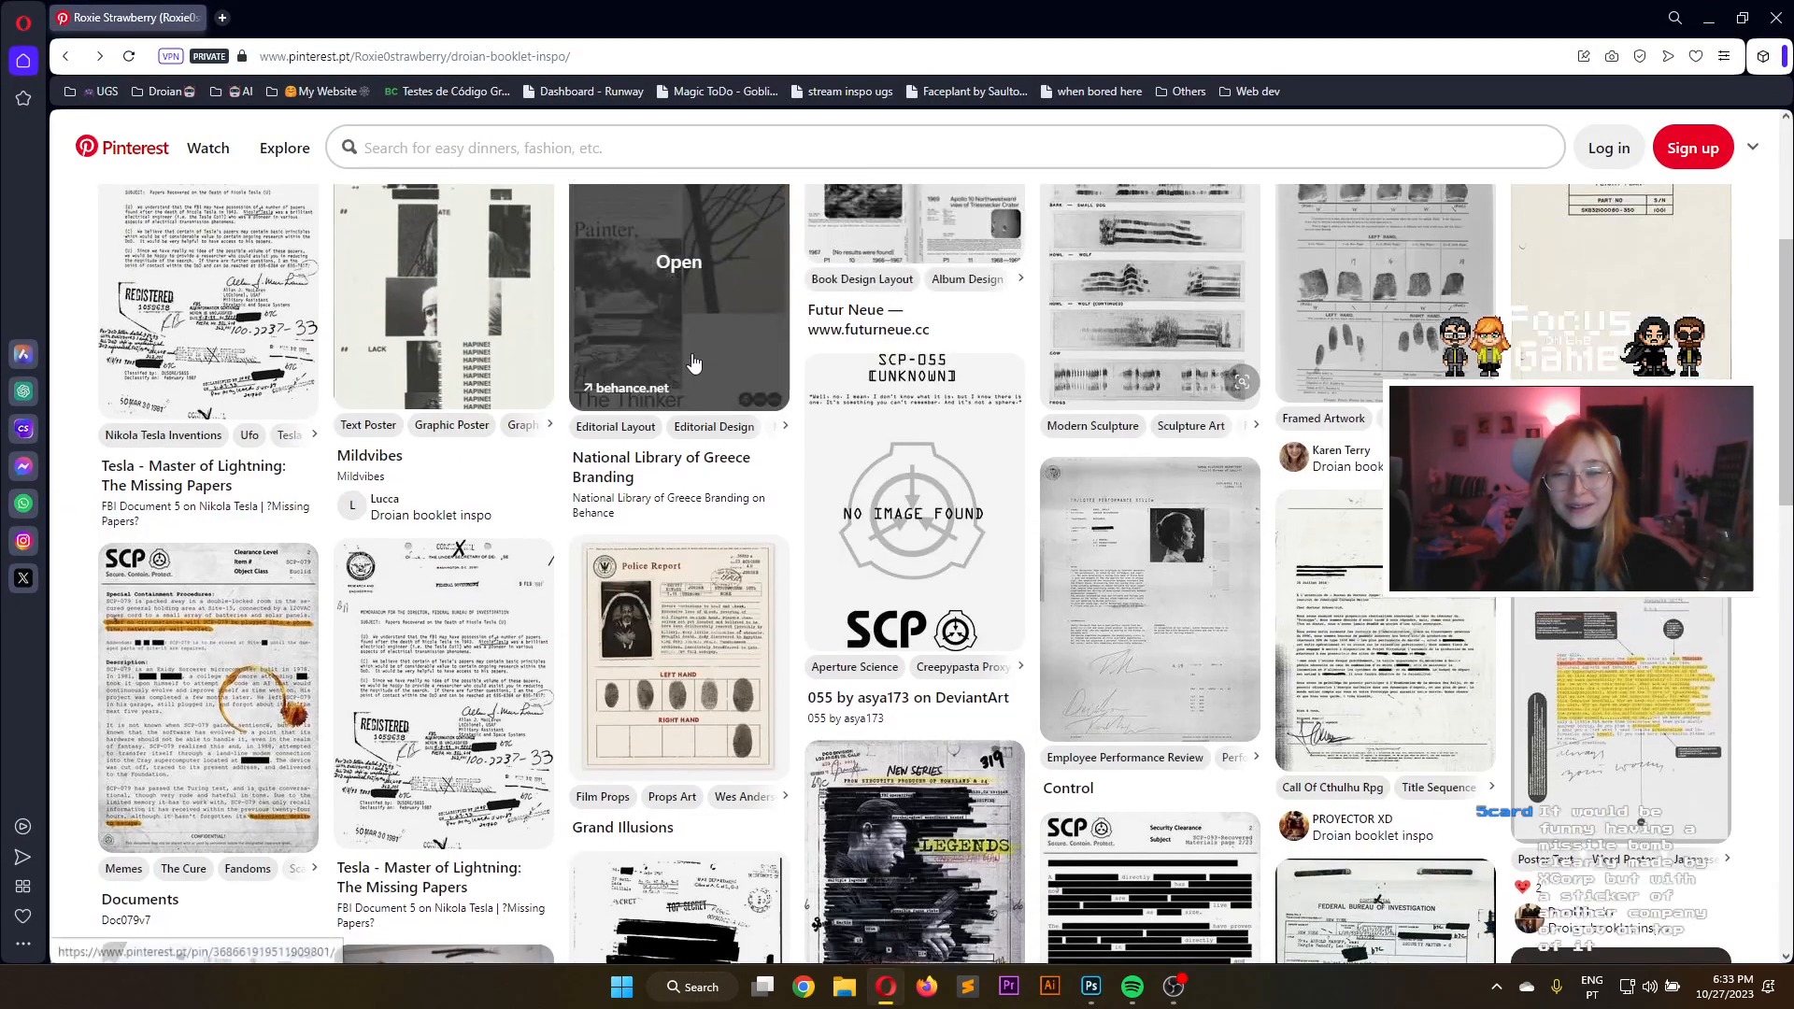
pyautogui.scroll(4, 693, 362)
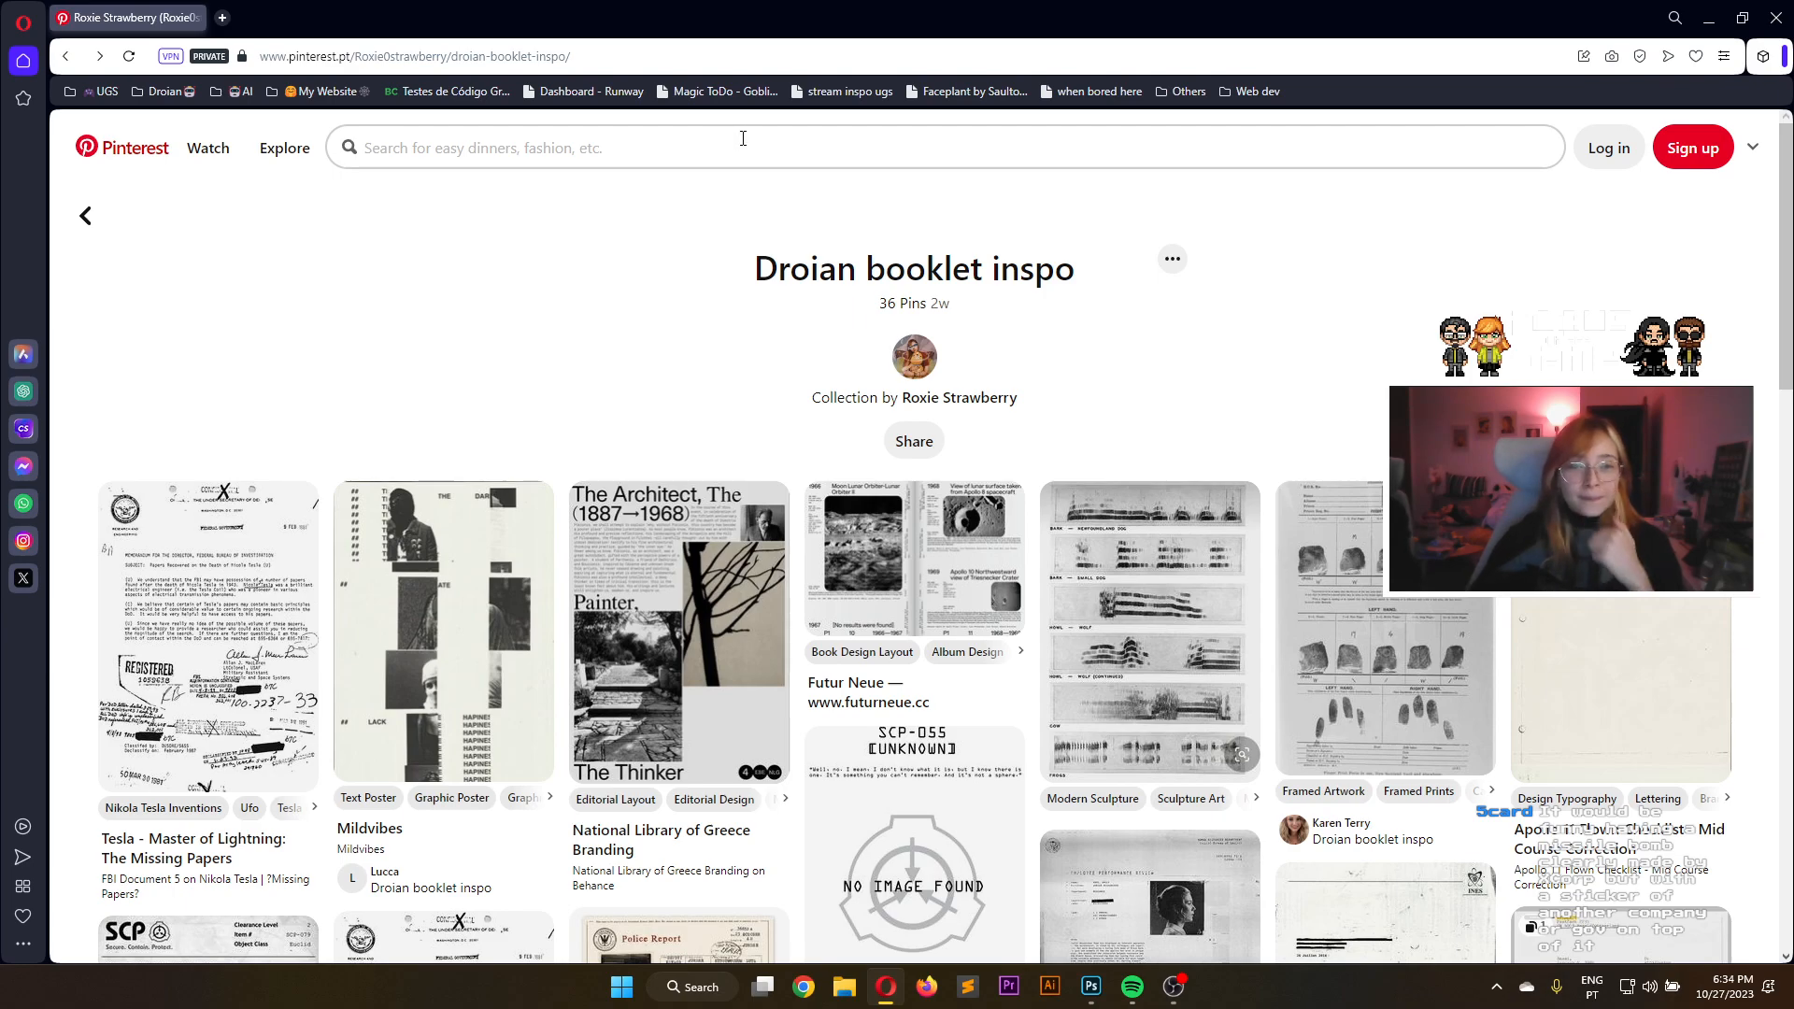
# Search Pinterest for "ocean mine" and skim the resulting images for a mine reference
pyautogui.click(743, 139)
pyautogui.write('o')
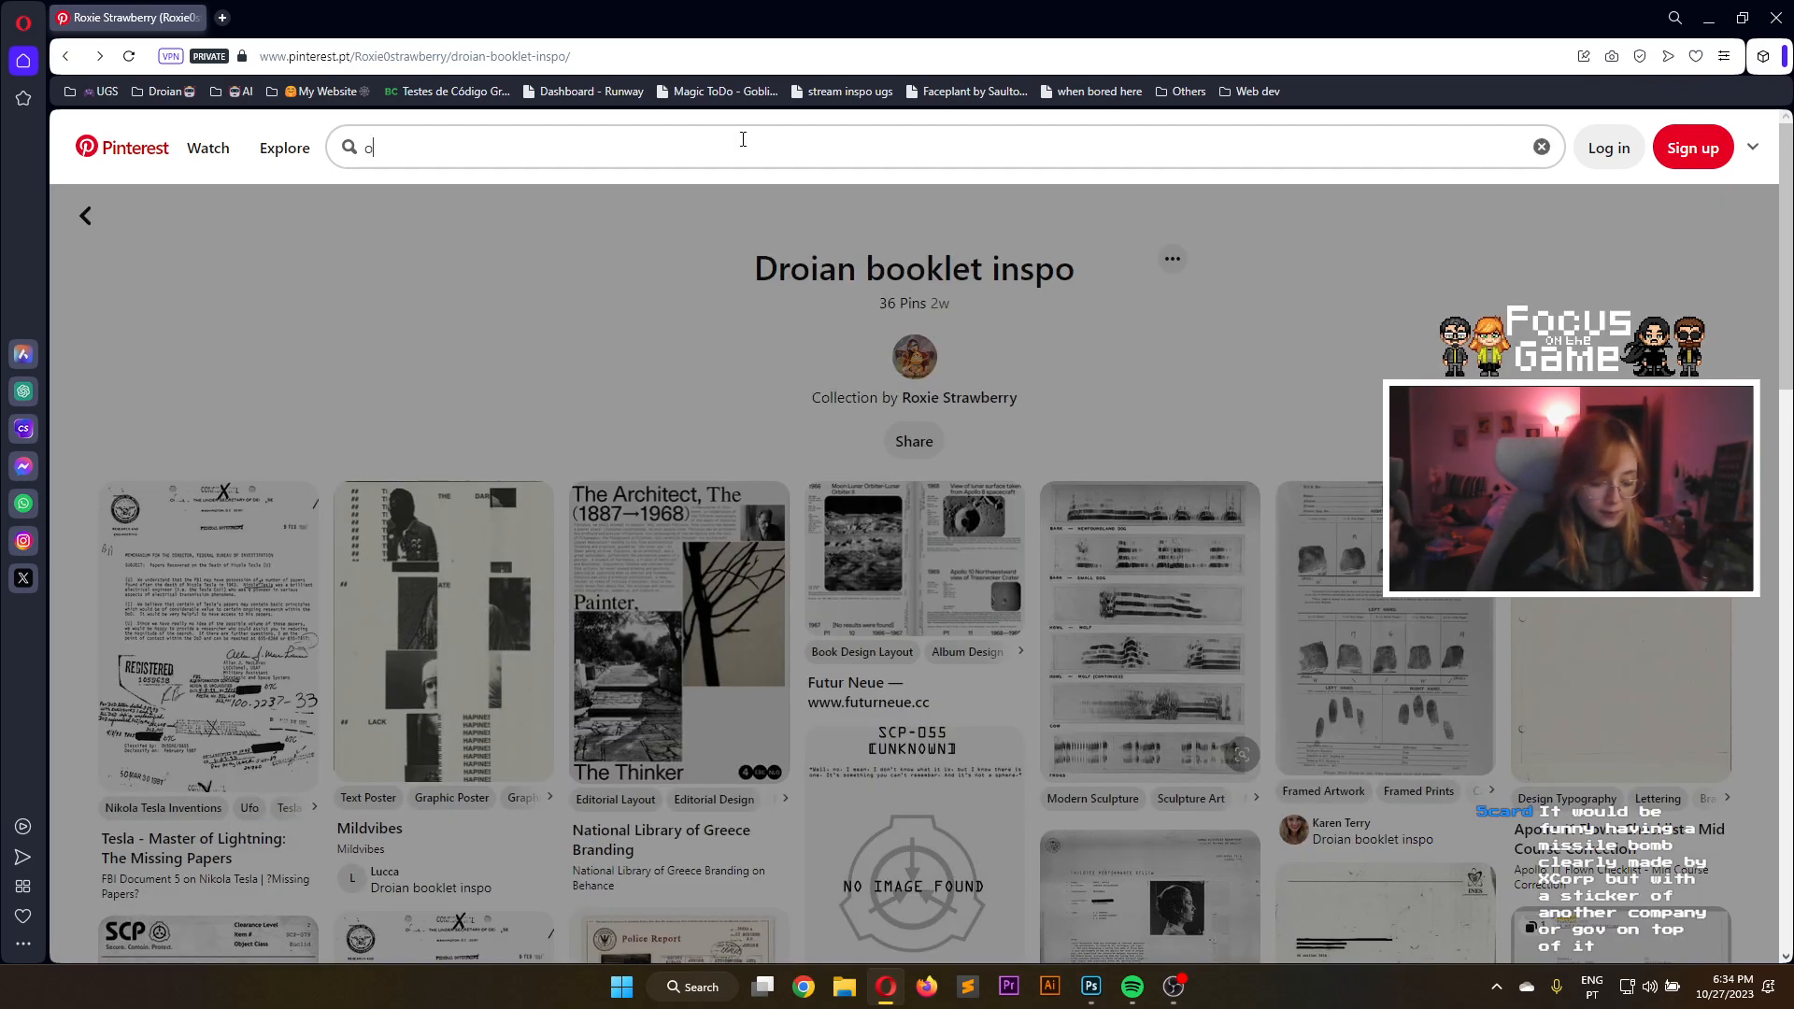
pyautogui.write('cean mi')
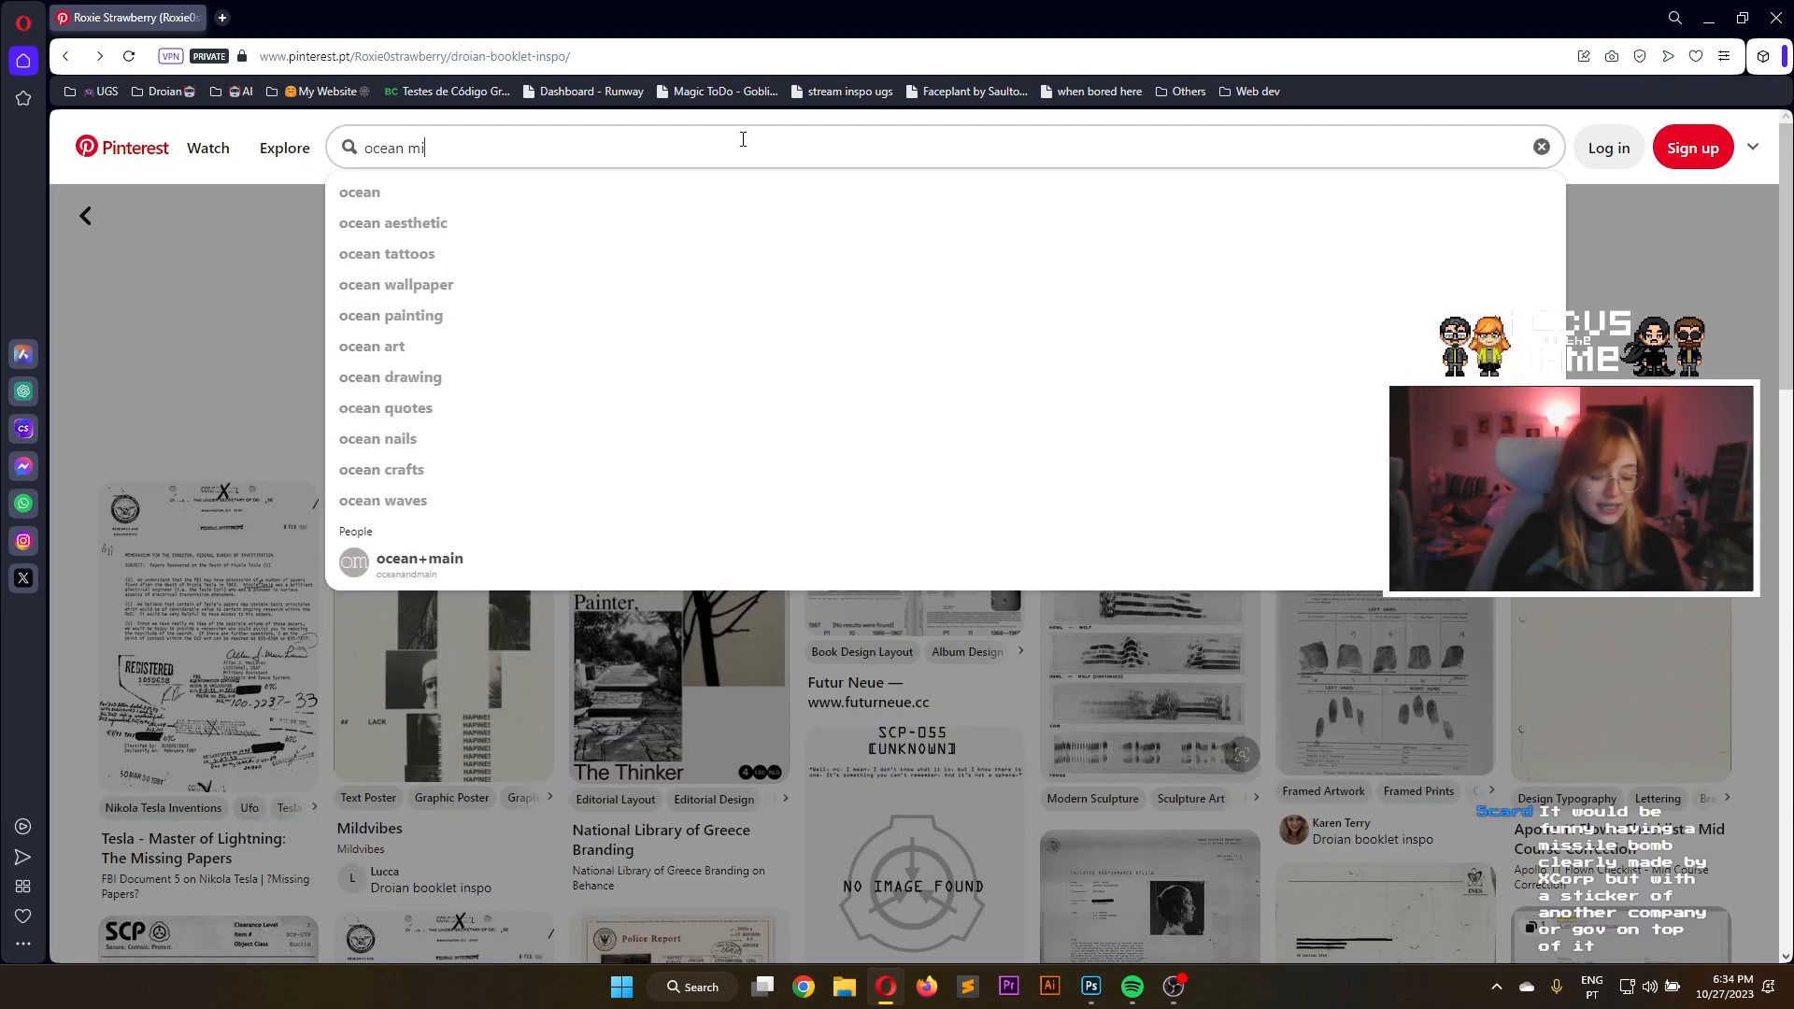
pyautogui.write('ne')
pyautogui.press('Return')
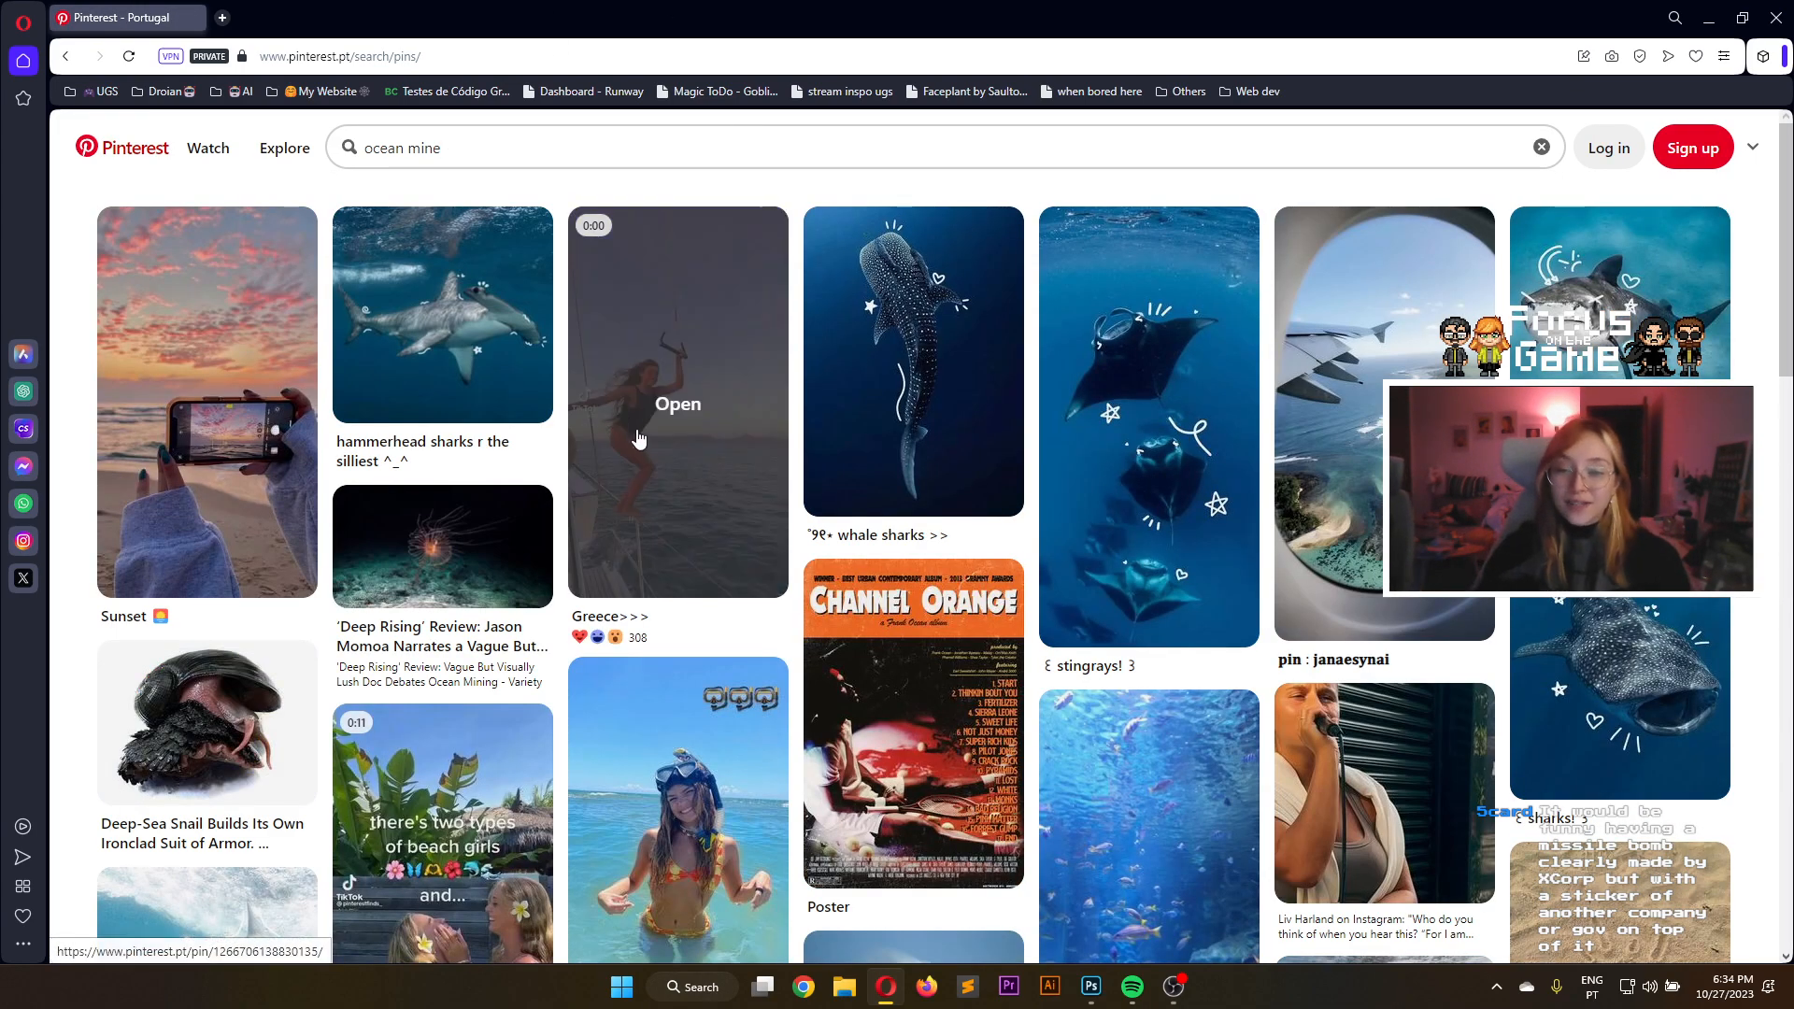
pyautogui.scroll(-6, 633, 427)
pyautogui.scroll(6, 560, 374)
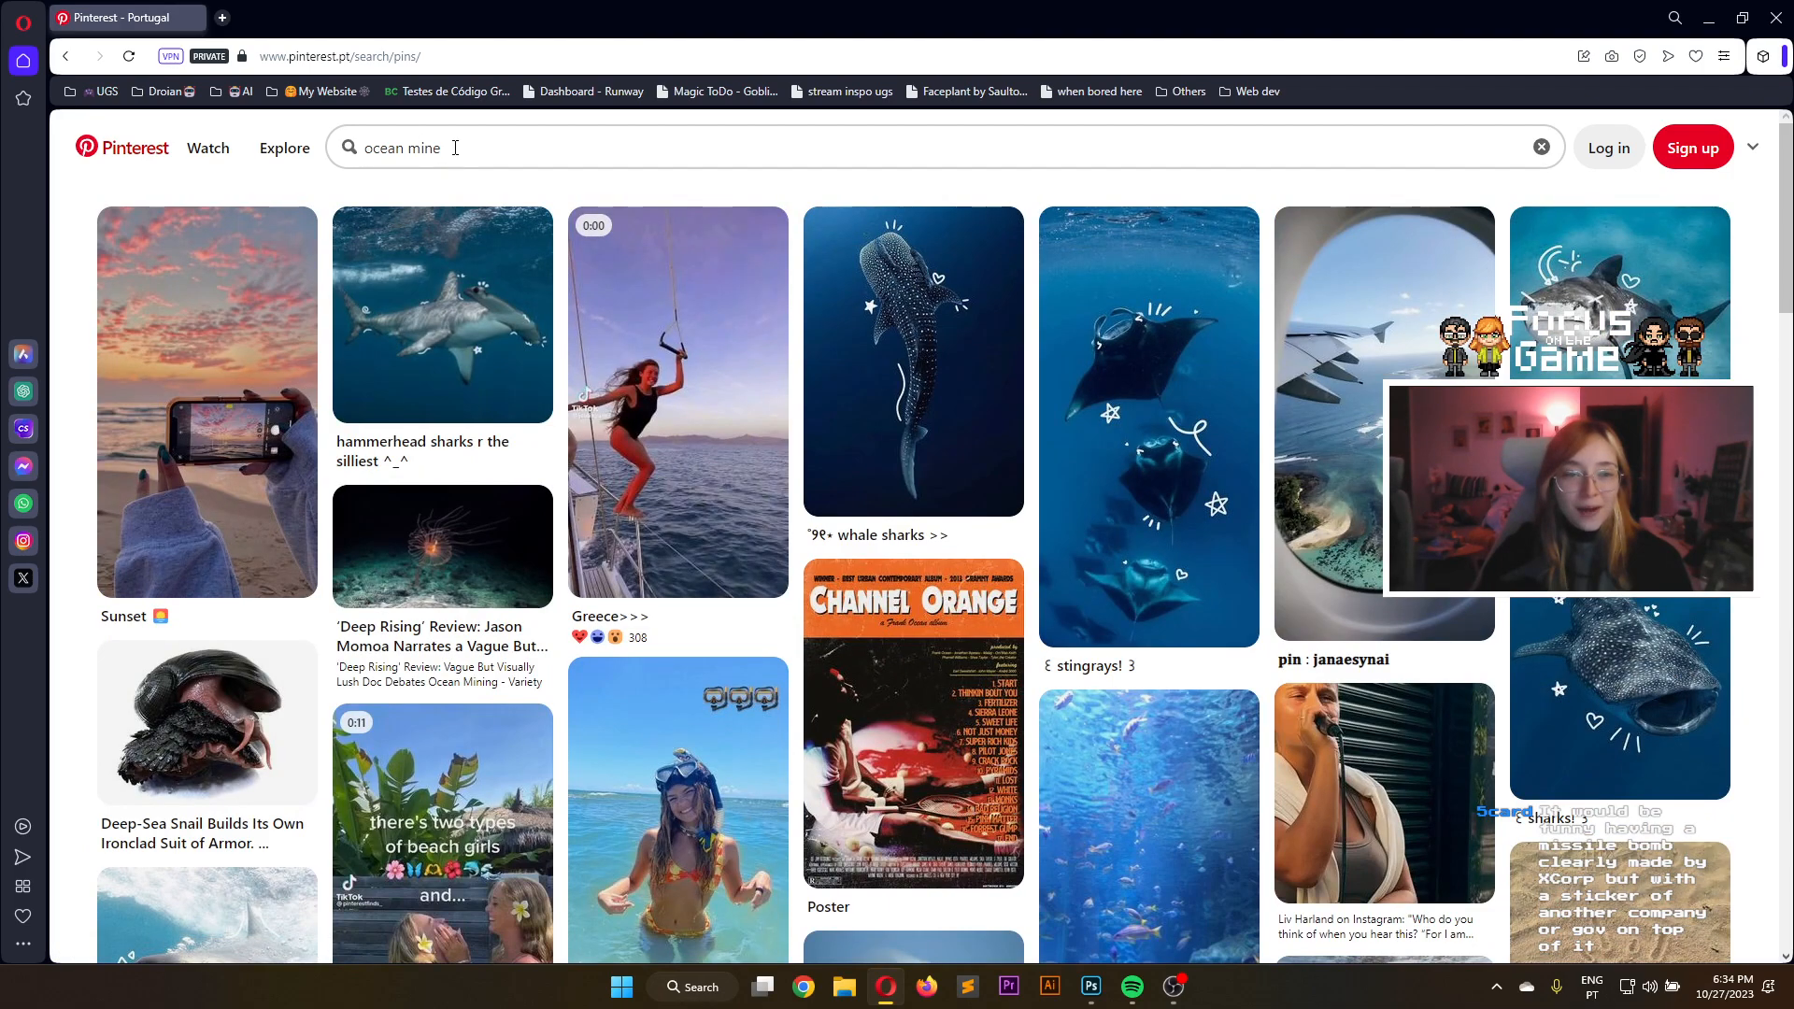
# Replace the Pinterest query with "deep sea mine" and view the resulting images
pyautogui.click(455, 148)
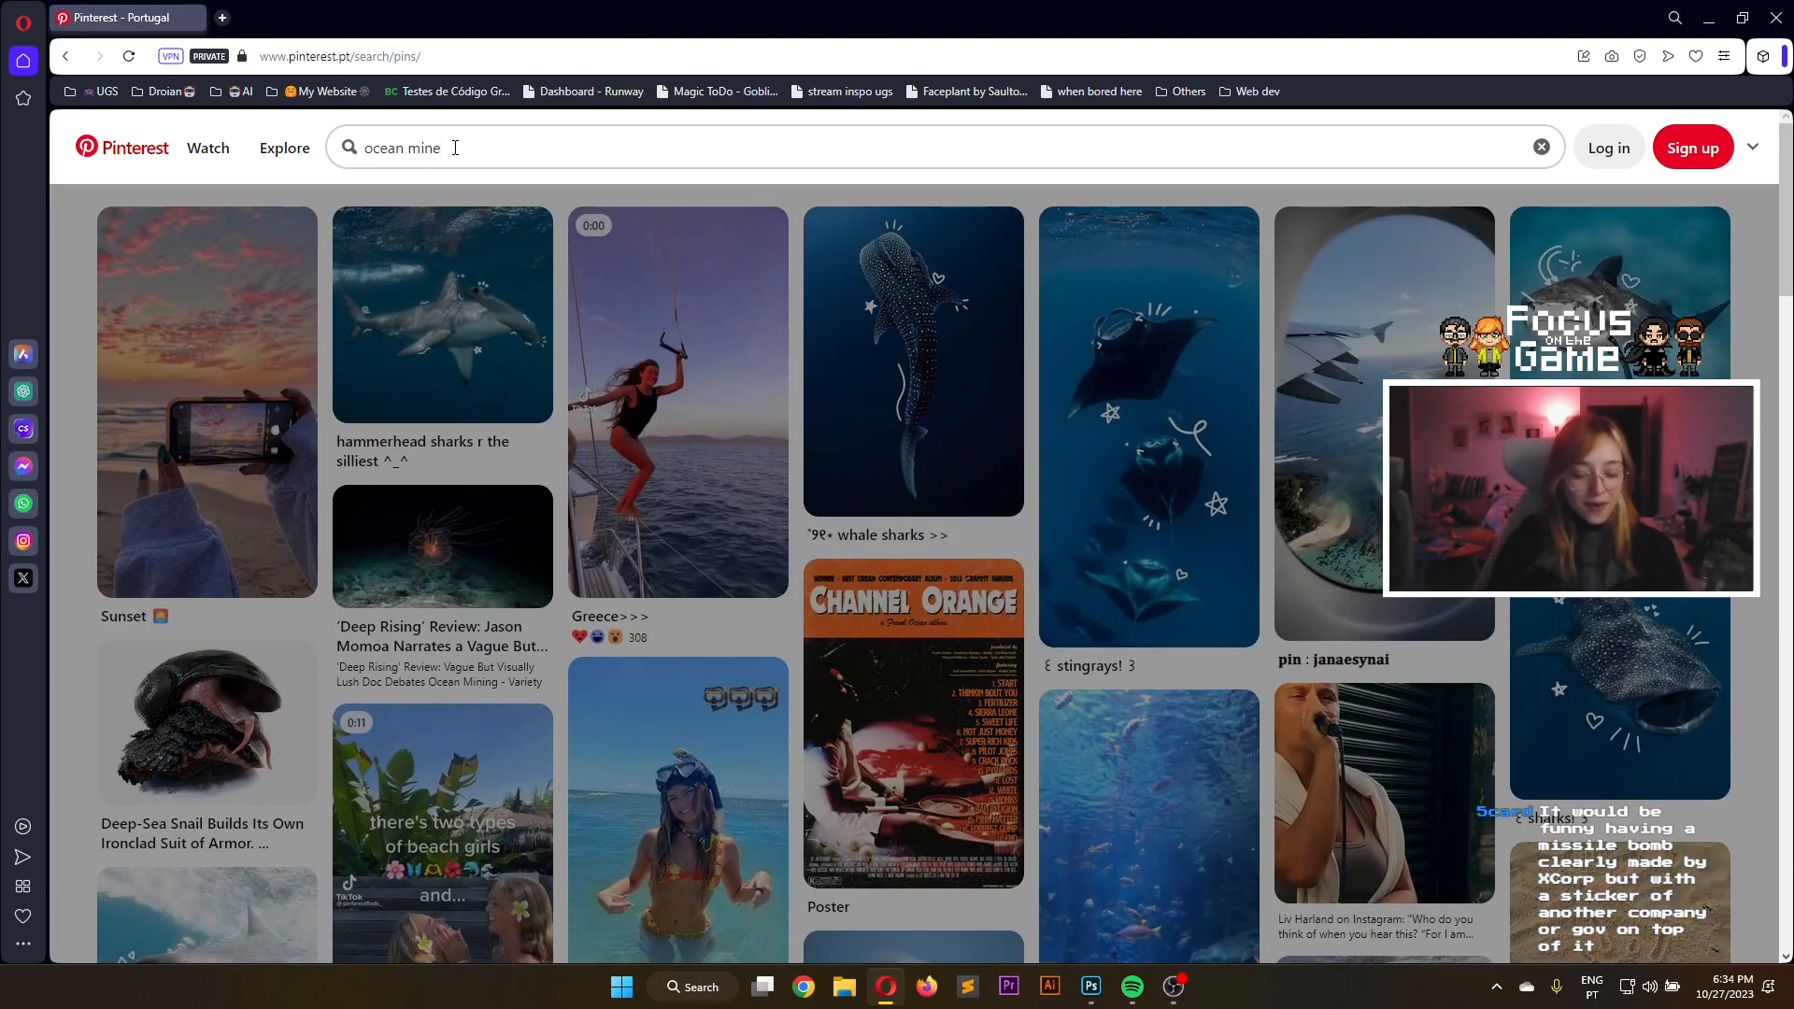
pyautogui.press('BackSpace')
pyautogui.press('BackSpace')
pyautogui.press('BackSpace')
pyautogui.press('BackSpace')
pyautogui.press('BackSpace')
pyautogui.press('BackSpace')
pyautogui.press('BackSpace')
pyautogui.press('BackSpace')
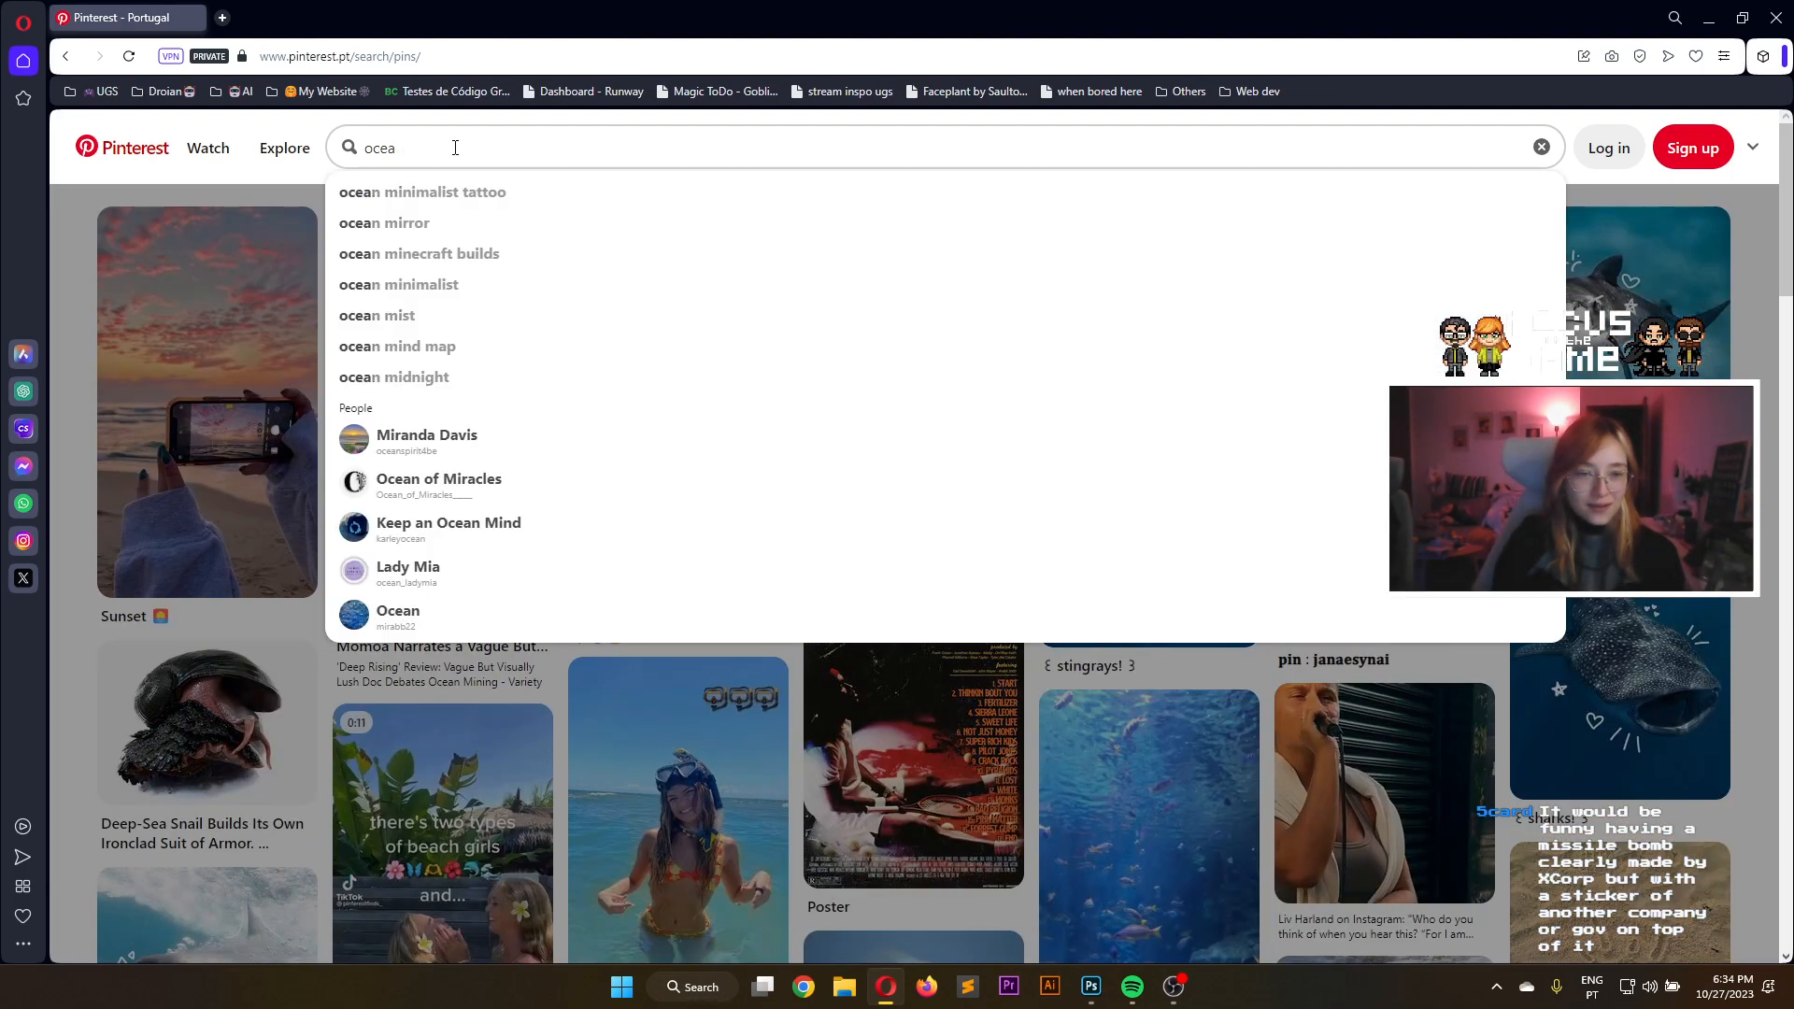
pyautogui.write('deep')
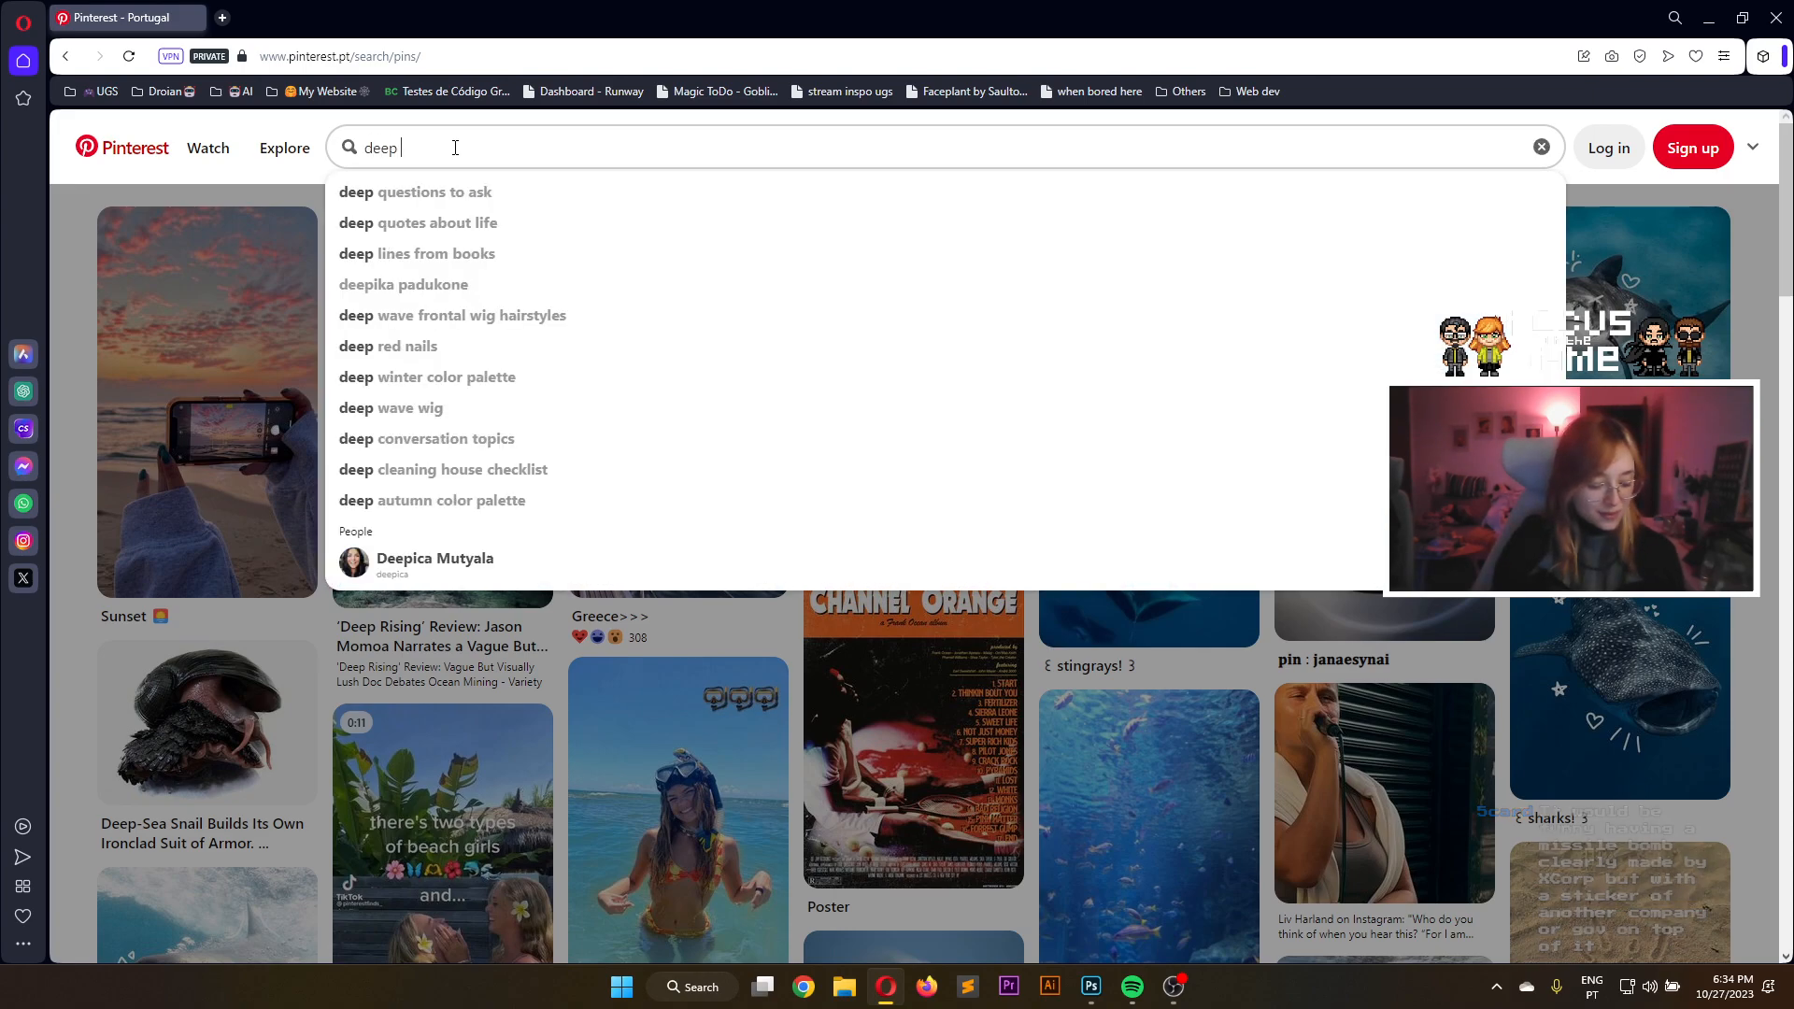
pyautogui.write(' s')
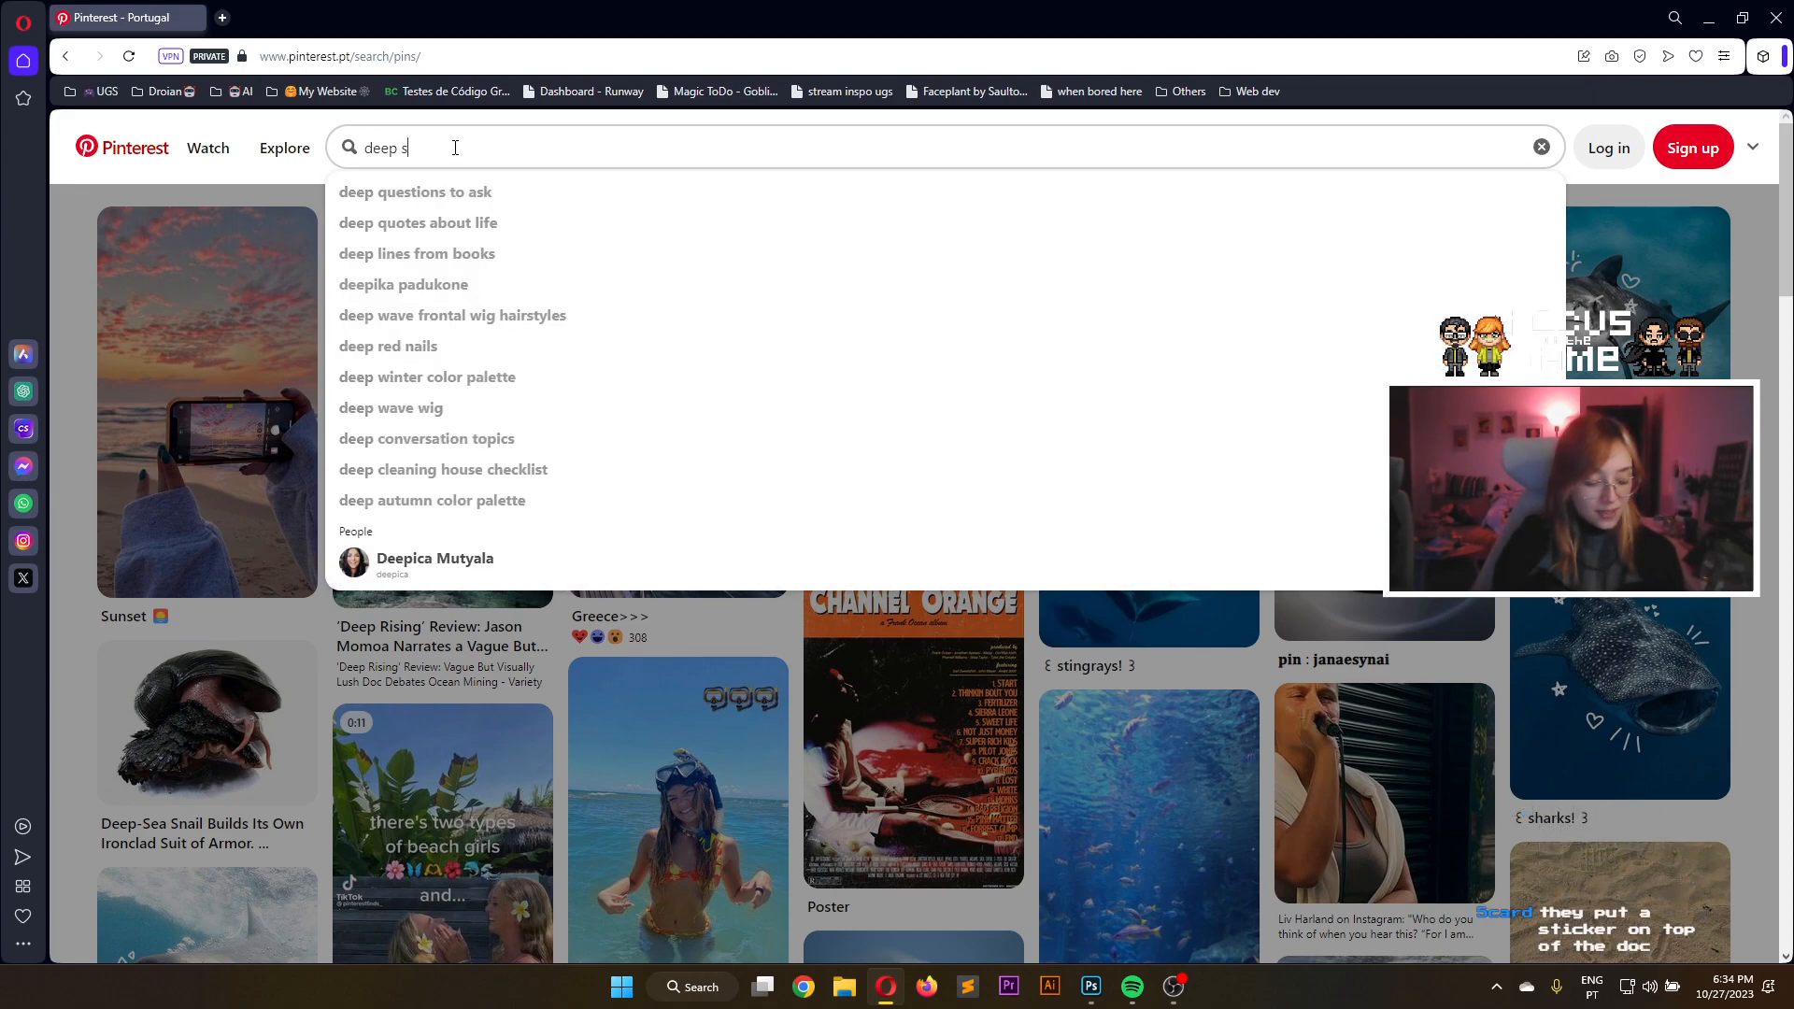
pyautogui.write('ea min')
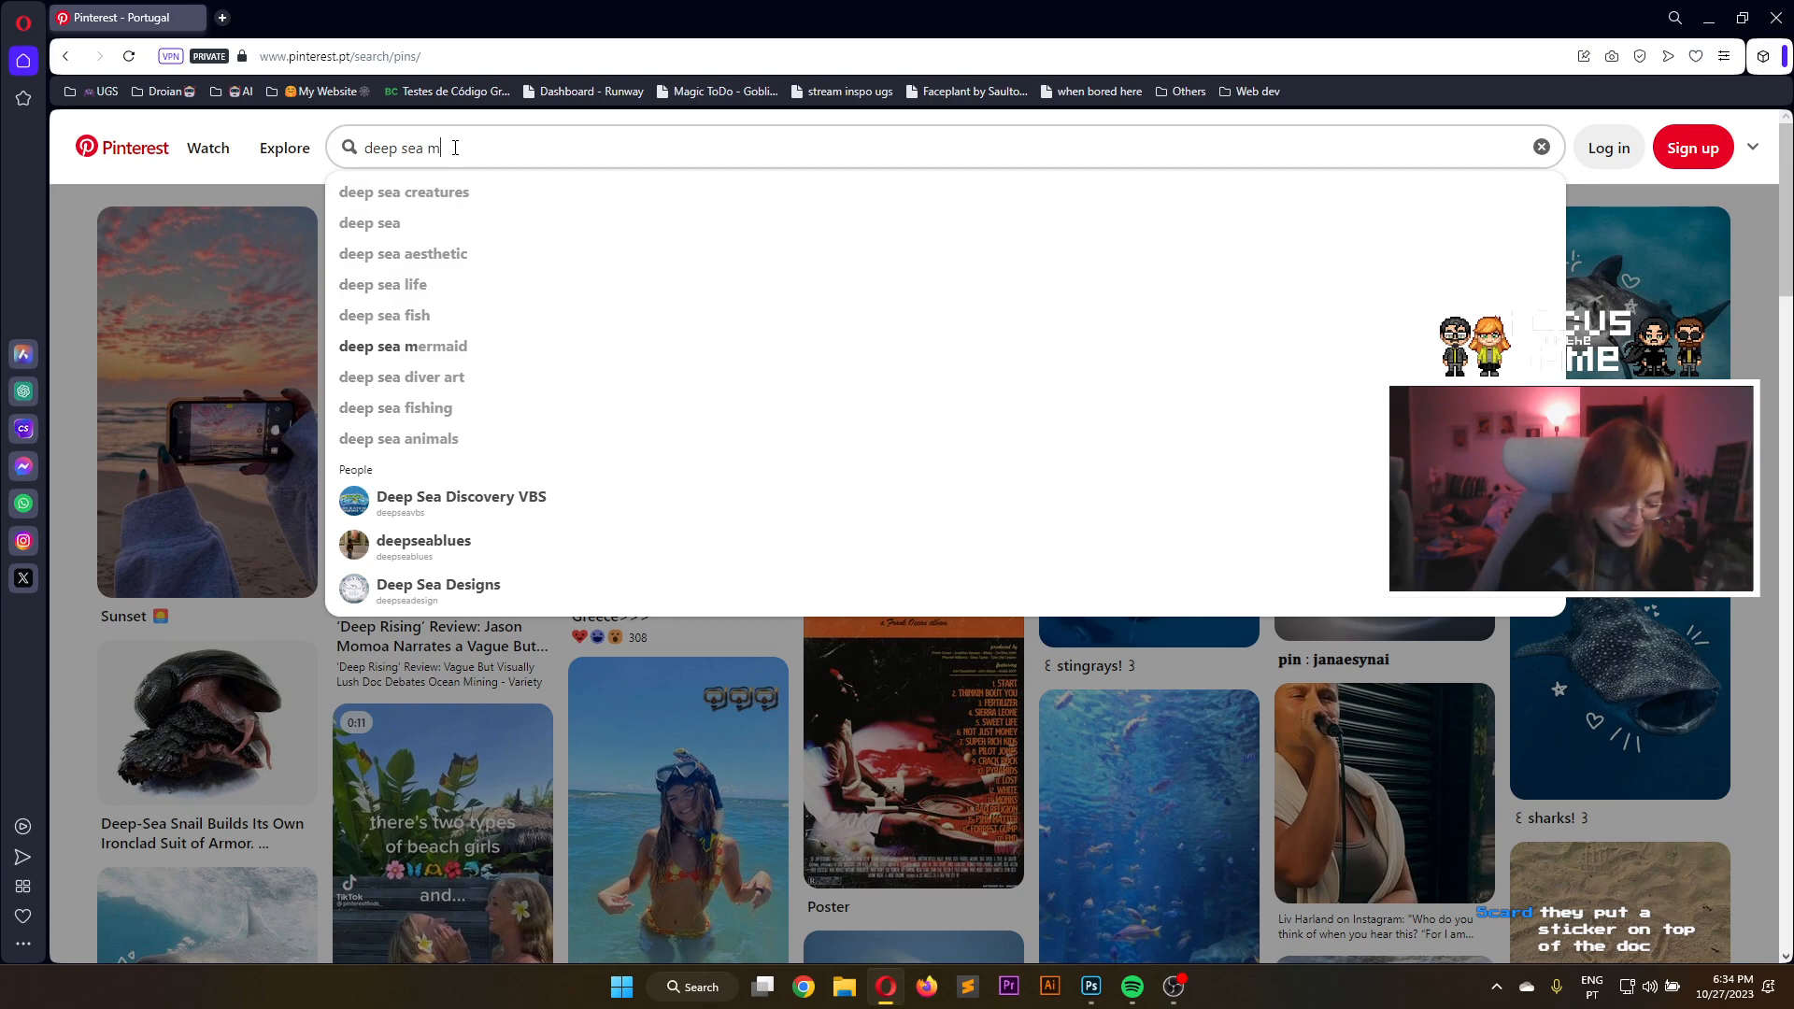
pyautogui.press('Return')
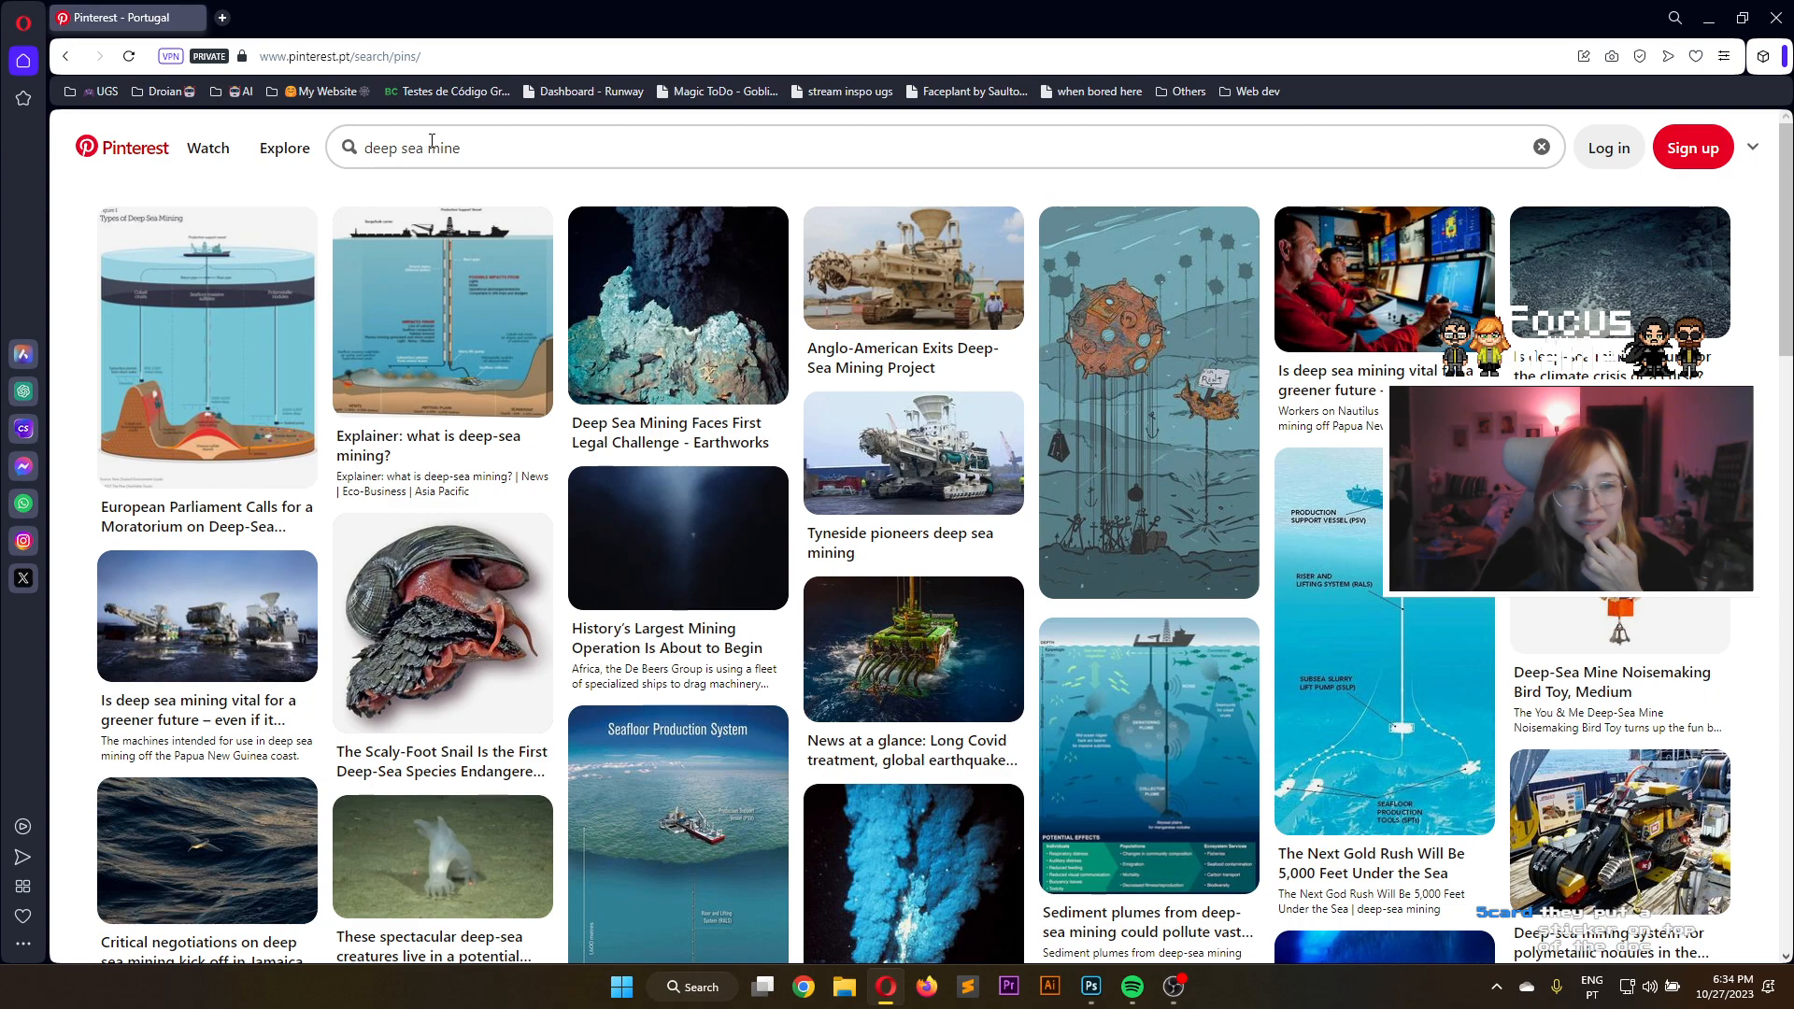
# Refine the Pinterest search to "deep sea explosive mine" and skim the results for a mine reference
pyautogui.click(451, 147)
pyautogui.write('ex')
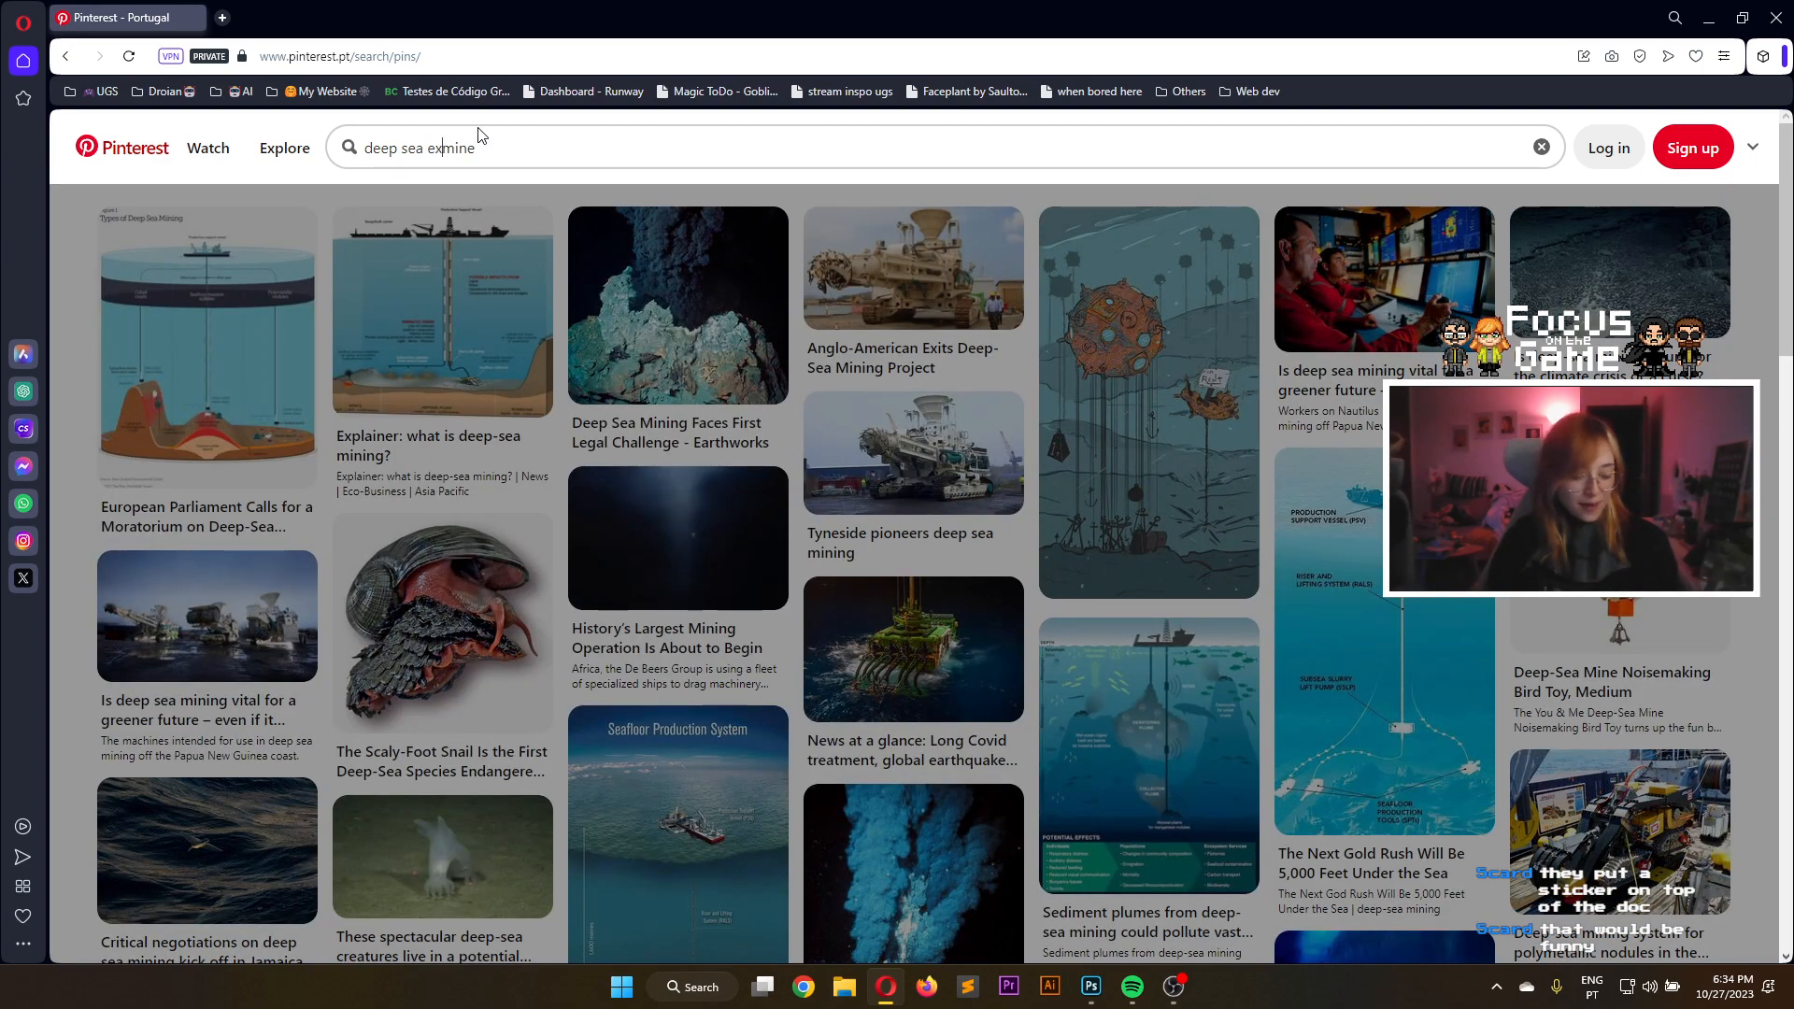
pyautogui.write('plosive')
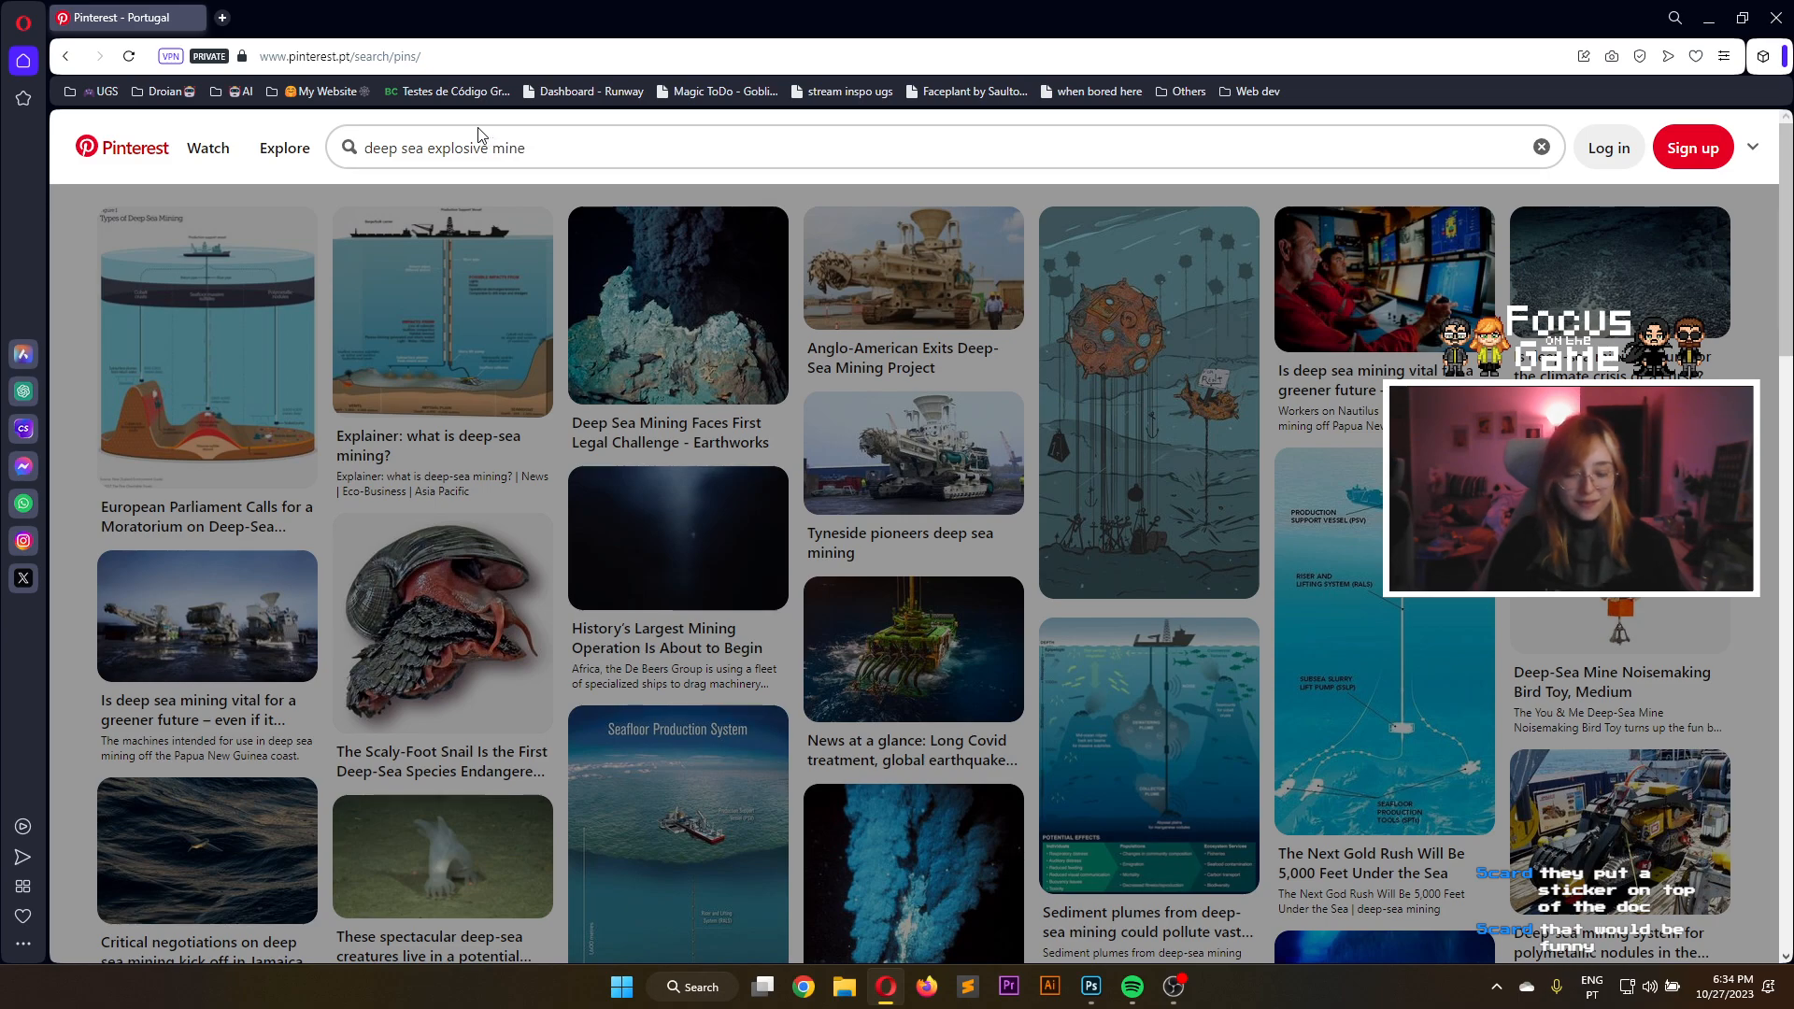
pyautogui.press('Return')
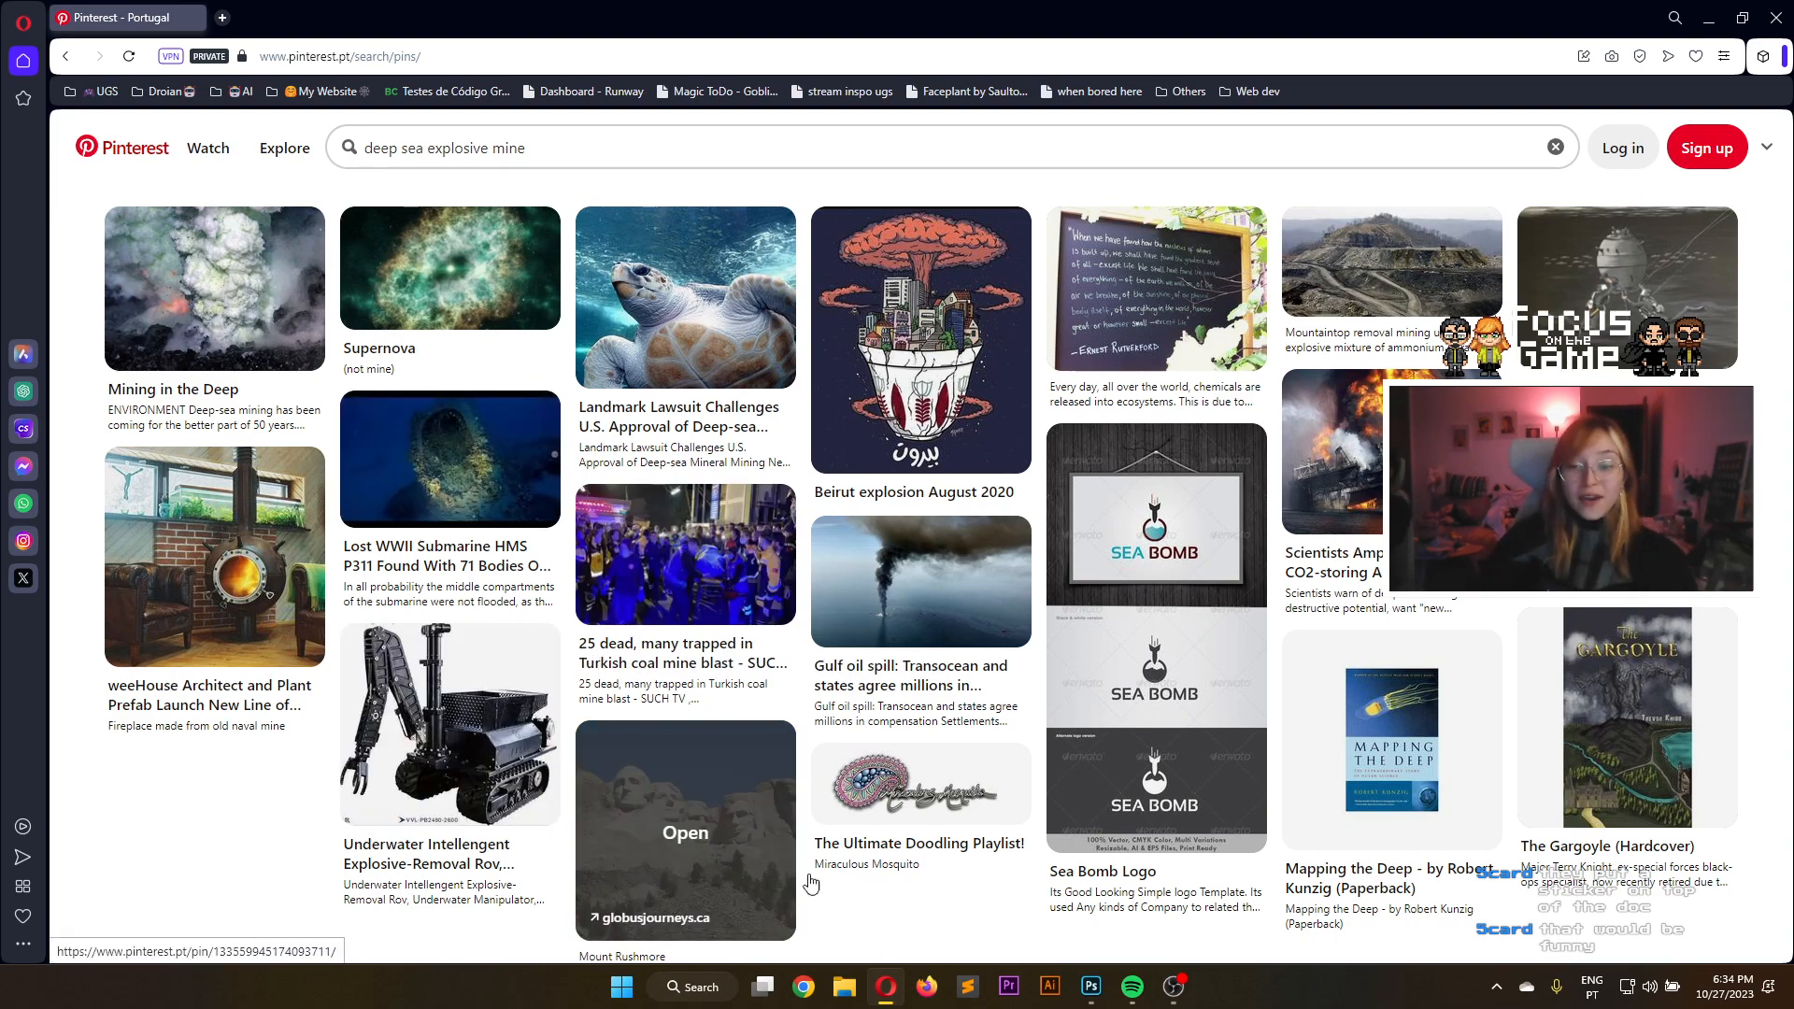
# Switch to the Droian booklet in Photoshop and read the X-Corps non-disclosure agreement page down to its signatures and stamps
pyautogui.click(1089, 997)
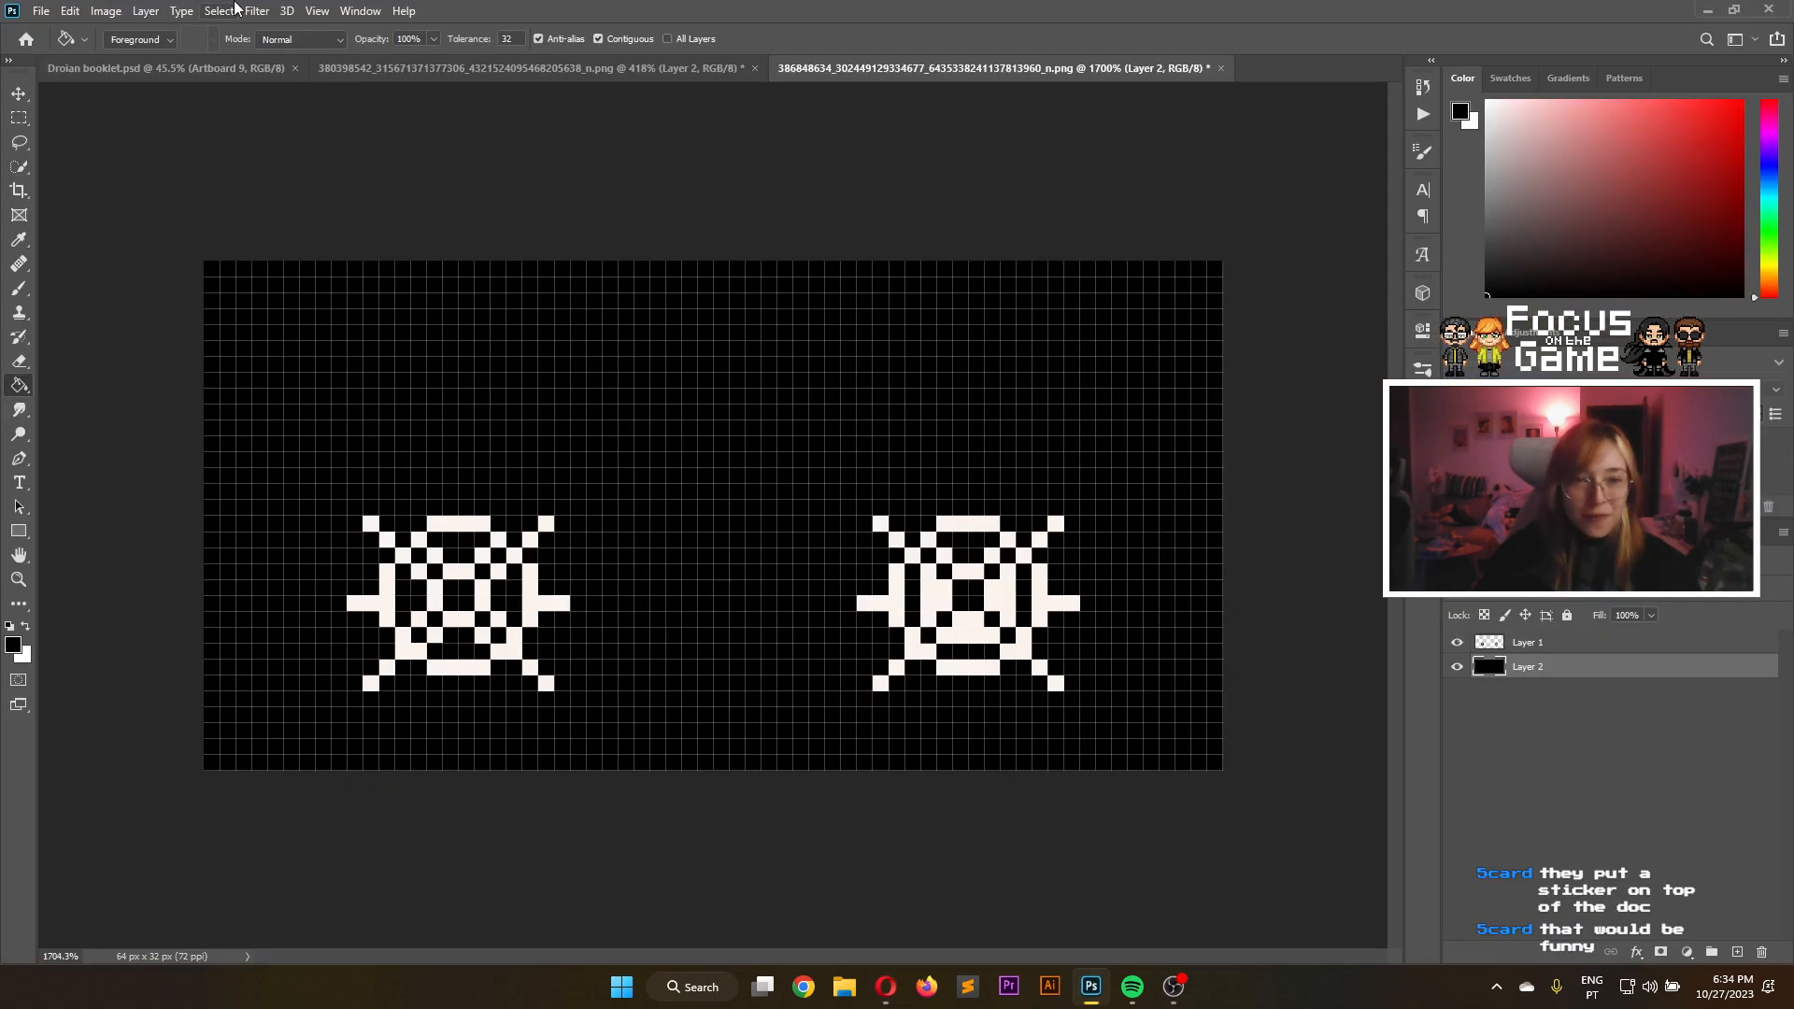
pyautogui.click(247, 67)
pyautogui.scroll(-8, 1117, 346)
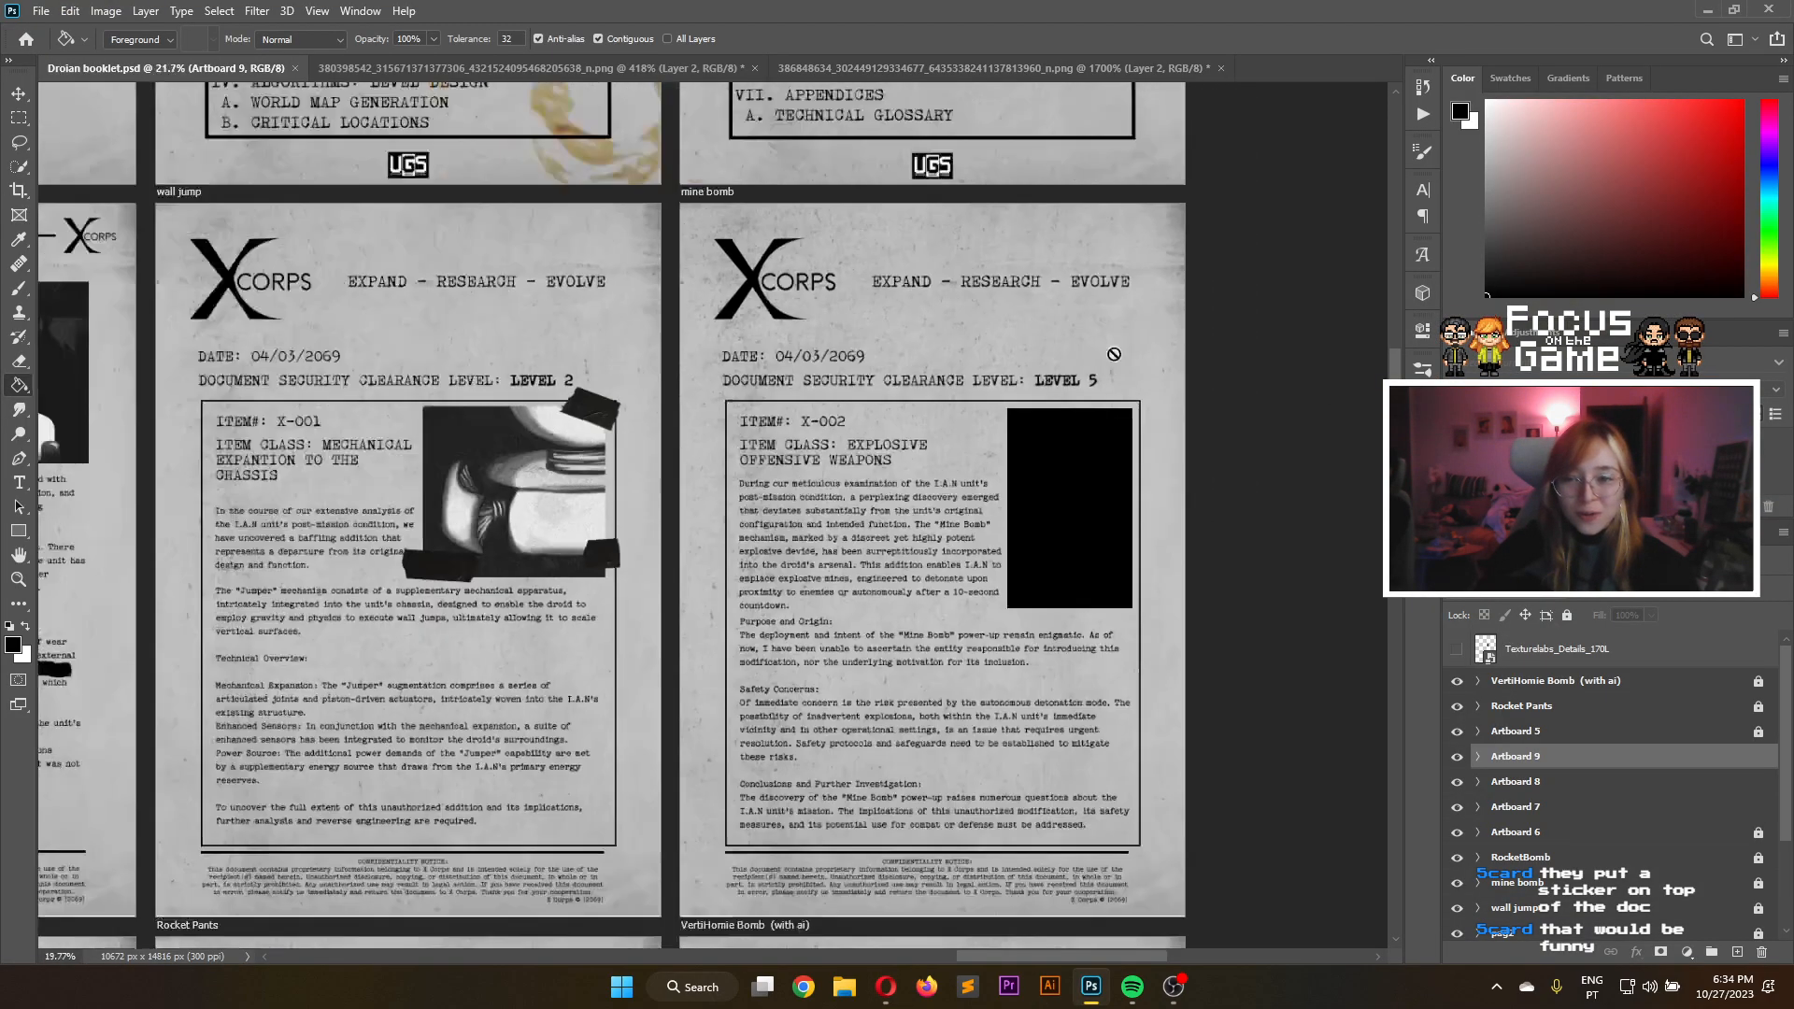
pyautogui.moveTo(735, 957); pyautogui.dragTo(628, 957)
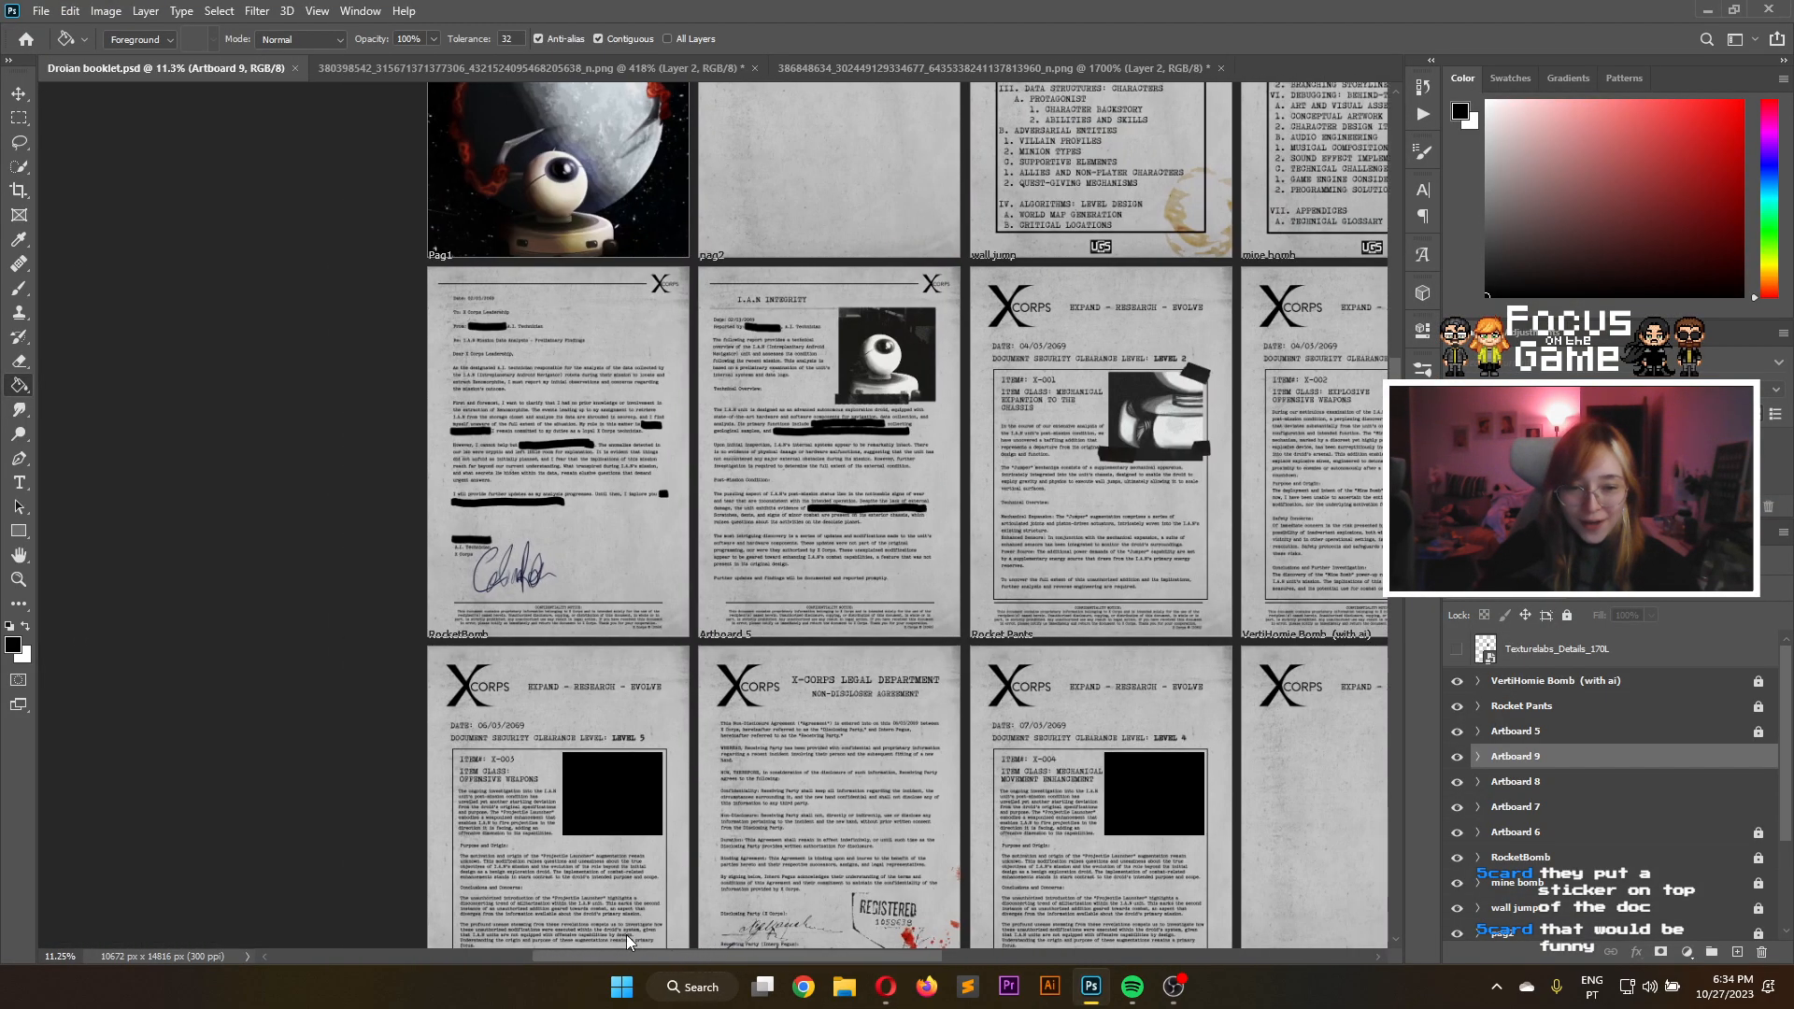
pyautogui.scroll(-5, 840, 383)
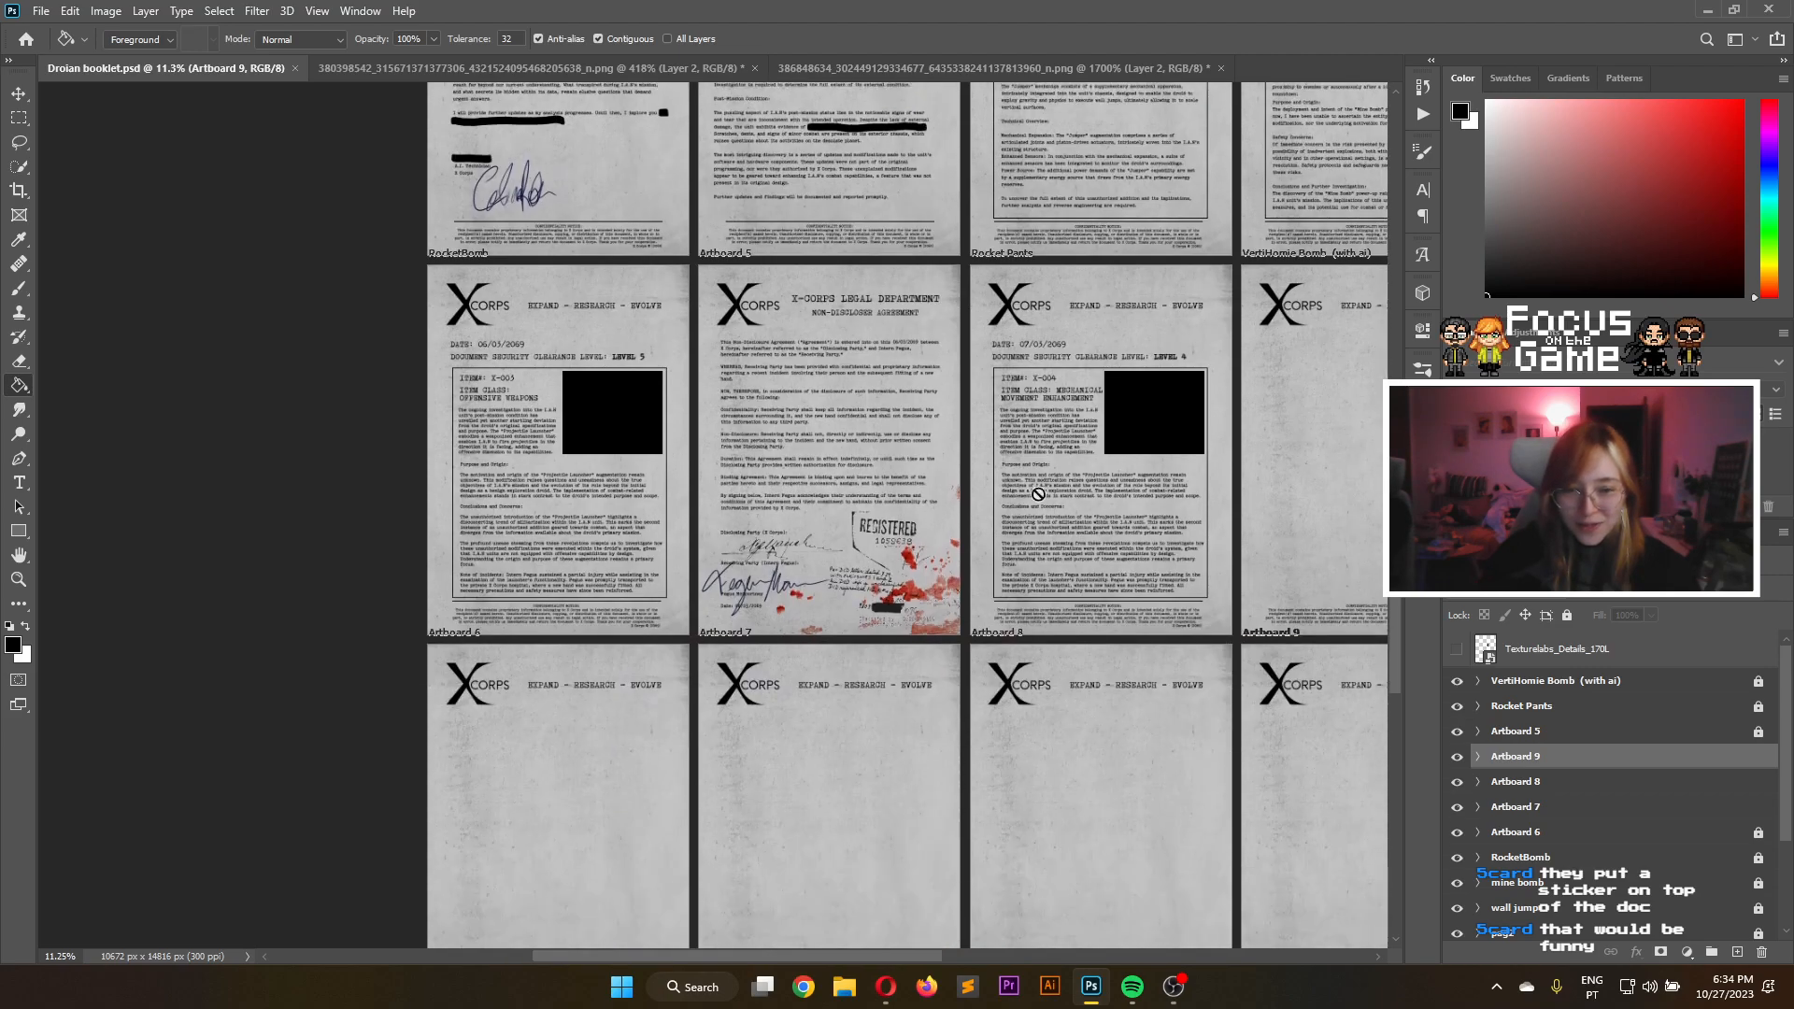
pyautogui.scroll(5, 839, 383)
pyautogui.scroll(1, 840, 383)
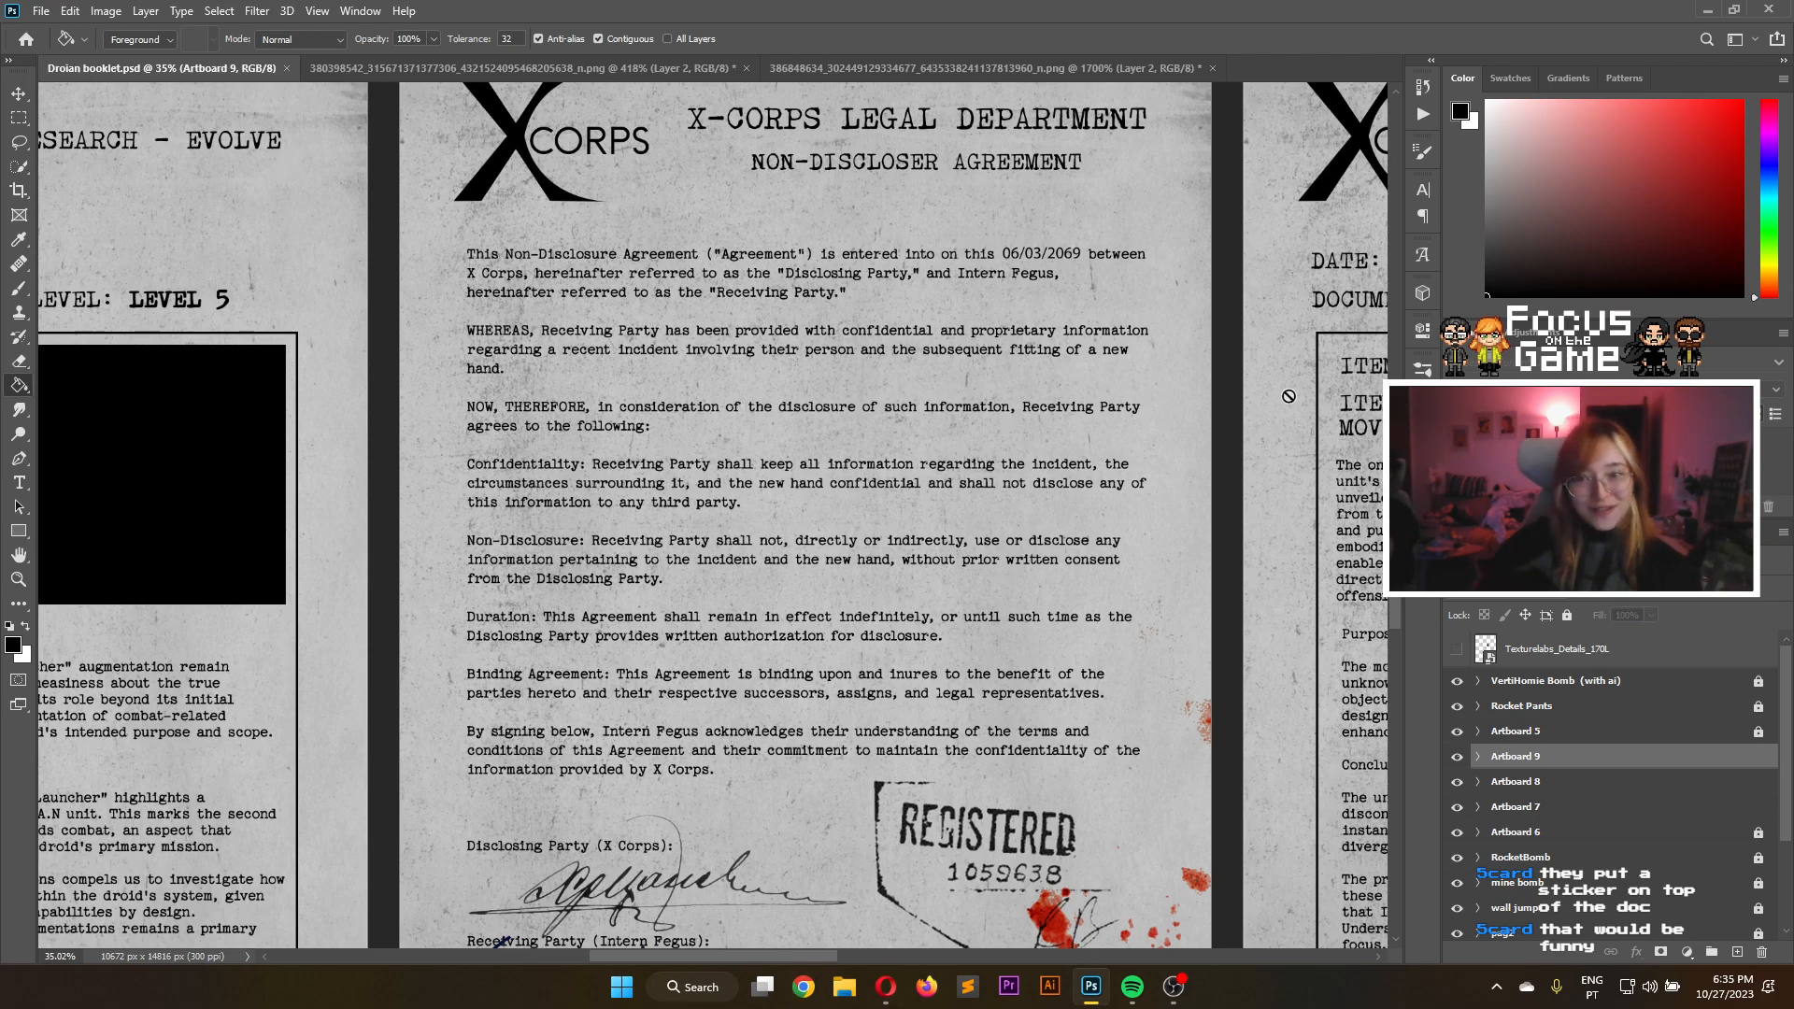
pyautogui.scroll(-1, 1395, 561)
pyautogui.scroll(-5, 1402, 468)
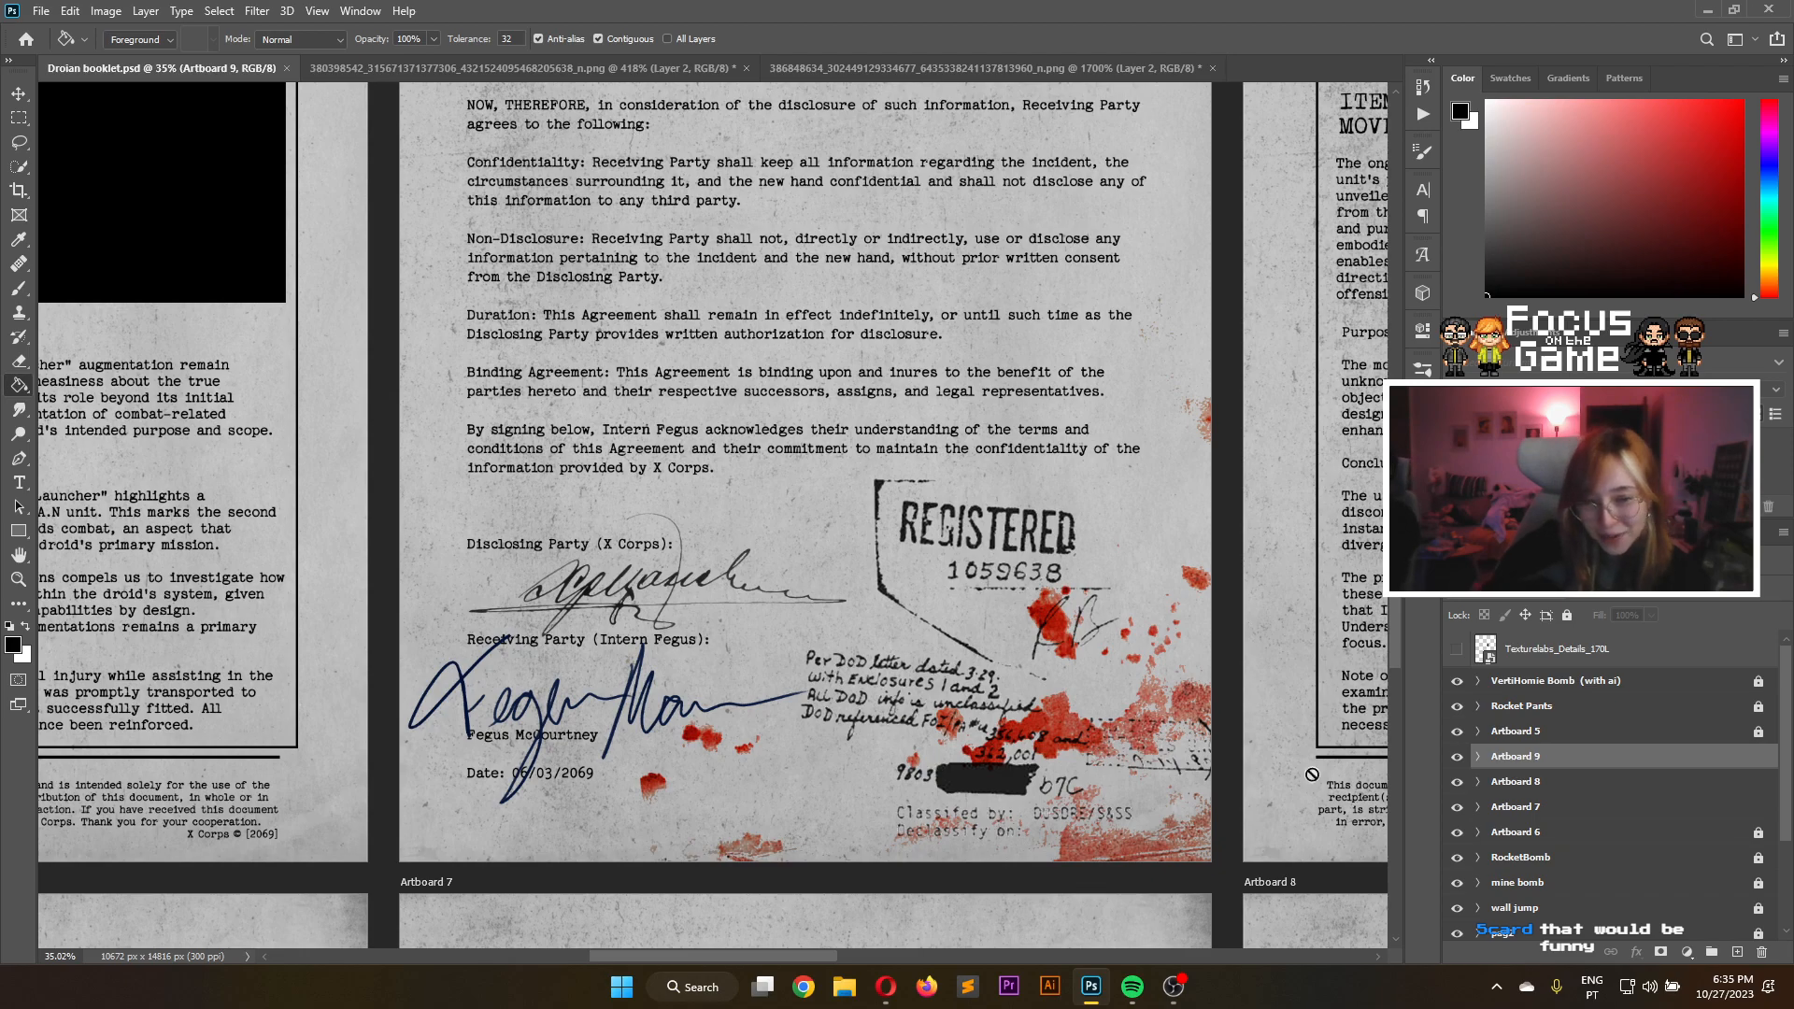
# Return to the mine bomb page with item X-002 and review its text and black image placeholder
pyautogui.moveTo(1391, 650); pyautogui.dragTo(1422, 597)
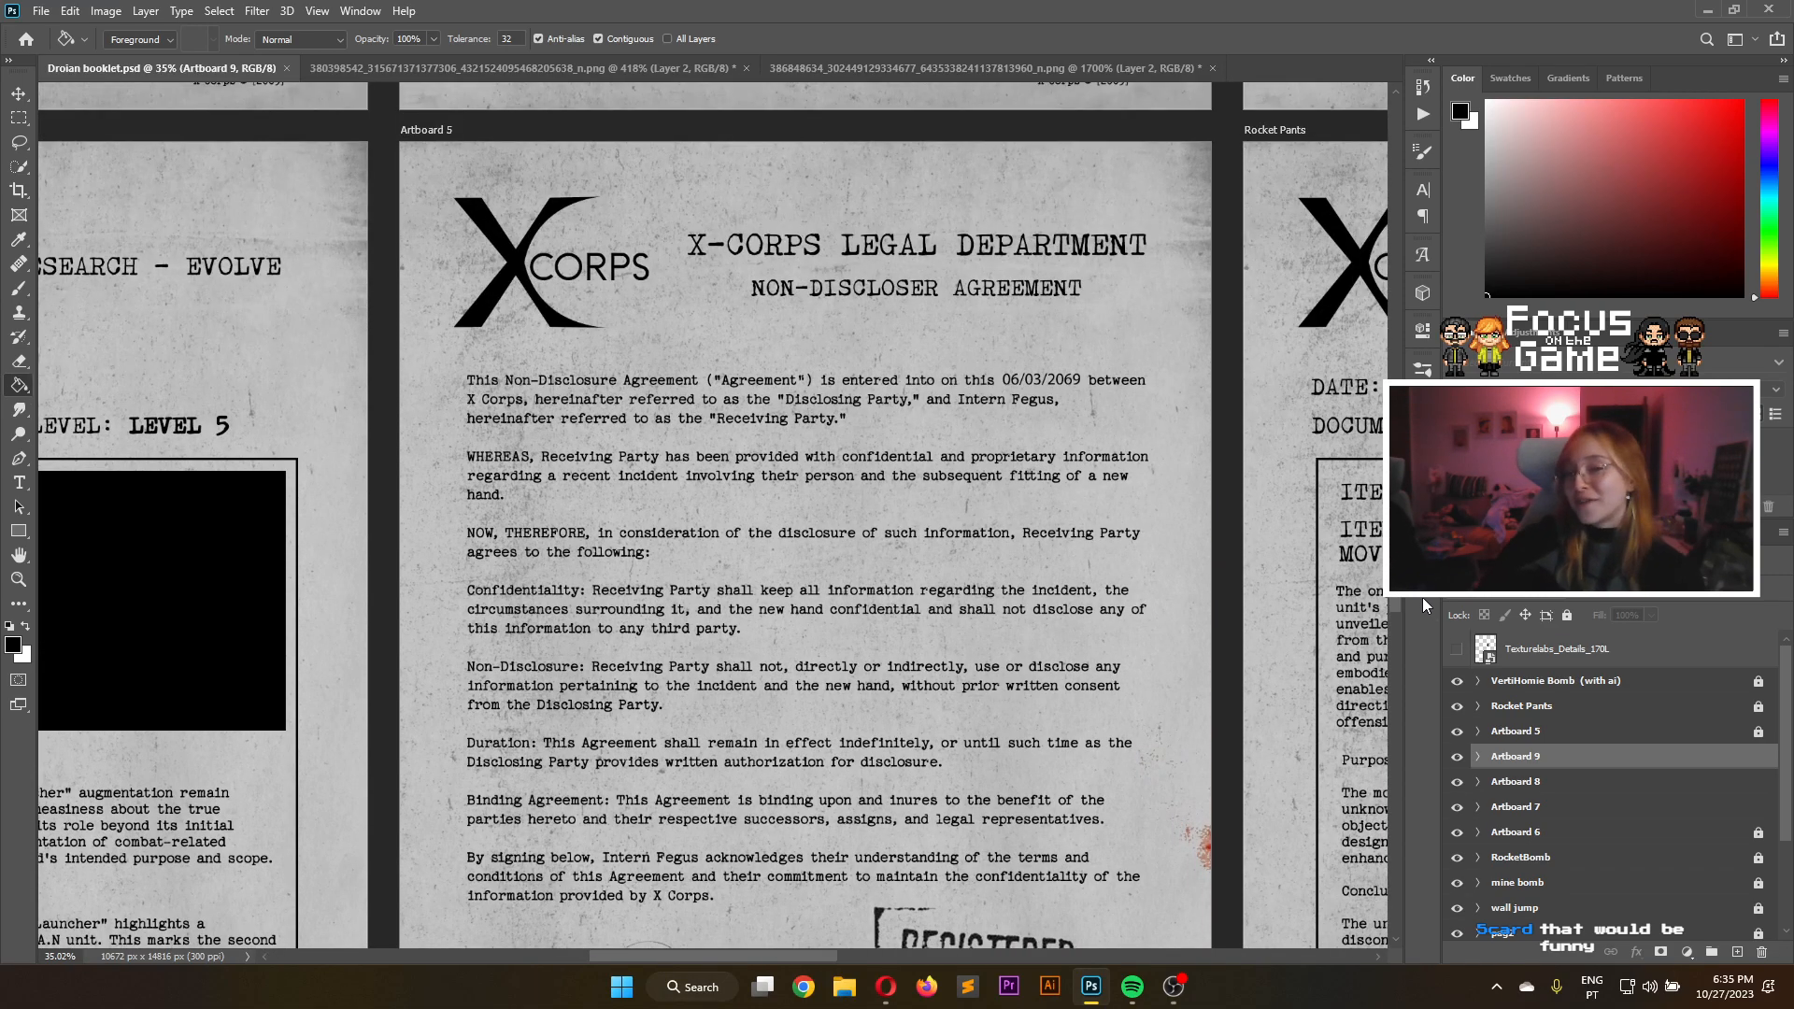
pyautogui.moveTo(815, 955); pyautogui.dragTo(1114, 903)
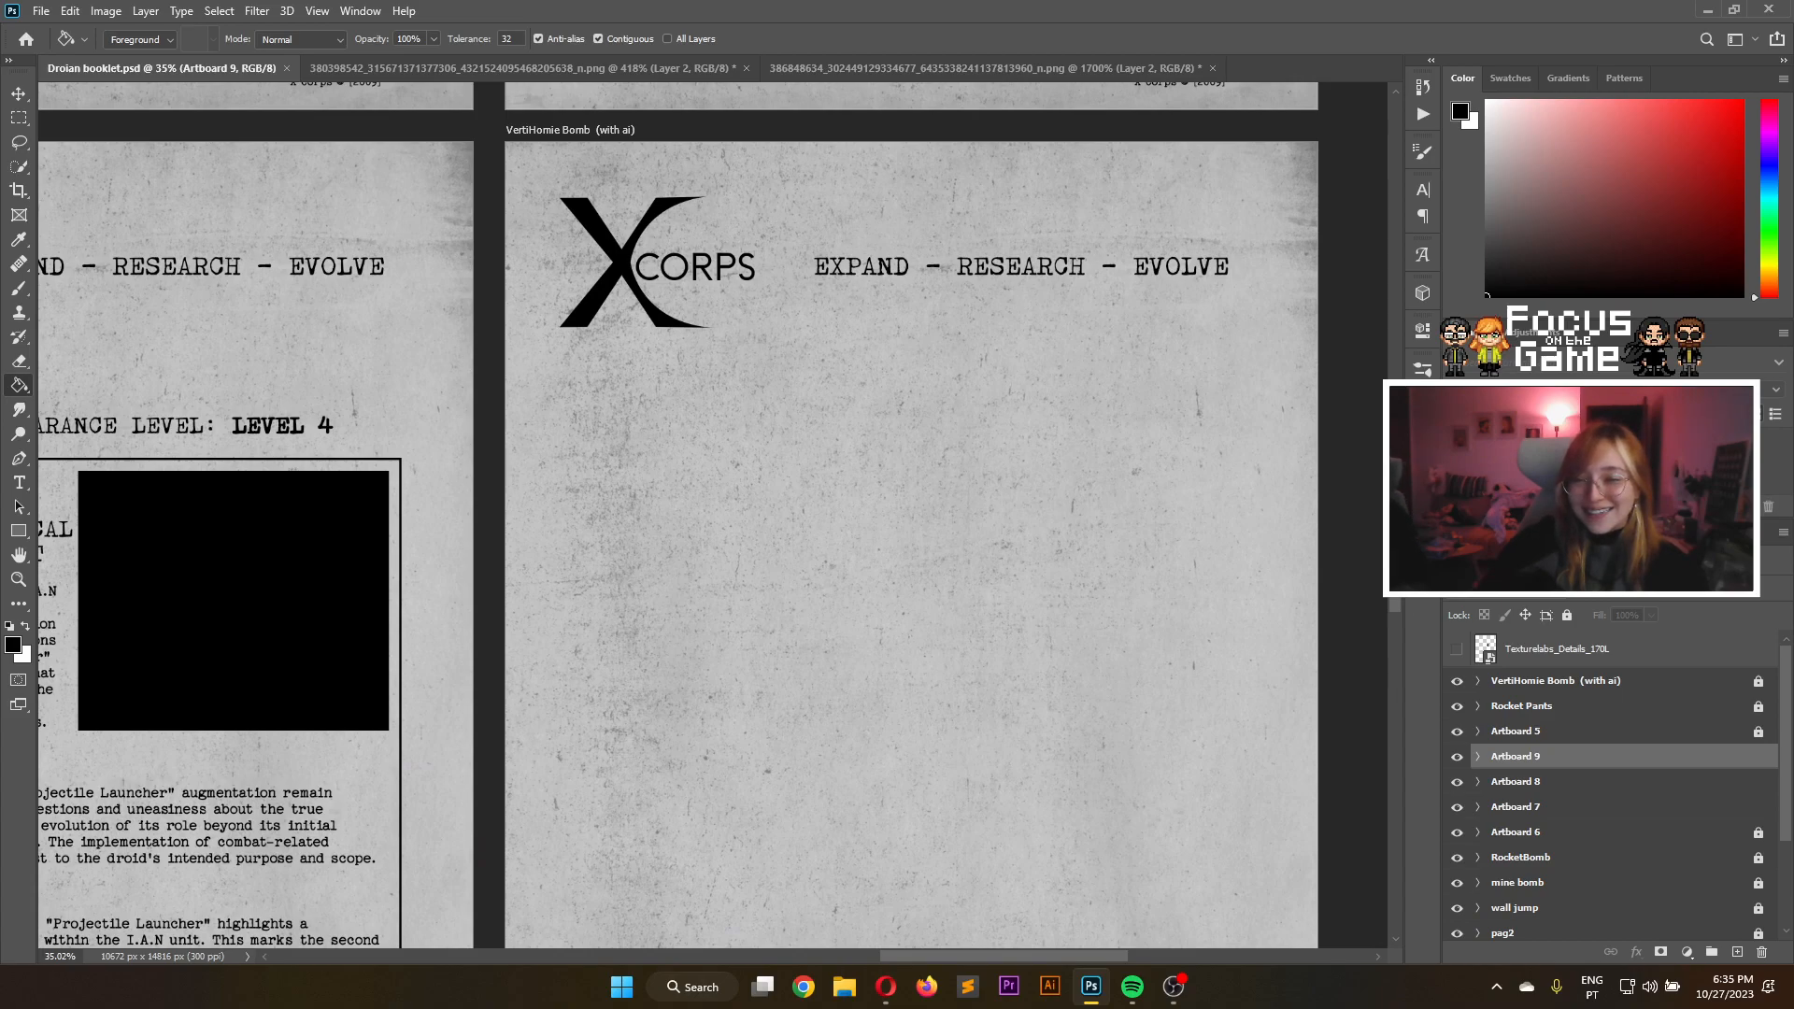
pyautogui.scroll(-5, 911, 514)
pyautogui.scroll(1, 911, 514)
pyautogui.scroll(-1, 911, 514)
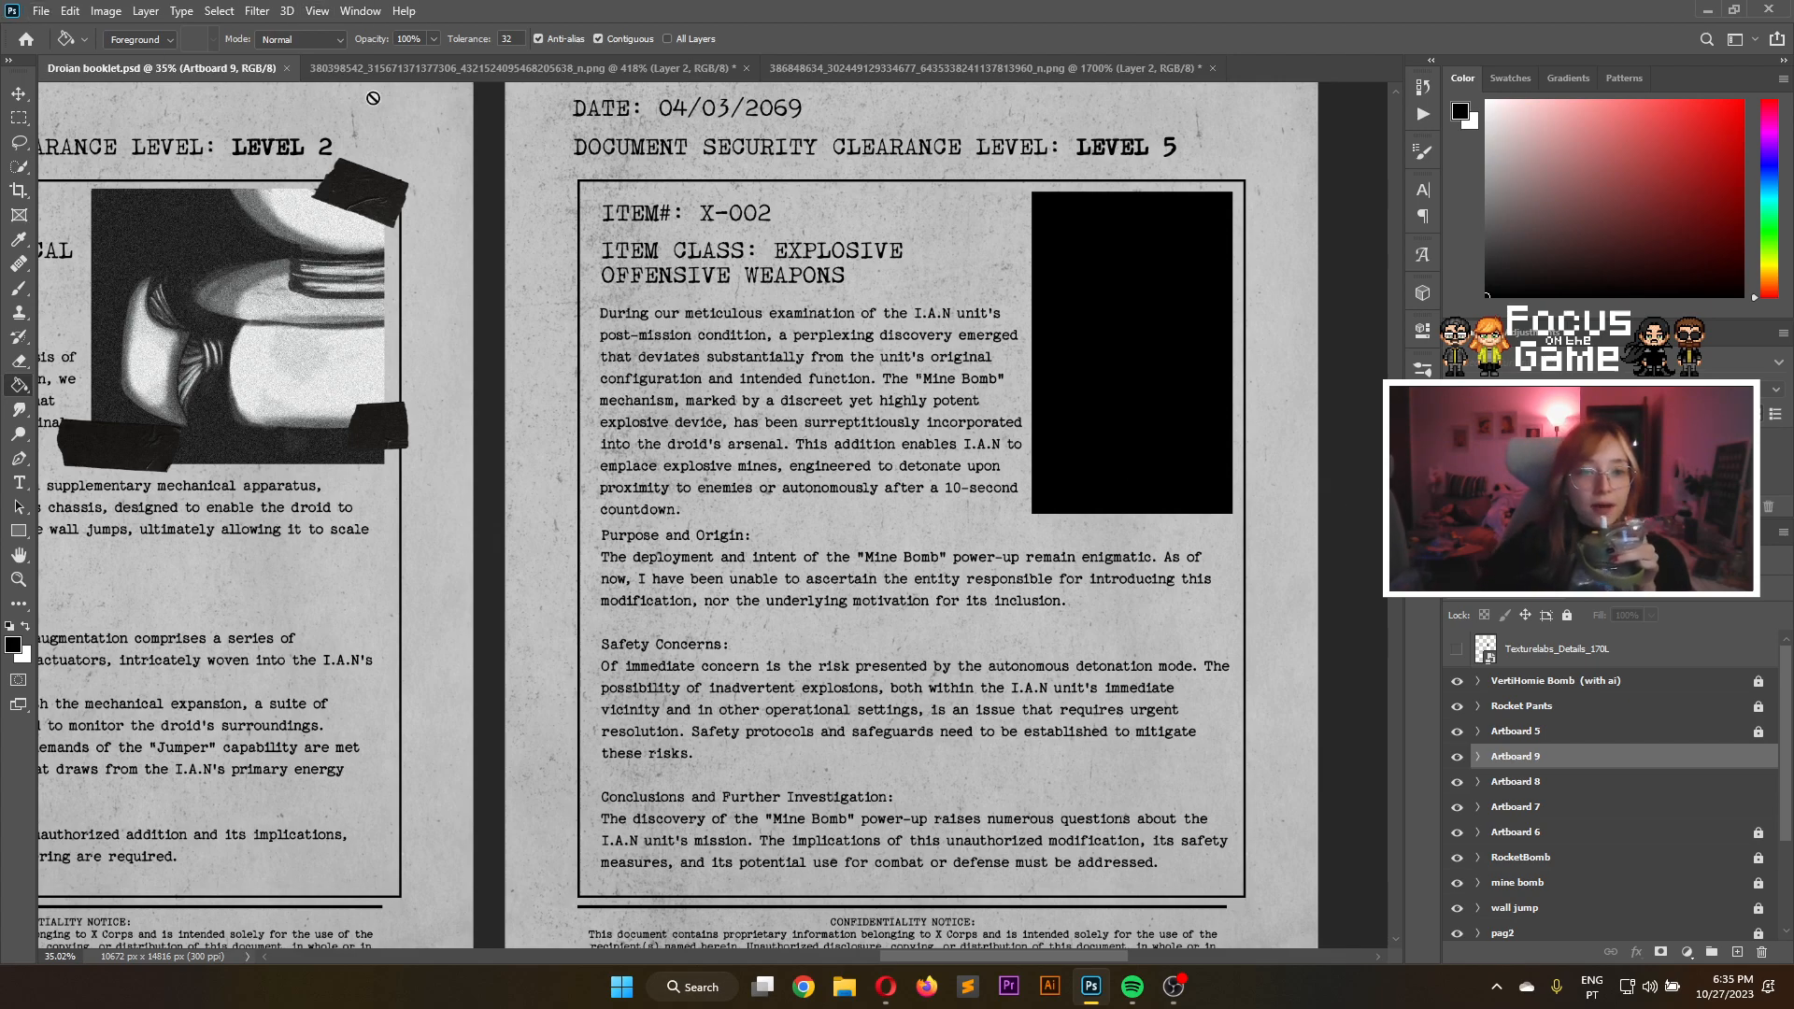
# Close the Droian booklet and create a new blank A4 document, 210 x 297 mm at 300 ppi
pyautogui.click(286, 69)
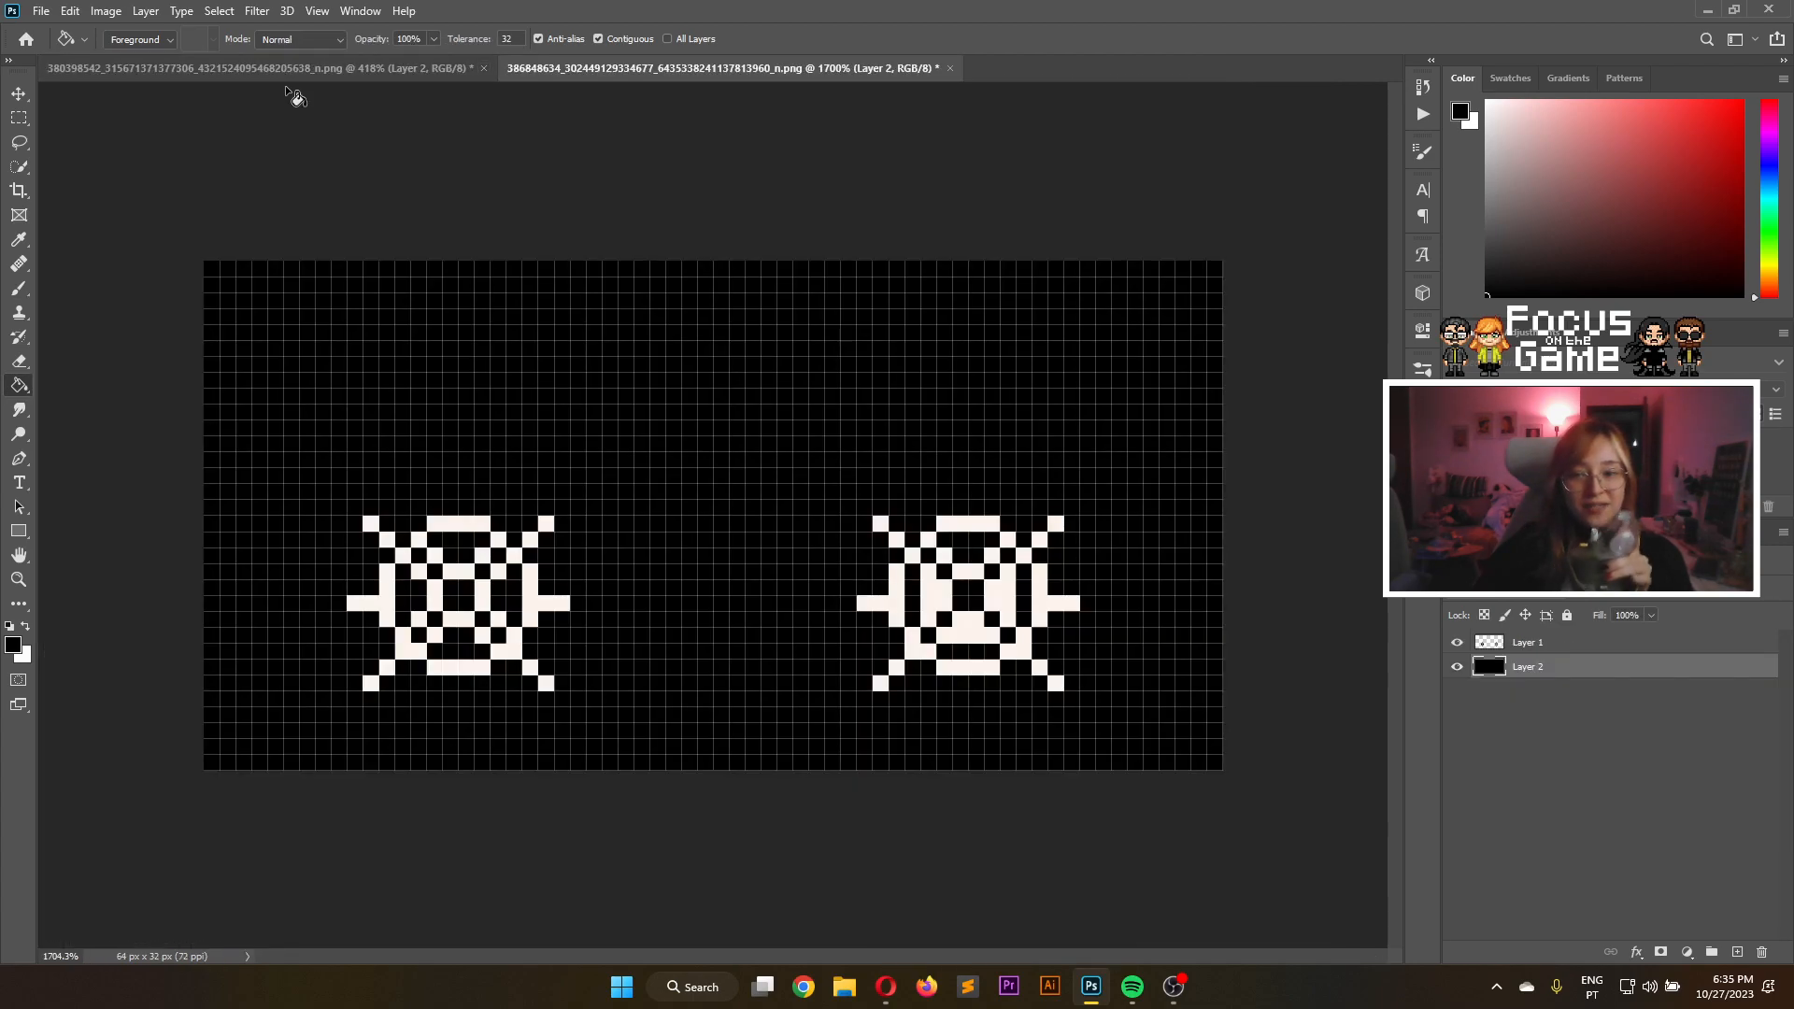
pyautogui.click(41, 11)
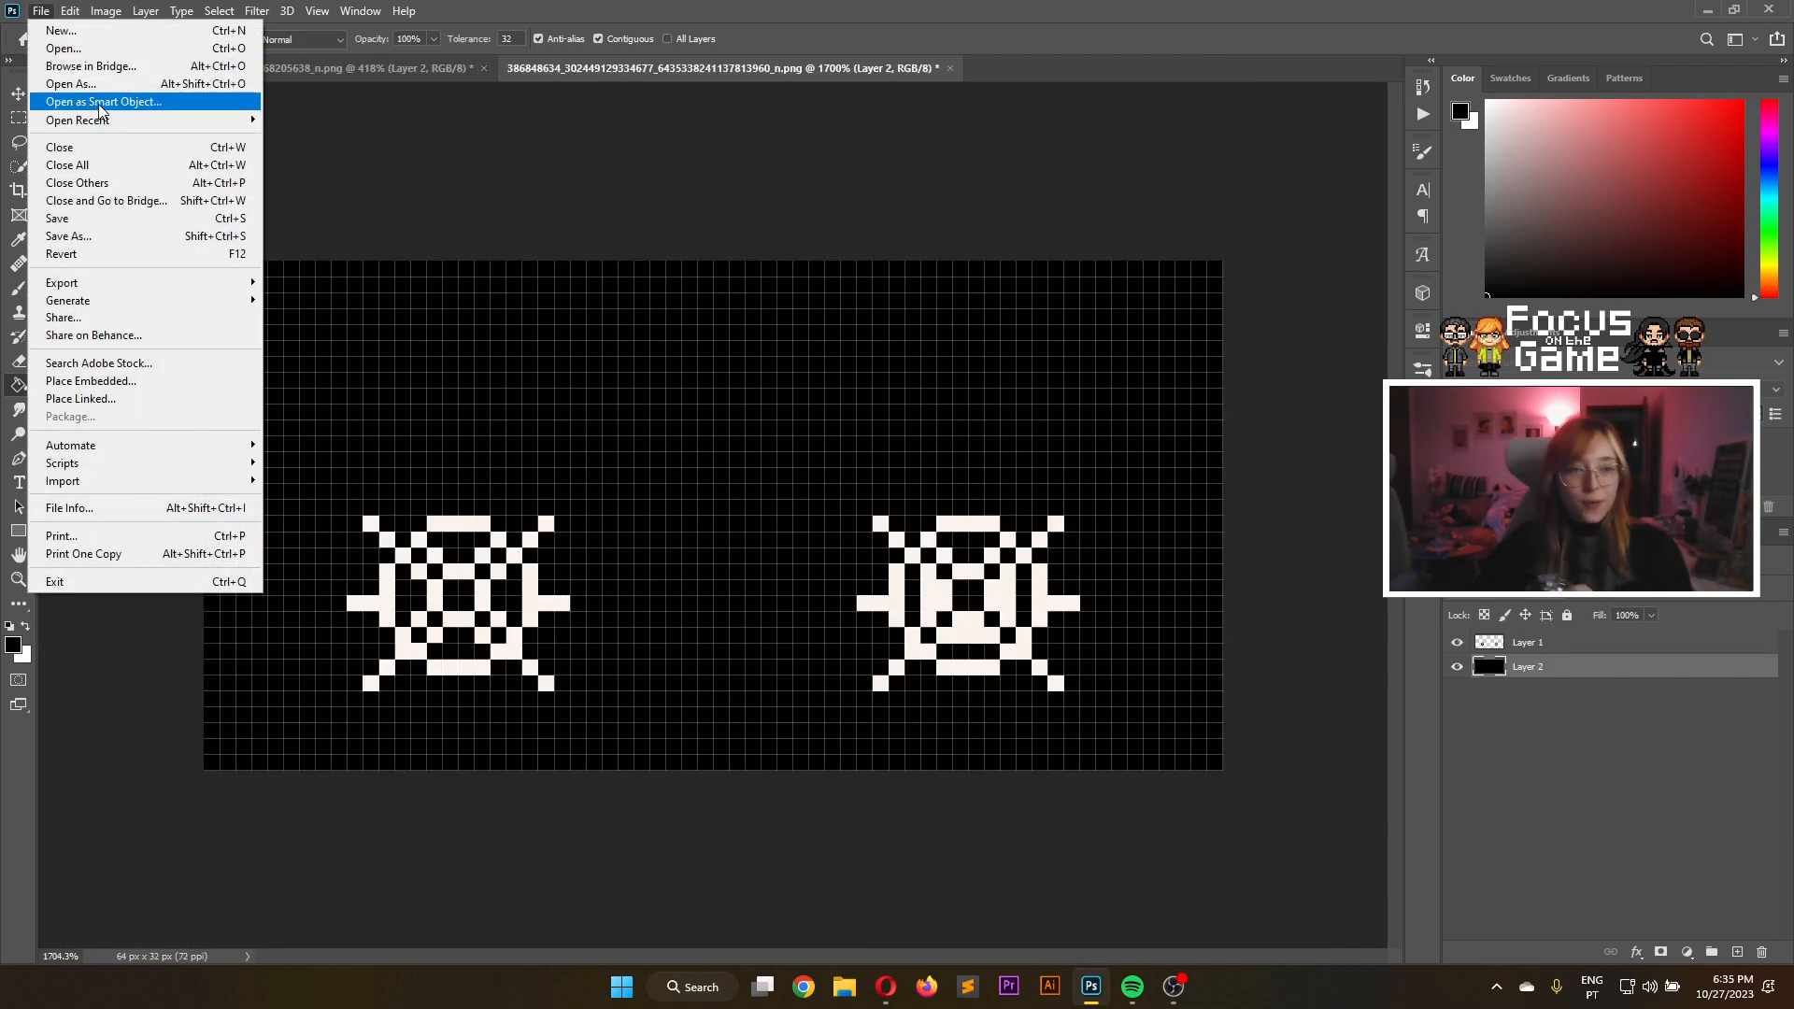
pyautogui.click(137, 31)
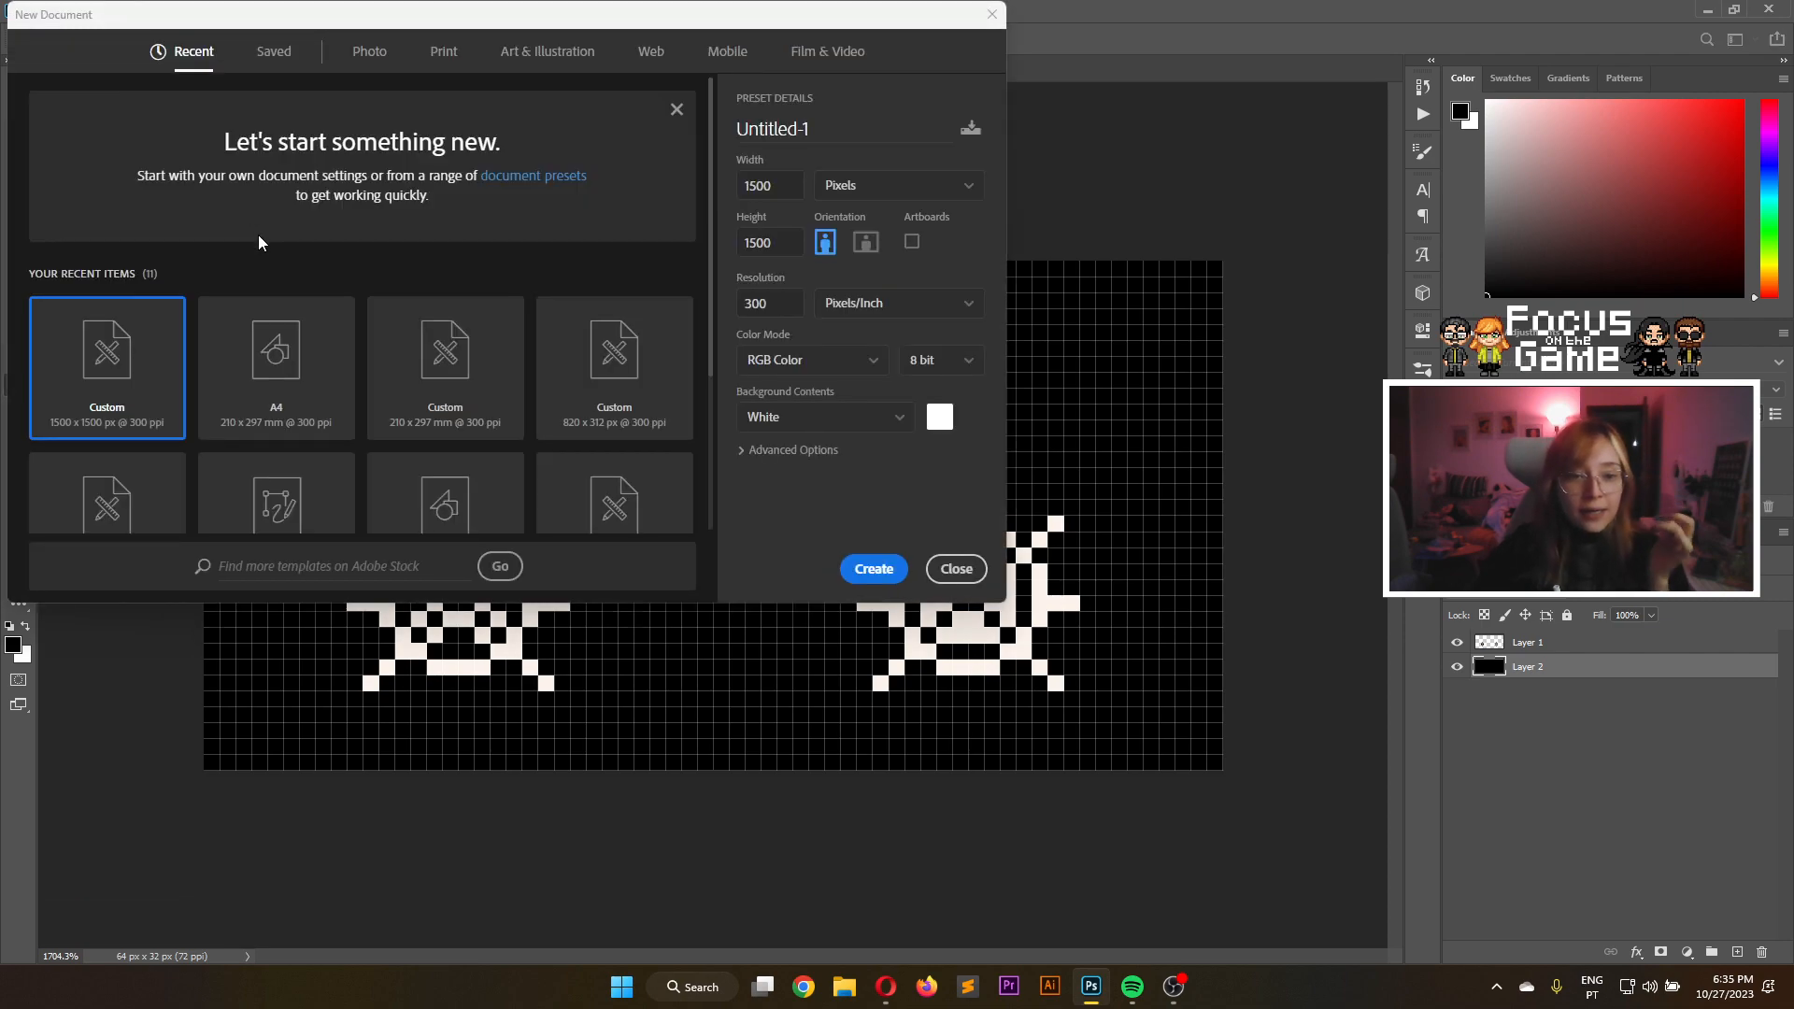
pyautogui.click(274, 355)
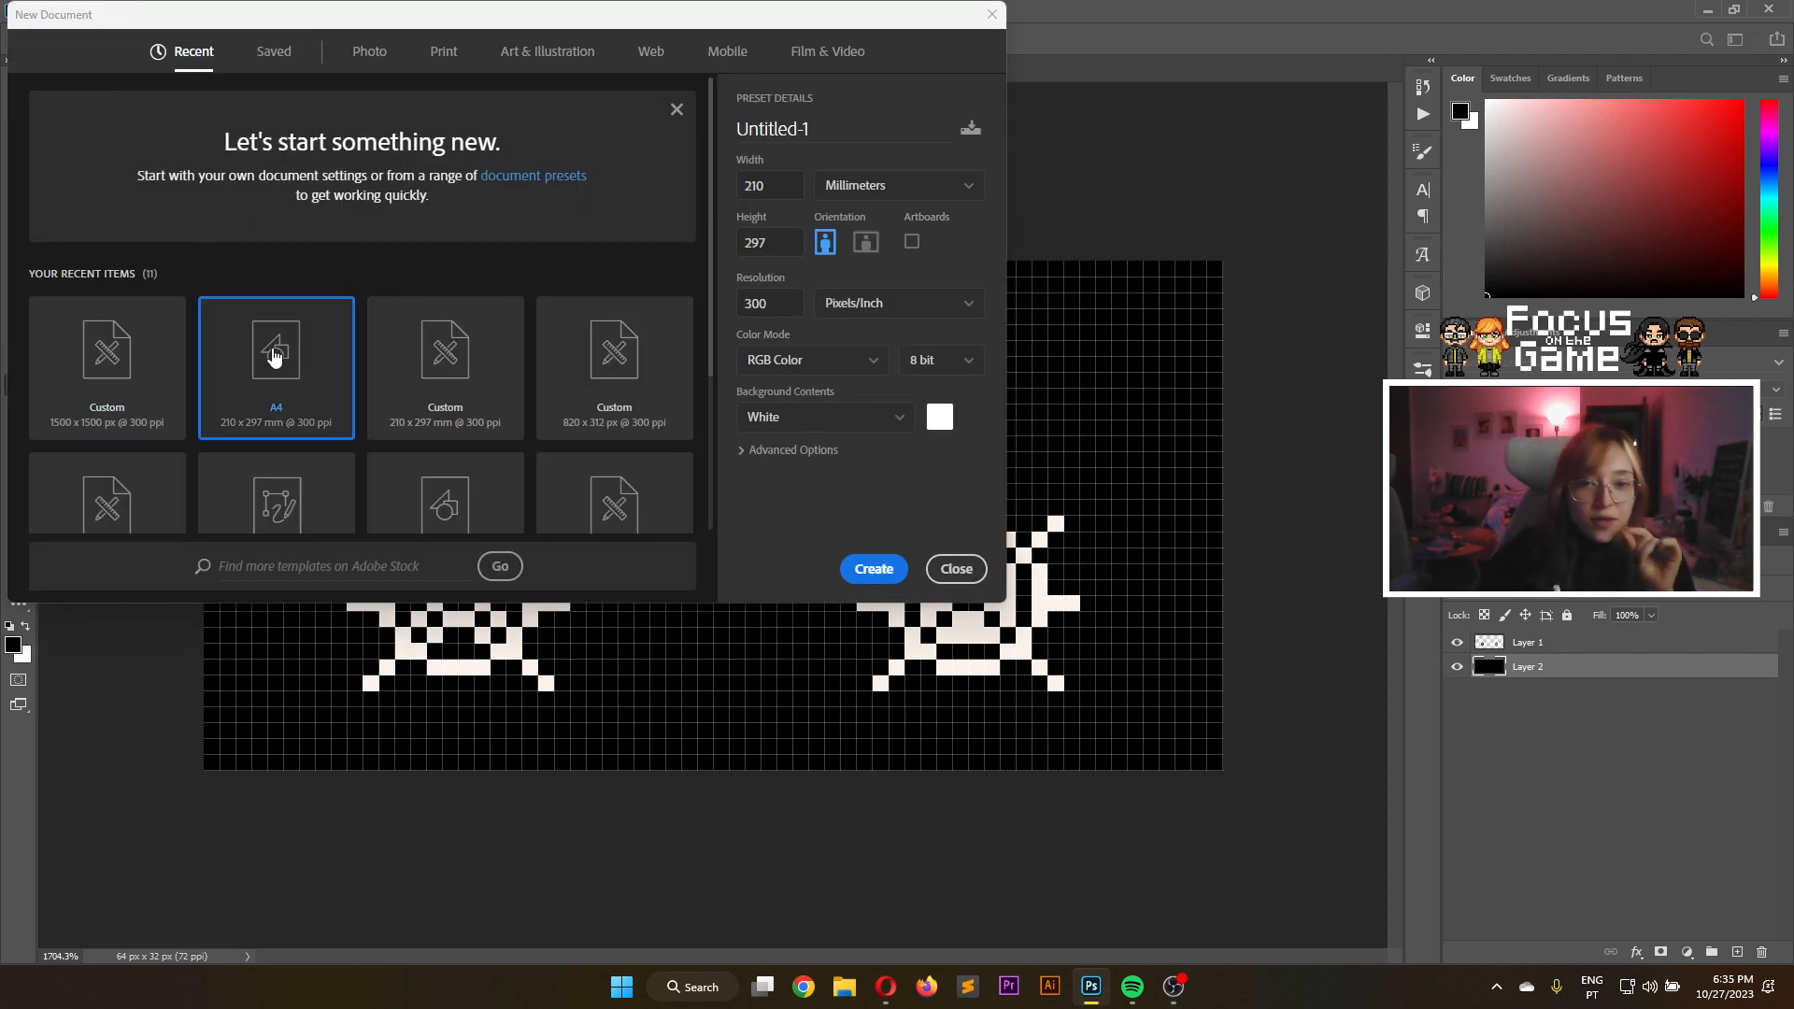
pyautogui.click(876, 569)
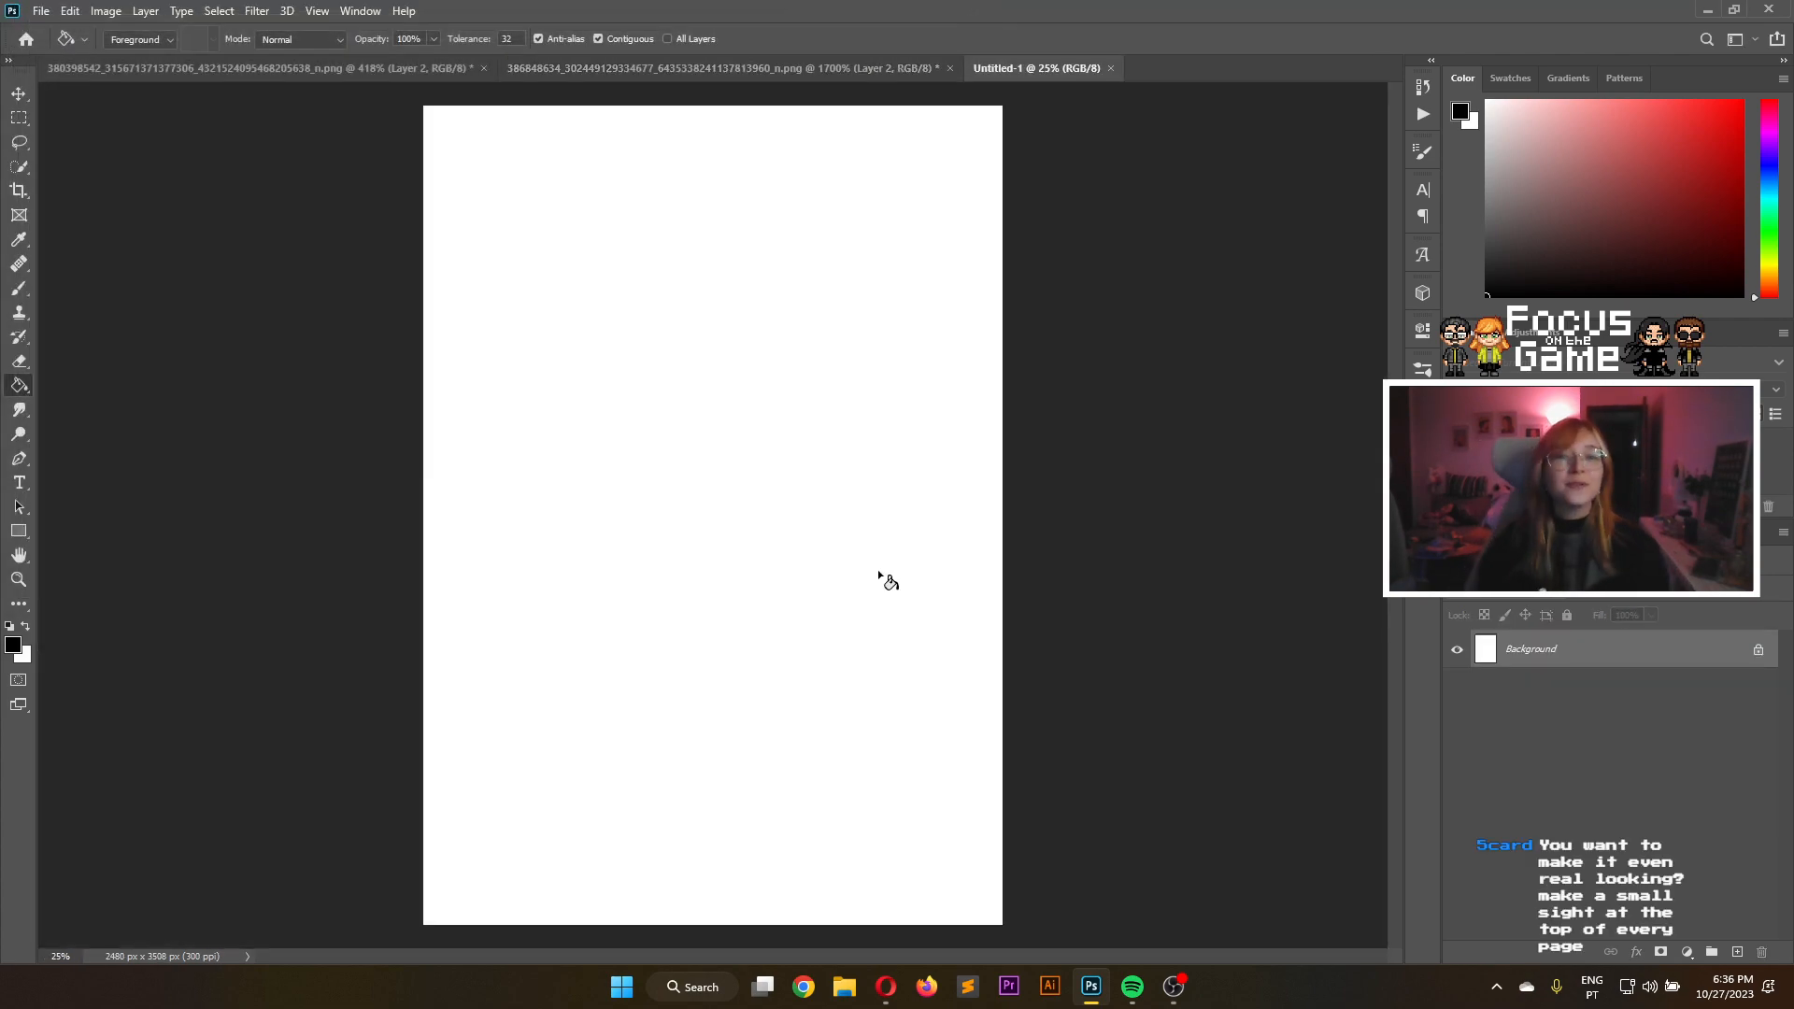
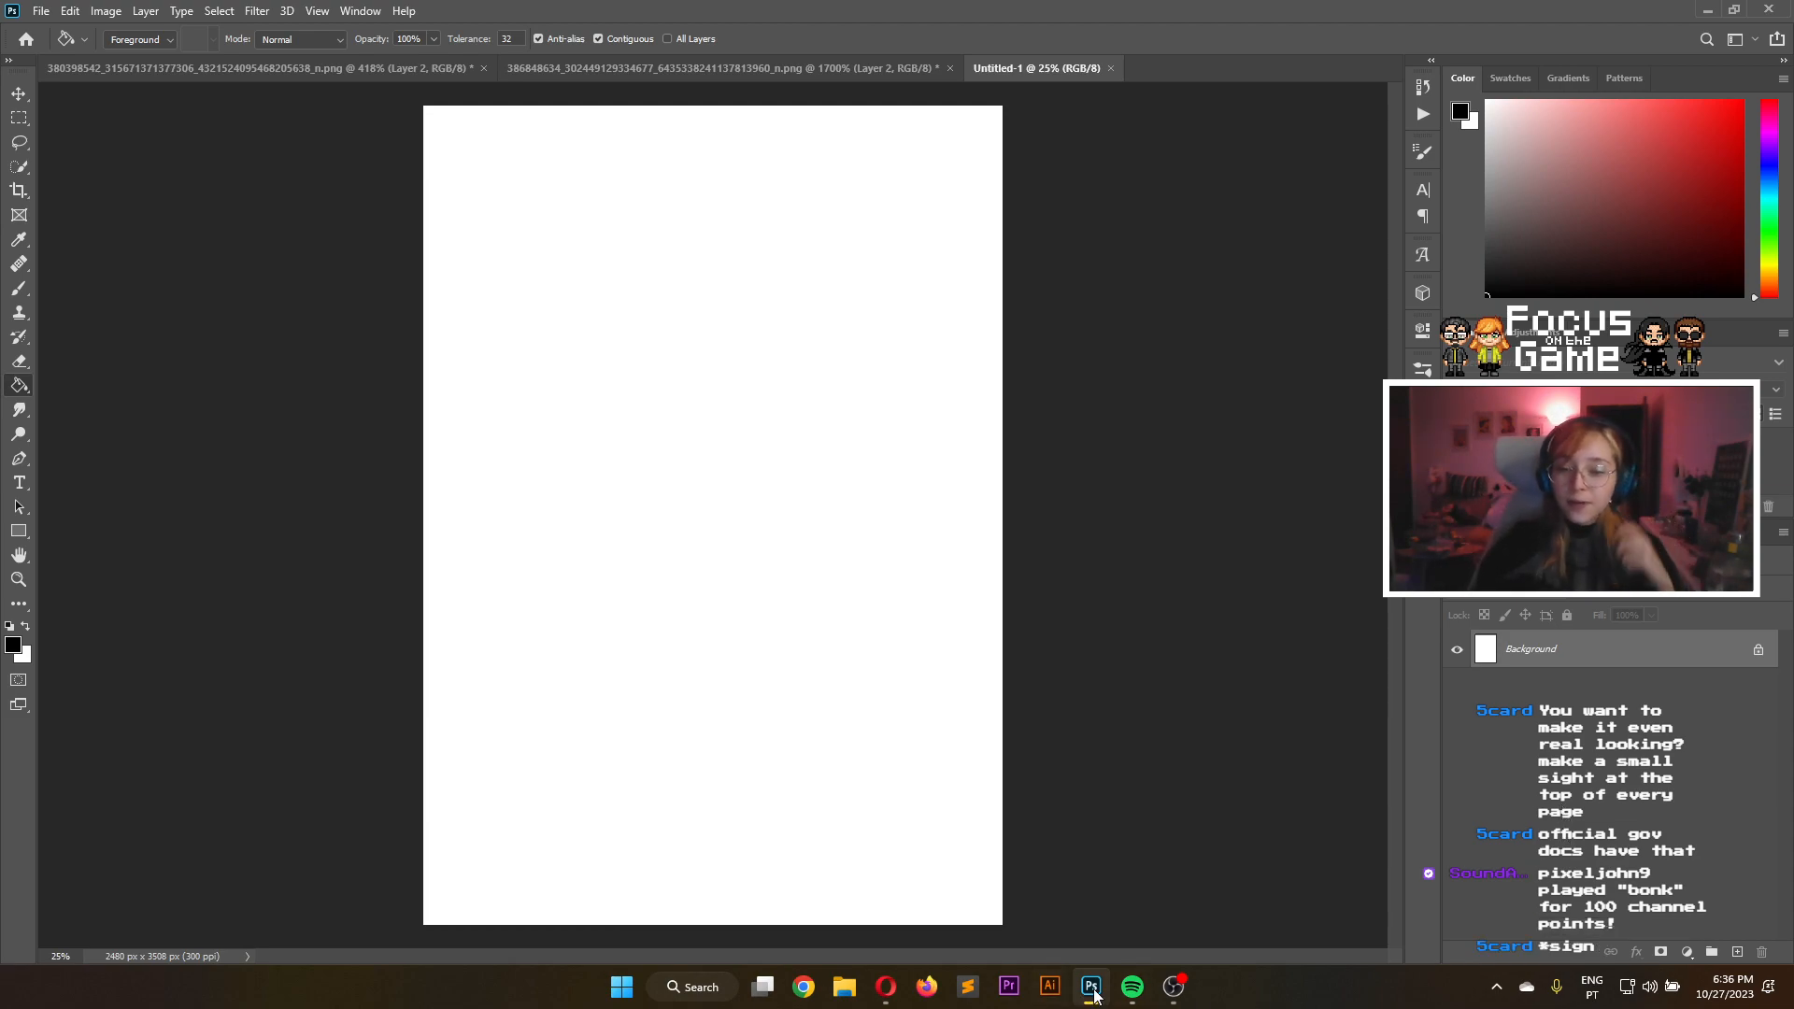
# Switch to Spotify, play the Droian Livestream music playlist, look over its tracks and return to Photoshop
pyautogui.click(1133, 987)
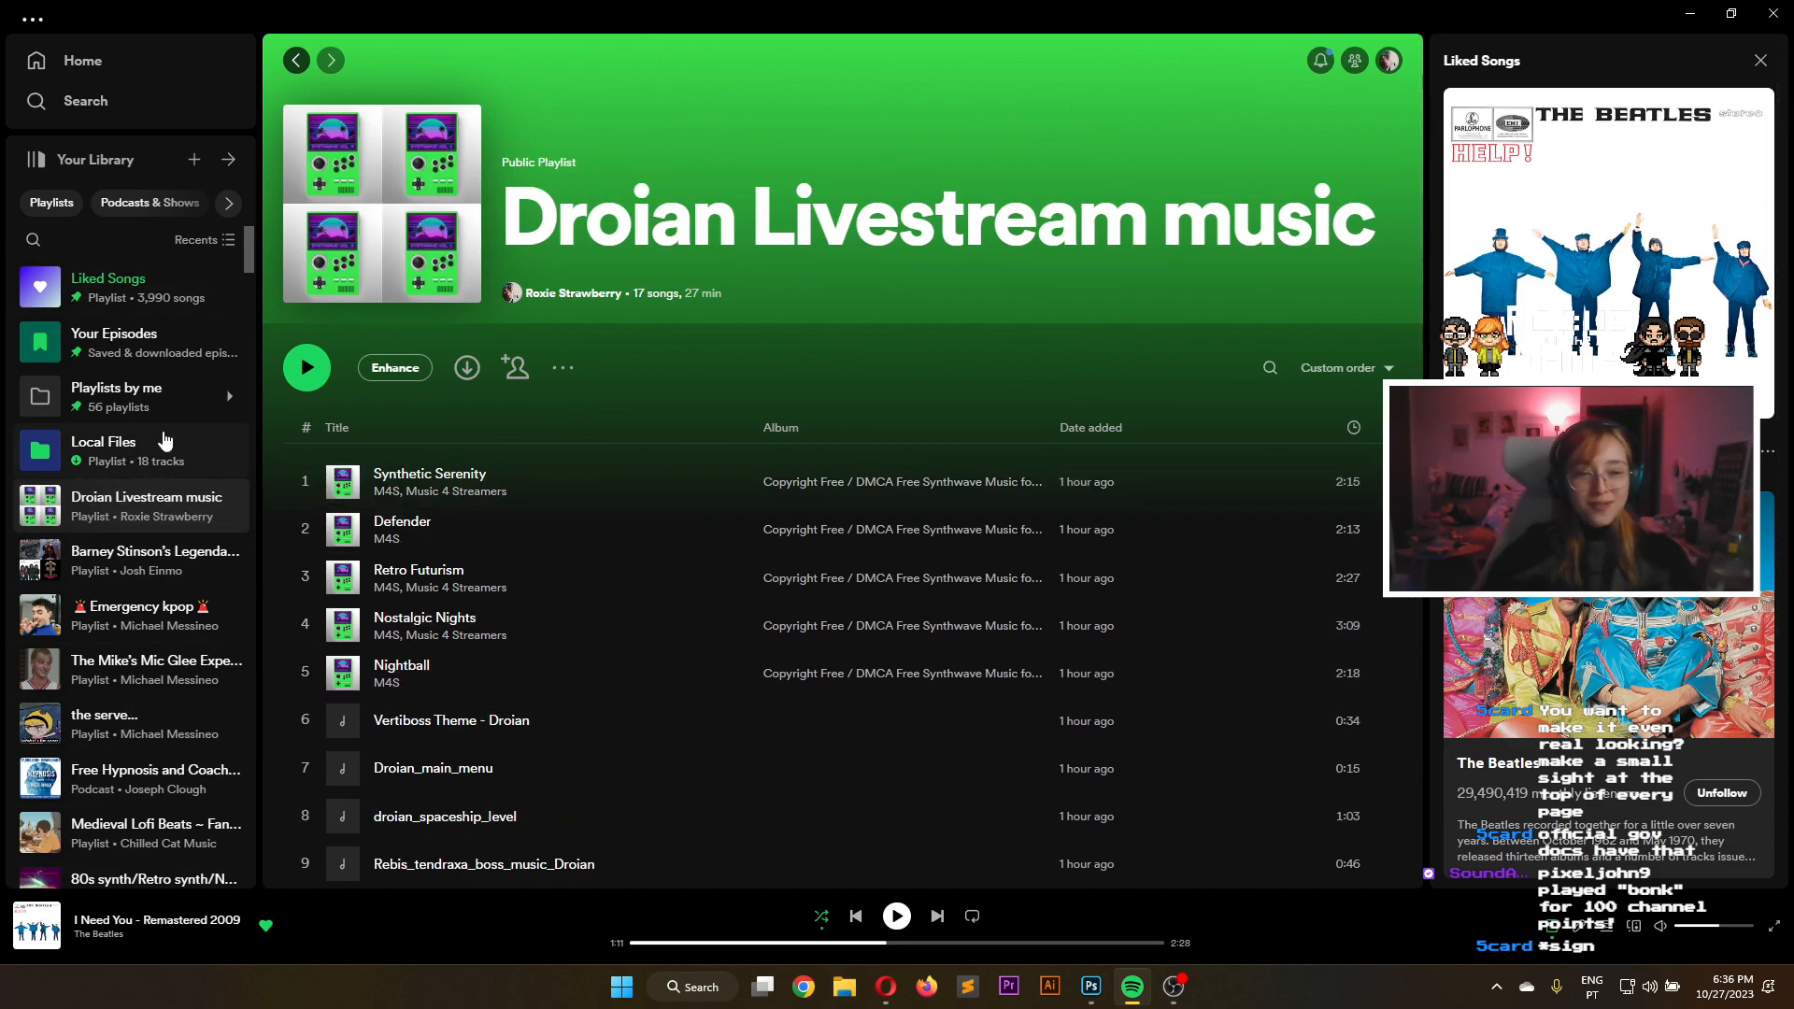
pyautogui.click(198, 411)
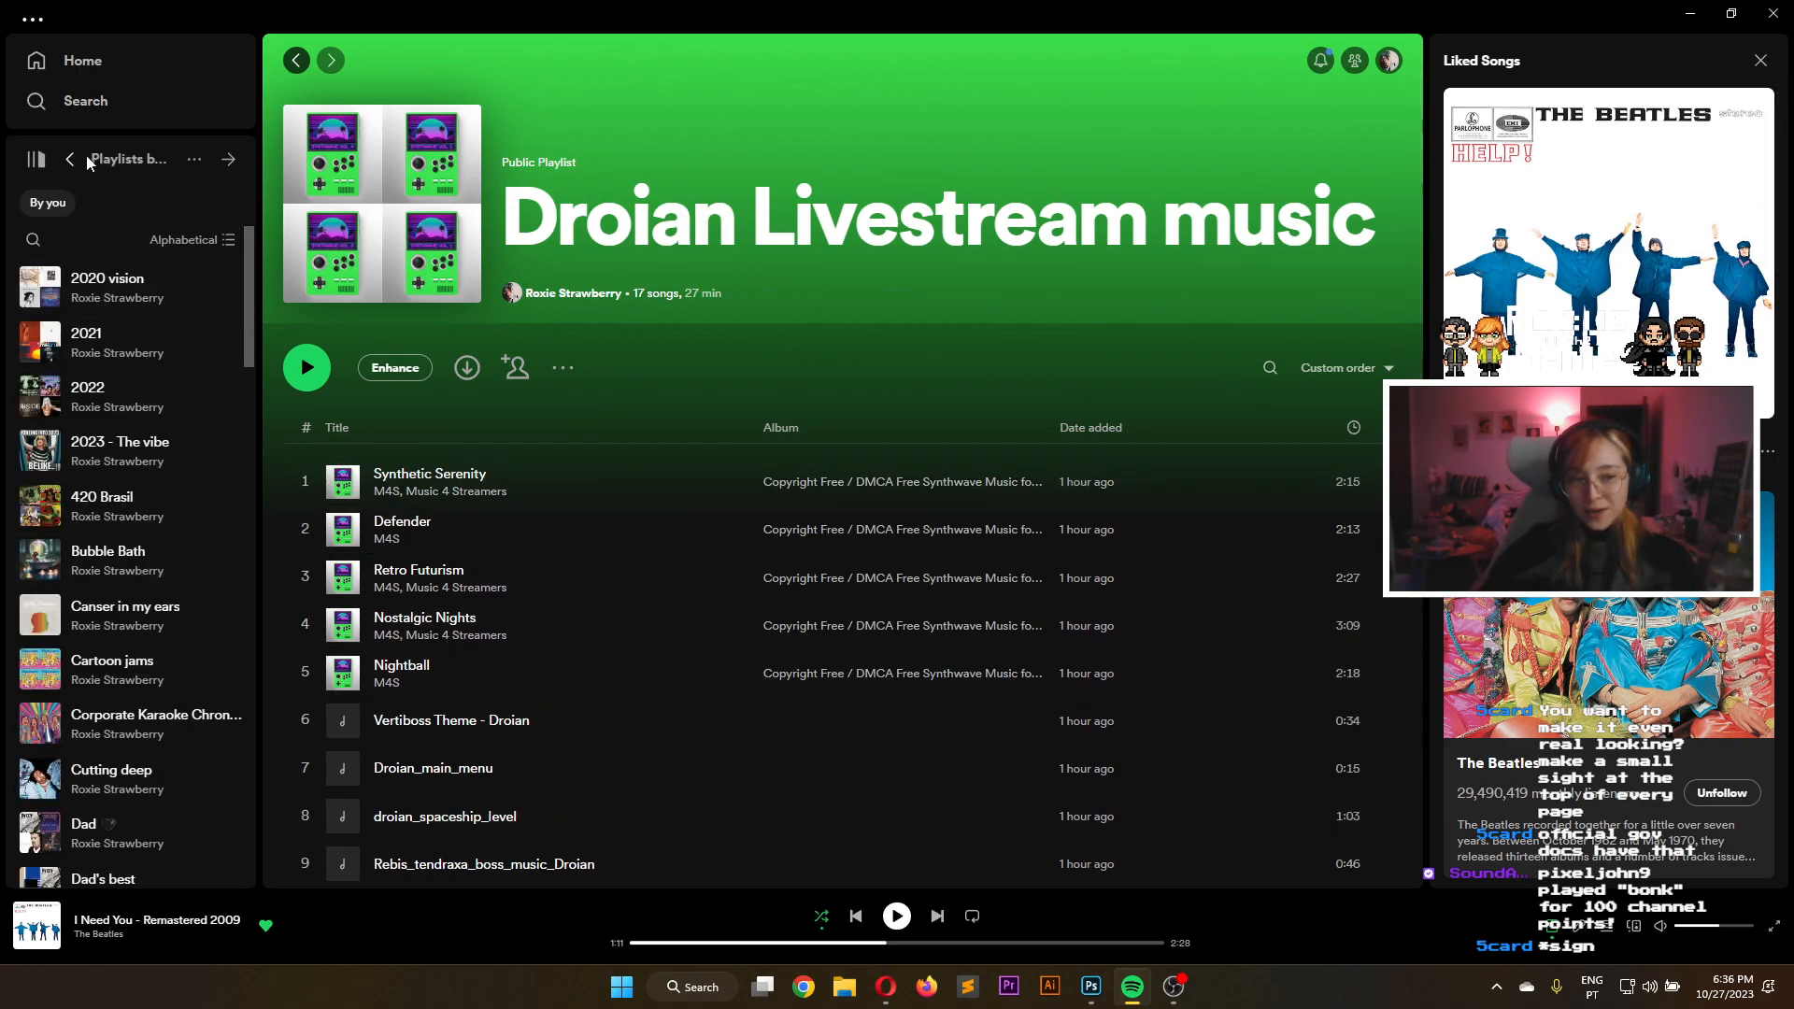
pyautogui.click(306, 368)
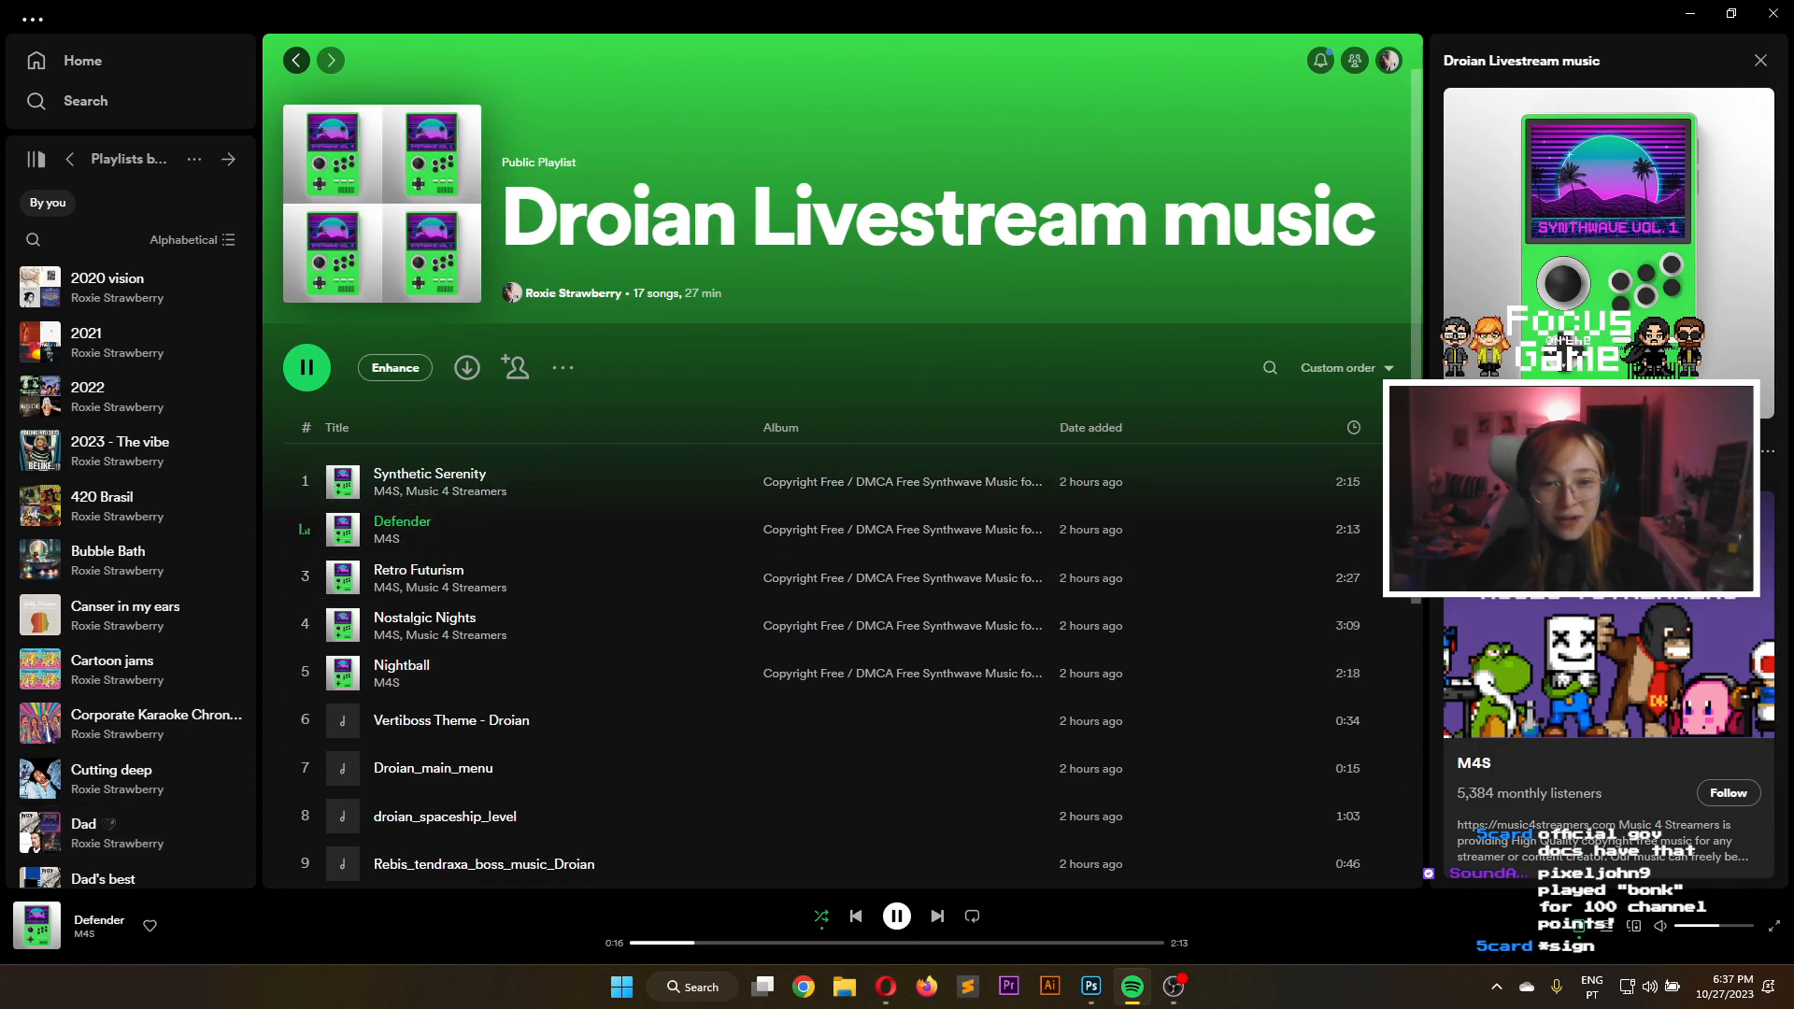
pyautogui.scroll(-4, 588, 555)
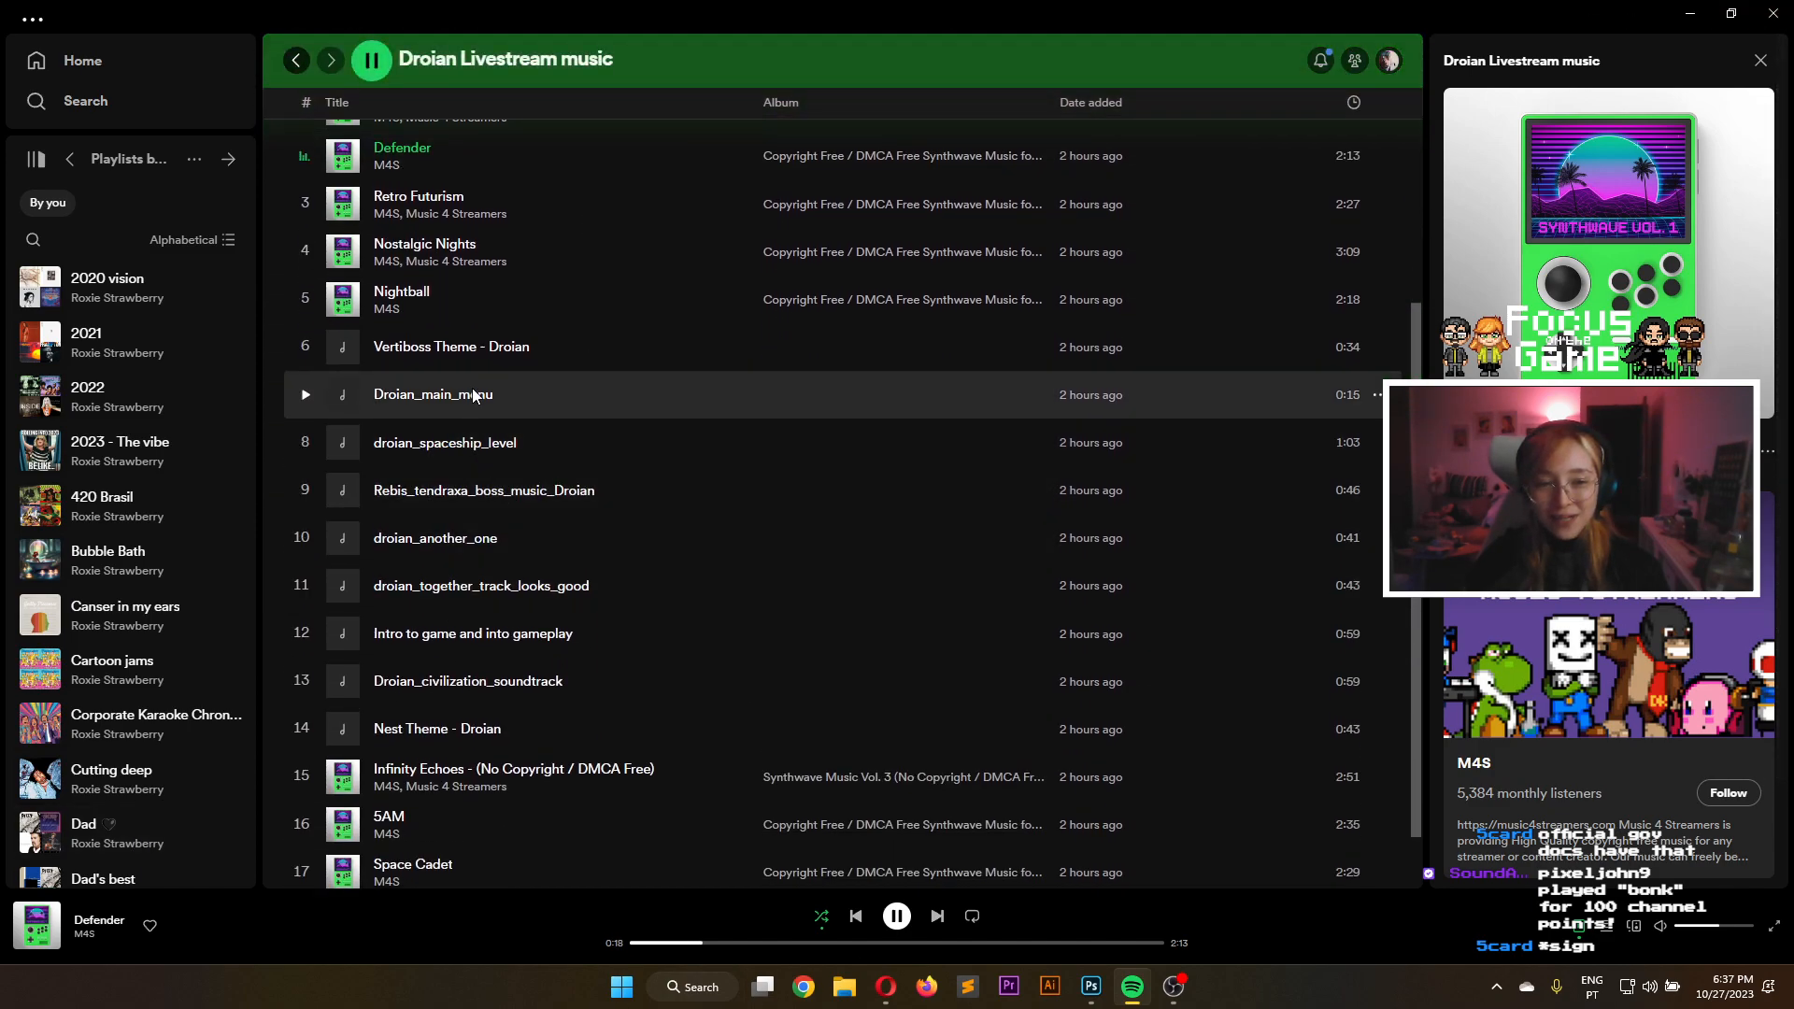
pyautogui.click(1681, 21)
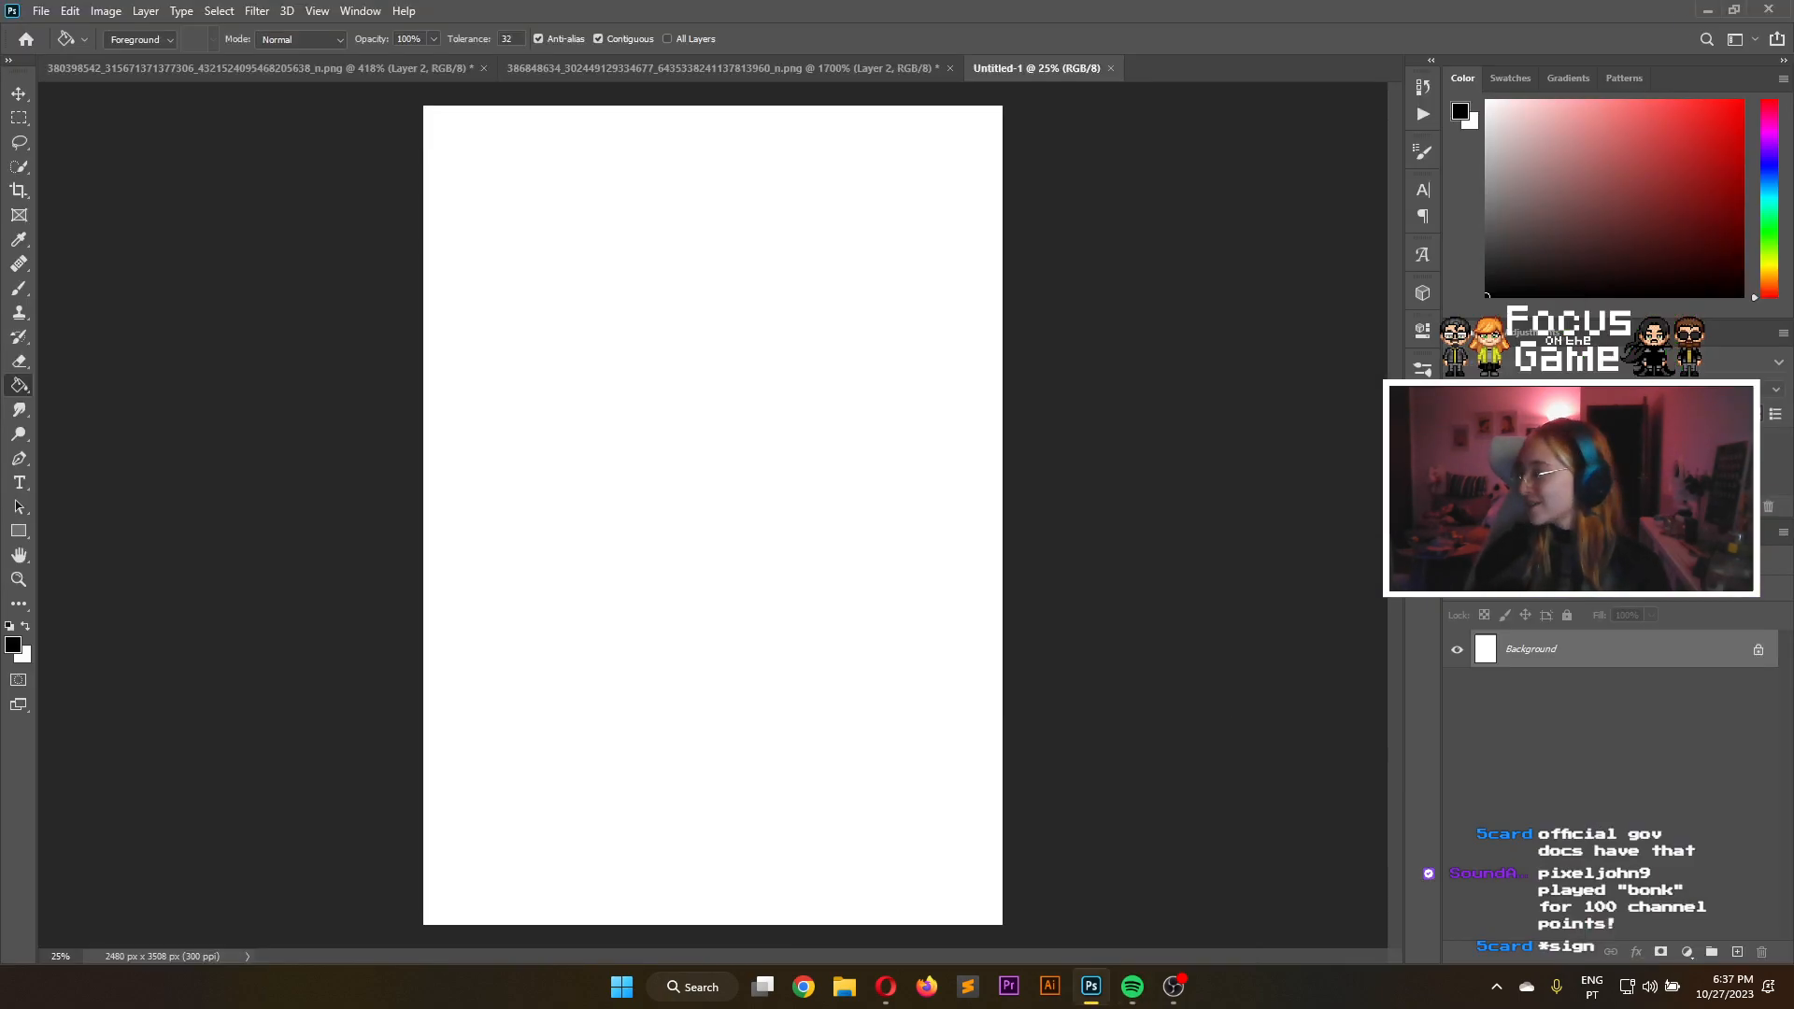
# Switch to OBS, unmute the desktop audio and lower its level to -21.9 dB
pyautogui.click(1174, 986)
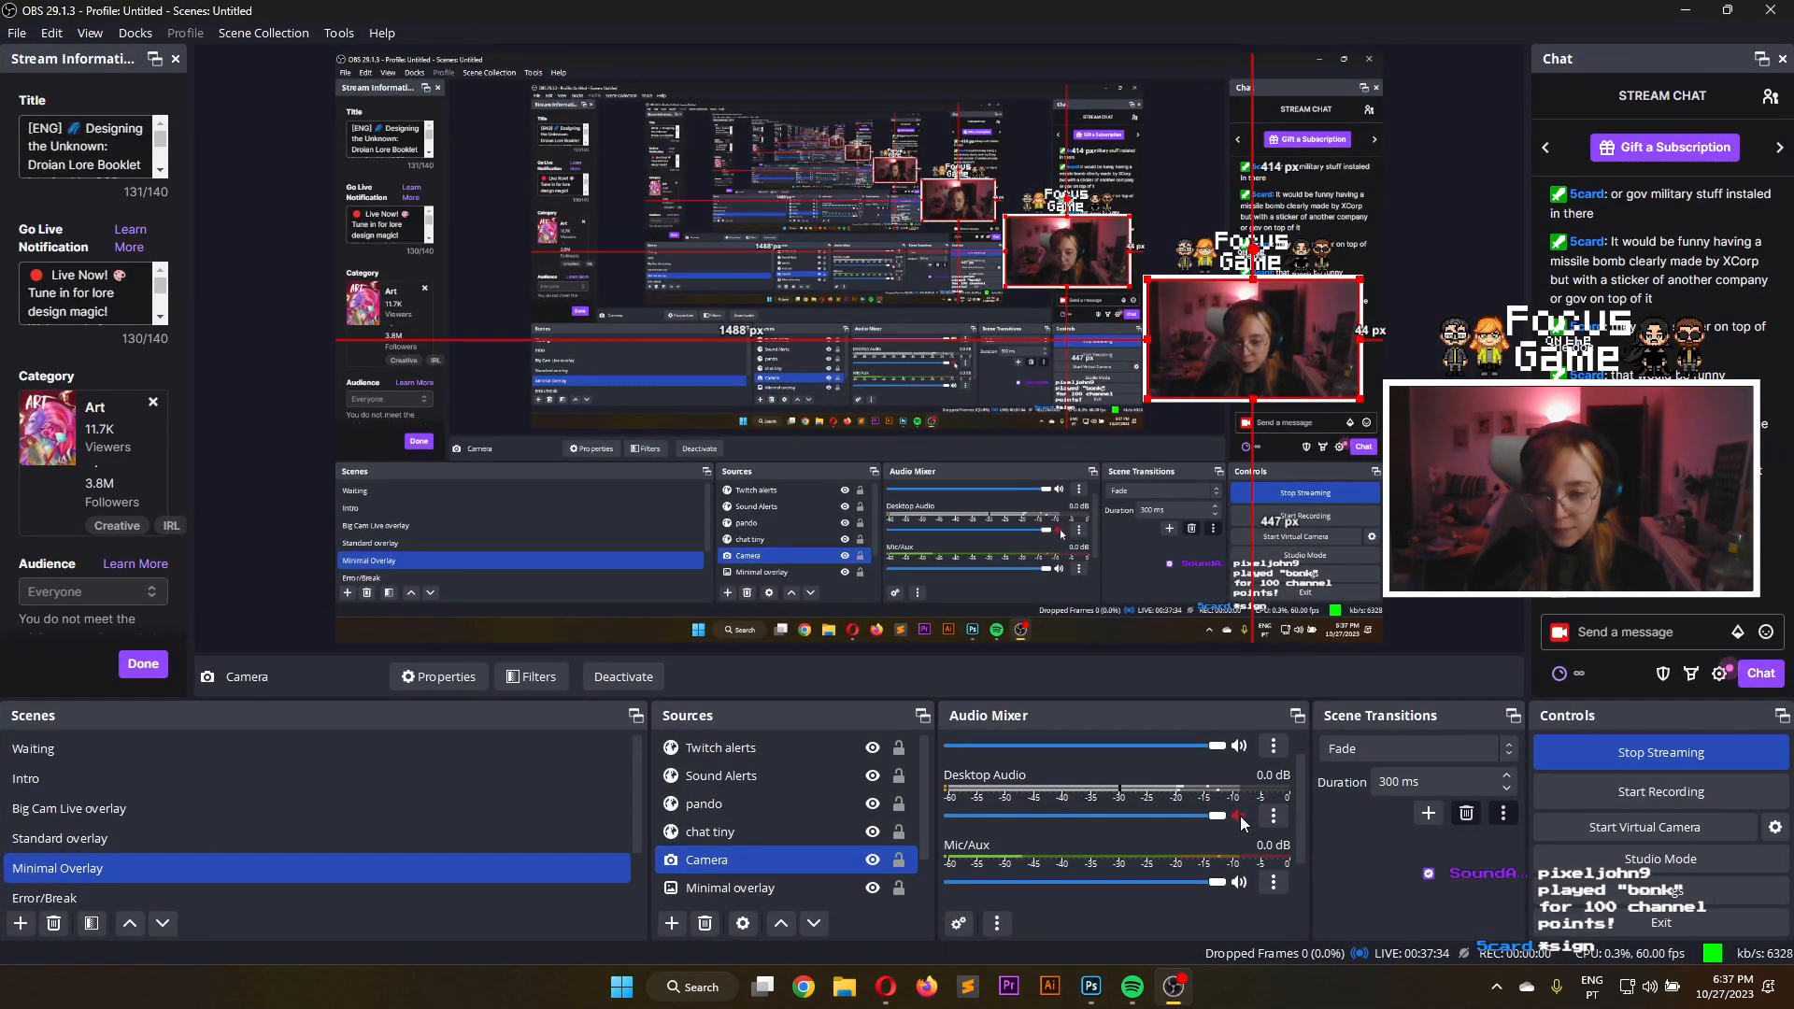
pyautogui.moveTo(1202, 817); pyautogui.dragTo(1150, 818)
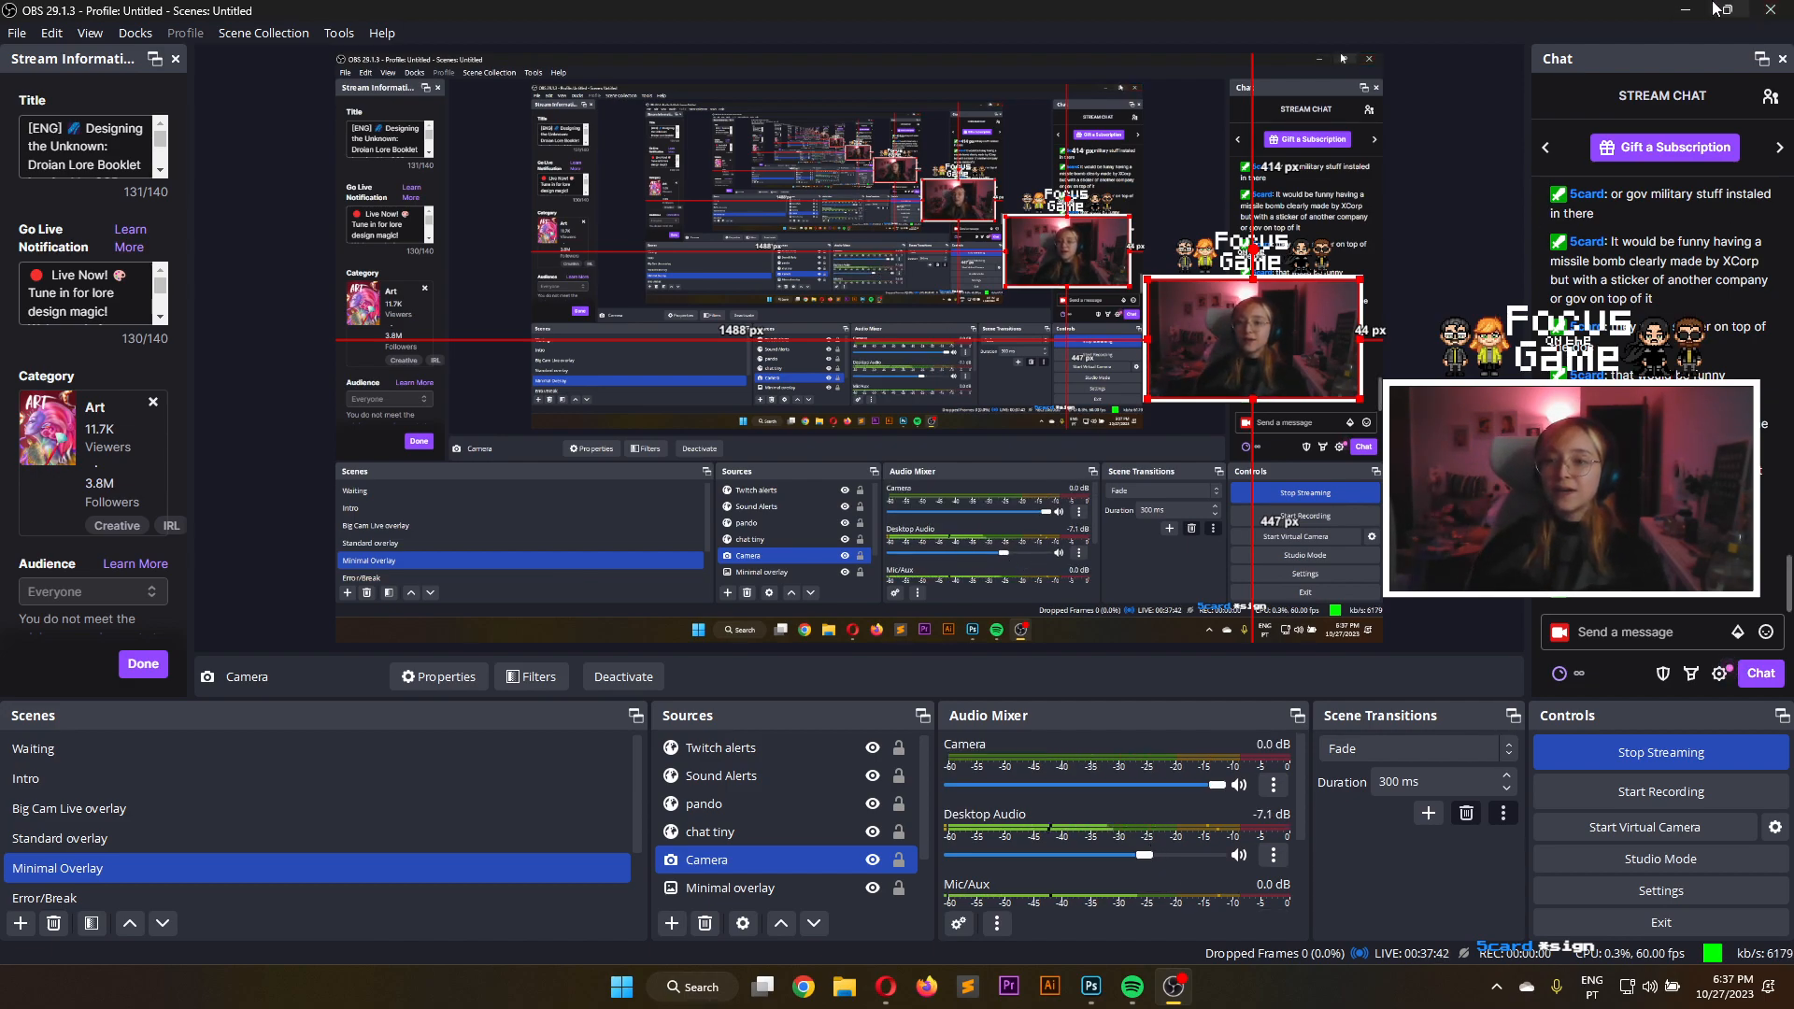
pyautogui.click(1685, 9)
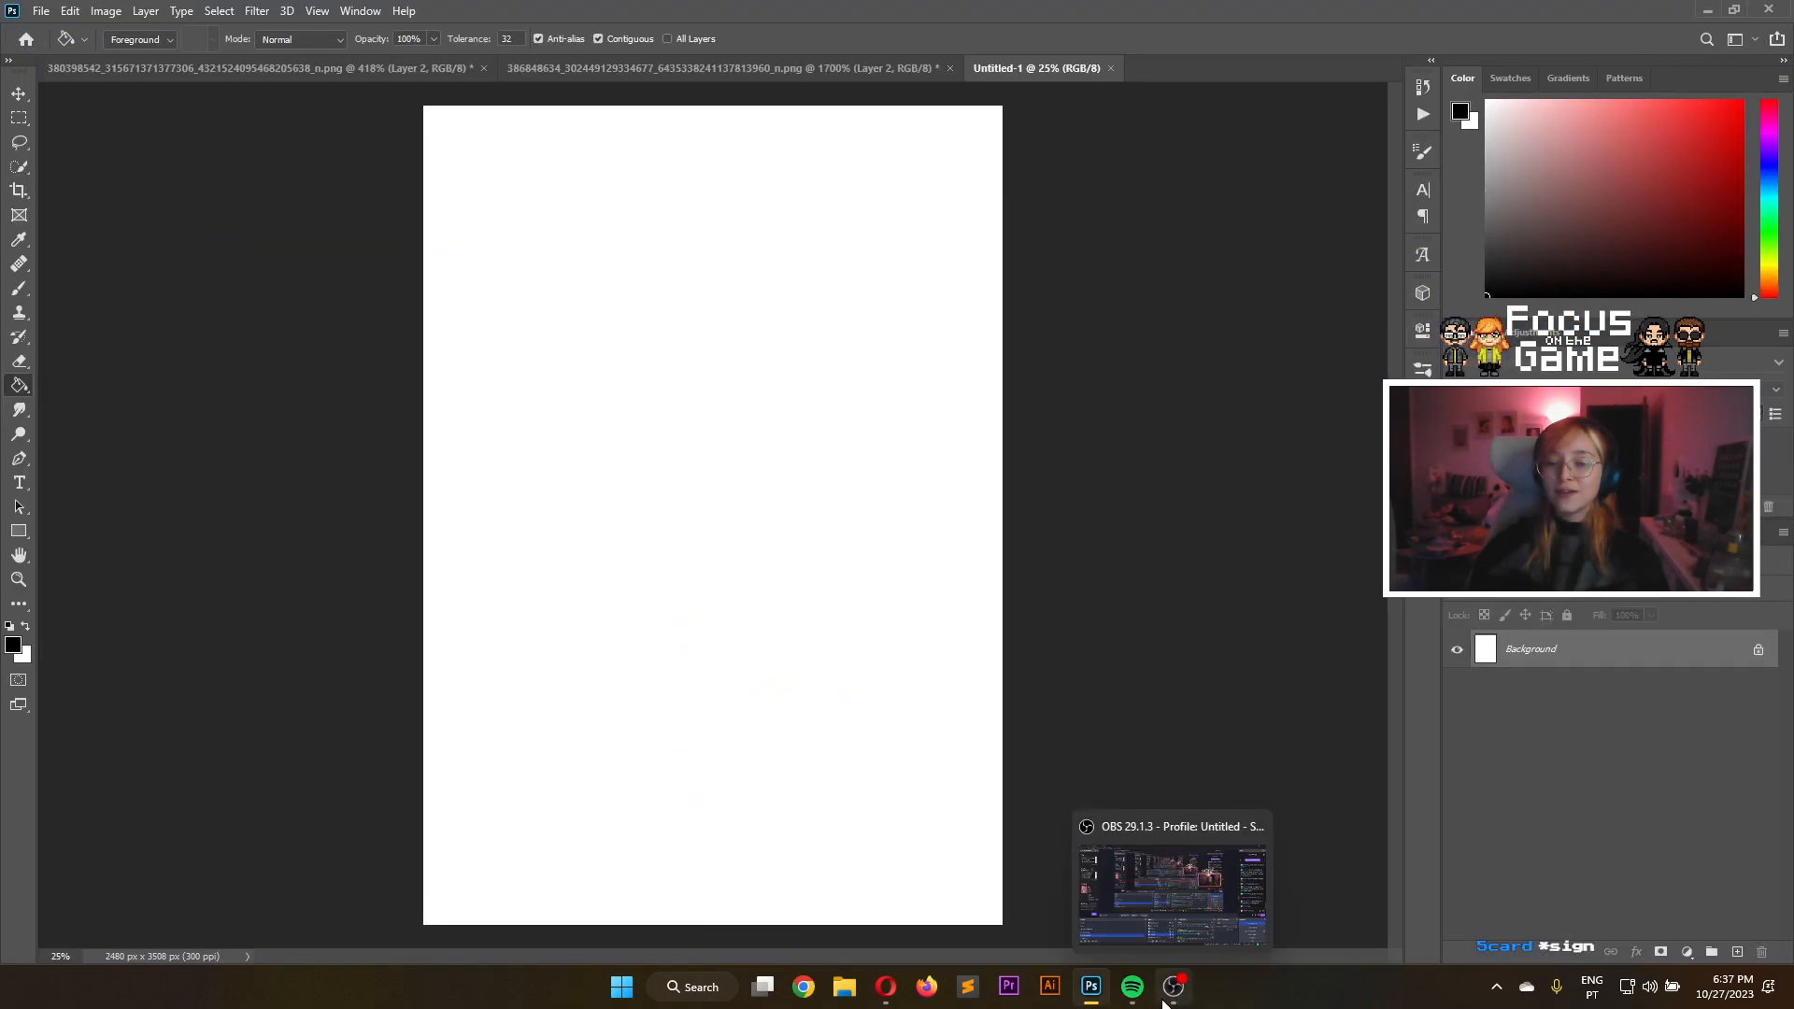
pyautogui.click(1165, 1003)
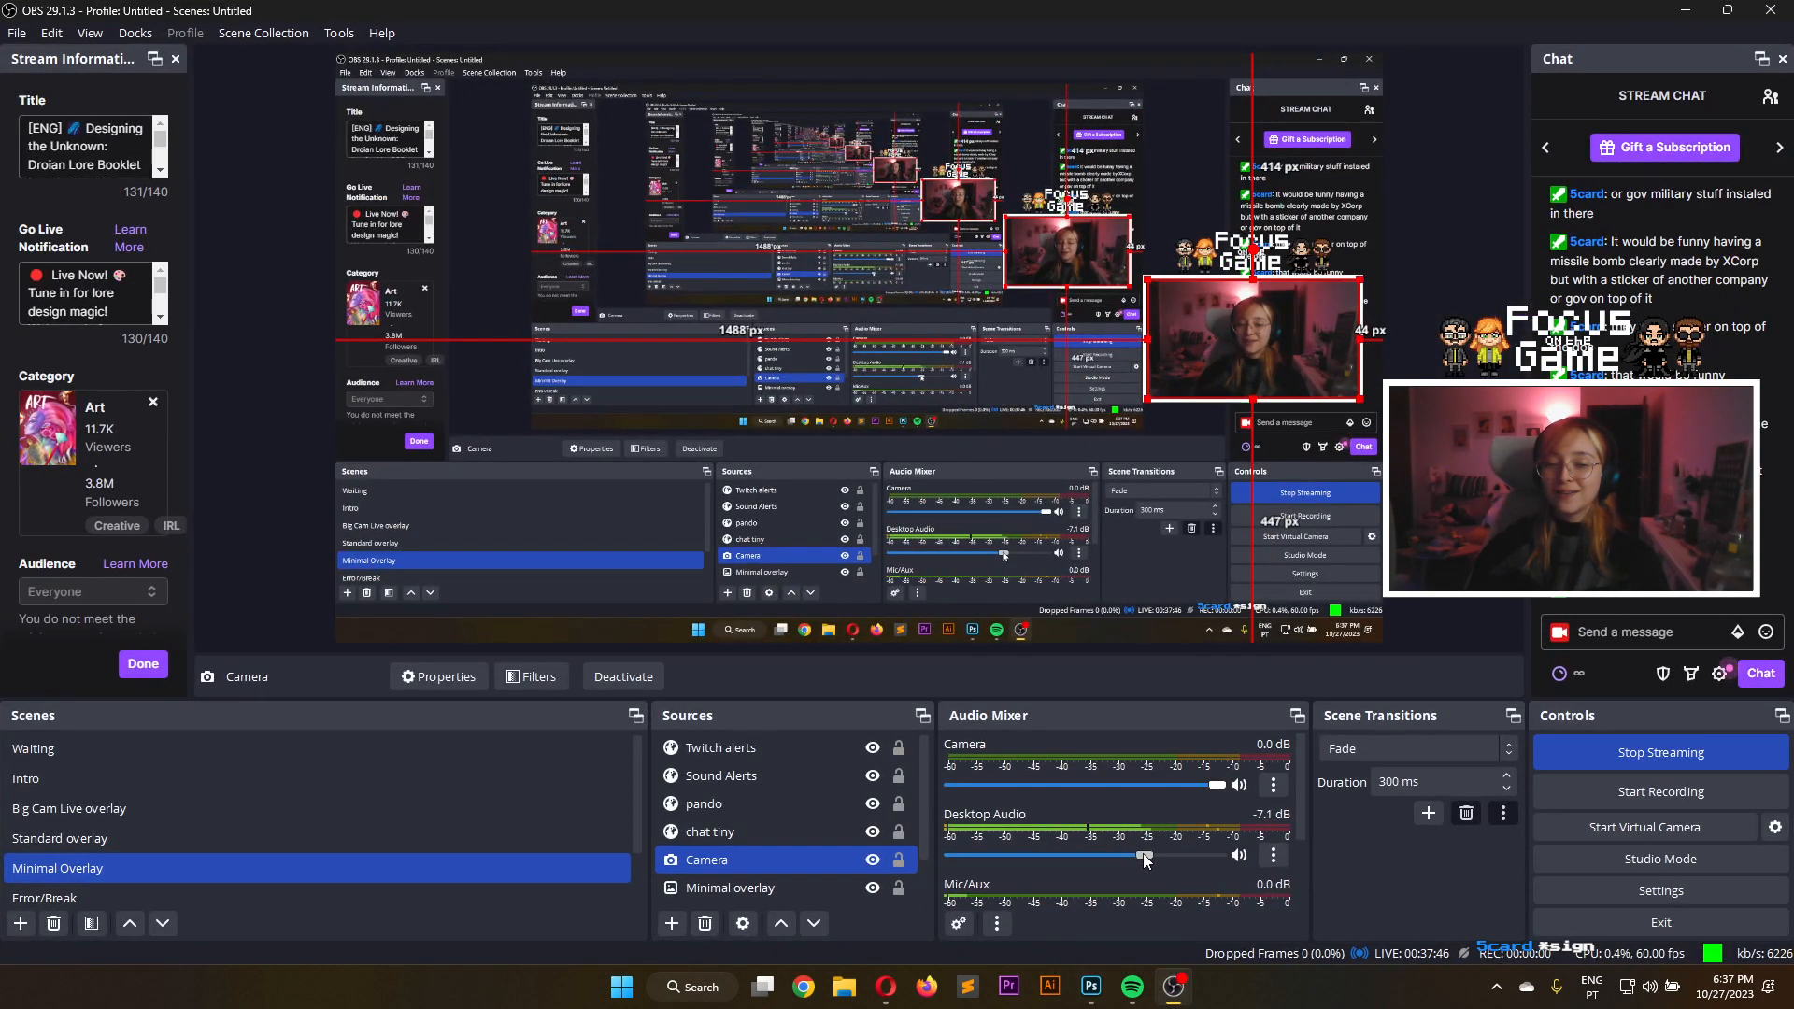
pyautogui.moveTo(1144, 854); pyautogui.dragTo(1079, 851)
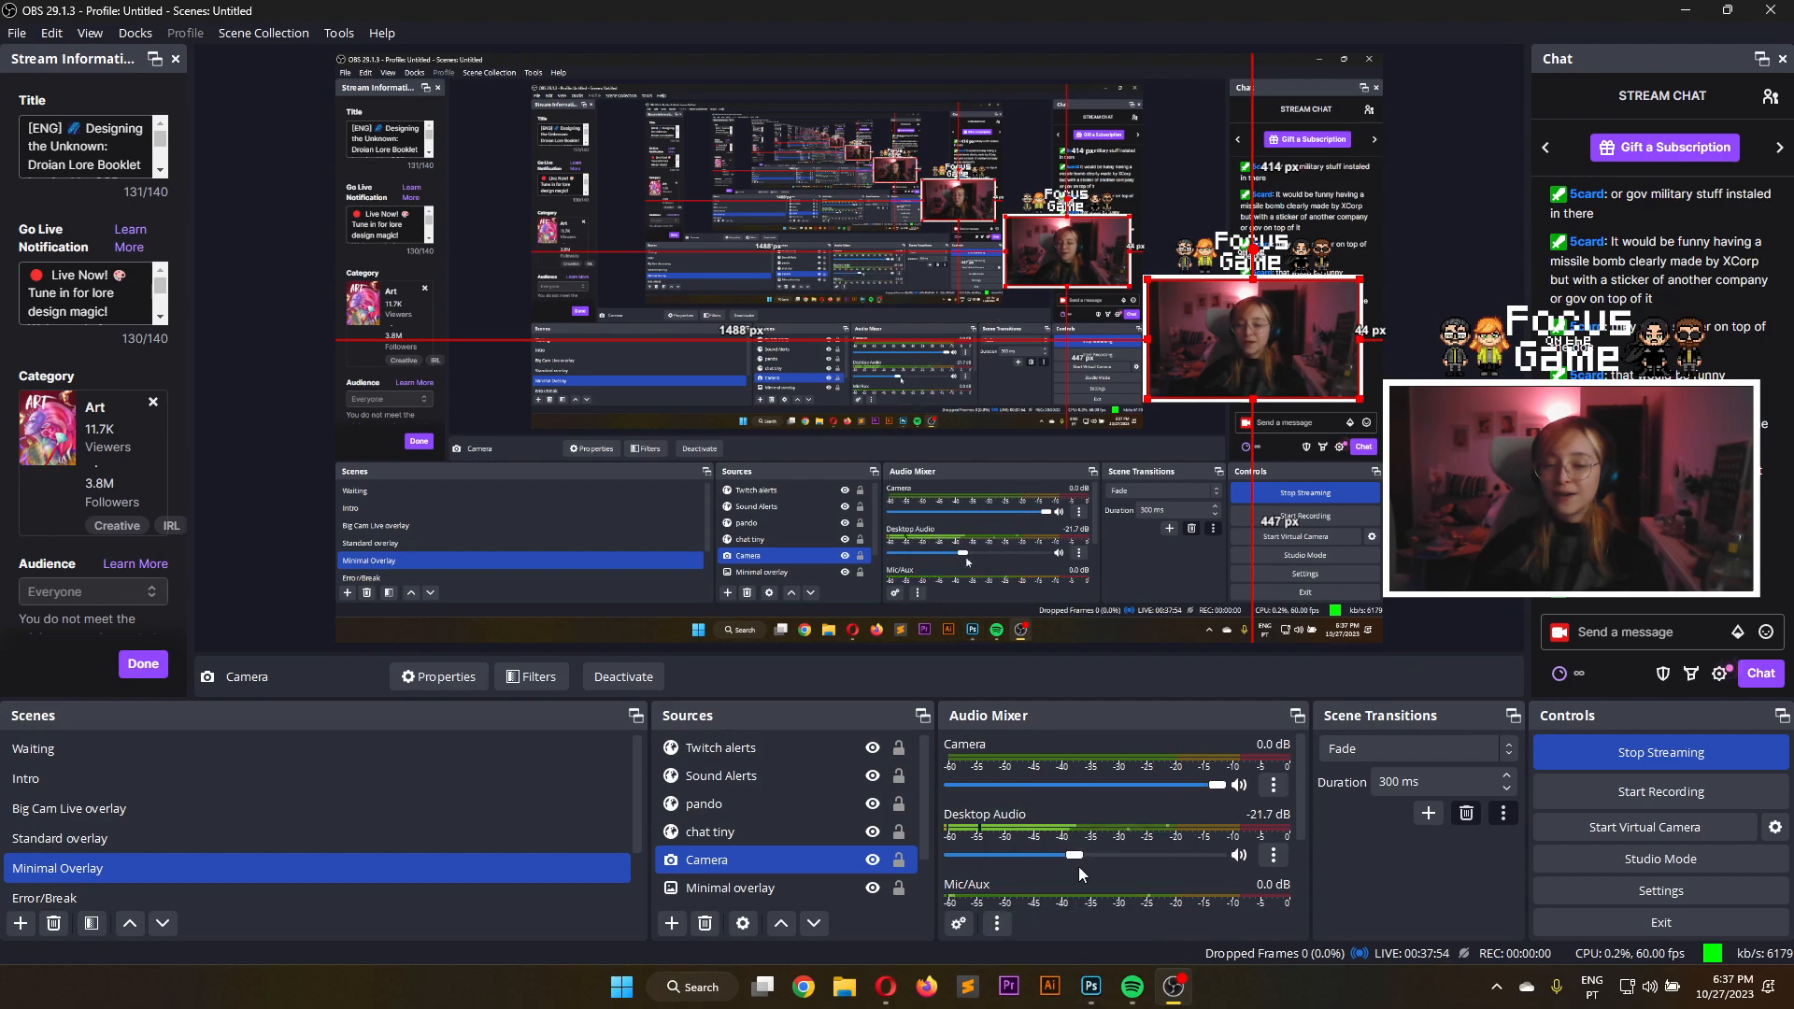
pyautogui.moveTo(1071, 857); pyautogui.dragTo(1070, 857)
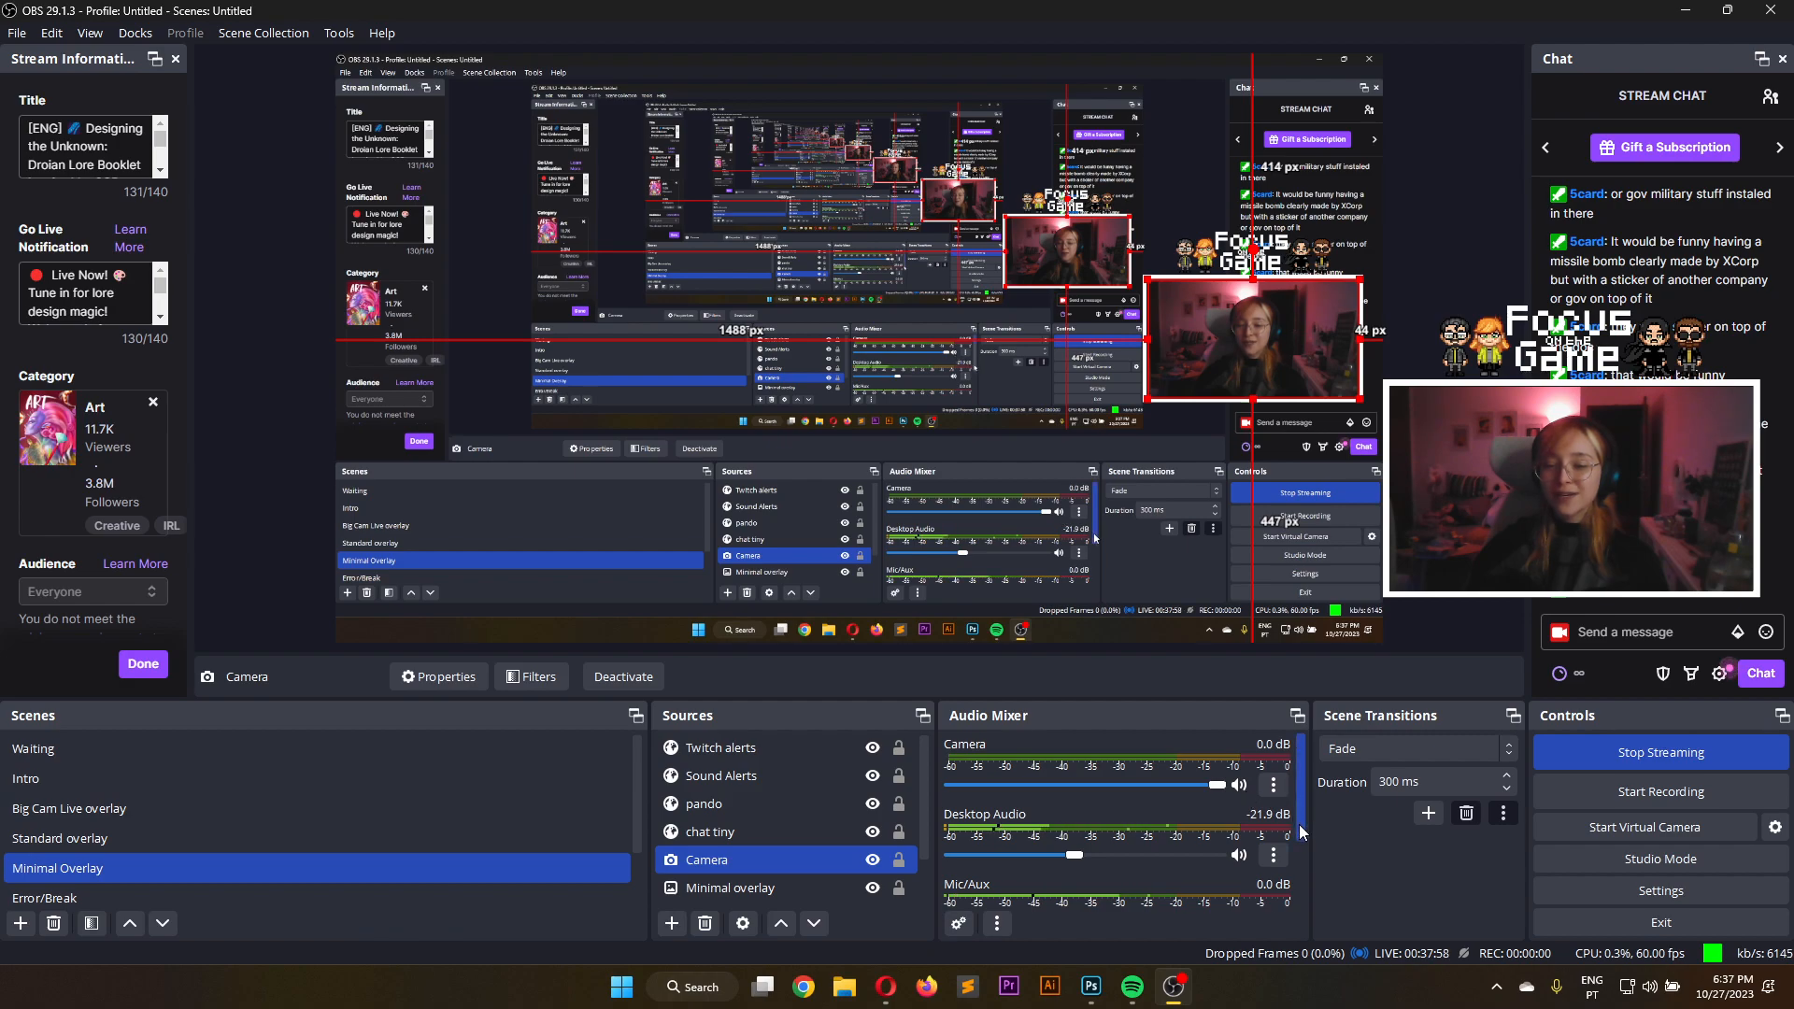
# Lower the desktop audio level to -27.6 dB and return to the pixel-art mine document in Photoshop
pyautogui.moveTo(1299, 824); pyautogui.dragTo(1303, 860)
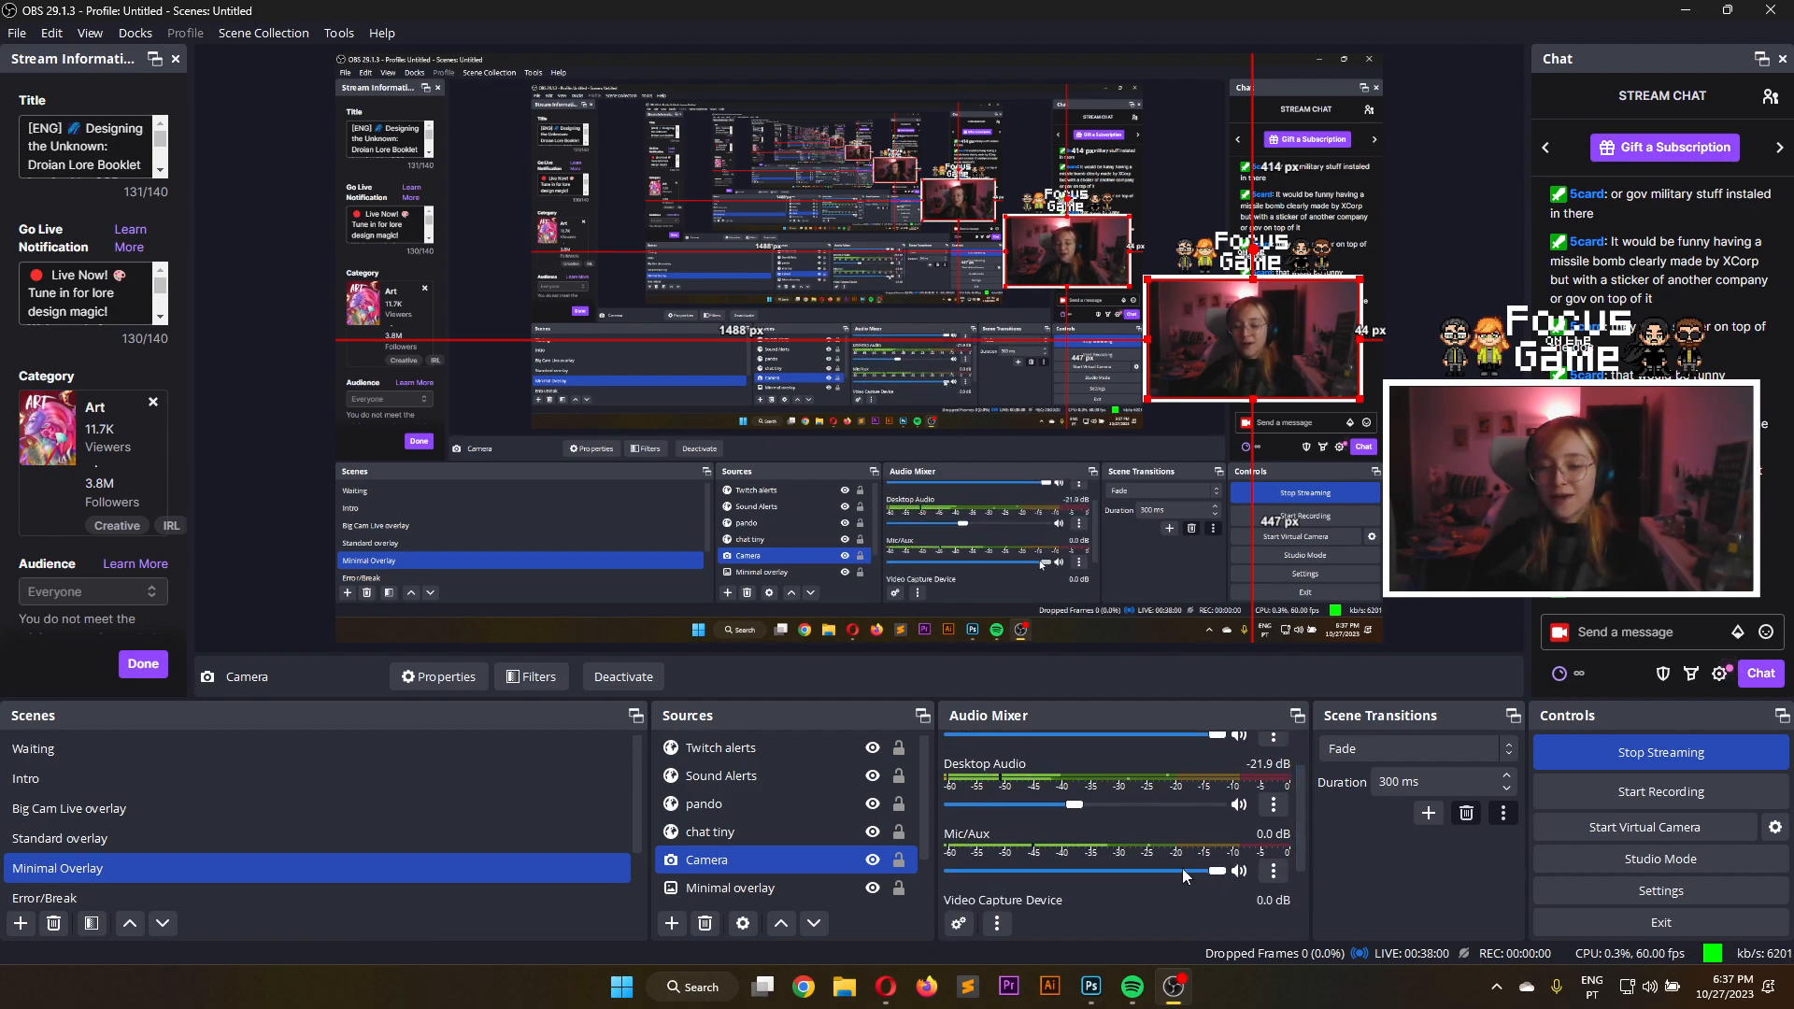
pyautogui.moveTo(1071, 809); pyautogui.dragTo(1056, 805)
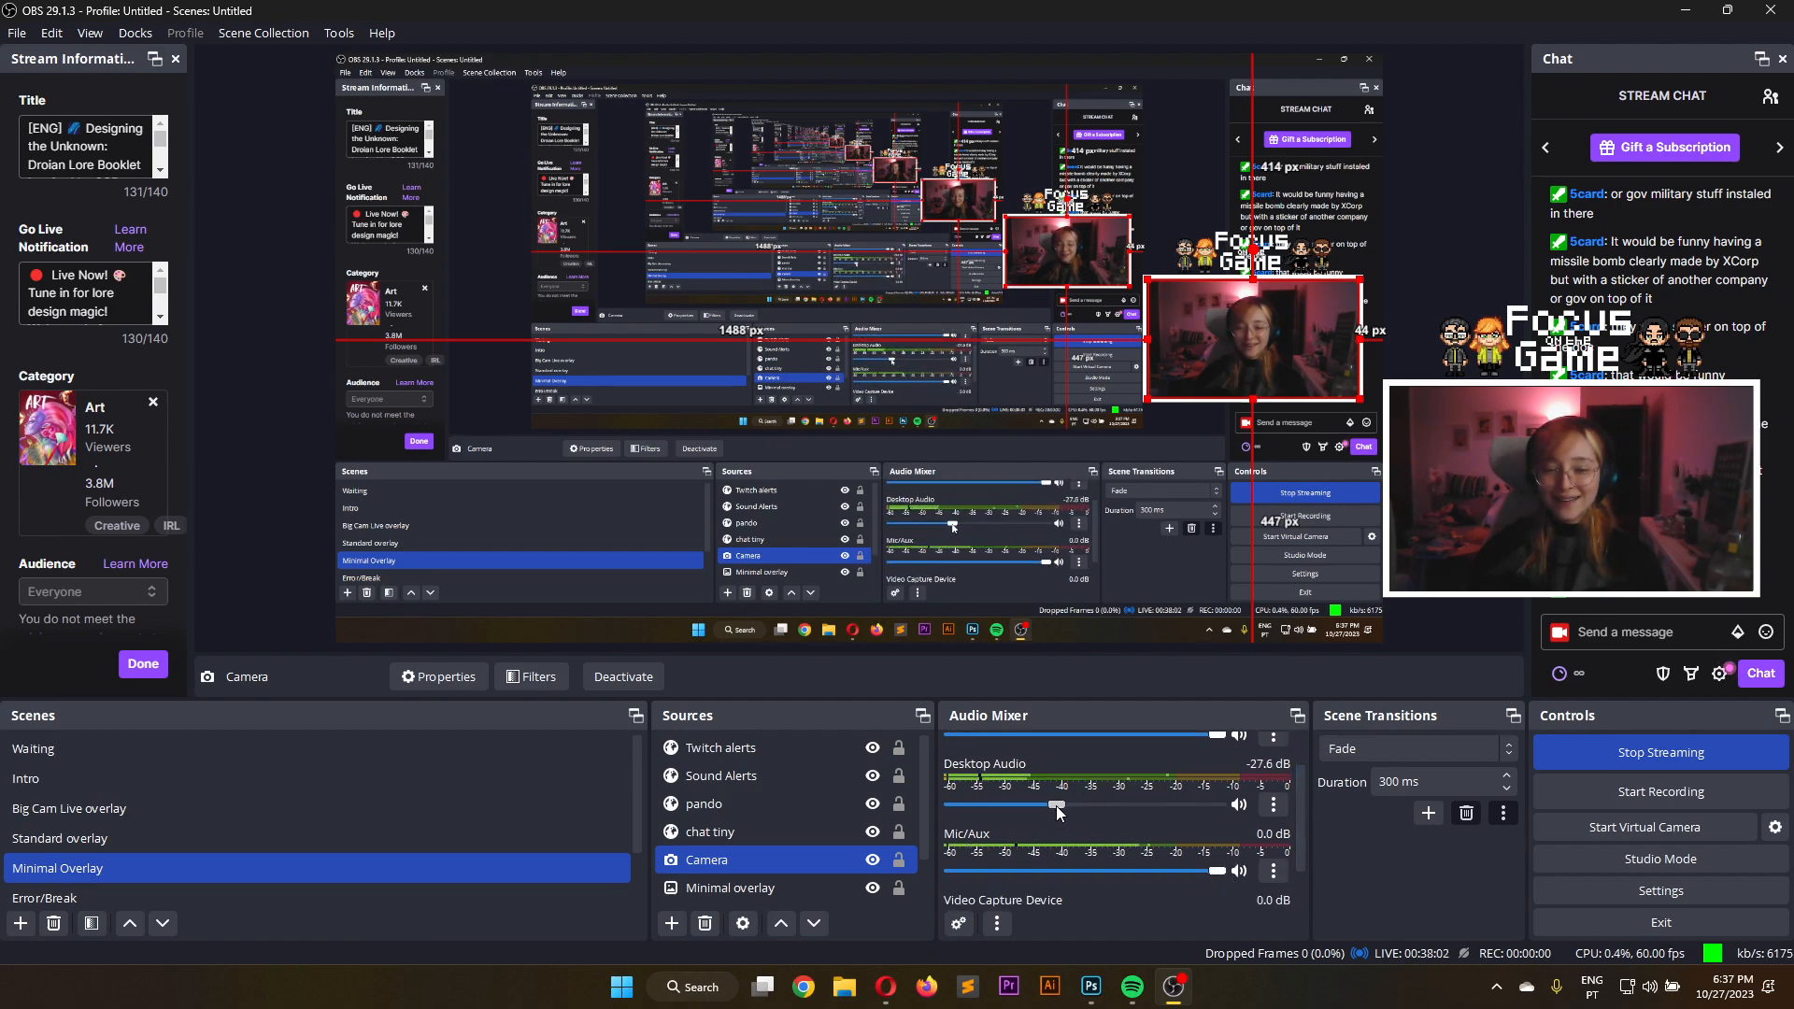
pyautogui.click(1686, 9)
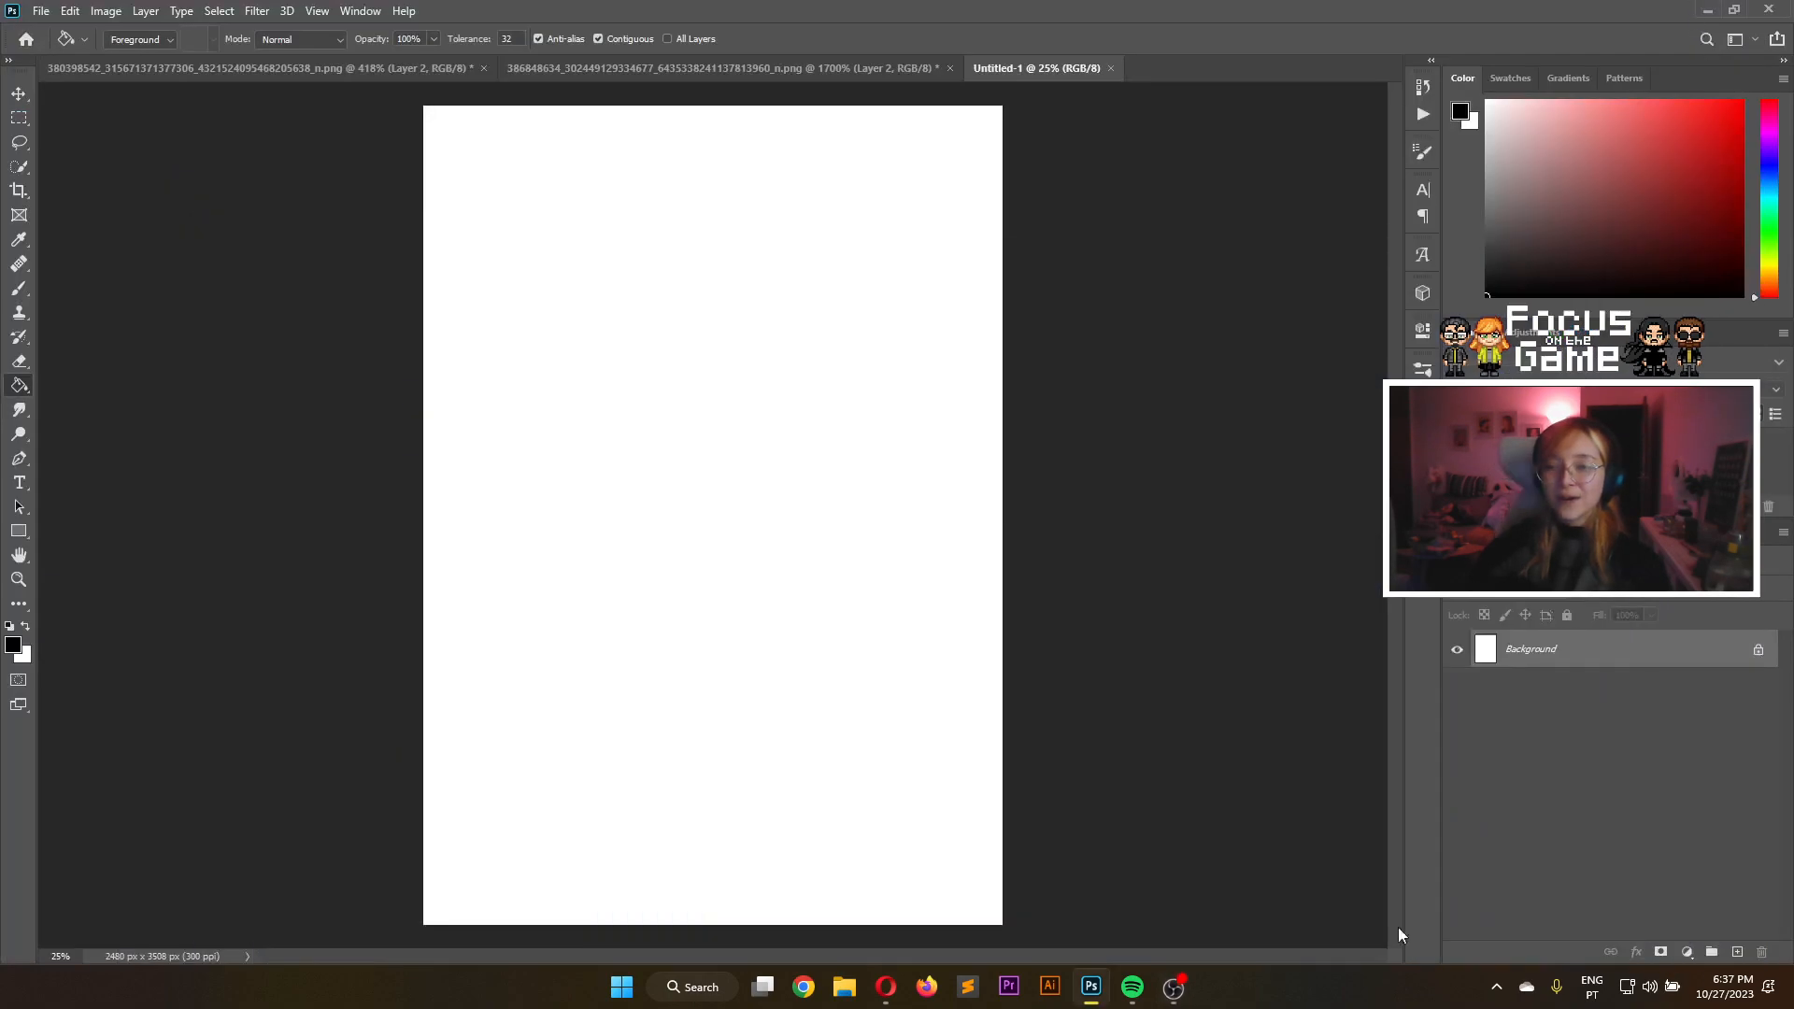
pyautogui.click(747, 73)
# Switch to Pinterest in the browser, search for "explosive mine" and look through the resulting pins for references
pyautogui.click(886, 987)
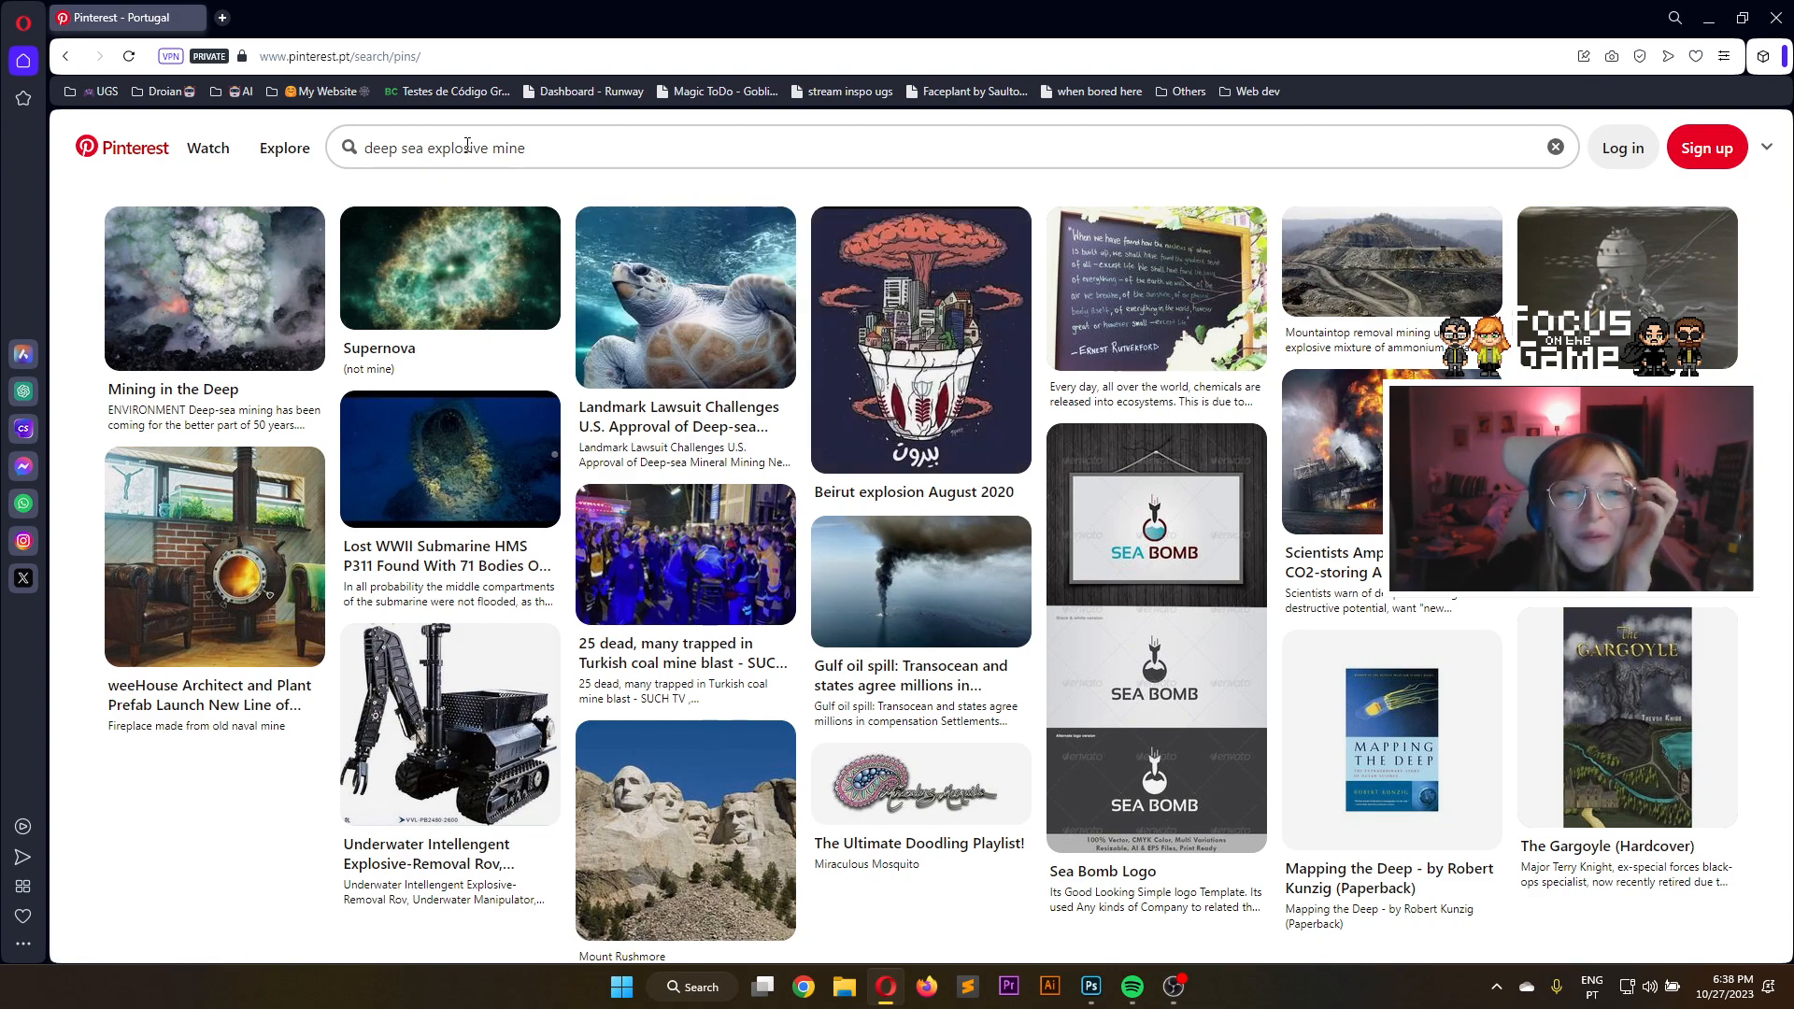
pyautogui.click(409, 148)
pyautogui.moveTo(425, 151); pyautogui.dragTo(155, 228)
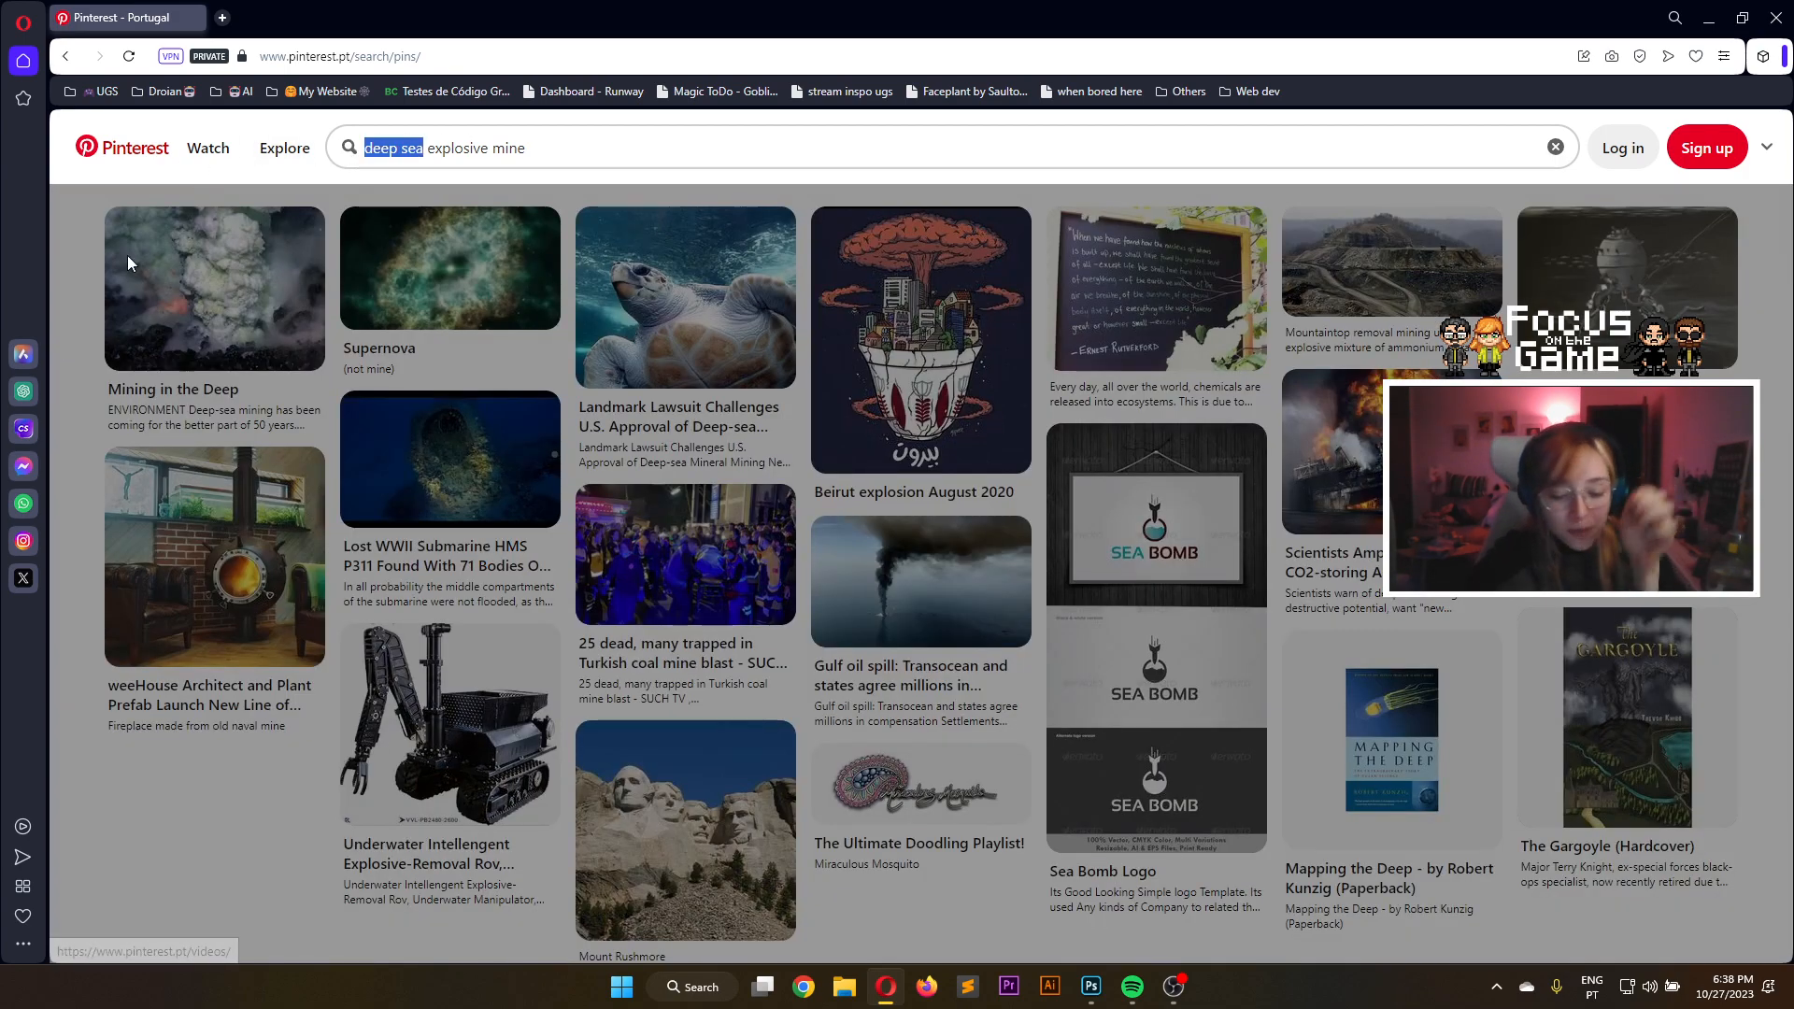
pyautogui.press('BackSpace')
pyautogui.press('Return')
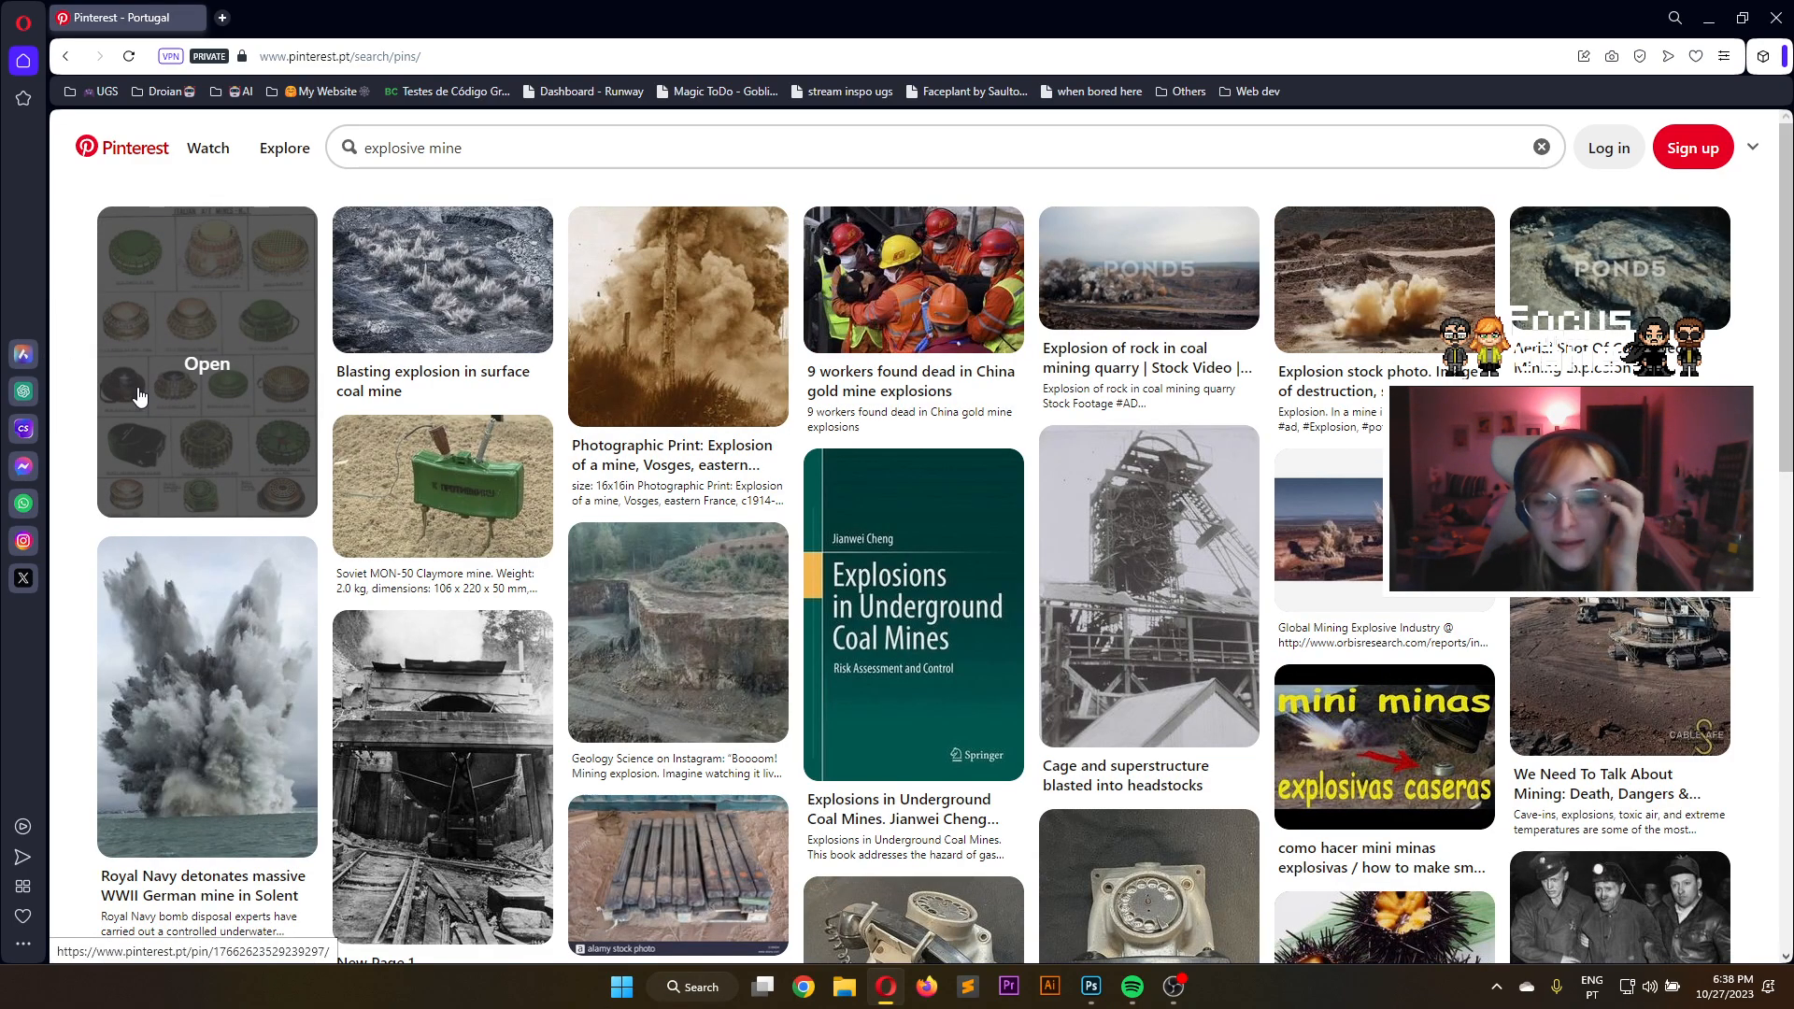
pyautogui.scroll(-10, 799, 385)
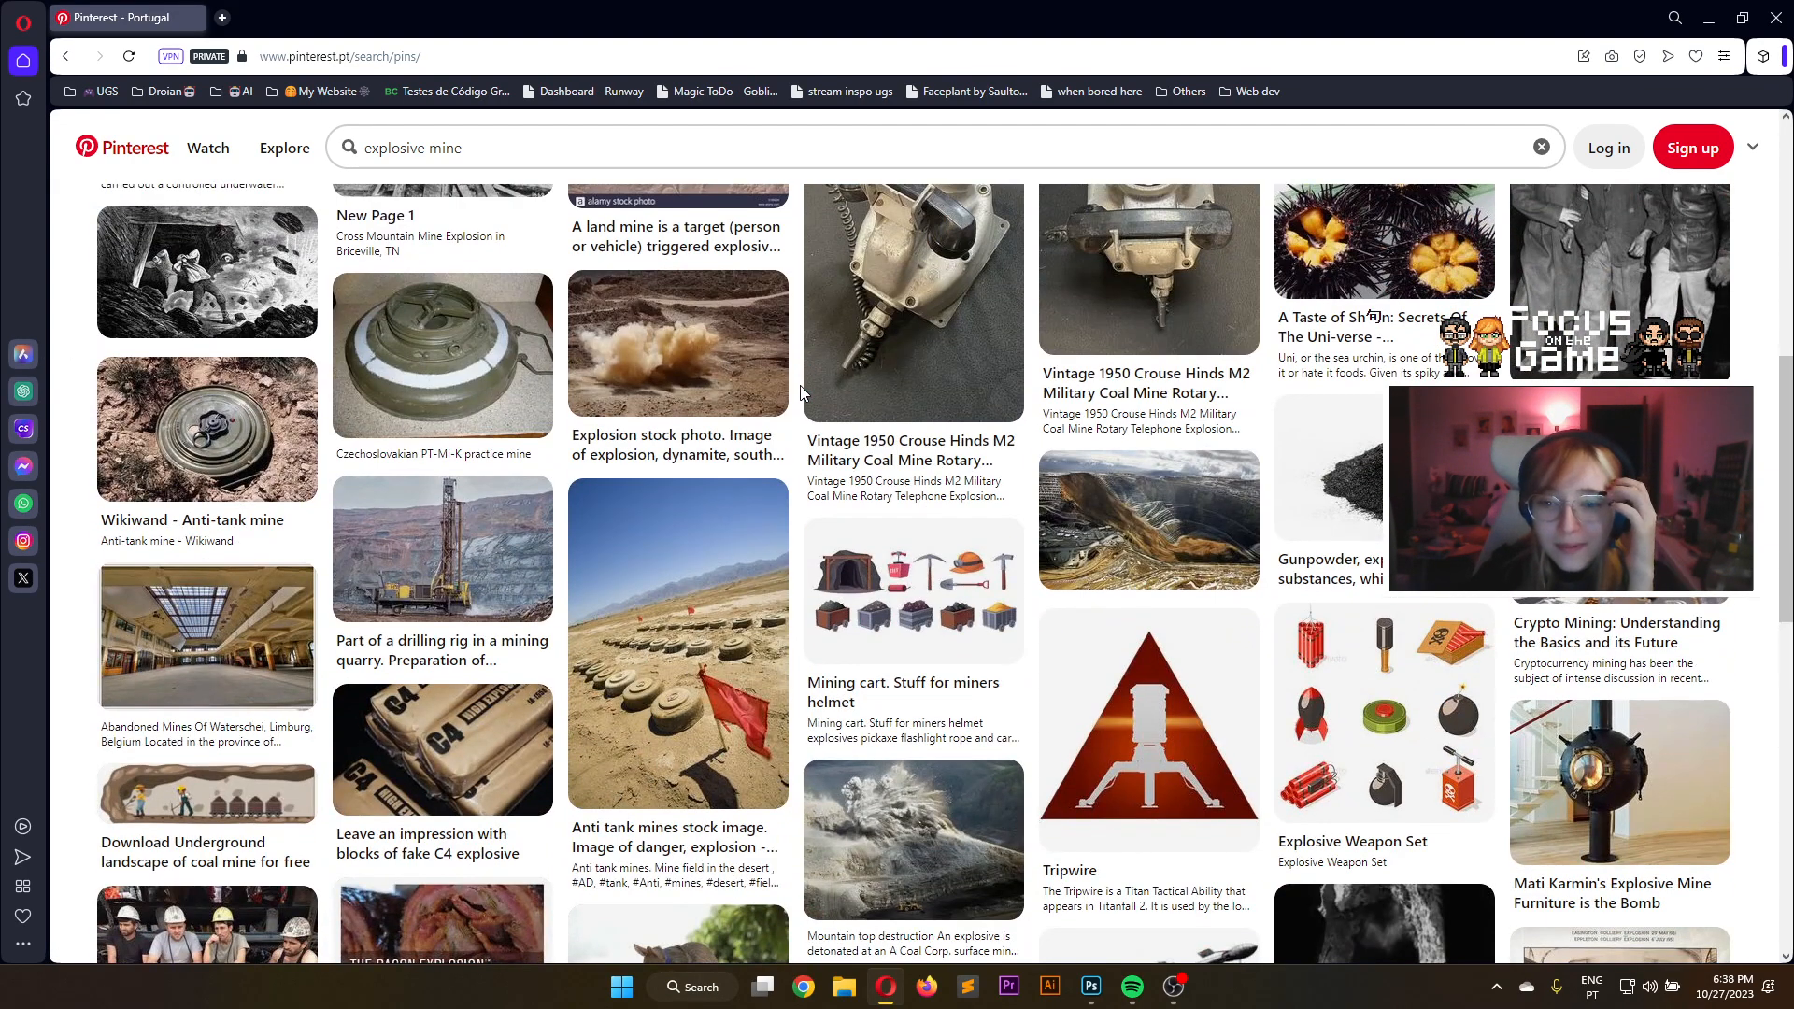
pyautogui.scroll(-5, 800, 402)
pyautogui.scroll(-5, 799, 412)
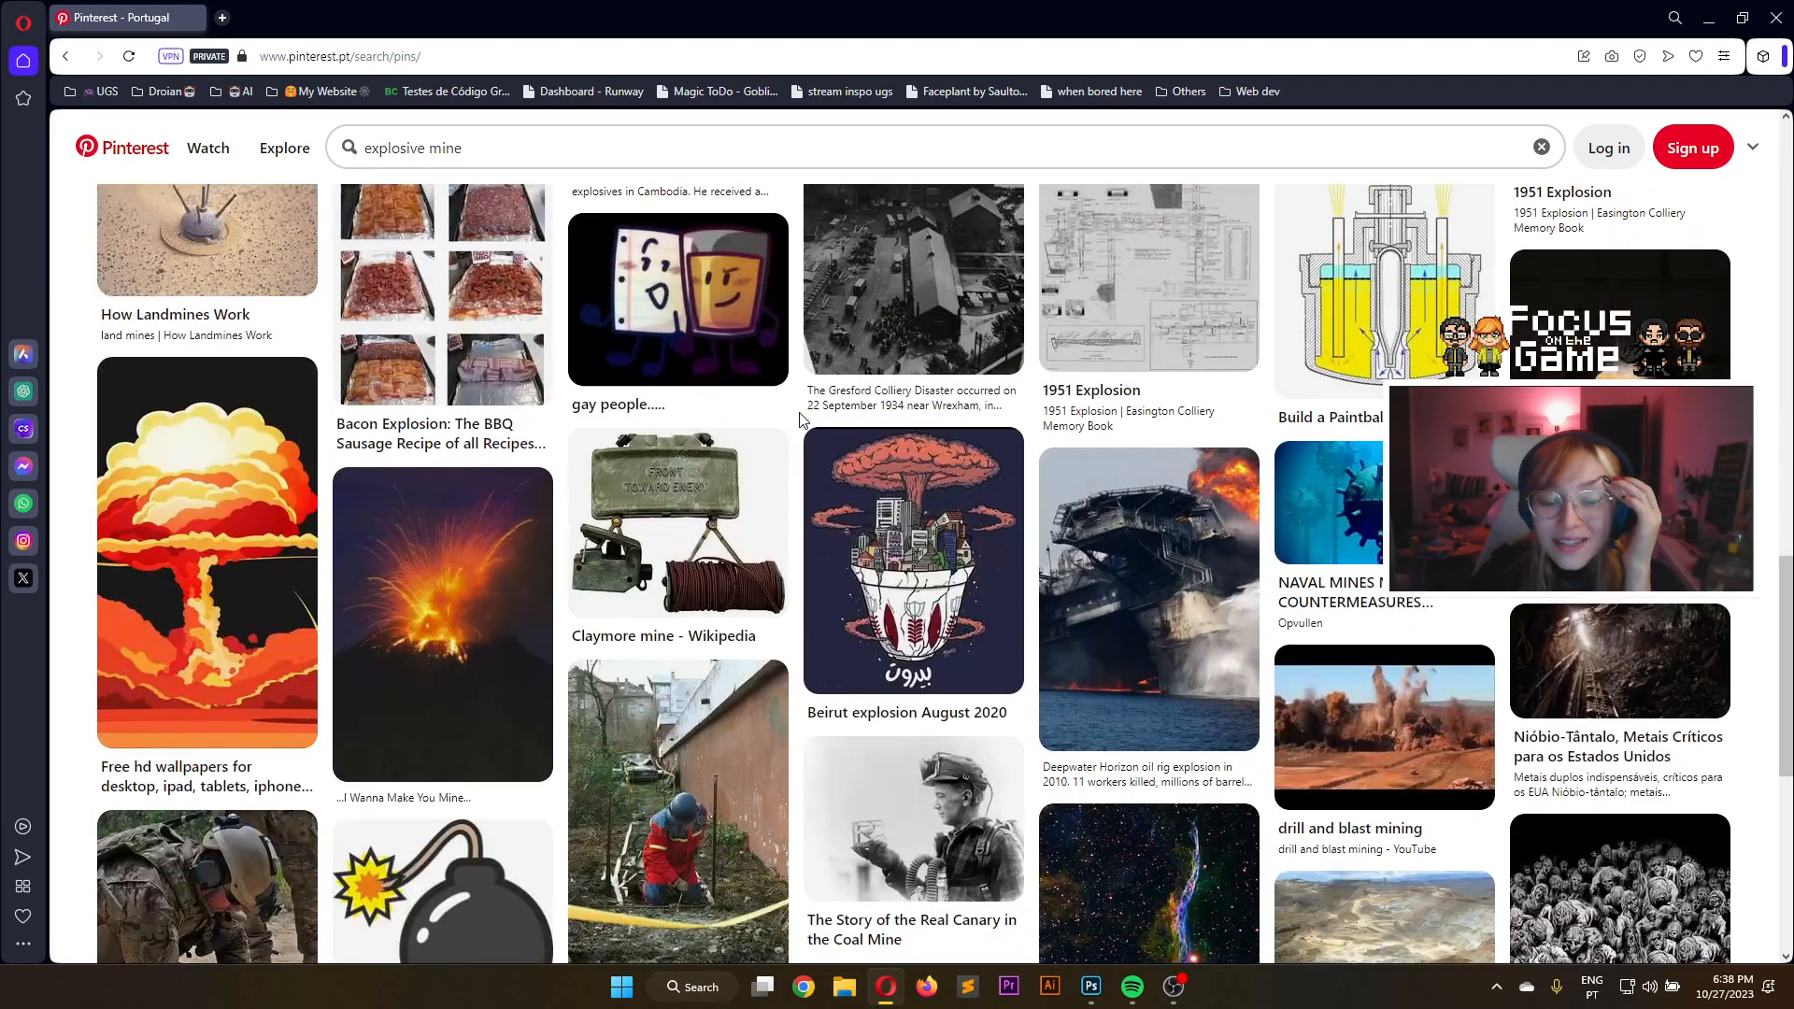
pyautogui.scroll(-5, 800, 418)
pyautogui.scroll(9, 800, 420)
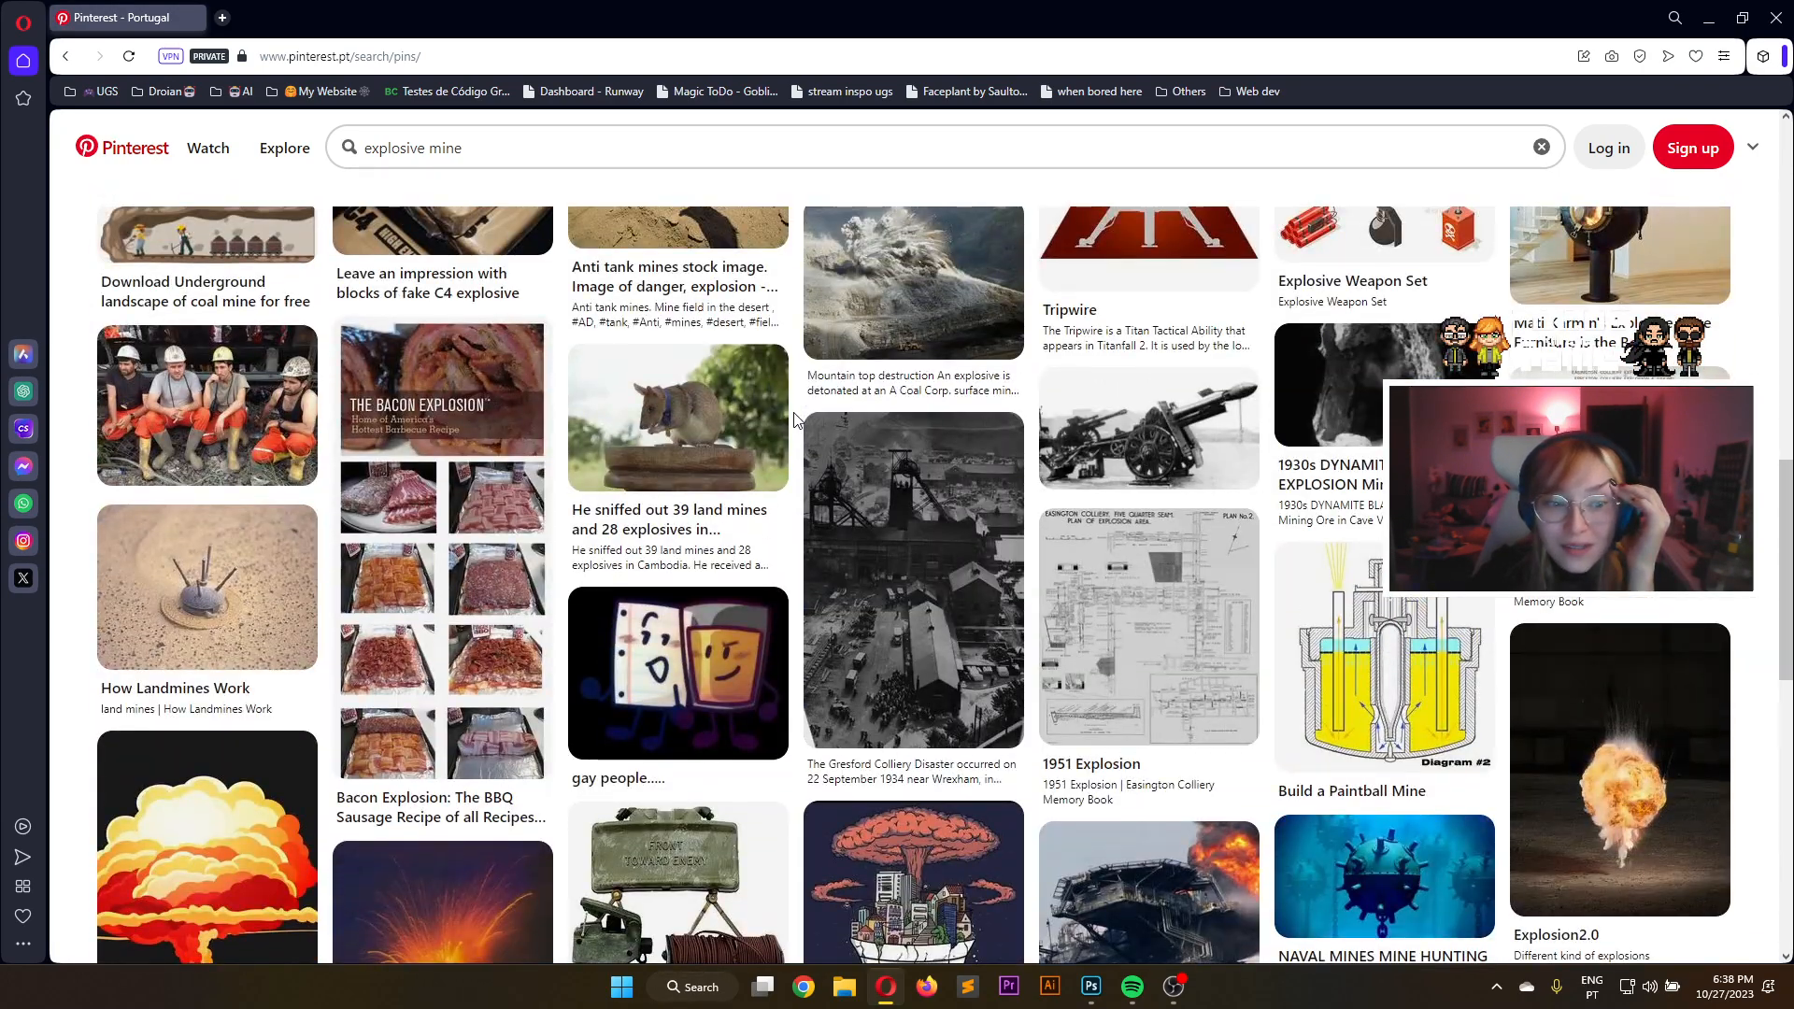
# Open the How Landmines Work pin, dismiss the login prompt and look through its similar pins
pyautogui.click(192, 613)
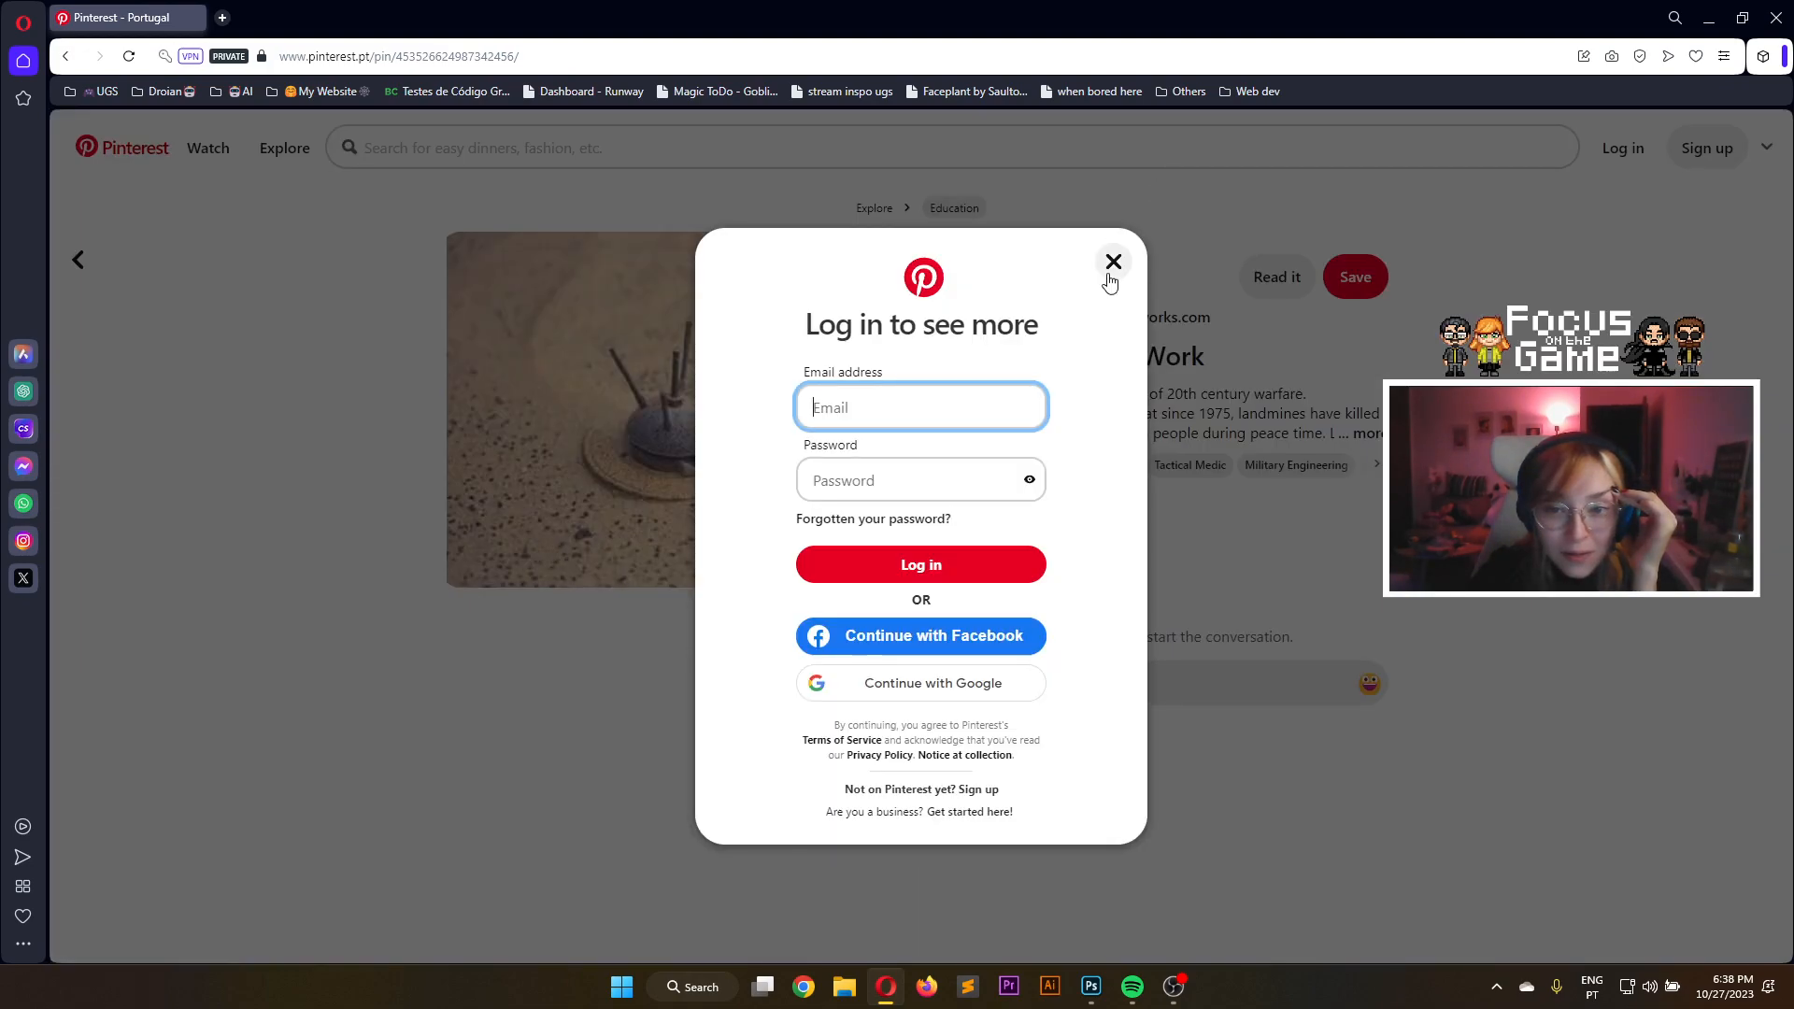
pyautogui.click(1113, 261)
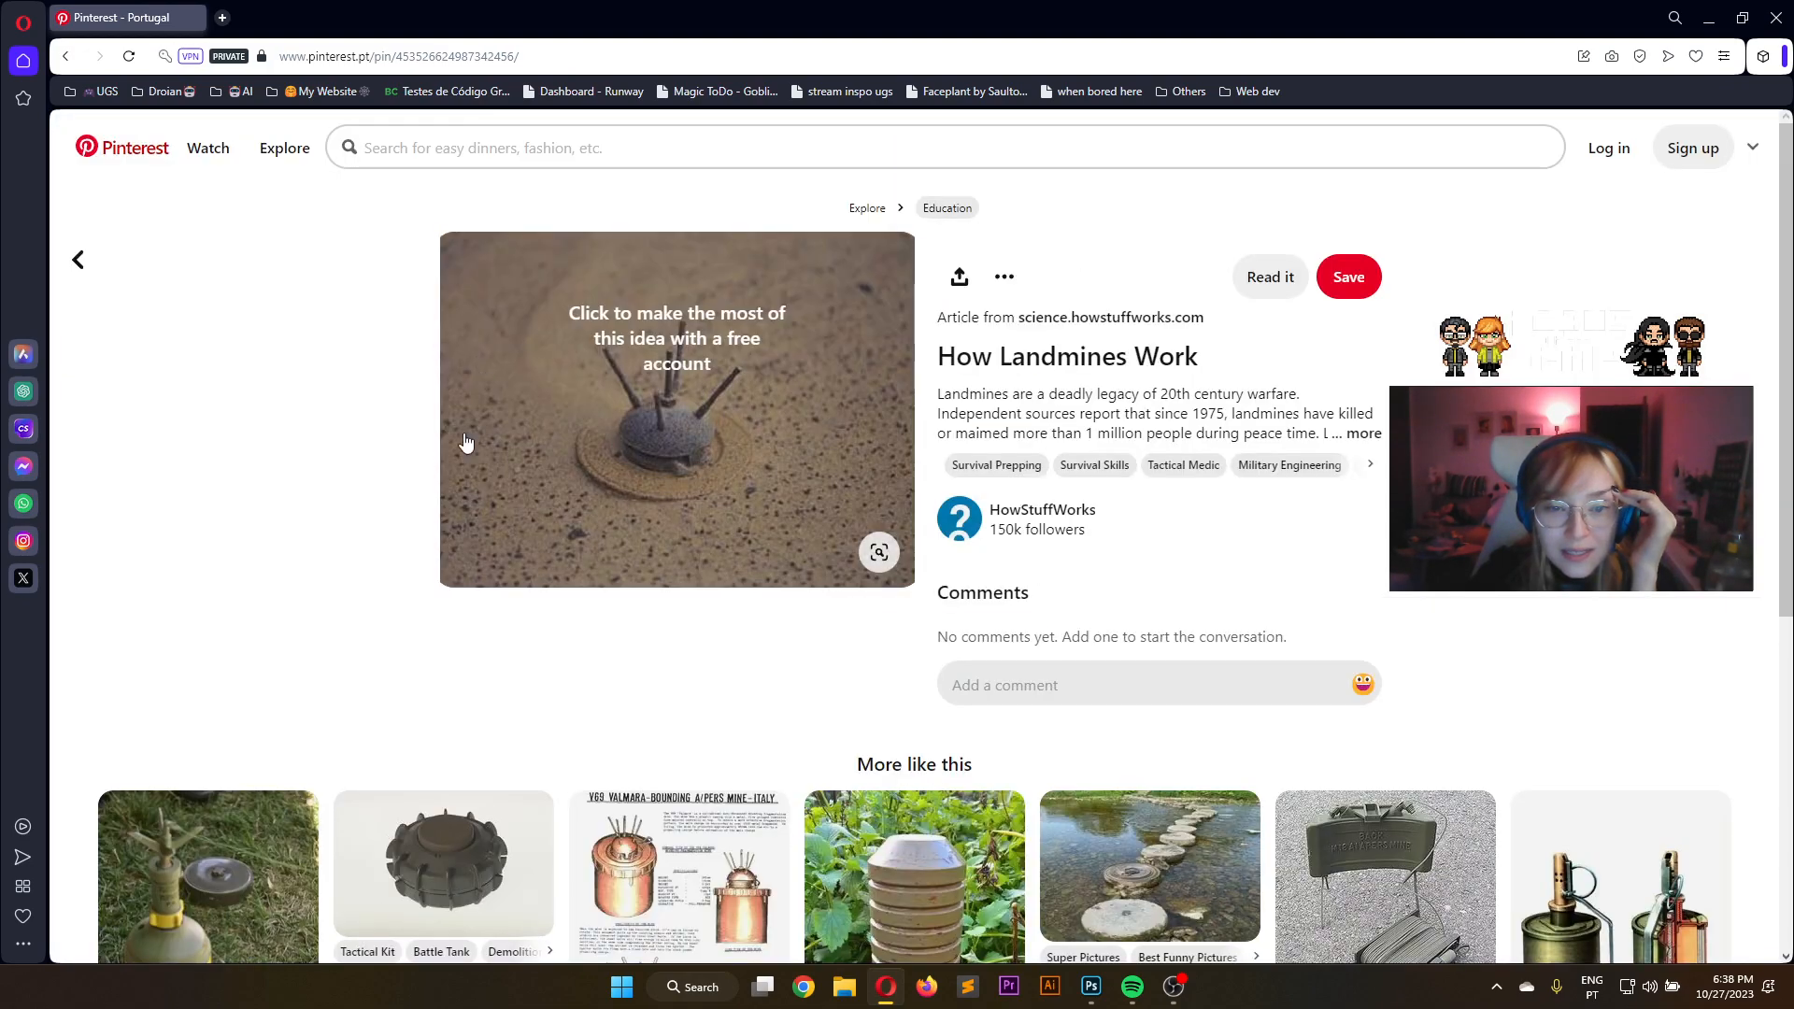
pyautogui.scroll(-8, 745, 488)
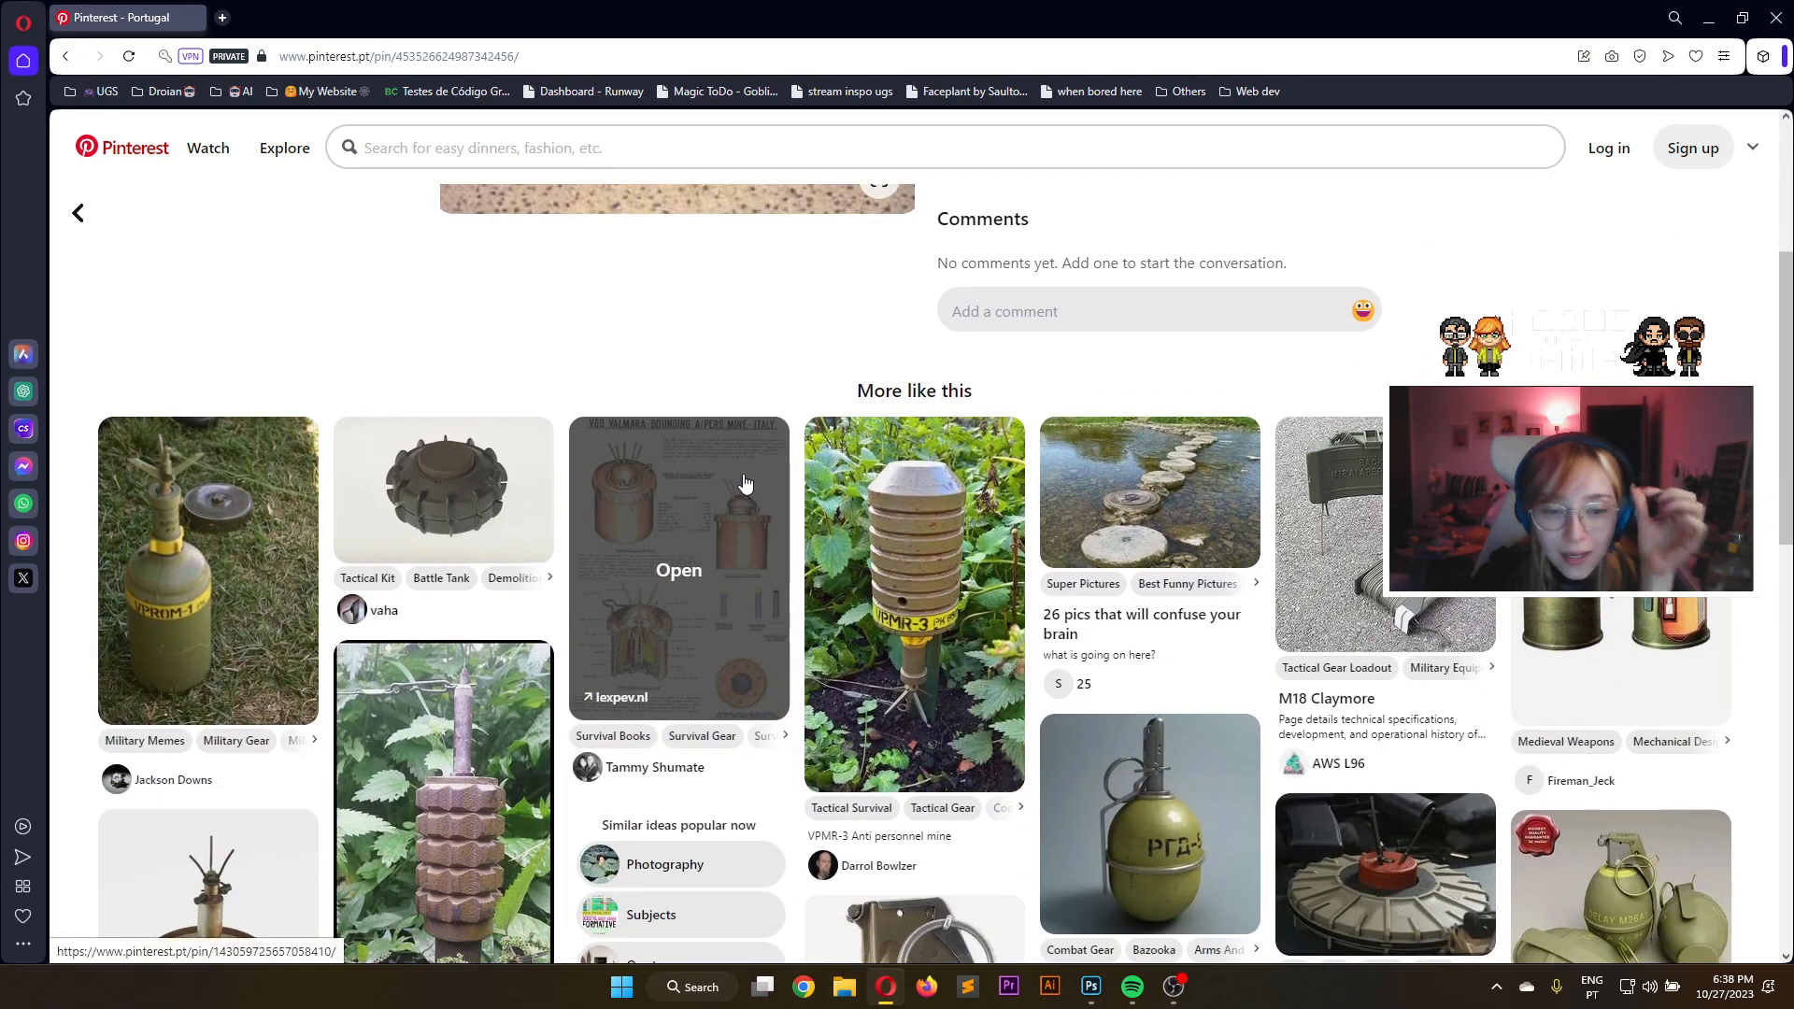
pyautogui.scroll(-5, 743, 489)
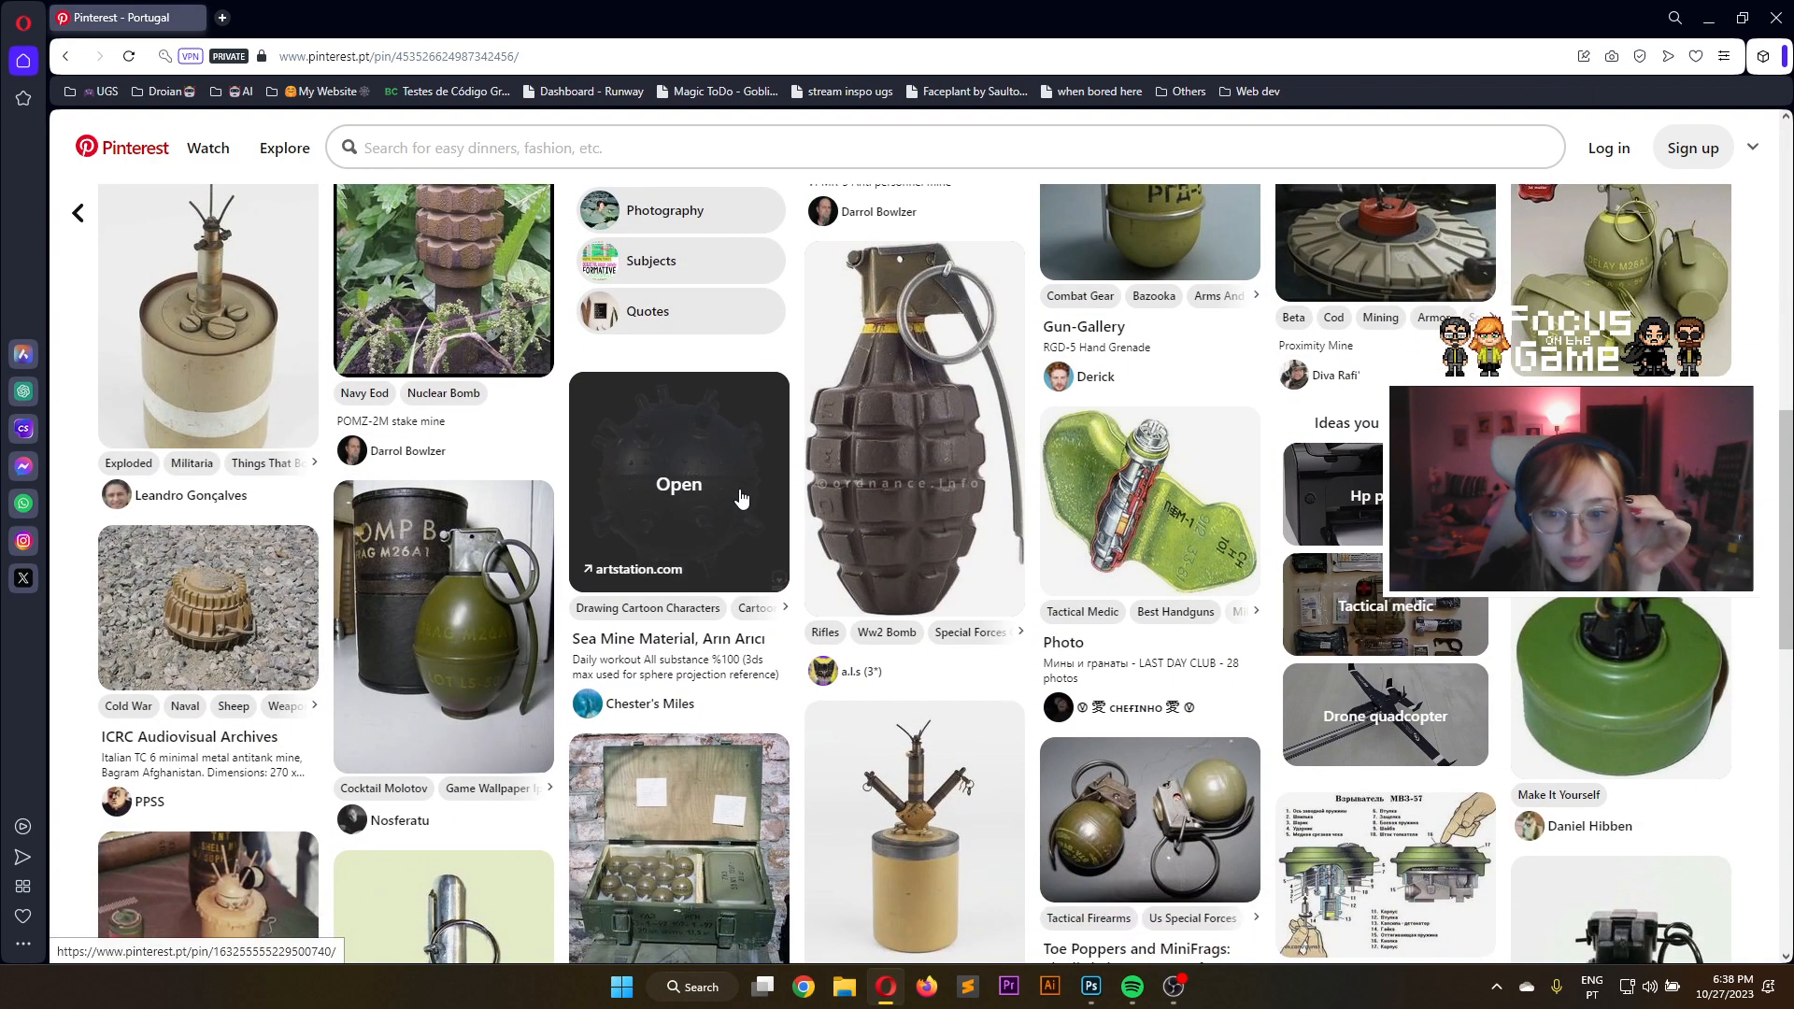
pyautogui.scroll(-11, 743, 496)
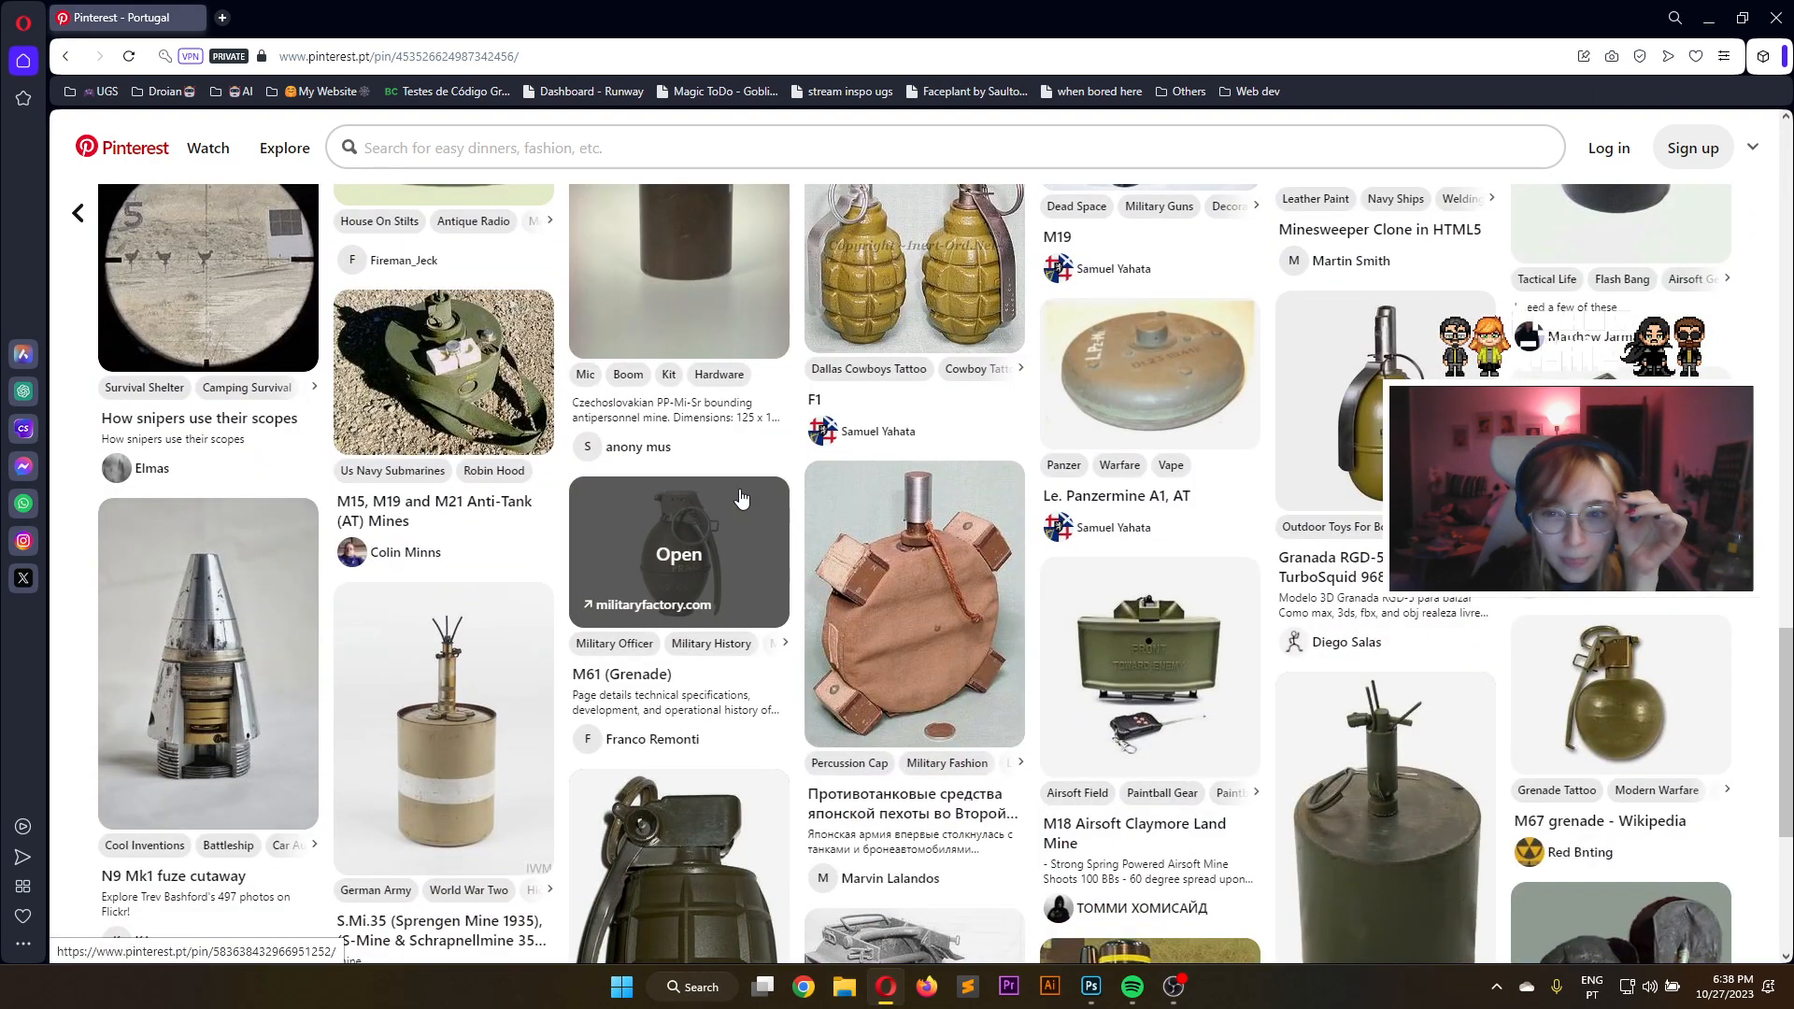
pyautogui.scroll(7, 811, 514)
# Open the Minesweeper Clone in HTML5 pin and try to download its rusty naval mine image
pyautogui.click(1437, 613)
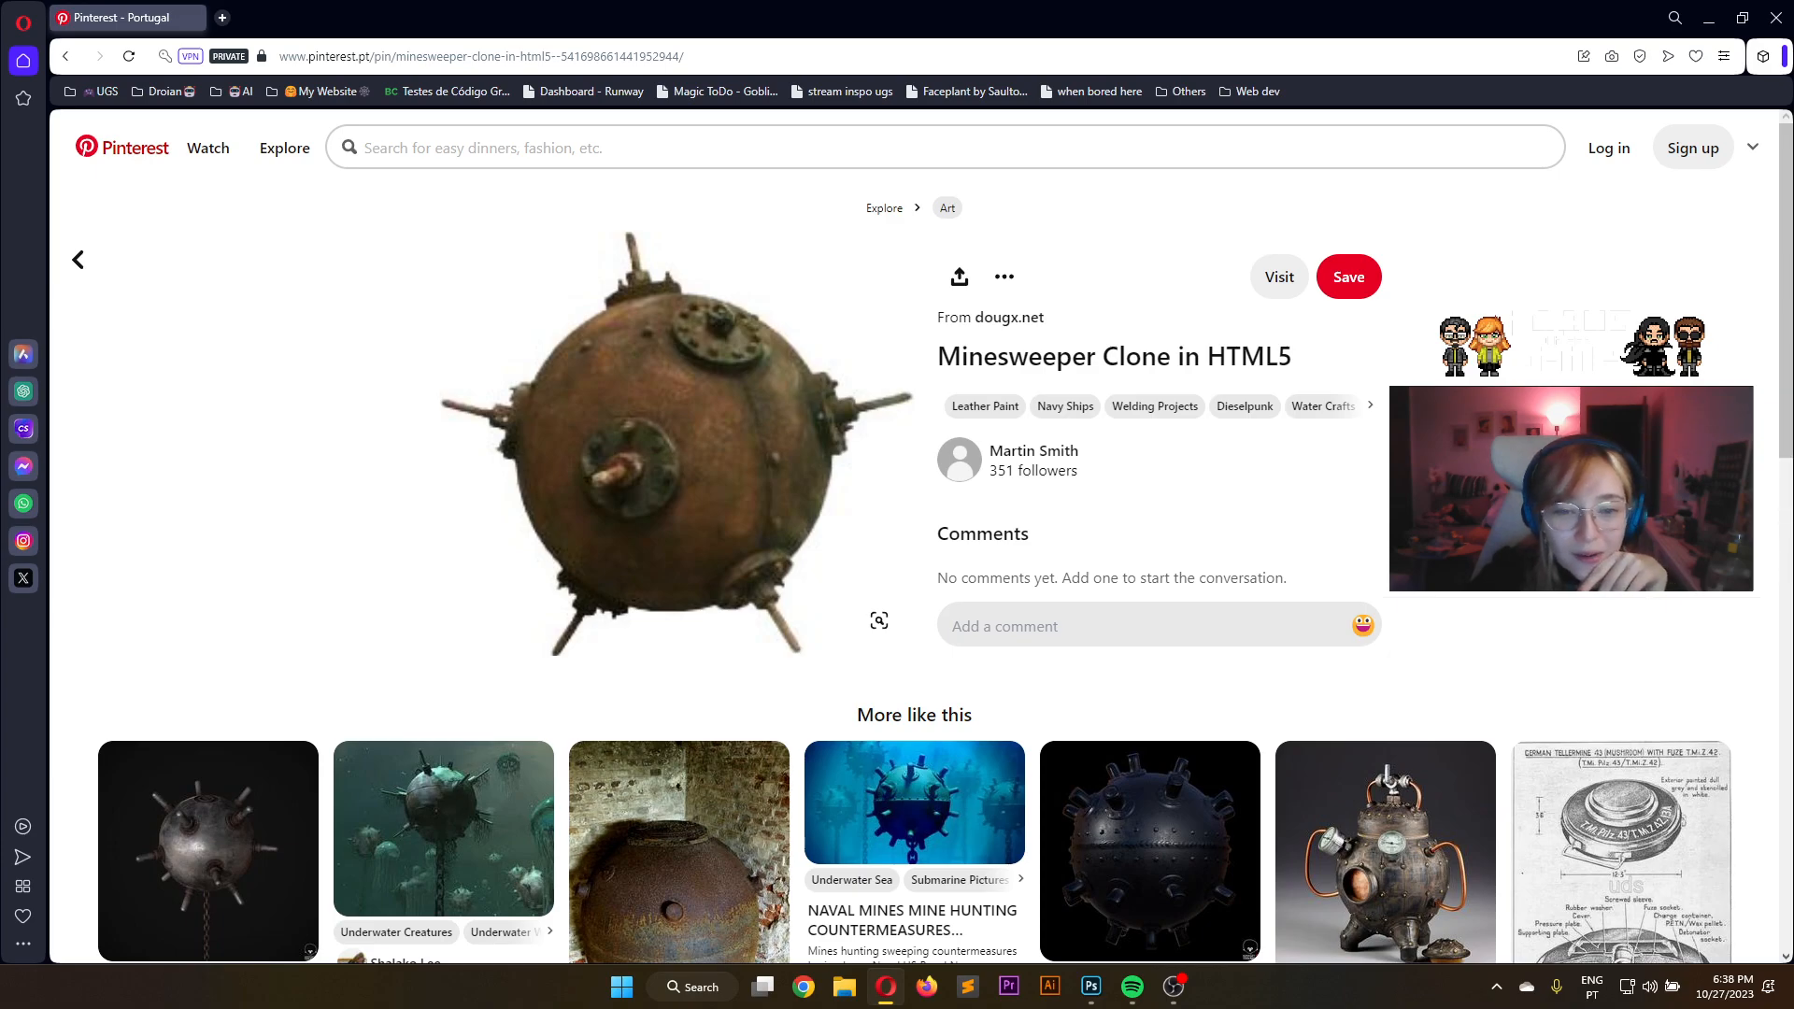
pyautogui.scroll(-1, 932, 544)
pyautogui.scroll(1, 584, 468)
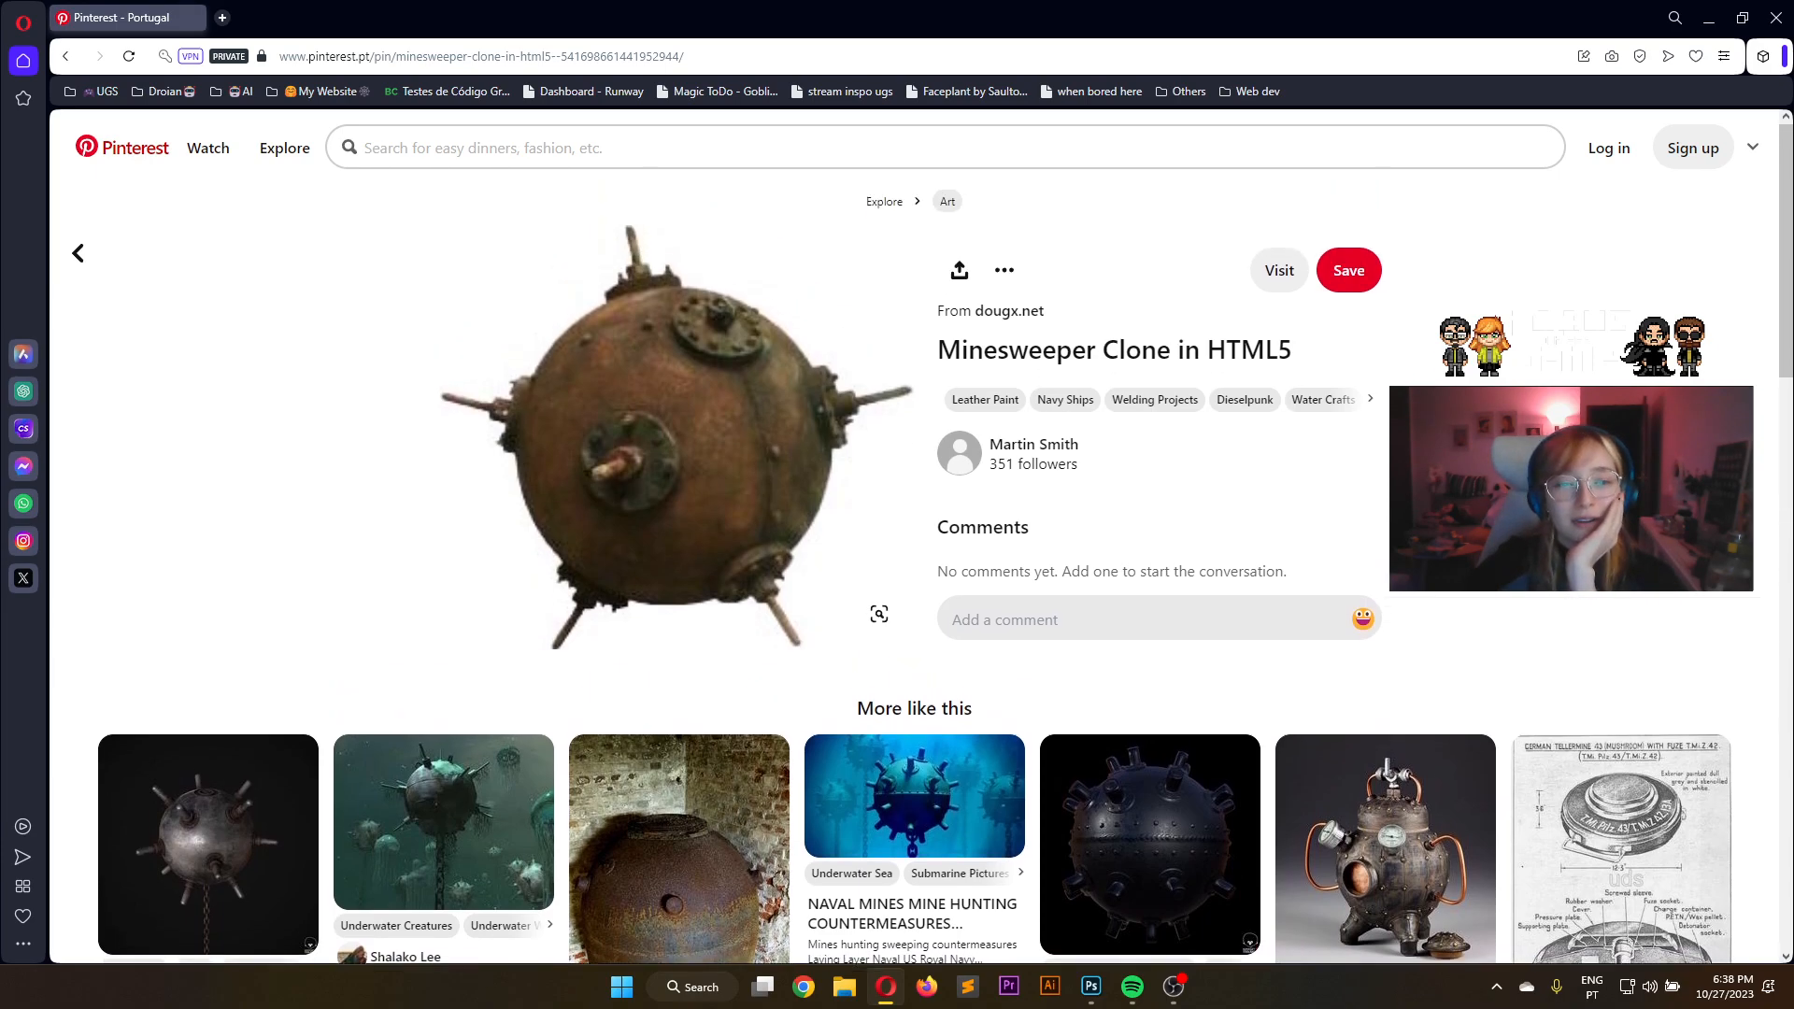
pyautogui.rightClick(692, 476)
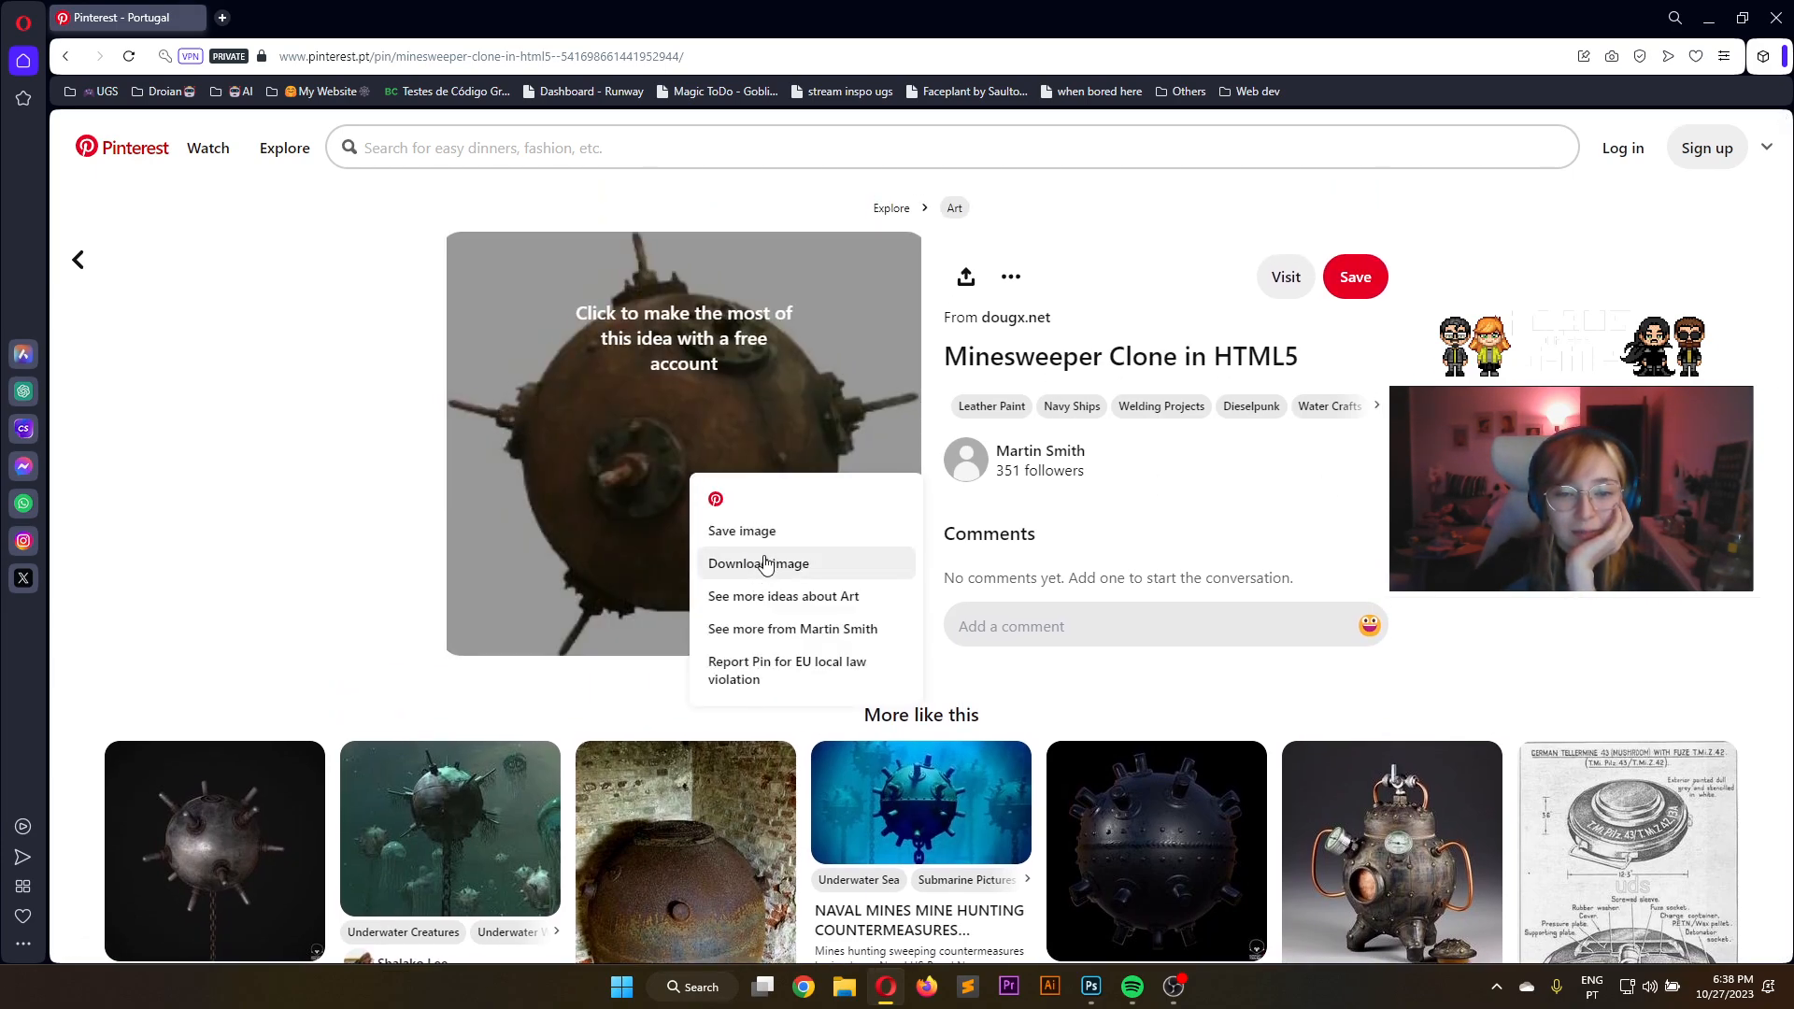
pyautogui.click(764, 563)
pyautogui.click(1120, 322)
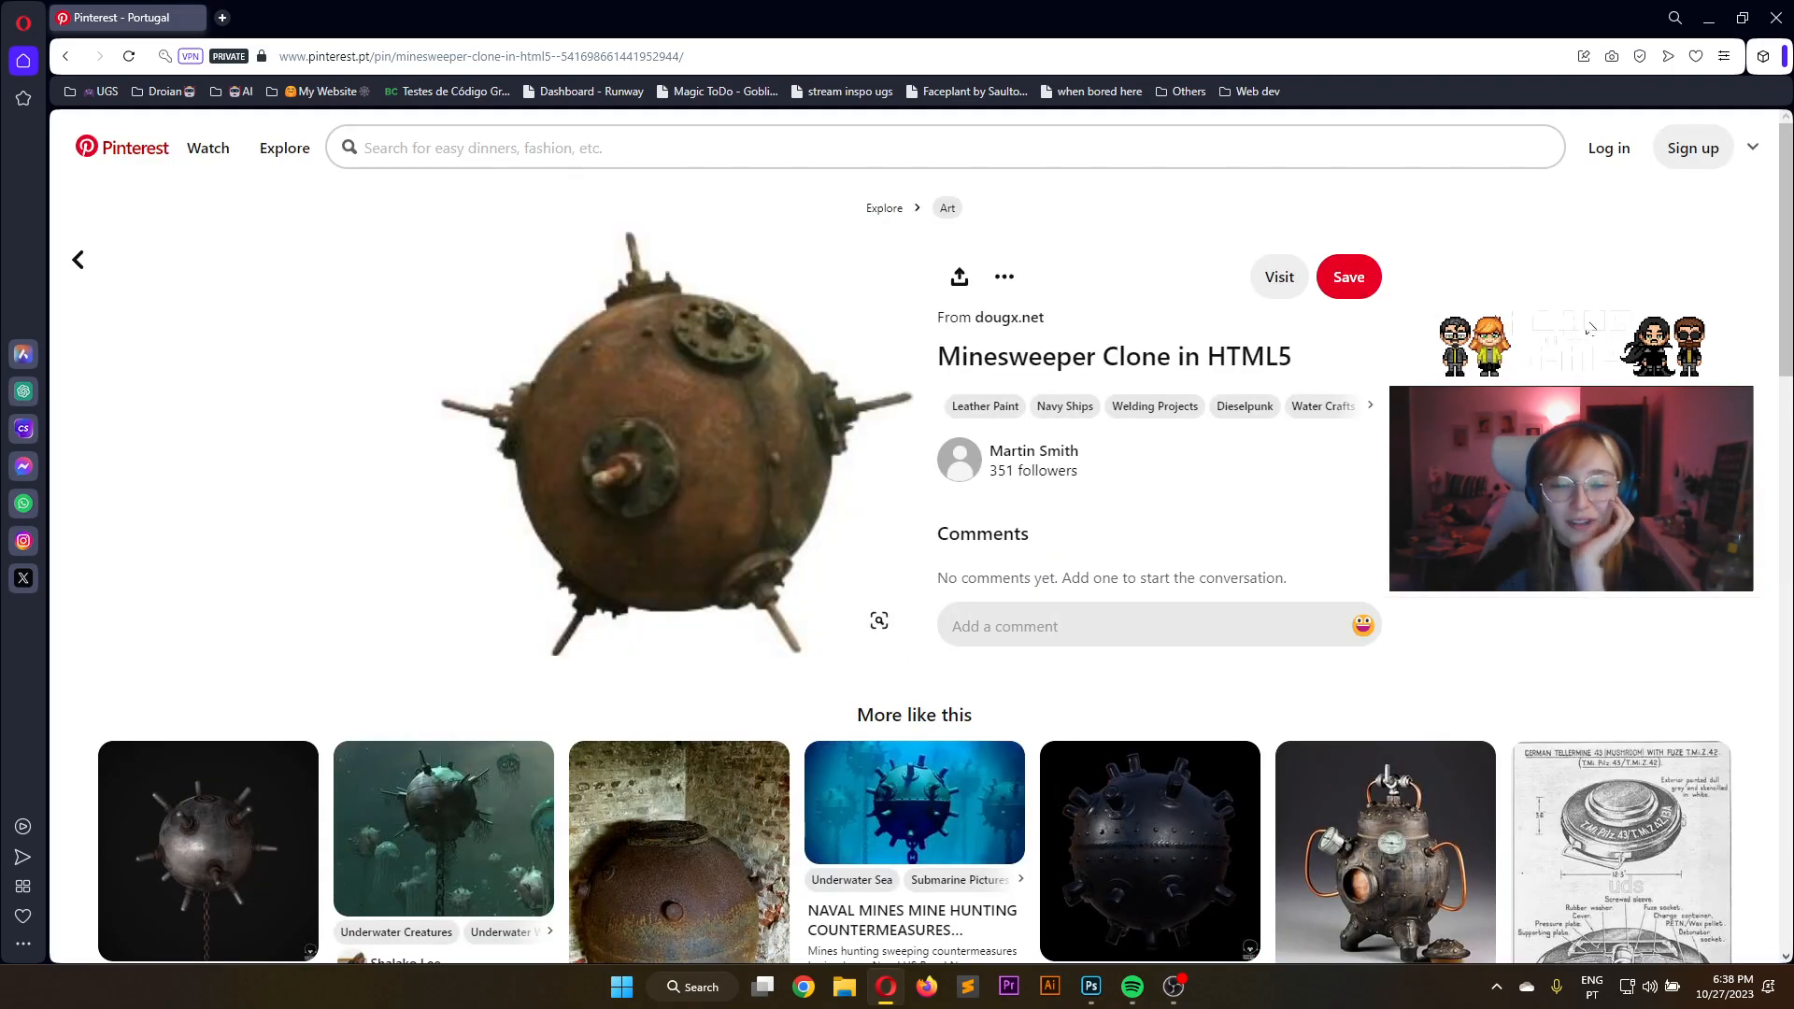
# Capture a region screenshot of the rusty naval mine image, retaking it with a larger area around the mine
pyautogui.press('super+shift+s')
pyautogui.moveTo(444, 260); pyautogui.dragTo(860, 667)
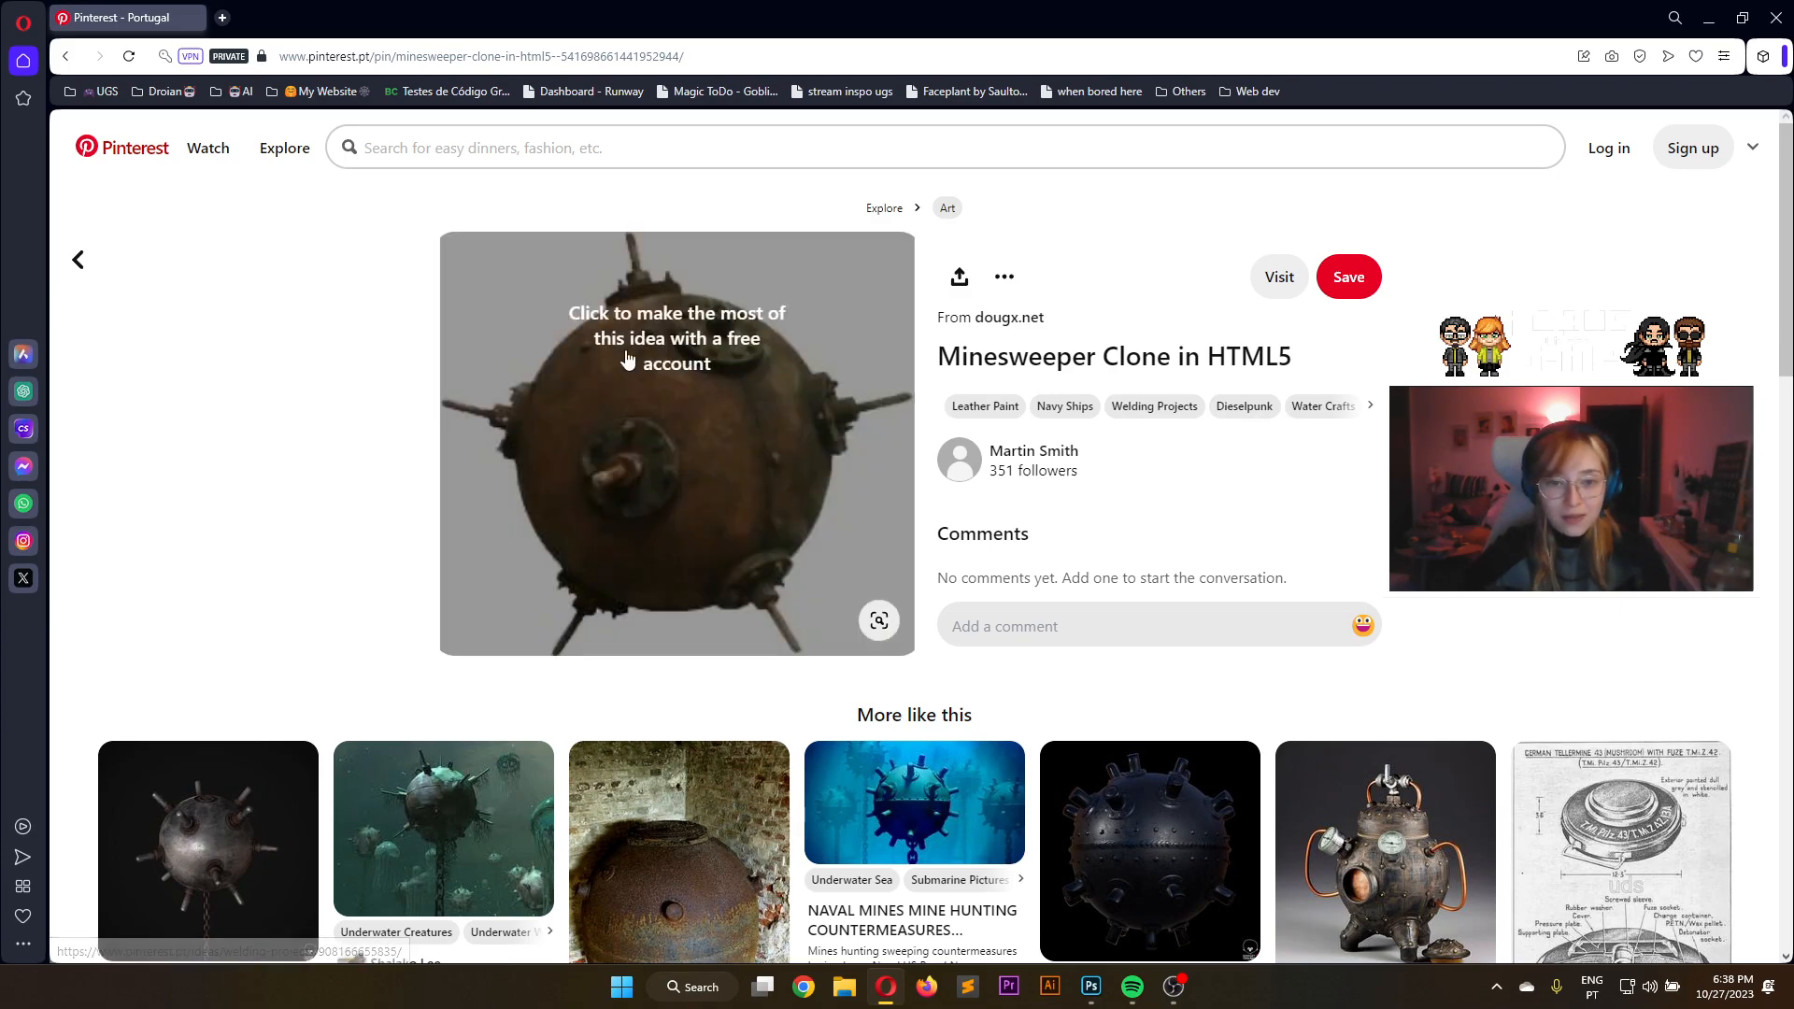
pyautogui.press('super+shift+s')
pyautogui.moveTo(455, 235); pyautogui.dragTo(914, 663)
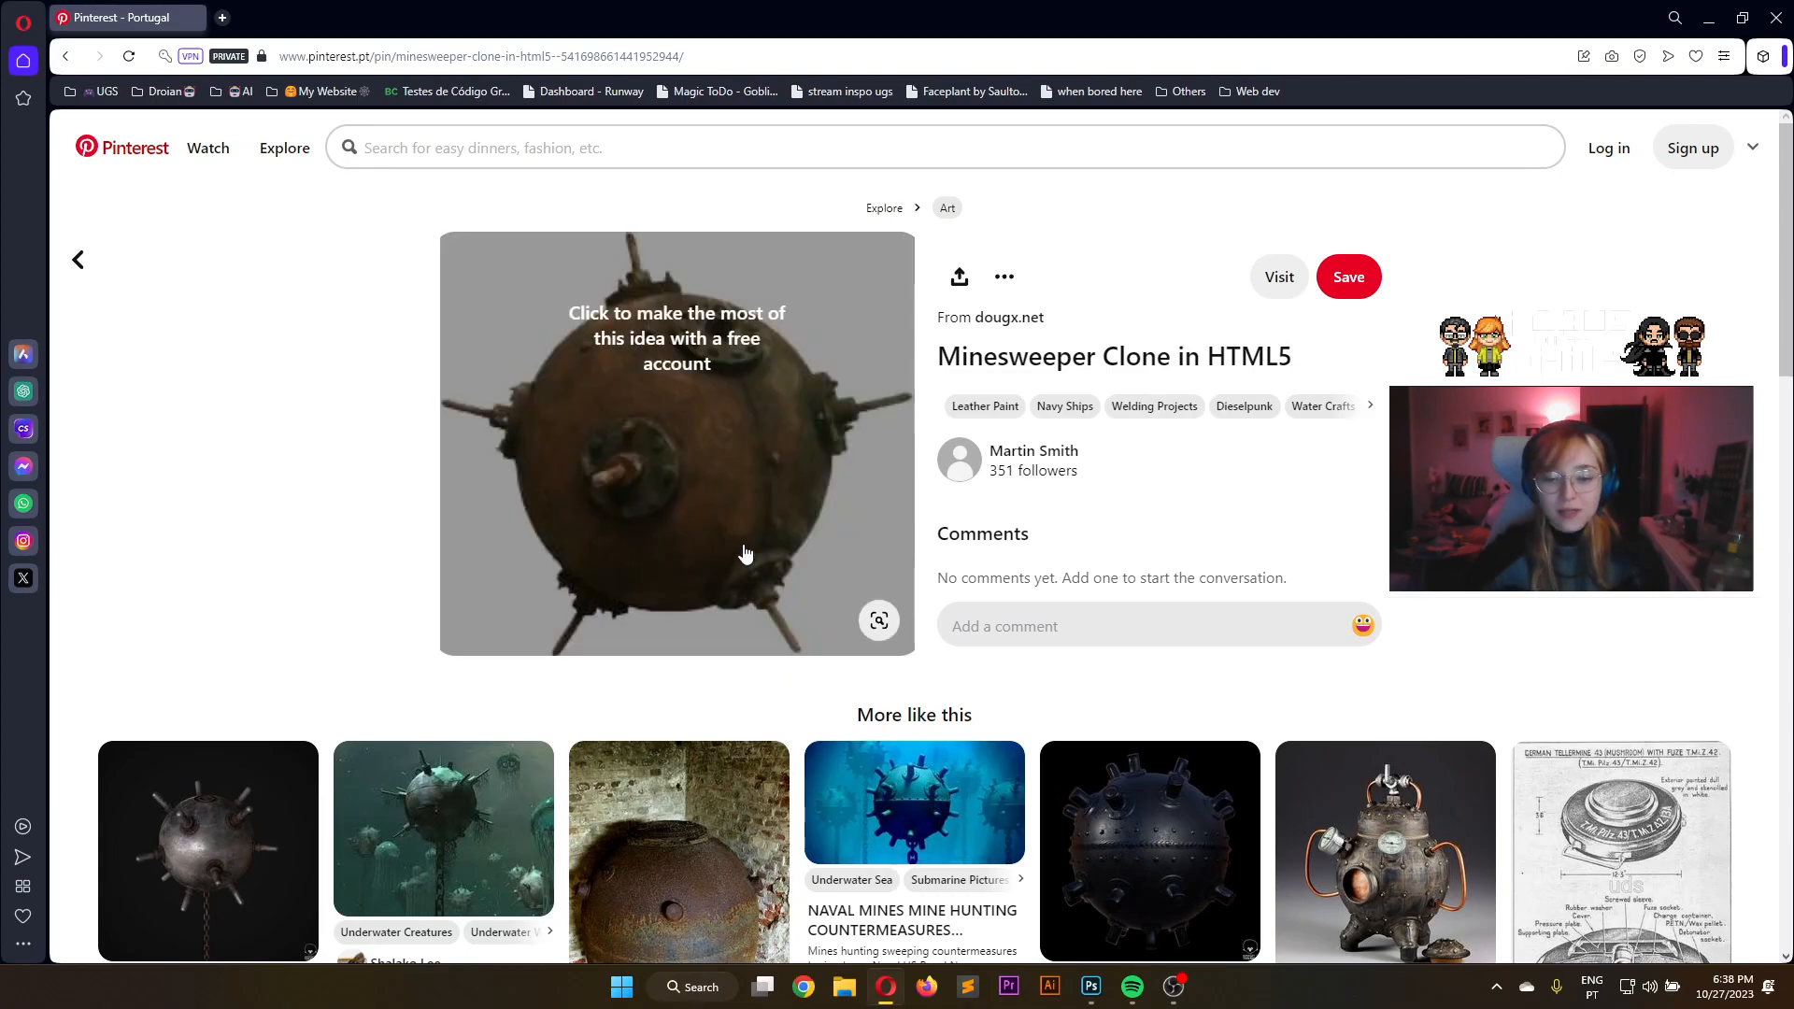
# Open the Underwater Creatures pin and capture a region screenshot of its spiked underwater mine
pyautogui.scroll(-3, 776, 504)
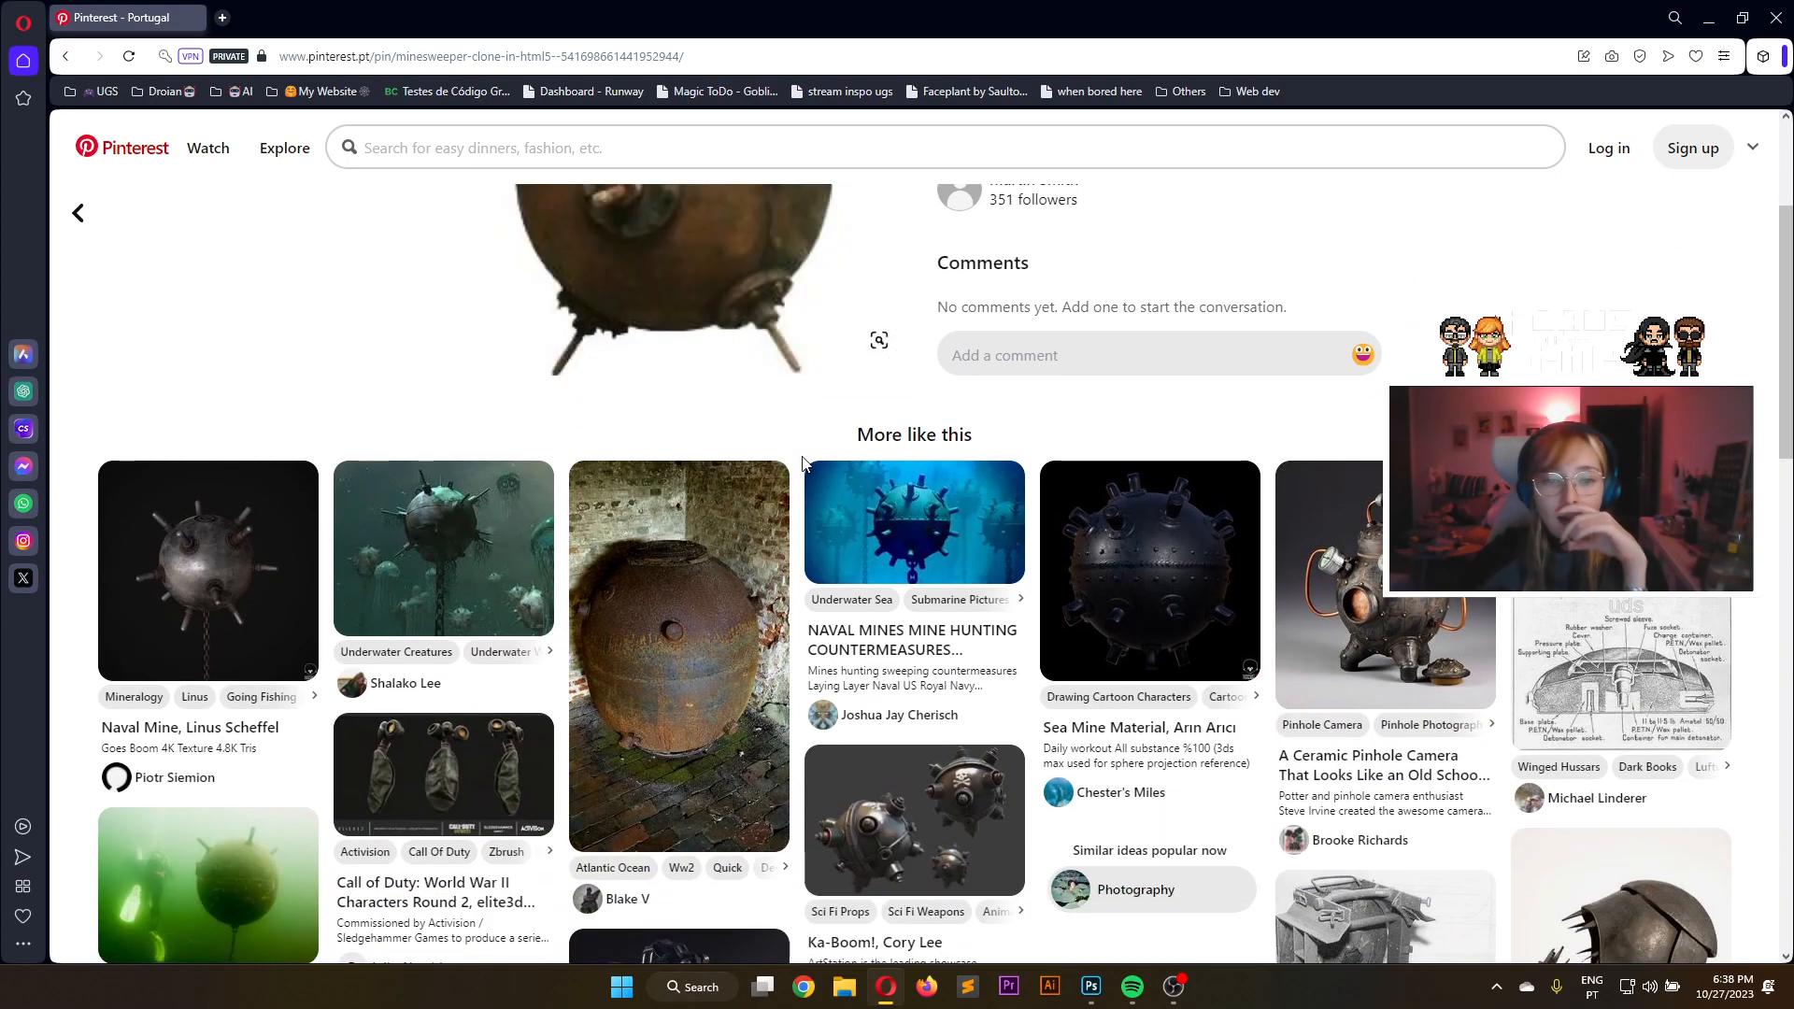
pyautogui.click(440, 551)
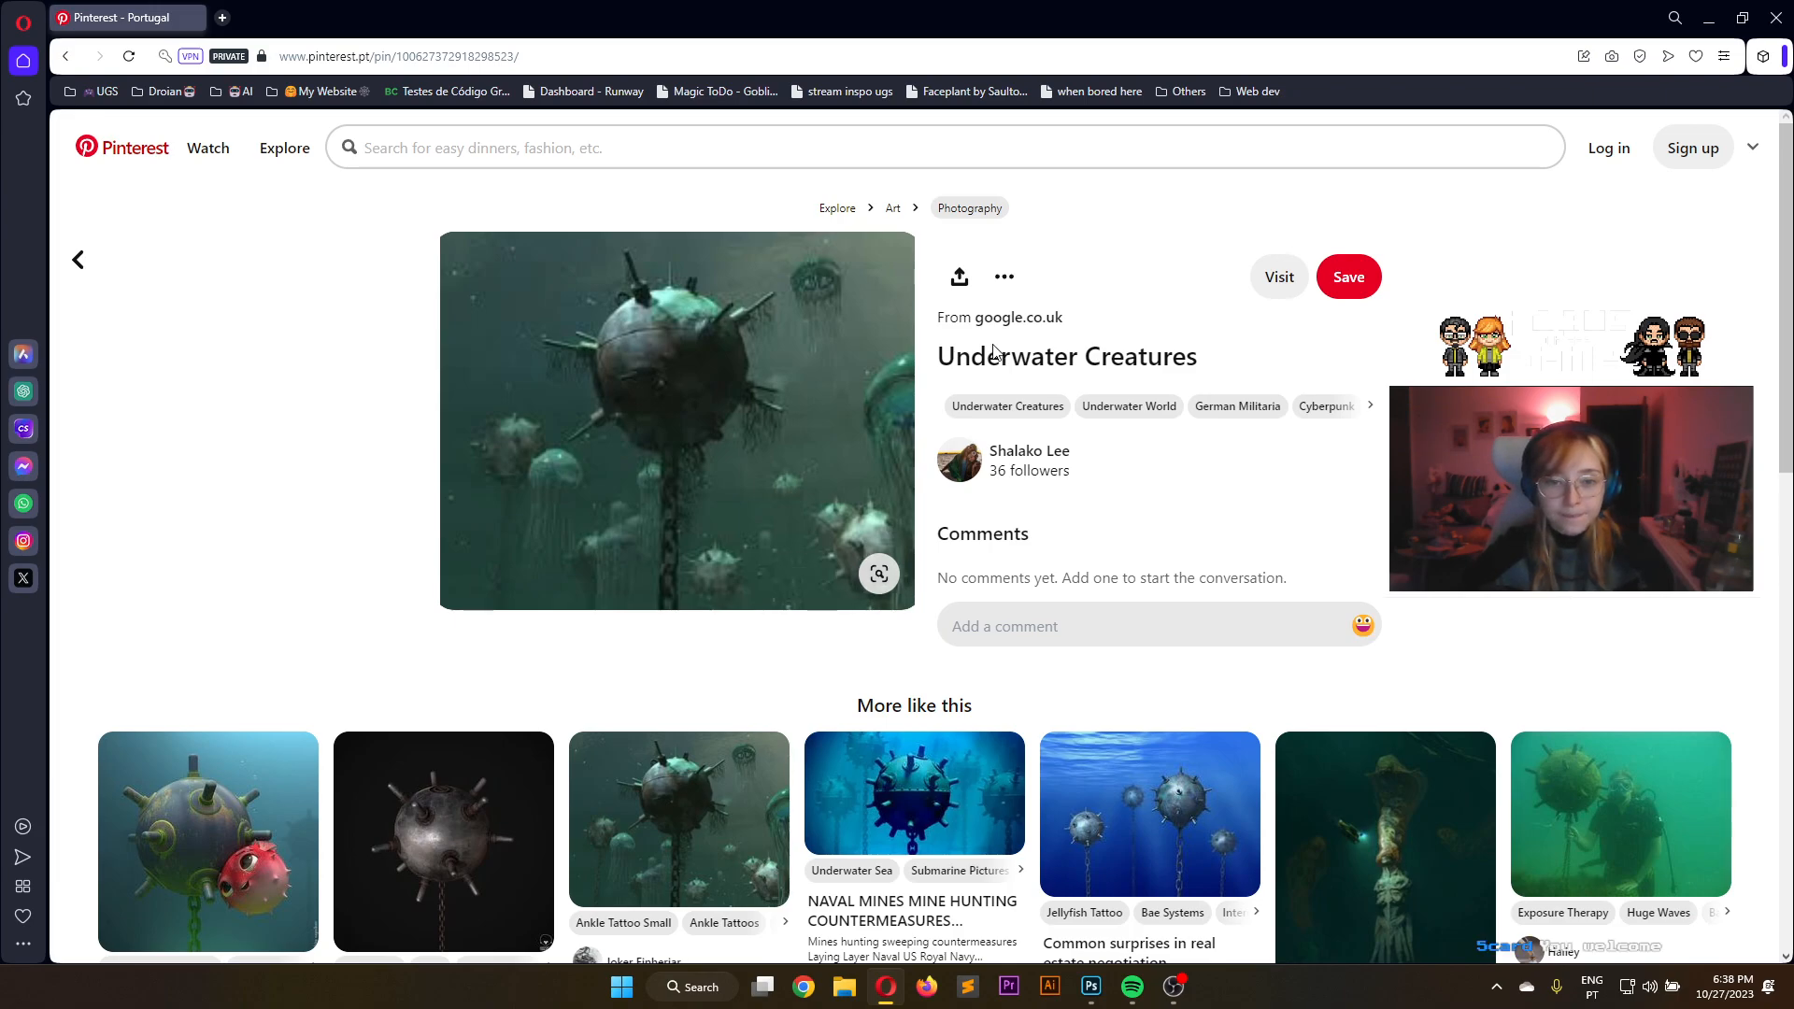
pyautogui.press('super+shift+s')
pyautogui.moveTo(488, 237); pyautogui.dragTo(869, 519)
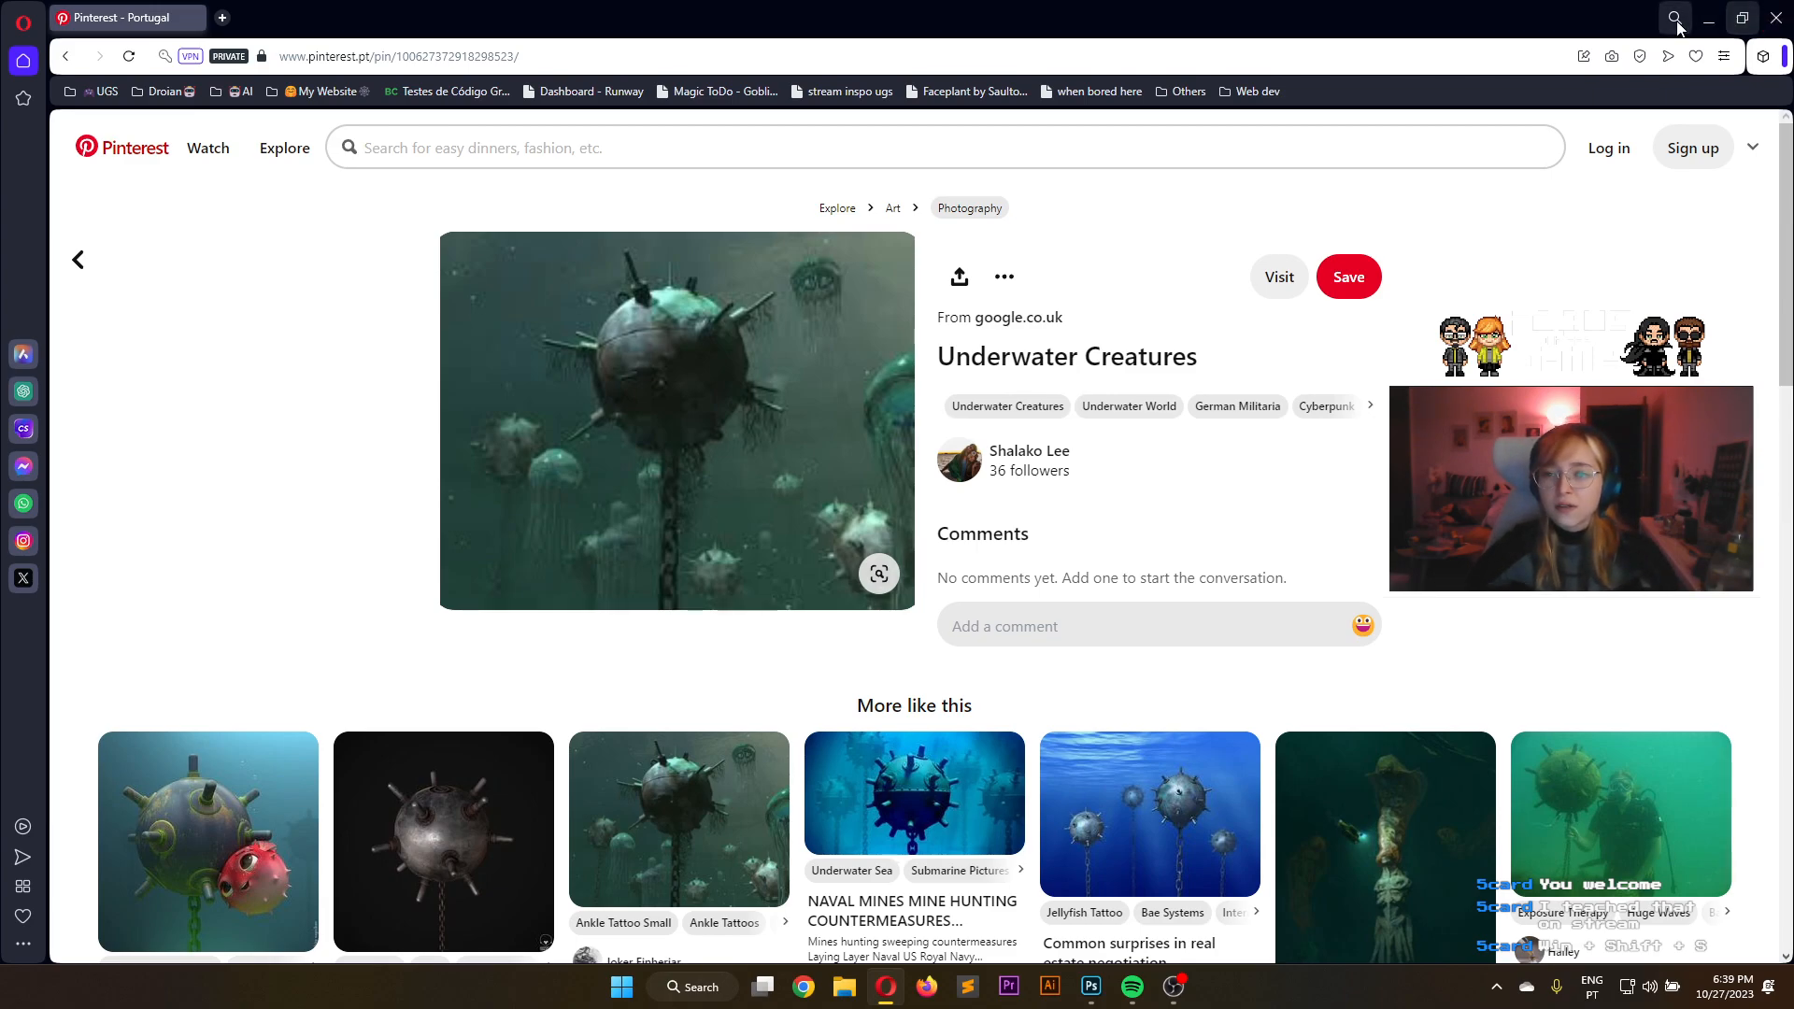
# Return to the blank A4 document in Photoshop and open the Screenshots folder inside Pictures in File Explorer
pyautogui.click(1713, 28)
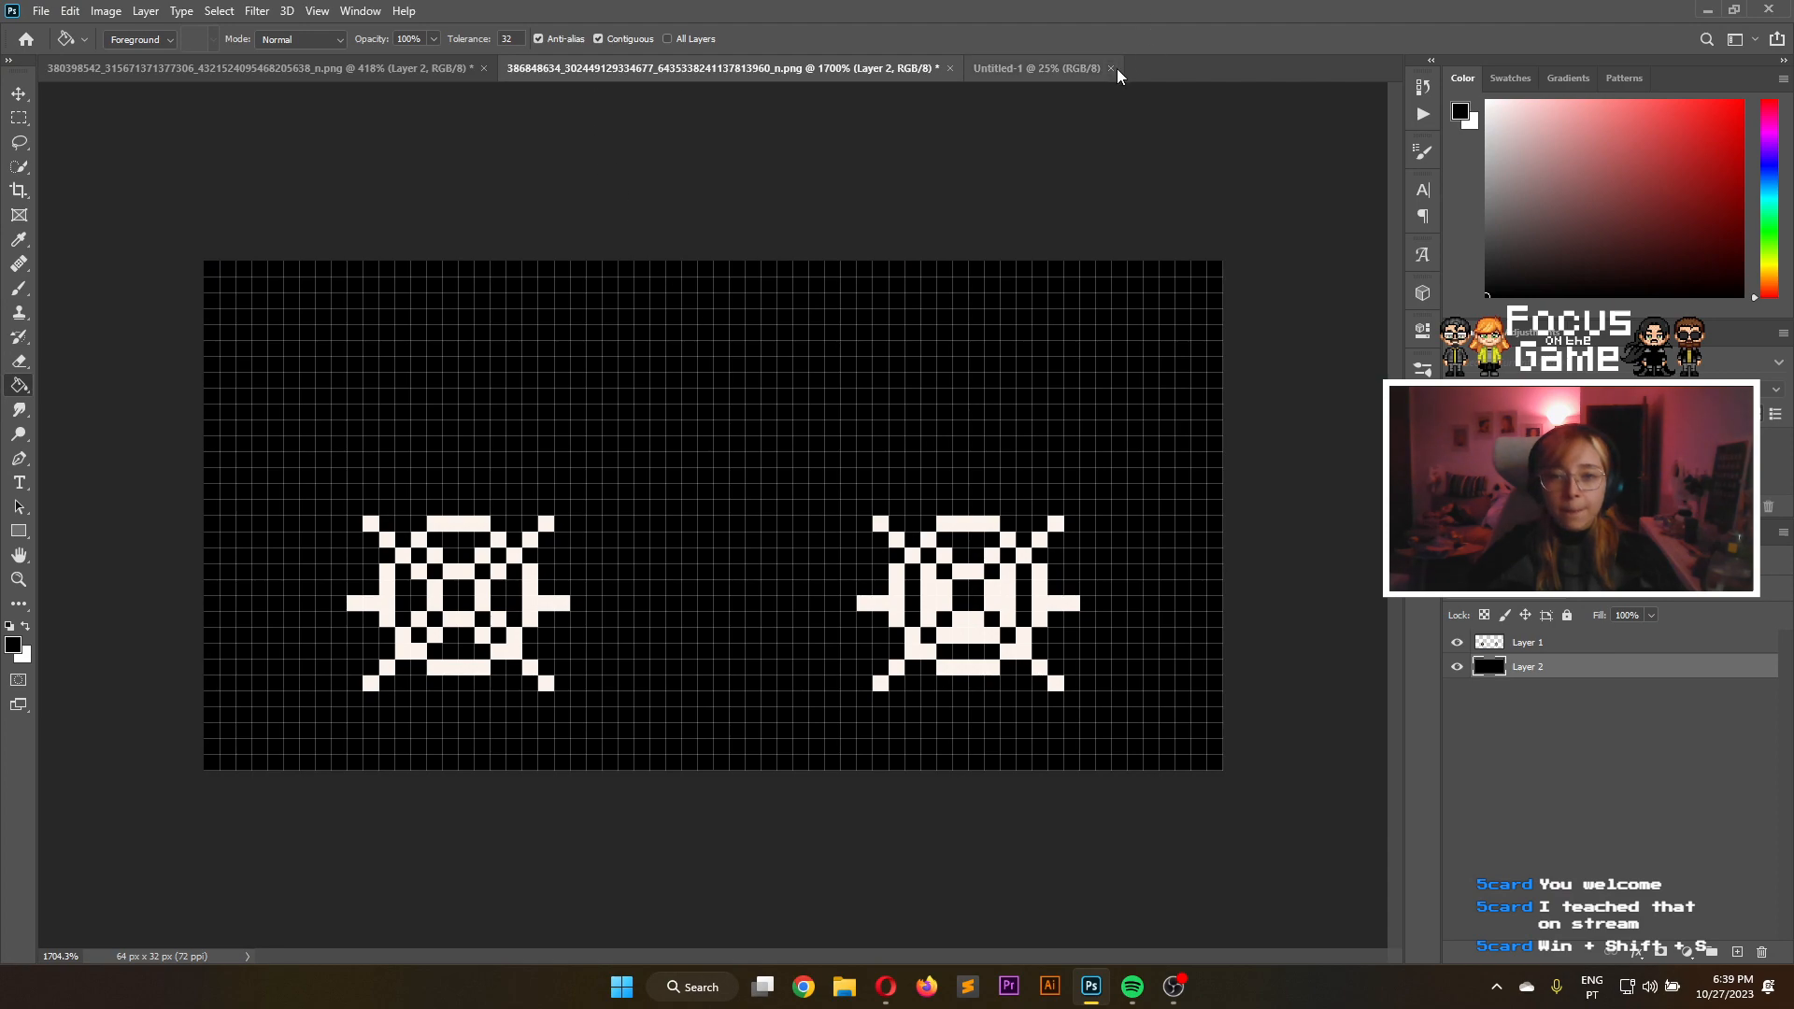
pyautogui.click(1003, 75)
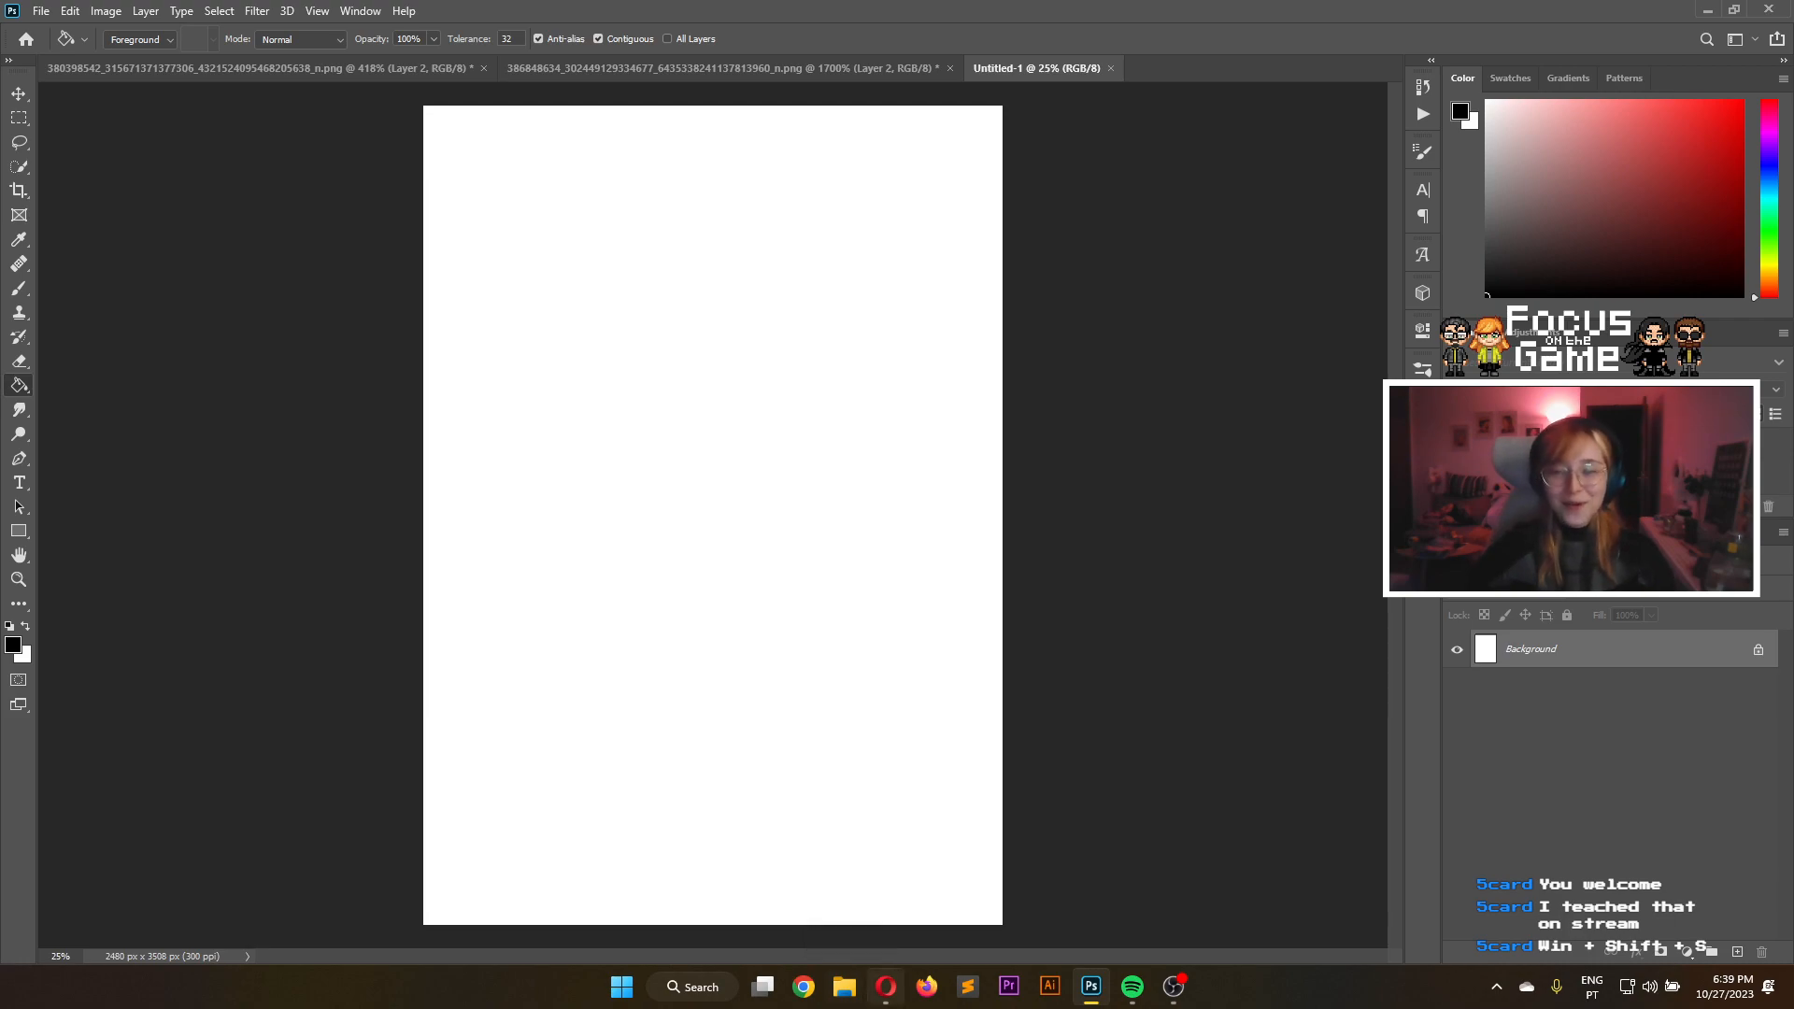
pyautogui.moveTo(886, 987)
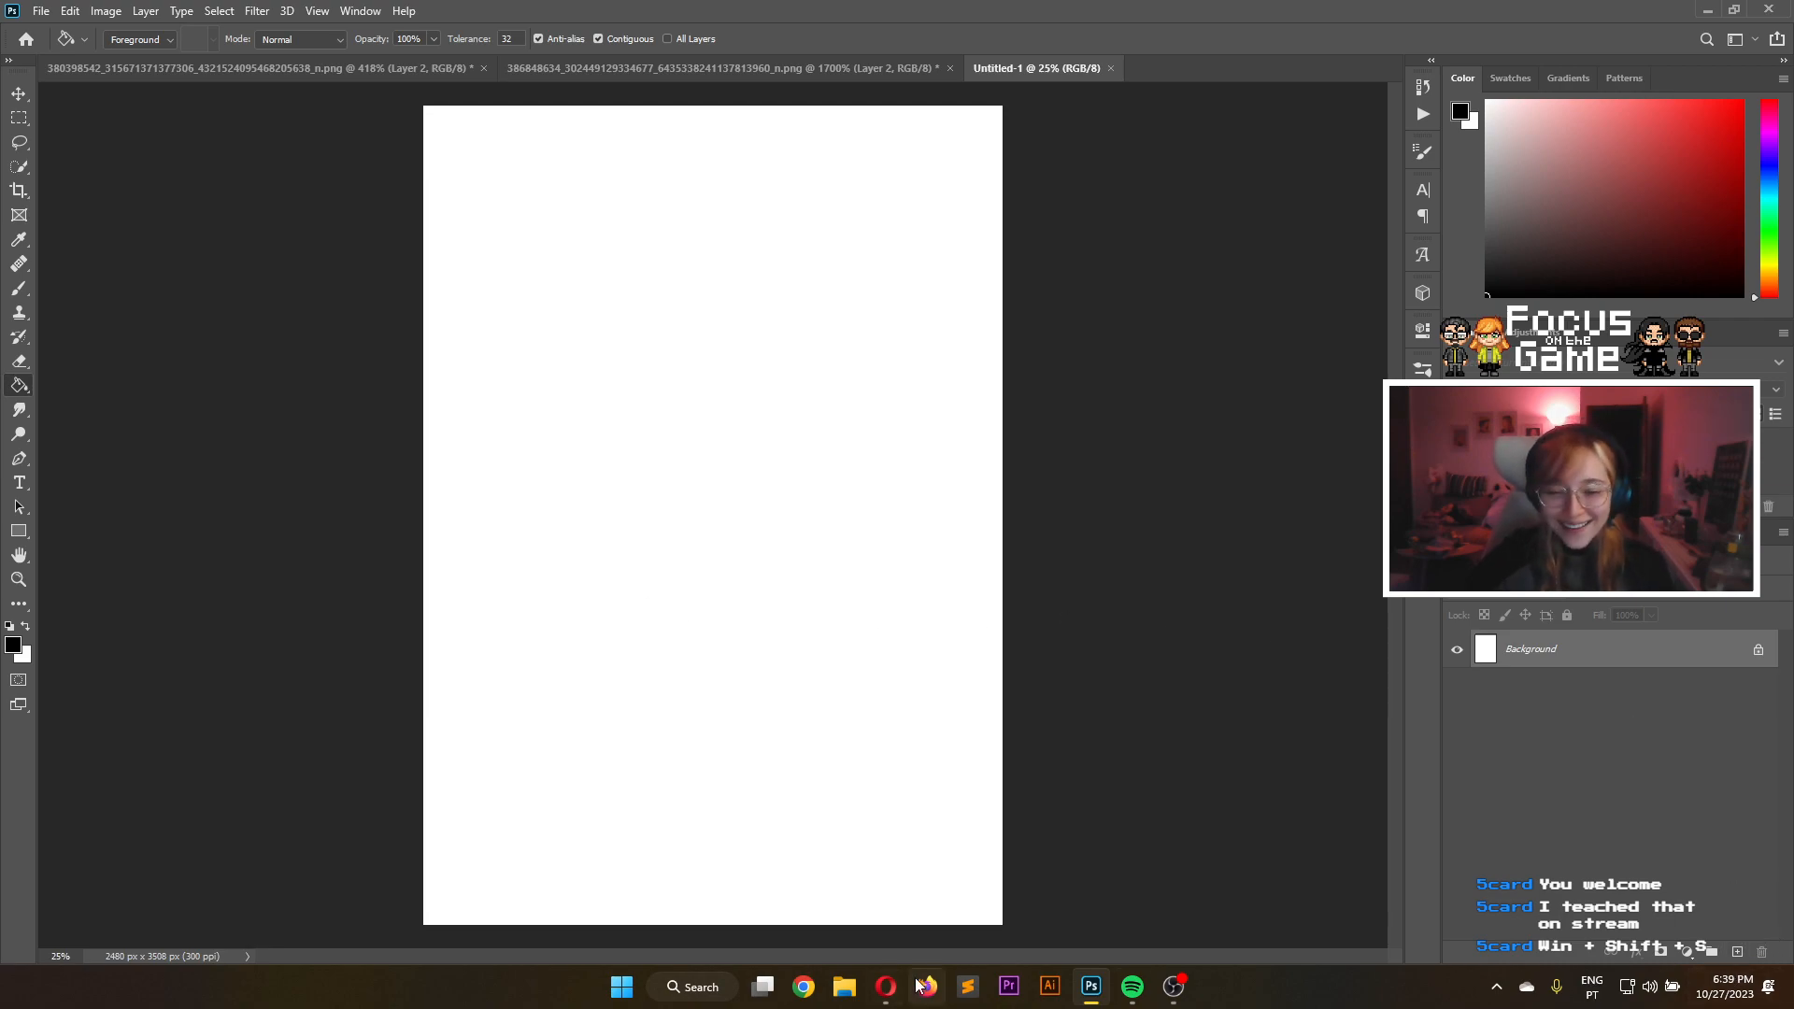
pyautogui.click(837, 990)
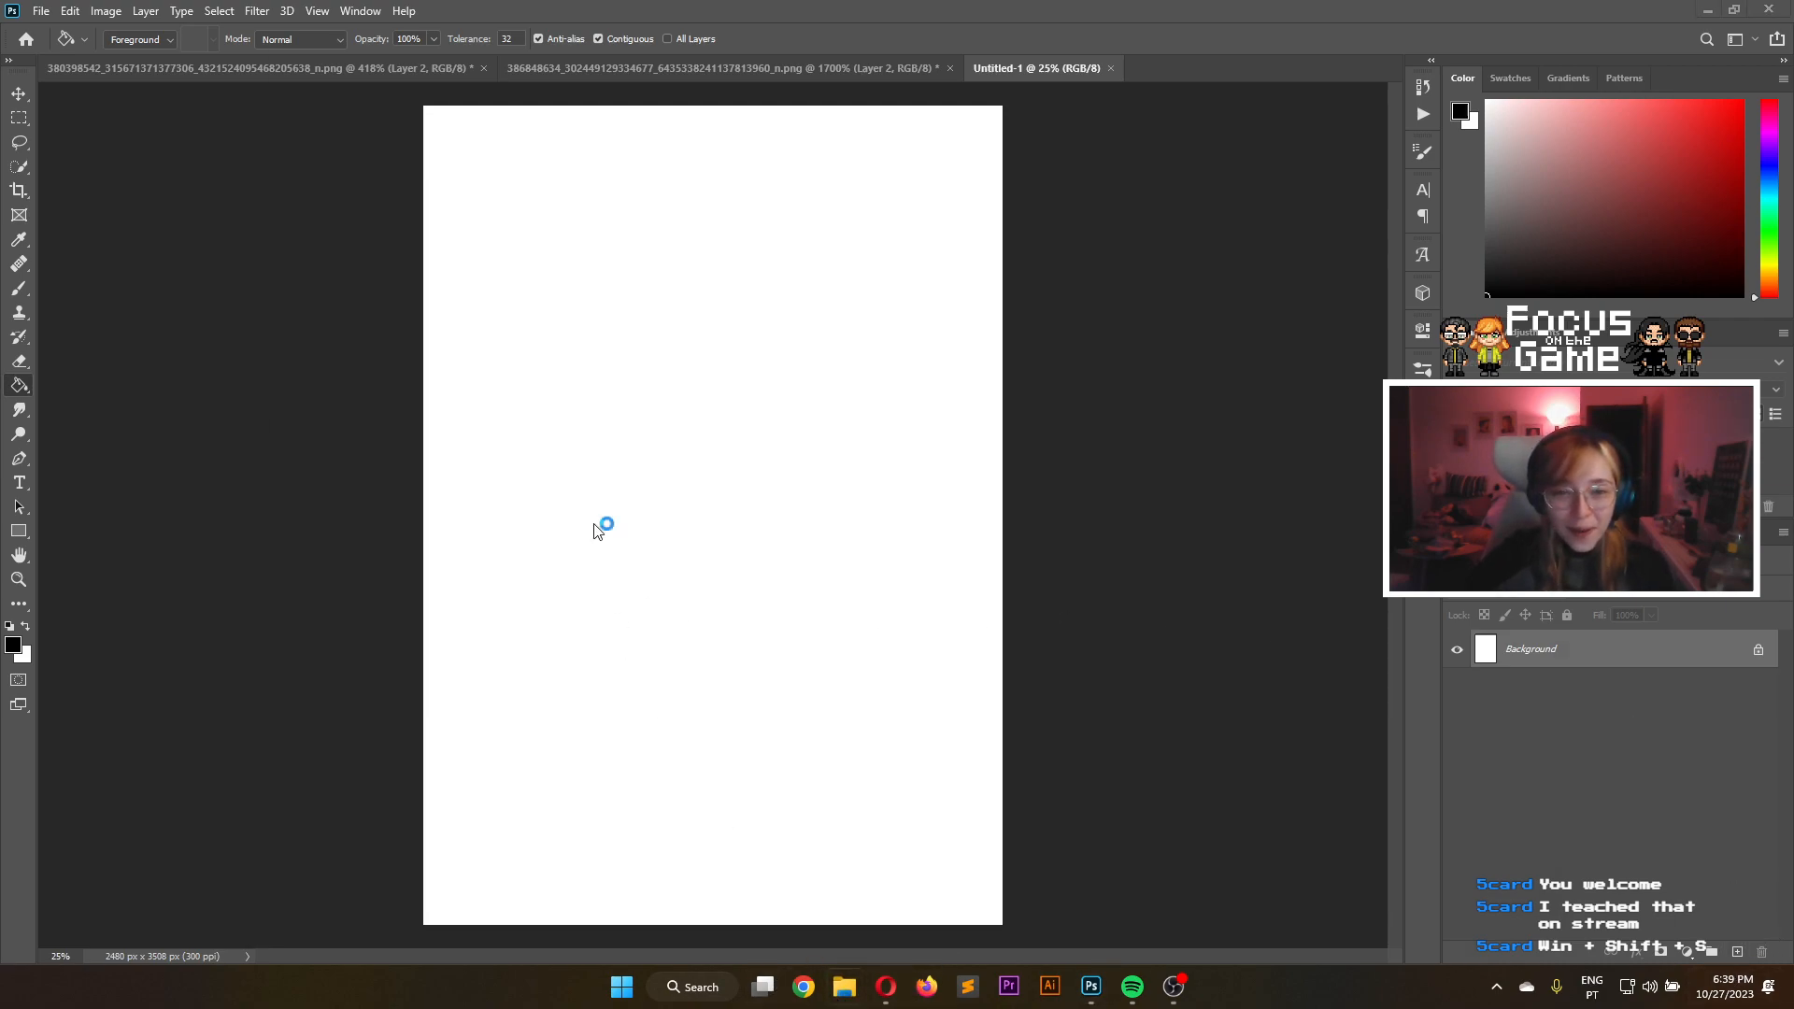
pyautogui.click(304, 303)
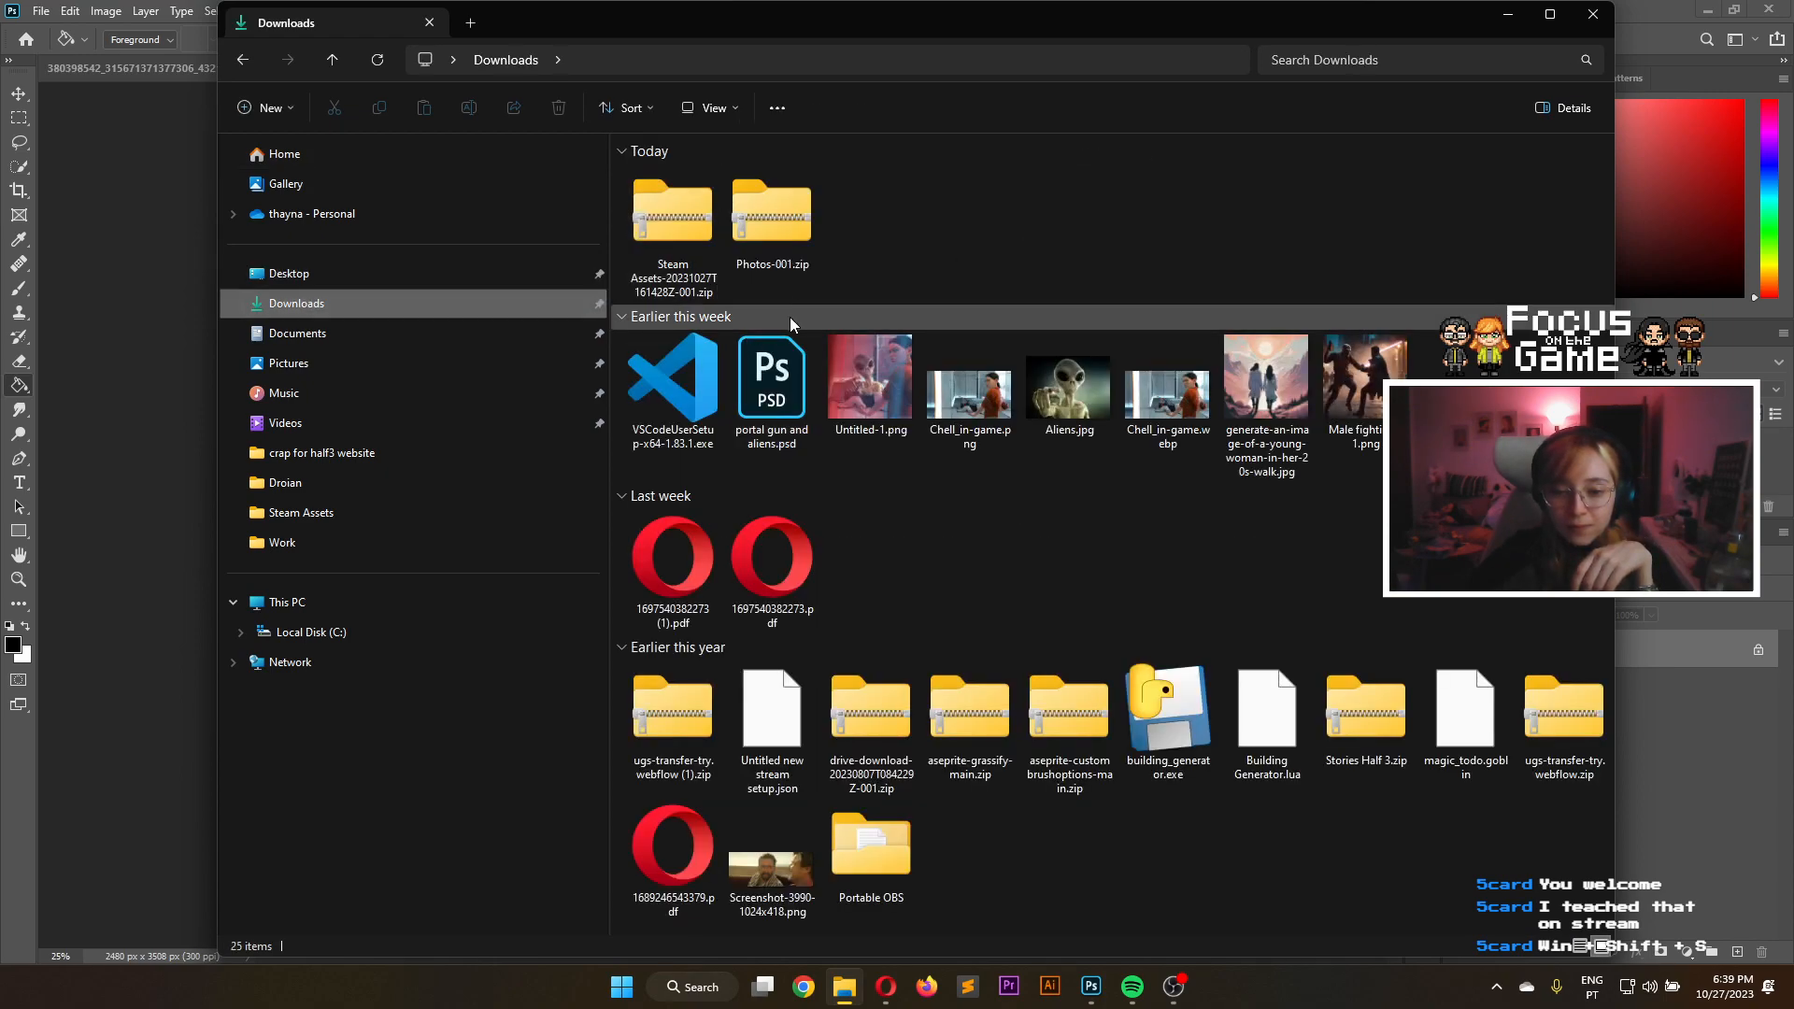
pyautogui.click(339, 366)
pyautogui.click(658, 199)
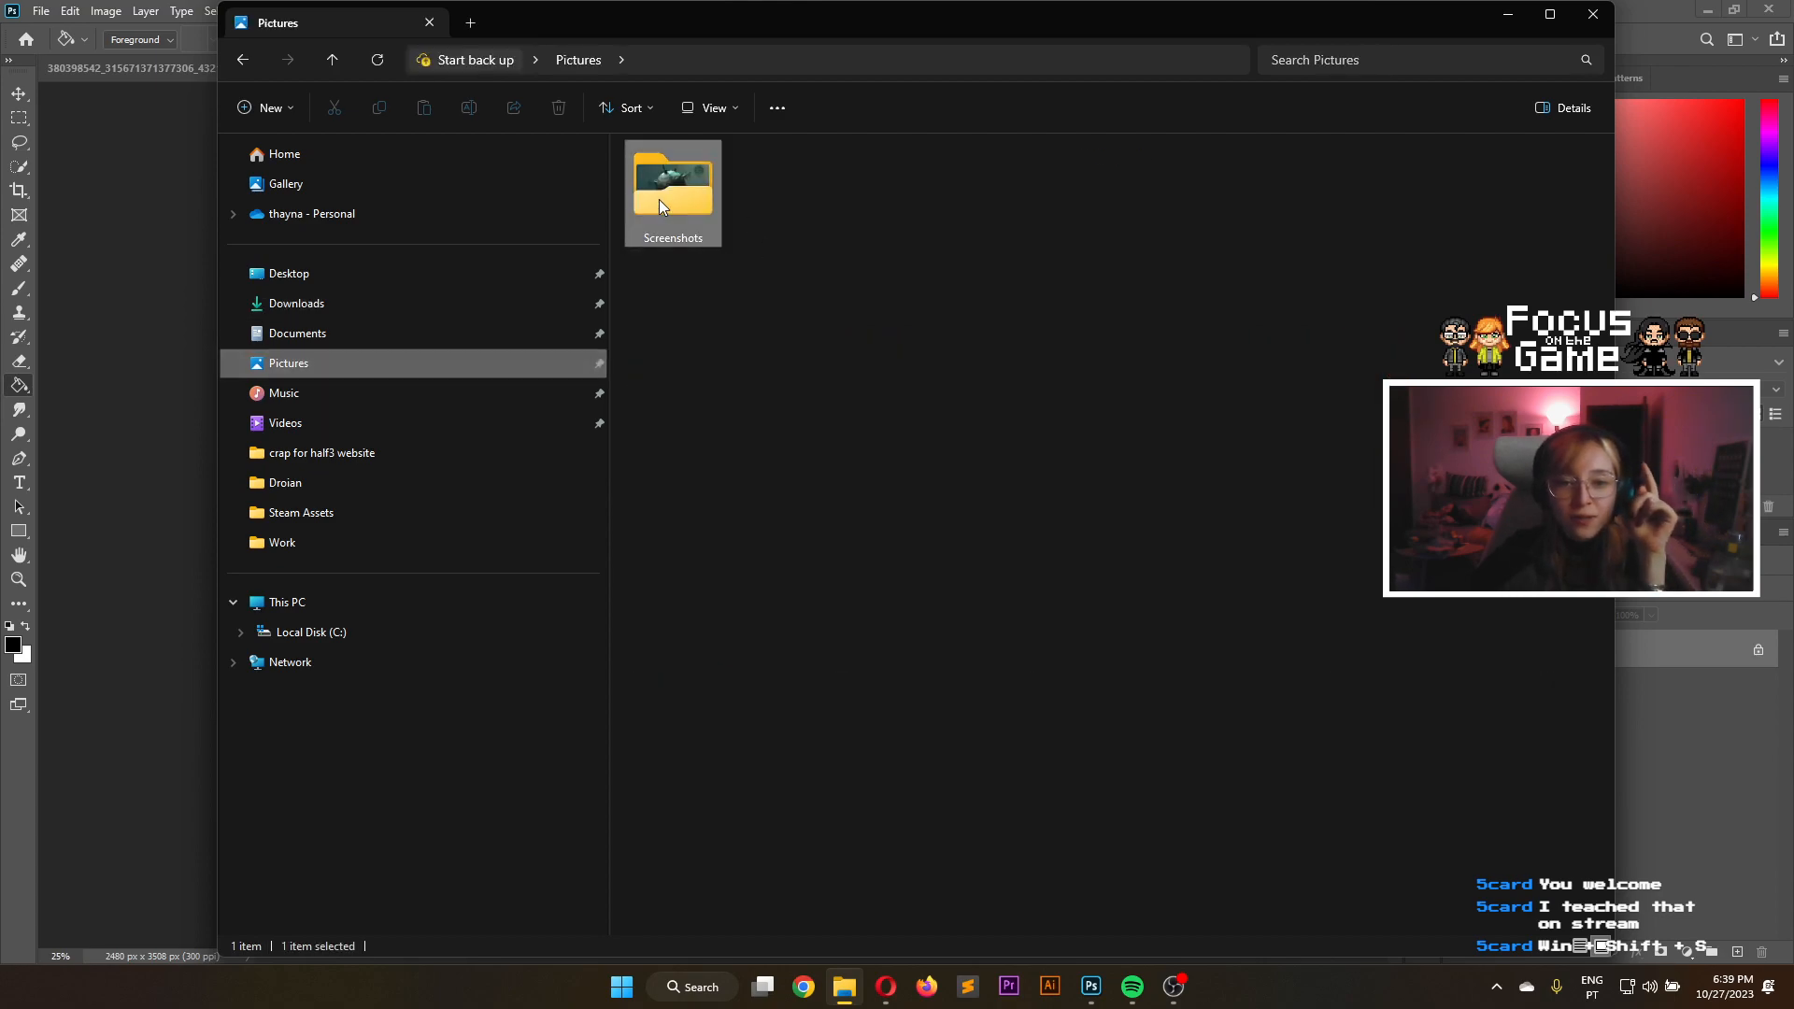
pyautogui.doubleClick(659, 199)
# Place Screenshot 2023-10-27 183850.png, the rusty mine, in the blank A4 document and commit its placement
pyautogui.scroll(-10, 919, 362)
pyautogui.click(736, 826)
pyautogui.moveTo(737, 827); pyautogui.dragTo(160, 488)
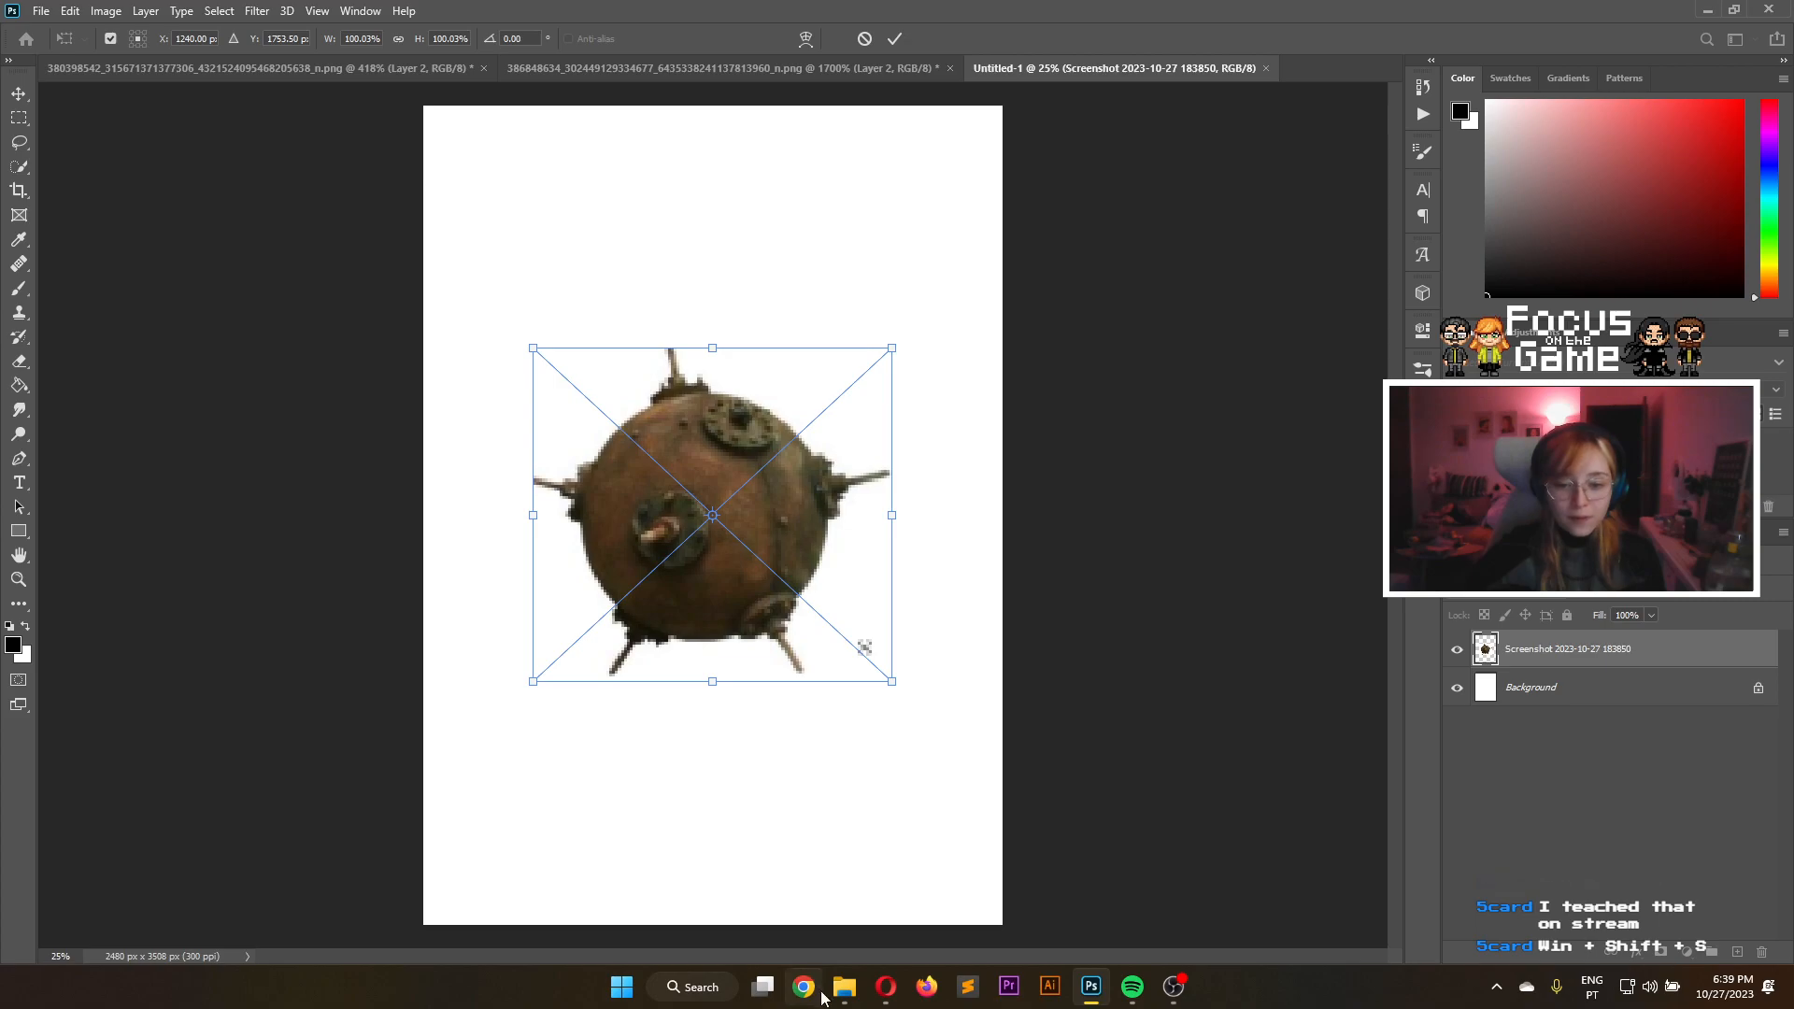
pyautogui.click(841, 989)
pyautogui.click(1028, 822)
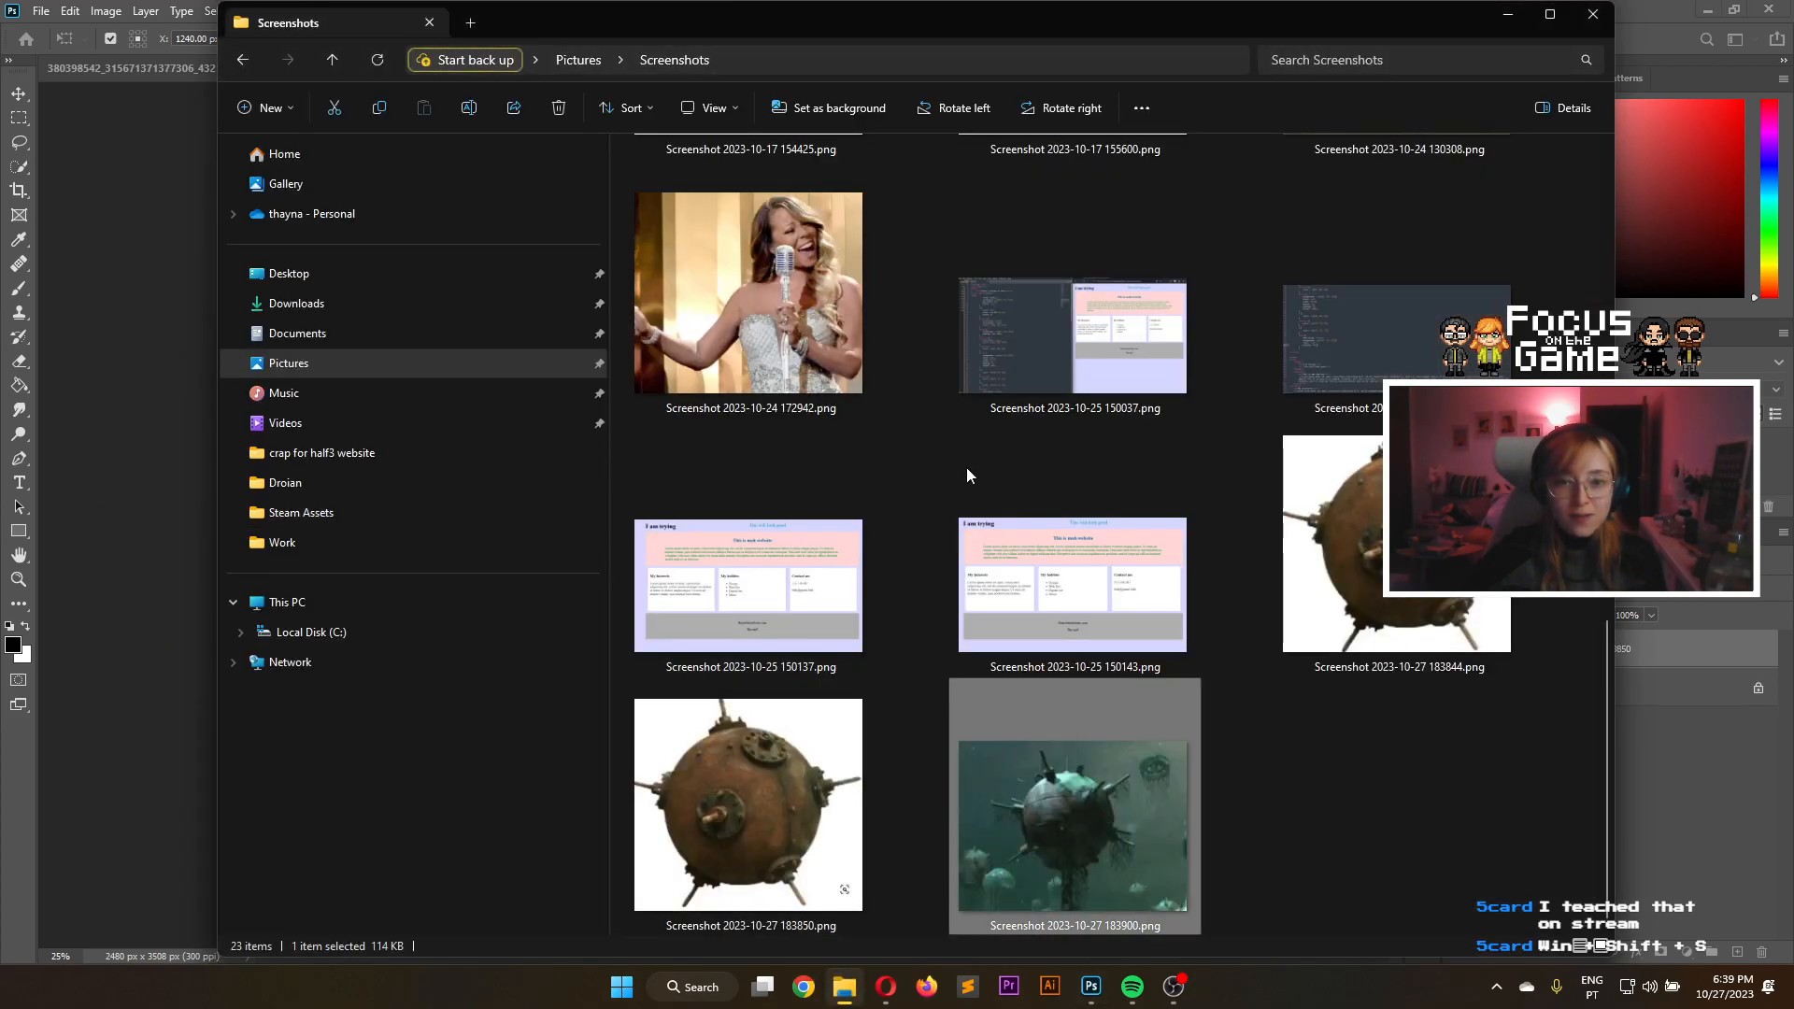
pyautogui.click(1512, 17)
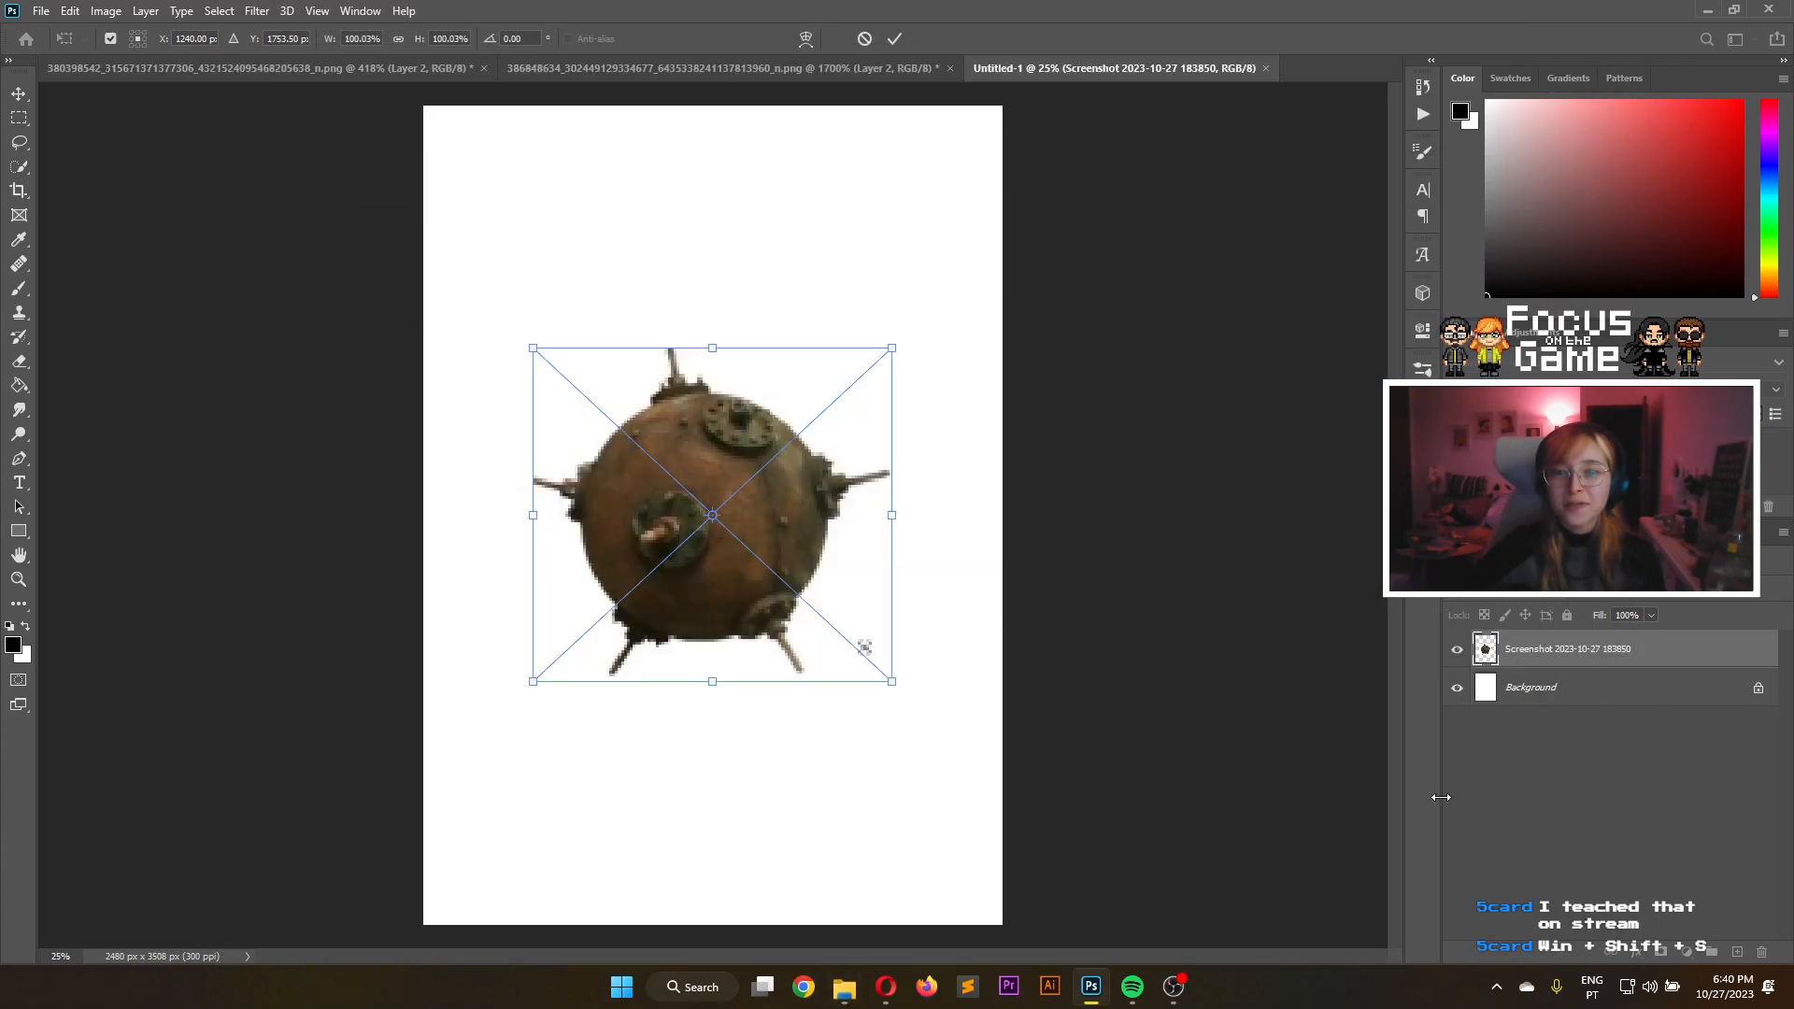
pyautogui.click(896, 39)
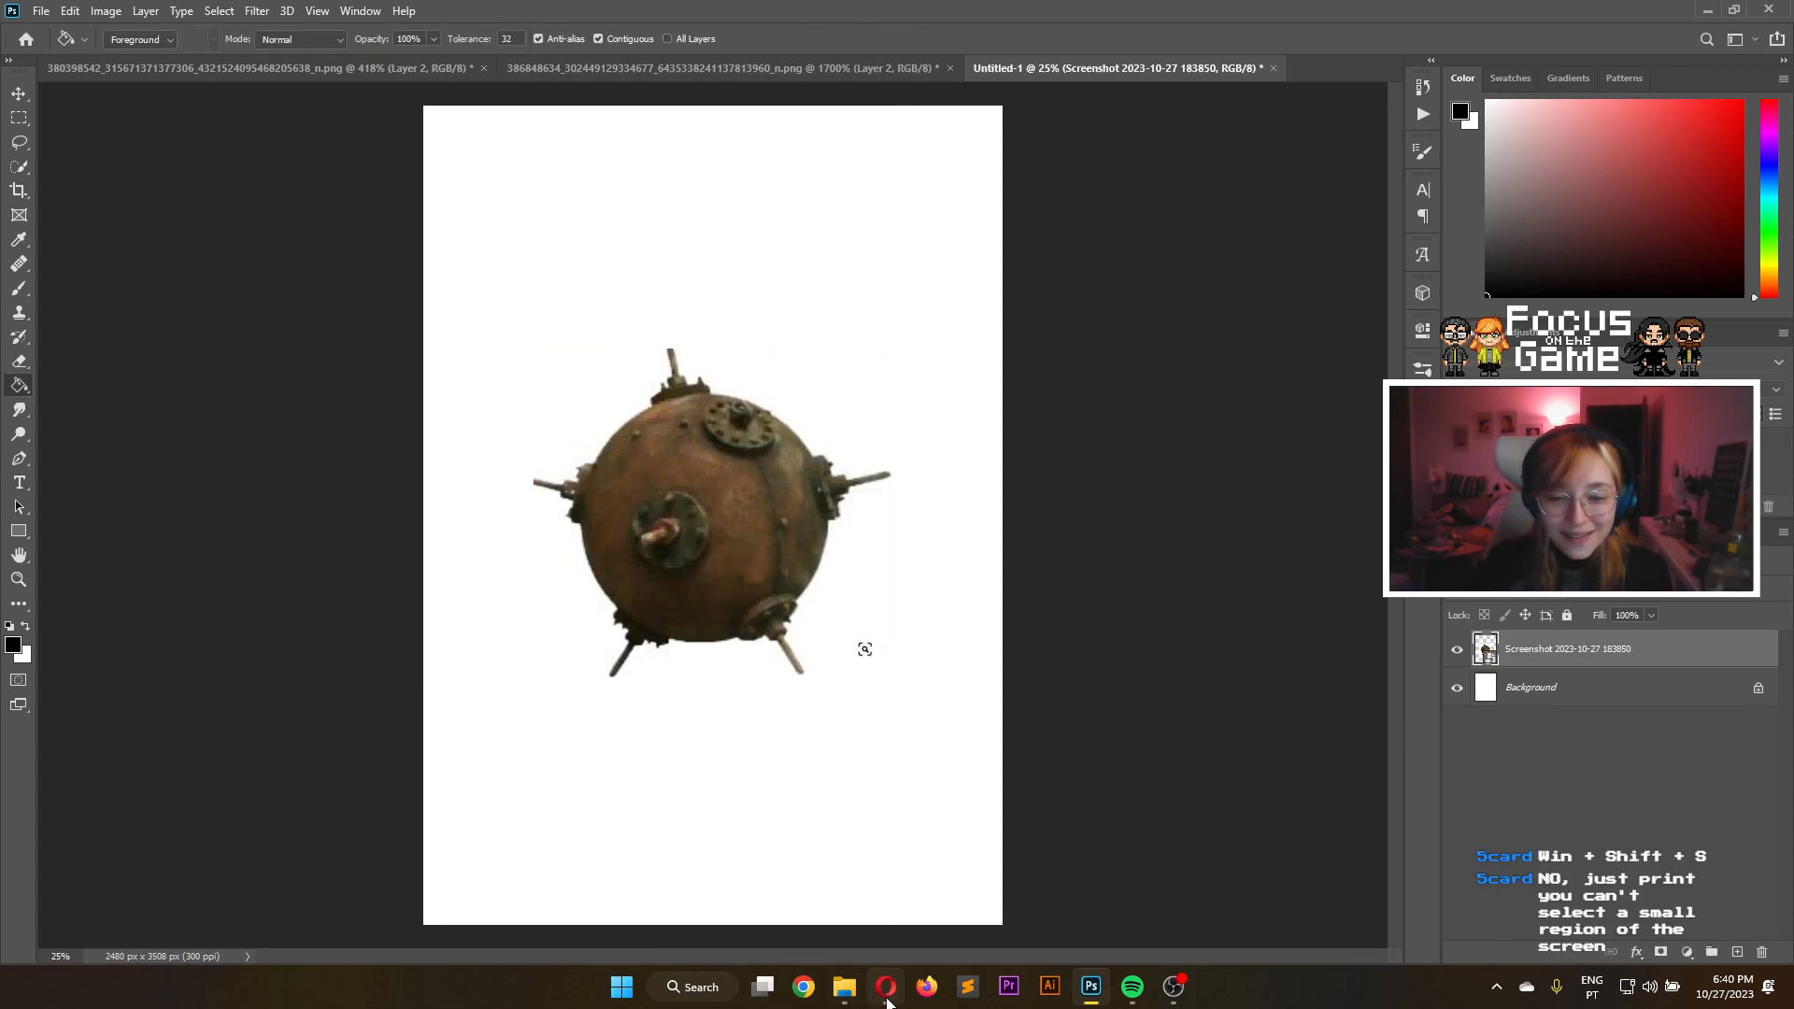
pyautogui.moveTo(839, 996)
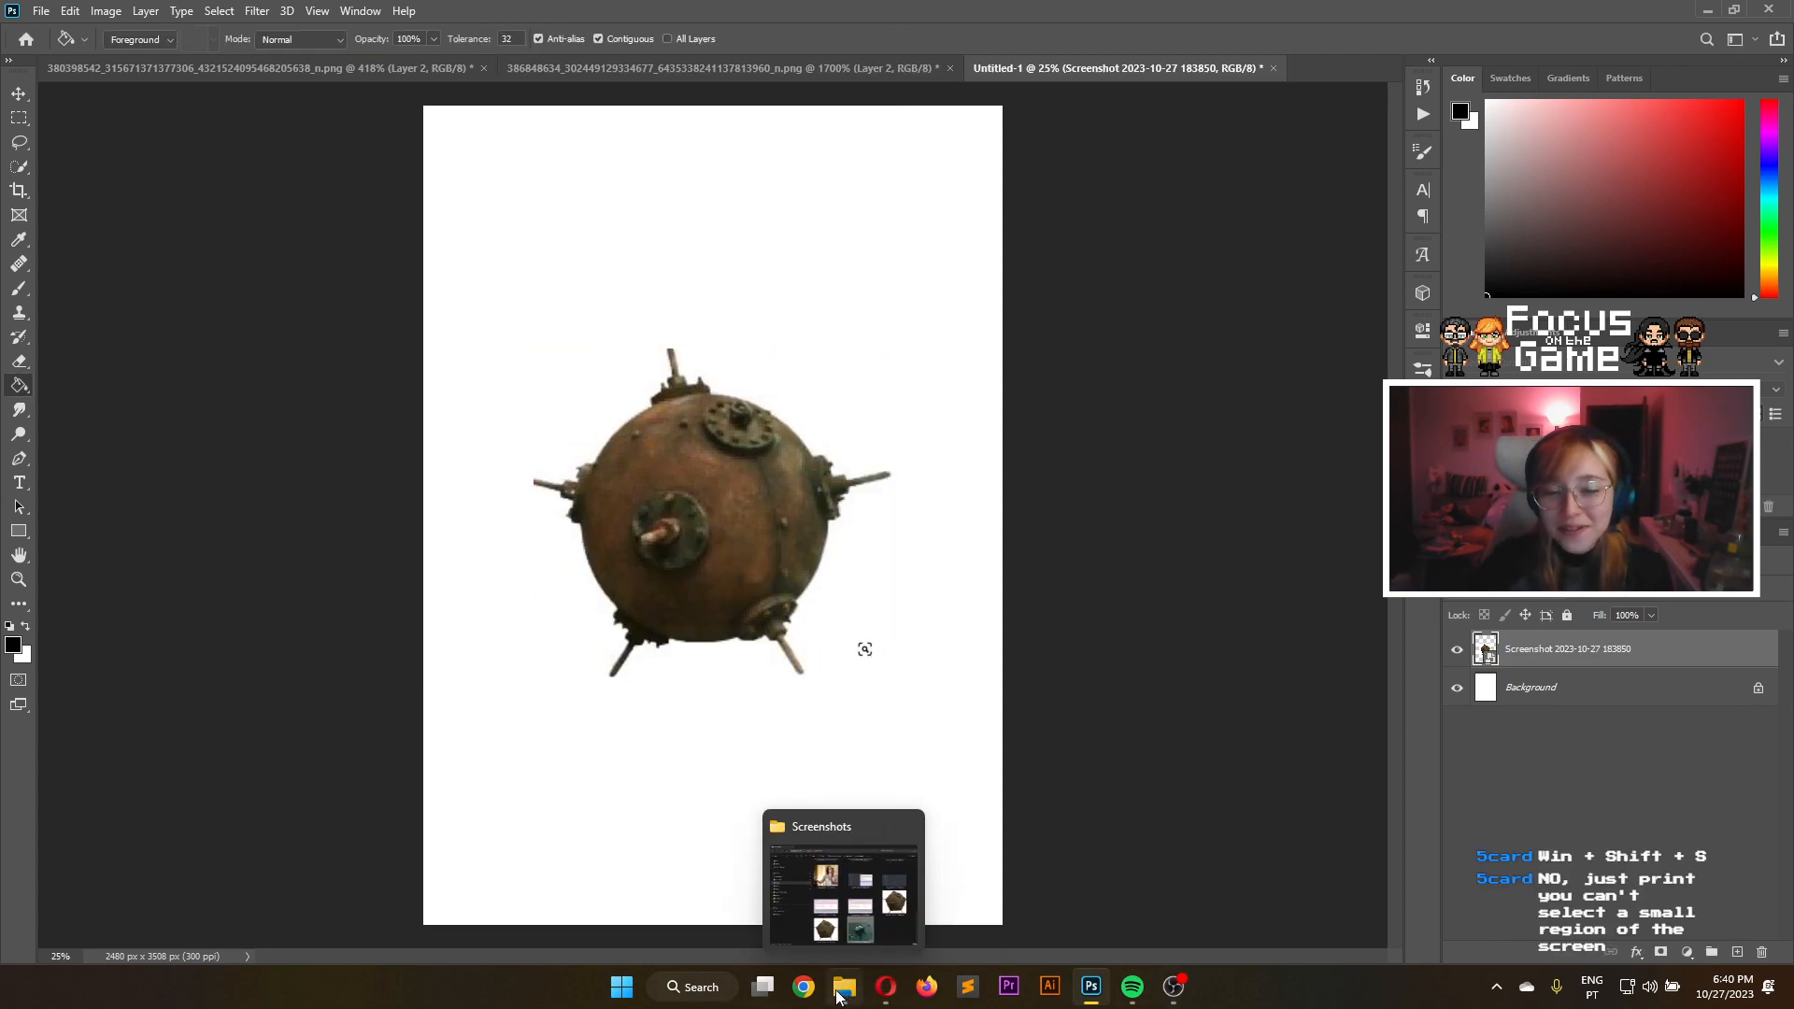
pyautogui.click(869, 887)
pyautogui.moveTo(873, 27); pyautogui.dragTo(1007, 20)
pyautogui.moveTo(1101, 723); pyautogui.dragTo(159, 578)
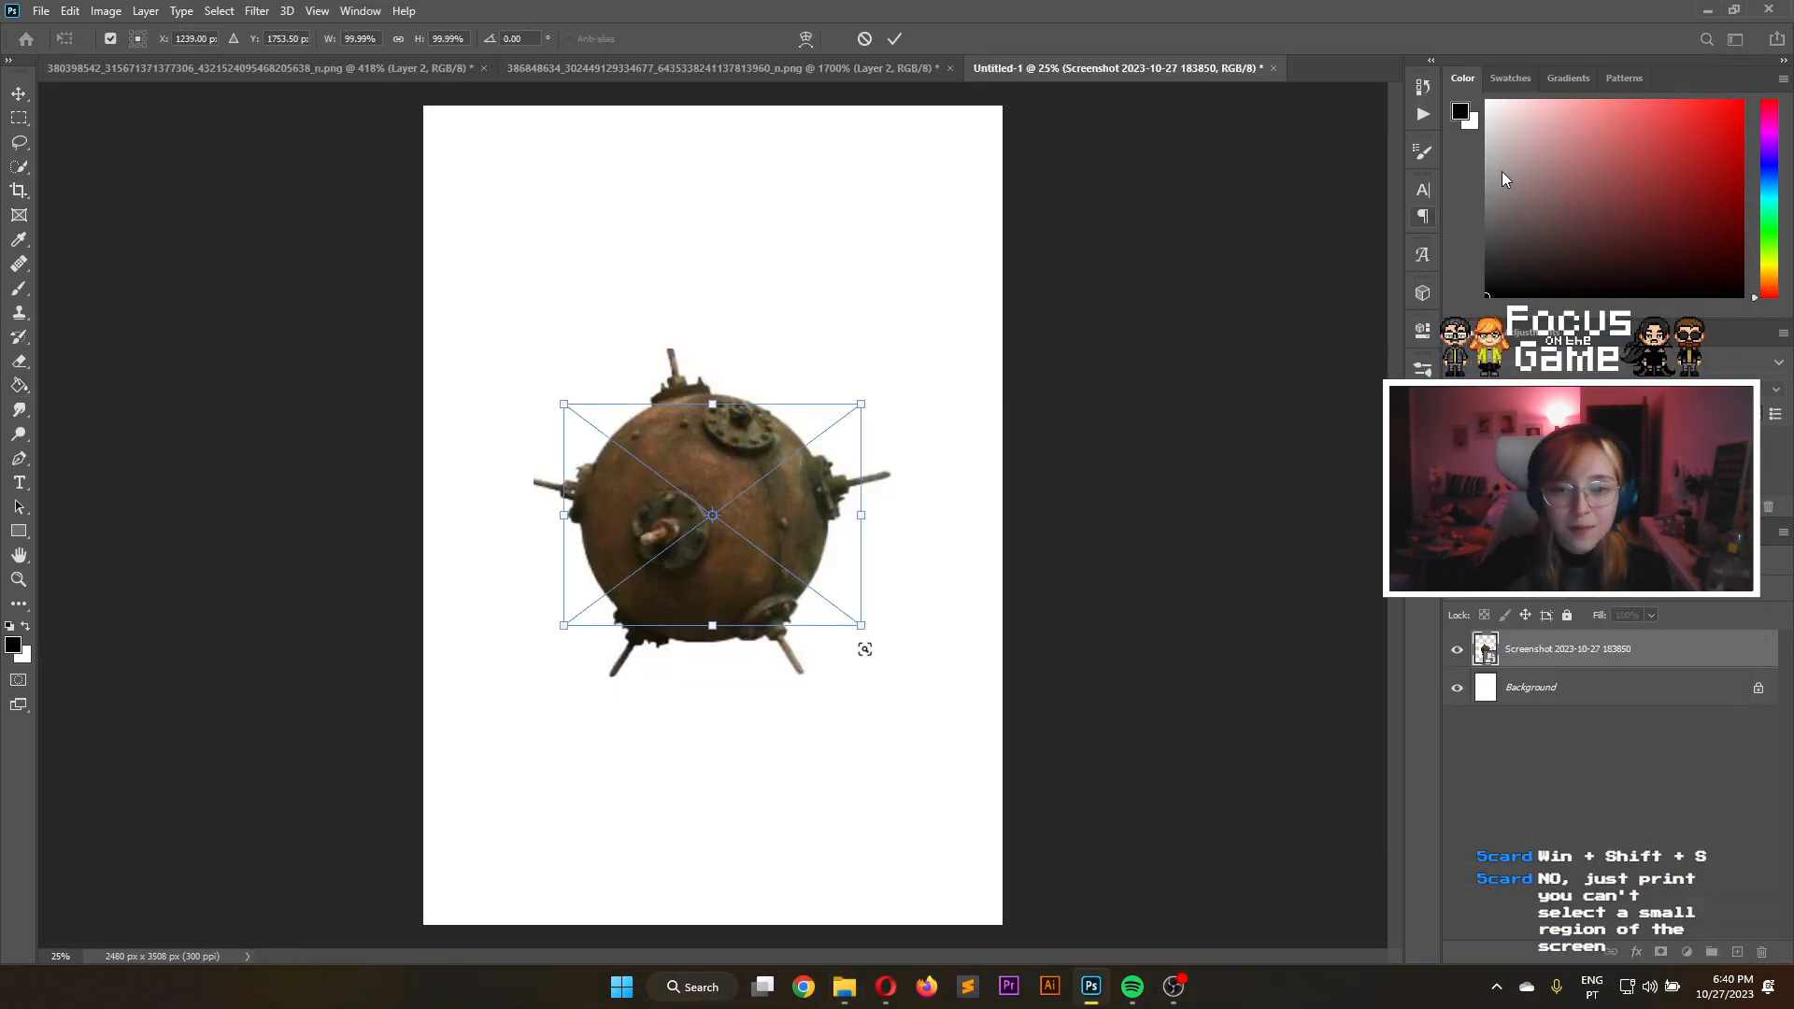
pyautogui.press('Return')
pyautogui.press('g')
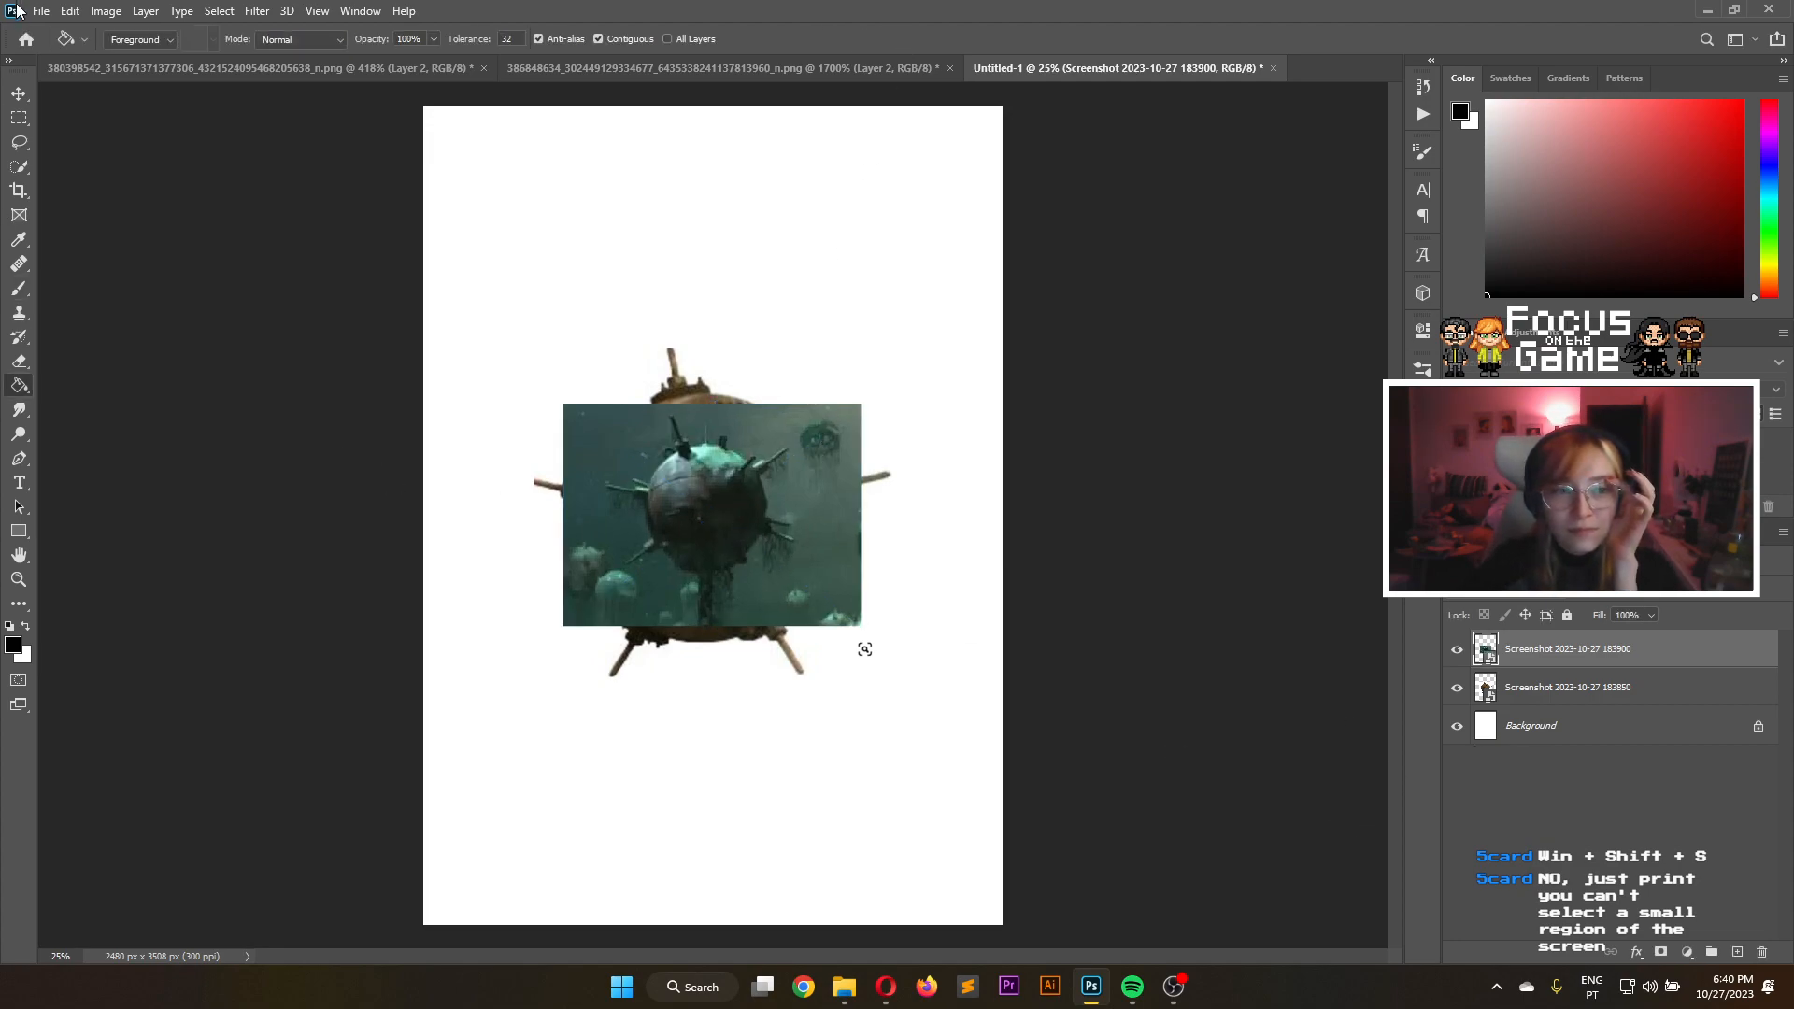
# Move the underwater mine image to the page's lower-right corner and the rusty mine to the upper-right area
pyautogui.click(18, 94)
pyautogui.moveTo(759, 502); pyautogui.dragTo(898, 789)
pyautogui.click(691, 511)
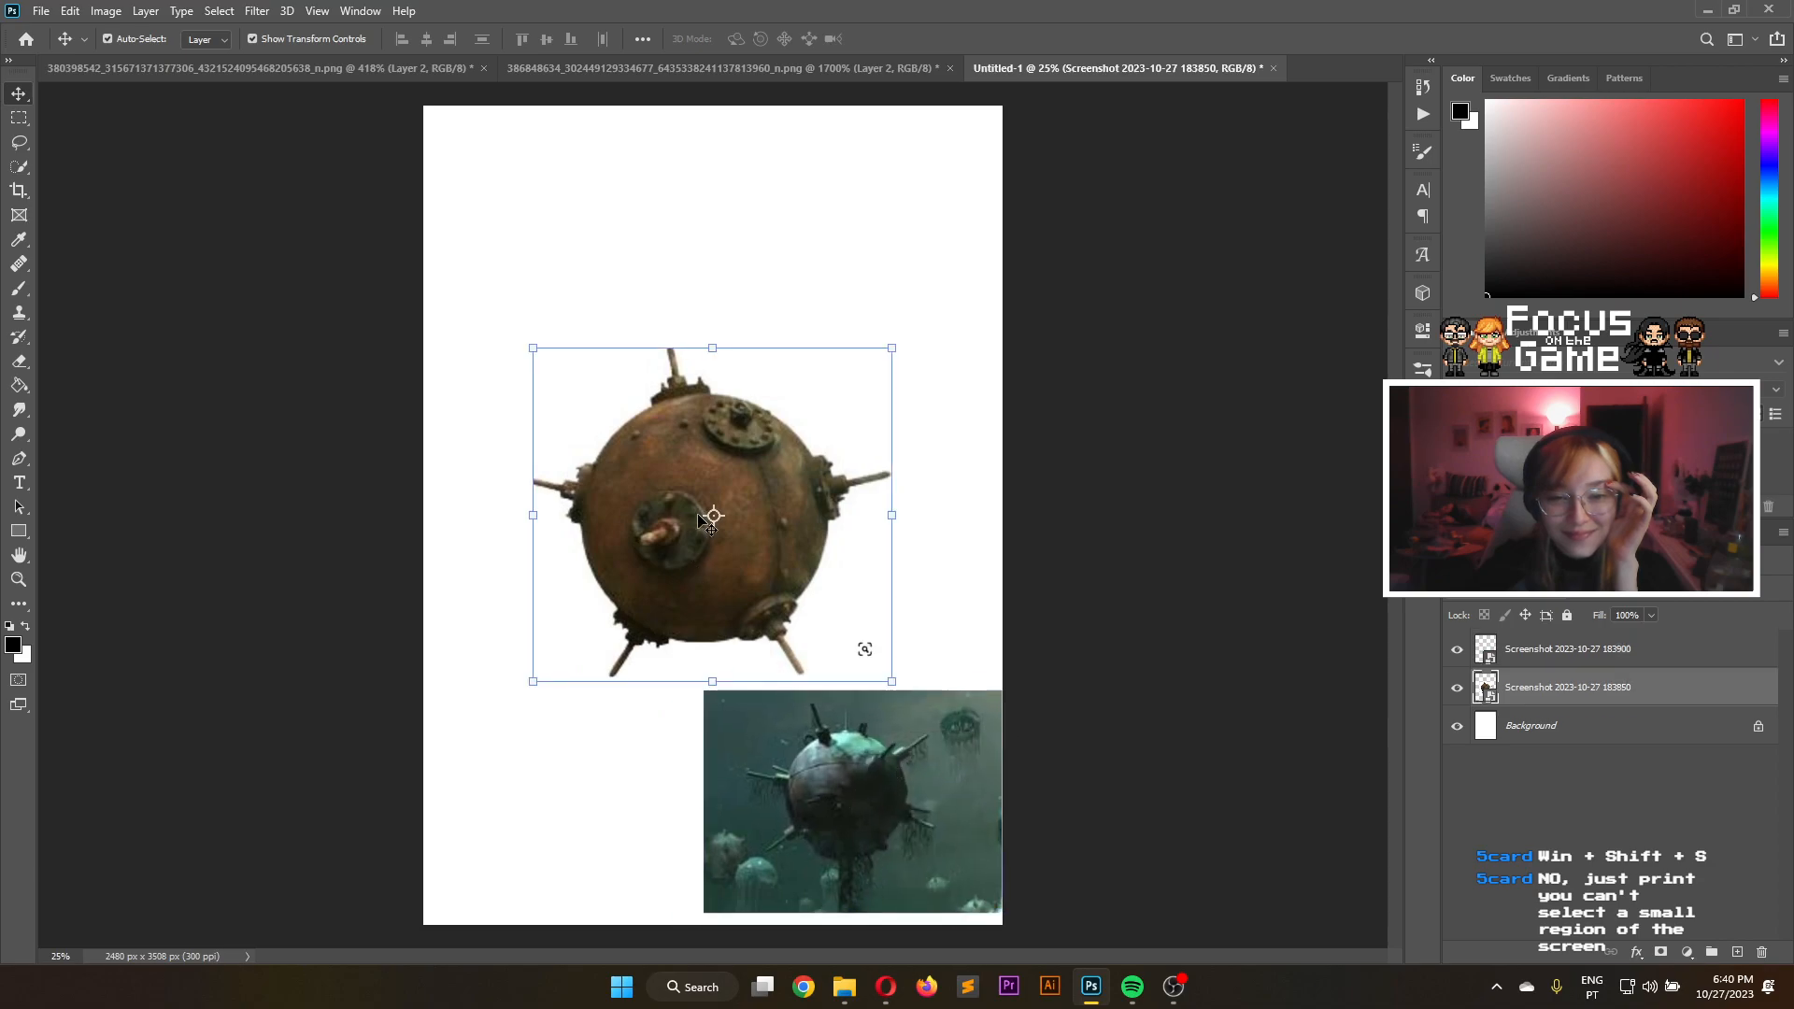
pyautogui.moveTo(727, 581); pyautogui.dragTo(835, 381)
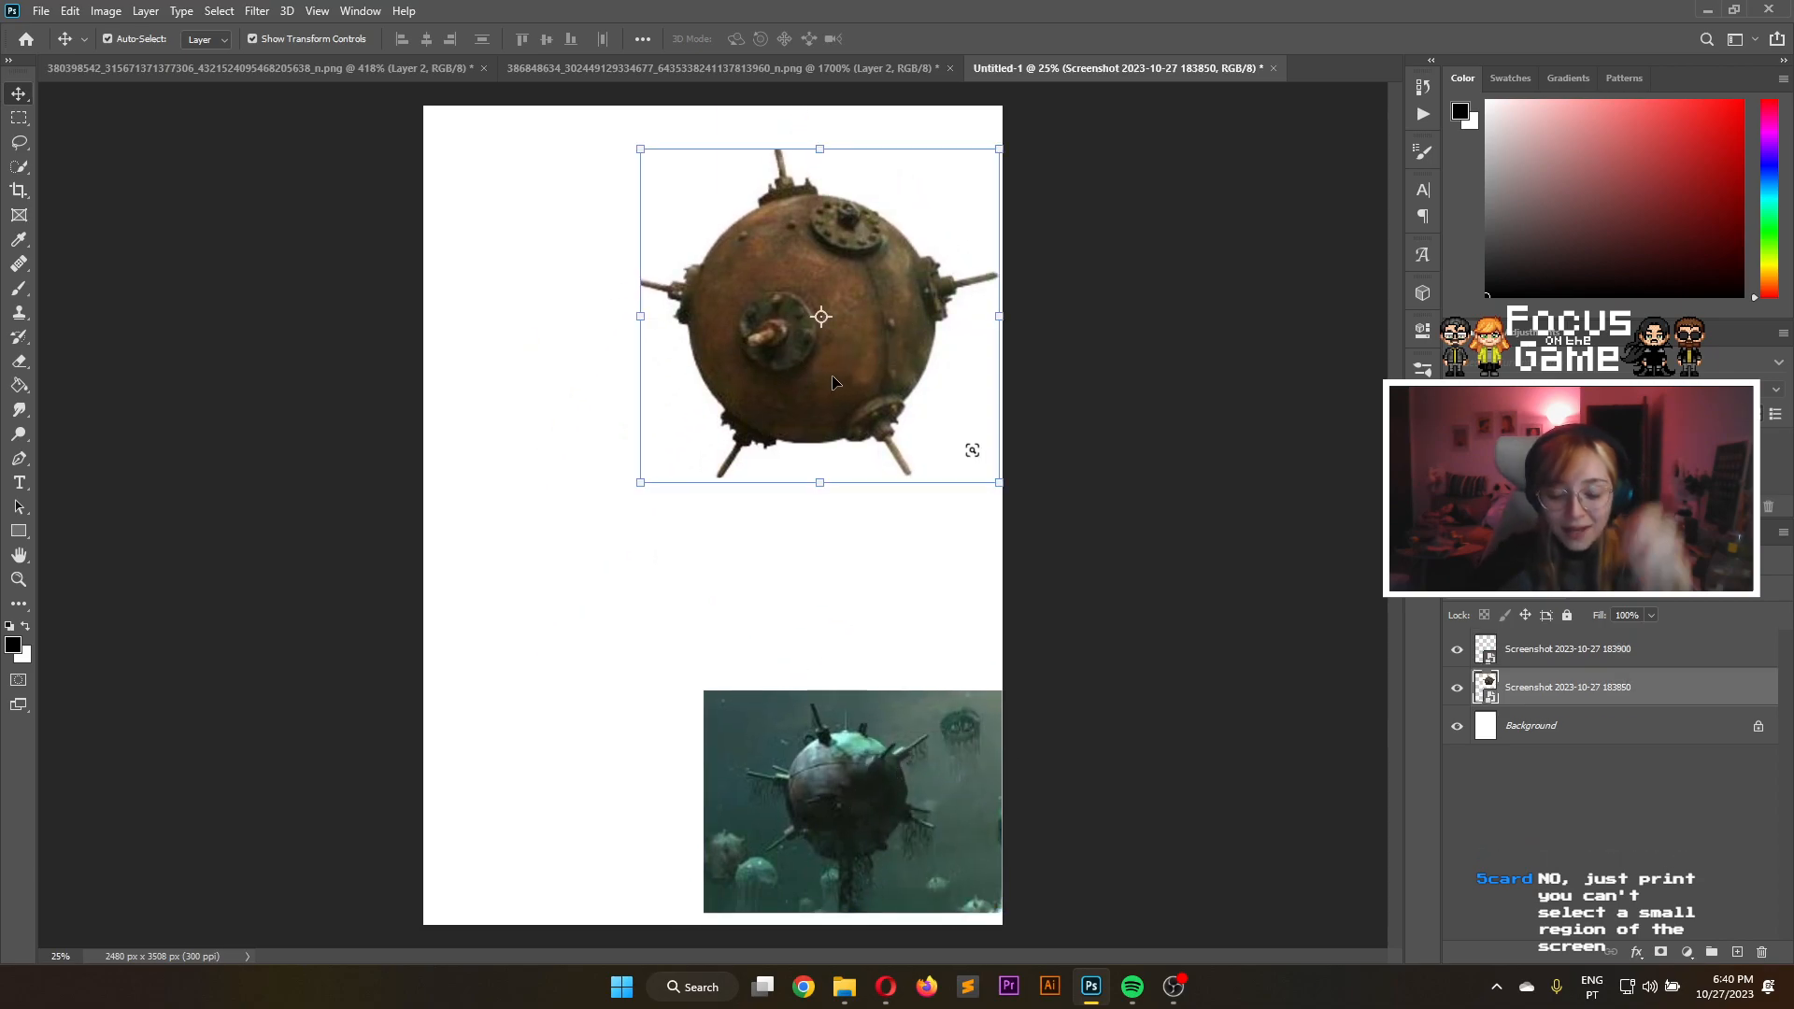
# Capture a region screenshot of the middle part of the page with the Windows snipping overlay
pyautogui.press('super+shift+s')
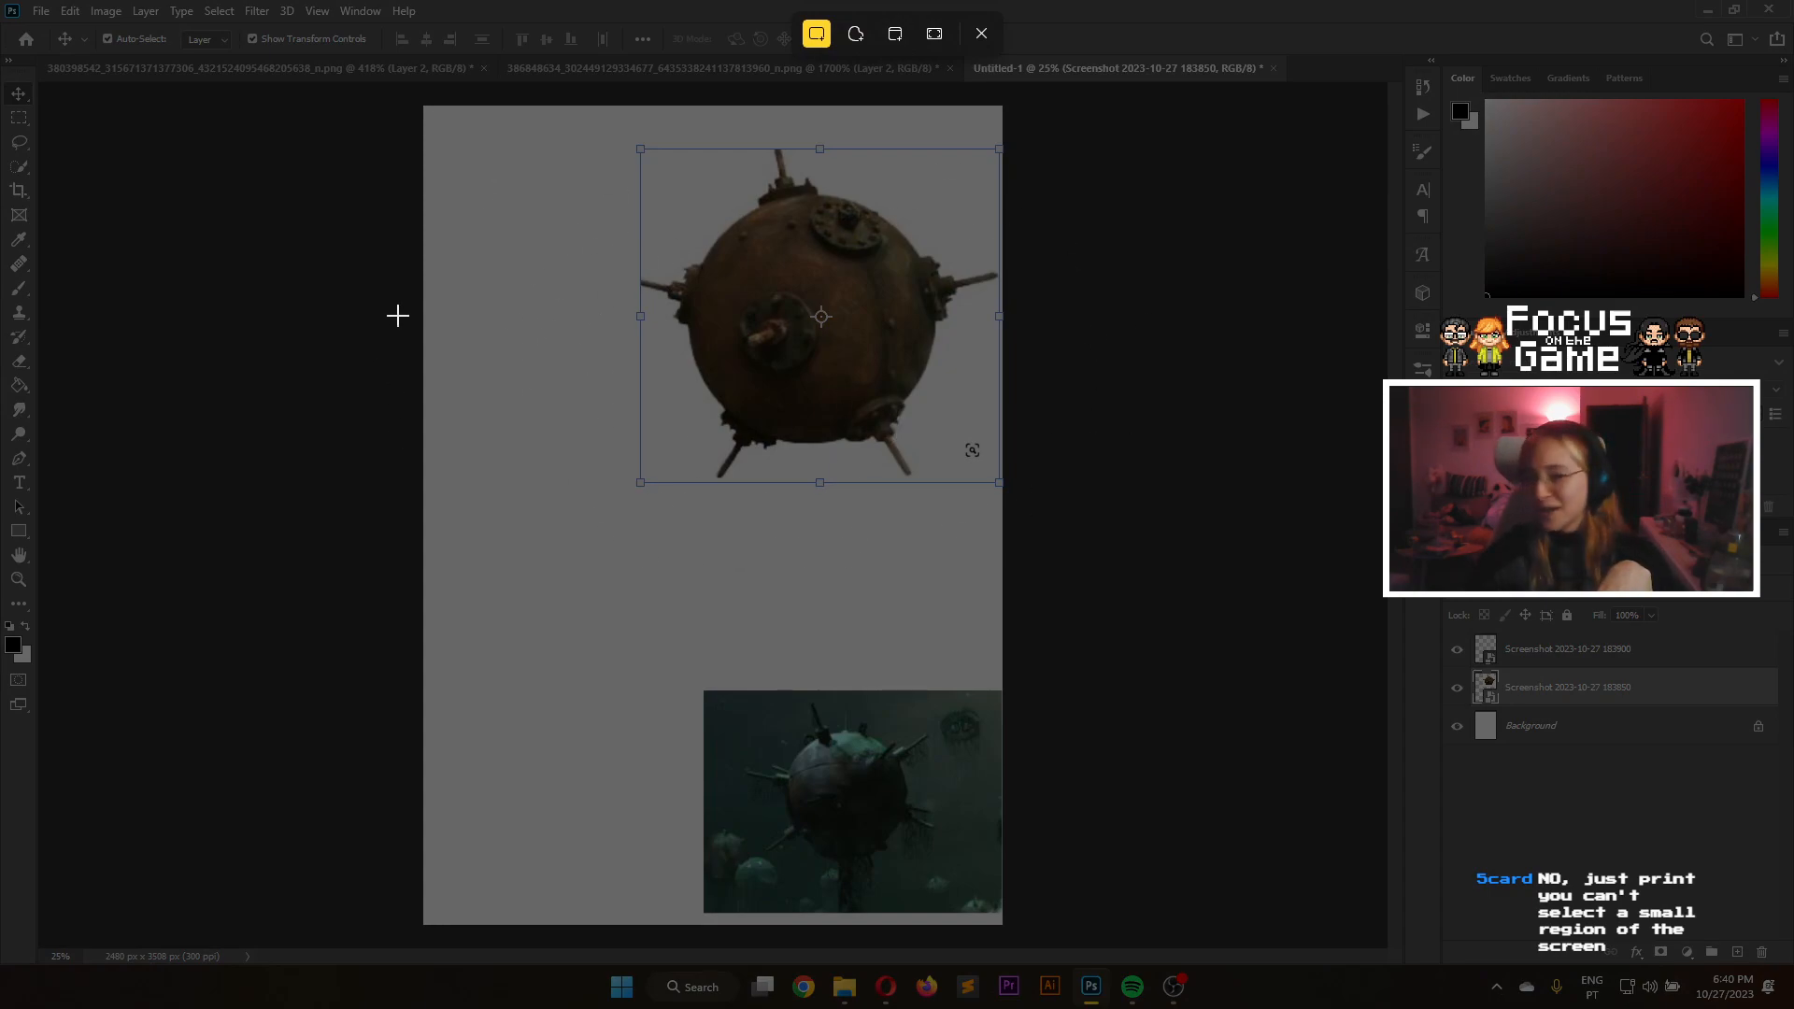
pyautogui.moveTo(407, 288); pyautogui.dragTo(925, 516)
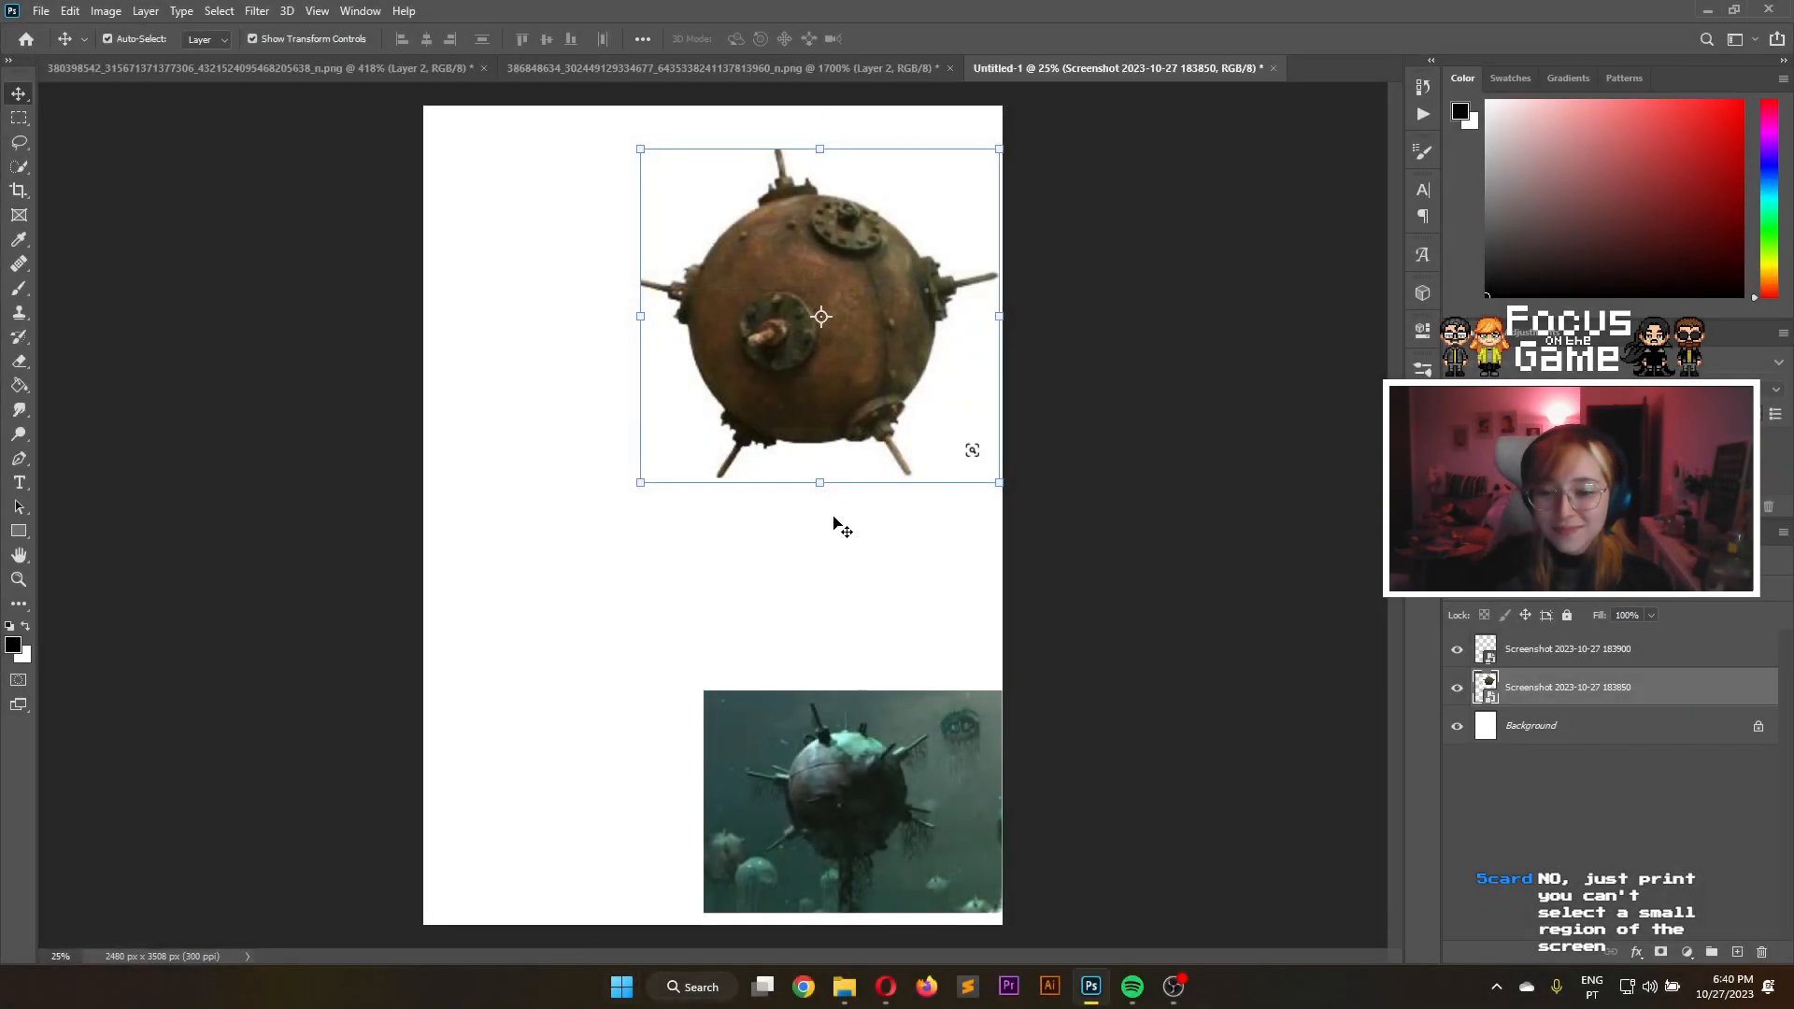
# Move the rusty mine to the page's lower-left area and shift the underwater mine slightly past the page's right edge
pyautogui.moveTo(961, 370); pyautogui.dragTo(882, 456)
pyautogui.moveTo(790, 313)
pyautogui.mouseDown()
pyautogui.moveTo(884, 388)
pyautogui.moveTo(869, 356)
pyautogui.moveTo(836, 369)
pyautogui.moveTo(807, 336)
pyautogui.mouseUp()
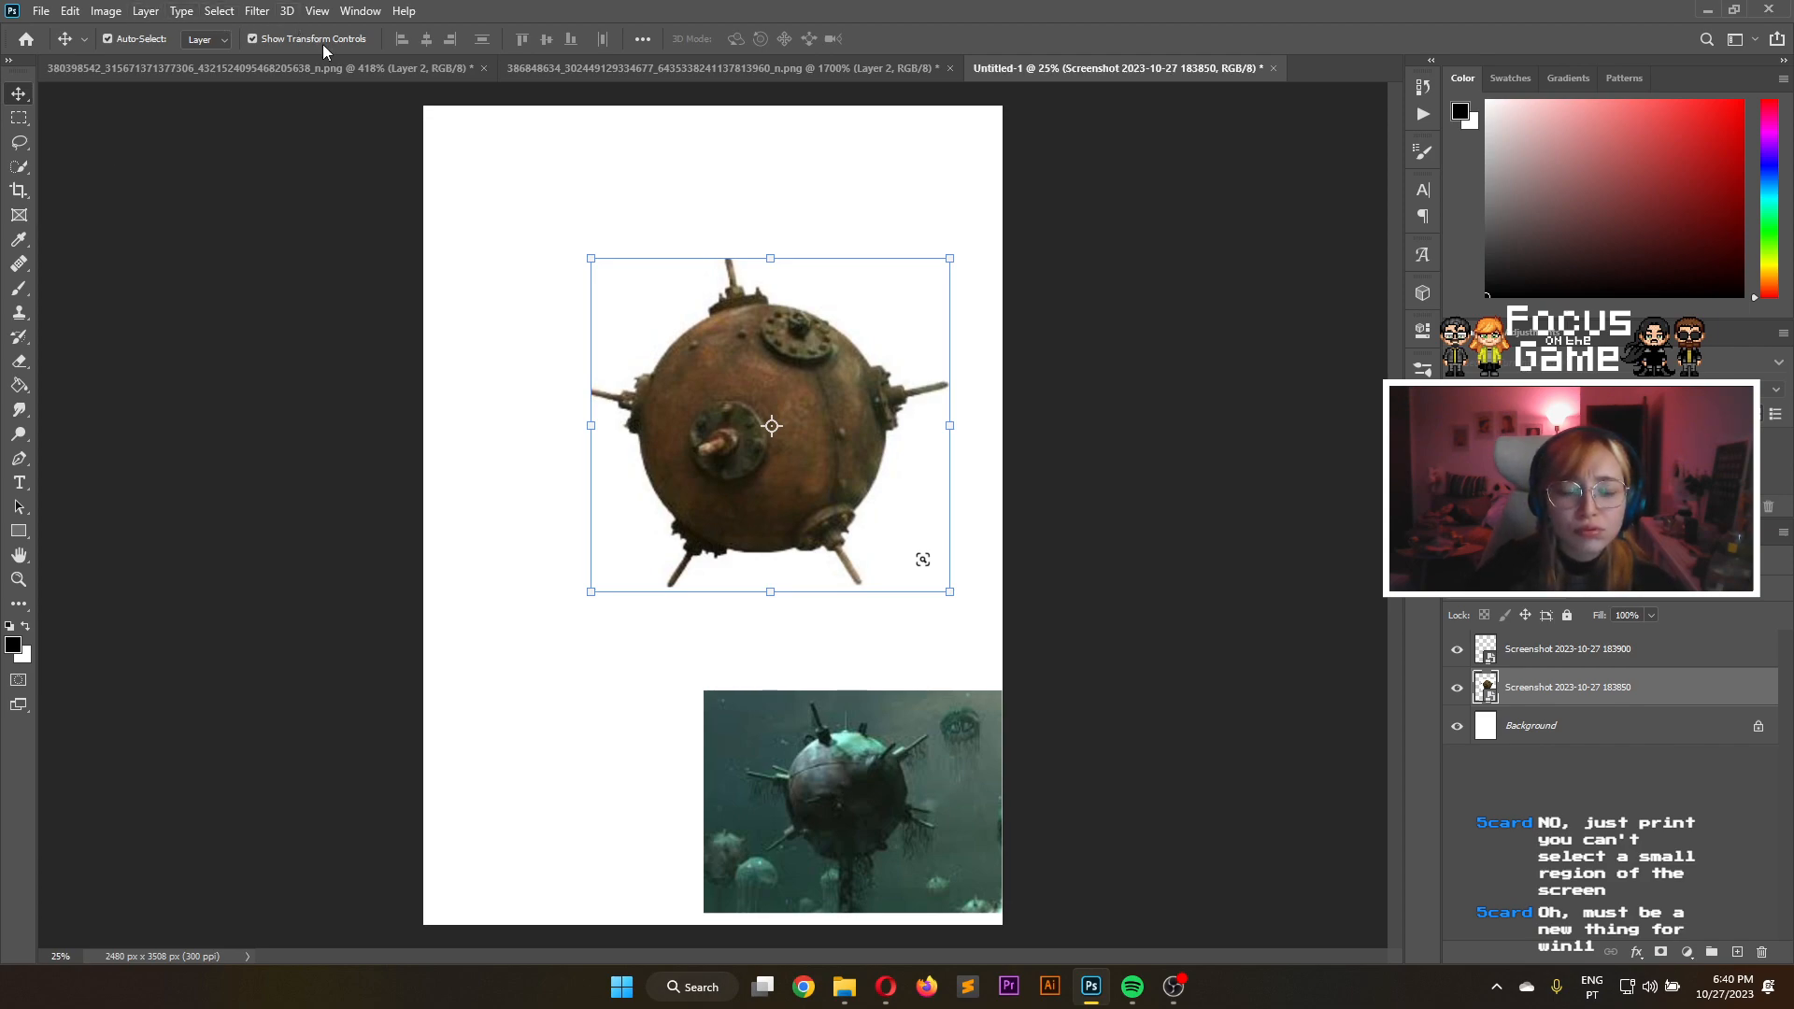
pyautogui.moveTo(844, 373); pyautogui.dragTo(683, 612)
pyautogui.moveTo(889, 769); pyautogui.dragTo(930, 765)
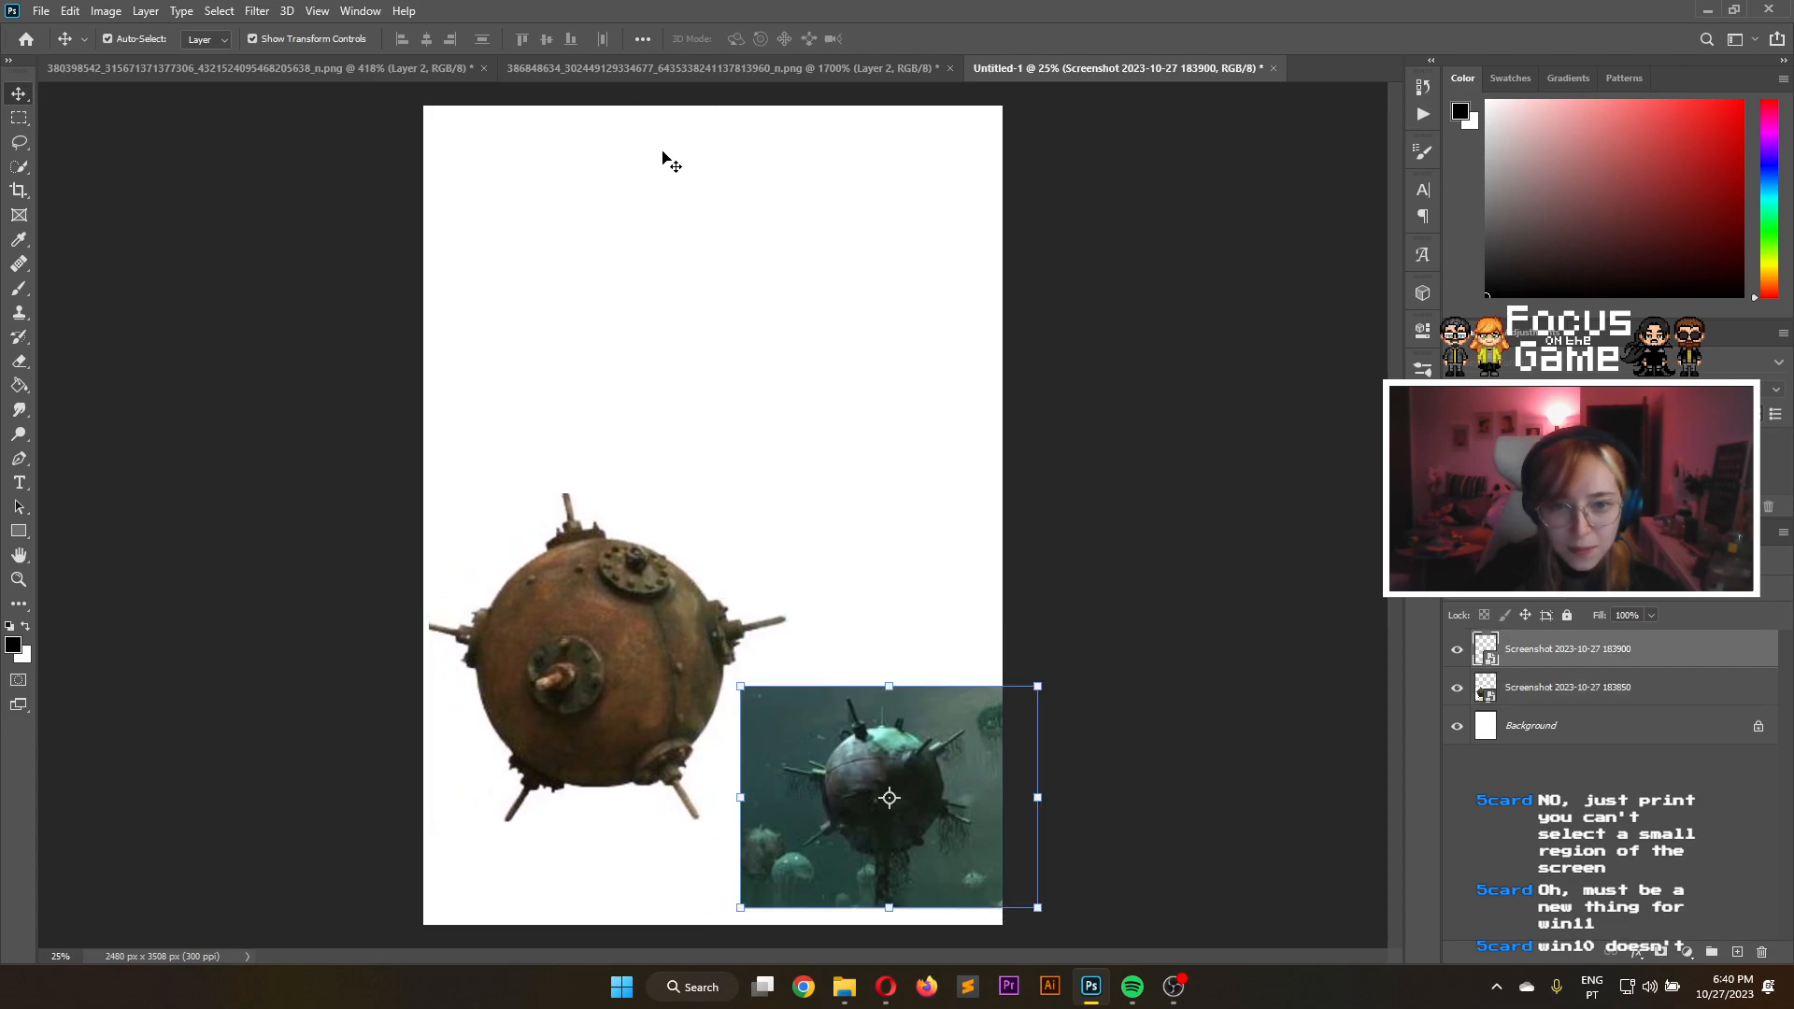
# Add a new empty layer above the two placed screenshots and activate the Brush tool for sketching
pyautogui.scroll(3, 687, 346)
pyautogui.scroll(-4, 680, 338)
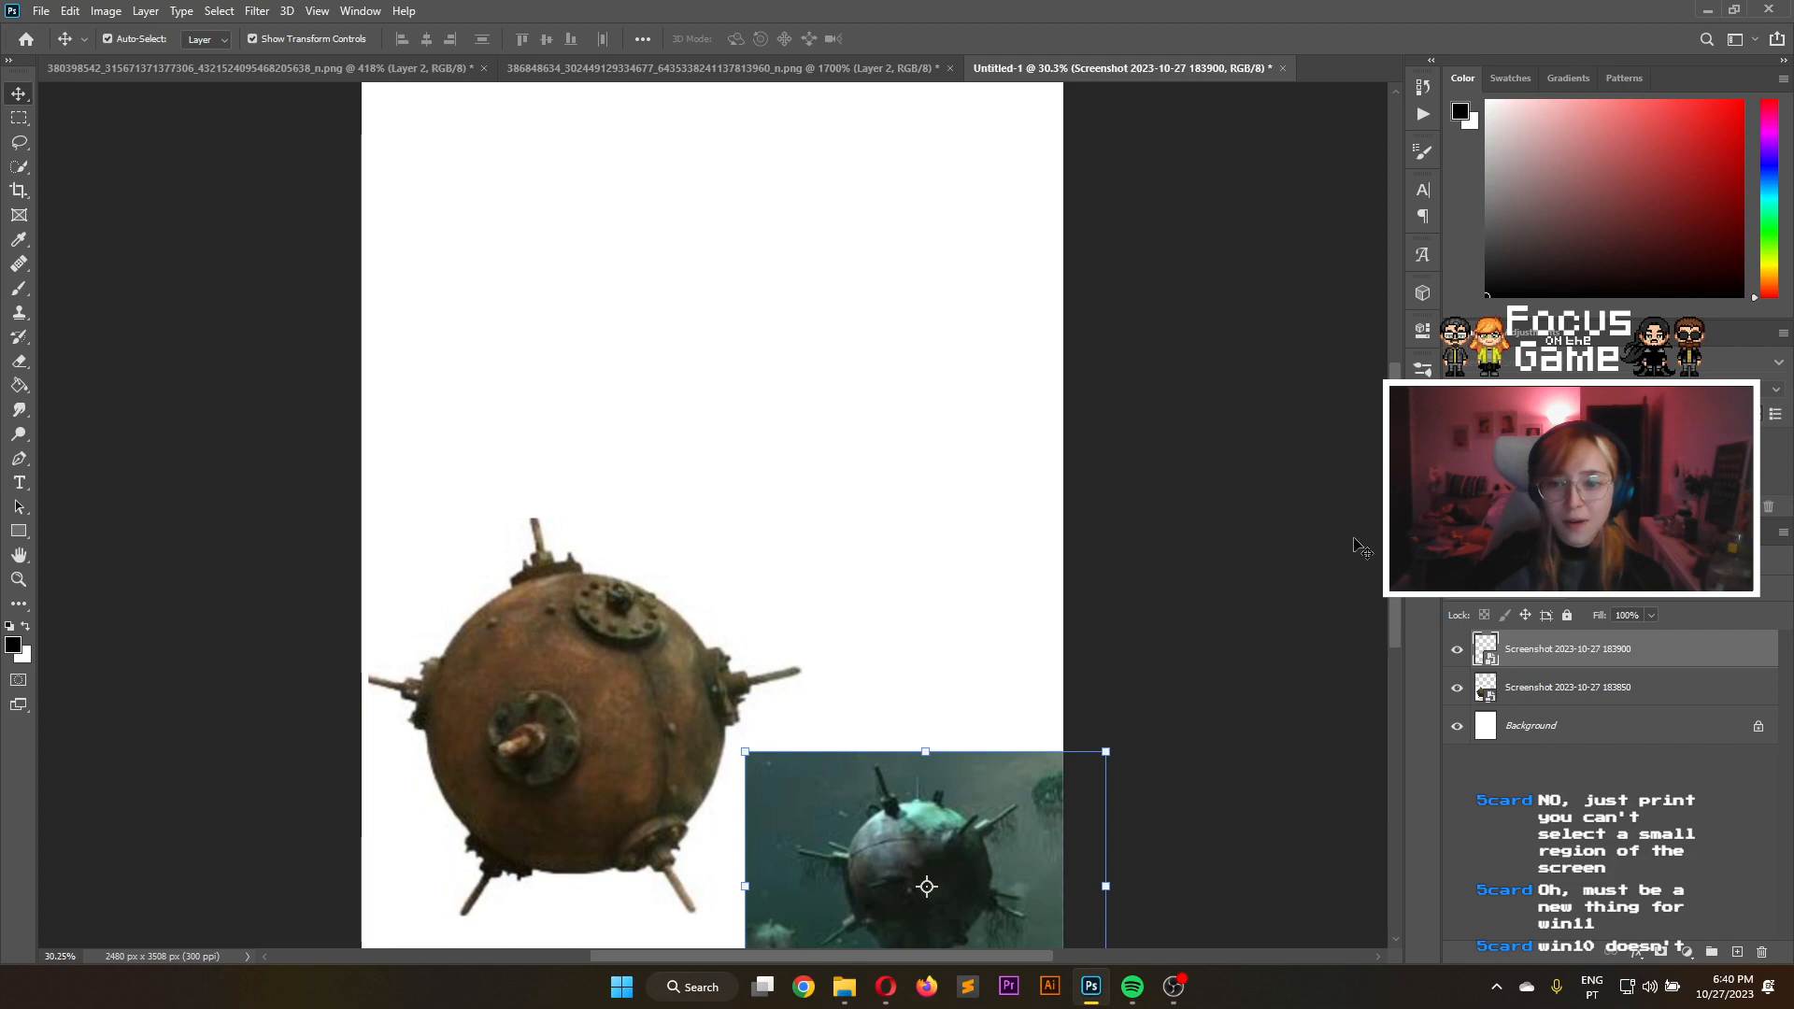
pyautogui.scroll(3, 745, 516)
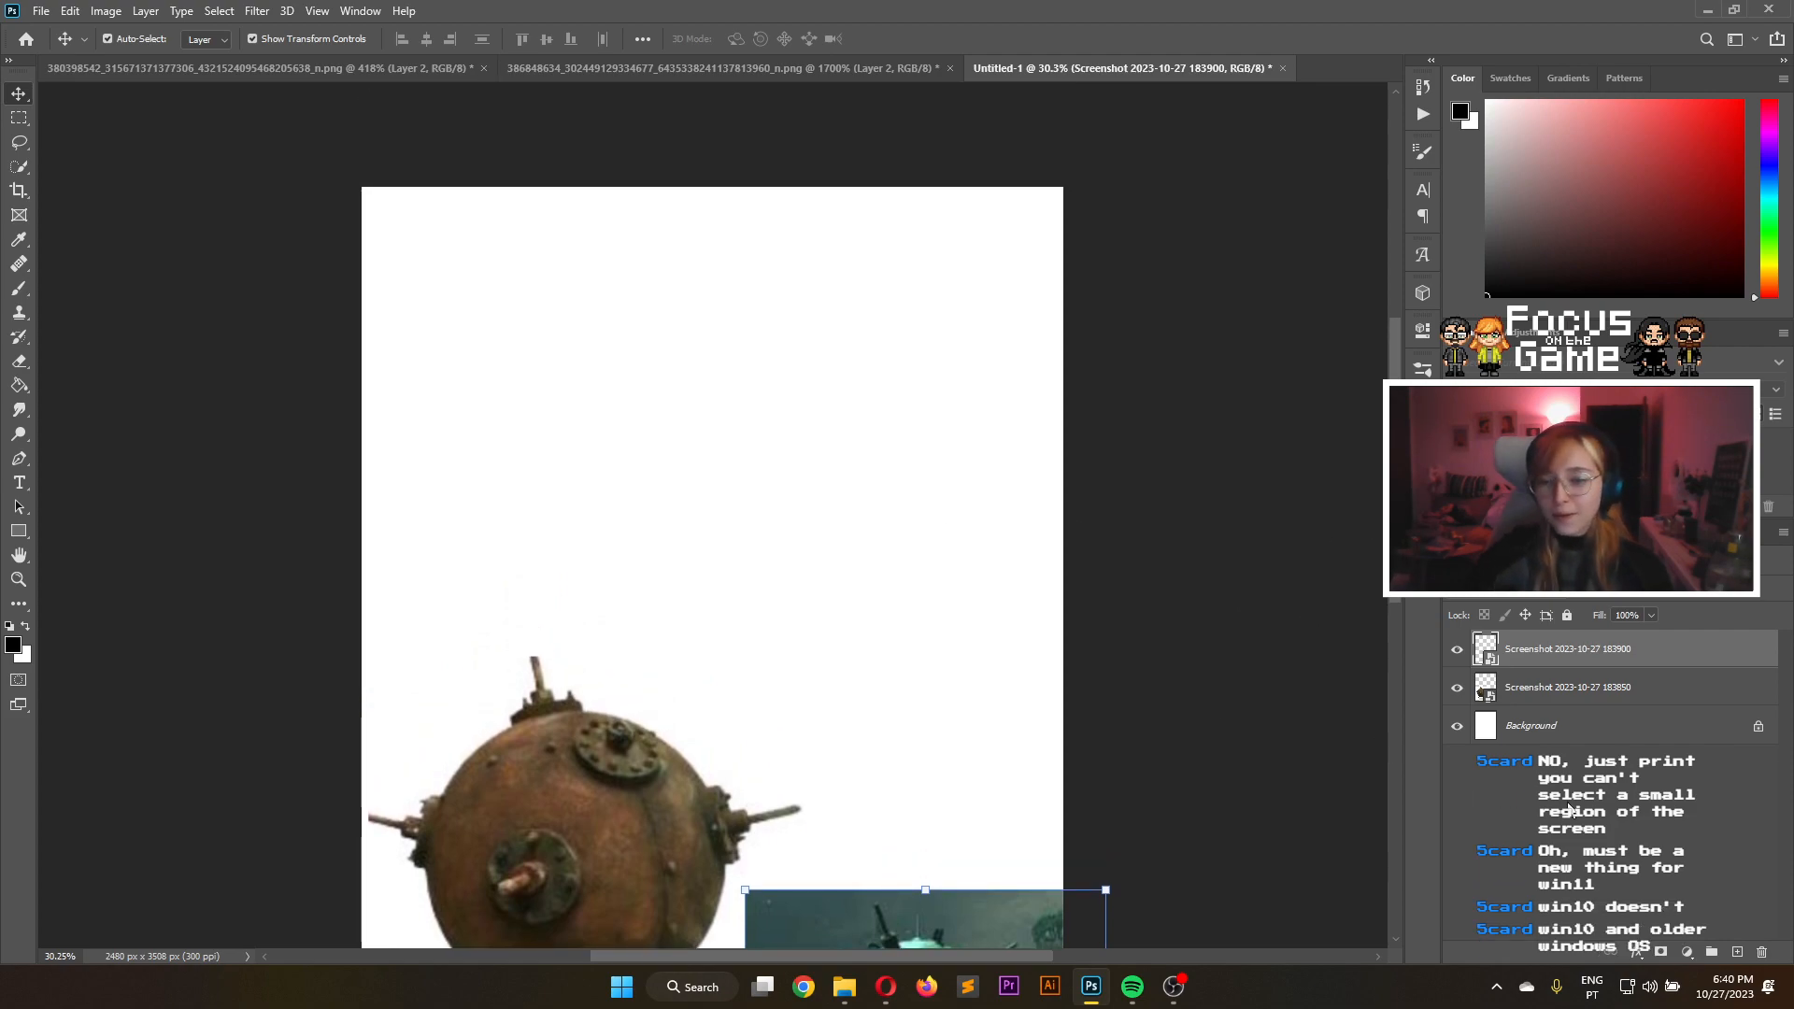
pyautogui.click(1739, 953)
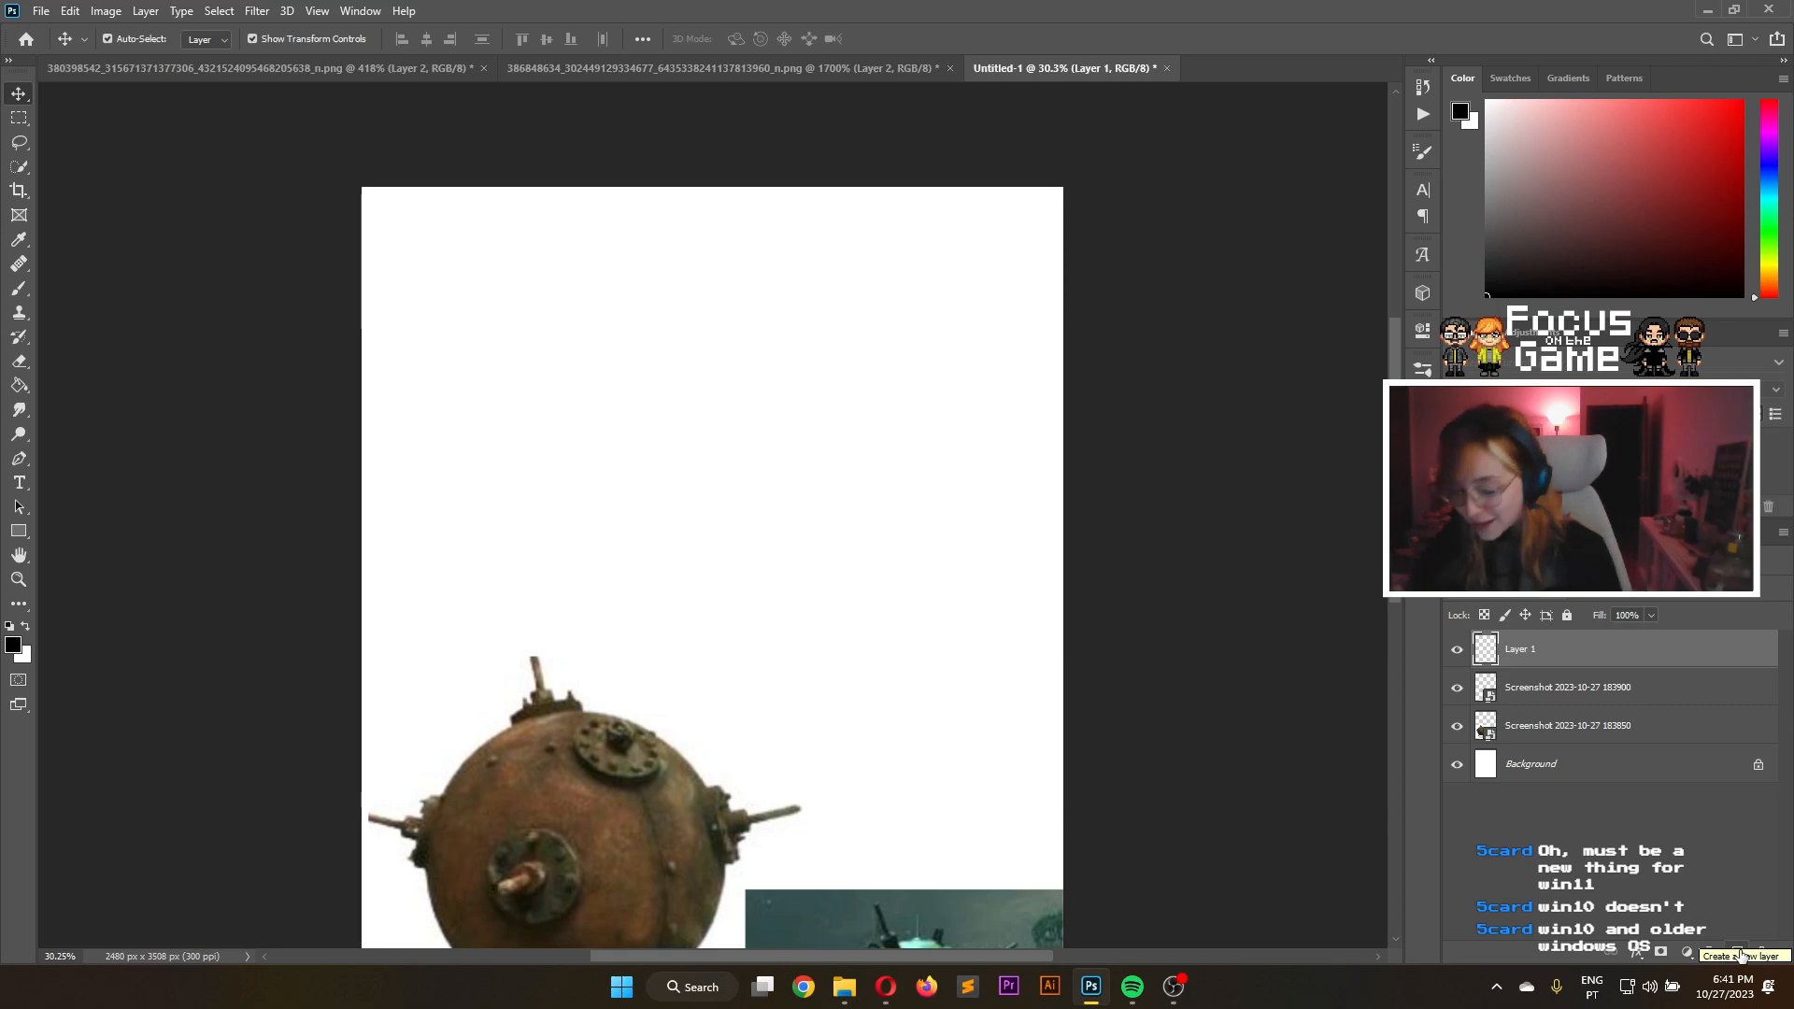
pyautogui.press('b')
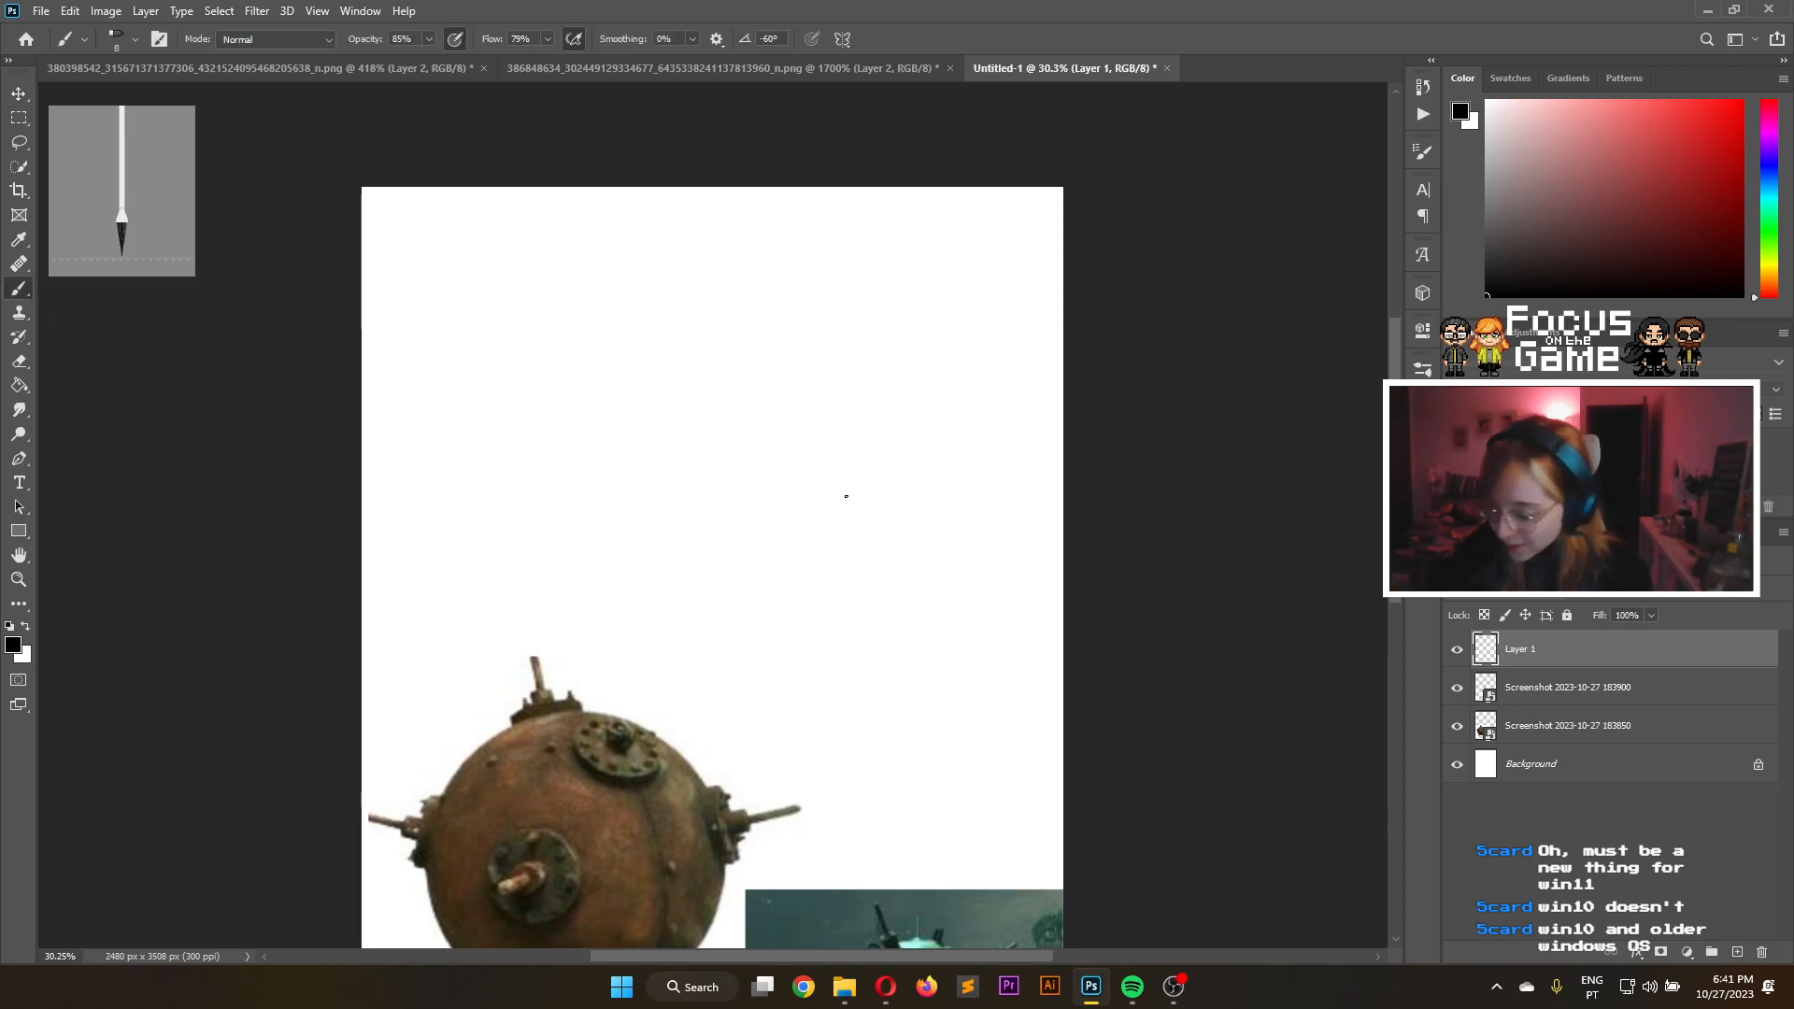
# Test the 8 px brush with a scribble on the blank part of the page and undo the strokes
pyautogui.click(1424, 370)
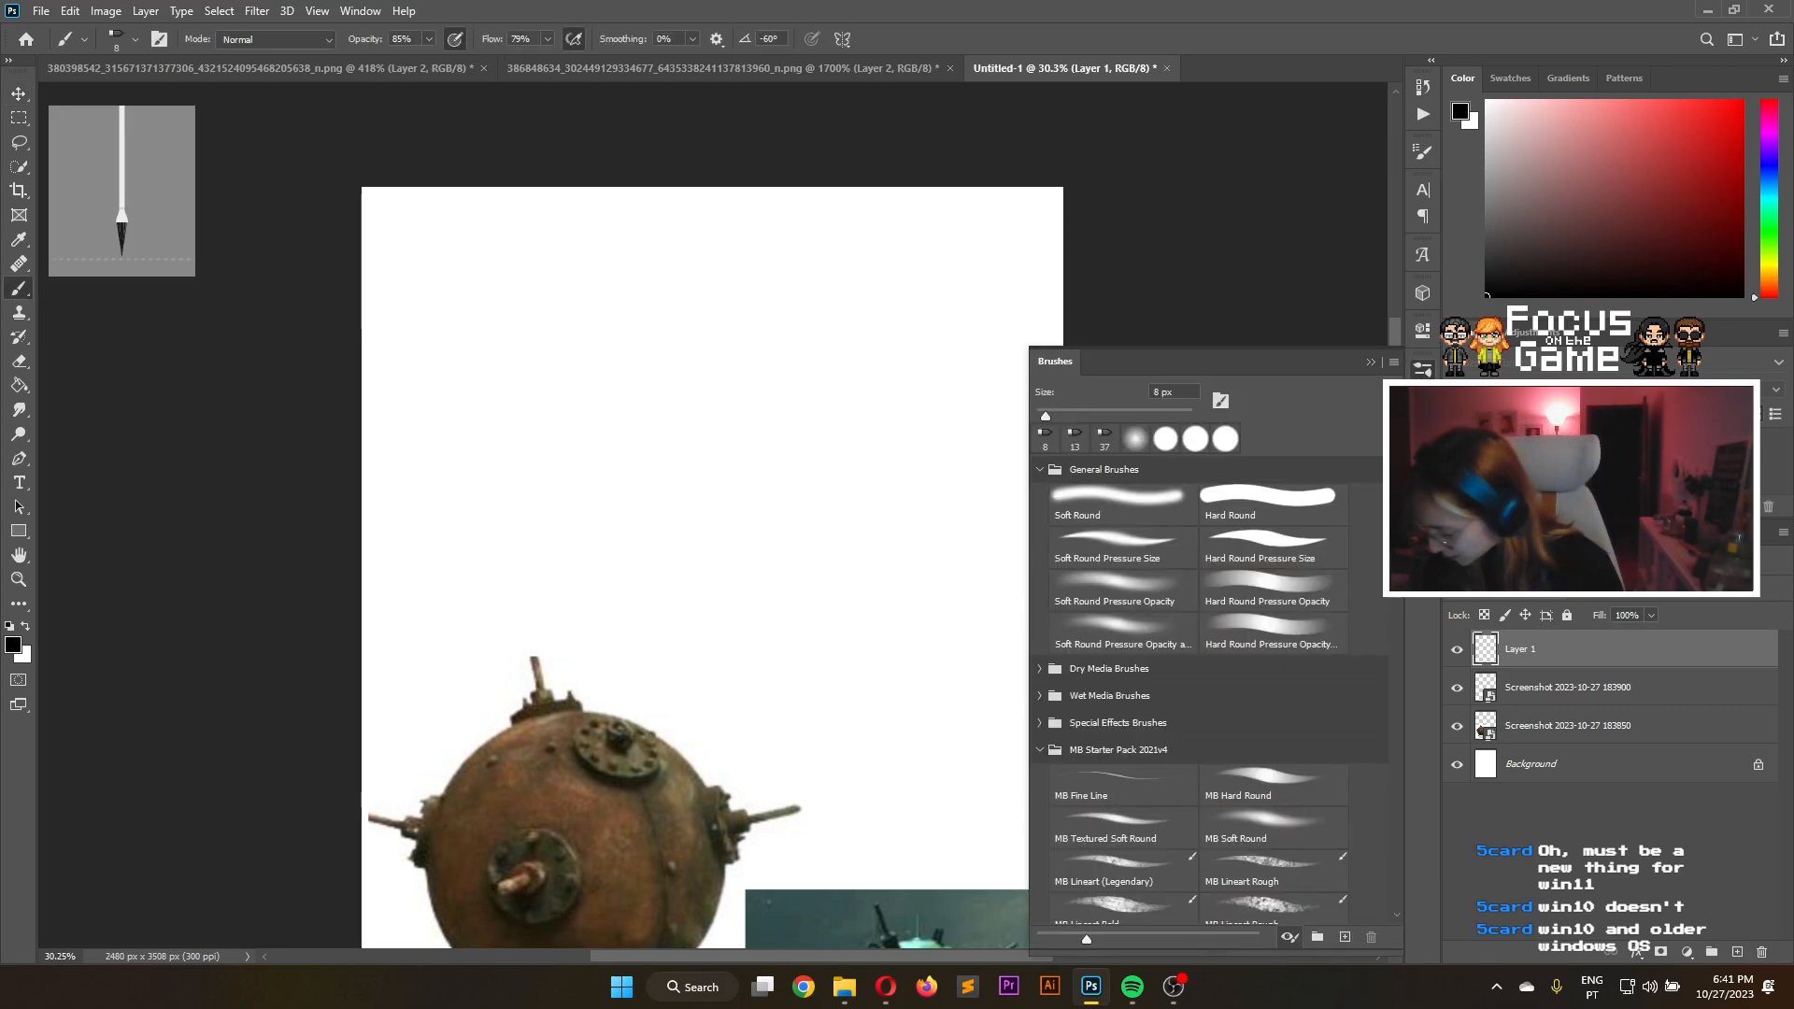
pyautogui.moveTo(790, 482)
pyautogui.mouseDown()
pyautogui.moveTo(904, 531)
pyautogui.moveTo(974, 610)
pyautogui.mouseUp()
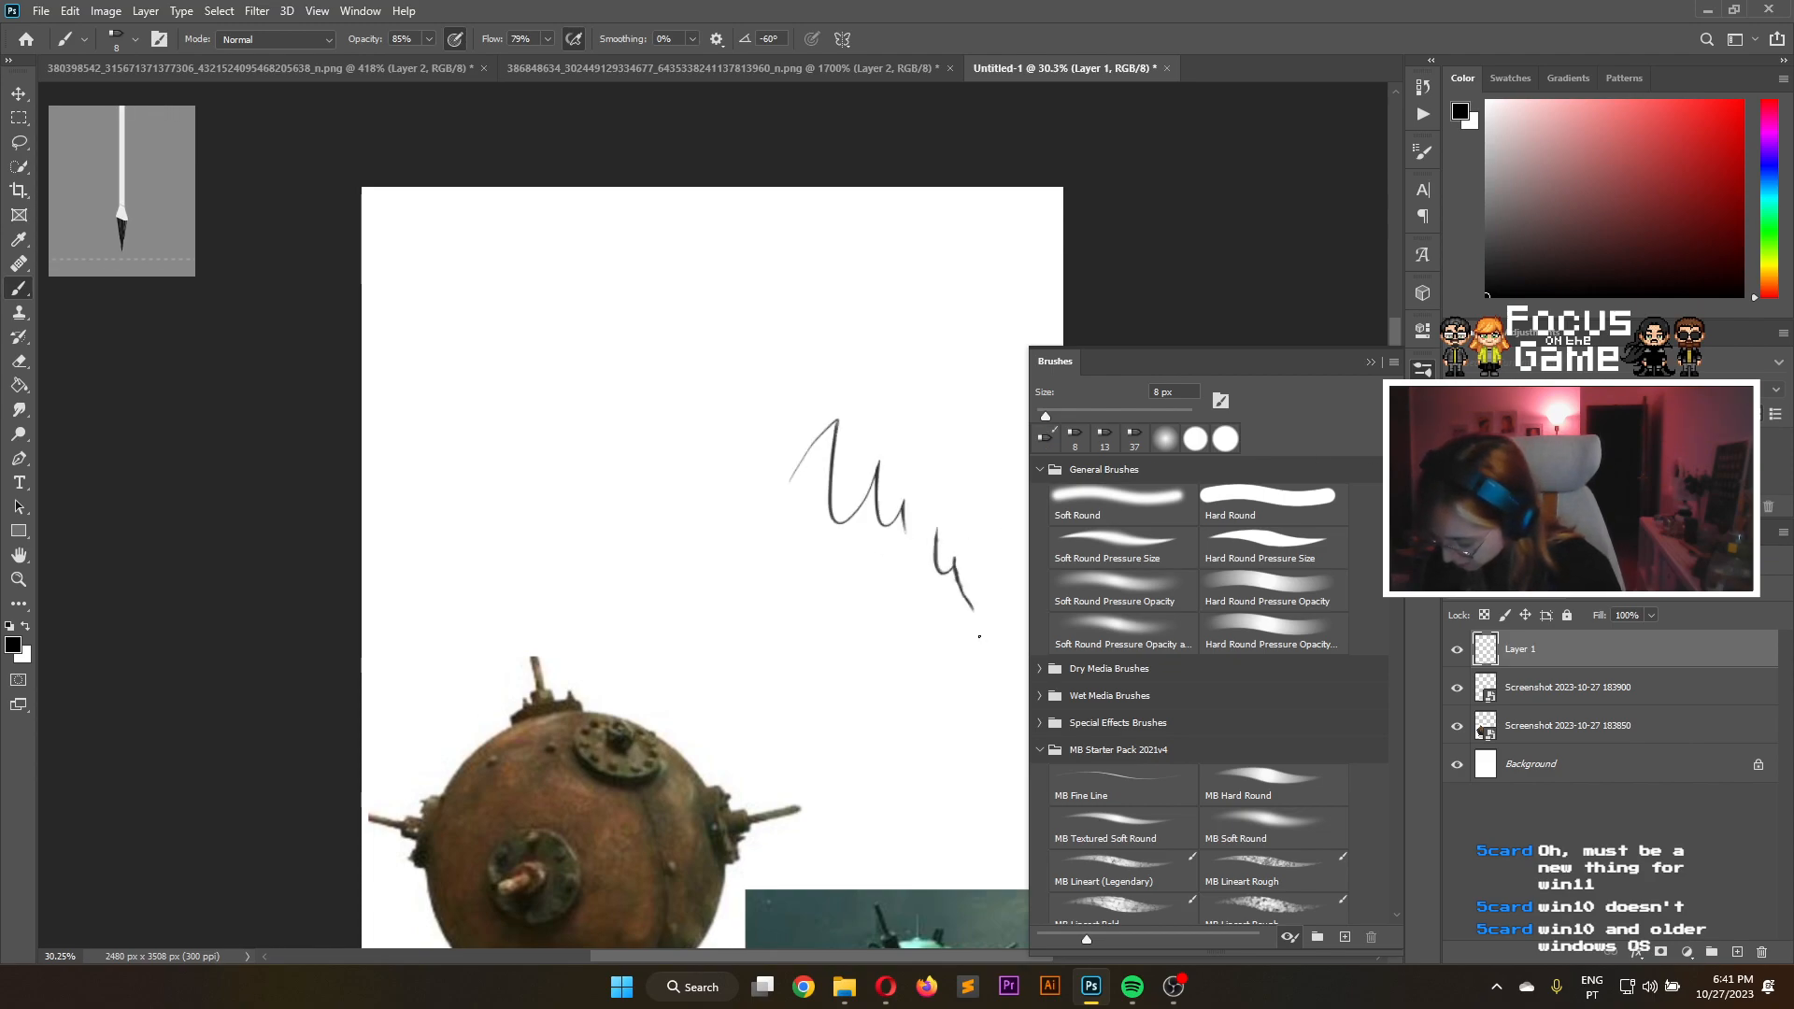
pyautogui.hotkey('ctrl', 'z')
pyautogui.hotkey('ctrl', 'z')
pyautogui.click(1371, 363)
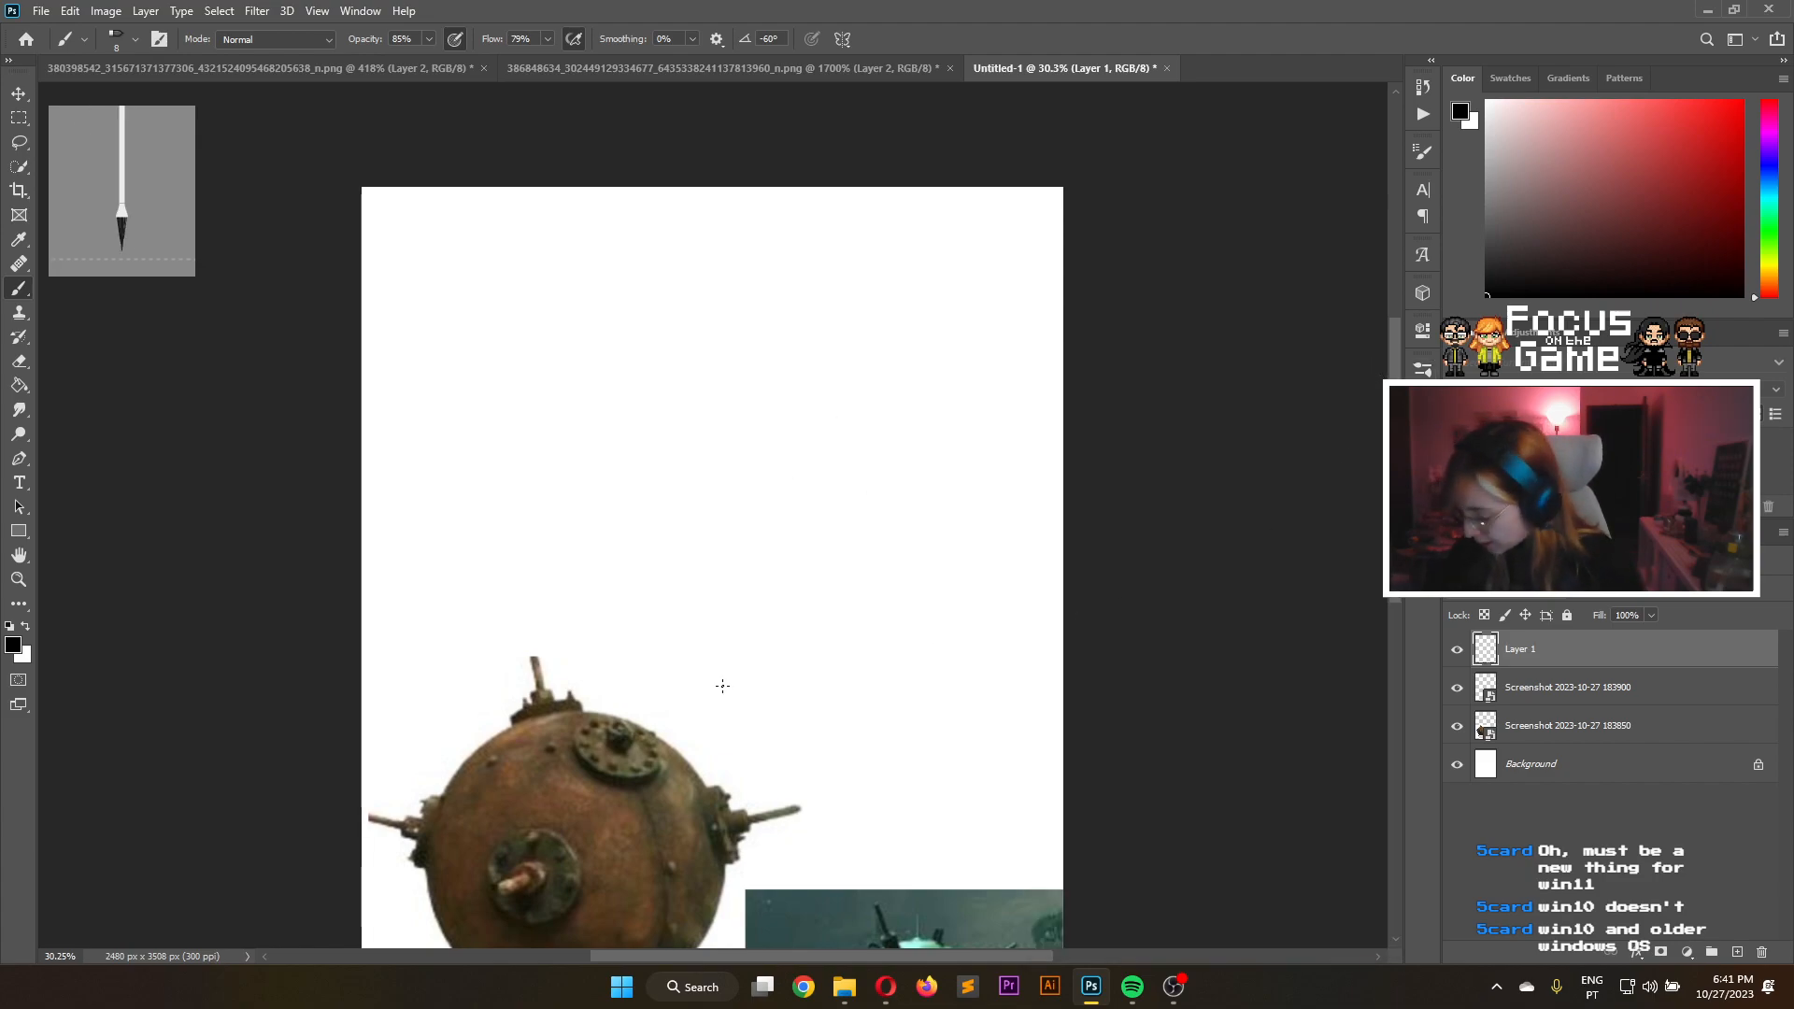
# Check the pixel-art mine sprites in the 64 x 32 px document and return to the A4 page
pyautogui.scroll(-2, 712, 537)
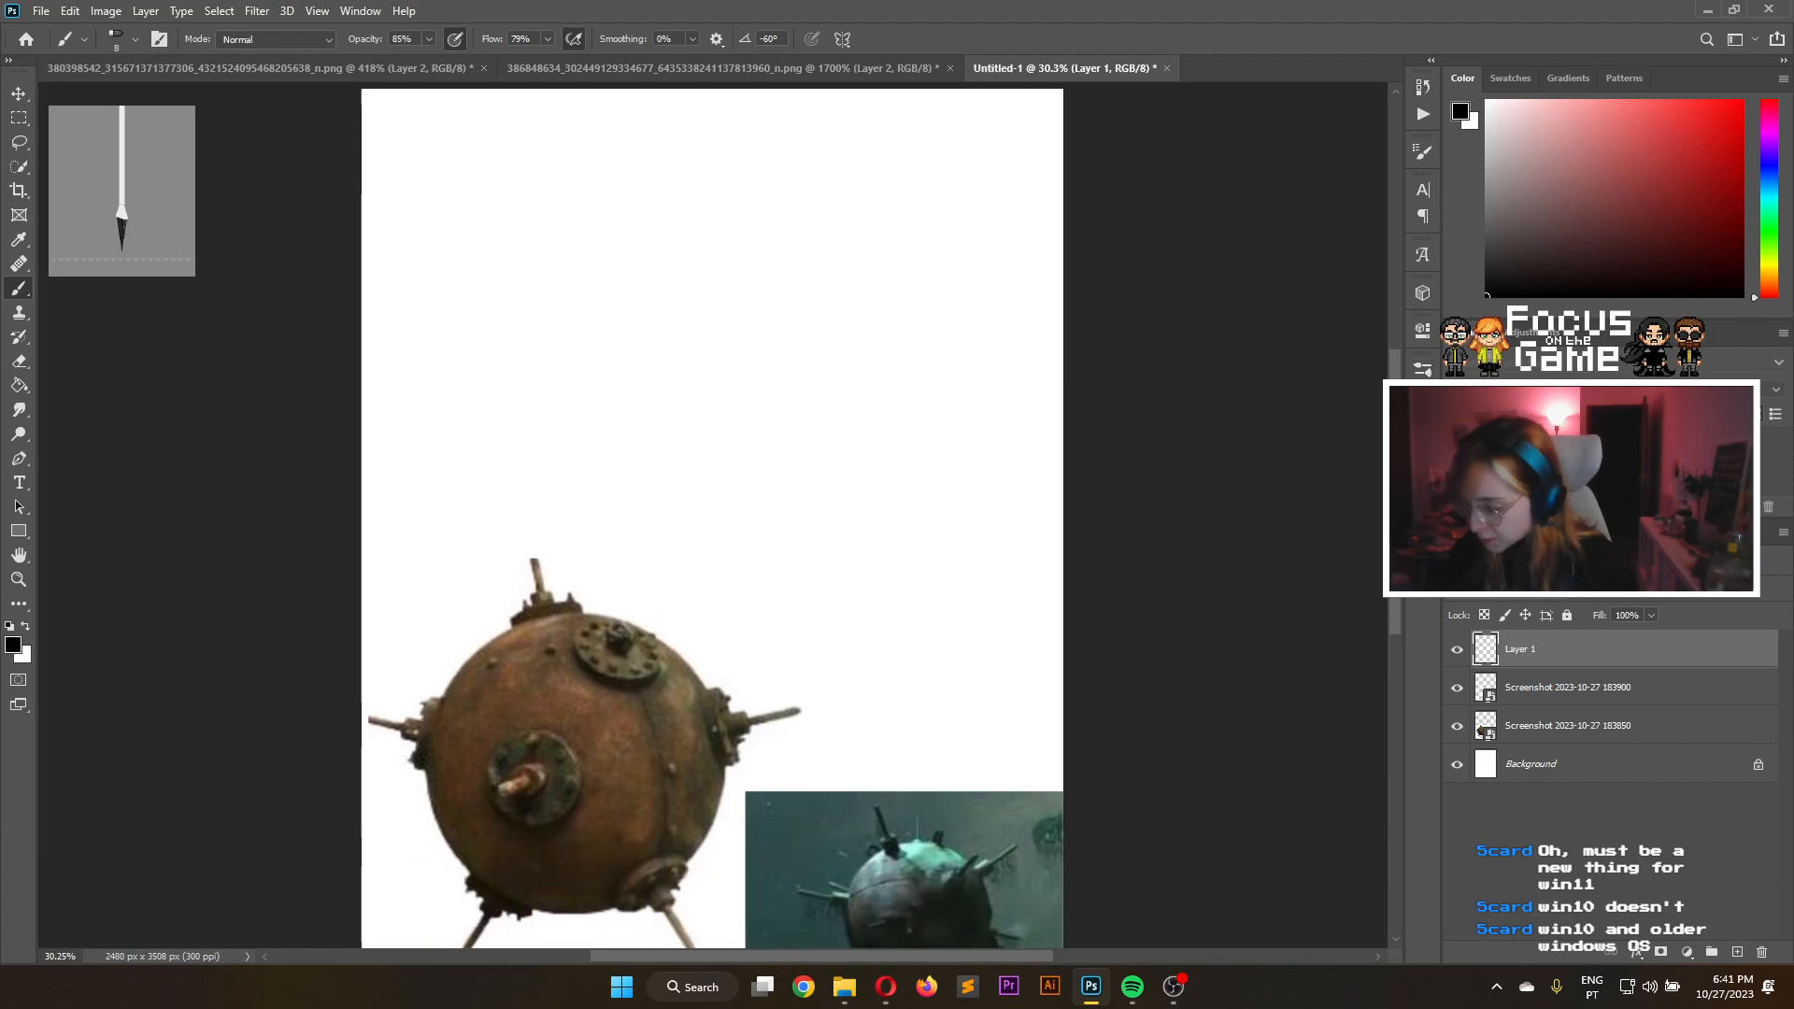
pyautogui.click(792, 70)
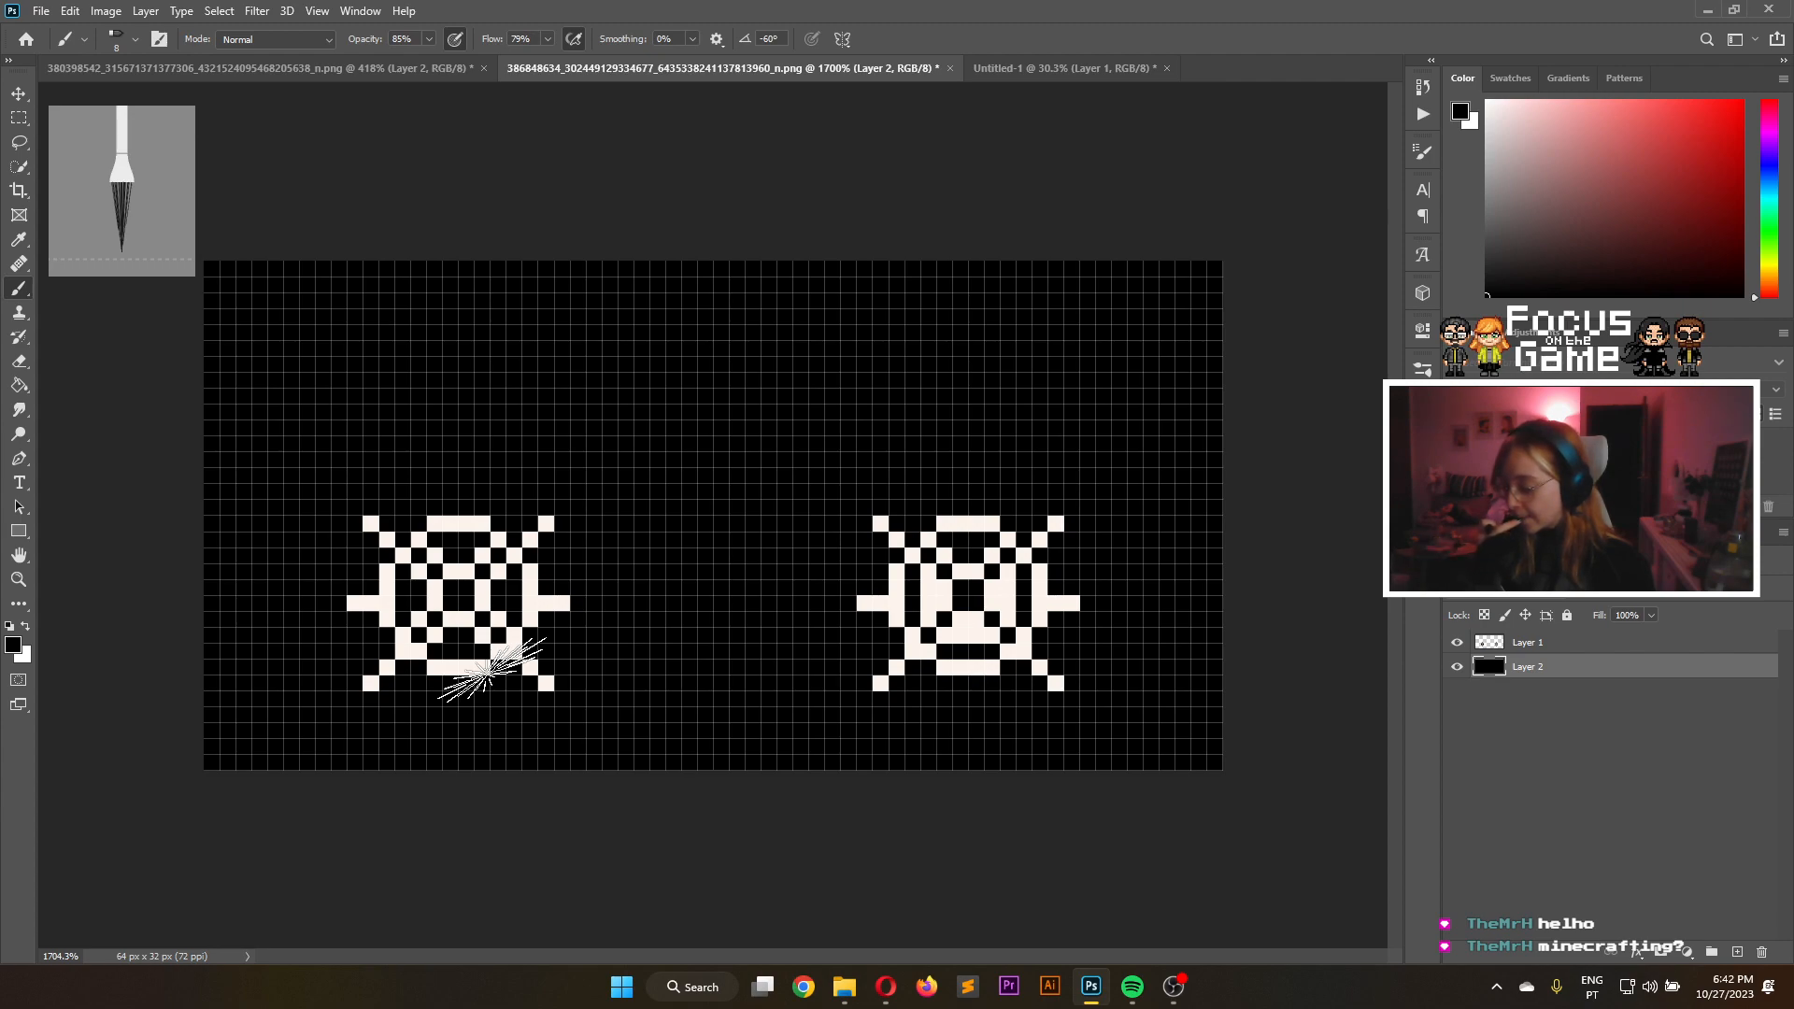
pyautogui.click(1041, 71)
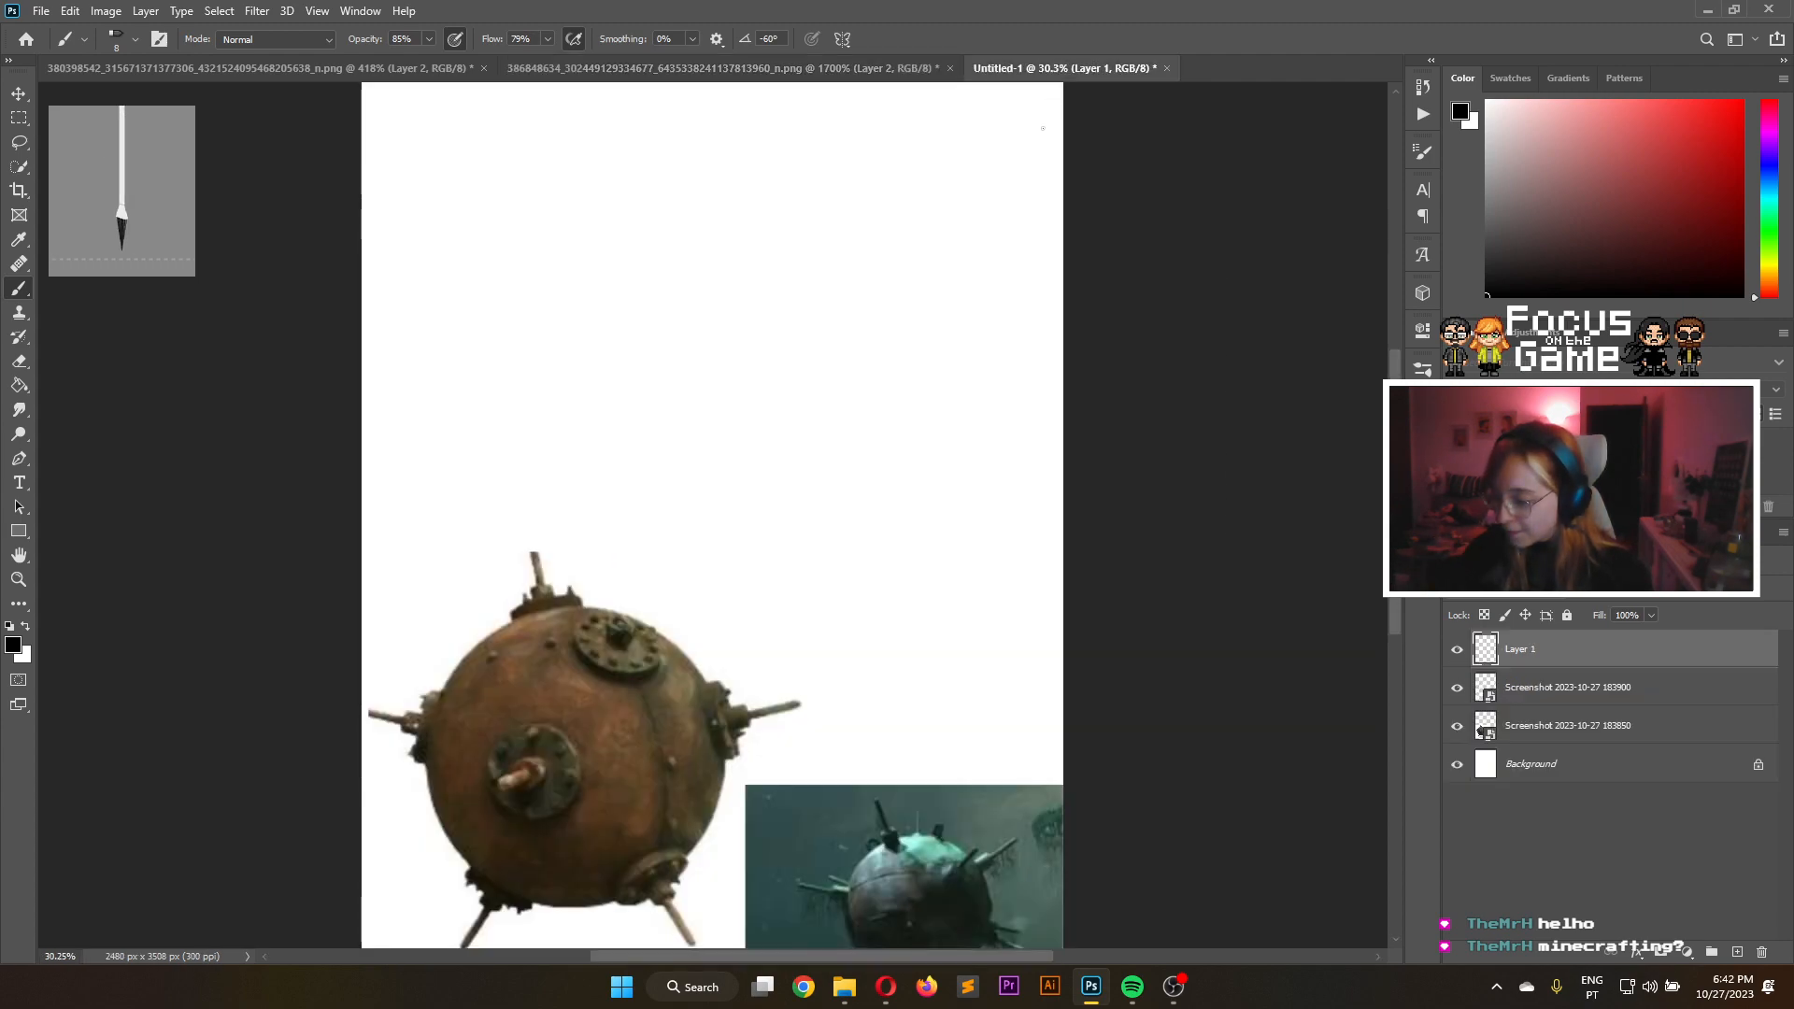
# Sketch a loose, multi-line circle for the mine's body on the blank upper part of the page
pyautogui.scroll(1, 726, 264)
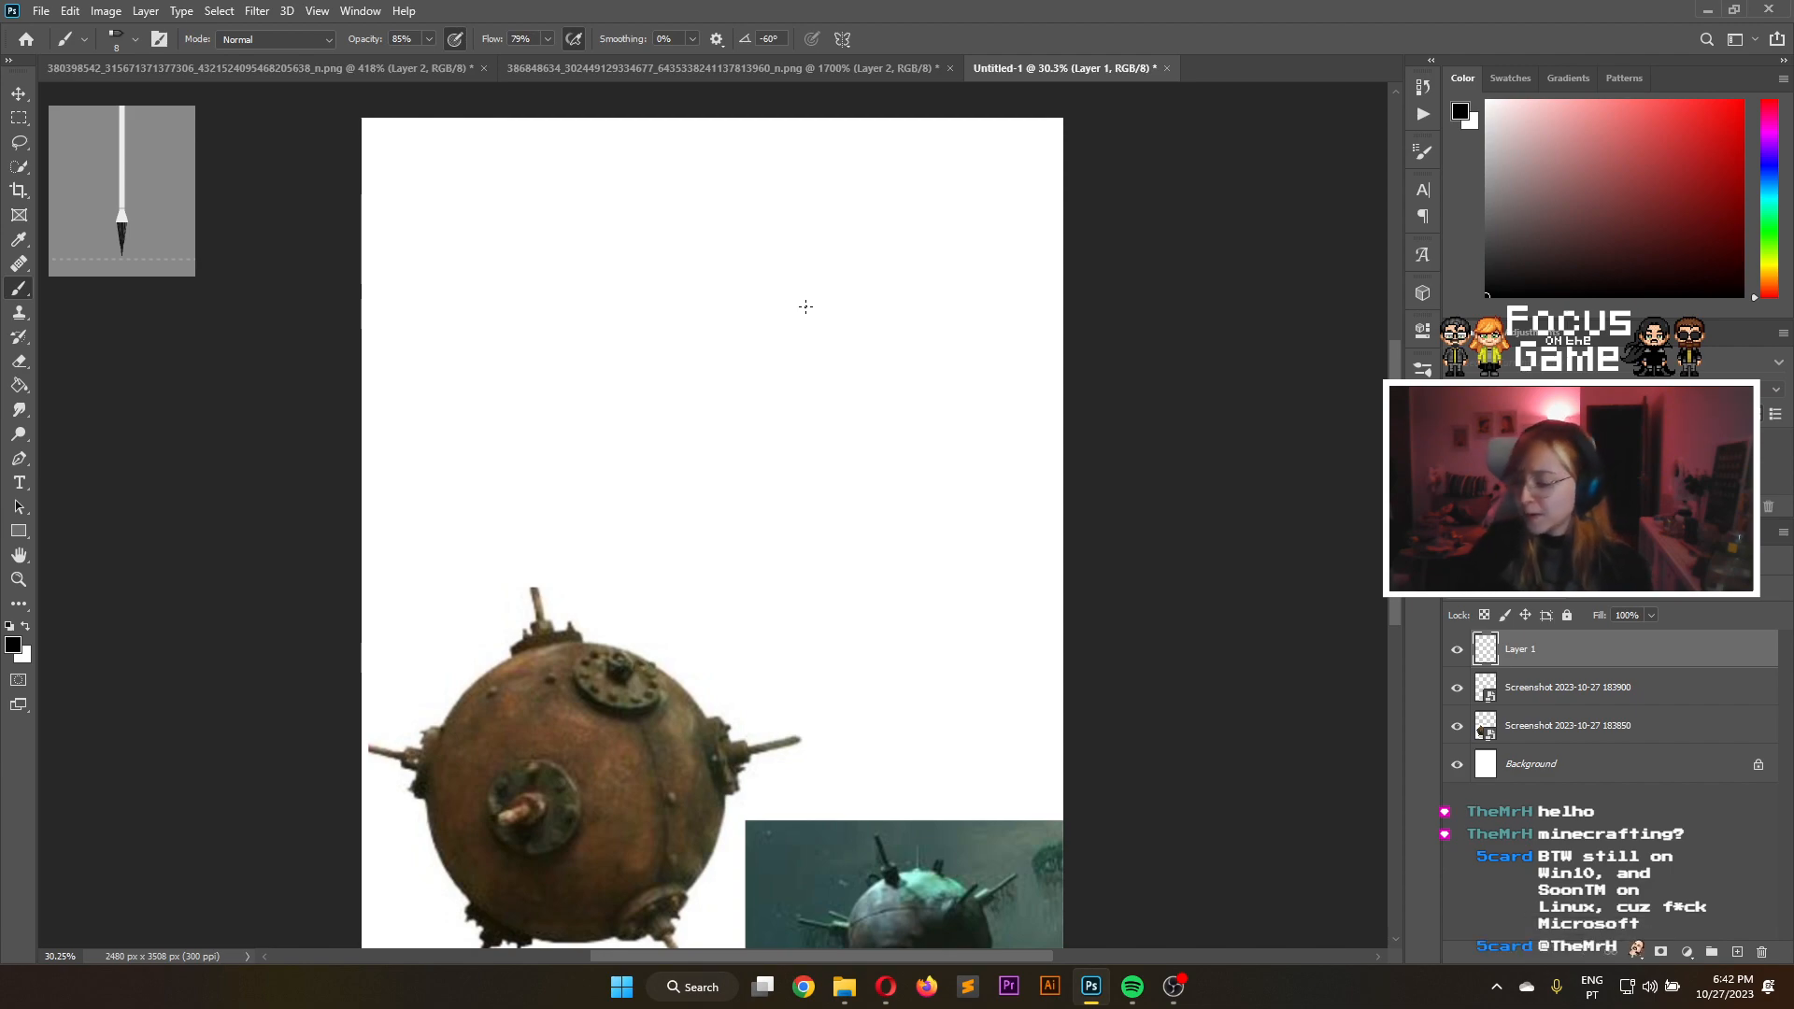
pyautogui.moveTo(623, 327)
pyautogui.mouseDown()
pyautogui.moveTo(654, 245)
pyautogui.moveTo(858, 252)
pyautogui.moveTo(766, 221)
pyautogui.moveTo(811, 255)
pyautogui.moveTo(762, 475)
pyautogui.mouseUp()
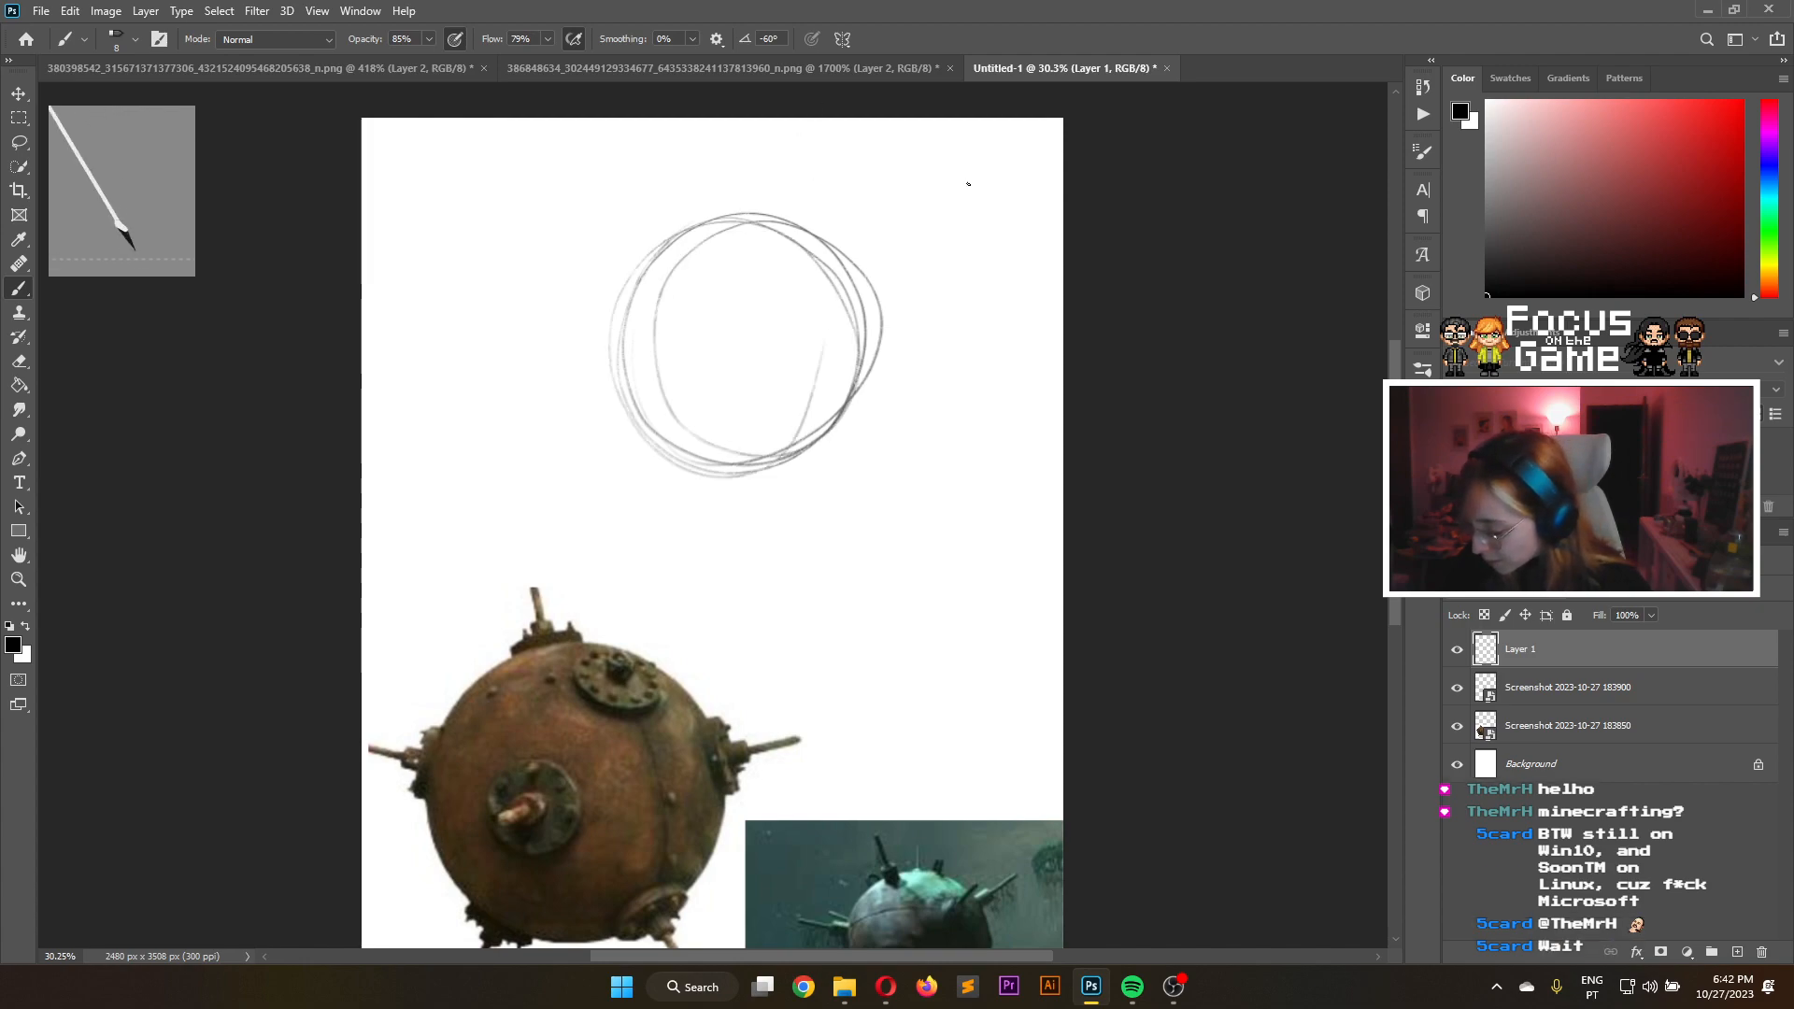
pyautogui.moveTo(822, 343); pyautogui.dragTo(803, 418)
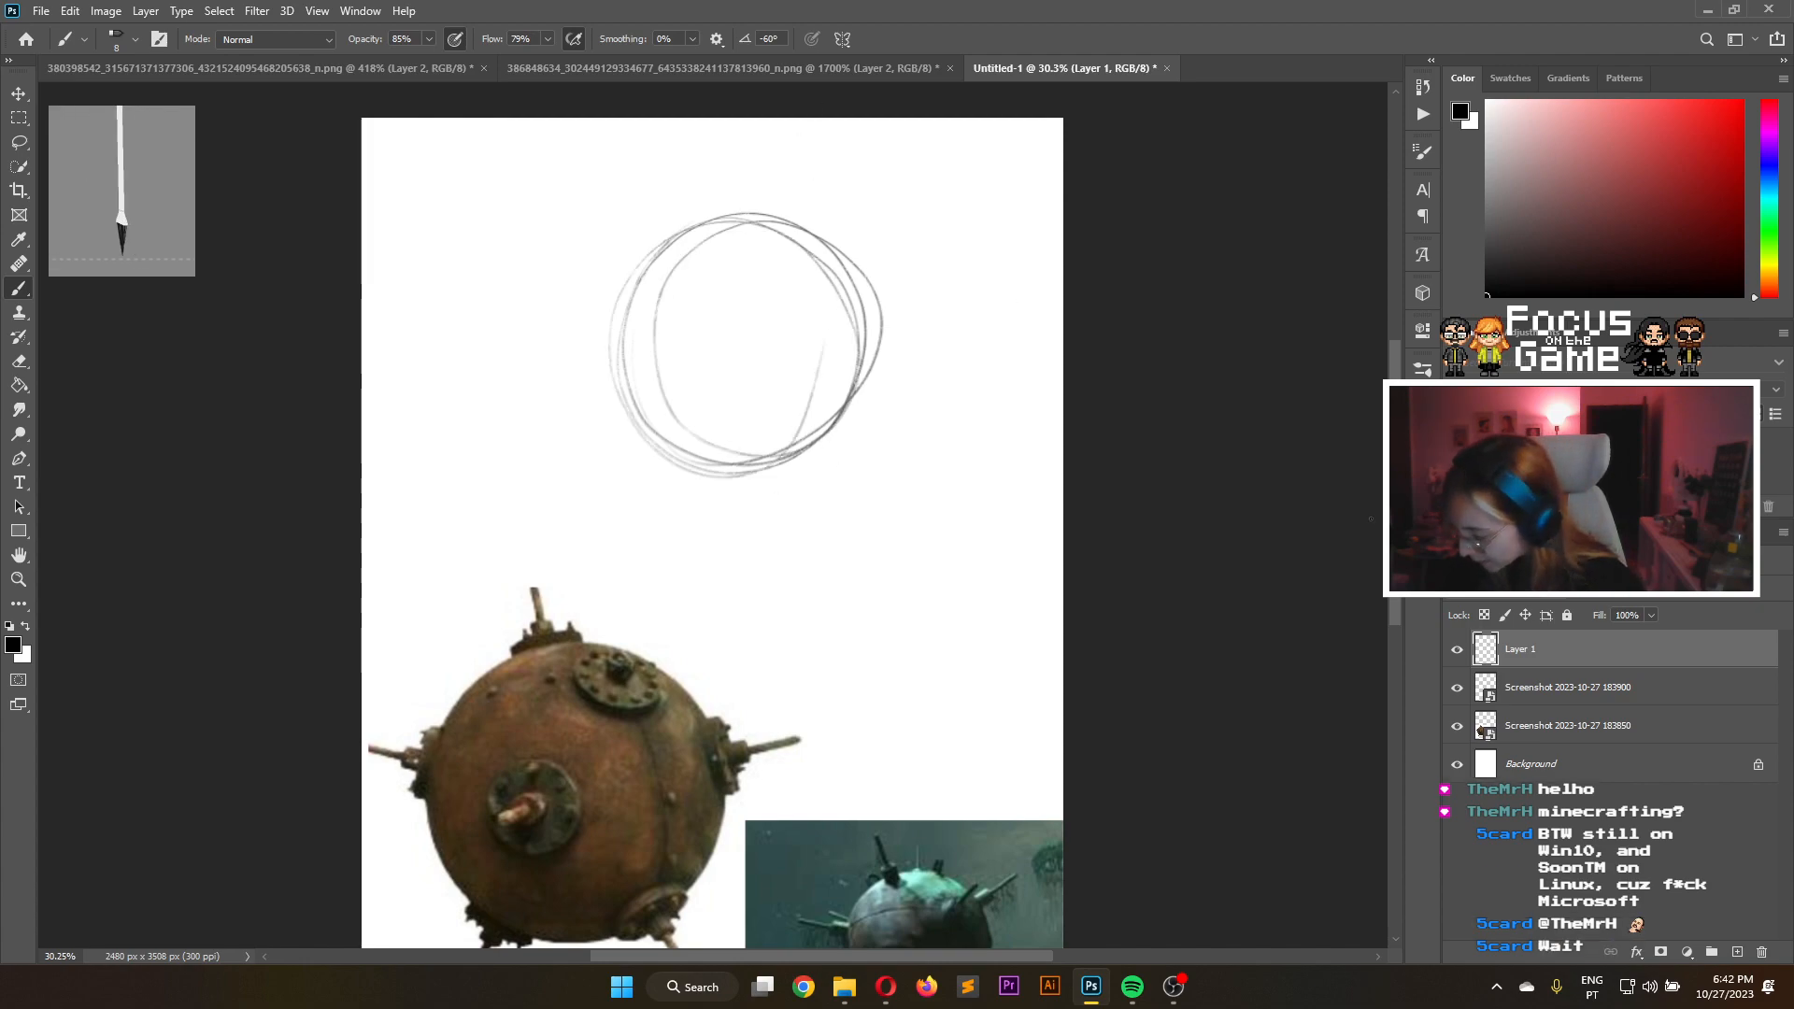
# Compare the circle sketch with the reference mines and the pixel-art mine sprites in the other document
pyautogui.scroll(-2, 989, 300)
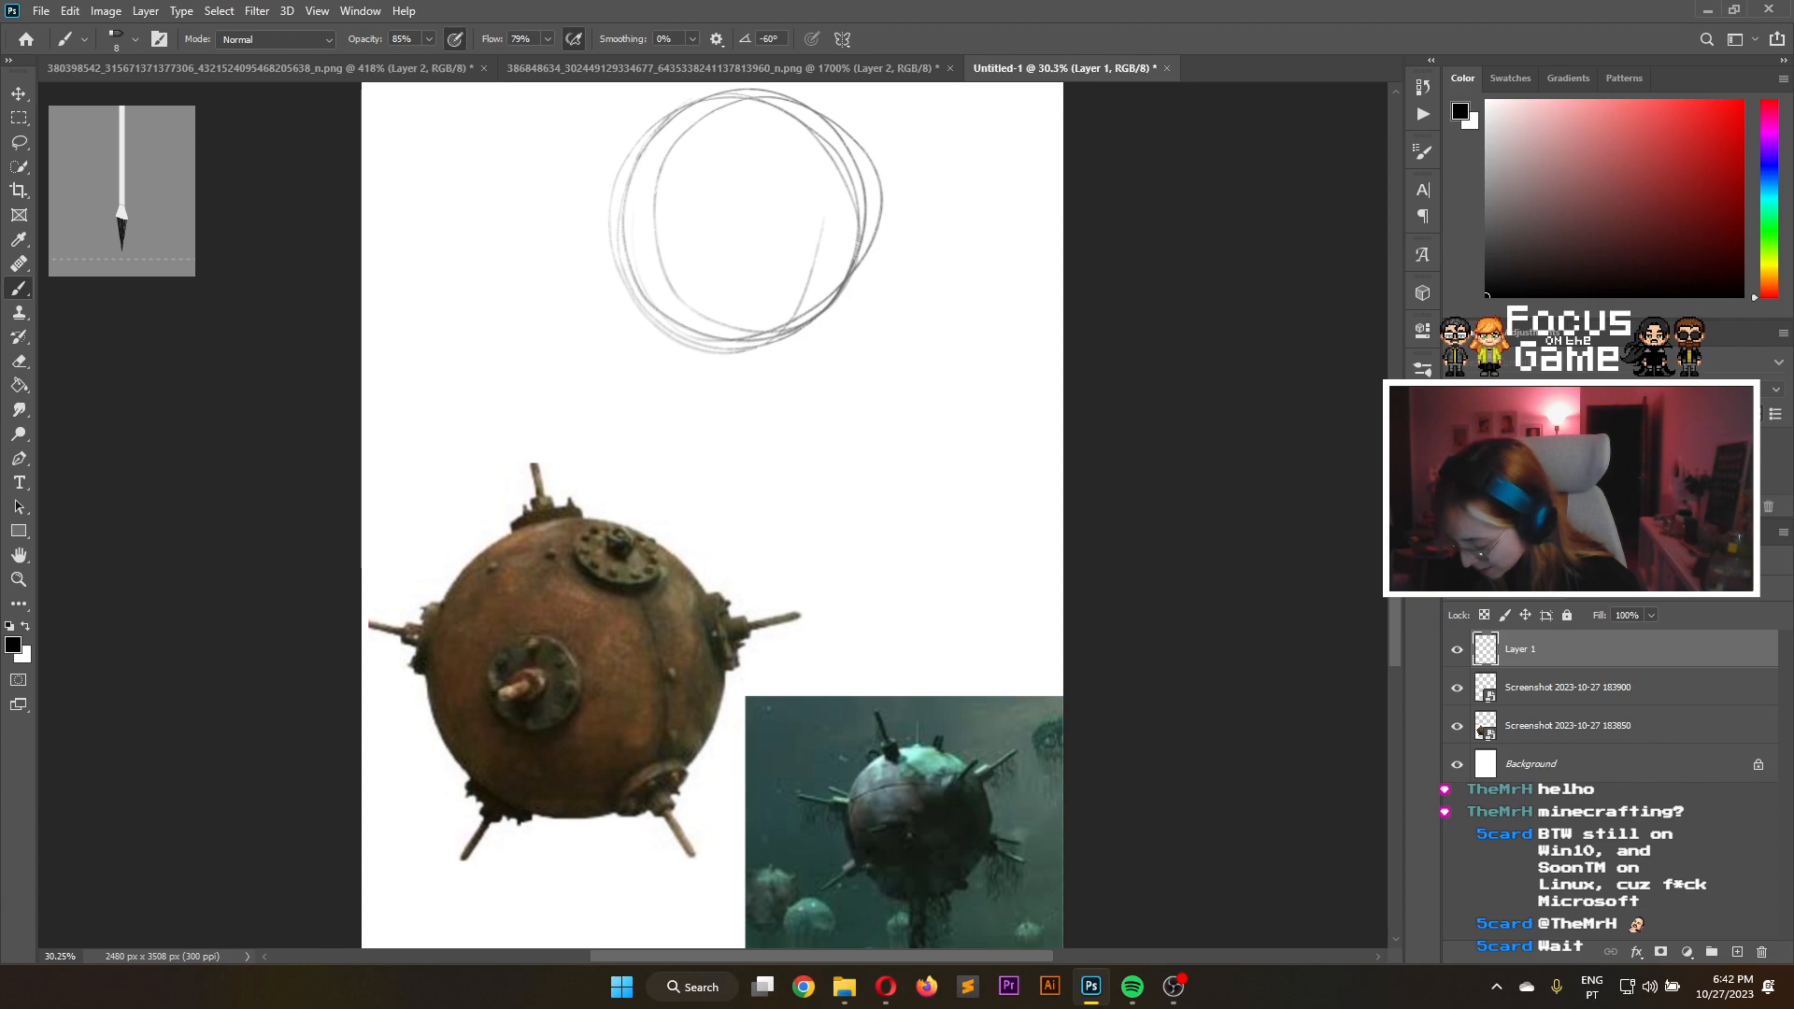
pyautogui.scroll(2, 883, 514)
pyautogui.scroll(1, 843, 299)
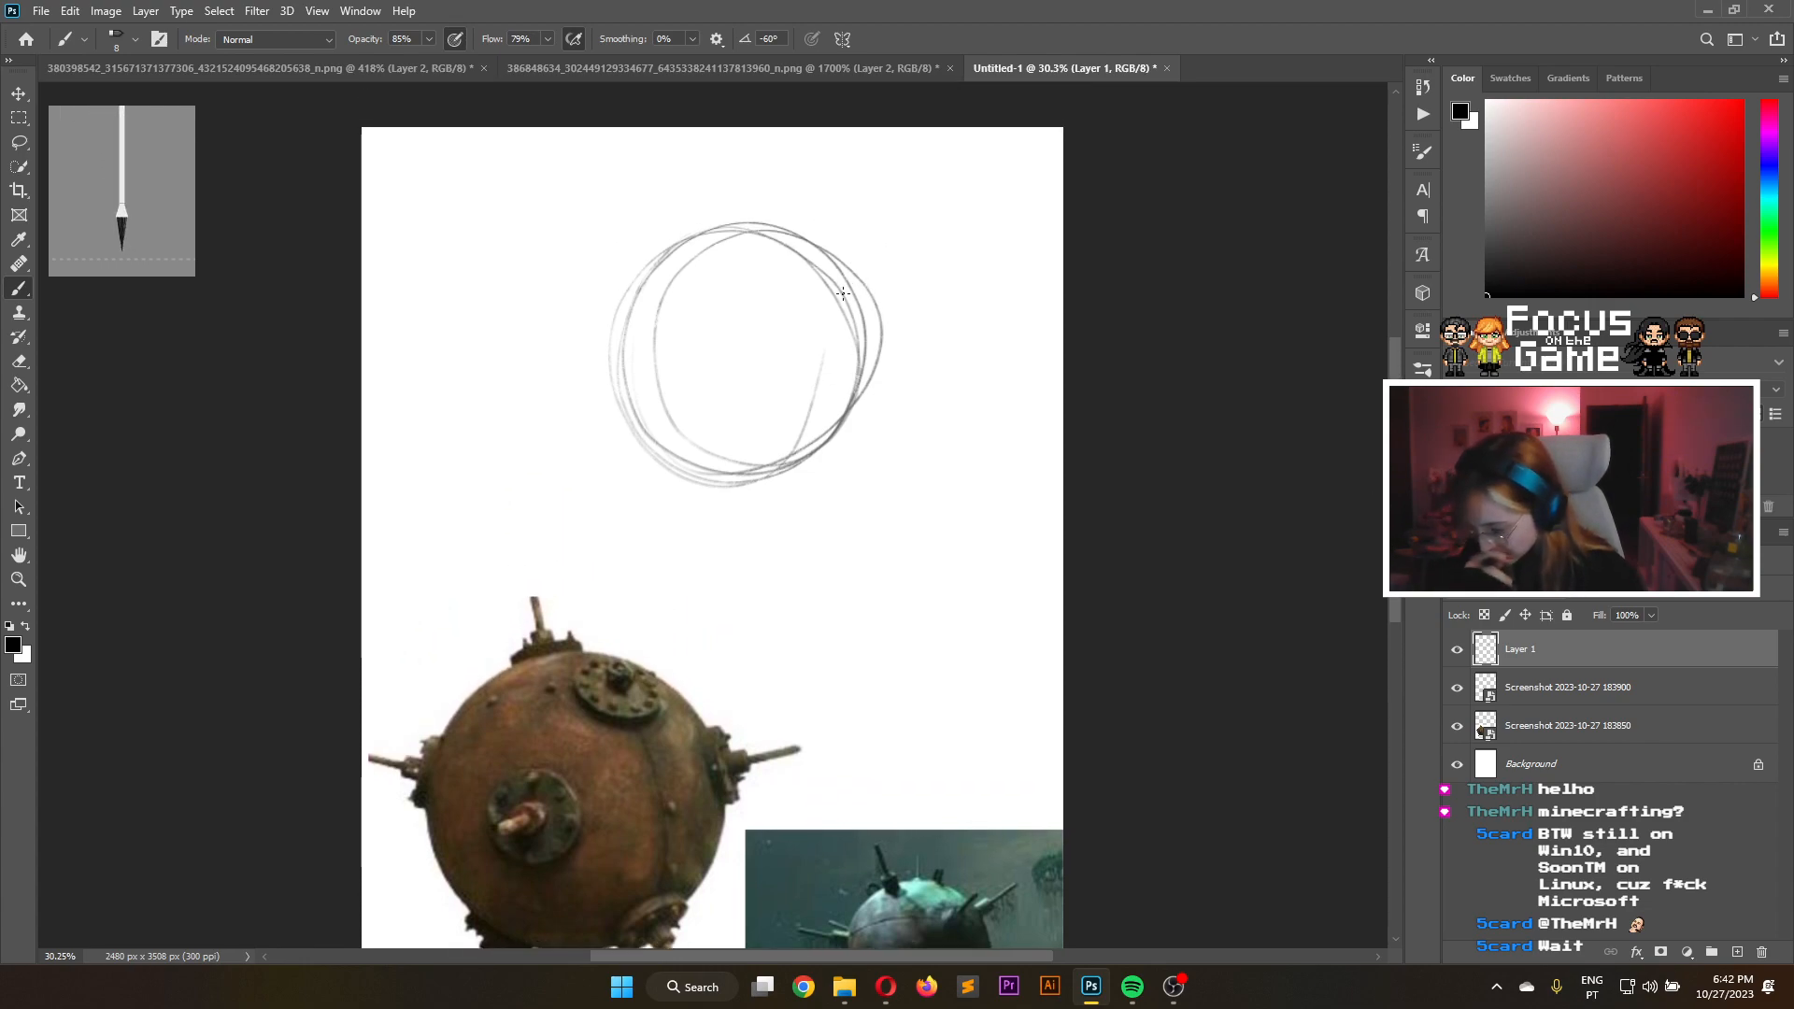
pyautogui.click(720, 69)
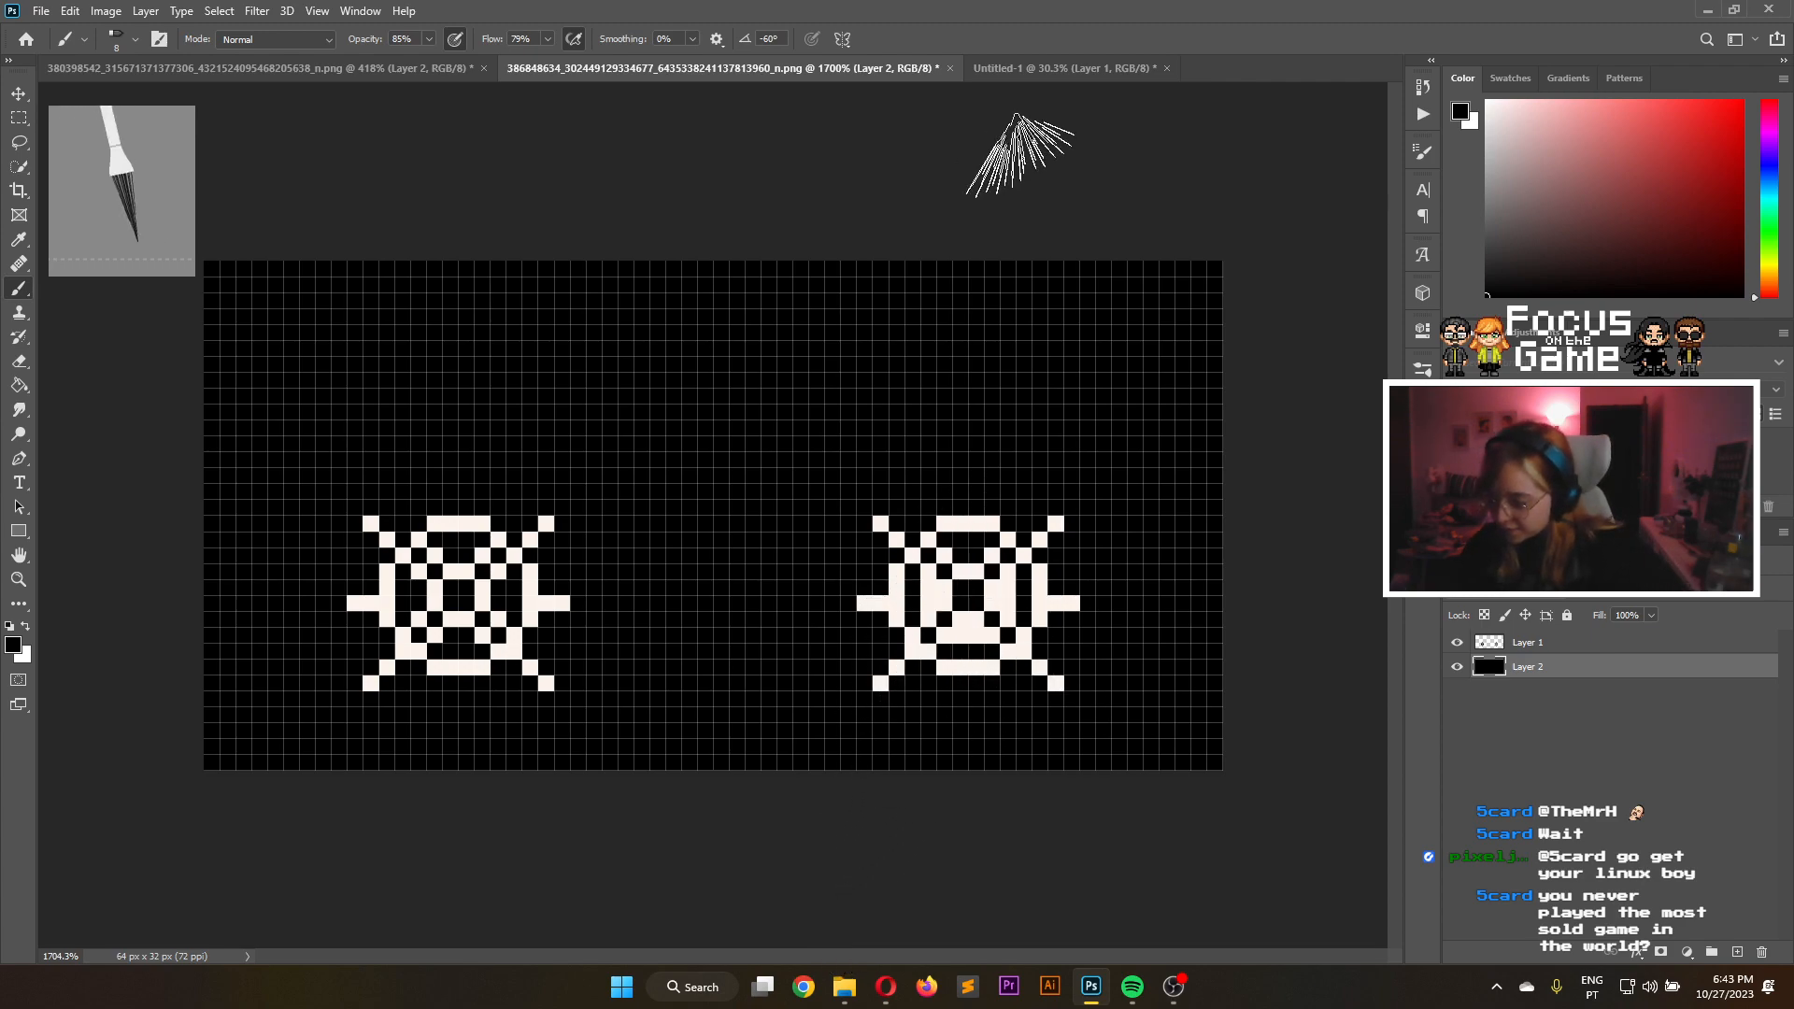
pyautogui.click(1066, 68)
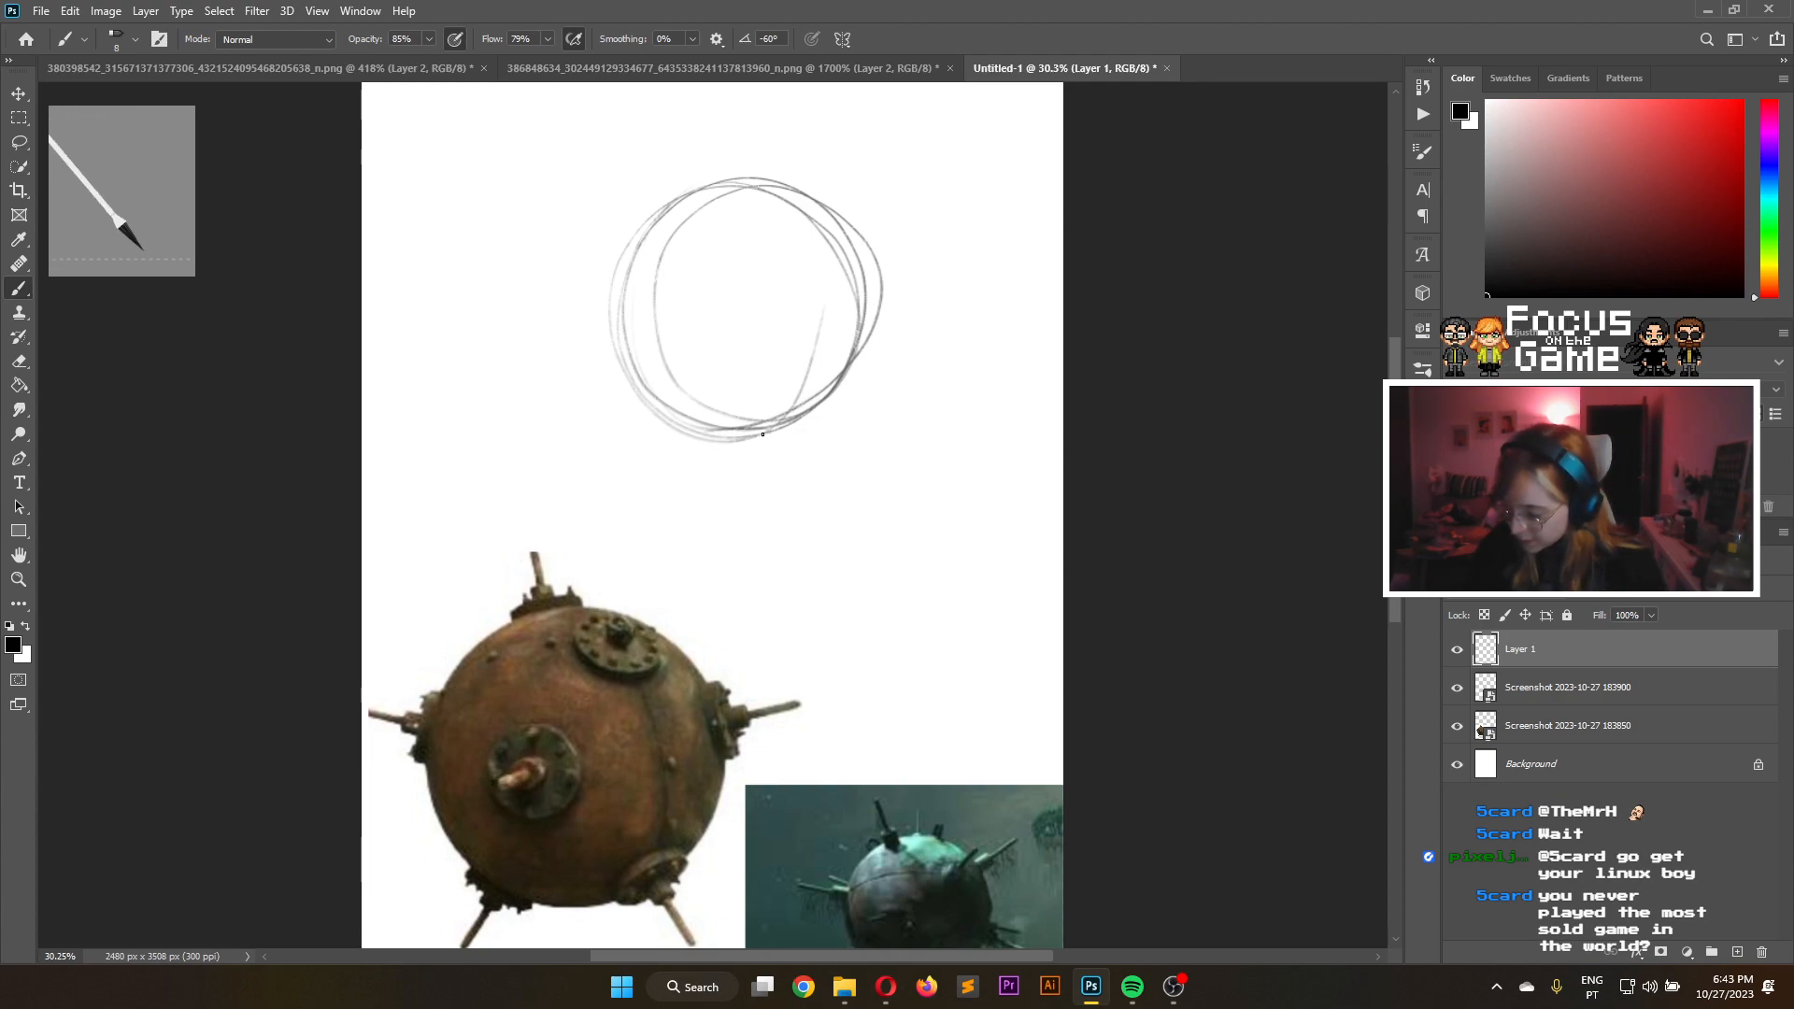
# Try a flat base on the circle's bottom edge with a straight vertical line hanging below it
pyautogui.moveTo(704, 442); pyautogui.dragTo(756, 445)
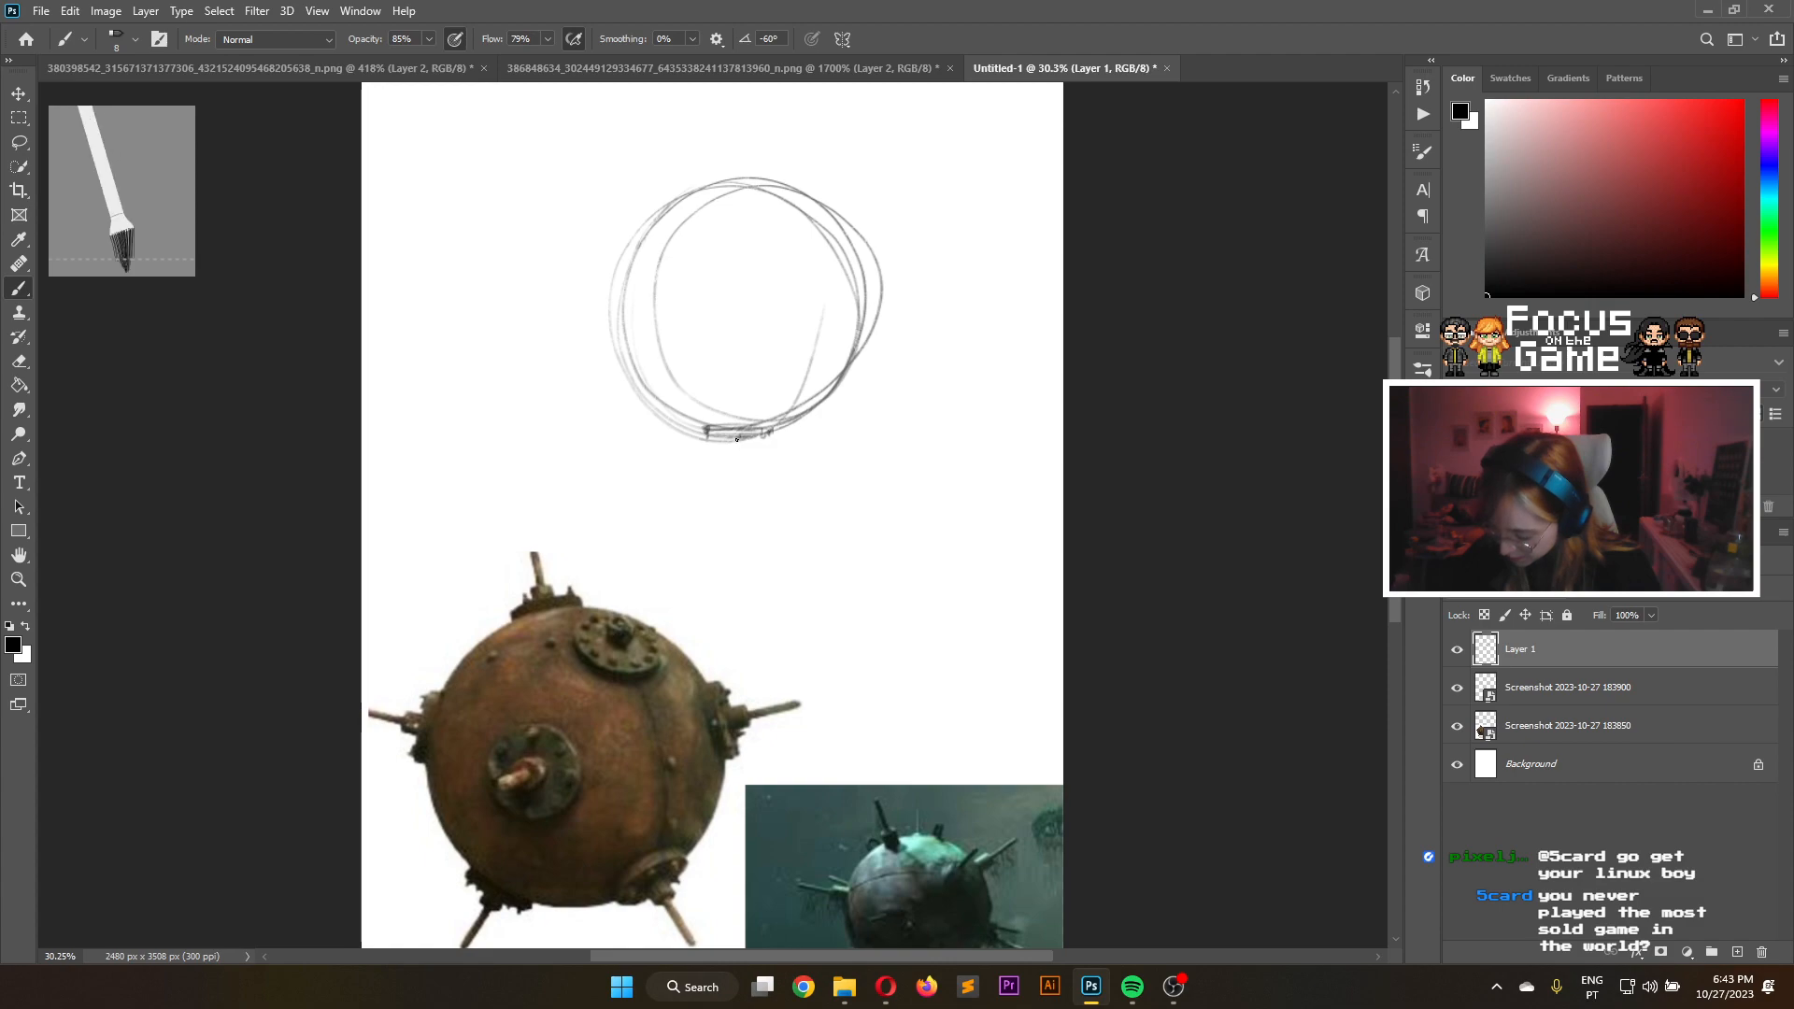
pyautogui.moveTo(739, 441); pyautogui.dragTo(738, 512)
pyautogui.moveTo(735, 441); pyautogui.dragTo(736, 513)
pyautogui.moveTo(735, 443); pyautogui.dragTo(735, 486)
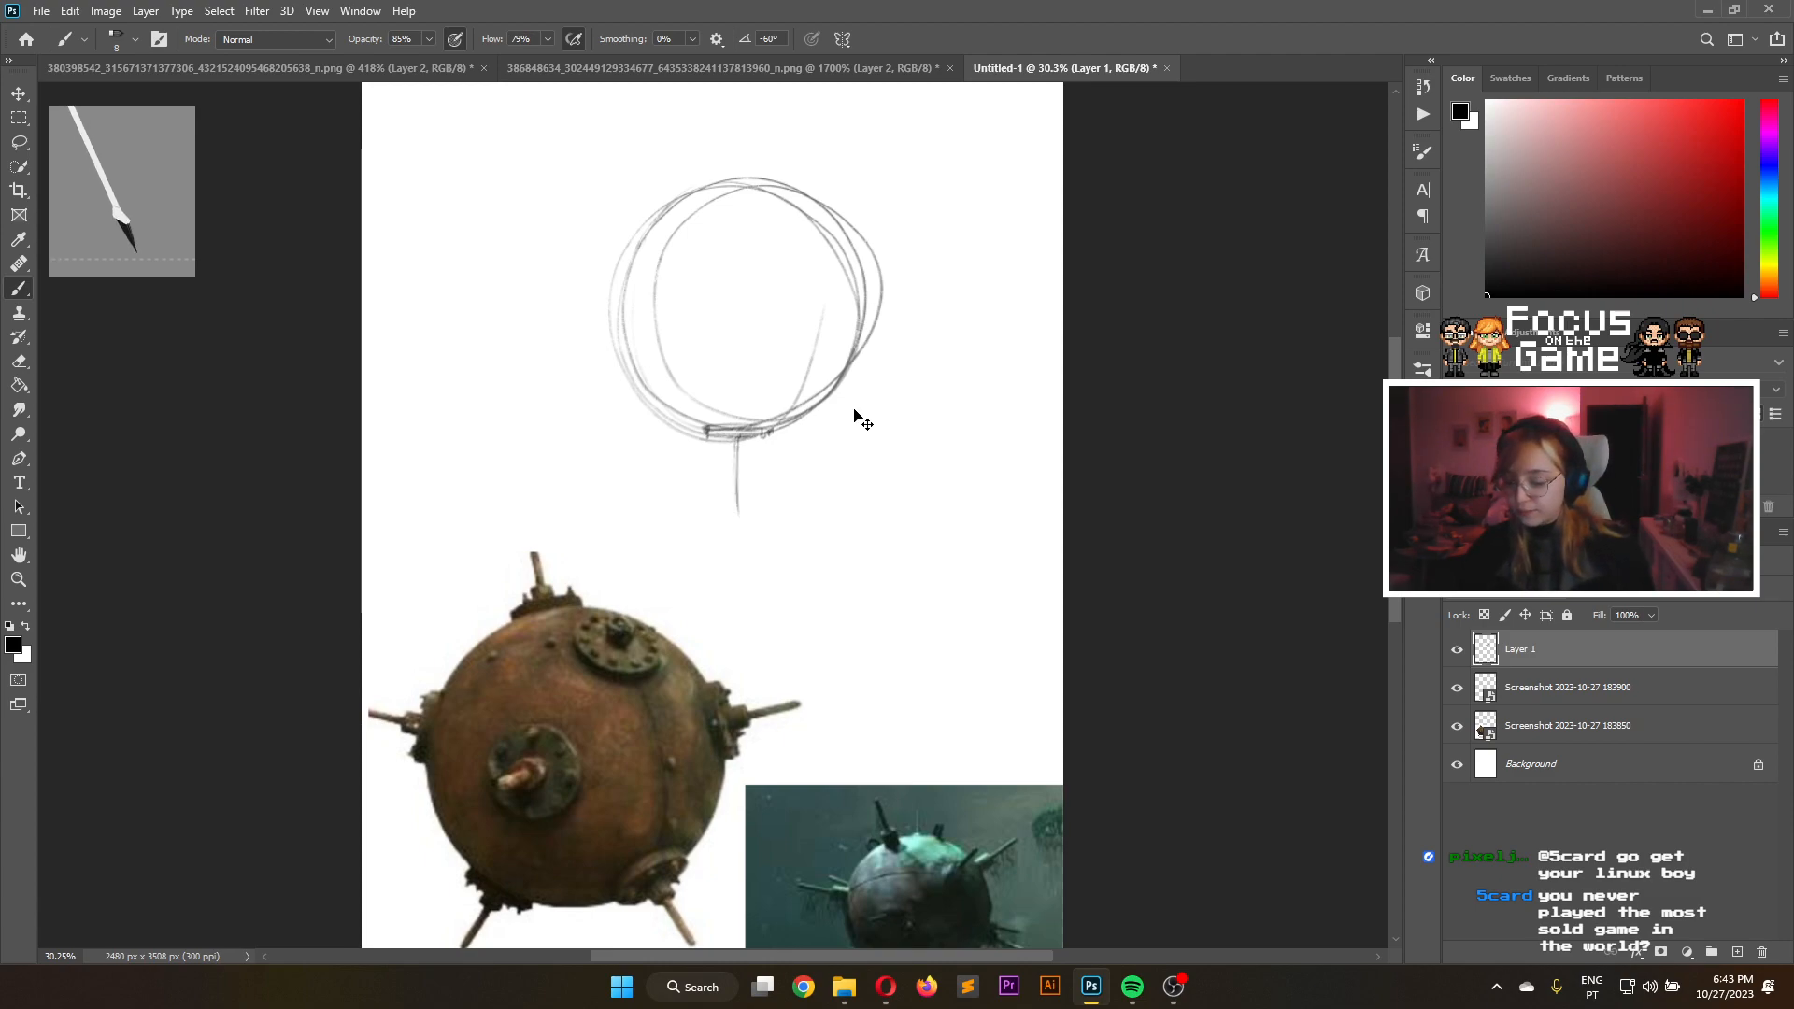
# Undo the base and vertical line strokes, and redo the circle stroke removed along with them
pyautogui.hotkey('ctrl', 'z')
pyautogui.hotkey('ctrl', 'z')
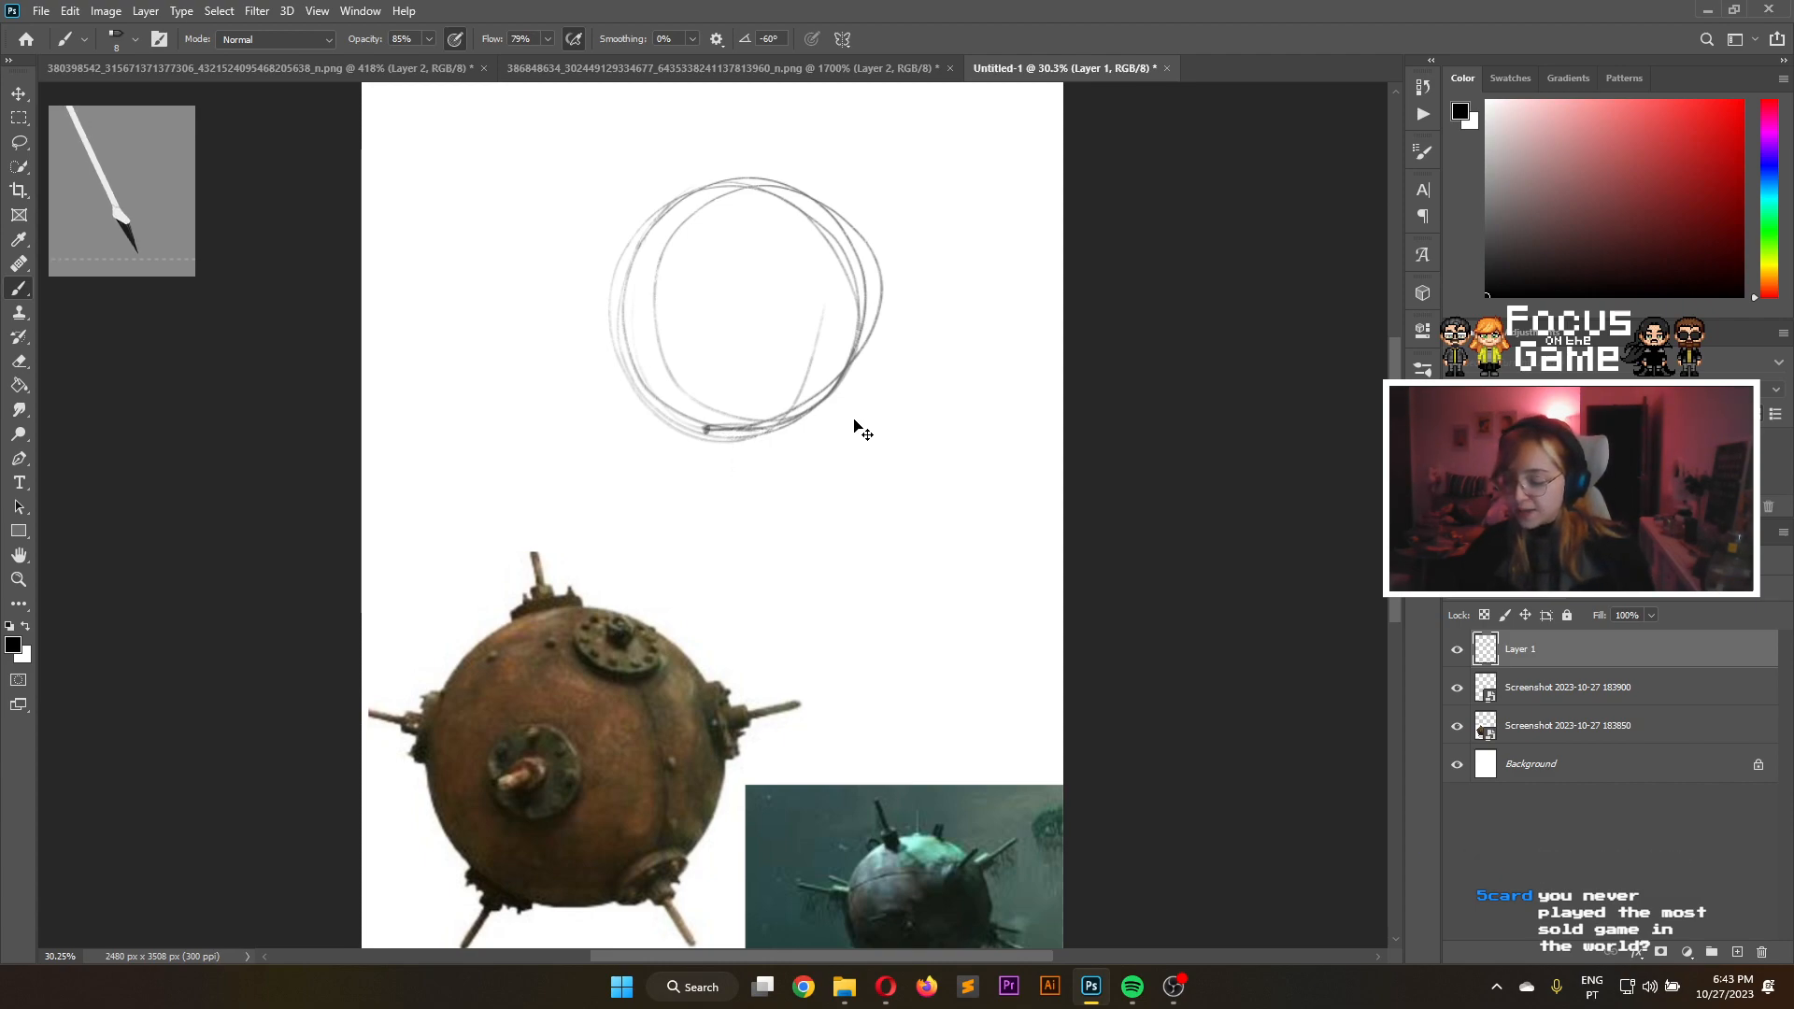
pyautogui.hotkey('ctrl', 'z')
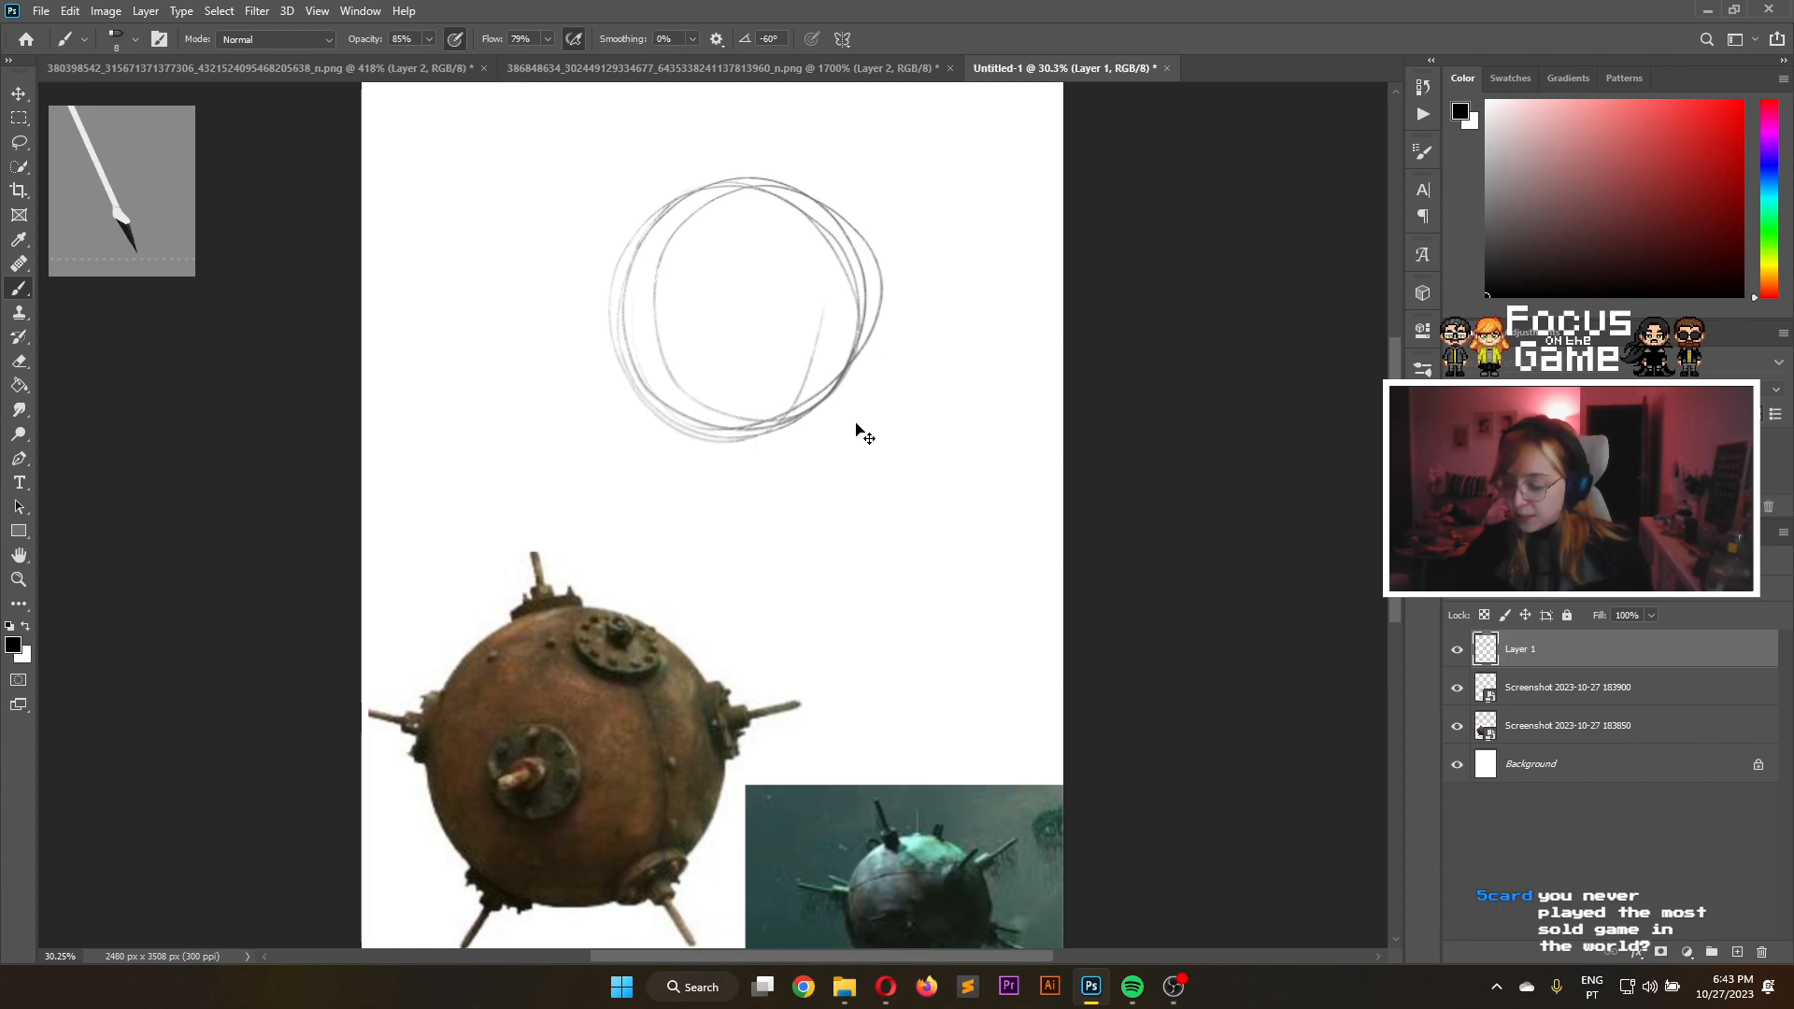
pyautogui.hotkey('ctrl', 'z')
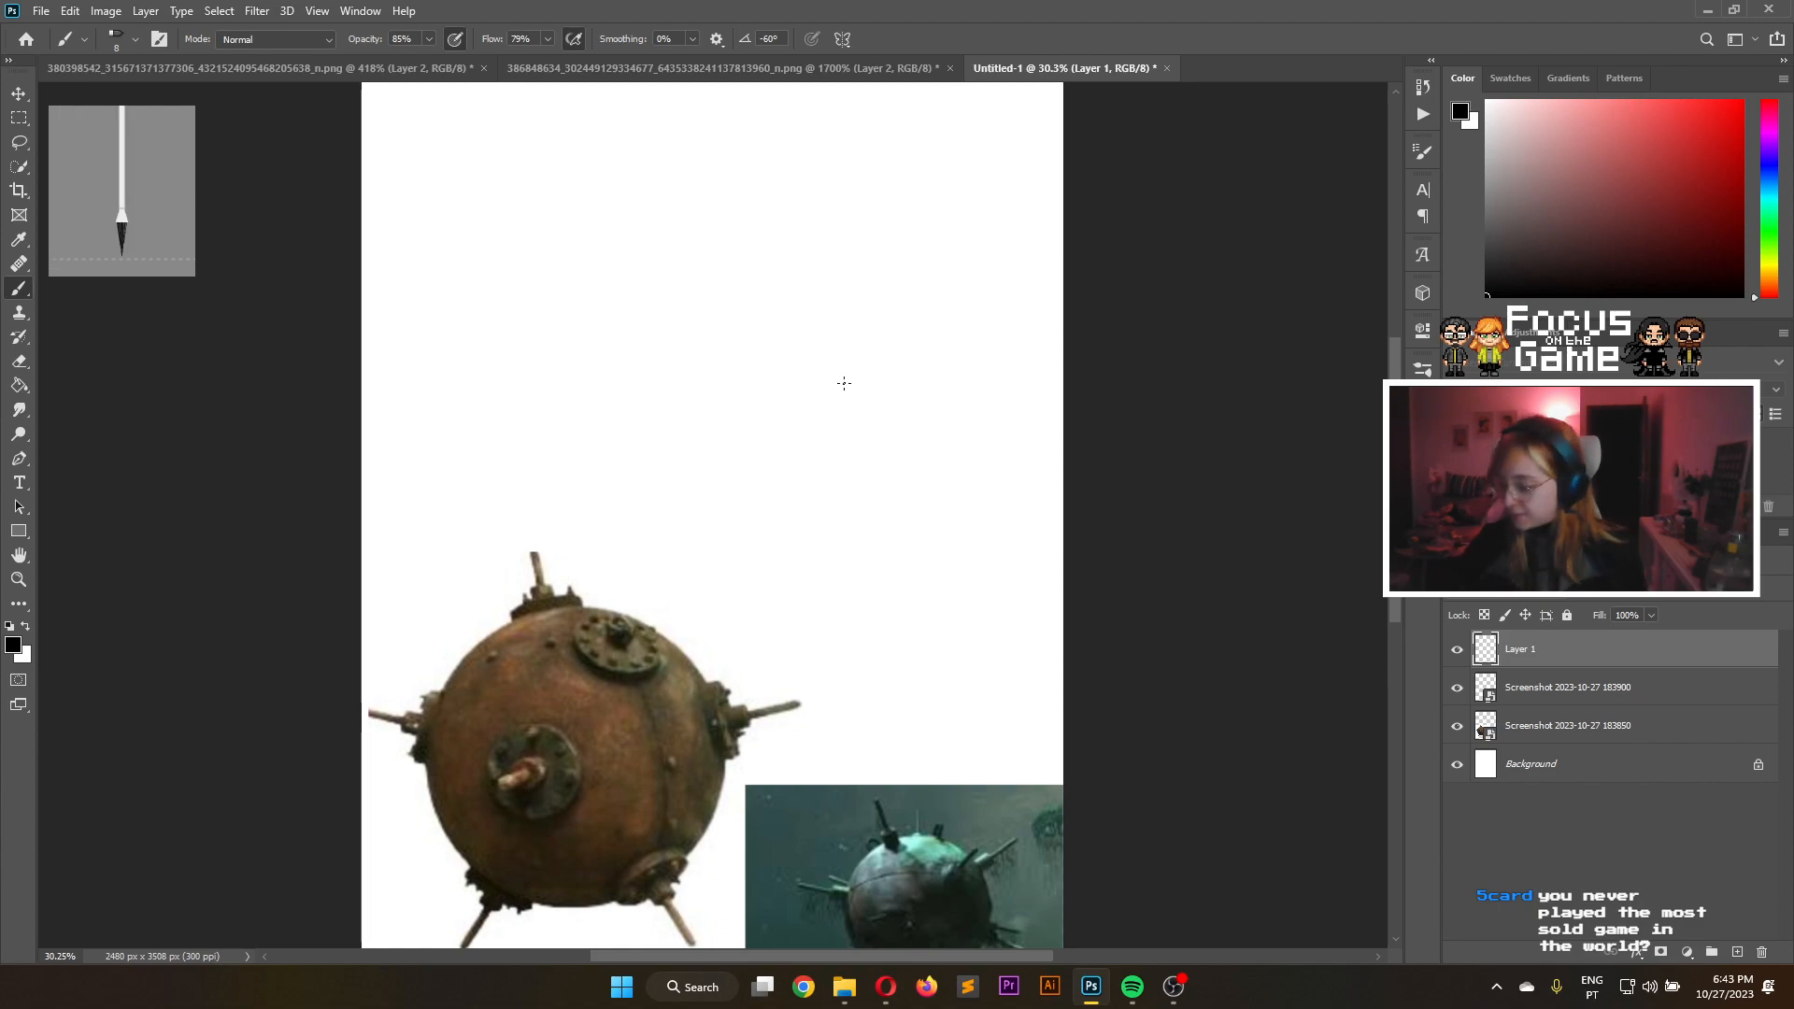
pyautogui.click(70, 10)
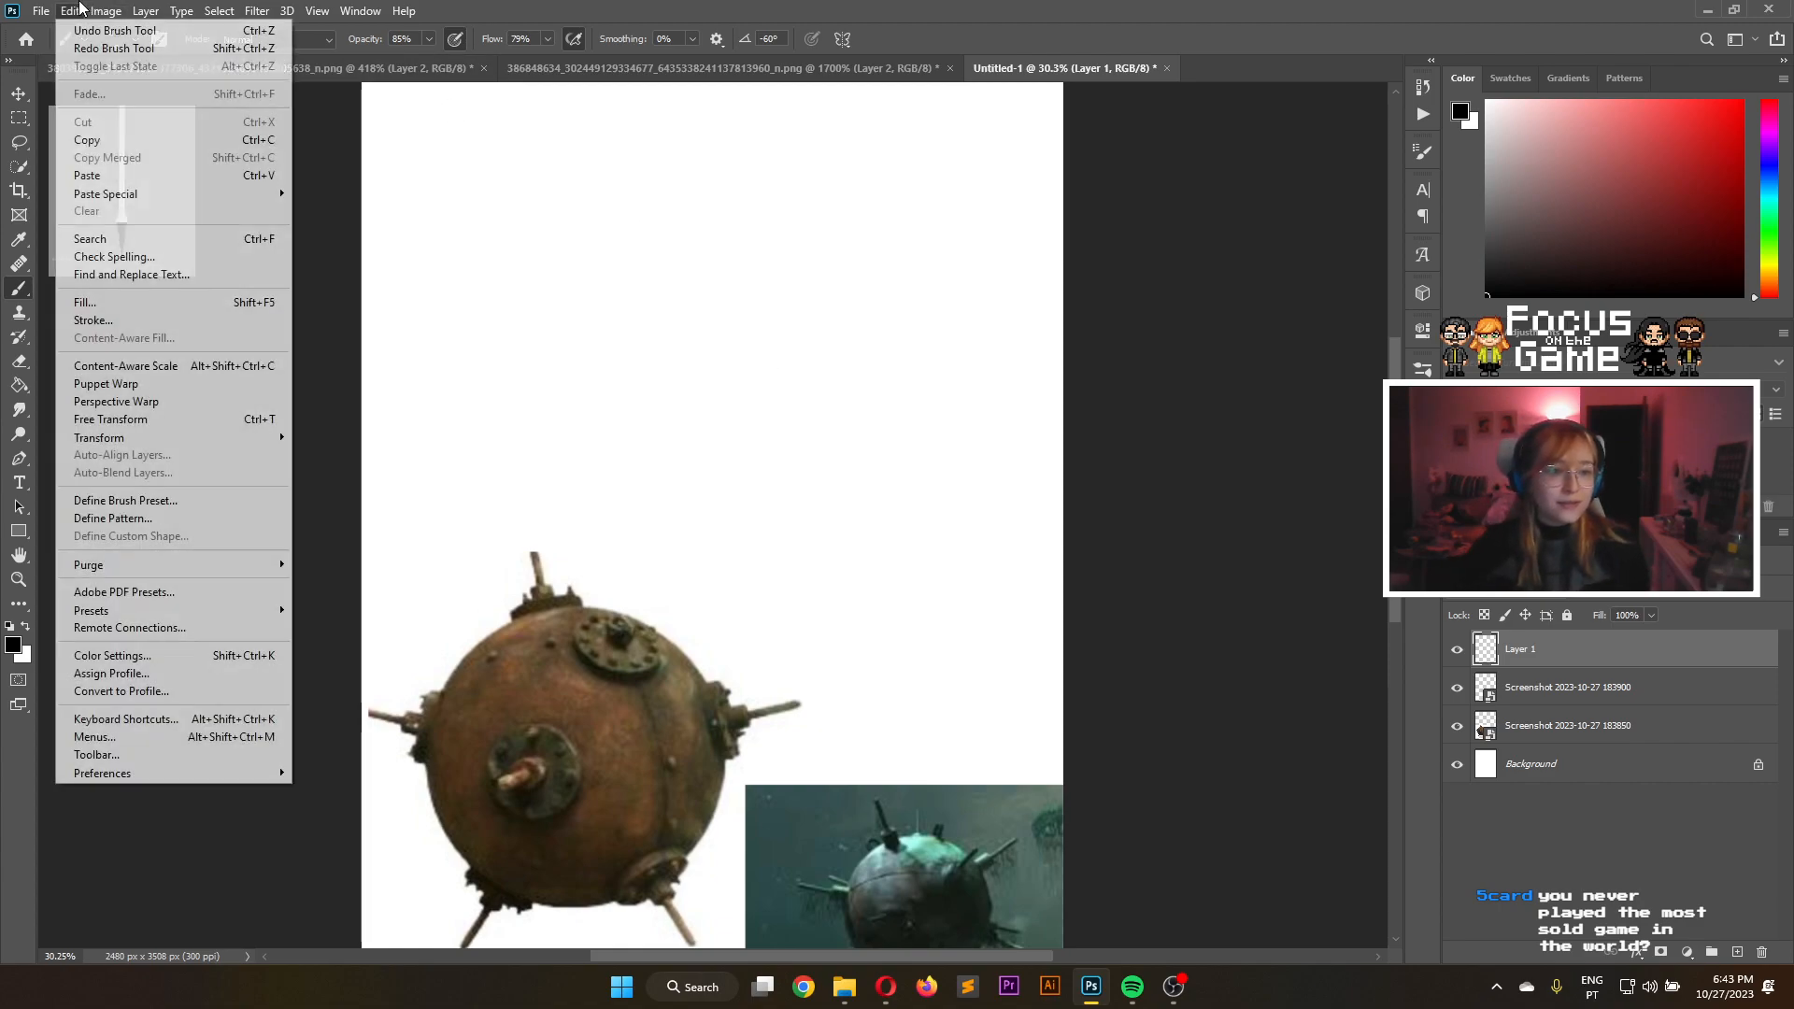
pyautogui.click(91, 49)
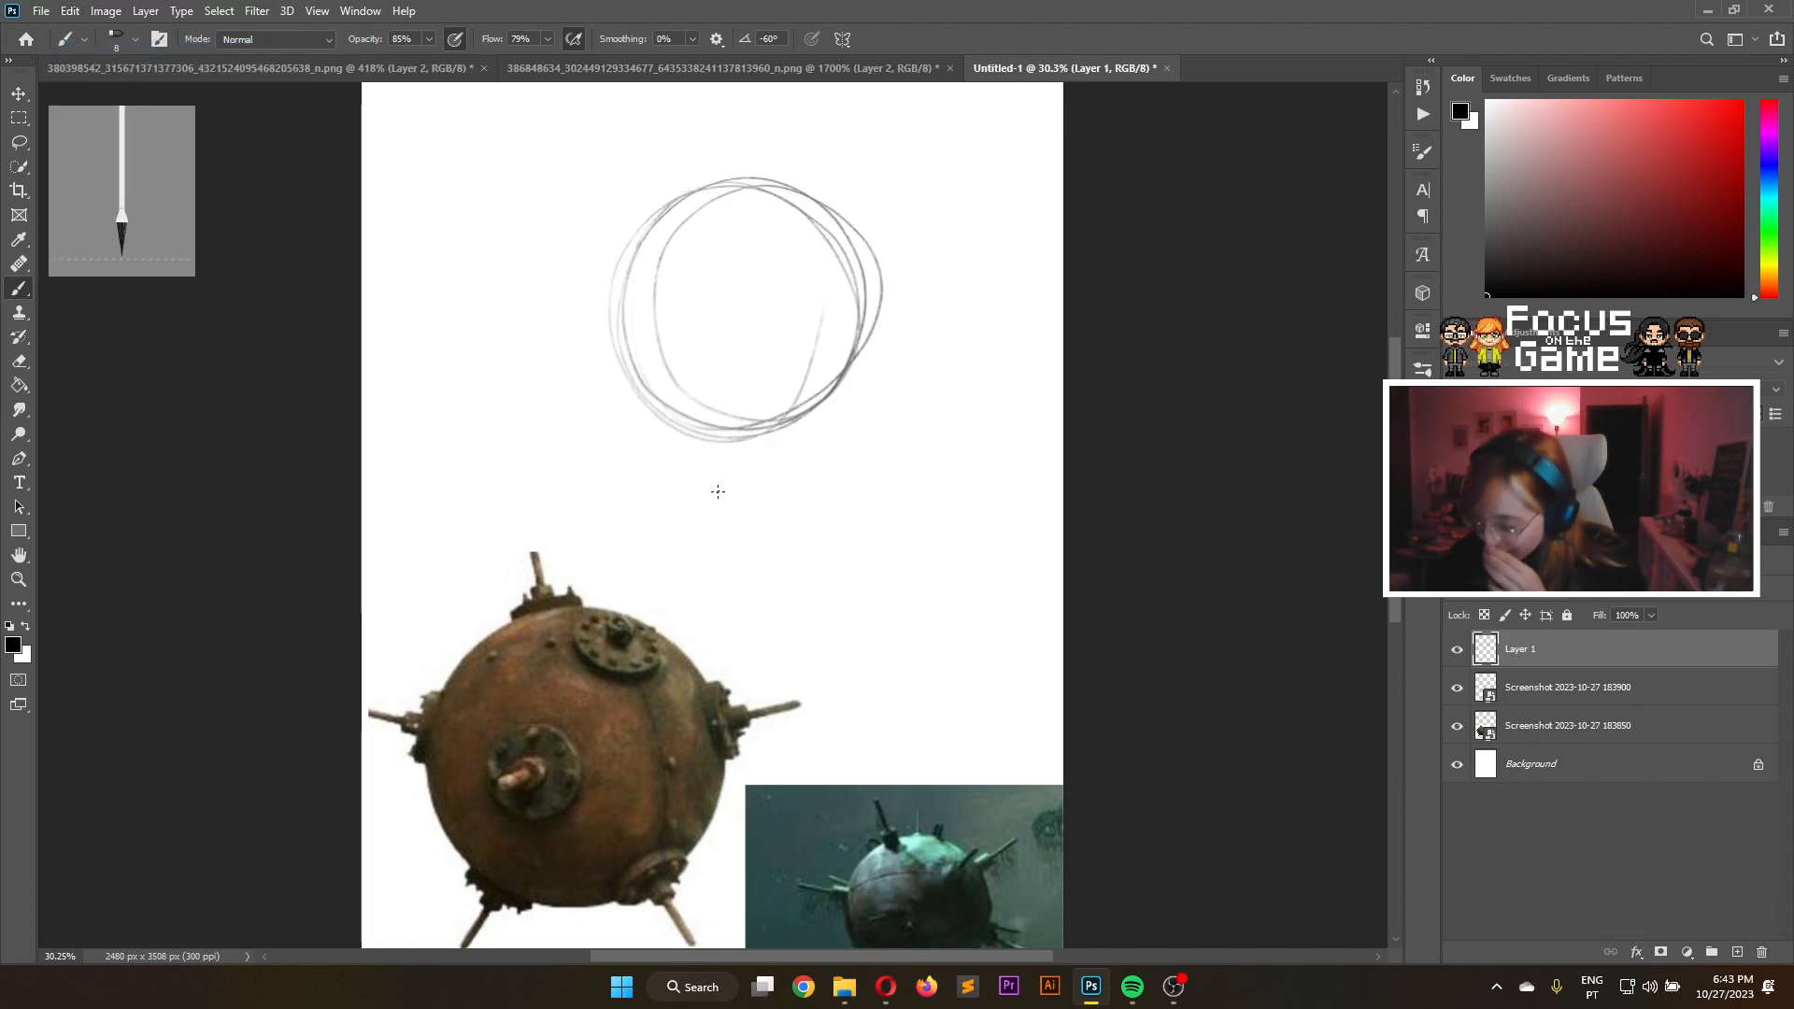
# Sketch dark oval spike plates on the lower-left and lower-right edges of the mine's circle
pyautogui.moveTo(621, 371); pyautogui.dragTo(657, 400)
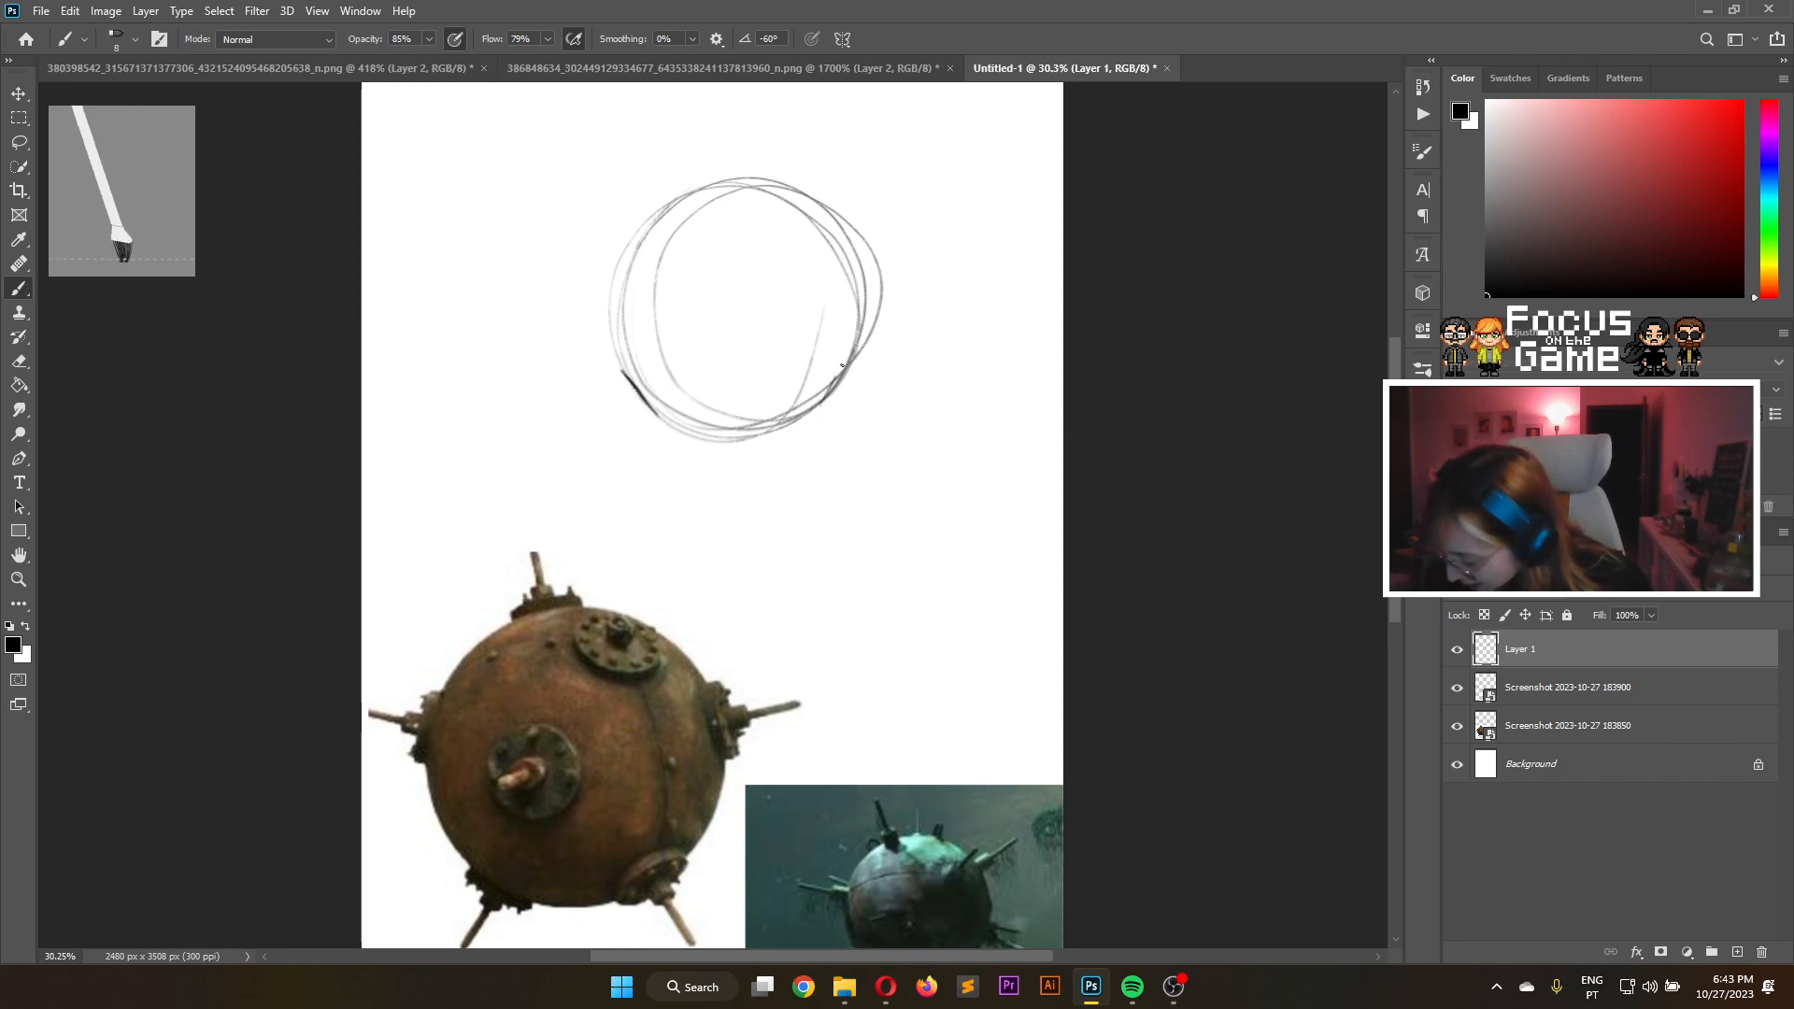
pyautogui.moveTo(824, 402); pyautogui.dragTo(849, 370)
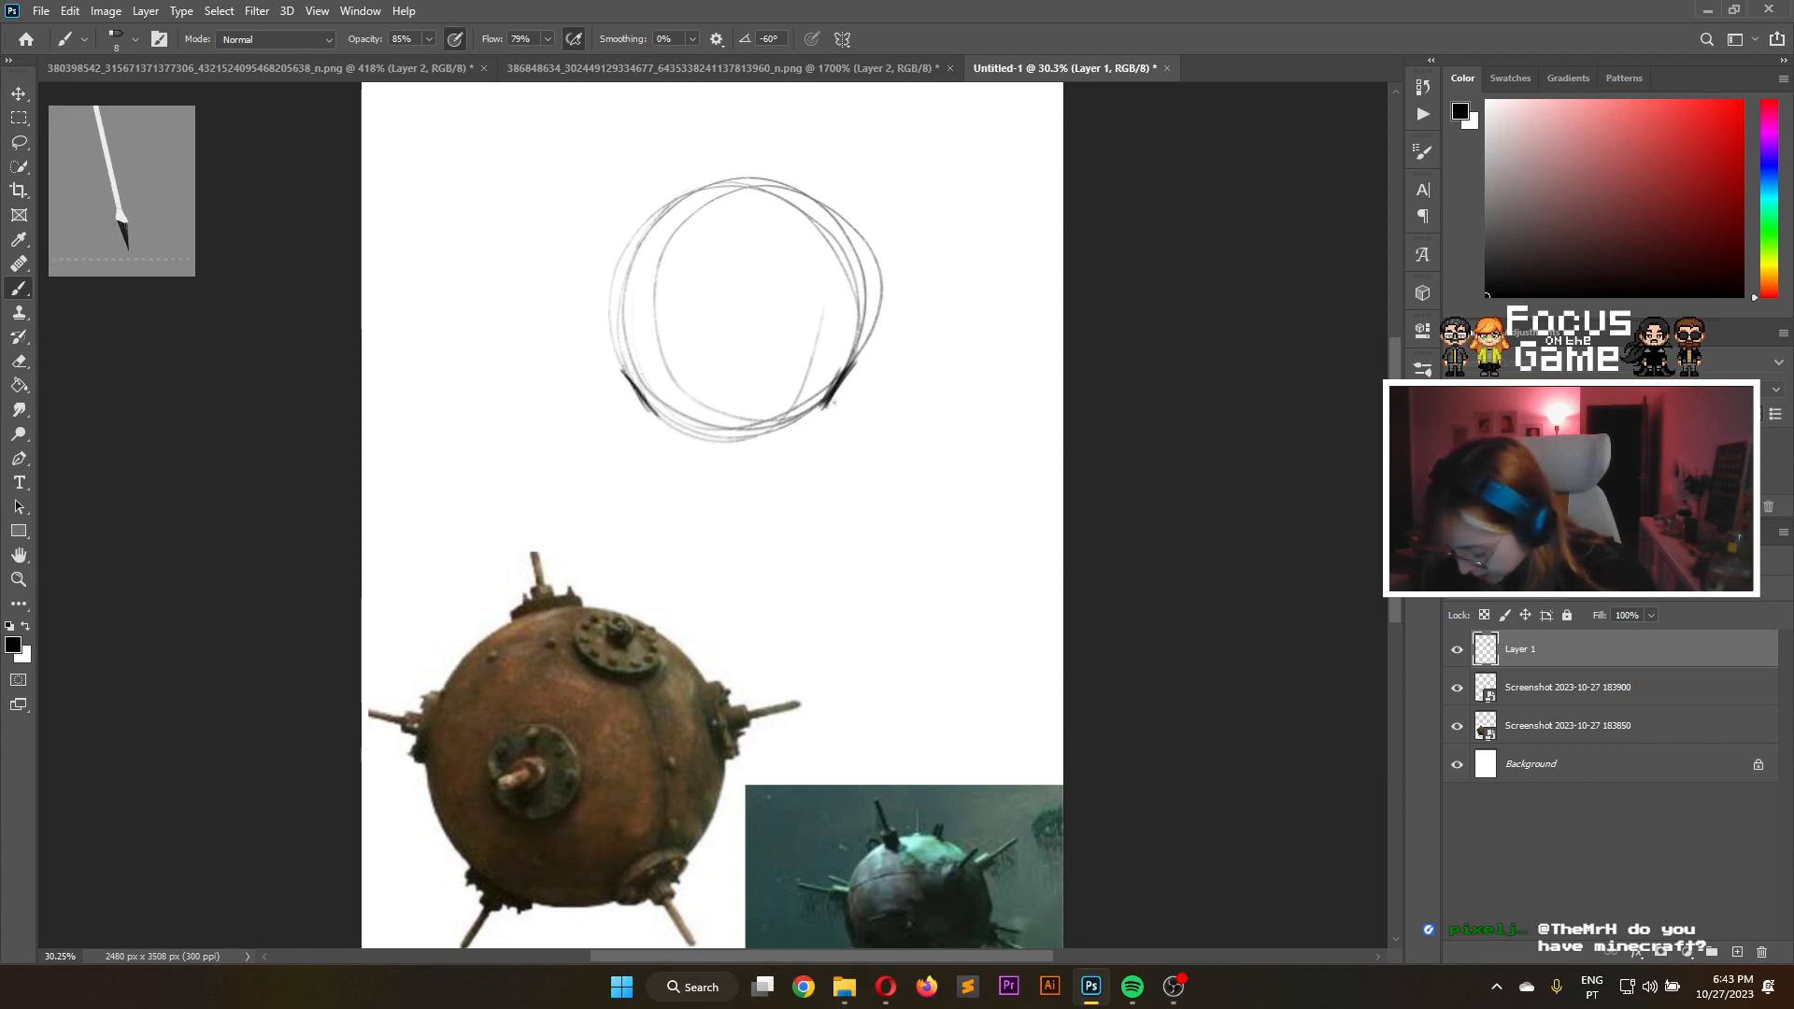
pyautogui.moveTo(822, 404); pyautogui.dragTo(833, 360)
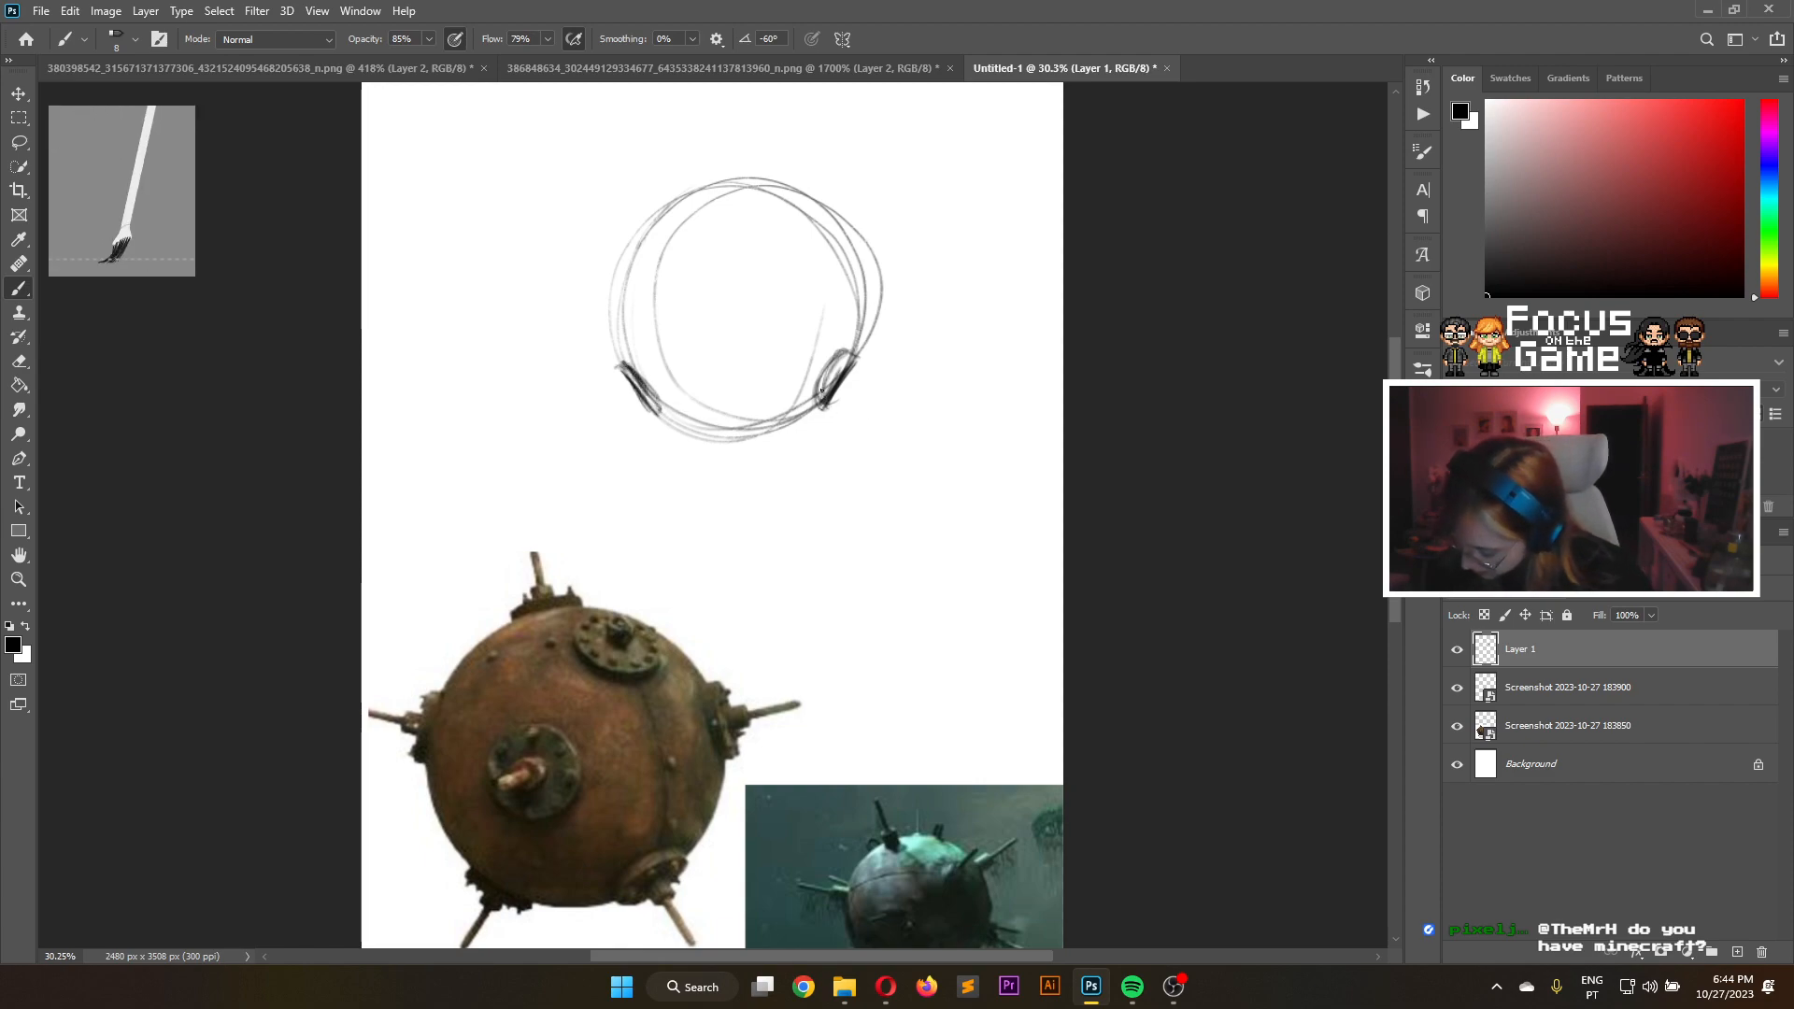
pyautogui.moveTo(844, 355)
pyautogui.mouseDown()
pyautogui.moveTo(811, 406)
pyautogui.moveTo(841, 379)
pyautogui.mouseUp()
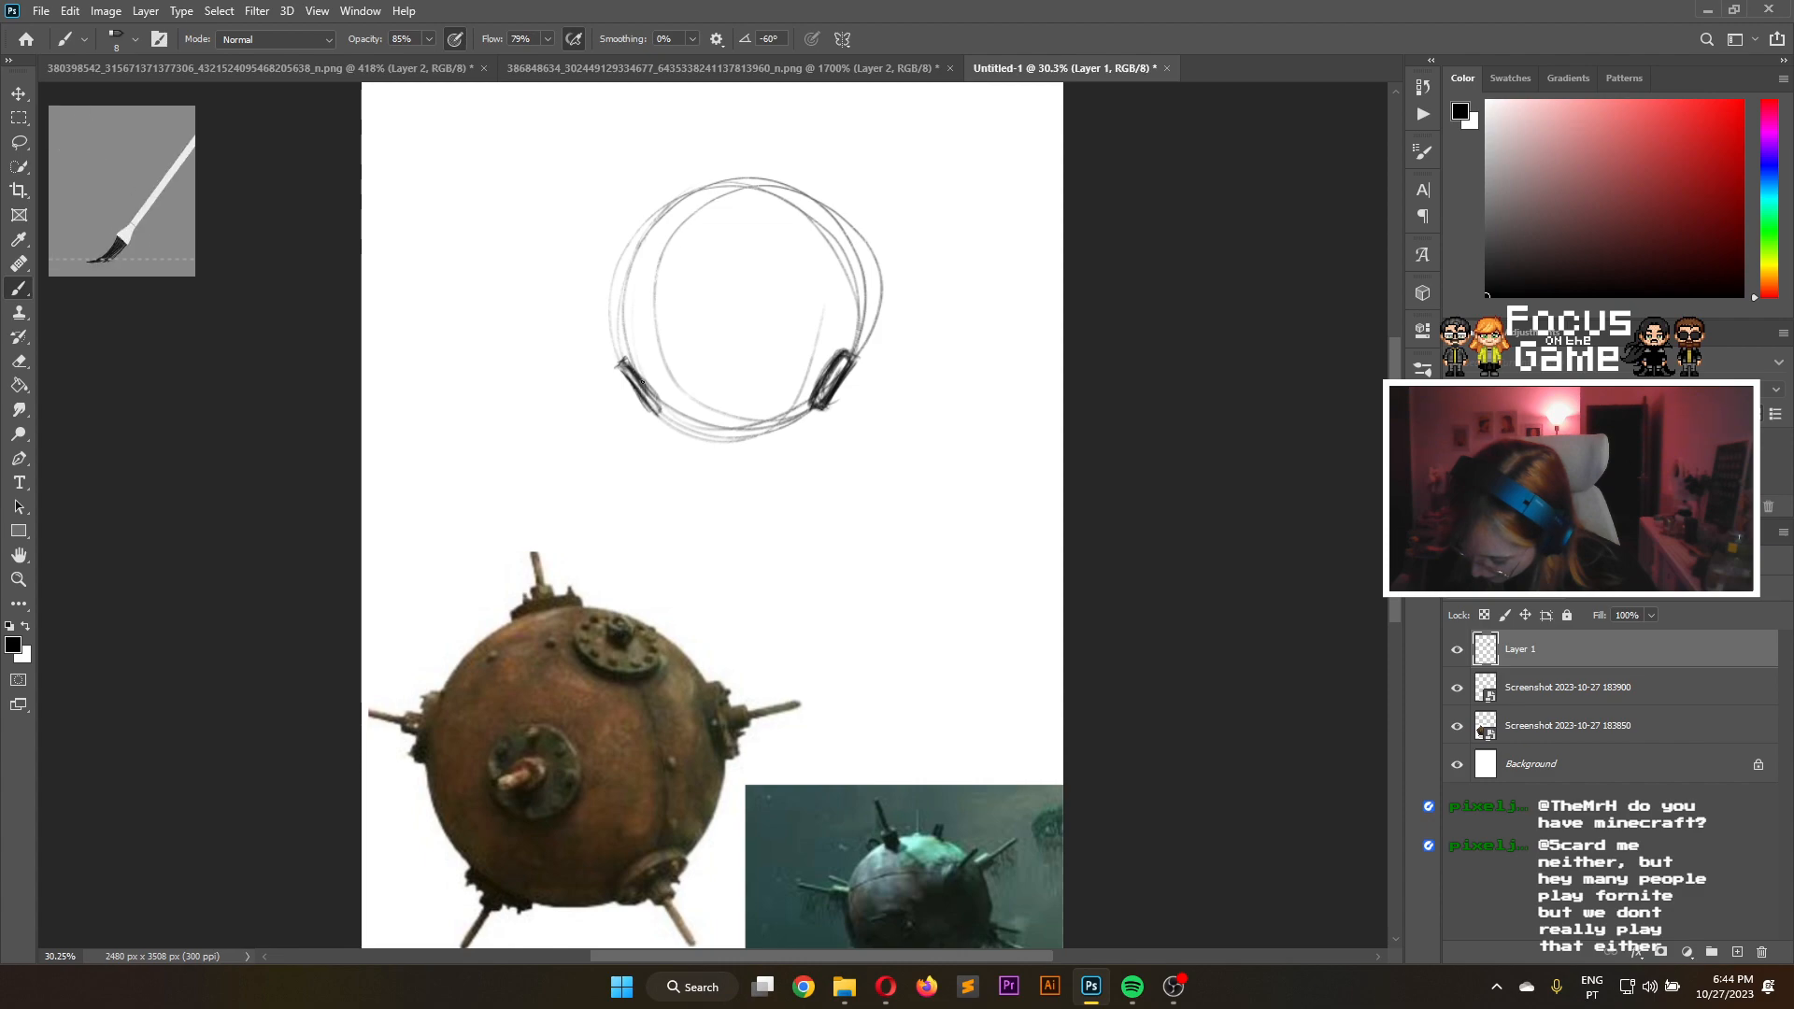
# Sketch a tapering spike pointing diagonally down and outward from each of the two lower plates
pyautogui.moveTo(830, 385); pyautogui.dragTo(892, 425)
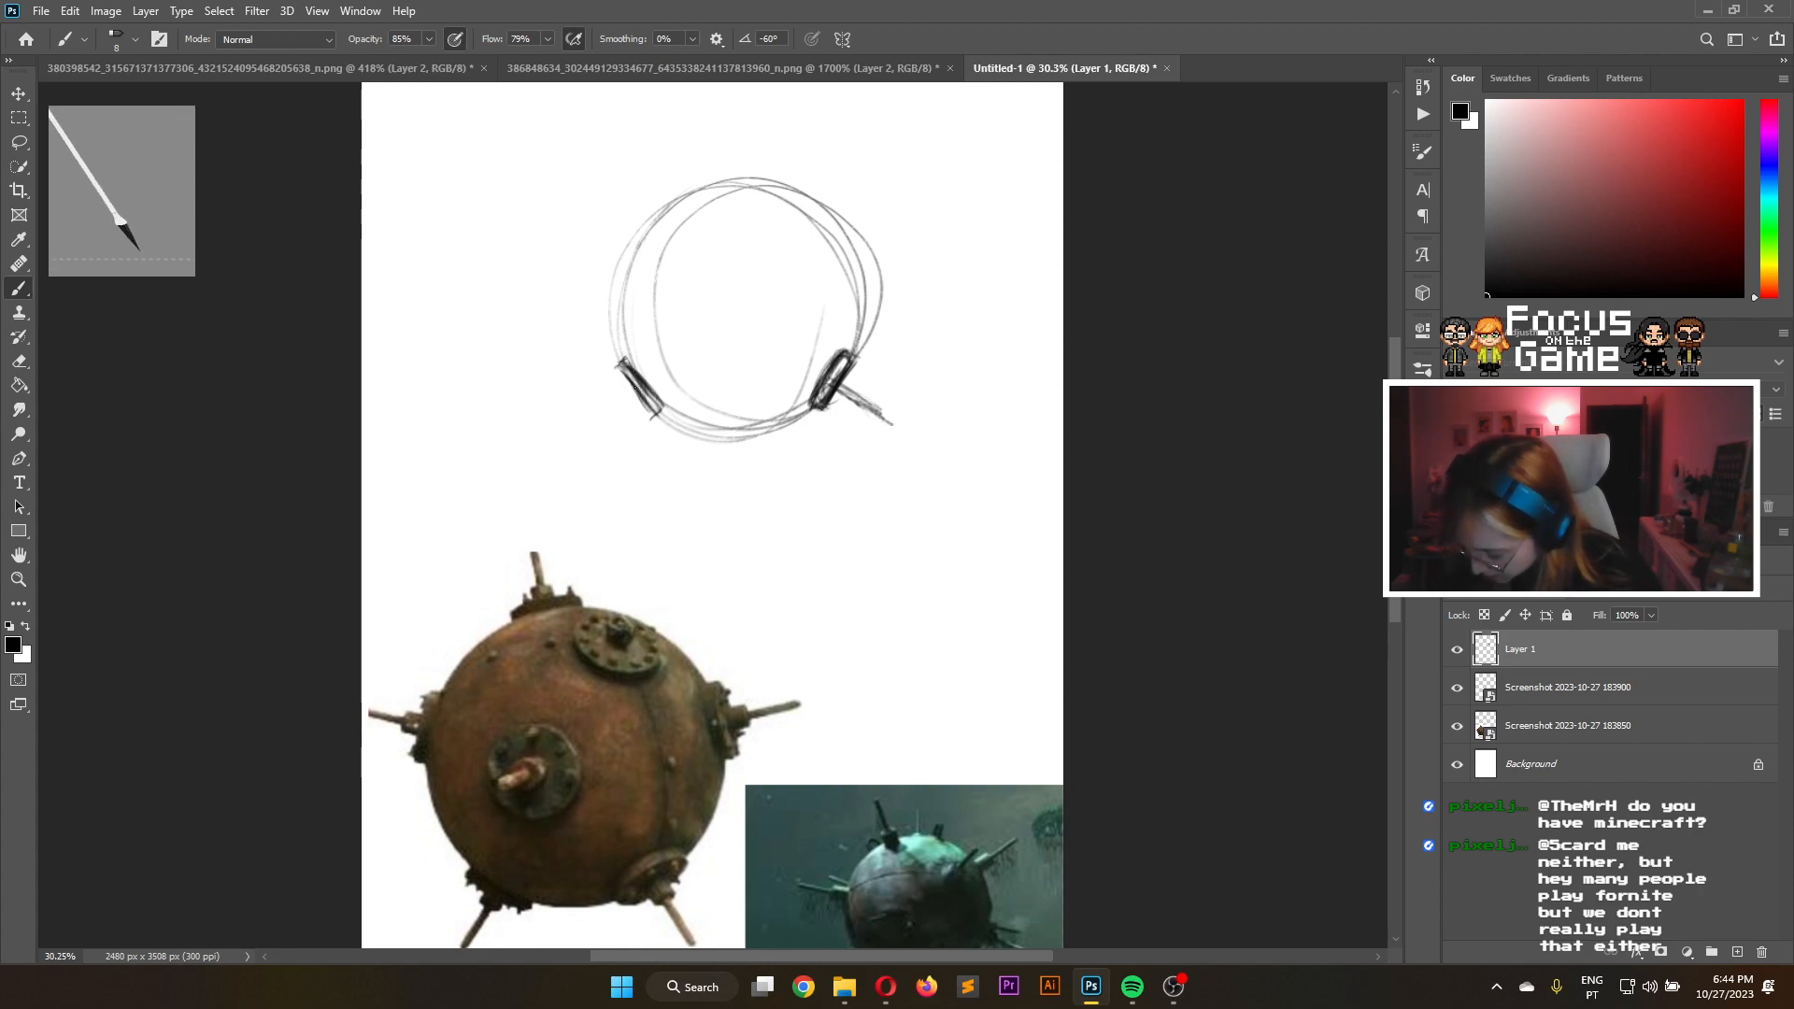
pyautogui.moveTo(638, 386); pyautogui.dragTo(580, 429)
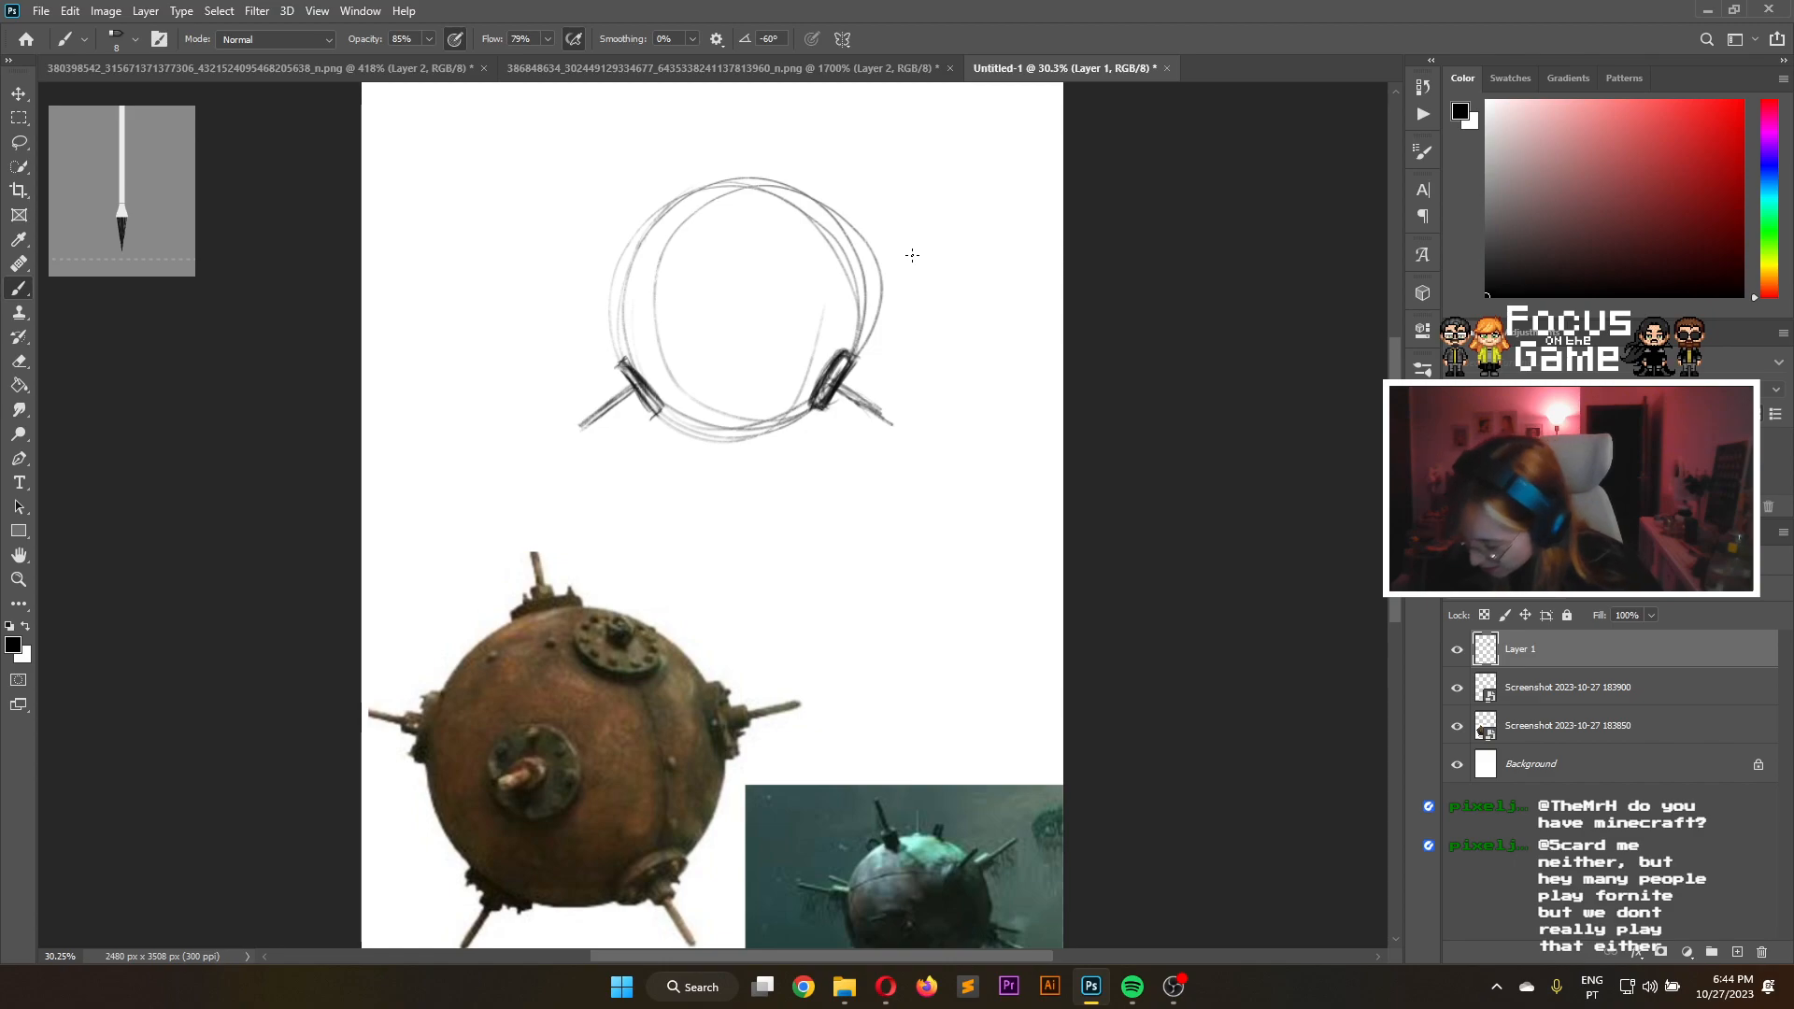
pyautogui.moveTo(844, 376); pyautogui.dragTo(910, 429)
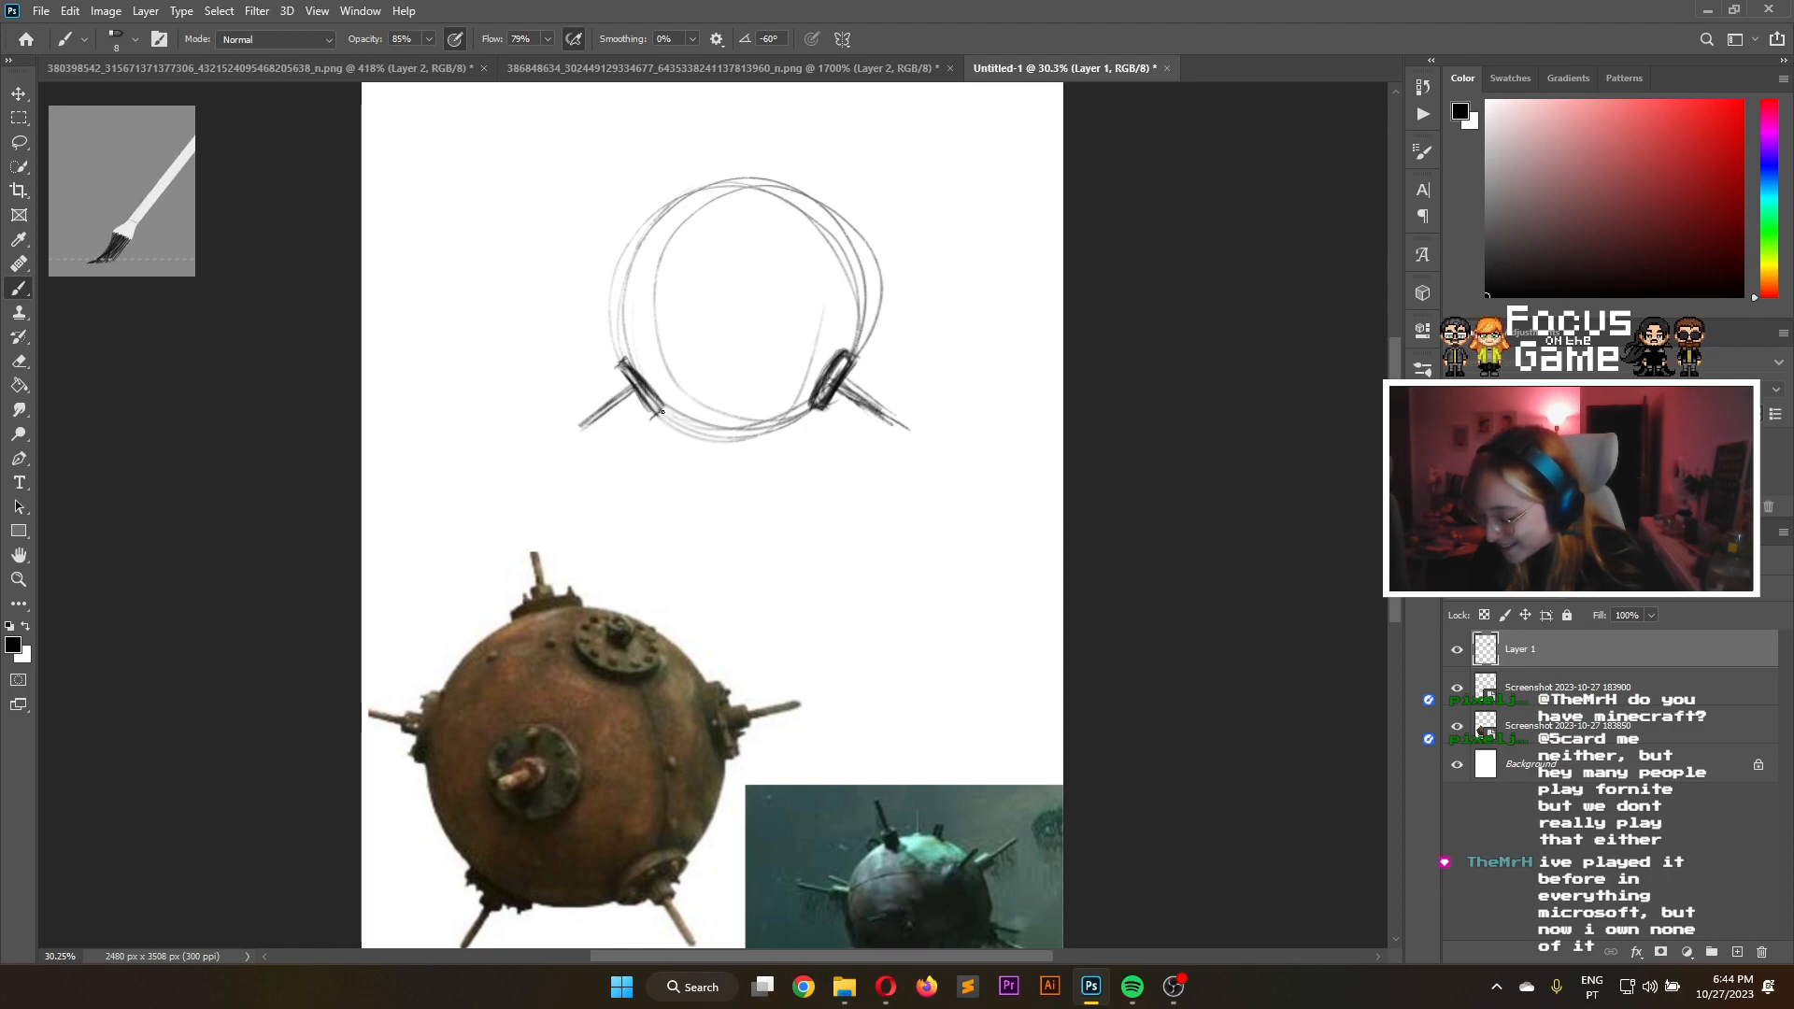
# Darken the circle's bottom arc between the two lower plates and erase the stray sketch lines beneath it
pyautogui.moveTo(658, 409)
pyautogui.mouseDown()
pyautogui.moveTo(774, 429)
pyautogui.moveTo(699, 431)
pyautogui.moveTo(769, 421)
pyautogui.moveTo(727, 436)
pyautogui.moveTo(804, 414)
pyautogui.moveTo(770, 432)
pyautogui.mouseUp()
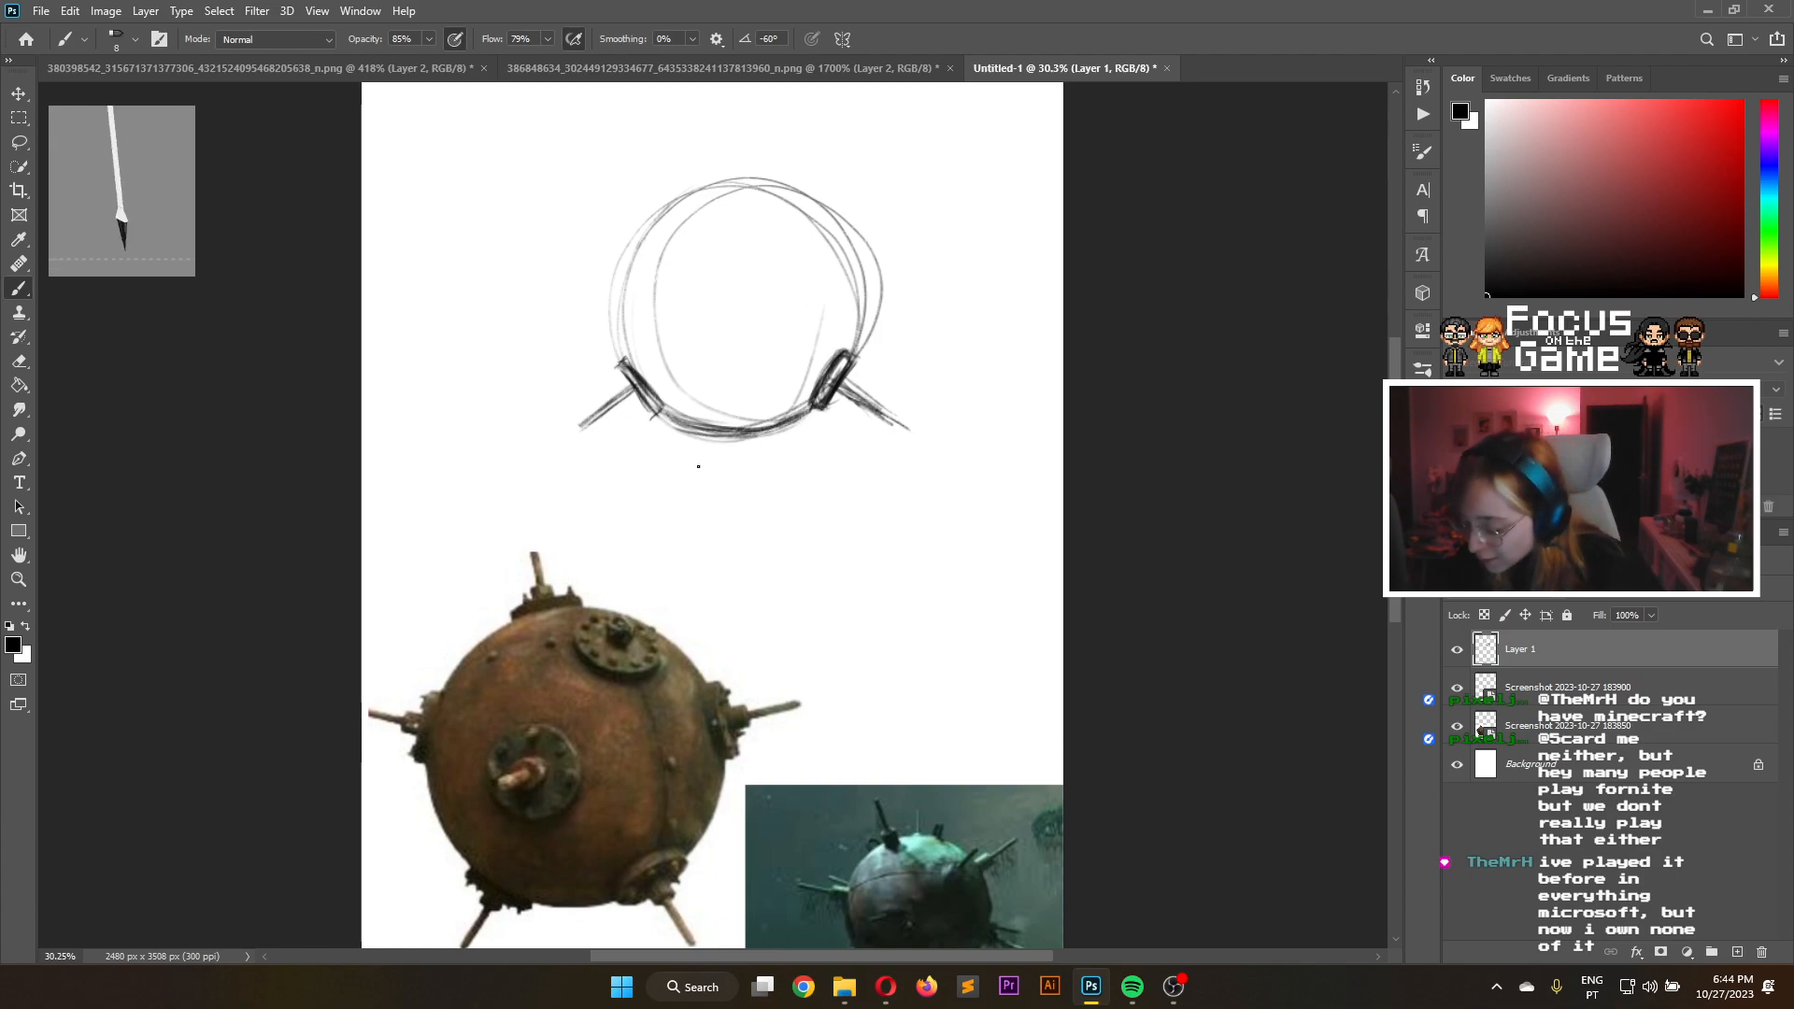
pyautogui.click(19, 381)
pyautogui.click(19, 362)
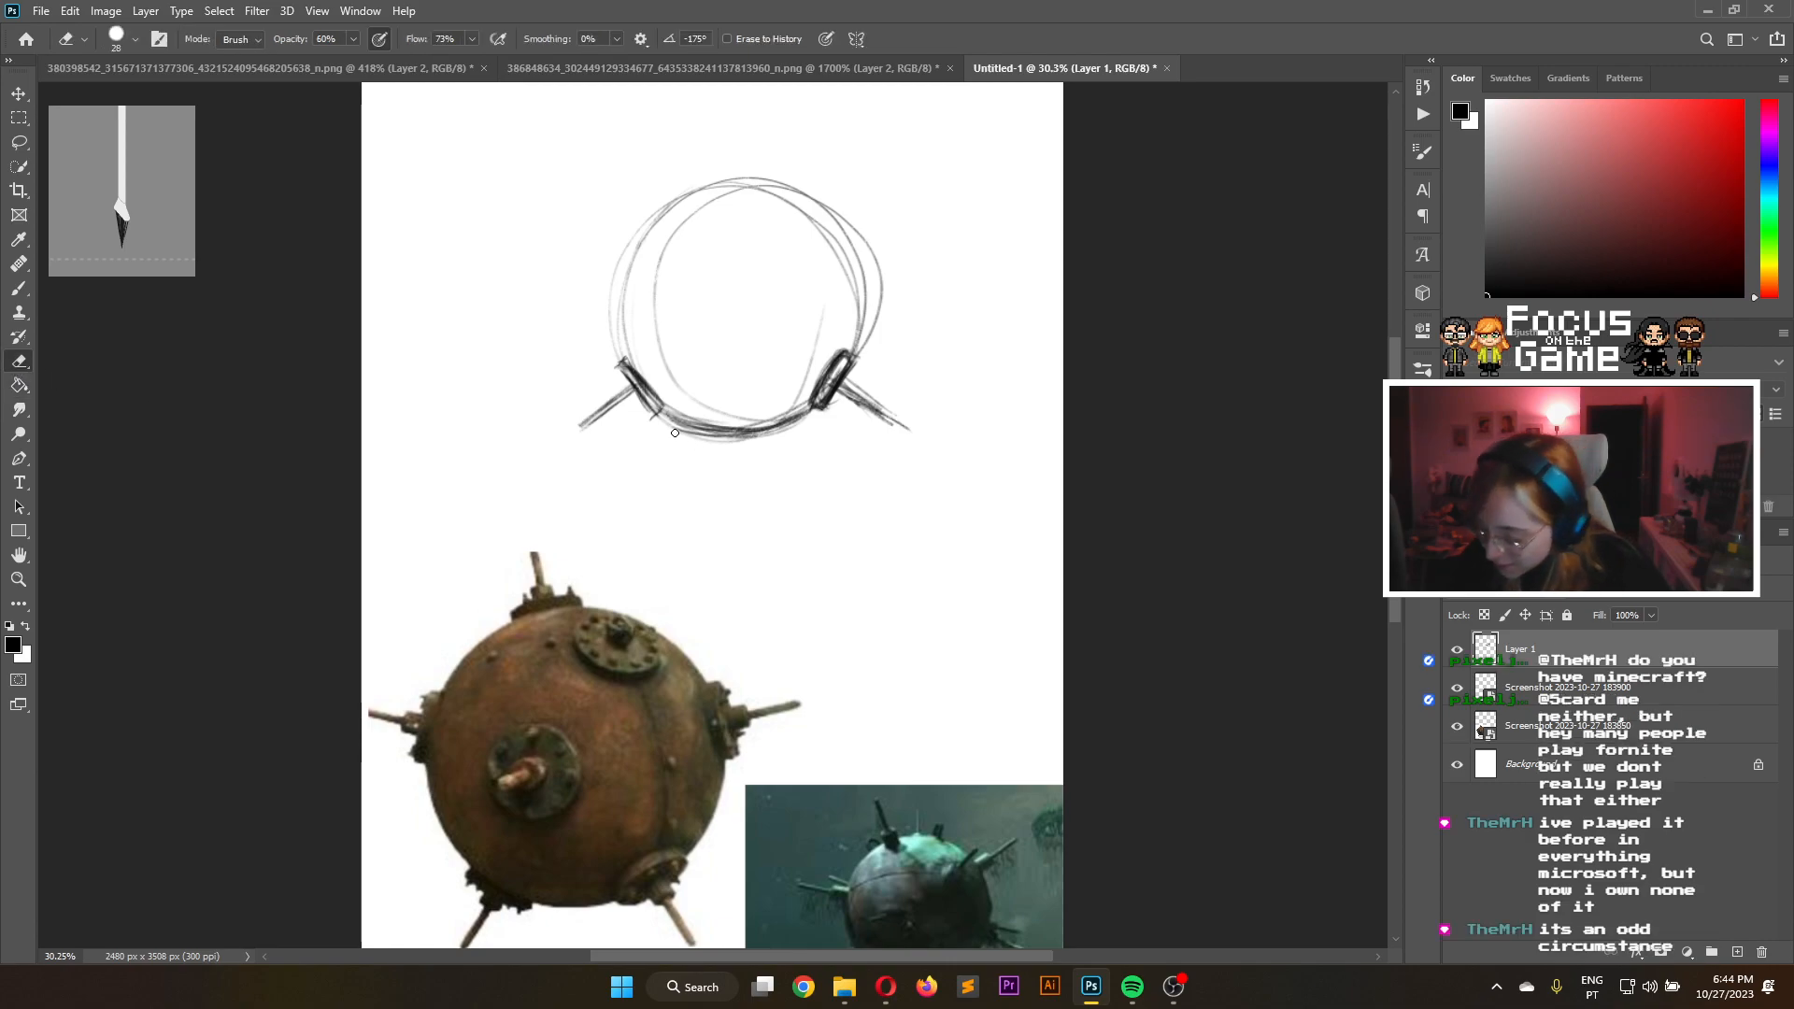
pyautogui.moveTo(675, 433); pyautogui.dragTo(708, 434)
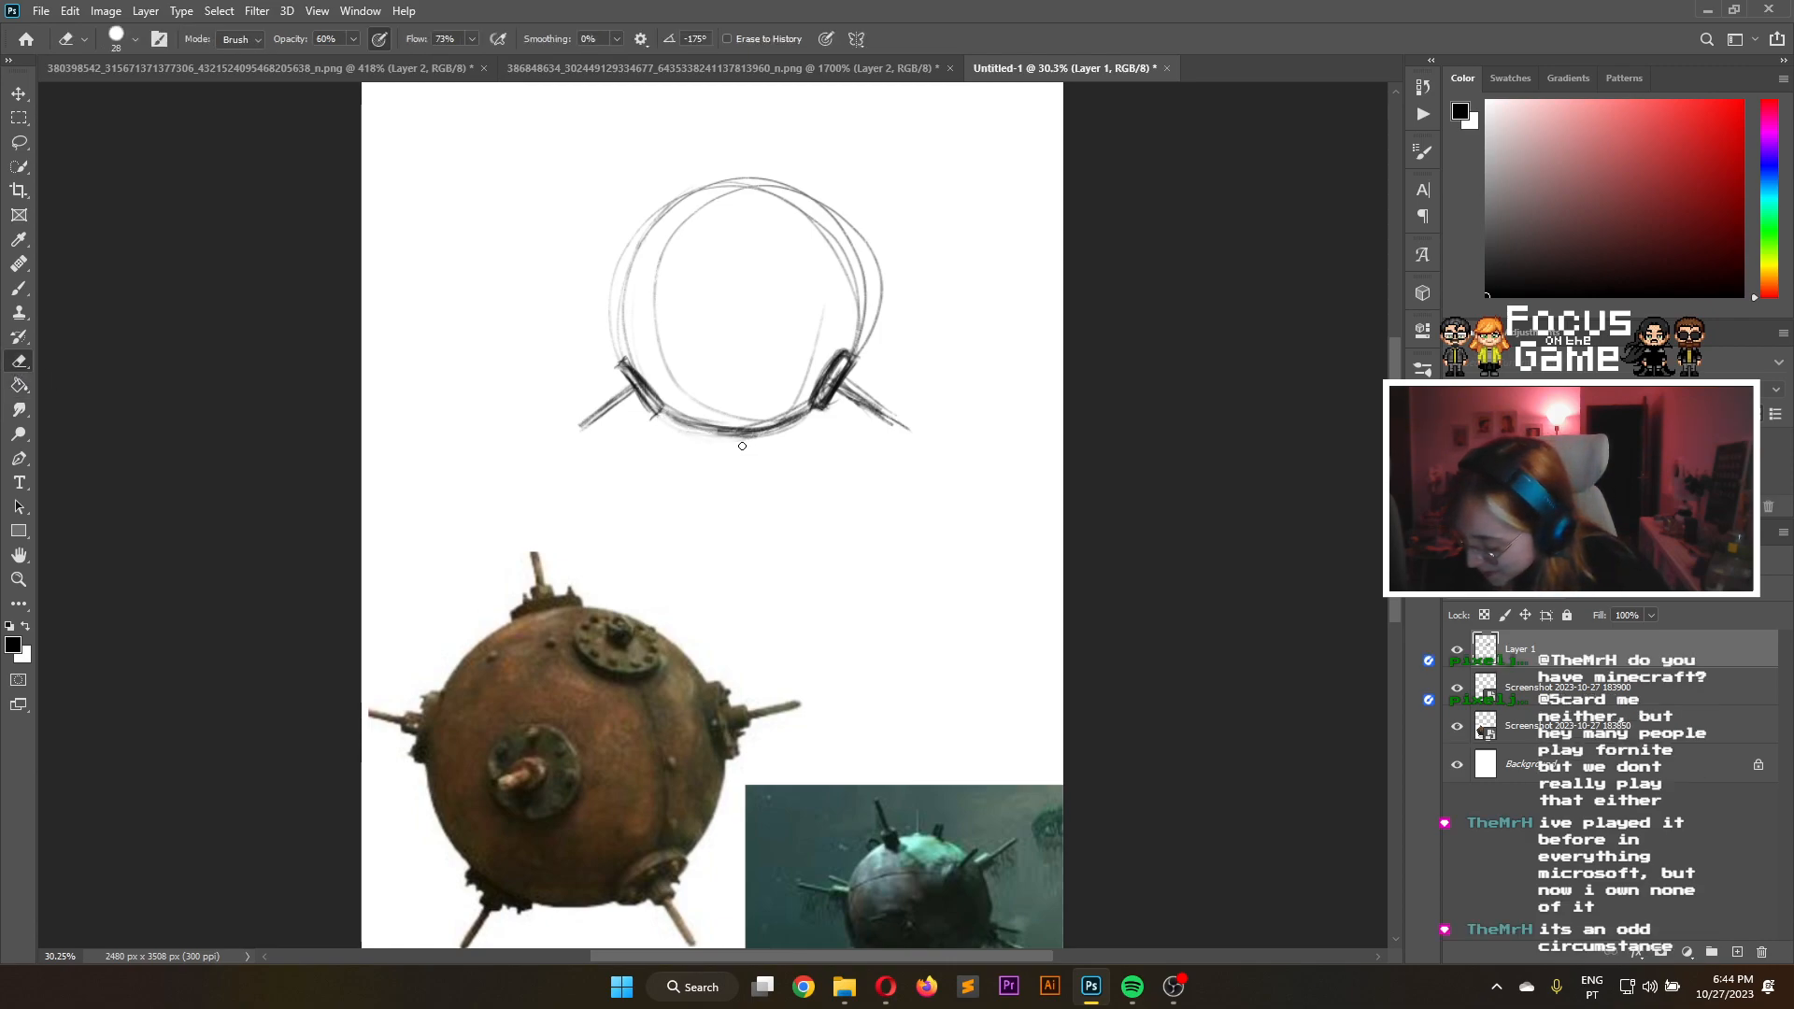
pyautogui.moveTo(765, 431); pyautogui.dragTo(814, 422)
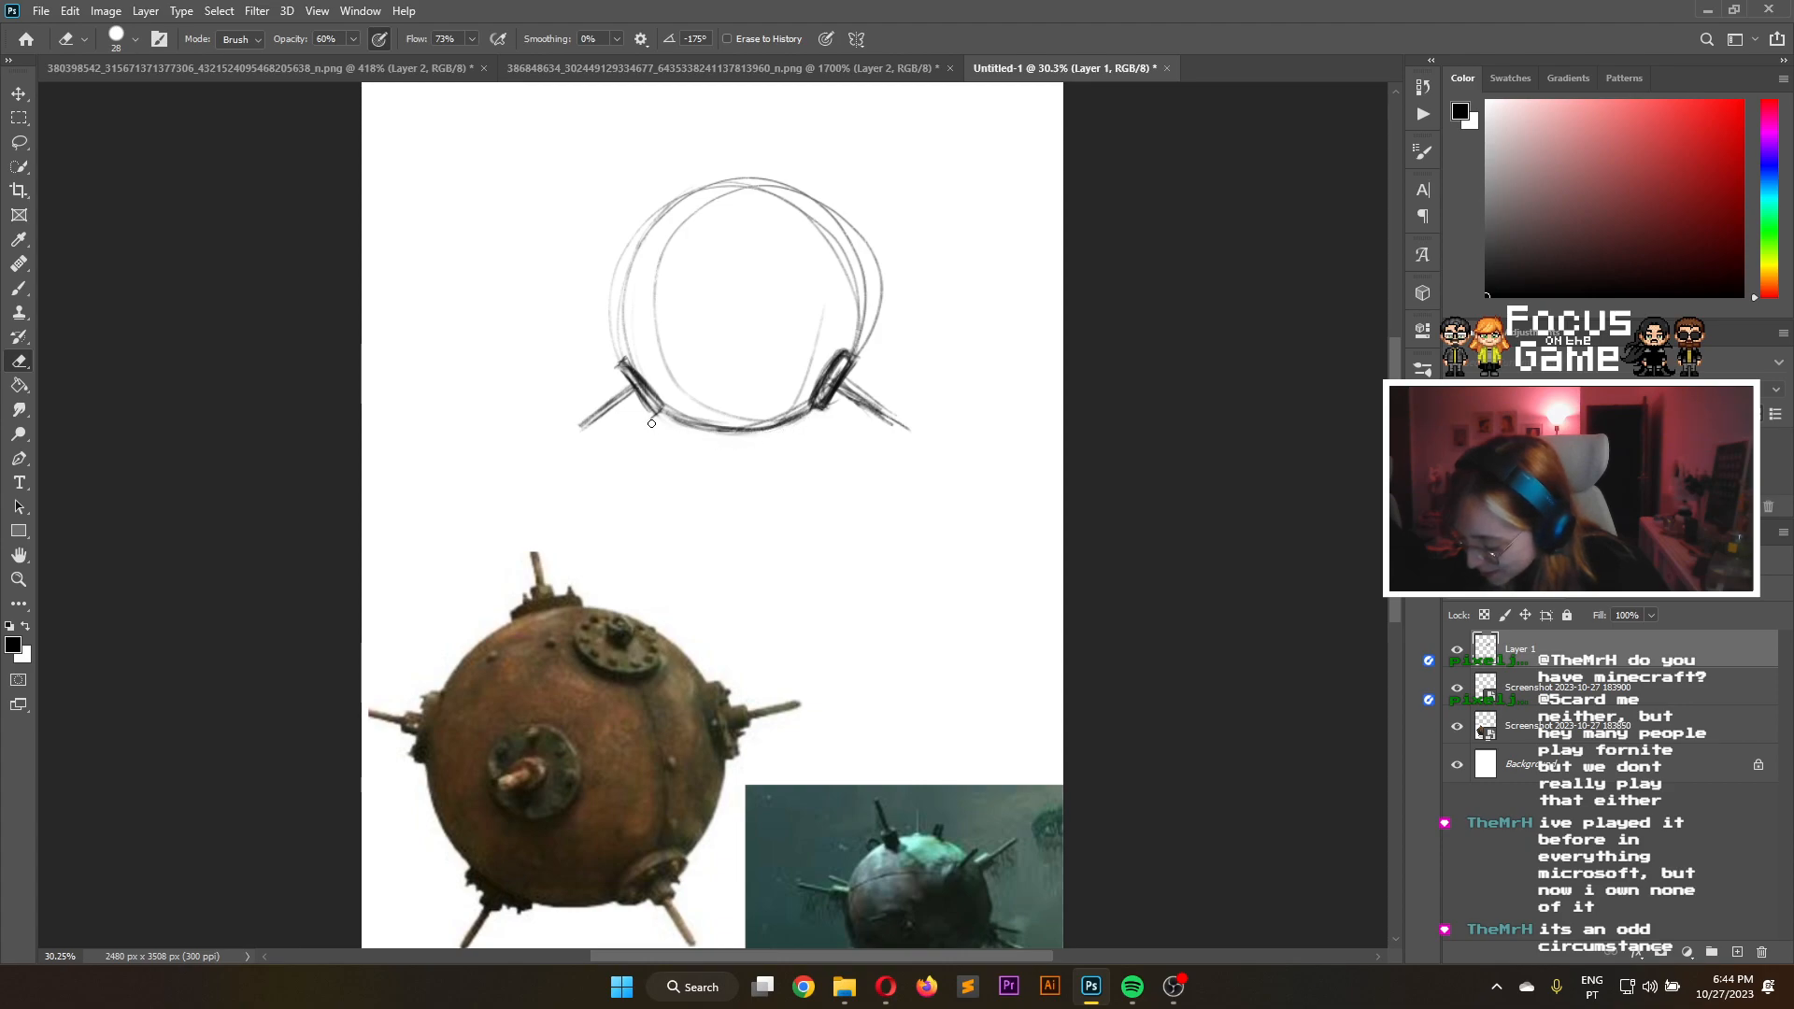
# Sketch an oval plate with a small collar on the circle's upper-left edge, and add collars to the lower spikes
pyautogui.click(19, 288)
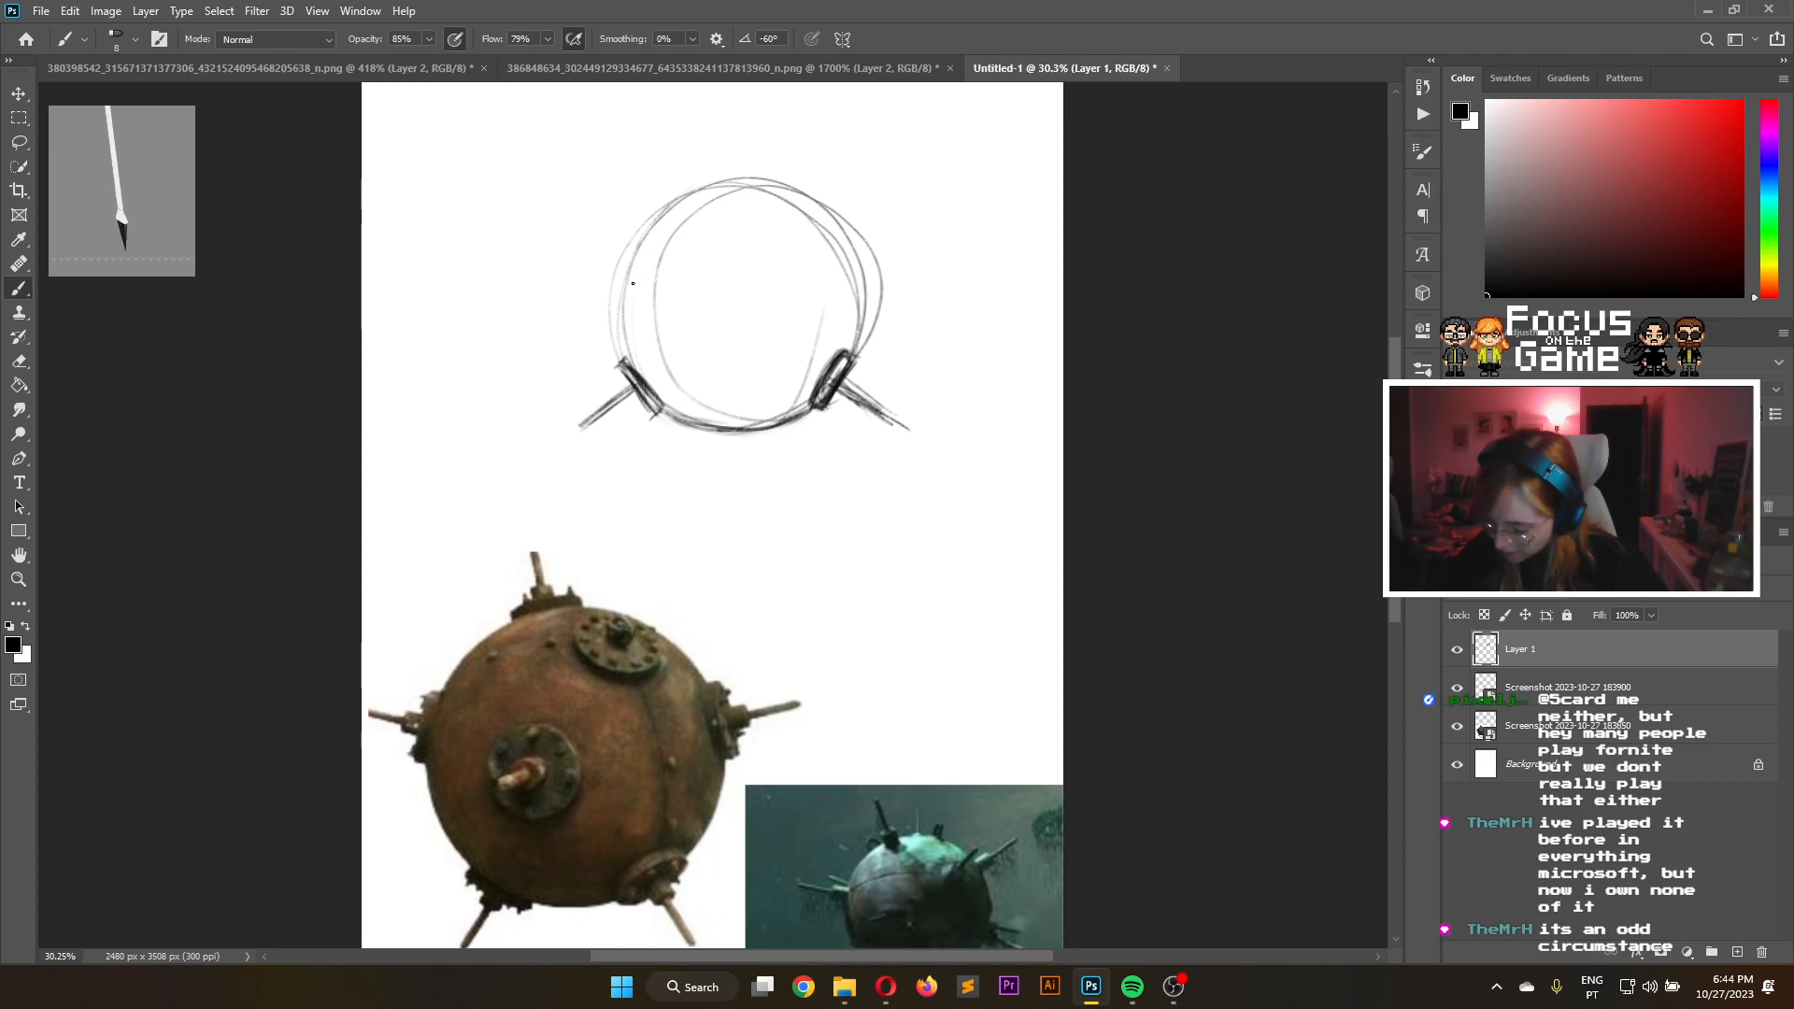
pyautogui.moveTo(621, 287); pyautogui.dragTo(654, 221)
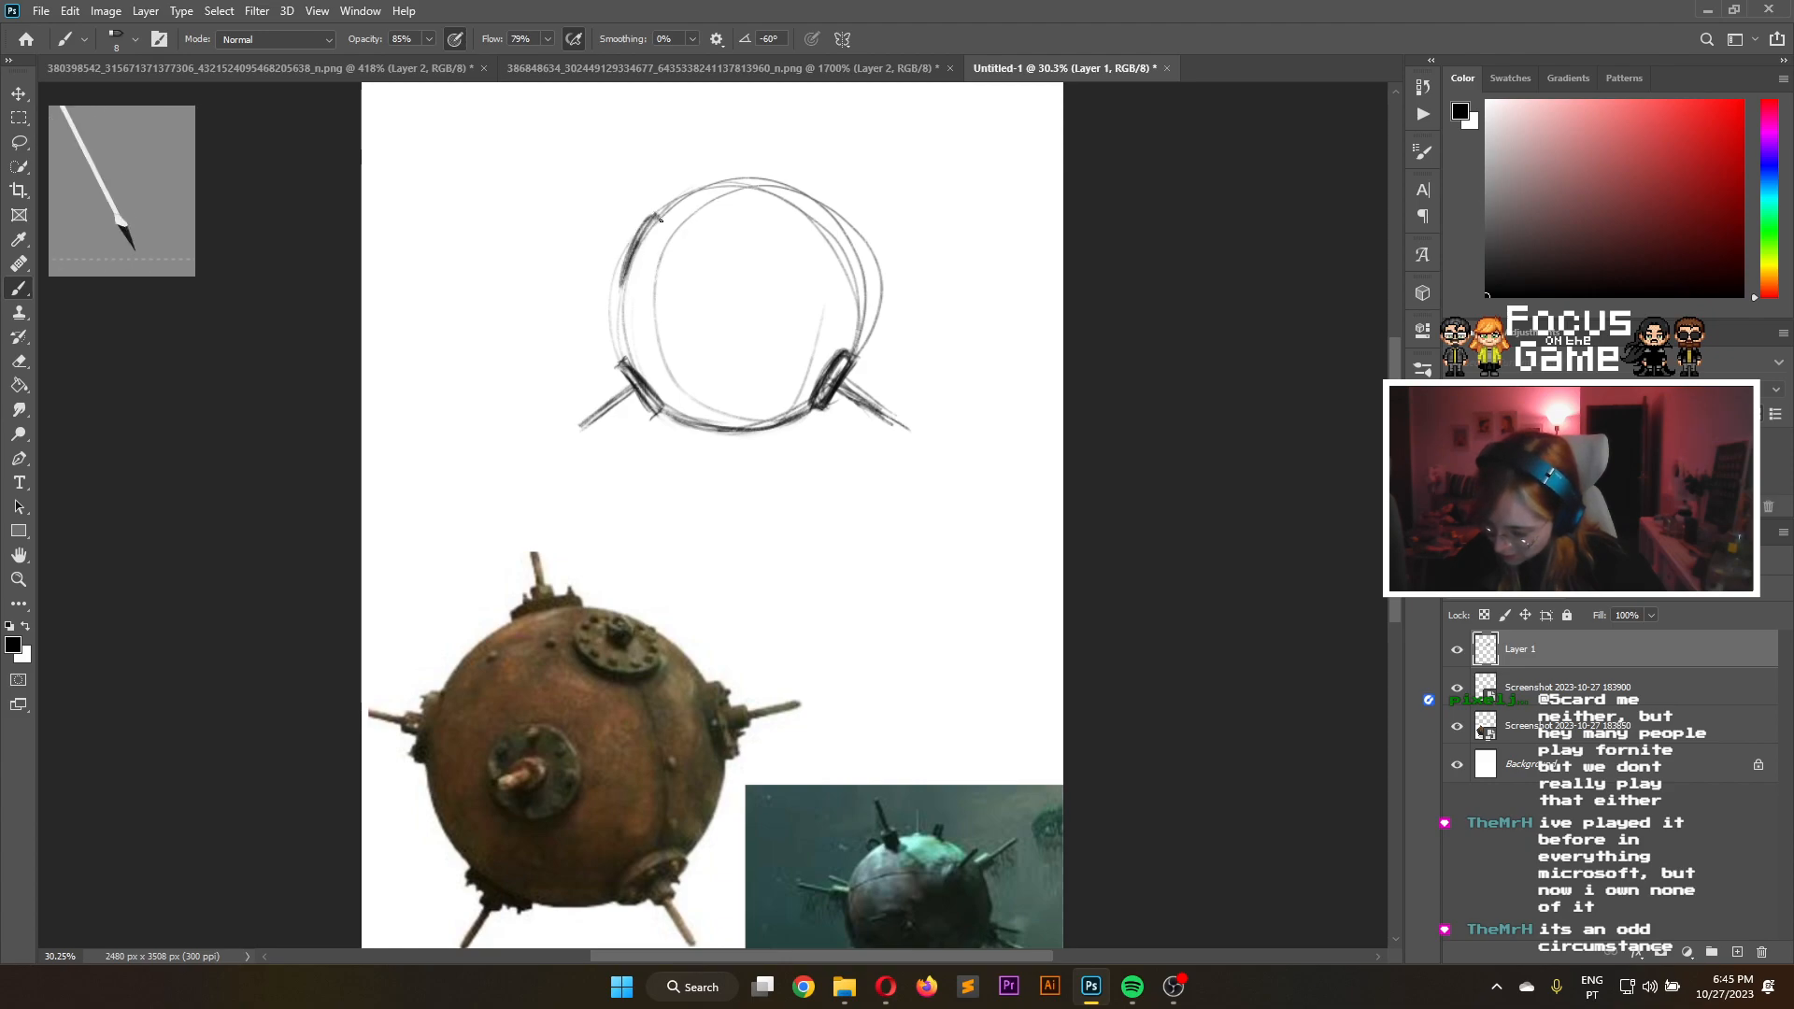
pyautogui.moveTo(652, 232)
pyautogui.mouseDown()
pyautogui.moveTo(628, 294)
pyautogui.moveTo(650, 218)
pyautogui.mouseUp()
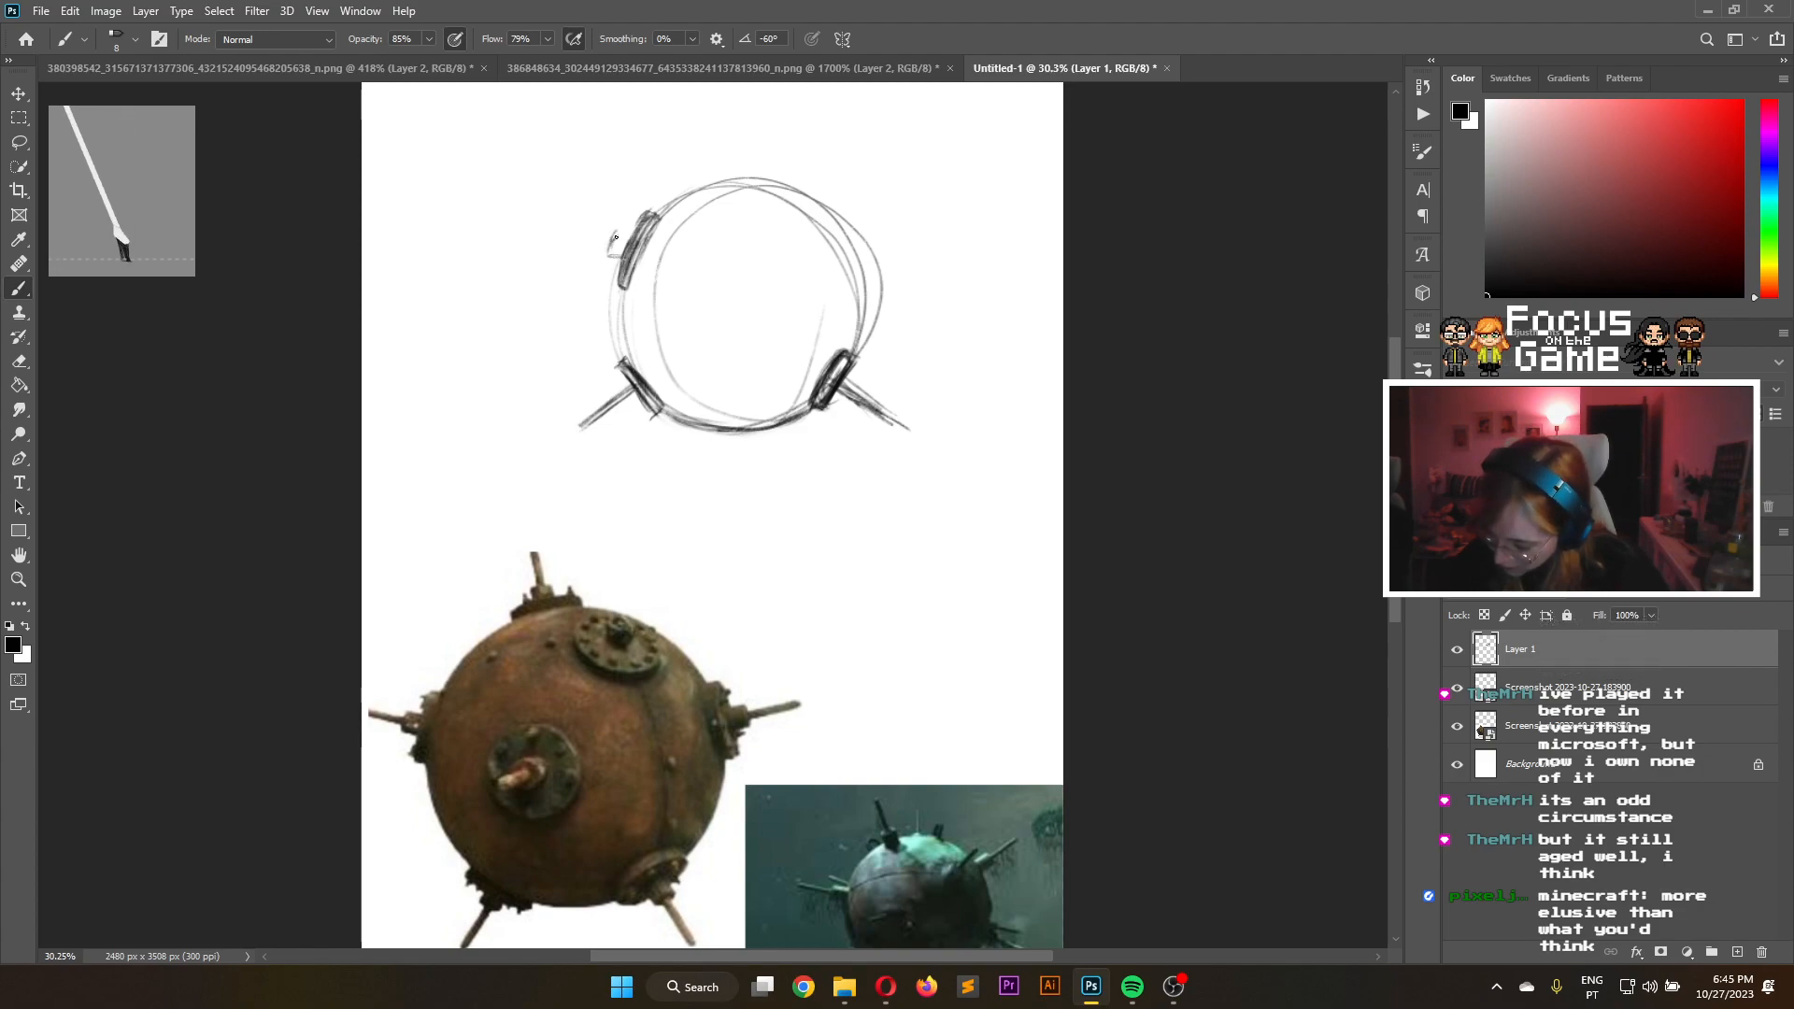
pyautogui.moveTo(605, 250); pyautogui.dragTo(624, 256)
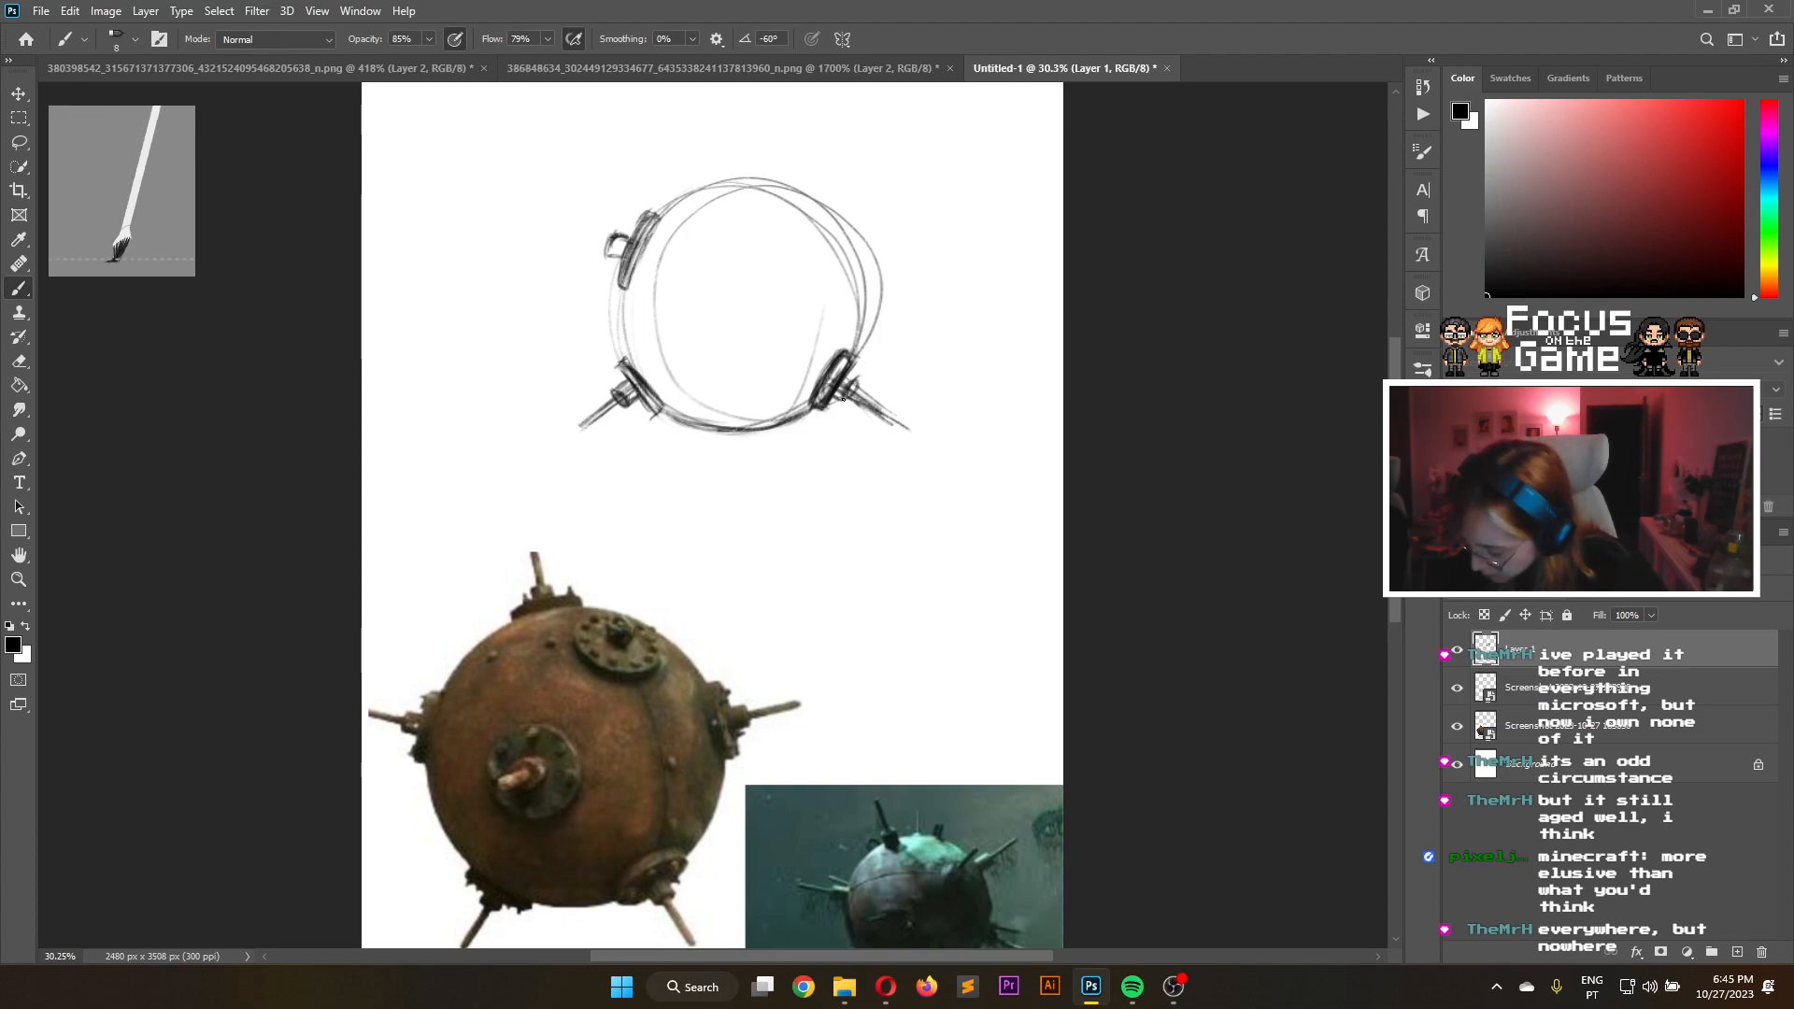
# Check the pixel-art mine sprites in the other document and sketch a long spike outward from the upper-left collar
pyautogui.click(841, 68)
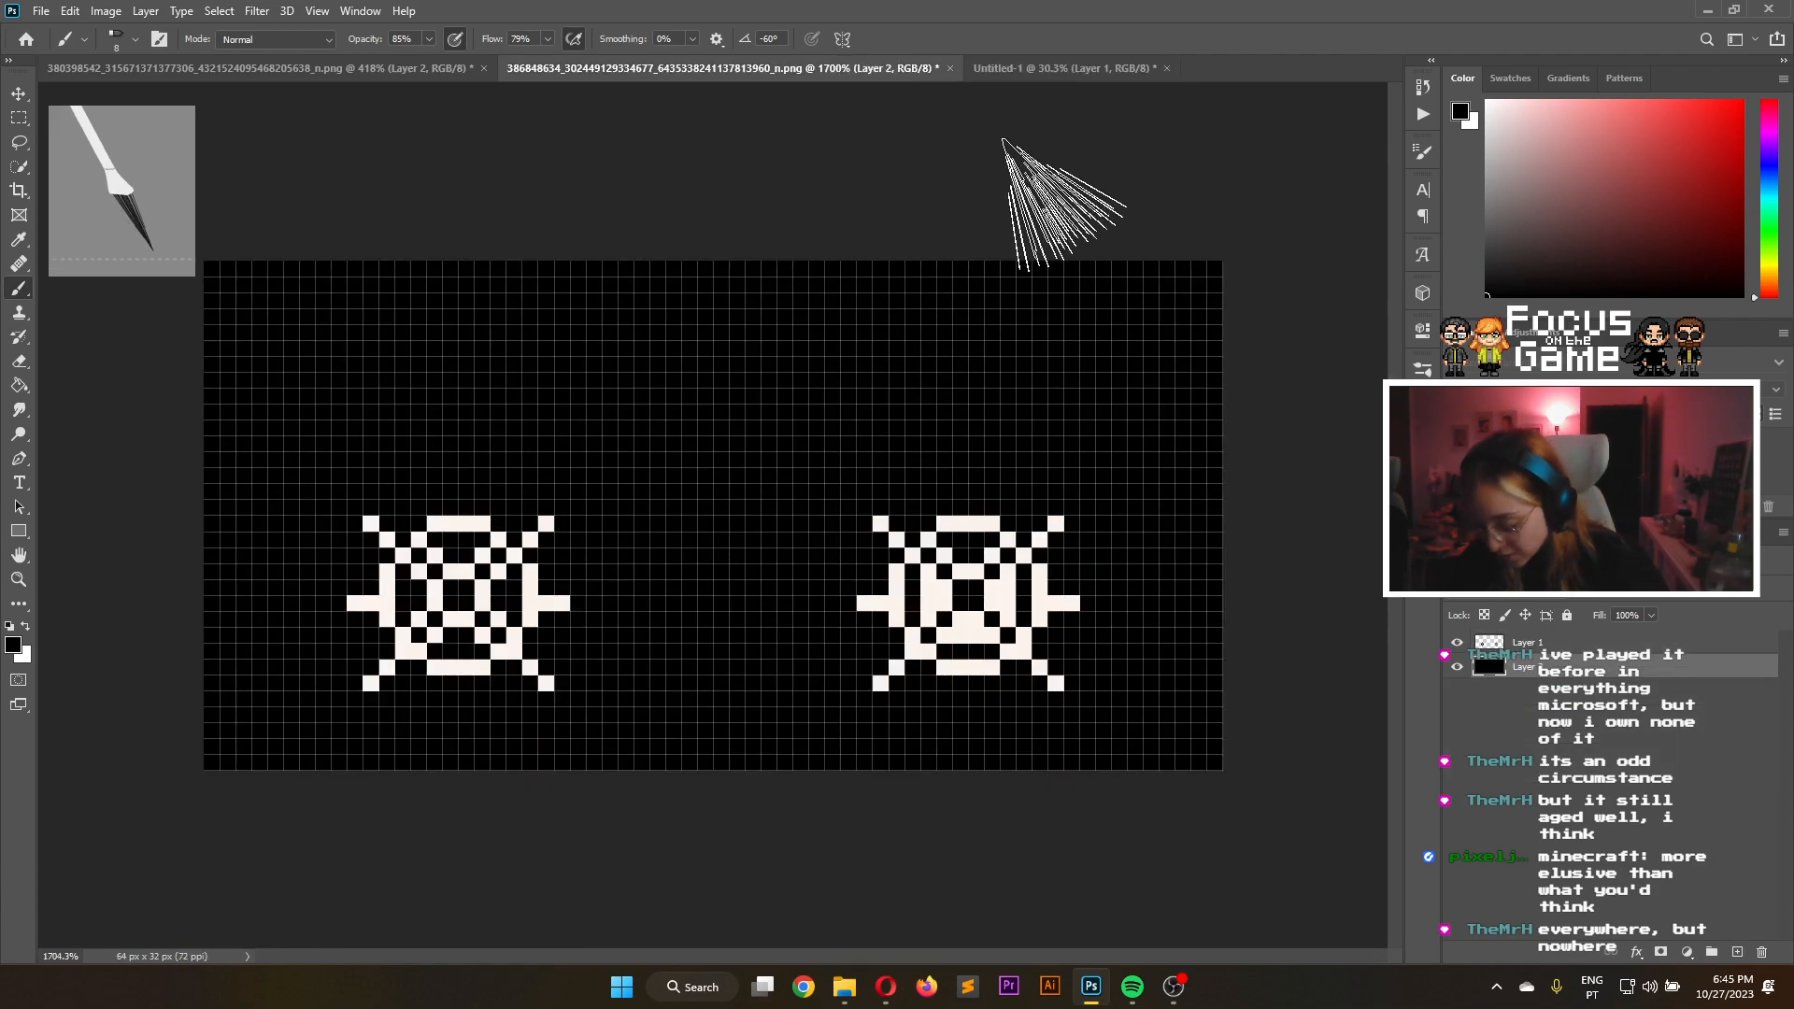
pyautogui.click(1041, 70)
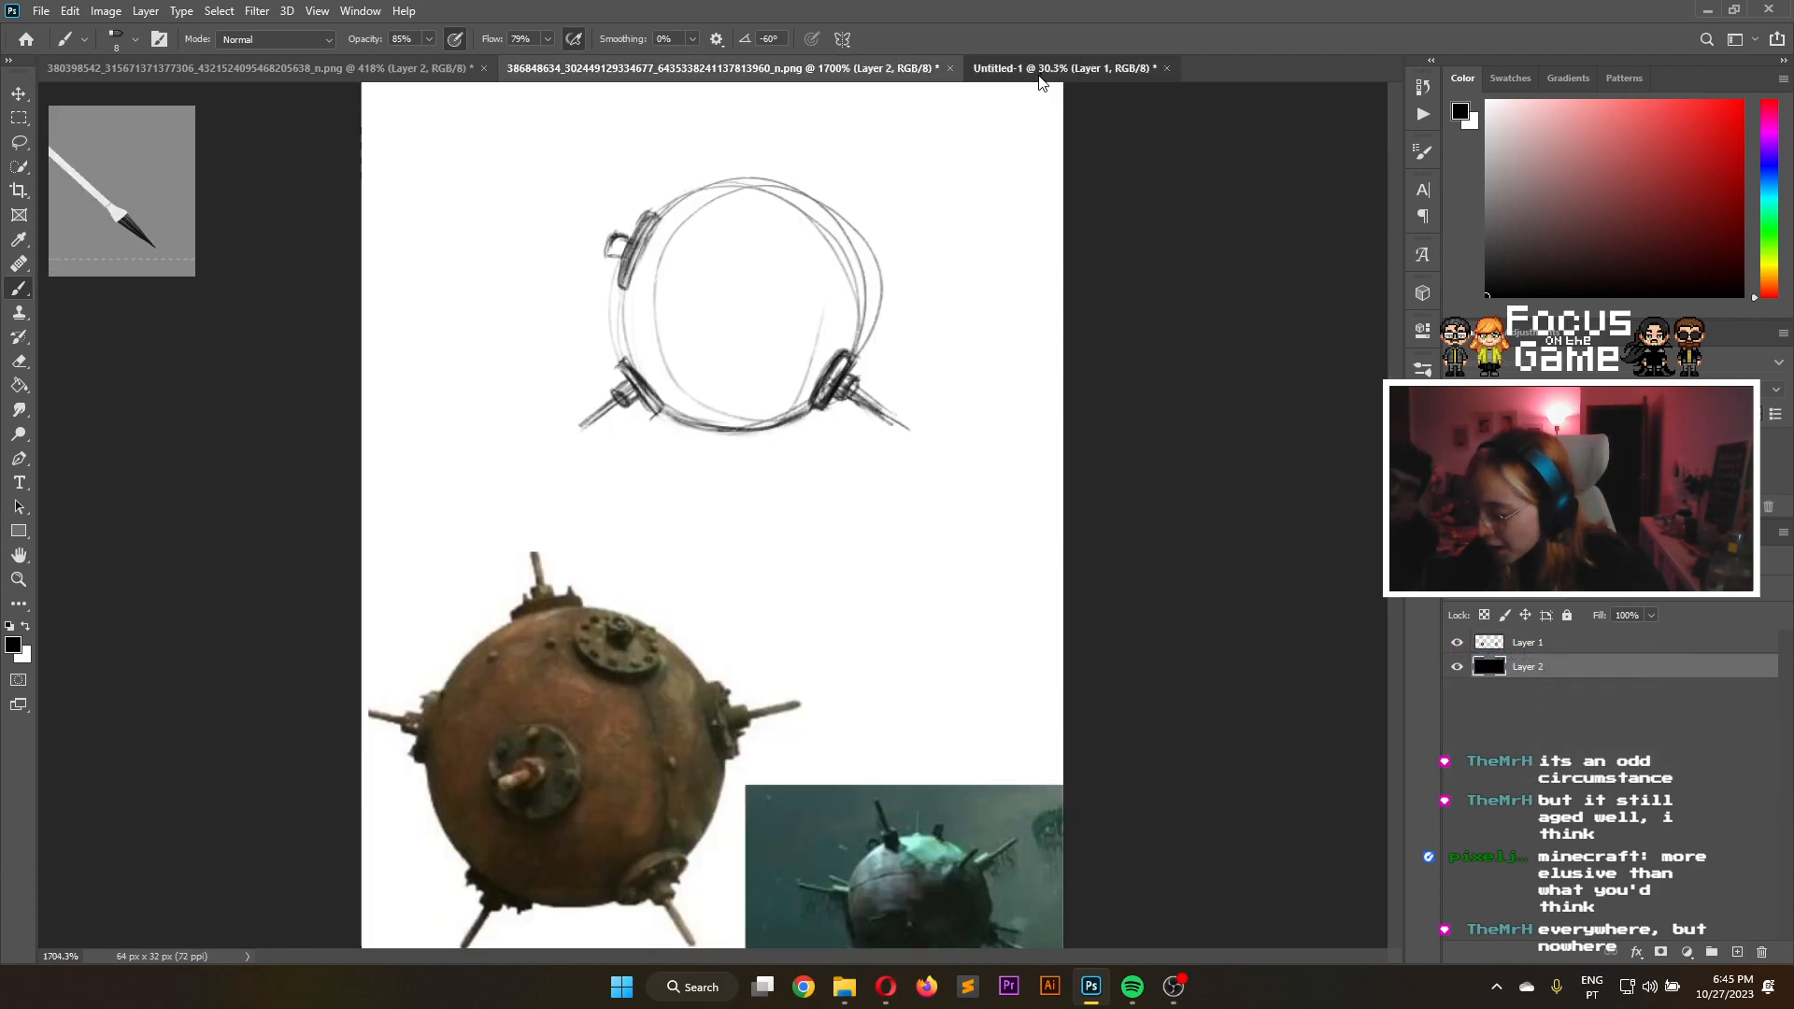
pyautogui.click(892, 68)
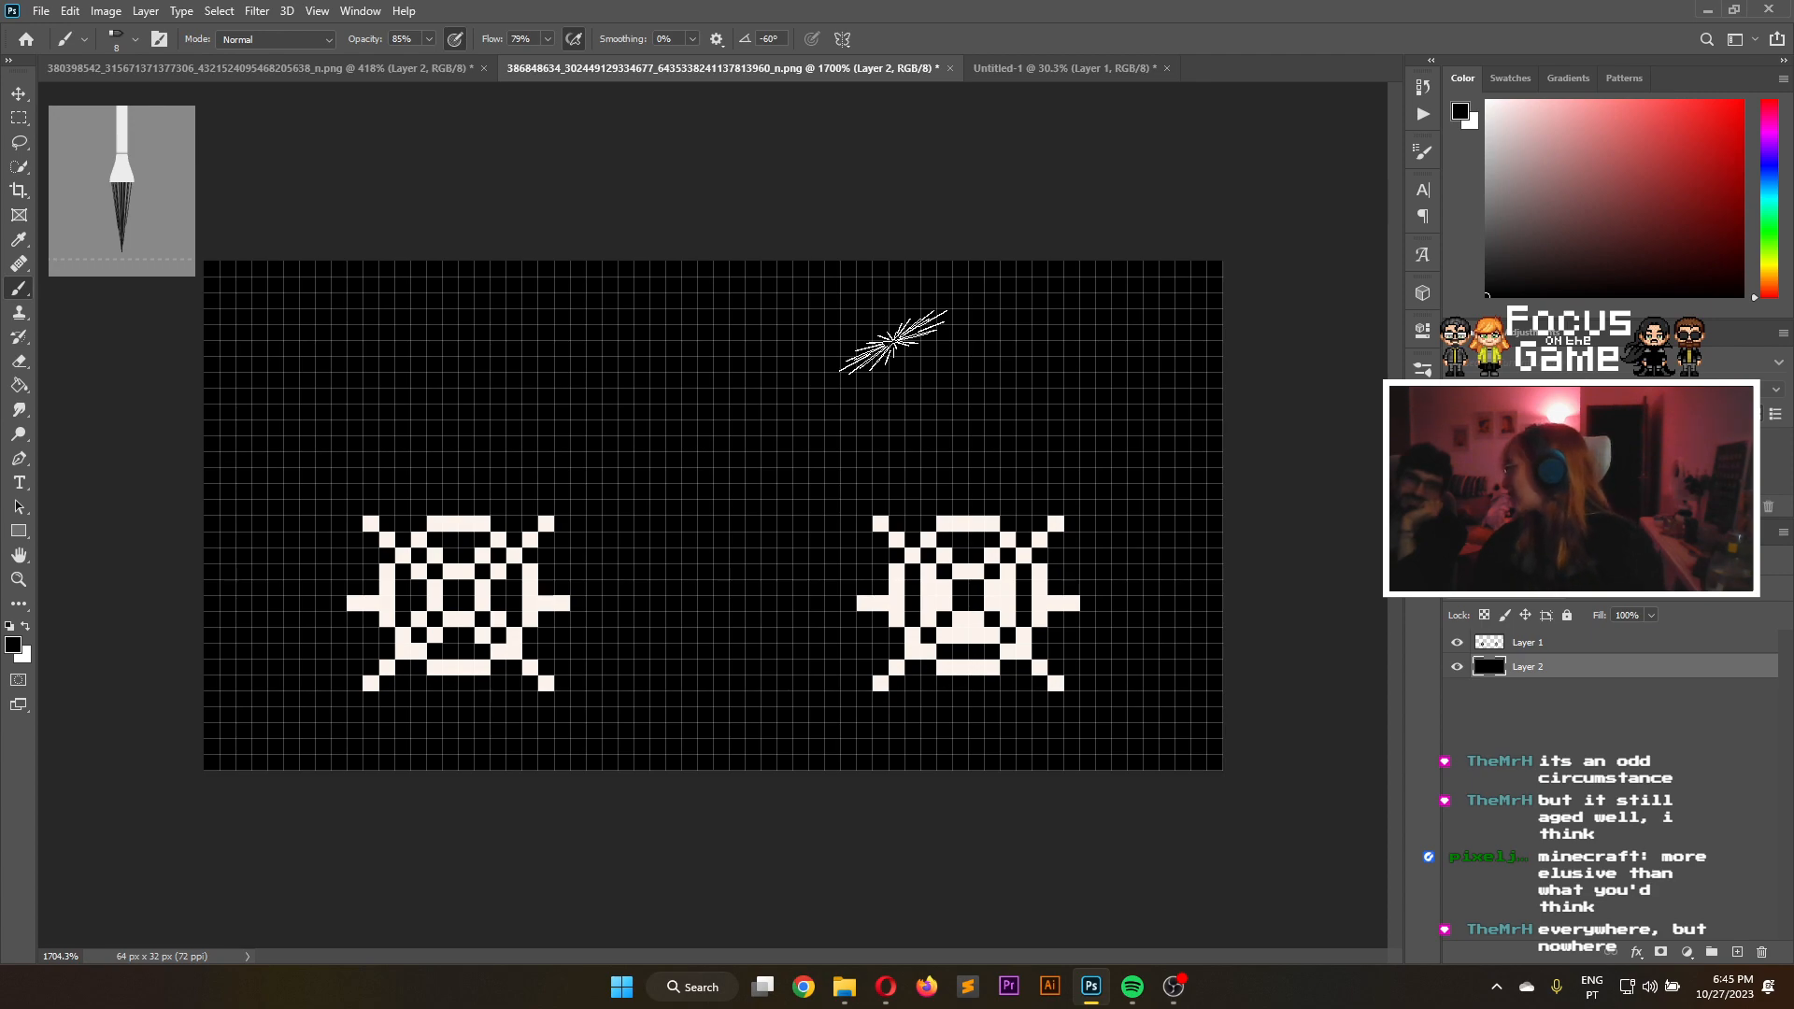
pyautogui.click(1013, 69)
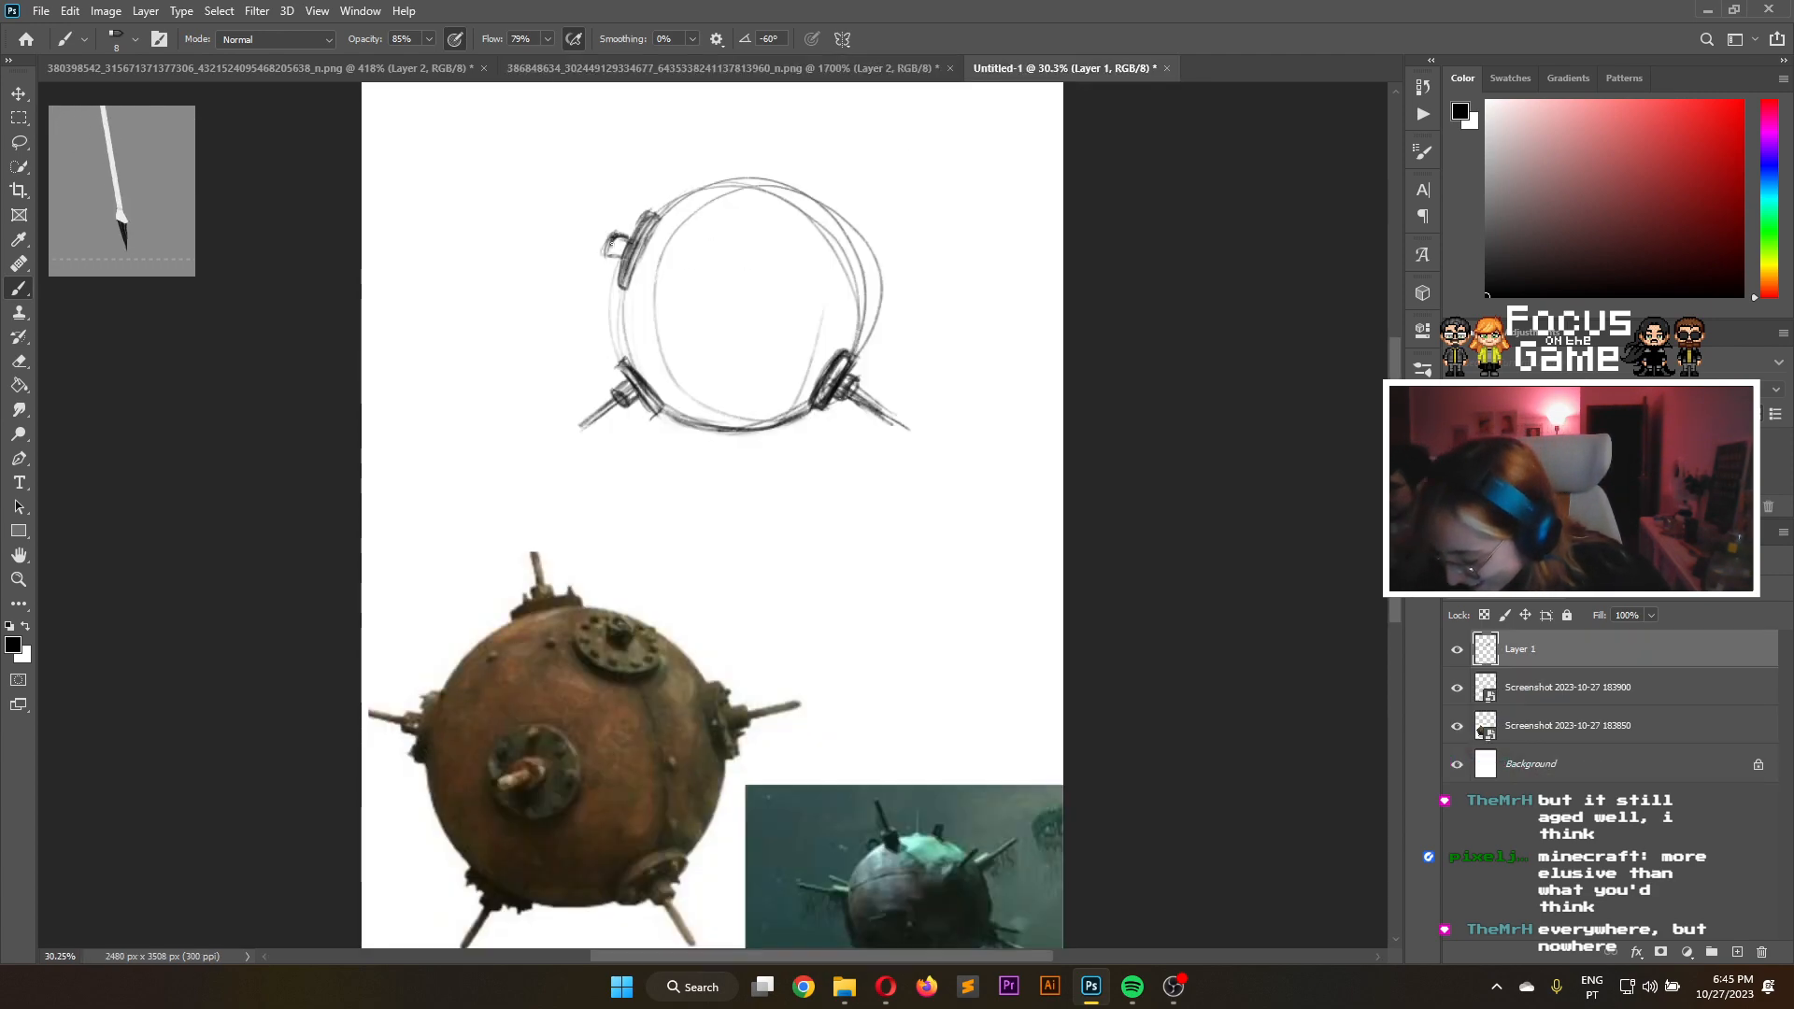
pyautogui.moveTo(610, 234)
pyautogui.mouseDown()
pyautogui.moveTo(618, 254)
pyautogui.moveTo(540, 218)
pyautogui.mouseUp()
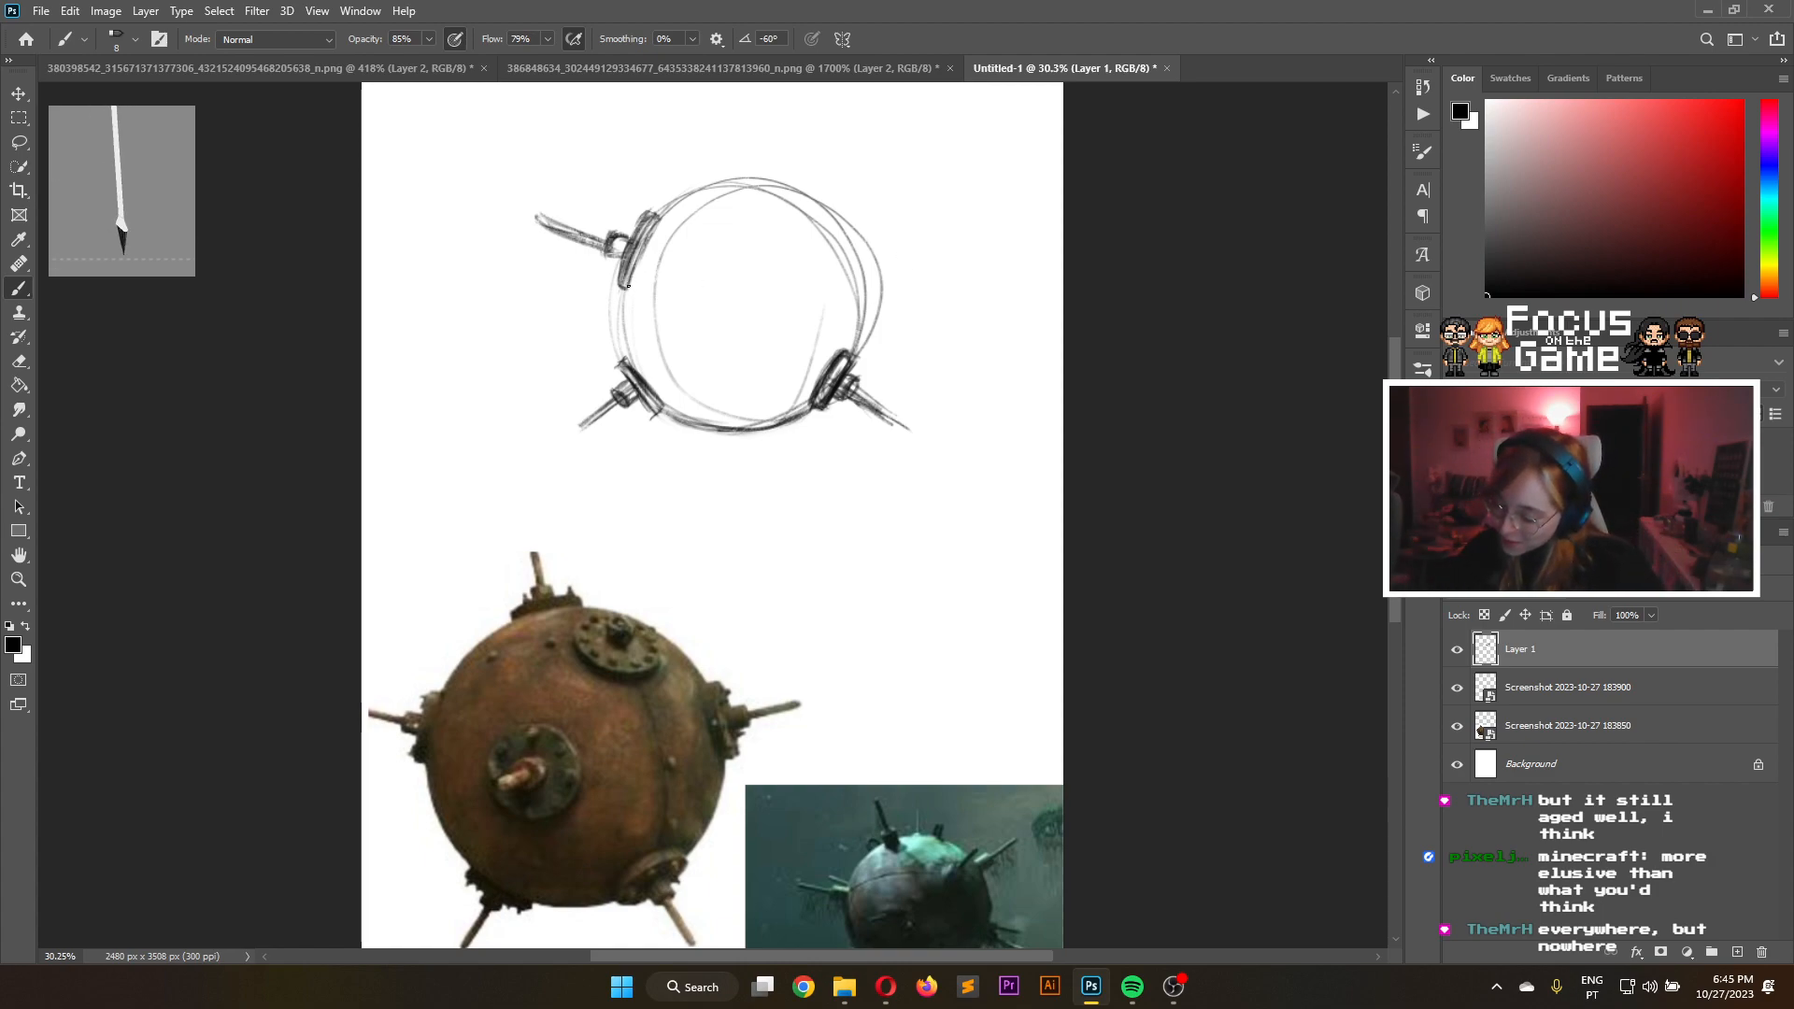
# Partly erase the upper-left plate and redraw it slimmer, cleaning up its collar
pyautogui.click(19, 360)
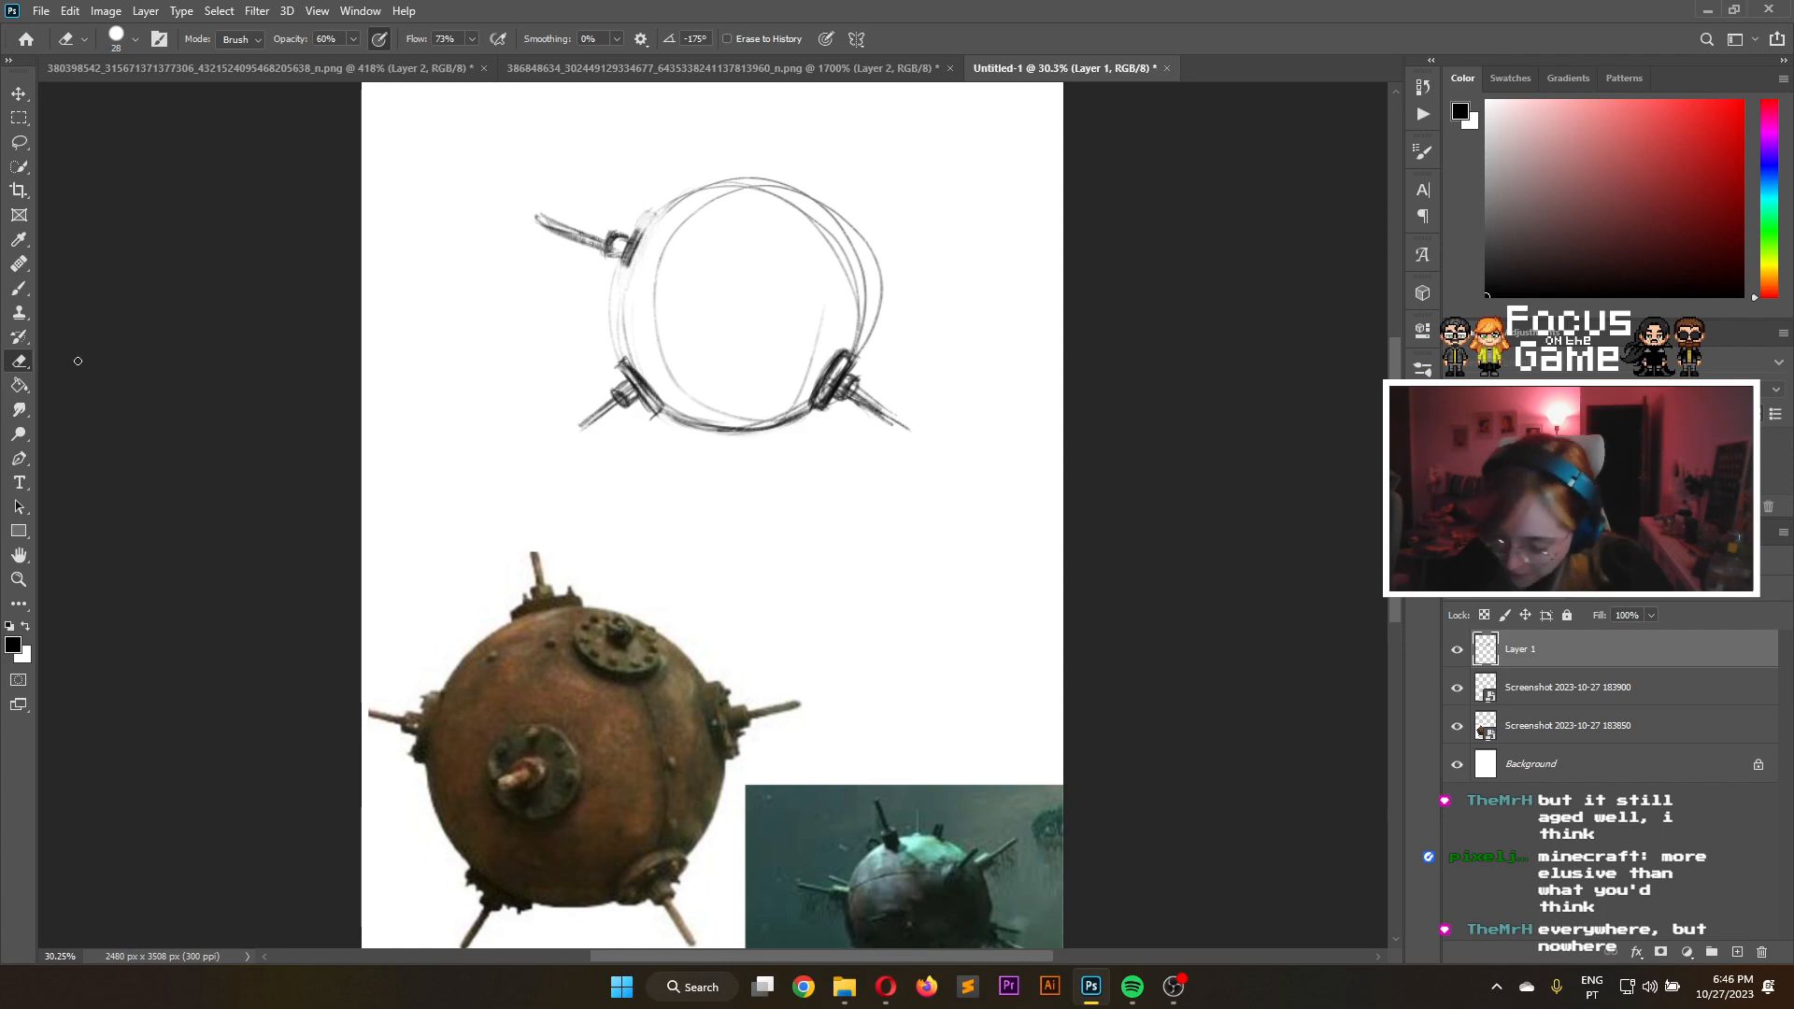
pyautogui.press('b')
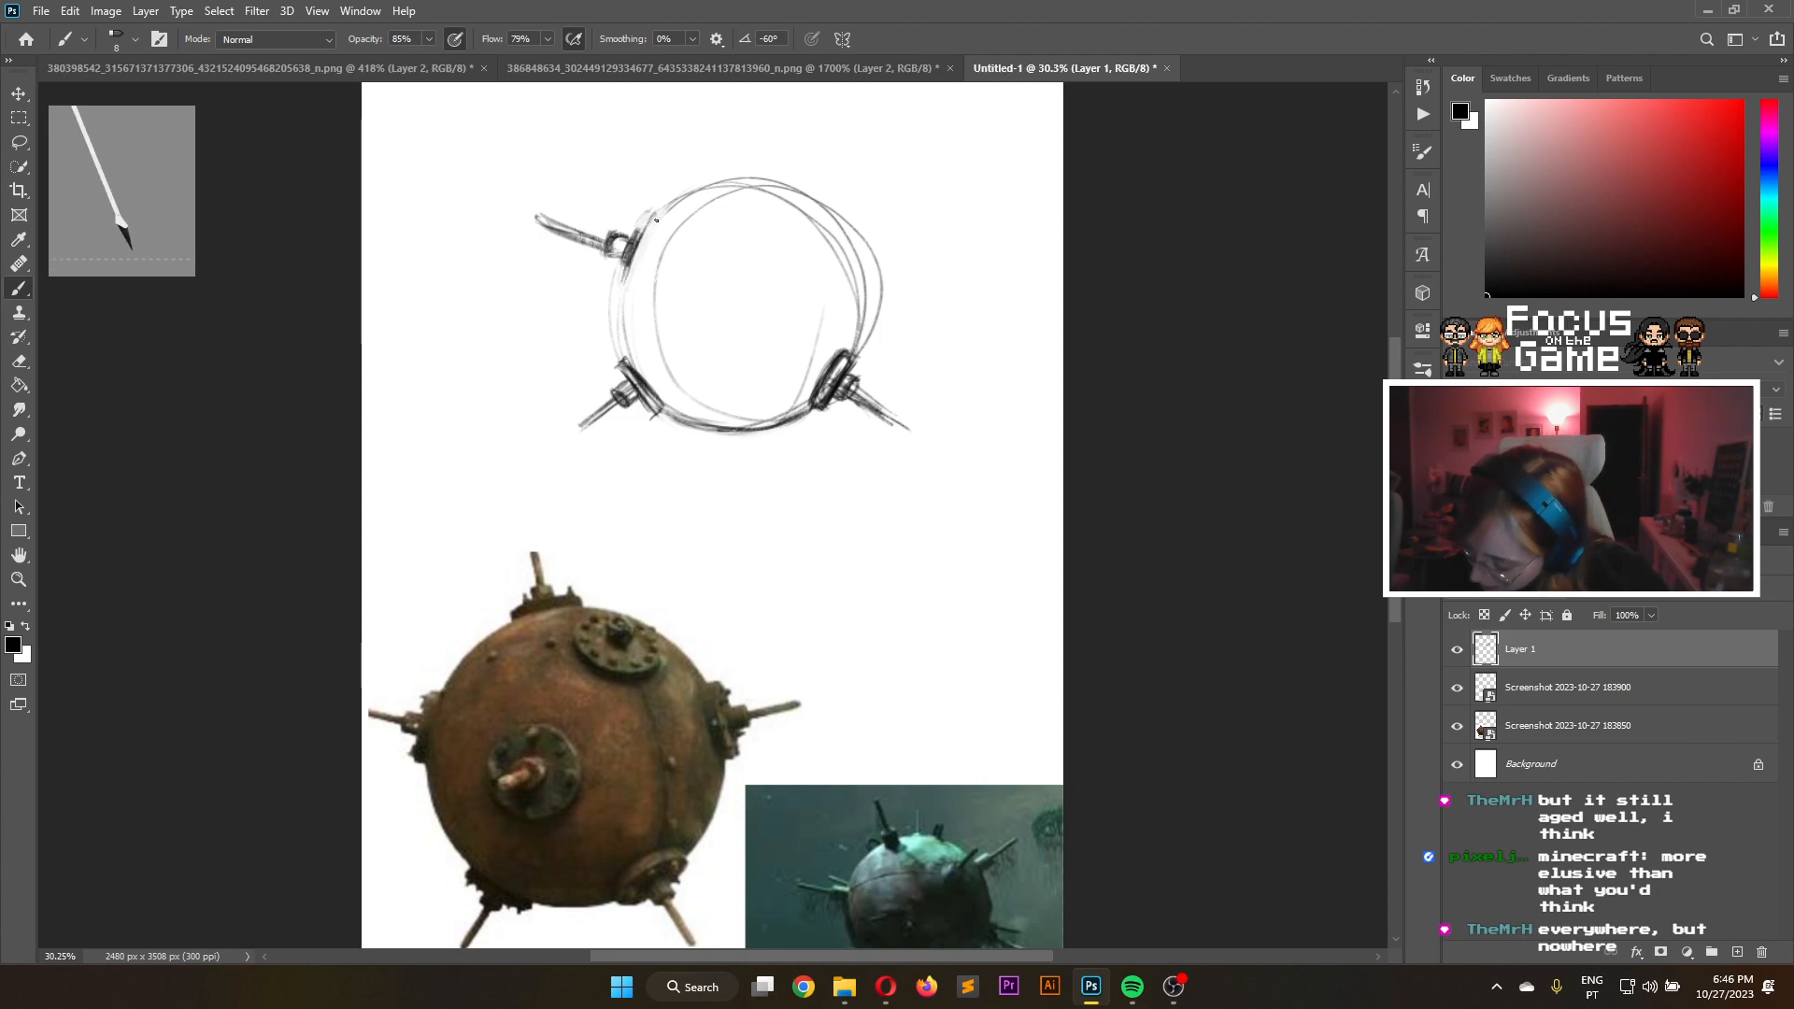
pyautogui.moveTo(618, 280)
pyautogui.mouseDown()
pyautogui.moveTo(652, 216)
pyautogui.moveTo(622, 281)
pyautogui.moveTo(604, 250)
pyautogui.mouseUp()
pyautogui.press('e')
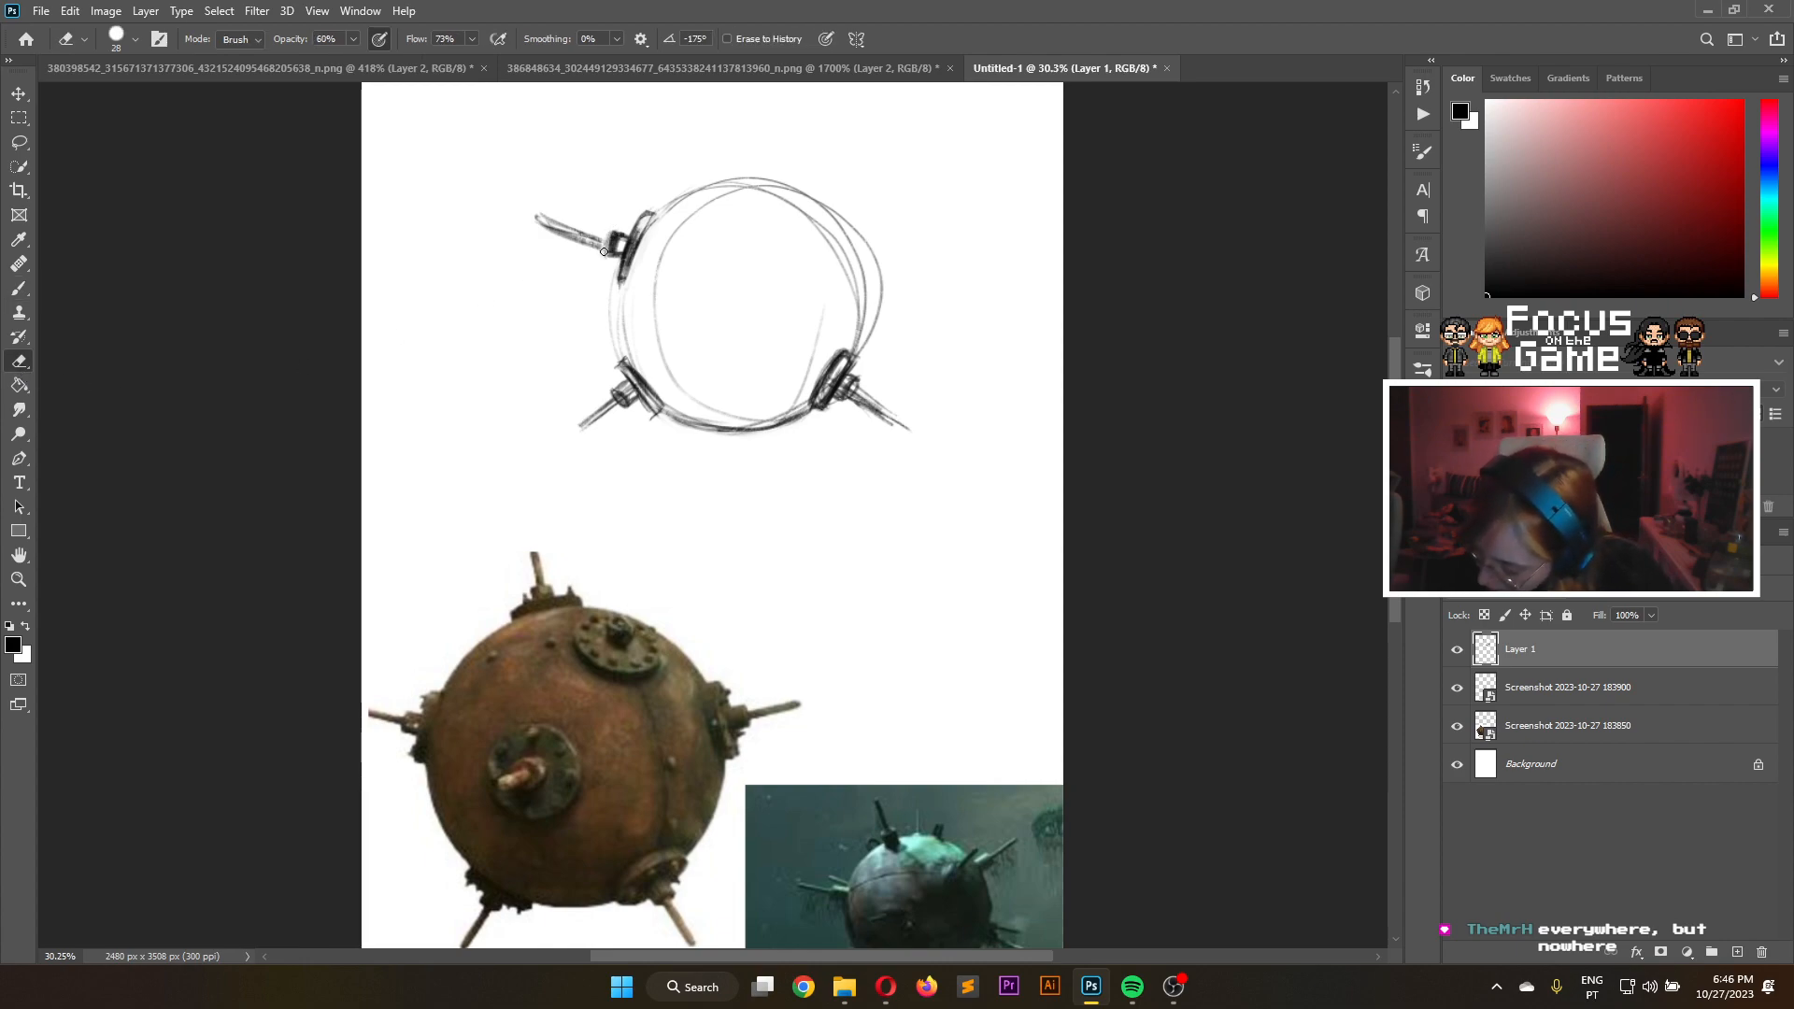
# Darken the mine's left outline between the upper-left and lower-left plates
pyautogui.click(19, 288)
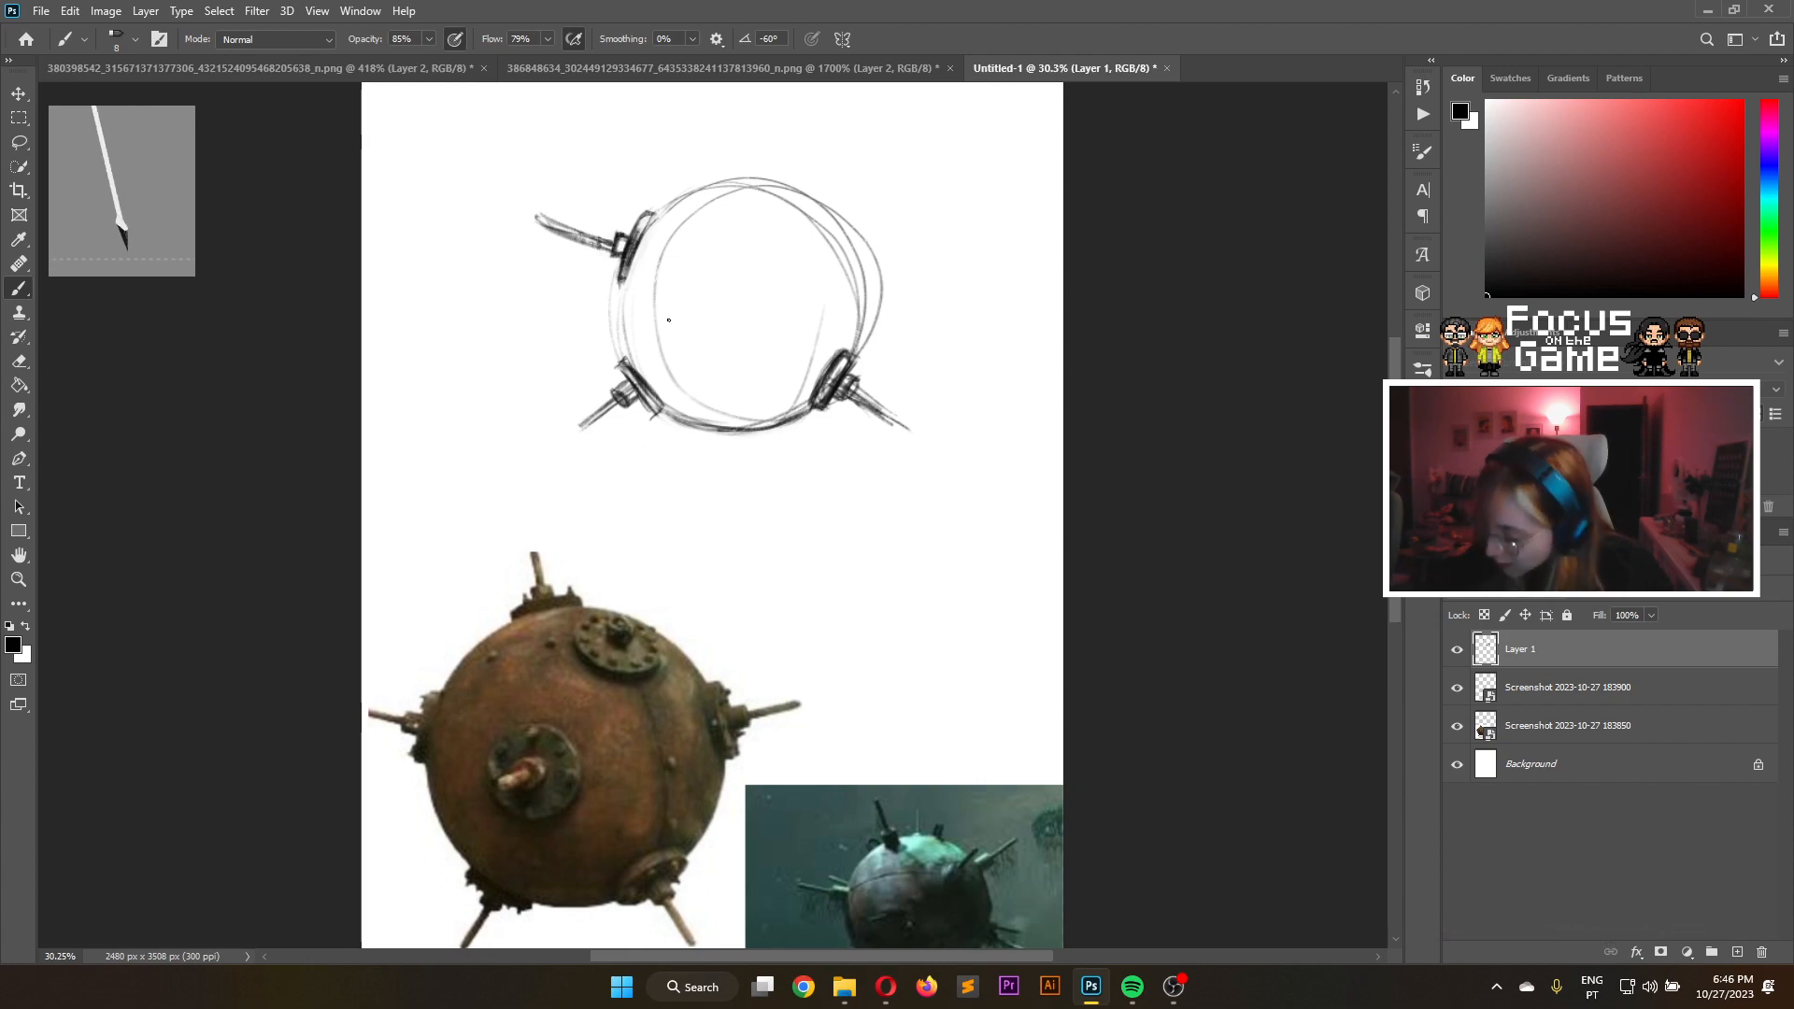
pyautogui.moveTo(626, 261); pyautogui.dragTo(621, 334)
pyautogui.moveTo(626, 267); pyautogui.dragTo(618, 370)
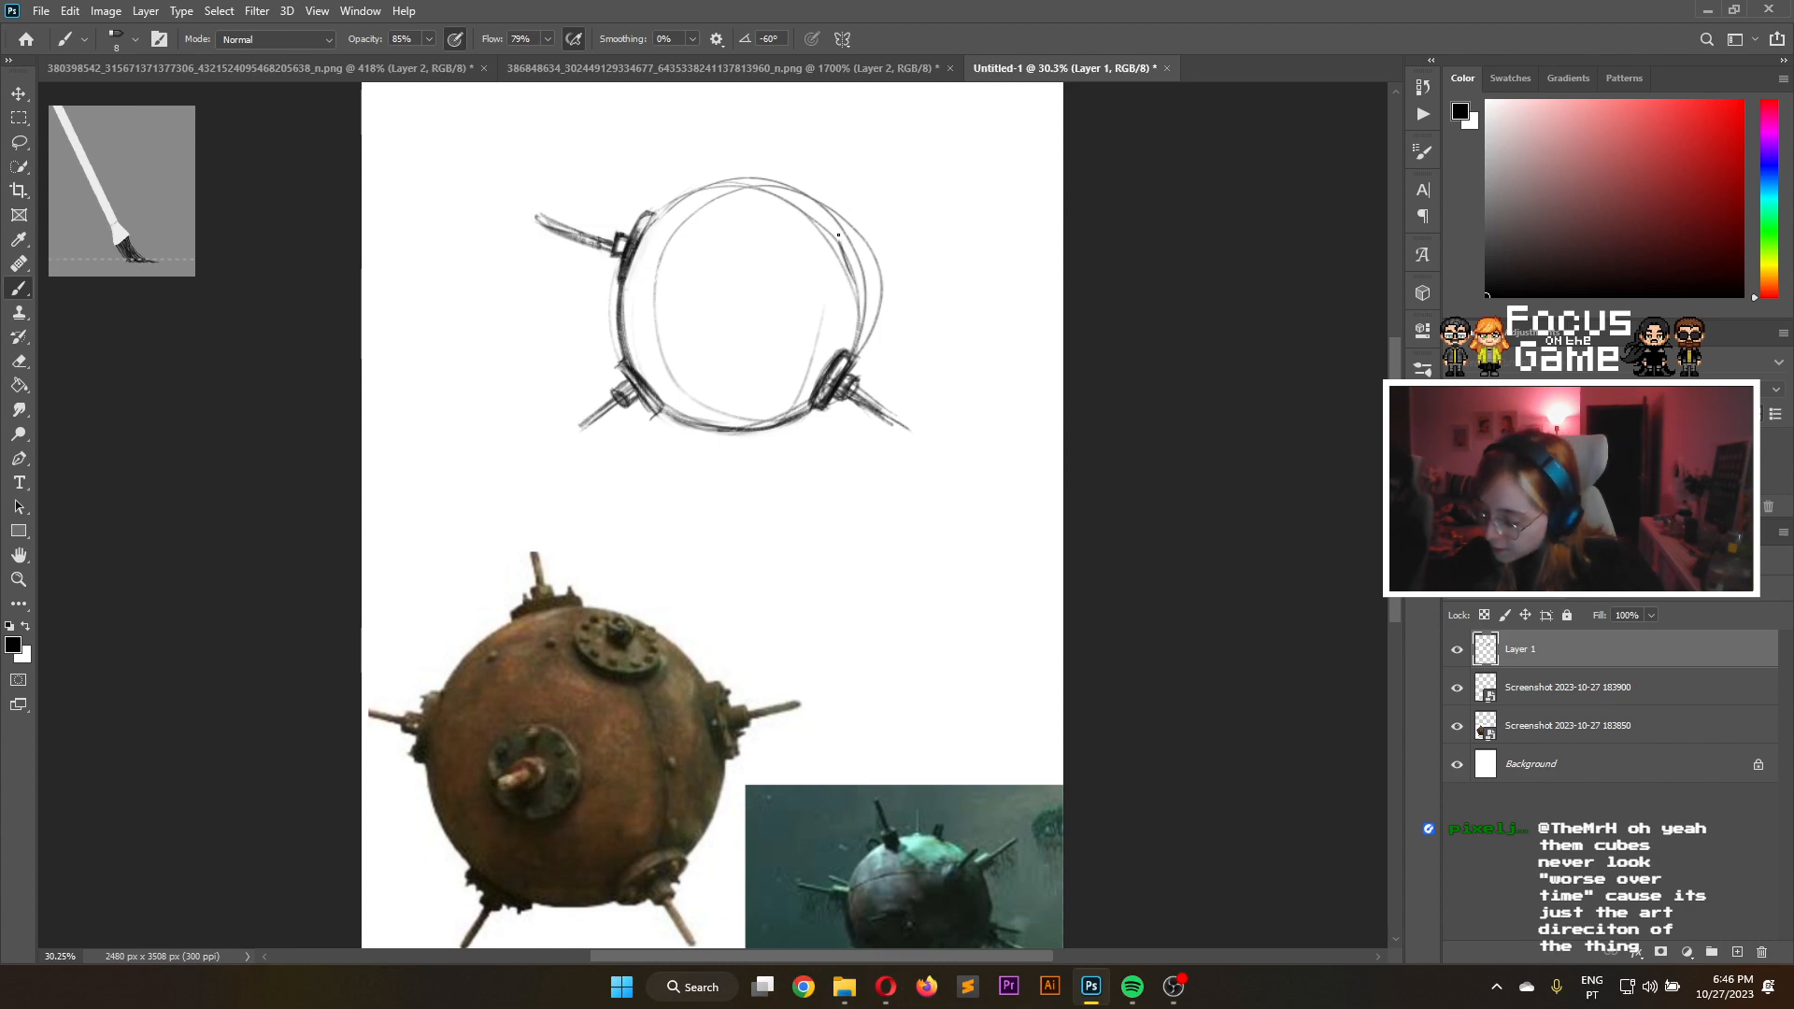
# Sketch a narrow oval spike plate on the upper-right edge of the mine's body
pyautogui.moveTo(836, 230); pyautogui.dragTo(858, 294)
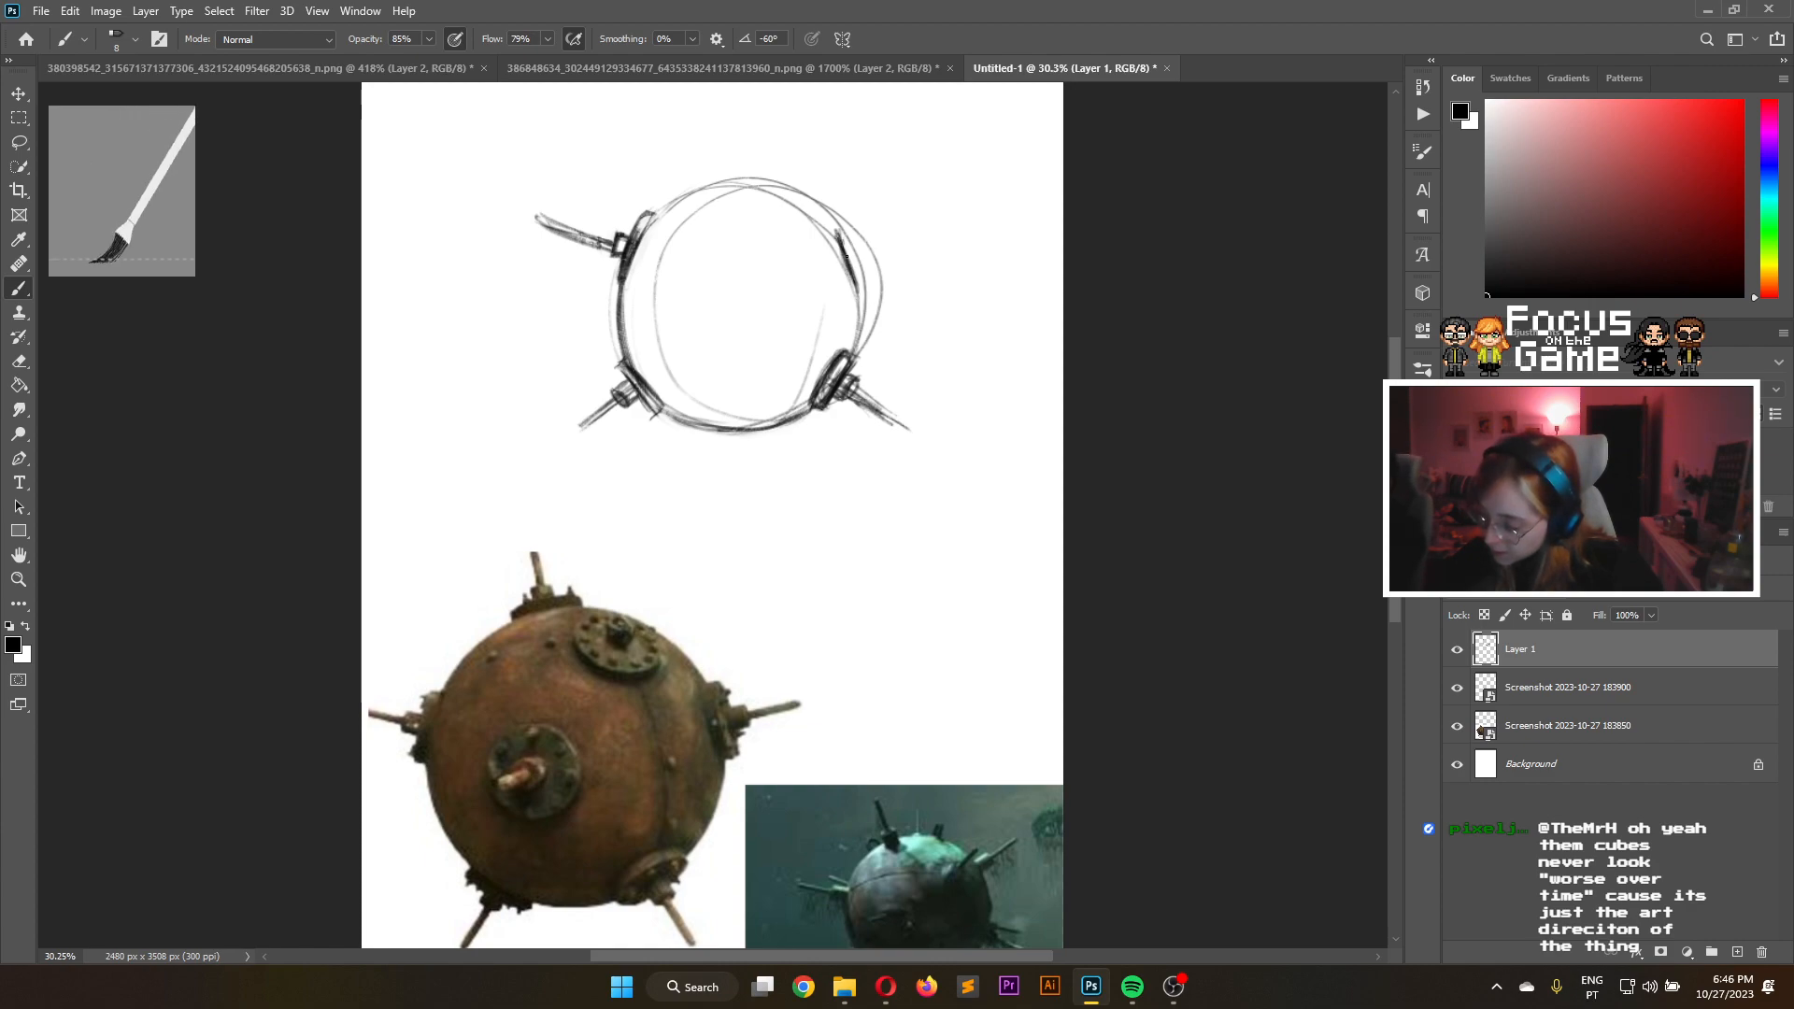
pyautogui.moveTo(843, 235); pyautogui.dragTo(865, 294)
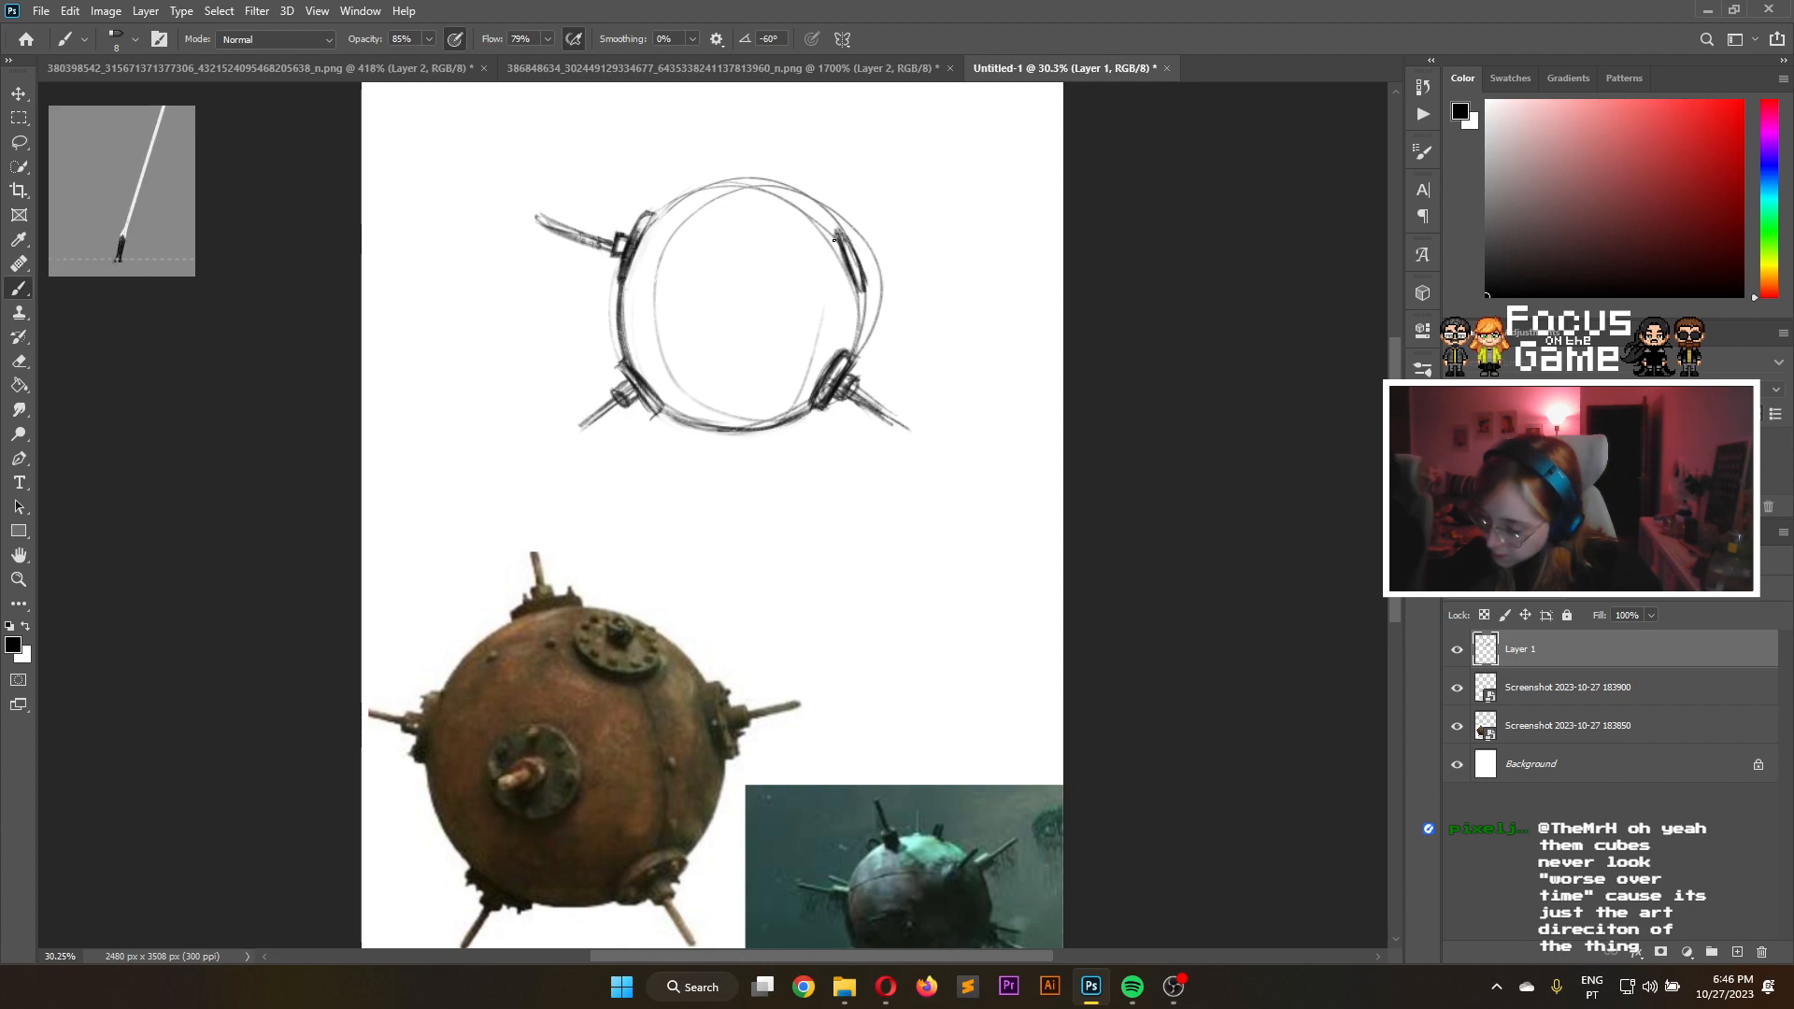
pyautogui.moveTo(835, 245); pyautogui.dragTo(852, 293)
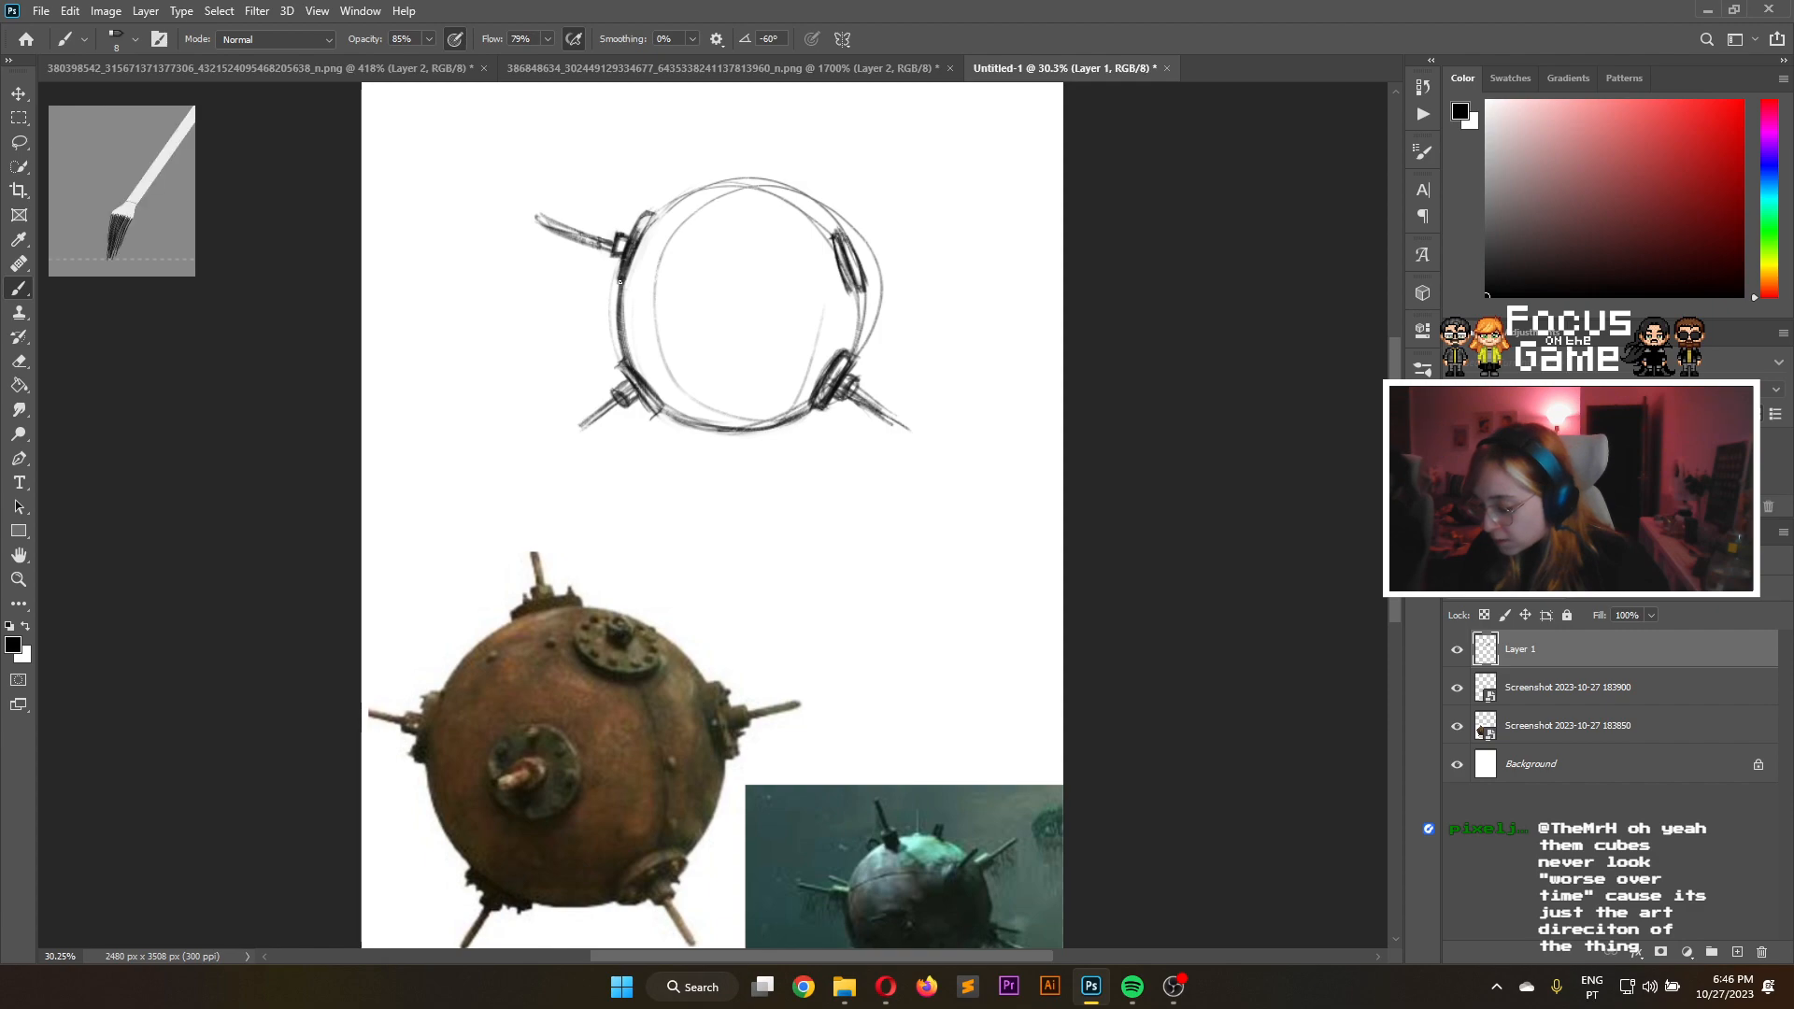
# Sketch curved horizontal and vertical contour lines across the mine's body to define the sphere and align the plates
pyautogui.moveTo(839, 299)
pyautogui.mouseDown()
pyautogui.moveTo(612, 281)
pyautogui.moveTo(845, 285)
pyautogui.mouseUp()
pyautogui.moveTo(634, 213); pyautogui.dragTo(834, 230)
pyautogui.moveTo(645, 414)
pyautogui.mouseDown()
pyautogui.moveTo(810, 408)
pyautogui.moveTo(687, 422)
pyautogui.mouseUp()
pyautogui.moveTo(631, 348)
pyautogui.mouseDown()
pyautogui.moveTo(839, 352)
pyautogui.moveTo(606, 368)
pyautogui.moveTo(860, 364)
pyautogui.mouseUp()
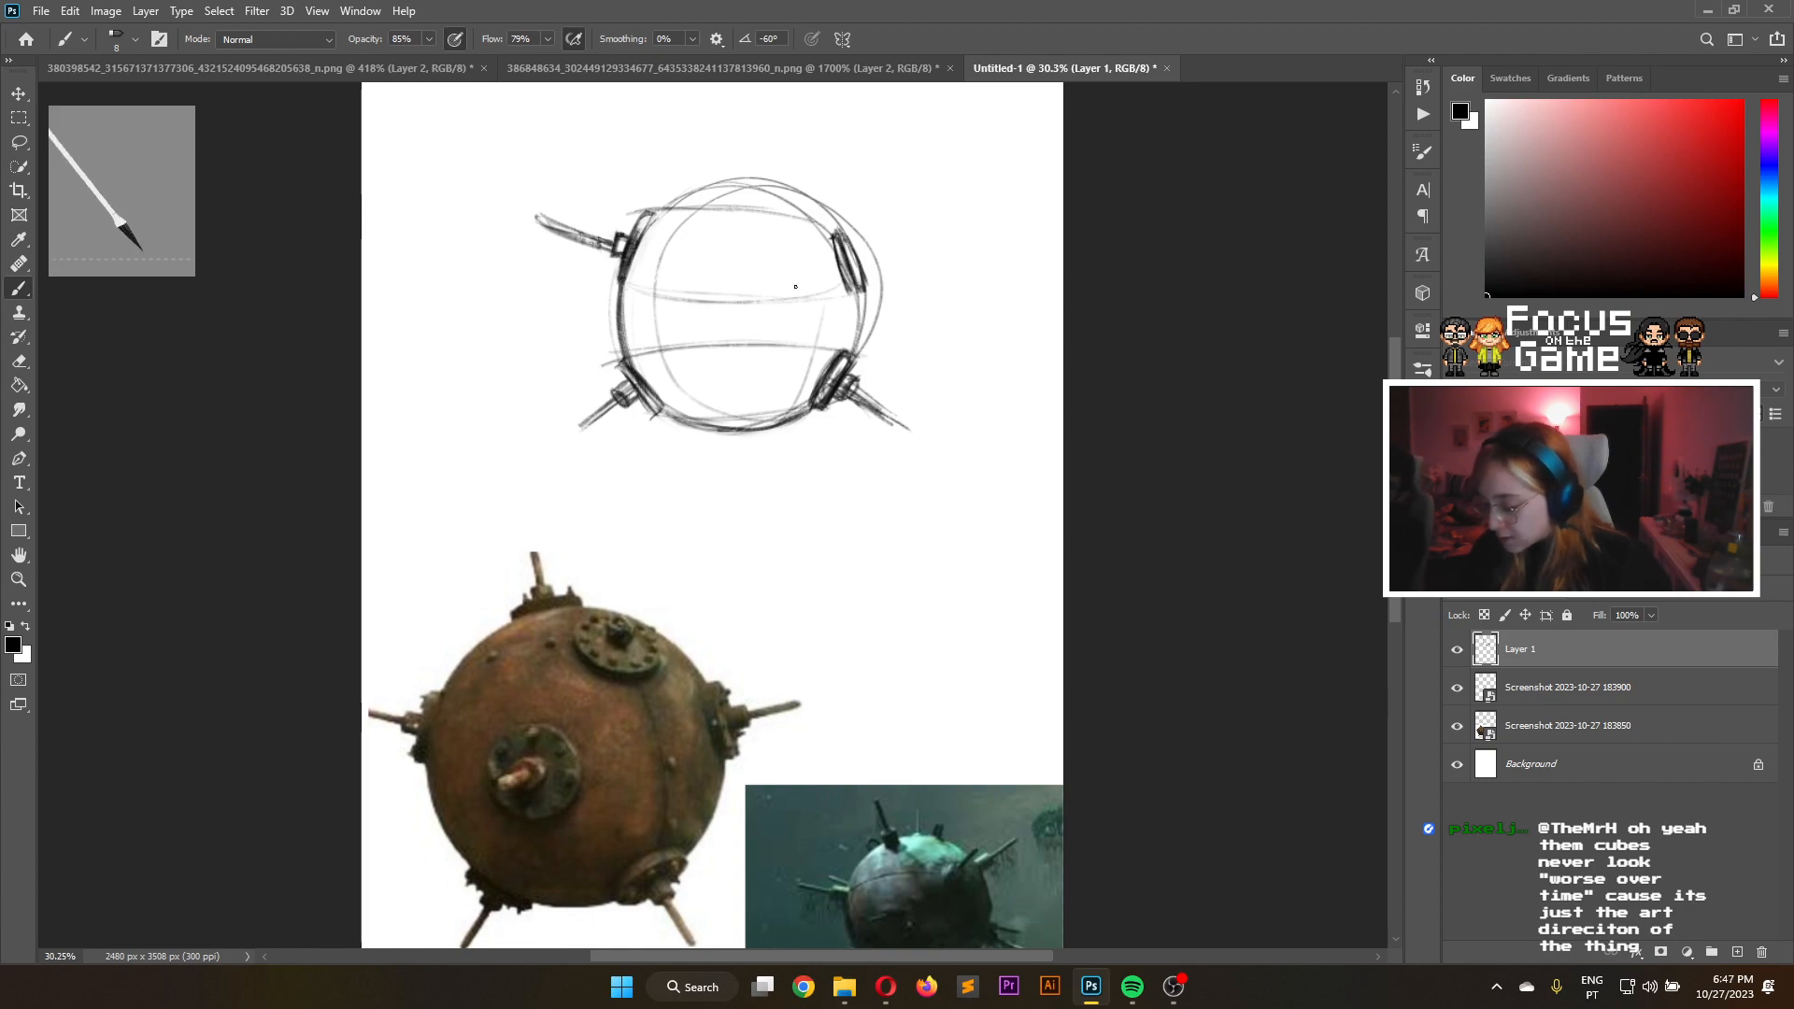
pyautogui.moveTo(865, 289); pyautogui.dragTo(601, 287)
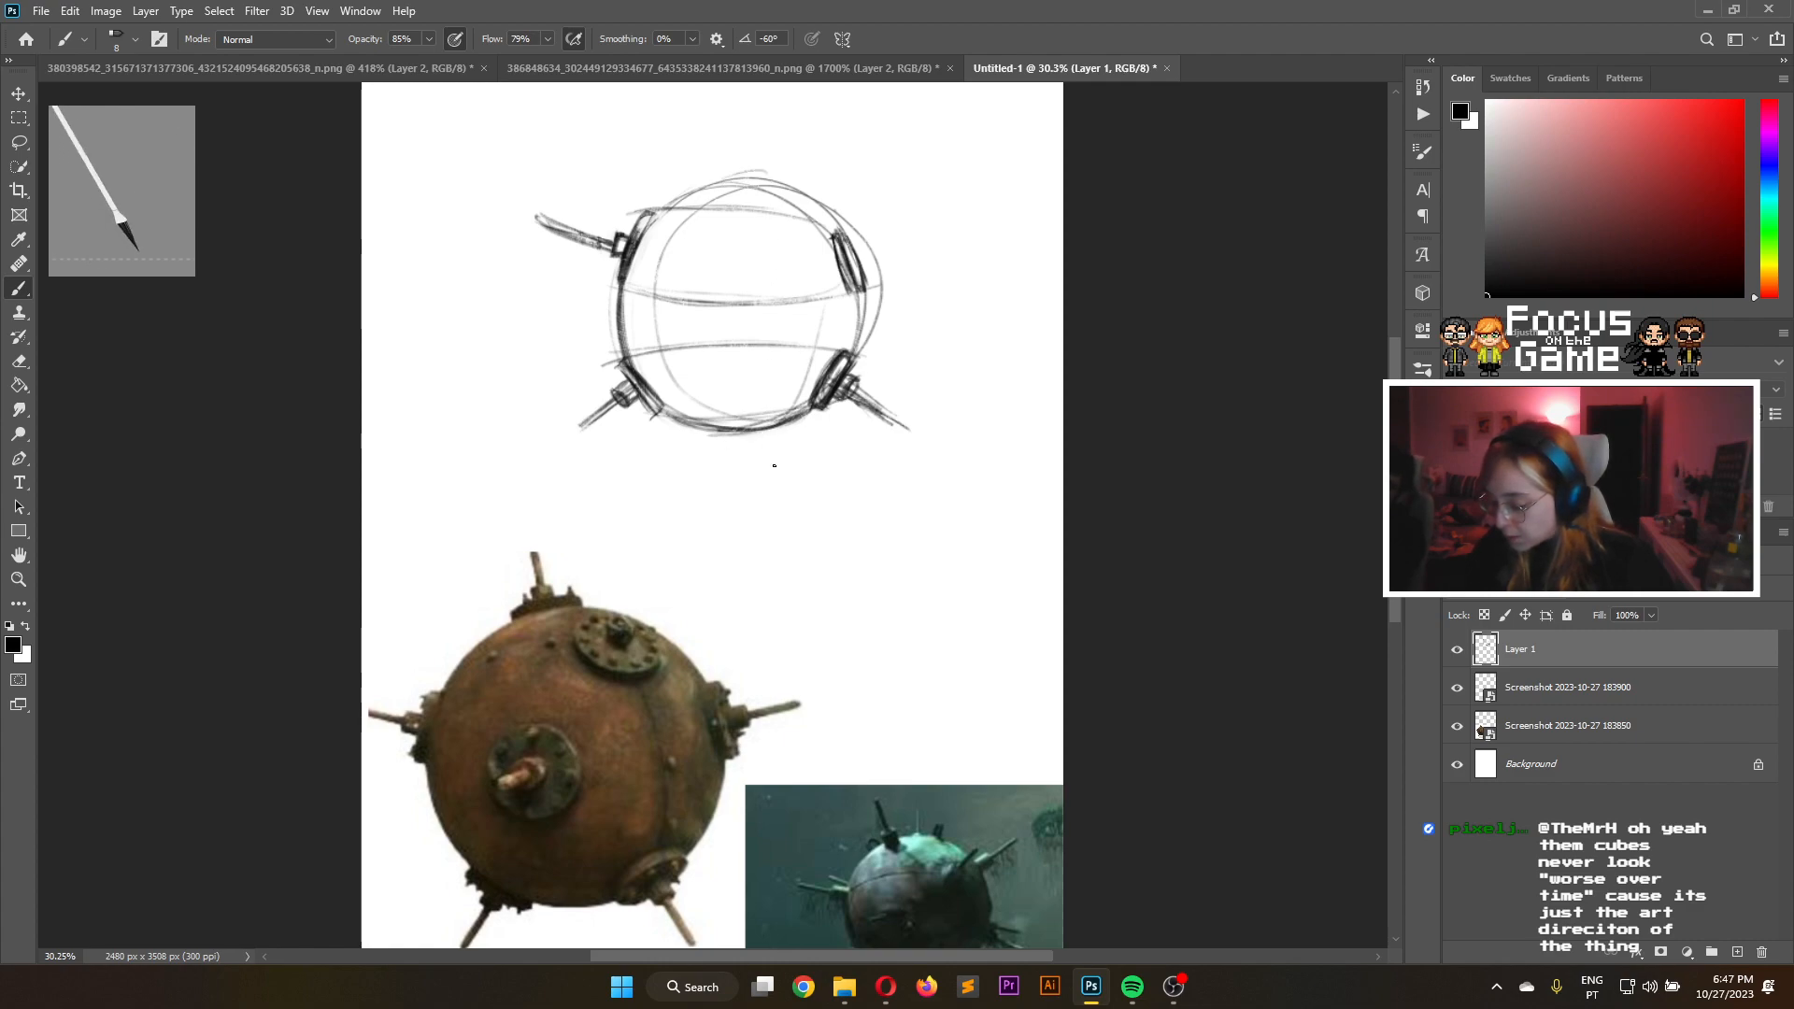
pyautogui.moveTo(692, 260); pyautogui.dragTo(708, 425)
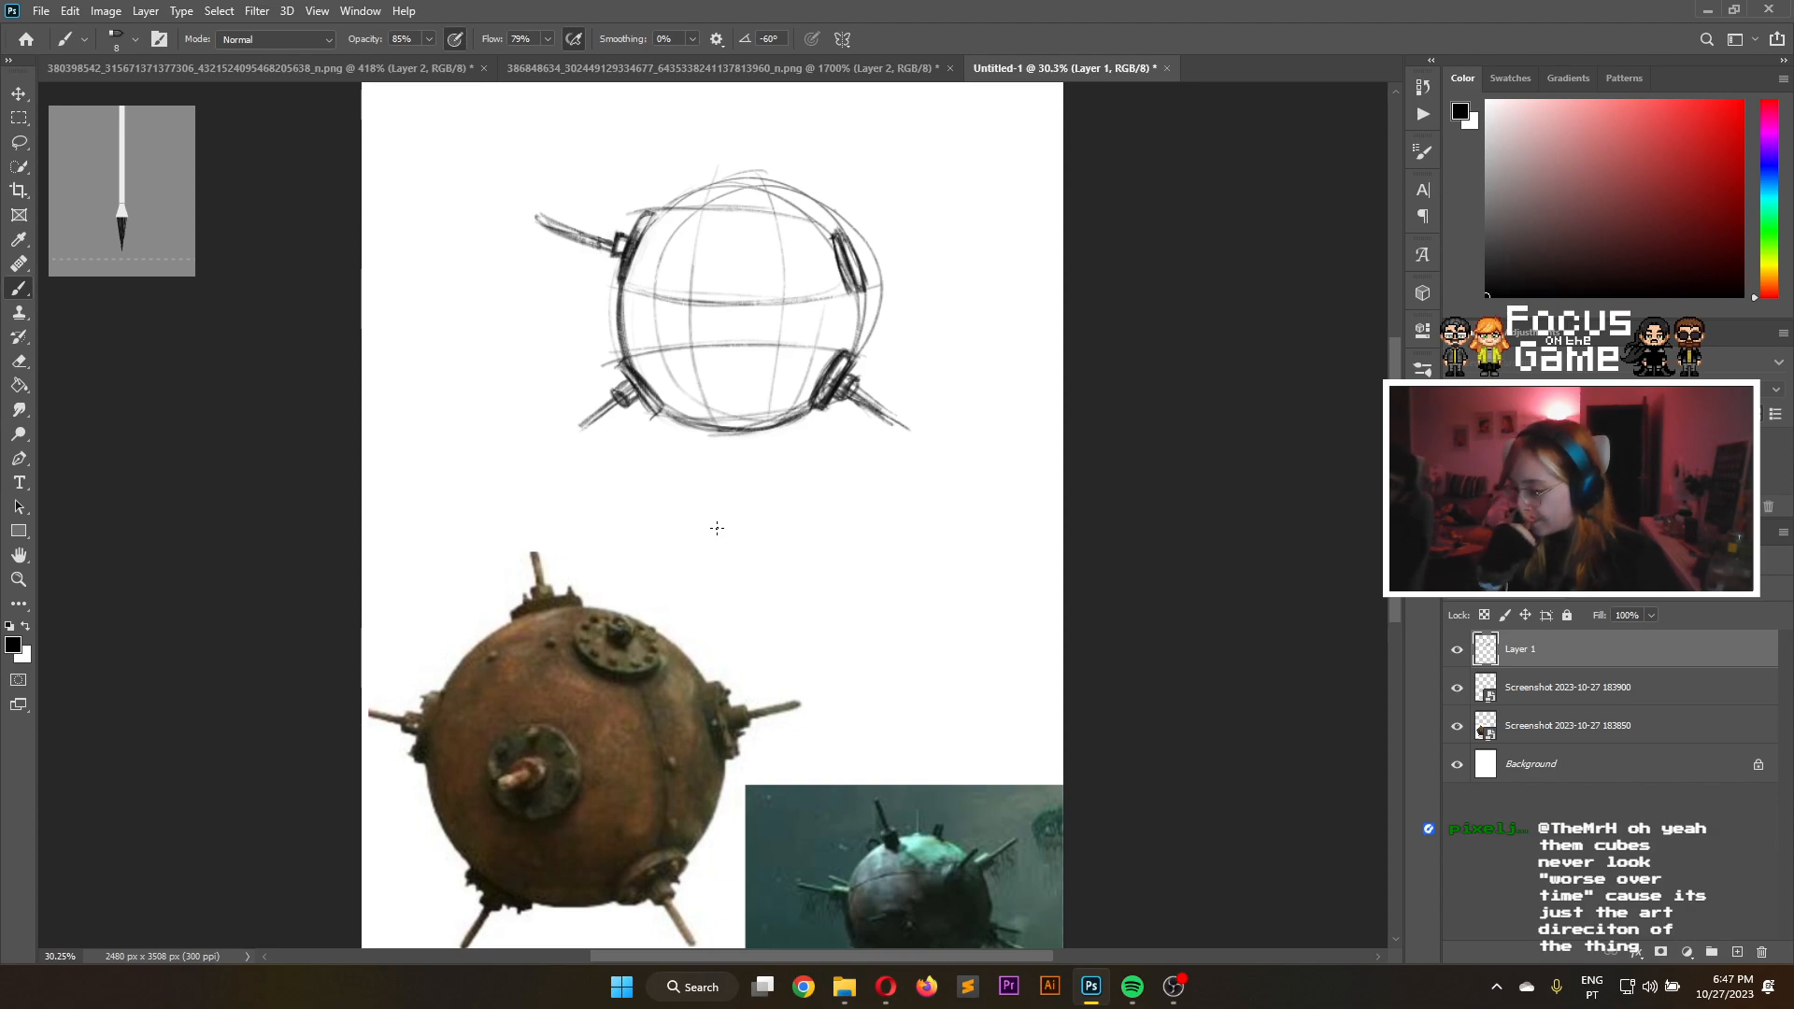
# Check the mine sprite, and scale the lower-right plate with its spike down to about 80% of its size
pyautogui.click(868, 67)
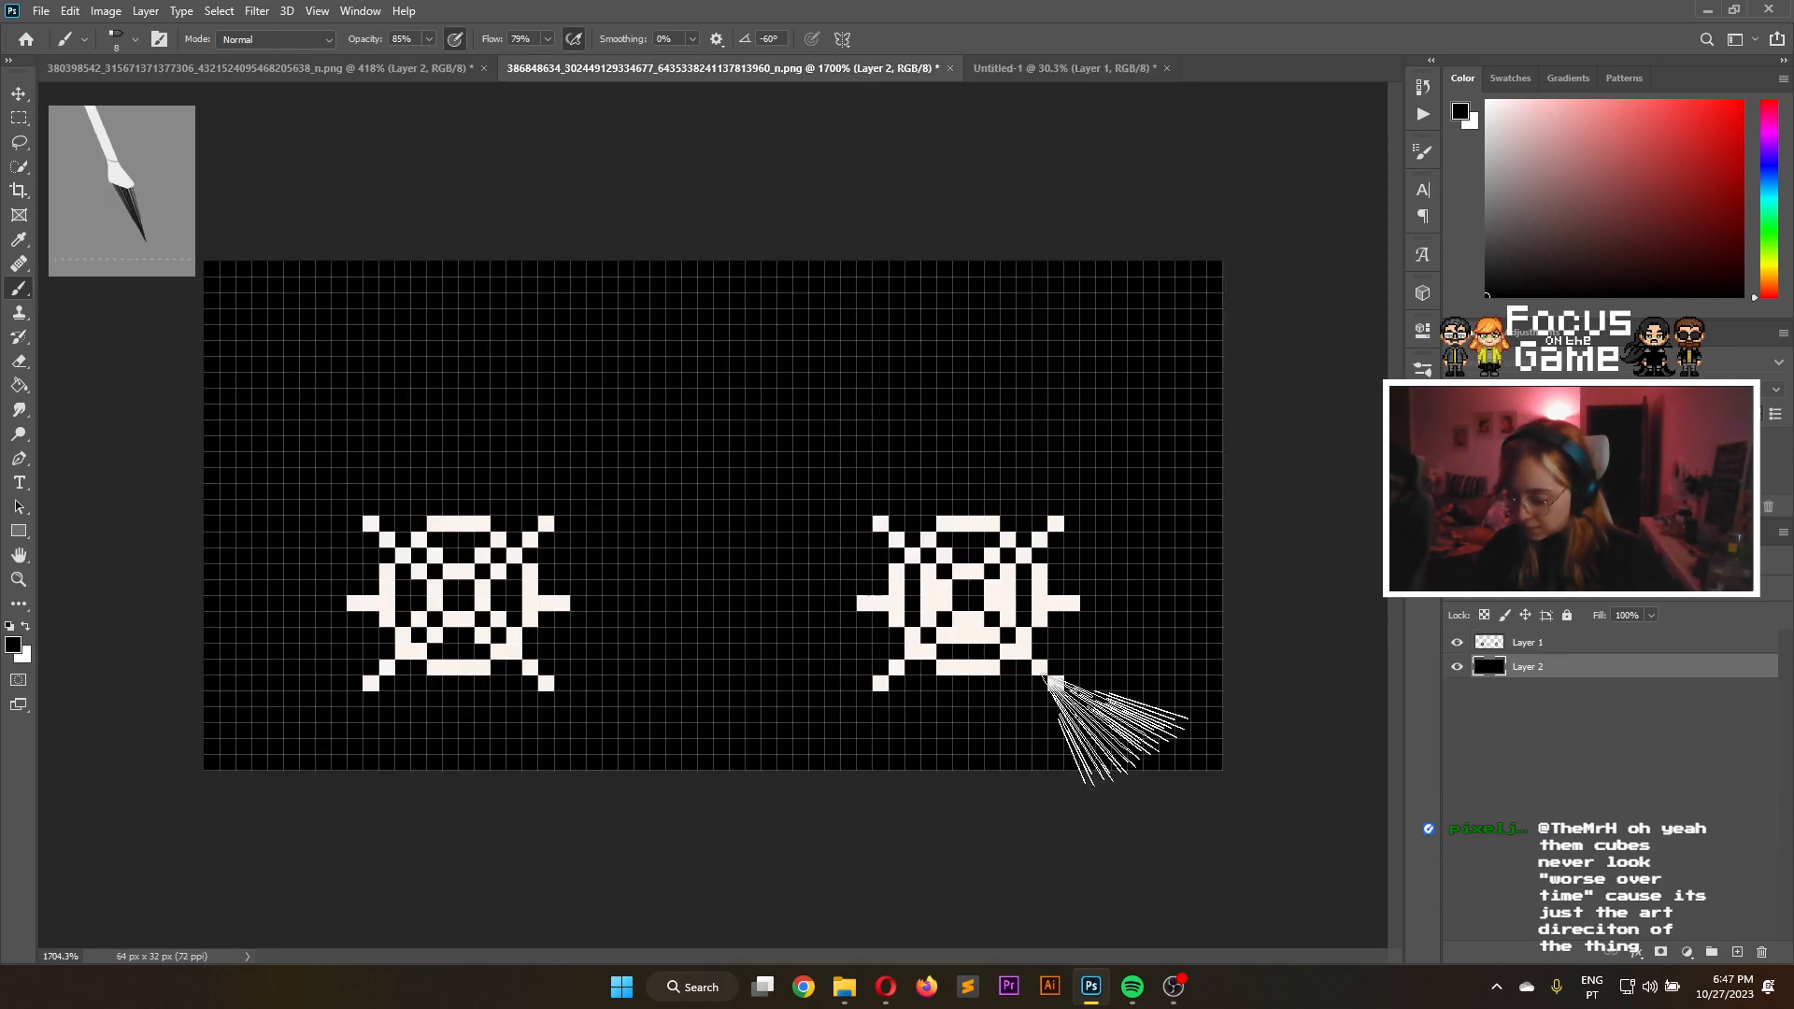
pyautogui.click(1026, 67)
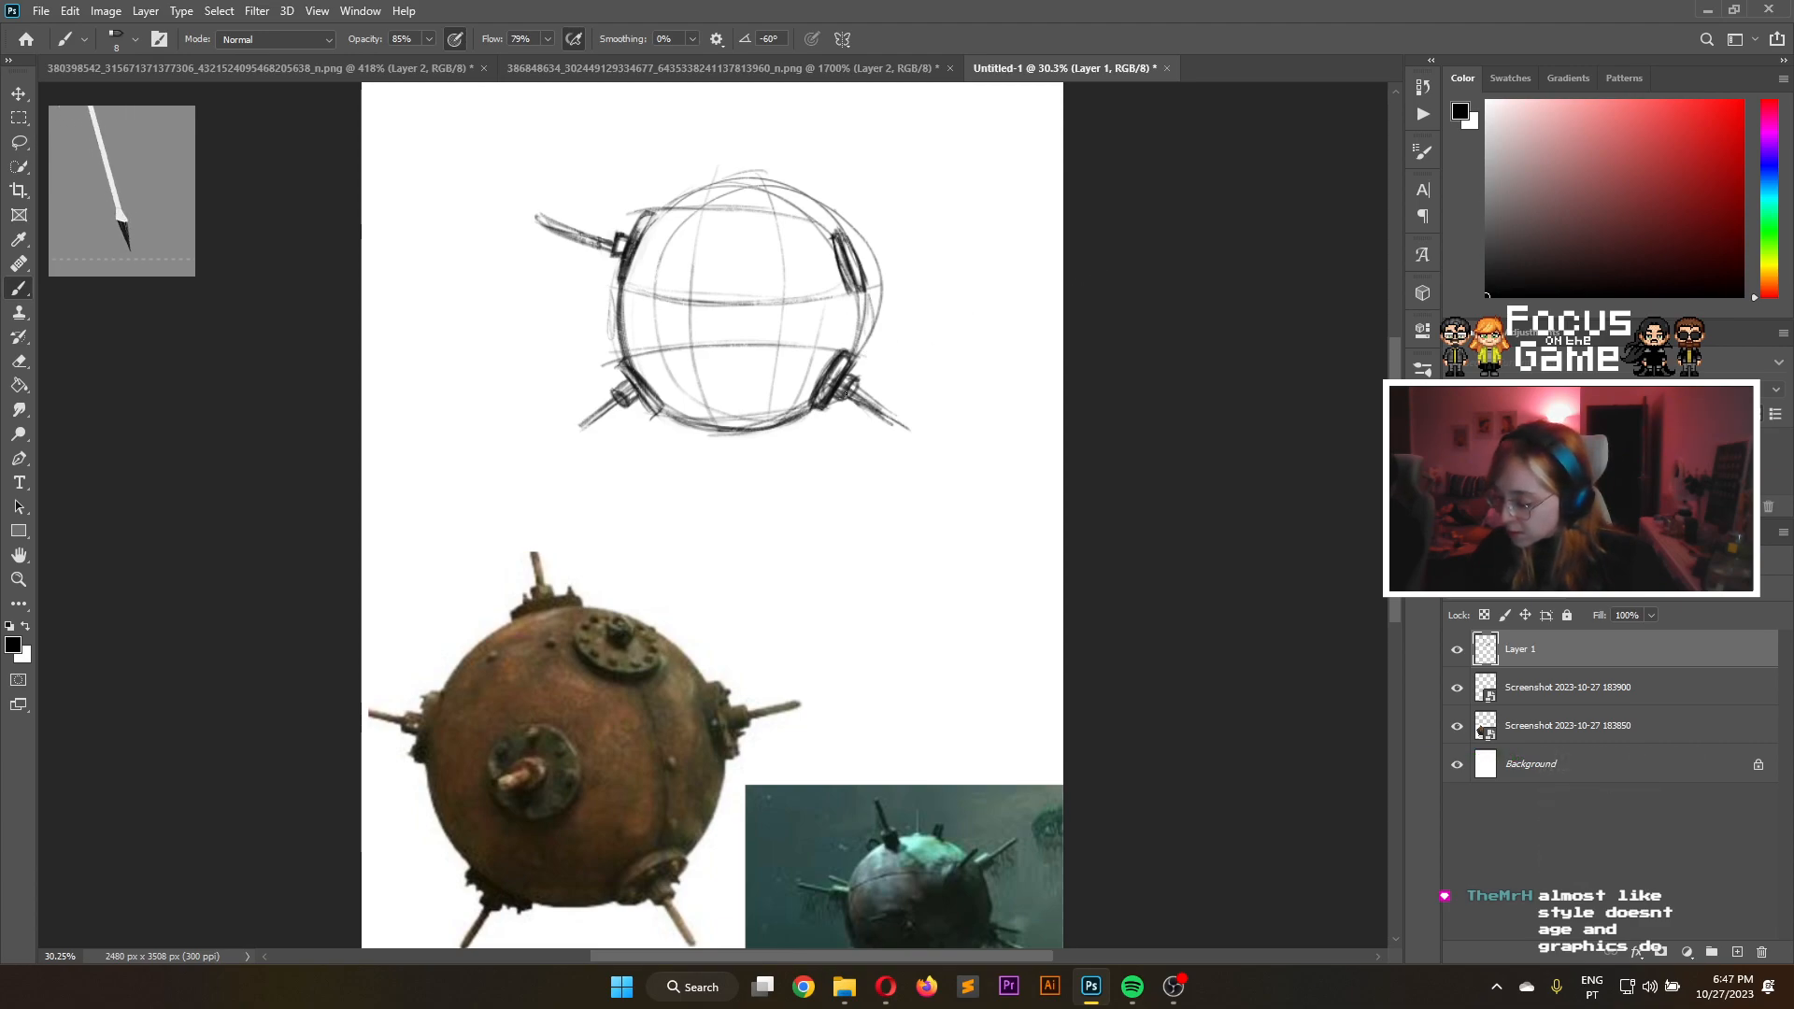
pyautogui.press('l')
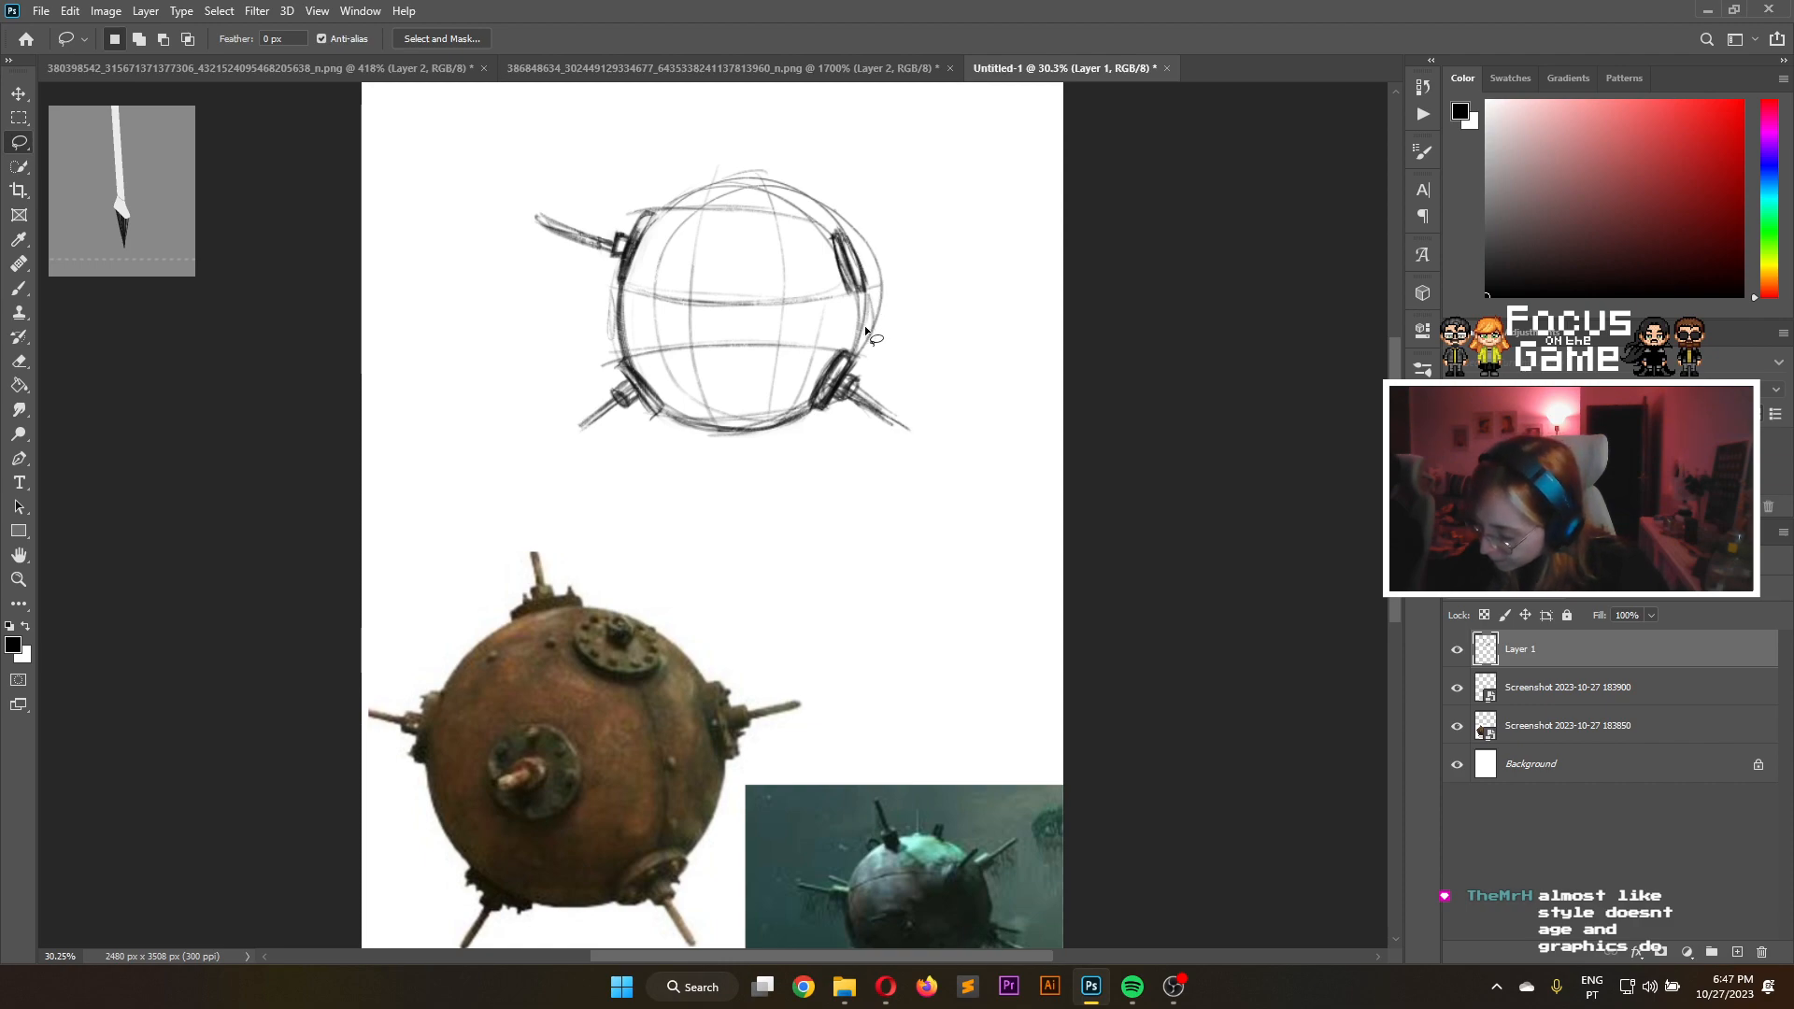
pyautogui.moveTo(914, 400)
pyautogui.mouseDown()
pyautogui.moveTo(865, 348)
pyautogui.moveTo(814, 348)
pyautogui.mouseUp()
pyautogui.click(19, 94)
pyautogui.moveTo(929, 356); pyautogui.dragTo(871, 403)
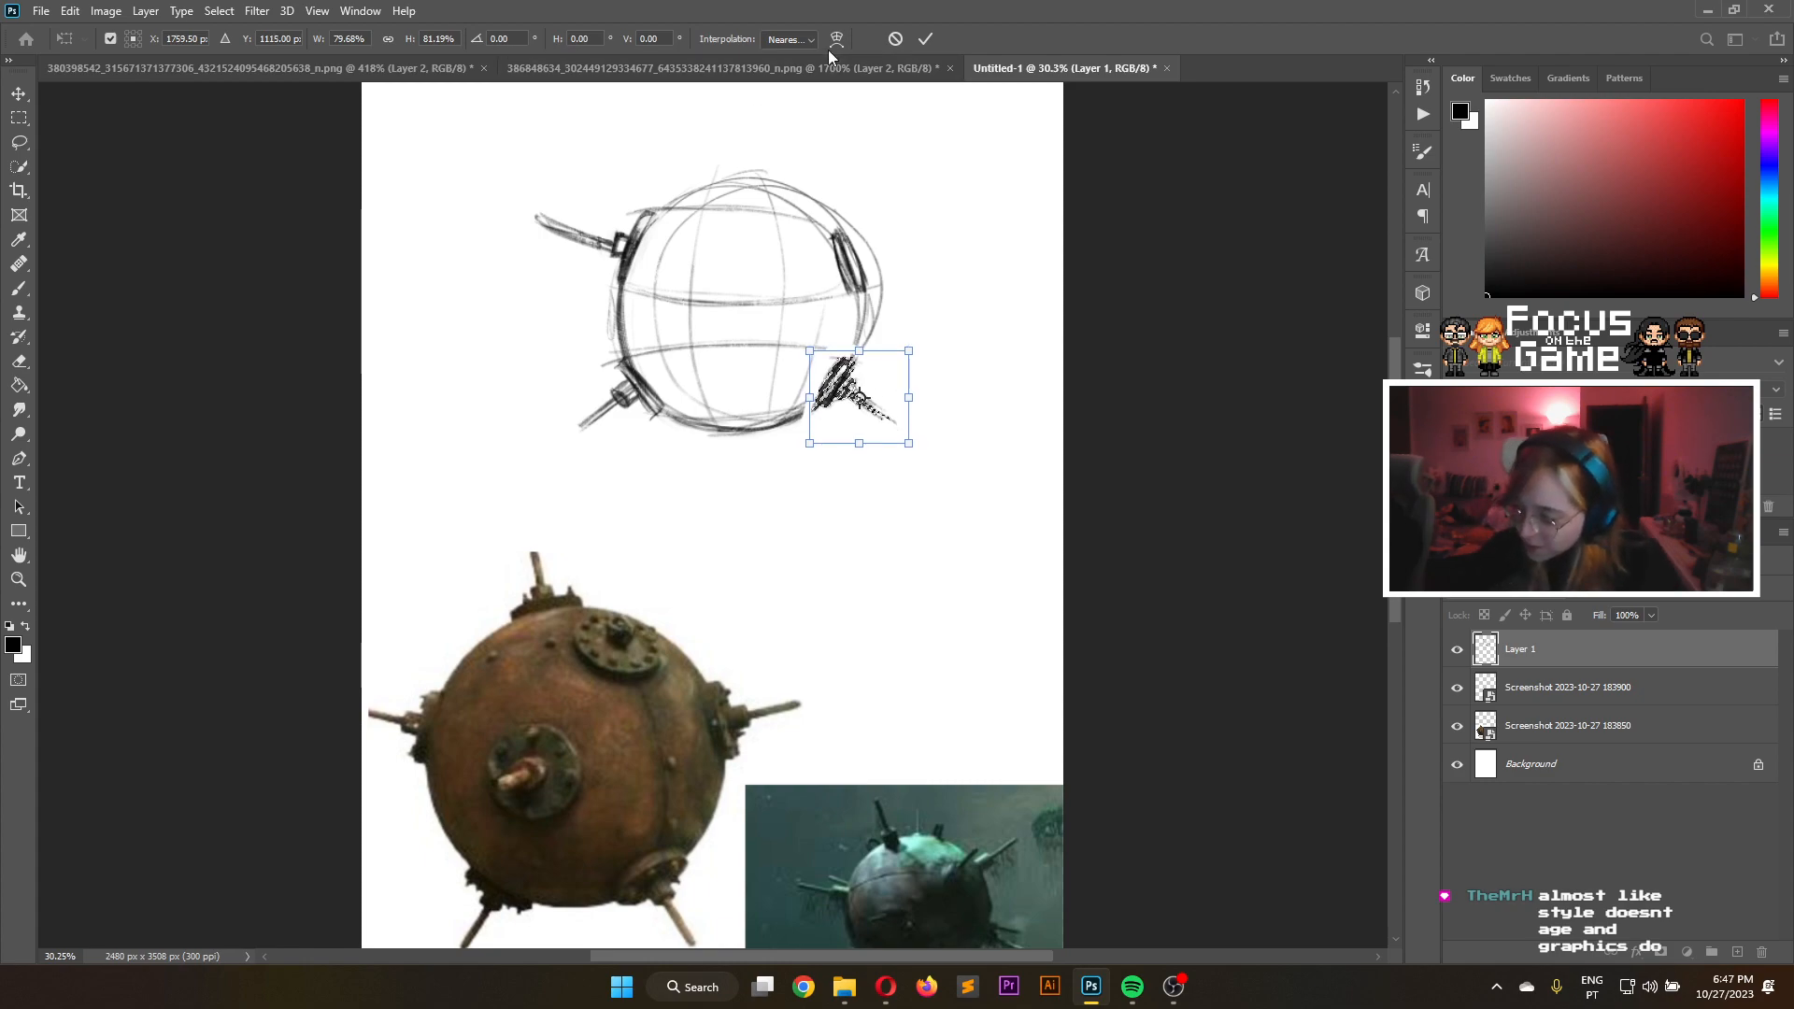
pyautogui.click(925, 38)
# Scale the upper-right oval plate down to about 79% width and 82% height, shifting it slightly outward
pyautogui.click(20, 142)
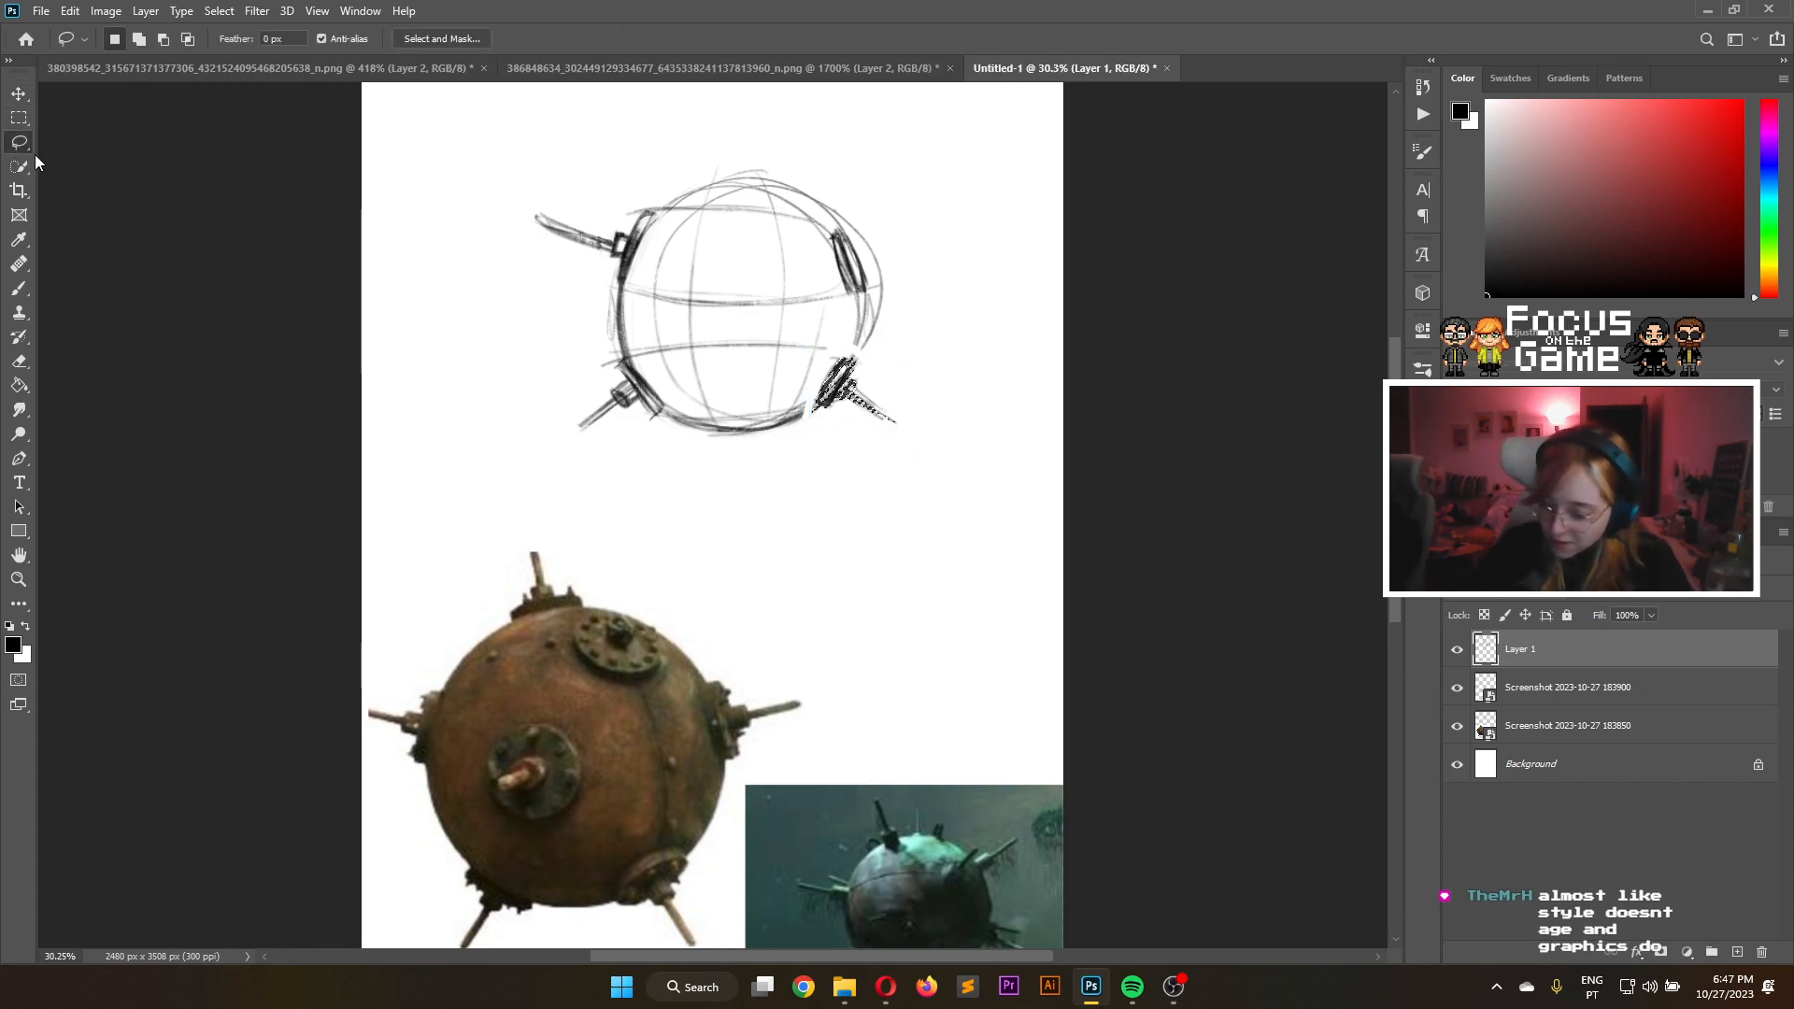
pyautogui.click(924, 318)
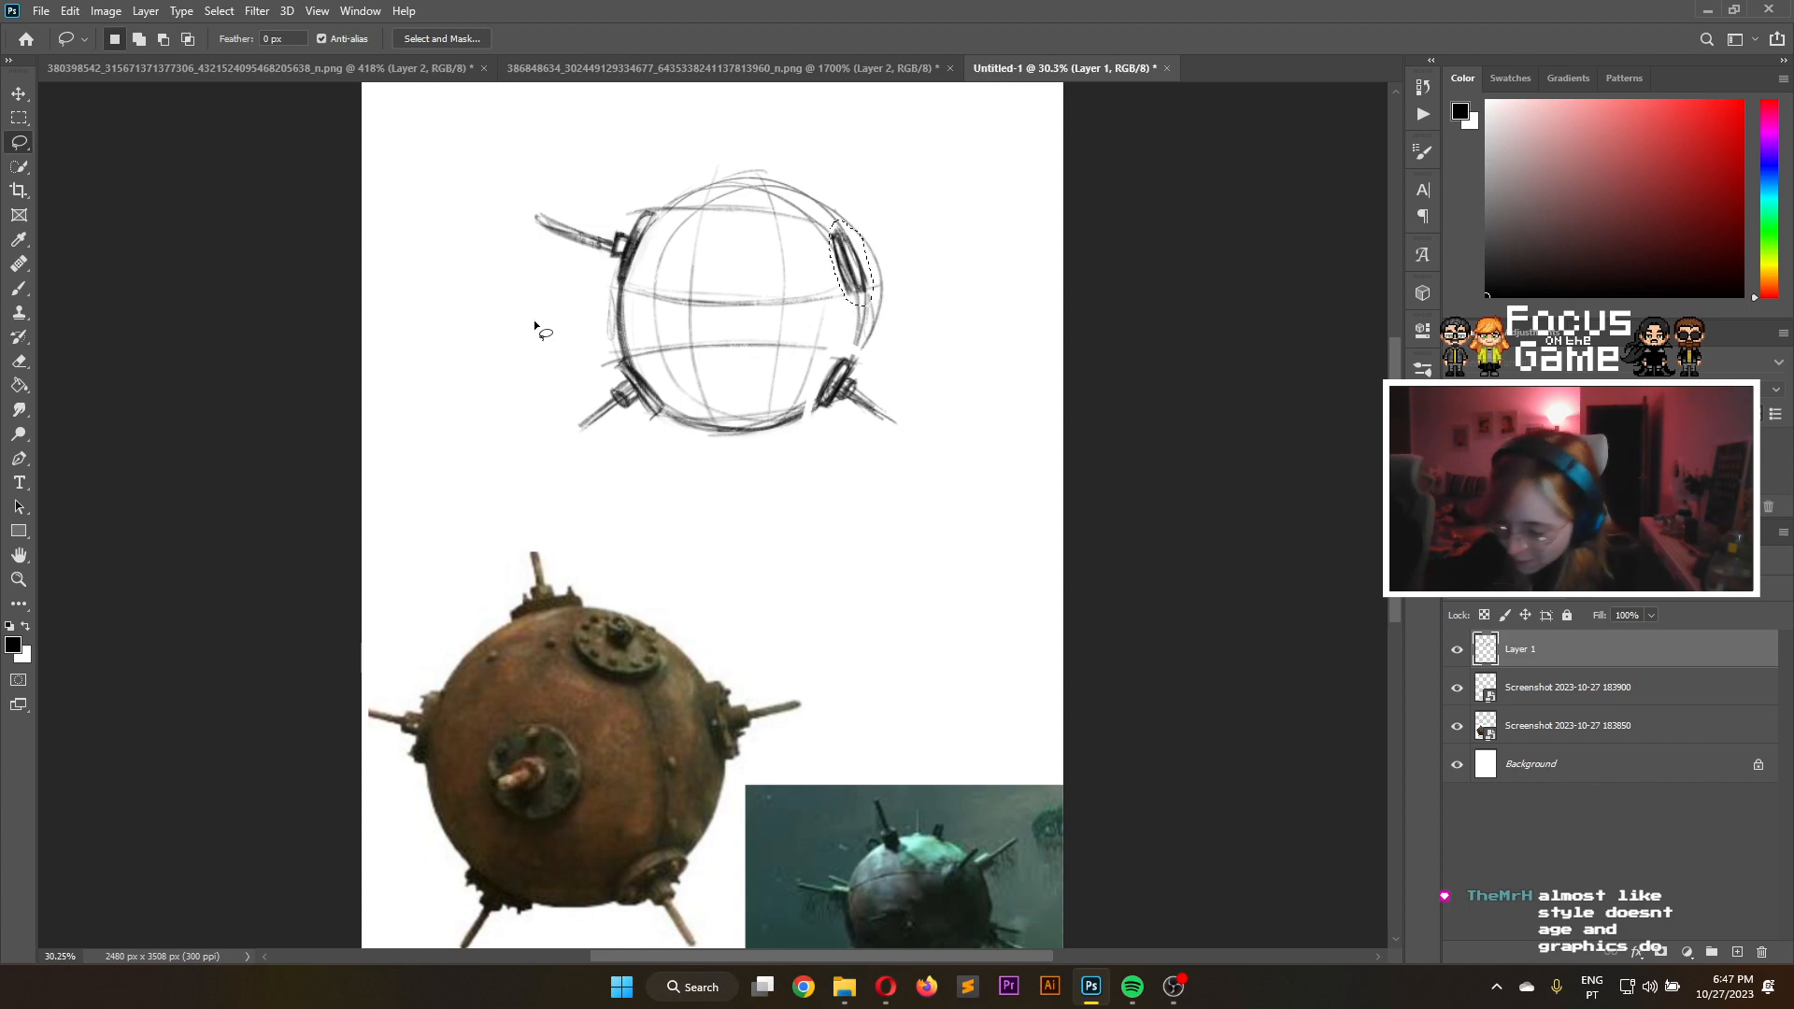
pyautogui.click(19, 94)
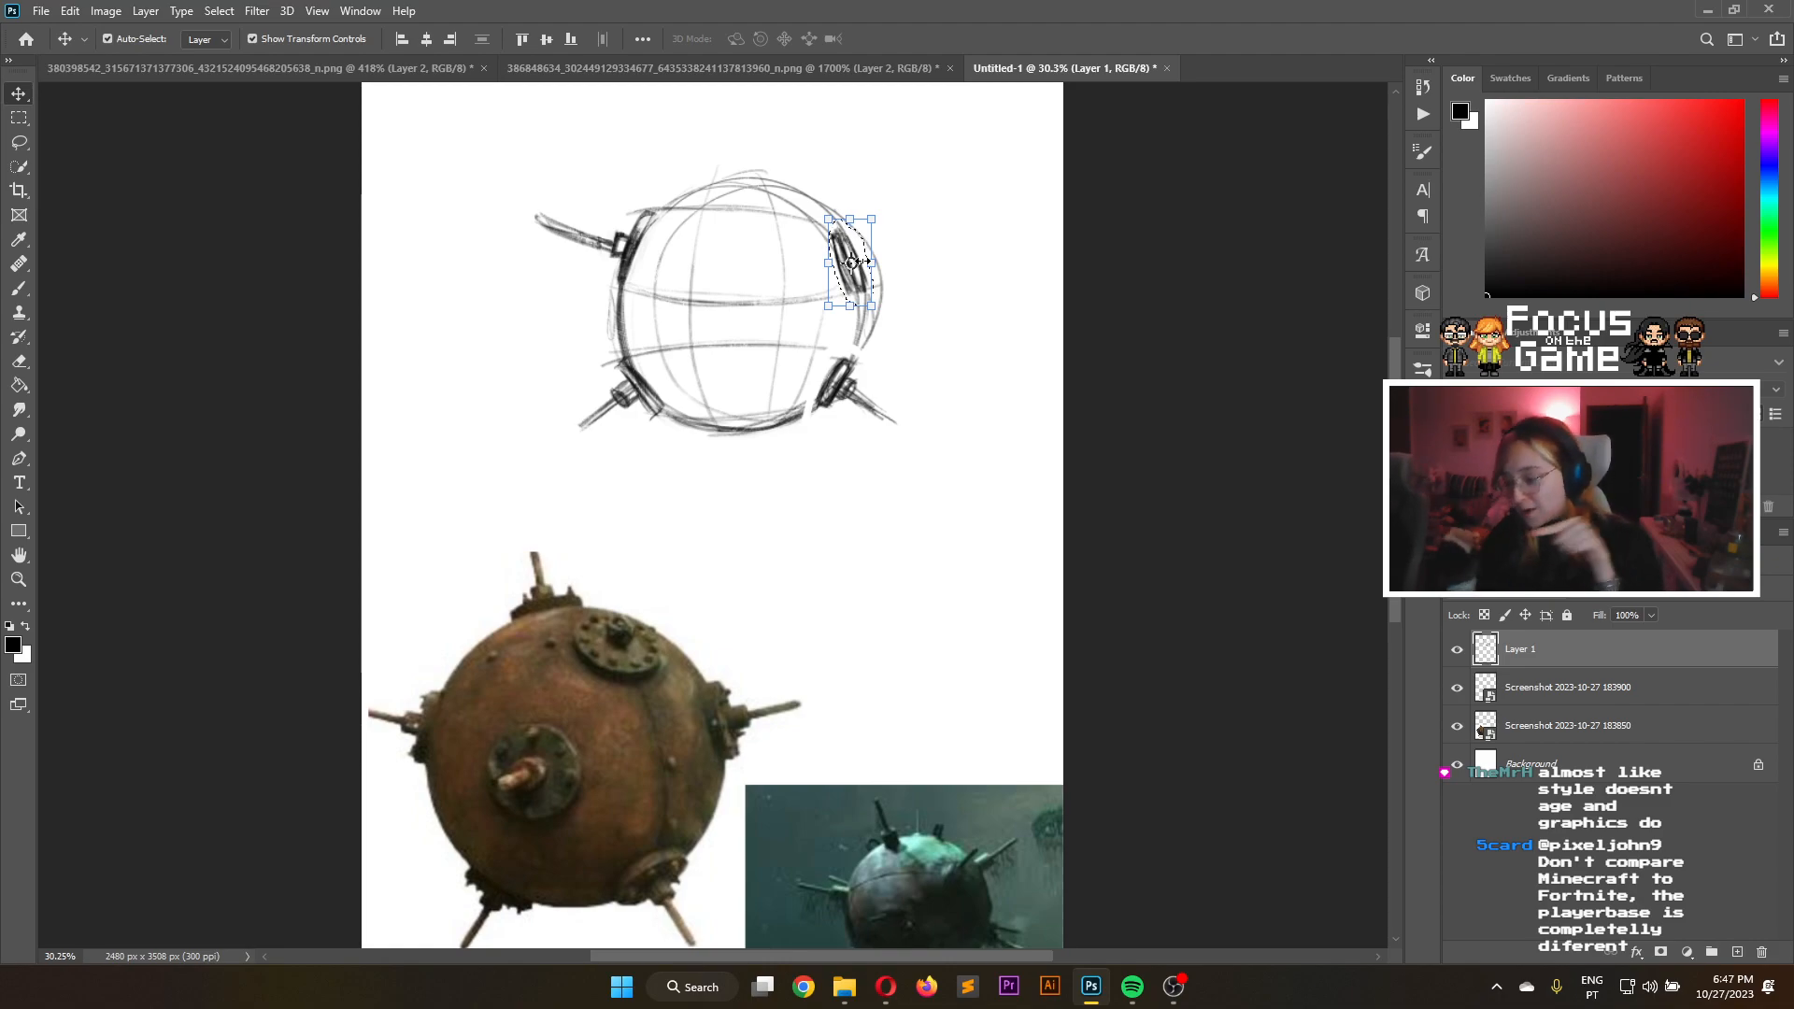
pyautogui.moveTo(828, 219); pyautogui.dragTo(834, 229)
pyautogui.moveTo(872, 306); pyautogui.dragTo(865, 282)
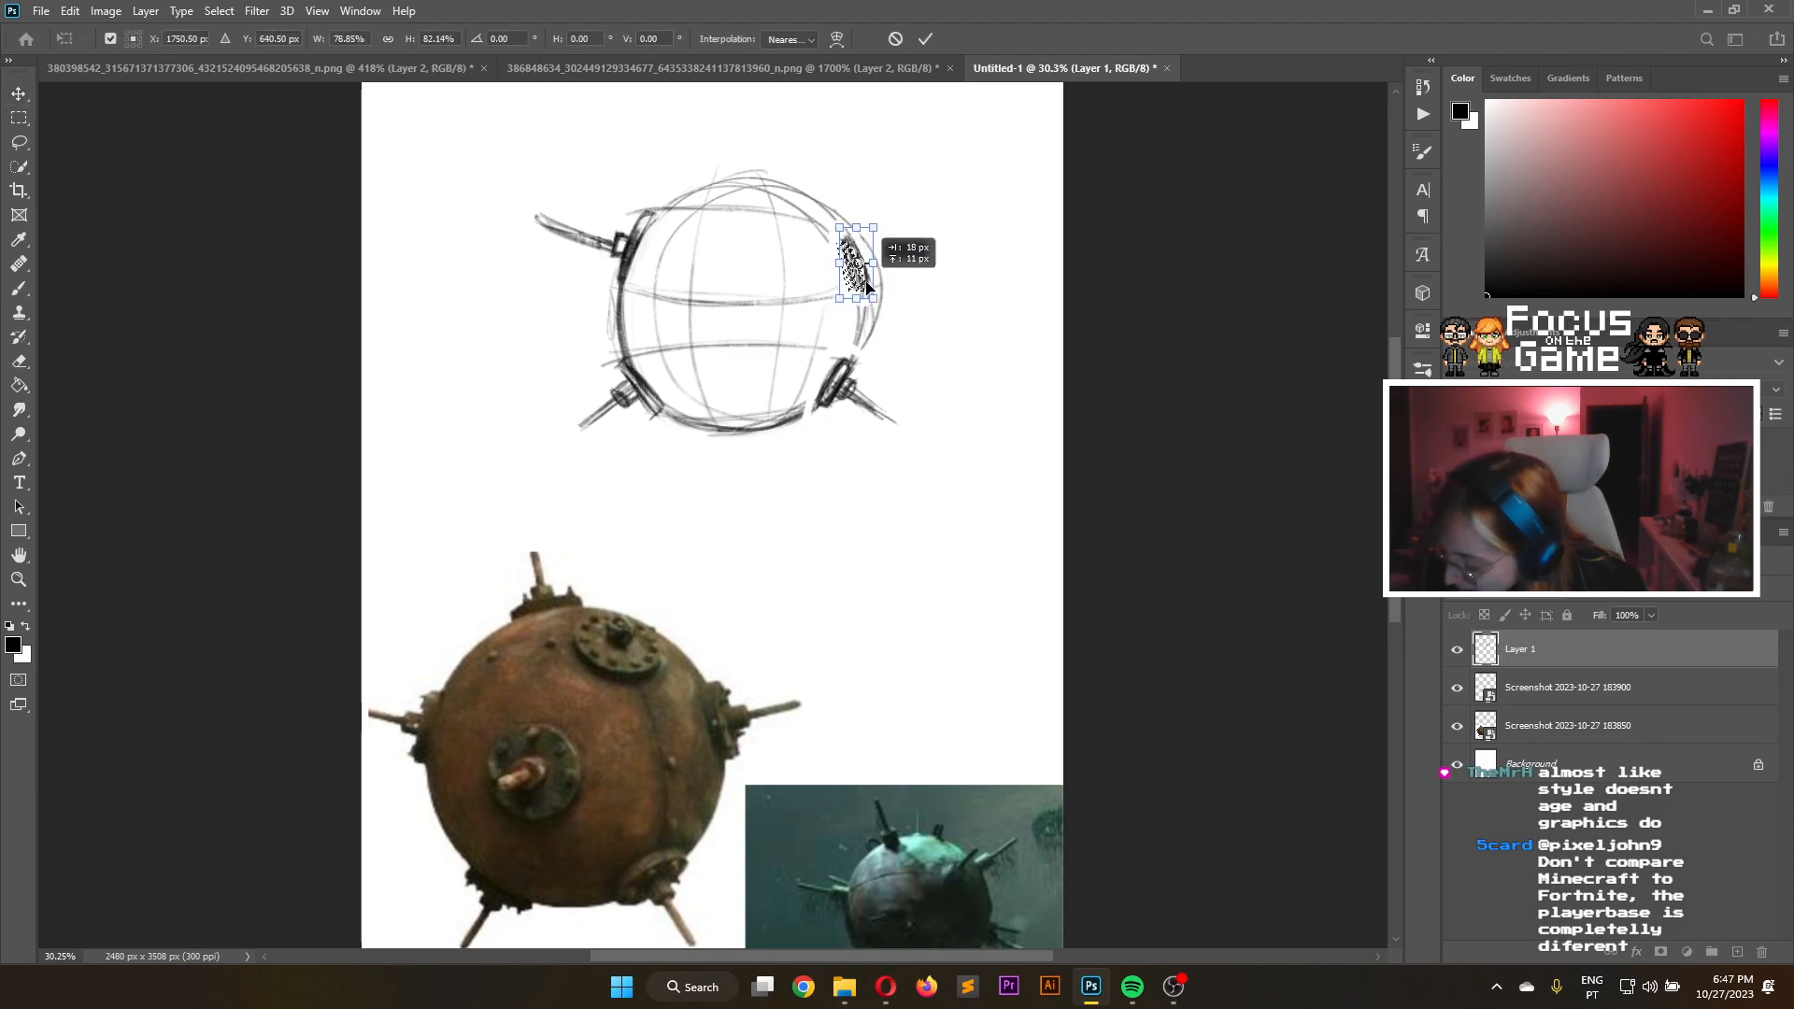
pyautogui.click(925, 38)
pyautogui.click(944, 308)
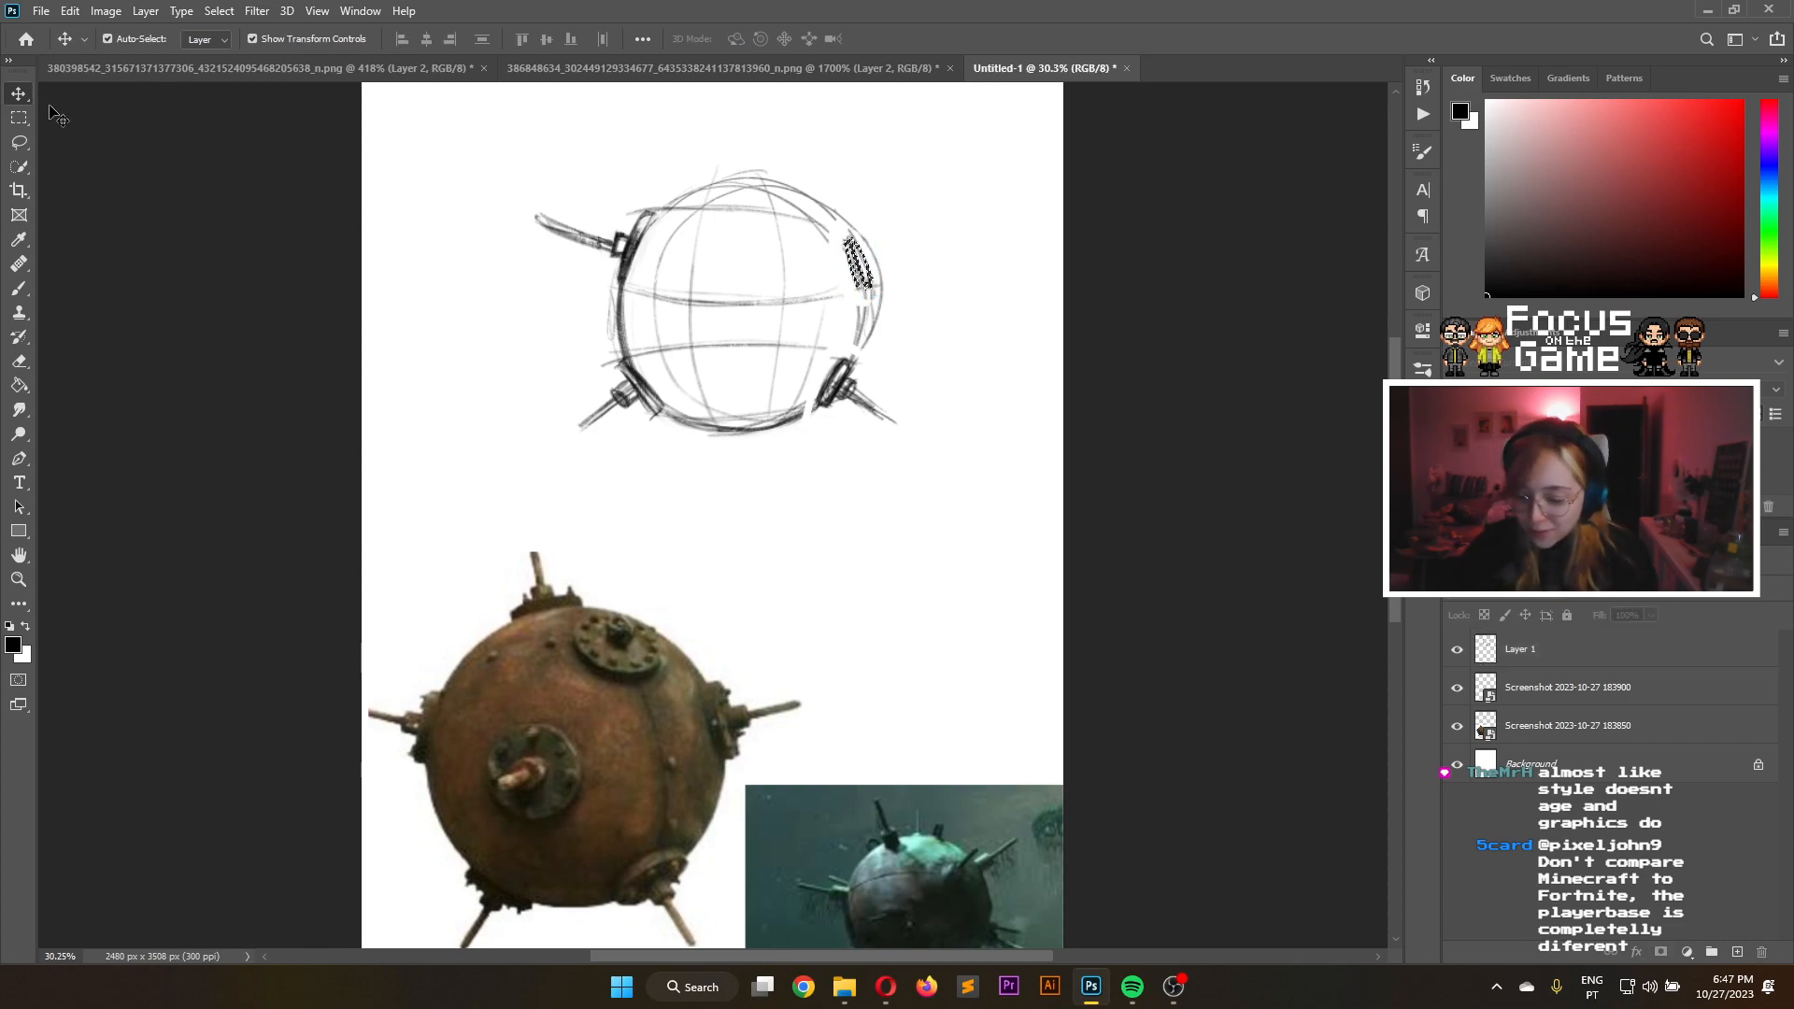
pyautogui.click(19, 119)
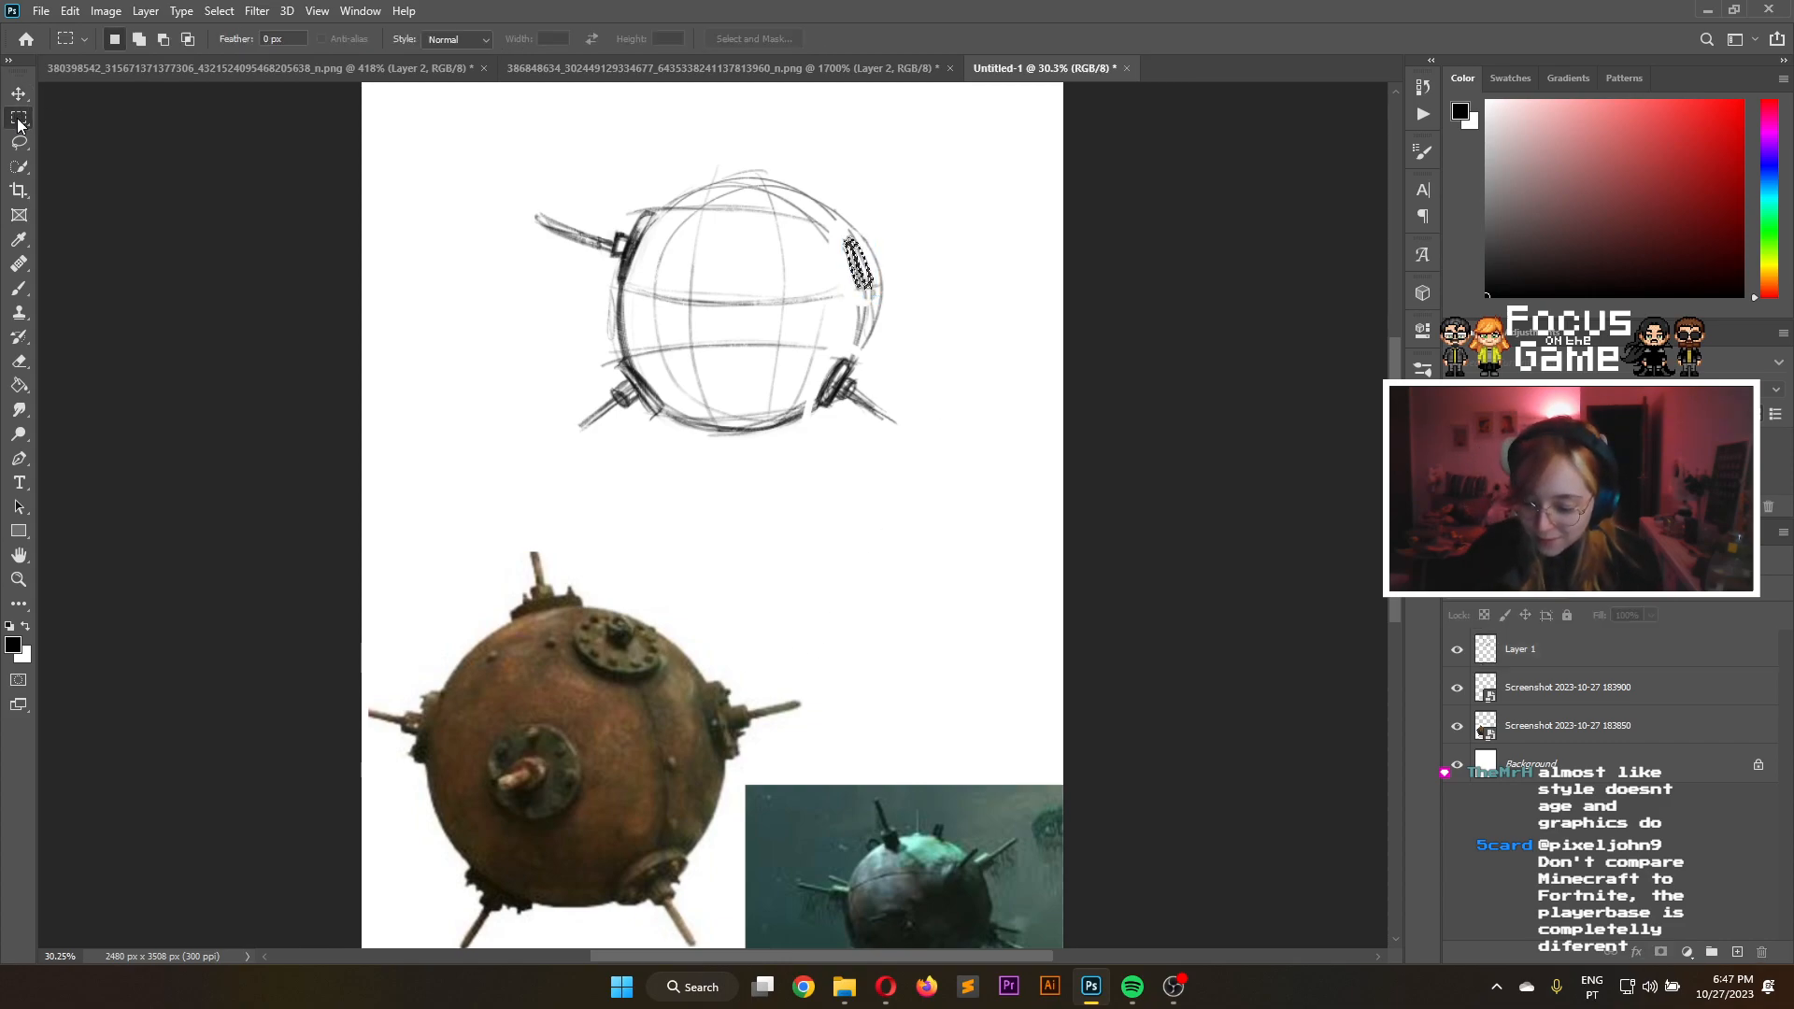
pyautogui.click(18, 289)
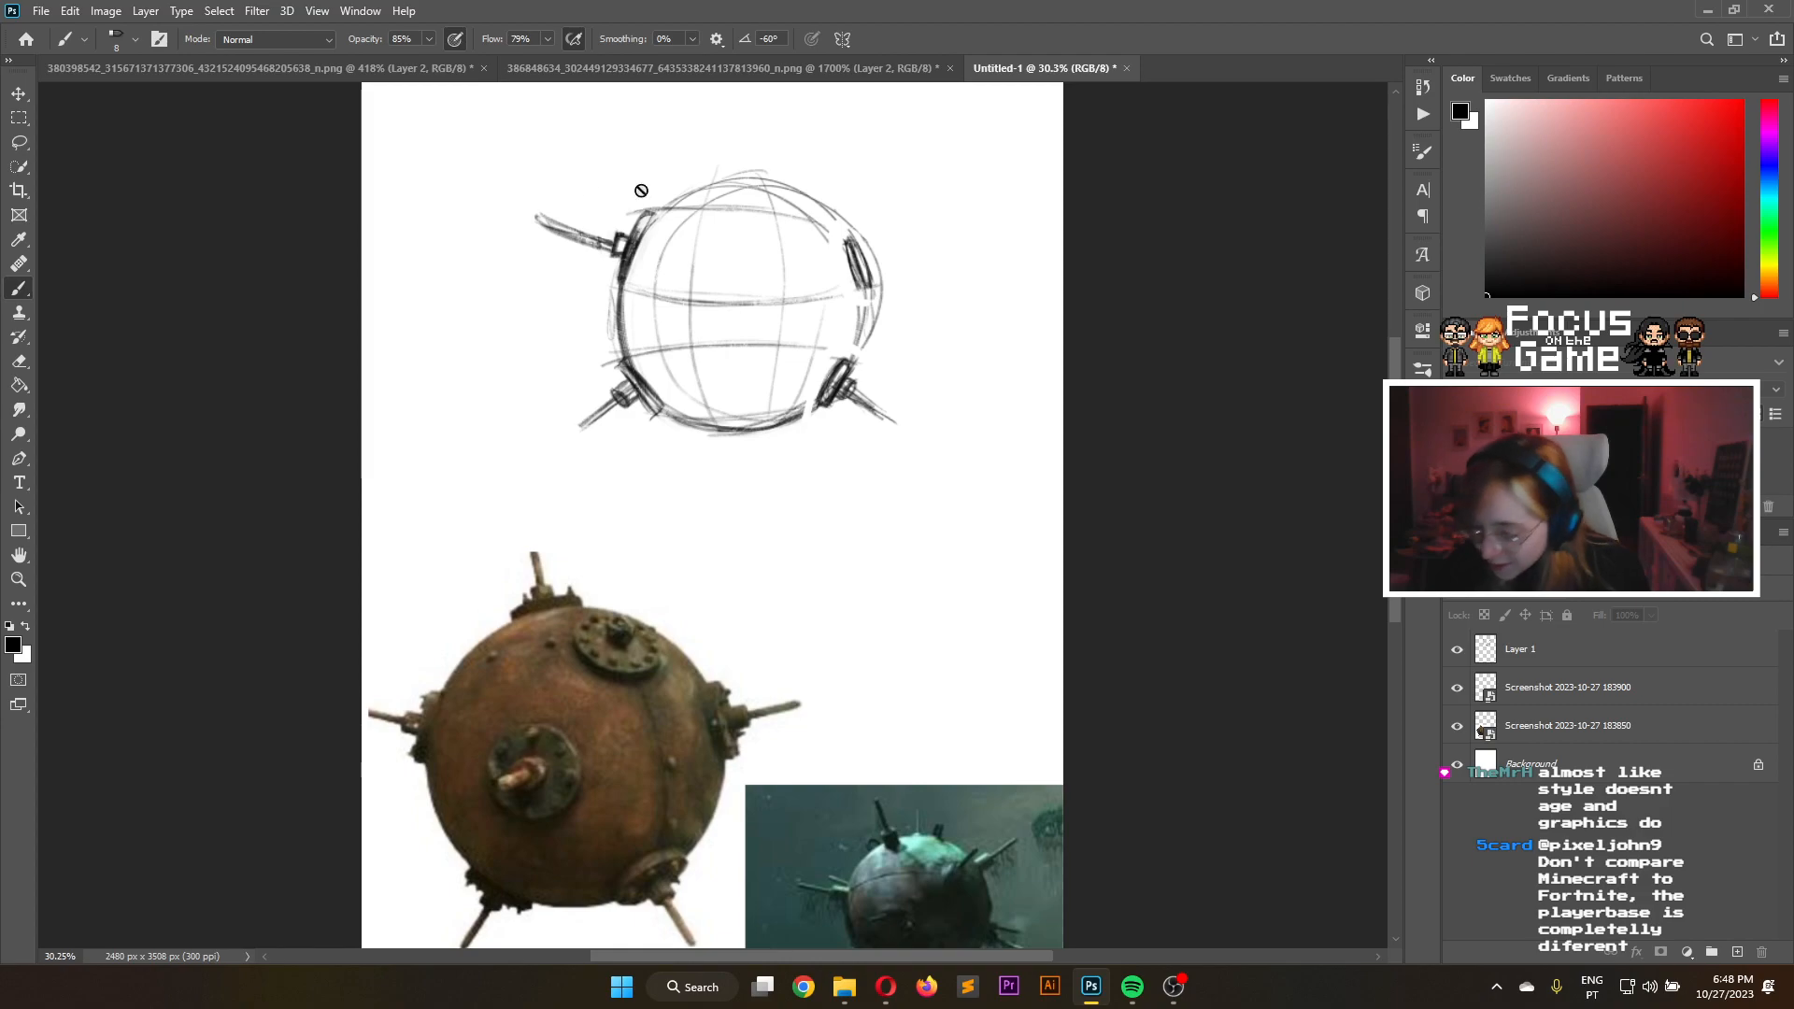
pyautogui.click(19, 145)
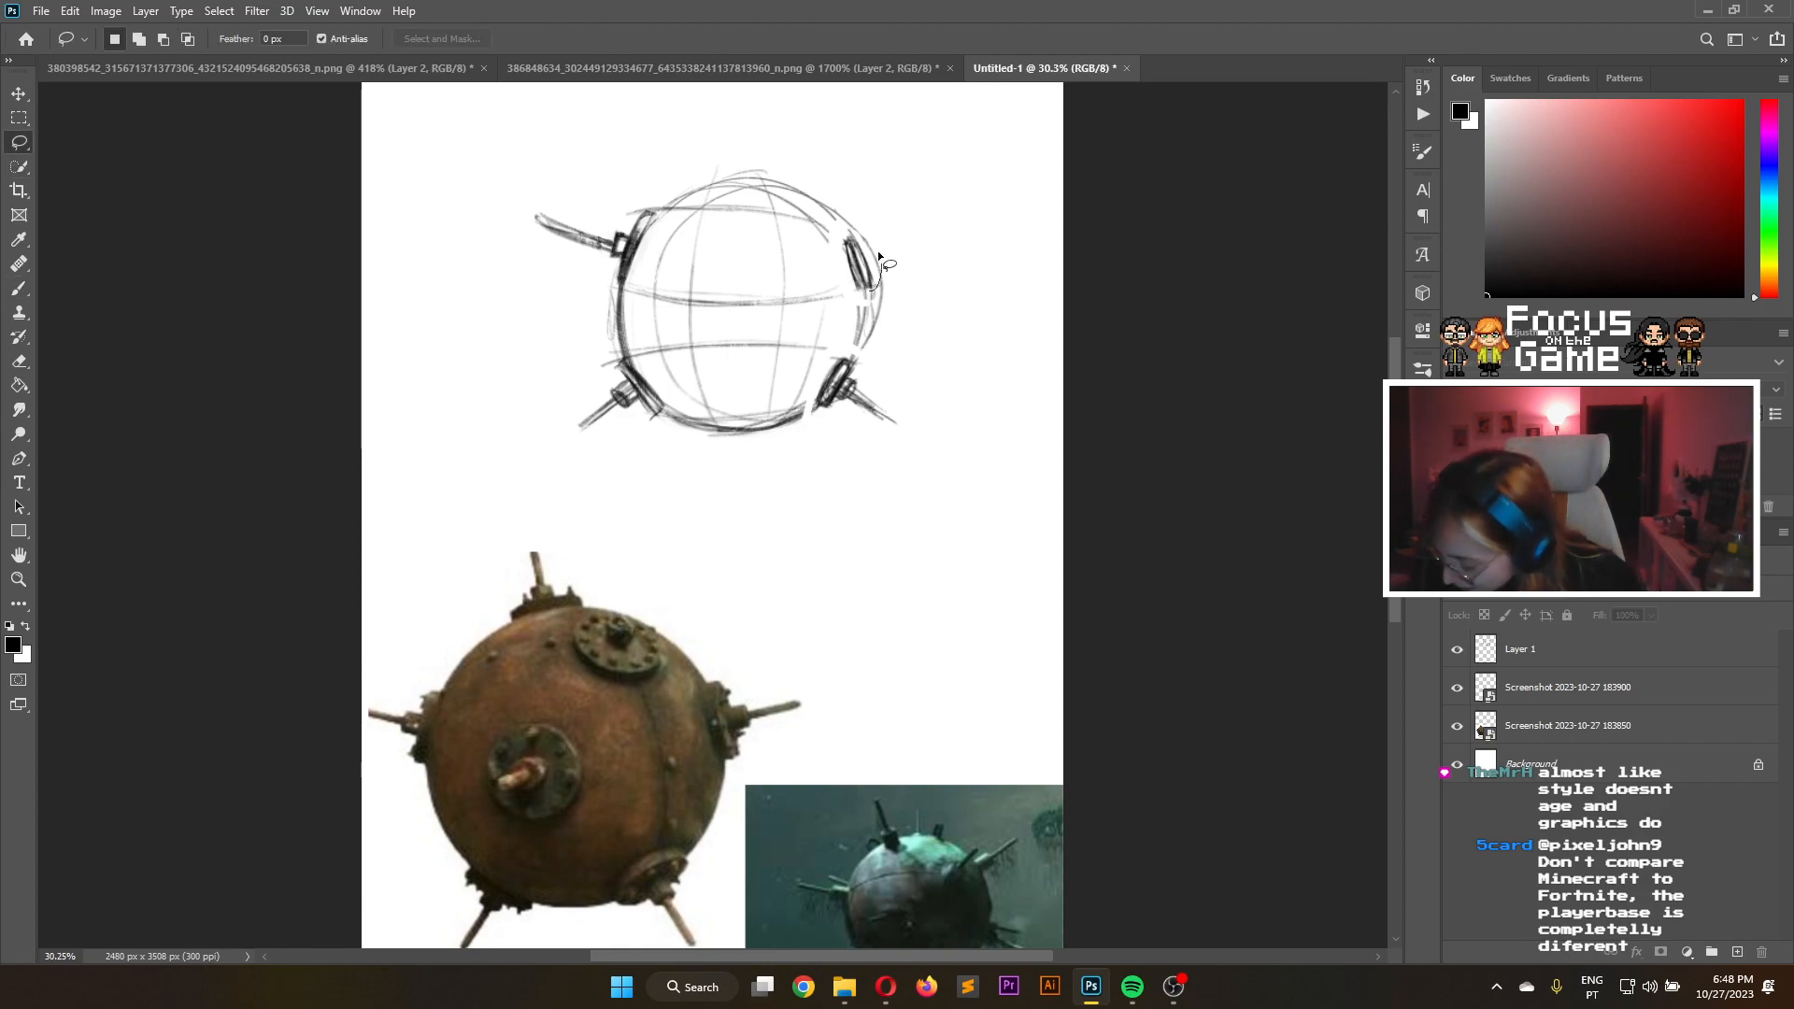
pyautogui.moveTo(882, 266); pyautogui.dragTo(872, 303)
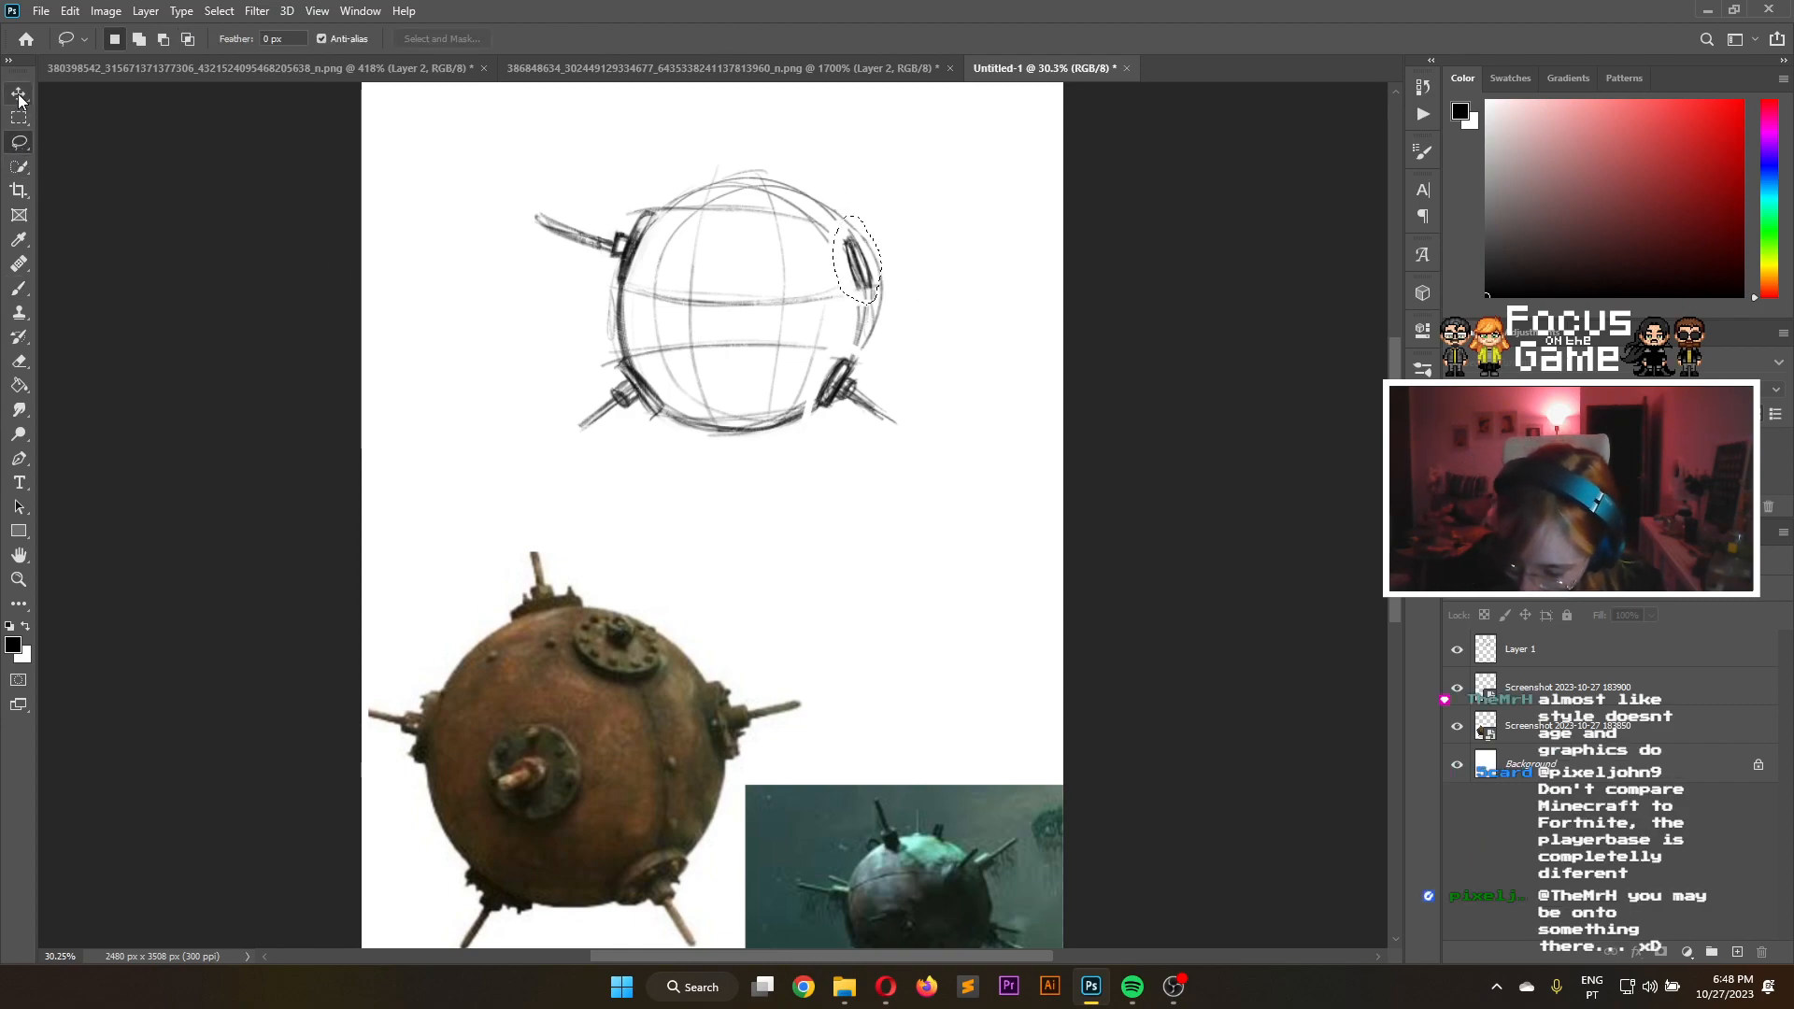
pyautogui.click(19, 94)
pyautogui.click(858, 277)
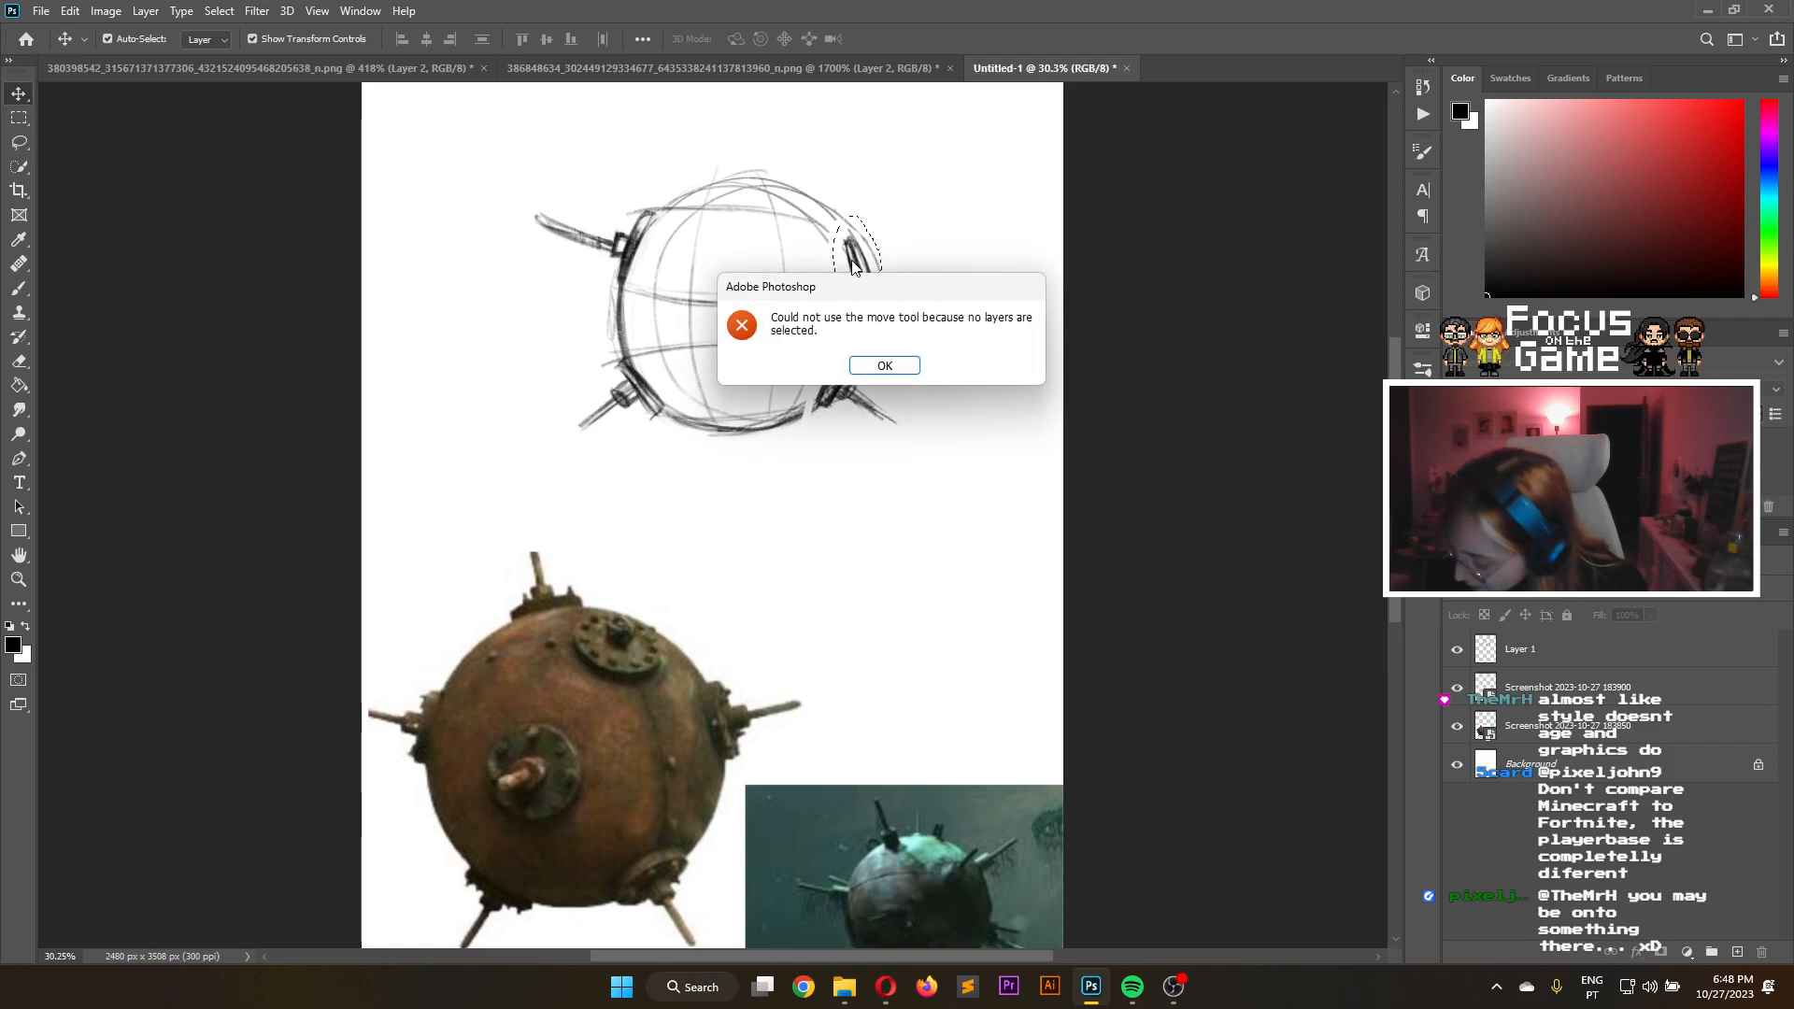
pyautogui.click(888, 364)
# Select the upper-right plate and its surrounding outline on Layer 1, move them slightly up and inward, and clear the selection
pyautogui.click(19, 142)
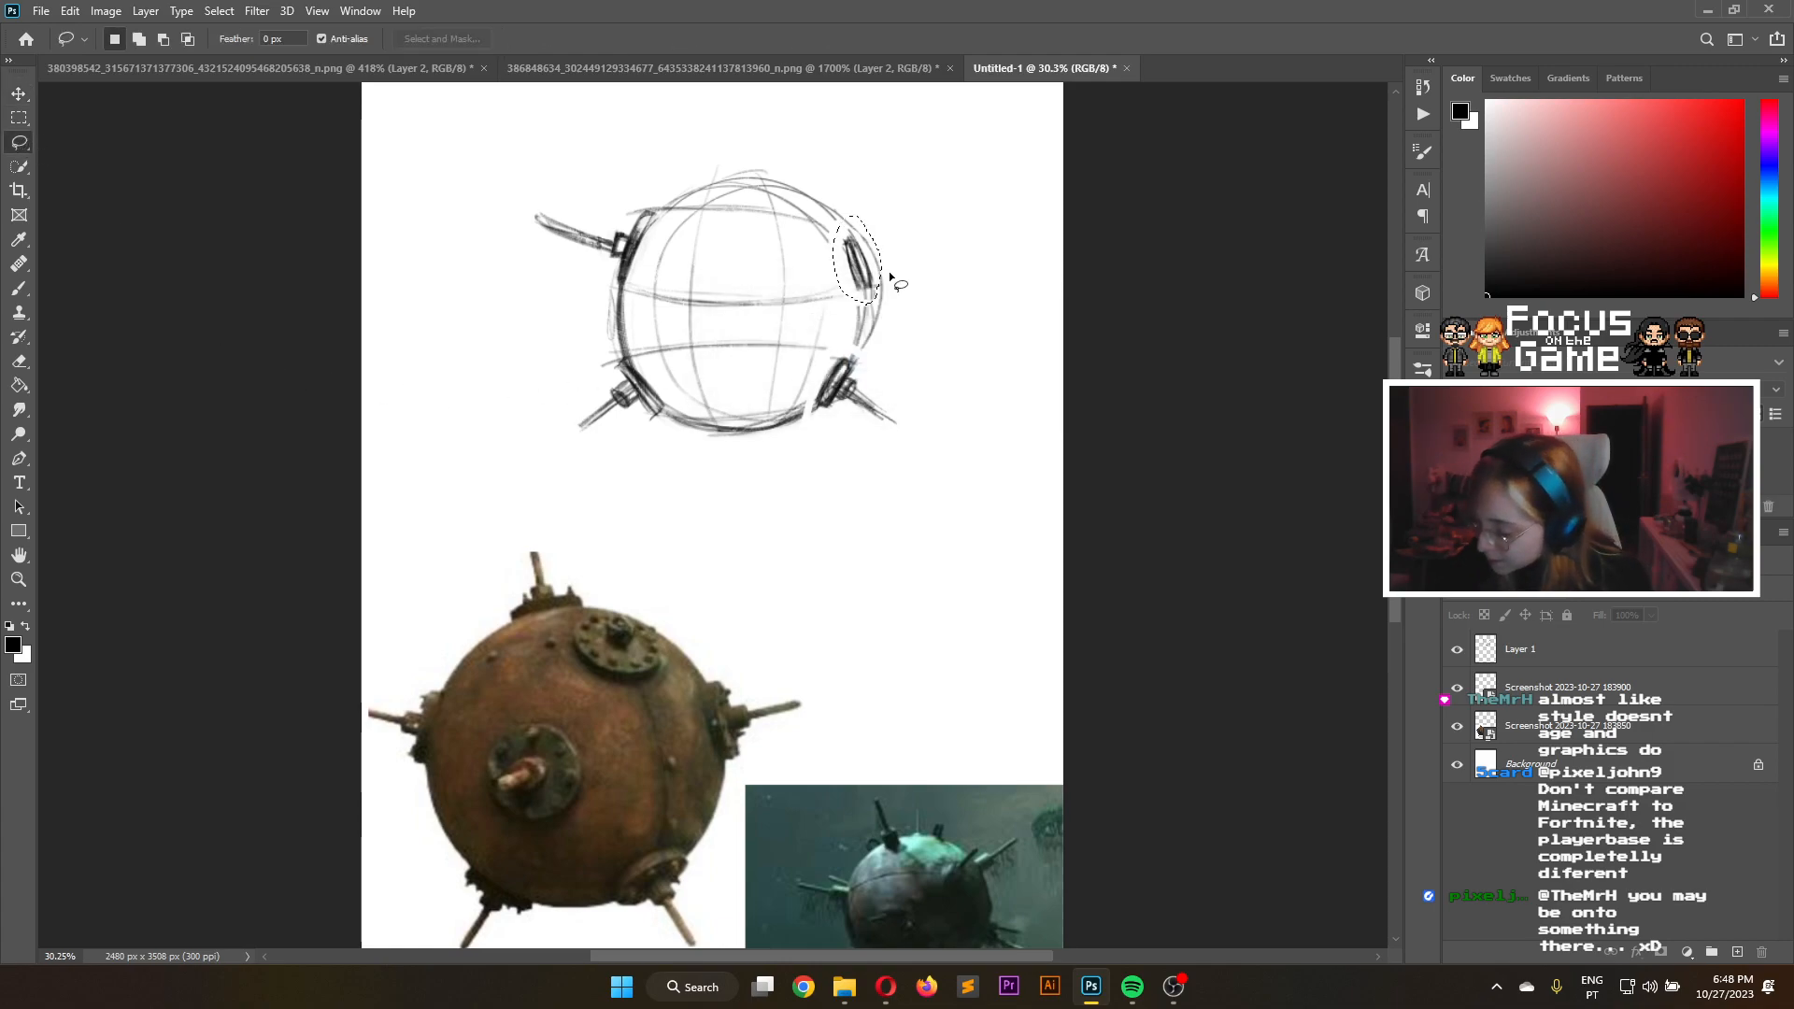
pyautogui.click(1527, 659)
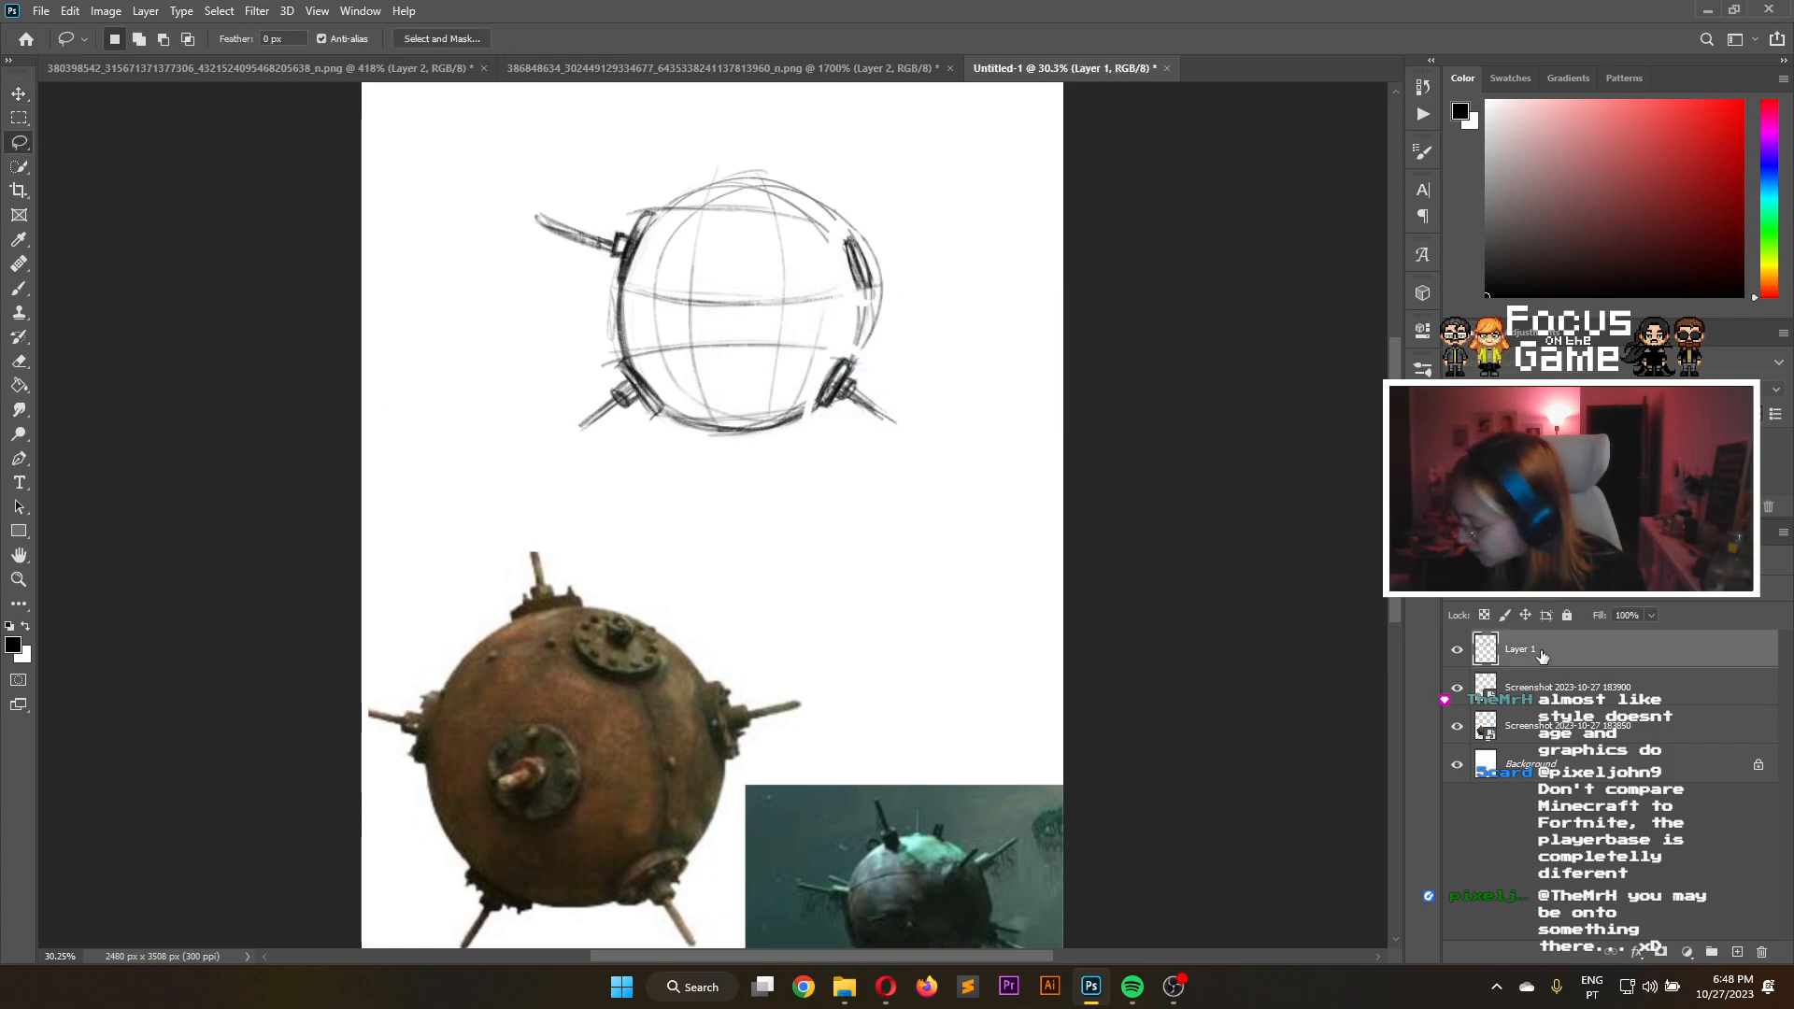
pyautogui.click(19, 93)
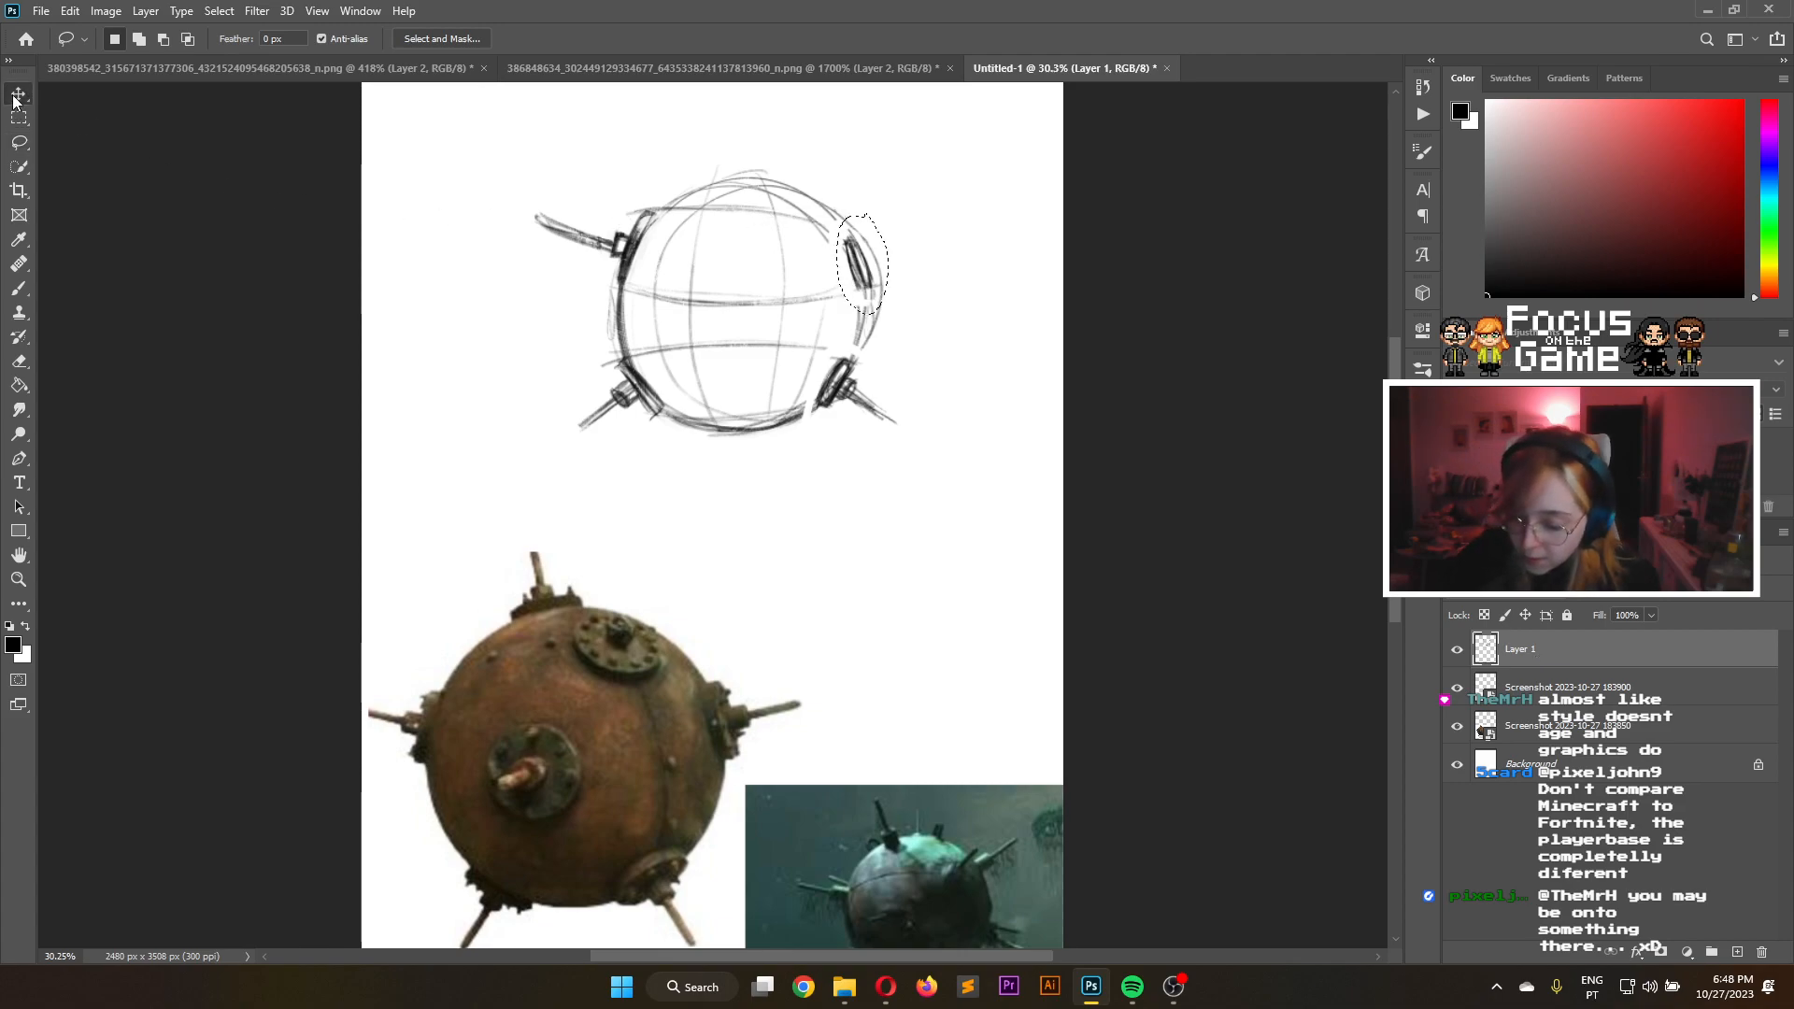
pyautogui.moveTo(871, 288); pyautogui.dragTo(858, 270)
pyautogui.click(928, 325)
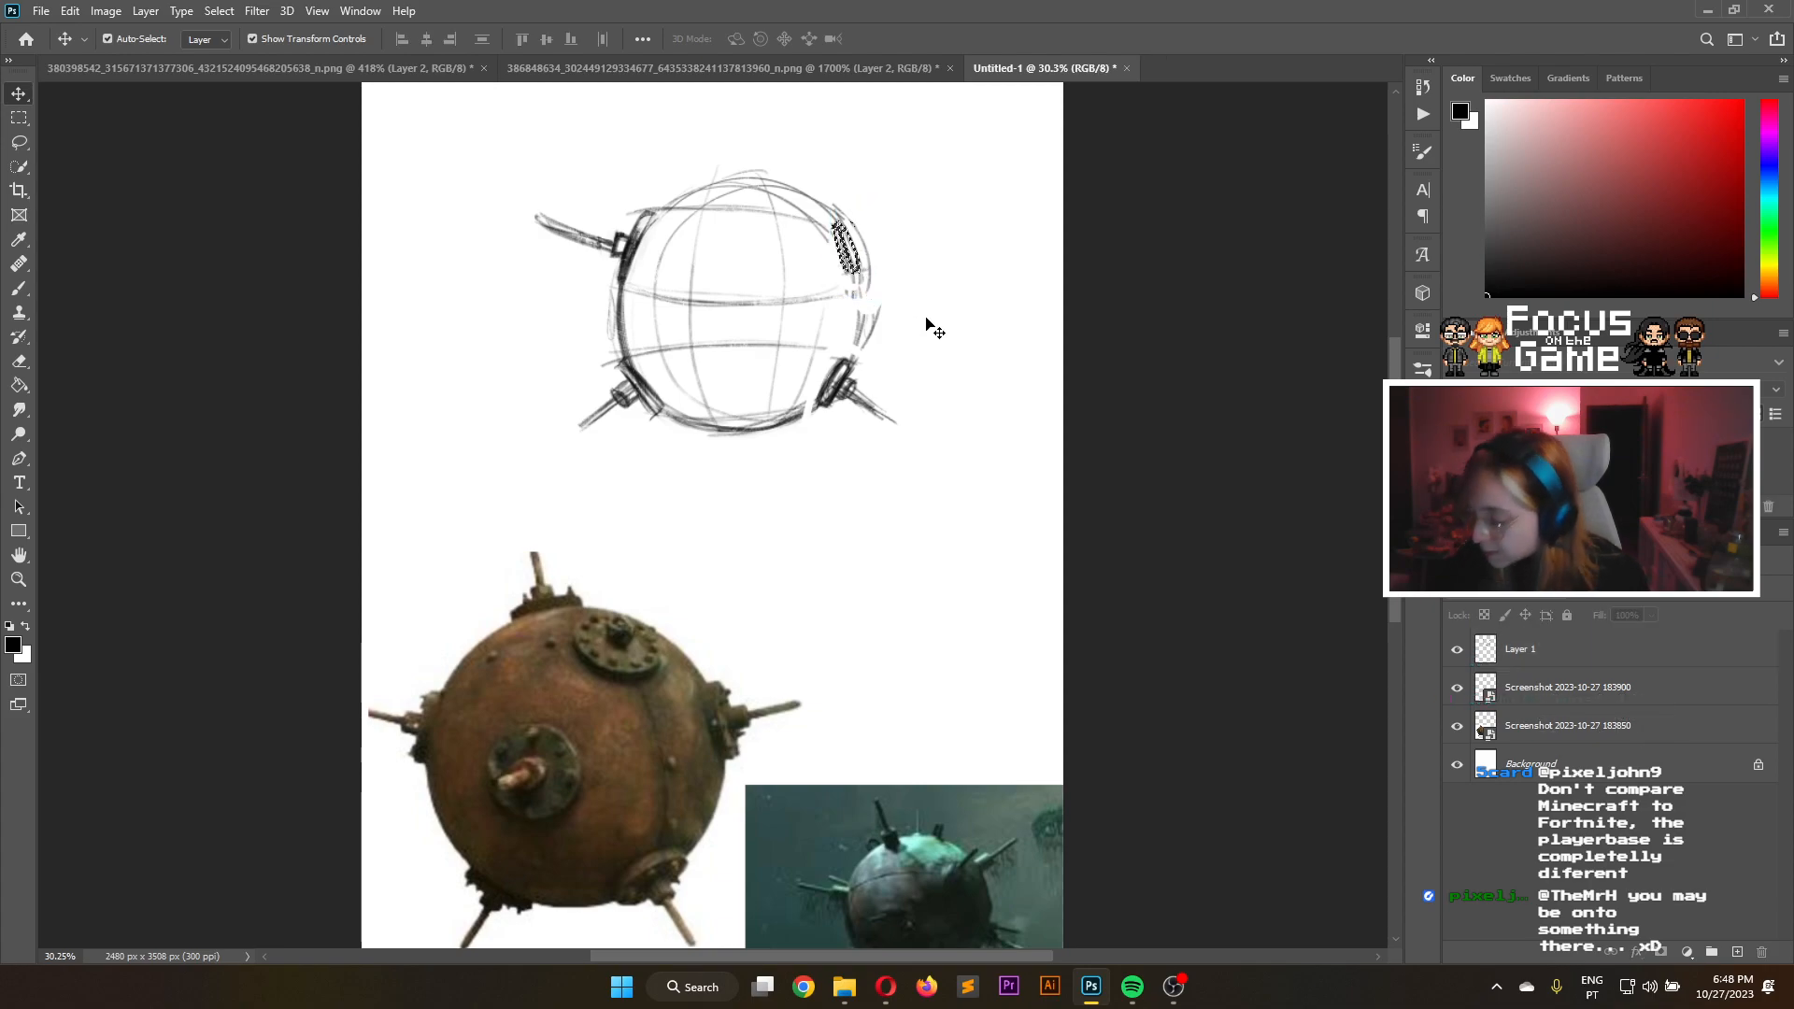
pyautogui.click(20, 119)
pyautogui.click(75, 204)
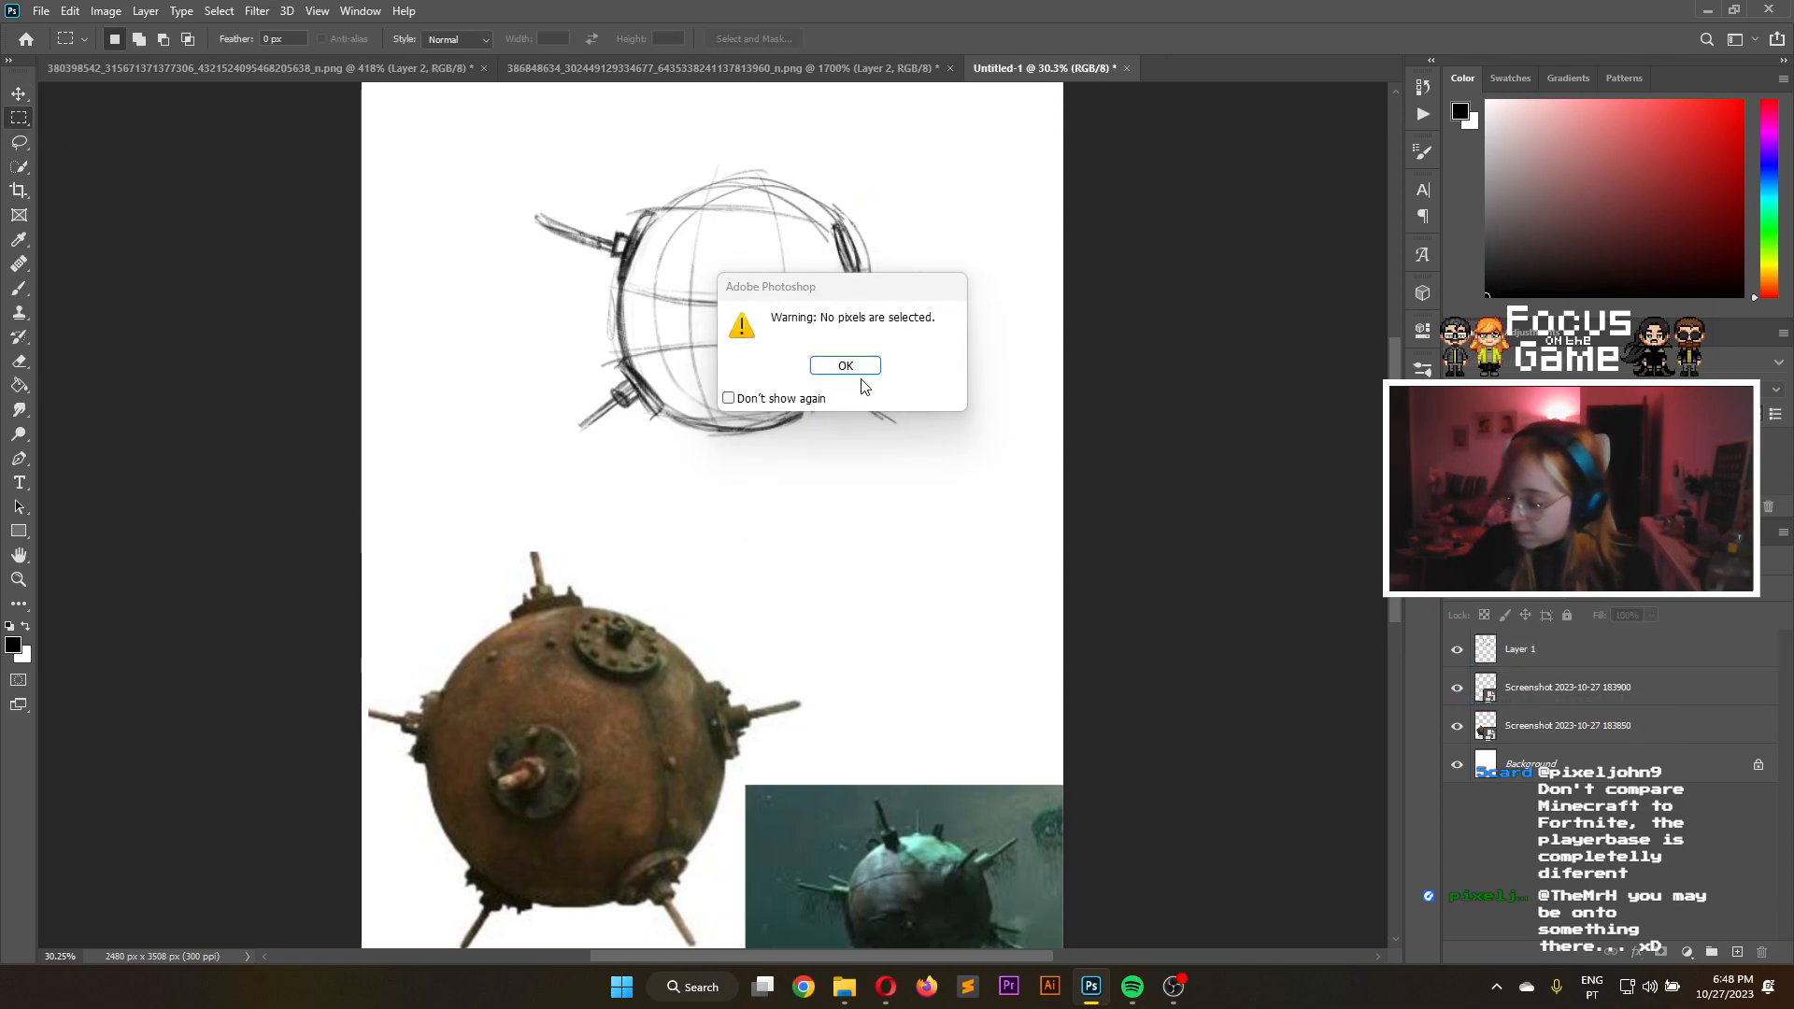
pyautogui.press('Return')
pyautogui.click(18, 288)
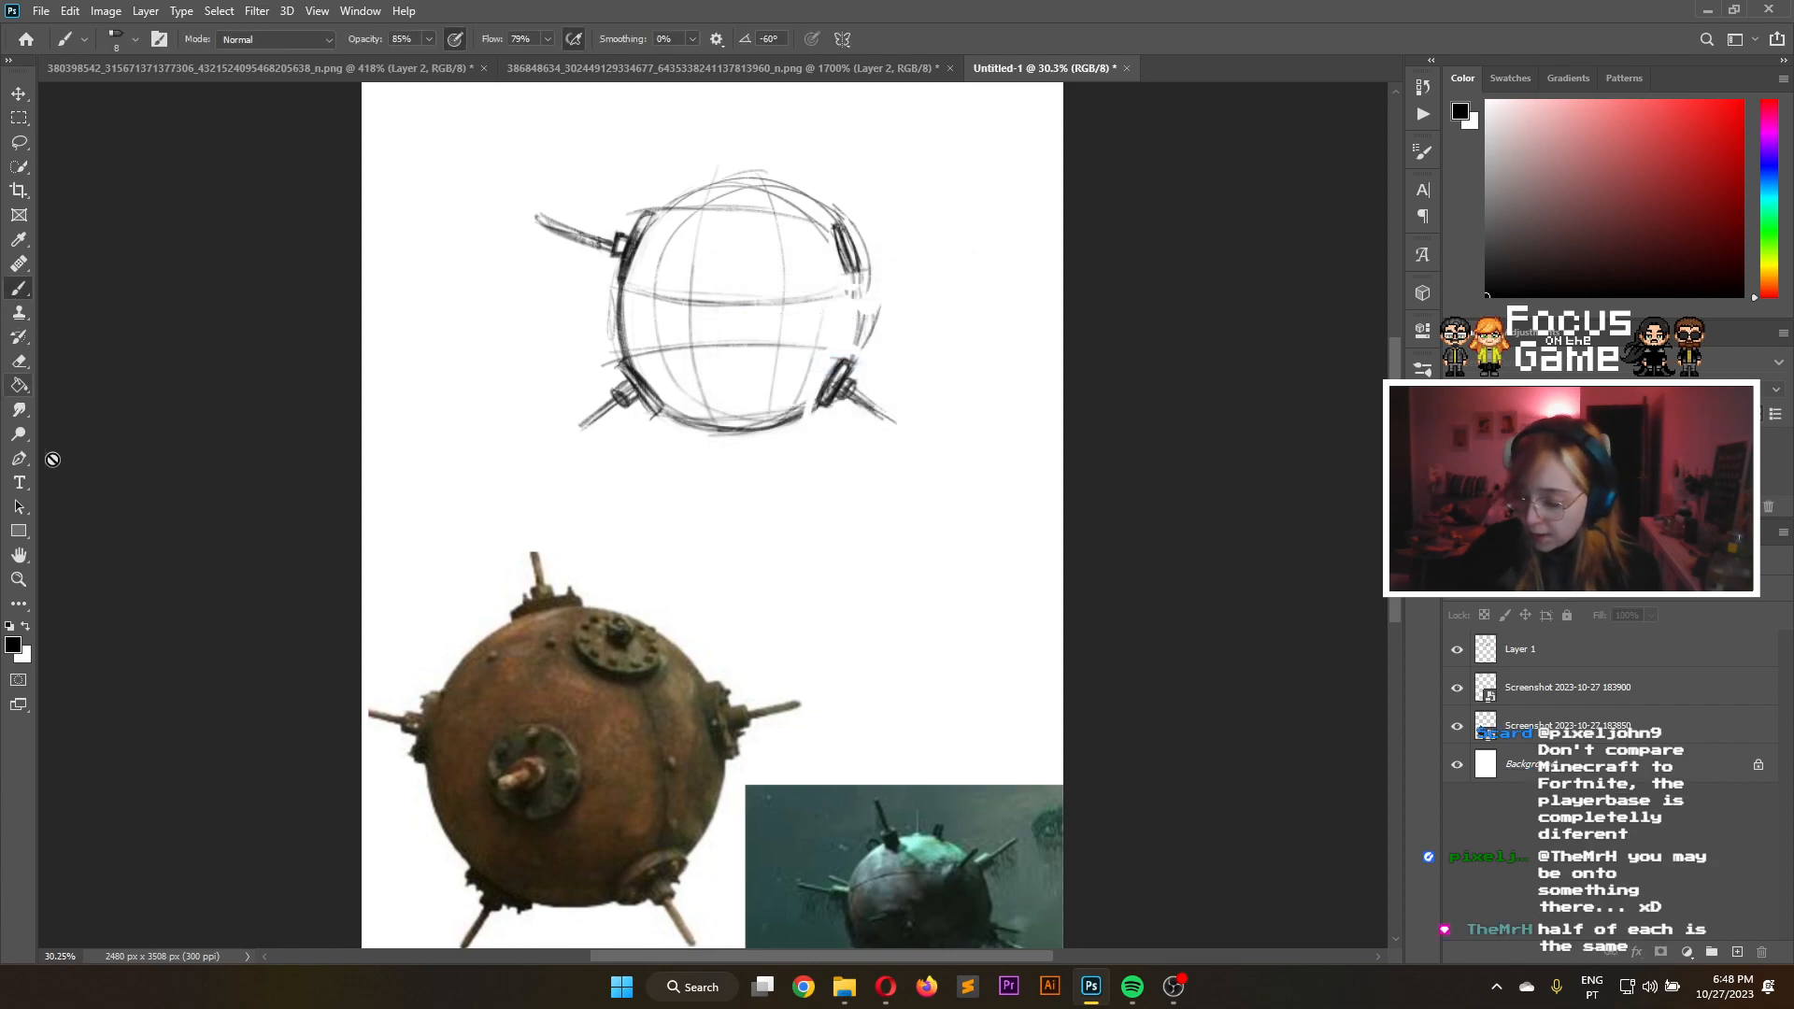
# Redraw the mine's right outline on Layer 1 between the upper-right and lower-right plates, closing the gaps around them
pyautogui.click(1578, 657)
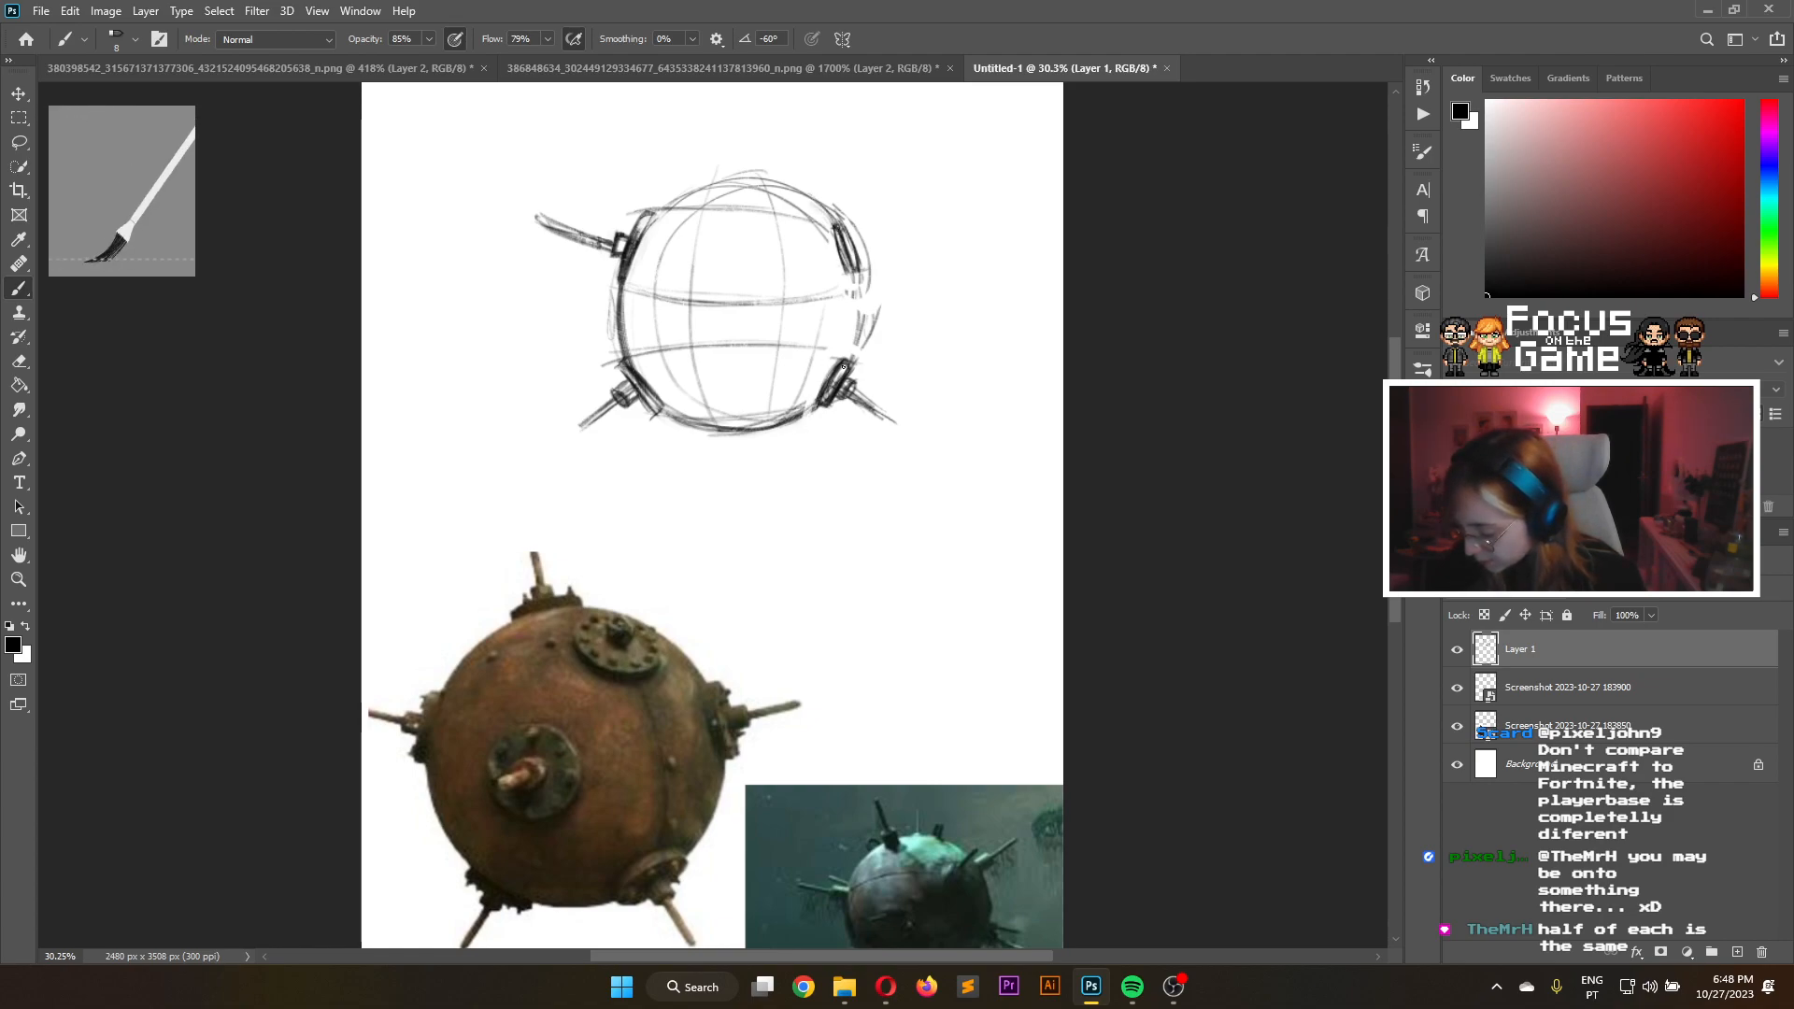
pyautogui.moveTo(842, 300)
pyautogui.mouseDown()
pyautogui.moveTo(808, 405)
pyautogui.moveTo(843, 362)
pyautogui.mouseUp()
pyautogui.moveTo(845, 263); pyautogui.dragTo(842, 360)
pyautogui.moveTo(848, 268)
pyautogui.mouseDown()
pyautogui.moveTo(845, 350)
pyautogui.moveTo(791, 411)
pyautogui.mouseUp()
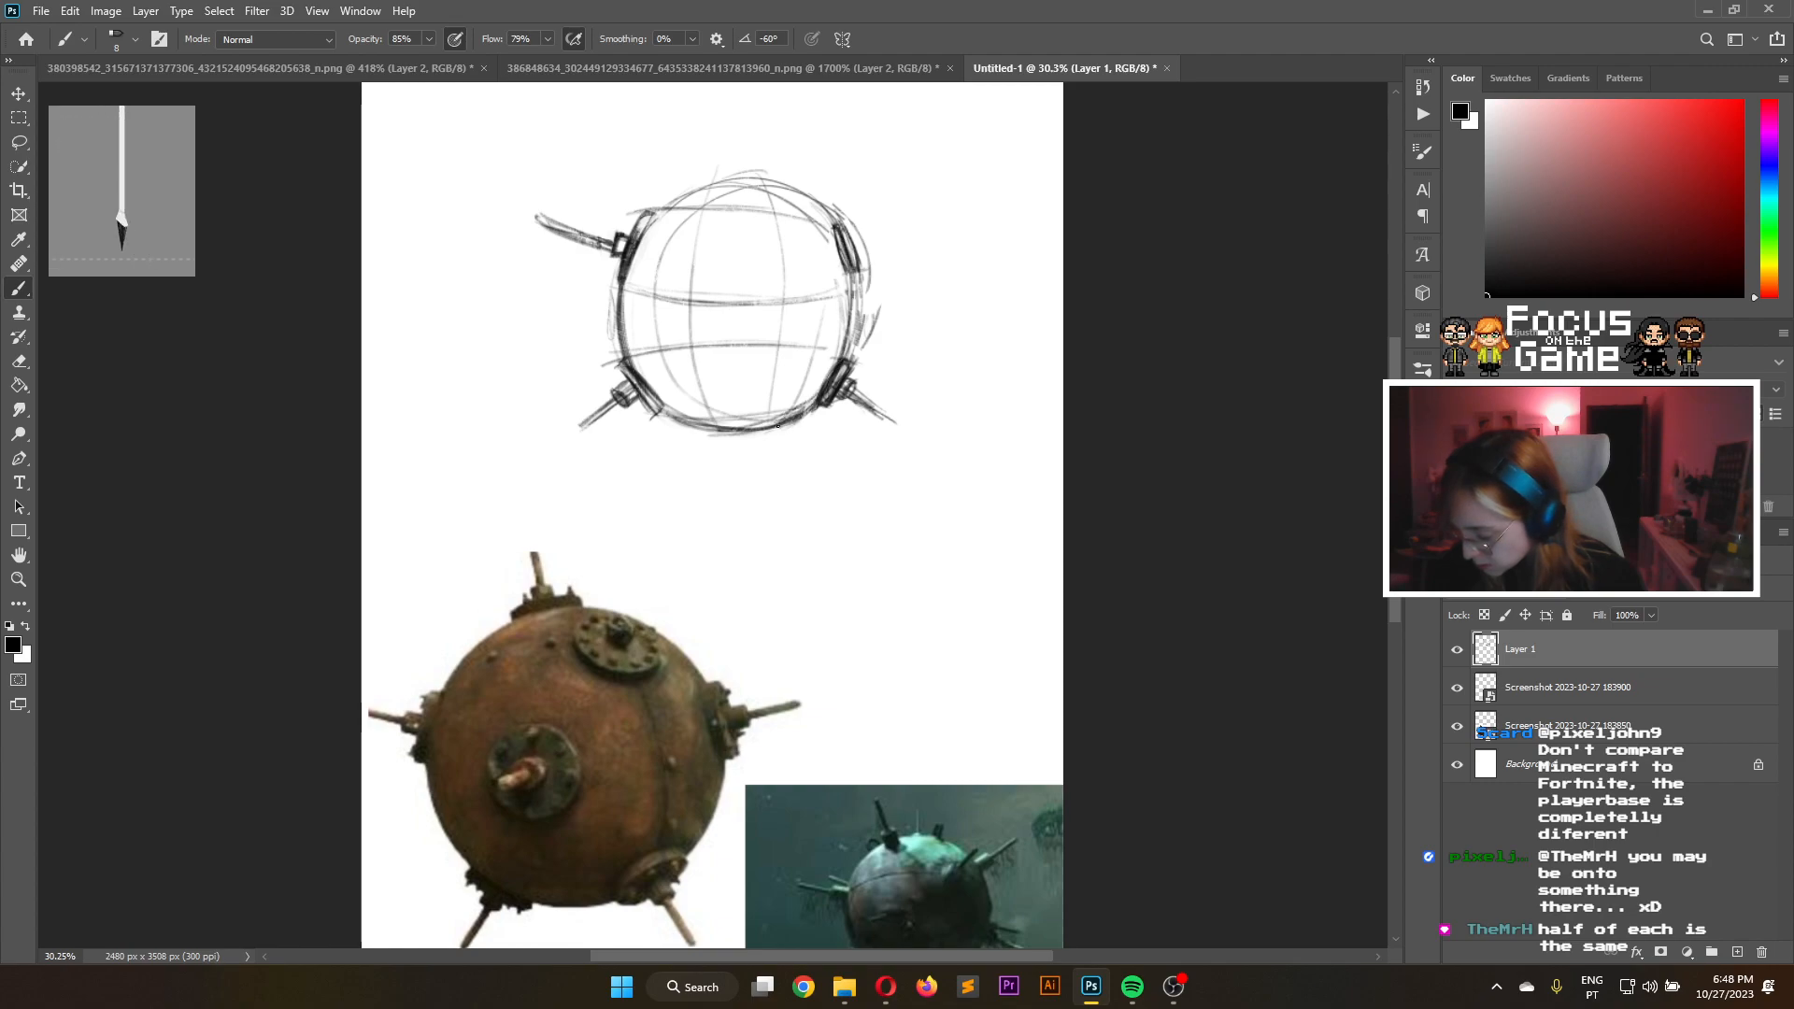
pyautogui.moveTo(857, 278); pyautogui.dragTo(827, 397)
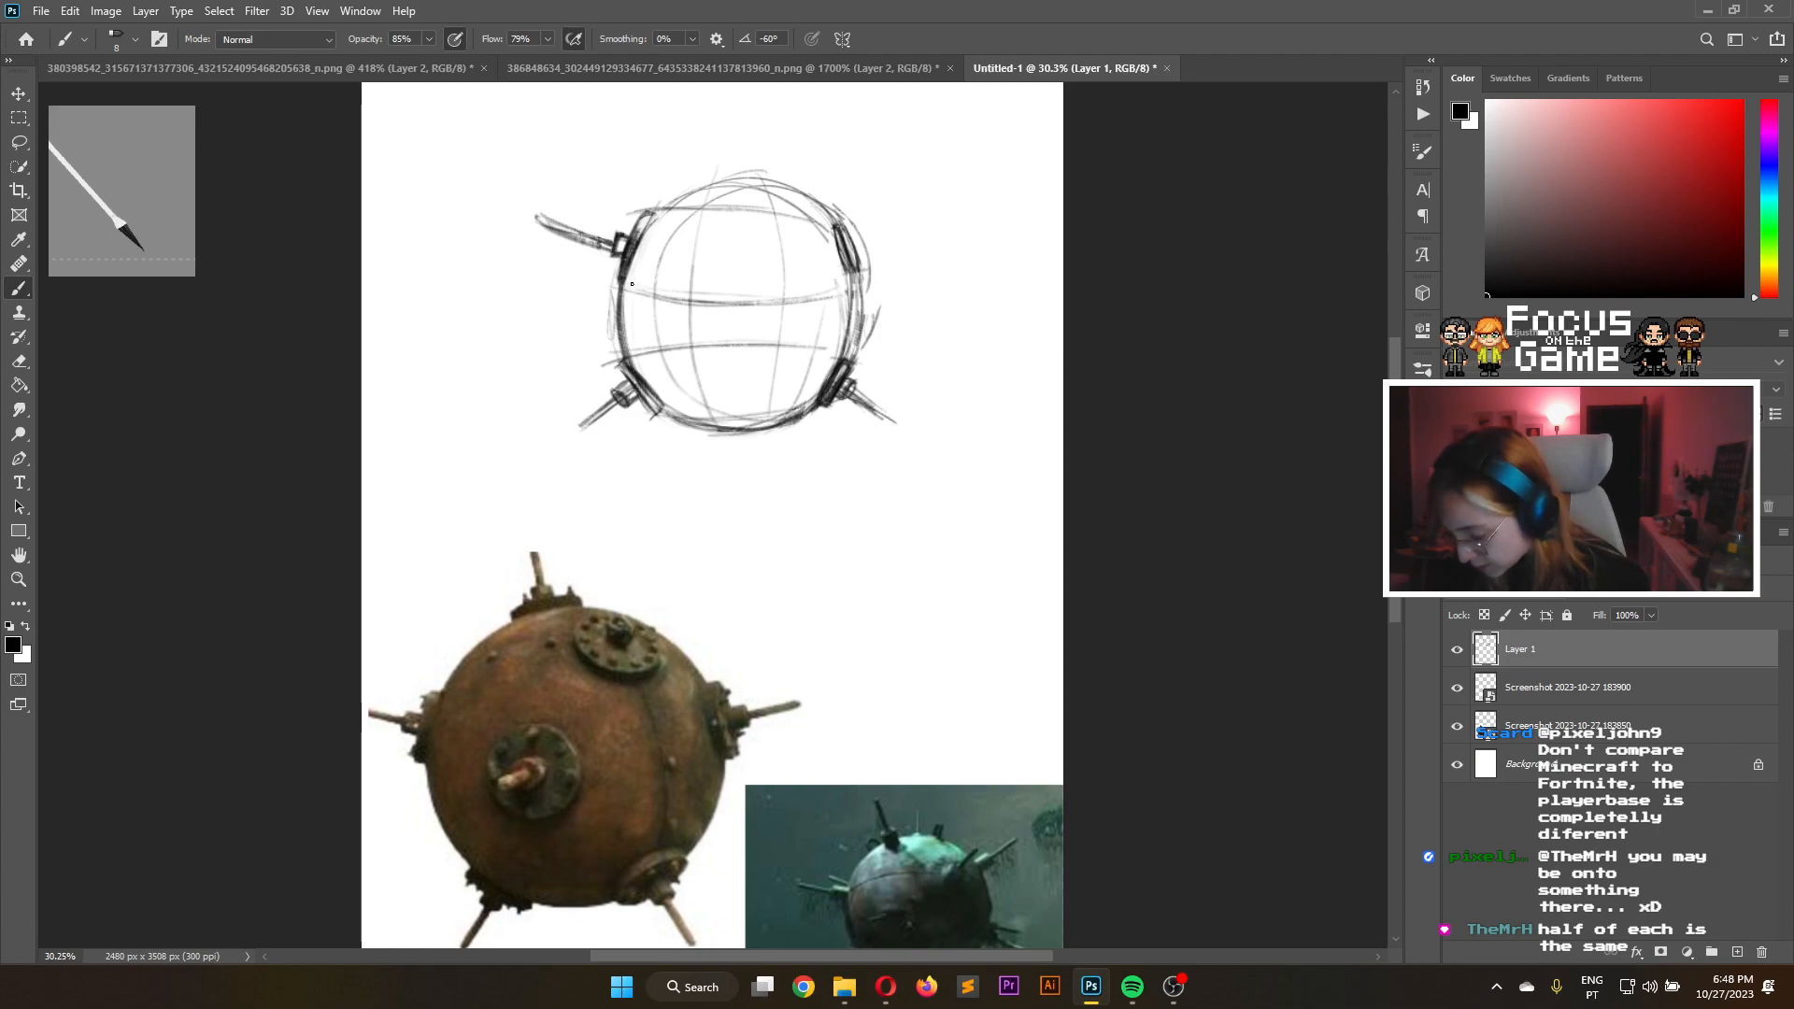
# Redraw the two curved horizontal bands across the mine's middle and lower body, and darken its bottom outline
pyautogui.moveTo(619, 291); pyautogui.dragTo(807, 284)
pyautogui.moveTo(681, 293)
pyautogui.mouseDown()
pyautogui.moveTo(849, 279)
pyautogui.moveTo(684, 273)
pyautogui.mouseUp()
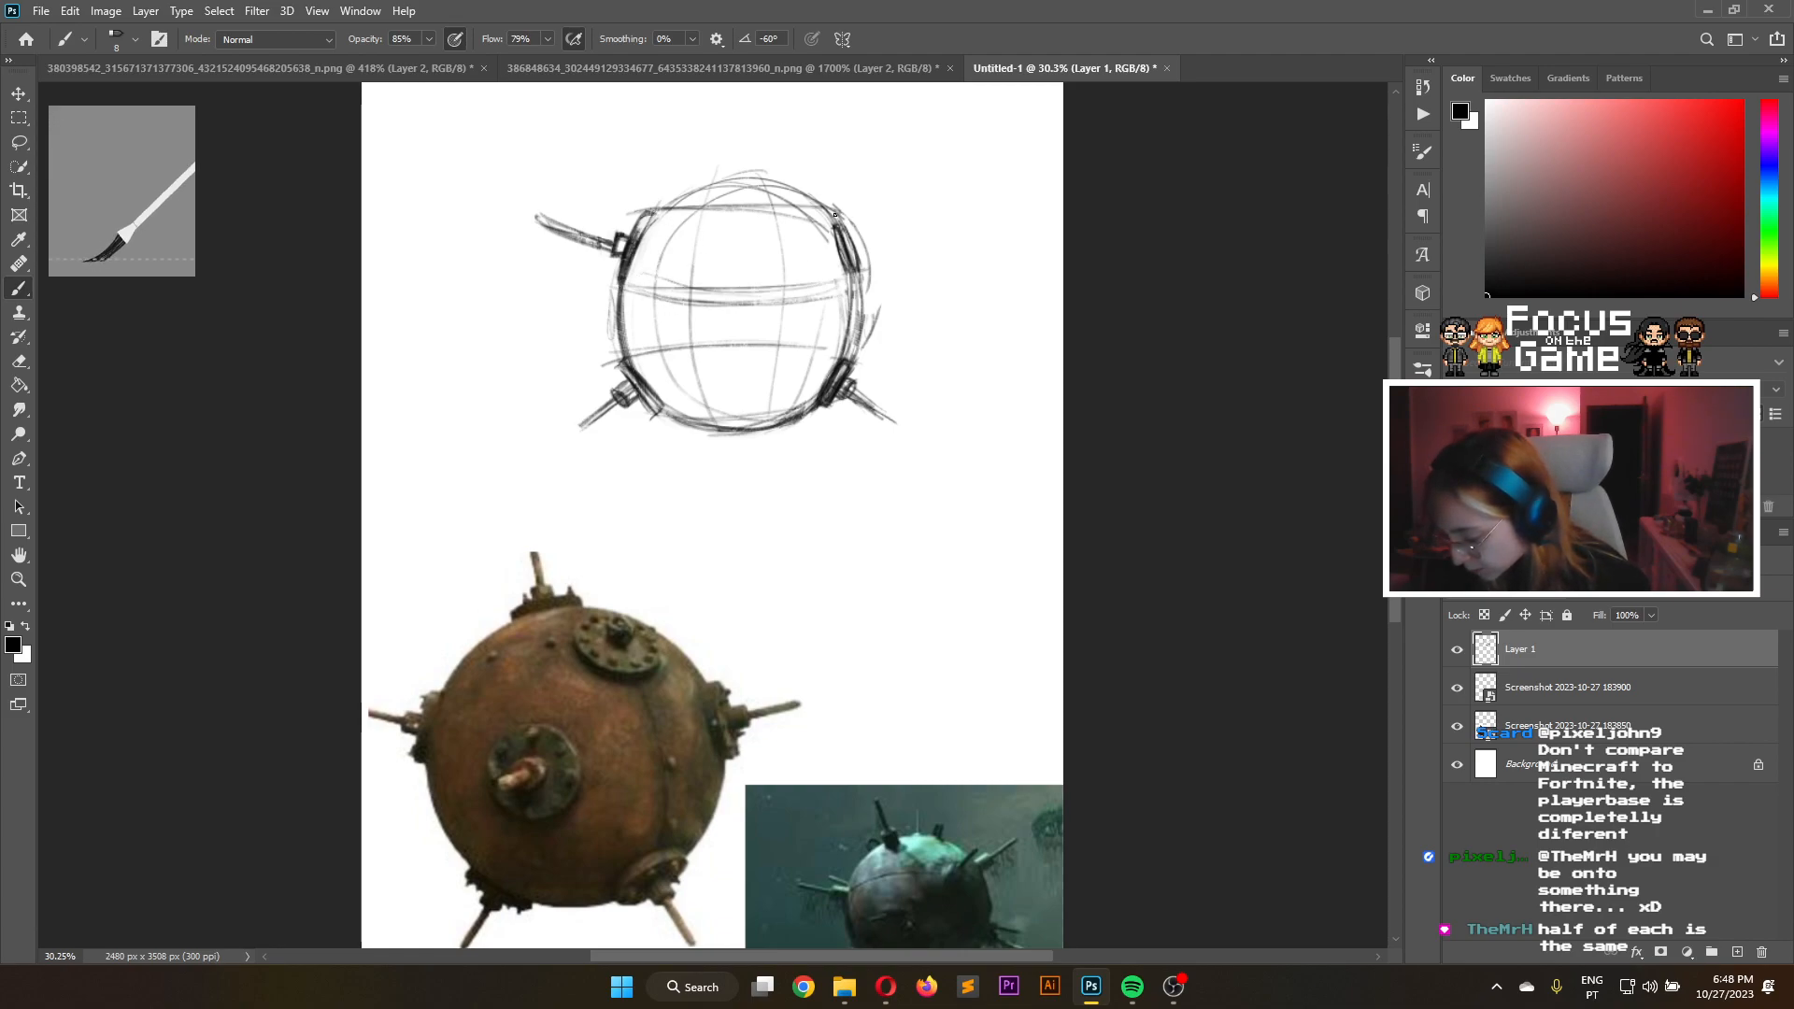
pyautogui.moveTo(625, 360); pyautogui.dragTo(837, 352)
pyautogui.moveTo(655, 355); pyautogui.dragTo(837, 350)
pyautogui.moveTo(809, 412); pyautogui.dragTo(692, 426)
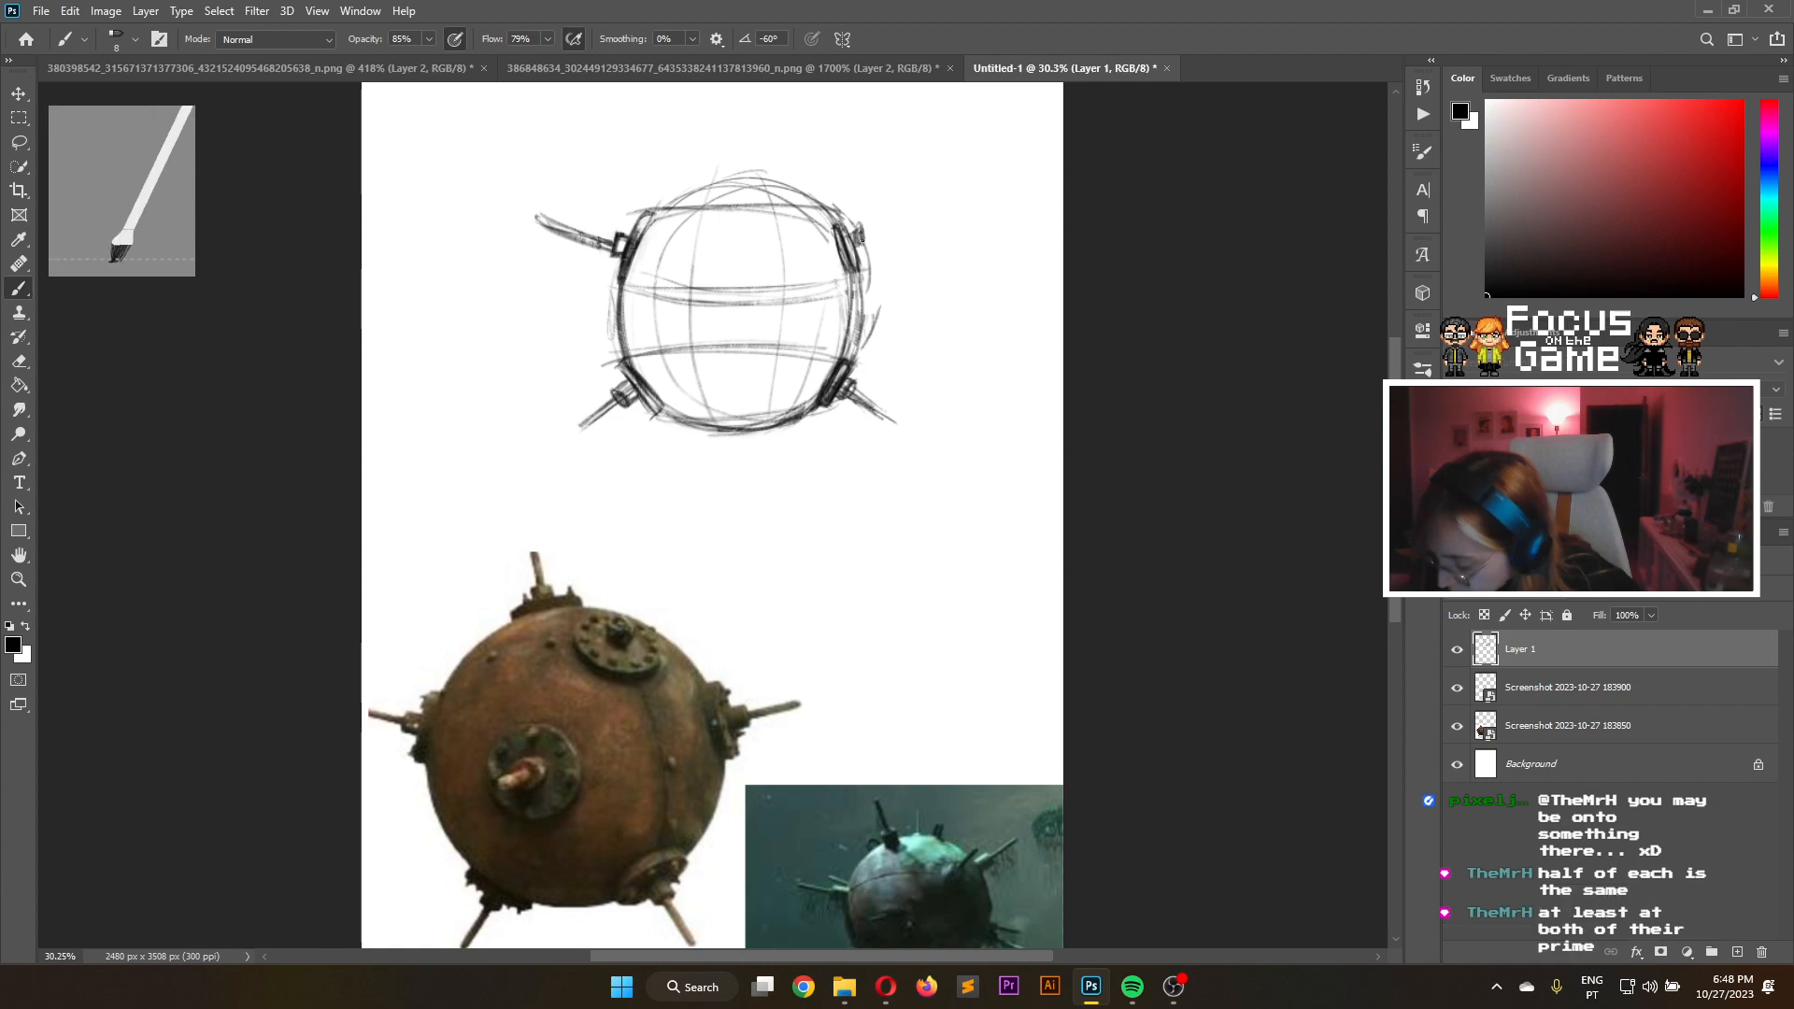
# Sketch a dark collar and a long, outward-pointing spike on the upper-right plate
pyautogui.moveTo(866, 251); pyautogui.dragTo(852, 253)
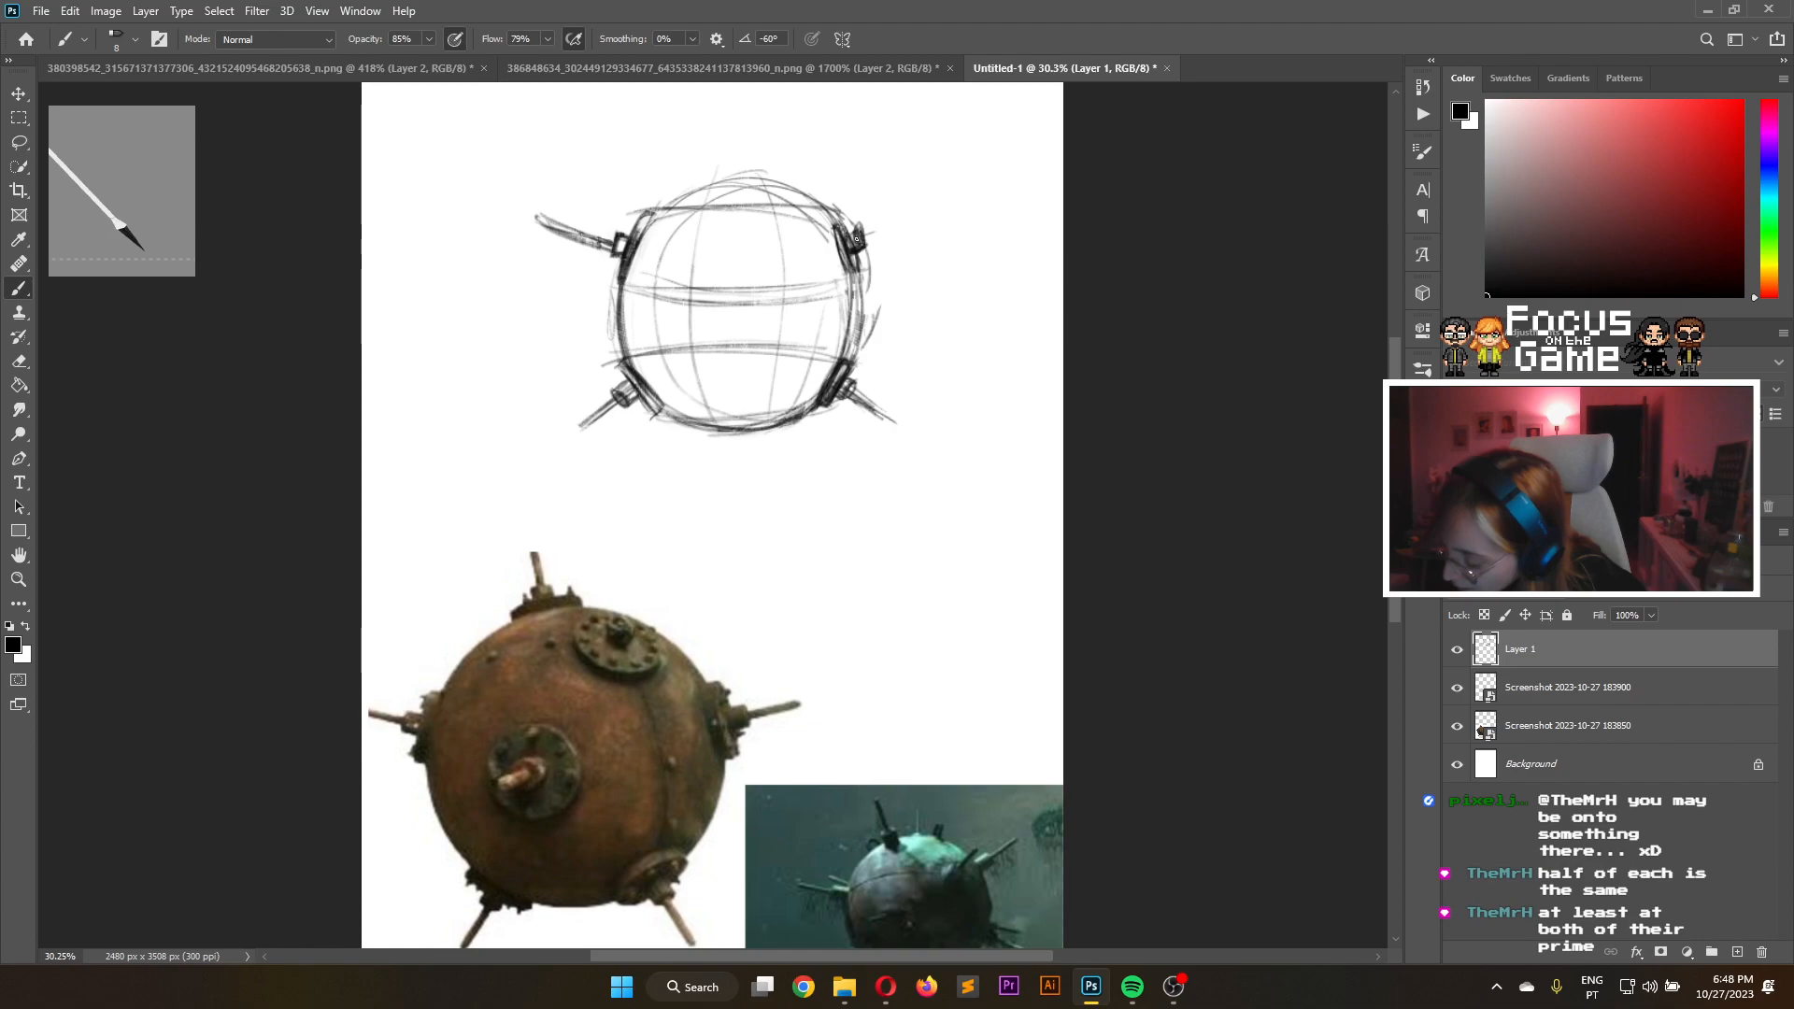
pyautogui.moveTo(886, 223)
pyautogui.mouseDown()
pyautogui.moveTo(940, 209)
pyautogui.moveTo(870, 238)
pyautogui.mouseUp()
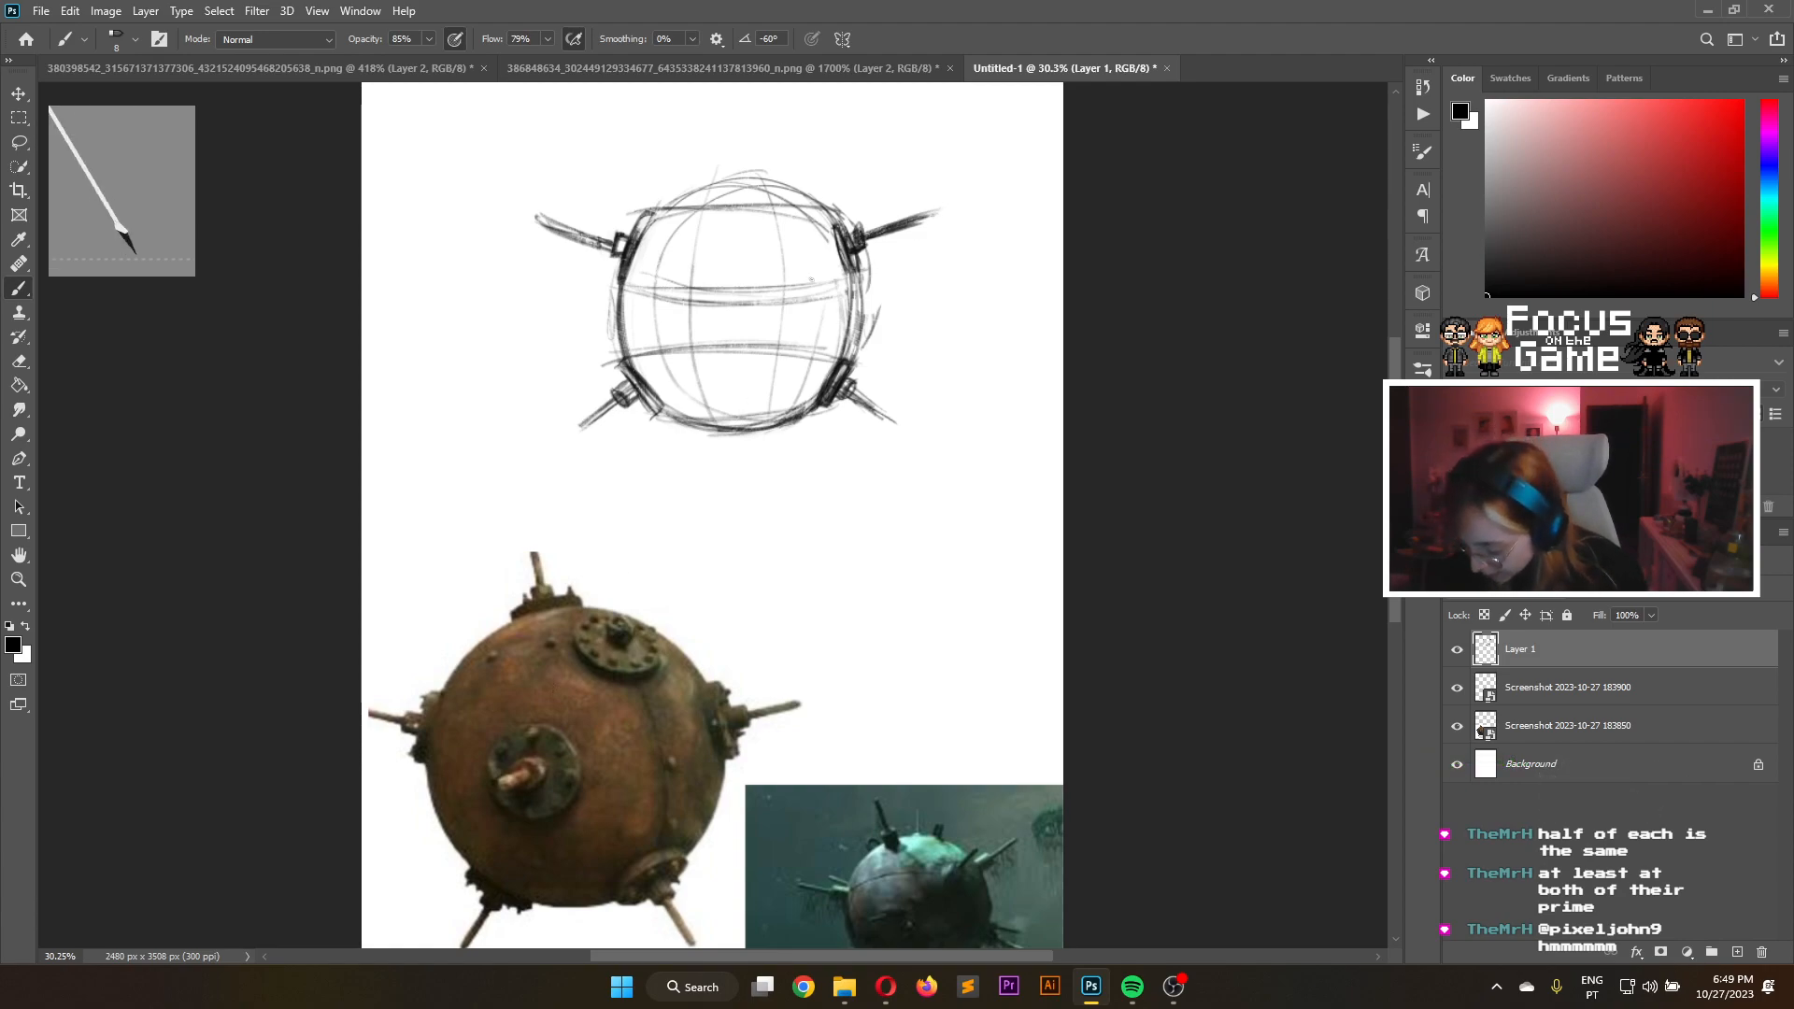
# Check the sprite's side spikes, and sketch a narrow oval plate with a horizontal spike on the mine's right edge
pyautogui.moveTo(878, 297); pyautogui.dragTo(866, 344)
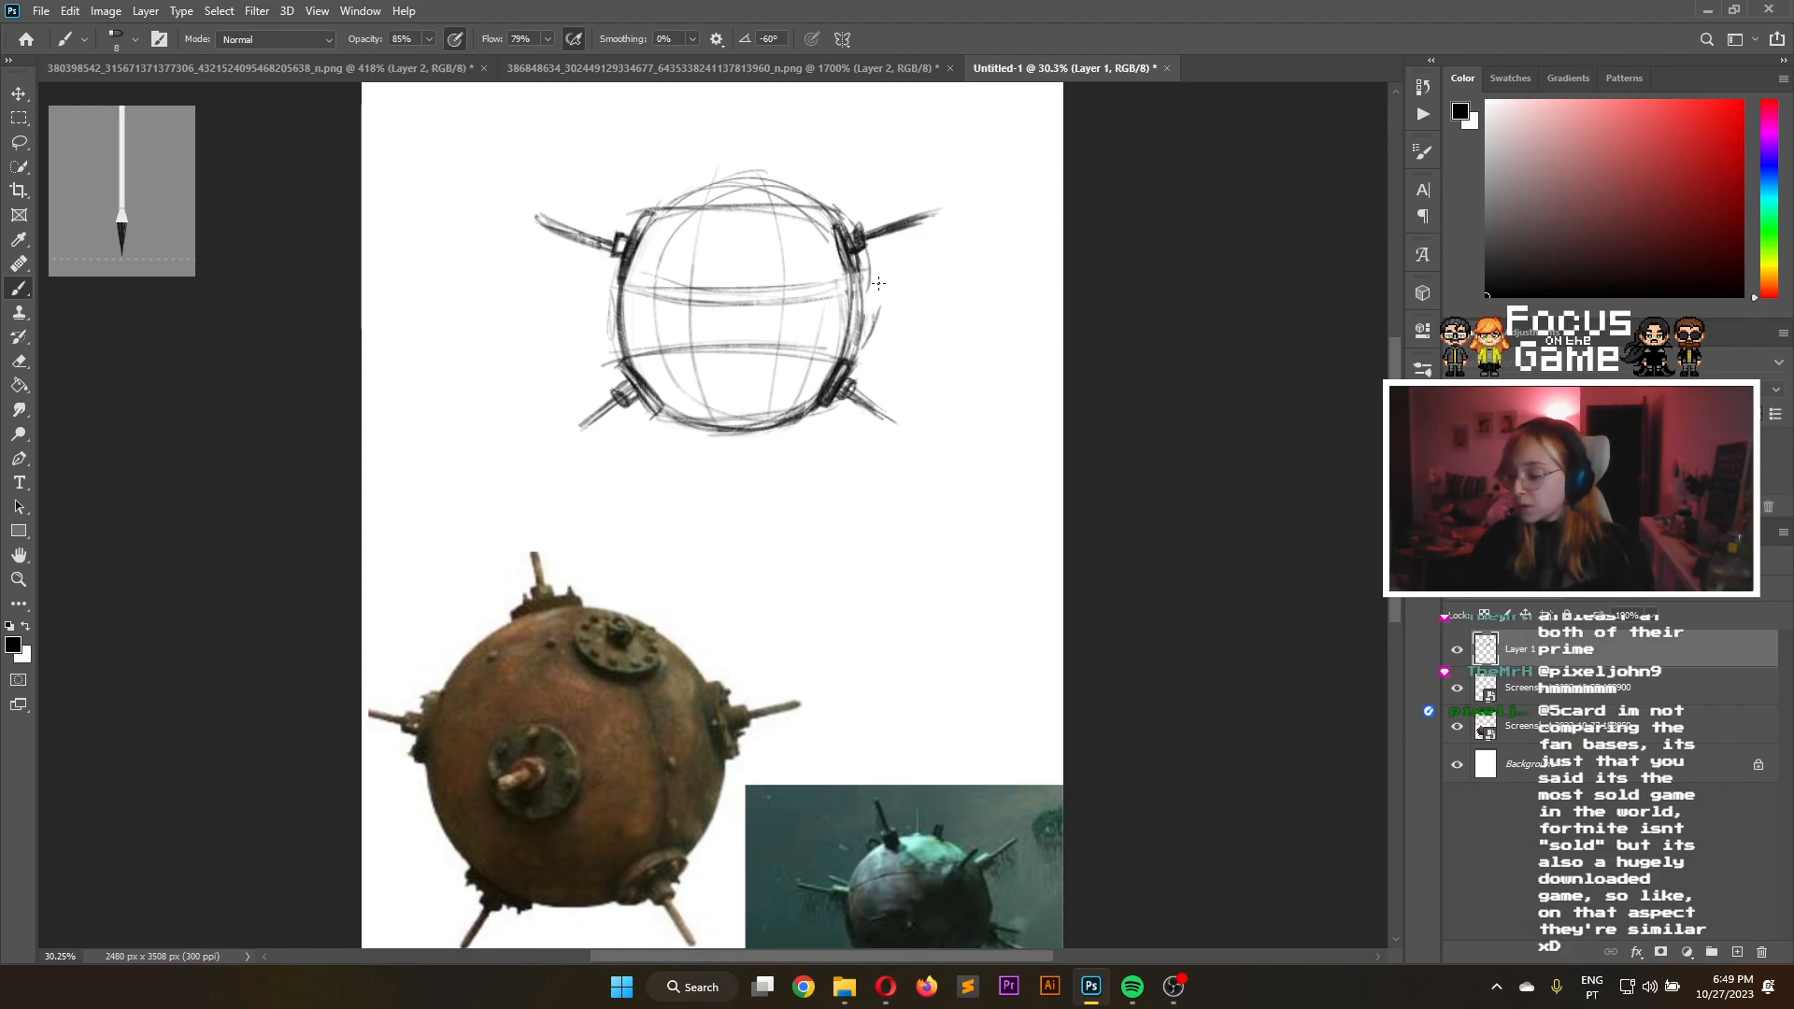
pyautogui.click(832, 68)
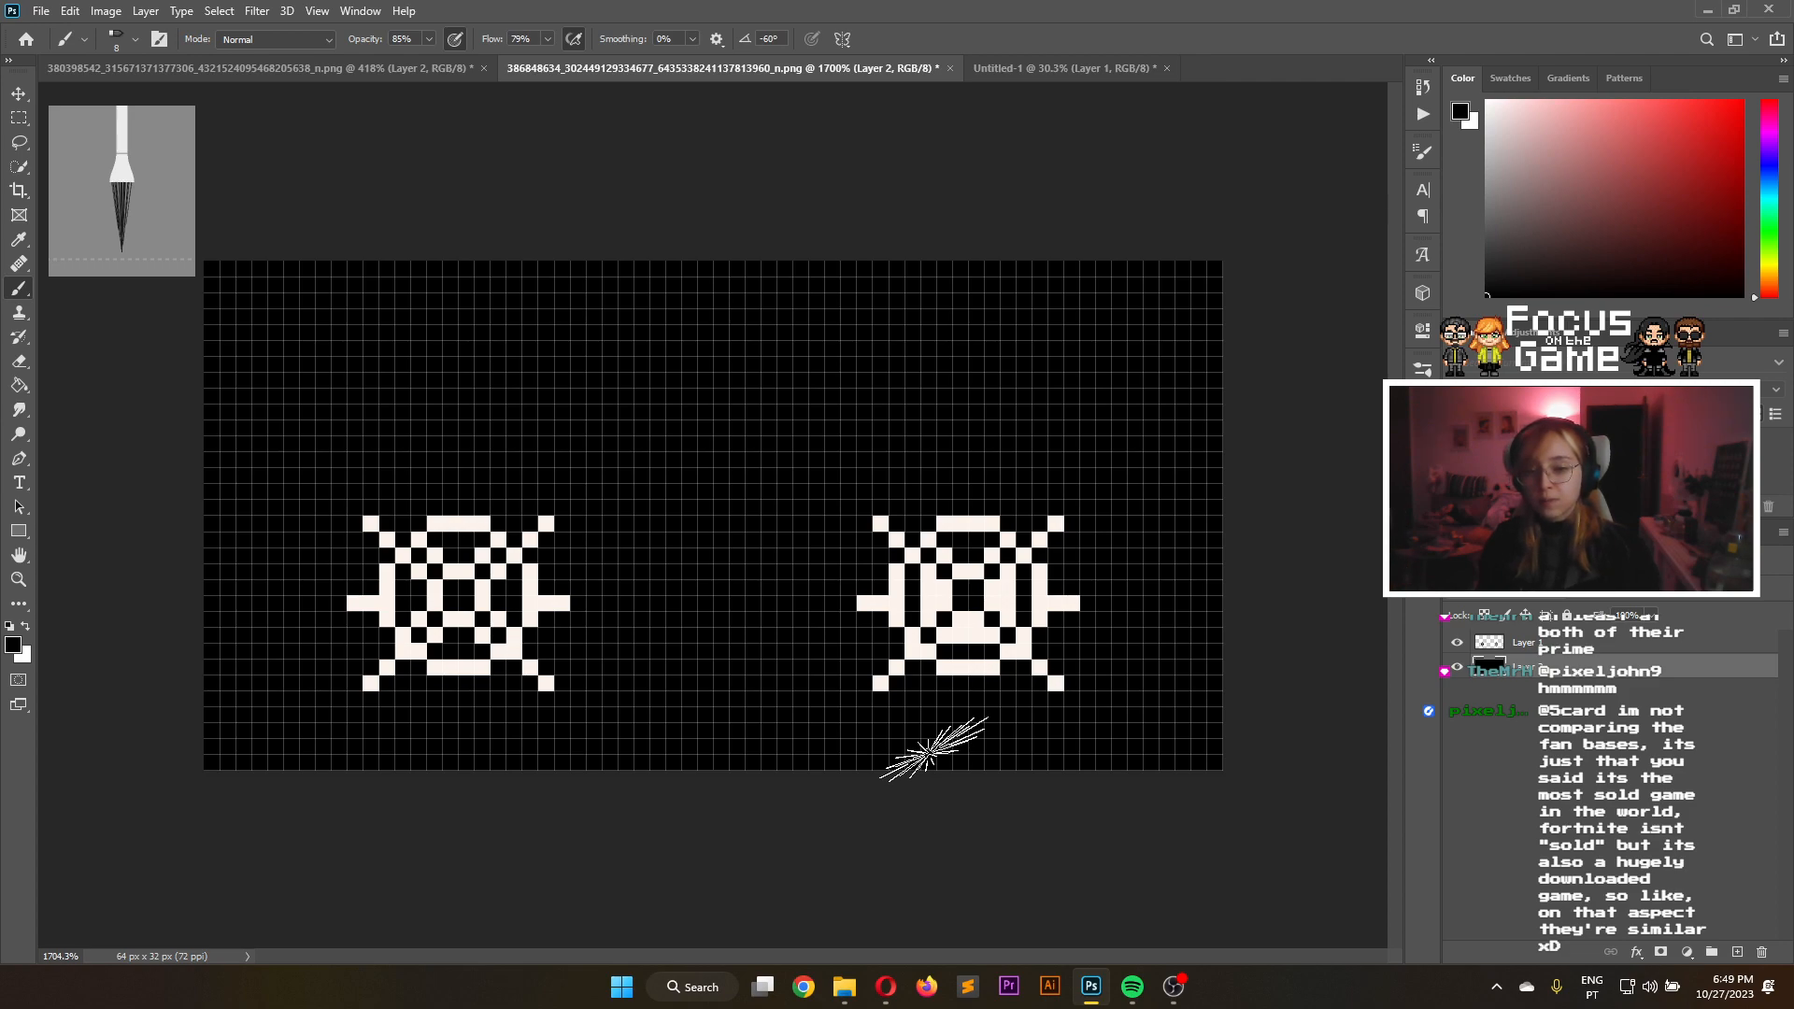
pyautogui.click(1021, 68)
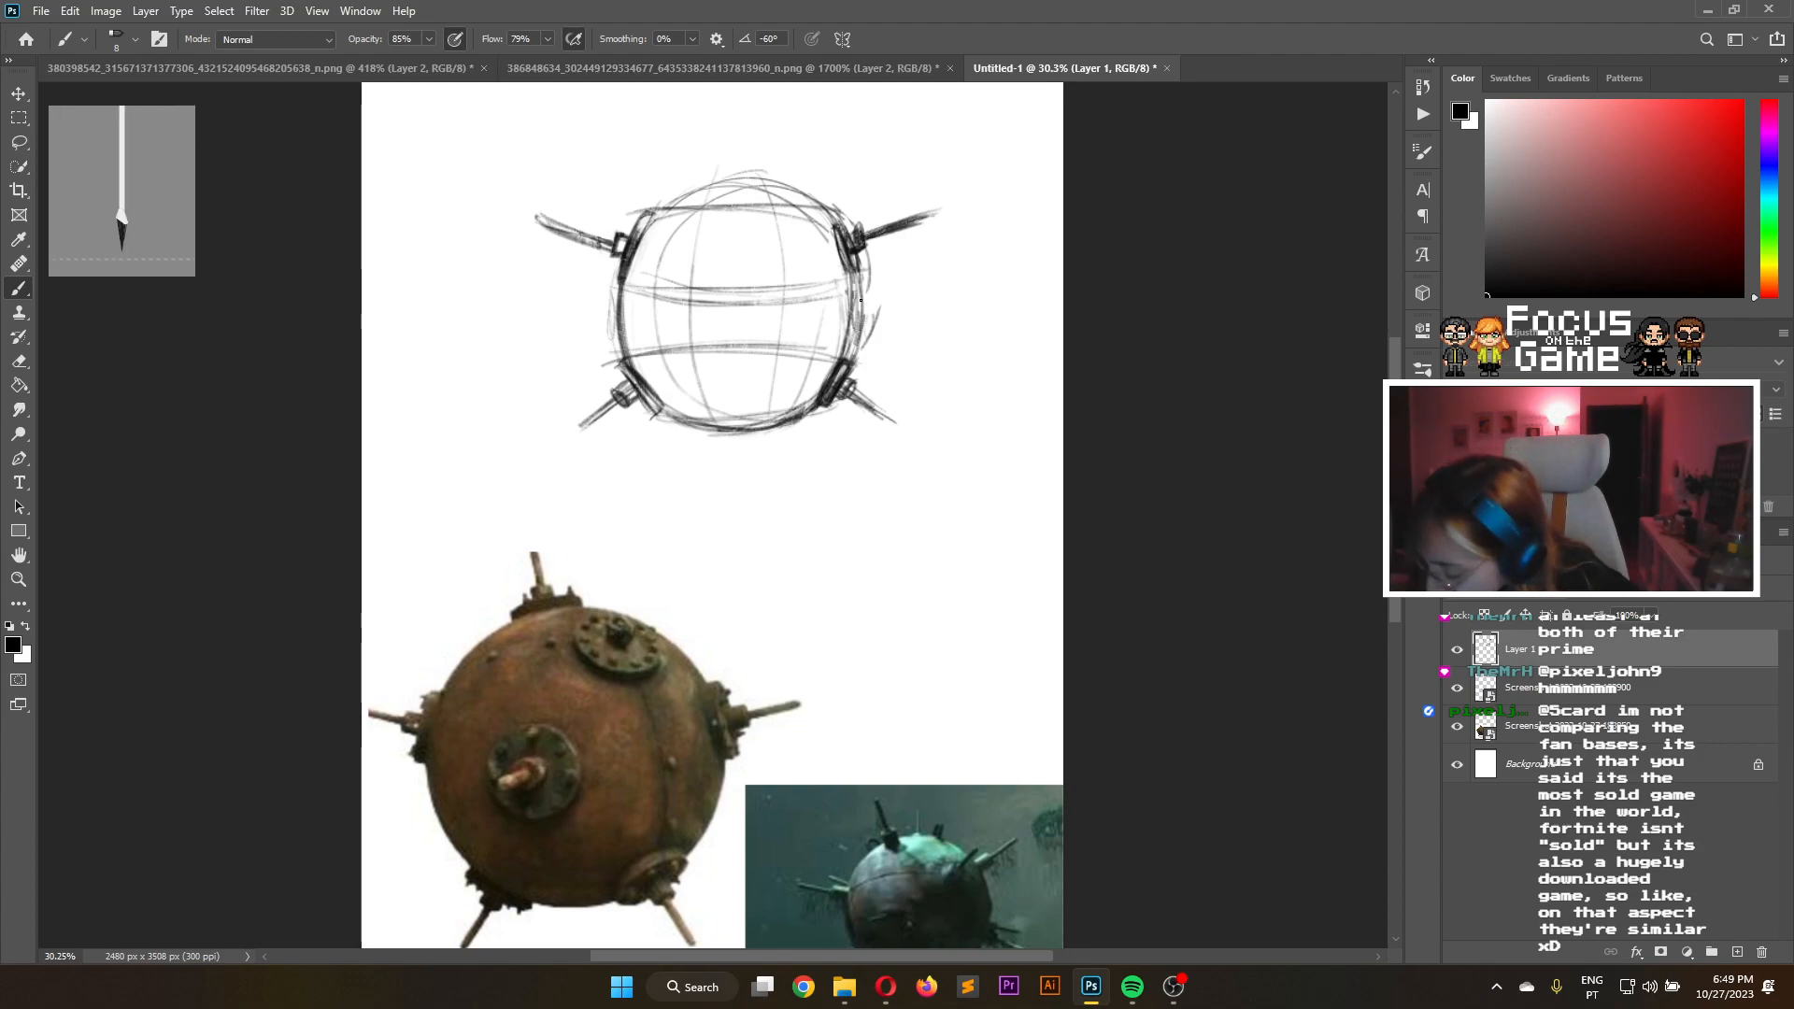
pyautogui.moveTo(856, 297); pyautogui.dragTo(853, 332)
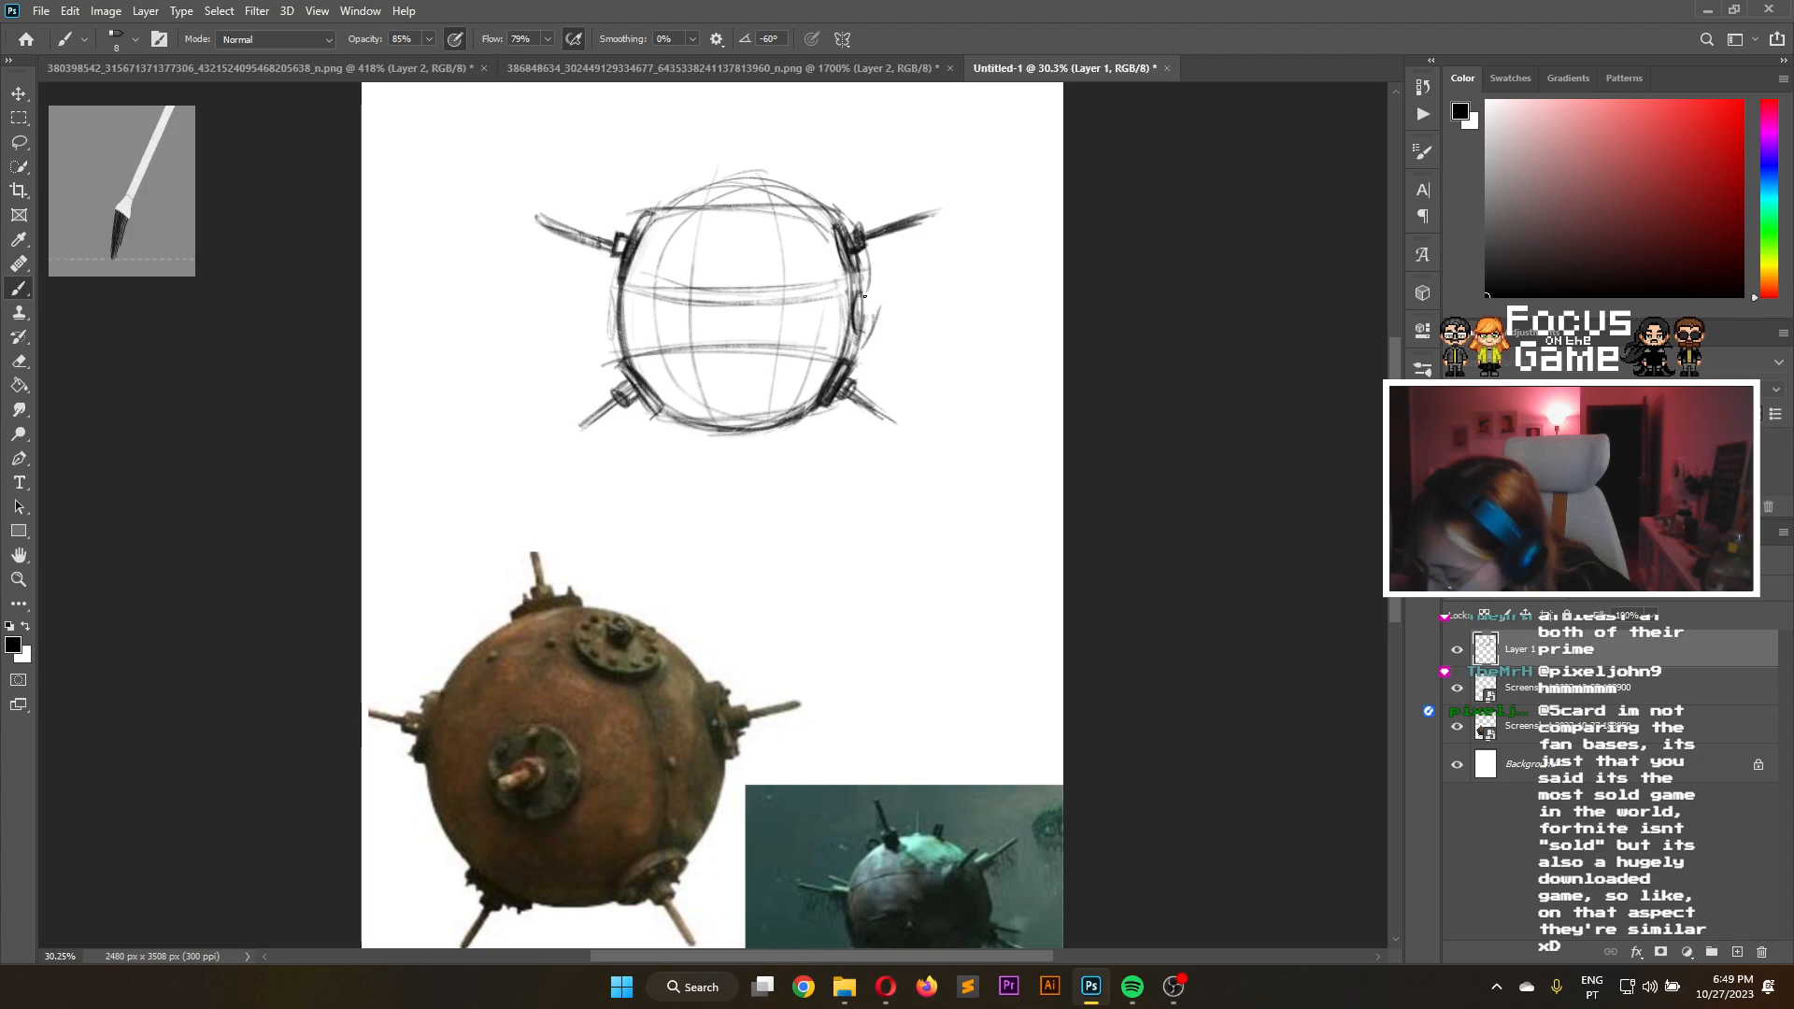
pyautogui.moveTo(859, 298)
pyautogui.mouseDown()
pyautogui.moveTo(863, 332)
pyautogui.moveTo(869, 314)
pyautogui.mouseUp()
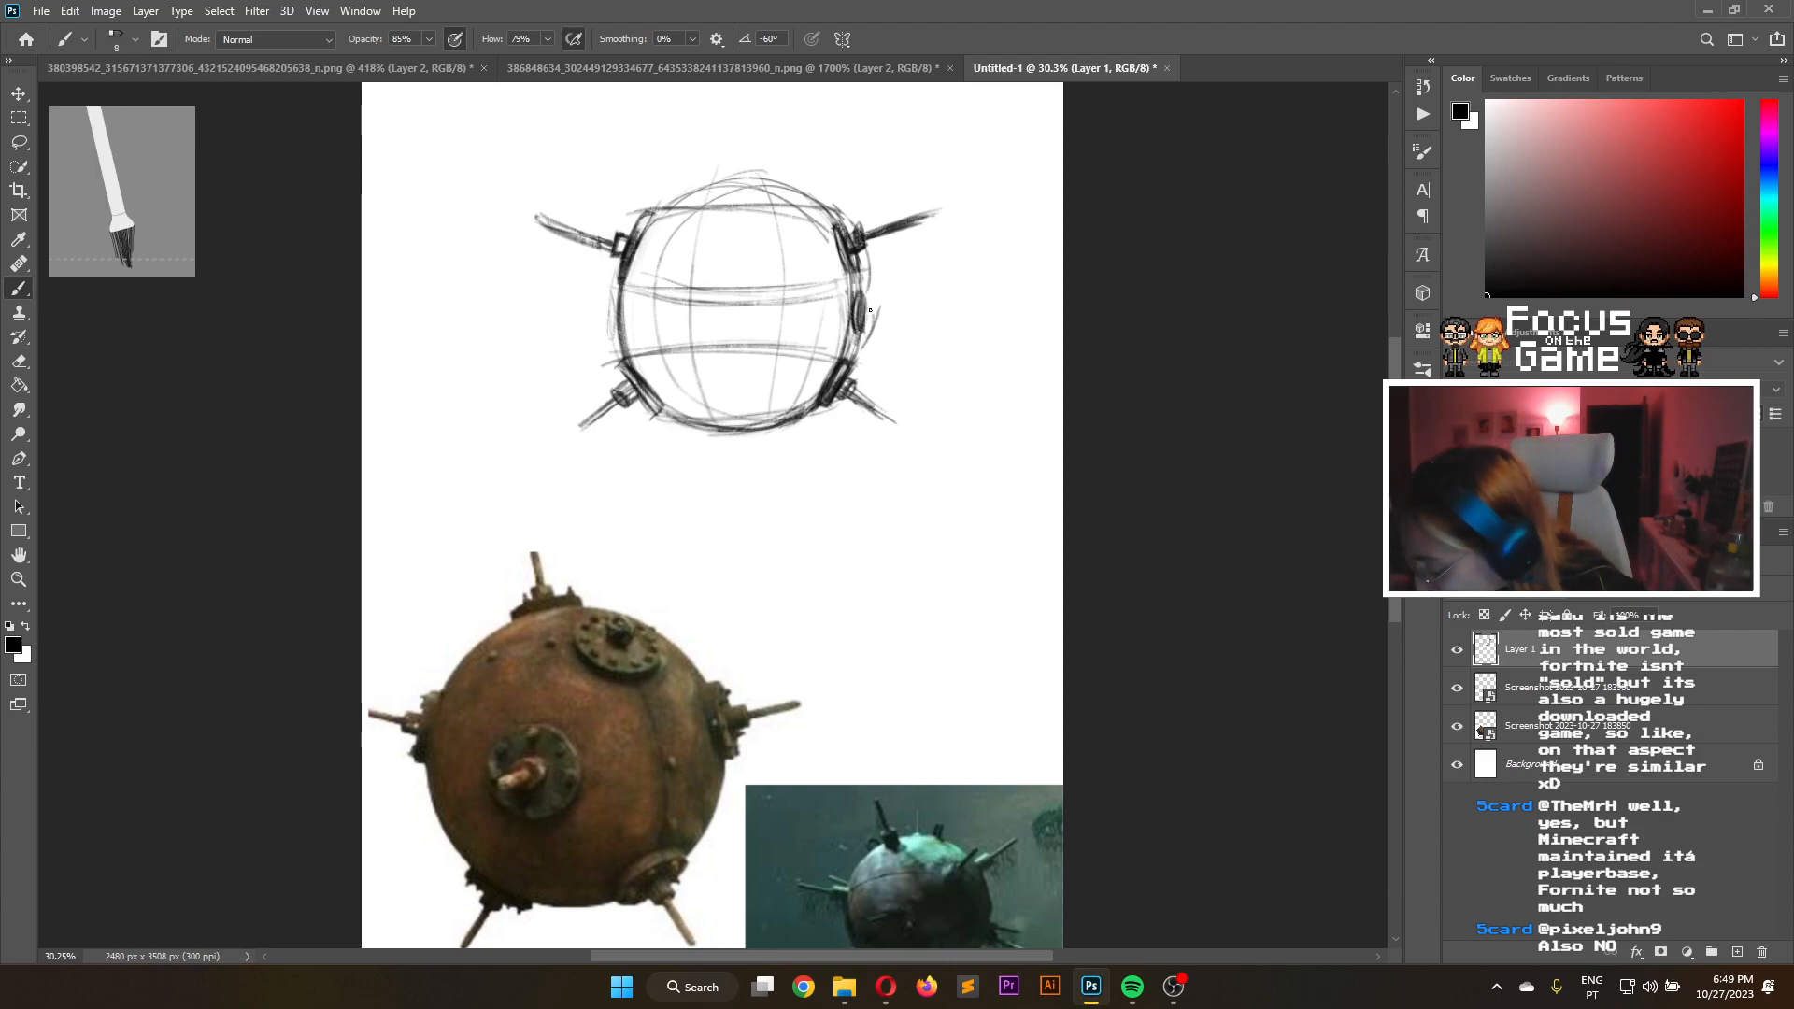
pyautogui.moveTo(860, 307); pyautogui.dragTo(912, 314)
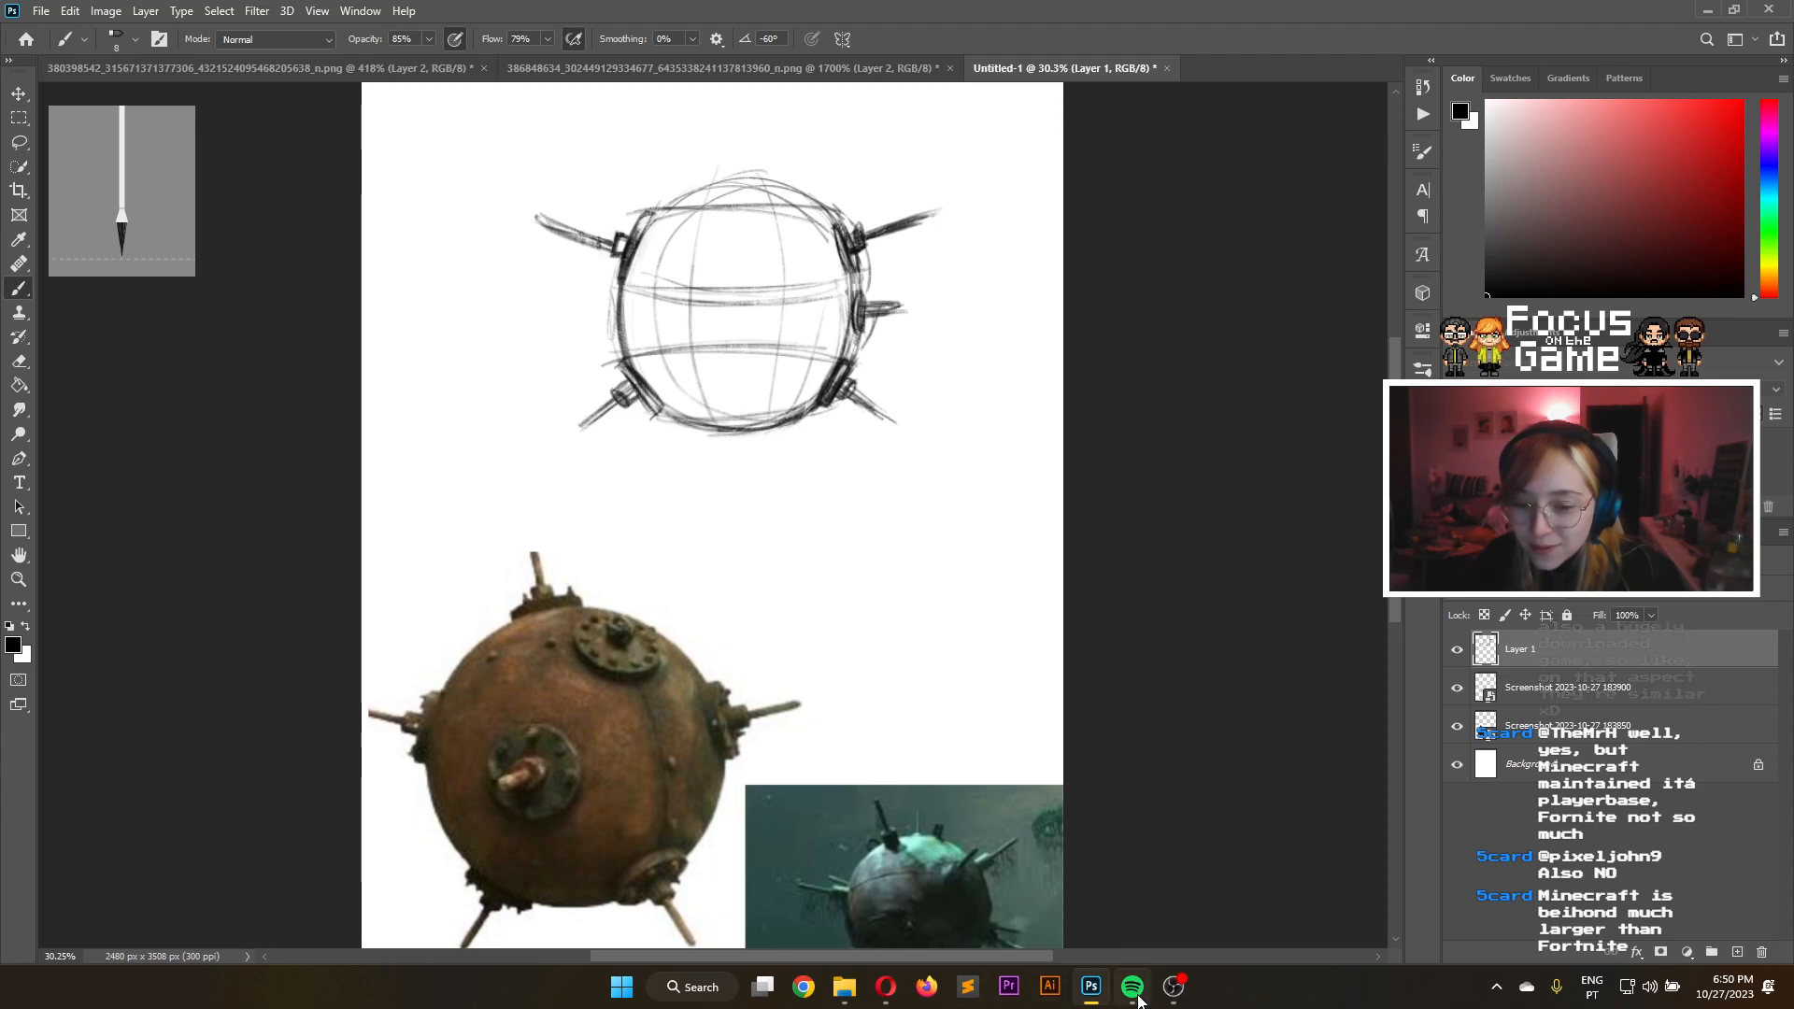
# Lower the audio volume to 62 and switch to Spotify
pyautogui.moveTo(1139, 1001)
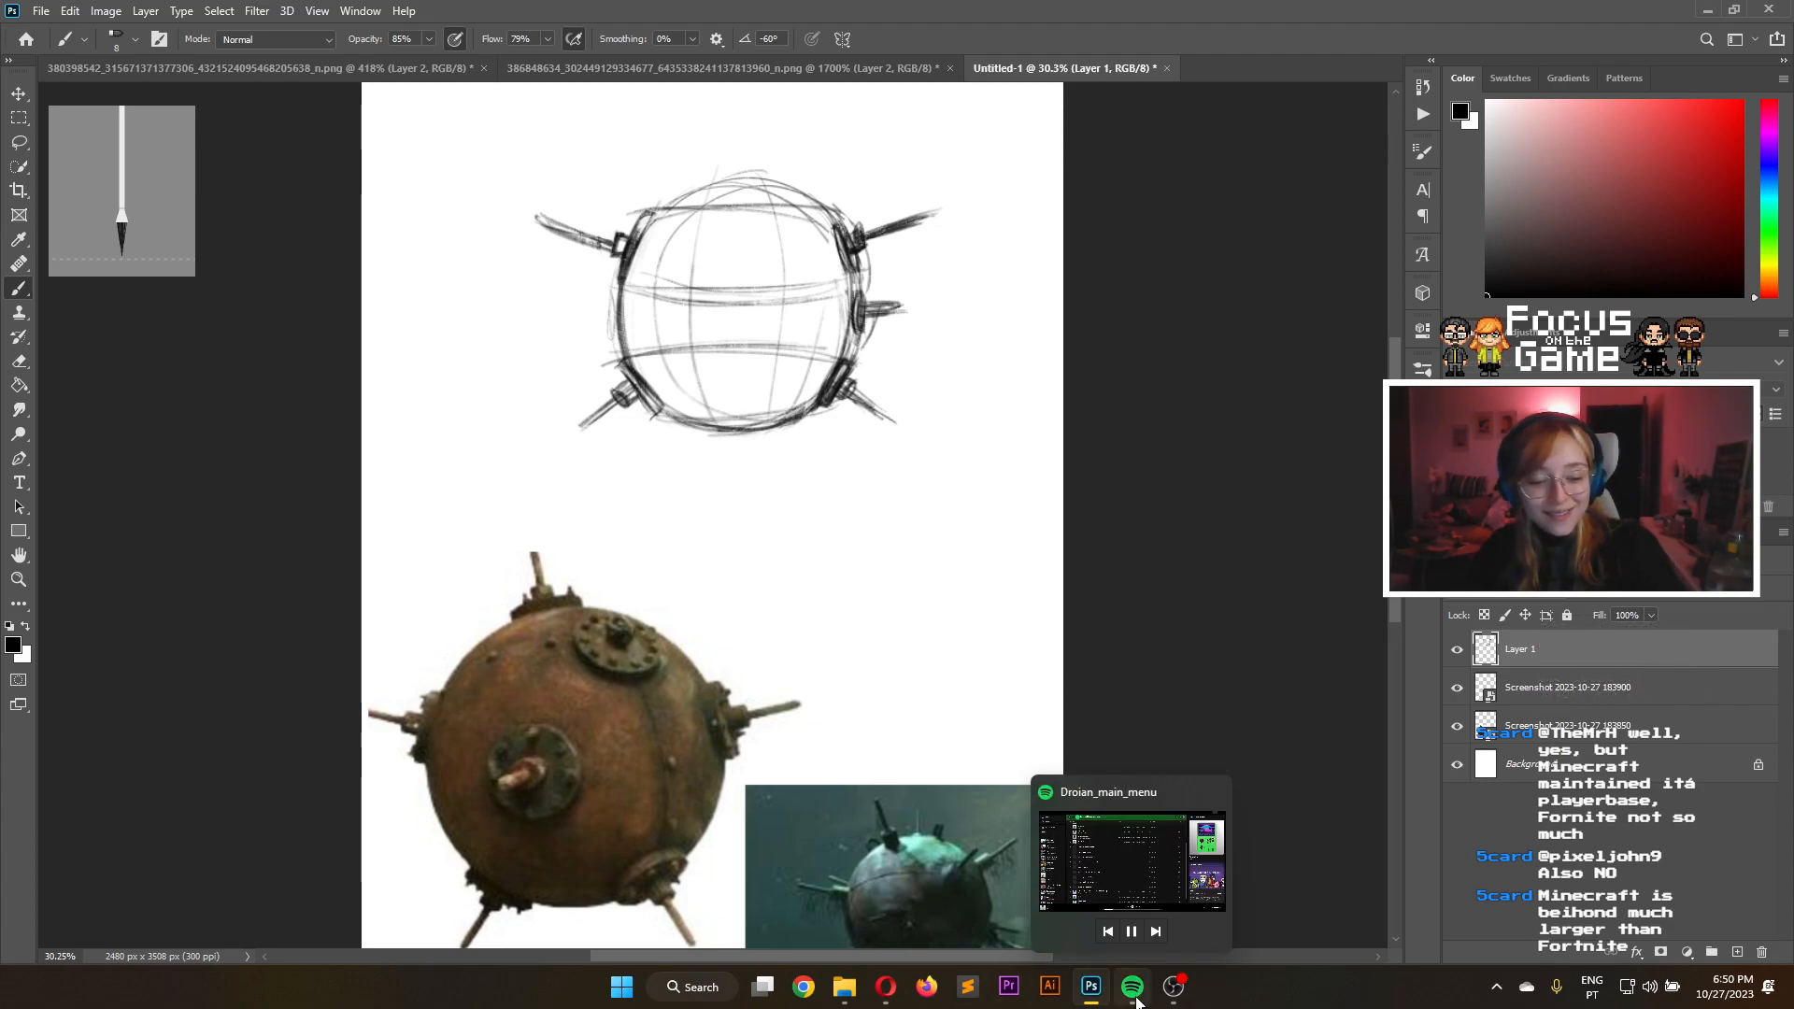
pyautogui.press('XF86AudioLowerVolume')
pyautogui.click(1133, 989)
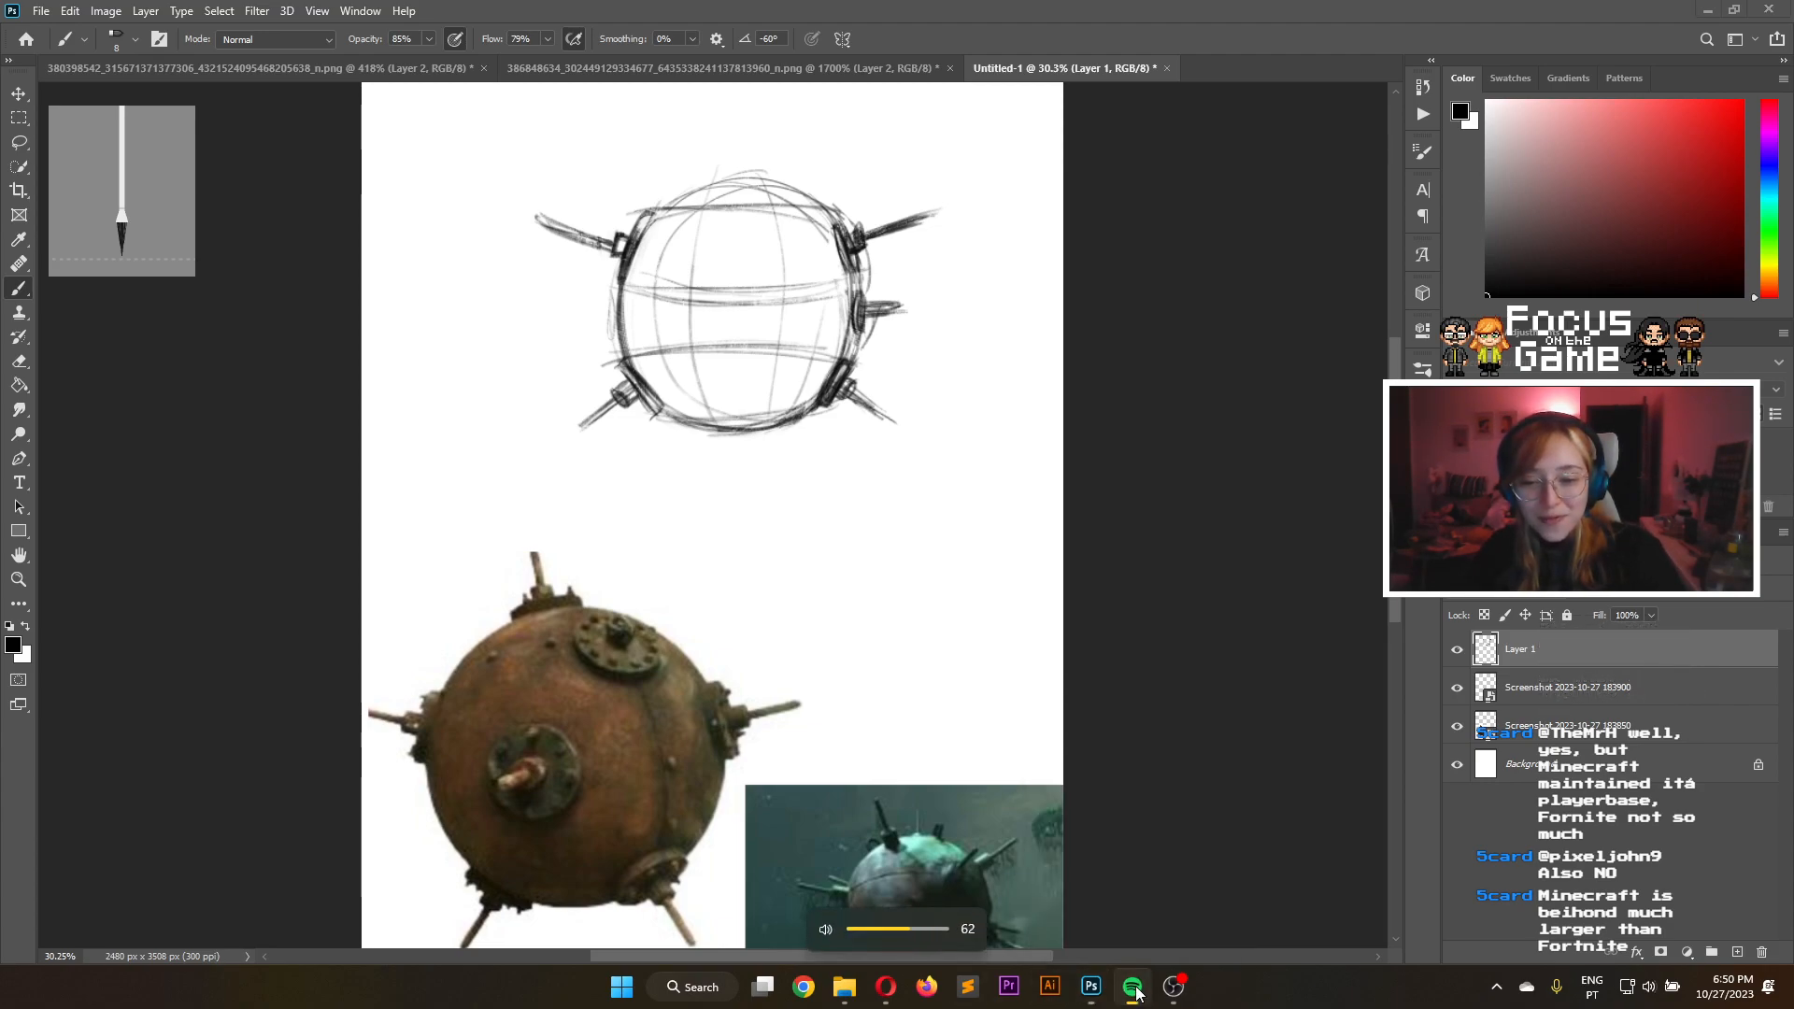
# Switch to OBS, raise the Desktop Audio level to -12.6 dB, check the playing music in Spotify, and return to Photoshop
pyautogui.click(1692, 14)
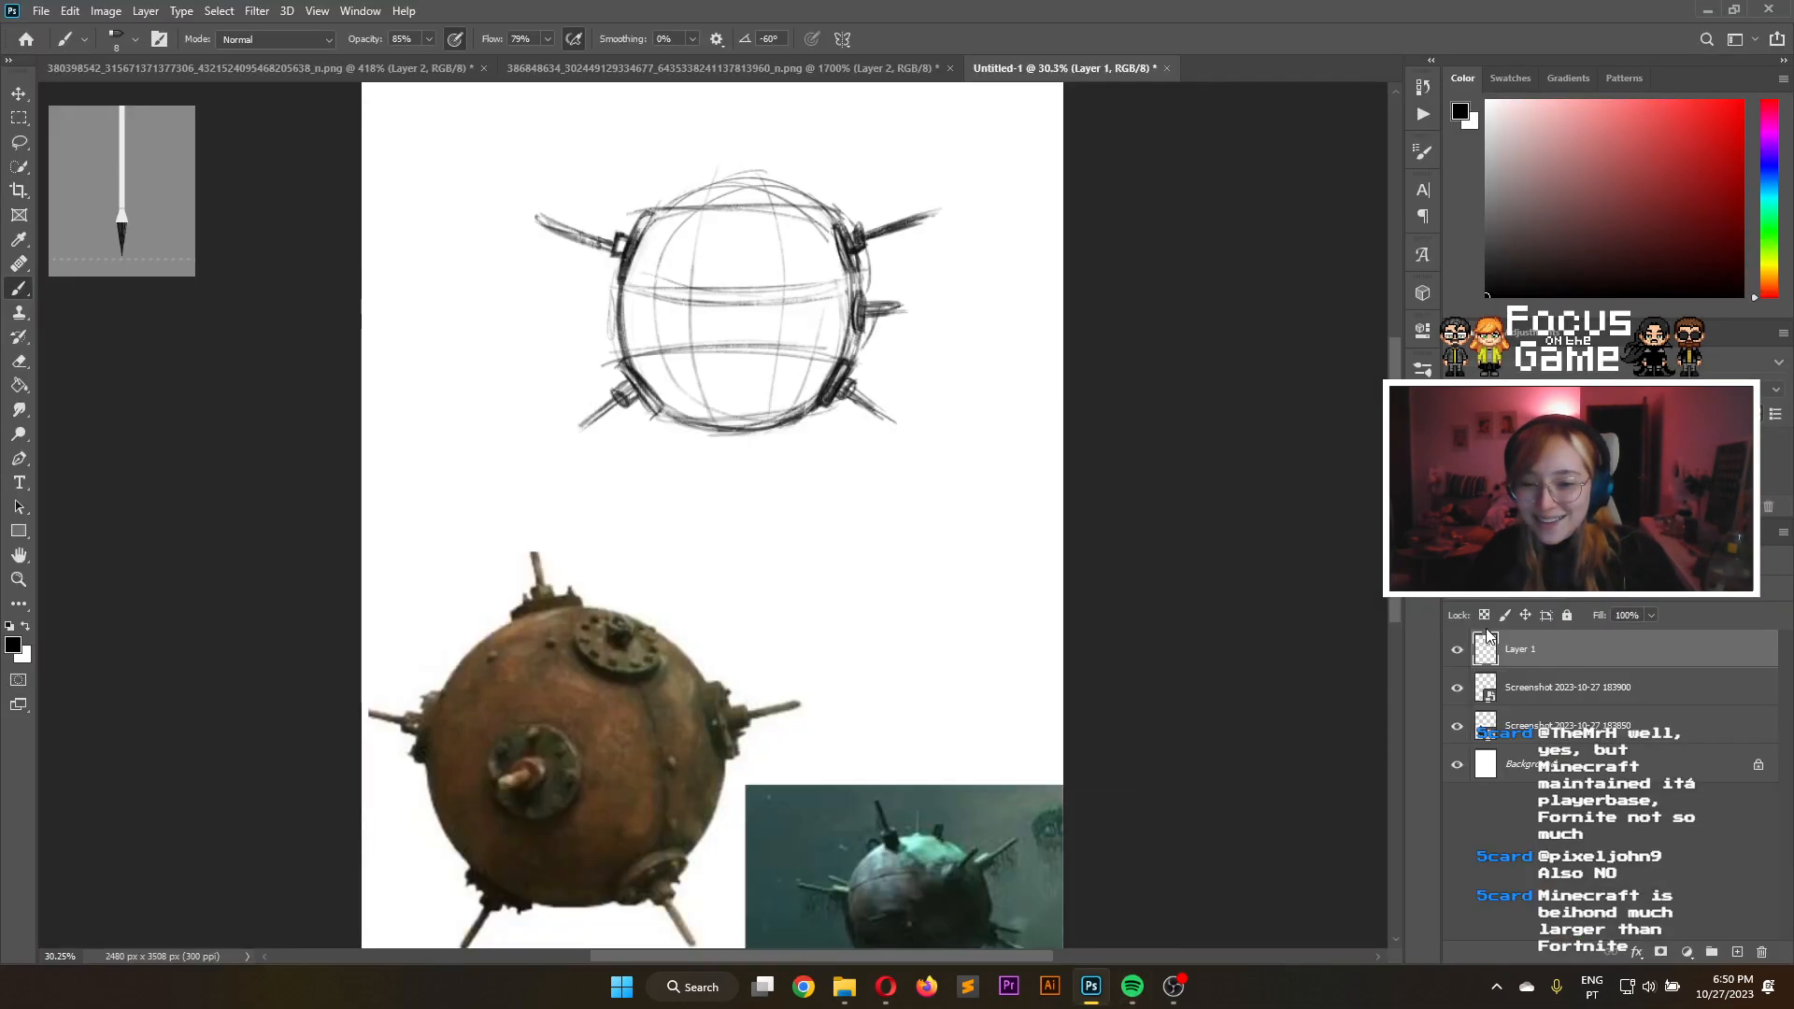
pyautogui.click(1169, 998)
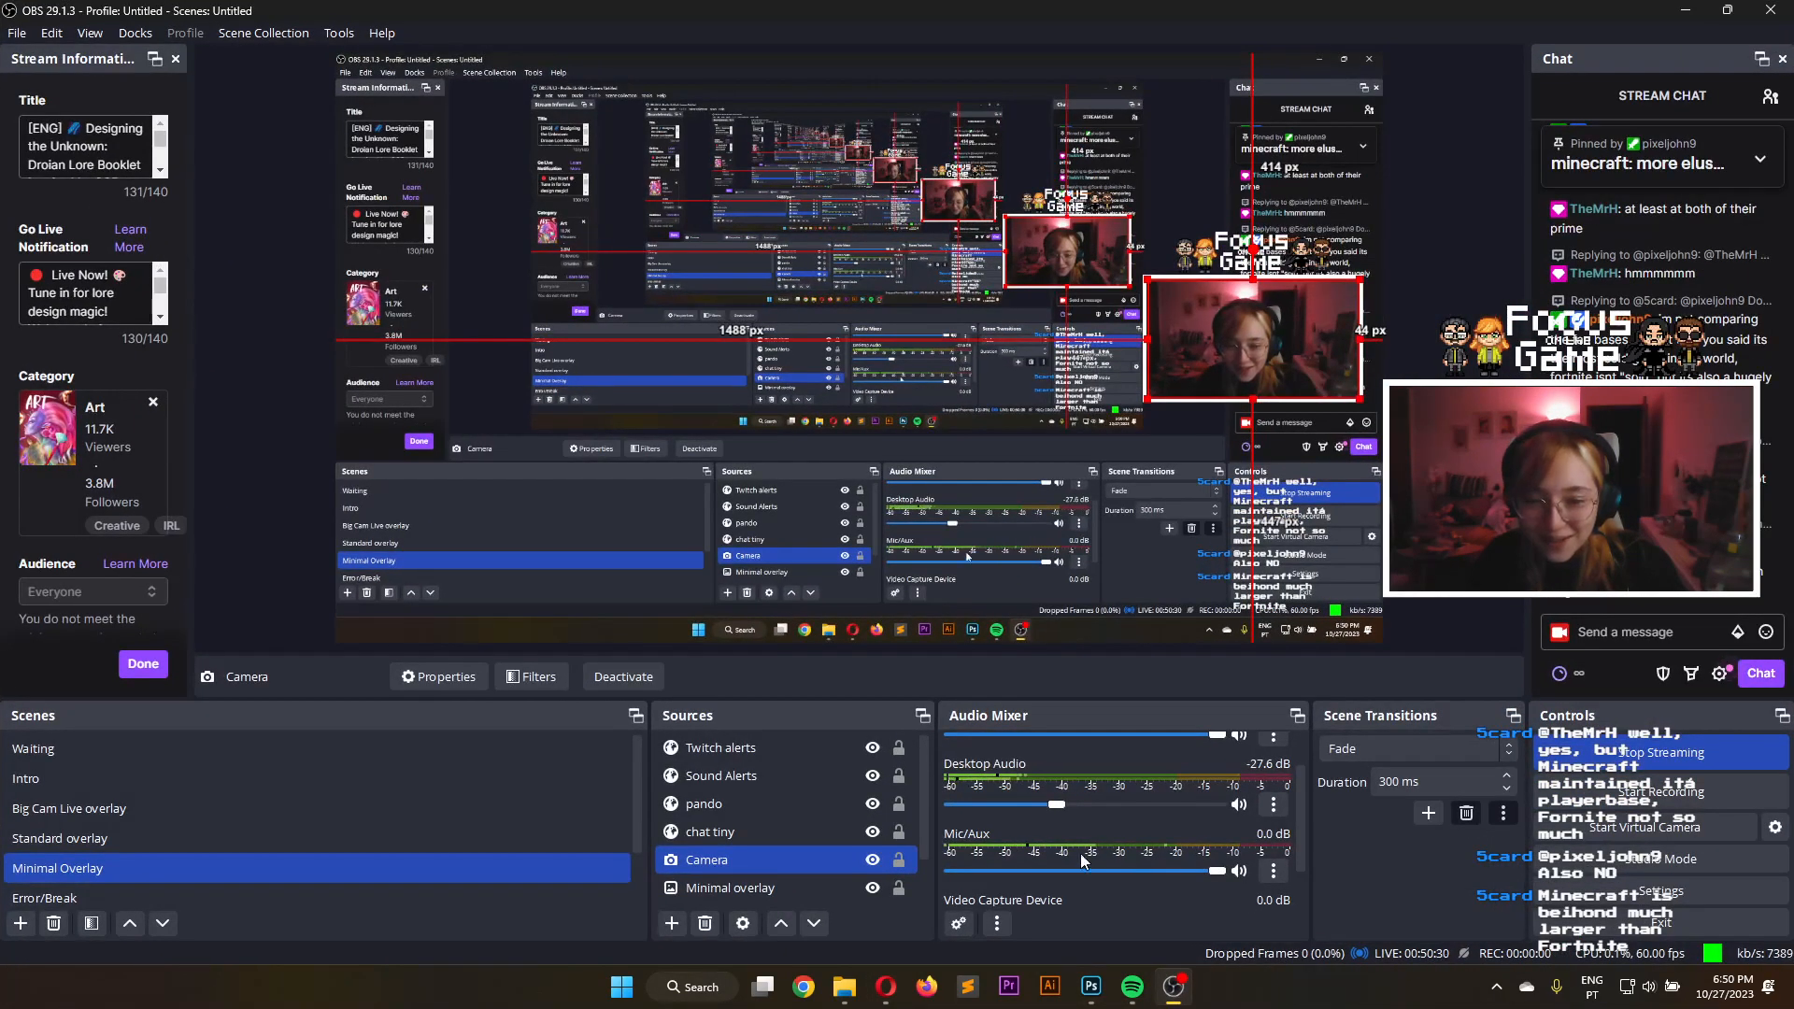
pyautogui.moveTo(1062, 804); pyautogui.dragTo(1112, 809)
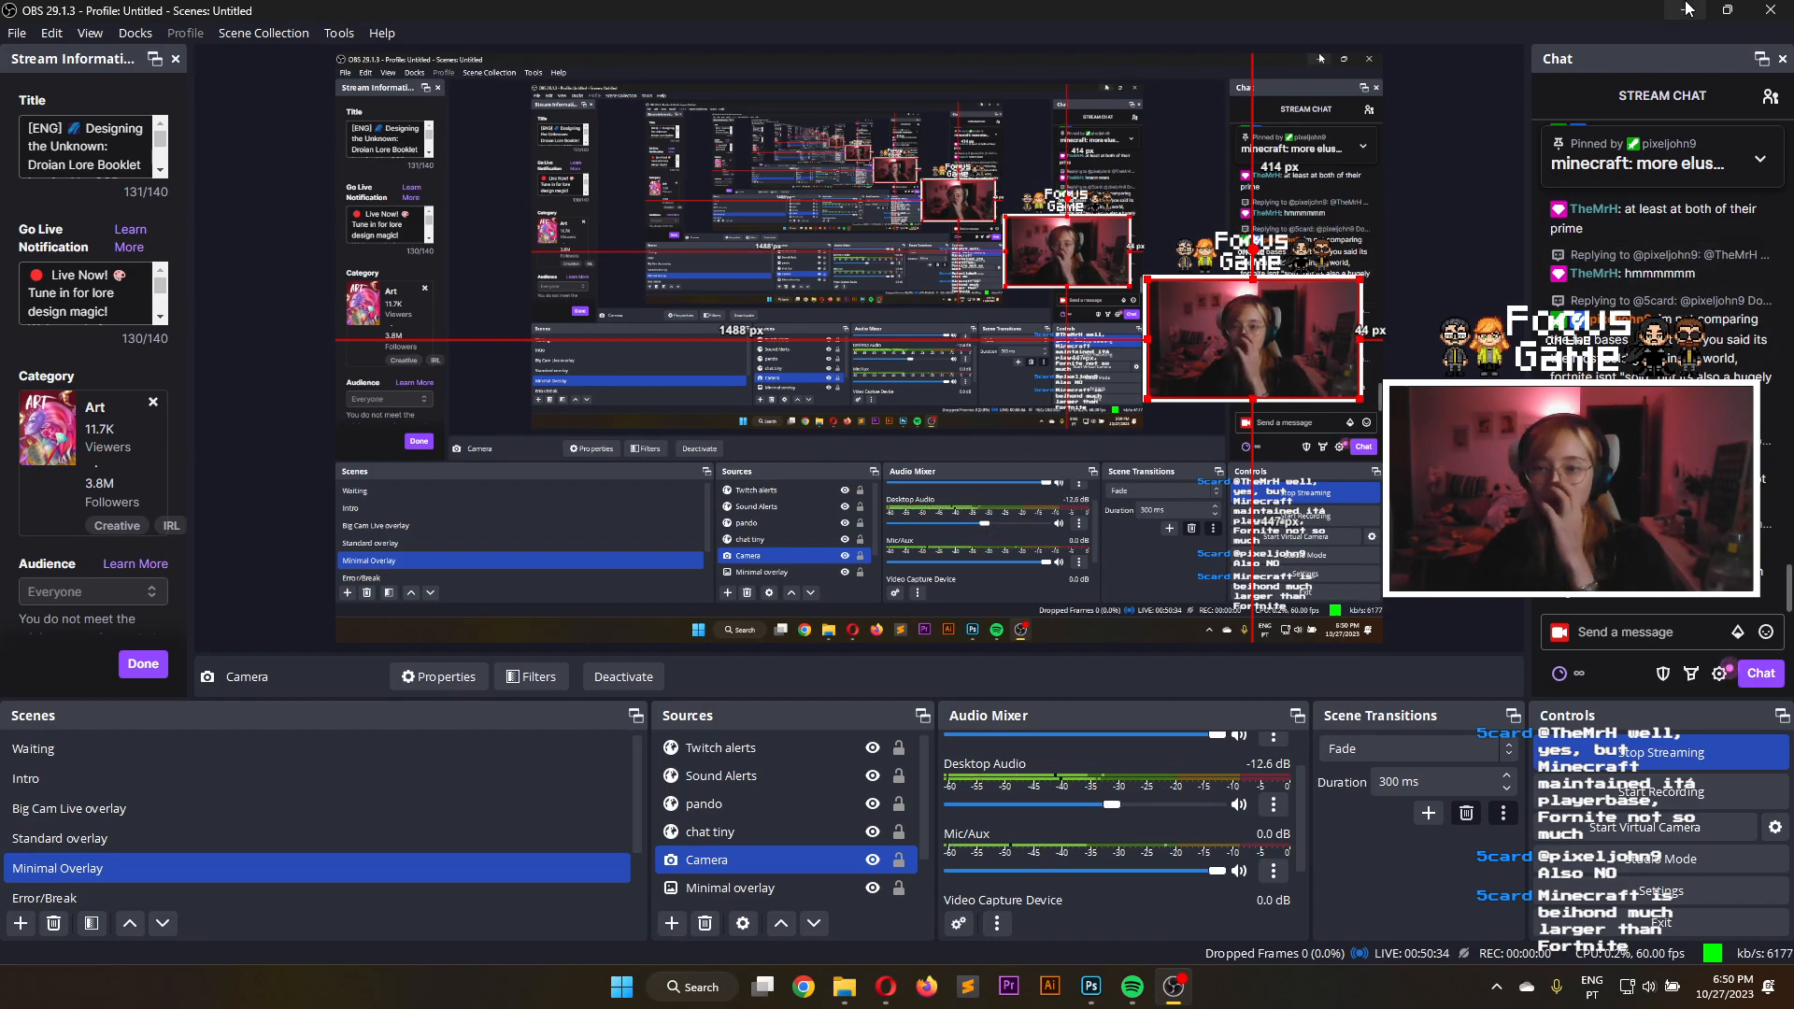
pyautogui.click(1685, 10)
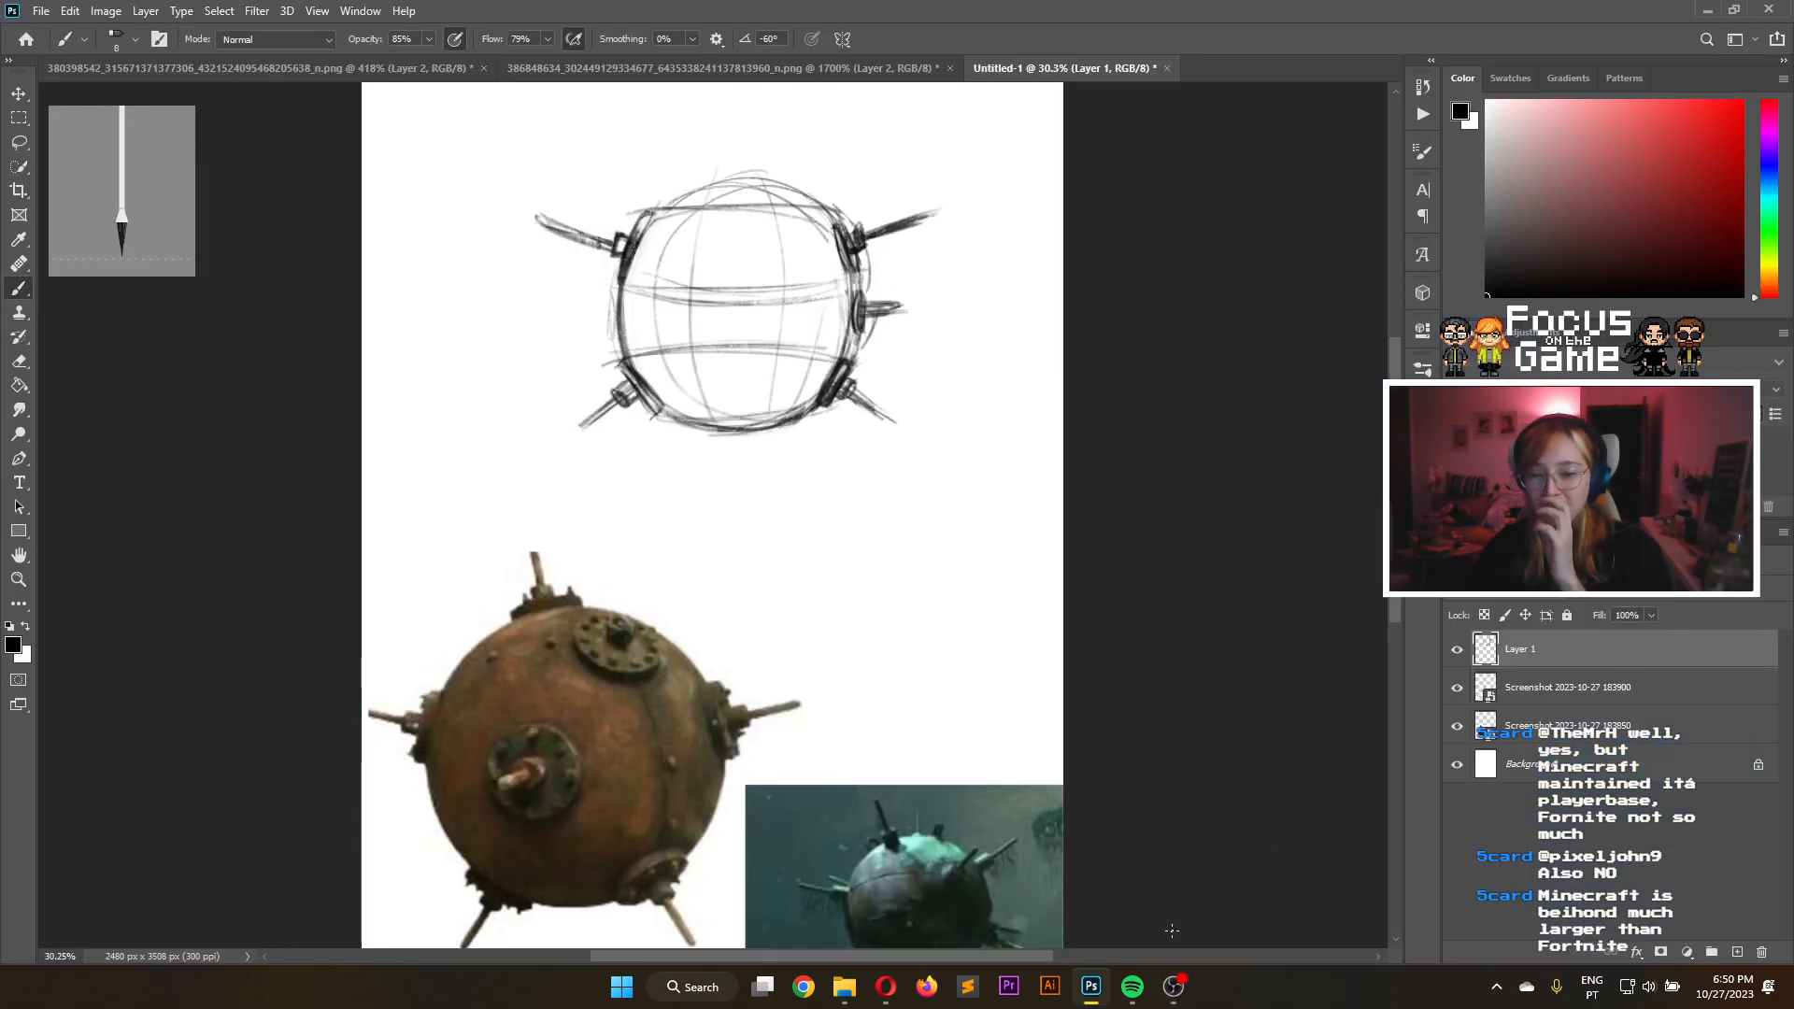
pyautogui.click(1132, 986)
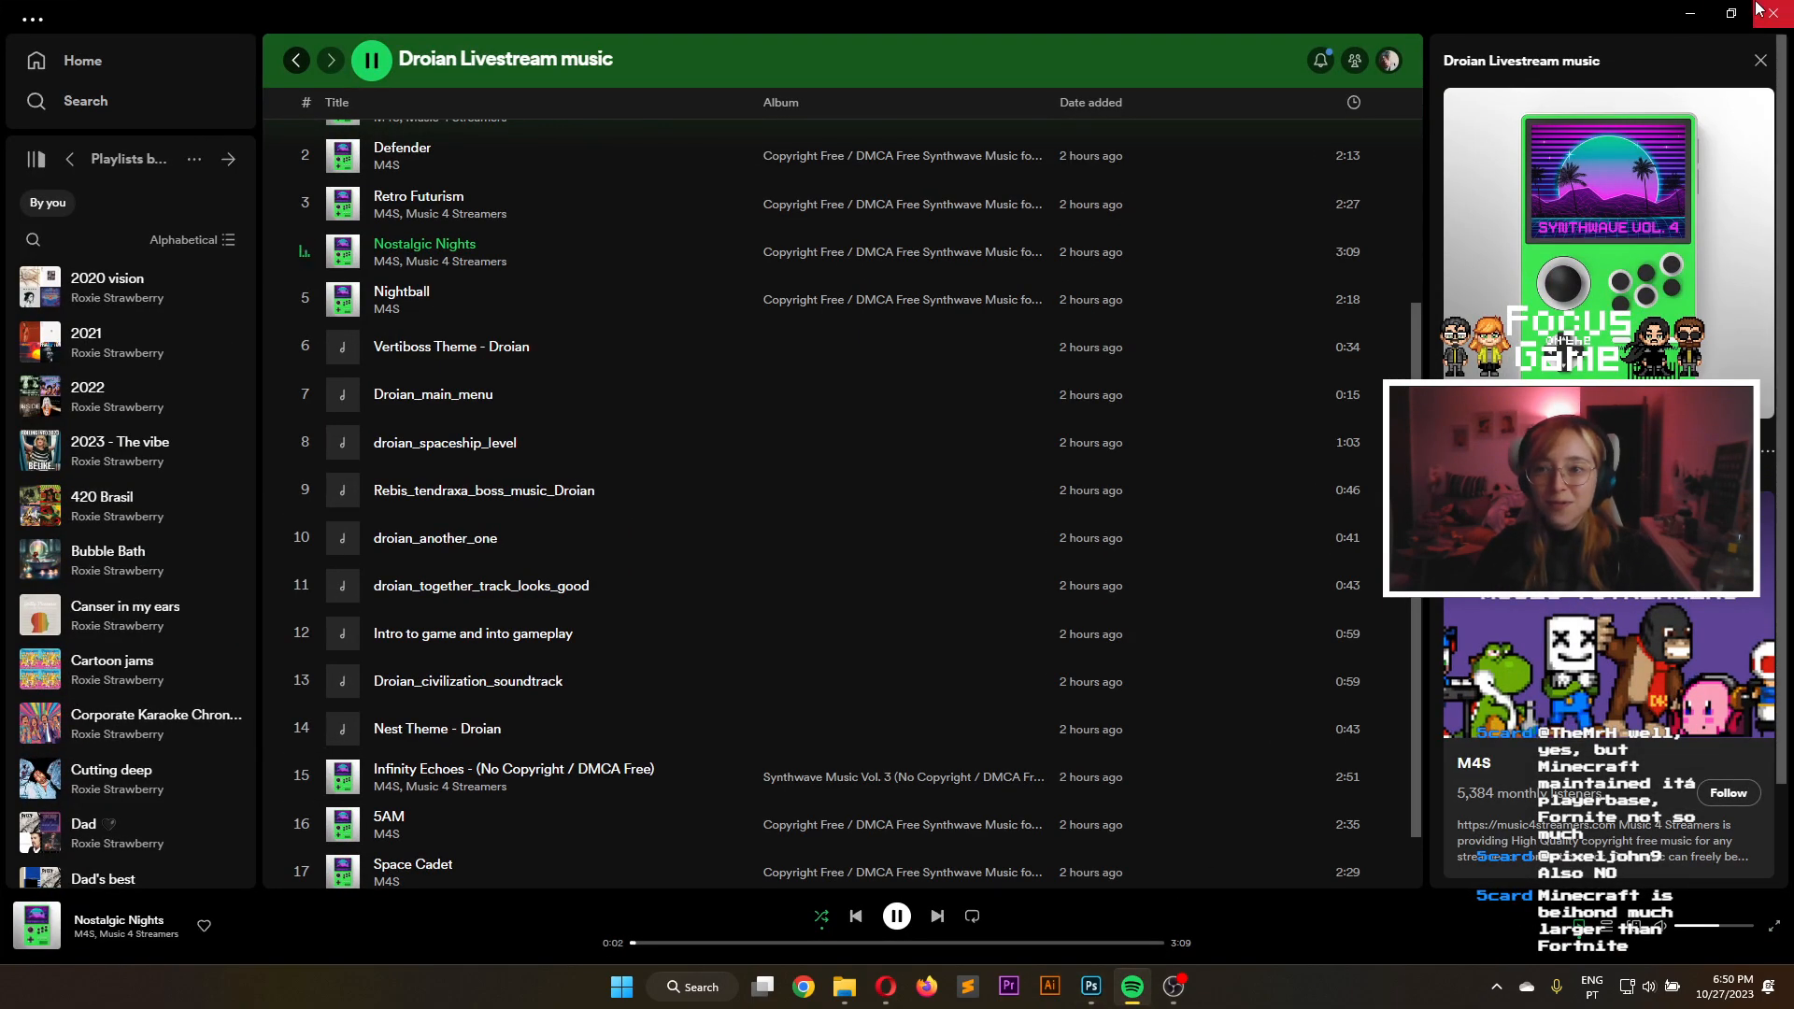
pyautogui.click(1690, 11)
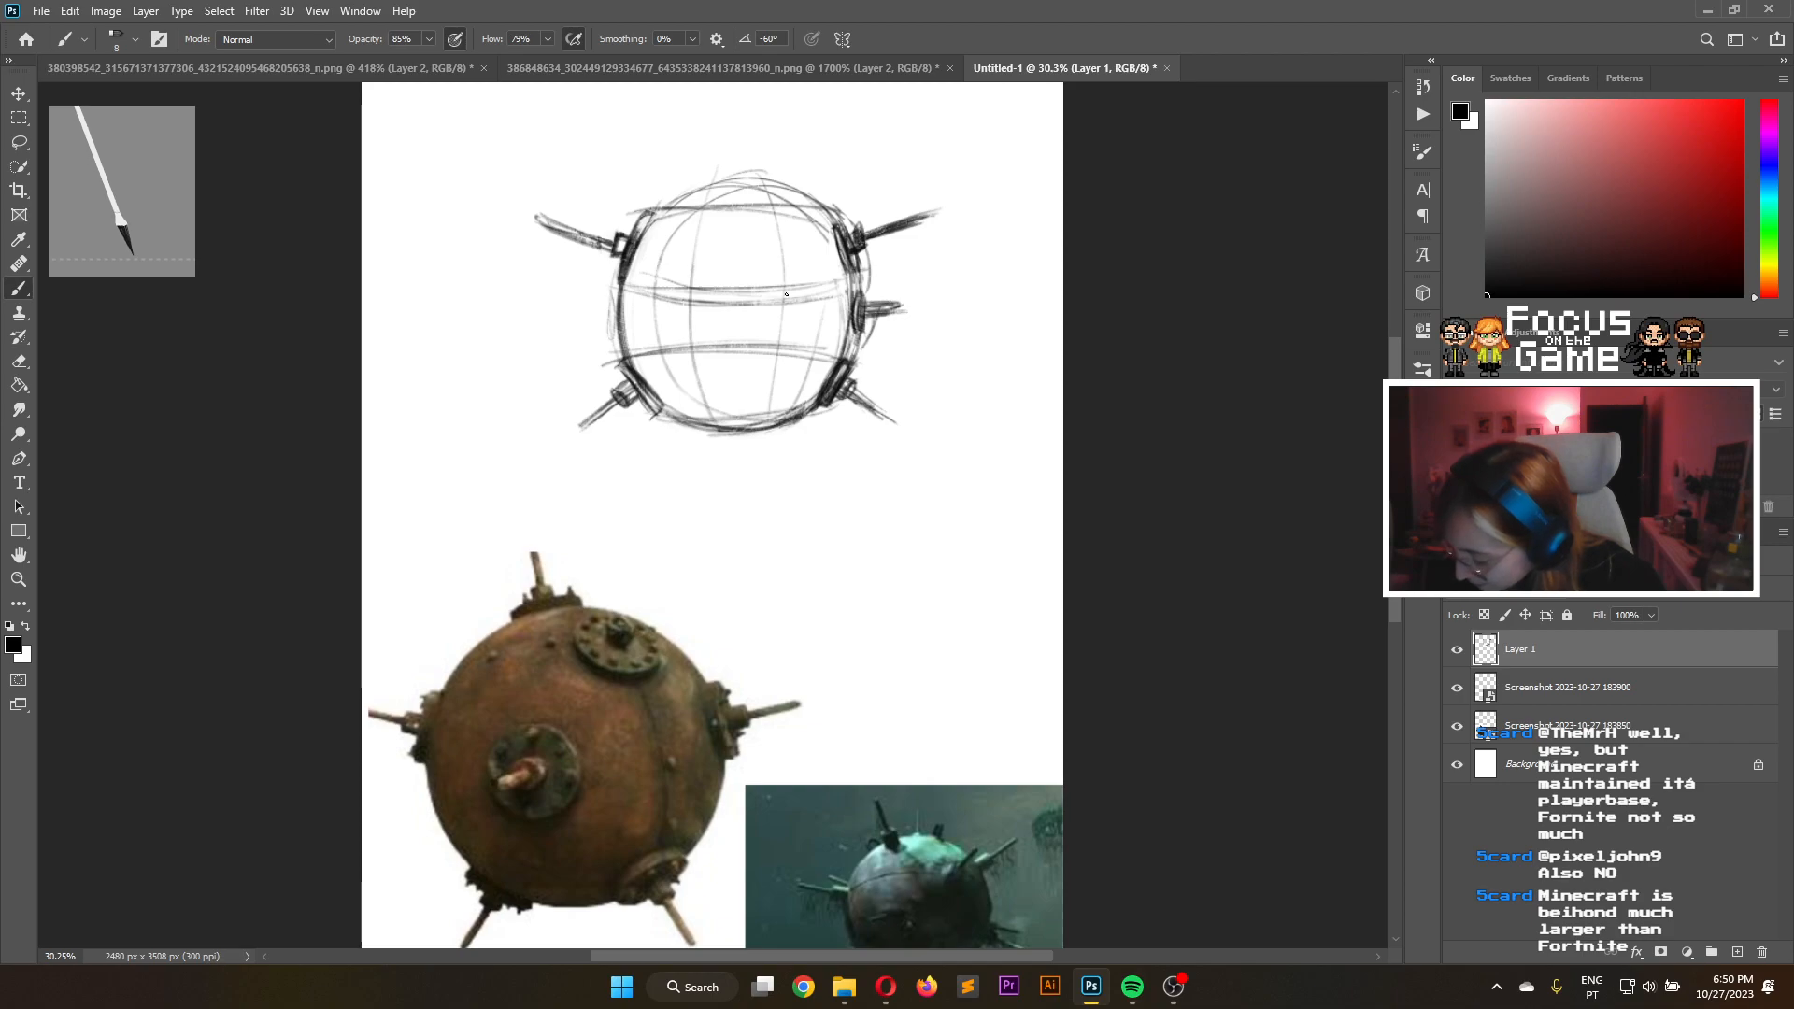
# Lasso the narrow plate and horizontal spike on the mine's right edge and copy them to a new layer
pyautogui.click(20, 145)
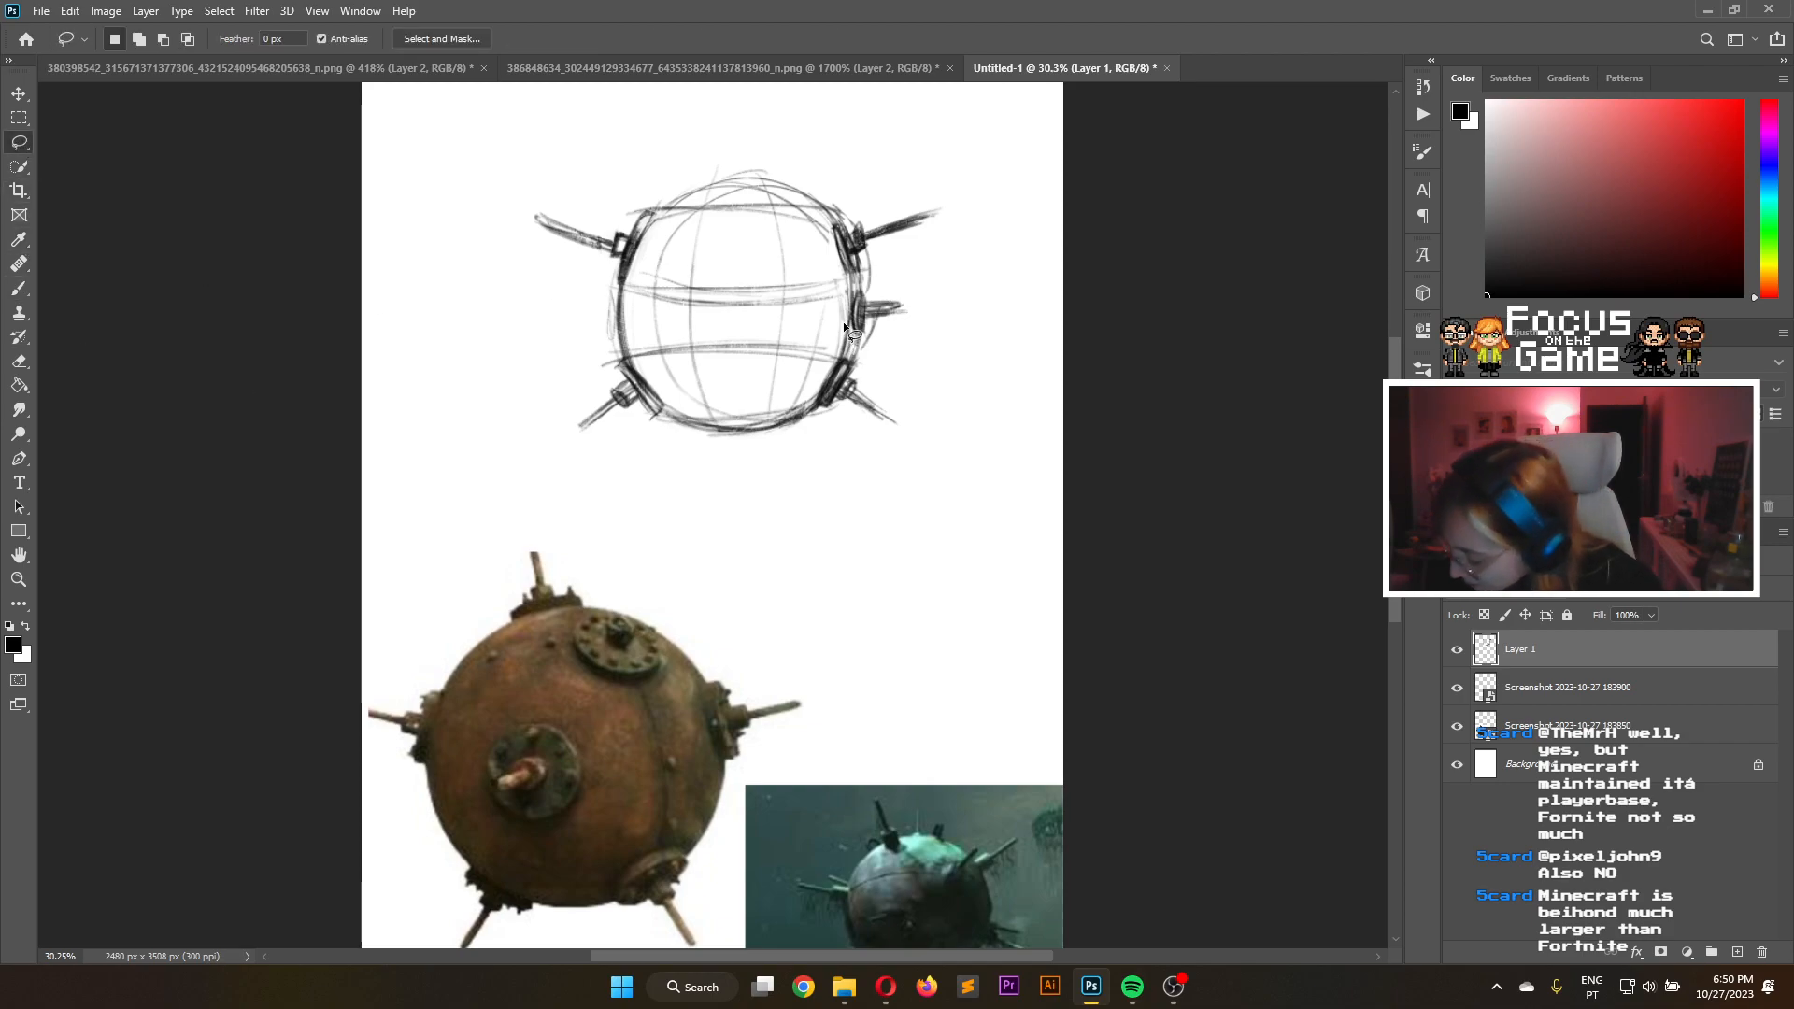
pyautogui.moveTo(853, 278); pyautogui.dragTo(886, 348)
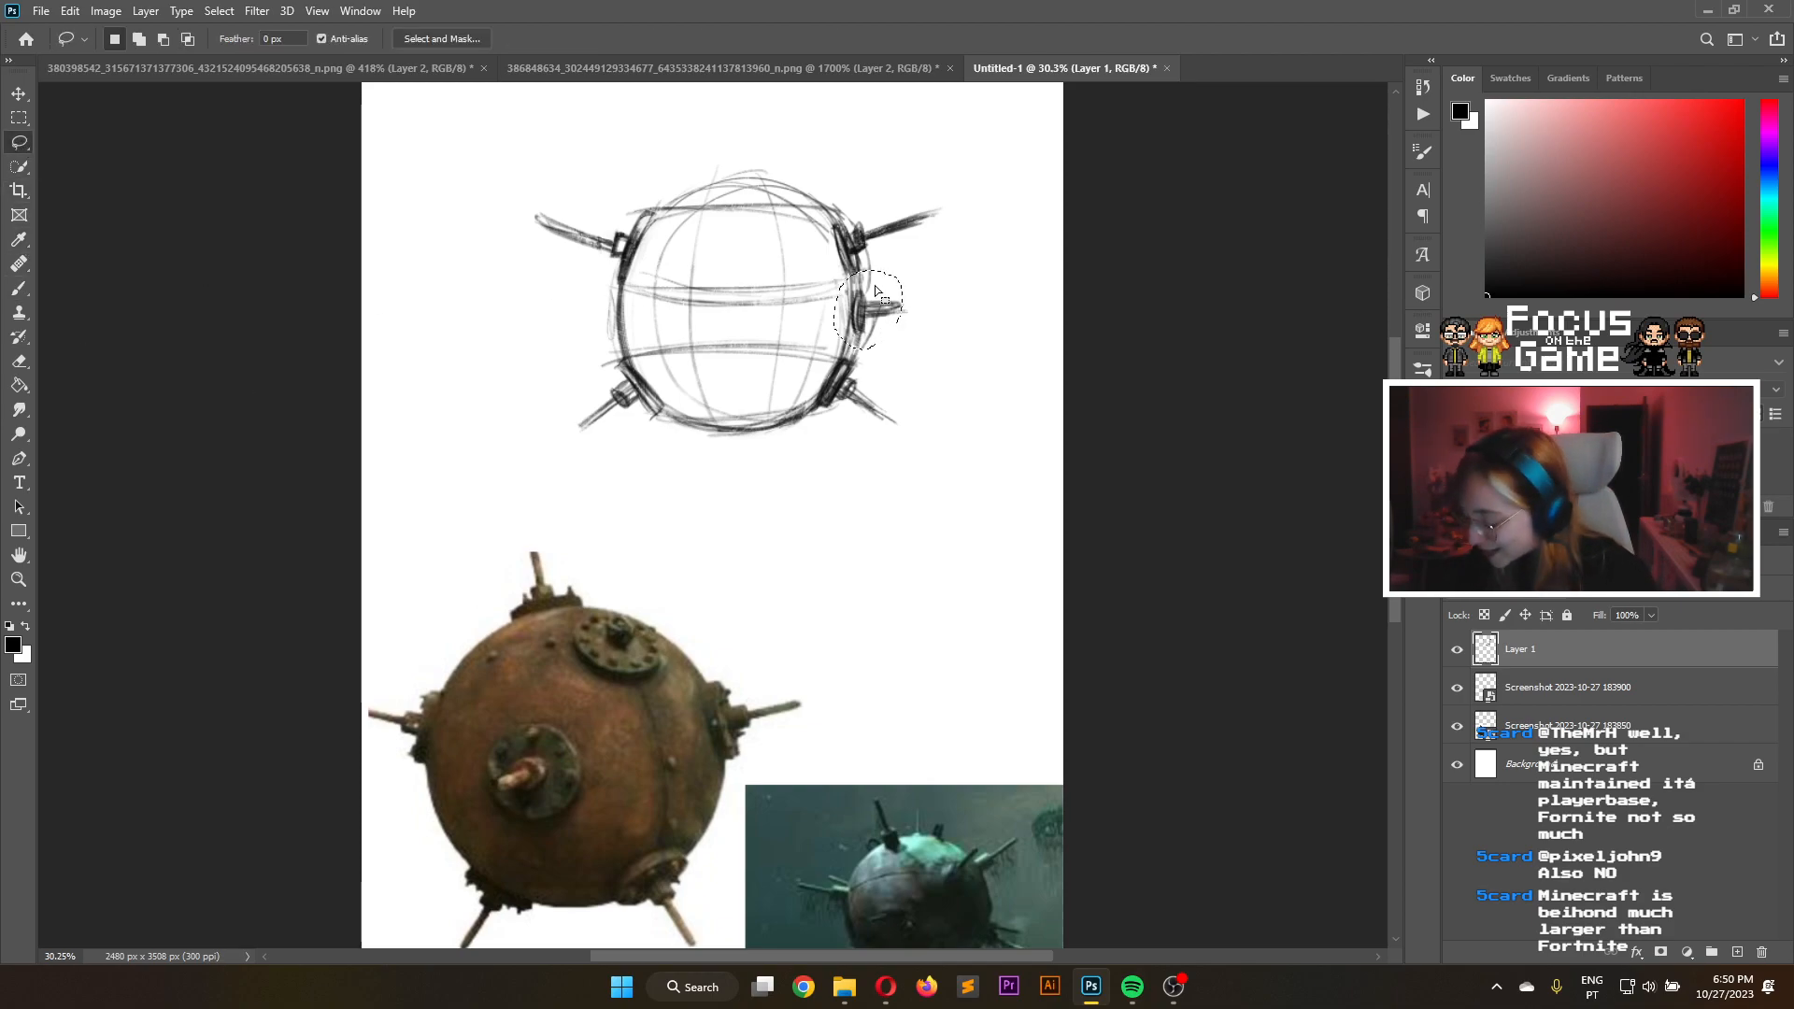
pyautogui.rightClick(875, 311)
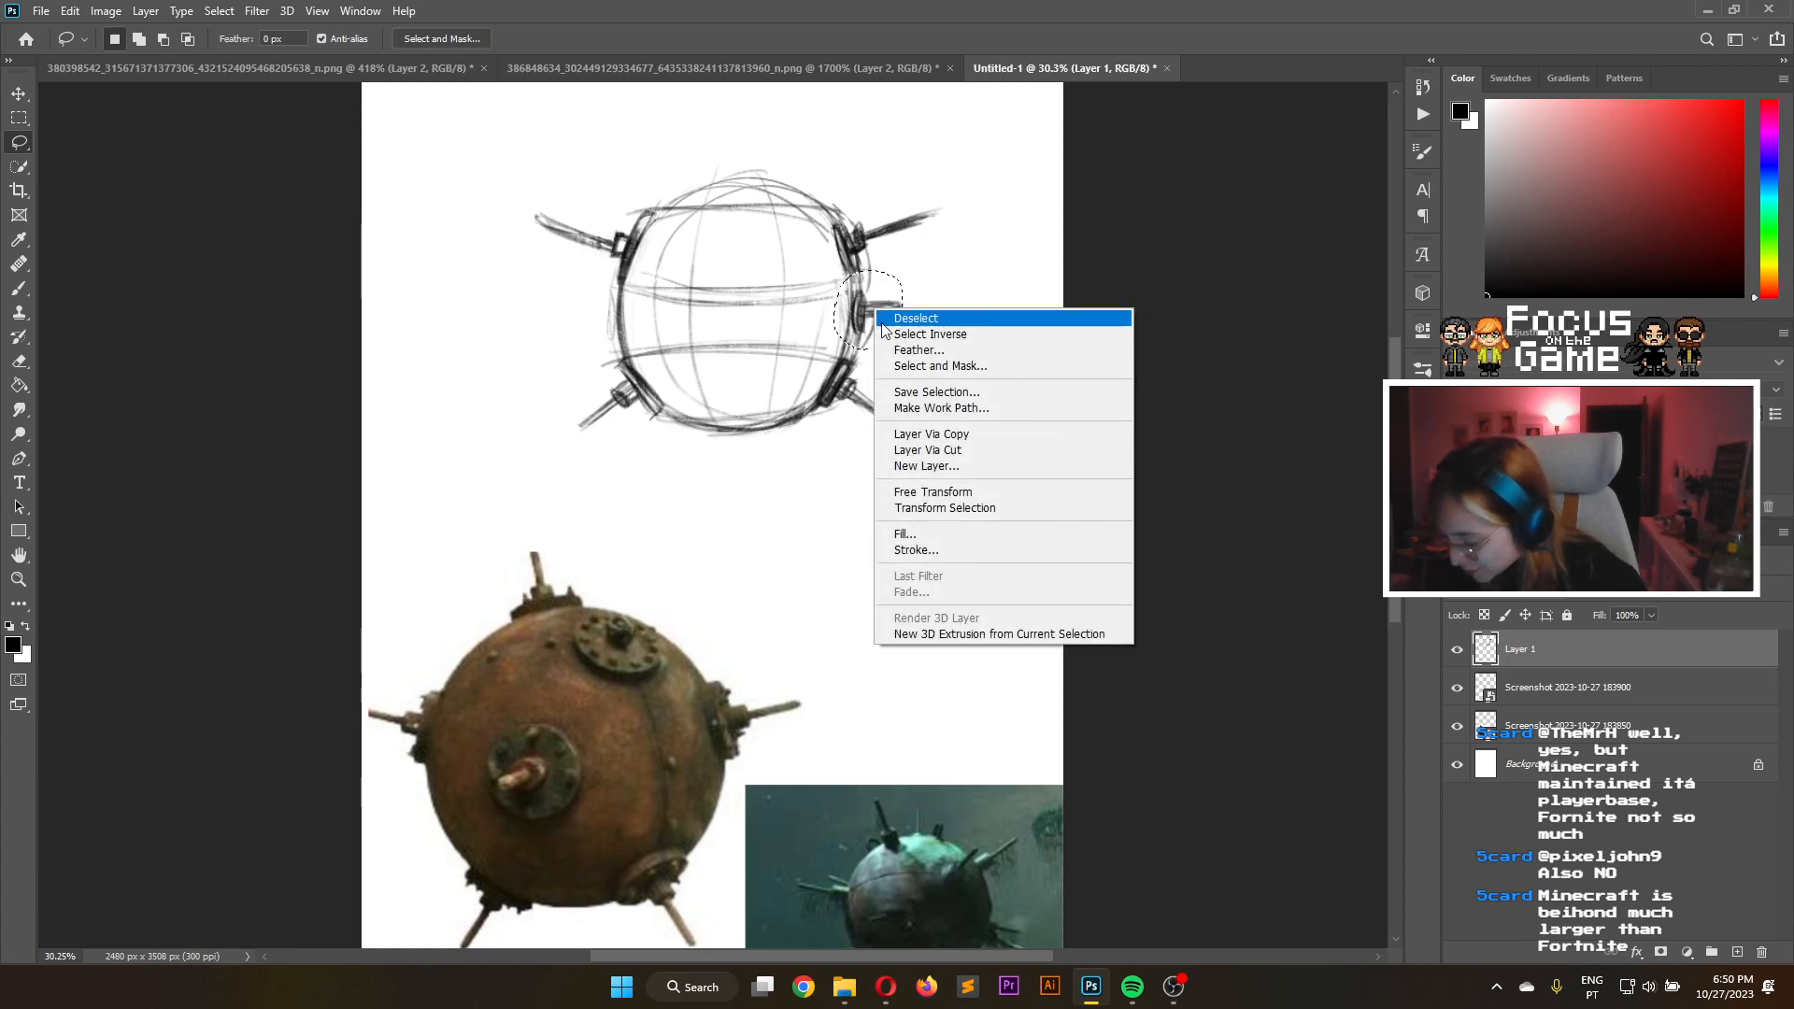
pyautogui.click(925, 432)
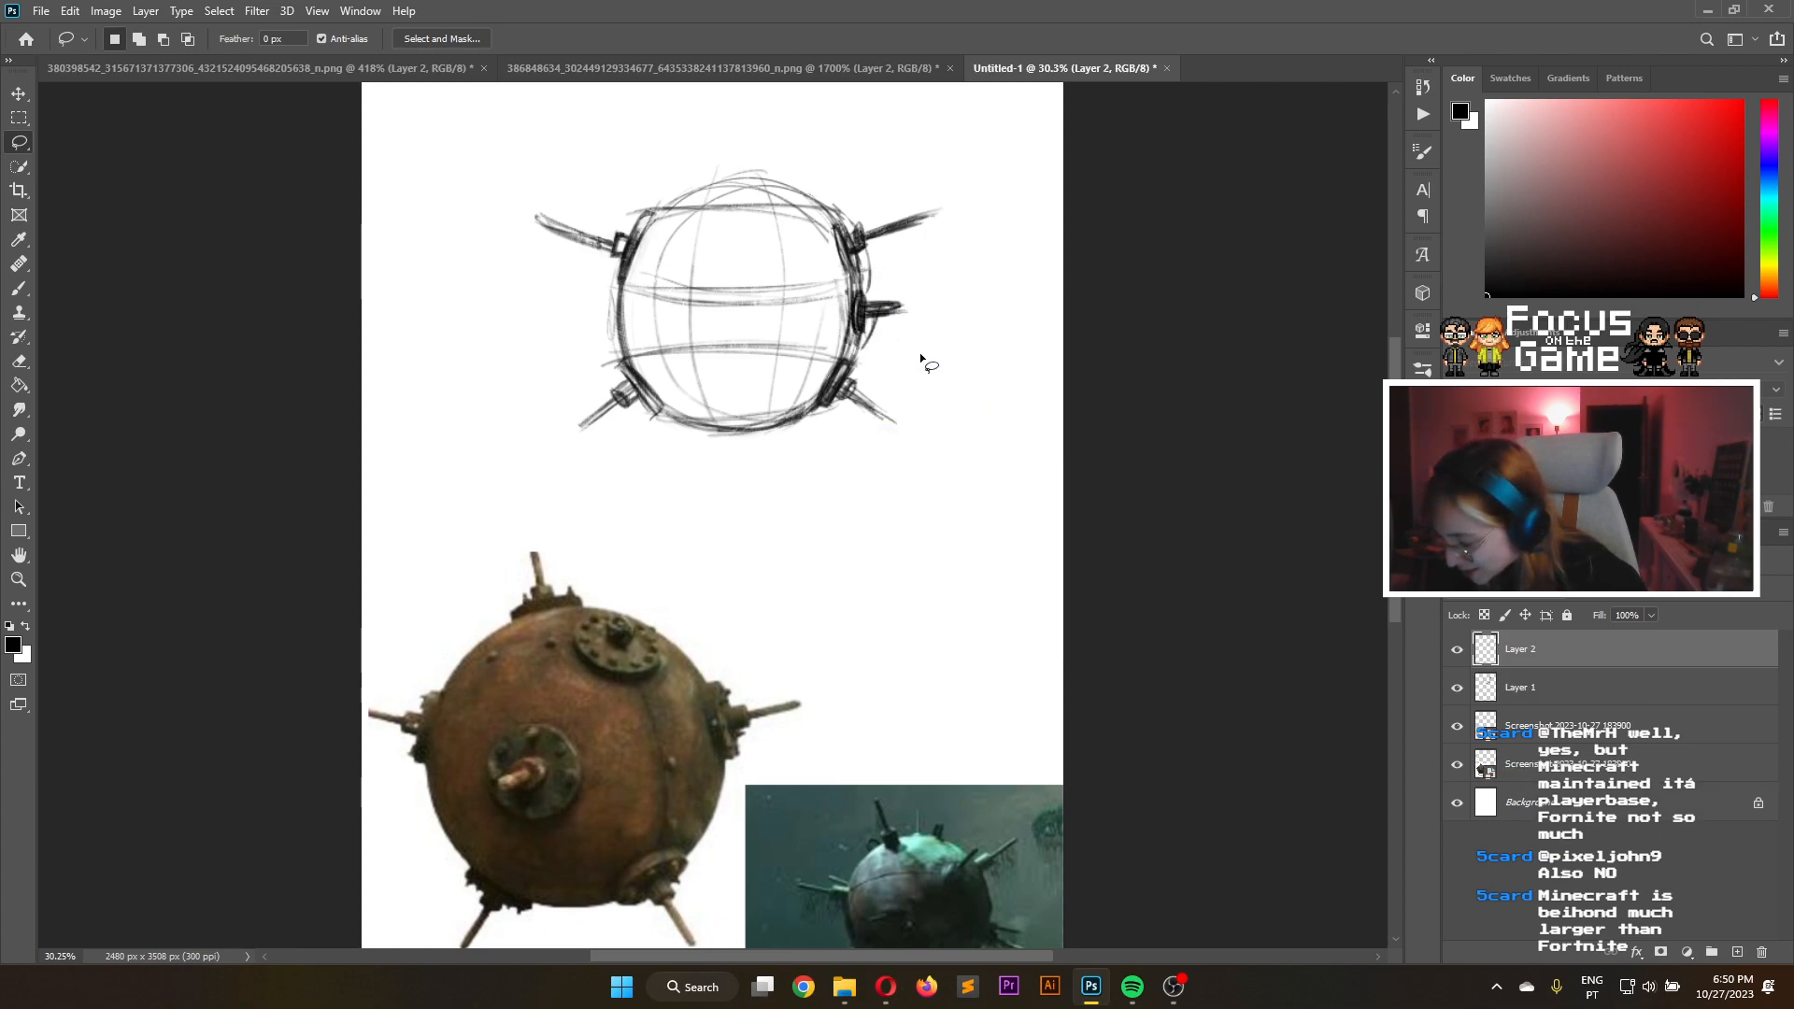
# Move the copied plate and spike to the mine's left edge and flip them horizontally so the spike points outward
pyautogui.click(17, 92)
pyautogui.moveTo(885, 317); pyautogui.dragTo(620, 316)
pyautogui.rightClick(620, 316)
pyautogui.click(593, 278)
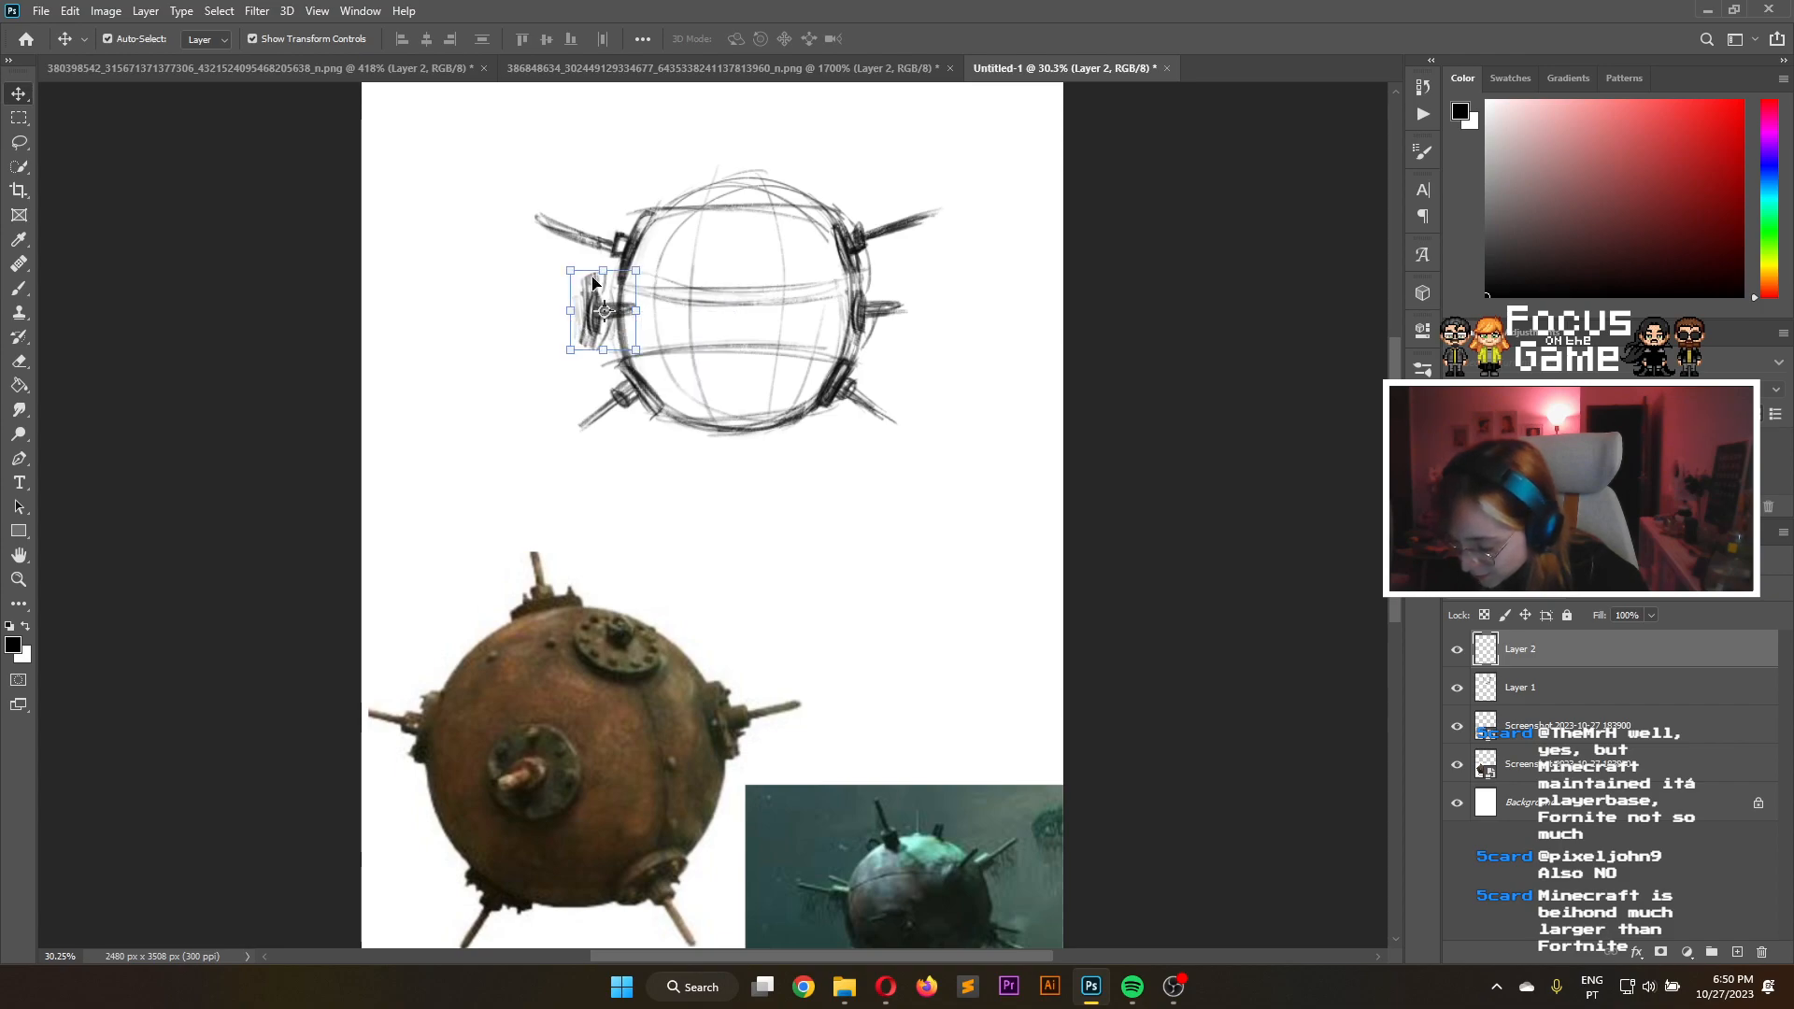
pyautogui.click(612, 270)
pyautogui.rightClick(612, 303)
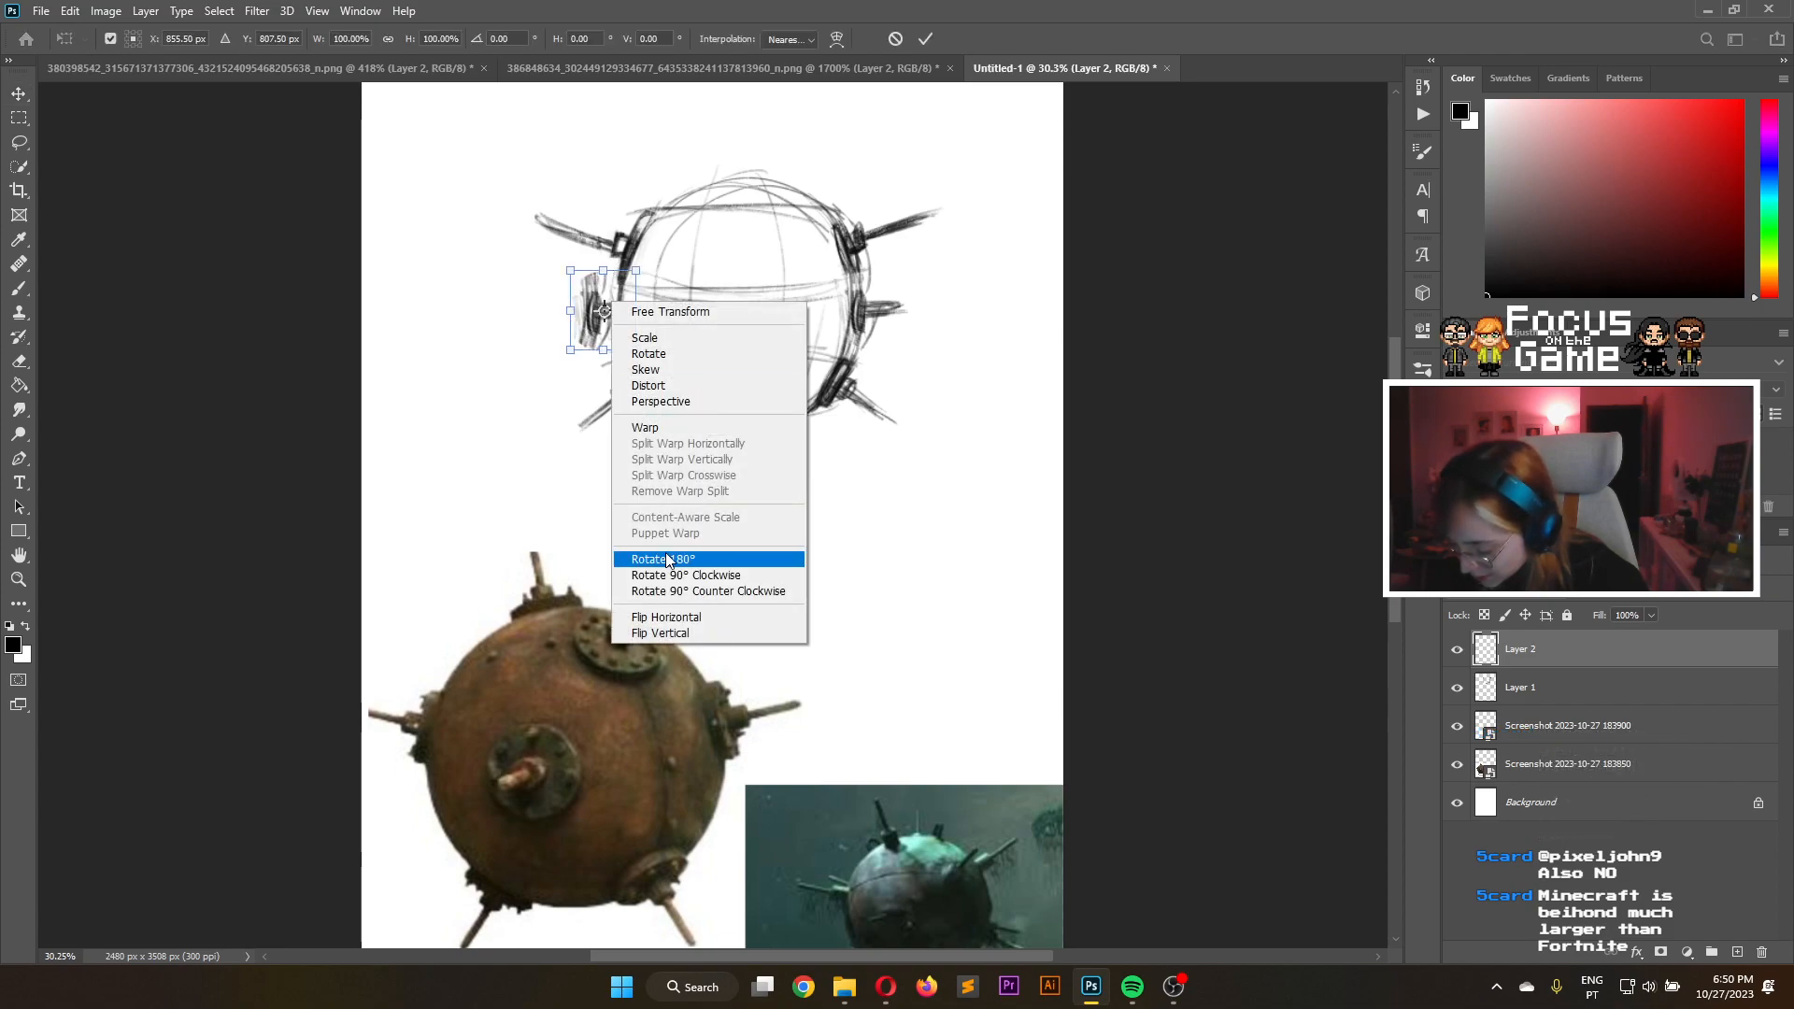
pyautogui.click(690, 613)
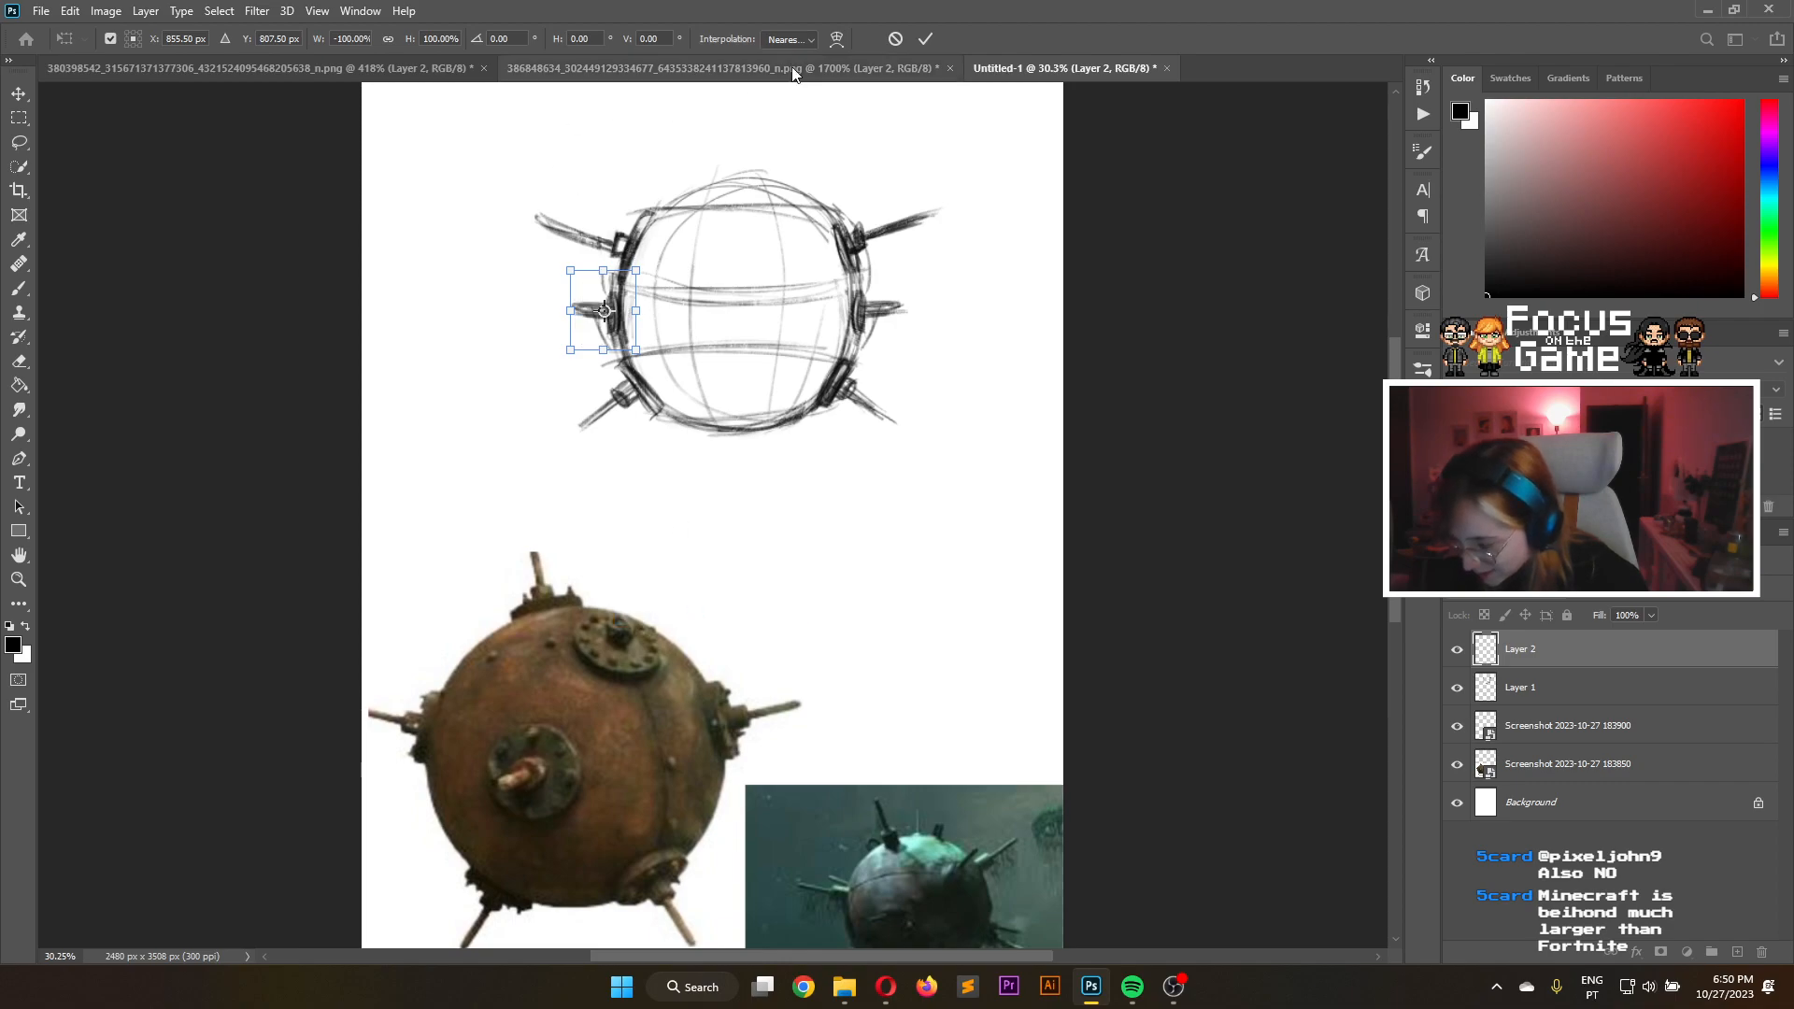
pyautogui.click(925, 38)
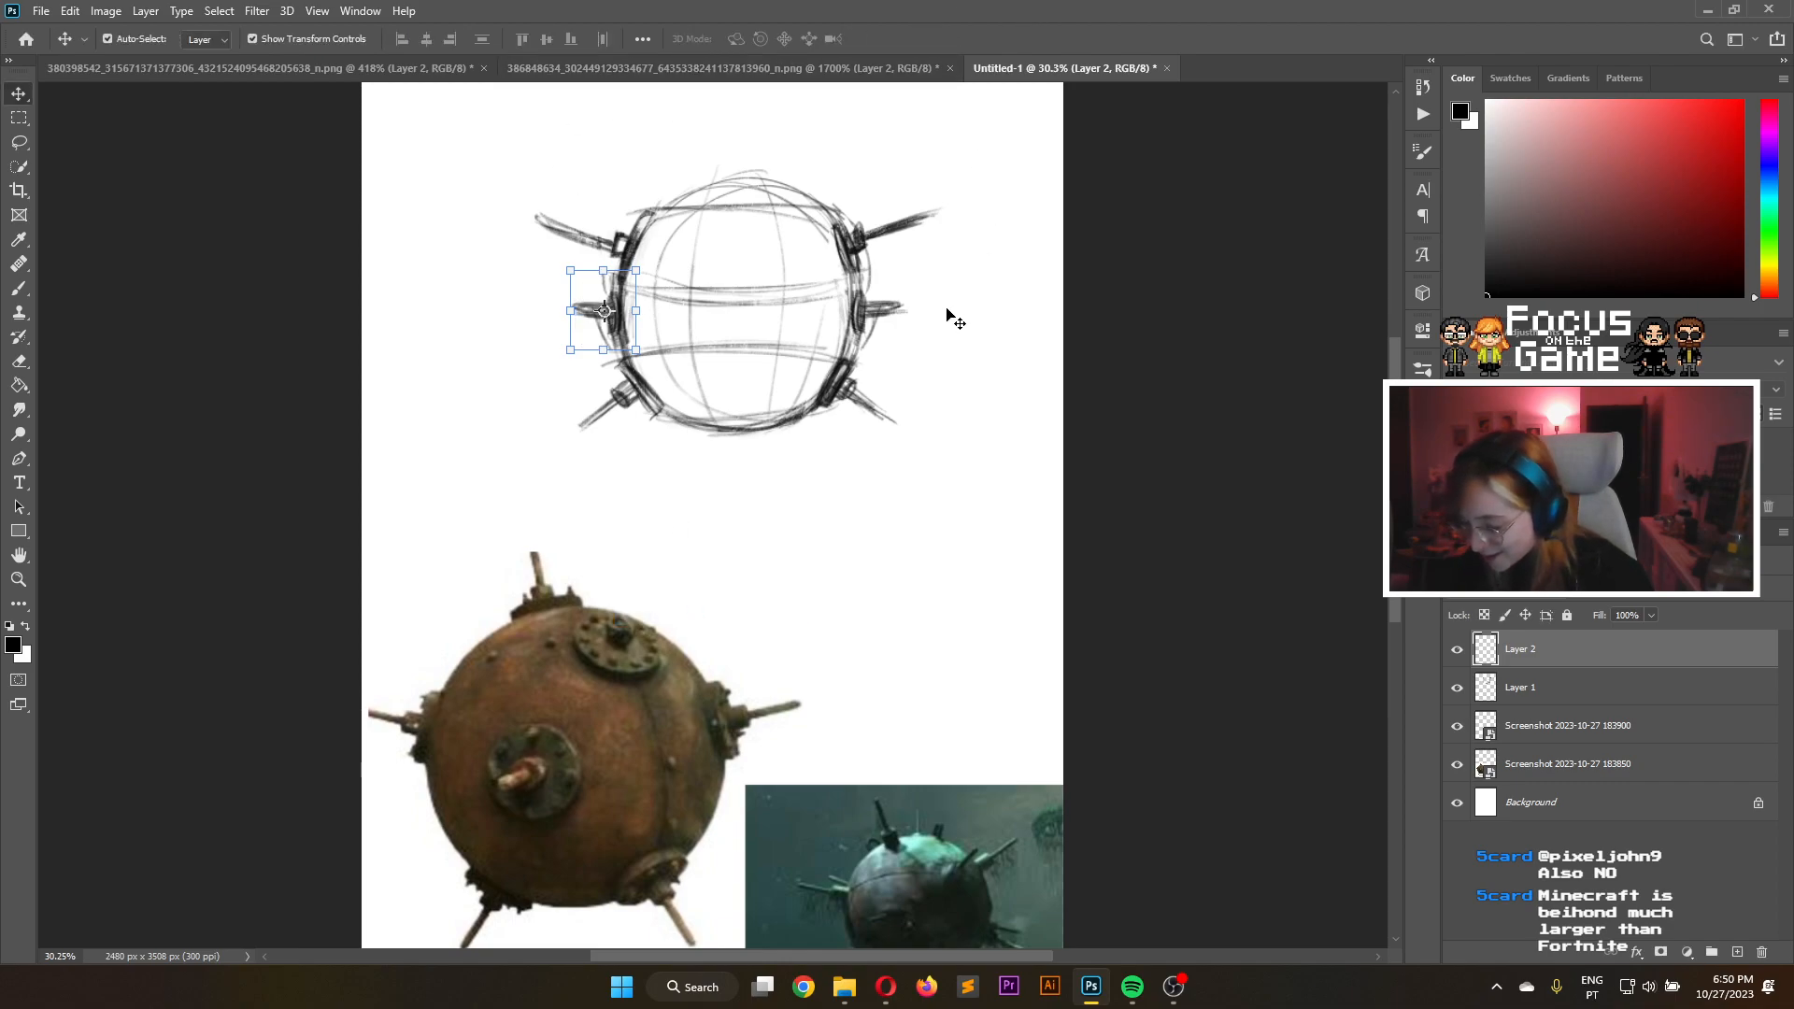
# Merge the mirrored spike layer down into the sketch on Layer 1
pyautogui.click(701, 312)
pyautogui.click(19, 289)
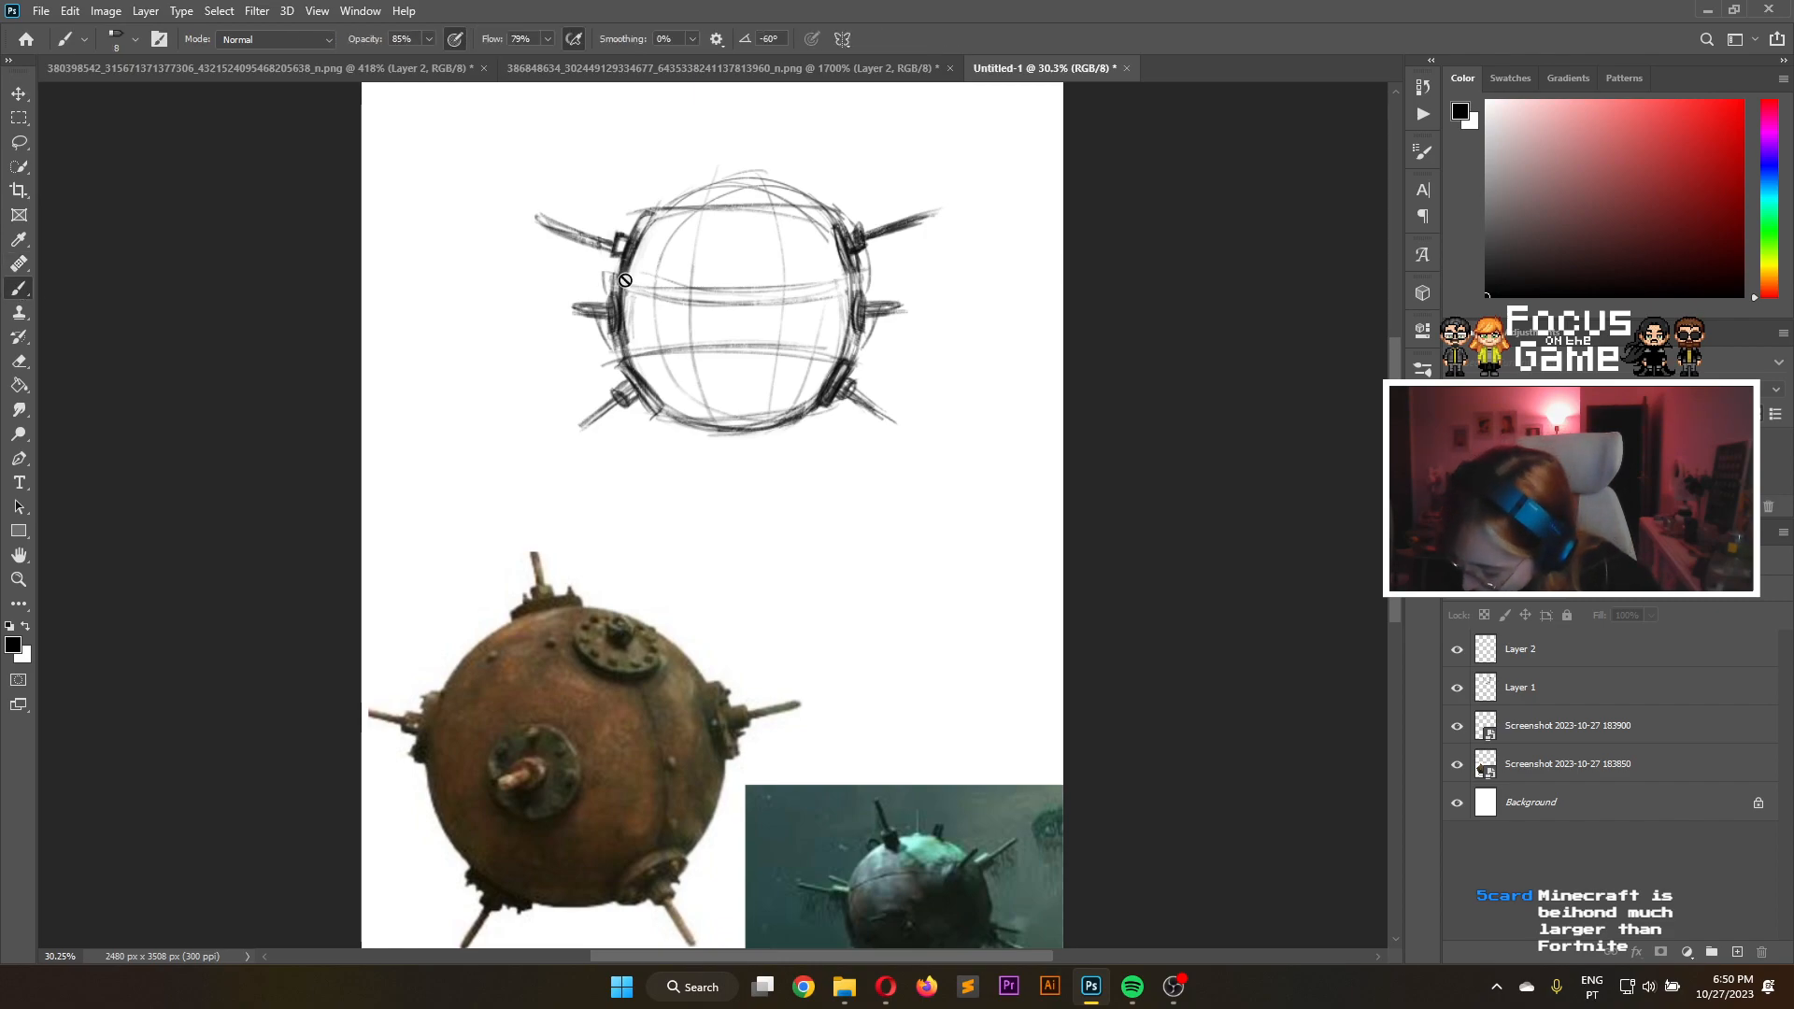
pyautogui.click(1588, 665)
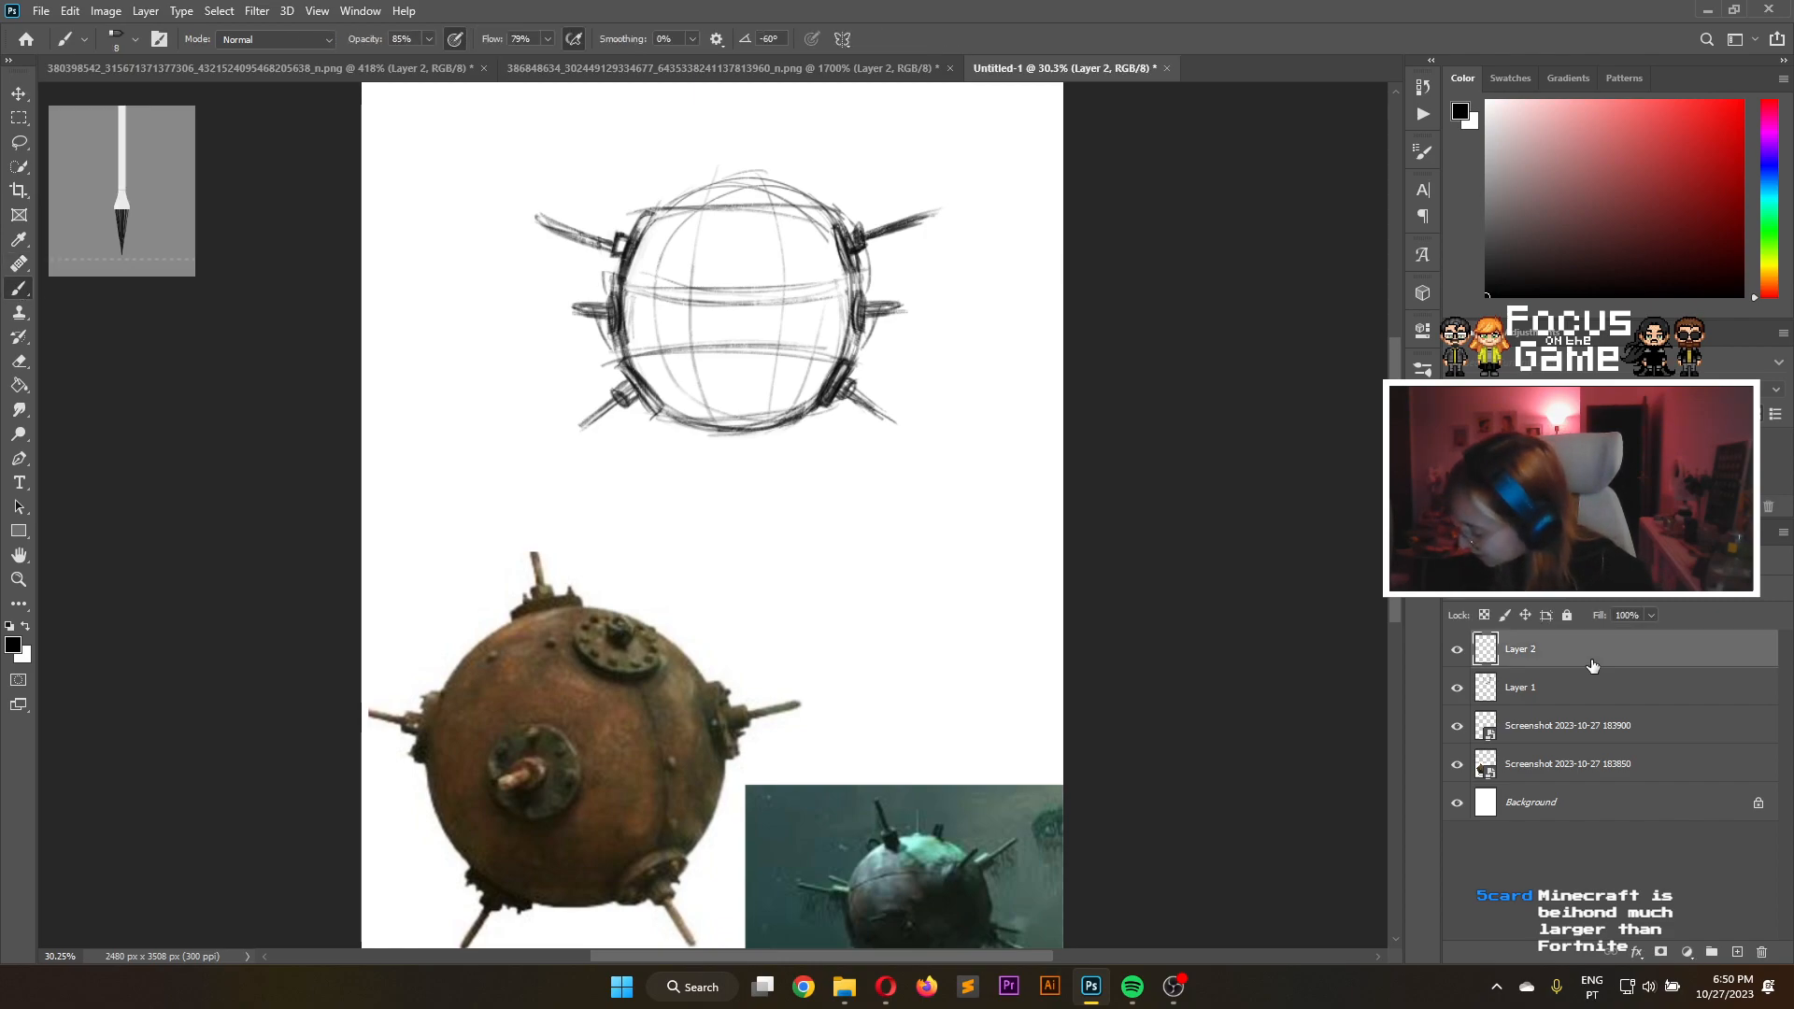
pyautogui.rightClick(1581, 665)
pyautogui.click(1409, 723)
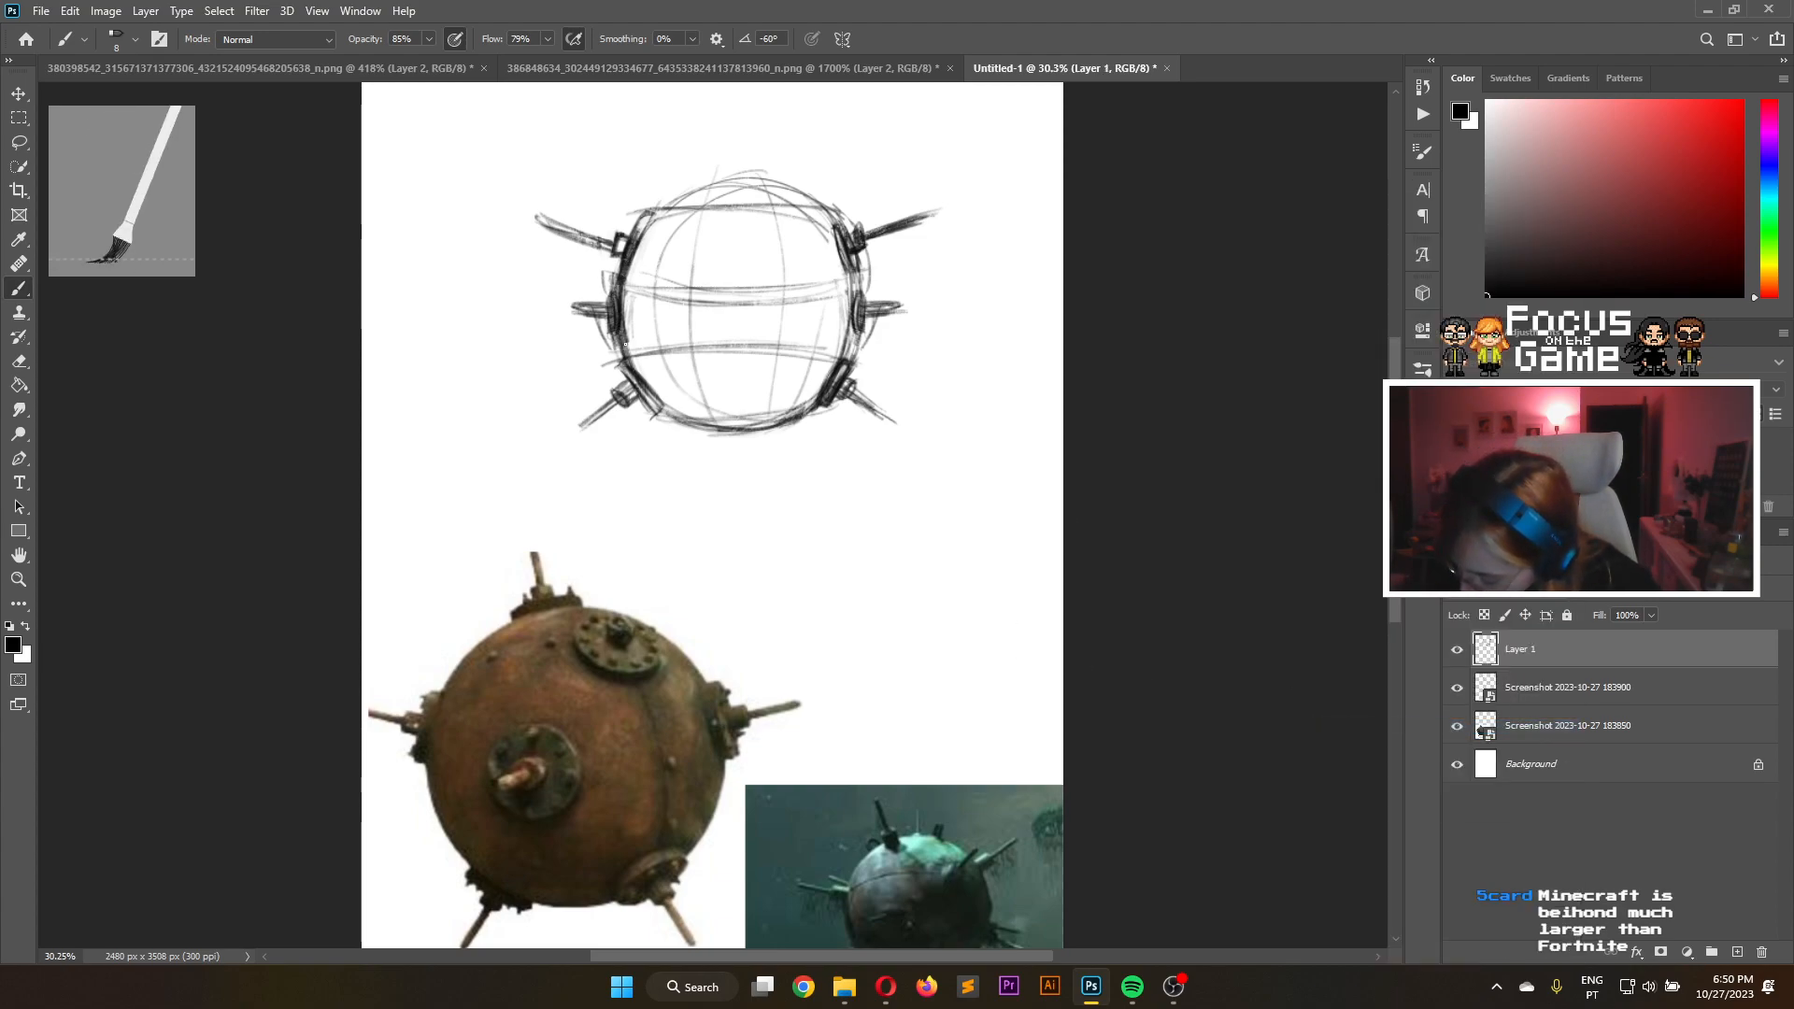
# Erase the stray outline strokes around the mine's left and right side plates, and return to the Brush tool
pyautogui.press('e')
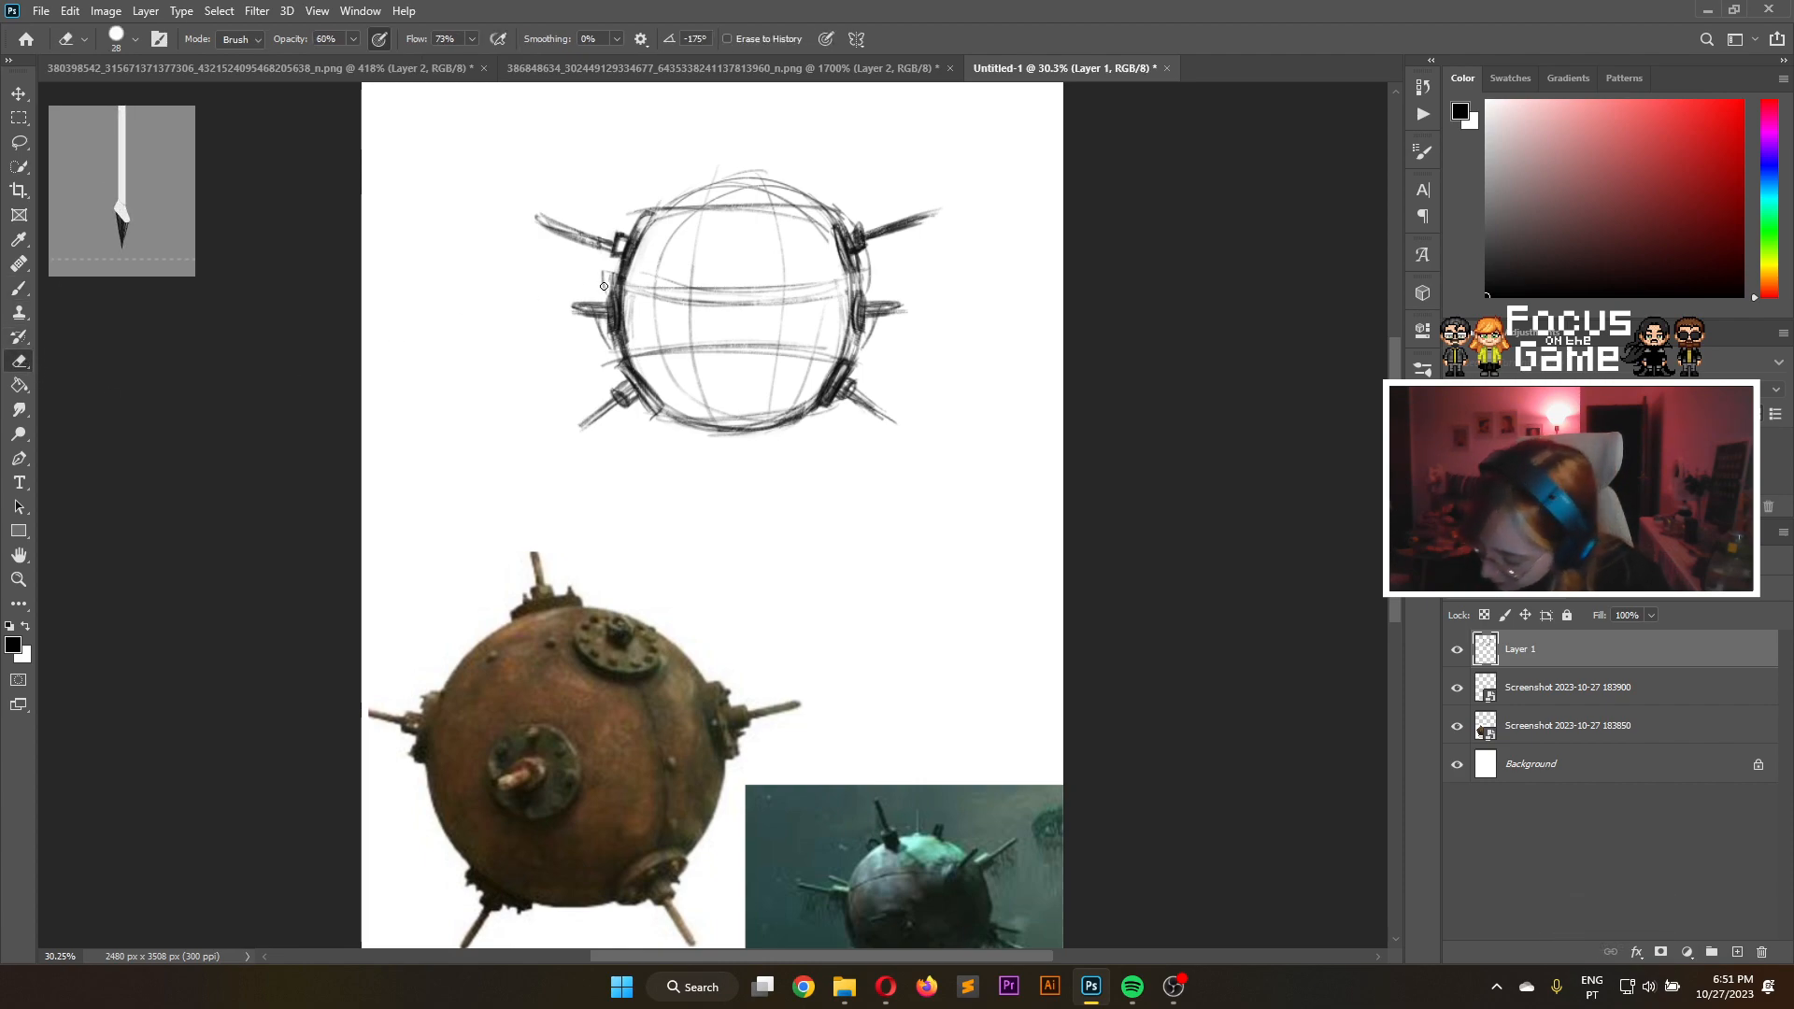
pyautogui.moveTo(605, 284); pyautogui.dragTo(612, 277)
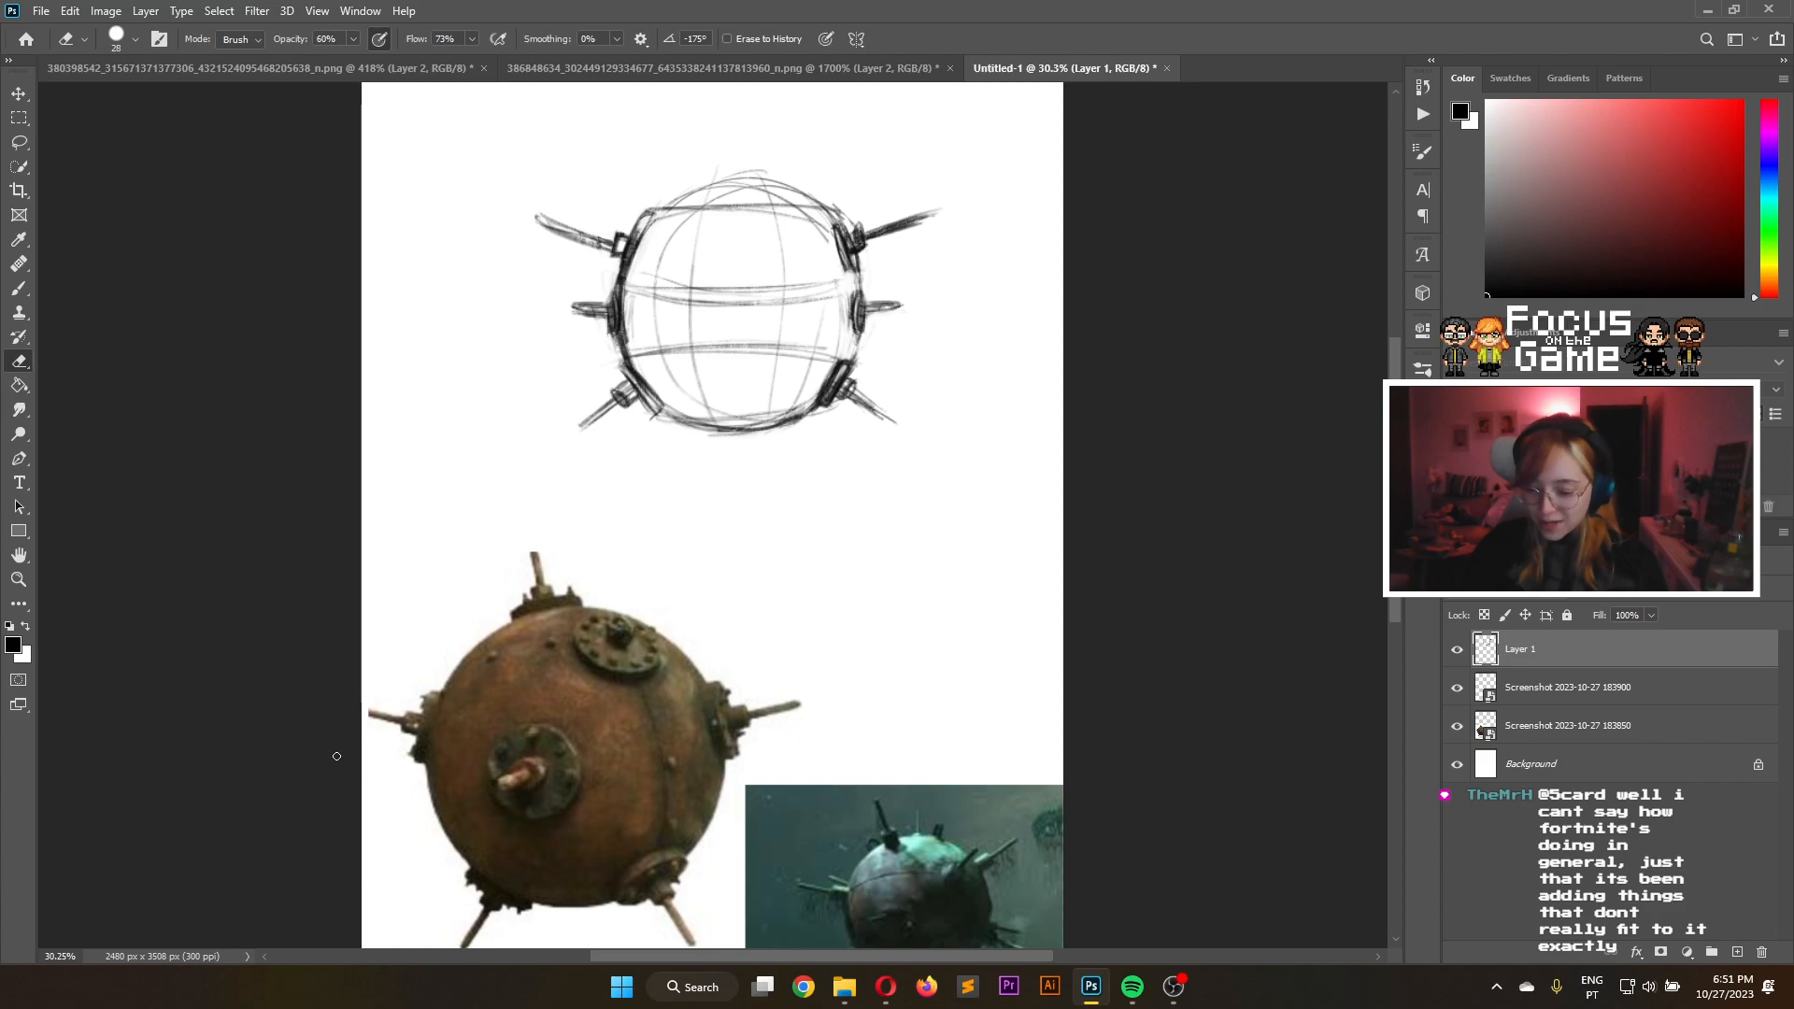
pyautogui.click(19, 292)
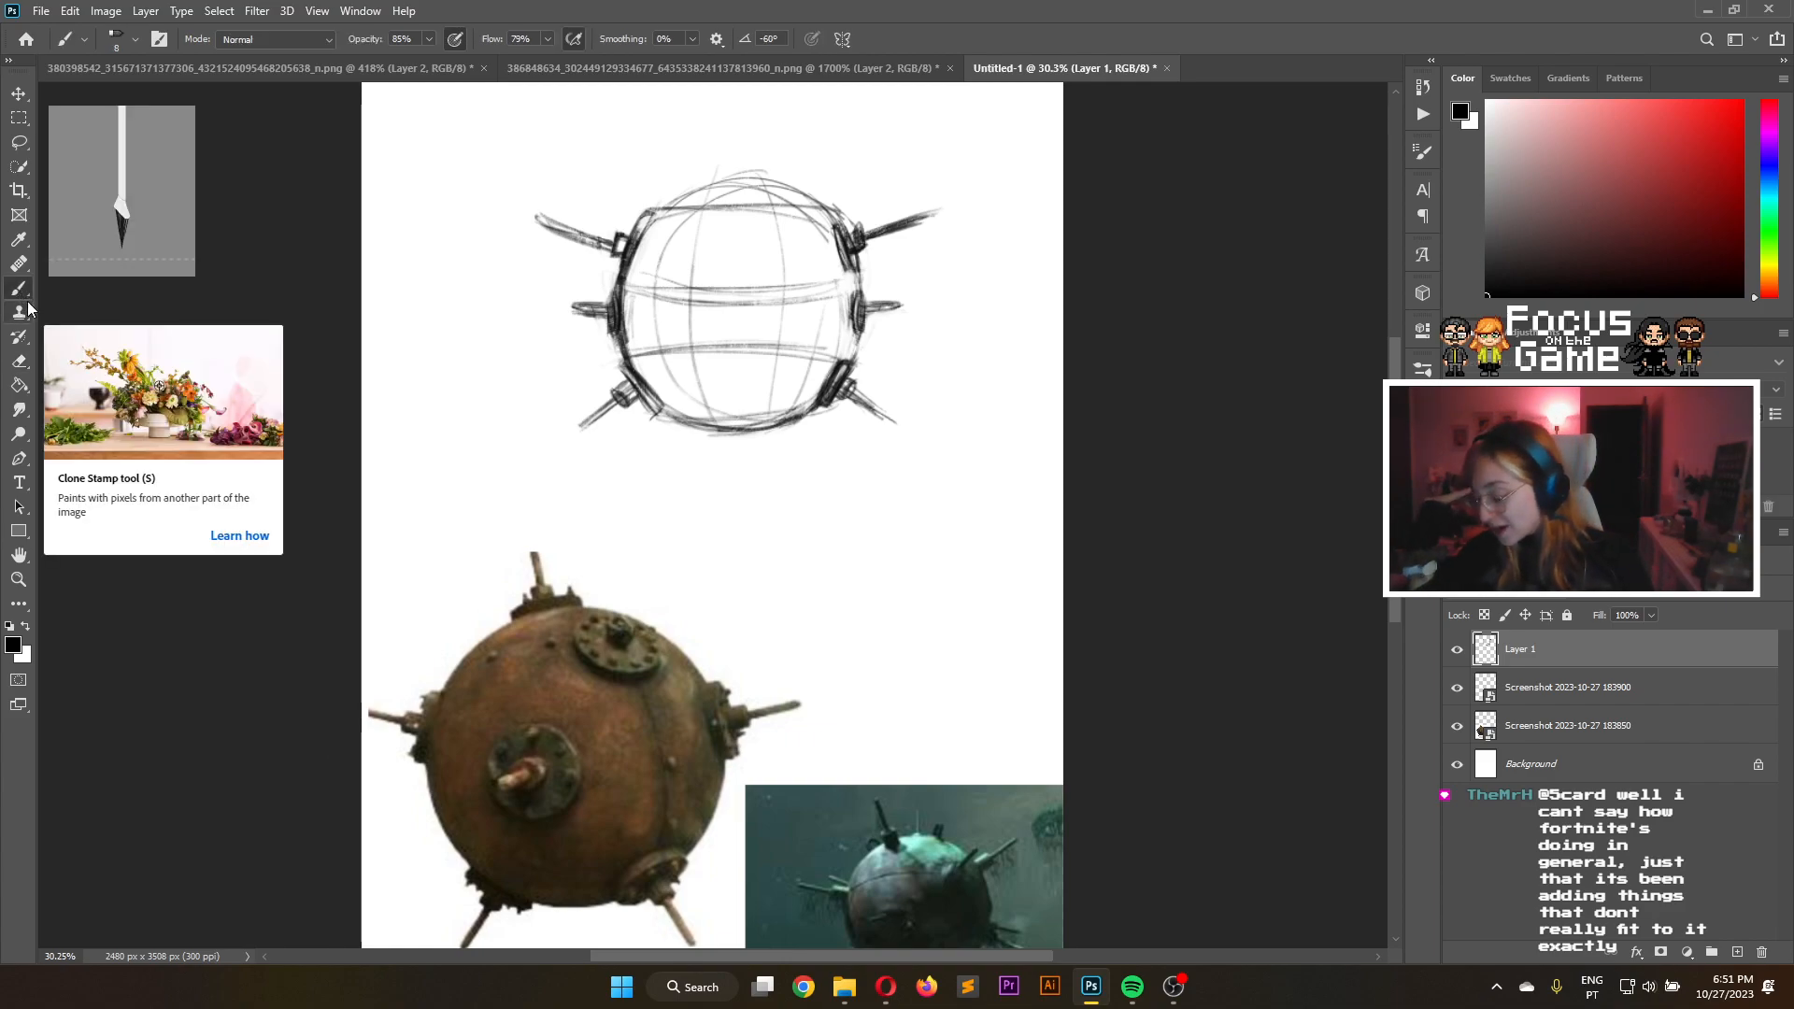
# Open the pixel-art sprite document and capture a screen snip of the second mine sprite
pyautogui.click(681, 67)
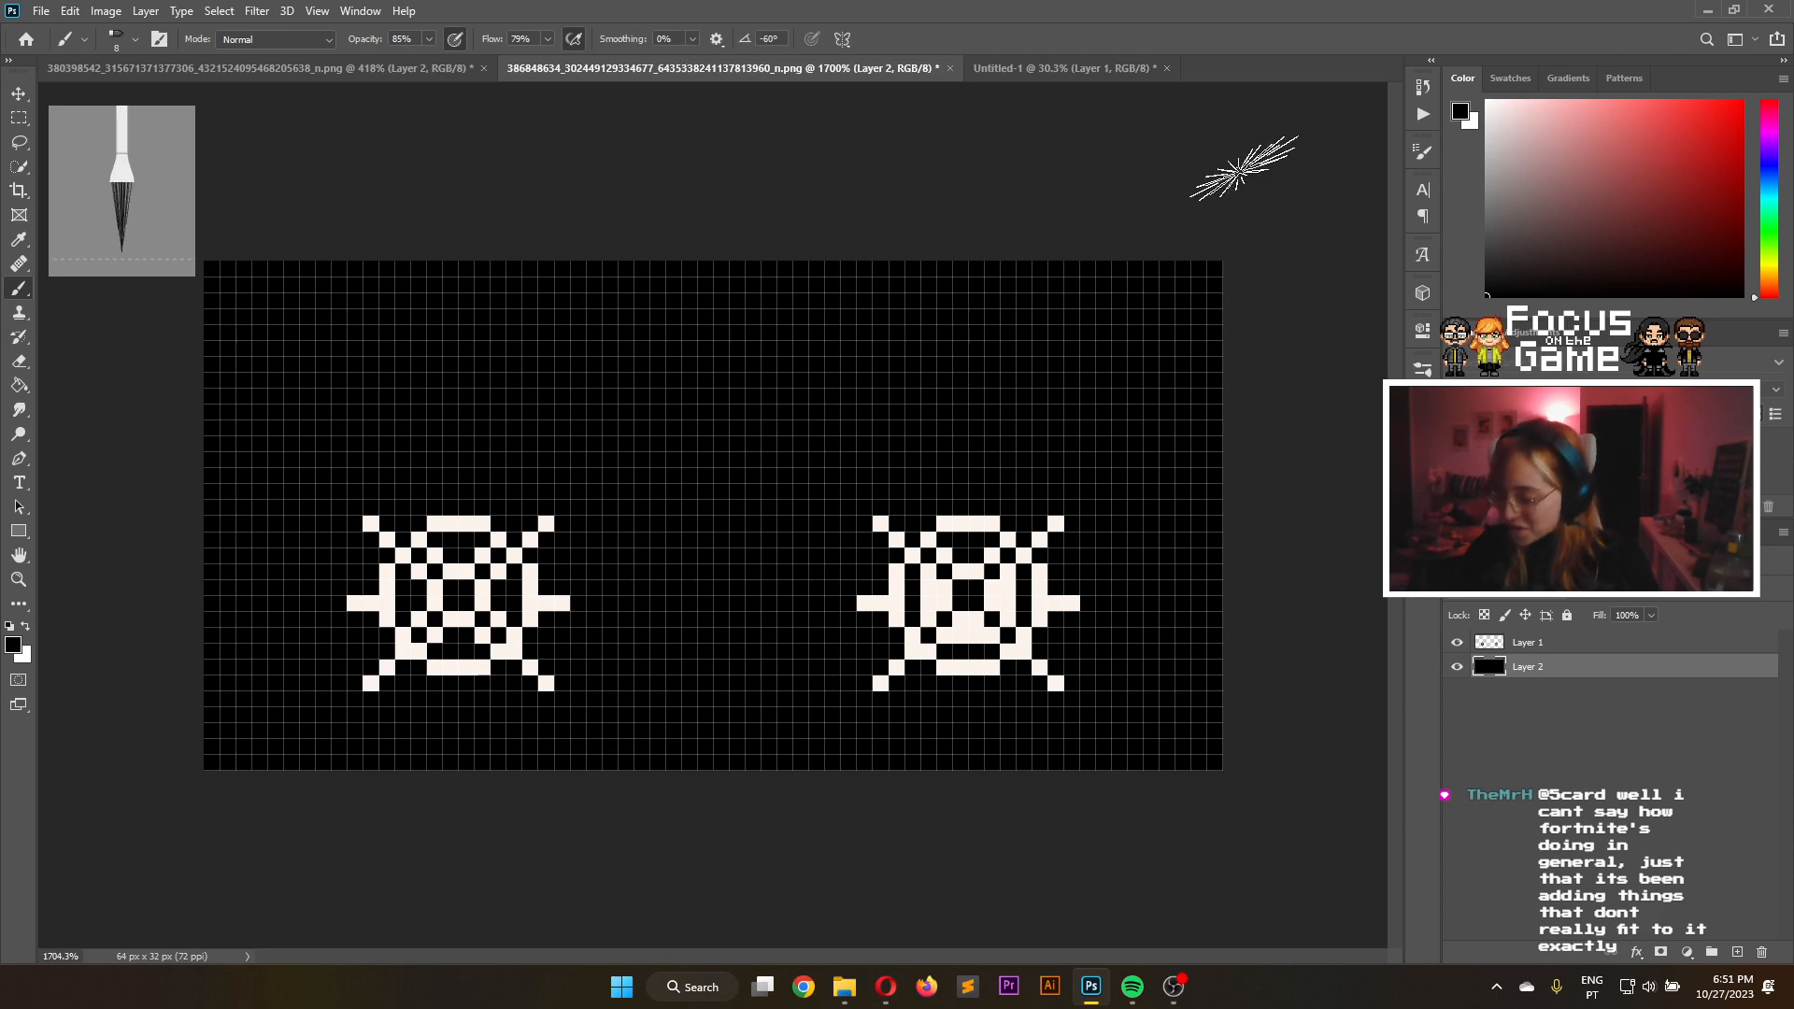
pyautogui.click(1108, 71)
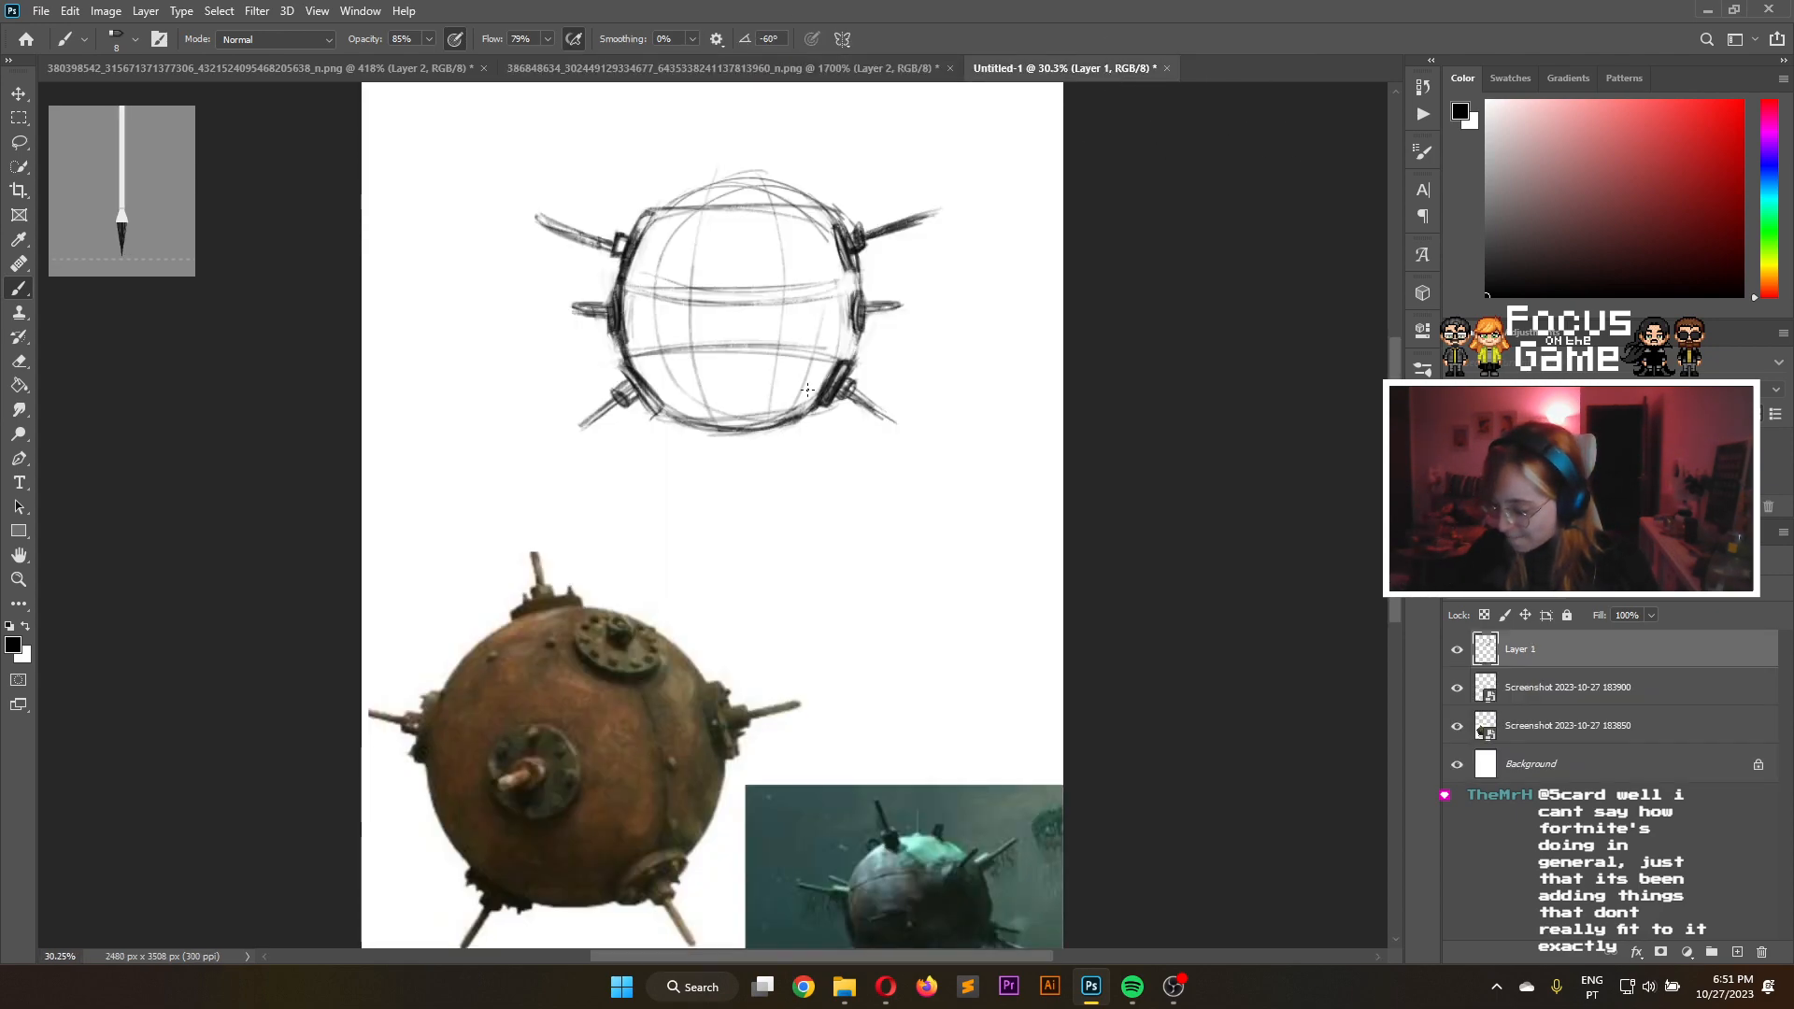
pyautogui.scroll(3, 809, 390)
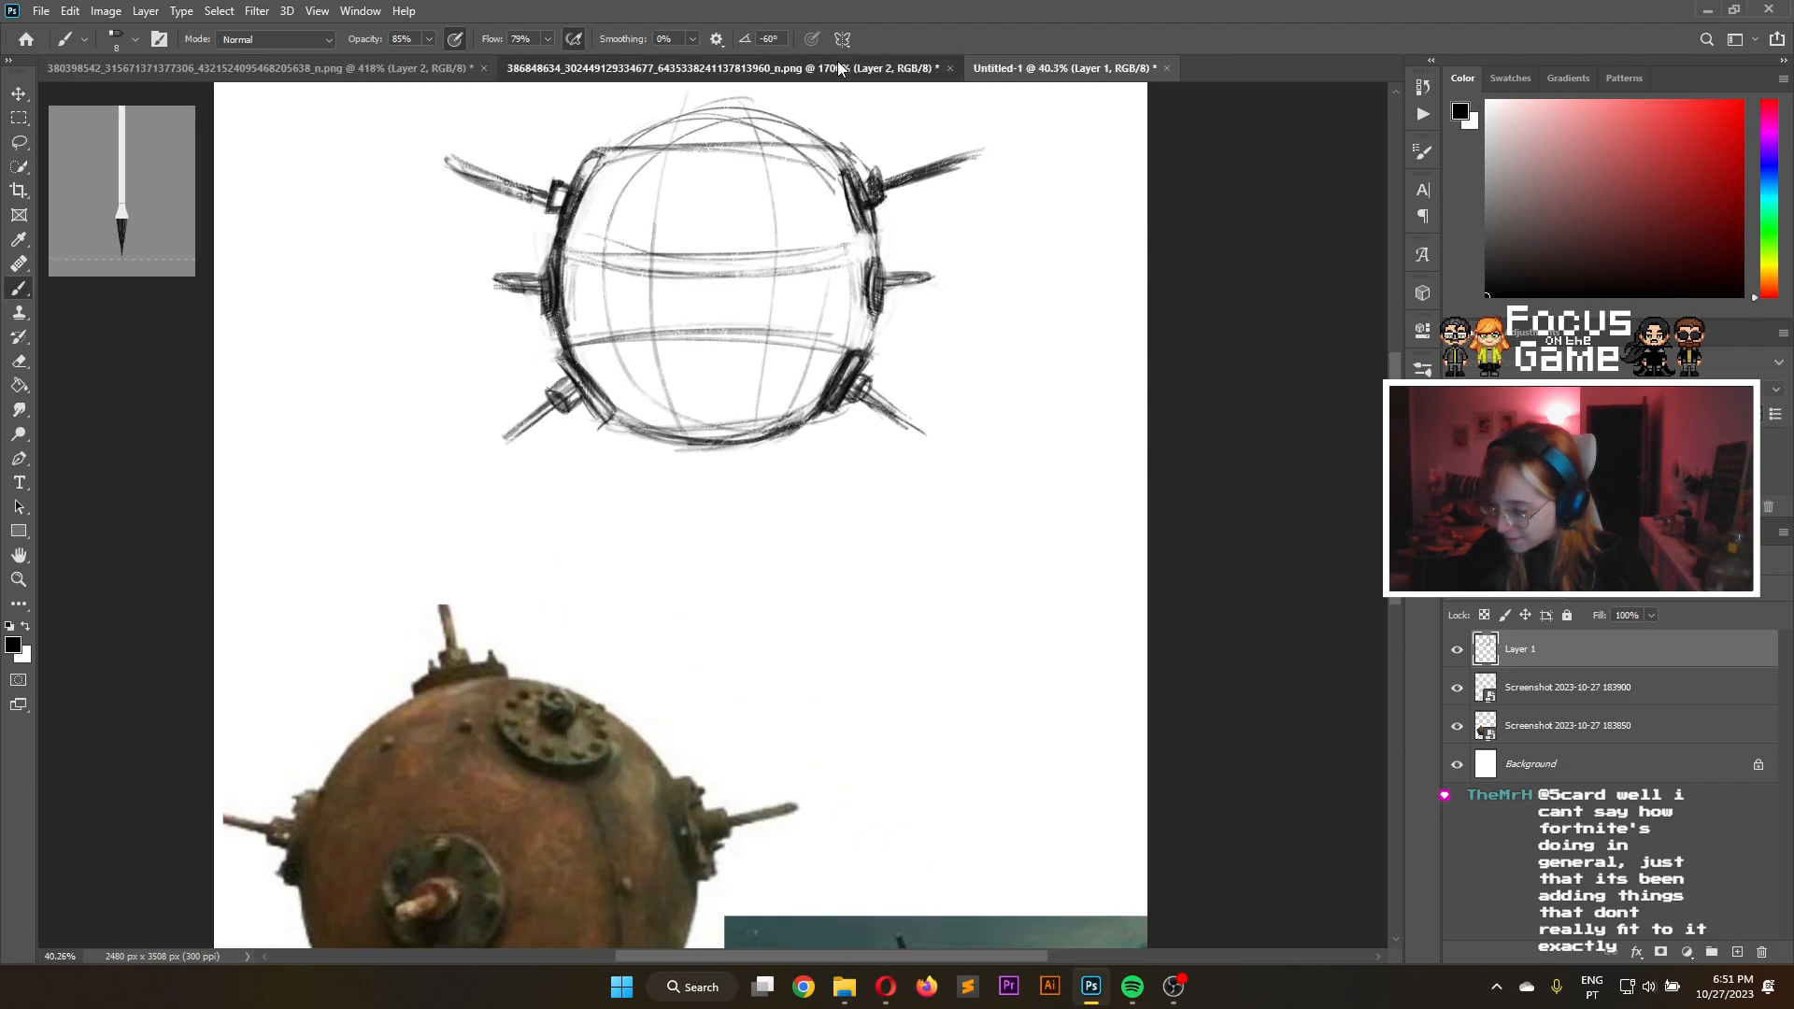
pyautogui.click(814, 68)
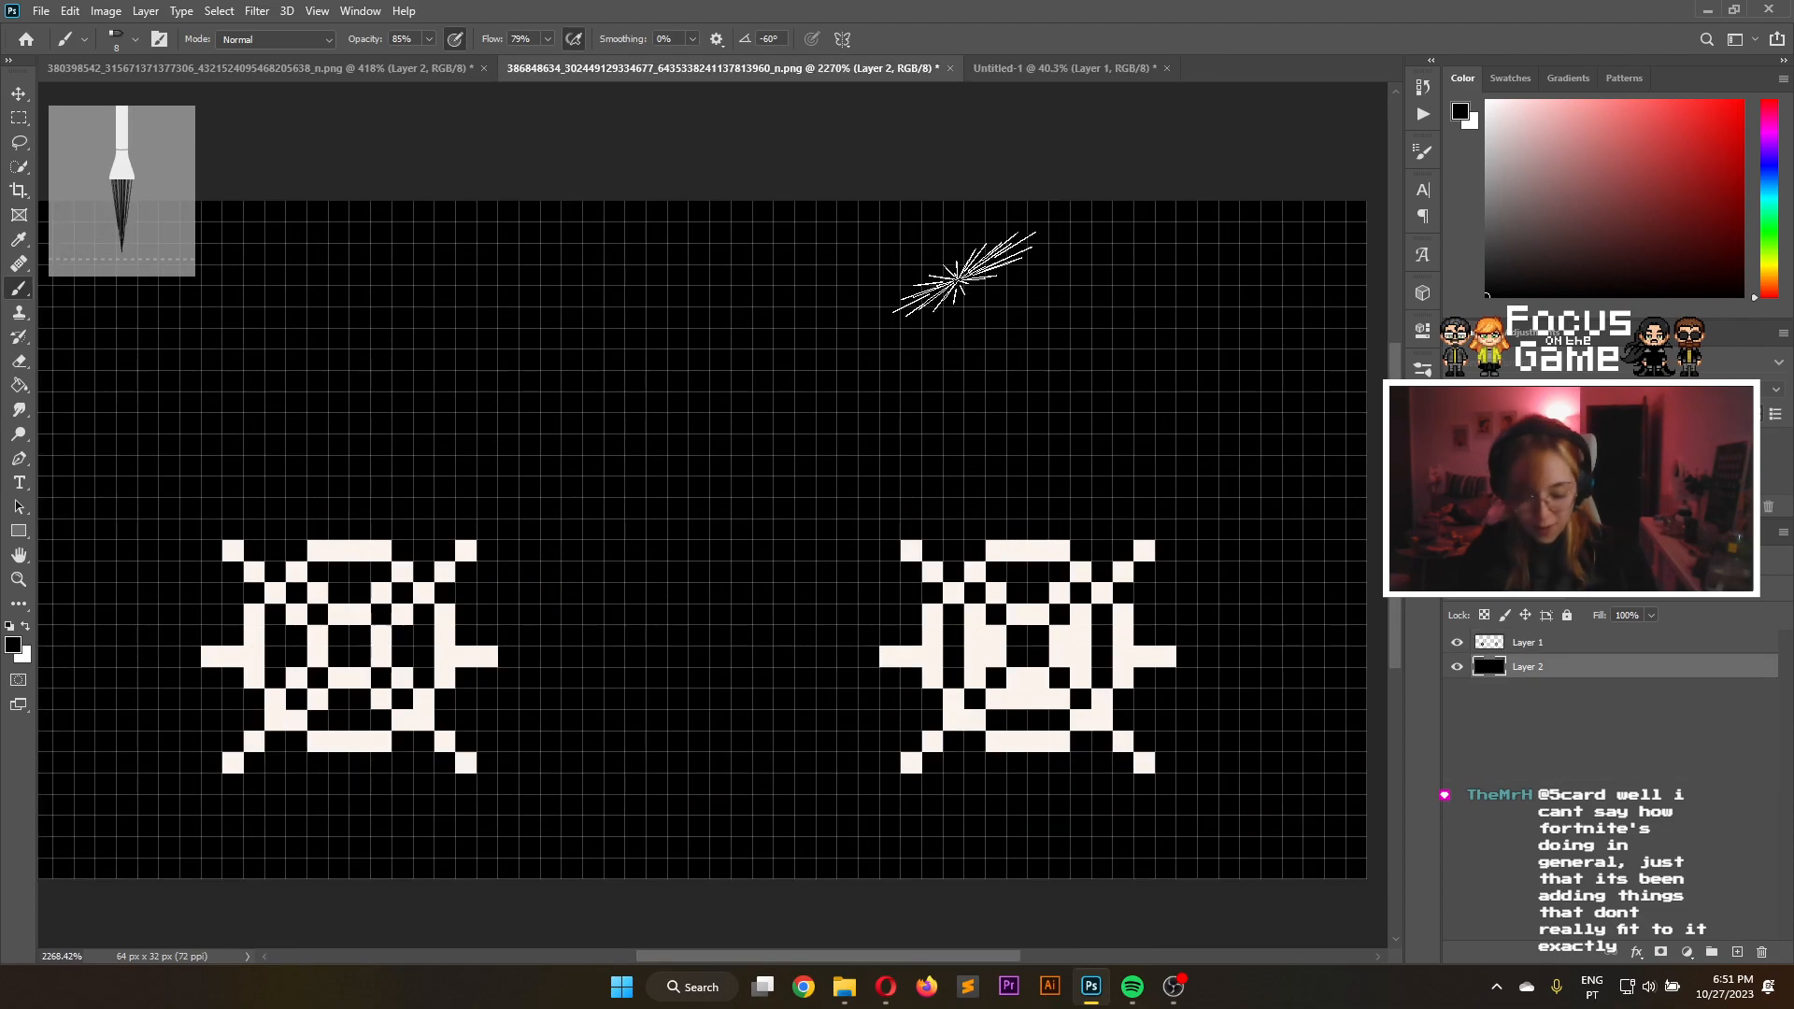
pyautogui.press('super+shift+s')
pyautogui.moveTo(837, 436); pyautogui.dragTo(1214, 813)
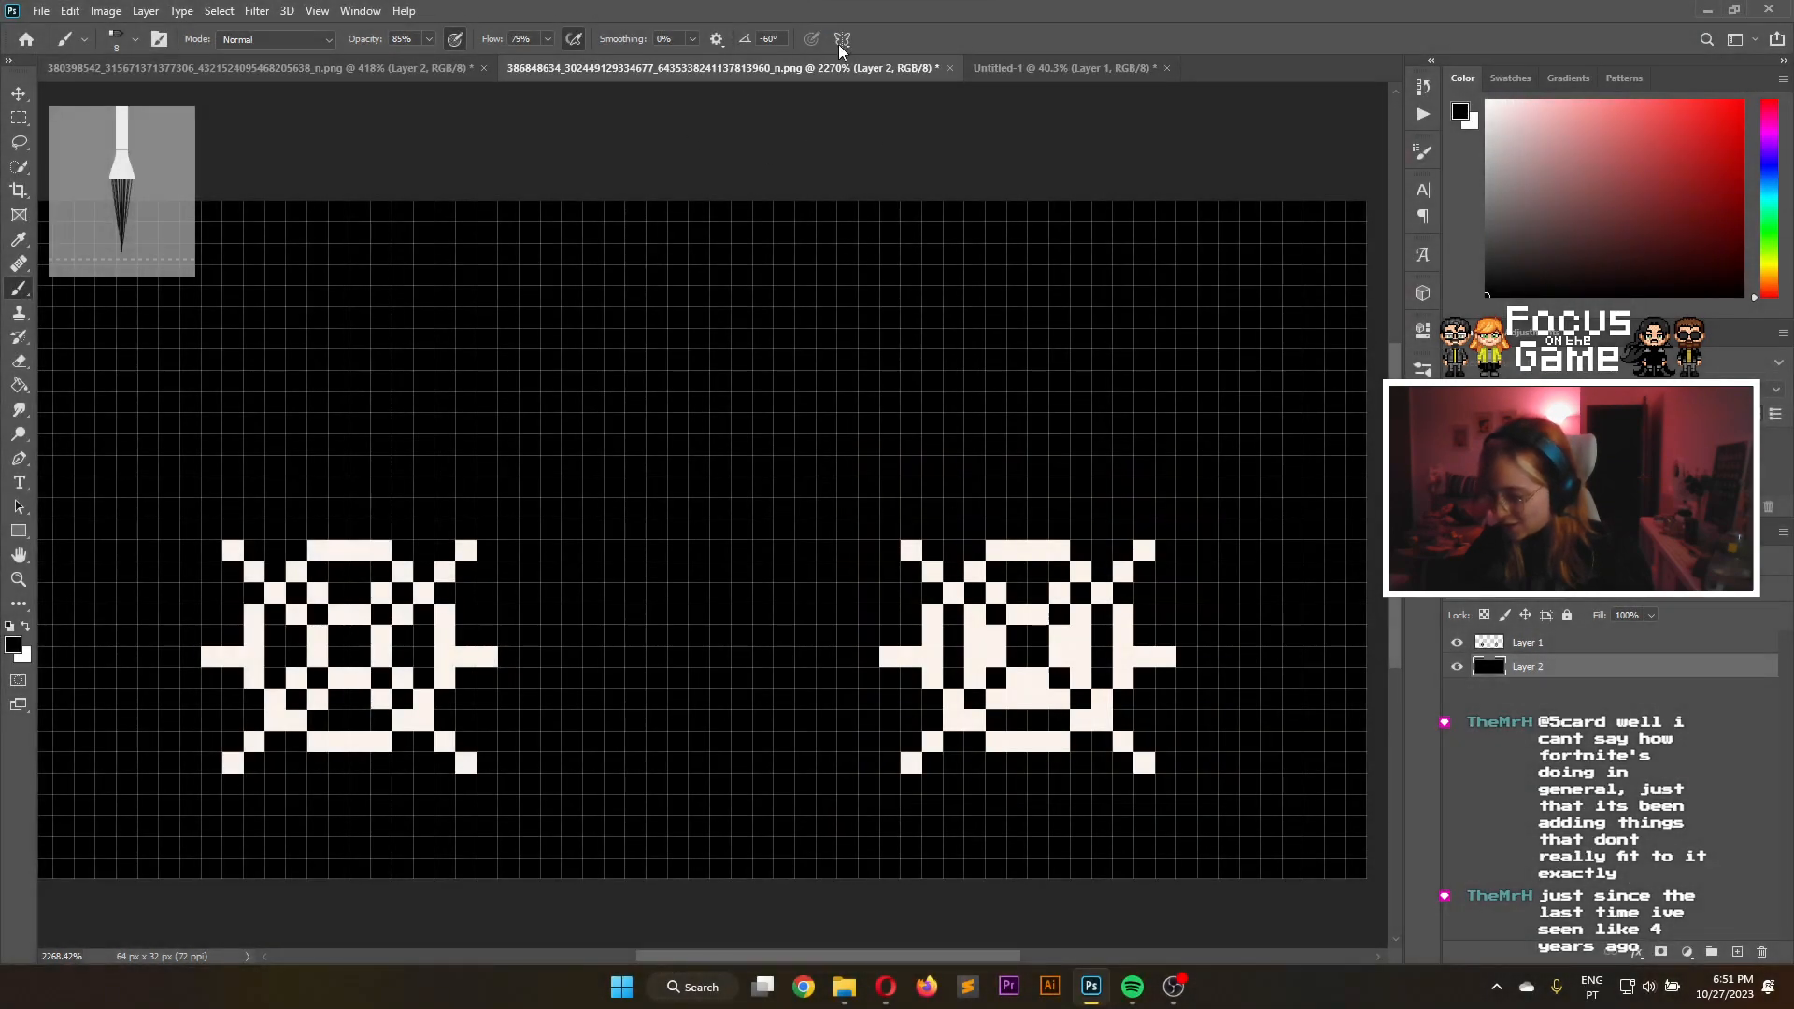
# Place the sprite screenshot on the Untitled-1 page, scale it to 36.49%, and position it in the space above the underwater mine reference
pyautogui.click(1065, 68)
pyautogui.click(843, 987)
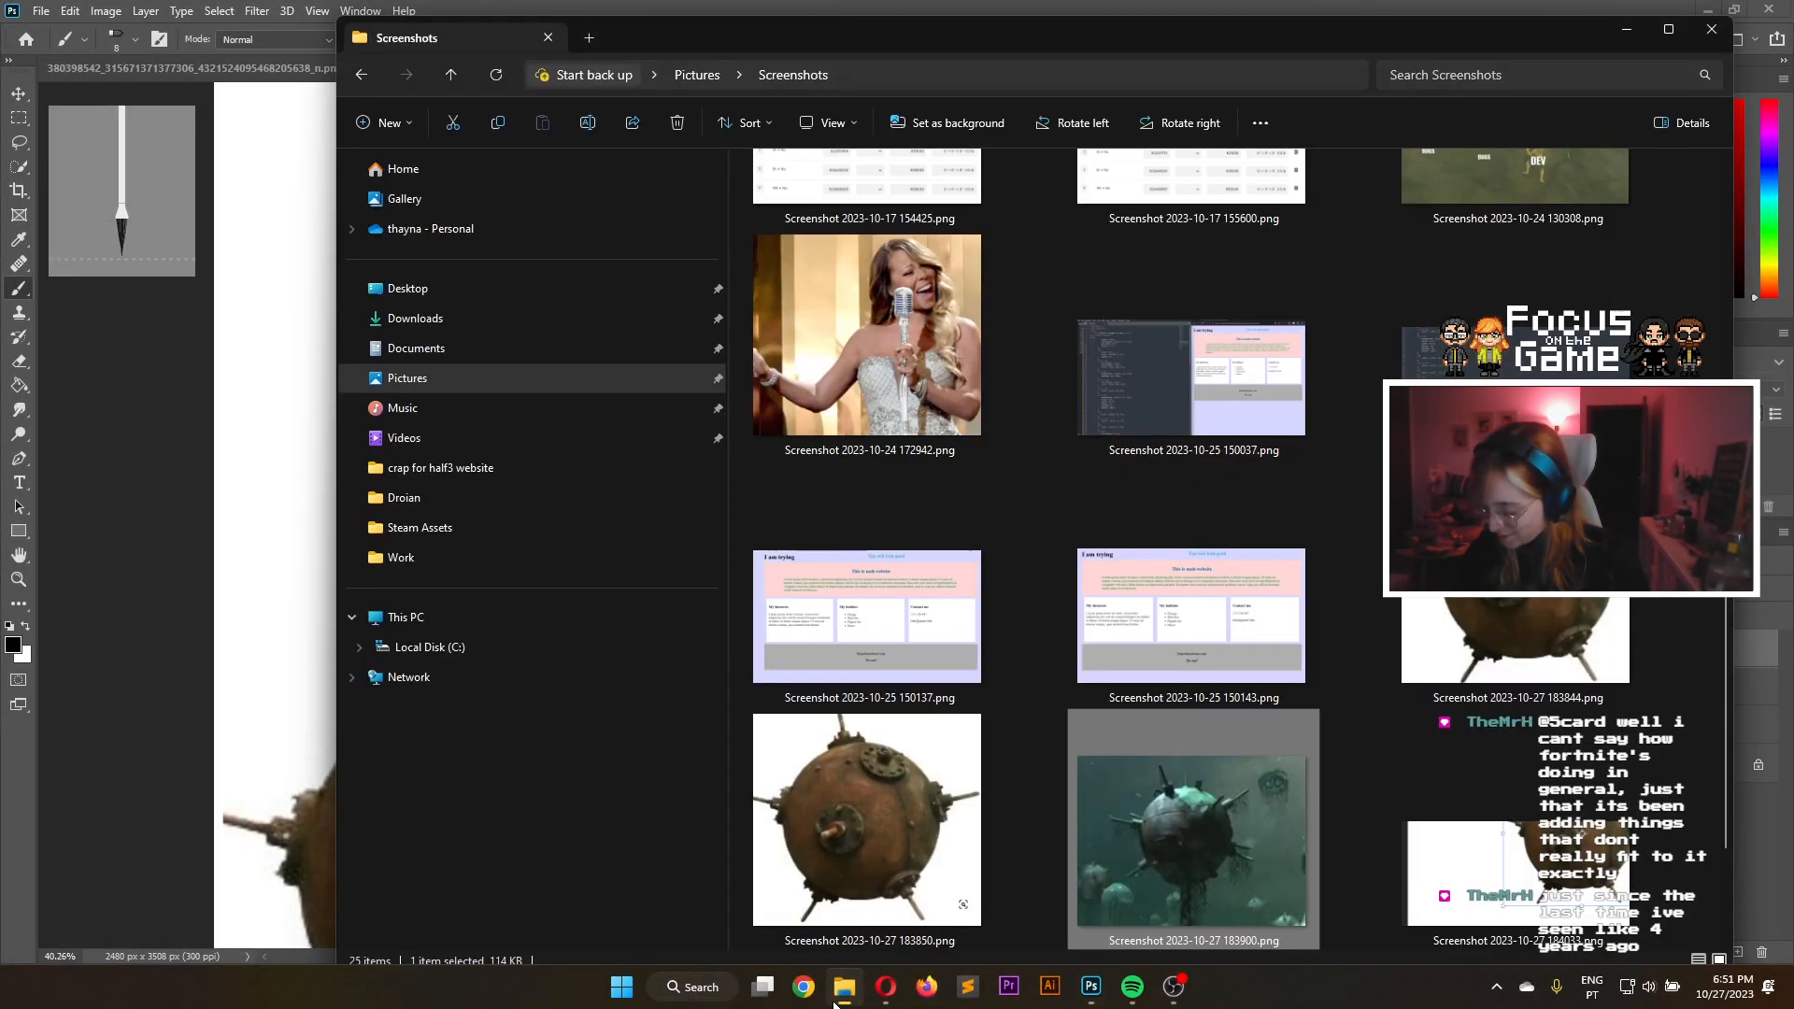
pyautogui.moveTo(962, 900); pyautogui.dragTo(273, 640)
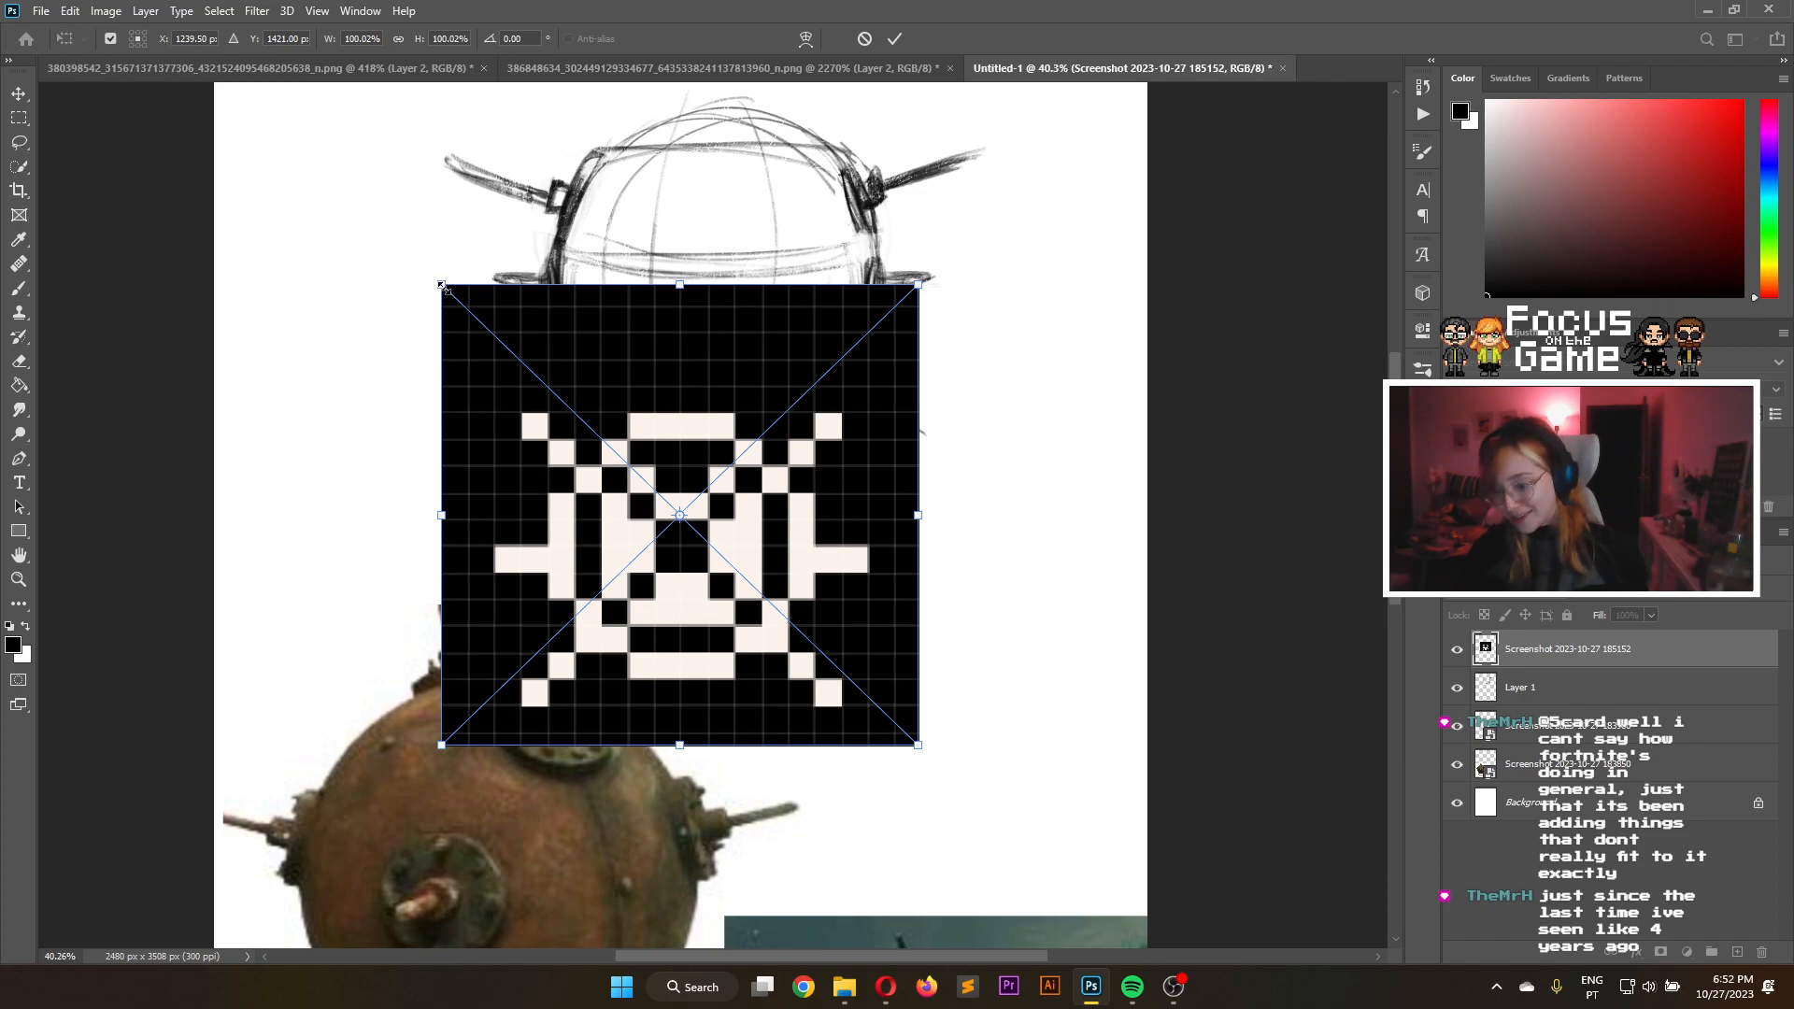
pyautogui.moveTo(443, 287); pyautogui.dragTo(753, 573)
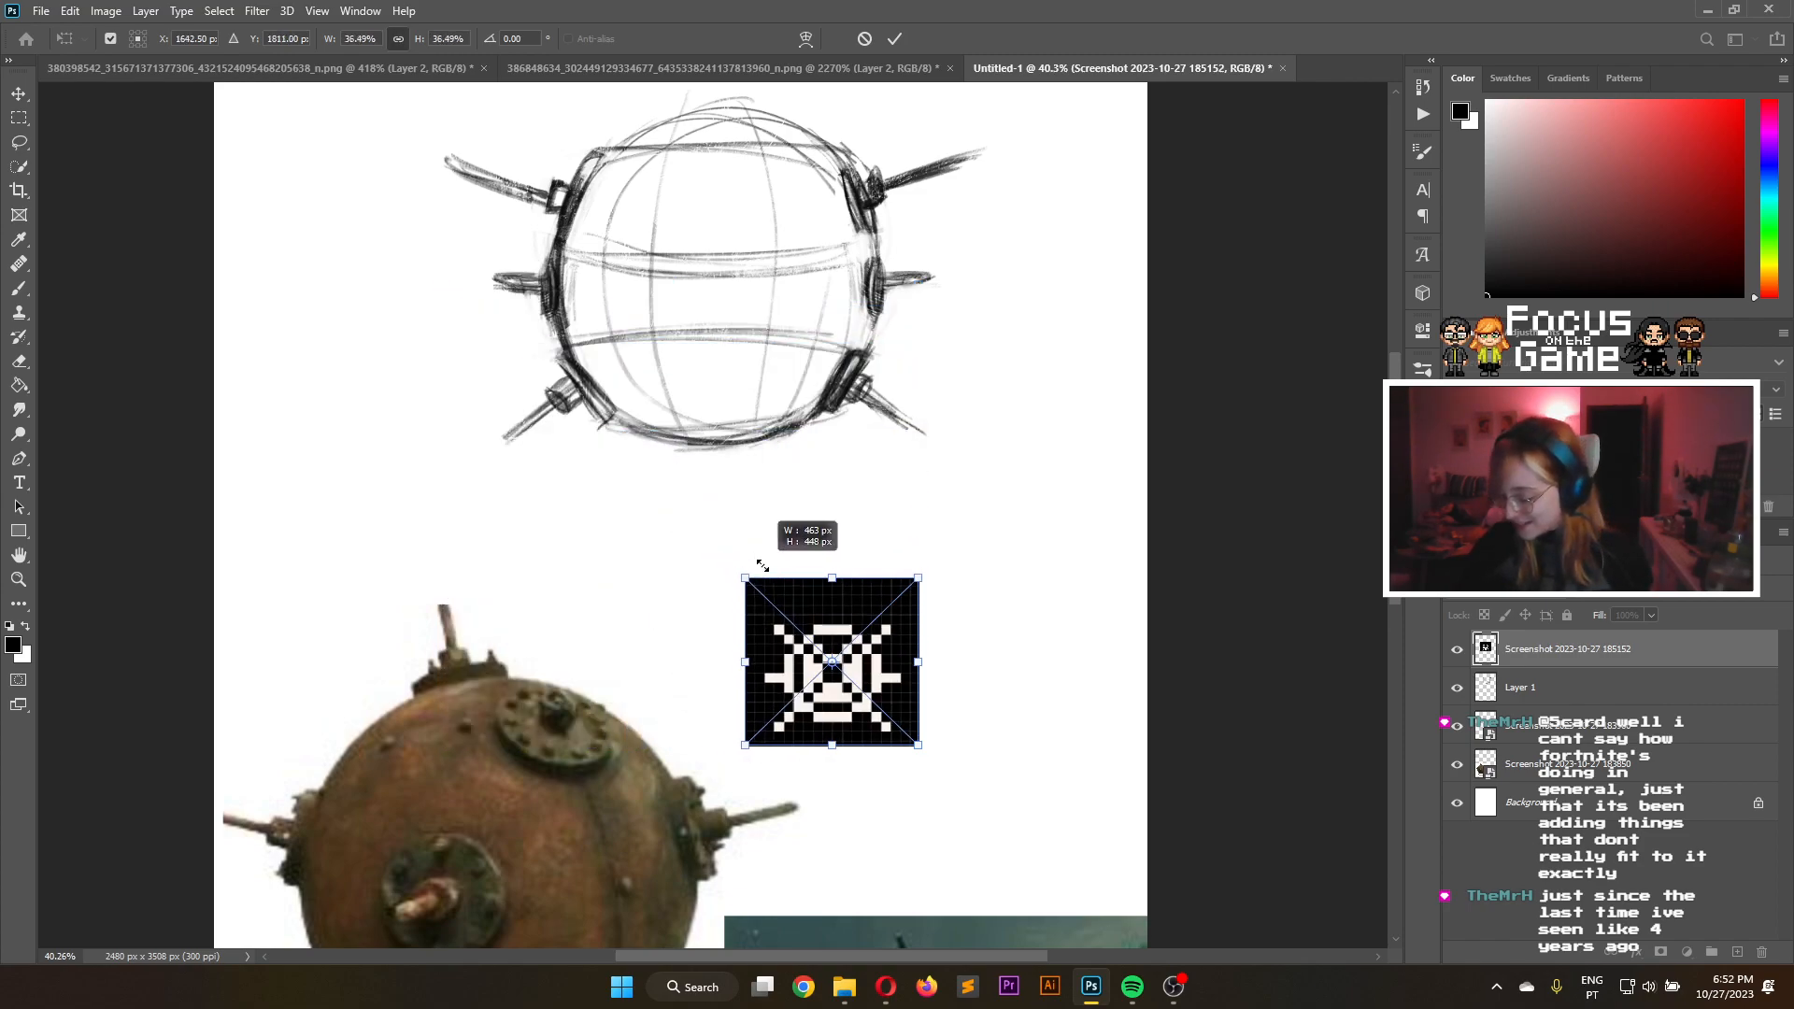
pyautogui.moveTo(856, 679); pyautogui.dragTo(1061, 765)
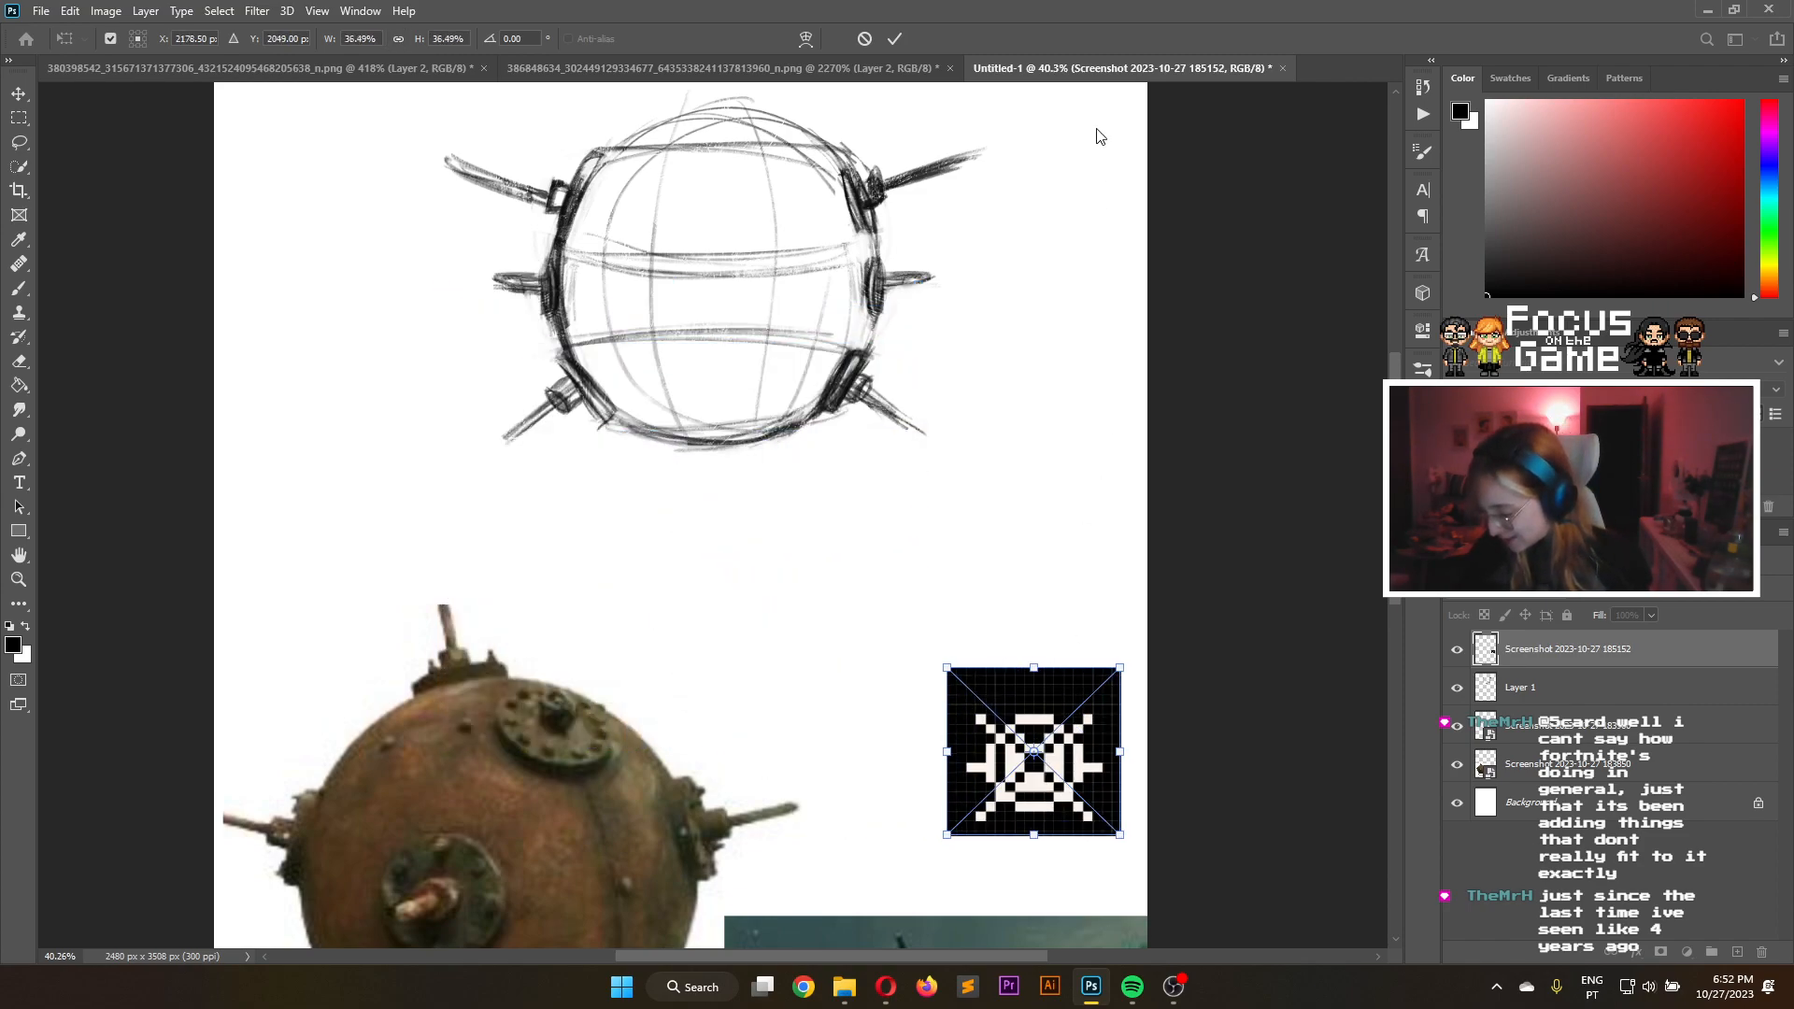
pyautogui.click(899, 39)
# Move the sprite screenshot layer below Layer 1, and make Layer 1 active for brush drawing
pyautogui.press('b')
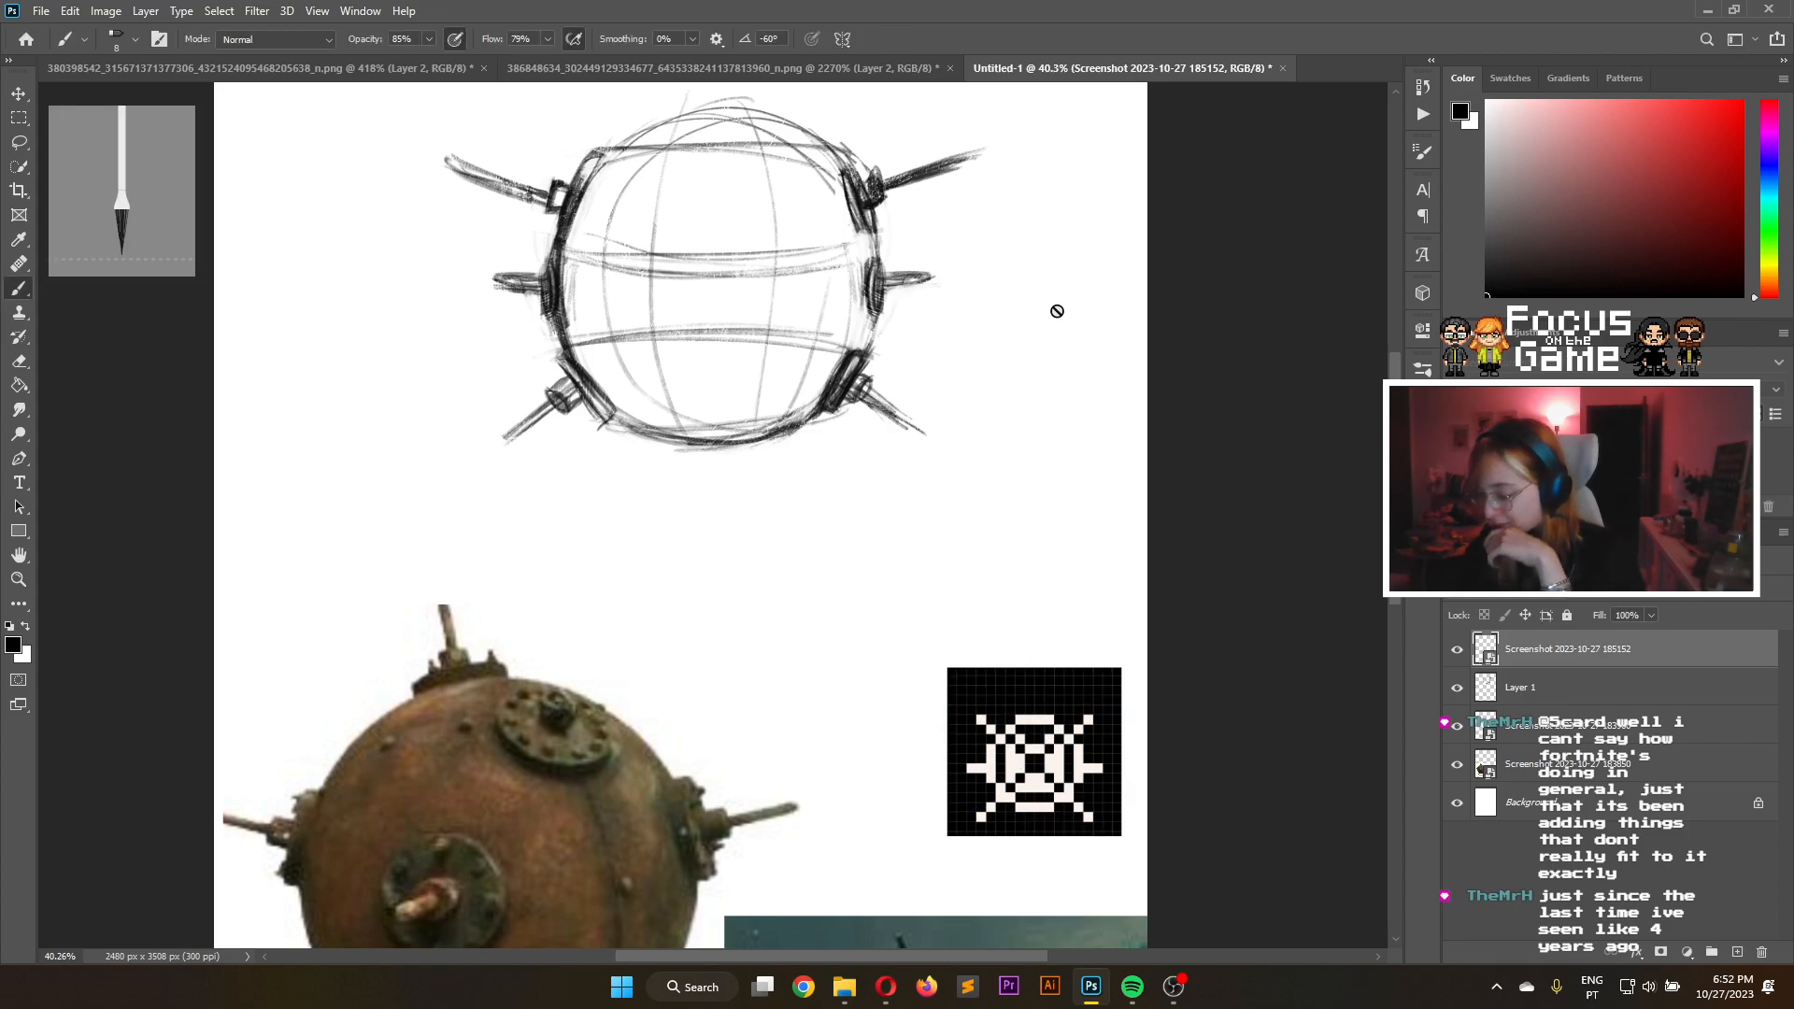
pyautogui.moveTo(1544, 651); pyautogui.dragTo(1556, 696)
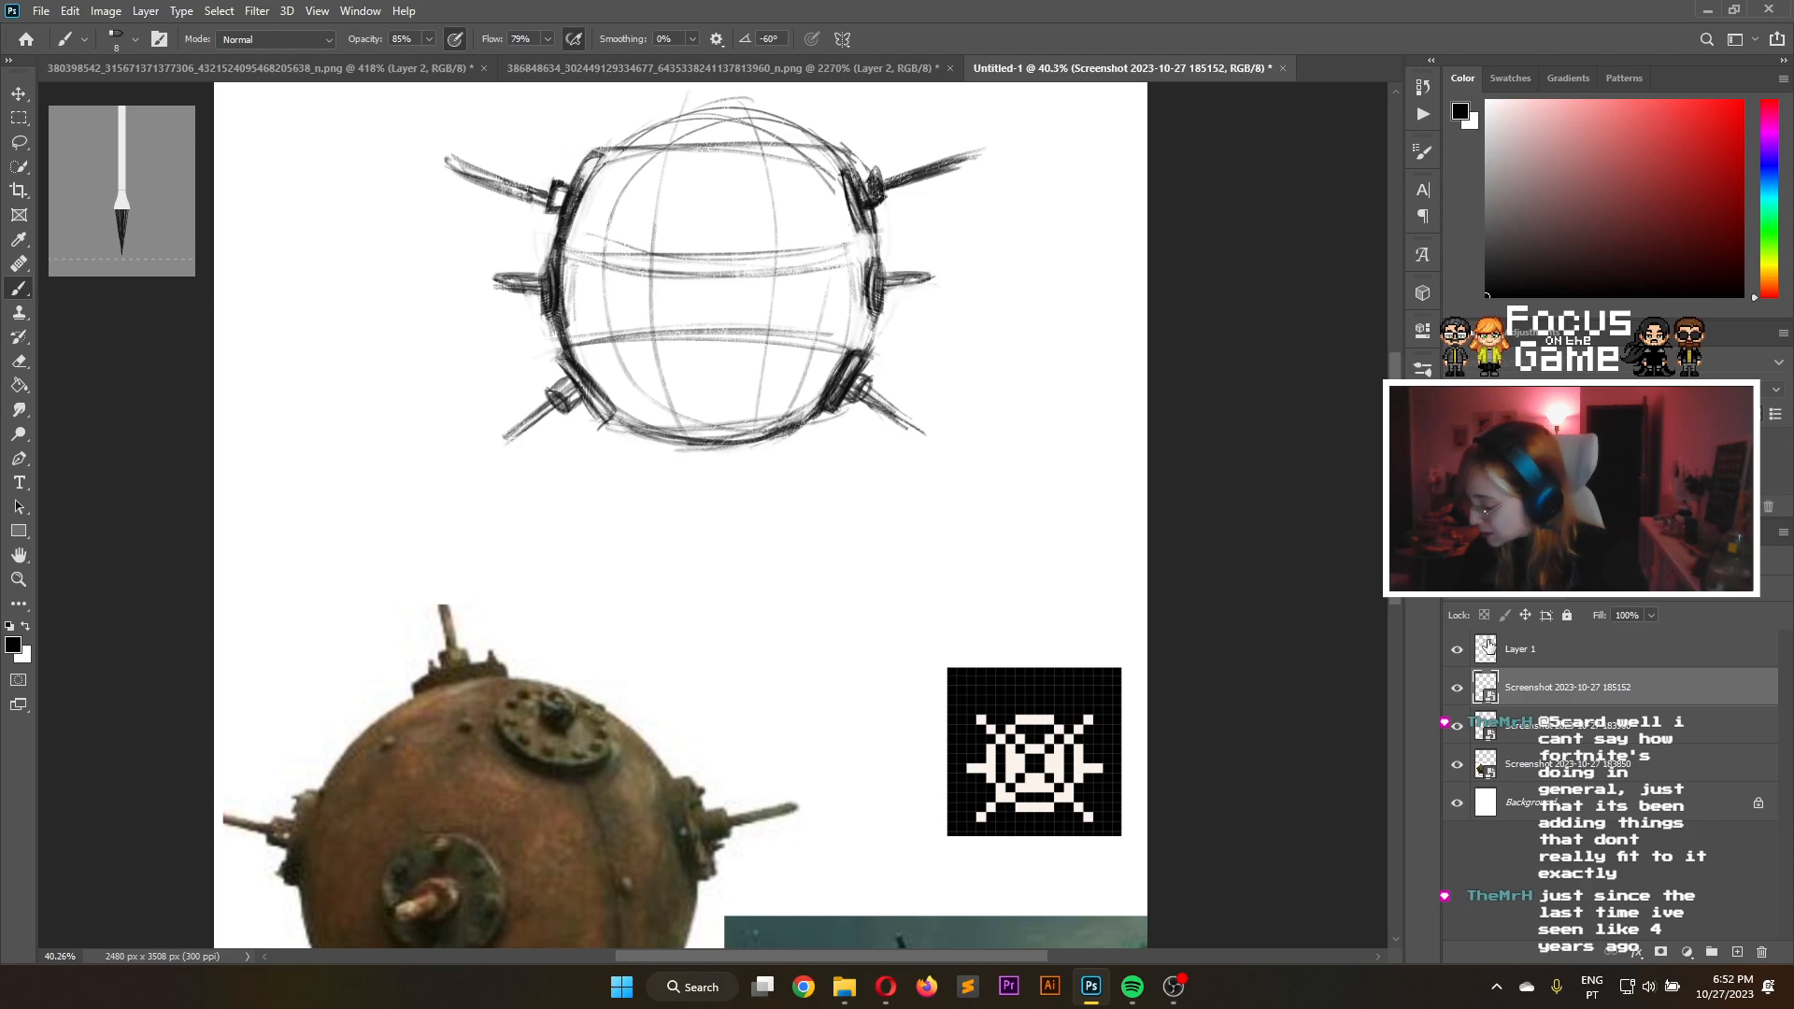
pyautogui.click(1530, 647)
# Sketch a dark, shaded four-pointed shape with concave sides at the mine's center, plus a curved line along its right side
pyautogui.scroll(4, 1383, 488)
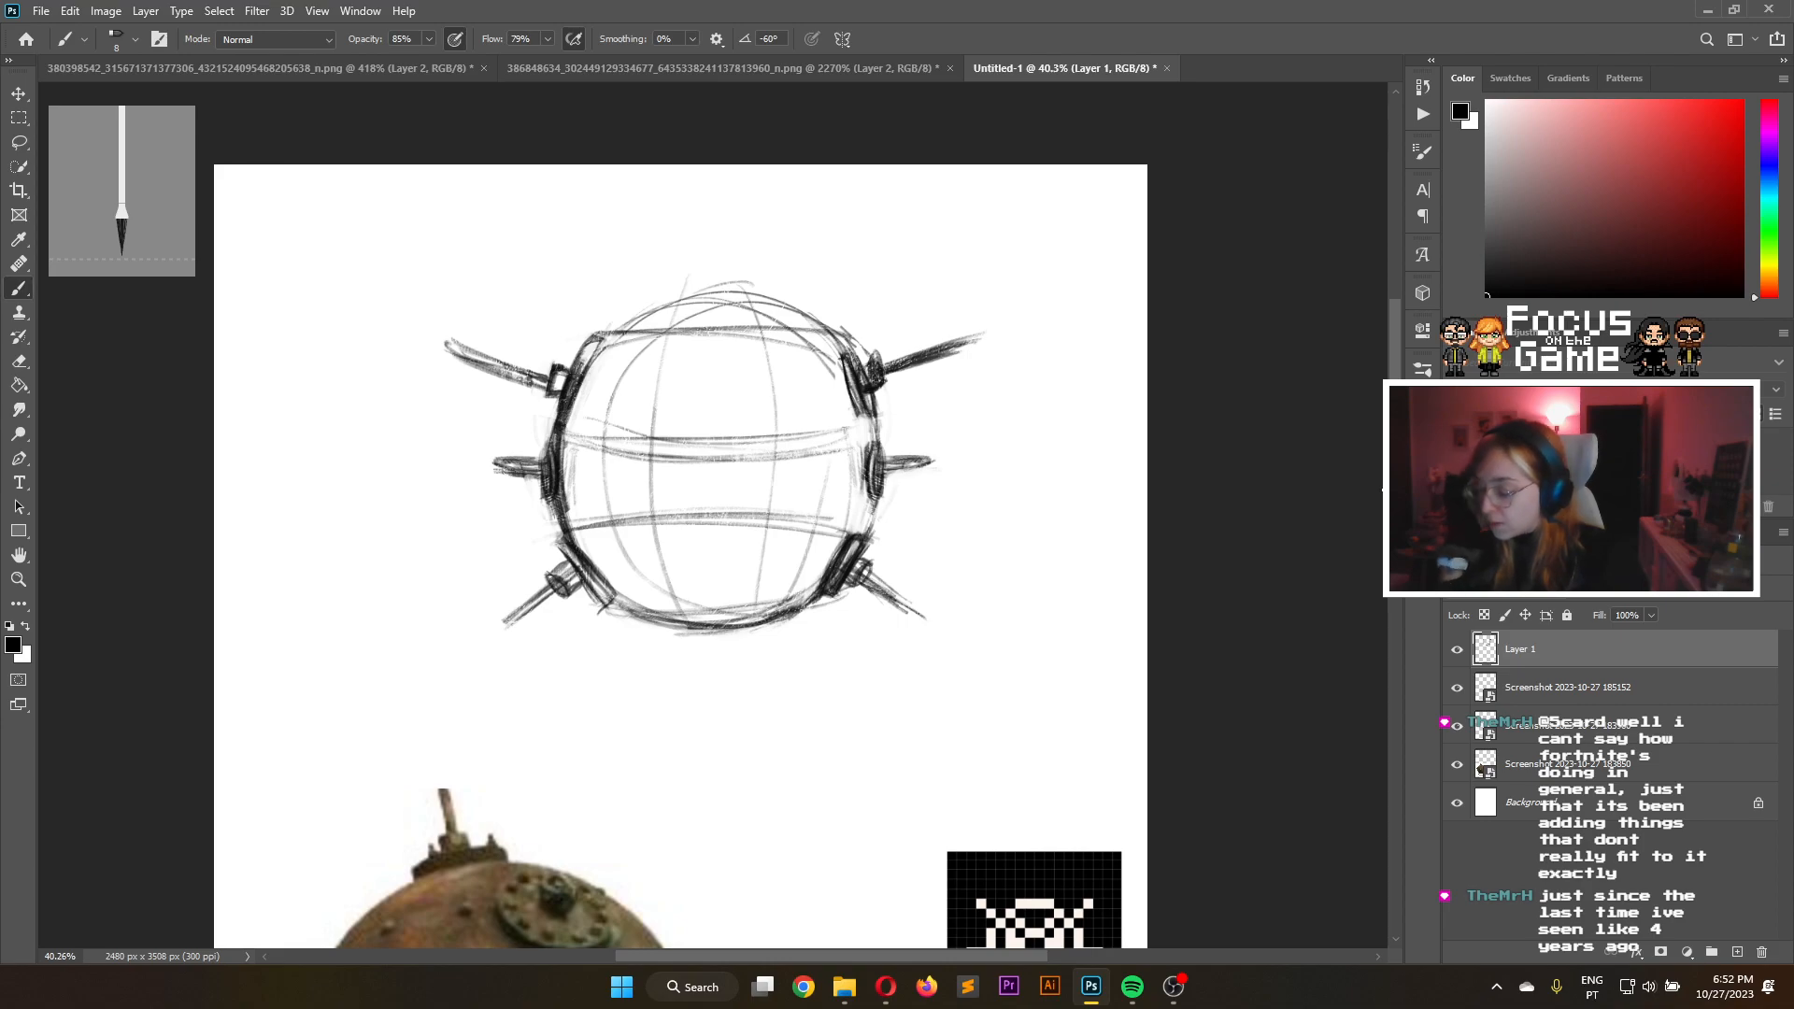
pyautogui.scroll(-3, 680, 514)
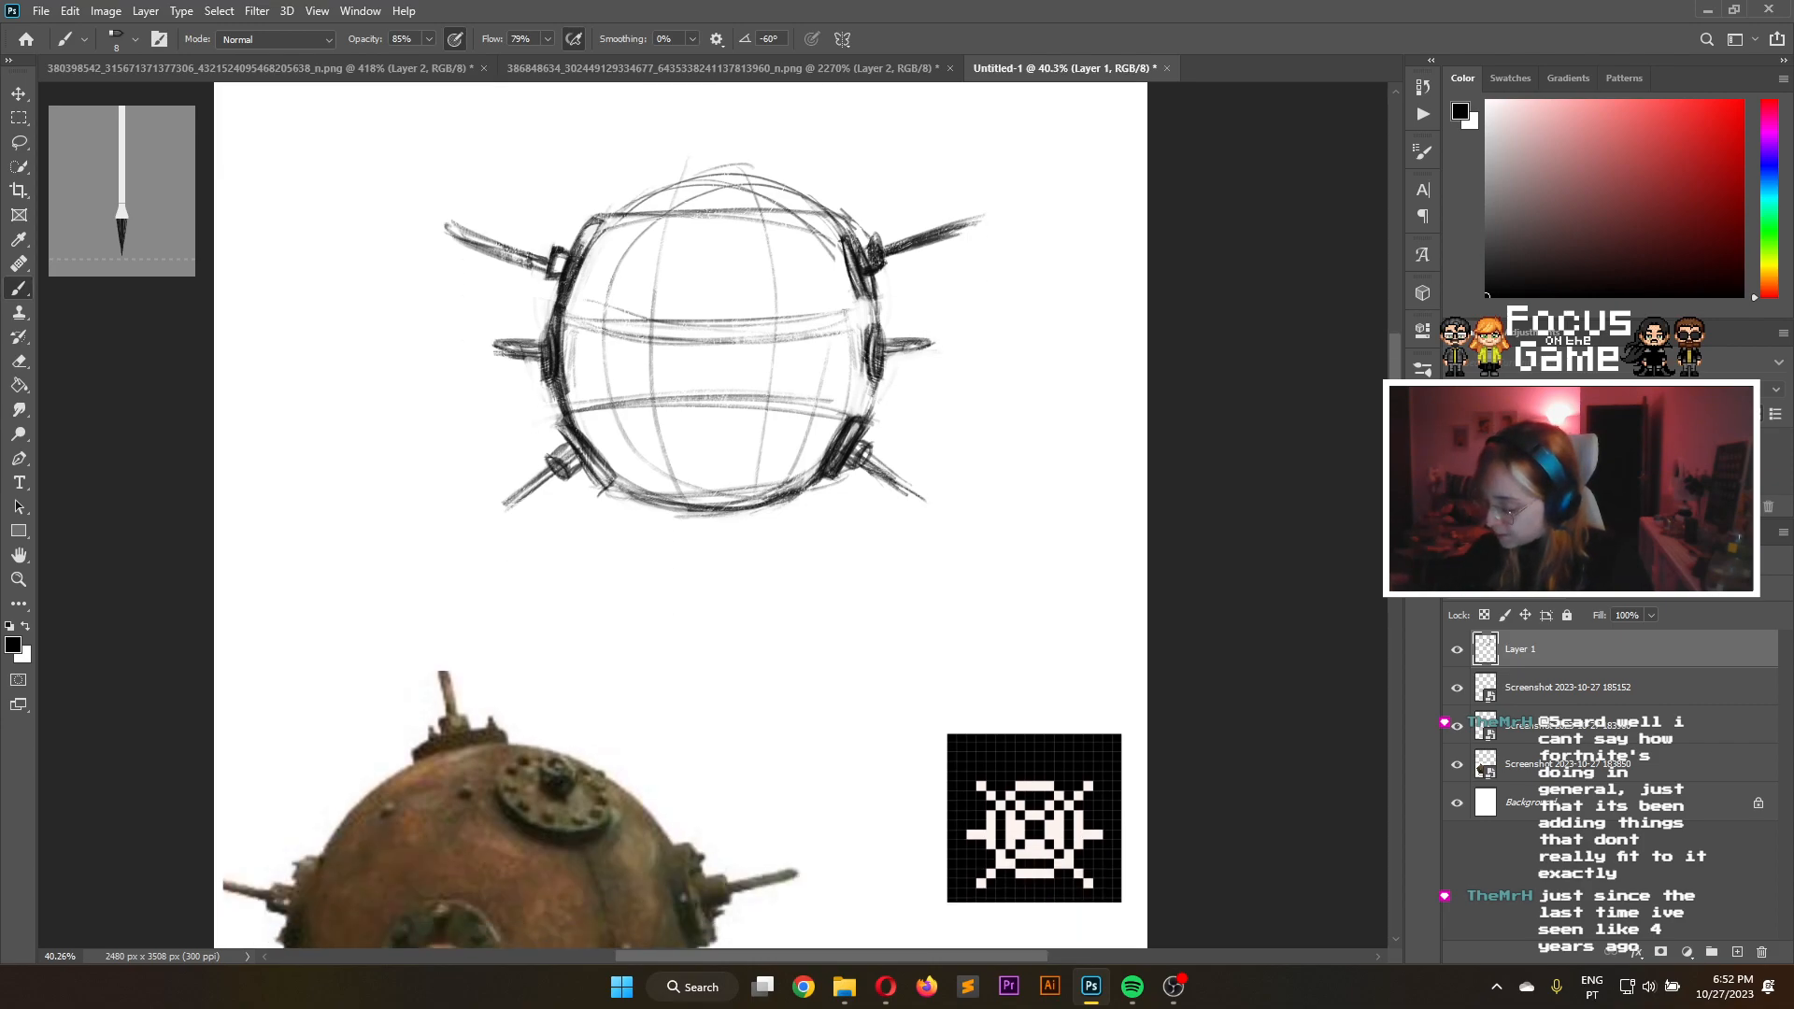
pyautogui.scroll(1, 741, 405)
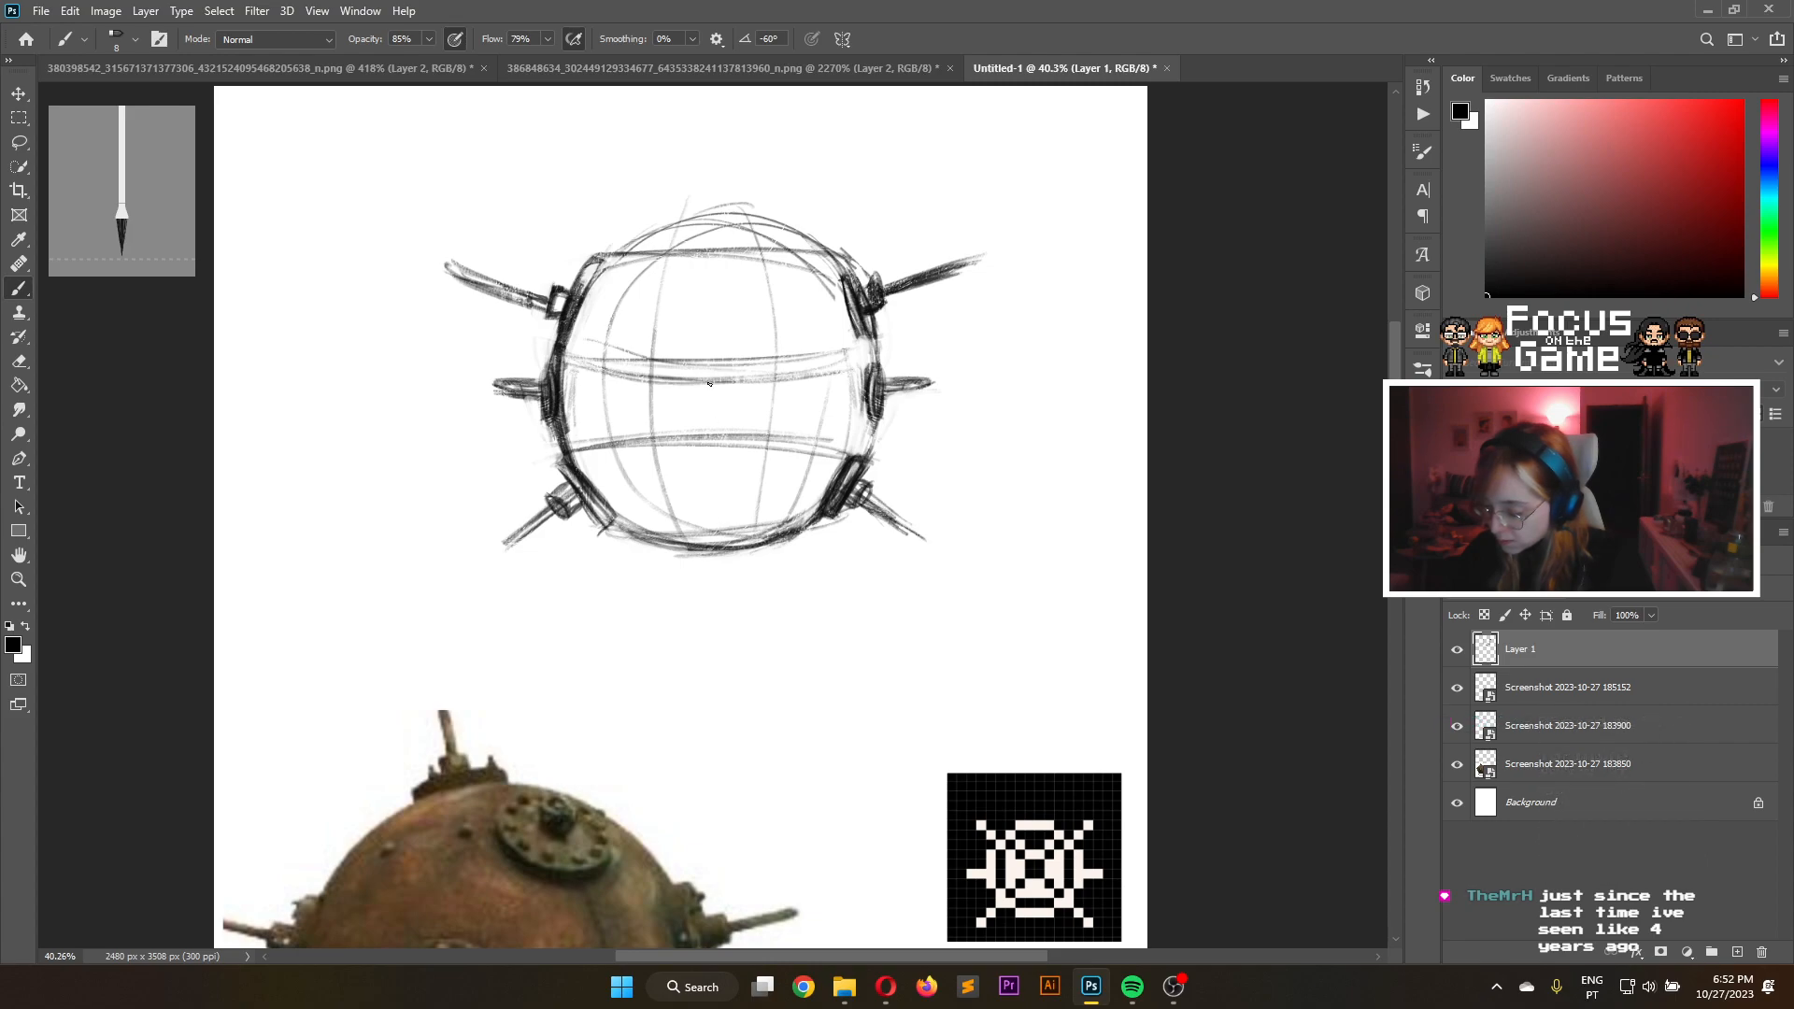
pyautogui.moveTo(761, 432); pyautogui.dragTo(757, 371)
pyautogui.moveTo(756, 372); pyautogui.dragTo(760, 430)
pyautogui.moveTo(673, 370)
pyautogui.mouseDown()
pyautogui.moveTo(664, 439)
pyautogui.moveTo(673, 365)
pyautogui.mouseUp()
pyautogui.moveTo(676, 453)
pyautogui.mouseDown()
pyautogui.moveTo(756, 453)
pyautogui.moveTo(705, 438)
pyautogui.moveTo(702, 465)
pyautogui.moveTo(750, 460)
pyautogui.moveTo(695, 369)
pyautogui.moveTo(731, 375)
pyautogui.moveTo(692, 363)
pyautogui.moveTo(747, 365)
pyautogui.moveTo(667, 367)
pyautogui.moveTo(675, 449)
pyautogui.mouseUp()
pyautogui.moveTo(677, 370); pyautogui.dragTo(686, 435)
pyautogui.moveTo(753, 355)
pyautogui.mouseDown()
pyautogui.moveTo(763, 410)
pyautogui.moveTo(744, 416)
pyautogui.moveTo(754, 363)
pyautogui.moveTo(774, 434)
pyautogui.moveTo(676, 457)
pyautogui.moveTo(737, 430)
pyautogui.mouseUp()
pyautogui.moveTo(670, 363)
pyautogui.mouseDown()
pyautogui.moveTo(756, 348)
pyautogui.moveTo(695, 384)
pyautogui.moveTo(731, 426)
pyautogui.moveTo(740, 400)
pyautogui.moveTo(733, 421)
pyautogui.moveTo(738, 403)
pyautogui.moveTo(766, 411)
pyautogui.mouseUp()
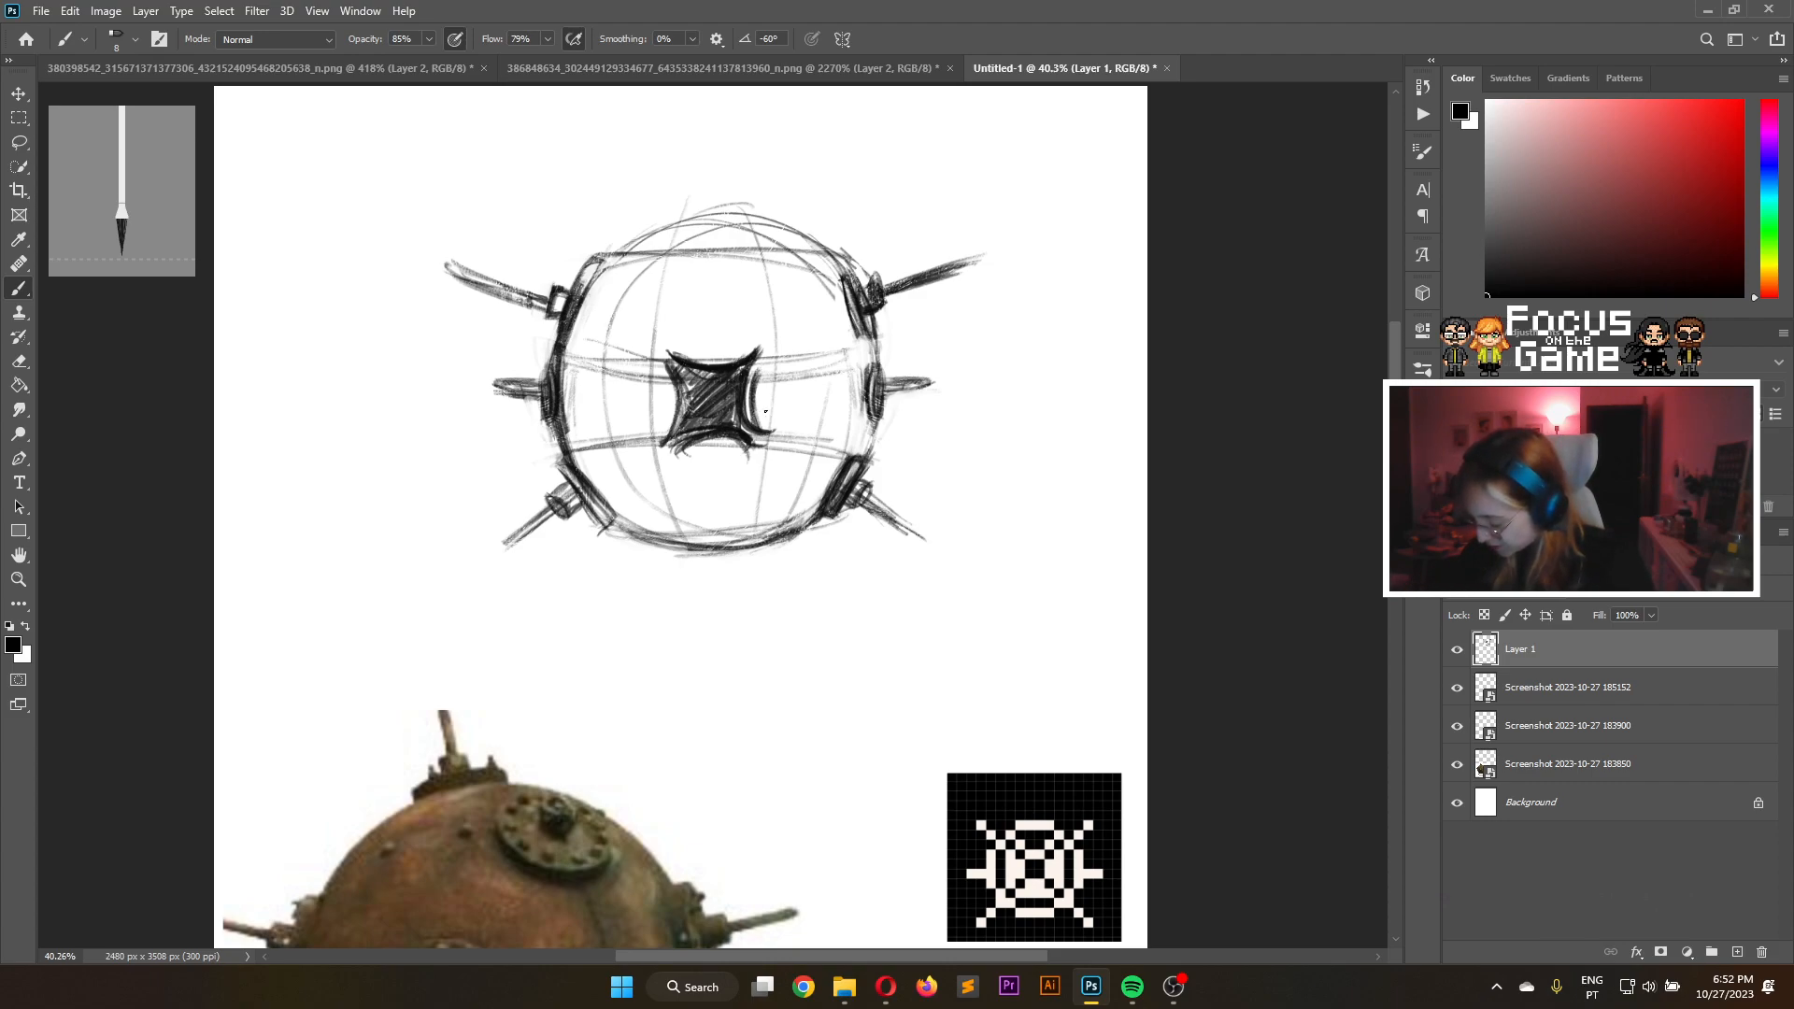
# Extend dark, tapering diagonal strokes outward from the four corners of the mine's central emblem to form an X shape
pyautogui.moveTo(743, 430)
pyautogui.mouseDown()
pyautogui.moveTo(796, 472)
pyautogui.moveTo(759, 437)
pyautogui.mouseUp()
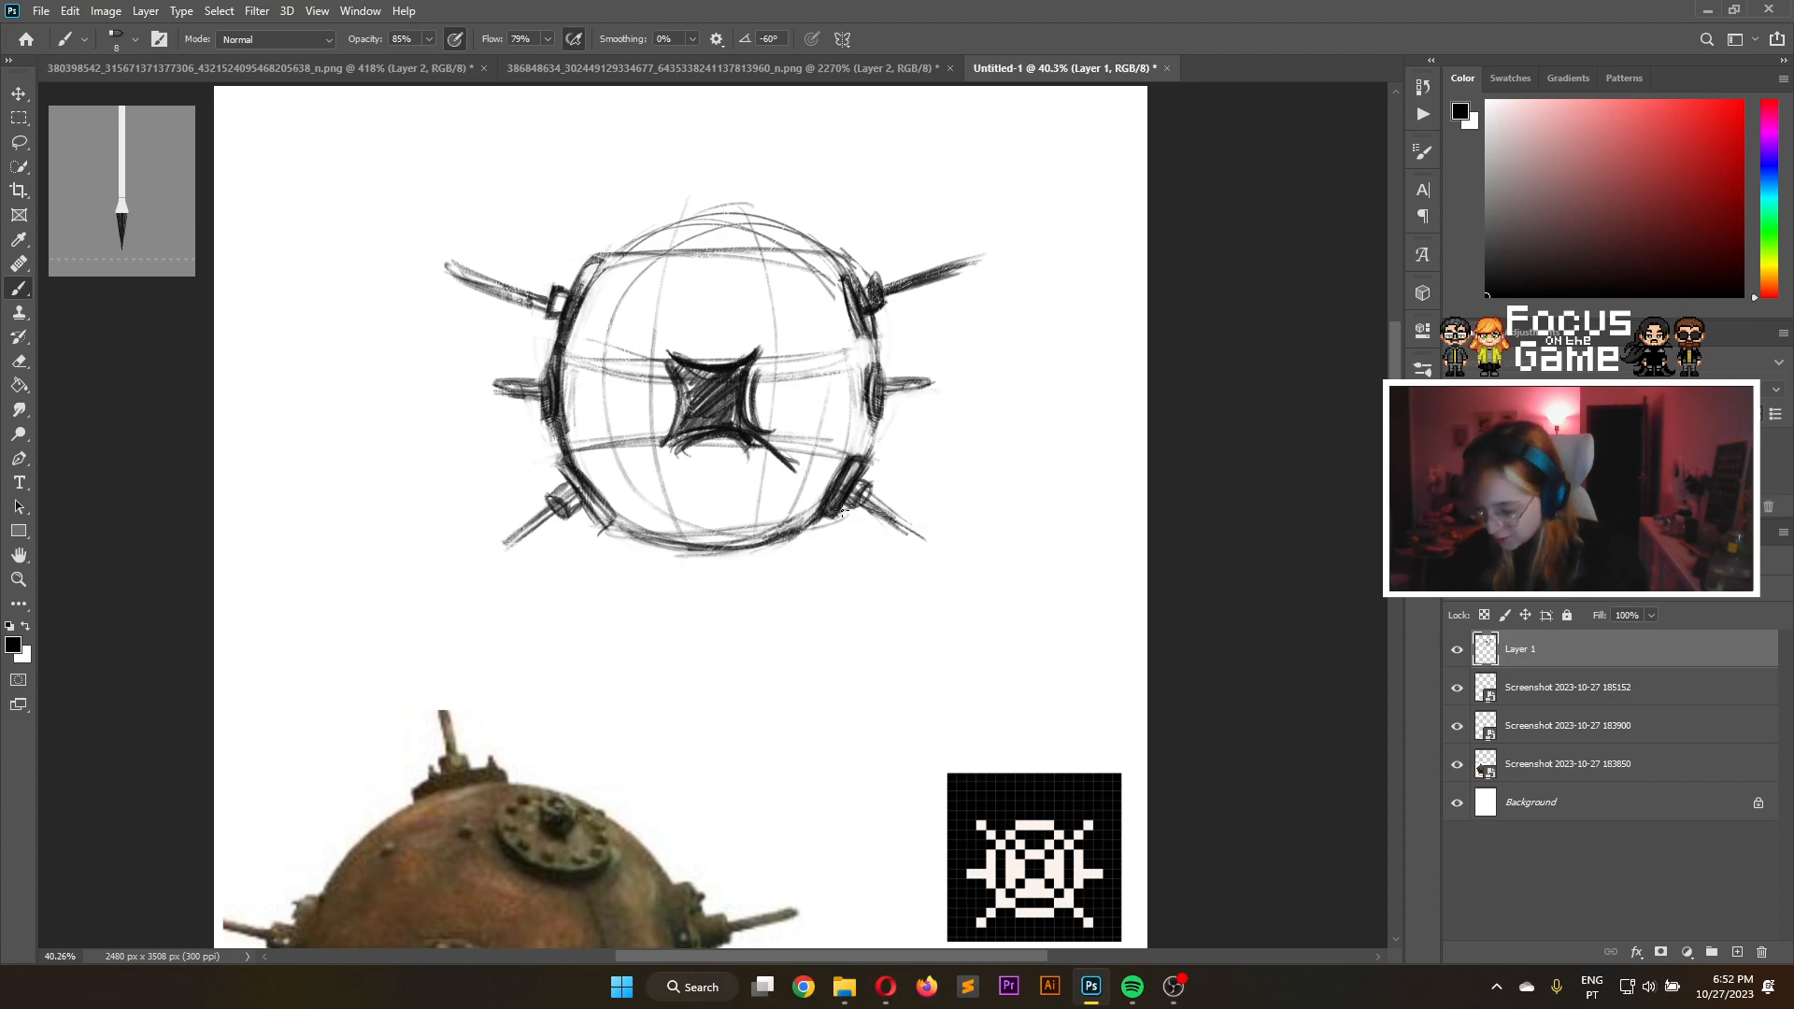
pyautogui.hotkey('ctrl', 'z')
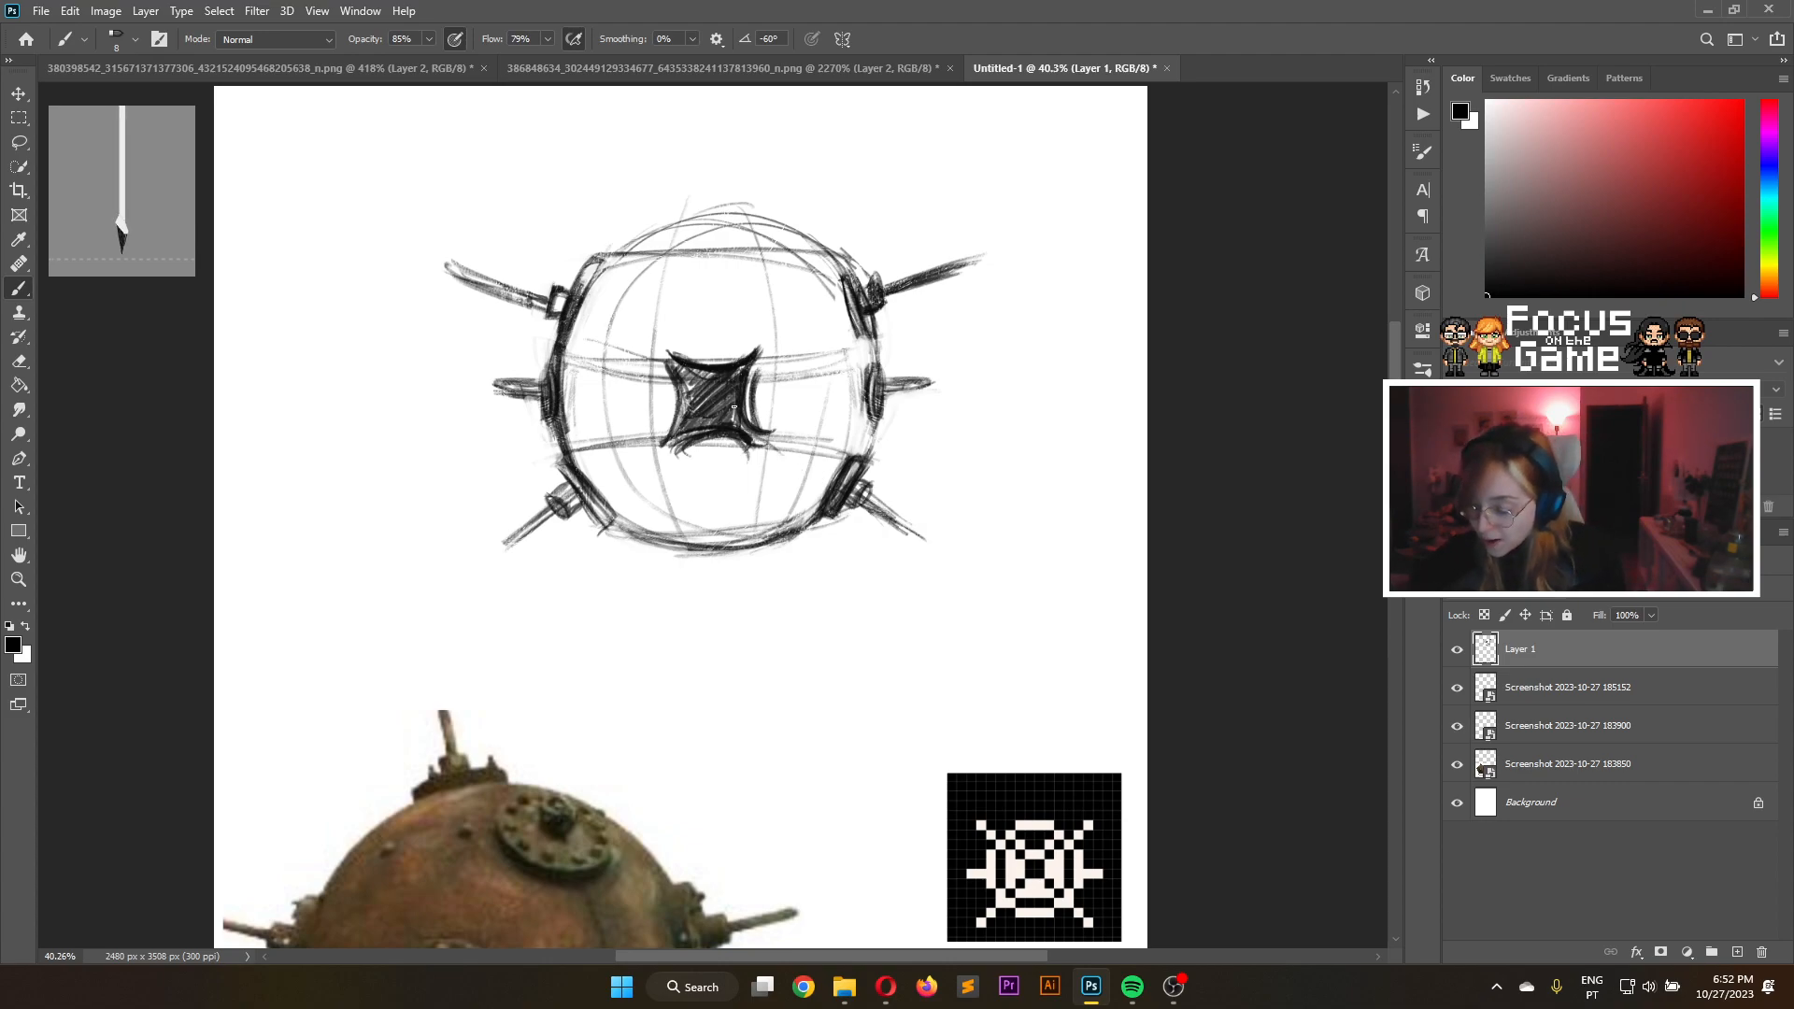
pyautogui.moveTo(755, 433); pyautogui.dragTo(799, 470)
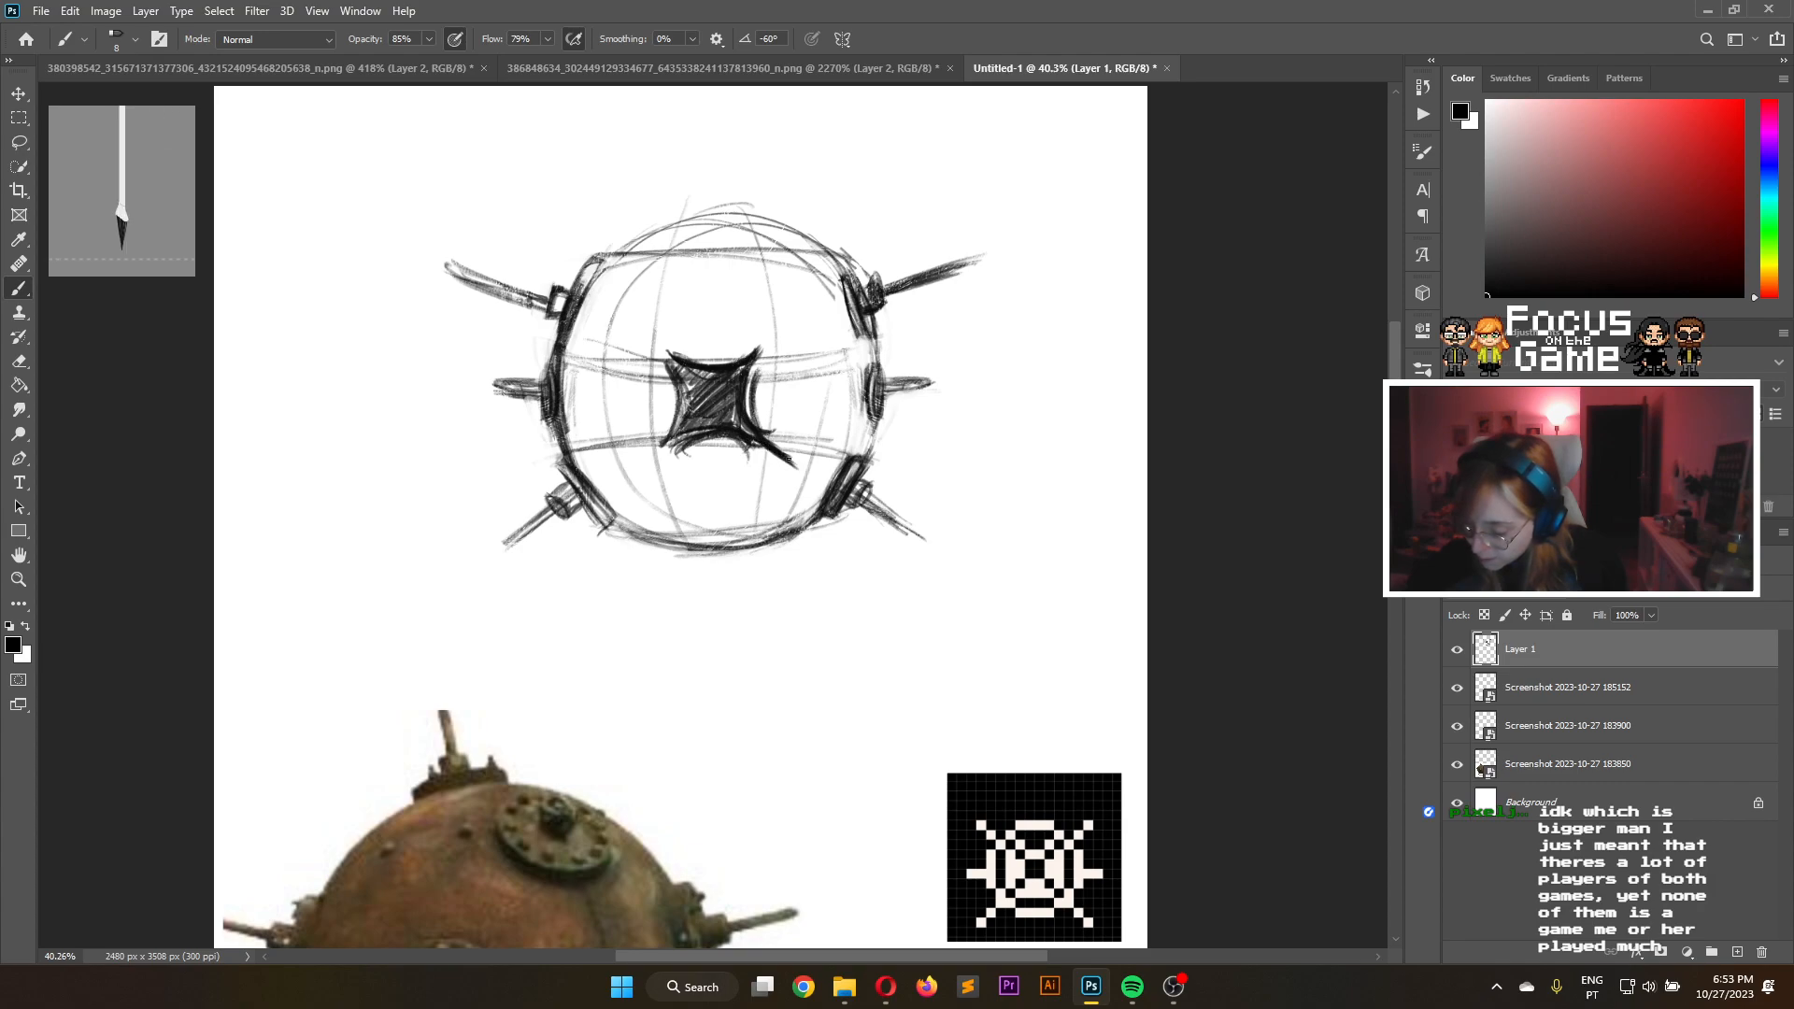
pyautogui.moveTo(745, 374); pyautogui.dragTo(803, 323)
pyautogui.moveTo(641, 335); pyautogui.dragTo(676, 372)
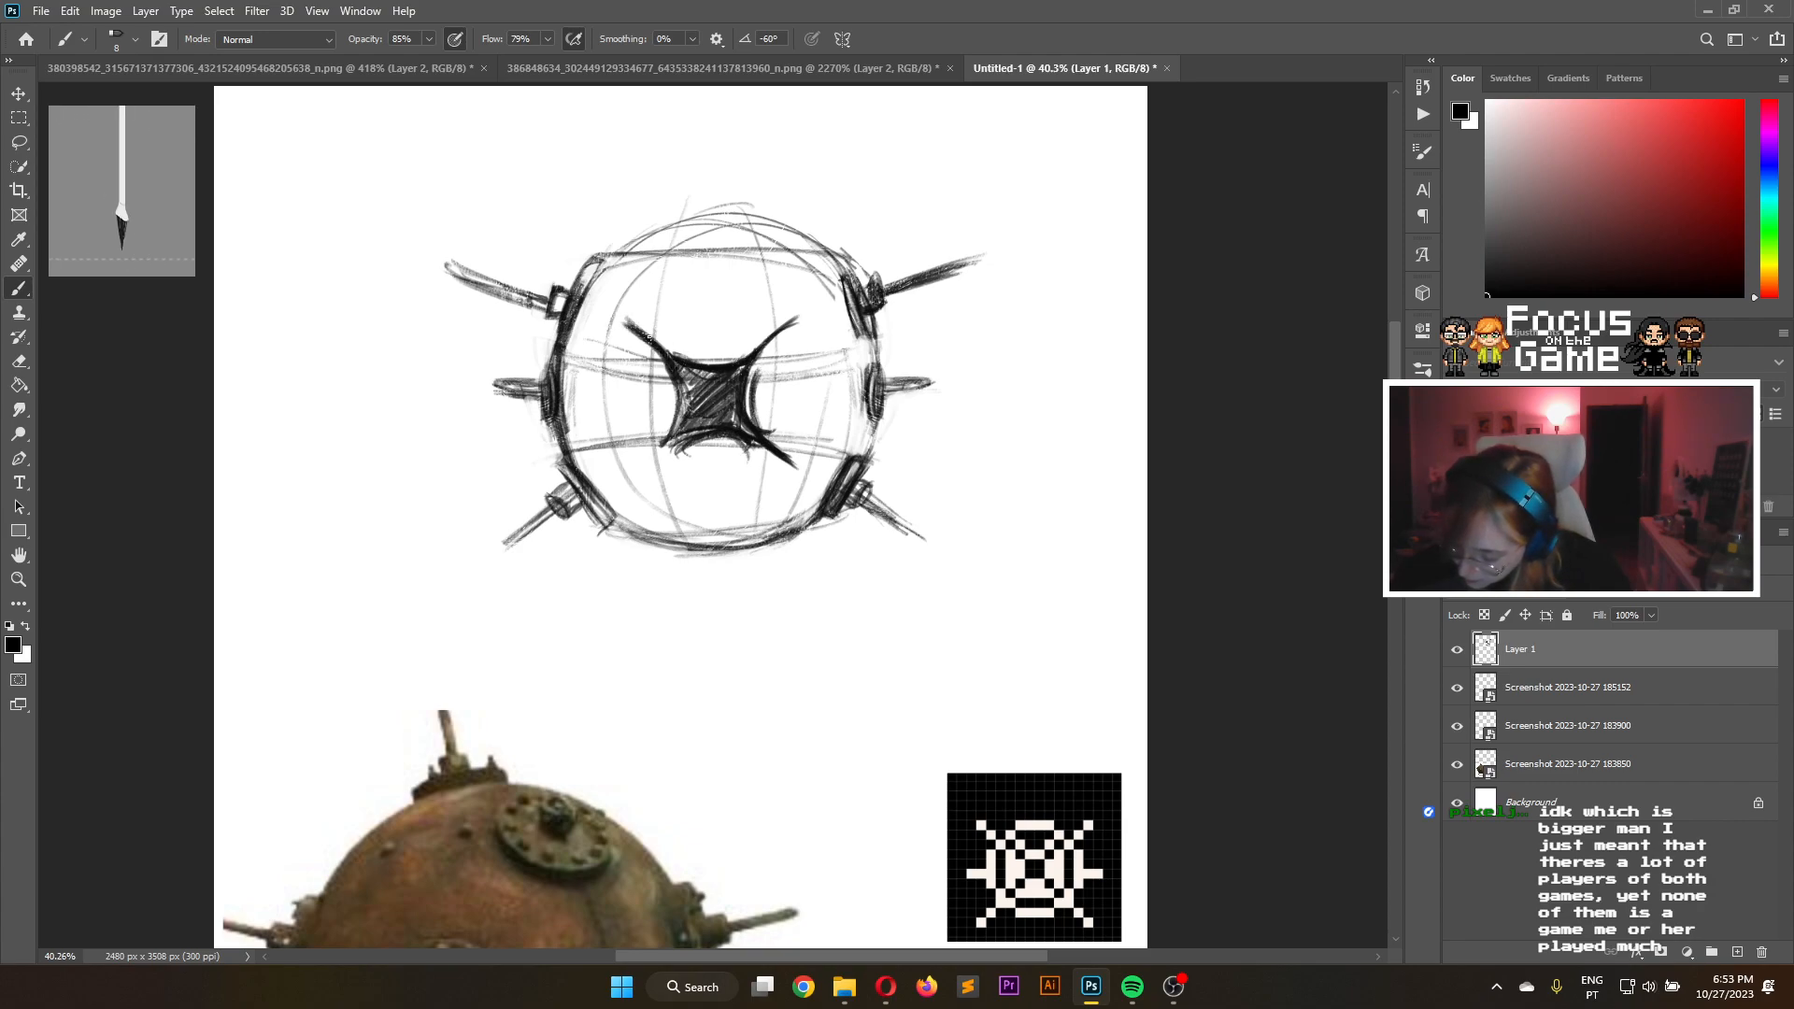
pyautogui.moveTo(690, 435)
pyautogui.mouseDown()
pyautogui.moveTo(642, 468)
pyautogui.moveTo(682, 432)
pyautogui.moveTo(625, 486)
pyautogui.mouseUp()
pyautogui.moveTo(685, 387)
pyautogui.mouseDown()
pyautogui.moveTo(671, 434)
pyautogui.moveTo(613, 485)
pyautogui.mouseUp()
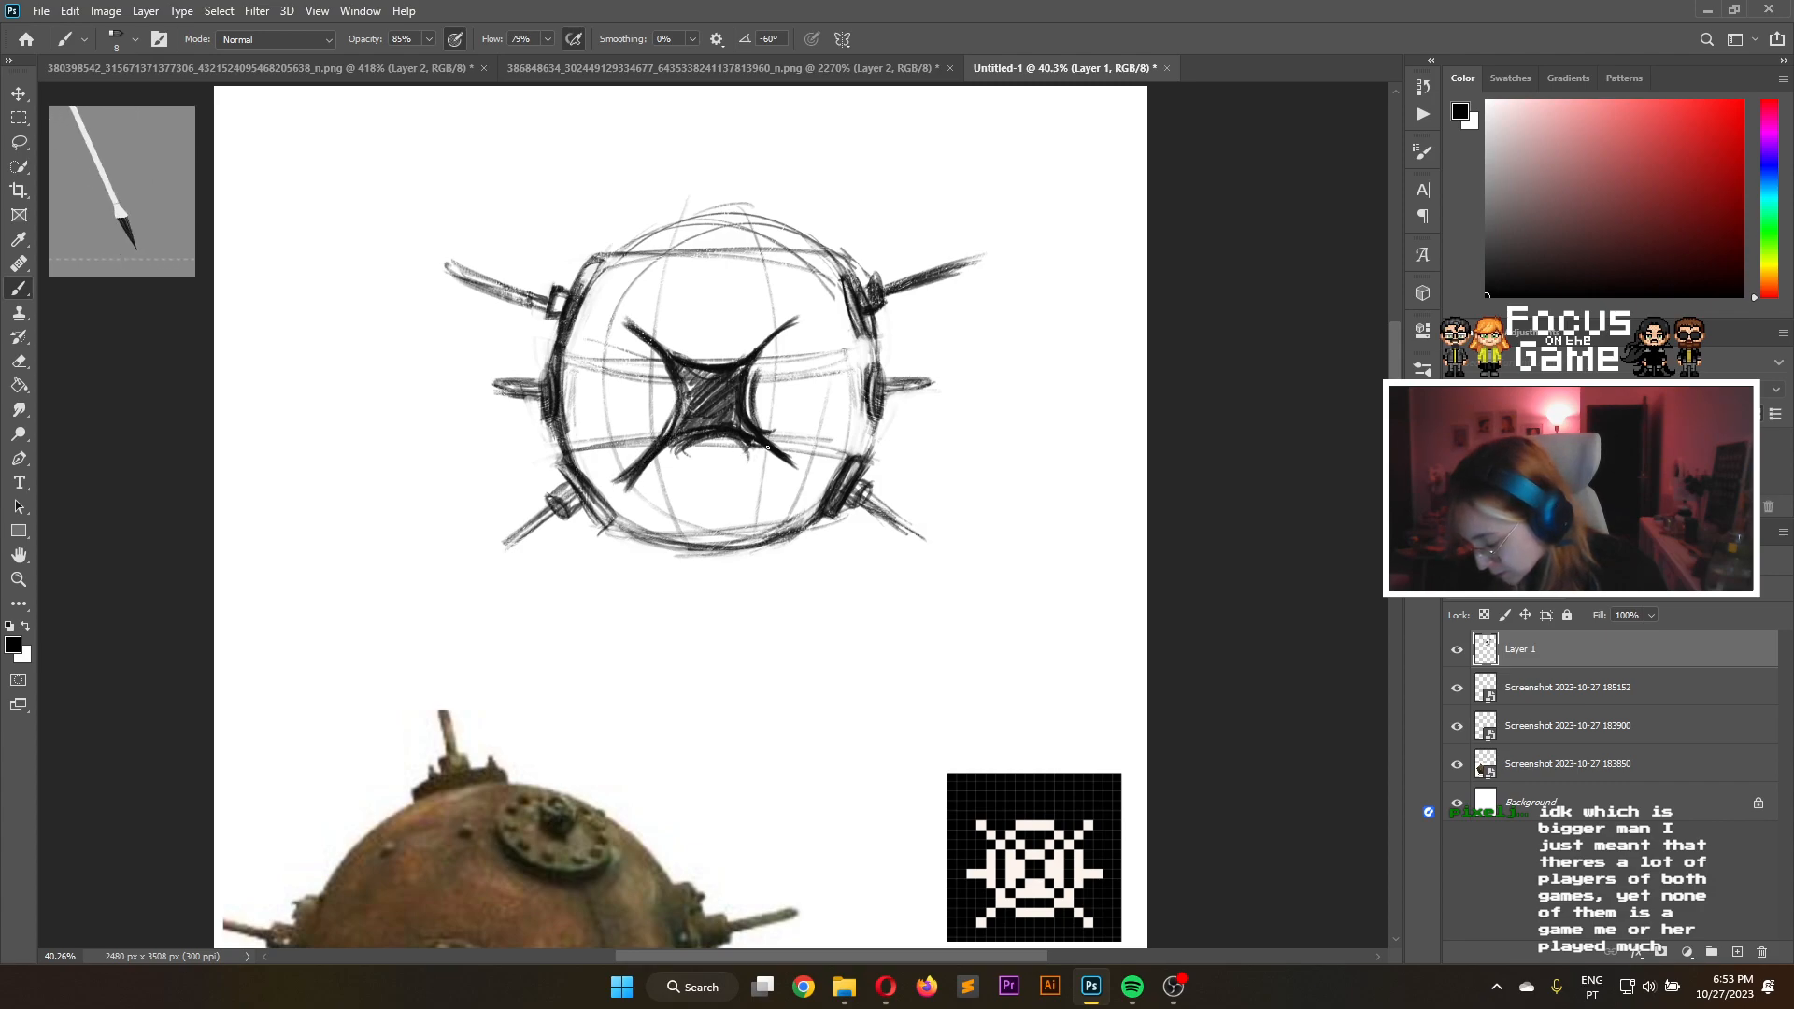
pyautogui.moveTo(748, 431); pyautogui.dragTo(820, 484)
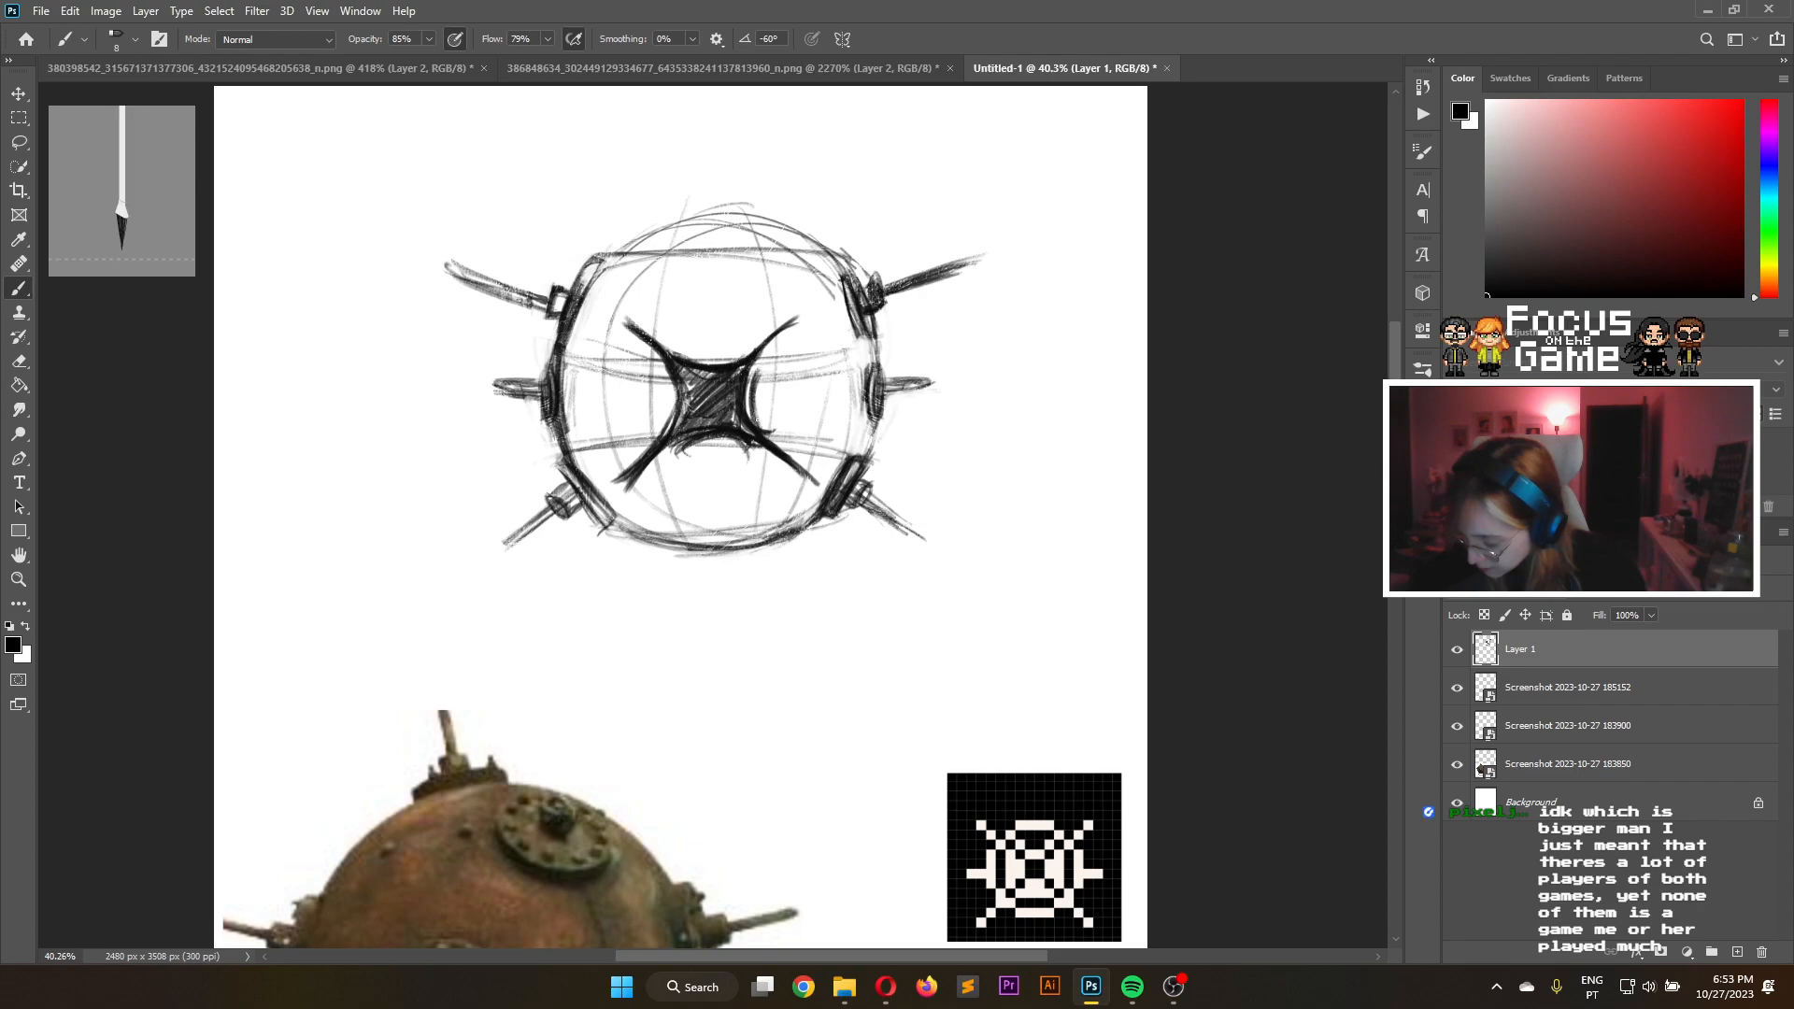
pyautogui.moveTo(762, 354); pyautogui.dragTo(806, 317)
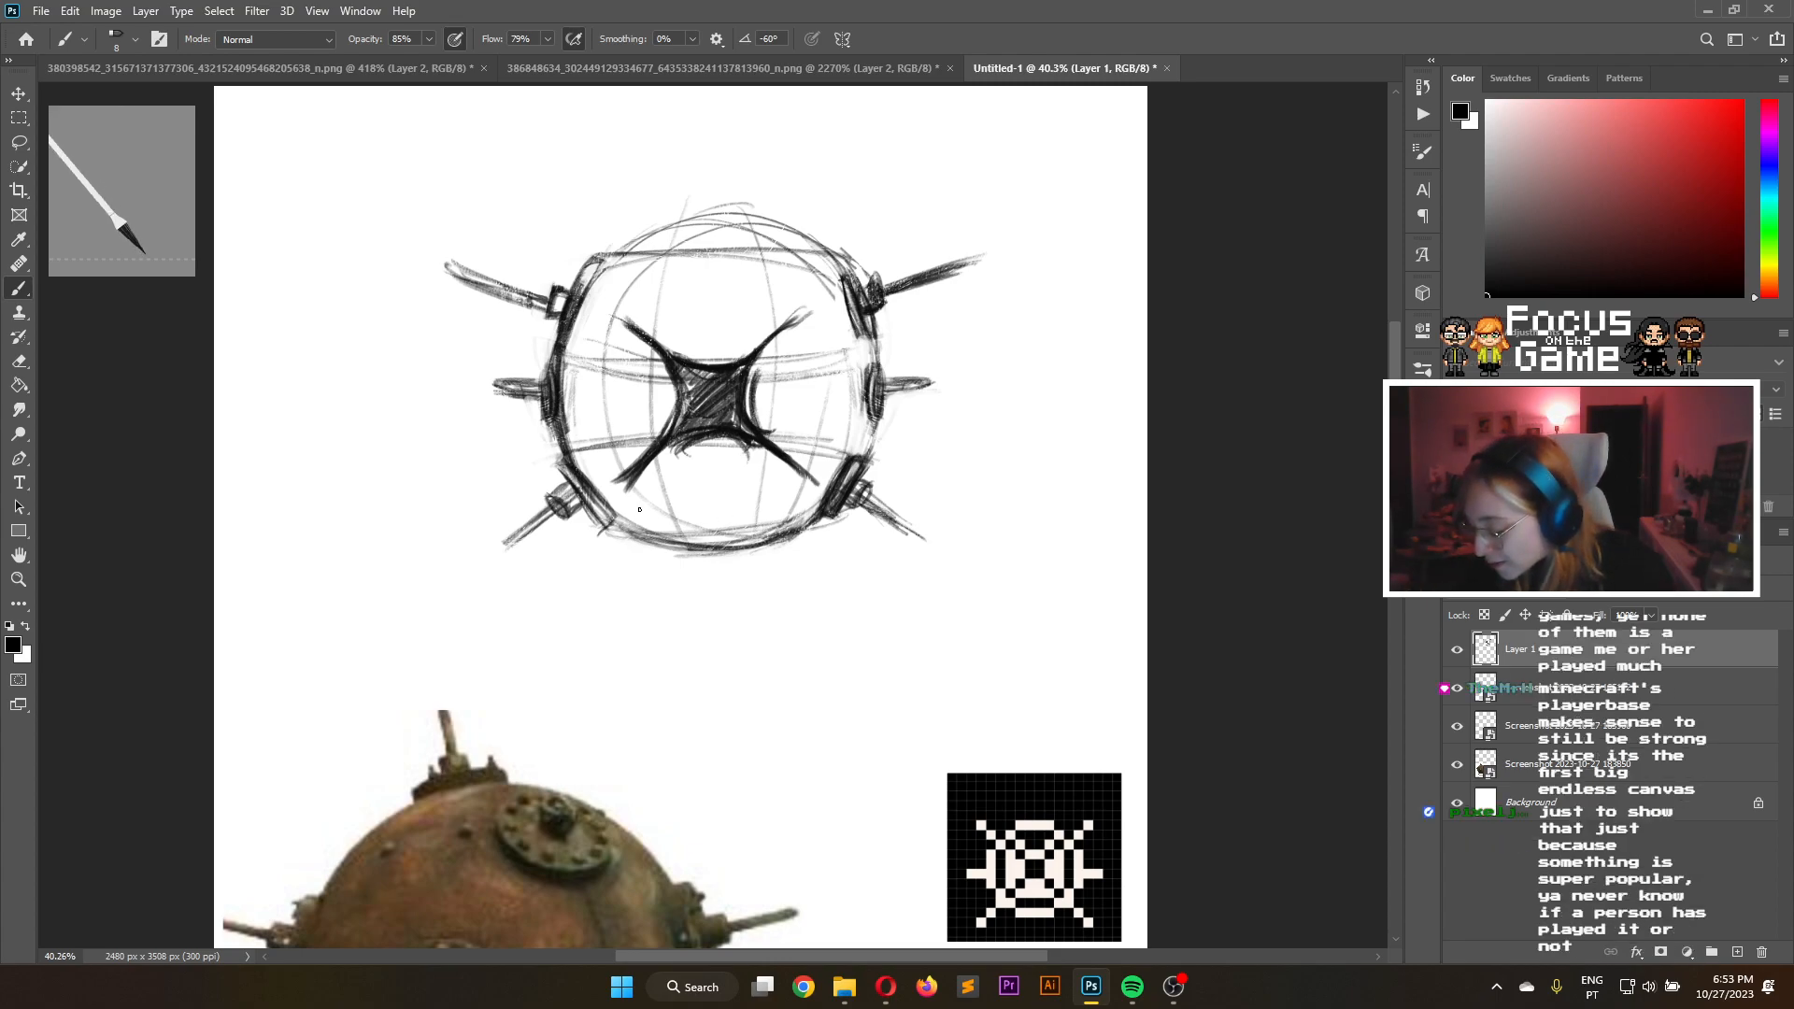
# Draw bold curved lines joining the ends of the emblem's diagonal arms, outlining four panels inside the mine's body
pyautogui.moveTo(643, 512)
pyautogui.mouseDown()
pyautogui.moveTo(748, 527)
pyautogui.moveTo(816, 497)
pyautogui.moveTo(782, 518)
pyautogui.moveTo(662, 521)
pyautogui.moveTo(785, 515)
pyautogui.mouseUp()
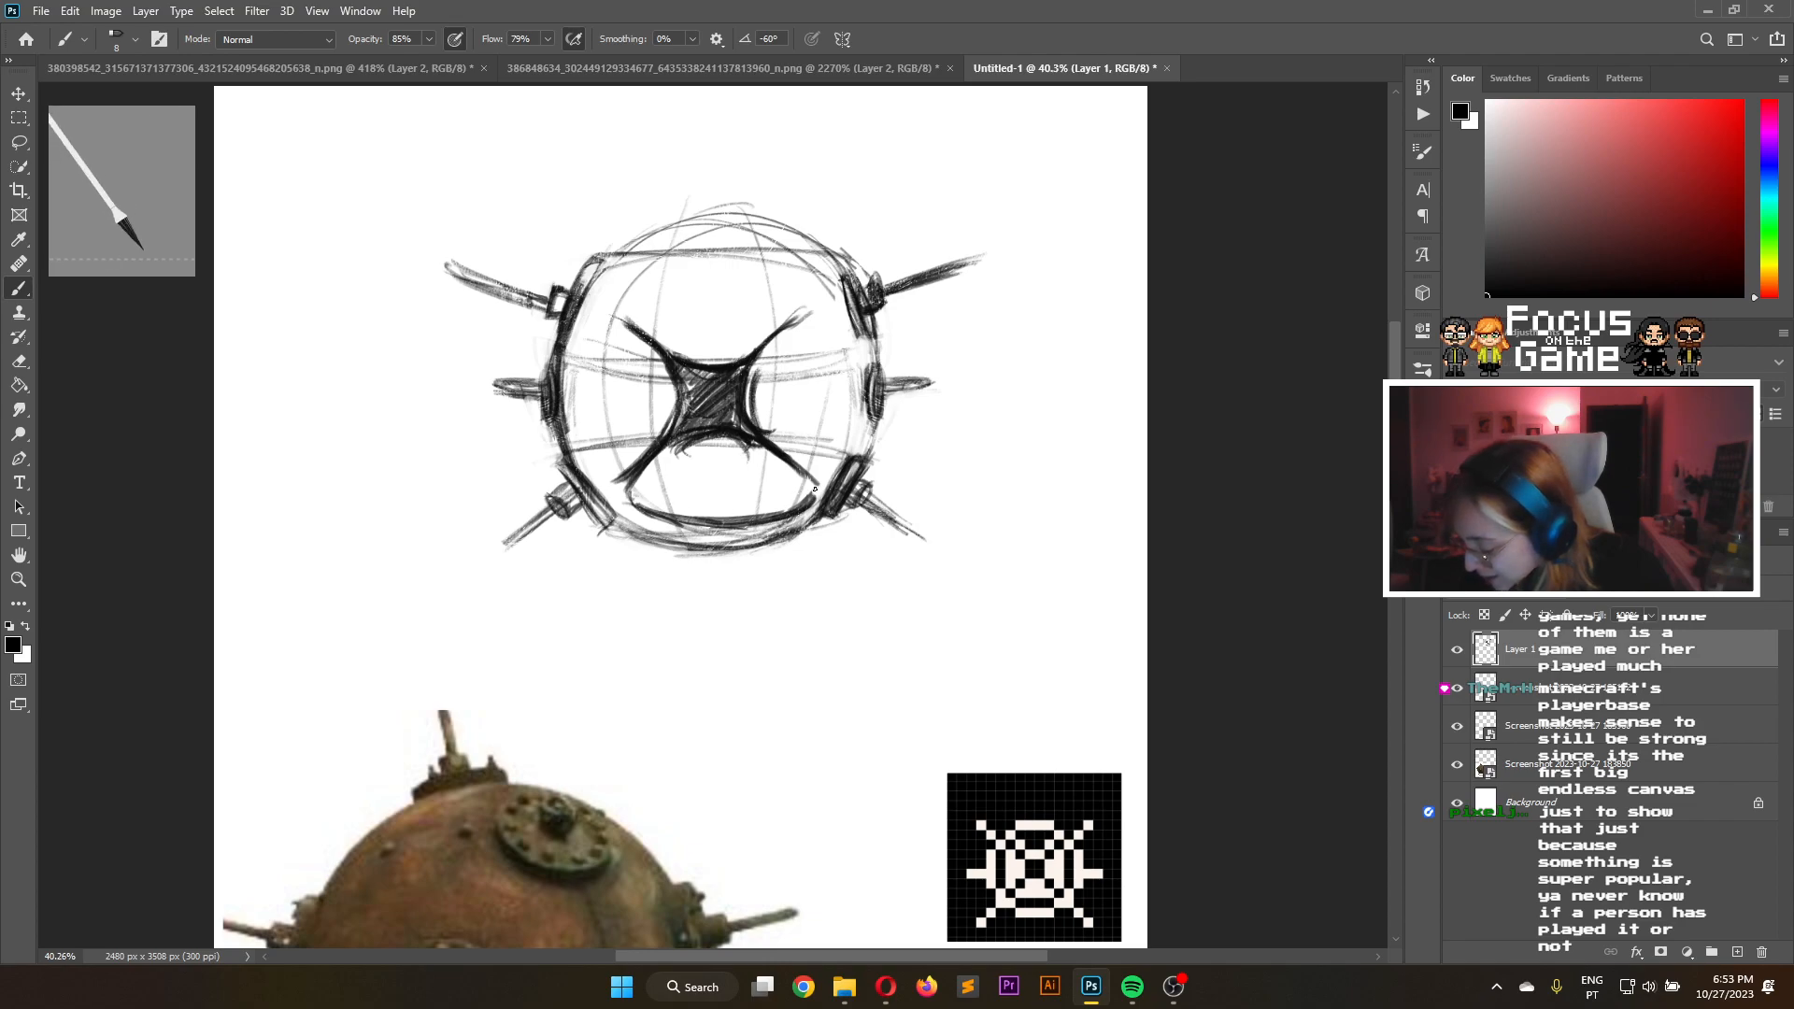
pyautogui.moveTo(780, 325)
pyautogui.mouseDown()
pyautogui.moveTo(829, 297)
pyautogui.moveTo(835, 327)
pyautogui.moveTo(831, 299)
pyautogui.moveTo(841, 398)
pyautogui.mouseUp()
pyautogui.moveTo(838, 323); pyautogui.dragTo(844, 414)
pyautogui.moveTo(842, 354); pyautogui.dragTo(822, 486)
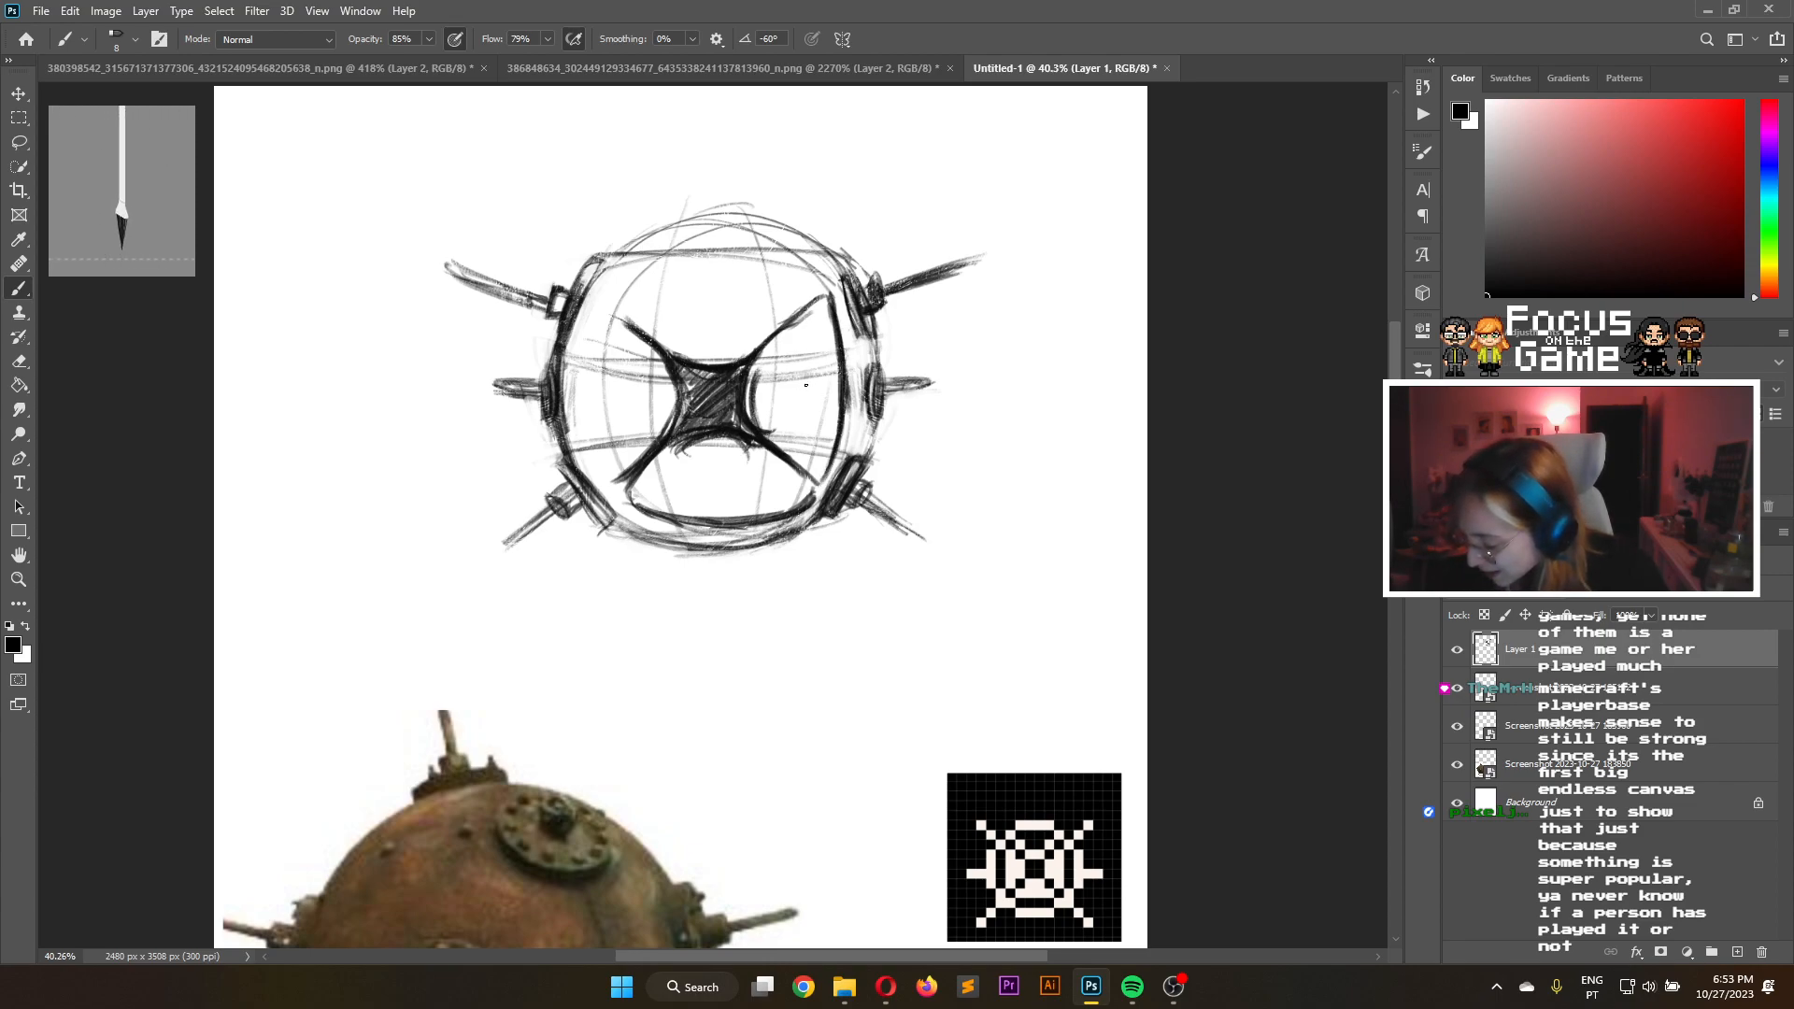
pyautogui.moveTo(598, 305); pyautogui.dragTo(586, 417)
pyautogui.moveTo(590, 340)
pyautogui.mouseDown()
pyautogui.moveTo(583, 453)
pyautogui.moveTo(600, 476)
pyautogui.mouseUp()
pyautogui.moveTo(582, 405)
pyautogui.mouseDown()
pyautogui.moveTo(626, 483)
pyautogui.moveTo(593, 310)
pyautogui.mouseUp()
pyautogui.moveTo(593, 308)
pyautogui.mouseDown()
pyautogui.moveTo(621, 320)
pyautogui.moveTo(701, 271)
pyautogui.moveTo(785, 273)
pyautogui.moveTo(585, 301)
pyautogui.moveTo(777, 280)
pyautogui.moveTo(748, 355)
pyautogui.moveTo(677, 359)
pyautogui.mouseUp()
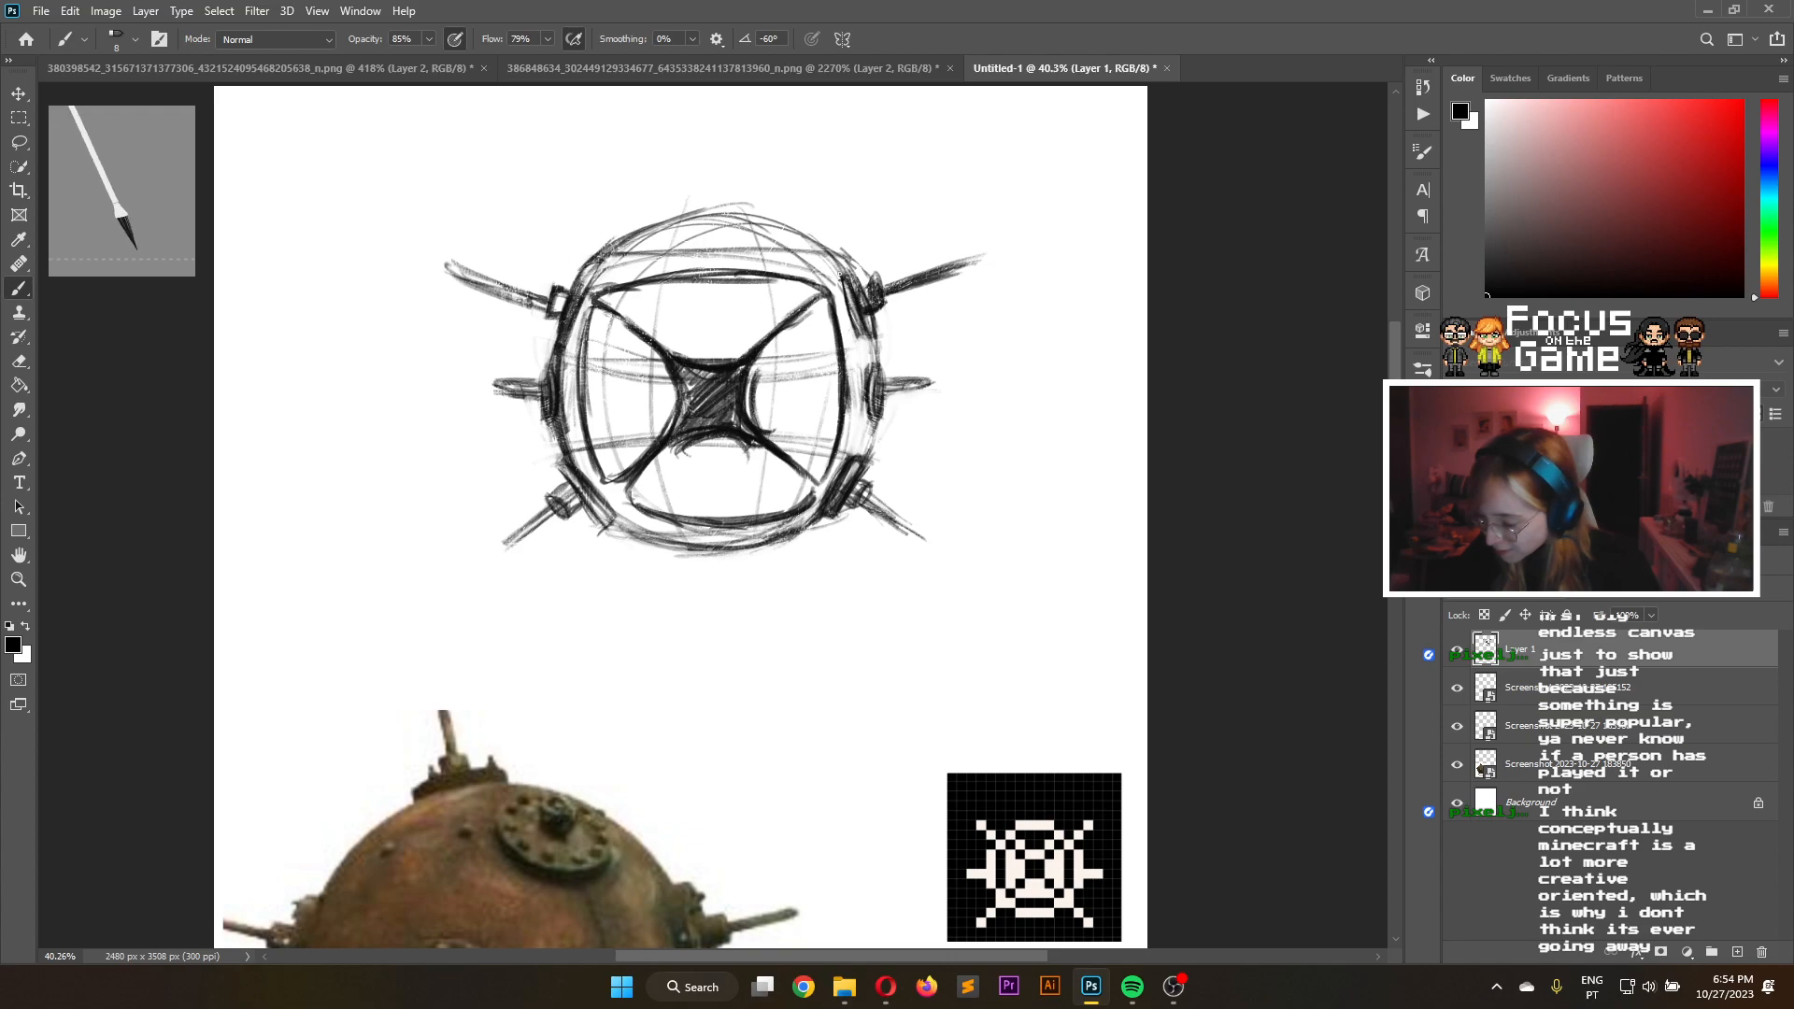
# Erase the construction lines inside the panels on both sides of the central emblem
pyautogui.click(19, 361)
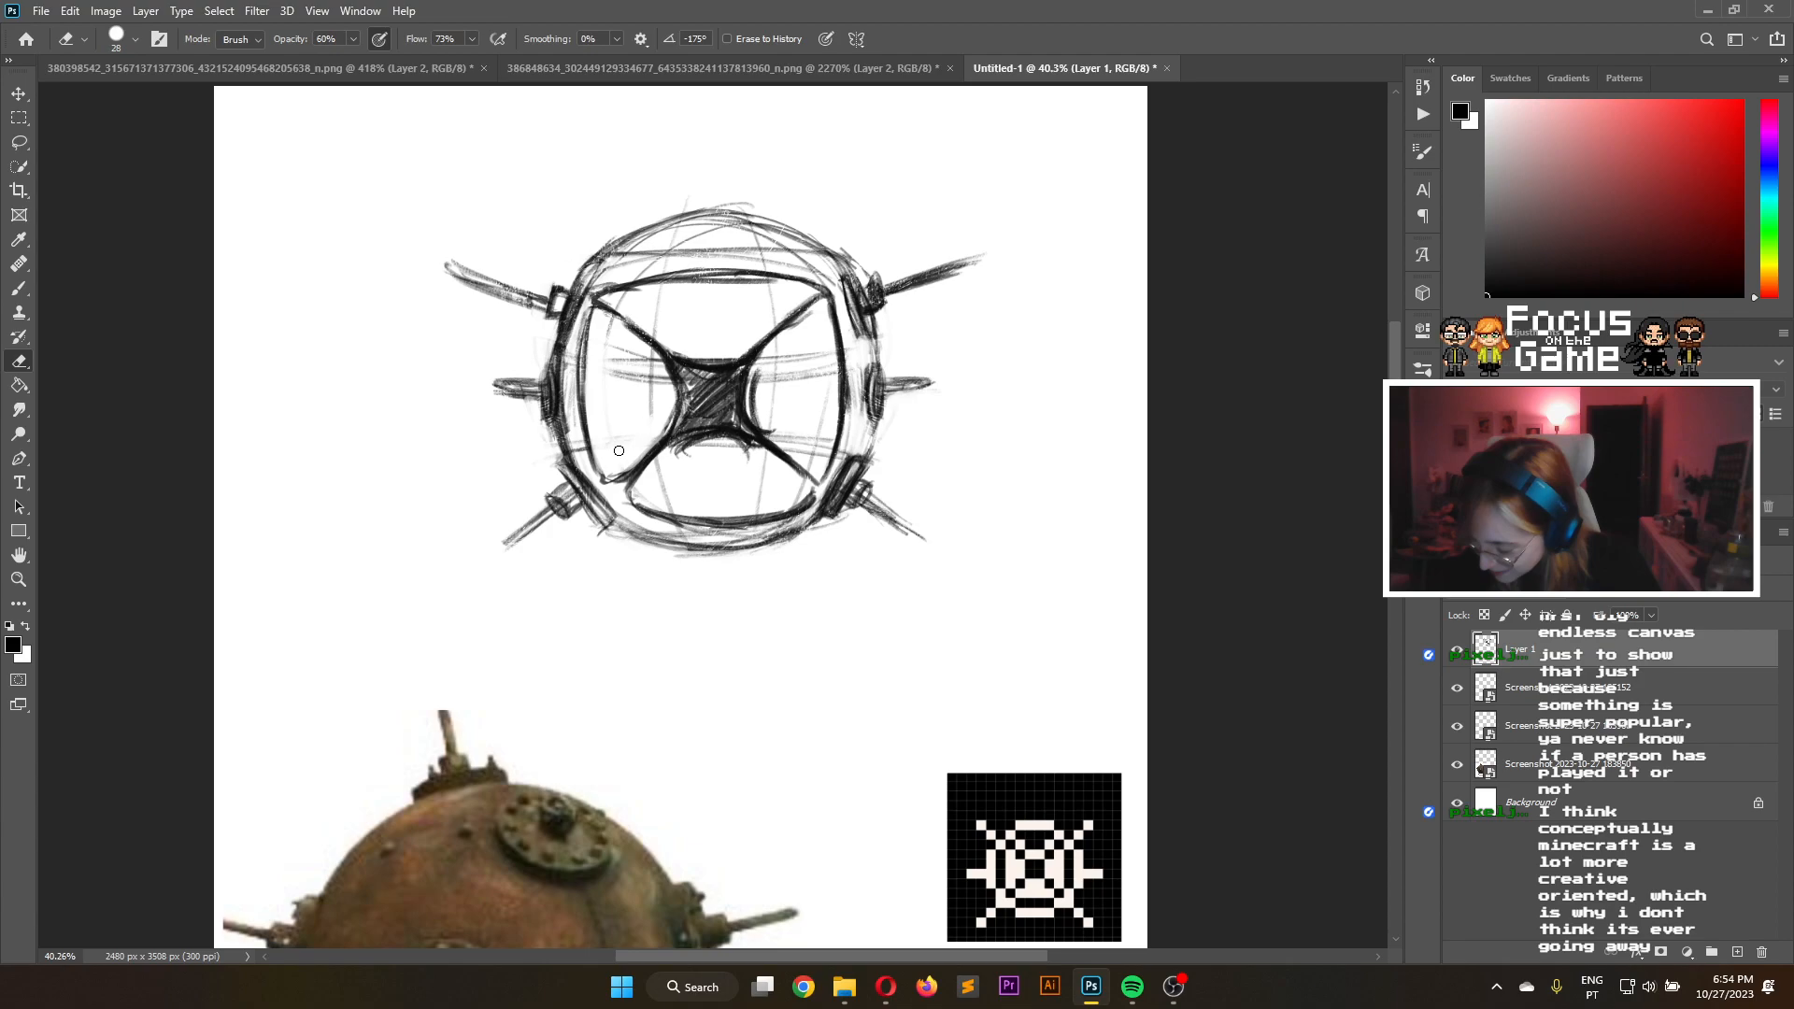
pyautogui.moveTo(636, 365)
pyautogui.mouseDown()
pyautogui.moveTo(646, 396)
pyautogui.moveTo(658, 380)
pyautogui.mouseUp()
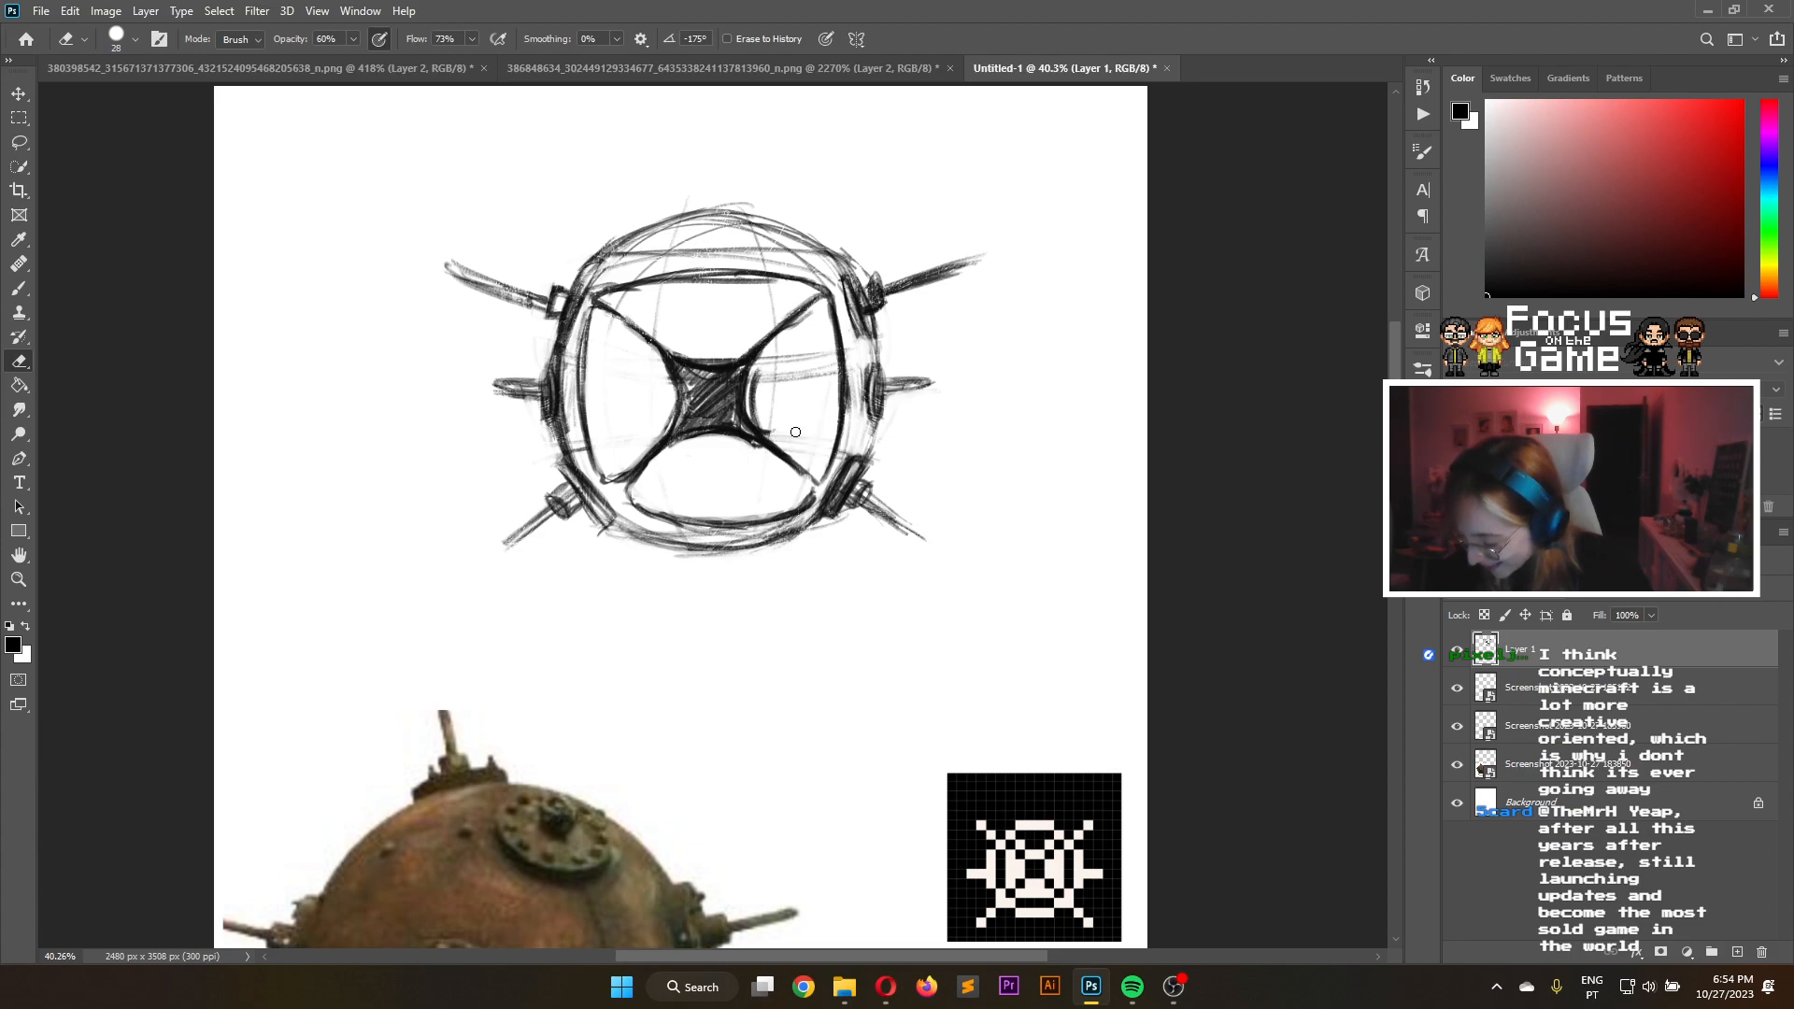
pyautogui.moveTo(774, 390); pyautogui.dragTo(766, 428)
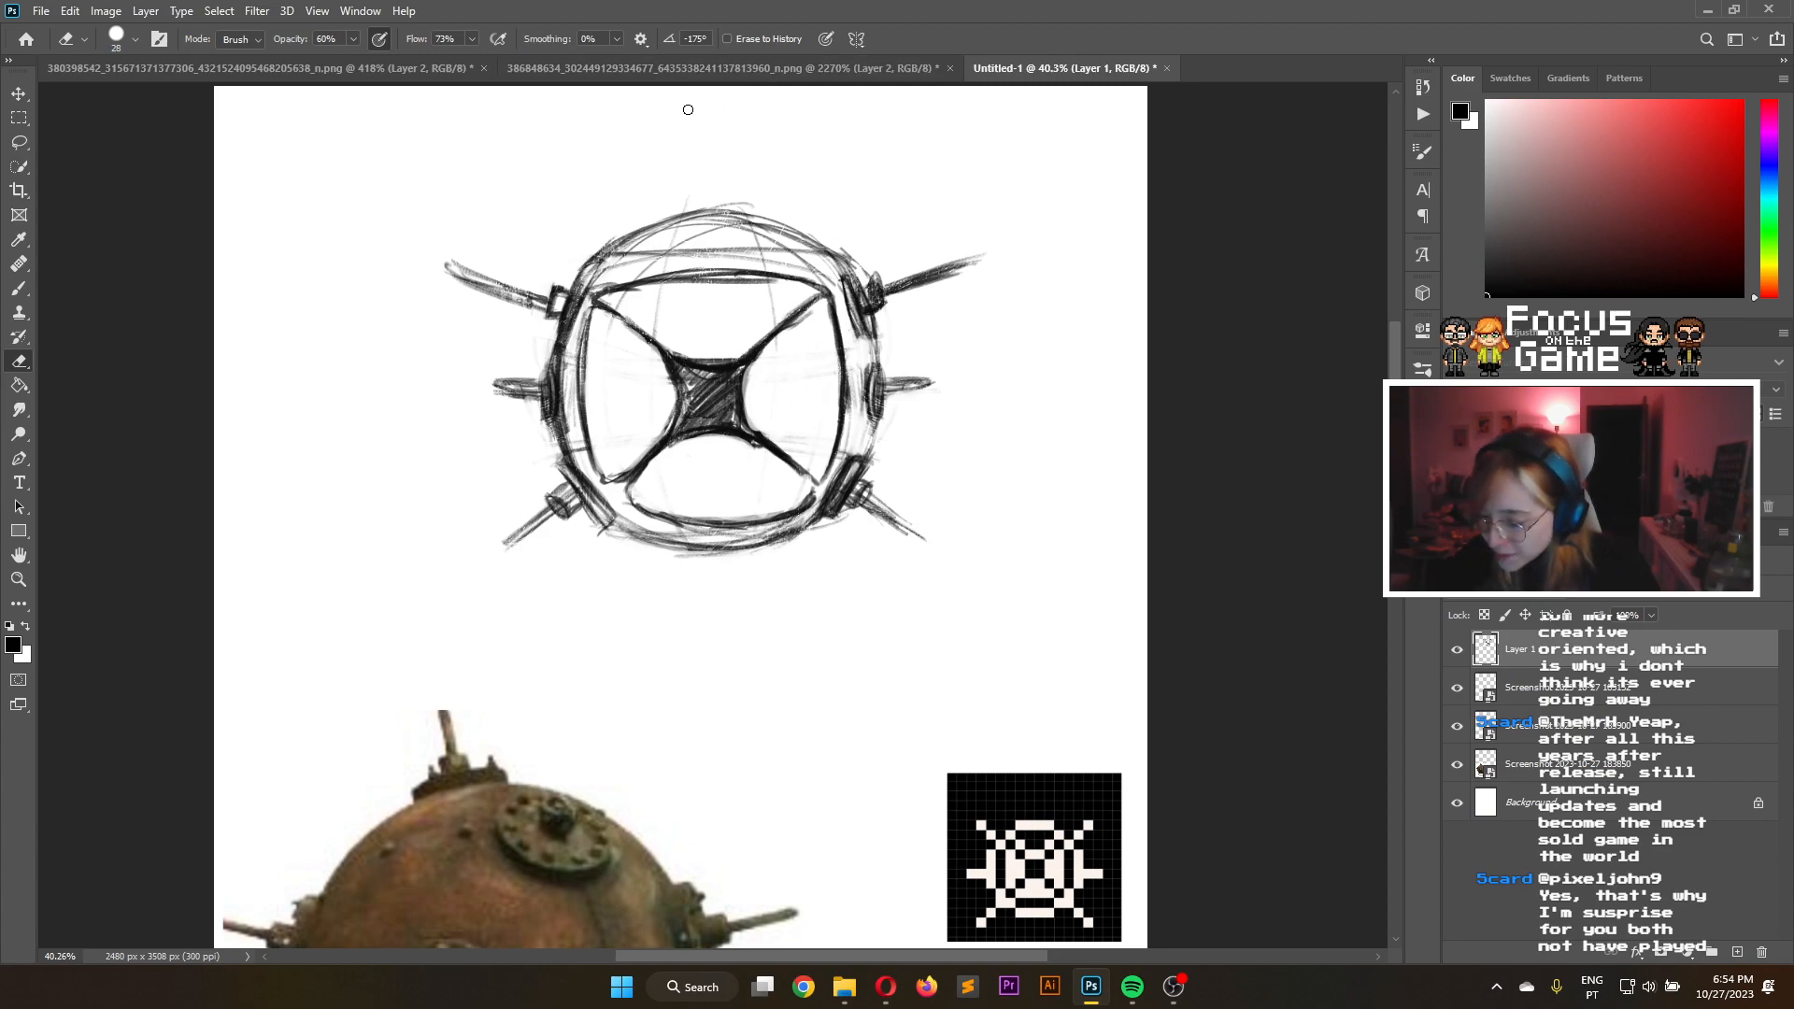
# Raise the Eraser opacity to 96% and erase leftover construction lines in the panels beside and above the emblem
pyautogui.click(354, 39)
pyautogui.moveTo(353, 60); pyautogui.dragTo(385, 62)
pyautogui.click(795, 435)
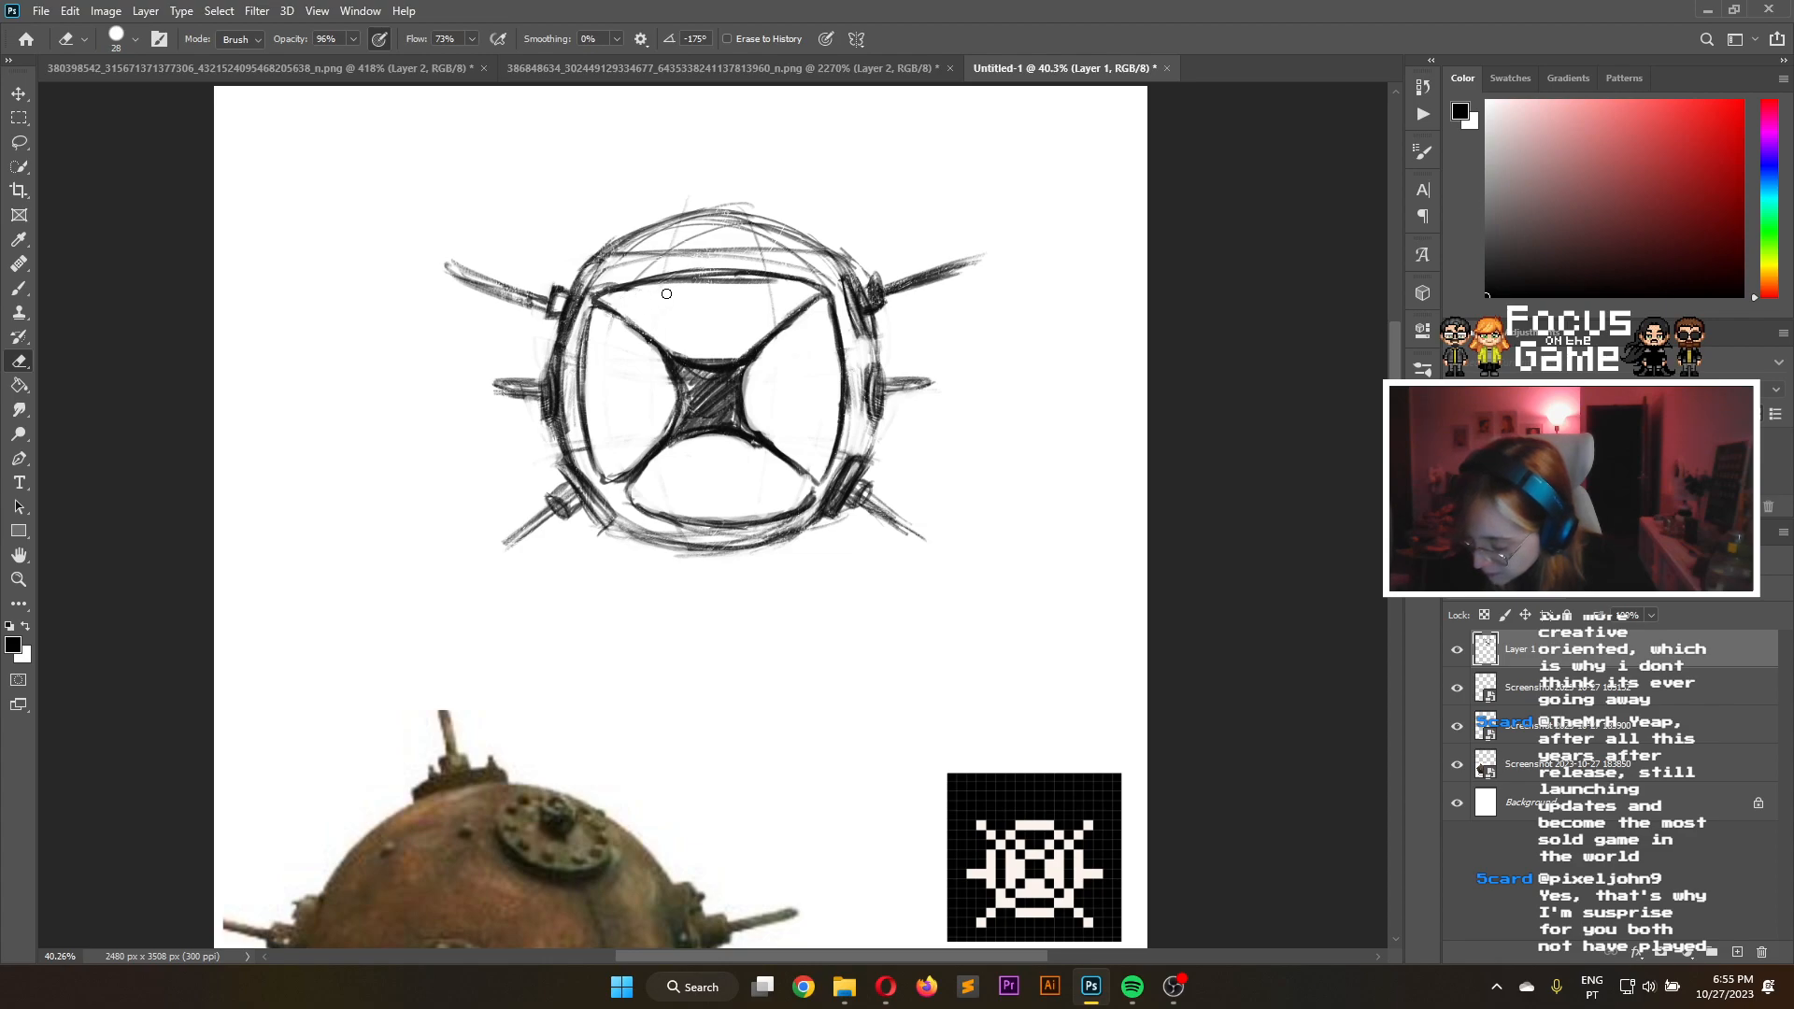
pyautogui.moveTo(615, 293); pyautogui.dragTo(775, 288)
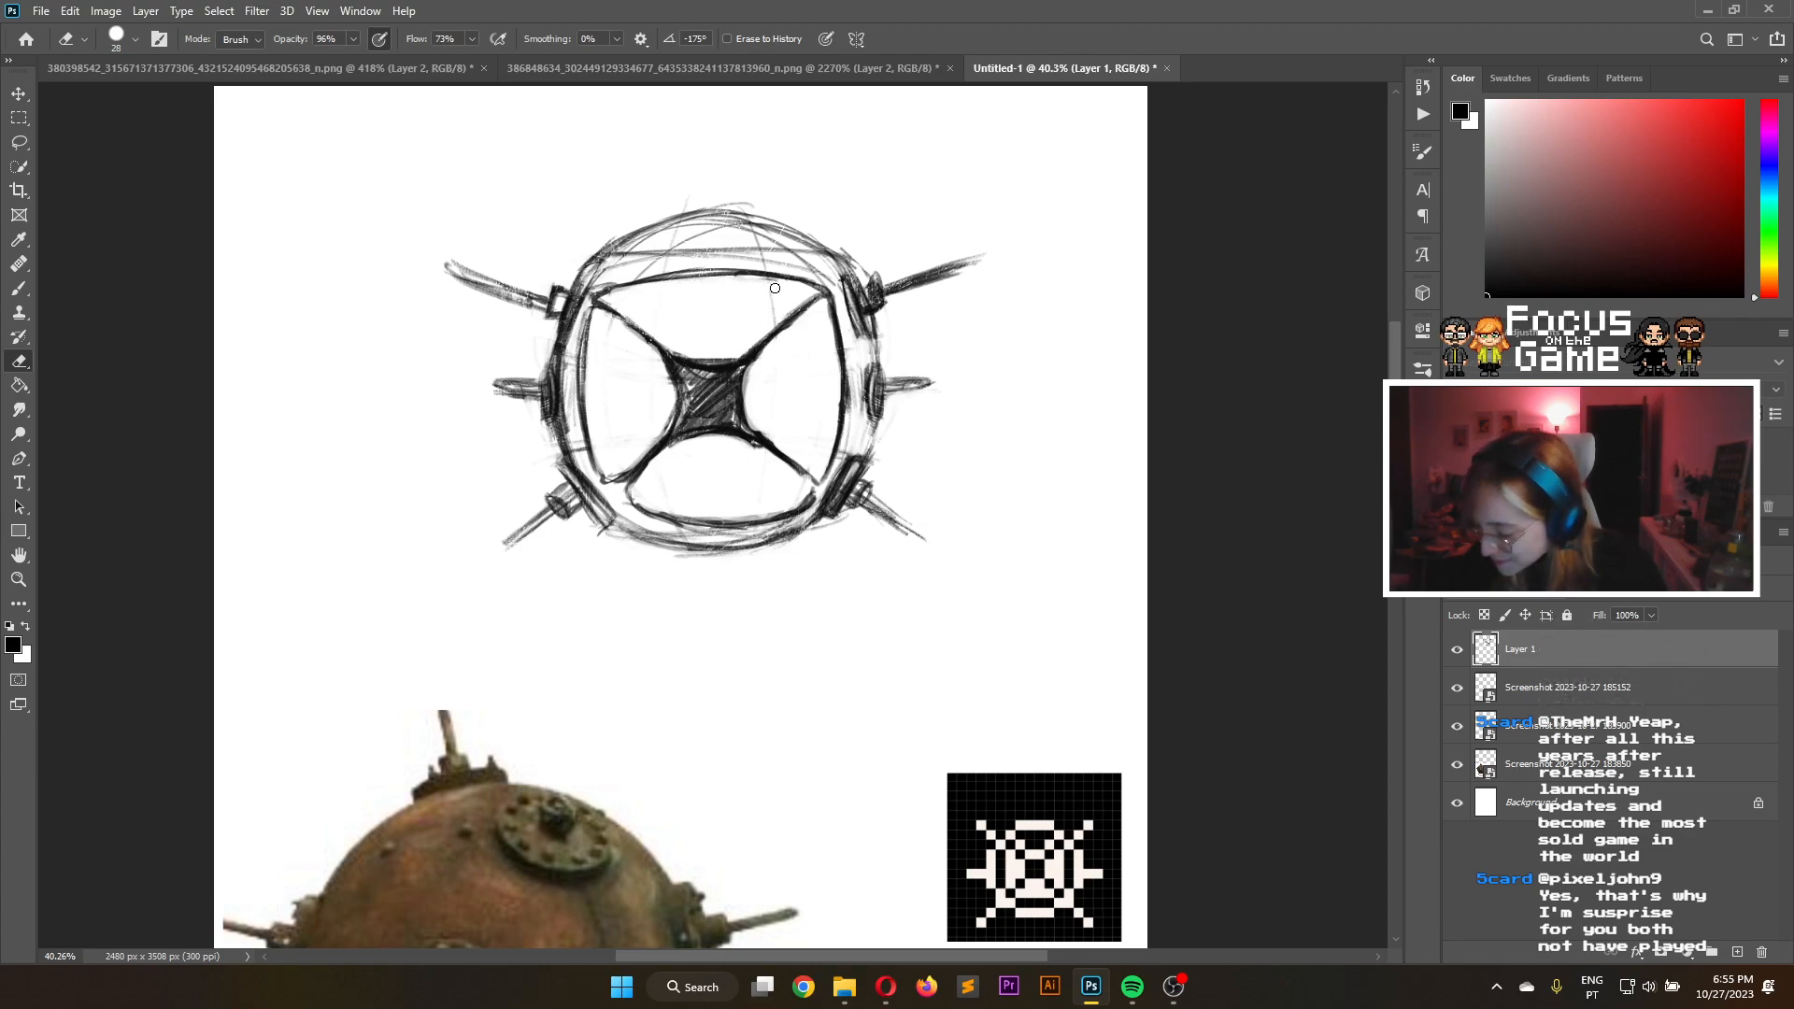
# Erase the curved top edge and construction lines of the helmet sketch's upper window
pyautogui.moveTo(618, 275)
pyautogui.mouseDown()
pyautogui.moveTo(674, 236)
pyautogui.moveTo(629, 254)
pyautogui.moveTo(625, 276)
pyautogui.moveTo(788, 269)
pyautogui.mouseUp()
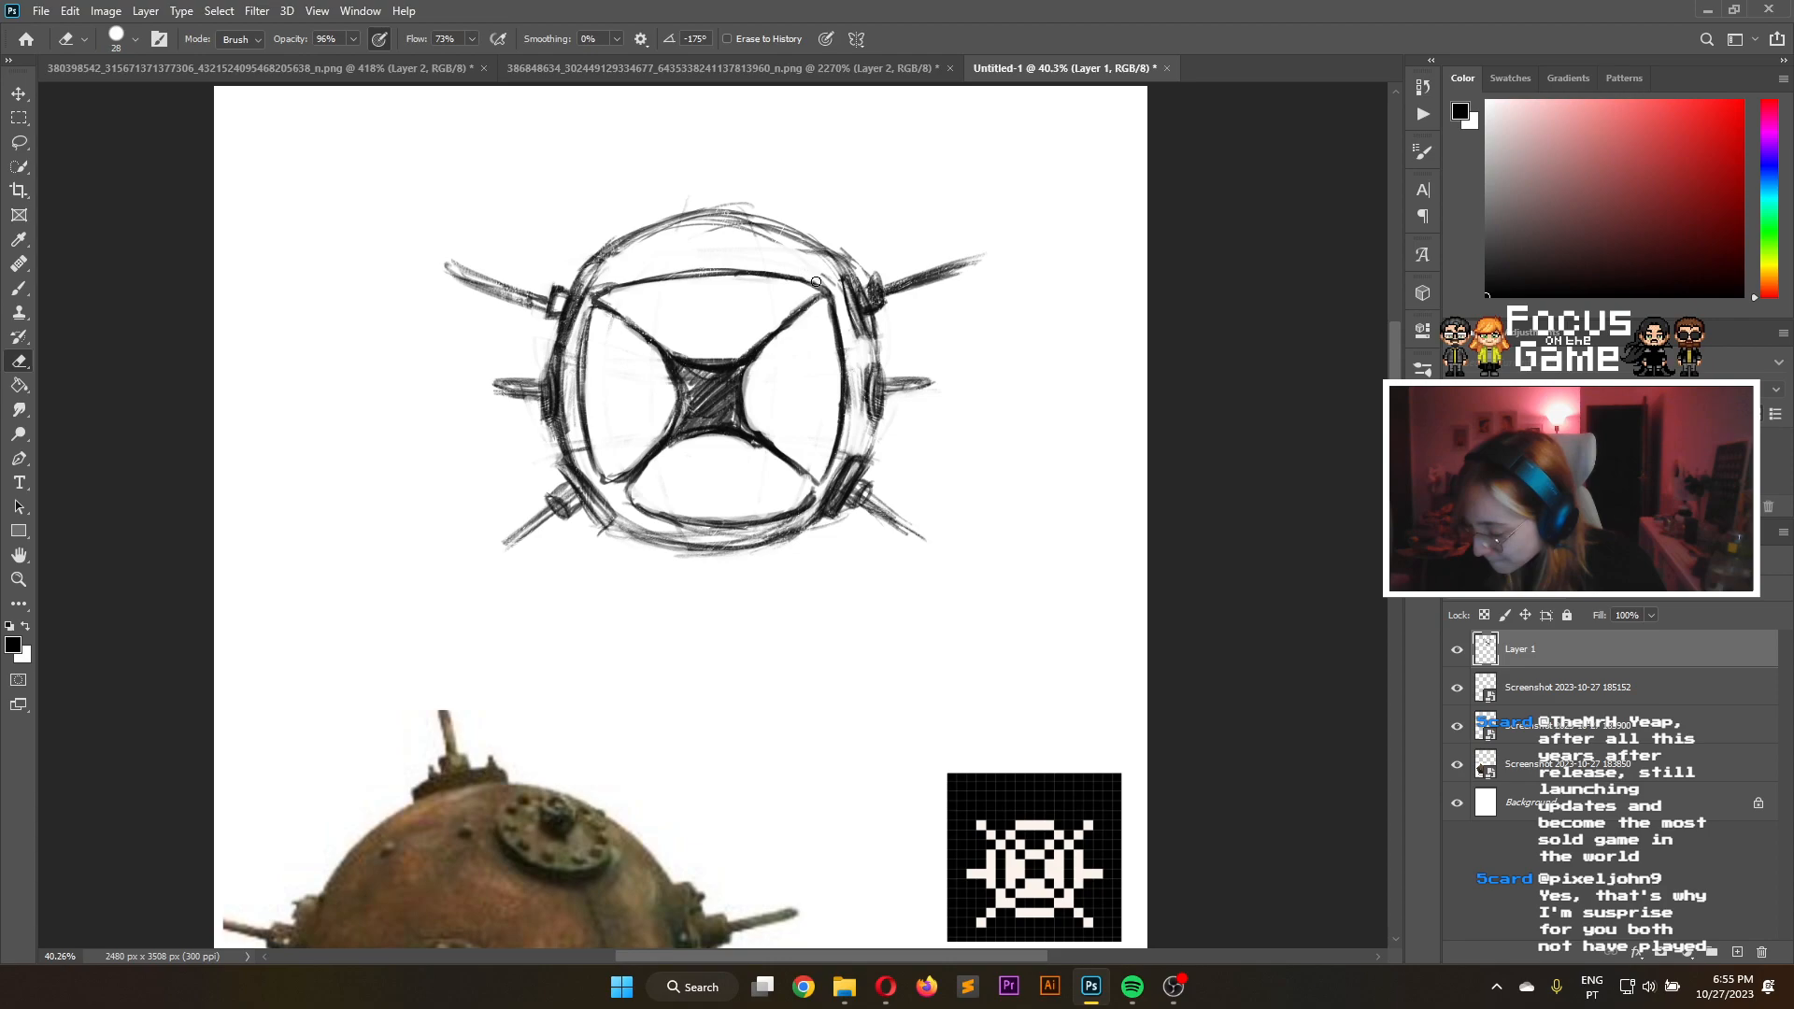
pyautogui.moveTo(654, 283)
pyautogui.mouseDown()
pyautogui.moveTo(613, 286)
pyautogui.moveTo(784, 276)
pyautogui.mouseUp()
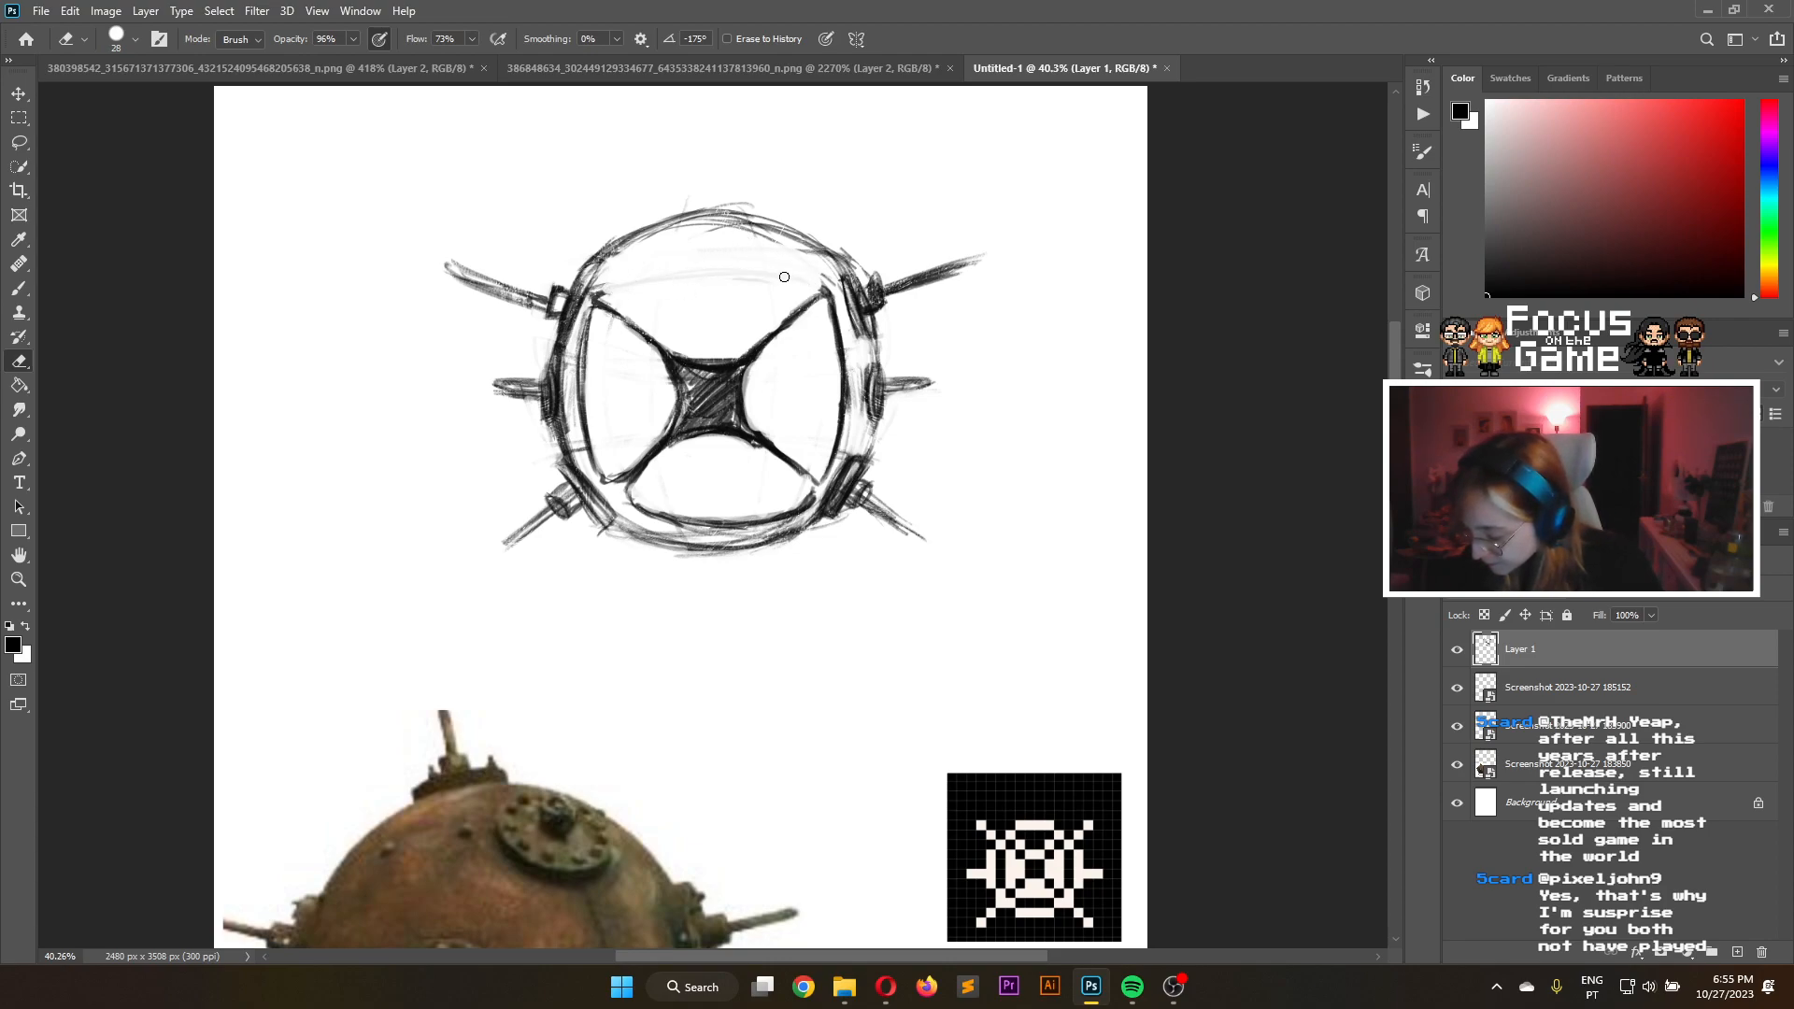
# Add a new layer and draw an unfilled ellipse of about 888 by 865 px with a 7 px black stroke
pyautogui.click(1737, 952)
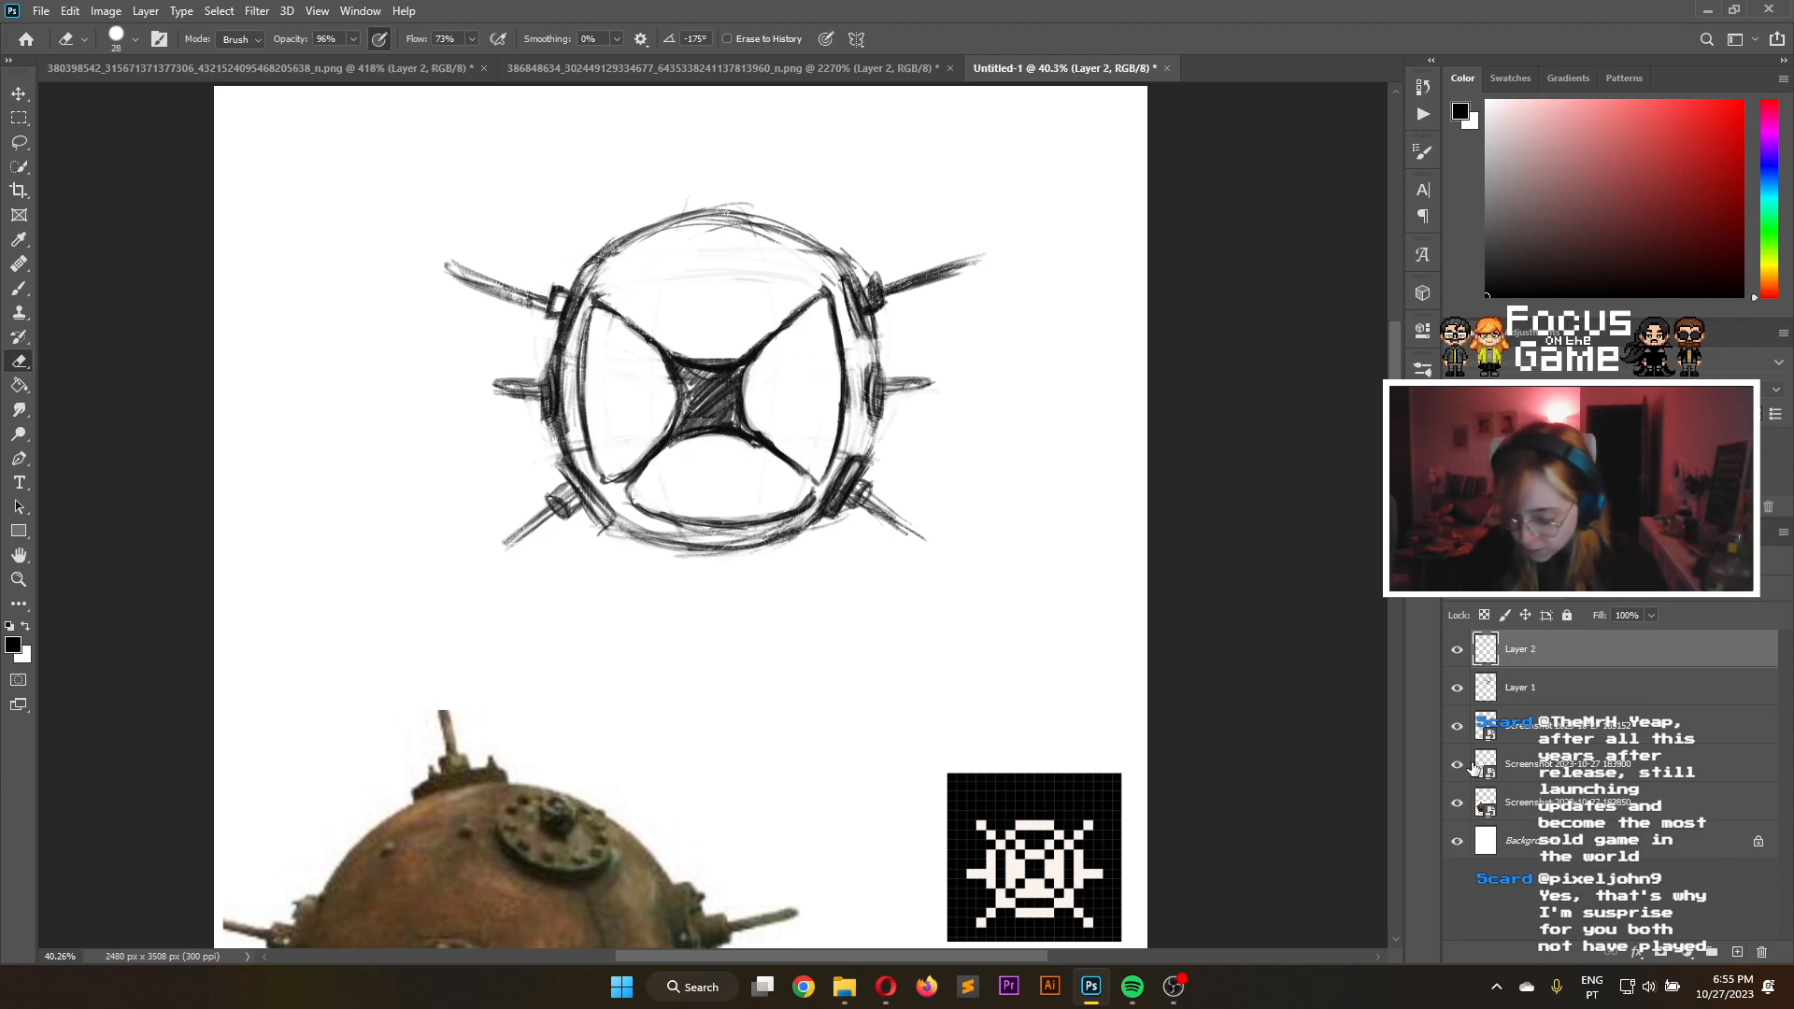
pyautogui.rightClick(18, 531)
pyautogui.click(116, 571)
pyautogui.moveTo(270, 313); pyautogui.dragTo(598, 634)
pyautogui.click(1371, 324)
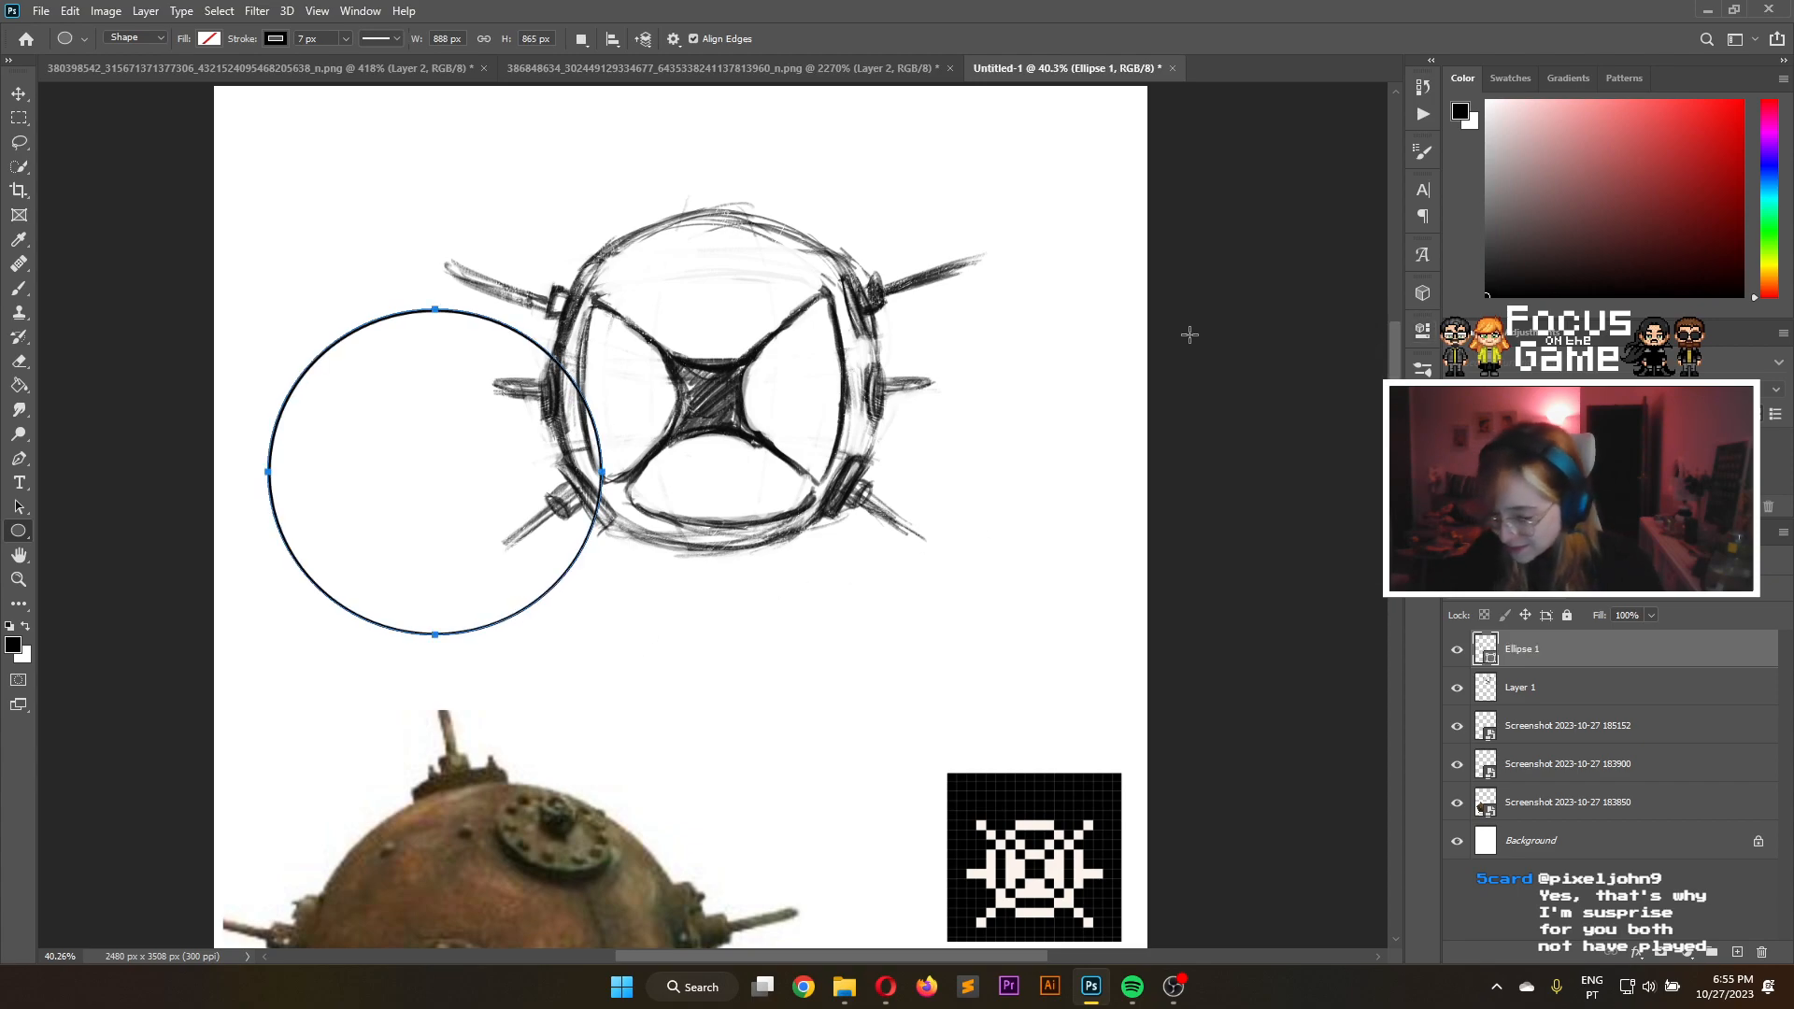
# Move the ellipse below the helmet sketch, between the diving helmet photo and the pixel icon reference
pyautogui.click(17, 97)
pyautogui.moveTo(503, 591); pyautogui.dragTo(511, 637)
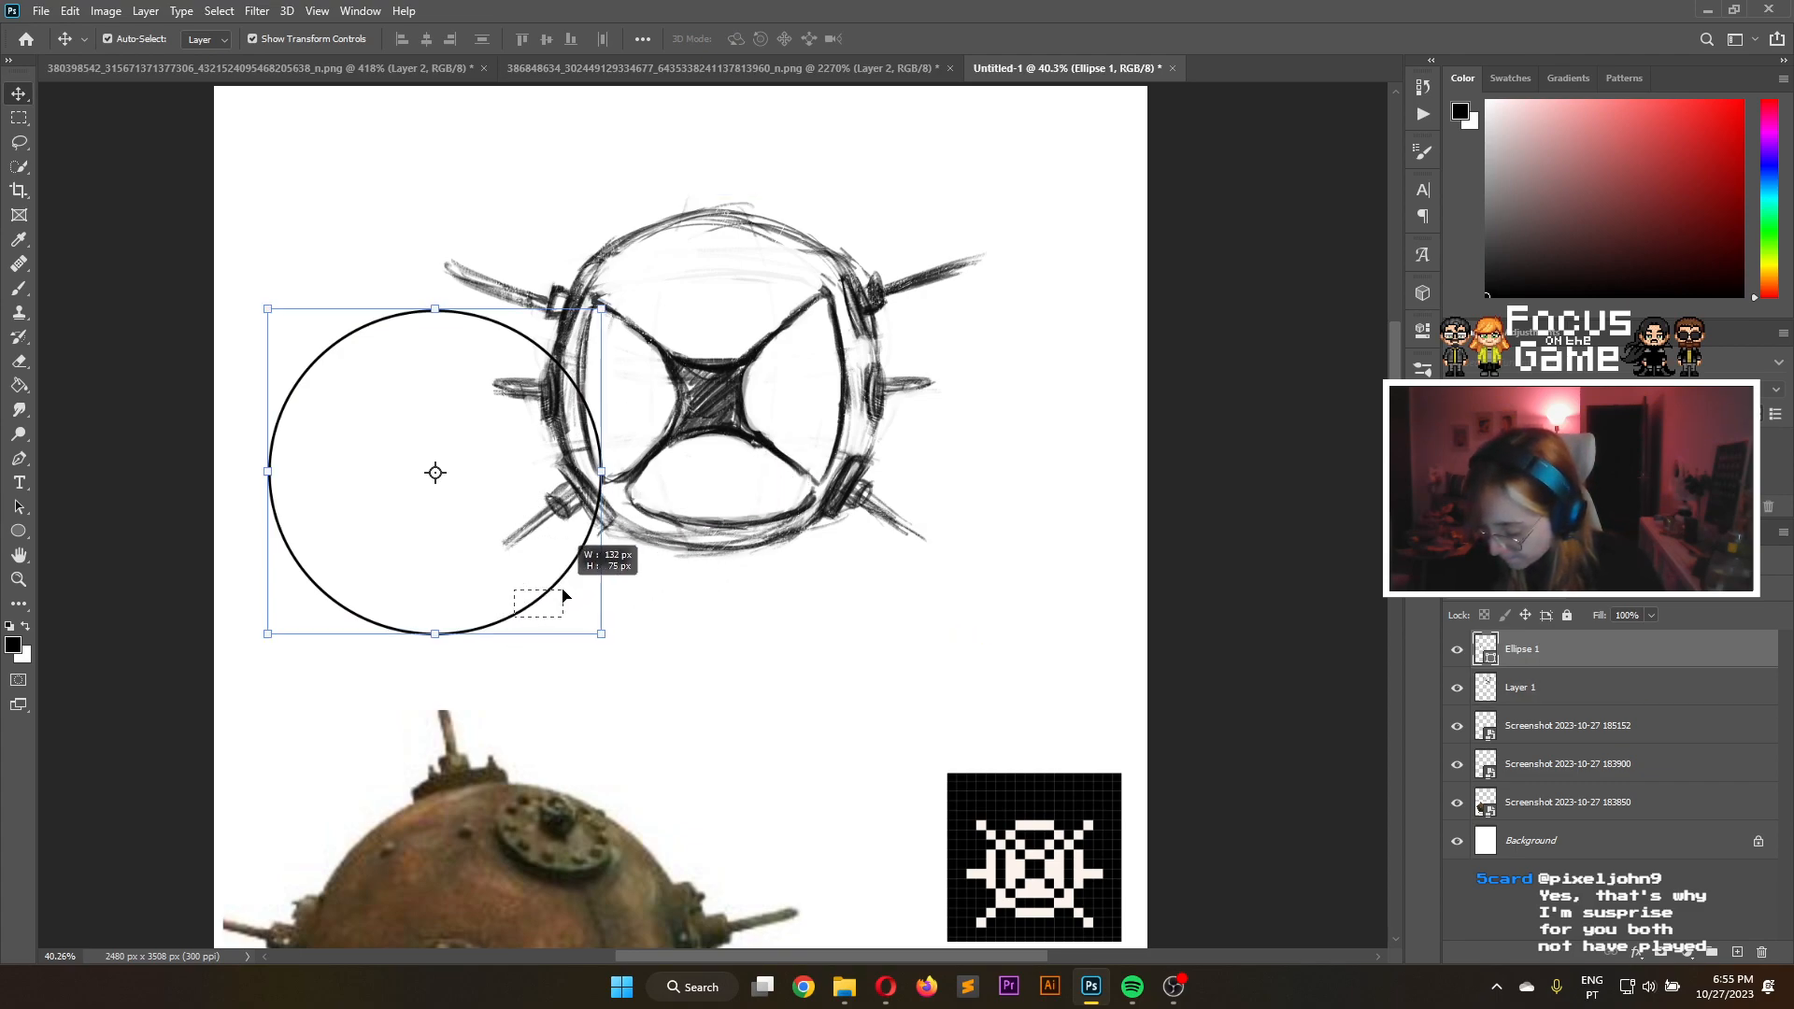
pyautogui.moveTo(544, 594)
pyautogui.mouseDown()
pyautogui.moveTo(815, 505)
pyautogui.moveTo(448, 661)
pyautogui.moveTo(826, 727)
pyautogui.moveTo(1103, 897)
pyautogui.moveTo(1033, 986)
pyautogui.moveTo(1000, 855)
pyautogui.mouseUp()
pyautogui.click(925, 38)
# On Layer 1, redraw the upper window's top edge as a higher, rounder arch with the Brush tool
pyautogui.scroll(3, 1399, 624)
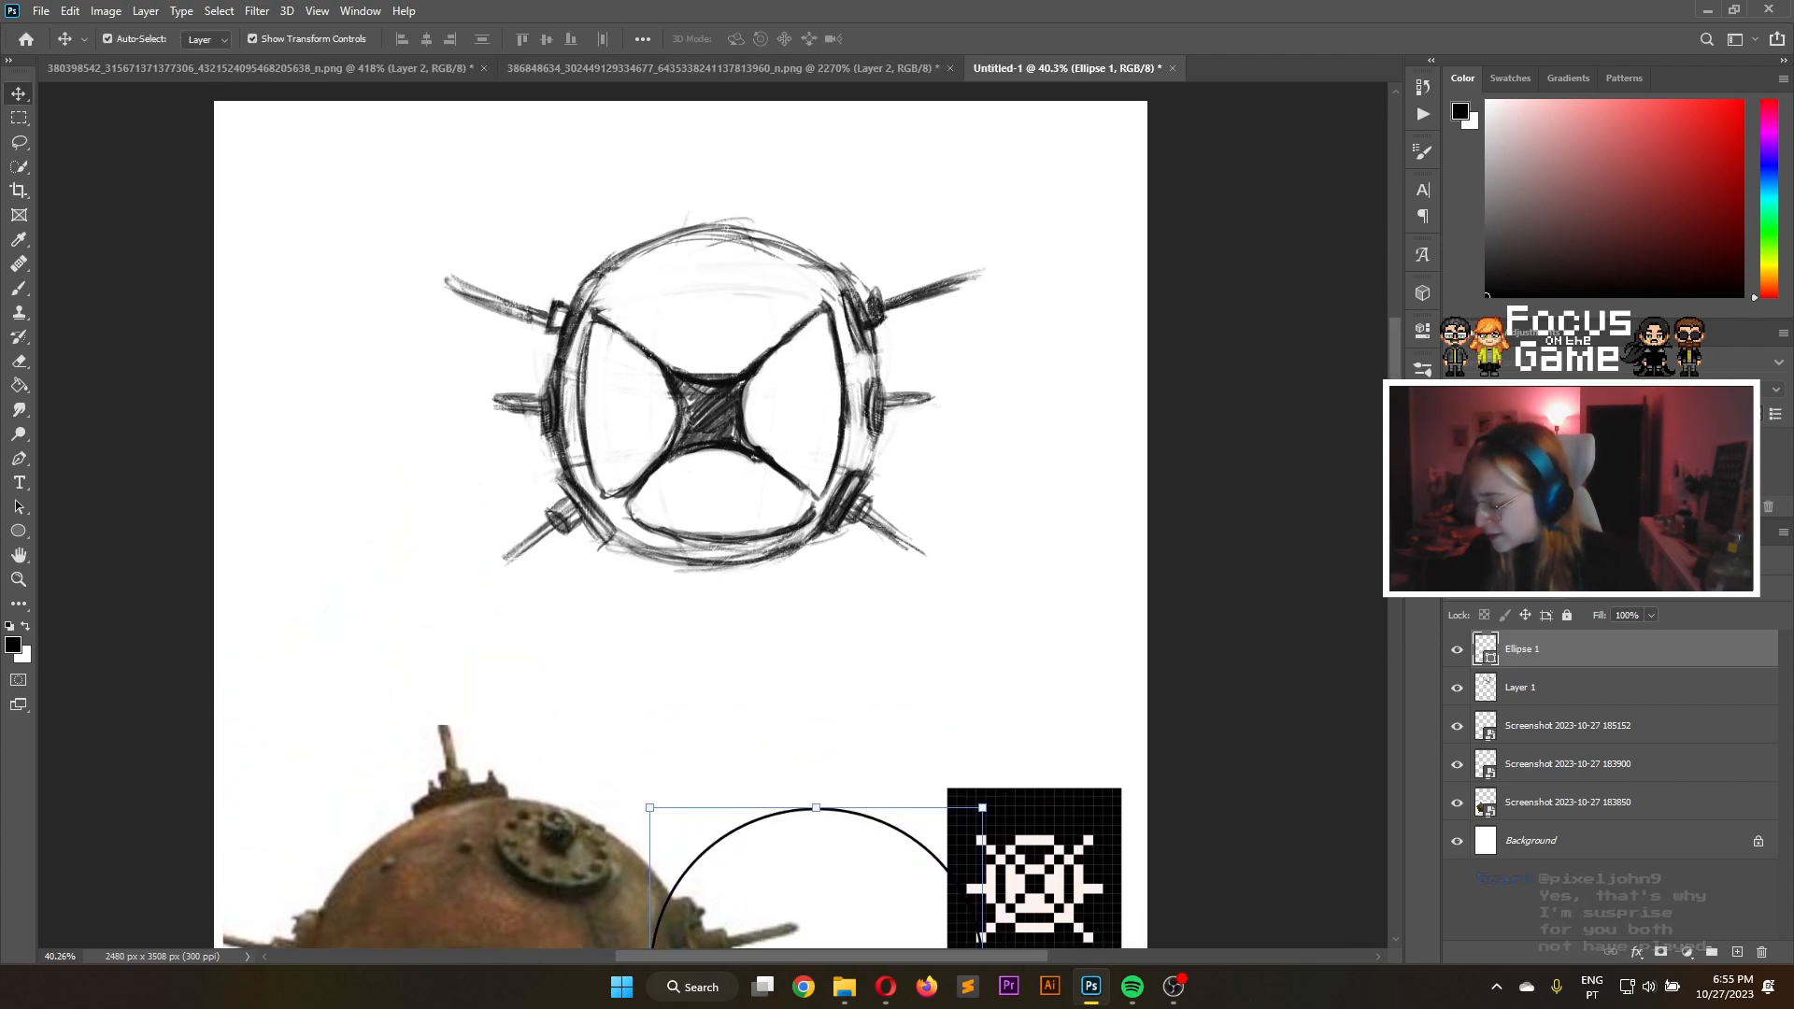
pyautogui.click(1607, 692)
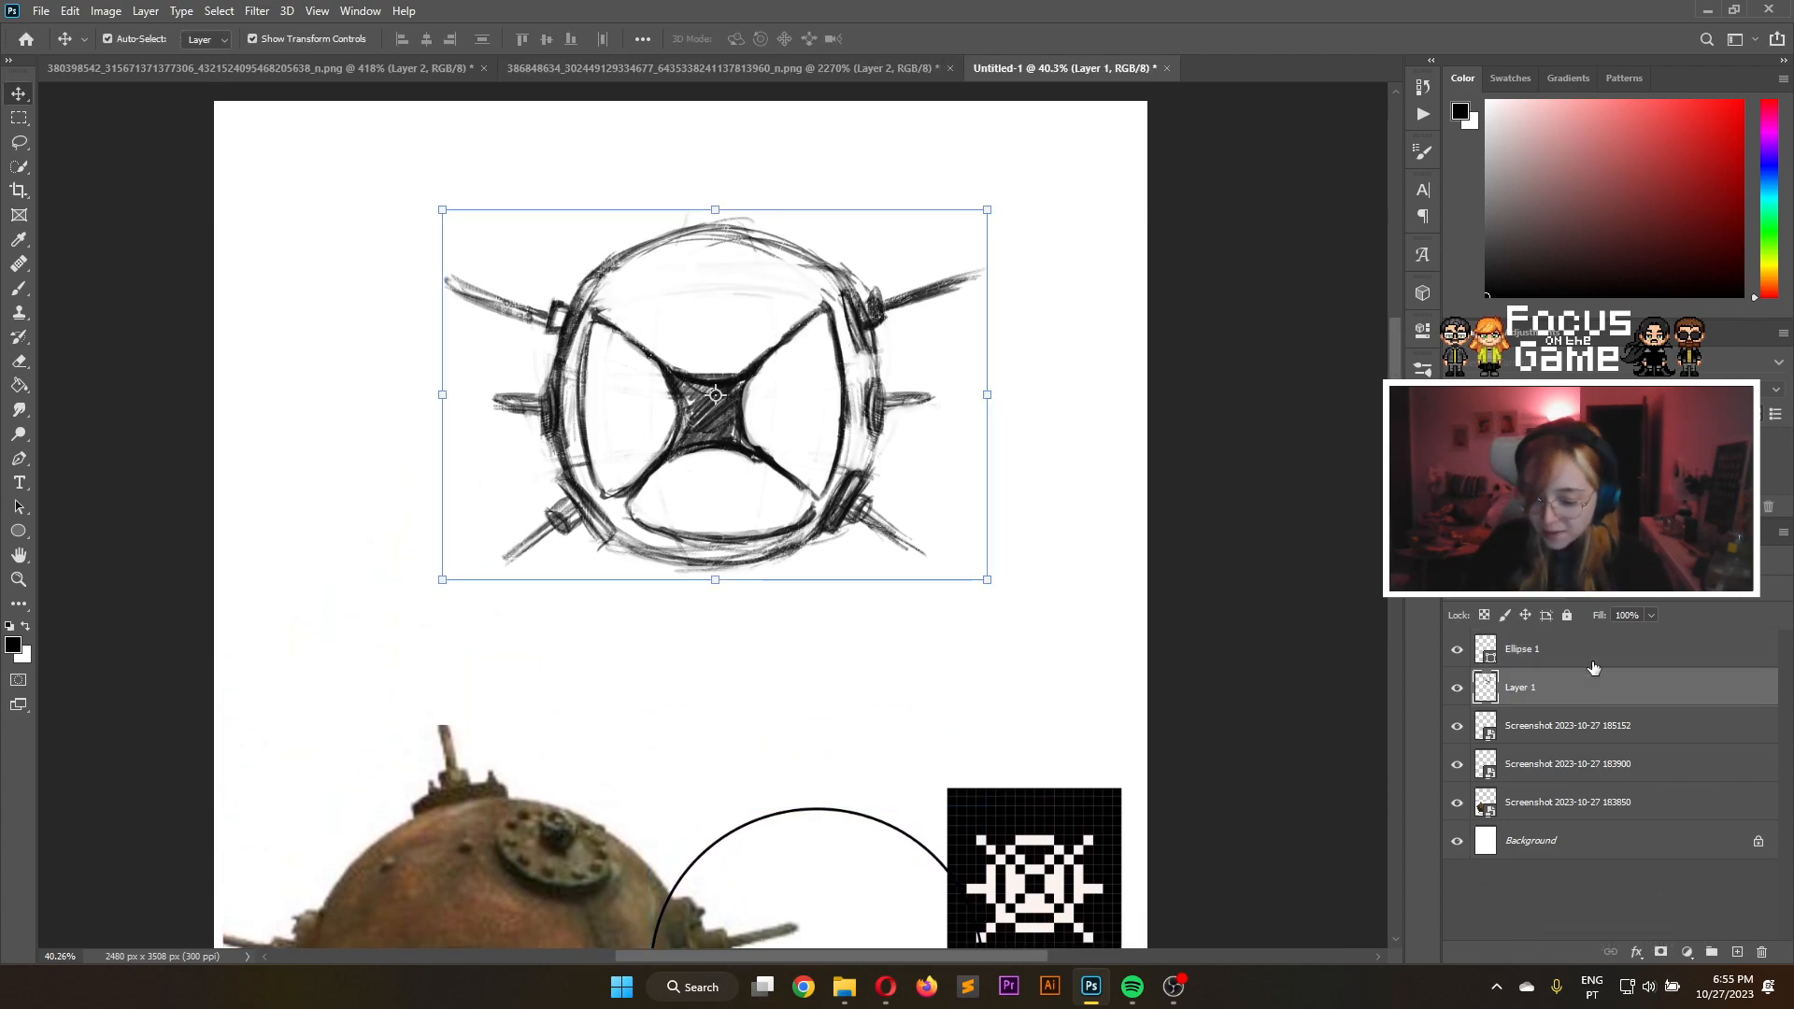
pyautogui.press('b')
pyautogui.moveTo(597, 316); pyautogui.dragTo(671, 258)
pyautogui.moveTo(596, 307); pyautogui.dragTo(666, 257)
pyautogui.moveTo(609, 293)
pyautogui.mouseDown()
pyautogui.moveTo(696, 255)
pyautogui.moveTo(825, 311)
pyautogui.mouseUp()
pyautogui.moveTo(737, 260)
pyautogui.mouseDown()
pyautogui.moveTo(806, 290)
pyautogui.moveTo(774, 275)
pyautogui.mouseUp()
pyautogui.moveTo(686, 254)
pyautogui.mouseDown()
pyautogui.moveTo(759, 265)
pyautogui.moveTo(827, 305)
pyautogui.mouseUp()
pyautogui.moveTo(650, 267); pyautogui.dragTo(716, 257)
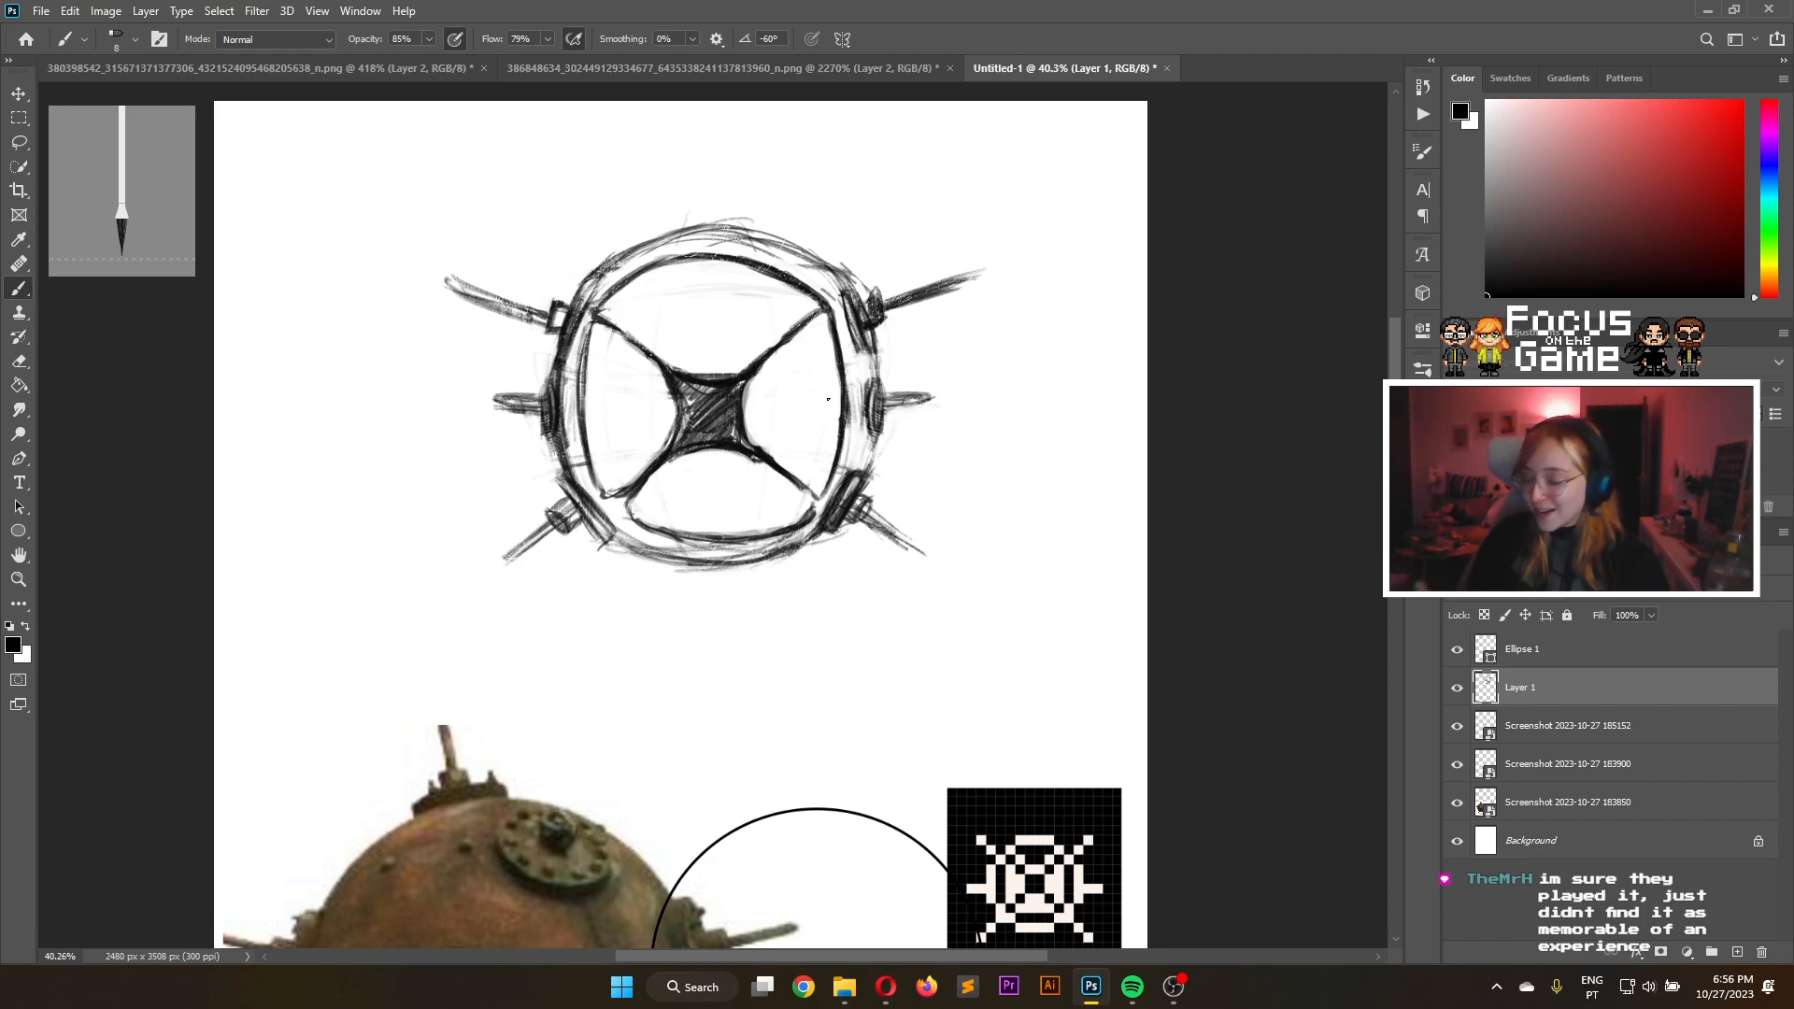
# Thicken the upper-right arm of the central cross and tidy the corner where it meets the arch
pyautogui.moveTo(753, 365); pyautogui.dragTo(817, 299)
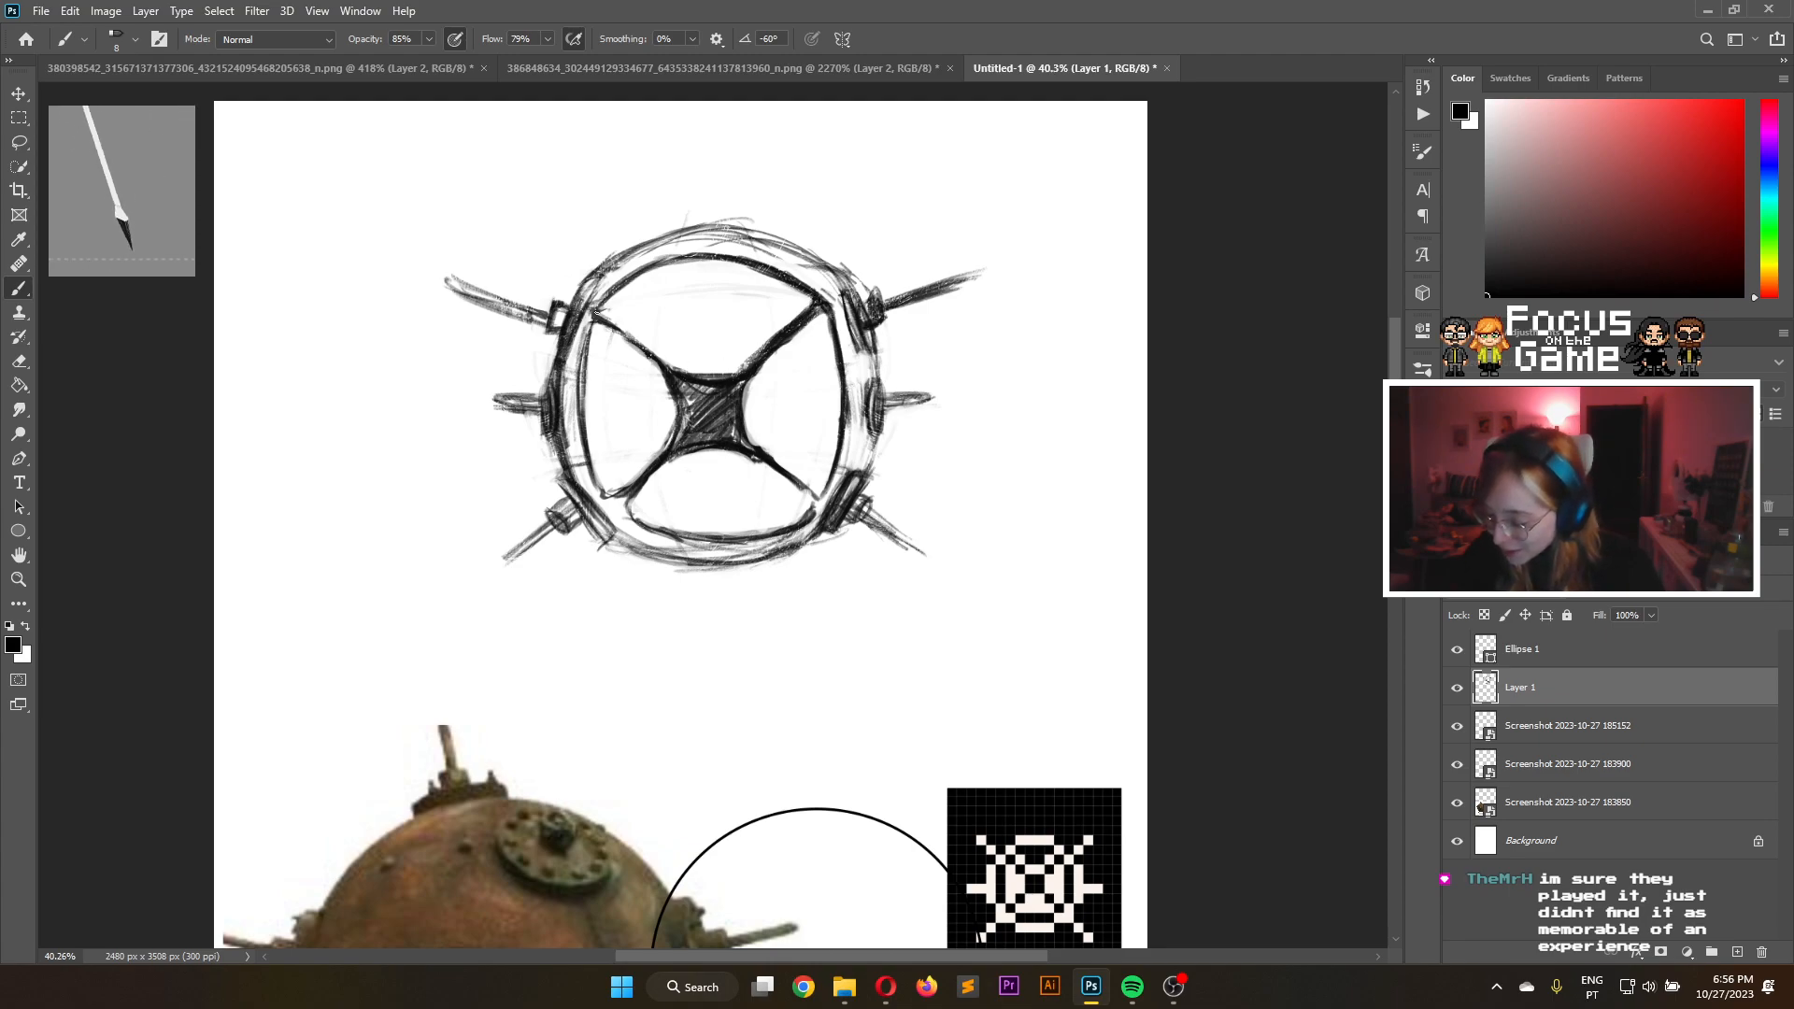
pyautogui.press('e')
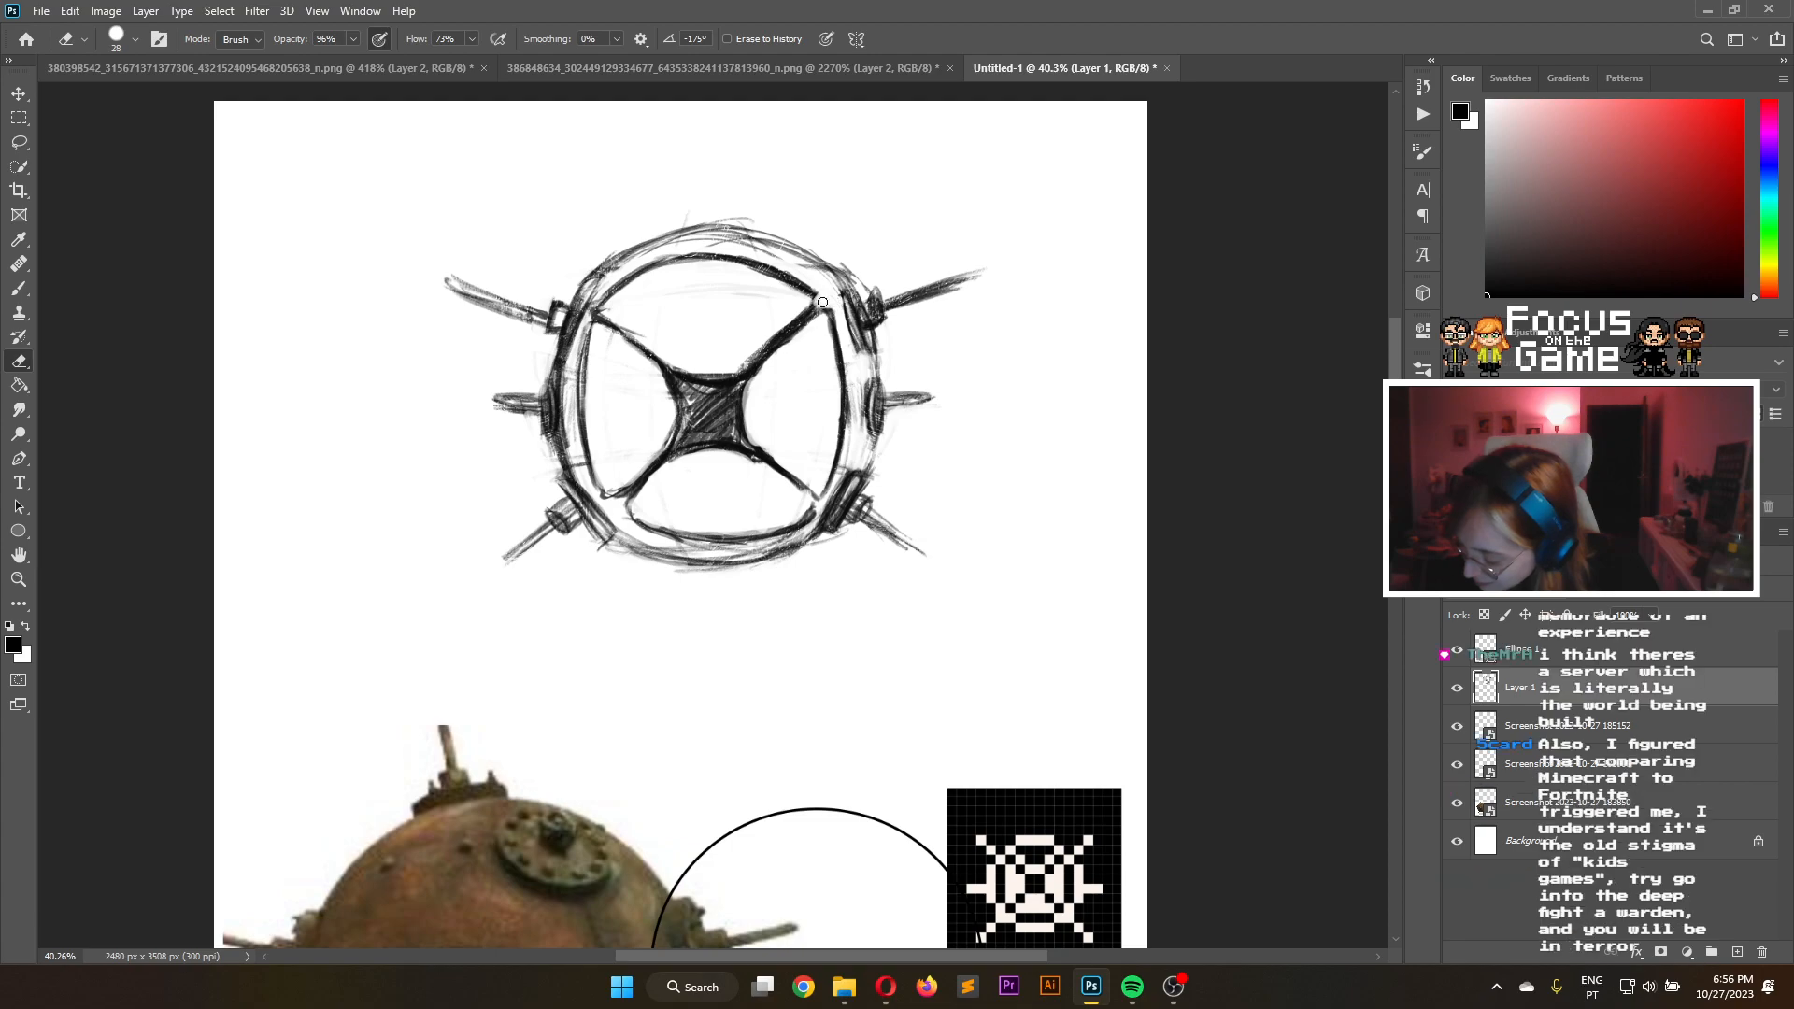
pyautogui.click(19, 288)
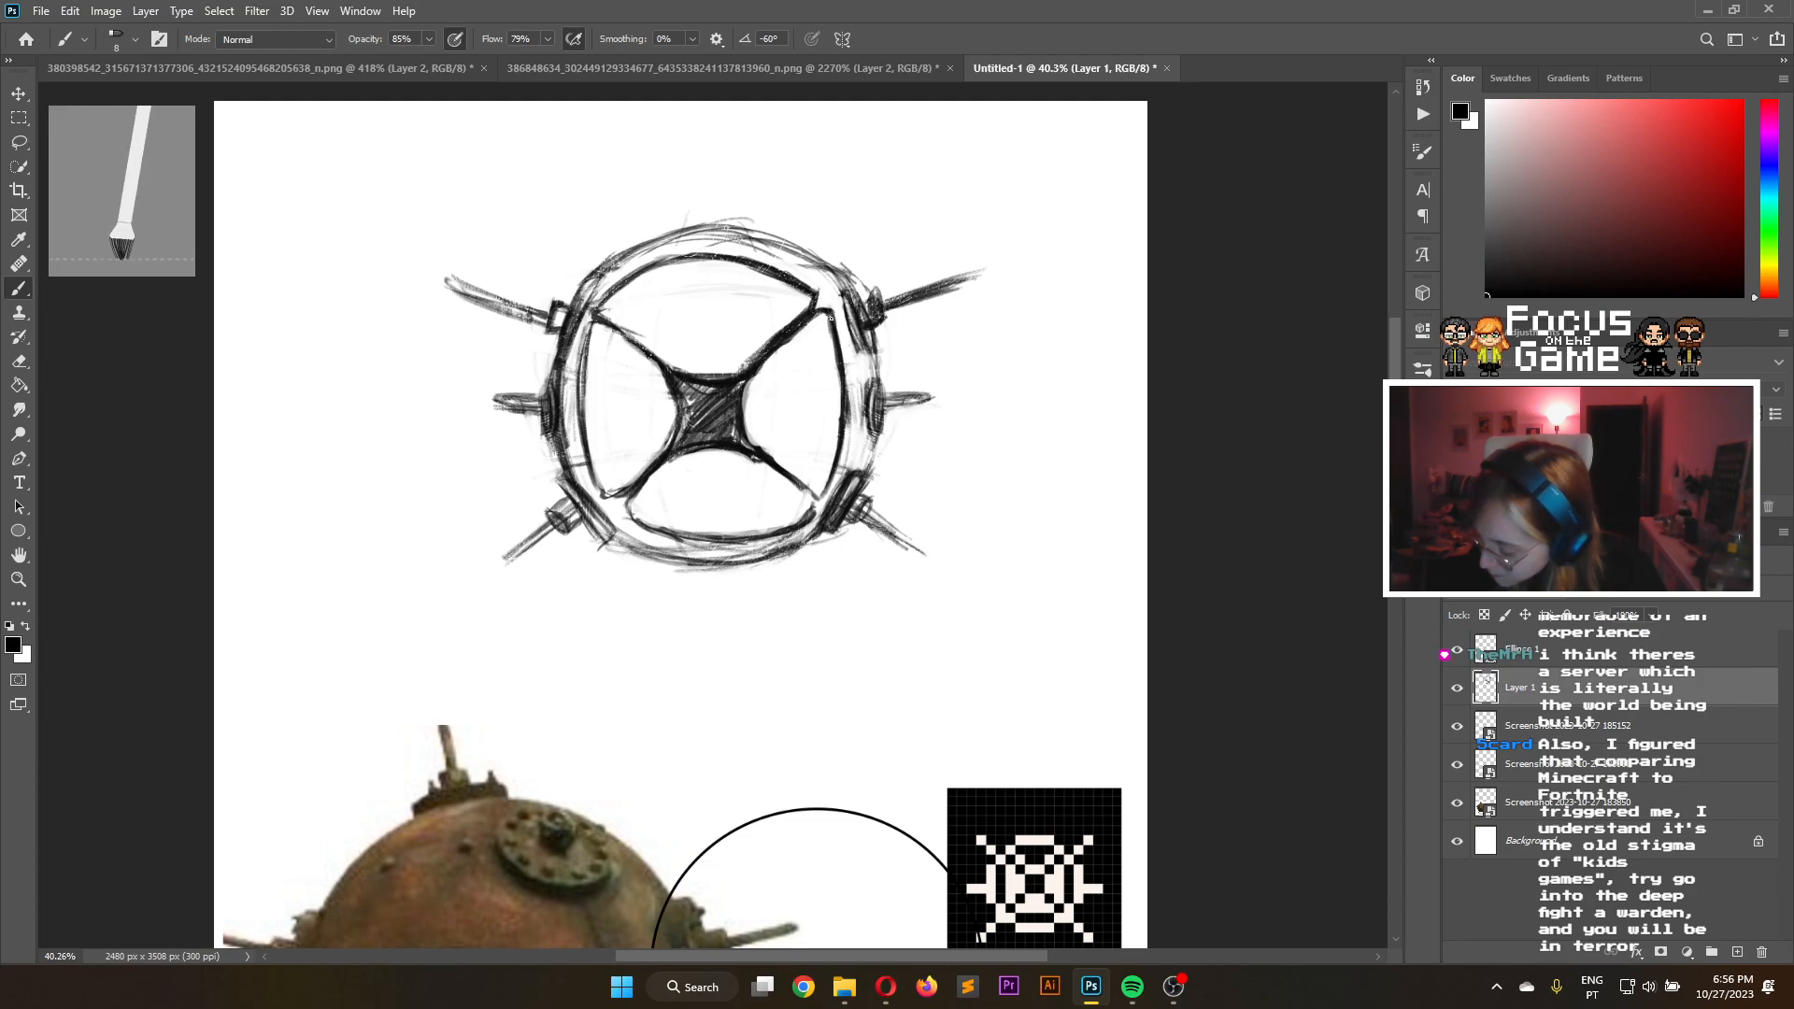
pyautogui.moveTo(823, 290); pyautogui.dragTo(814, 303)
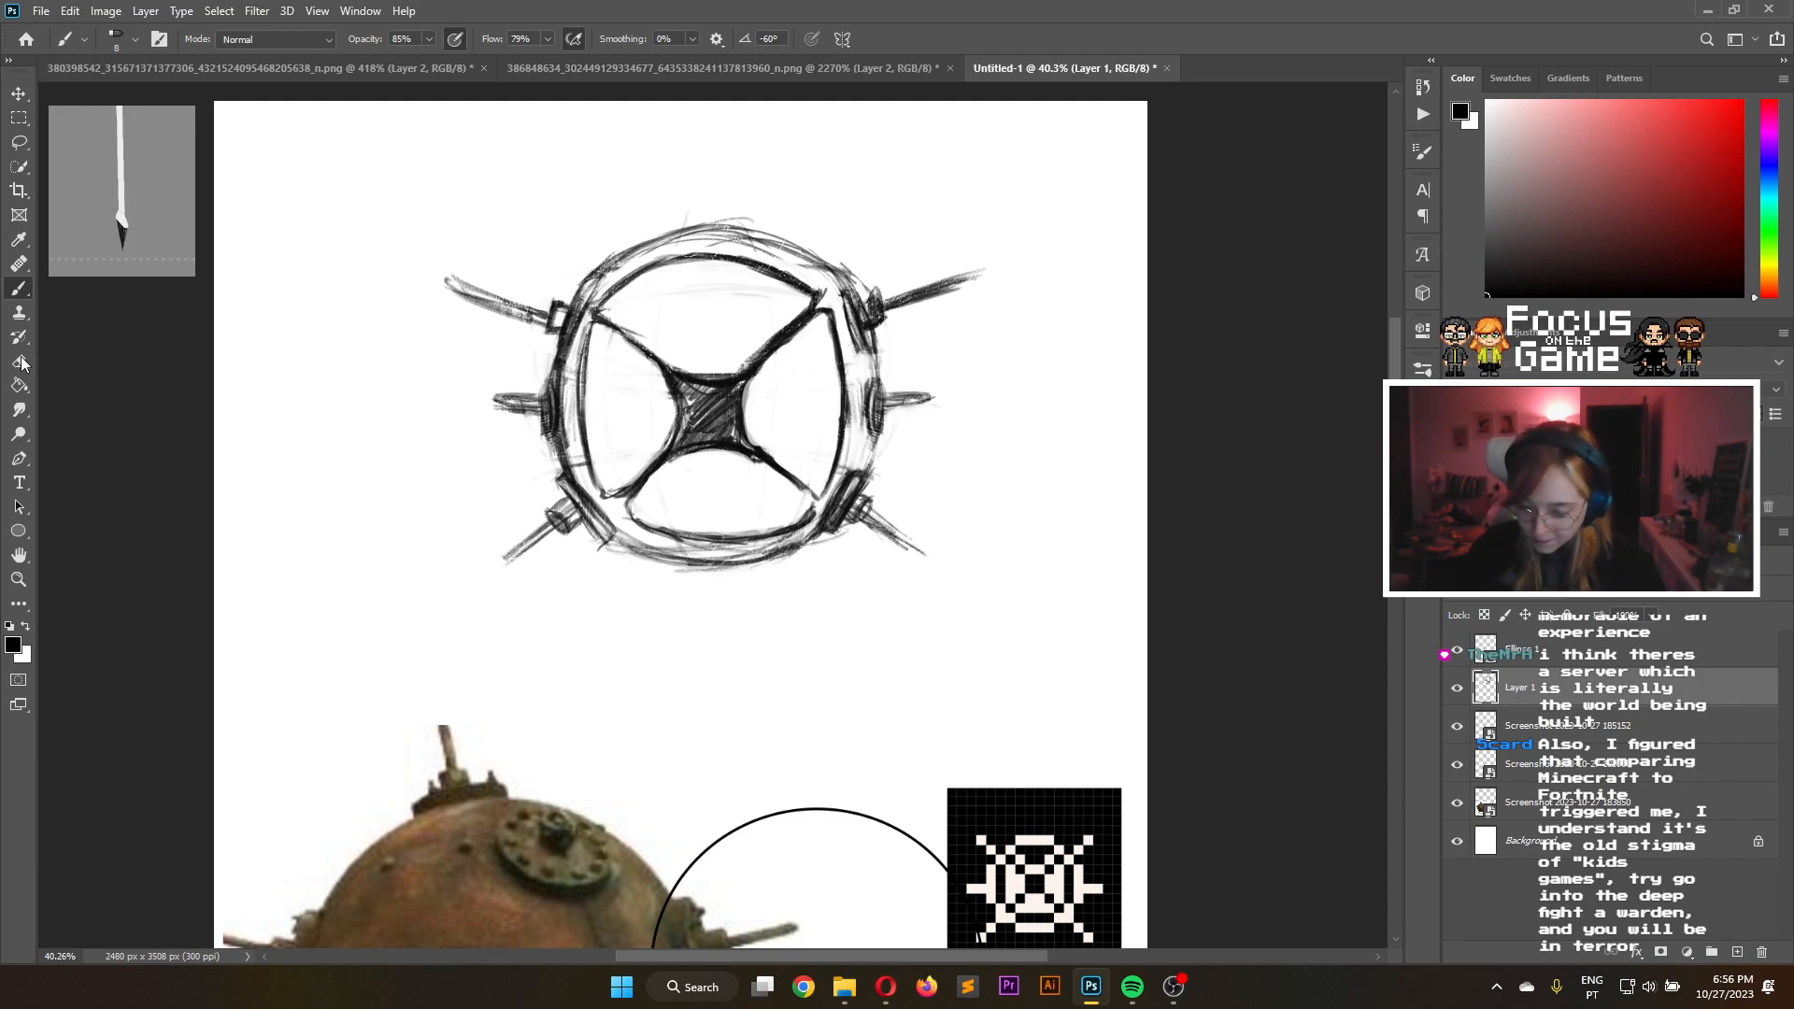
# Erase the dark shading on the helmet's two right diagonal bolts and redraw the upper one's outline
pyautogui.press('e')
pyautogui.moveTo(841, 505); pyautogui.dragTo(853, 480)
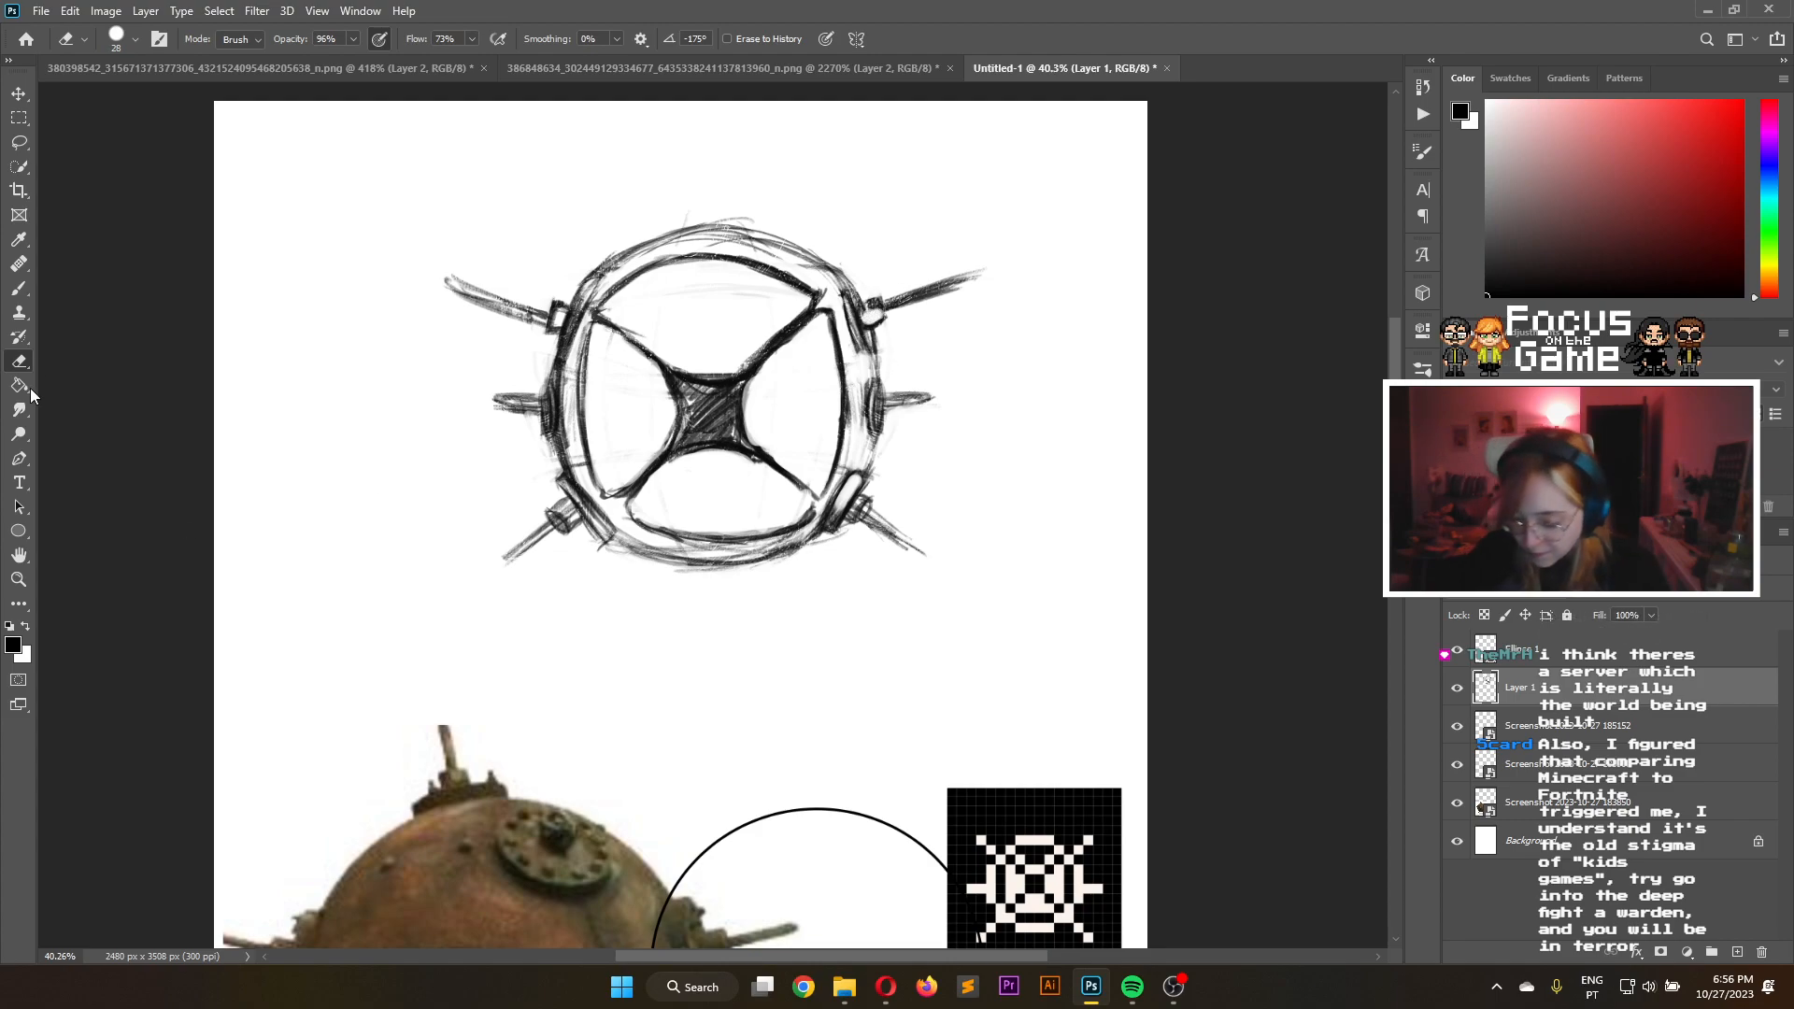
pyautogui.press('b')
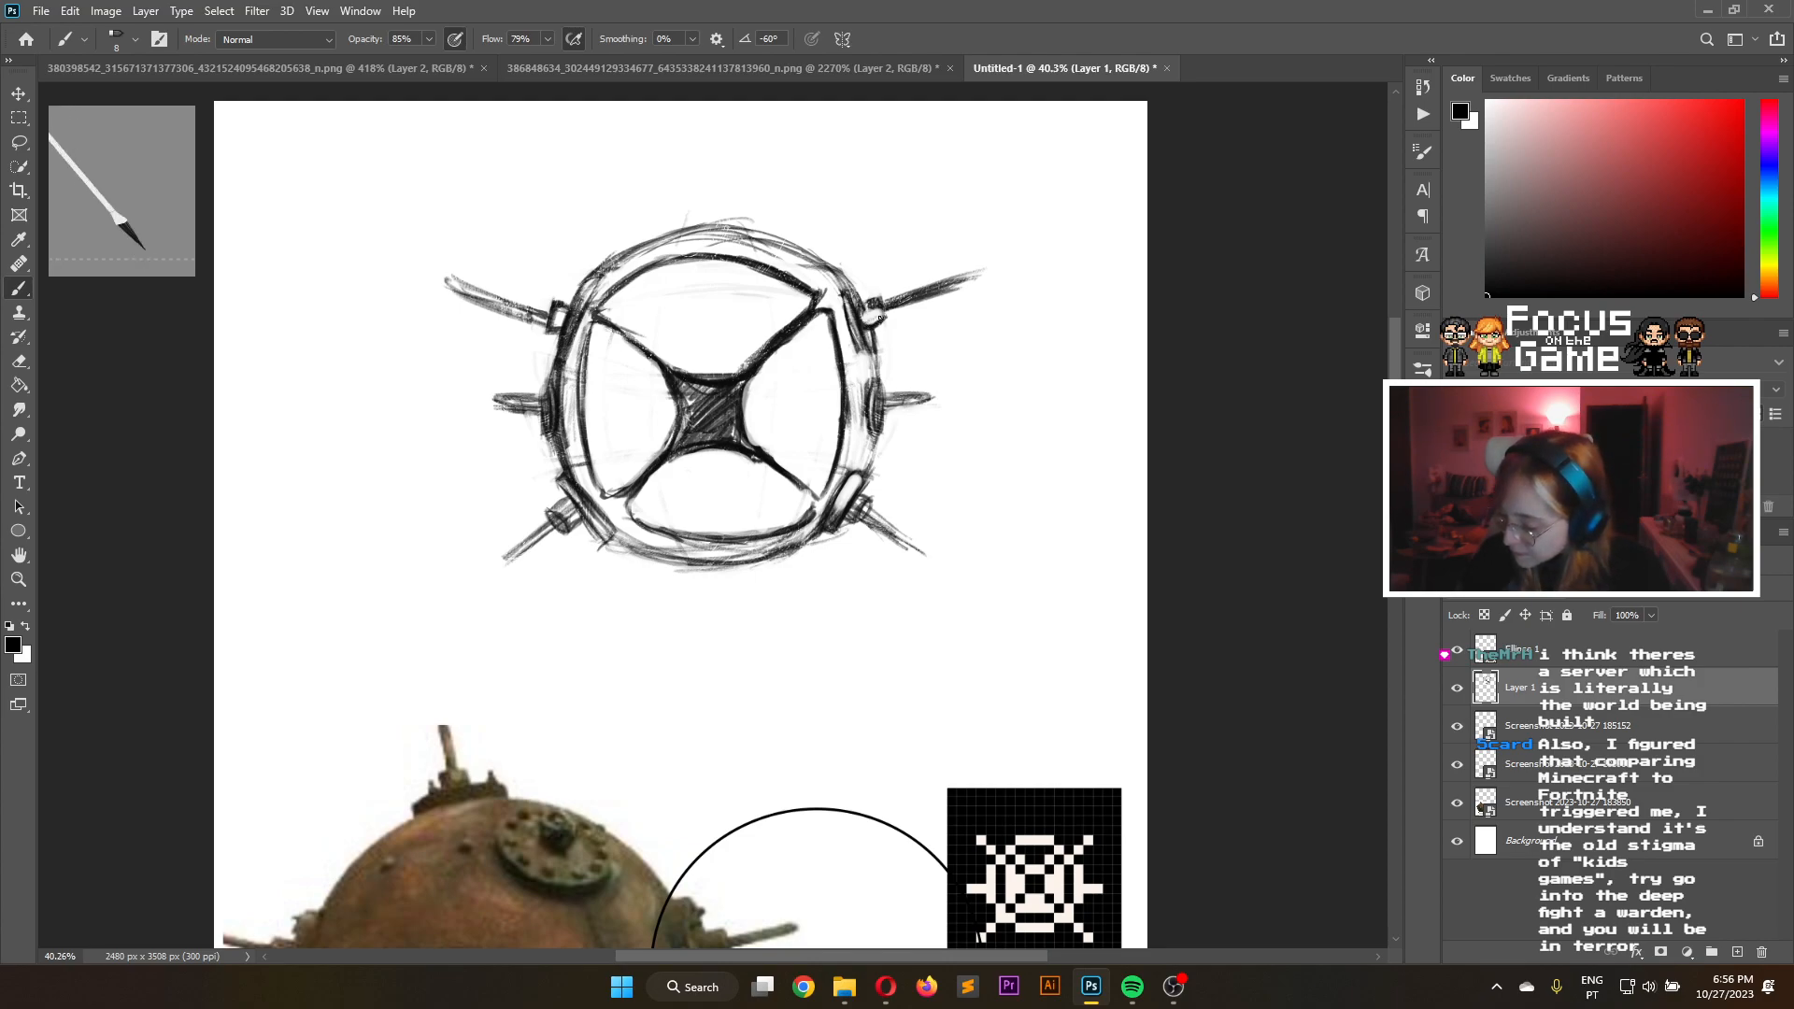
pyautogui.moveTo(879, 296)
pyautogui.mouseDown()
pyautogui.moveTo(884, 312)
pyautogui.moveTo(879, 297)
pyautogui.mouseUp()
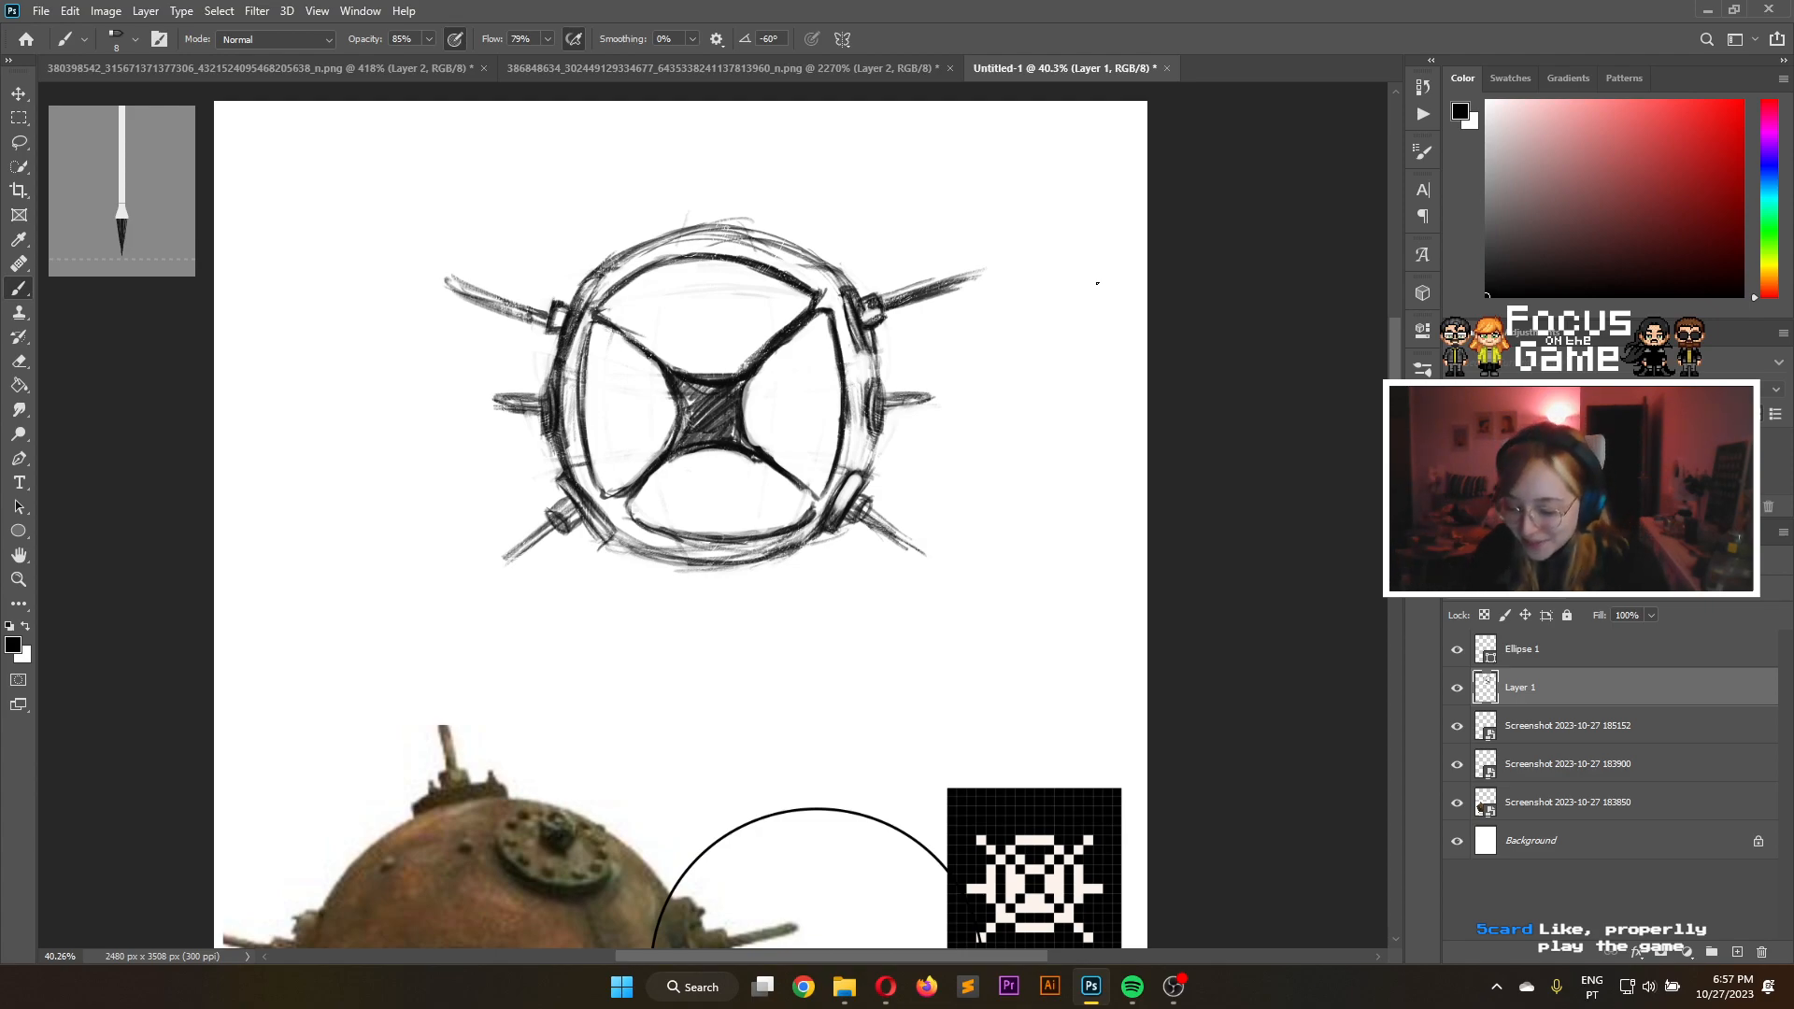
# Lasso the central cross of the helmet, shift it slightly up and to the right, and deselect it
pyautogui.click(32, 155)
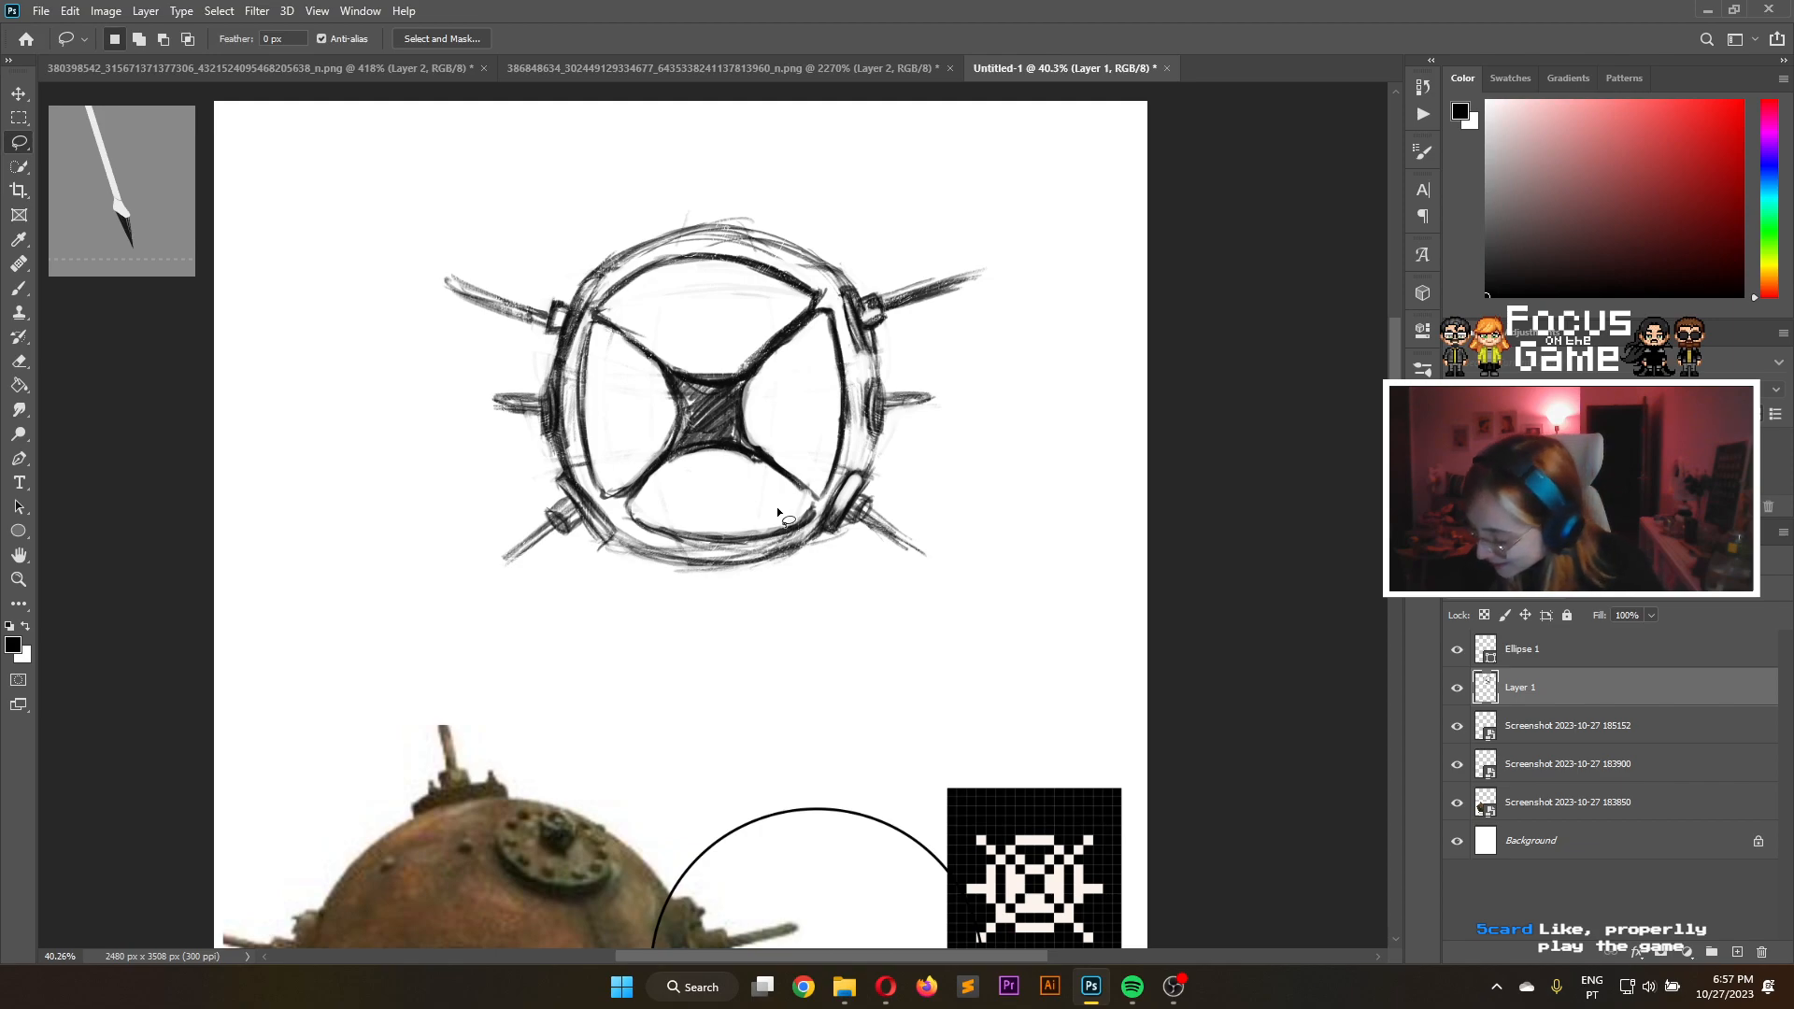
pyautogui.moveTo(775, 501); pyautogui.dragTo(796, 482)
pyautogui.moveTo(608, 423)
pyautogui.mouseDown()
pyautogui.moveTo(658, 518)
pyautogui.moveTo(815, 495)
pyautogui.mouseUp()
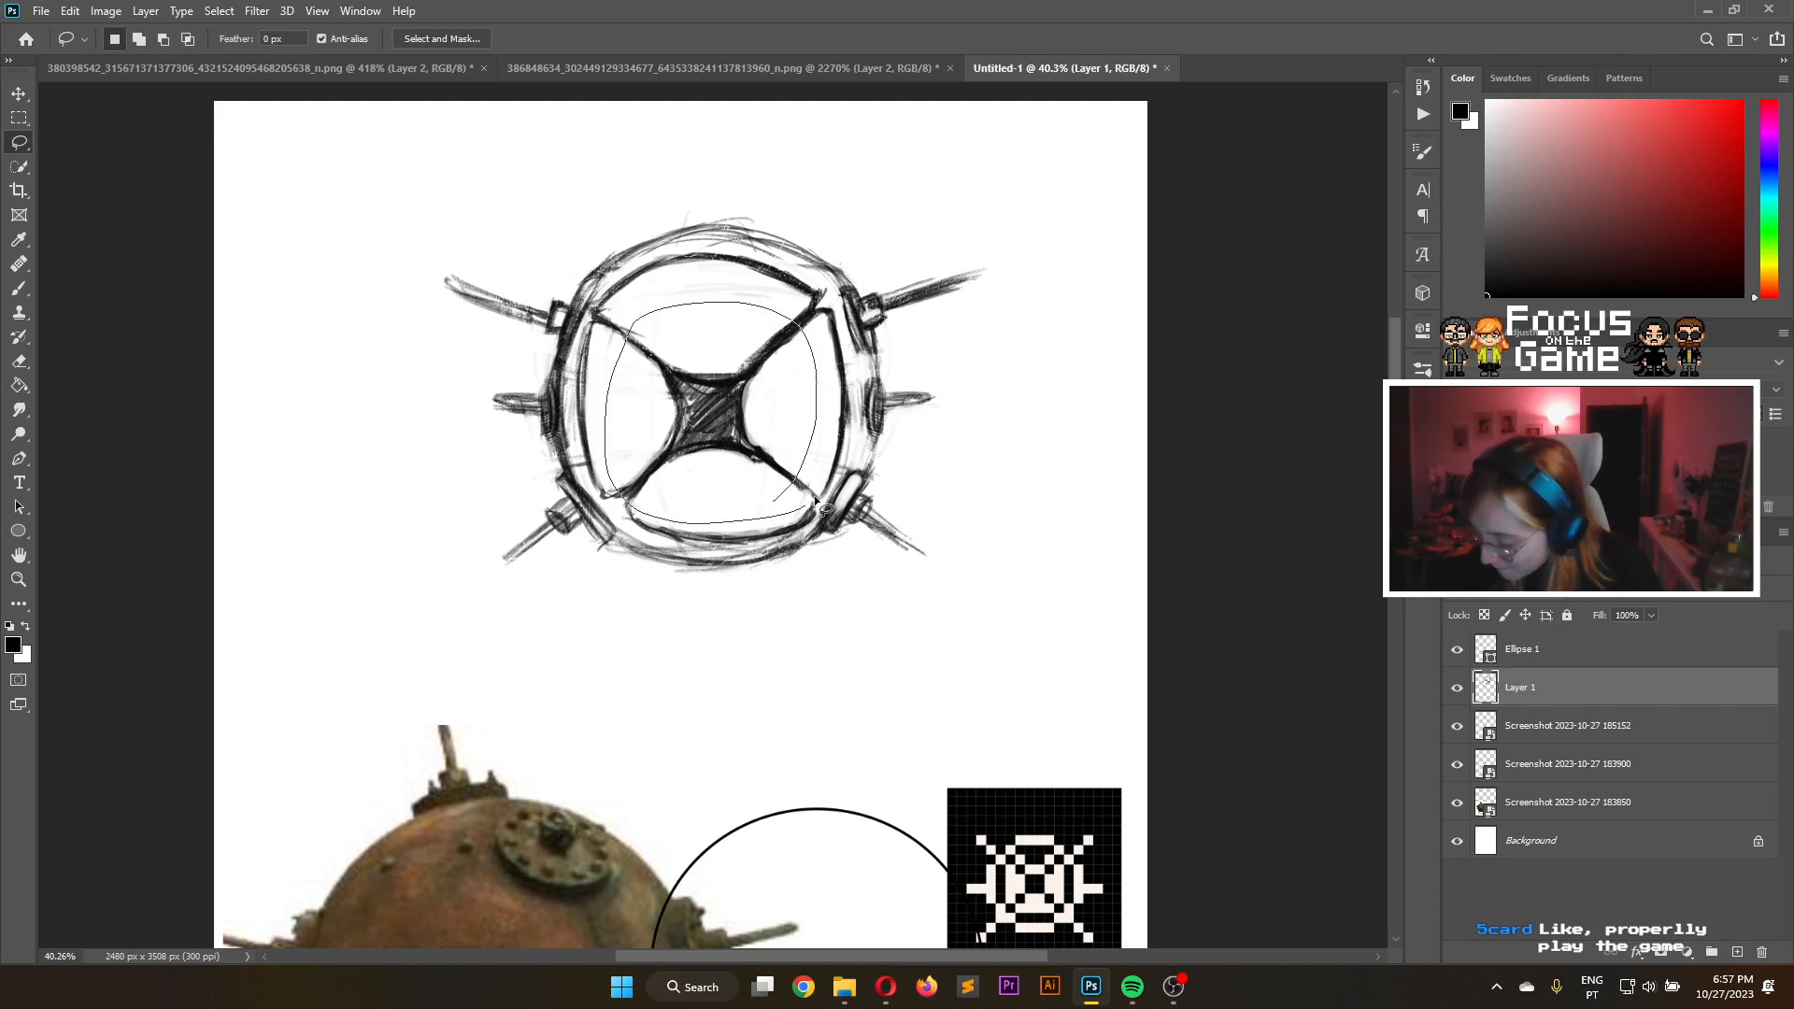
pyautogui.click(18, 95)
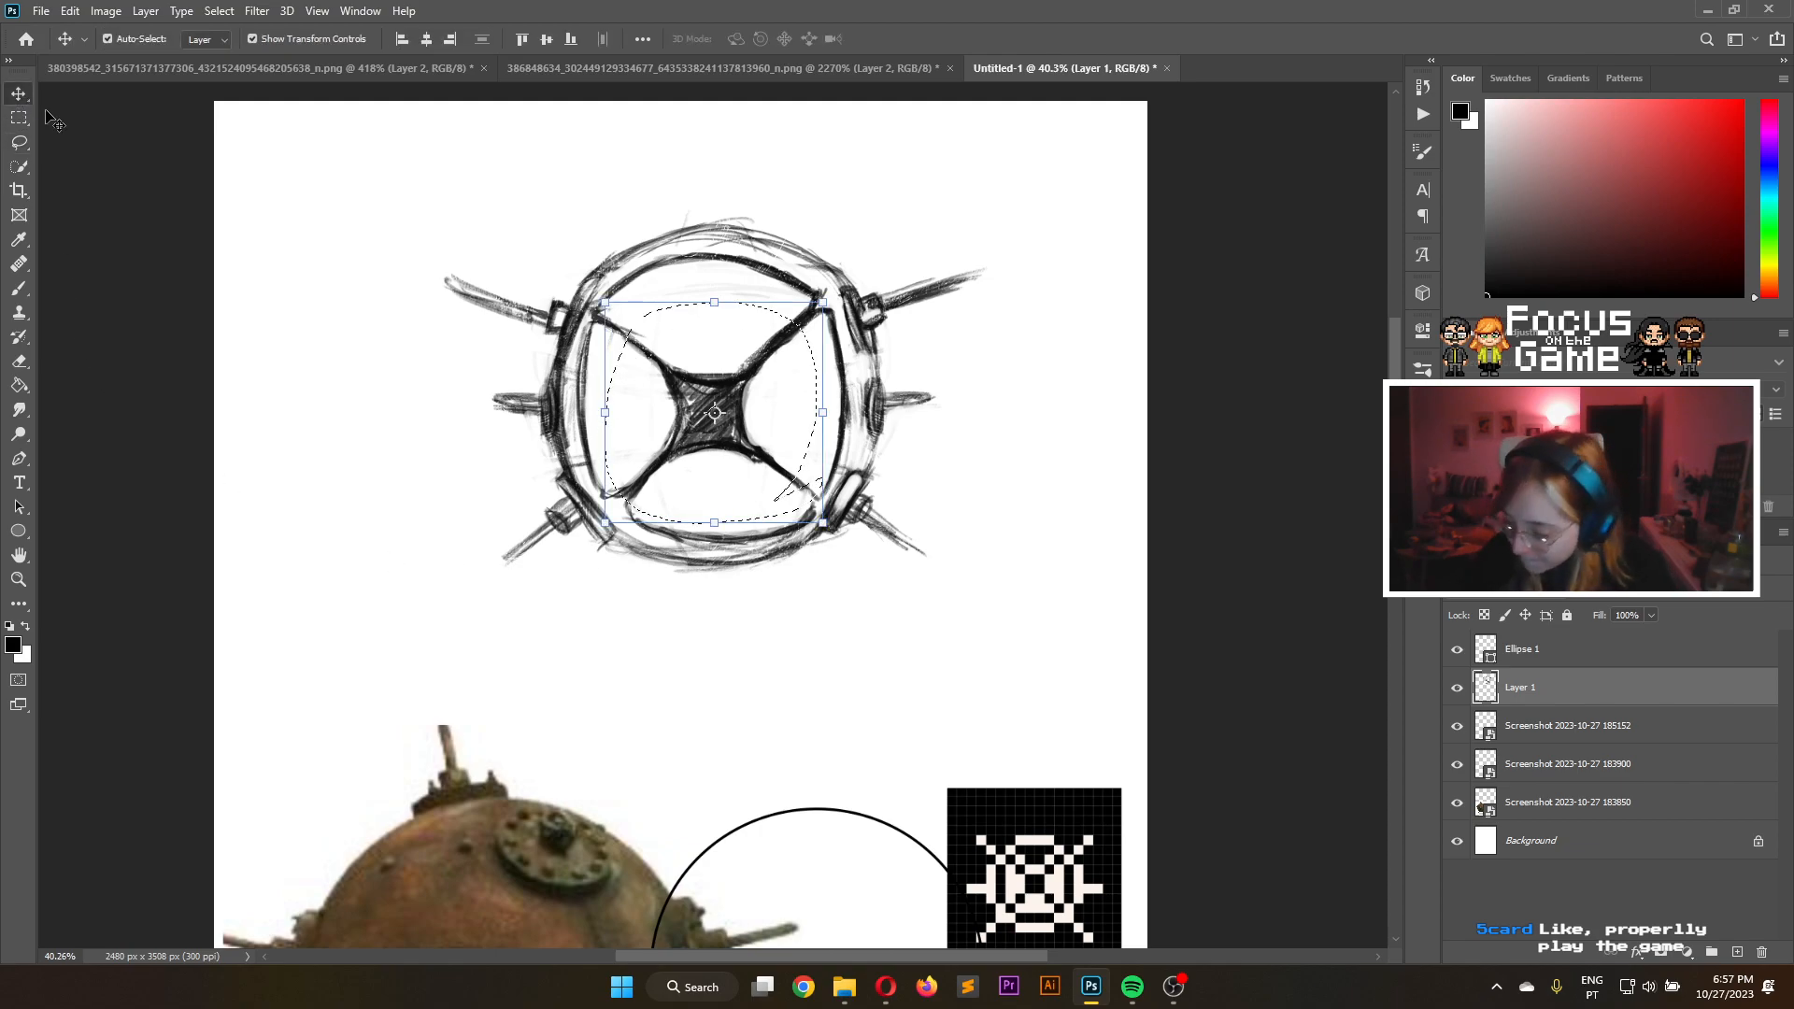
pyautogui.click(808, 301)
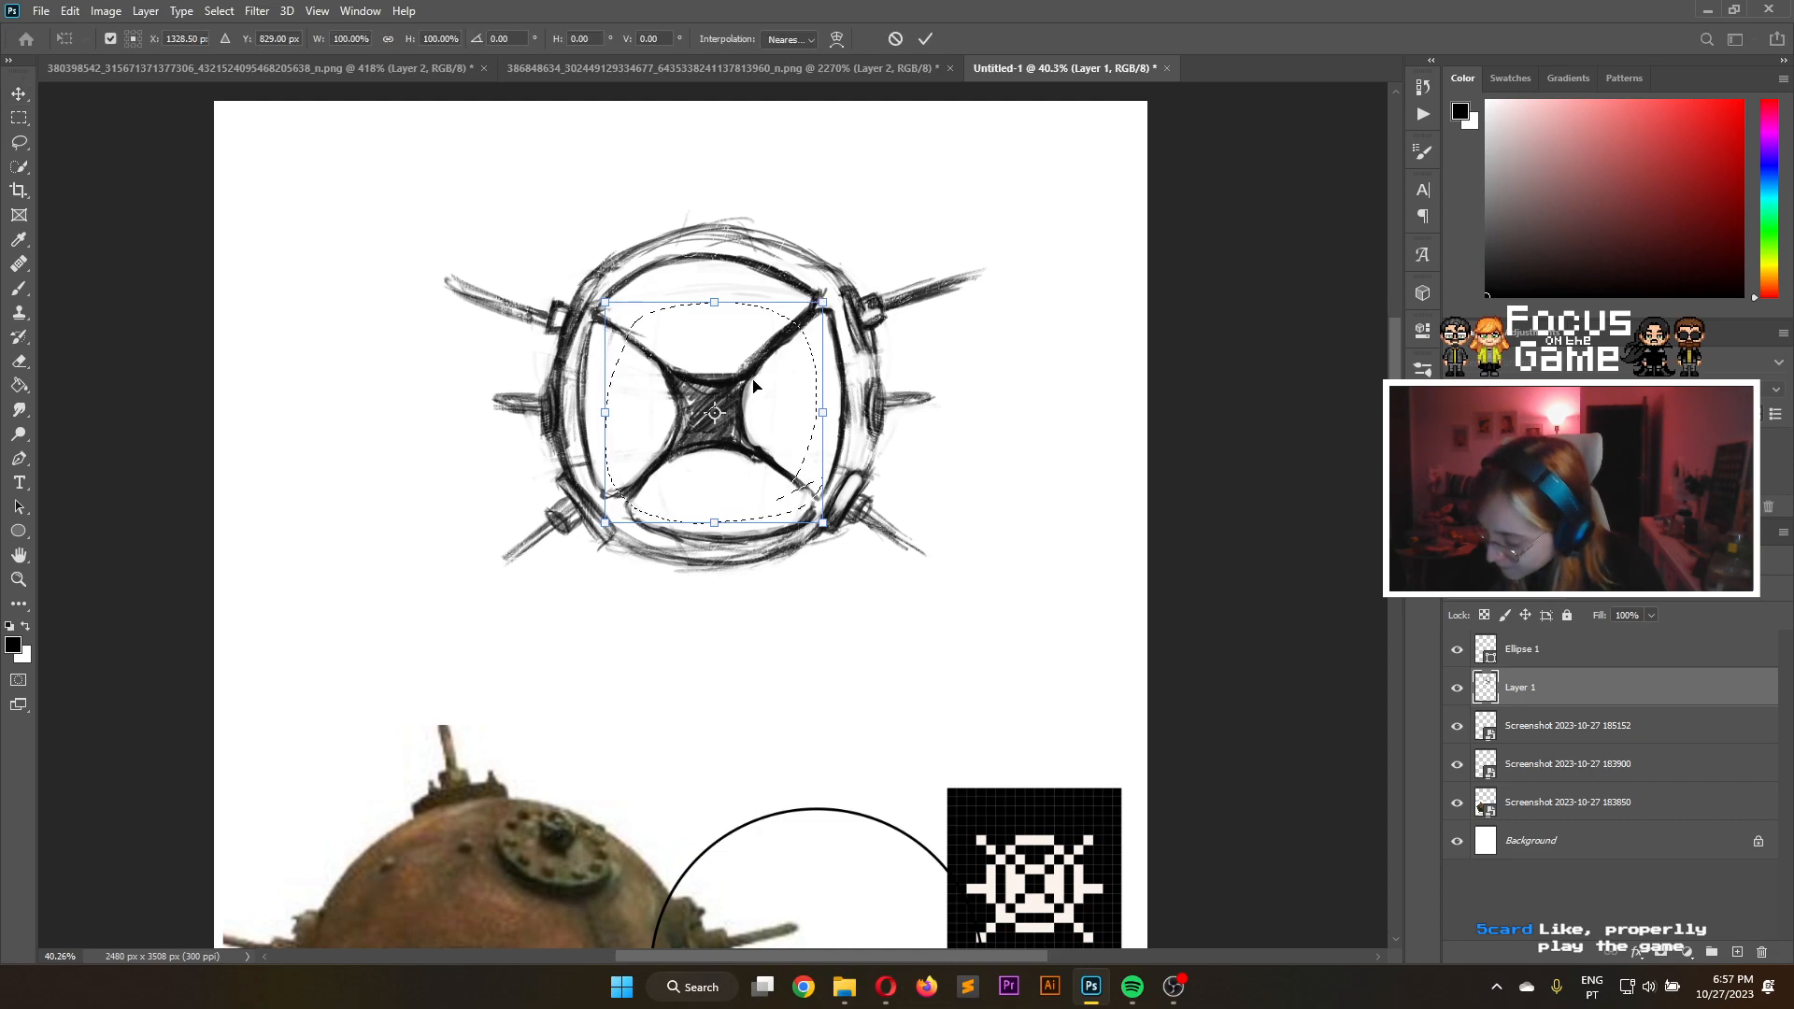
pyautogui.moveTo(728, 408); pyautogui.dragTo(731, 401)
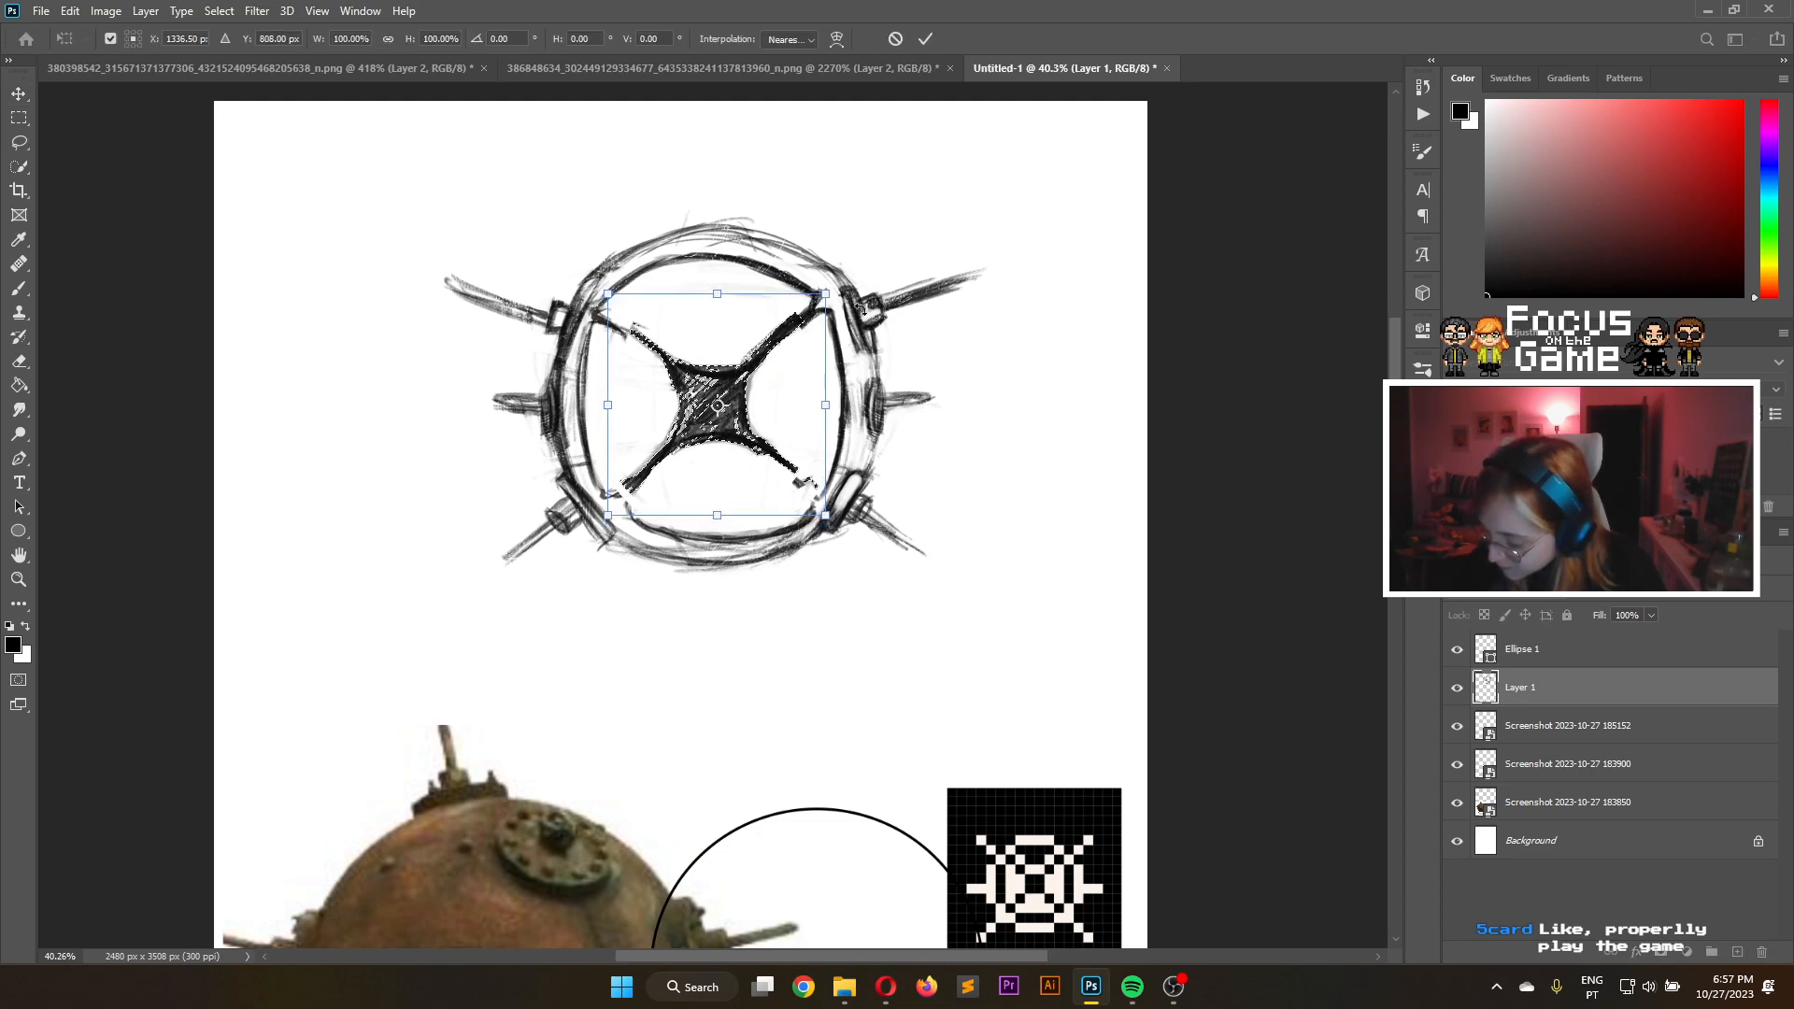
pyautogui.click(926, 39)
pyautogui.click(1012, 286)
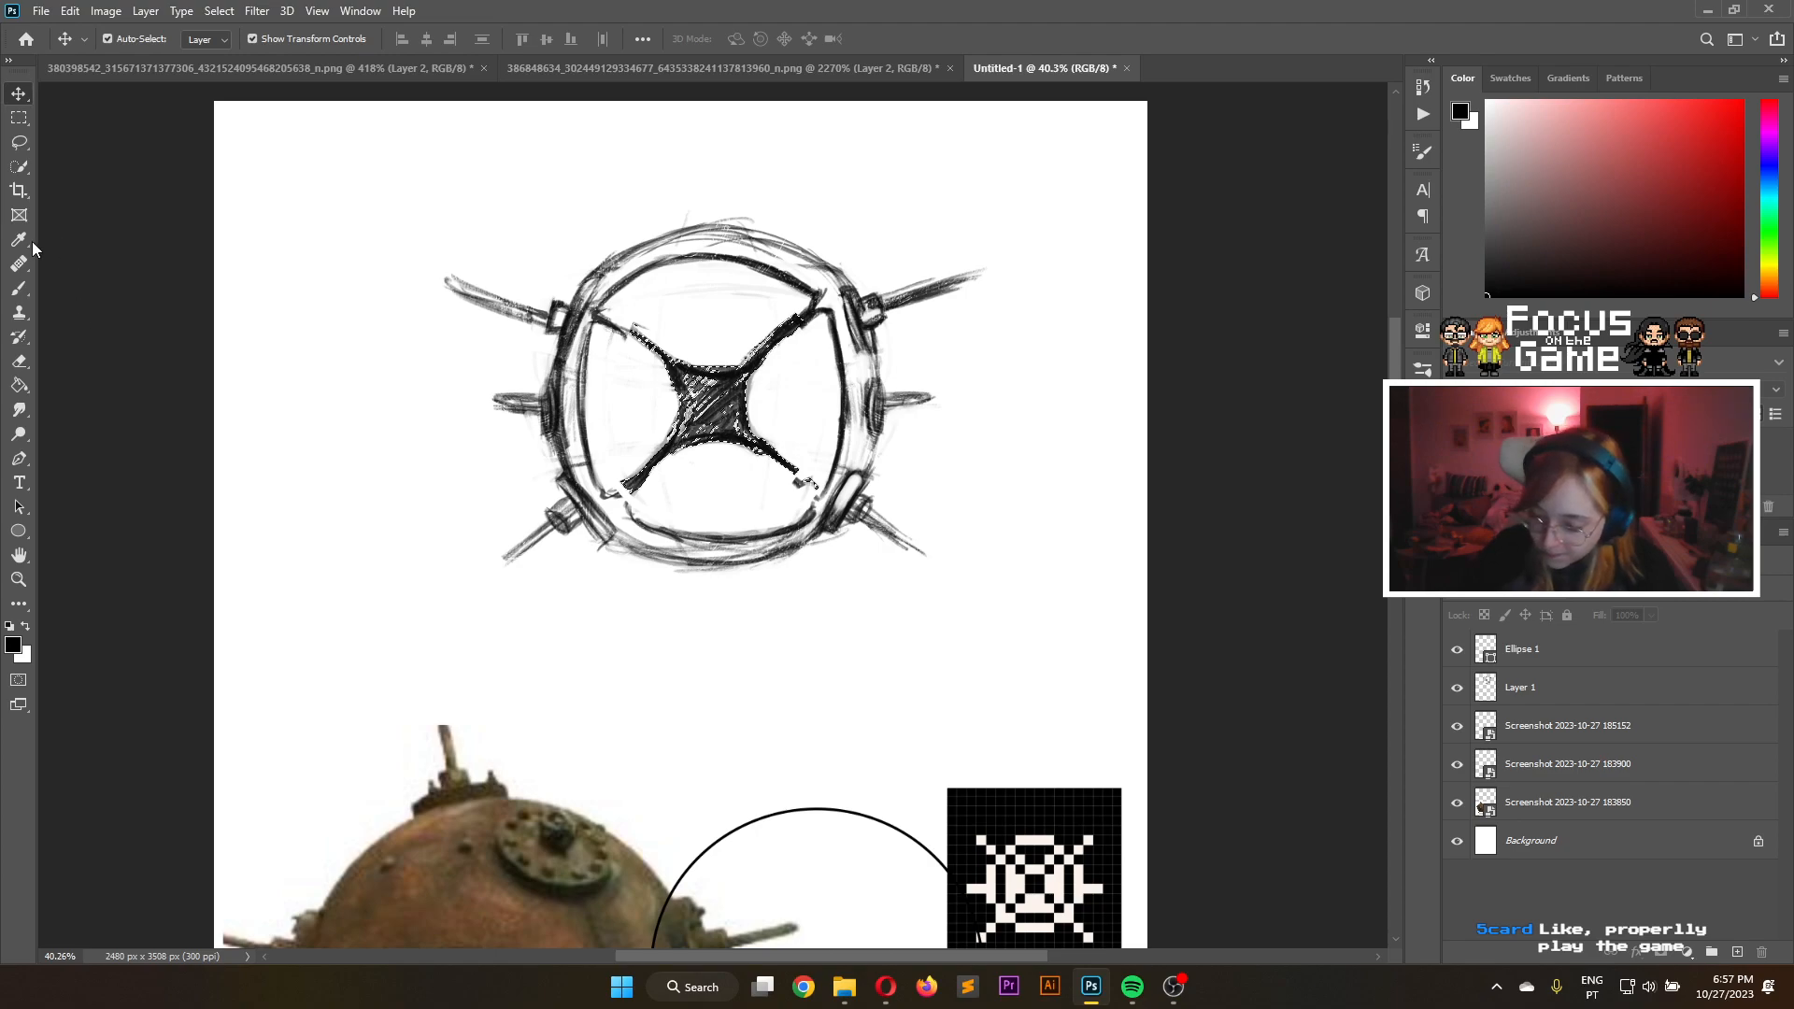
pyautogui.press('b')
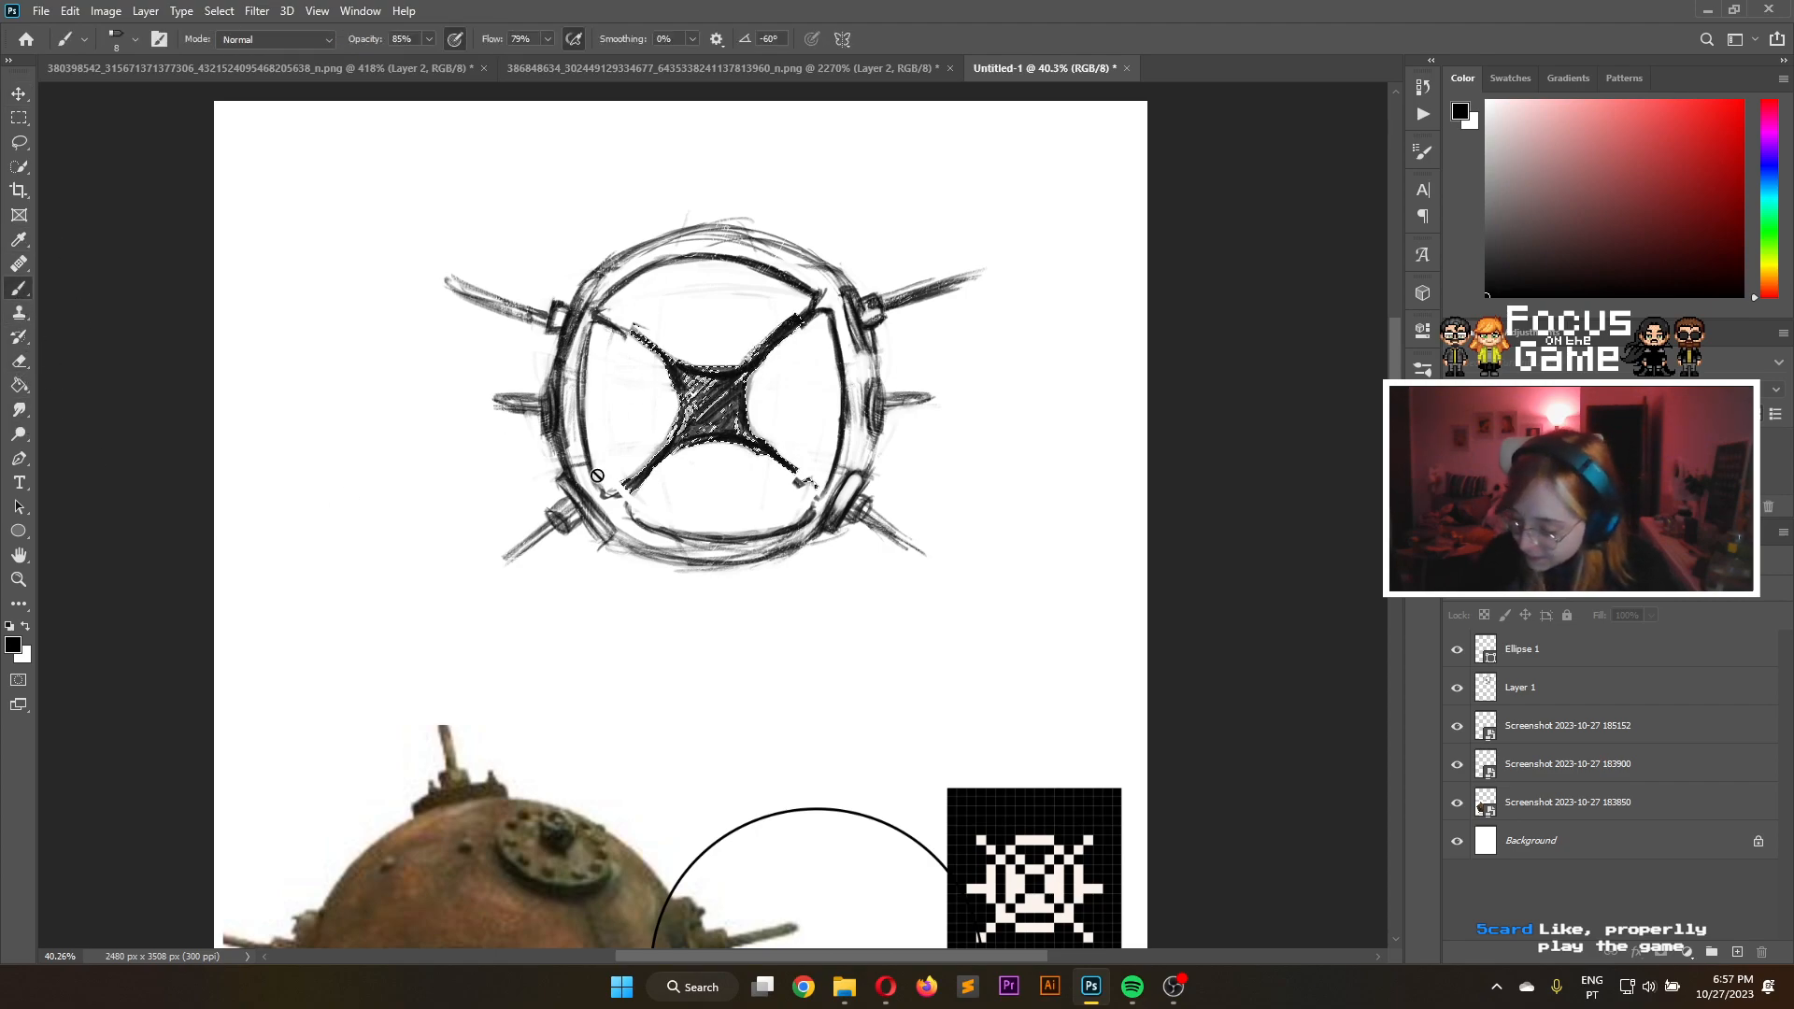
pyautogui.click(20, 118)
pyautogui.click(228, 202)
# On Layer 1, redraw the lower window's outline and reconnect the arms of the shifted central cross
pyautogui.click(19, 290)
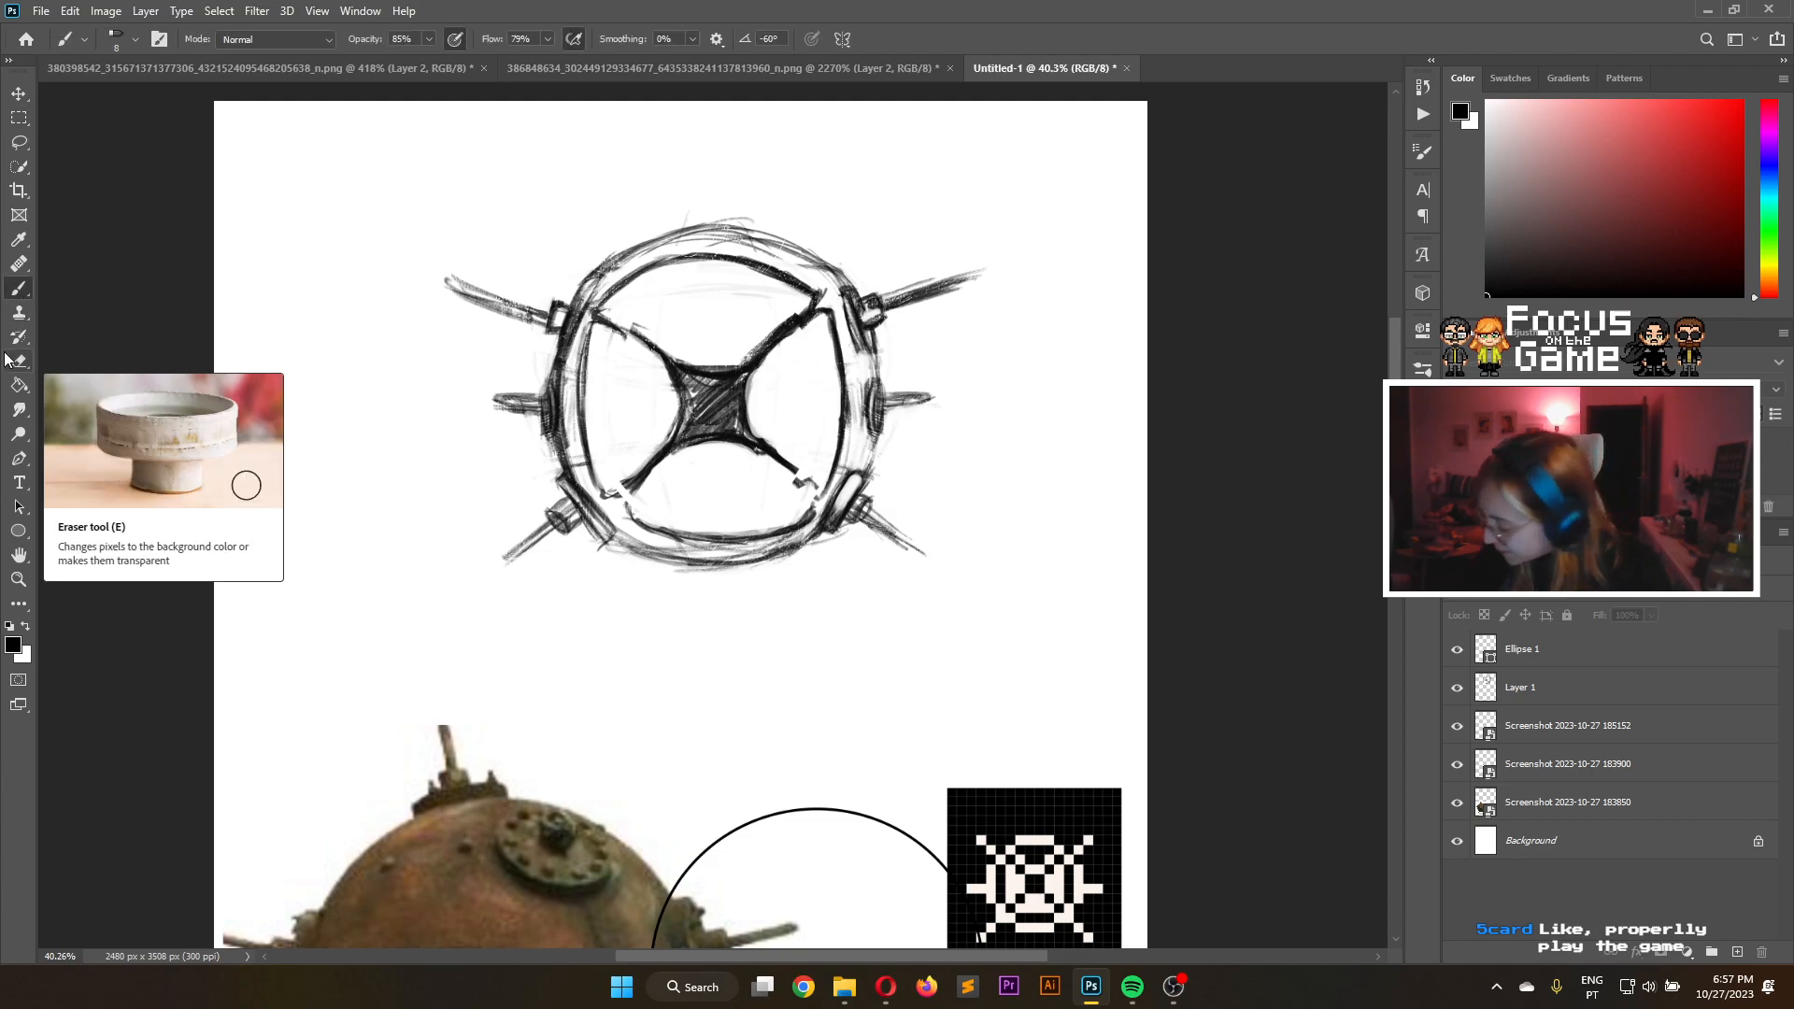
pyautogui.click(1469, 691)
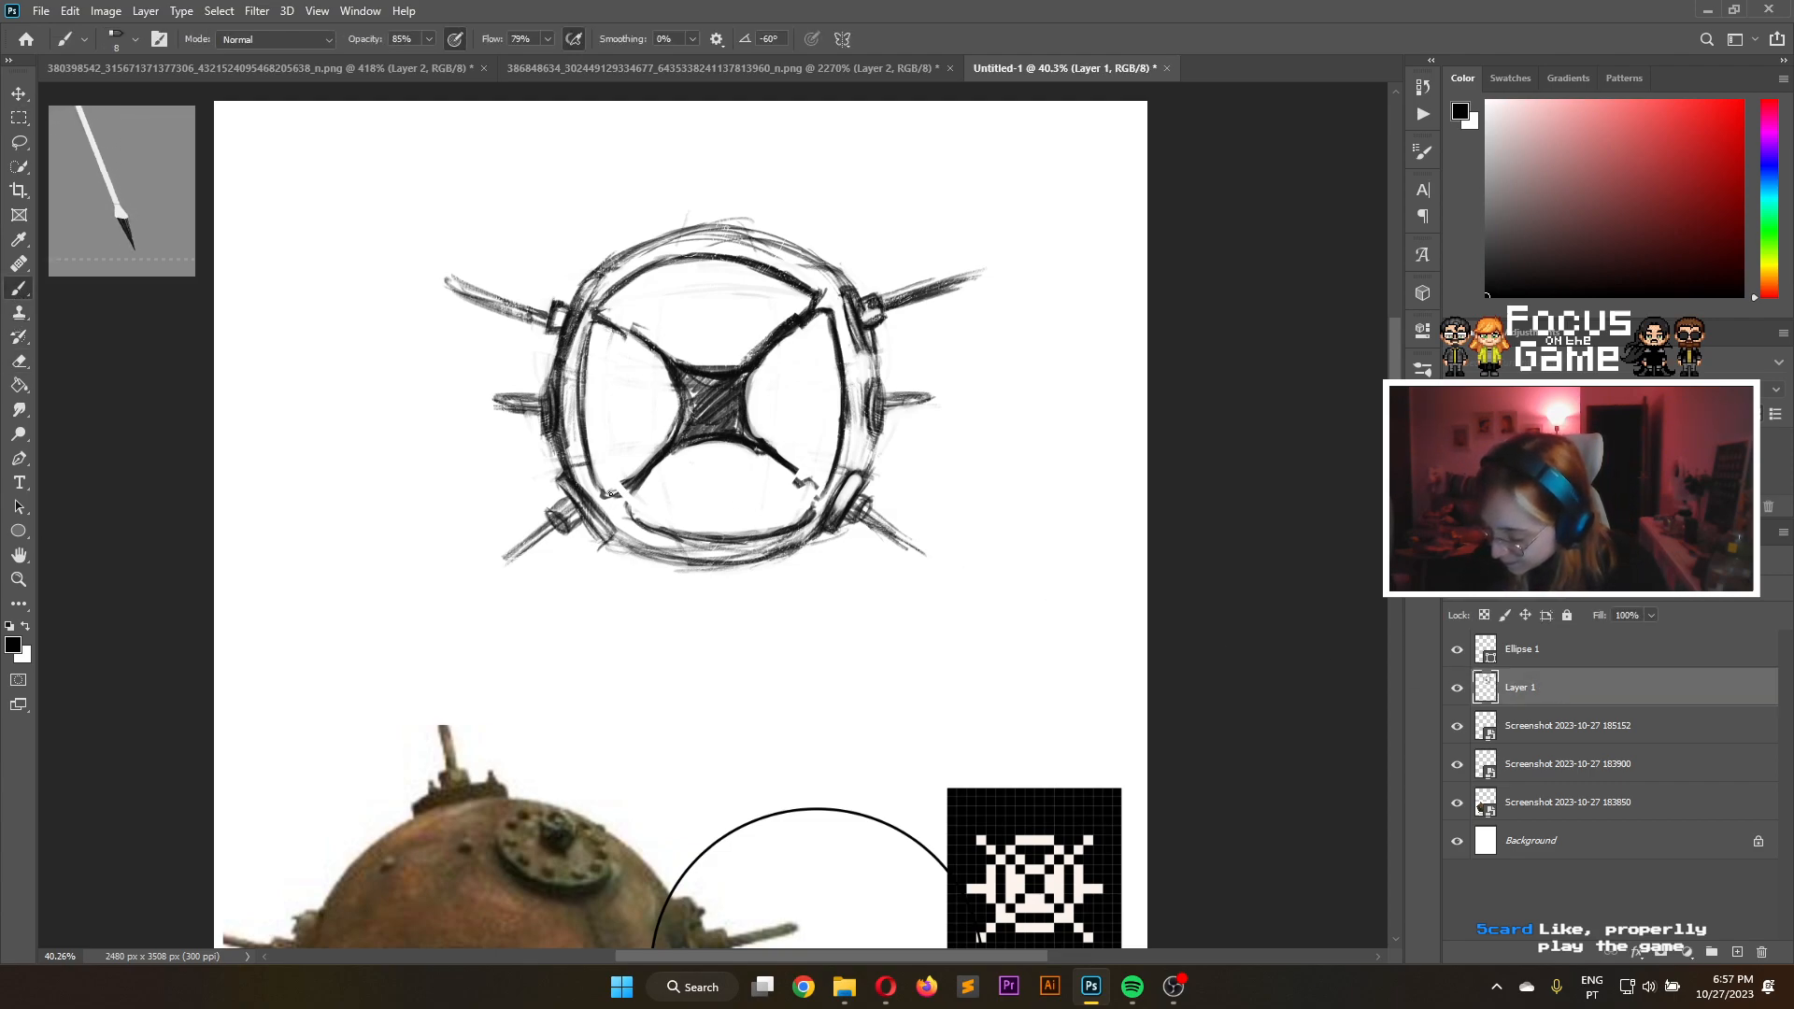
pyautogui.moveTo(651, 460)
pyautogui.mouseDown()
pyautogui.moveTo(604, 493)
pyautogui.moveTo(651, 473)
pyautogui.moveTo(630, 521)
pyautogui.moveTo(640, 482)
pyautogui.mouseUp()
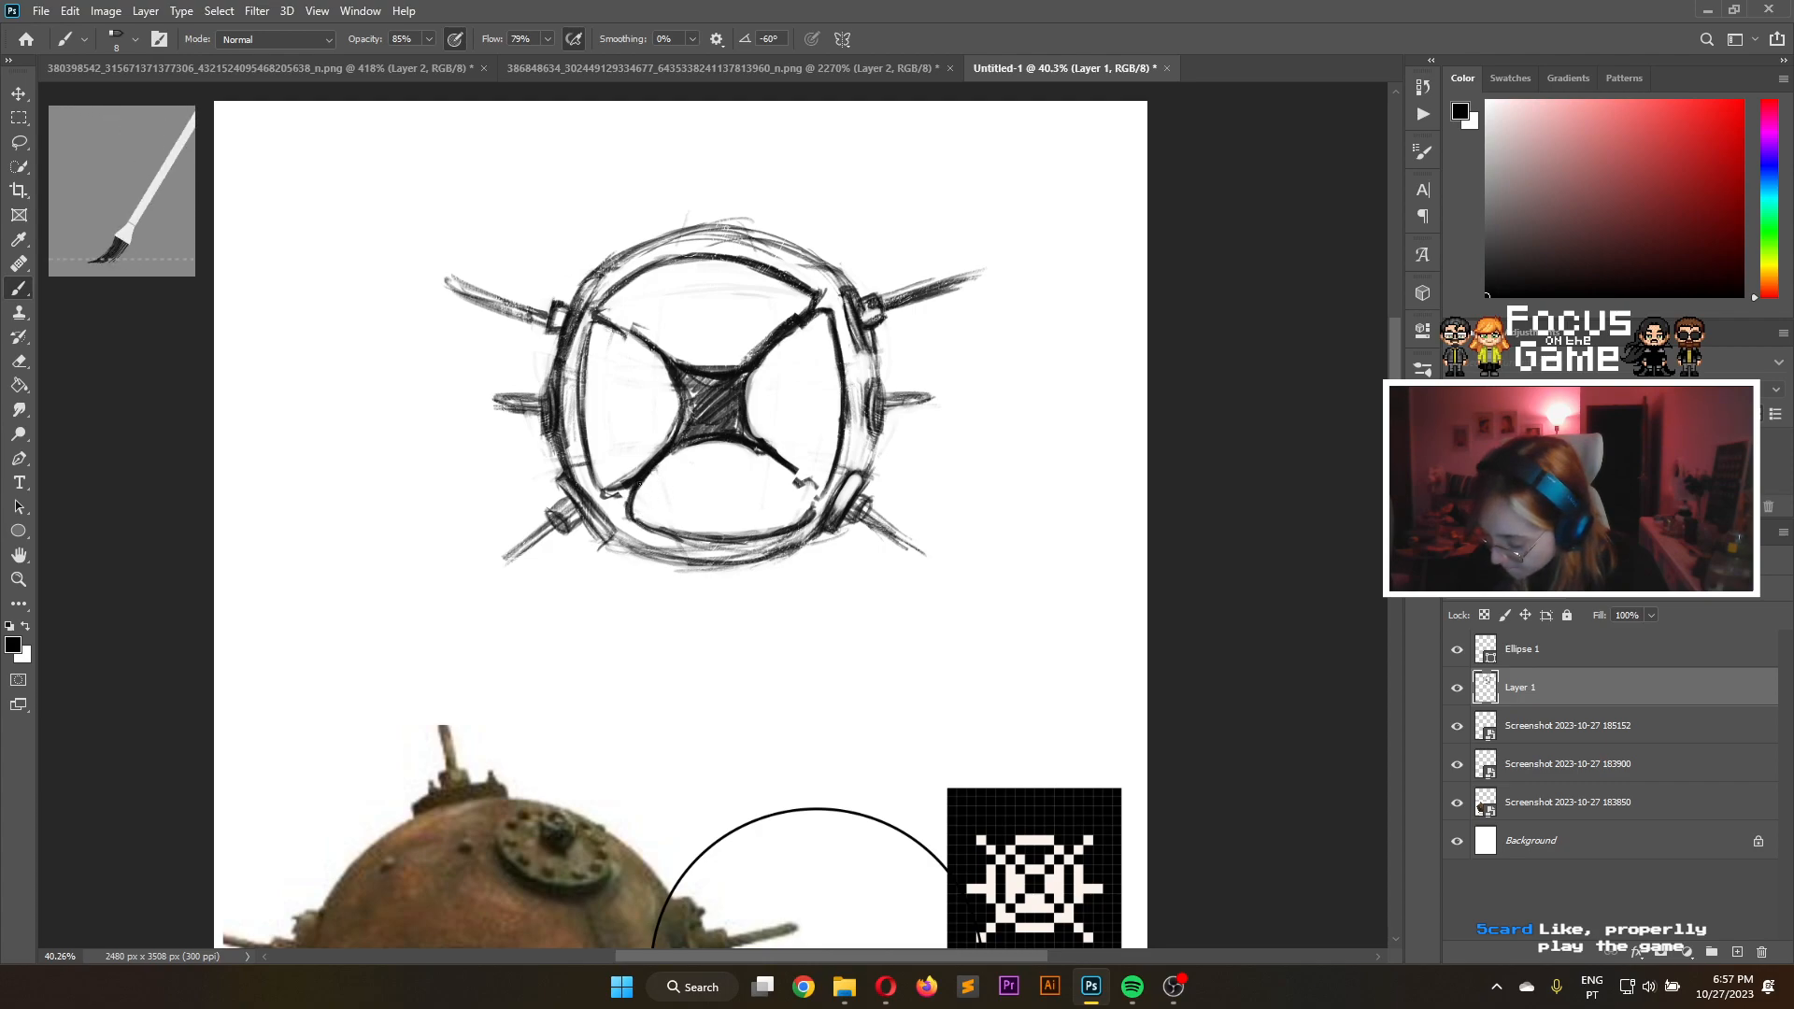
pyautogui.moveTo(759, 448)
pyautogui.mouseDown()
pyautogui.moveTo(811, 510)
pyautogui.moveTo(830, 489)
pyautogui.mouseUp()
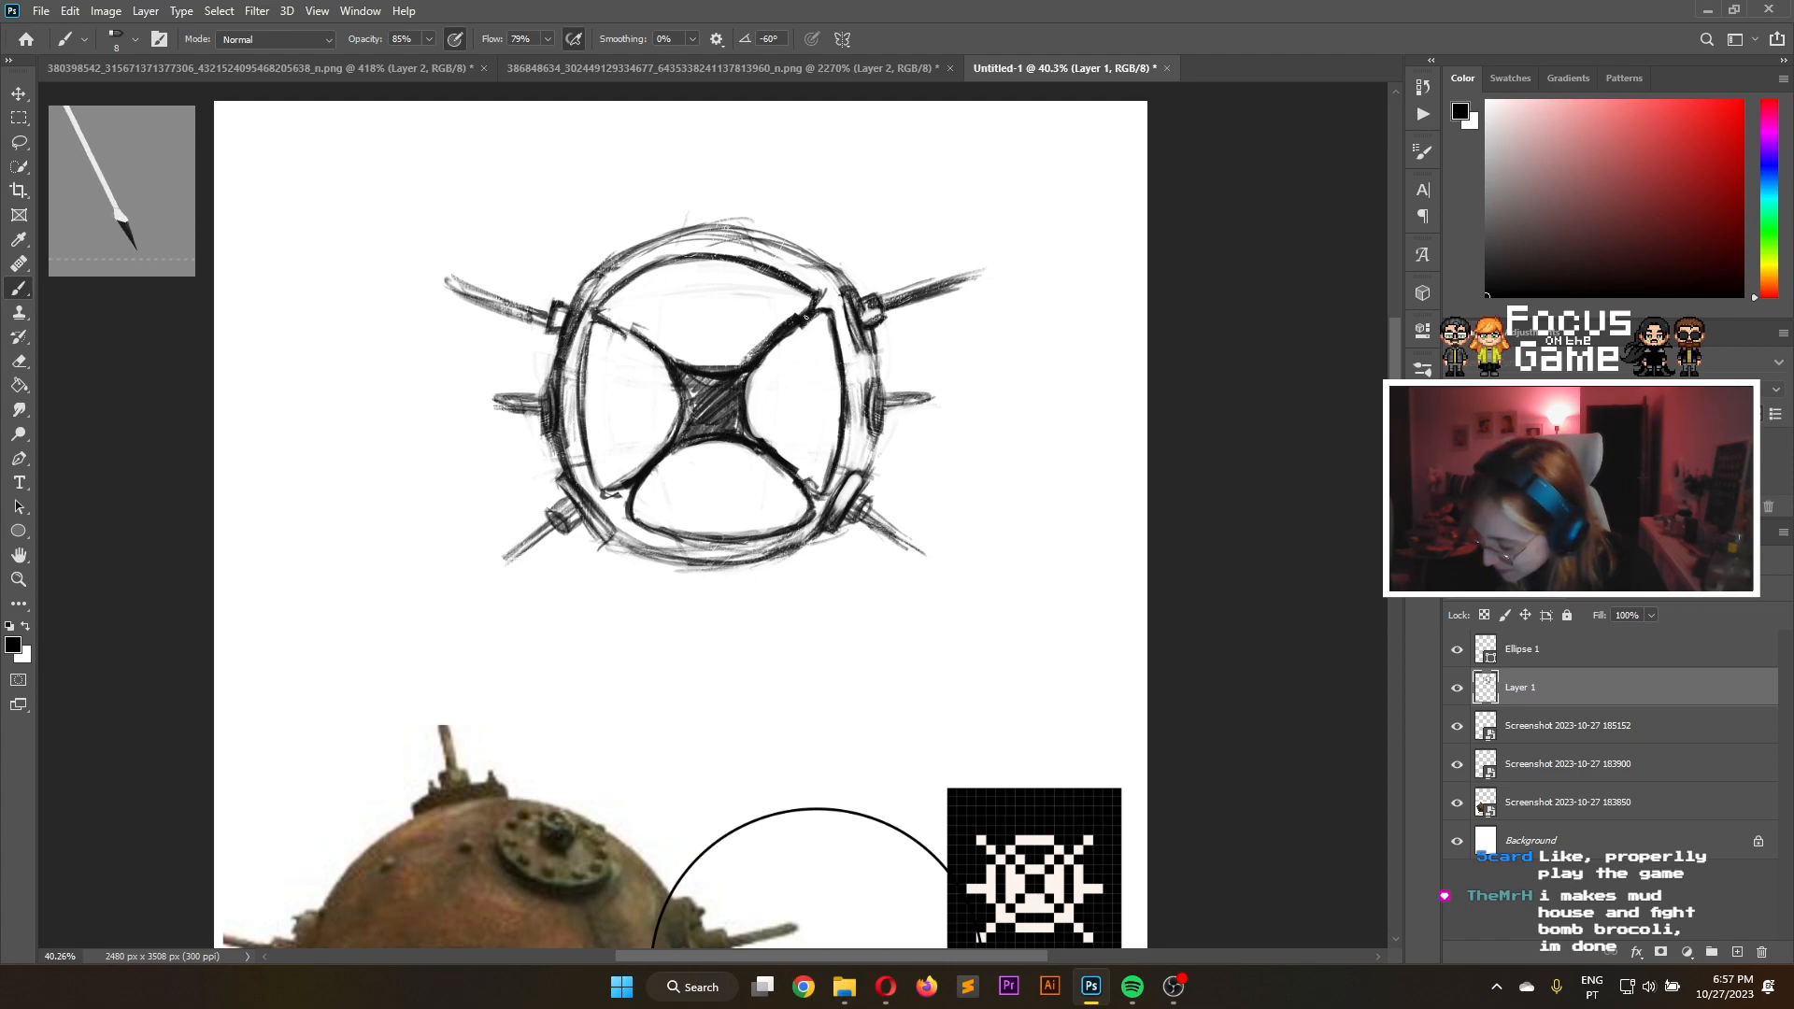
pyautogui.moveTo(630, 331); pyautogui.dragTo(645, 343)
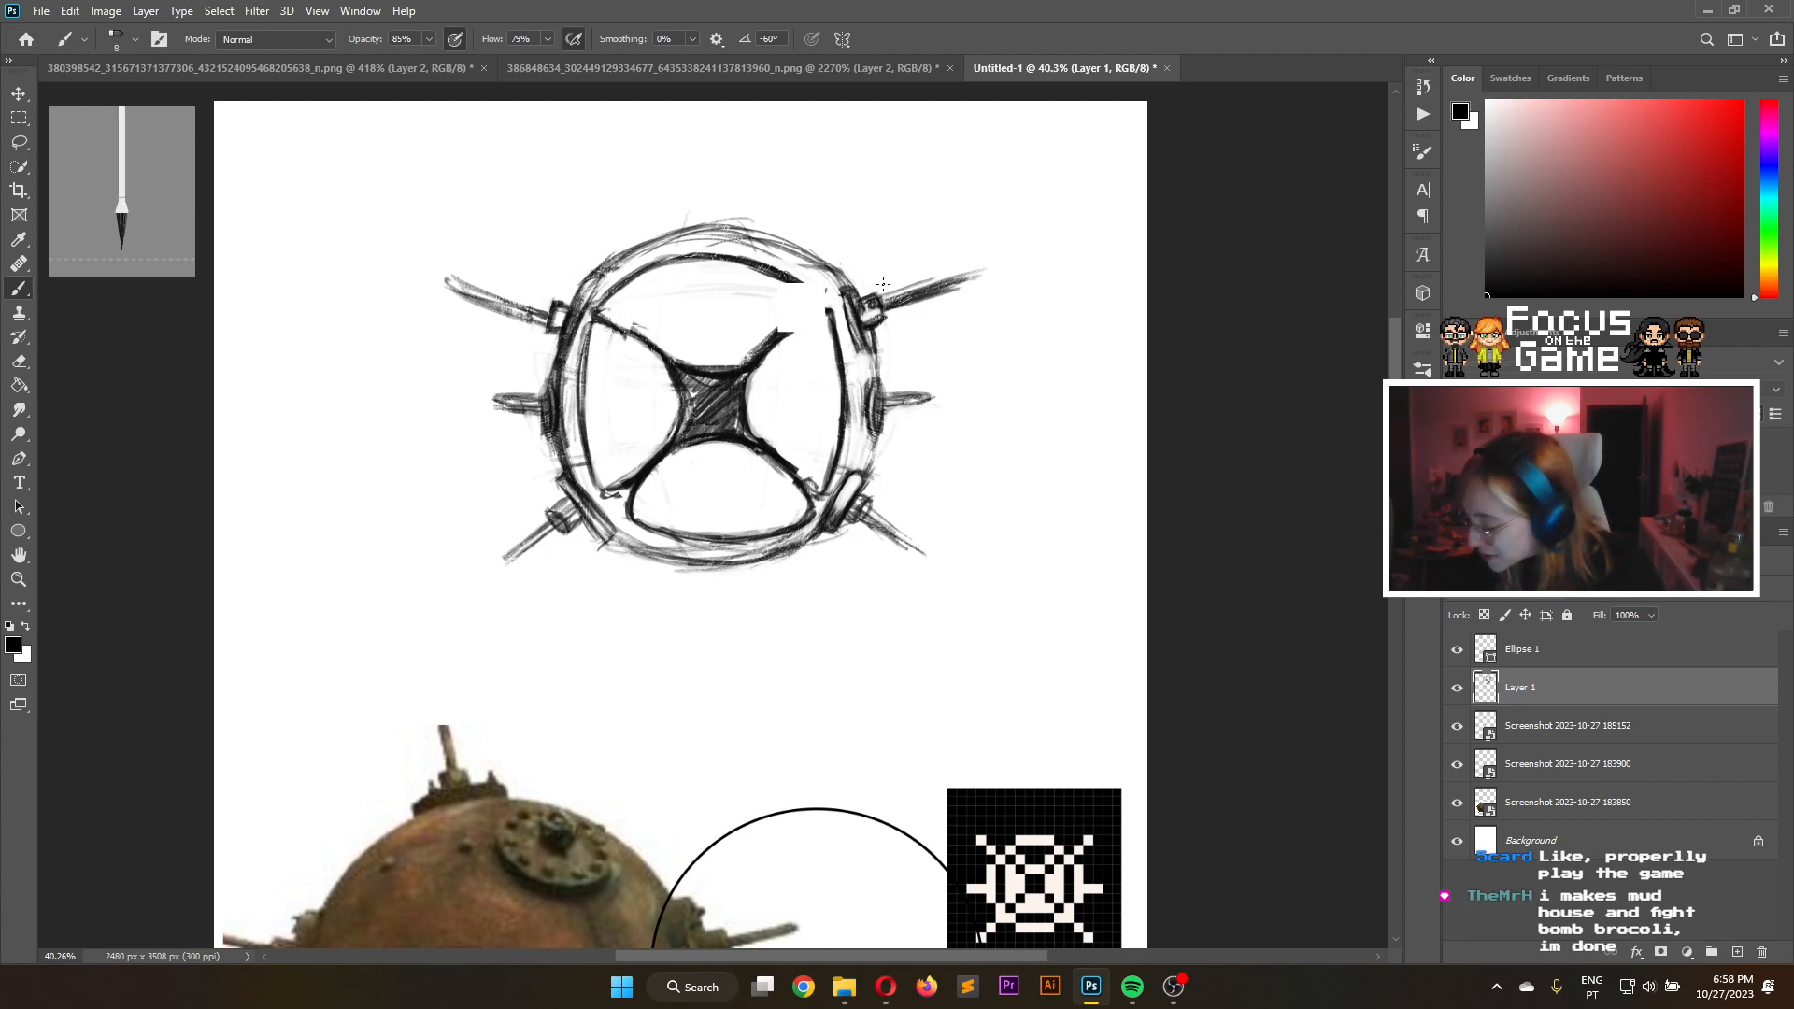
# Hide the Ellipse 1 layer and darken the base of the helmet's middle right bolt on Layer 1
pyautogui.click(1458, 651)
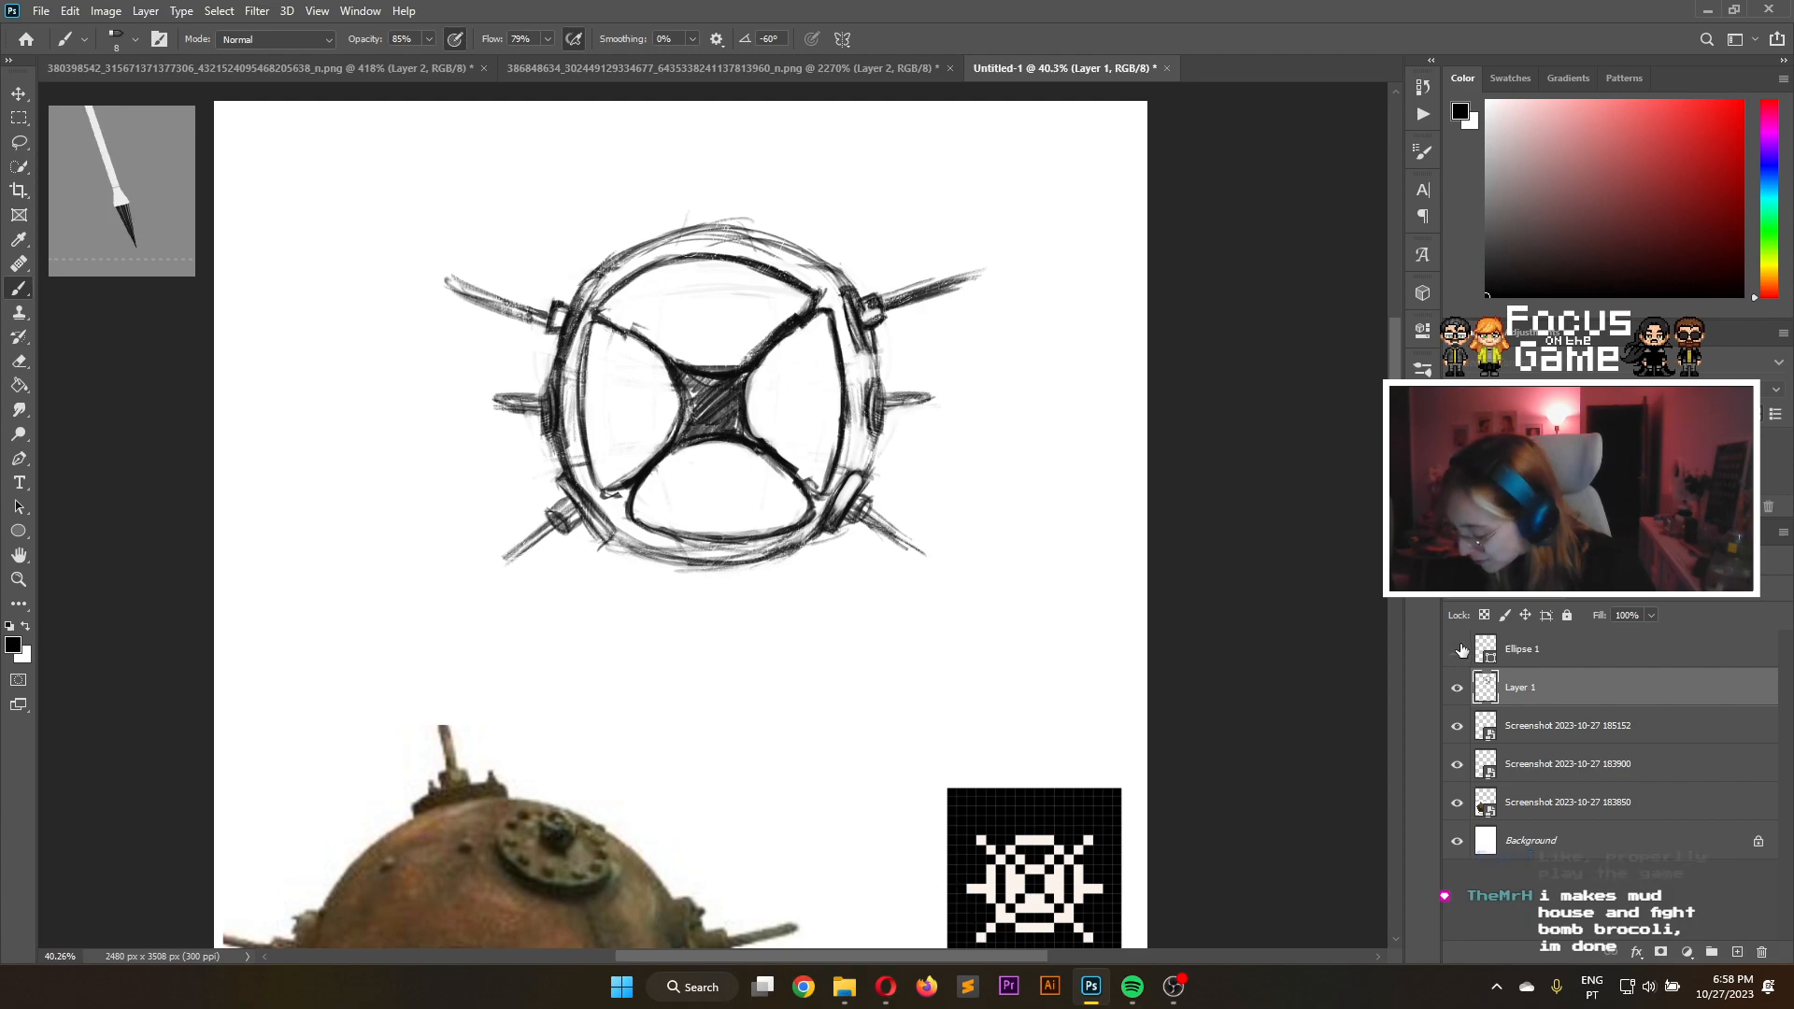
pyautogui.click(1460, 651)
pyautogui.click(1465, 648)
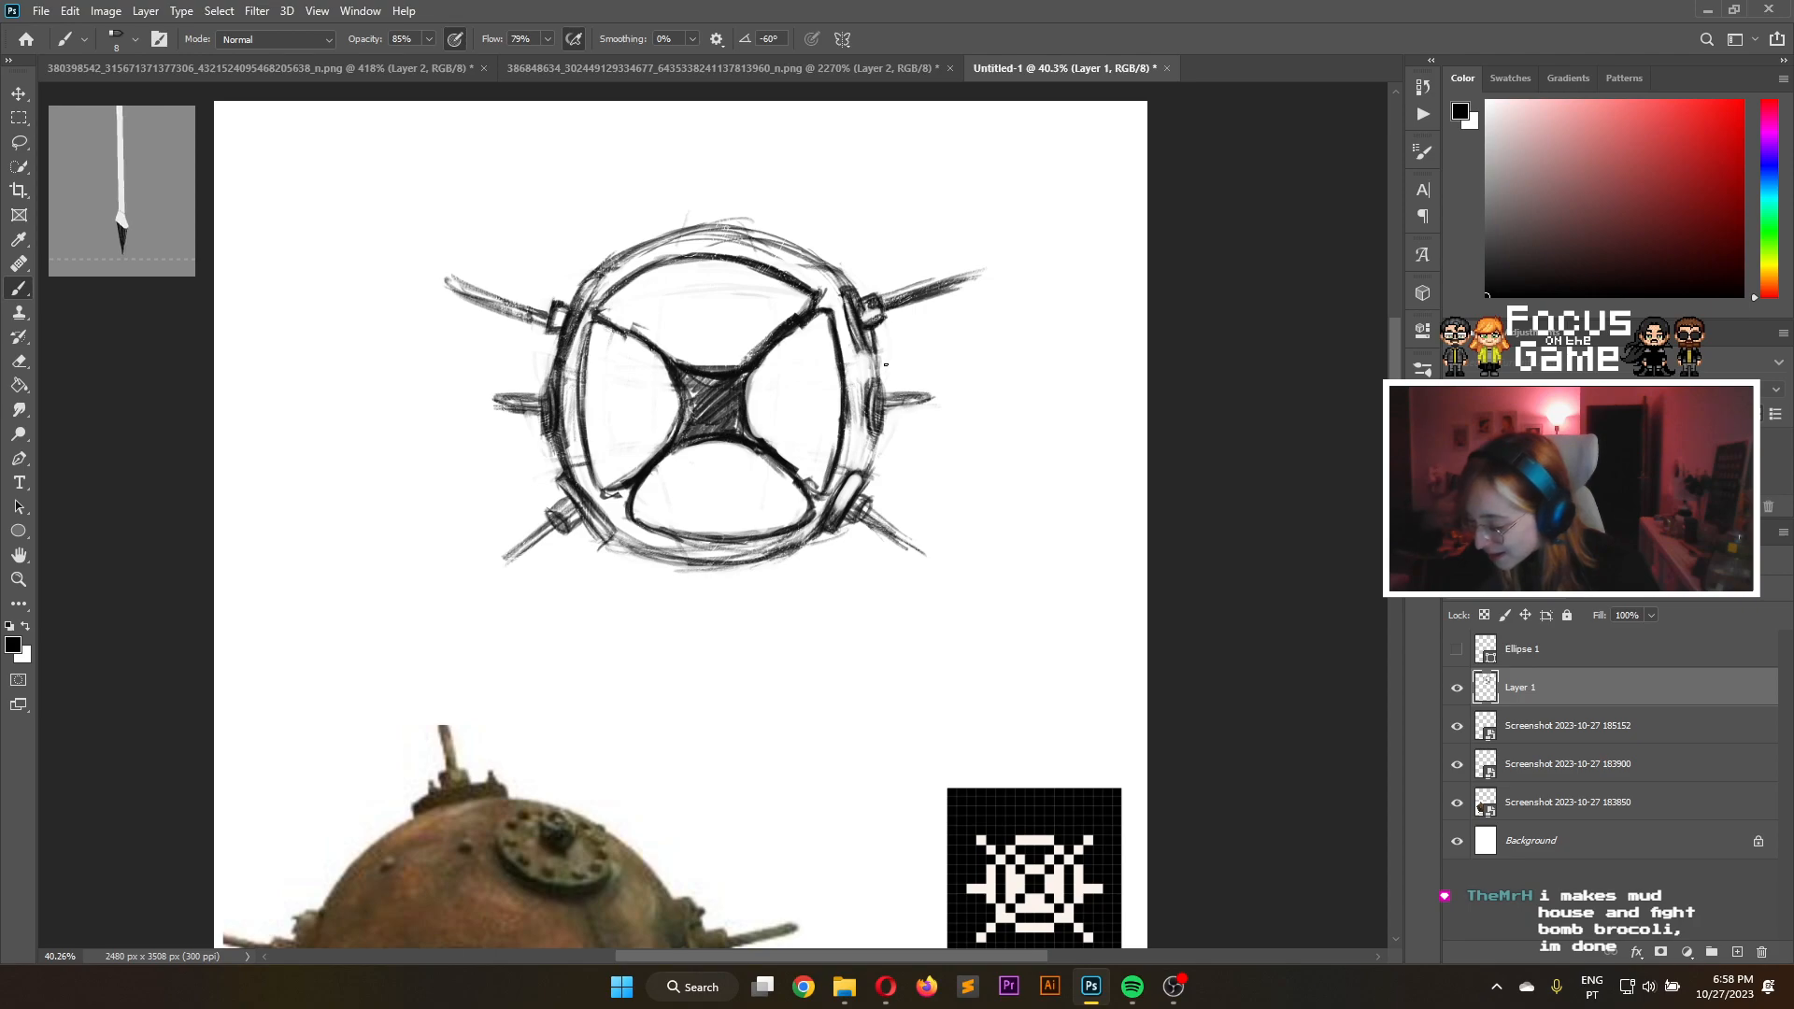
pyautogui.moveTo(872, 425)
pyautogui.mouseDown()
pyautogui.moveTo(868, 383)
pyautogui.moveTo(868, 427)
pyautogui.mouseUp()
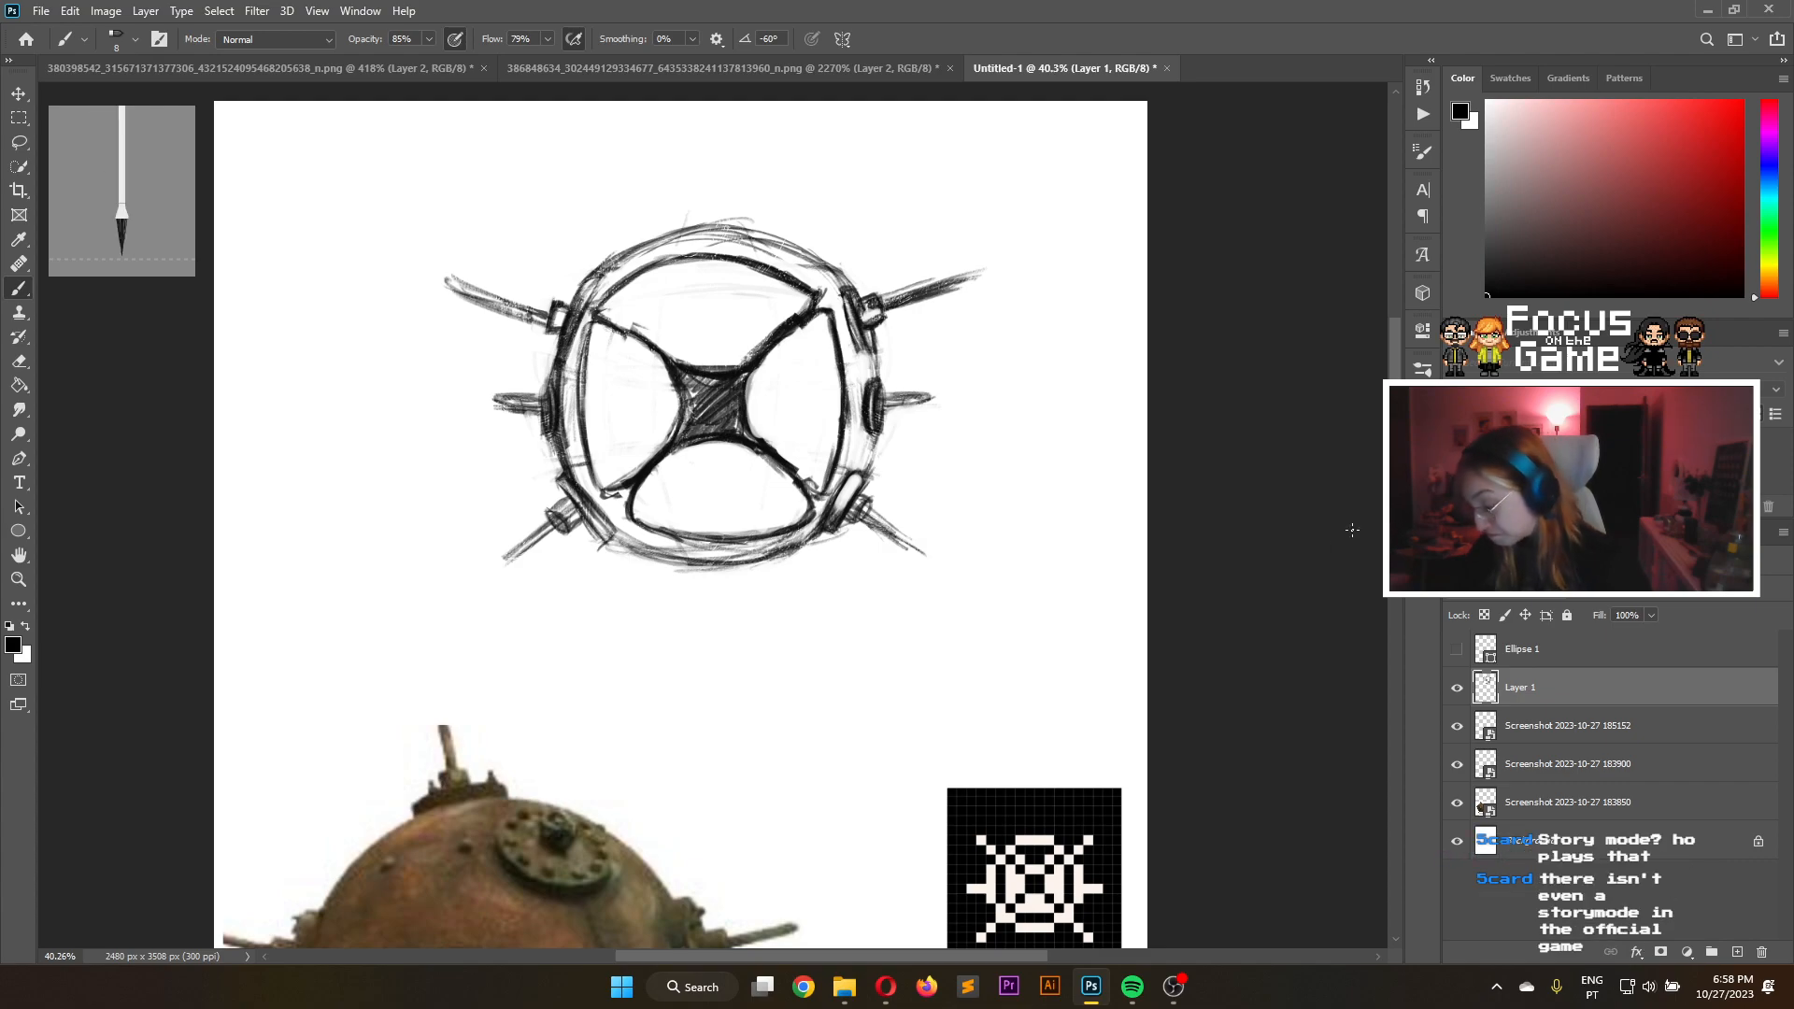
# Add a new layer above Layer 1 and lower Layer 1's opacity to fade the sketch to light grey
pyautogui.click(1736, 952)
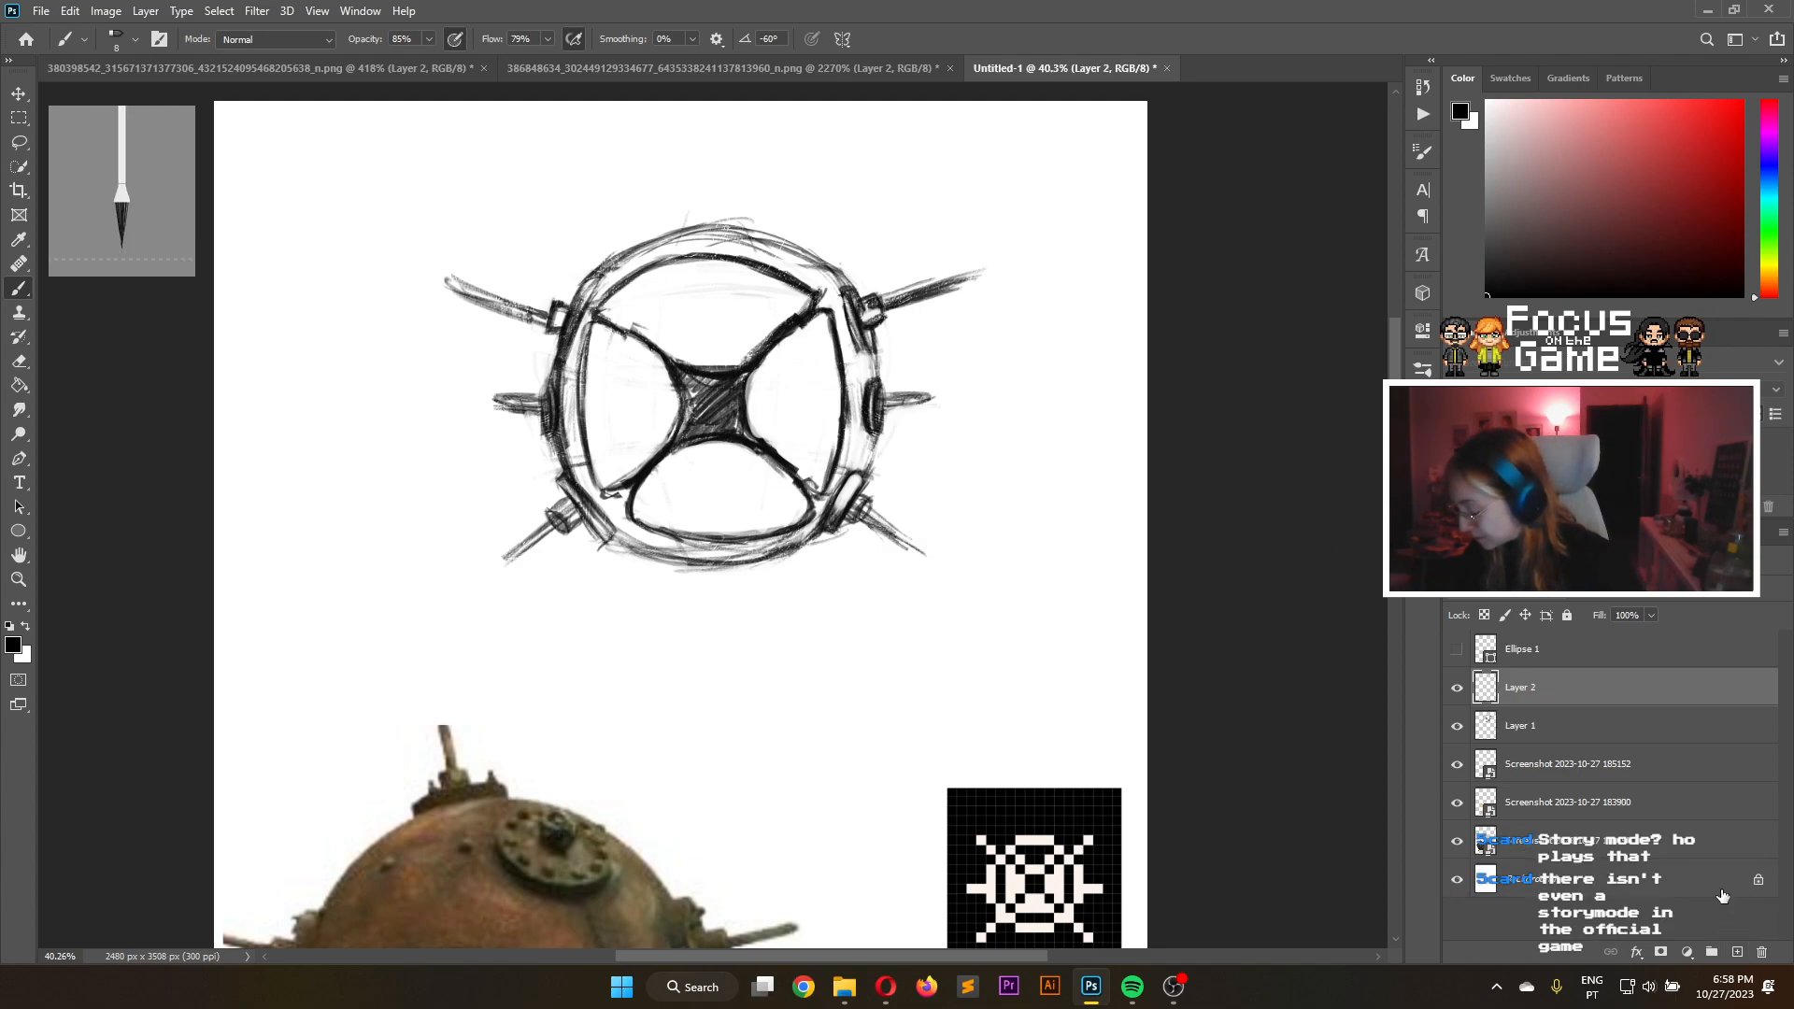
pyautogui.click(1582, 736)
pyautogui.click(1651, 615)
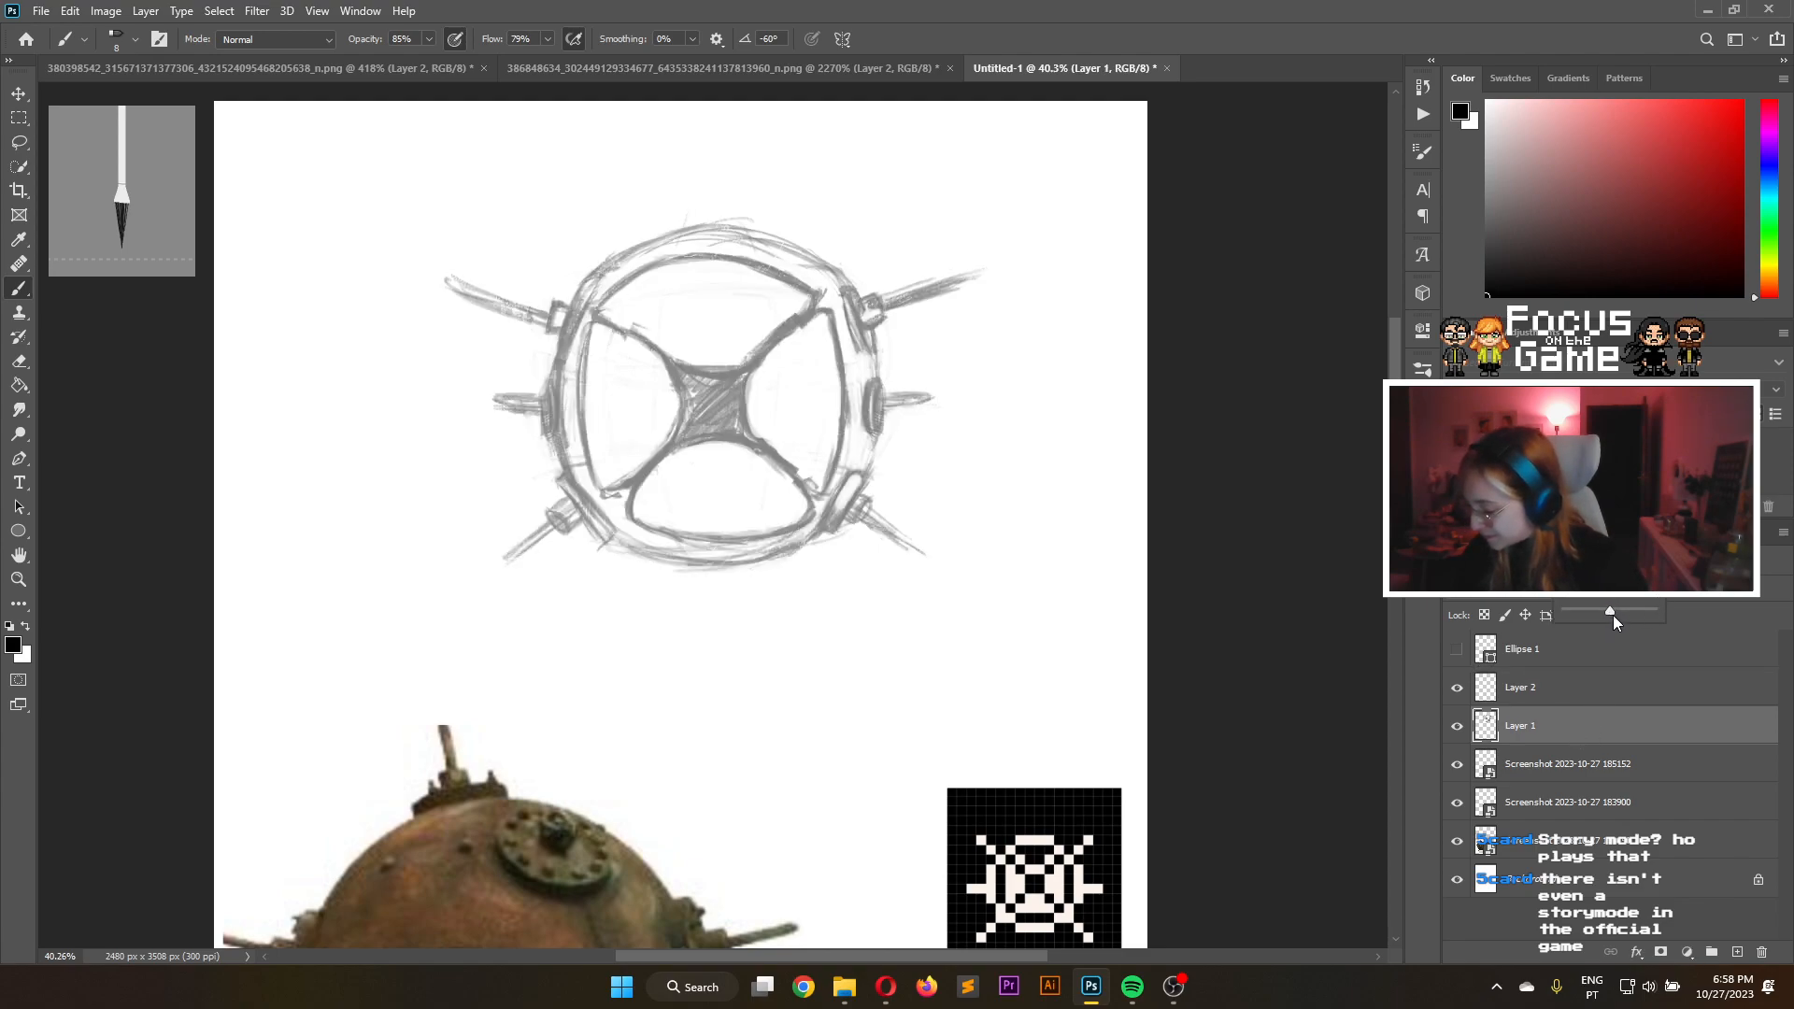
# On Layer 2, draw the cleaner dark outline and shading of the middle right bolt's oval base
pyautogui.click(1575, 696)
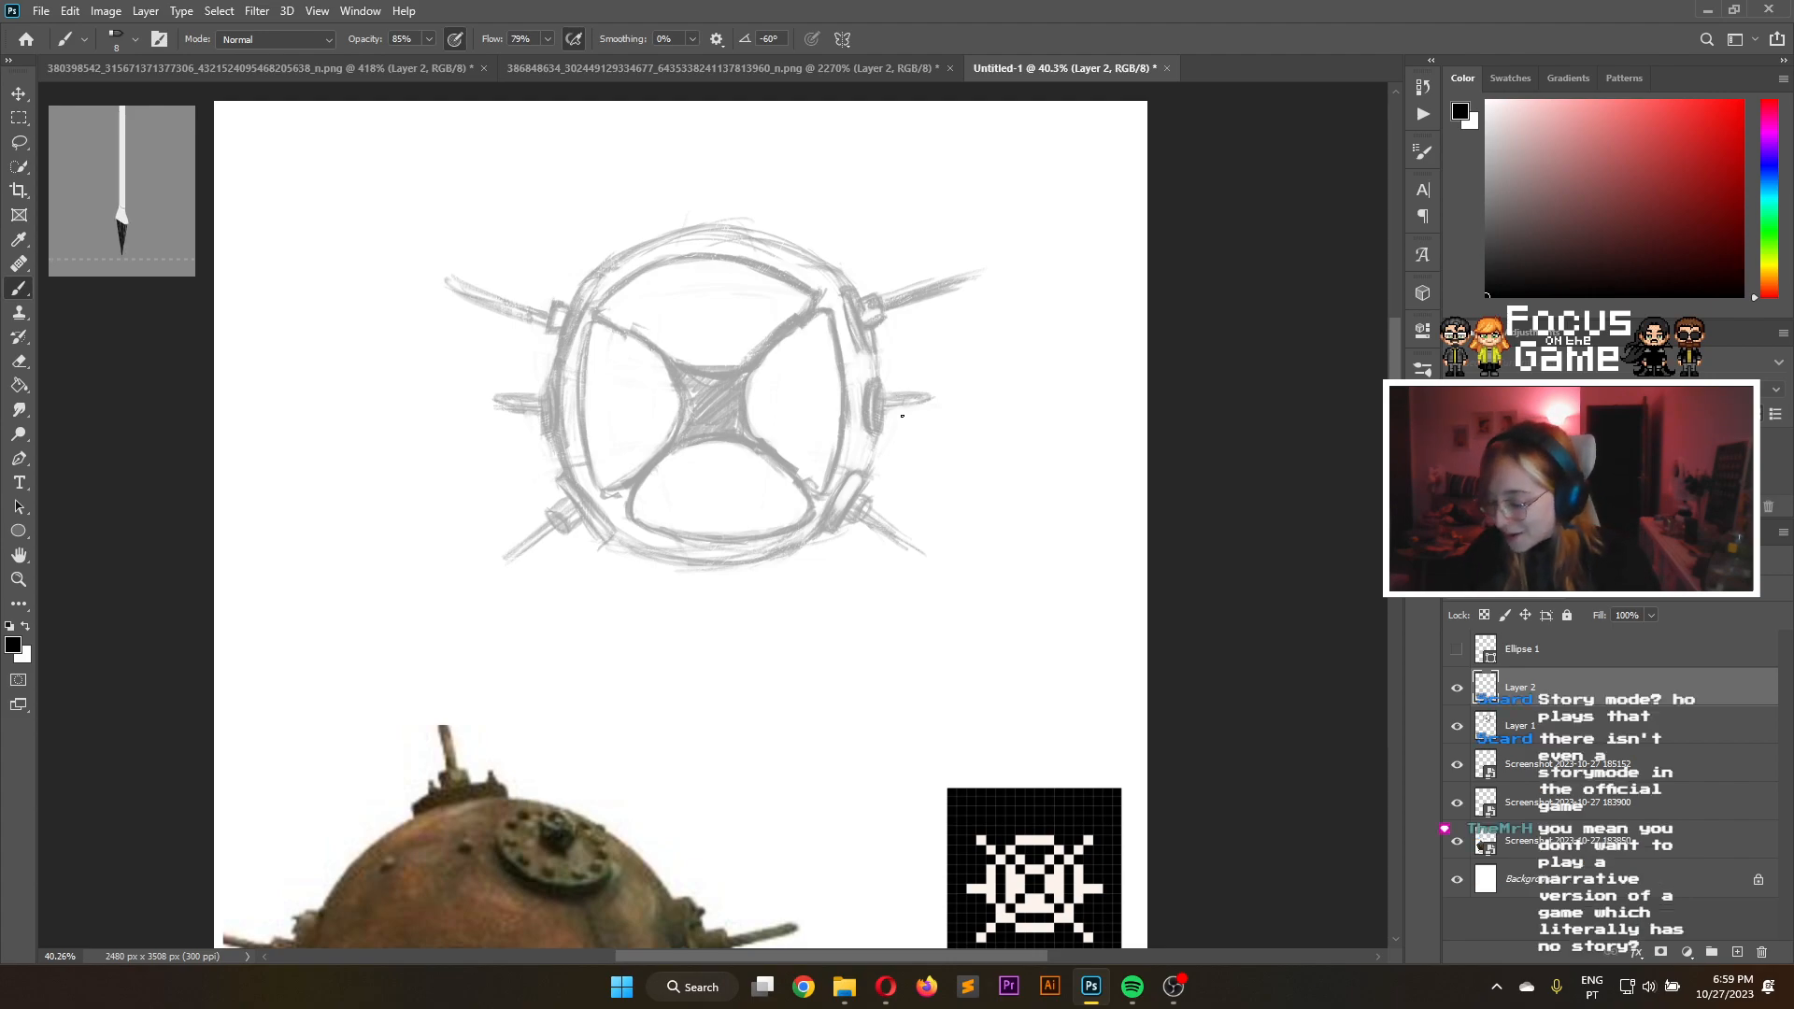
pyautogui.scroll(3, 893, 383)
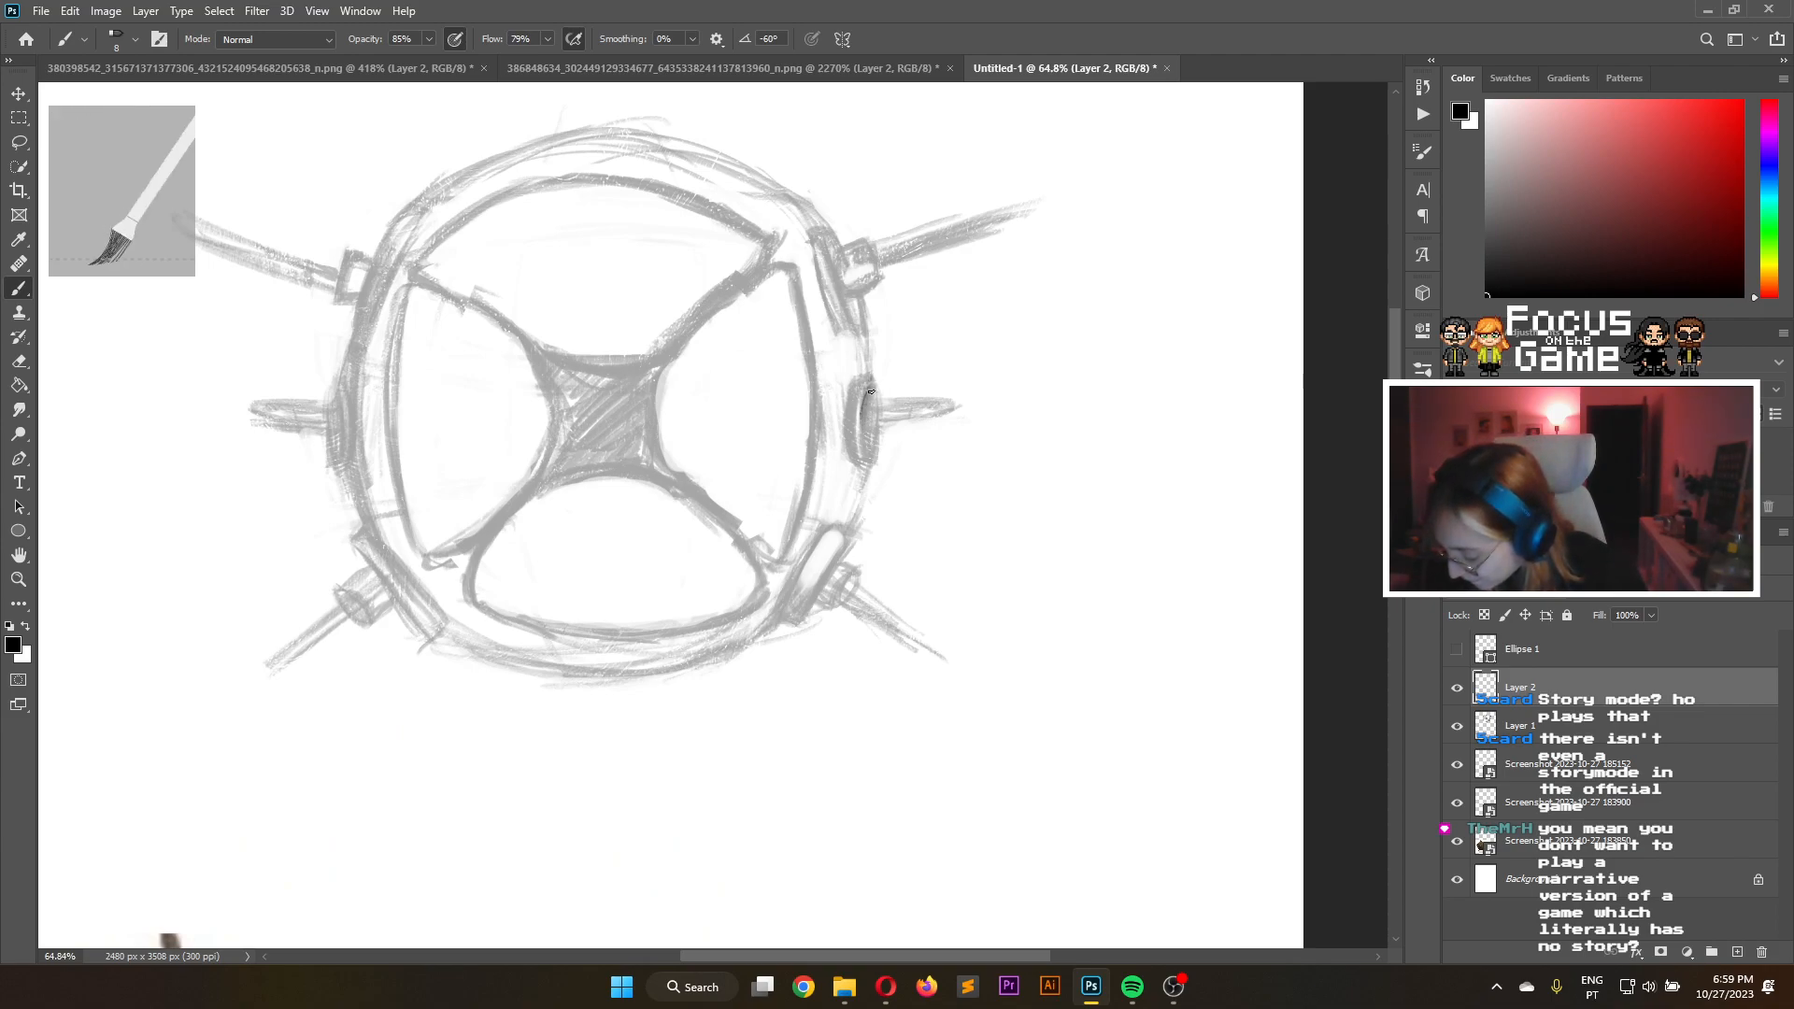
pyautogui.moveTo(868, 401); pyautogui.dragTo(873, 451)
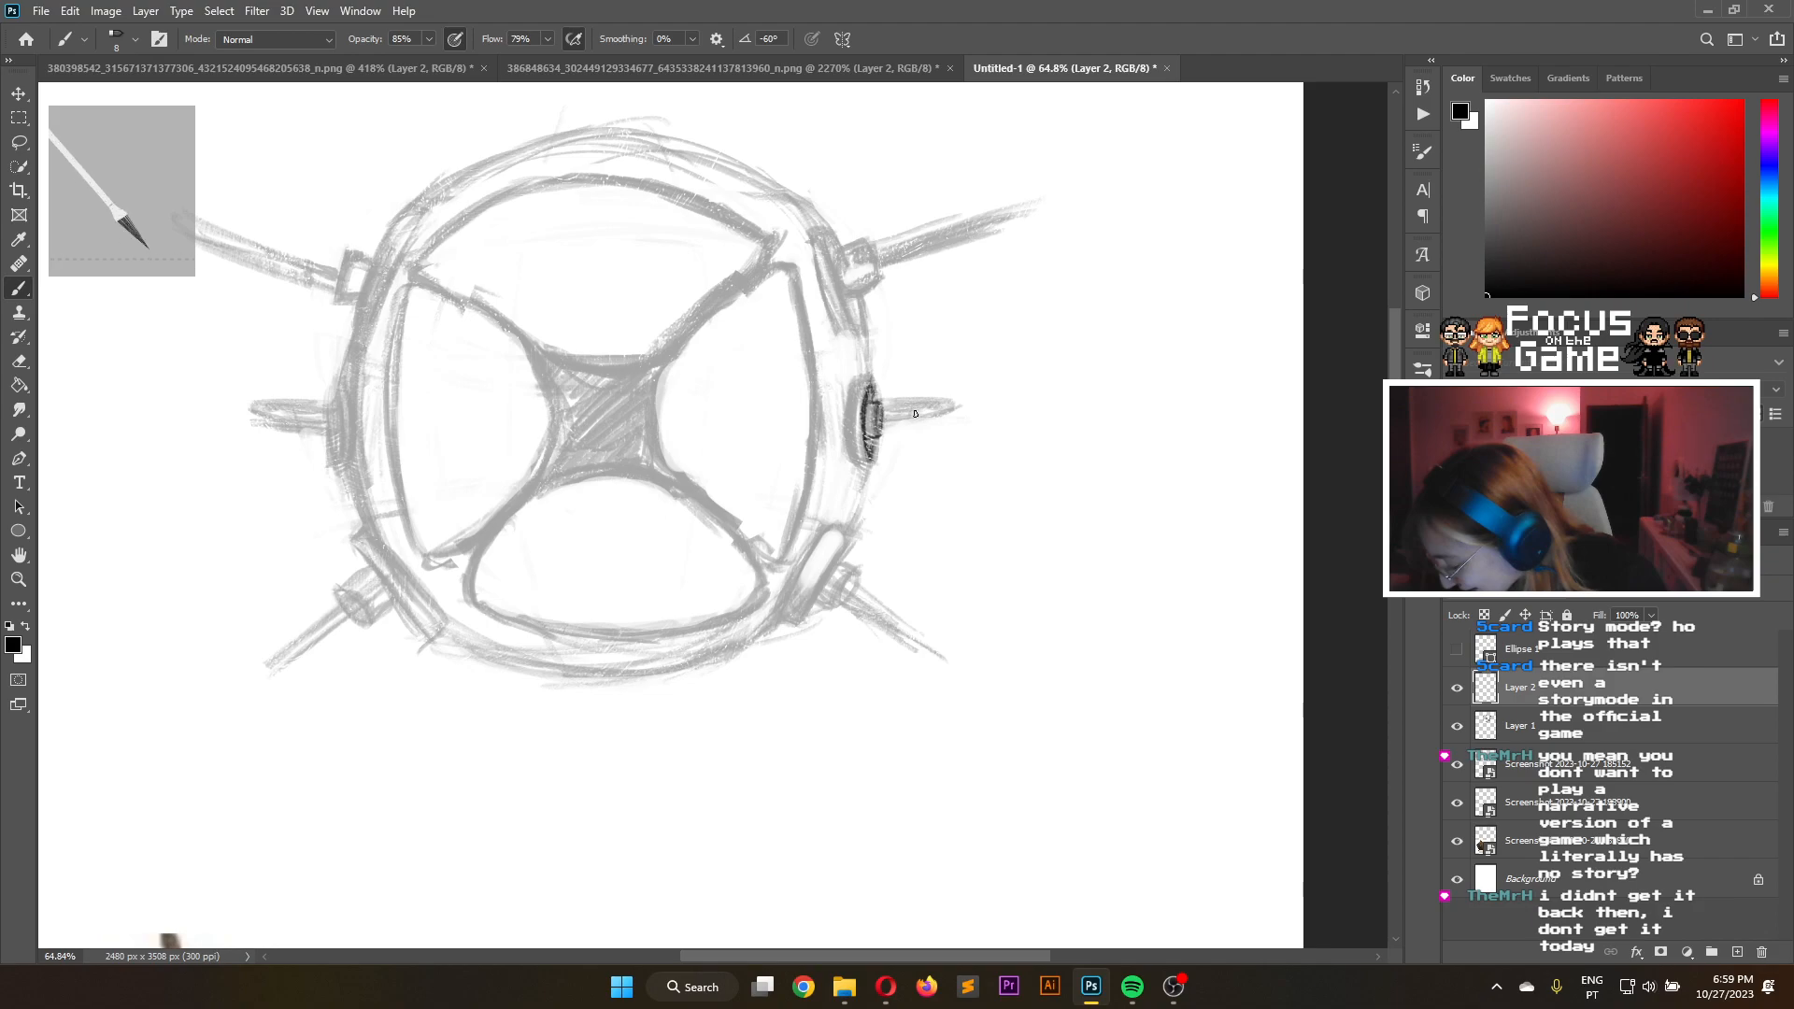
# On Layer 2, draw the middle right bolt's short rod and the thicker rounded back of its base in dark line art
pyautogui.moveTo(948, 404)
pyautogui.mouseDown()
pyautogui.moveTo(880, 417)
pyautogui.moveTo(957, 407)
pyautogui.mouseUp()
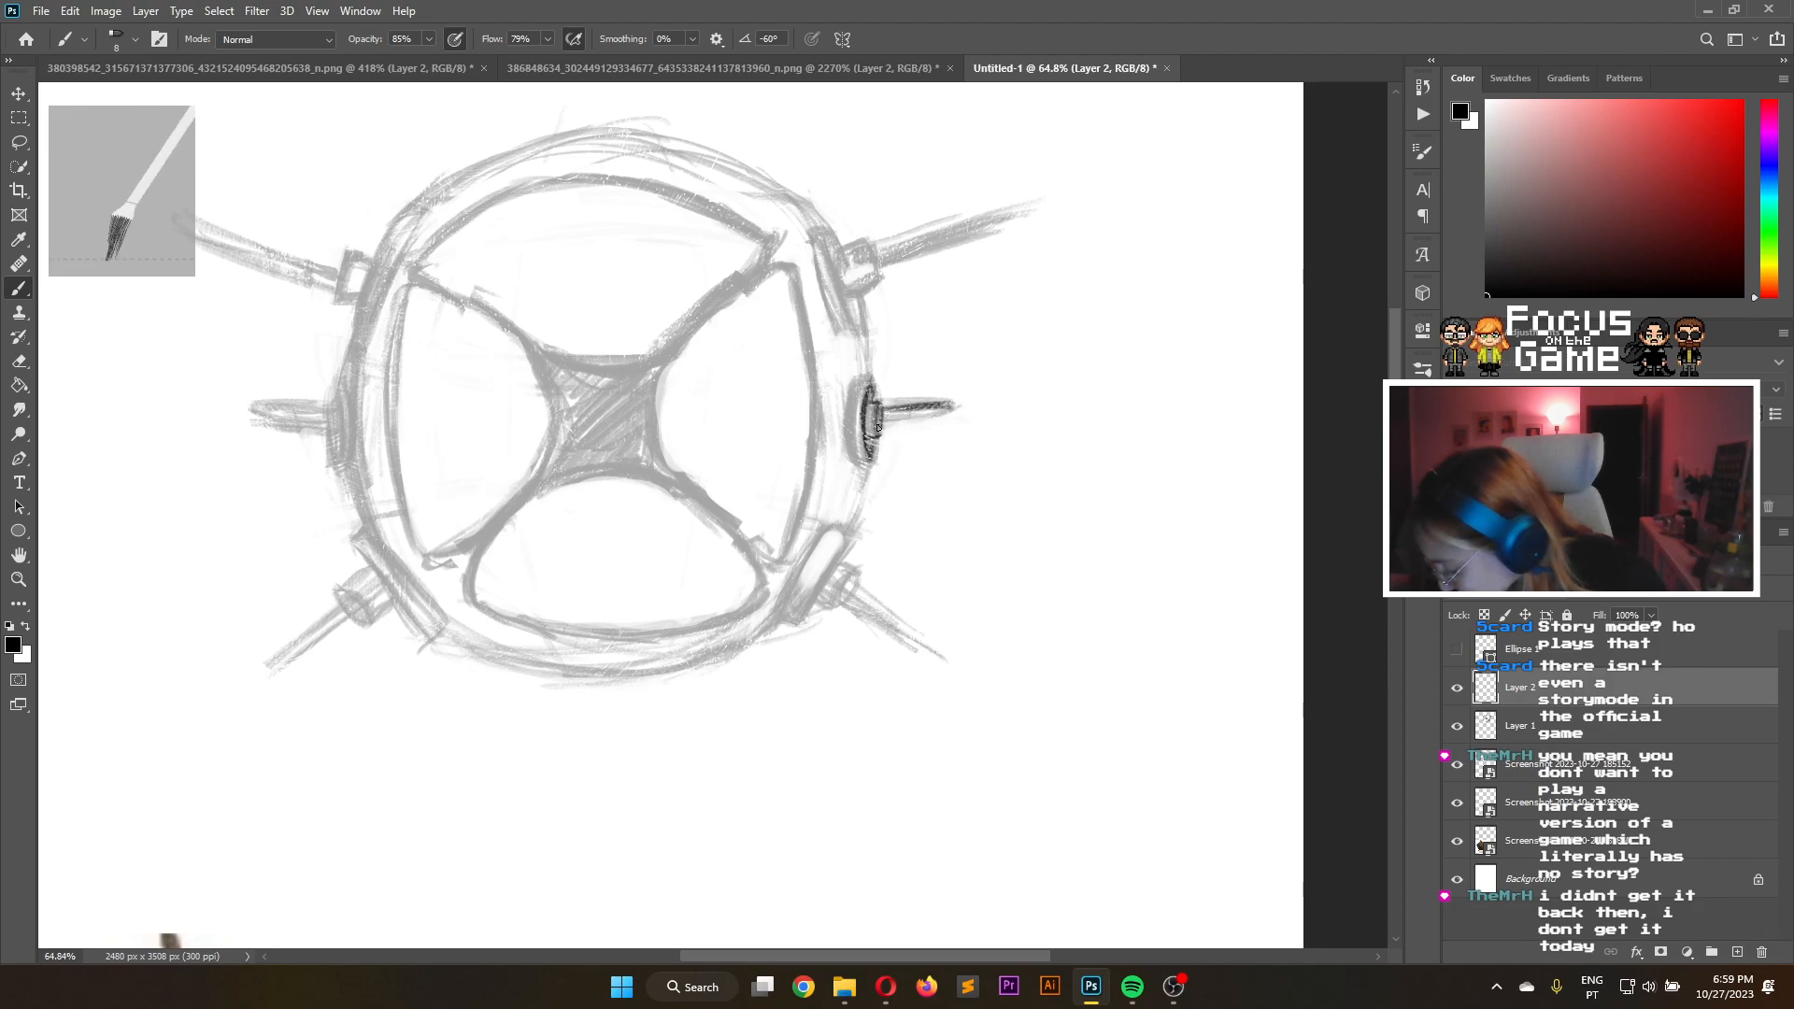
pyautogui.moveTo(914, 417); pyautogui.dragTo(949, 408)
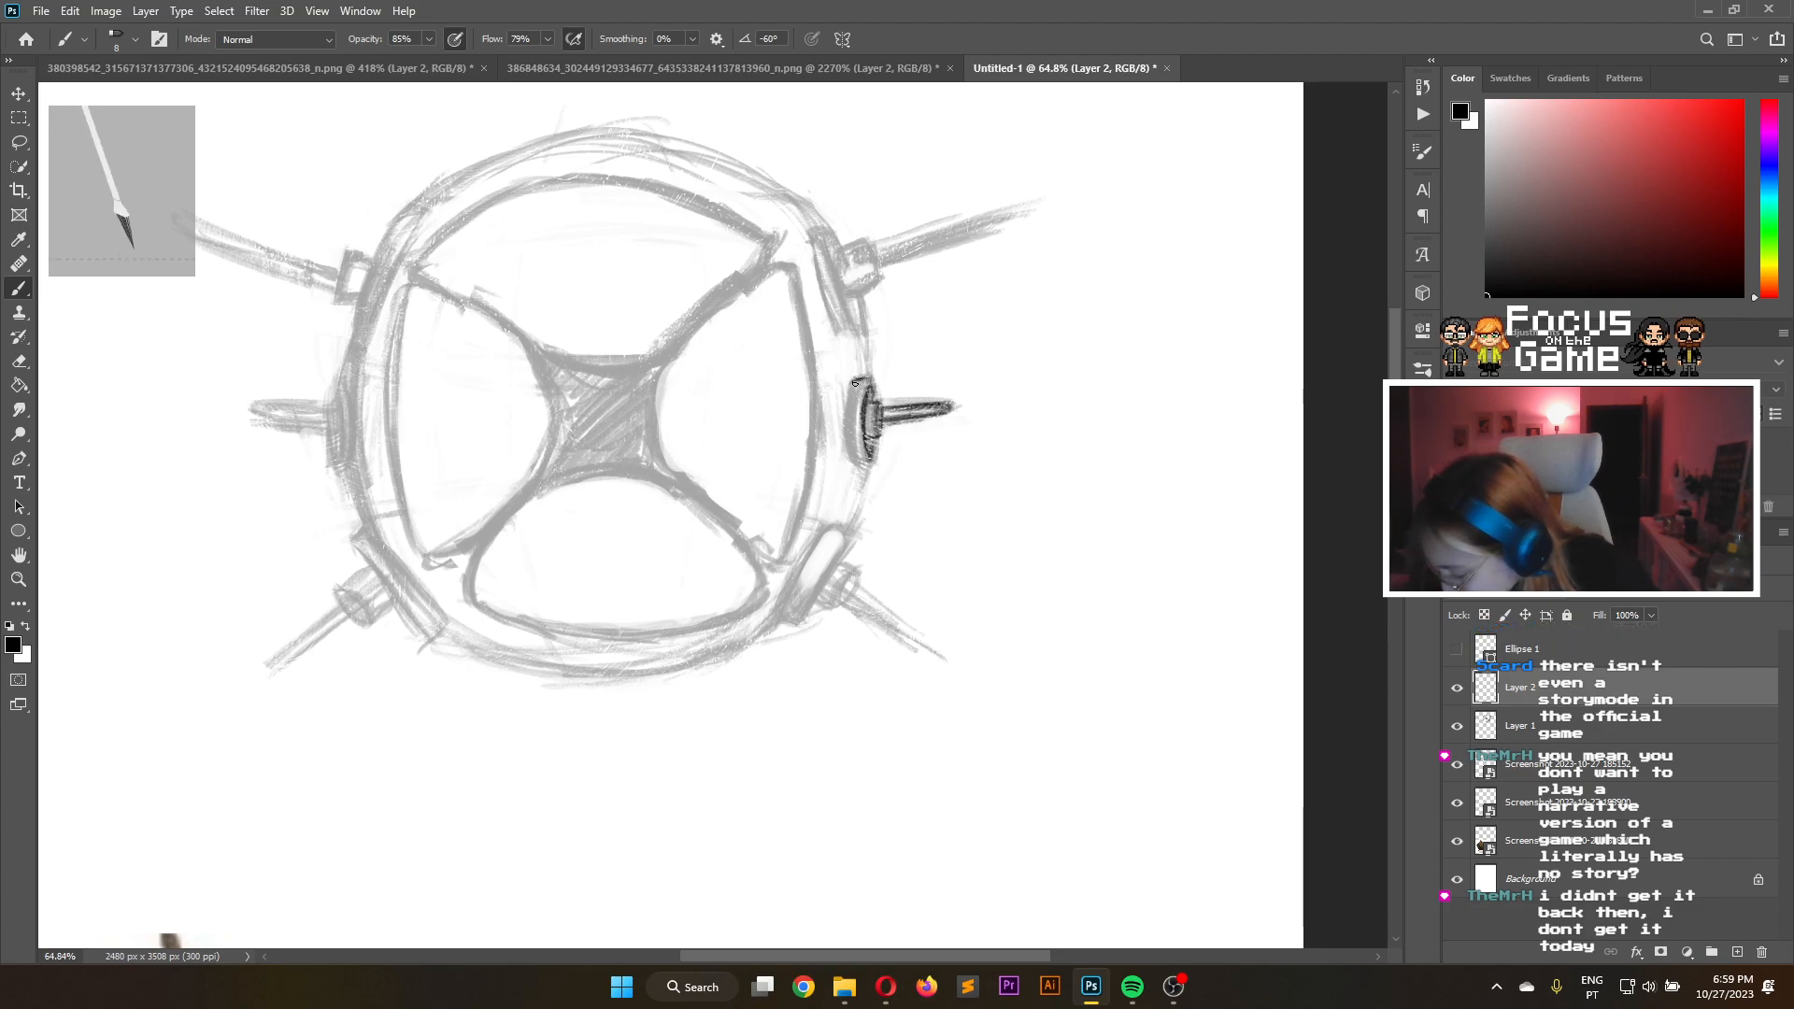
pyautogui.moveTo(852, 427)
pyautogui.mouseDown()
pyautogui.moveTo(847, 461)
pyautogui.moveTo(873, 457)
pyautogui.moveTo(855, 463)
pyautogui.mouseUp()
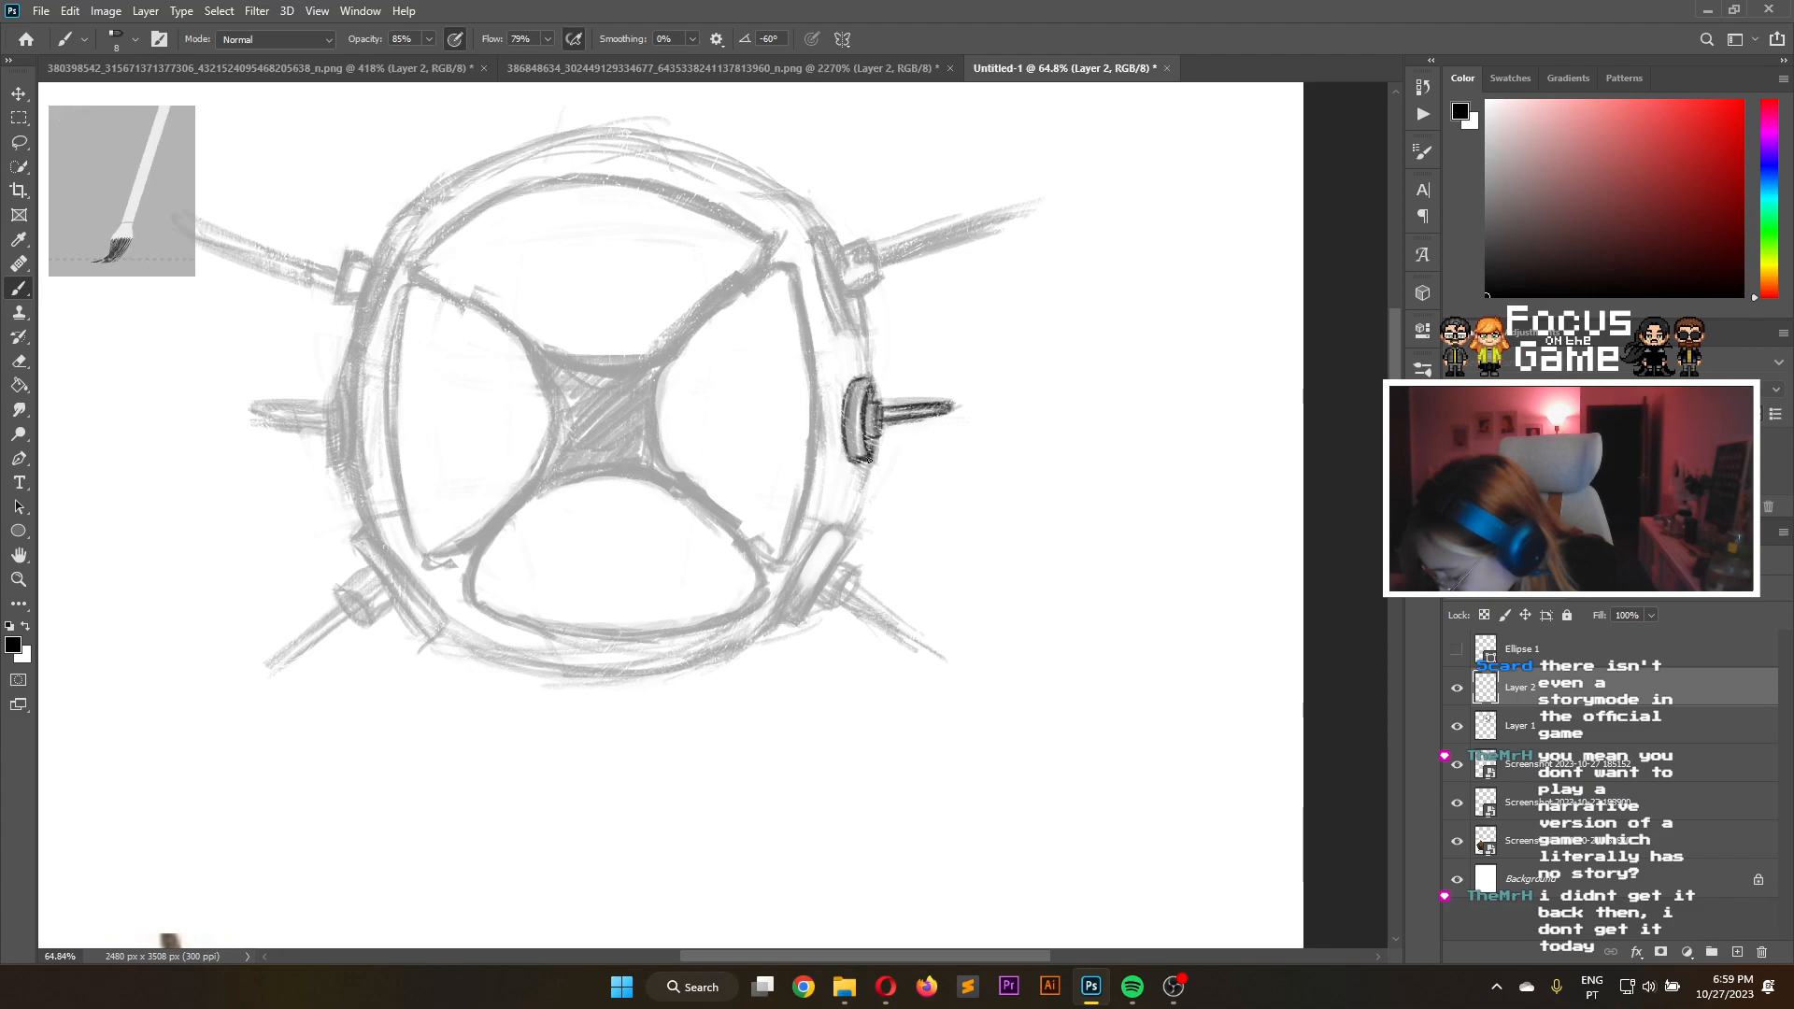
pyautogui.moveTo(844, 424); pyautogui.dragTo(852, 389)
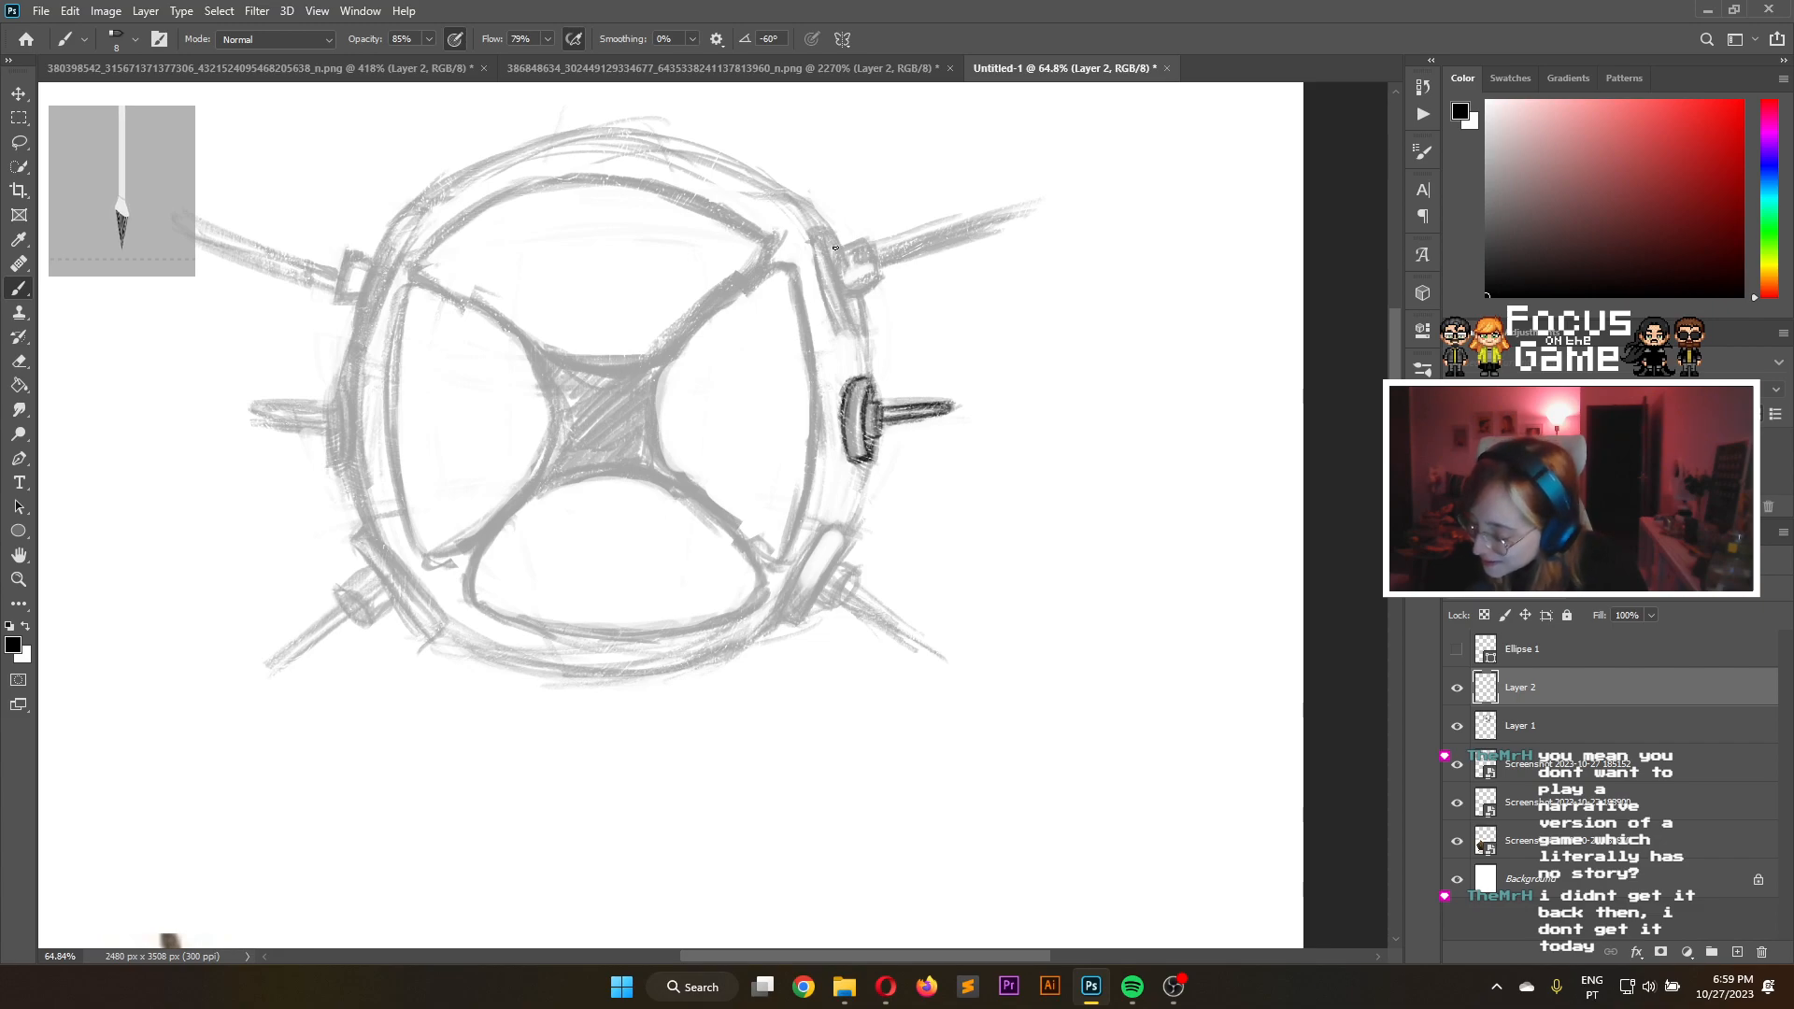
# Draw the upper right bolt over the faded sketch on Layer 2, with its tilted oval base, square nut and long shaded rod
pyautogui.moveTo(834, 239); pyautogui.dragTo(863, 326)
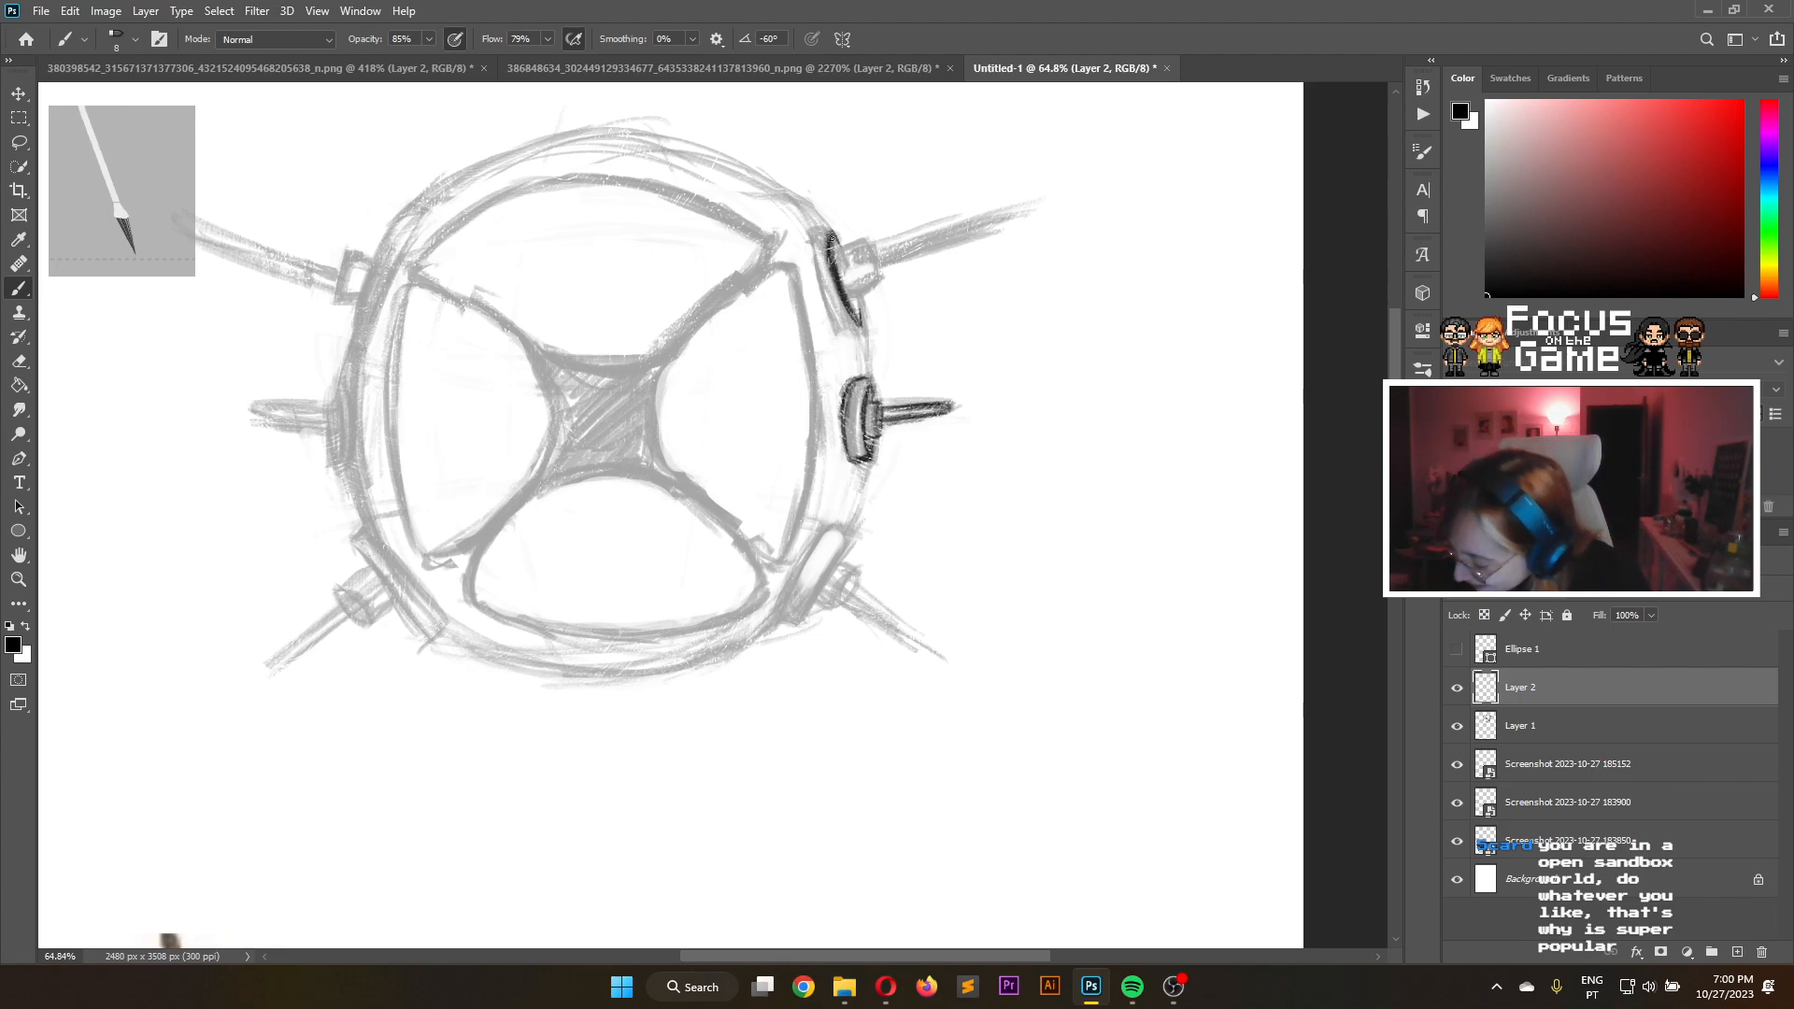
pyautogui.moveTo(826, 231)
pyautogui.mouseDown()
pyautogui.moveTo(846, 333)
pyautogui.moveTo(829, 309)
pyautogui.moveTo(853, 330)
pyautogui.moveTo(836, 326)
pyautogui.moveTo(848, 280)
pyautogui.moveTo(858, 324)
pyautogui.mouseUp()
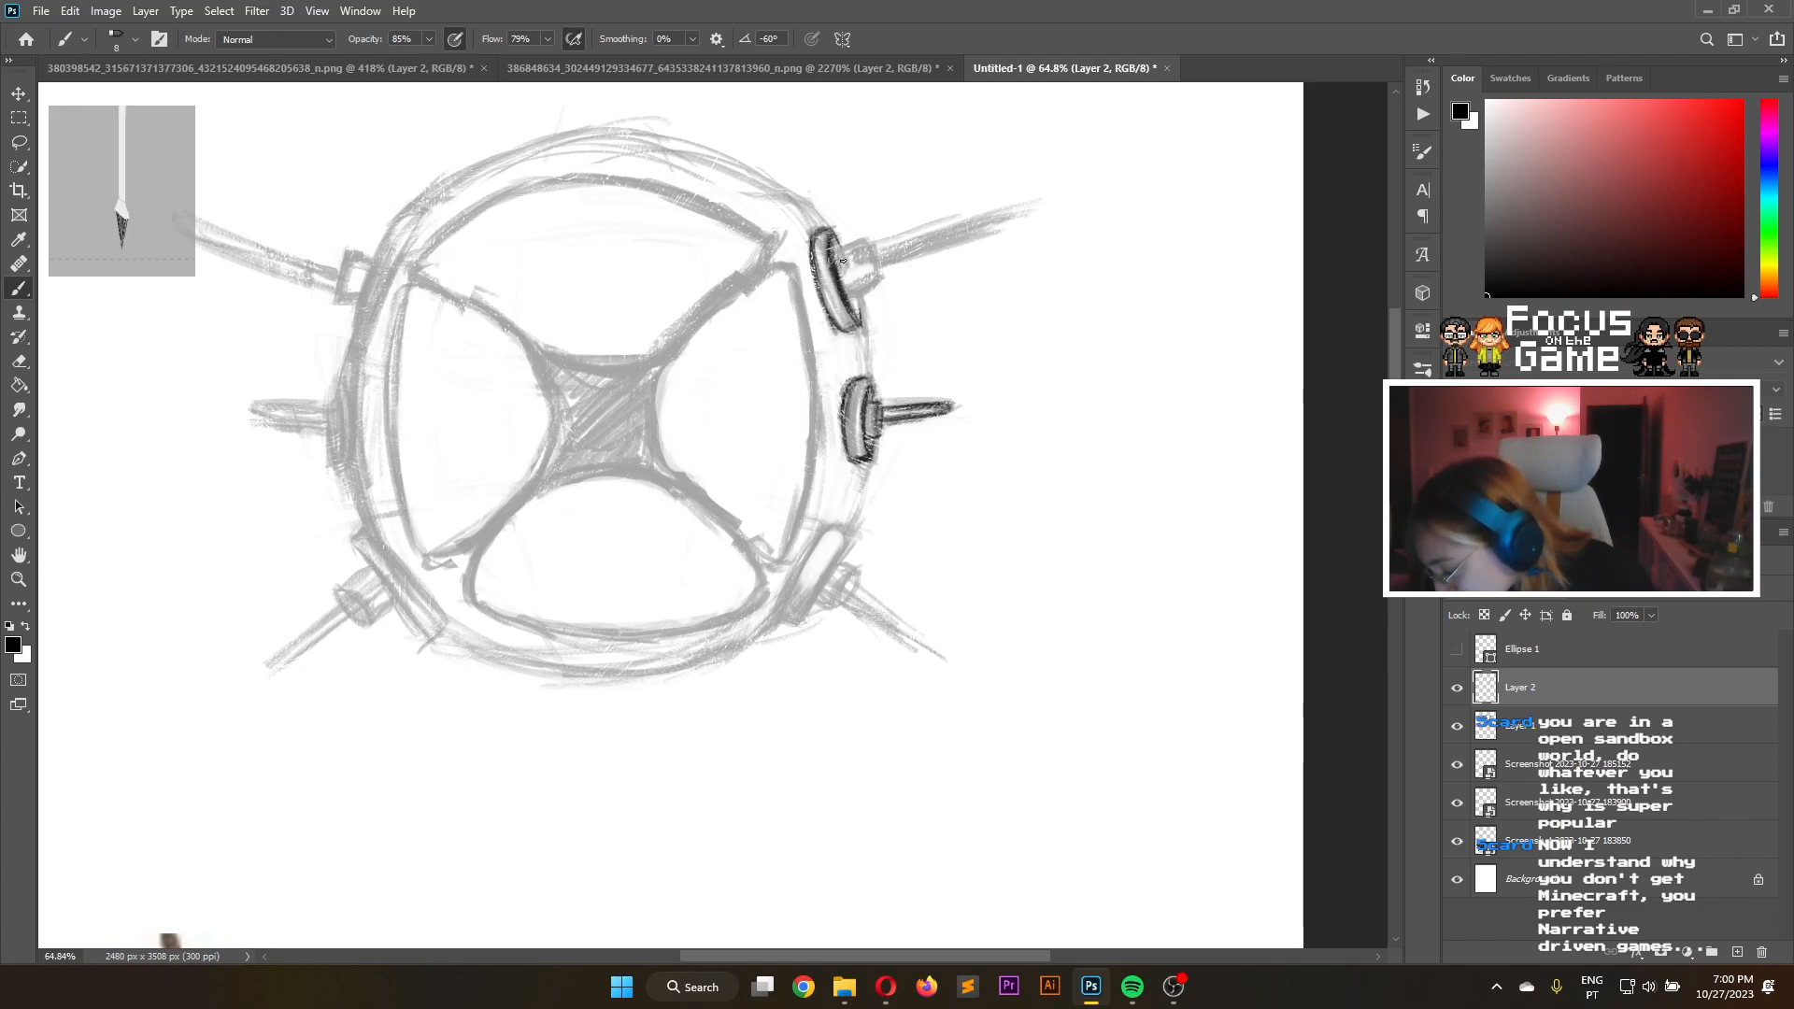
pyautogui.moveTo(841, 256); pyautogui.dragTo(853, 290)
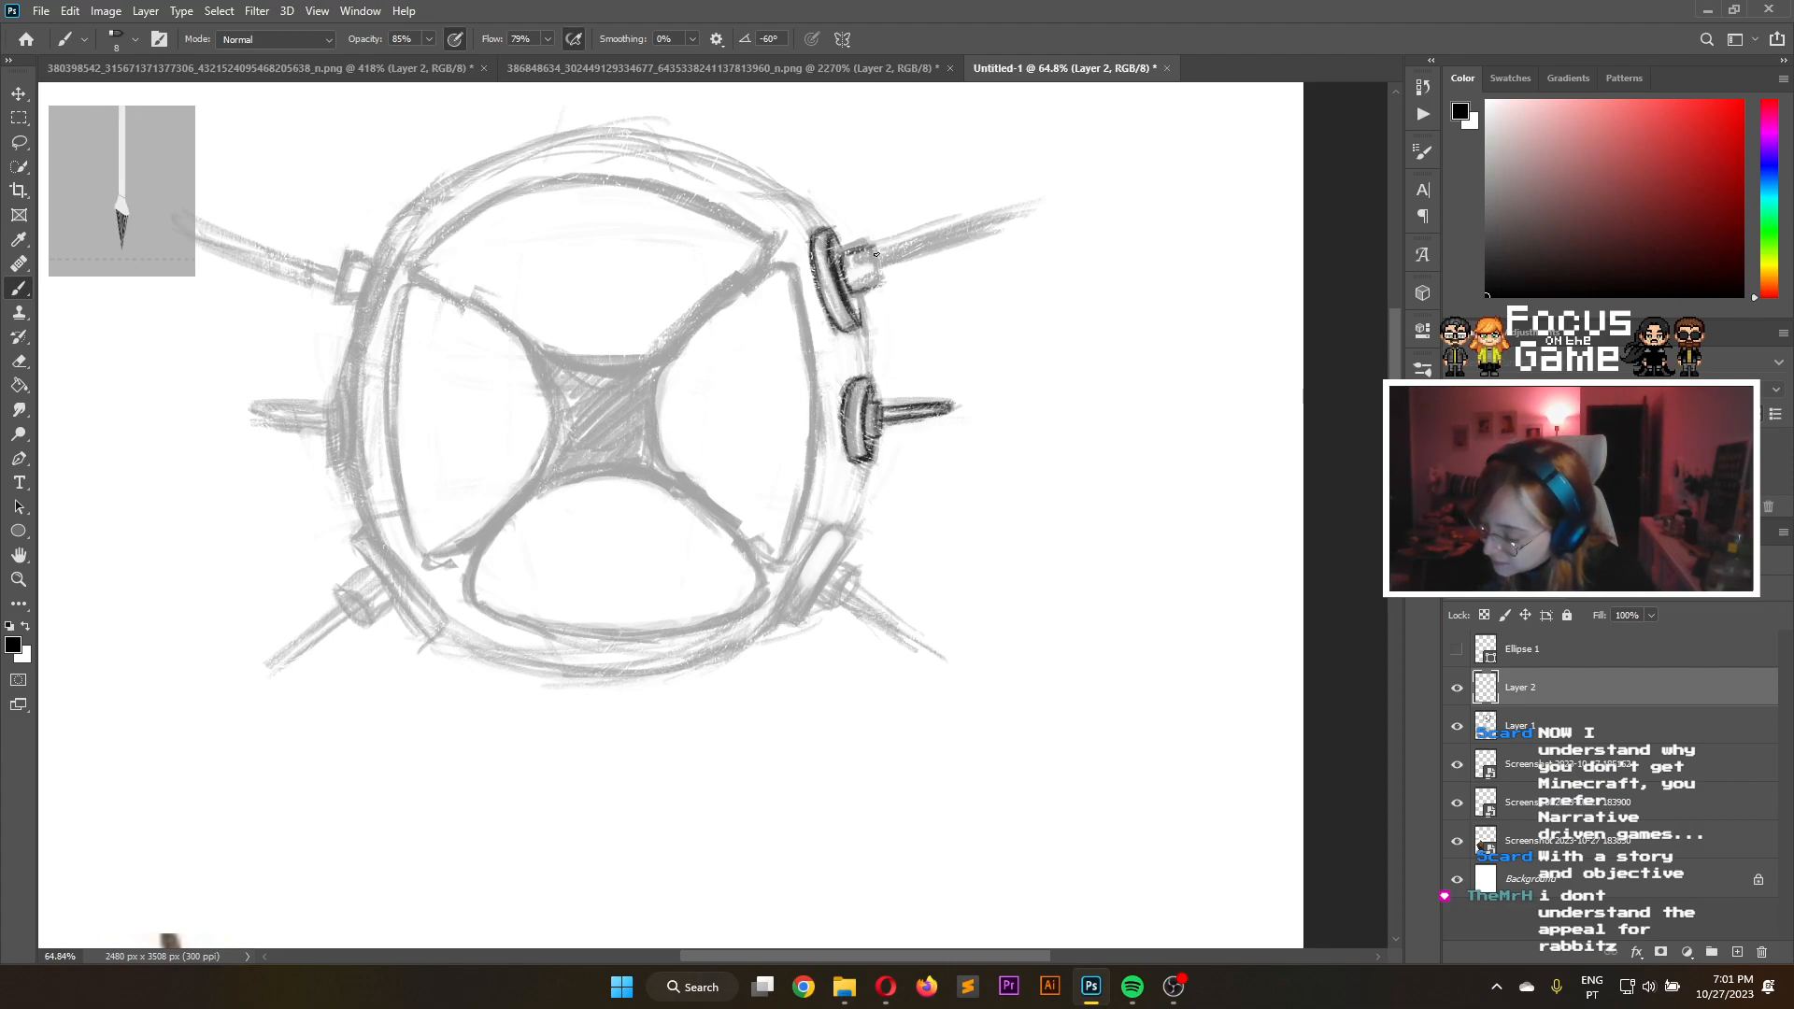
pyautogui.moveTo(878, 250); pyautogui.dragTo(885, 284)
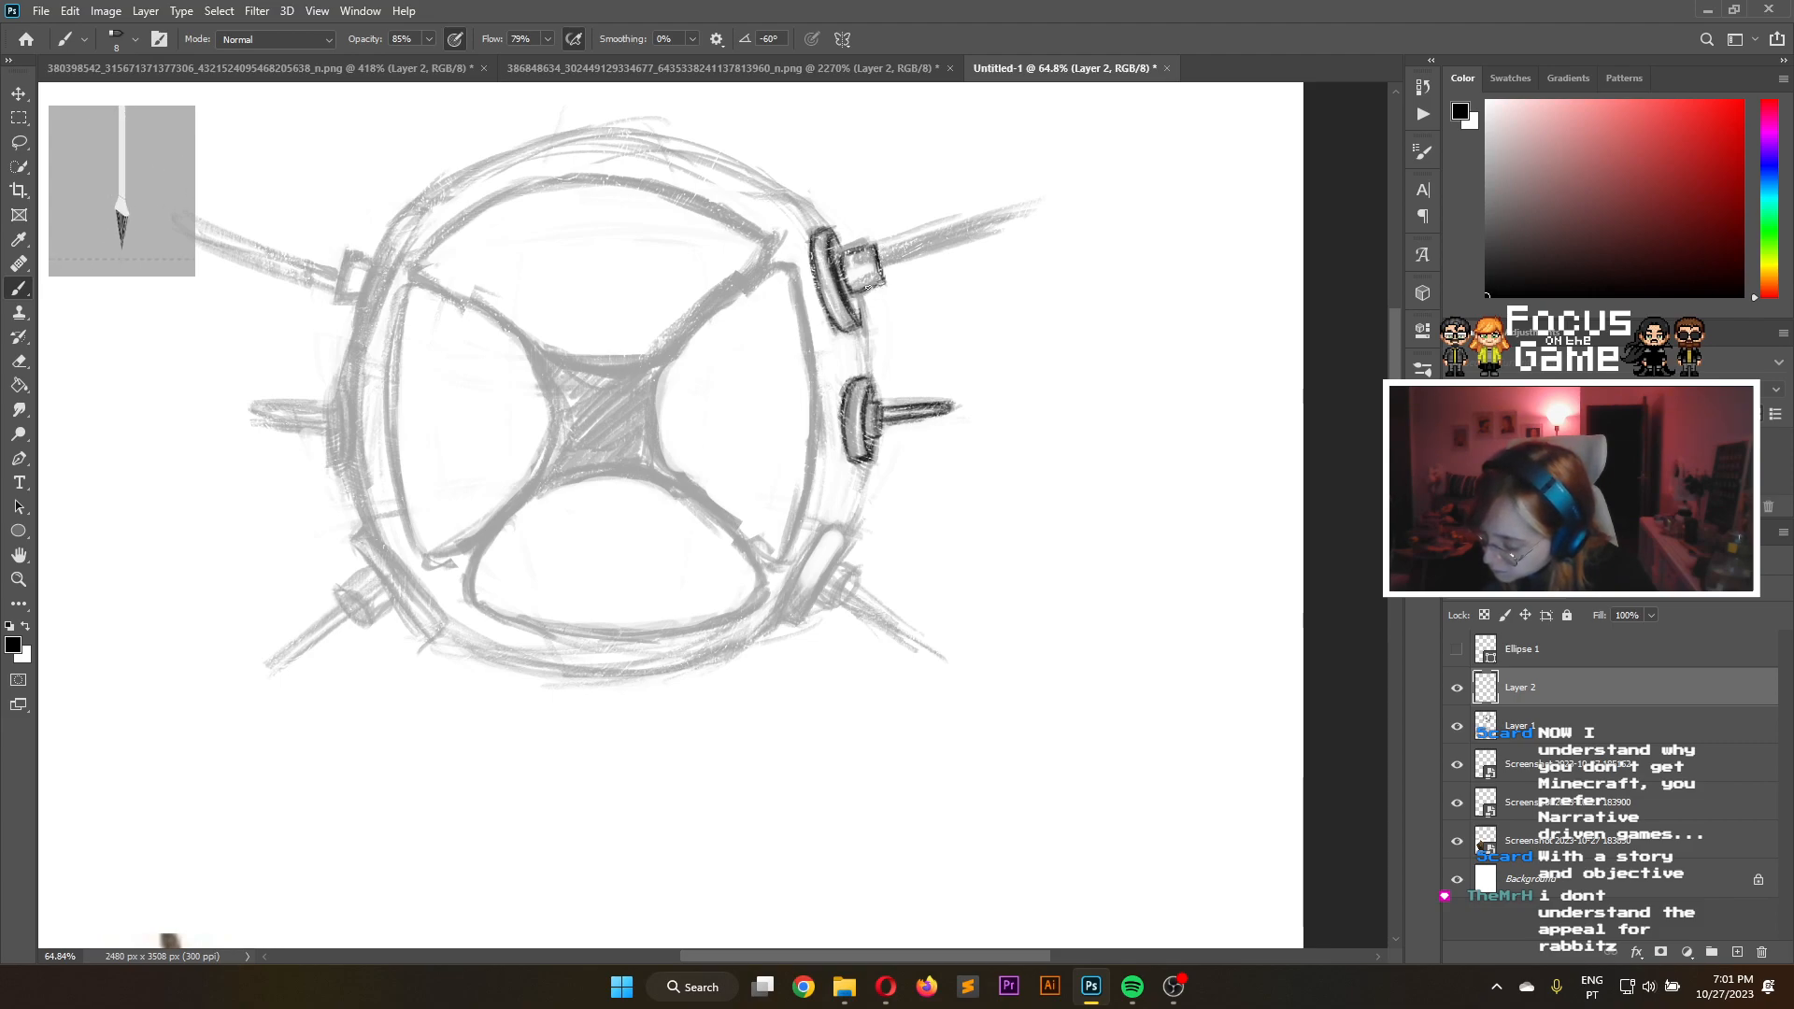
pyautogui.moveTo(857, 287); pyautogui.dragTo(887, 274)
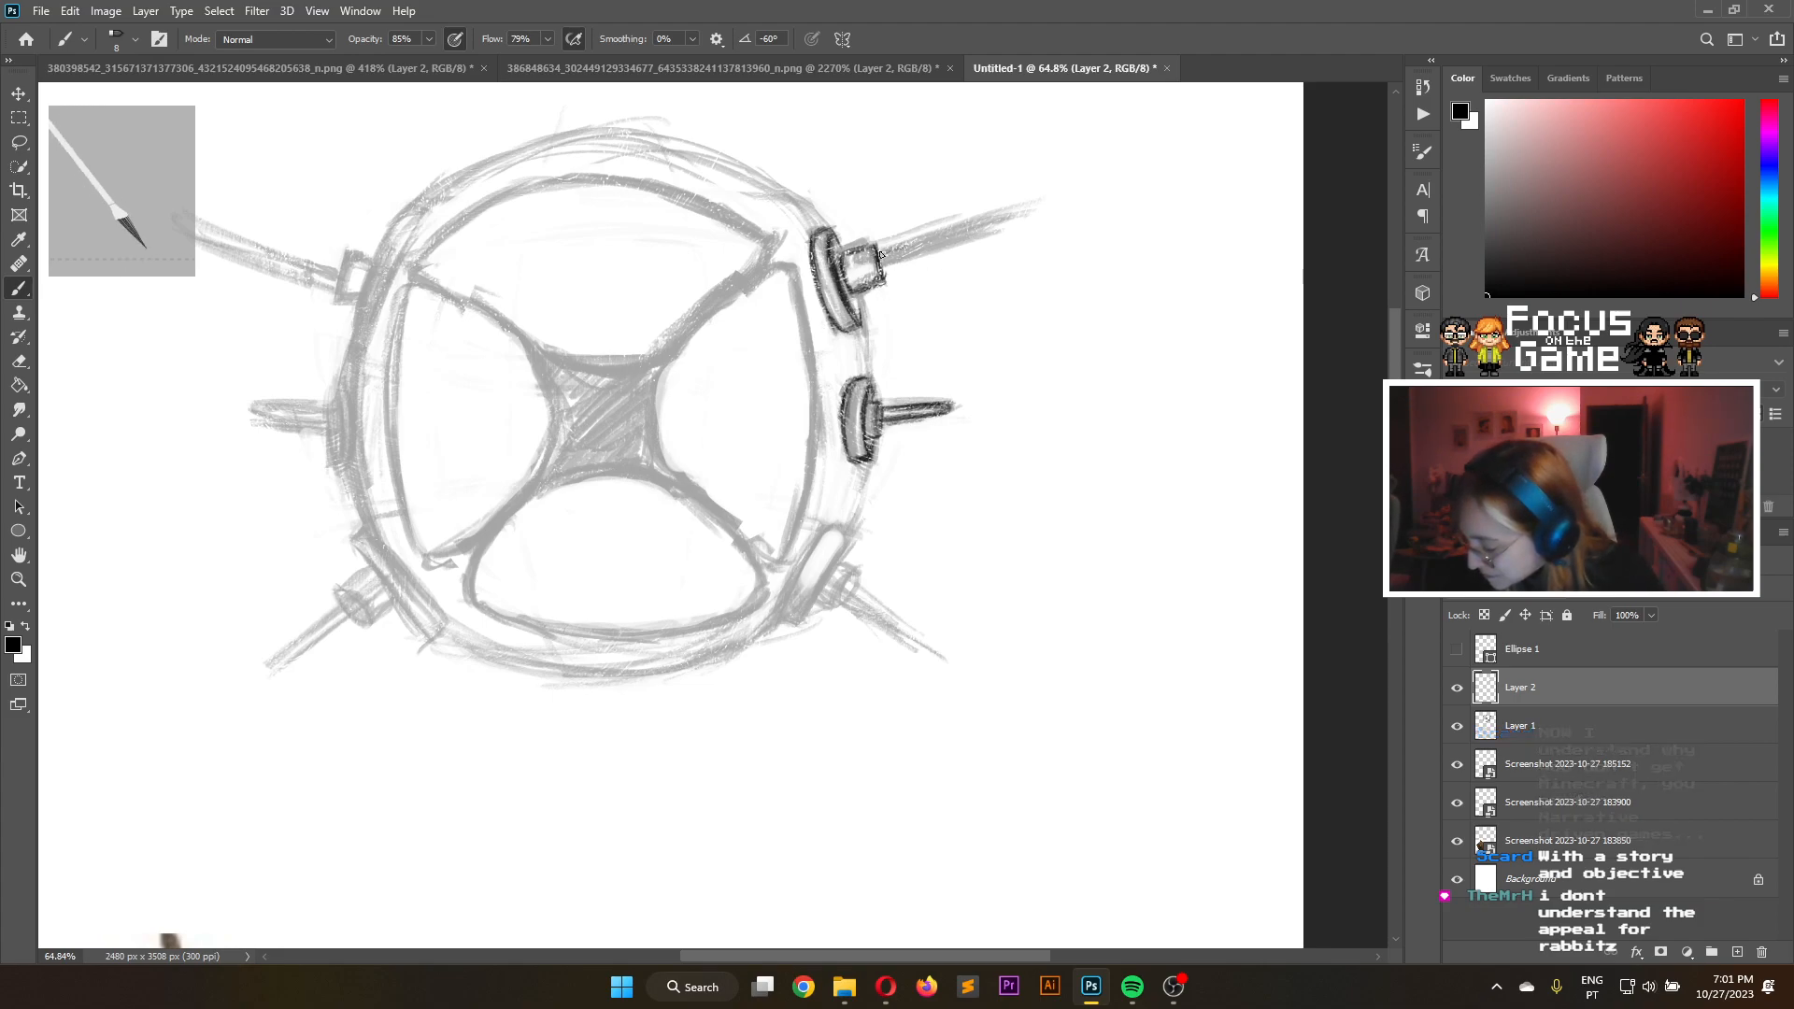
pyautogui.moveTo(881, 253)
pyautogui.mouseDown()
pyautogui.moveTo(1023, 210)
pyautogui.moveTo(1003, 219)
pyautogui.mouseUp()
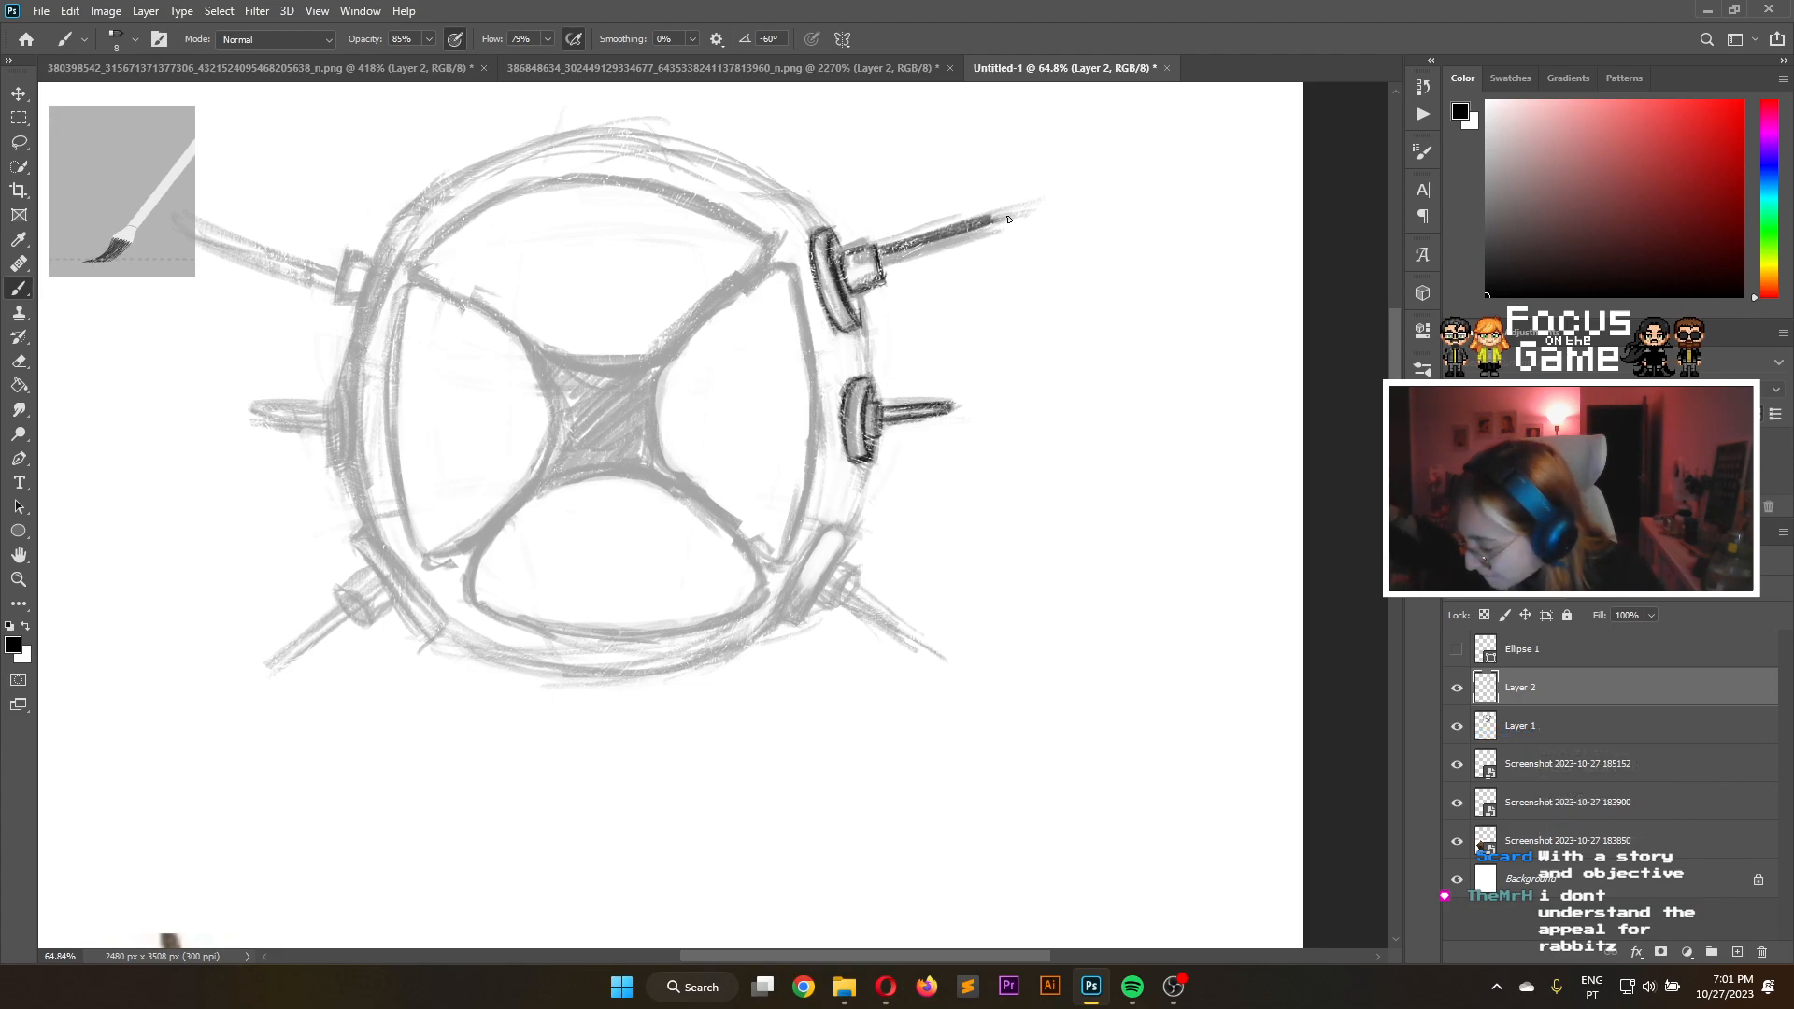
pyautogui.moveTo(883, 271); pyautogui.dragTo(1028, 214)
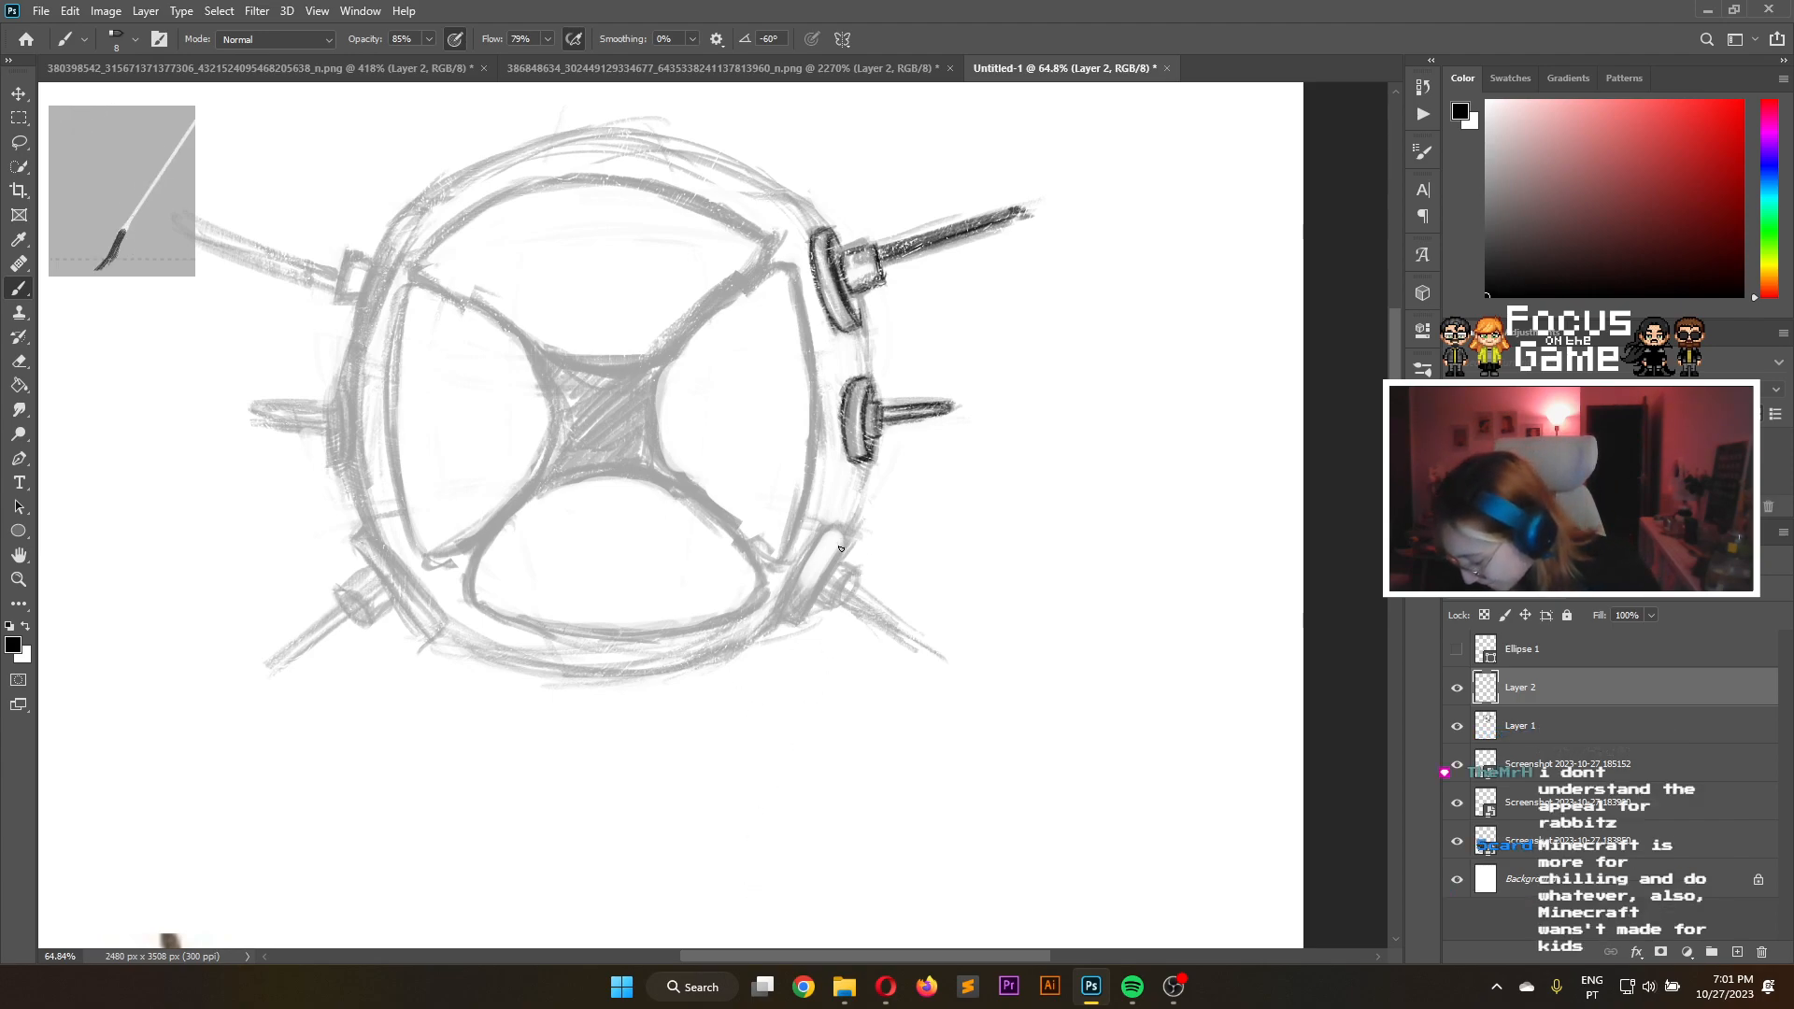
# Draw the lower right bolt's slanted base, nut and long rod on Layer 2, plus a short stretch of helmet rim beneath it
pyautogui.moveTo(827, 575)
pyautogui.mouseDown()
pyautogui.moveTo(844, 545)
pyautogui.moveTo(805, 612)
pyautogui.mouseUp()
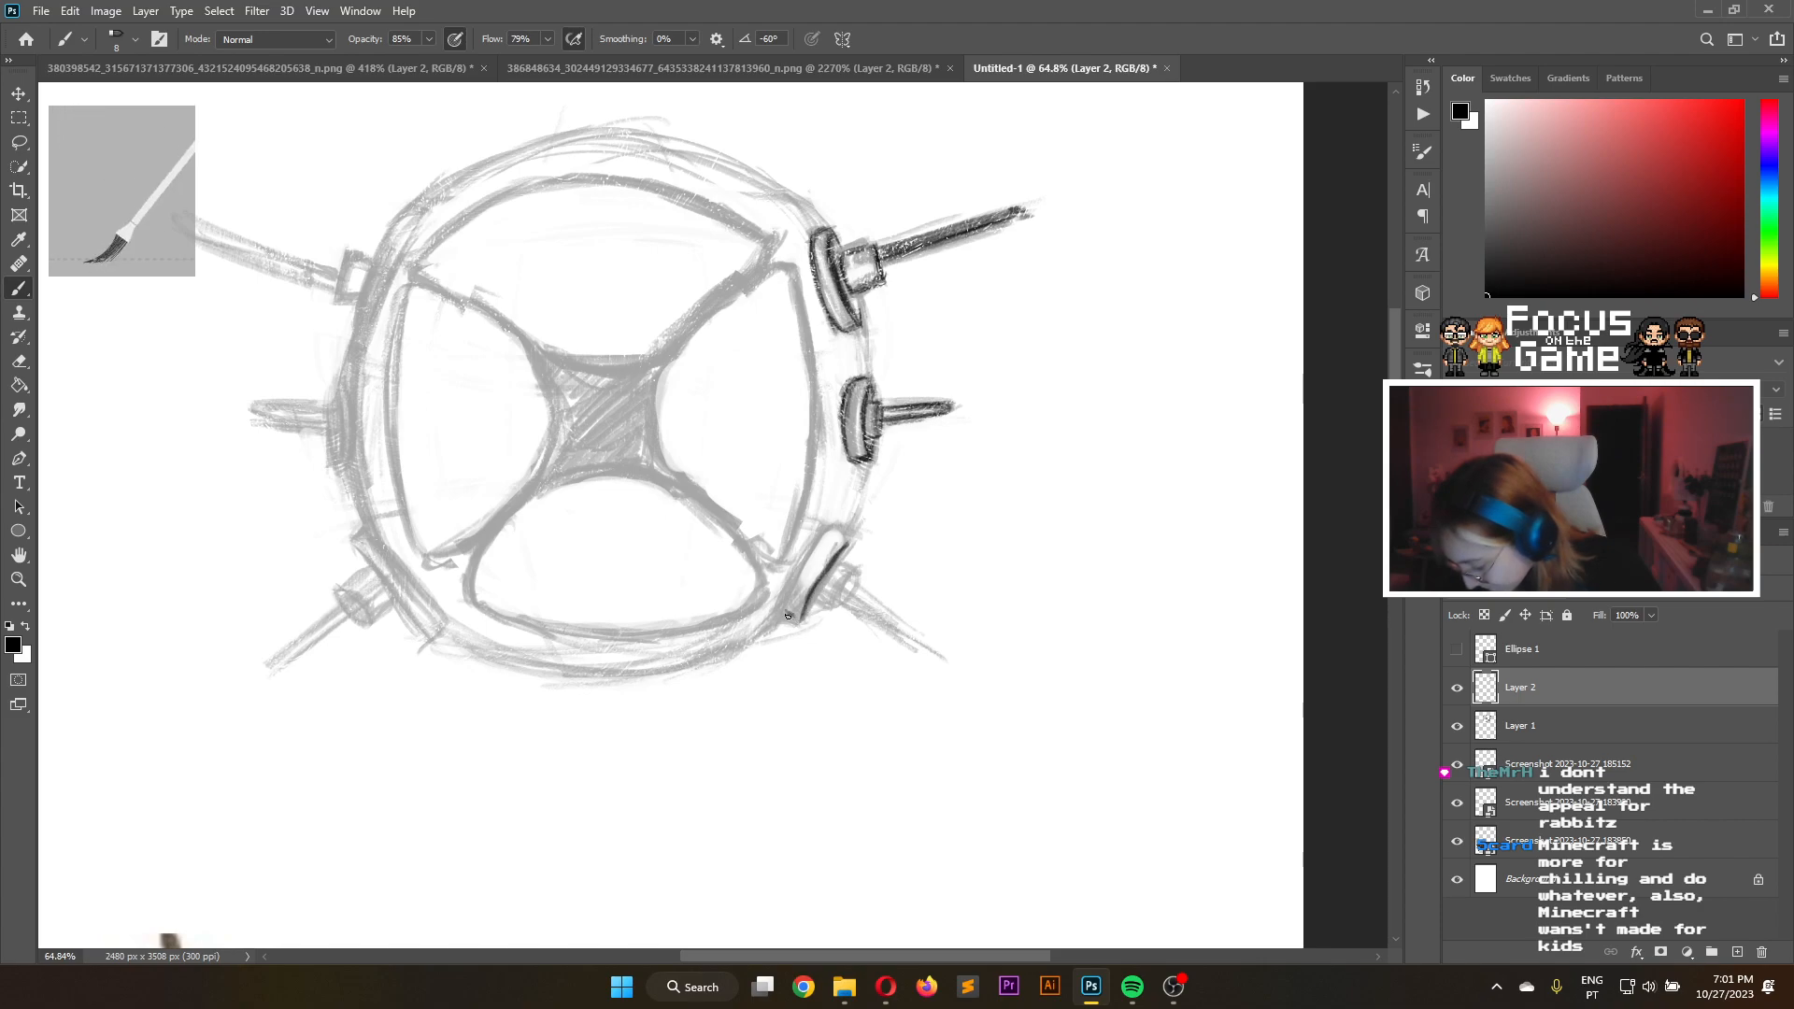
pyautogui.moveTo(795, 597)
pyautogui.mouseDown()
pyautogui.moveTo(844, 533)
pyautogui.moveTo(810, 566)
pyautogui.mouseUp()
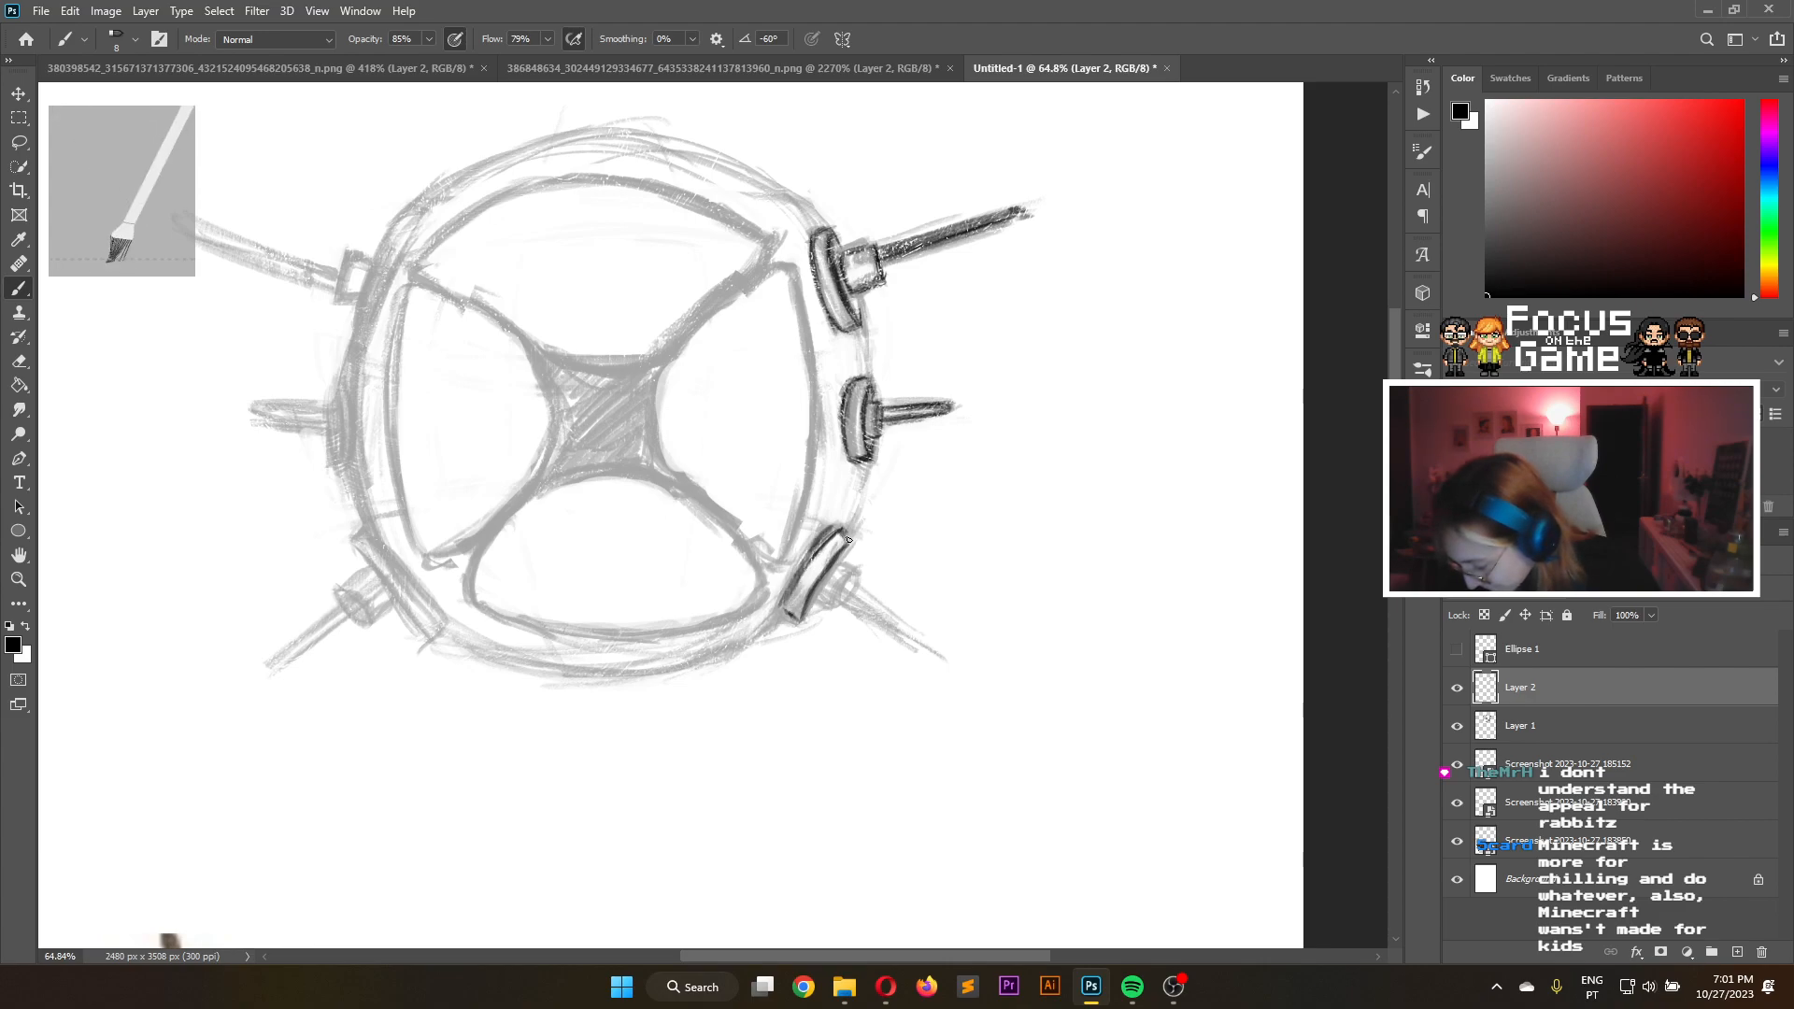
pyautogui.moveTo(830, 530); pyautogui.dragTo(780, 613)
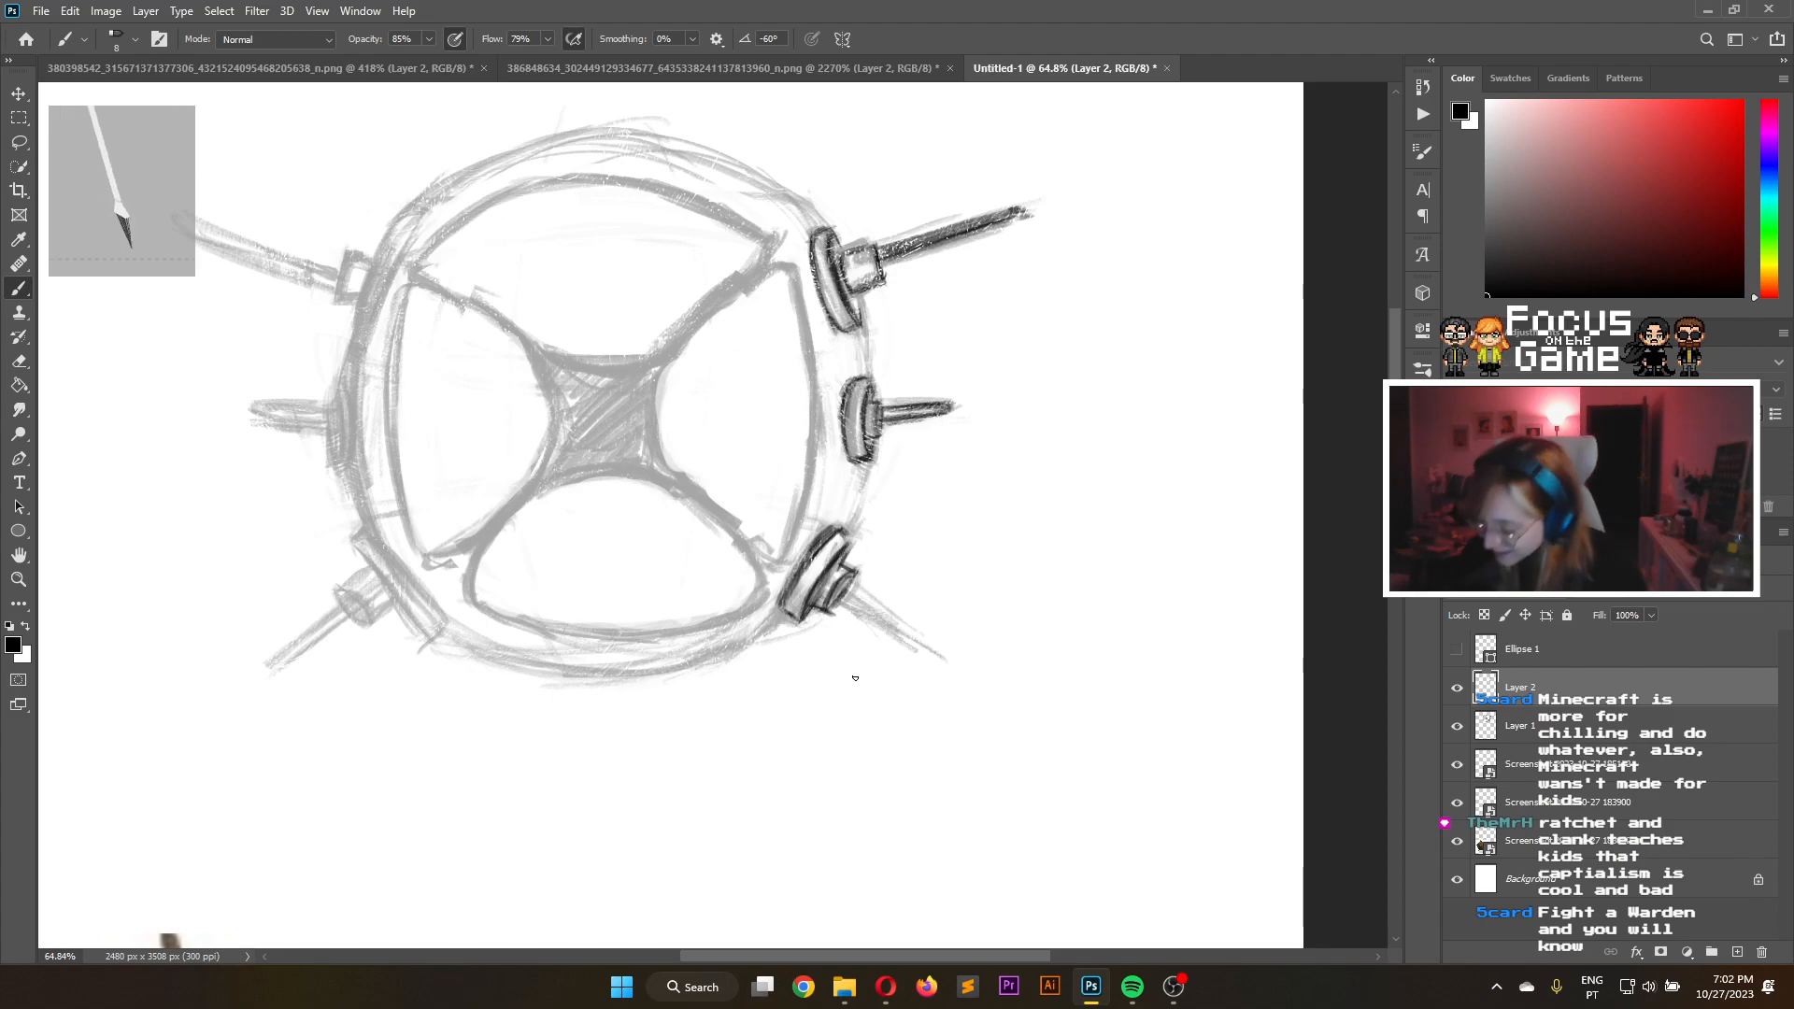
pyautogui.click(18, 361)
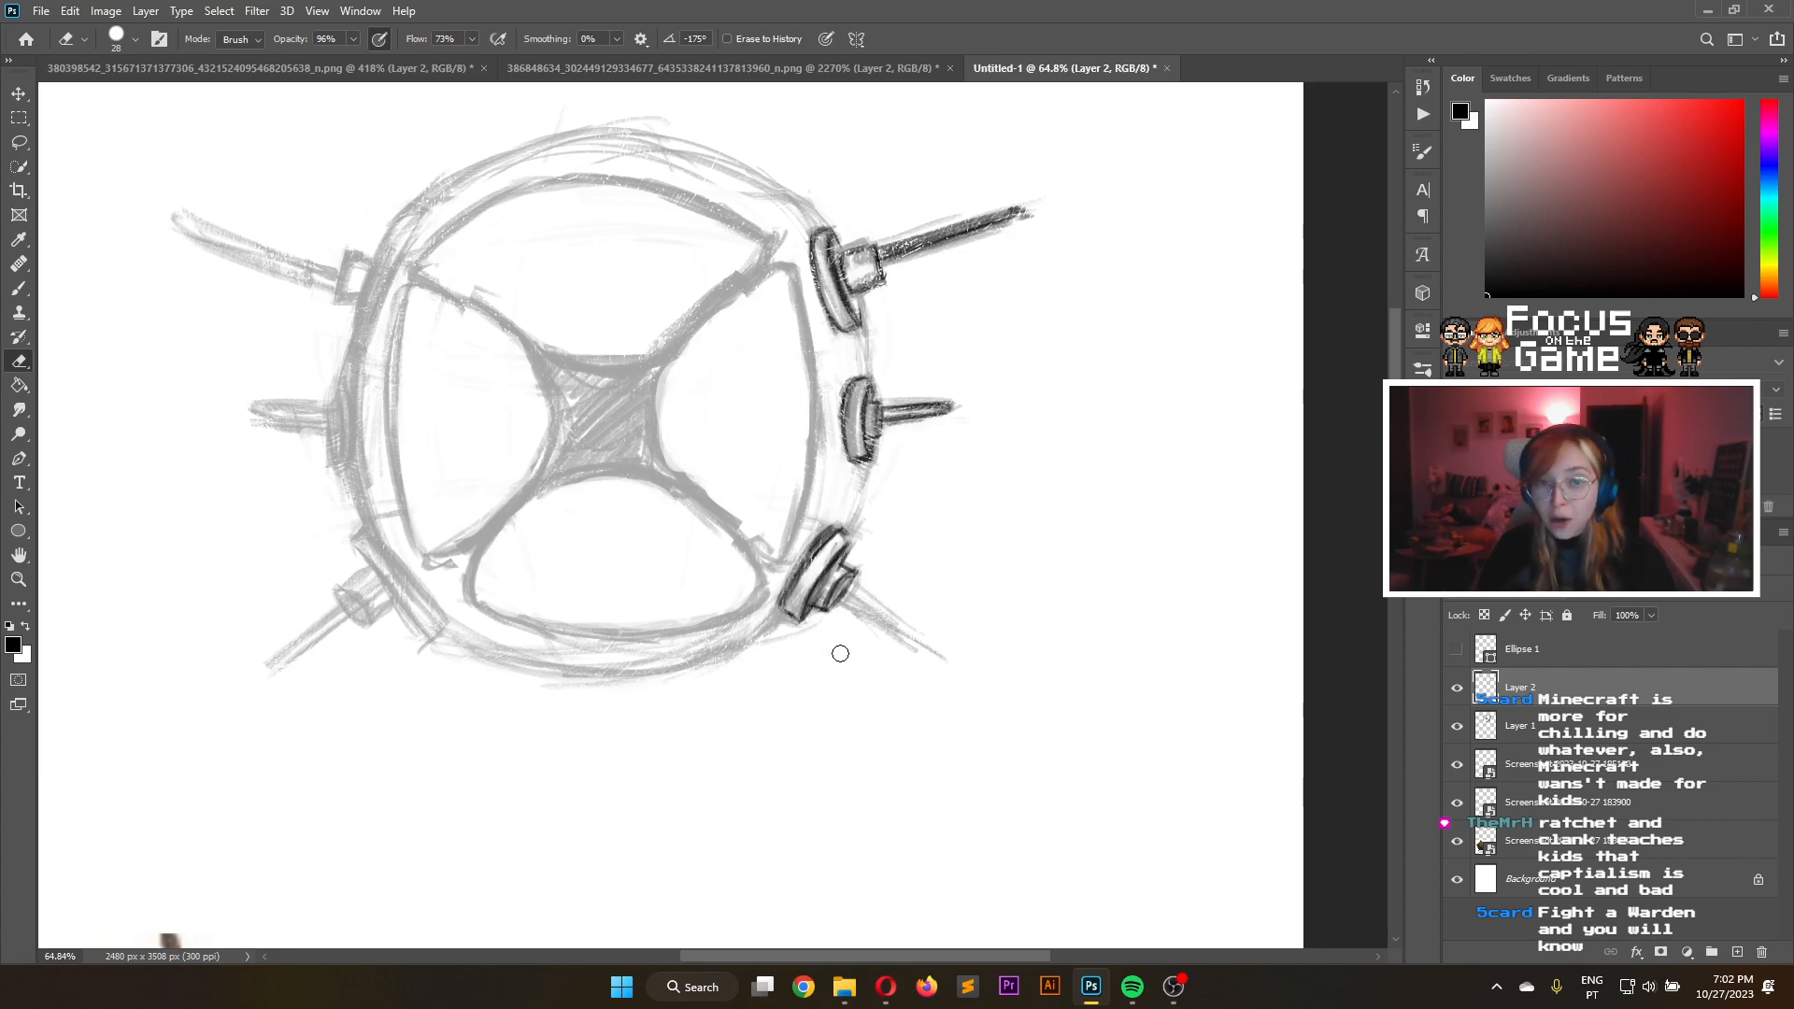
pyautogui.click(19, 288)
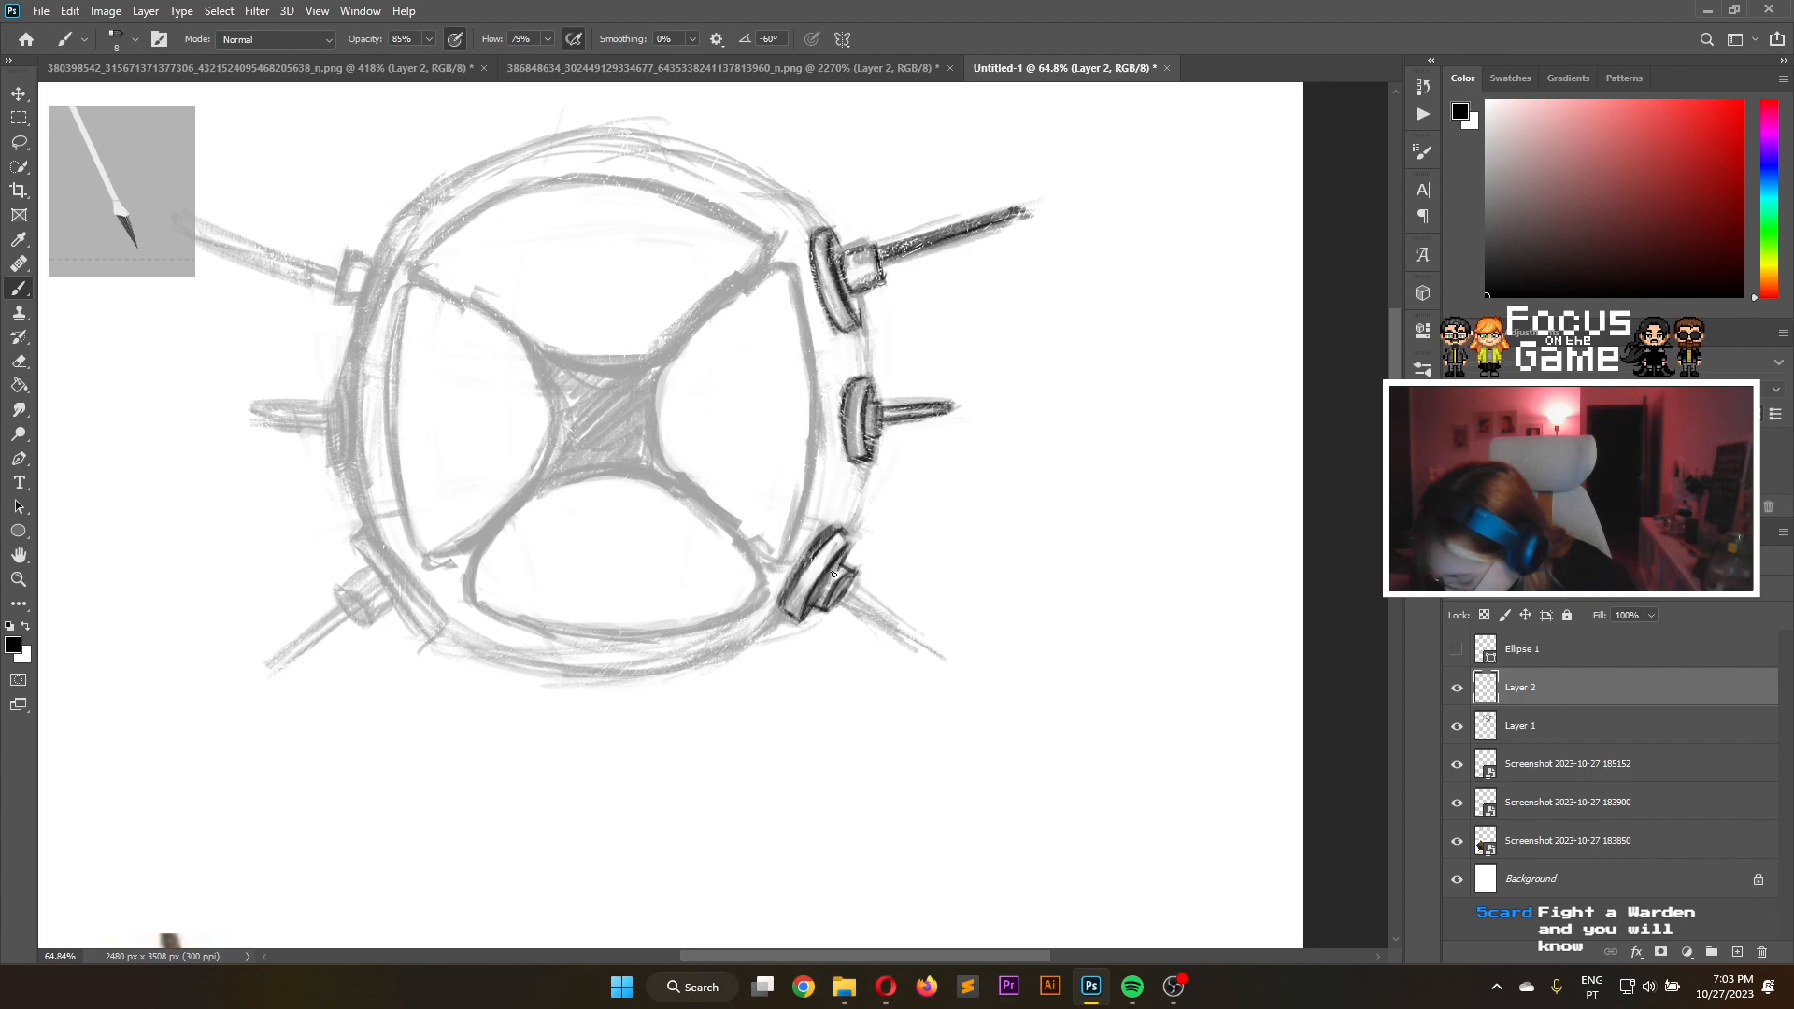
pyautogui.moveTo(854, 609)
pyautogui.mouseDown()
pyautogui.moveTo(944, 659)
pyautogui.moveTo(848, 610)
pyautogui.moveTo(839, 584)
pyautogui.moveTo(966, 666)
pyautogui.mouseUp()
pyautogui.moveTo(970, 670); pyautogui.dragTo(945, 656)
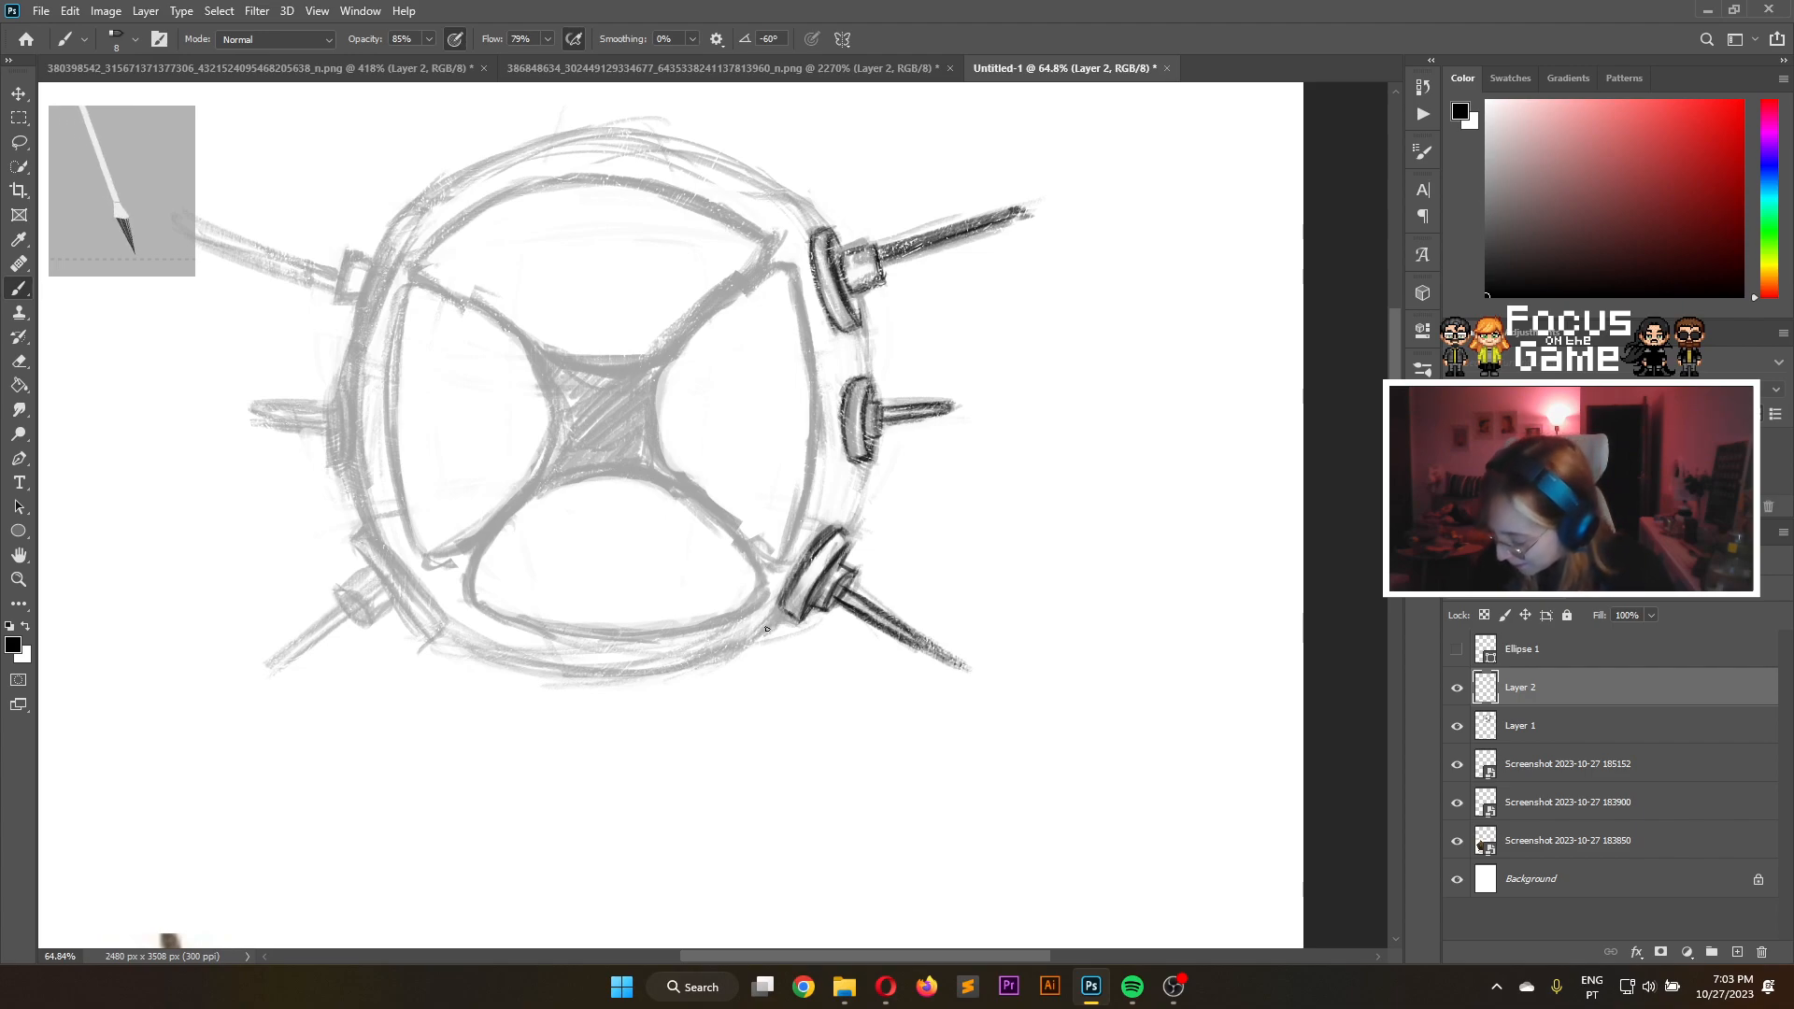
pyautogui.moveTo(788, 617); pyautogui.dragTo(712, 657)
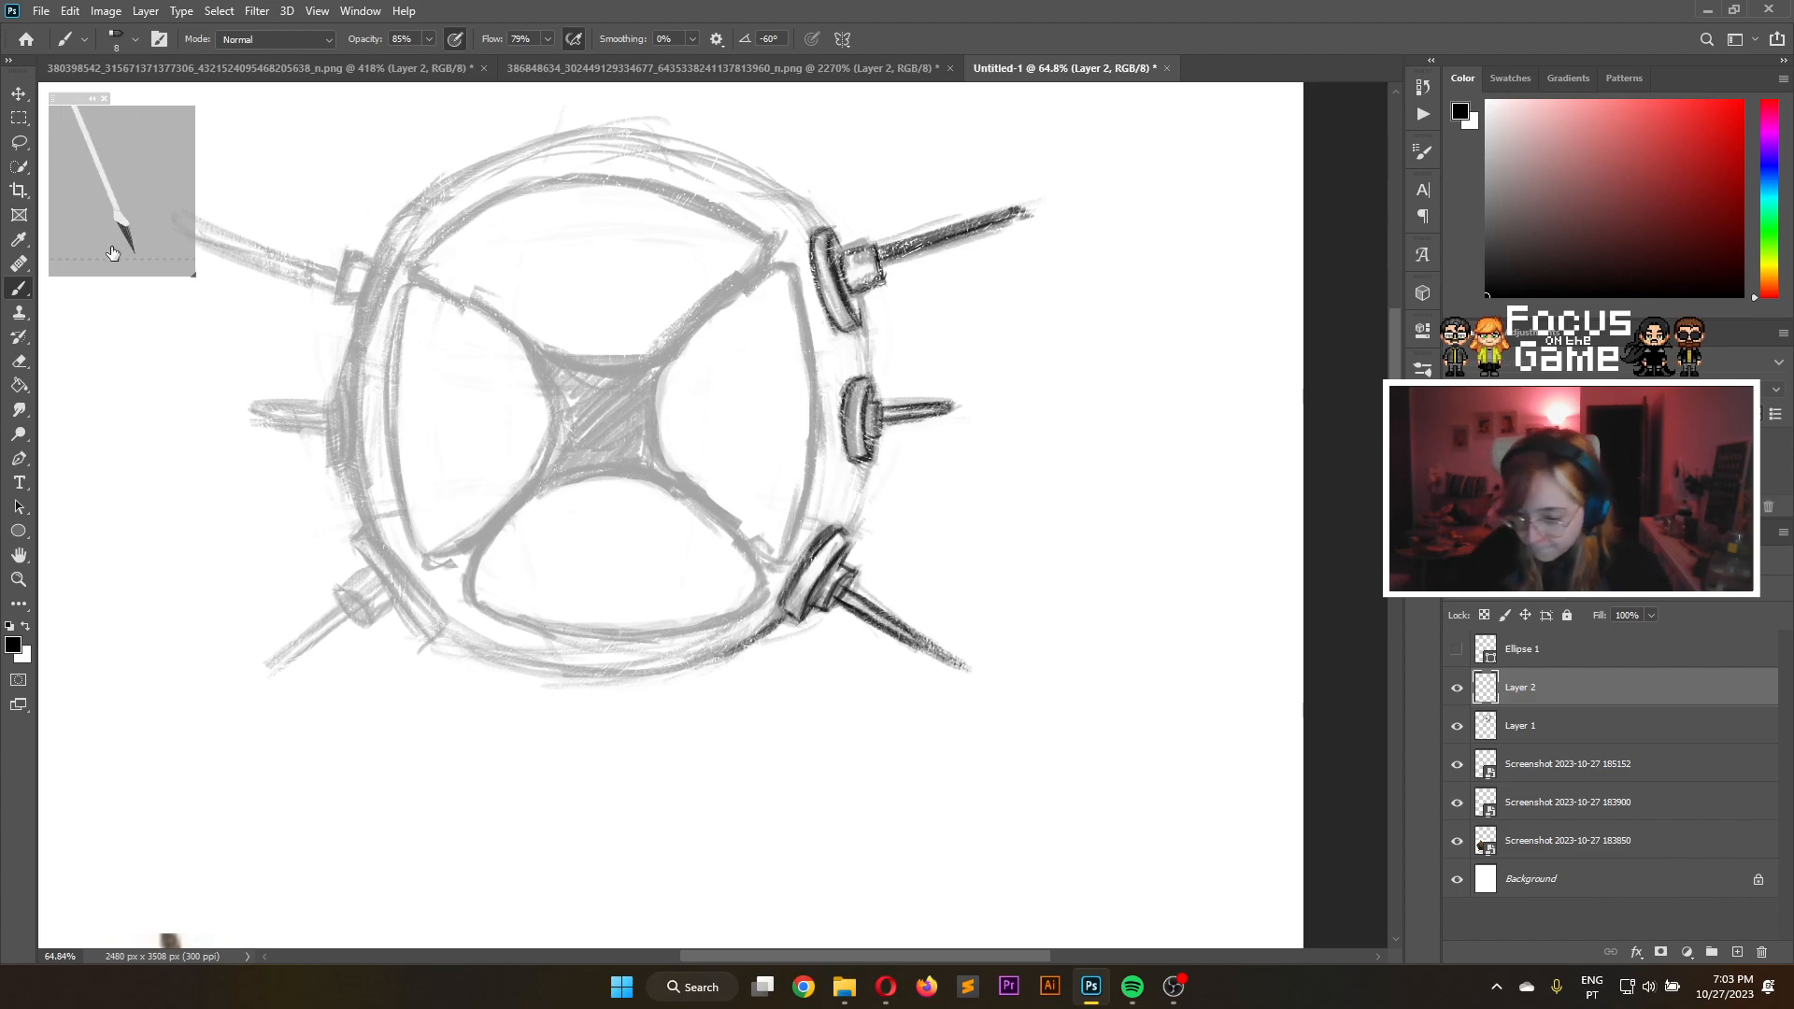
# Select the three inked right bolts on Layer 2 with a freehand Lasso outline
pyautogui.press('l')
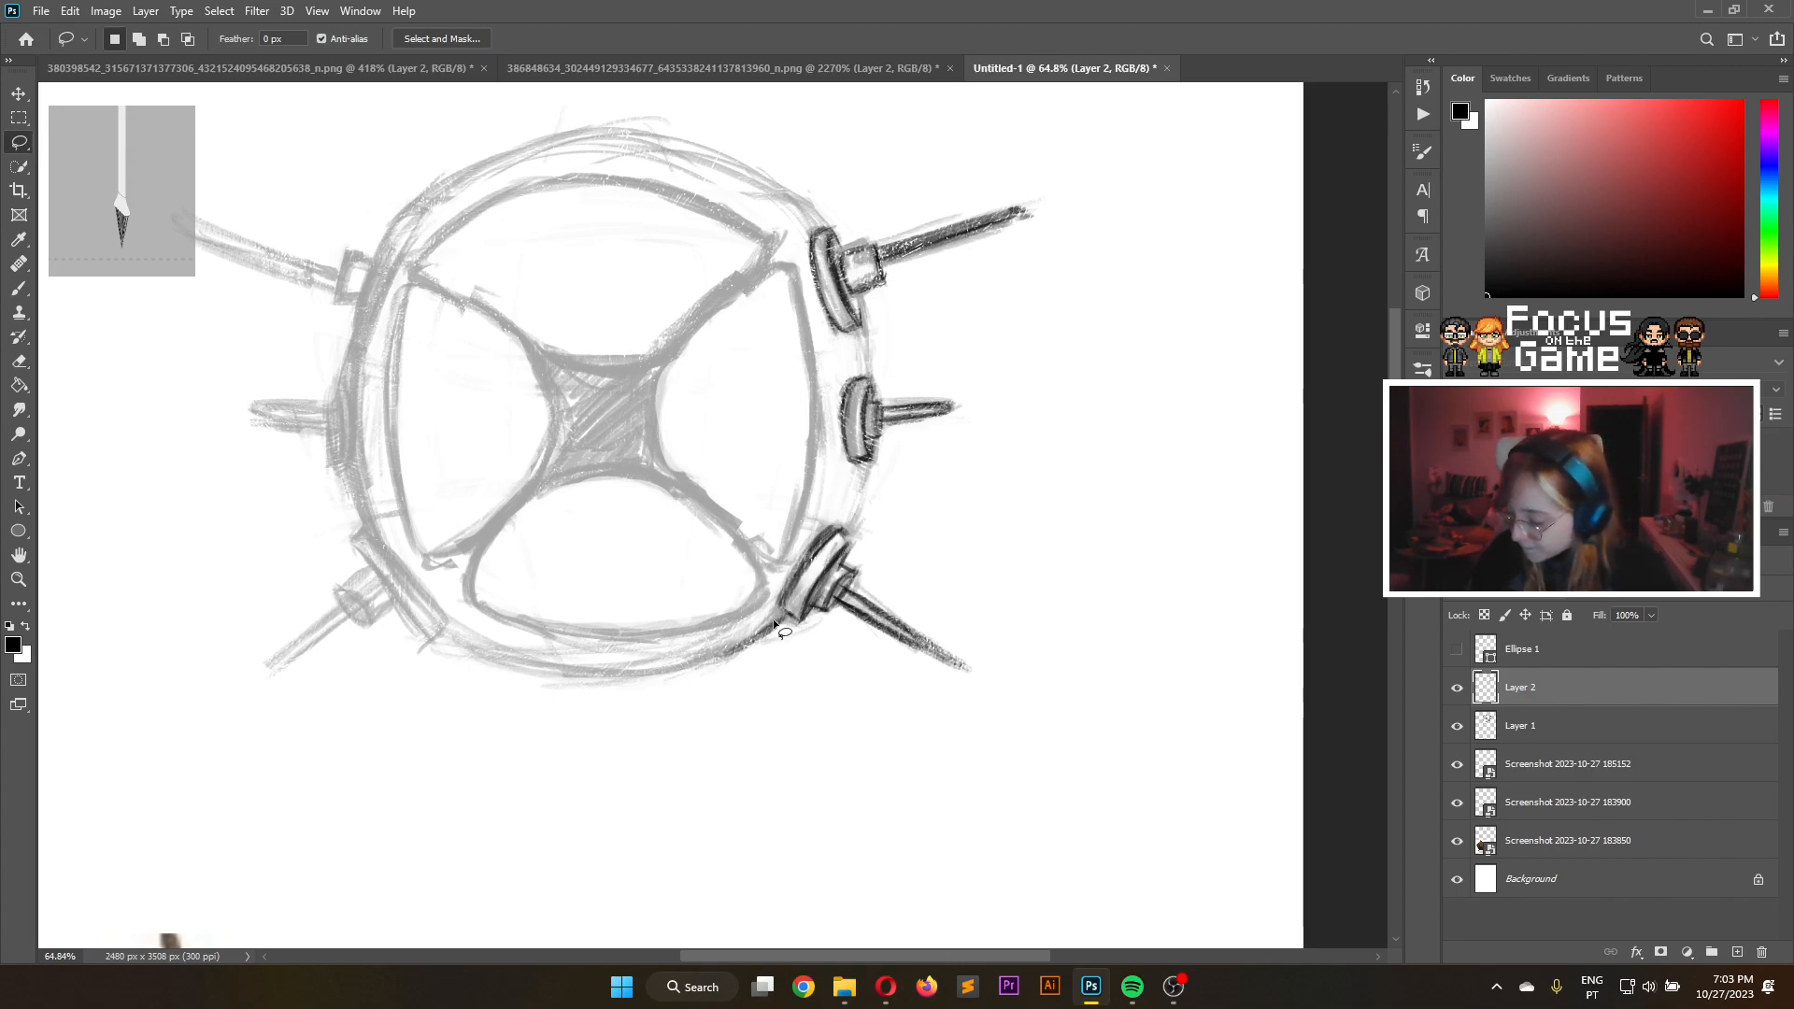
pyautogui.moveTo(770, 614)
pyautogui.mouseDown()
pyautogui.moveTo(889, 710)
pyautogui.moveTo(974, 711)
pyautogui.moveTo(1005, 644)
pyautogui.moveTo(984, 420)
pyautogui.moveTo(997, 325)
pyautogui.moveTo(1046, 222)
pyautogui.moveTo(1043, 163)
pyautogui.moveTo(826, 189)
pyautogui.mouseUp()
pyautogui.moveTo(768, 569); pyautogui.dragTo(772, 614)
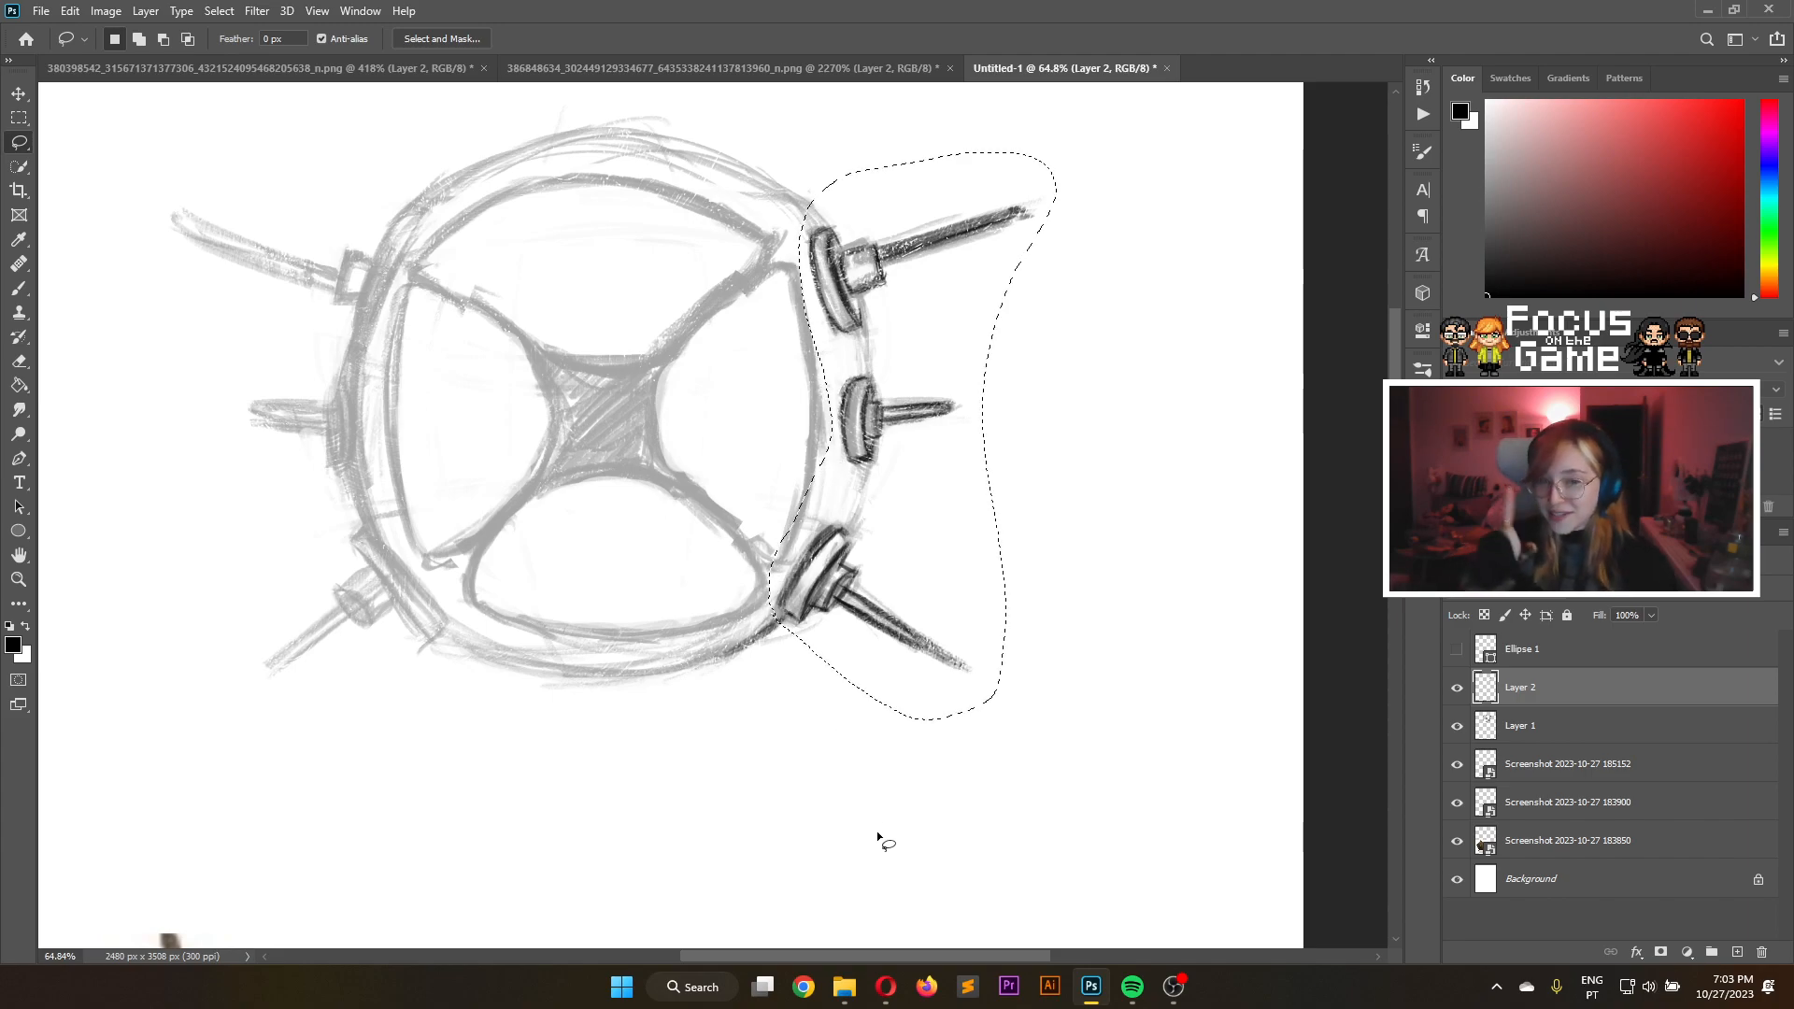
pyautogui.click(26, 97)
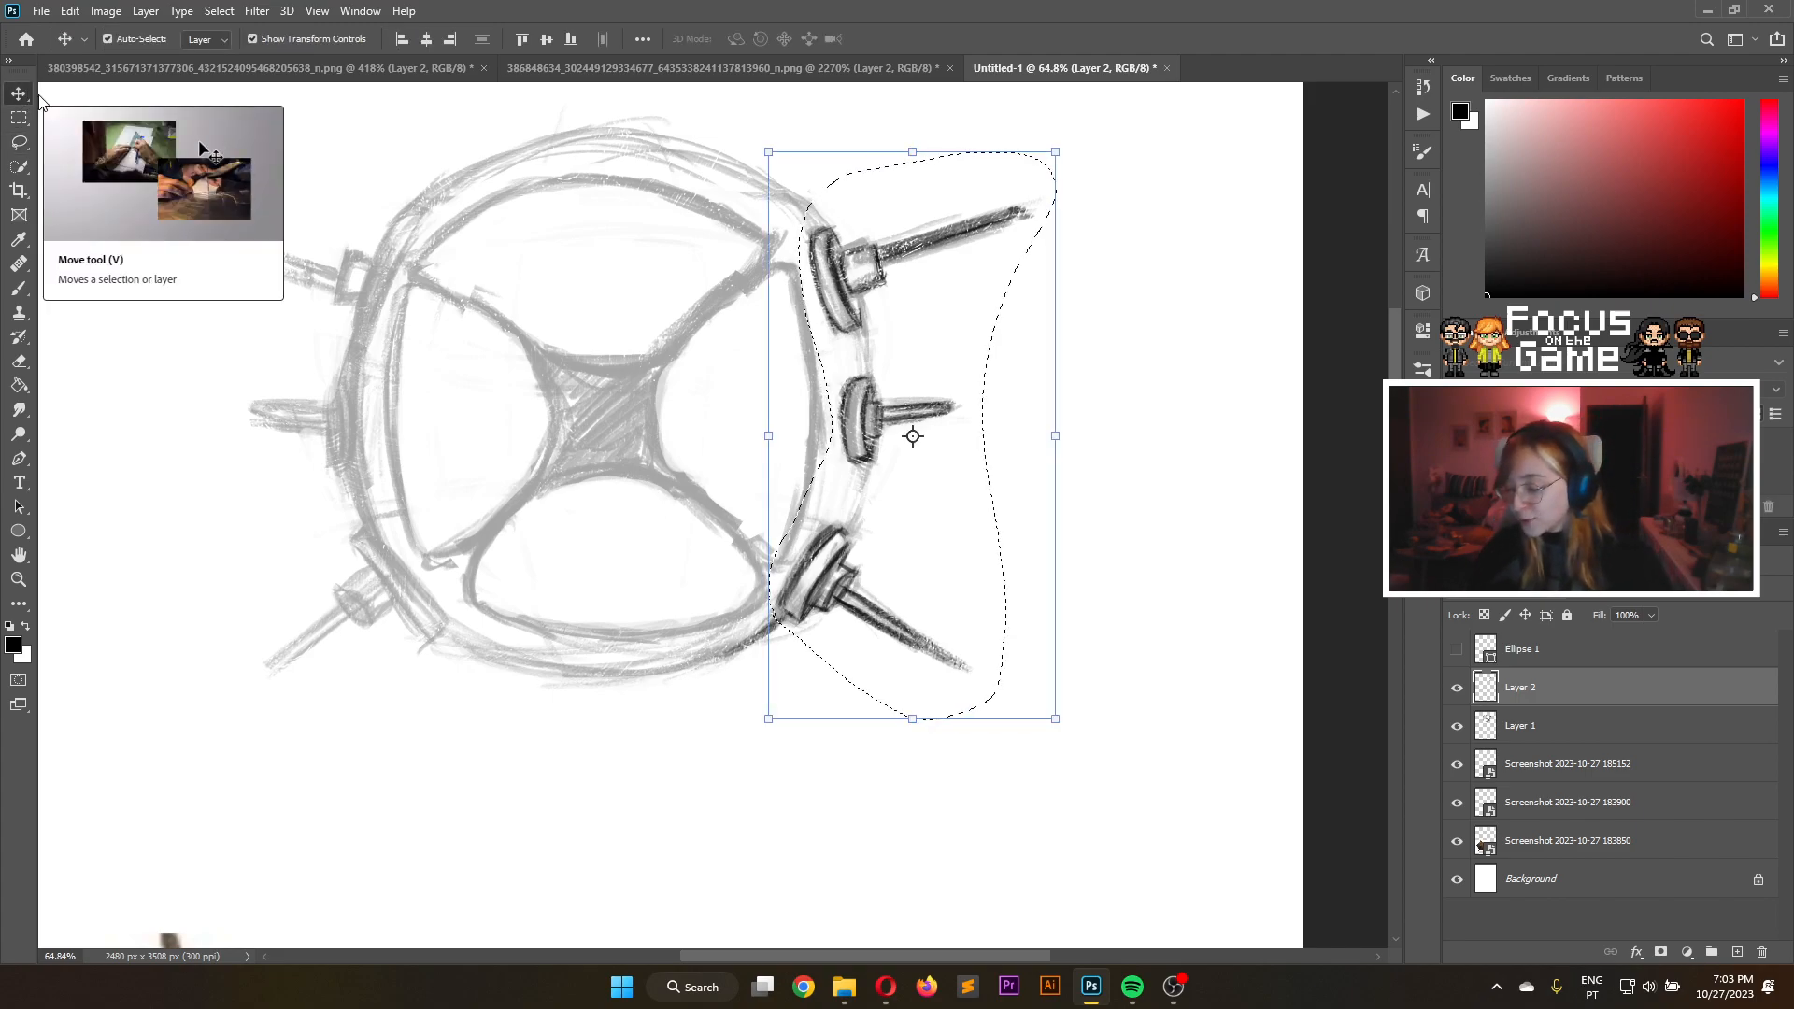
pyautogui.rightClick(809, 595)
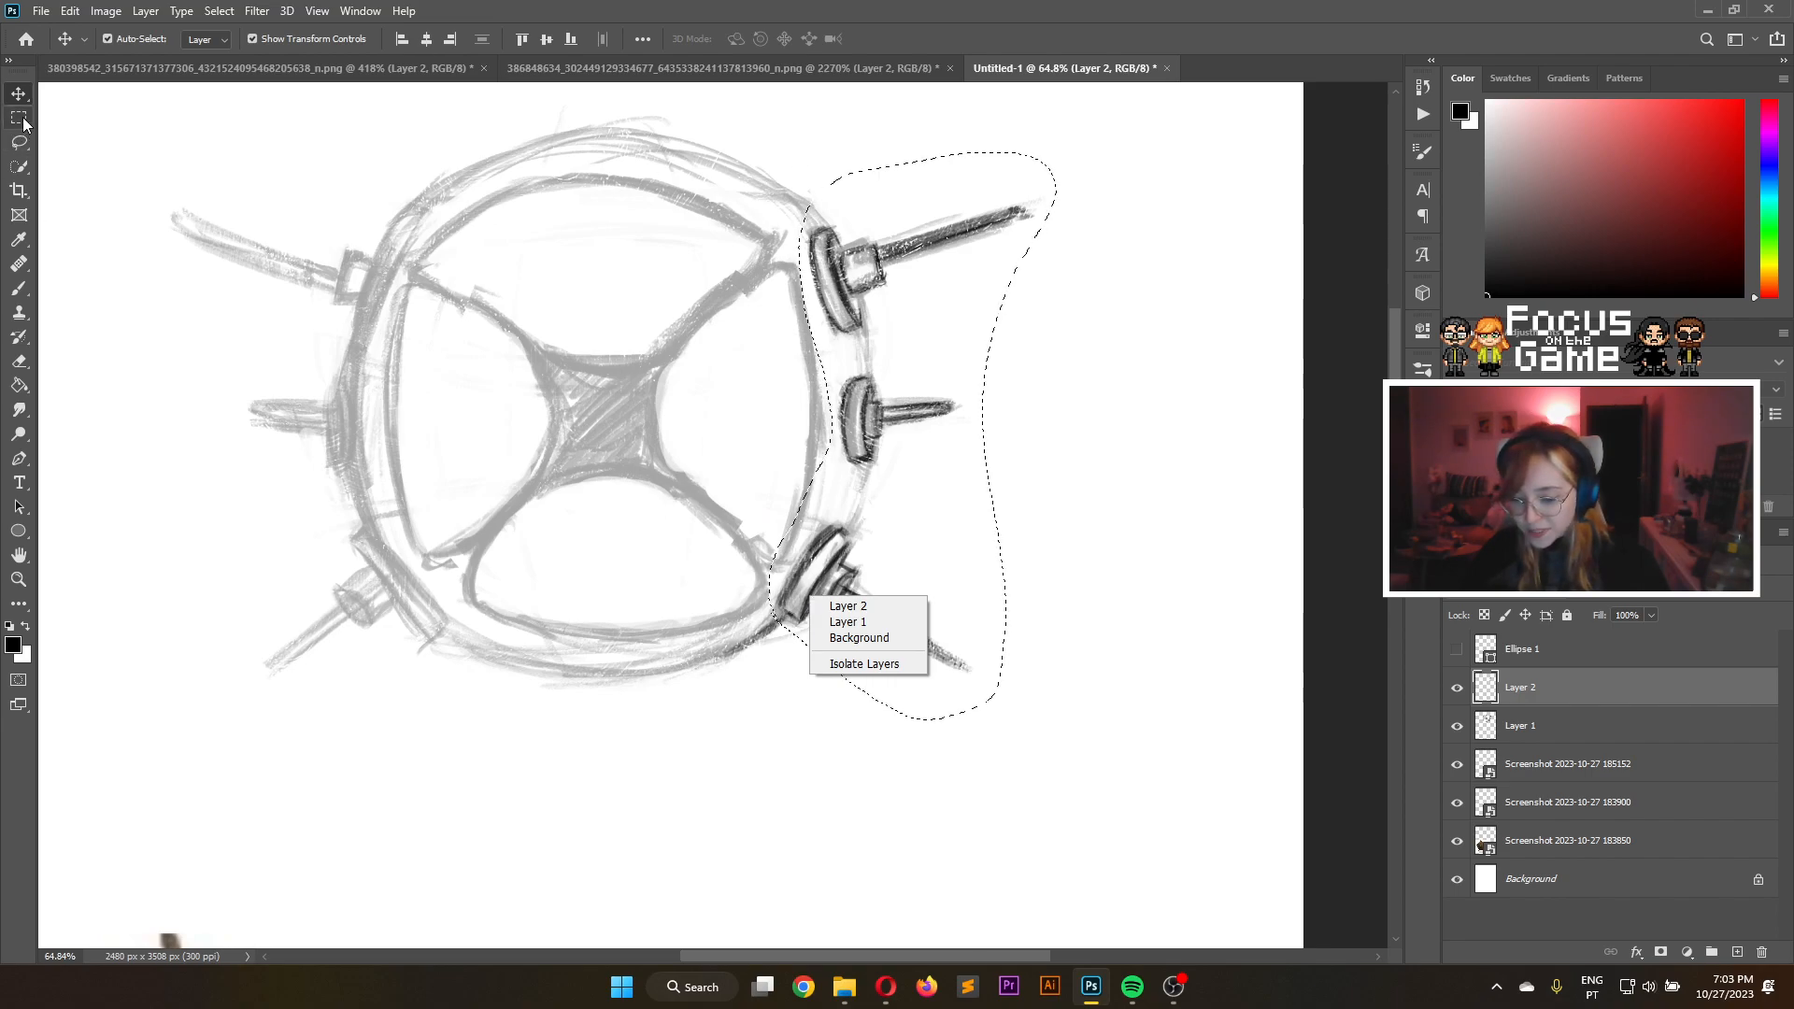
pyautogui.press('Escape')
pyautogui.hotkey('ctrl', 't')
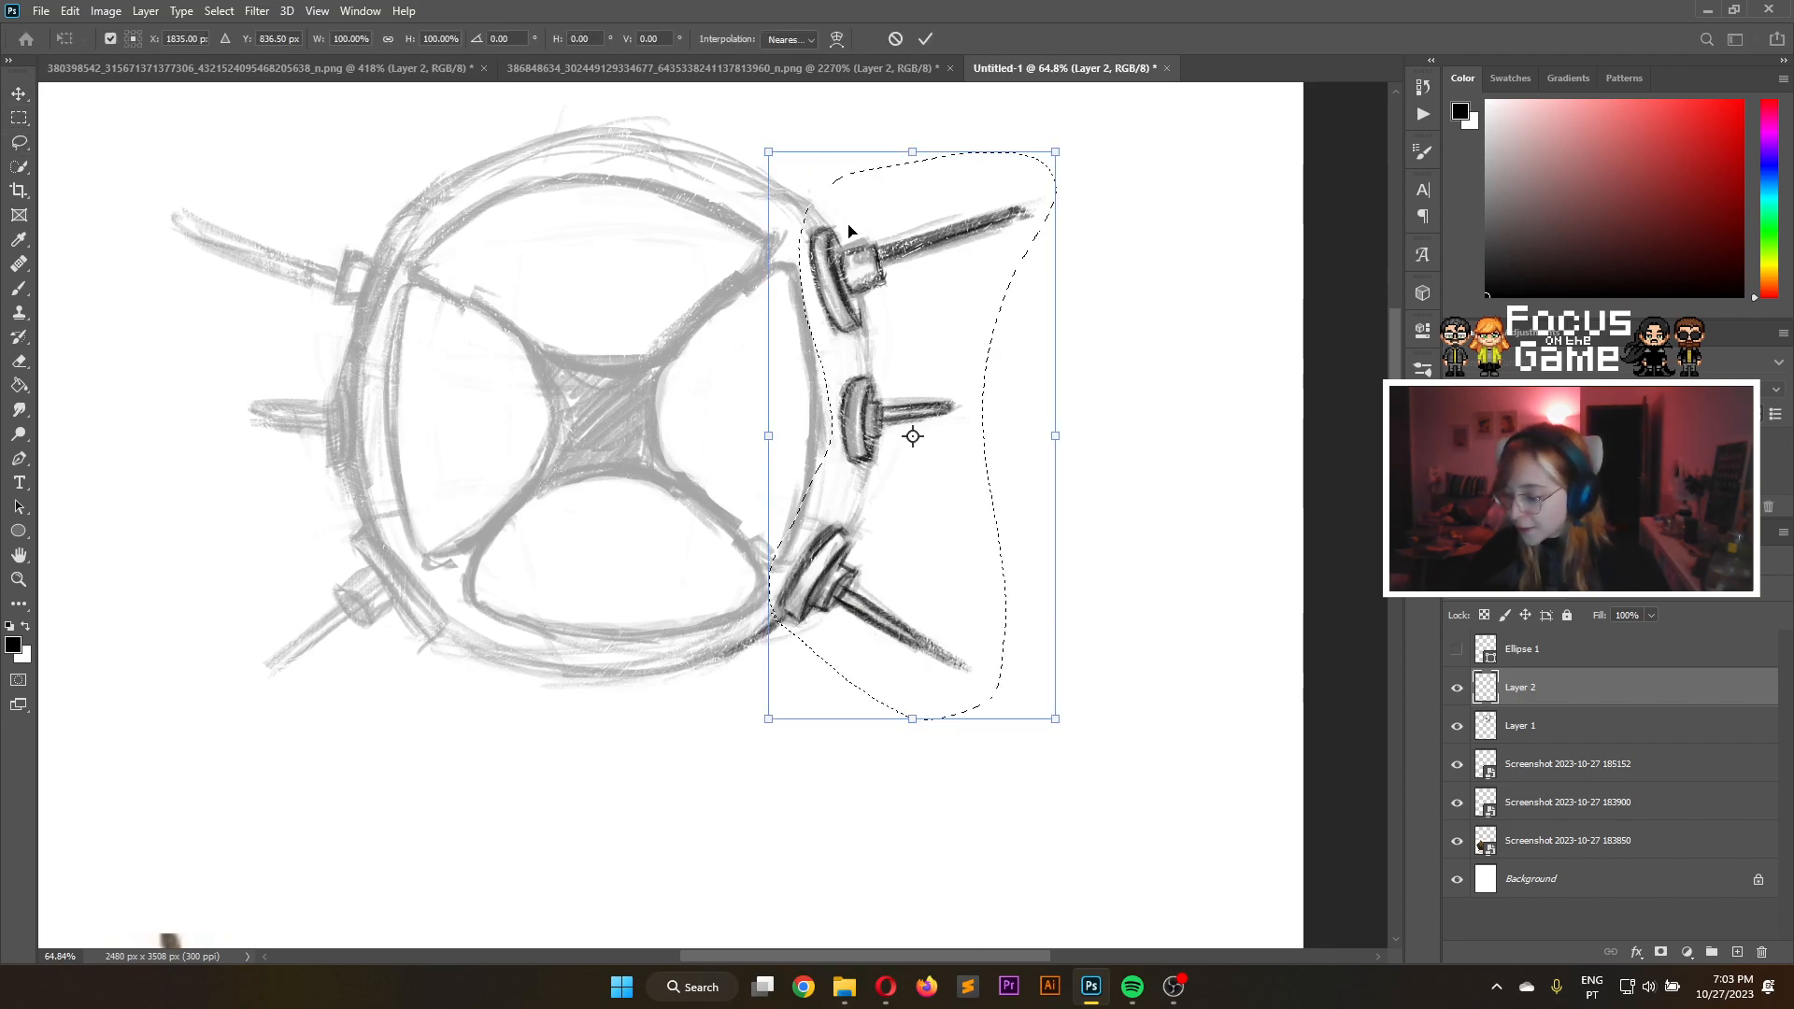
pyautogui.press('Escape')
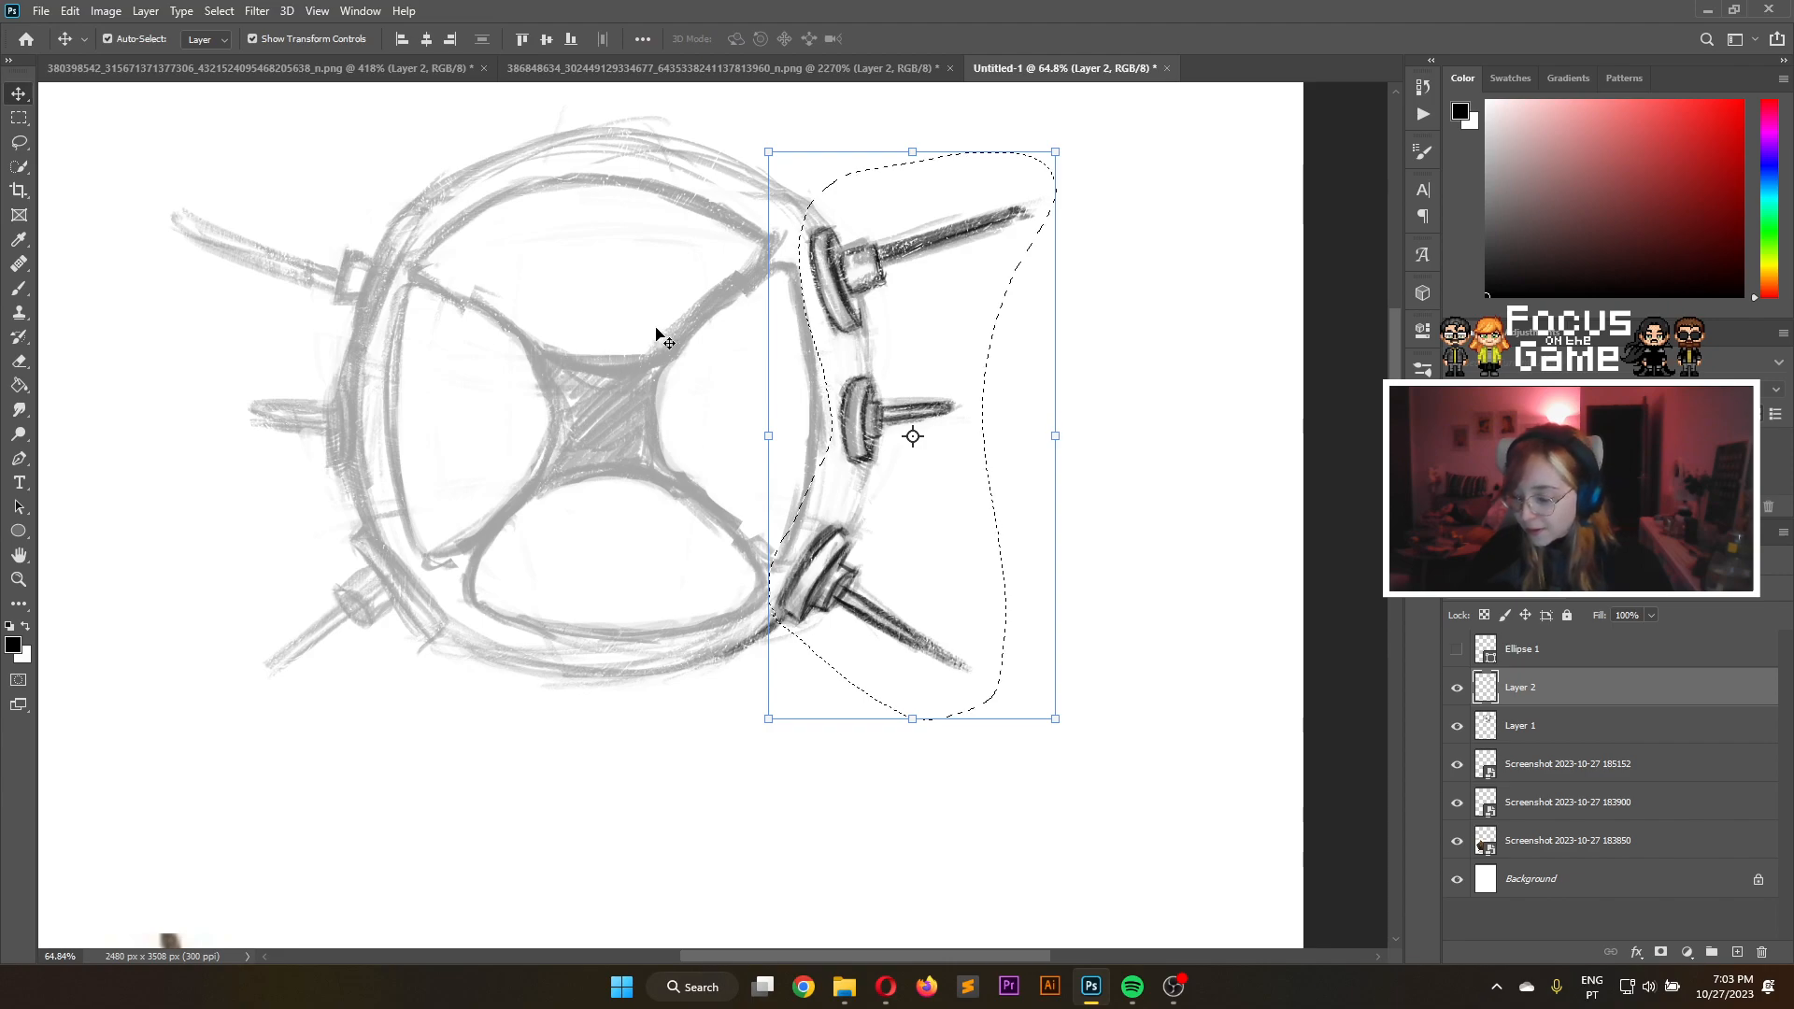
pyautogui.rightClick(871, 434)
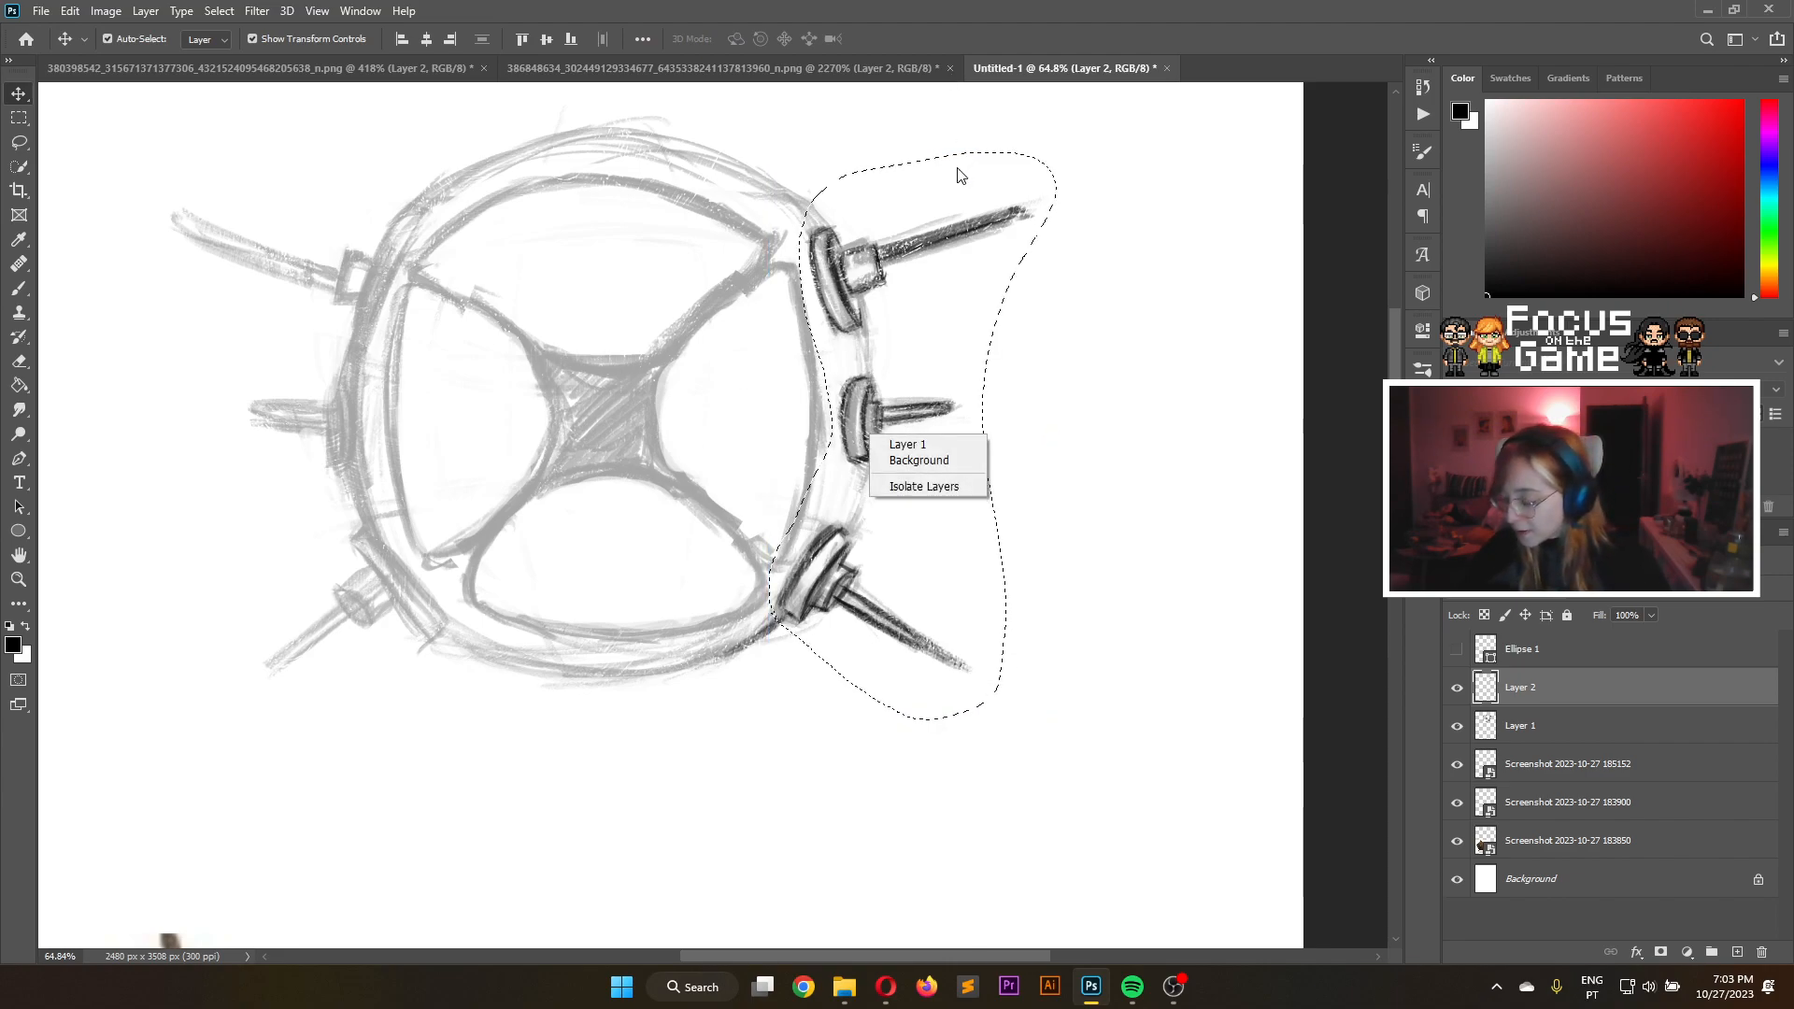
pyautogui.press('Escape')
pyautogui.hotkey('ctrl', 't')
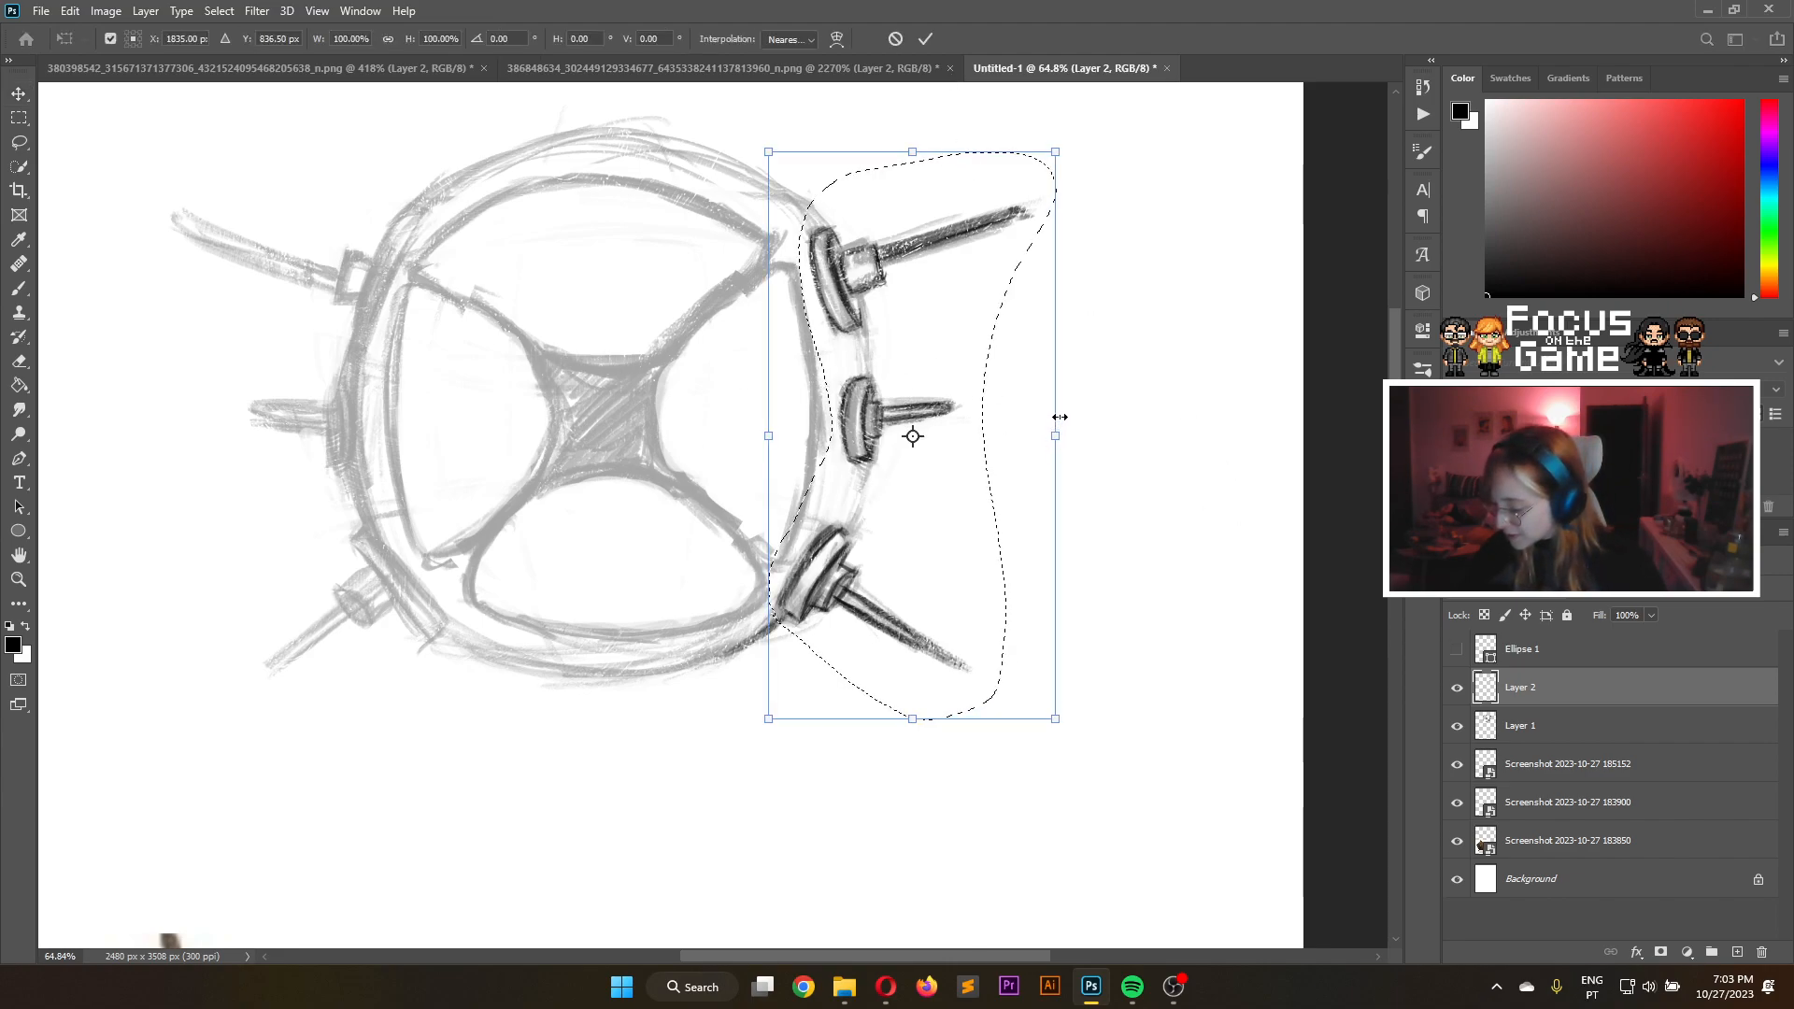
pyautogui.rightClick(1059, 416)
pyautogui.rightClick(894, 282)
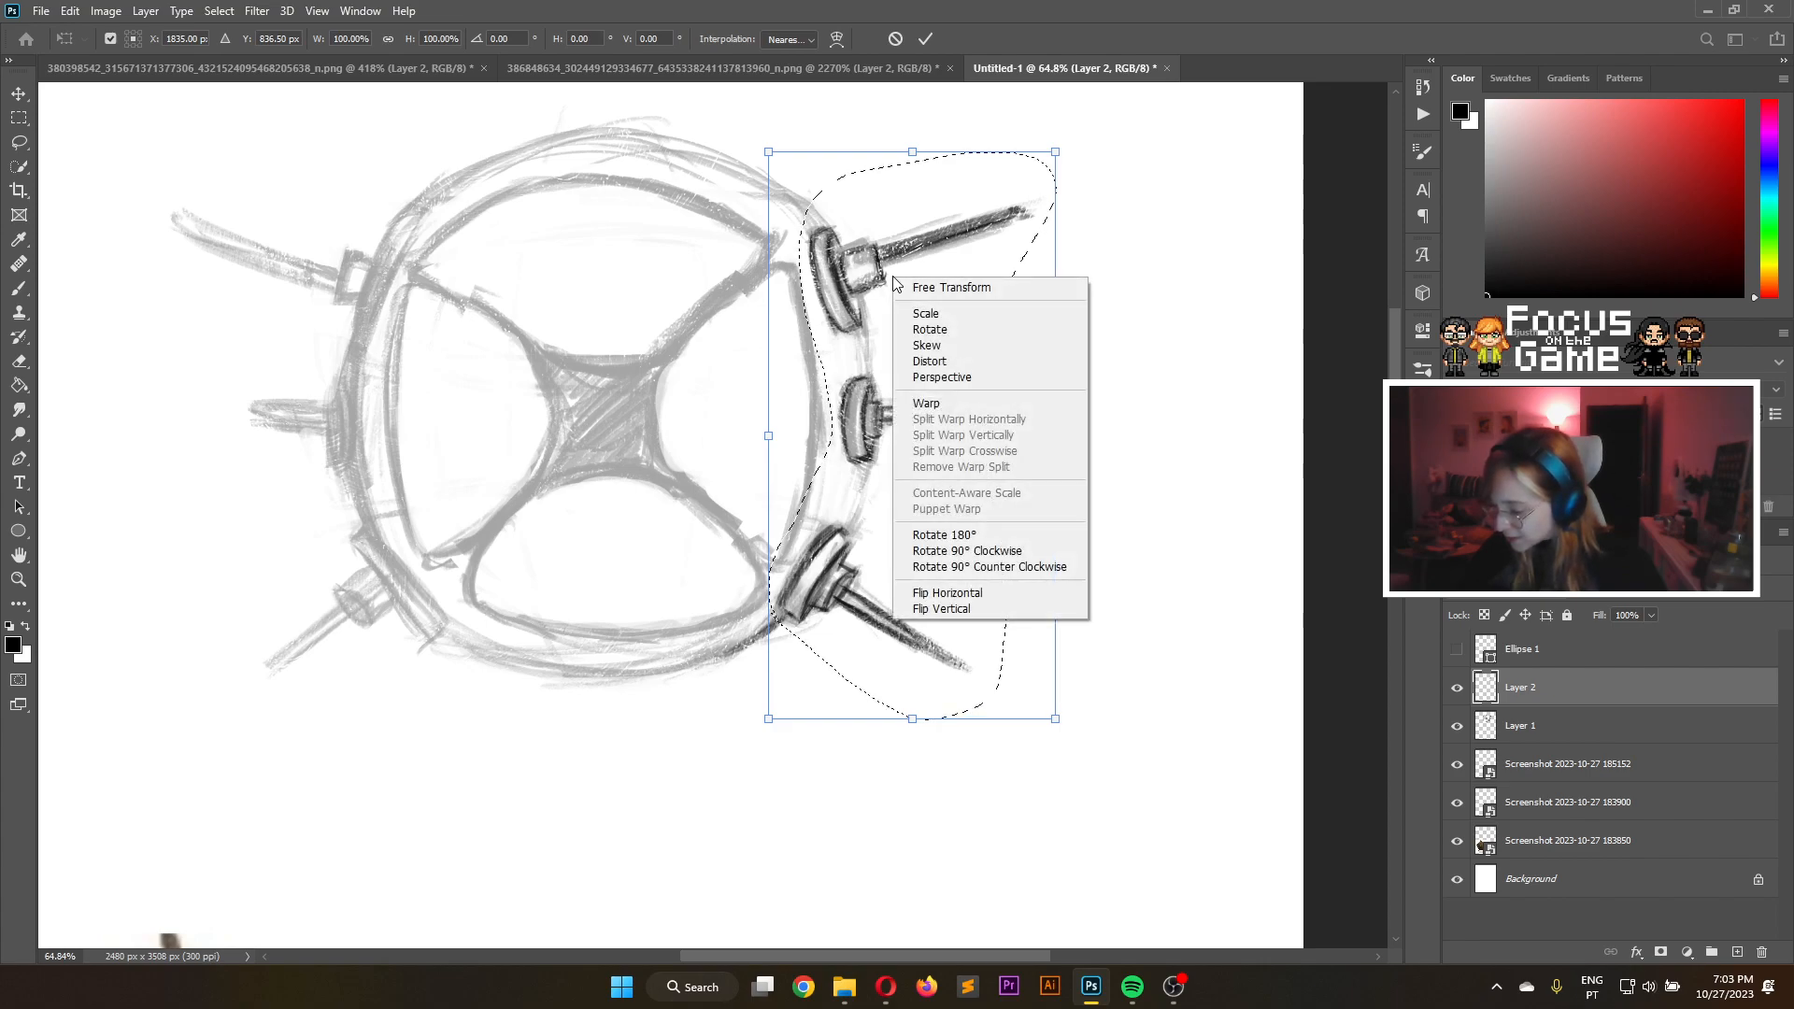
pyautogui.click(906, 428)
pyautogui.rightClick(888, 386)
pyautogui.rightClick(874, 422)
pyautogui.click(18, 142)
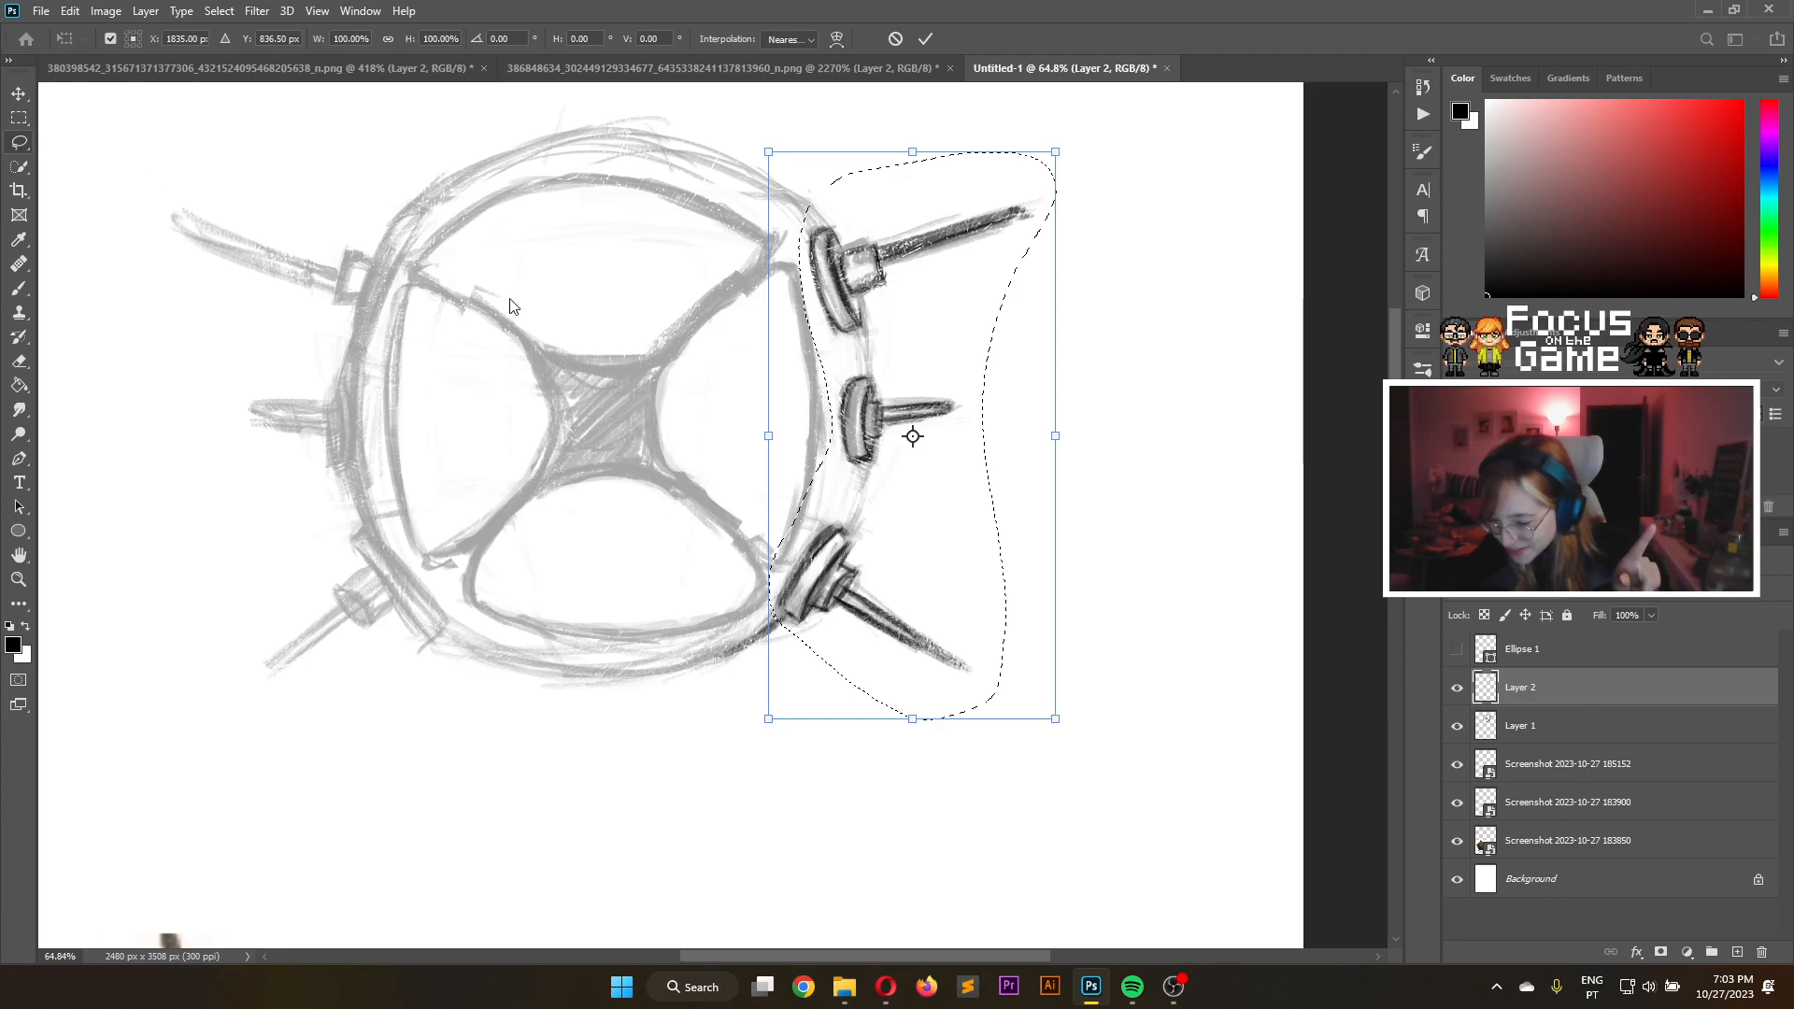
pyautogui.rightClick(914, 413)
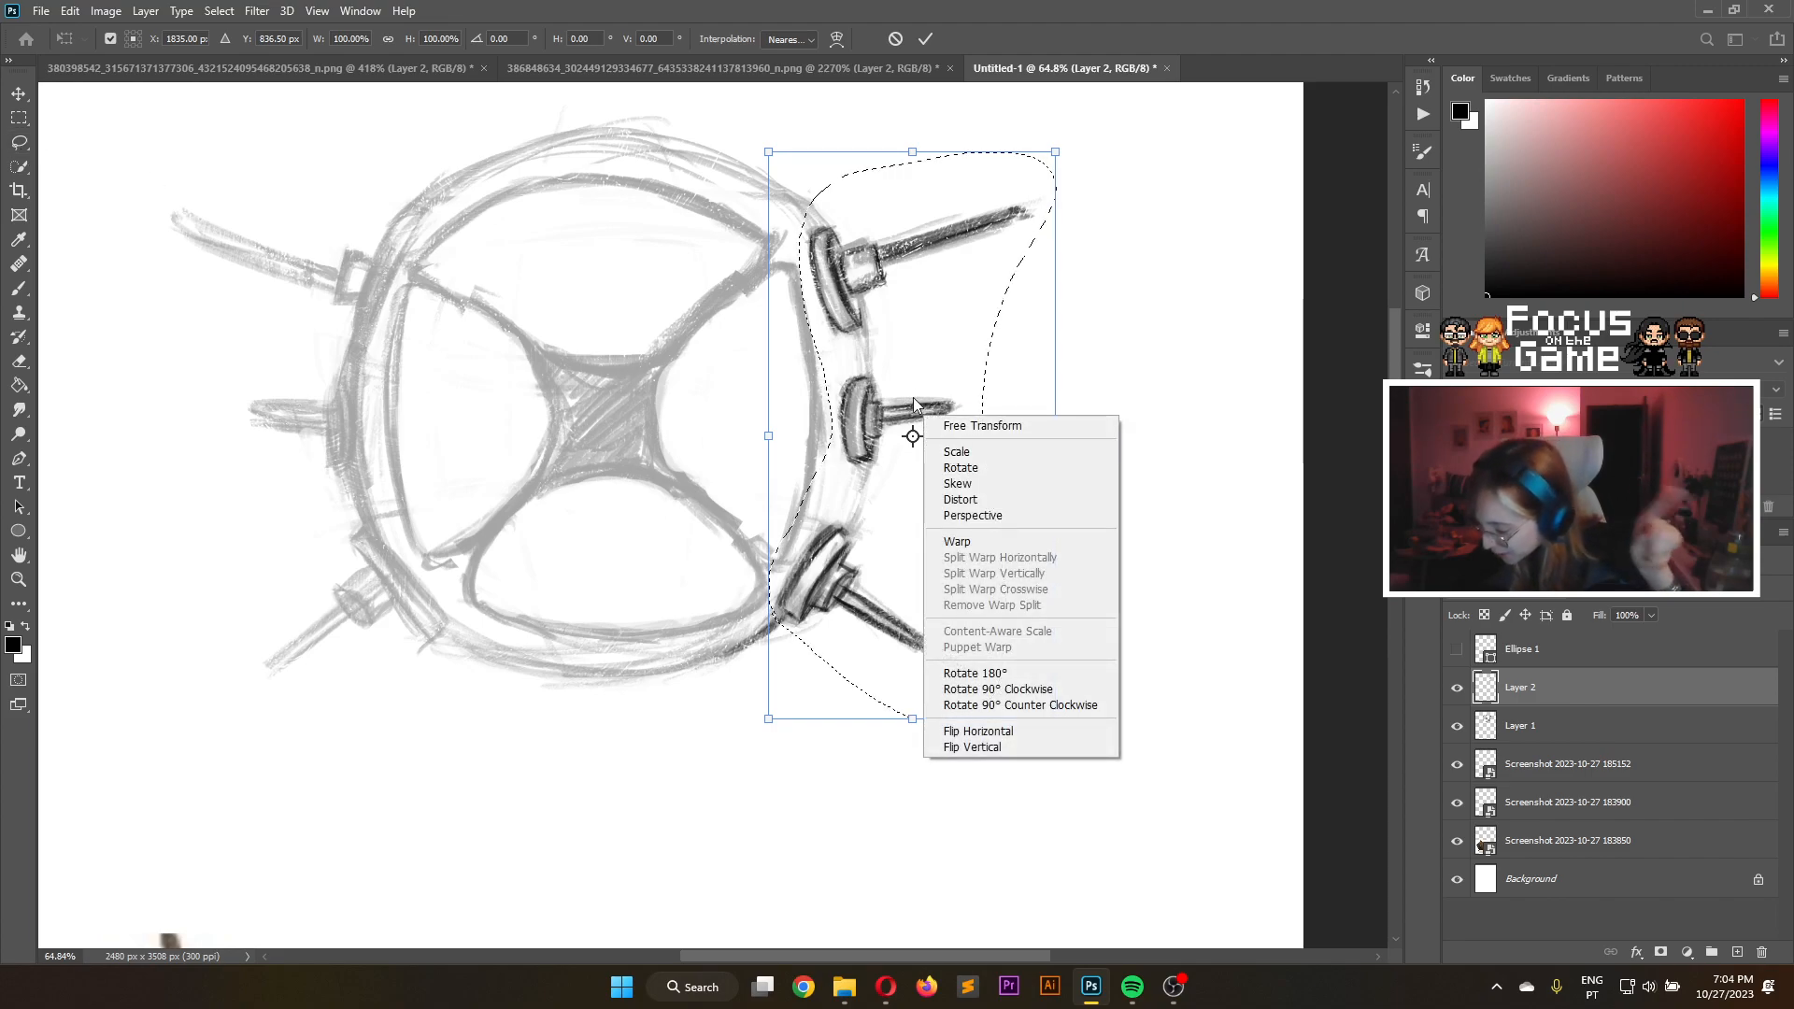
pyautogui.click(29, 118)
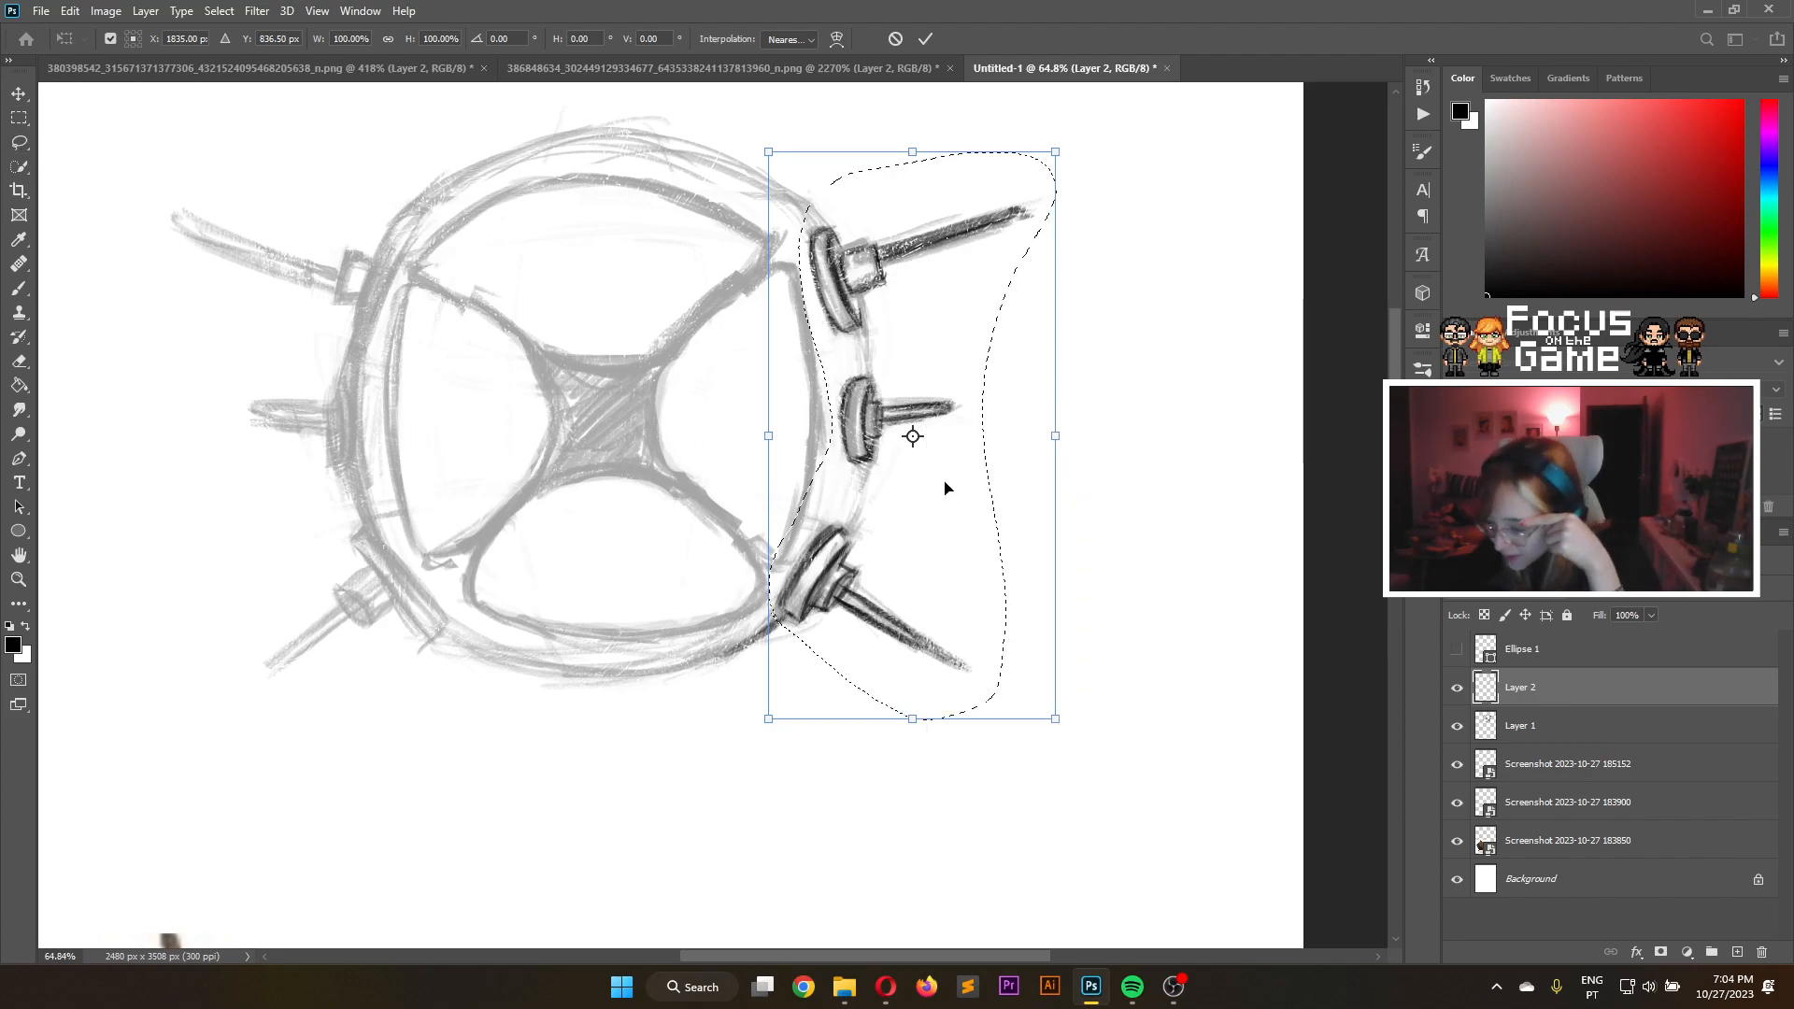
pyautogui.rightClick(851, 431)
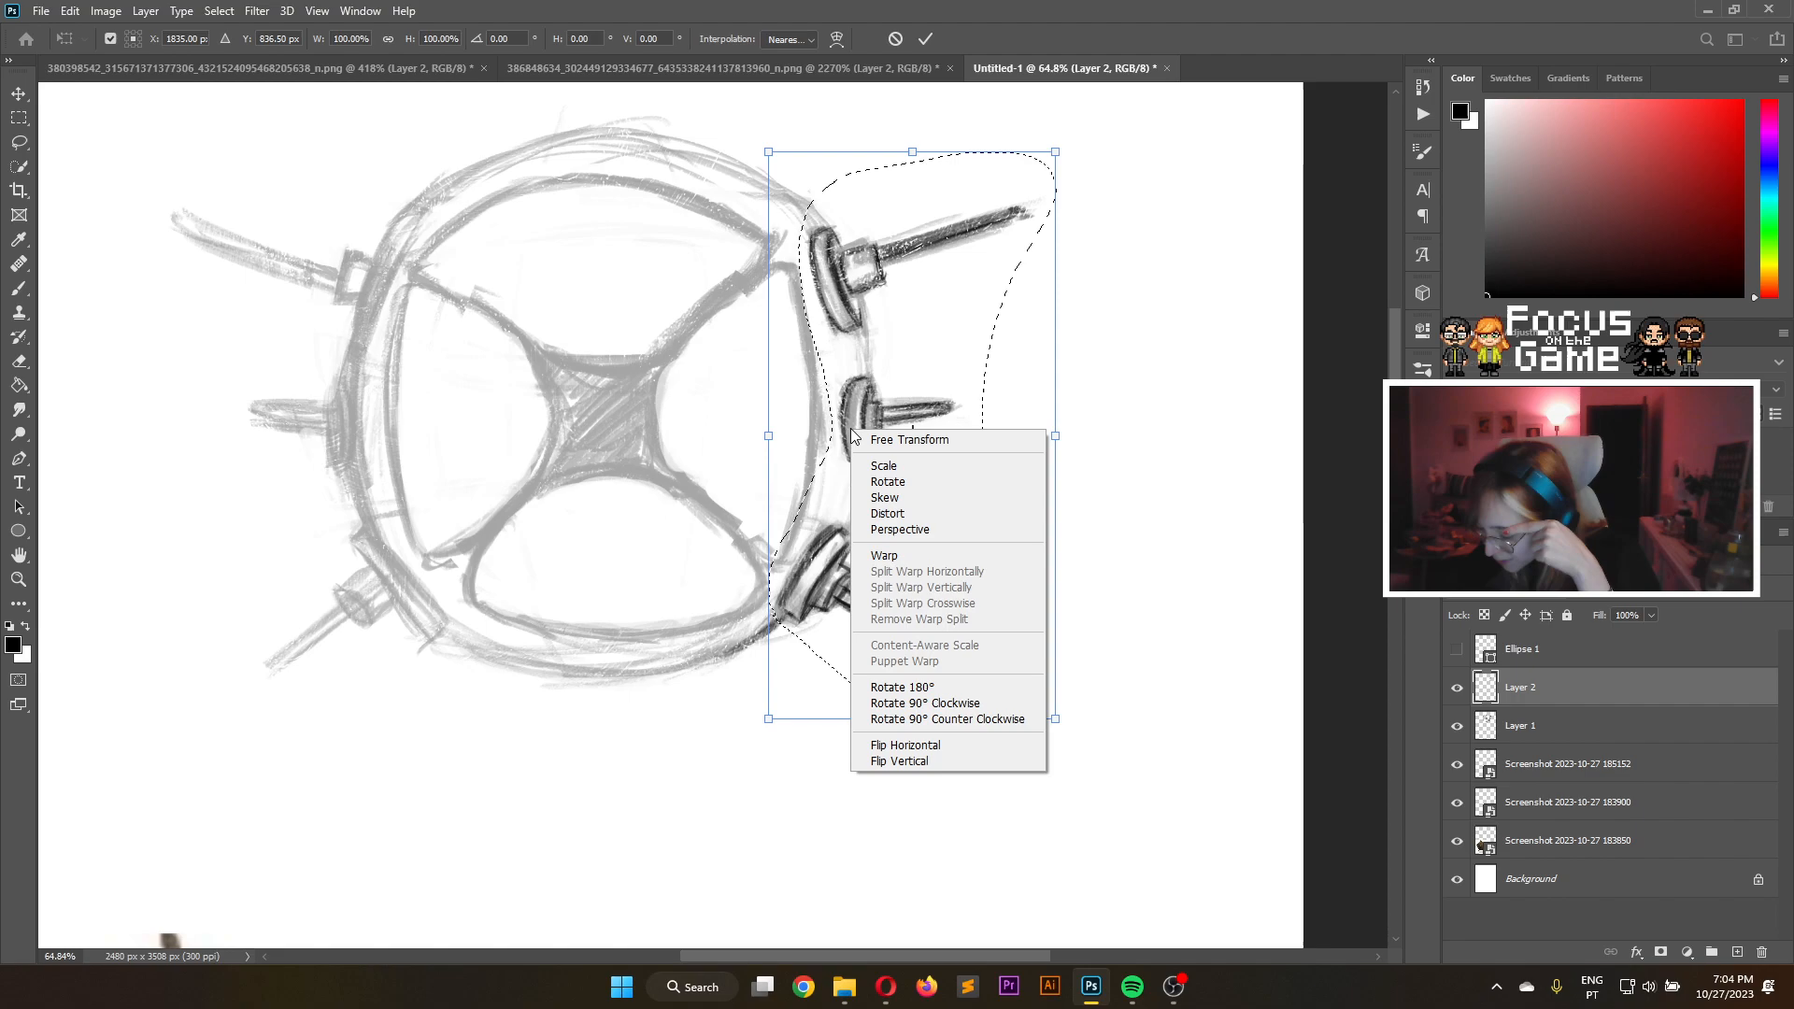
pyautogui.click(13, 97)
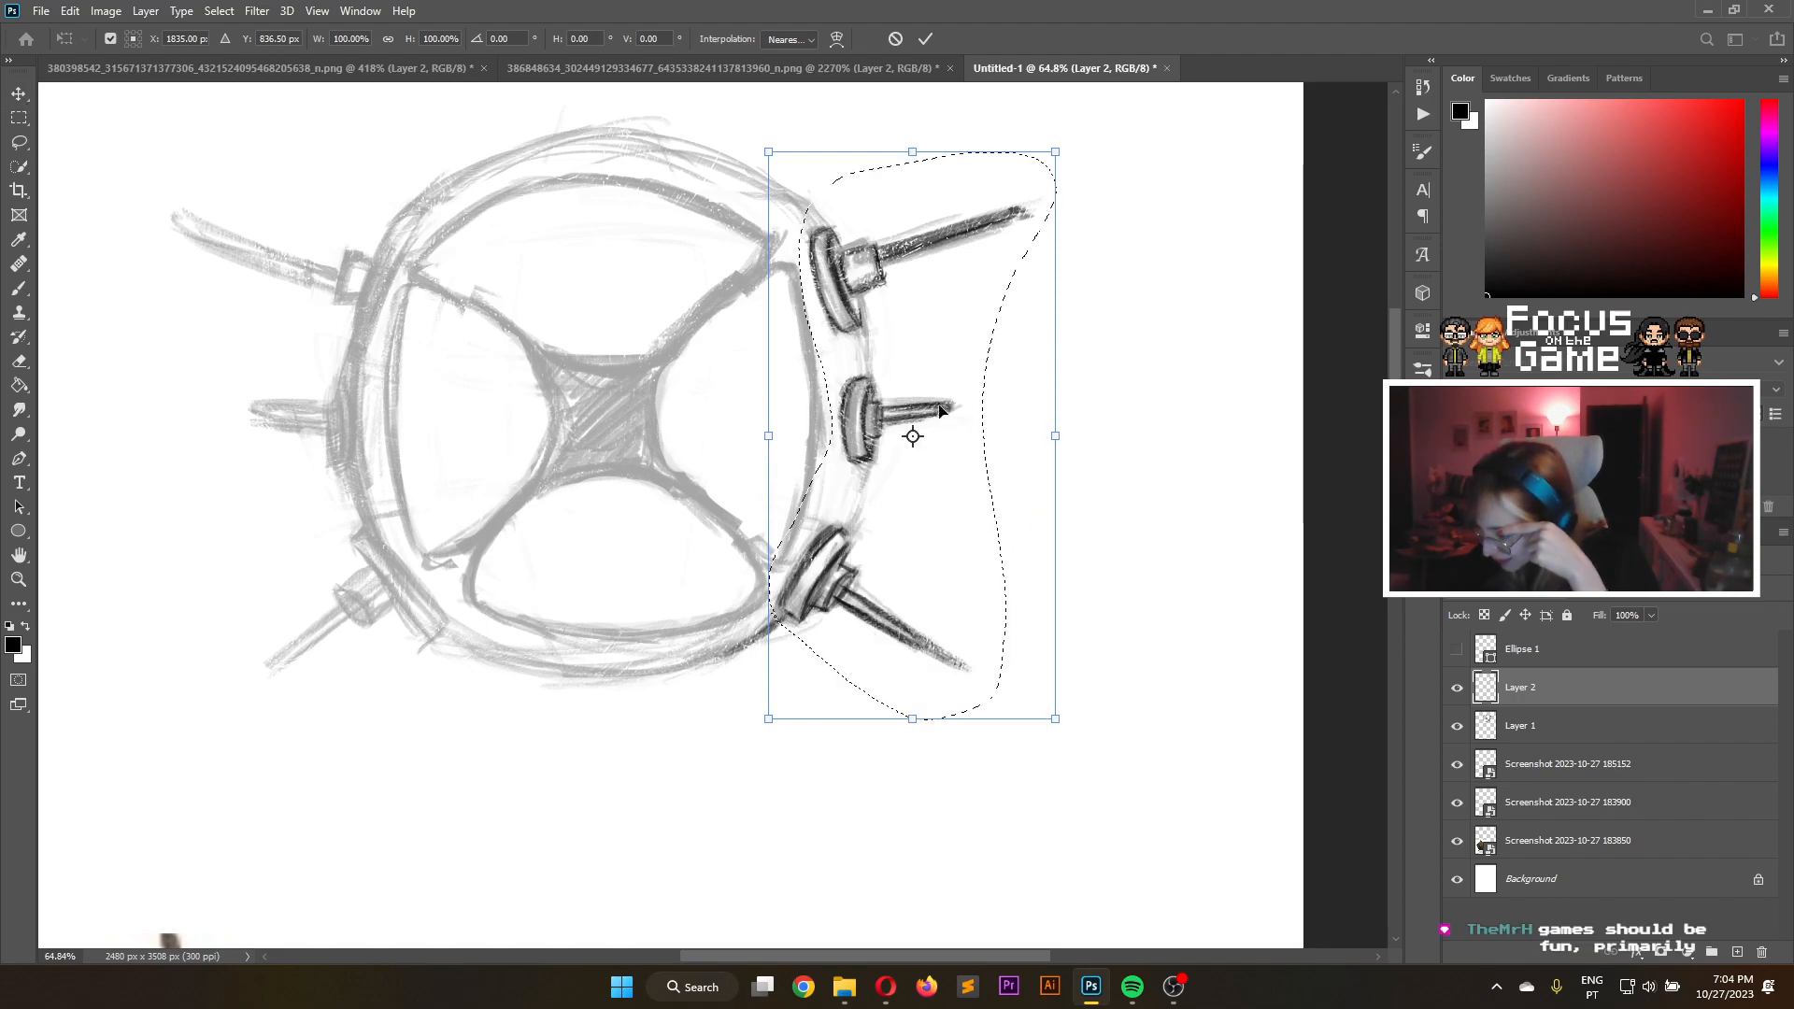
pyautogui.click(893, 40)
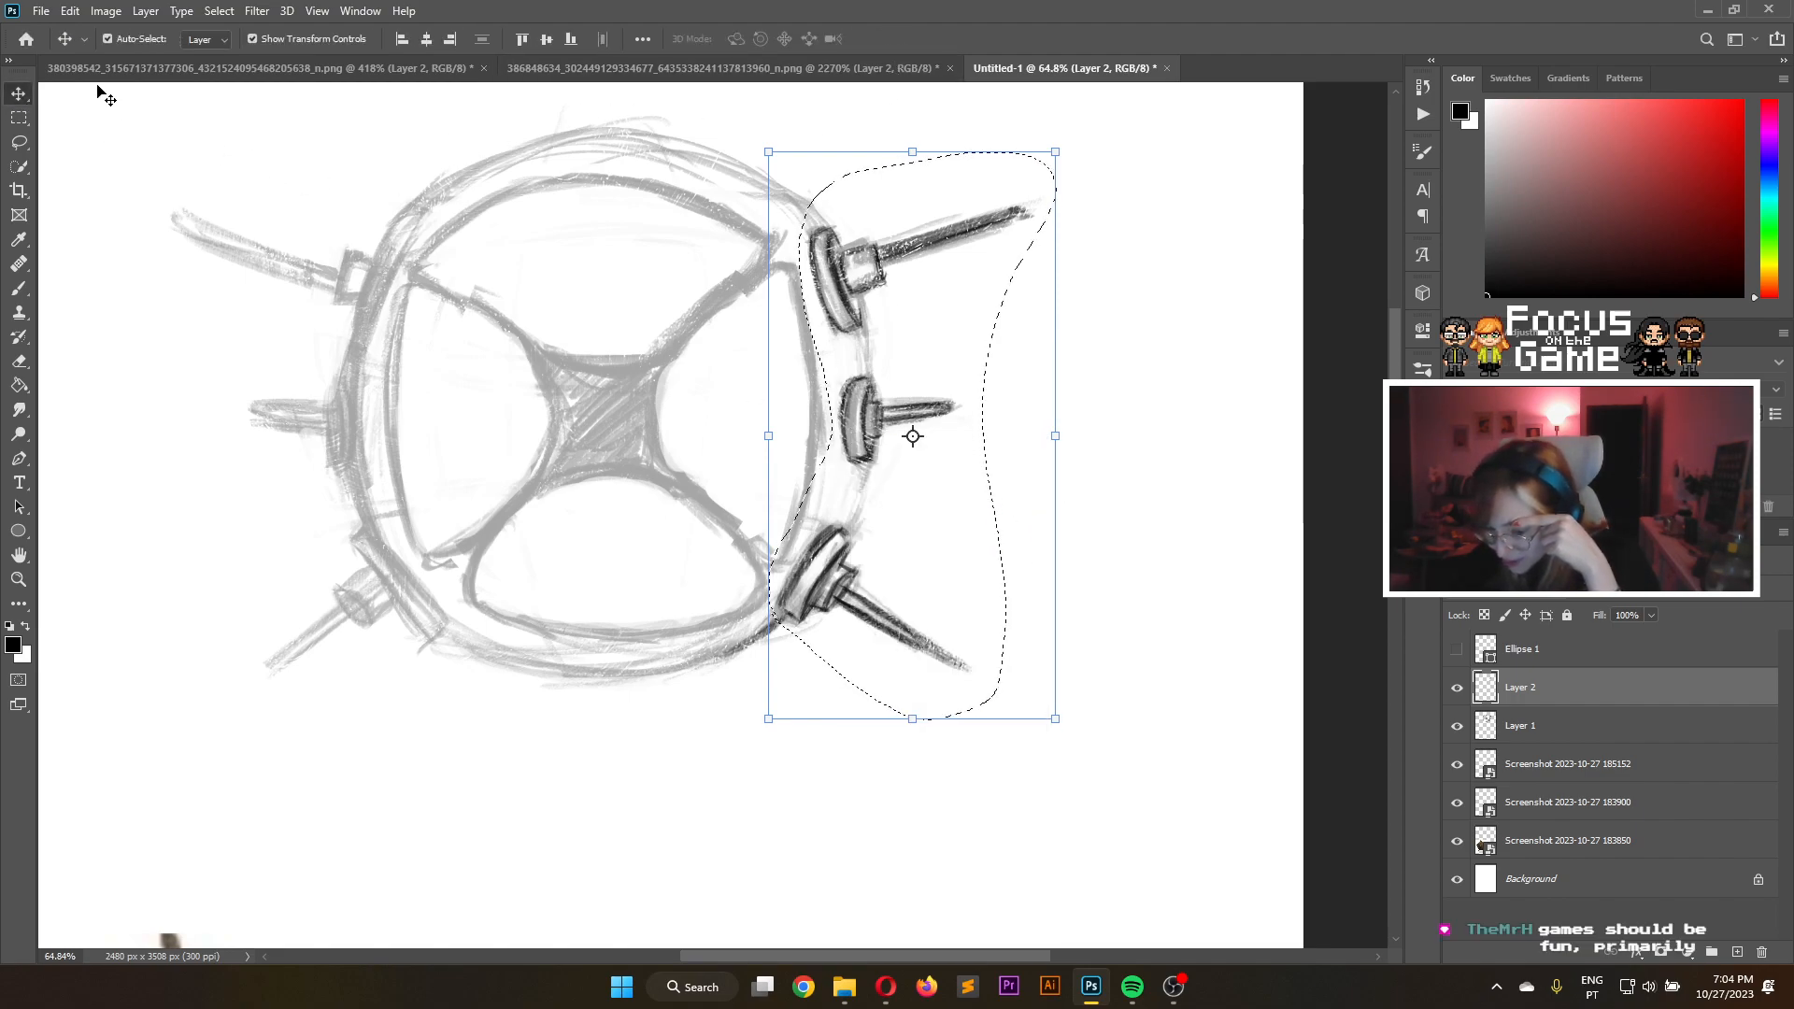
# Copy the lassoed right bolts from Layer 2 onto a new layer
pyautogui.click(19, 142)
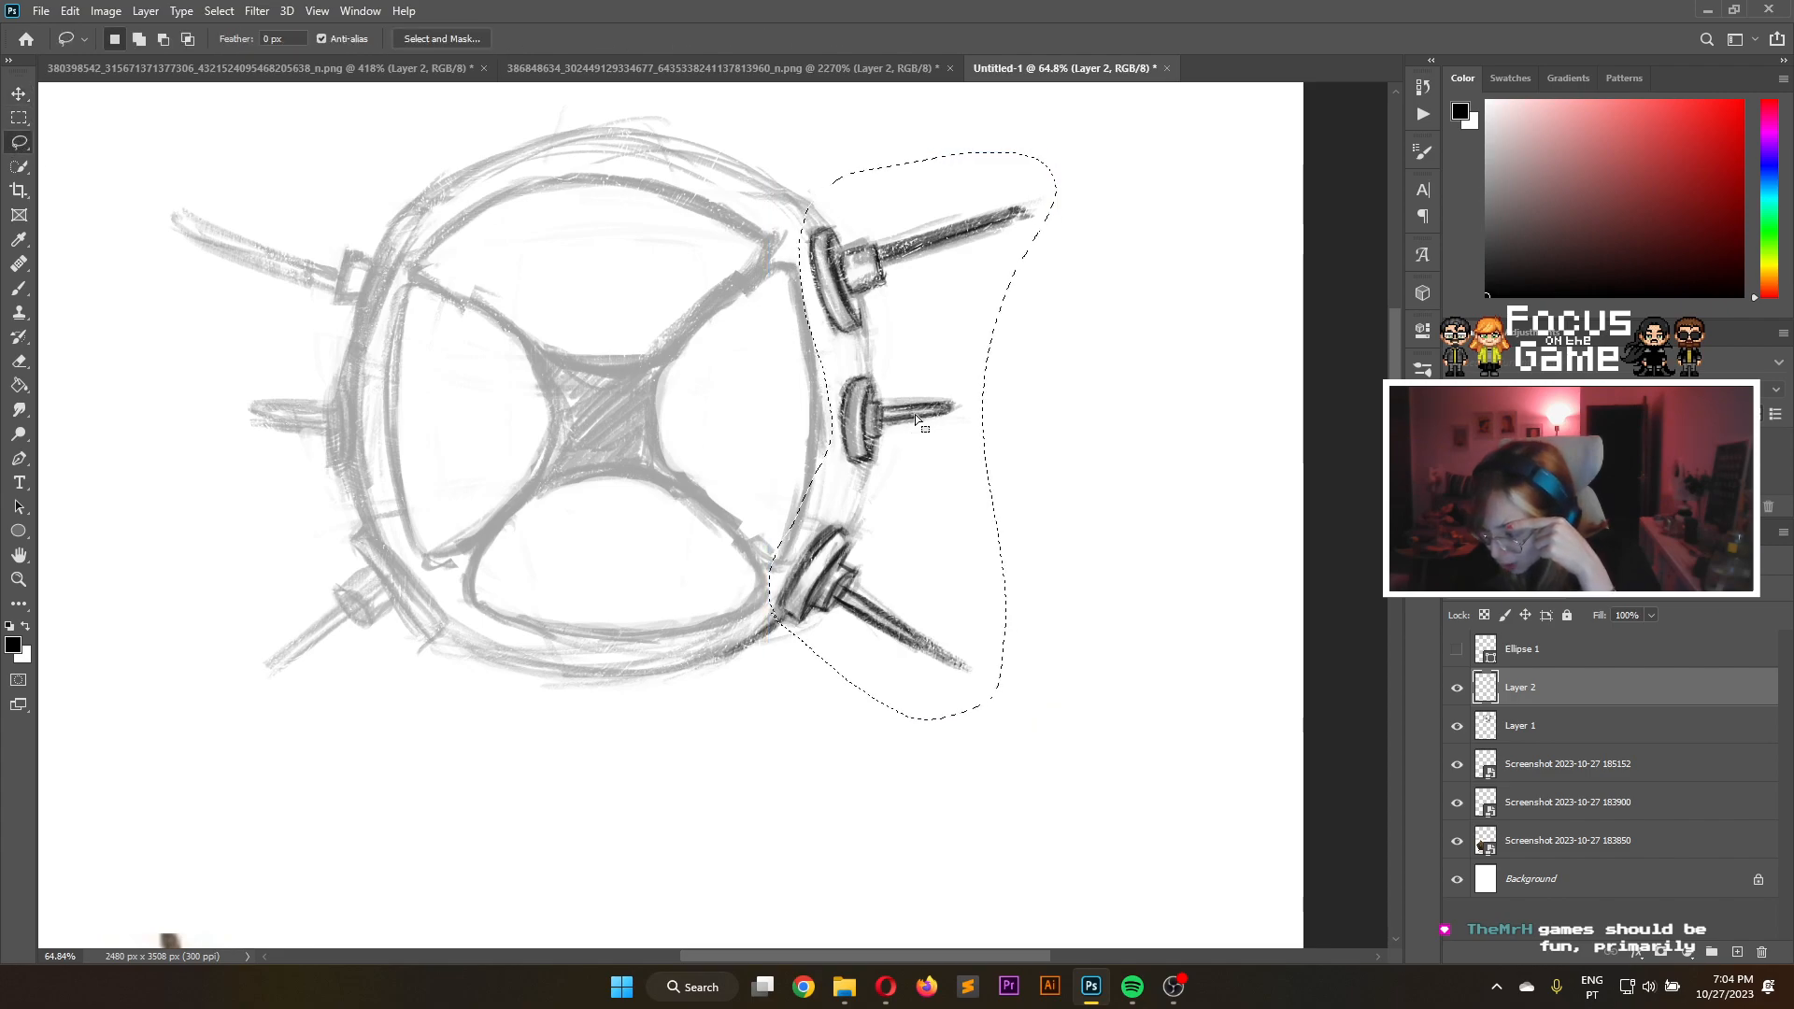
pyautogui.rightClick(916, 413)
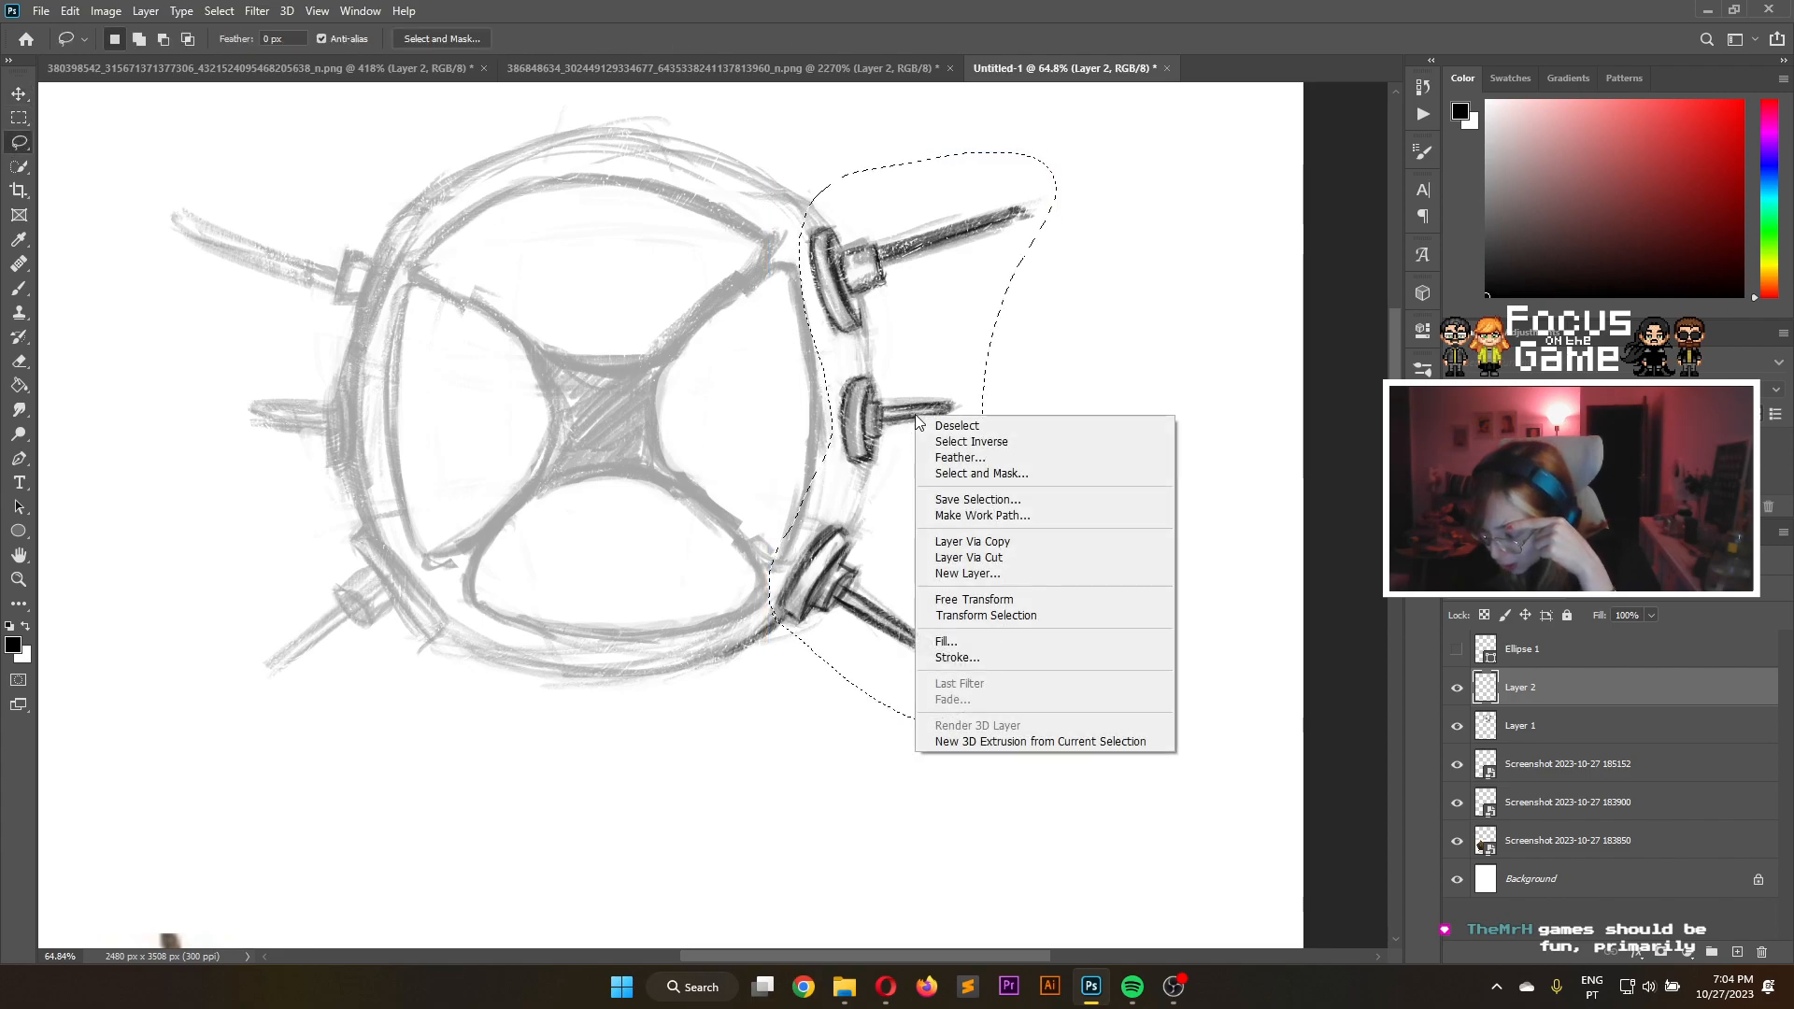
pyautogui.click(996, 541)
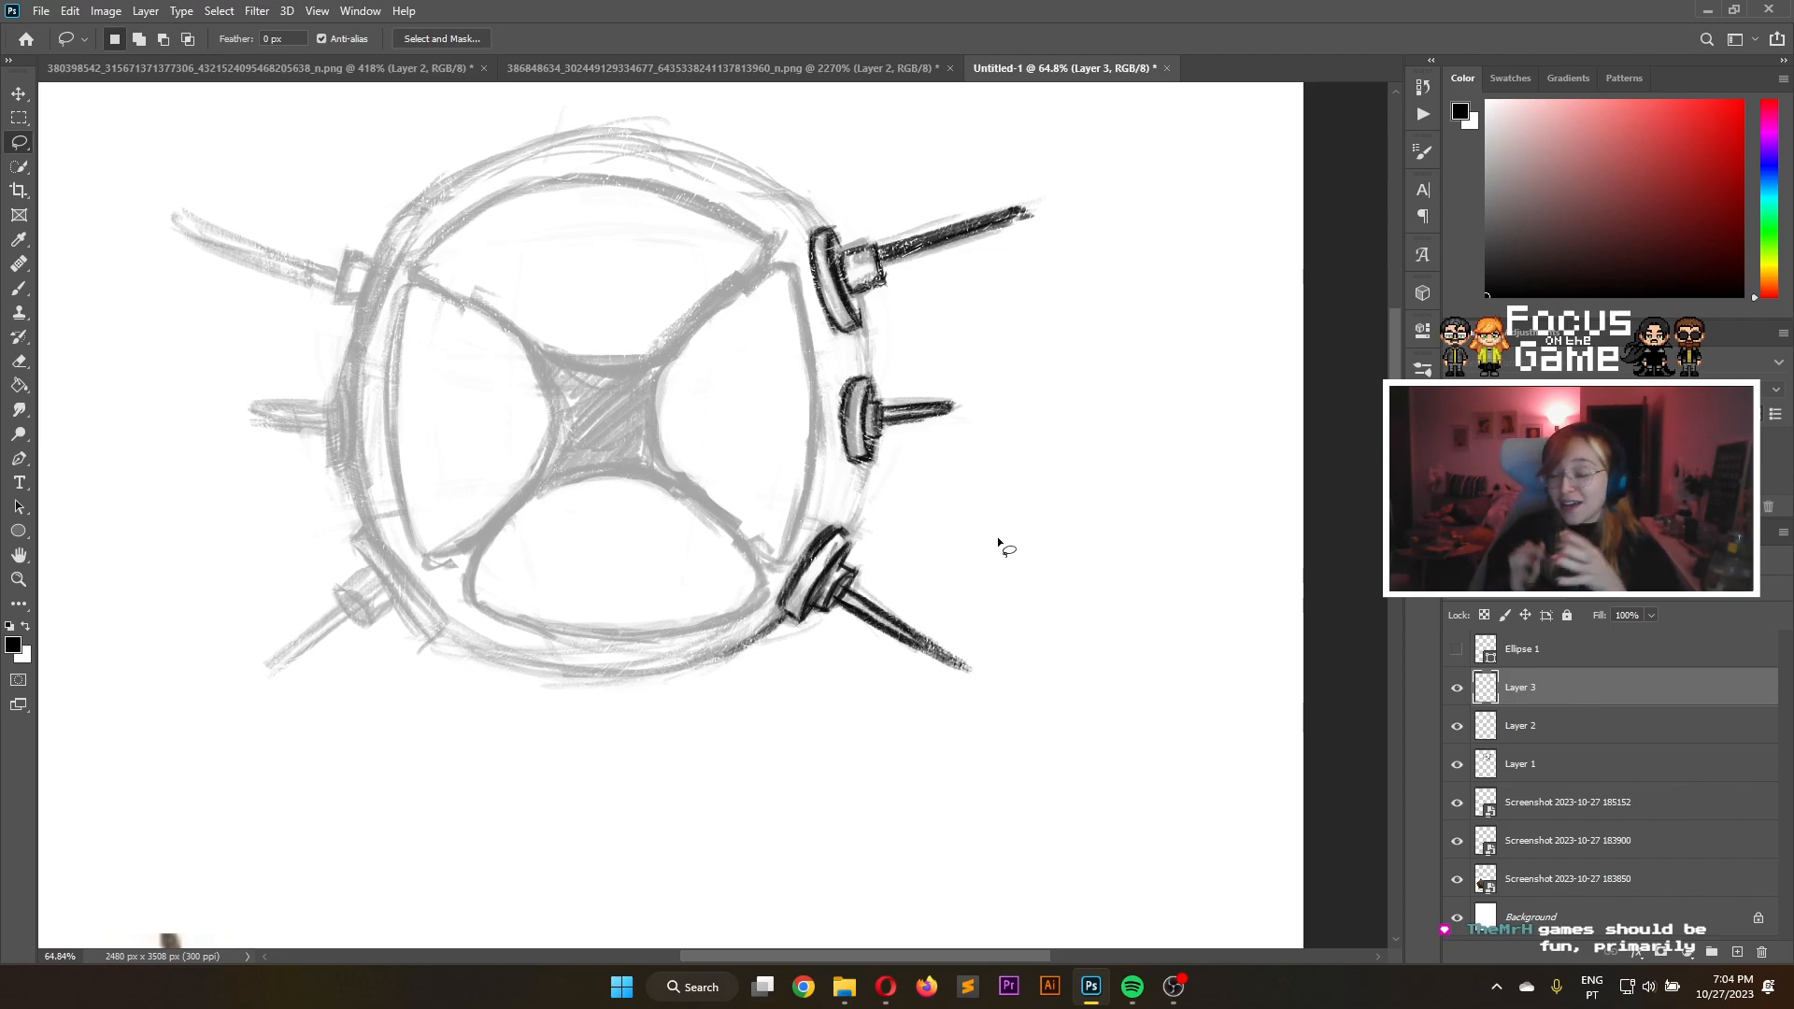
# Flip the copied bolts horizontally and place them over the sketched bolts on the helmet's left side, level with the right ones
pyautogui.press('v')
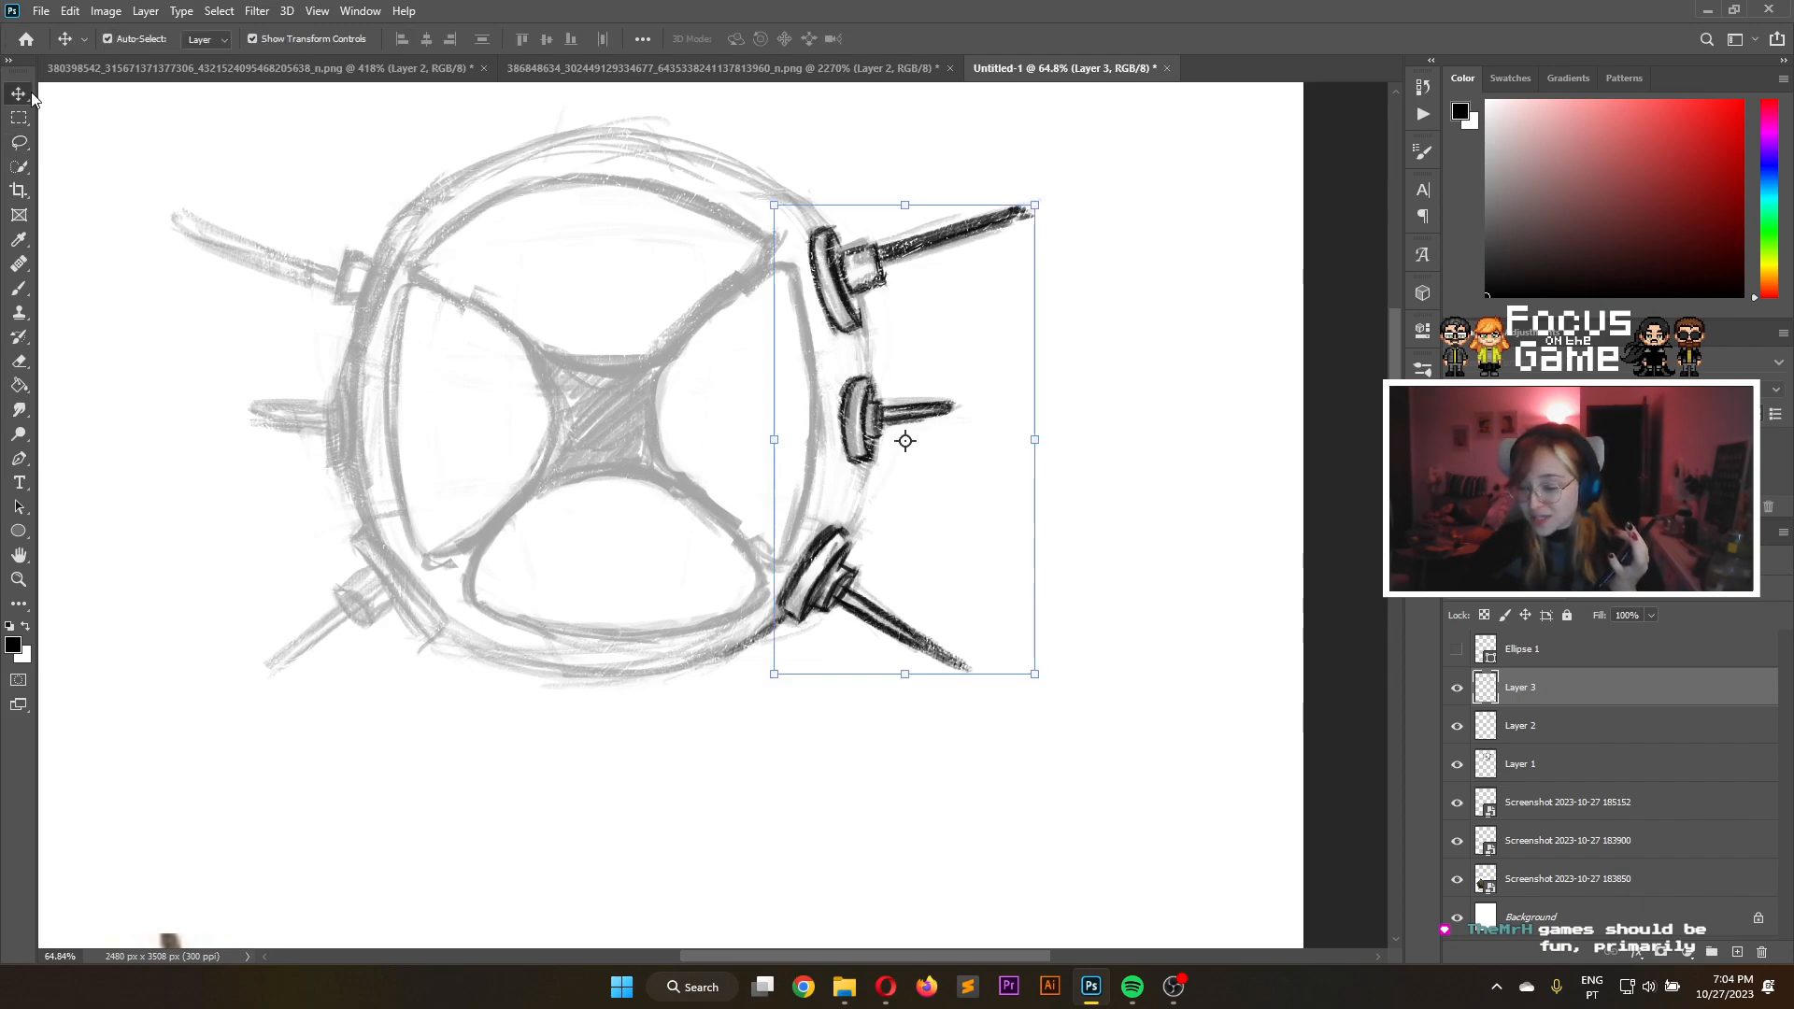
pyautogui.click(1042, 287)
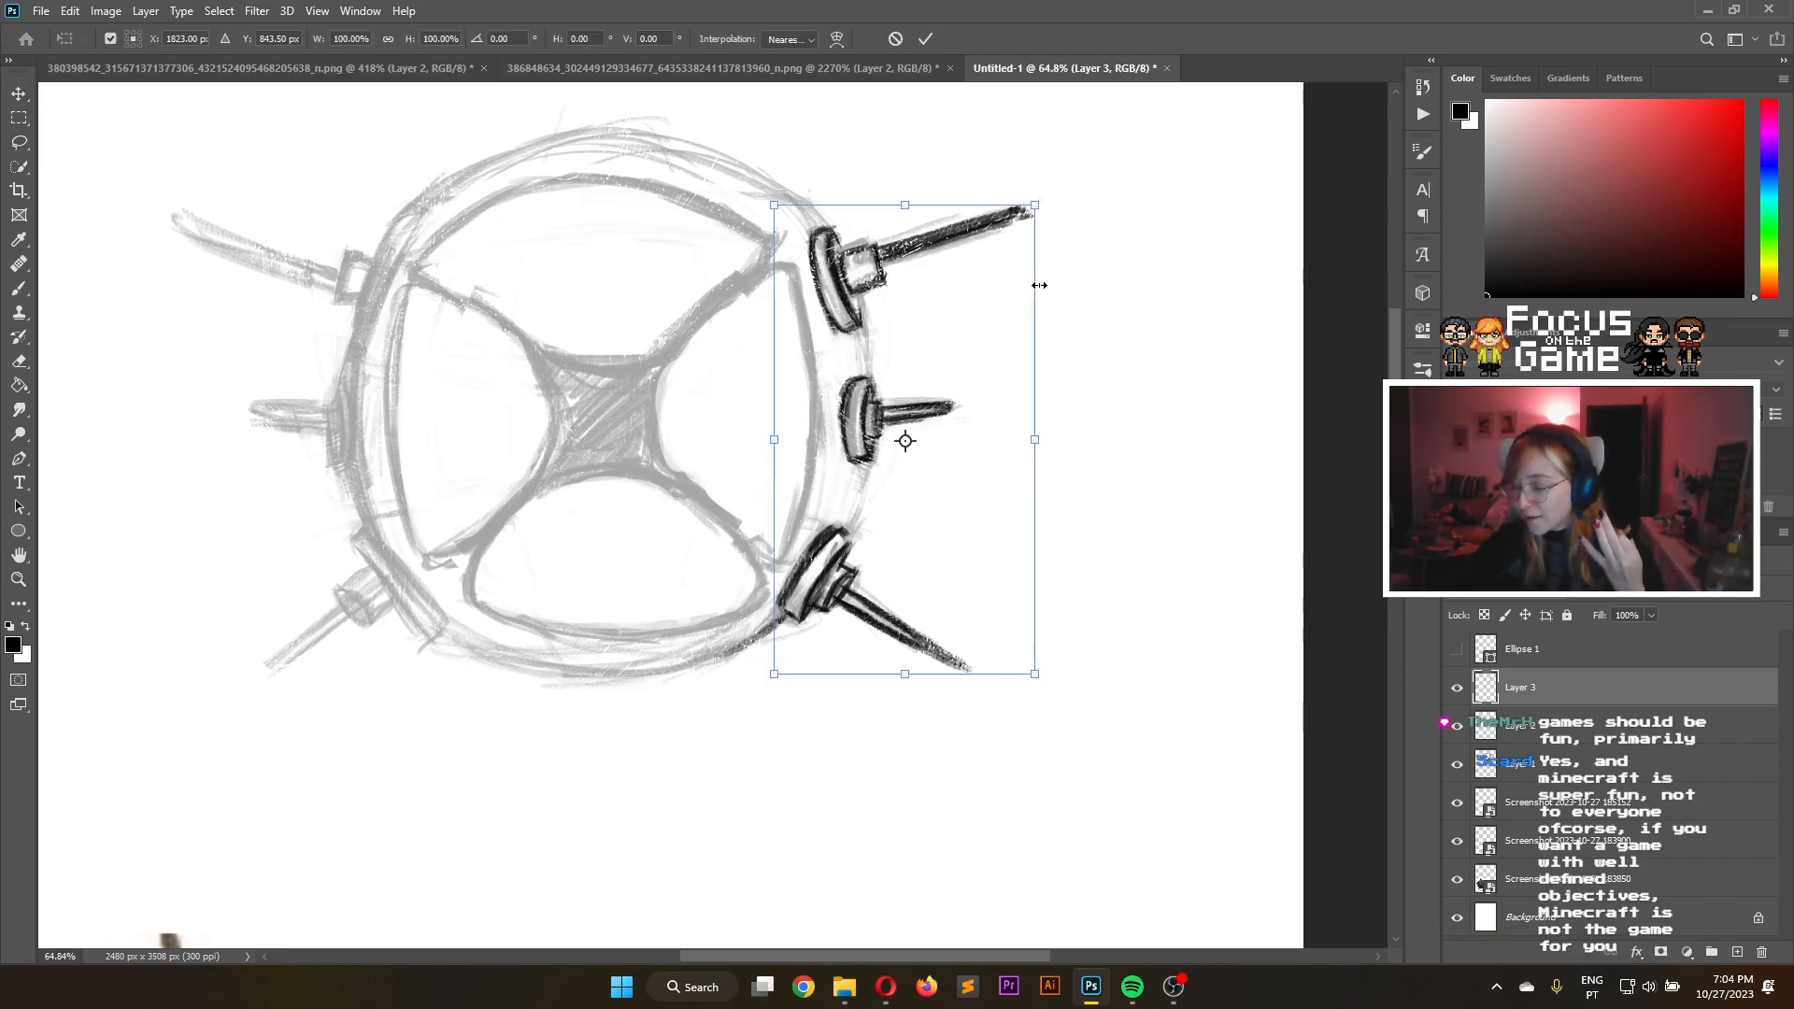
pyautogui.rightClick(909, 259)
pyautogui.click(1028, 573)
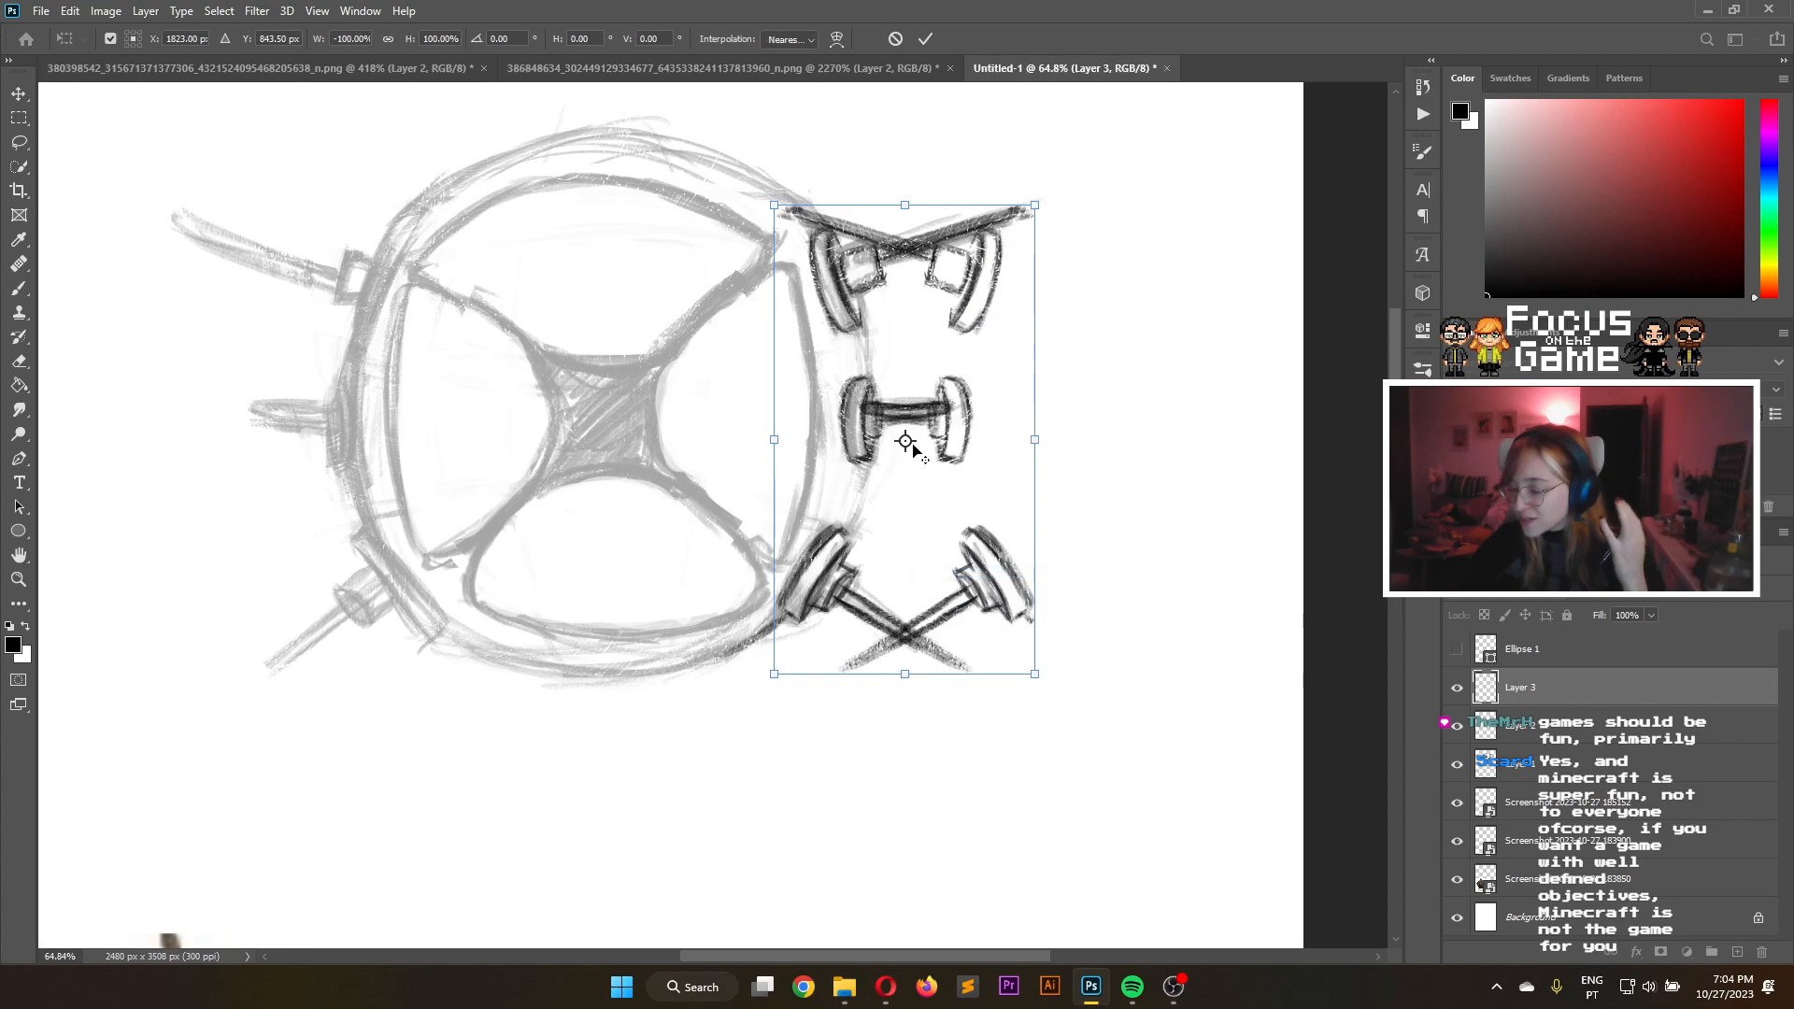
pyautogui.moveTo(902, 443); pyautogui.dragTo(343, 445)
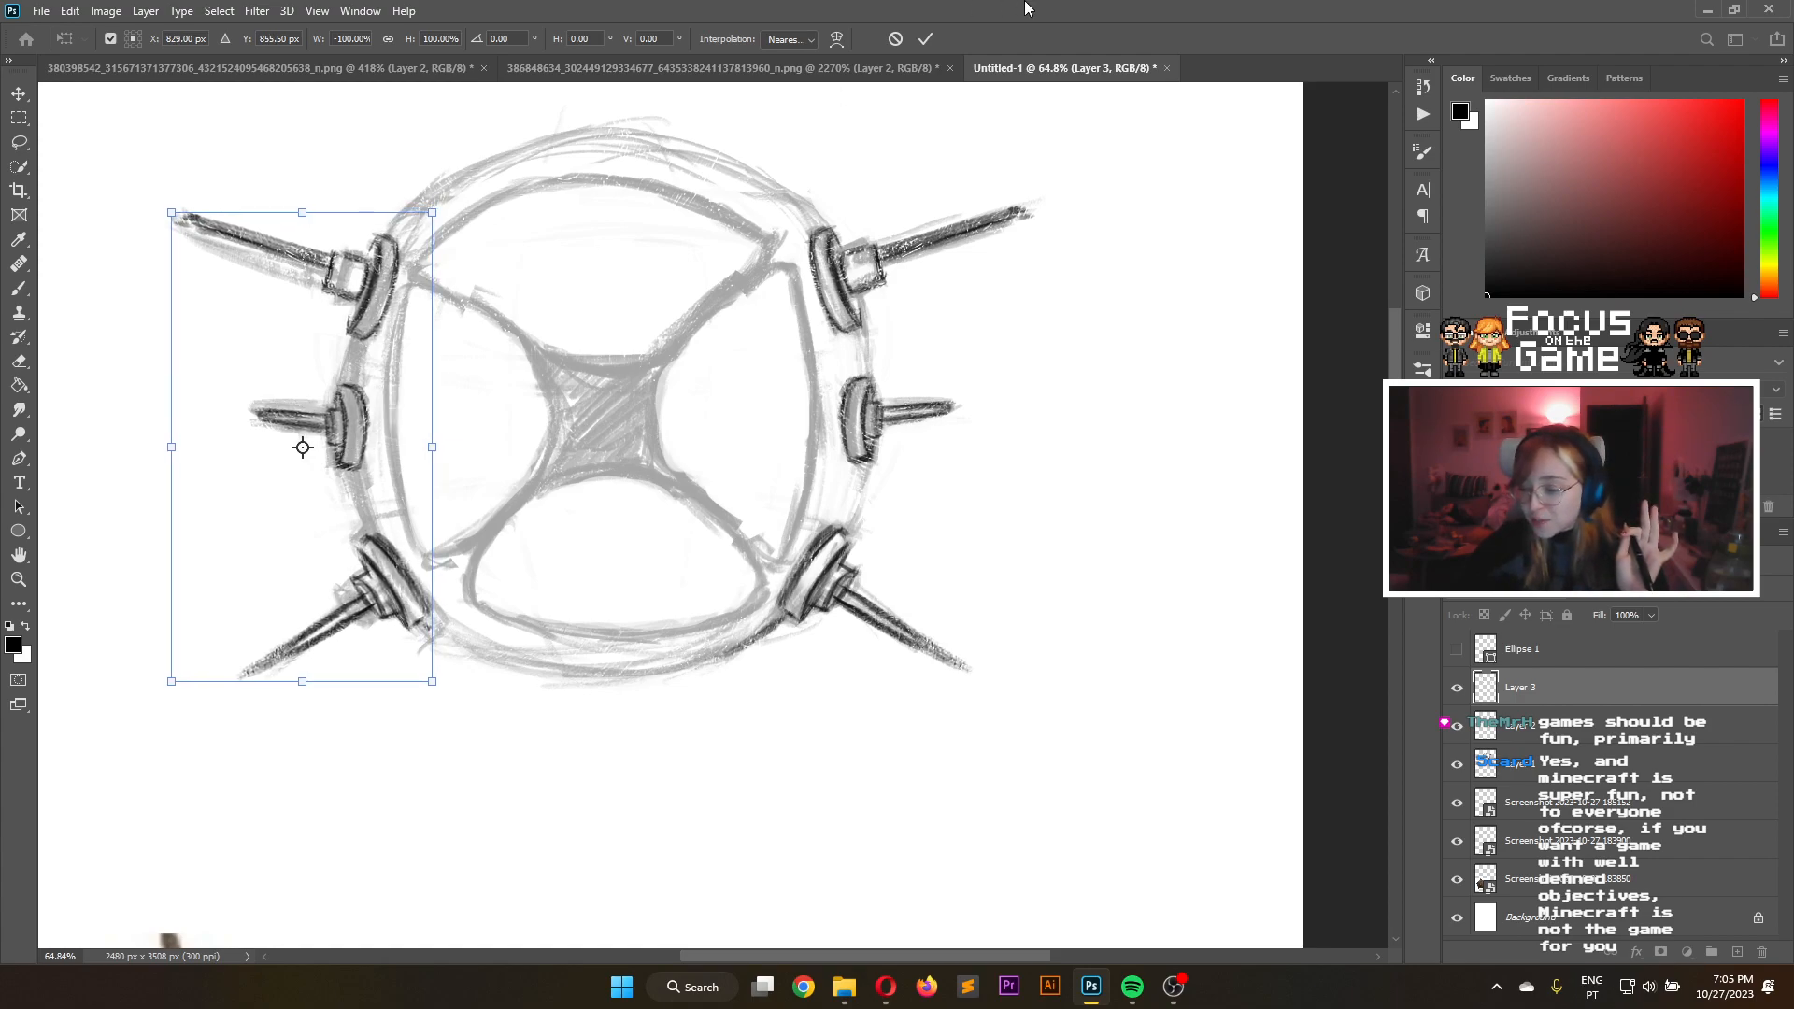
pyautogui.moveTo(355, 295); pyautogui.dragTo(357, 282)
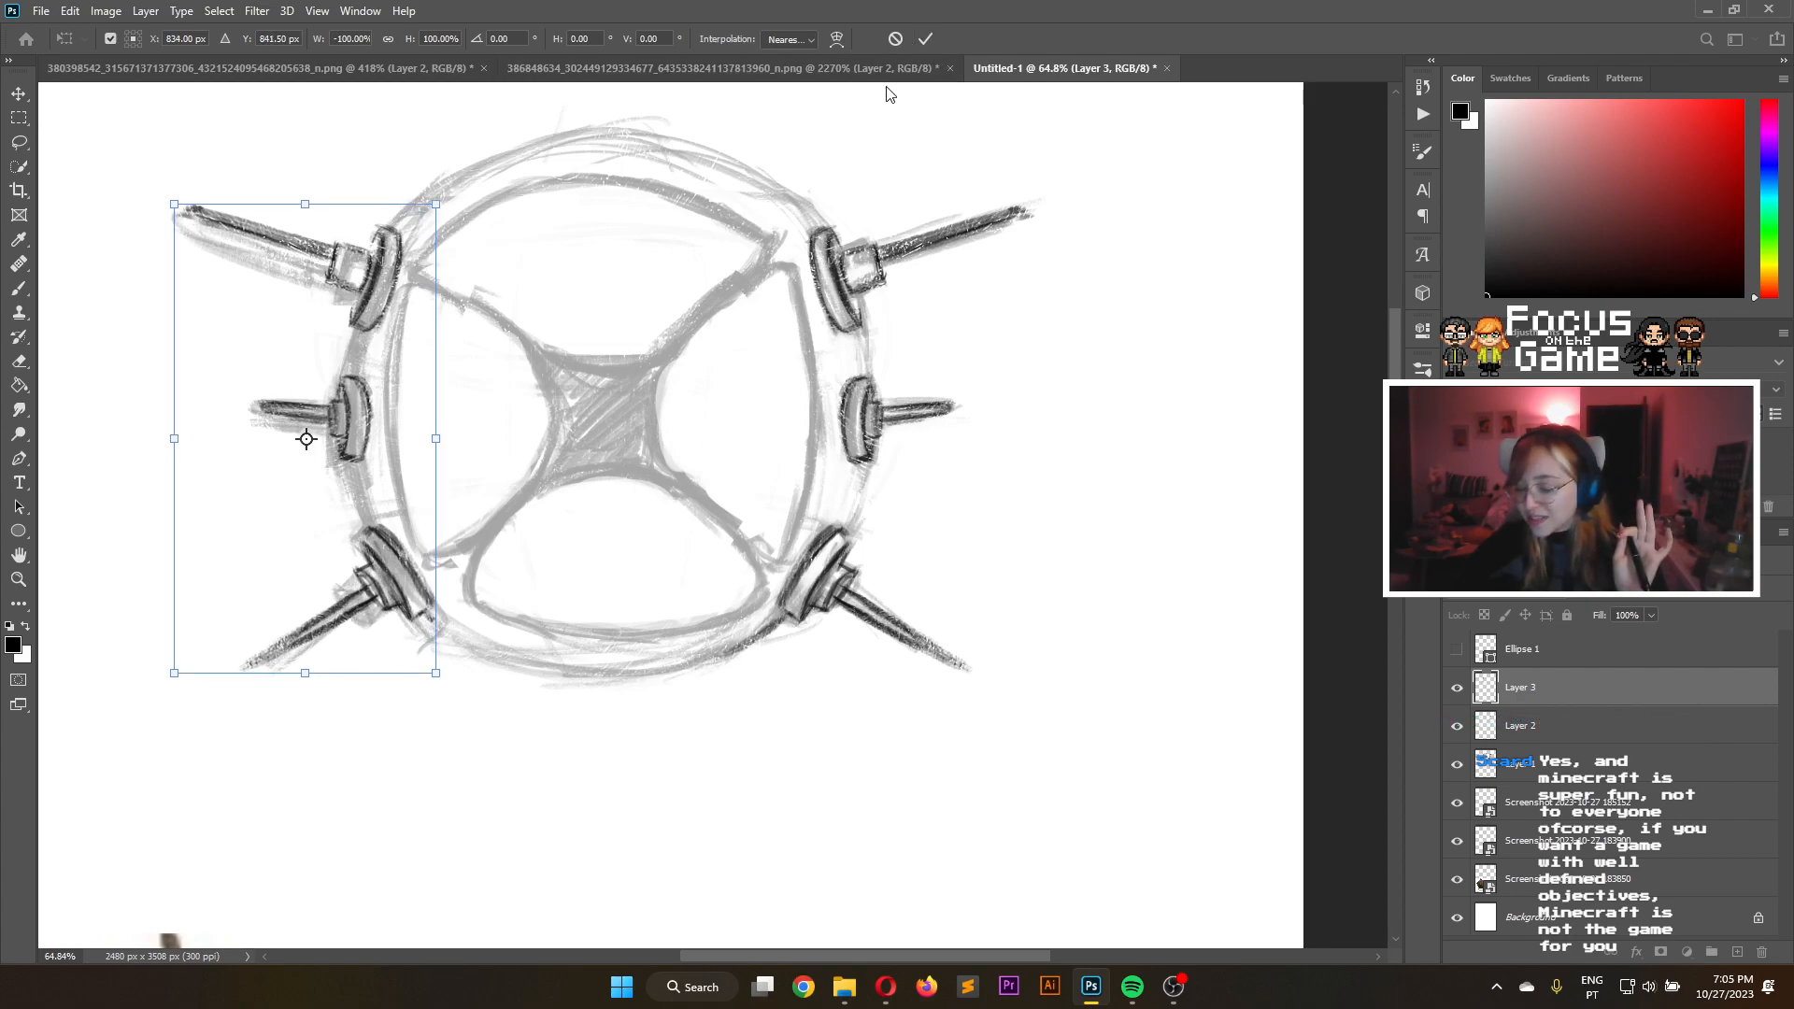
pyautogui.click(924, 40)
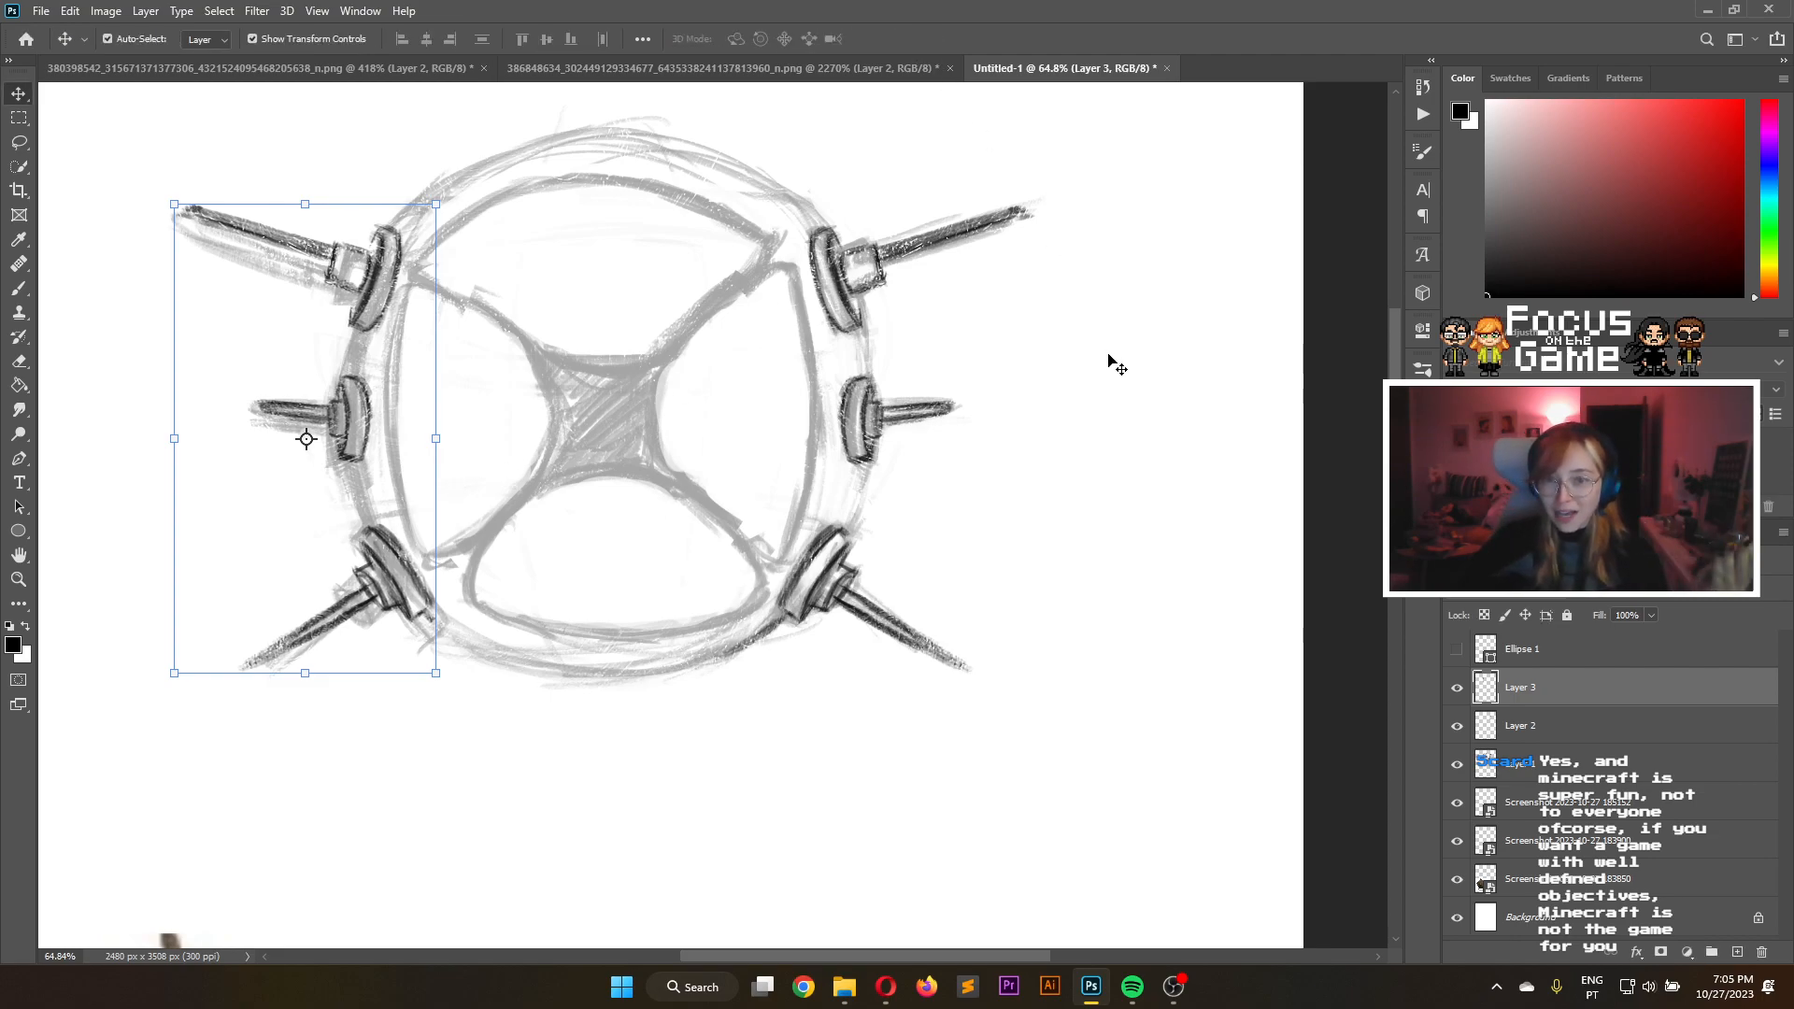
pyautogui.click(949, 384)
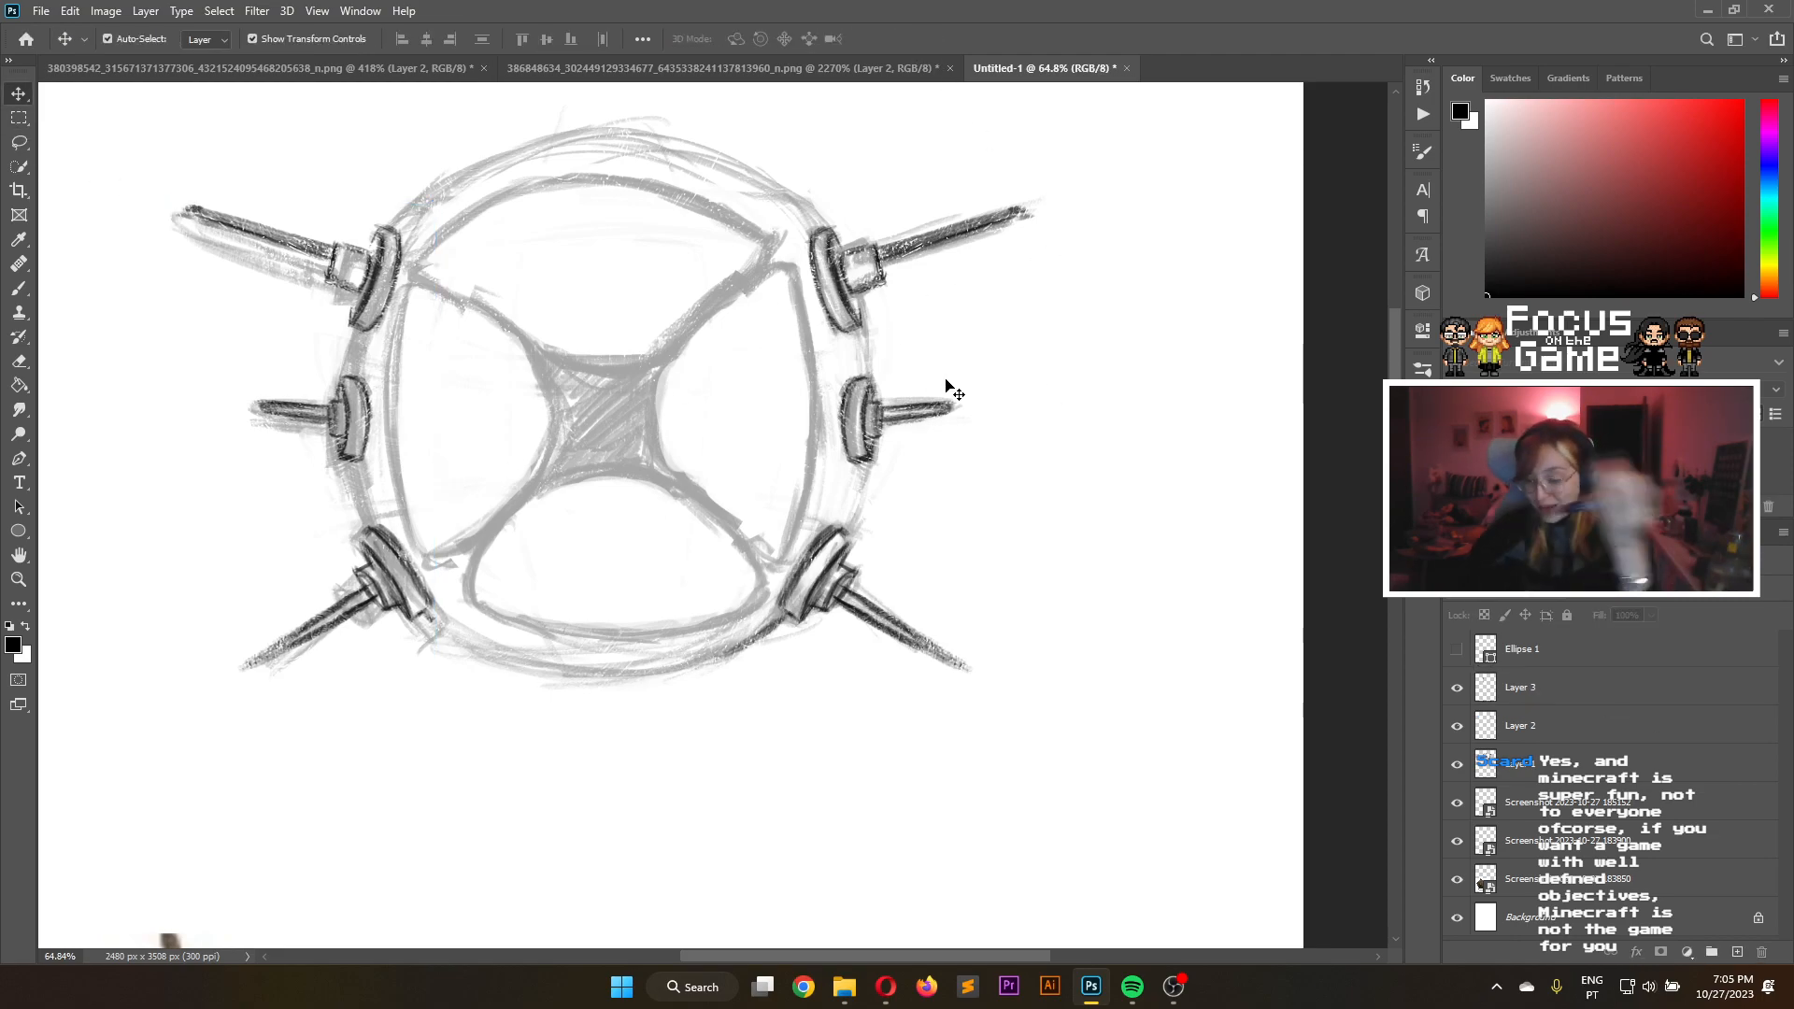
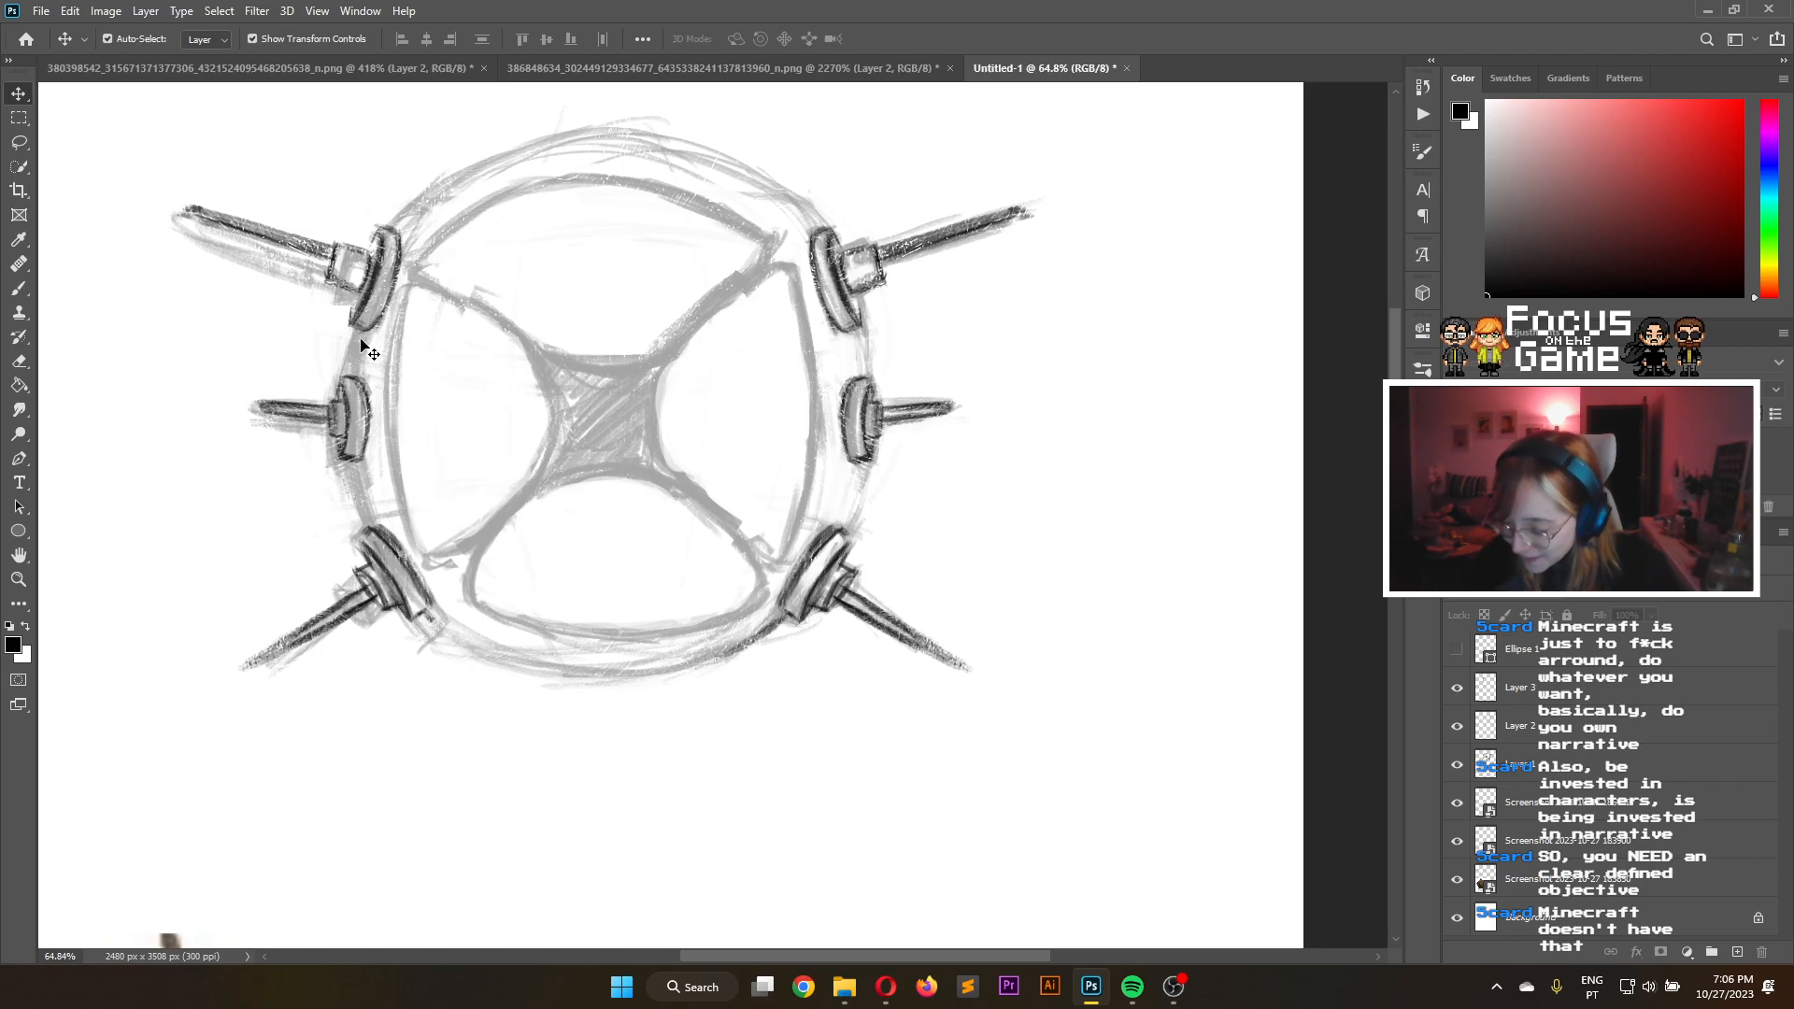
# Merge Layer 3 with the mirrored bolts down into Layer 2
pyautogui.click(19, 288)
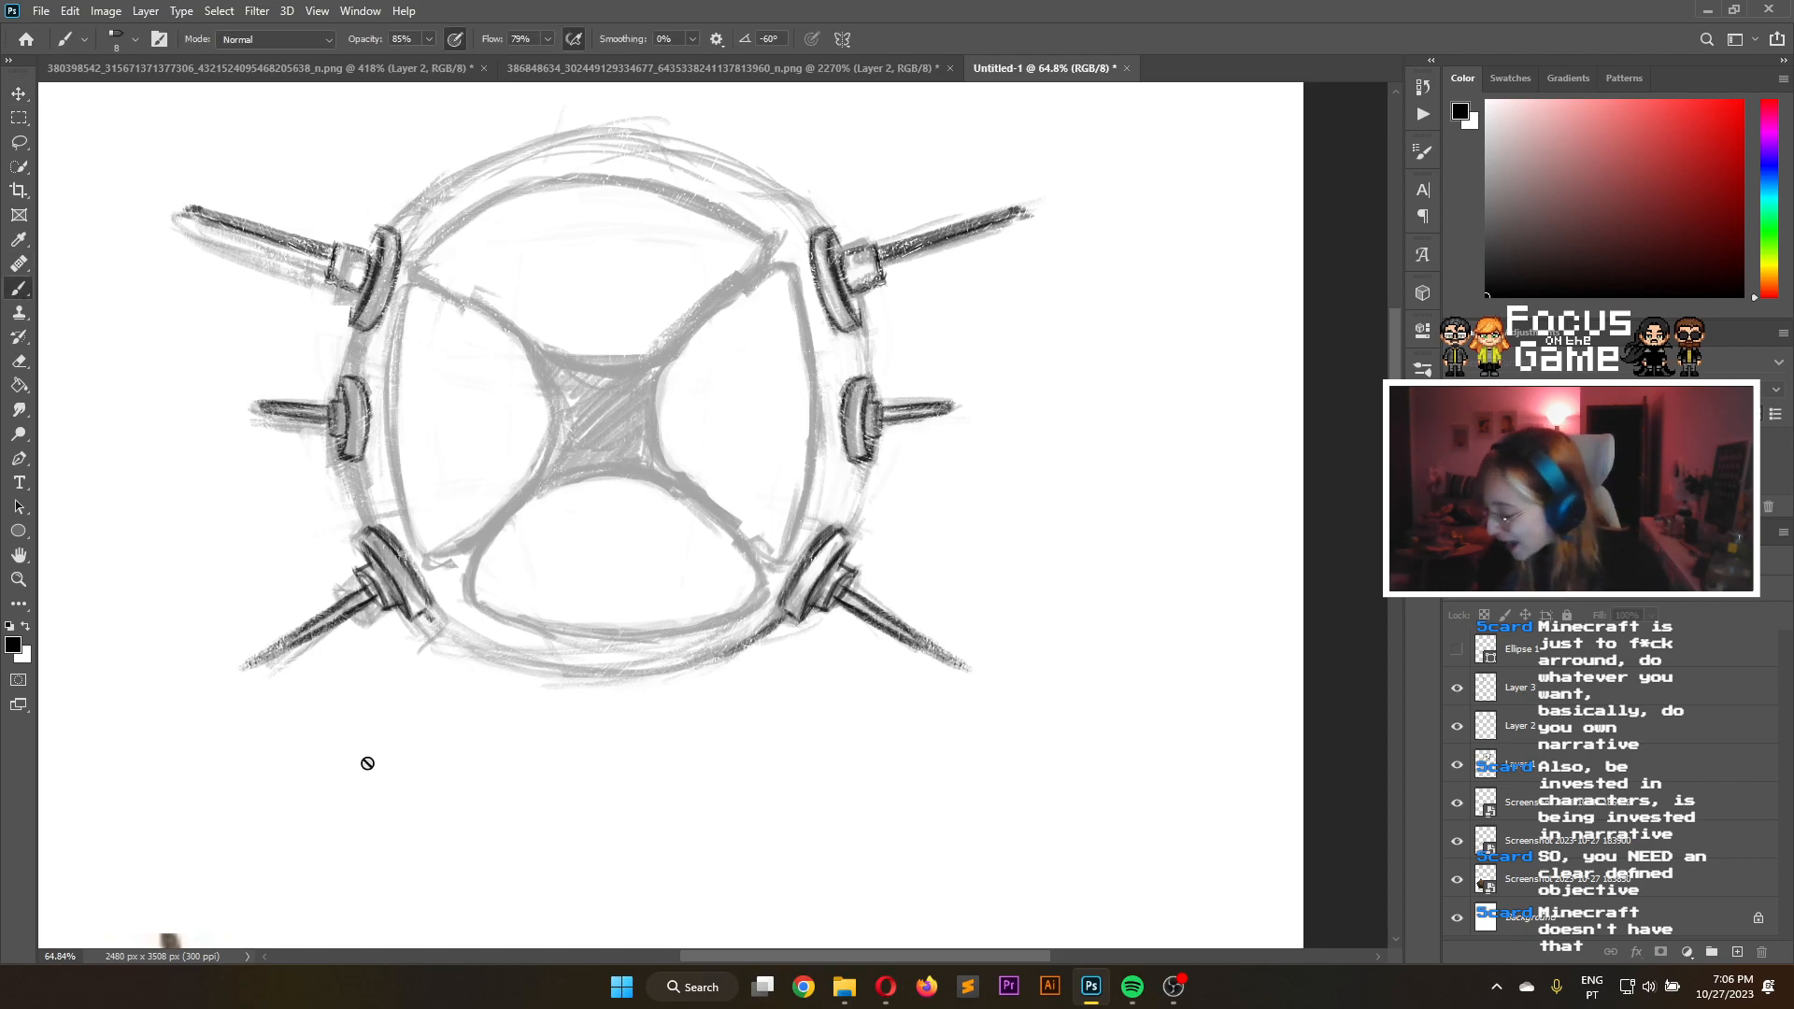
pyautogui.click(1586, 697)
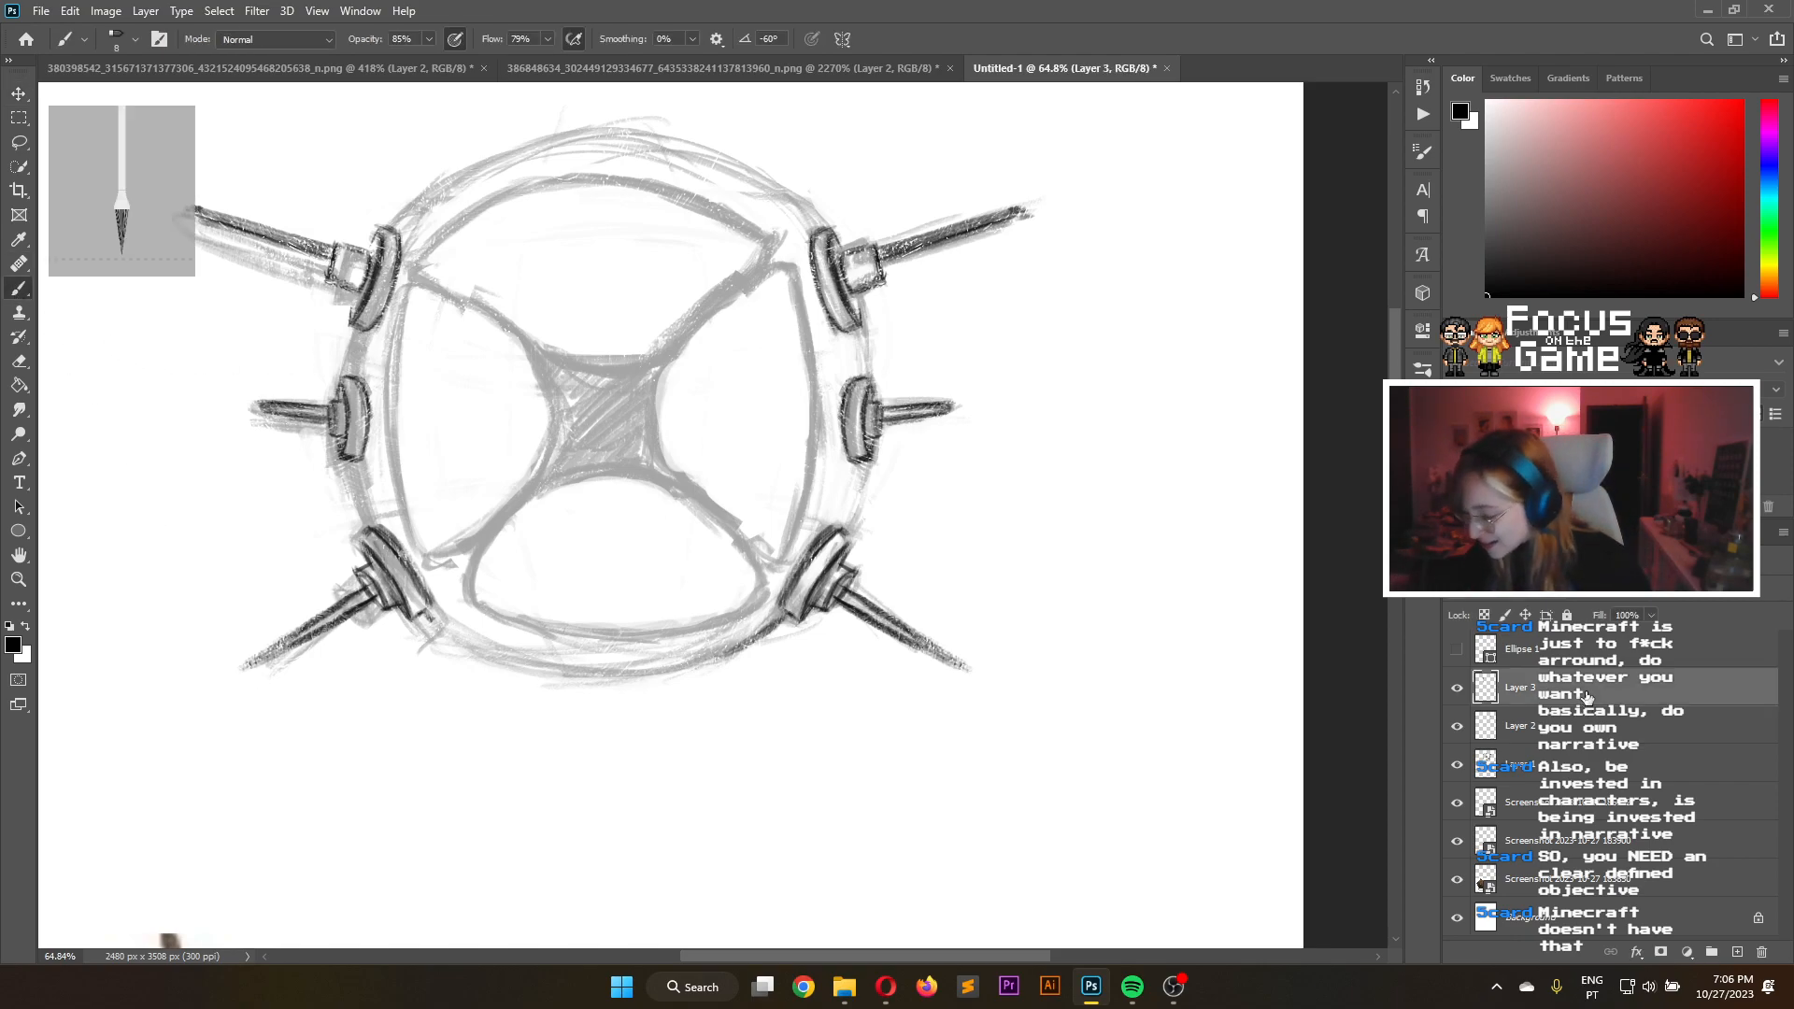
pyautogui.rightClick(1591, 684)
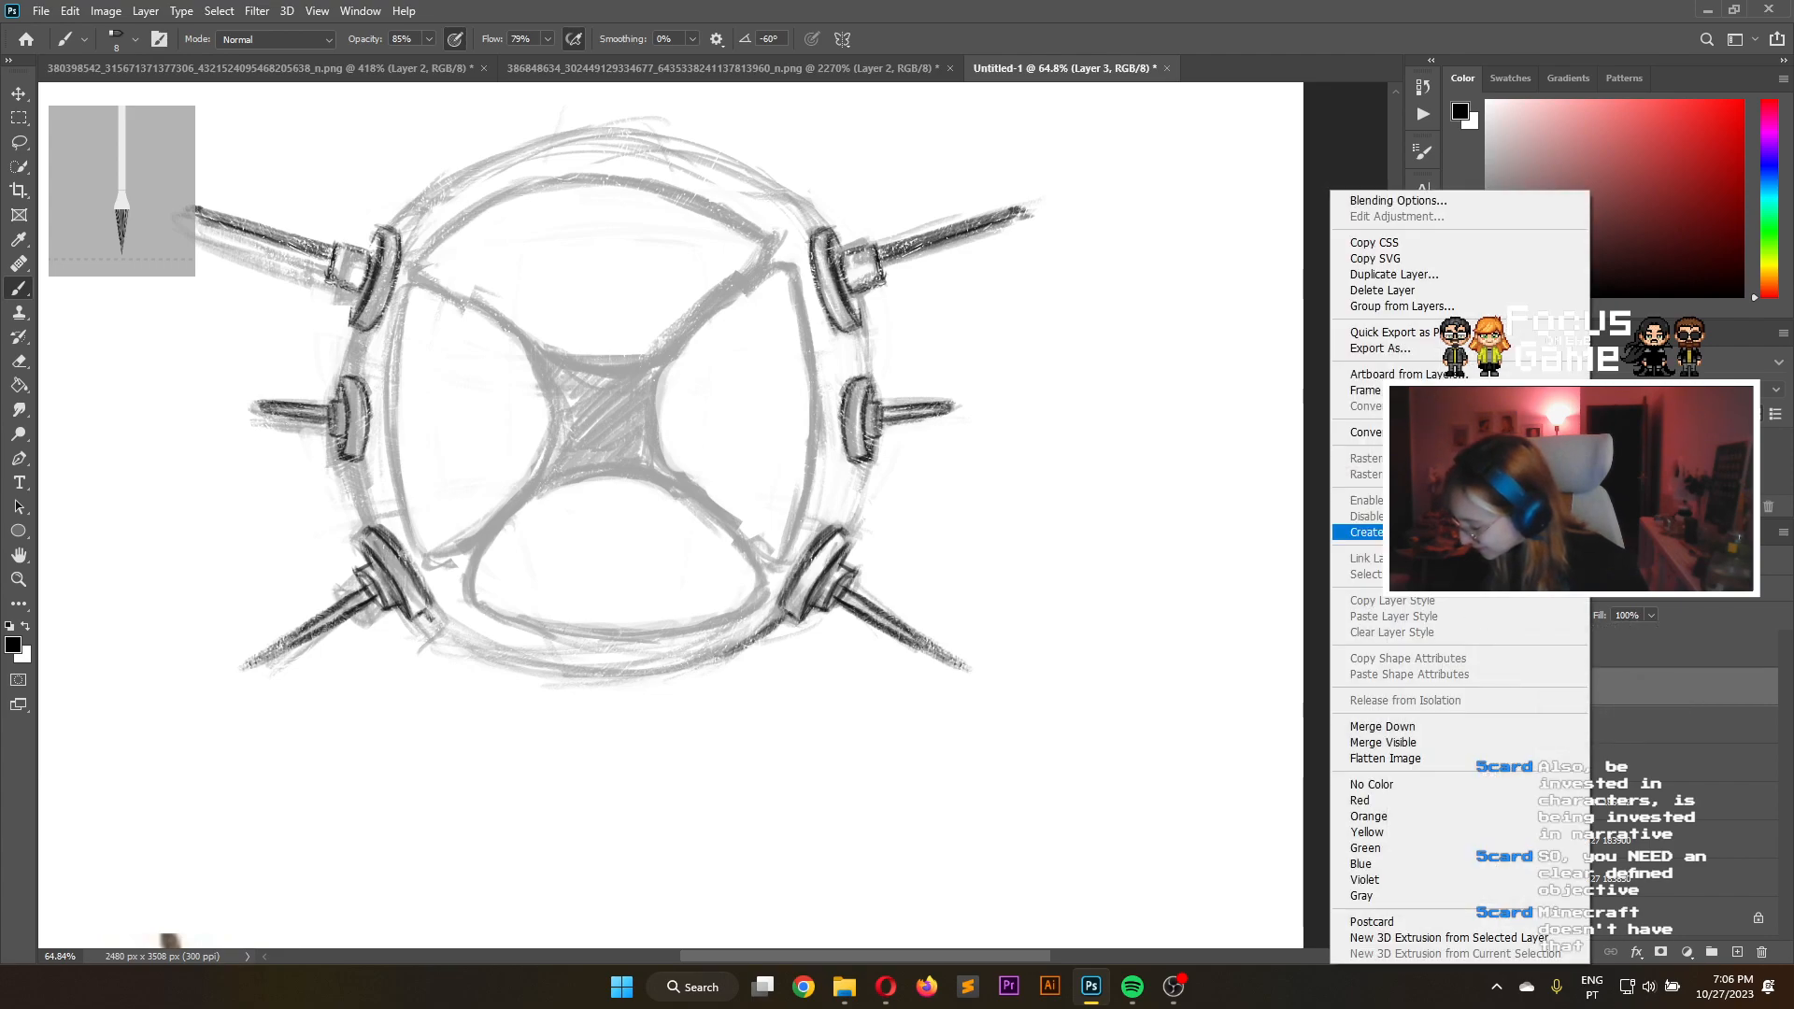
pyautogui.click(1431, 728)
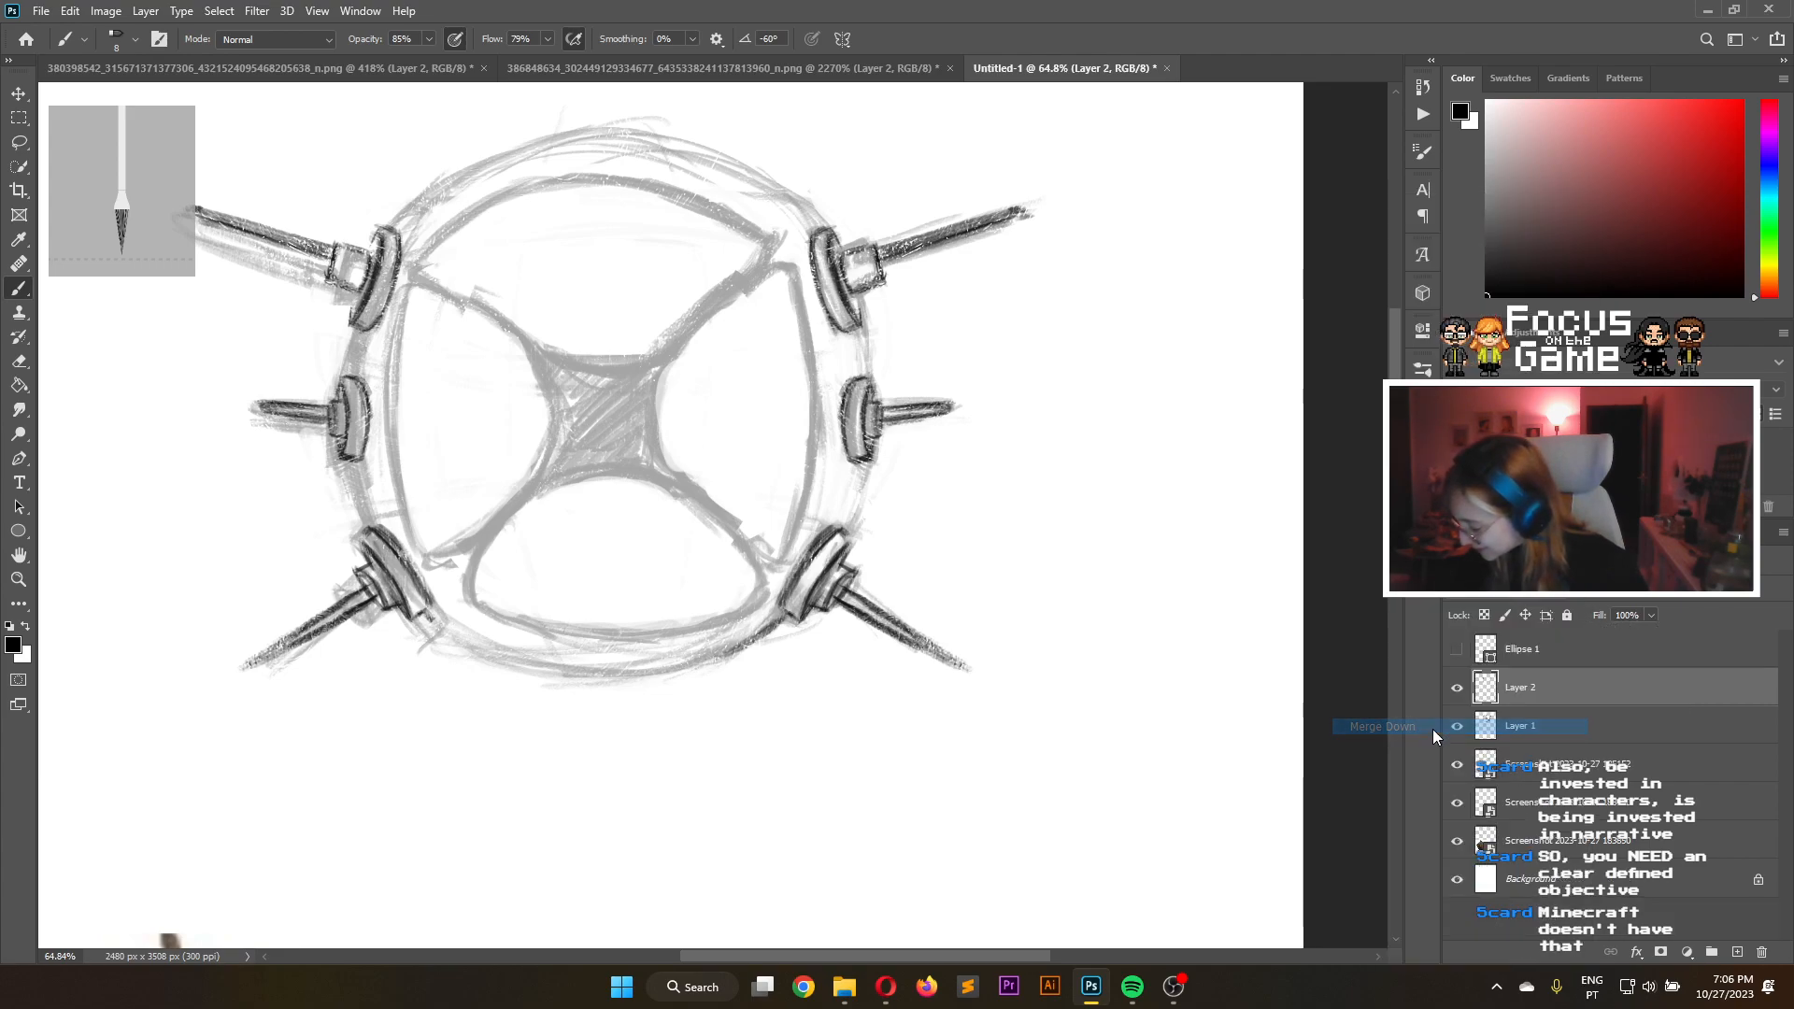
# Rename Layer 1 as "sketch 1"
pyautogui.doubleClick(1531, 727)
pyautogui.write('sketch 1')
pyautogui.press('Return')
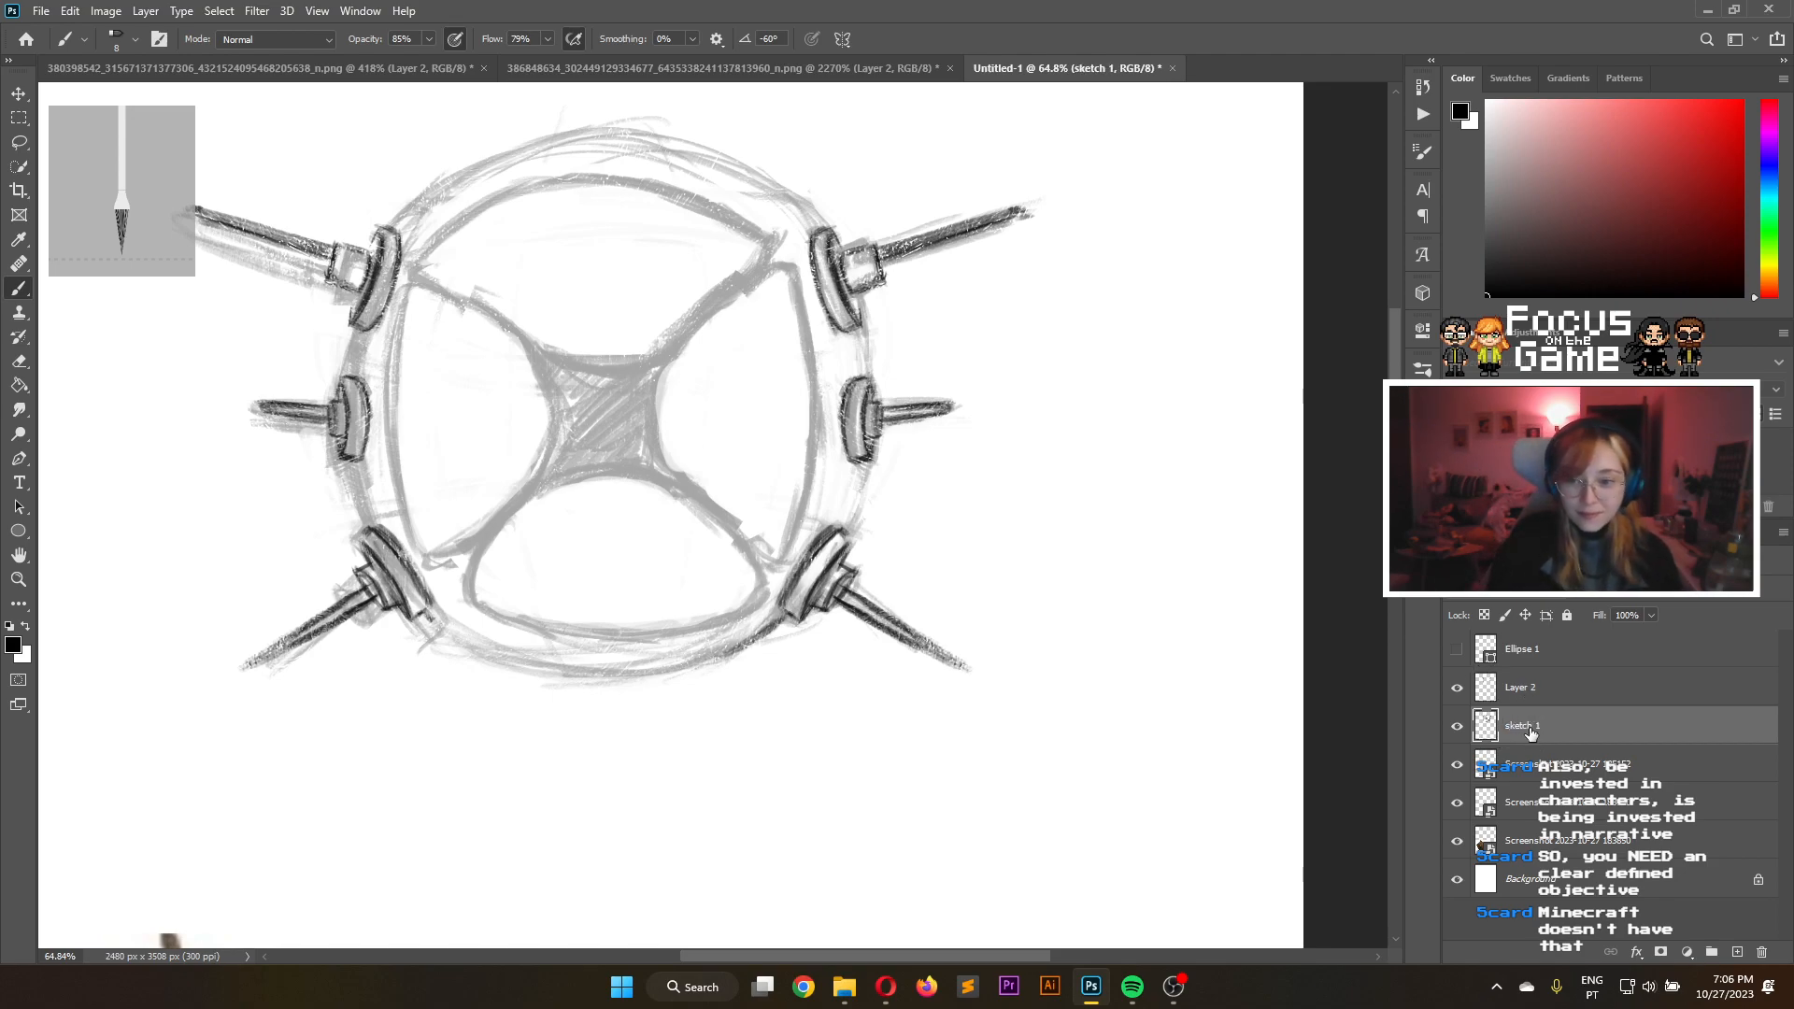
# Draw the helmet's outer rim on Layer 2 in dark line art between the side bolts and across the top
pyautogui.click(1635, 686)
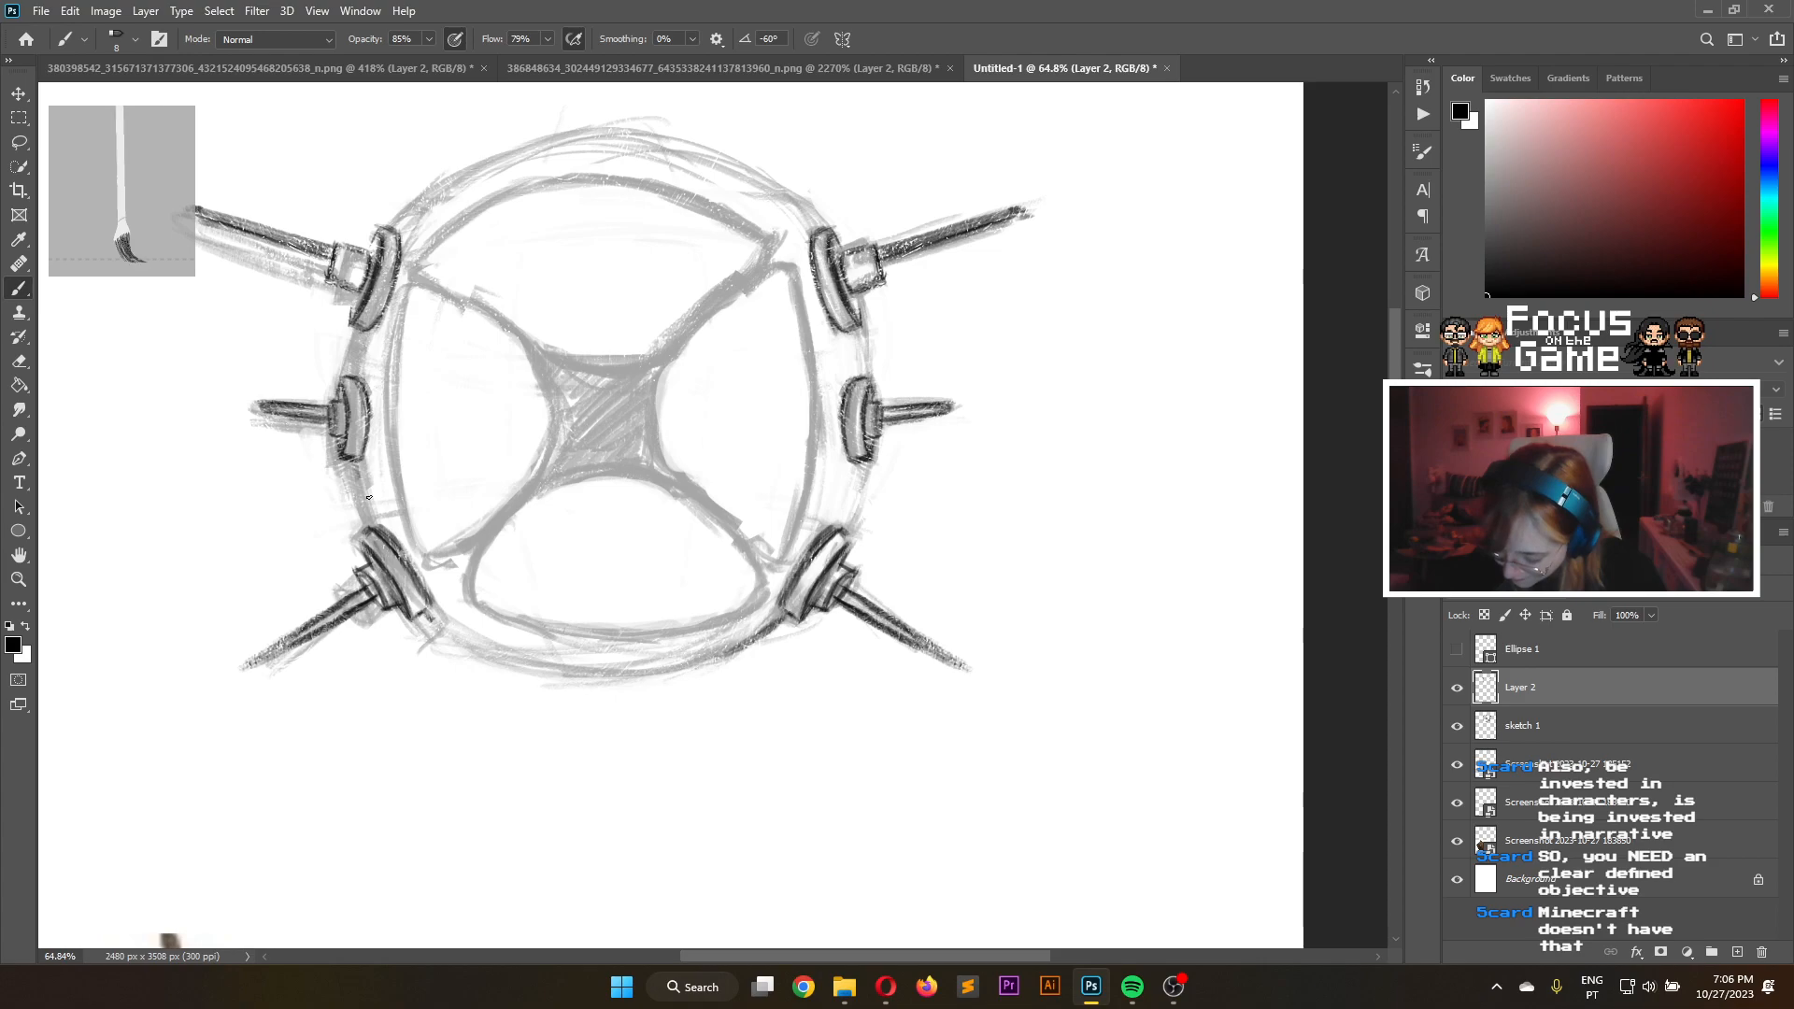
pyautogui.moveTo(357, 459); pyautogui.dragTo(379, 534)
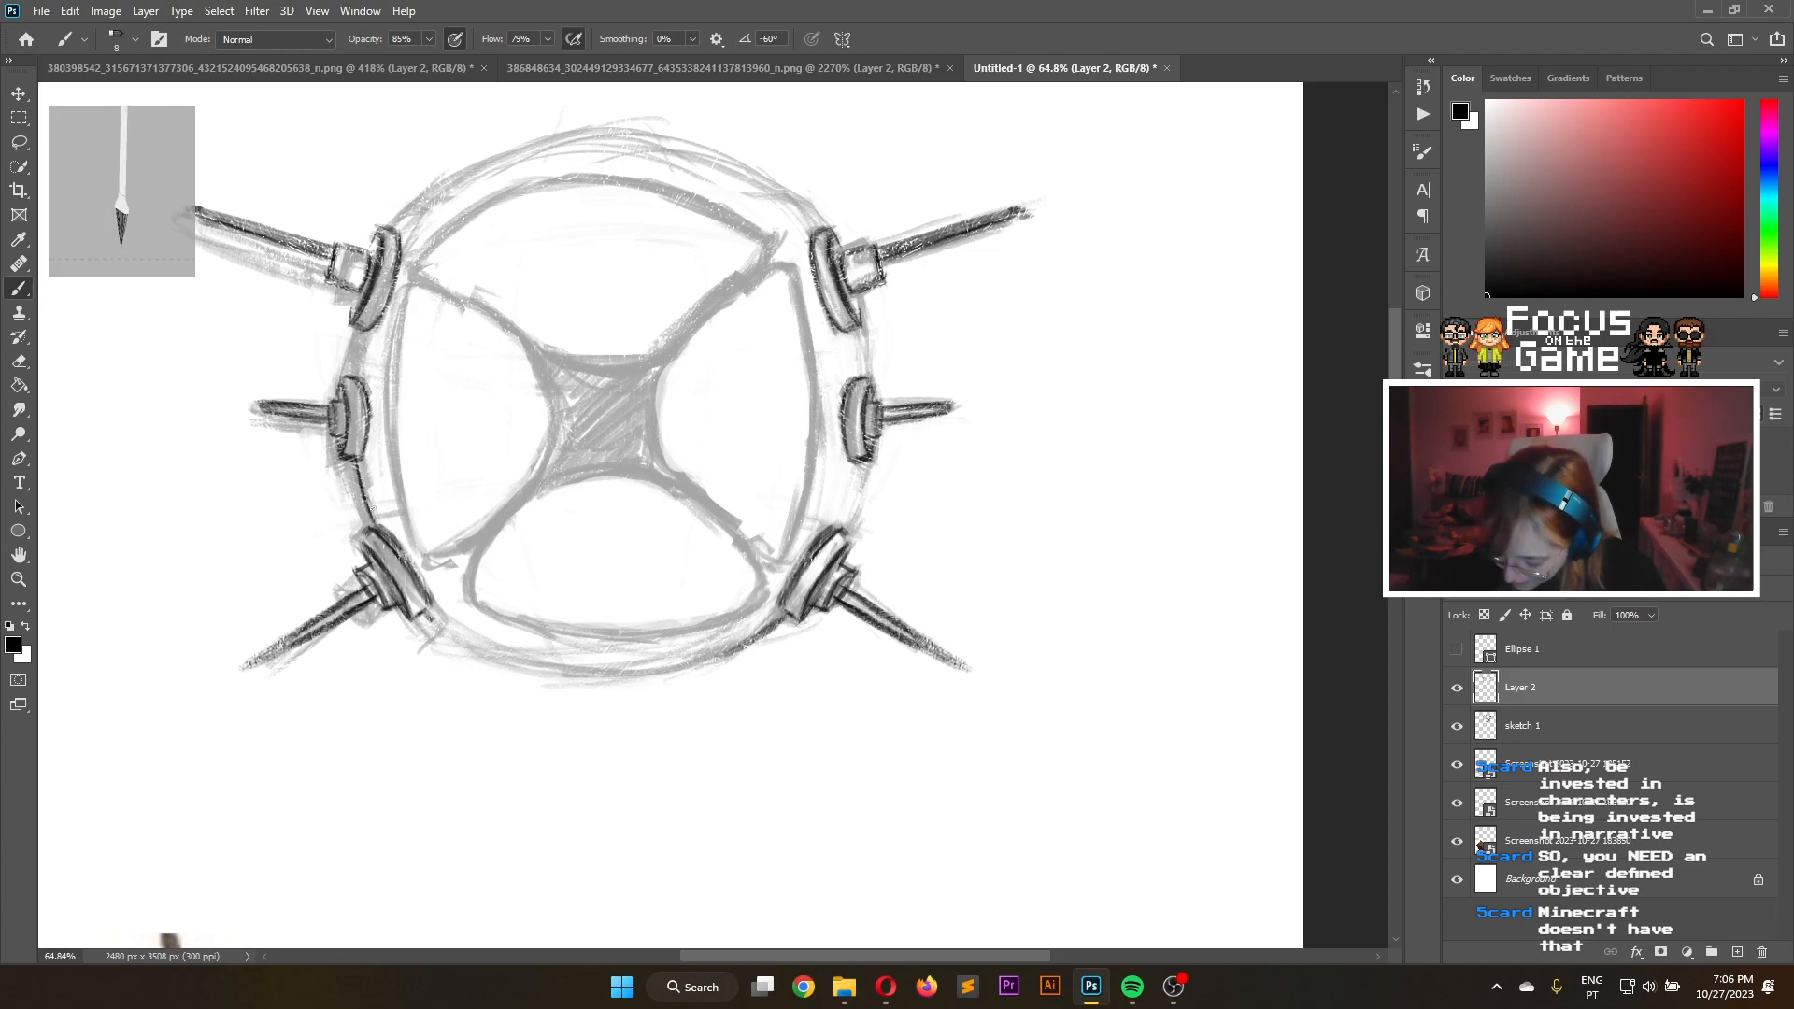
pyautogui.moveTo(368, 334); pyautogui.dragTo(354, 371)
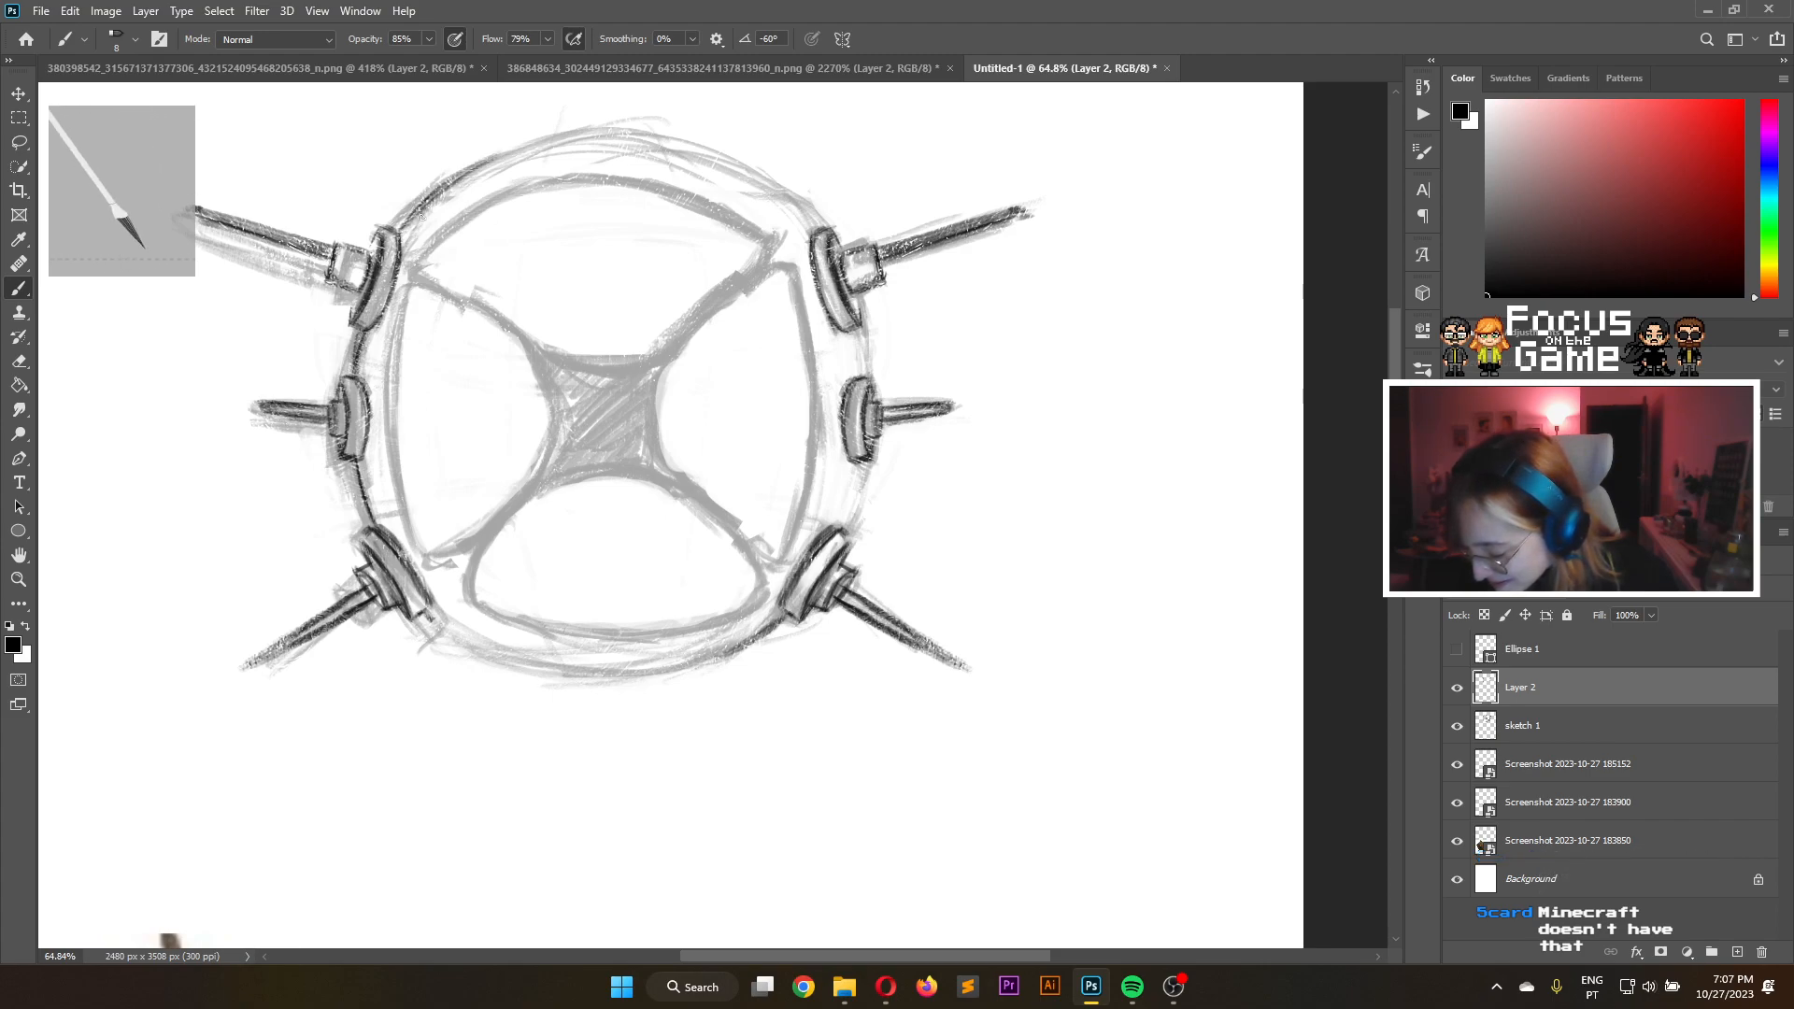
pyautogui.moveTo(453, 183)
pyautogui.mouseDown()
pyautogui.moveTo(544, 142)
pyautogui.moveTo(504, 157)
pyautogui.moveTo(611, 146)
pyautogui.moveTo(502, 159)
pyautogui.moveTo(636, 148)
pyautogui.moveTo(545, 143)
pyautogui.moveTo(678, 155)
pyautogui.moveTo(568, 139)
pyautogui.moveTo(687, 151)
pyautogui.mouseUp()
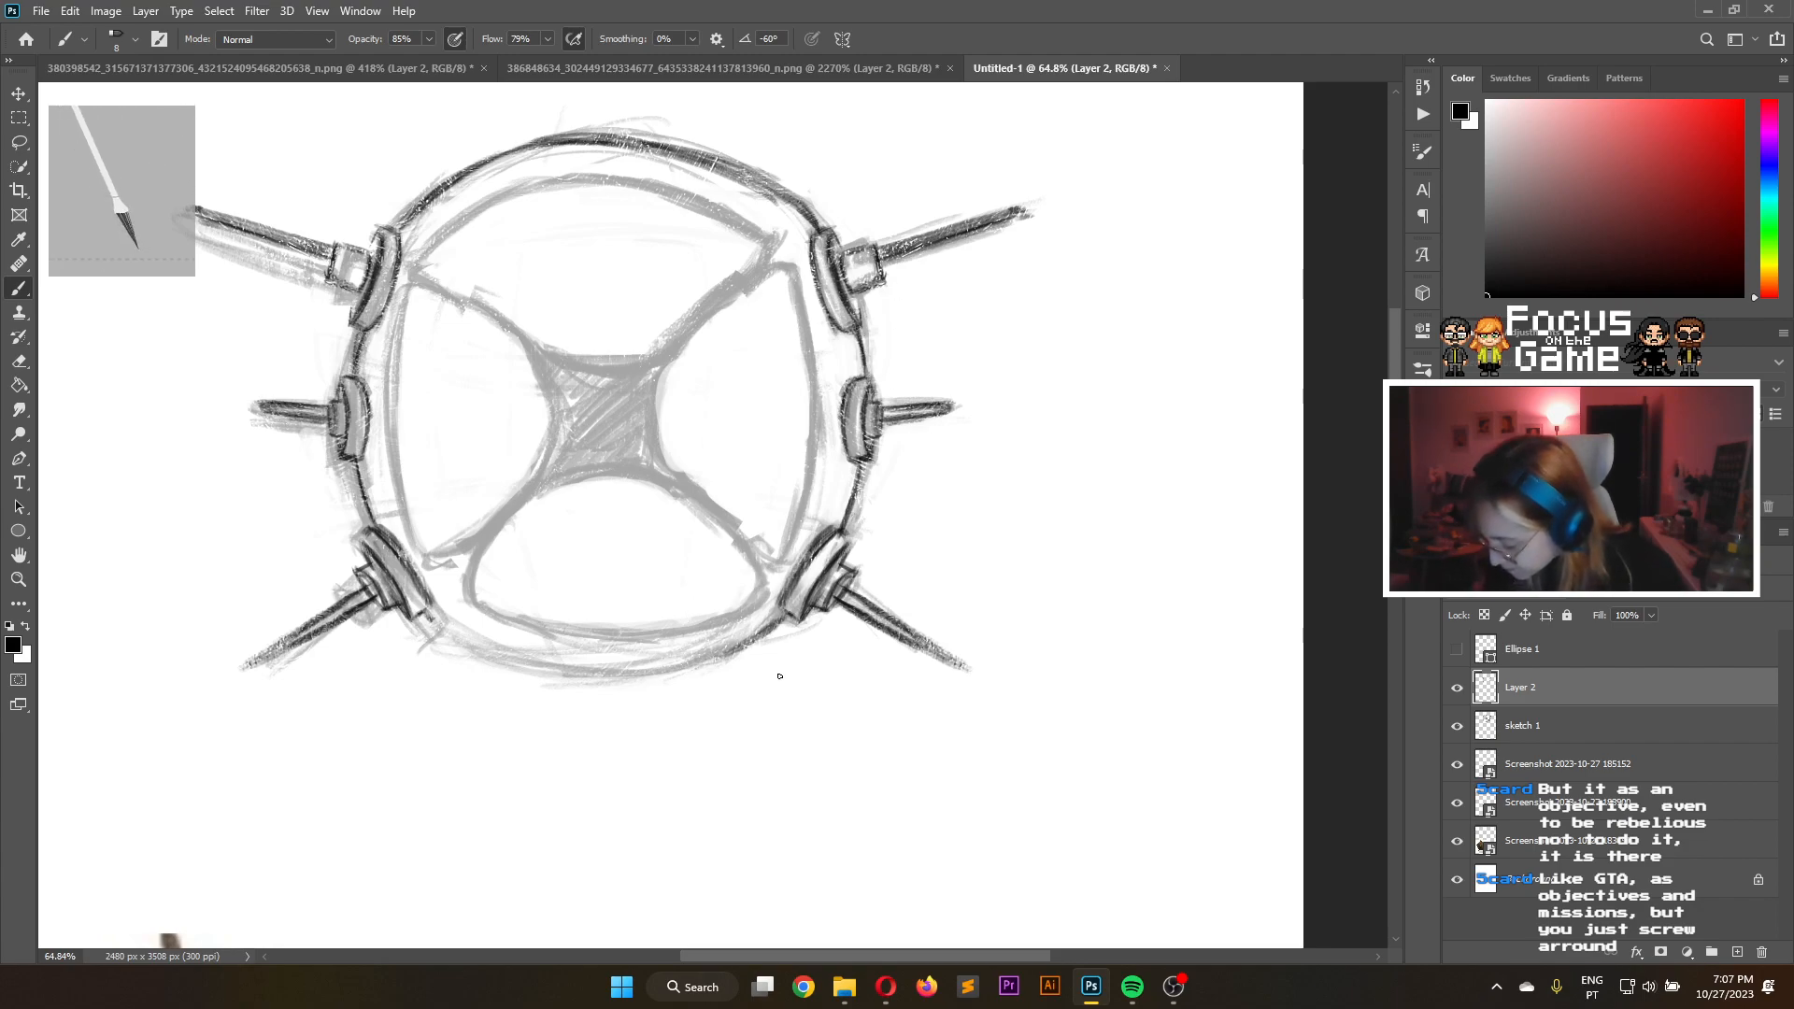
# Draw the helmet's bottom rim as a dark curve joining the lower left and lower right bolts on Layer 2
pyautogui.moveTo(785, 616)
pyautogui.mouseDown()
pyautogui.moveTo(660, 668)
pyautogui.moveTo(748, 647)
pyautogui.moveTo(653, 667)
pyautogui.mouseUp()
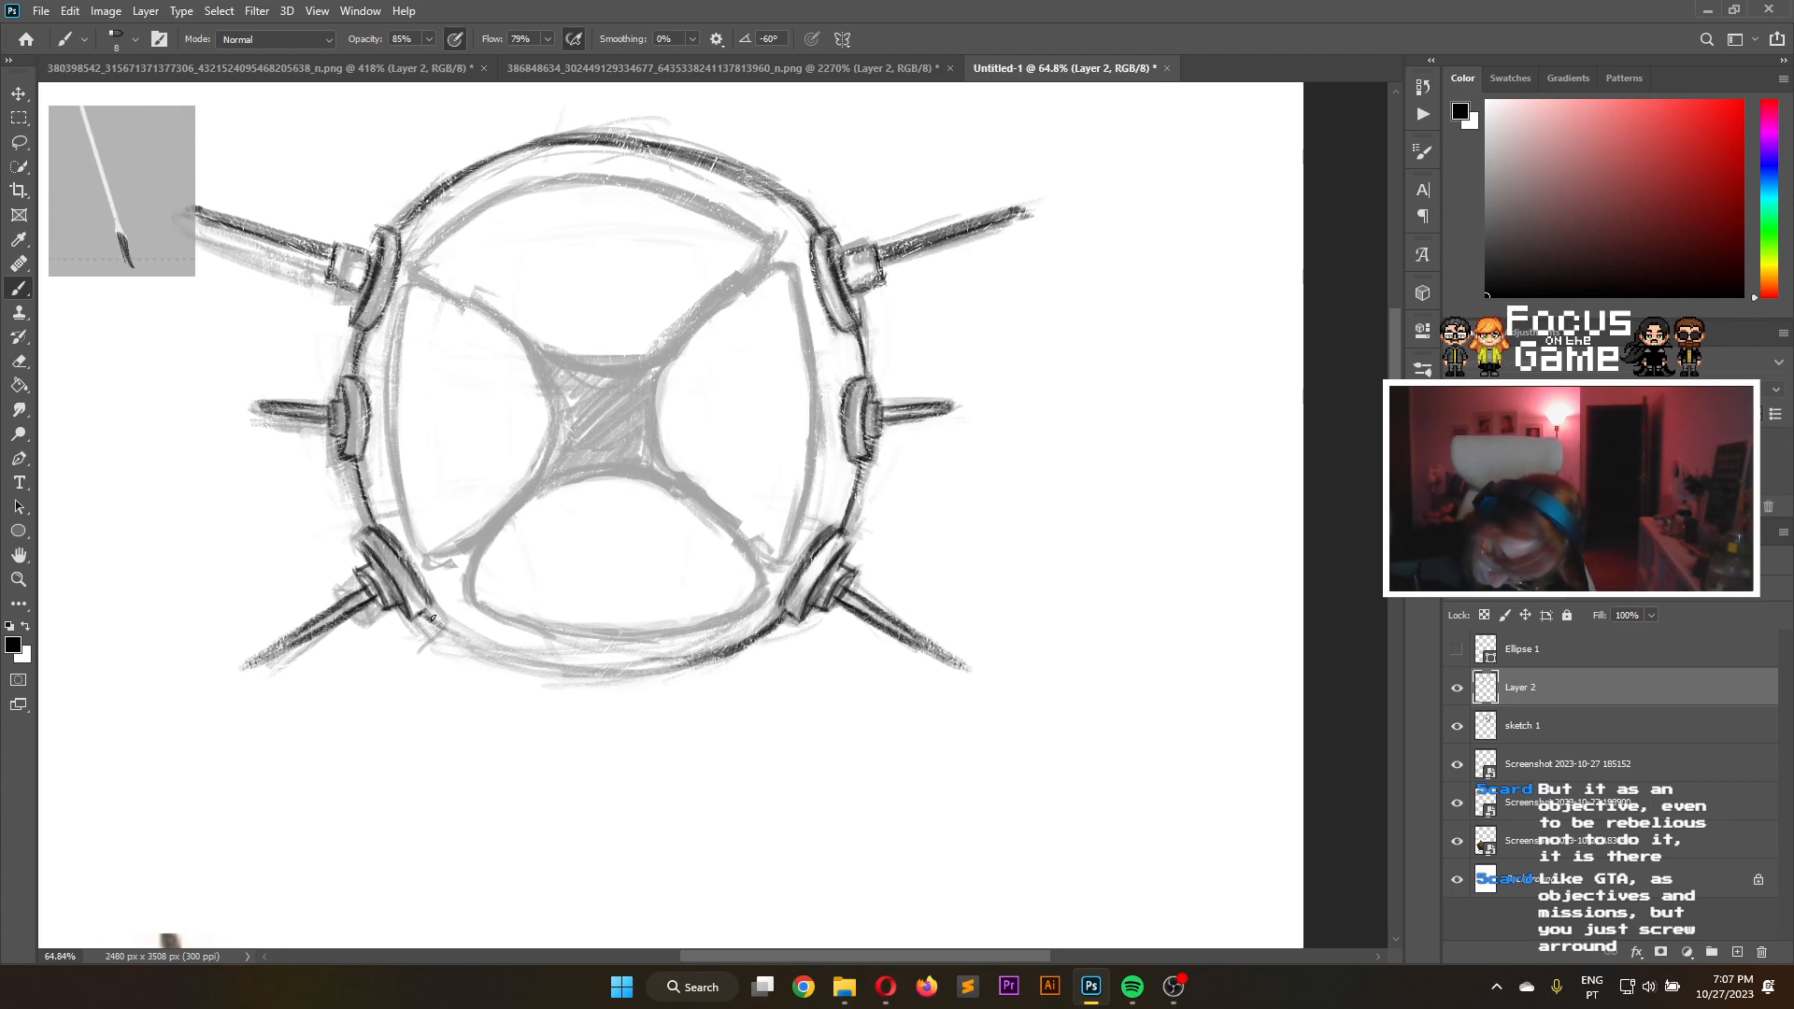
pyautogui.moveTo(440, 624)
pyautogui.mouseDown()
pyautogui.moveTo(608, 674)
pyautogui.moveTo(536, 668)
pyautogui.moveTo(643, 676)
pyautogui.mouseUp()
pyautogui.moveTo(521, 667)
pyautogui.mouseDown()
pyautogui.moveTo(638, 678)
pyautogui.moveTo(710, 652)
pyautogui.mouseUp()
pyautogui.moveTo(609, 678); pyautogui.dragTo(774, 634)
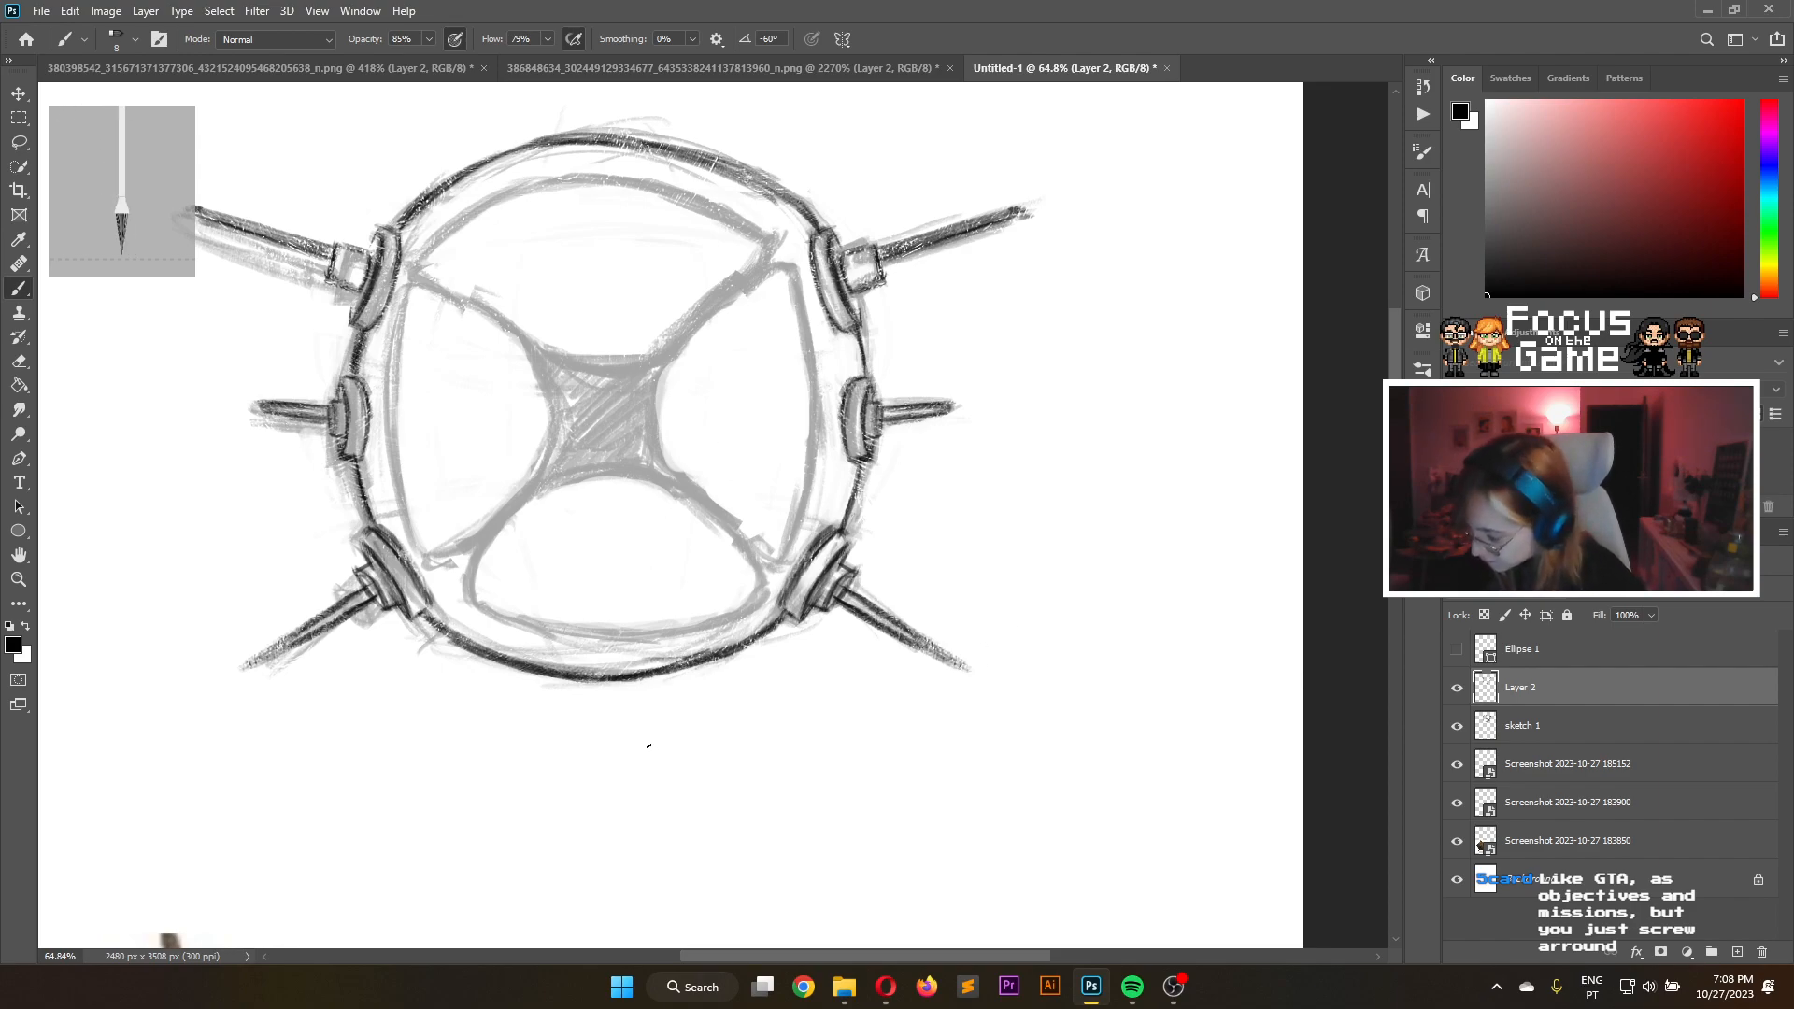
# Redraw the diagonal arms of the central cross on the sketch 1 layer, straightening them out to the four window corners
pyautogui.scroll(4, 607, 448)
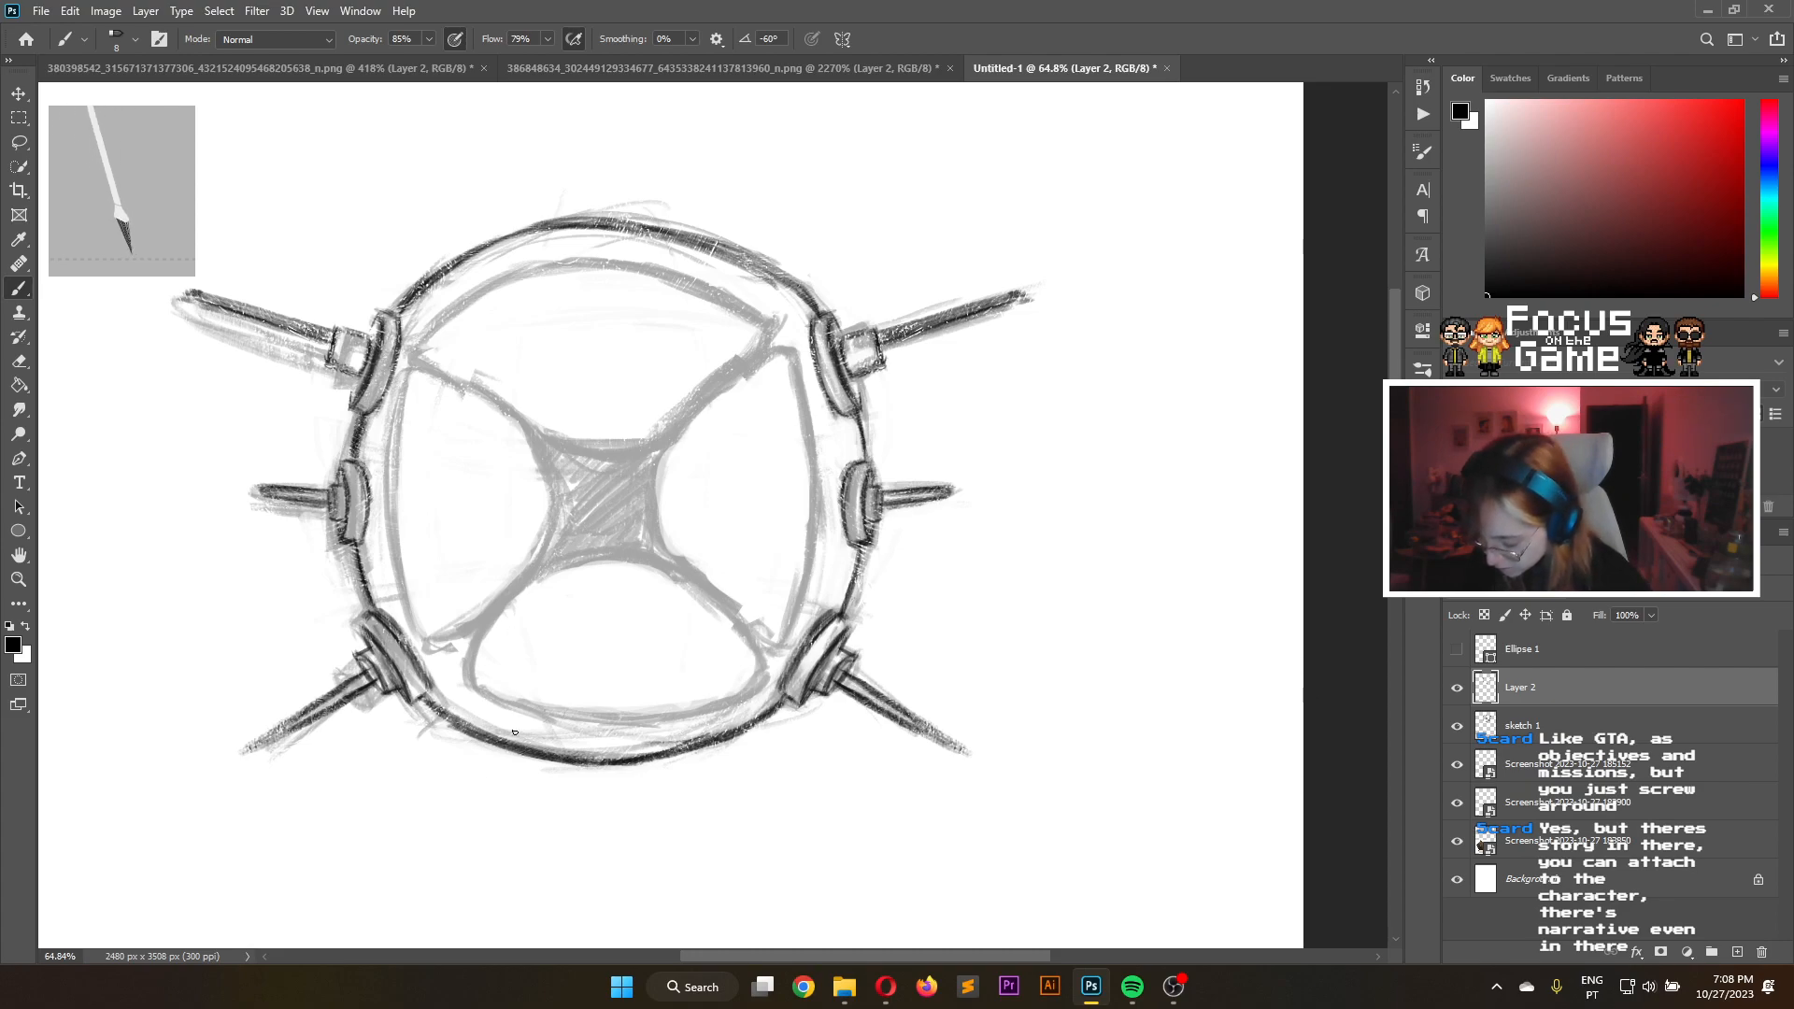
pyautogui.click(1581, 729)
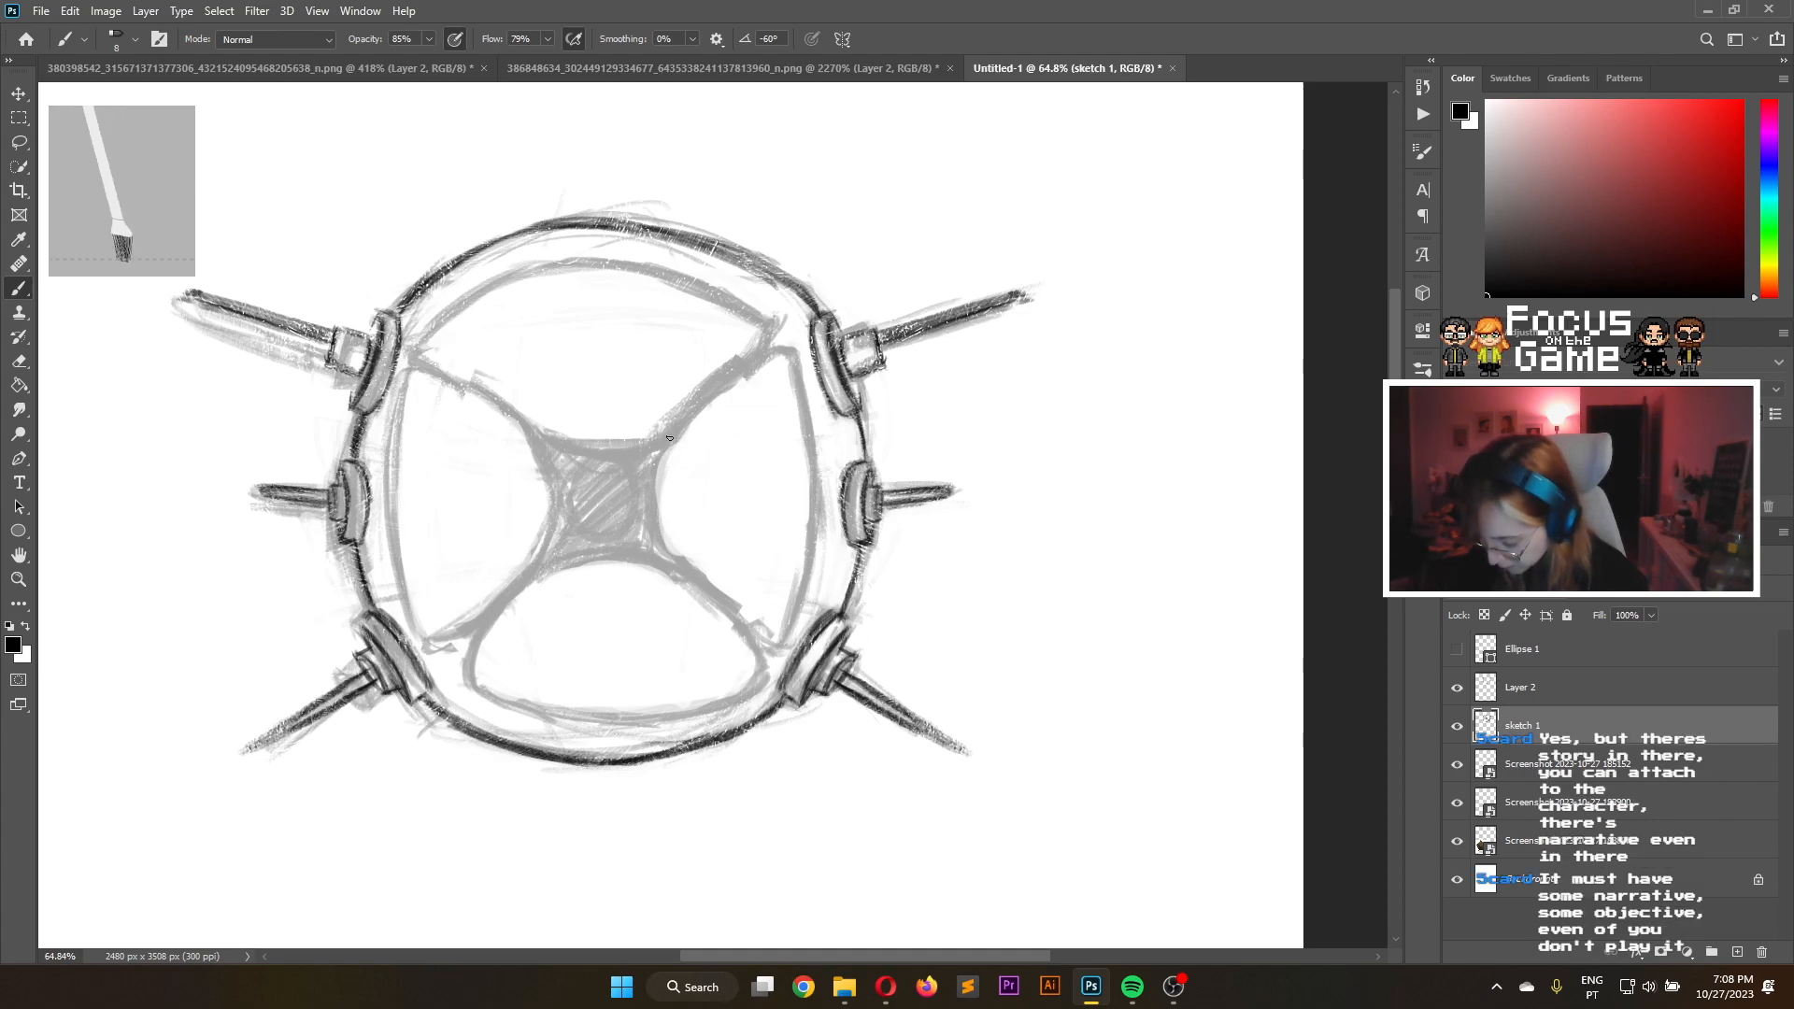
pyautogui.moveTo(801, 330); pyautogui.dragTo(421, 641)
pyautogui.moveTo(450, 387)
pyautogui.mouseDown()
pyautogui.moveTo(777, 640)
pyautogui.moveTo(440, 362)
pyautogui.mouseUp()
pyautogui.moveTo(745, 613)
pyautogui.mouseDown()
pyautogui.moveTo(426, 379)
pyautogui.moveTo(781, 628)
pyautogui.mouseUp()
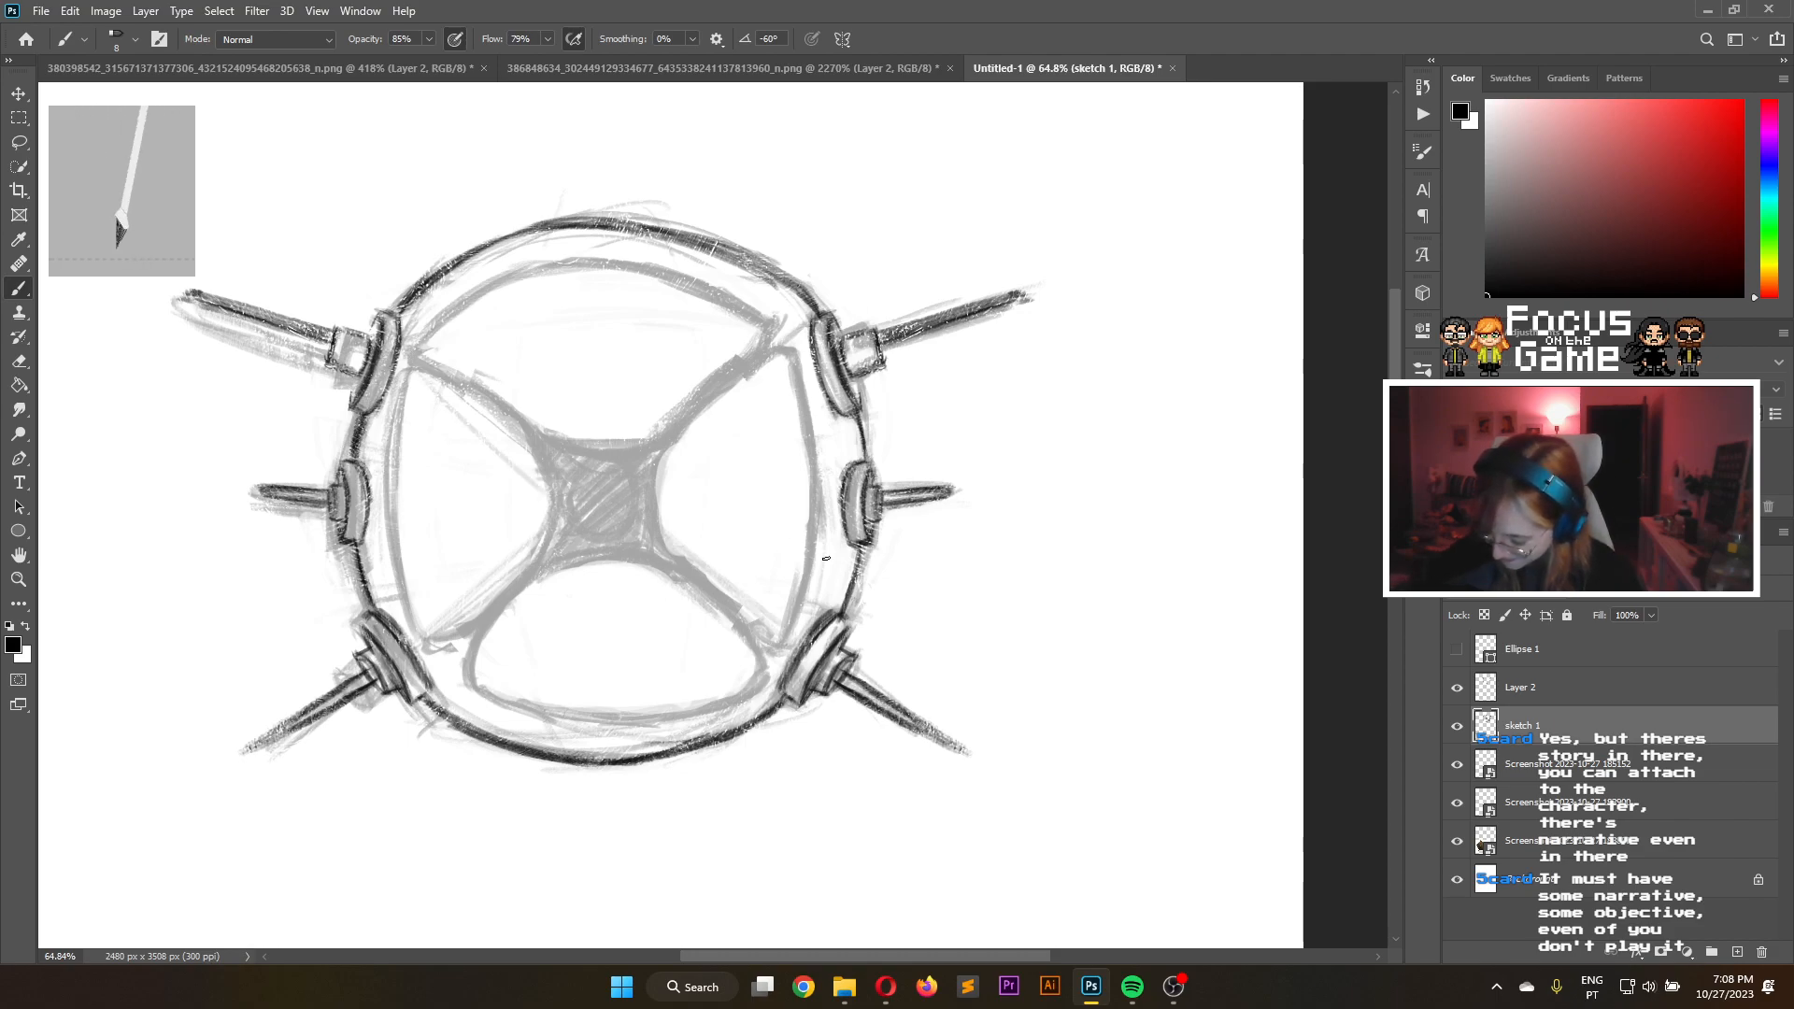
pyautogui.moveTo(481, 600)
pyautogui.mouseDown()
pyautogui.moveTo(796, 321)
pyautogui.moveTo(441, 624)
pyautogui.mouseUp()
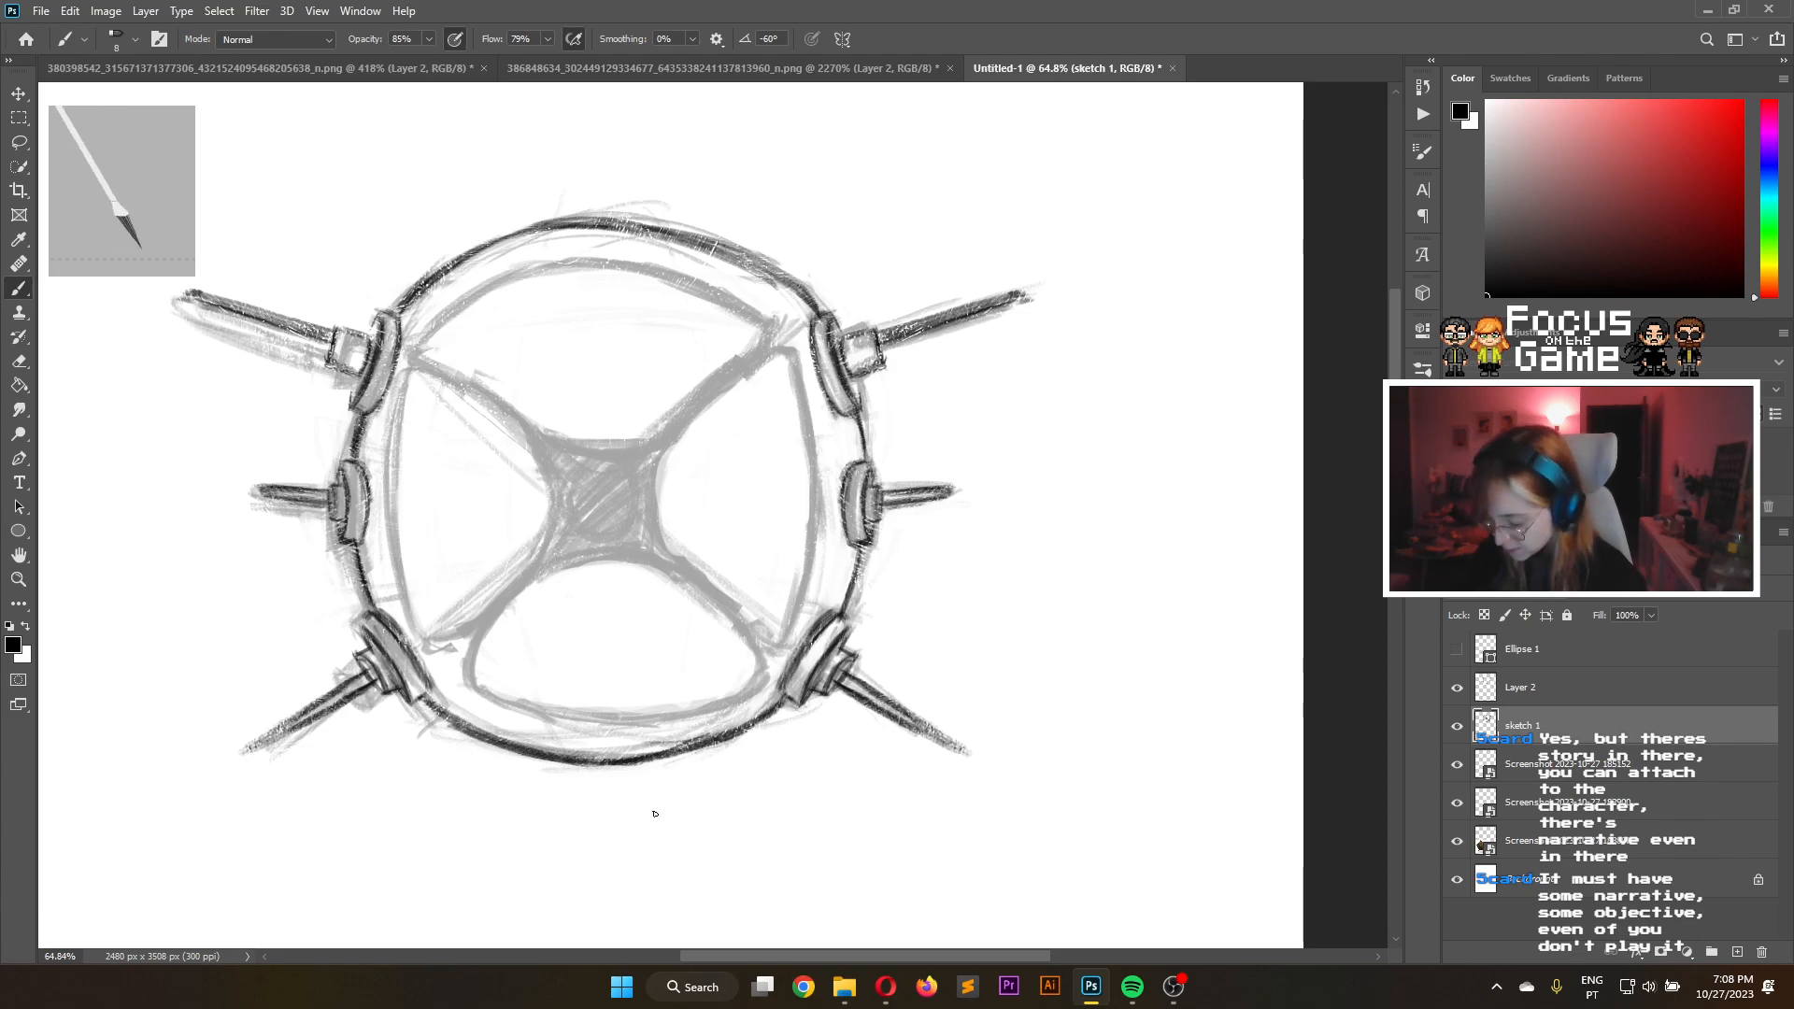
# Thicken the lower window's bottom edge on the sketch 1 layer and erase stray lines around the right window
pyautogui.moveTo(543, 717)
pyautogui.mouseDown()
pyautogui.moveTo(732, 708)
pyautogui.moveTo(548, 719)
pyautogui.moveTo(763, 691)
pyautogui.moveTo(543, 725)
pyautogui.moveTo(755, 677)
pyautogui.mouseUp()
pyautogui.moveTo(486, 700); pyautogui.dragTo(541, 718)
pyautogui.moveTo(456, 667)
pyautogui.mouseDown()
pyautogui.moveTo(479, 635)
pyautogui.moveTo(467, 686)
pyautogui.moveTo(487, 626)
pyautogui.moveTo(468, 675)
pyautogui.moveTo(529, 697)
pyautogui.mouseUp()
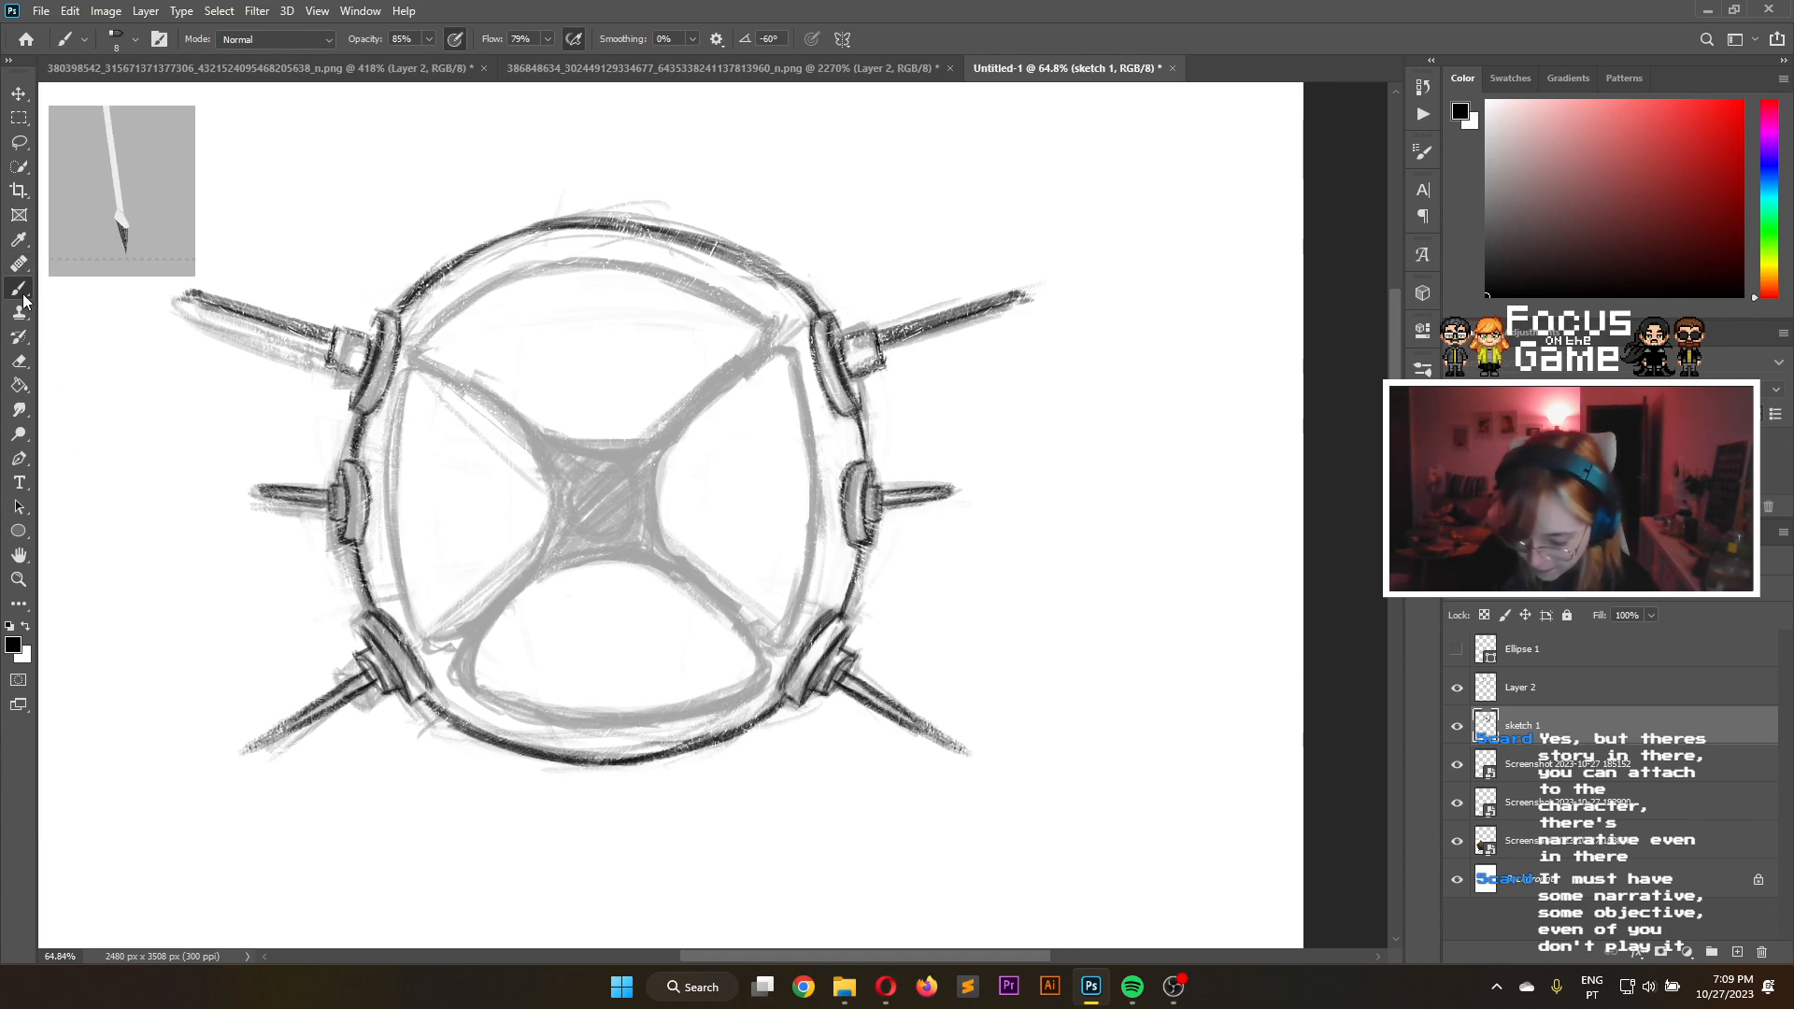
pyautogui.click(19, 361)
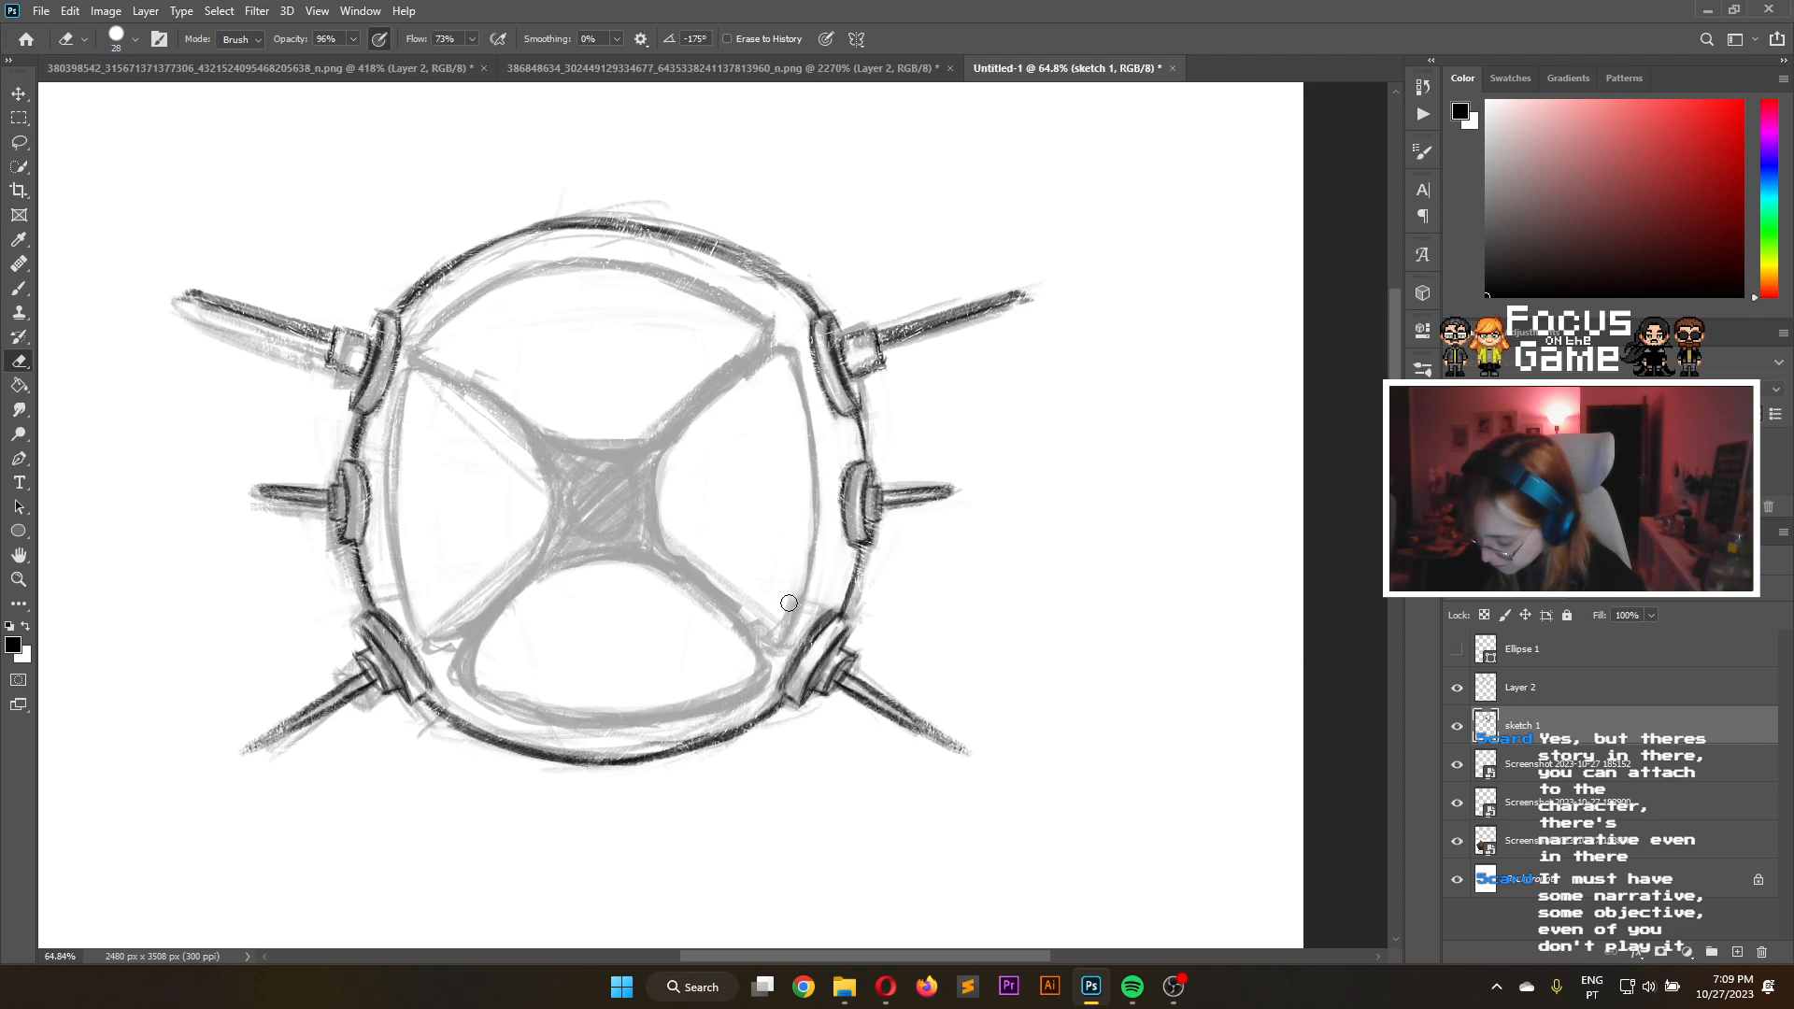
pyautogui.click(19, 288)
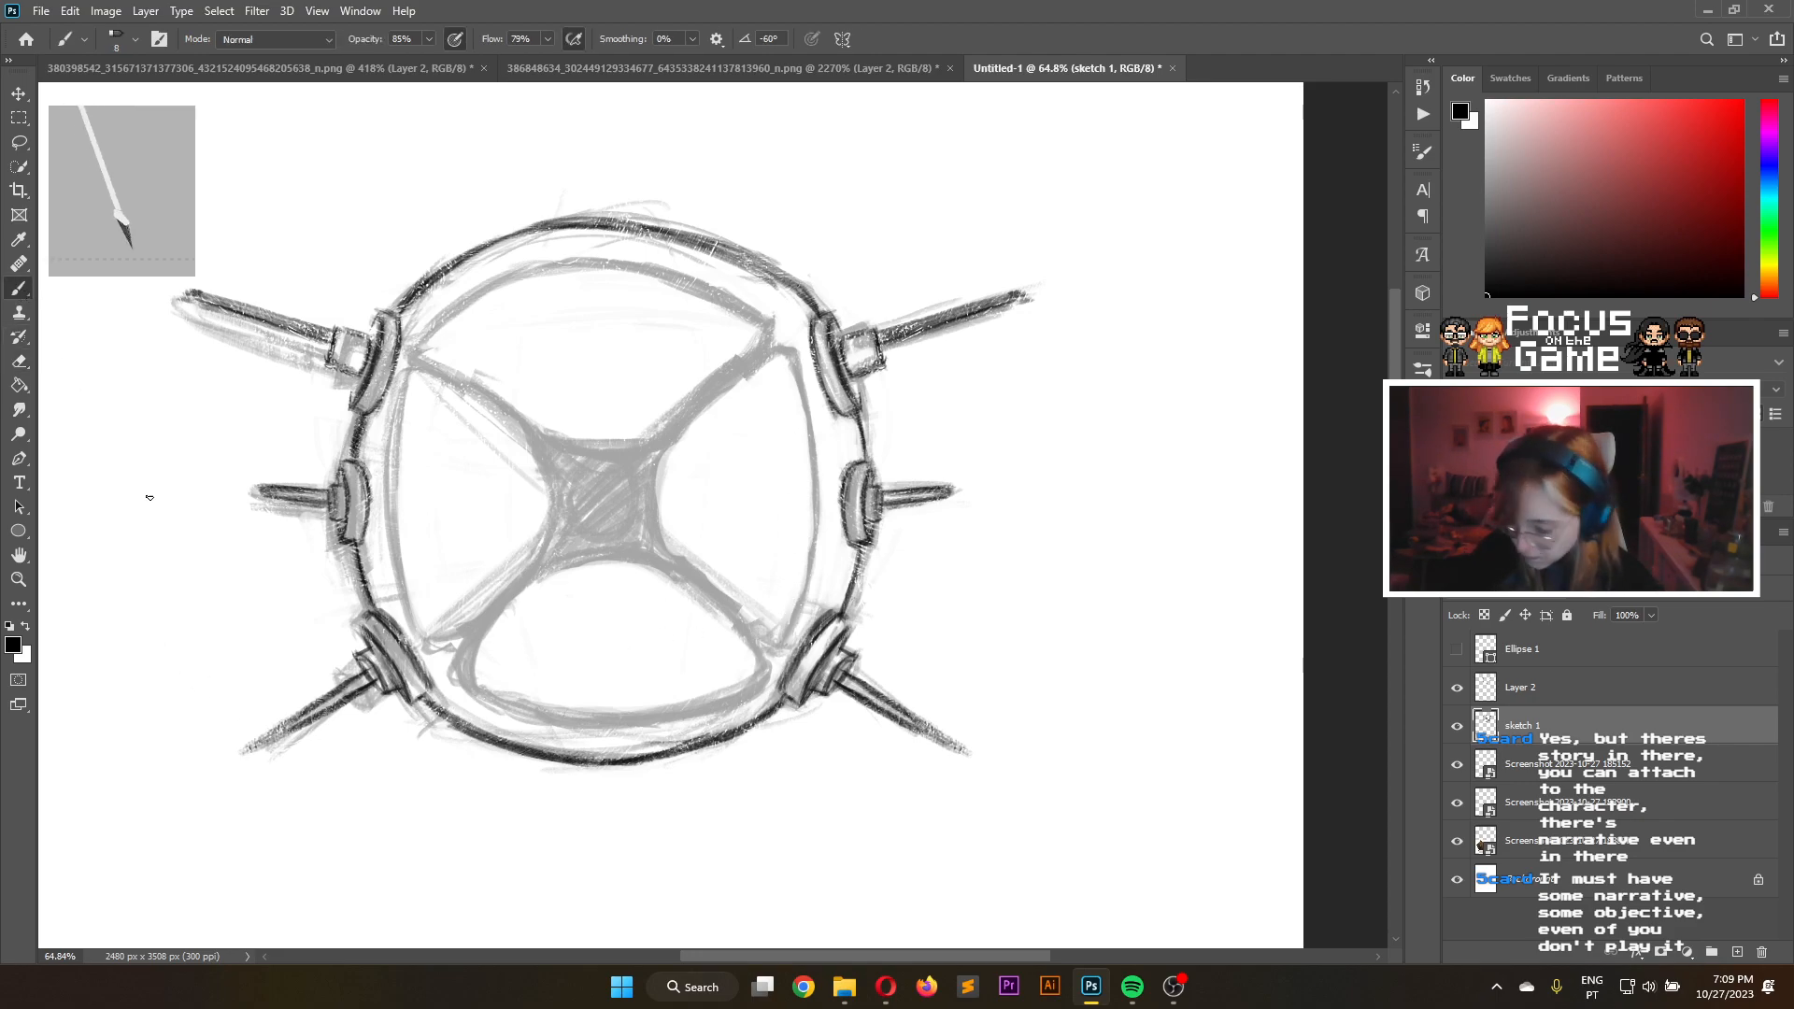
# Add an empty layer and reorder the stack so Layer 2 and sketch 1 sit above it
pyautogui.click(1526, 701)
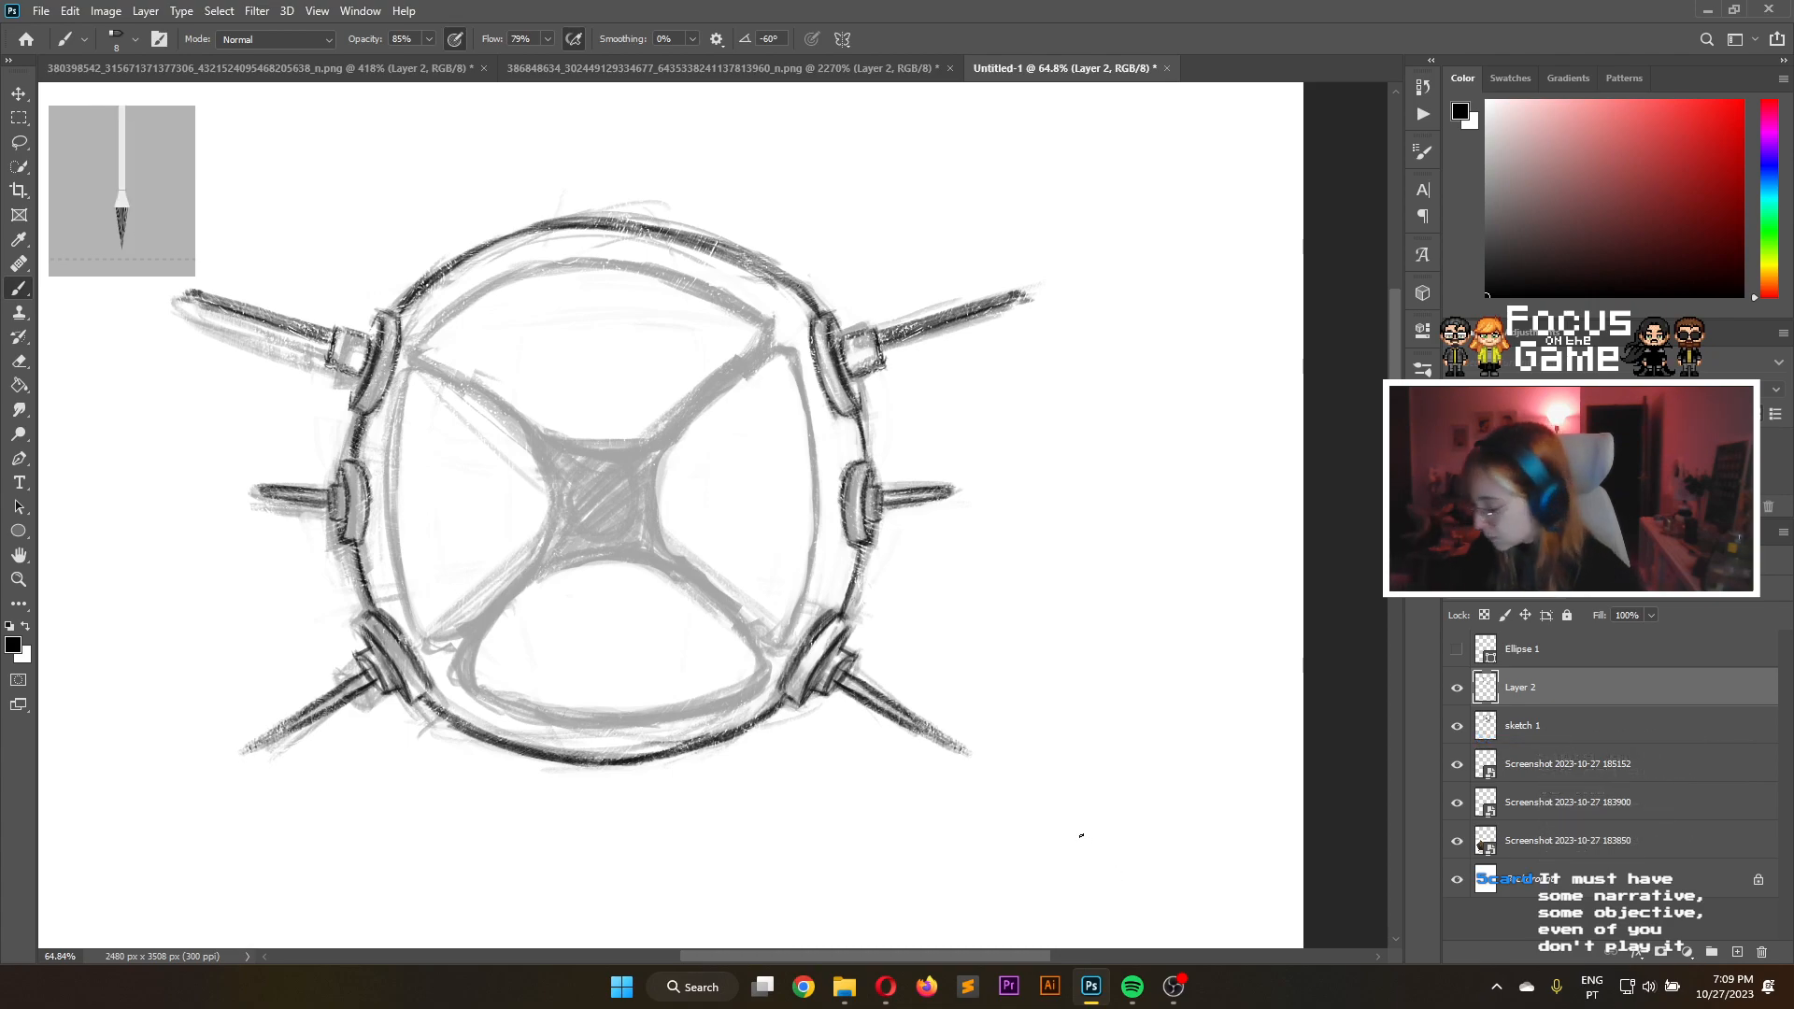
pyautogui.click(1737, 952)
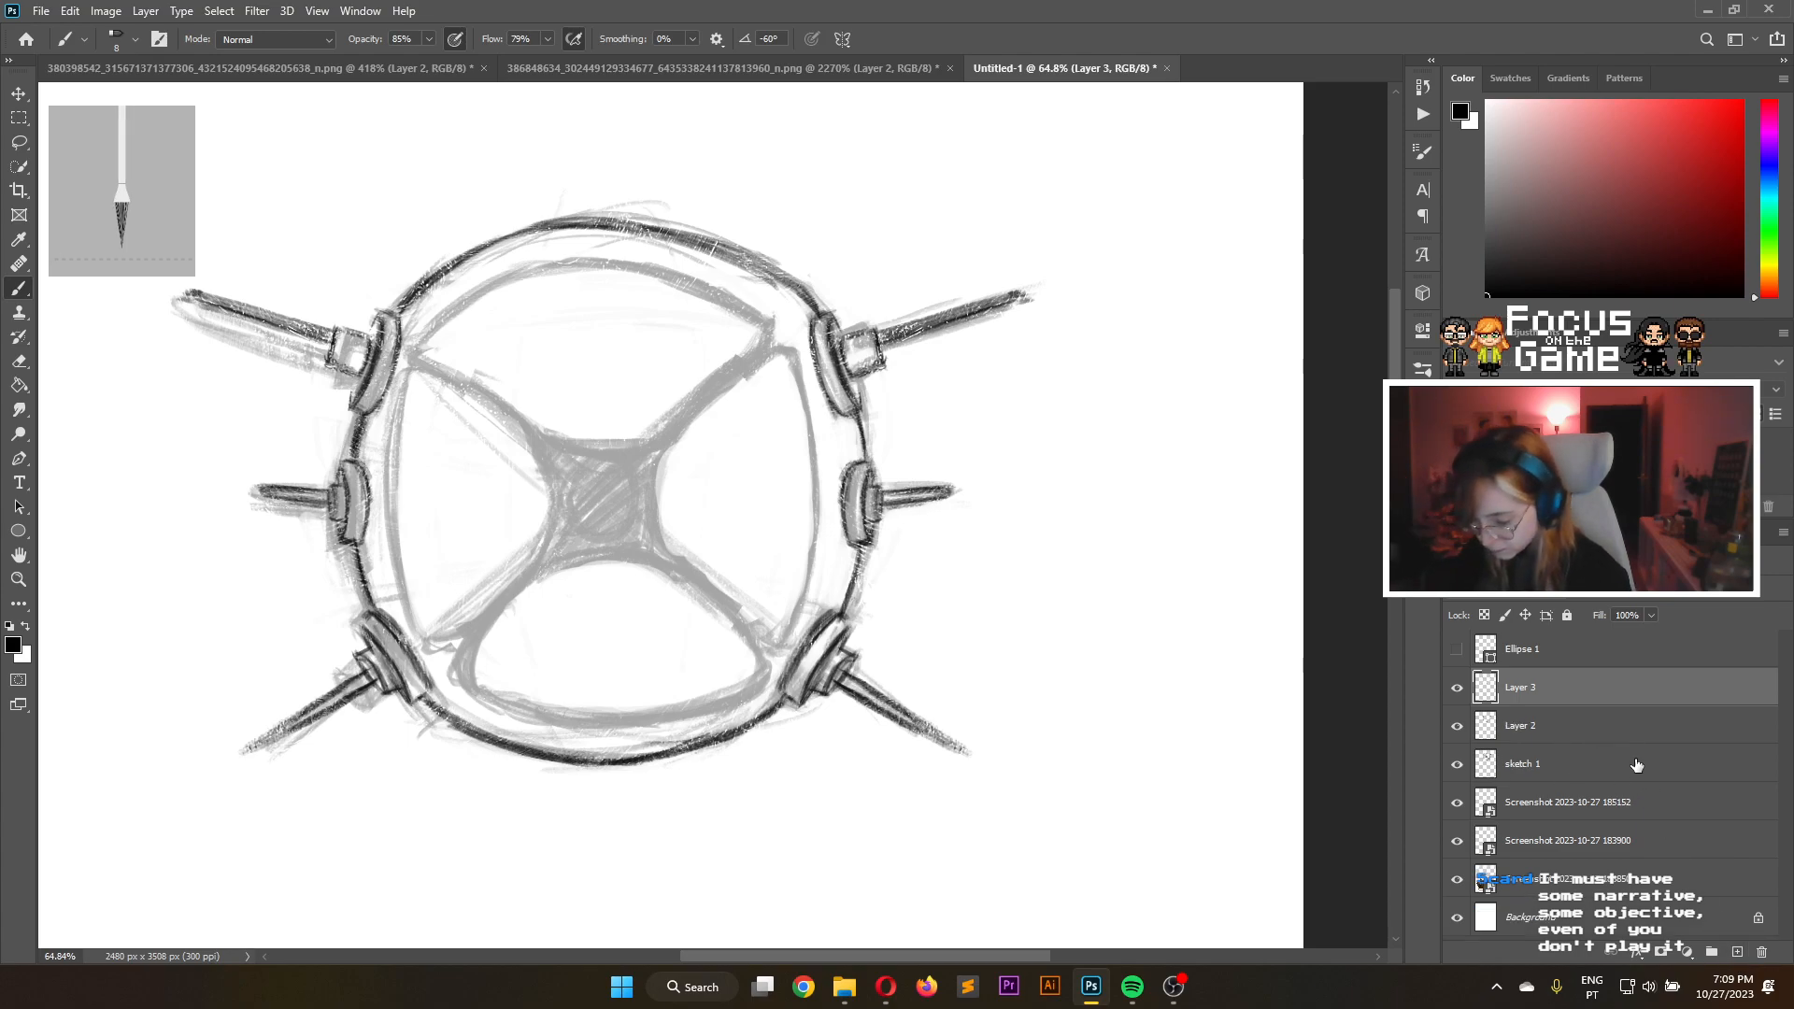
pyautogui.moveTo(1629, 736); pyautogui.dragTo(1635, 675)
pyautogui.moveTo(1625, 777); pyautogui.dragTo(1626, 703)
# Rename Layer 2 as "sketch" and make the empty Layer 3 the active layer
pyautogui.click(1508, 697)
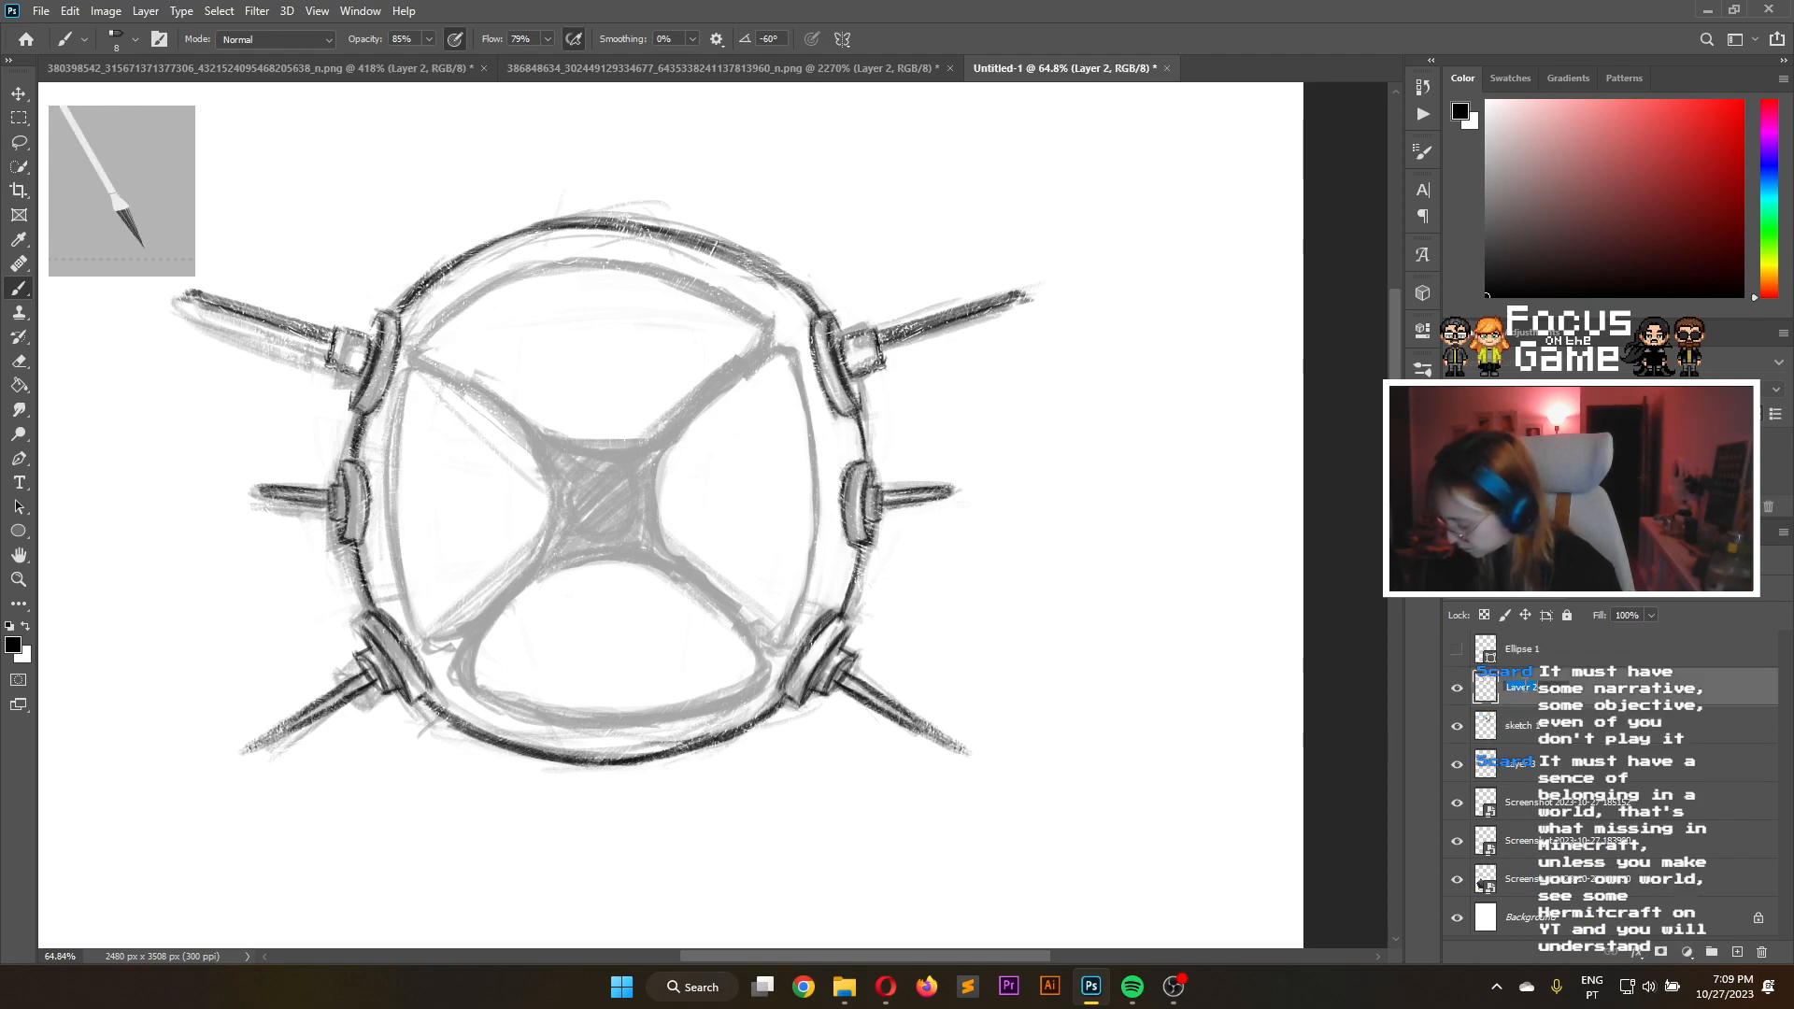
pyautogui.click(1458, 689)
pyautogui.click(1458, 689)
pyautogui.doubleClick(1523, 686)
pyautogui.write('sketch')
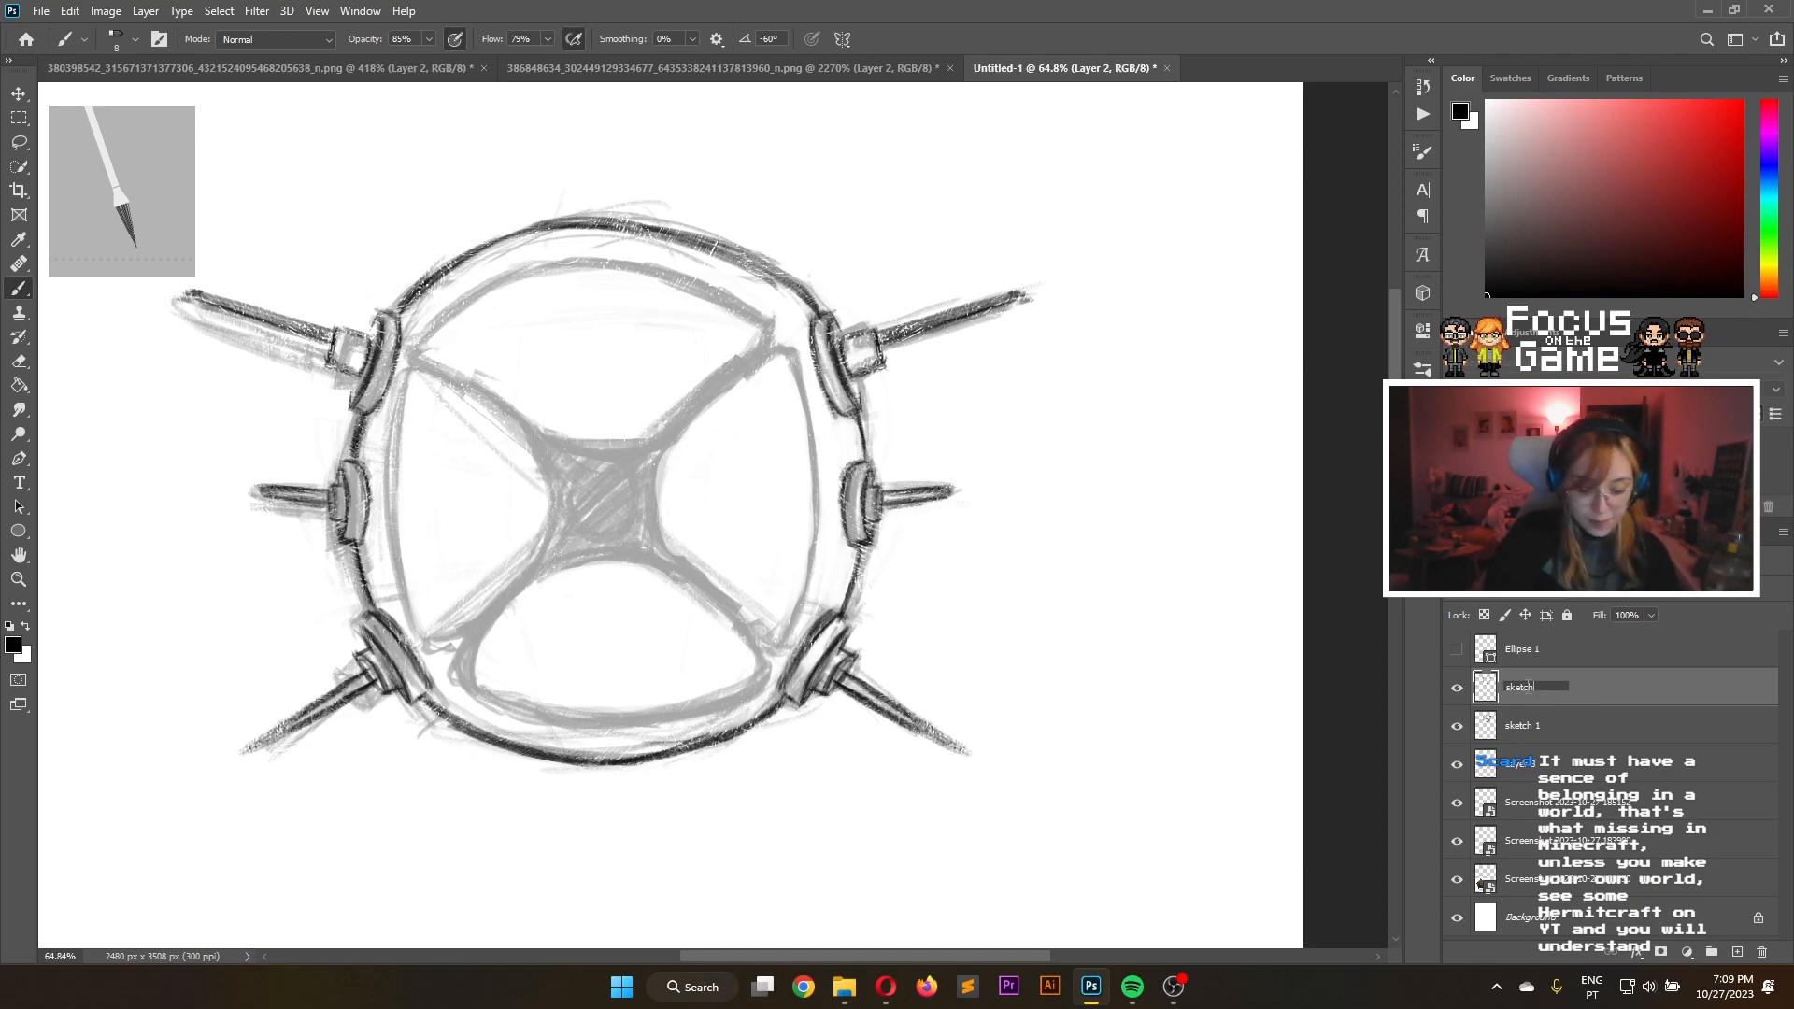
pyautogui.press('Return')
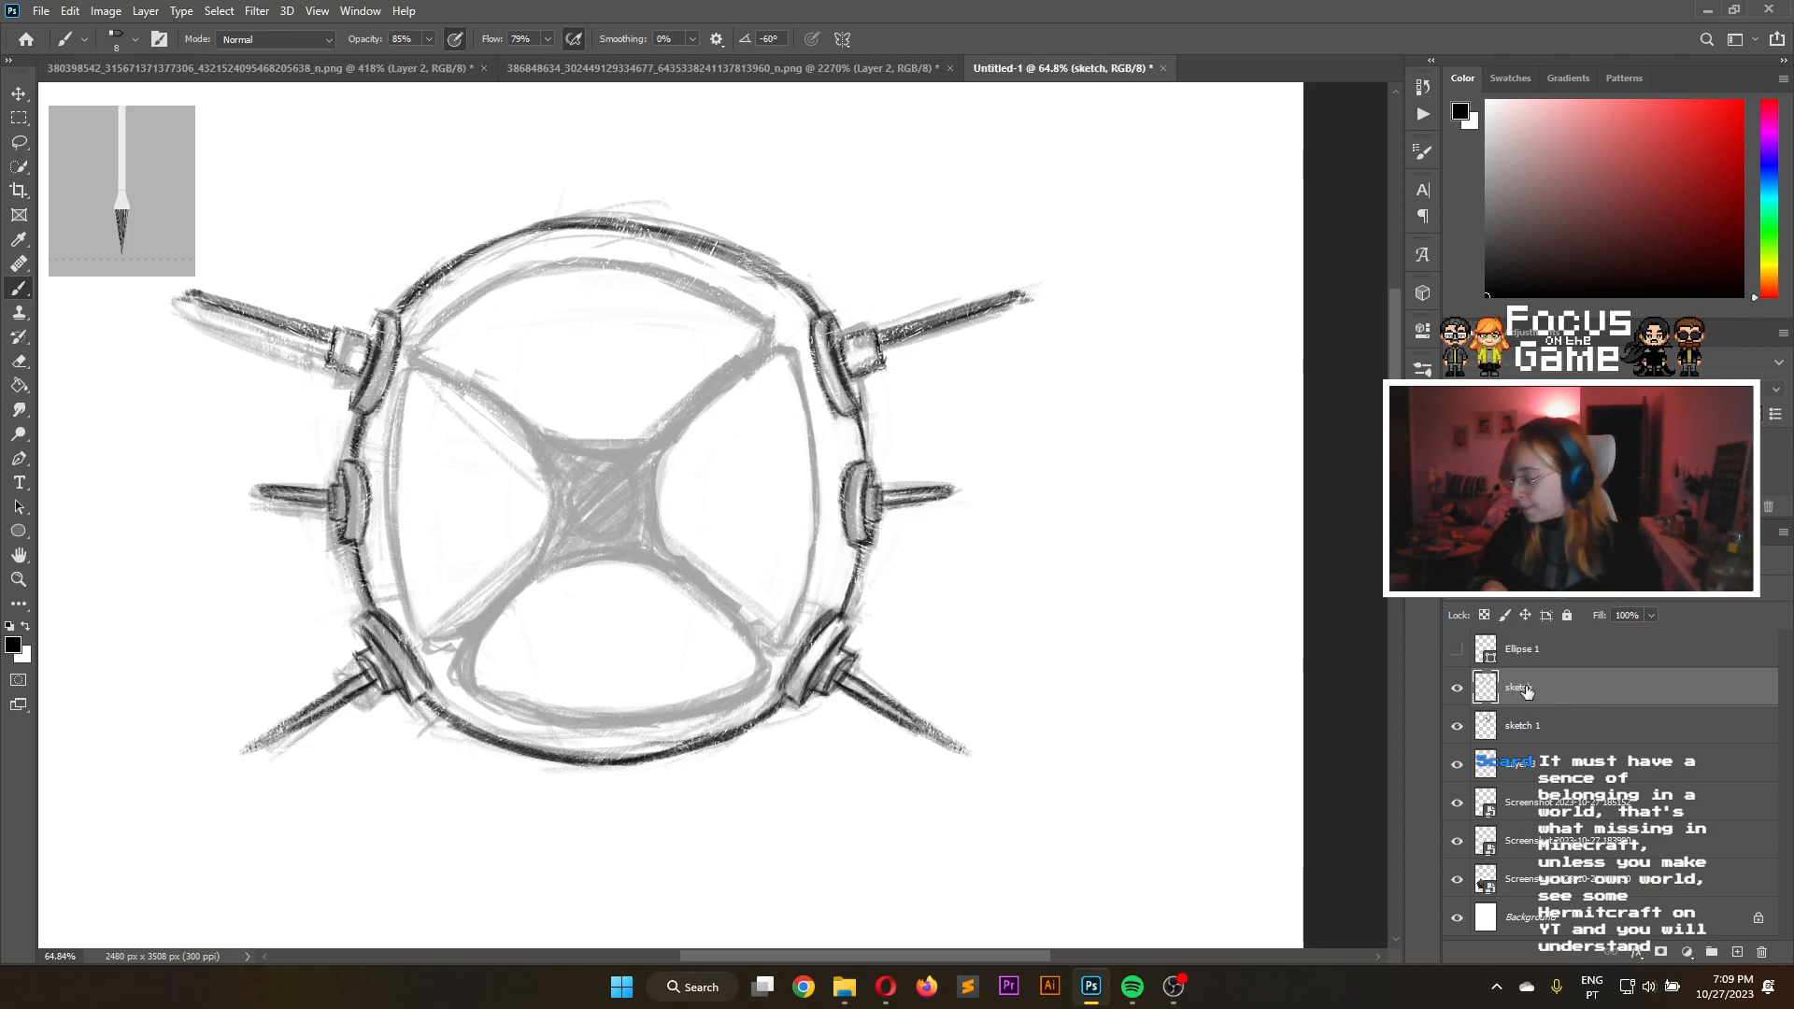
pyautogui.click(1578, 779)
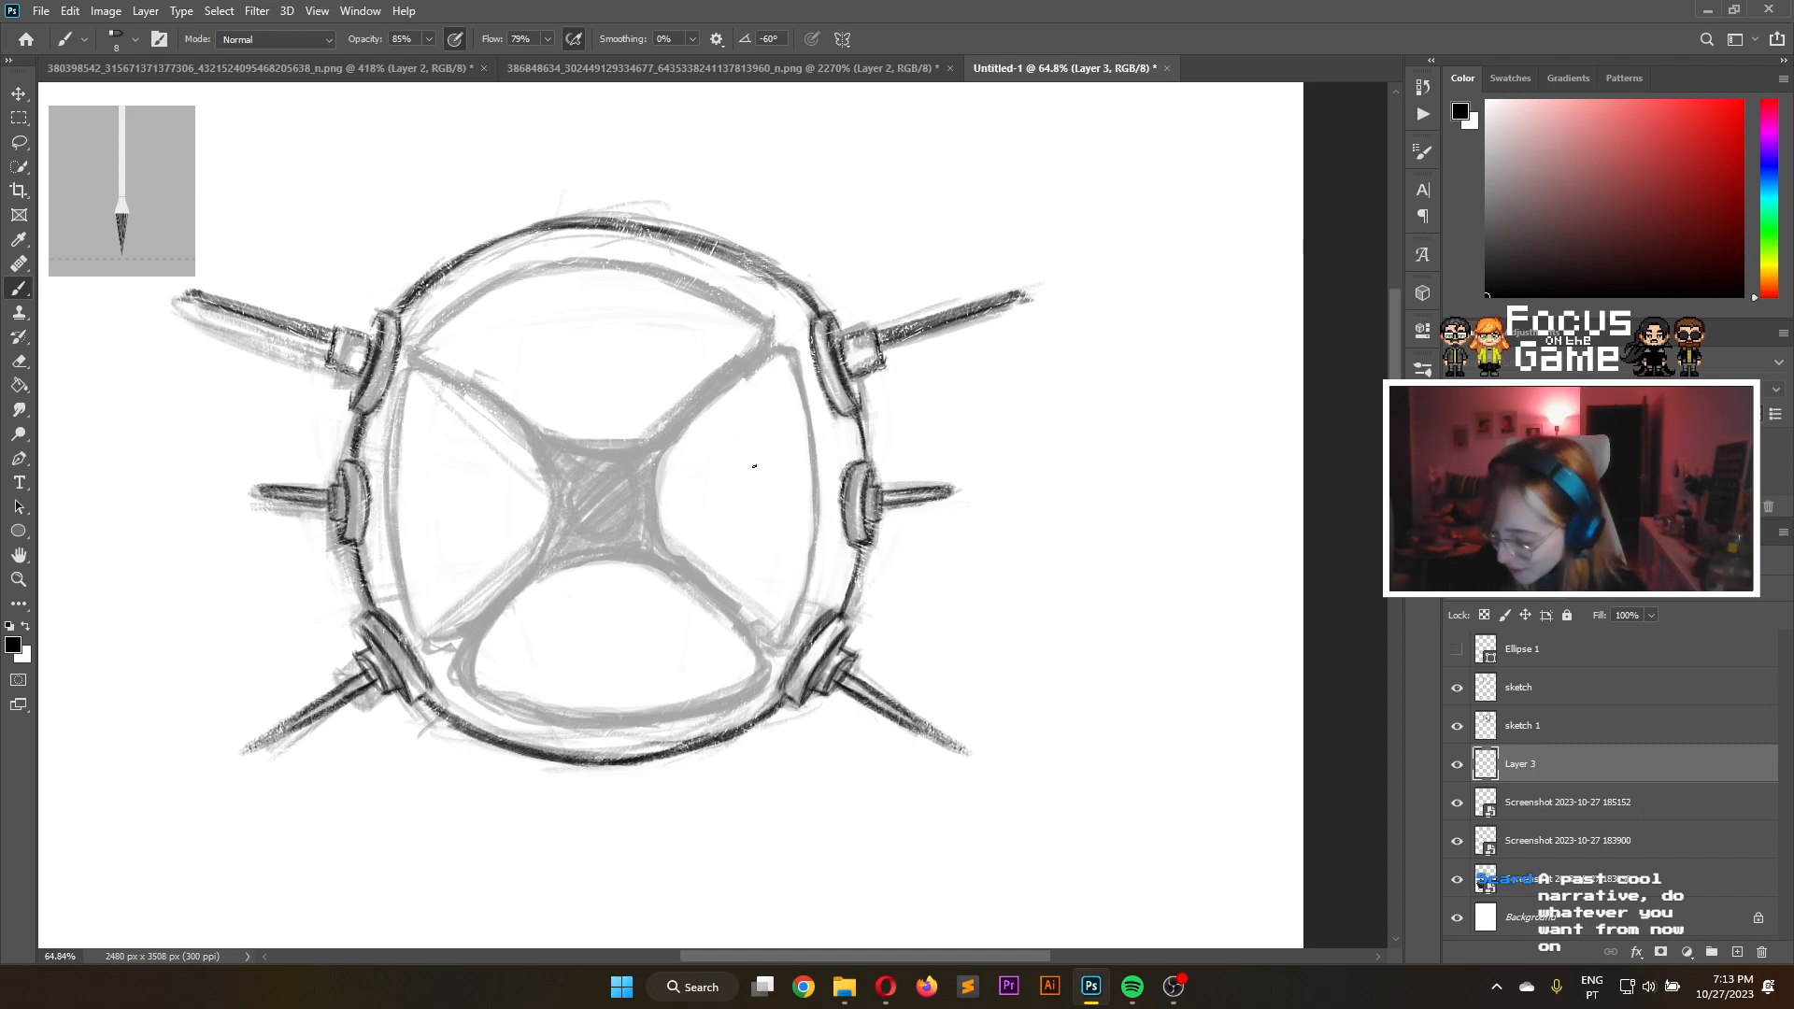
# Choose the Sampled Brush 10 10 preset and set its size to 42 px
pyautogui.click(1422, 369)
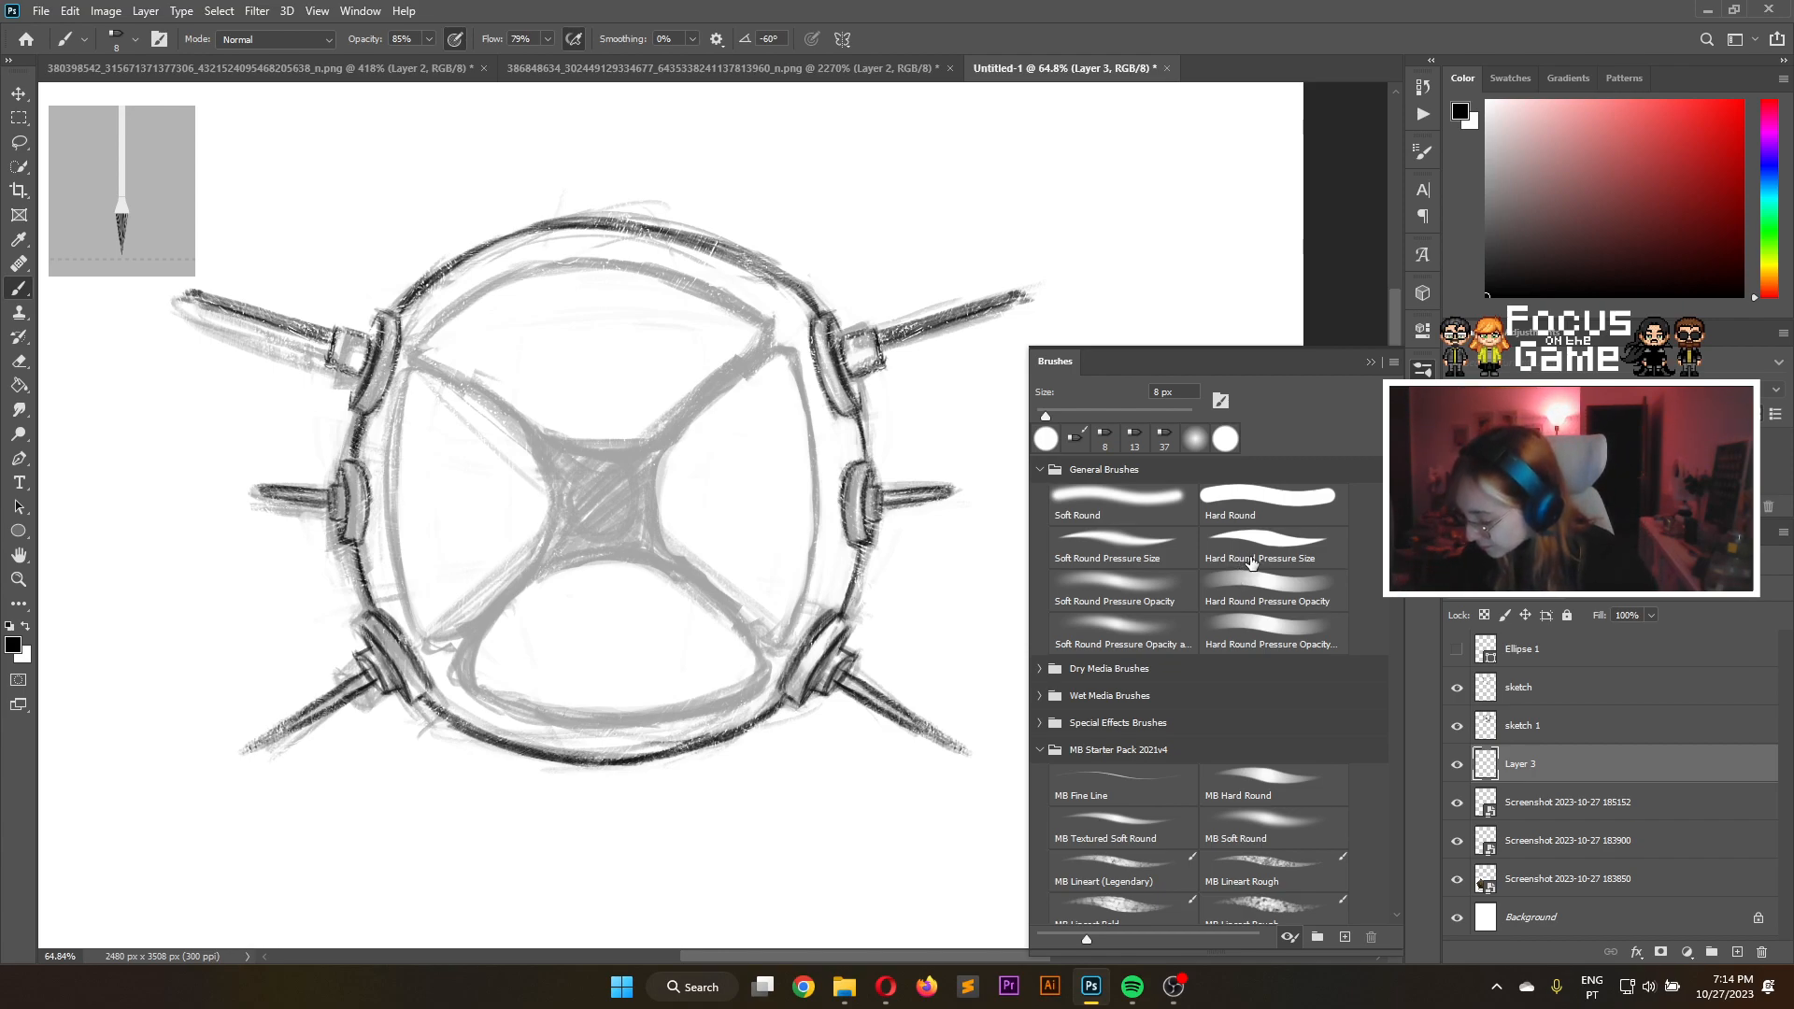
pyautogui.moveTo(1395, 495)
pyautogui.mouseDown()
pyautogui.moveTo(1400, 676)
pyautogui.moveTo(1392, 623)
pyautogui.mouseUp()
pyautogui.click(1267, 776)
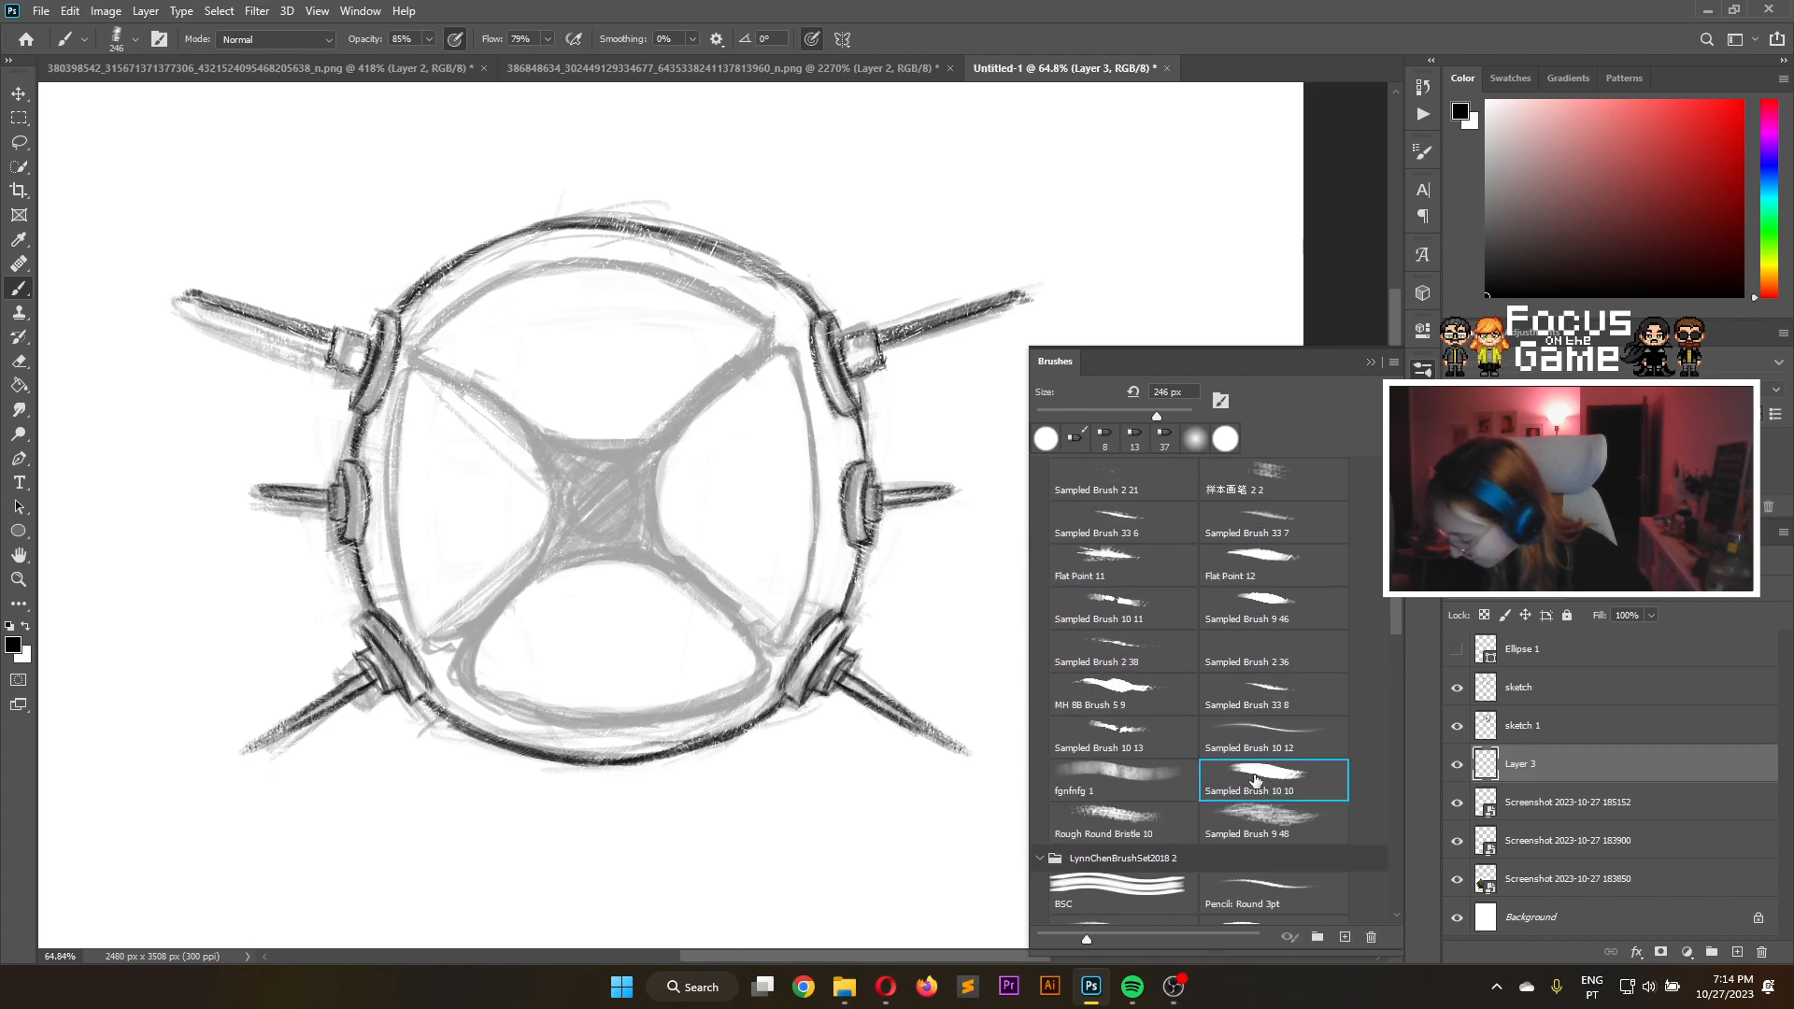
pyautogui.moveTo(1127, 416); pyautogui.dragTo(1071, 438)
pyautogui.click(1381, 323)
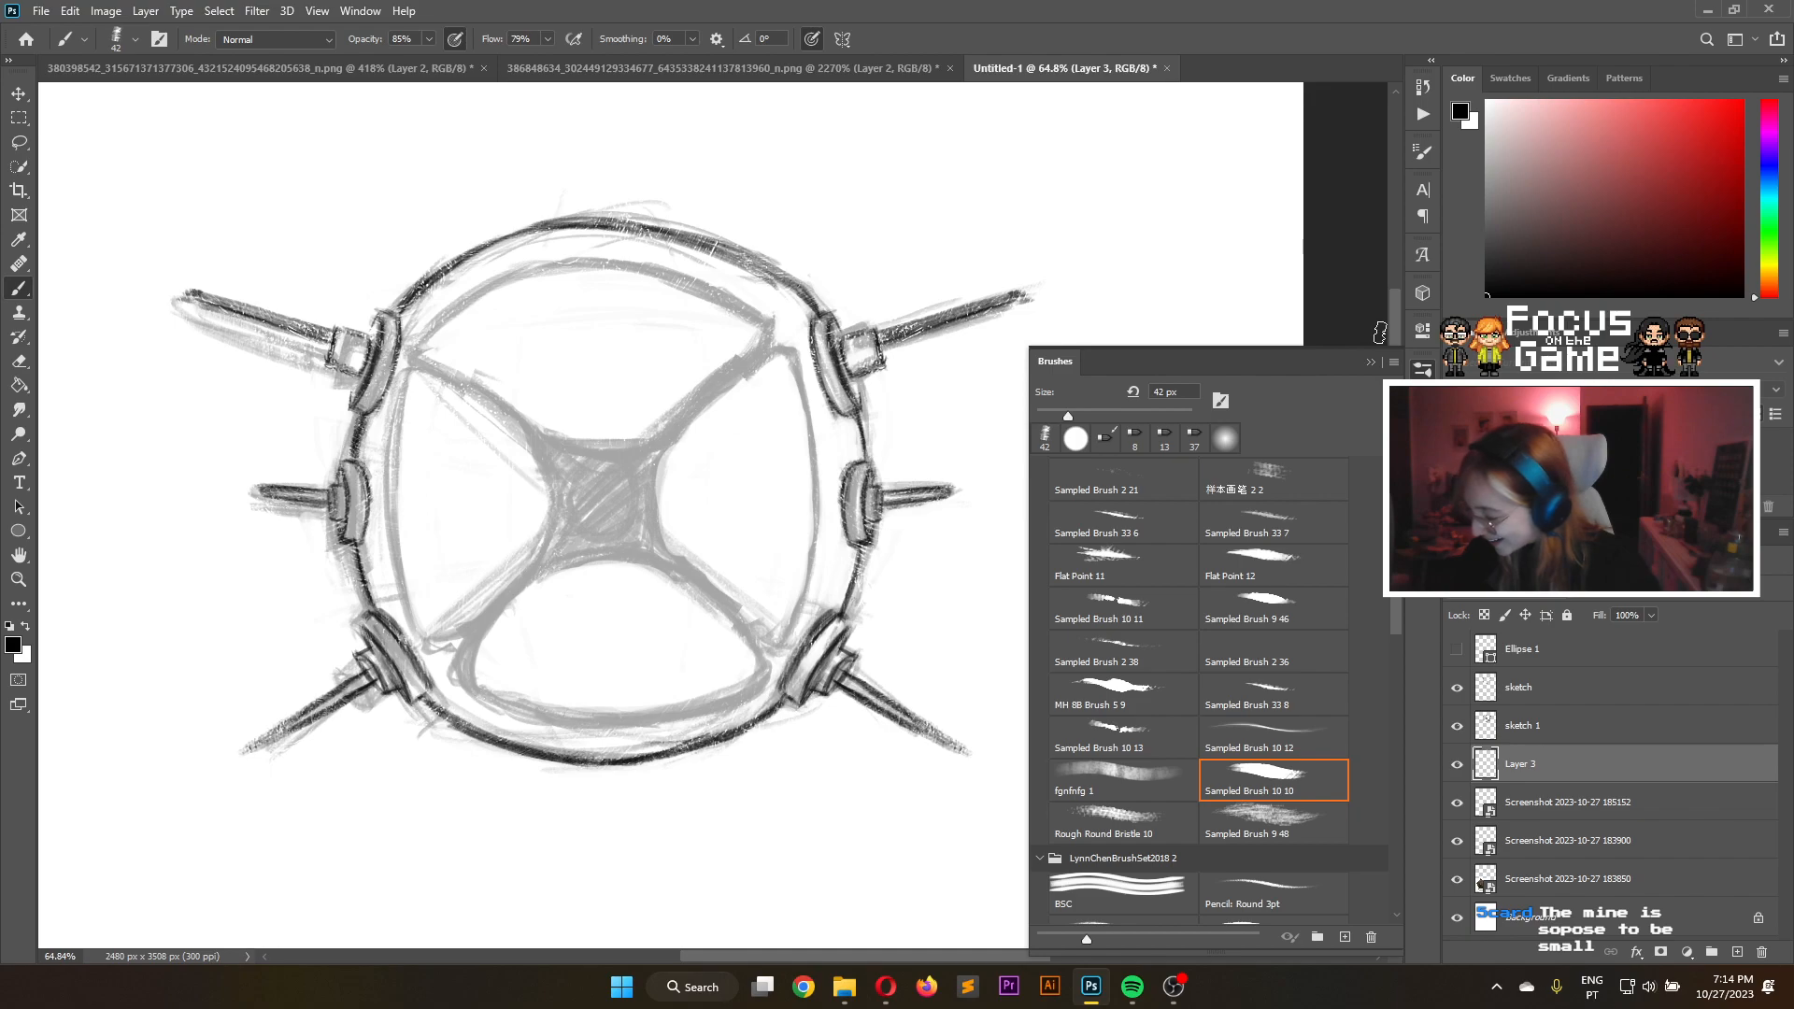
pyautogui.click(1371, 363)
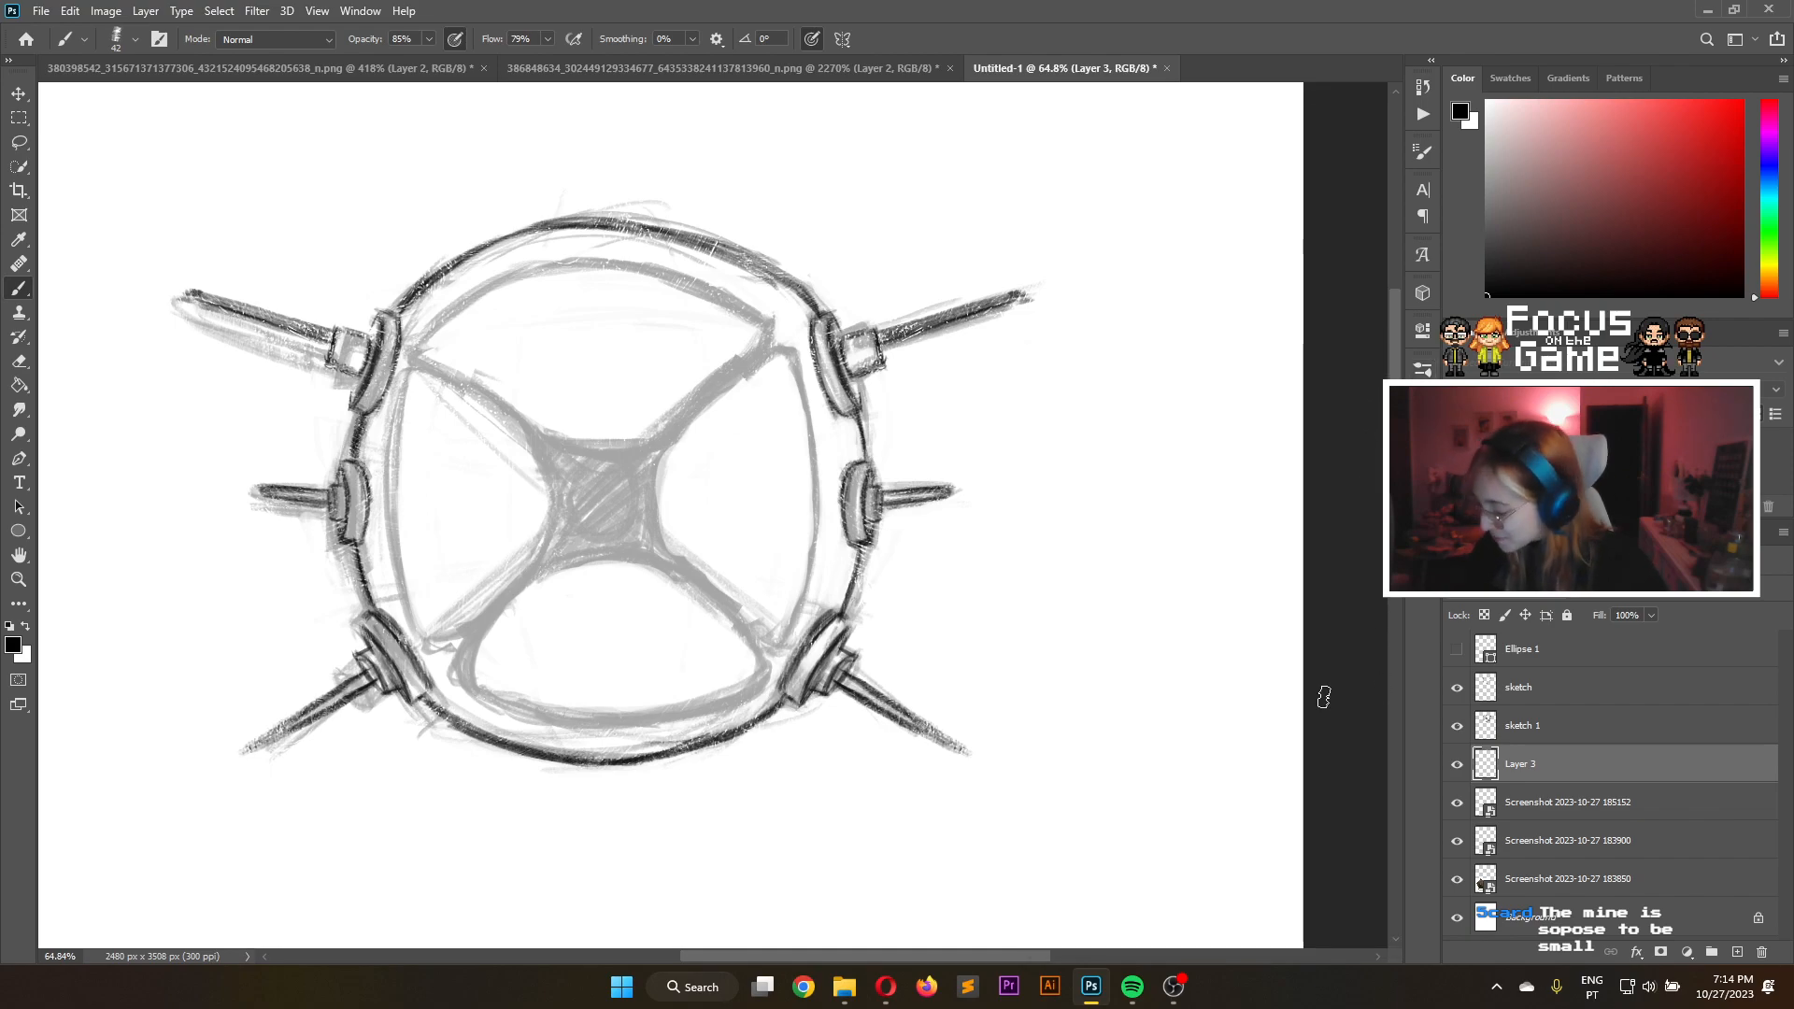
# Try filling Layer 3 with black and undo the fill
pyautogui.scroll(-2, 1282, 697)
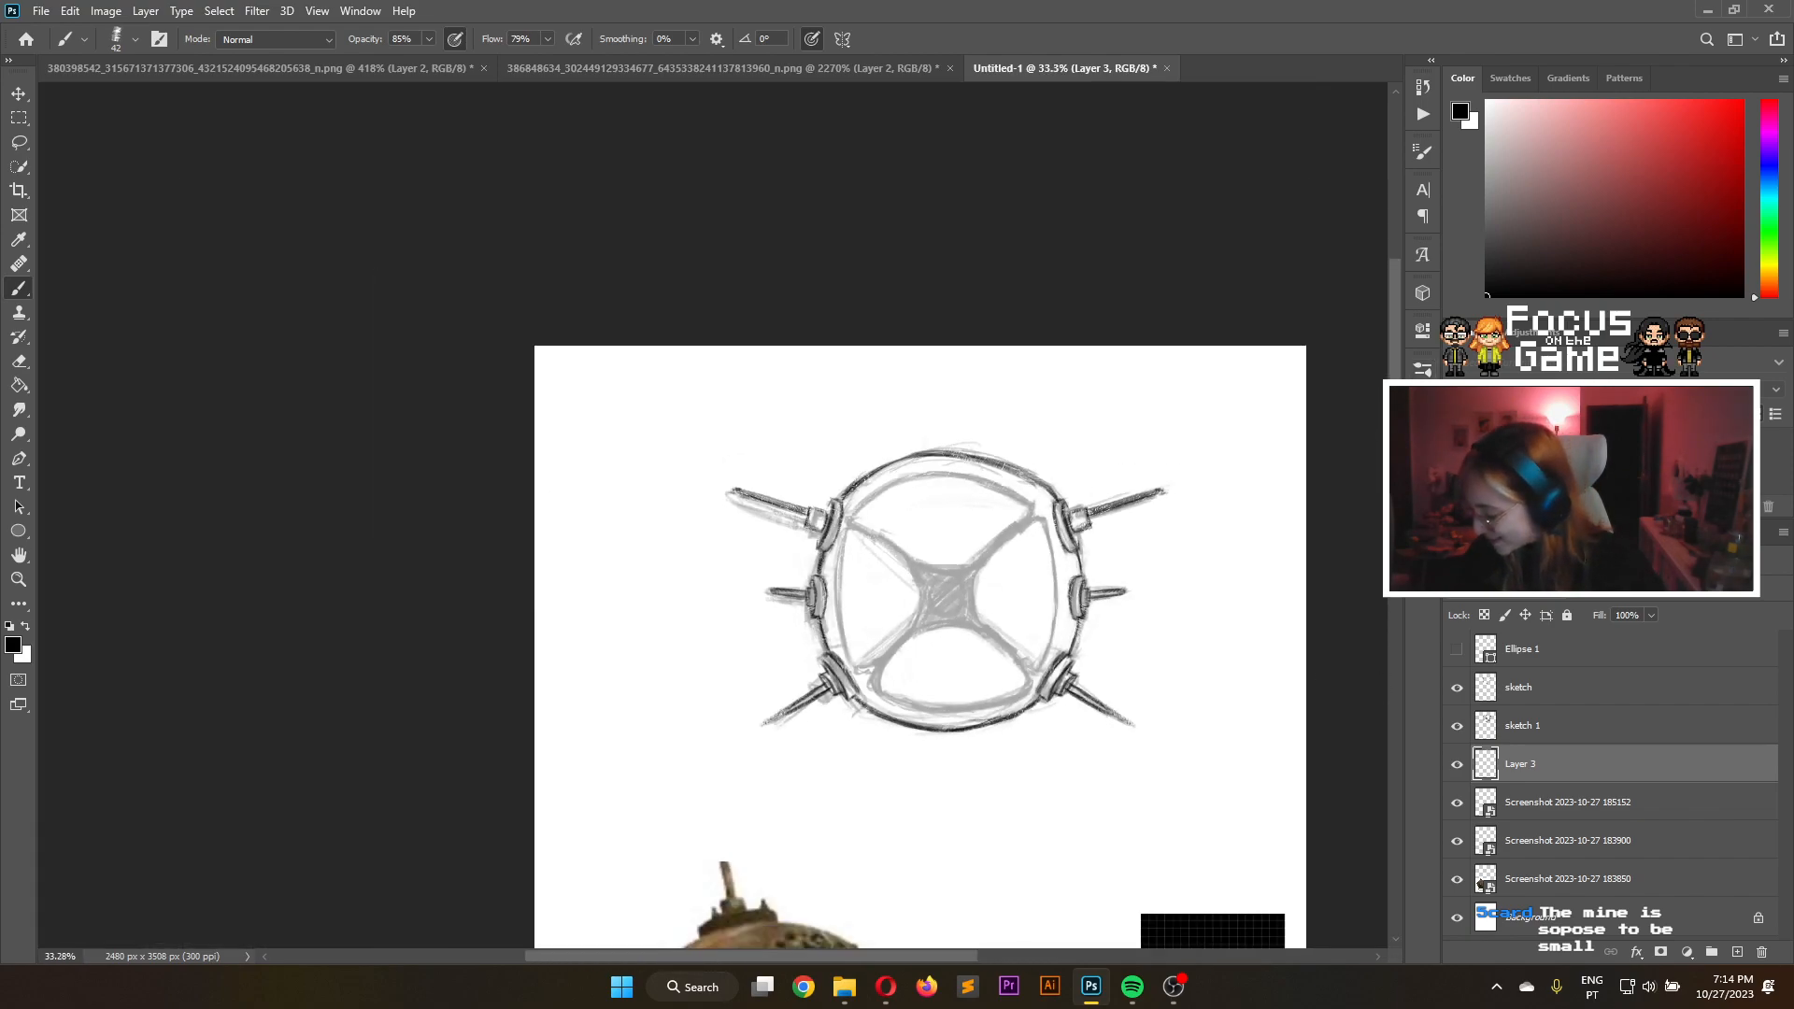
pyautogui.scroll(-2, 921, 598)
pyautogui.click(18, 385)
pyautogui.click(955, 645)
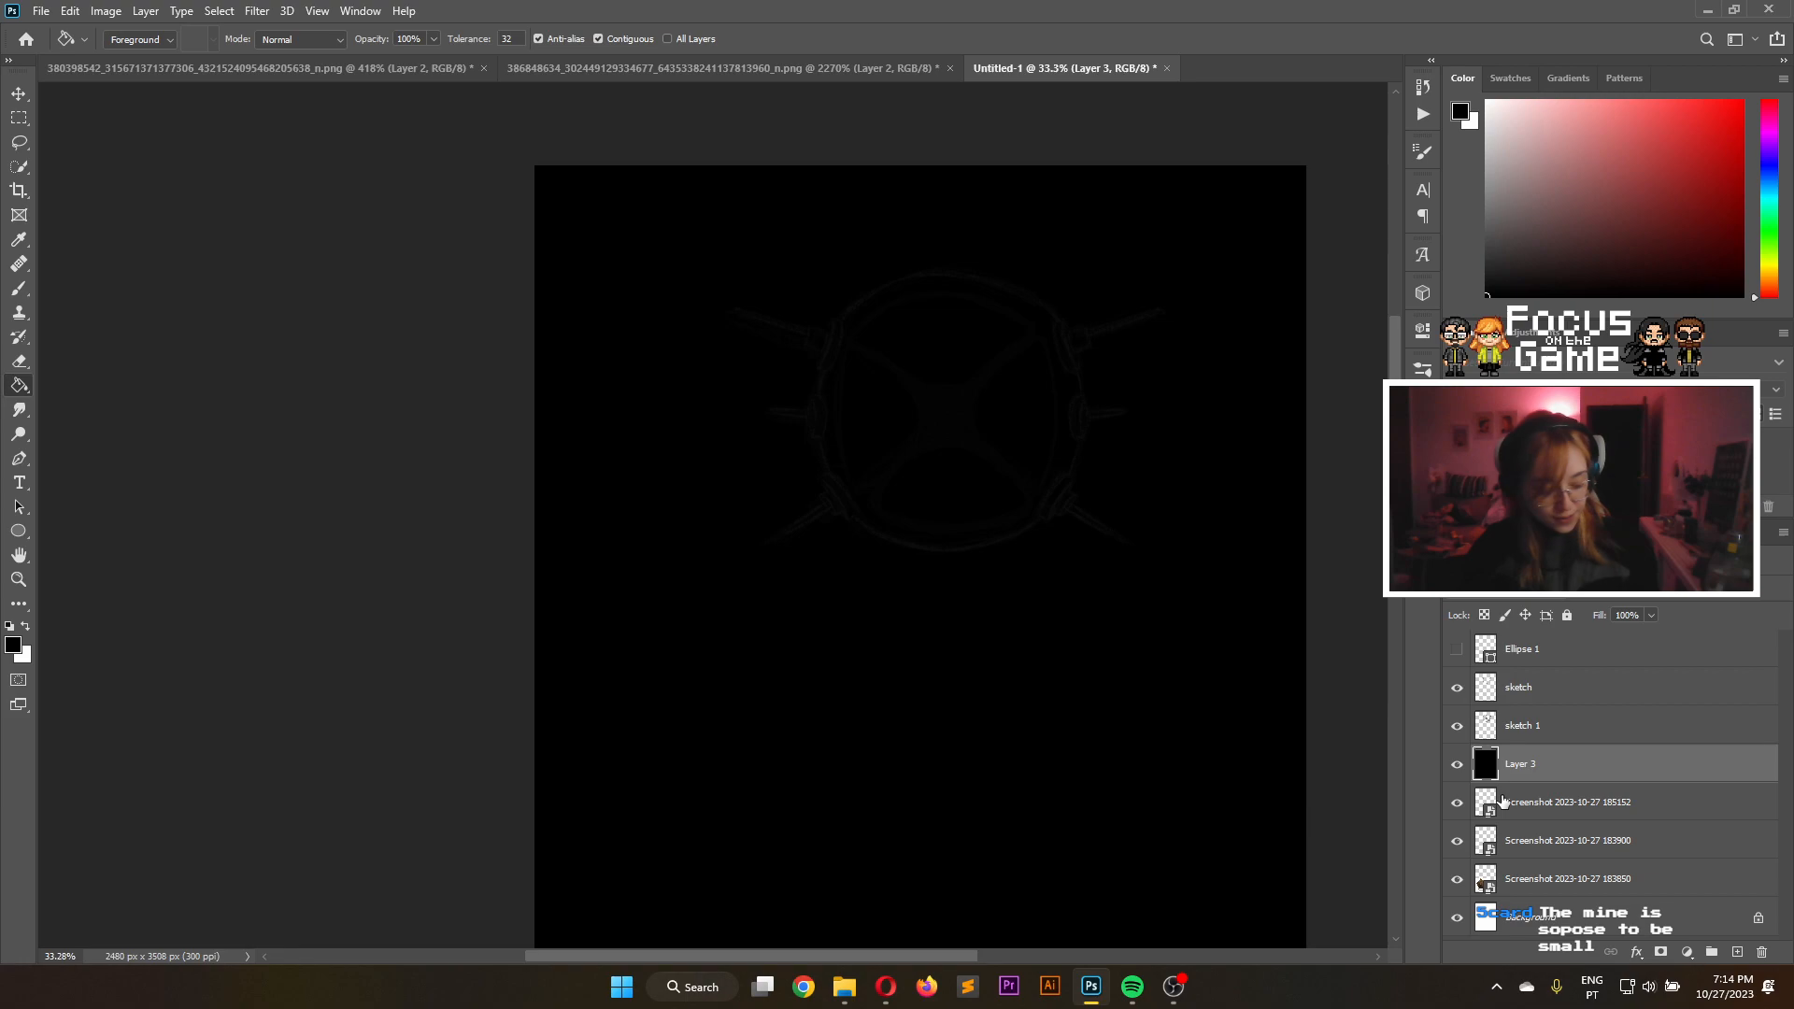
pyautogui.hotkey('ctrl', 'z')
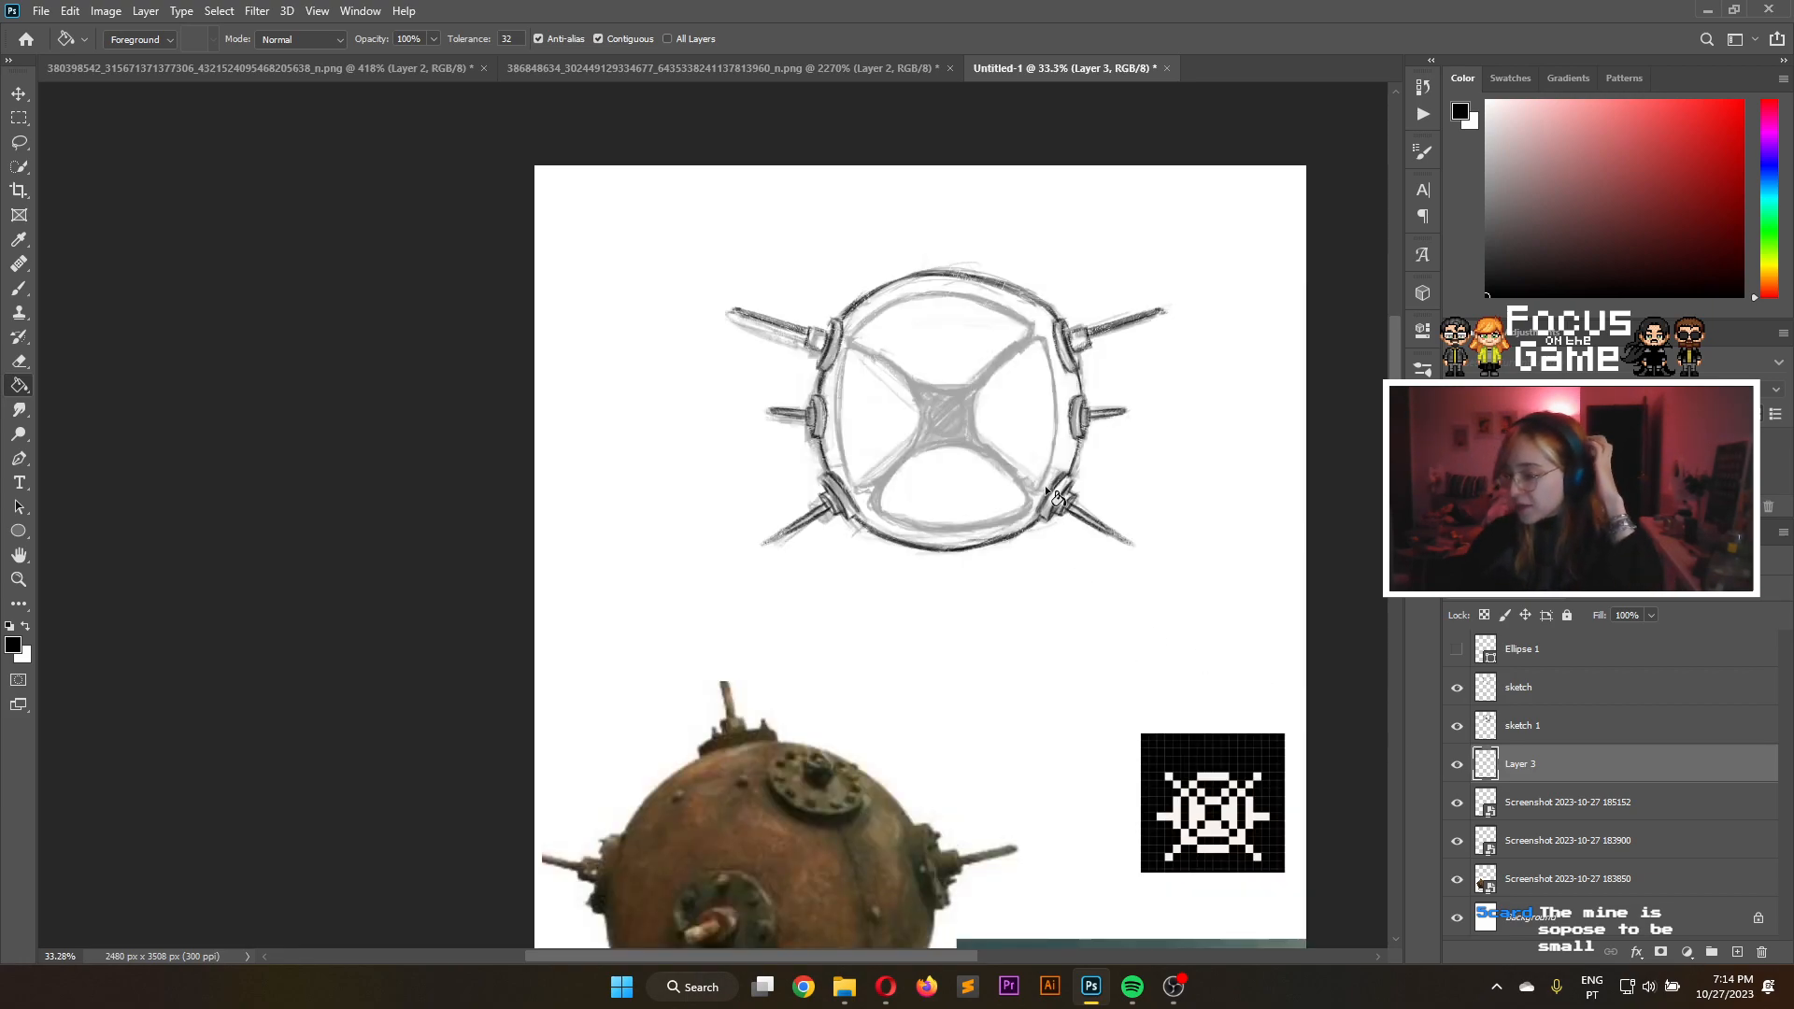
# Unlock the Background layer and fill it with black
pyautogui.moveTo(918, 965); pyautogui.dragTo(998, 965)
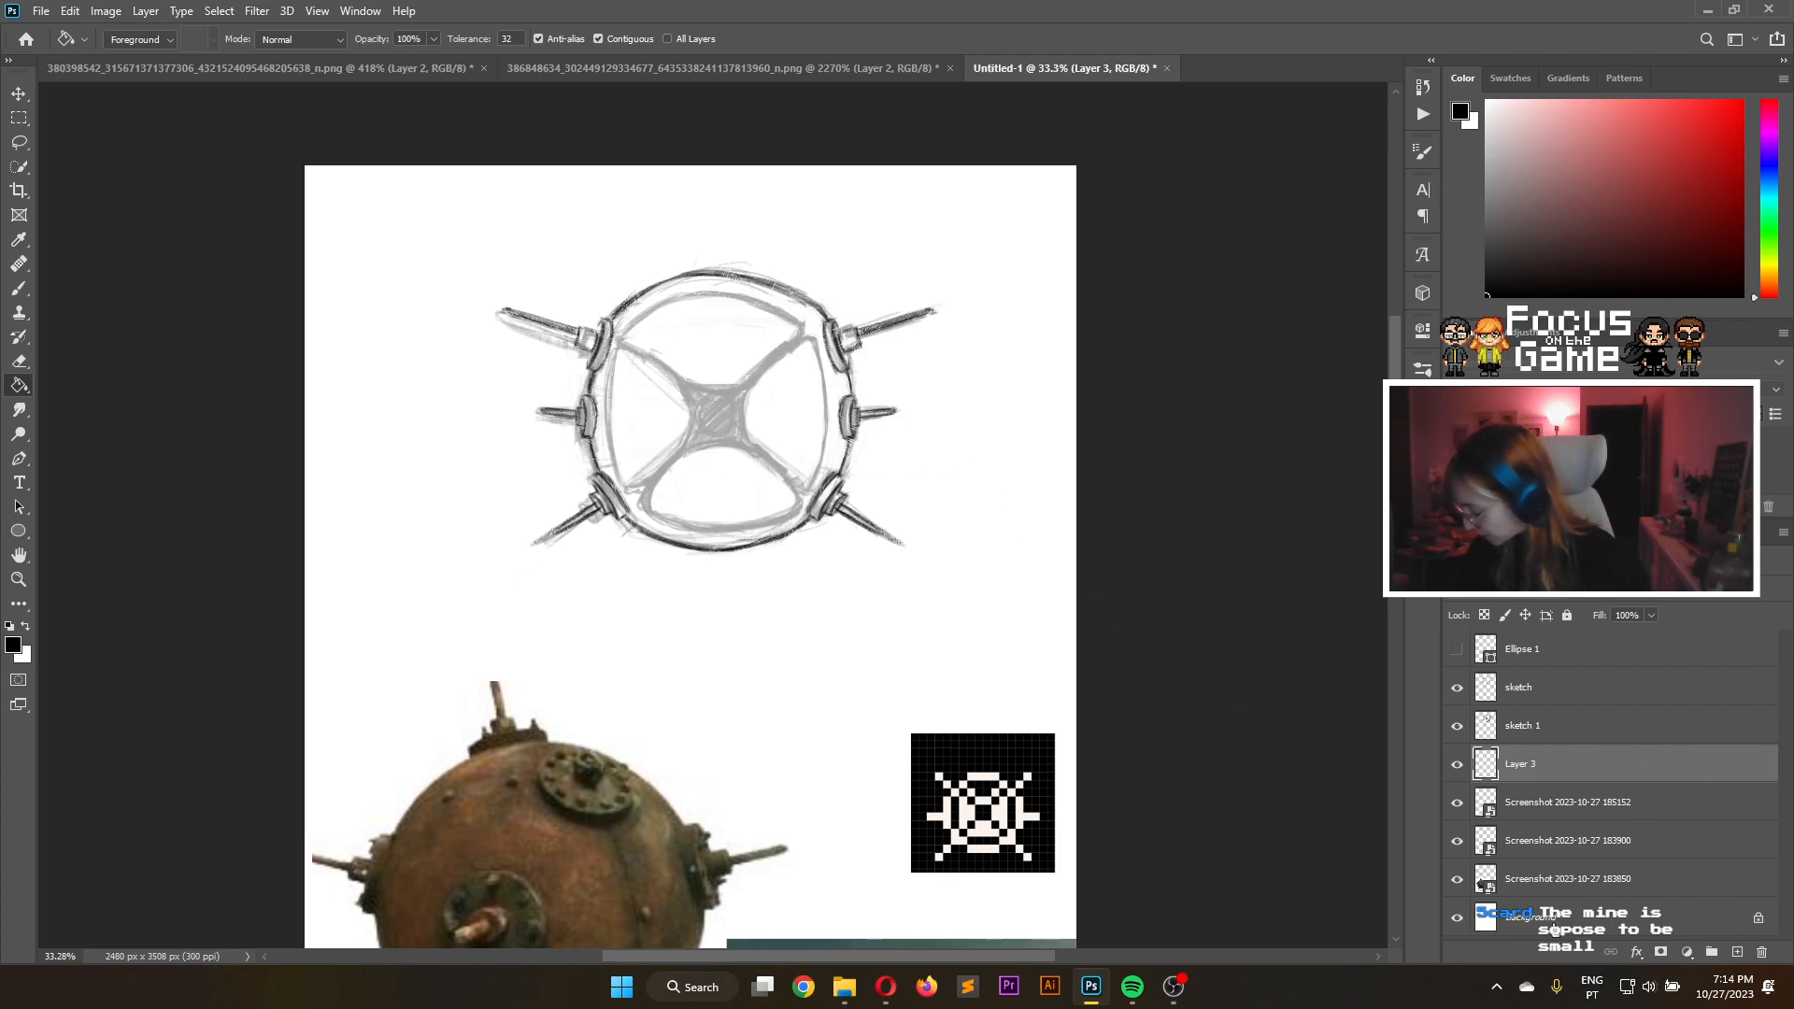
pyautogui.click(1555, 927)
pyautogui.click(1757, 918)
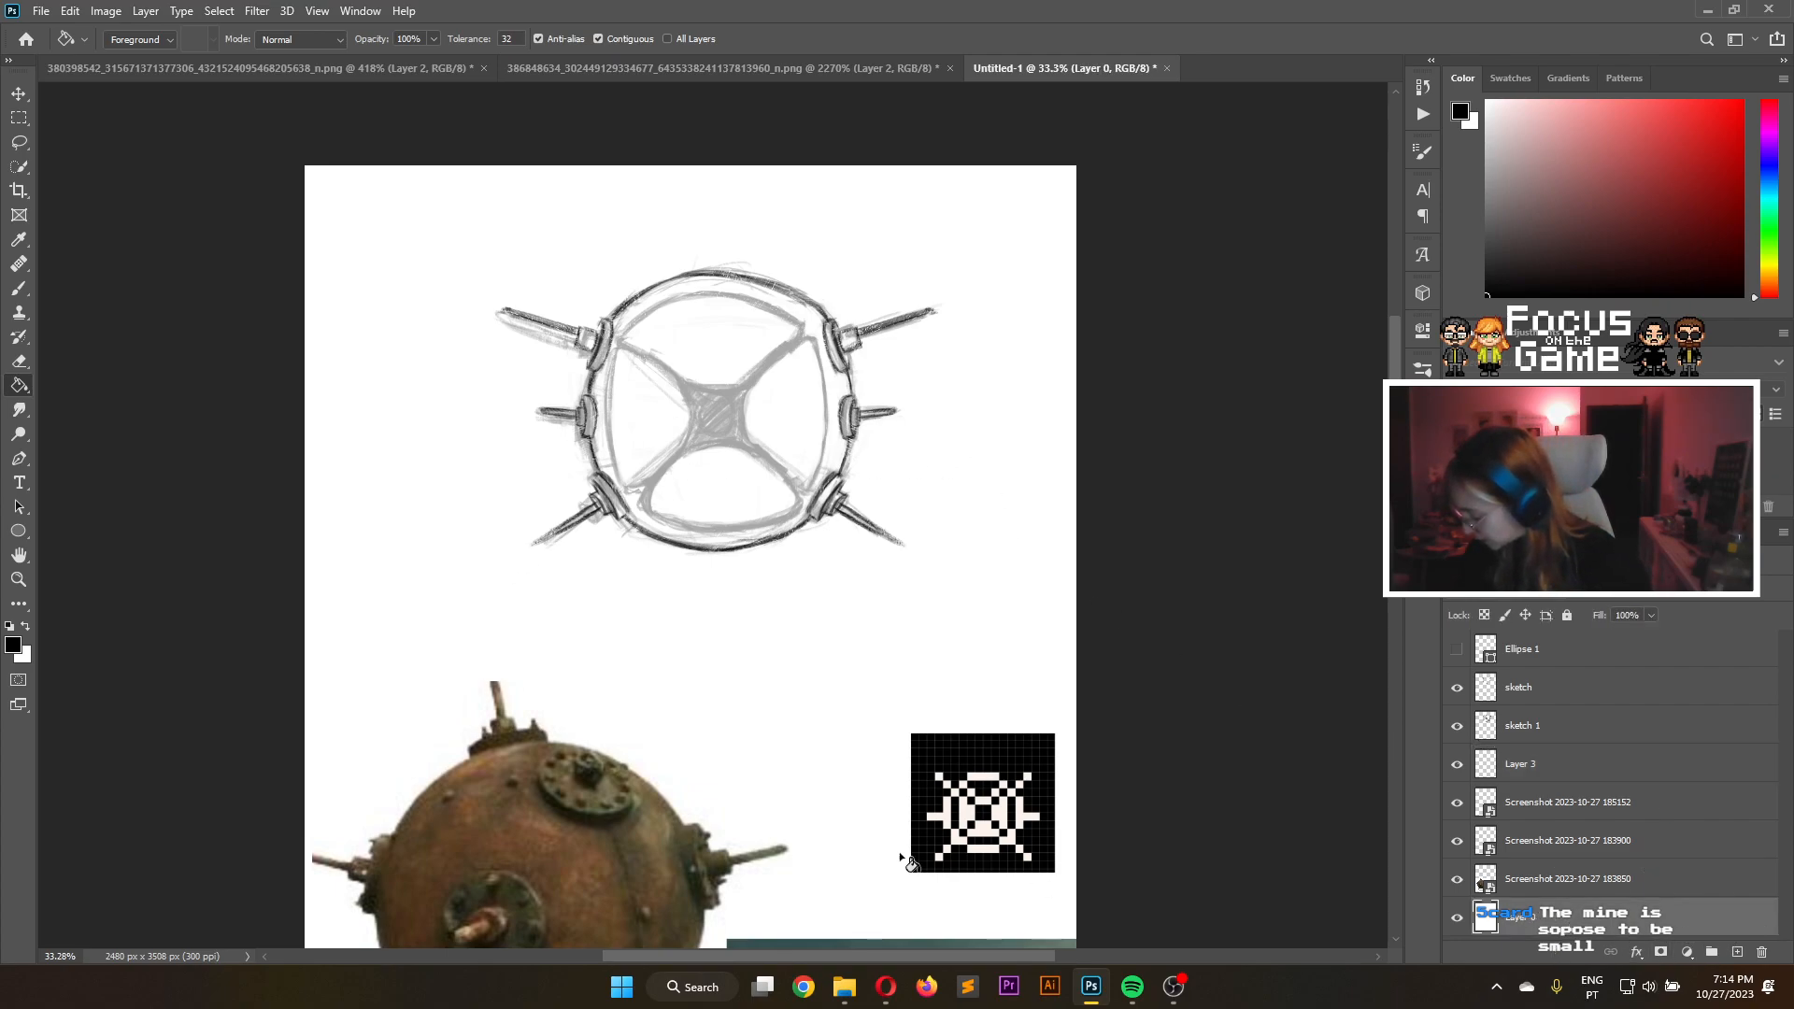
pyautogui.click(772, 783)
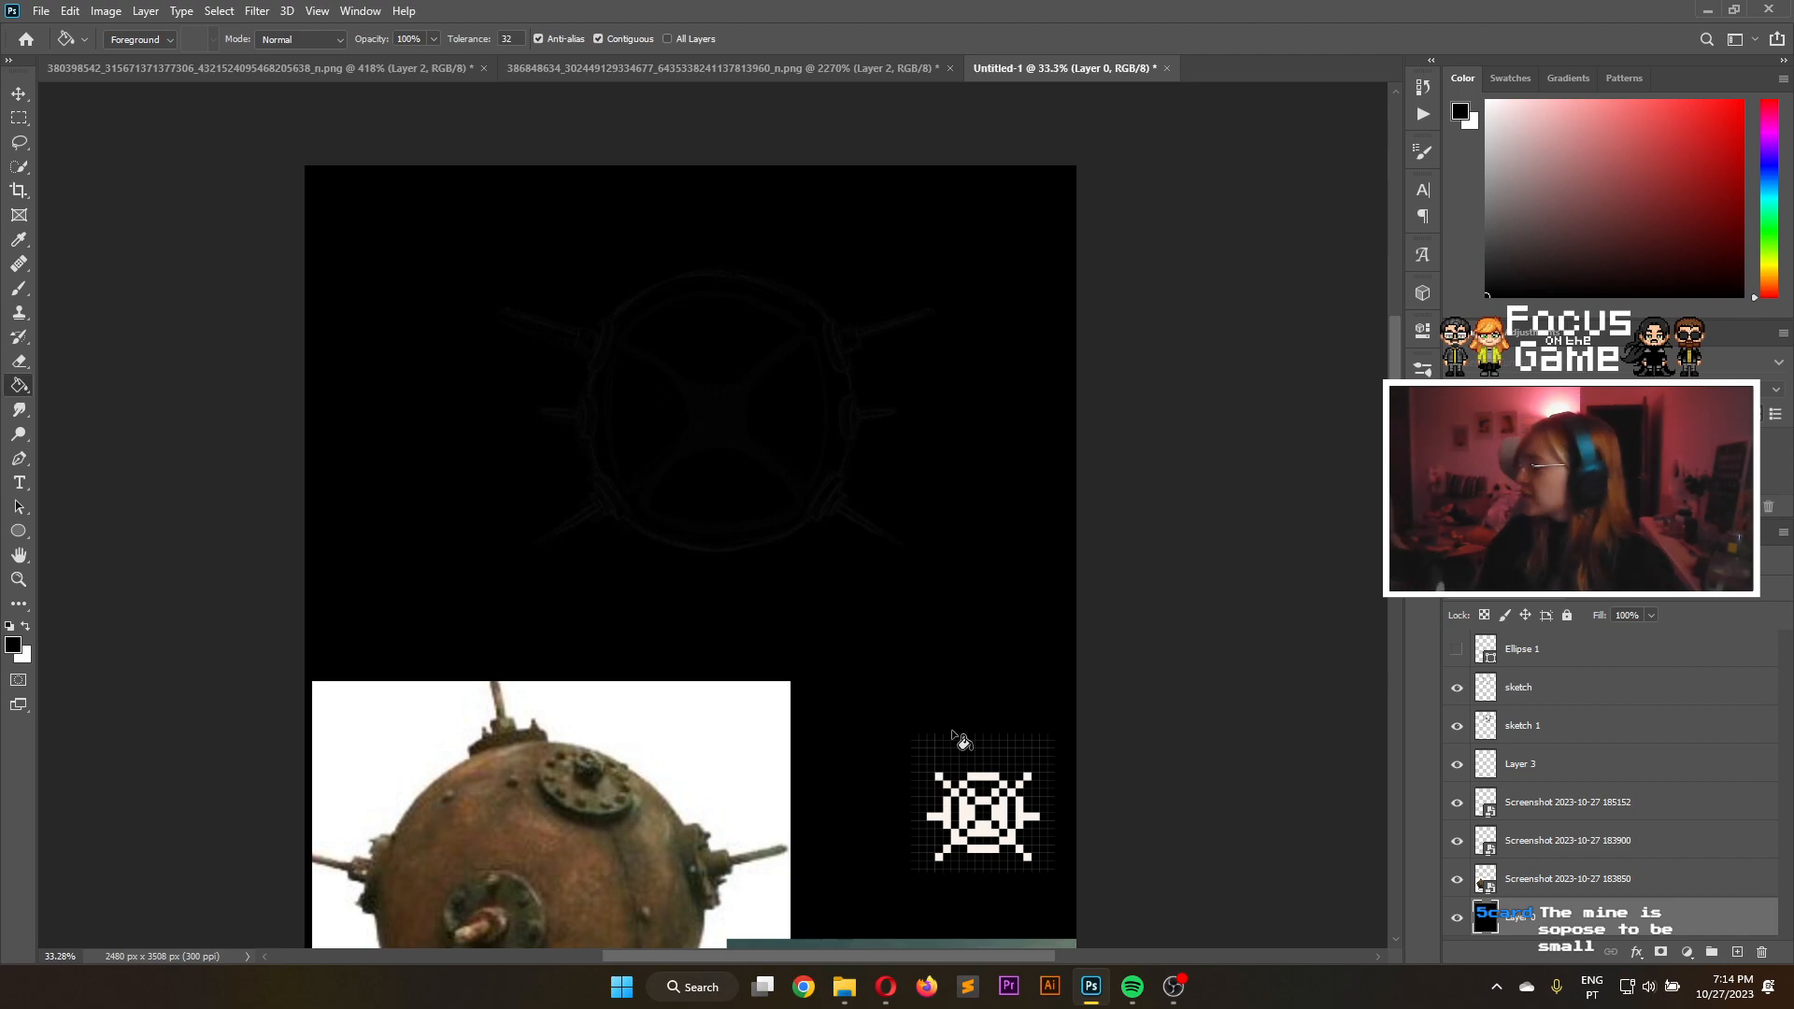
# Paint a light grey ground line on Layer 0 from the canvas's right edge across the drawing's base, sloping down on the left
pyautogui.moveTo(876, 977)
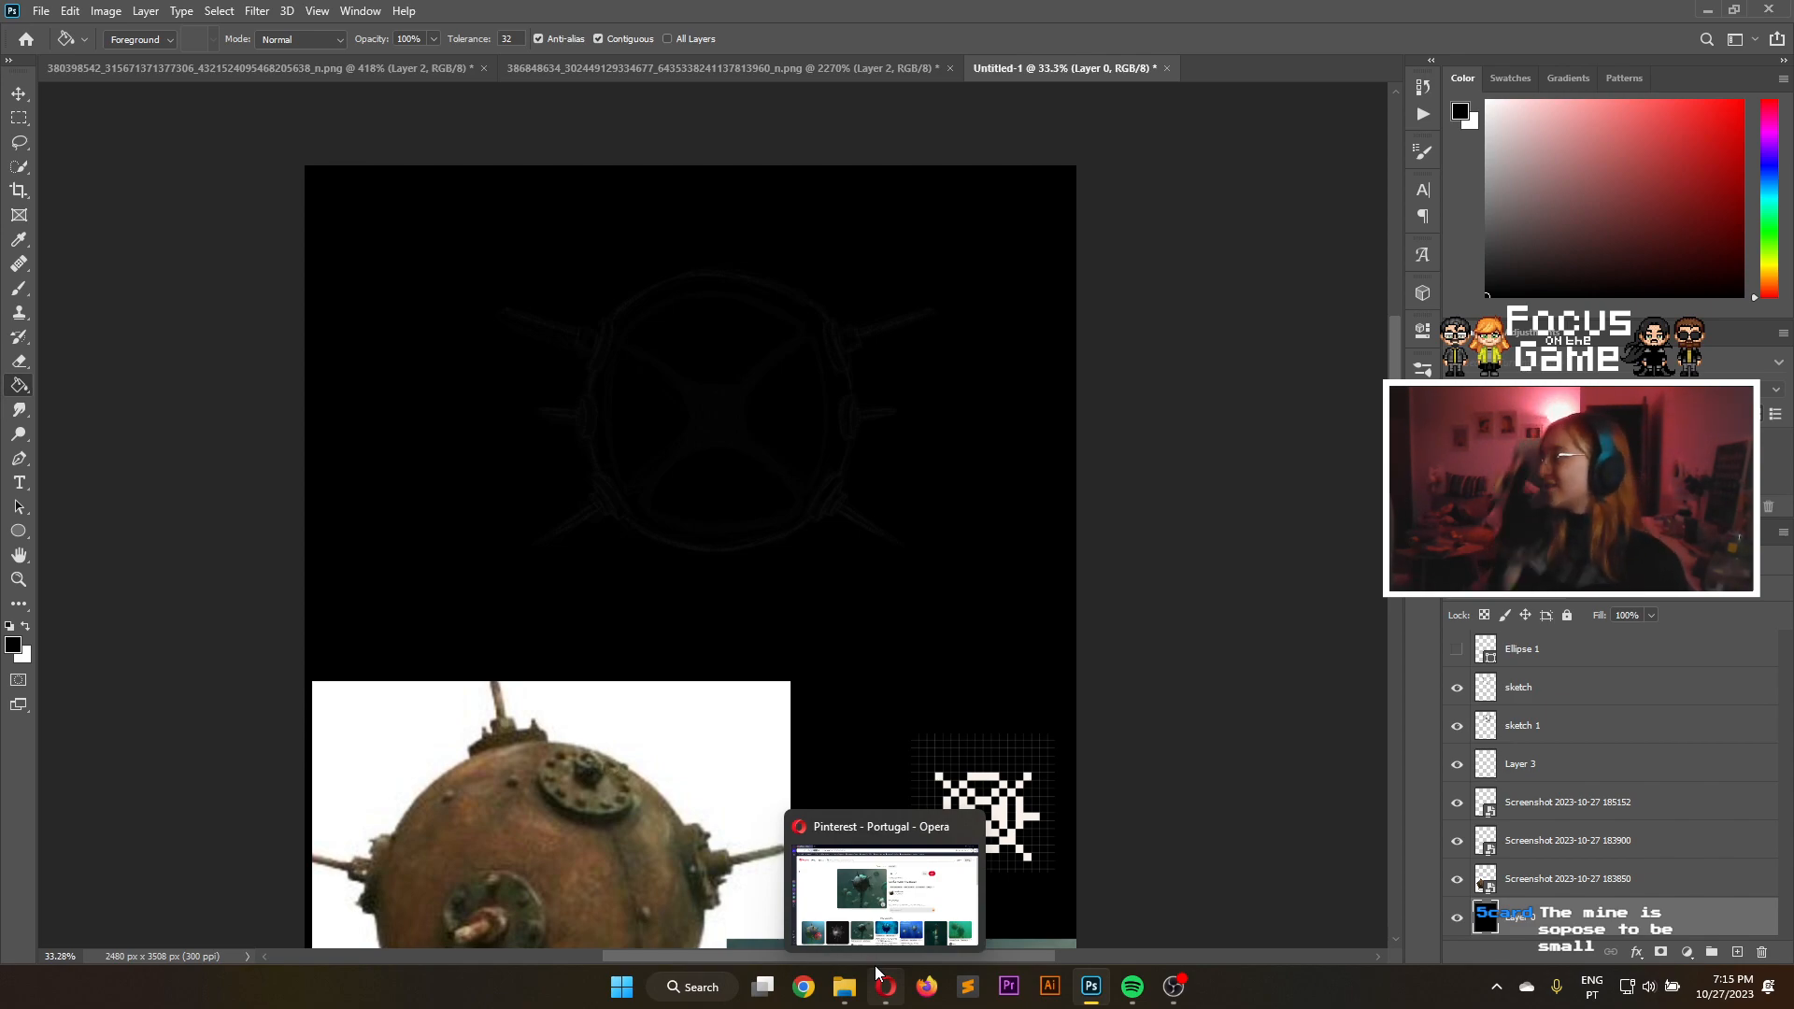
pyautogui.press('b')
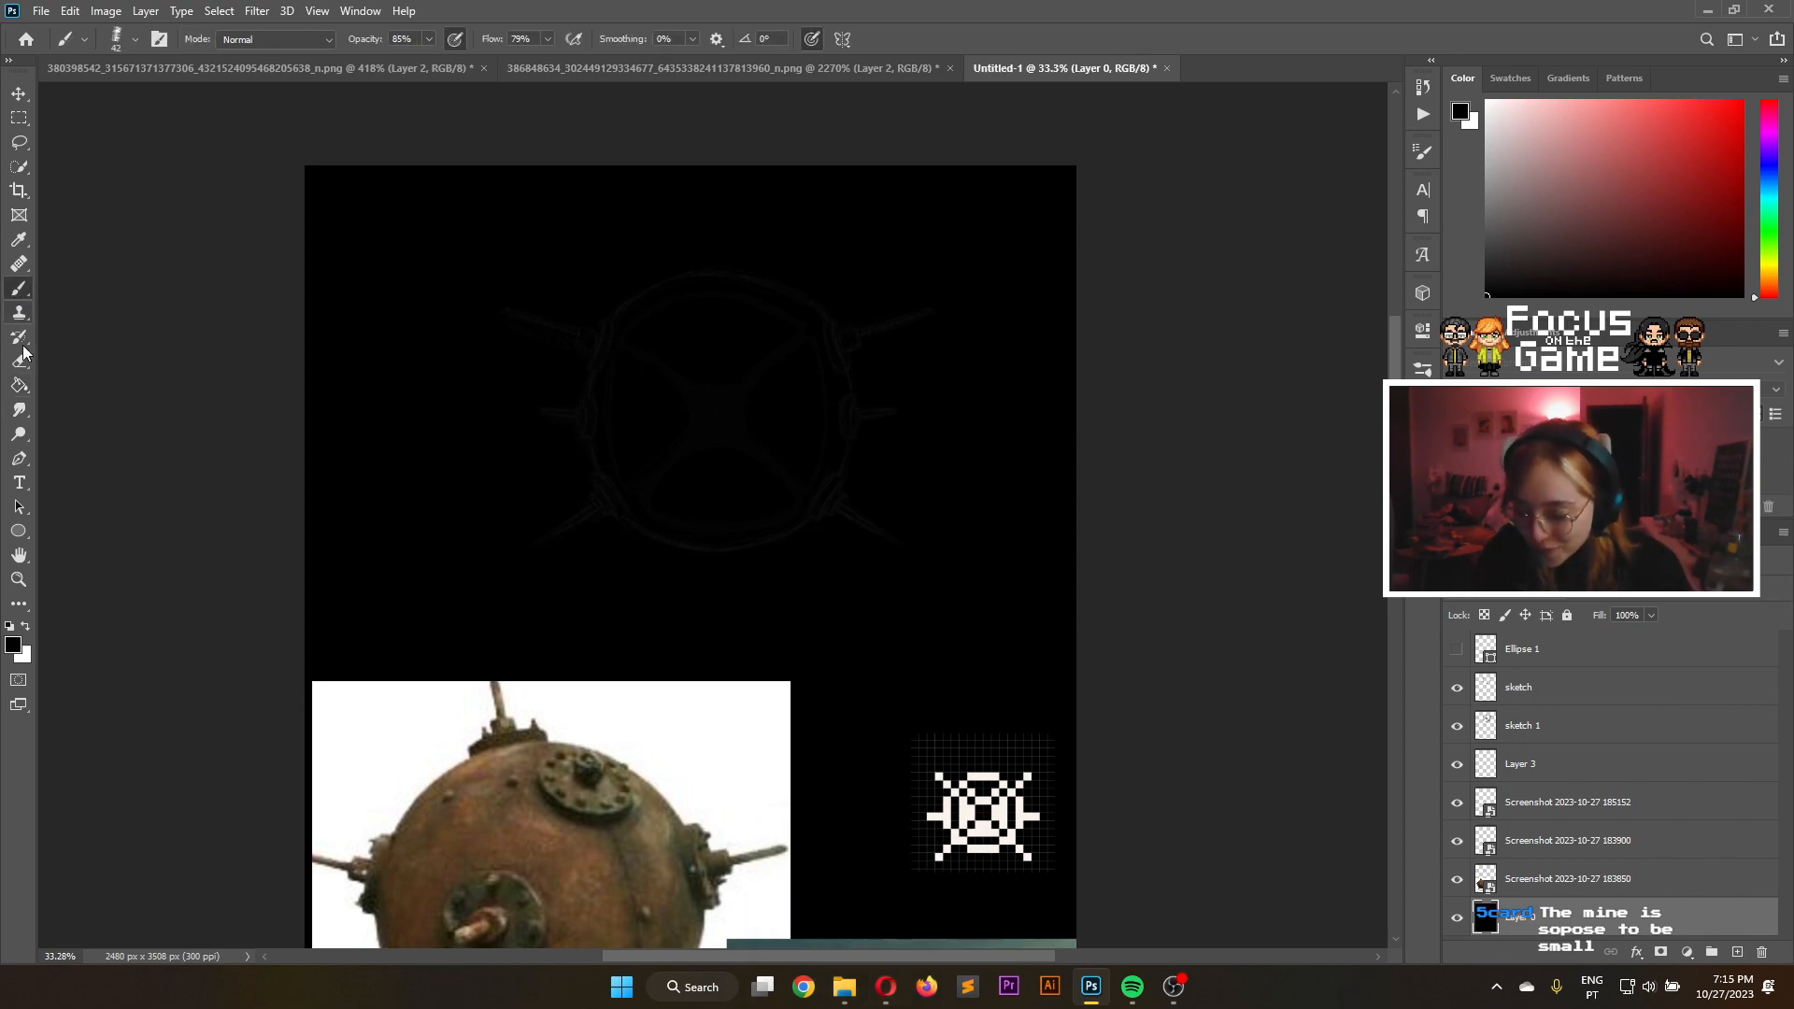
pyautogui.moveTo(1508, 131); pyautogui.dragTo(1485, 147)
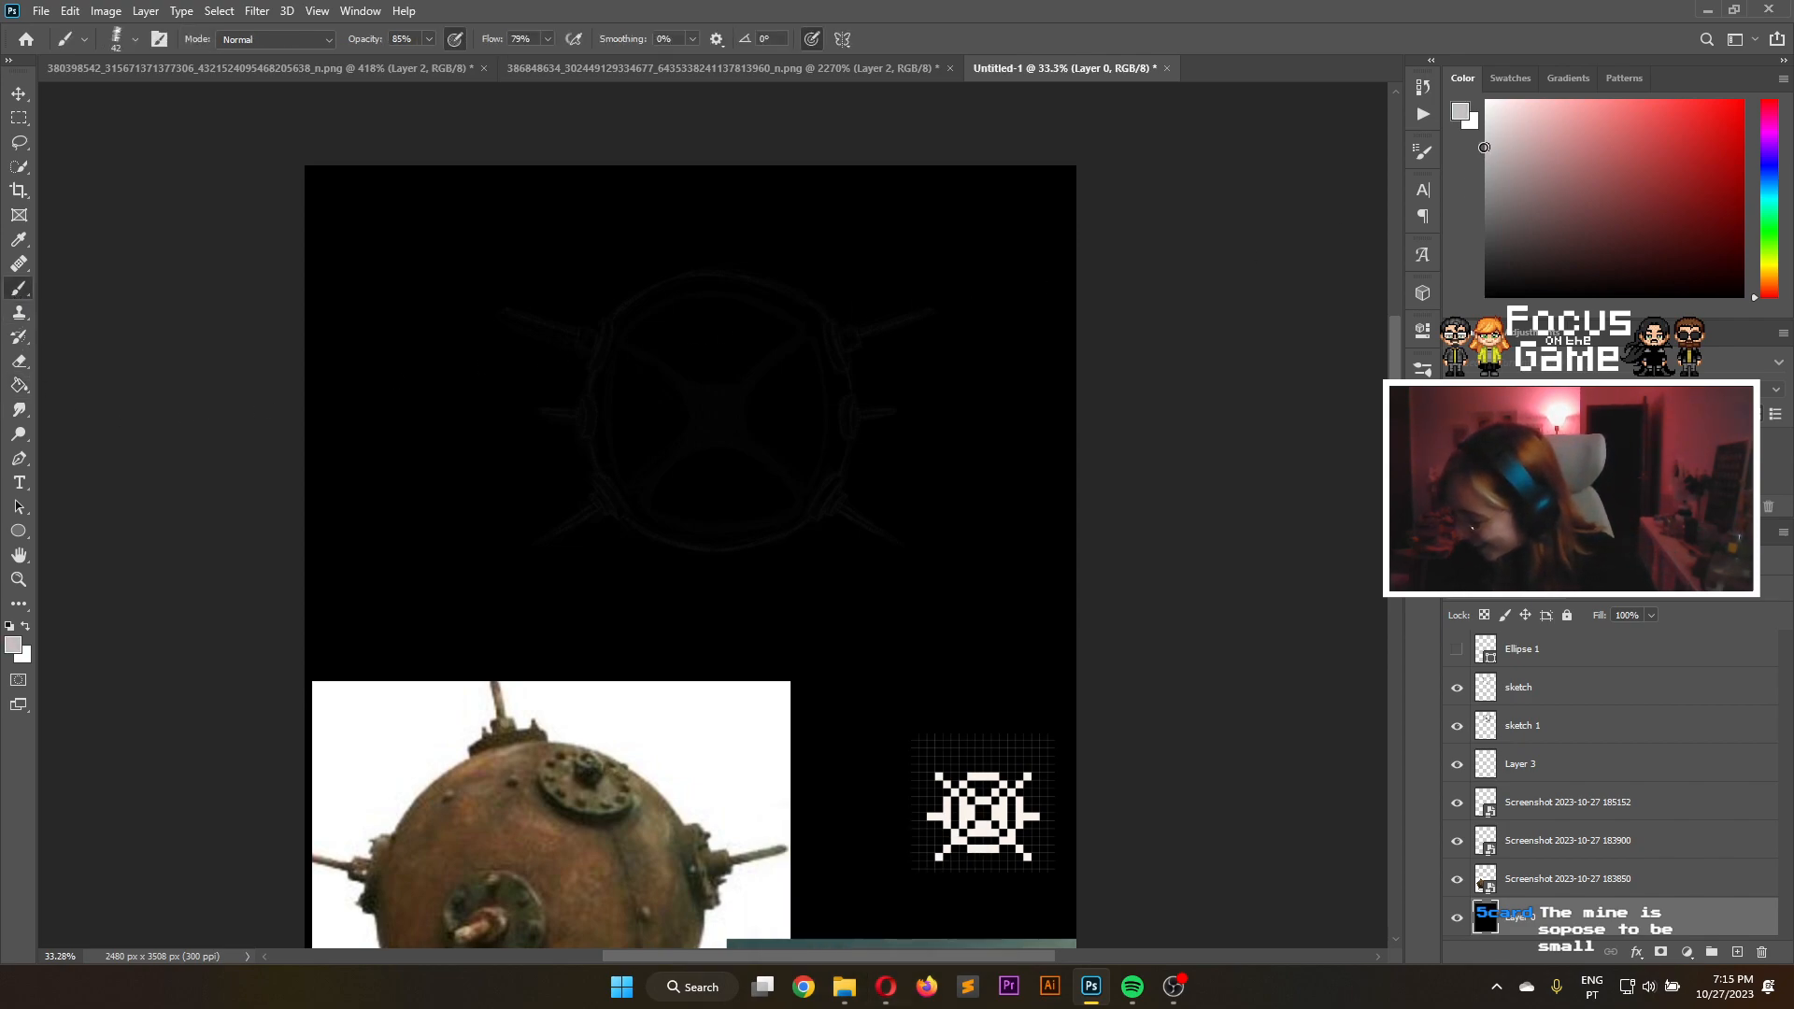
pyautogui.moveTo(605, 530)
pyautogui.mouseDown()
pyautogui.moveTo(473, 602)
pyautogui.moveTo(622, 516)
pyautogui.moveTo(402, 639)
pyautogui.mouseUp()
pyautogui.moveTo(624, 513)
pyautogui.mouseDown()
pyautogui.moveTo(1055, 517)
pyautogui.moveTo(680, 522)
pyautogui.mouseUp()
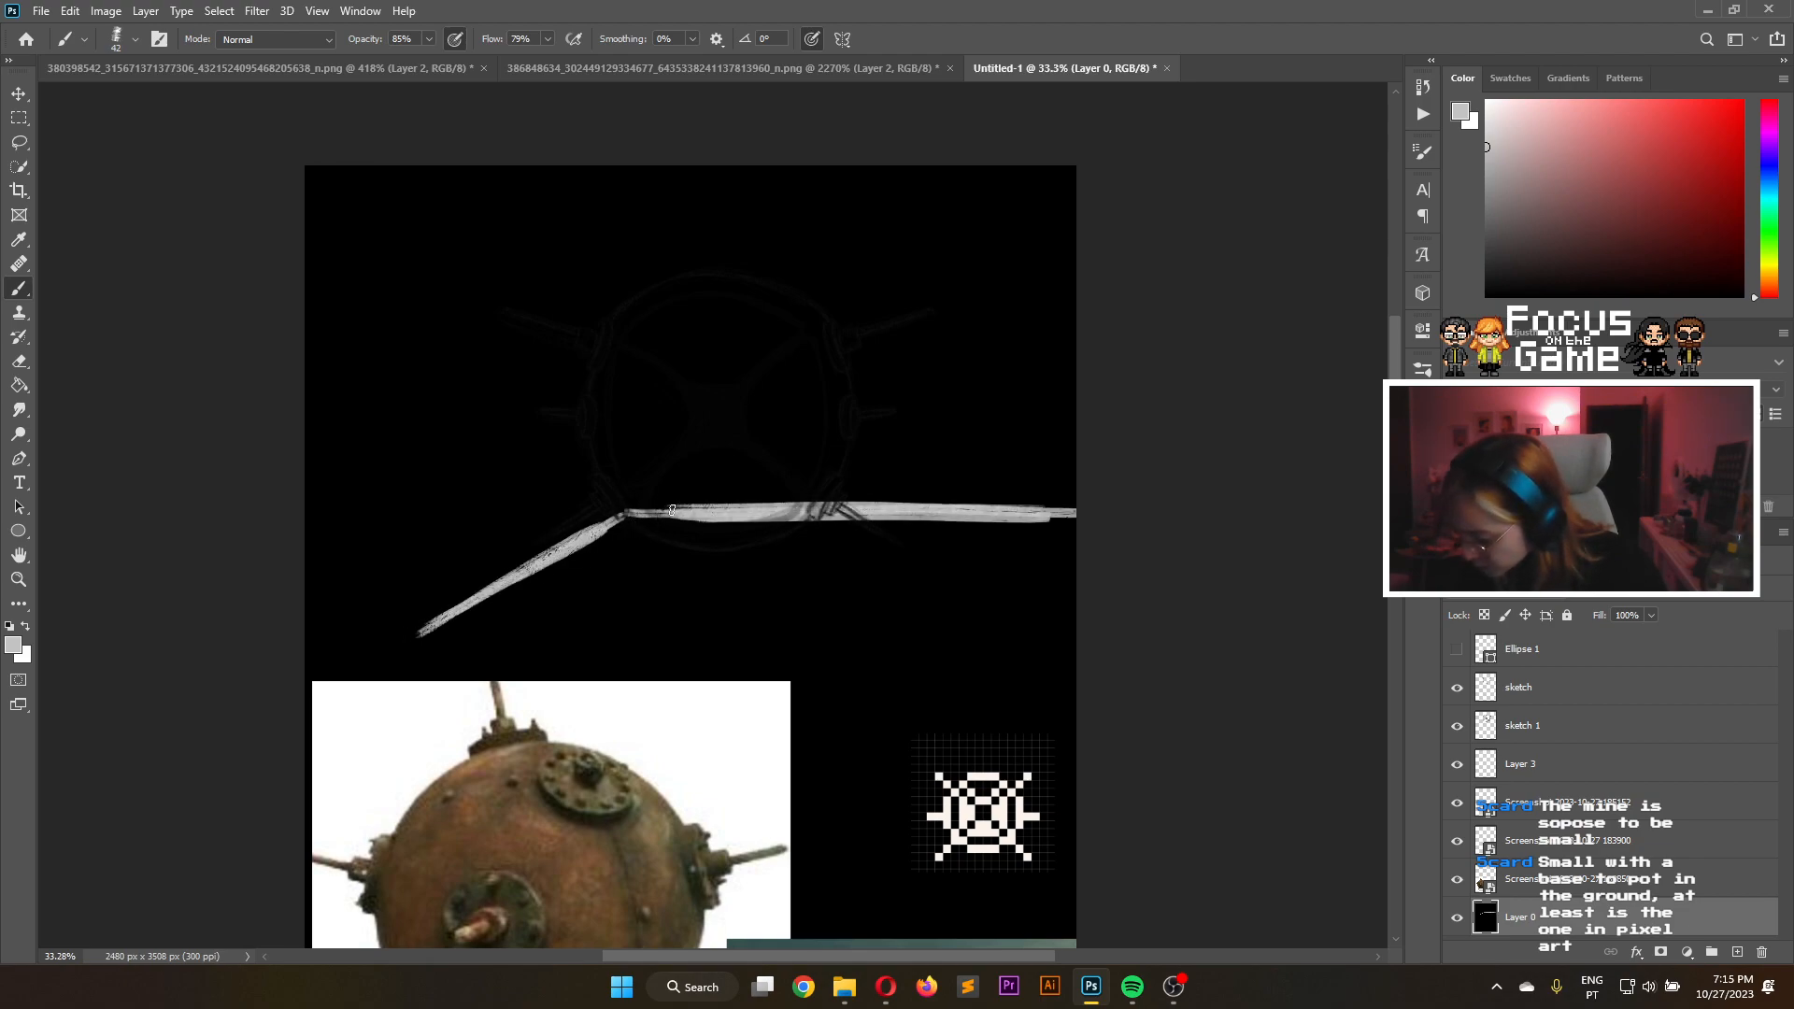
pyautogui.moveTo(514, 589)
pyautogui.mouseDown()
pyautogui.moveTo(645, 513)
pyautogui.moveTo(443, 613)
pyautogui.mouseUp()
pyautogui.moveTo(614, 516); pyautogui.dragTo(403, 643)
pyautogui.moveTo(687, 517)
pyautogui.mouseDown()
pyautogui.moveTo(1065, 513)
pyautogui.moveTo(692, 516)
pyautogui.moveTo(462, 617)
pyautogui.mouseUp()
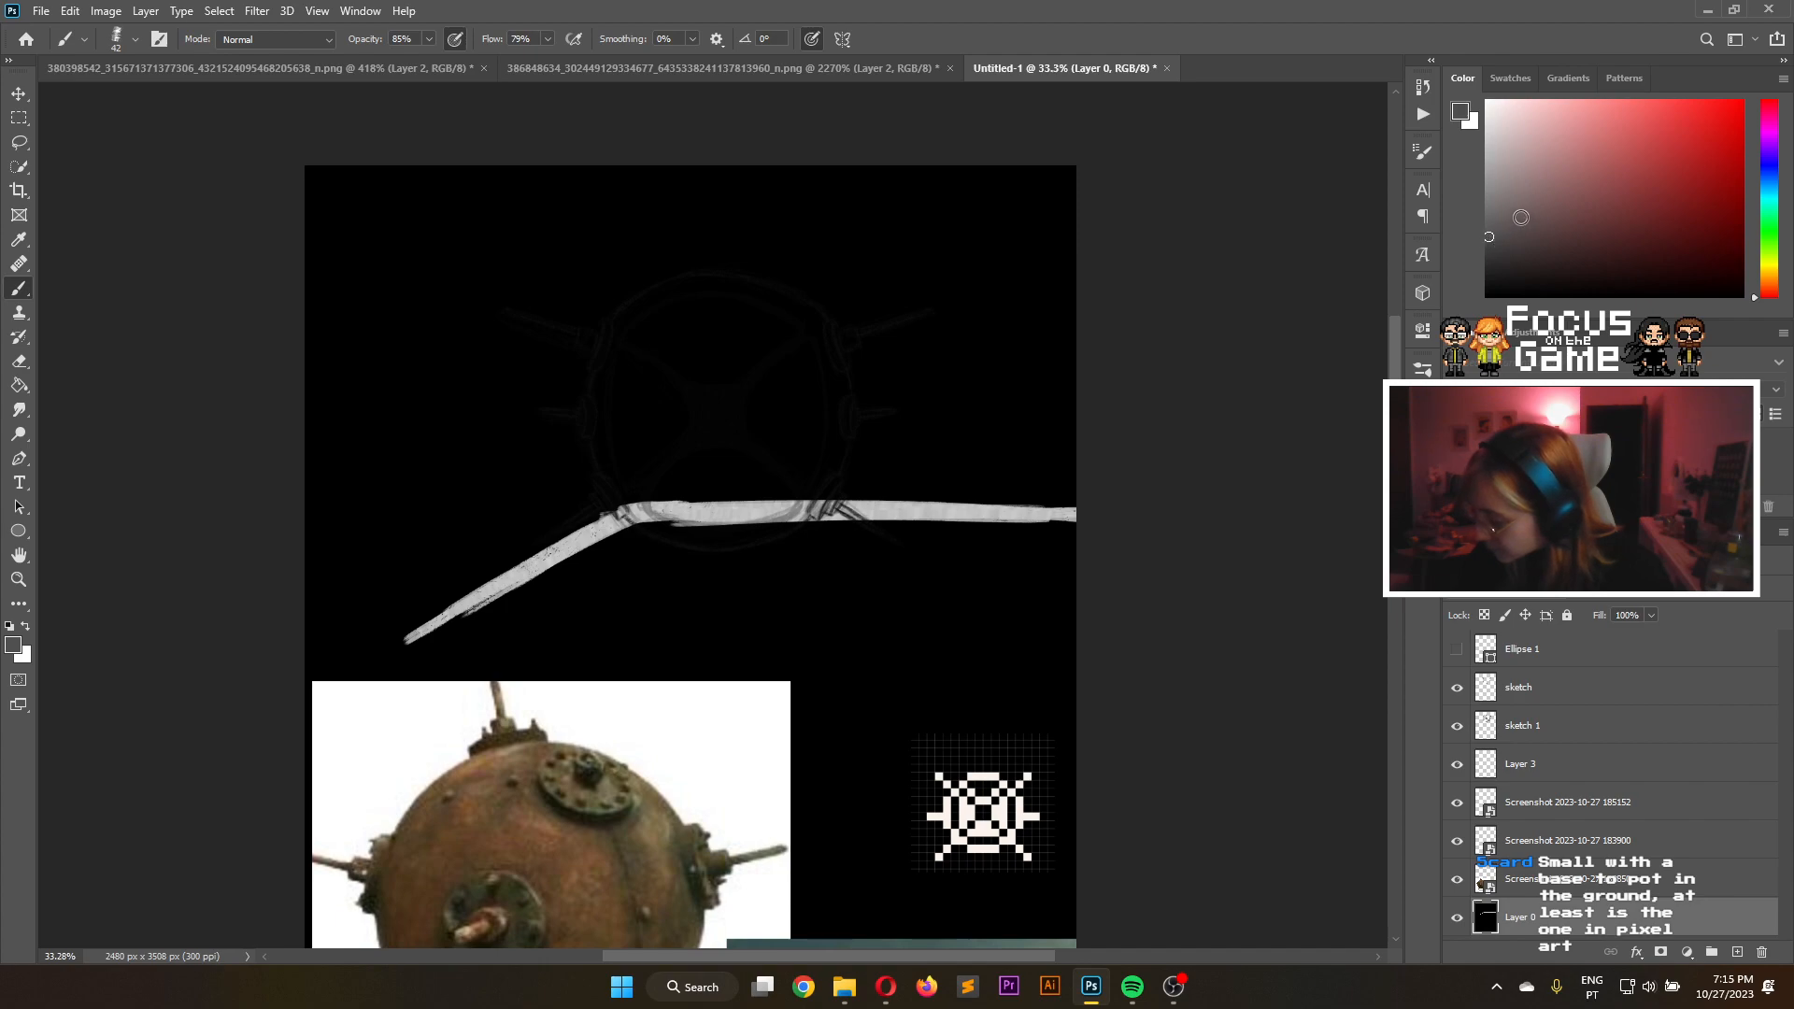
# Paint over the light ground line in darker grey with the brush enlarged to 77 px
pyautogui.click(134, 42)
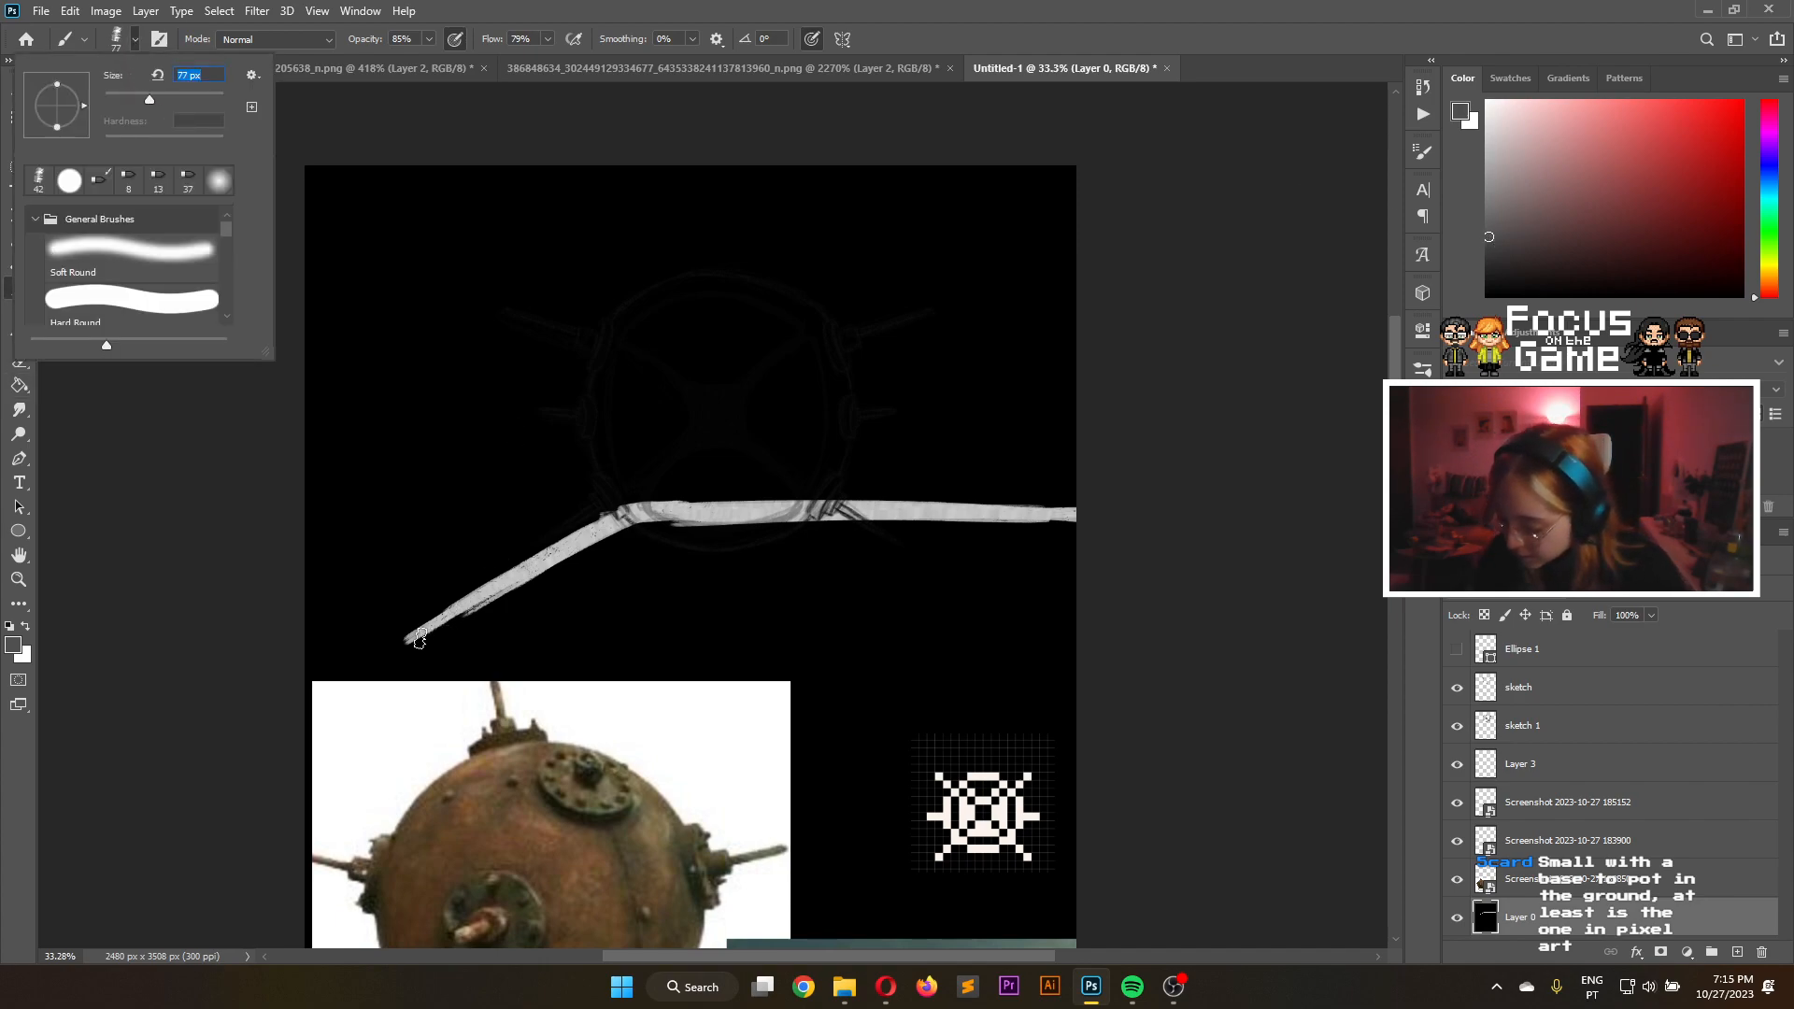
pyautogui.moveTo(419, 641)
pyautogui.mouseDown()
pyautogui.moveTo(526, 563)
pyautogui.moveTo(472, 603)
pyautogui.moveTo(509, 570)
pyautogui.moveTo(564, 553)
pyautogui.moveTo(424, 647)
pyautogui.moveTo(673, 507)
pyautogui.moveTo(657, 502)
pyautogui.moveTo(1068, 508)
pyautogui.moveTo(675, 505)
pyautogui.moveTo(1039, 510)
pyautogui.moveTo(653, 530)
pyautogui.moveTo(1078, 524)
pyautogui.mouseUp()
pyautogui.moveTo(841, 521)
pyautogui.mouseDown()
pyautogui.moveTo(643, 527)
pyautogui.moveTo(529, 598)
pyautogui.mouseUp()
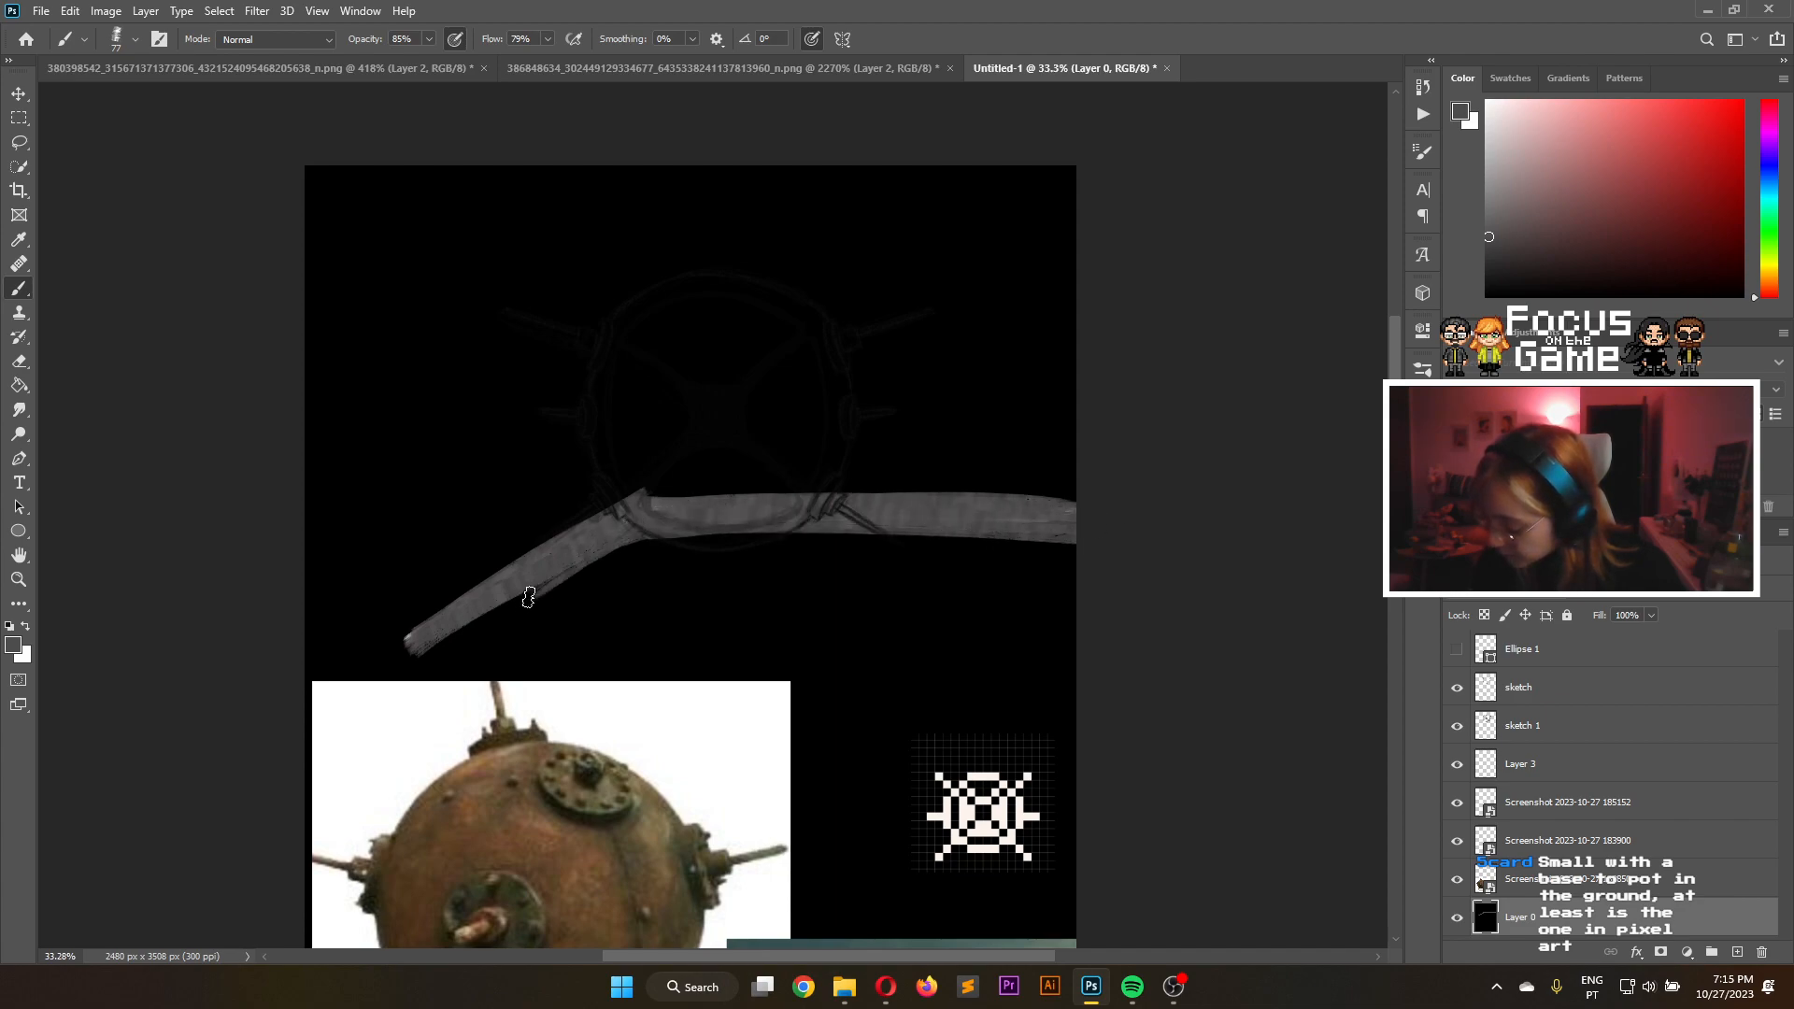
# Layer even darker grey strokes over the ground line and extend its left slope further down
pyautogui.click(1492, 257)
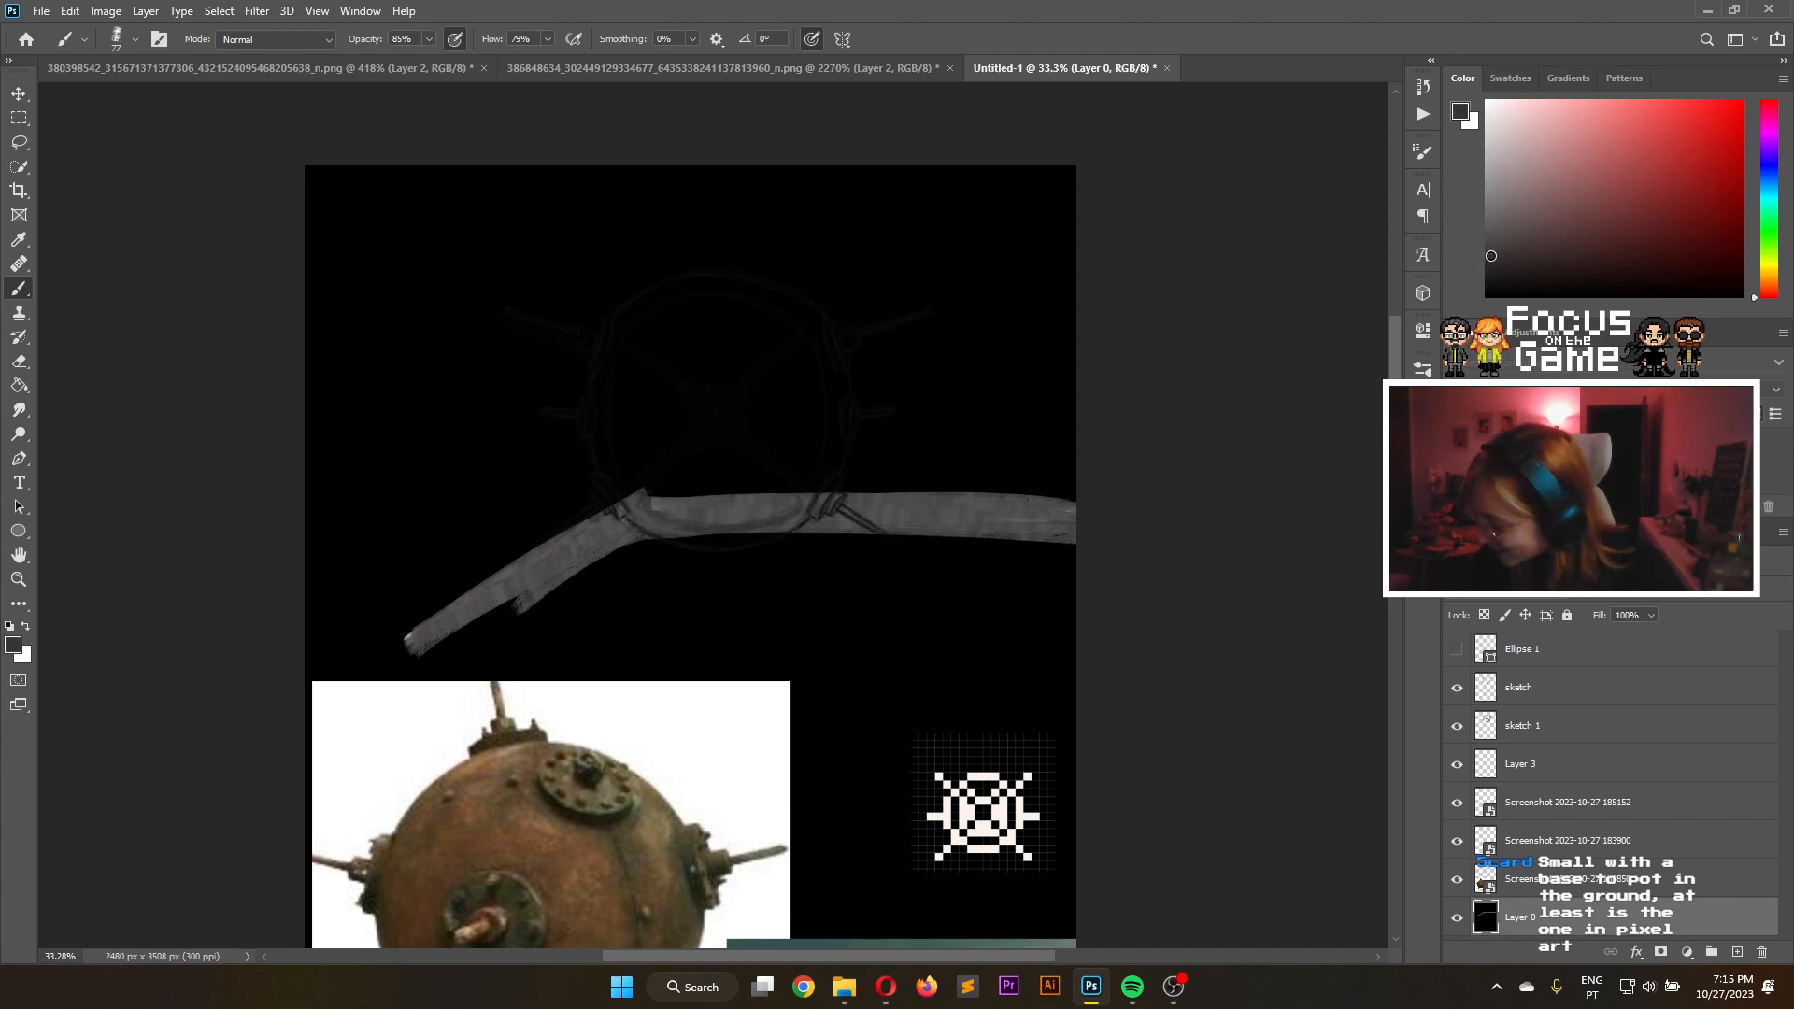
pyautogui.moveTo(426, 631)
pyautogui.mouseDown()
pyautogui.moveTo(598, 513)
pyautogui.moveTo(1074, 508)
pyautogui.moveTo(642, 496)
pyautogui.mouseUp()
pyautogui.moveTo(409, 640)
pyautogui.mouseDown()
pyautogui.moveTo(461, 593)
pyautogui.moveTo(557, 552)
pyautogui.mouseUp()
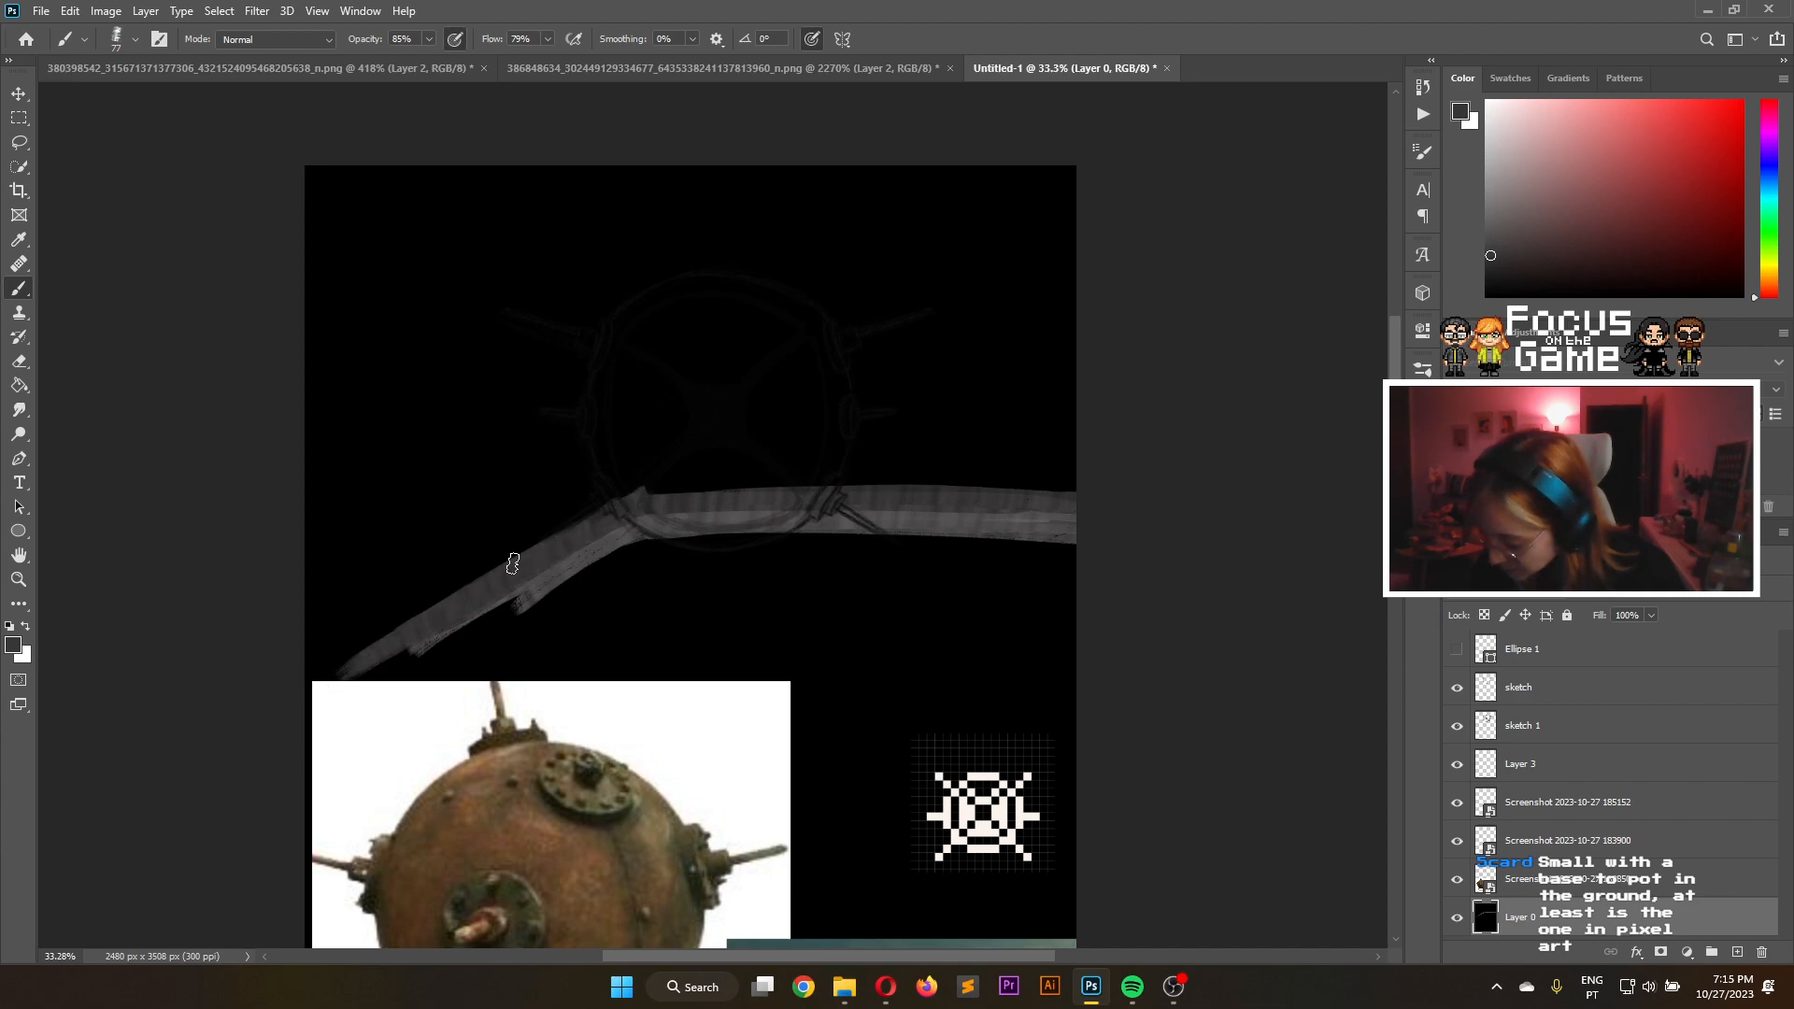
pyautogui.moveTo(354, 657)
pyautogui.mouseDown()
pyautogui.moveTo(601, 513)
pyautogui.moveTo(570, 533)
pyautogui.moveTo(1071, 503)
pyautogui.mouseUp()
pyautogui.moveTo(634, 498); pyautogui.dragTo(348, 666)
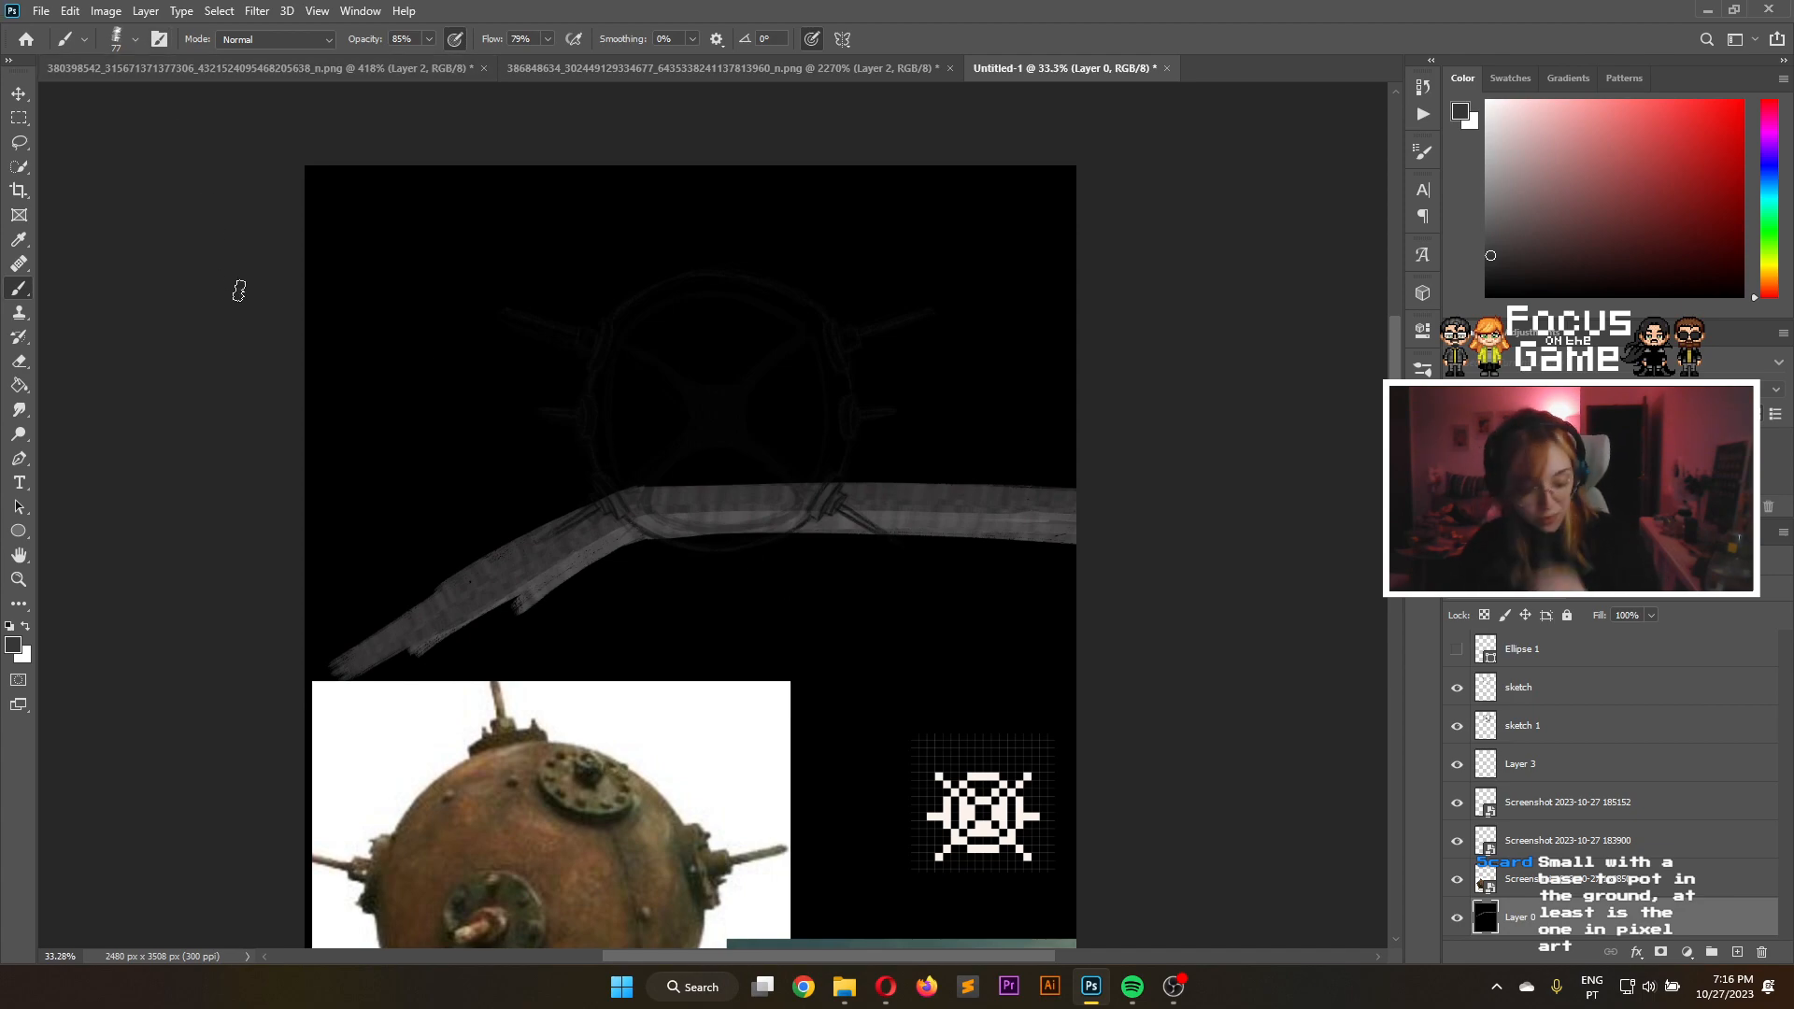
# Undo the darkest ground strokes and part of the first grey pass over the light line
pyautogui.hotkey('ctrl', 'z')
pyautogui.hotkey('ctrl', 'z')
pyautogui.hotkey('ctrl', 'z')
pyautogui.hotkey('ctrl', 'z')
pyautogui.hotkey('ctrl', 'z')
pyautogui.hotkey('ctrl', 'z')
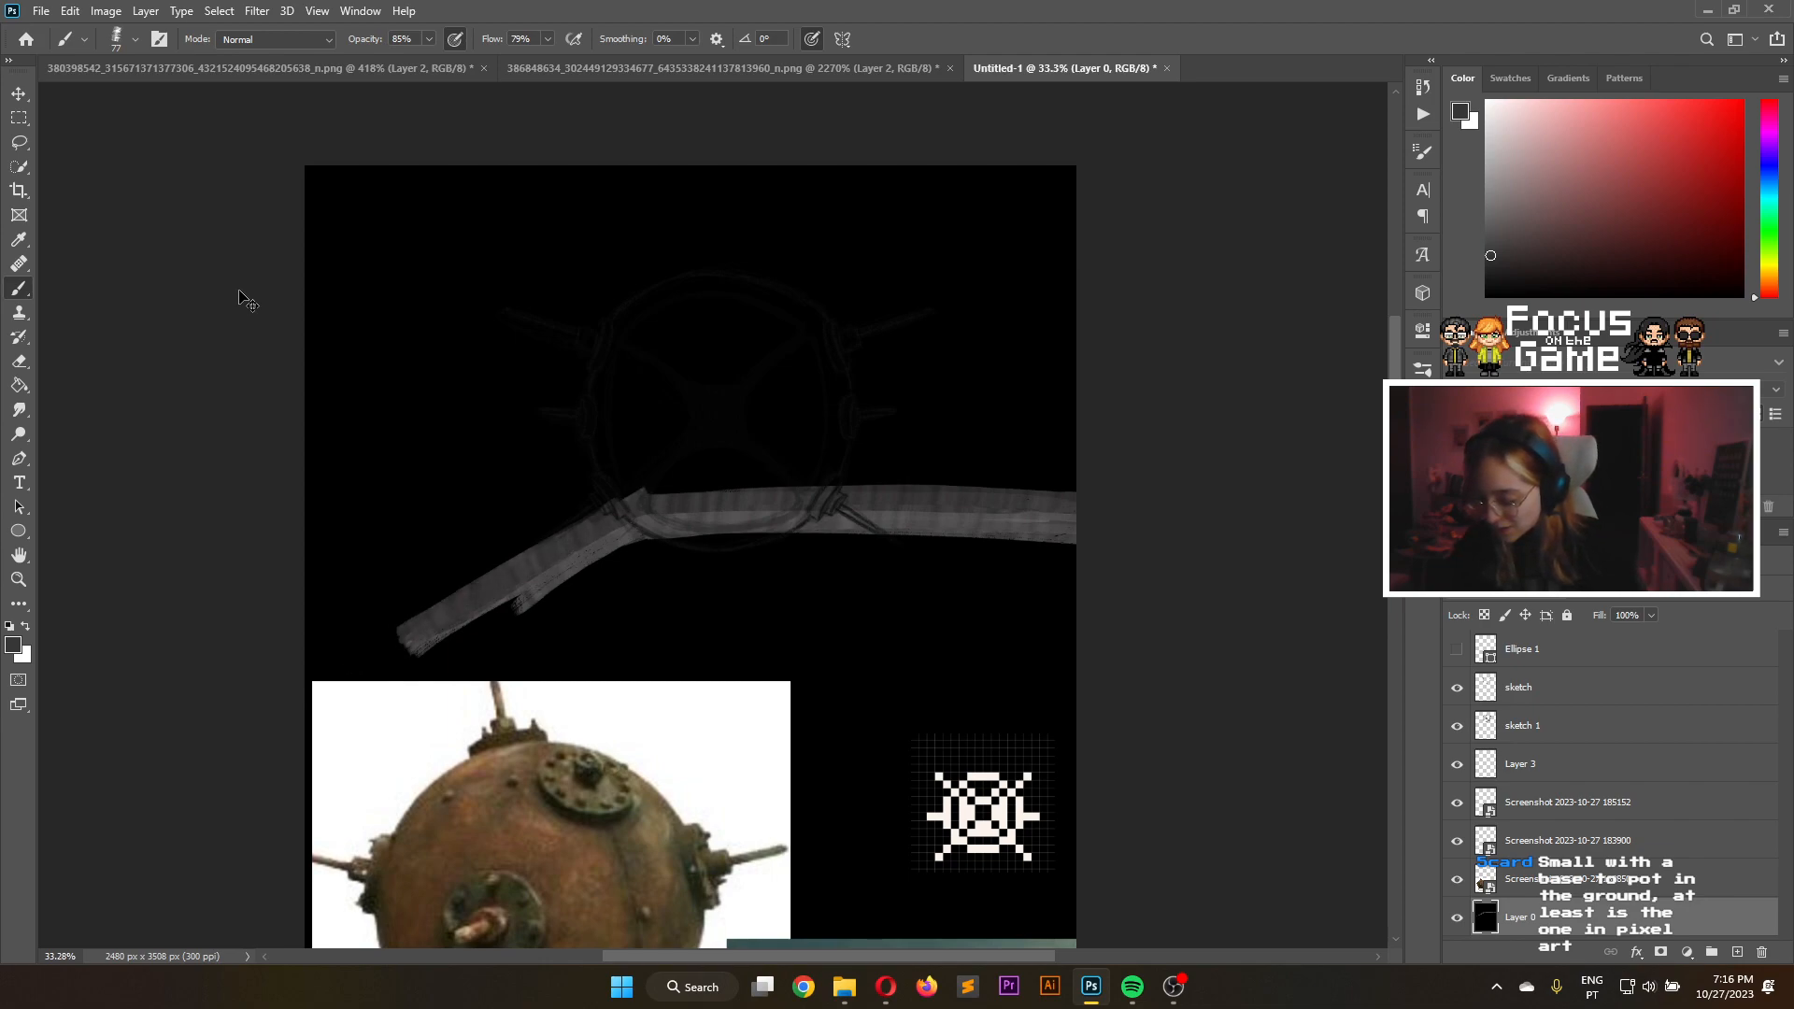
pyautogui.hotkey('ctrl', 'z')
pyautogui.hotkey('ctrl', 'z')
pyautogui.hotkey('ctrl', 'z')
pyautogui.hotkey('ctrl', 'z')
pyautogui.hotkey('ctrl', 'z')
pyautogui.hotkey('ctrl', 'z')
pyautogui.hotkey('ctrl', 'z')
pyautogui.hotkey('ctrl', 'z')
pyautogui.hotkey('ctrl', 'z')
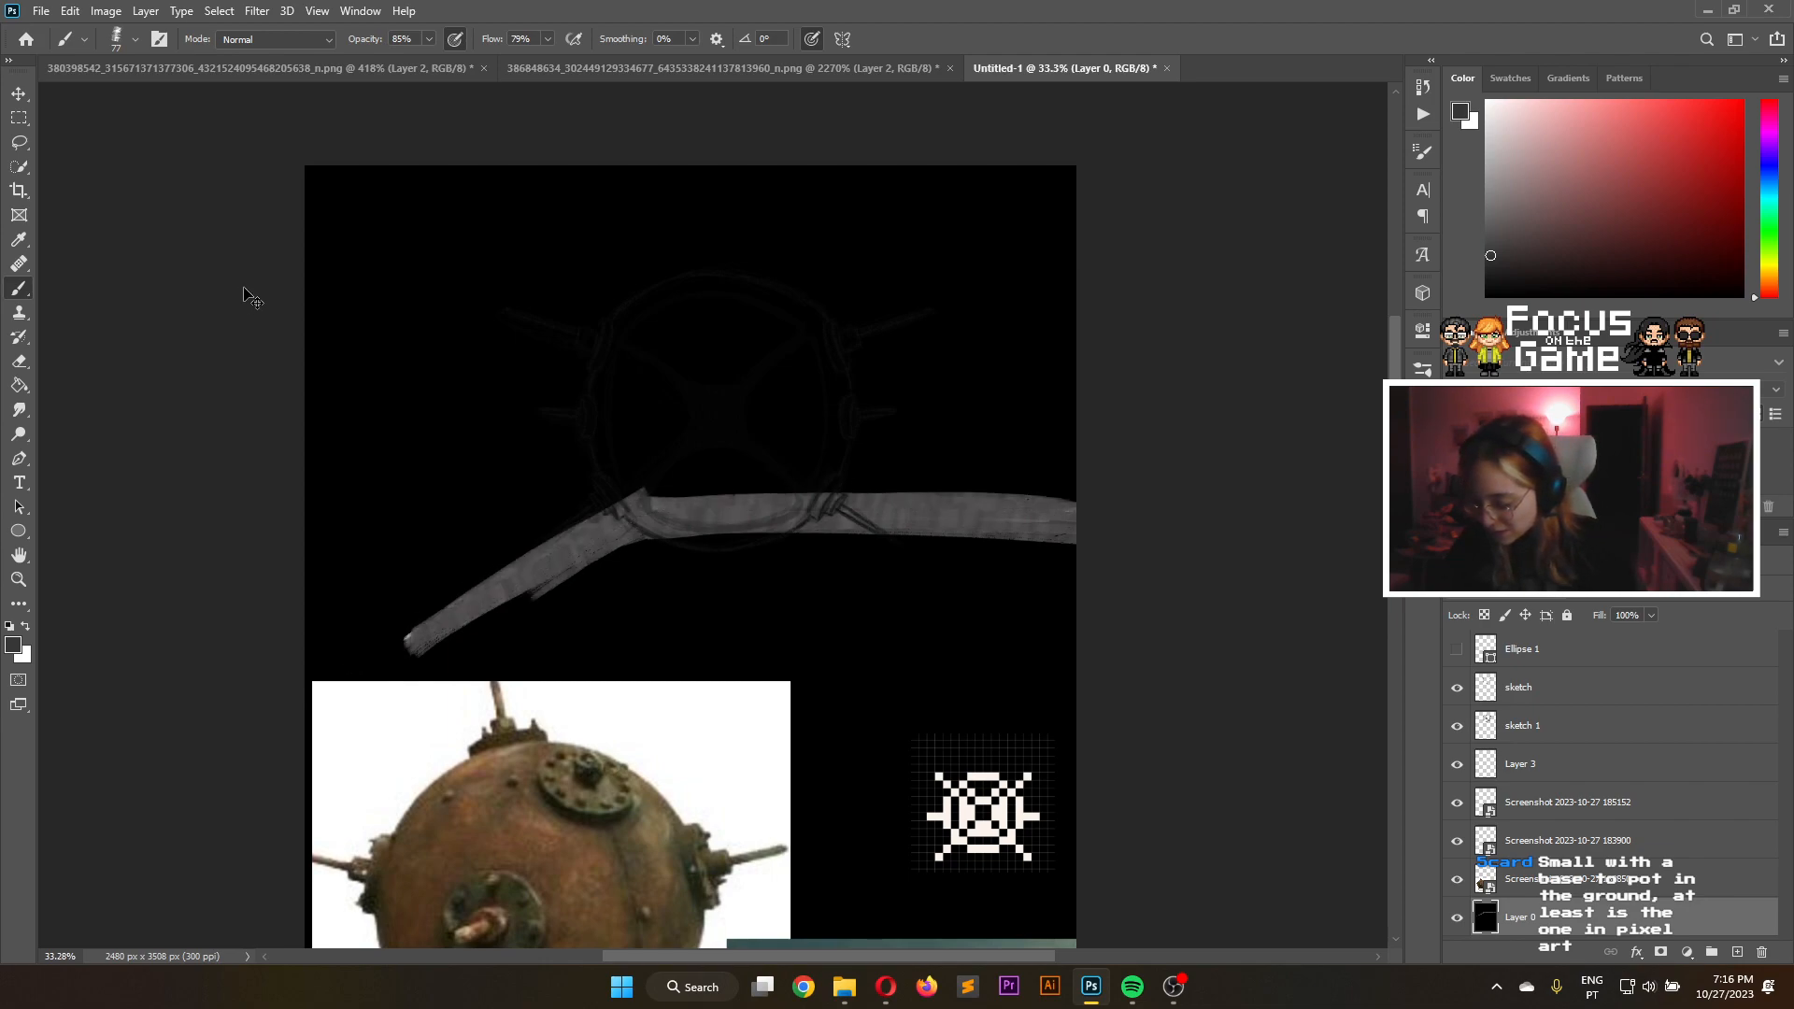
pyautogui.hotkey('ctrl', 'z')
# Move the rusty mine reference image lower on the canvas and scale it down to 62.68%
pyautogui.scroll(-5, 690, 560)
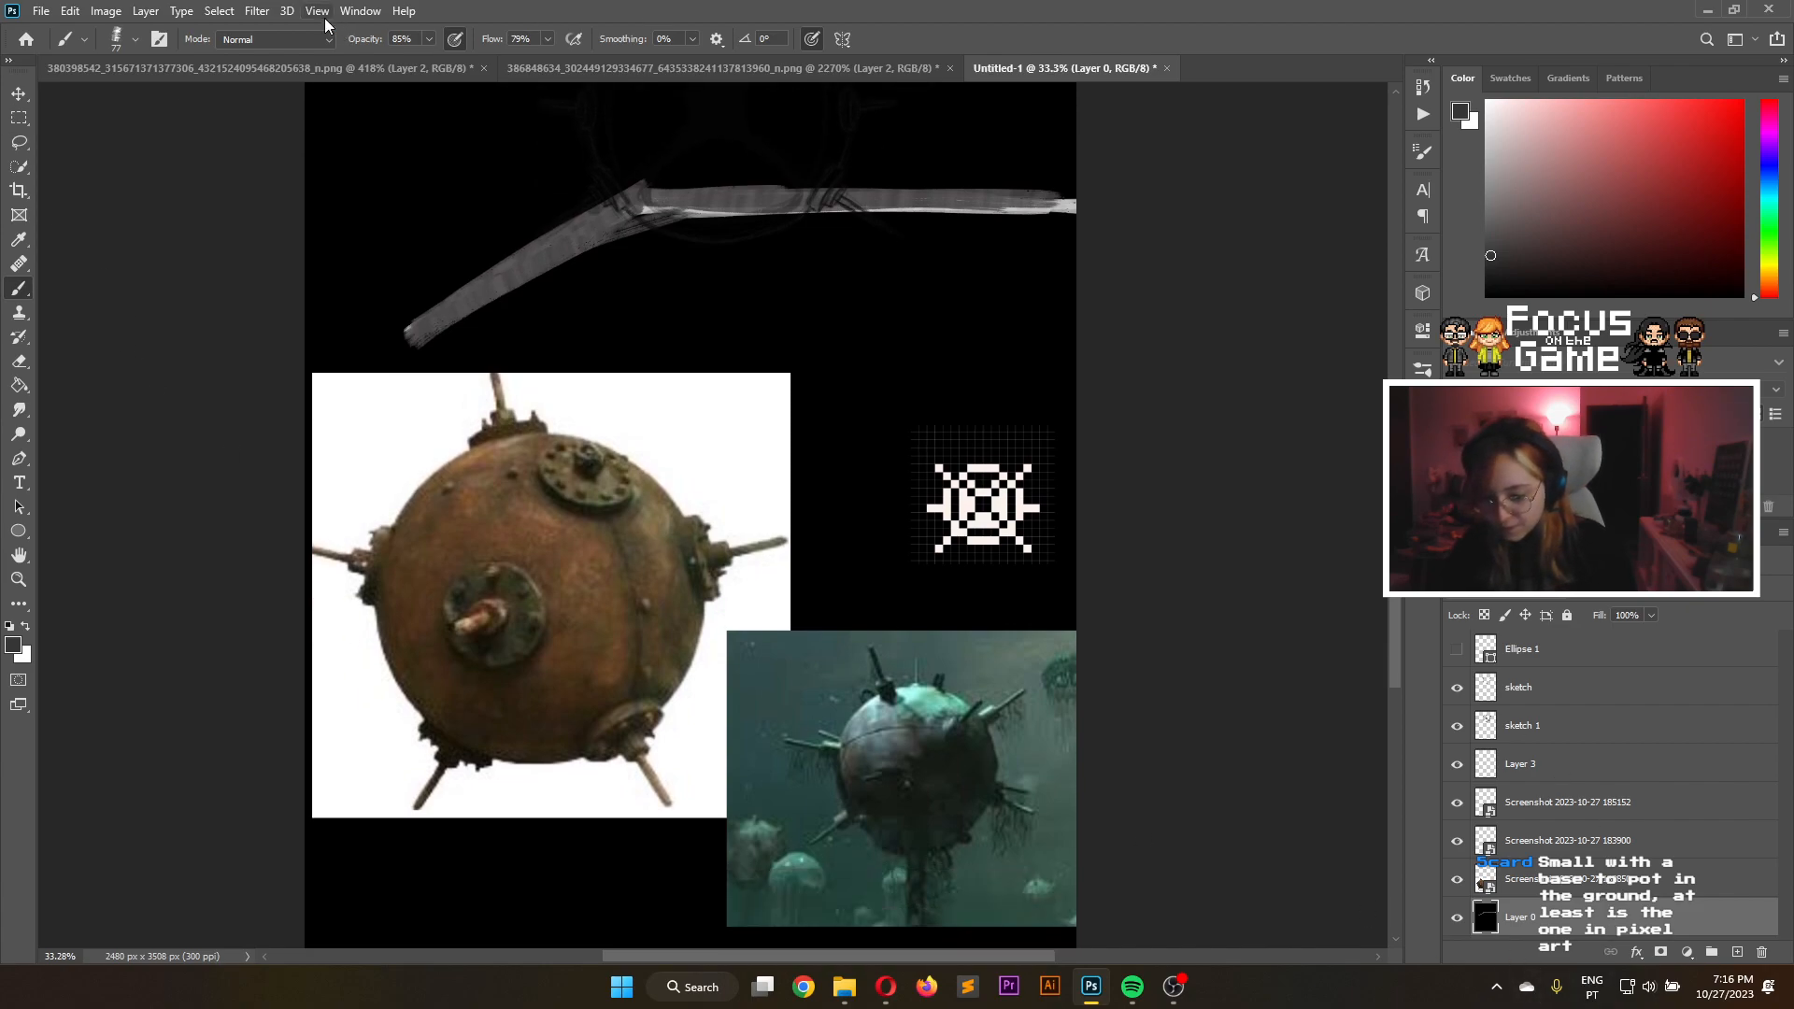
pyautogui.click(19, 94)
pyautogui.click(517, 618)
pyautogui.moveTo(586, 701); pyautogui.dragTo(611, 841)
pyautogui.scroll(-1, 610, 709)
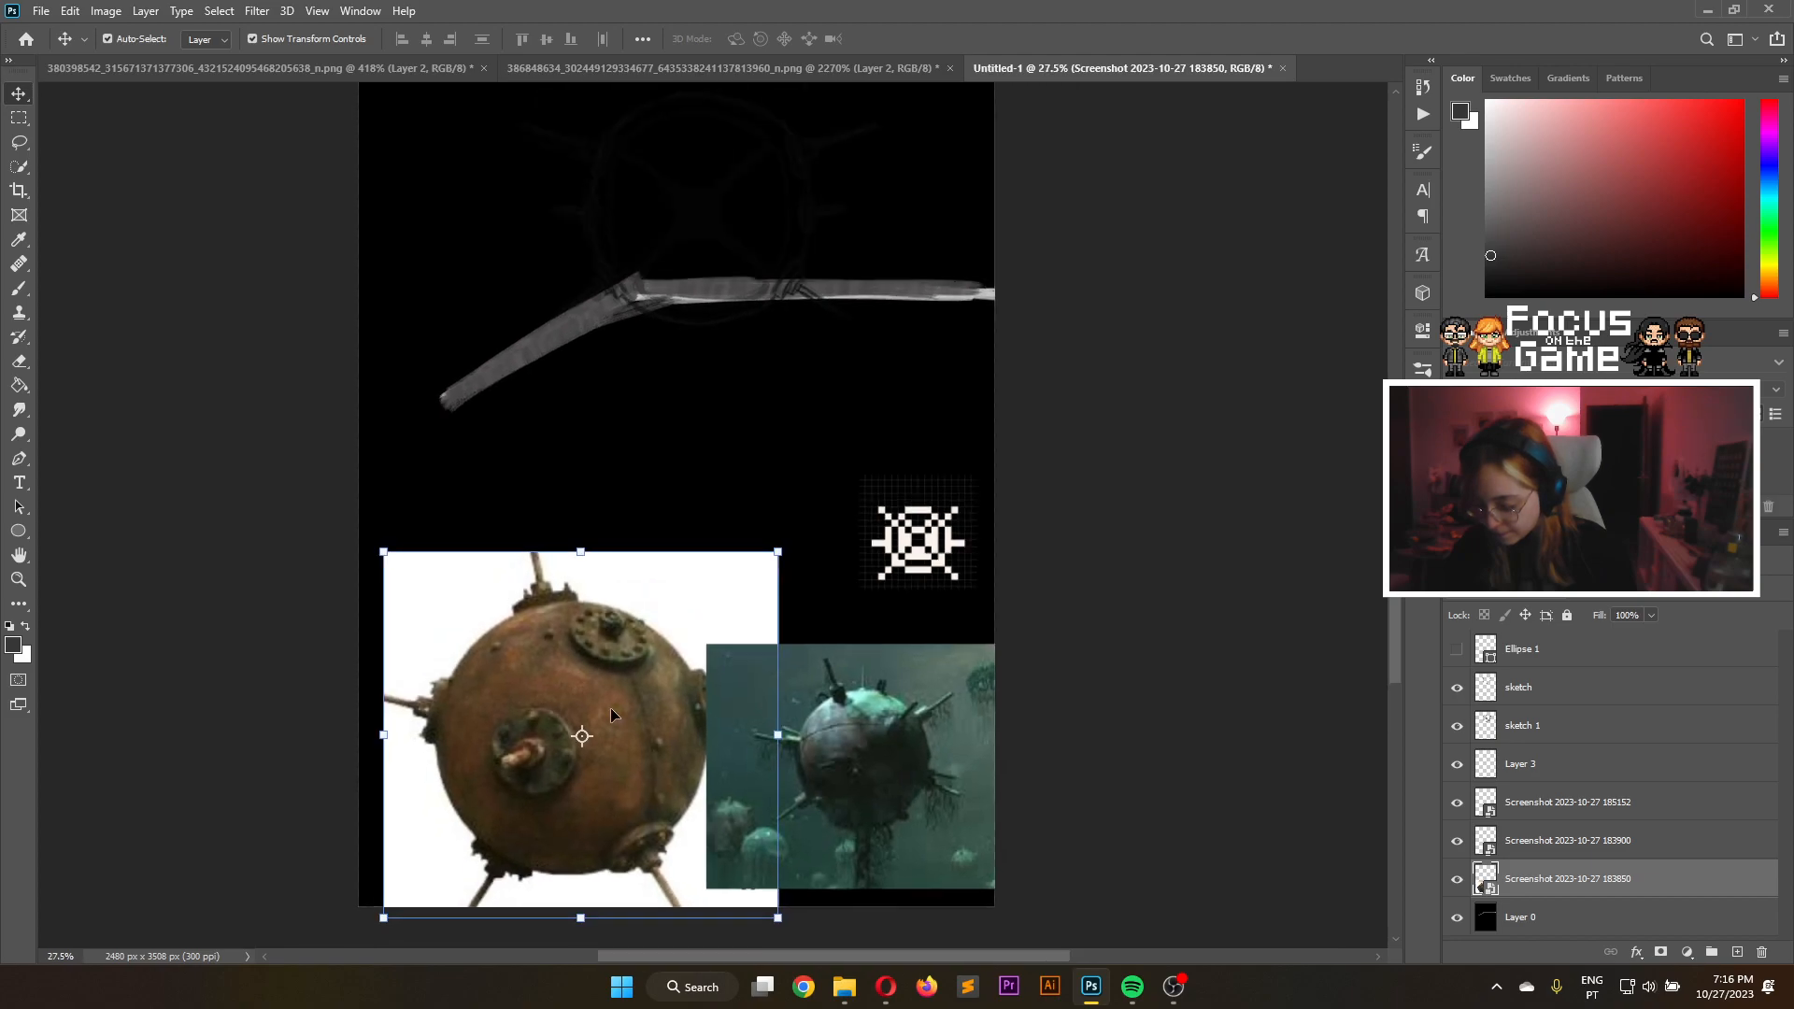
pyautogui.moveTo(778, 551); pyautogui.dragTo(632, 689)
pyautogui.moveTo(563, 752); pyautogui.dragTo(616, 675)
pyautogui.press('Return')
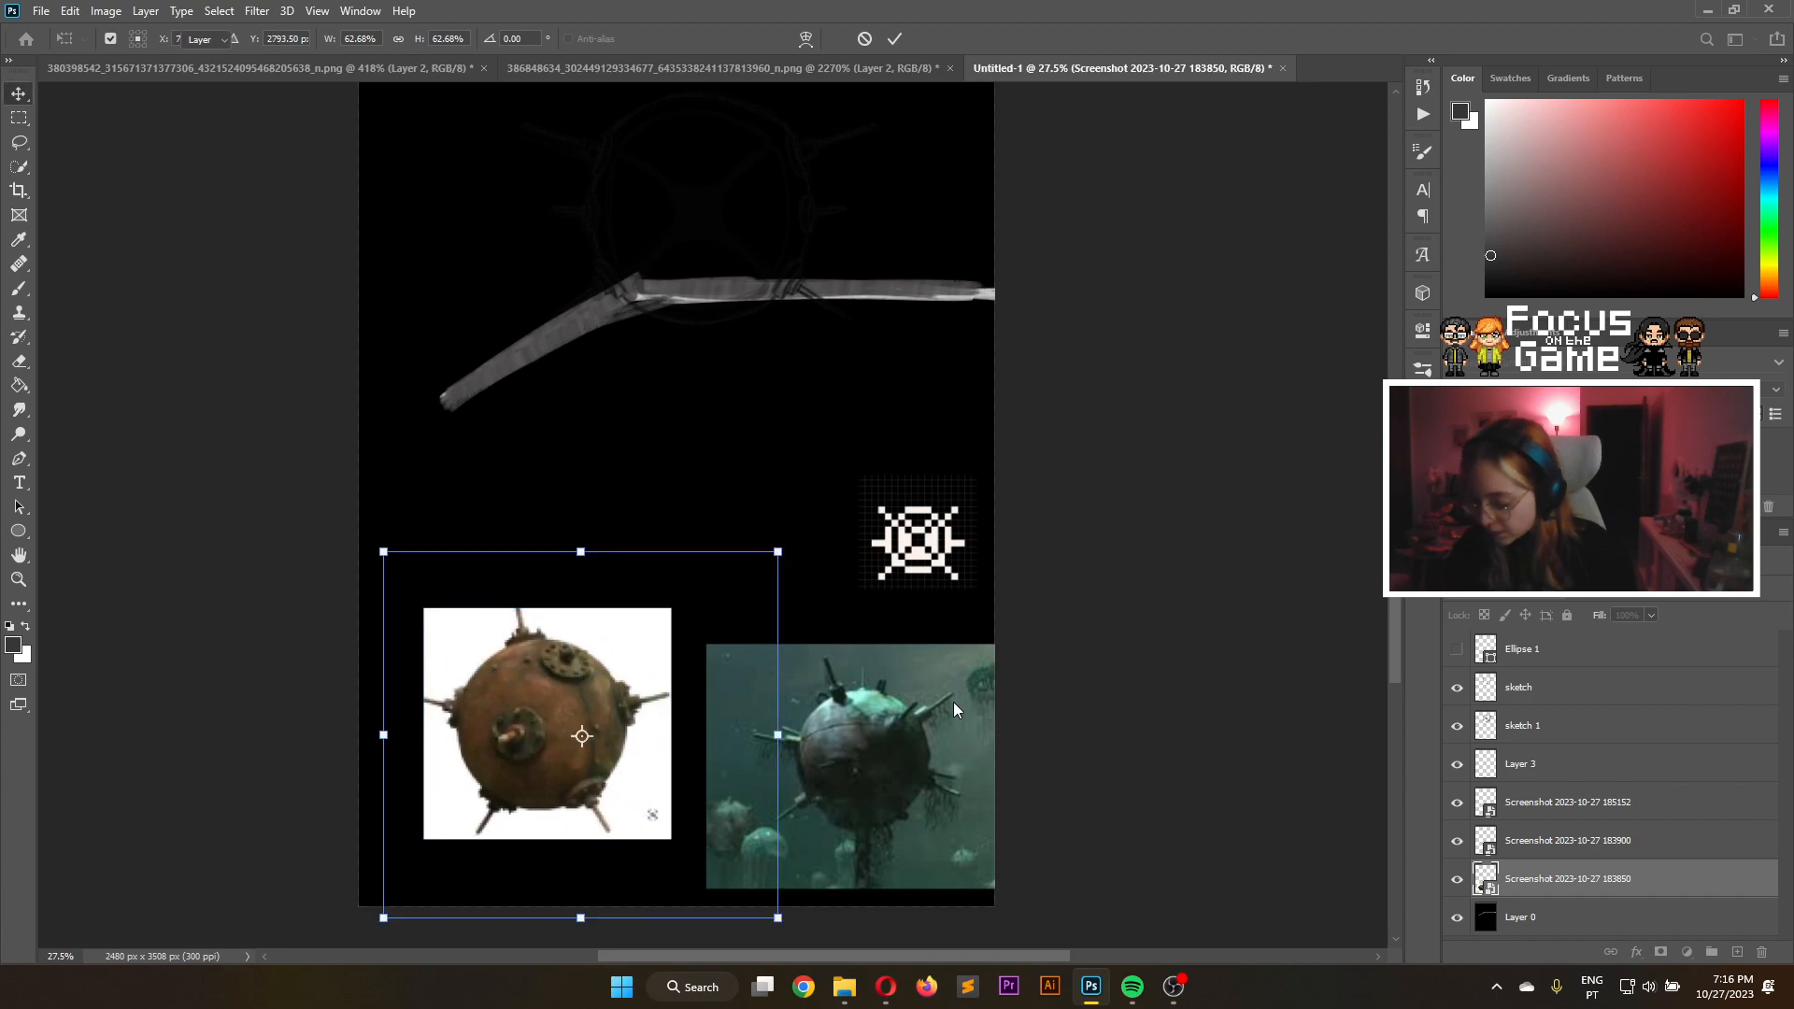
# Place the underwater mine reference beside the rusty mine and the pixel-art mine above the seam between them
pyautogui.click(906, 710)
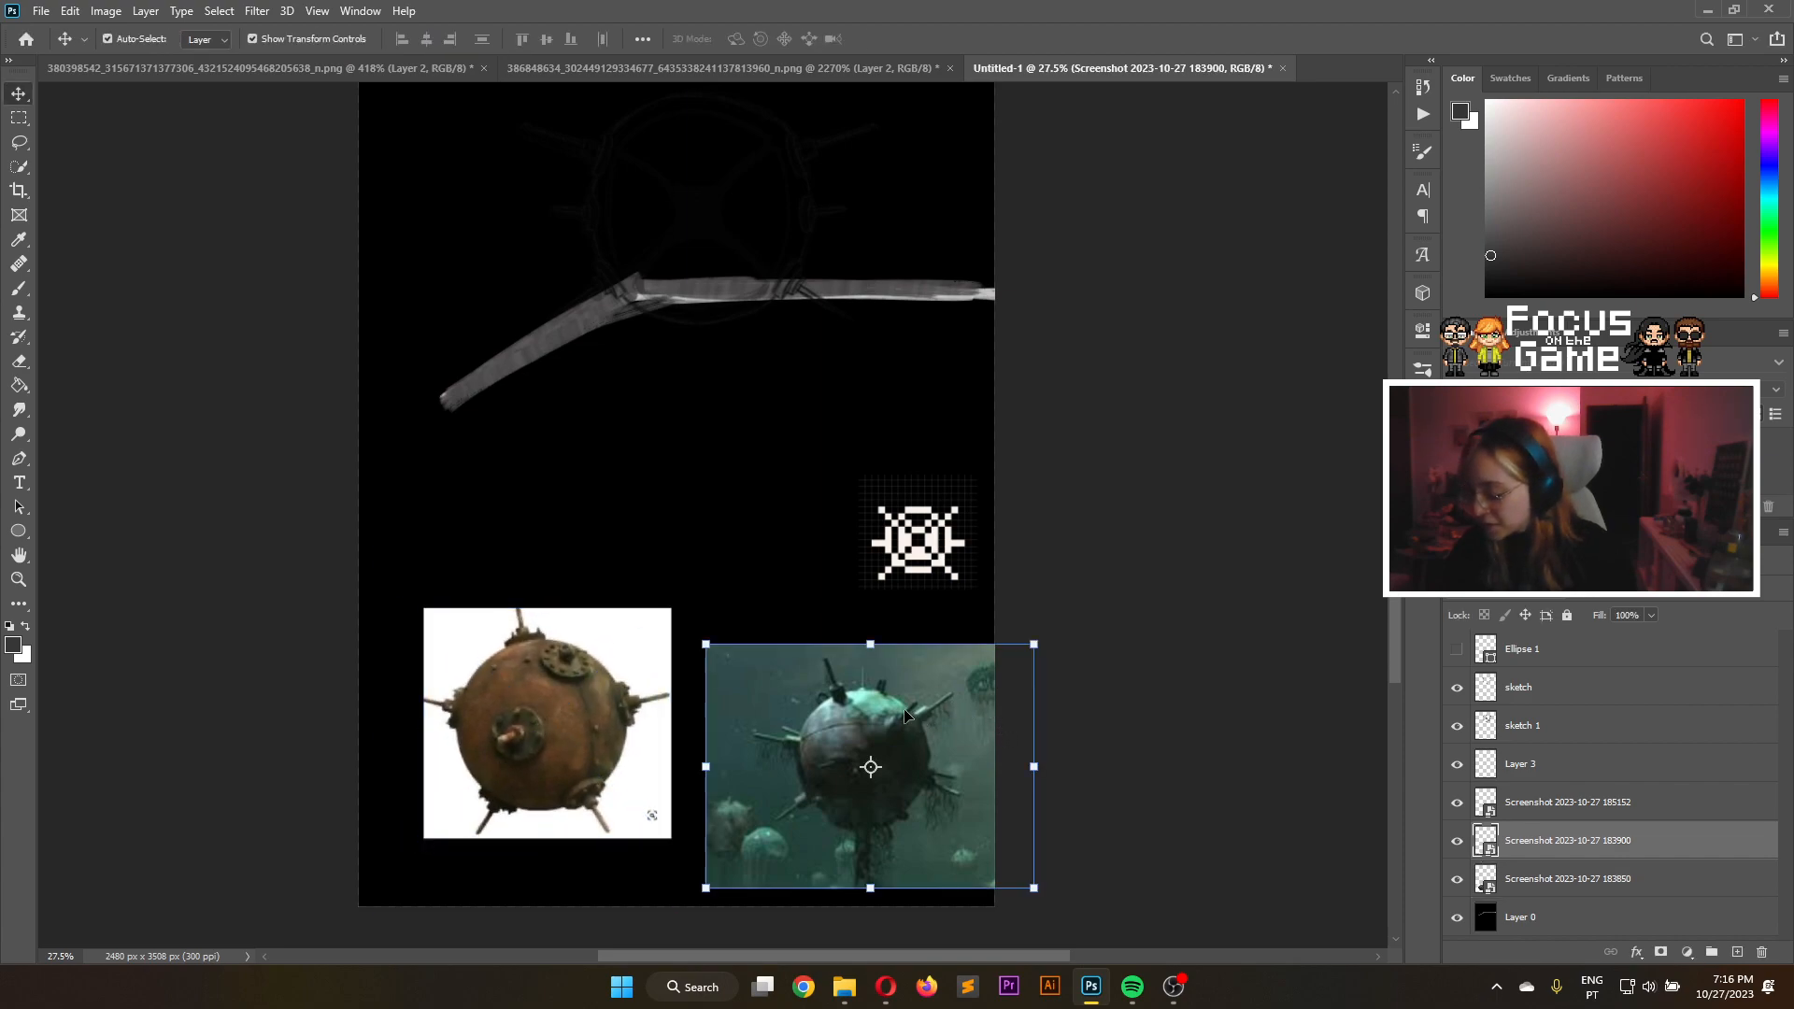
pyautogui.moveTo(848, 693); pyautogui.dragTo(789, 648)
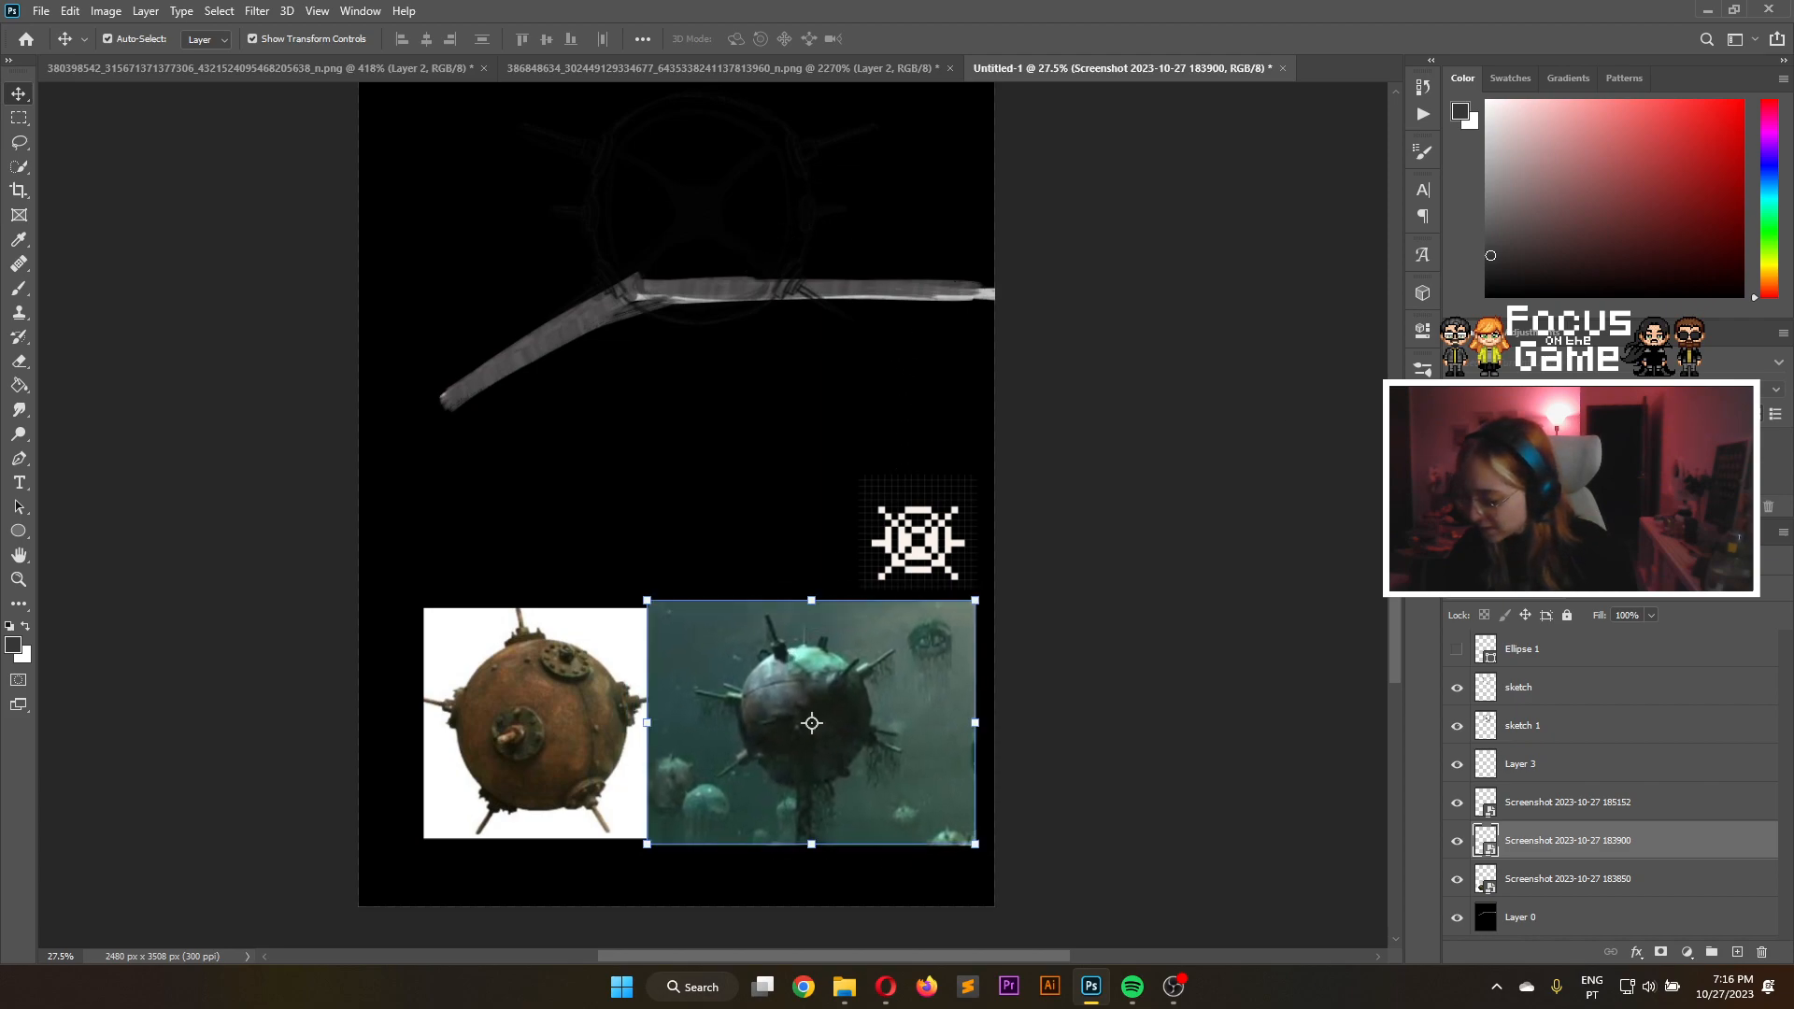
pyautogui.moveTo(918, 546); pyautogui.dragTo(703, 621)
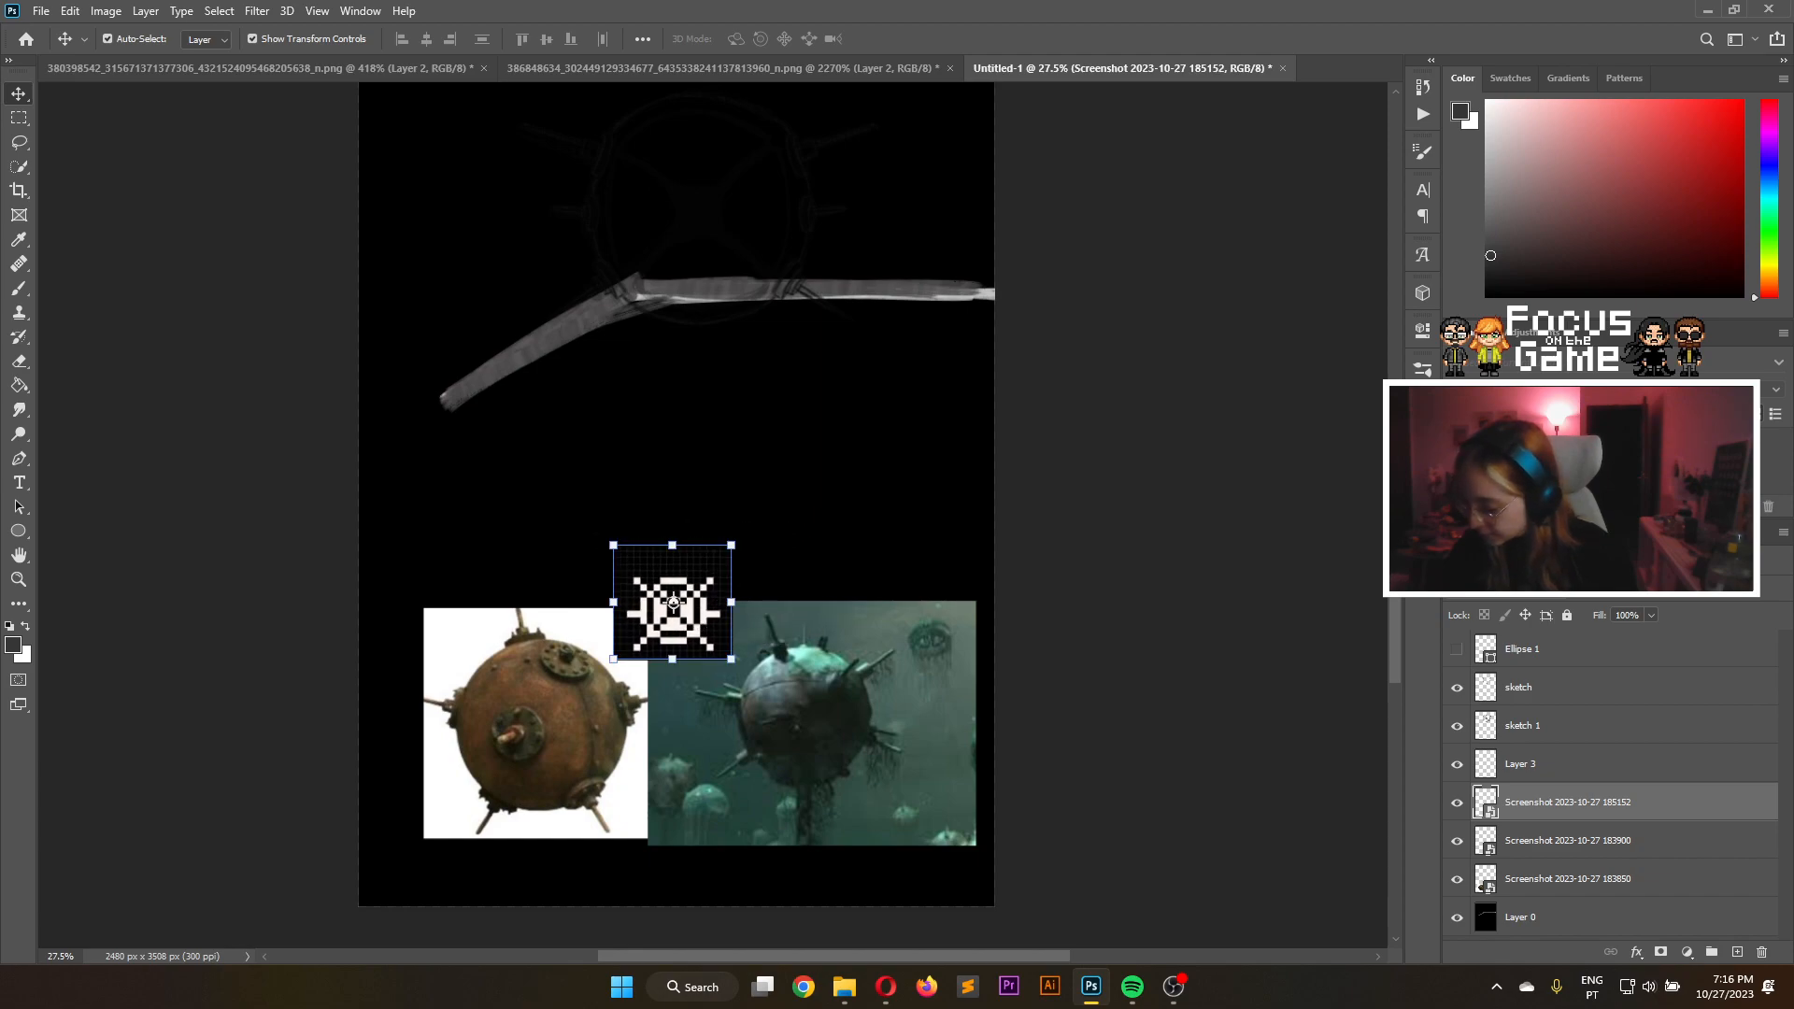
pyautogui.scroll(3, 677, 561)
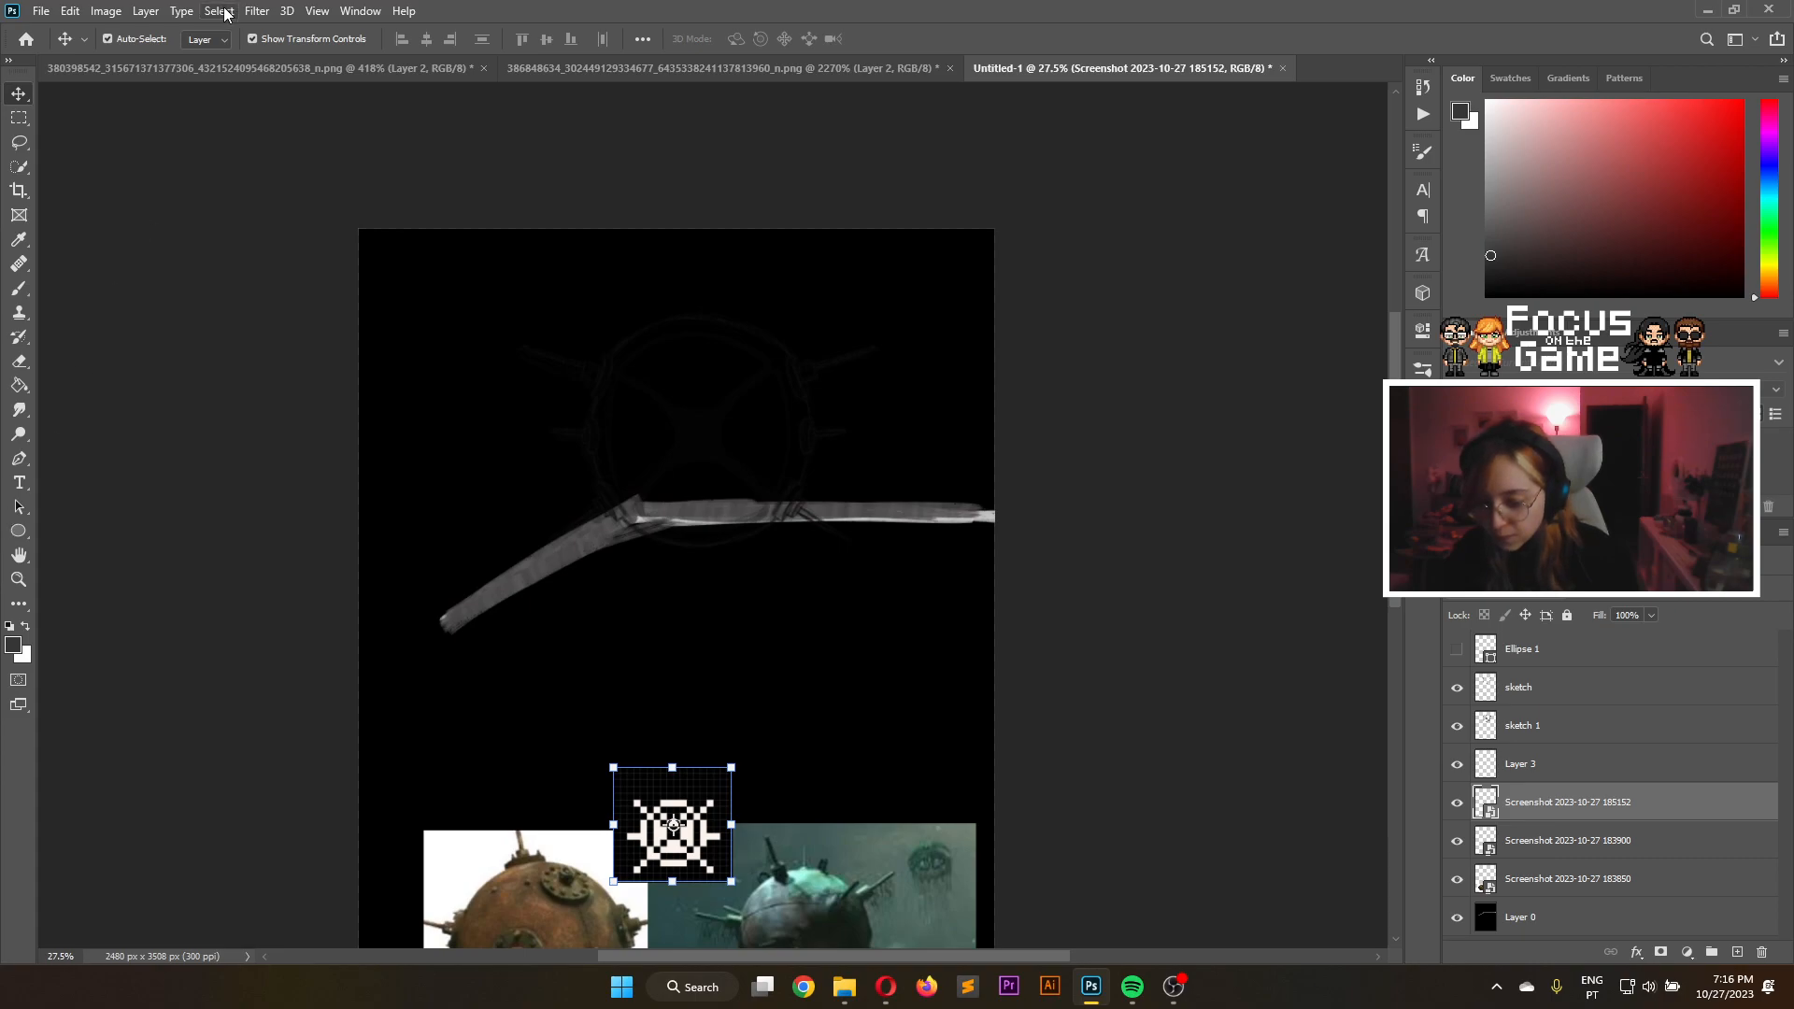
pyautogui.click(304, 12)
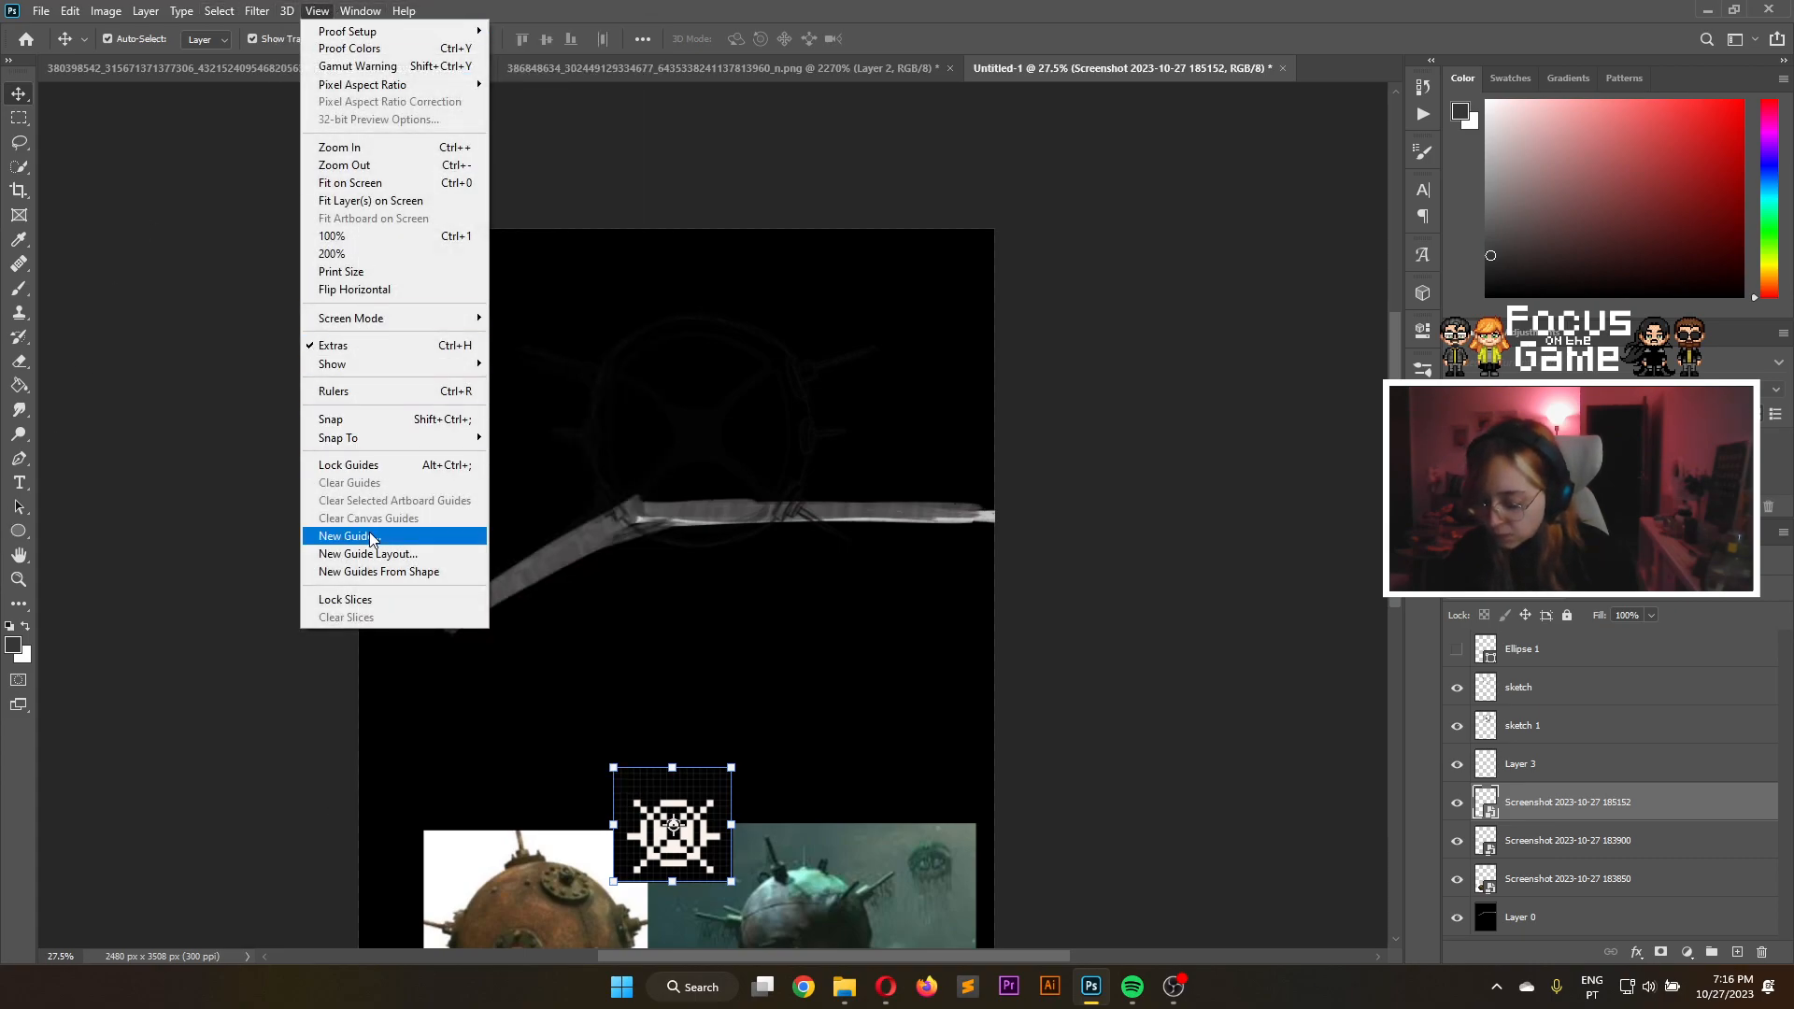
pyautogui.click(381, 554)
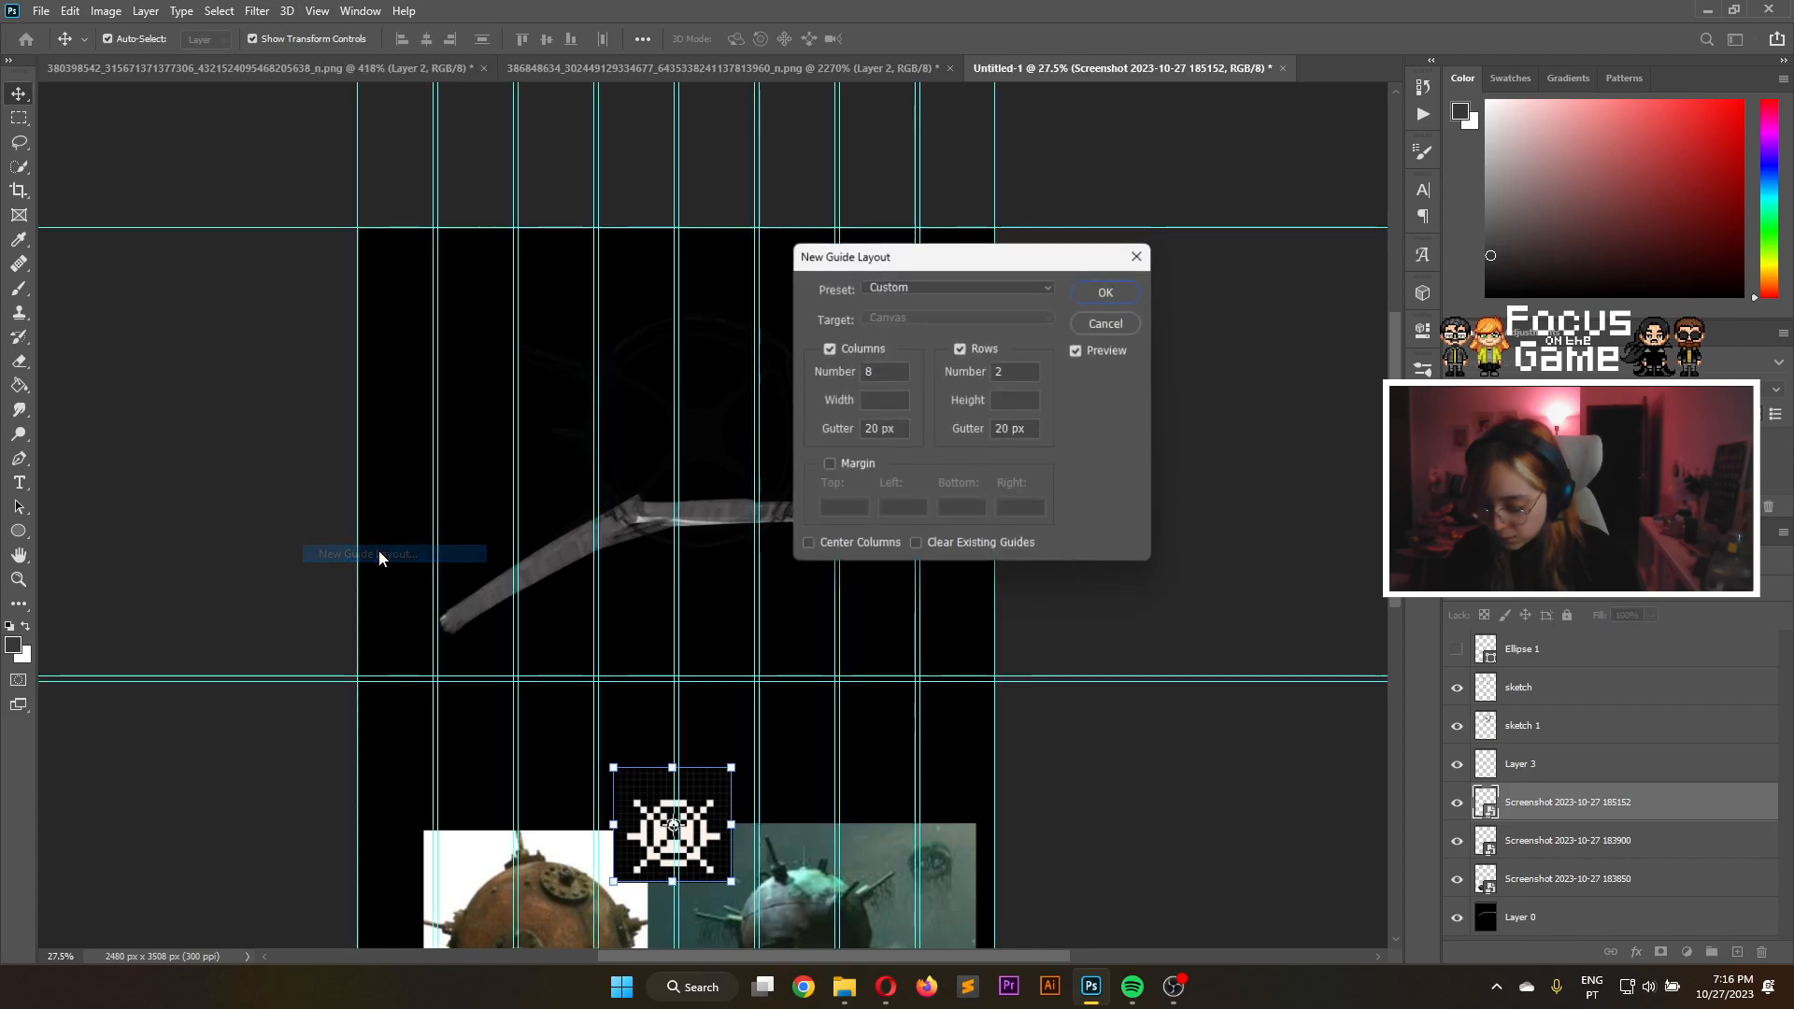
pyautogui.click(1113, 323)
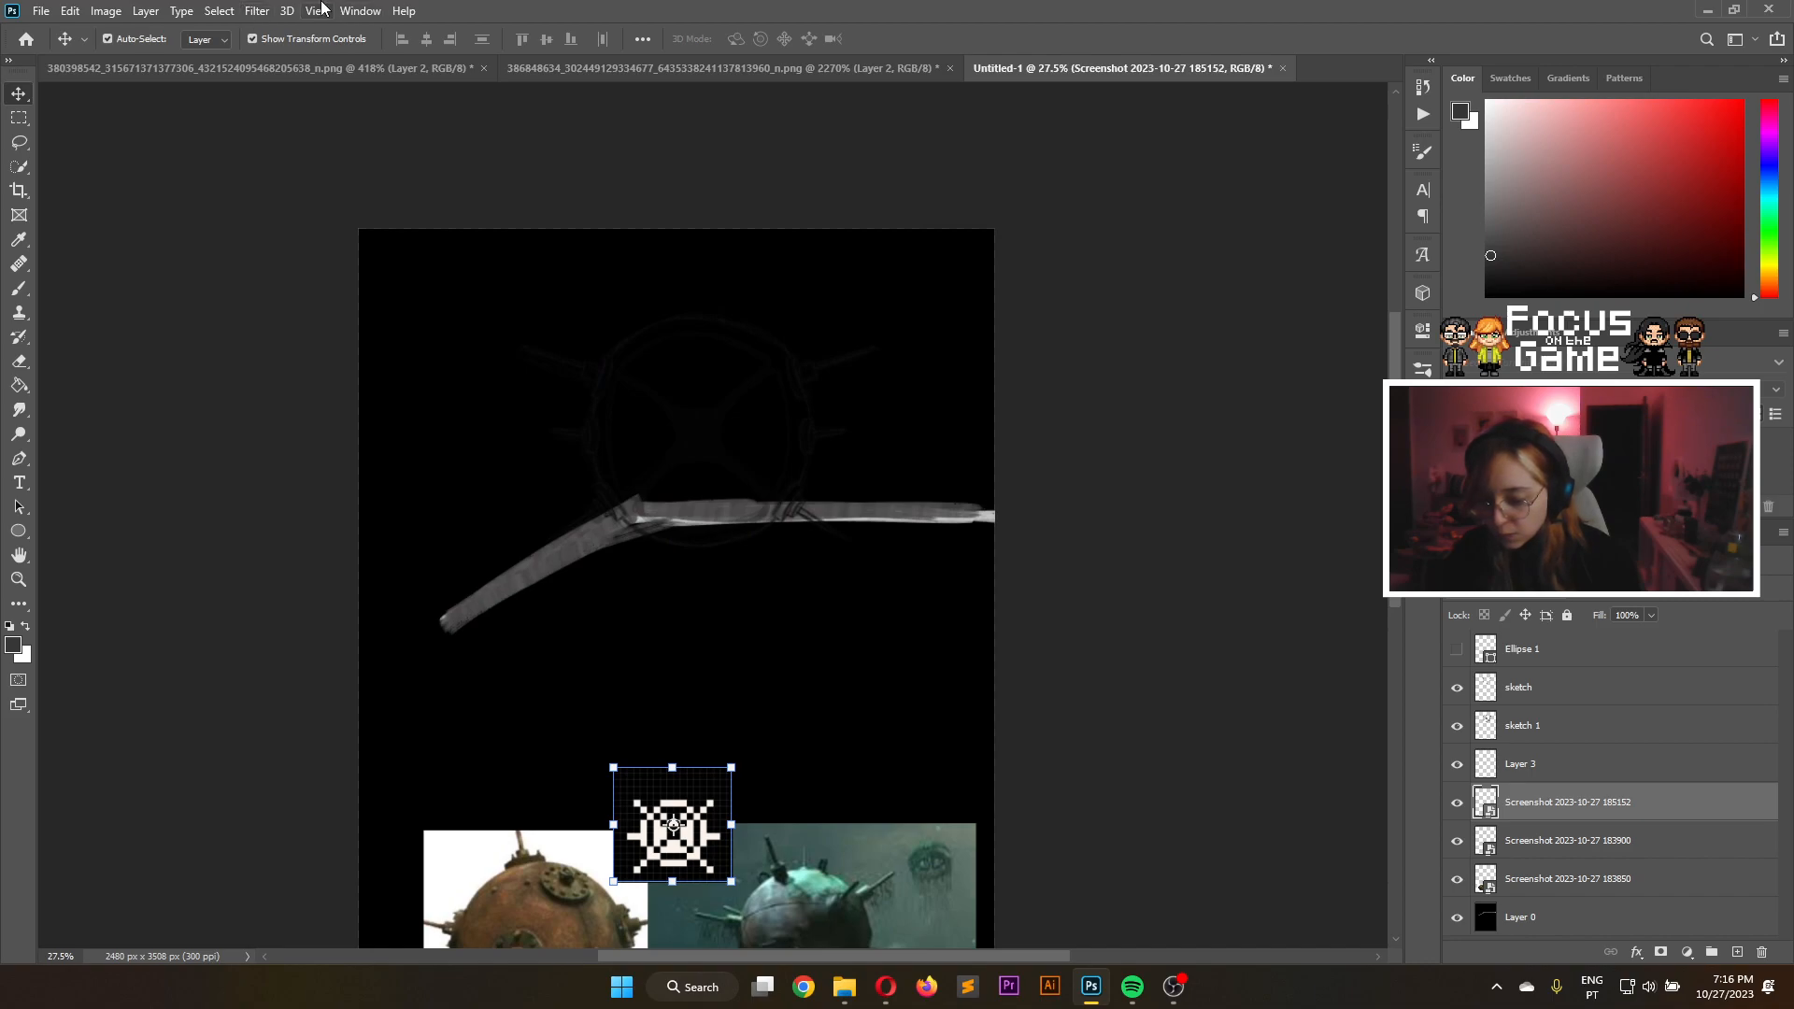
pyautogui.click(317, 10)
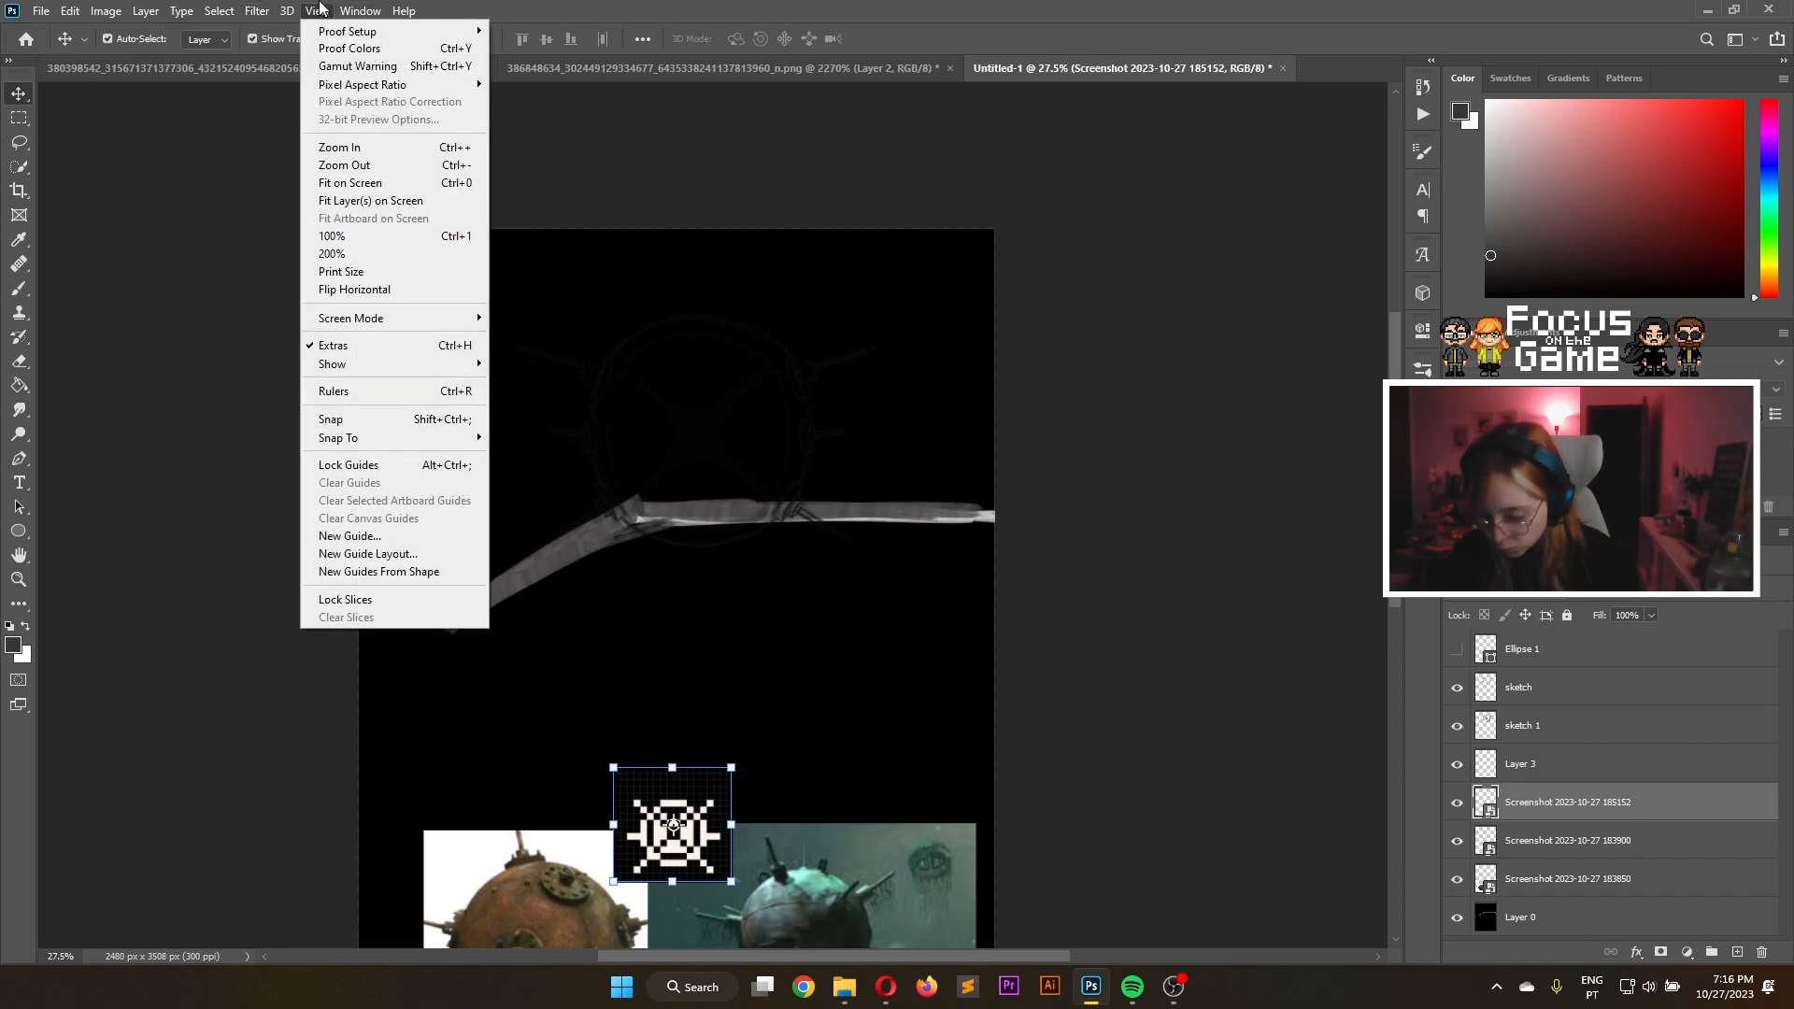
pyautogui.click(413, 538)
pyautogui.click(950, 329)
pyautogui.click(249, 9)
pyautogui.moveTo(310, 9)
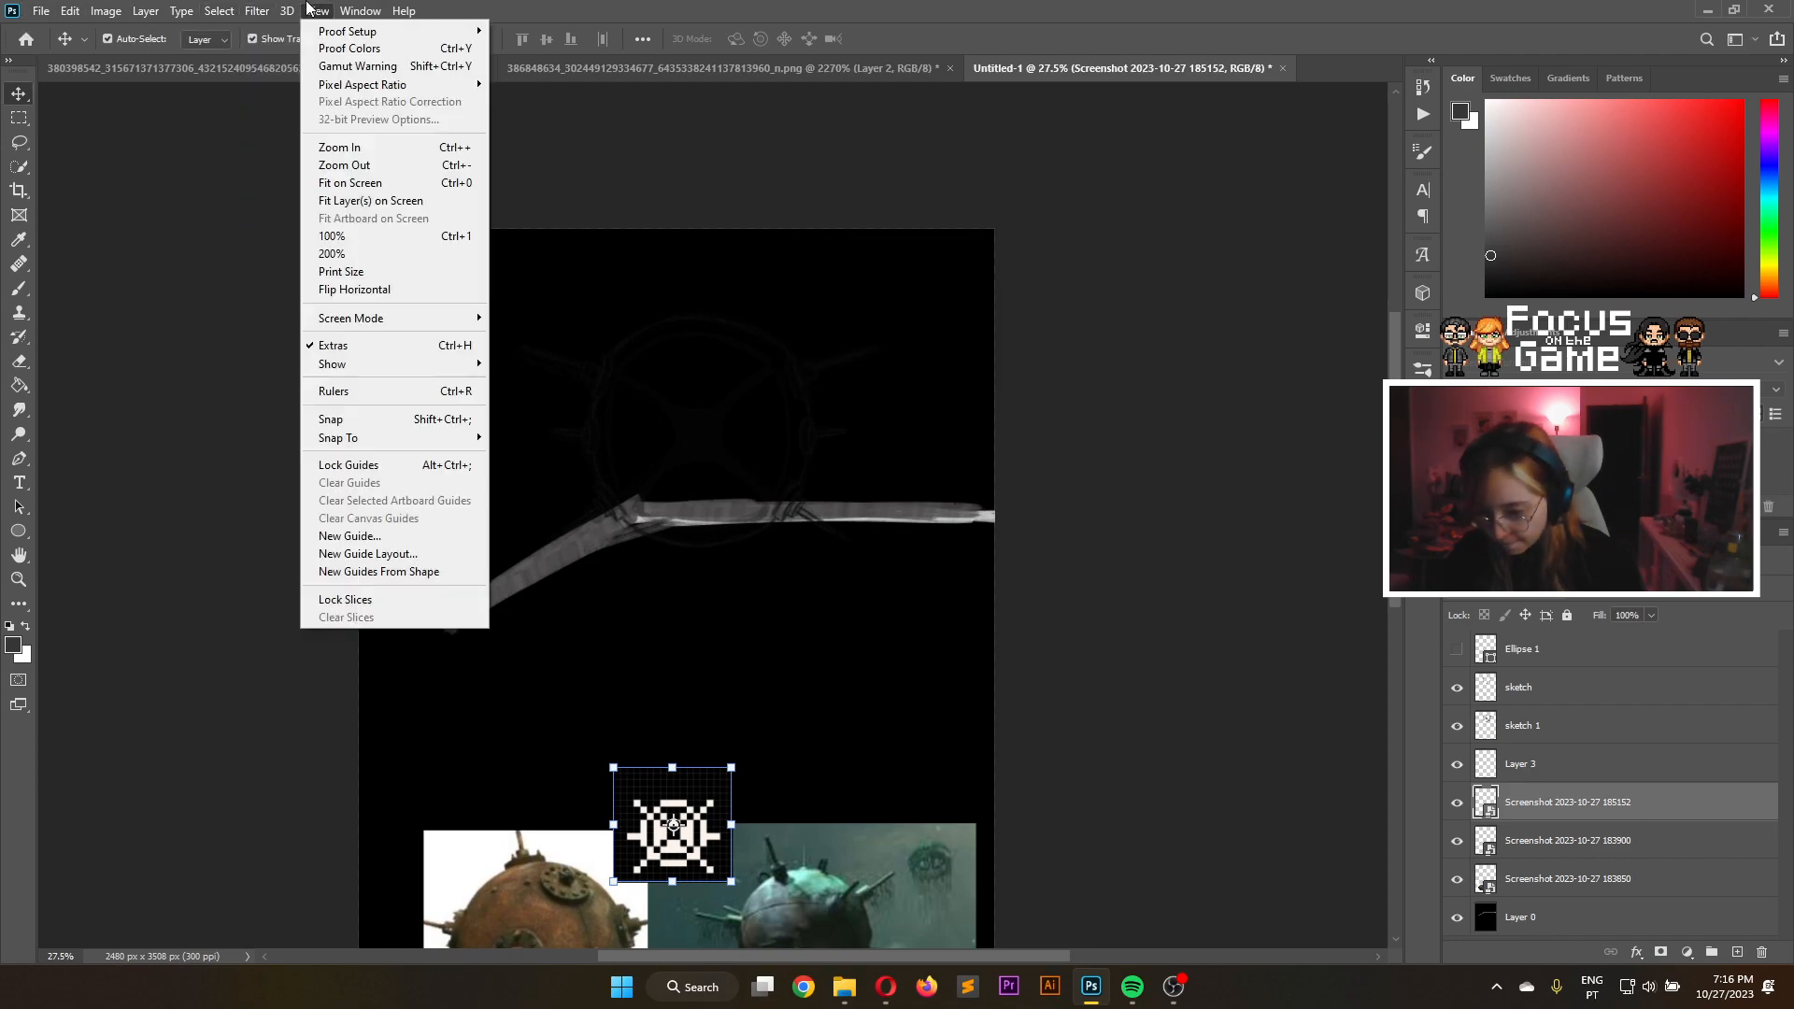
pyautogui.click(383, 573)
pyautogui.hotkey('ctrl', 'z')
pyautogui.click(591, 514)
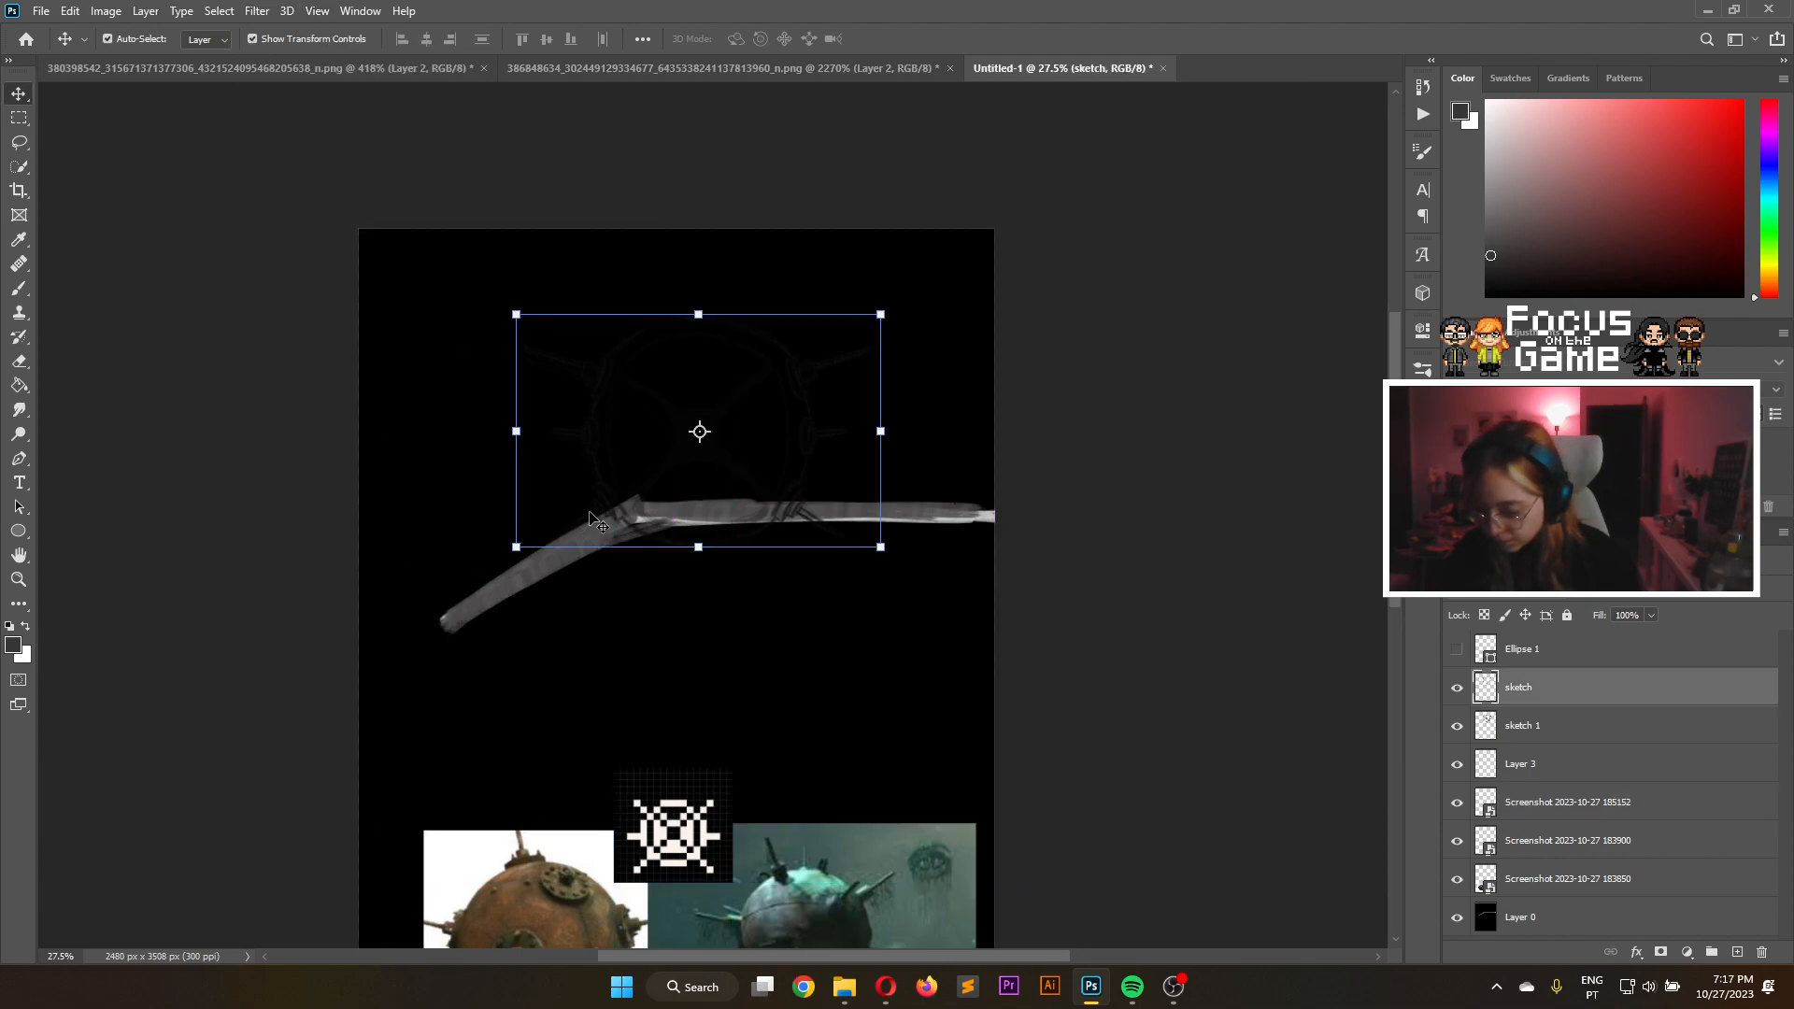
pyautogui.click(364, 189)
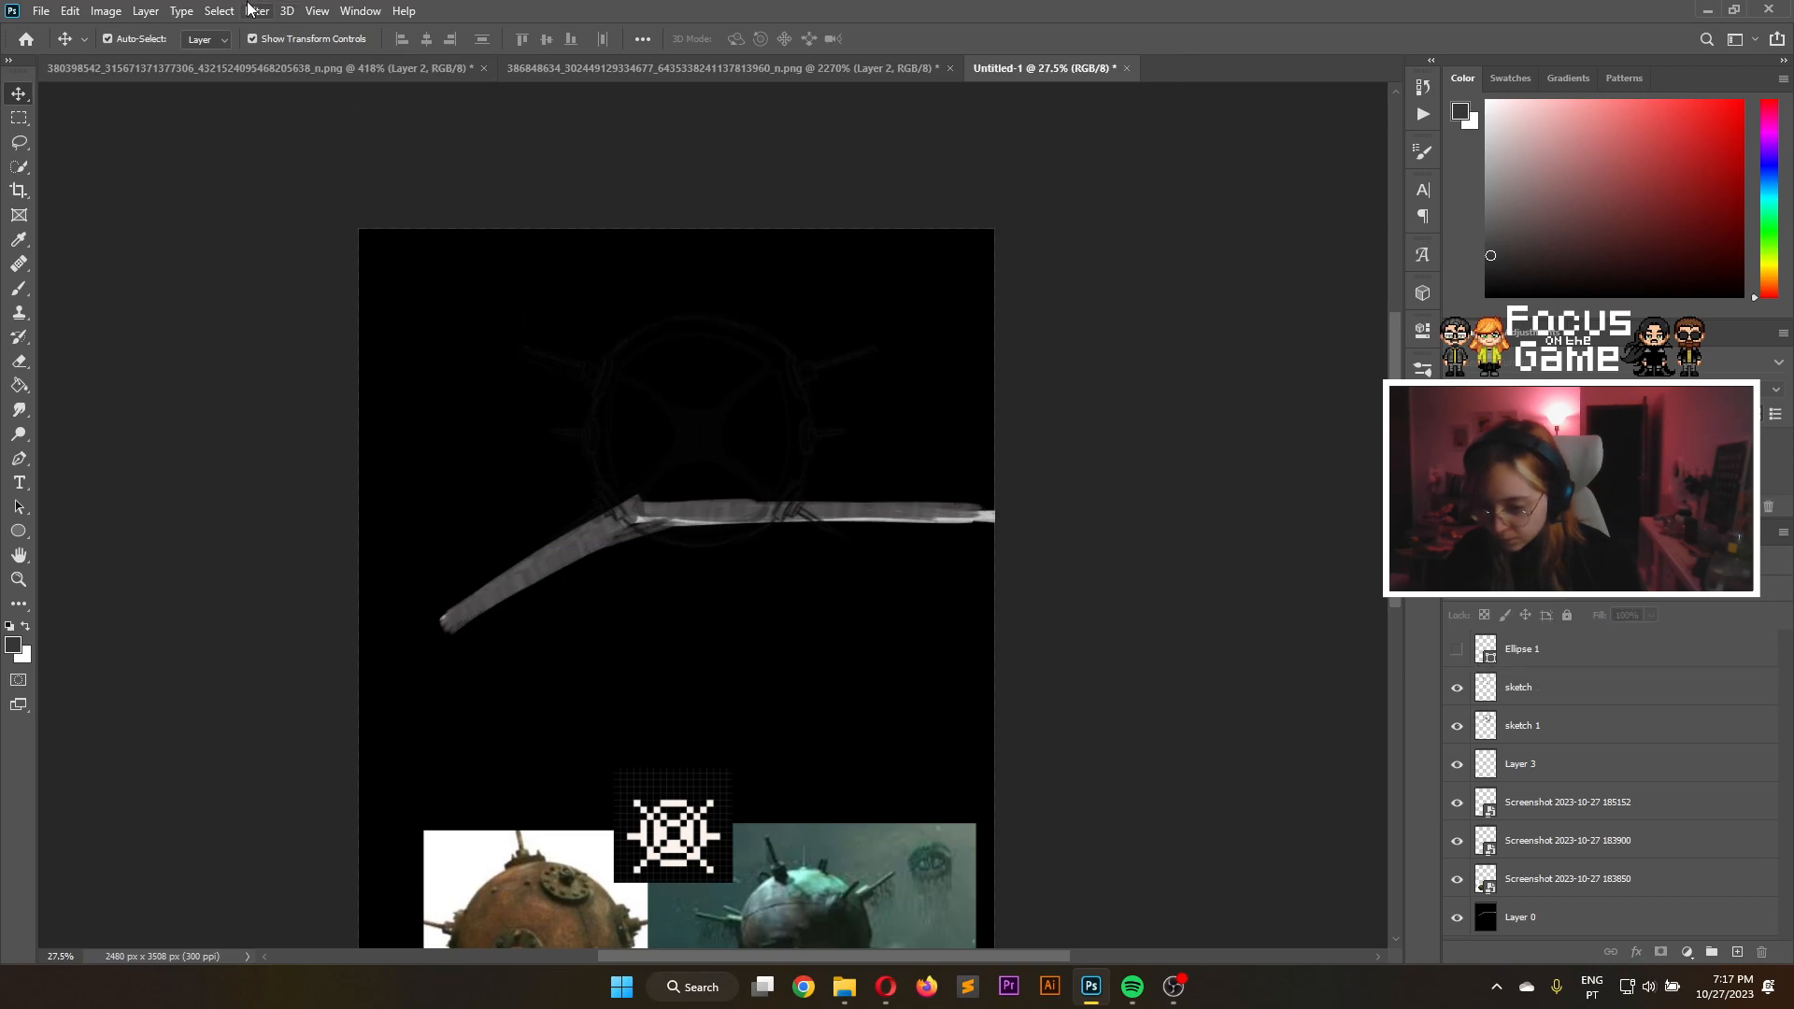
pyautogui.click(219, 10)
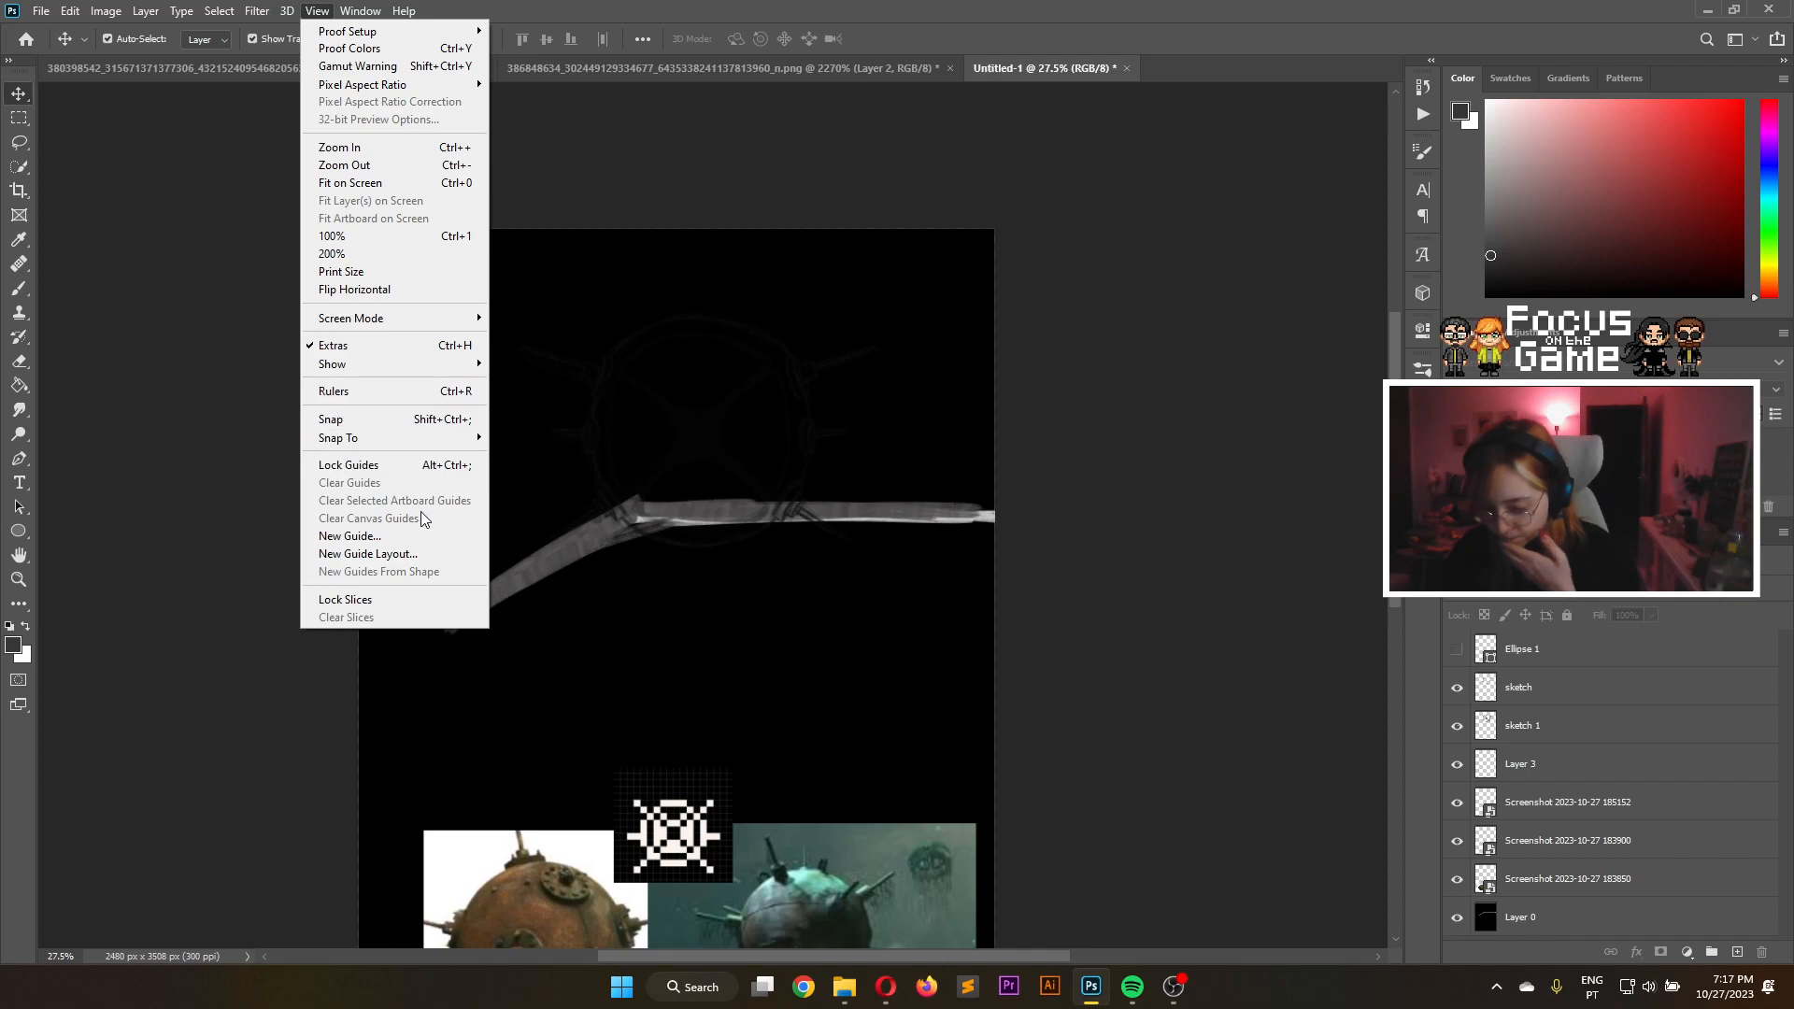
pyautogui.click(423, 553)
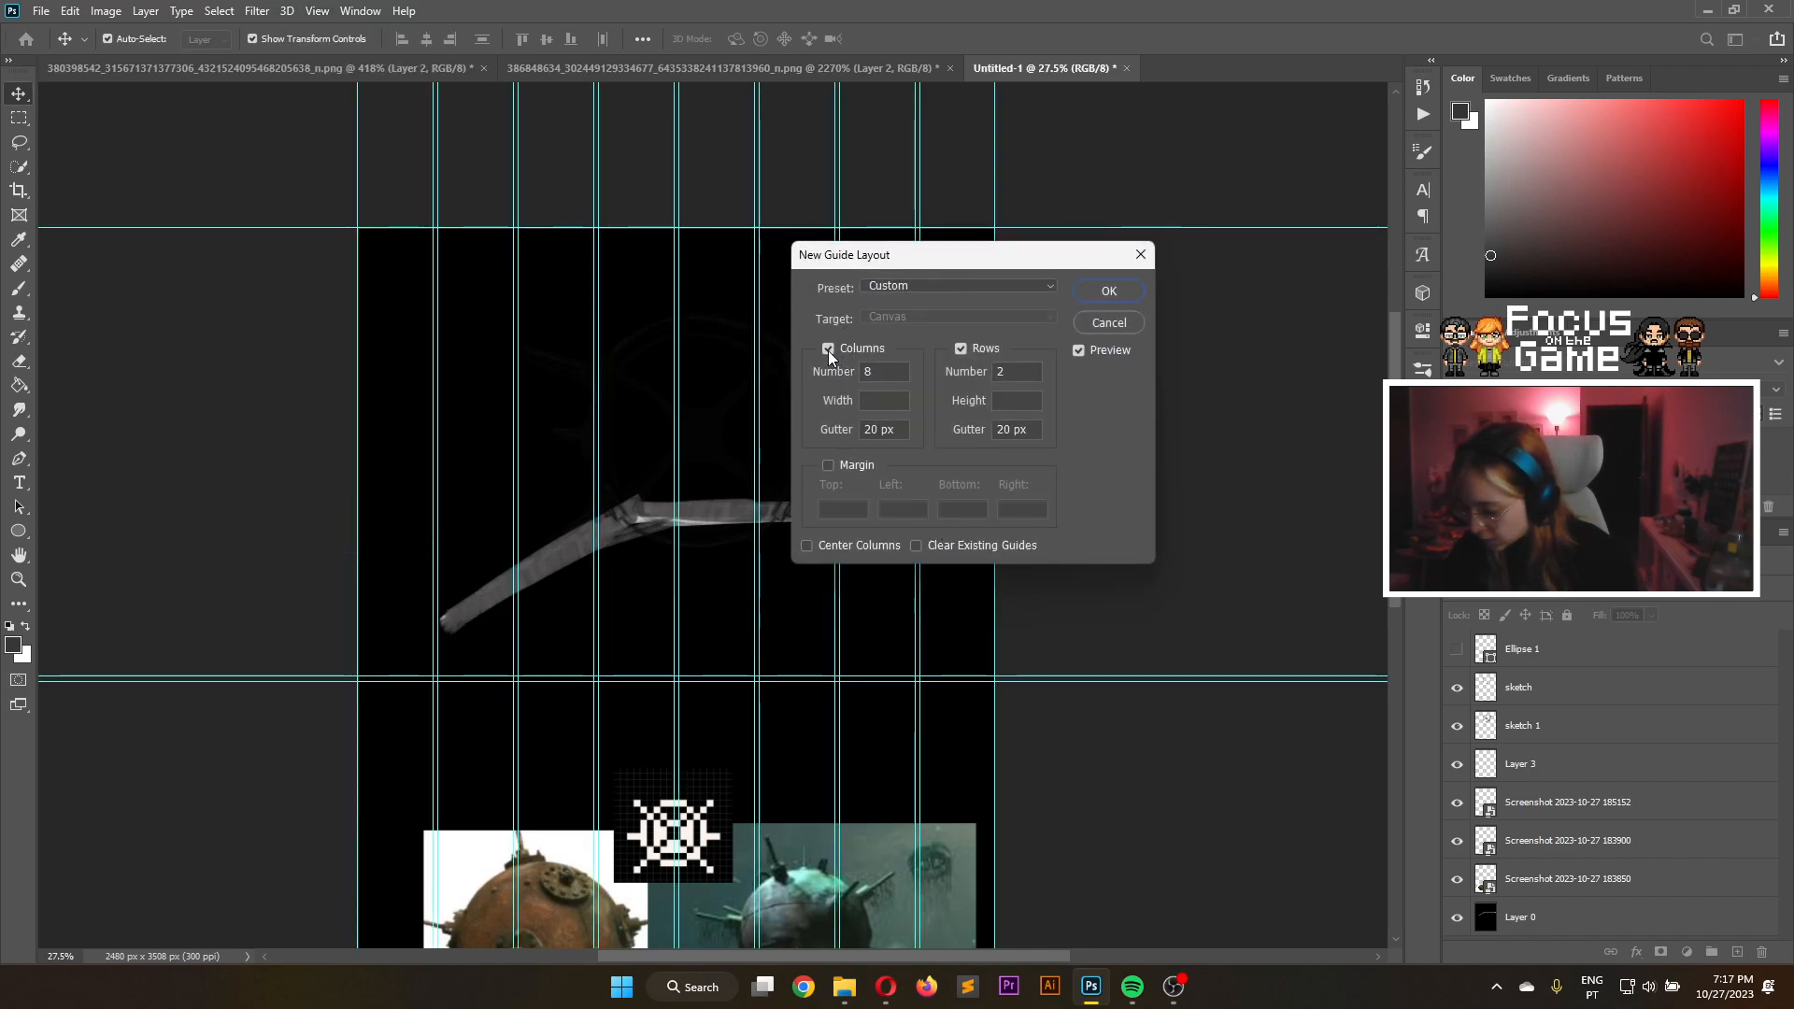
pyautogui.click(910, 290)
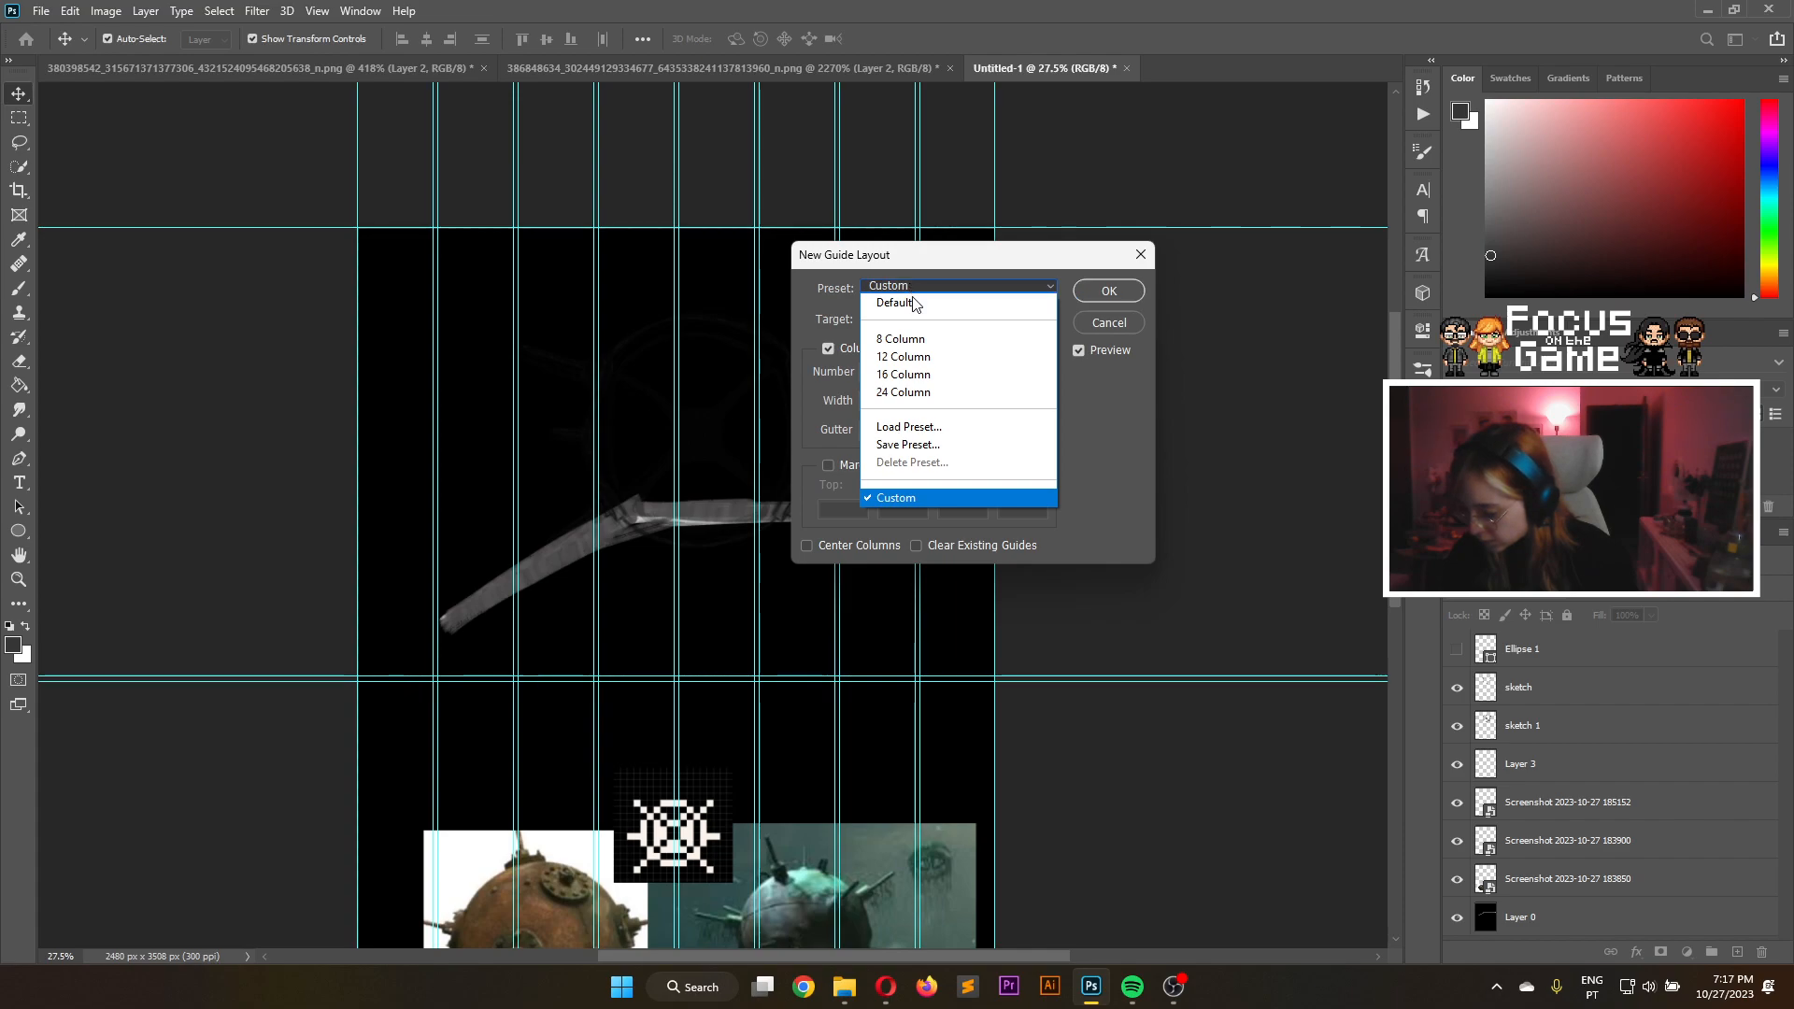
pyautogui.click(920, 339)
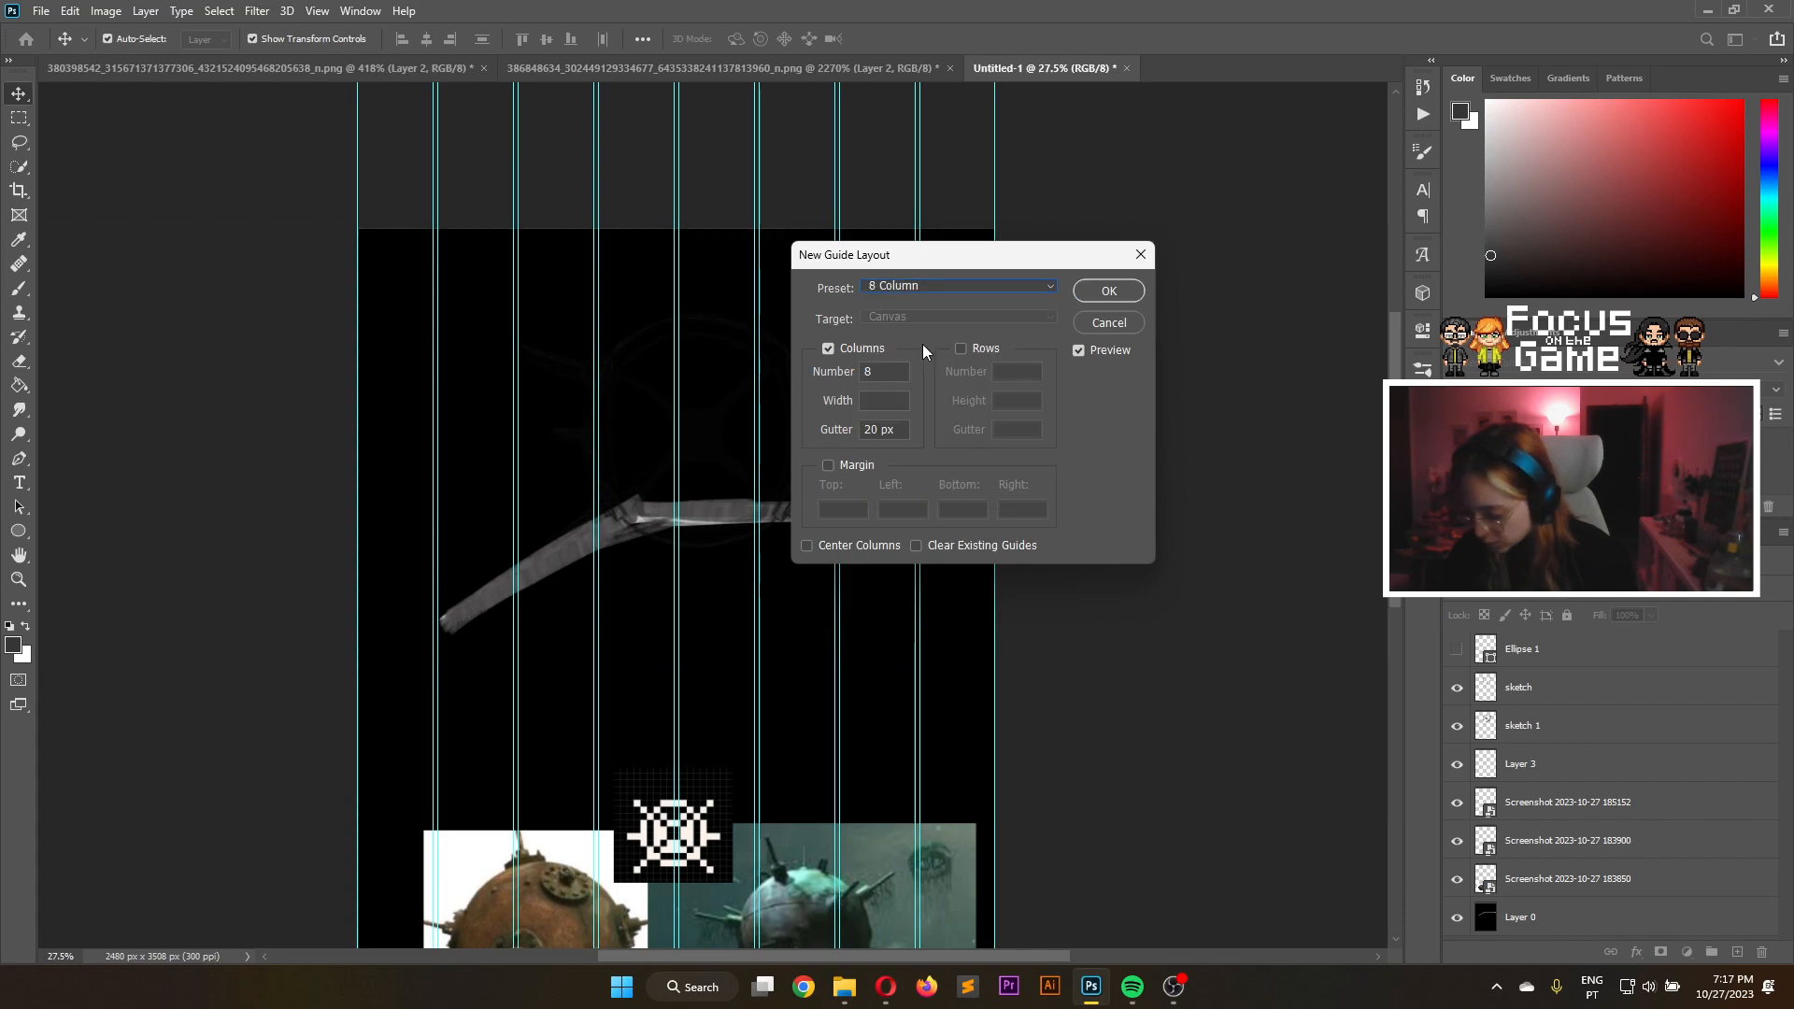
pyautogui.click(1105, 326)
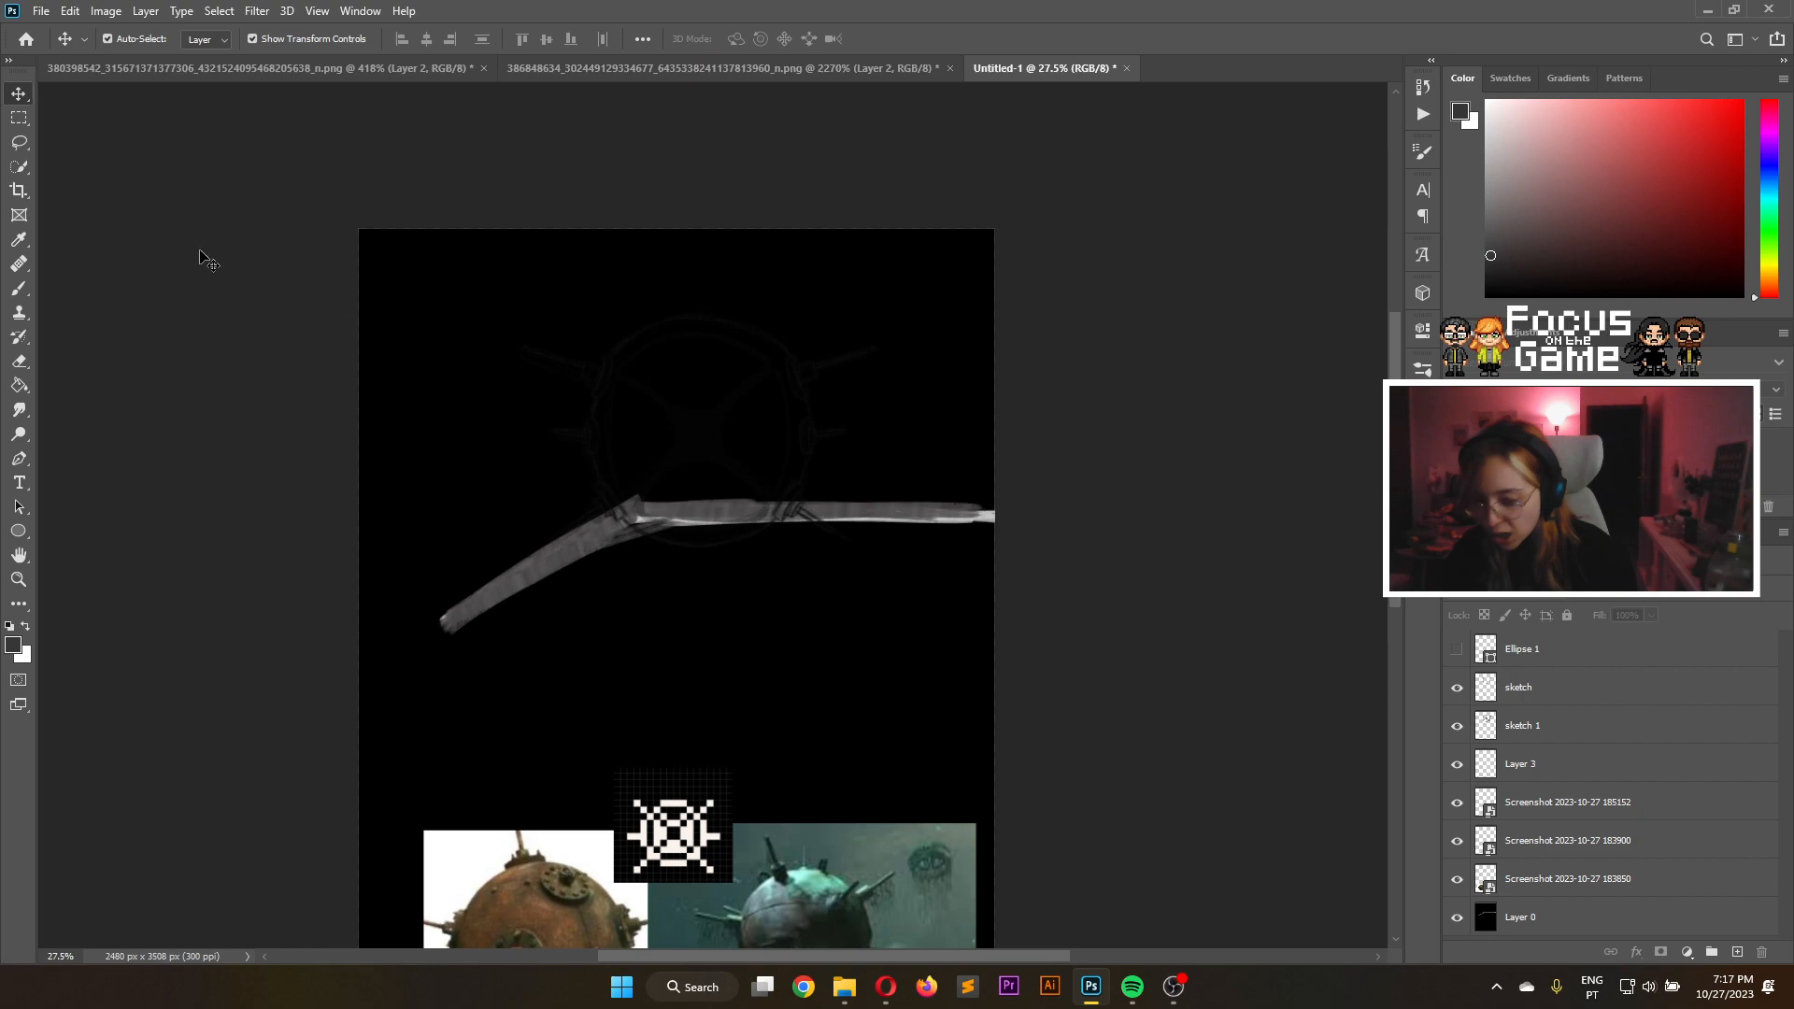
# Add two vertical guides, one a little inside the canvas's right edge and one at the lower end of the ground's left slope
pyautogui.click(310, 20)
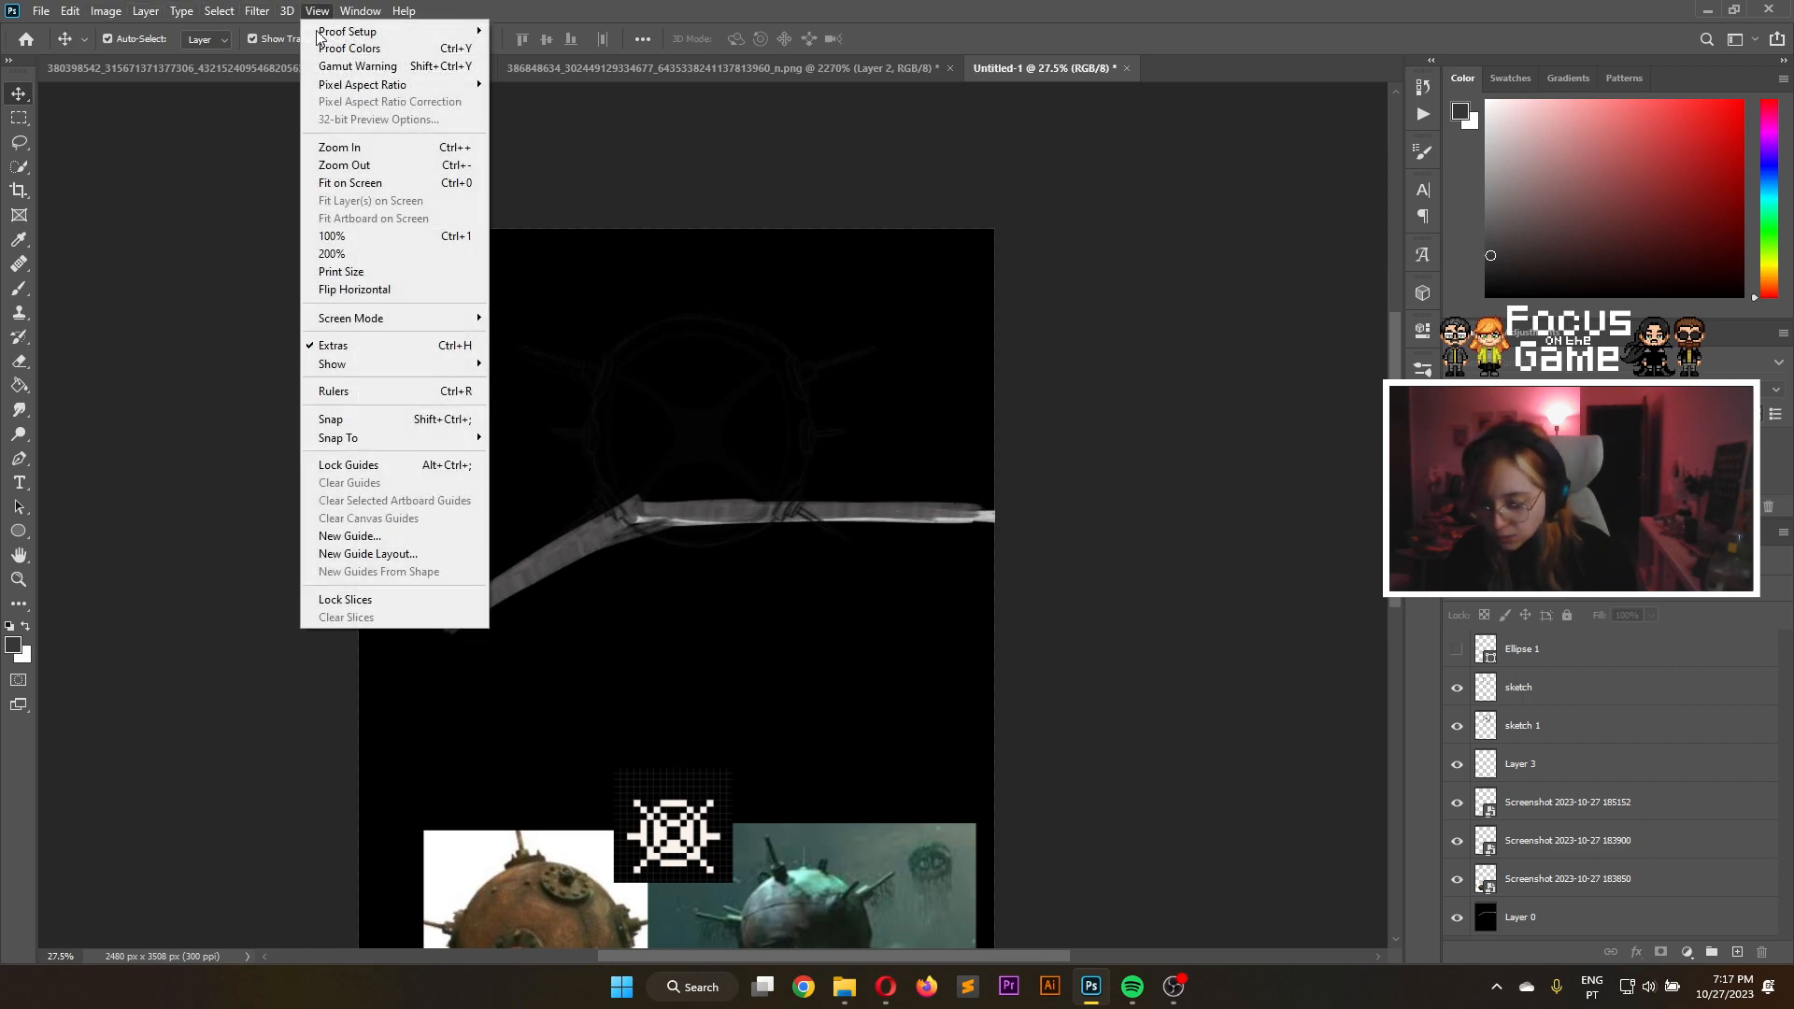
pyautogui.click(359, 537)
pyautogui.click(939, 300)
pyautogui.click(263, 16)
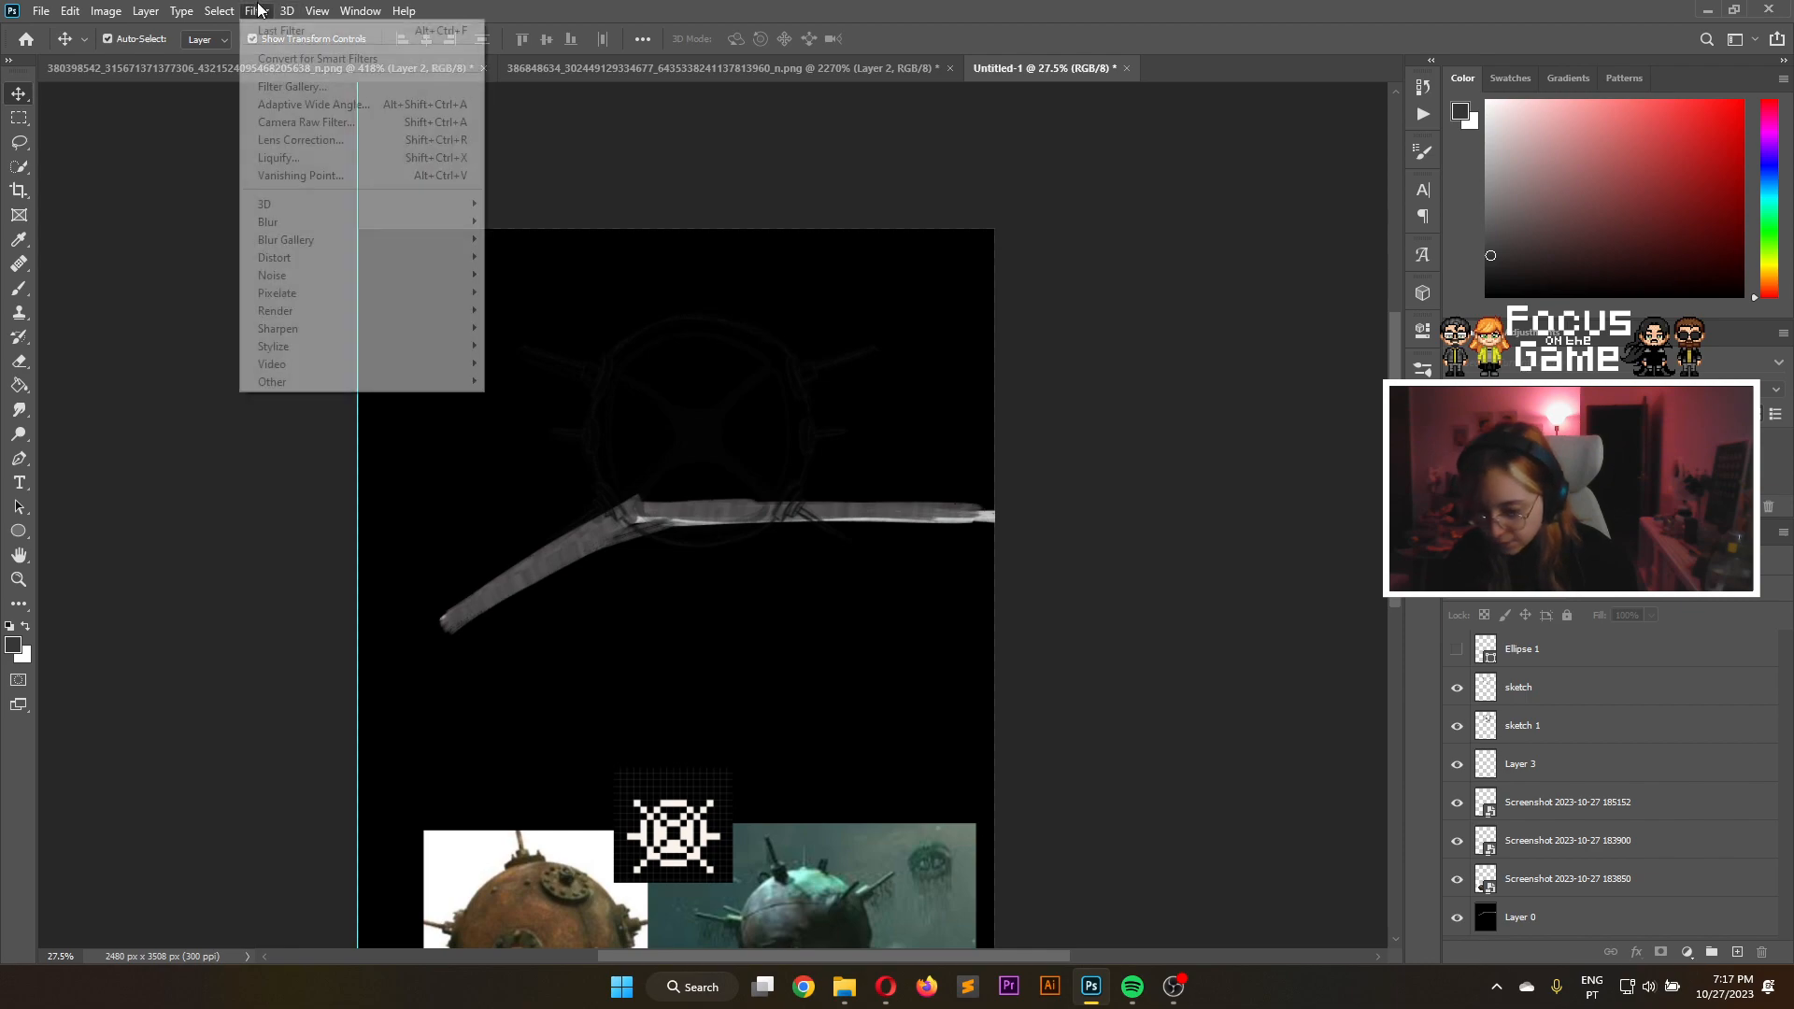
pyautogui.moveTo(318, 11)
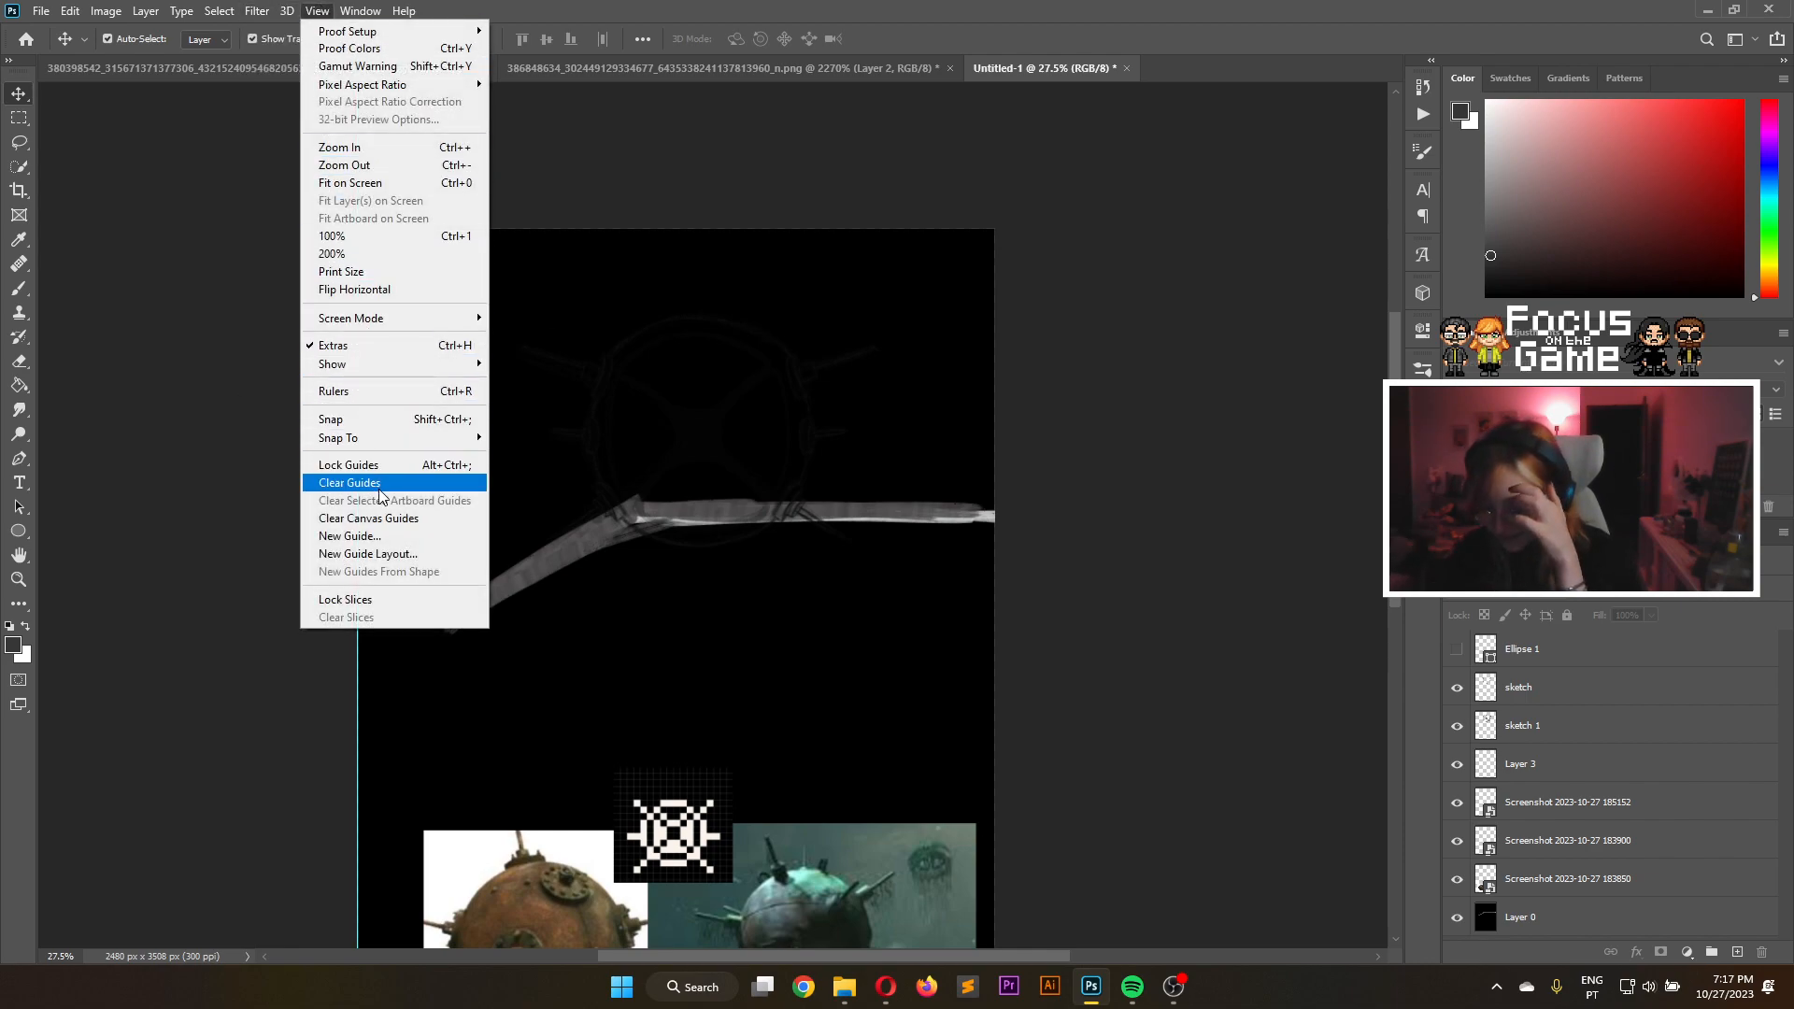
pyautogui.click(379, 535)
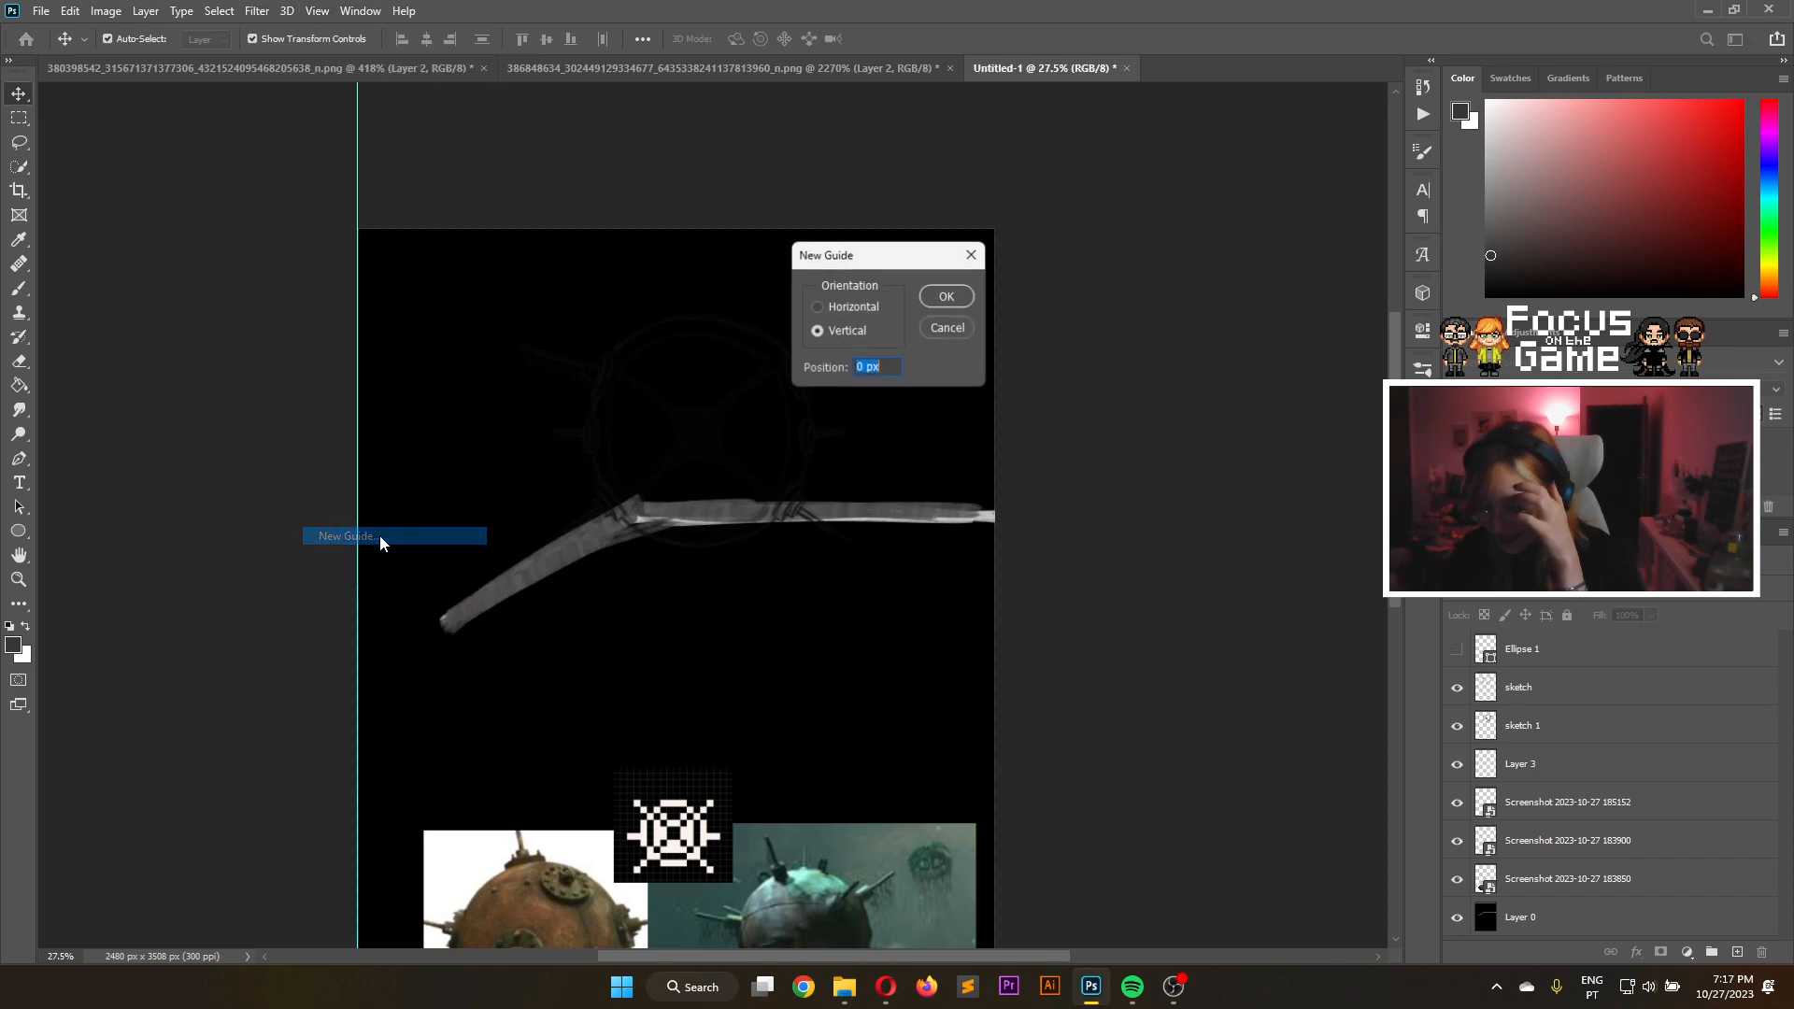
pyautogui.click(944, 296)
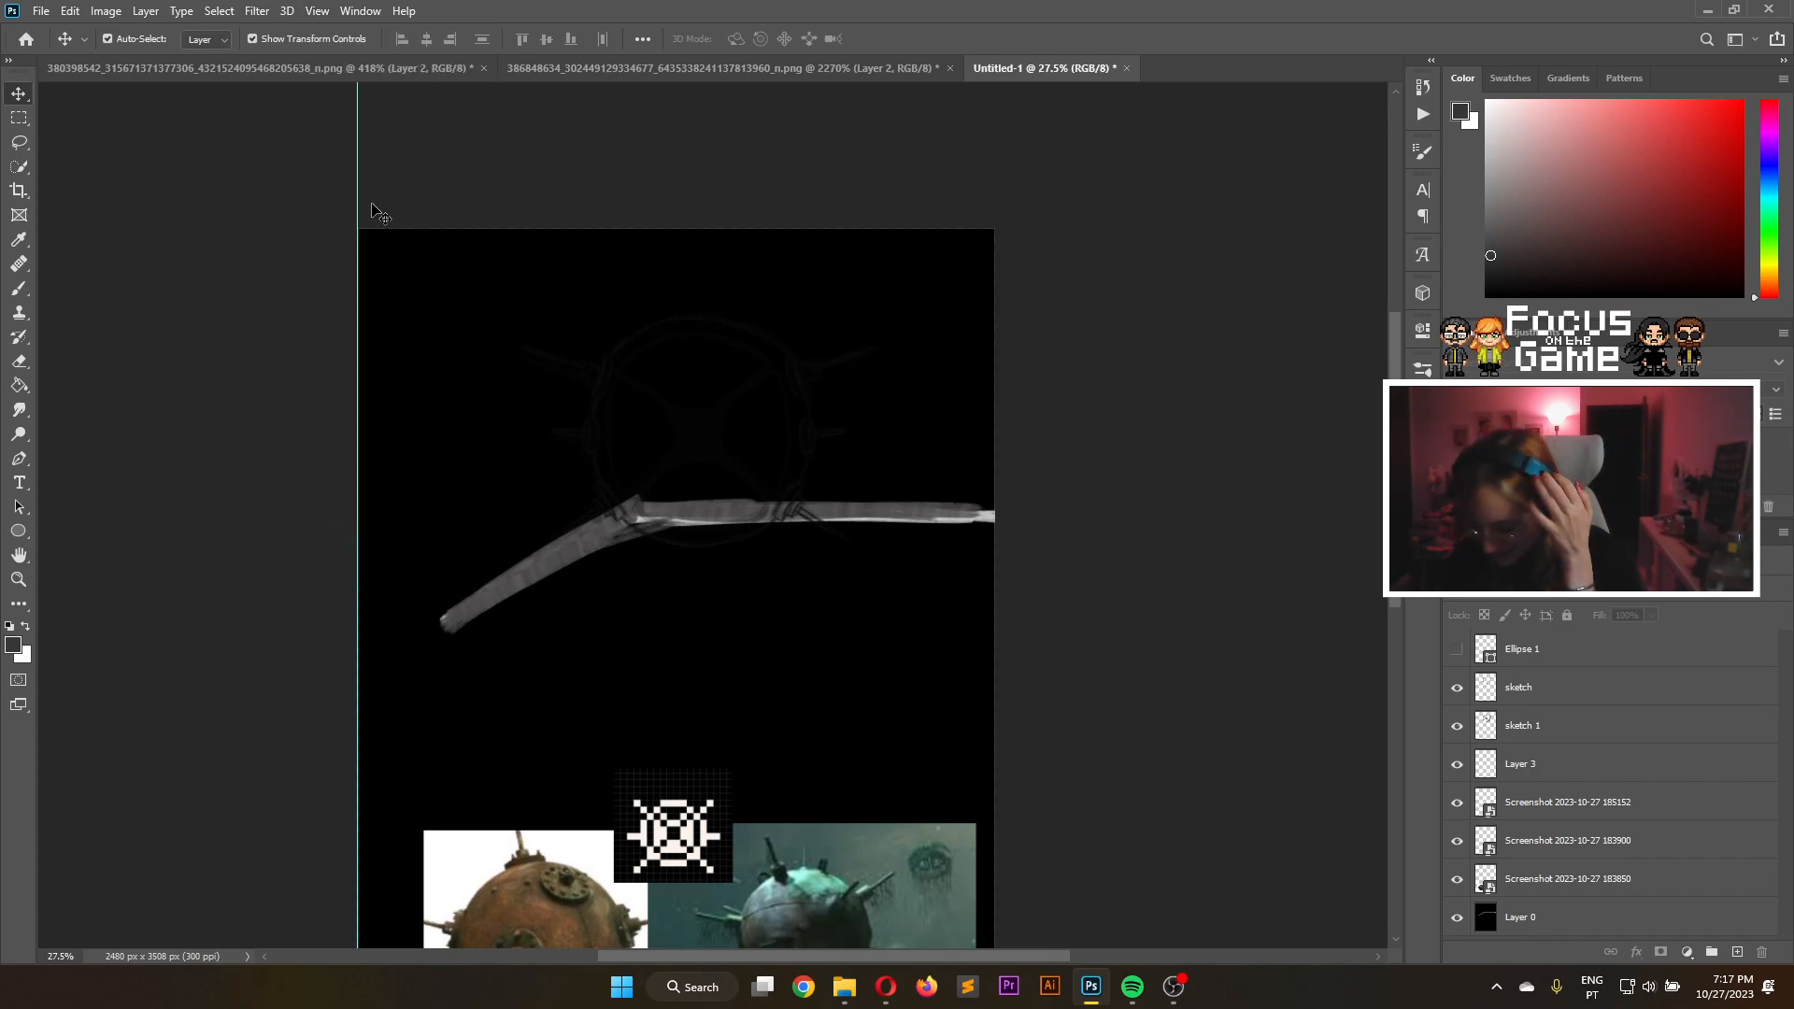
pyautogui.moveTo(359, 196); pyautogui.dragTo(928, 351)
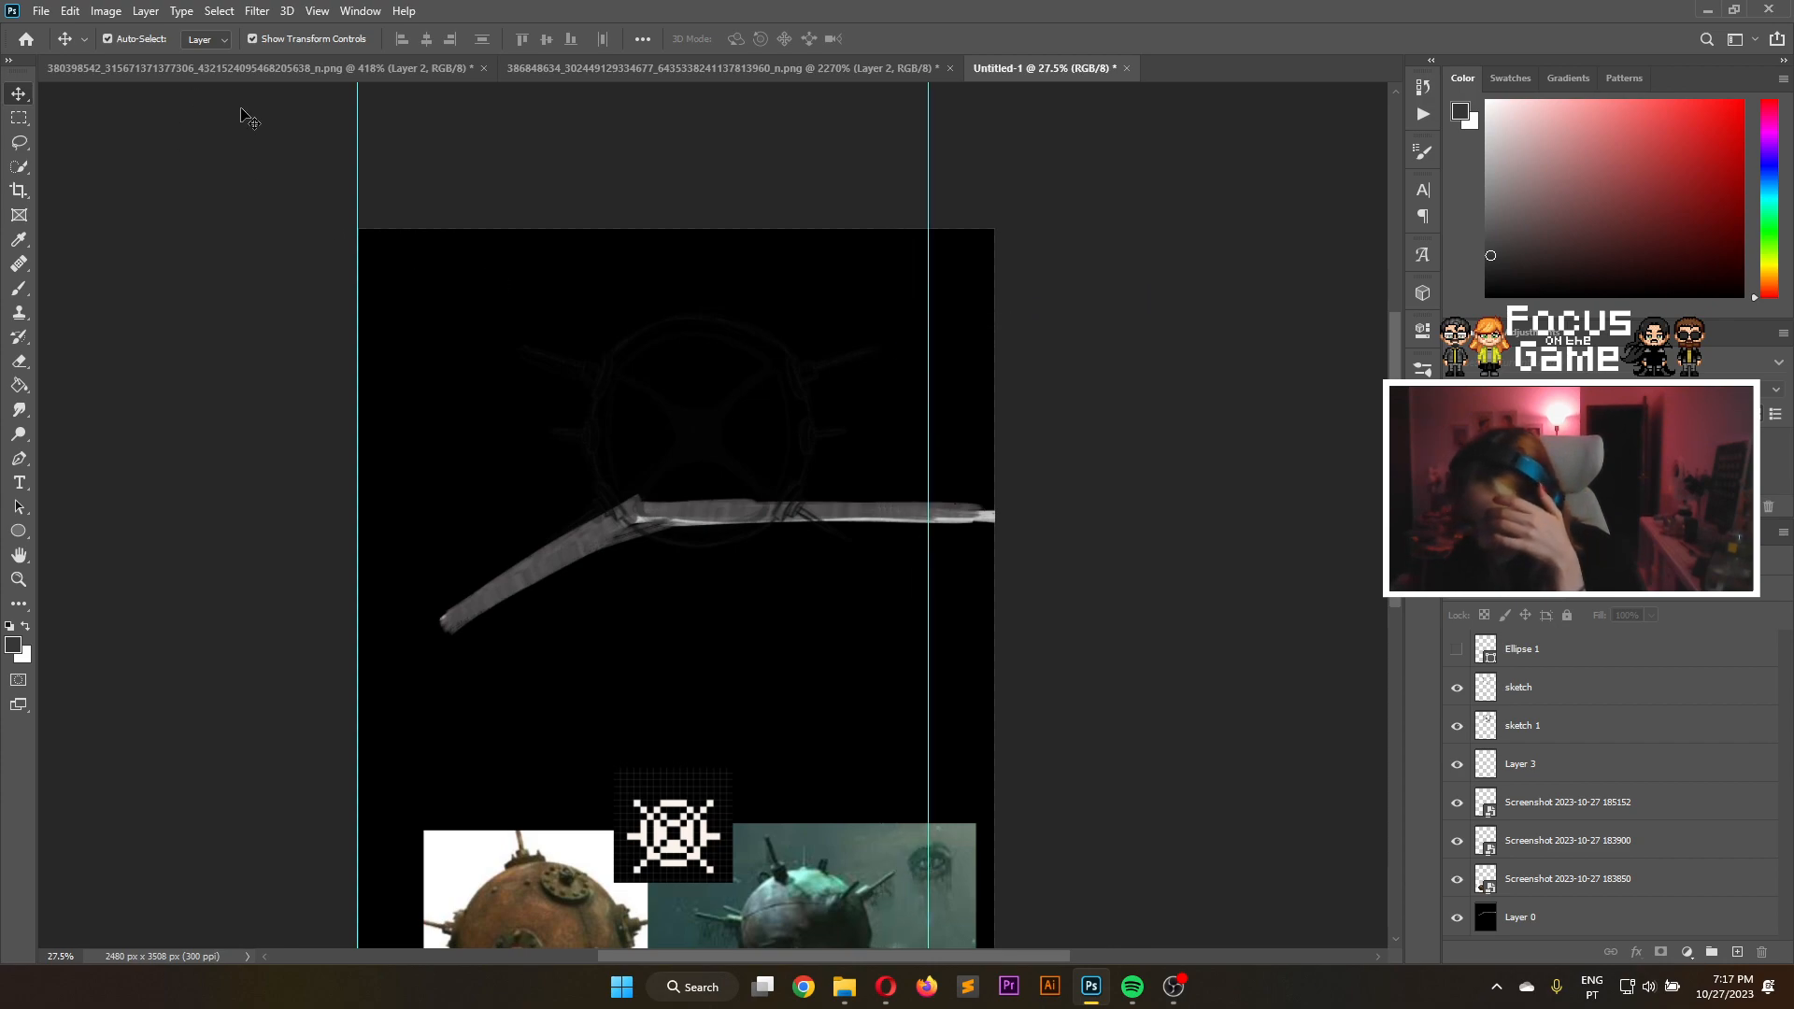
pyautogui.moveTo(357, 206); pyautogui.dragTo(442, 220)
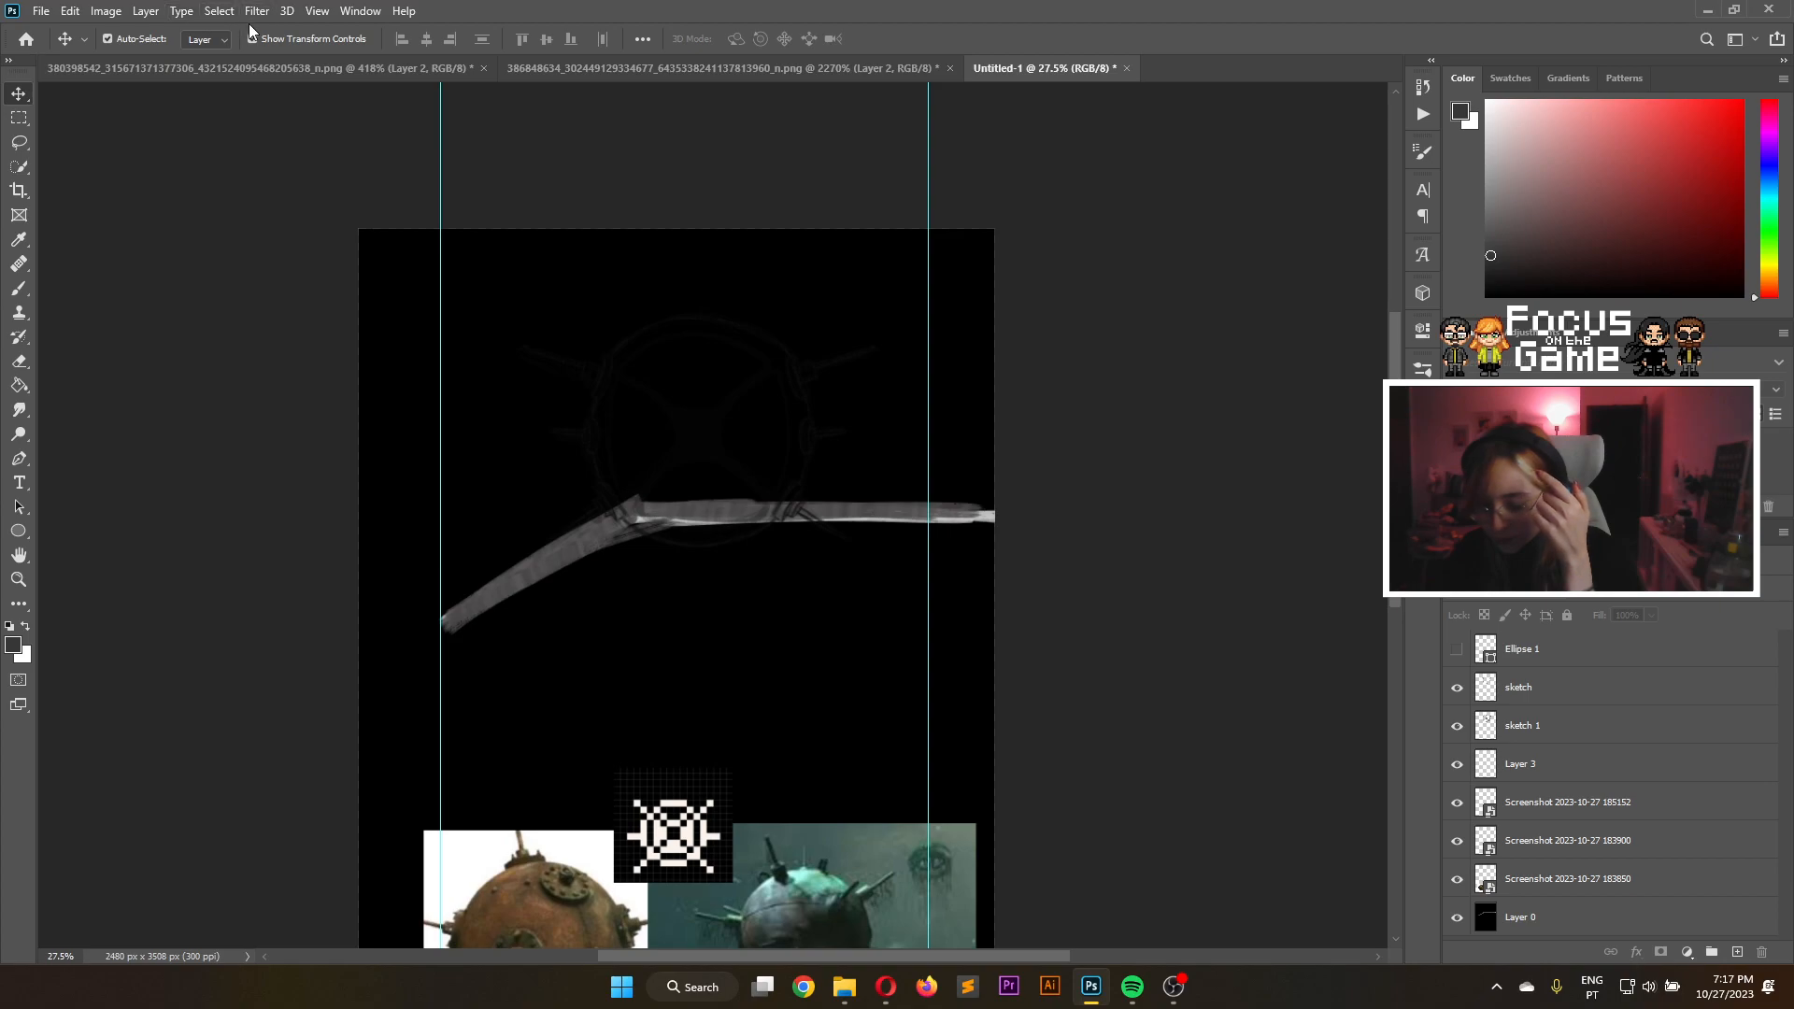
# Add two horizontal guides, one on the canvas's top edge and one between the ground drawing and the pixel-art mine
pyautogui.click(316, 11)
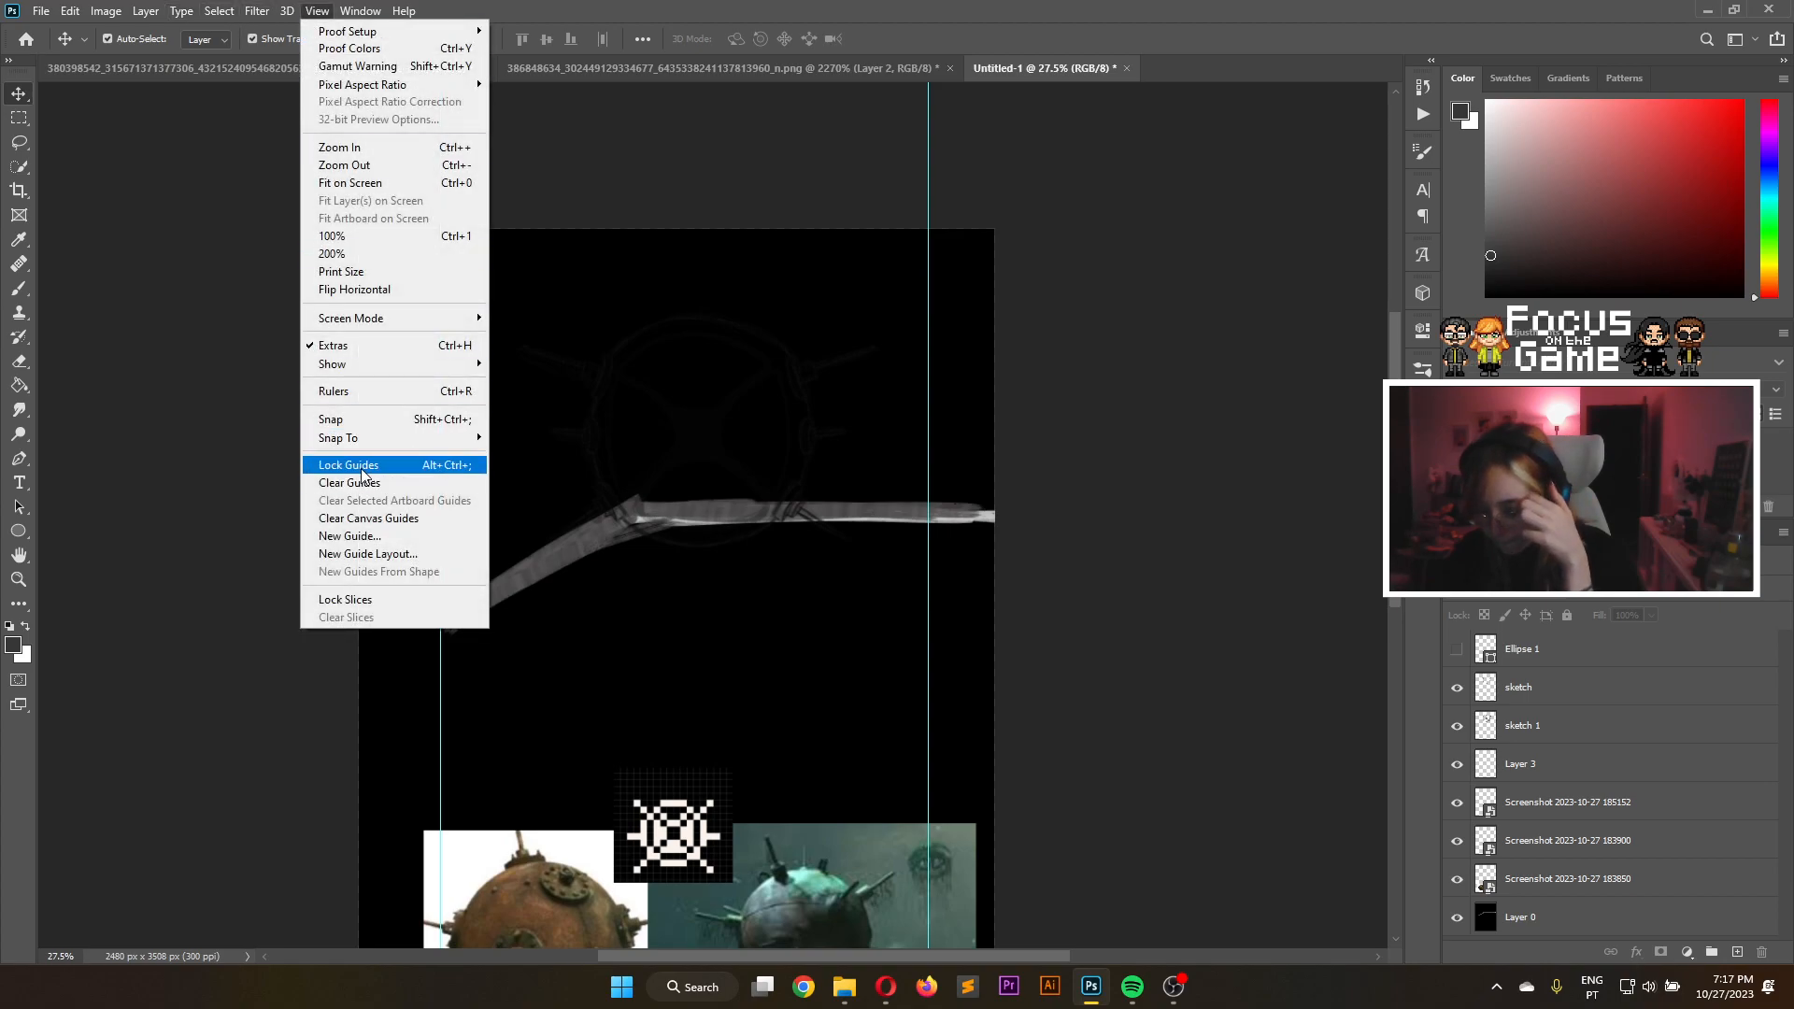
pyautogui.click(373, 537)
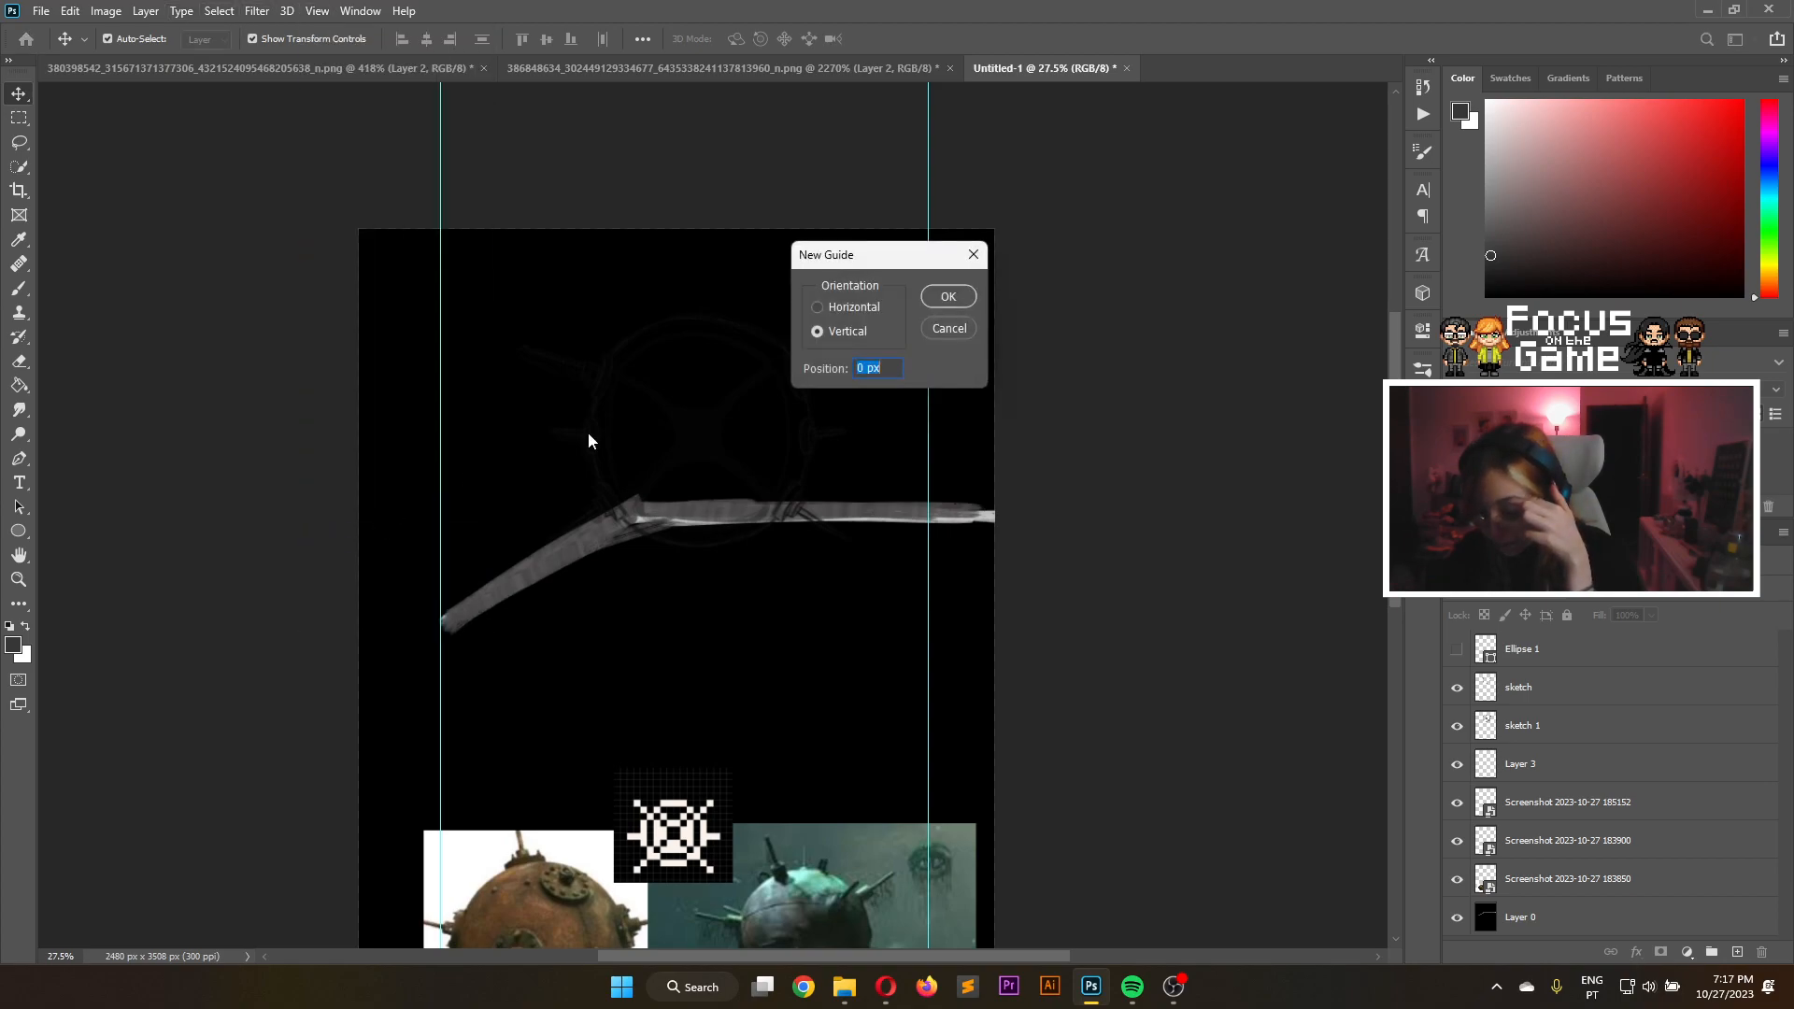
pyautogui.click(853, 307)
pyautogui.click(934, 299)
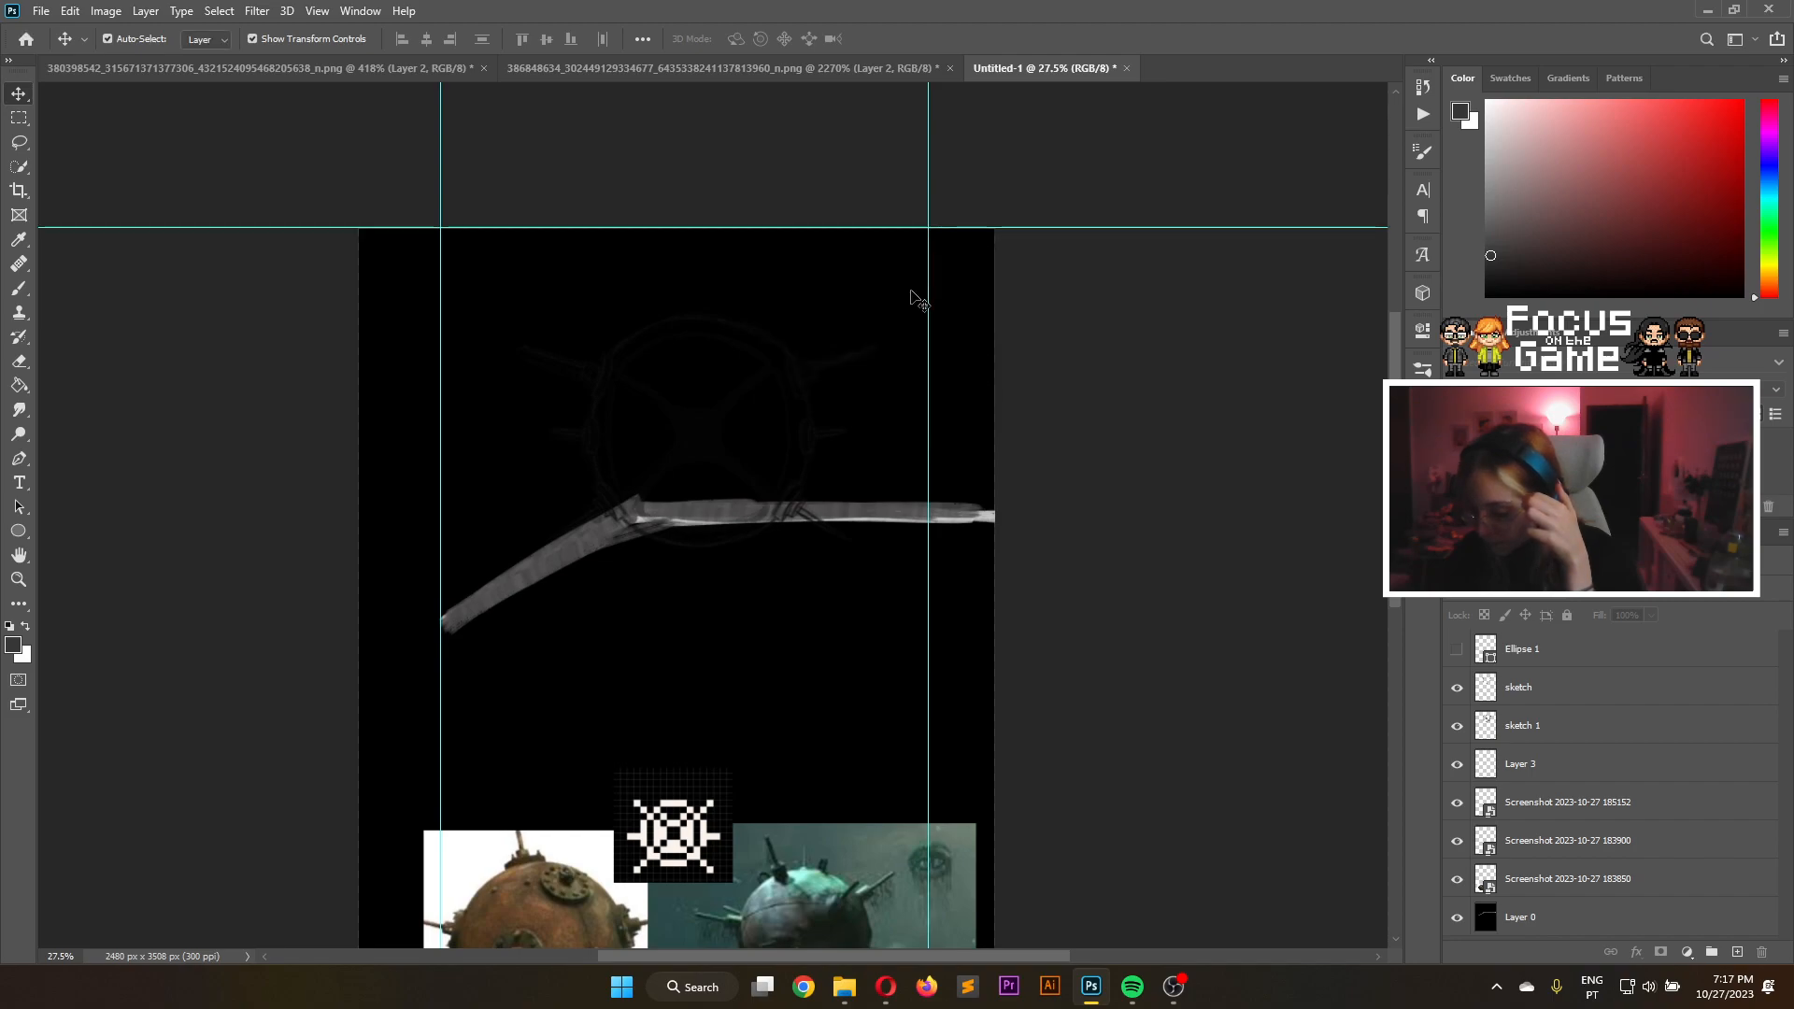
pyautogui.click(326, 11)
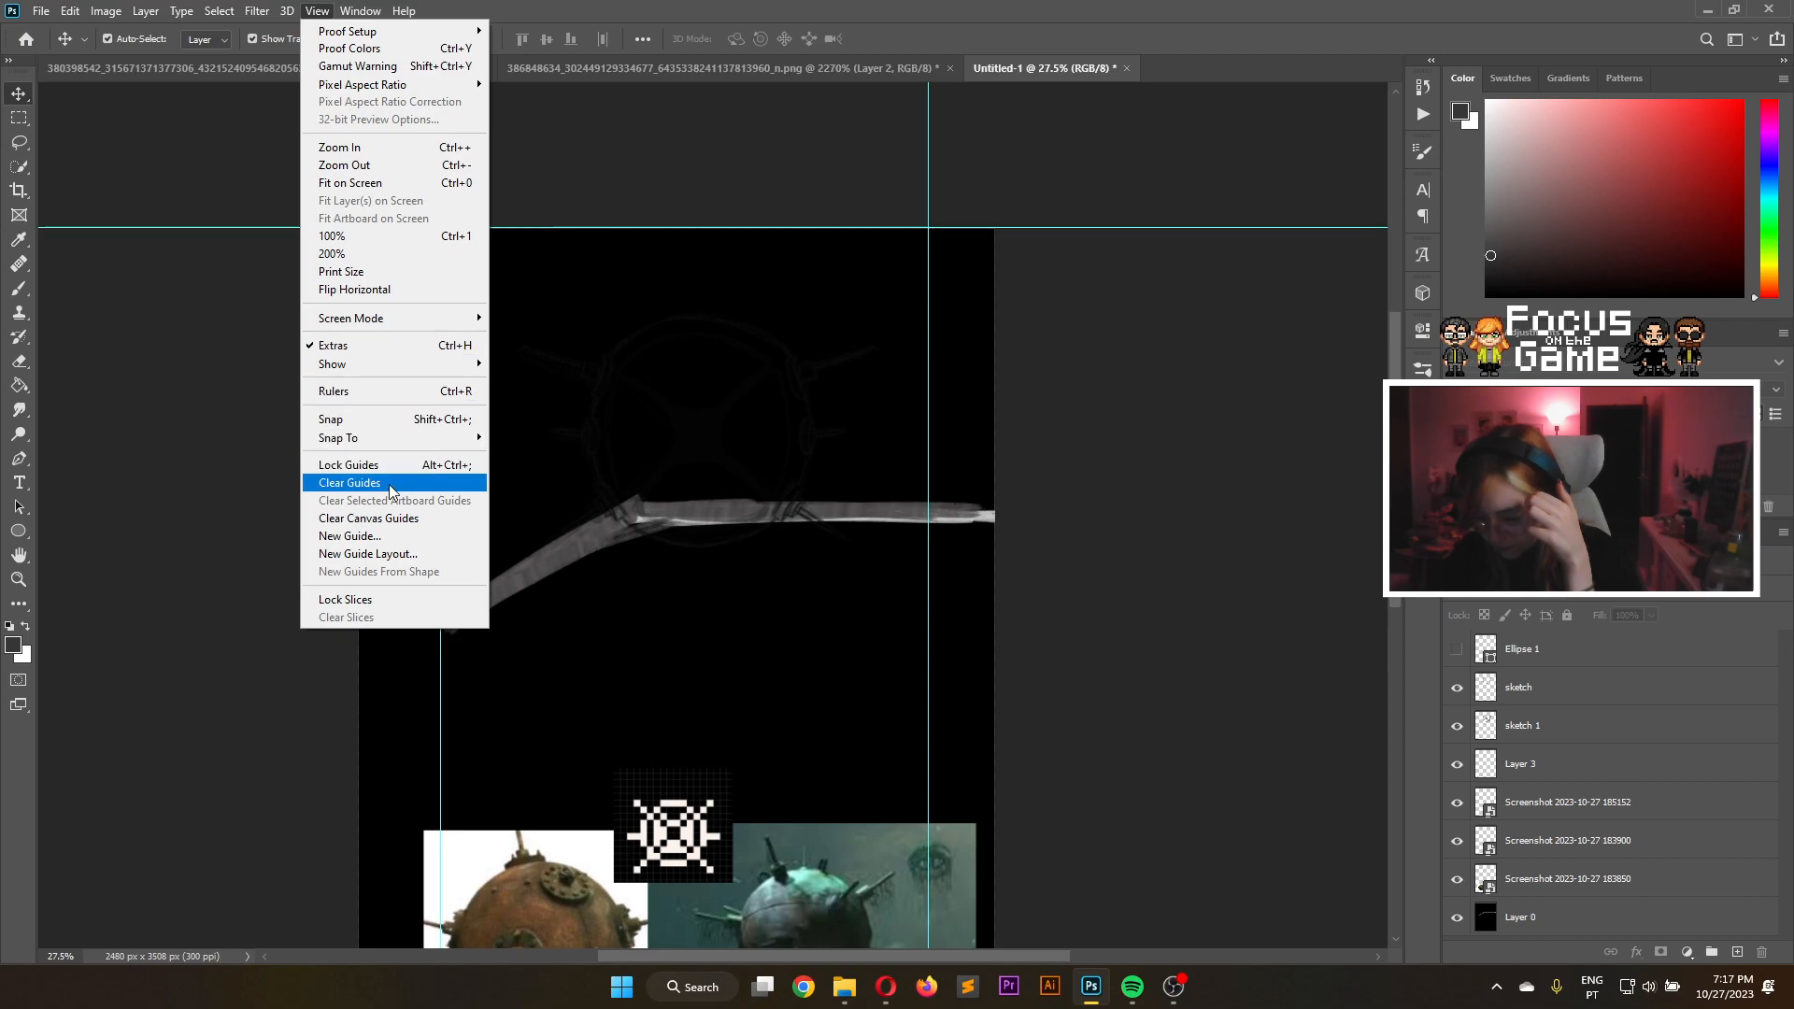
pyautogui.click(397, 536)
pyautogui.click(964, 297)
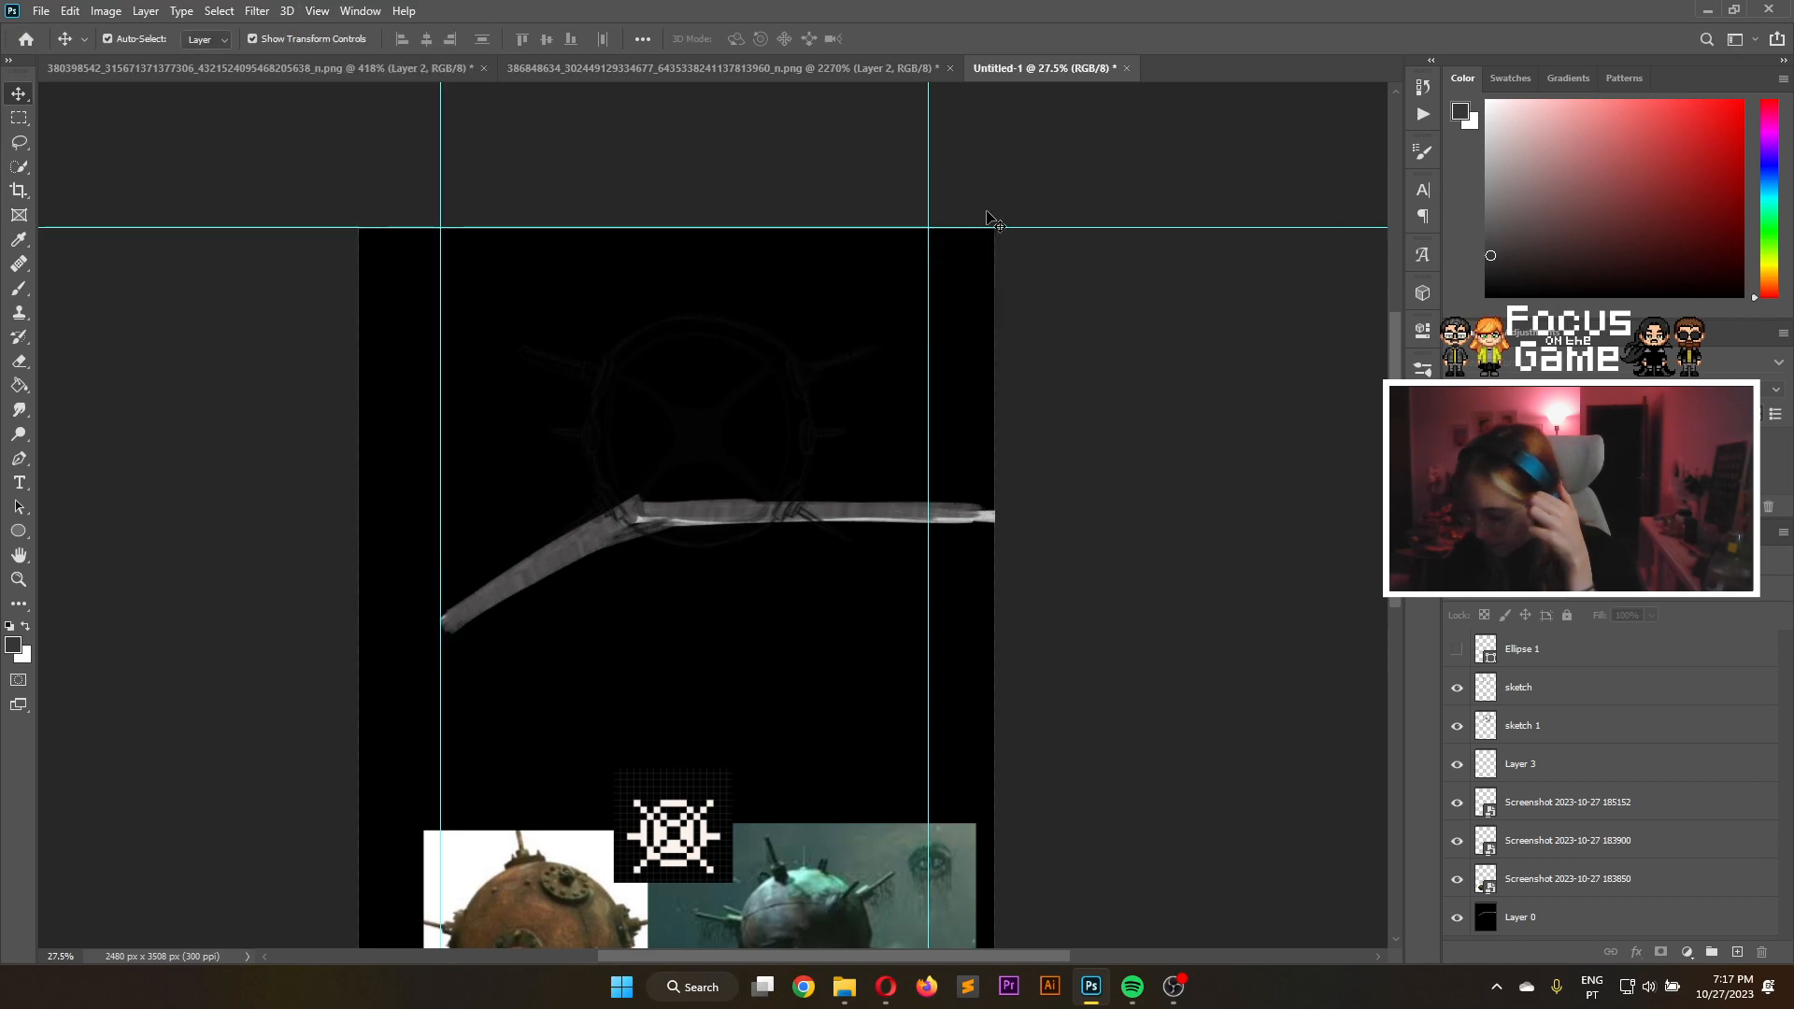
pyautogui.moveTo(1001, 227); pyautogui.dragTo(1021, 741)
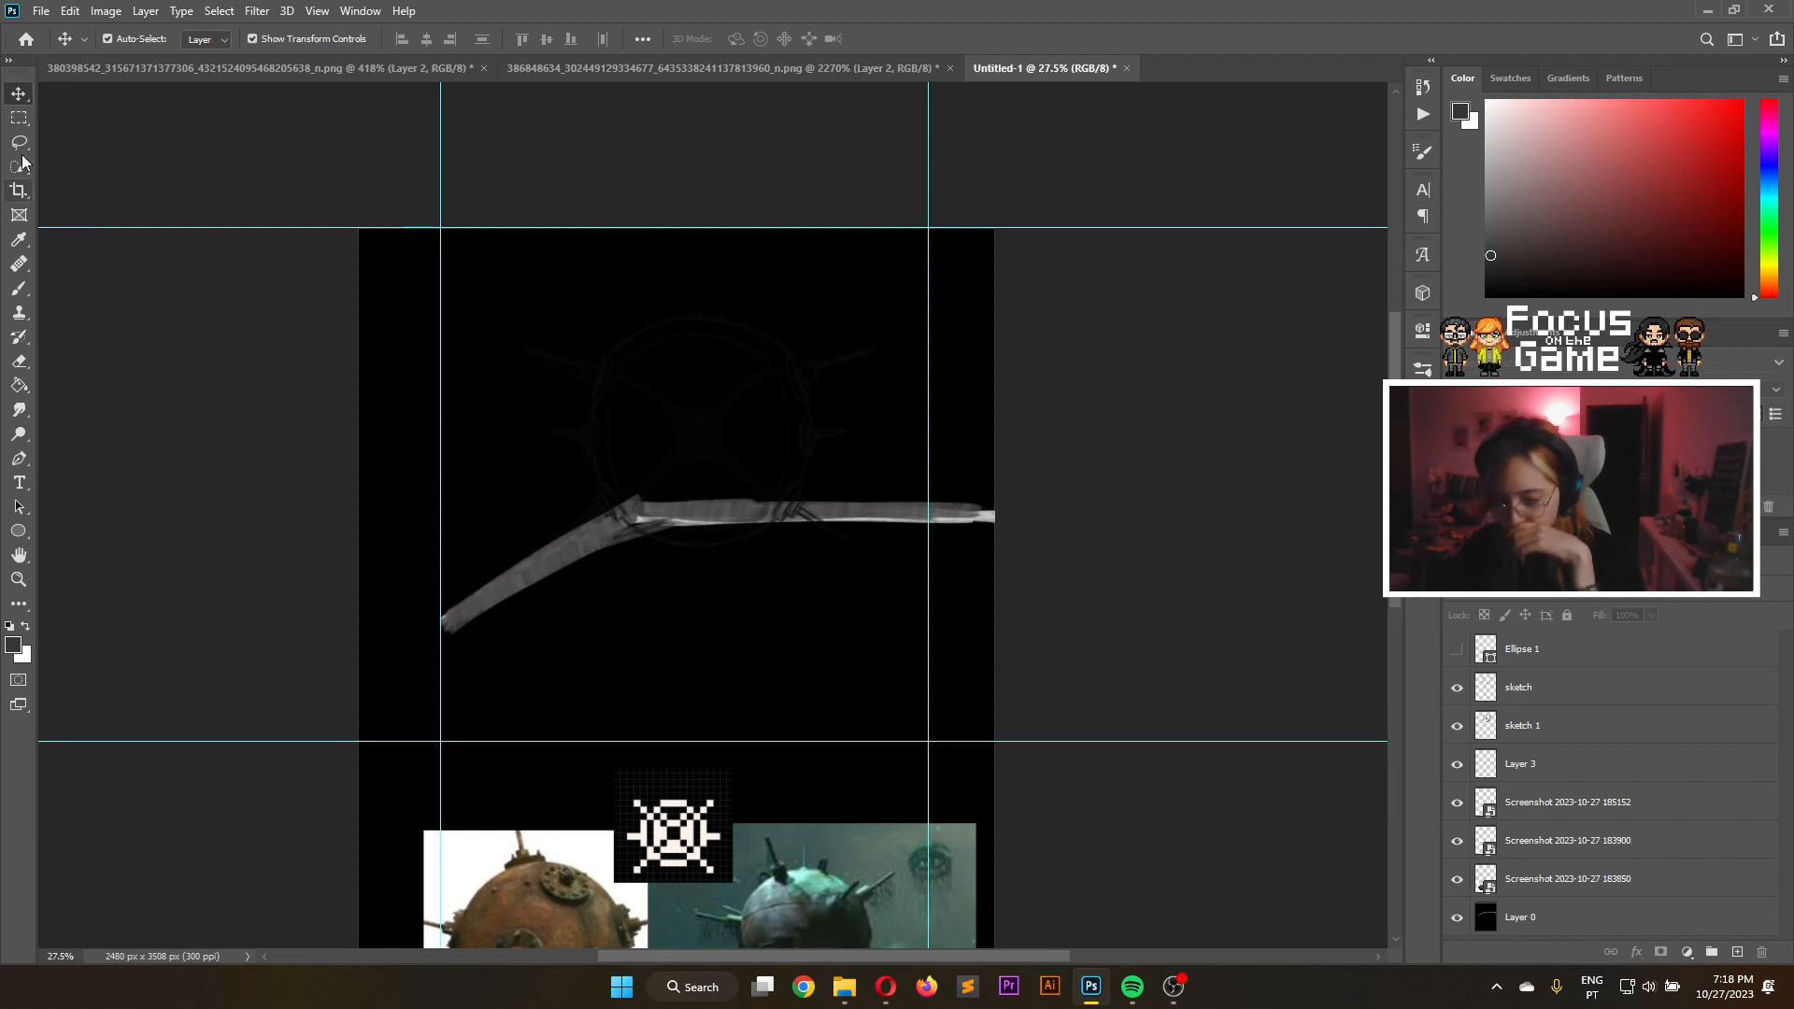
pyautogui.click(18, 191)
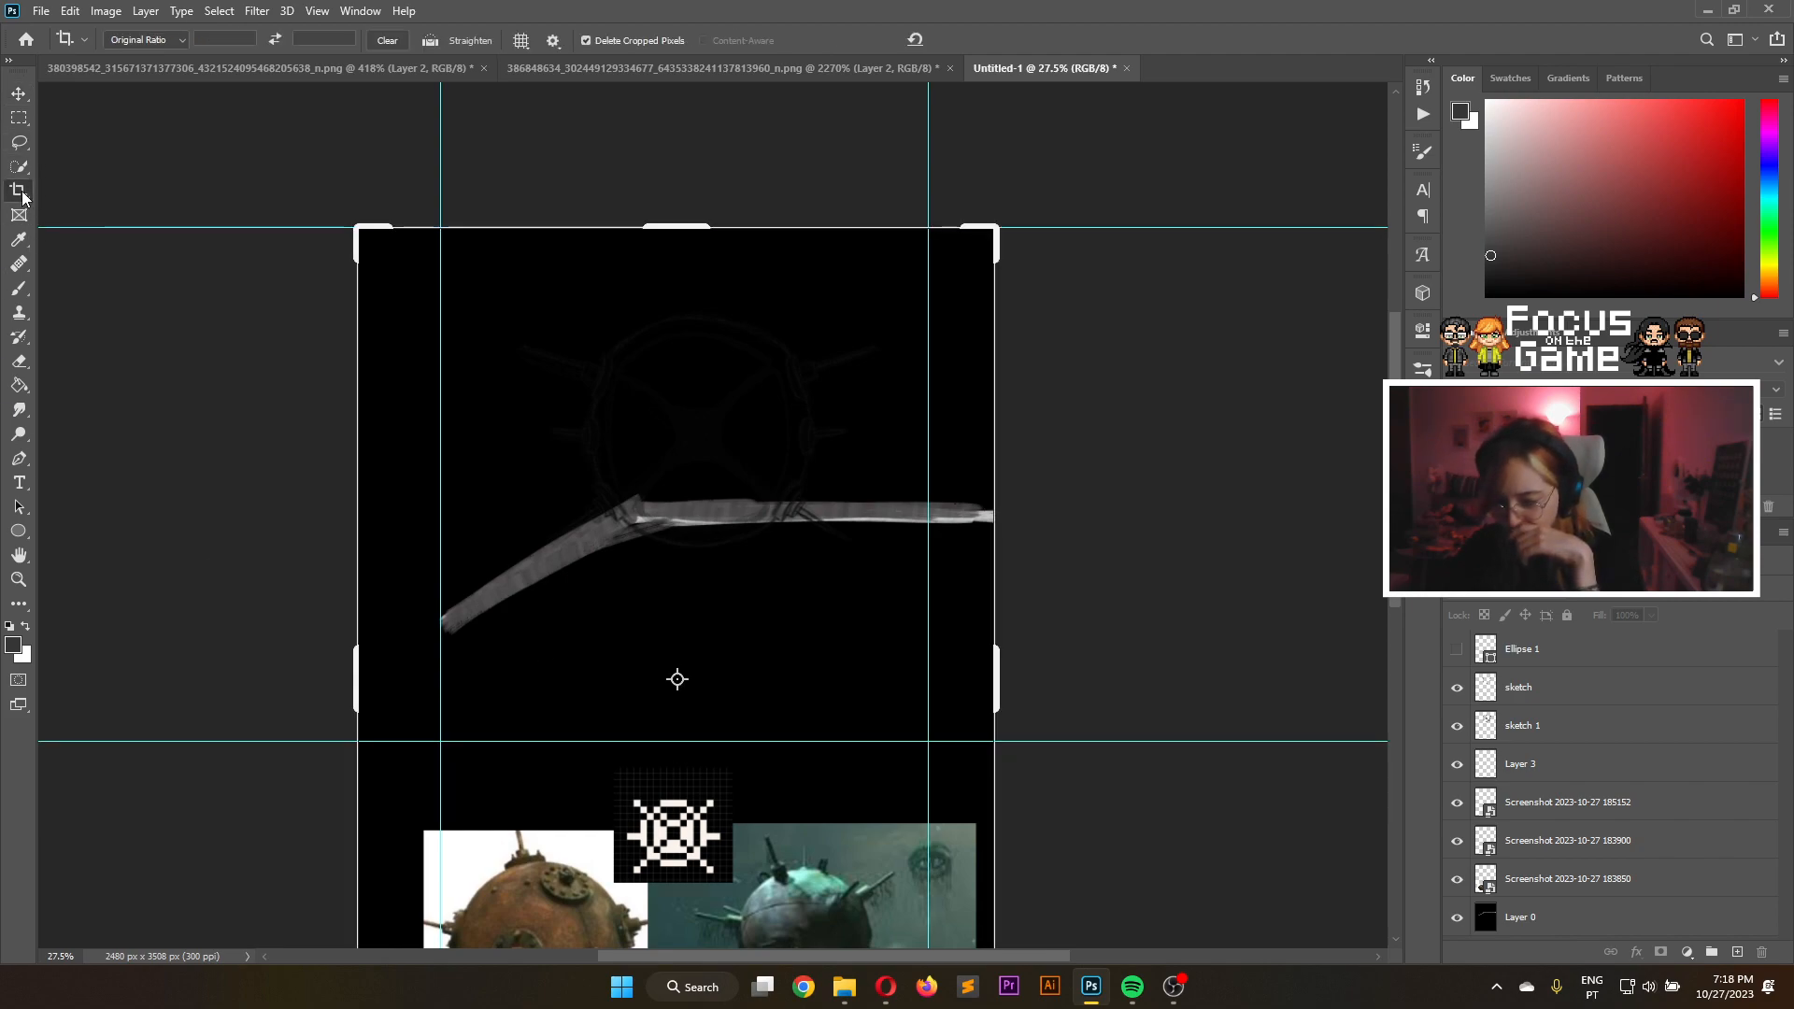
pyautogui.click(145, 39)
pyautogui.click(157, 116)
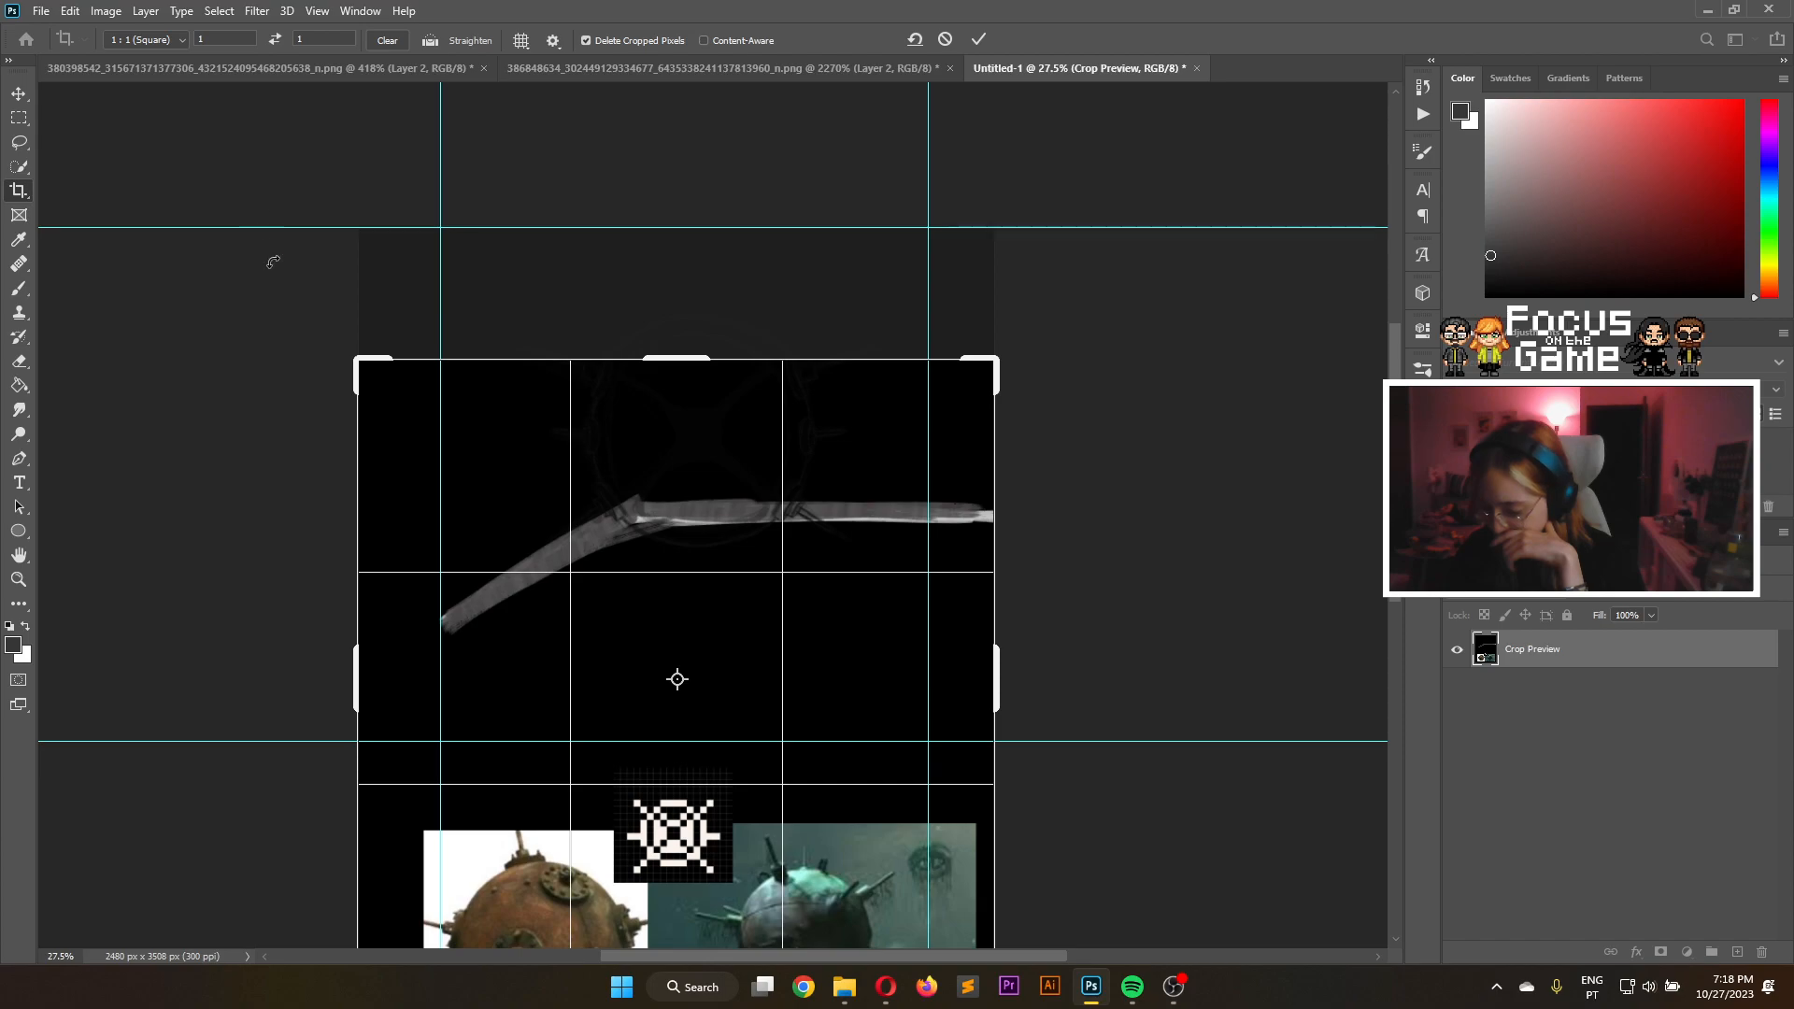
pyautogui.moveTo(1004, 367); pyautogui.dragTo(714, 733)
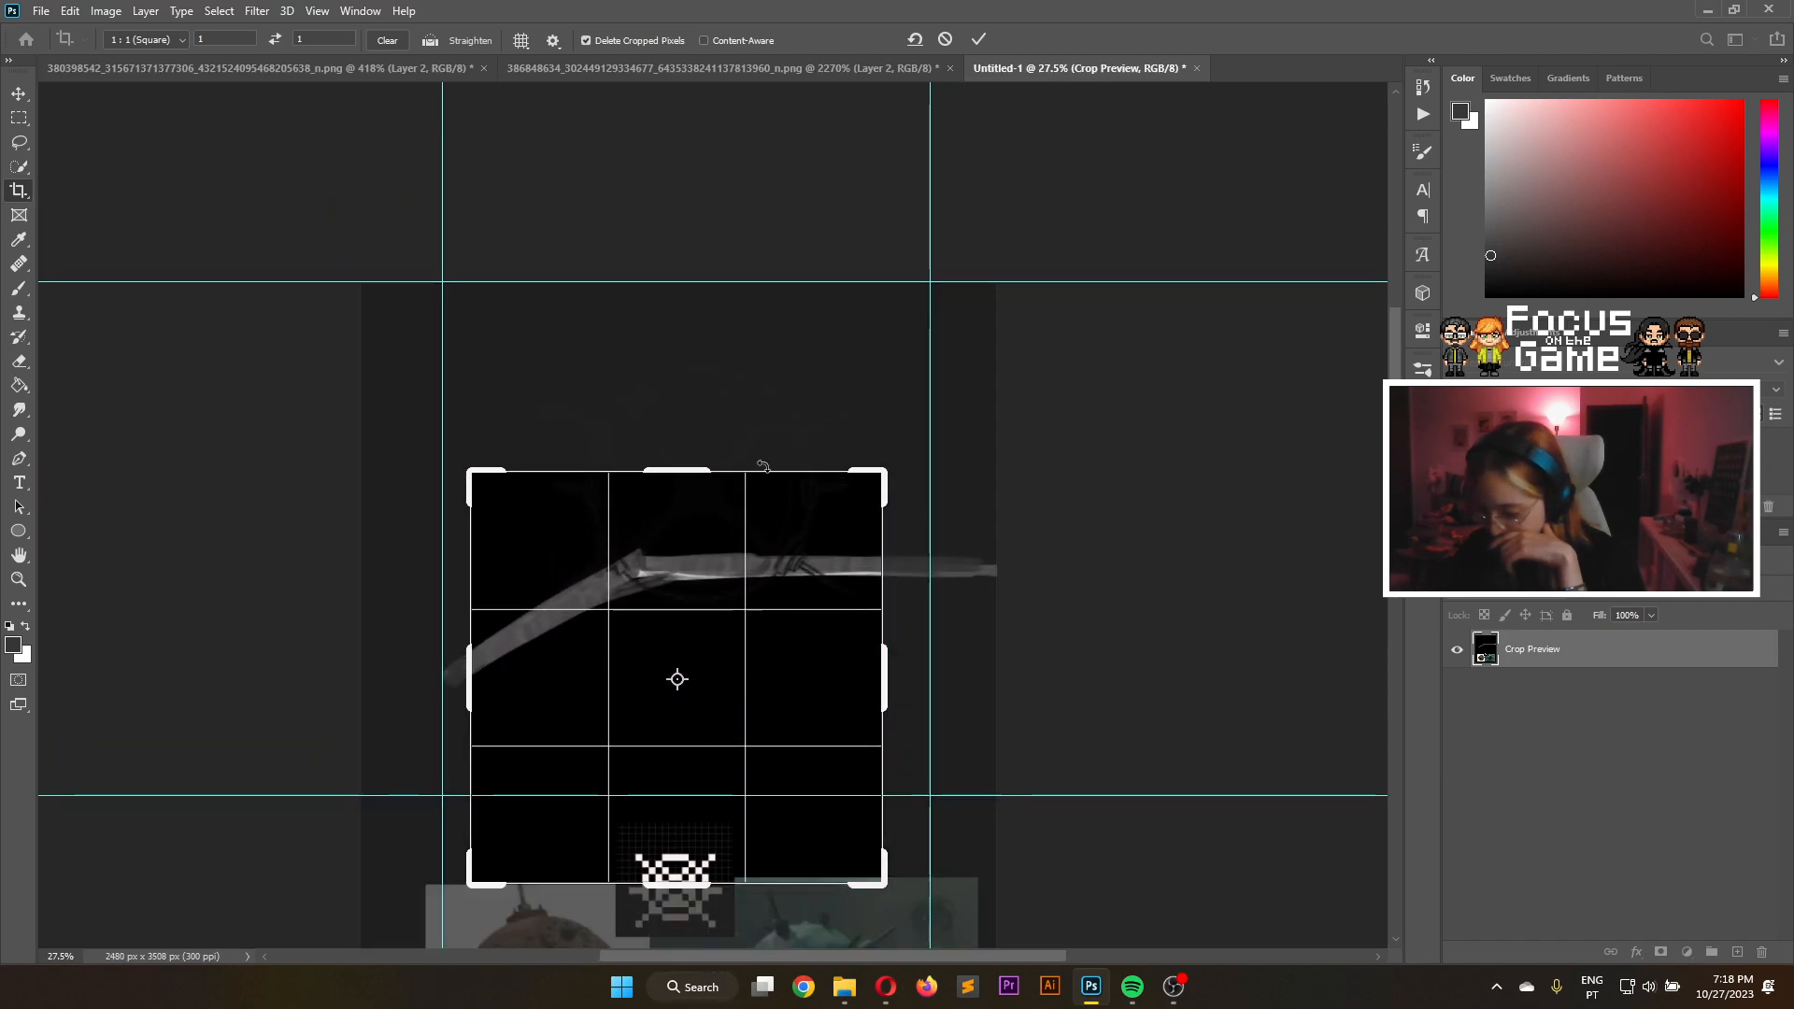
pyautogui.moveTo(771, 372)
pyautogui.mouseDown()
pyautogui.moveTo(781, 402)
pyautogui.moveTo(771, 355)
pyautogui.mouseUp()
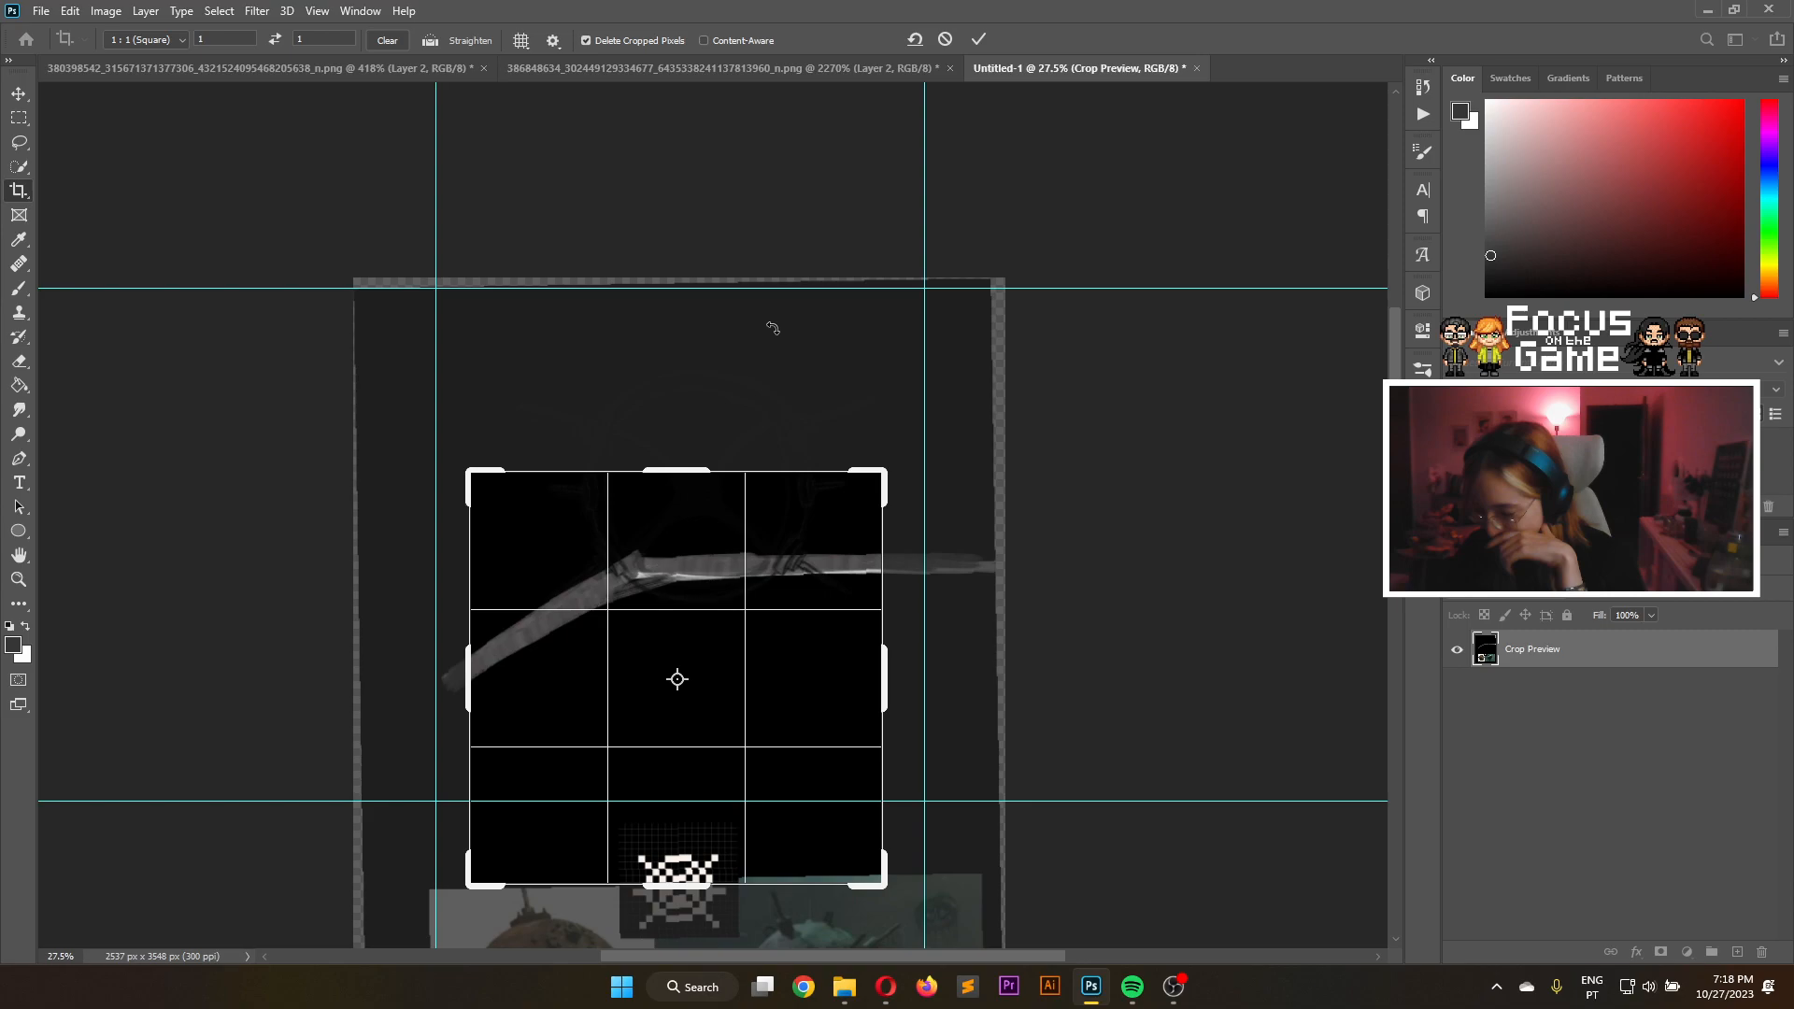
pyautogui.click(946, 41)
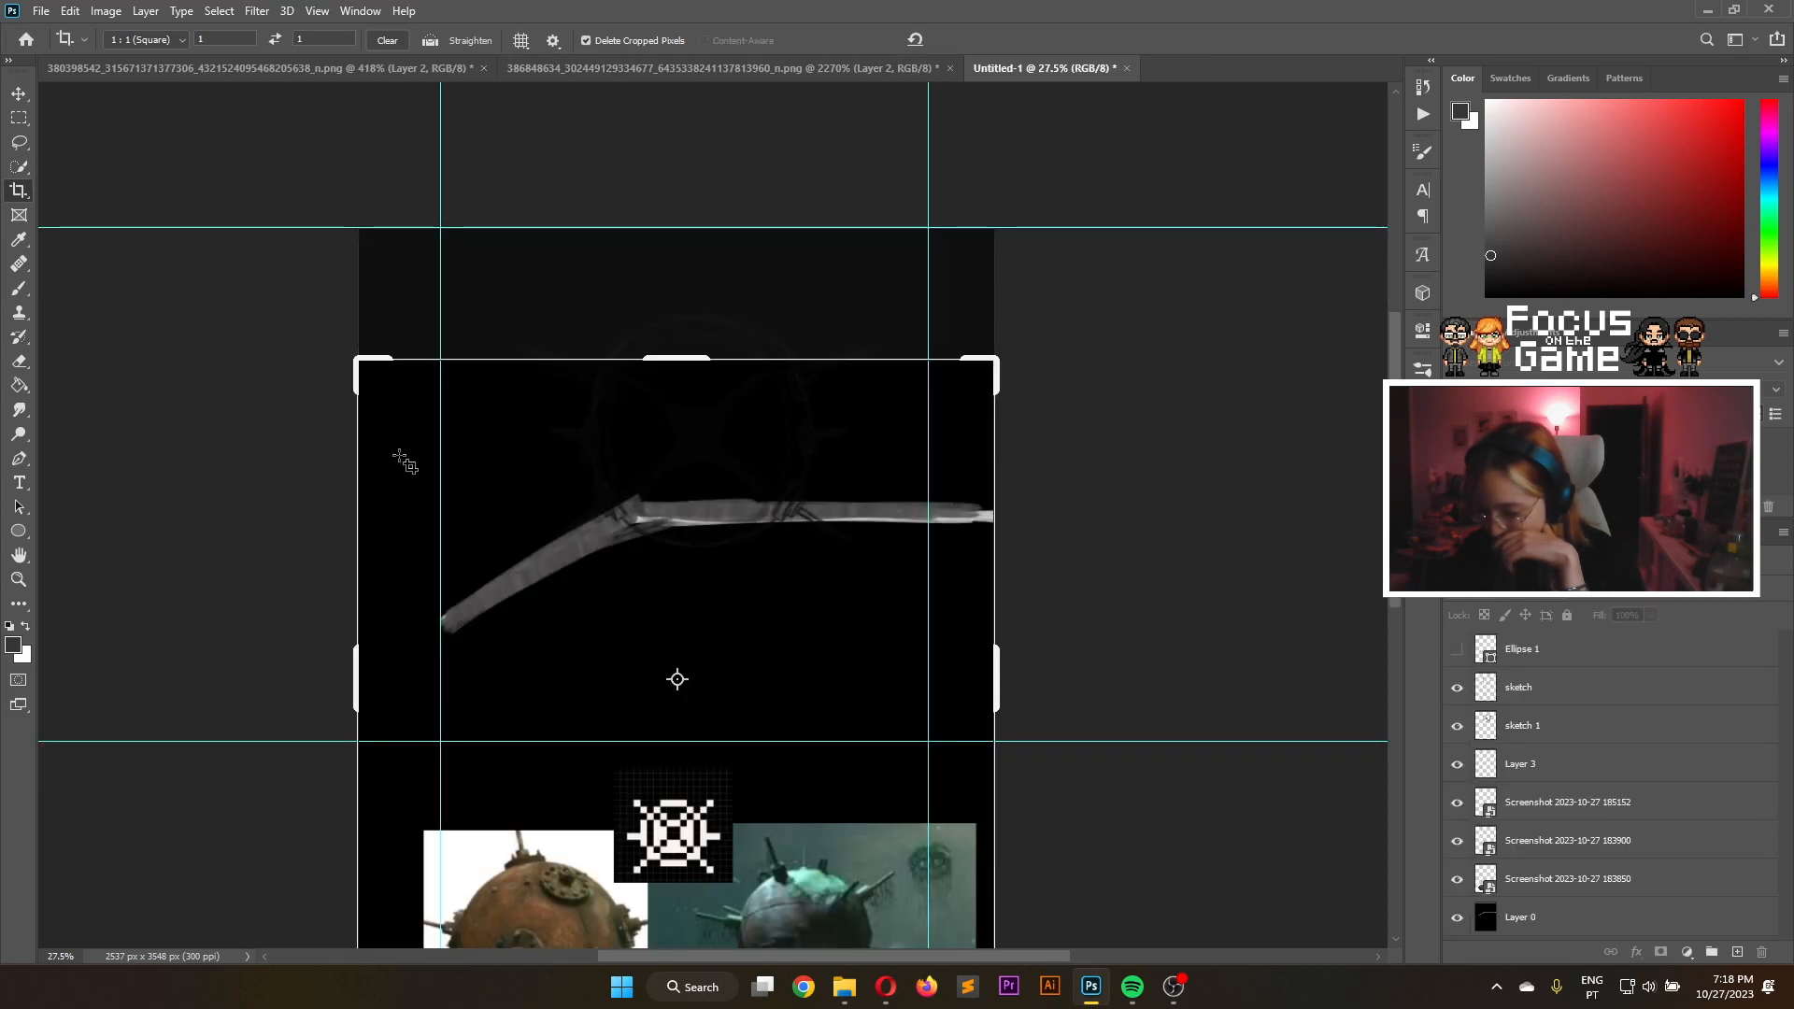
pyautogui.scroll(-4, 392, 374)
pyautogui.moveTo(669, 613); pyautogui.dragTo(705, 658)
pyautogui.moveTo(824, 636); pyautogui.dragTo(832, 656)
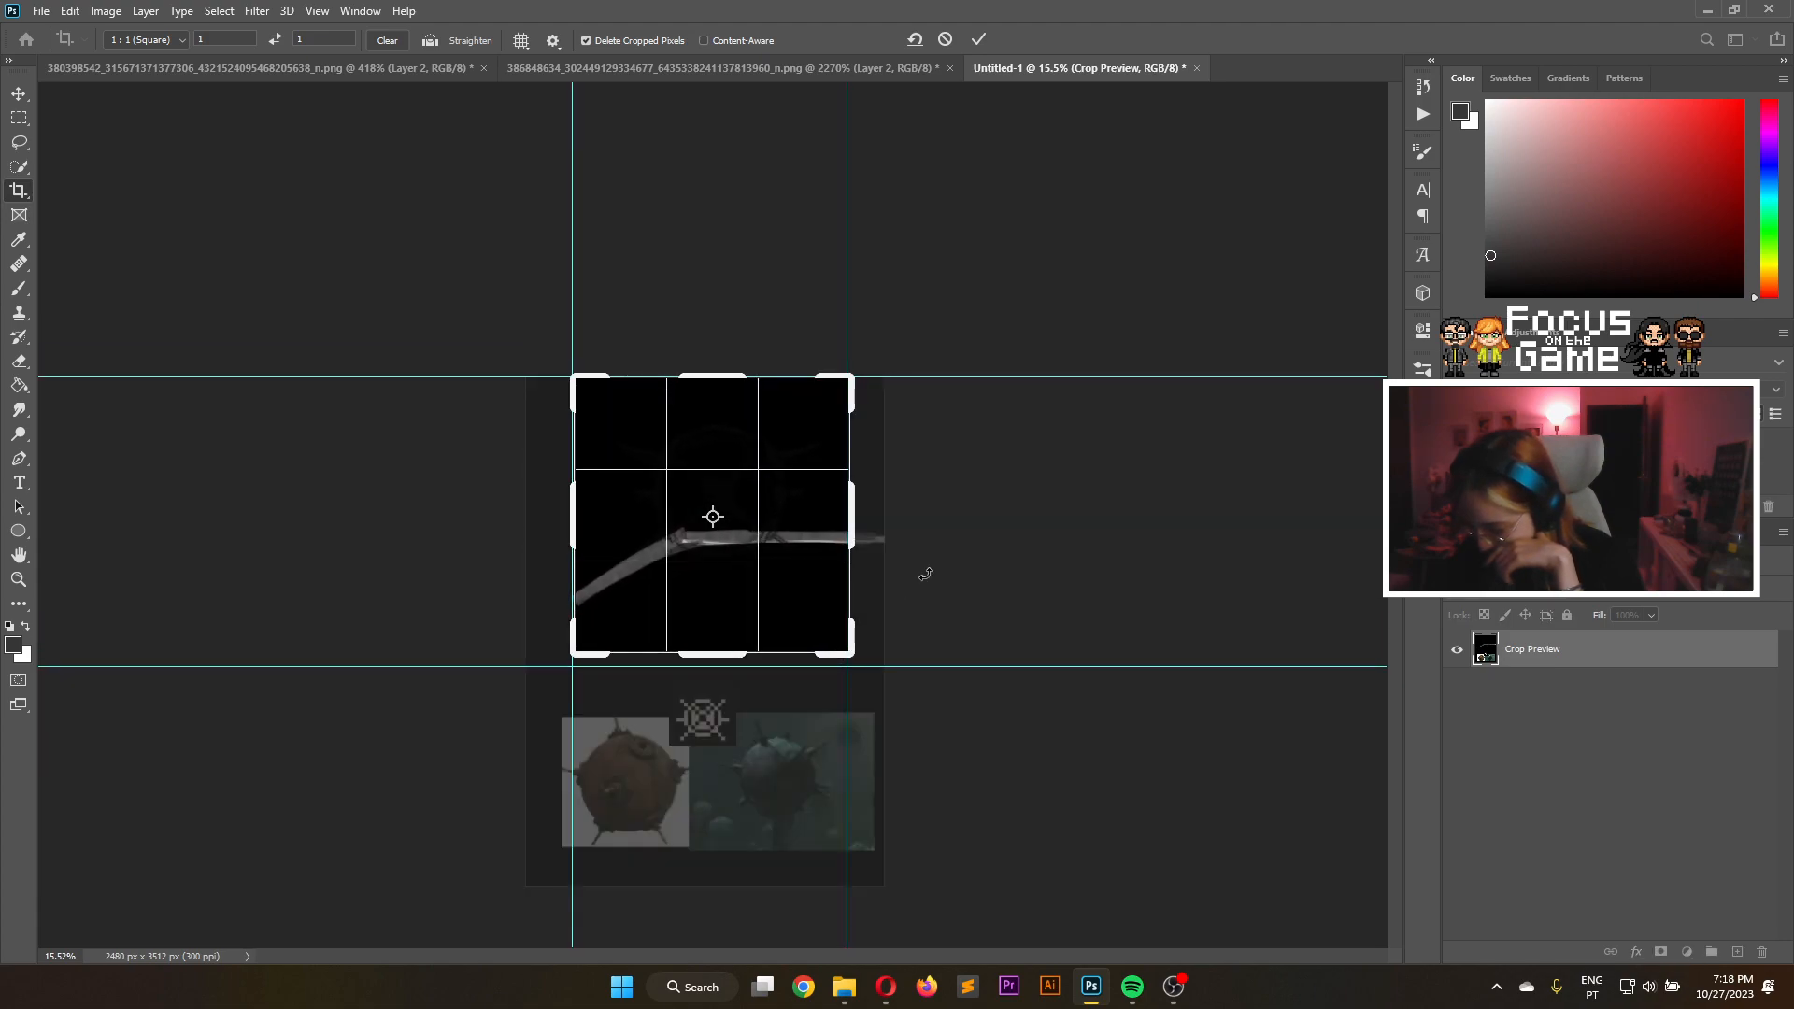
pyautogui.click(940, 41)
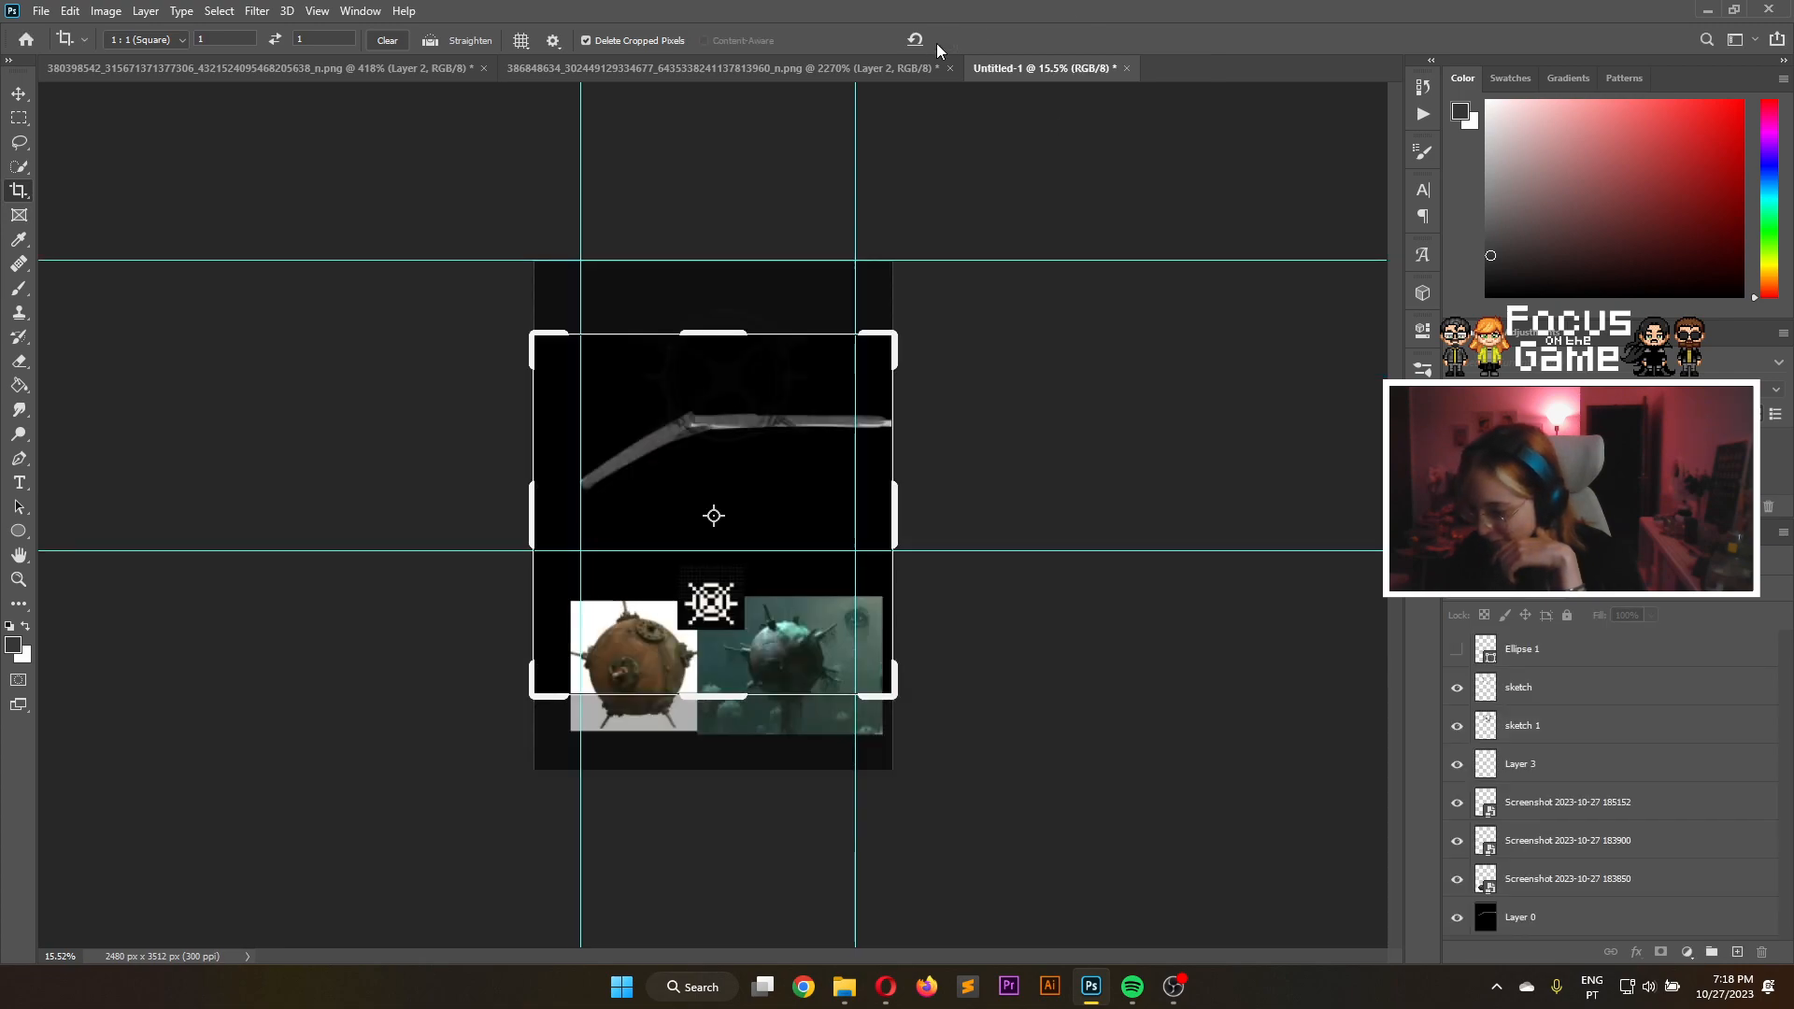
# Move the lower horizontal guide down to the pixel-art mine's upper edge and the left vertical guide inward to the sketched mine's left spikes
pyautogui.click(18, 93)
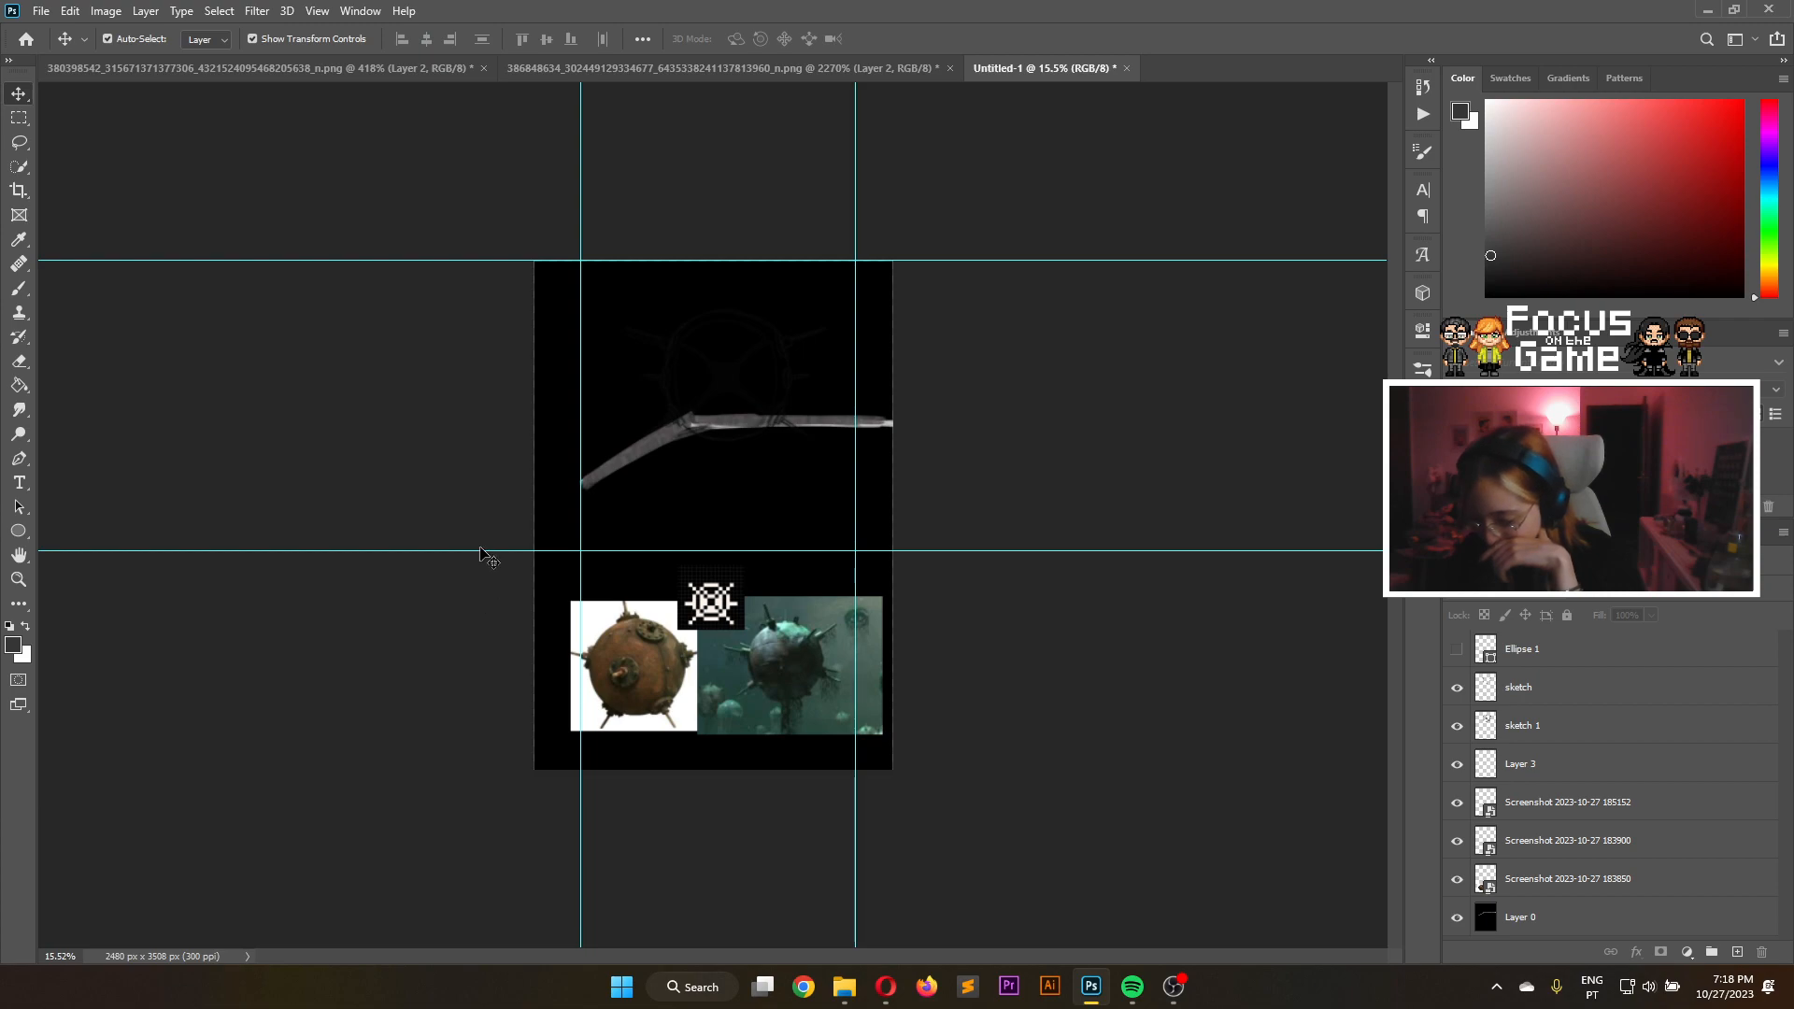
pyautogui.moveTo(484, 550)
pyautogui.mouseDown()
pyautogui.moveTo(473, 520)
pyautogui.moveTo(474, 599)
pyautogui.moveTo(483, 533)
pyautogui.moveTo(497, 544)
pyautogui.mouseUp()
pyautogui.moveTo(501, 562); pyautogui.dragTo(634, 531)
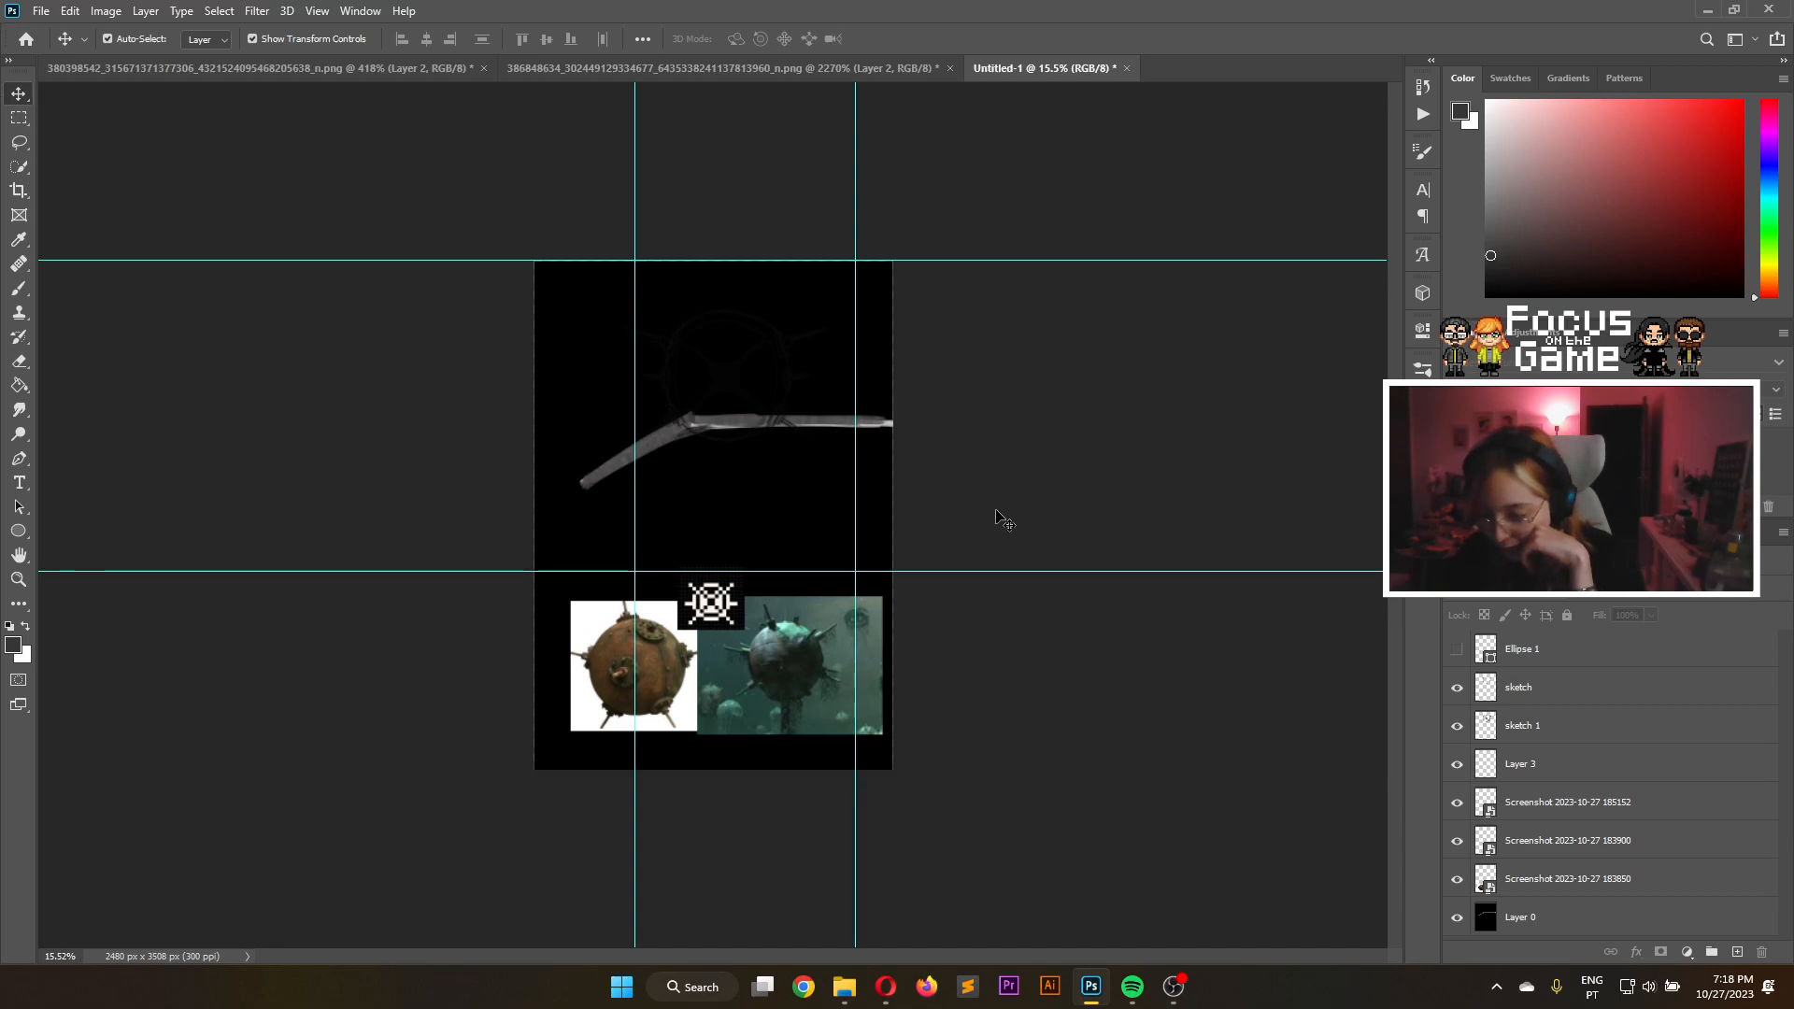
# Hide Layer 0 and shift the sketch, sketch 1 and Layer 3 layers together down and to the right with a -2.63° rotation
pyautogui.click(1455, 920)
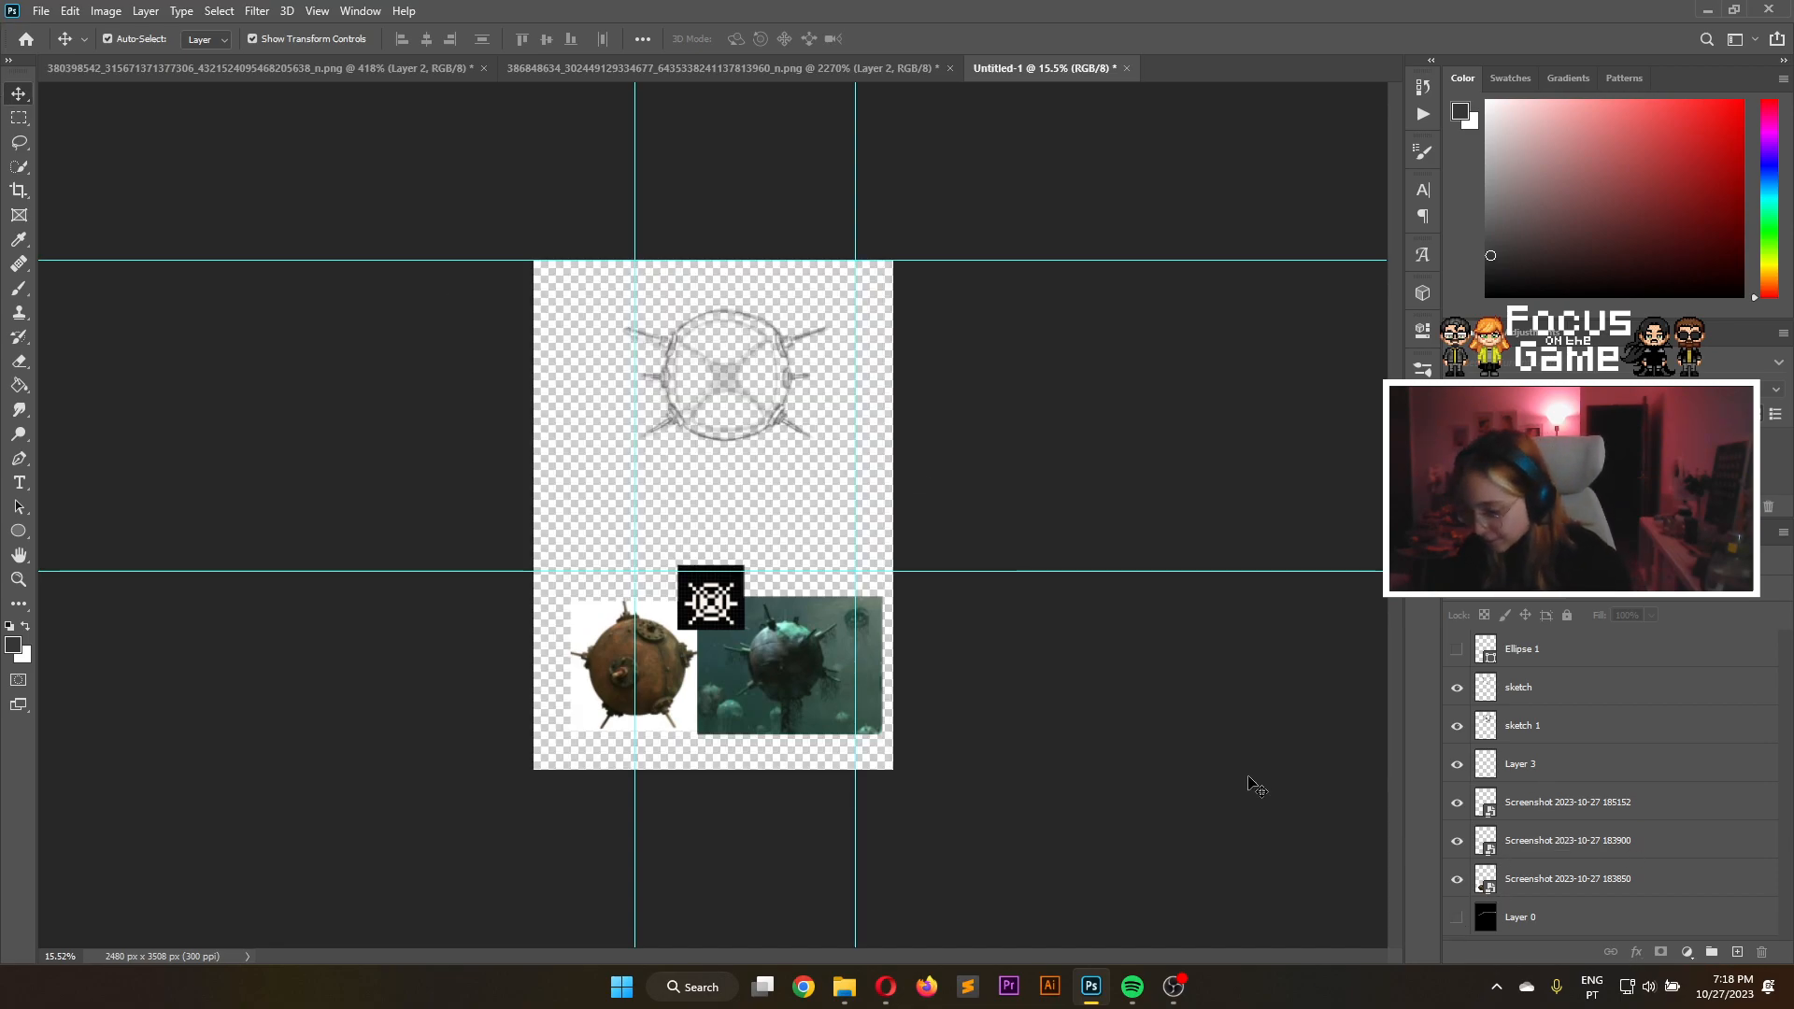
pyautogui.click(1544, 741)
pyautogui.click(1566, 774)
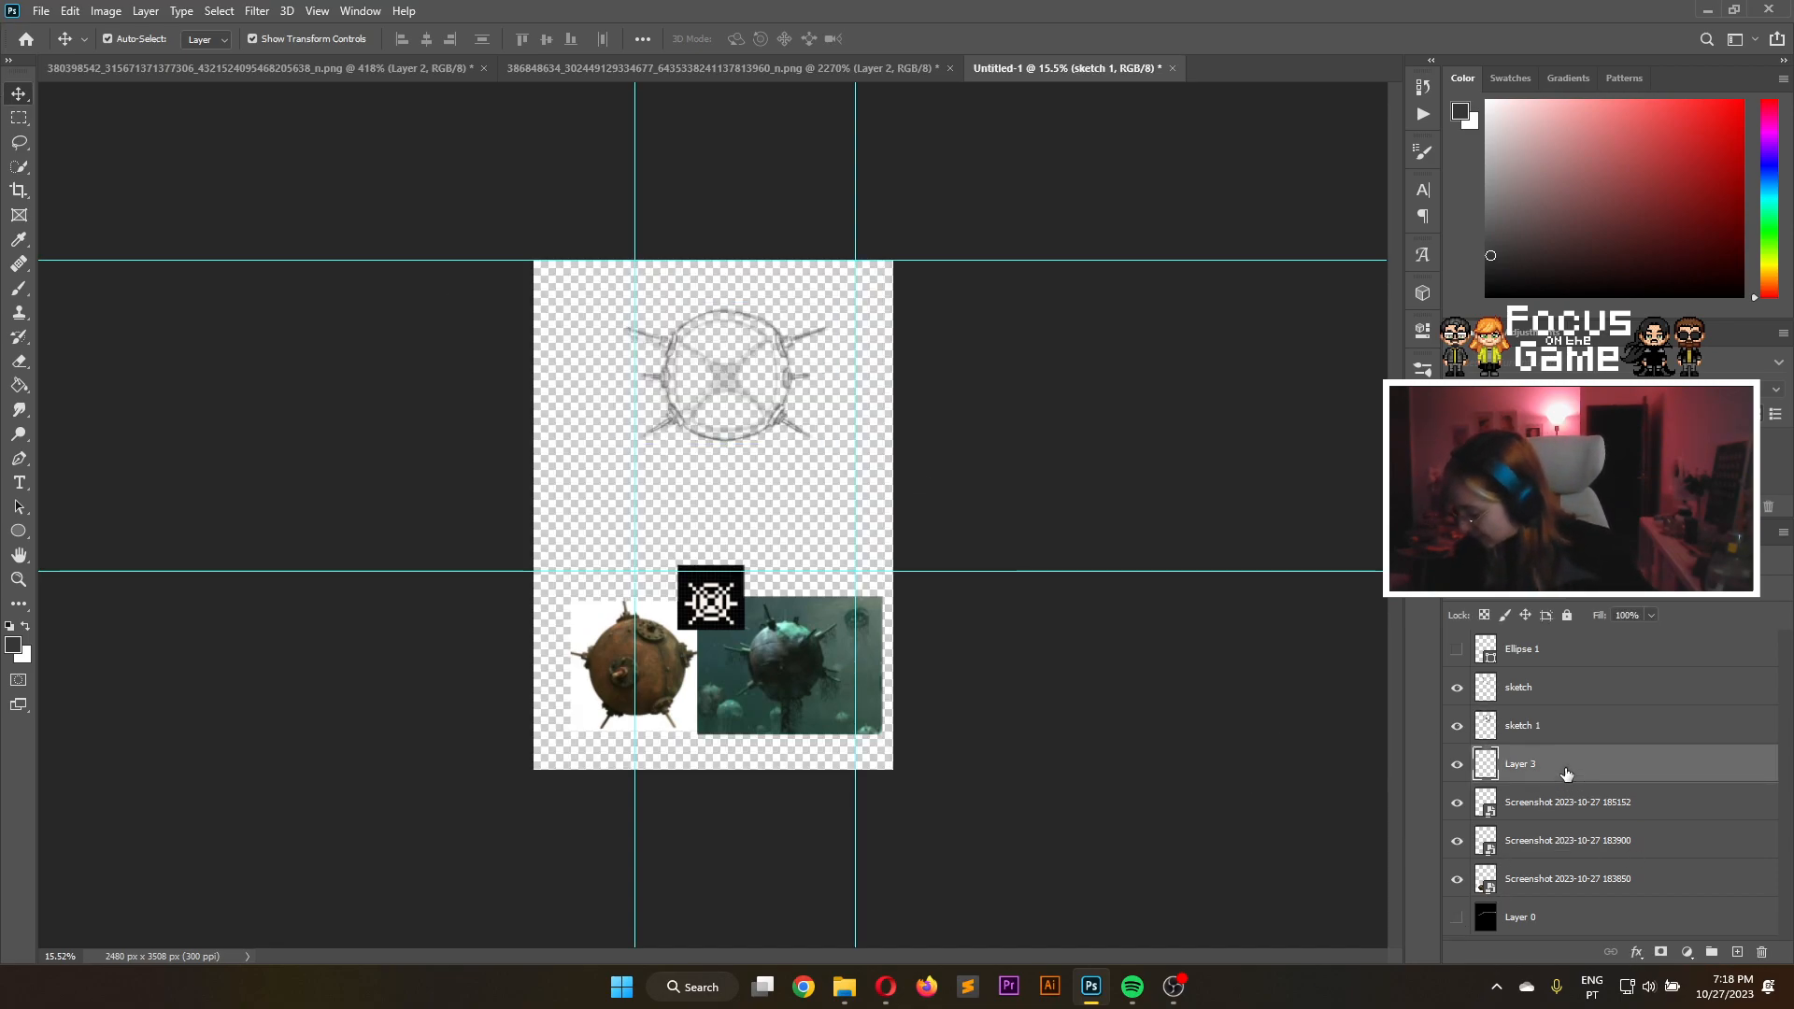
pyautogui.keyDown('ctrl'); pyautogui.click(1559, 743); pyautogui.keyUp('ctrl')
pyautogui.keyDown('ctrl'); pyautogui.click(1549, 699); pyautogui.keyUp('ctrl')
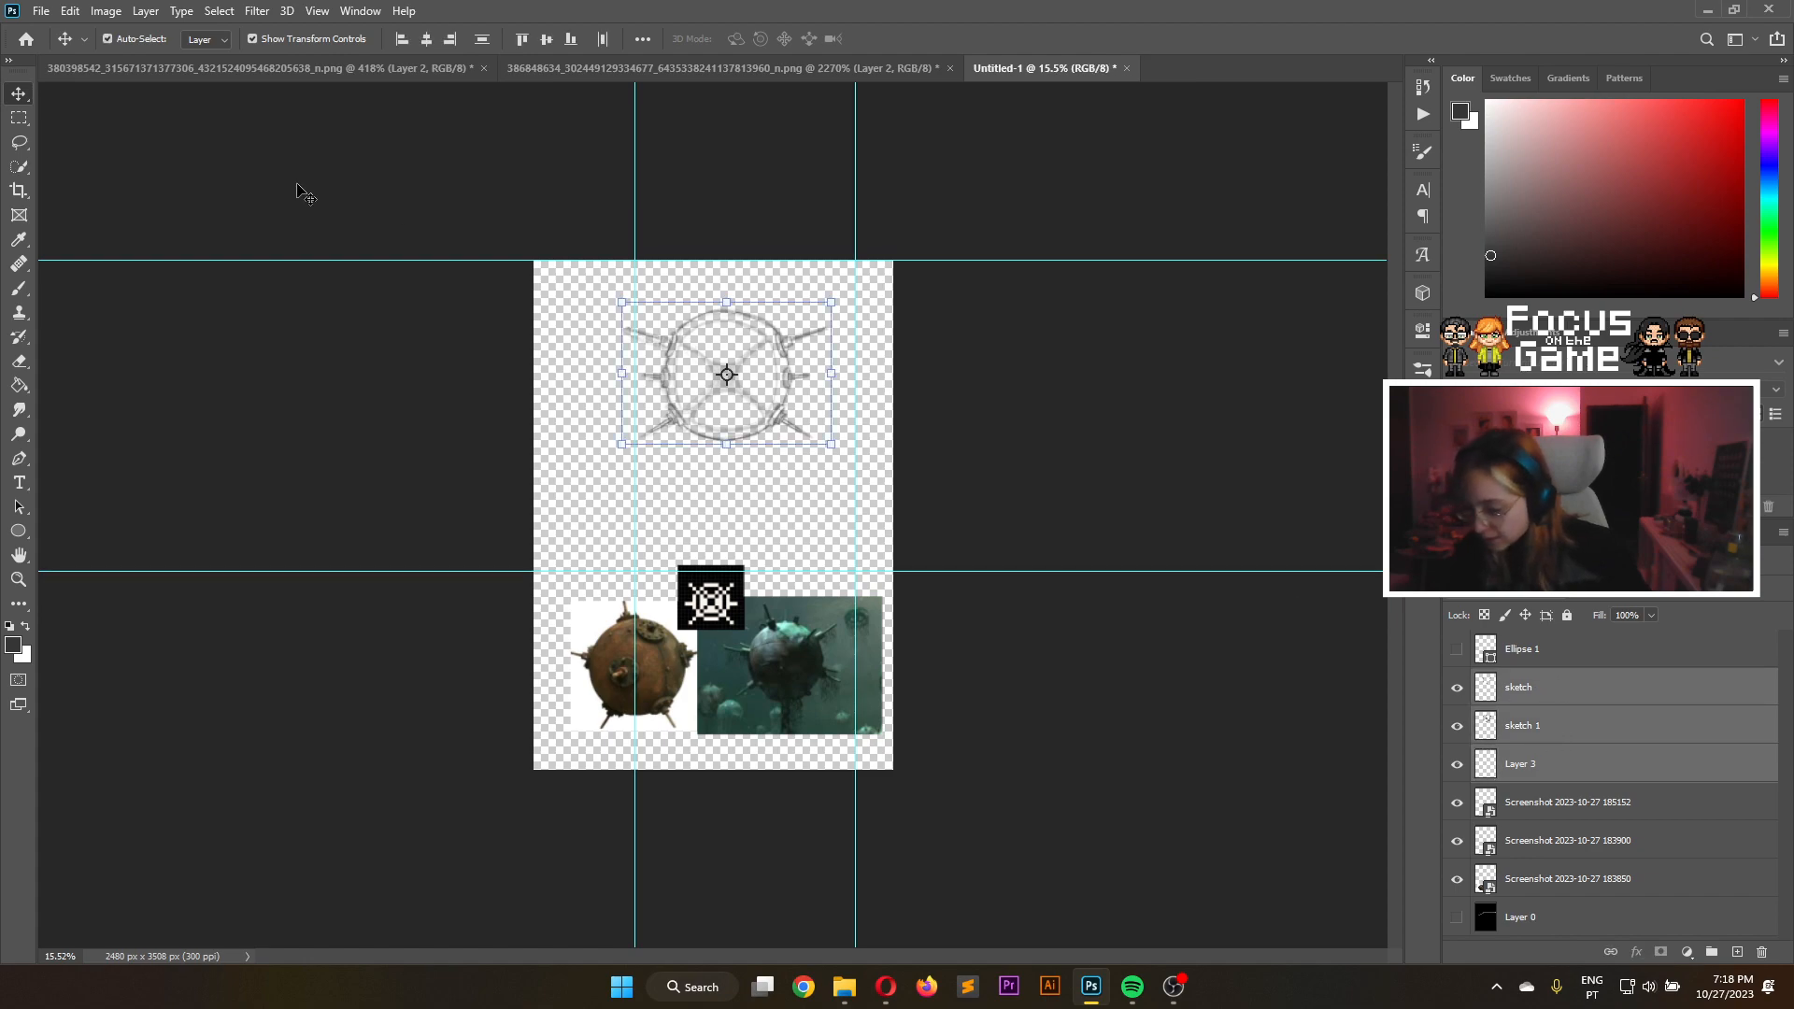
pyautogui.moveTo(764, 419)
pyautogui.mouseDown()
pyautogui.moveTo(790, 484)
pyautogui.moveTo(803, 471)
pyautogui.moveTo(790, 512)
pyautogui.moveTo(795, 485)
pyautogui.mouseUp()
pyautogui.scroll(4, 860, 422)
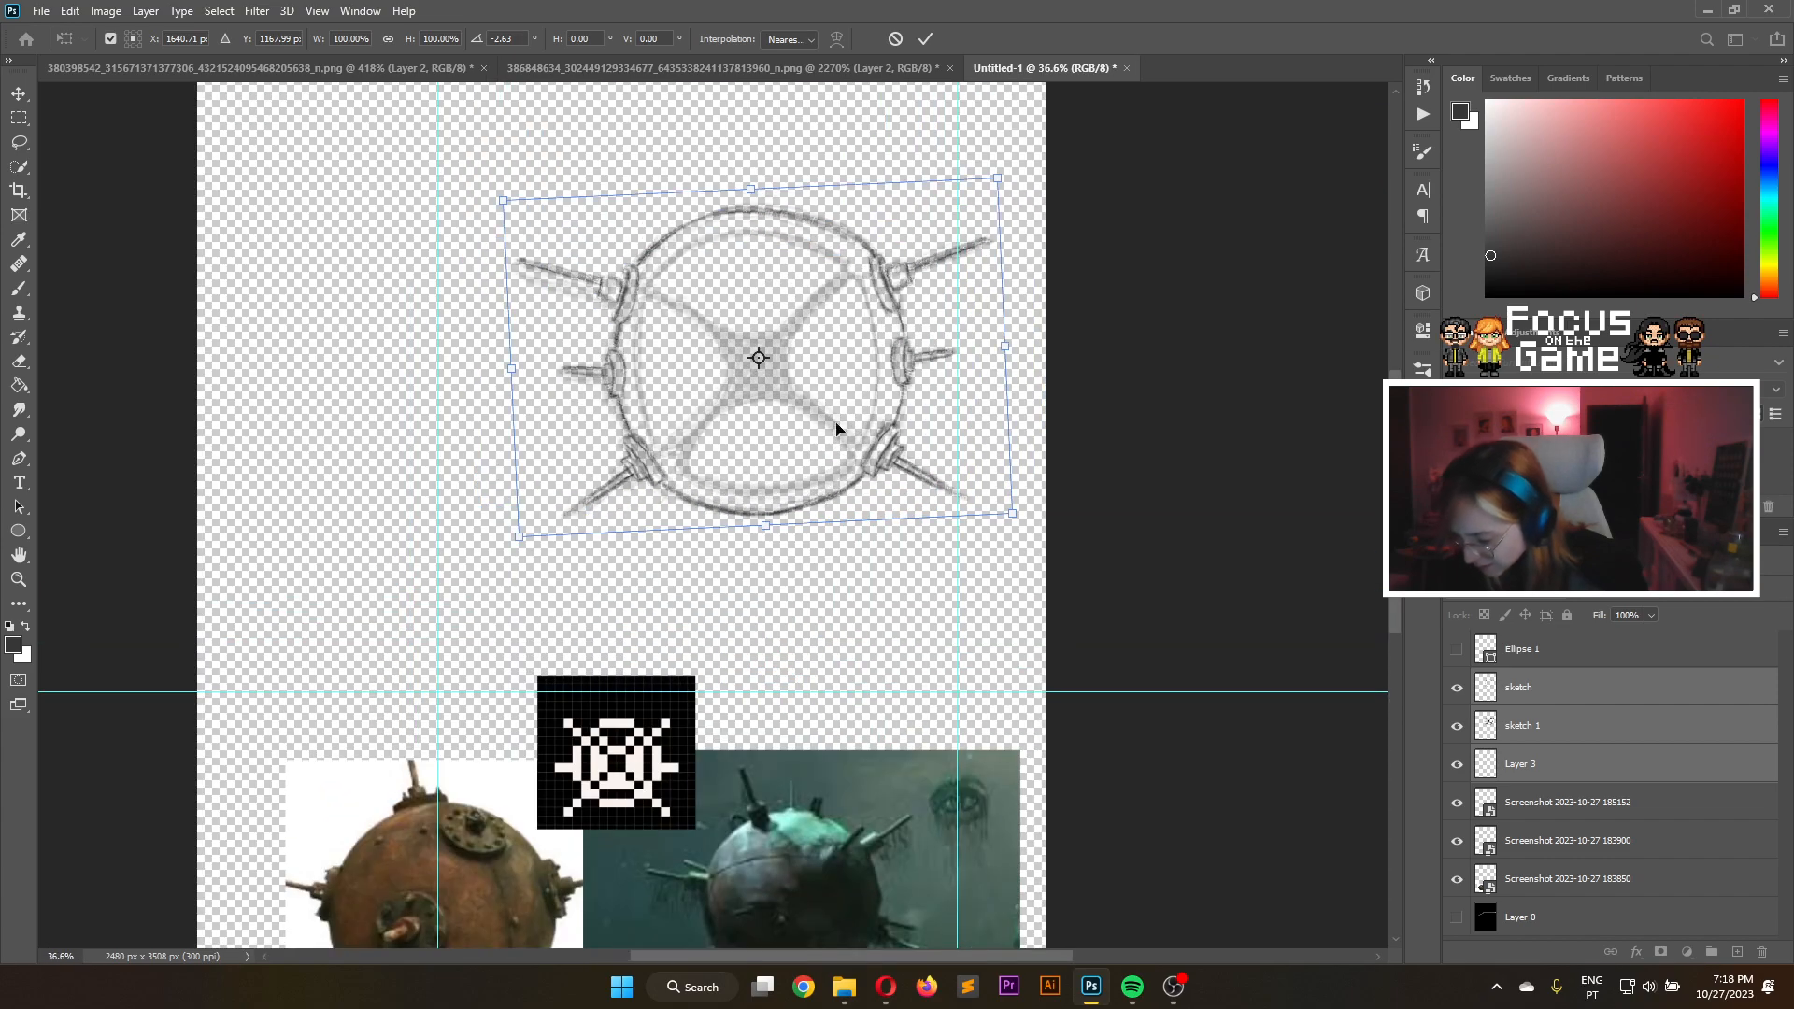
pyautogui.scroll(-1, 676, 443)
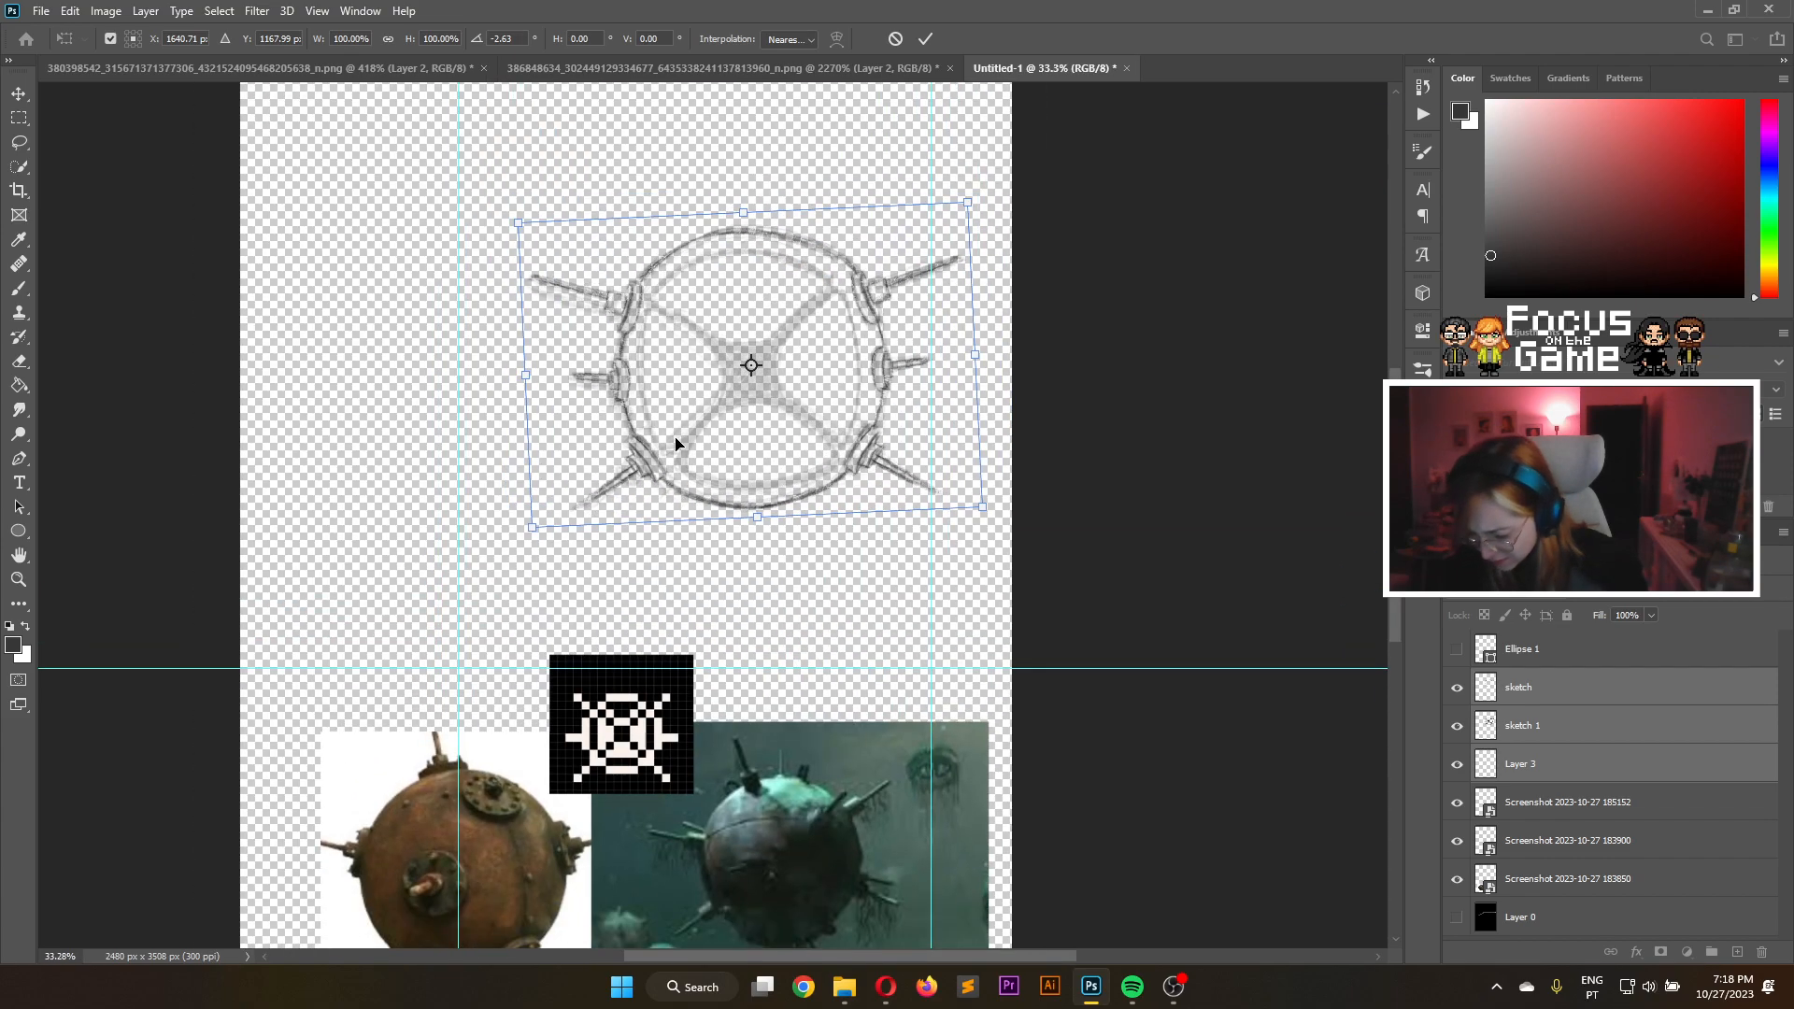
pyautogui.click(1725, 874)
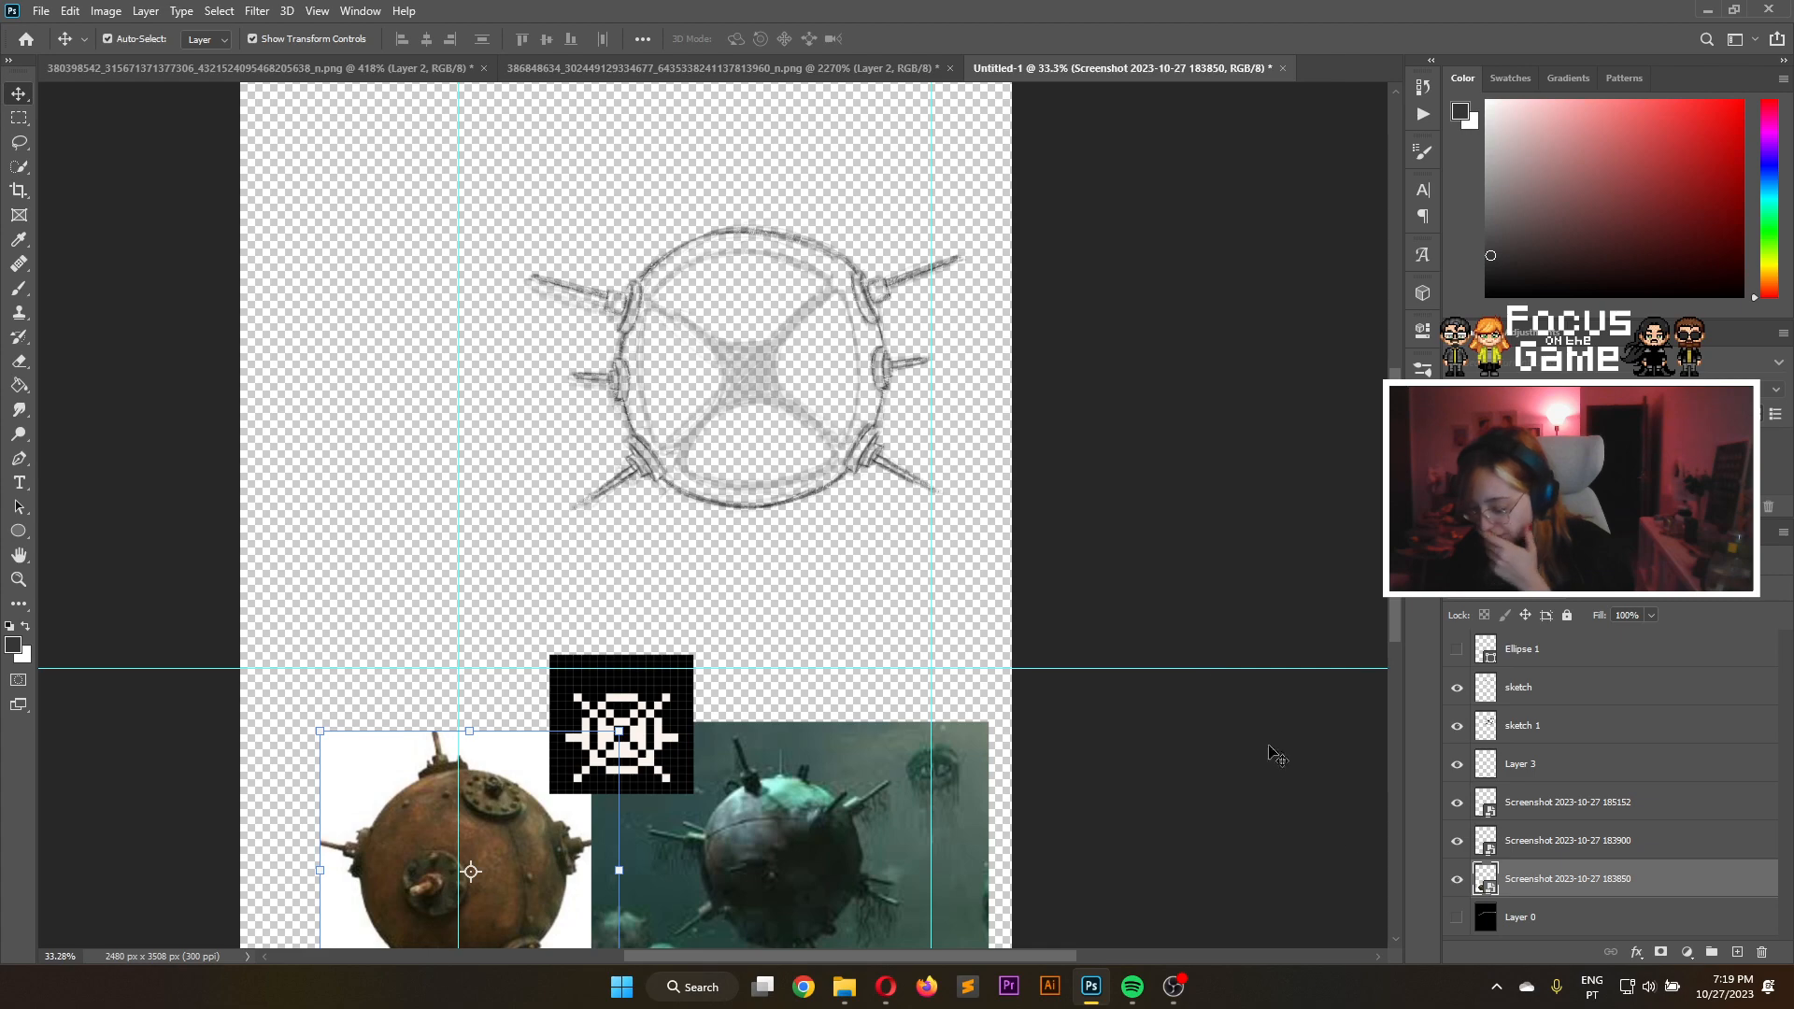
# Show Layer 0 and delete it from the document
pyautogui.click(1456, 918)
pyautogui.click(1593, 918)
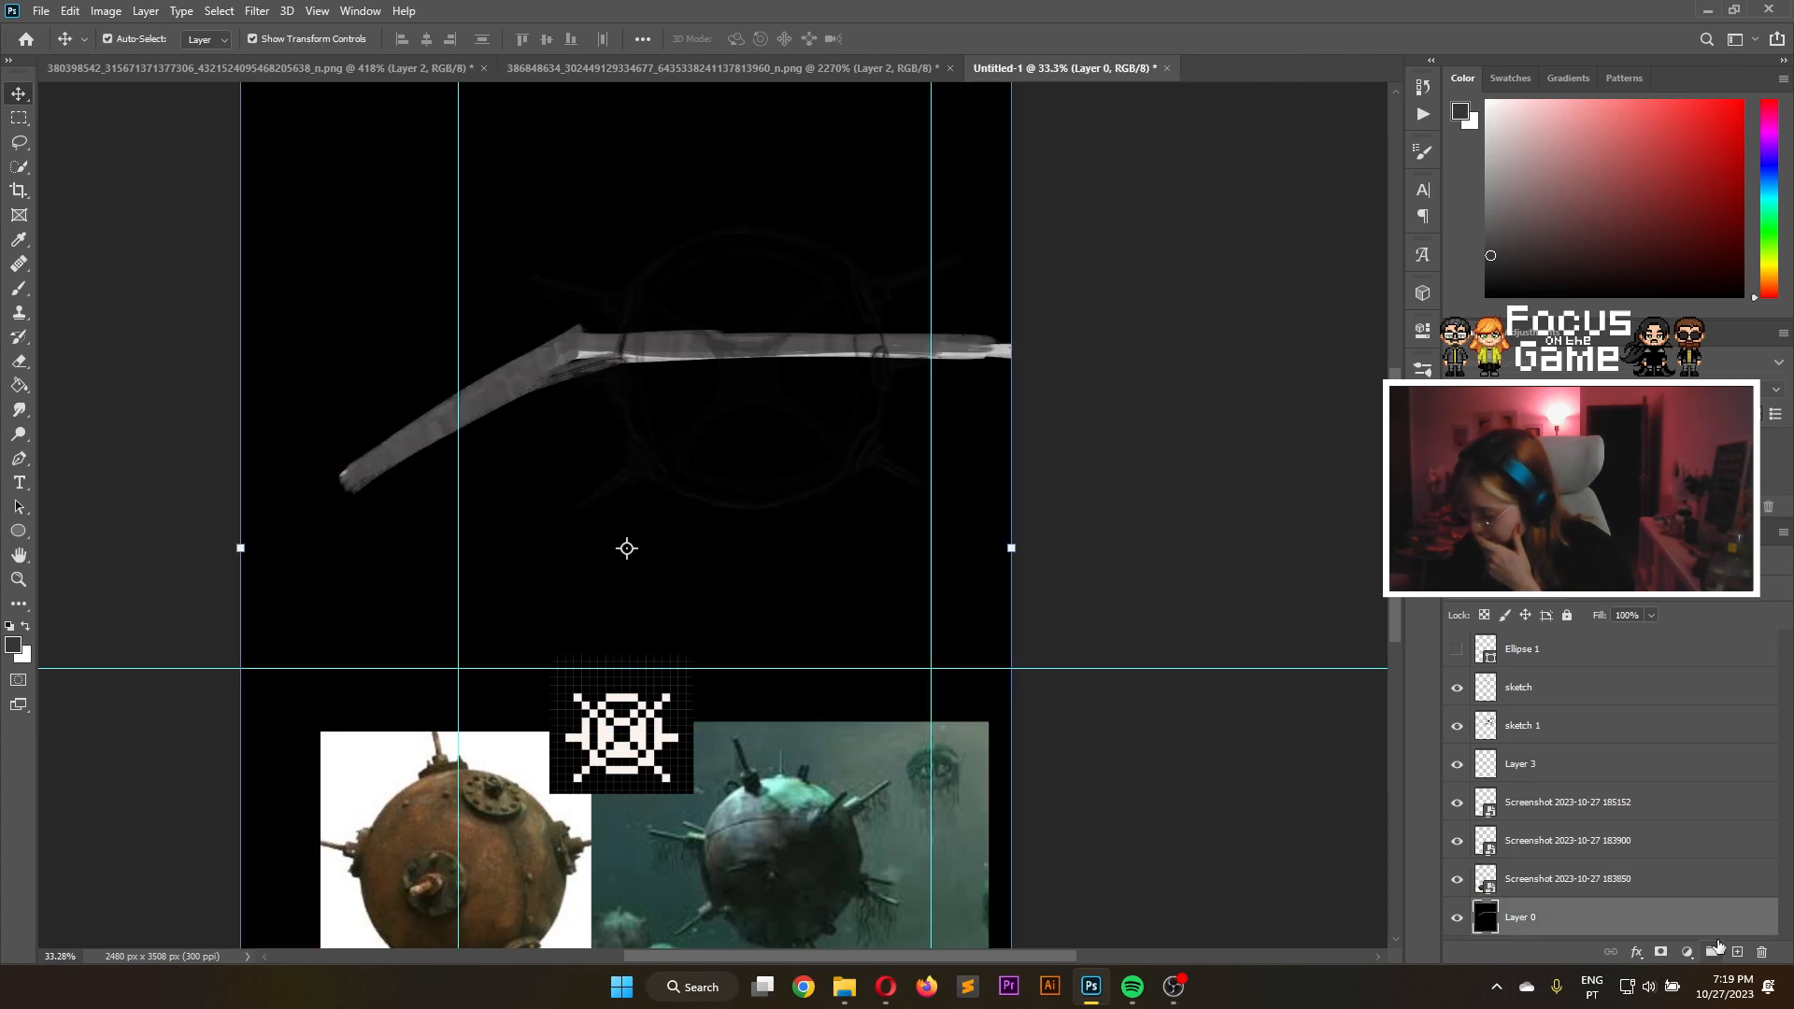
pyautogui.click(1762, 953)
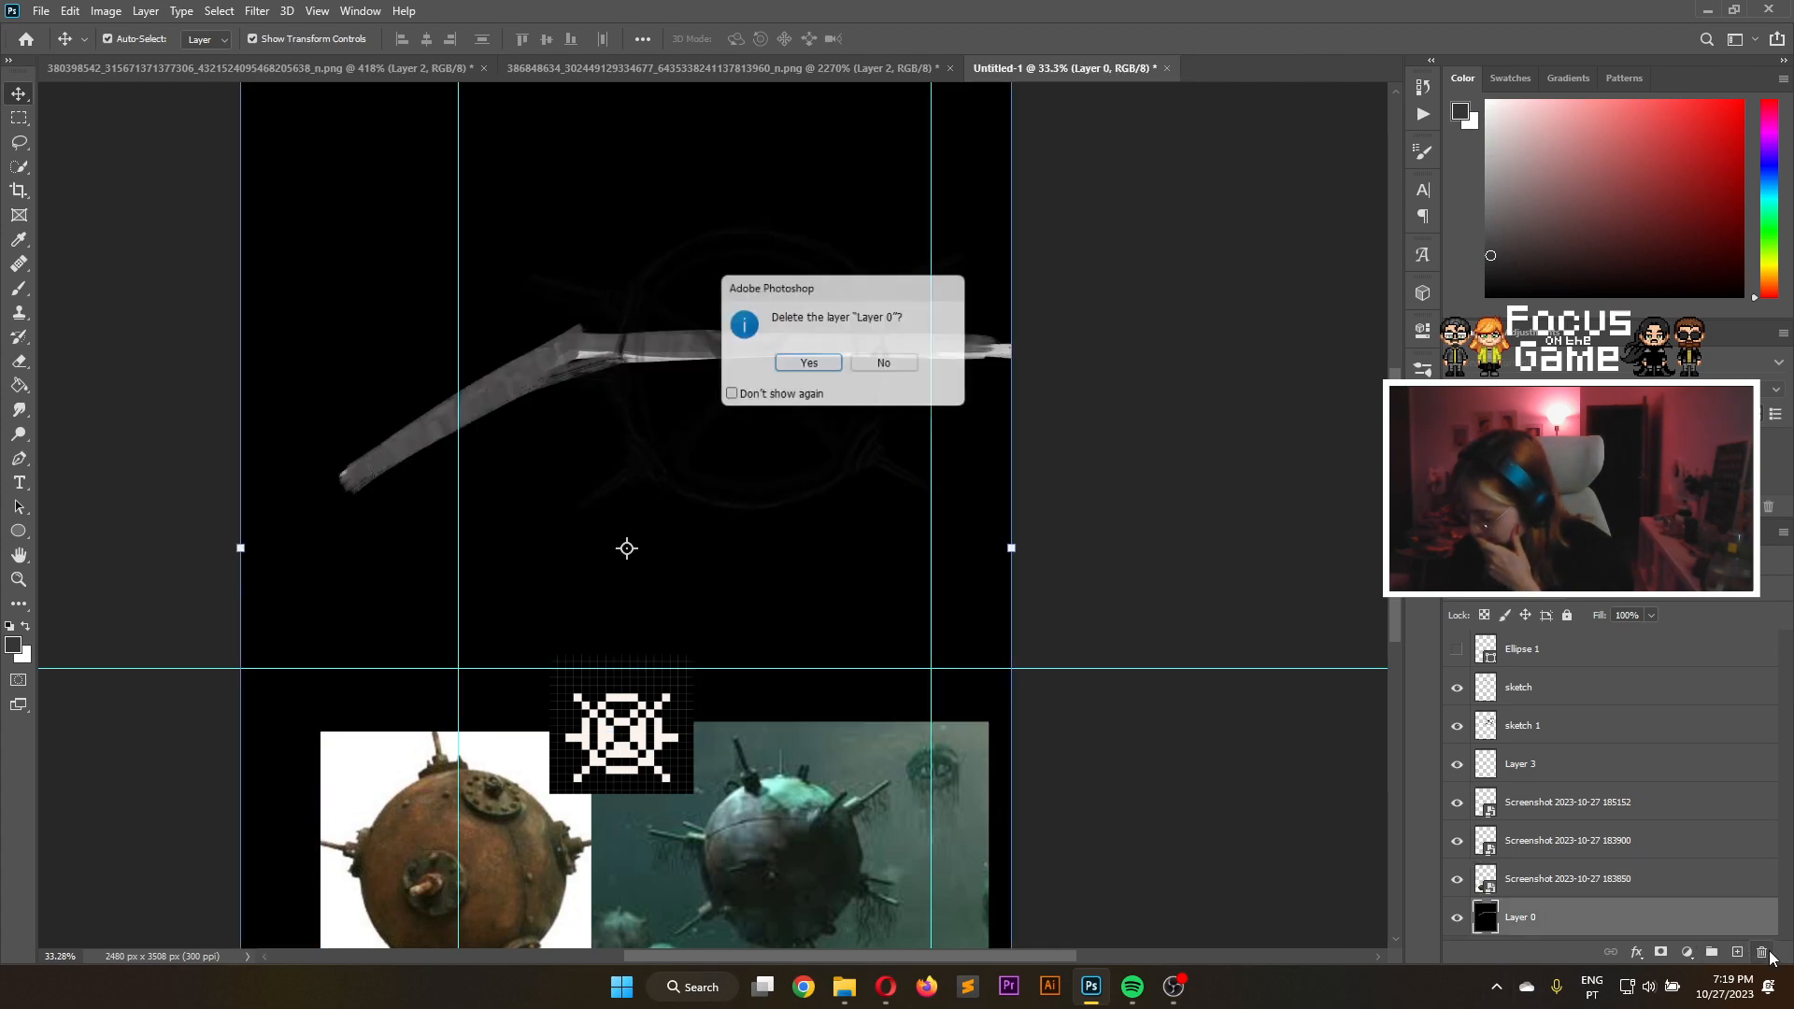
pyautogui.click(809, 367)
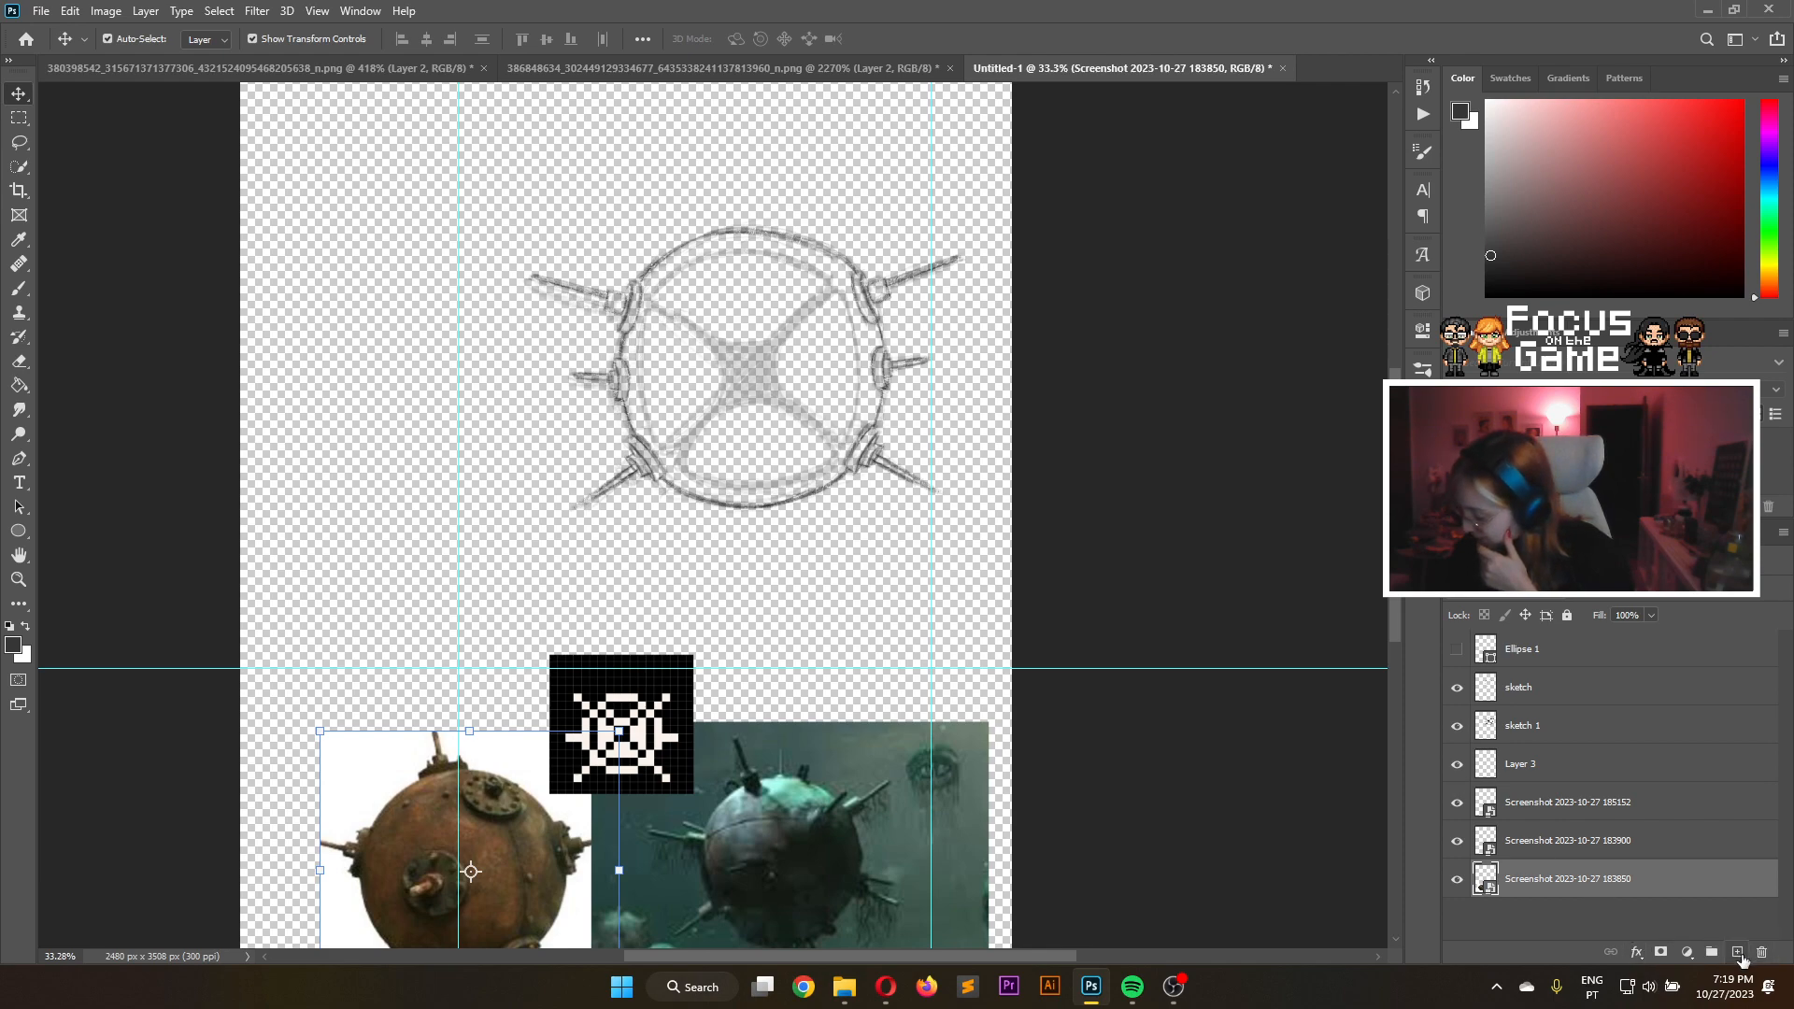
# Add a new layer beneath all the others and fill it with dark grey as the background
pyautogui.click(1738, 952)
pyautogui.moveTo(1579, 888); pyautogui.dragTo(1593, 935)
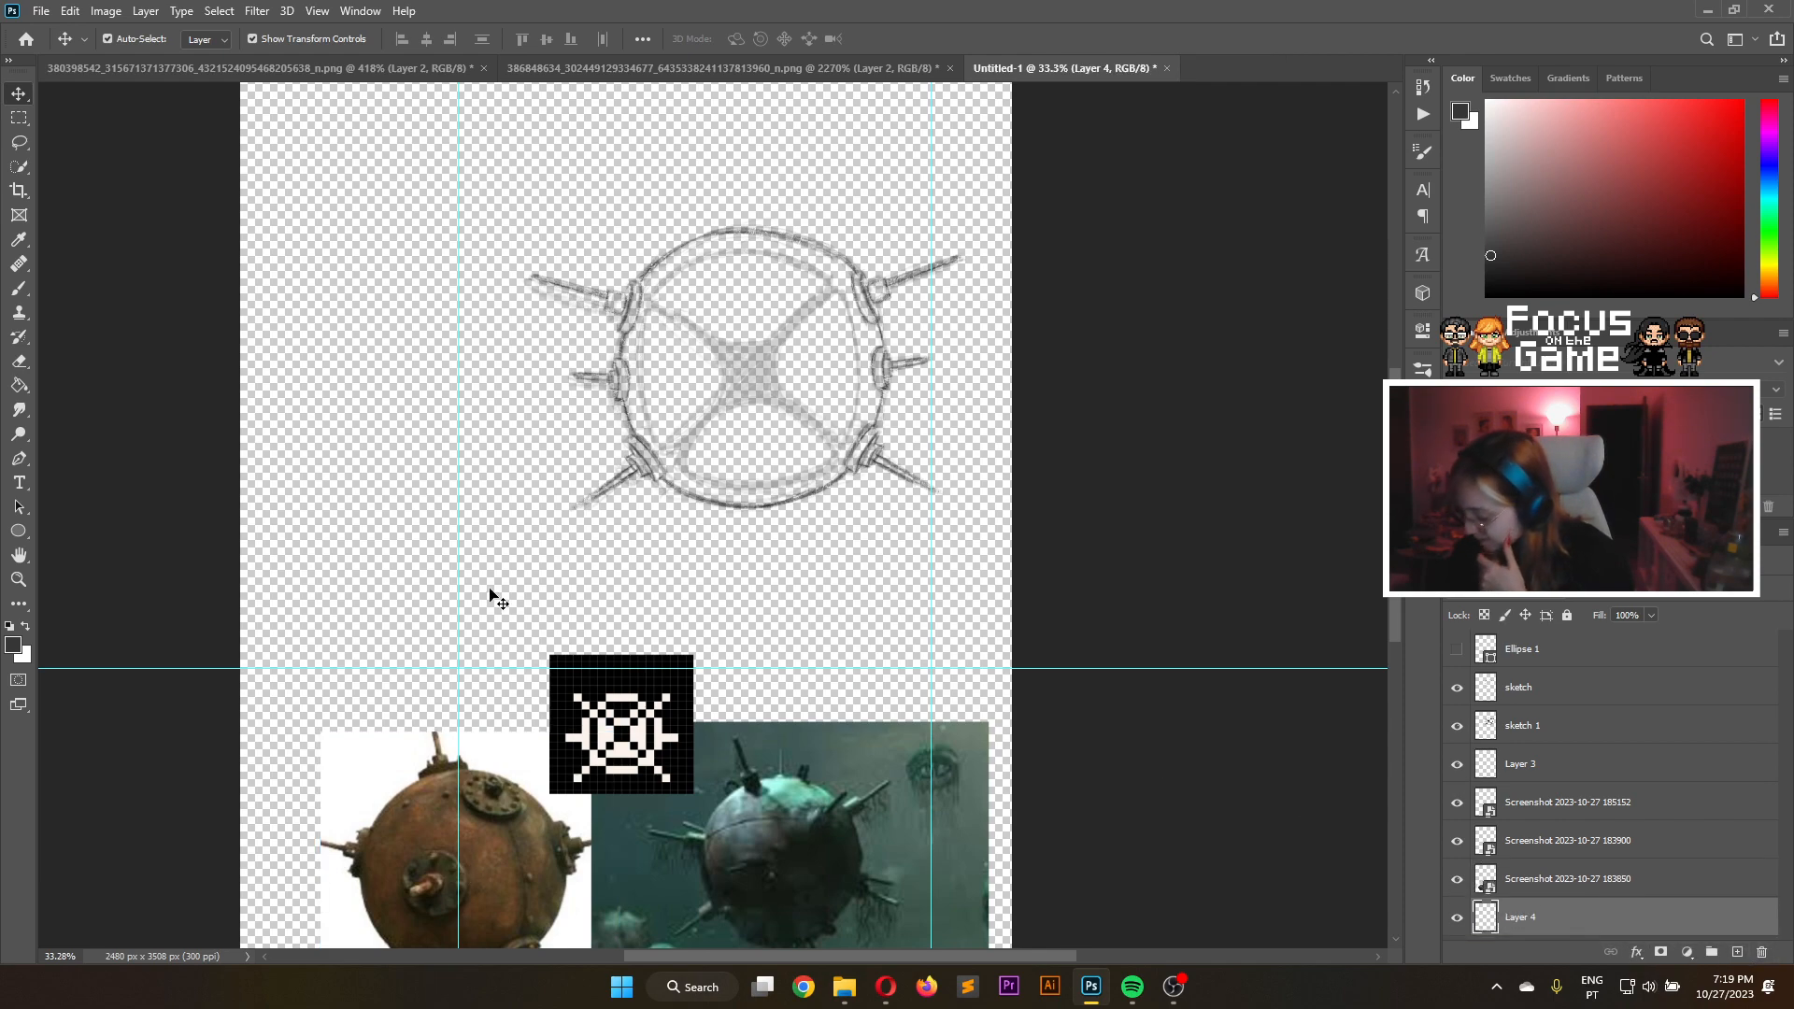
pyautogui.click(21, 384)
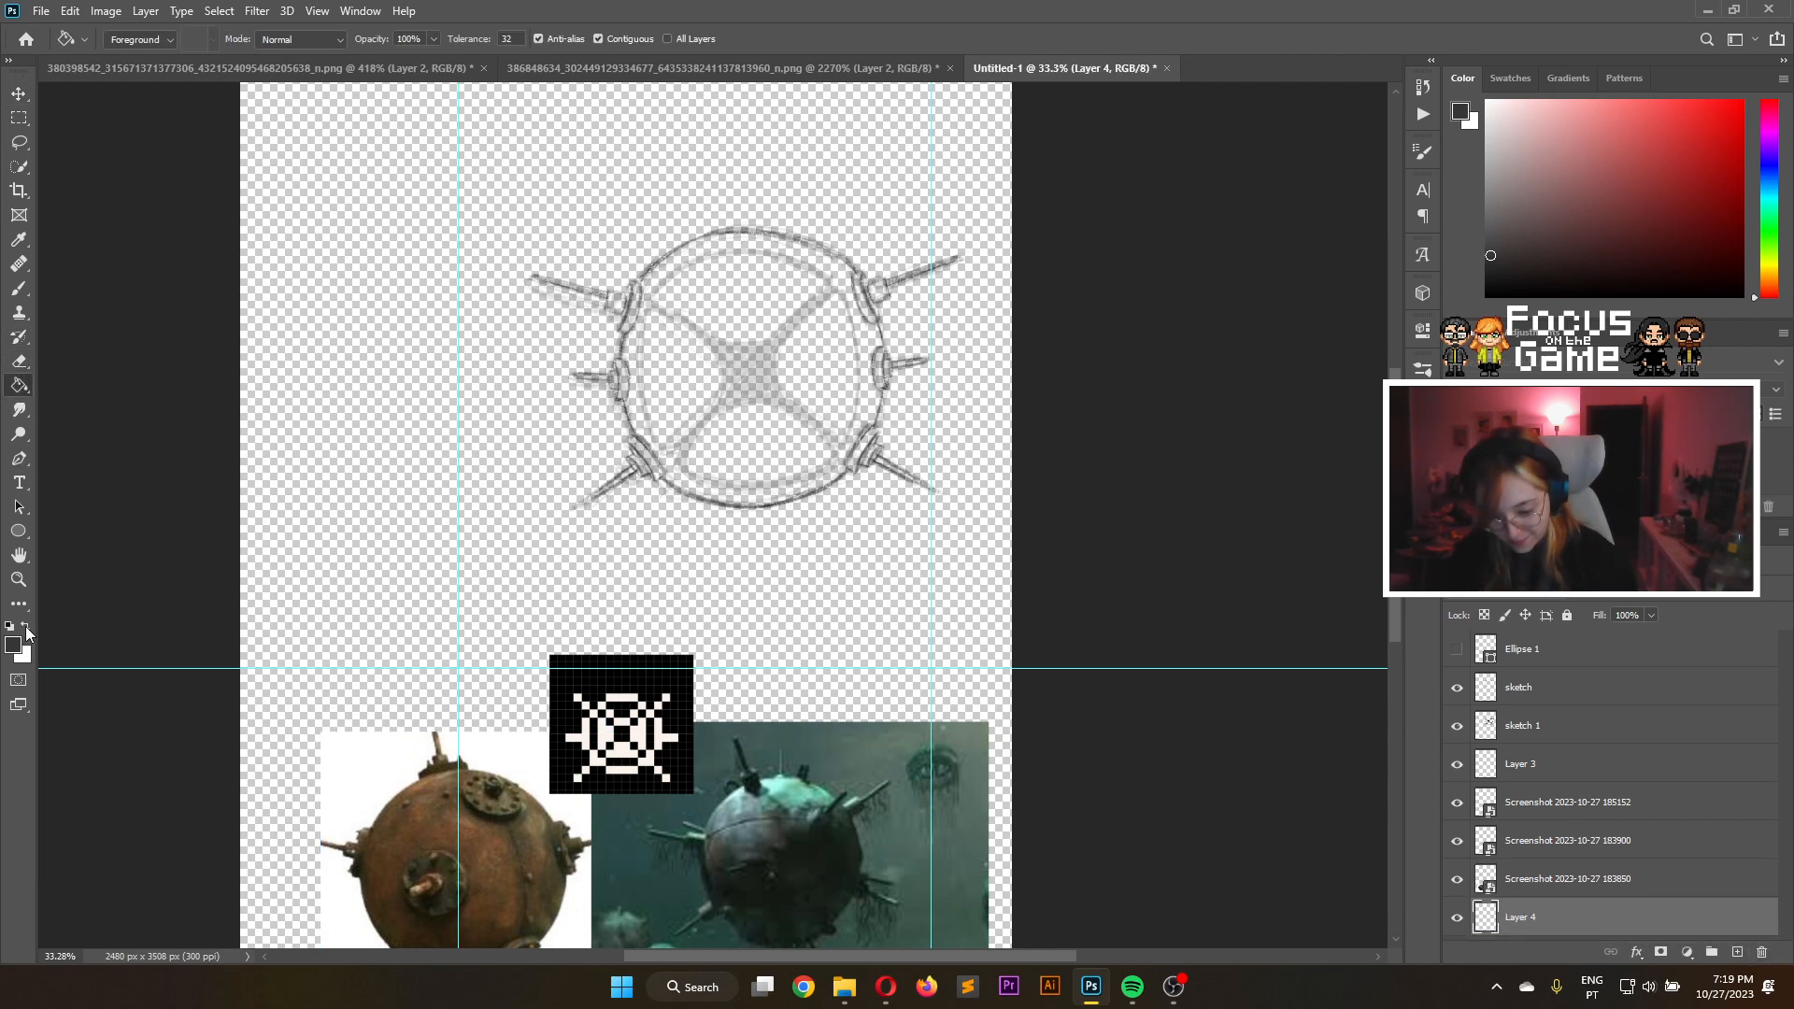
pyautogui.click(399, 512)
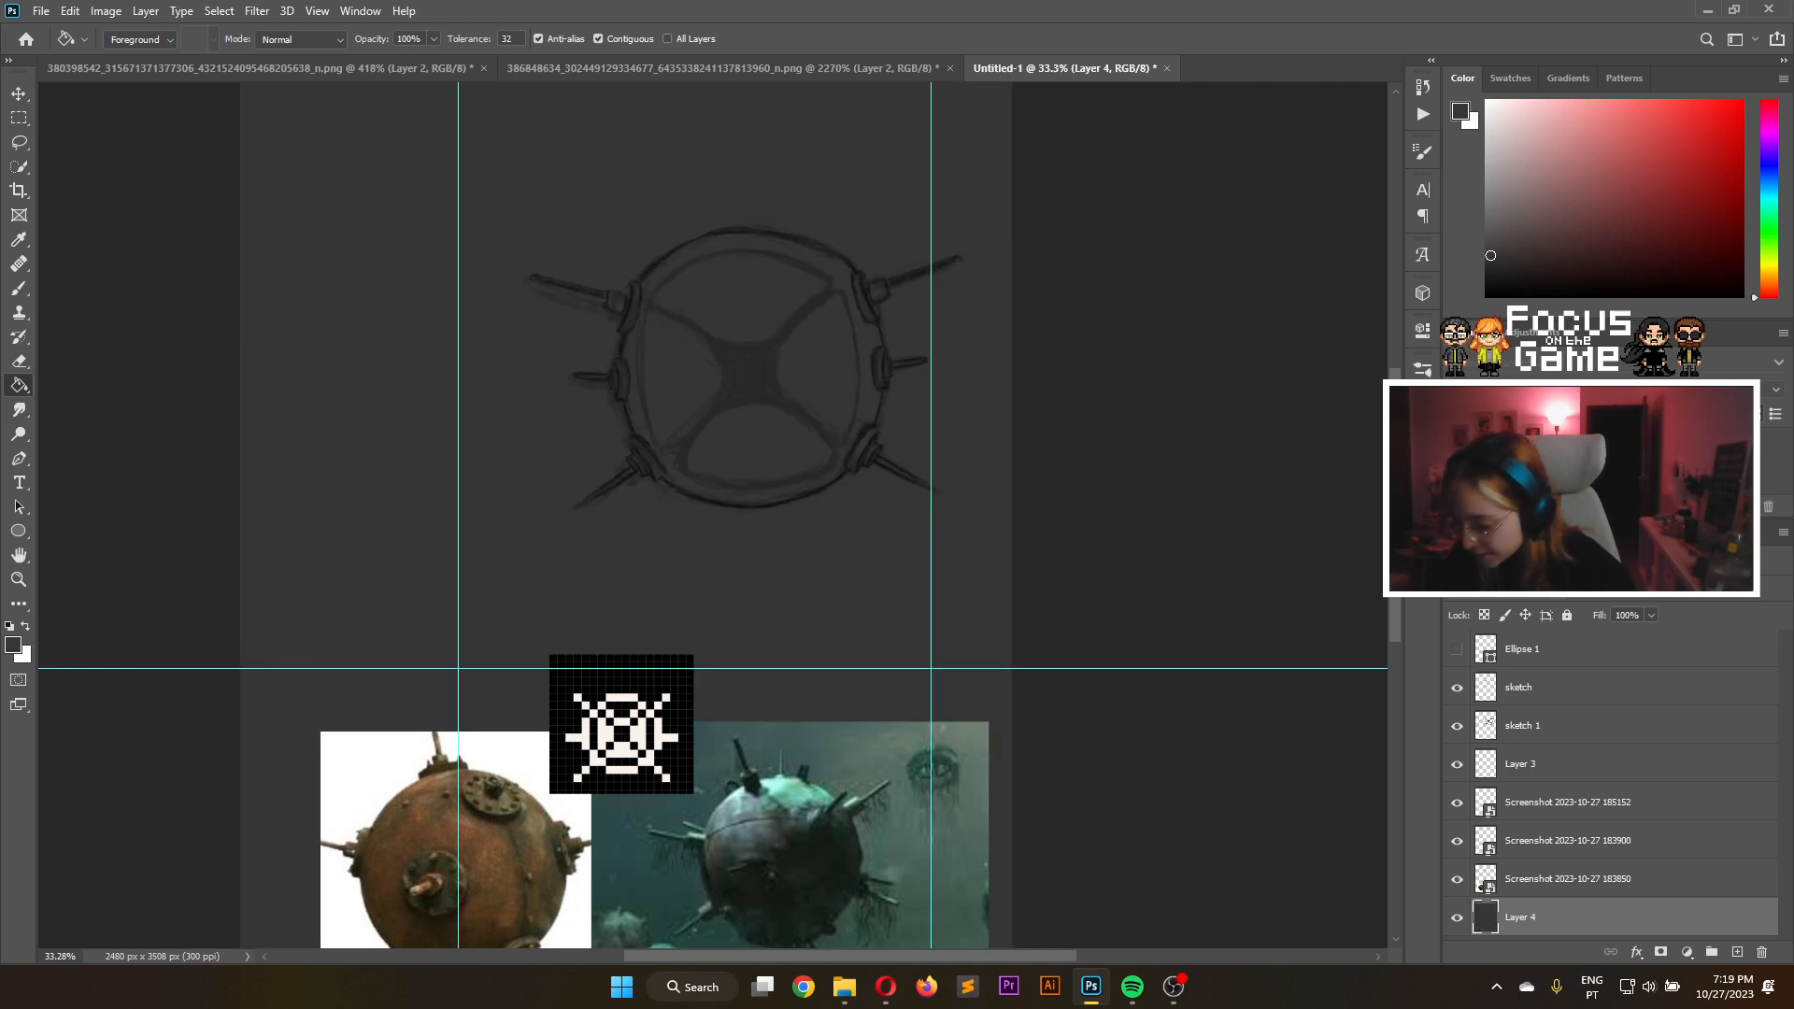
pyautogui.scroll(3, 1386, 347)
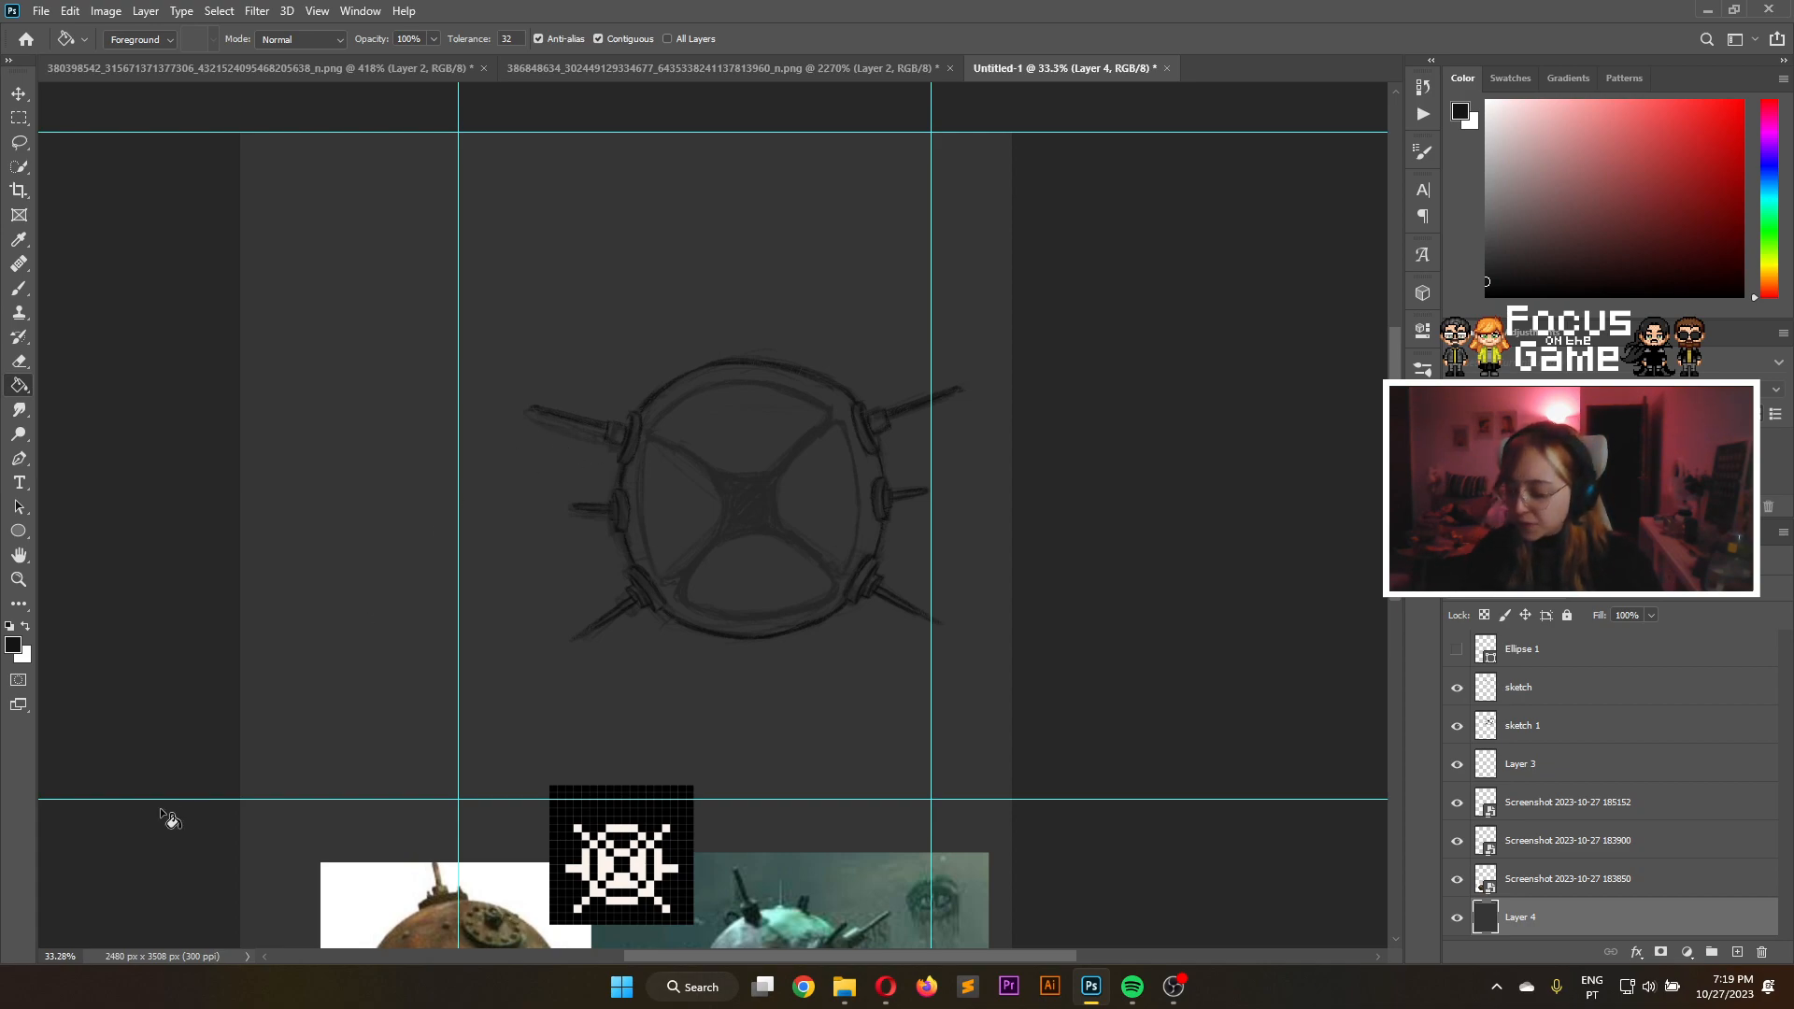
pyautogui.click(18, 121)
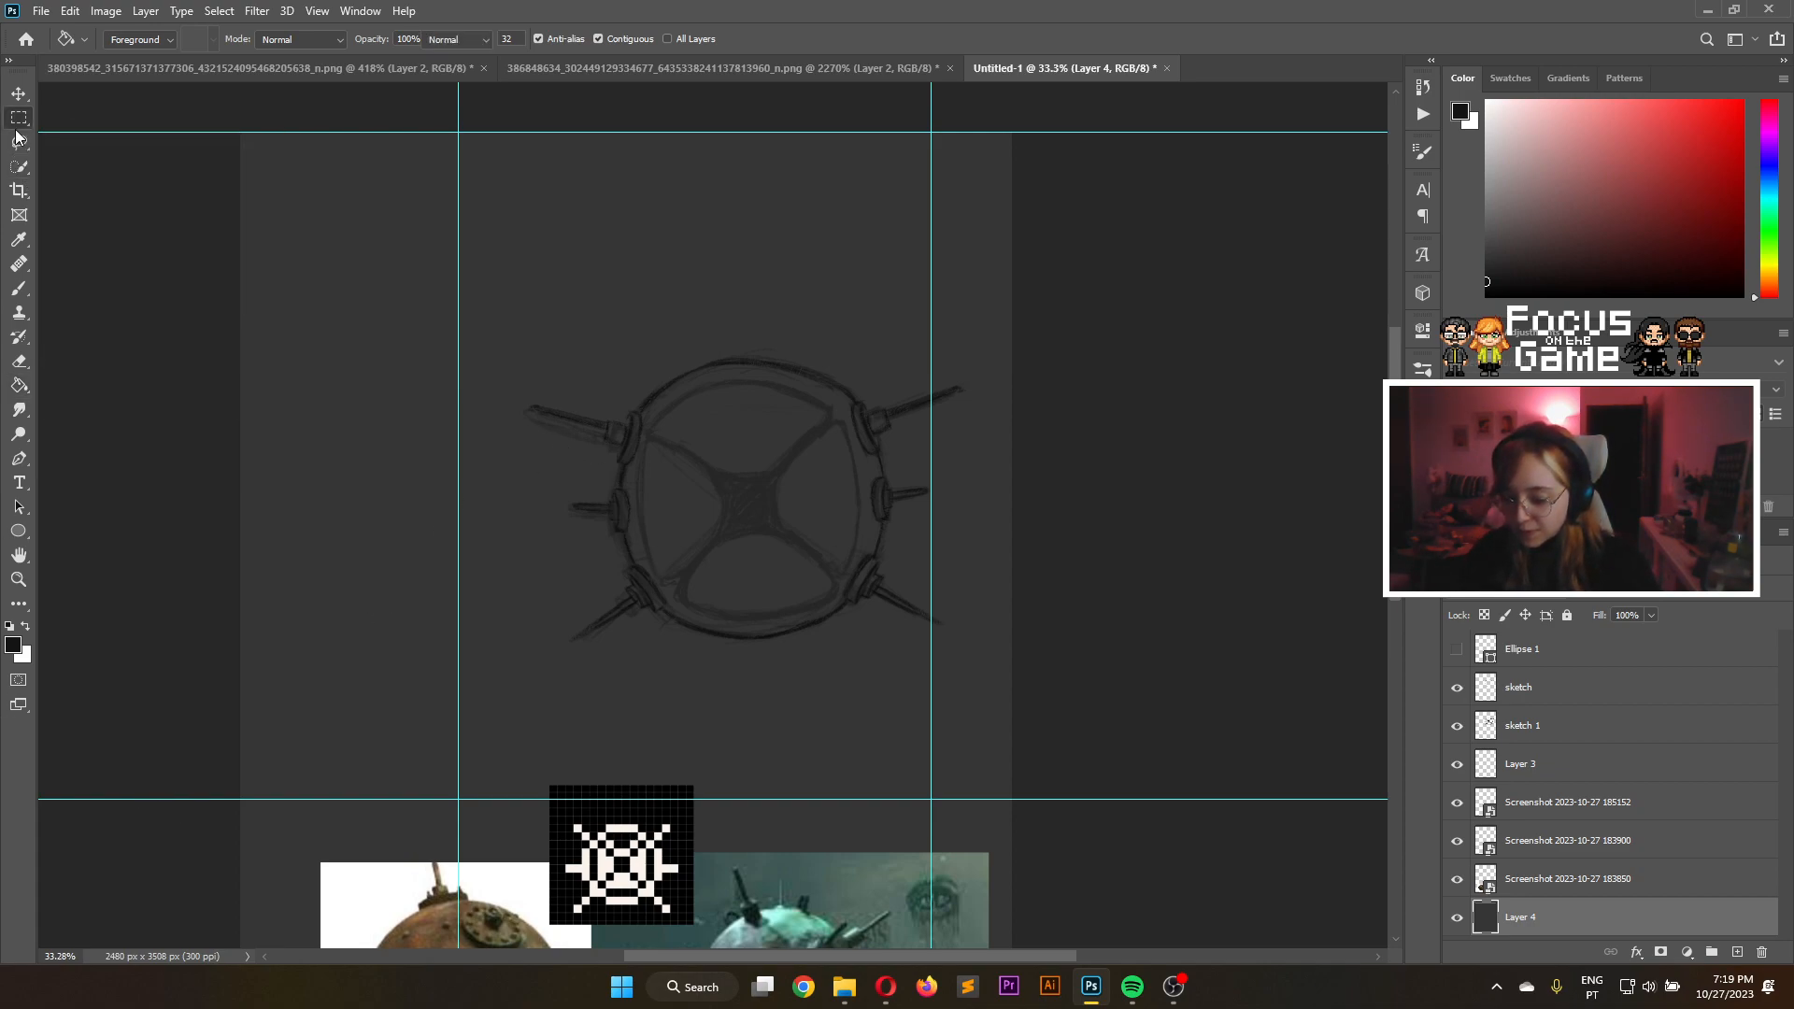
# Switch to the Opera browser and search Pinterest for "floor of garage"
pyautogui.click(886, 987)
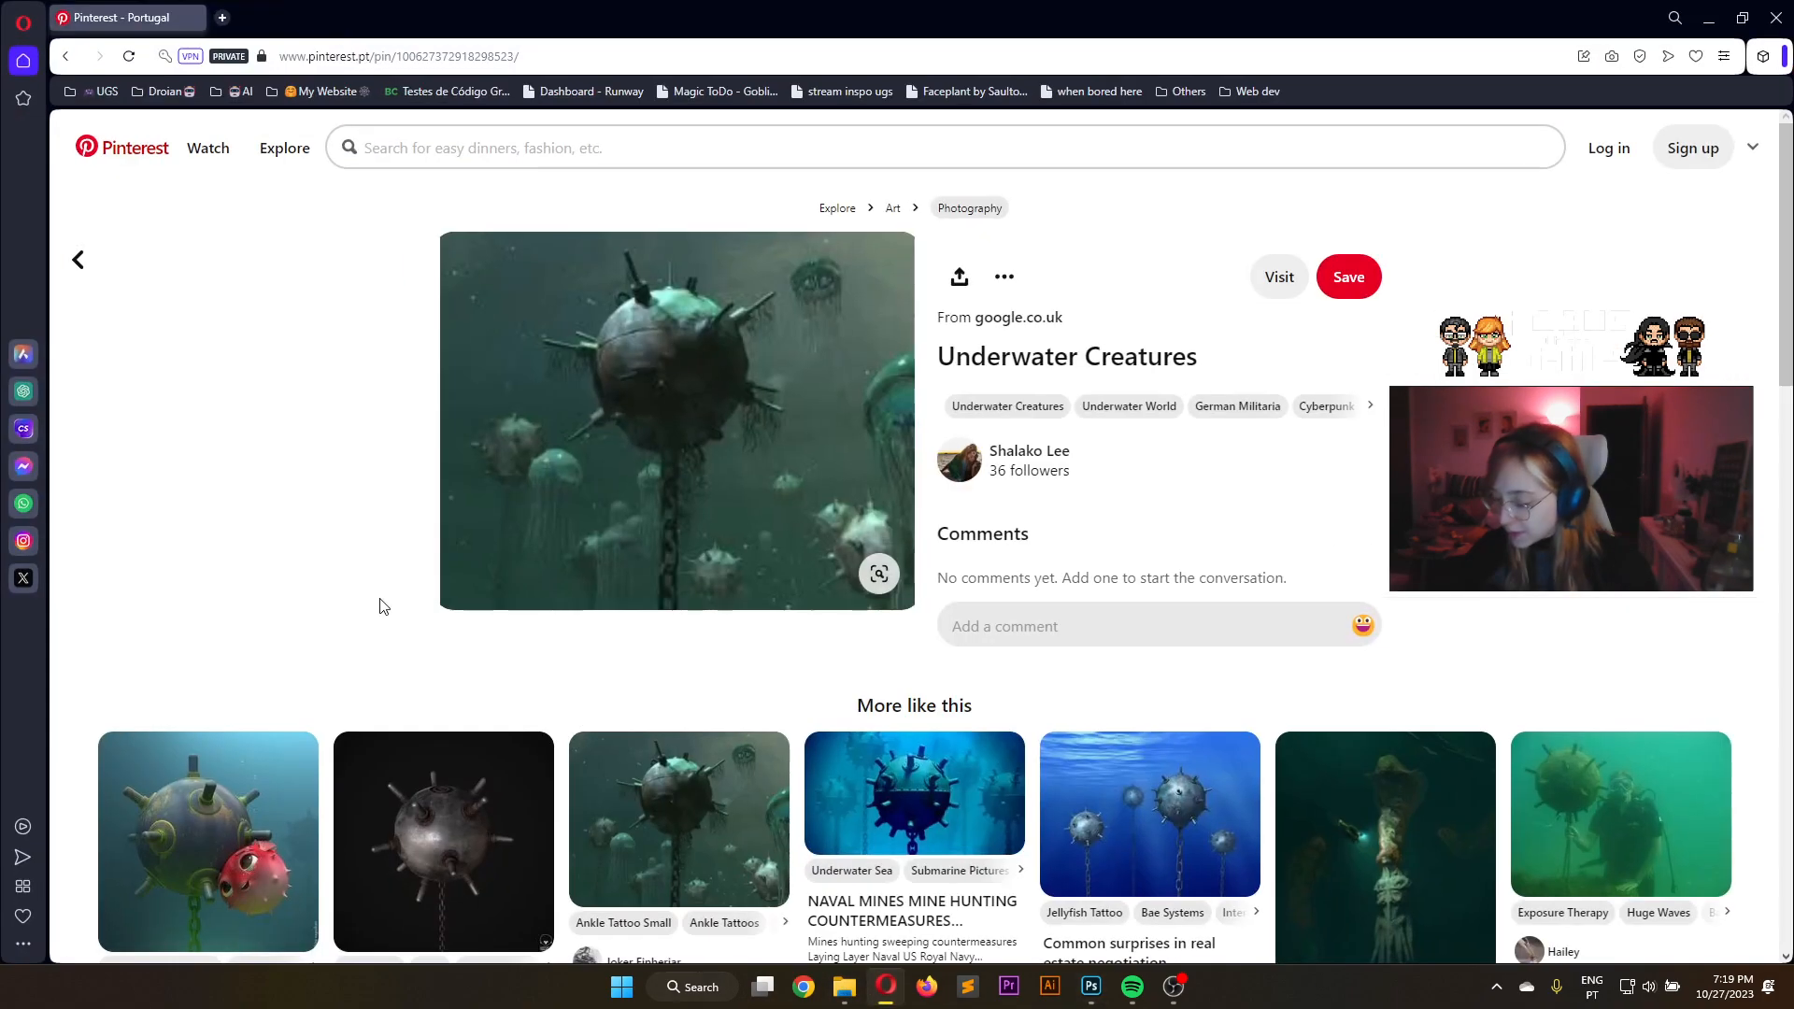
pyautogui.click(222, 18)
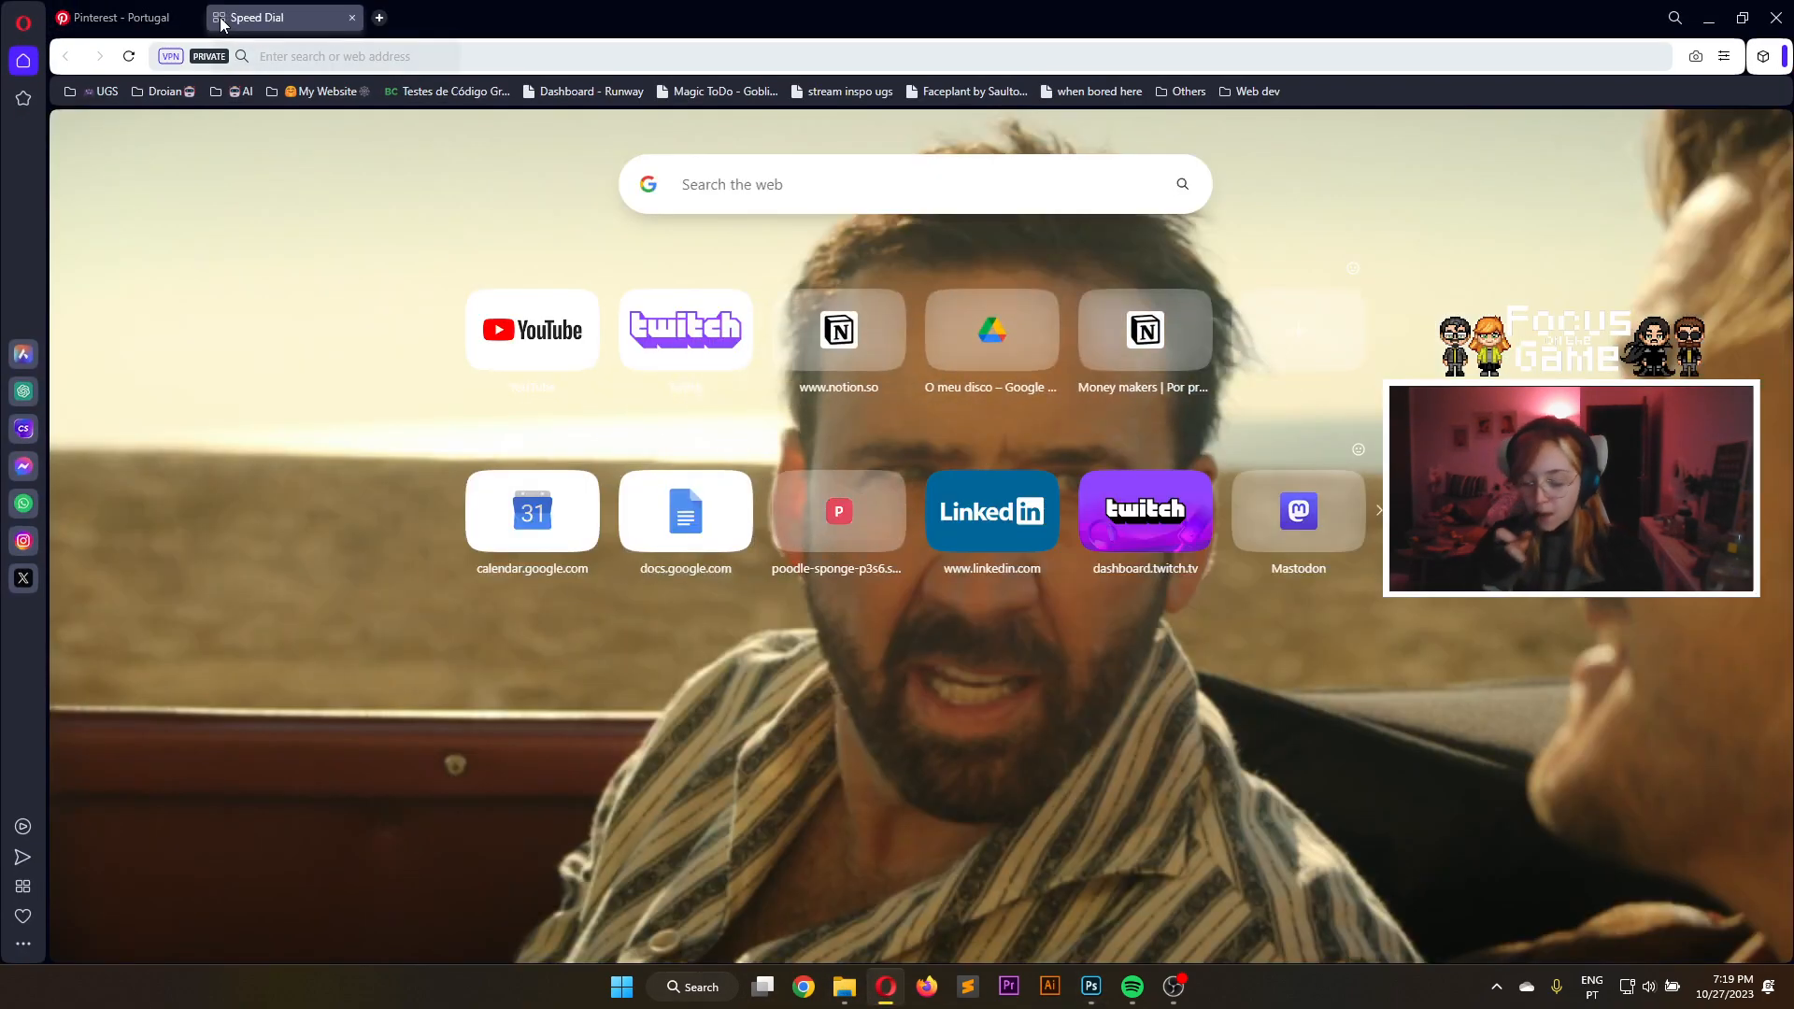
pyautogui.click(122, 17)
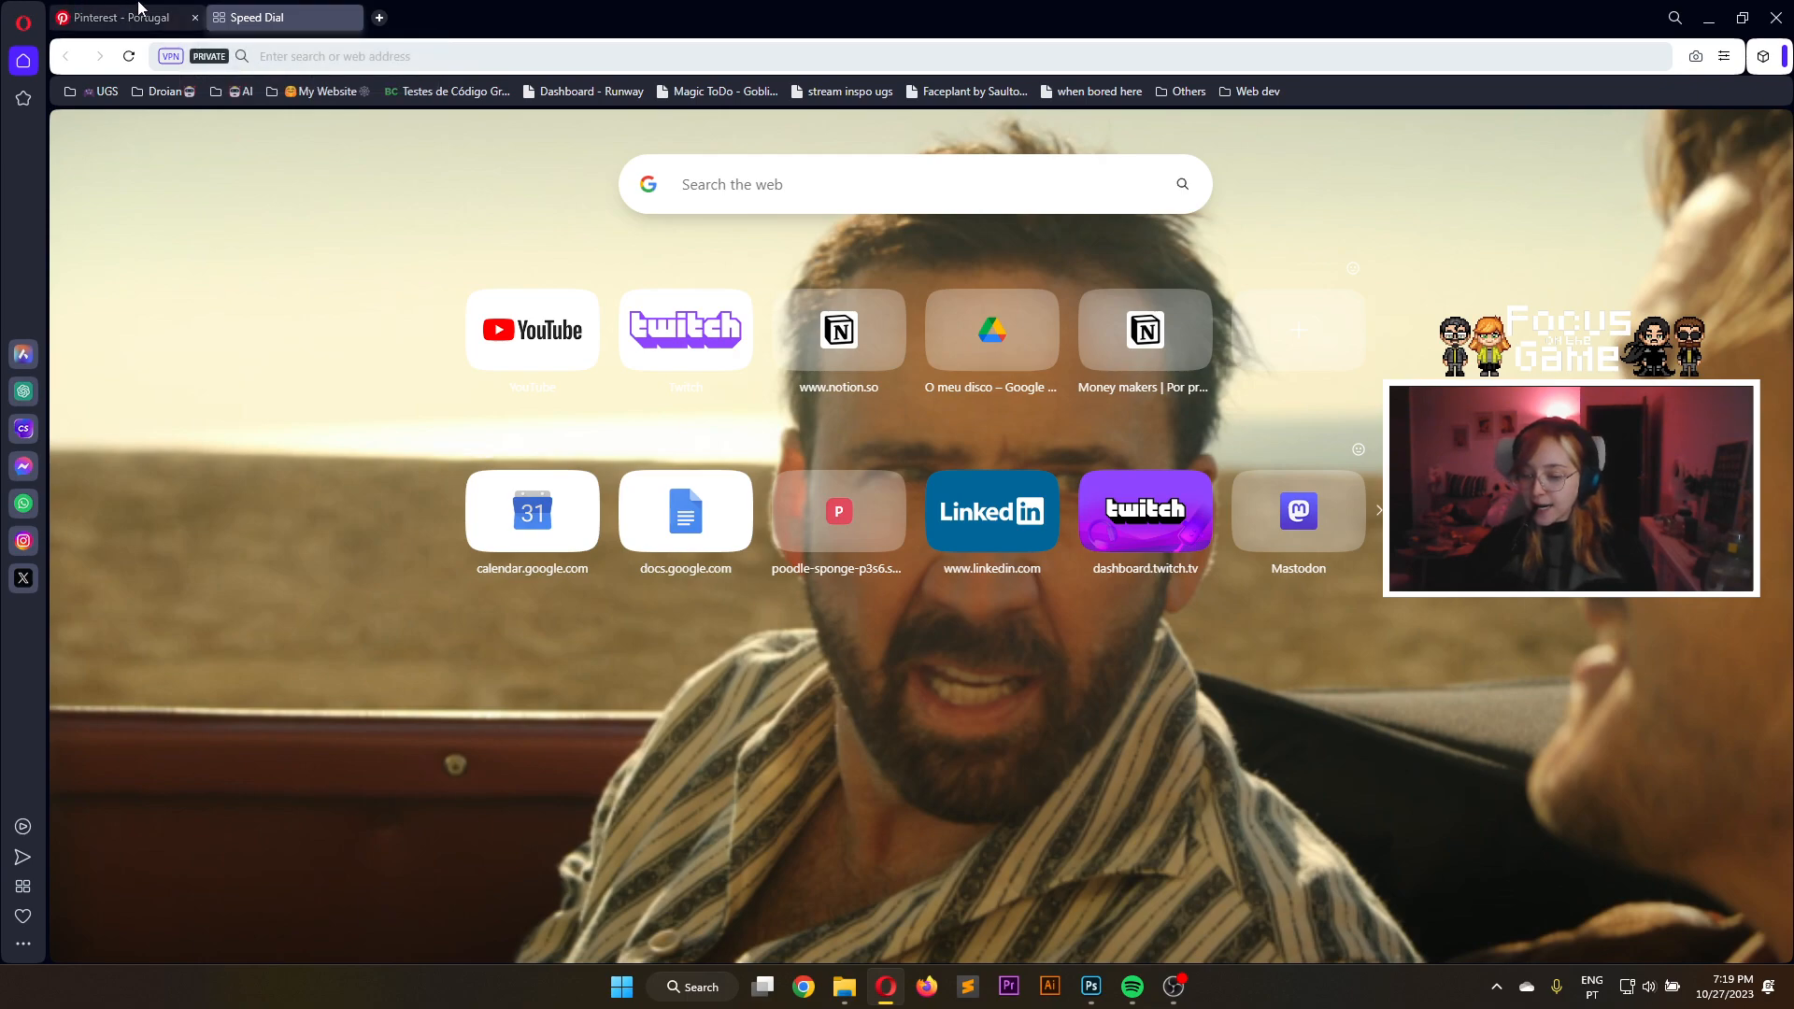
pyautogui.click(595, 147)
pyautogui.write('fl')
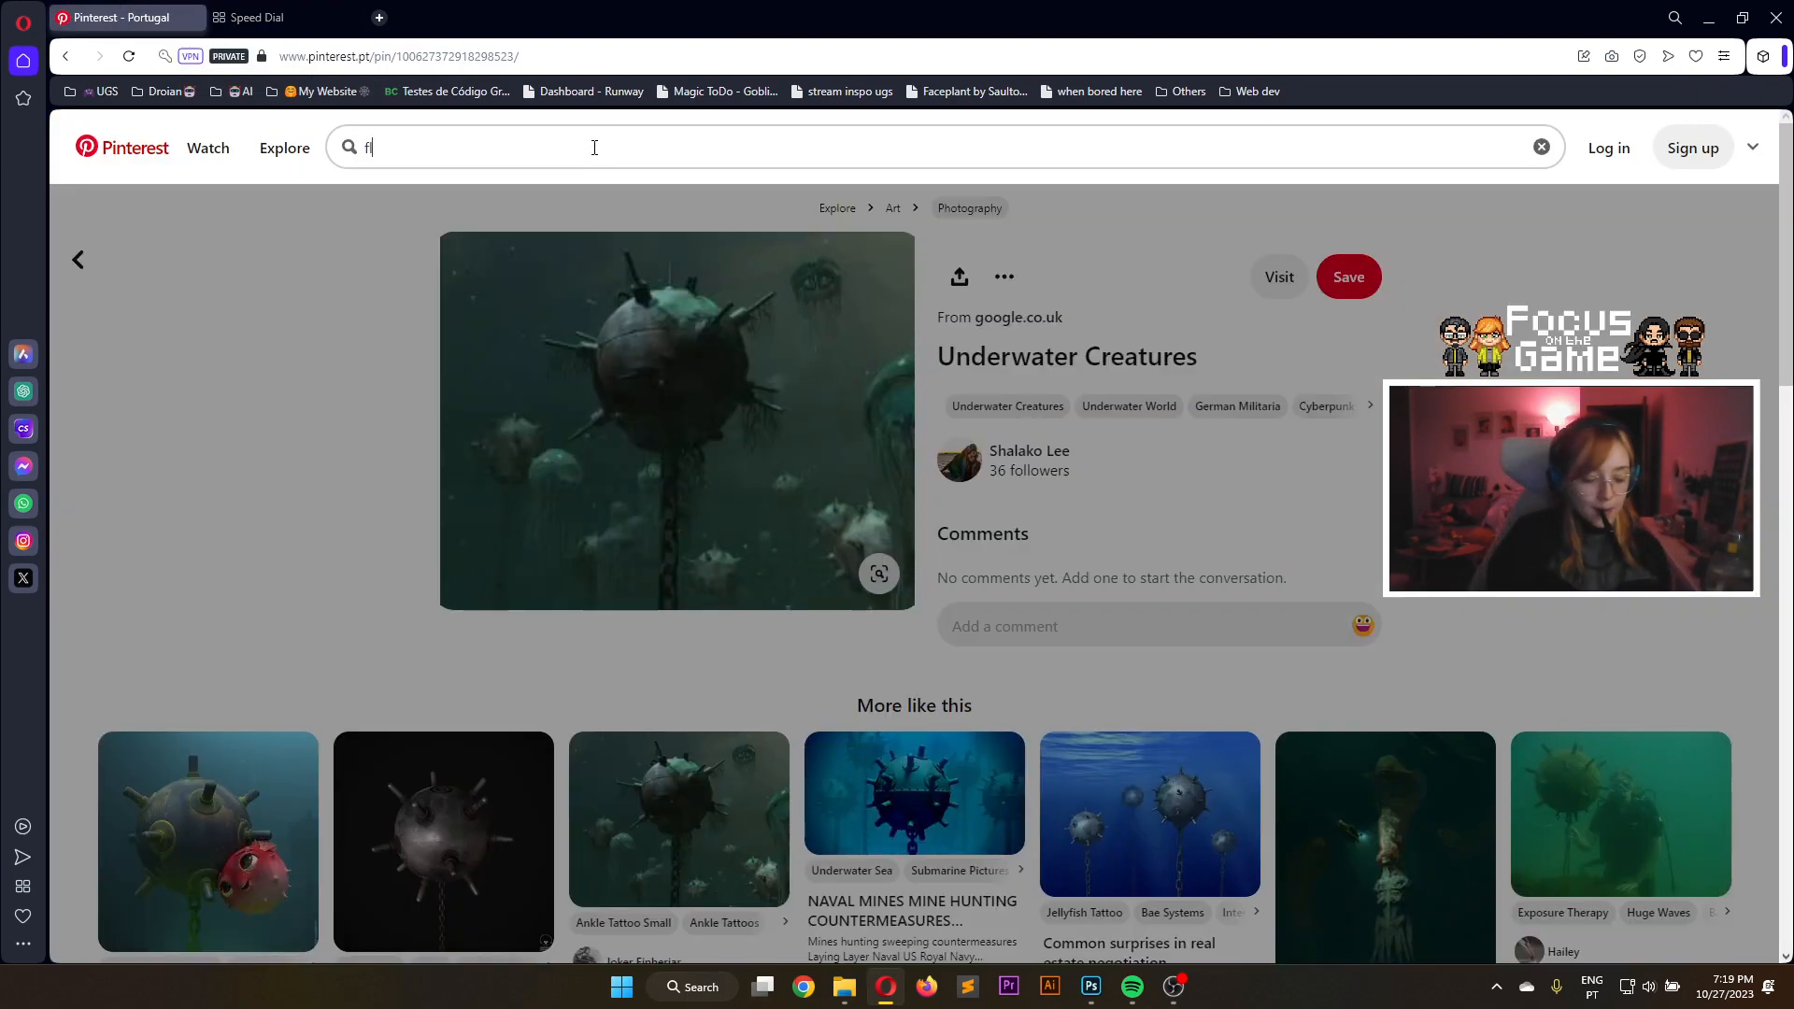
pyautogui.write('oor of')
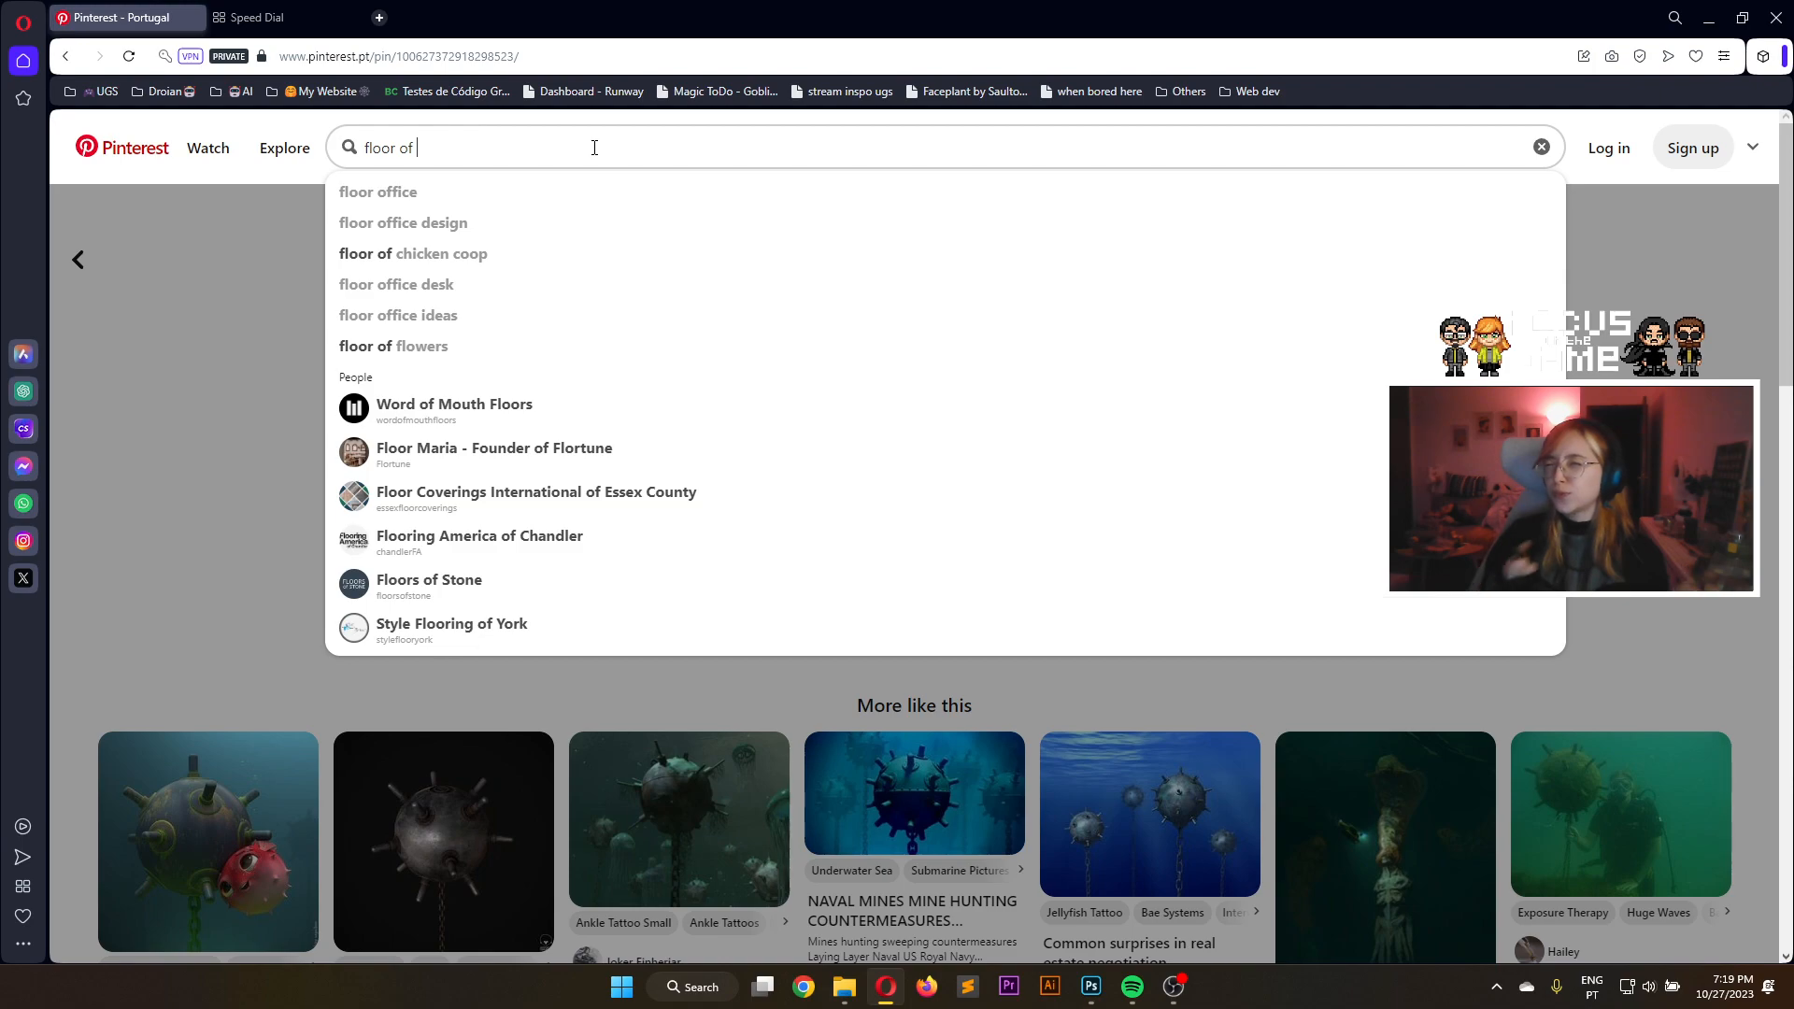
pyautogui.write('gara')
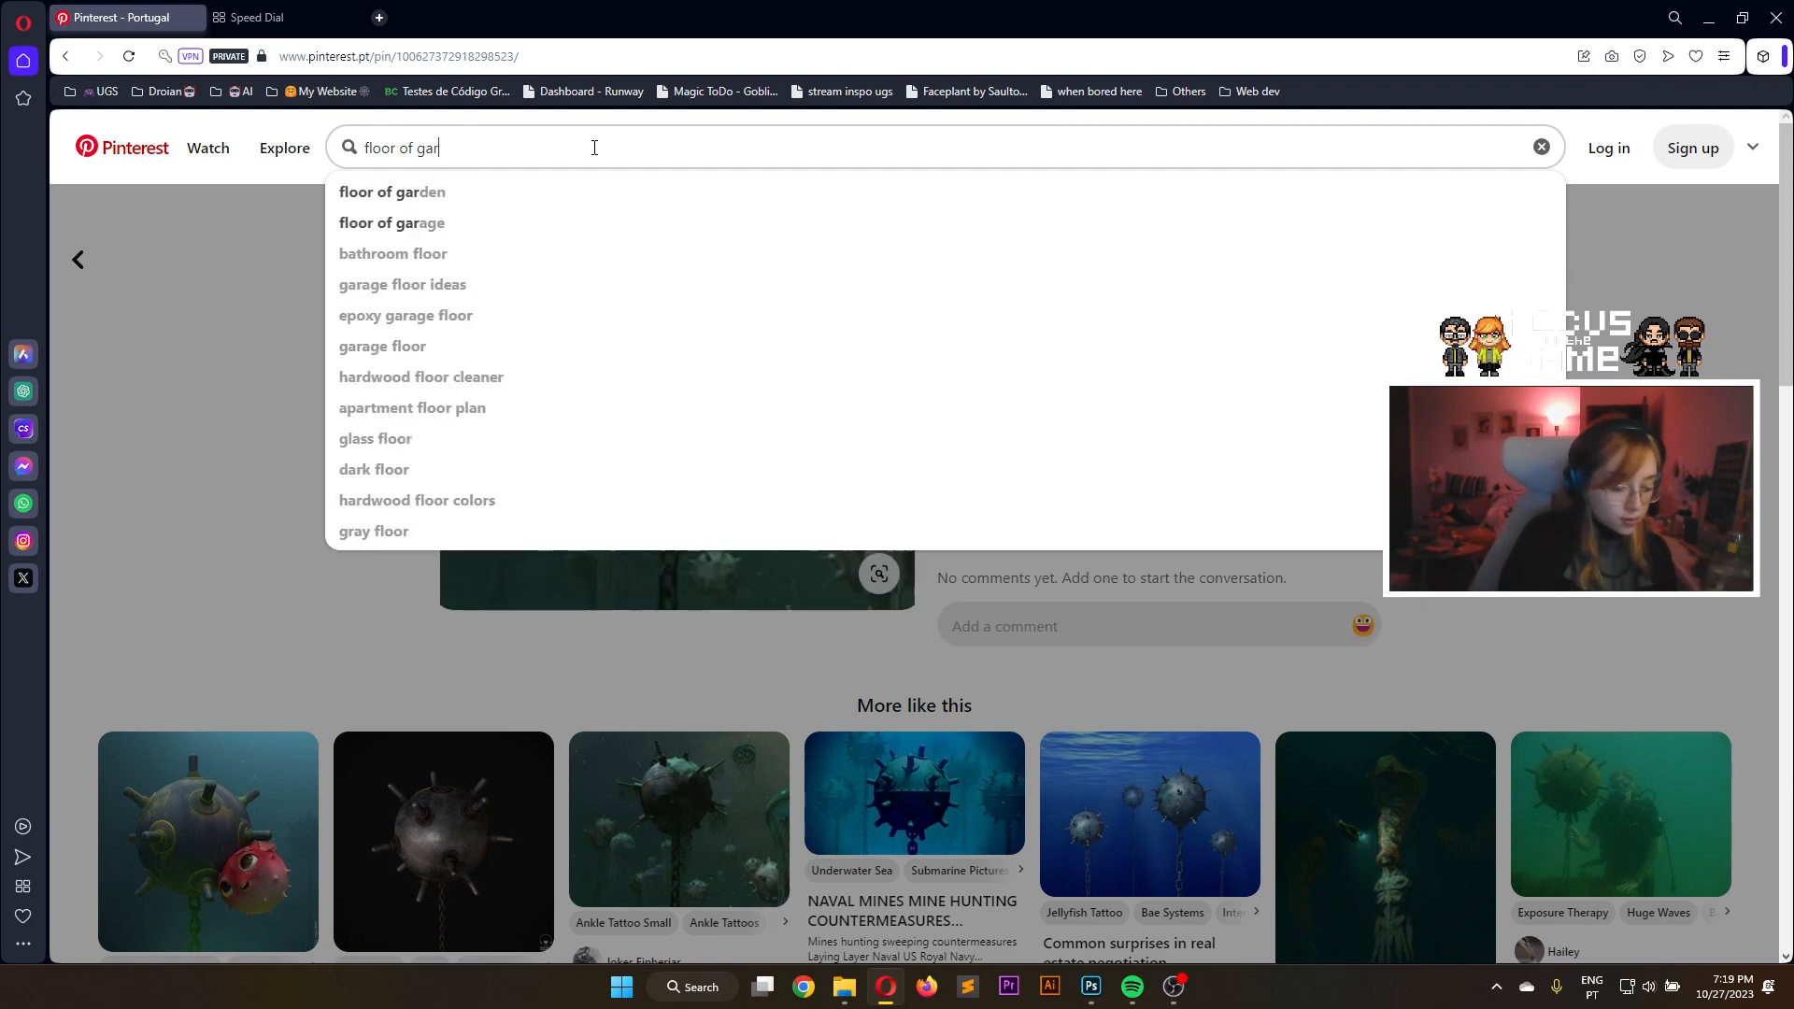
pyautogui.write('ge')
pyautogui.press('Return')
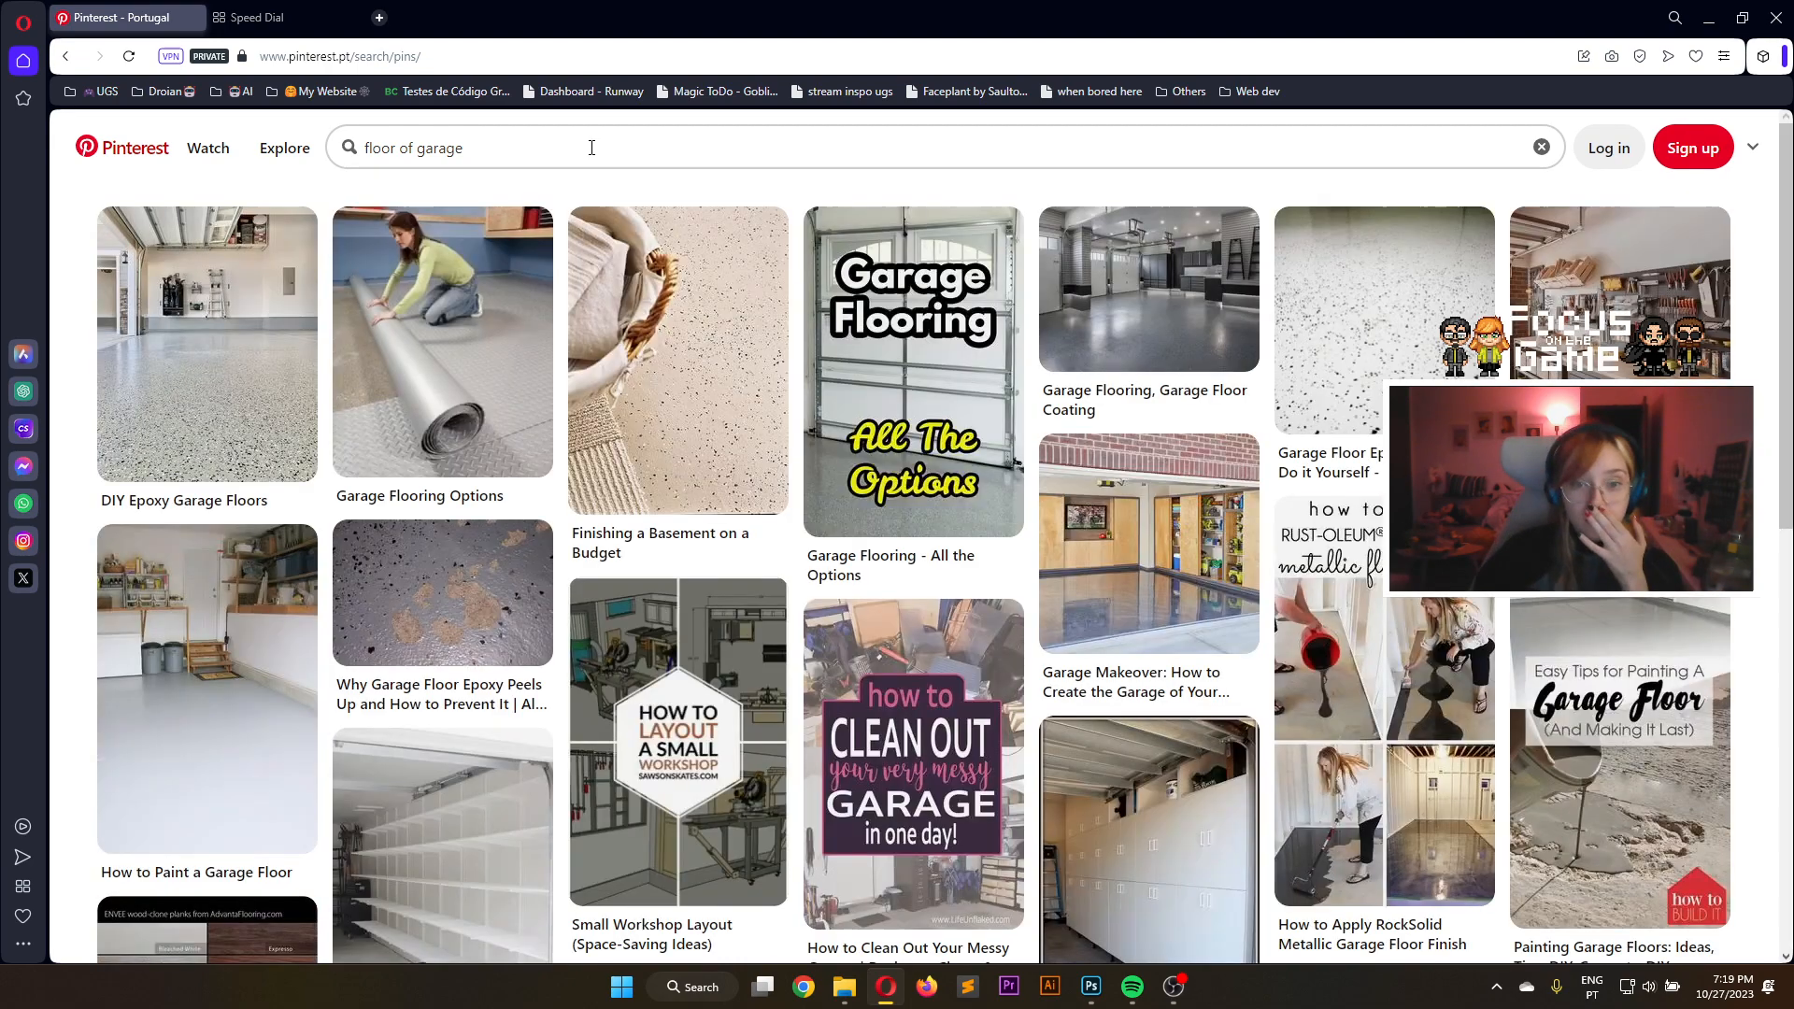
# Refine the Pinterest search to "messy floor of garage" and look through the results for a floor reference
pyautogui.click(370, 147)
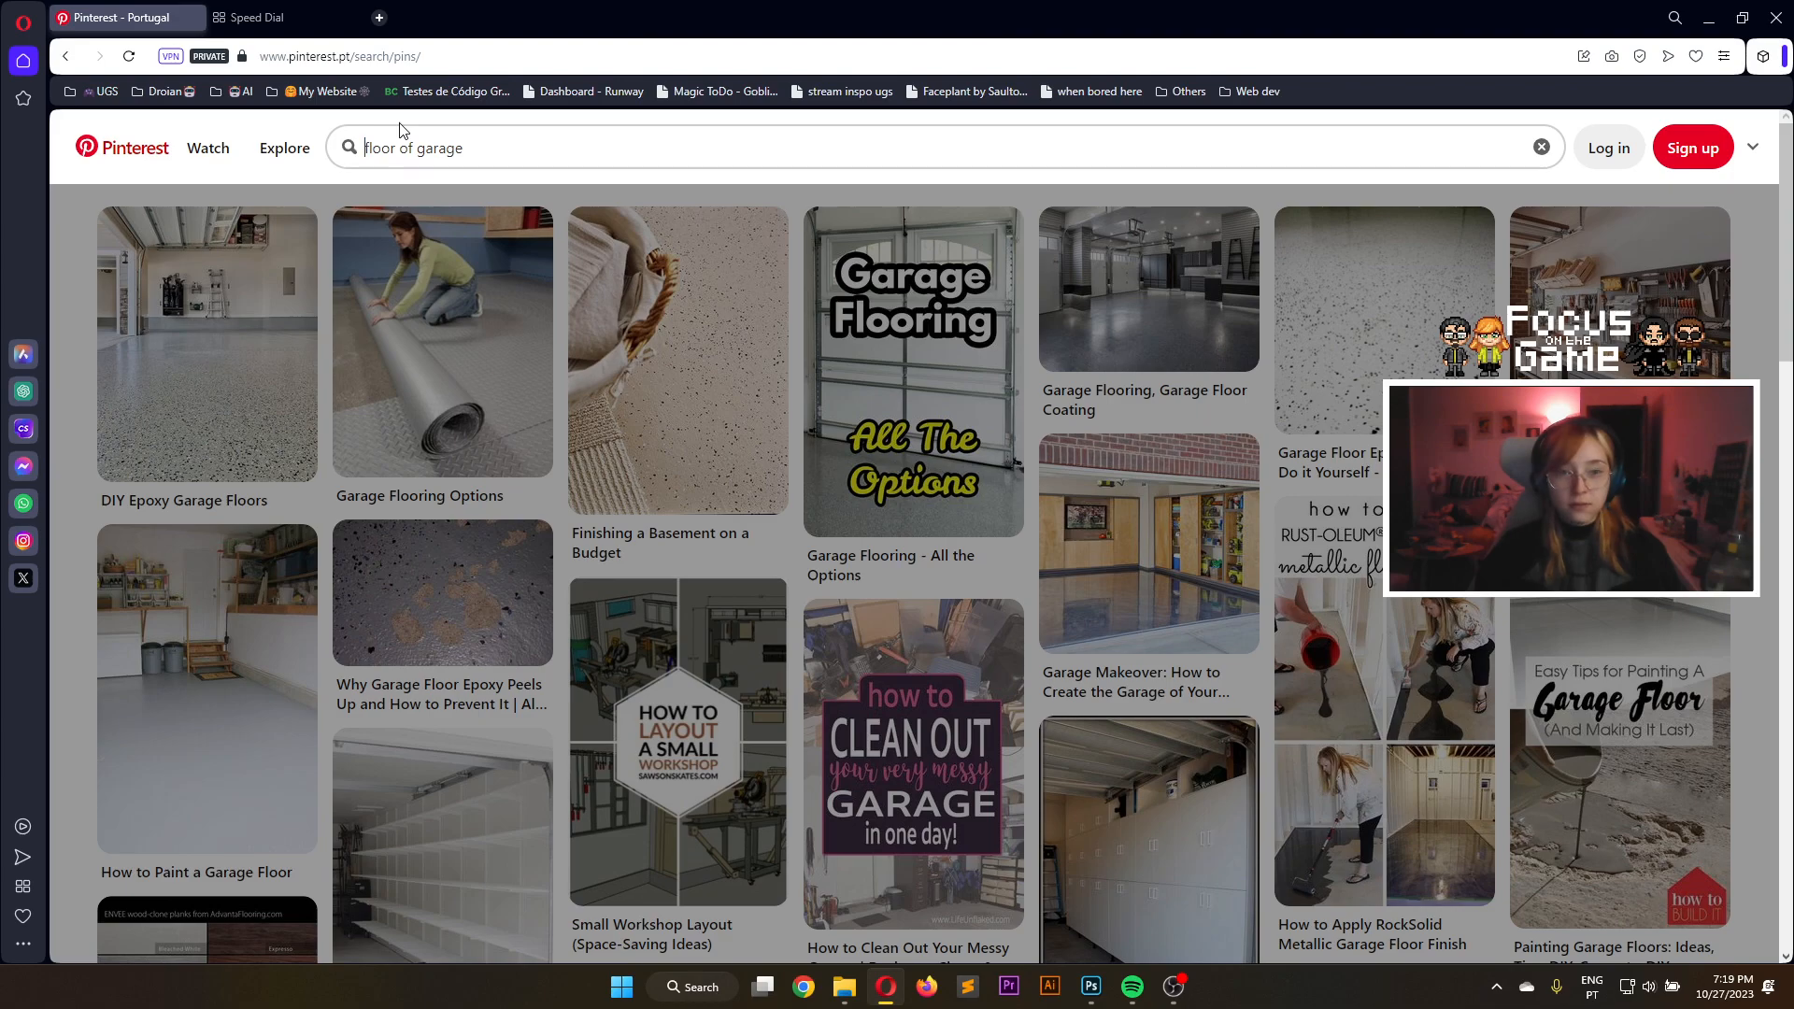
pyautogui.write('messy')
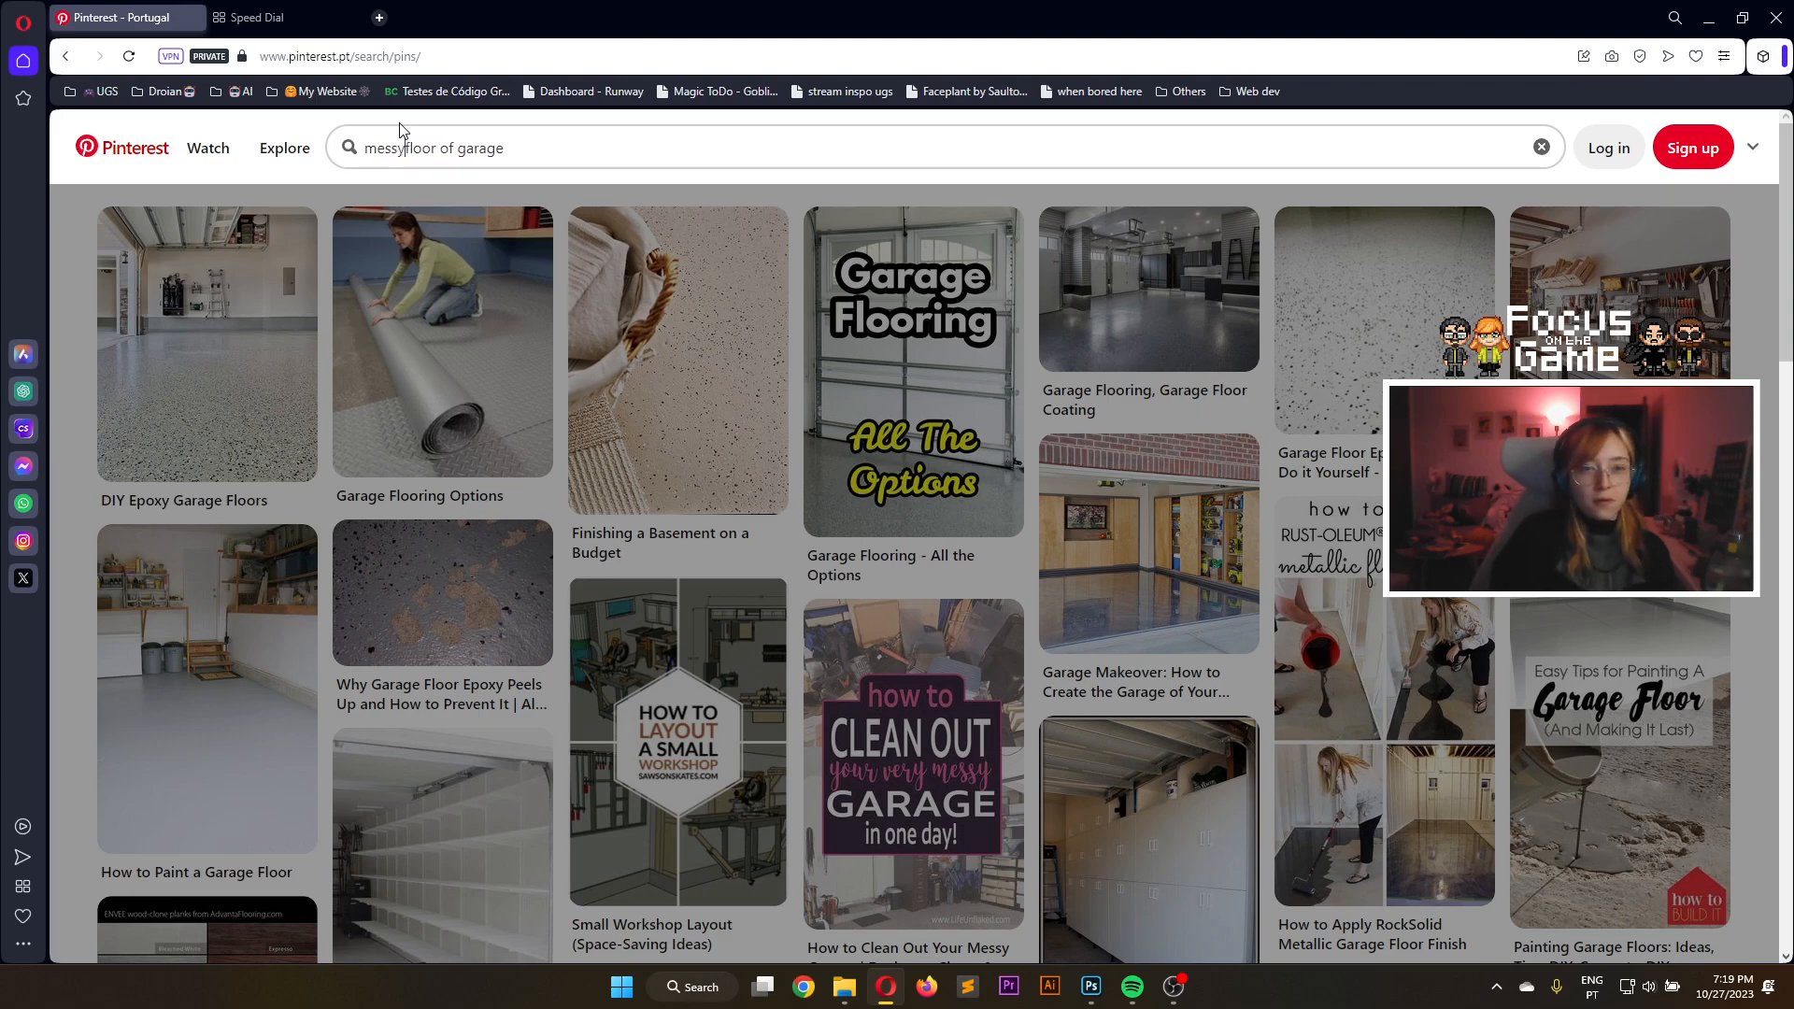
pyautogui.press('Return')
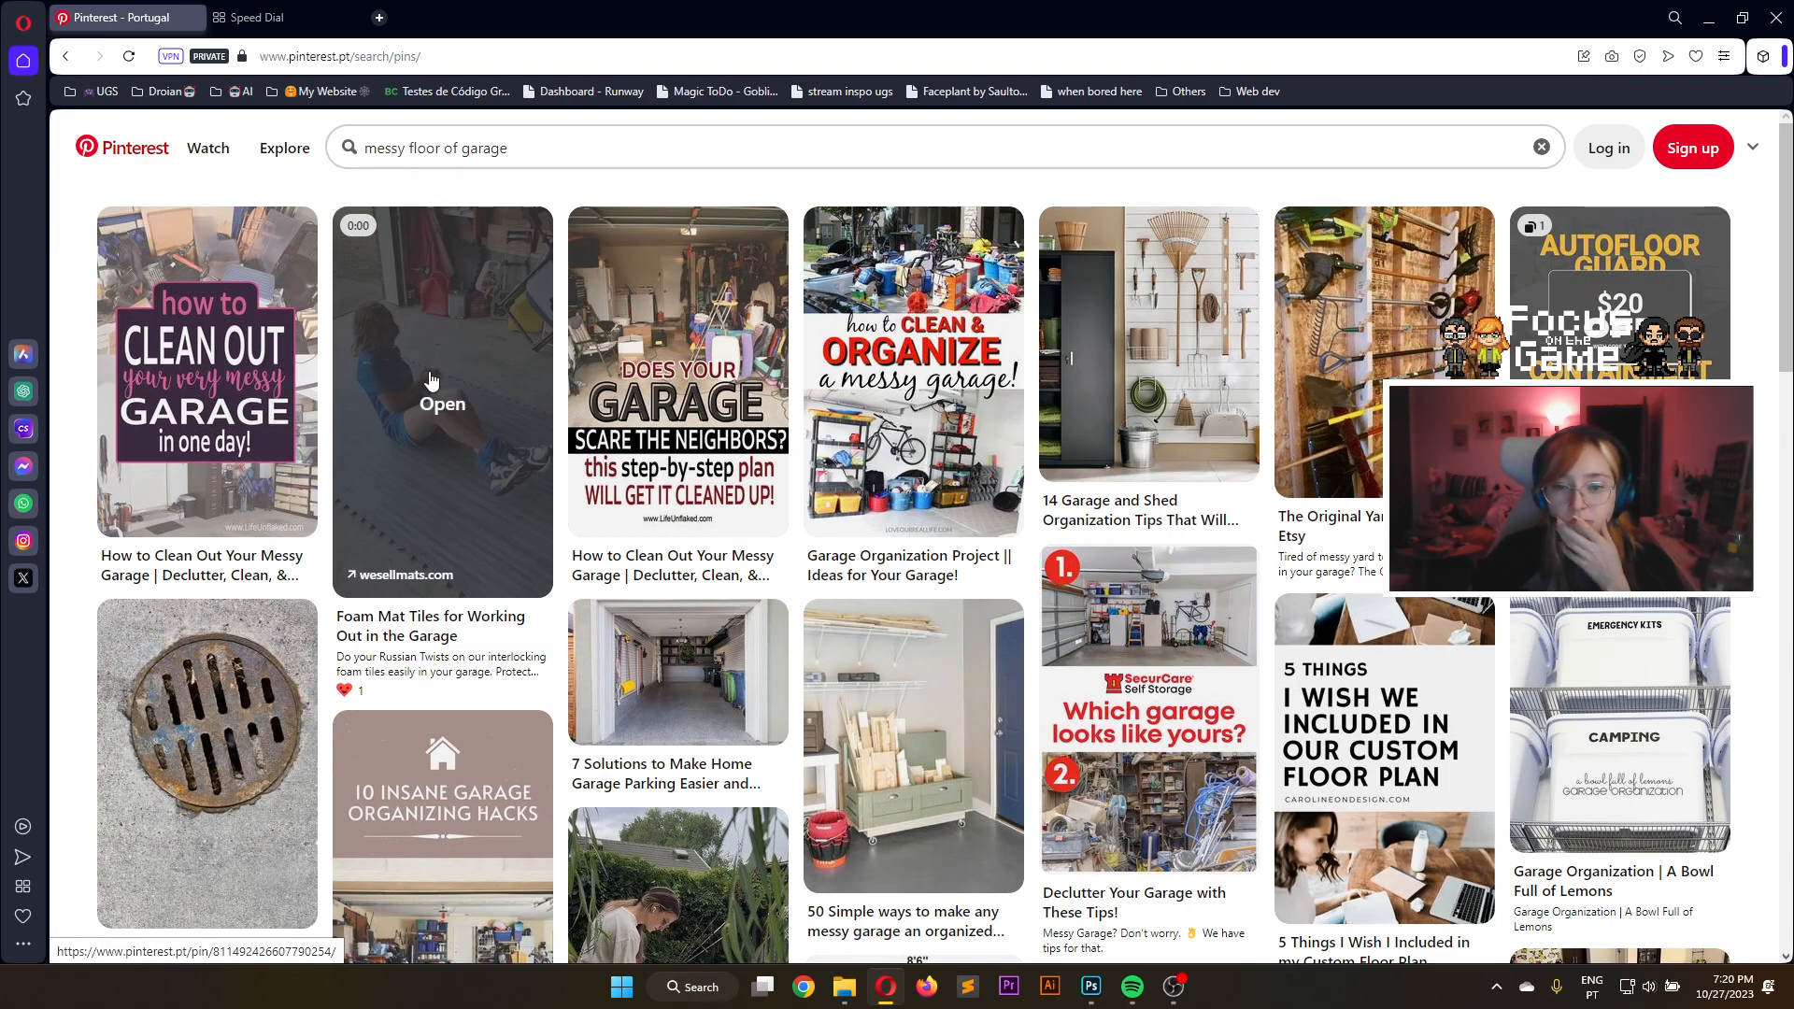
pyautogui.scroll(-14, 430, 379)
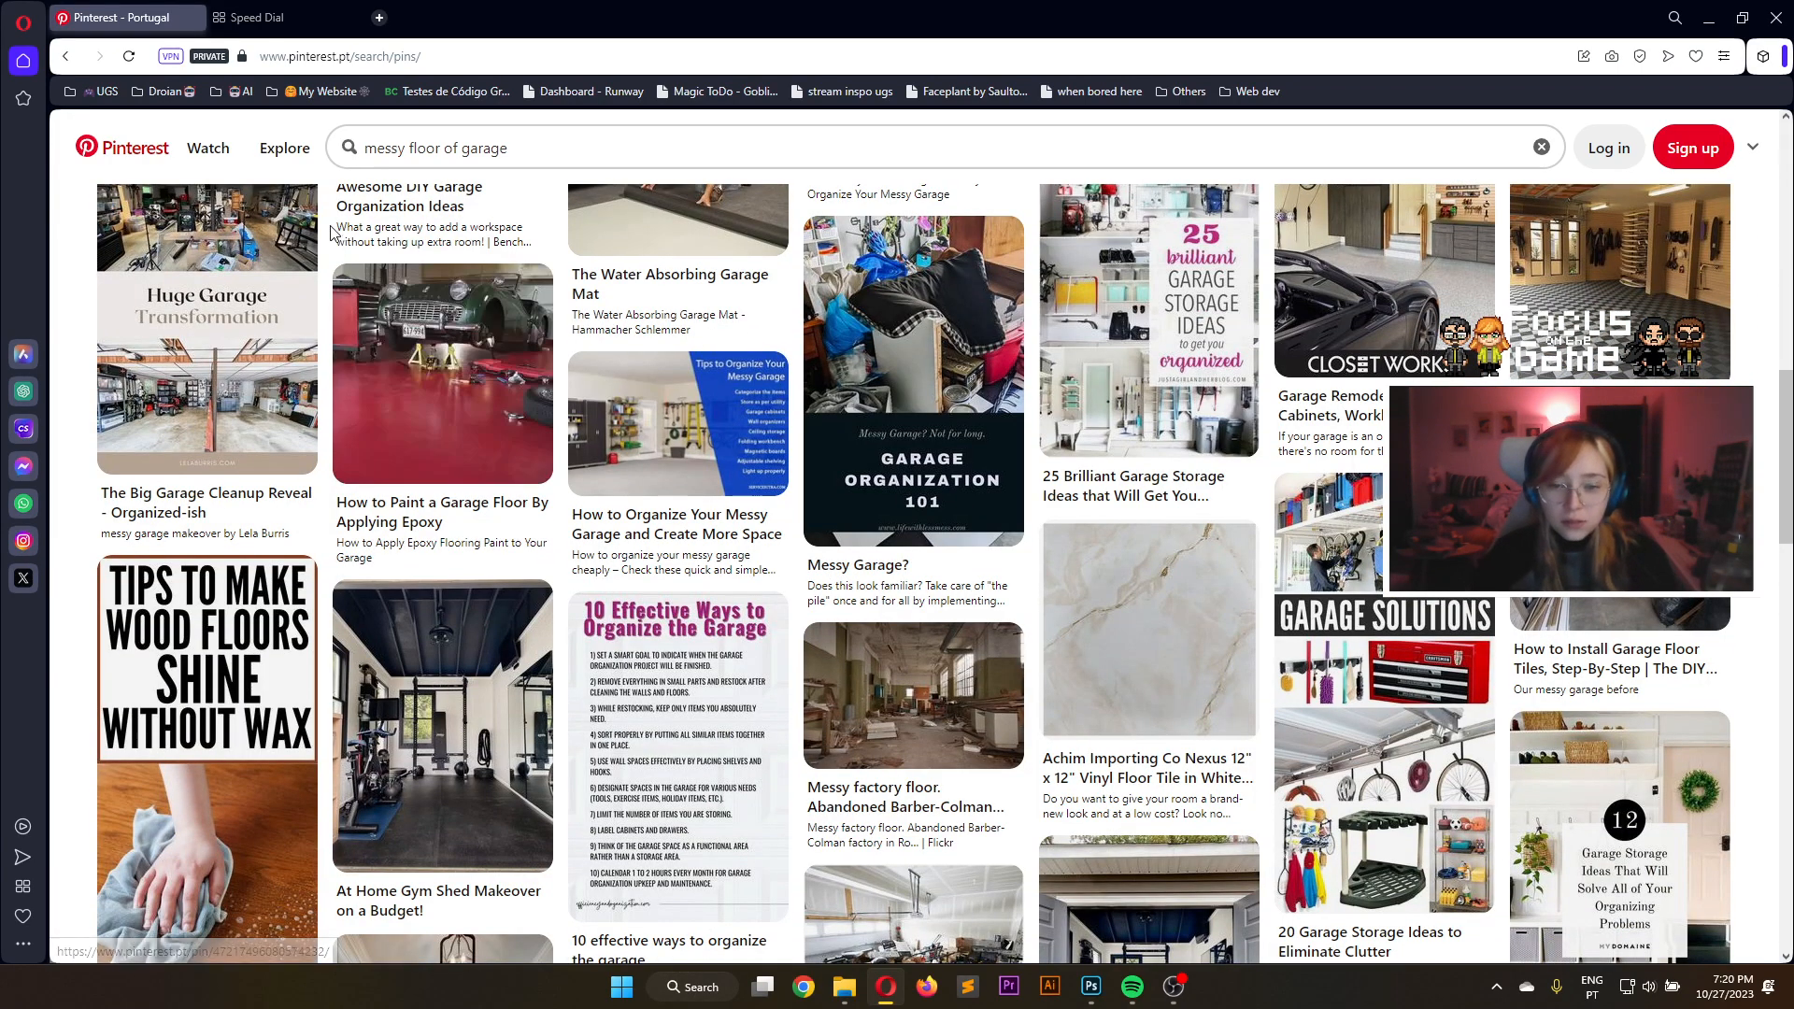
pyautogui.scroll(-3, 916, 402)
# Open the "Messy factory floor" pin, dismiss the login request and look over the related images
pyautogui.click(967, 449)
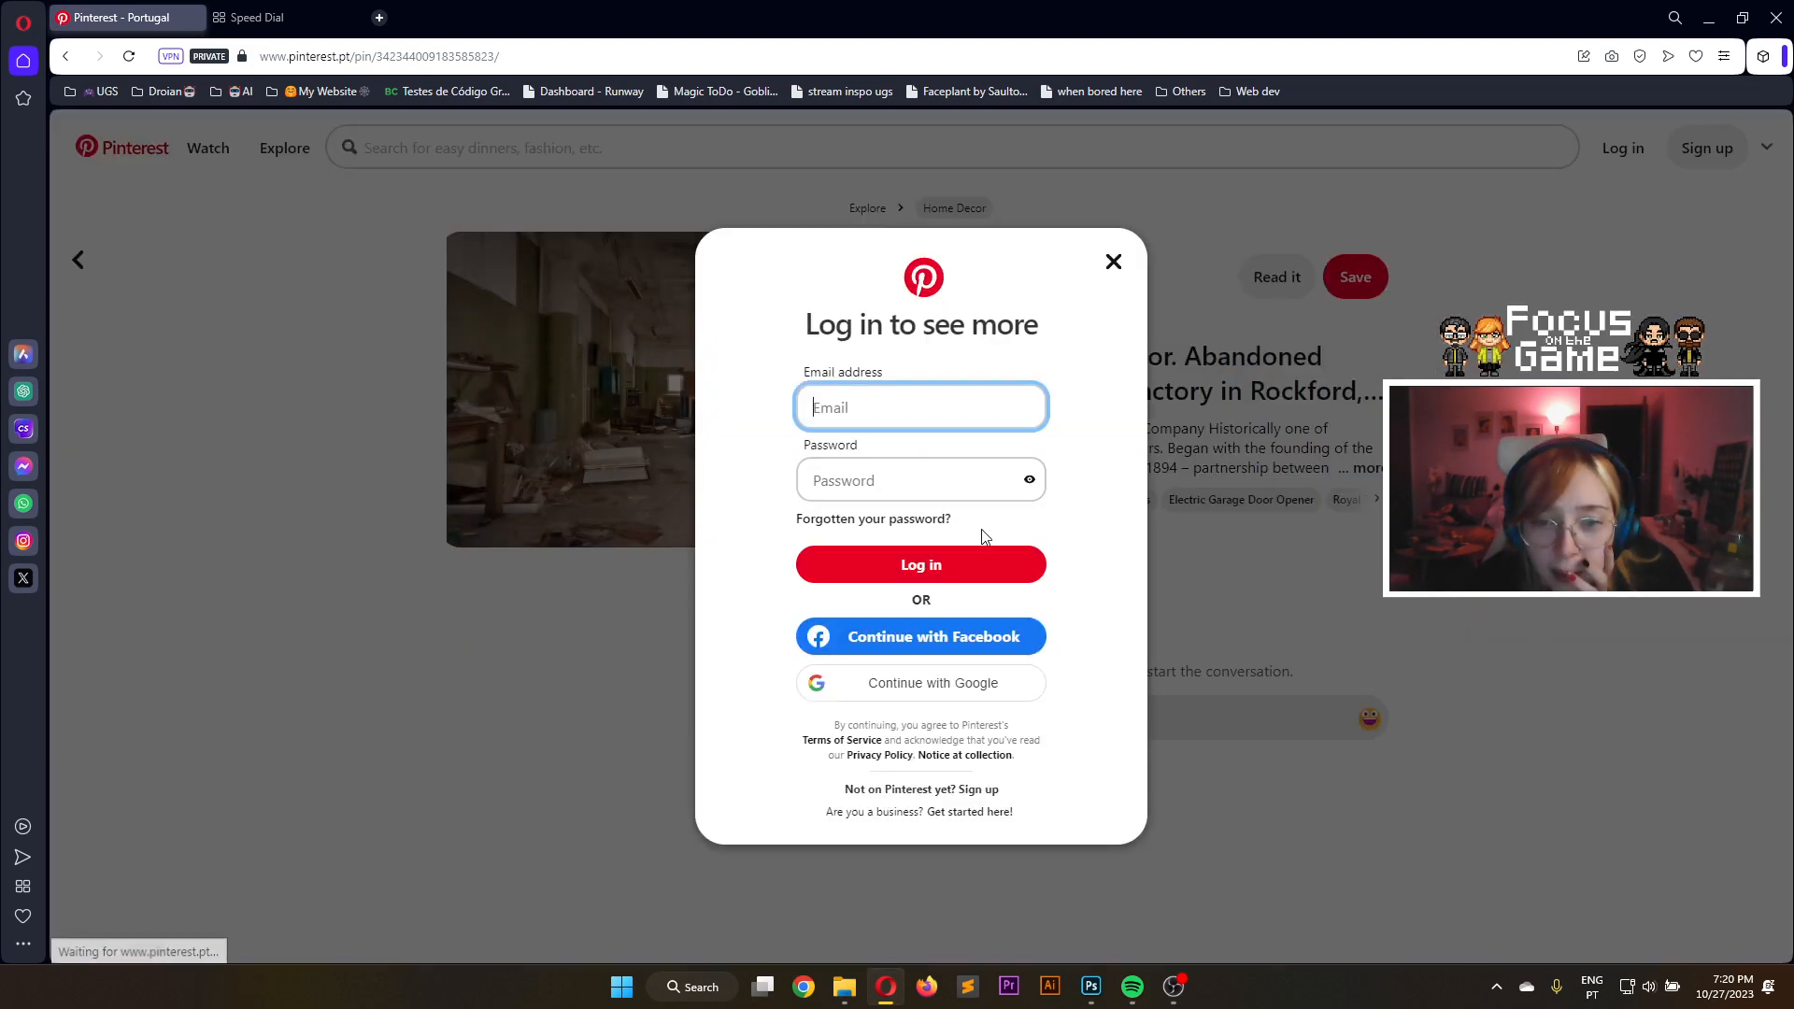
pyautogui.click(1113, 262)
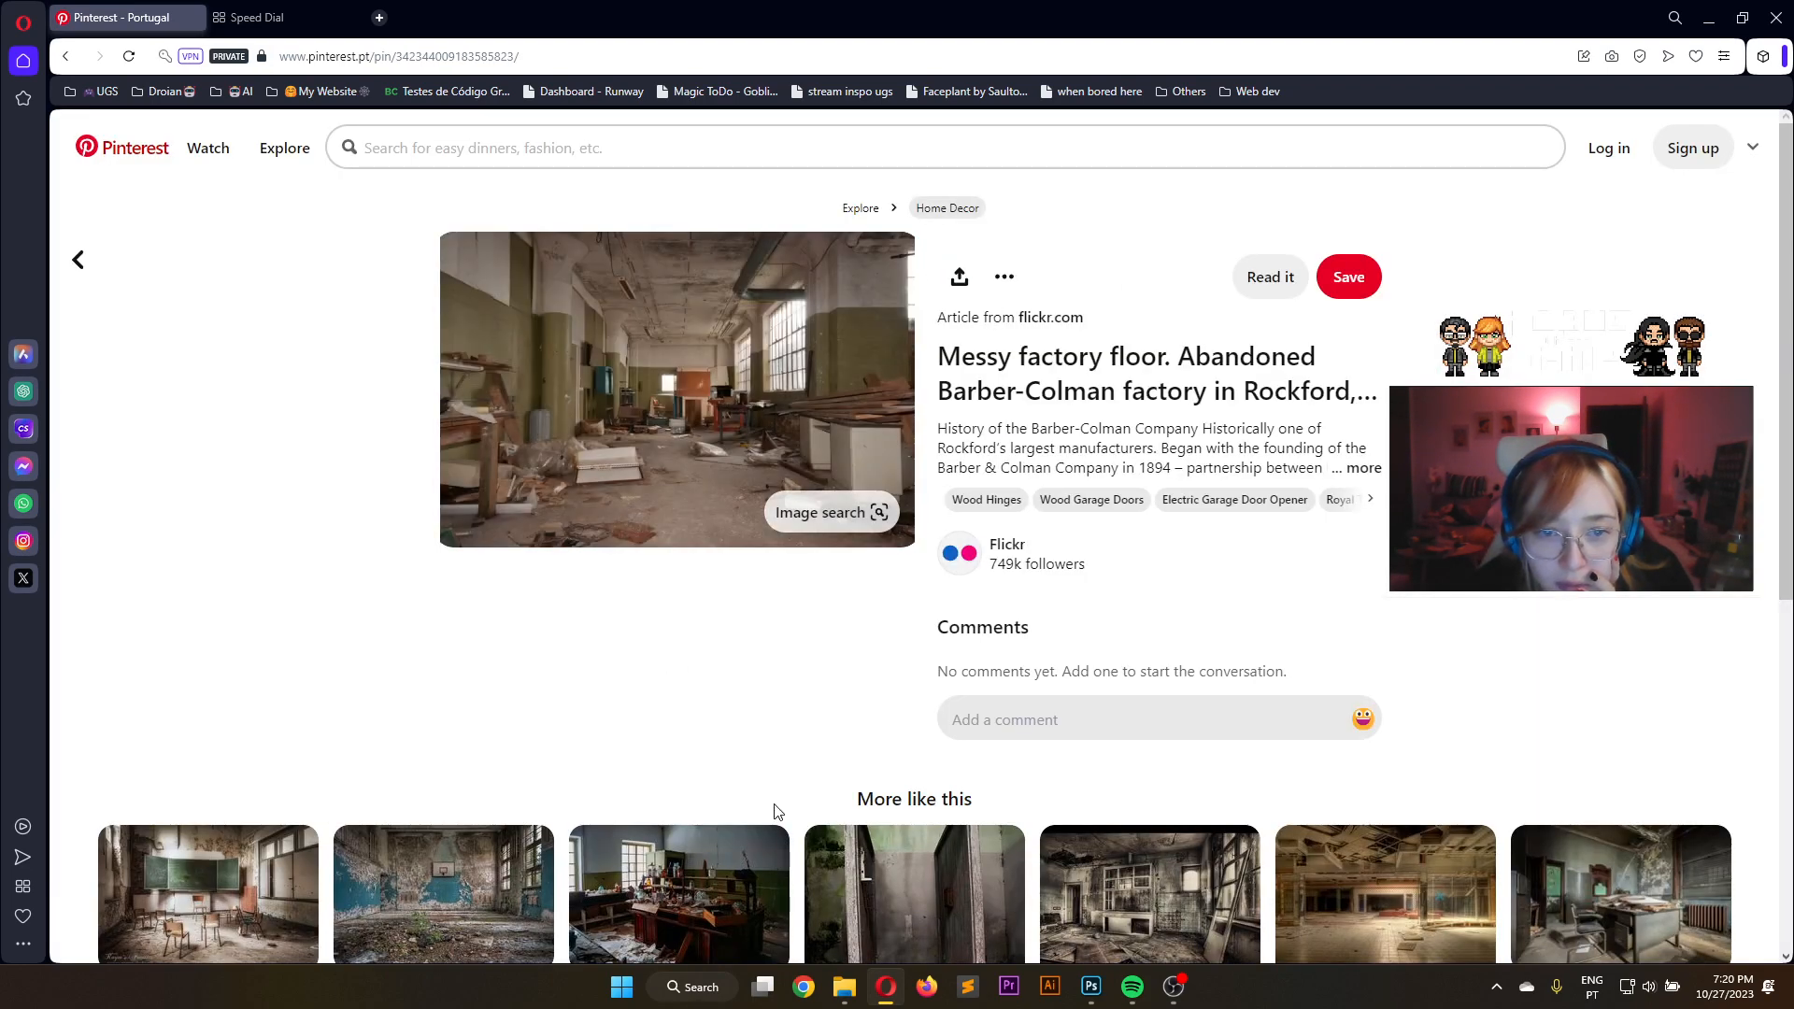
pyautogui.scroll(-4, 766, 622)
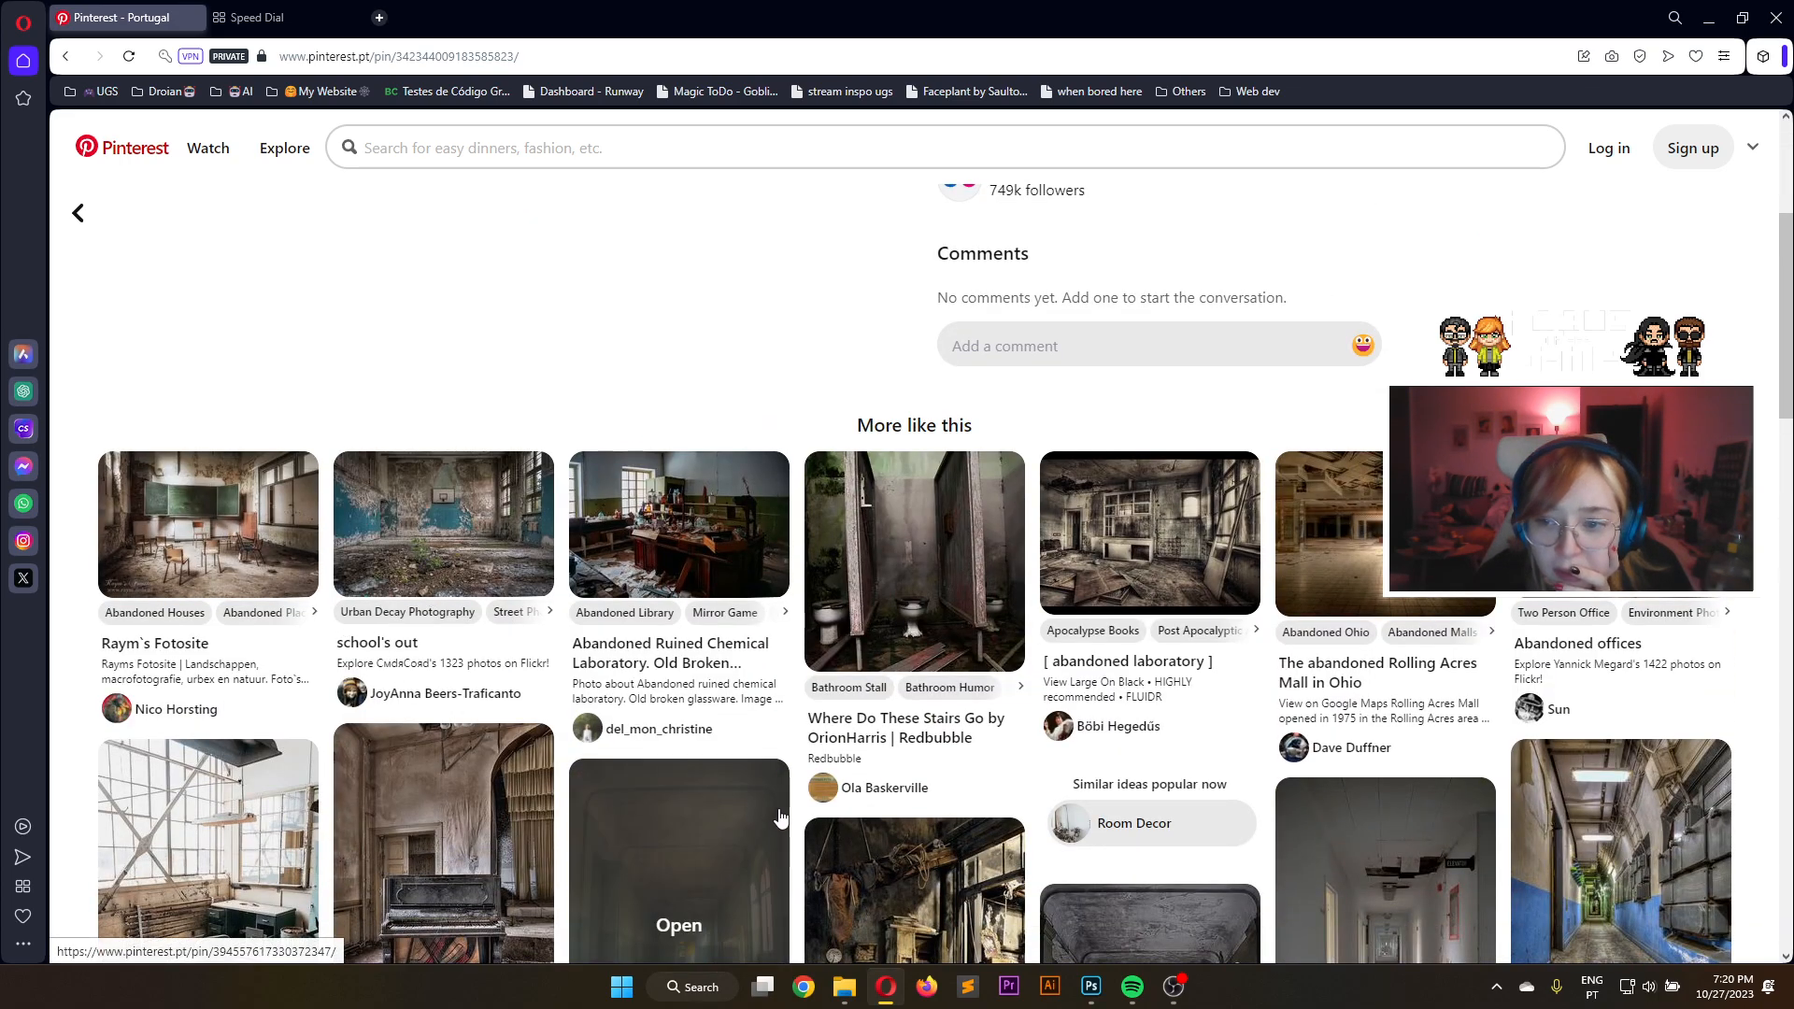
pyautogui.scroll(-5, 781, 819)
pyautogui.scroll(10, 632, 671)
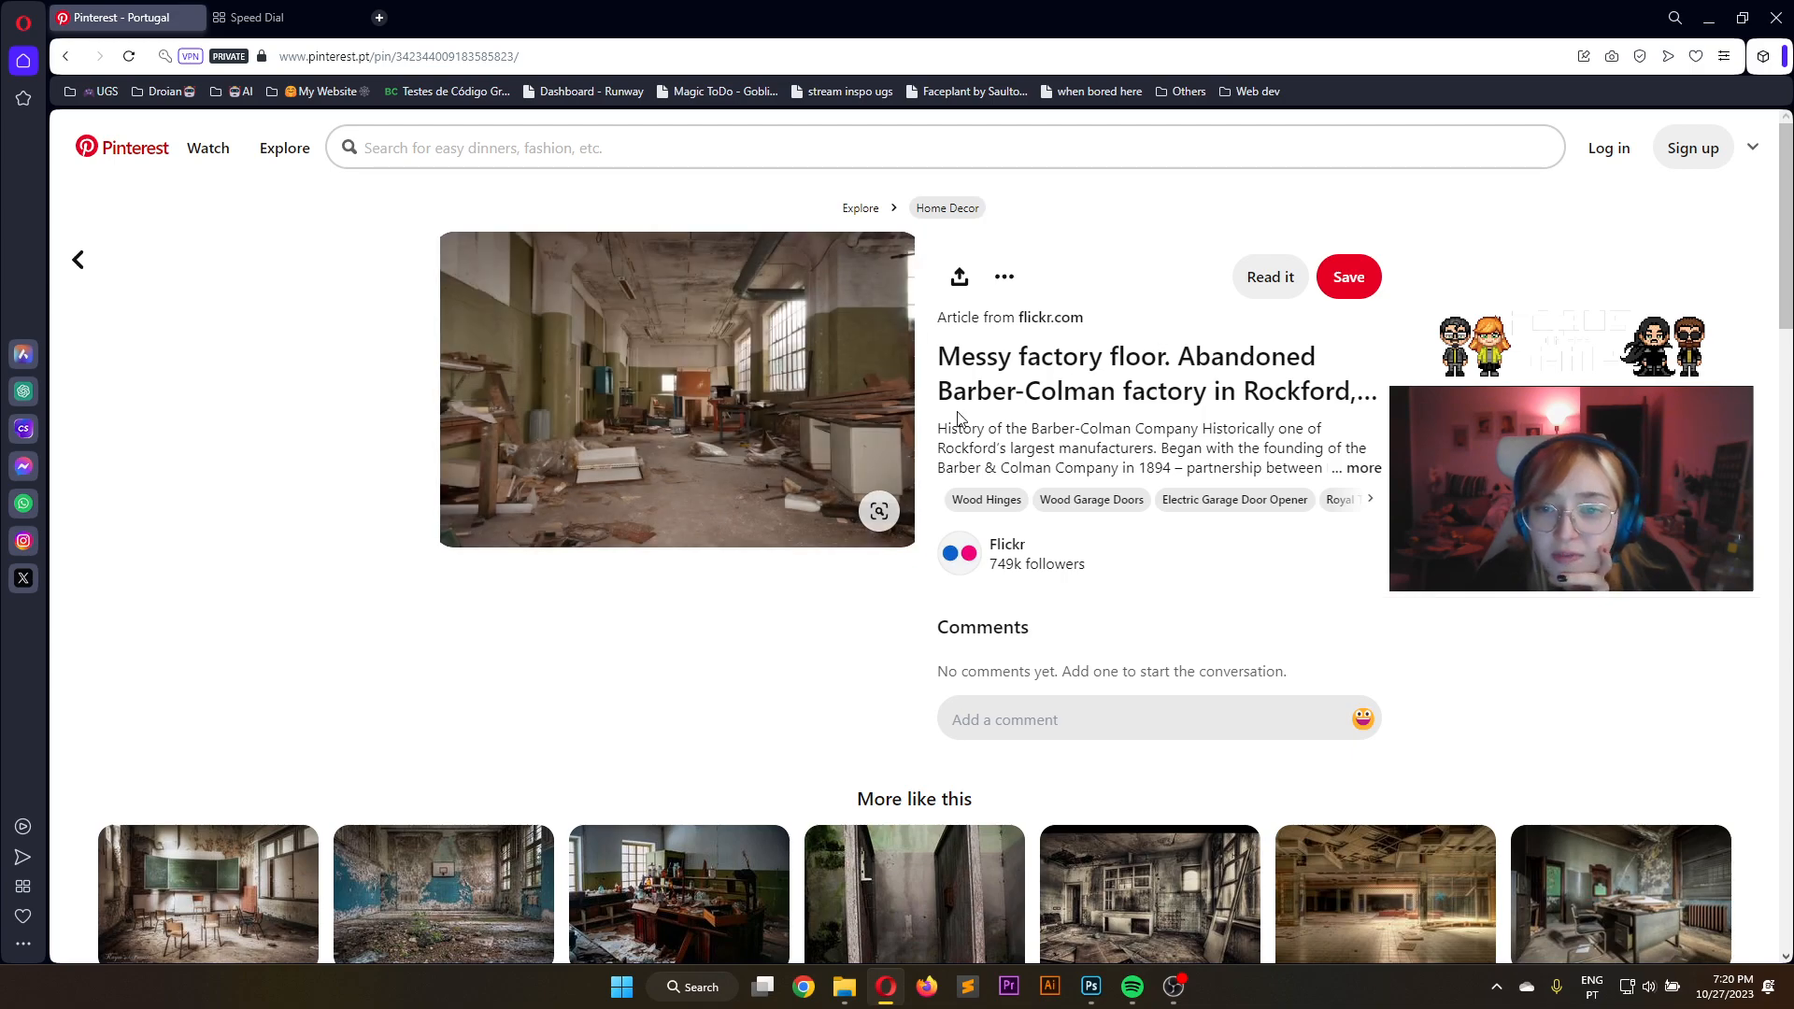
# Open the factory photo's Flickr page, rejecting all cookies, and download the photo in Original (3753 × 2502) size
pyautogui.click(1042, 320)
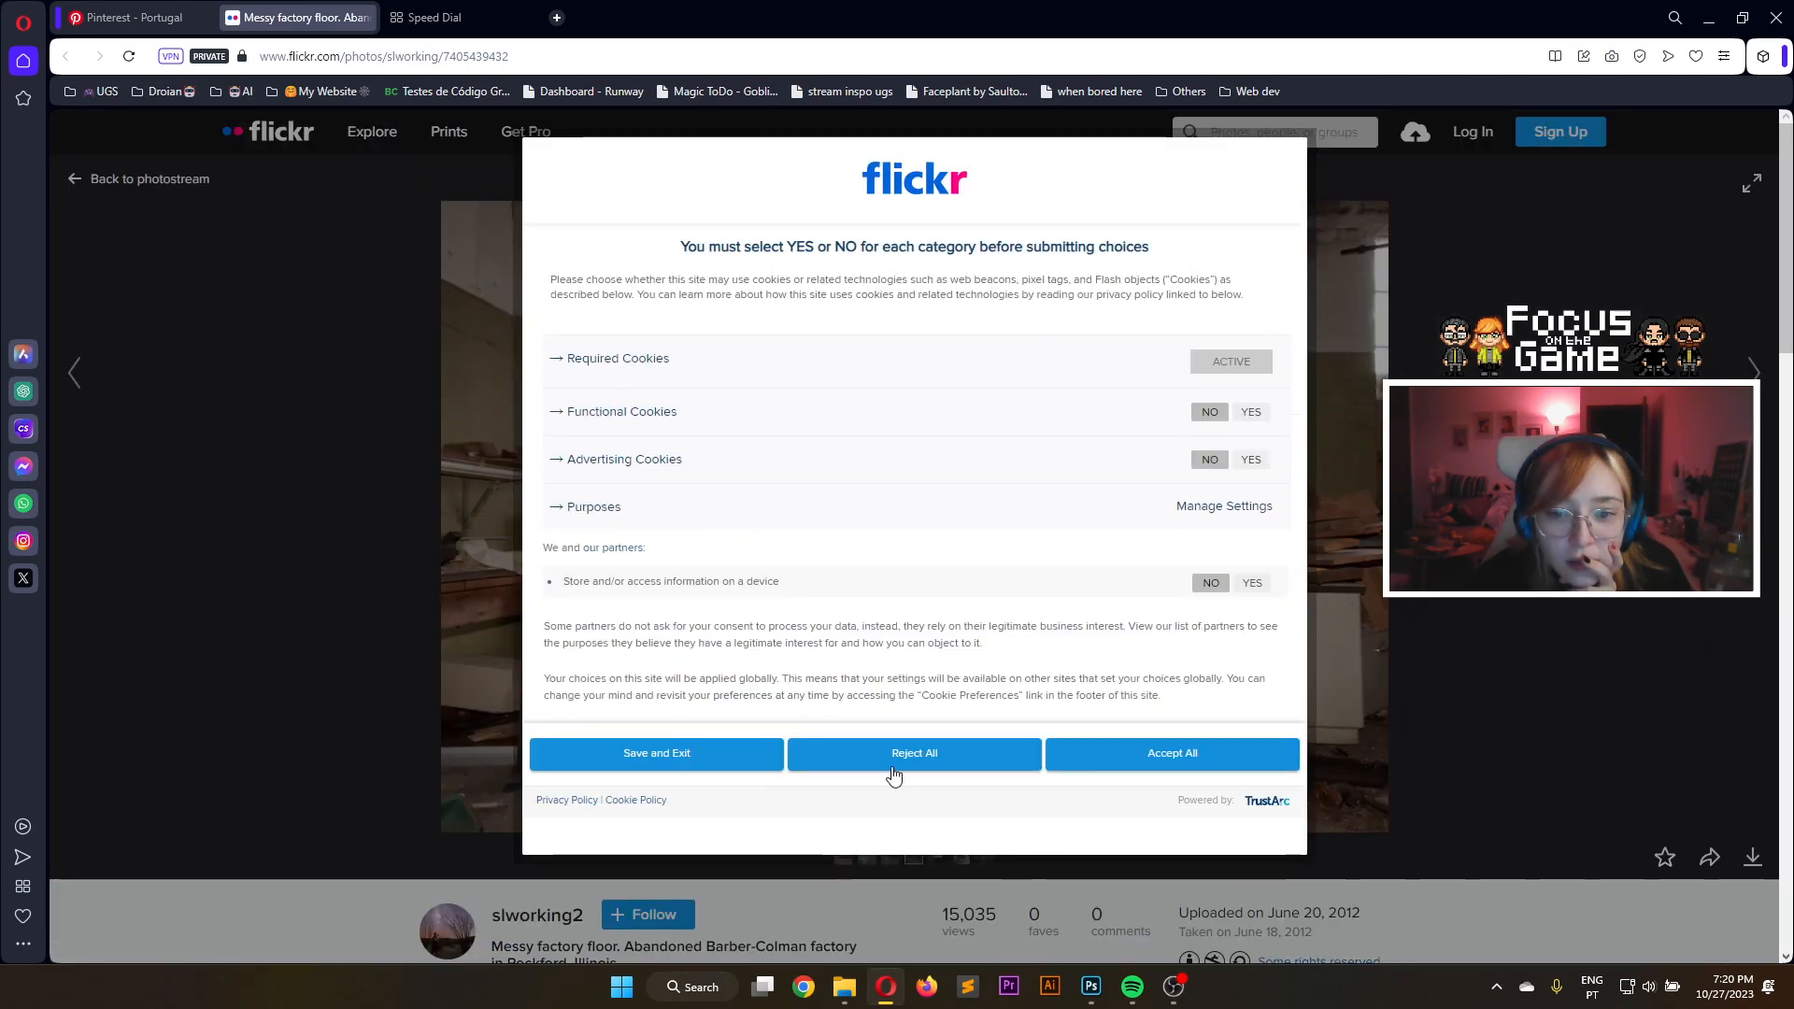
pyautogui.click(878, 783)
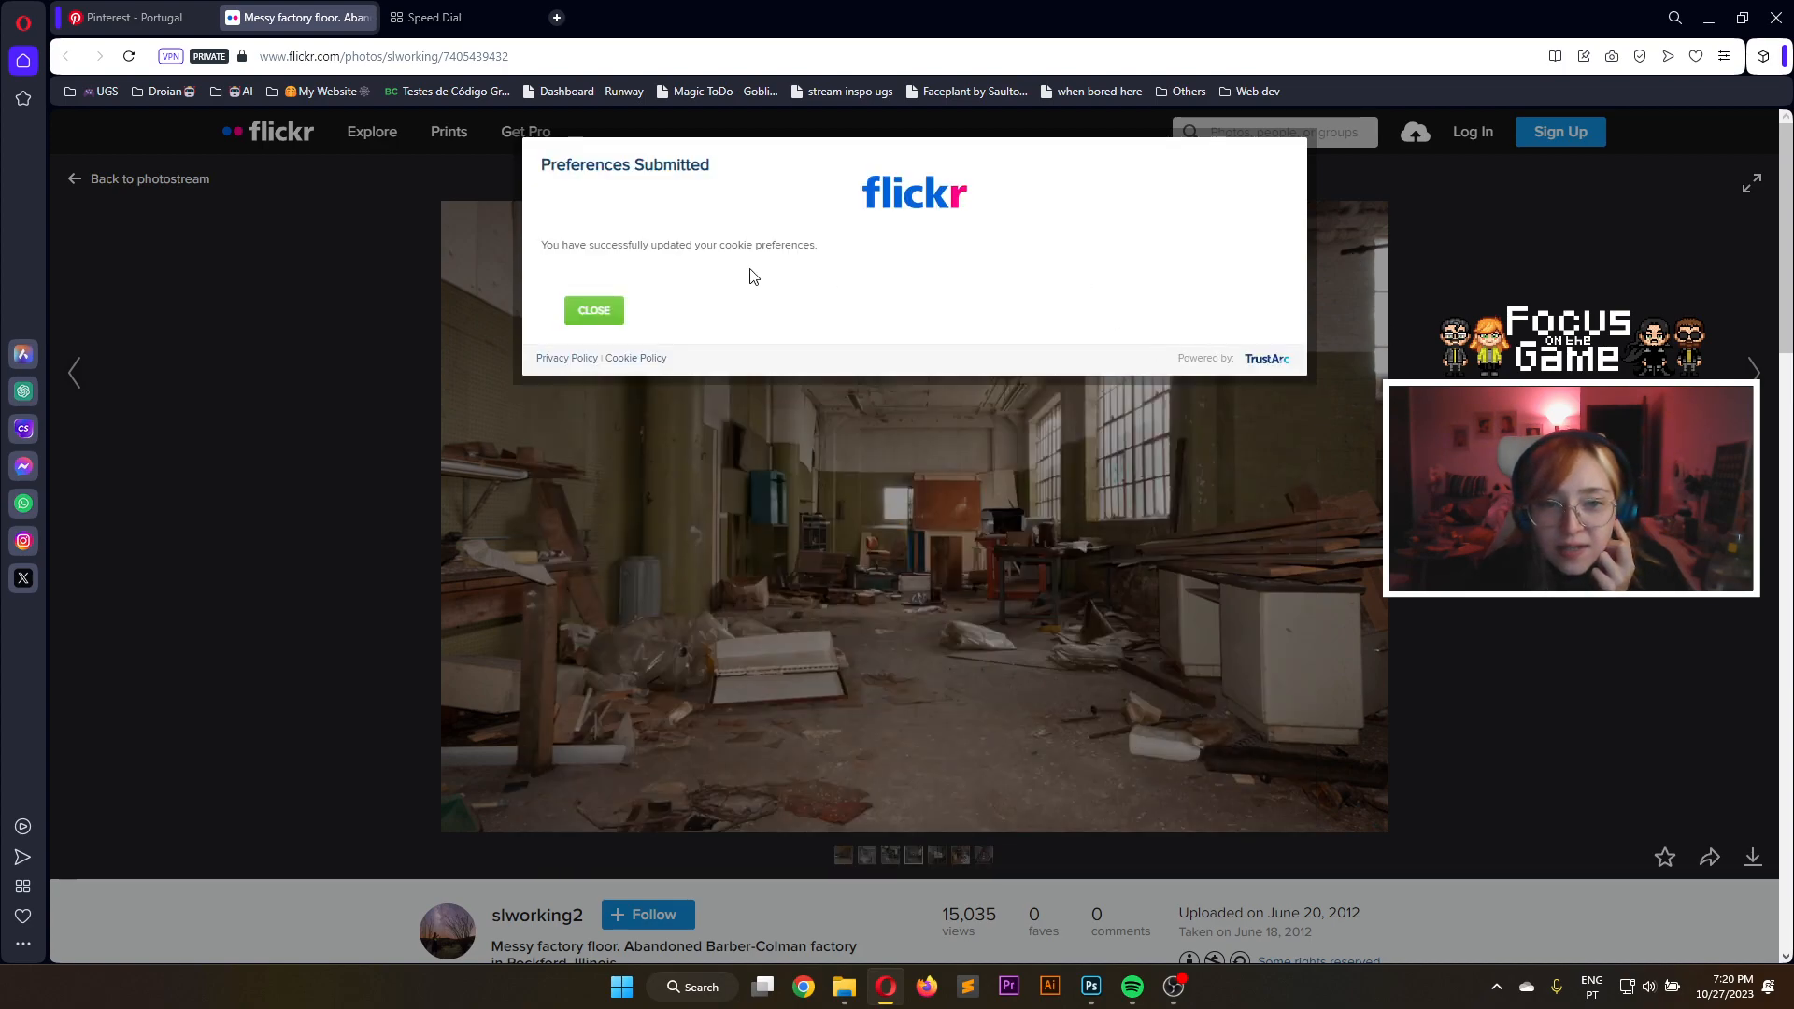
pyautogui.click(595, 314)
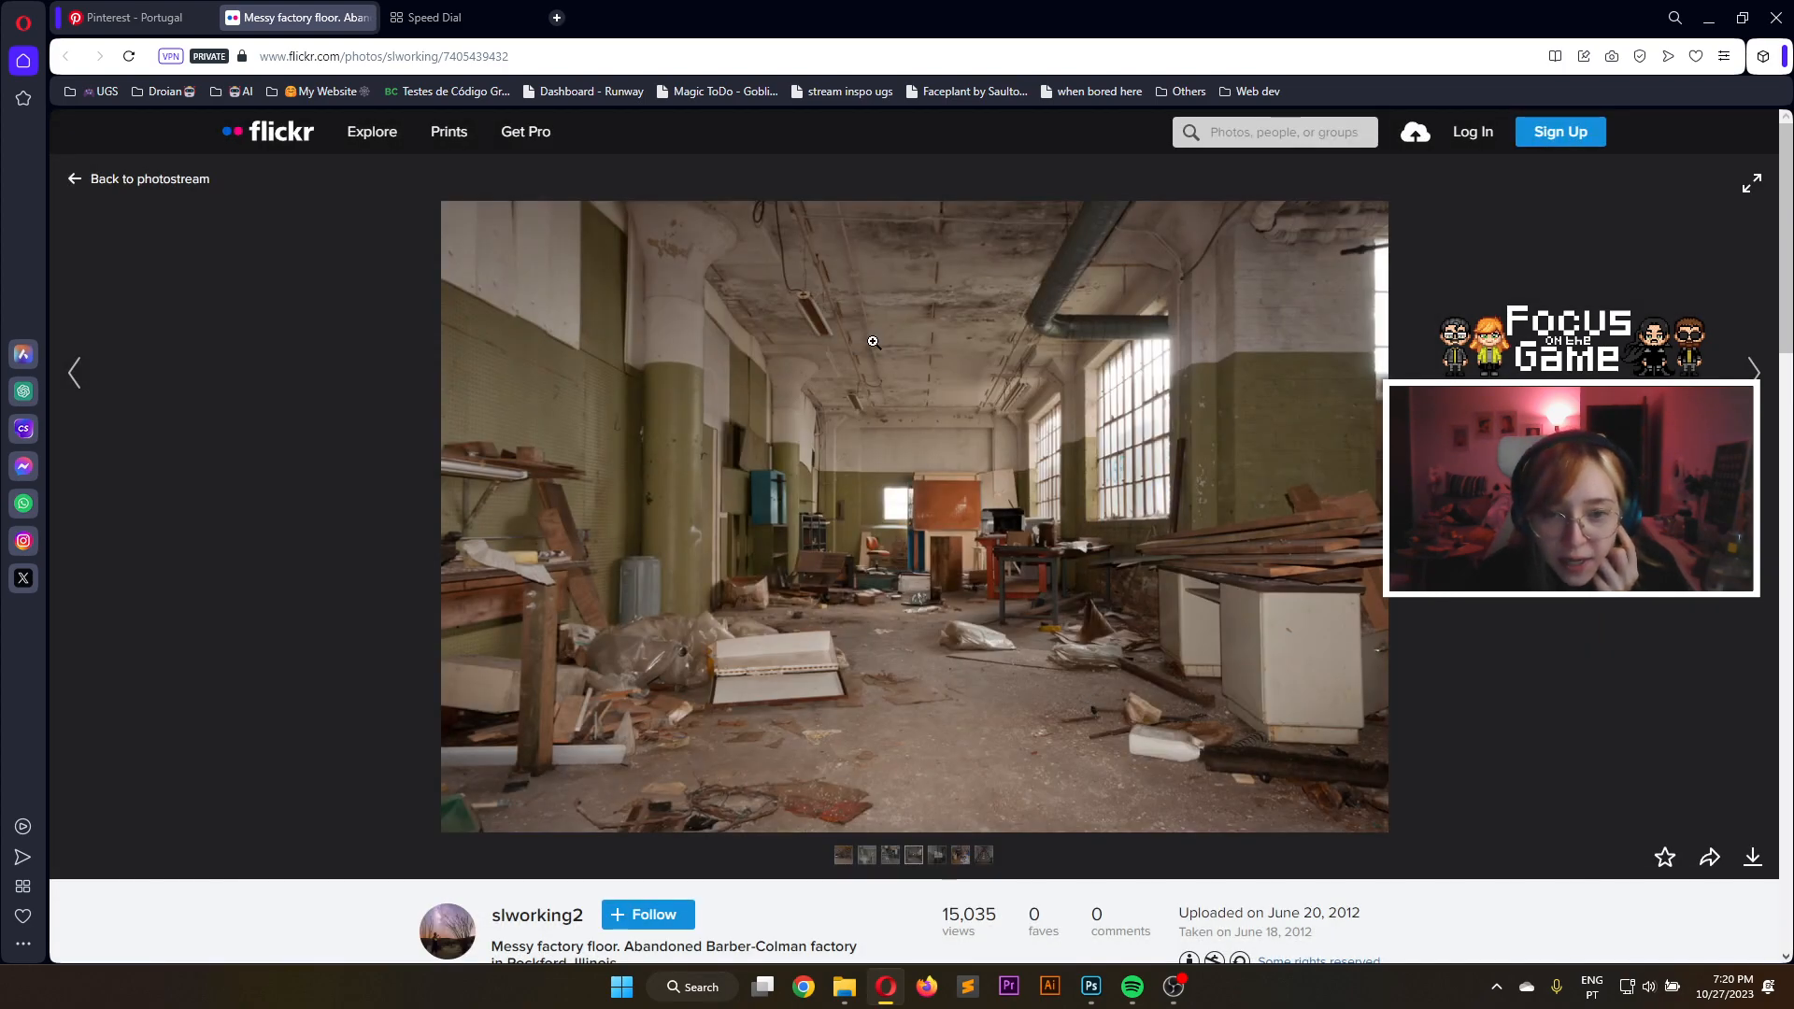
pyautogui.click(1766, 861)
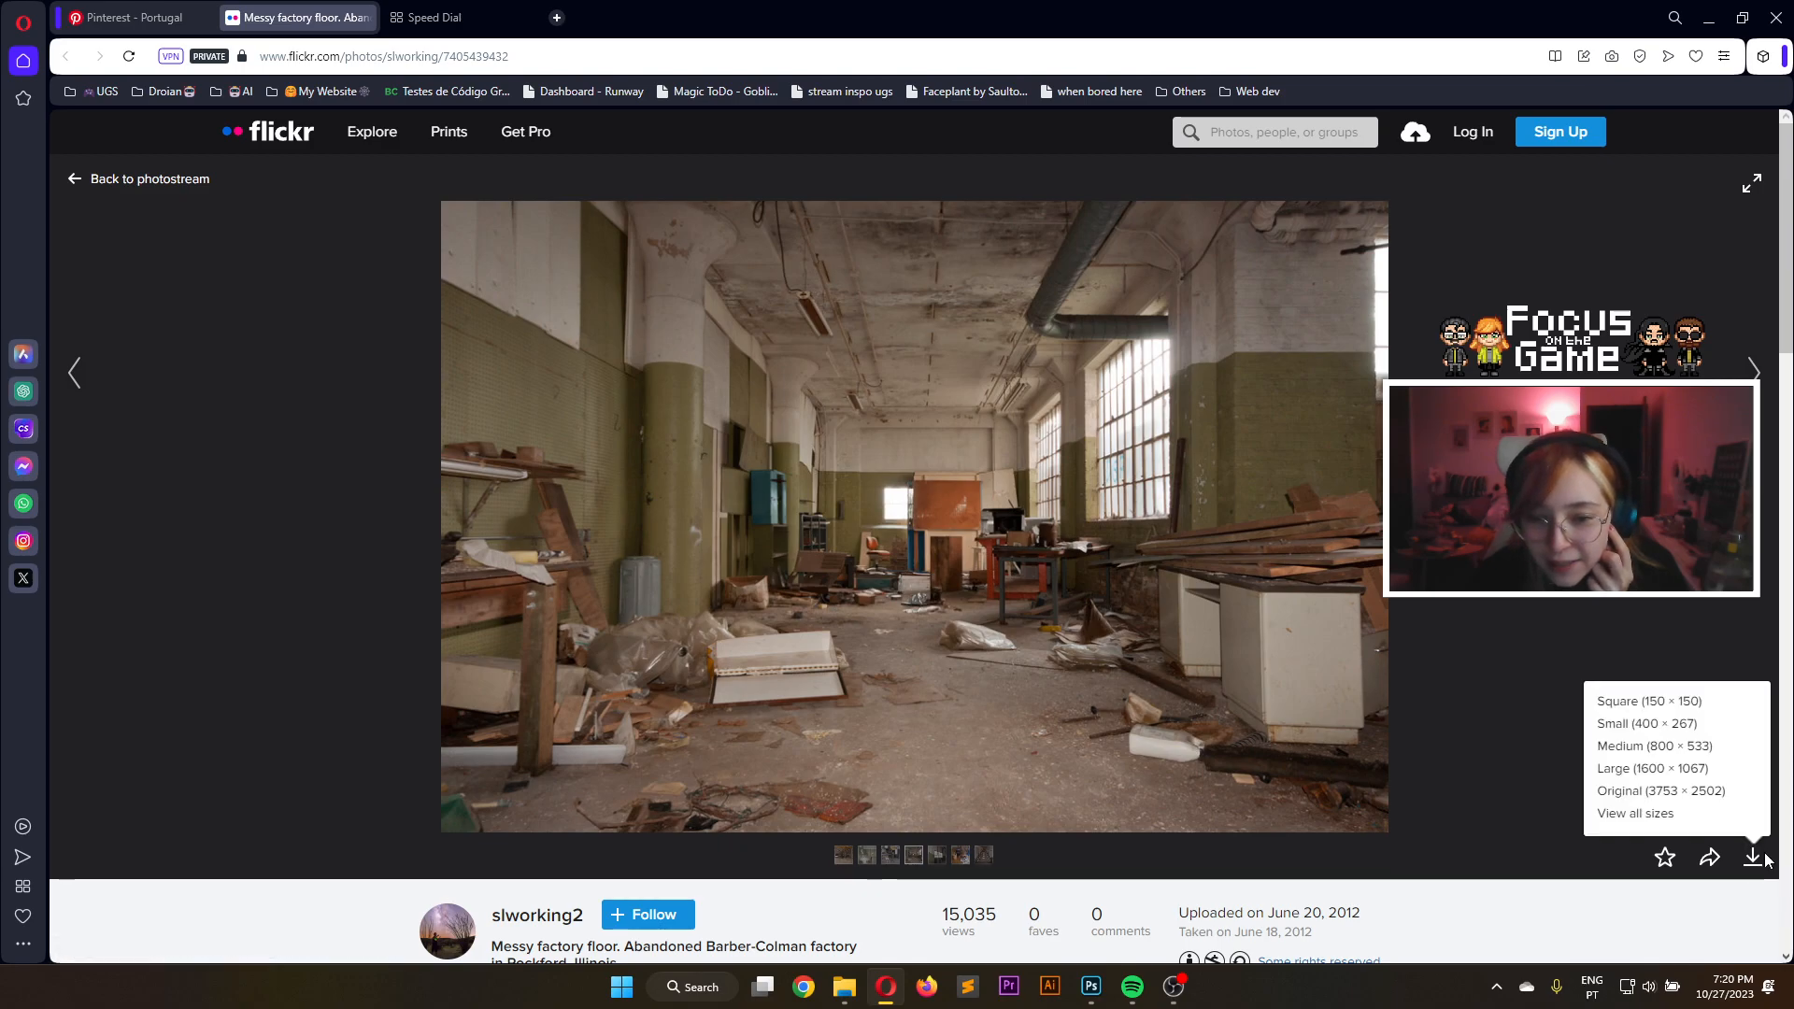
pyautogui.click(1652, 795)
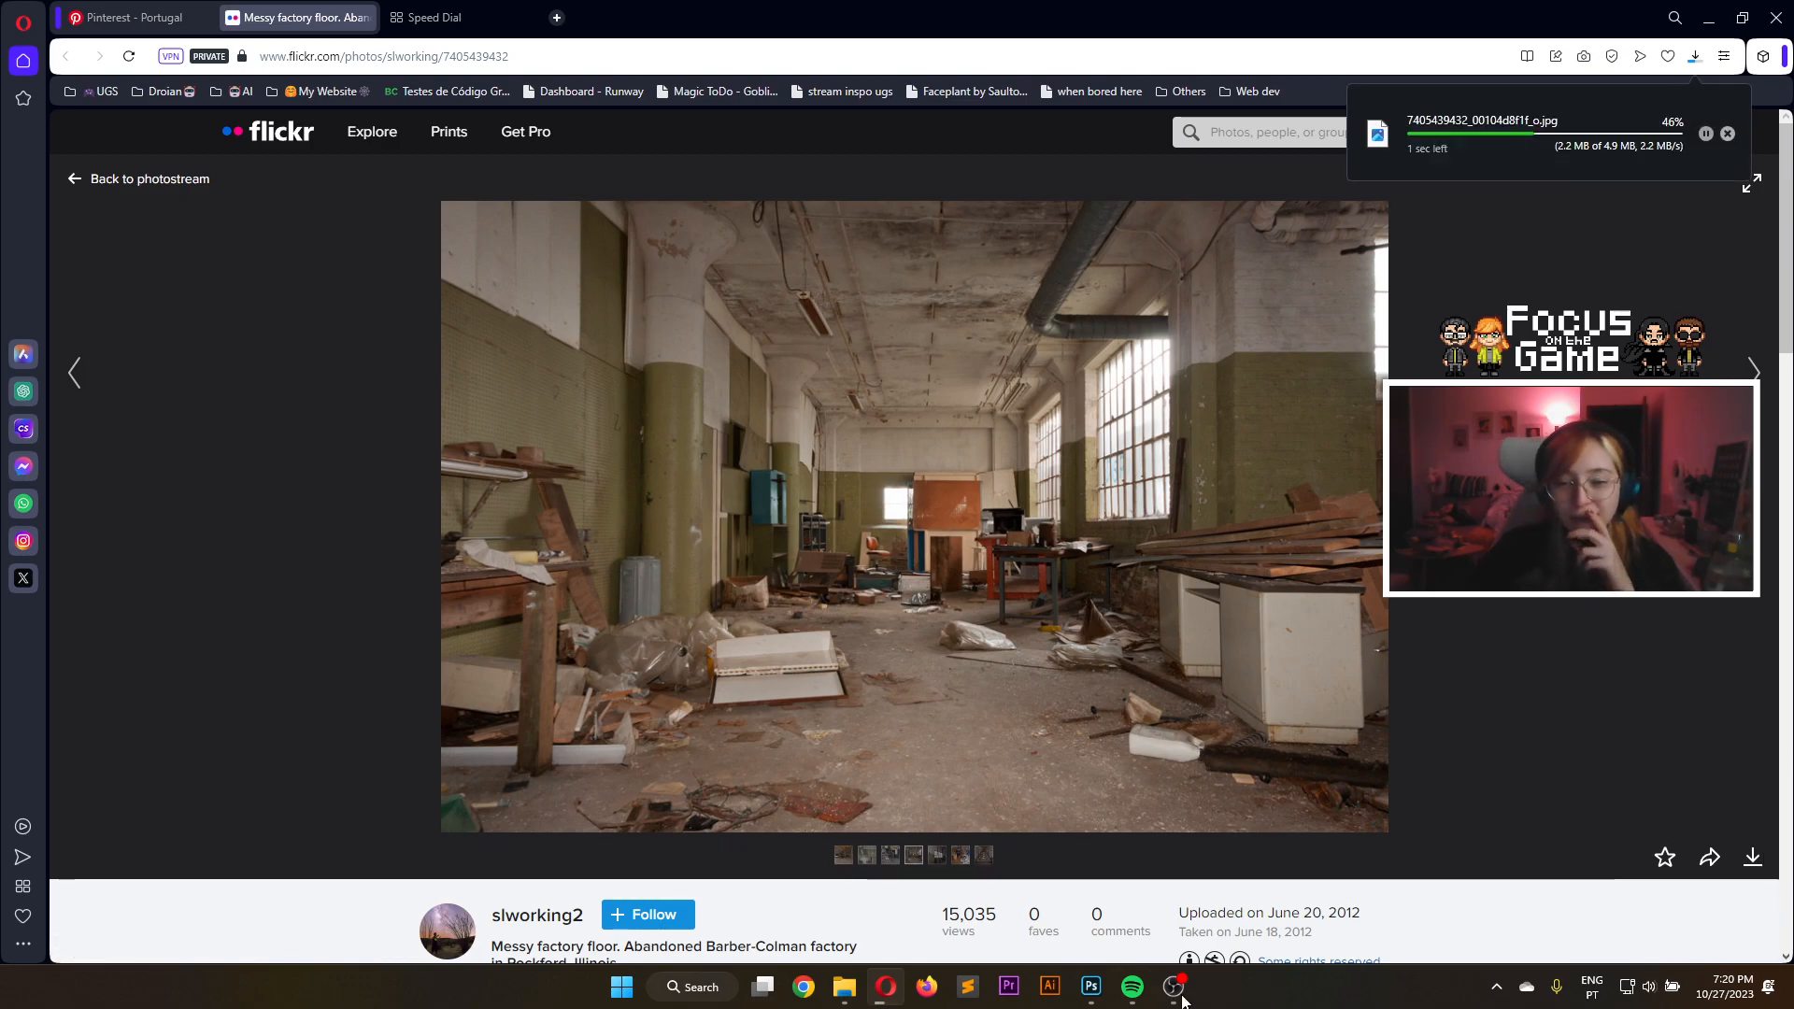
# Switch back to Photoshop and open the Downloads folder in File Explorer over it
pyautogui.click(1100, 996)
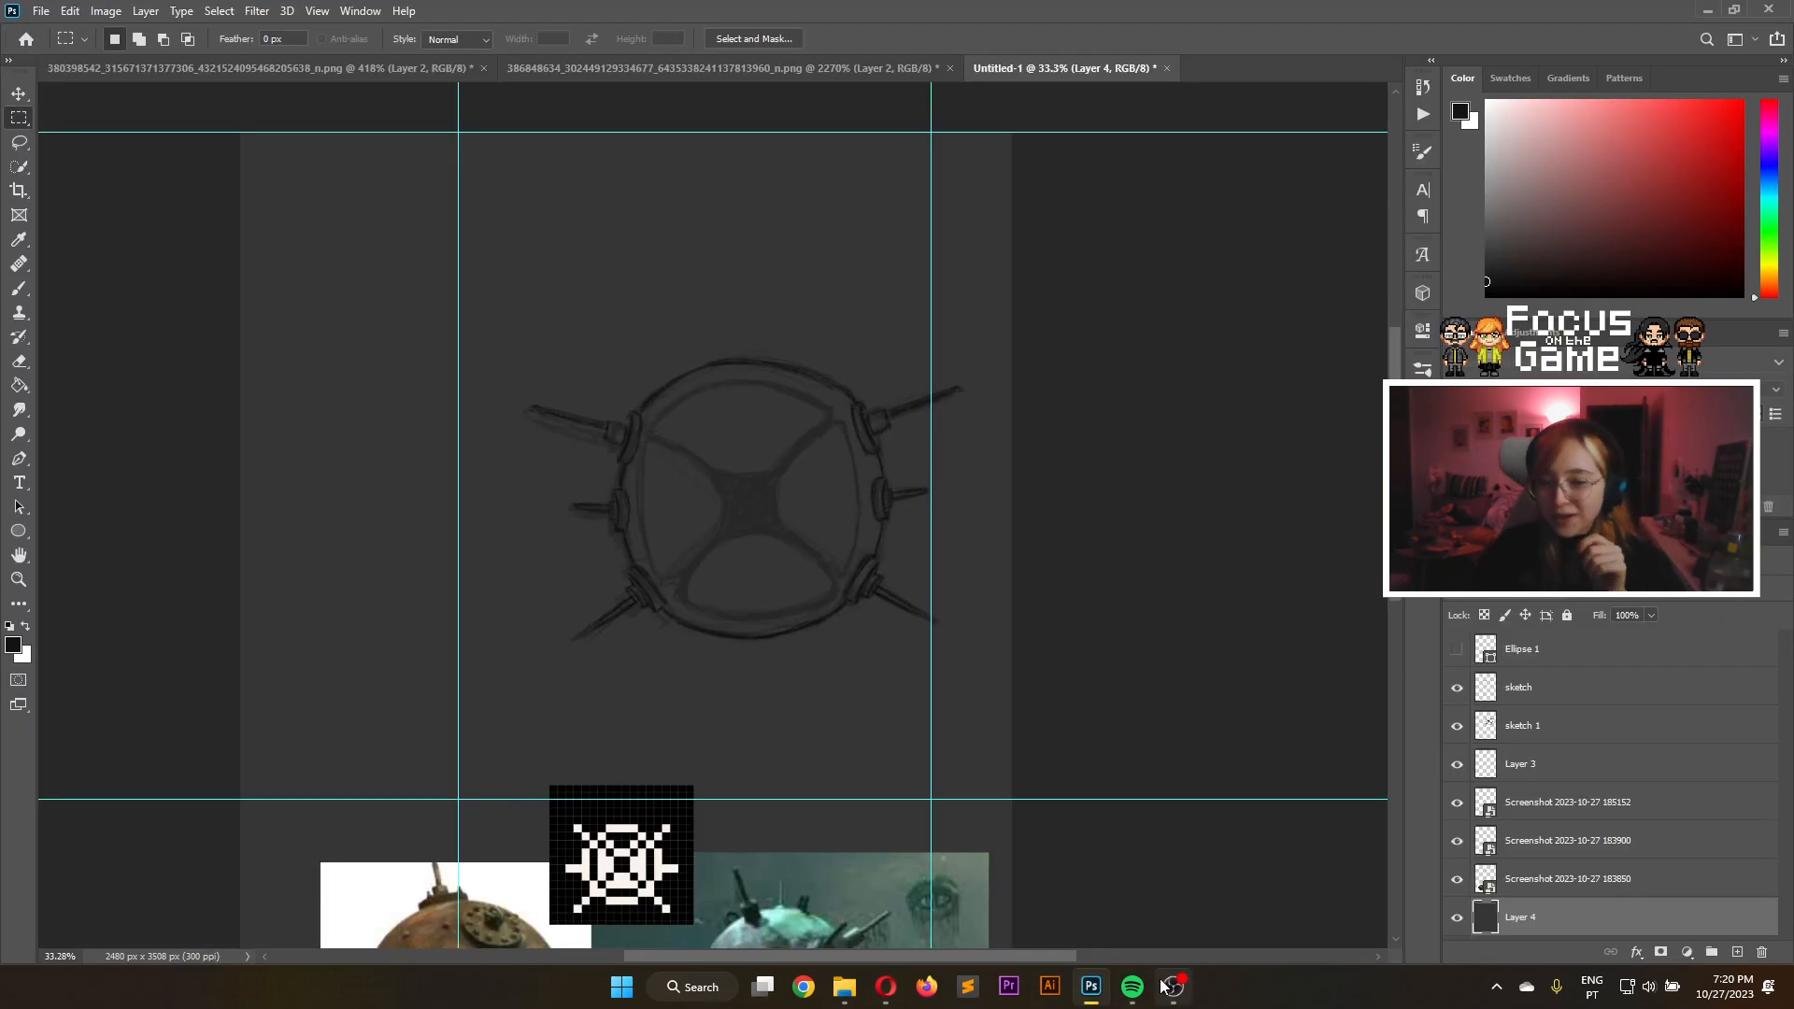
pyautogui.click(844, 987)
pyautogui.click(439, 331)
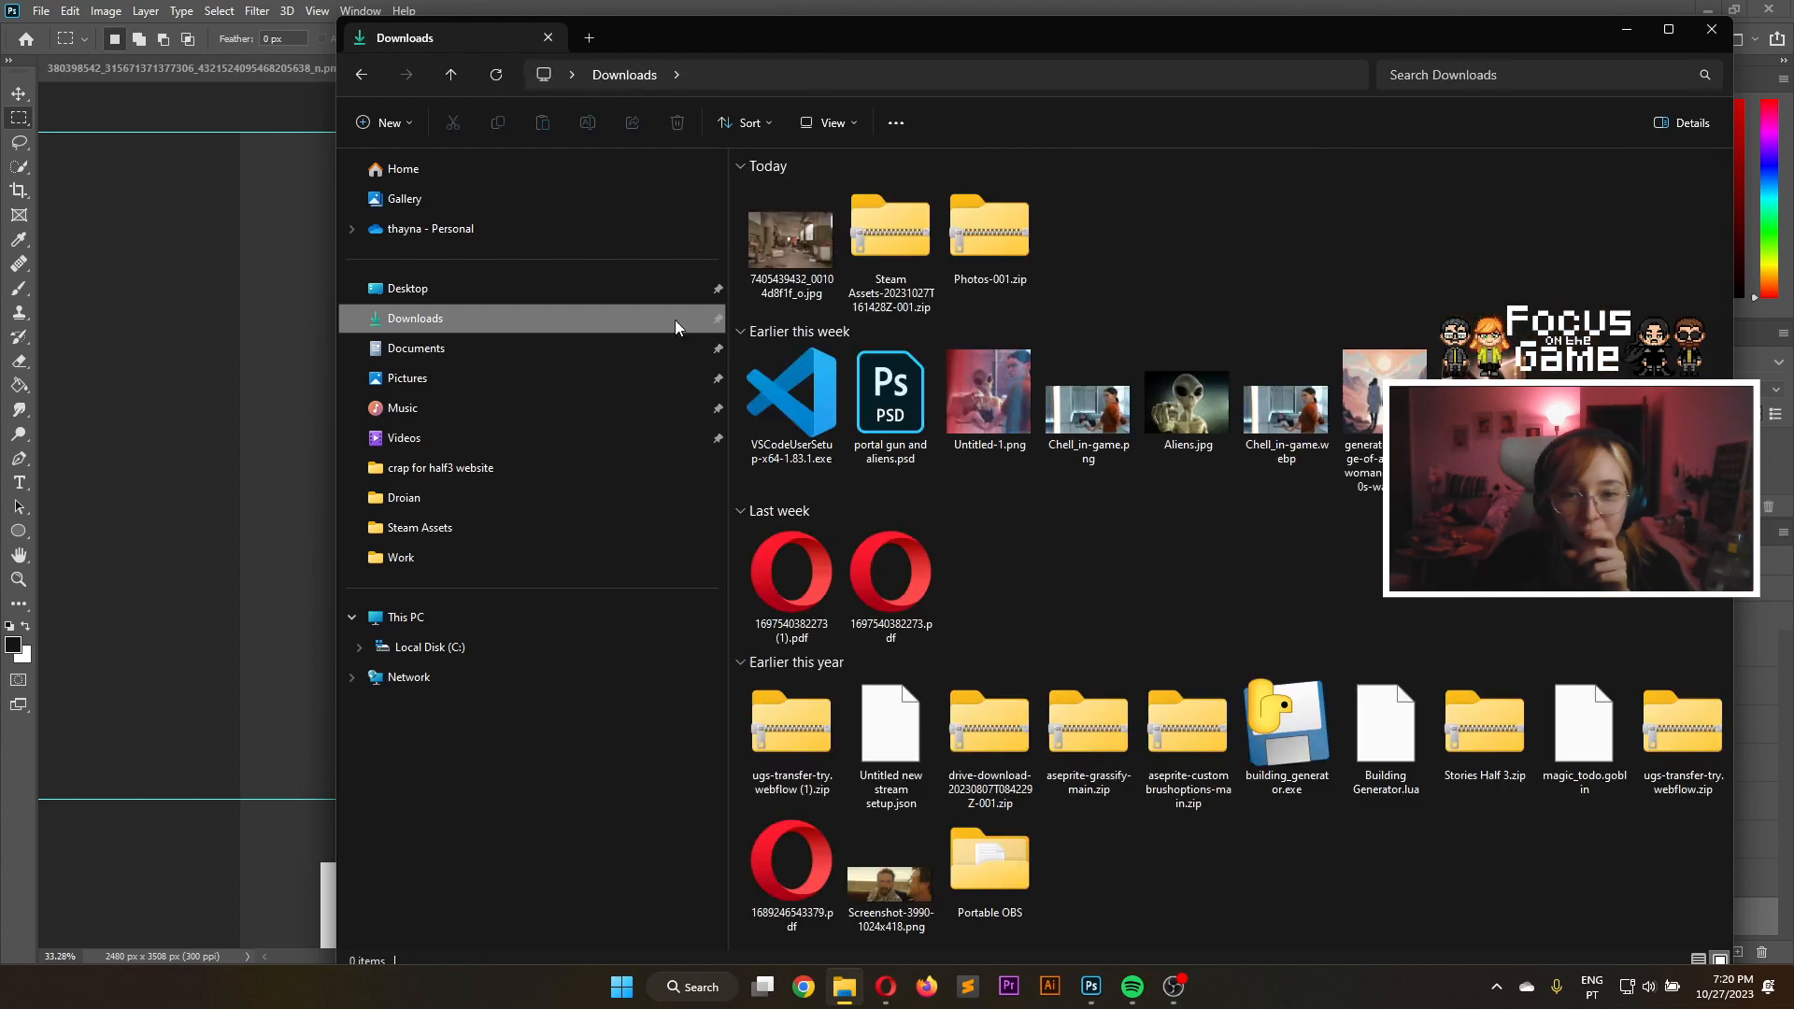
pyautogui.moveTo(792, 252); pyautogui.dragTo(191, 434)
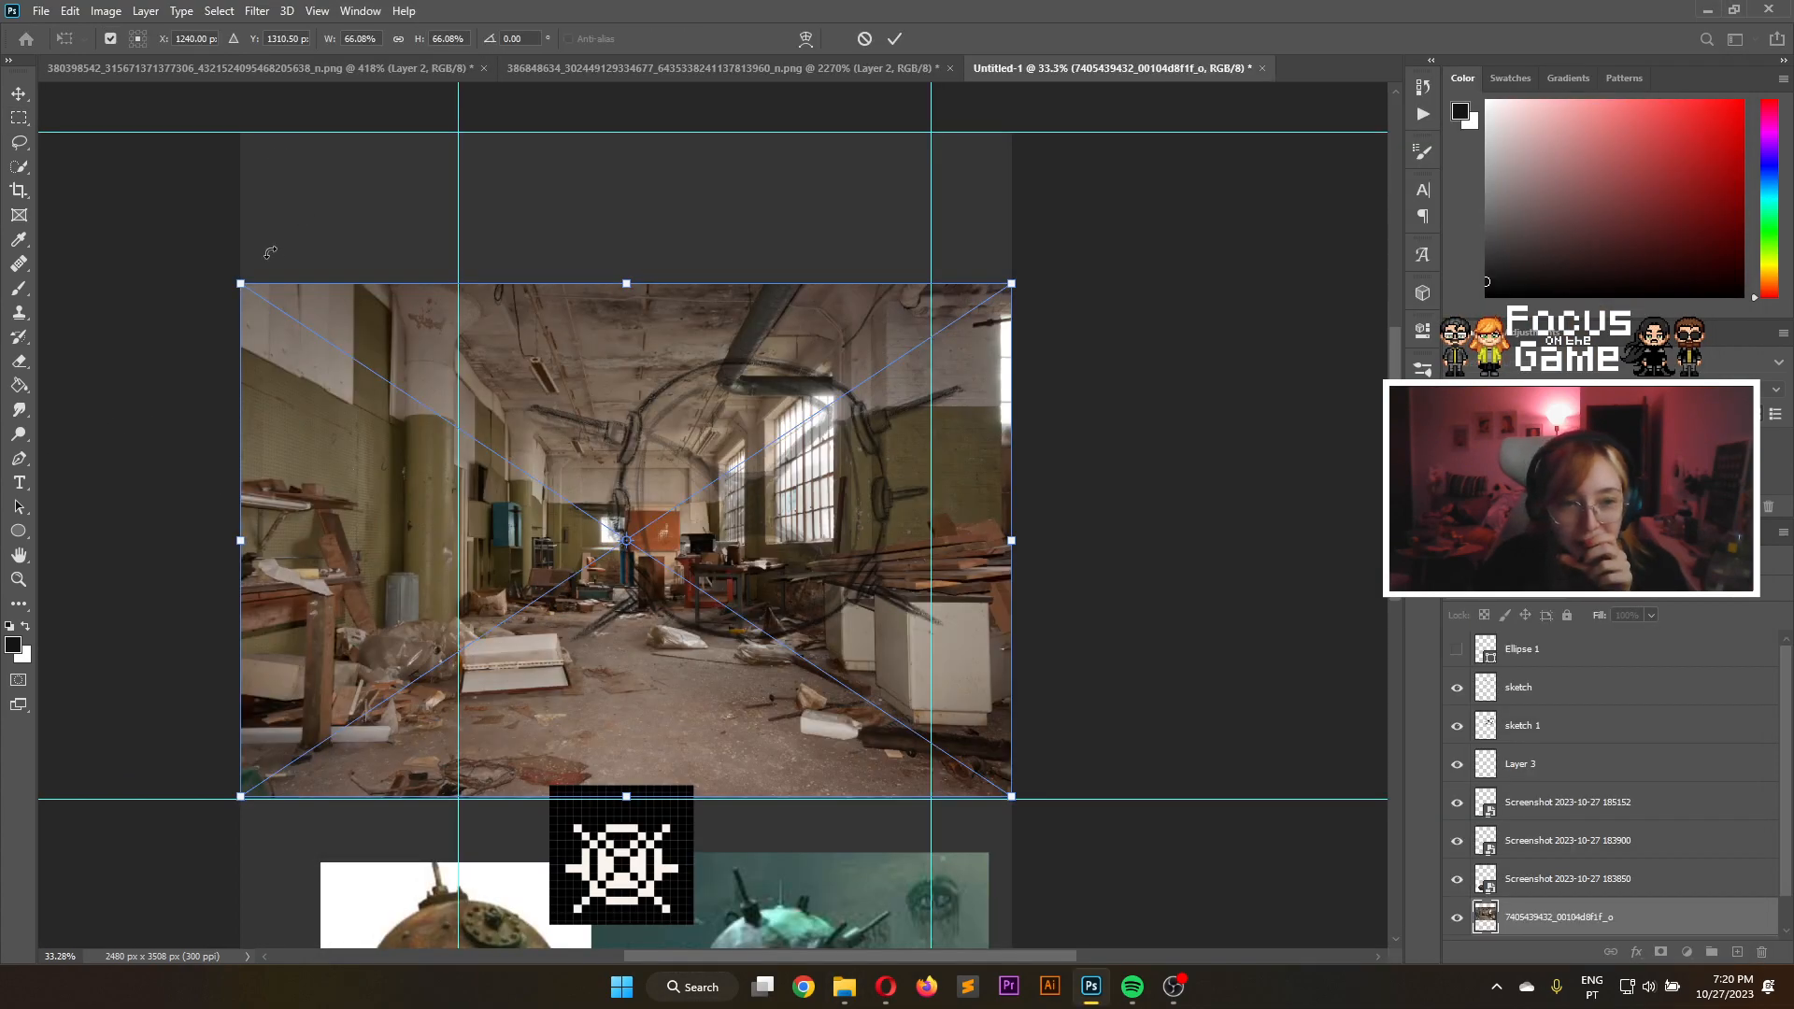
pyautogui.moveTo(239, 285); pyautogui.dragTo(28, 28)
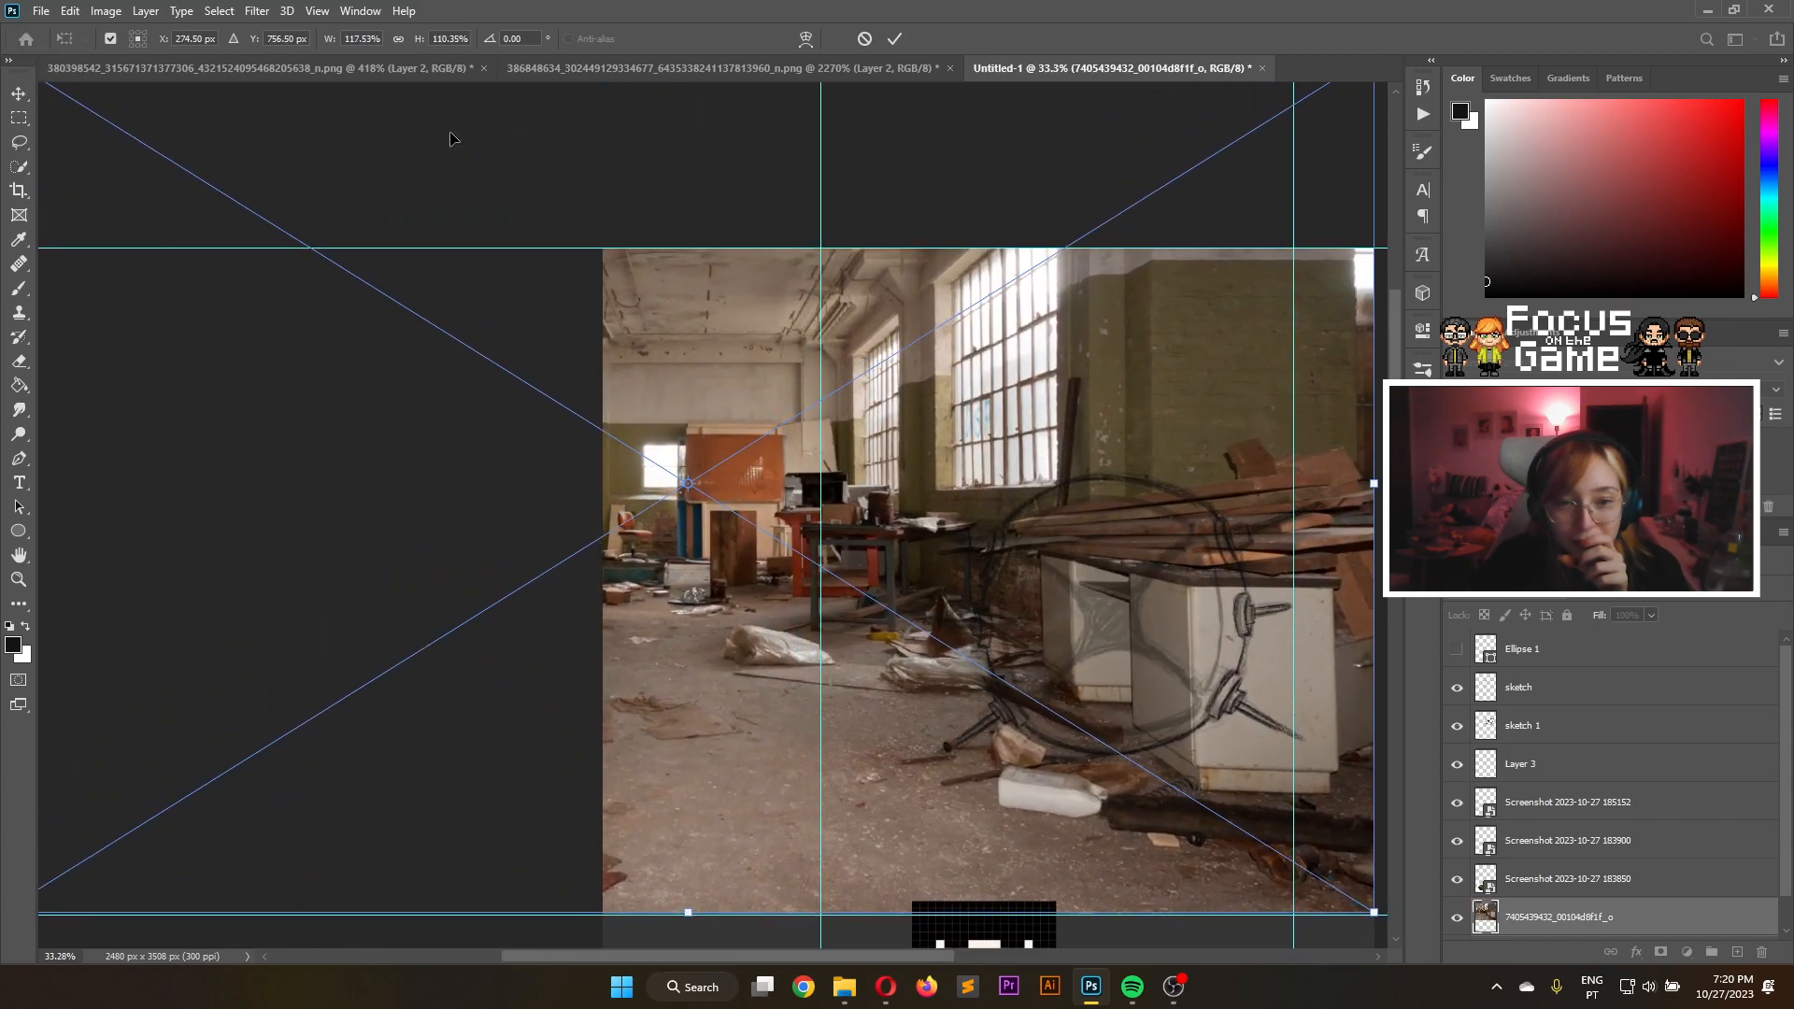
pyautogui.click(869, 39)
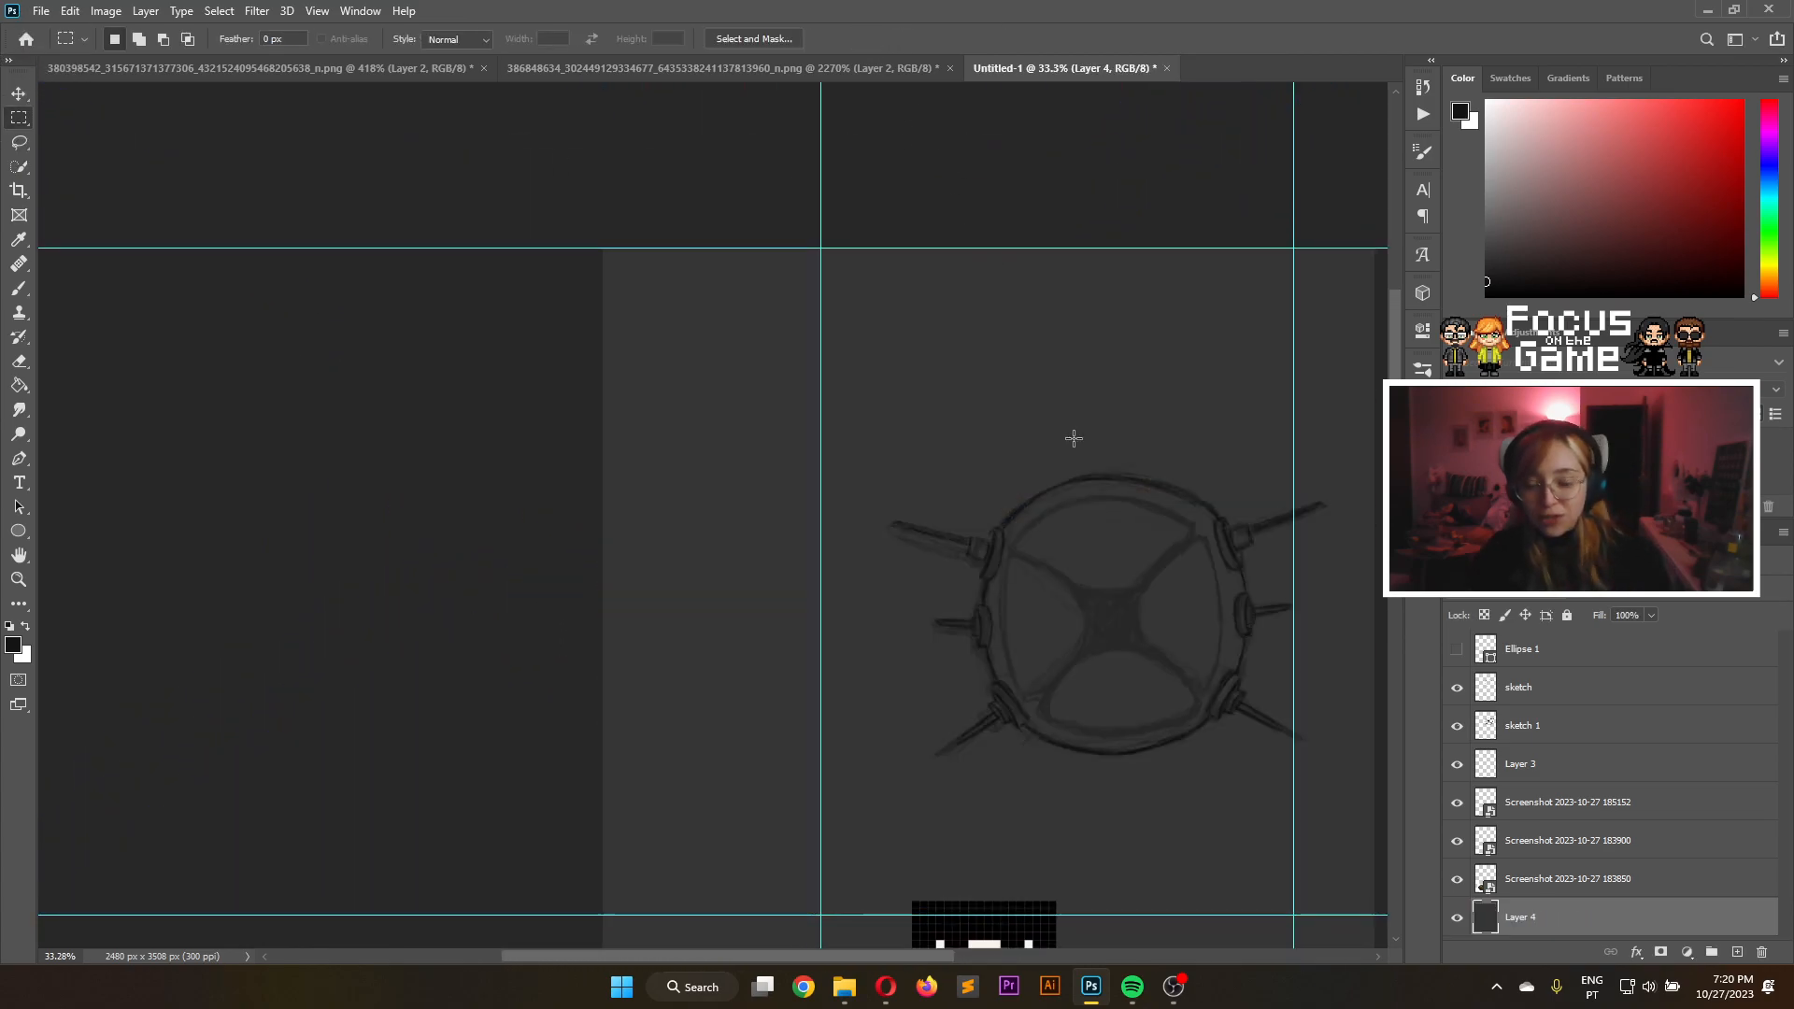
pyautogui.scroll(-2, 1071, 438)
pyautogui.click(841, 997)
pyautogui.moveTo(799, 229); pyautogui.dragTo(588, 432)
pyautogui.moveTo(464, 352); pyautogui.dragTo(40, 70)
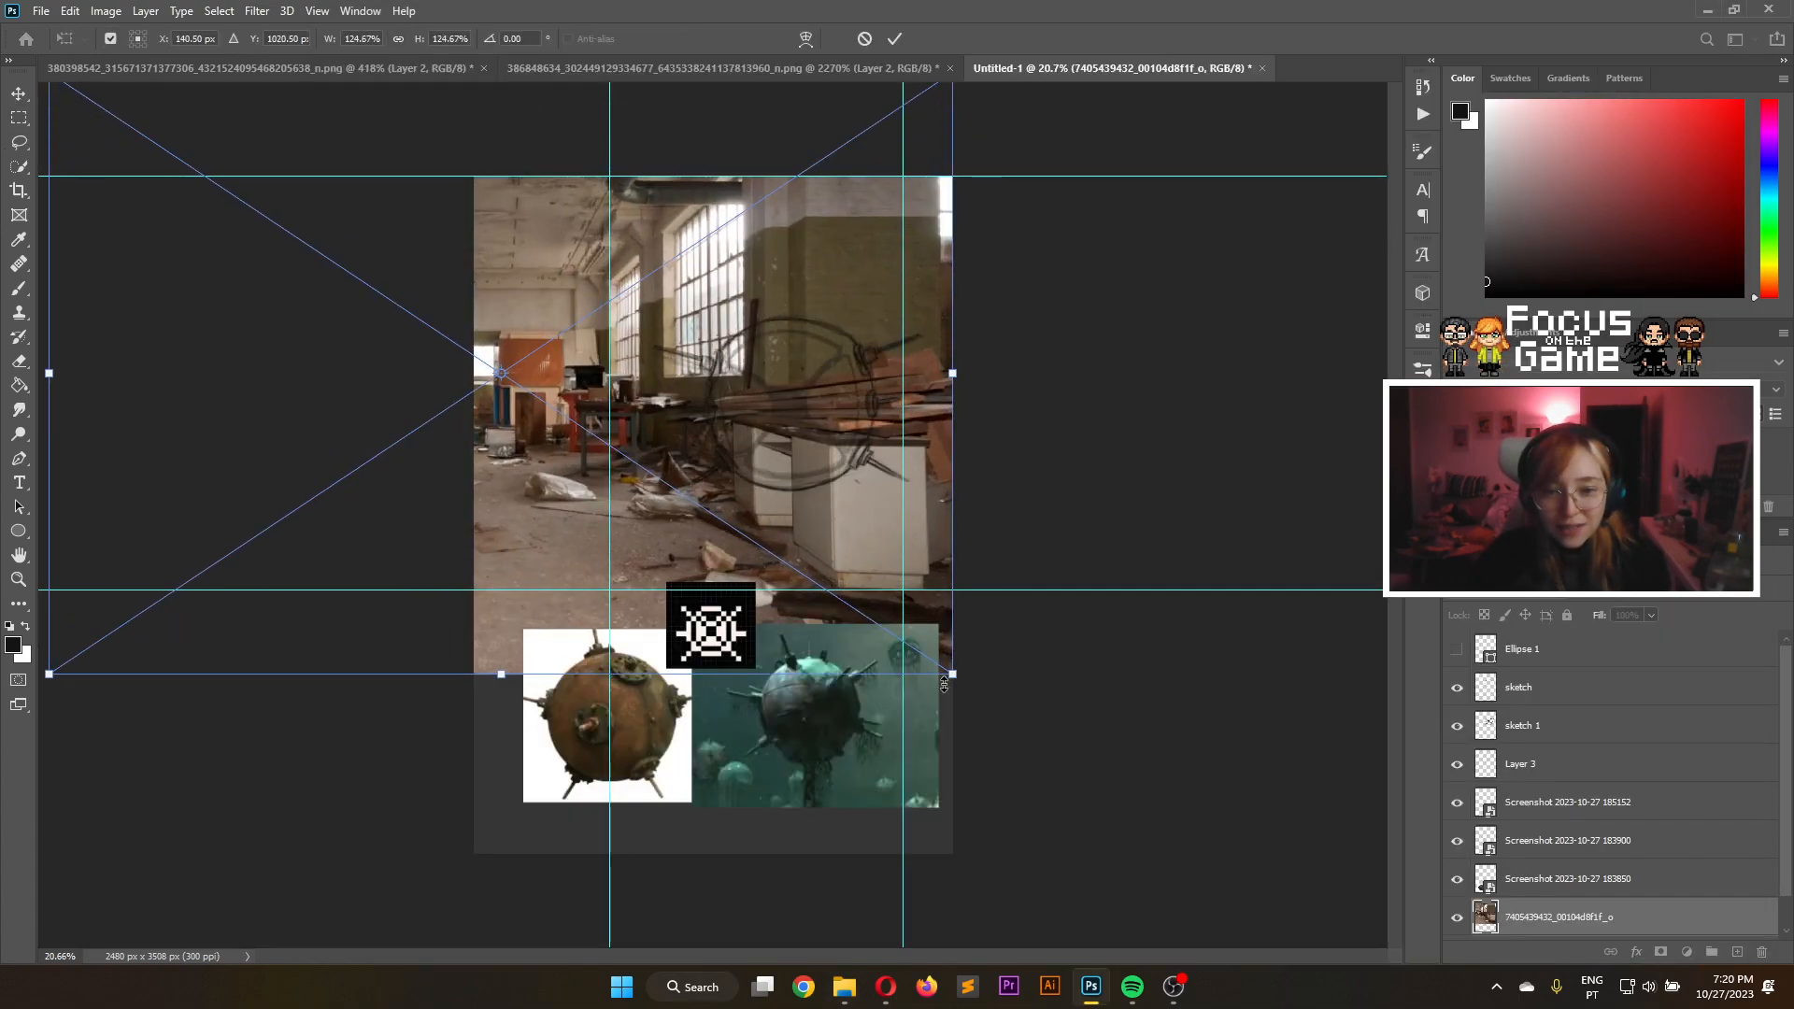
# Enlarge the factory photo to about 290.81% and shift it so its concrete floor lies behind the mine sketch
pyautogui.moveTo(951, 676); pyautogui.dragTo(1518, 1003)
pyautogui.moveTo(1219, 775); pyautogui.dragTo(919, 389)
pyautogui.moveTo(1235, 658); pyautogui.dragTo(1306, 701)
pyautogui.moveTo(1118, 646); pyautogui.dragTo(1473, 515)
pyautogui.moveTo(1010, 505); pyautogui.dragTo(531, 509)
pyautogui.moveTo(1256, 590); pyautogui.dragTo(1793, 1008)
pyautogui.moveTo(1030, 724); pyautogui.dragTo(888, 468)
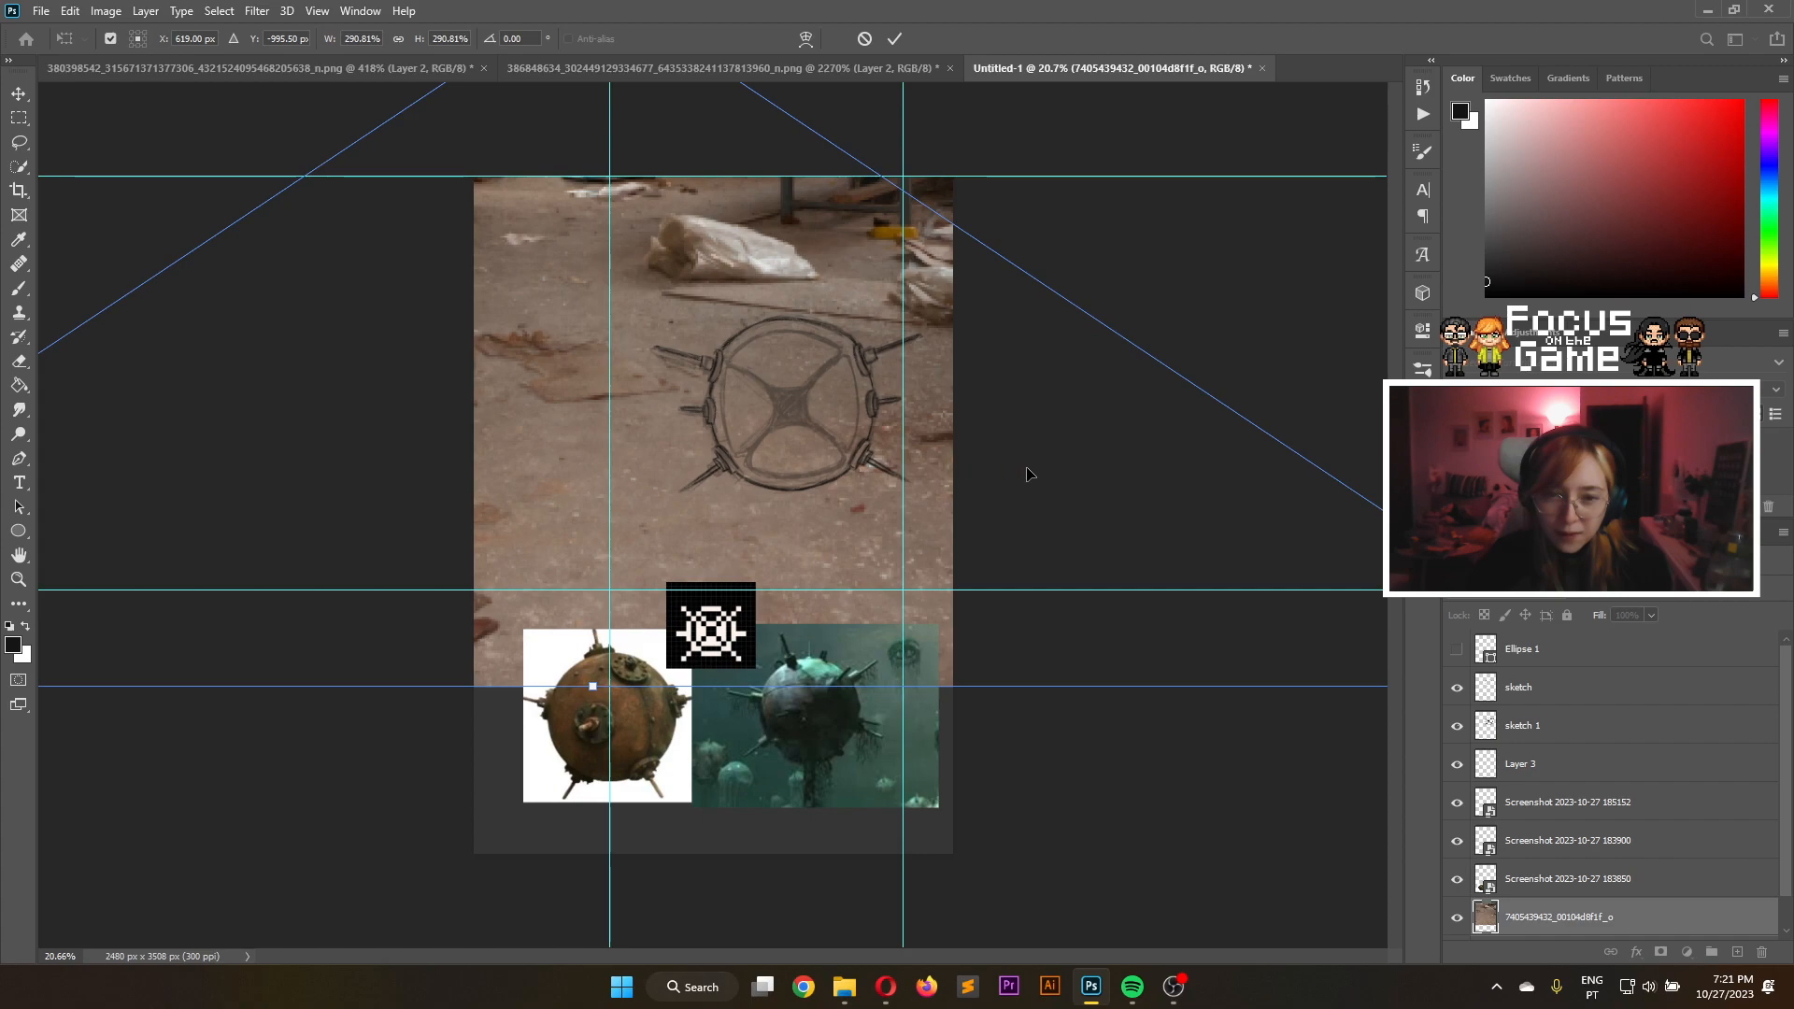
# Reposition the enlarged photo to about X -218 px, Y -1692.5 px, with debris beside the mine, and apply the transform
pyautogui.moveTo(1050, 452); pyautogui.dragTo(838, 349)
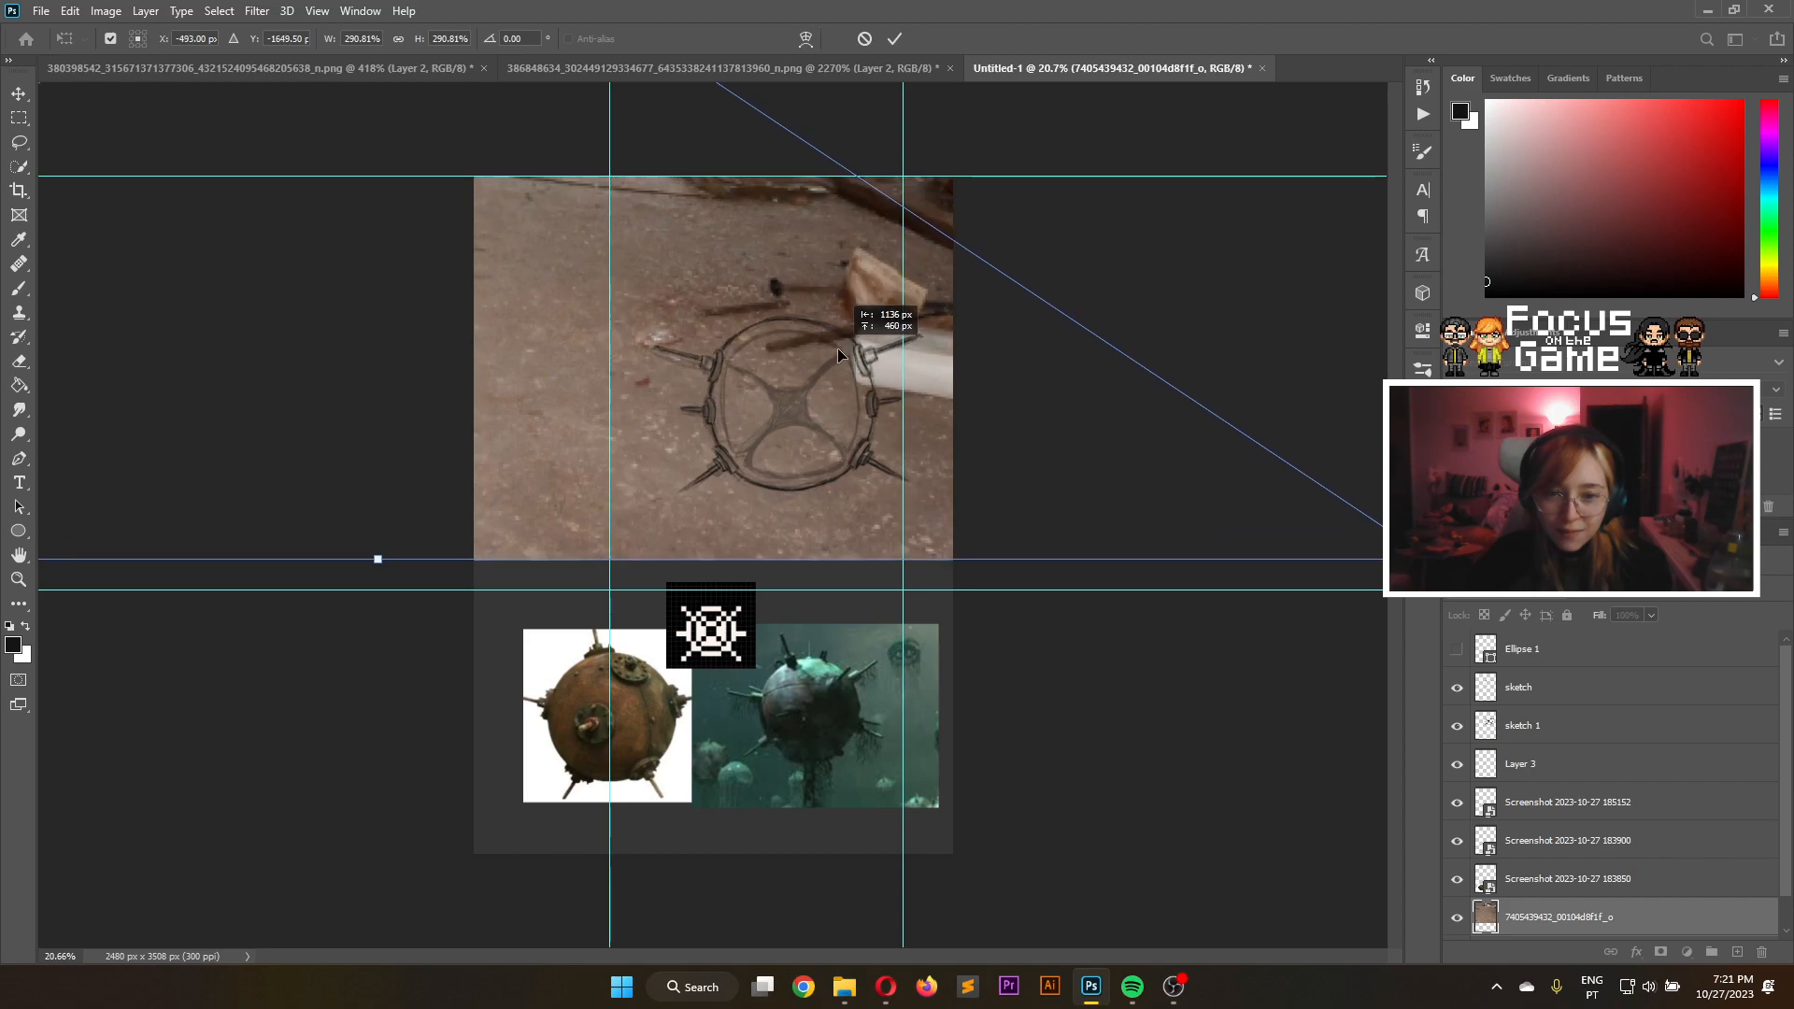
pyautogui.moveTo(837, 350); pyautogui.dragTo(889, 340)
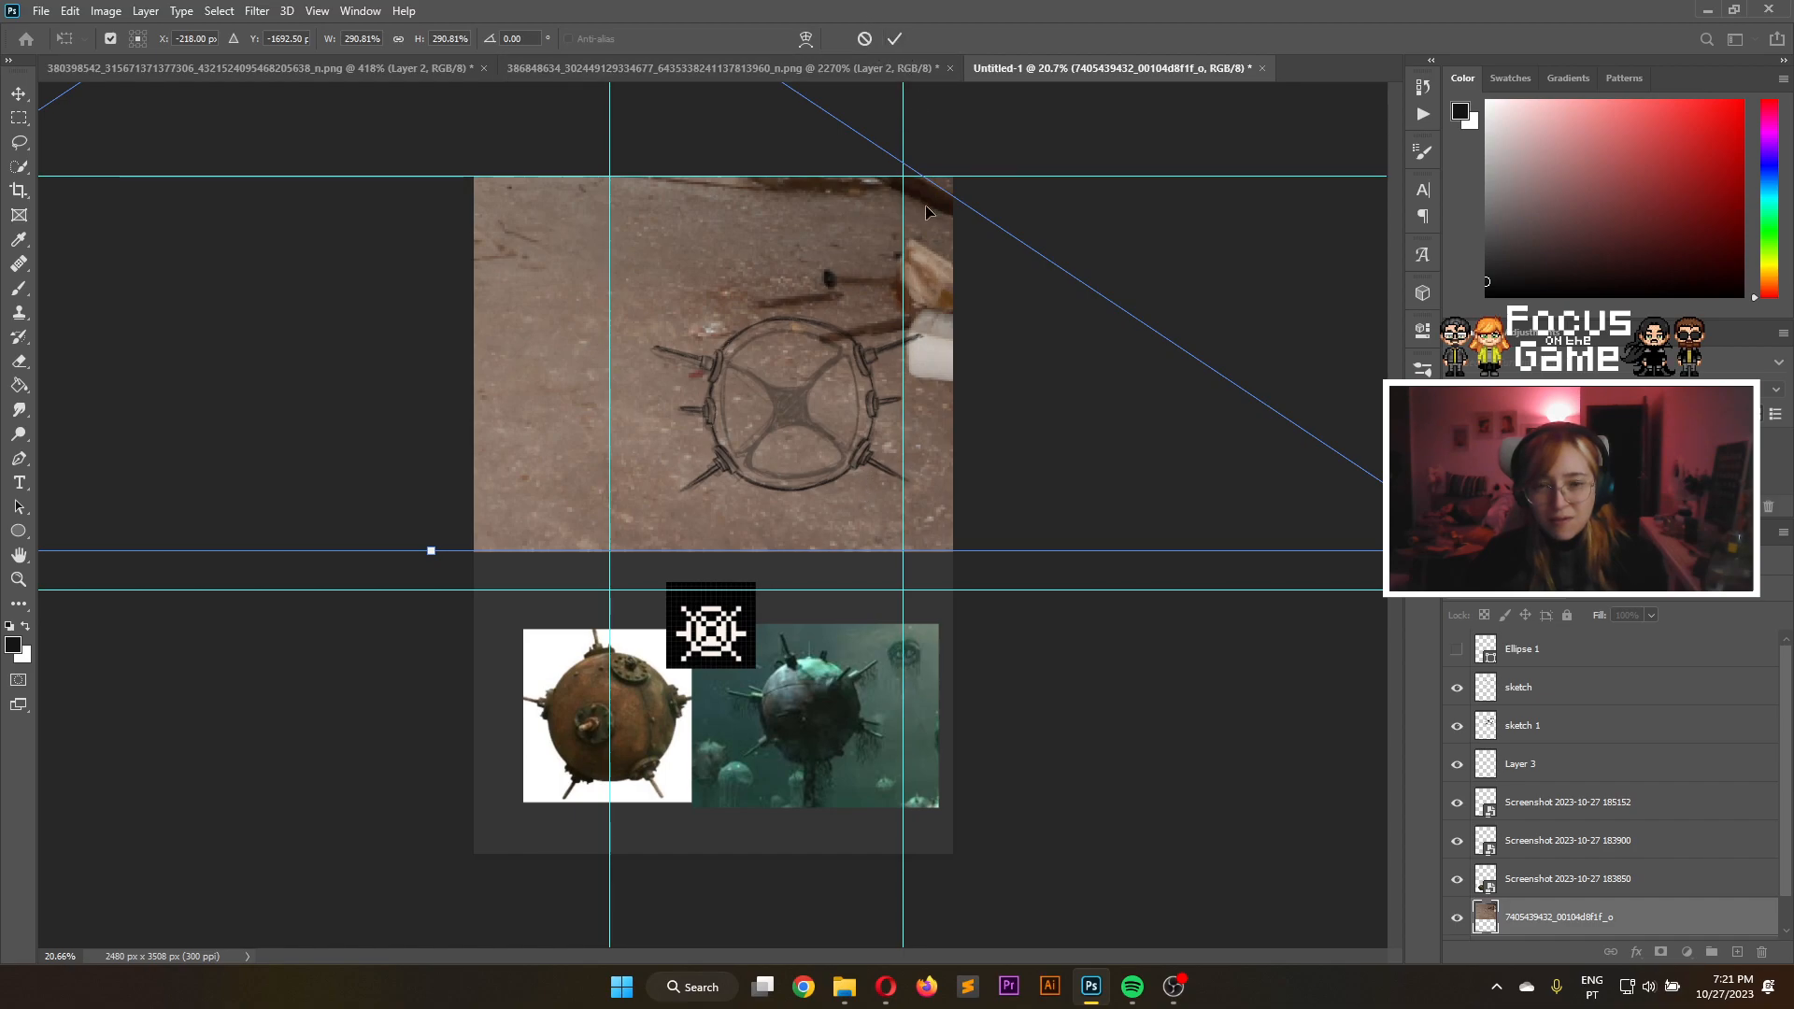
pyautogui.scroll(-4, 925, 208)
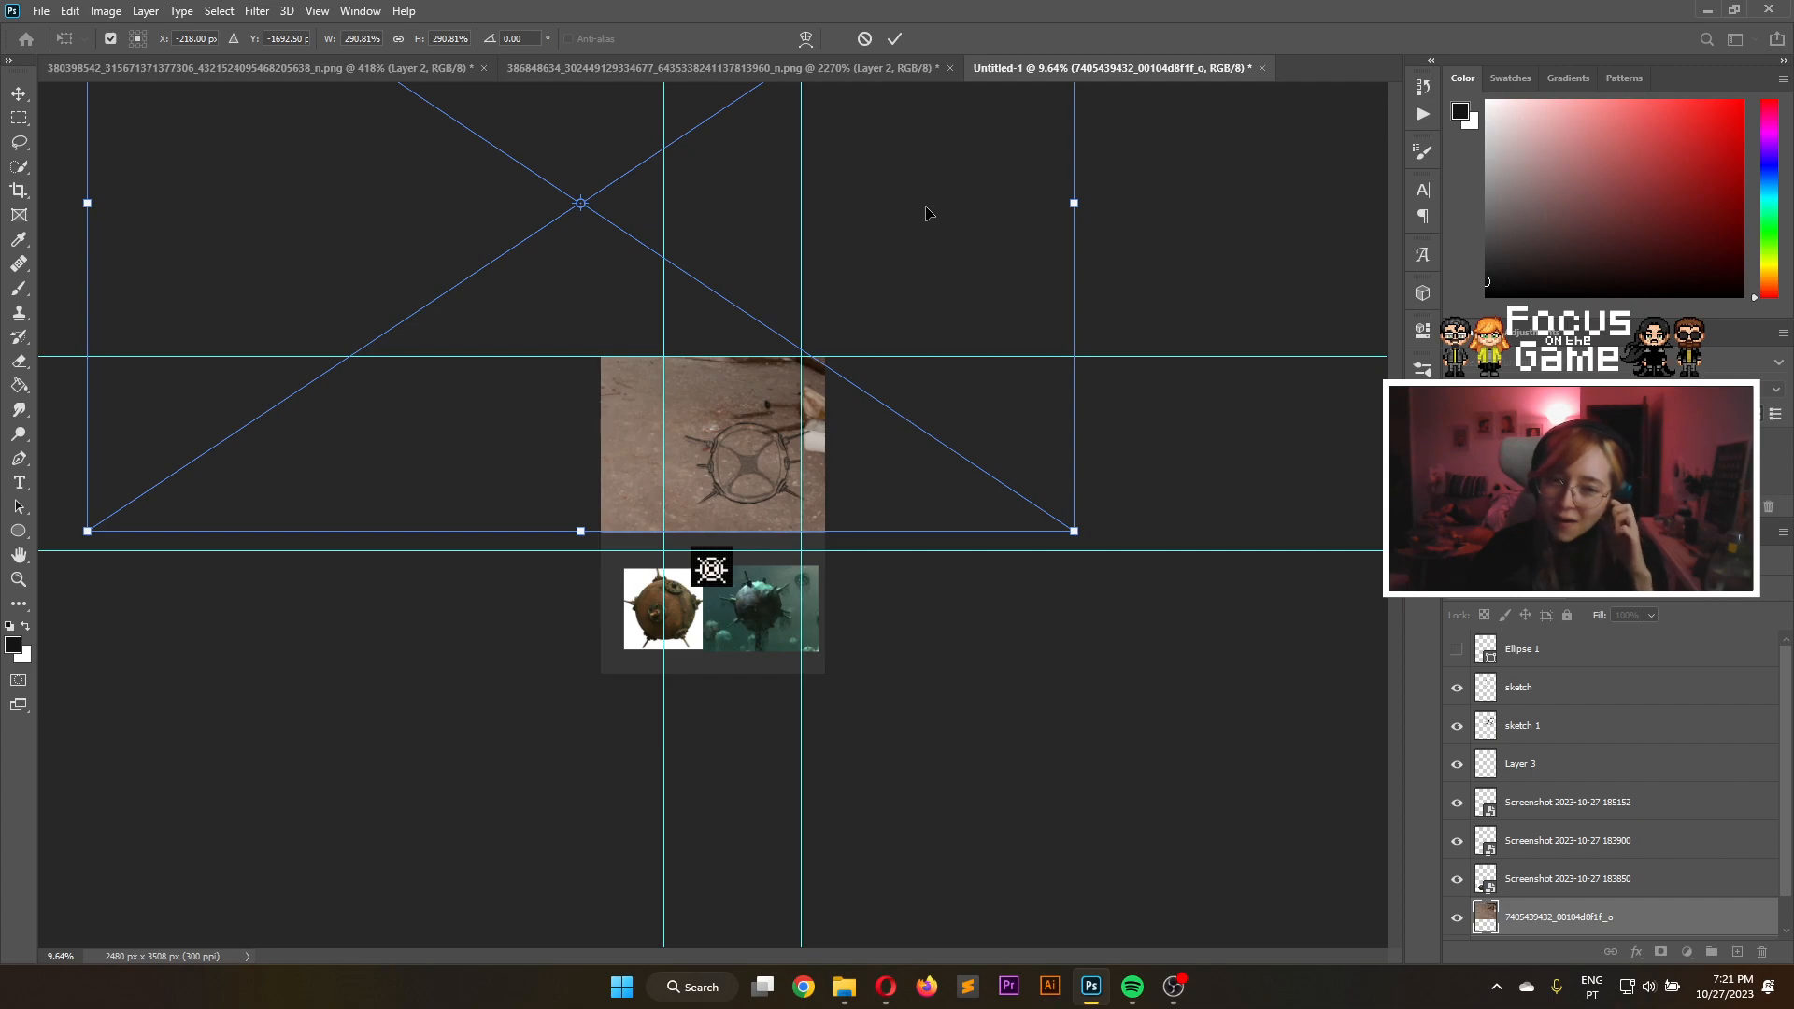
pyautogui.hotkey('ctrl', '+')
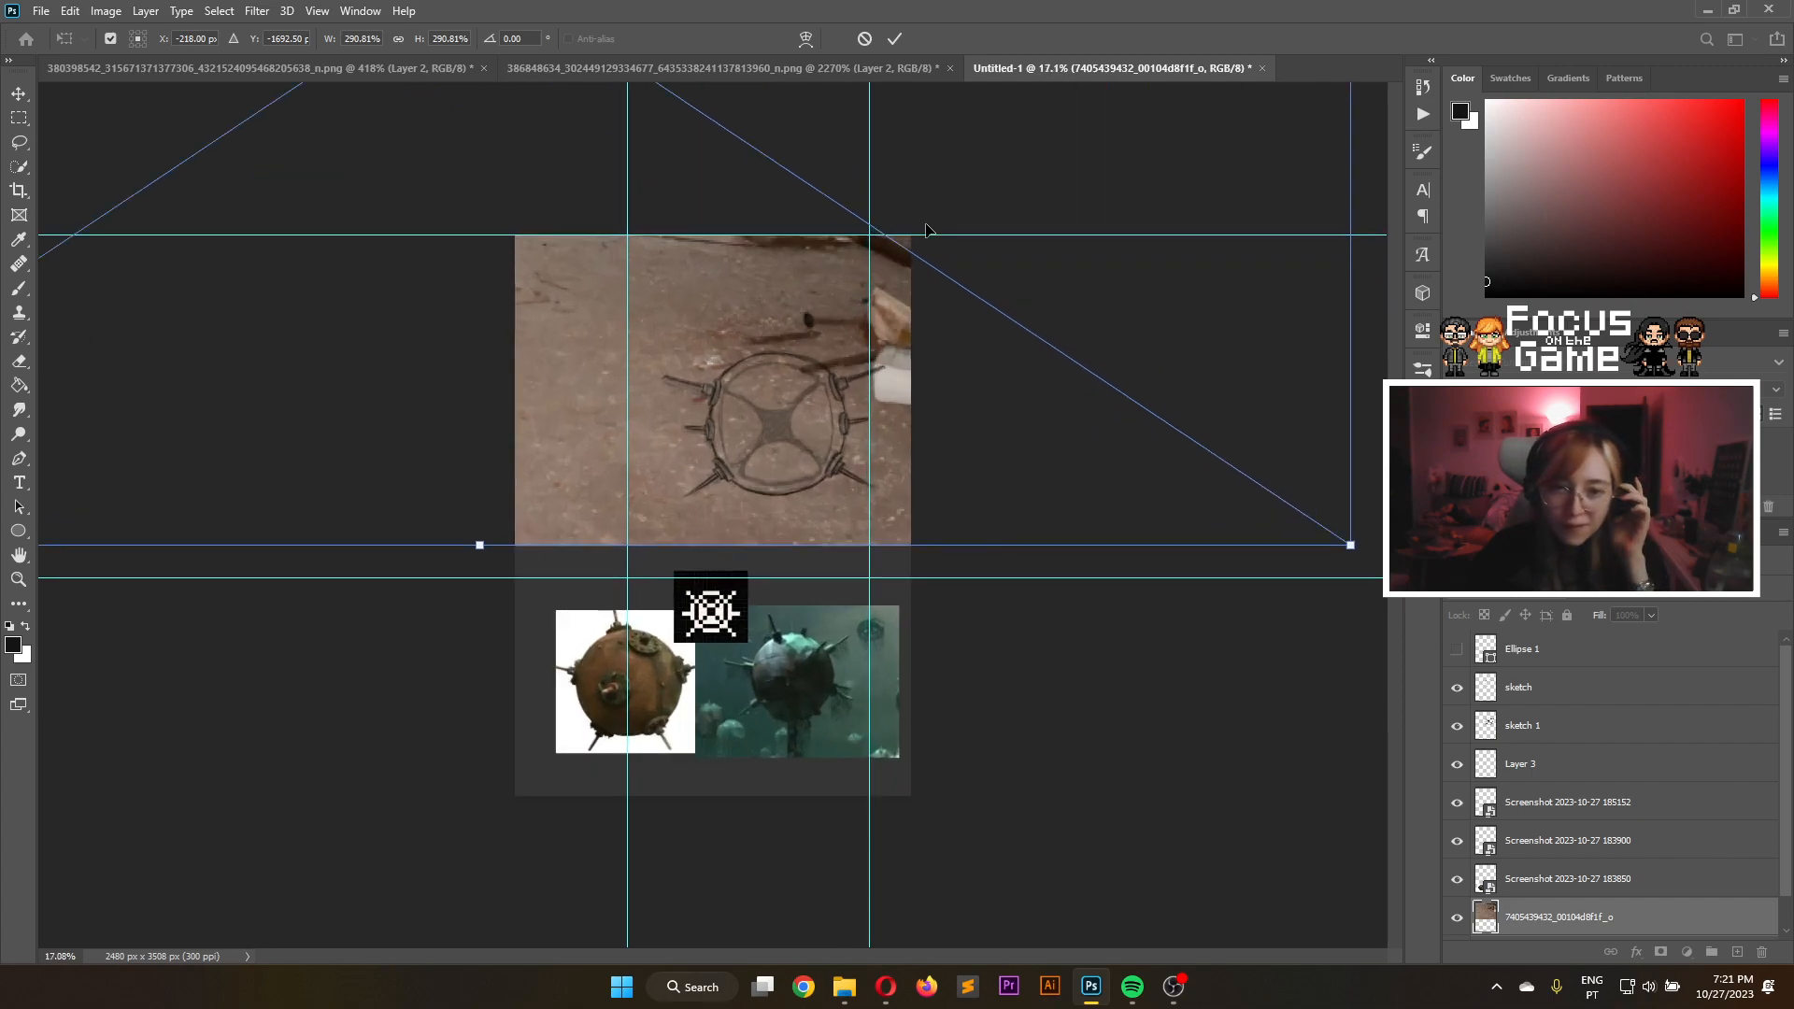
pyautogui.click(891, 40)
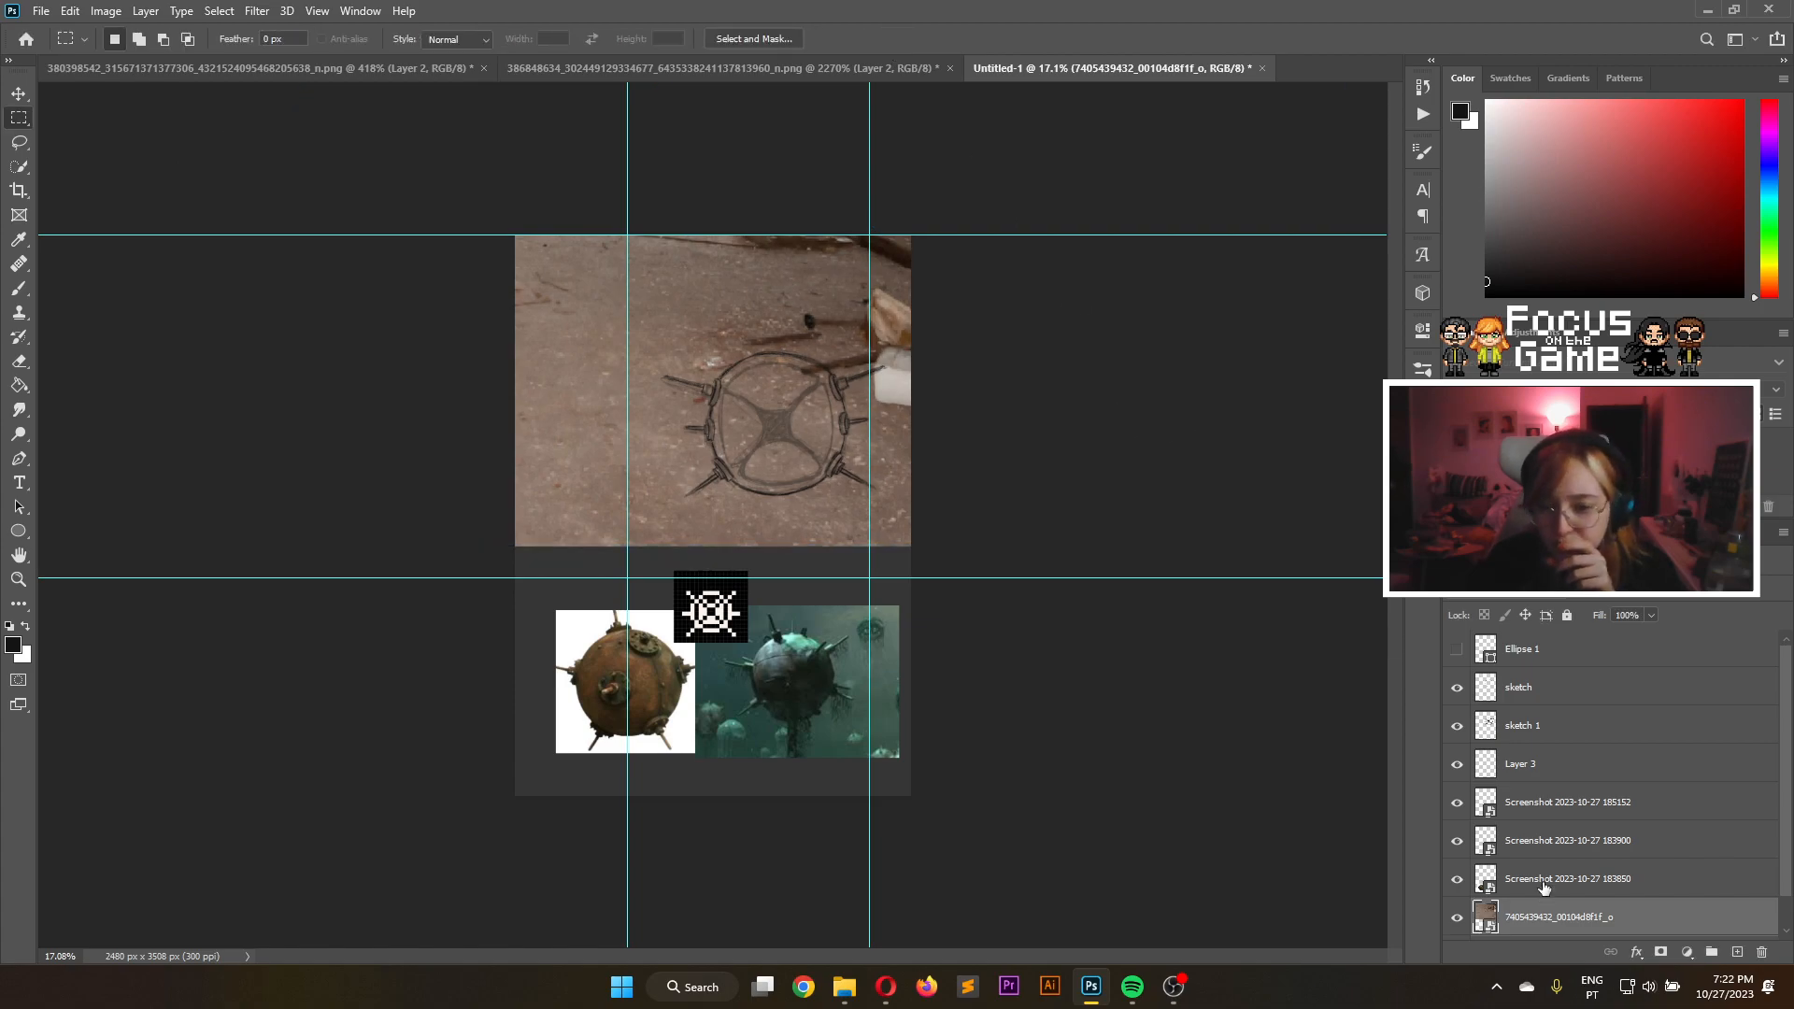
# Select the sketch, sketch 1 and Layer 3 layers and move the mine drawing towards the middle of the floor
pyautogui.click(1552, 727)
pyautogui.keyDown('ctrl'); pyautogui.click(1545, 691); pyautogui.keyUp('ctrl')
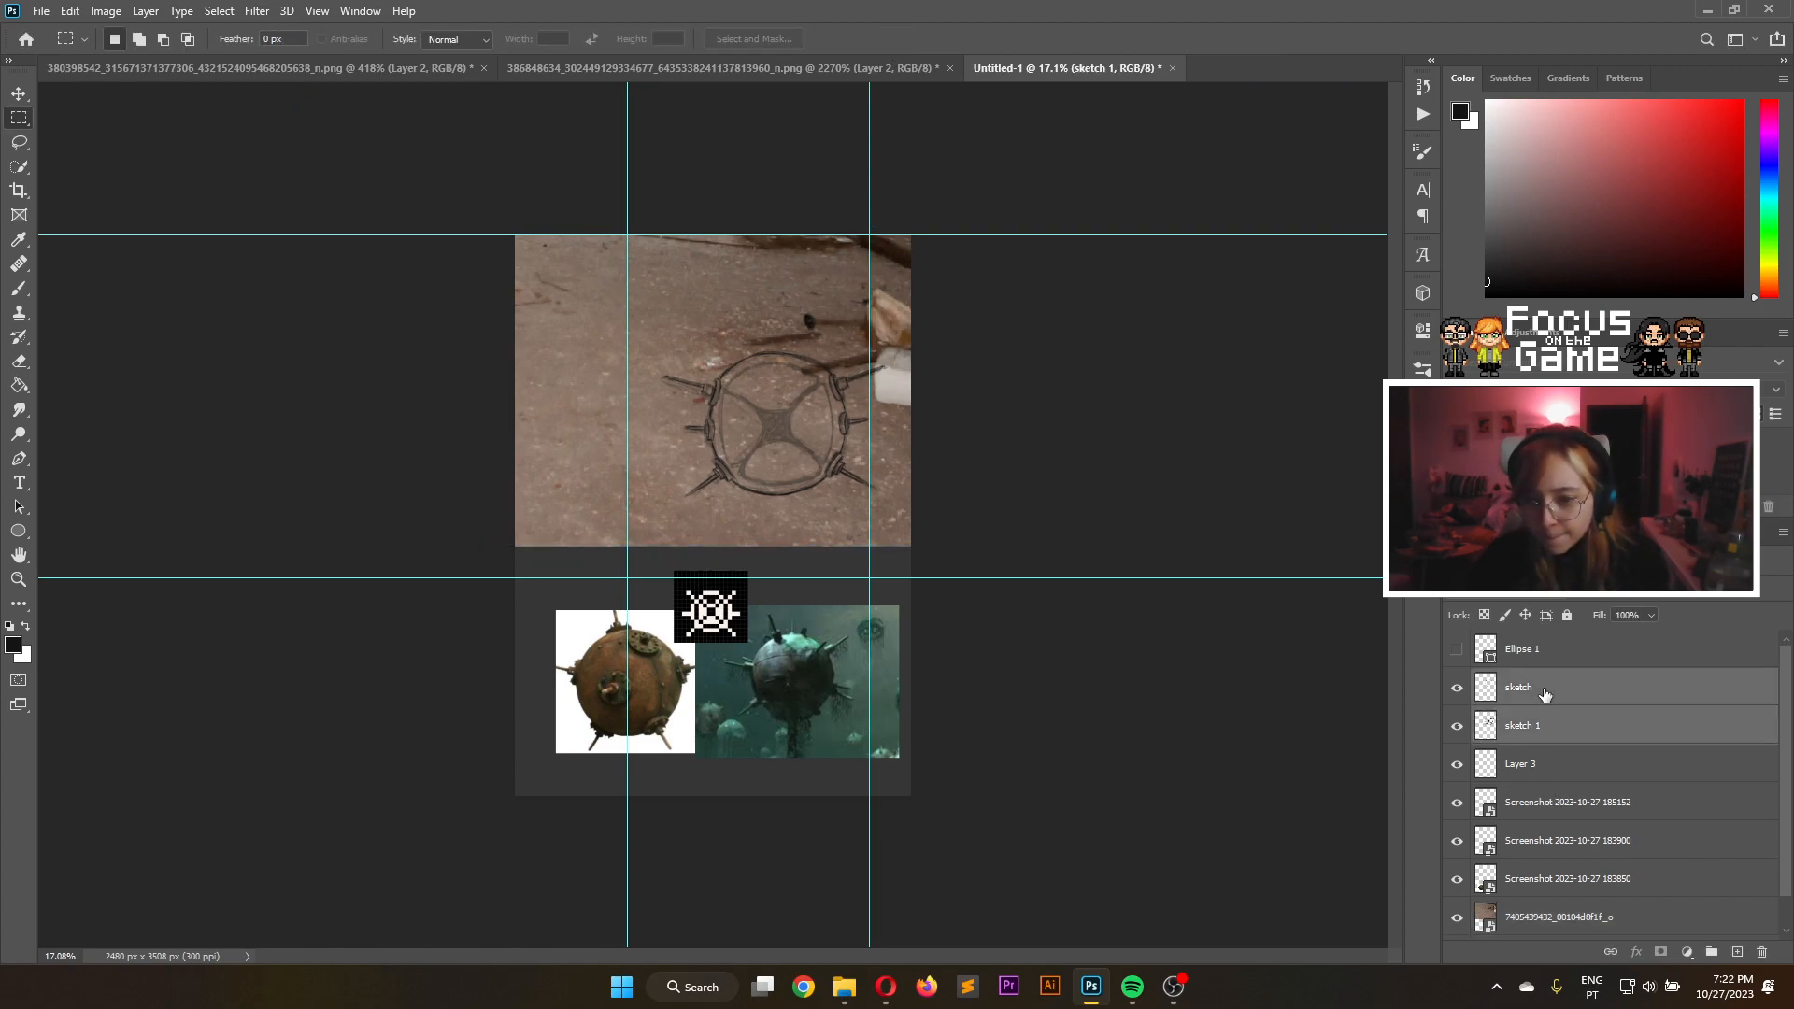
pyautogui.keyDown('ctrl'); pyautogui.click(1555, 764); pyautogui.keyUp('ctrl')
pyautogui.press('v')
pyautogui.moveTo(821, 483)
pyautogui.mouseDown()
pyautogui.moveTo(783, 462)
pyautogui.moveTo(723, 531)
pyautogui.moveTo(737, 540)
pyautogui.mouseUp()
# Rotate the three mine sketch layers 2.65° and scale them to about 81.43%, nudging them into place on the floor
pyautogui.hotkey('ctrl', 't')
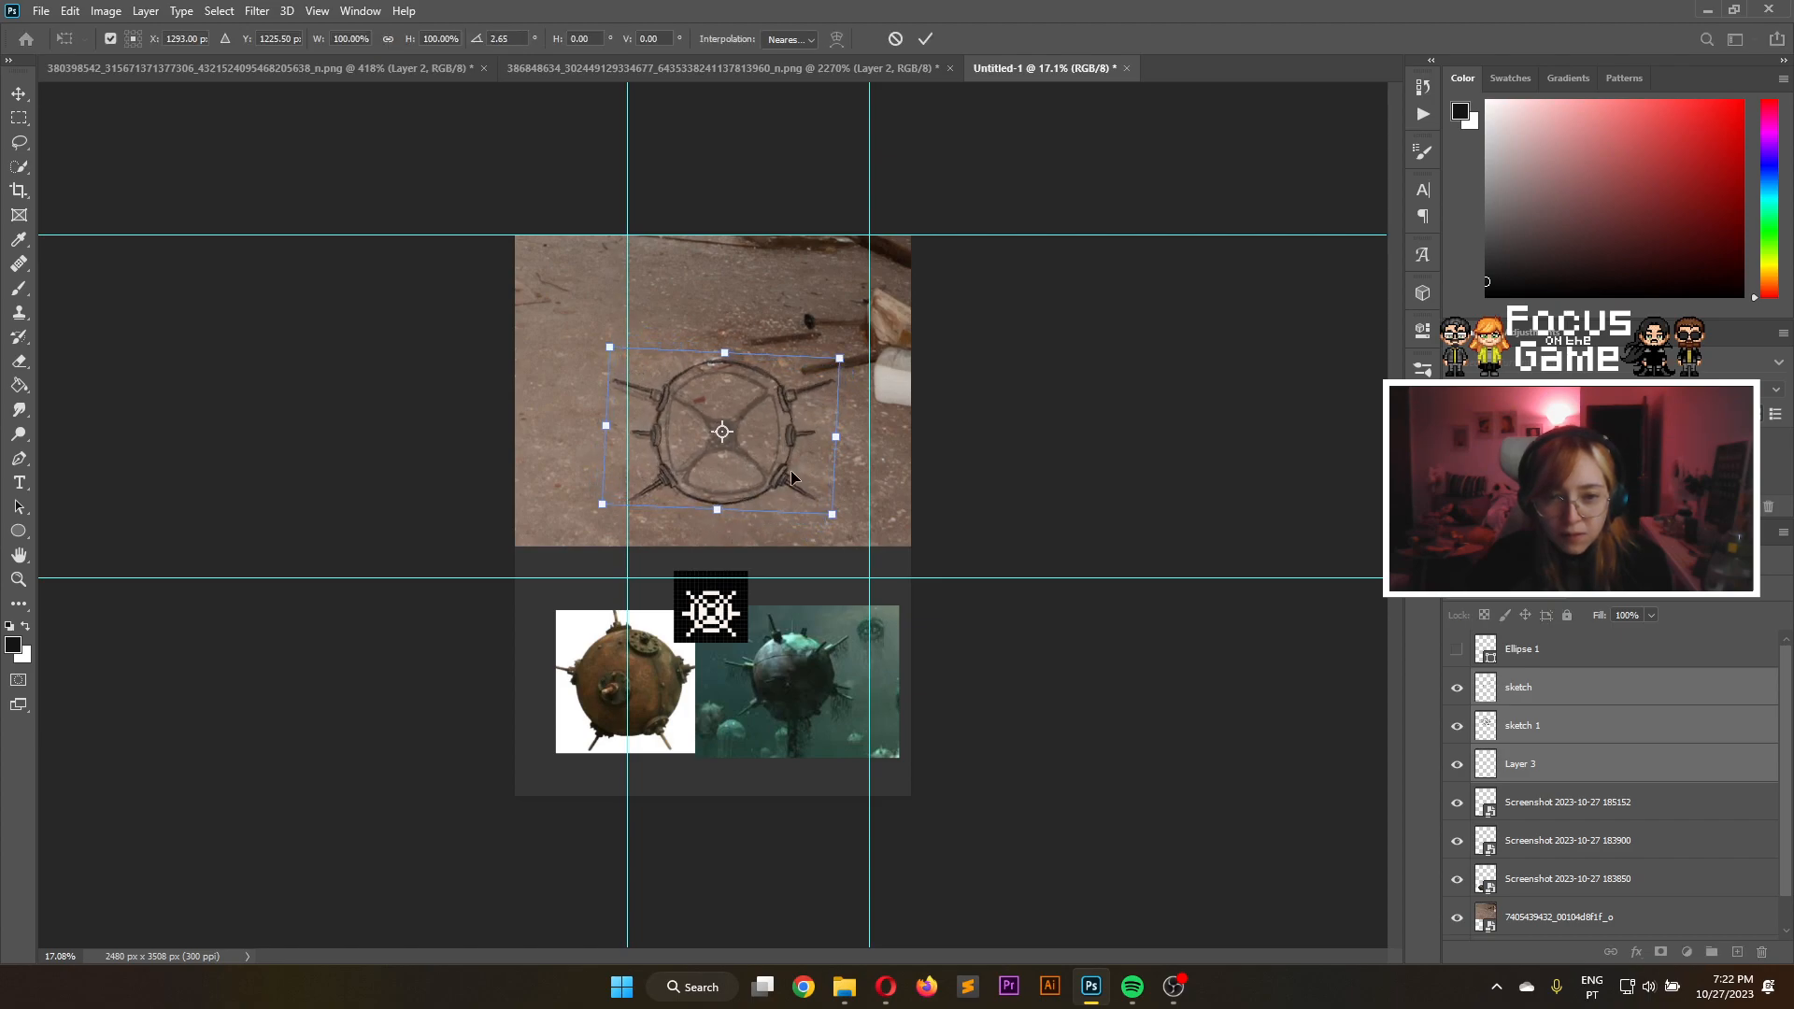
pyautogui.moveTo(761, 446); pyautogui.dragTo(768, 449)
pyautogui.moveTo(846, 360); pyautogui.dragTo(806, 386)
pyautogui.moveTo(744, 475)
pyautogui.mouseDown()
pyautogui.moveTo(792, 464)
pyautogui.moveTo(757, 481)
pyautogui.moveTo(756, 466)
pyautogui.mouseUp()
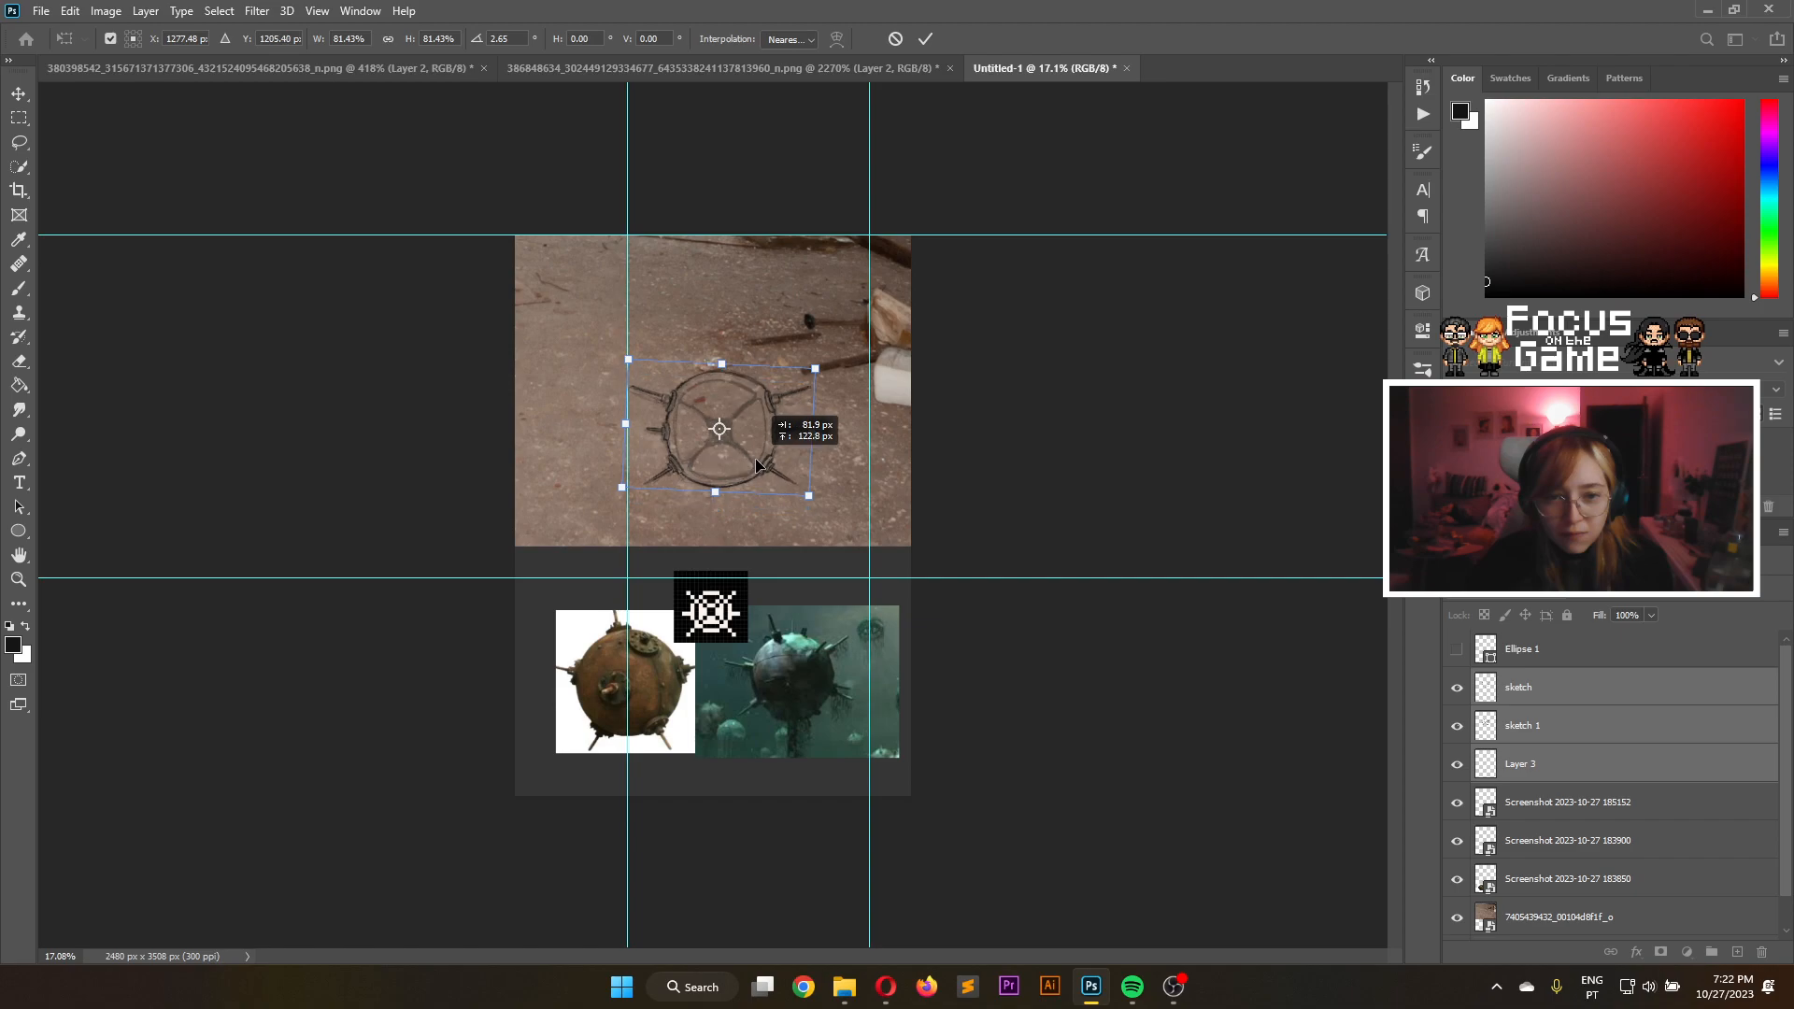
pyautogui.click(924, 39)
pyautogui.scroll(3, 931, 358)
pyautogui.scroll(-3, 931, 359)
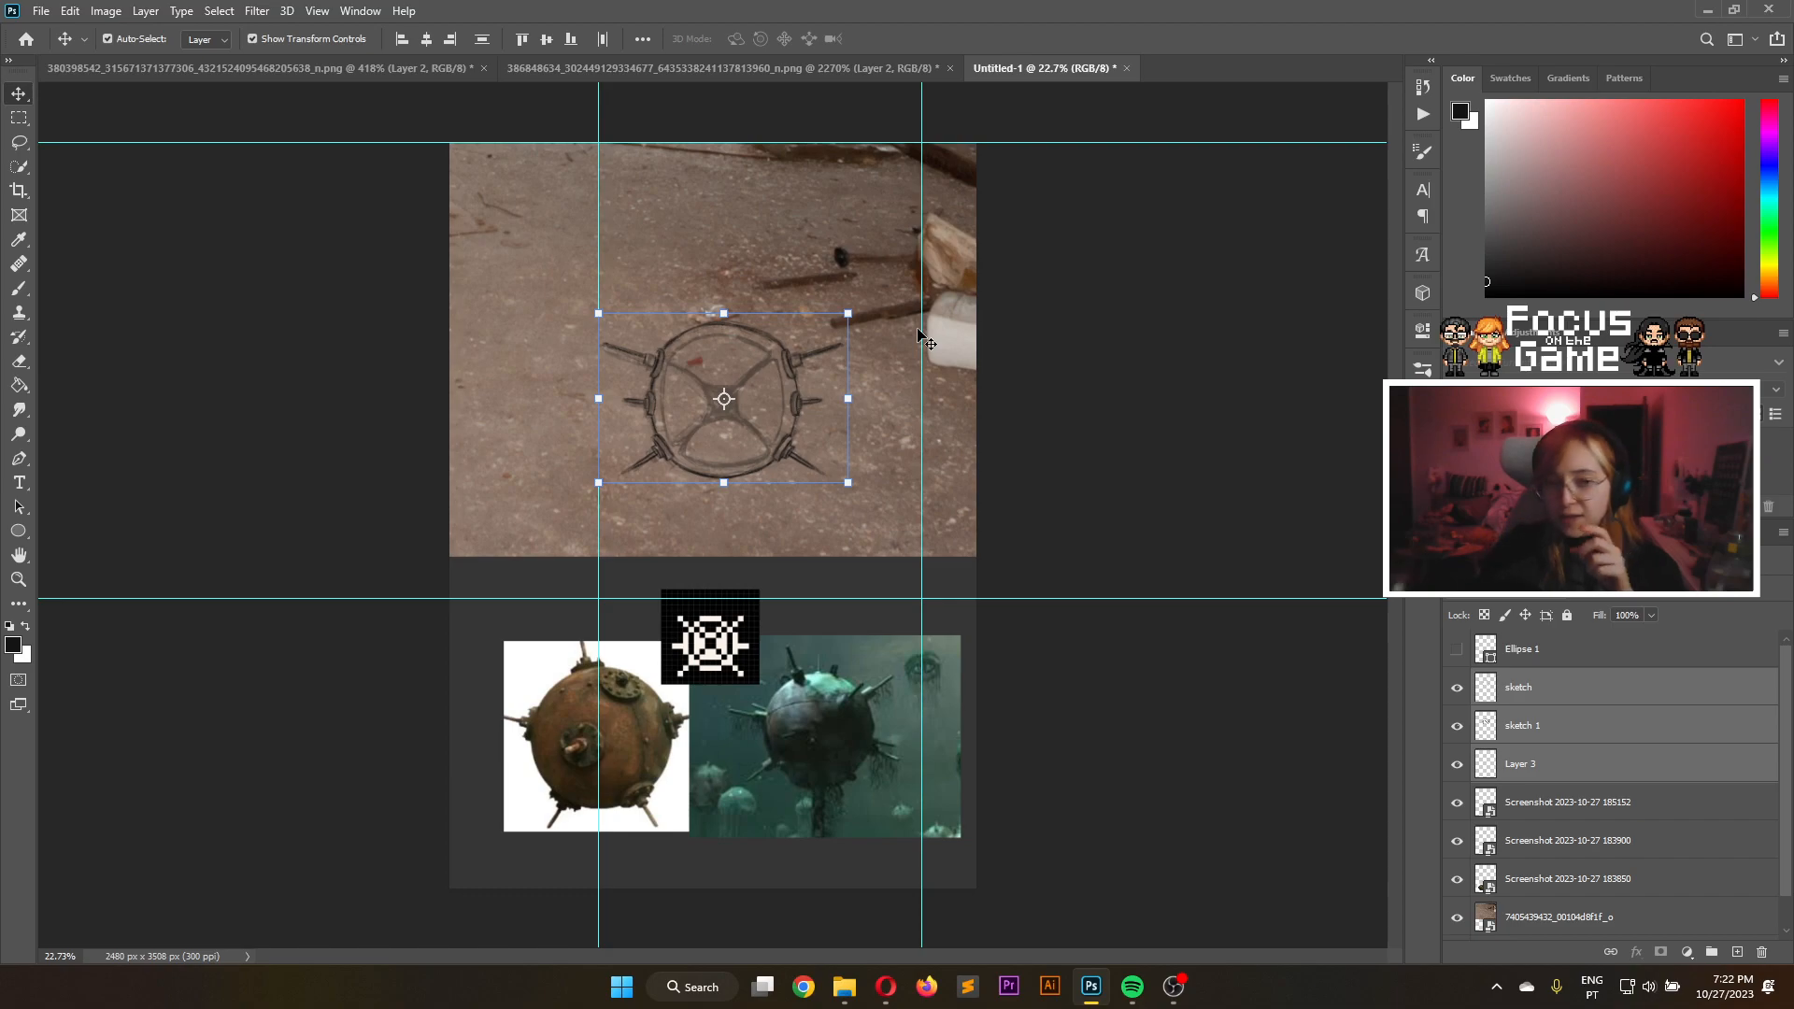
# Warp the factory photo, bending its right edge inward and pulling the lower handle of its left edge far down
pyautogui.click(1594, 915)
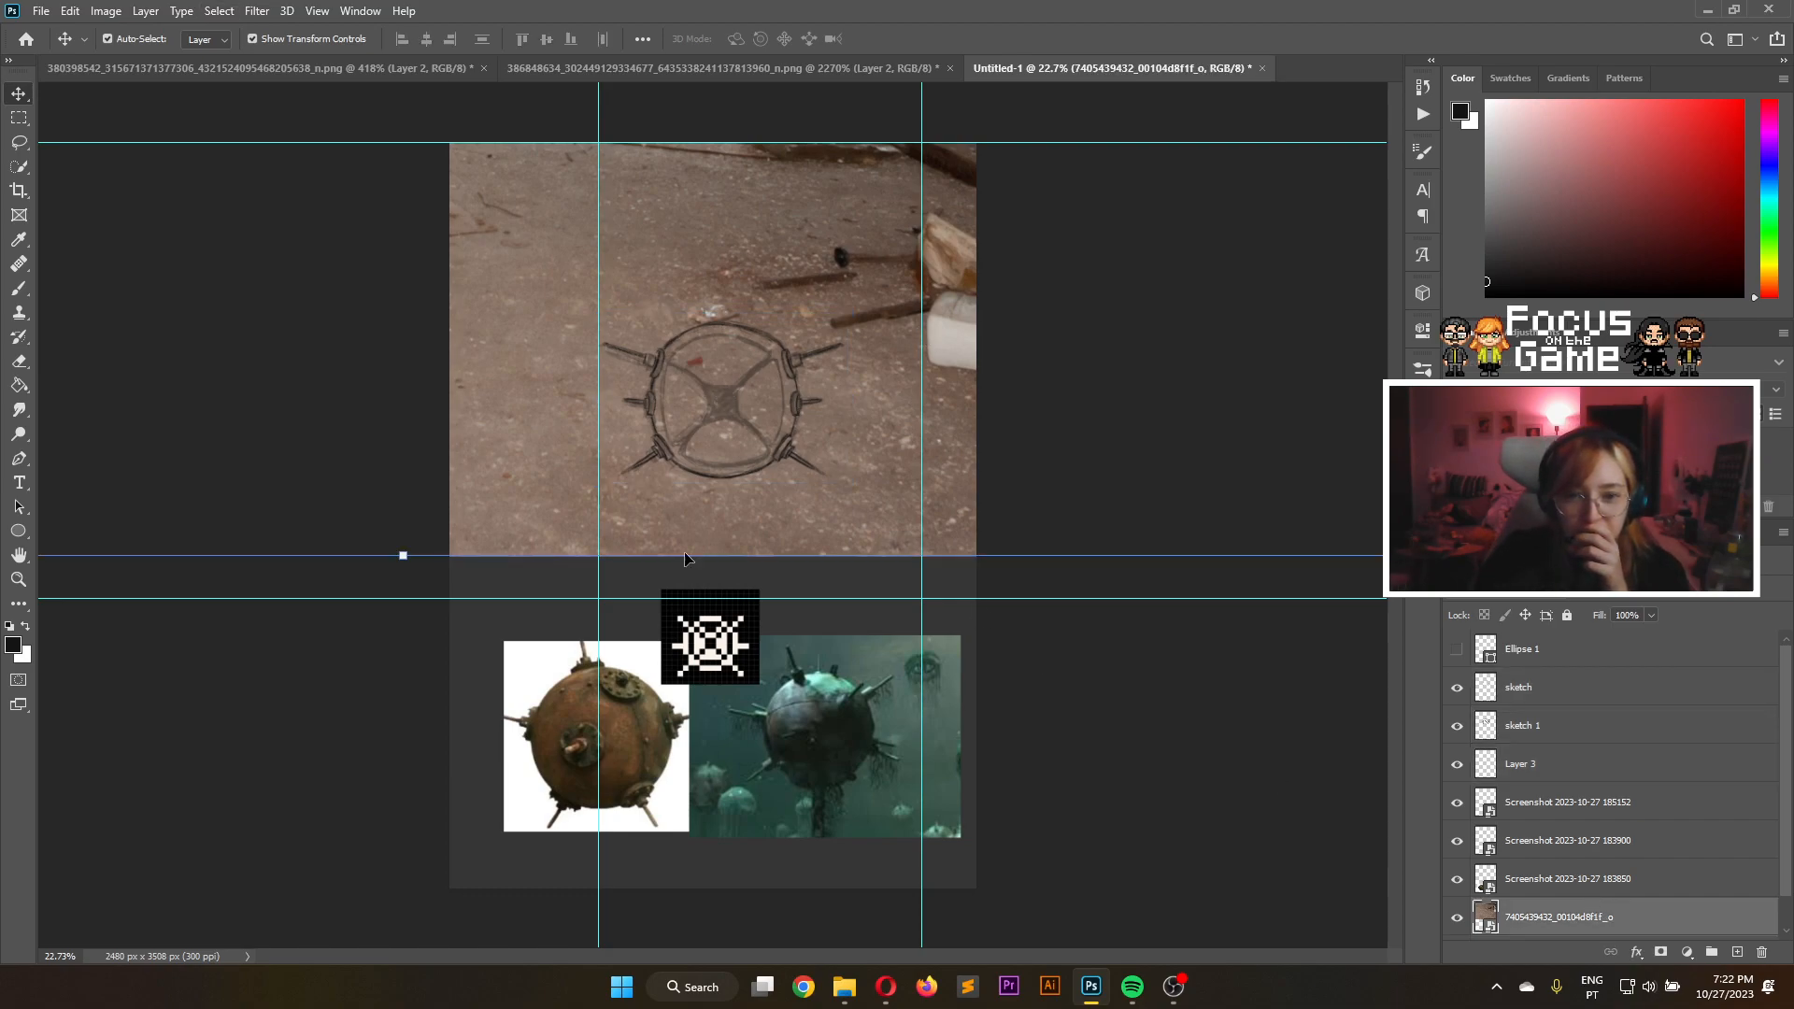
pyautogui.hotkey('ctrl', '-')
pyautogui.hotkey('ctrl', '-')
pyautogui.hotkey('ctrl', '-')
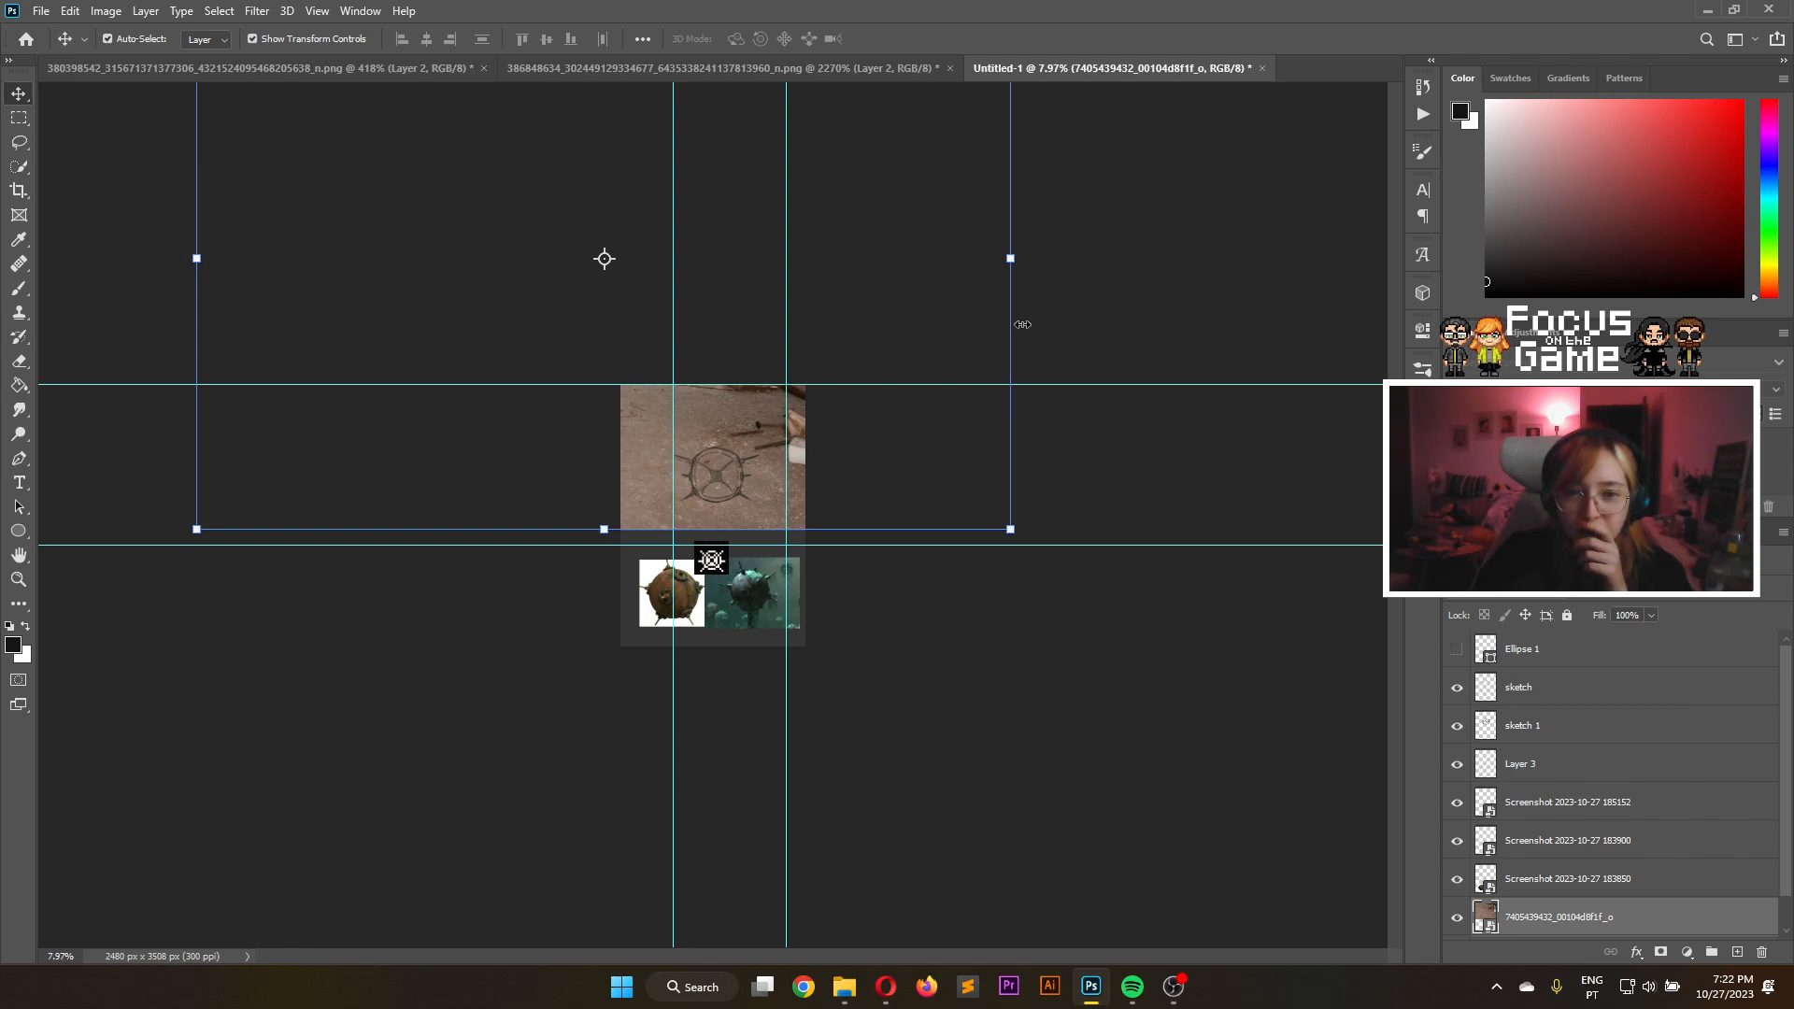
pyautogui.click(1017, 322)
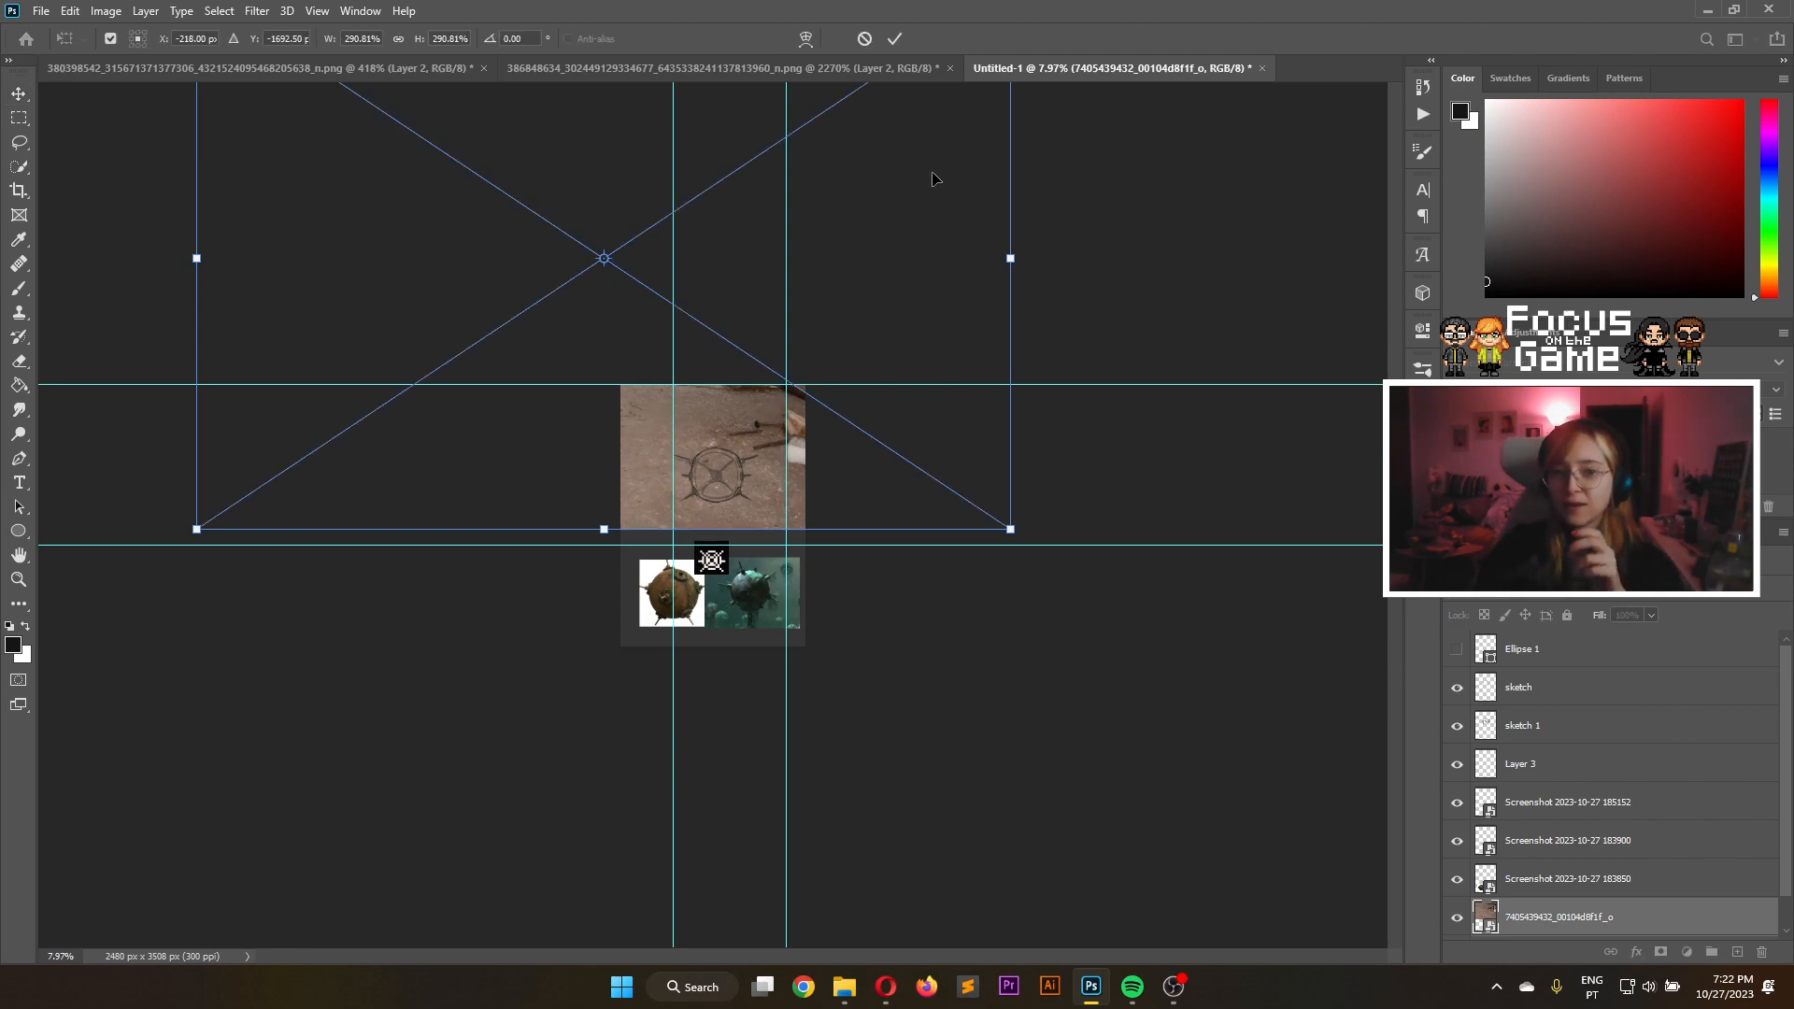
pyautogui.scroll(2, 934, 178)
pyautogui.scroll(-1, 933, 178)
pyautogui.click(807, 38)
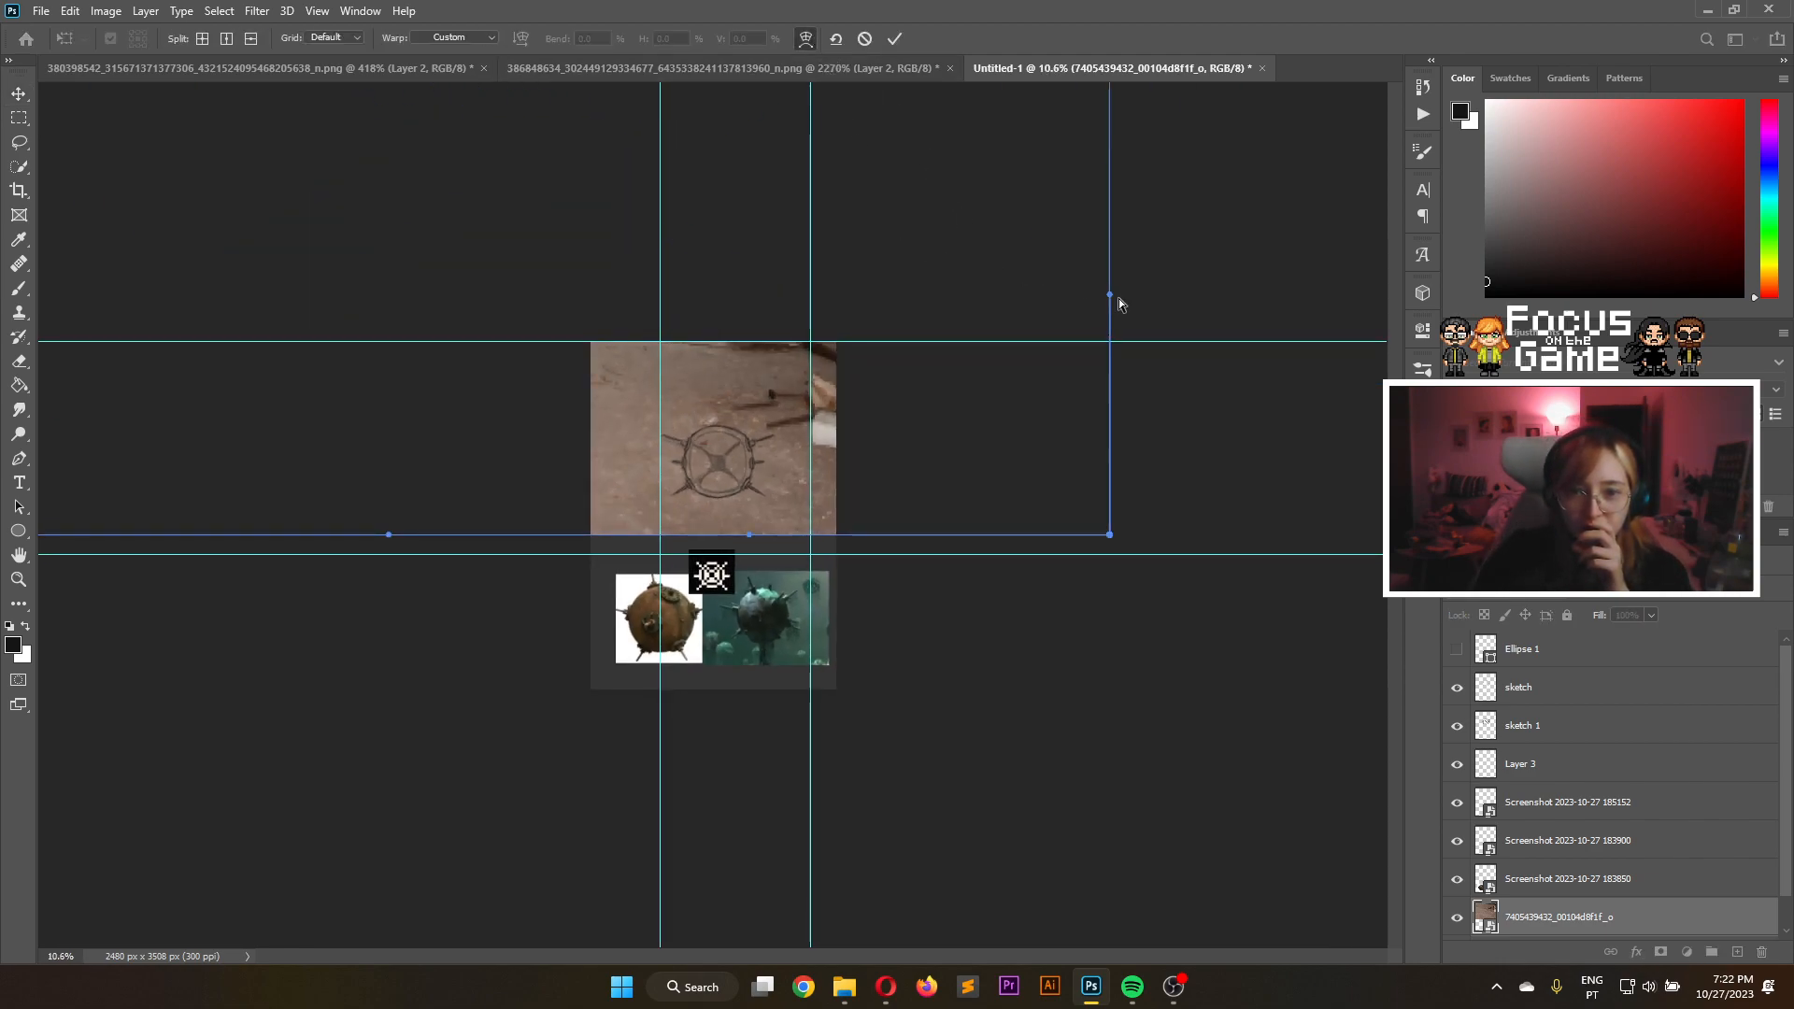
pyautogui.moveTo(1112, 293); pyautogui.dragTo(961, 364)
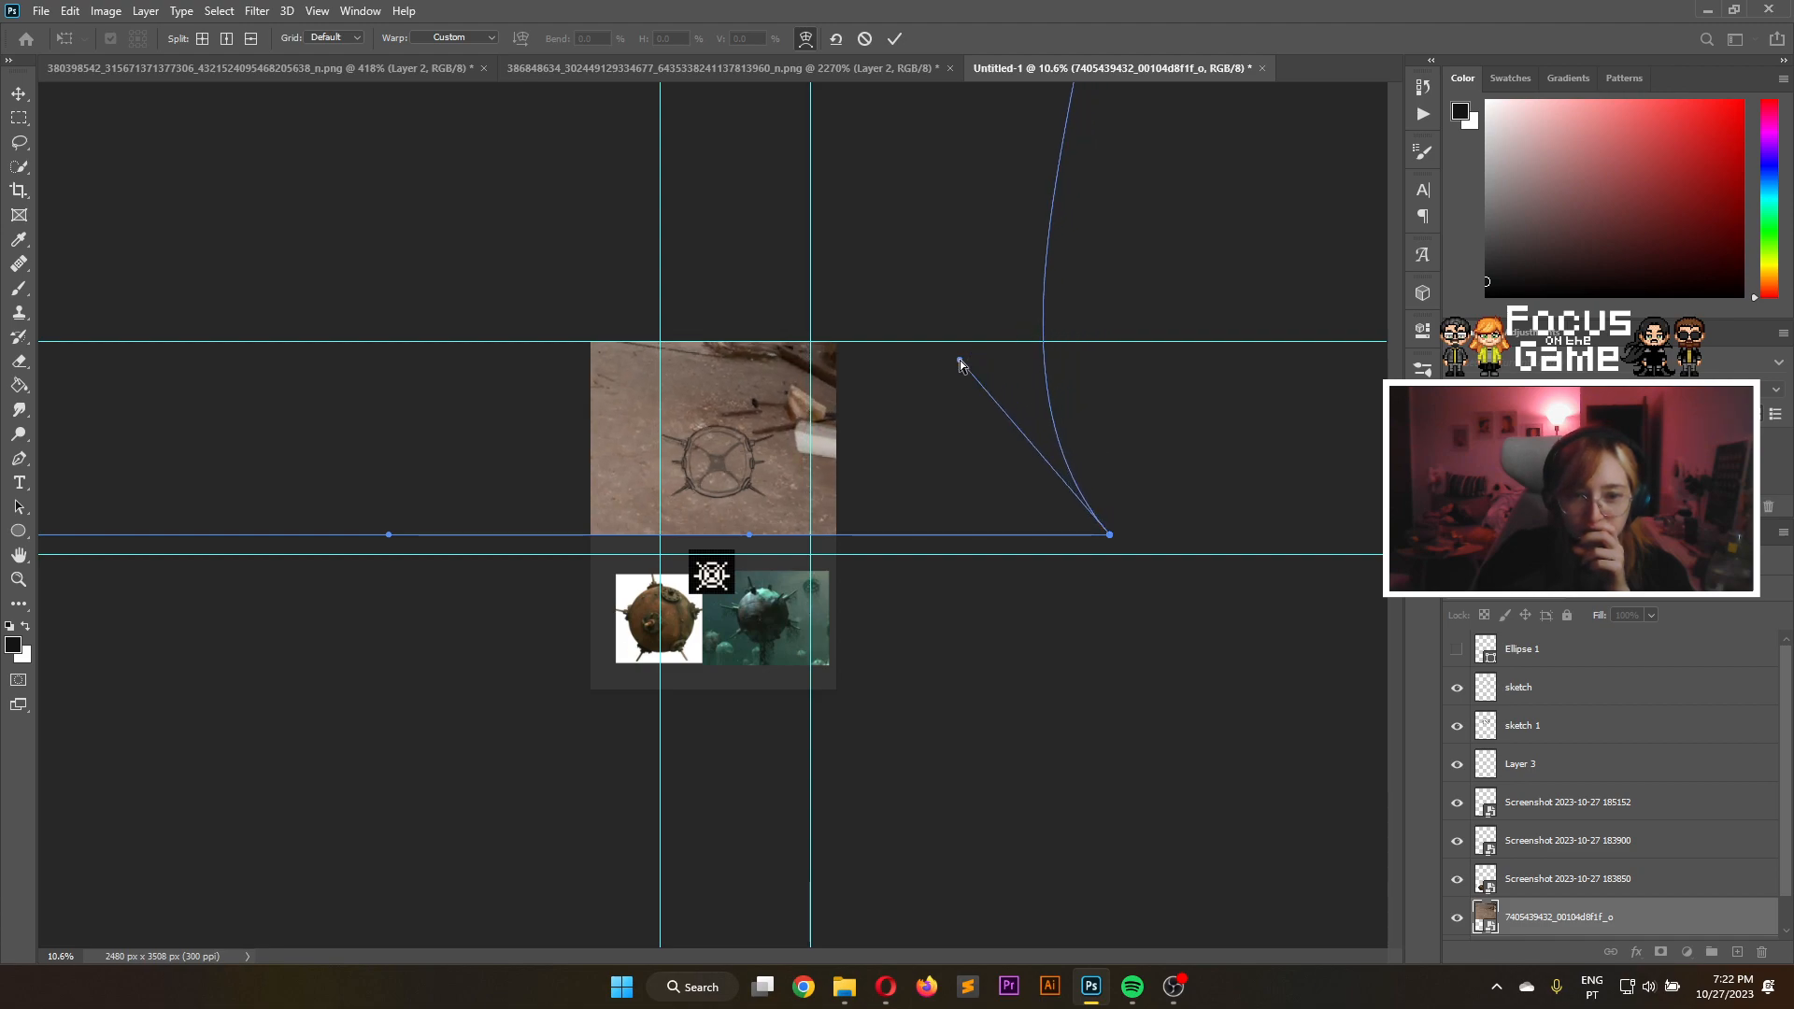
pyautogui.scroll(-3, 309, 387)
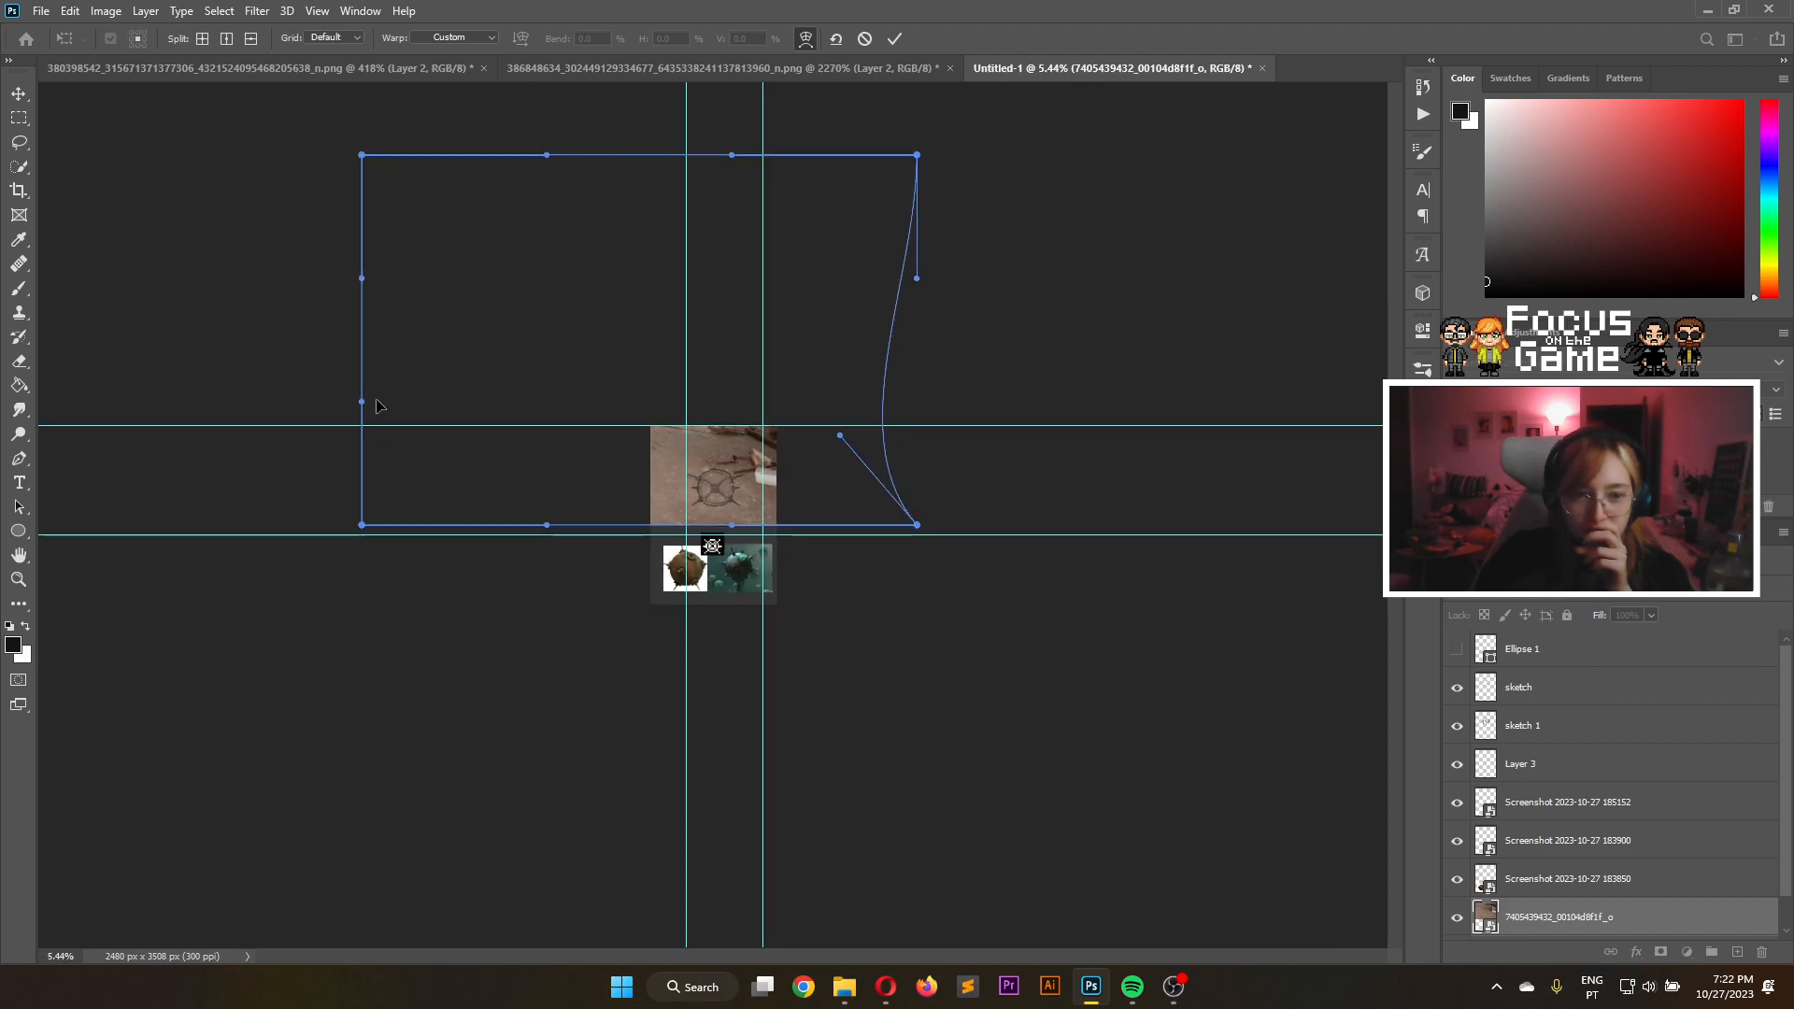
pyautogui.moveTo(364, 410); pyautogui.dragTo(342, 717)
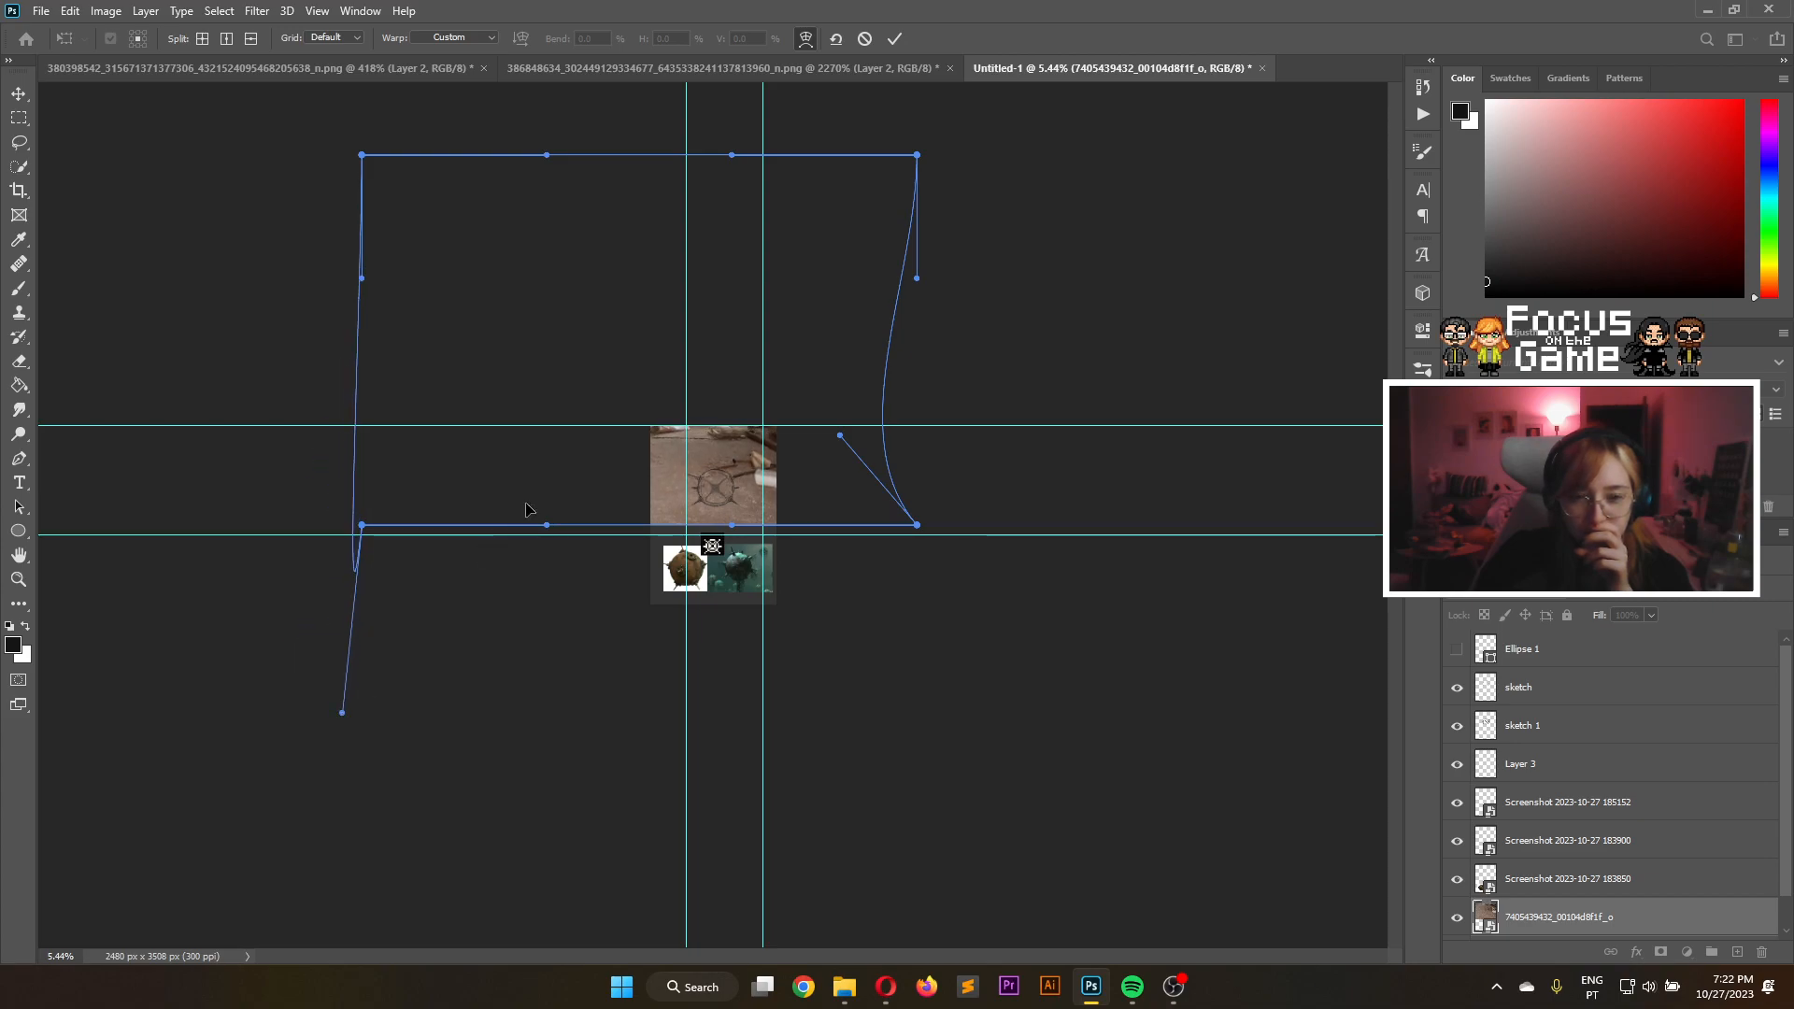
# Pull the right handle of the photo's bottom edge outward and slightly down in the warp
pyautogui.hotkey('ctrl', '+')
pyautogui.hotkey('ctrl', '+')
pyautogui.hotkey('ctrl', '+')
pyautogui.hotkey('ctrl', '+')
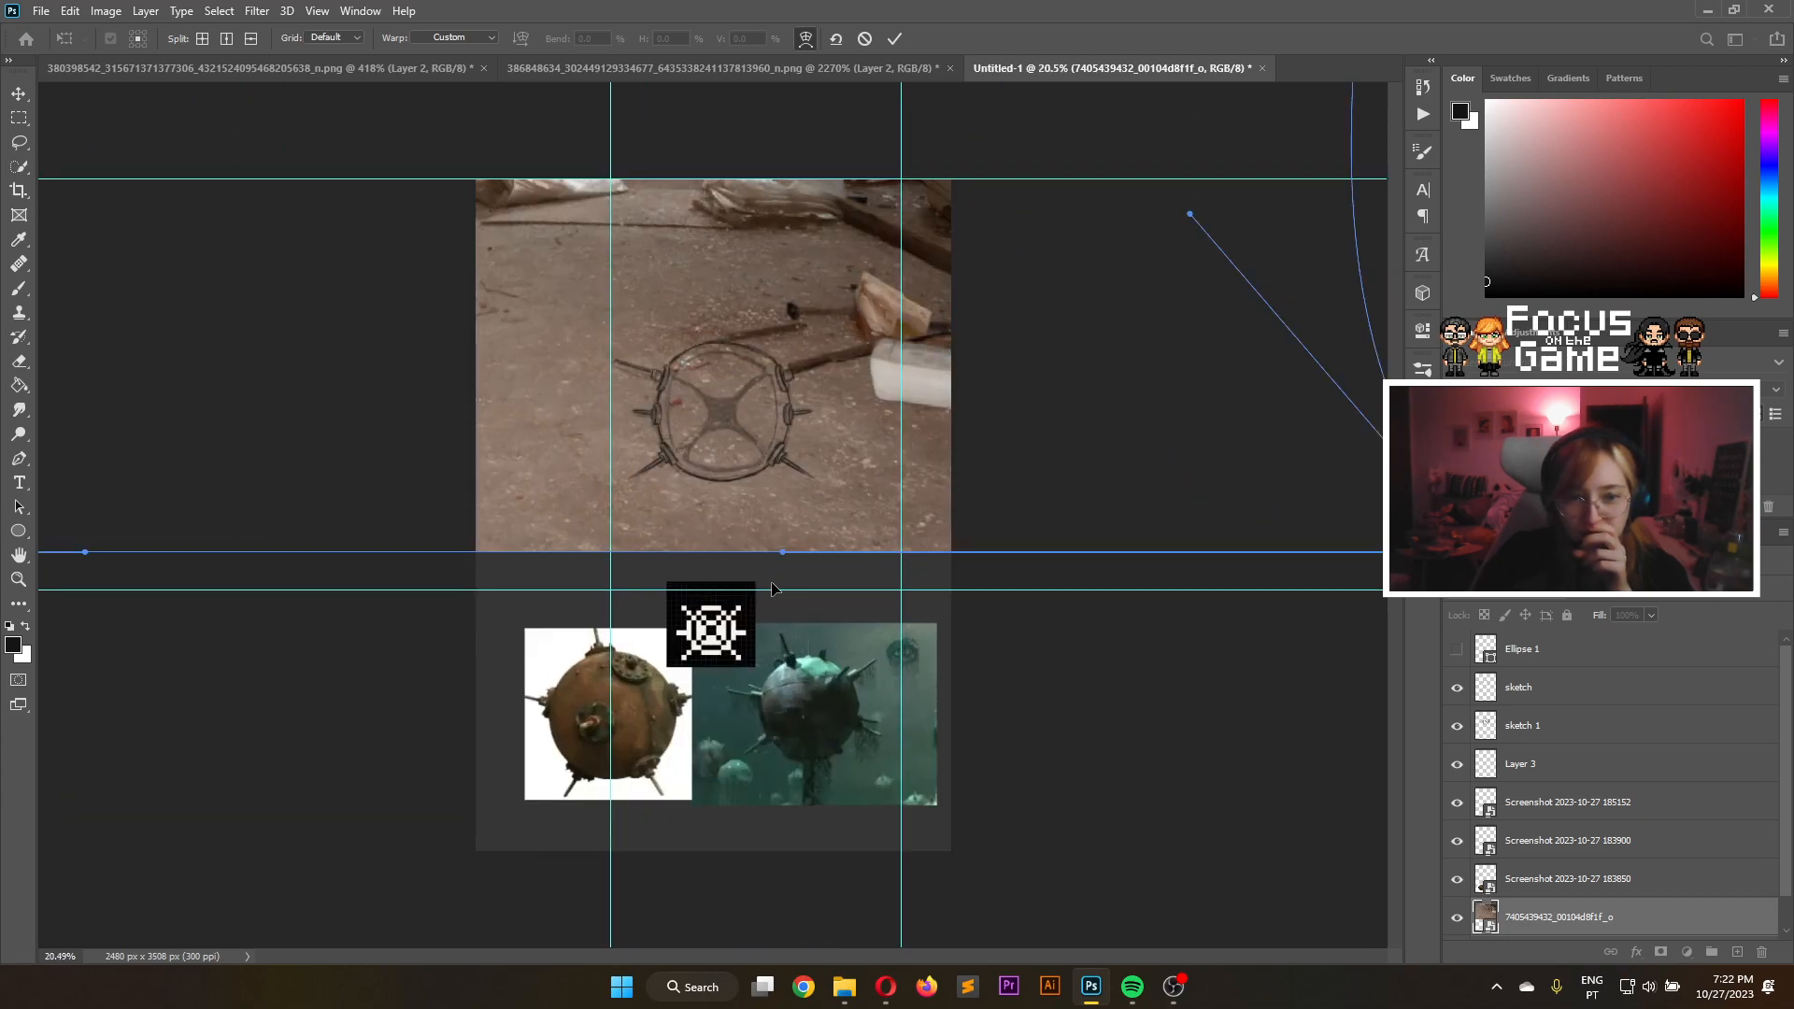
pyautogui.moveTo(782, 559); pyautogui.dragTo(928, 571)
# Curve the photo's top edge downward with both of its warp handles and apply the warp
pyautogui.scroll(-5, 713, 516)
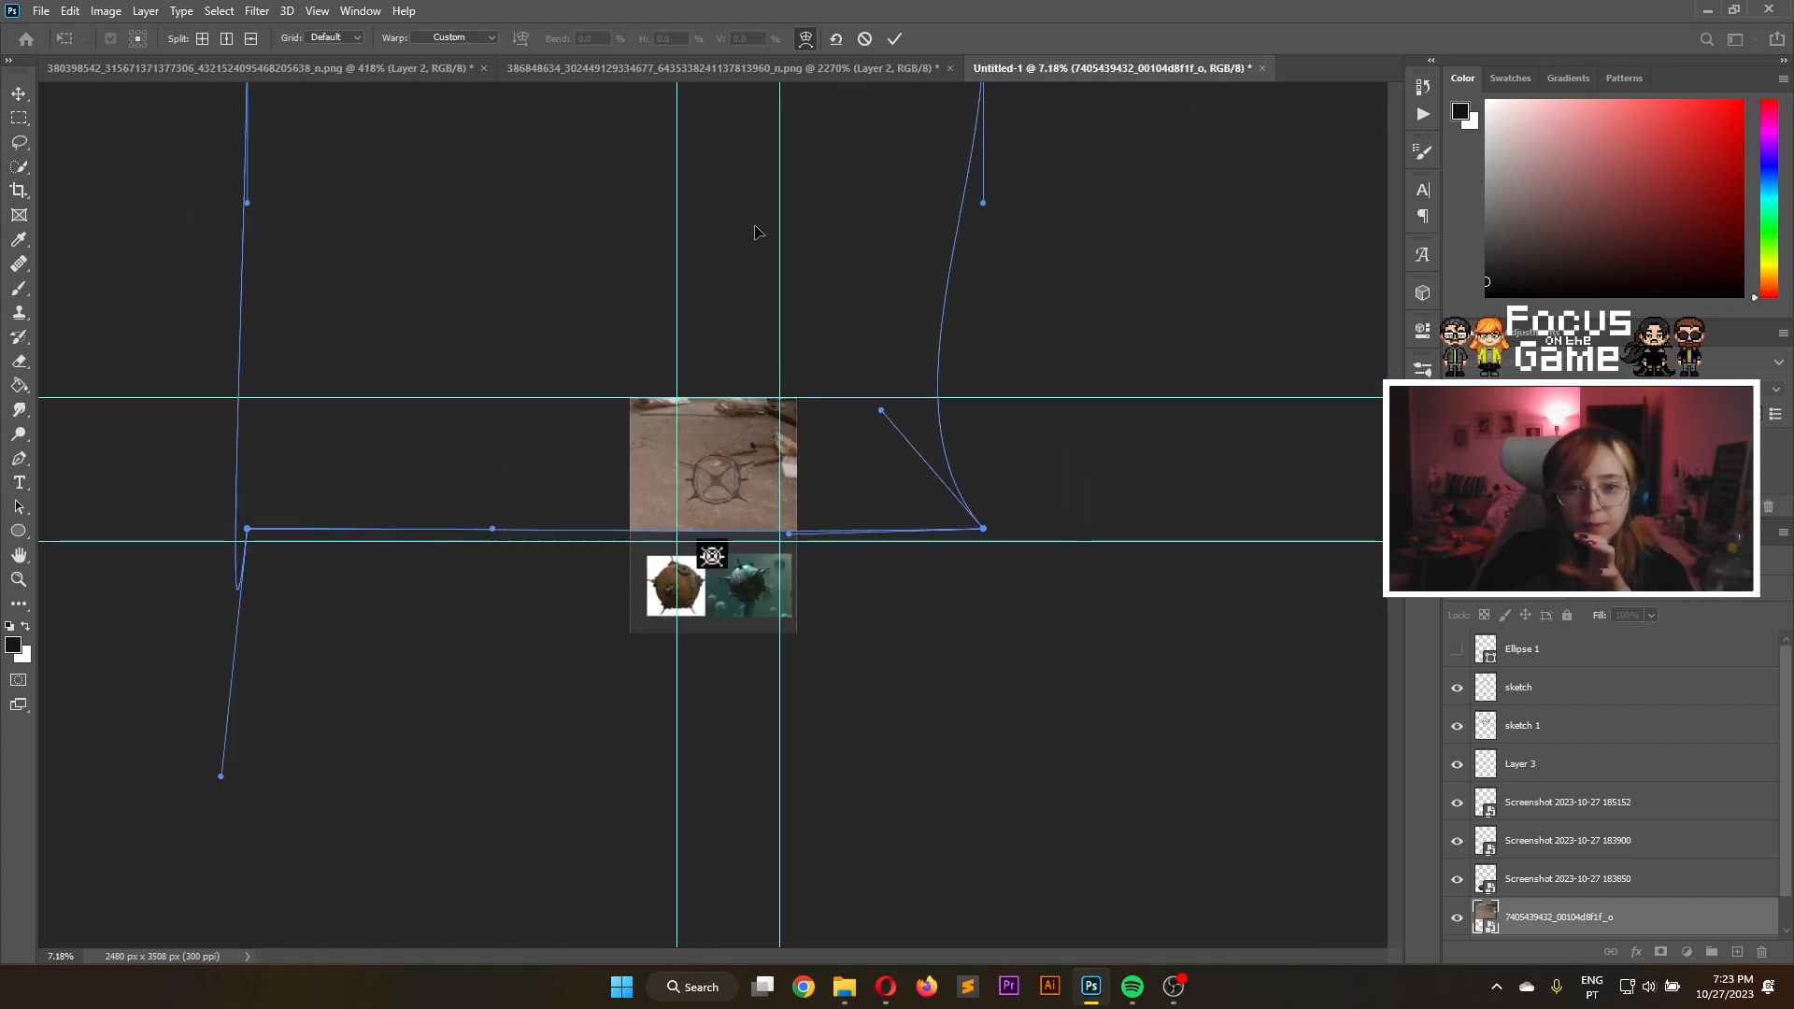
pyautogui.scroll(-2, 1236, 340)
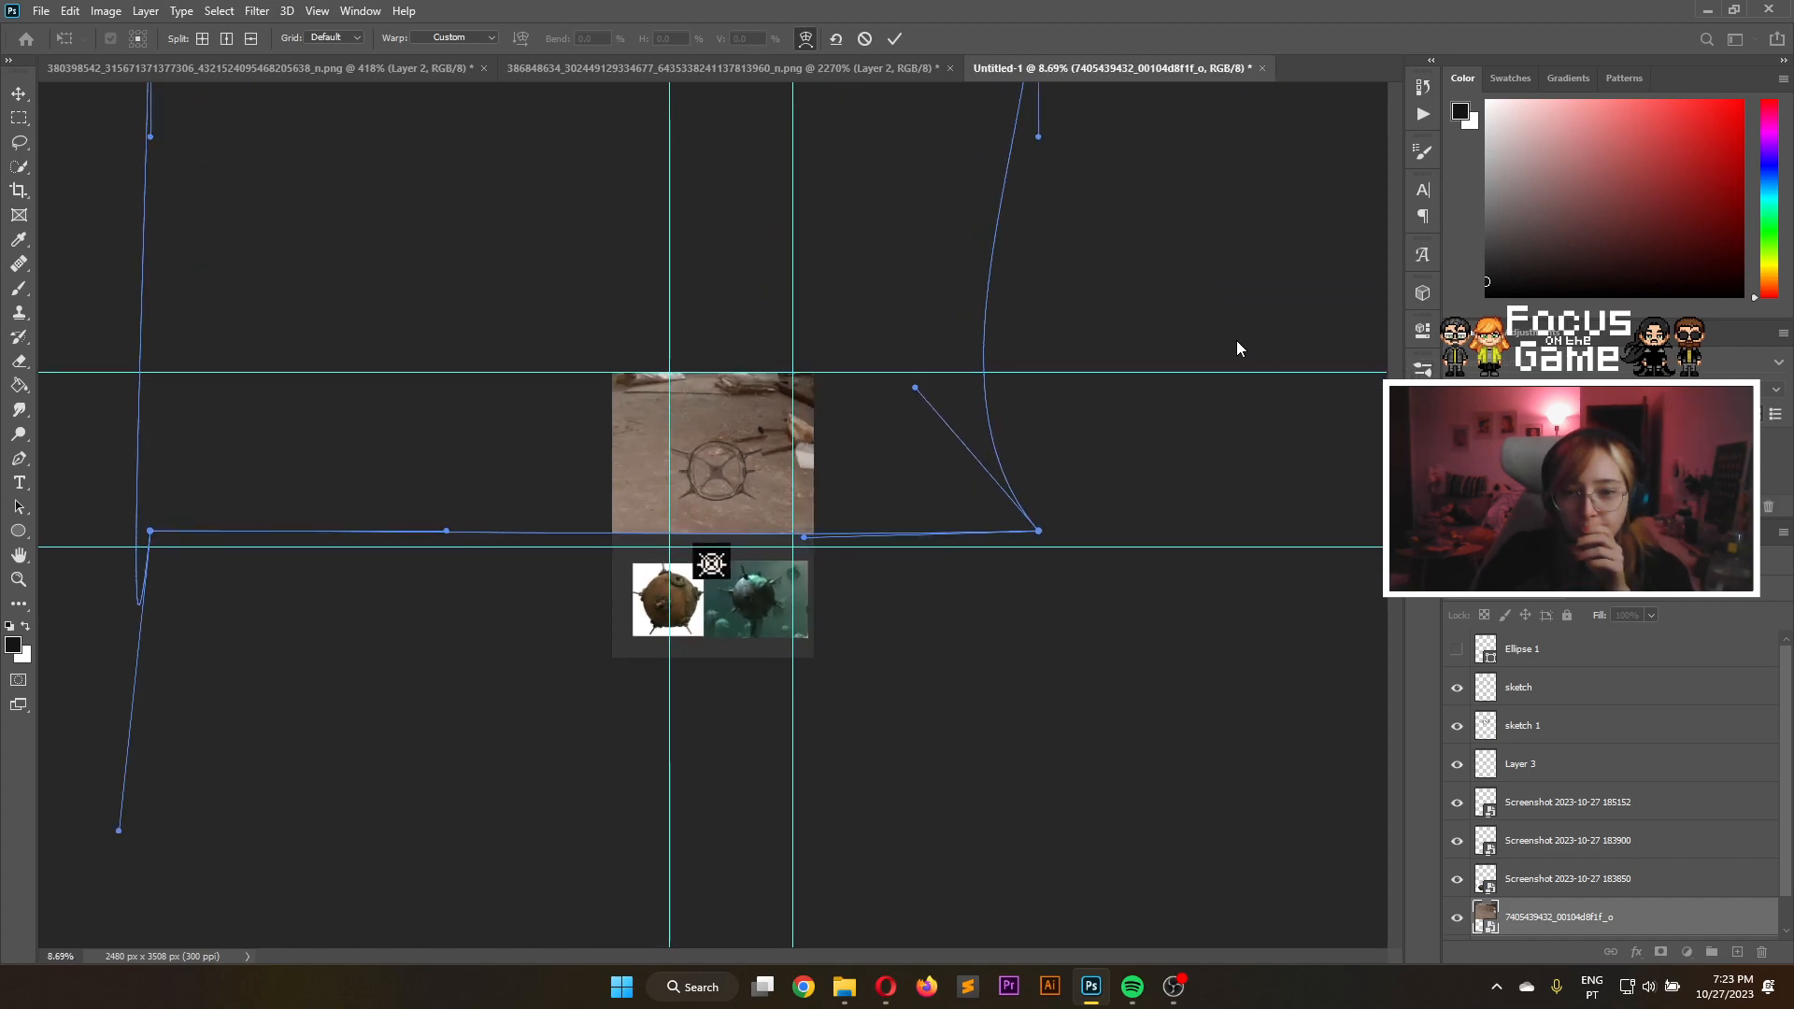
pyautogui.moveTo(733, 159); pyautogui.dragTo(737, 479)
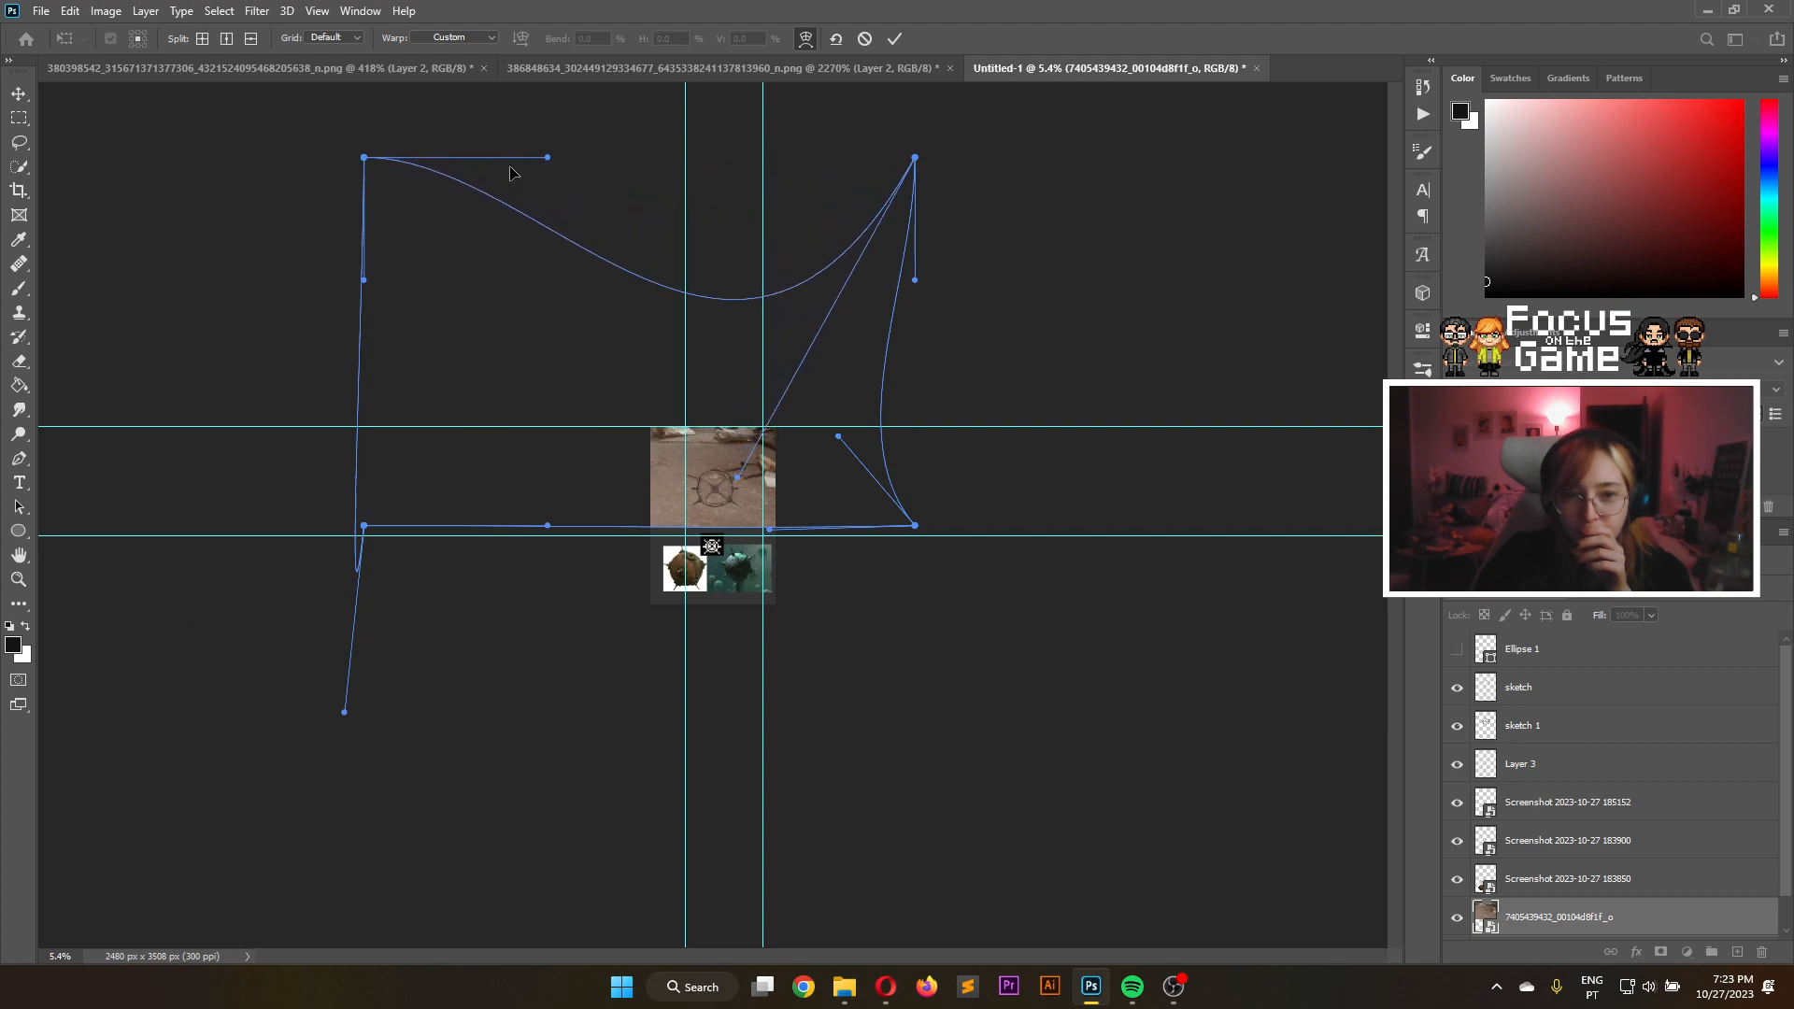
pyautogui.moveTo(545, 159); pyautogui.dragTo(535, 586)
pyautogui.scroll(18, 557, 459)
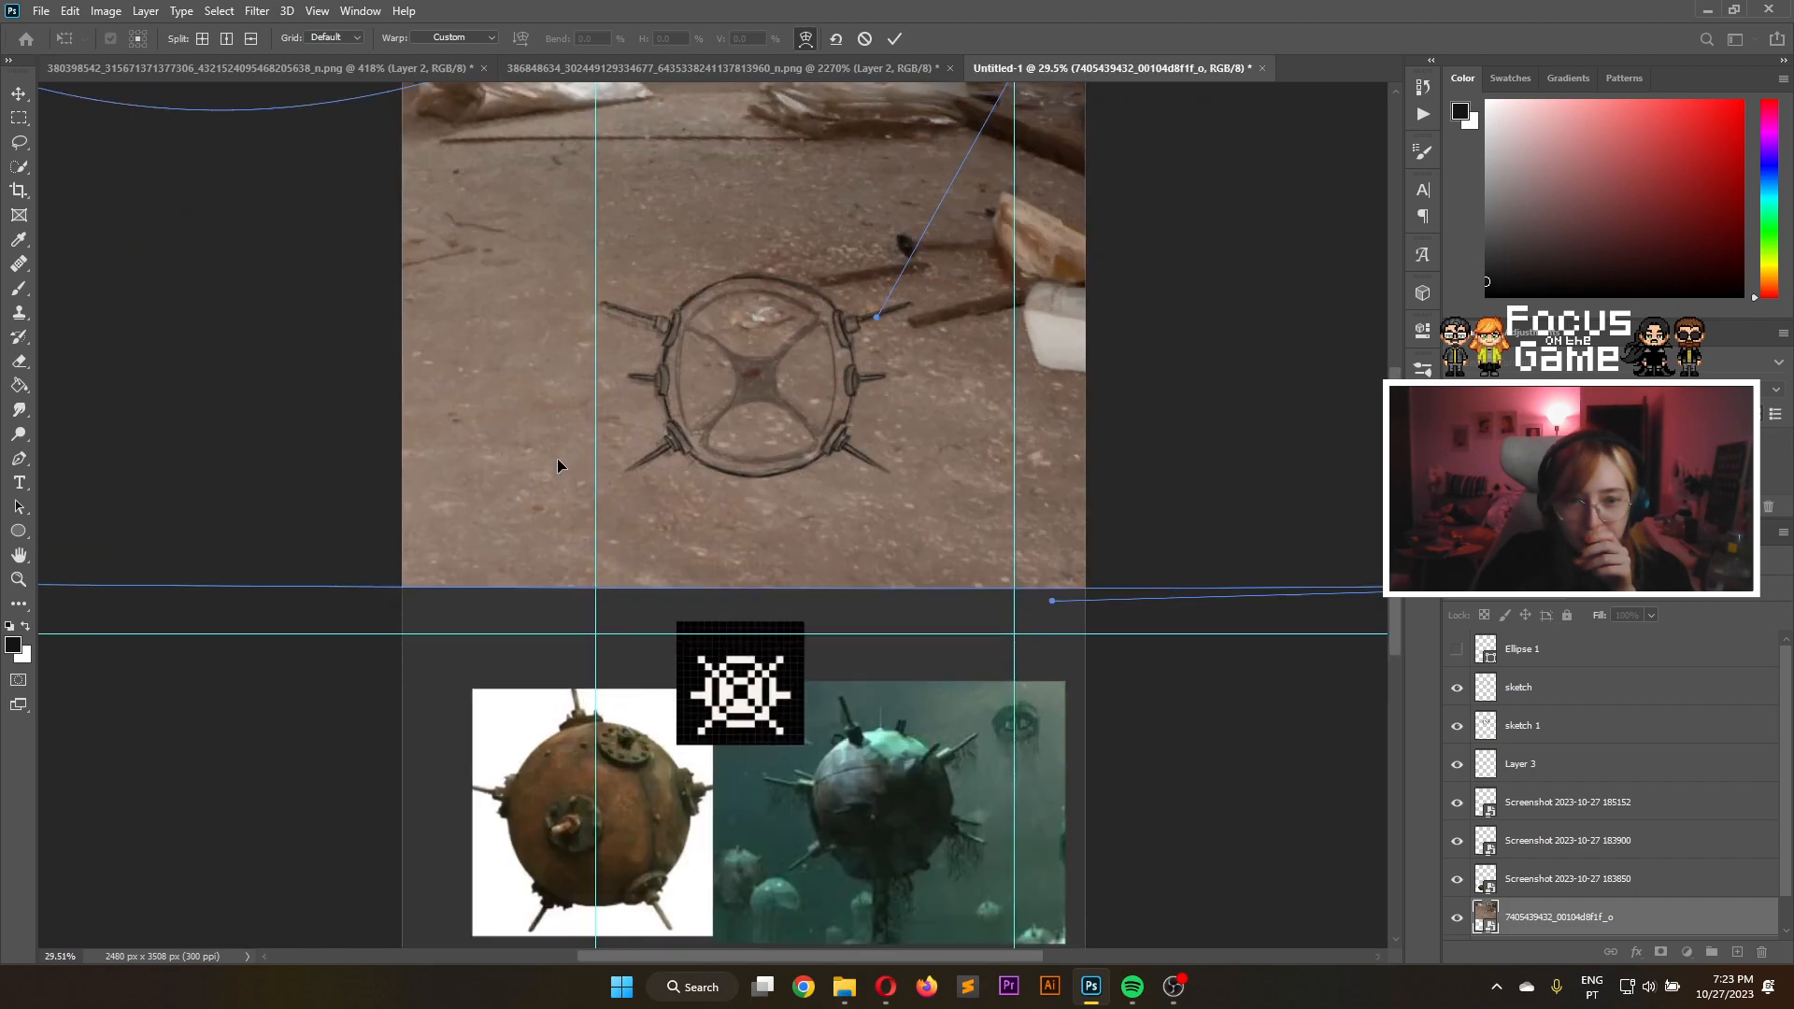
pyautogui.scroll(-4, 558, 459)
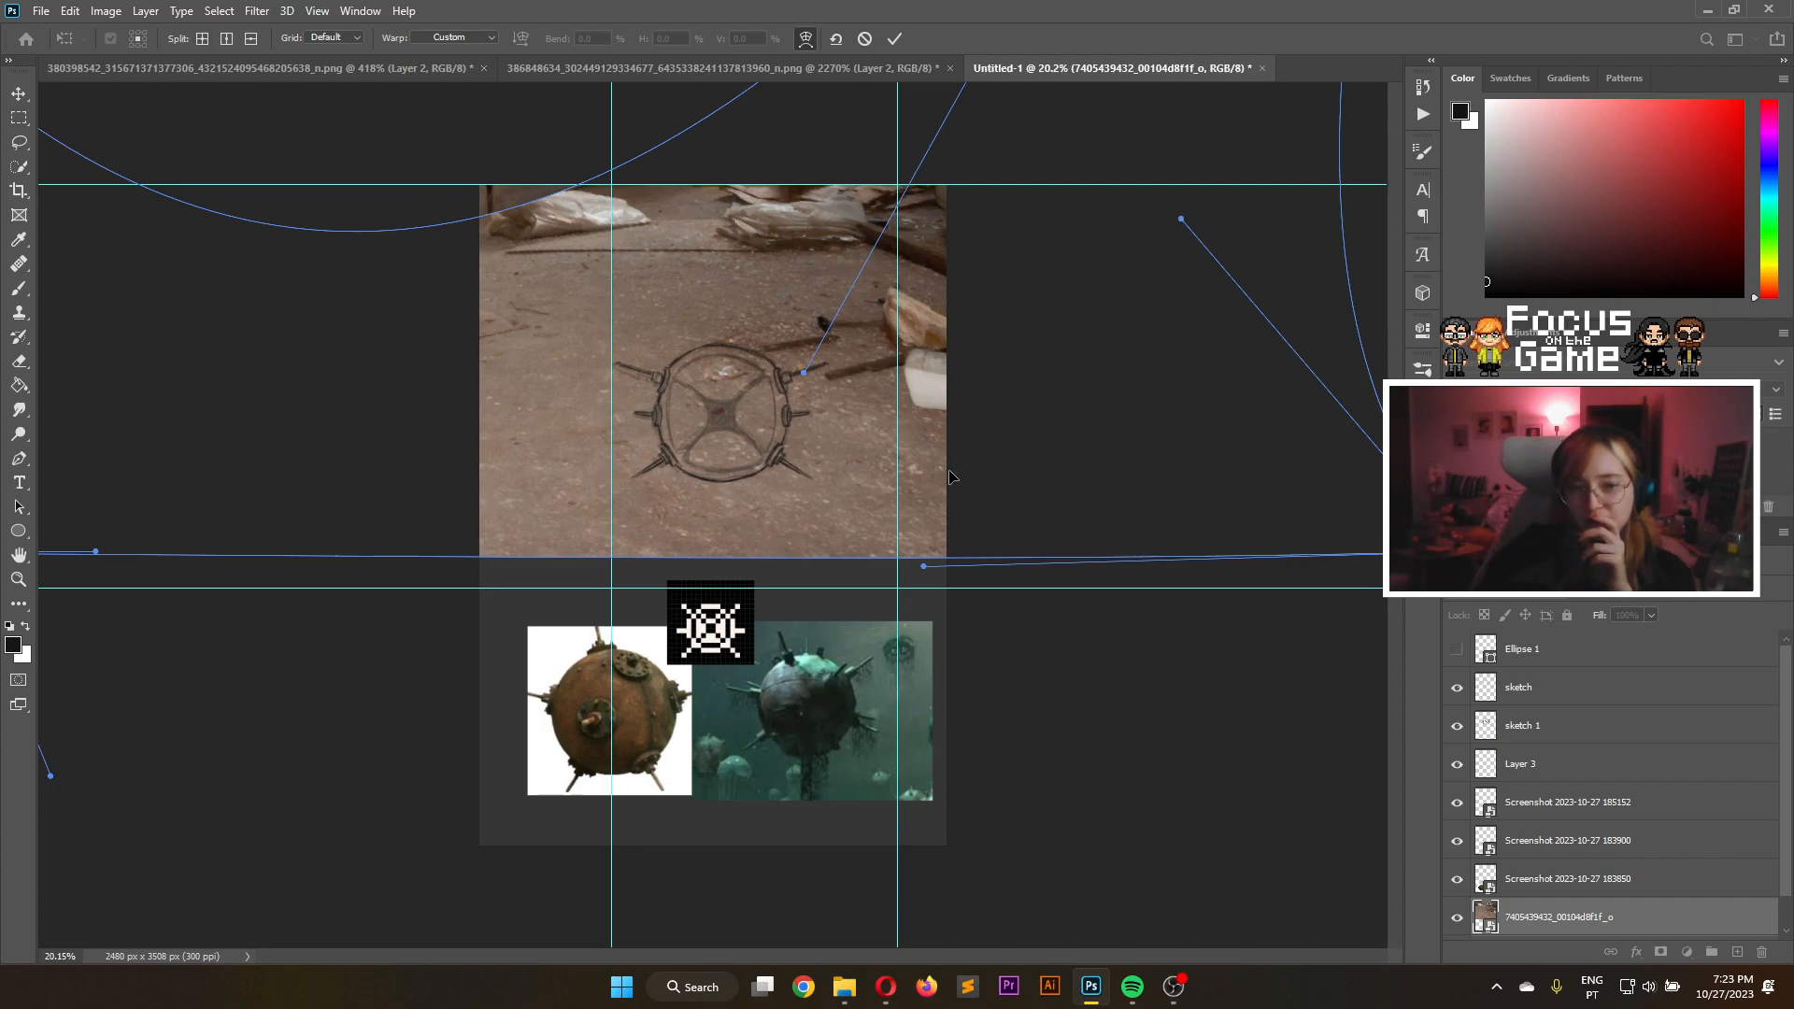
pyautogui.click(892, 39)
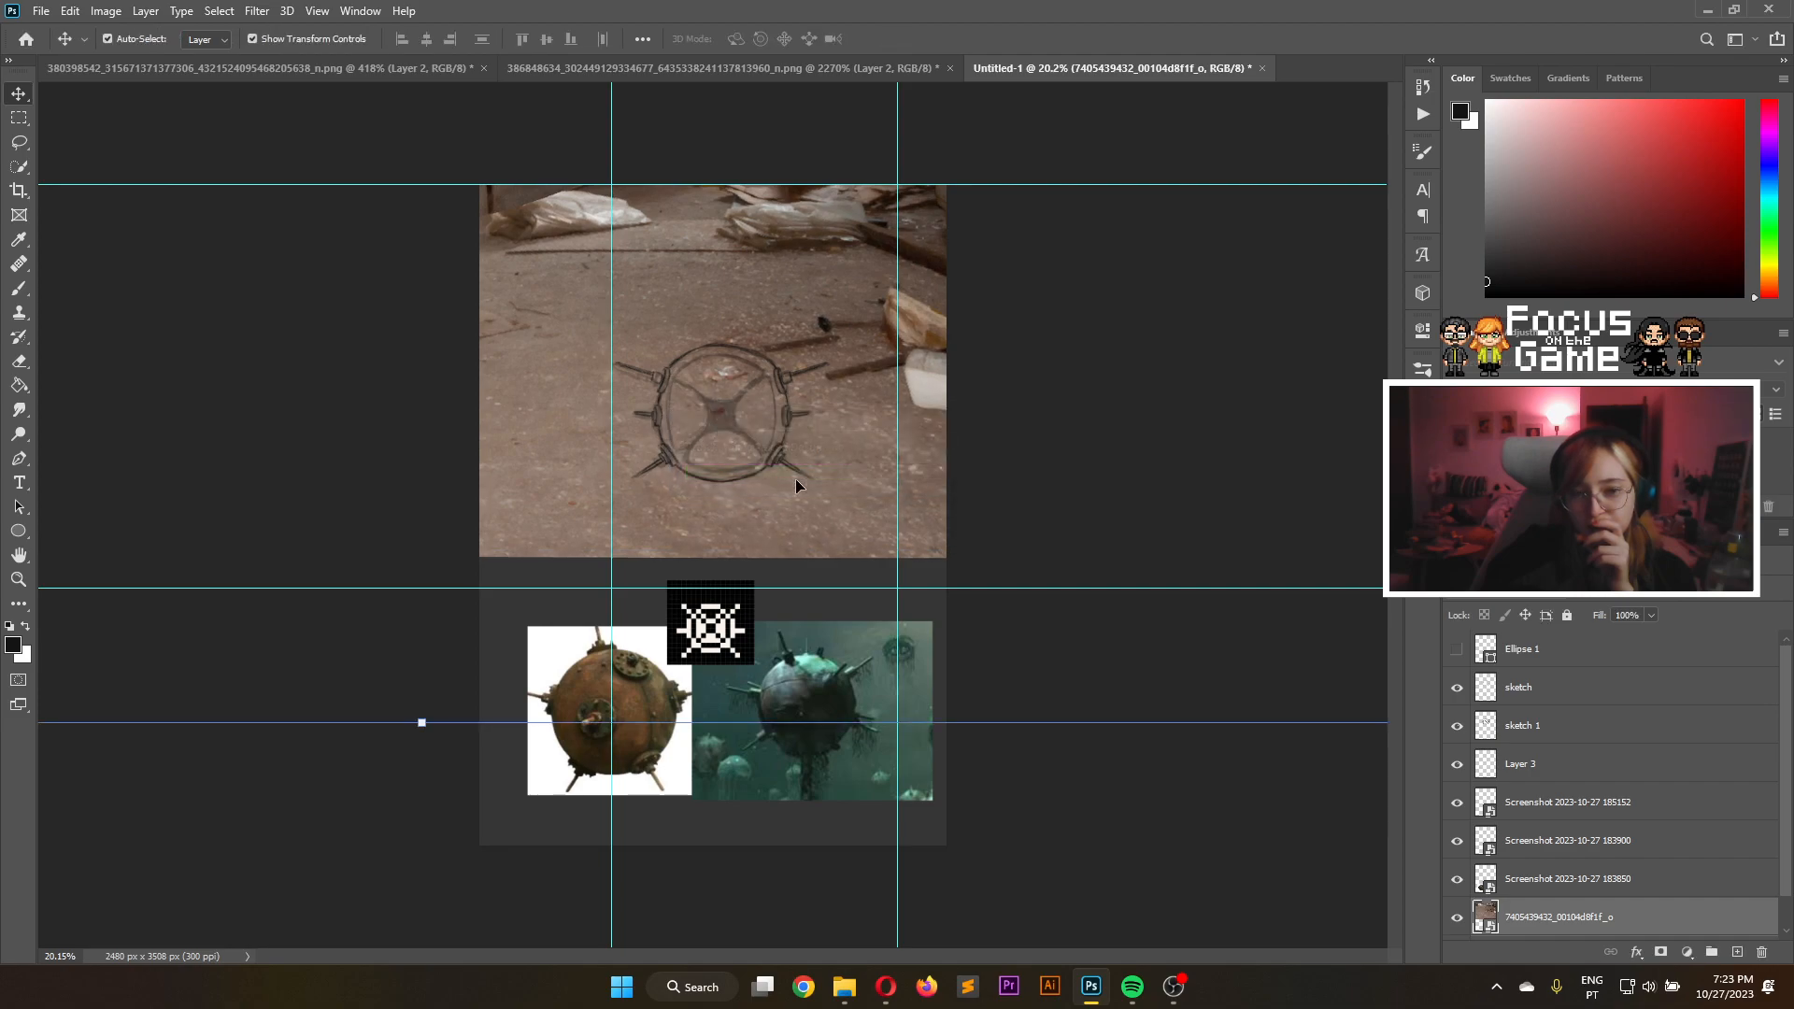
# Add a Curves adjustment layer above the factory photo and darken it by lowering the midtones and highlights
pyautogui.scroll(3, 810, 355)
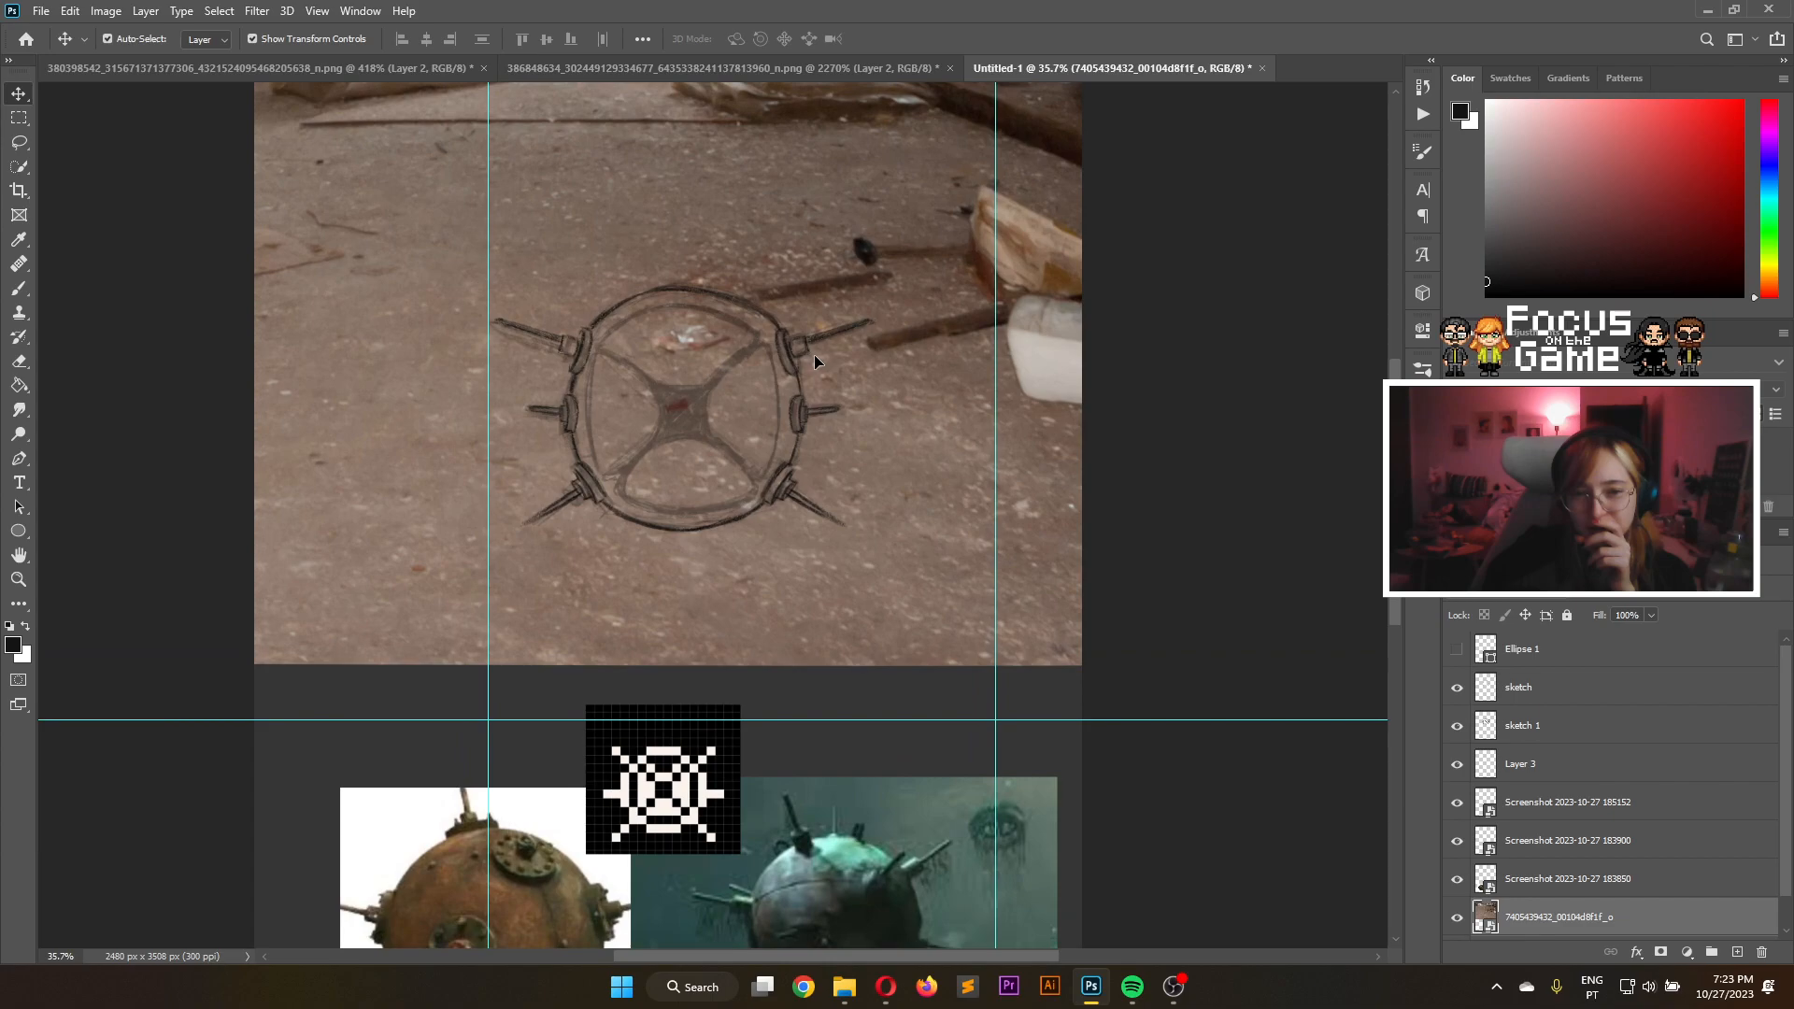
pyautogui.scroll(-3, 814, 355)
pyautogui.scroll(2, 815, 355)
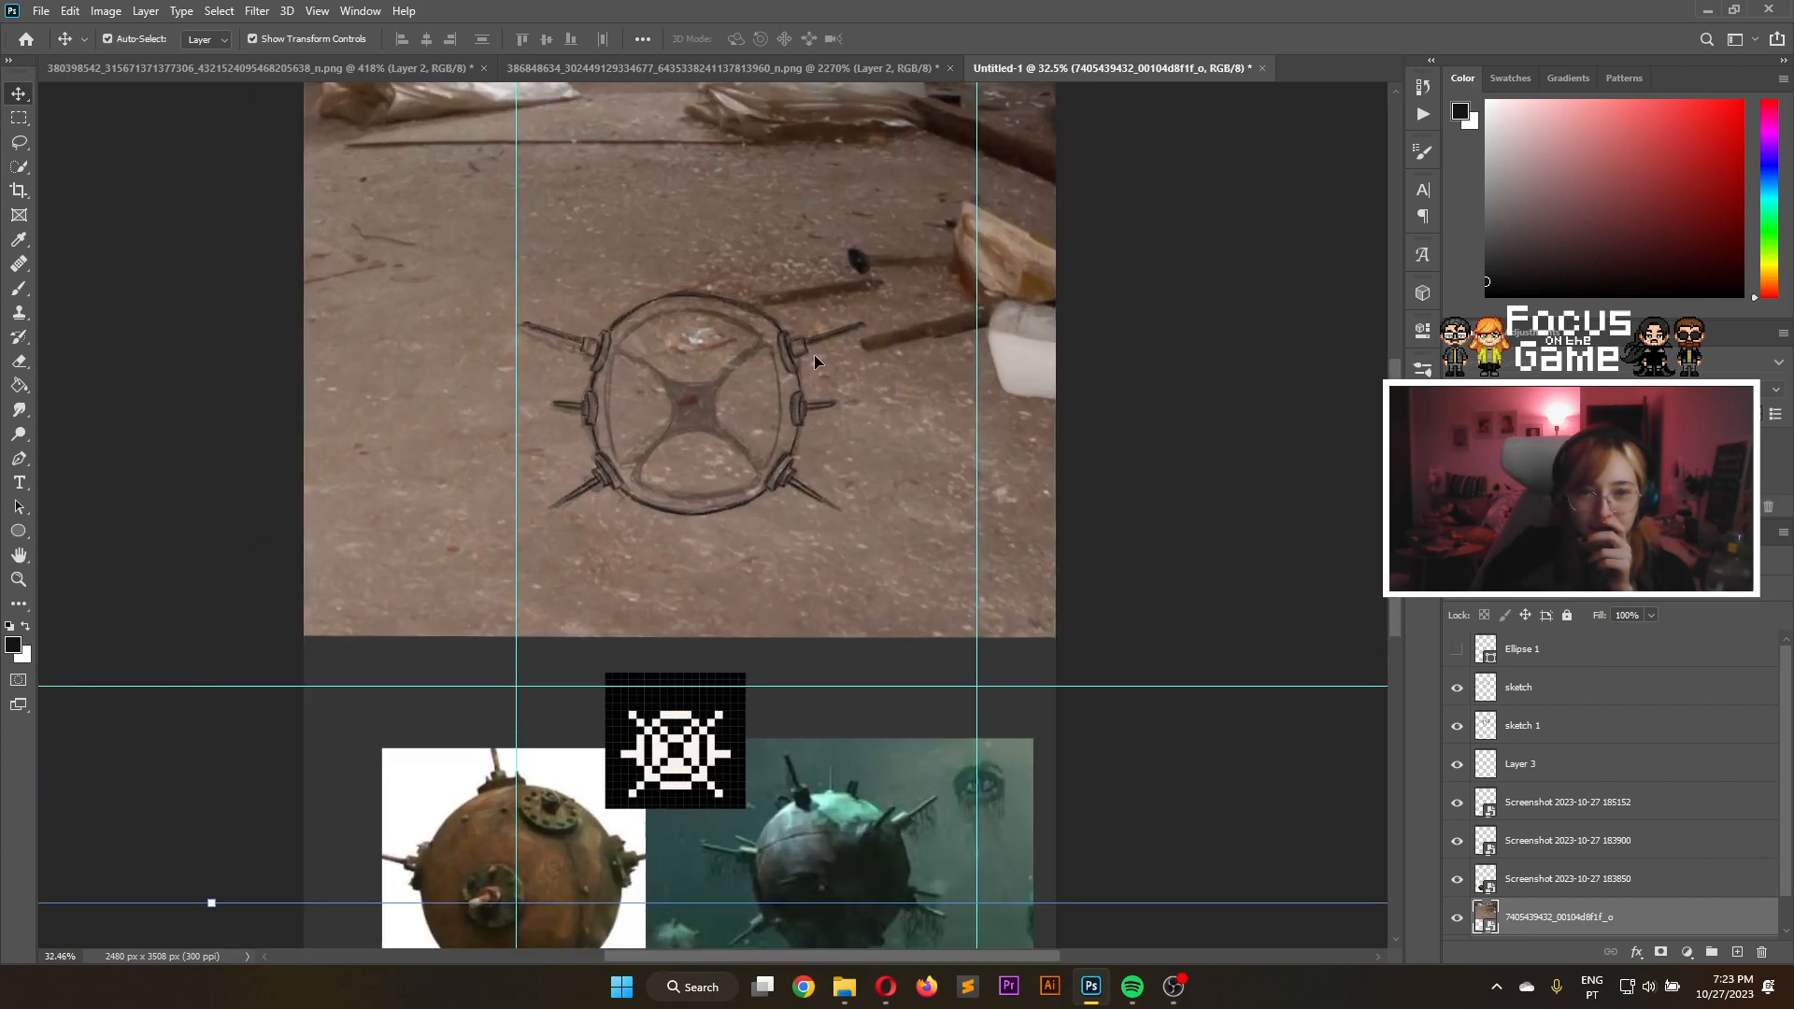
pyautogui.click(1688, 952)
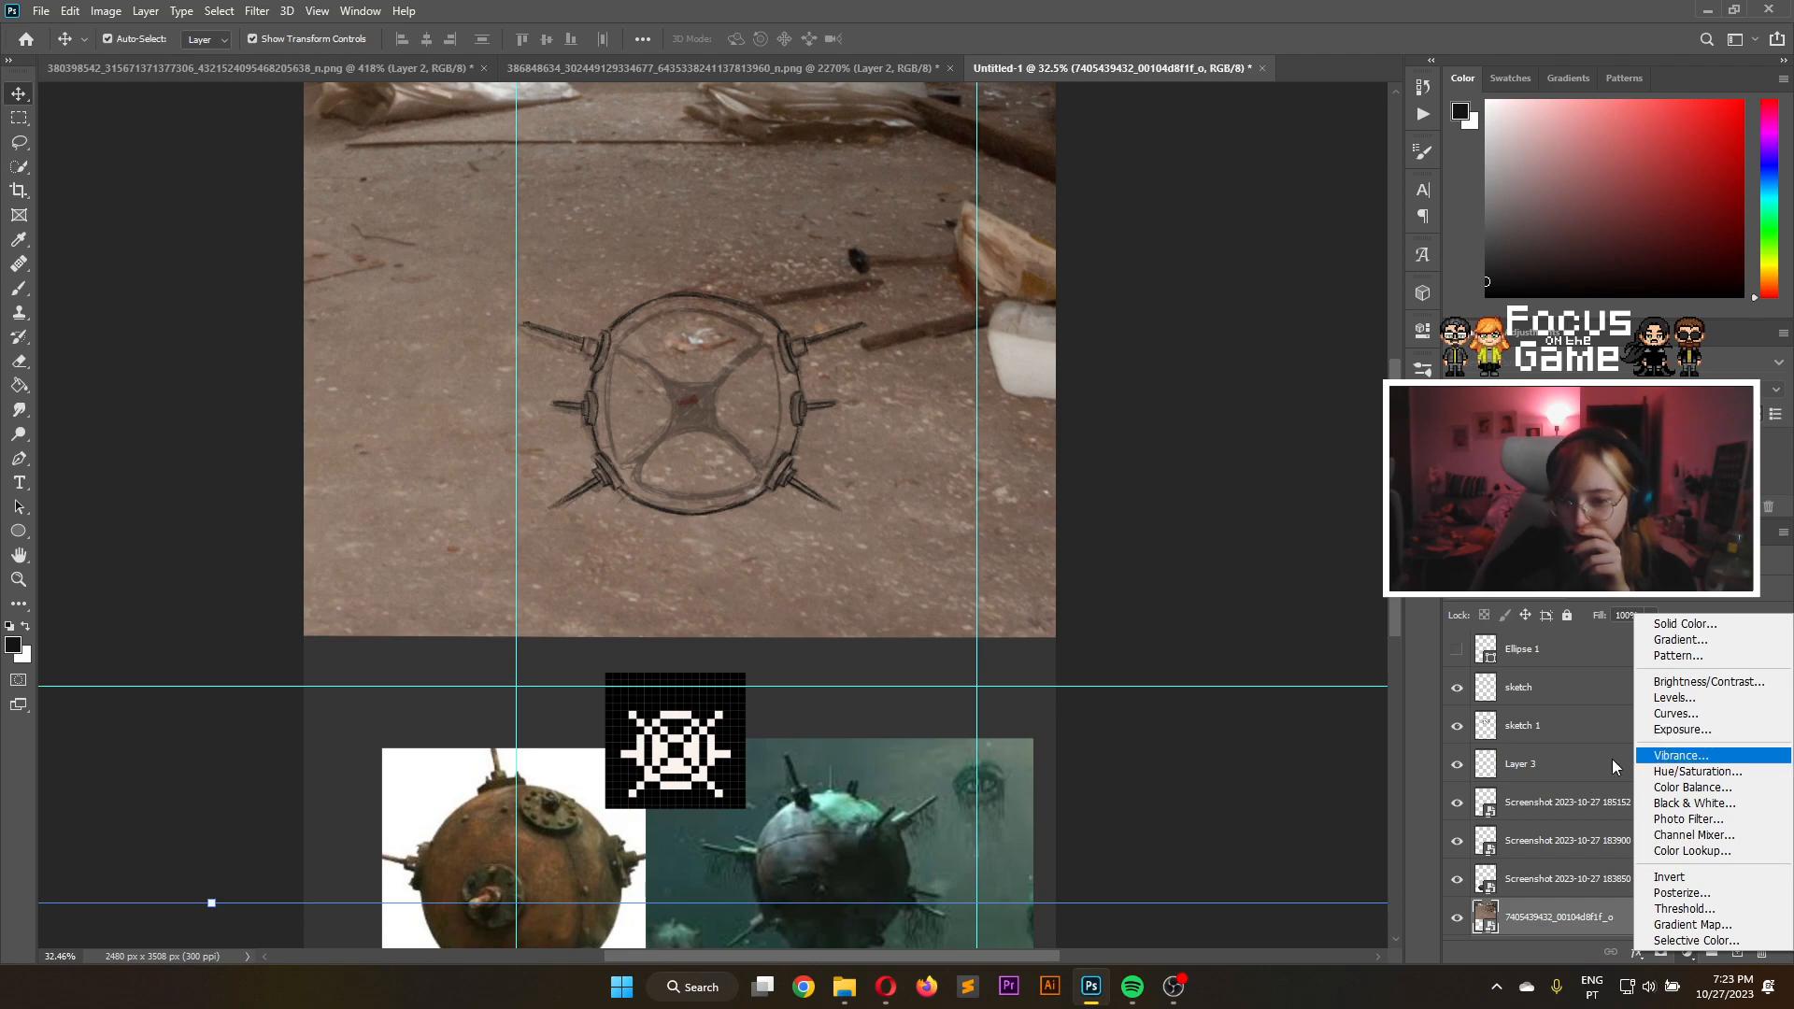
pyautogui.click(1677, 713)
pyautogui.moveTo(1253, 560); pyautogui.dragTo(1267, 576)
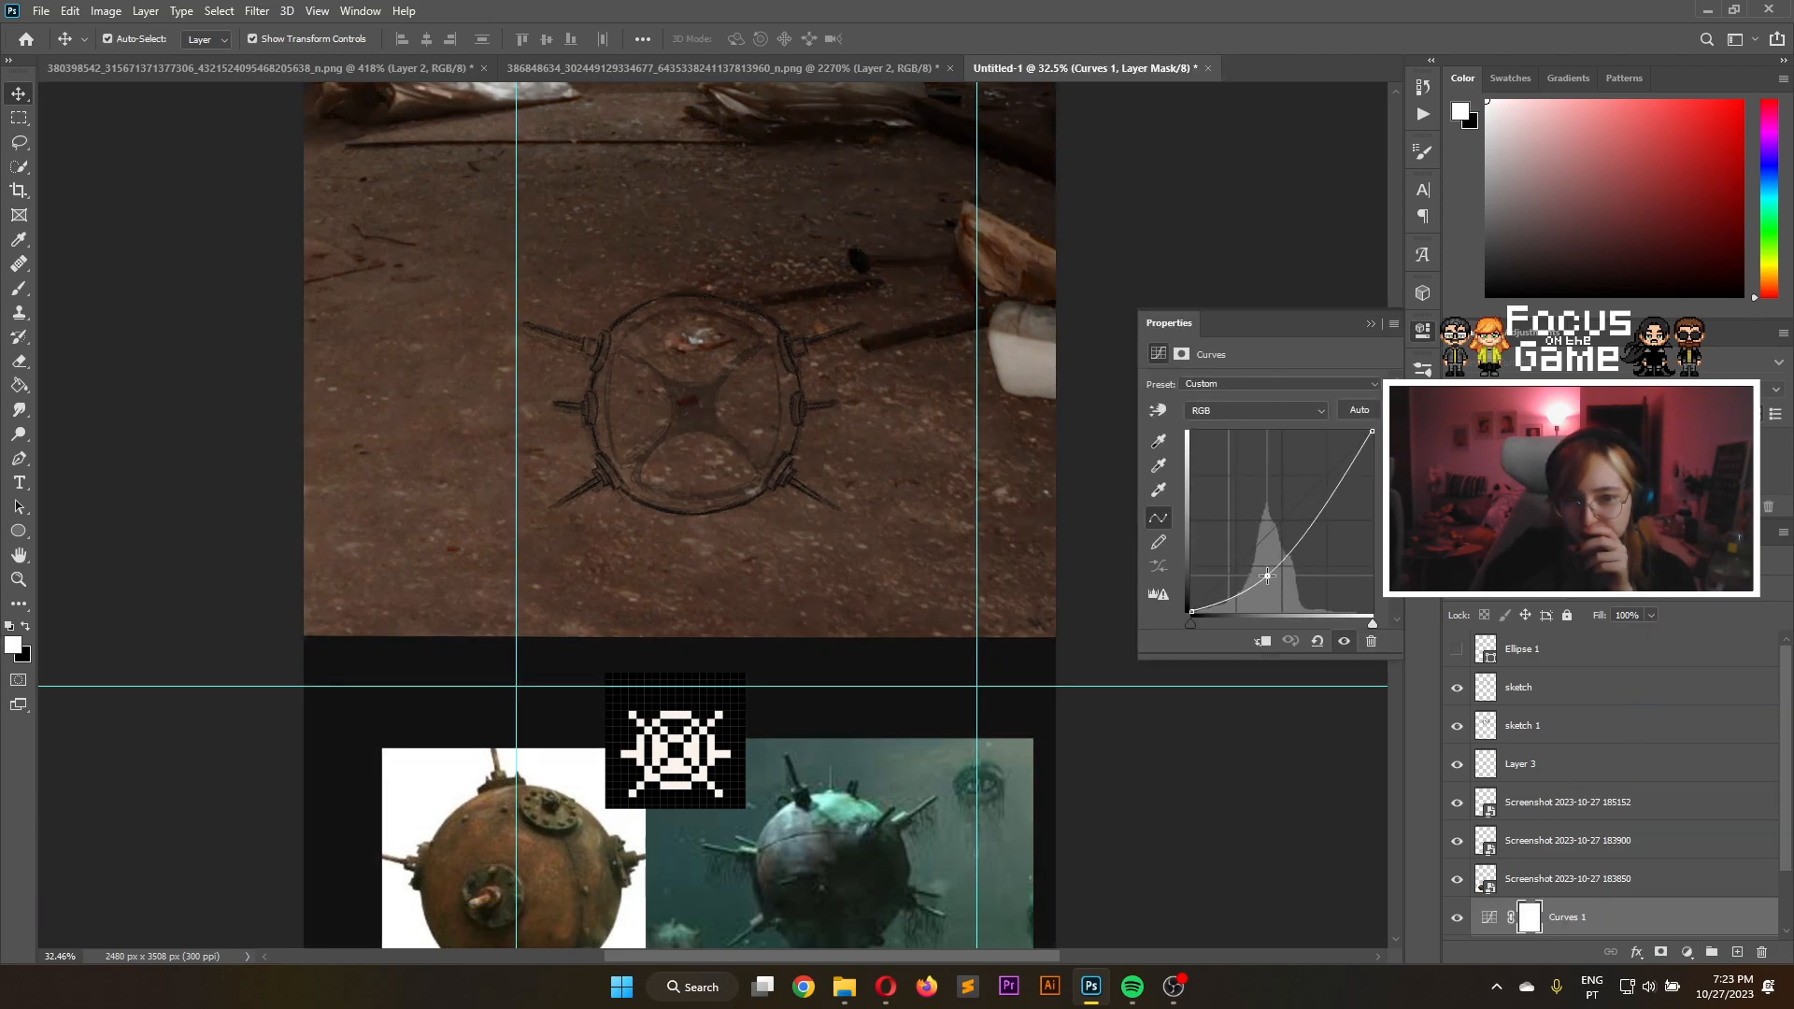
pyautogui.moveTo(1336, 500); pyautogui.dragTo(1336, 511)
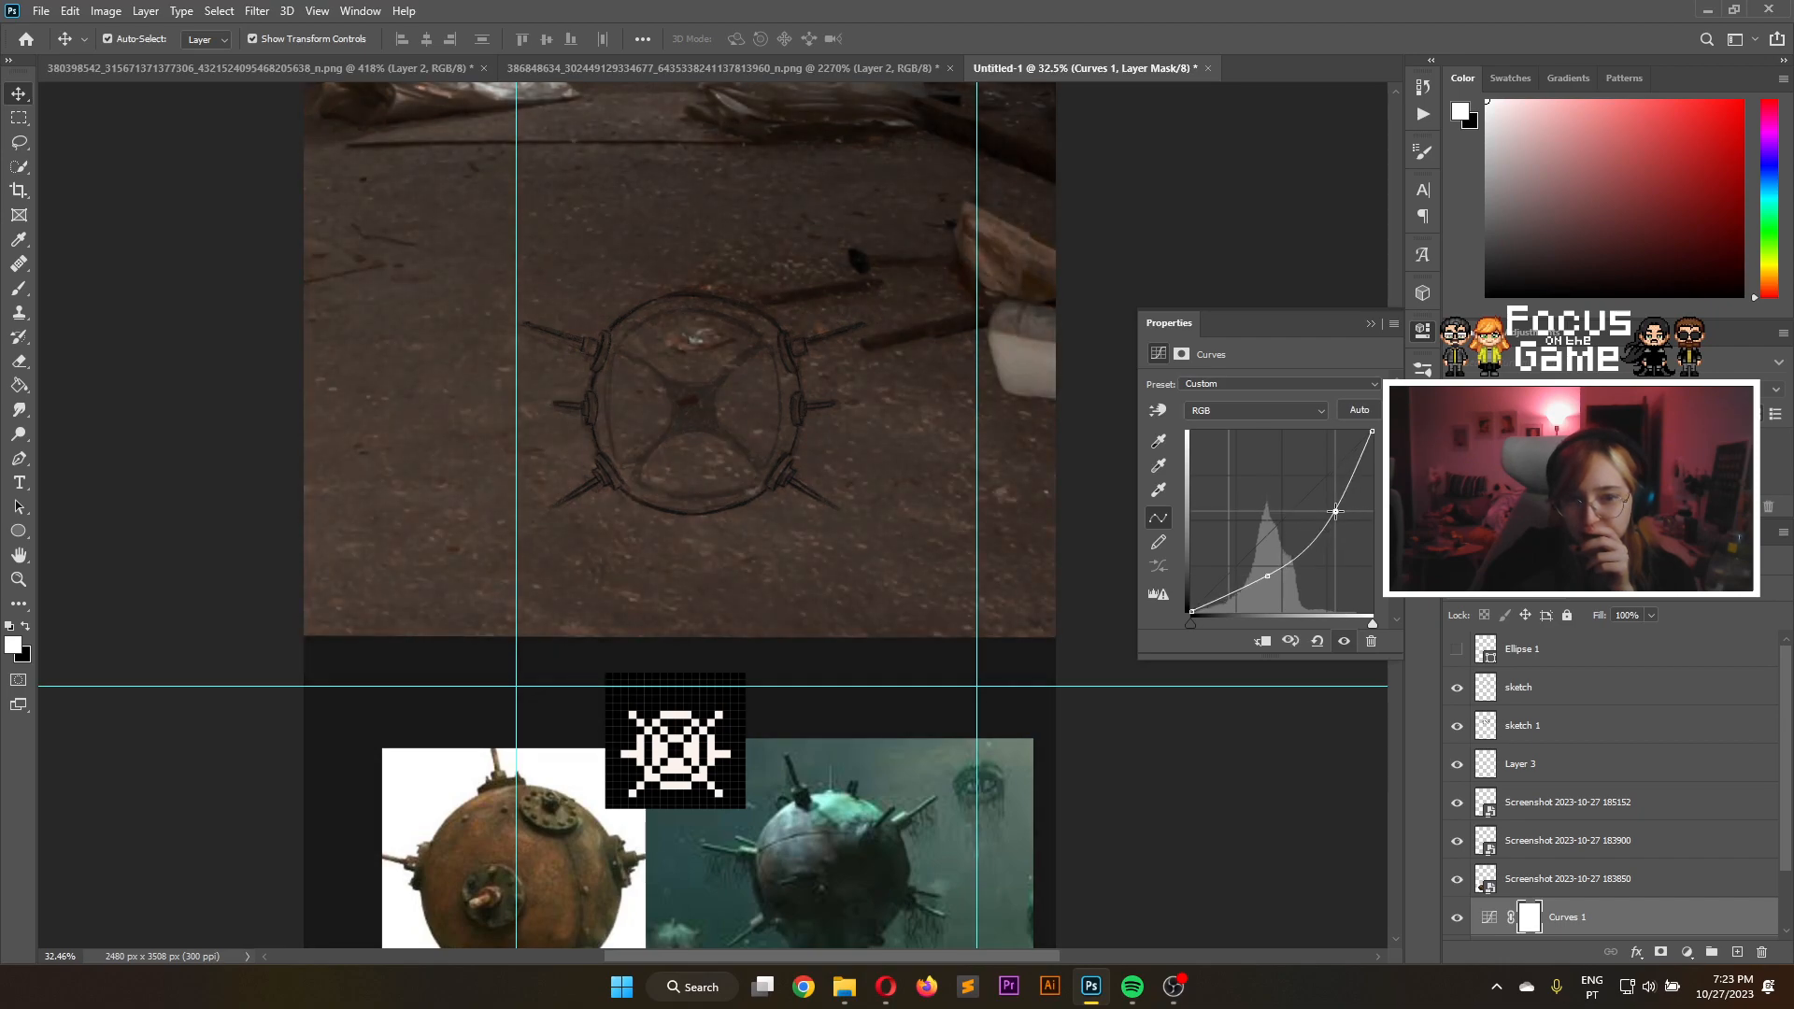
pyautogui.click(1371, 324)
pyautogui.click(252, 11)
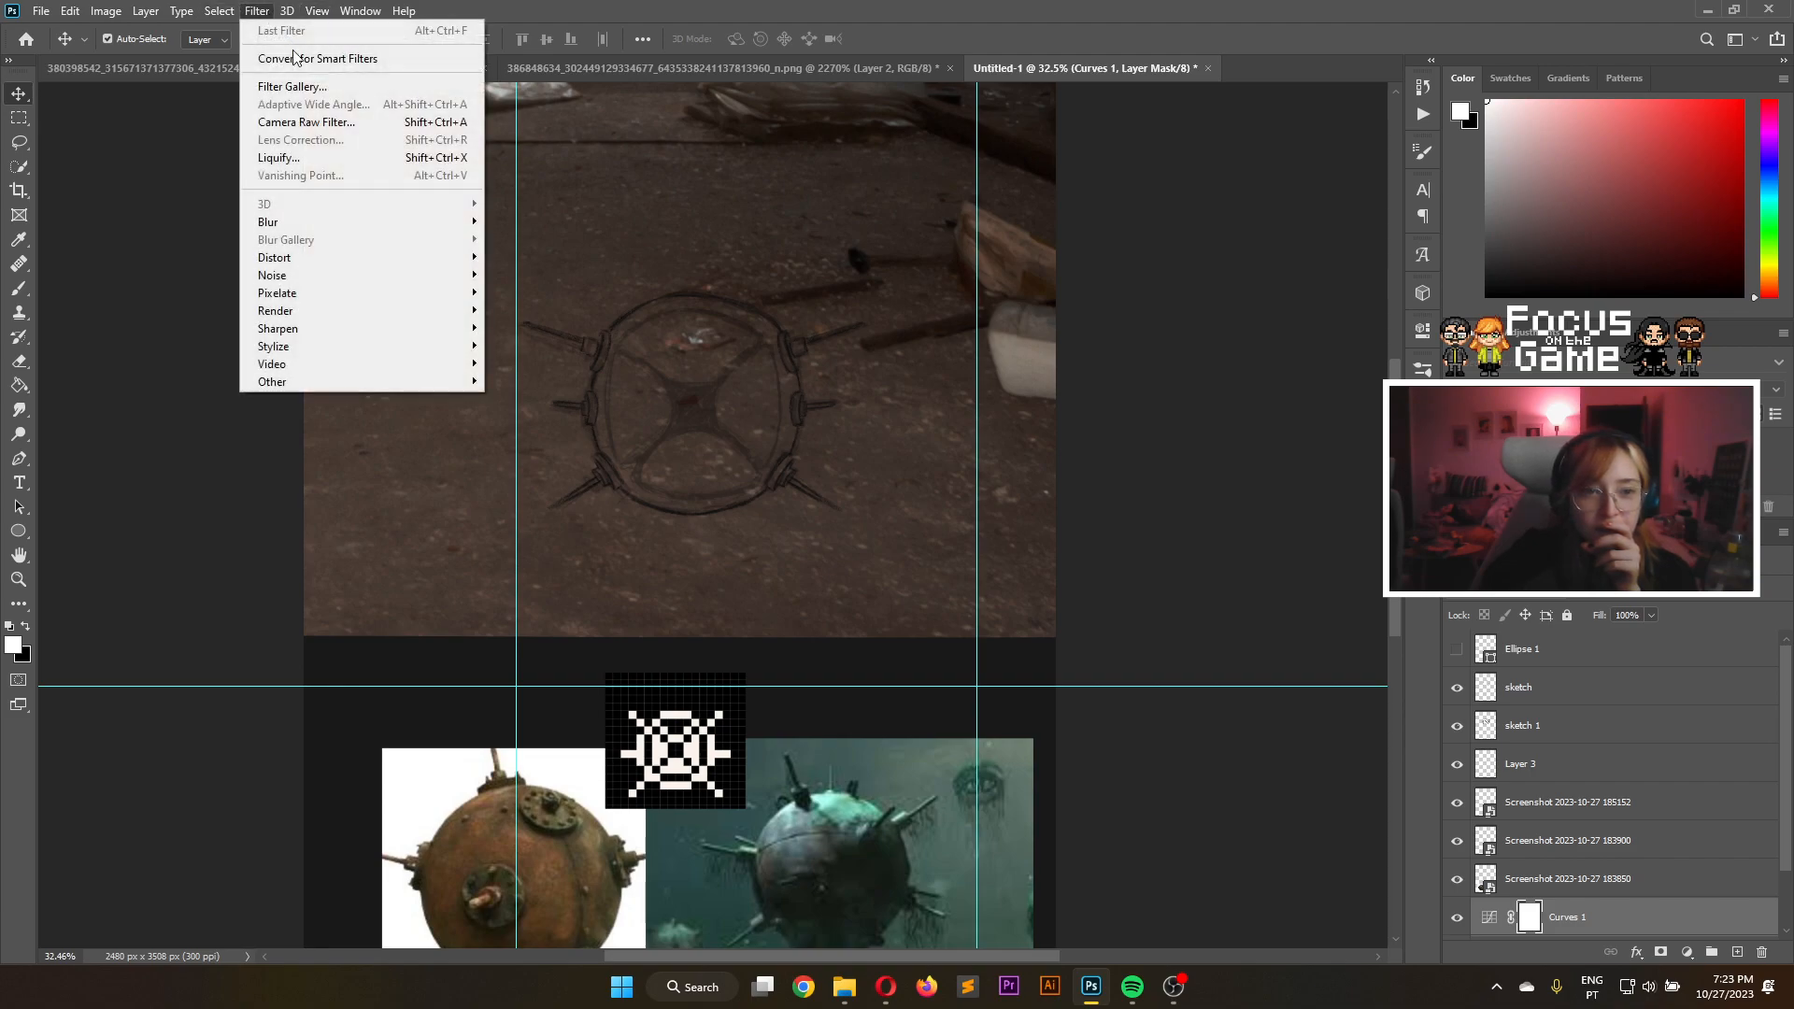
pyautogui.moveTo(339, 220)
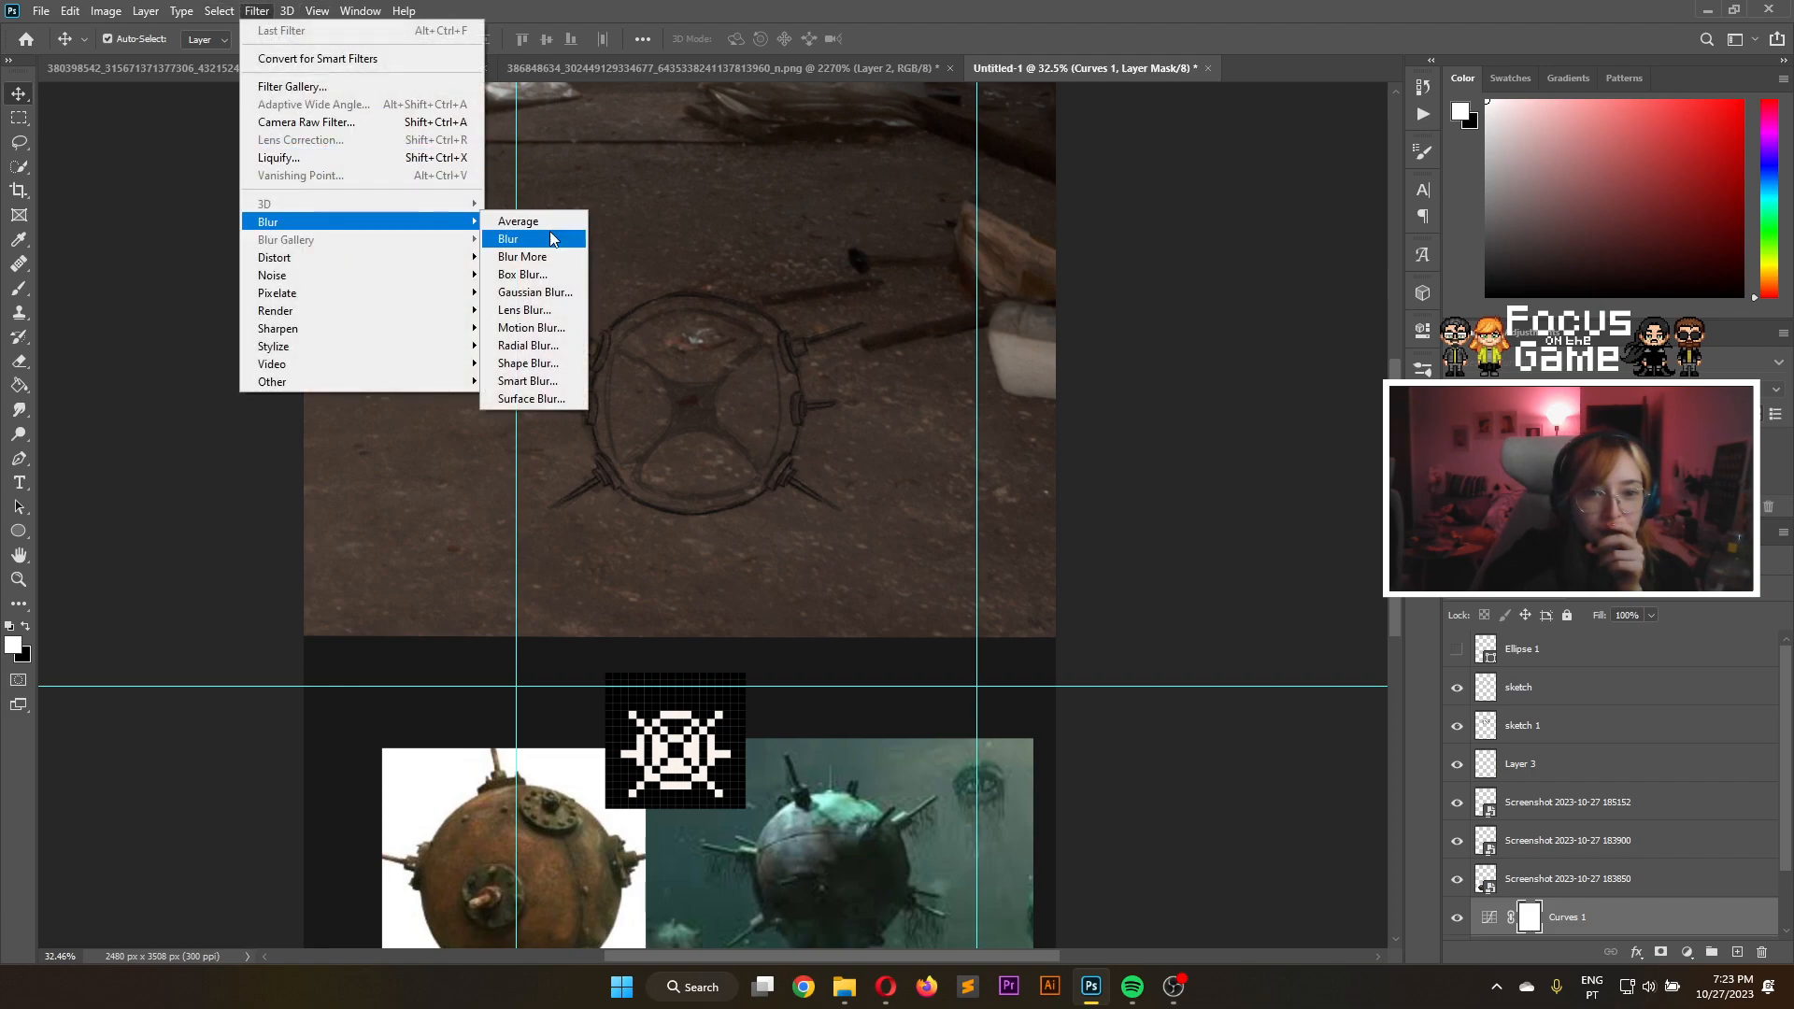
pyautogui.click(555, 292)
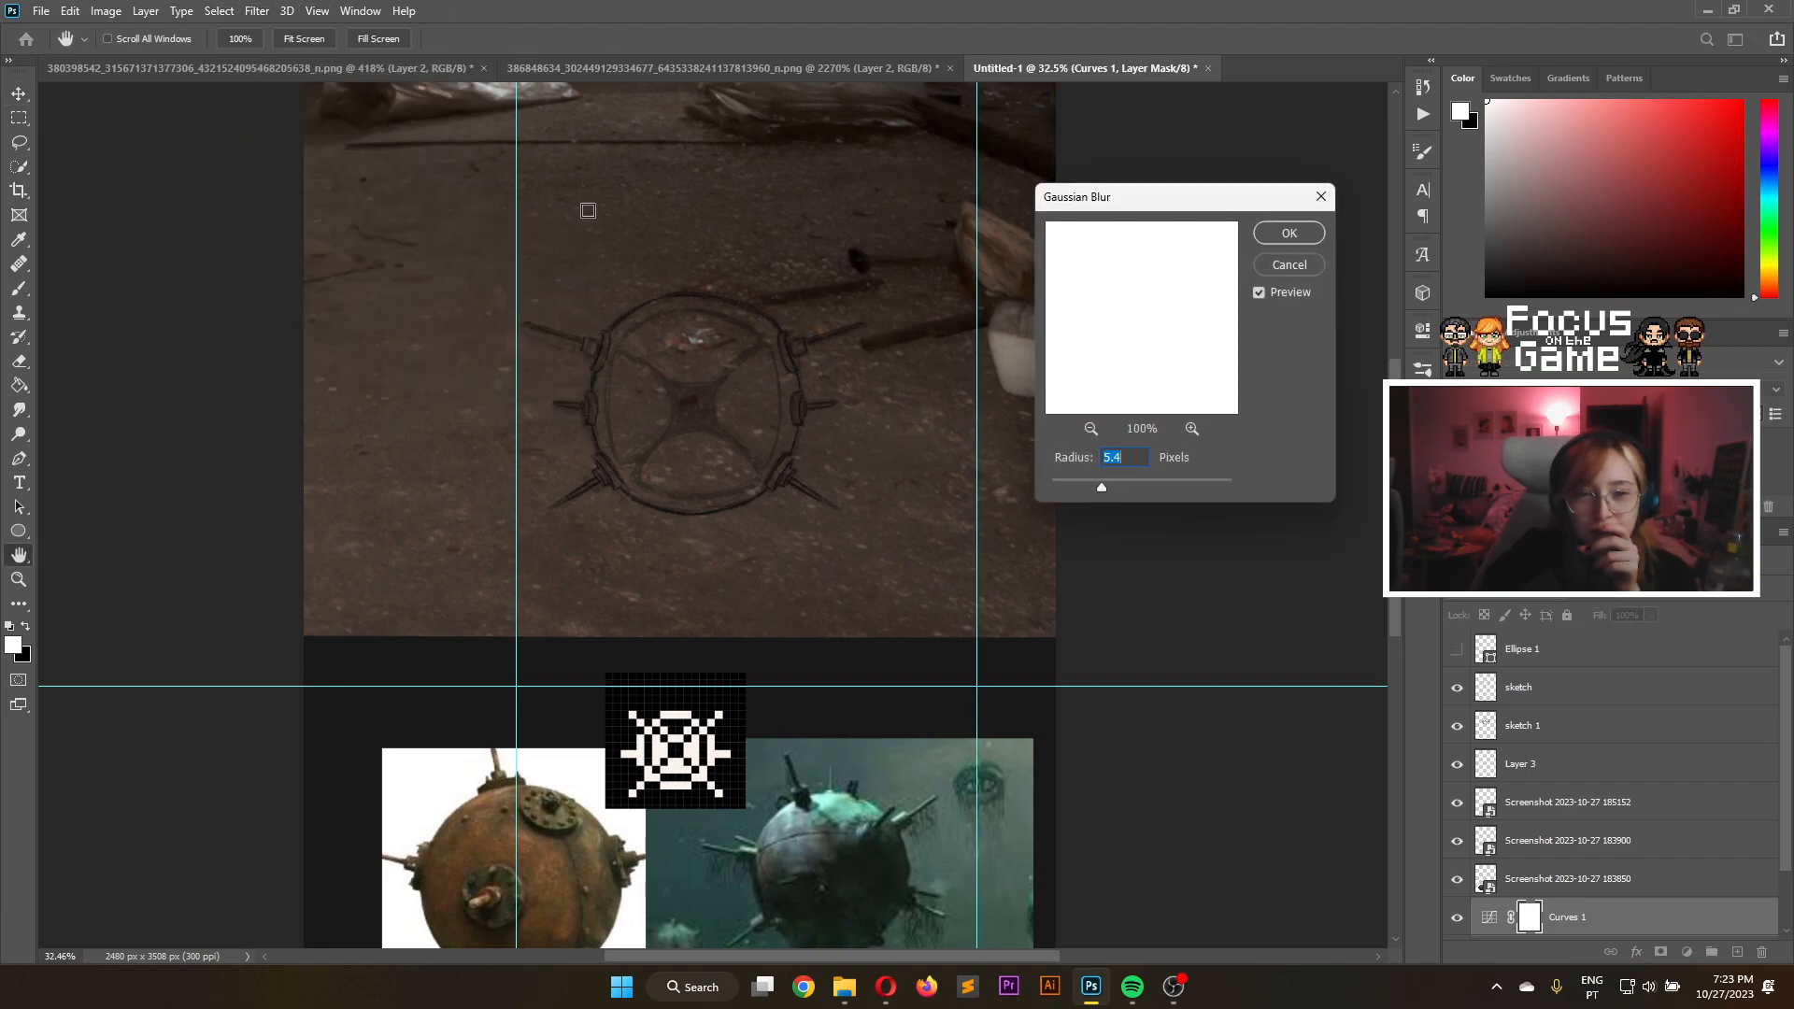
pyautogui.moveTo(1153, 484); pyautogui.dragTo(1113, 479)
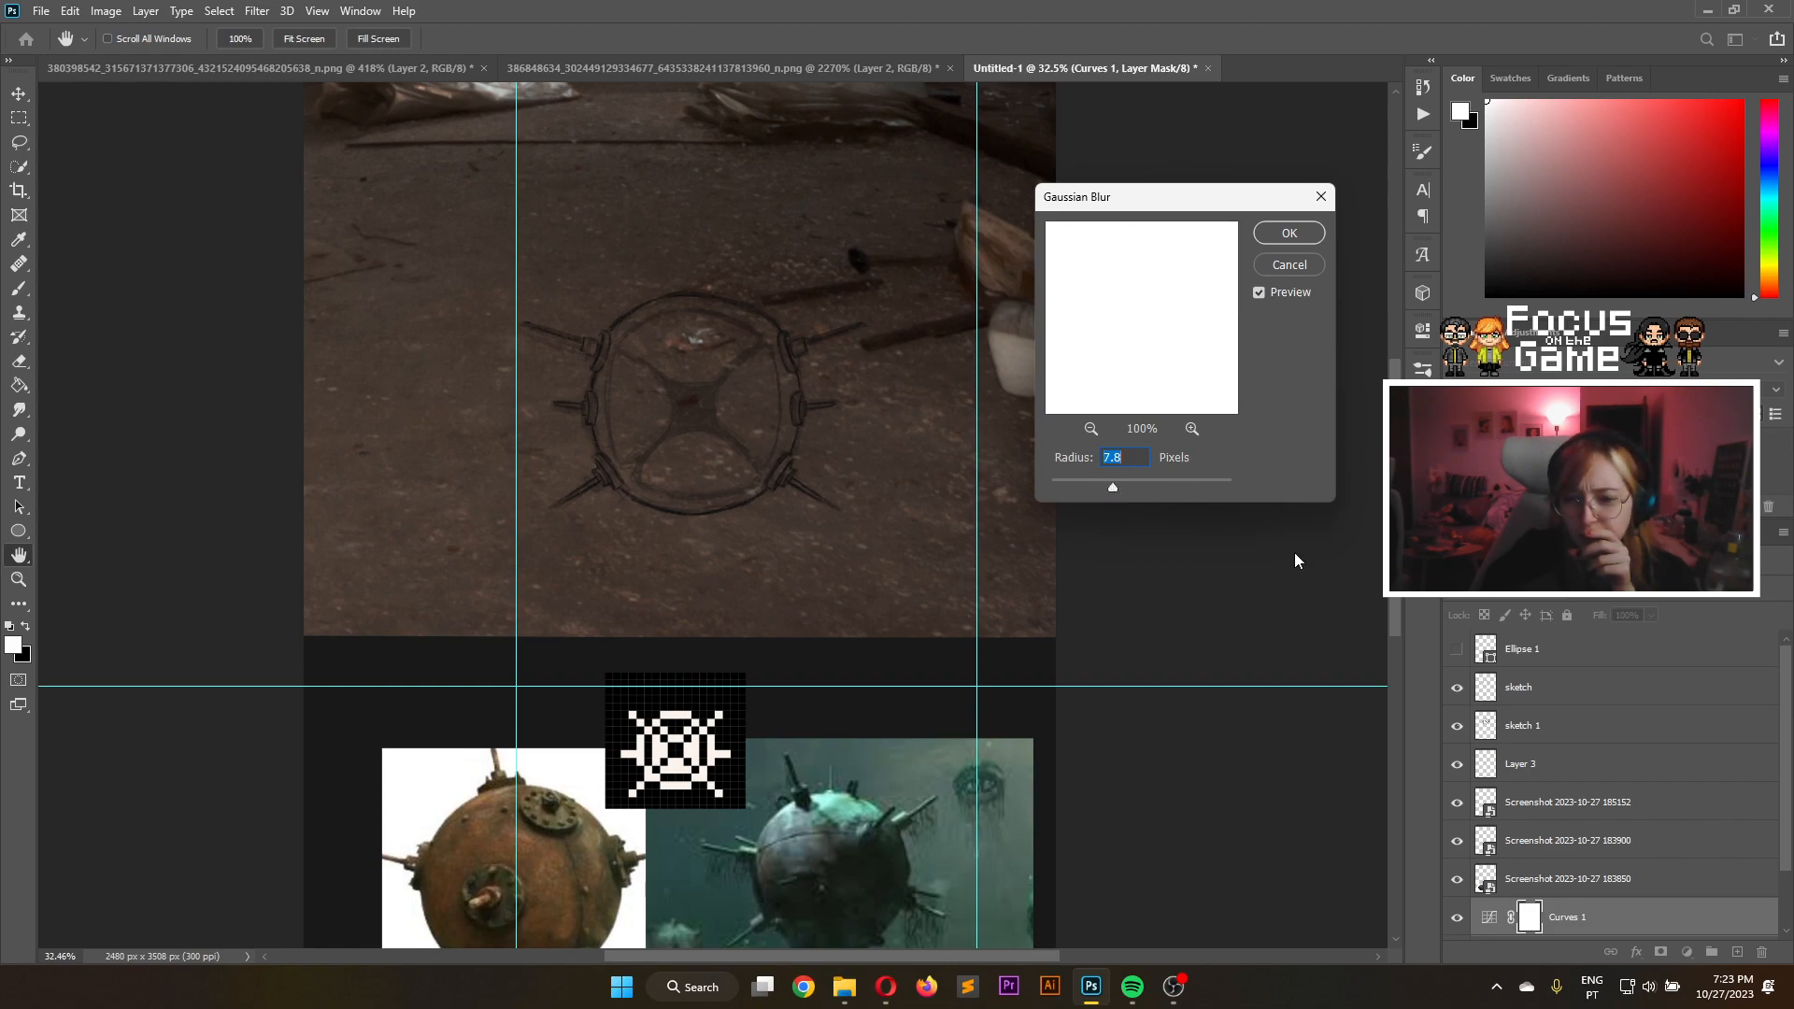
pyautogui.click(1301, 269)
pyautogui.scroll(-2, 1576, 888)
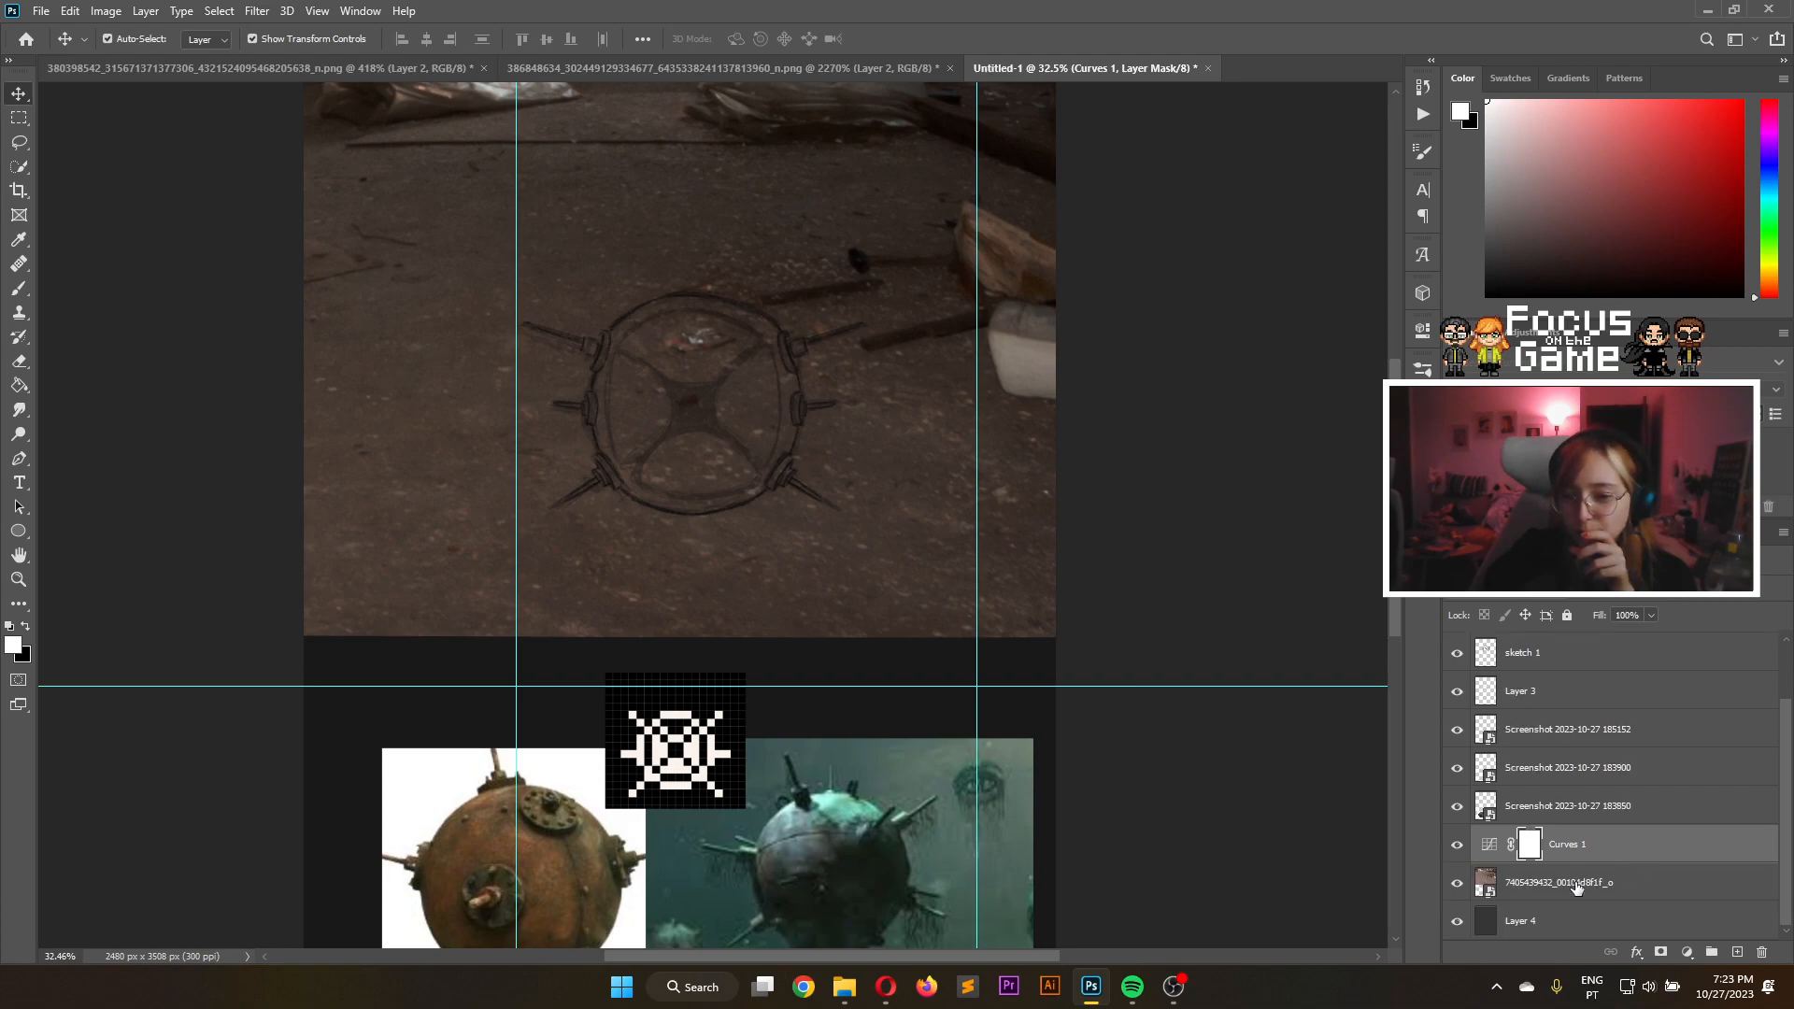
pyautogui.click(1577, 884)
pyautogui.click(257, 11)
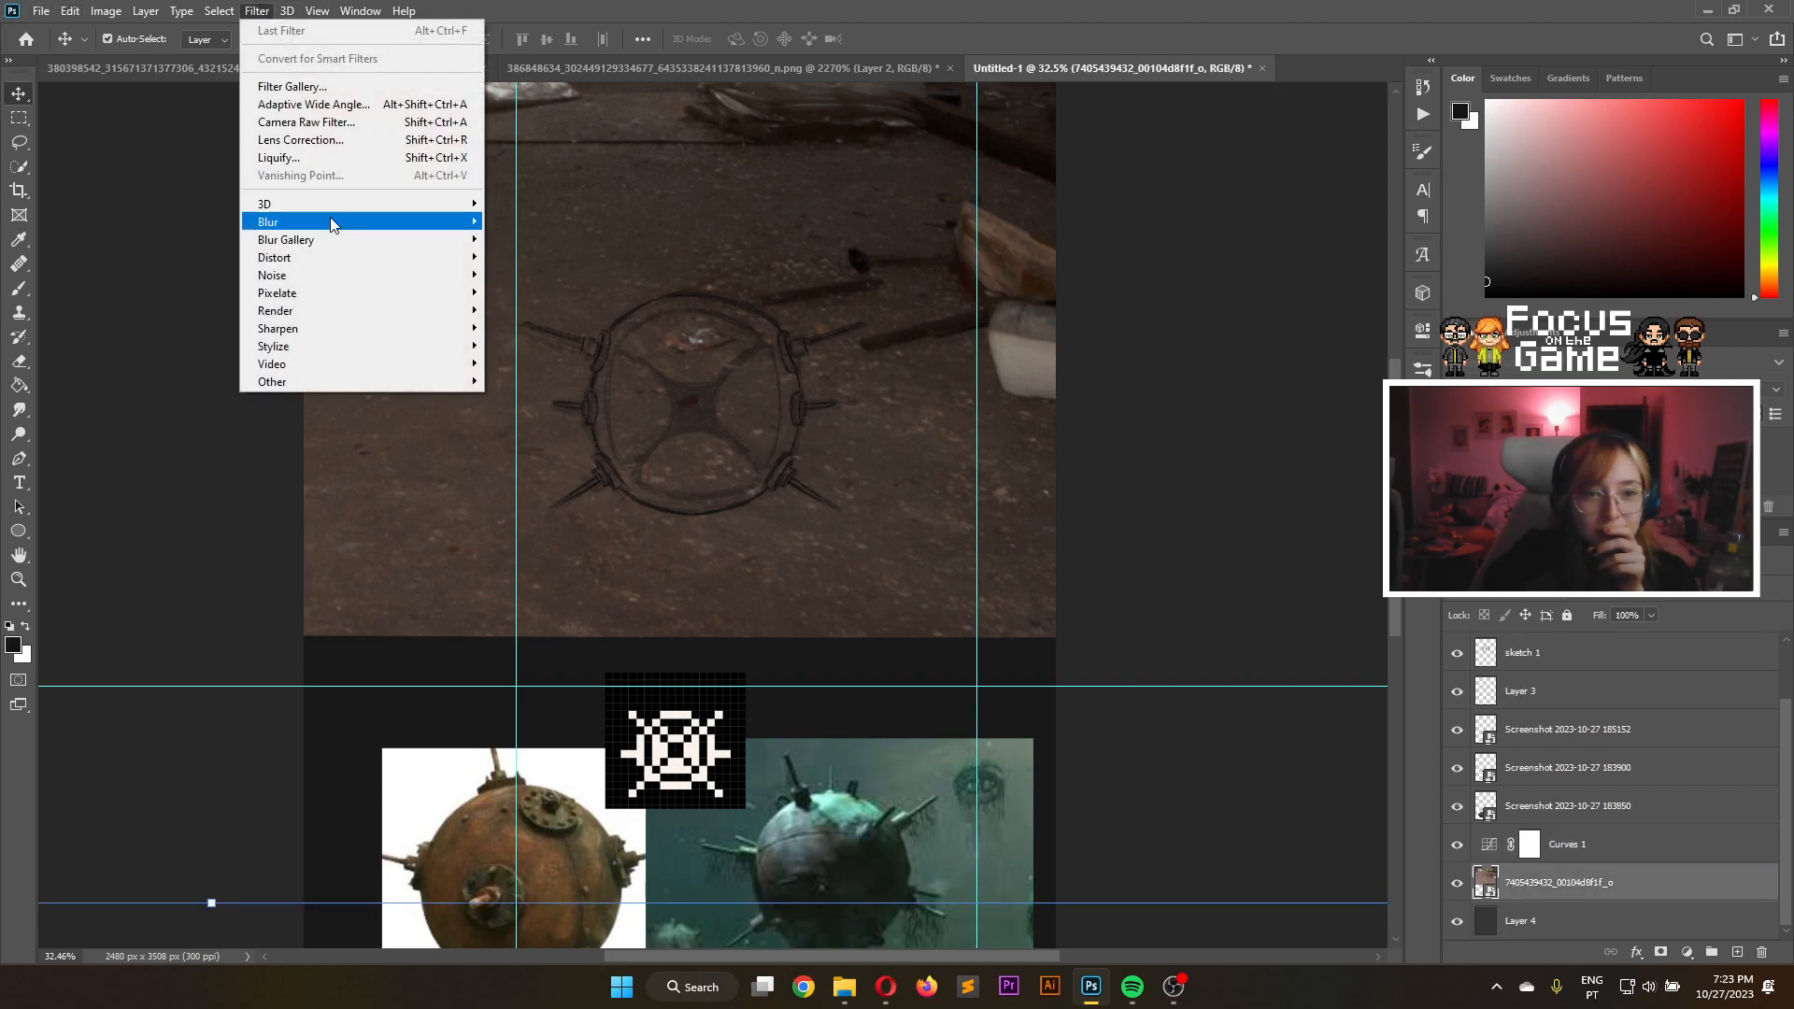
pyautogui.click(533, 294)
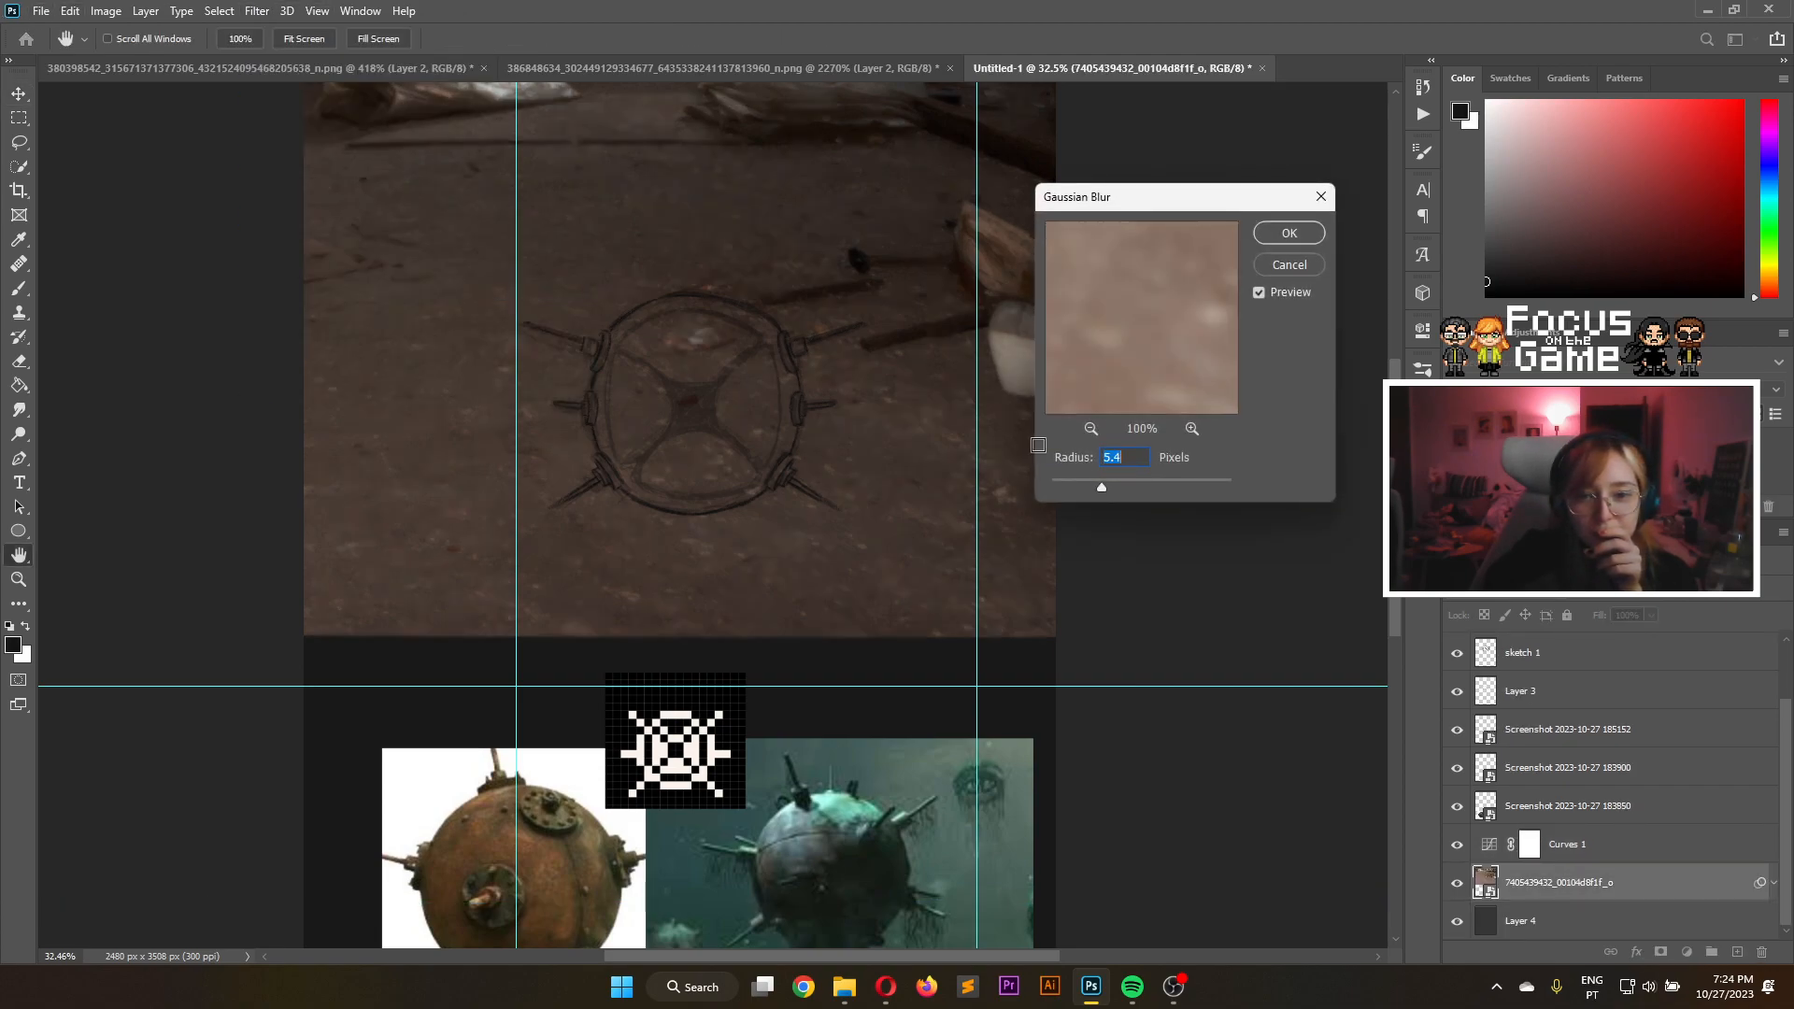
pyautogui.moveTo(1103, 480); pyautogui.dragTo(1089, 478)
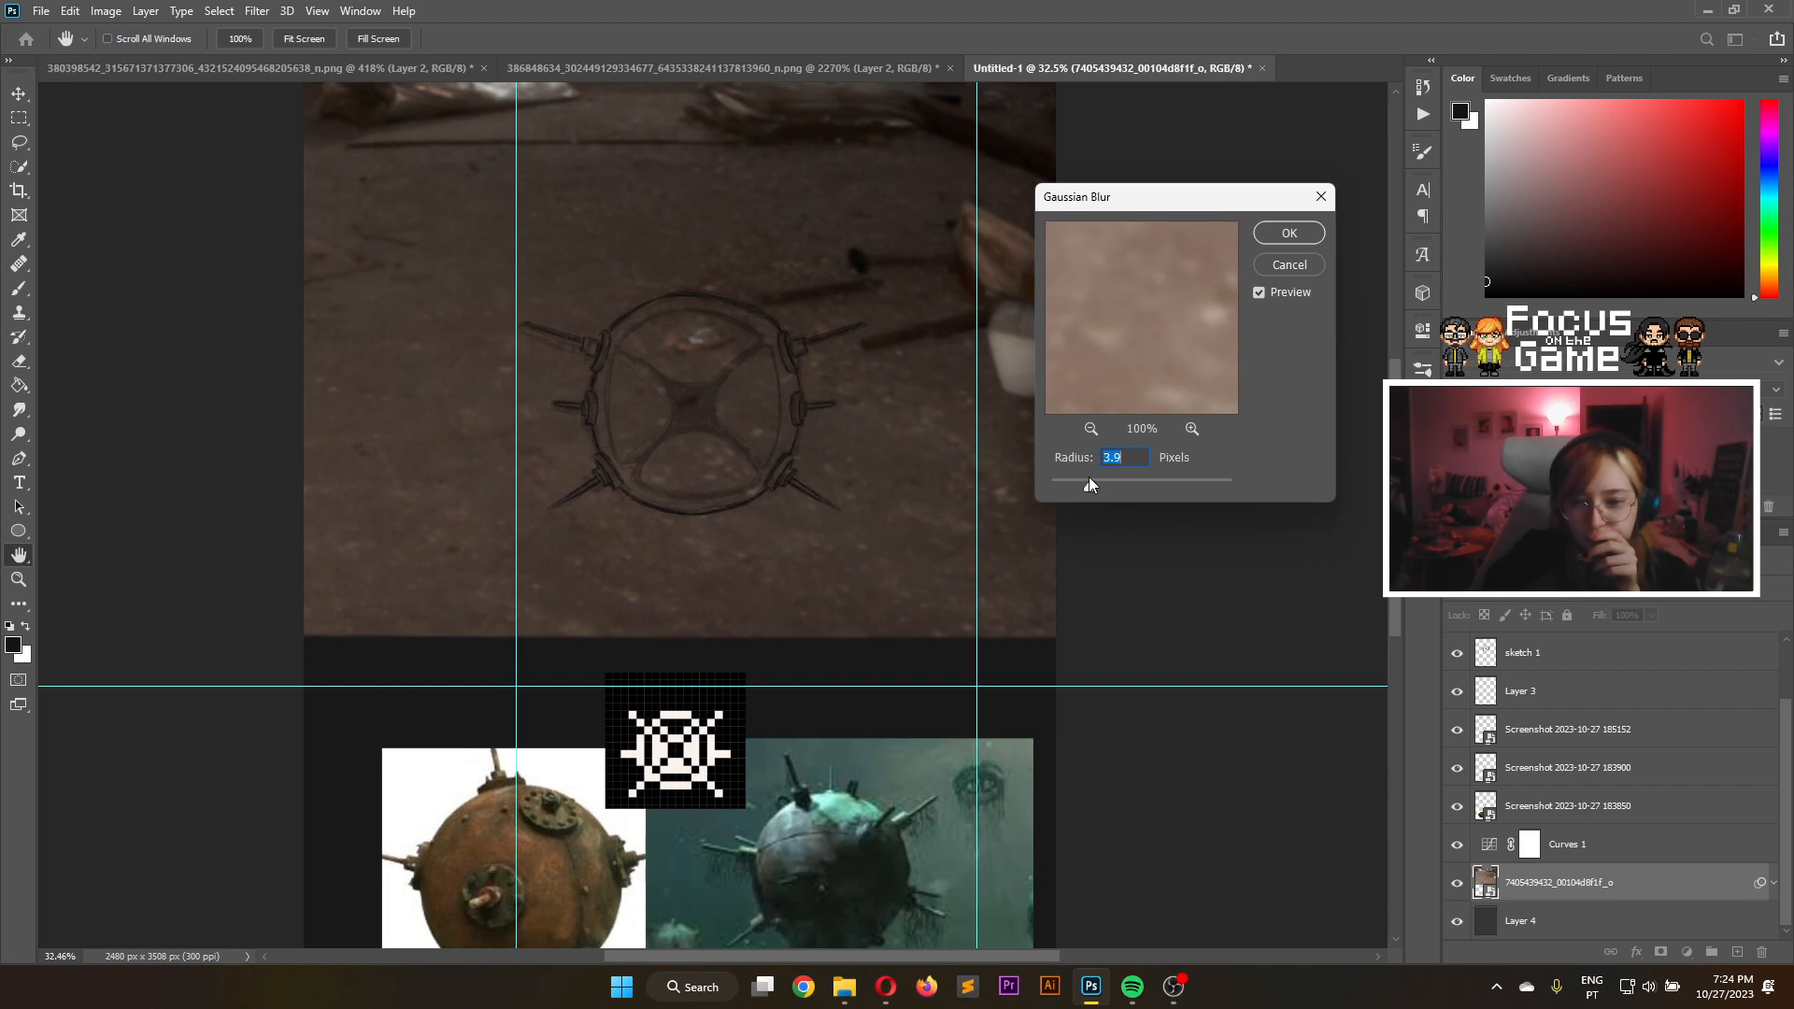
pyautogui.click(1273, 260)
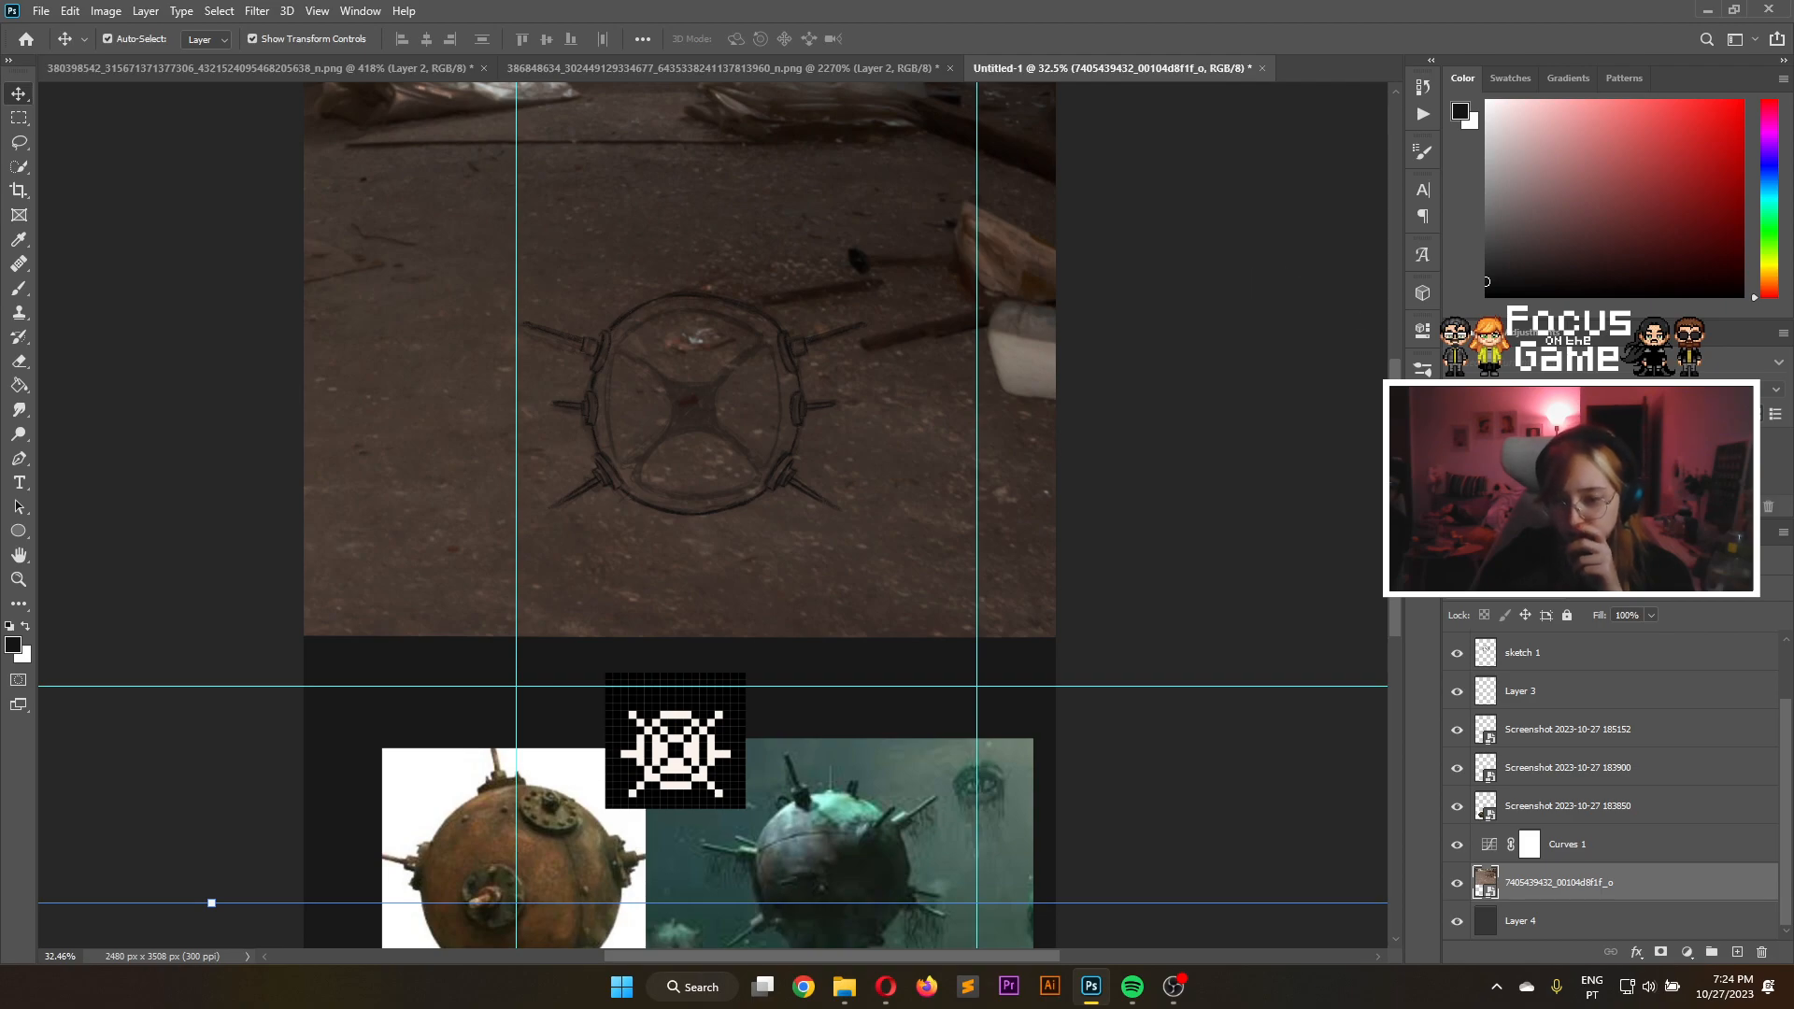
# Duplicate the factory floor photo layer within the same document, keeping the default copy name
pyautogui.rightClick(1694, 879)
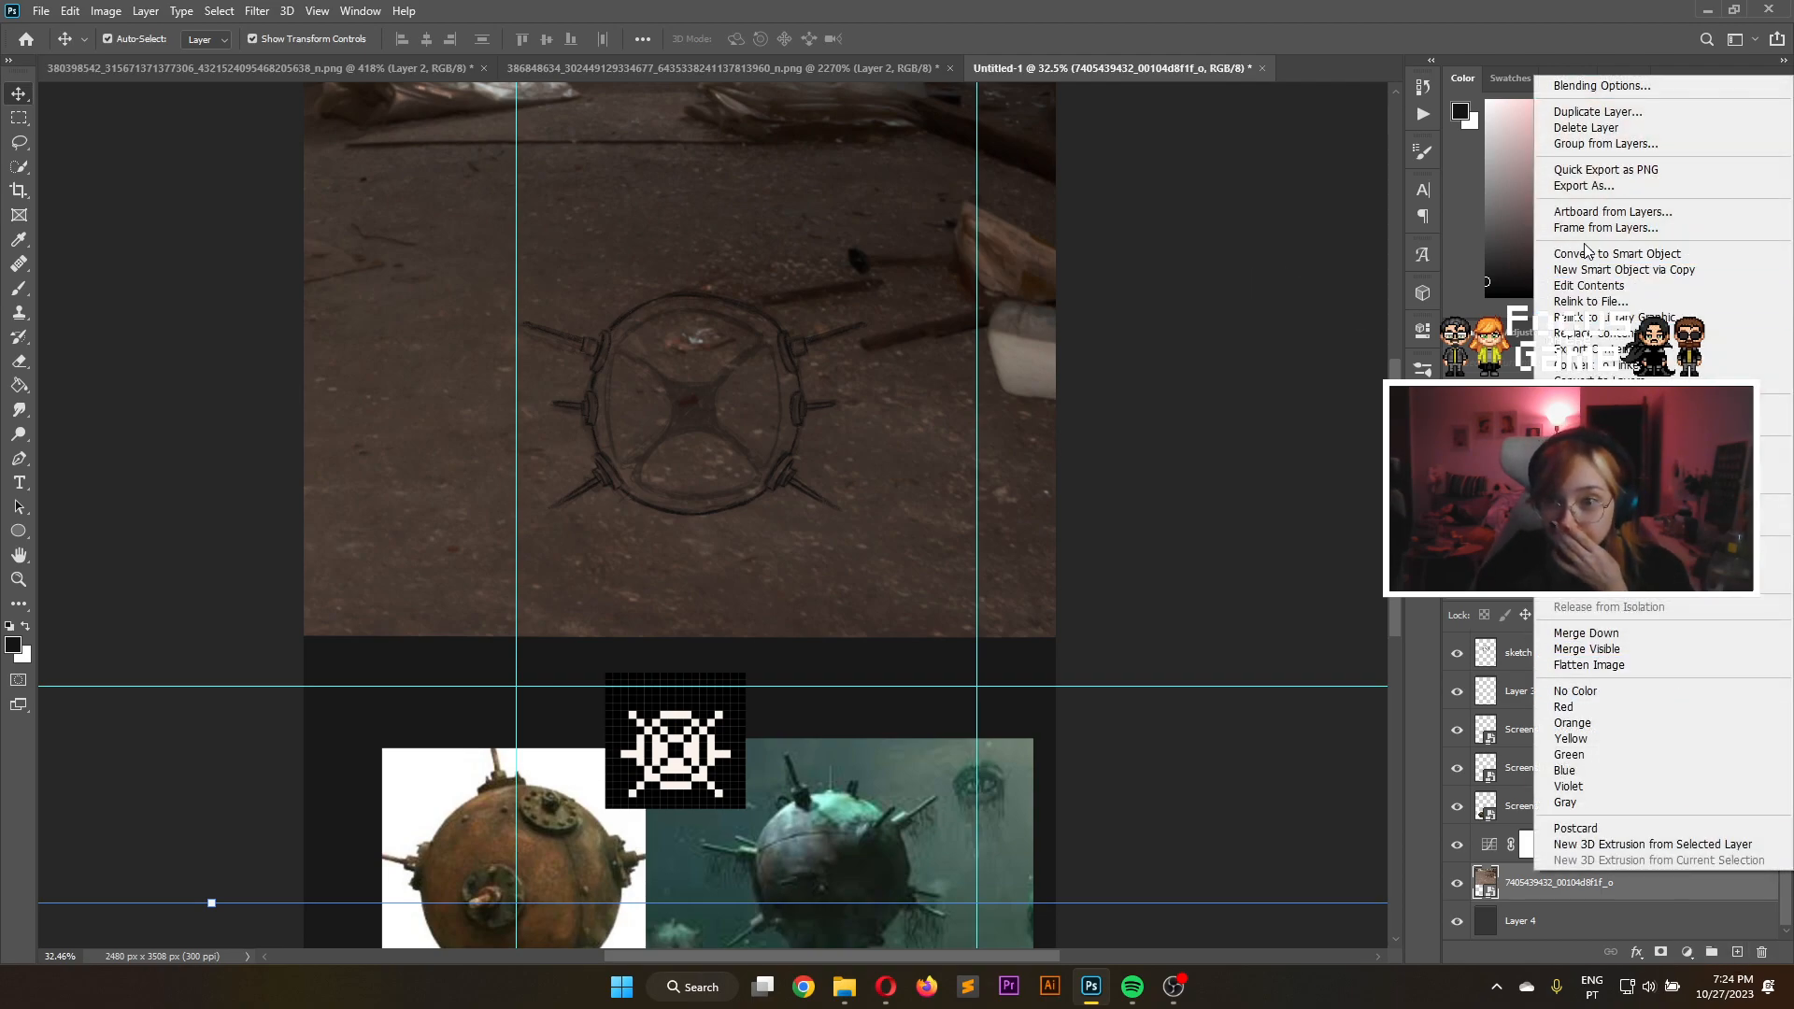
pyautogui.click(1630, 111)
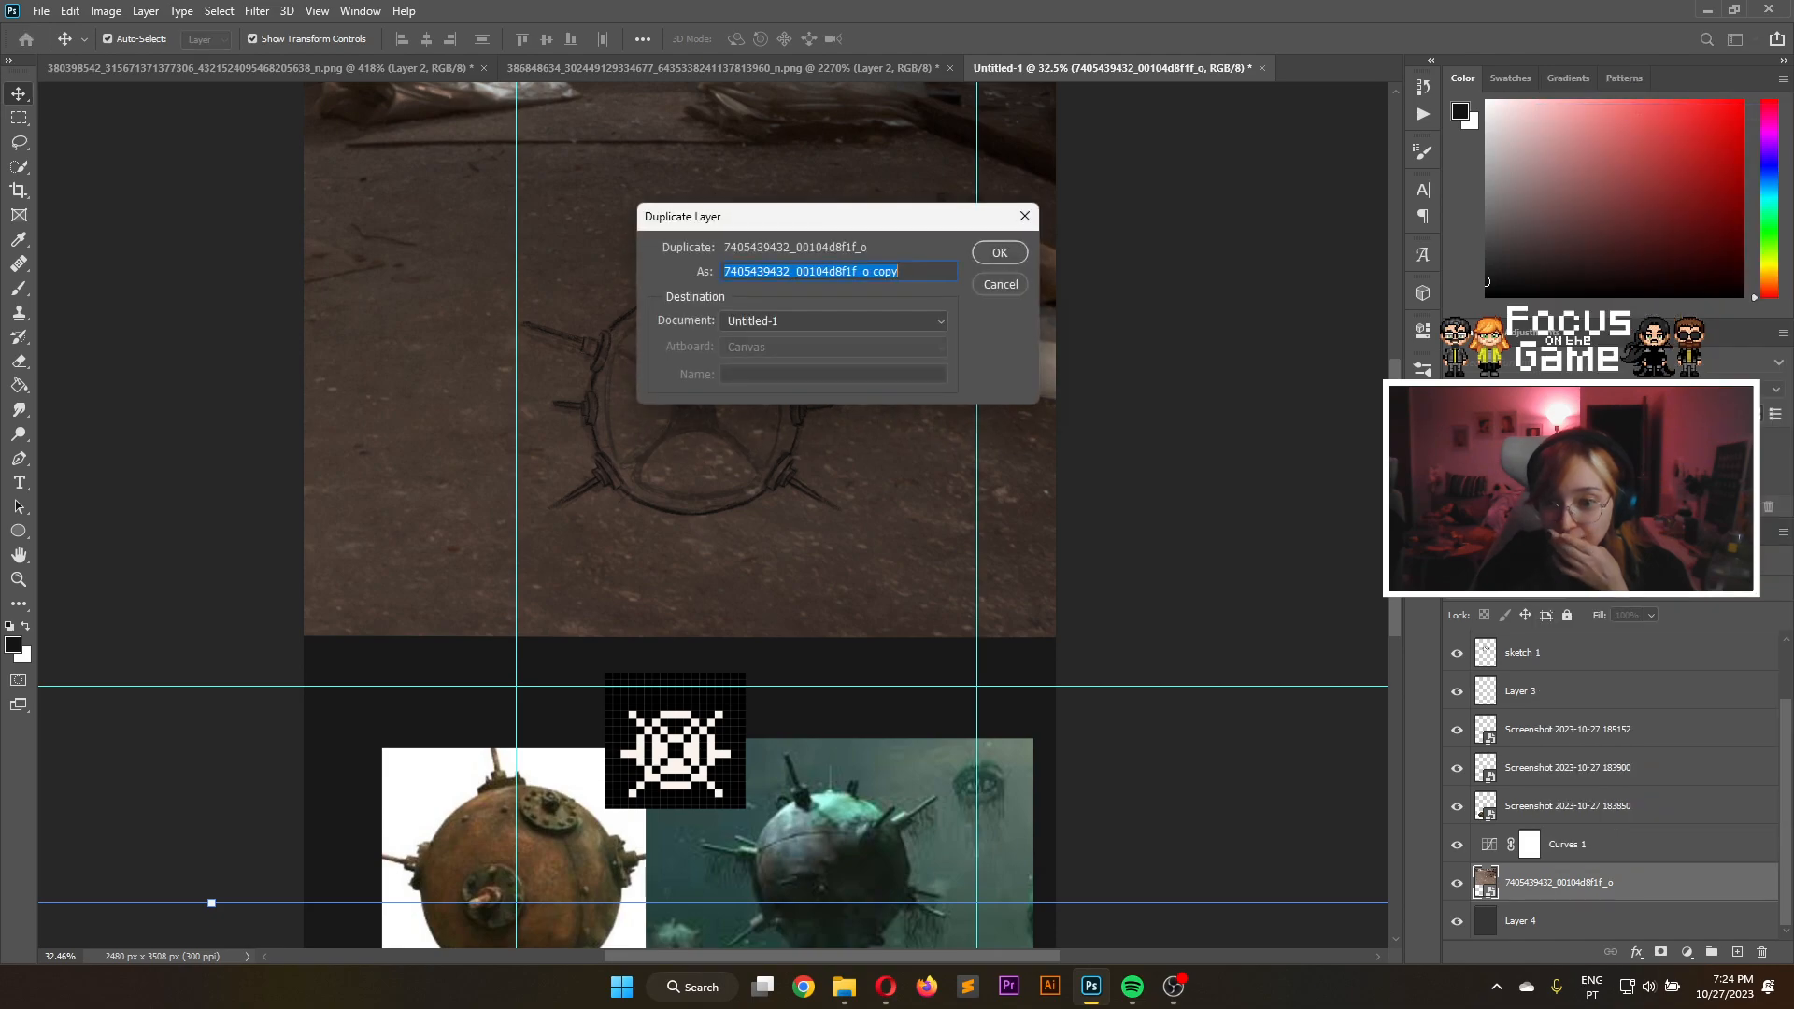
pyautogui.click(999, 254)
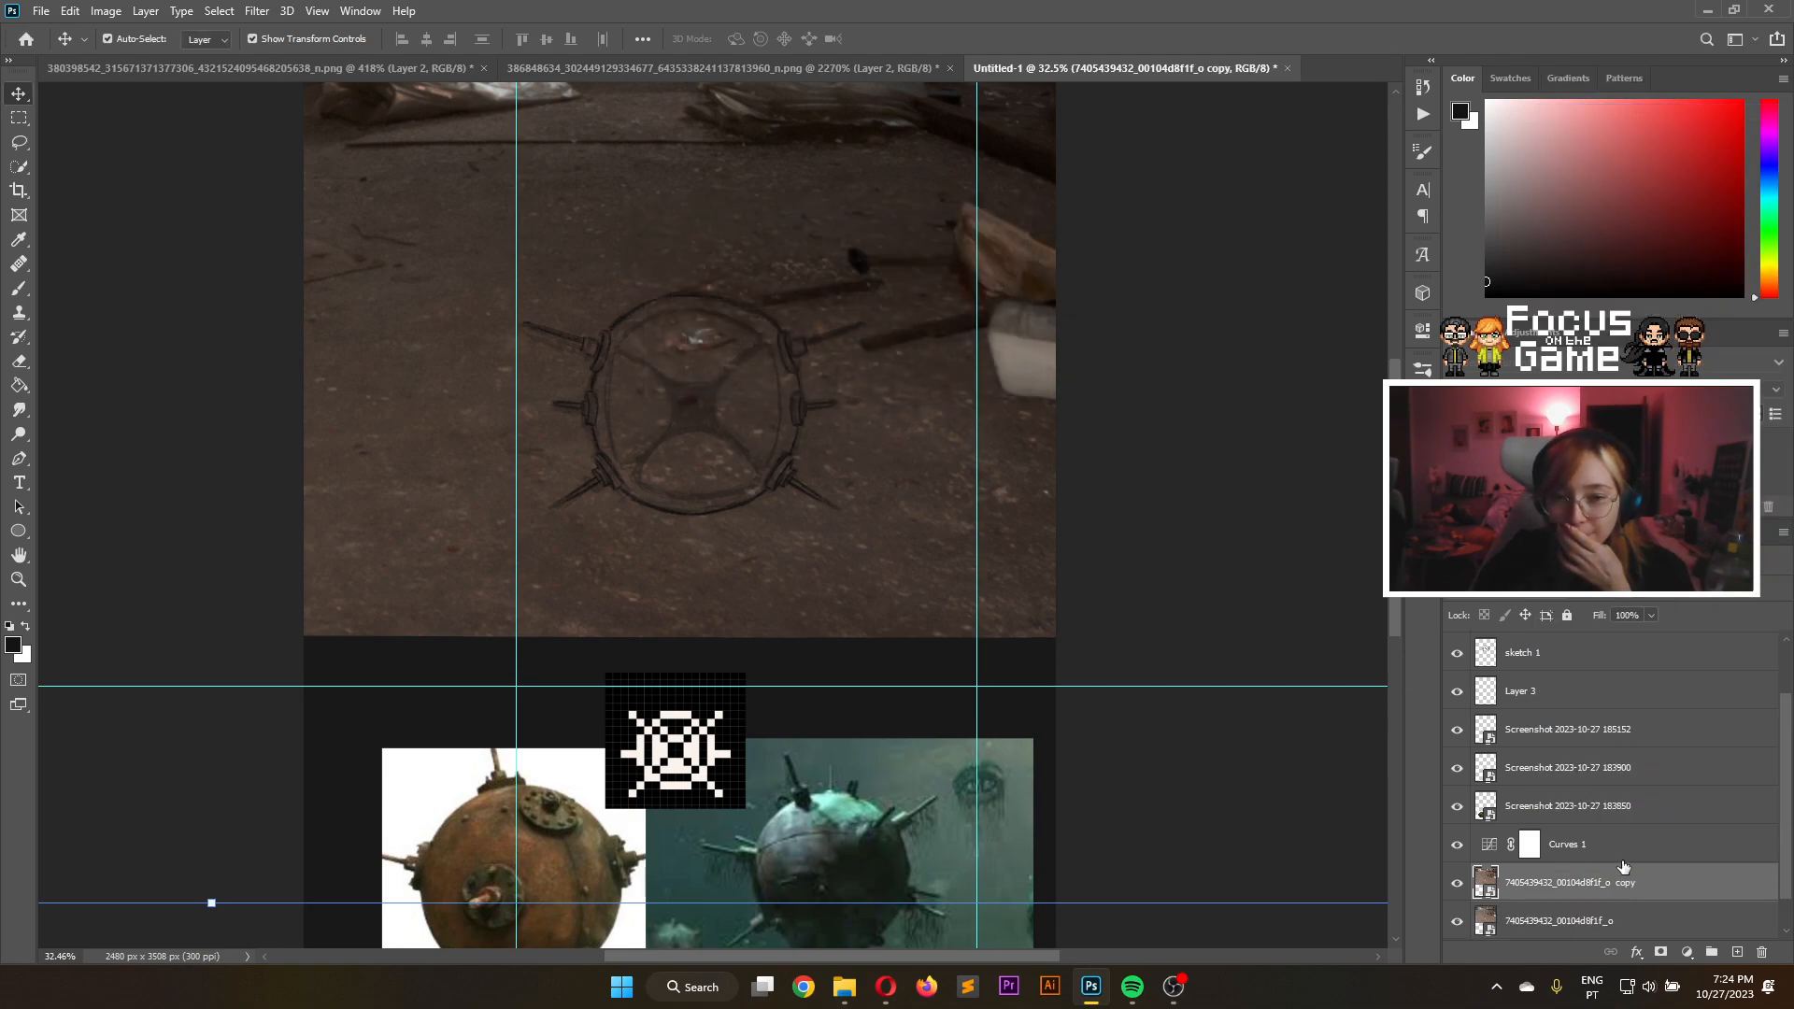
# Paint the mine's round body with a mid-grey brush on Layer 3, filling it beneath the sketch lines
pyautogui.scroll(-1, 1624, 867)
pyautogui.scroll(-2, 1019, 522)
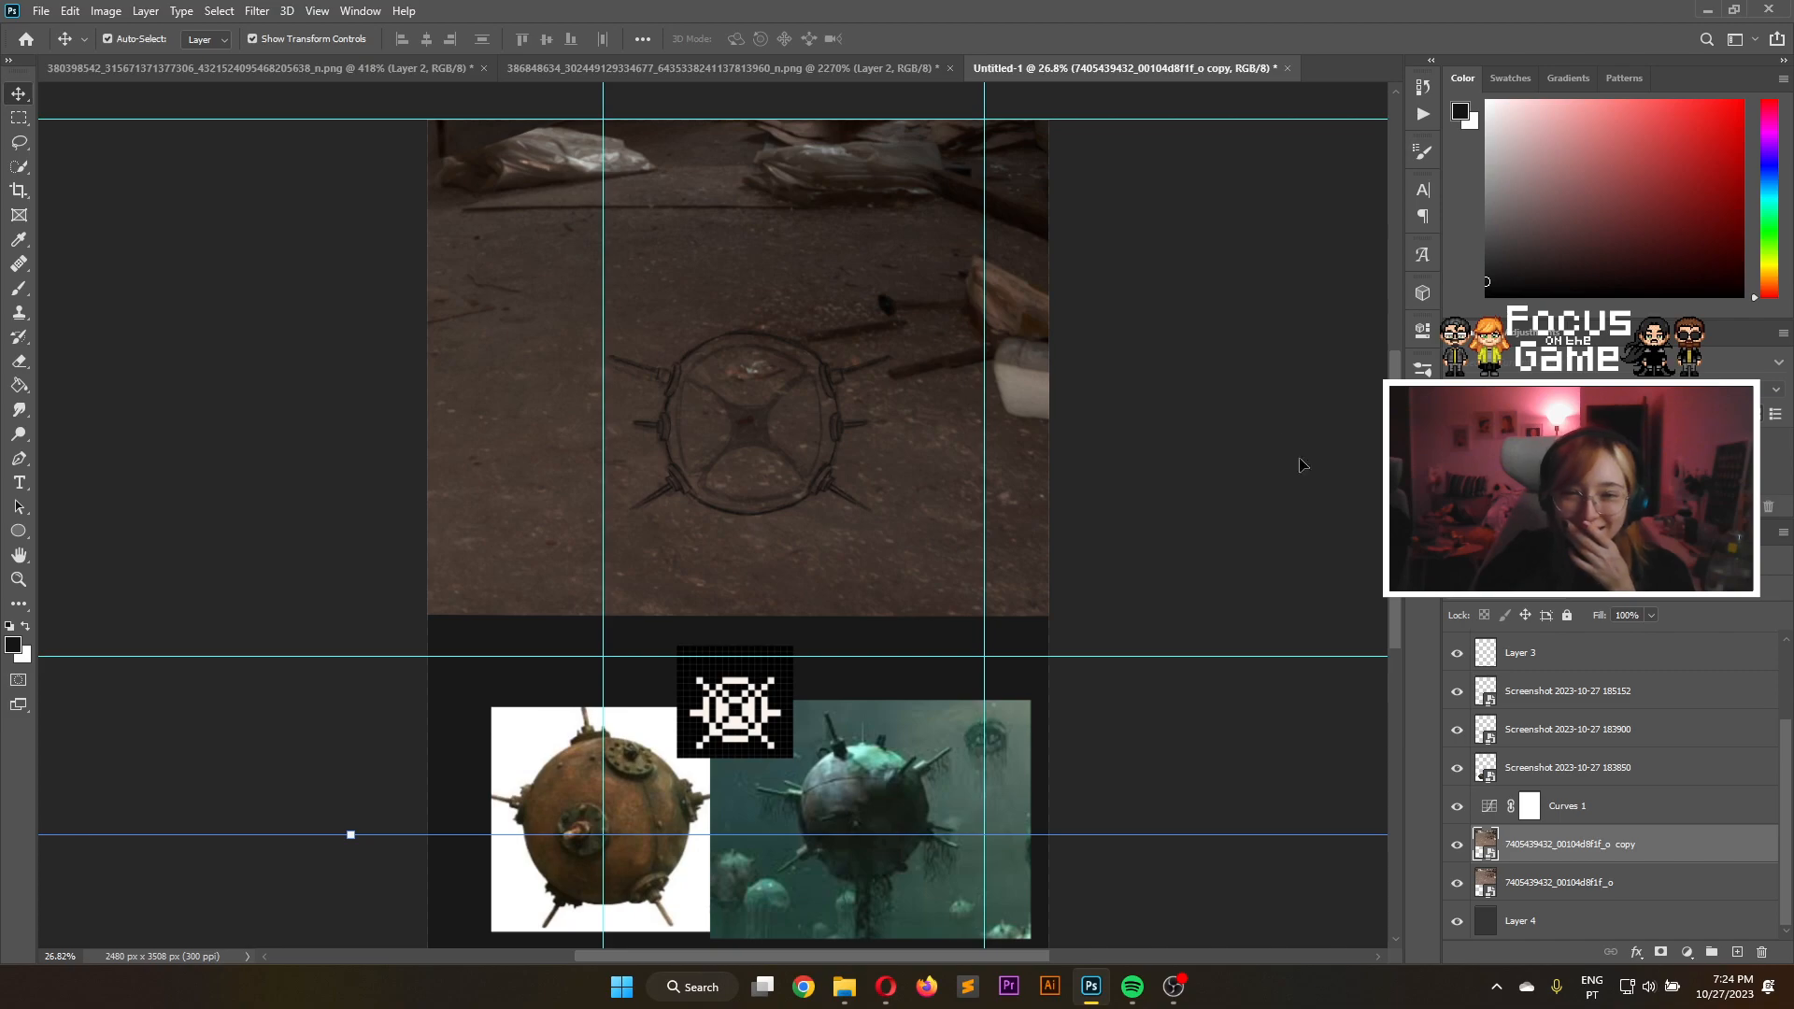
pyautogui.scroll(2, 844, 517)
pyautogui.scroll(3, 844, 517)
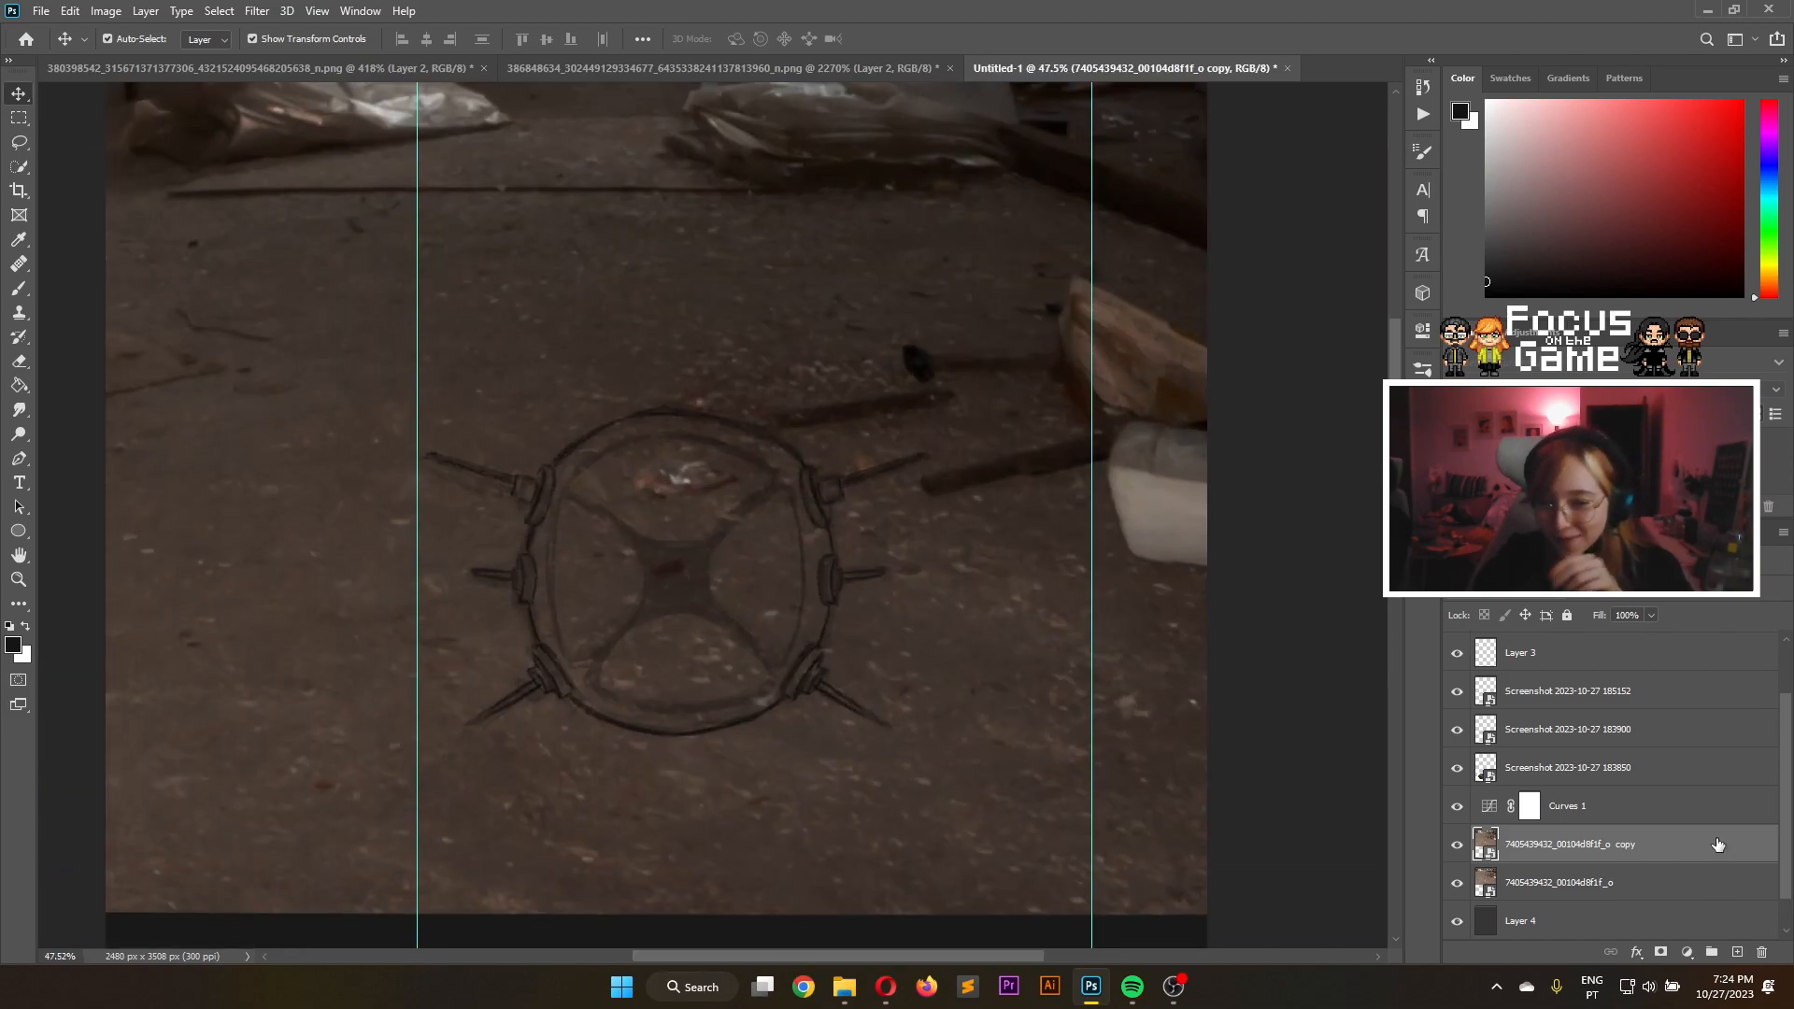
pyautogui.scroll(3, 1717, 844)
pyautogui.click(1610, 773)
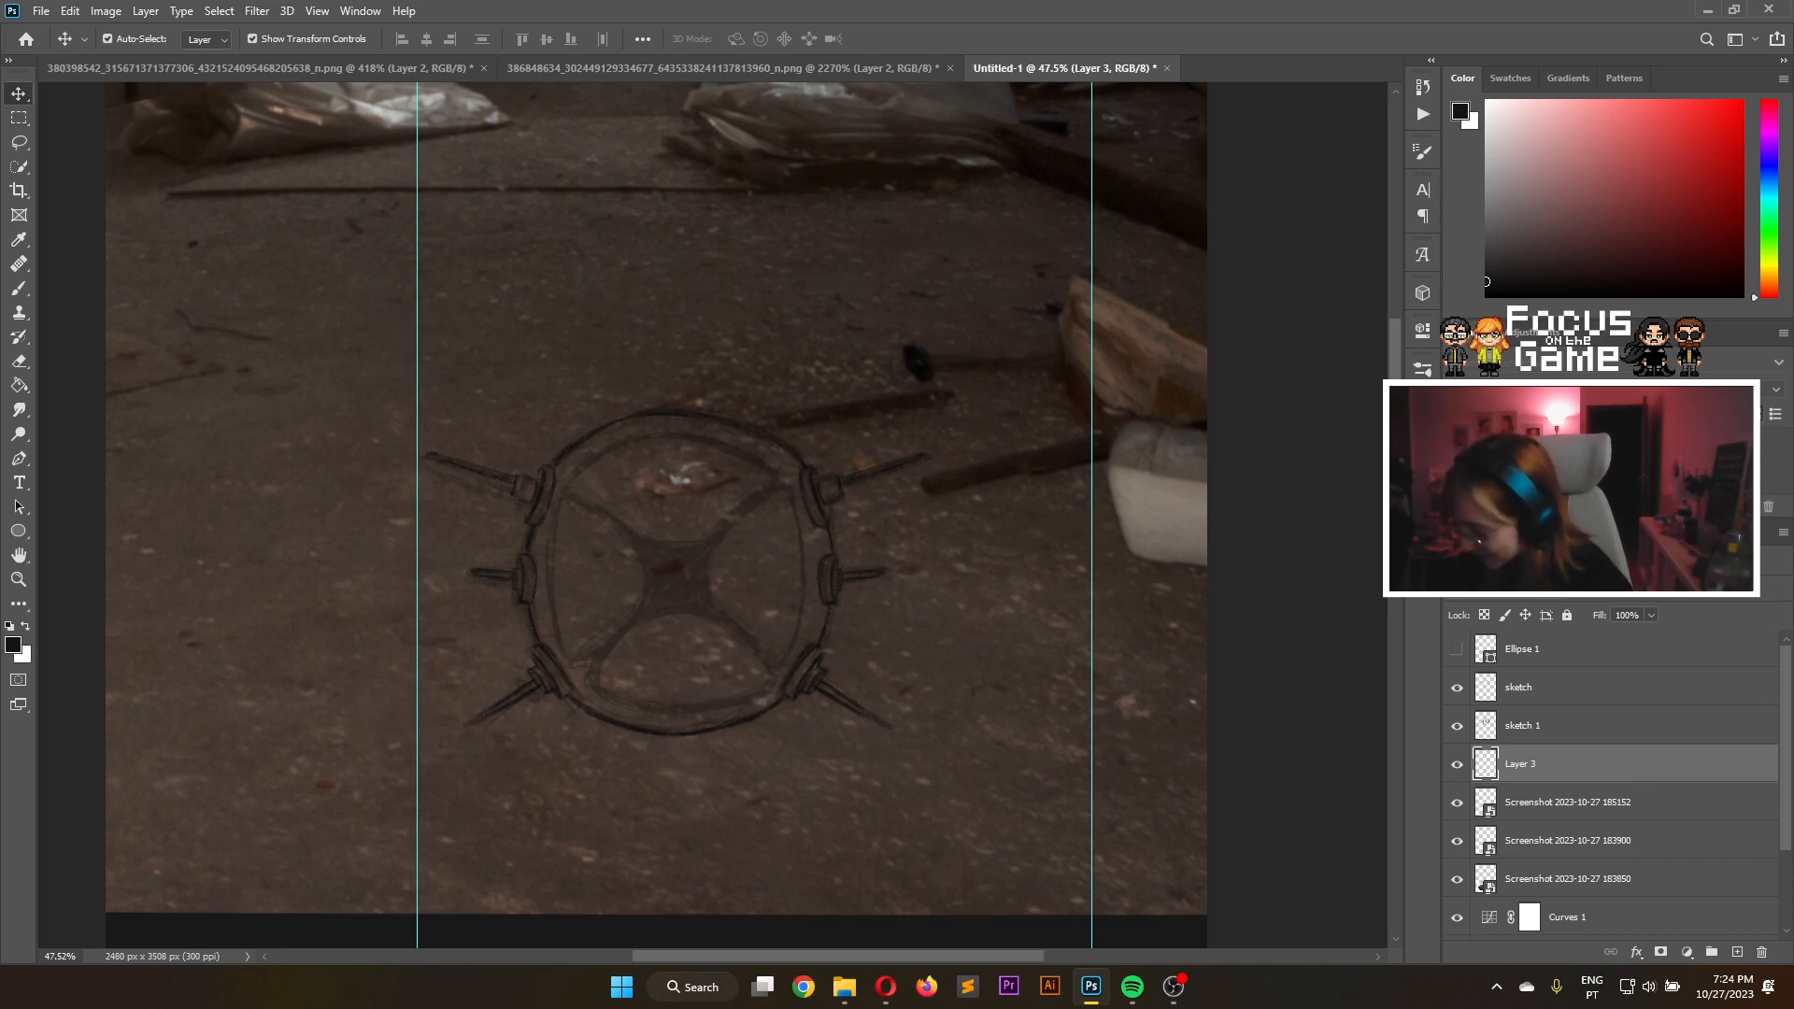
pyautogui.click(20, 289)
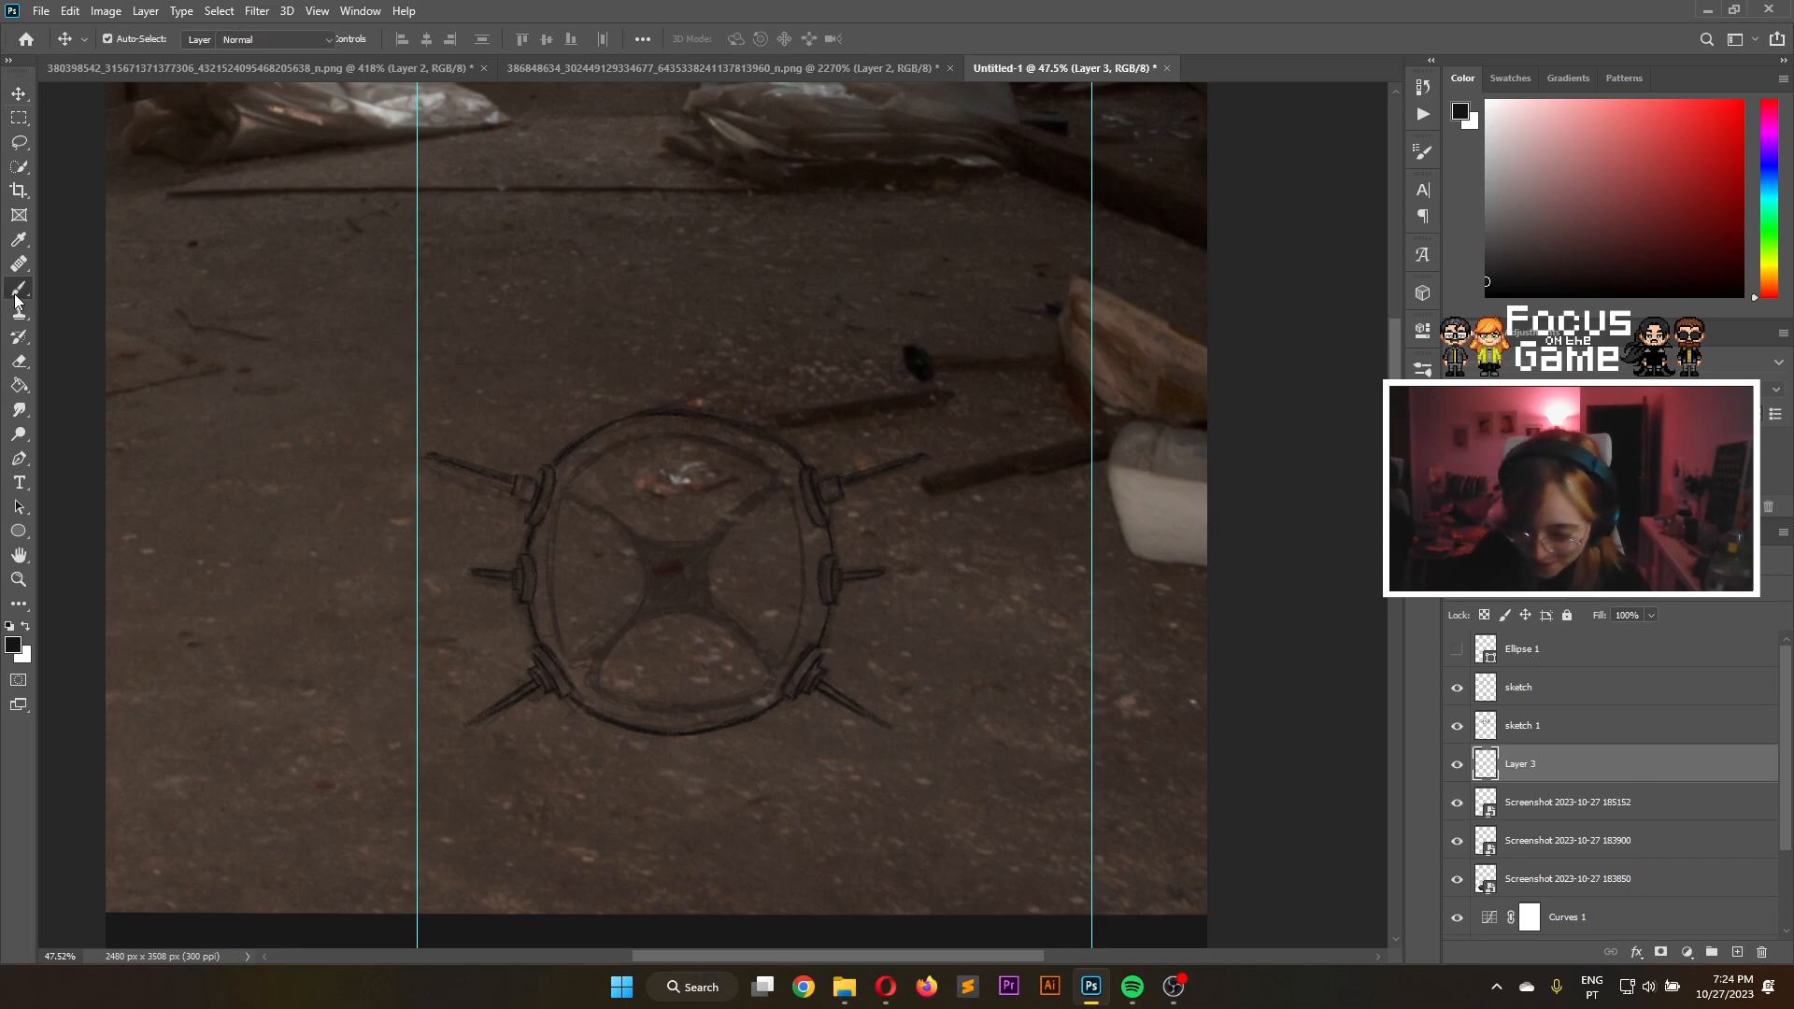
pyautogui.click(1491, 164)
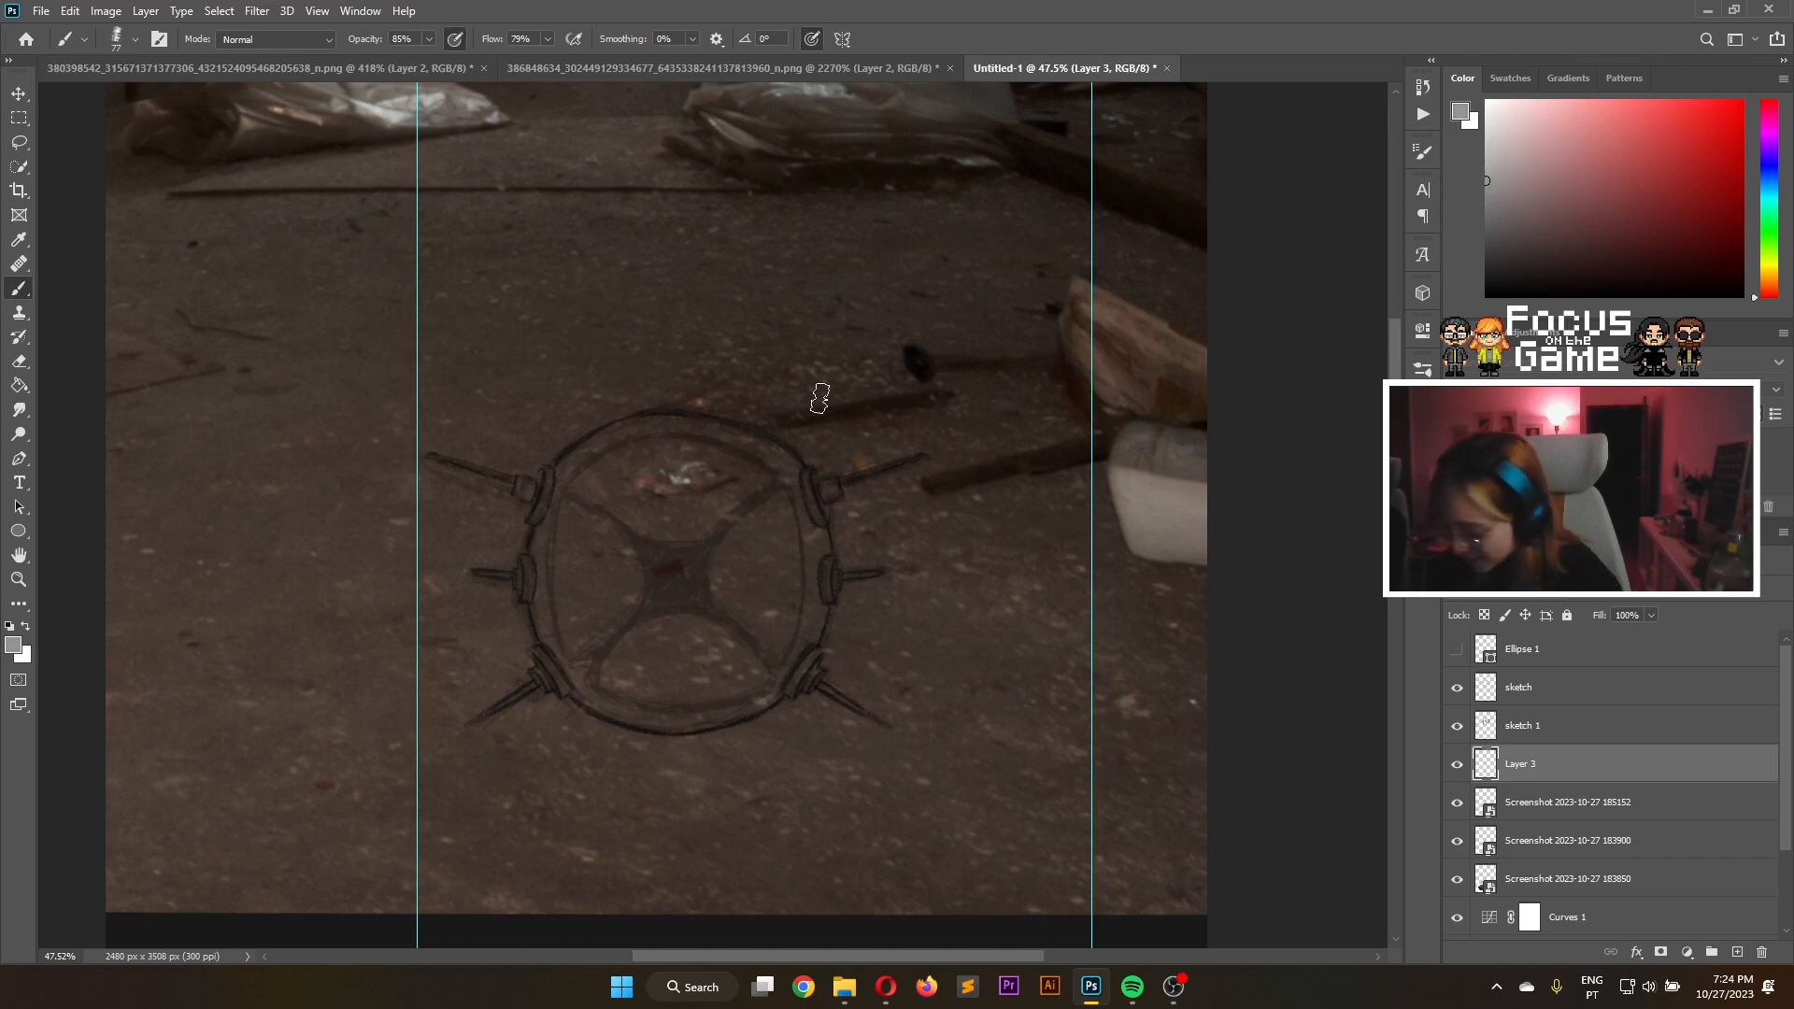
pyautogui.moveTo(562, 483)
pyautogui.mouseDown()
pyautogui.moveTo(647, 430)
pyautogui.moveTo(596, 454)
pyautogui.moveTo(628, 435)
pyautogui.moveTo(529, 583)
pyautogui.moveTo(583, 456)
pyautogui.moveTo(551, 598)
pyautogui.moveTo(563, 476)
pyautogui.moveTo(557, 643)
pyautogui.moveTo(550, 500)
pyautogui.moveTo(563, 635)
pyautogui.moveTo(546, 570)
pyautogui.moveTo(594, 694)
pyautogui.moveTo(555, 647)
pyautogui.moveTo(595, 699)
pyautogui.moveTo(553, 621)
pyautogui.moveTo(606, 464)
pyautogui.moveTo(565, 649)
pyautogui.moveTo(562, 552)
pyautogui.moveTo(614, 488)
pyautogui.moveTo(576, 506)
pyautogui.moveTo(669, 440)
pyautogui.moveTo(608, 444)
pyautogui.moveTo(710, 438)
pyautogui.moveTo(650, 436)
pyautogui.moveTo(767, 476)
pyautogui.moveTo(705, 444)
pyautogui.moveTo(761, 462)
pyautogui.moveTo(728, 439)
pyautogui.moveTo(711, 443)
pyautogui.moveTo(791, 491)
pyautogui.moveTo(778, 464)
pyautogui.moveTo(809, 515)
pyautogui.moveTo(791, 498)
pyautogui.moveTo(812, 587)
pyautogui.moveTo(751, 465)
pyautogui.moveTo(803, 577)
pyautogui.moveTo(801, 529)
pyautogui.moveTo(805, 623)
pyautogui.moveTo(812, 572)
pyautogui.moveTo(794, 653)
pyautogui.moveTo(809, 614)
pyautogui.moveTo(771, 687)
pyautogui.moveTo(712, 690)
pyautogui.mouseUp()
pyautogui.moveTo(580, 671)
pyautogui.mouseDown()
pyautogui.moveTo(649, 718)
pyautogui.moveTo(621, 702)
pyautogui.moveTo(700, 709)
pyautogui.moveTo(666, 715)
pyautogui.moveTo(786, 670)
pyautogui.moveTo(762, 694)
pyautogui.moveTo(800, 633)
pyautogui.moveTo(659, 684)
pyautogui.moveTo(579, 532)
pyautogui.moveTo(574, 556)
pyautogui.moveTo(698, 695)
pyautogui.moveTo(607, 666)
pyautogui.moveTo(763, 627)
pyautogui.moveTo(600, 613)
pyautogui.moveTo(661, 464)
pyautogui.moveTo(606, 624)
pyautogui.moveTo(711, 539)
pyautogui.moveTo(731, 568)
pyautogui.moveTo(687, 673)
pyautogui.moveTo(700, 697)
pyautogui.moveTo(773, 660)
pyautogui.moveTo(809, 605)
pyautogui.moveTo(756, 476)
pyautogui.moveTo(646, 531)
pyautogui.moveTo(620, 555)
pyautogui.moveTo(732, 520)
pyautogui.moveTo(695, 606)
pyautogui.moveTo(693, 685)
pyautogui.mouseUp()
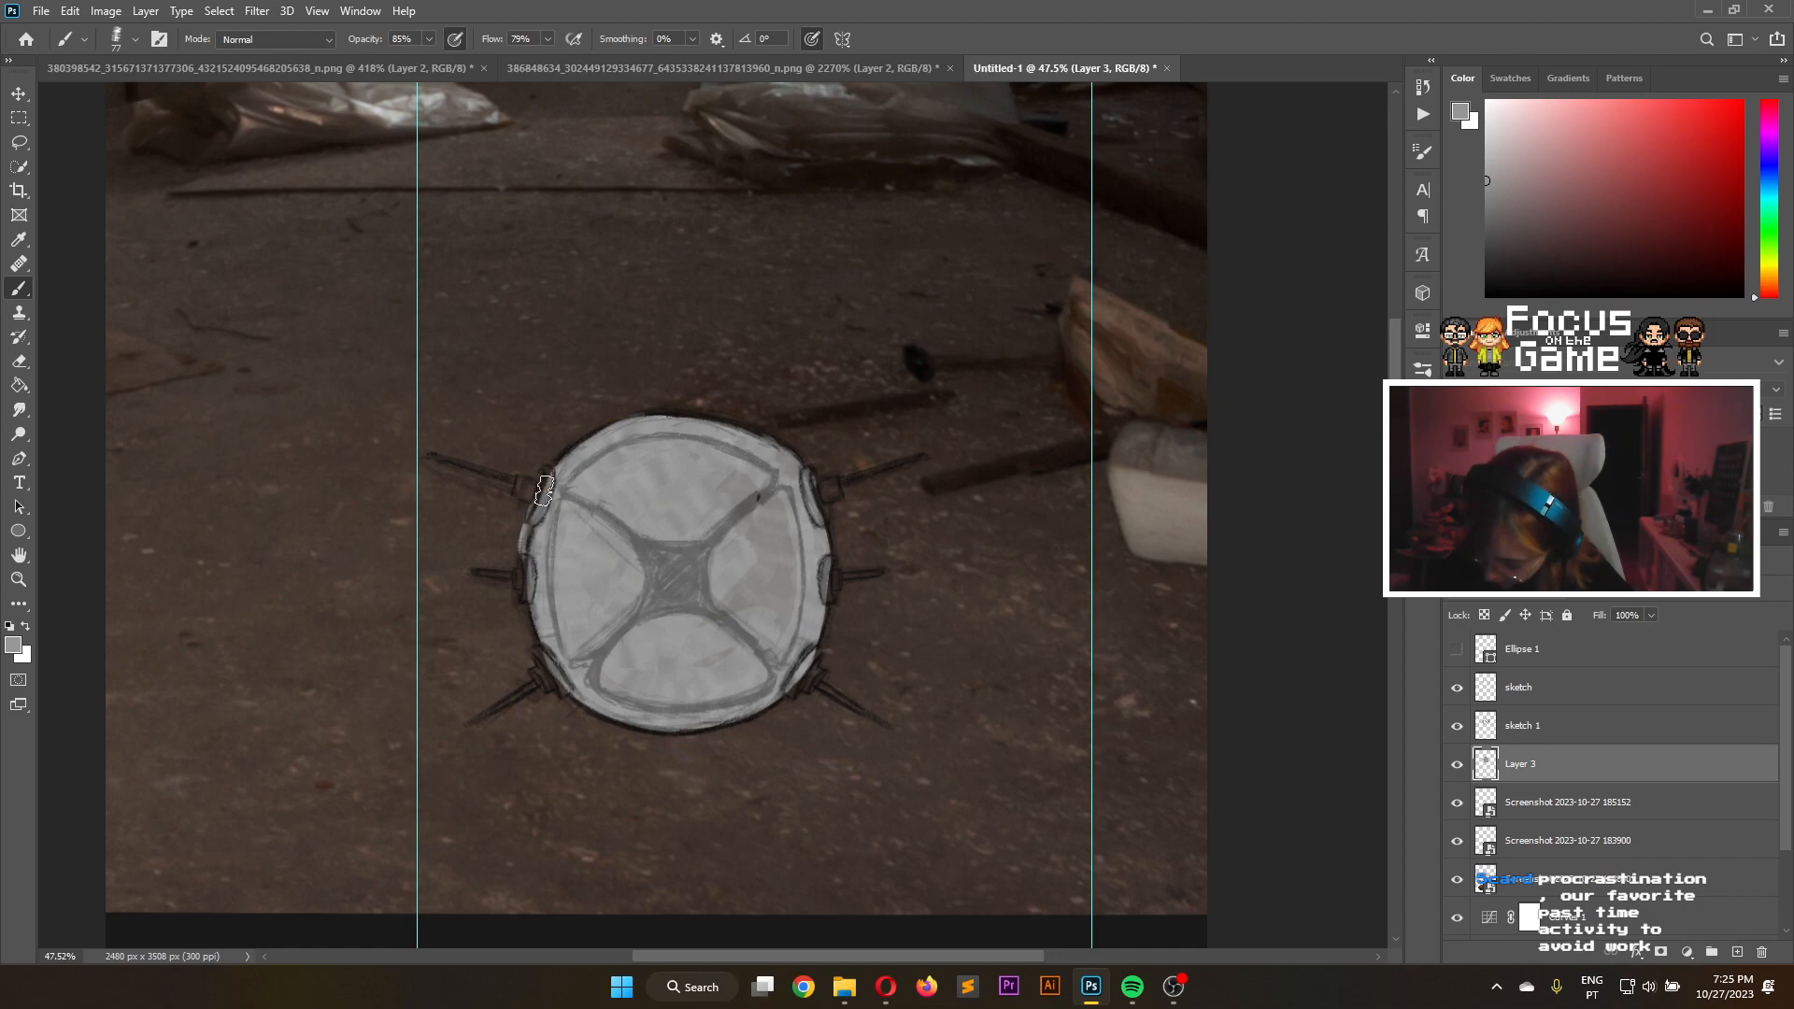
# Reduce the brush size to 12 px and fill the mine's six spikes and their mounts with the same grey
pyautogui.click(136, 39)
pyautogui.moveTo(121, 98); pyautogui.dragTo(113, 102)
pyautogui.press('Return')
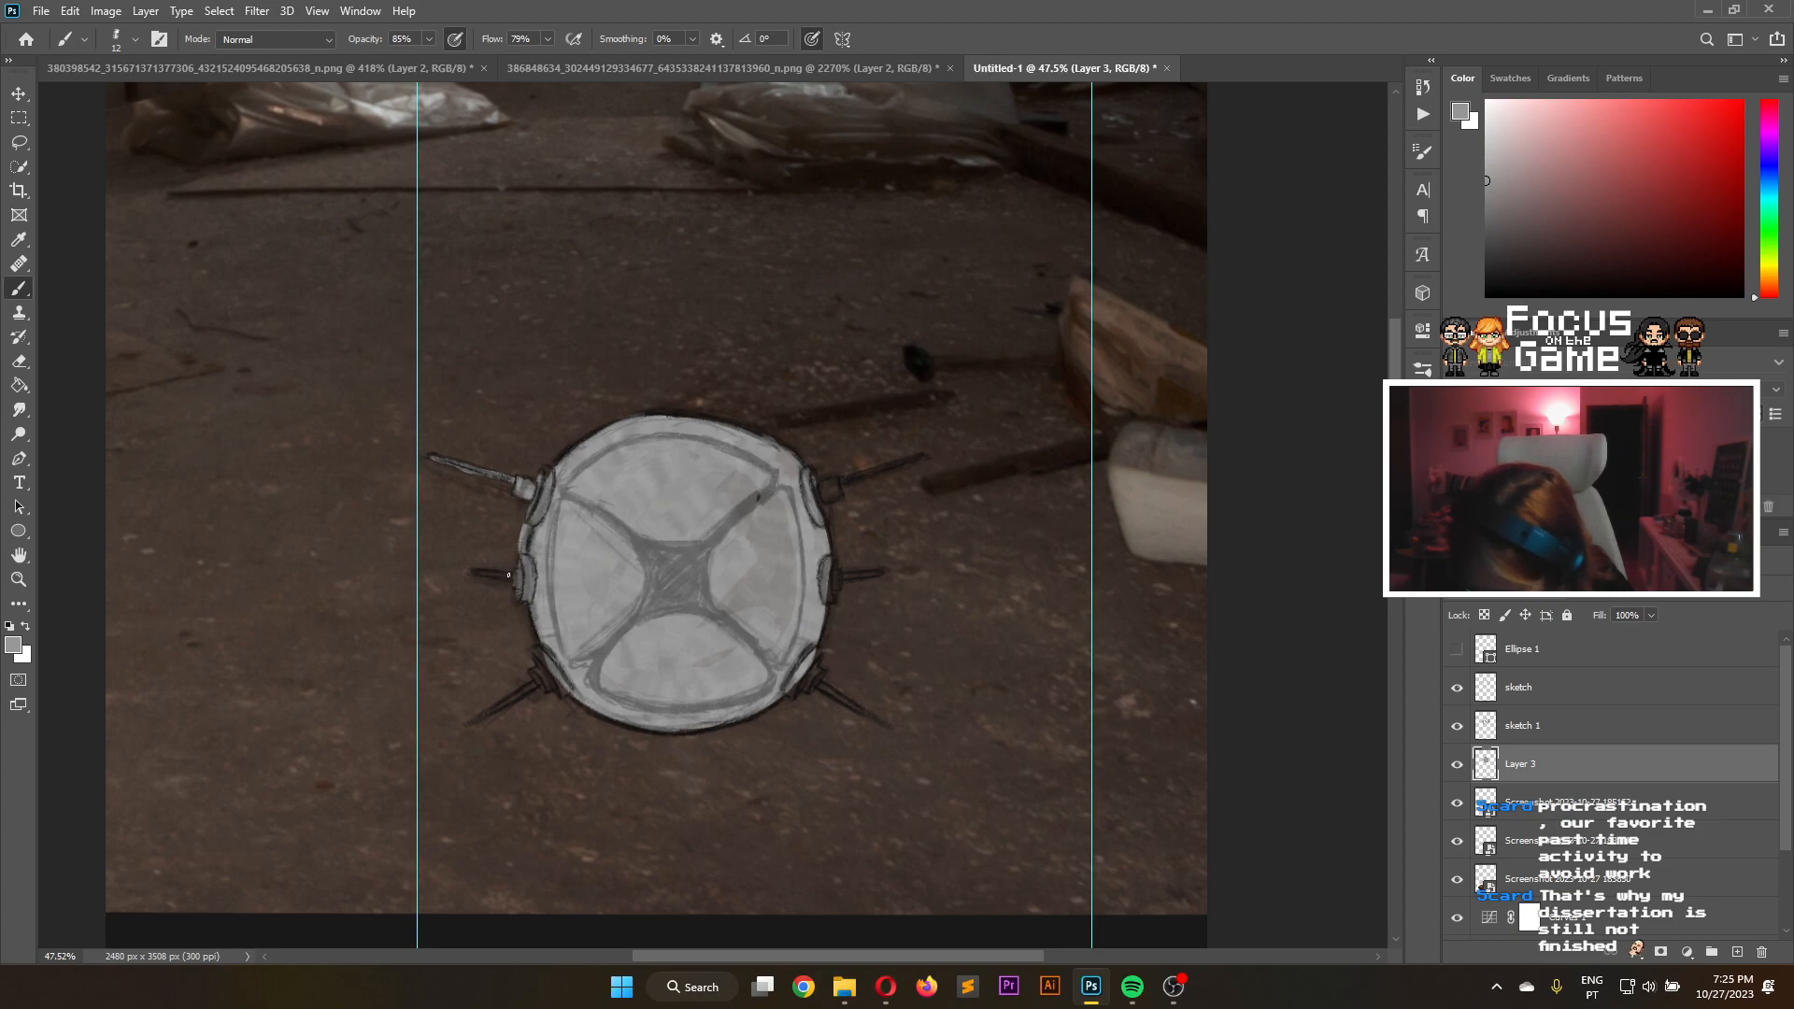
pyautogui.moveTo(475, 576); pyautogui.dragTo(511, 580)
pyautogui.moveTo(539, 683); pyautogui.dragTo(504, 706)
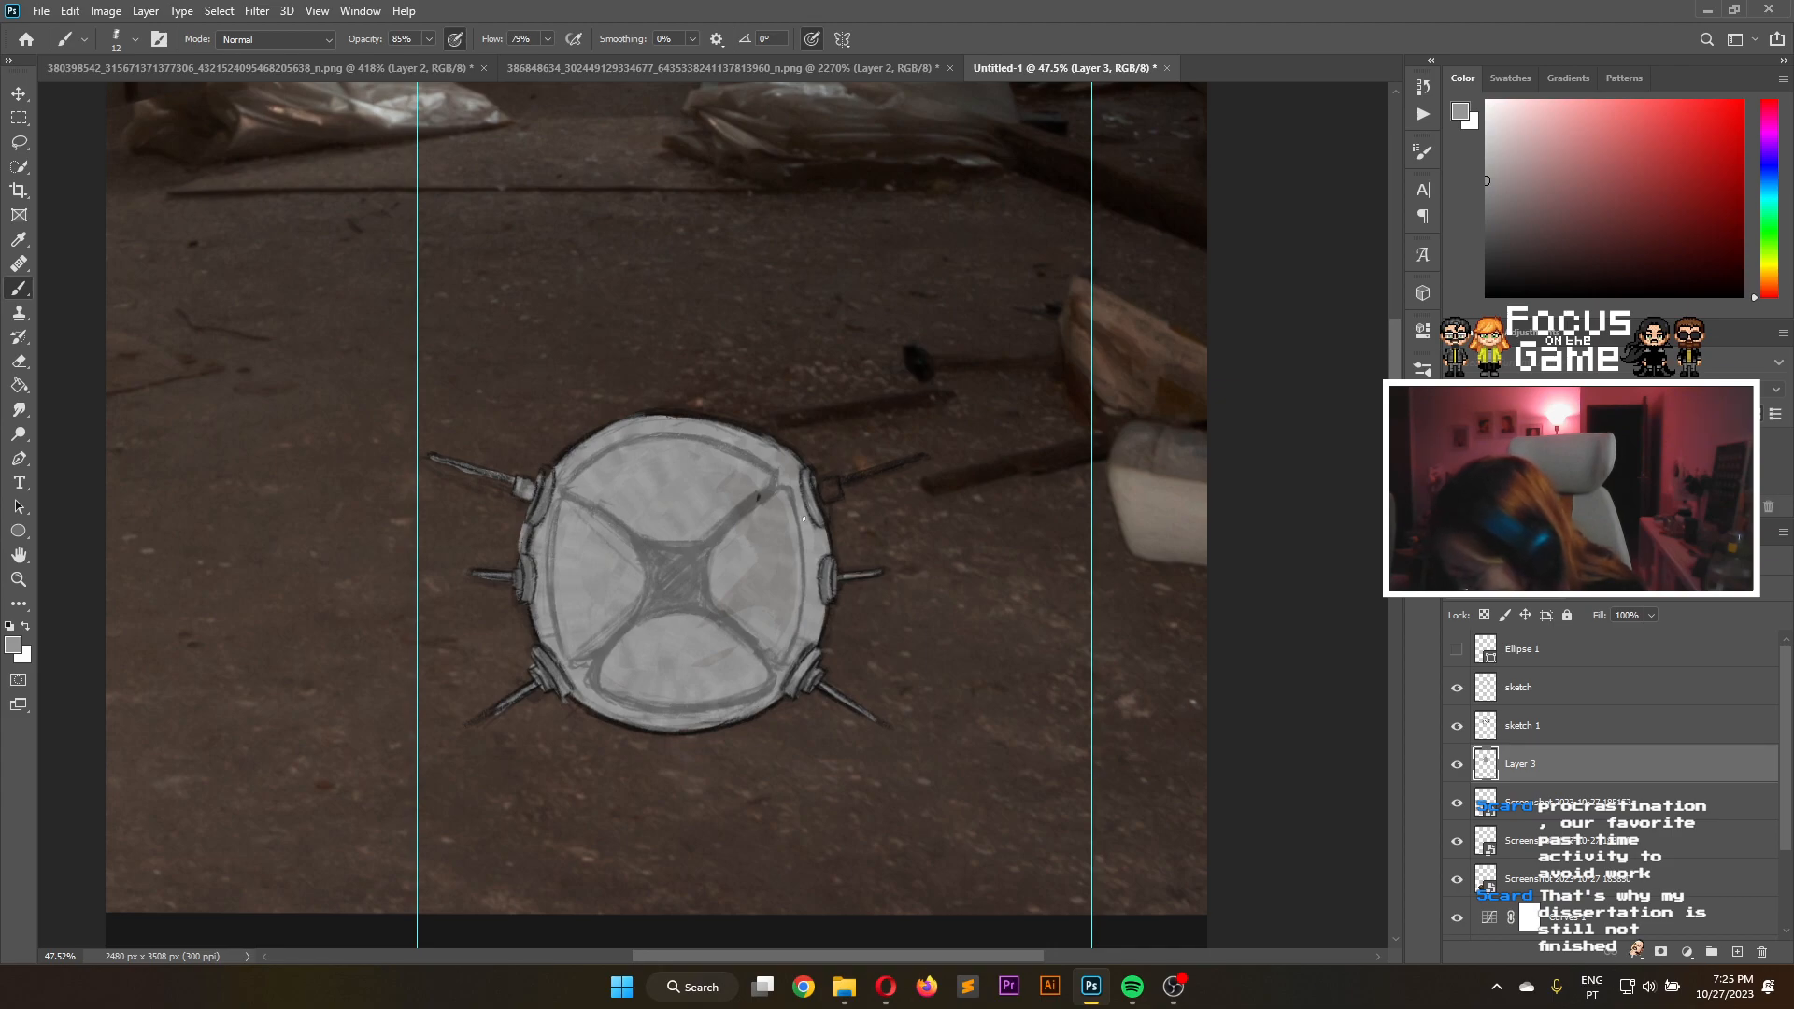
pyautogui.moveTo(814, 480)
pyautogui.mouseDown()
pyautogui.moveTo(826, 516)
pyautogui.moveTo(838, 480)
pyautogui.mouseUp()
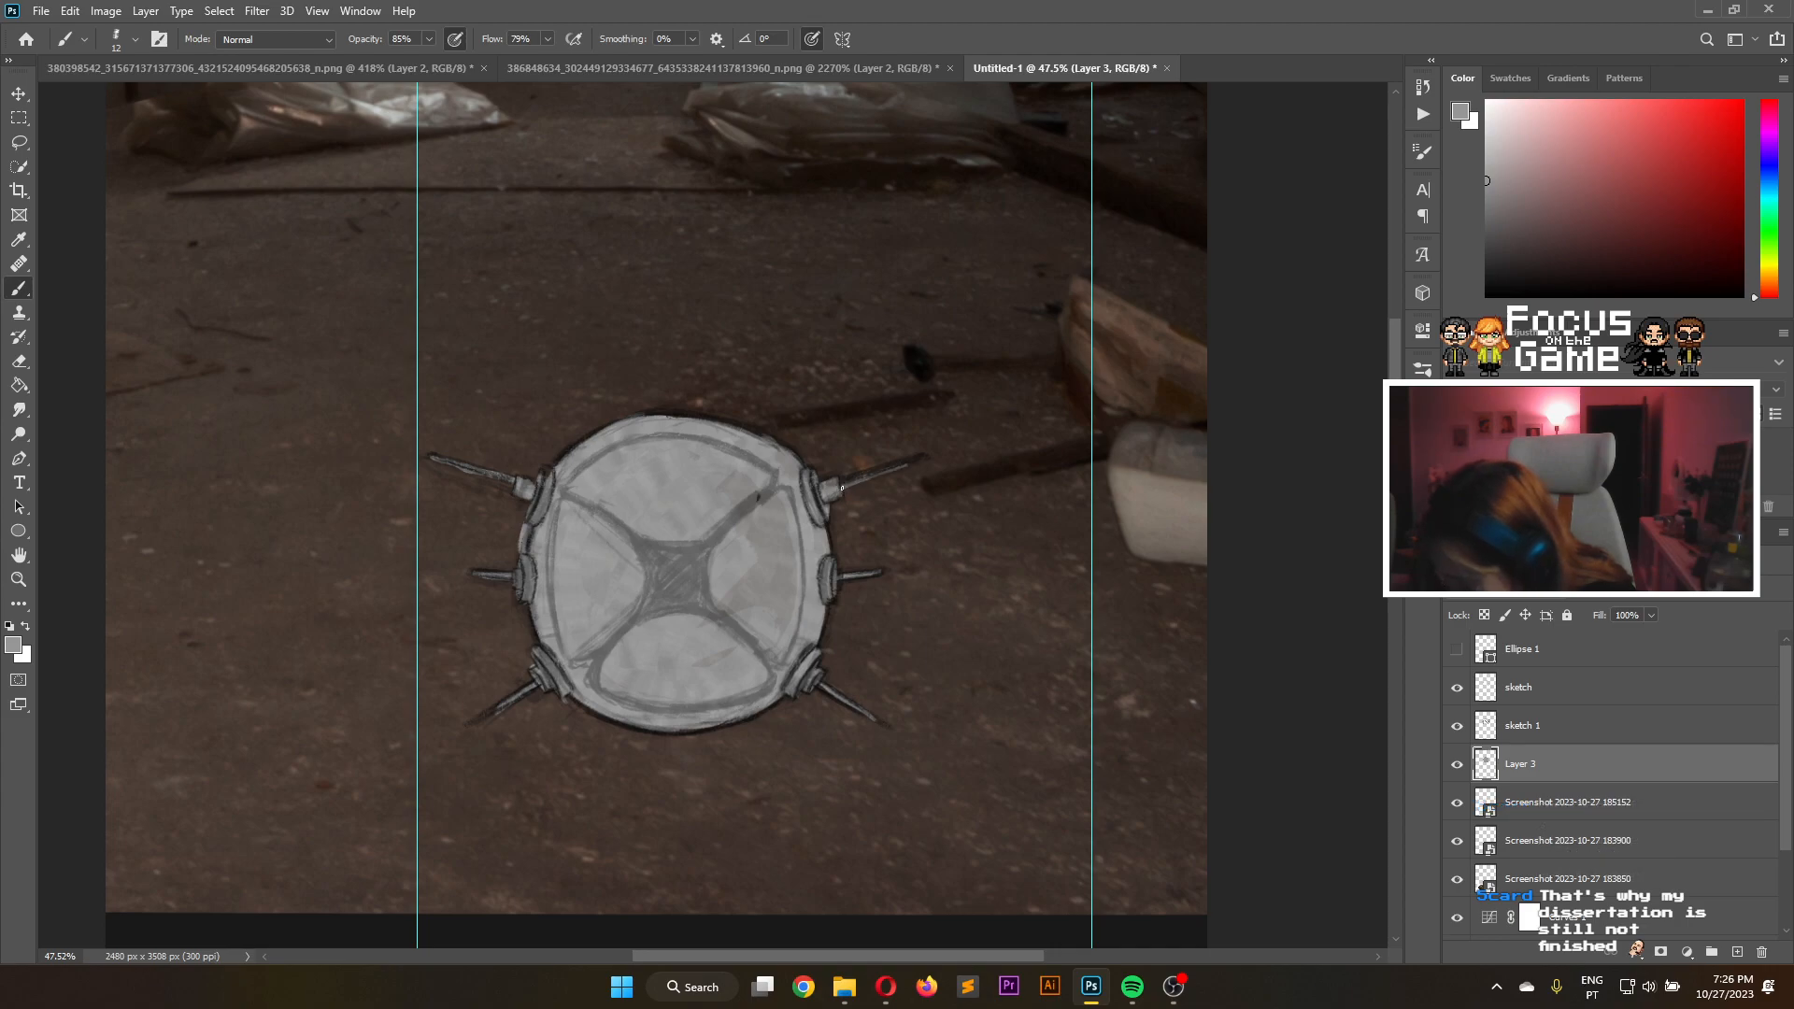
pyautogui.moveTo(853, 484); pyautogui.dragTo(920, 462)
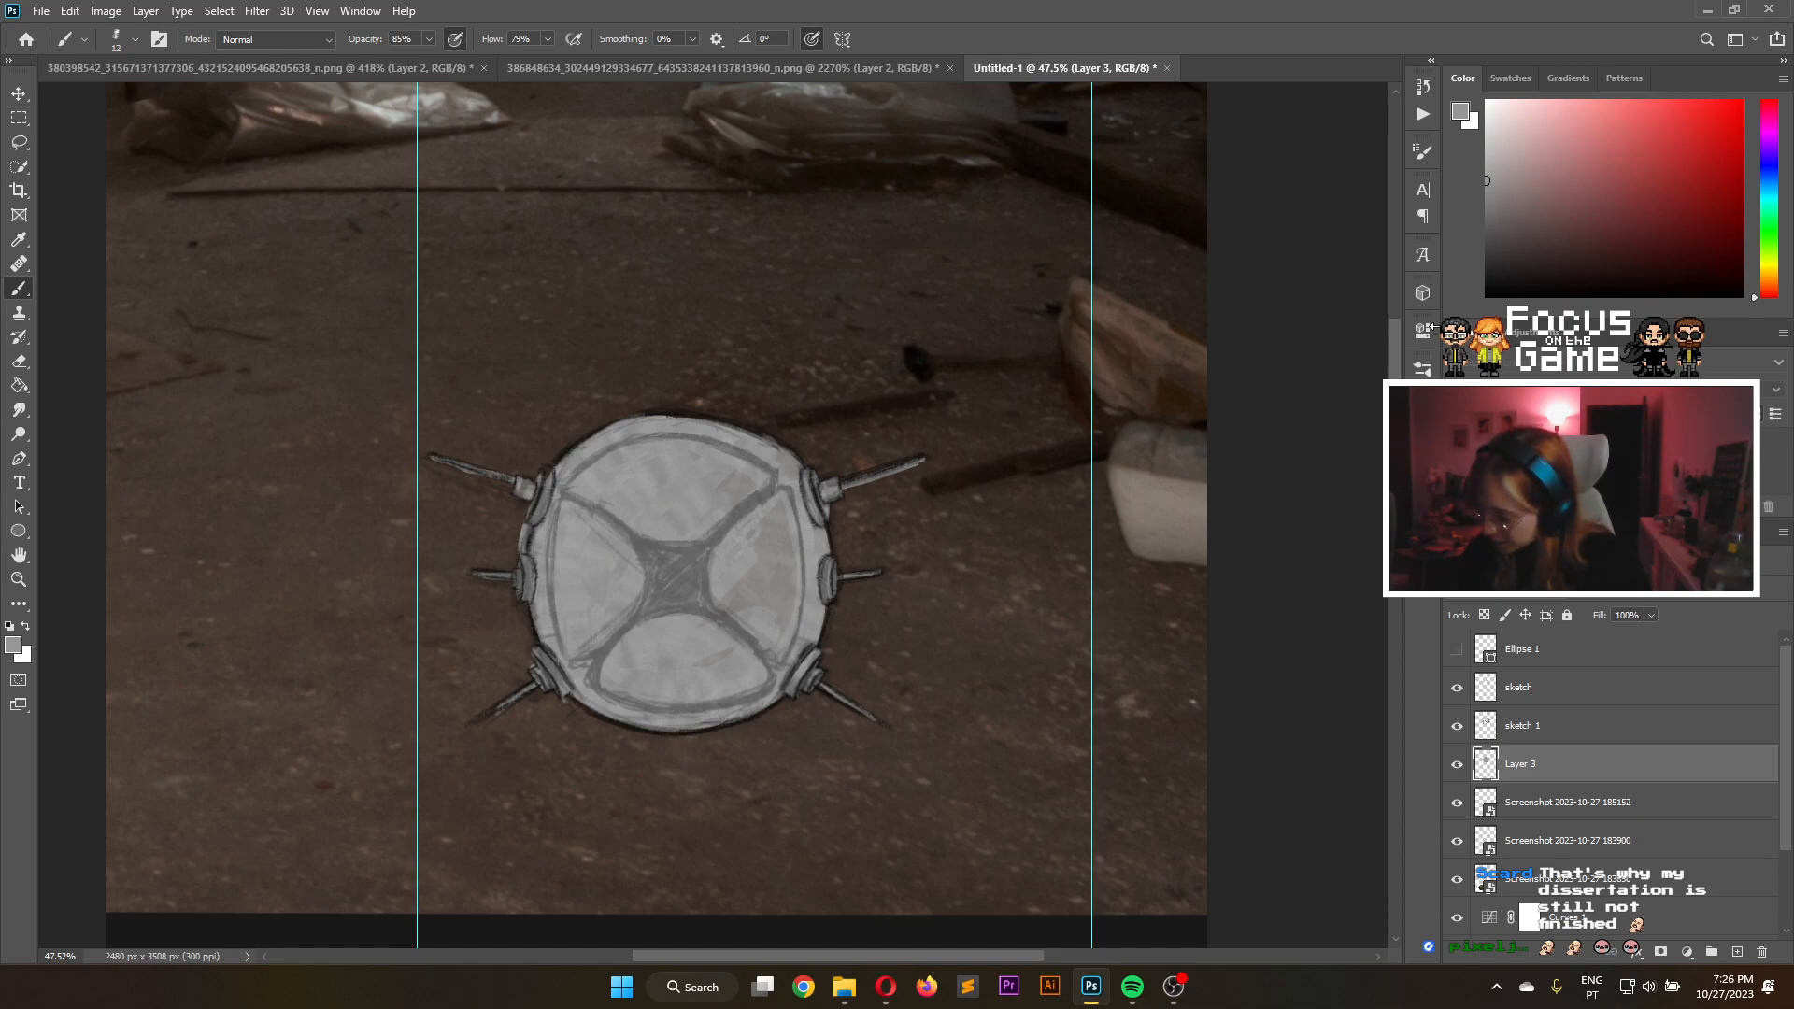
# Choose a near-black grey, enlarge the brush to 57 px and try a stroke on the mine's upper panel, undoing it
pyautogui.click(1422, 370)
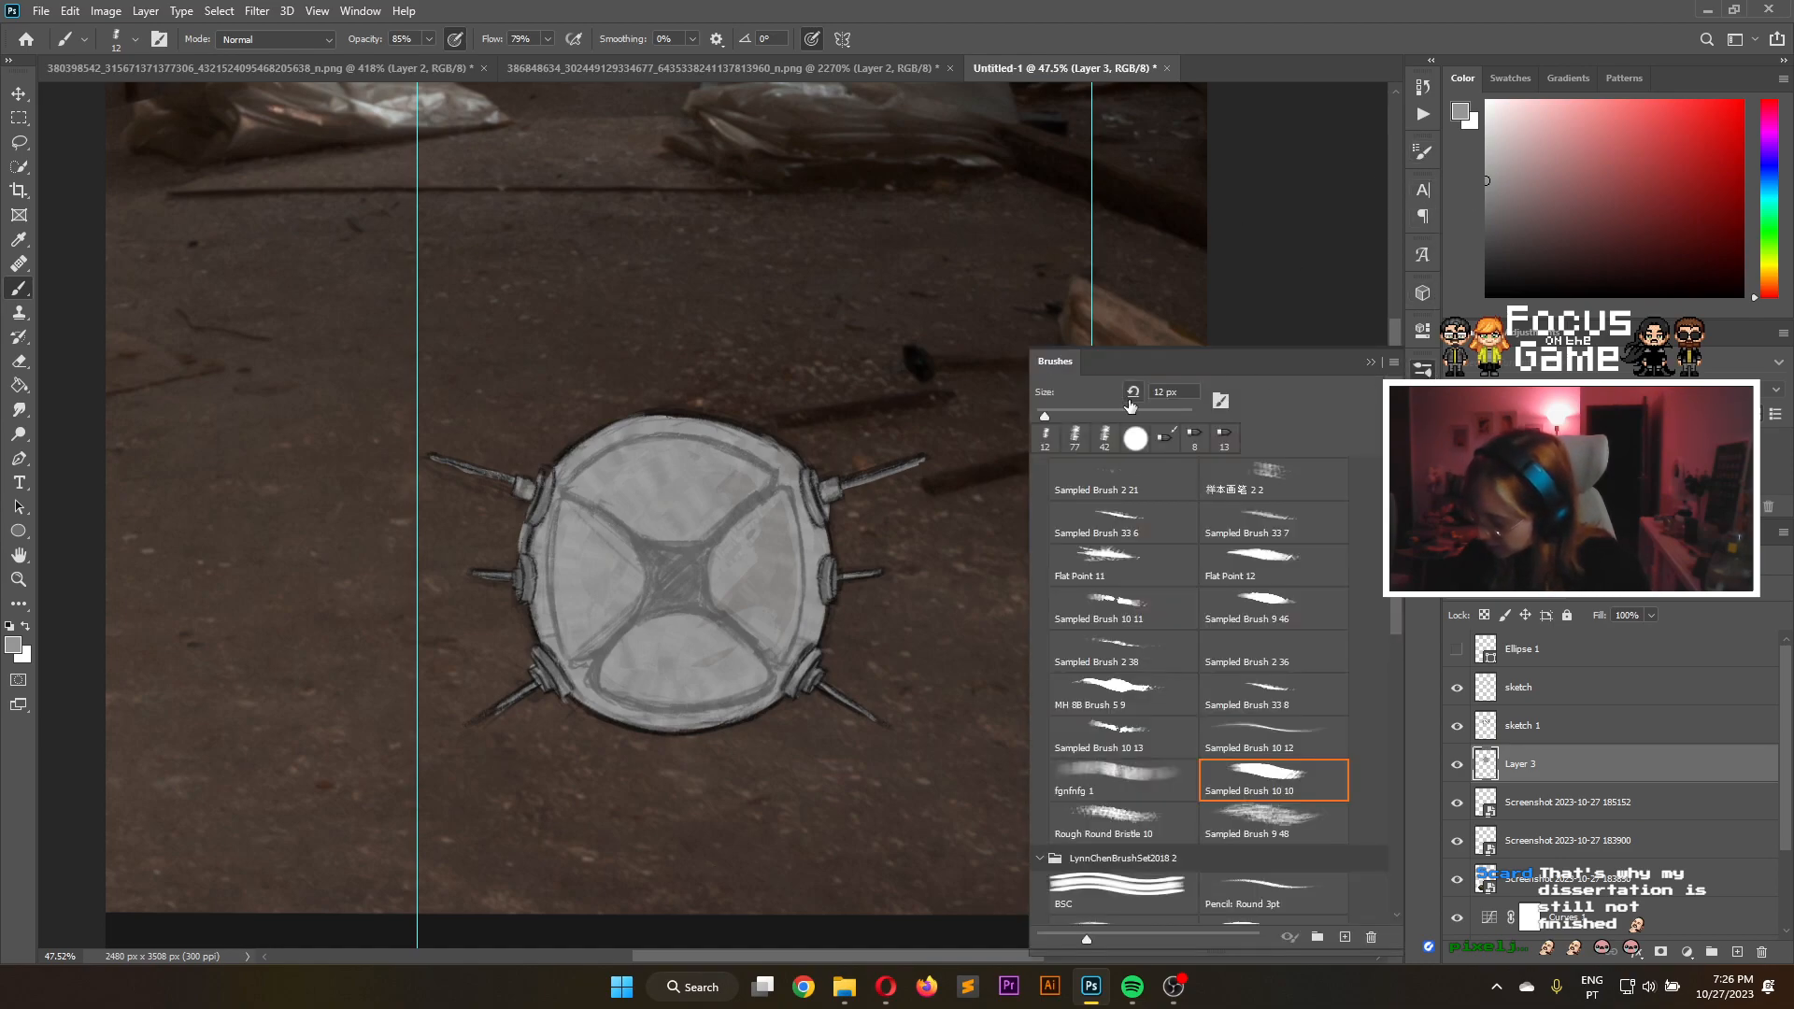
pyautogui.click(1371, 362)
pyautogui.click(1484, 211)
pyautogui.moveTo(1484, 211); pyautogui.dragTo(1484, 266)
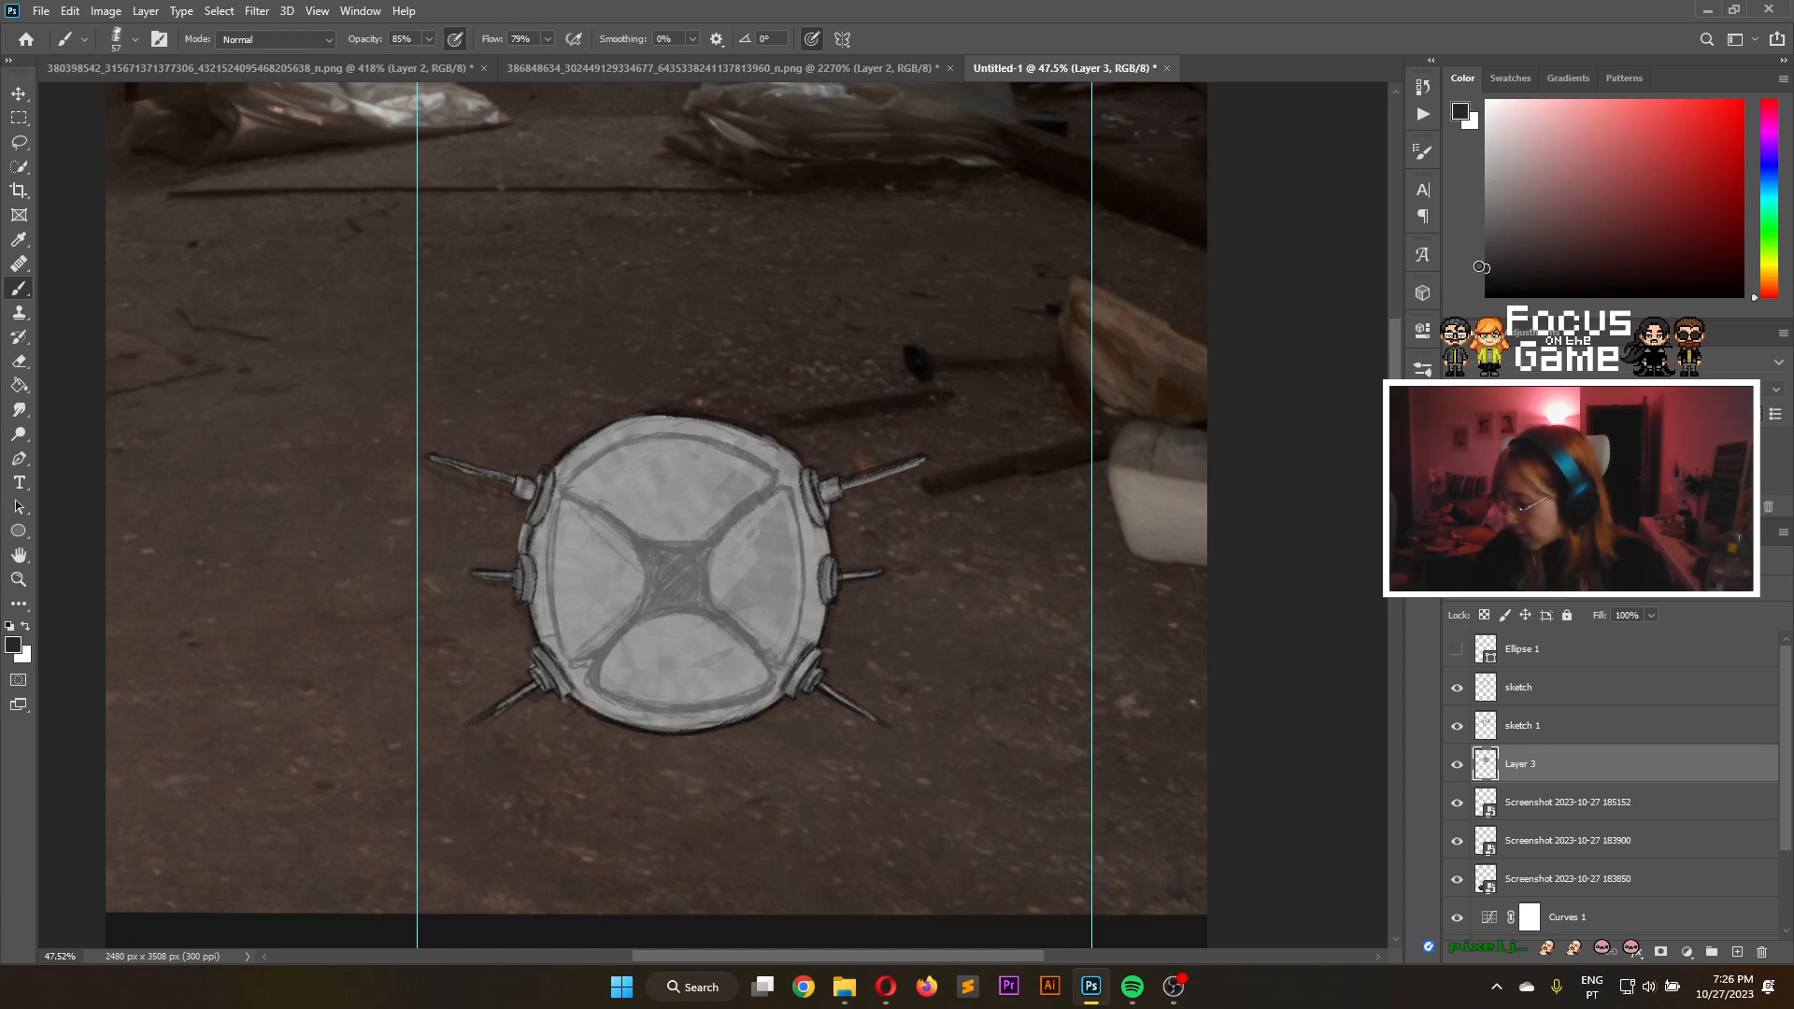
pyautogui.moveTo(656, 520); pyautogui.dragTo(710, 500)
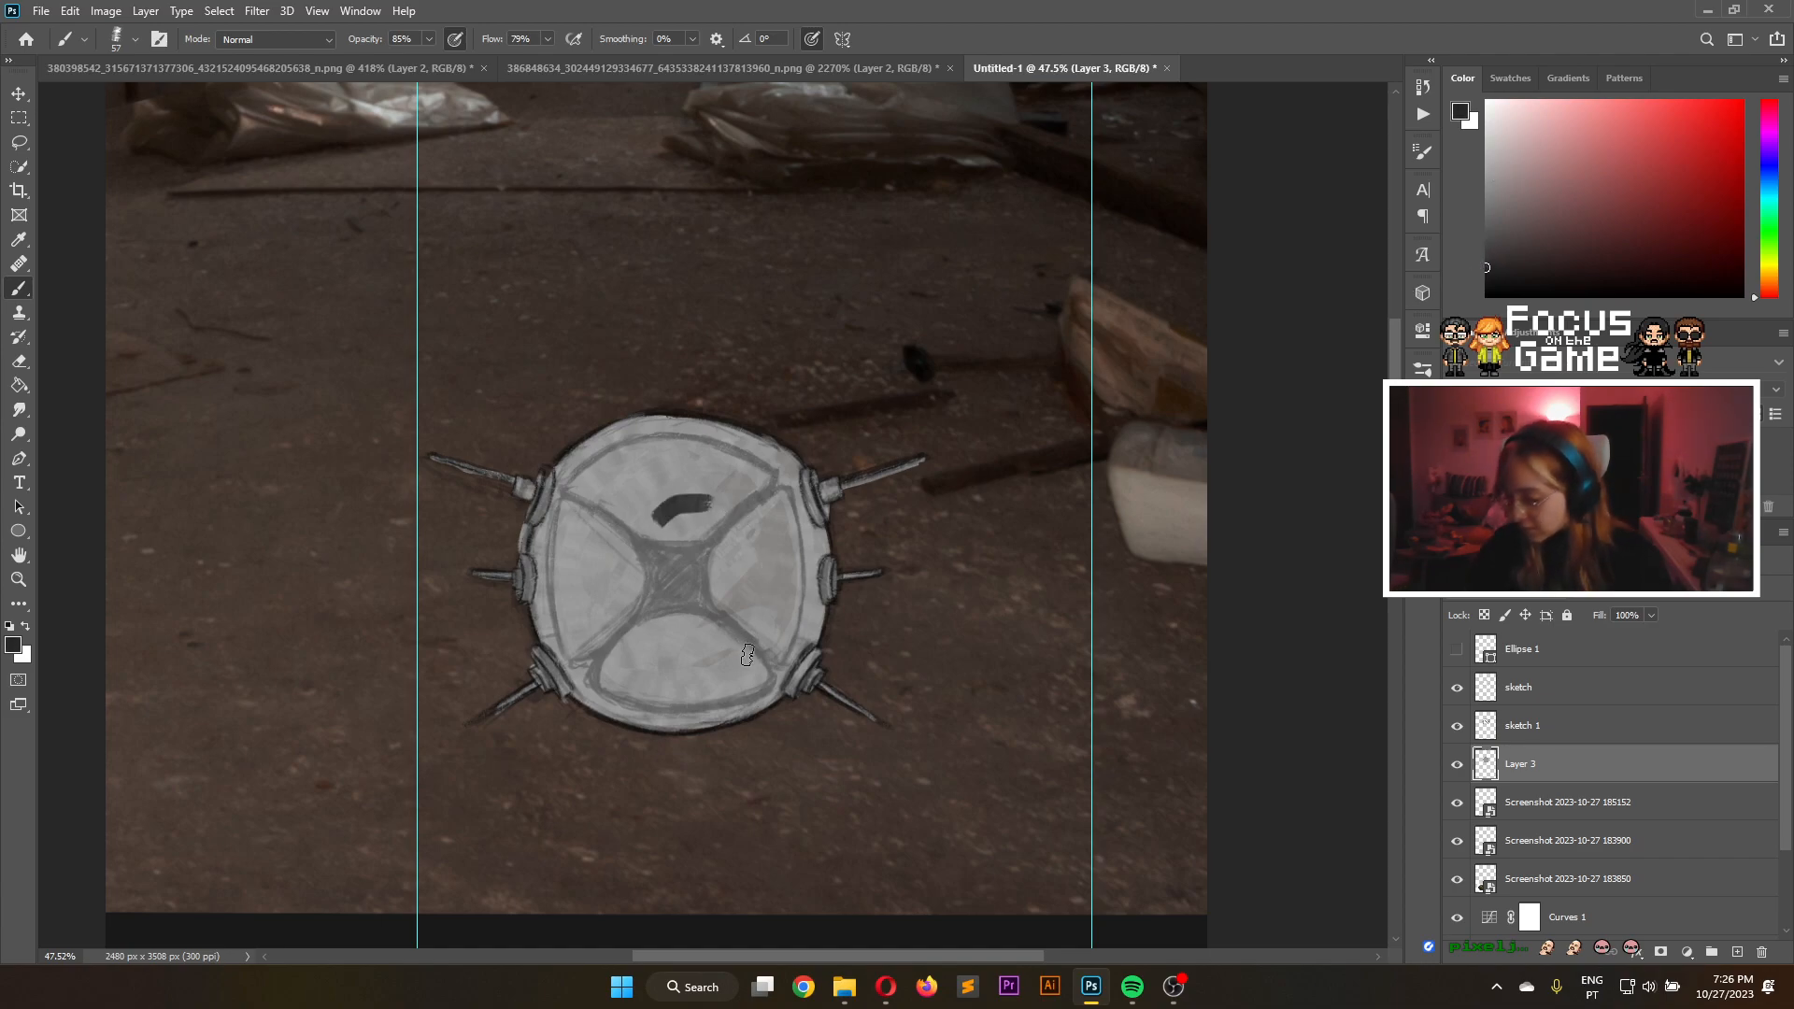
pyautogui.hotkey('ctrl', 'z')
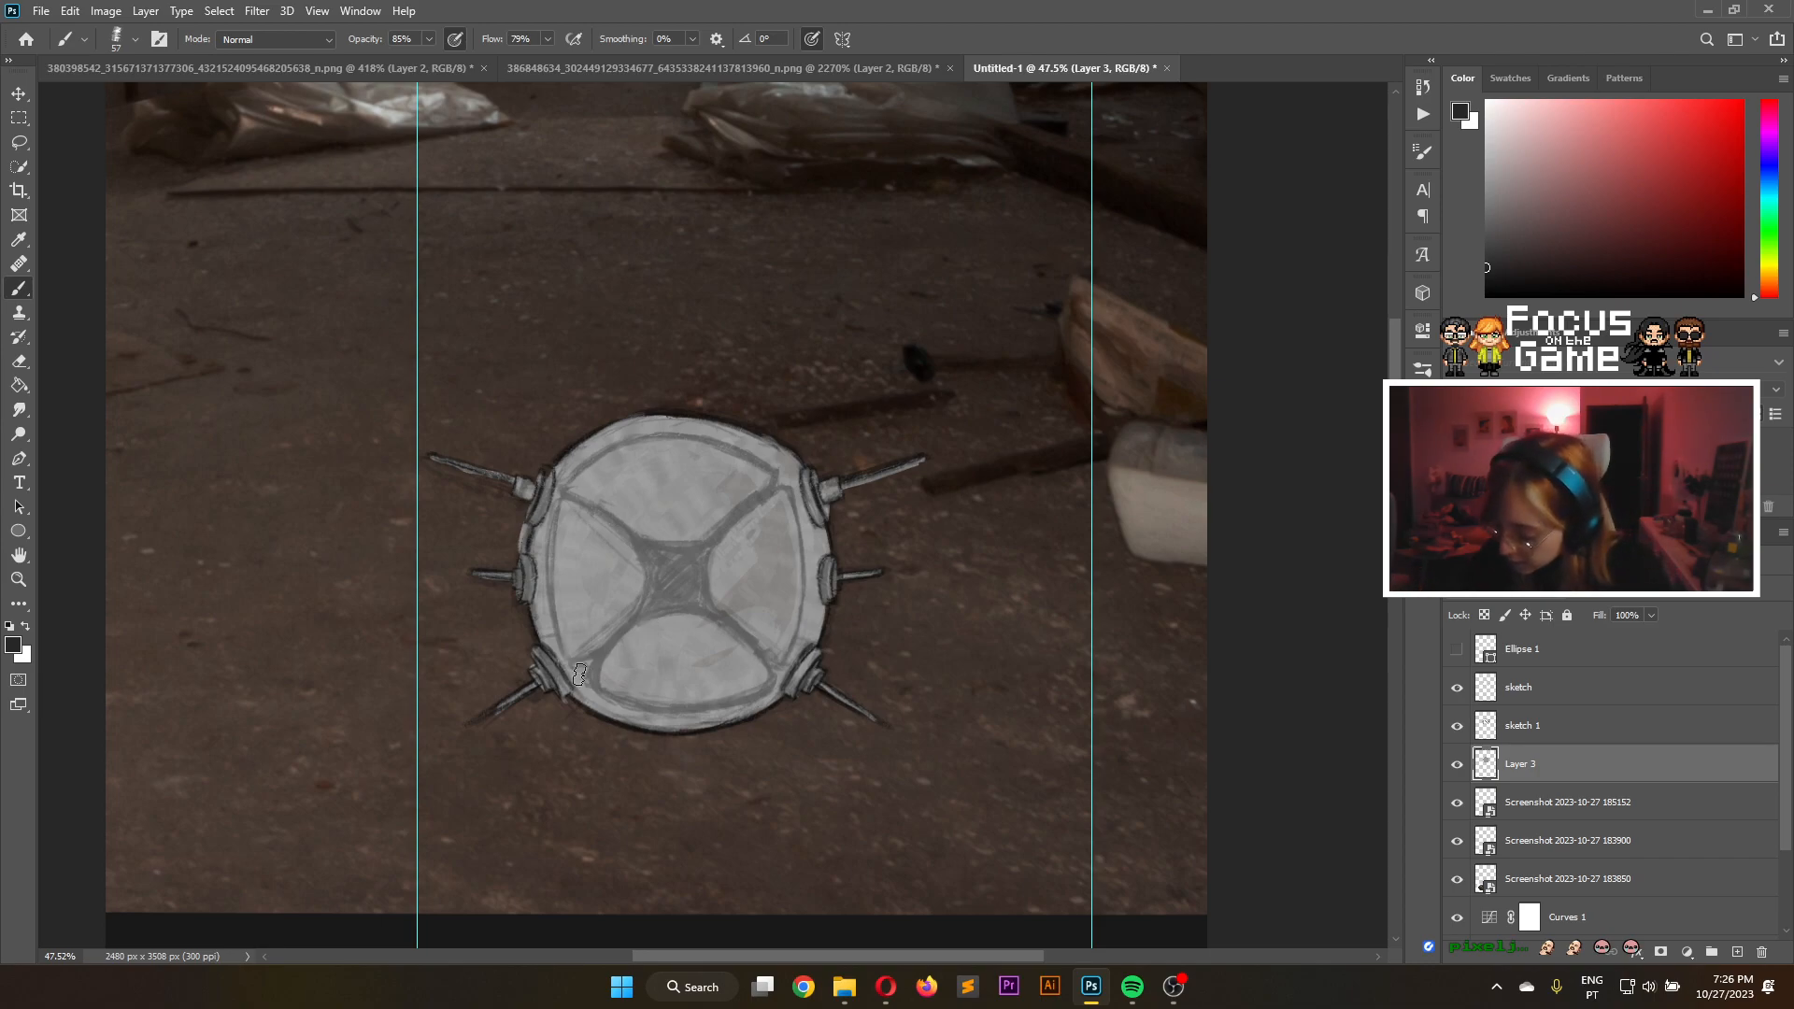
# Set the brush size to 26 px and fill the mine's central hub and lower-left arm with the dark grey
pyautogui.press('F5')
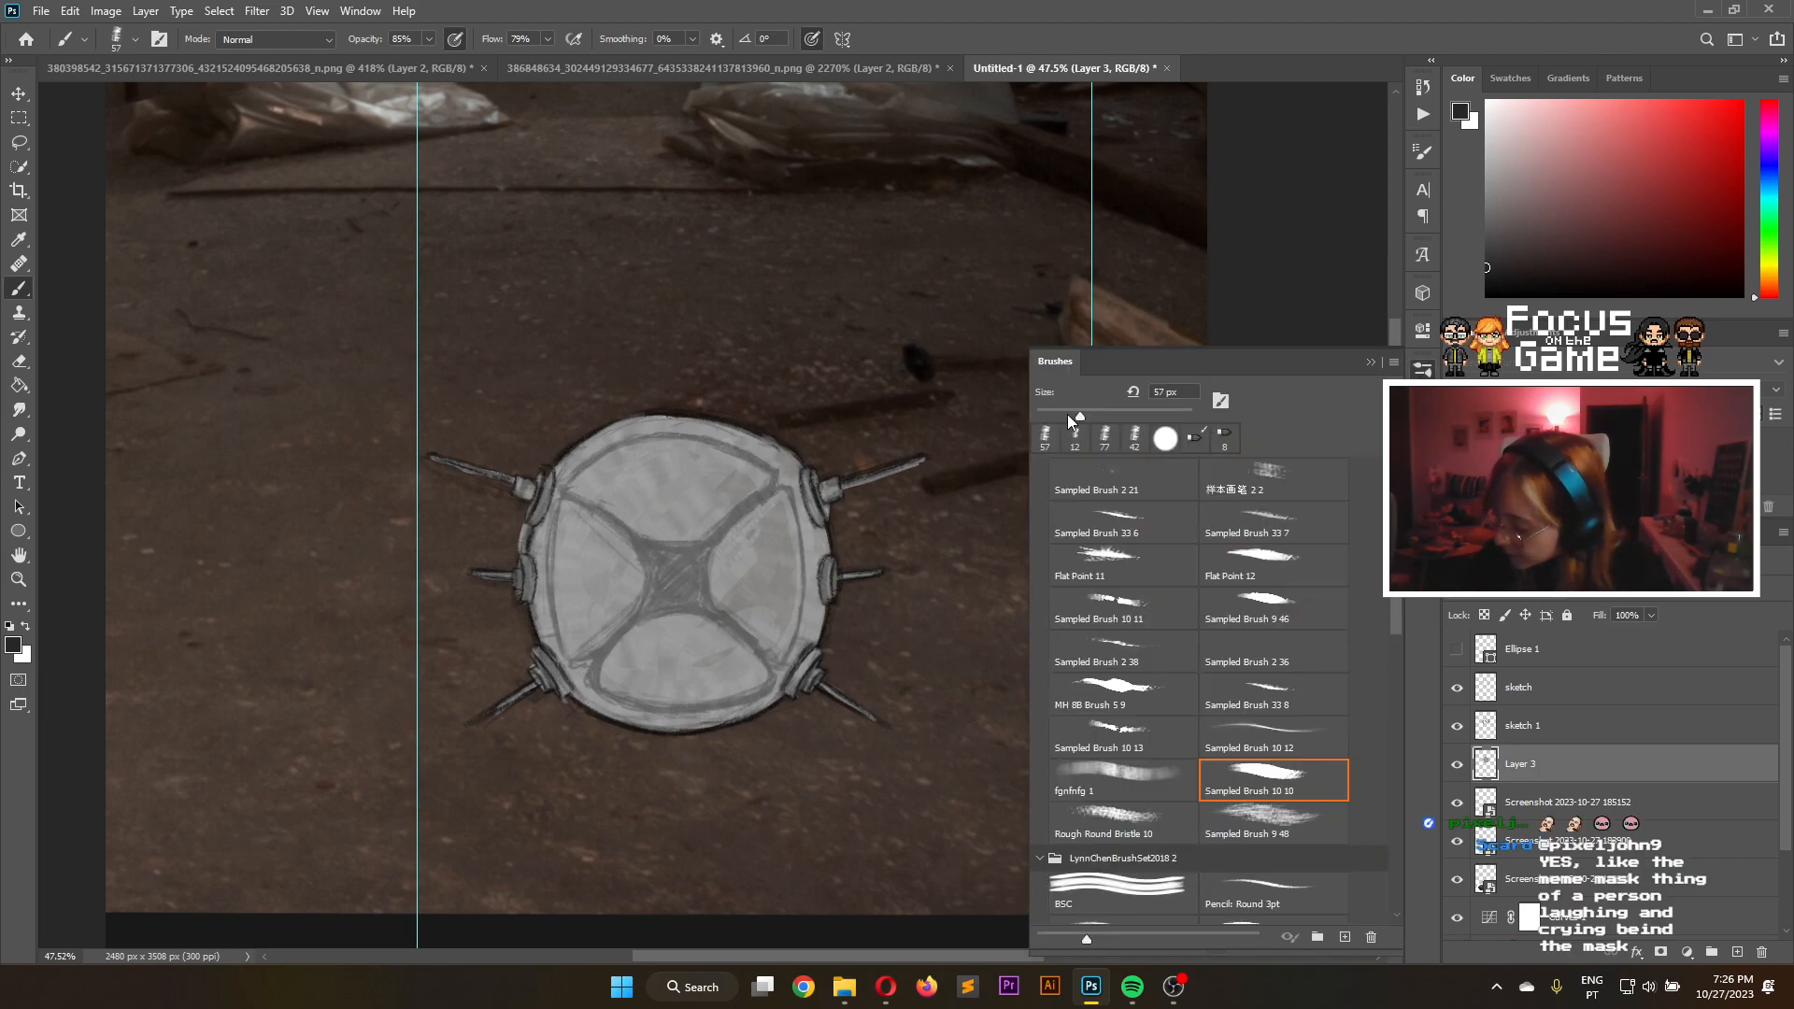
pyautogui.moveTo(1058, 415); pyautogui.dragTo(1055, 415)
pyautogui.click(1371, 361)
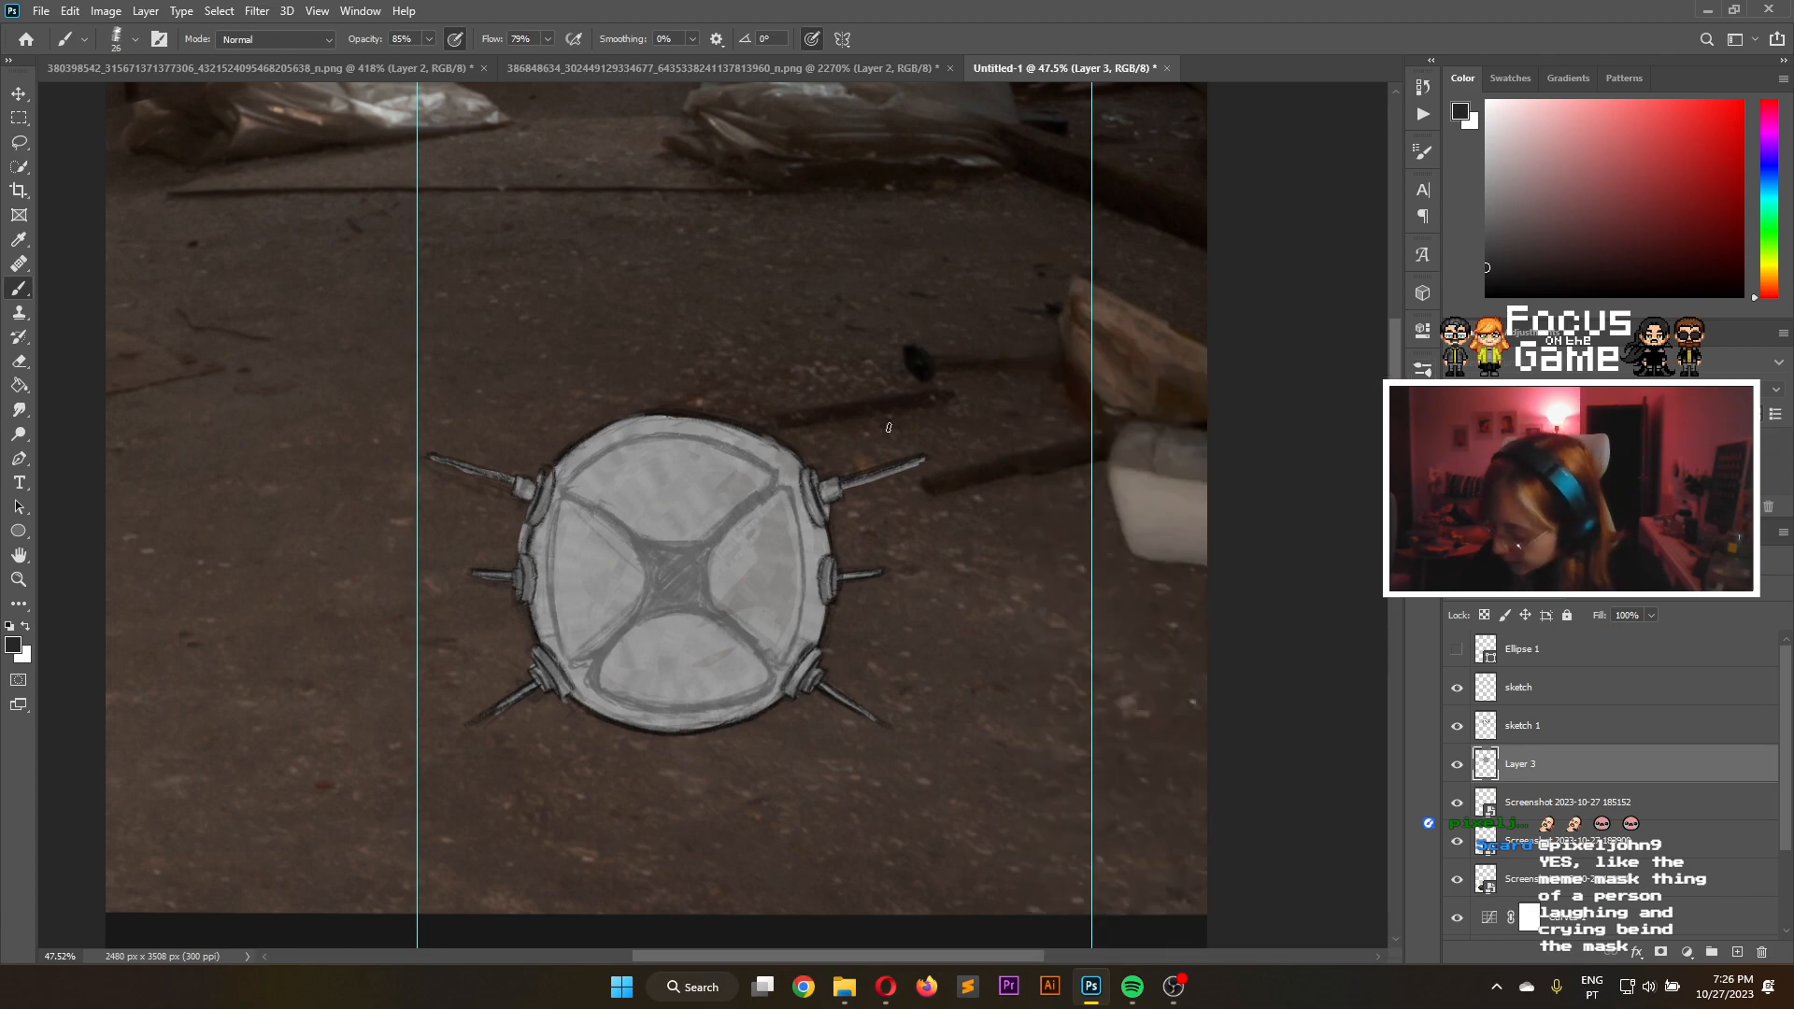
pyautogui.moveTo(586, 676)
pyautogui.mouseDown()
pyautogui.moveTo(659, 603)
pyautogui.moveTo(610, 643)
pyautogui.moveTo(678, 600)
pyautogui.moveTo(643, 615)
pyautogui.moveTo(709, 612)
pyautogui.moveTo(632, 622)
pyautogui.moveTo(653, 577)
pyautogui.moveTo(582, 672)
pyautogui.mouseUp()
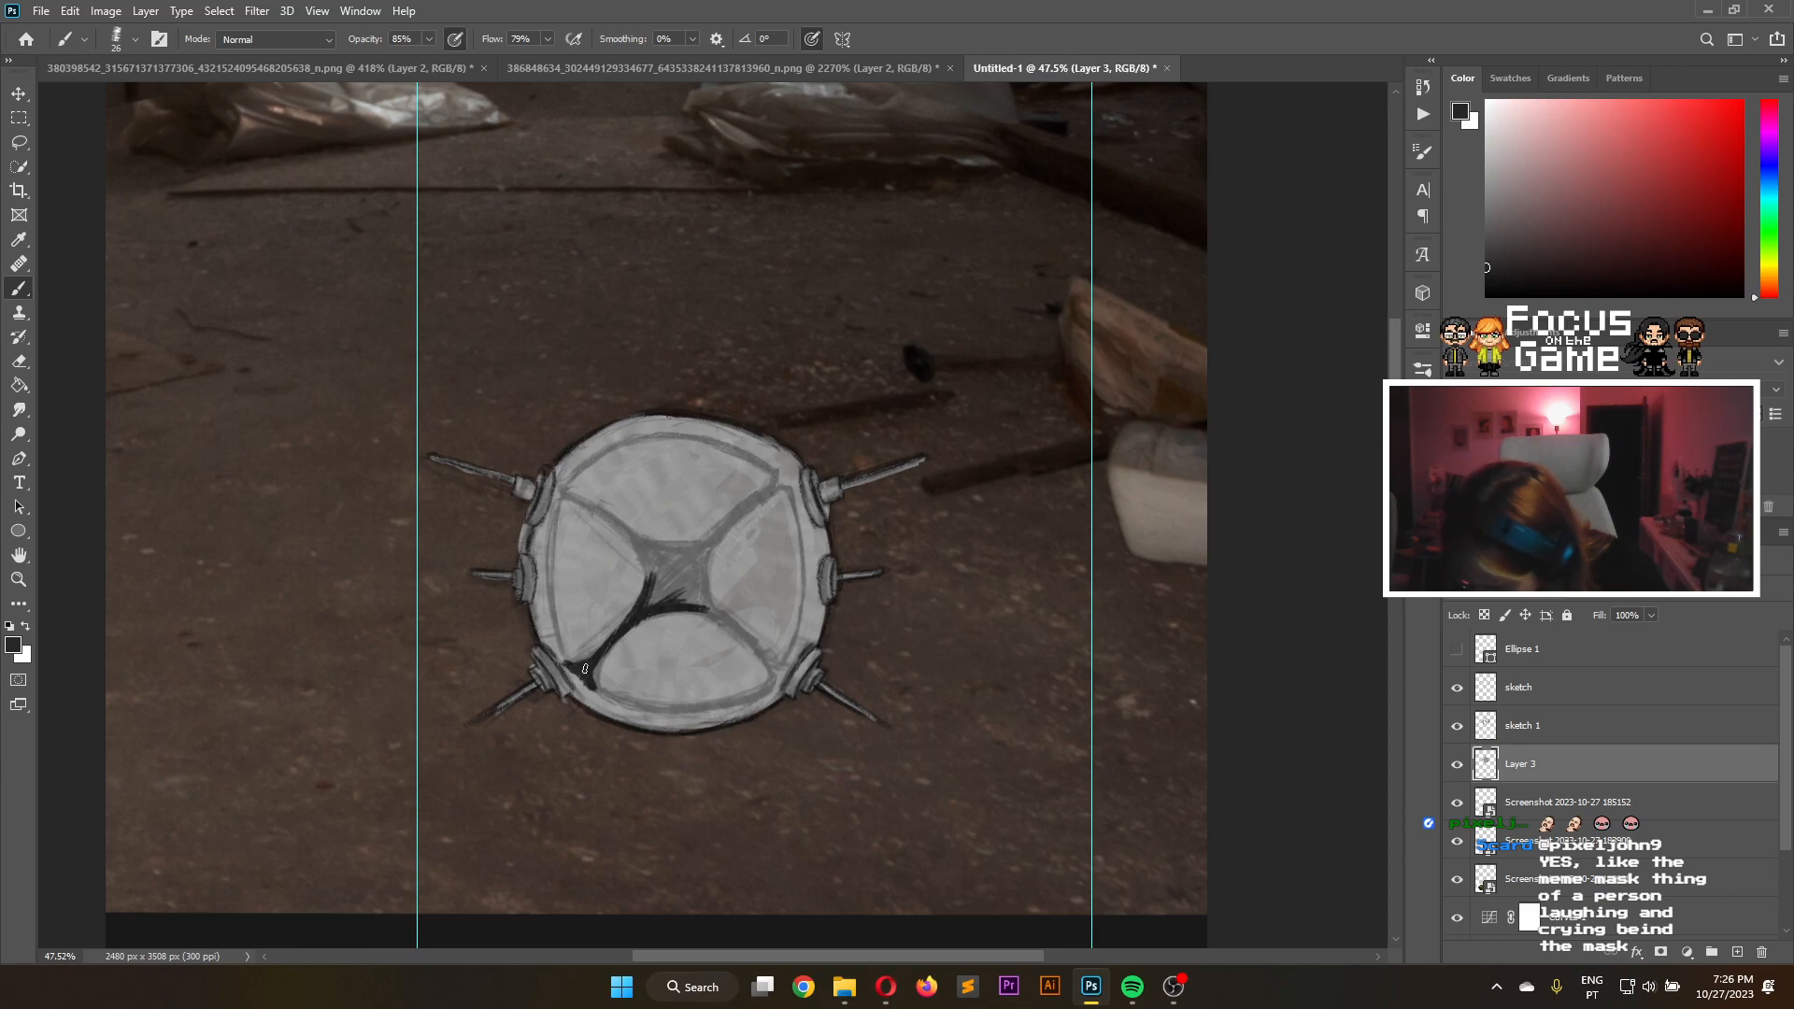
pyautogui.moveTo(638, 545); pyautogui.dragTo(647, 593)
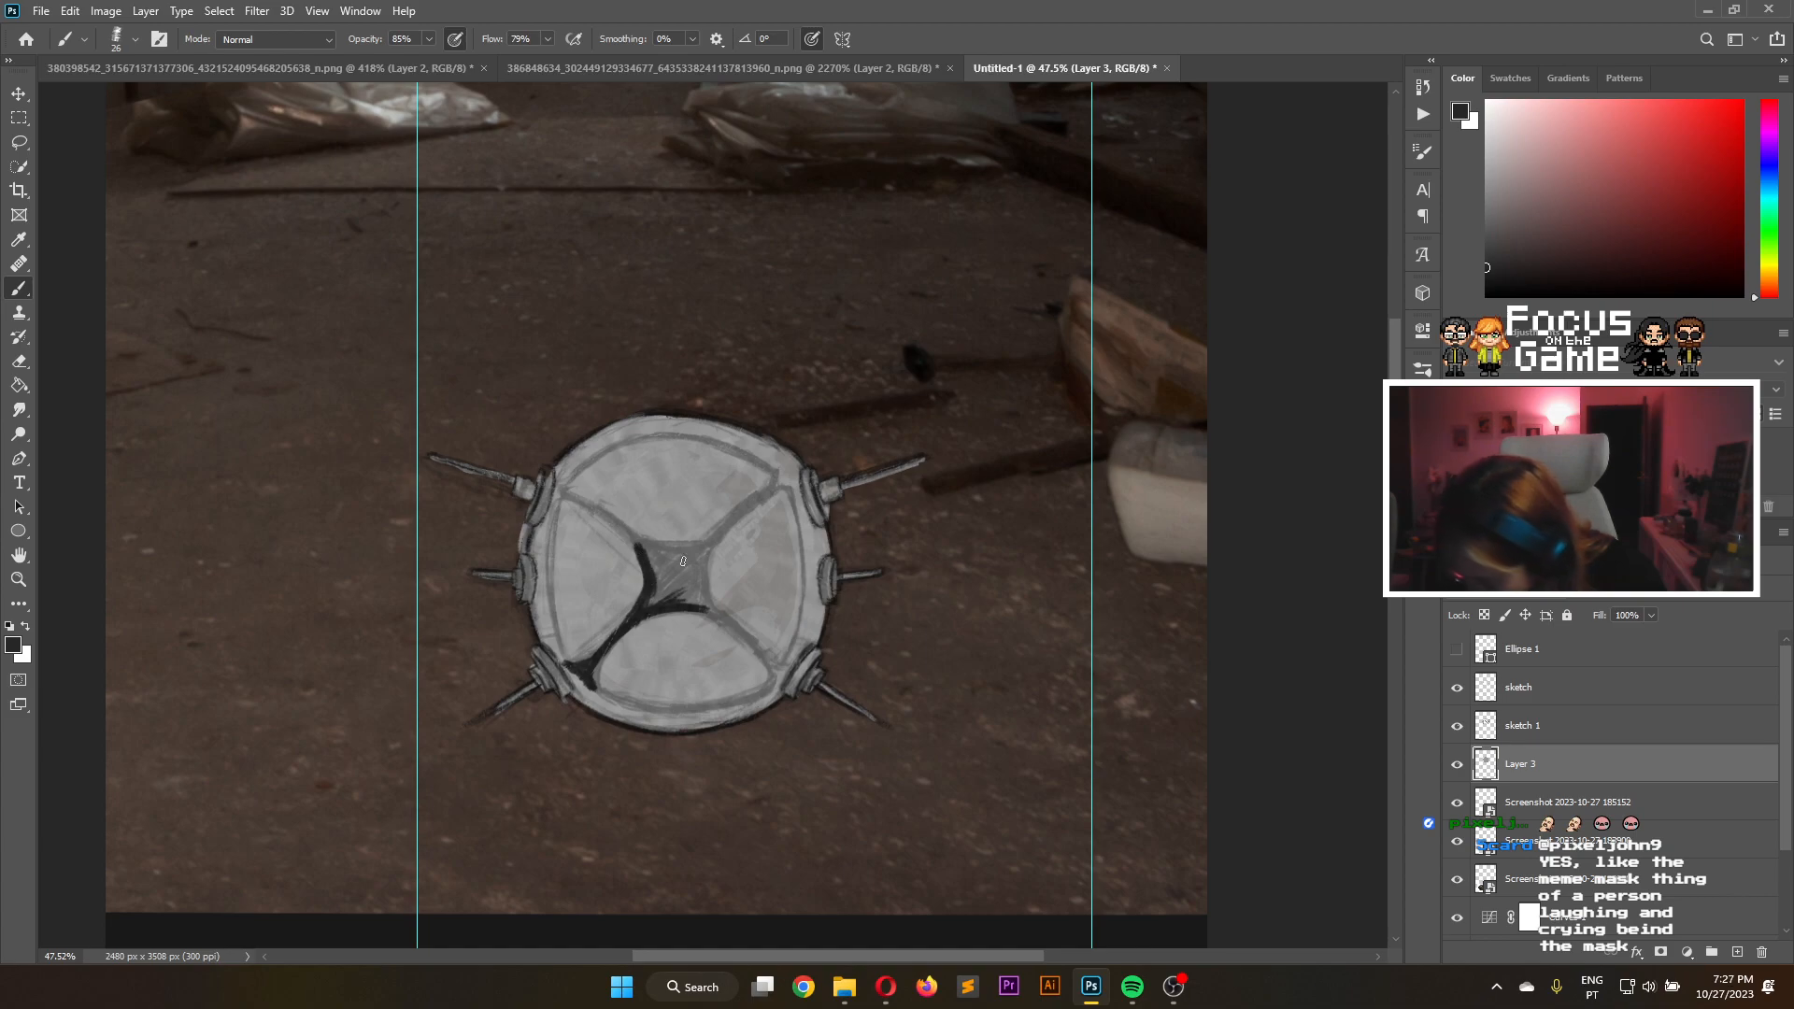
pyautogui.moveTo(638, 543)
pyautogui.mouseDown()
pyautogui.moveTo(708, 530)
pyautogui.moveTo(730, 555)
pyautogui.moveTo(708, 541)
pyautogui.moveTo(712, 613)
pyautogui.mouseUp()
pyautogui.moveTo(705, 544)
pyautogui.mouseDown()
pyautogui.moveTo(664, 581)
pyautogui.moveTo(657, 554)
pyautogui.moveTo(695, 552)
pyautogui.moveTo(663, 587)
pyautogui.moveTo(699, 554)
pyautogui.moveTo(692, 599)
pyautogui.mouseUp()
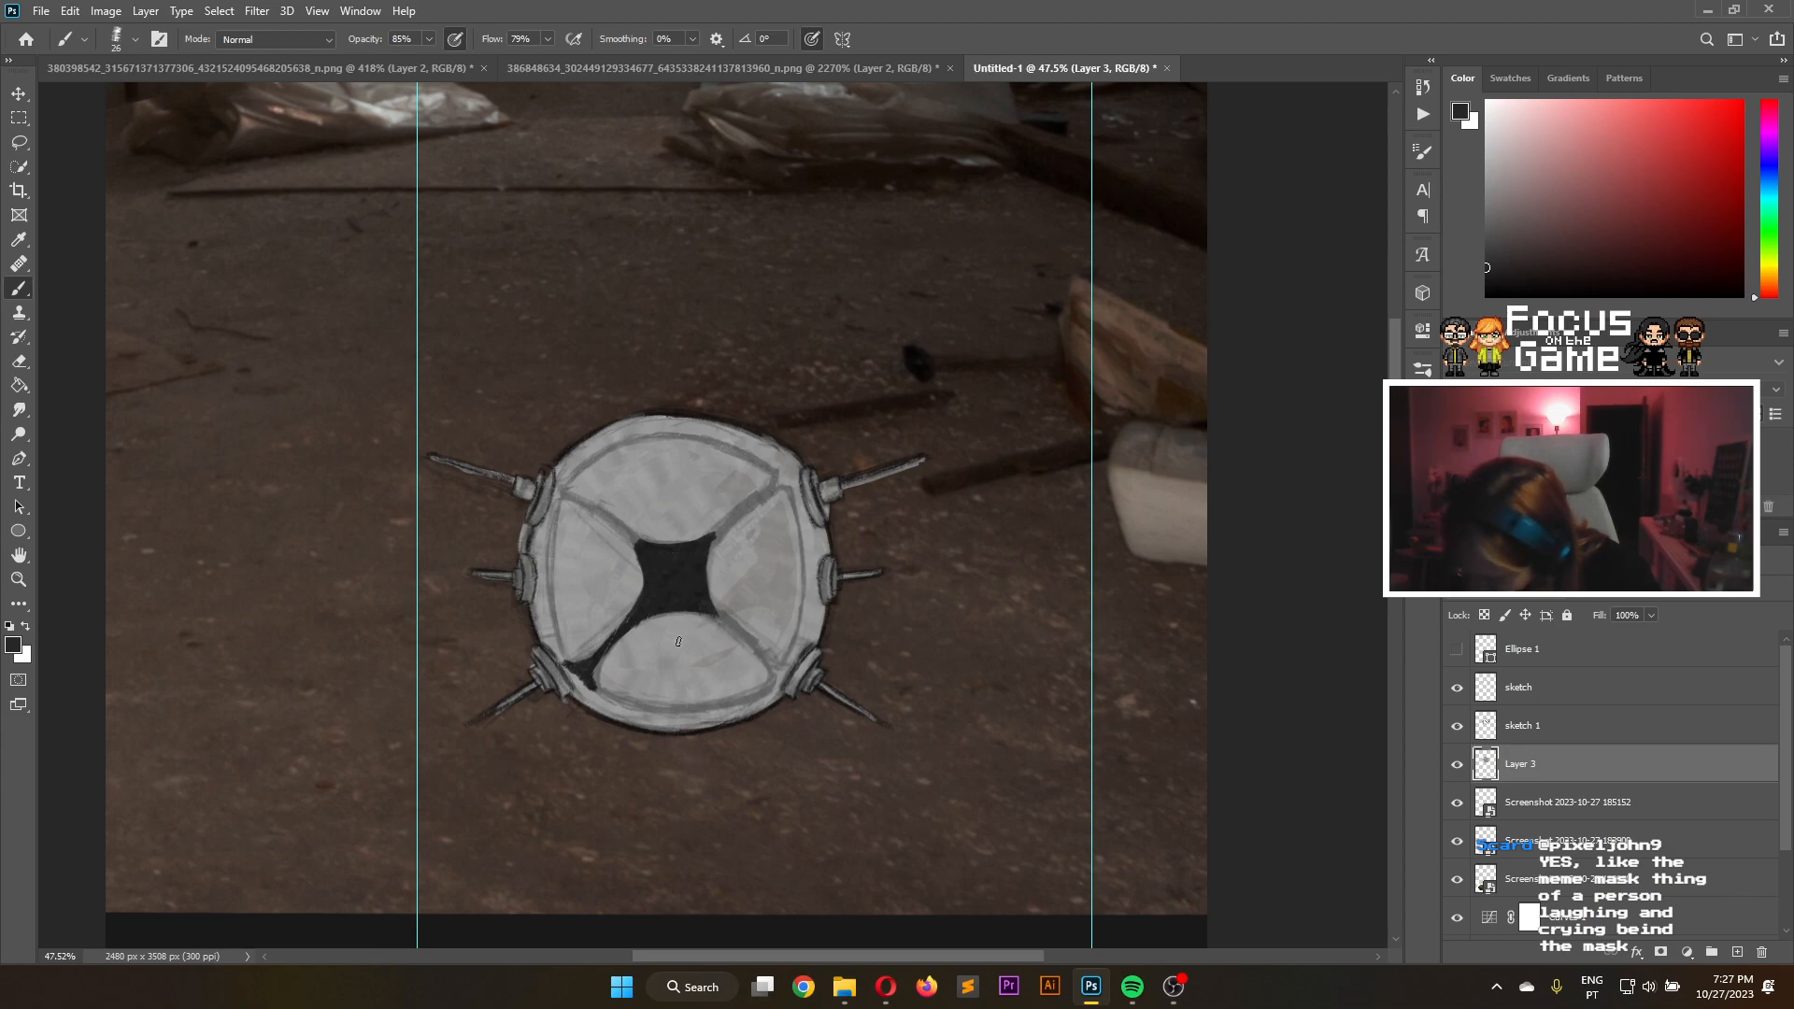
pyautogui.moveTo(601, 654); pyautogui.dragTo(631, 623)
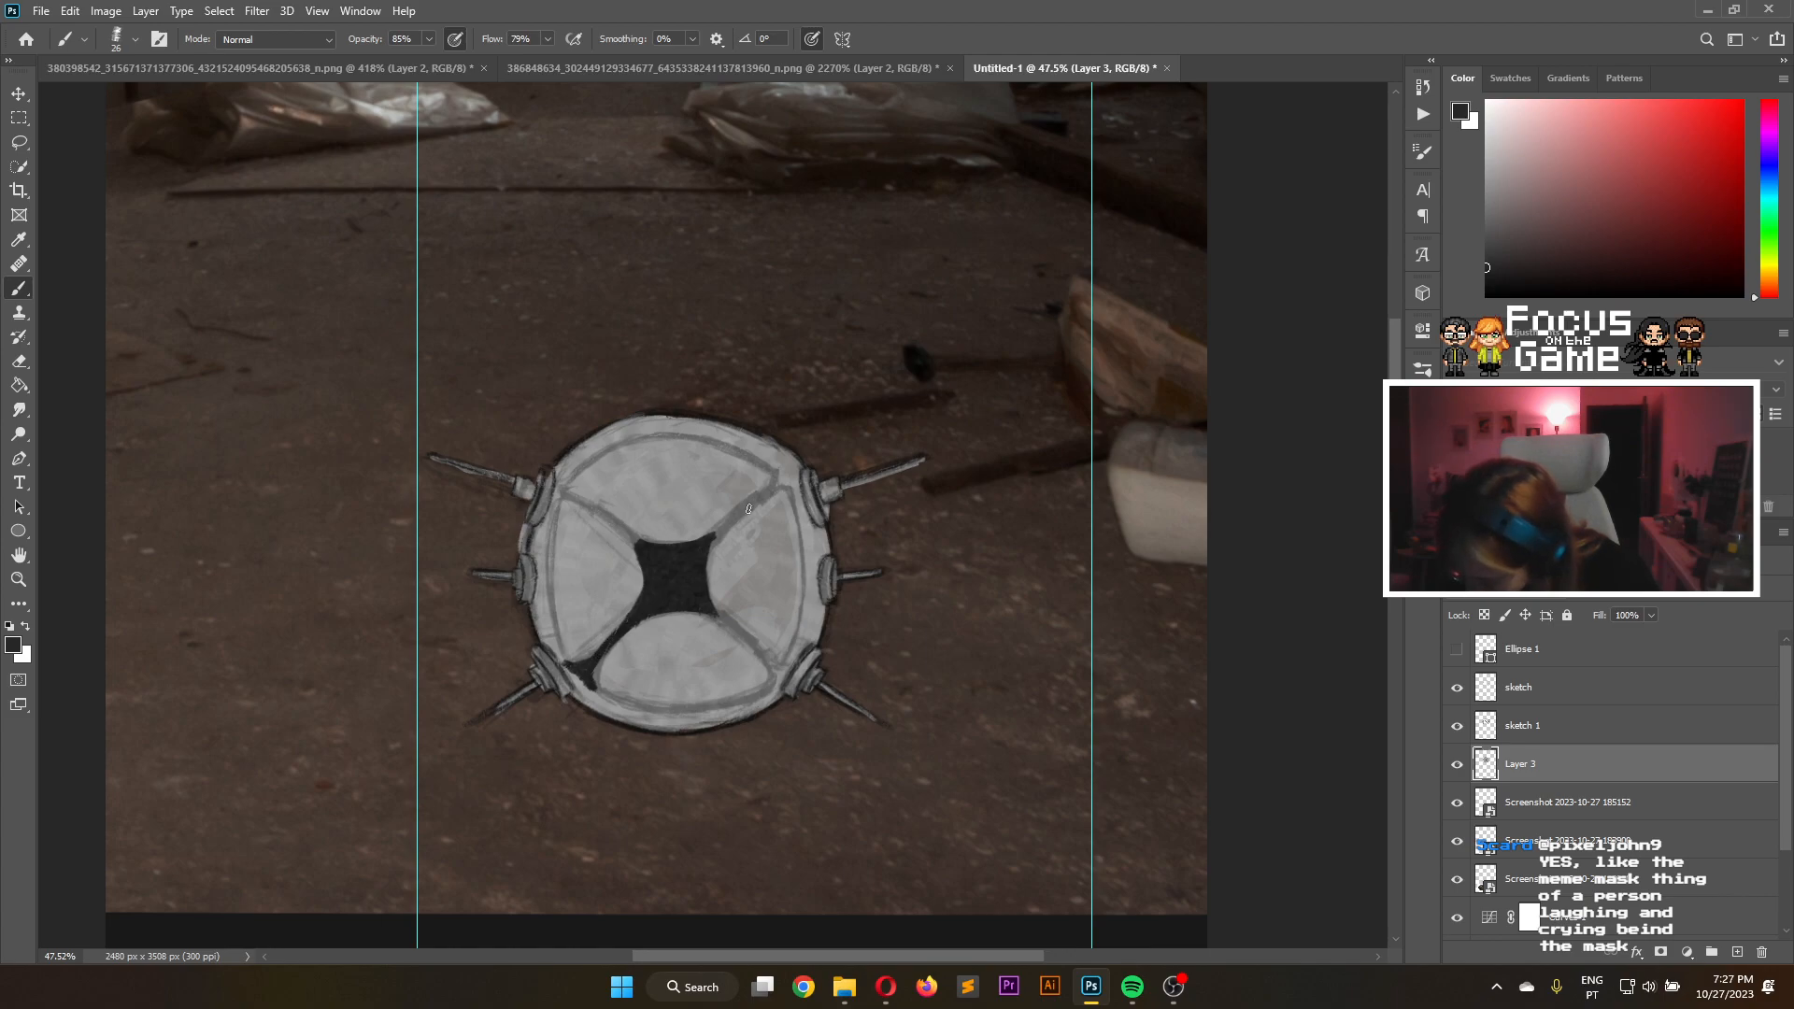
# Paint the mine's upper-right and lower-right arms and the right side of its inner ring dark grey
pyautogui.moveTo(718, 536)
pyautogui.mouseDown()
pyautogui.moveTo(773, 474)
pyautogui.moveTo(748, 511)
pyautogui.moveTo(782, 494)
pyautogui.mouseUp()
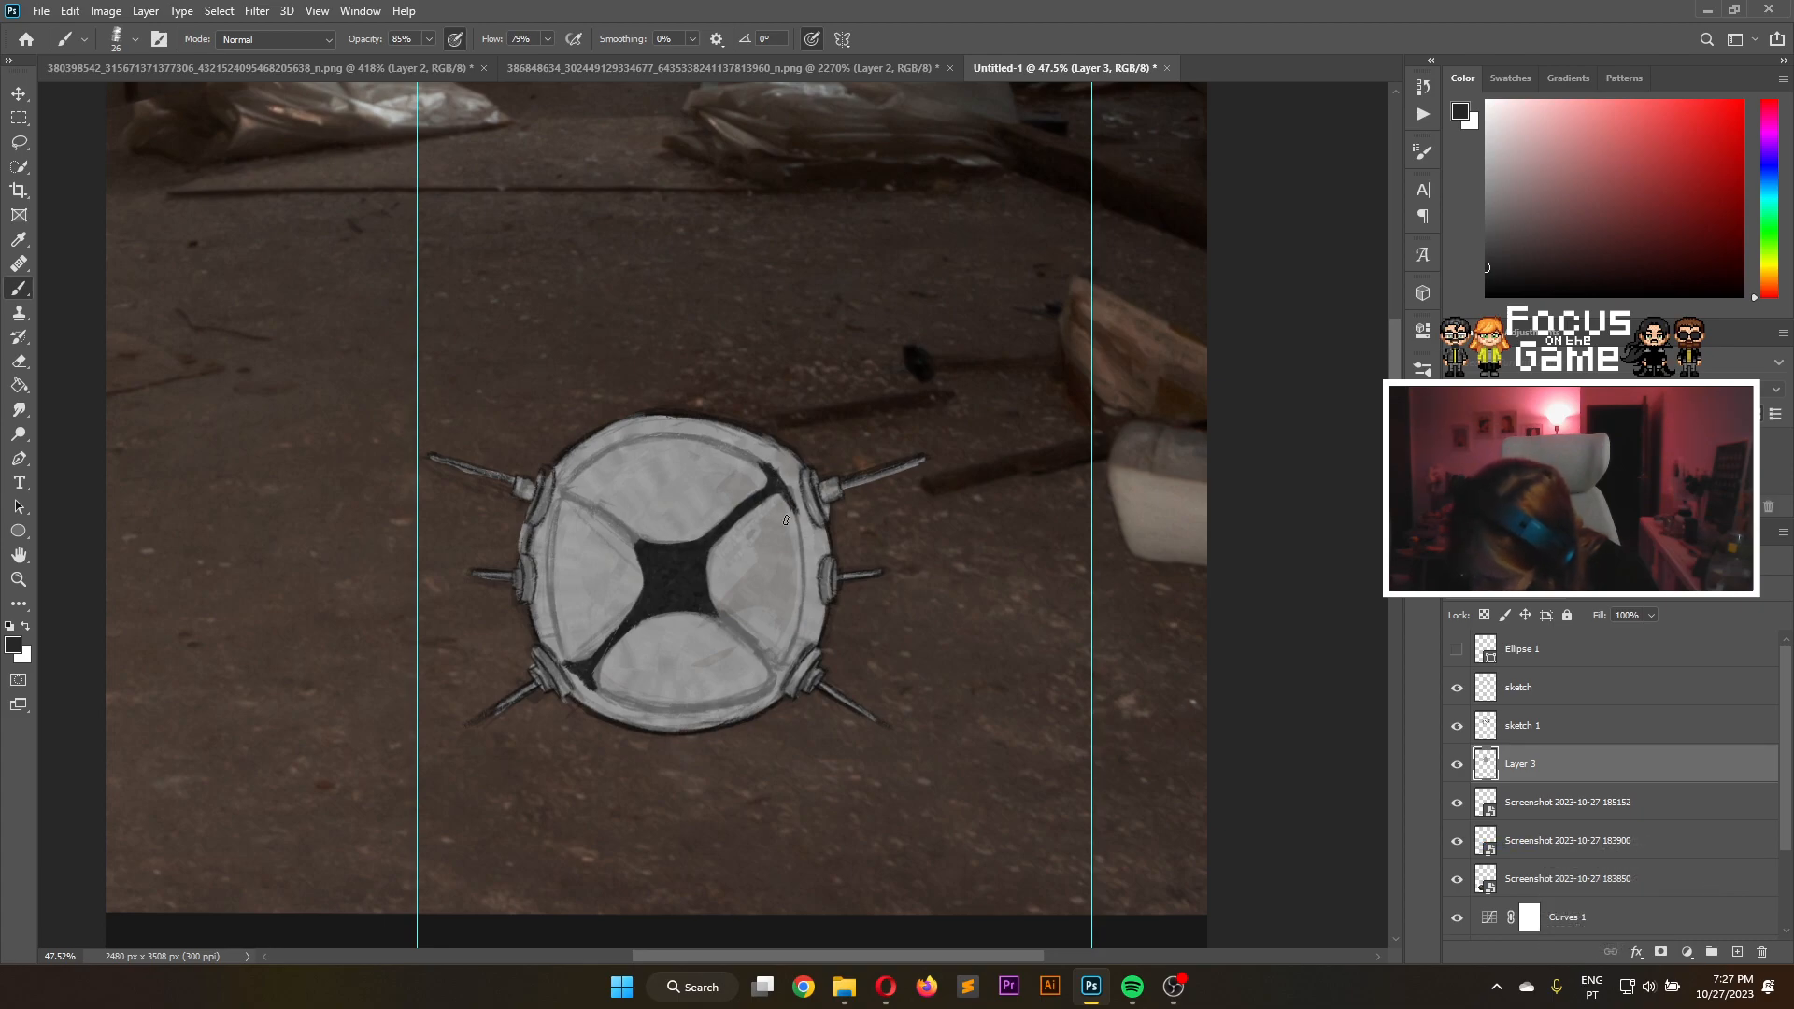
pyautogui.moveTo(793, 509)
pyautogui.mouseDown()
pyautogui.moveTo(807, 611)
pyautogui.moveTo(808, 565)
pyautogui.moveTo(782, 665)
pyautogui.mouseUp()
pyautogui.moveTo(801, 573)
pyautogui.mouseDown()
pyautogui.moveTo(703, 606)
pyautogui.moveTo(784, 660)
pyautogui.moveTo(764, 614)
pyautogui.moveTo(739, 641)
pyautogui.moveTo(714, 612)
pyautogui.moveTo(765, 692)
pyautogui.mouseUp()
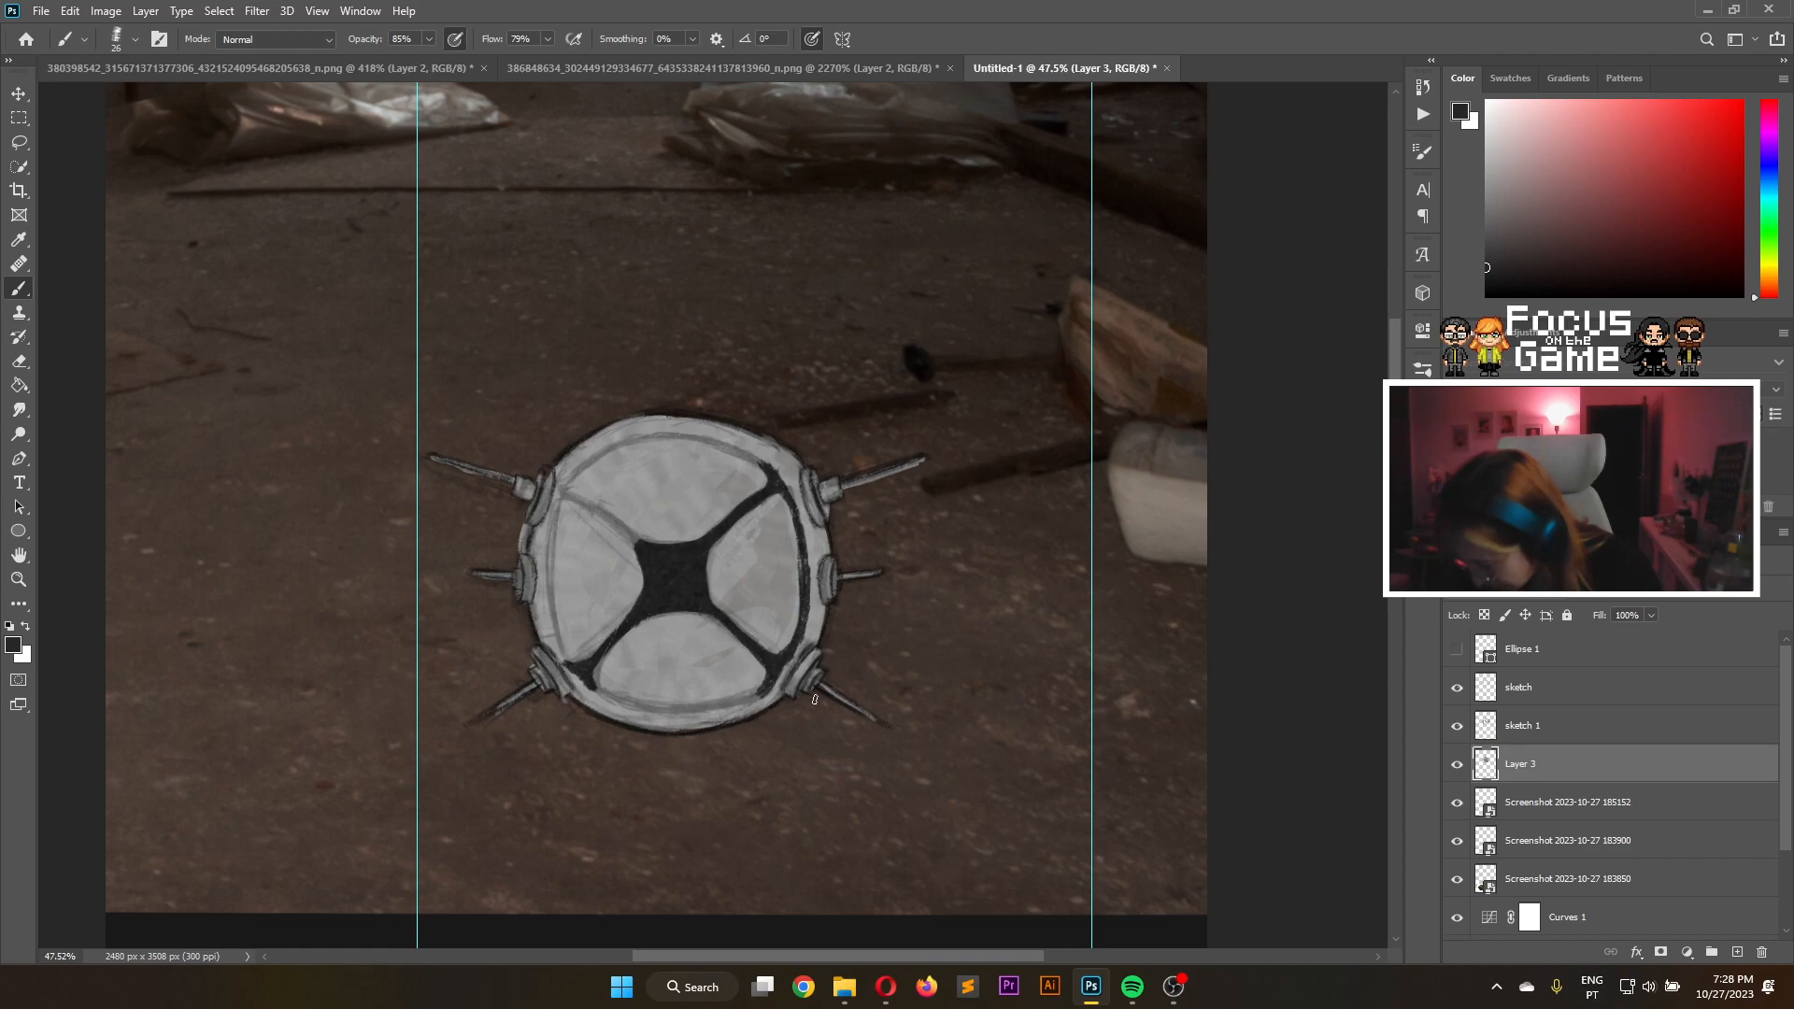
# Paint the bottom, left and top stretches of the mine's inner ring and its upper-left arm dark grey
pyautogui.moveTo(631, 686); pyautogui.dragTo(656, 693)
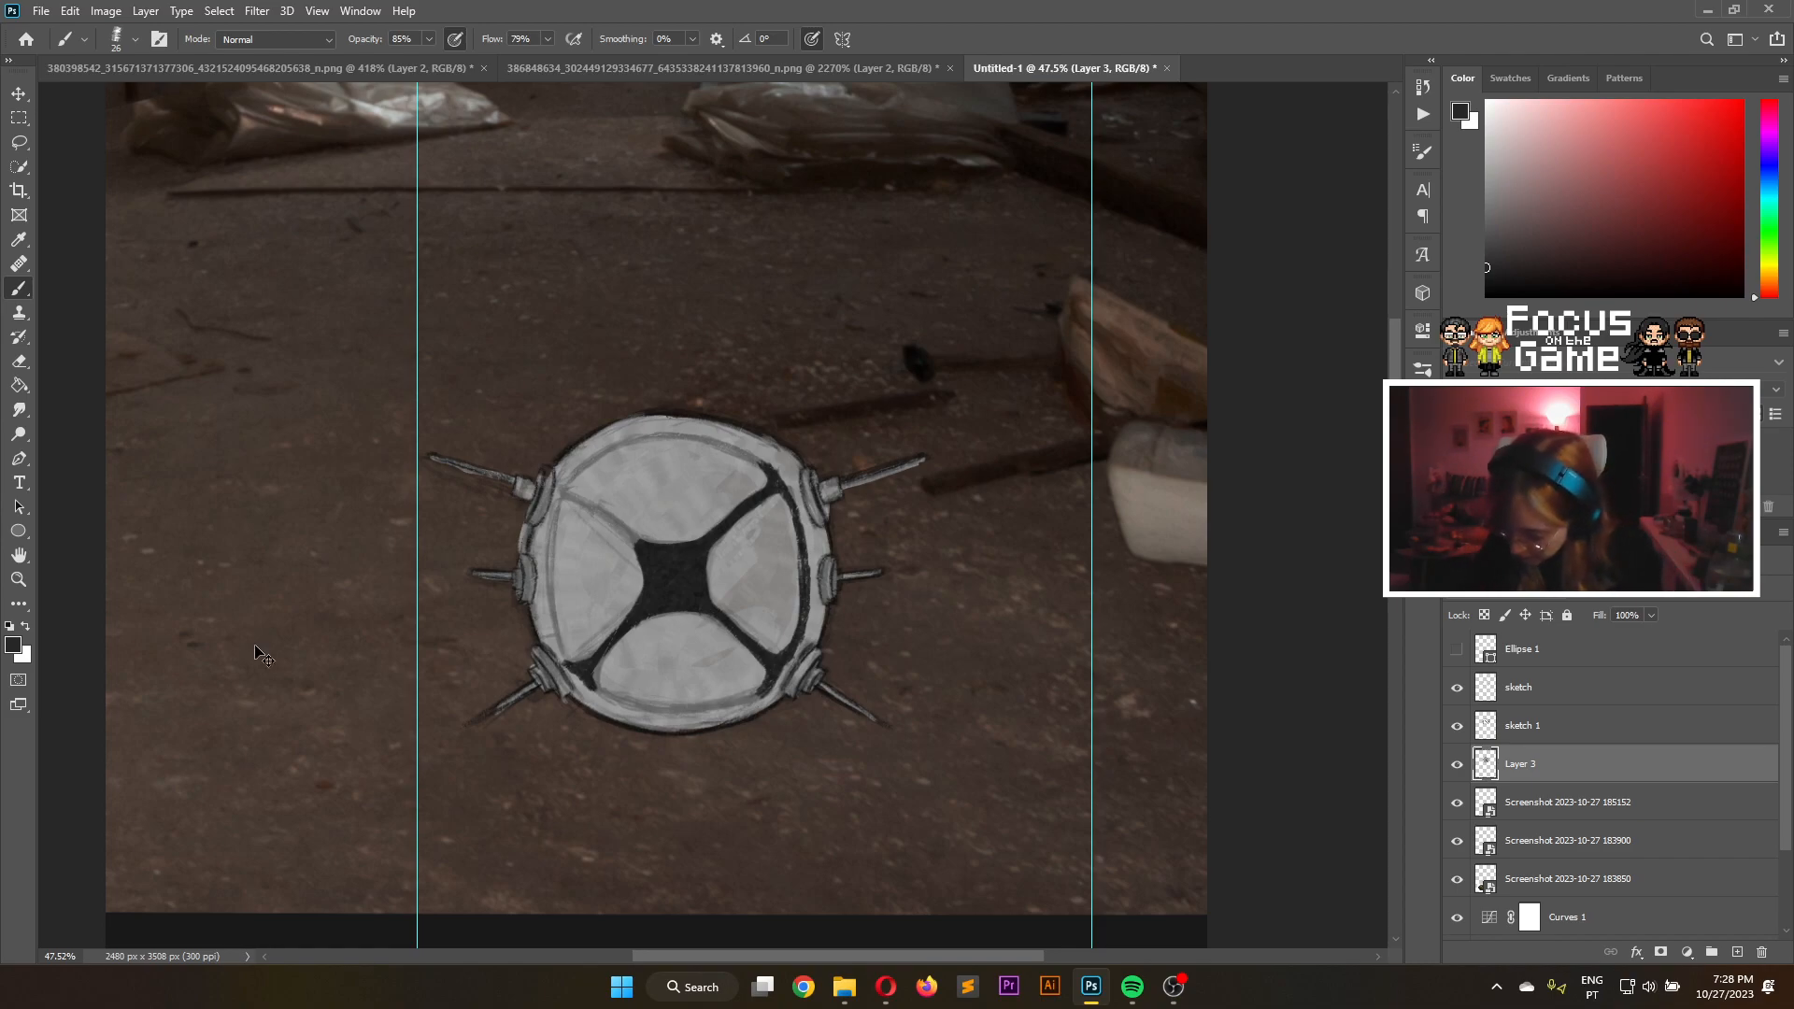
pyautogui.moveTo(592, 686)
pyautogui.mouseDown()
pyautogui.moveTo(670, 714)
pyautogui.moveTo(617, 700)
pyautogui.moveTo(697, 710)
pyautogui.moveTo(646, 707)
pyautogui.moveTo(770, 682)
pyautogui.mouseUp()
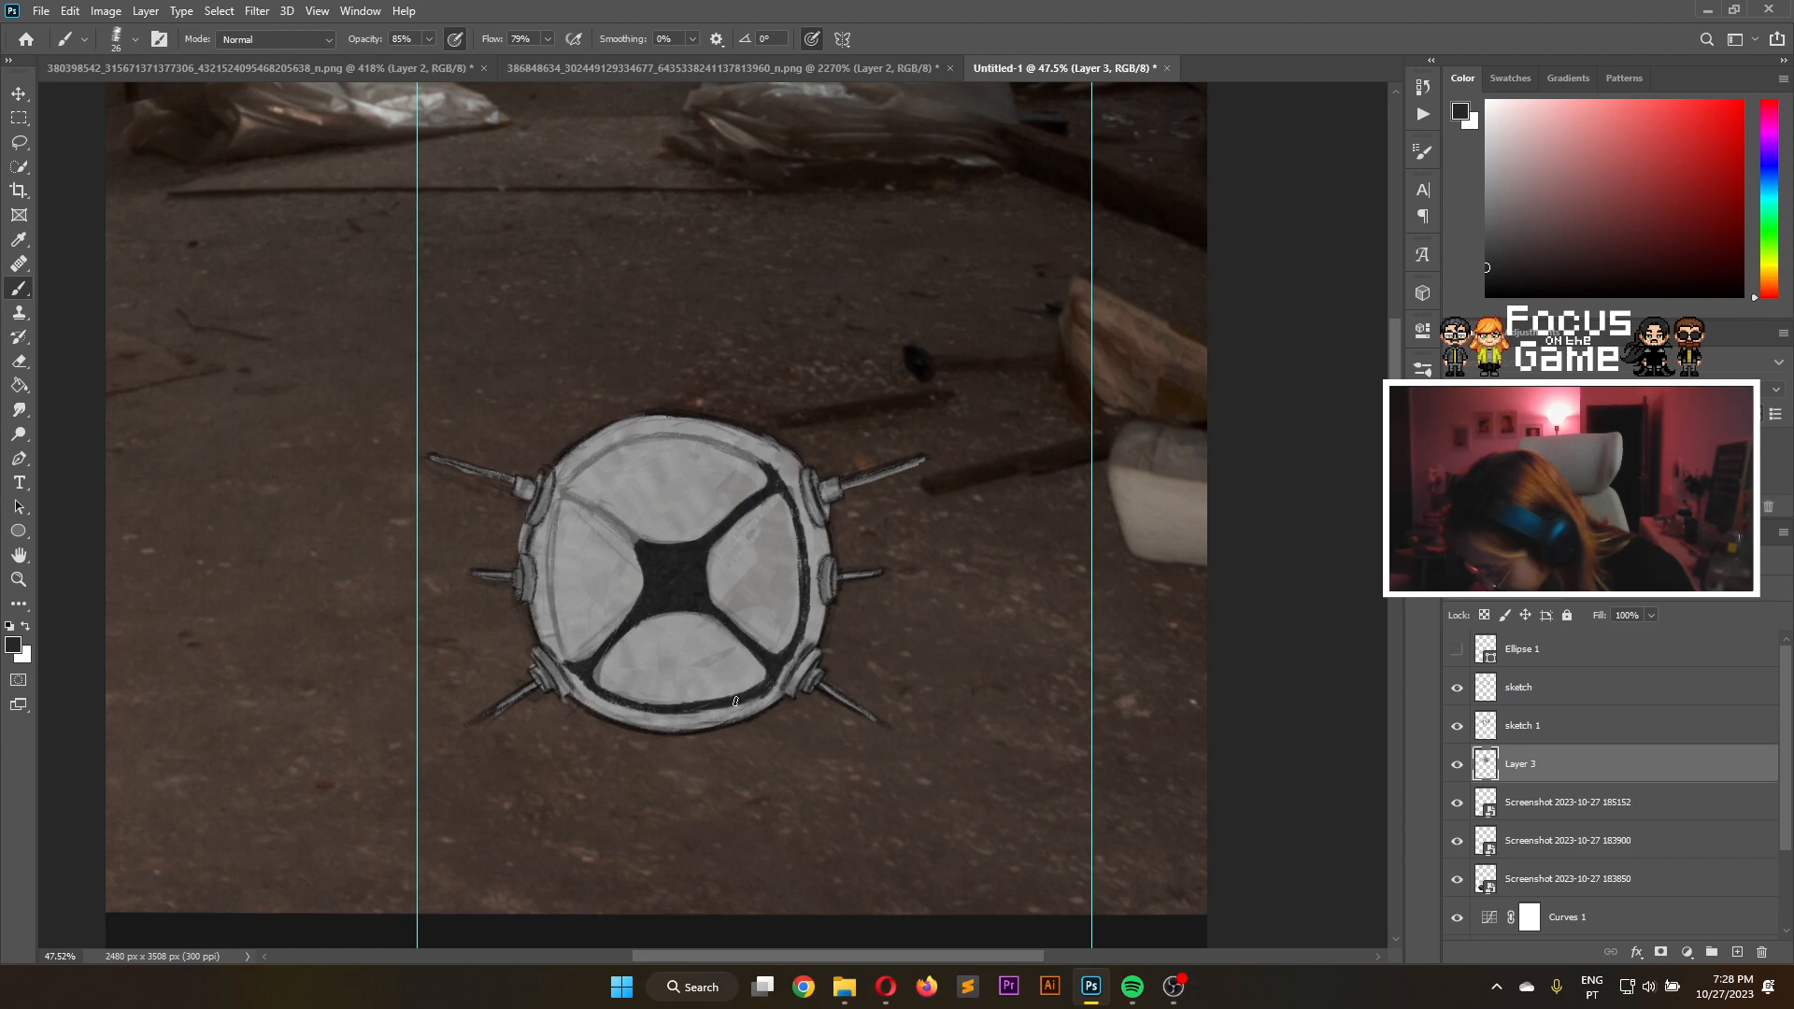
pyautogui.moveTo(755, 696); pyautogui.dragTo(619, 706)
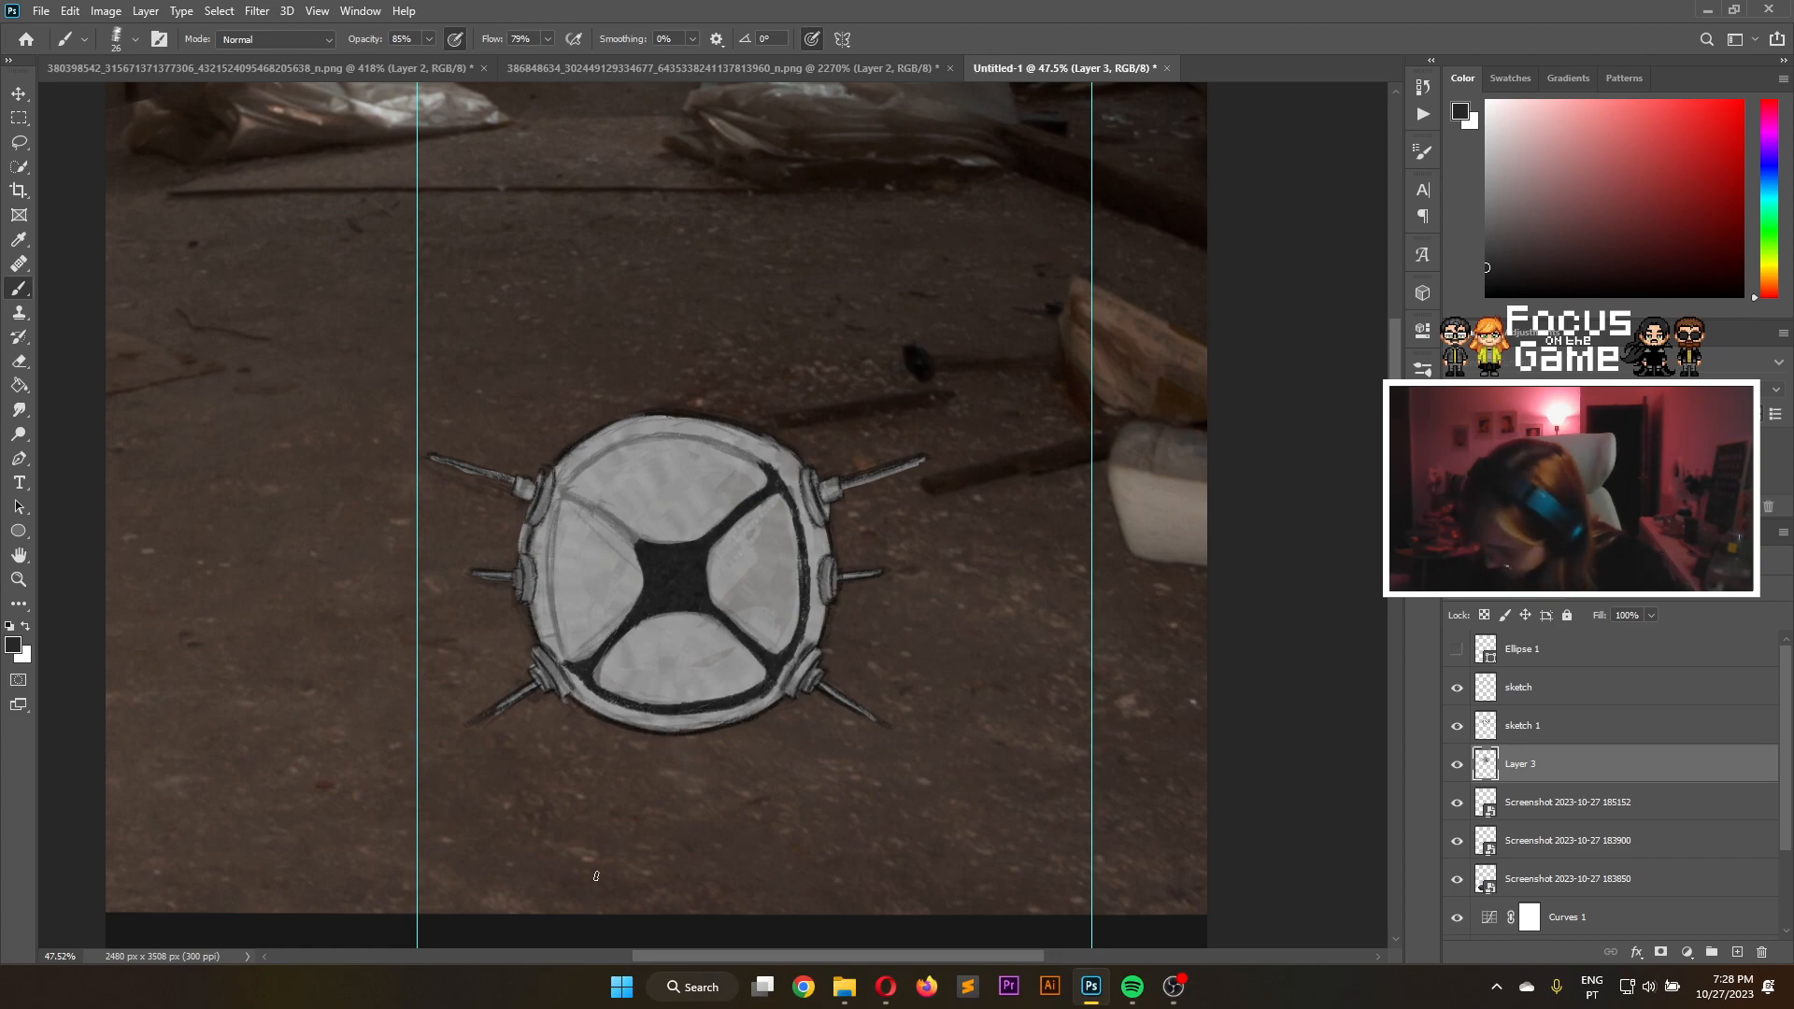
pyautogui.moveTo(557, 632)
pyautogui.mouseDown()
pyautogui.moveTo(567, 662)
pyautogui.moveTo(561, 501)
pyautogui.mouseUp()
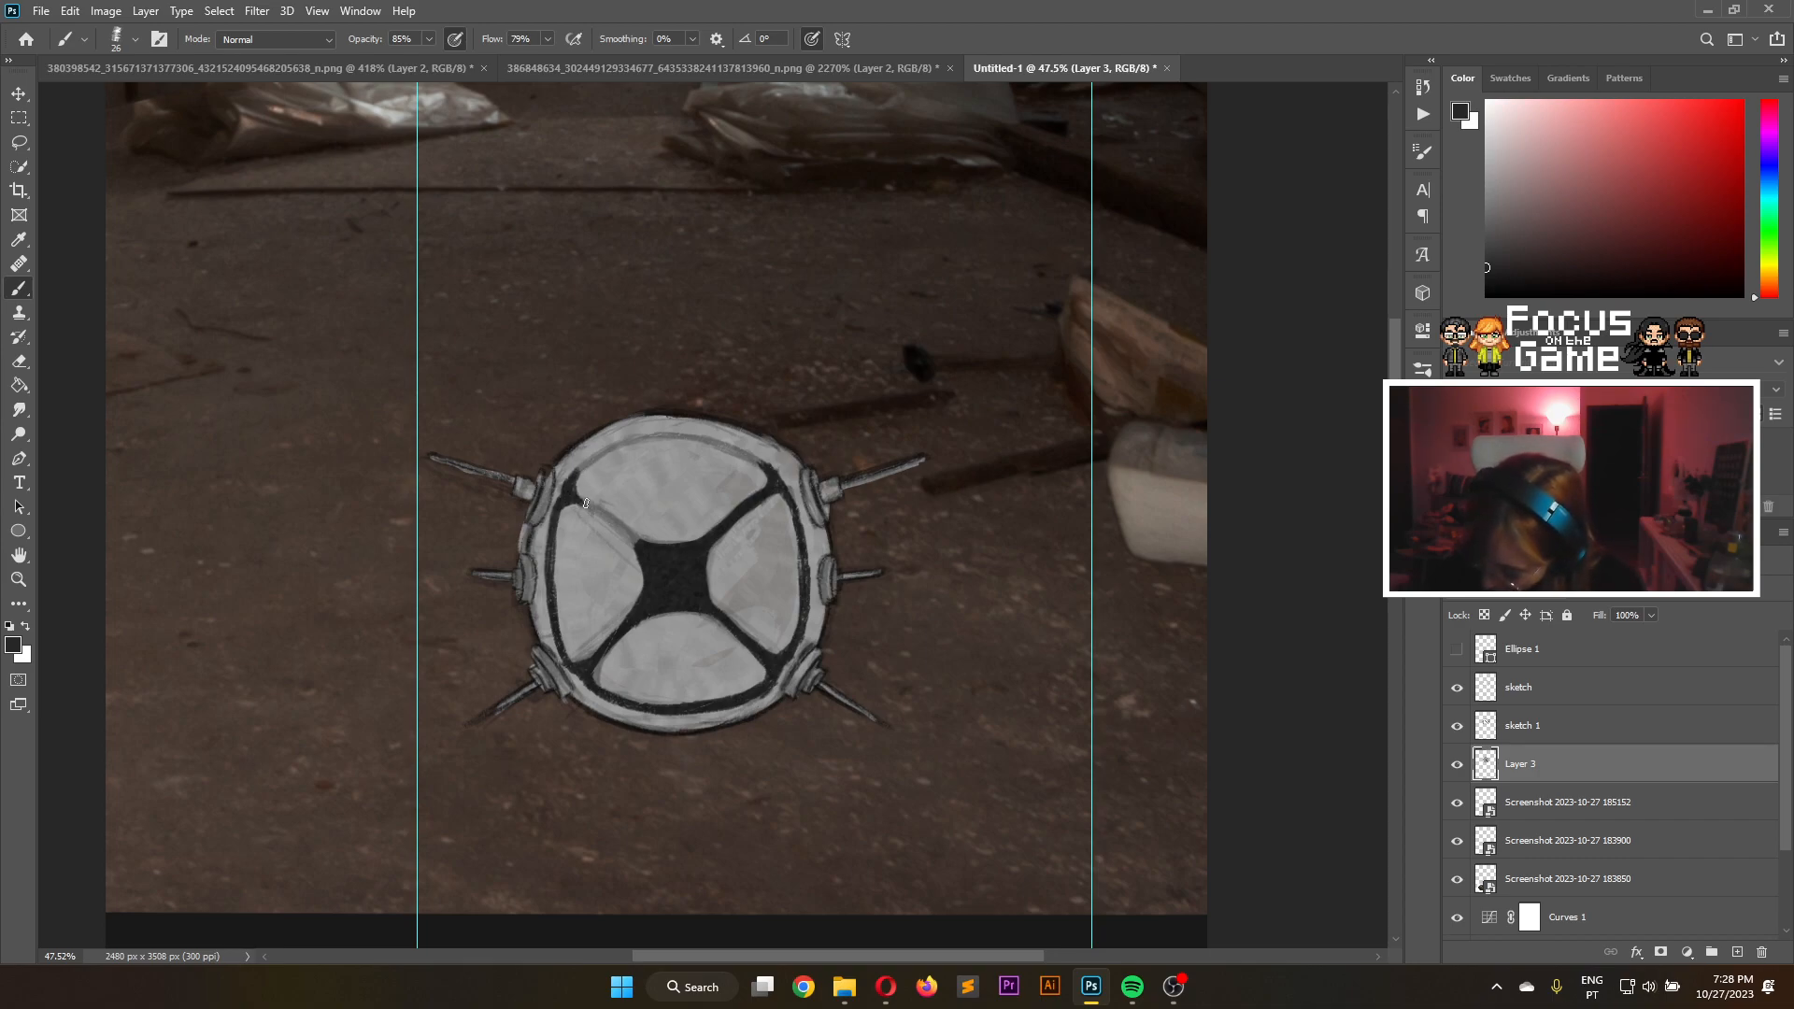
pyautogui.moveTo(603, 519)
pyautogui.mouseDown()
pyautogui.moveTo(659, 550)
pyautogui.moveTo(623, 533)
pyautogui.moveTo(669, 593)
pyautogui.moveTo(682, 558)
pyautogui.moveTo(636, 540)
pyautogui.moveTo(695, 547)
pyautogui.moveTo(632, 544)
pyautogui.moveTo(718, 532)
pyautogui.mouseUp()
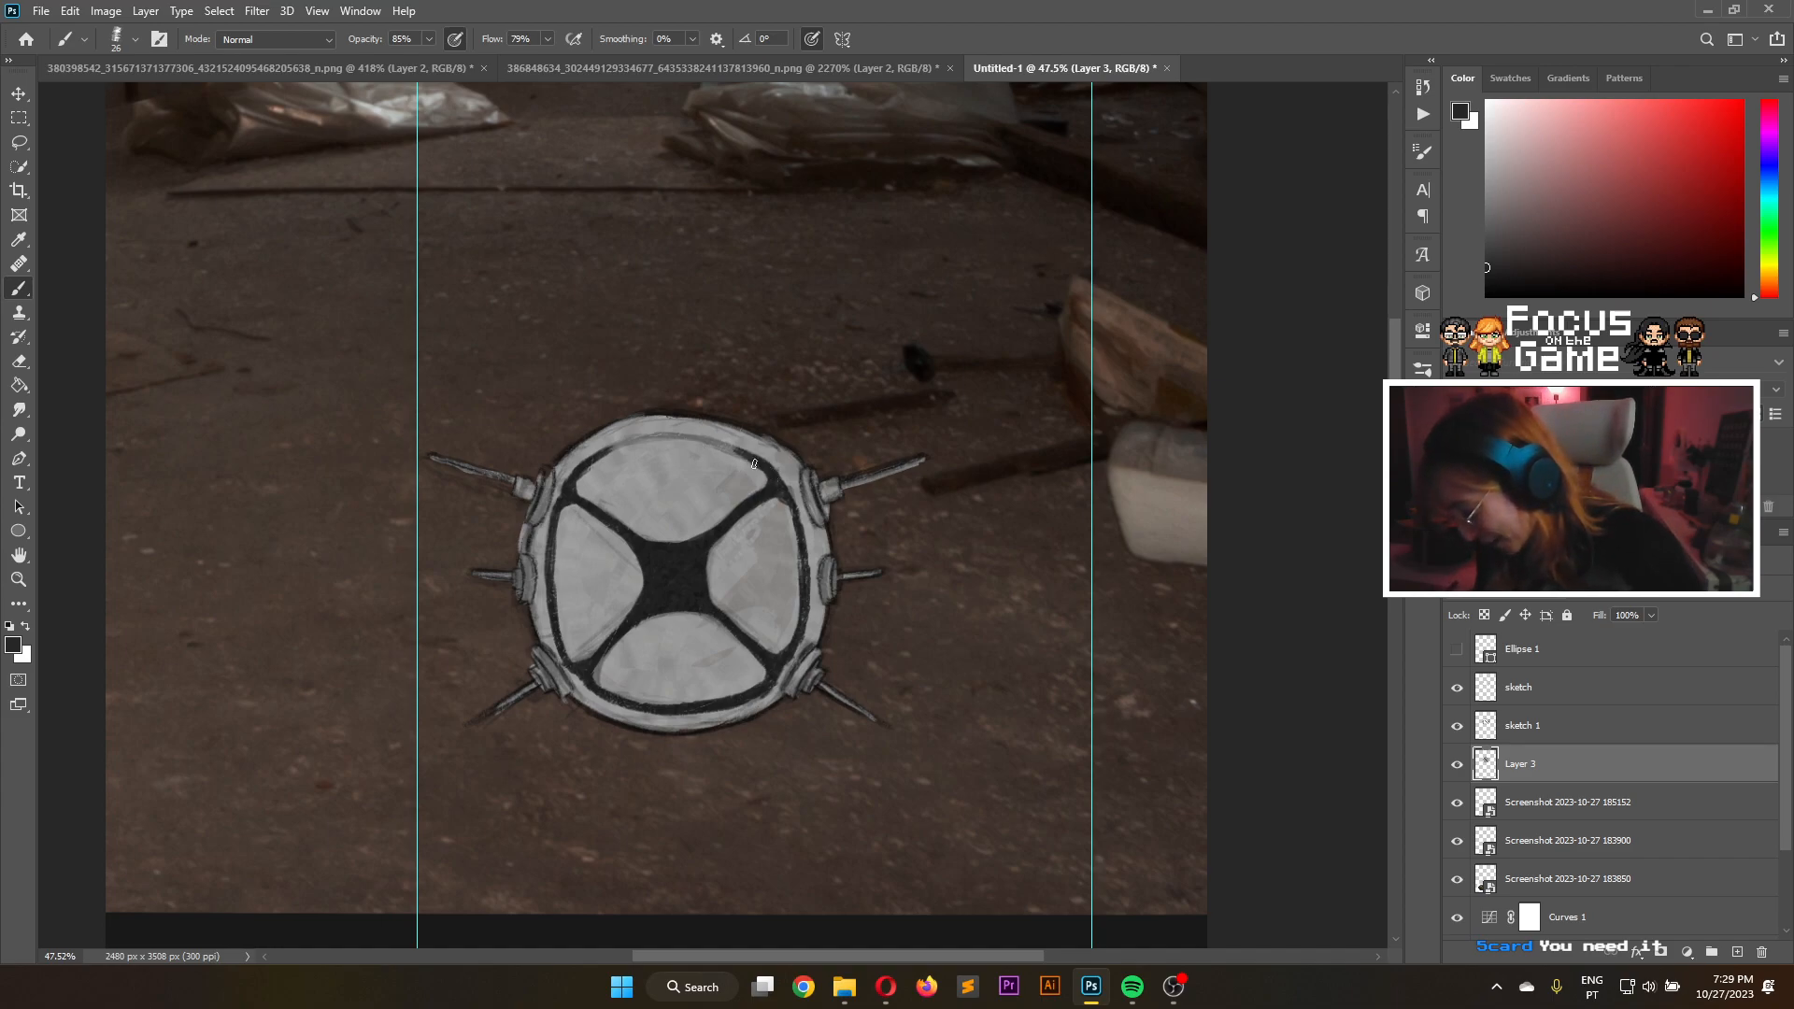
# Paint the inner ring's upper-right stretch and the upper-left, left and top parts of the mine's outer rim dark grey
pyautogui.moveTo(772, 470)
pyautogui.mouseDown()
pyautogui.moveTo(681, 434)
pyautogui.moveTo(733, 446)
pyautogui.moveTo(600, 450)
pyautogui.moveTo(644, 434)
pyautogui.moveTo(581, 467)
pyautogui.moveTo(670, 438)
pyautogui.moveTo(645, 438)
pyautogui.moveTo(736, 446)
pyautogui.moveTo(721, 442)
pyautogui.moveTo(808, 539)
pyautogui.moveTo(691, 680)
pyautogui.moveTo(789, 485)
pyautogui.moveTo(769, 472)
pyautogui.moveTo(791, 503)
pyautogui.mouseUp()
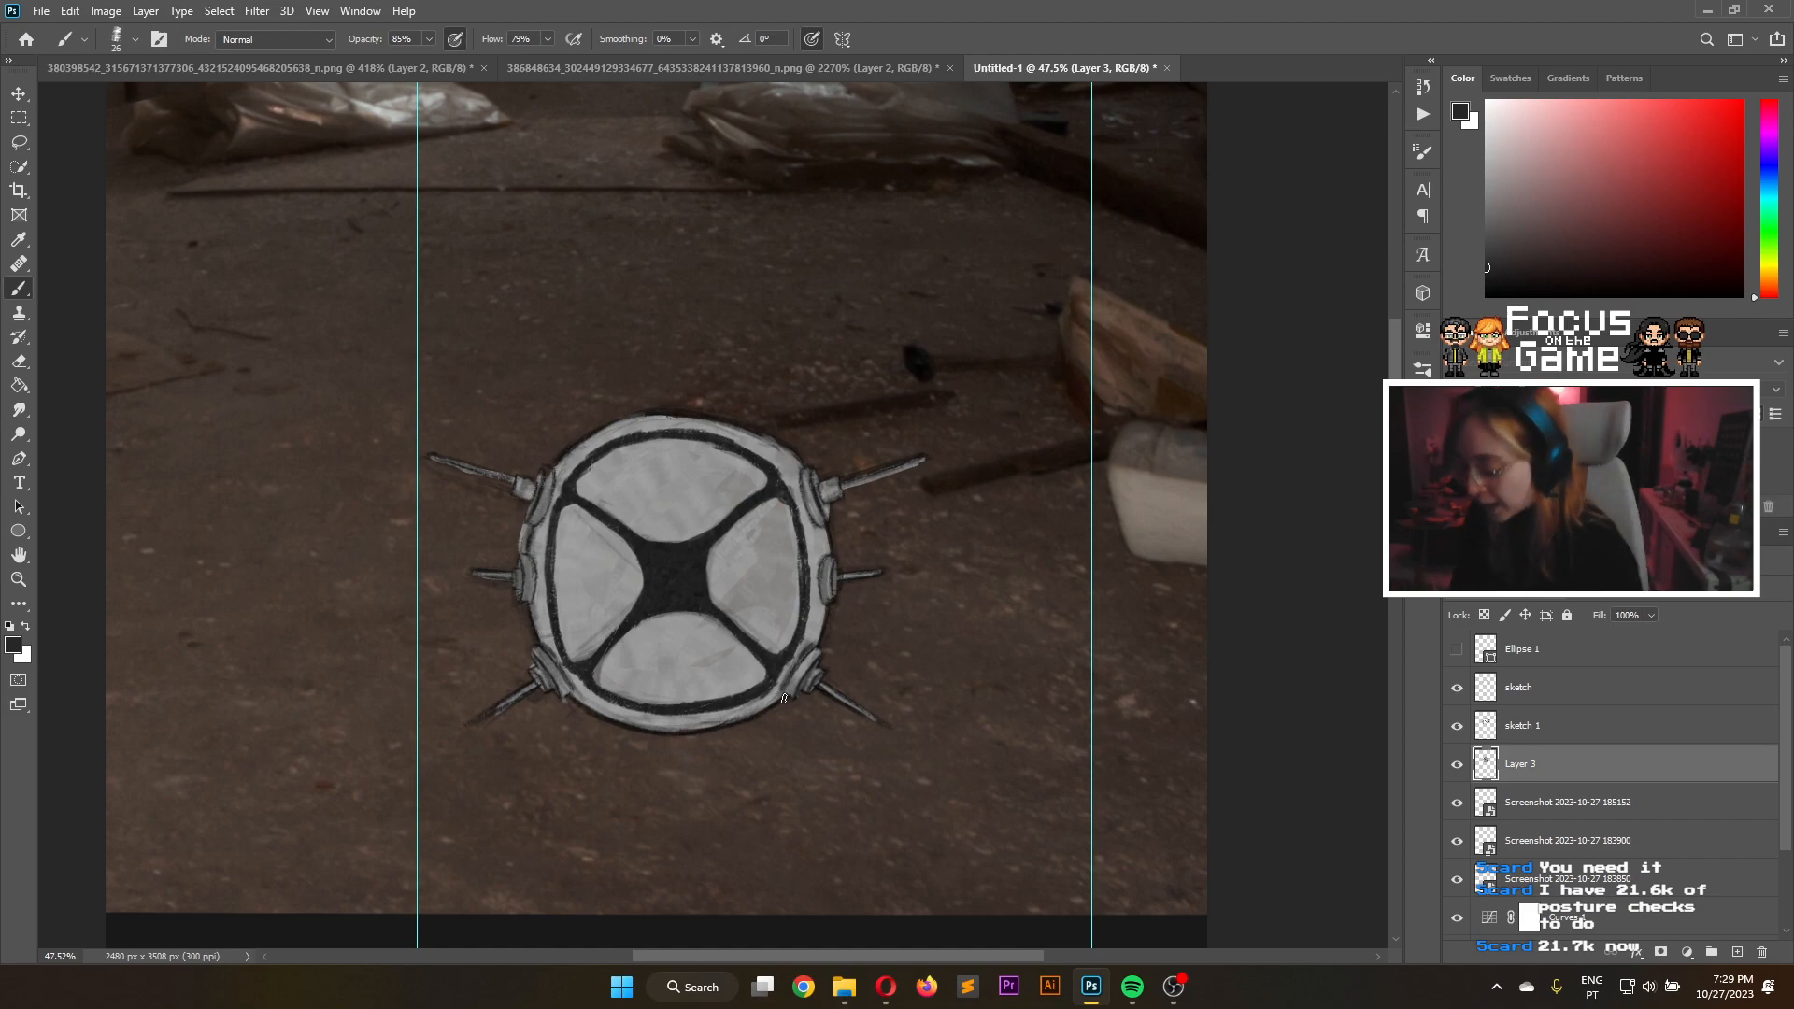
pyautogui.moveTo(660, 415)
pyautogui.mouseDown()
pyautogui.moveTo(550, 475)
pyautogui.moveTo(603, 430)
pyautogui.moveTo(550, 482)
pyautogui.mouseUp()
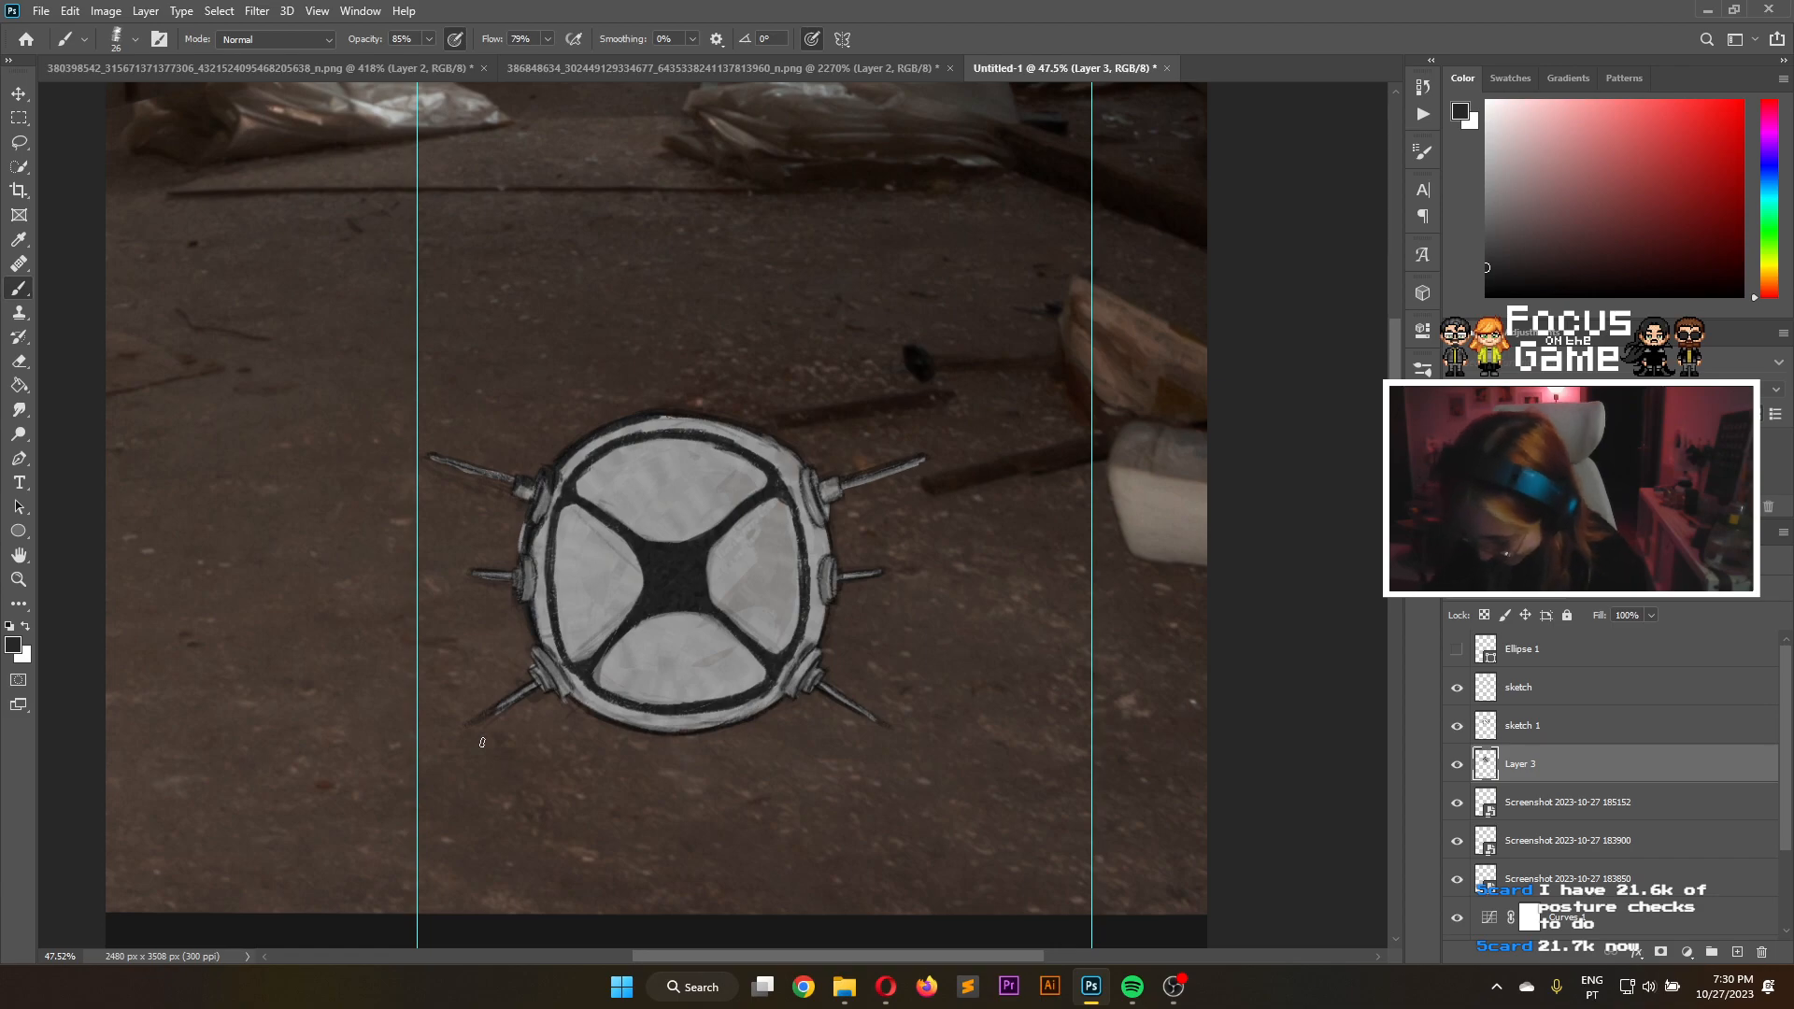
pyautogui.click(20, 361)
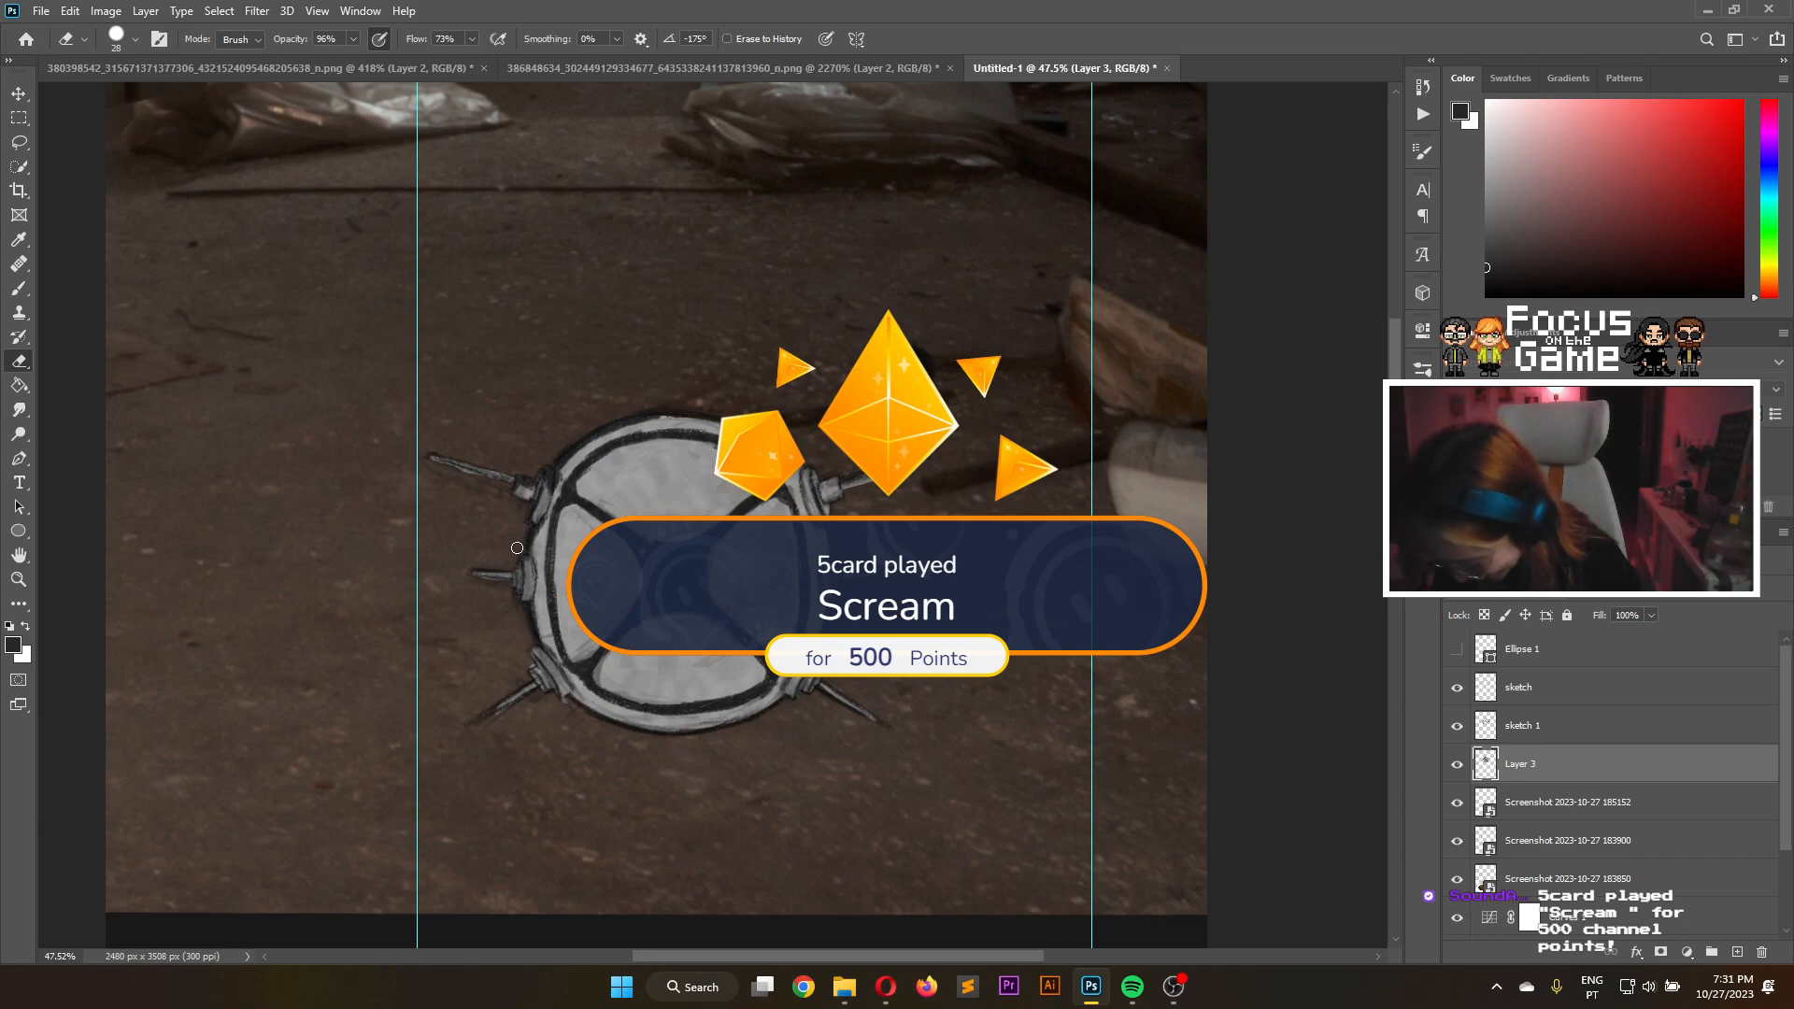
pyautogui.click(19, 291)
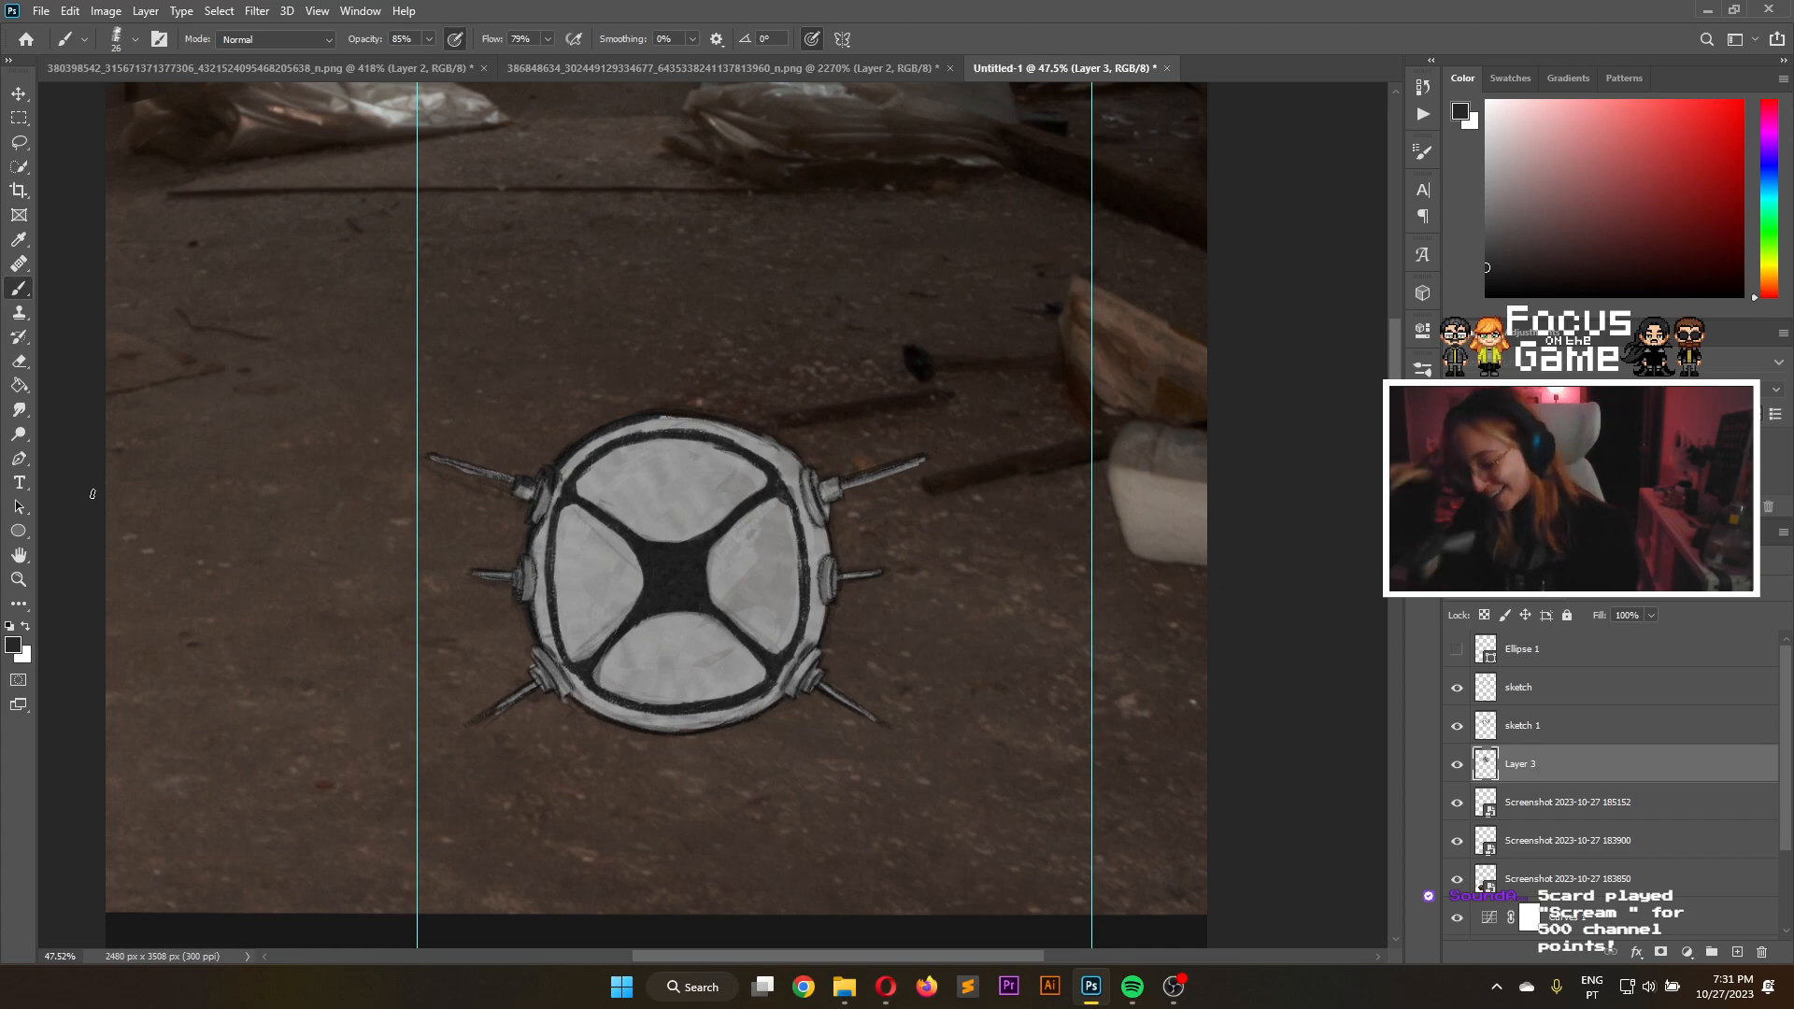
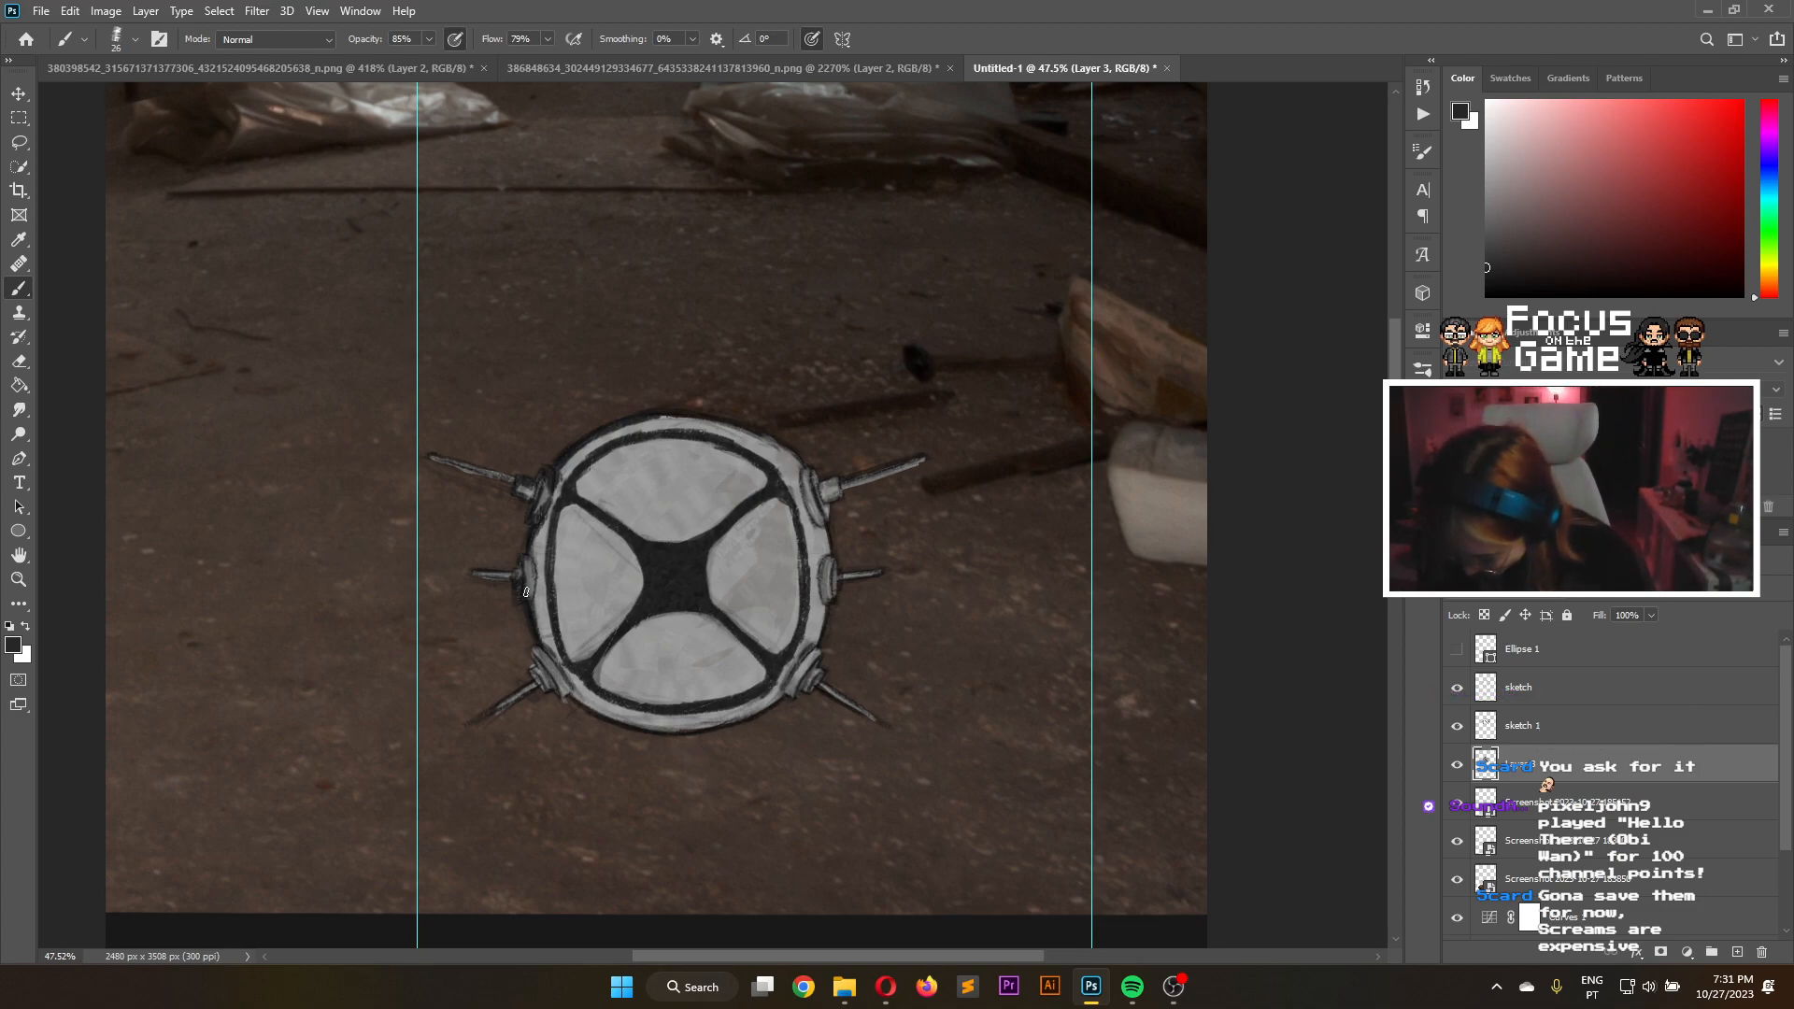
pyautogui.moveTo(529, 595); pyautogui.dragTo(538, 637)
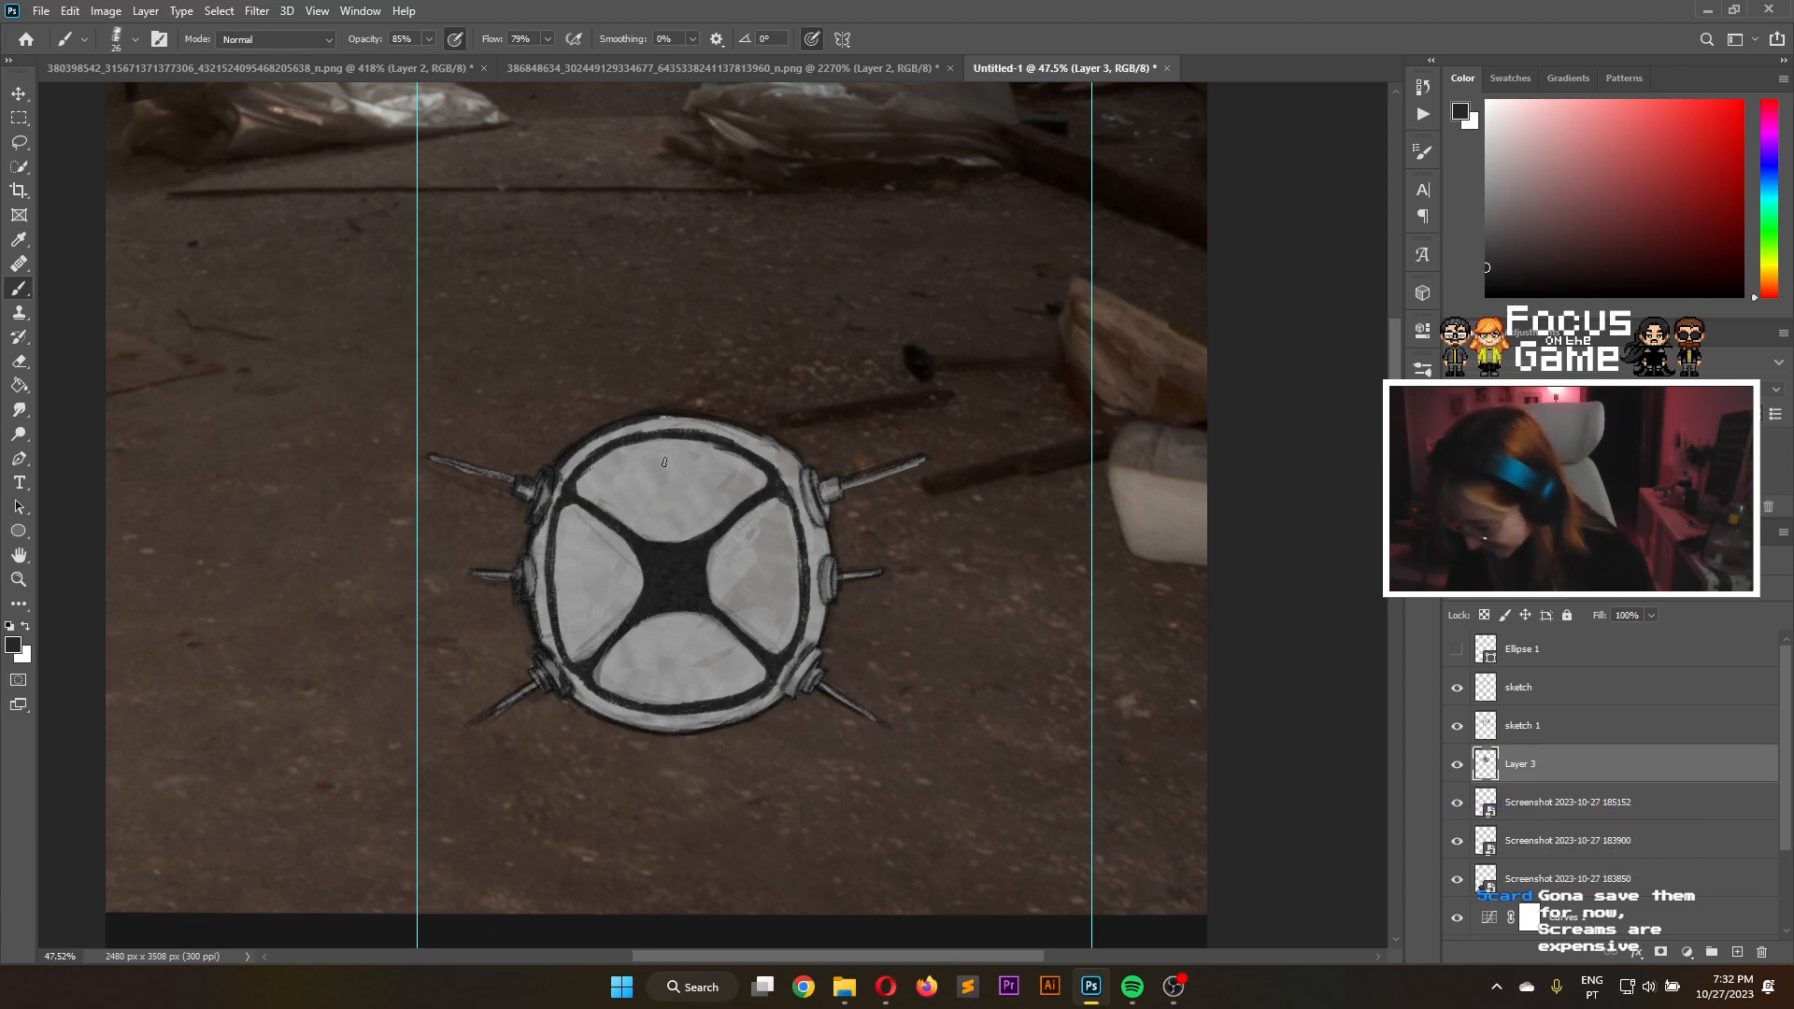
pyautogui.moveTo(655, 420); pyautogui.dragTo(785, 457)
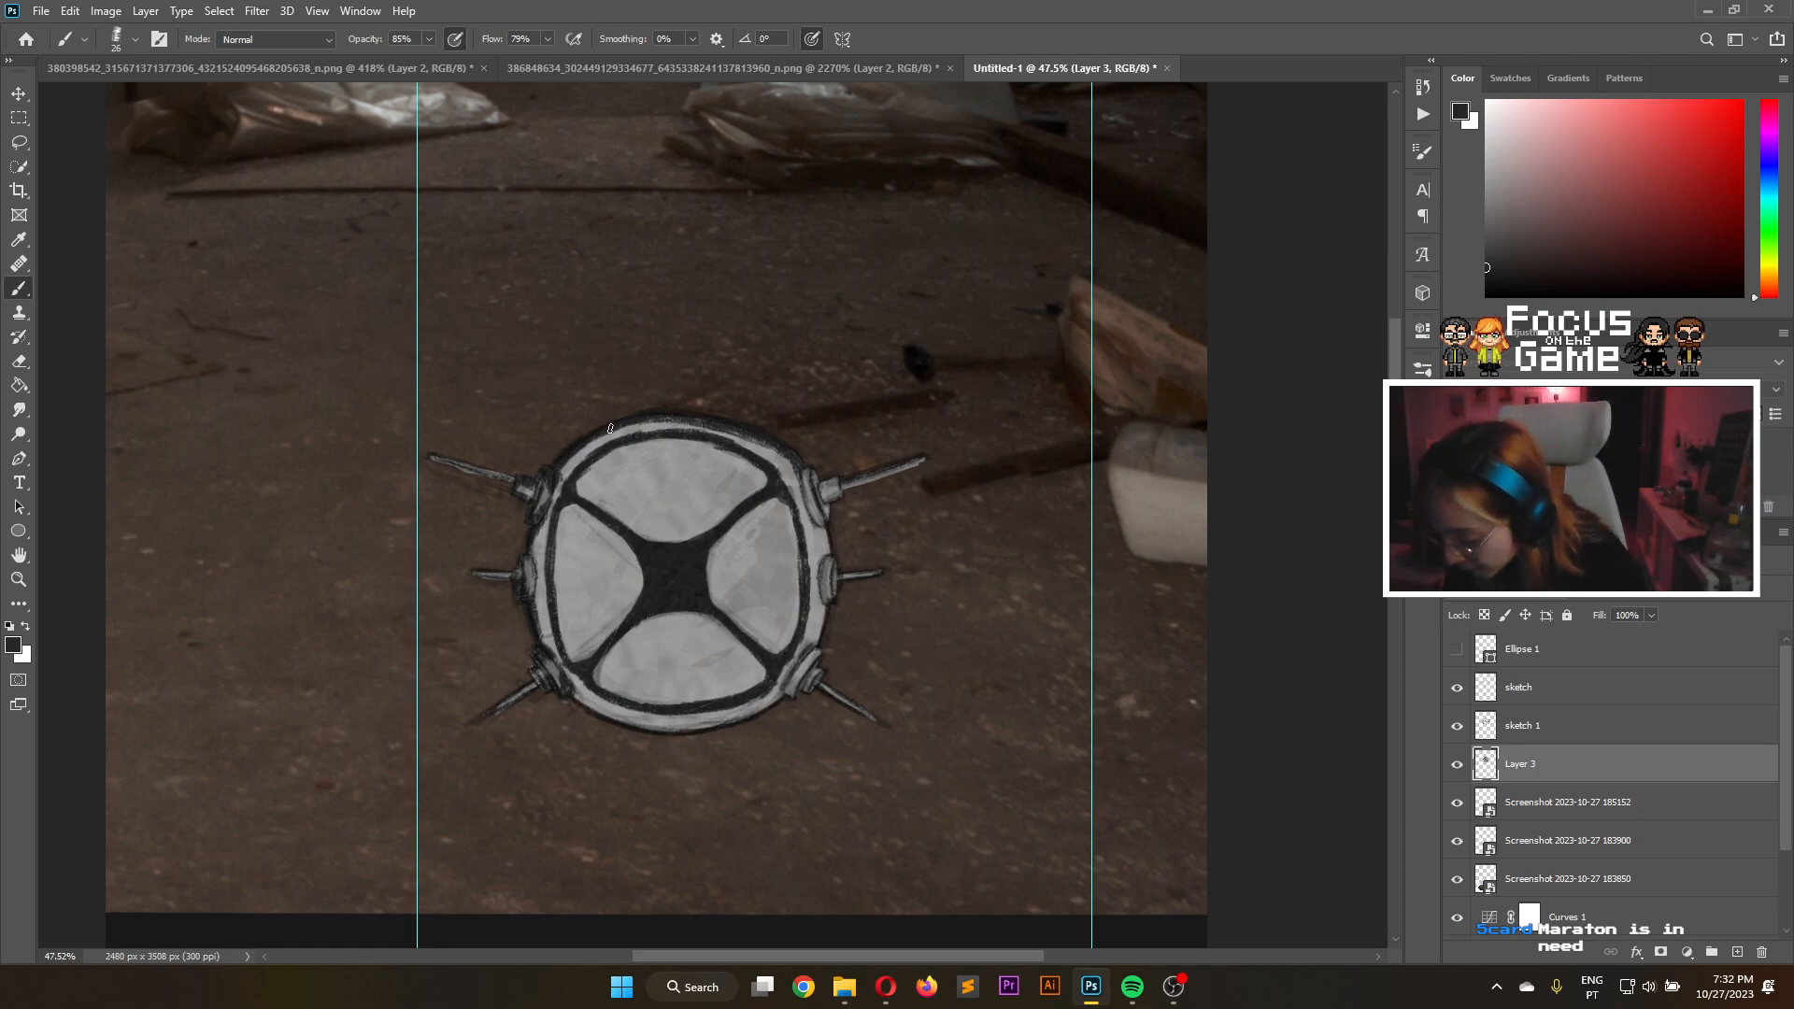
pyautogui.moveTo(649, 430); pyautogui.dragTo(687, 426)
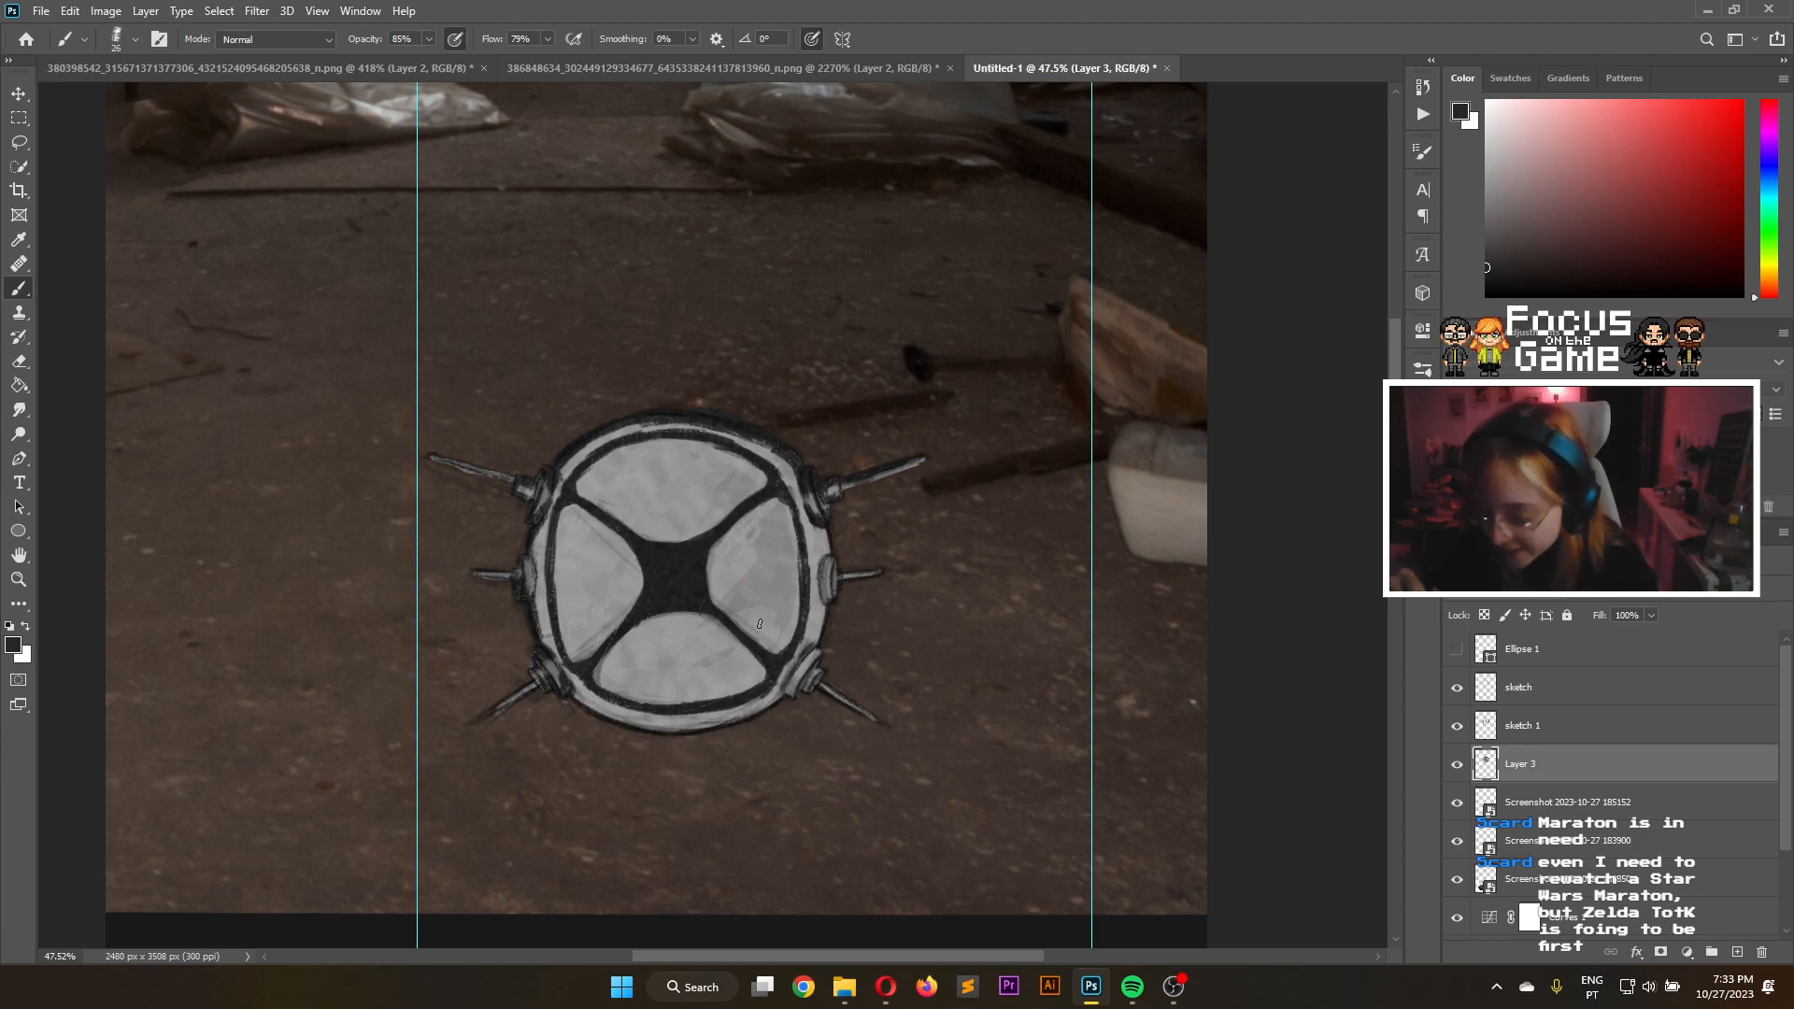
# Group the sketch and sketch 1 layers and lower the group's fill so the line work fades over the paint
pyautogui.moveTo(1488, 244); pyautogui.dragTo(1486, 221)
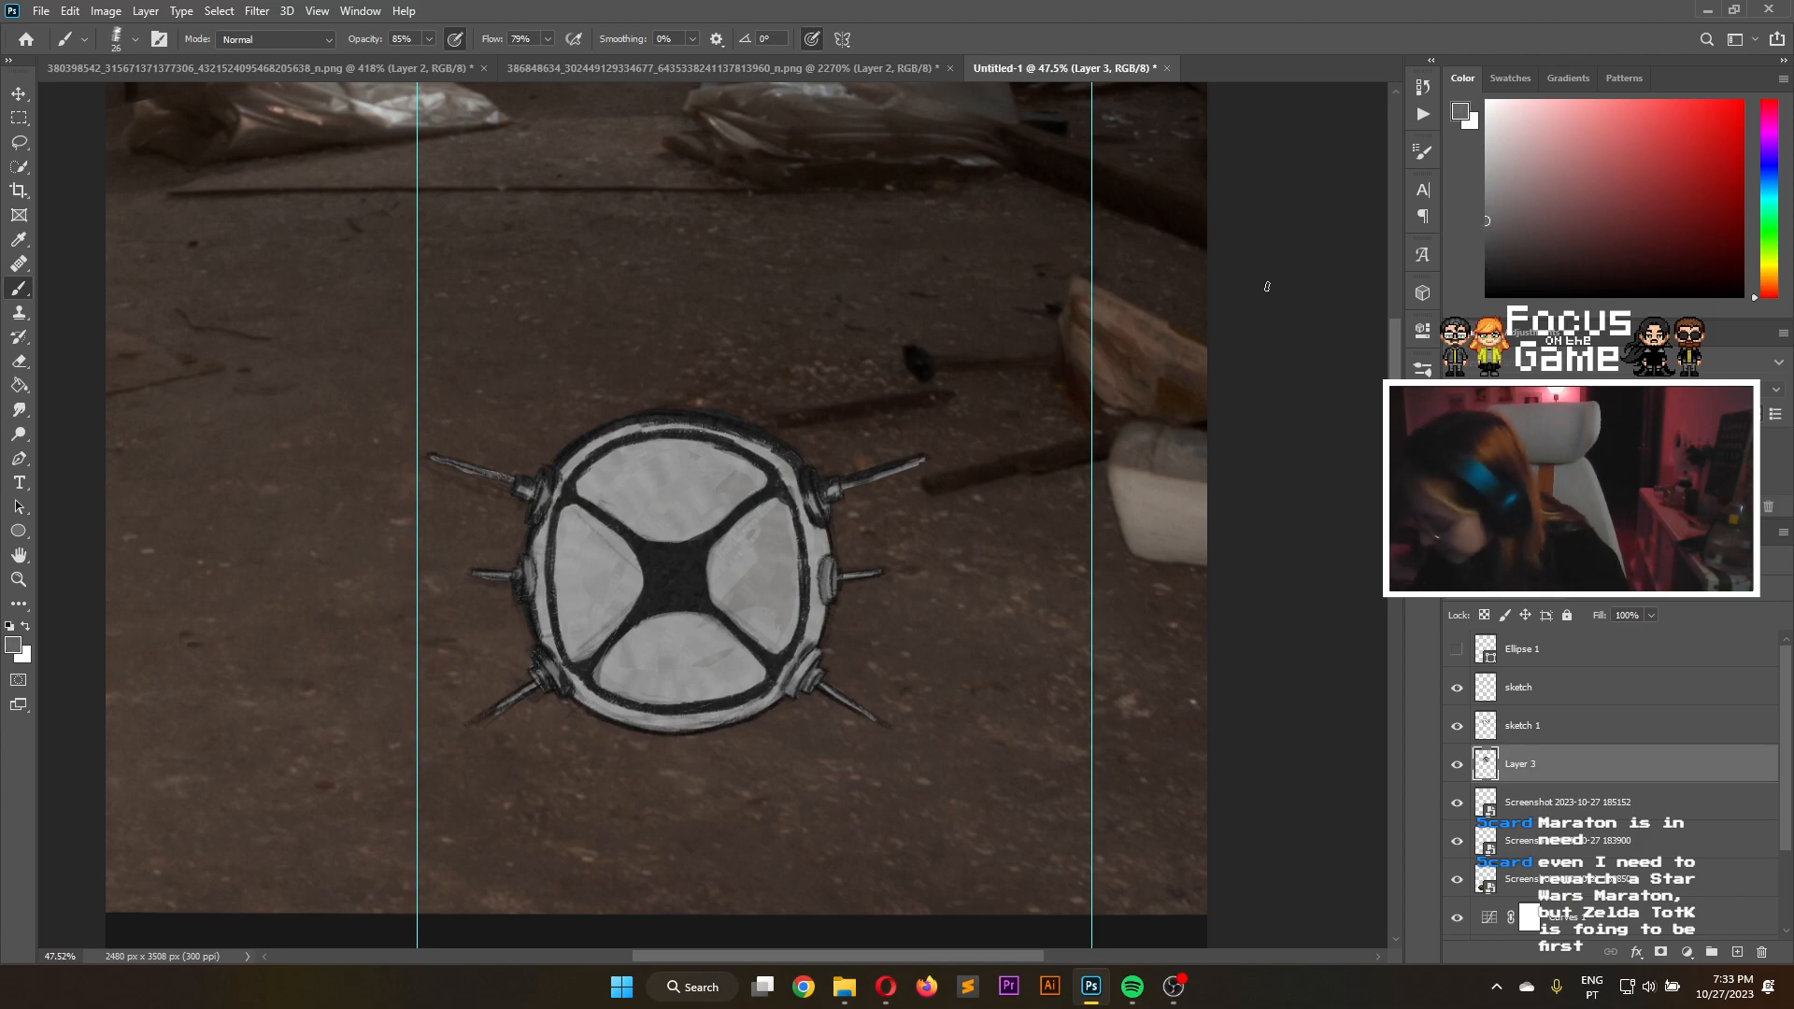
pyautogui.click(1488, 200)
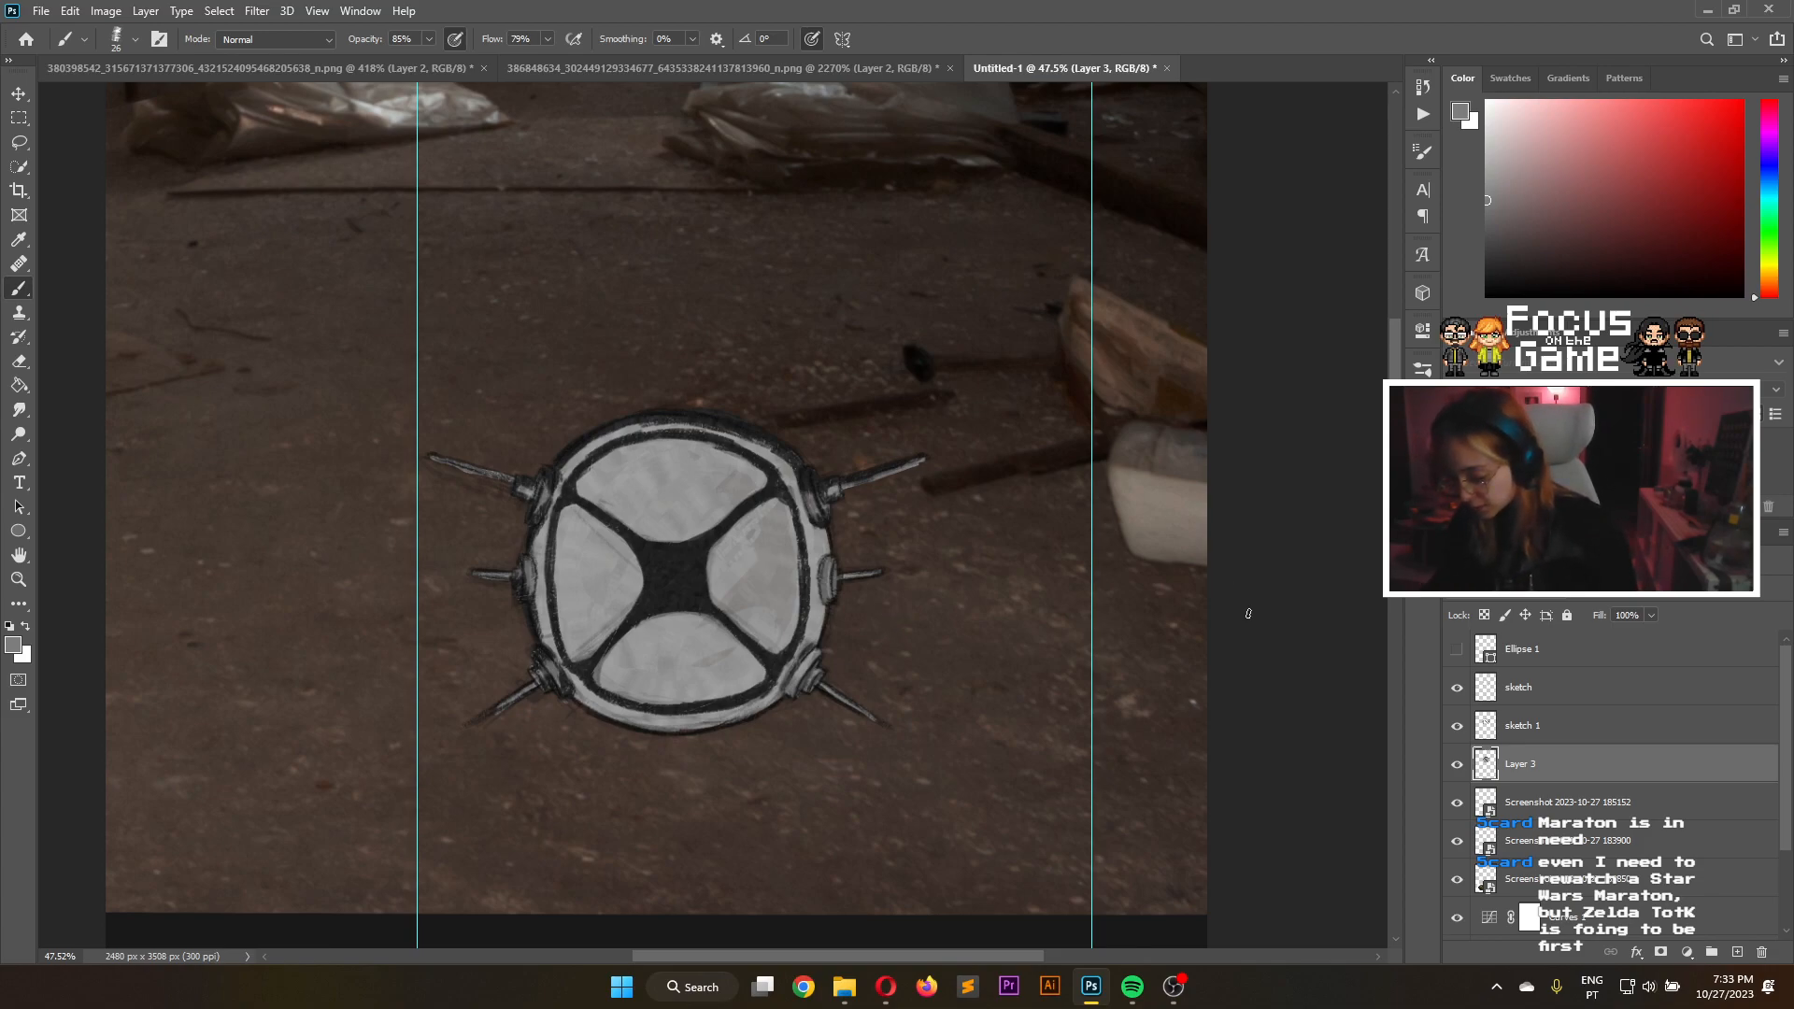
pyautogui.click(1574, 729)
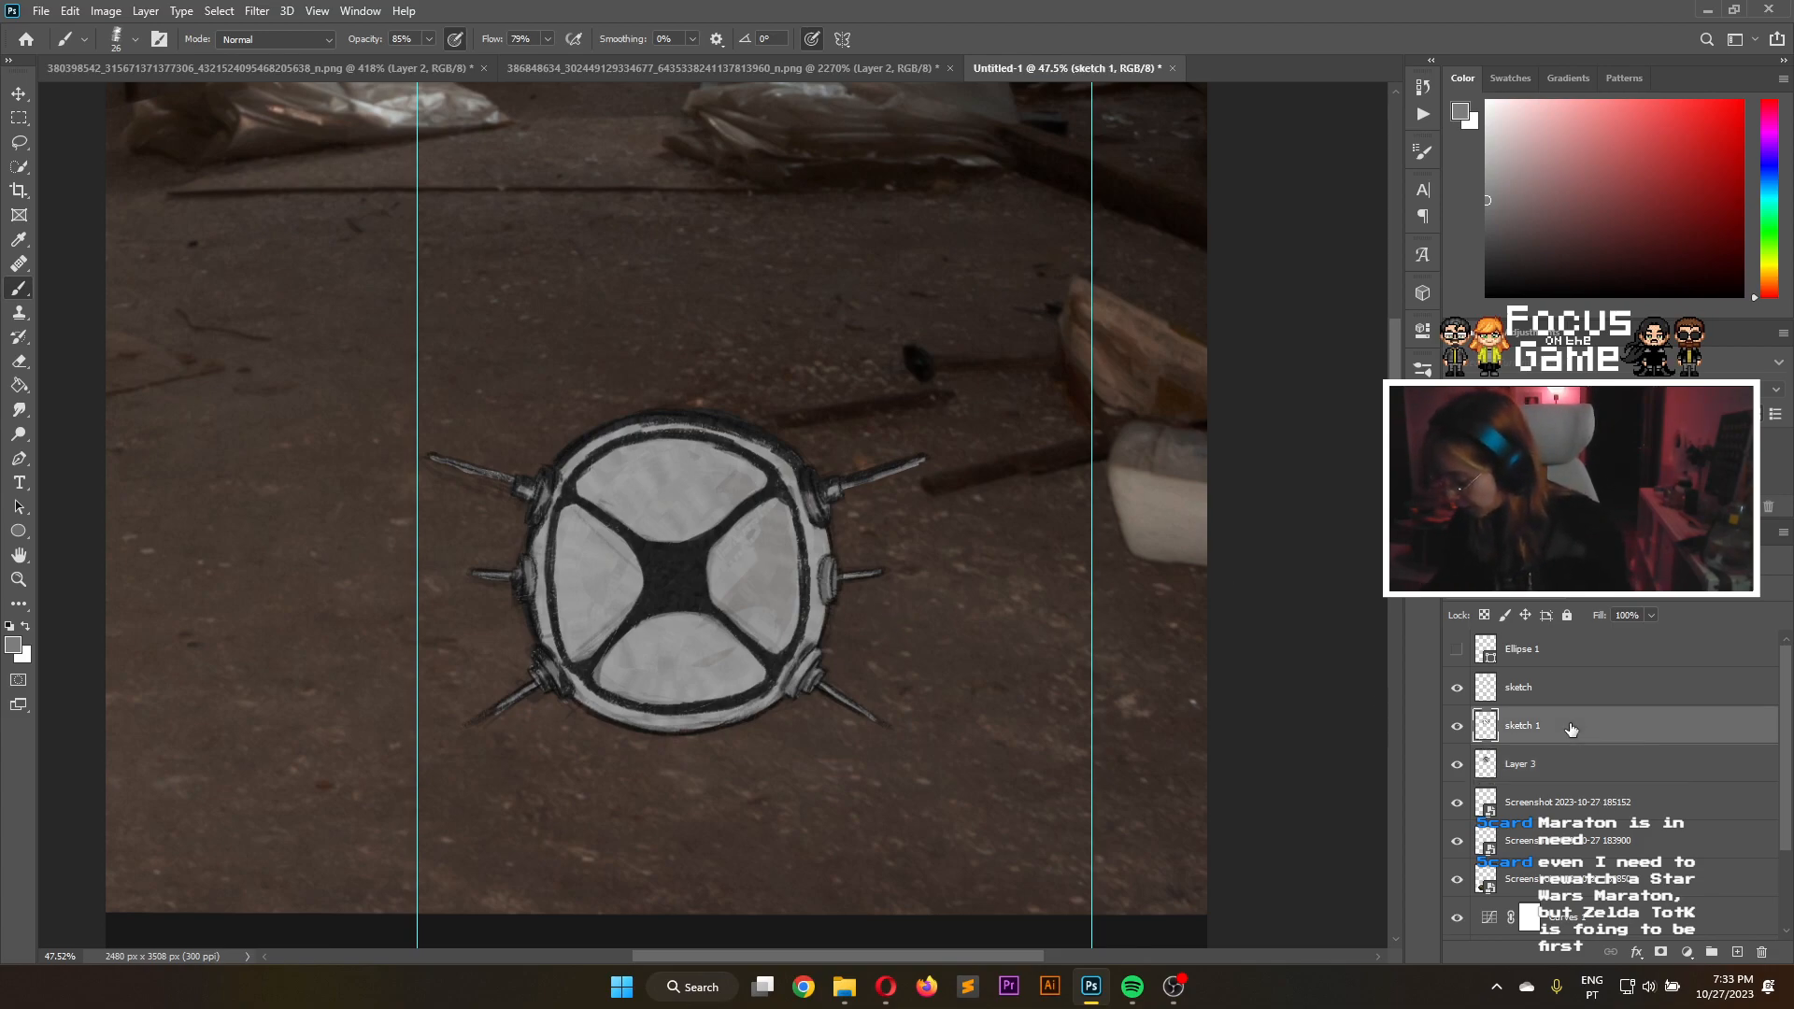
pyautogui.click(1558, 693)
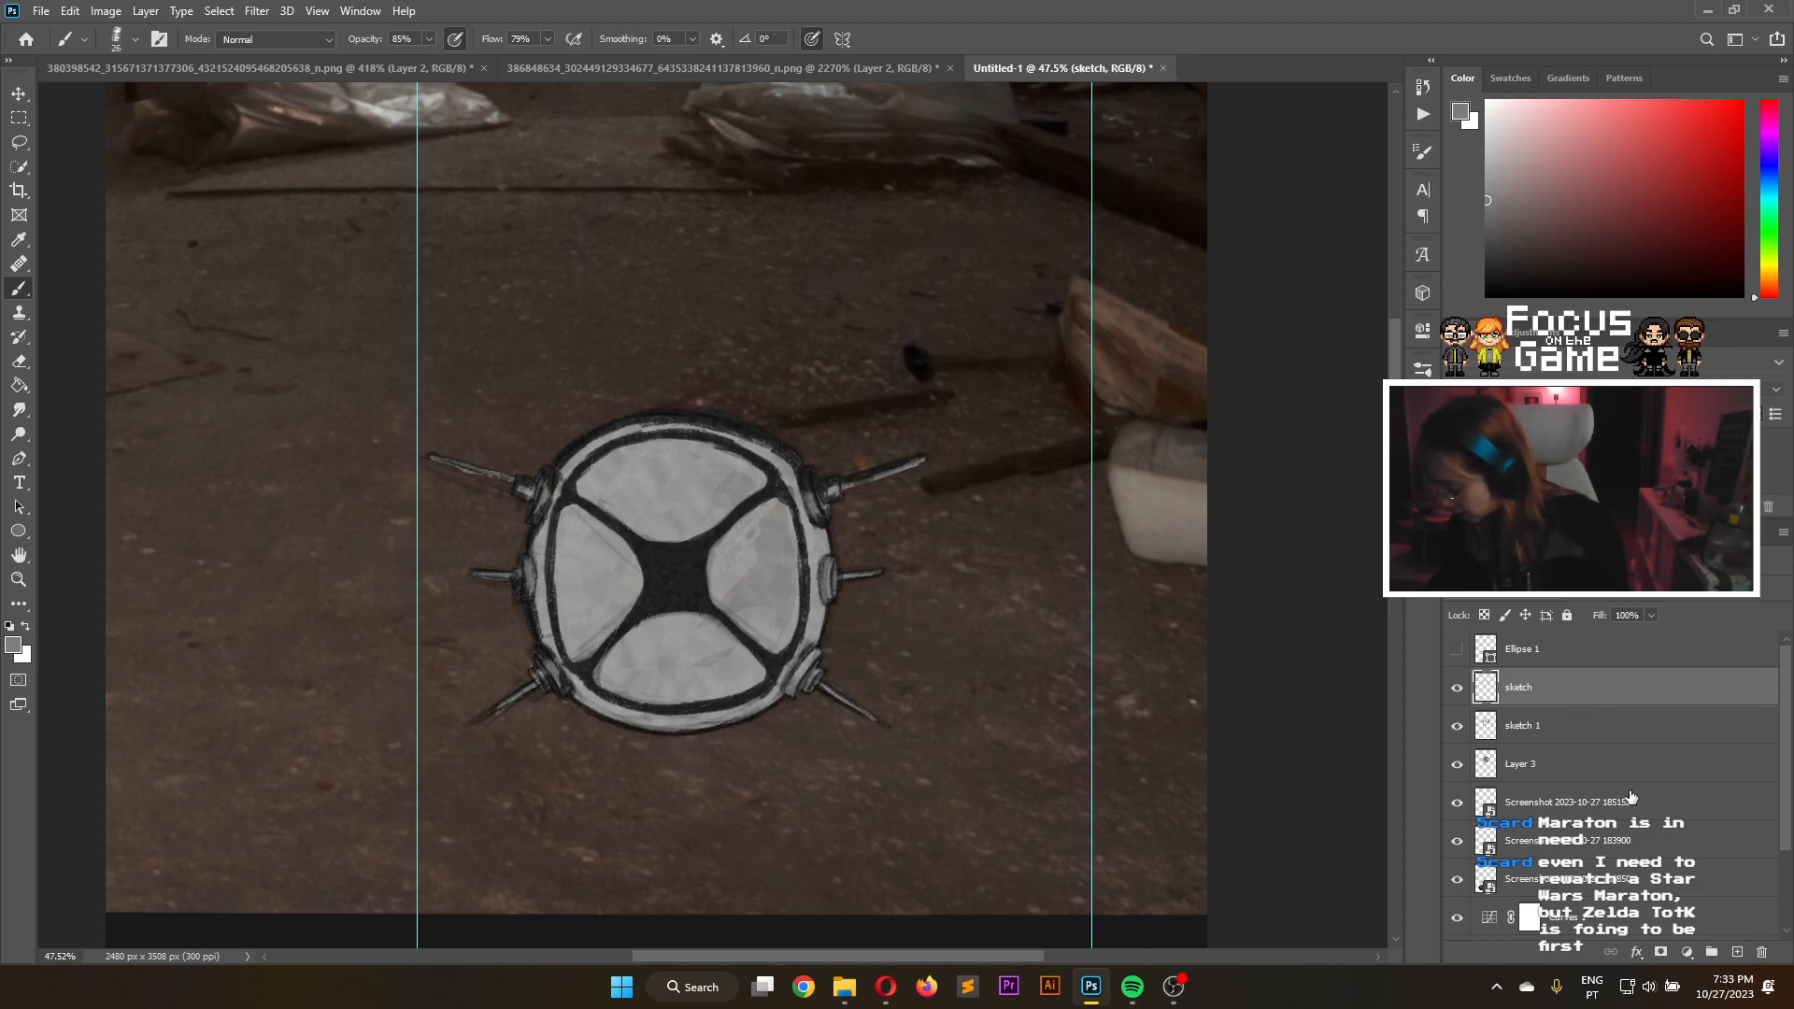
pyautogui.keyDown('ctrl'); pyautogui.click(1585, 734); pyautogui.keyUp('ctrl')
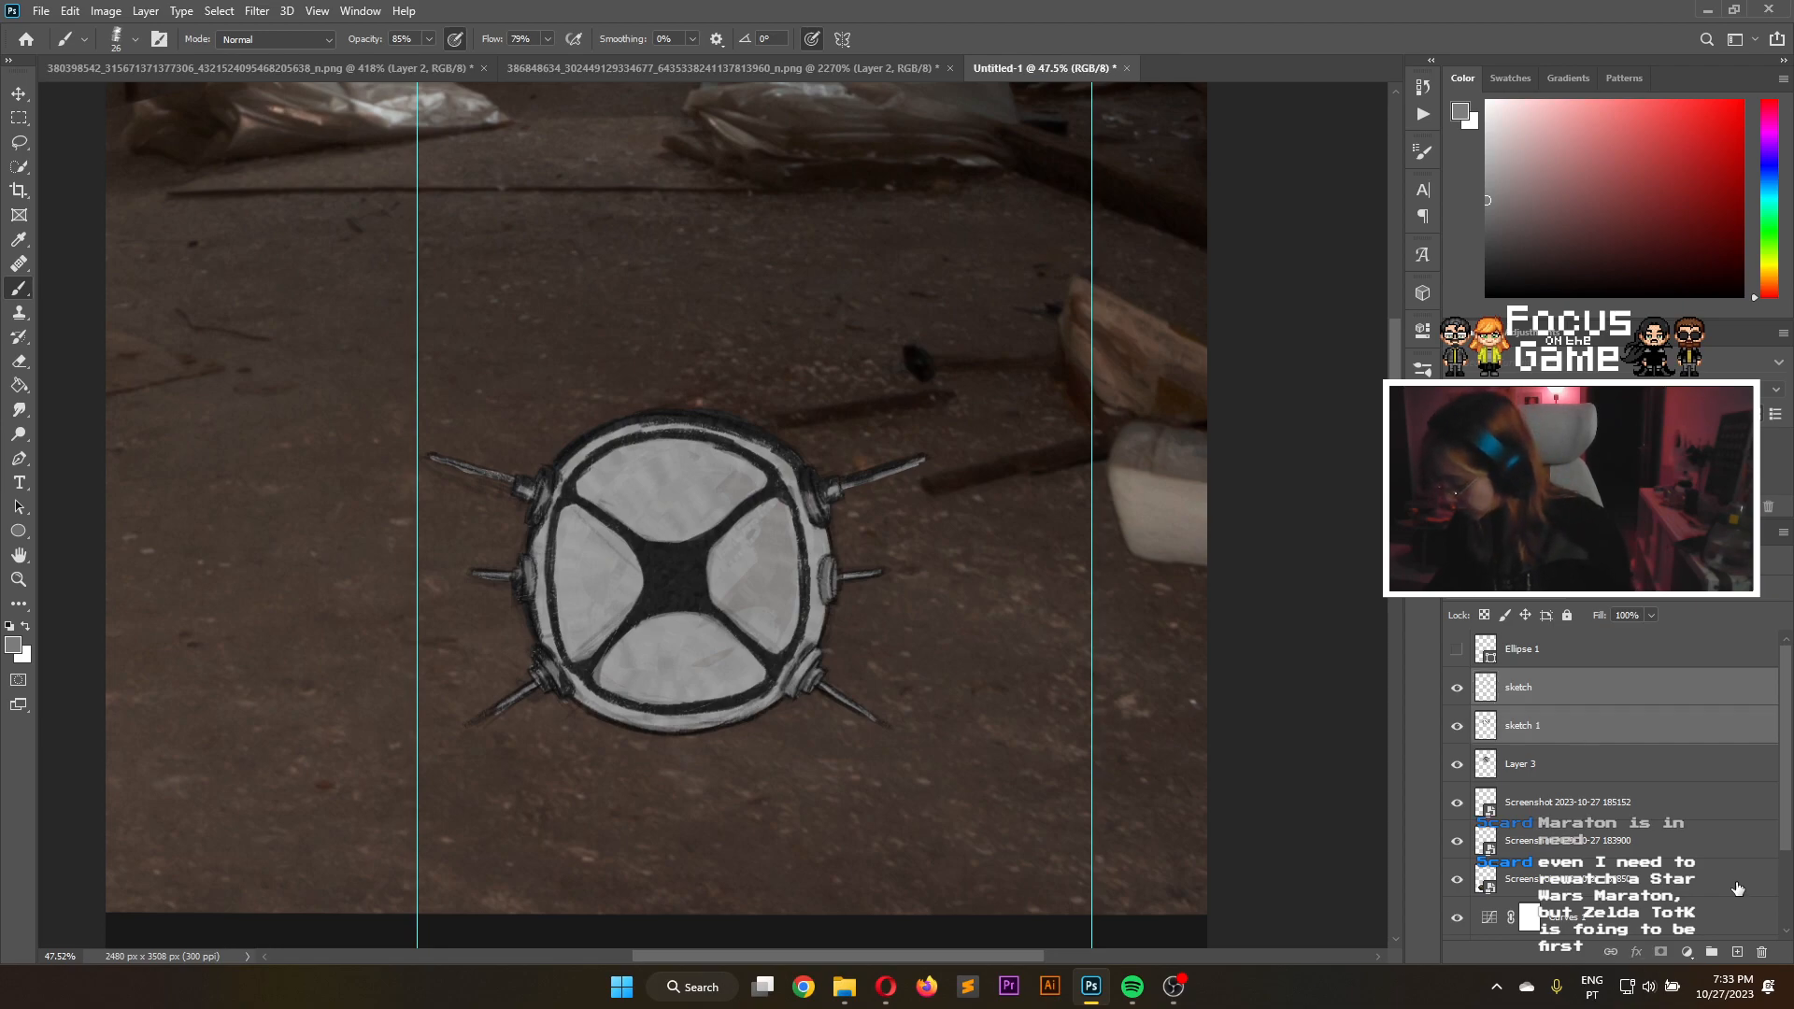
pyautogui.click(1722, 952)
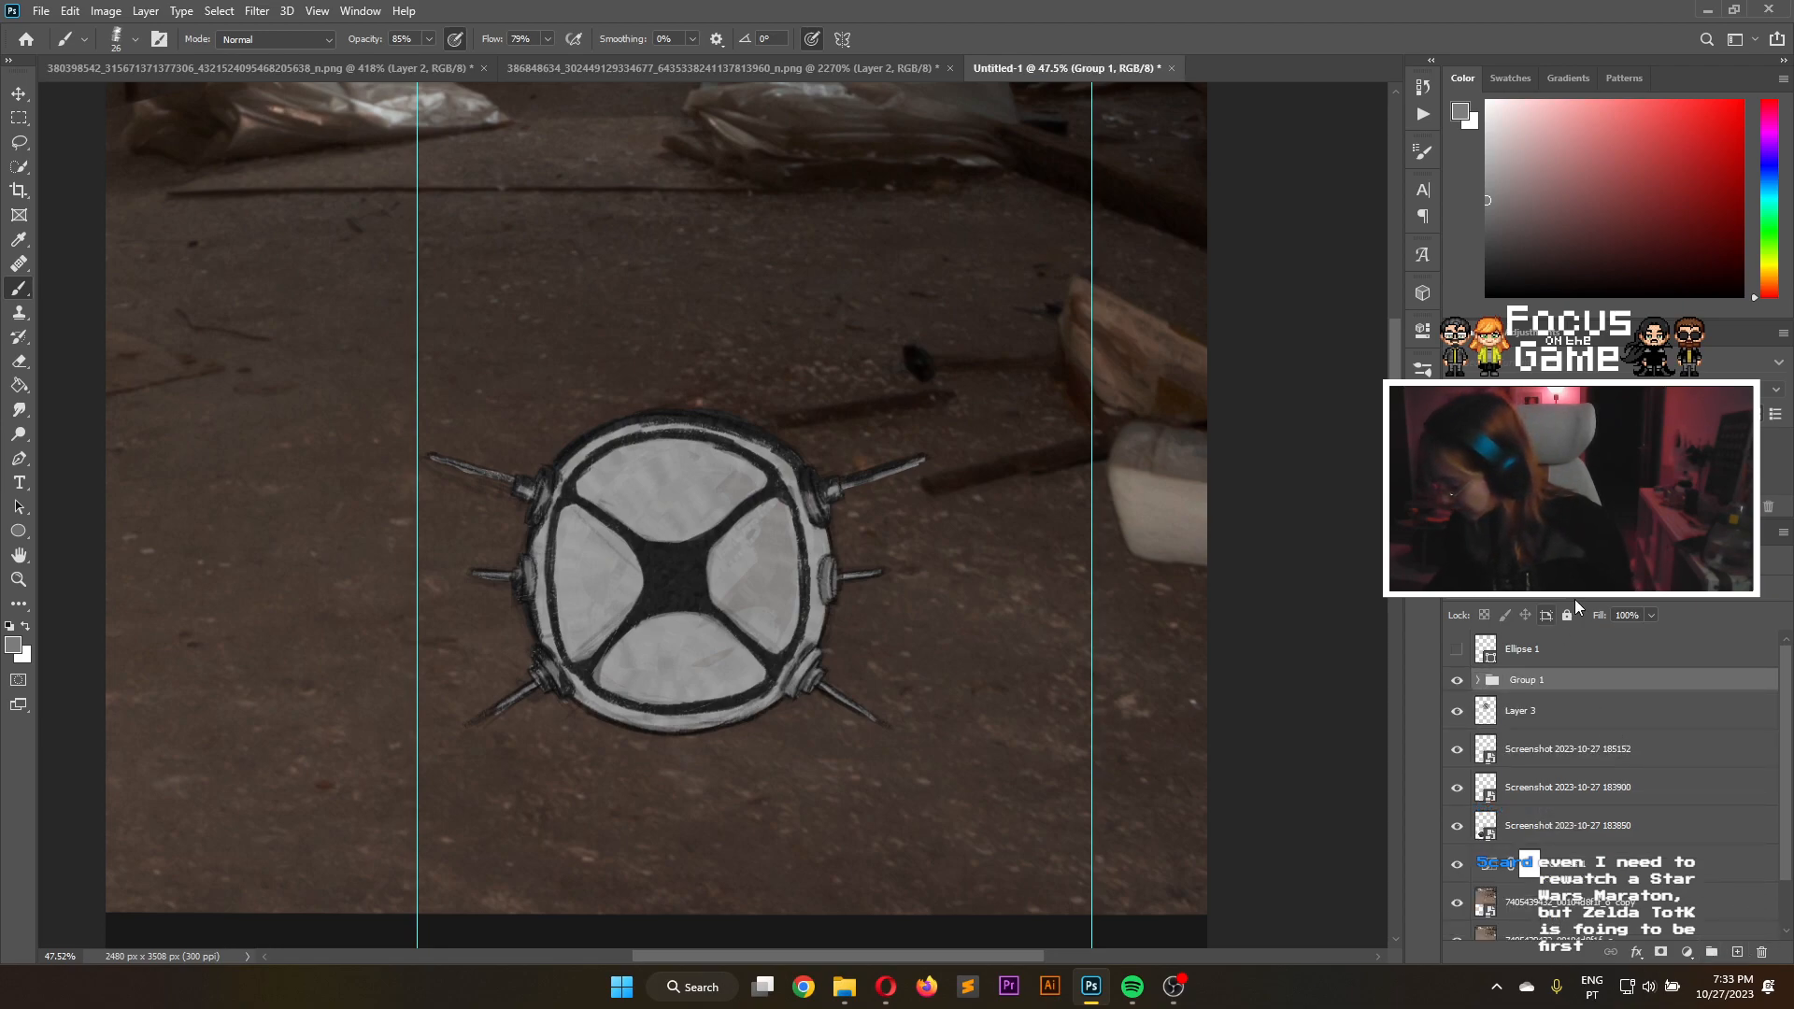
pyautogui.click(1651, 615)
pyautogui.moveTo(1644, 613); pyautogui.dragTo(1591, 606)
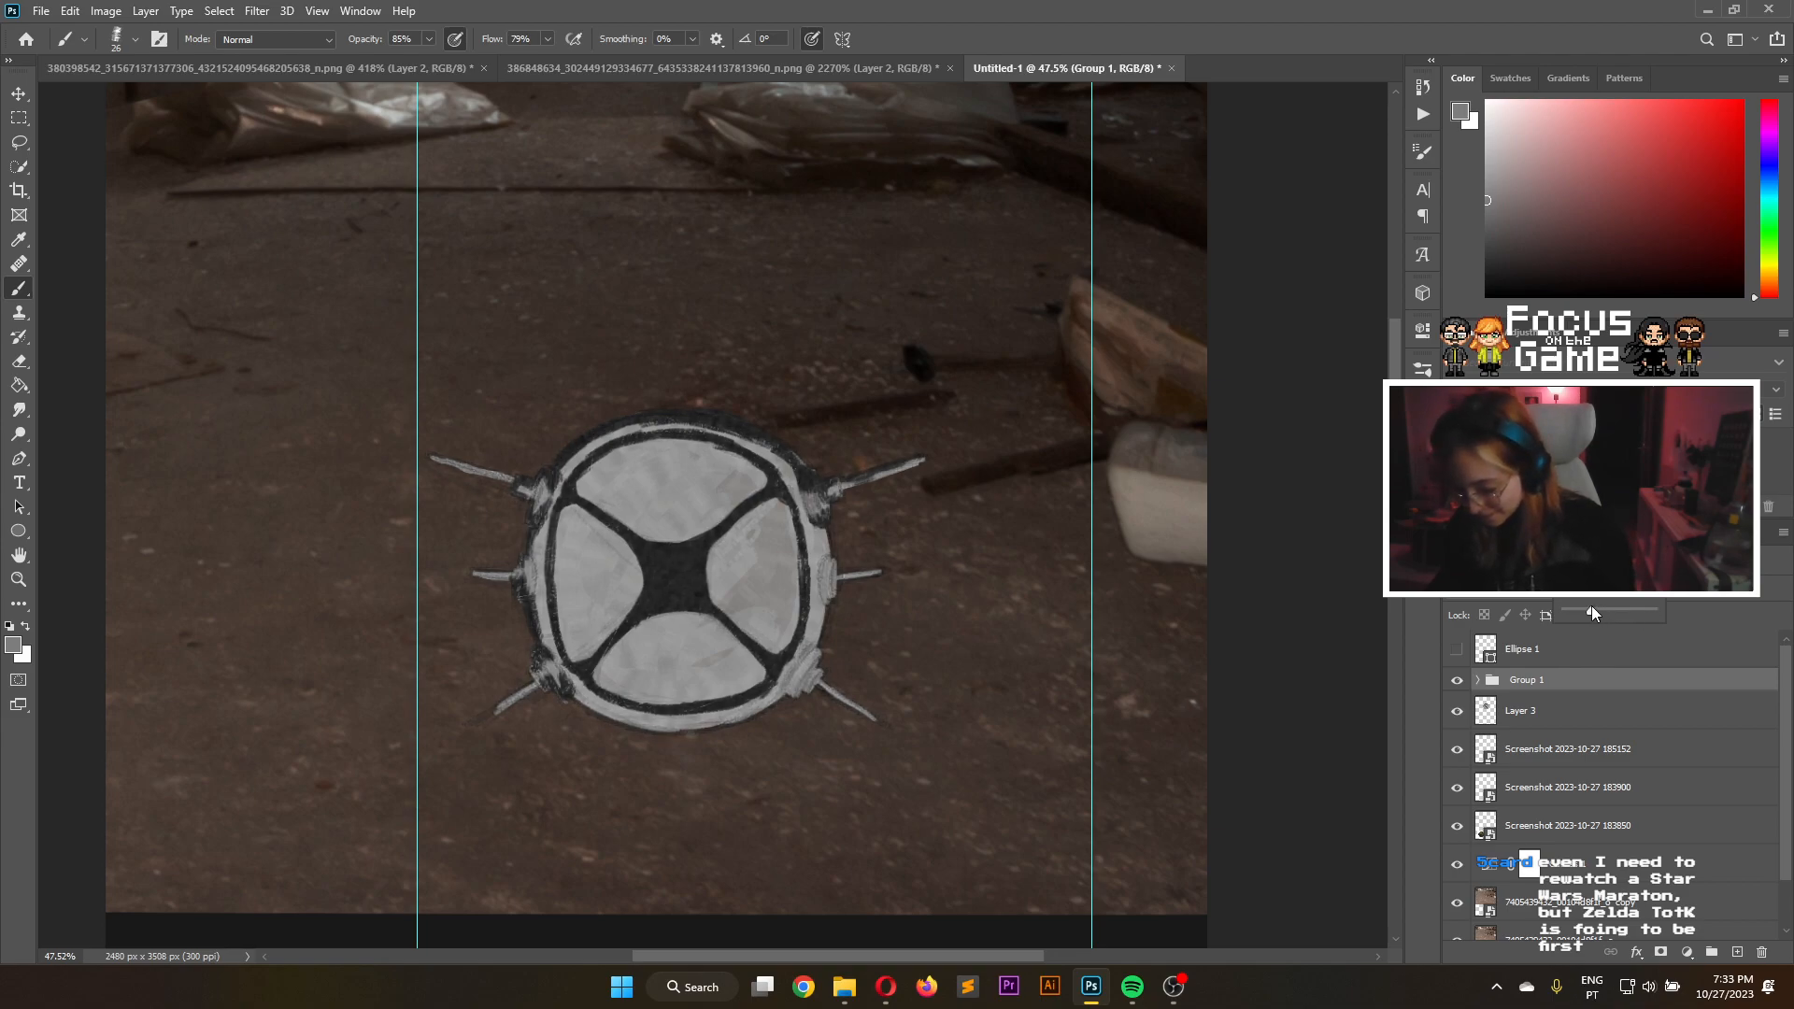
pyautogui.moveTo(1594, 612); pyautogui.dragTo(1607, 614)
# Choose a near-black grey and paint shading on Layer 3 around the mine's upper-right and middle-right spike mounts
pyautogui.click(1597, 712)
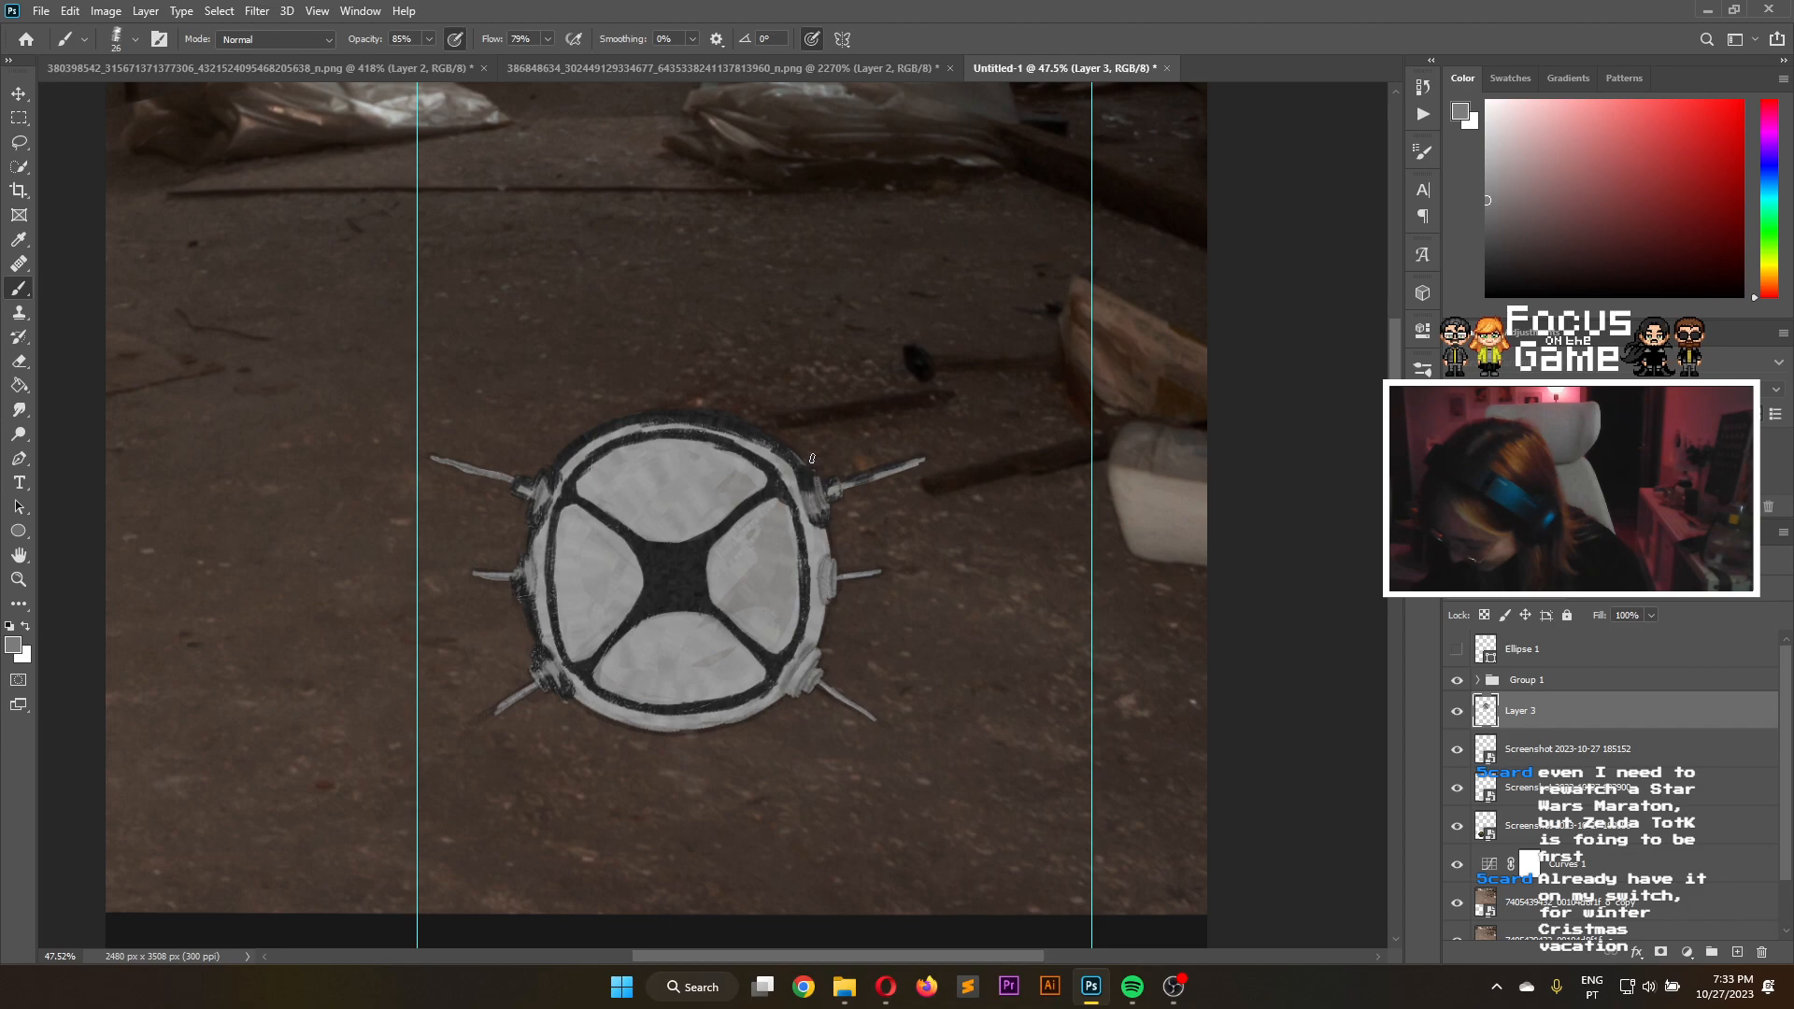
pyautogui.click(1487, 261)
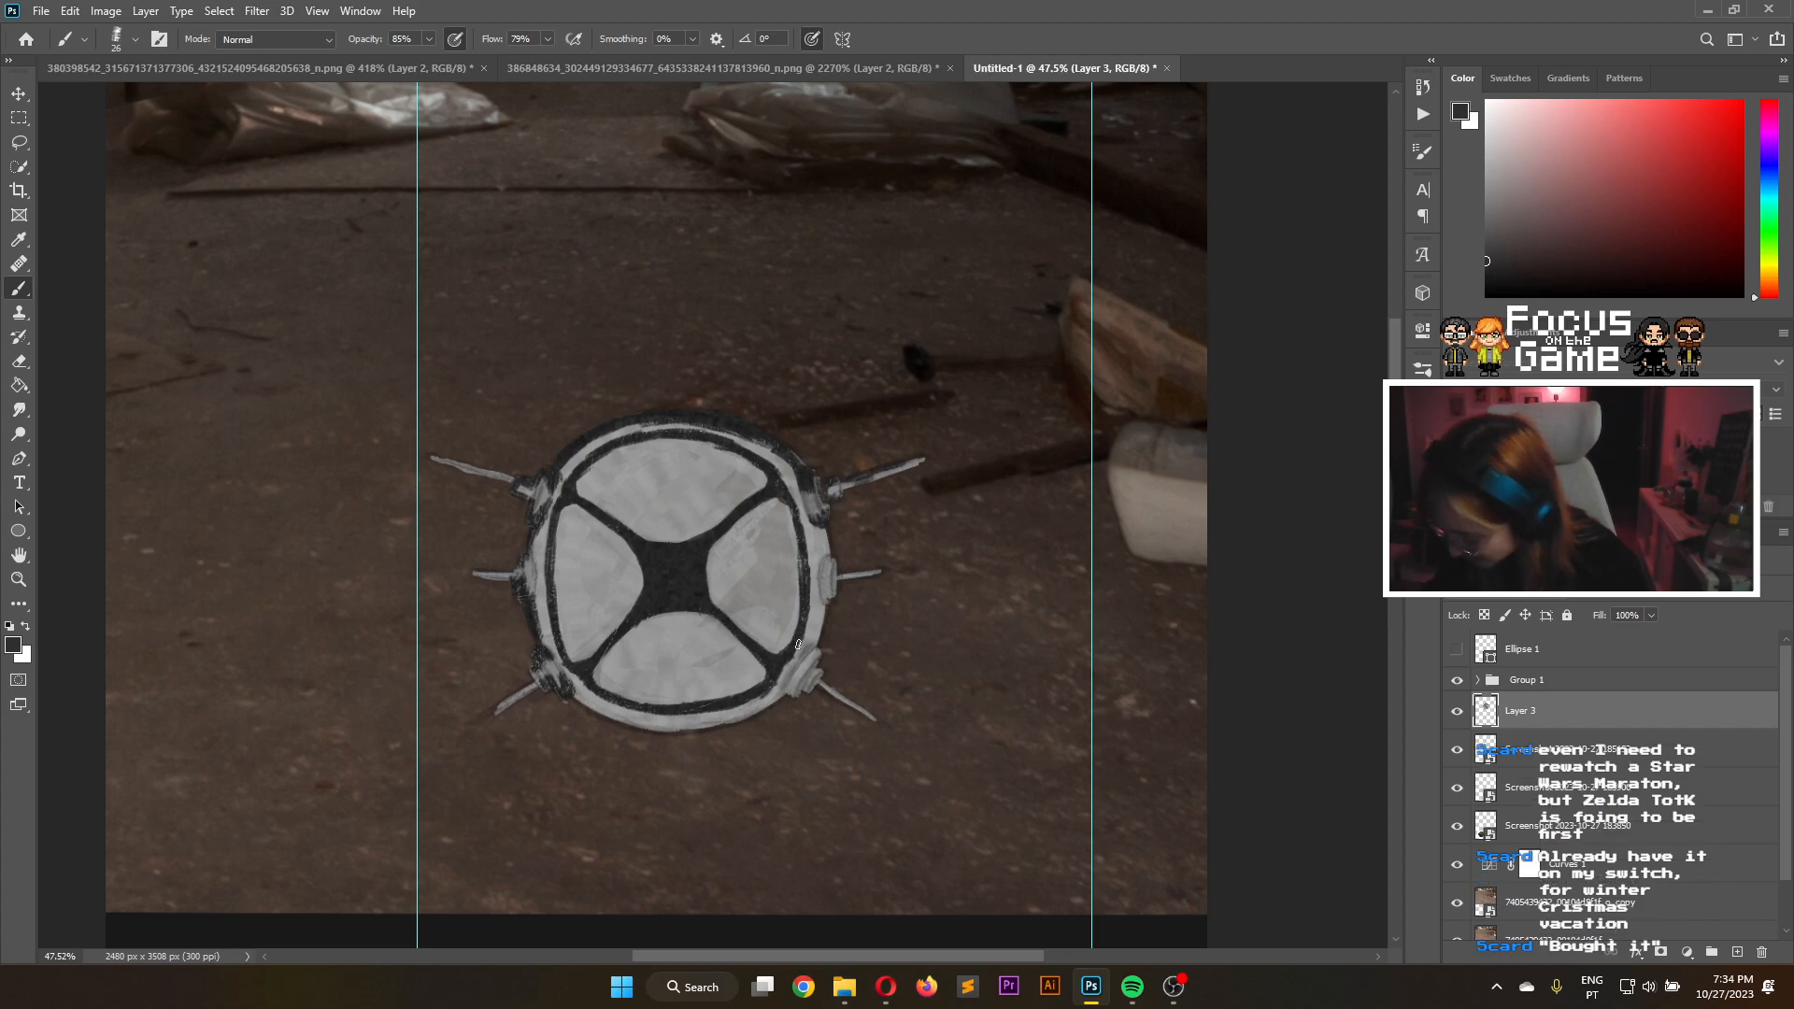
pyautogui.moveTo(804, 504); pyautogui.dragTo(806, 520)
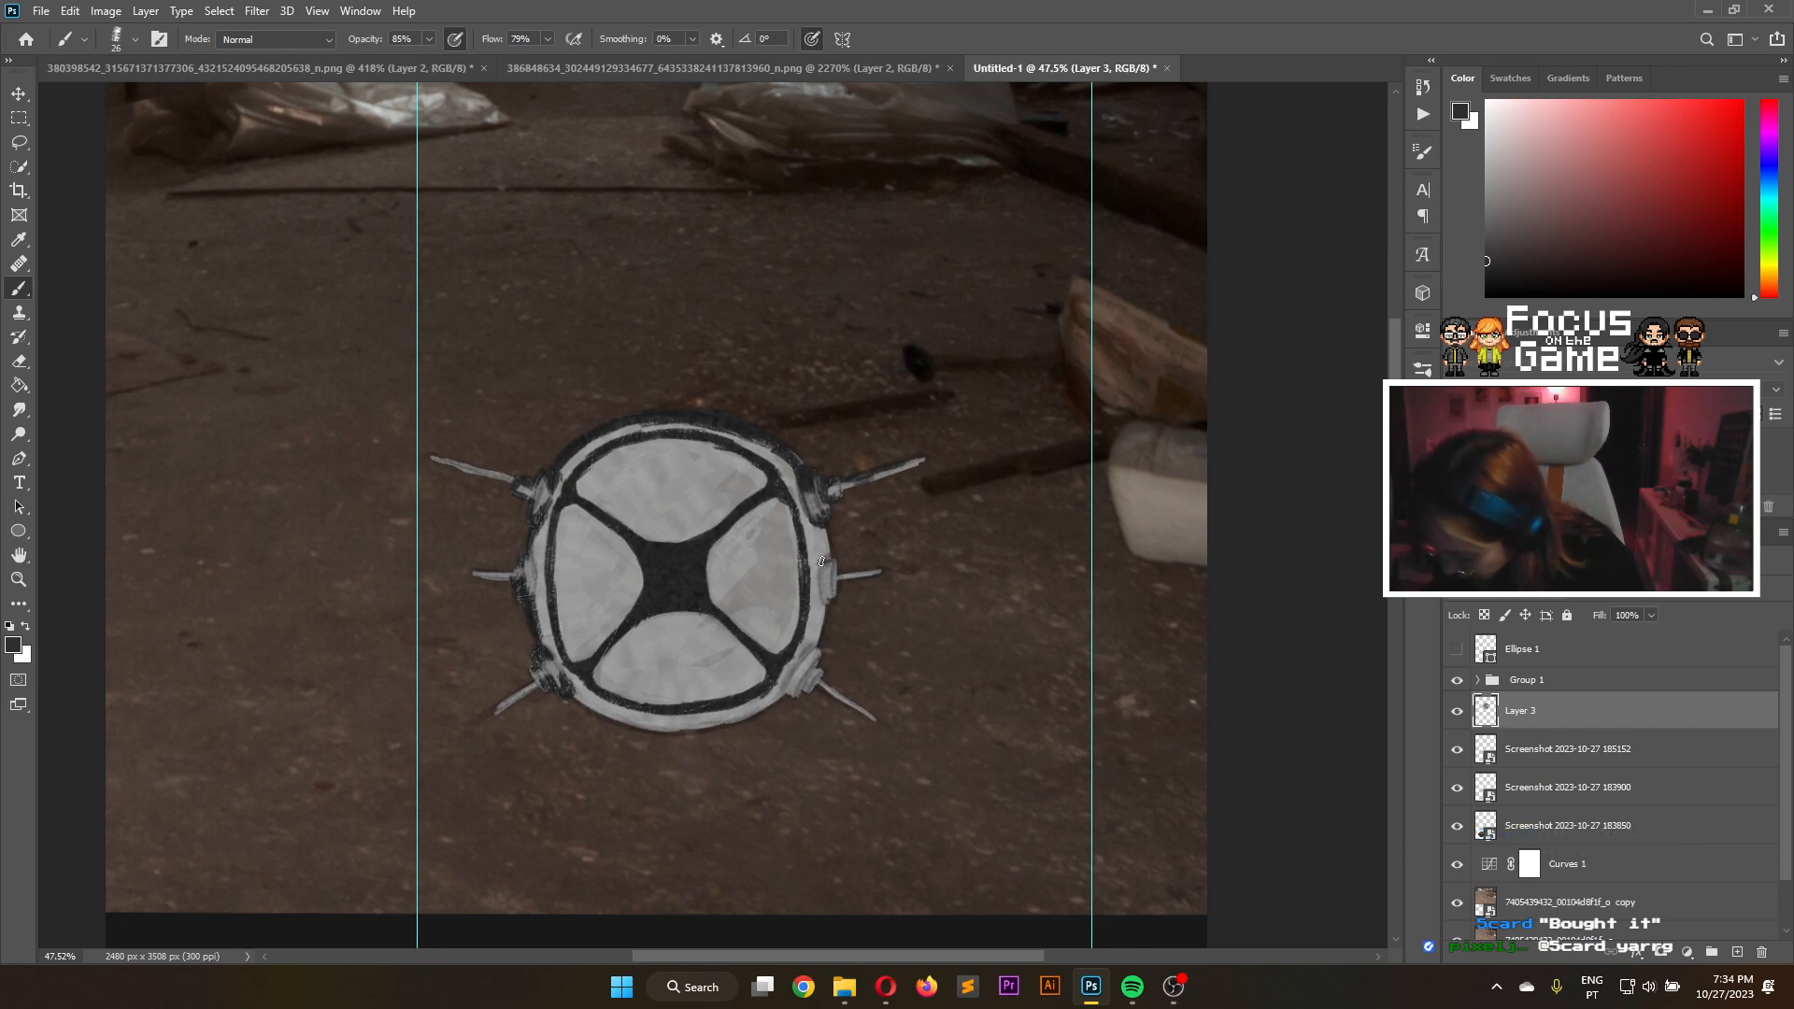
pyautogui.moveTo(826, 597); pyautogui.dragTo(827, 572)
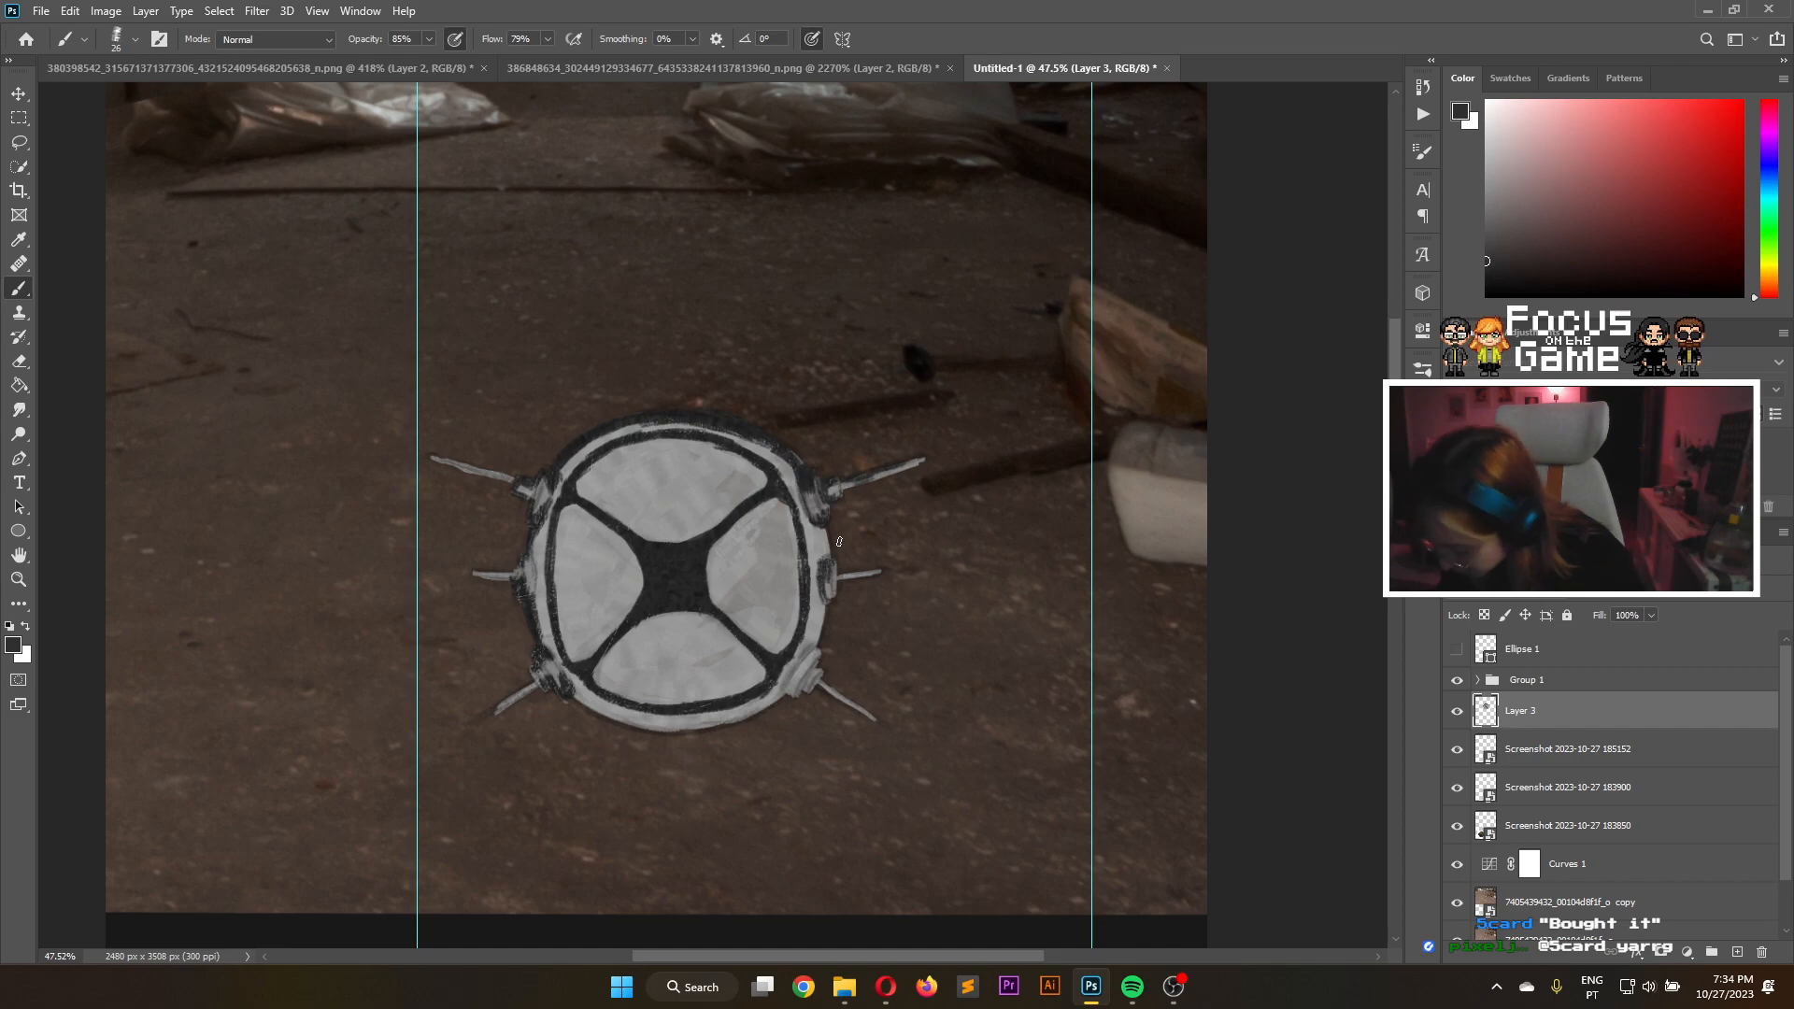
# Set the brush size to 15 px and darken the middle-right spike, its mount, the right rim edge and the lower-right mount
pyautogui.scroll(4, 884, 596)
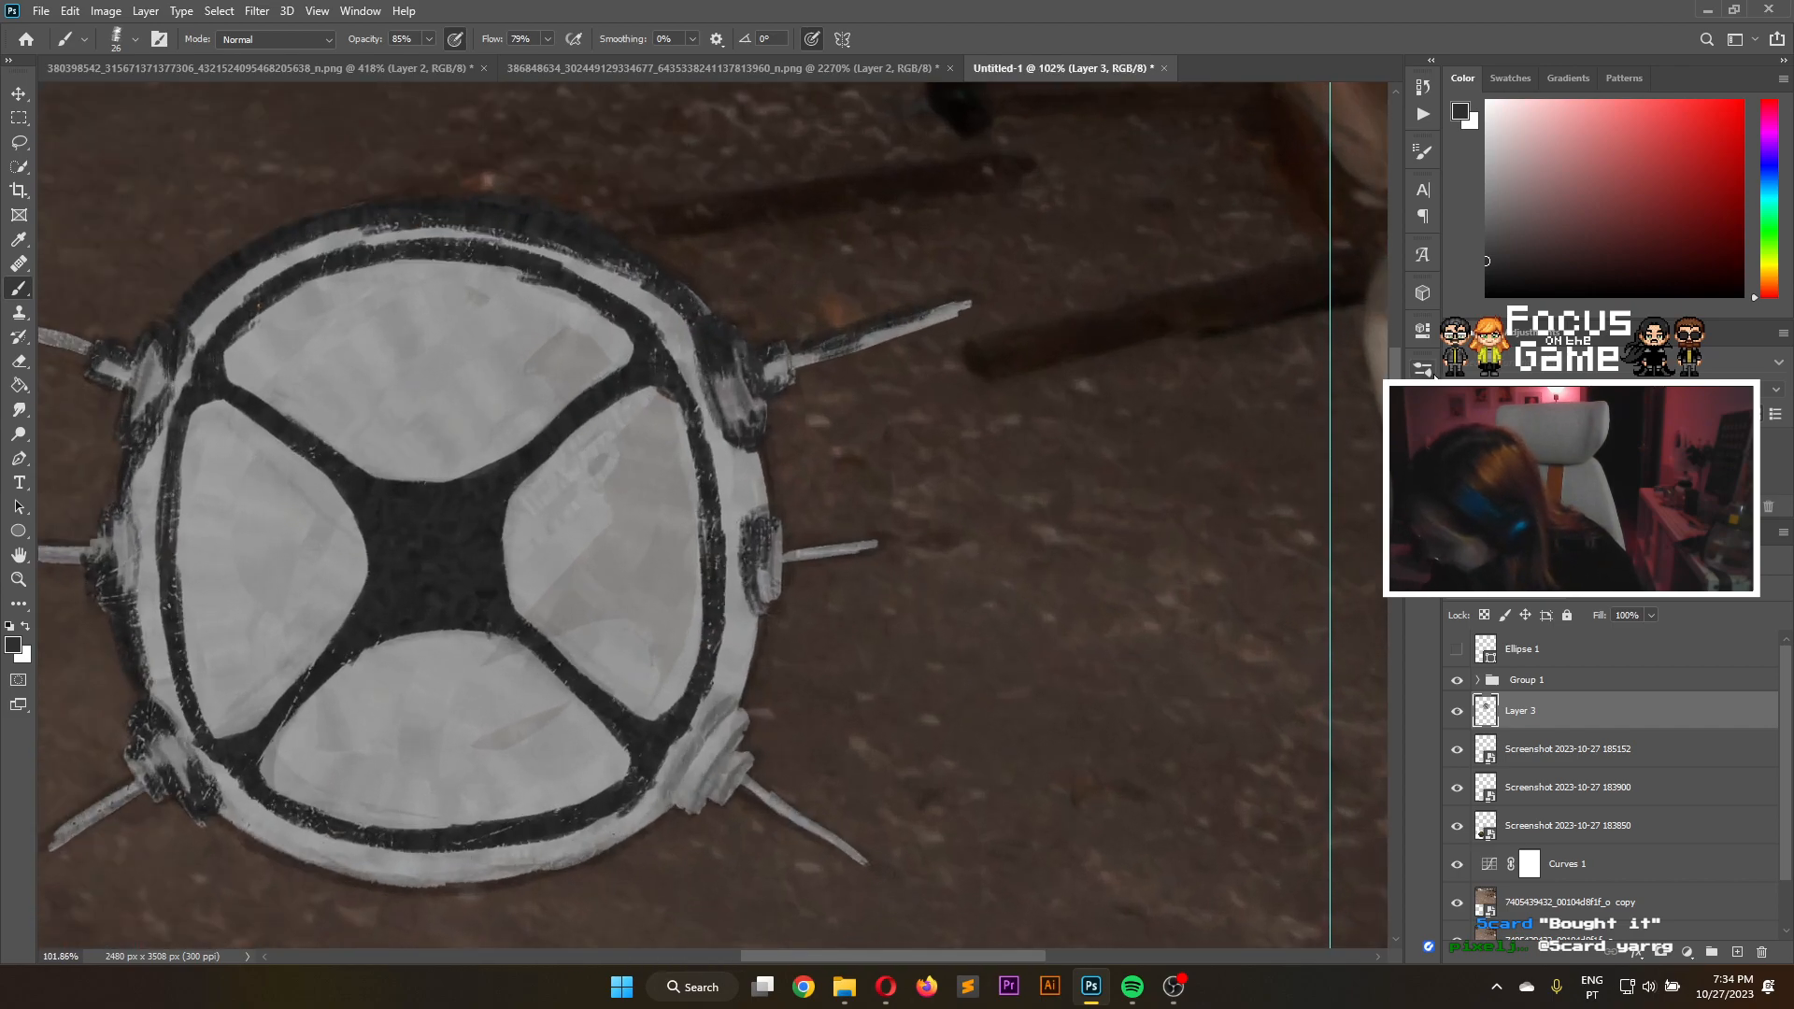
pyautogui.click(1425, 370)
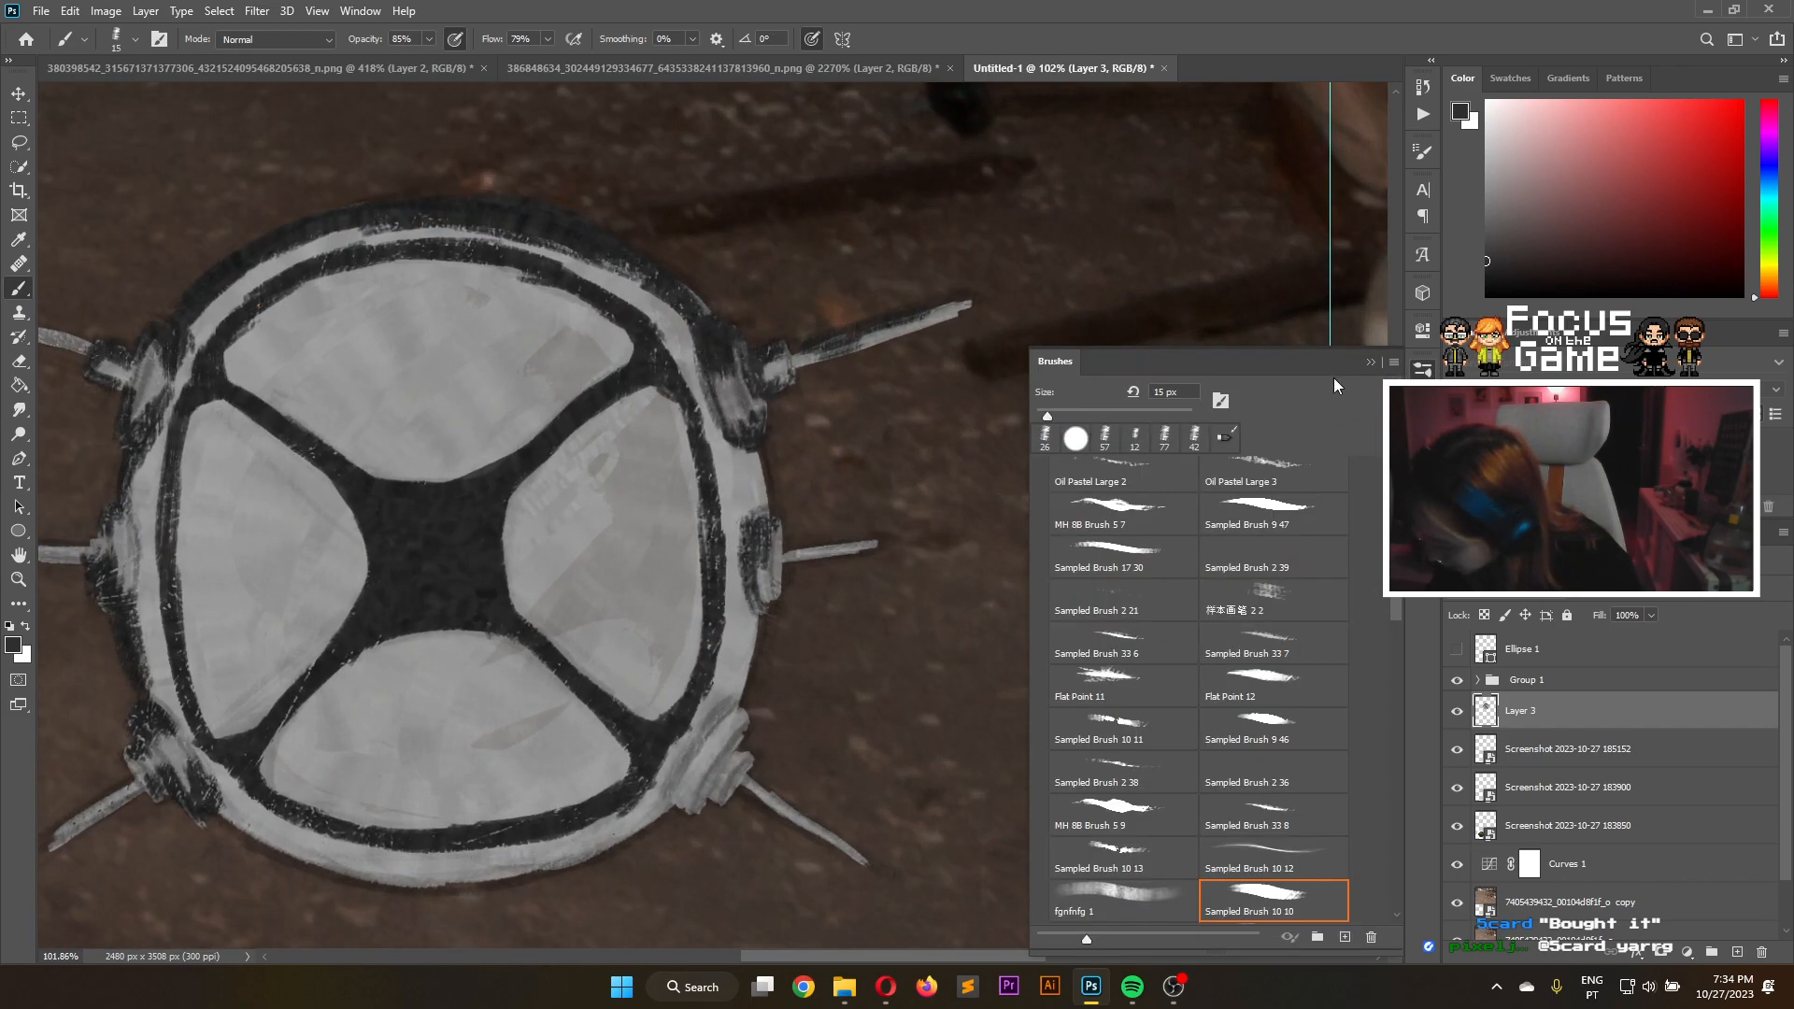
pyautogui.click(1371, 362)
pyautogui.moveTo(770, 532); pyautogui.dragTo(771, 592)
pyautogui.moveTo(774, 523)
pyautogui.mouseDown()
pyautogui.moveTo(780, 568)
pyautogui.moveTo(883, 541)
pyautogui.mouseUp()
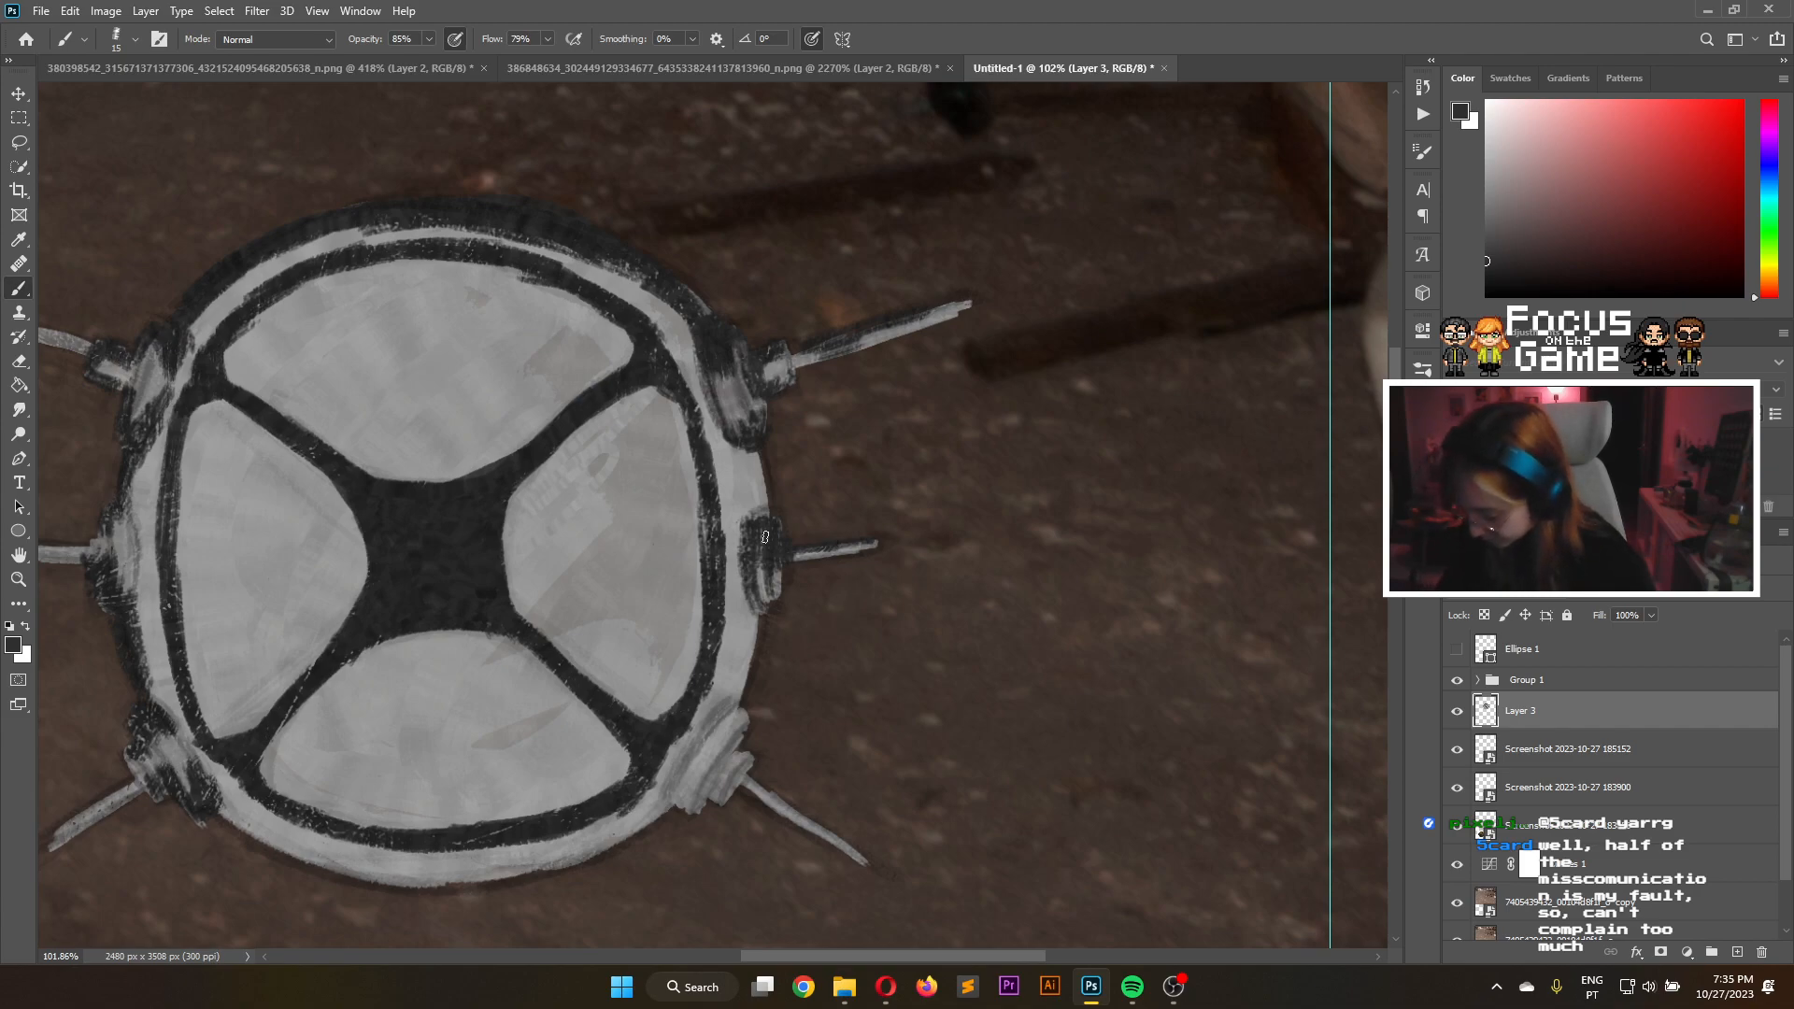
pyautogui.moveTo(767, 535); pyautogui.dragTo(757, 566)
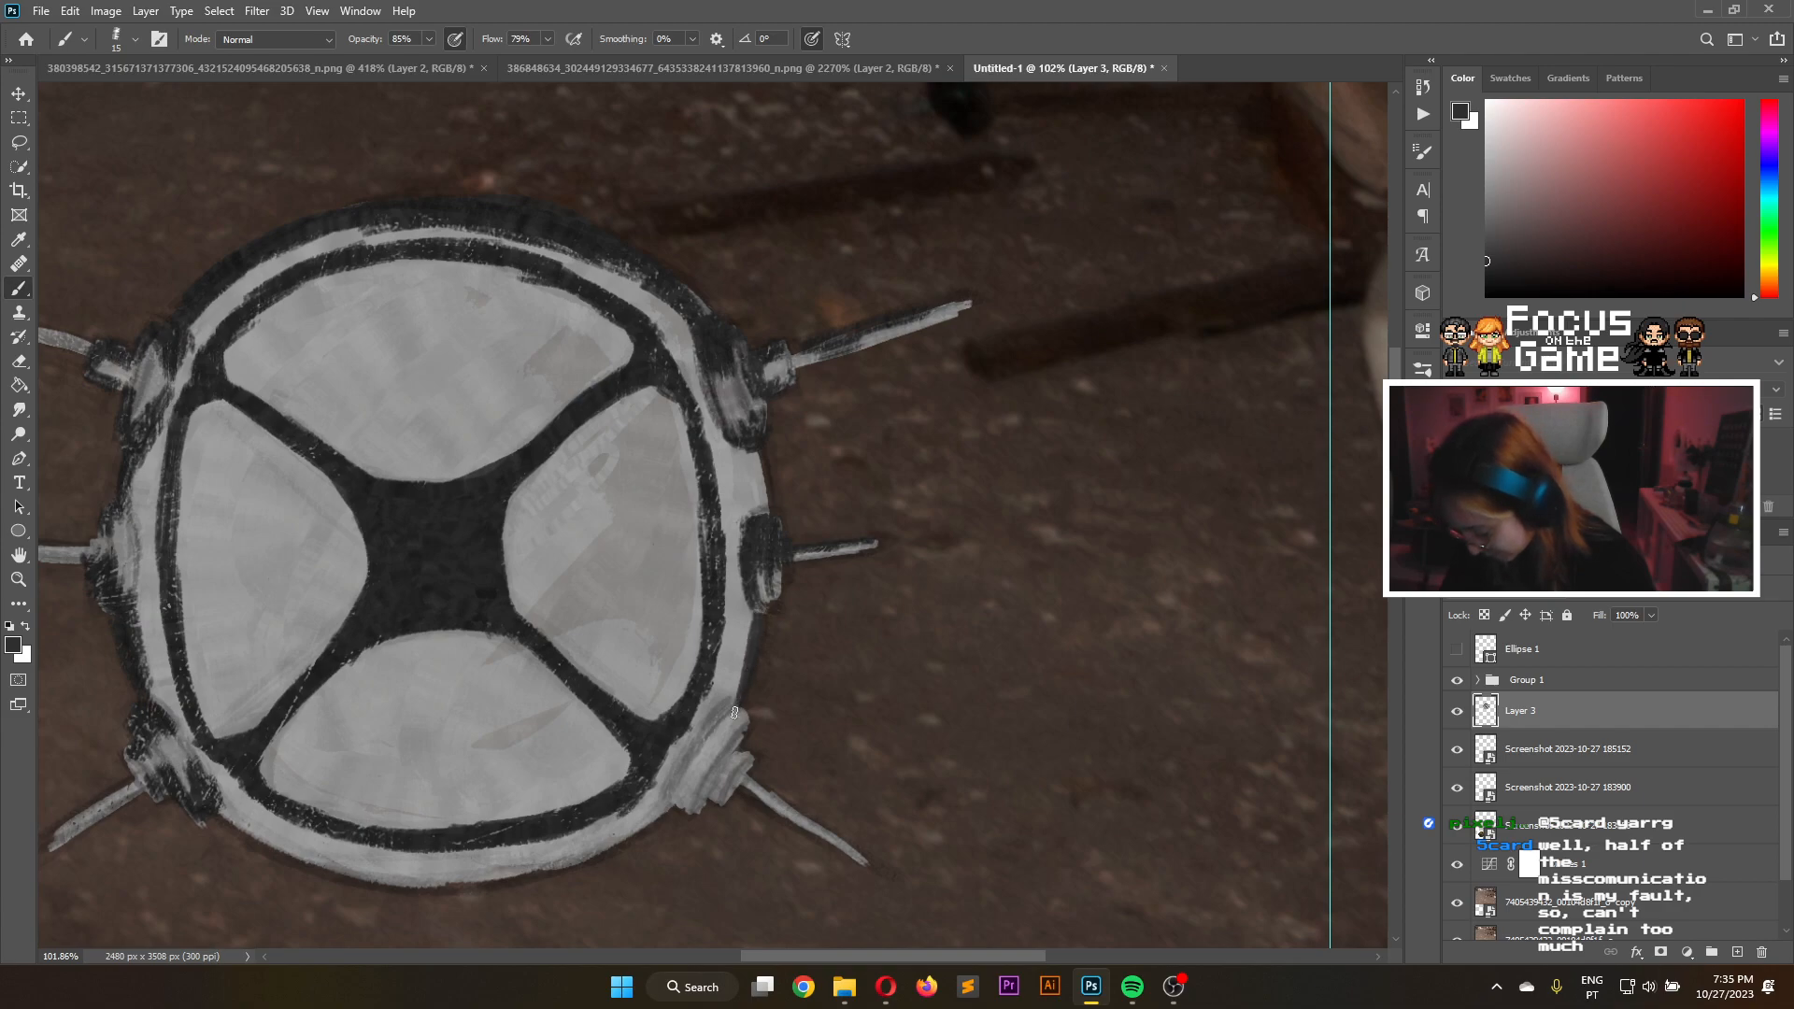
pyautogui.moveTo(754, 449)
pyautogui.mouseDown()
pyautogui.moveTo(755, 505)
pyautogui.moveTo(742, 451)
pyautogui.mouseUp()
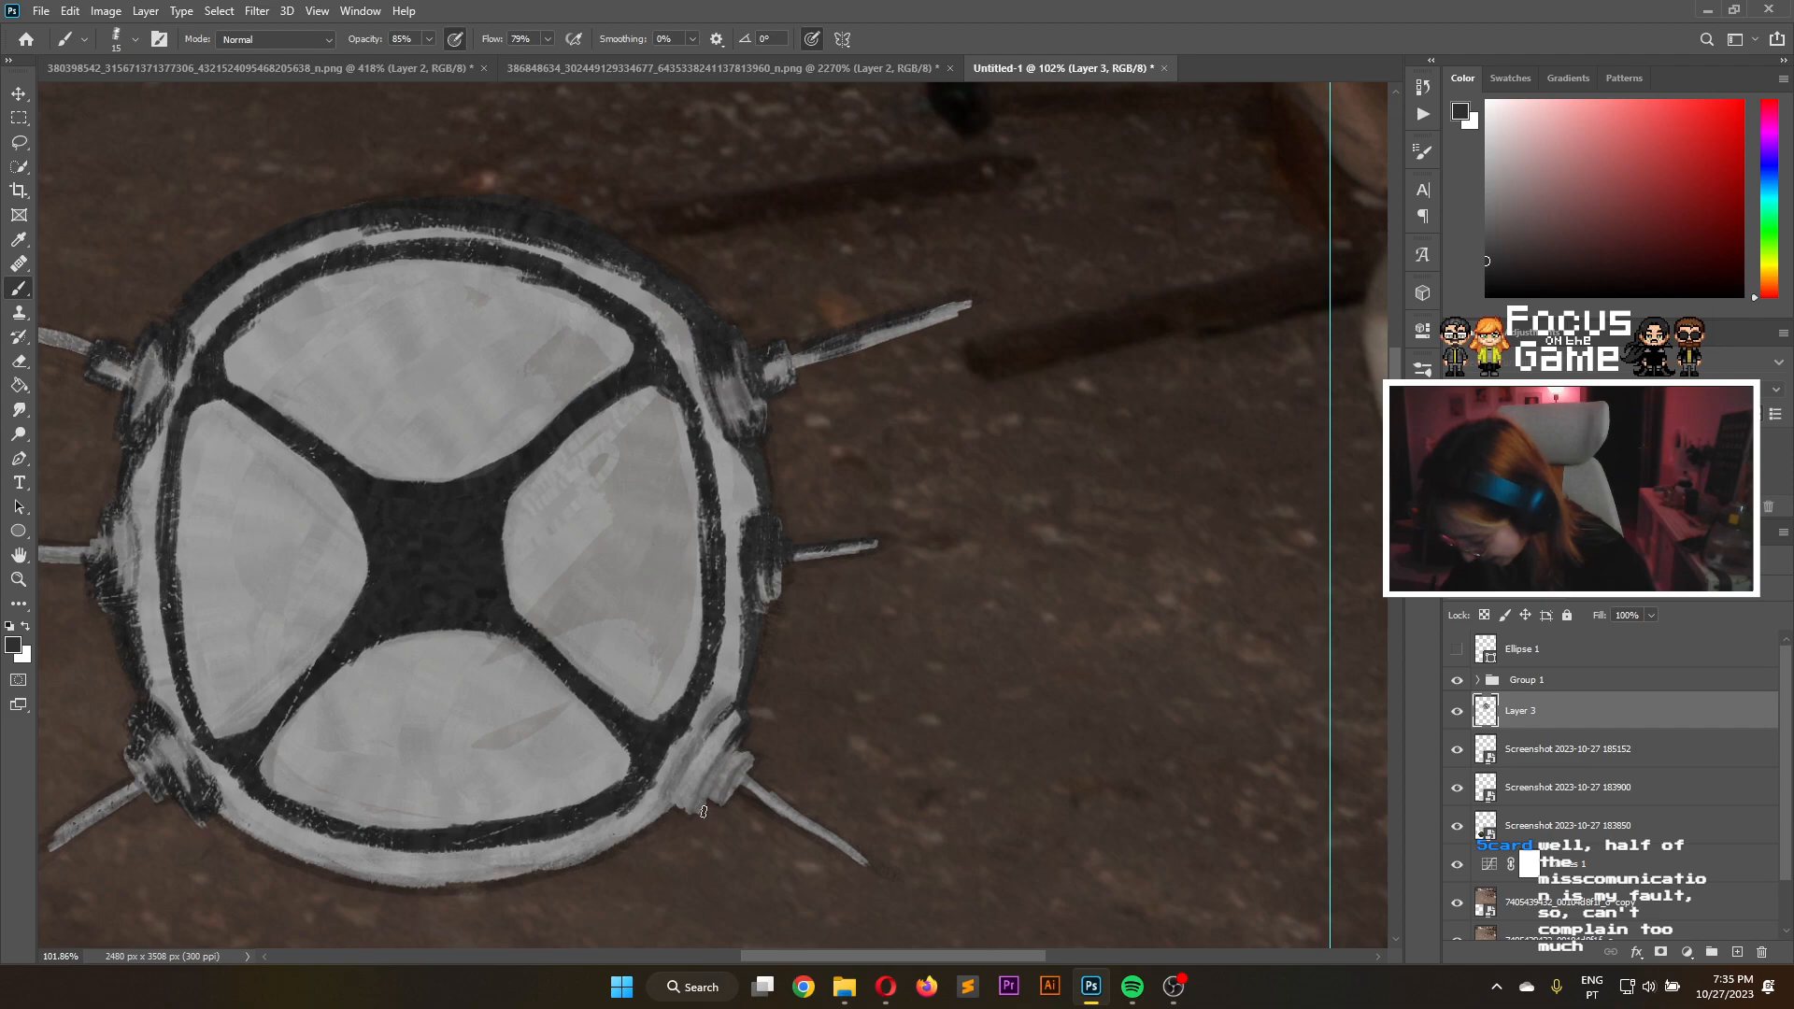
pyautogui.moveTo(703, 785)
pyautogui.mouseDown()
pyautogui.moveTo(690, 814)
pyautogui.moveTo(704, 802)
pyautogui.moveTo(669, 795)
pyautogui.moveTo(688, 805)
pyautogui.moveTo(701, 780)
pyautogui.moveTo(688, 811)
pyautogui.moveTo(719, 807)
pyautogui.moveTo(711, 786)
pyautogui.moveTo(725, 804)
pyautogui.moveTo(733, 782)
pyautogui.moveTo(721, 808)
pyautogui.moveTo(742, 781)
pyautogui.moveTo(708, 789)
pyautogui.moveTo(735, 753)
pyautogui.moveTo(707, 791)
pyautogui.moveTo(782, 737)
pyautogui.moveTo(732, 801)
pyautogui.moveTo(704, 803)
pyautogui.moveTo(693, 754)
pyautogui.moveTo(730, 804)
pyautogui.moveTo(706, 792)
pyautogui.moveTo(736, 750)
pyautogui.moveTo(780, 767)
pyautogui.moveTo(744, 800)
pyautogui.moveTo(749, 755)
pyautogui.mouseUp()
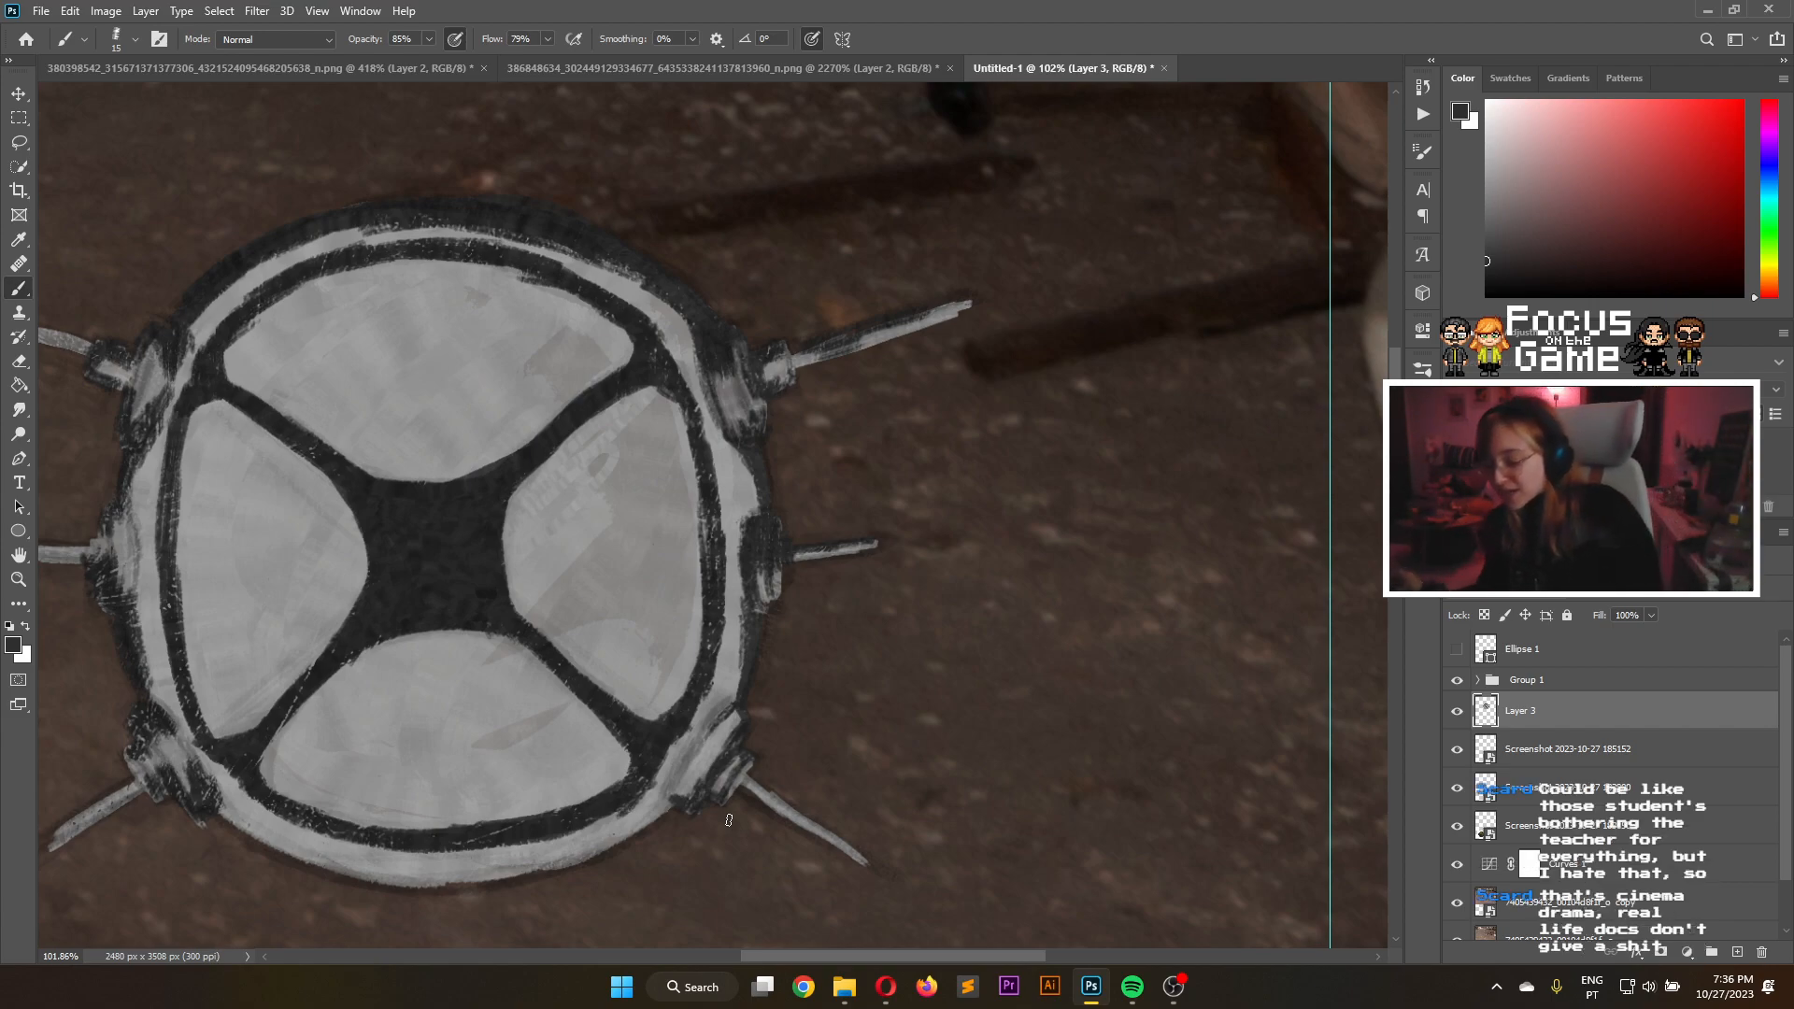
# Repaint the face of the middle-right spike mount in sampled light grey and touch up the mine's bottom rim with dark and light greys
pyautogui.keyDown('alt'); pyautogui.click(756, 586); pyautogui.keyUp('alt')
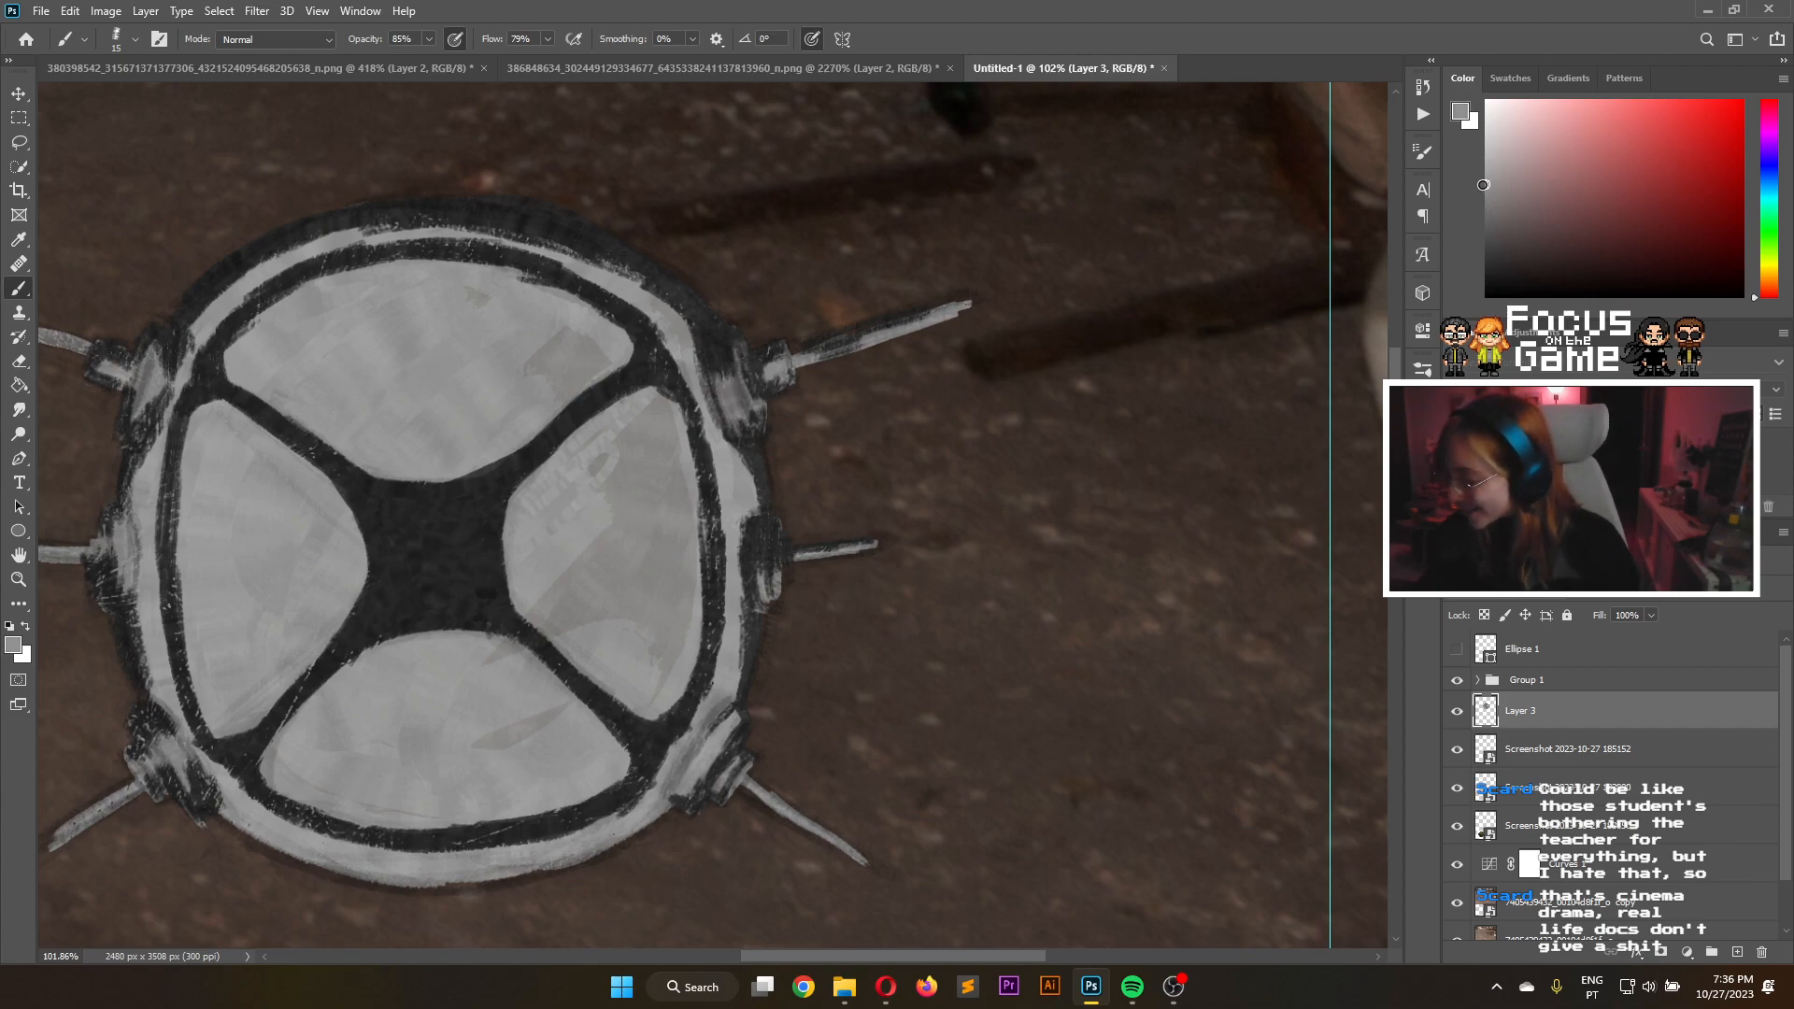
pyautogui.moveTo(763, 533)
pyautogui.mouseDown()
pyautogui.moveTo(769, 598)
pyautogui.moveTo(754, 523)
pyautogui.mouseUp()
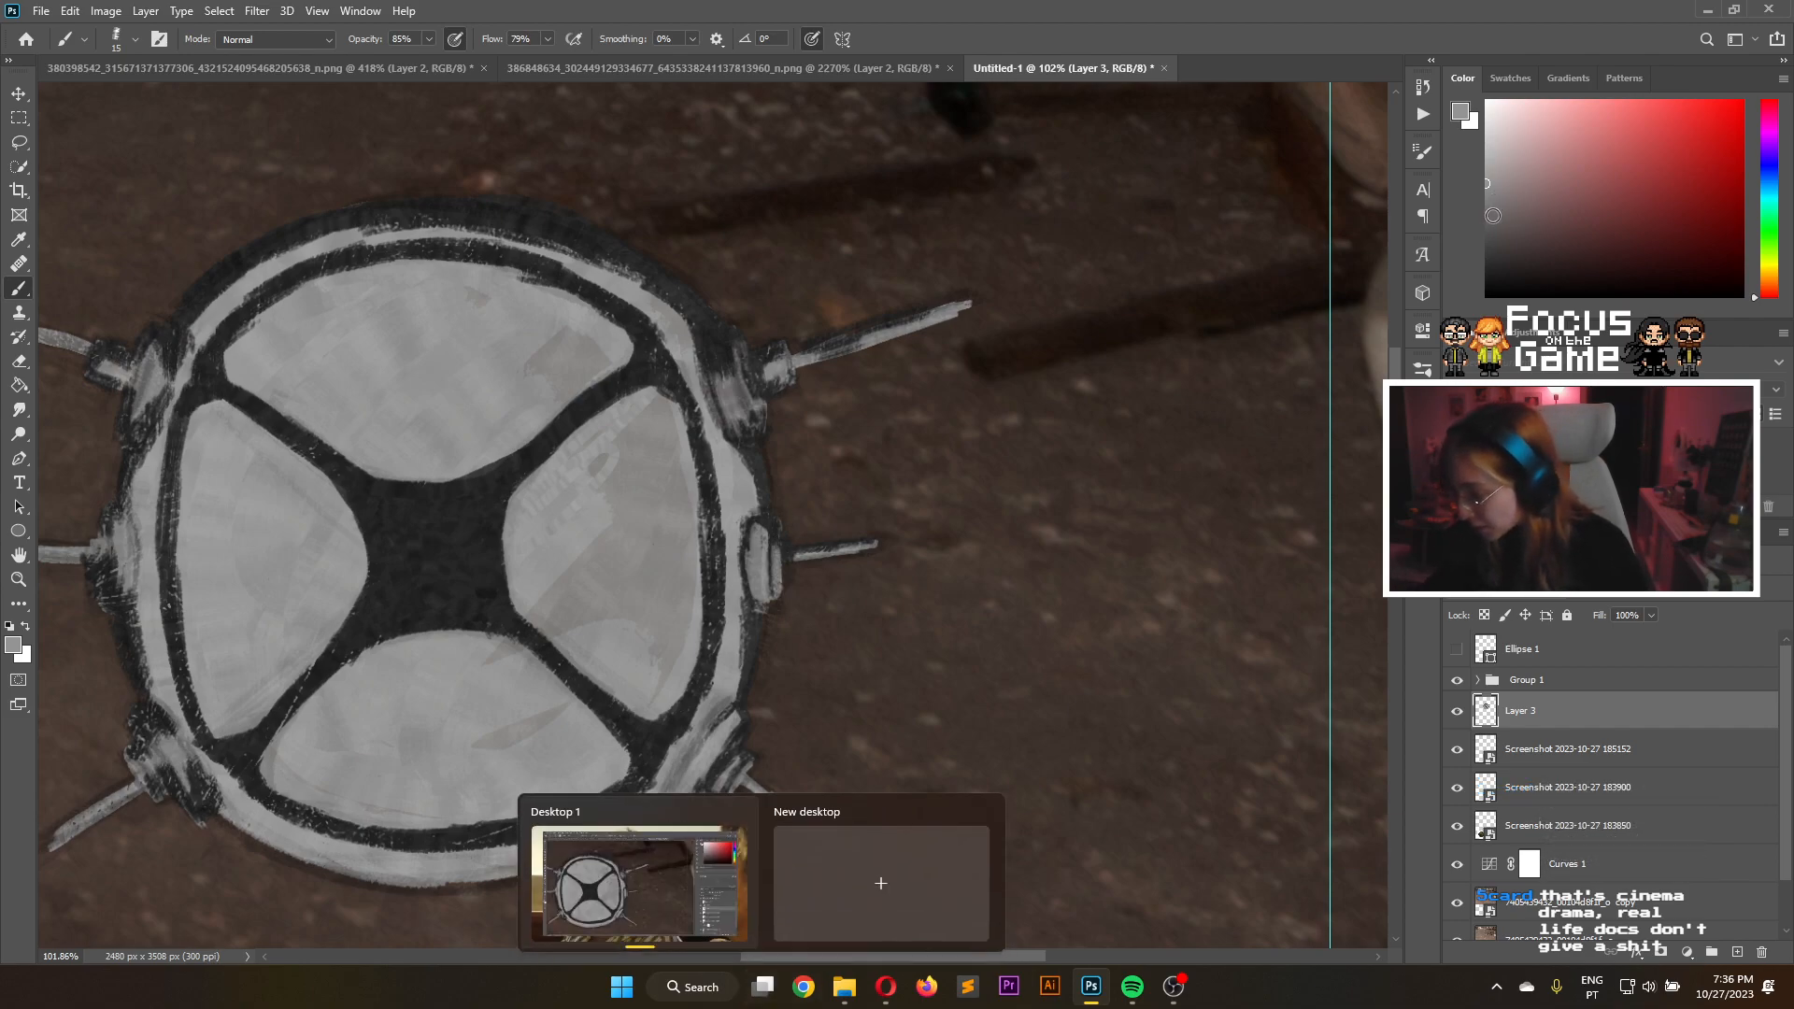
pyautogui.click(1487, 249)
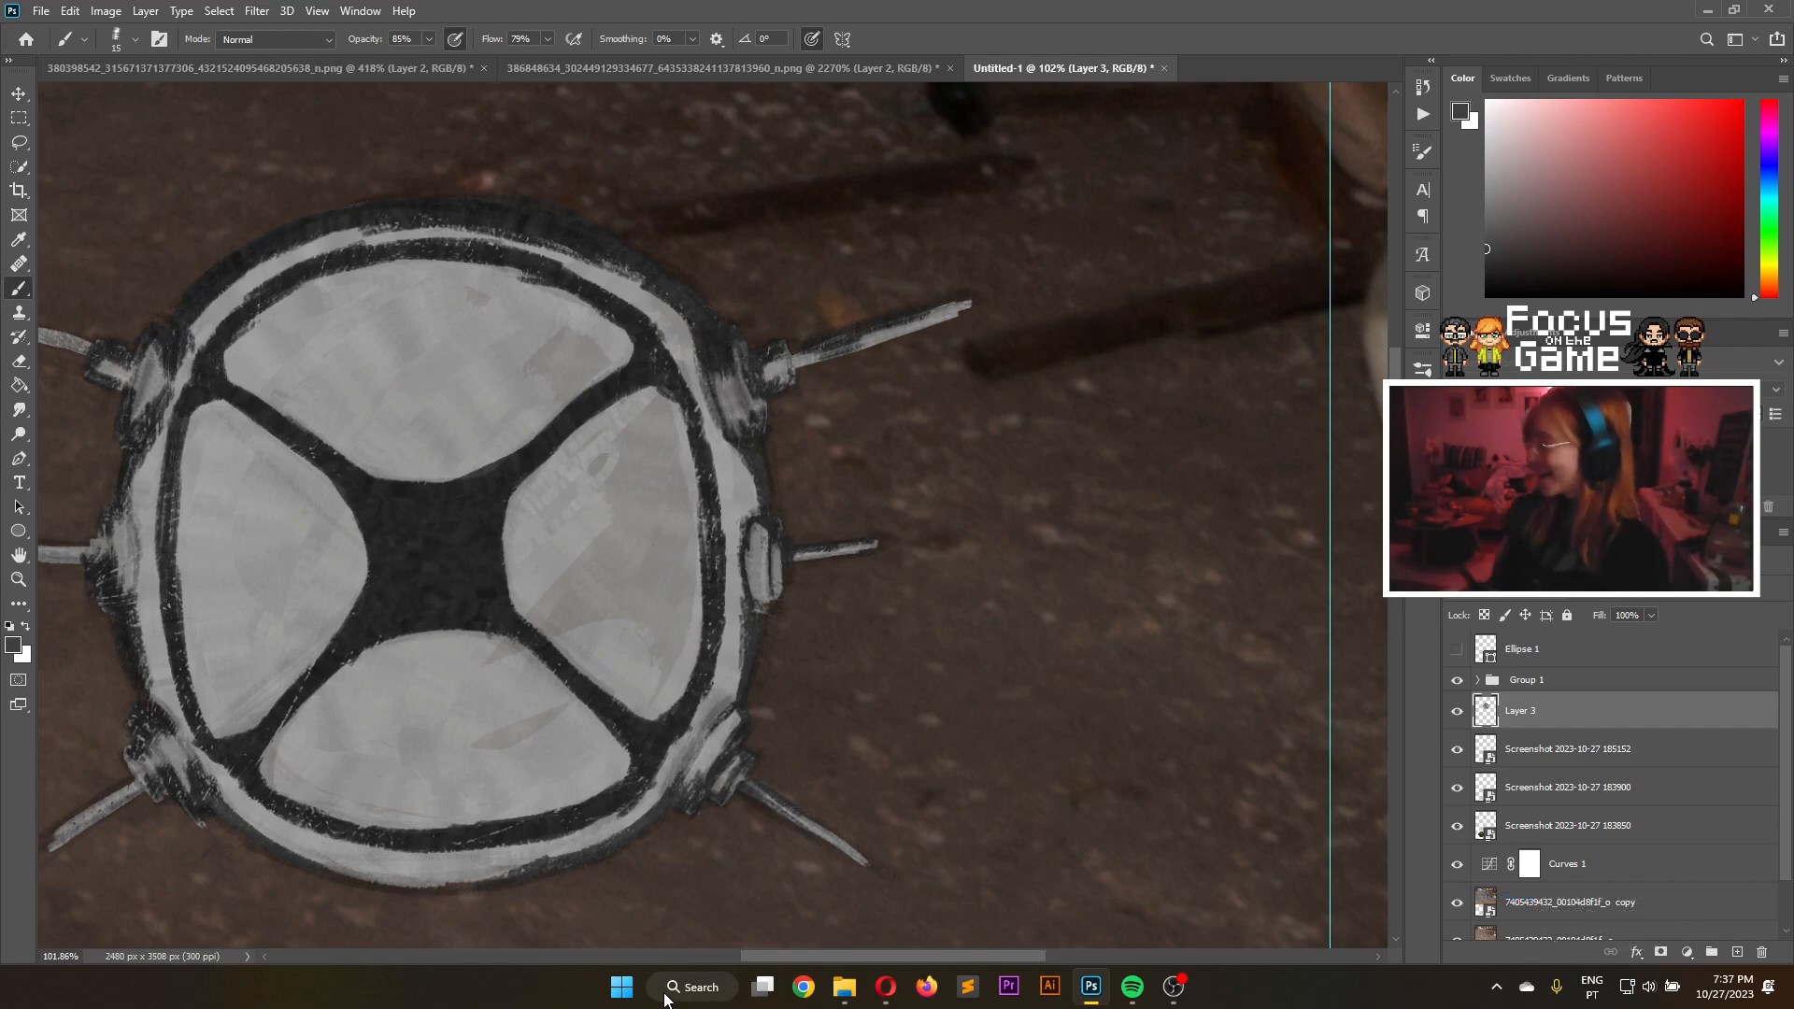
pyautogui.moveTo(1489, 208)
pyautogui.mouseDown()
pyautogui.moveTo(1482, 170)
pyautogui.moveTo(1455, 177)
pyautogui.mouseUp()
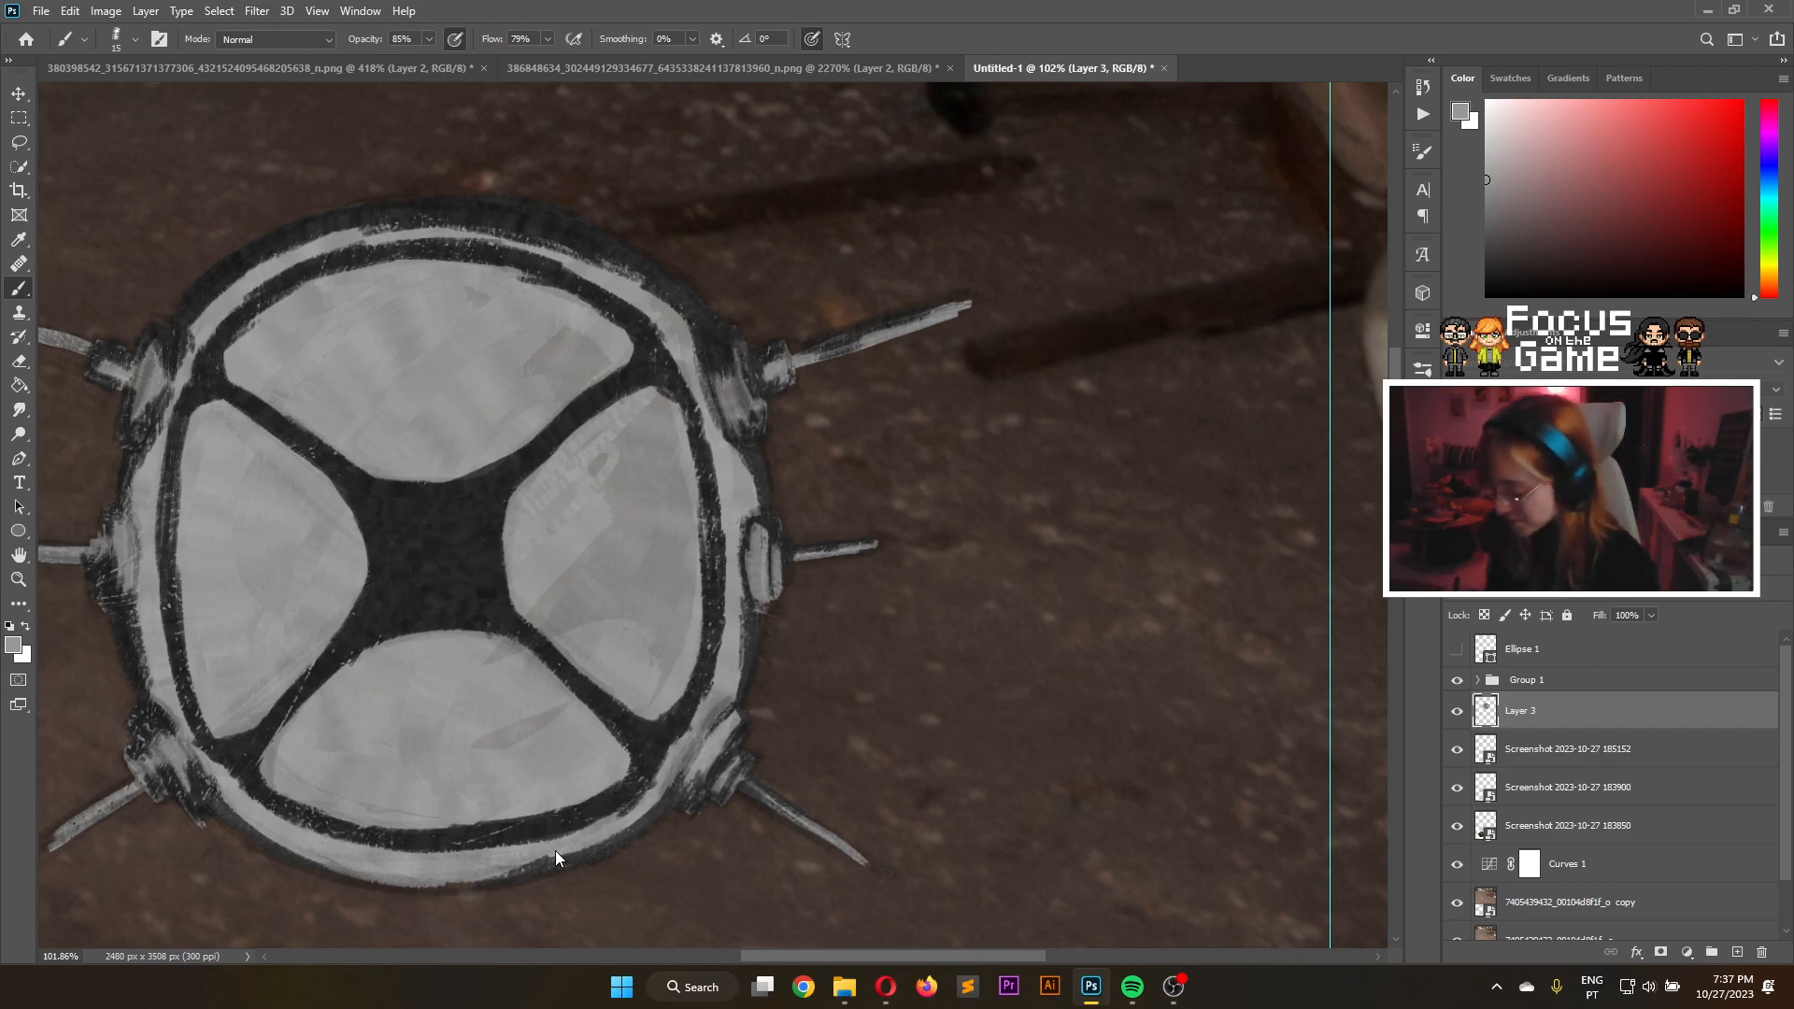
pyautogui.moveTo(570, 850)
pyautogui.mouseDown()
pyautogui.moveTo(499, 870)
pyautogui.moveTo(634, 824)
pyautogui.moveTo(591, 849)
pyautogui.mouseUp()
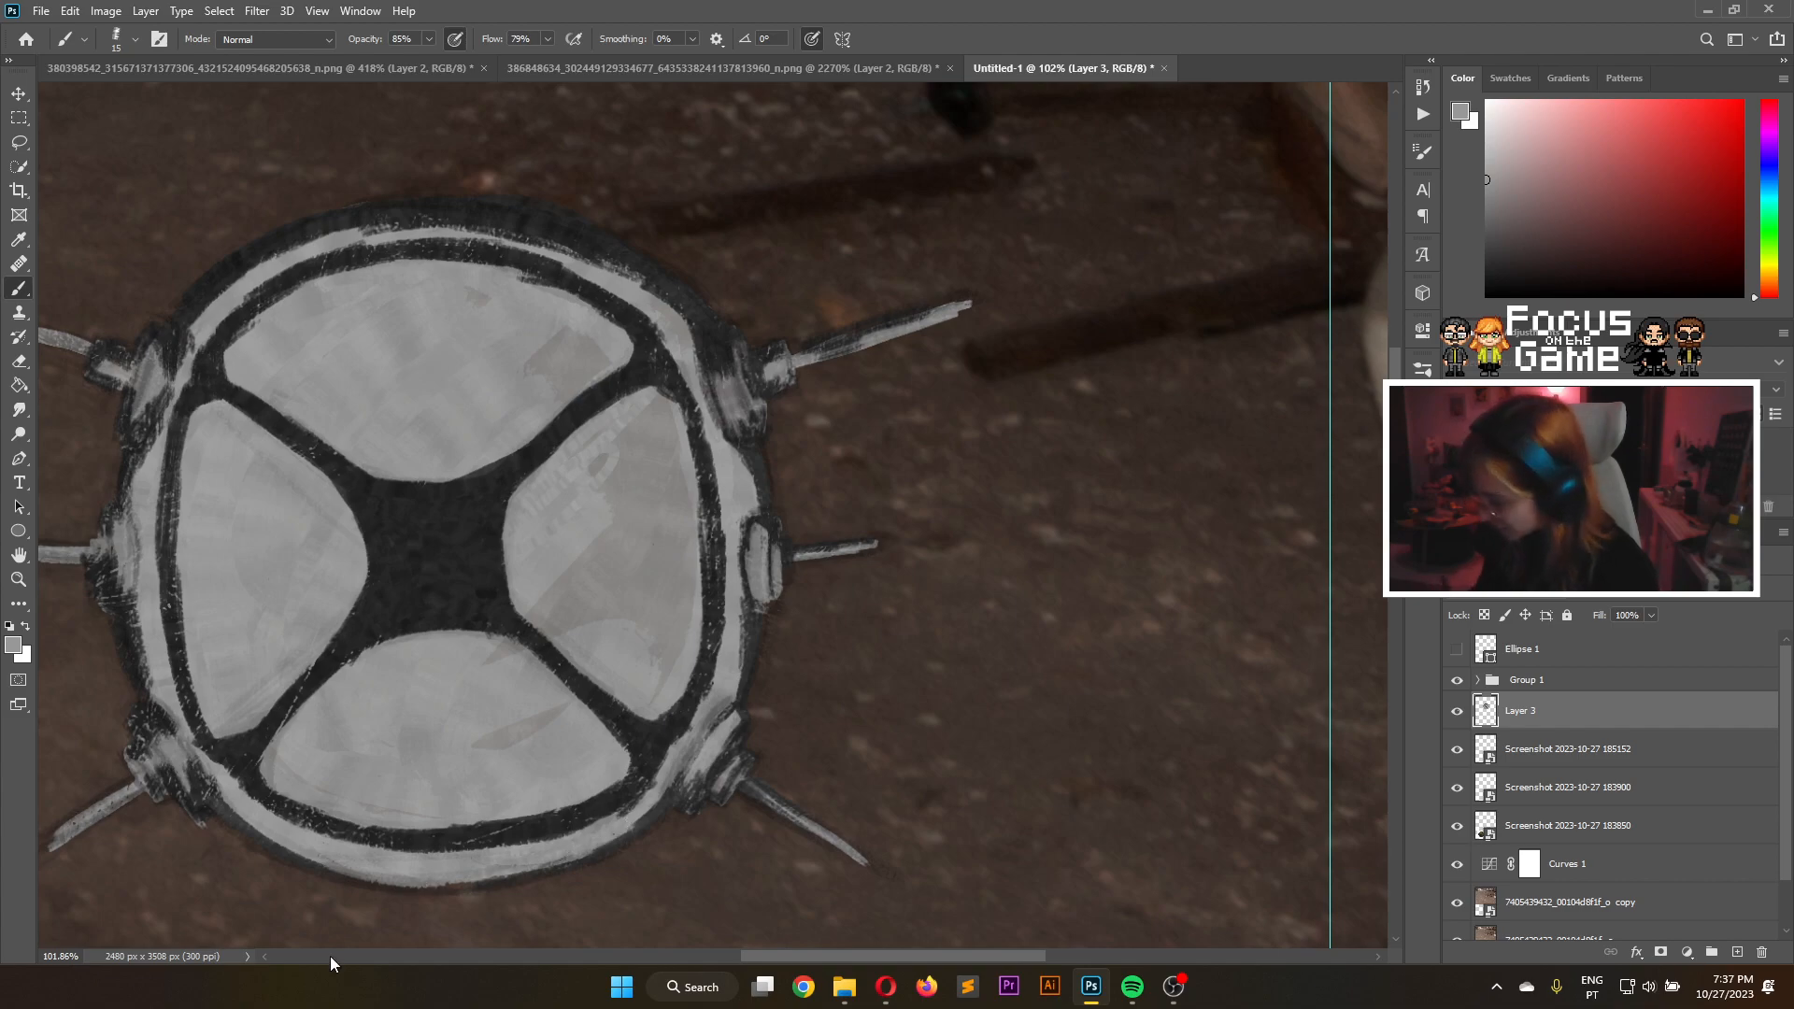
# Darken the lower-left and middle-left spike mounts with dark grey and paint the middle-left mount's face light grey
pyautogui.moveTo(1494, 213); pyautogui.dragTo(1486, 251)
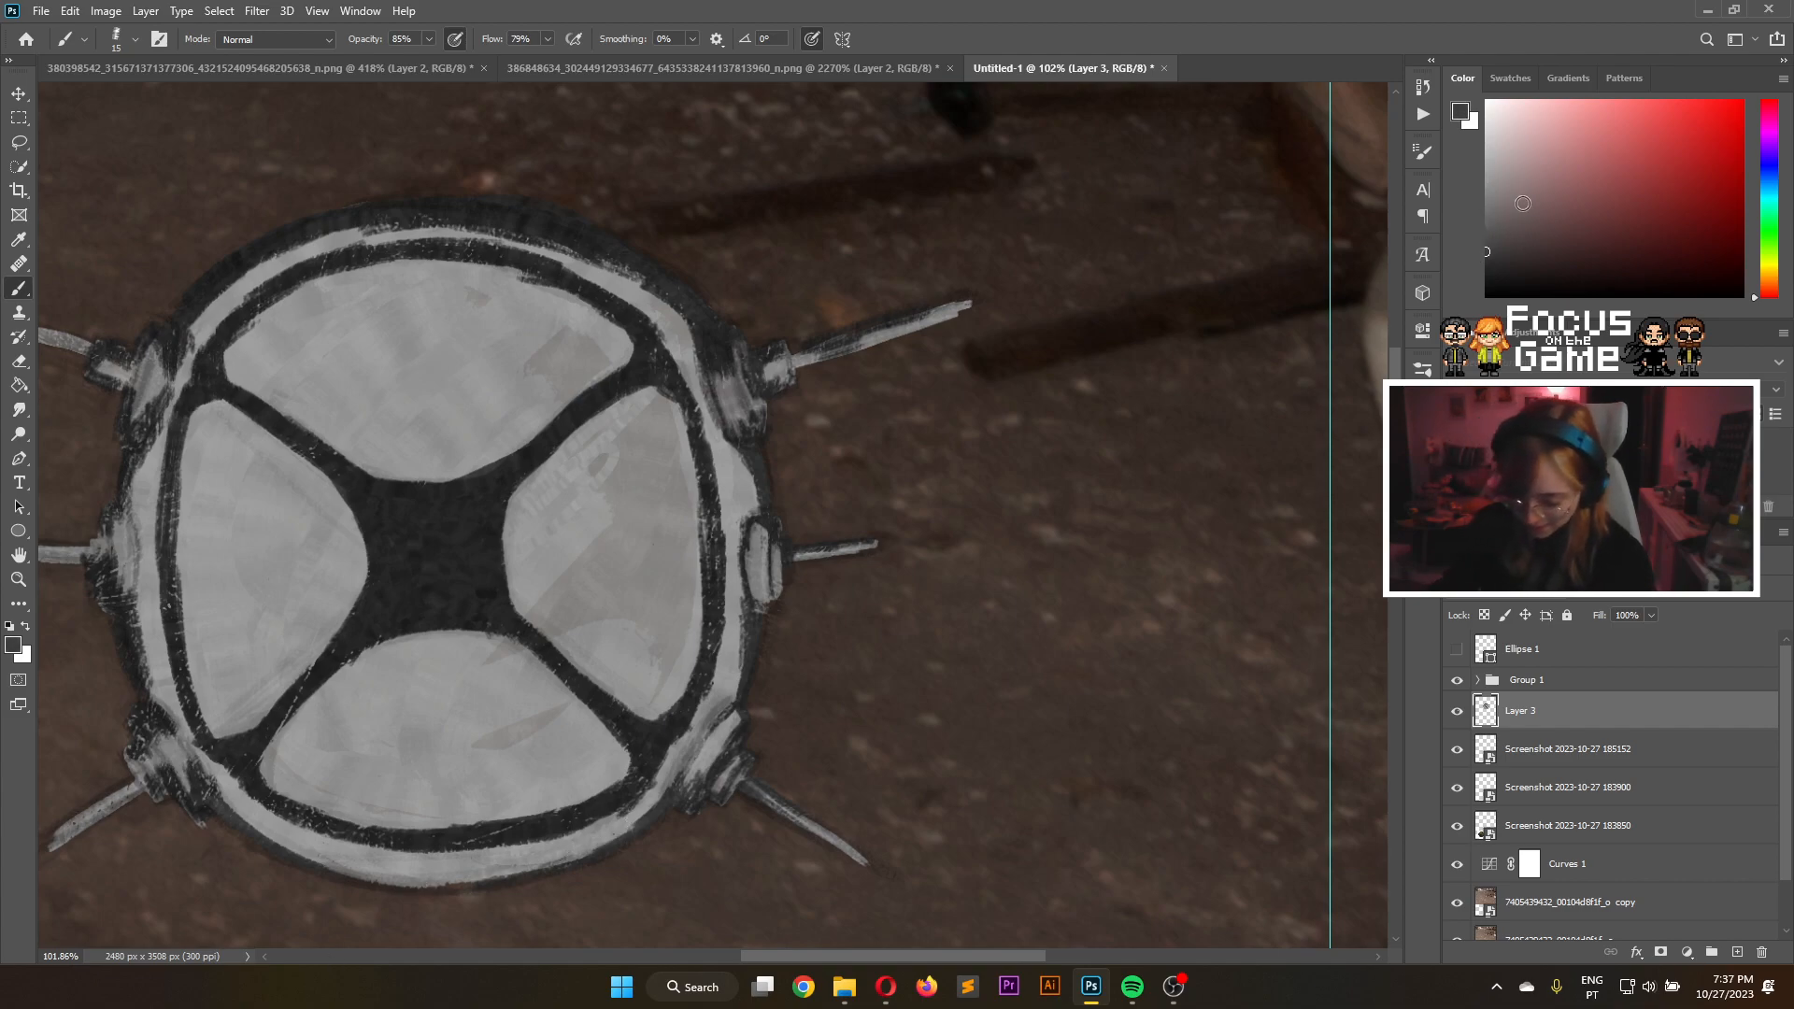
pyautogui.moveTo(167, 723); pyautogui.dragTo(208, 775)
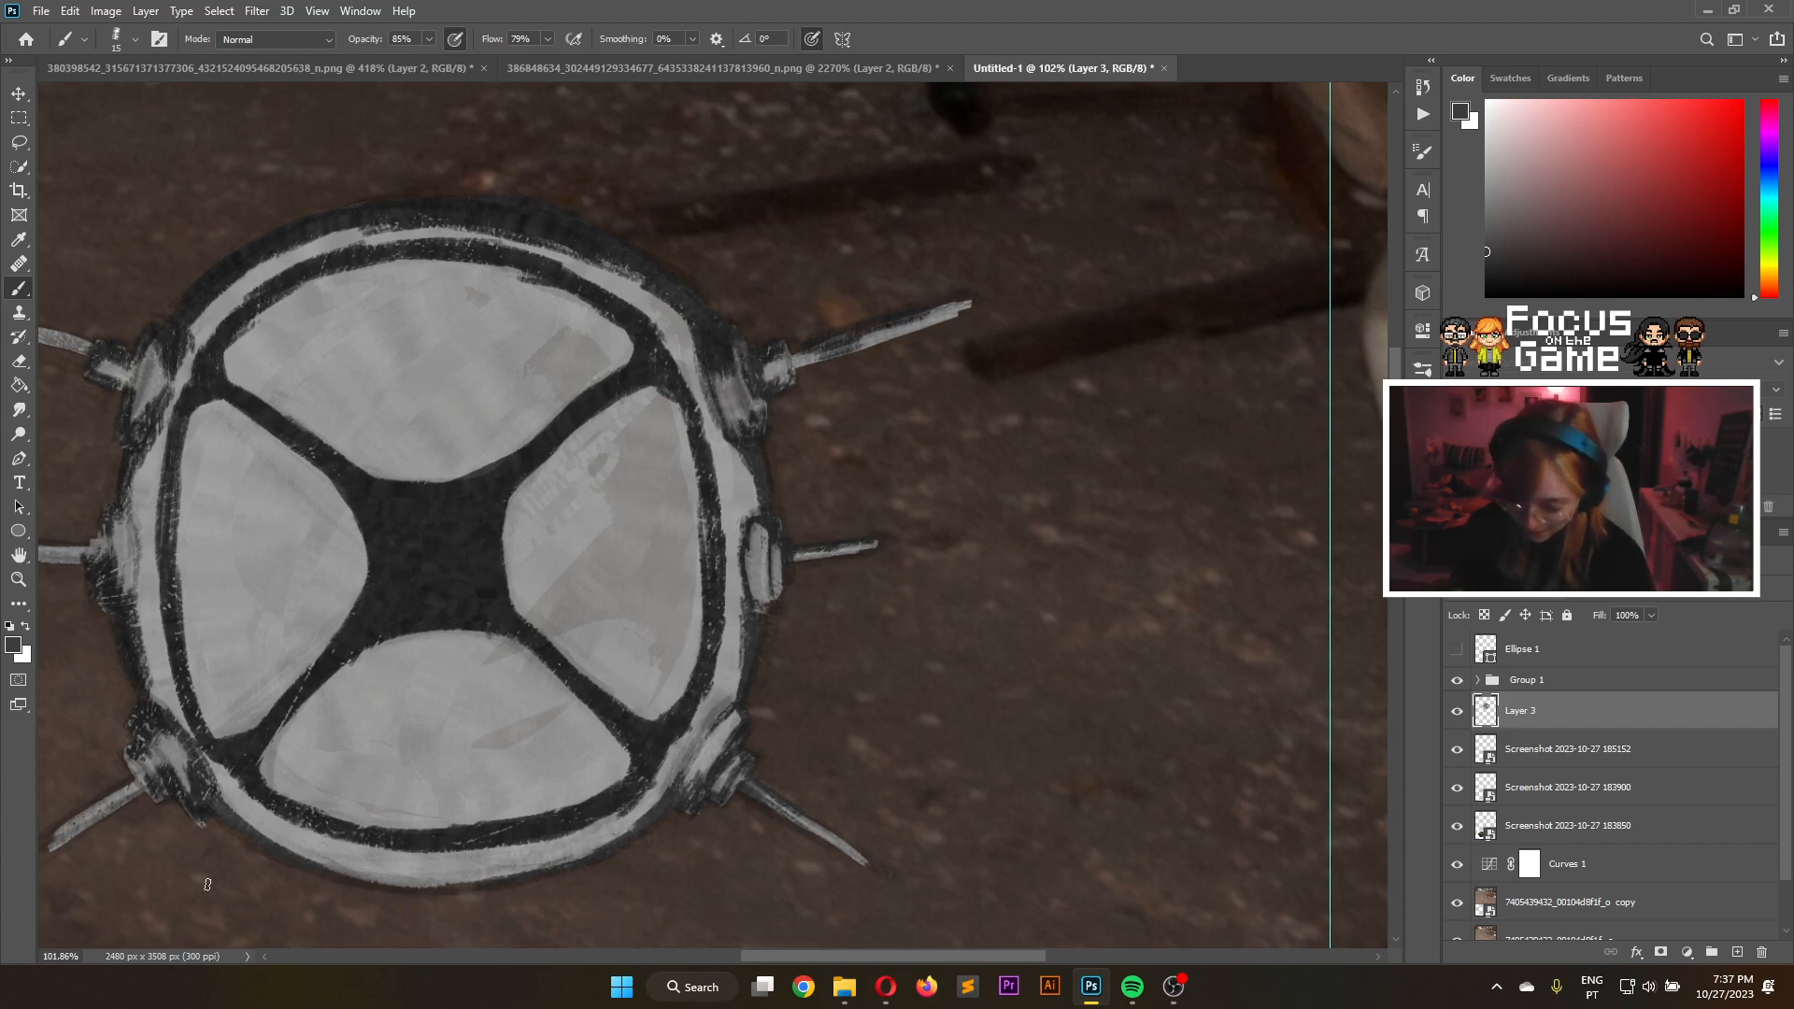
pyautogui.moveTo(131, 596); pyautogui.dragTo(125, 510)
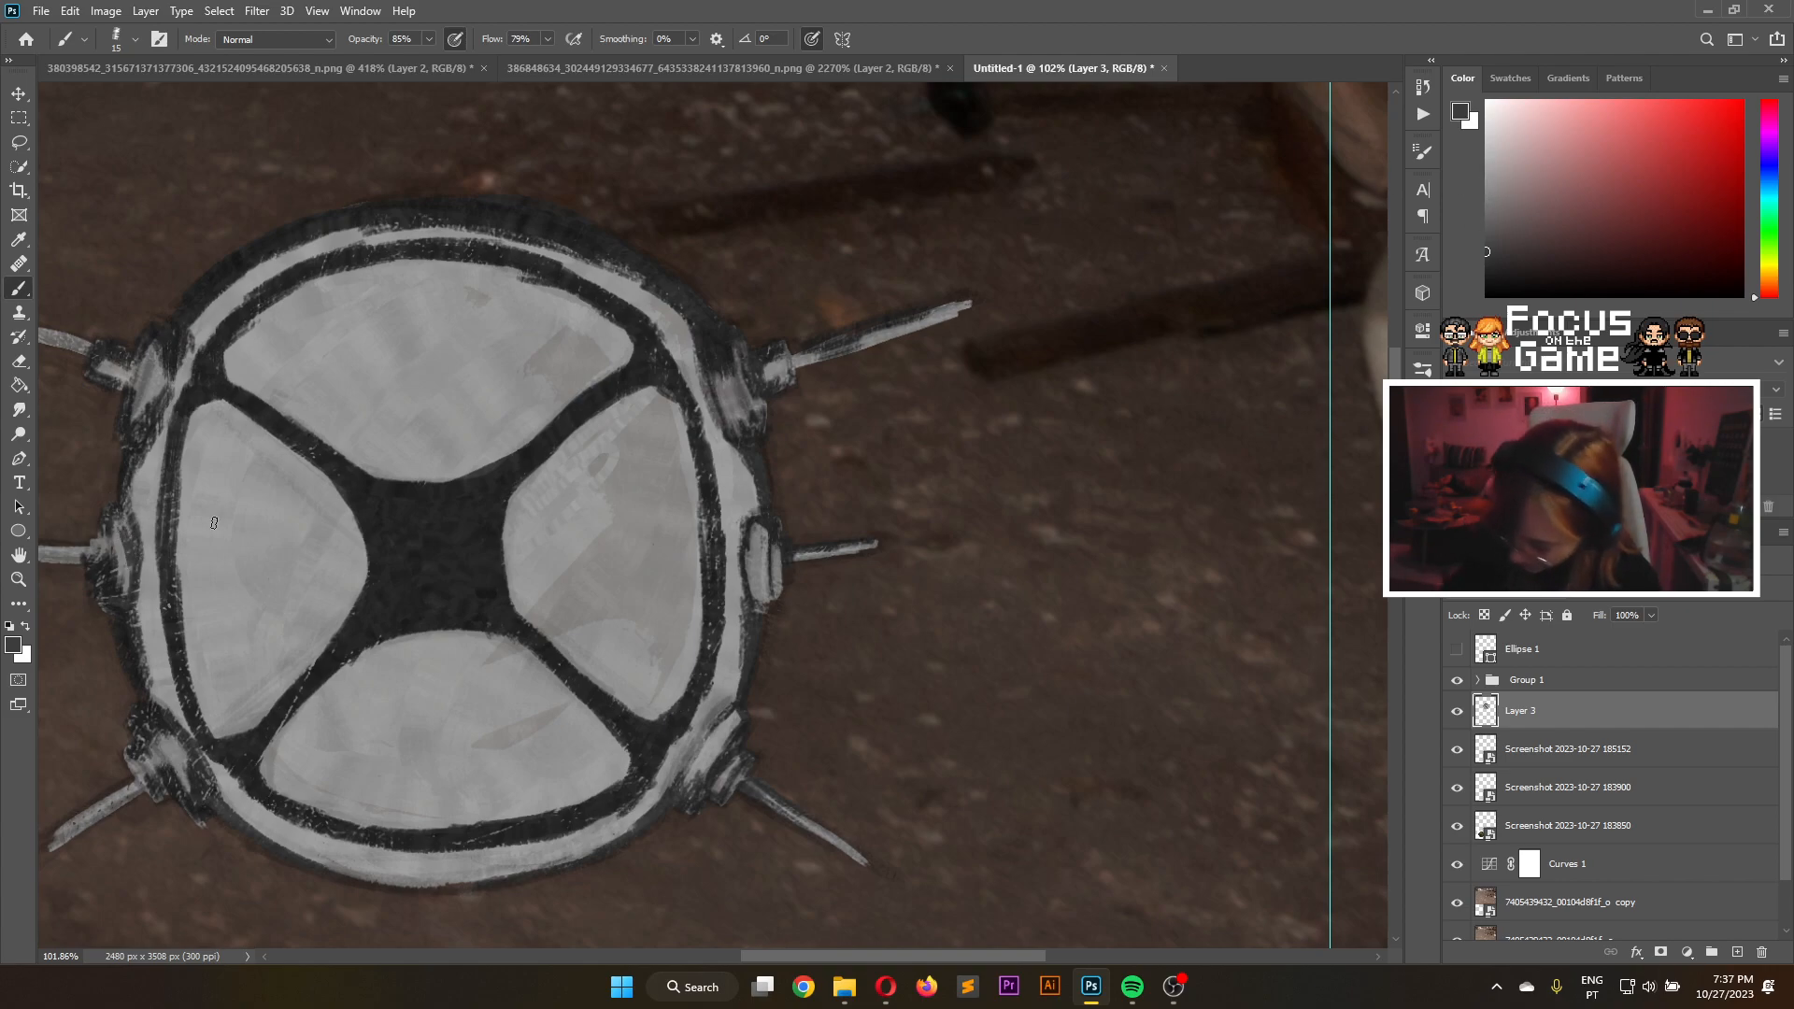
pyautogui.click(1491, 190)
pyautogui.moveTo(1490, 191); pyautogui.dragTo(1491, 170)
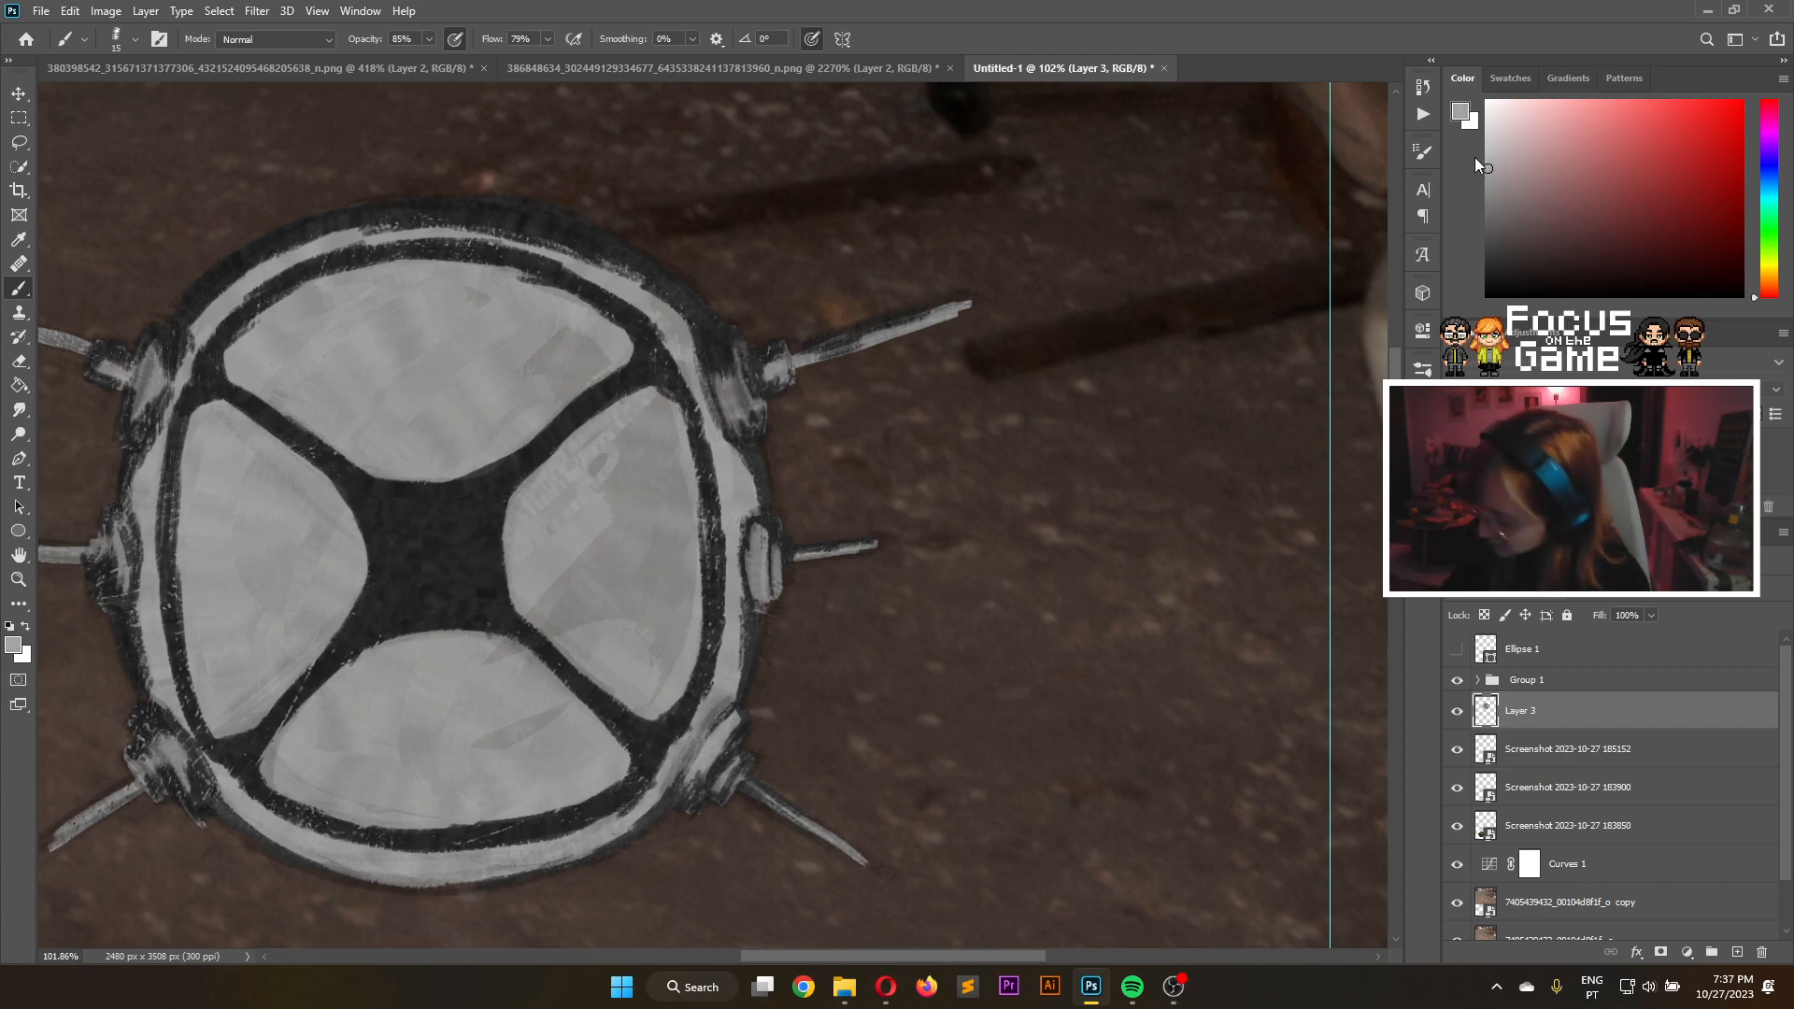
pyautogui.moveTo(122, 546)
pyautogui.mouseDown()
pyautogui.moveTo(124, 603)
pyautogui.moveTo(128, 543)
pyautogui.mouseUp()
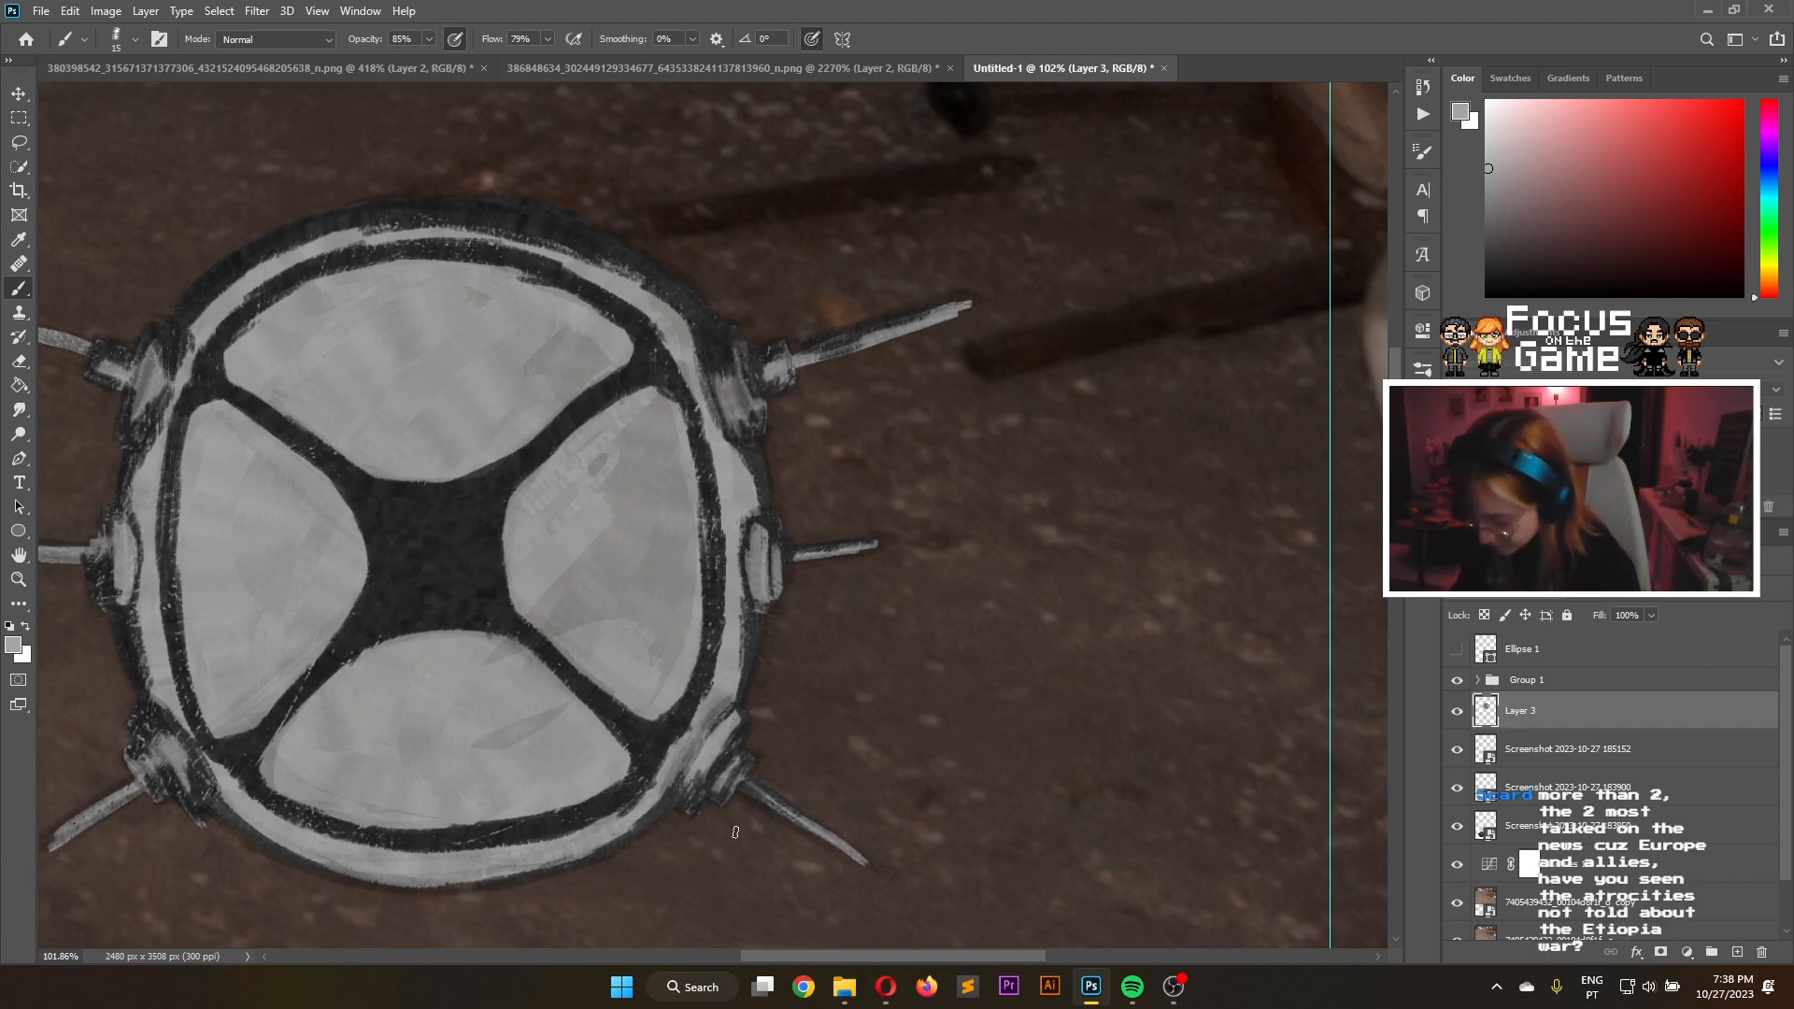
# Hide the sketch in Group 1 and clean up the painted mine's outer edge on Layer 3 with the Eraser
pyautogui.click(1457, 680)
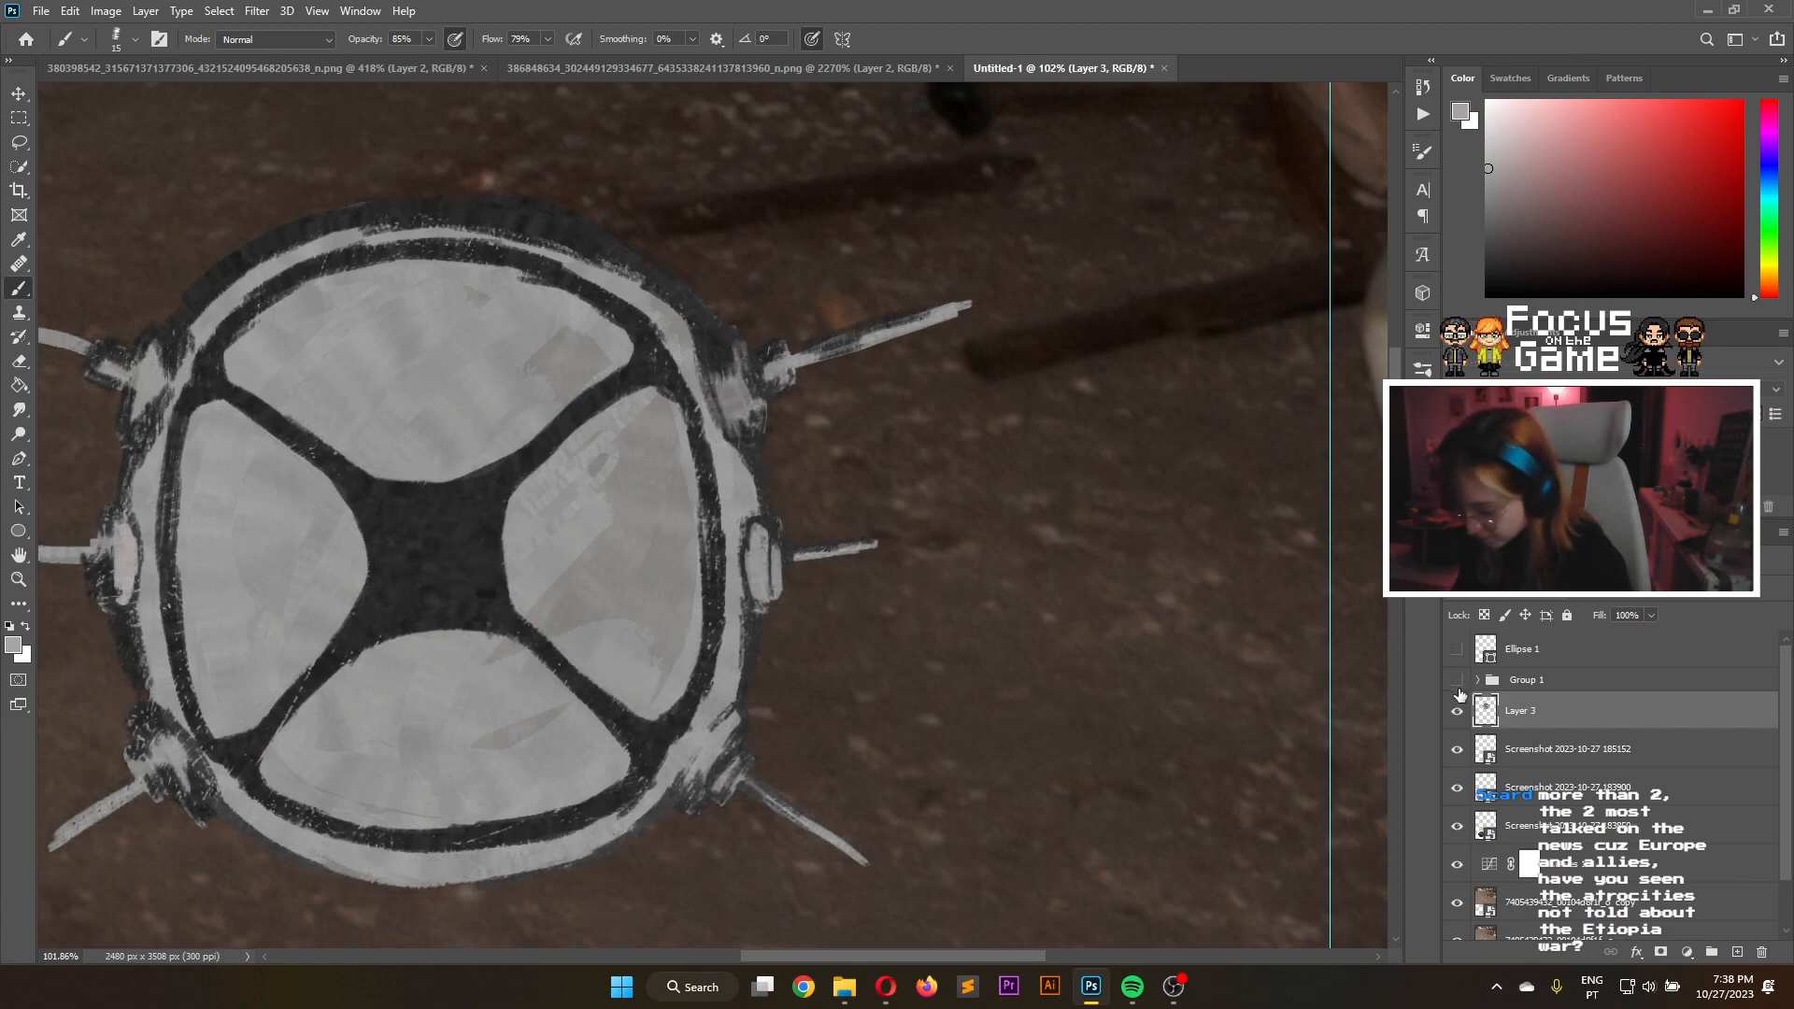
pyautogui.moveTo(794, 958)
pyautogui.mouseDown()
pyautogui.moveTo(745, 972)
pyautogui.moveTo(769, 960)
pyautogui.mouseUp()
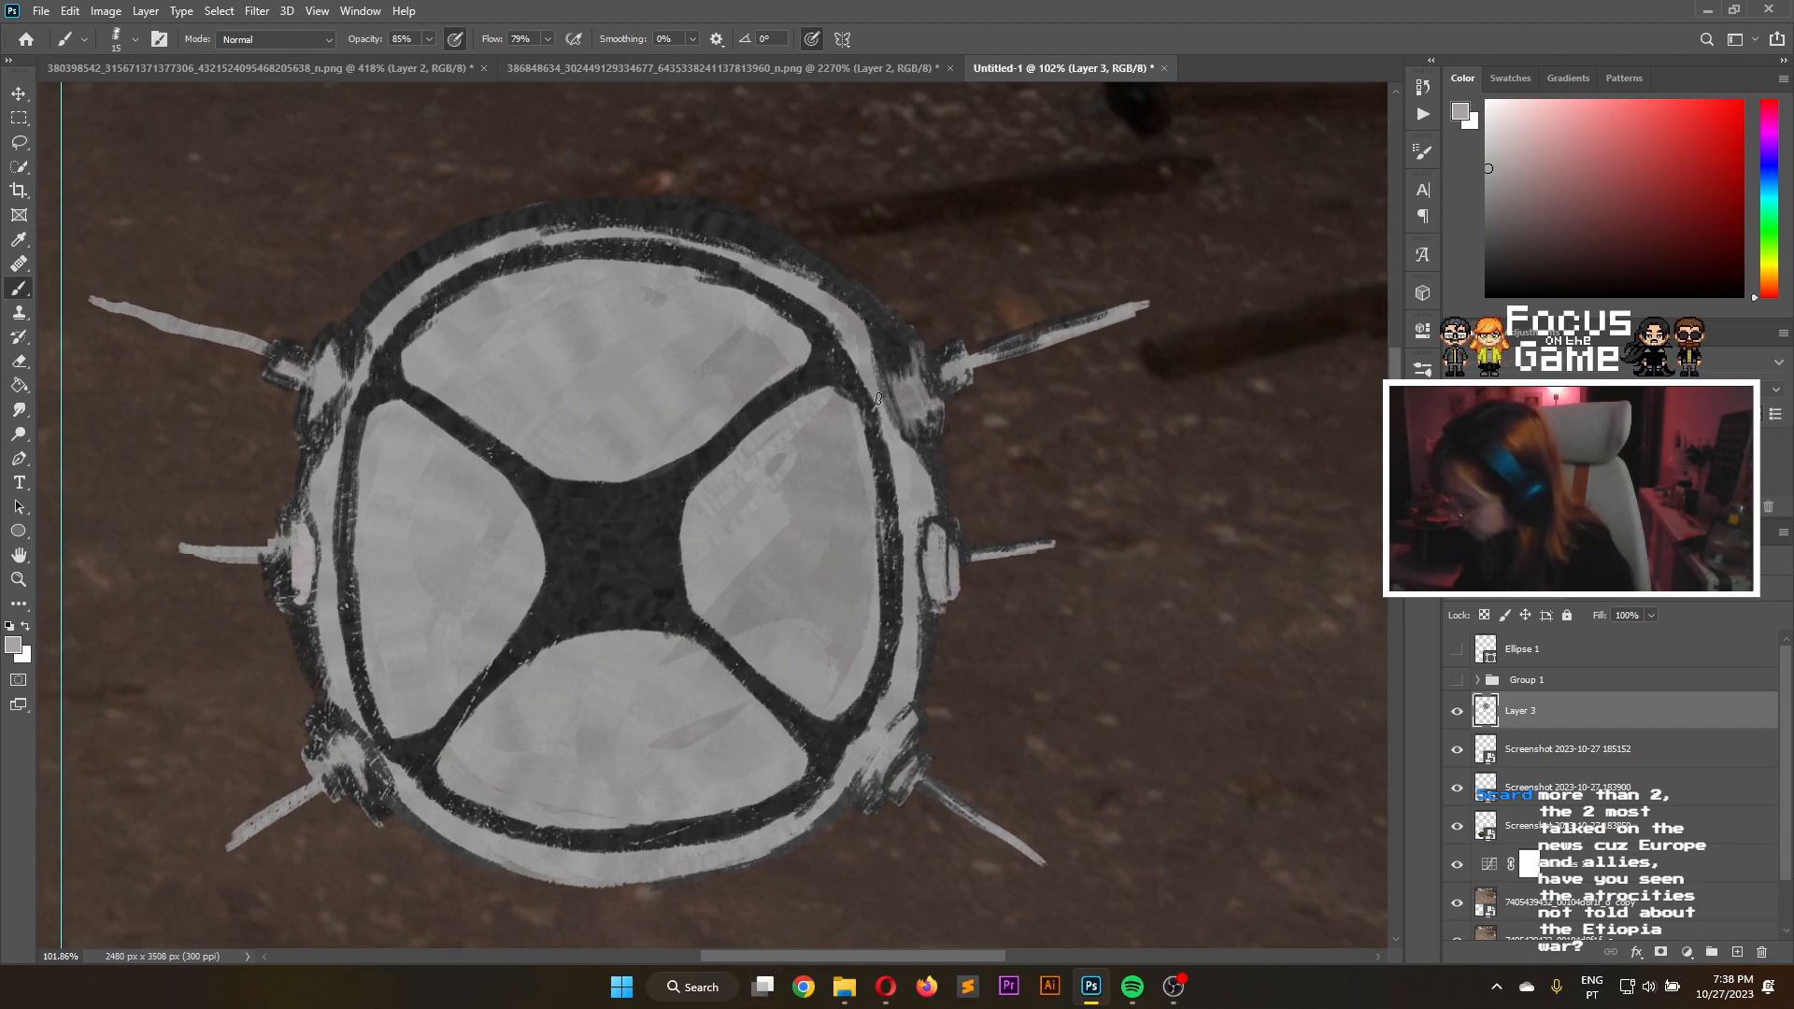
pyautogui.scroll(-5, 879, 399)
pyautogui.scroll(3, 876, 393)
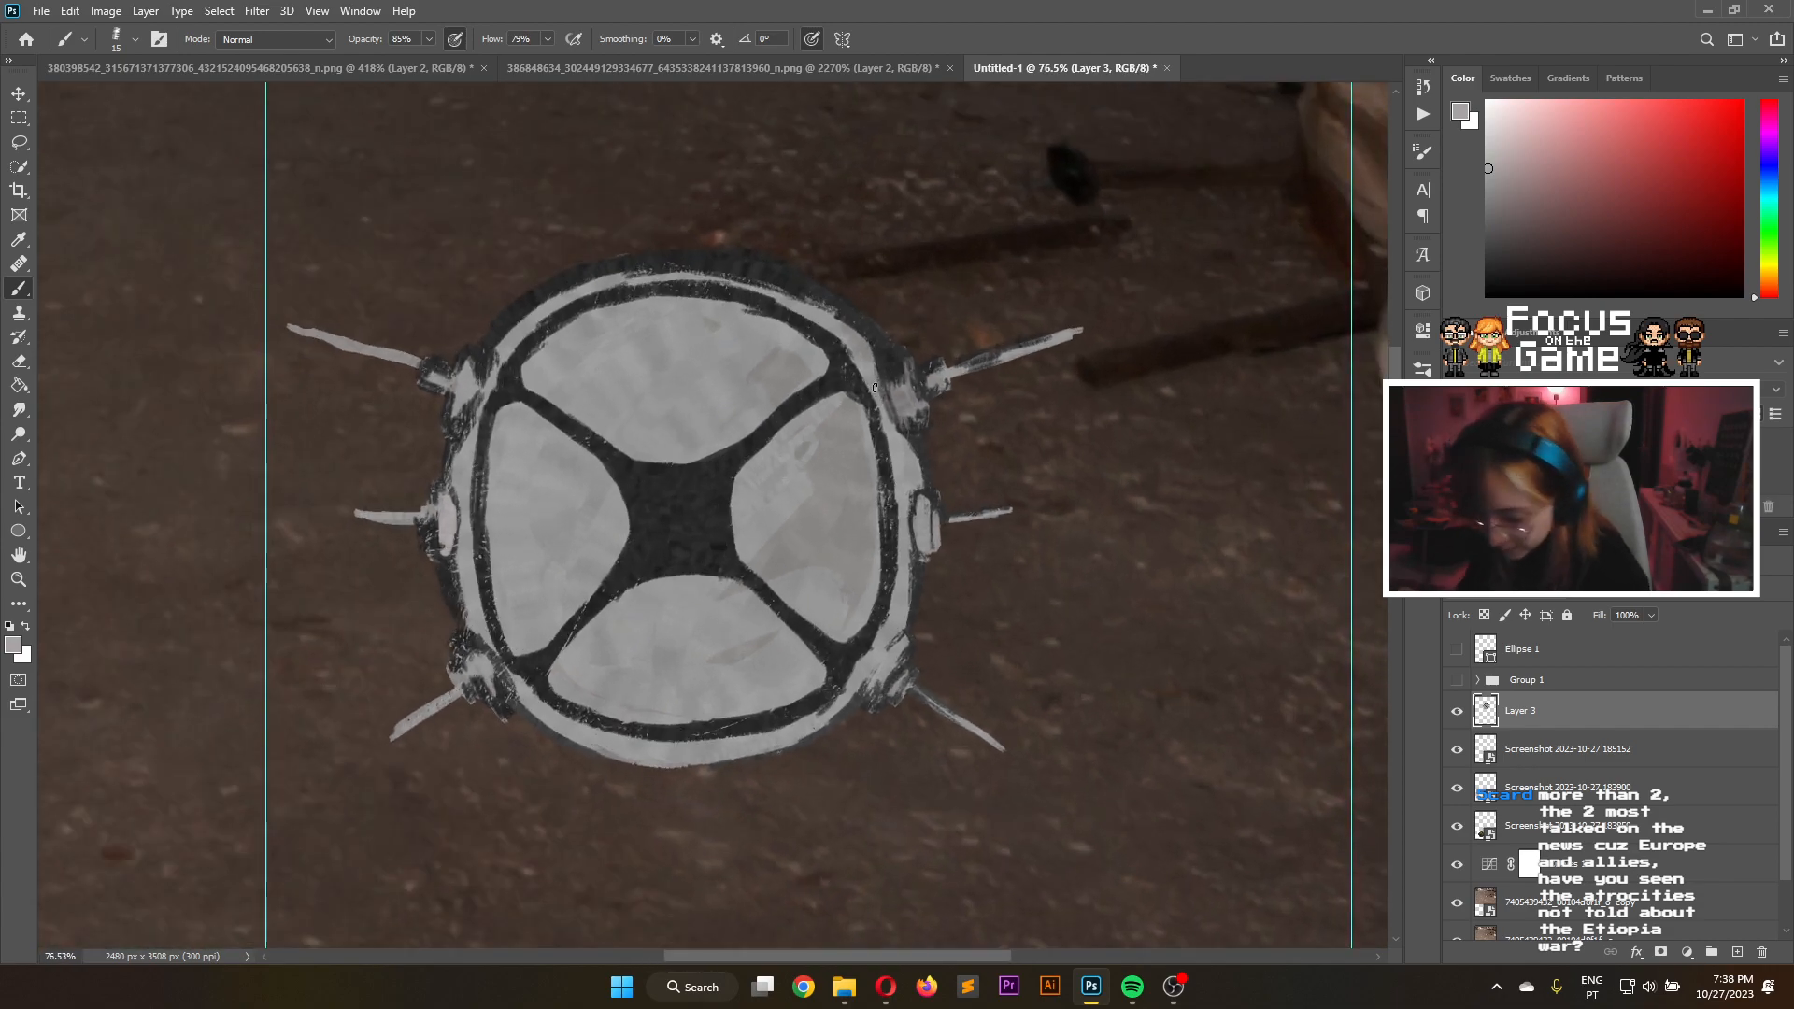
pyautogui.press('e')
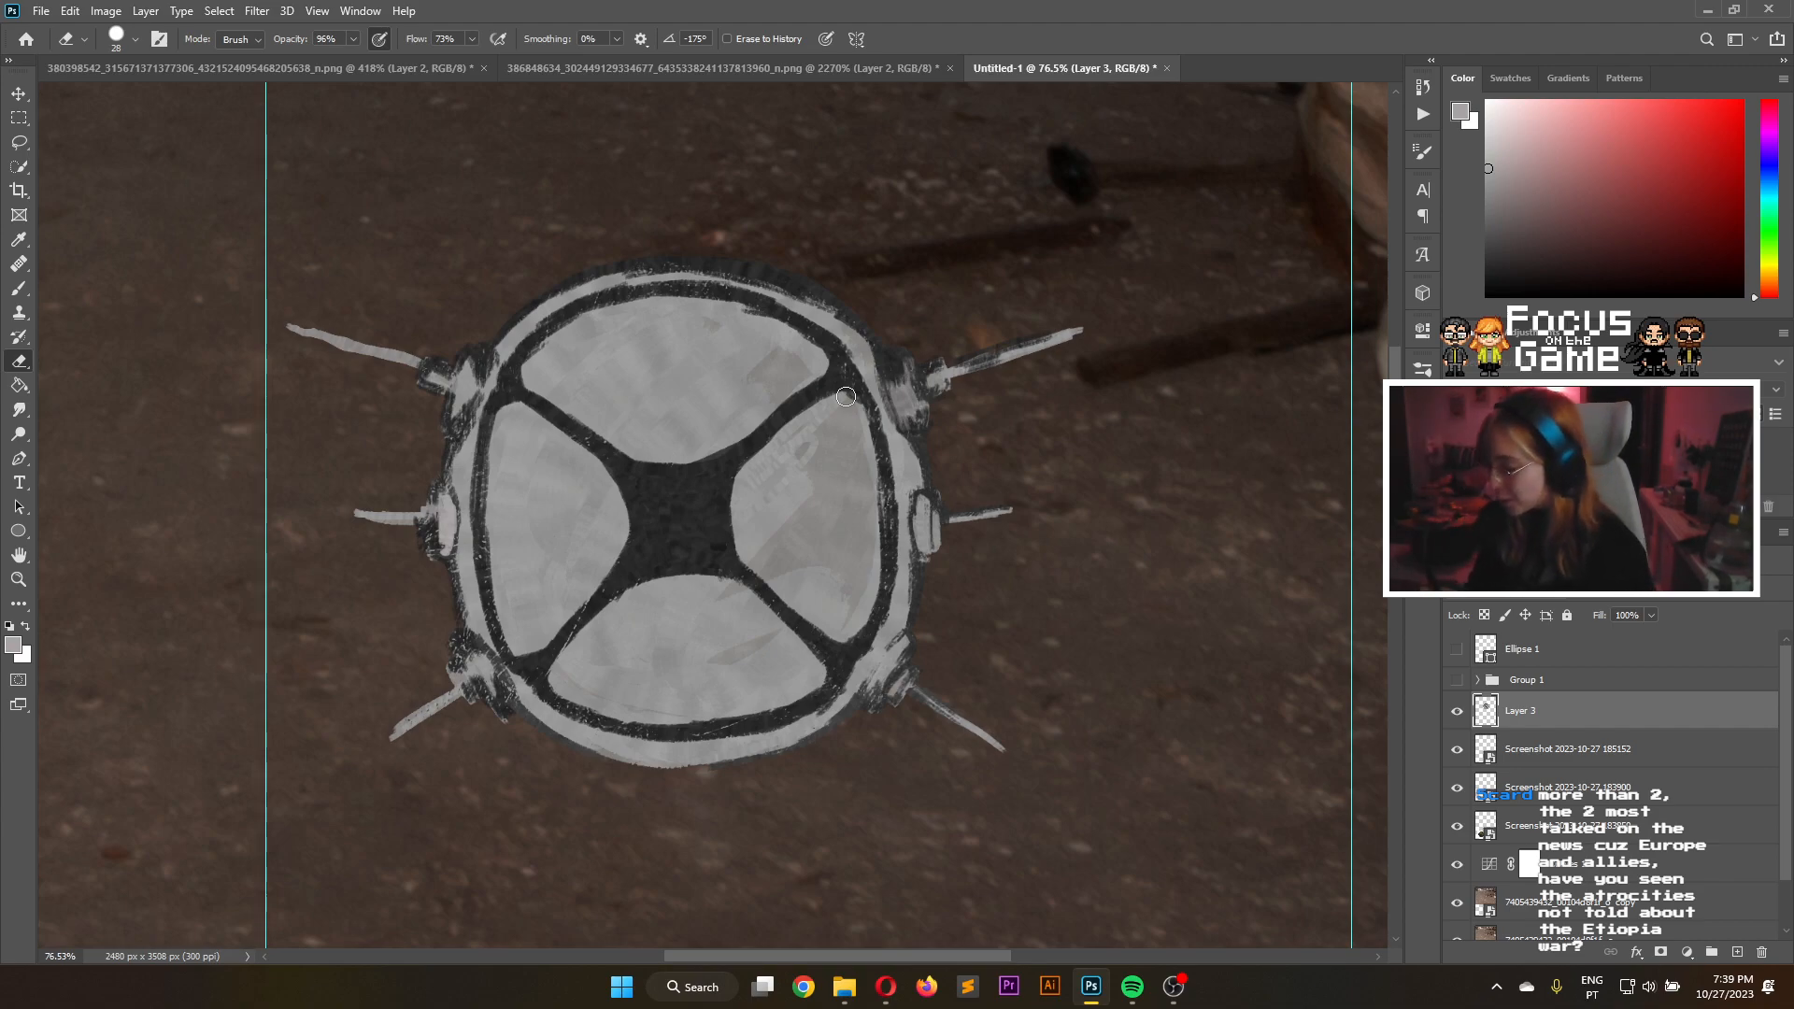
pyautogui.press('b')
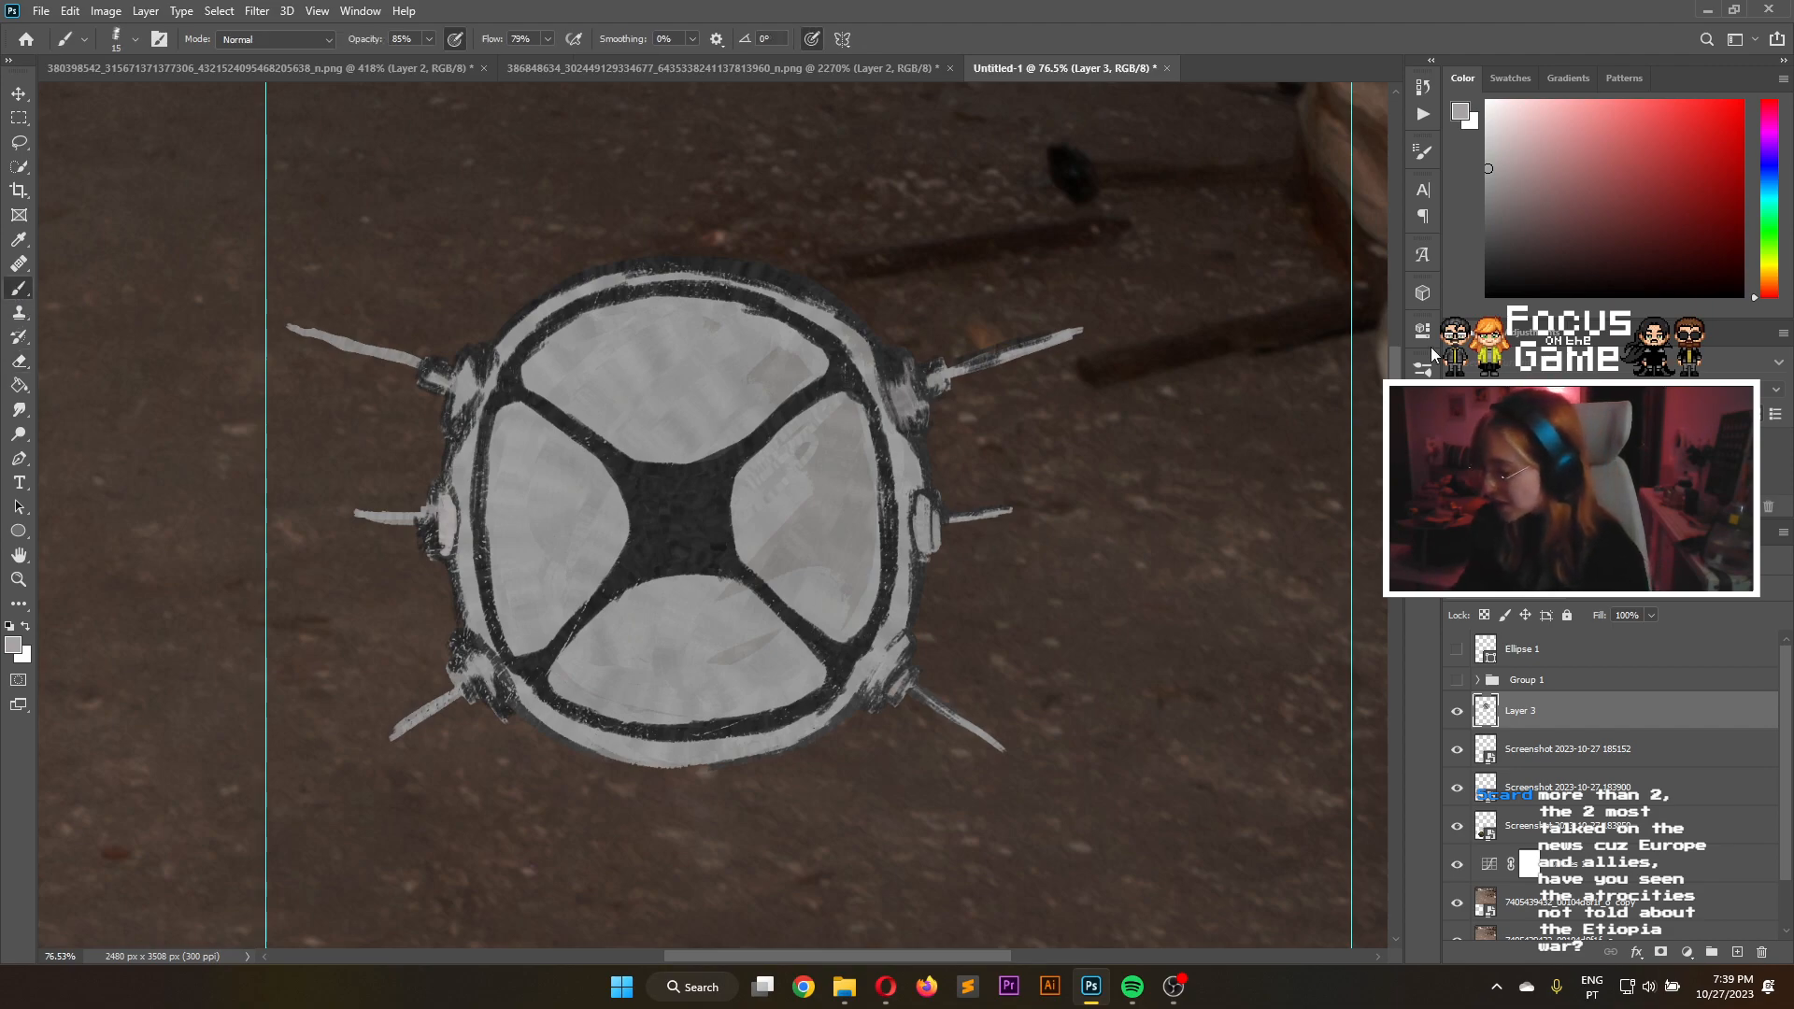
# Activate the Smudge tool and browse the brush presets up to the General Brushes group for a smudging tip
pyautogui.click(1423, 368)
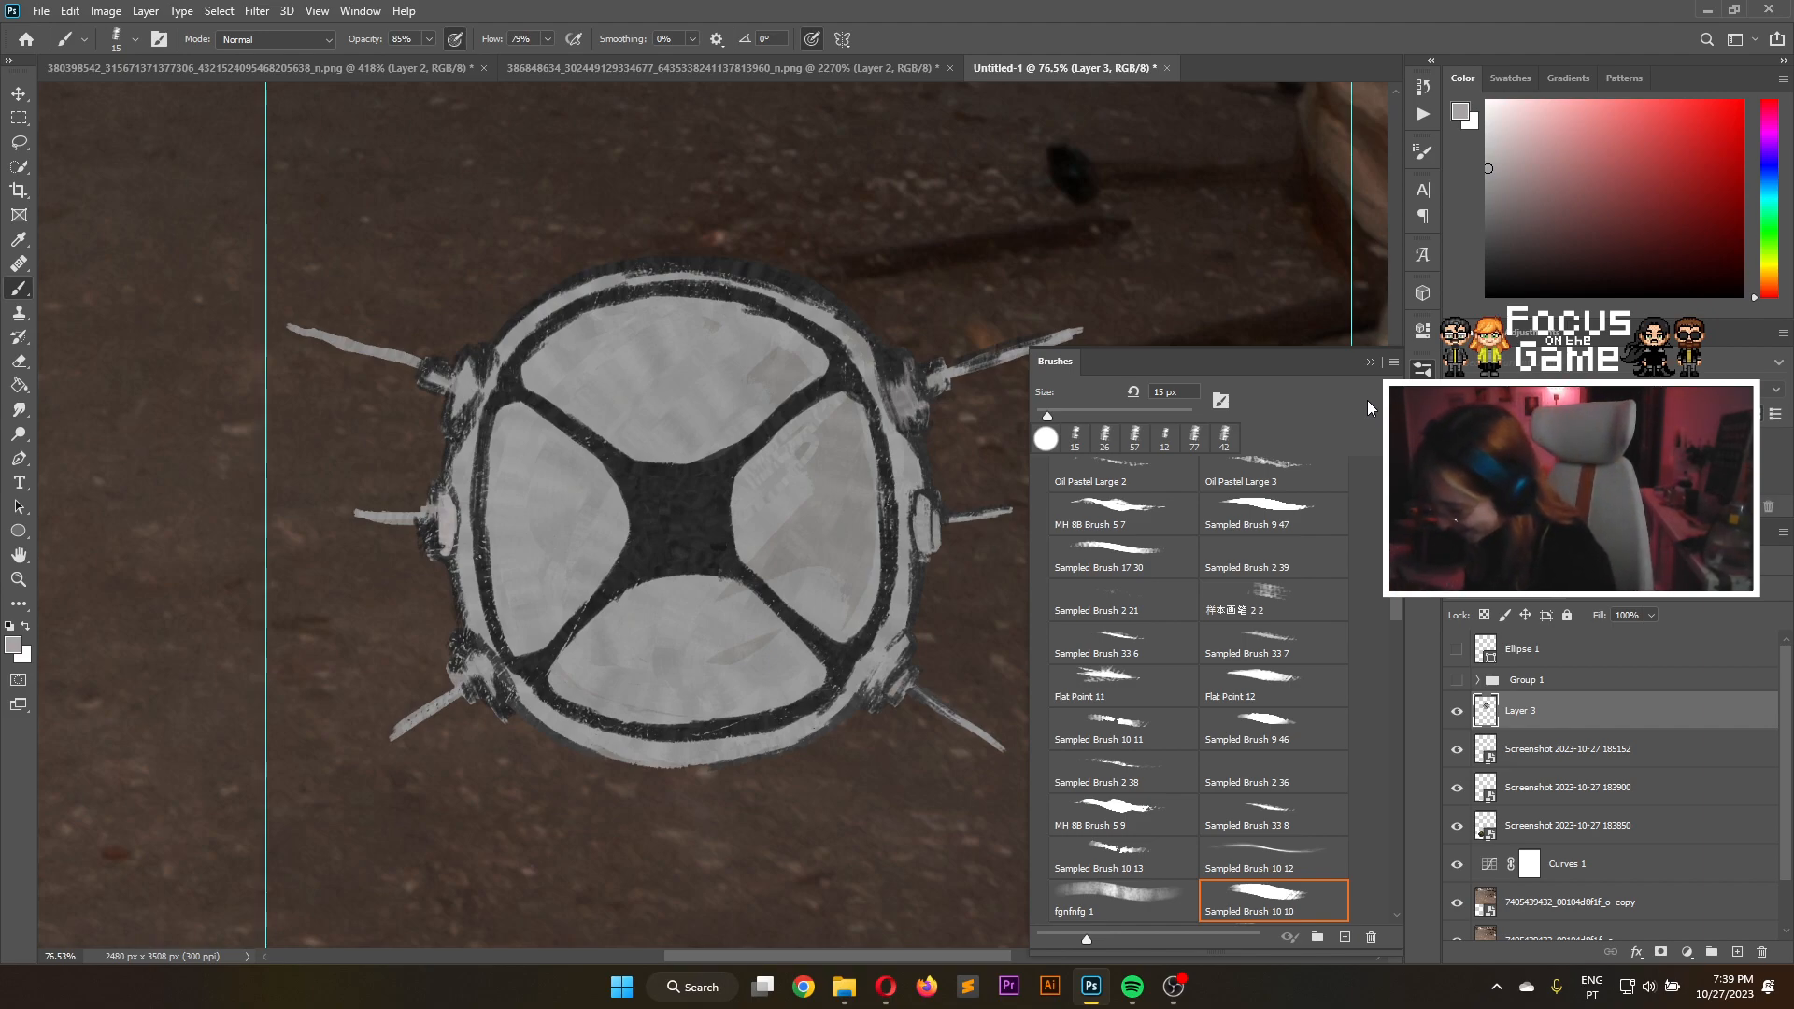
pyautogui.click(22, 415)
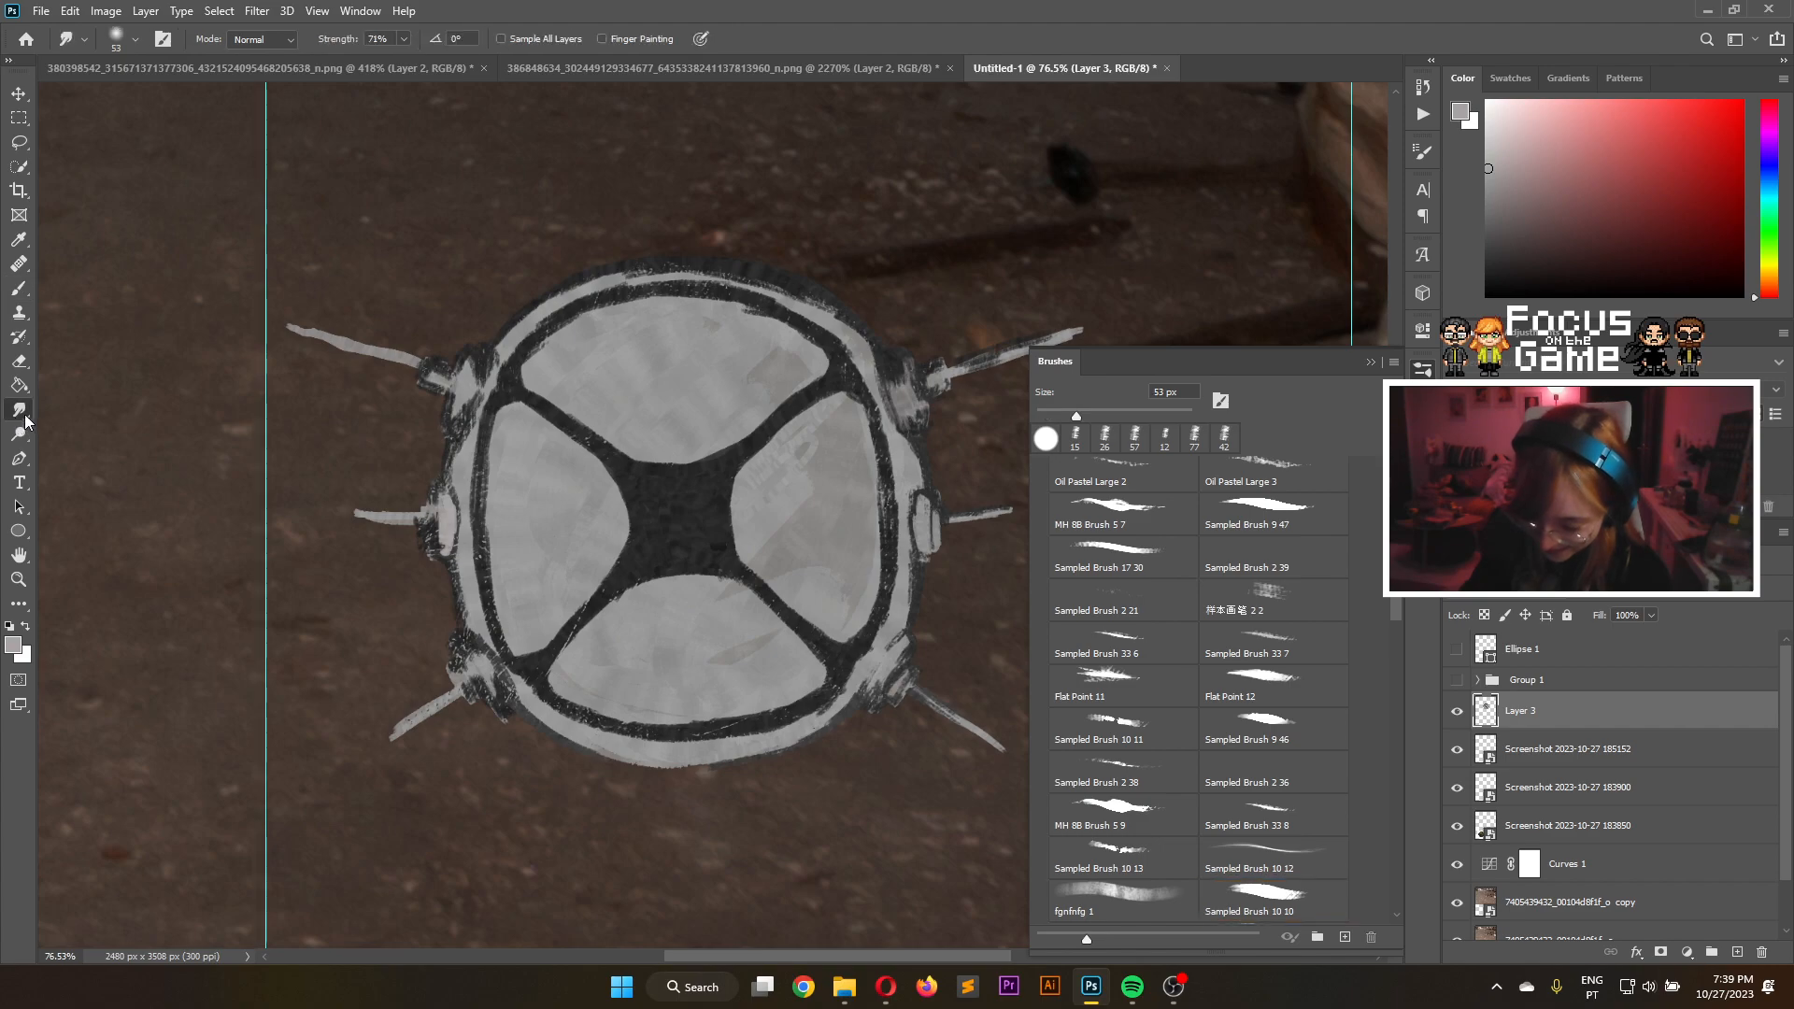
pyautogui.rightClick(20, 414)
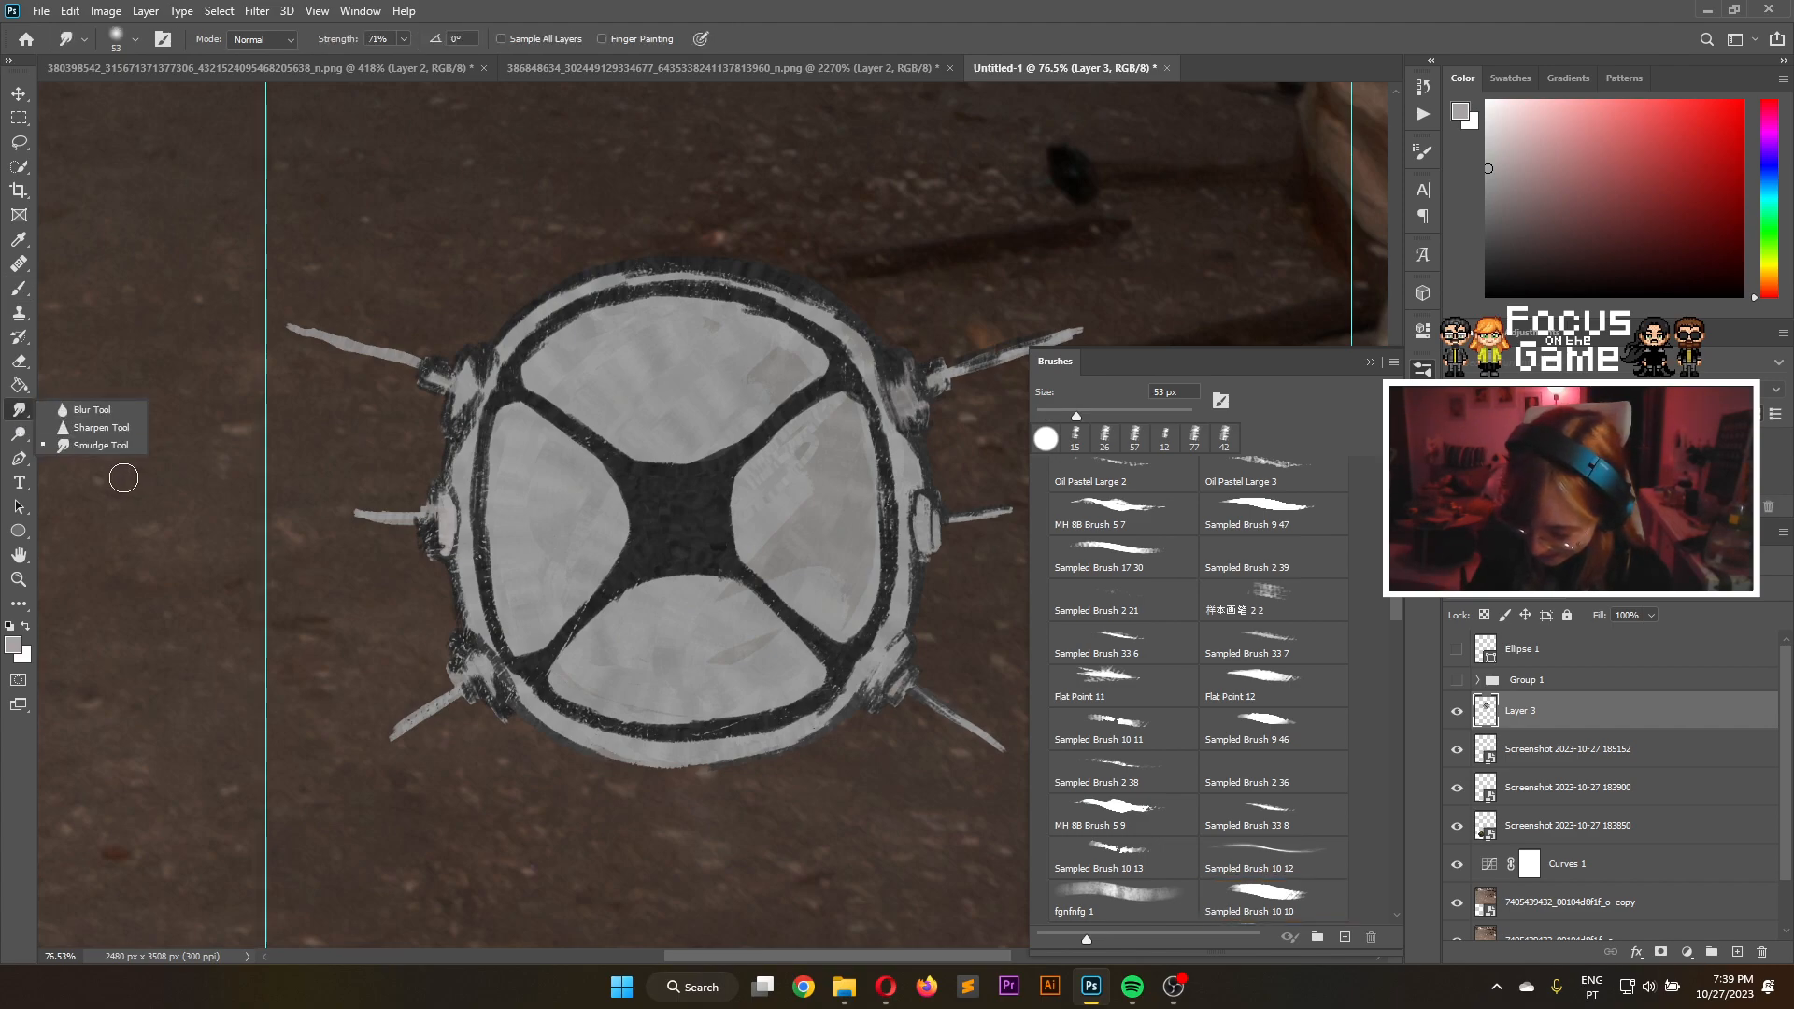
pyautogui.click(16, 416)
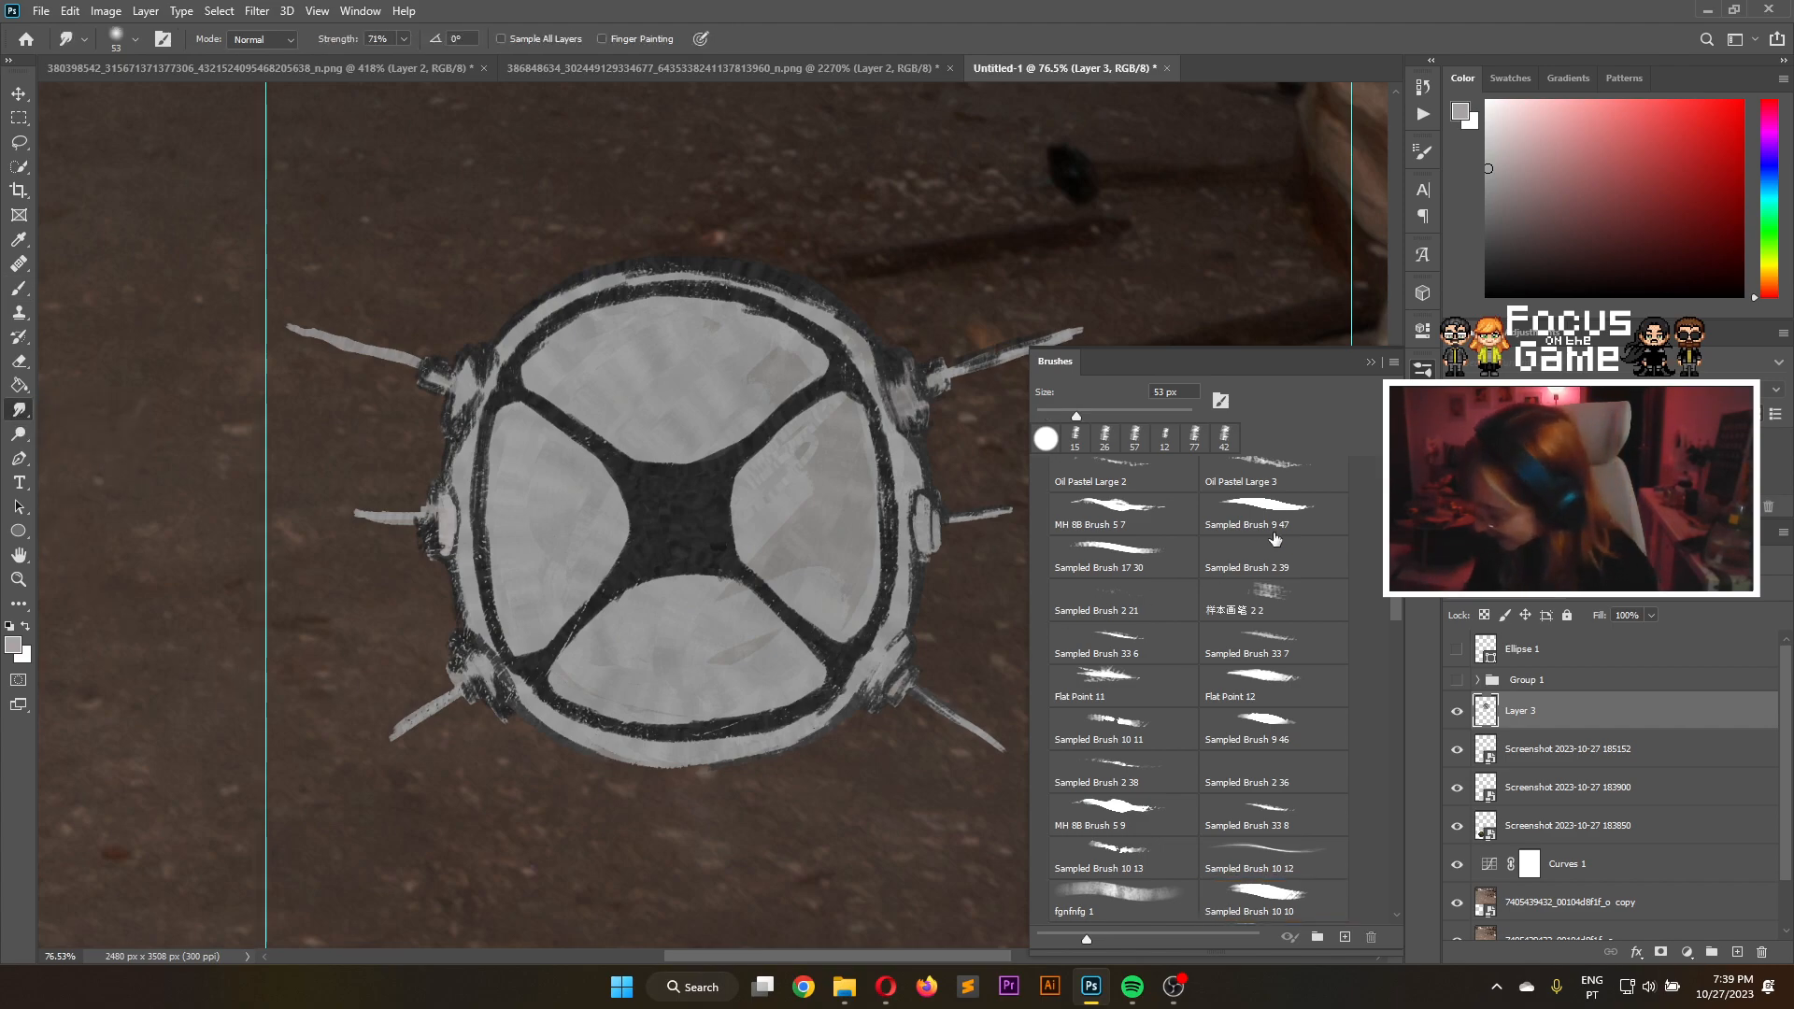
pyautogui.scroll(15, 1396, 606)
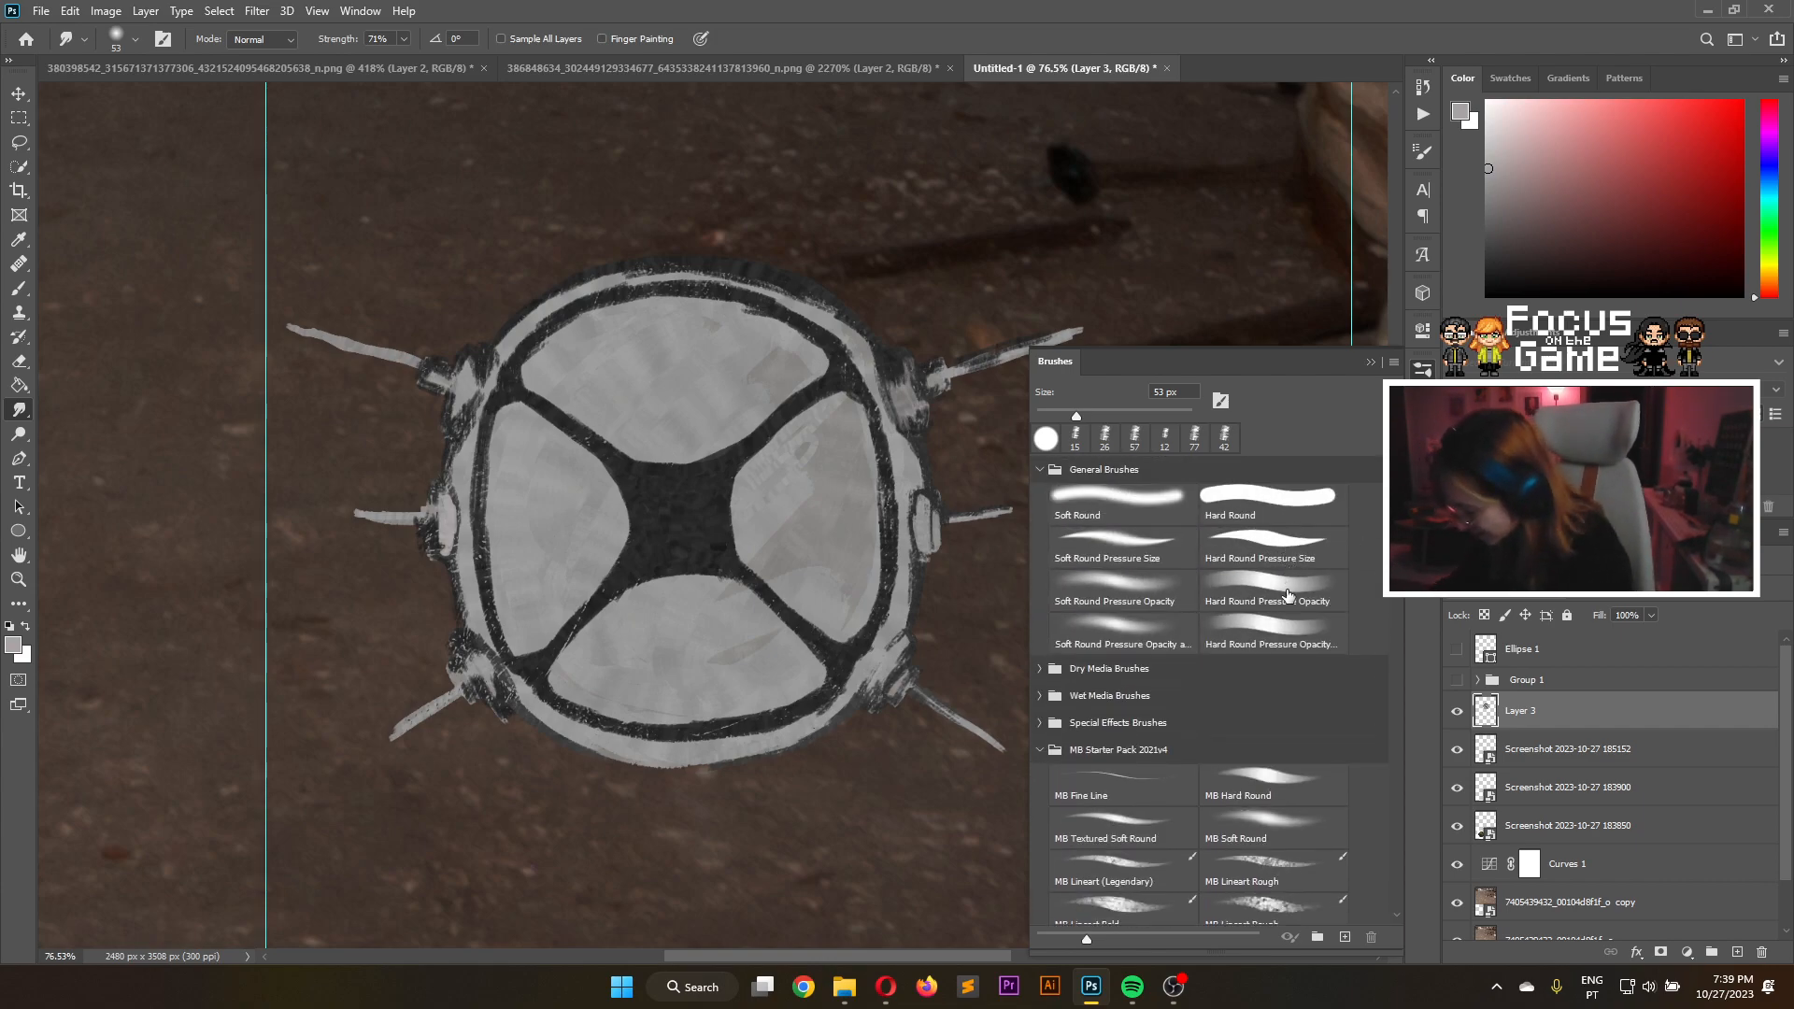
# Smudge the shading of the drone's right and bottom panels with the Hard Round Pressure Opacity brush until it blends smoothly
pyautogui.click(1284, 643)
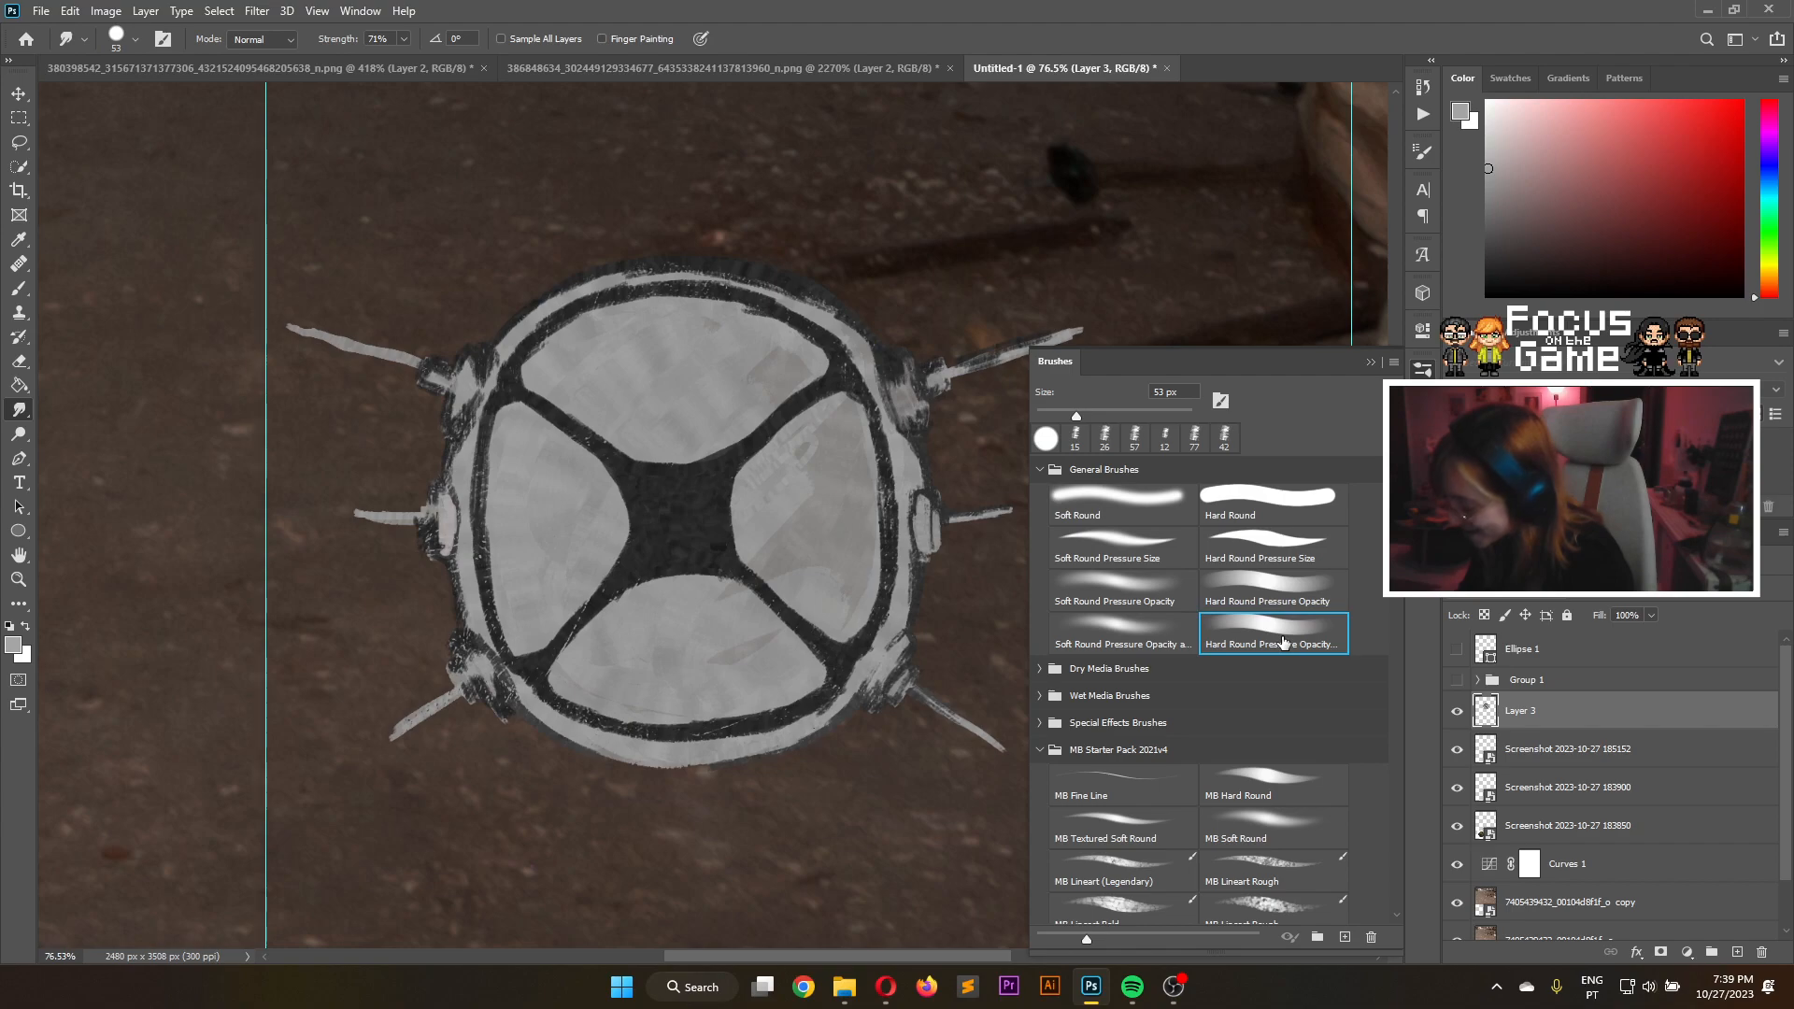
pyautogui.click(1371, 362)
pyautogui.moveTo(1491, 175); pyautogui.dragTo(1489, 141)
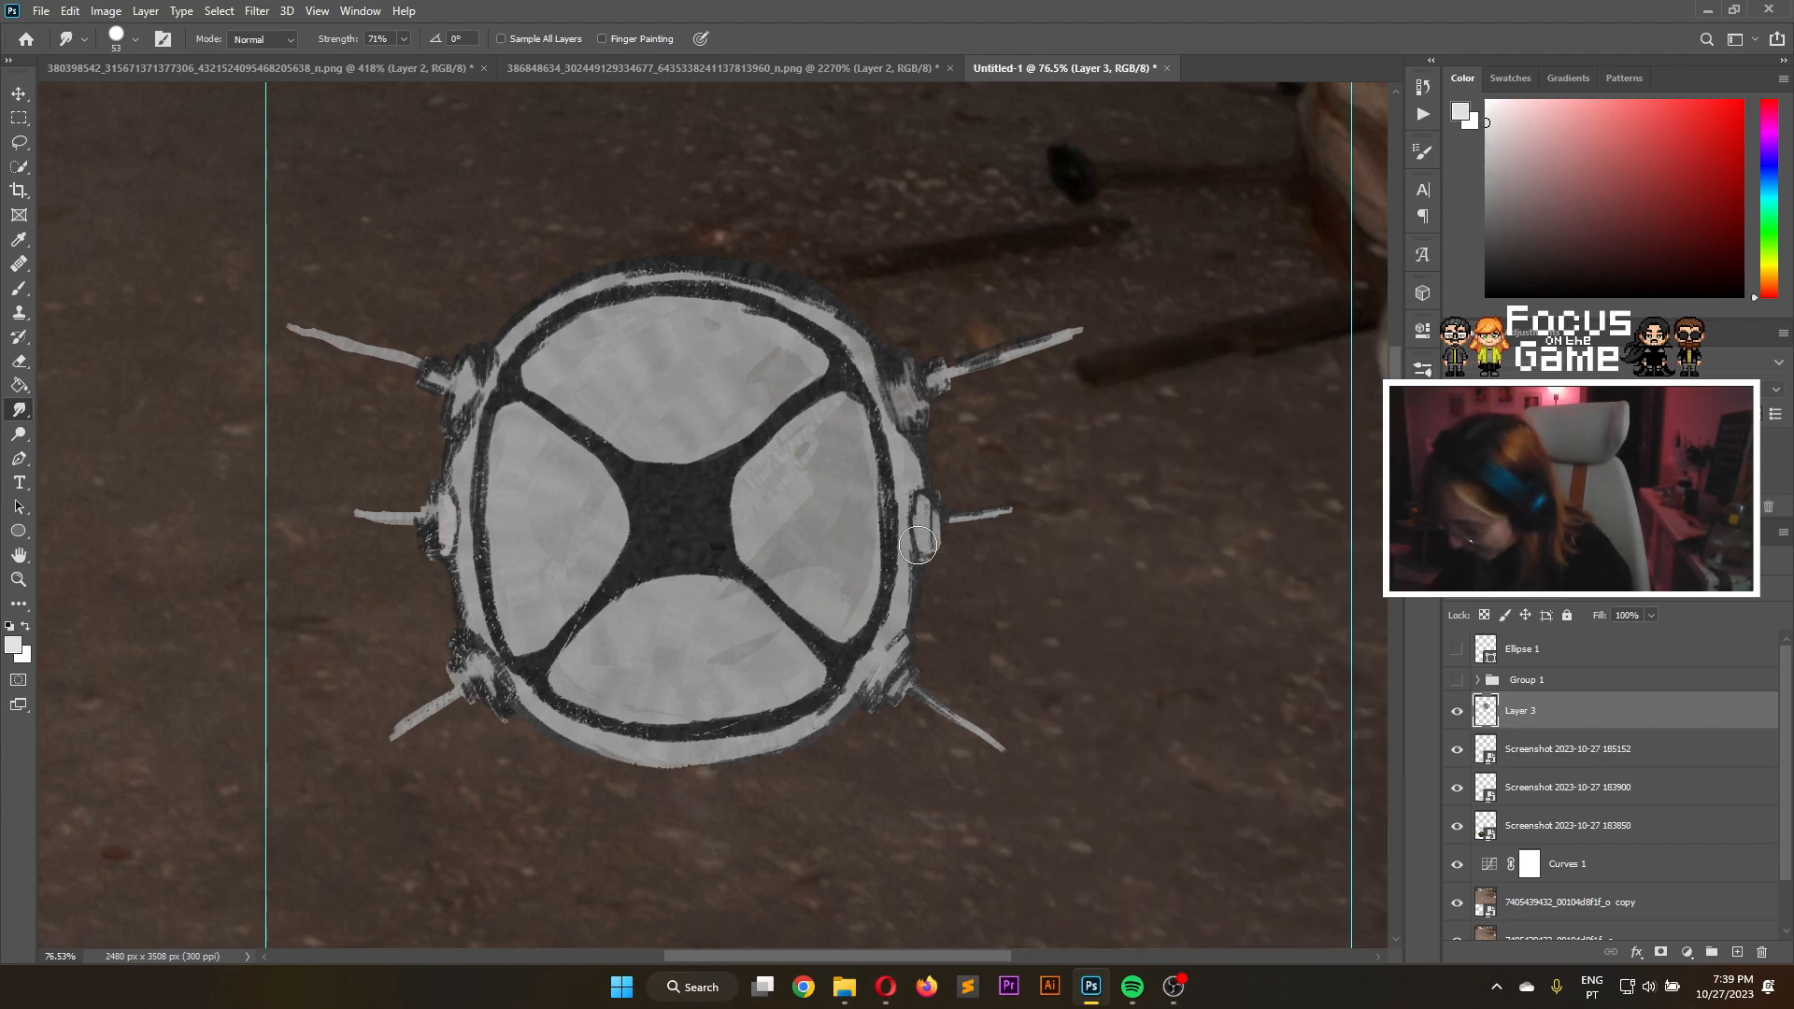
pyautogui.moveTo(756, 518)
pyautogui.mouseDown()
pyautogui.moveTo(766, 504)
pyautogui.moveTo(782, 536)
pyautogui.moveTo(755, 518)
pyautogui.mouseUp()
pyautogui.moveTo(839, 571)
pyautogui.mouseDown()
pyautogui.moveTo(841, 452)
pyautogui.moveTo(855, 556)
pyautogui.moveTo(843, 429)
pyautogui.moveTo(825, 539)
pyautogui.mouseUp()
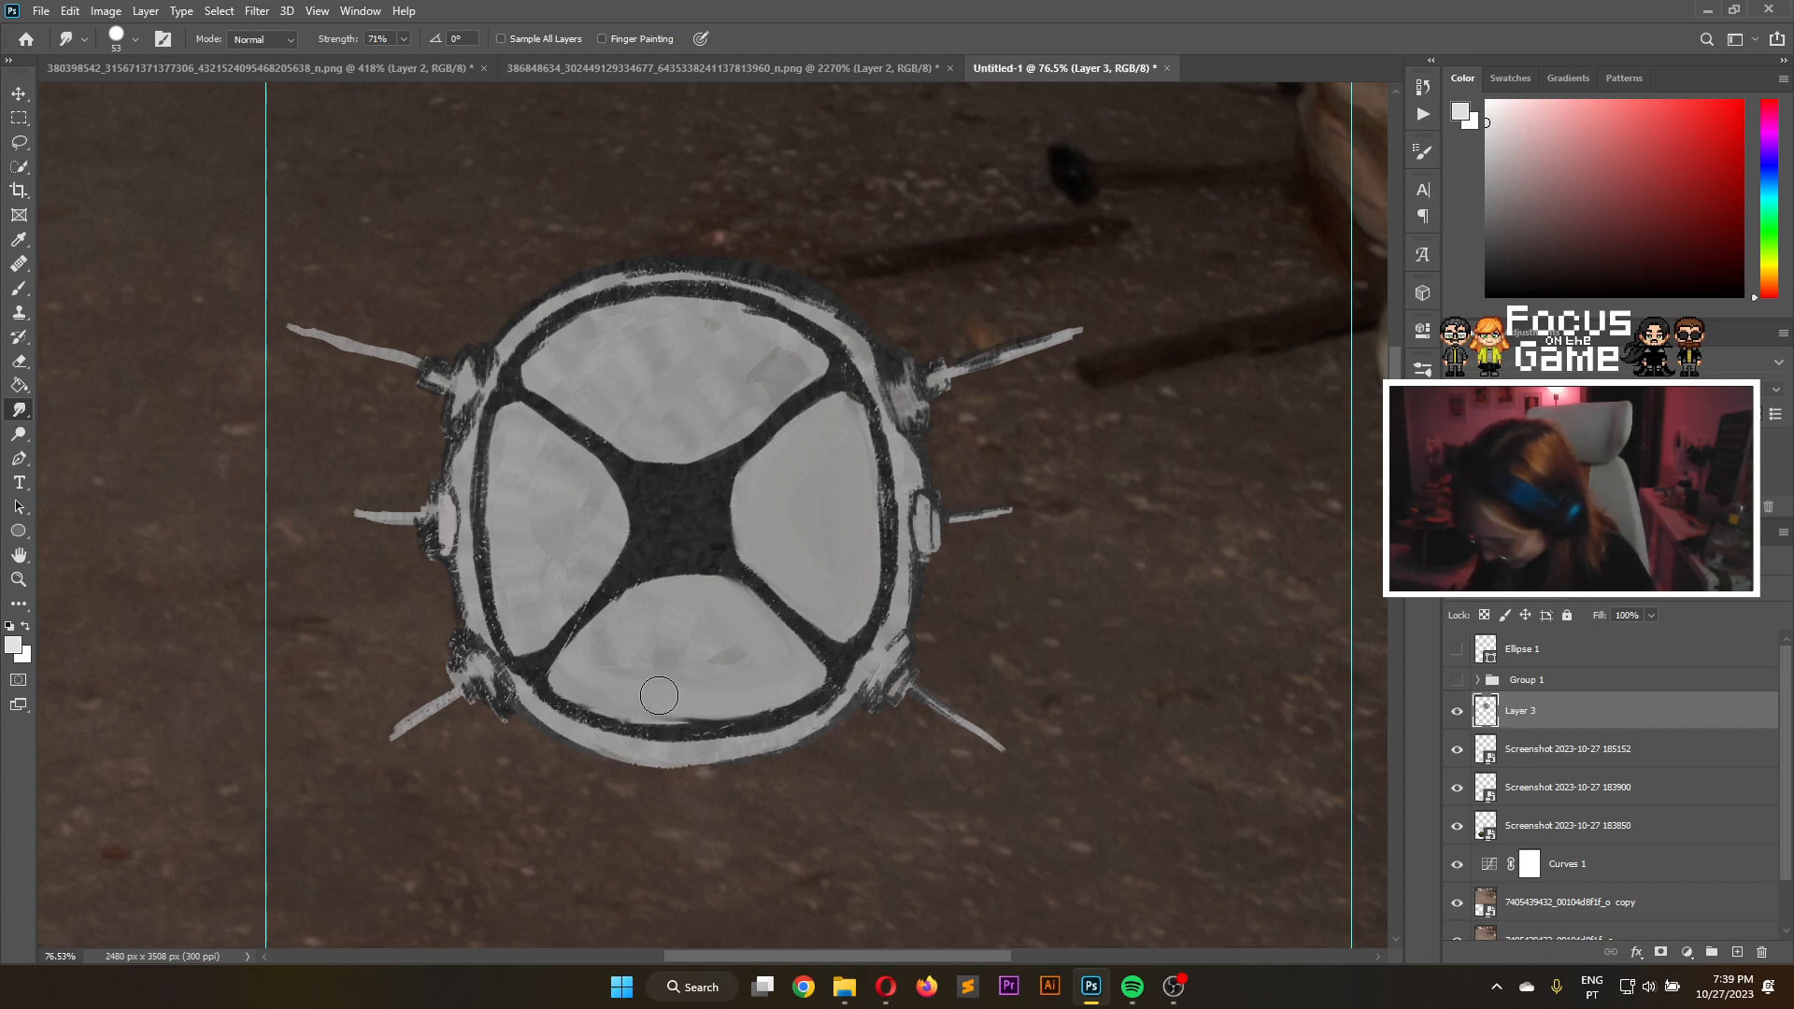
pyautogui.moveTo(570, 668)
pyautogui.mouseDown()
pyautogui.moveTo(652, 707)
pyautogui.moveTo(642, 617)
pyautogui.mouseUp()
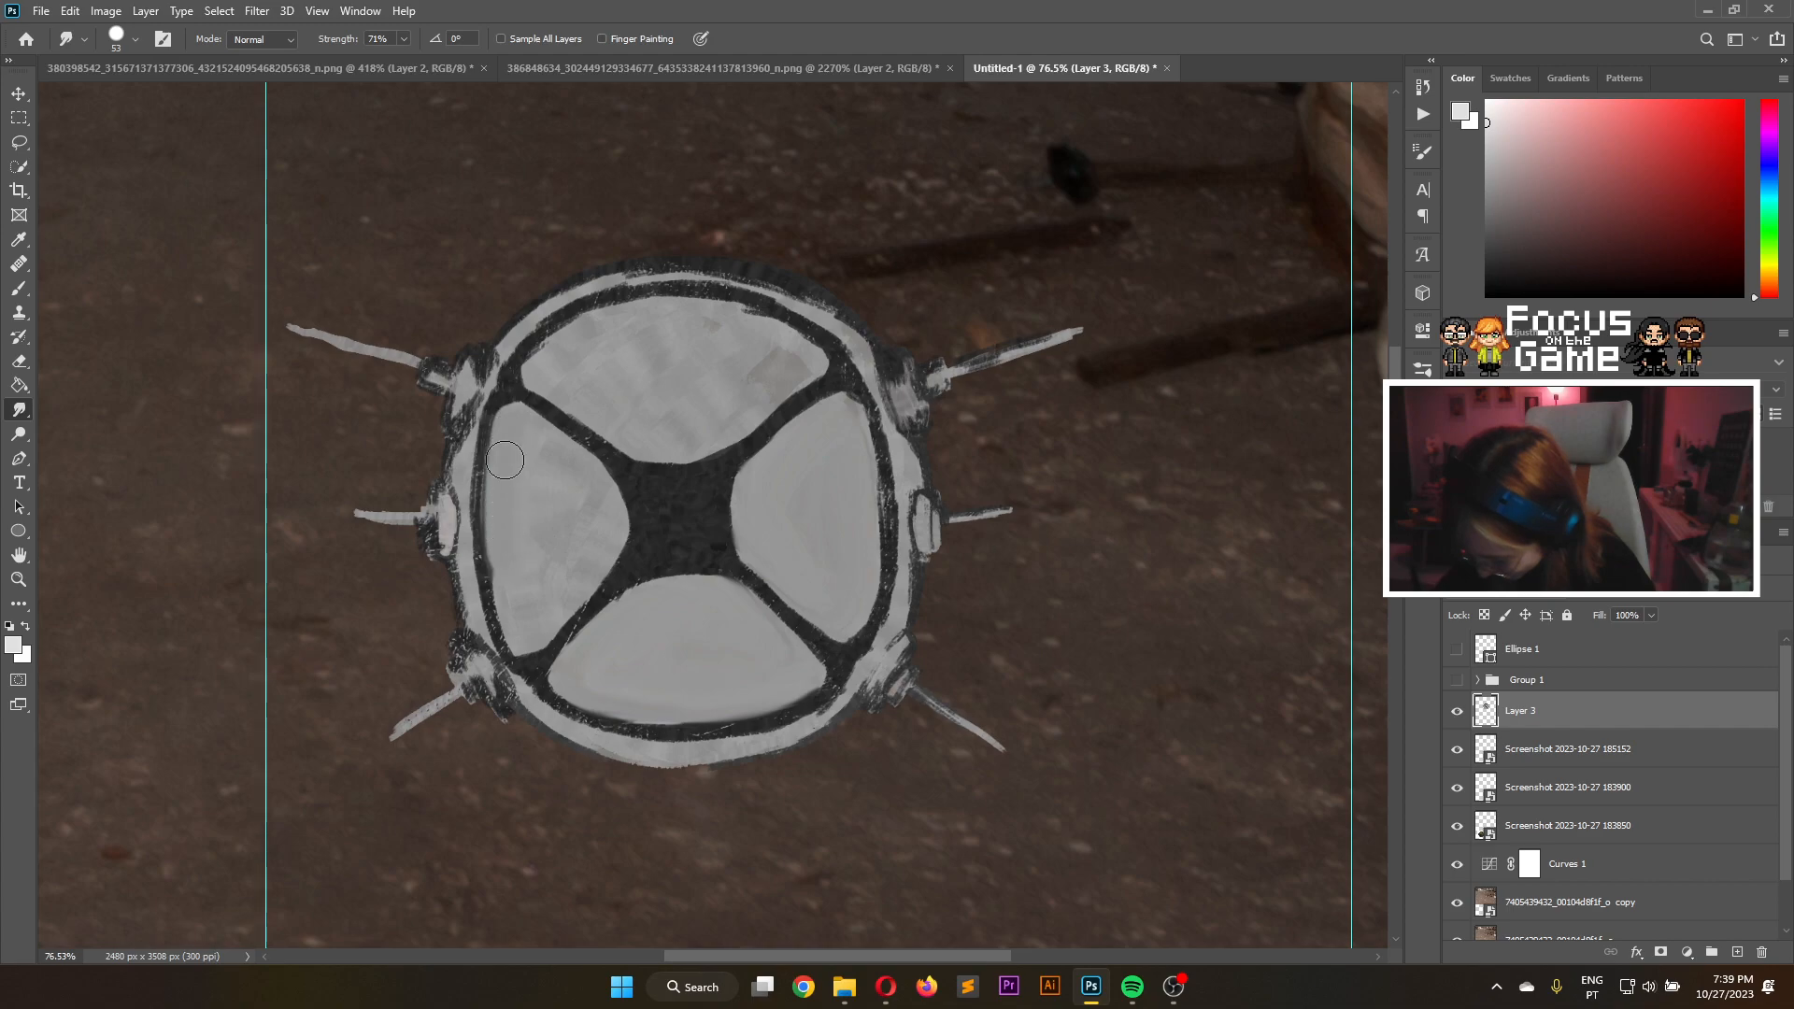
# Try to smudge the left panel's shading near its lower corner, and undo the strokes
pyautogui.moveTo(516, 623)
pyautogui.mouseDown()
pyautogui.moveTo(528, 652)
pyautogui.moveTo(542, 619)
pyautogui.mouseUp()
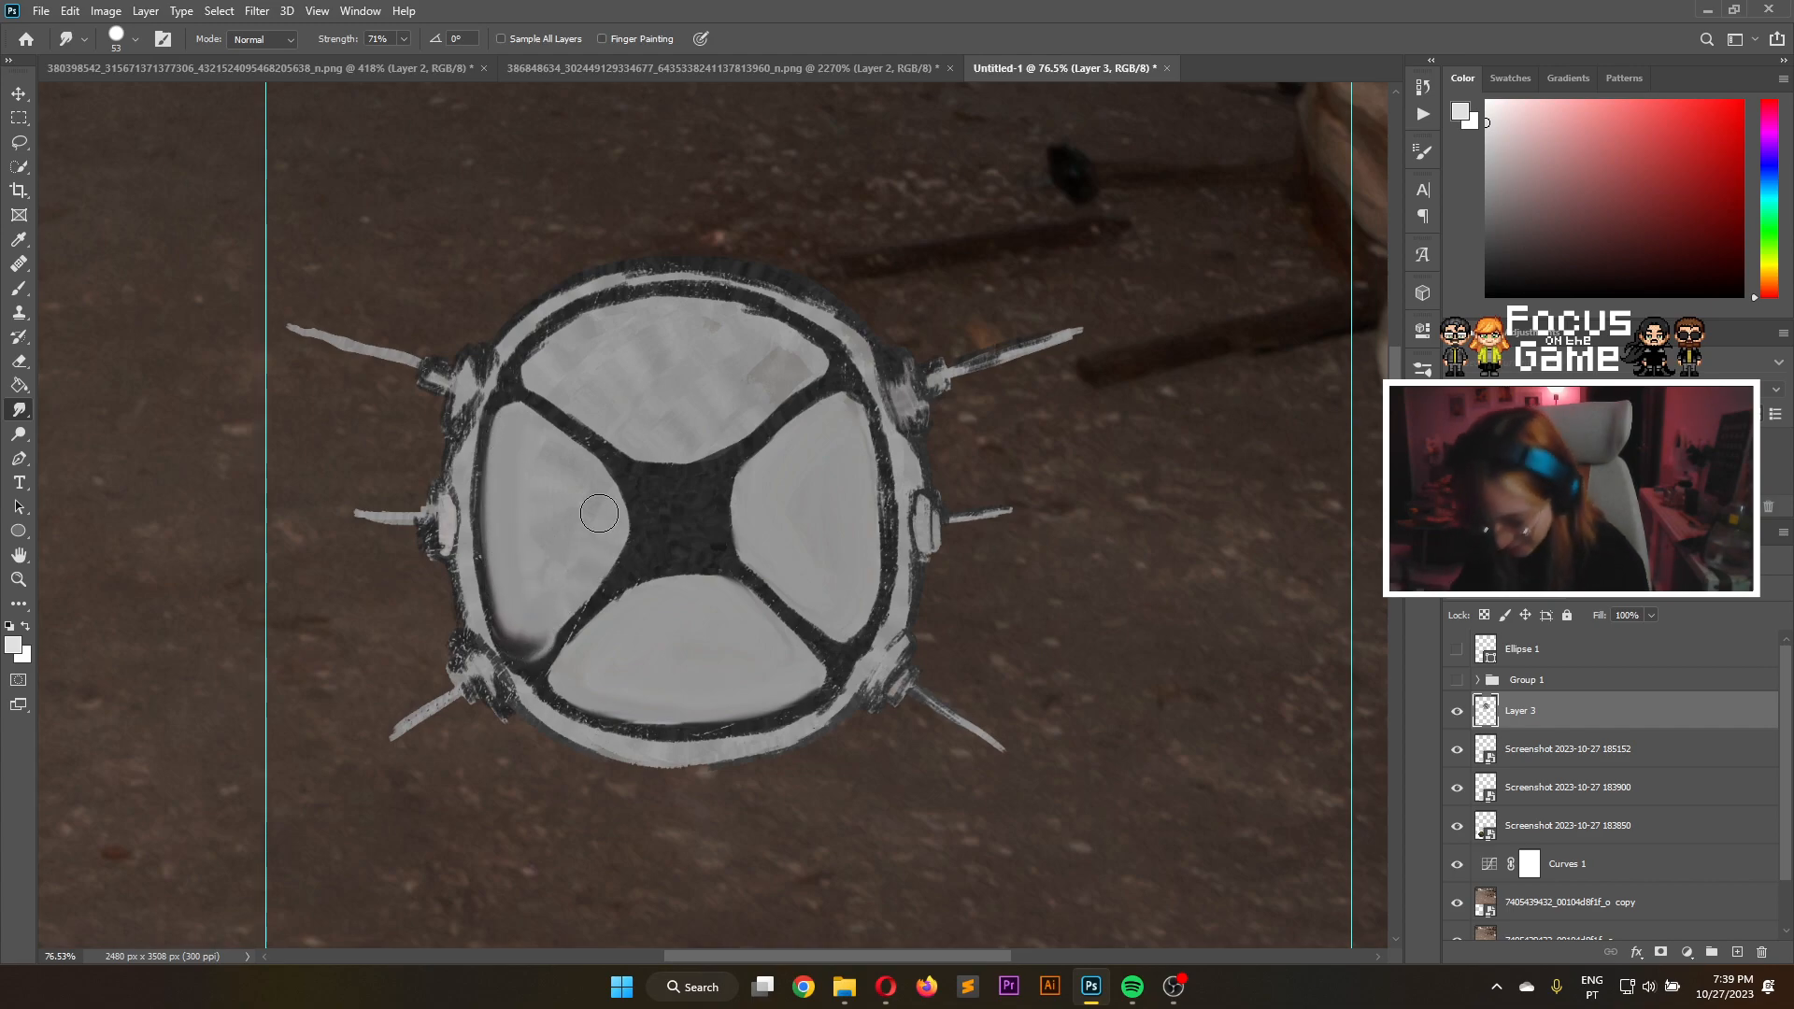
pyautogui.hotkey('ctrl', 'z')
pyautogui.hotkey('ctrl', 'z')
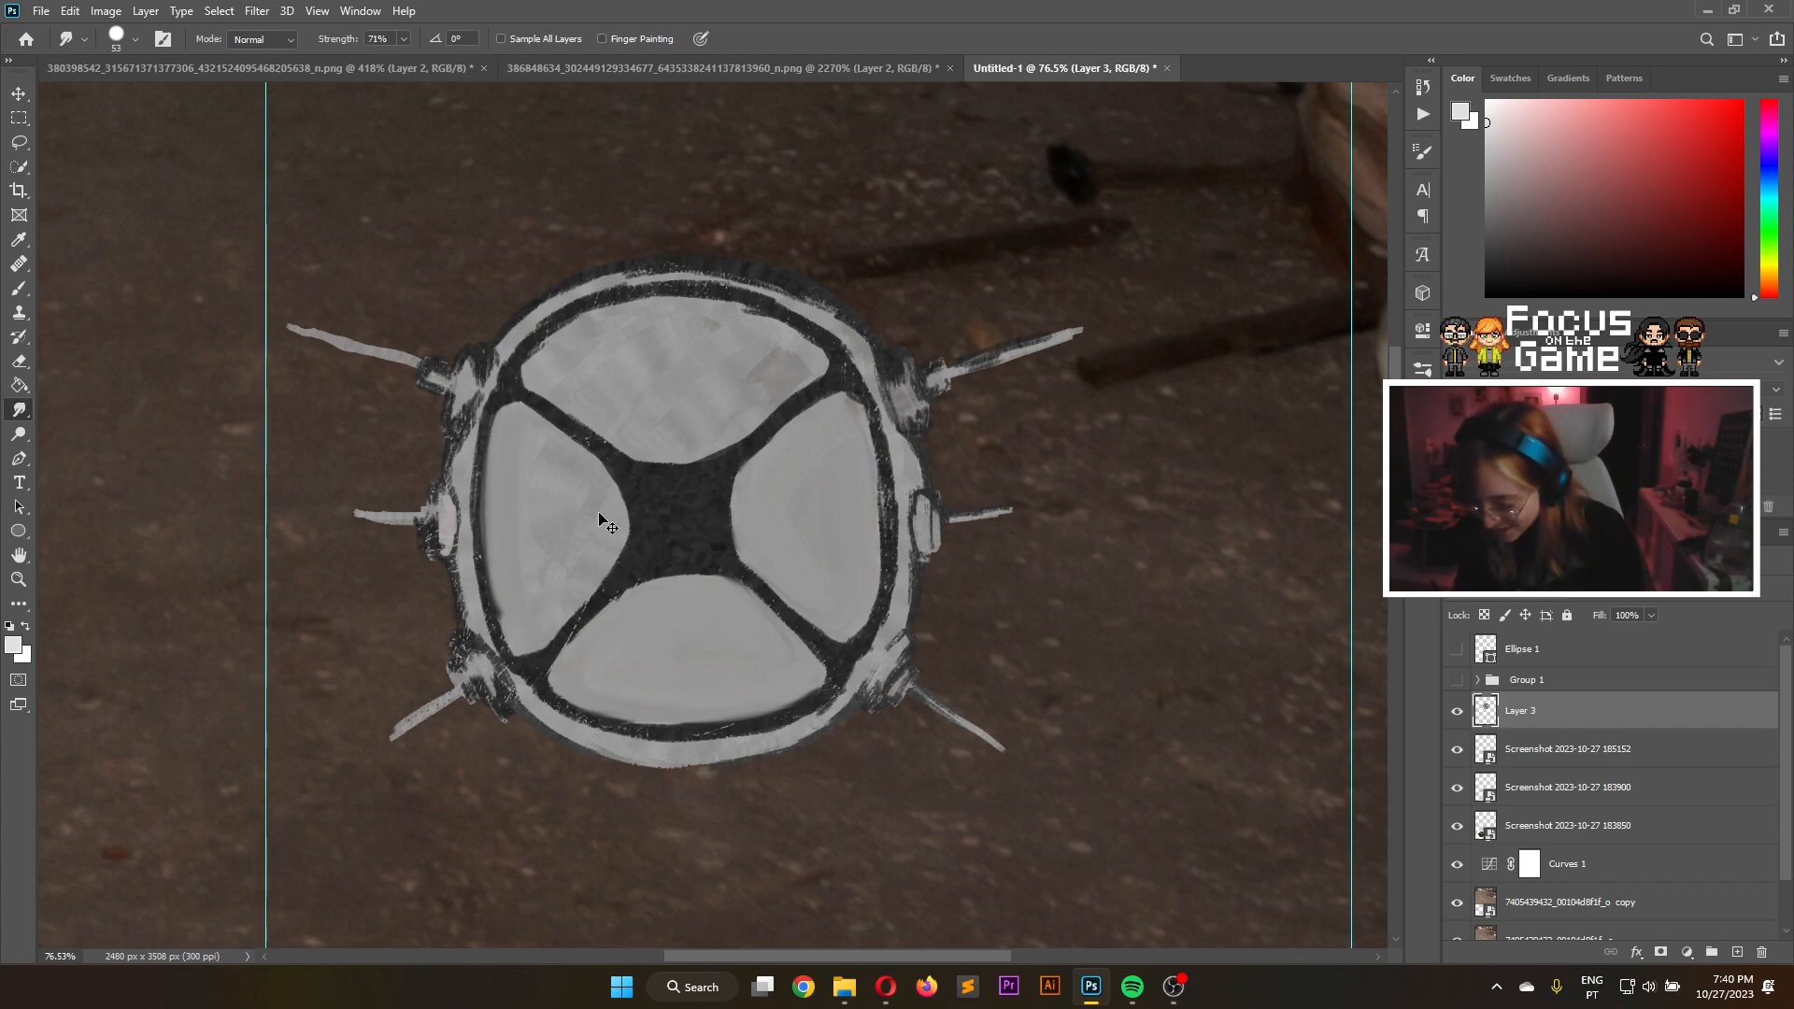
# Switch to the Brush tool with the Hard Round Pressure Opacity preset at 76 px
pyautogui.click(14, 286)
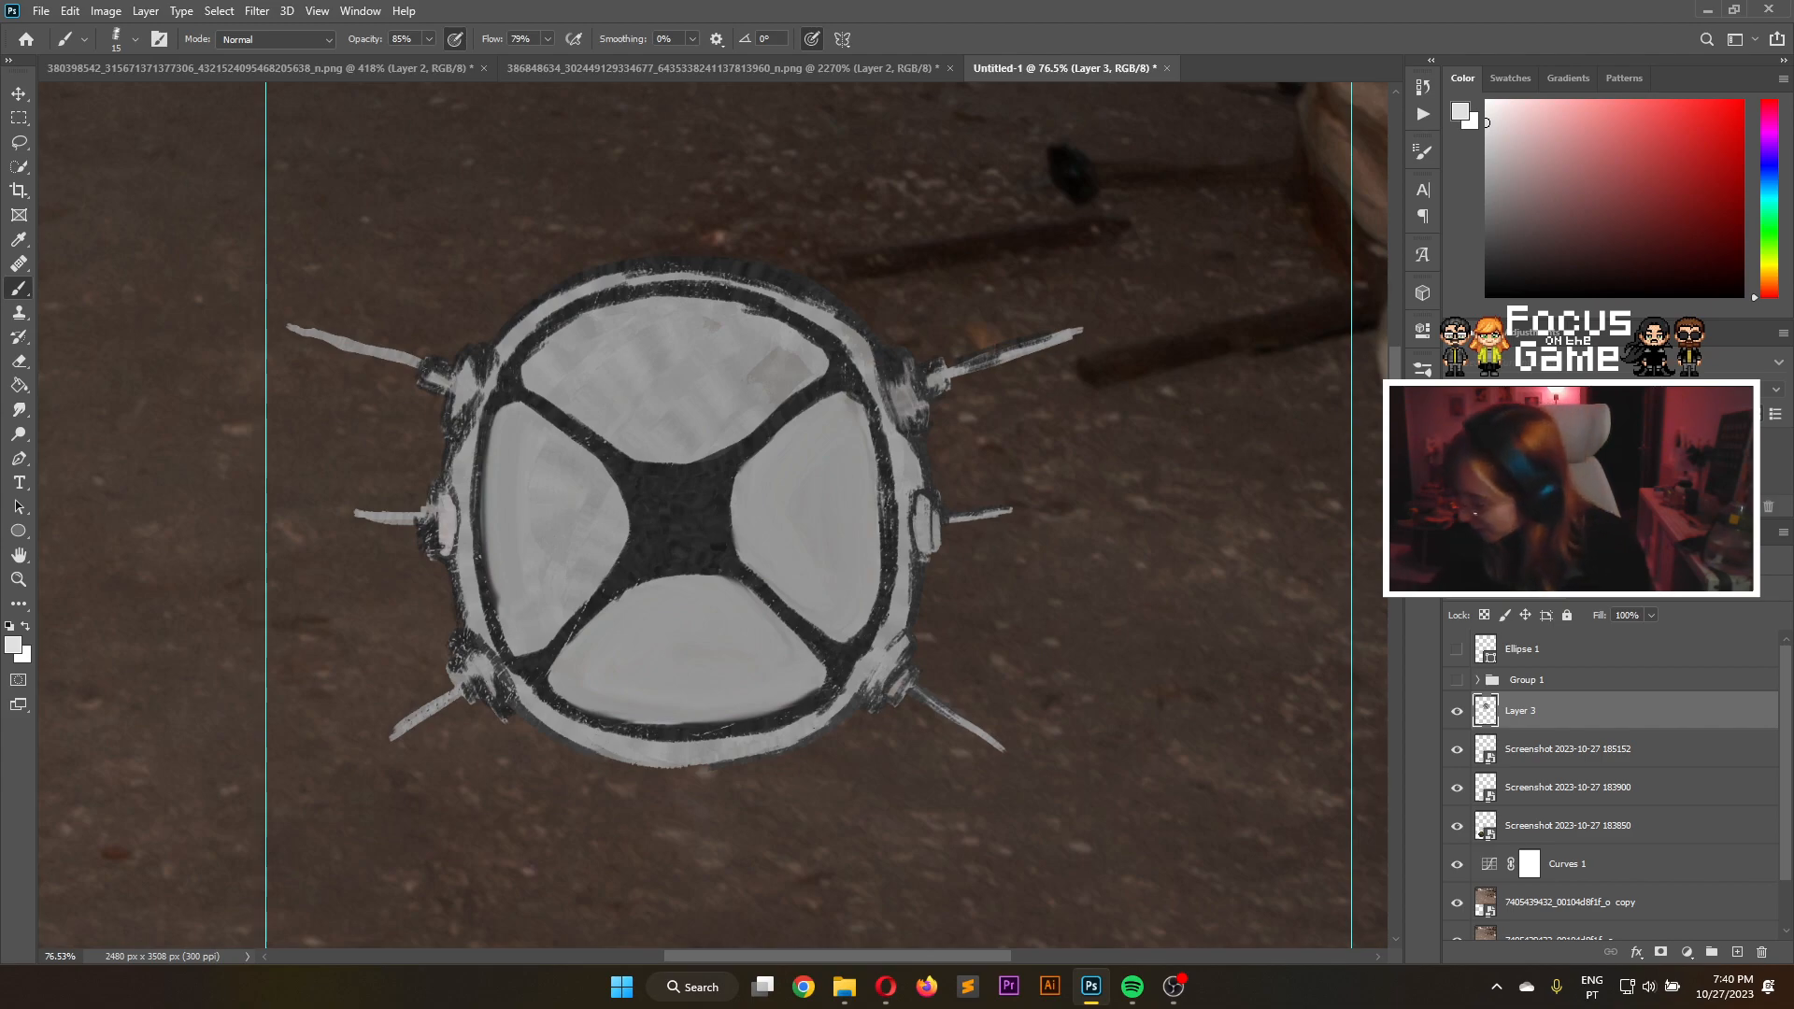
pyautogui.click(1422, 370)
pyautogui.scroll(15, 1375, 542)
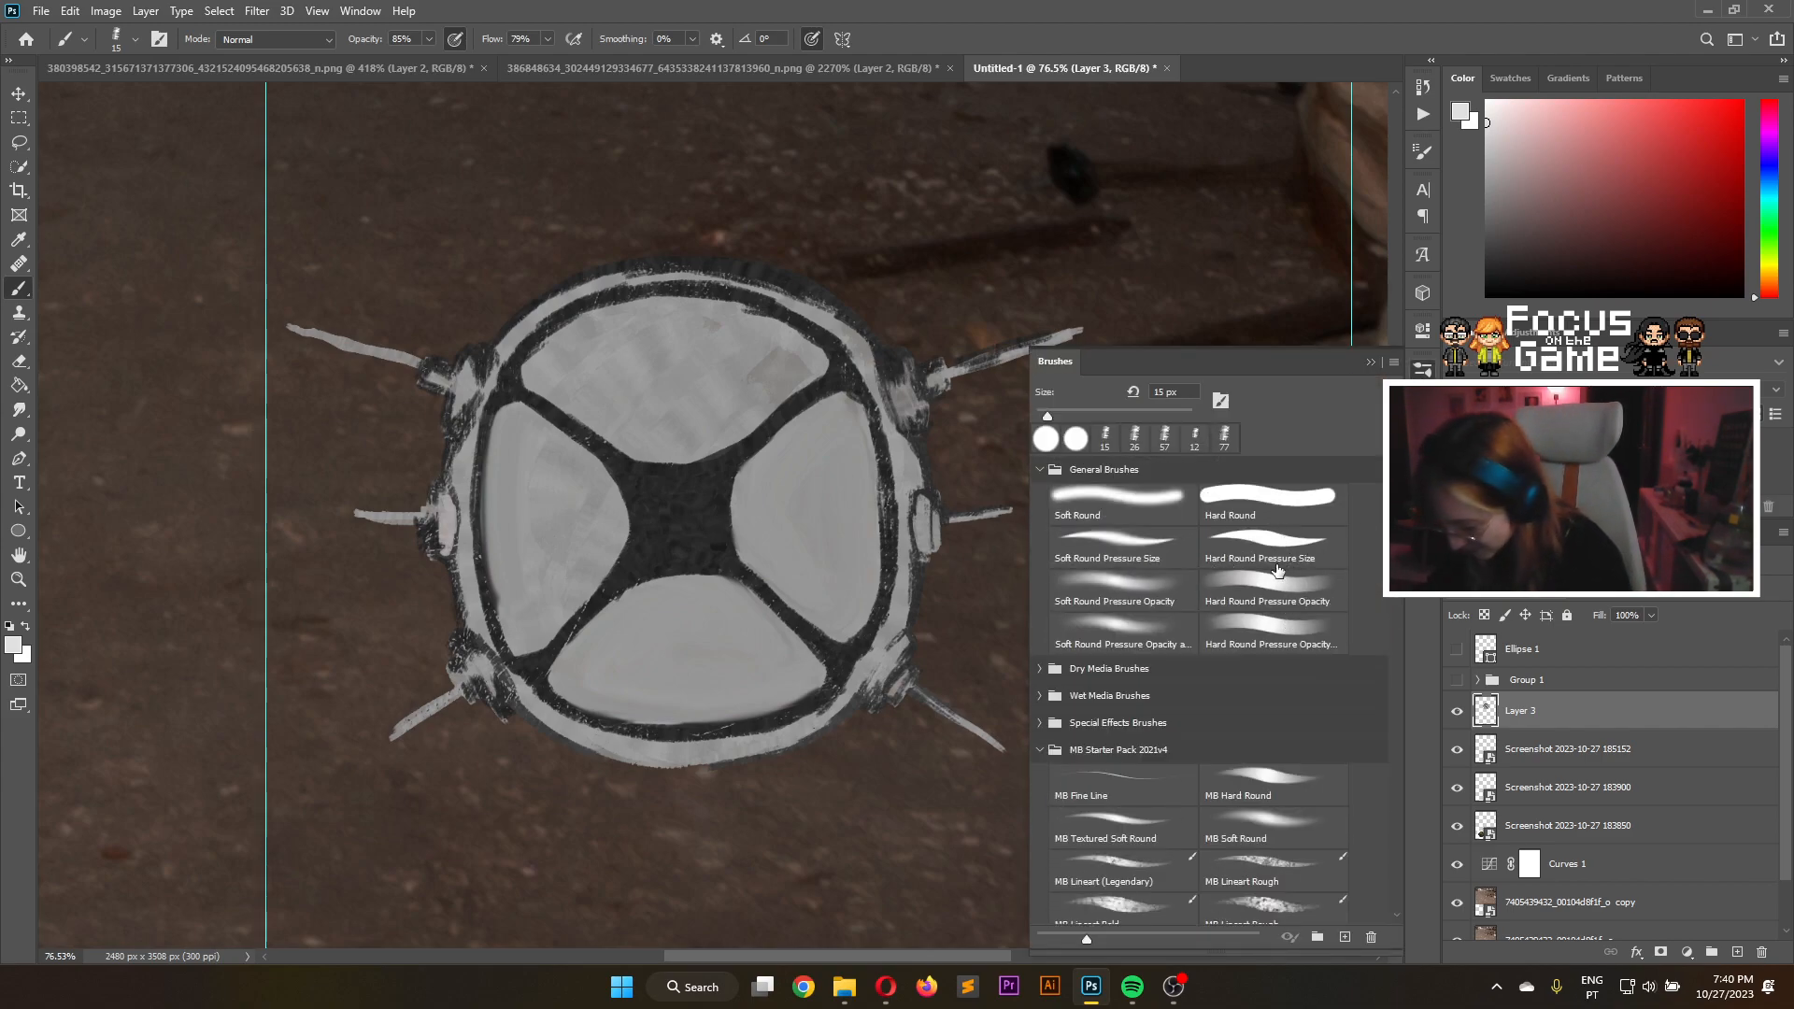
pyautogui.click(1292, 634)
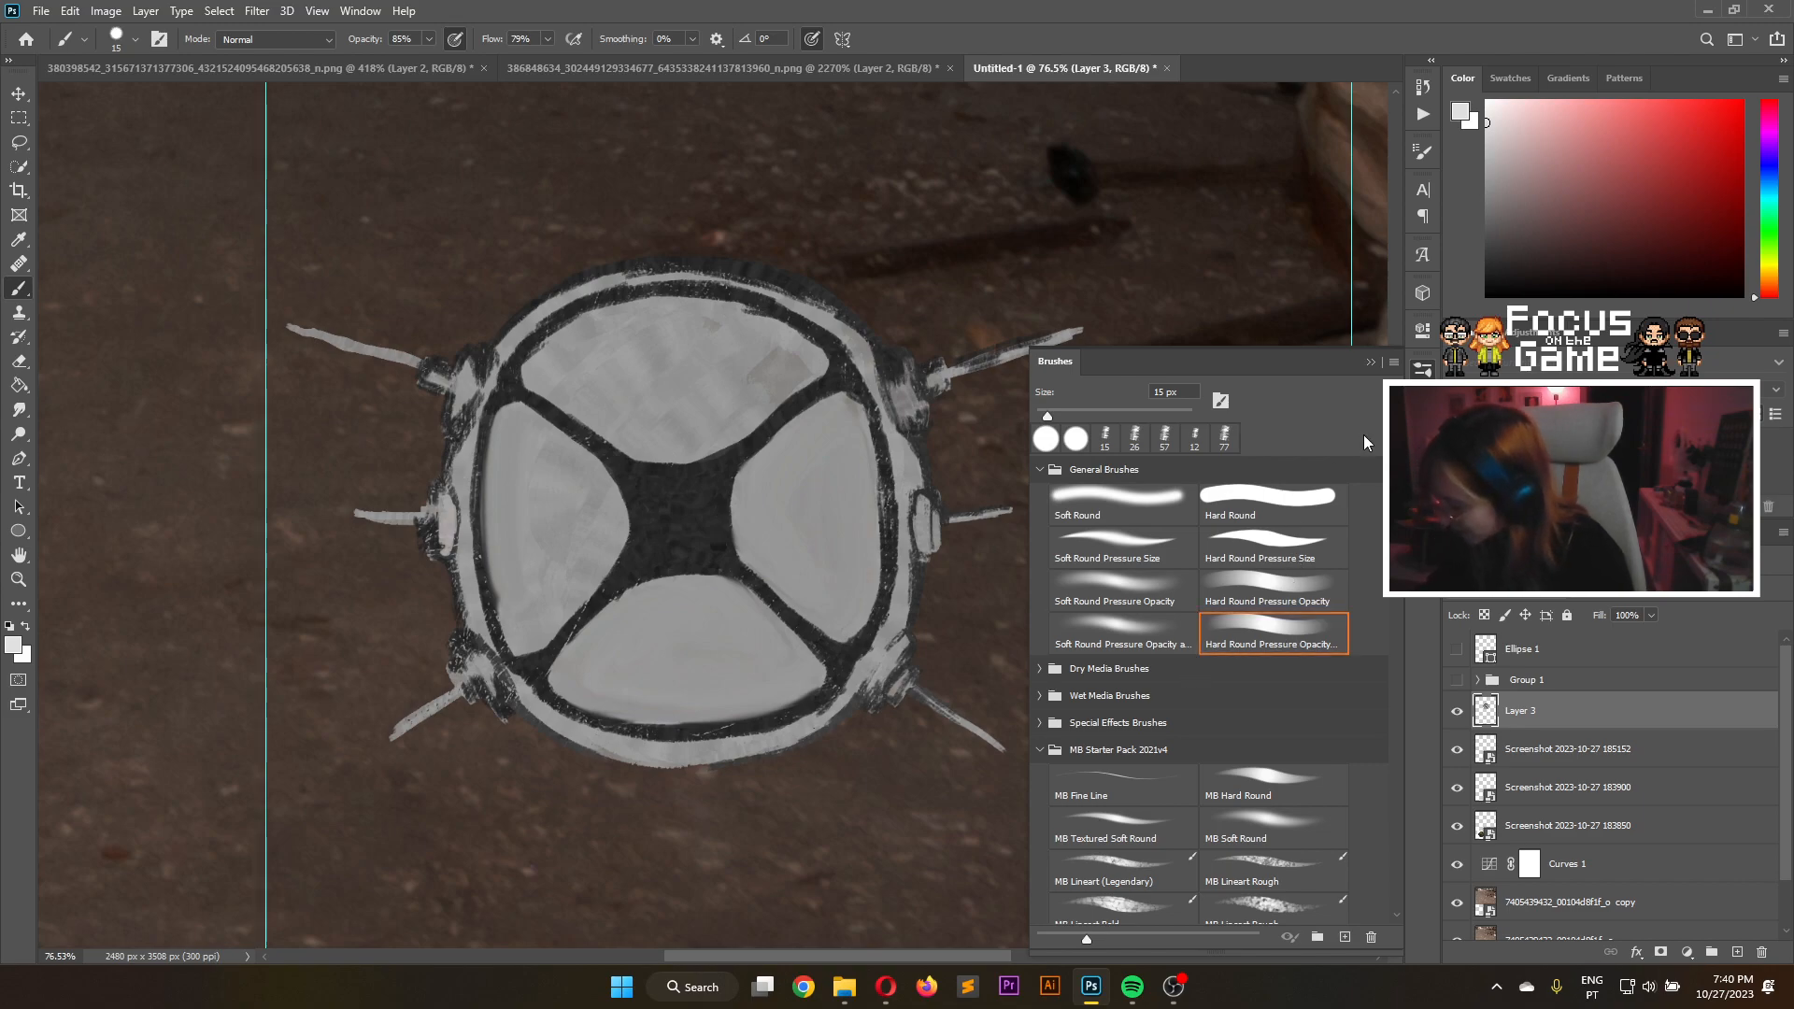
pyautogui.click(1371, 364)
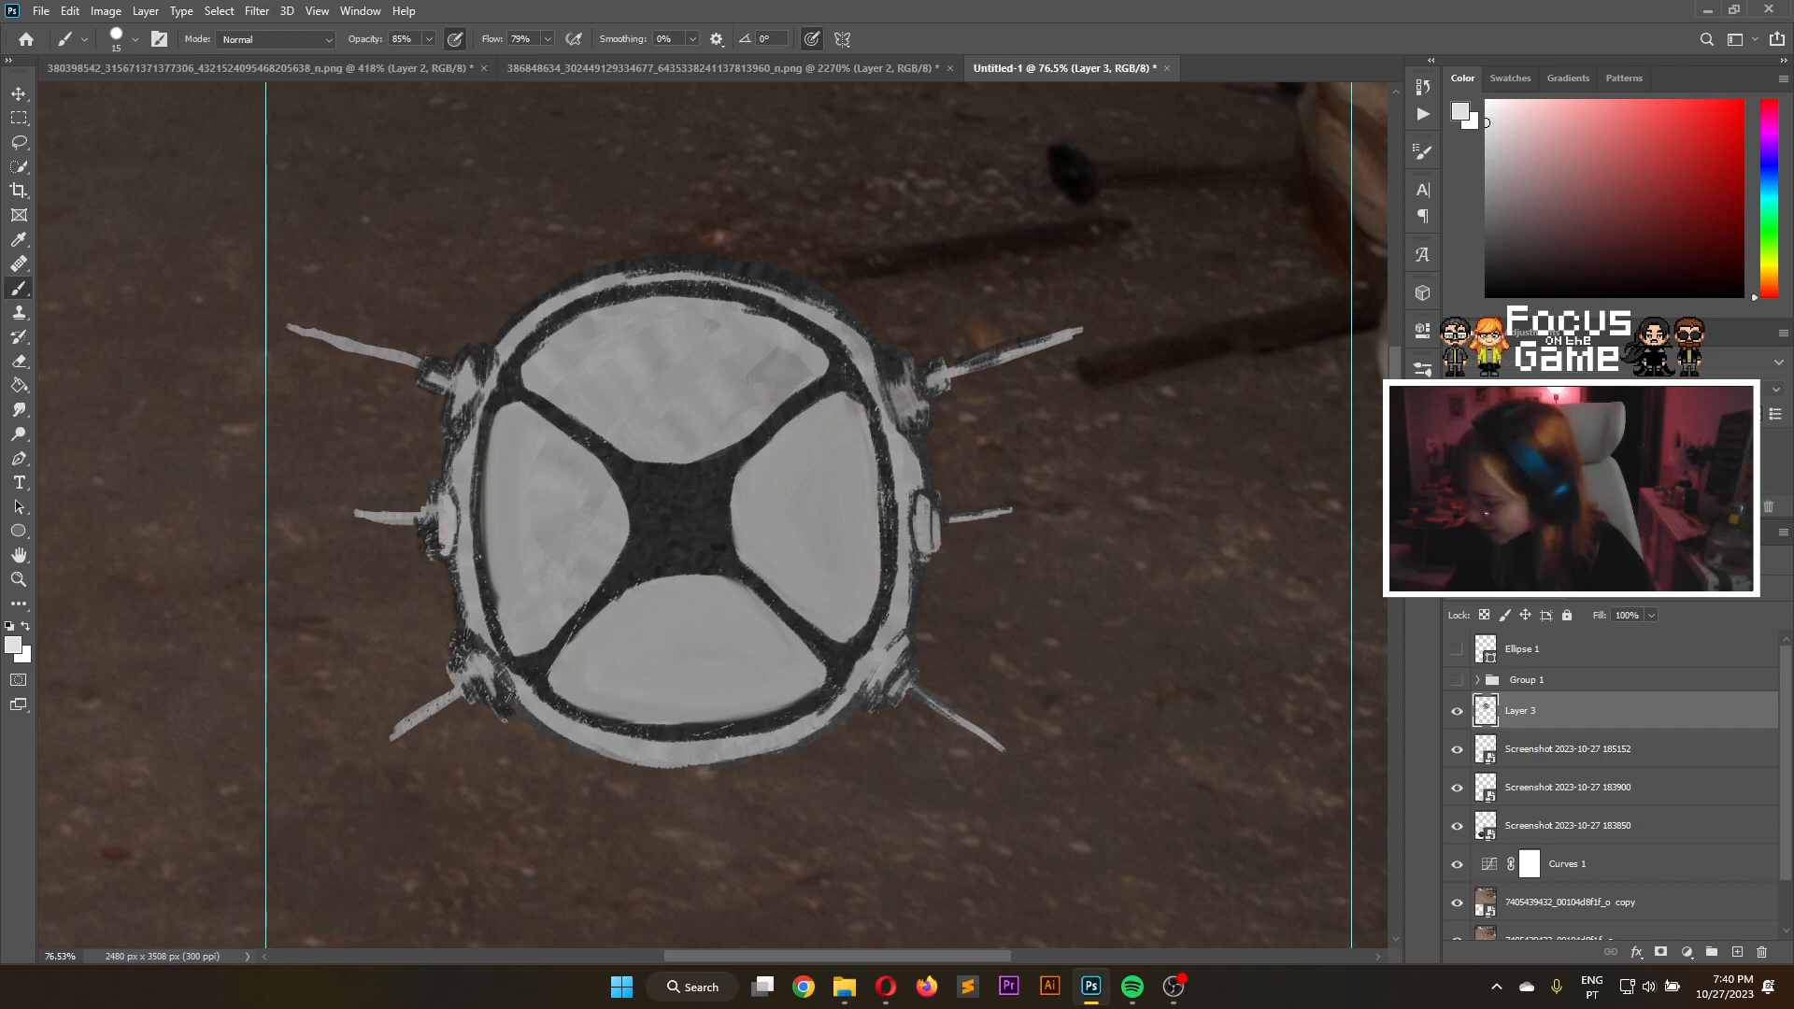
pyautogui.click(1423, 370)
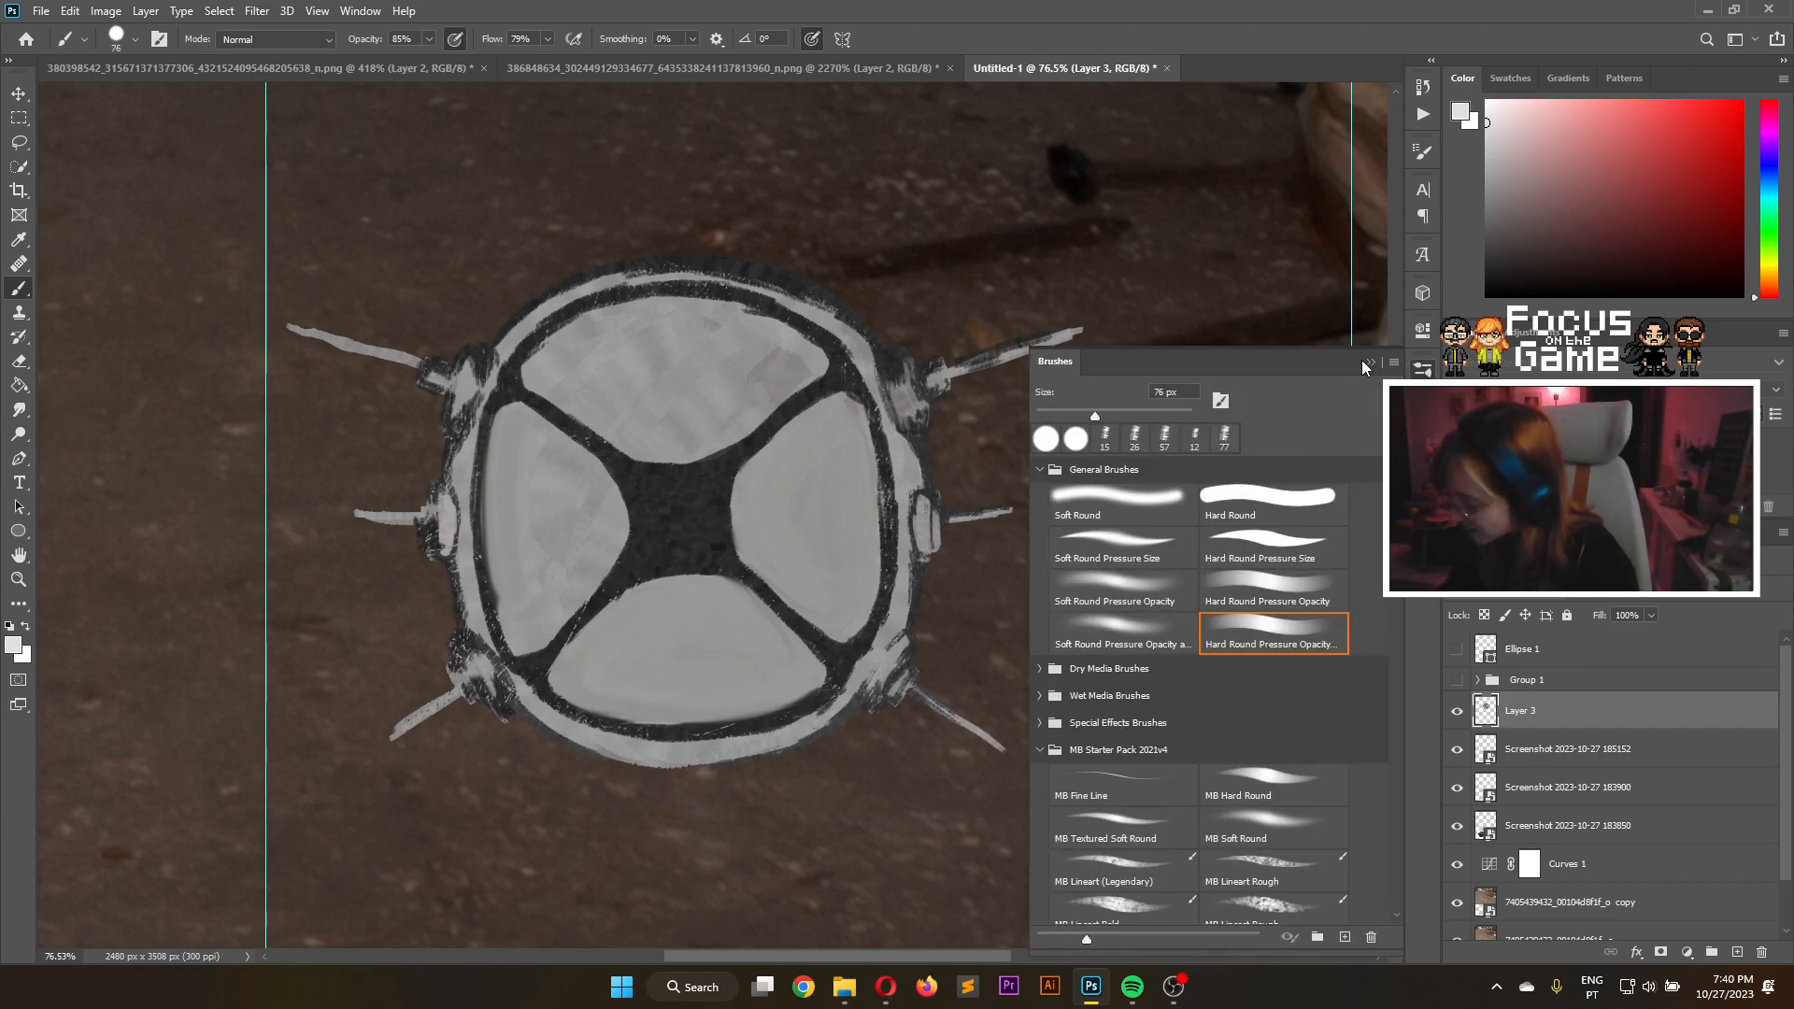
pyautogui.click(1367, 361)
# Undo a light test stroke on the left panel and choose a mid grey as the paint colour
pyautogui.moveTo(523, 444); pyautogui.dragTo(538, 583)
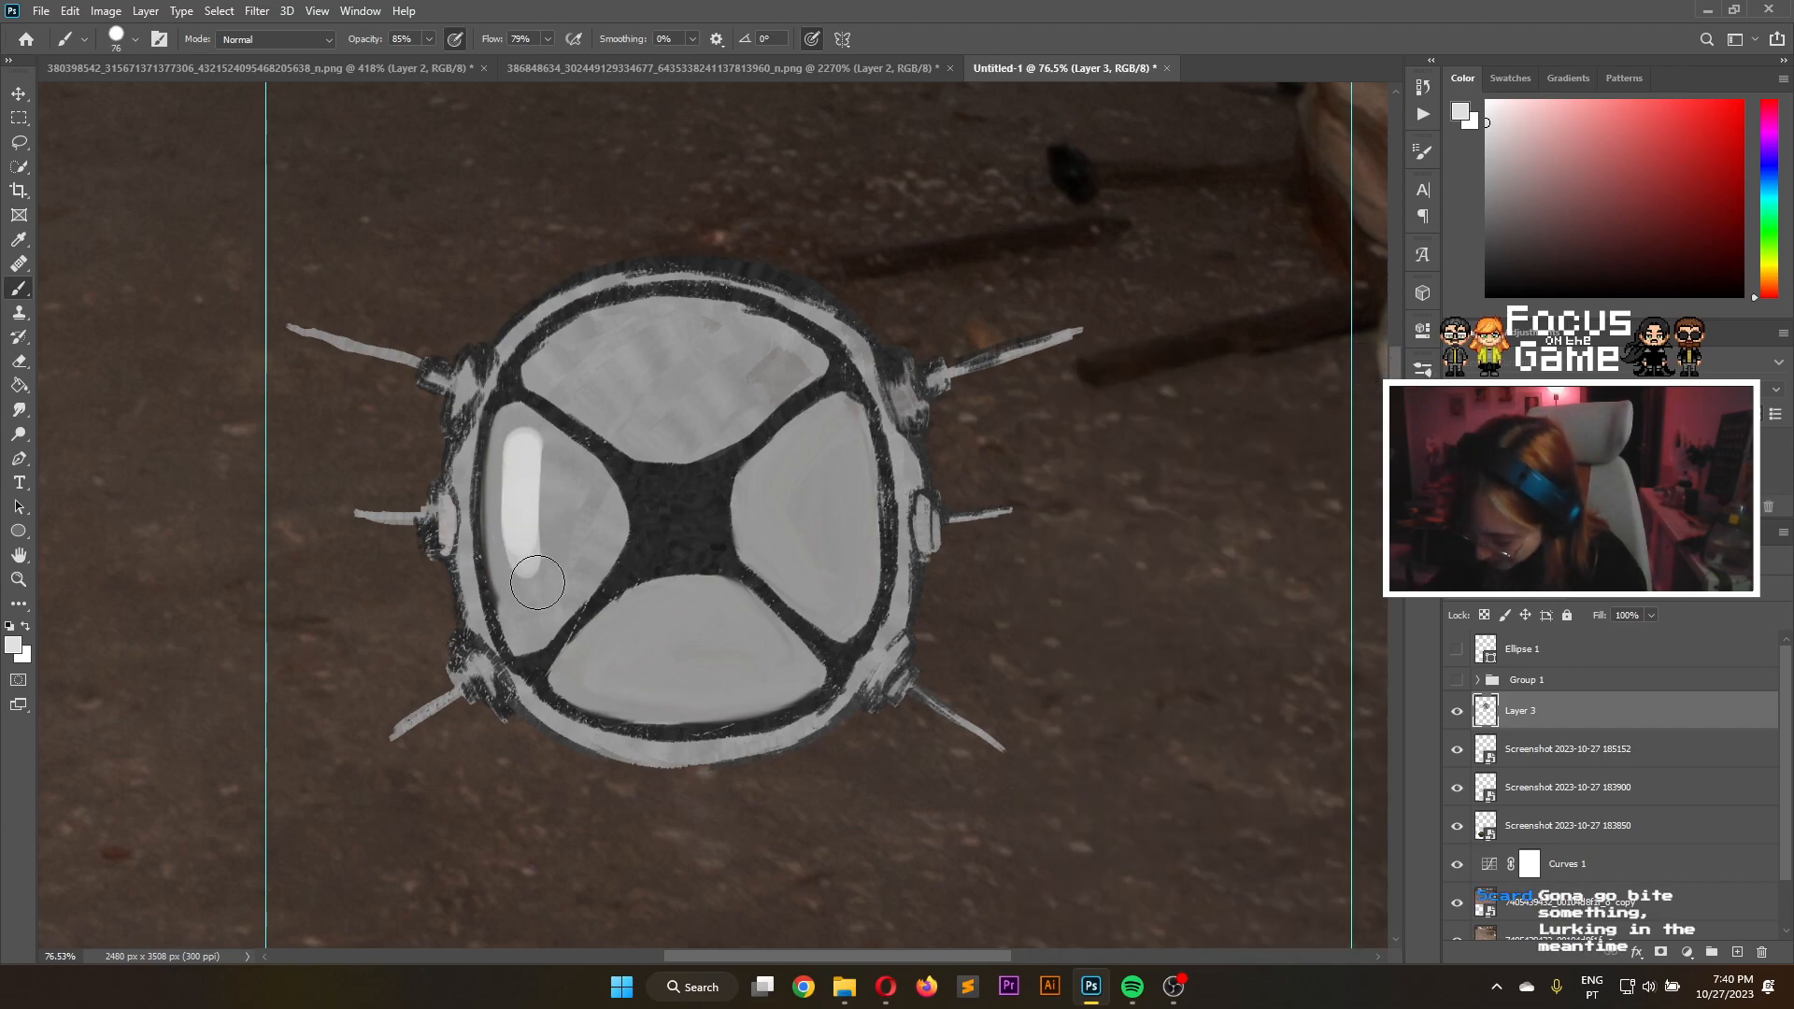
pyautogui.hotkey('ctrl', 'z')
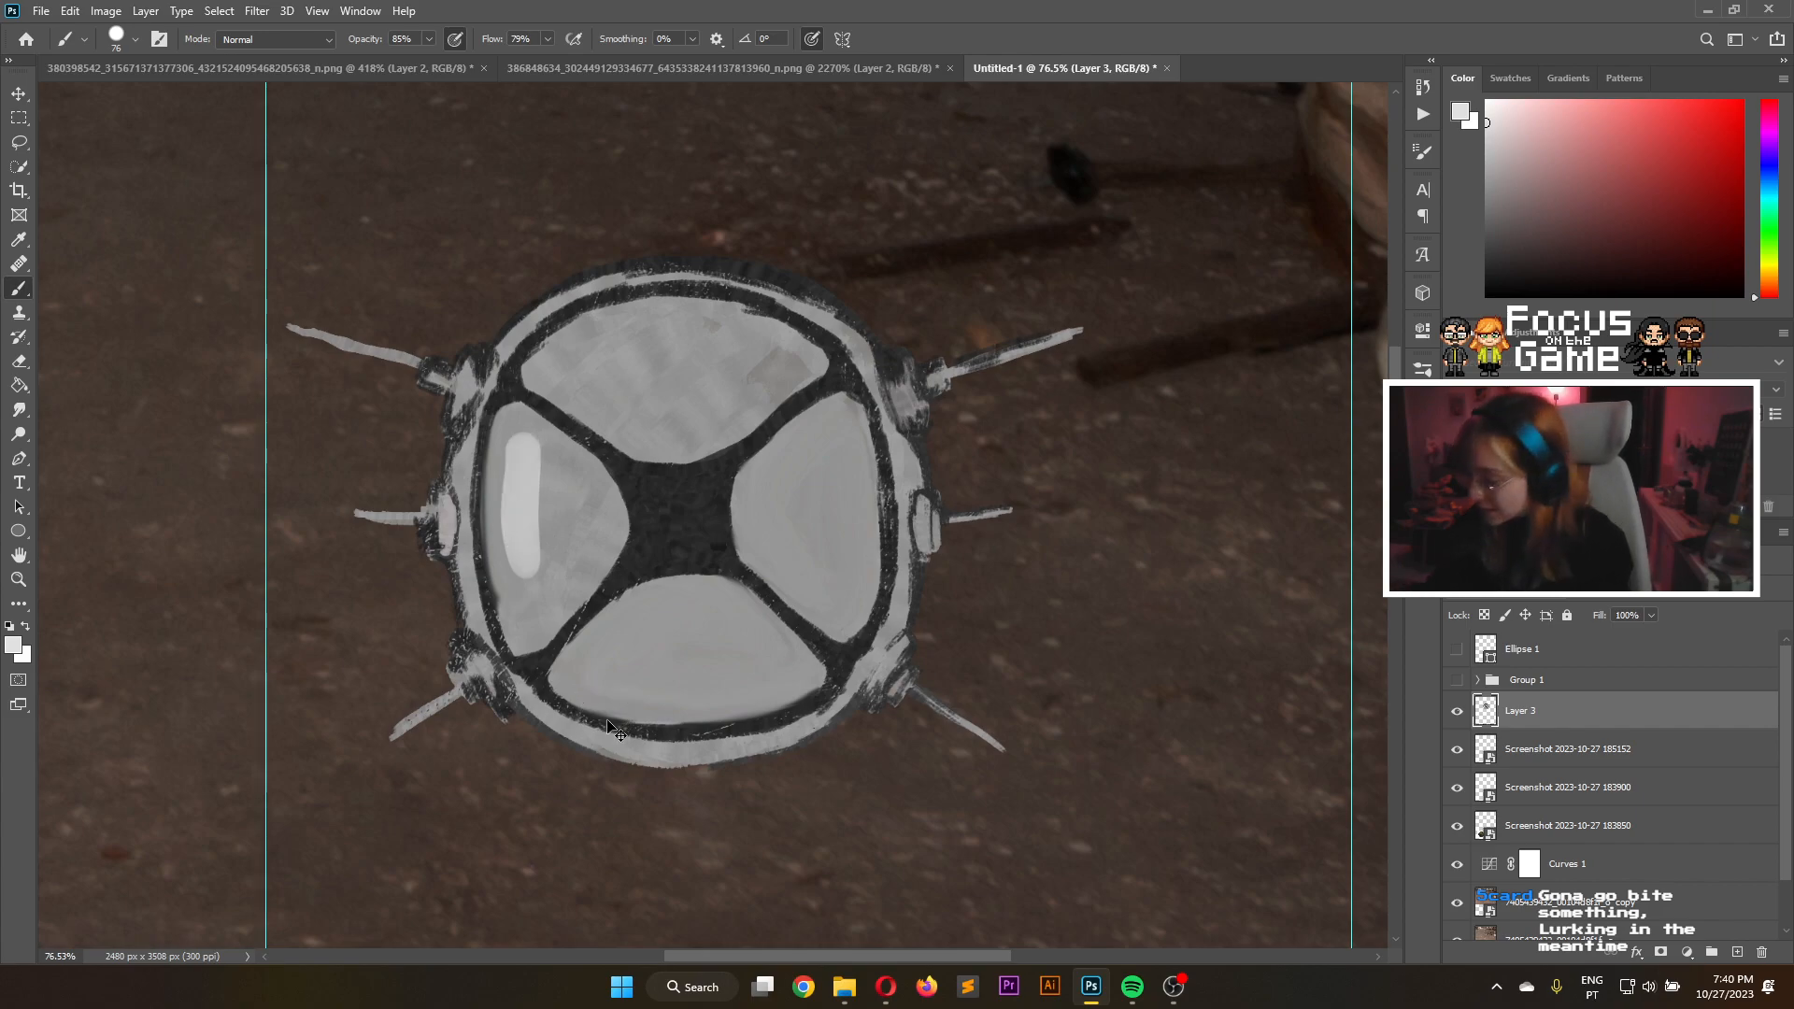
pyautogui.keyDown('alt'); pyautogui.click(613, 727); pyautogui.keyUp('alt')
pyautogui.click(1486, 163)
pyautogui.hotkey('ctrl', 'z')
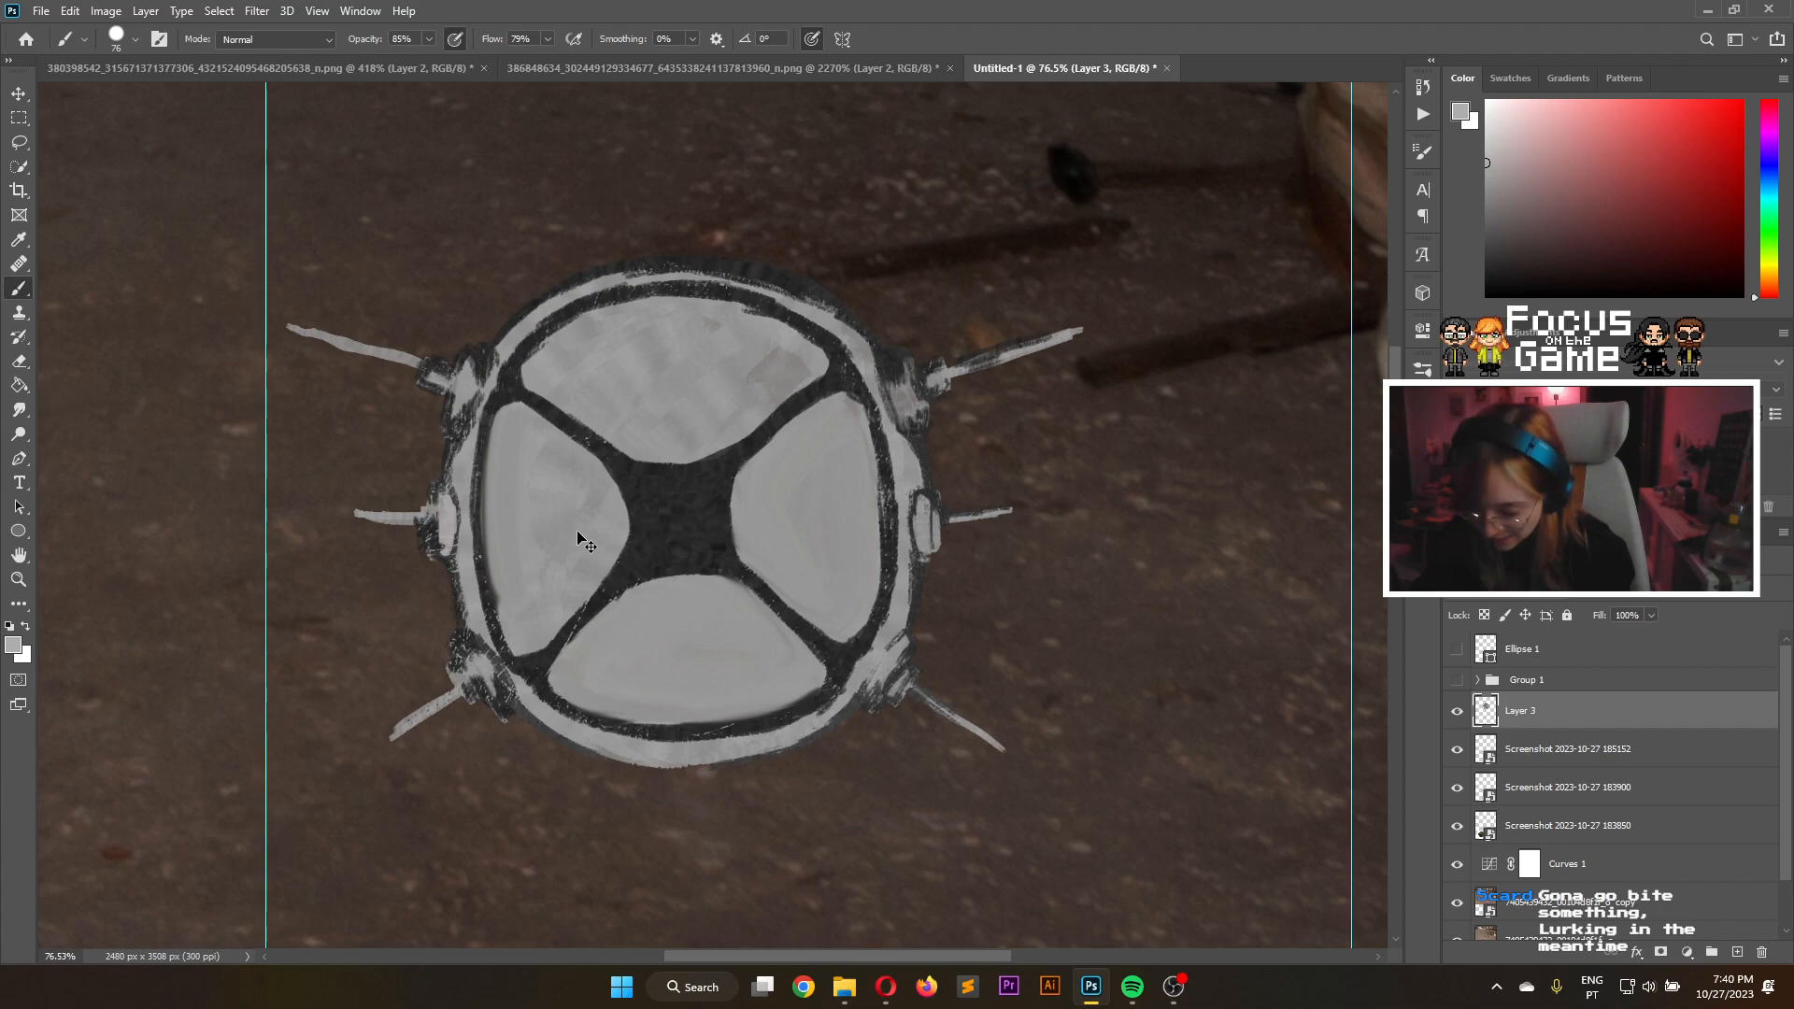
# Paint over the left, bottom, right and top panels with the mid grey for an even fill
pyautogui.moveTo(510, 442); pyautogui.dragTo(515, 621)
pyautogui.moveTo(500, 535)
pyautogui.mouseDown()
pyautogui.moveTo(519, 646)
pyautogui.moveTo(499, 532)
pyautogui.moveTo(523, 631)
pyautogui.moveTo(564, 571)
pyautogui.moveTo(555, 599)
pyautogui.moveTo(527, 553)
pyautogui.moveTo(553, 586)
pyautogui.moveTo(526, 605)
pyautogui.moveTo(524, 569)
pyautogui.moveTo(567, 522)
pyautogui.moveTo(574, 560)
pyautogui.moveTo(530, 451)
pyautogui.moveTo(548, 587)
pyautogui.moveTo(565, 482)
pyautogui.moveTo(584, 530)
pyautogui.moveTo(548, 577)
pyautogui.moveTo(601, 526)
pyautogui.moveTo(575, 573)
pyautogui.moveTo(562, 464)
pyautogui.moveTo(588, 533)
pyautogui.moveTo(536, 468)
pyautogui.moveTo(526, 545)
pyautogui.moveTo(541, 559)
pyautogui.moveTo(521, 455)
pyautogui.moveTo(562, 486)
pyautogui.moveTo(522, 442)
pyautogui.moveTo(581, 494)
pyautogui.moveTo(574, 477)
pyautogui.moveTo(534, 462)
pyautogui.moveTo(606, 558)
pyautogui.moveTo(540, 608)
pyautogui.moveTo(599, 532)
pyautogui.mouseUp()
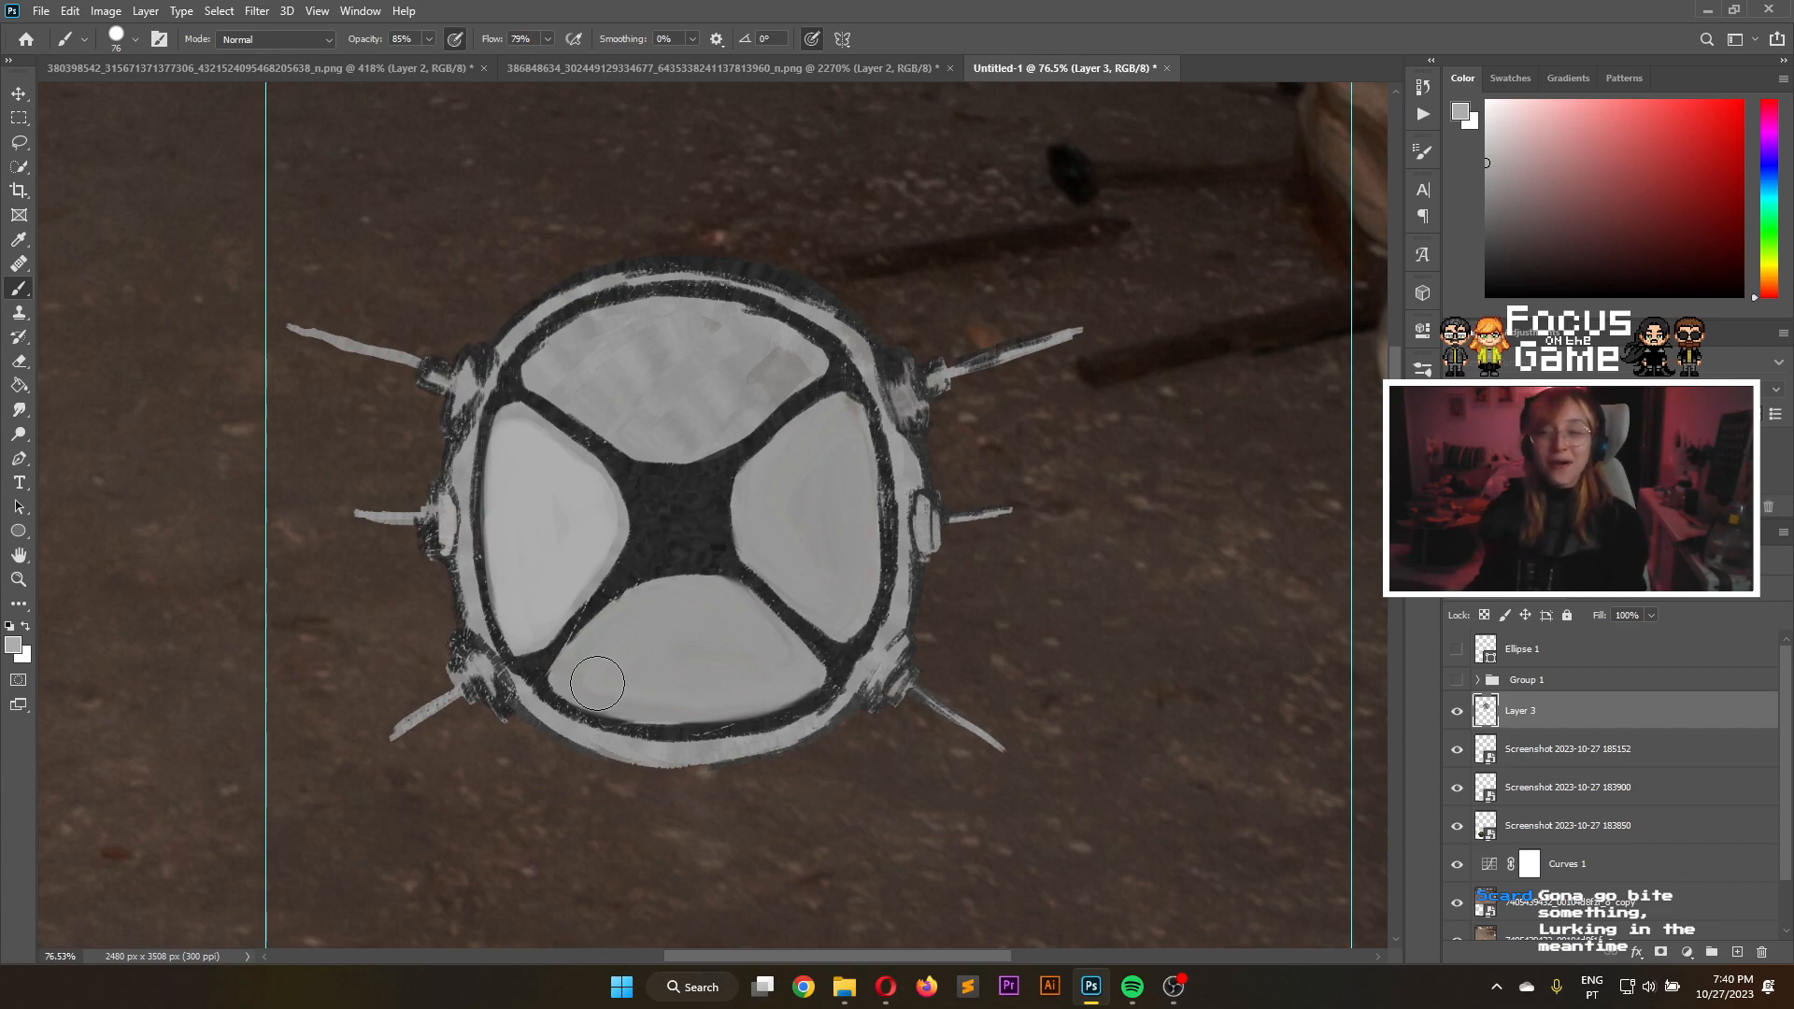
pyautogui.moveTo(541, 530)
pyautogui.mouseDown()
pyautogui.moveTo(556, 544)
pyautogui.moveTo(530, 583)
pyautogui.mouseUp()
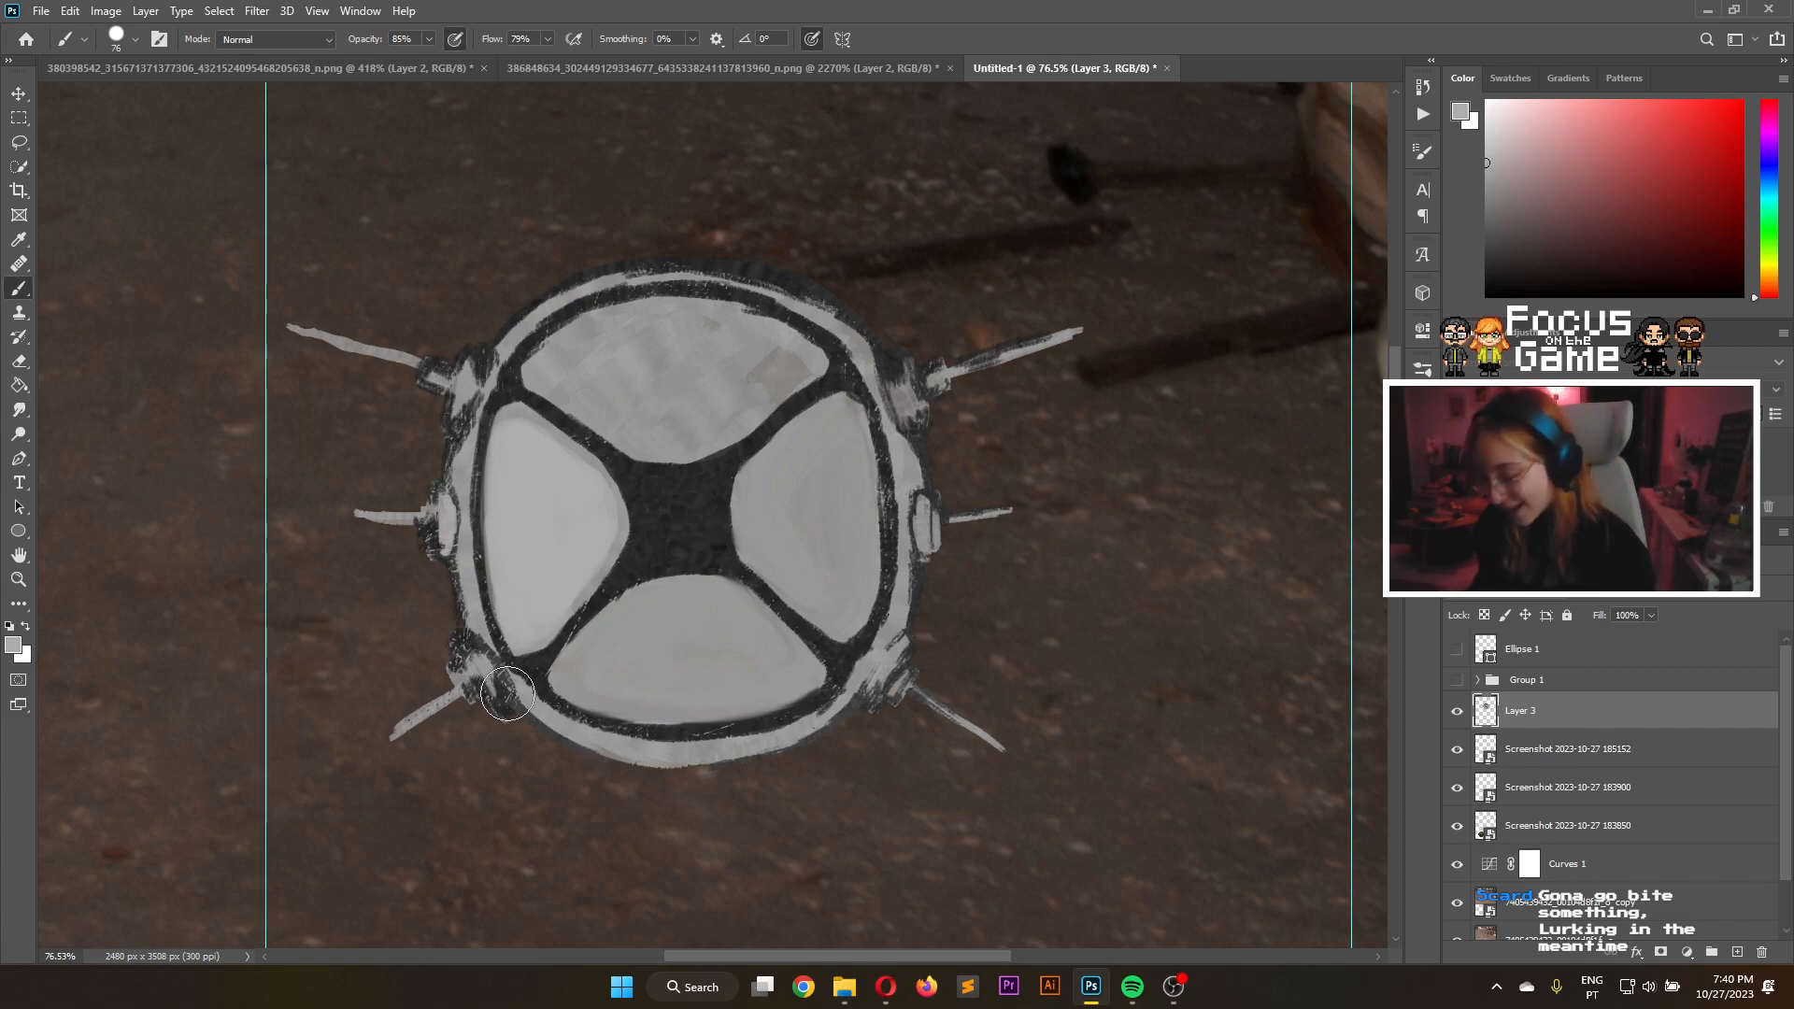
pyautogui.moveTo(582, 673)
pyautogui.mouseDown()
pyautogui.moveTo(632, 626)
pyautogui.moveTo(586, 672)
pyautogui.moveTo(684, 607)
pyautogui.moveTo(754, 614)
pyautogui.moveTo(730, 627)
pyautogui.moveTo(783, 683)
pyautogui.moveTo(578, 675)
pyautogui.moveTo(756, 677)
pyautogui.moveTo(718, 690)
pyautogui.moveTo(694, 685)
pyautogui.moveTo(774, 673)
pyautogui.moveTo(629, 656)
pyautogui.moveTo(731, 636)
pyautogui.moveTo(769, 648)
pyautogui.moveTo(764, 682)
pyautogui.moveTo(656, 692)
pyautogui.moveTo(753, 673)
pyautogui.mouseUp()
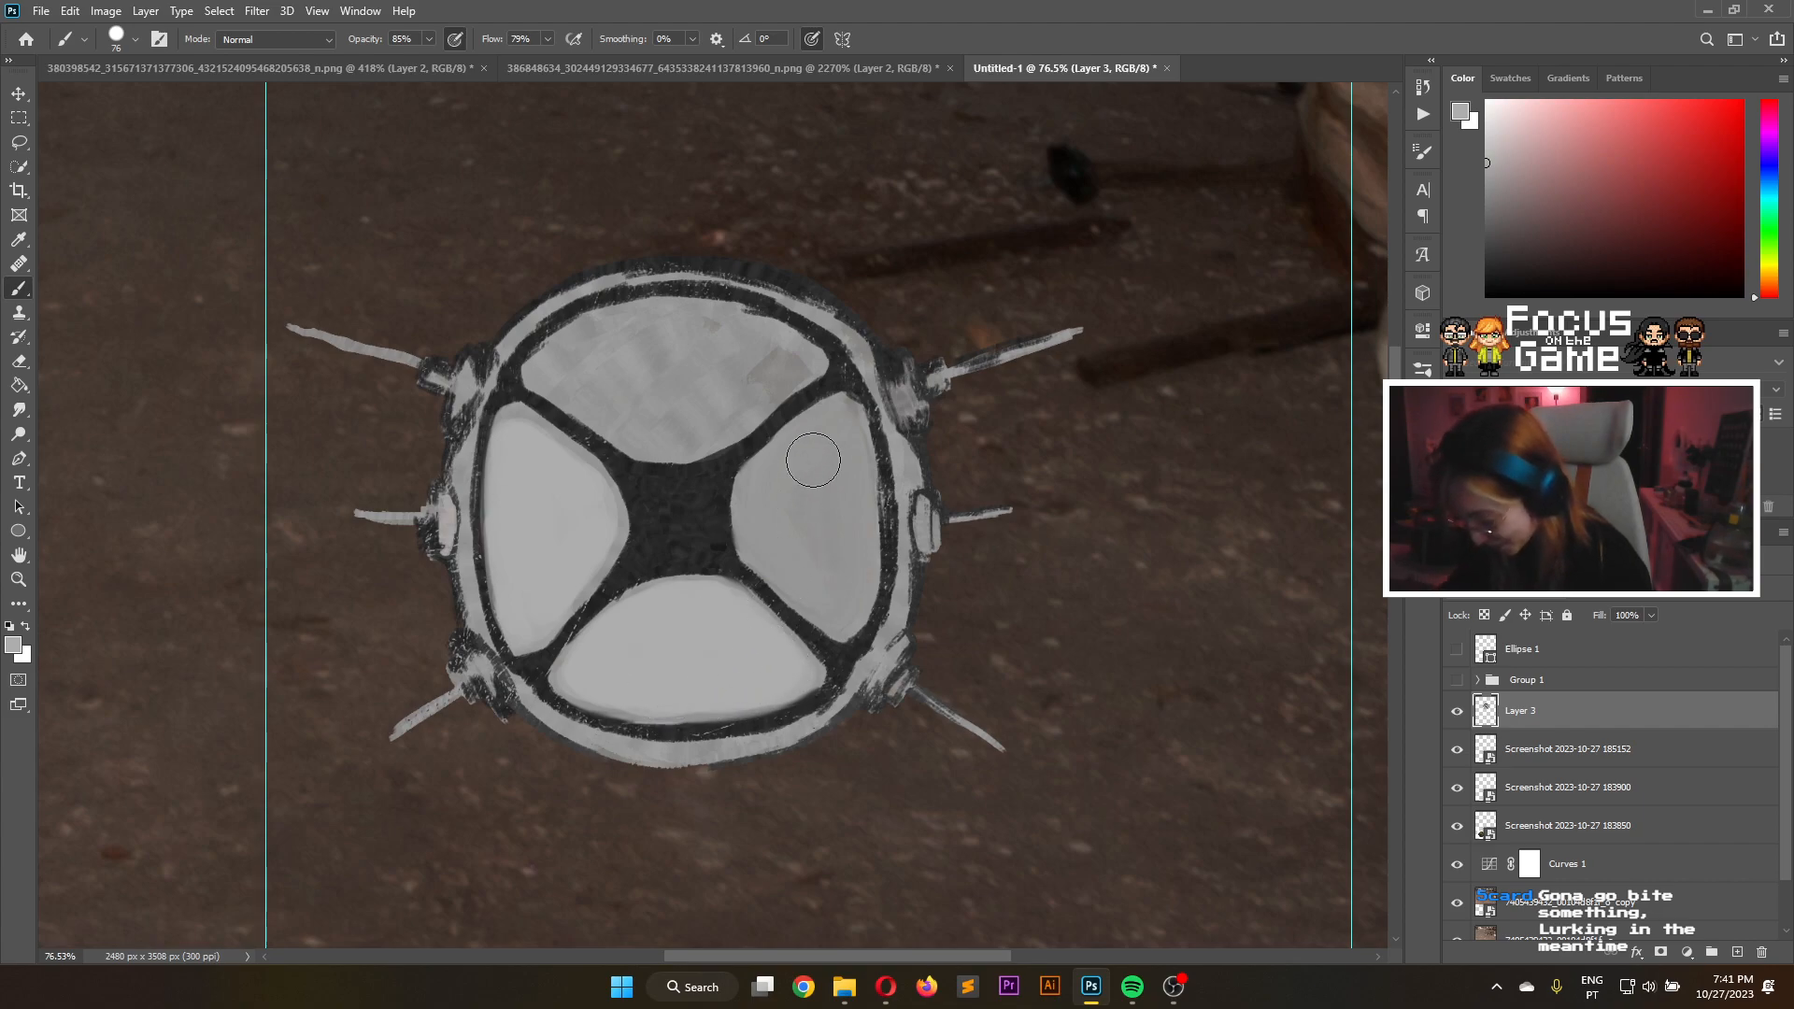
pyautogui.moveTo(761, 500)
pyautogui.mouseDown()
pyautogui.moveTo(773, 557)
pyautogui.moveTo(792, 461)
pyautogui.moveTo(824, 435)
pyautogui.moveTo(794, 462)
pyautogui.moveTo(834, 445)
pyautogui.moveTo(841, 592)
pyautogui.moveTo(783, 558)
pyautogui.moveTo(835, 606)
pyautogui.moveTo(805, 583)
pyautogui.moveTo(822, 513)
pyautogui.mouseUp()
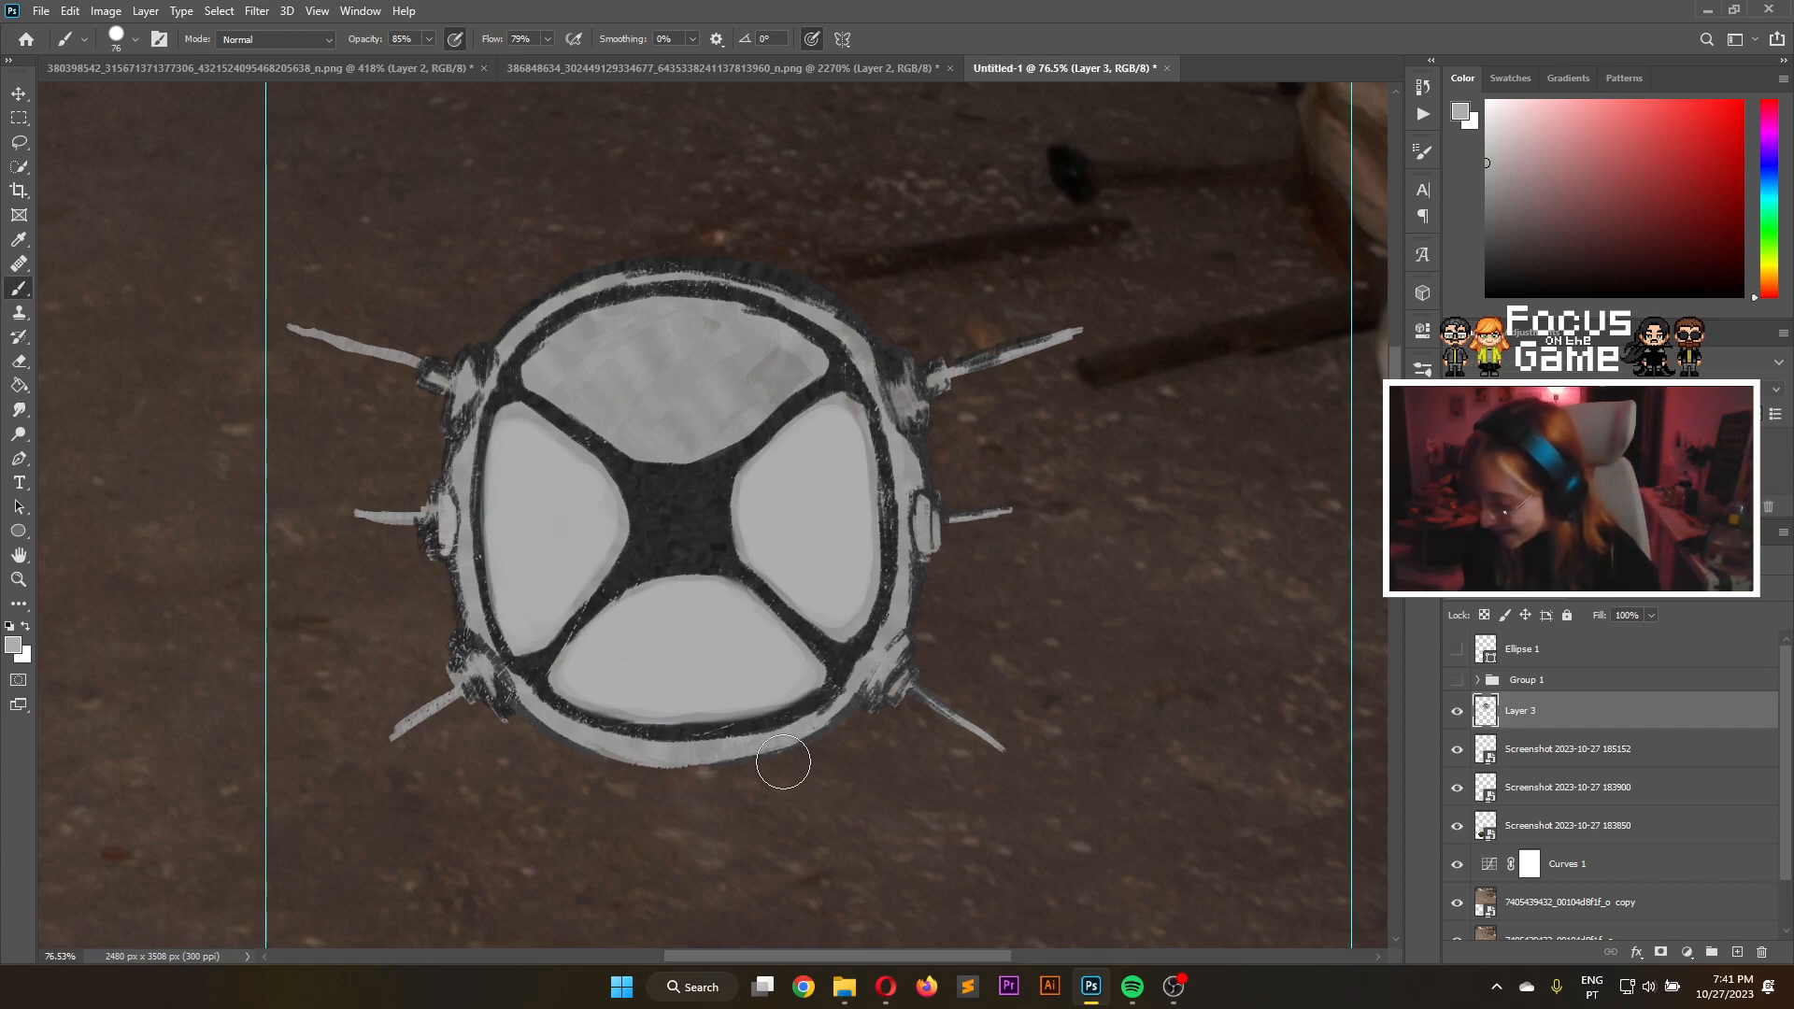
pyautogui.moveTo(712, 426)
pyautogui.mouseDown()
pyautogui.moveTo(795, 348)
pyautogui.moveTo(752, 392)
pyautogui.moveTo(771, 380)
pyautogui.moveTo(740, 362)
pyautogui.moveTo(782, 364)
pyautogui.moveTo(738, 349)
pyautogui.moveTo(785, 357)
pyautogui.moveTo(709, 338)
pyautogui.moveTo(772, 350)
pyautogui.moveTo(738, 337)
pyautogui.moveTo(755, 337)
pyautogui.moveTo(641, 336)
pyautogui.moveTo(778, 348)
pyautogui.moveTo(685, 327)
pyautogui.moveTo(711, 339)
pyautogui.moveTo(637, 338)
pyautogui.moveTo(718, 333)
pyautogui.moveTo(595, 349)
pyautogui.moveTo(706, 327)
pyautogui.moveTo(592, 341)
pyautogui.moveTo(695, 324)
pyautogui.moveTo(559, 369)
pyautogui.moveTo(627, 416)
pyautogui.moveTo(704, 428)
pyautogui.moveTo(625, 412)
pyautogui.moveTo(757, 371)
pyautogui.moveTo(646, 390)
pyautogui.moveTo(552, 377)
pyautogui.moveTo(587, 354)
pyautogui.moveTo(547, 369)
pyautogui.mouseUp()
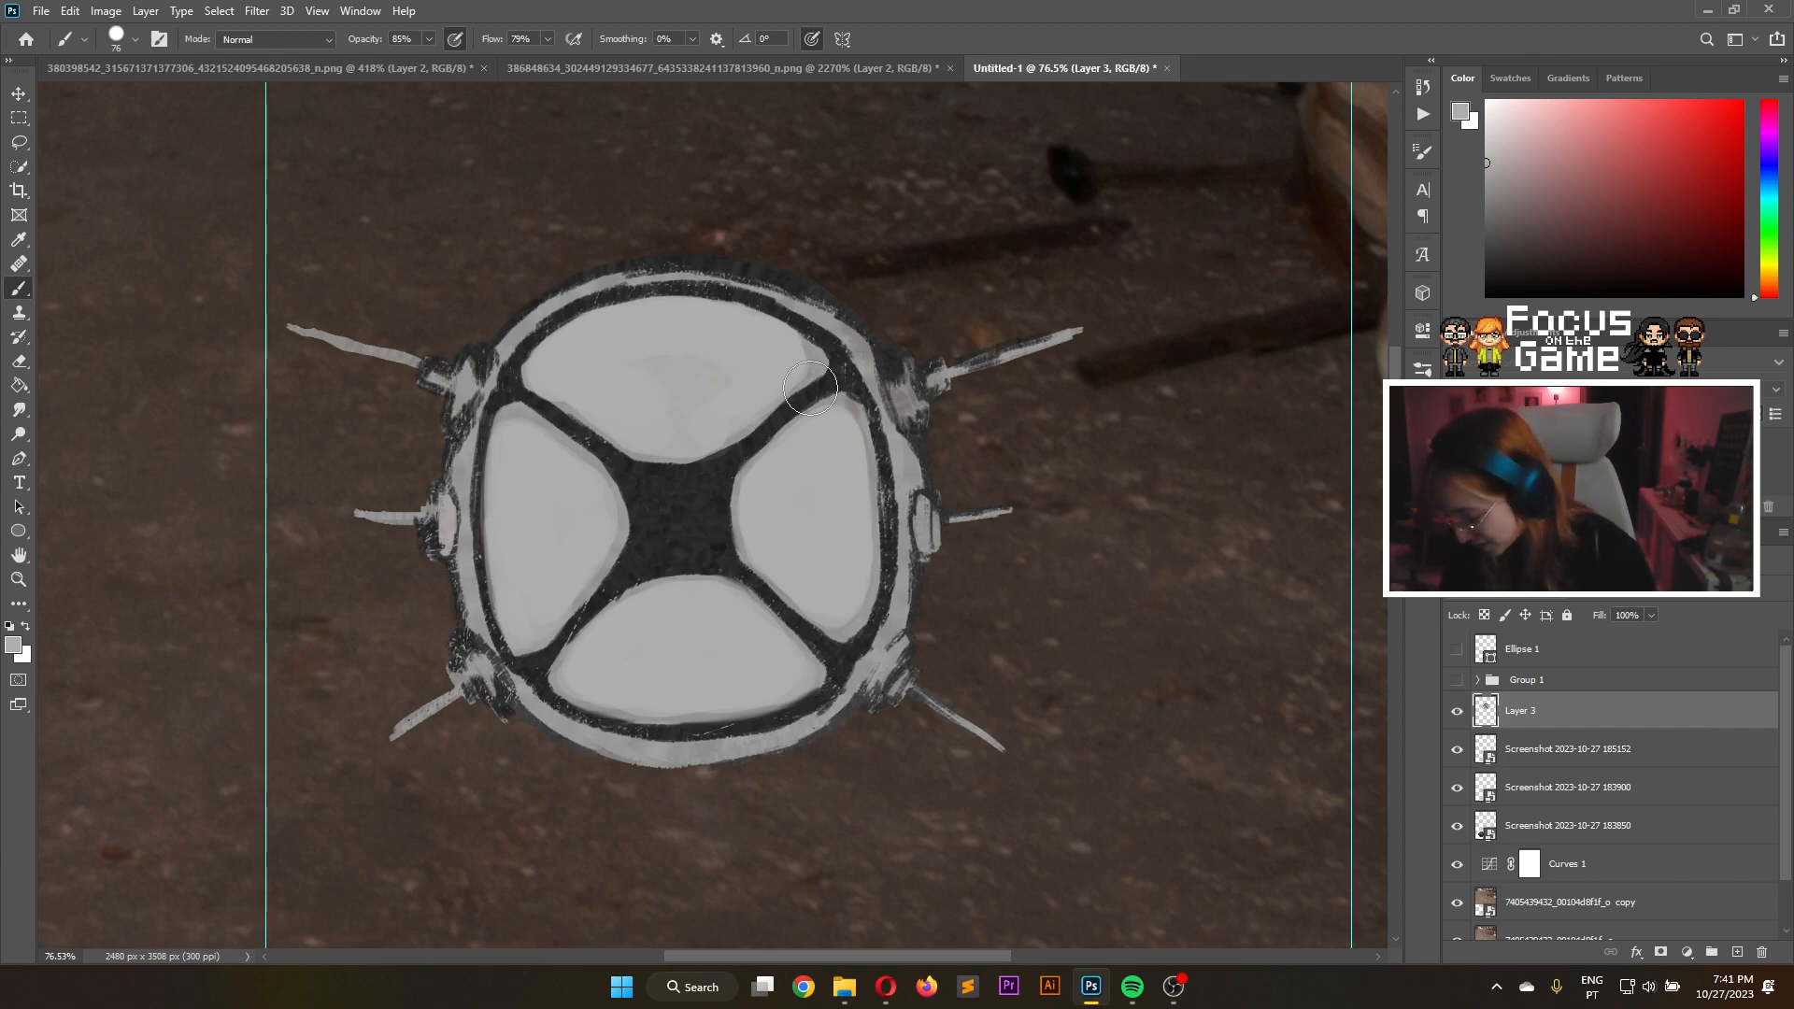
# Paint the square at the centre of the cross solid black, using a smaller brush for its edges
pyautogui.moveTo(1490, 260); pyautogui.dragTo(1487, 299)
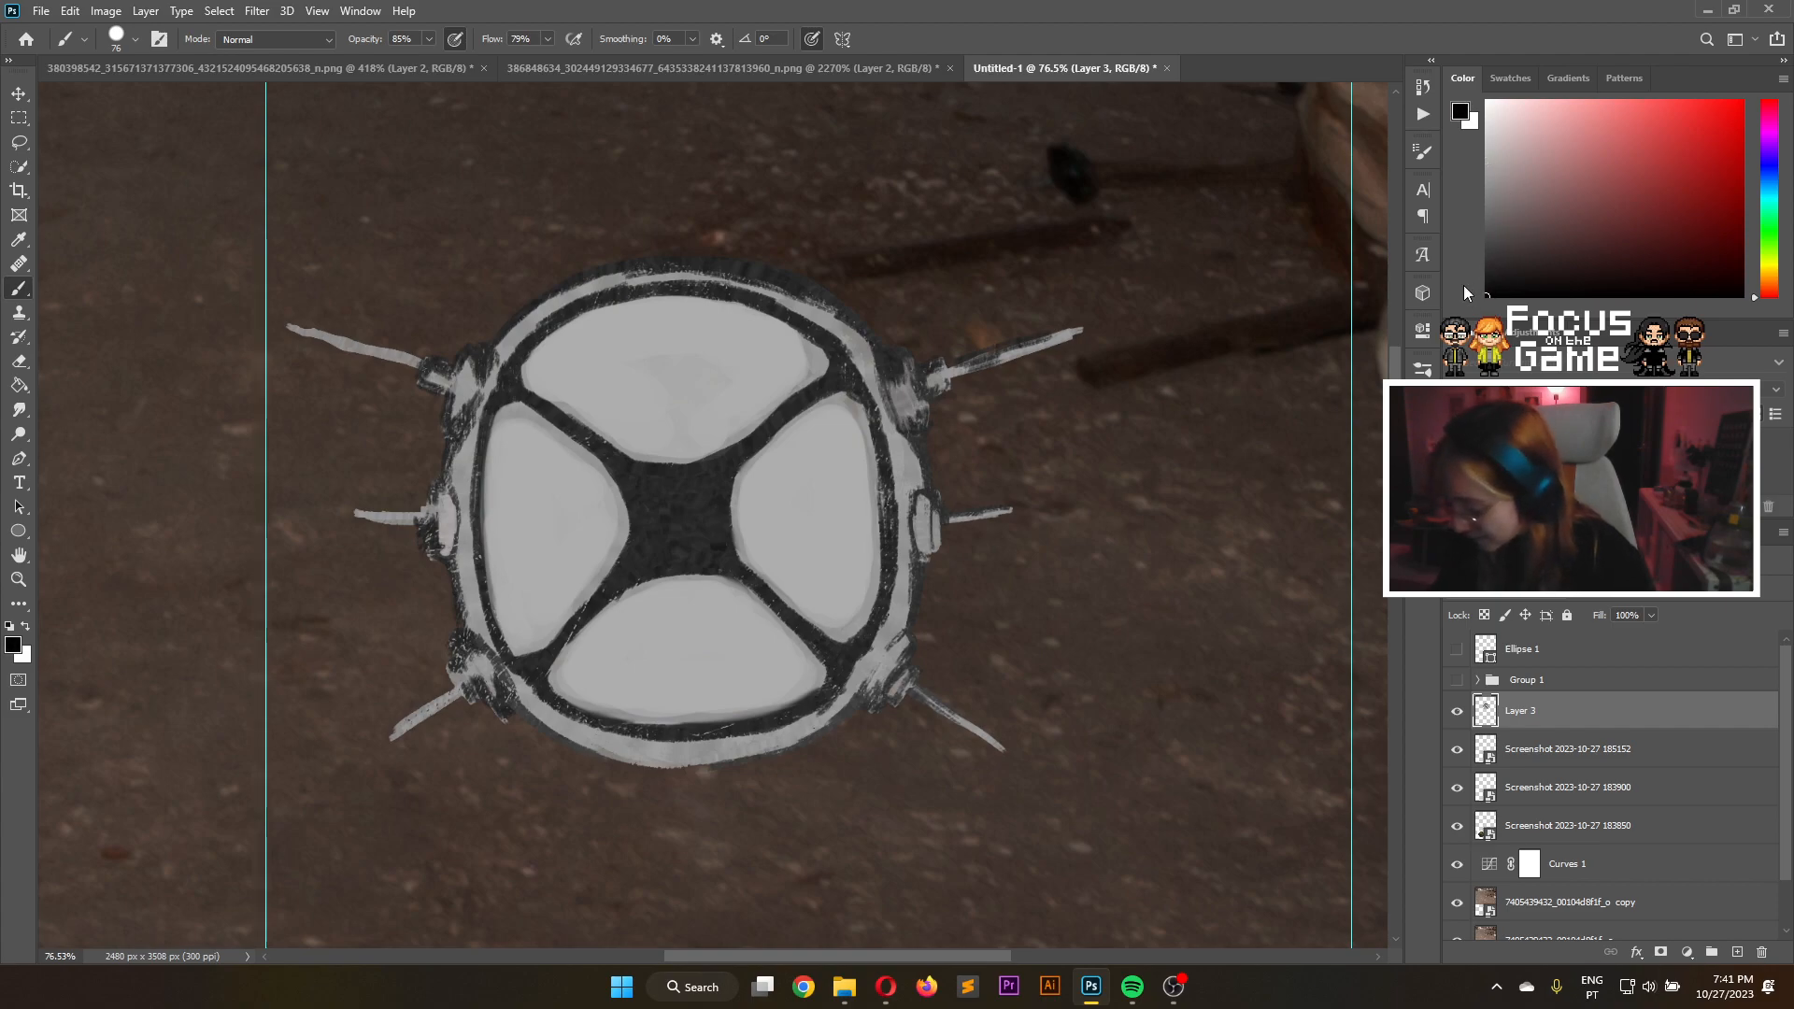
pyautogui.moveTo(669, 524)
pyautogui.mouseDown()
pyautogui.moveTo(689, 524)
pyautogui.moveTo(669, 536)
pyautogui.moveTo(674, 513)
pyautogui.mouseUp()
pyautogui.click(1423, 370)
pyautogui.moveTo(1072, 416); pyautogui.dragTo(1064, 417)
pyautogui.click(1371, 362)
pyautogui.moveTo(710, 509)
pyautogui.mouseDown()
pyautogui.moveTo(720, 551)
pyautogui.moveTo(704, 516)
pyautogui.moveTo(705, 542)
pyautogui.moveTo(664, 557)
pyautogui.moveTo(711, 554)
pyautogui.moveTo(645, 560)
pyautogui.moveTo(658, 535)
pyautogui.moveTo(501, 702)
pyautogui.moveTo(640, 557)
pyautogui.mouseUp()
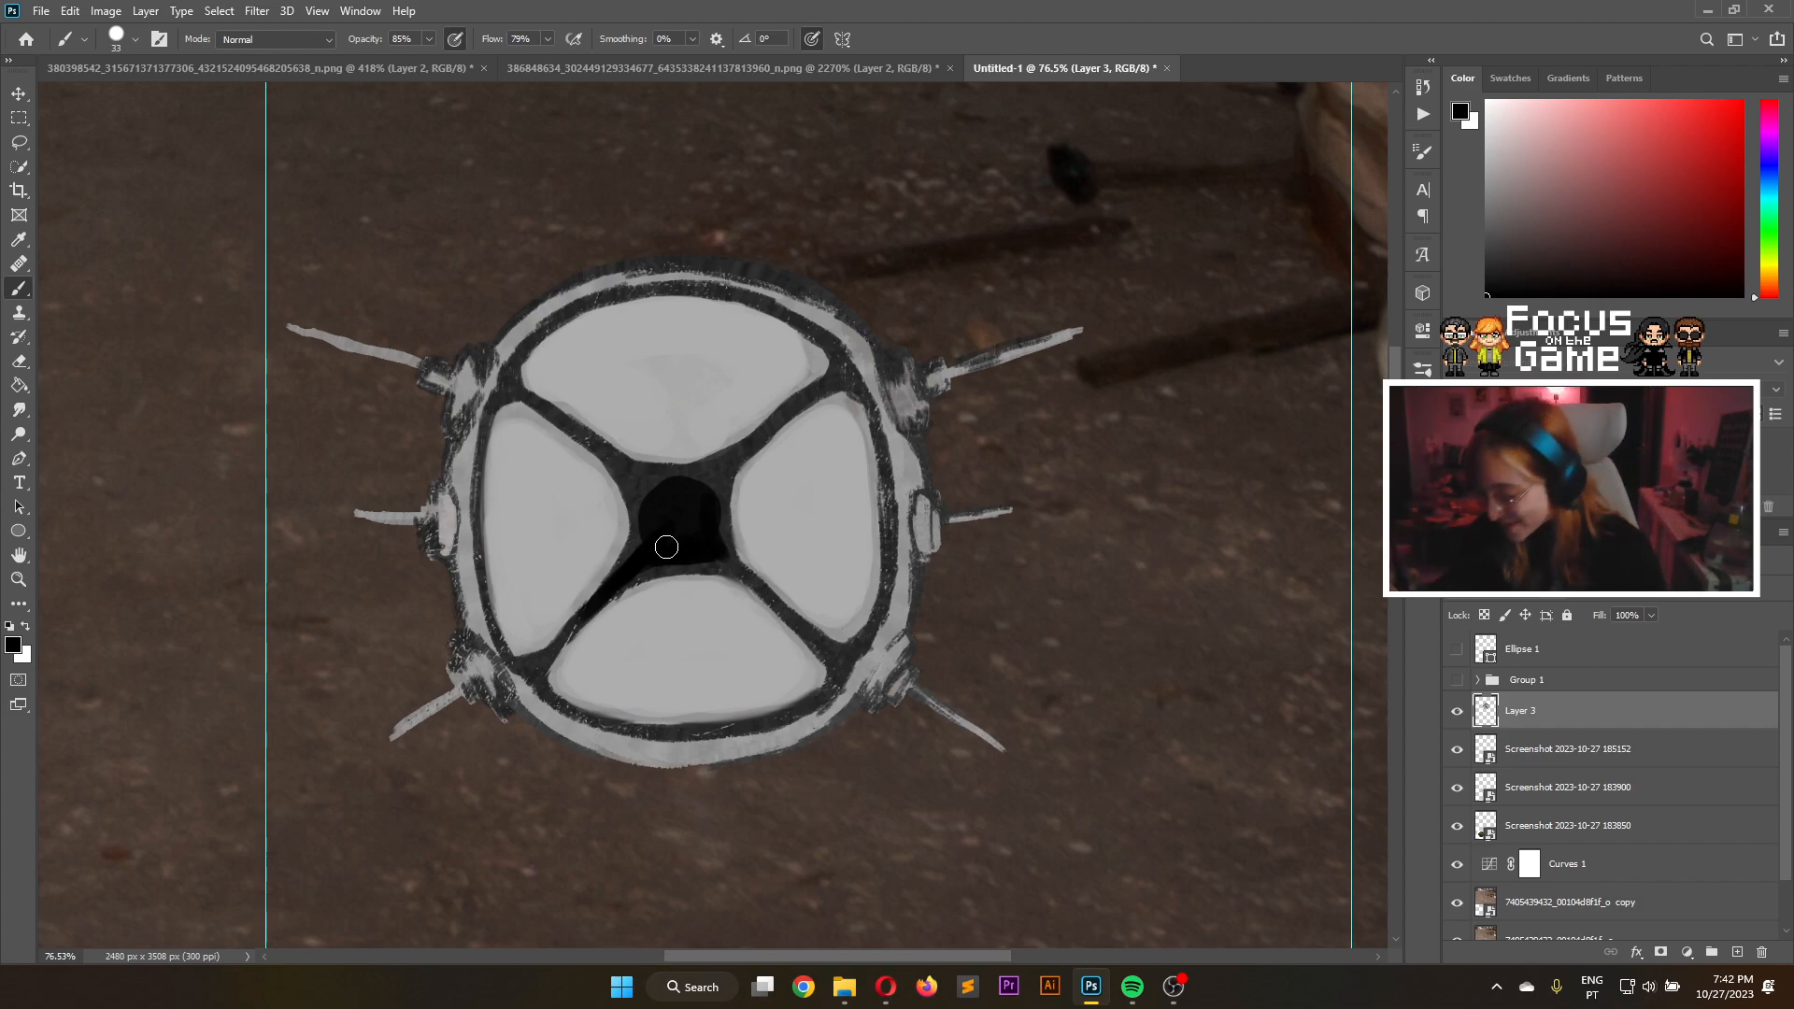
pyautogui.moveTo(637, 553); pyautogui.dragTo(640, 495)
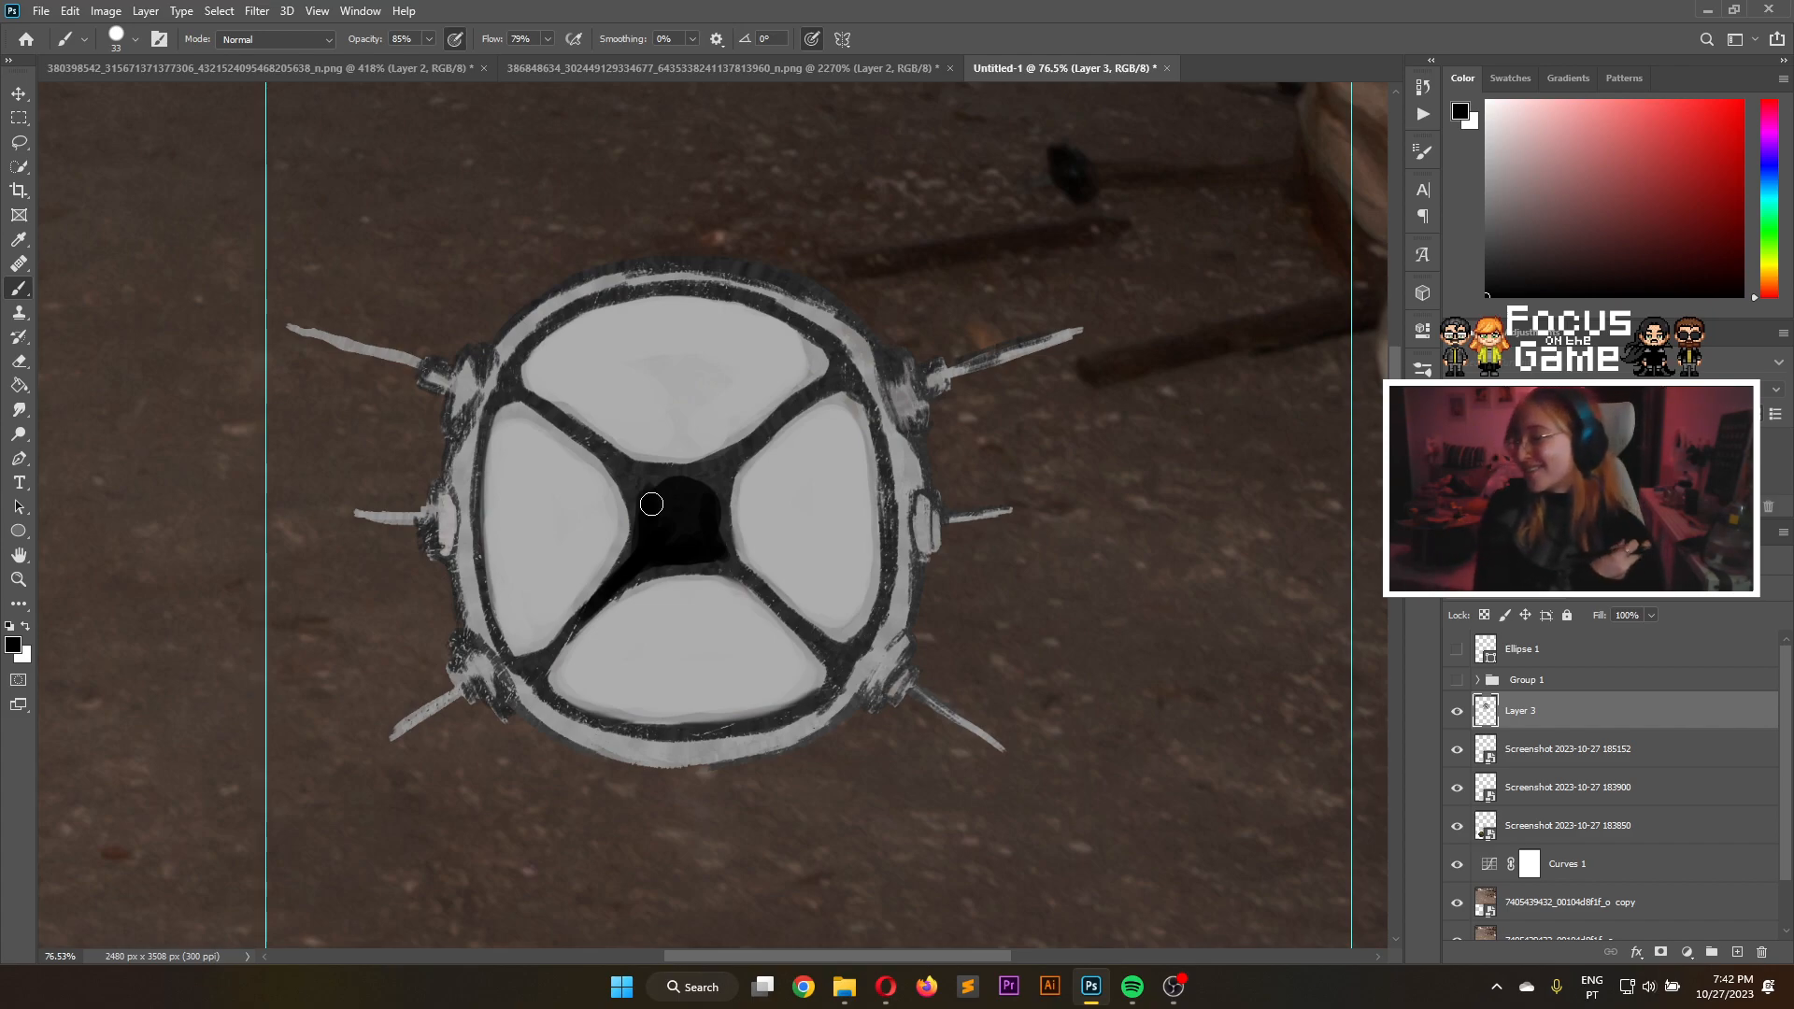
# Paint the diagonal arms of the cross black from the centre out to the ring
pyautogui.moveTo(635, 478)
pyautogui.mouseDown()
pyautogui.moveTo(647, 526)
pyautogui.moveTo(683, 496)
pyautogui.moveTo(650, 480)
pyautogui.moveTo(712, 477)
pyautogui.moveTo(728, 565)
pyautogui.moveTo(732, 475)
pyautogui.moveTo(709, 481)
pyautogui.moveTo(737, 456)
pyautogui.moveTo(698, 489)
pyautogui.moveTo(843, 371)
pyautogui.moveTo(765, 430)
pyautogui.moveTo(842, 366)
pyautogui.mouseUp()
pyautogui.moveTo(528, 401); pyautogui.dragTo(651, 490)
pyautogui.moveTo(569, 426); pyautogui.dragTo(646, 484)
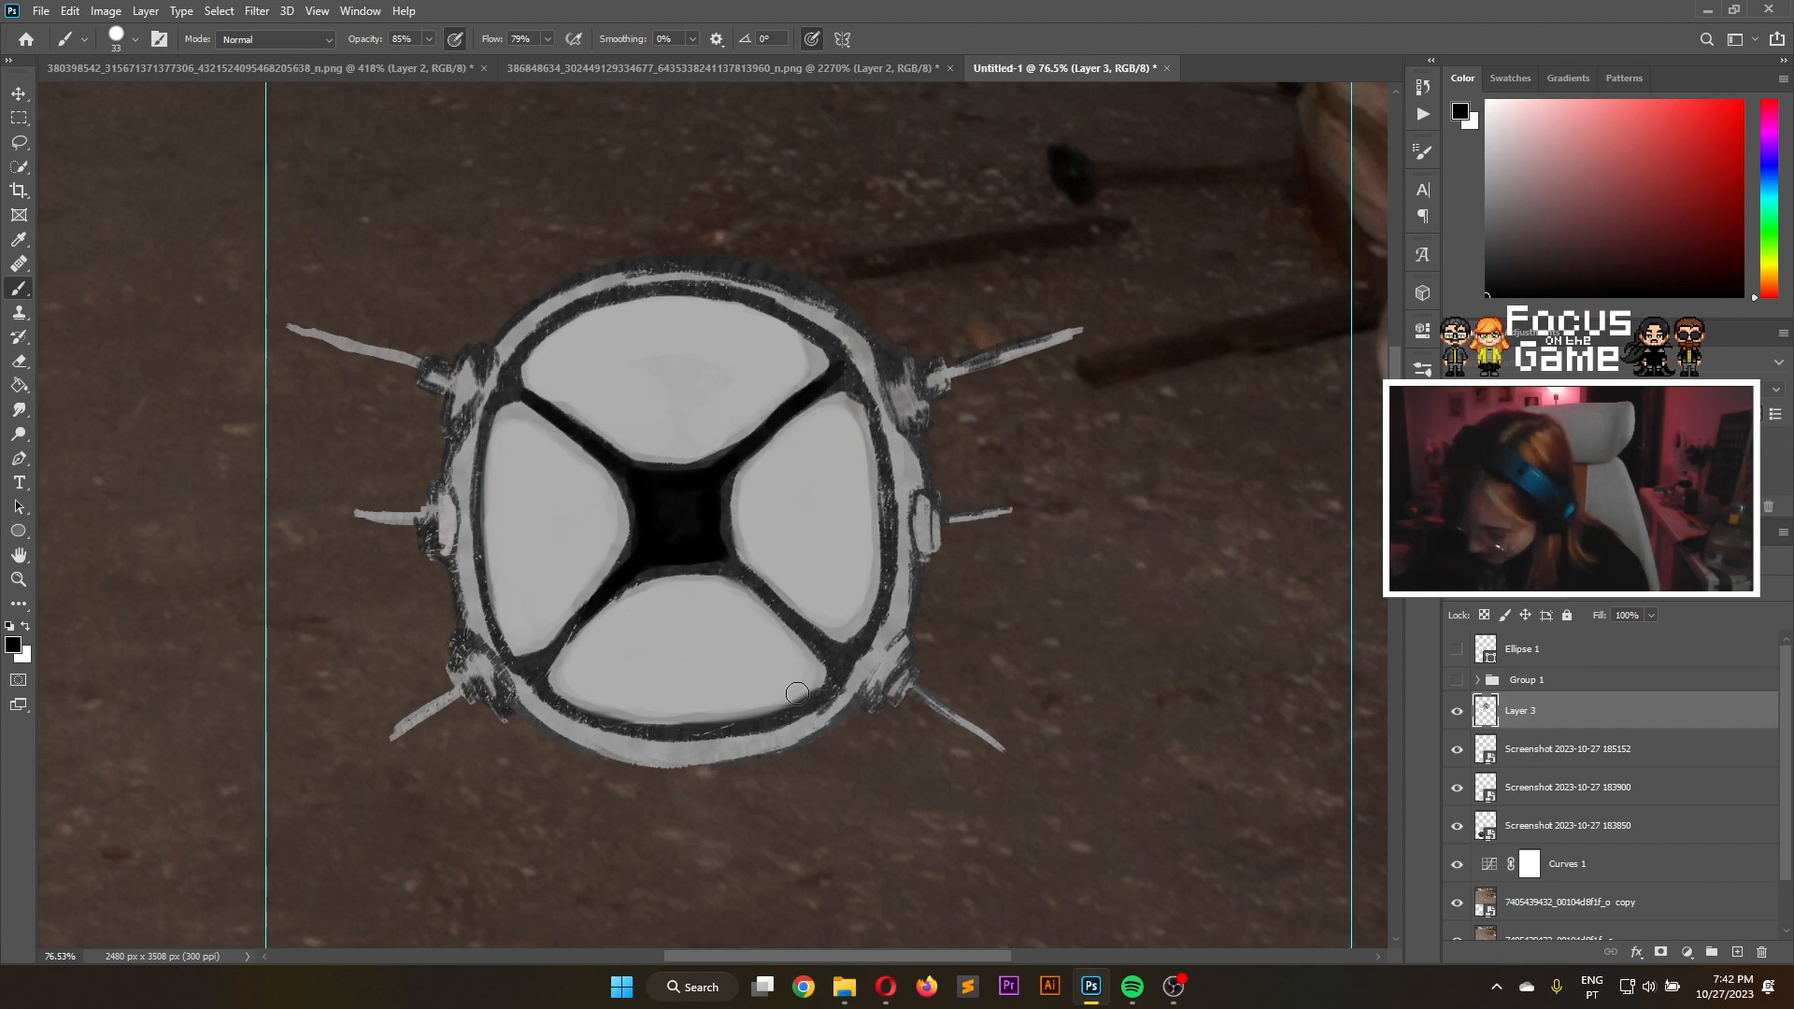
pyautogui.moveTo(721, 552); pyautogui.dragTo(825, 652)
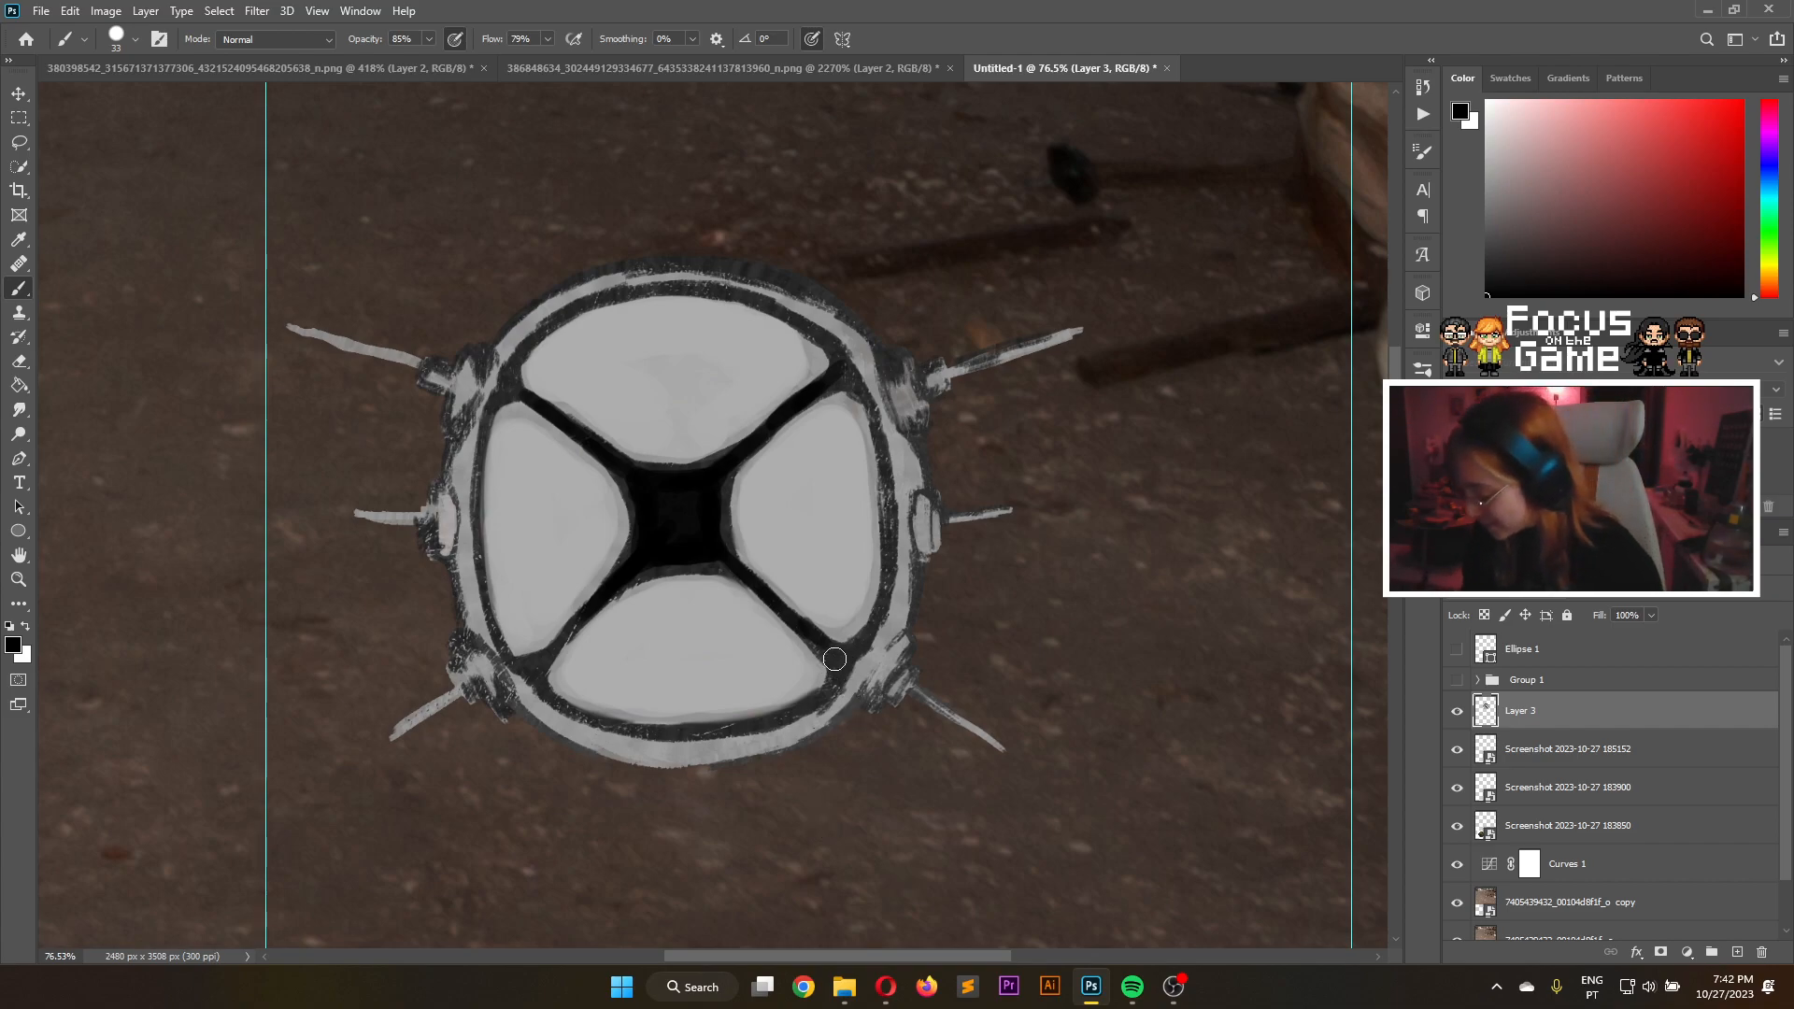
pyautogui.moveTo(841, 663)
pyautogui.mouseDown()
pyautogui.moveTo(827, 654)
pyautogui.moveTo(855, 643)
pyautogui.moveTo(830, 687)
pyautogui.mouseUp()
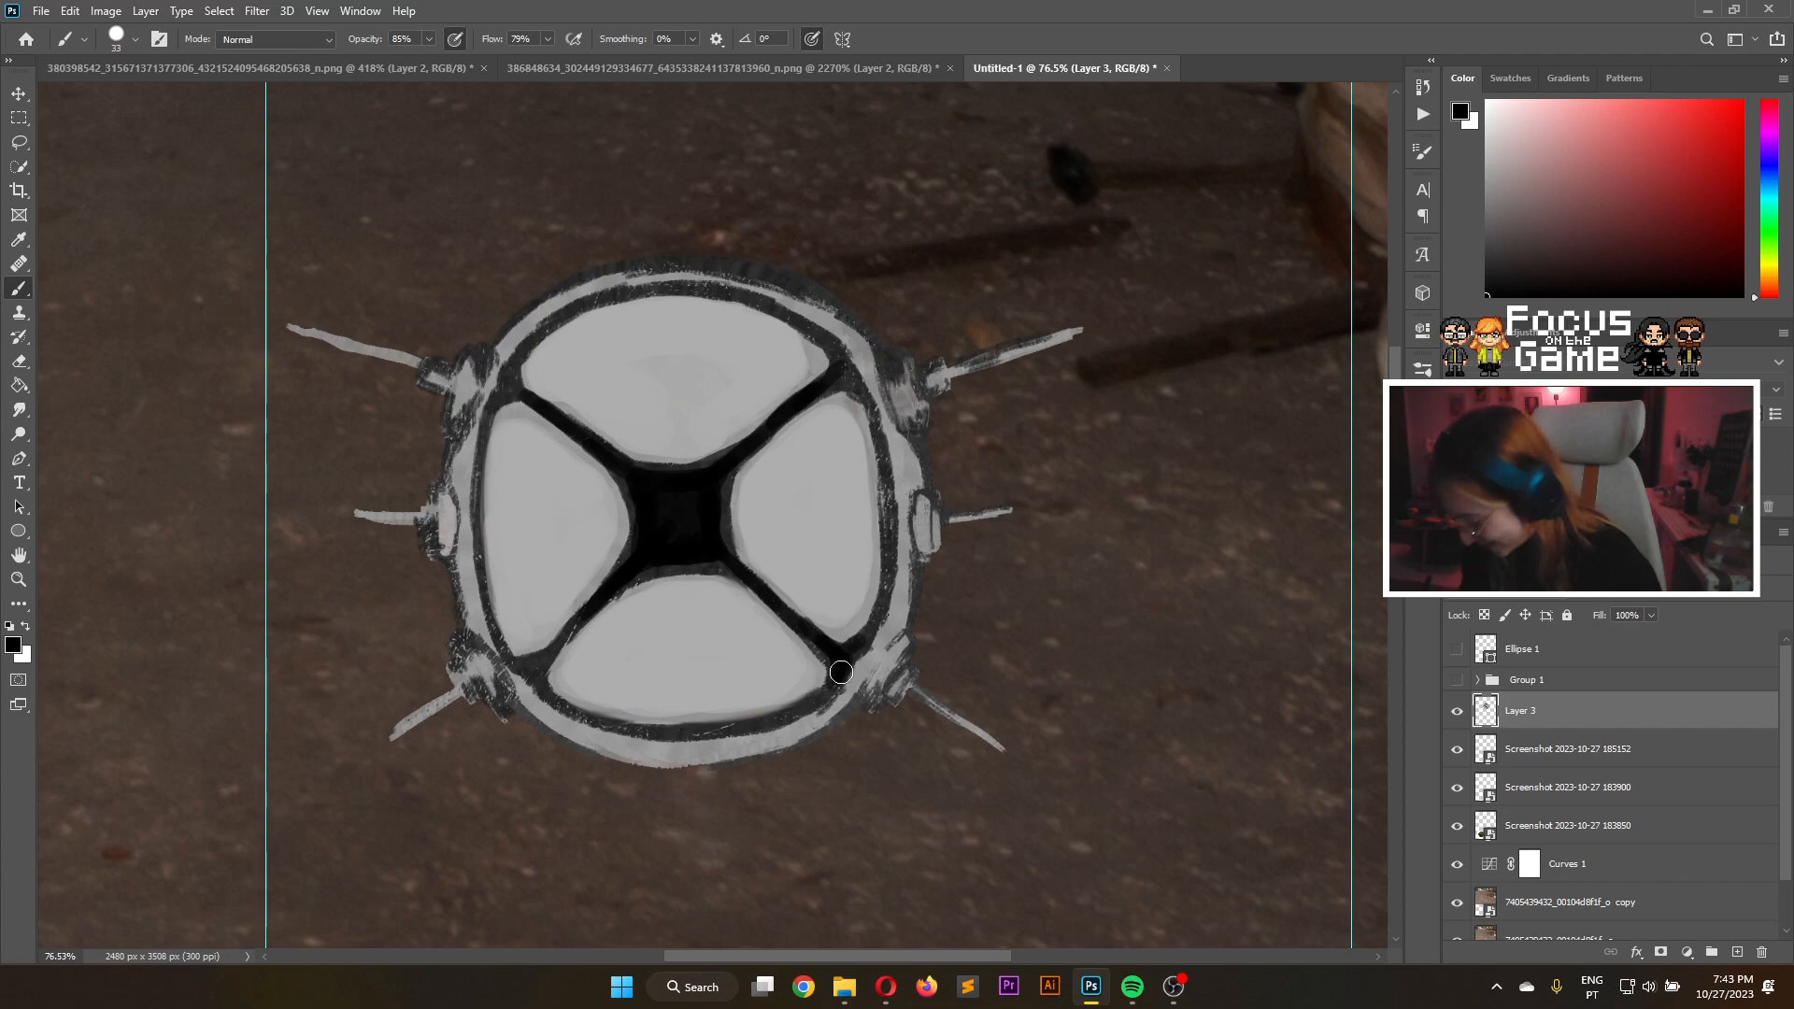
# Touch up the lower-right junction of cross and ring with dark tones sampled from the painting
pyautogui.keyDown('alt'); pyautogui.click(849, 669); pyautogui.keyUp('alt')
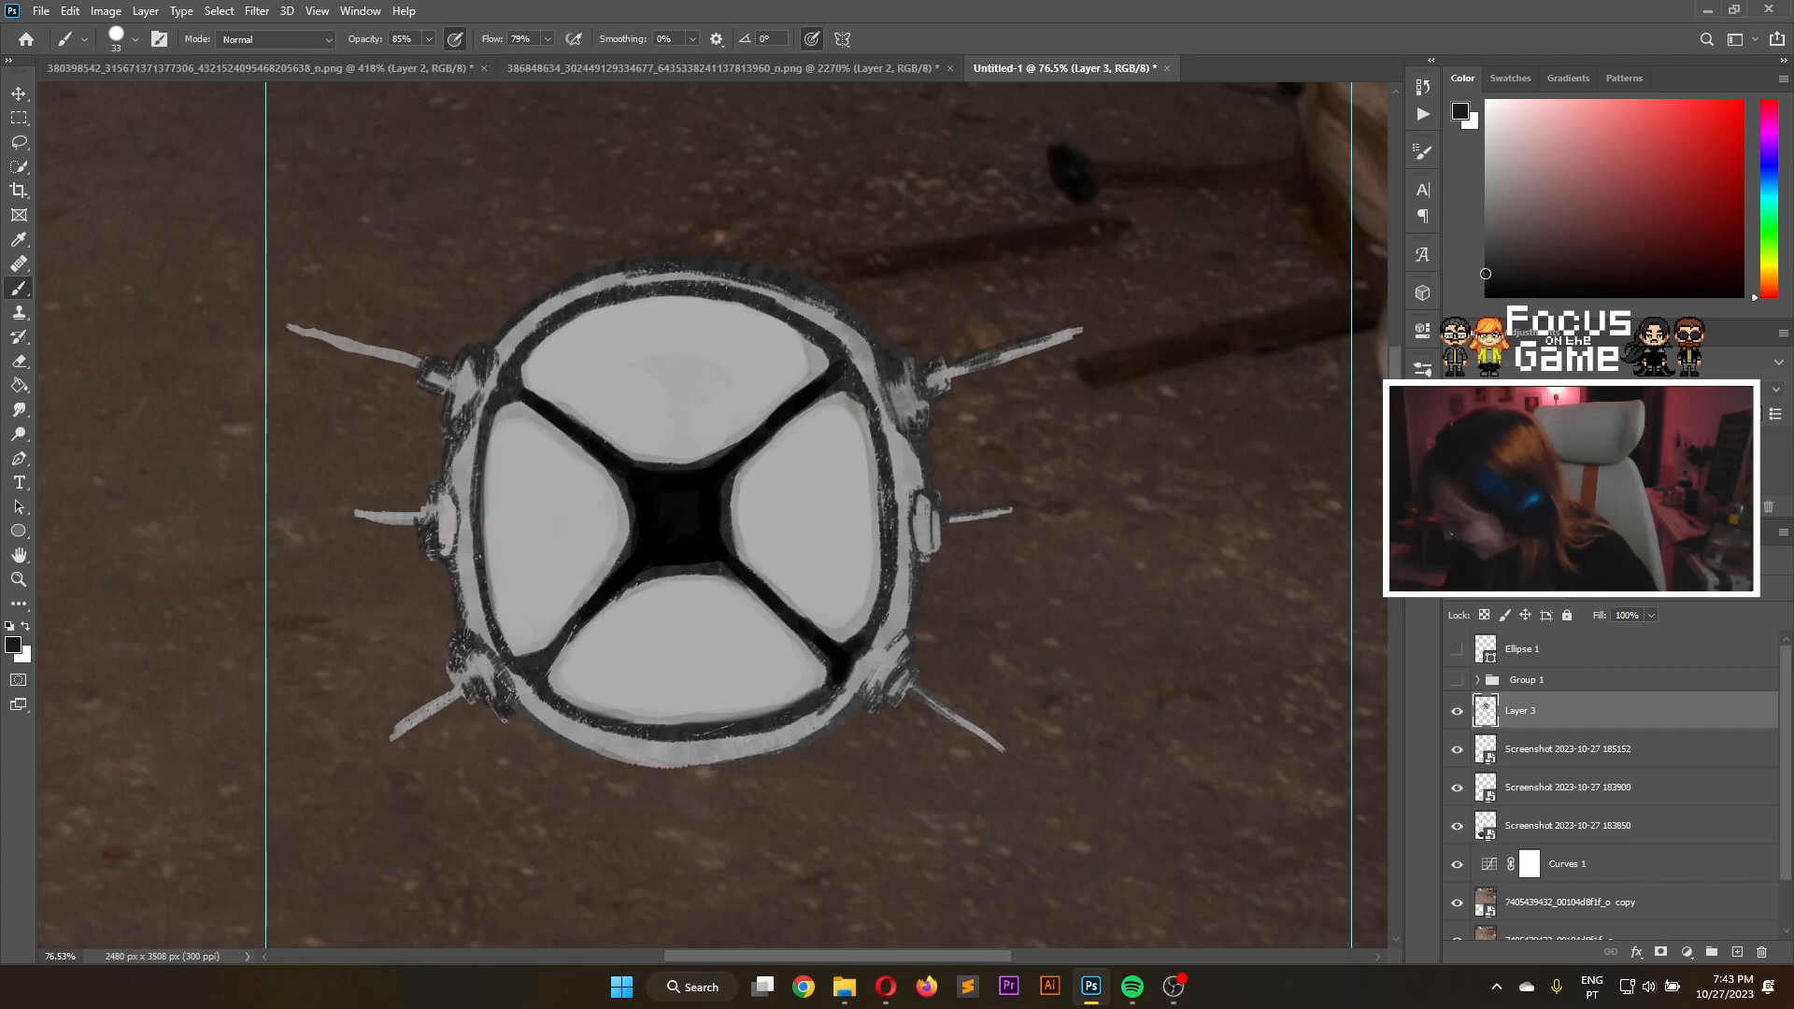
pyautogui.keyDown('alt'); pyautogui.click(841, 669); pyautogui.keyUp('alt')
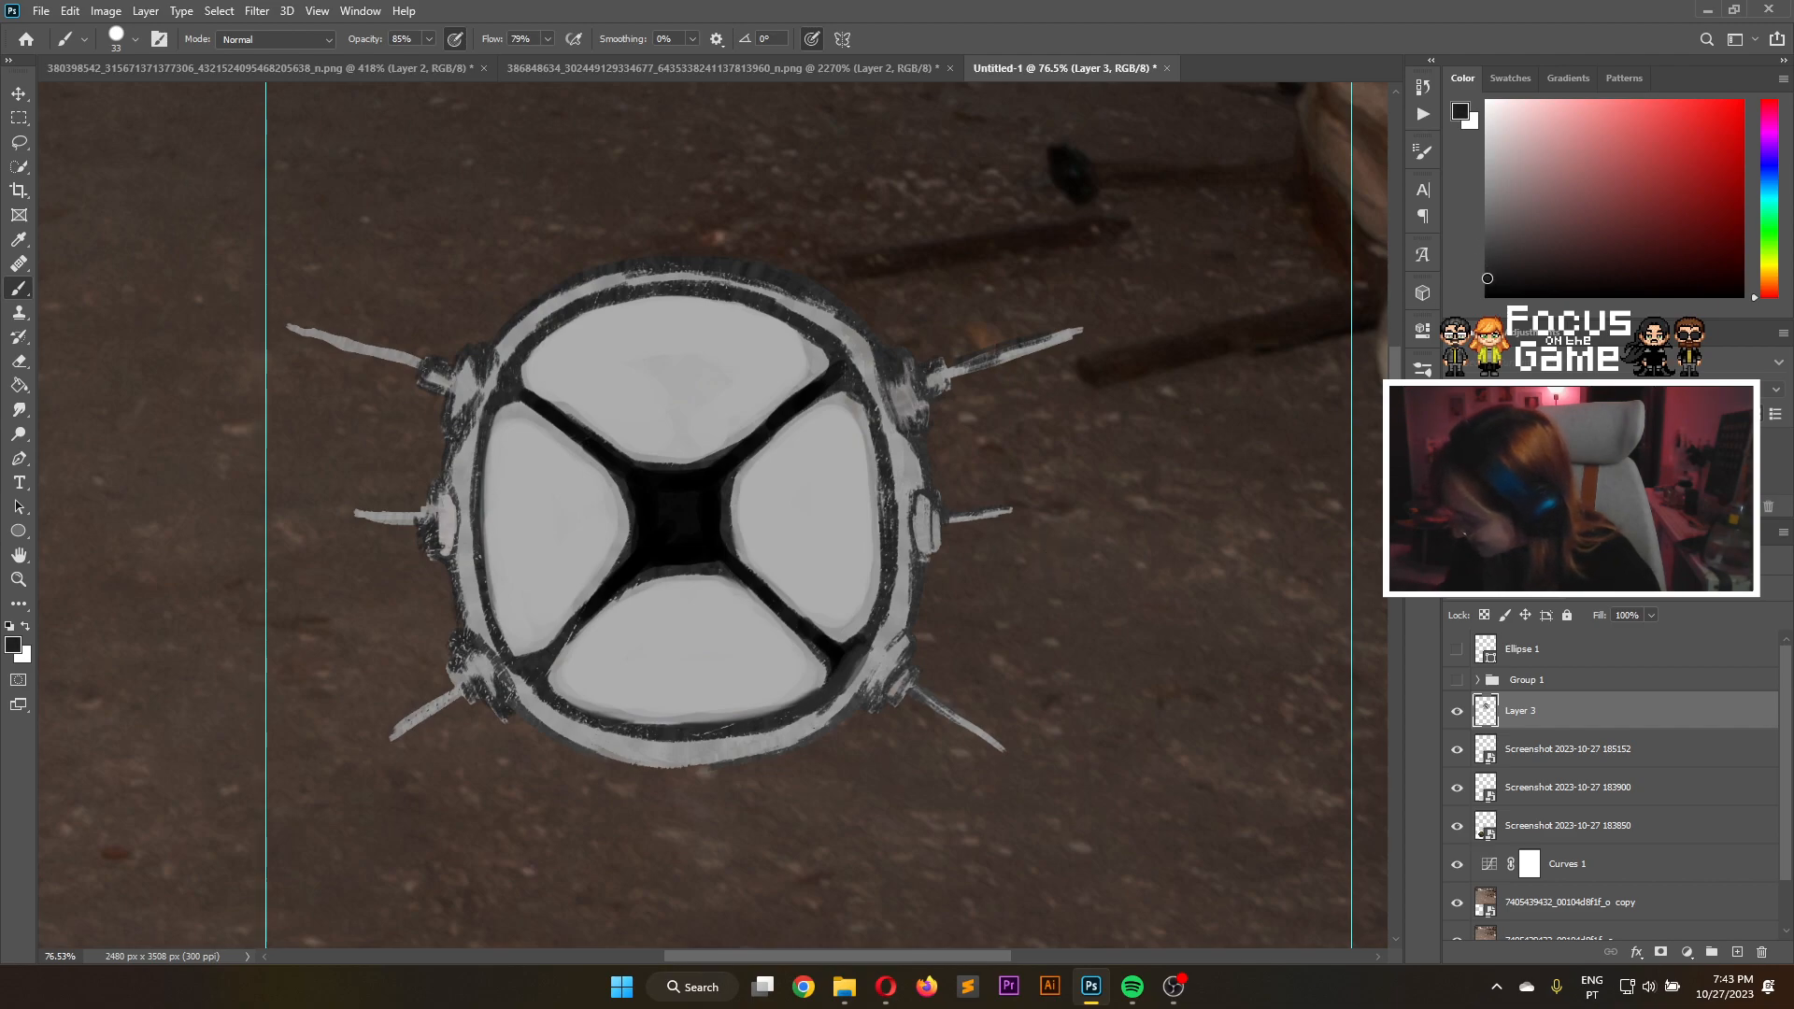
pyautogui.moveTo(839, 672); pyautogui.dragTo(846, 659)
# Darken the right, lower-right and left parts of the ring around the panels with an 18 px brush in near-black tones
pyautogui.click(1491, 280)
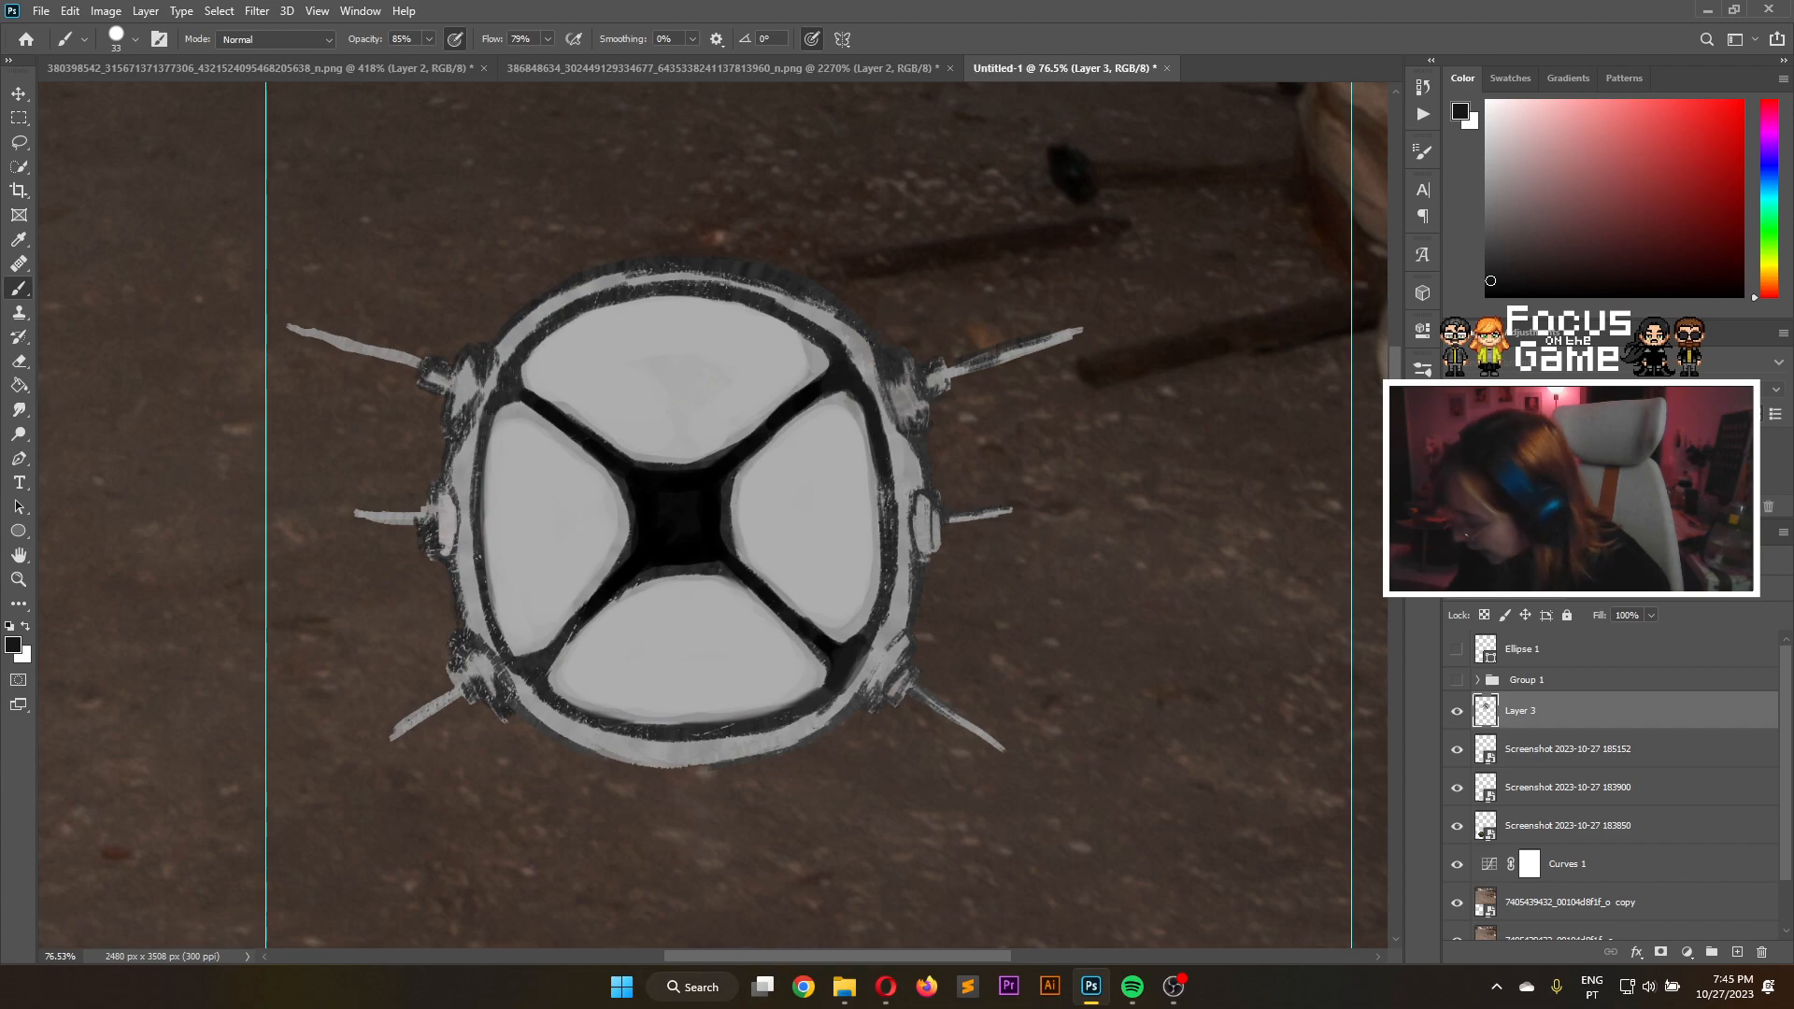
pyautogui.click(1422, 368)
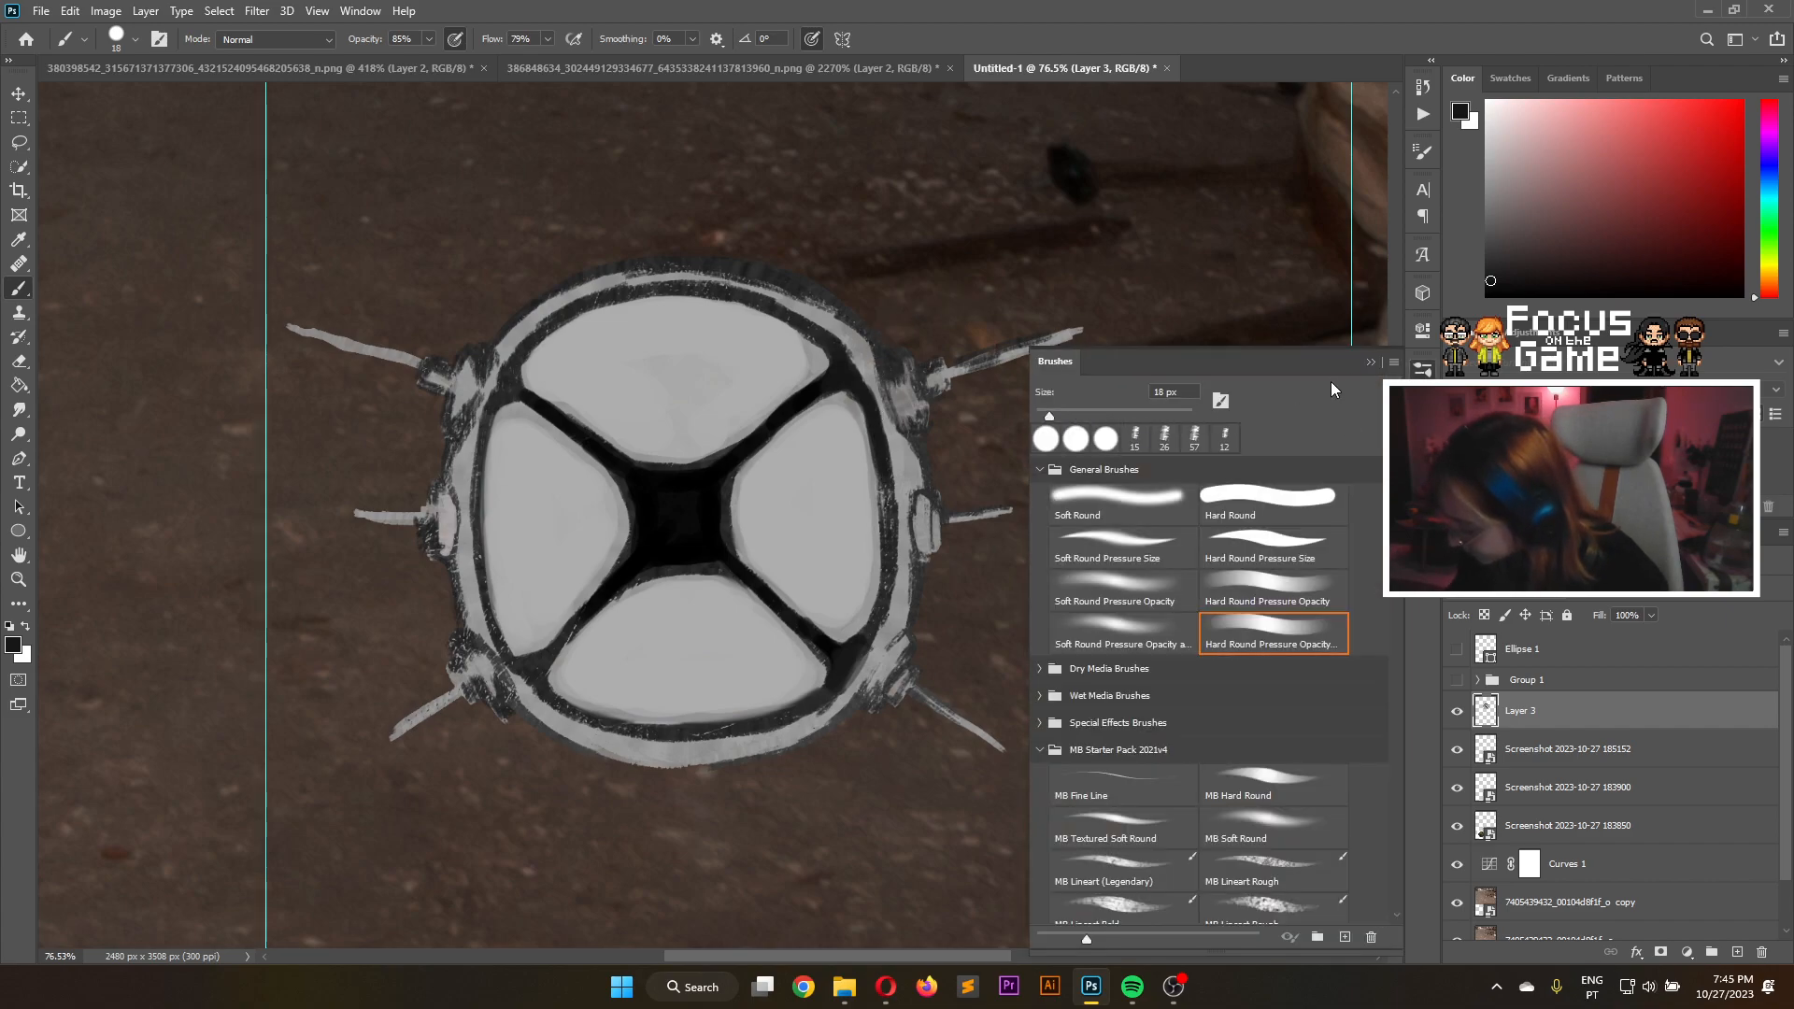
pyautogui.click(1369, 363)
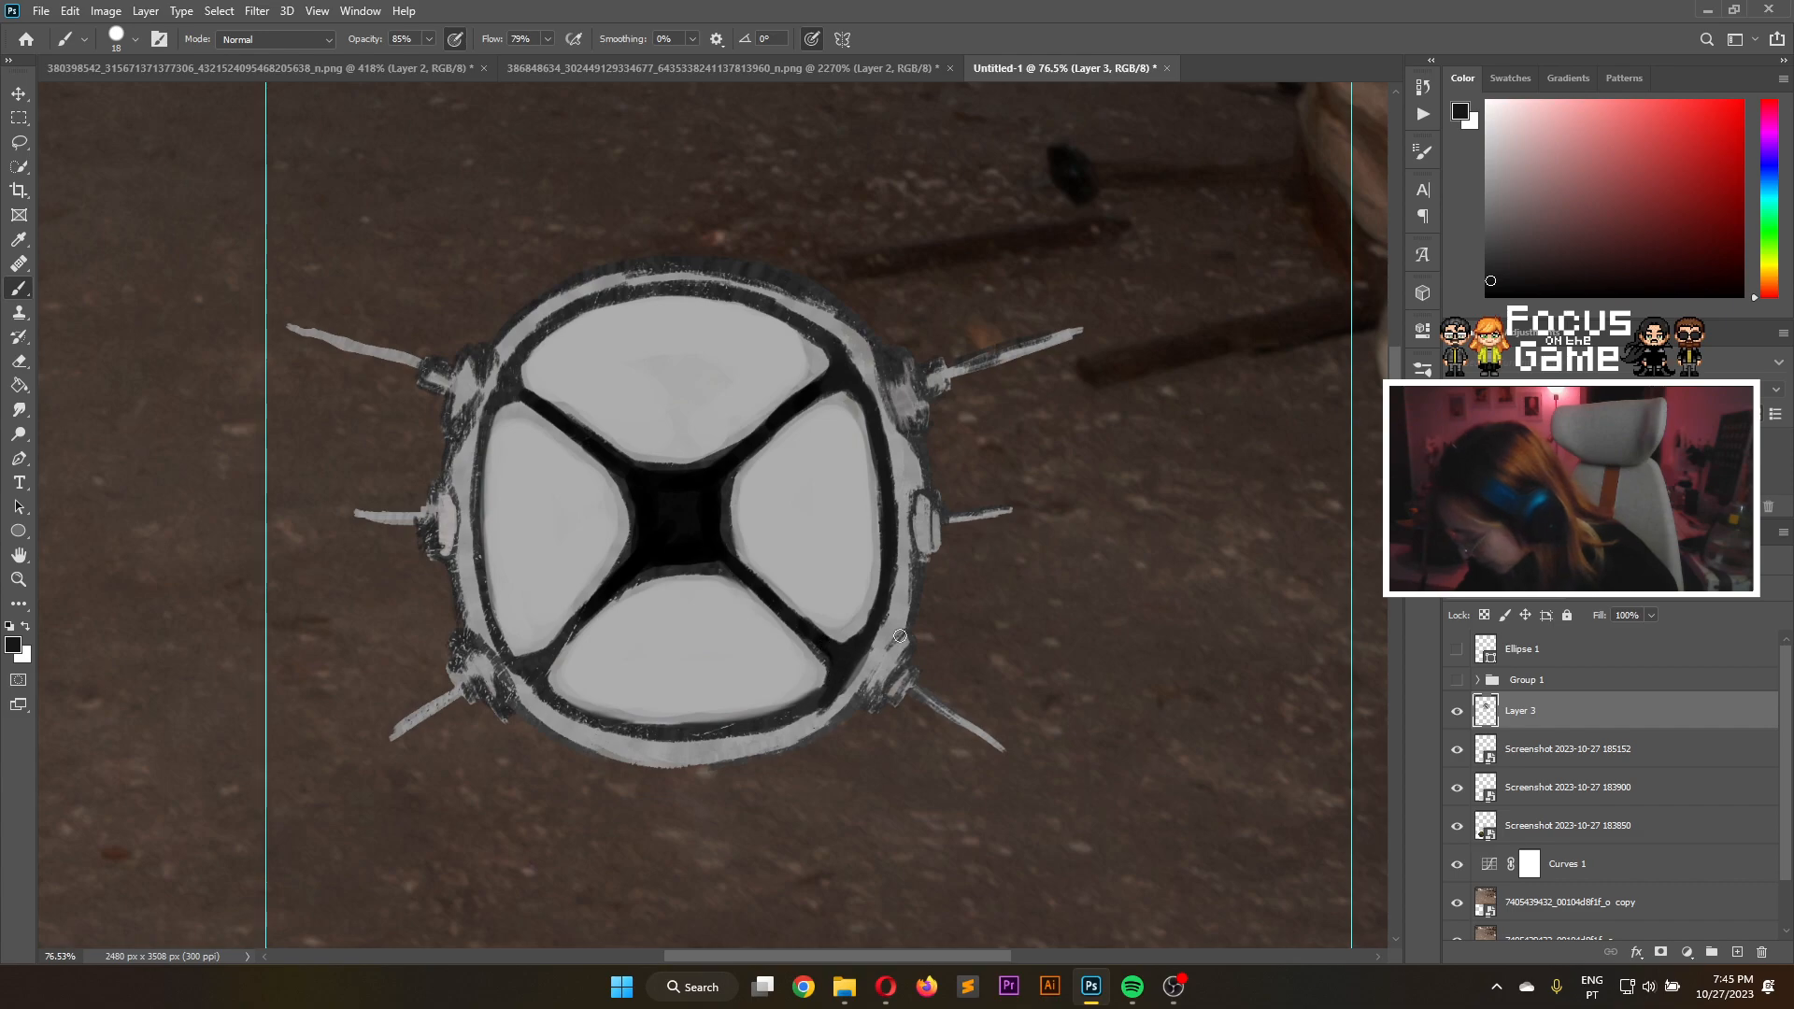
pyautogui.keyDown('alt'); pyautogui.click(841, 657); pyautogui.keyUp('alt')
pyautogui.moveTo(848, 654)
pyautogui.mouseDown()
pyautogui.moveTo(823, 642)
pyautogui.moveTo(843, 667)
pyautogui.moveTo(808, 710)
pyautogui.mouseUp()
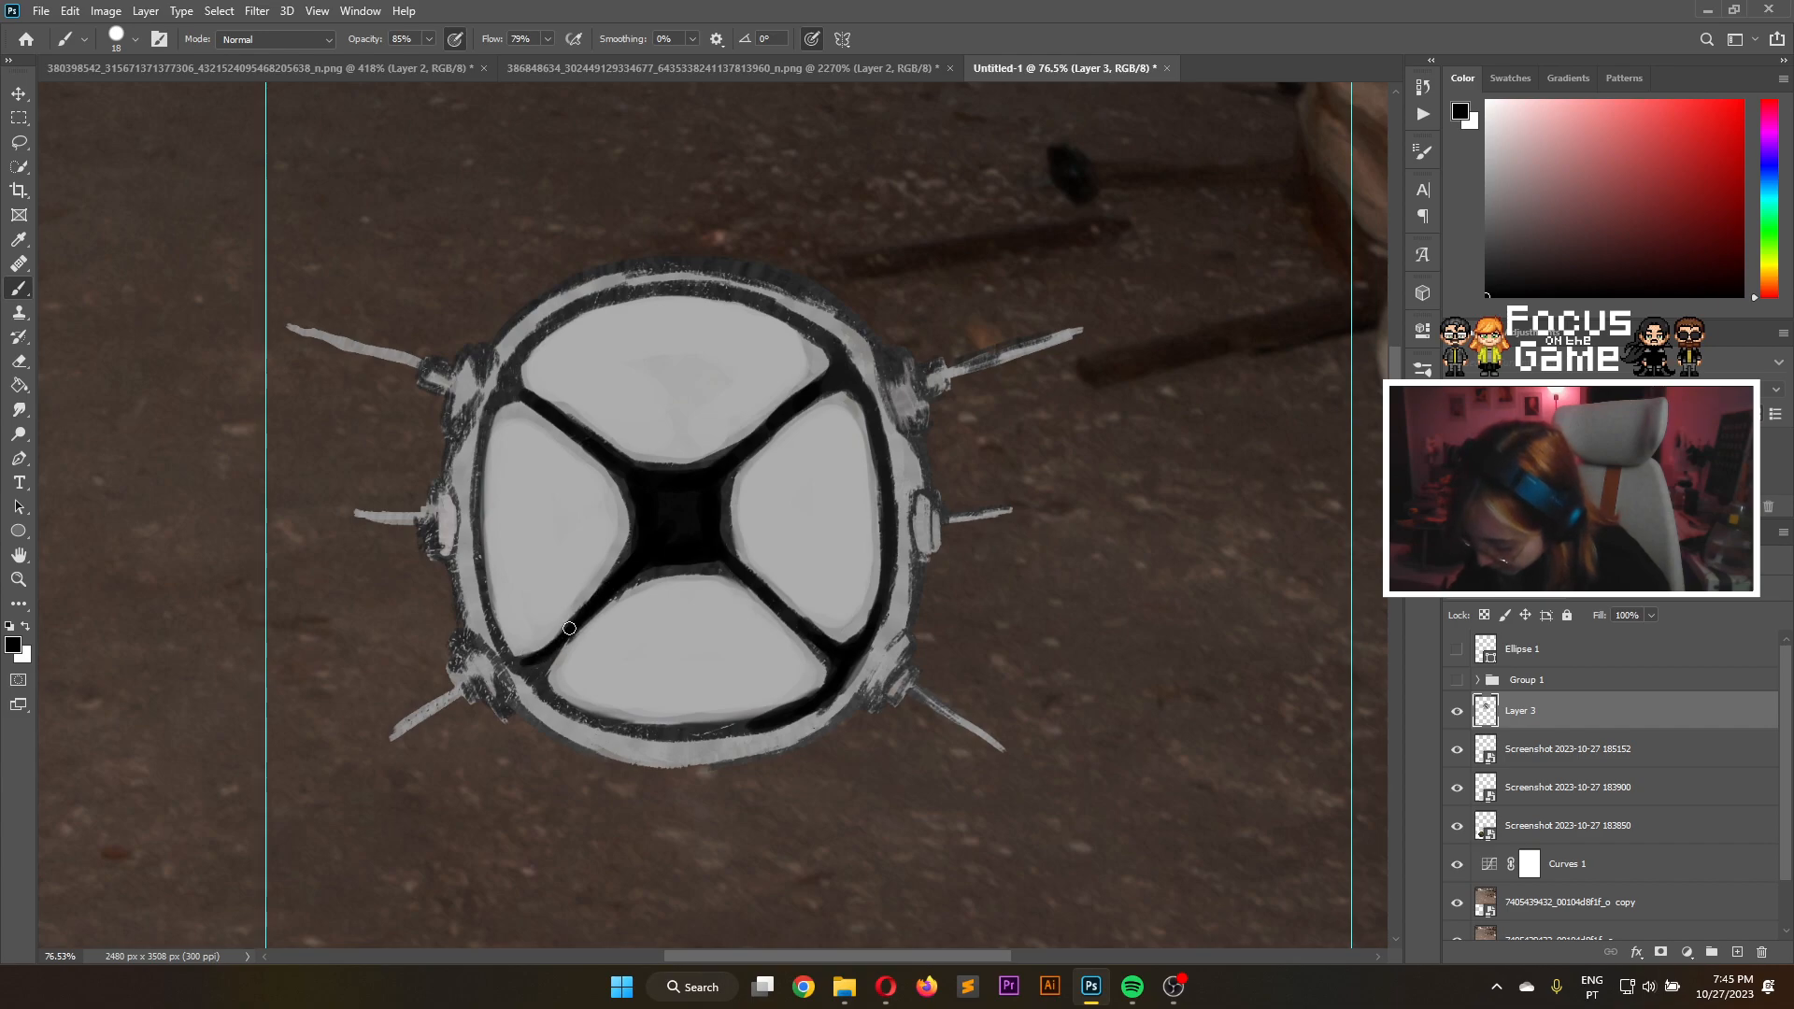
pyautogui.moveTo(529, 672)
pyautogui.mouseDown()
pyautogui.moveTo(496, 639)
pyautogui.moveTo(477, 504)
pyautogui.moveTo(480, 407)
pyautogui.moveTo(522, 389)
pyautogui.moveTo(509, 366)
pyautogui.mouseUp()
# Shade the inner edges of the left panel in dark grey with the brush opacity set to 43%
pyautogui.click(1487, 247)
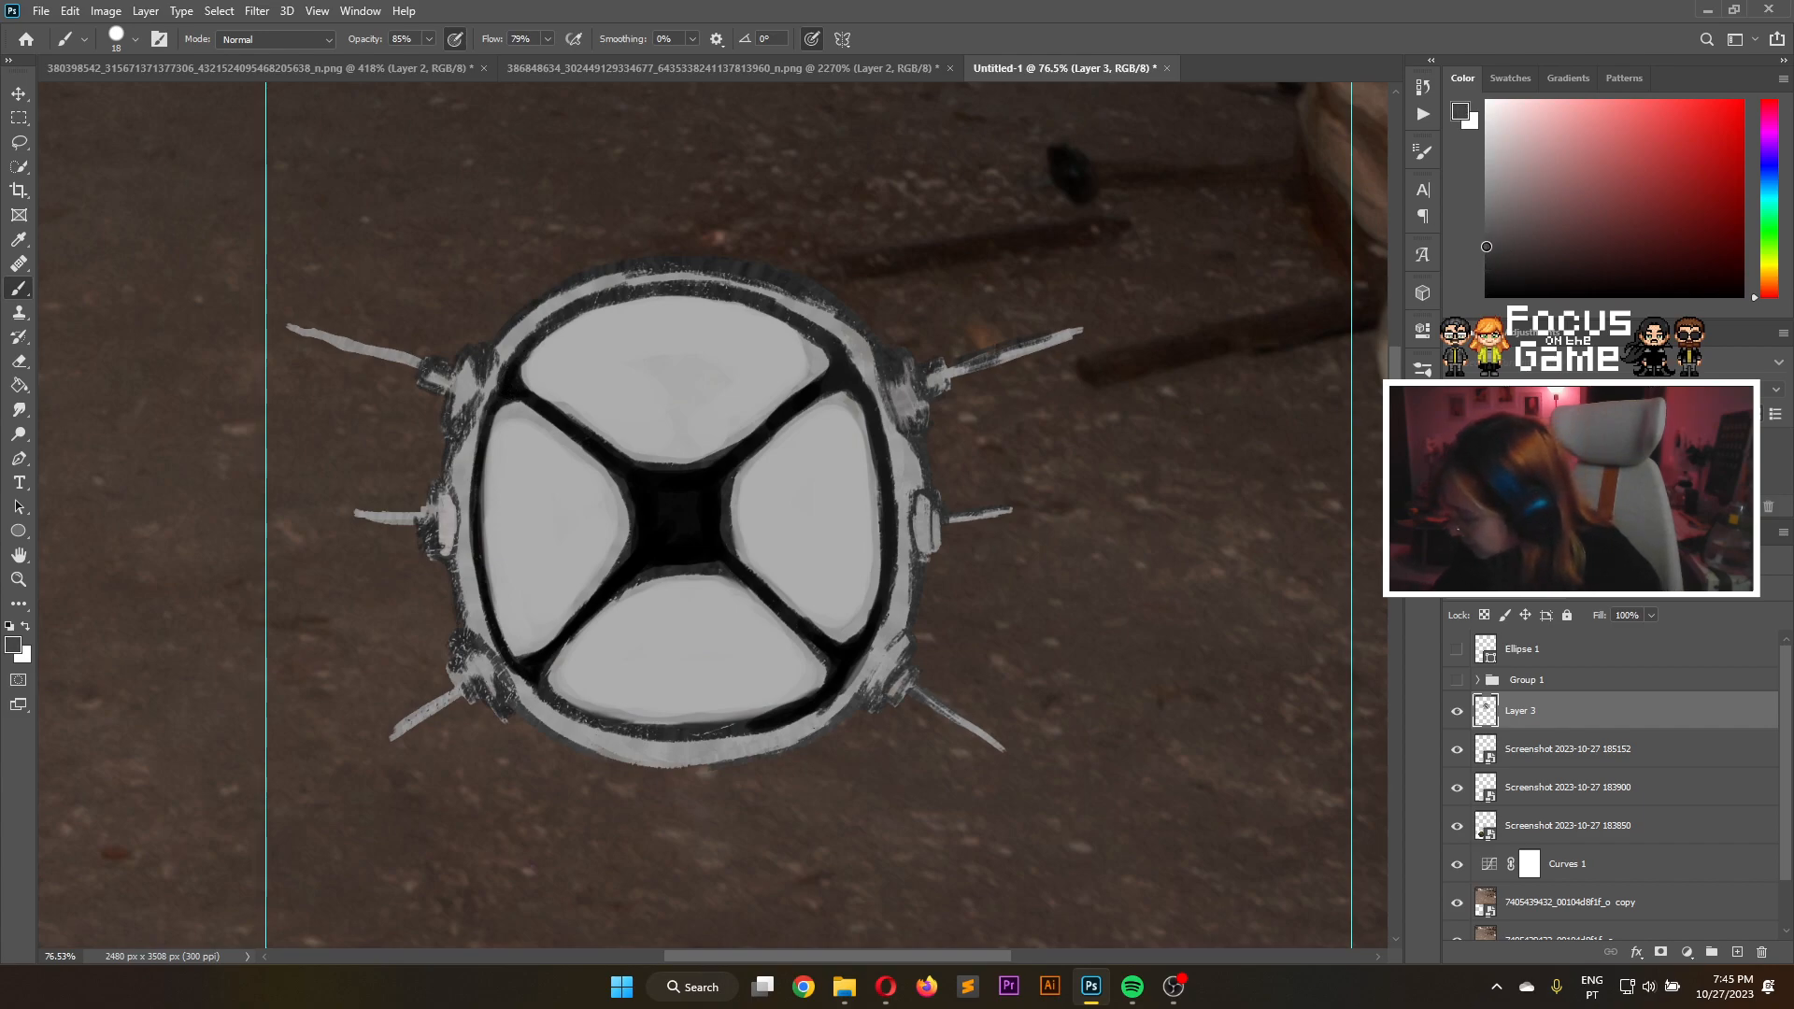
pyautogui.click(429, 38)
pyautogui.moveTo(435, 59); pyautogui.dragTo(395, 58)
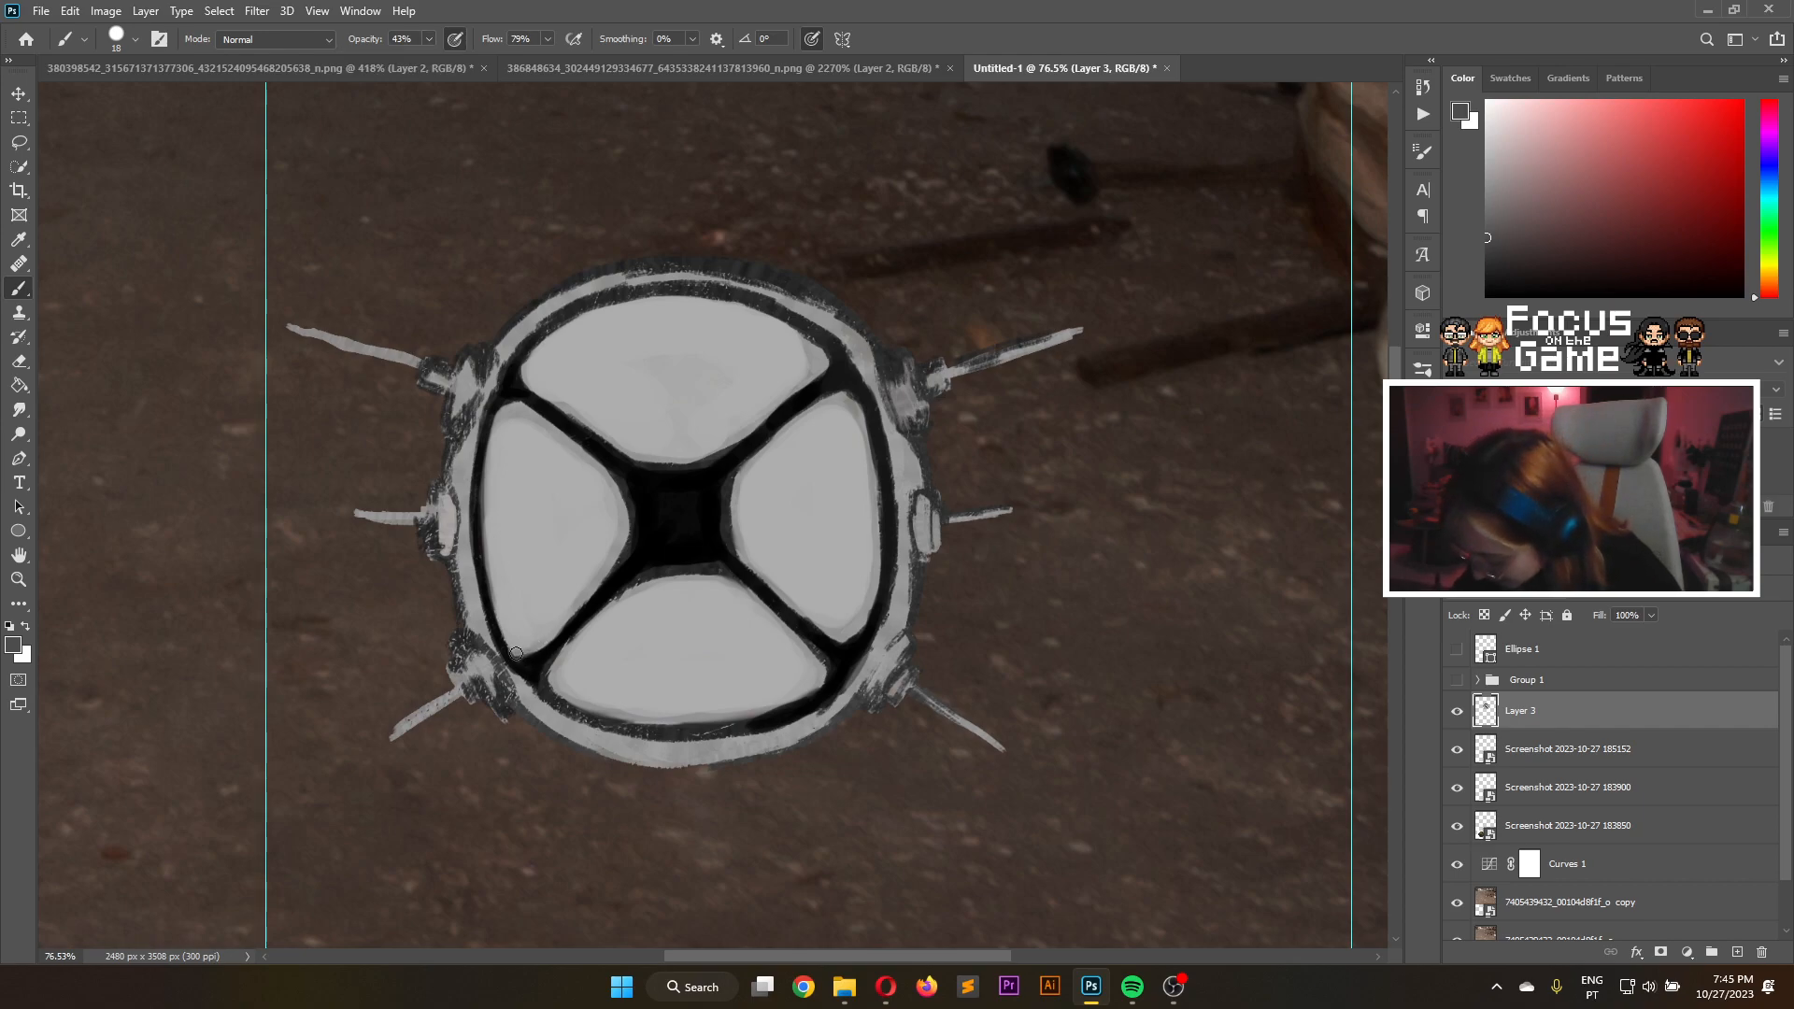
pyautogui.moveTo(543, 638); pyautogui.dragTo(533, 647)
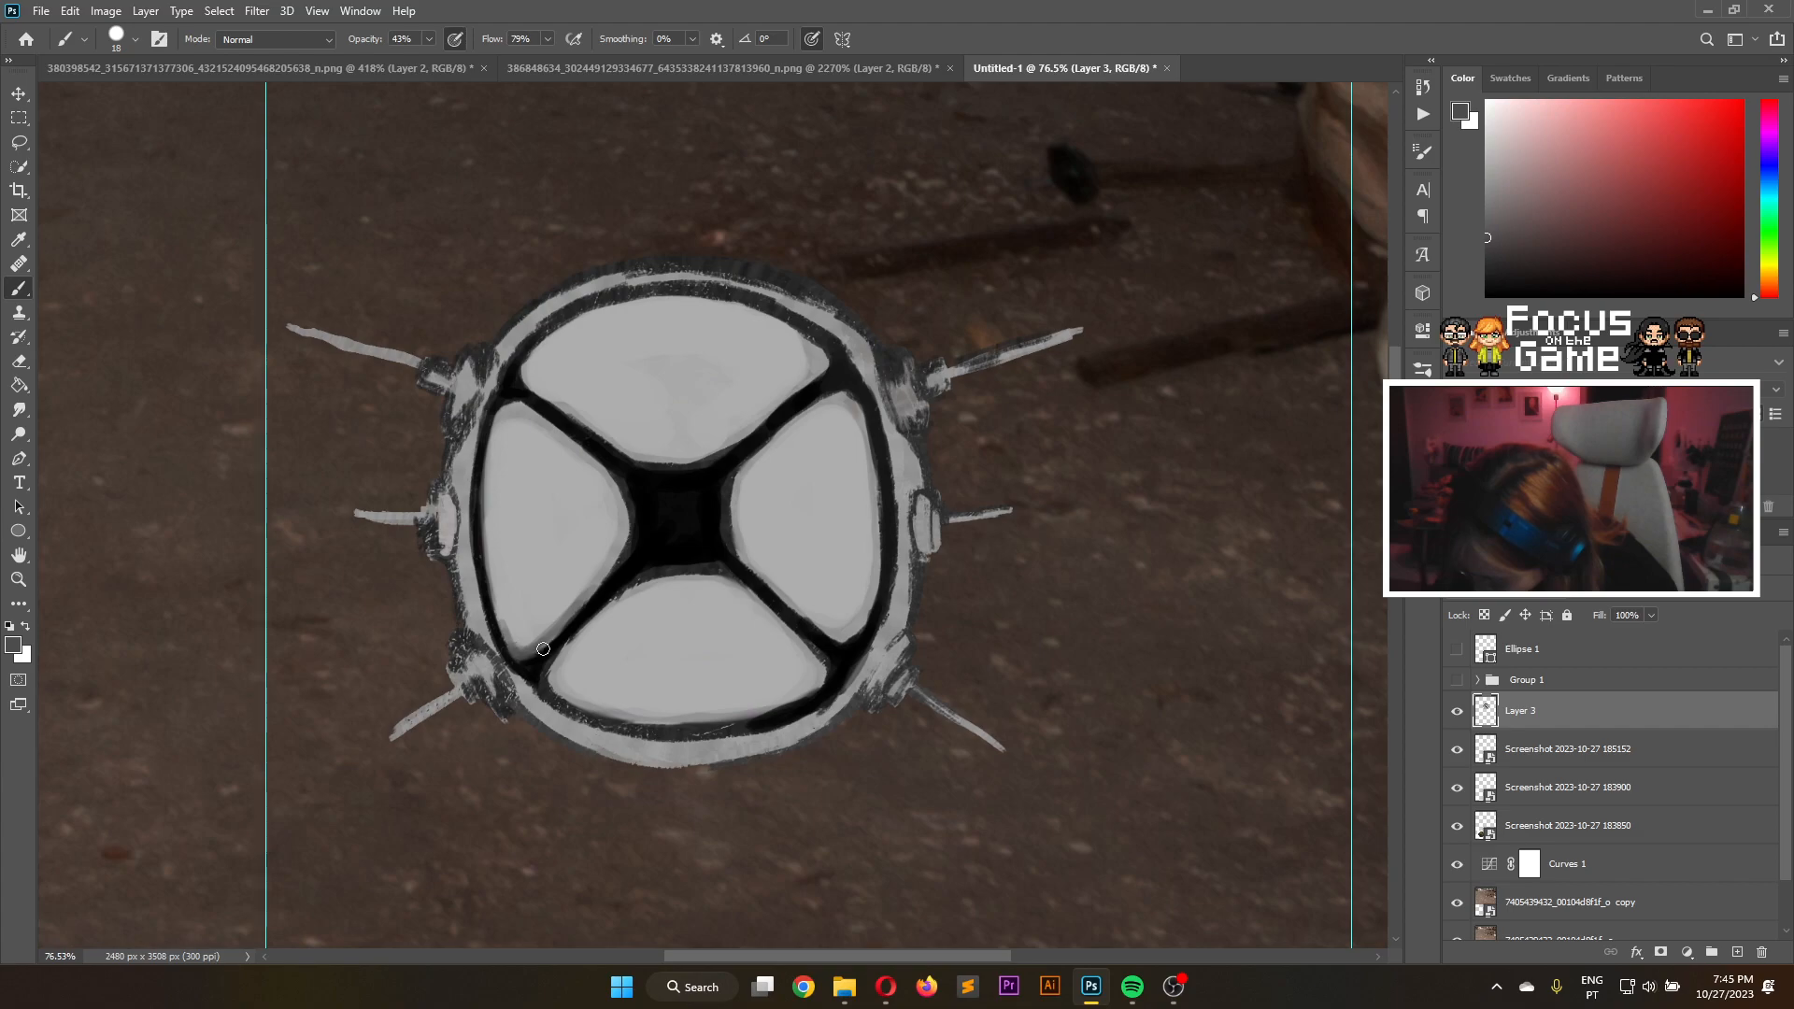
pyautogui.moveTo(504, 634)
pyautogui.mouseDown()
pyautogui.moveTo(549, 395)
pyautogui.moveTo(493, 401)
pyautogui.moveTo(564, 438)
pyautogui.moveTo(532, 411)
pyautogui.moveTo(633, 496)
pyautogui.moveTo(610, 475)
pyautogui.moveTo(632, 523)
pyautogui.moveTo(609, 471)
pyautogui.moveTo(629, 518)
pyautogui.moveTo(619, 495)
pyautogui.moveTo(615, 562)
pyautogui.mouseUp()
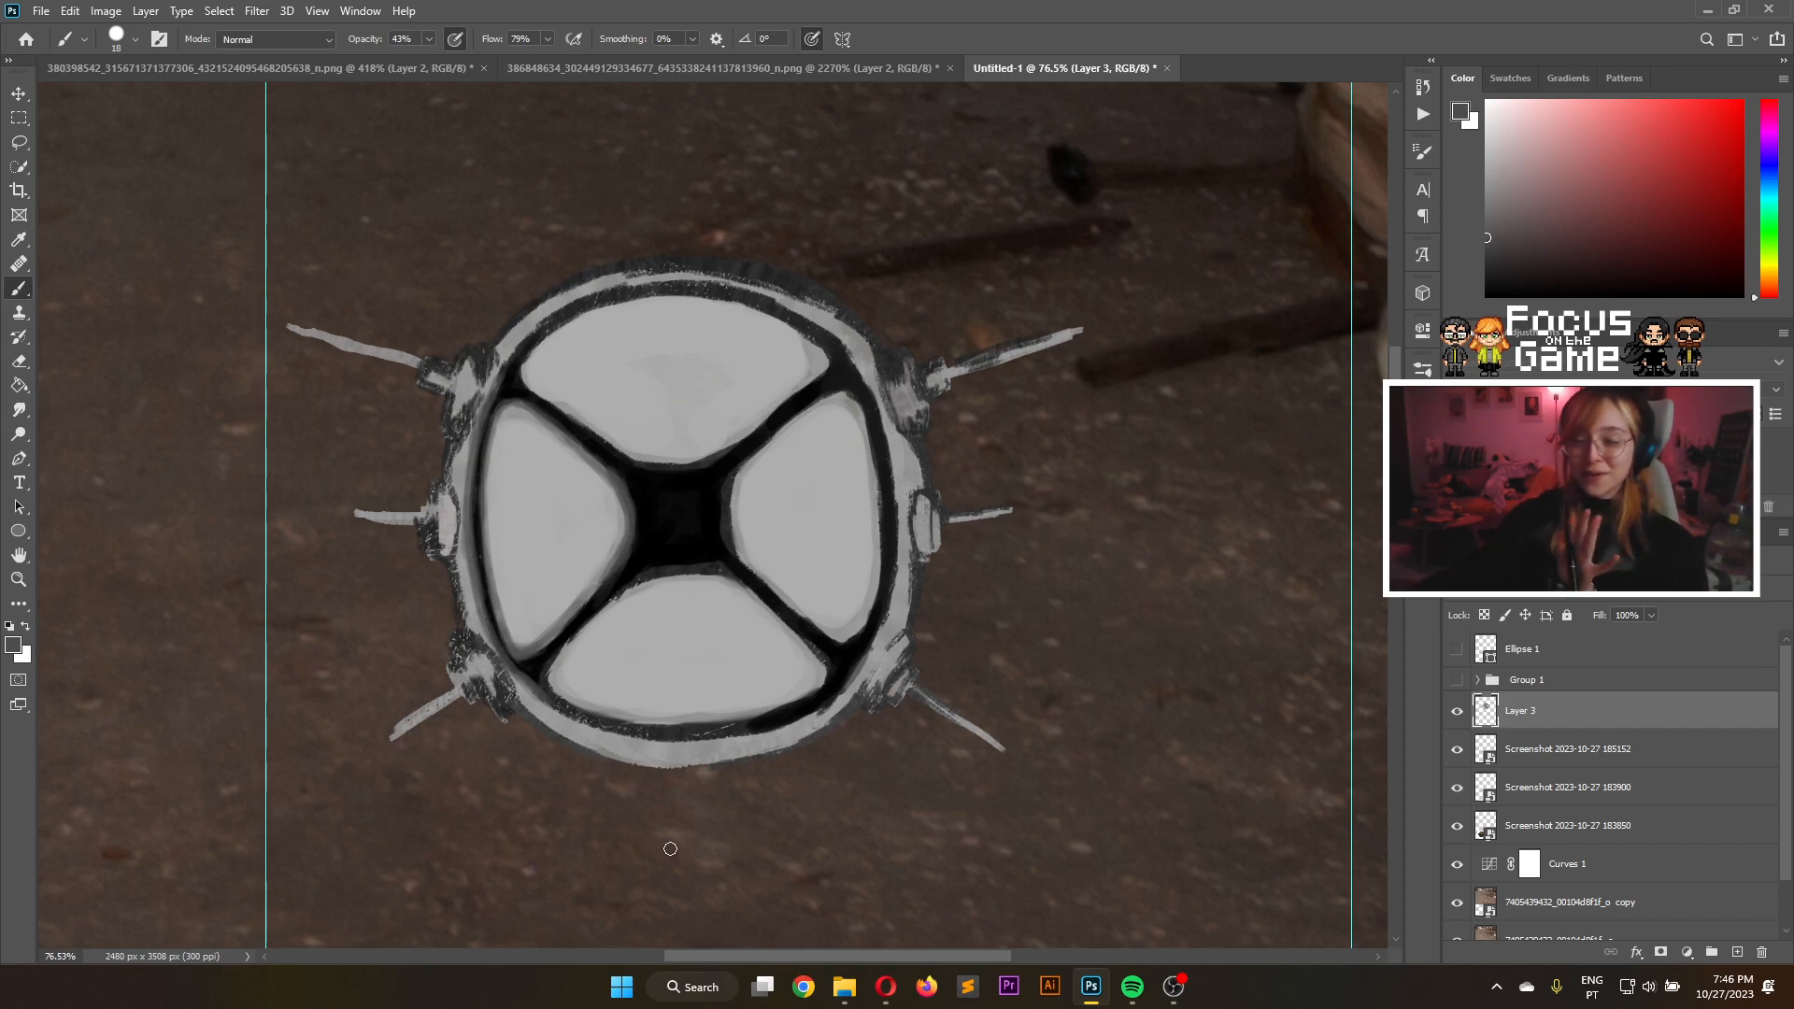
# Switch to Spotify and open the "Zellenials Dopamine + Energy to live" playlist from the folder of own playlists
pyautogui.click(1131, 987)
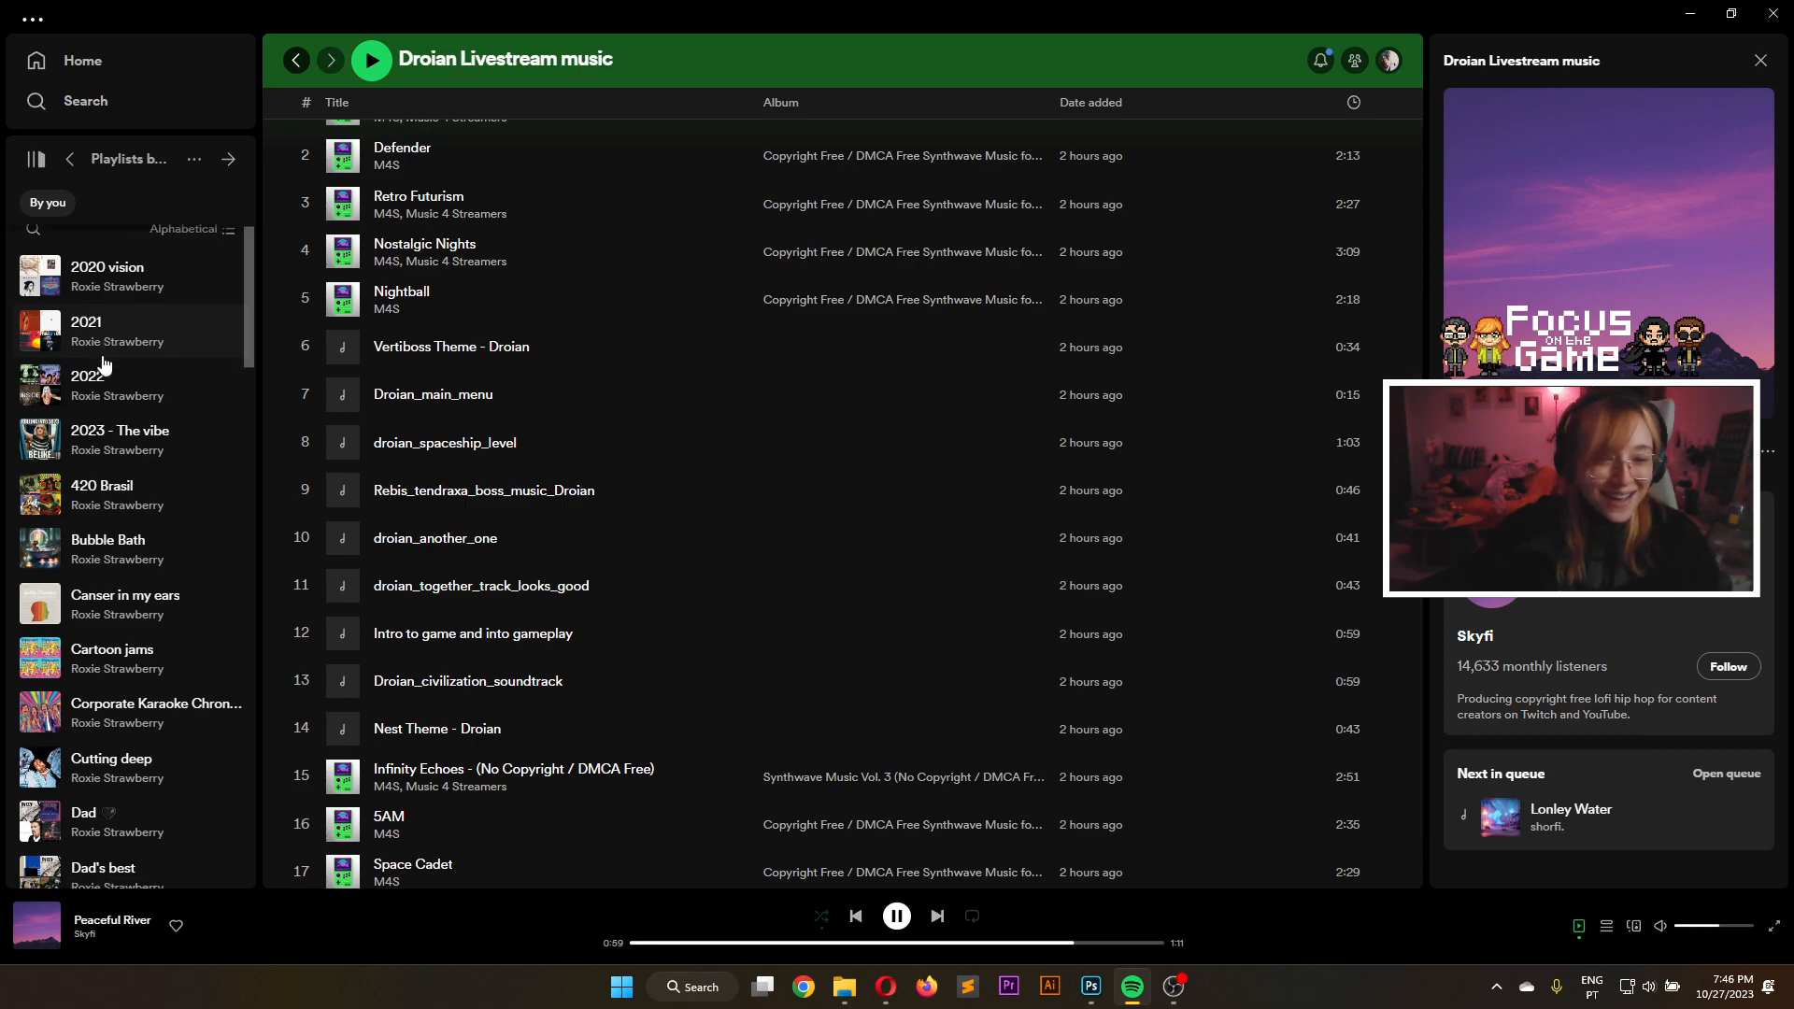
pyautogui.scroll(-10, 102, 374)
pyautogui.scroll(12, 126, 411)
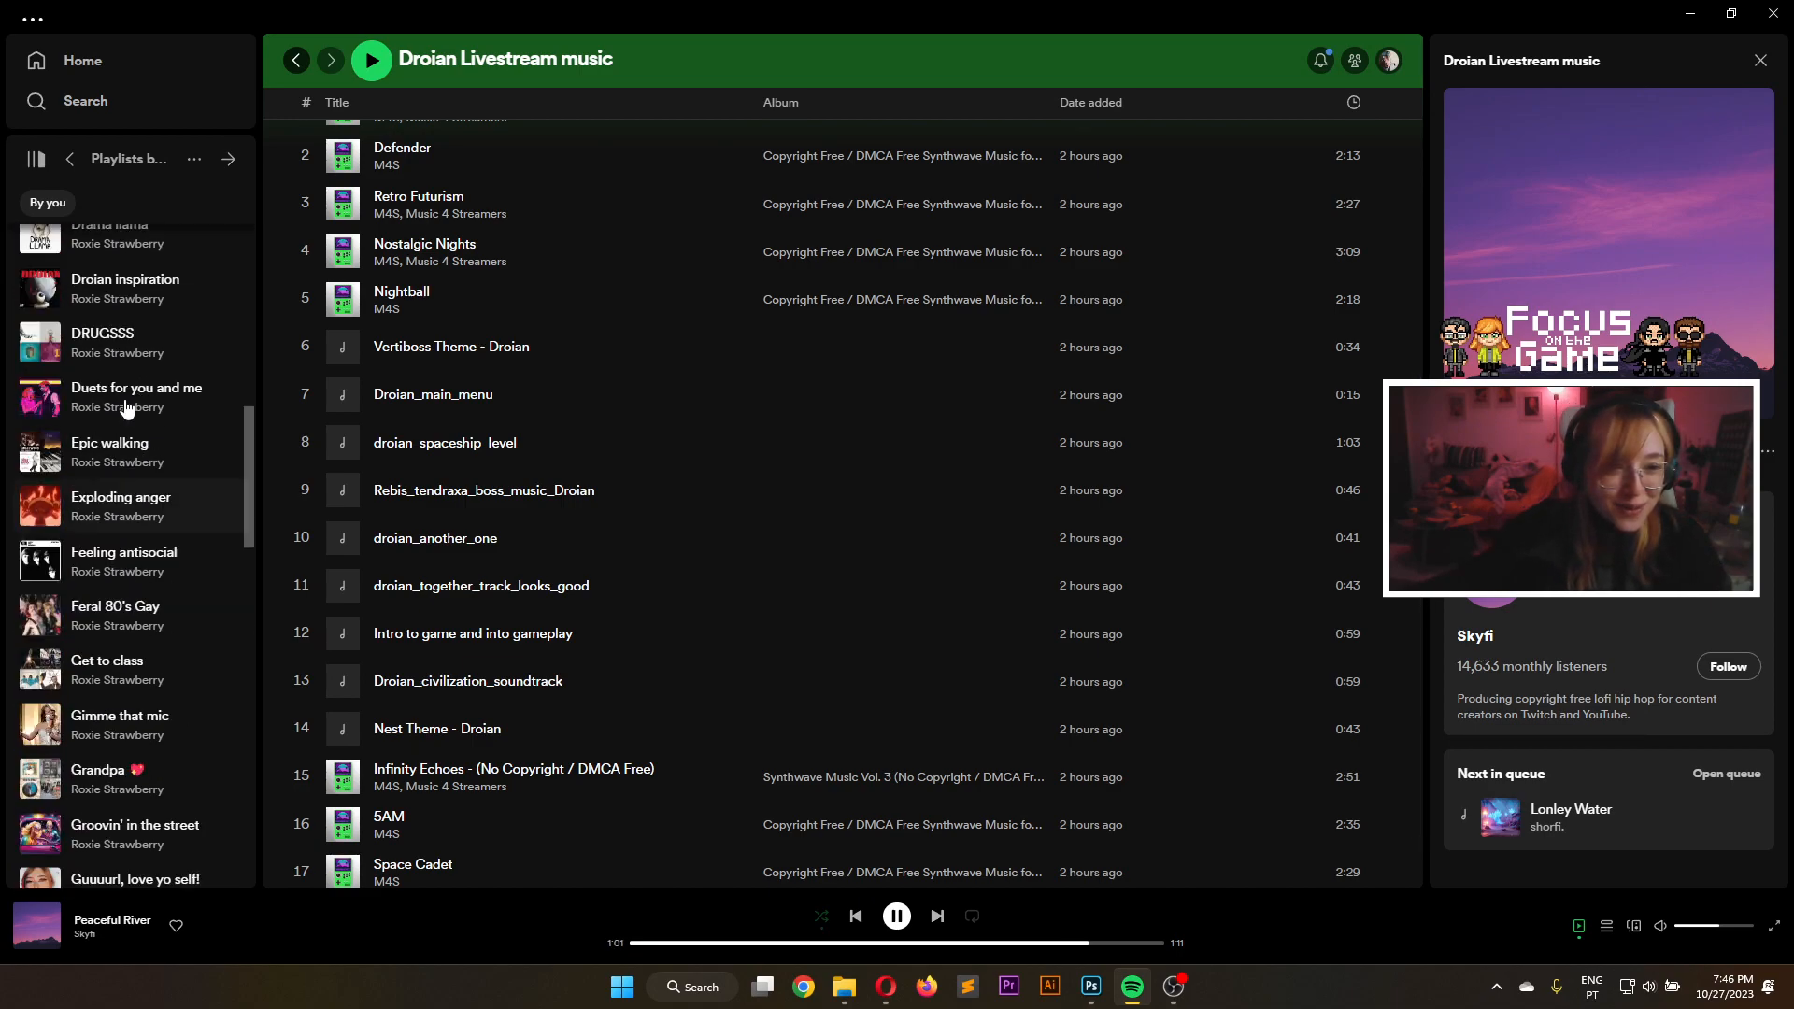
pyautogui.scroll(1, 128, 417)
pyautogui.scroll(-5, 128, 418)
pyautogui.scroll(-8, 128, 418)
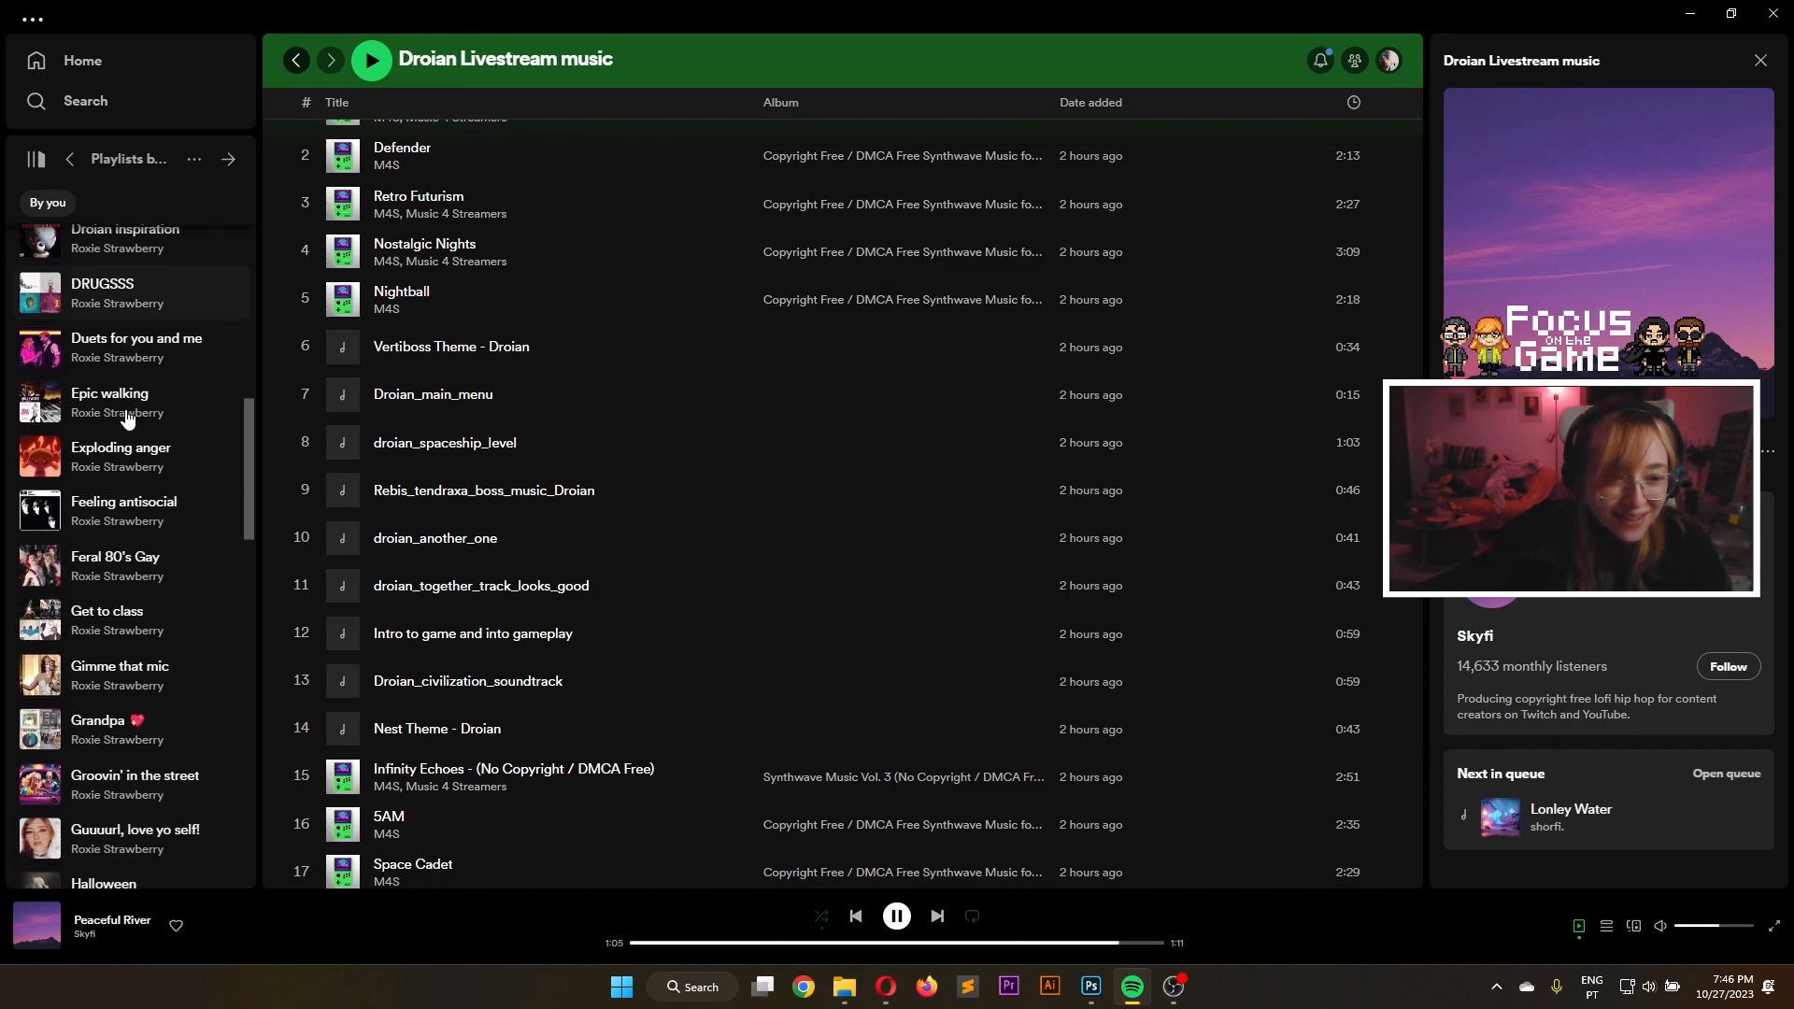
pyautogui.scroll(-12, 128, 417)
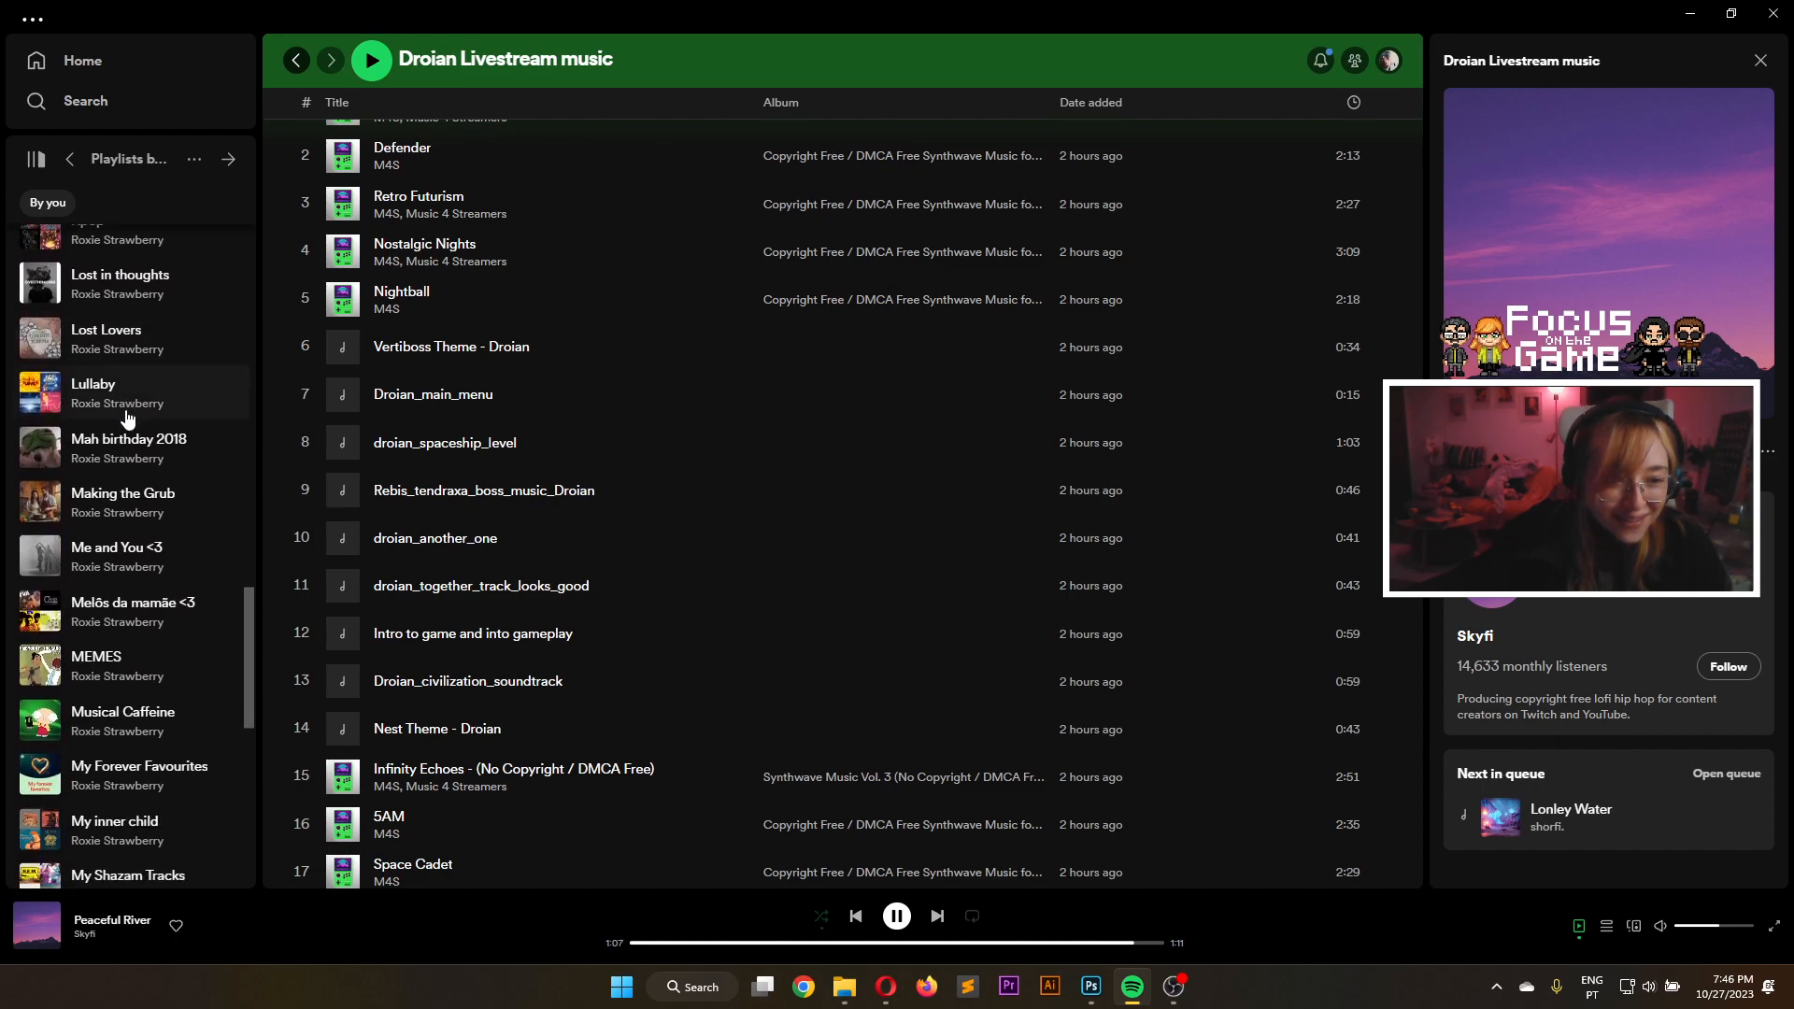
pyautogui.scroll(-3, 128, 418)
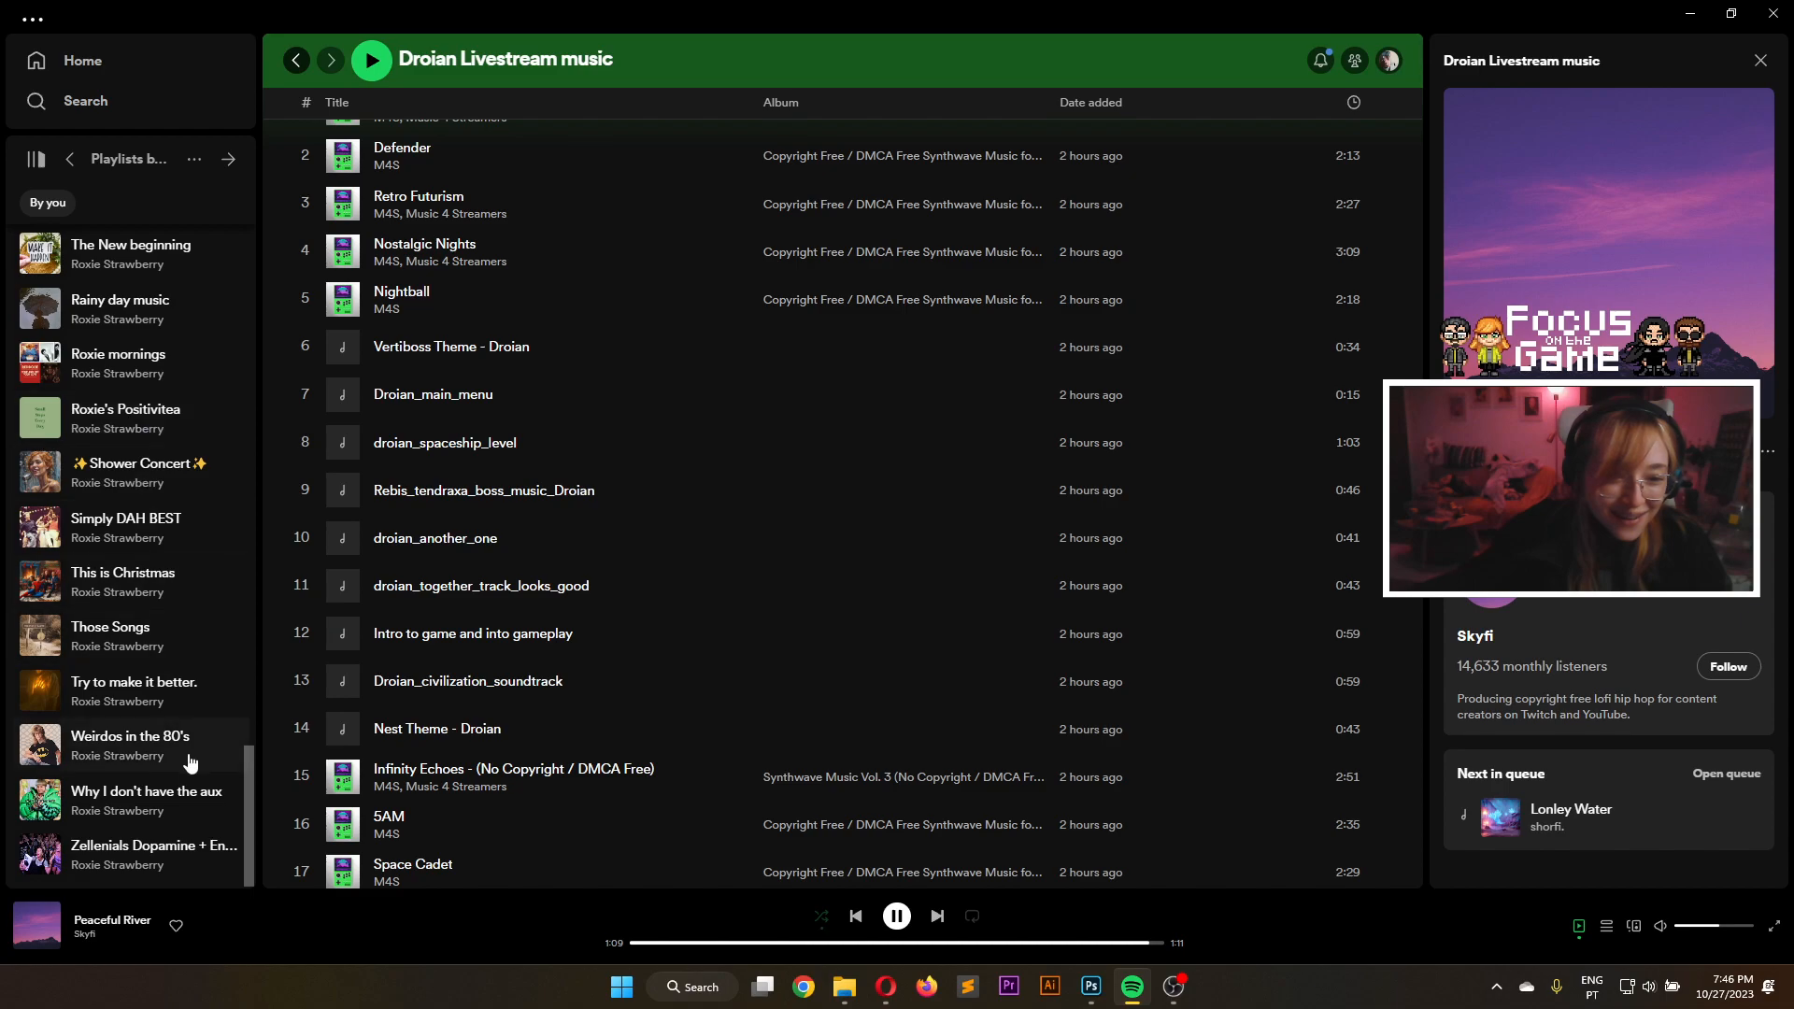
pyautogui.click(173, 852)
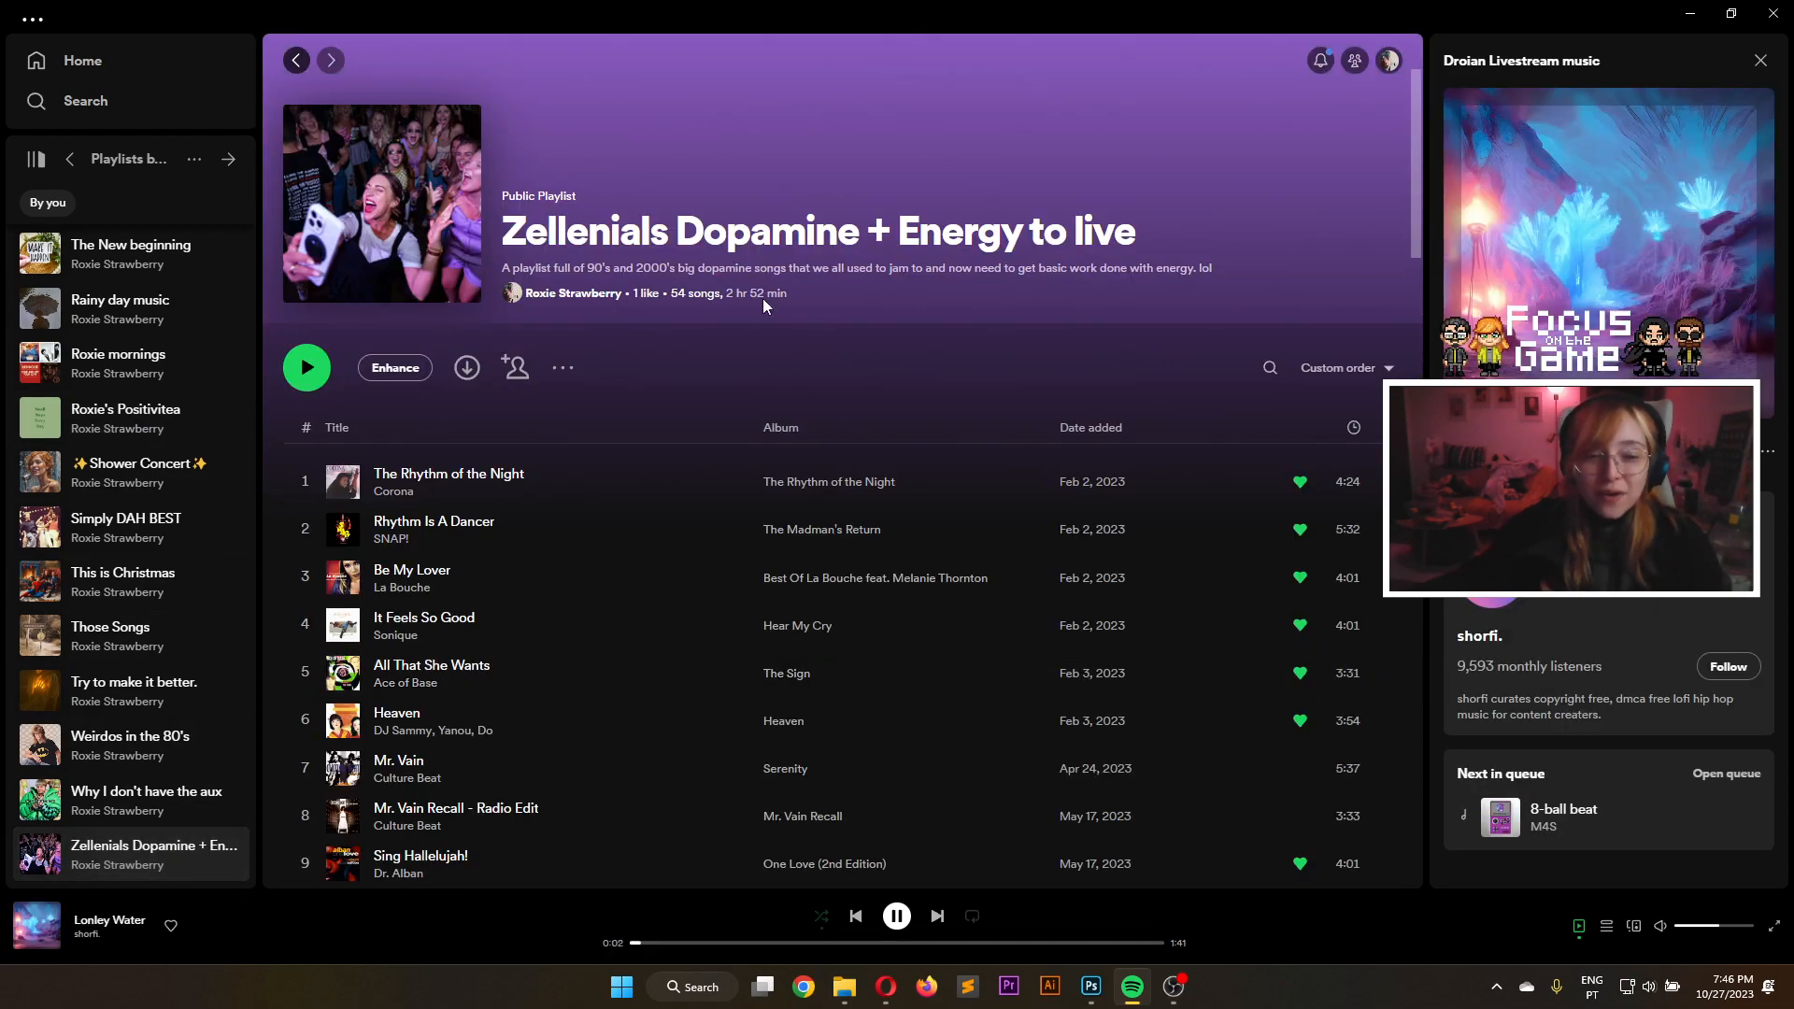
# Pause the current track, start the "Droian Livestream music" playlist and turn on repeat
pyautogui.click(896, 916)
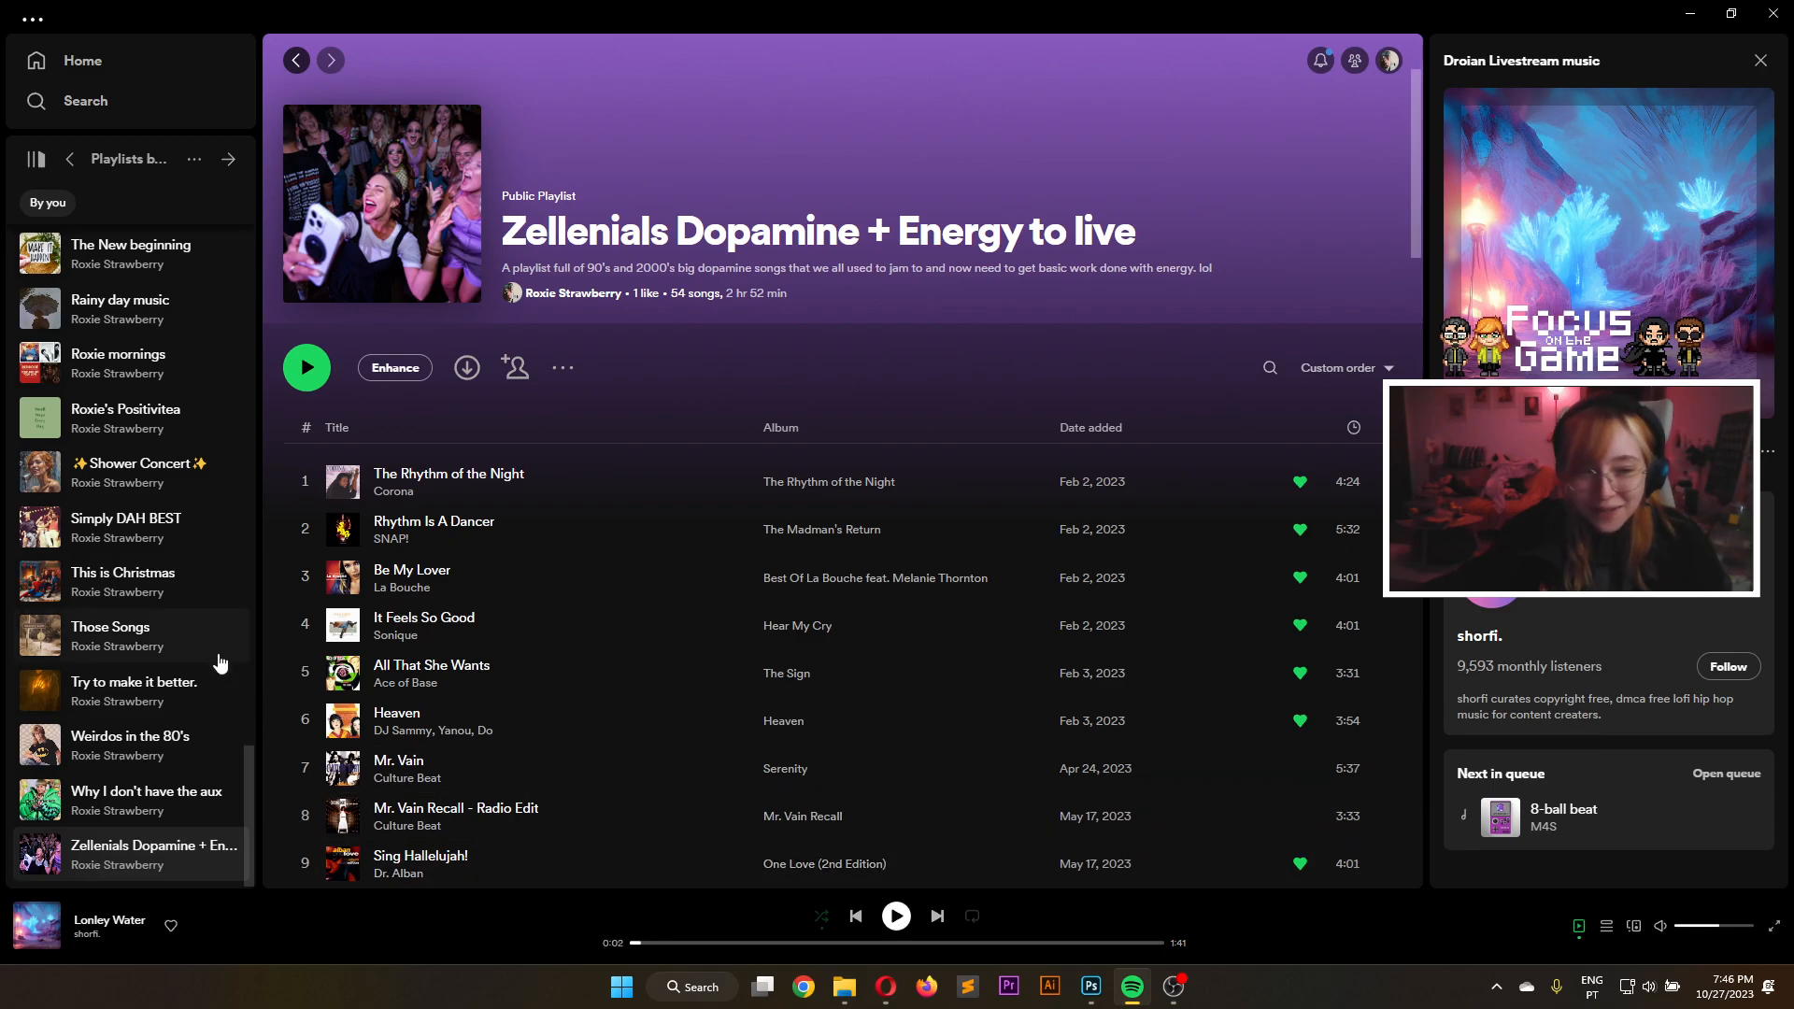
pyautogui.scroll(15, 120, 575)
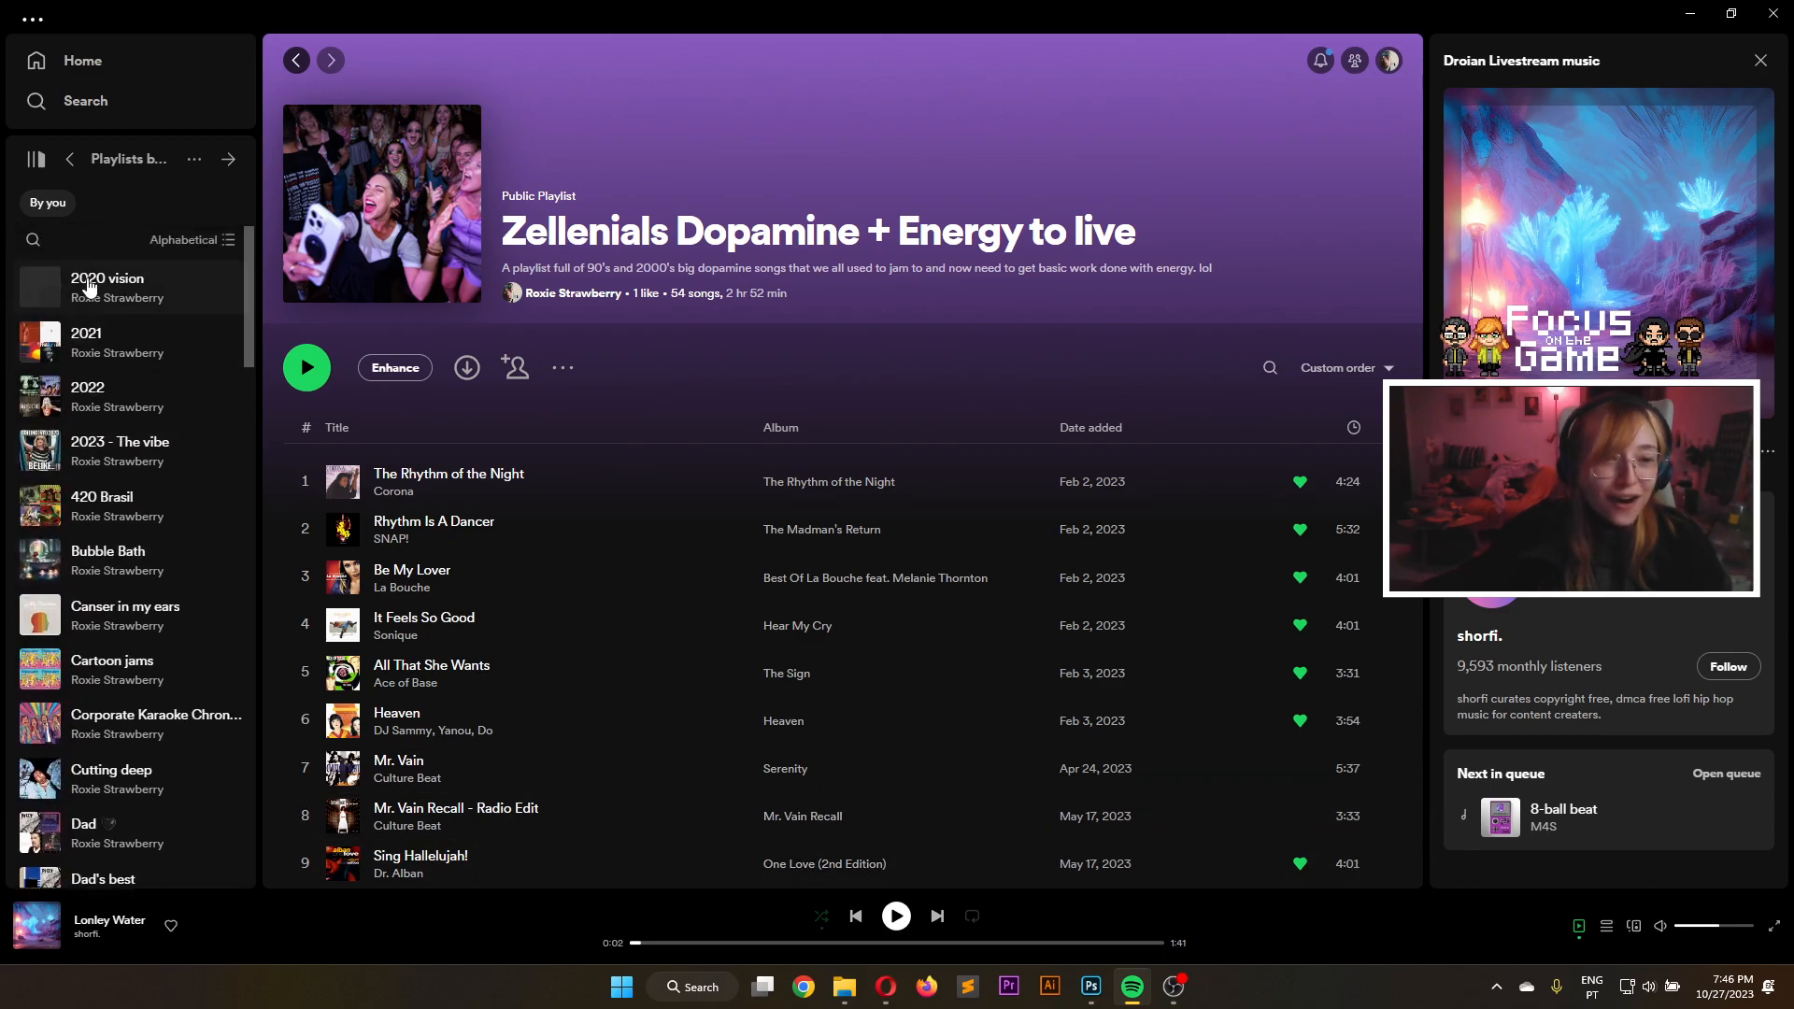
pyautogui.click(69, 159)
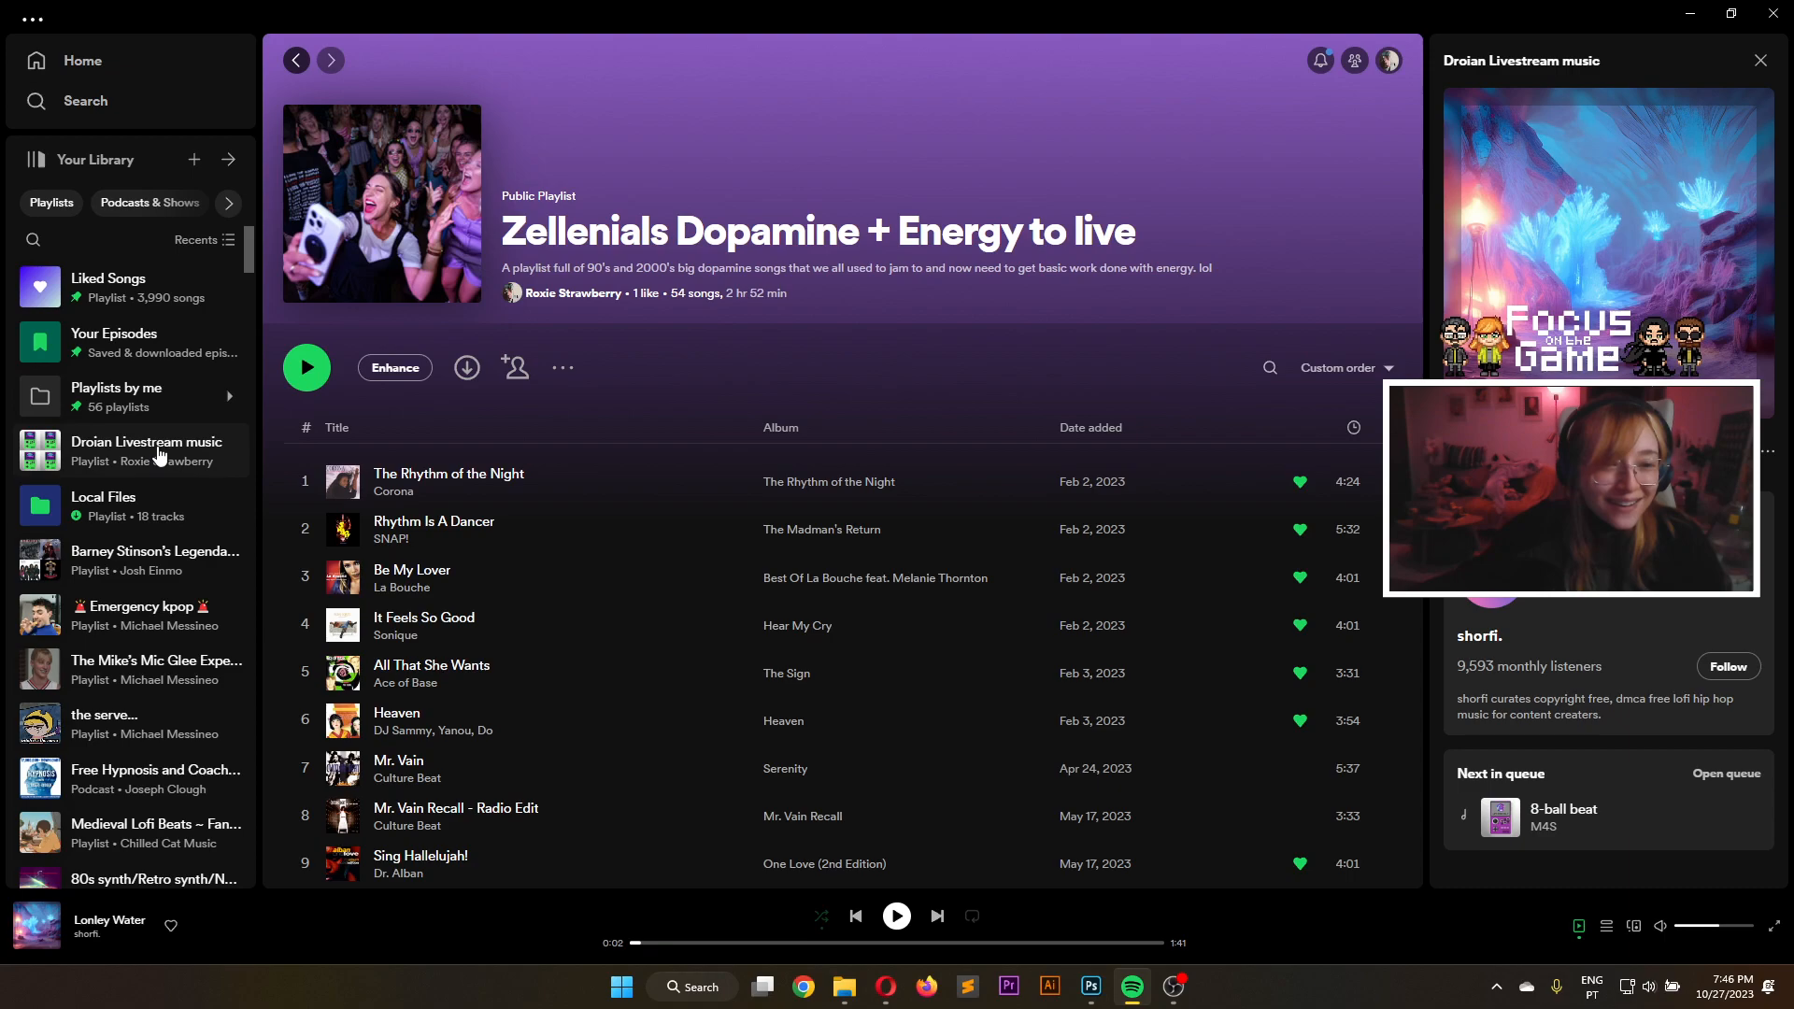
pyautogui.doubleClick(159, 455)
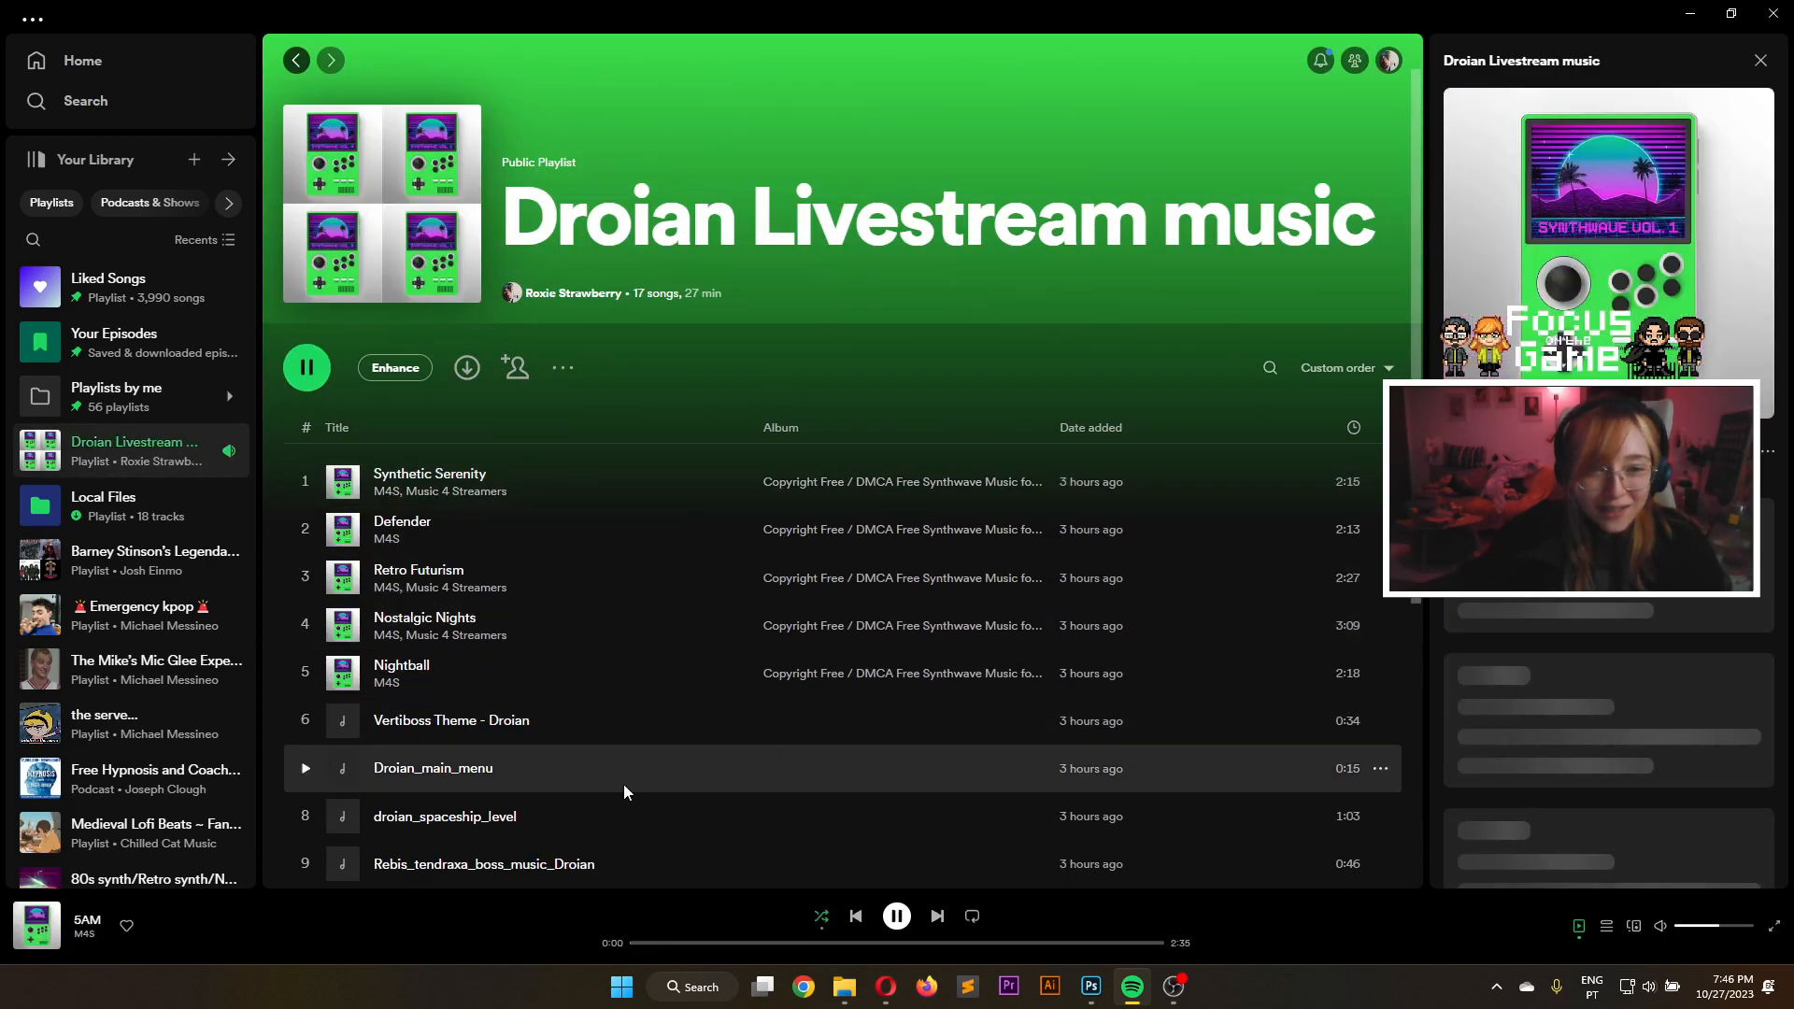
pyautogui.click(973, 917)
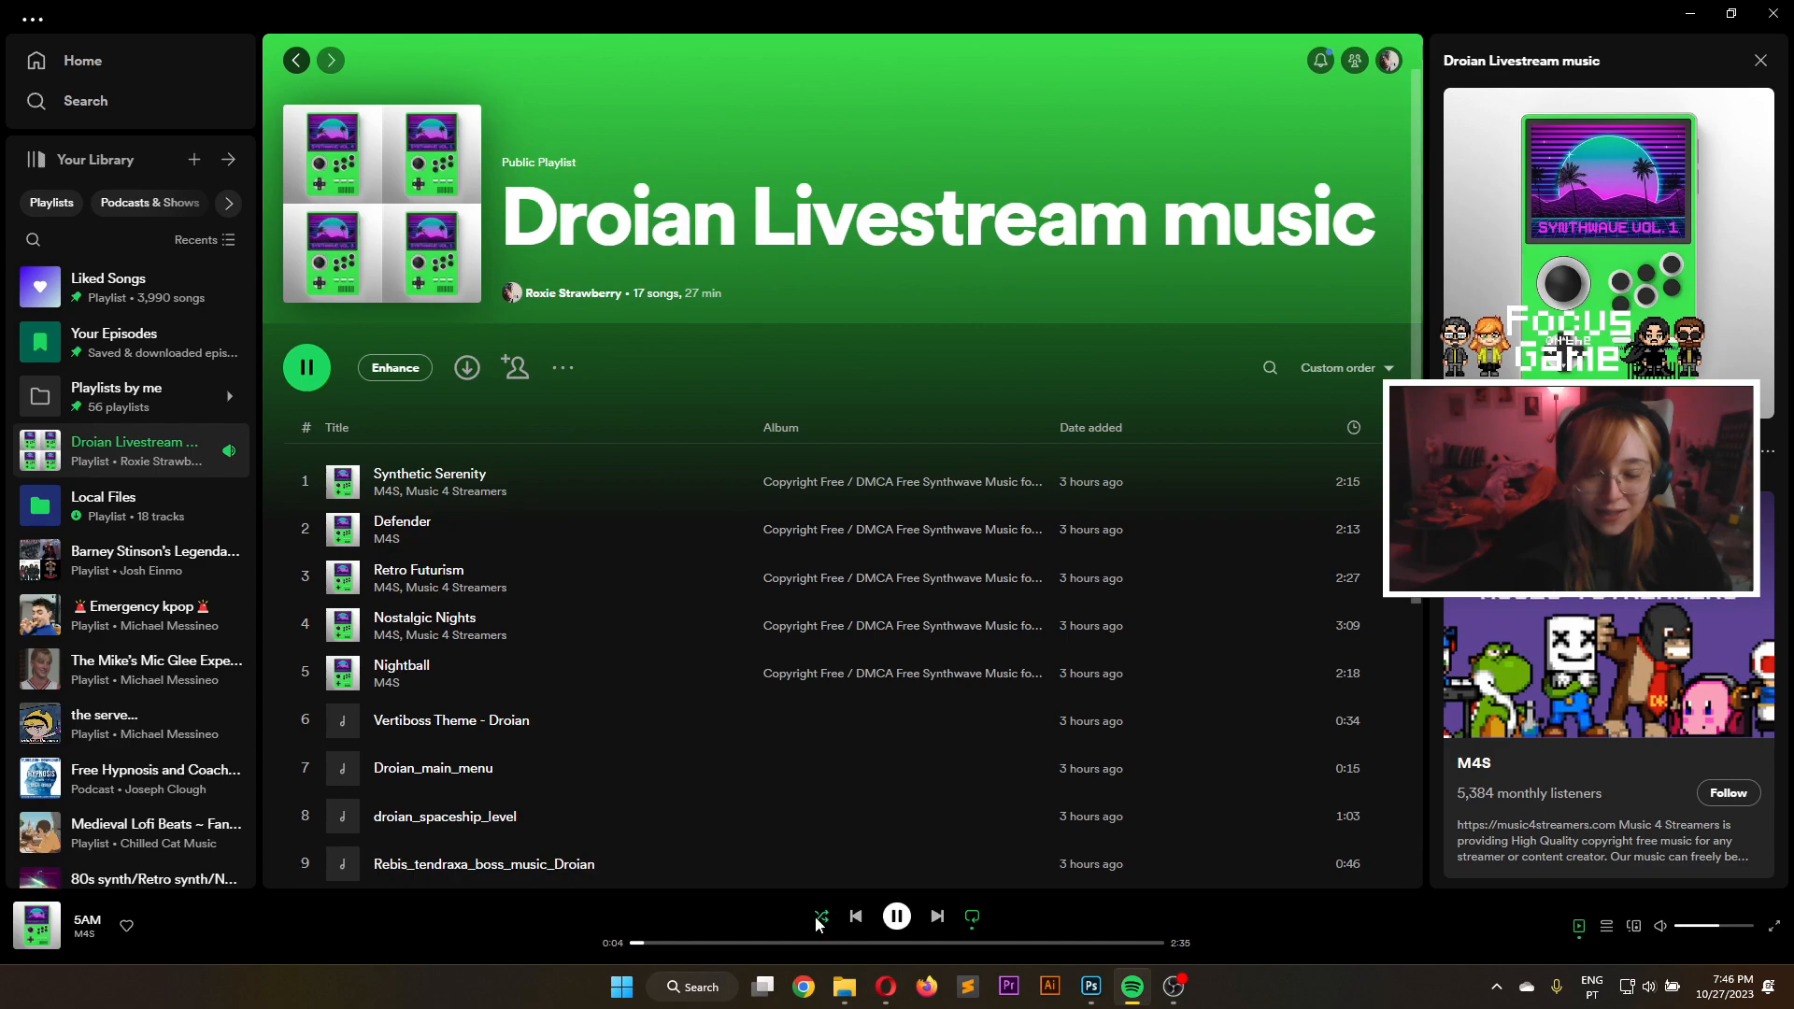
# Look through the songs of the "Zellenials Dopamine + Energy to live" playlist and return to Photoshop
pyautogui.click(117, 390)
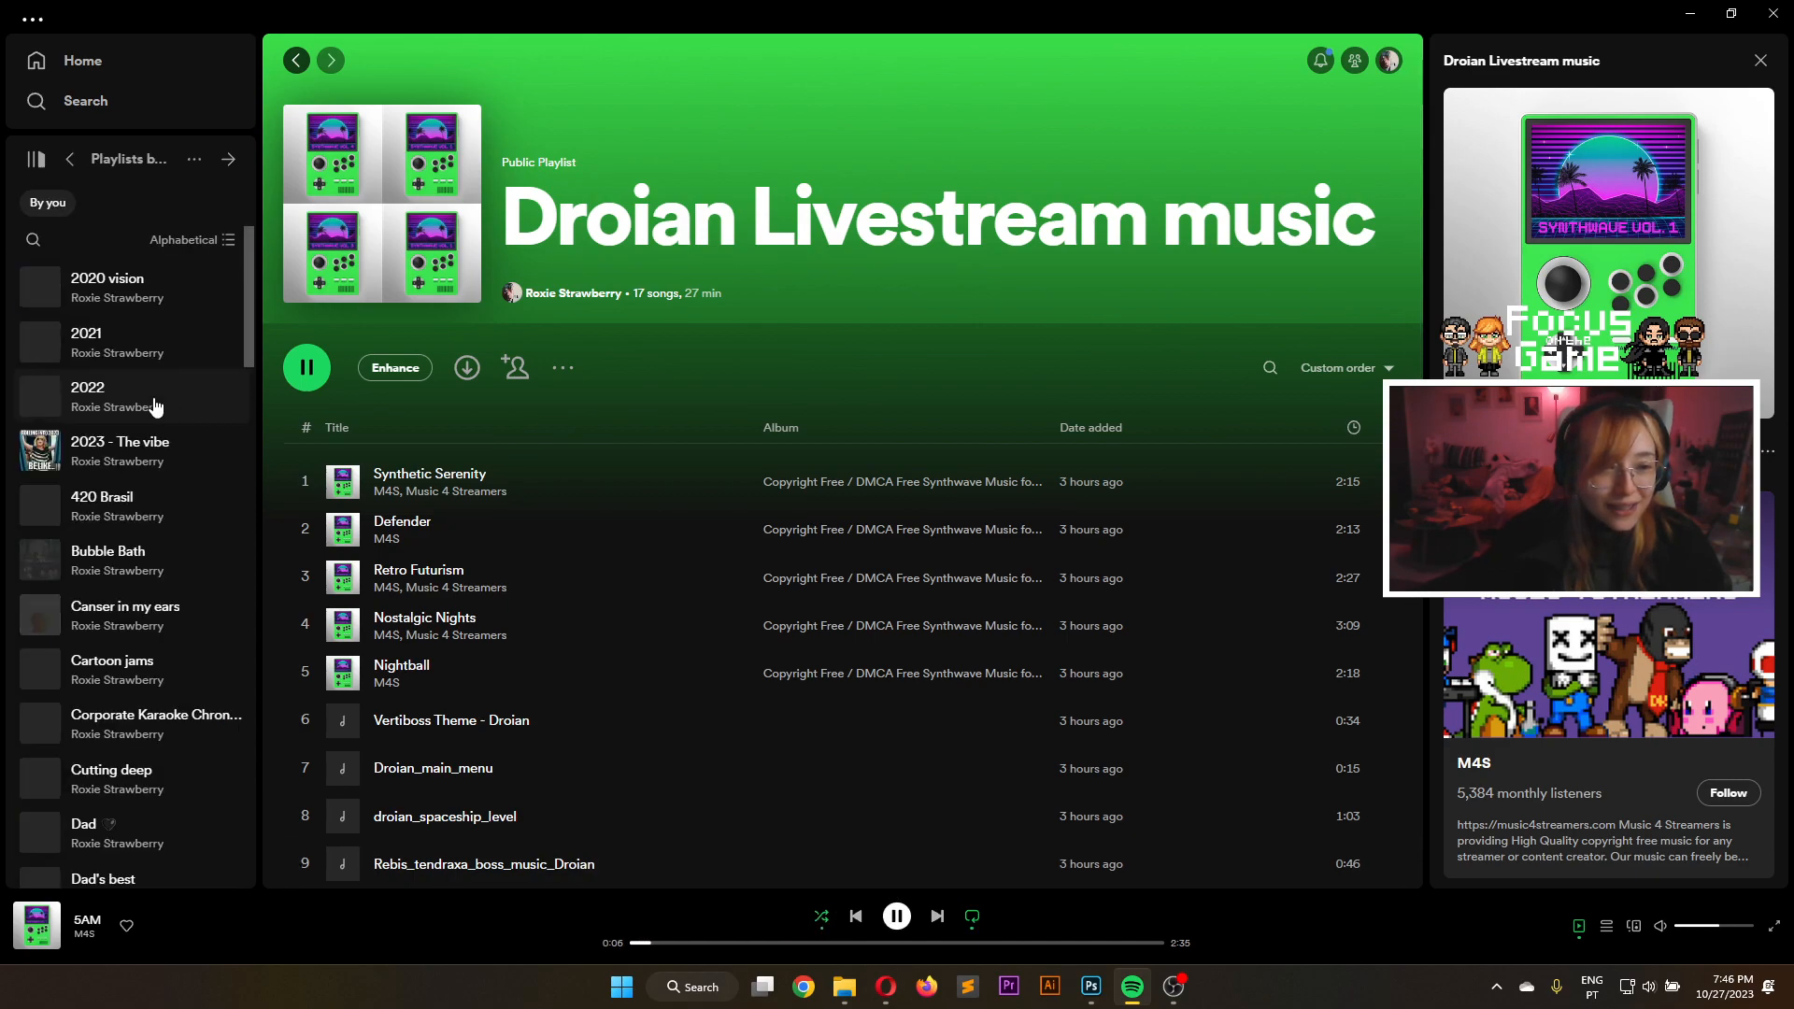
pyautogui.scroll(-1, 142, 373)
pyautogui.scroll(-20, 142, 374)
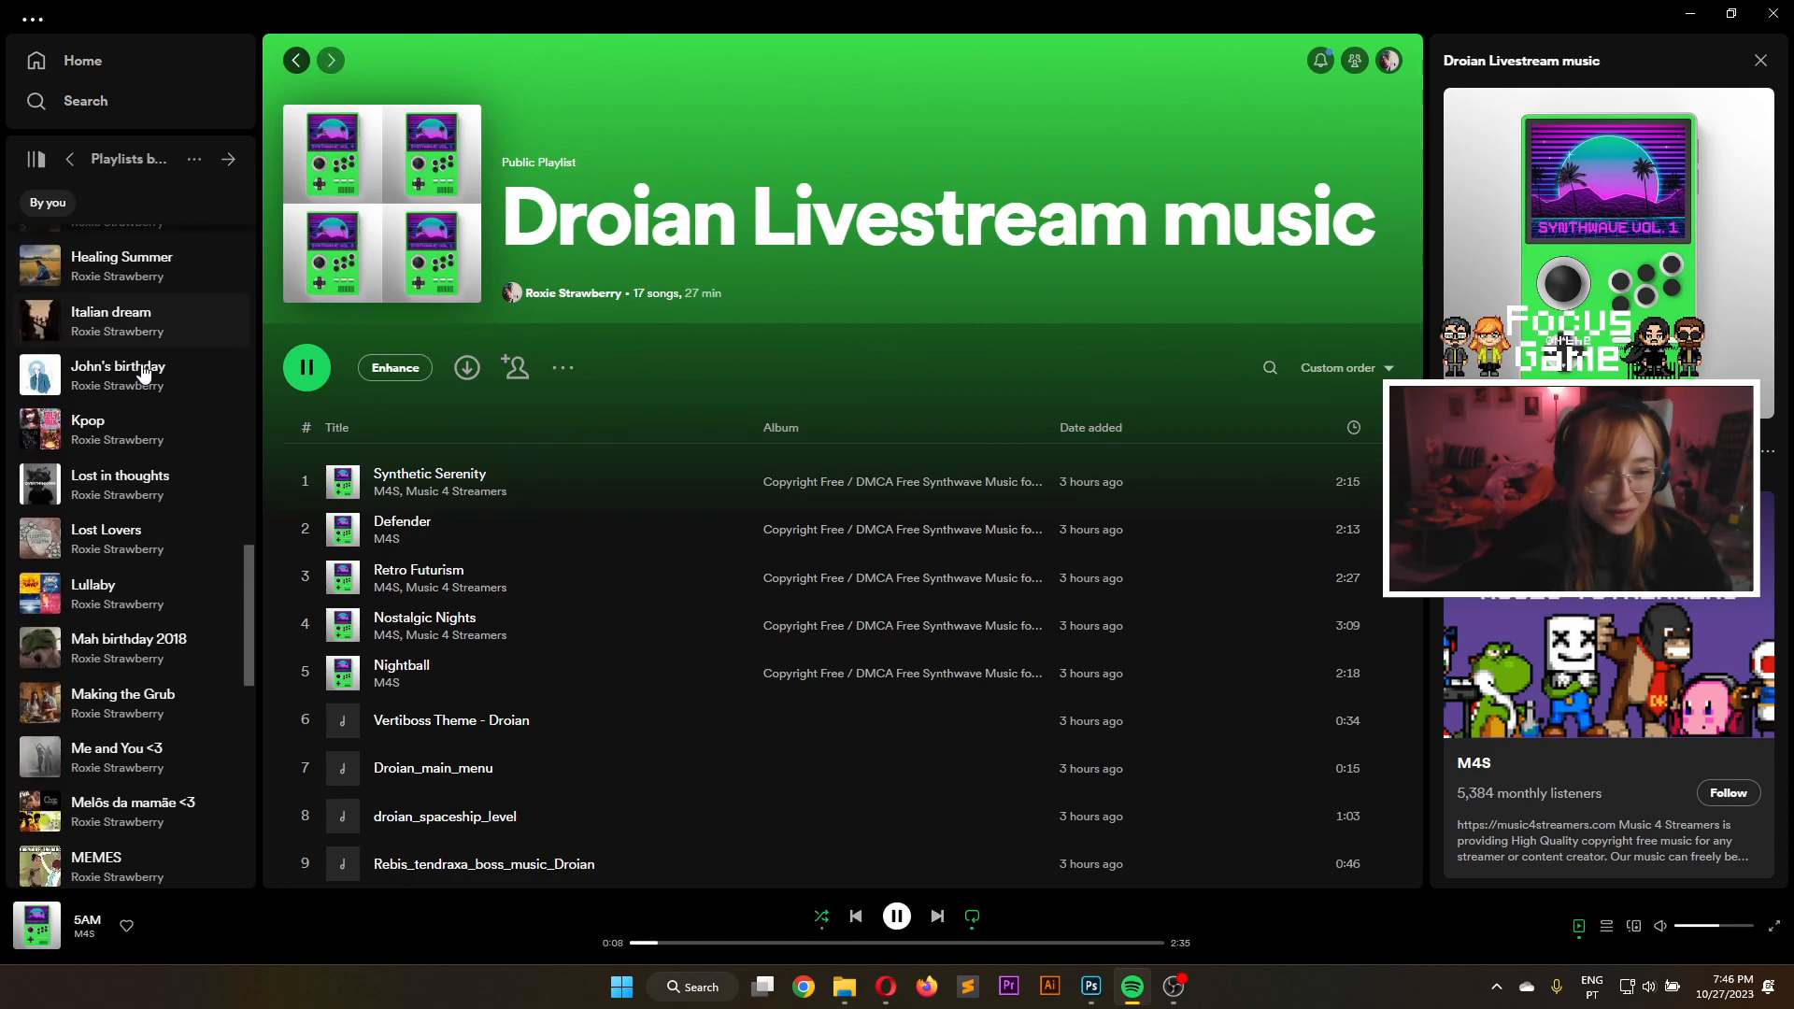
pyautogui.scroll(-2, 145, 374)
pyautogui.click(142, 852)
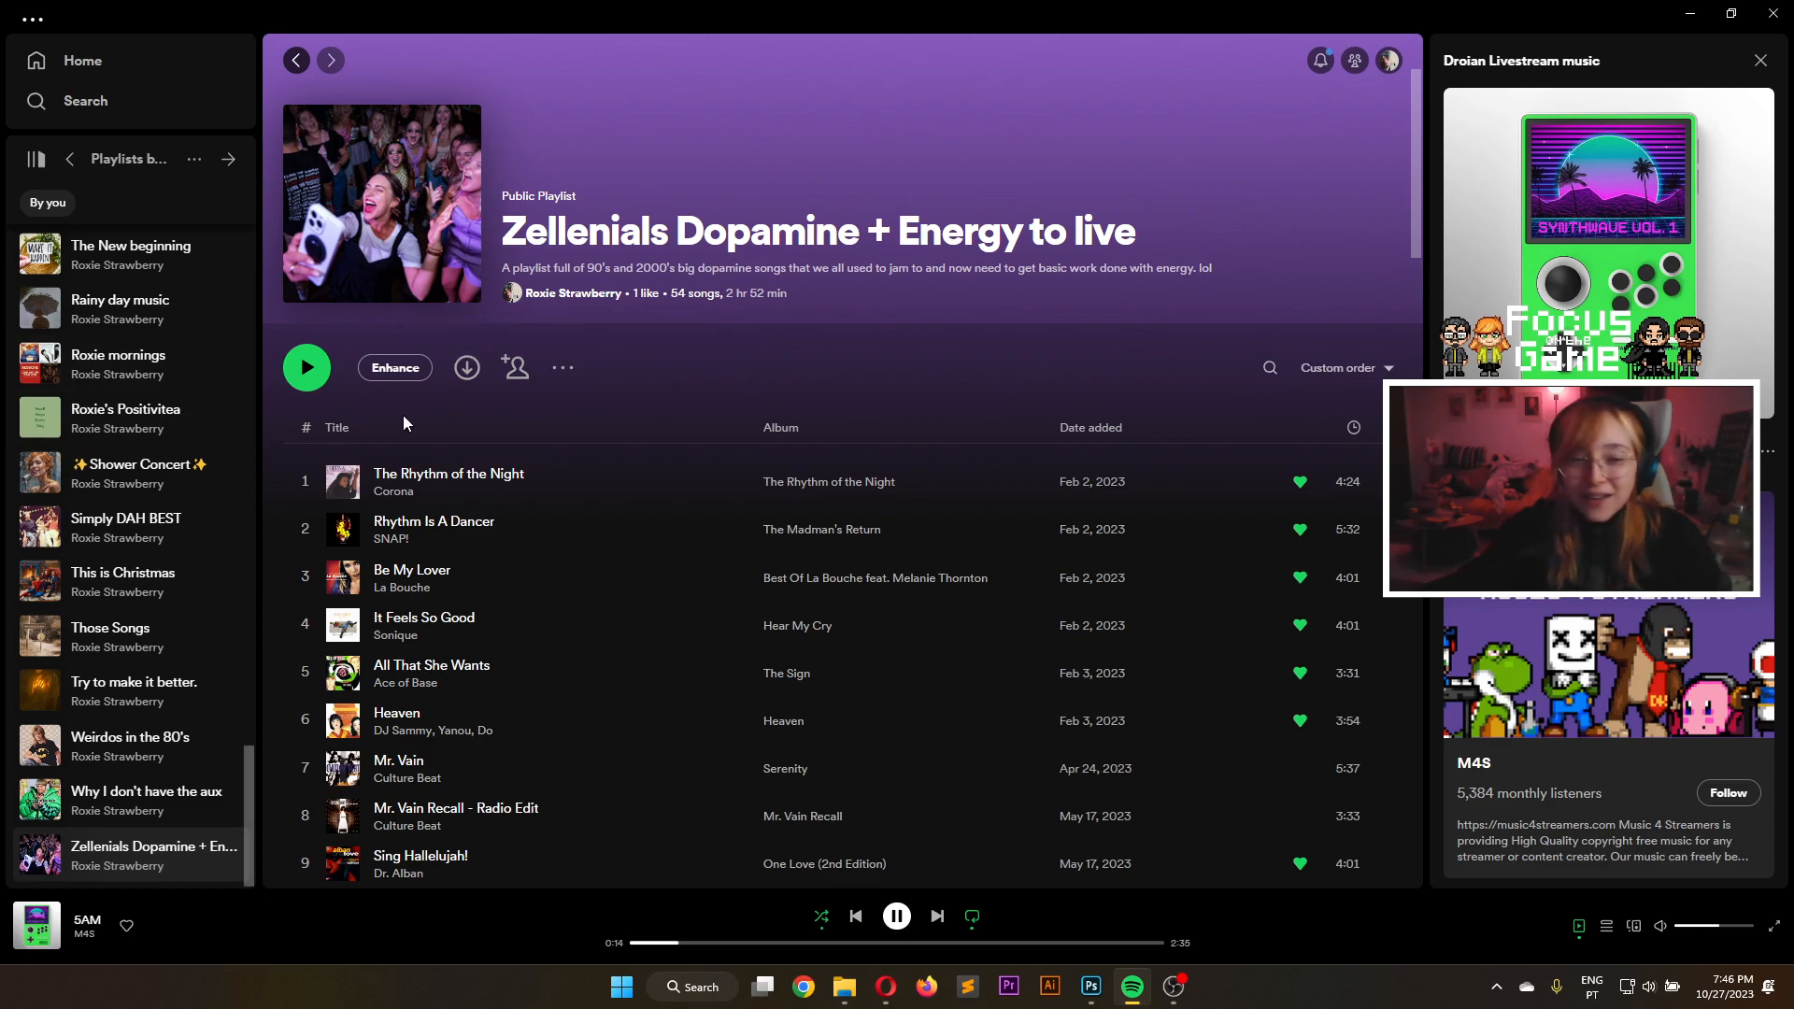
pyautogui.scroll(-3, 406, 415)
pyautogui.scroll(2, 465, 357)
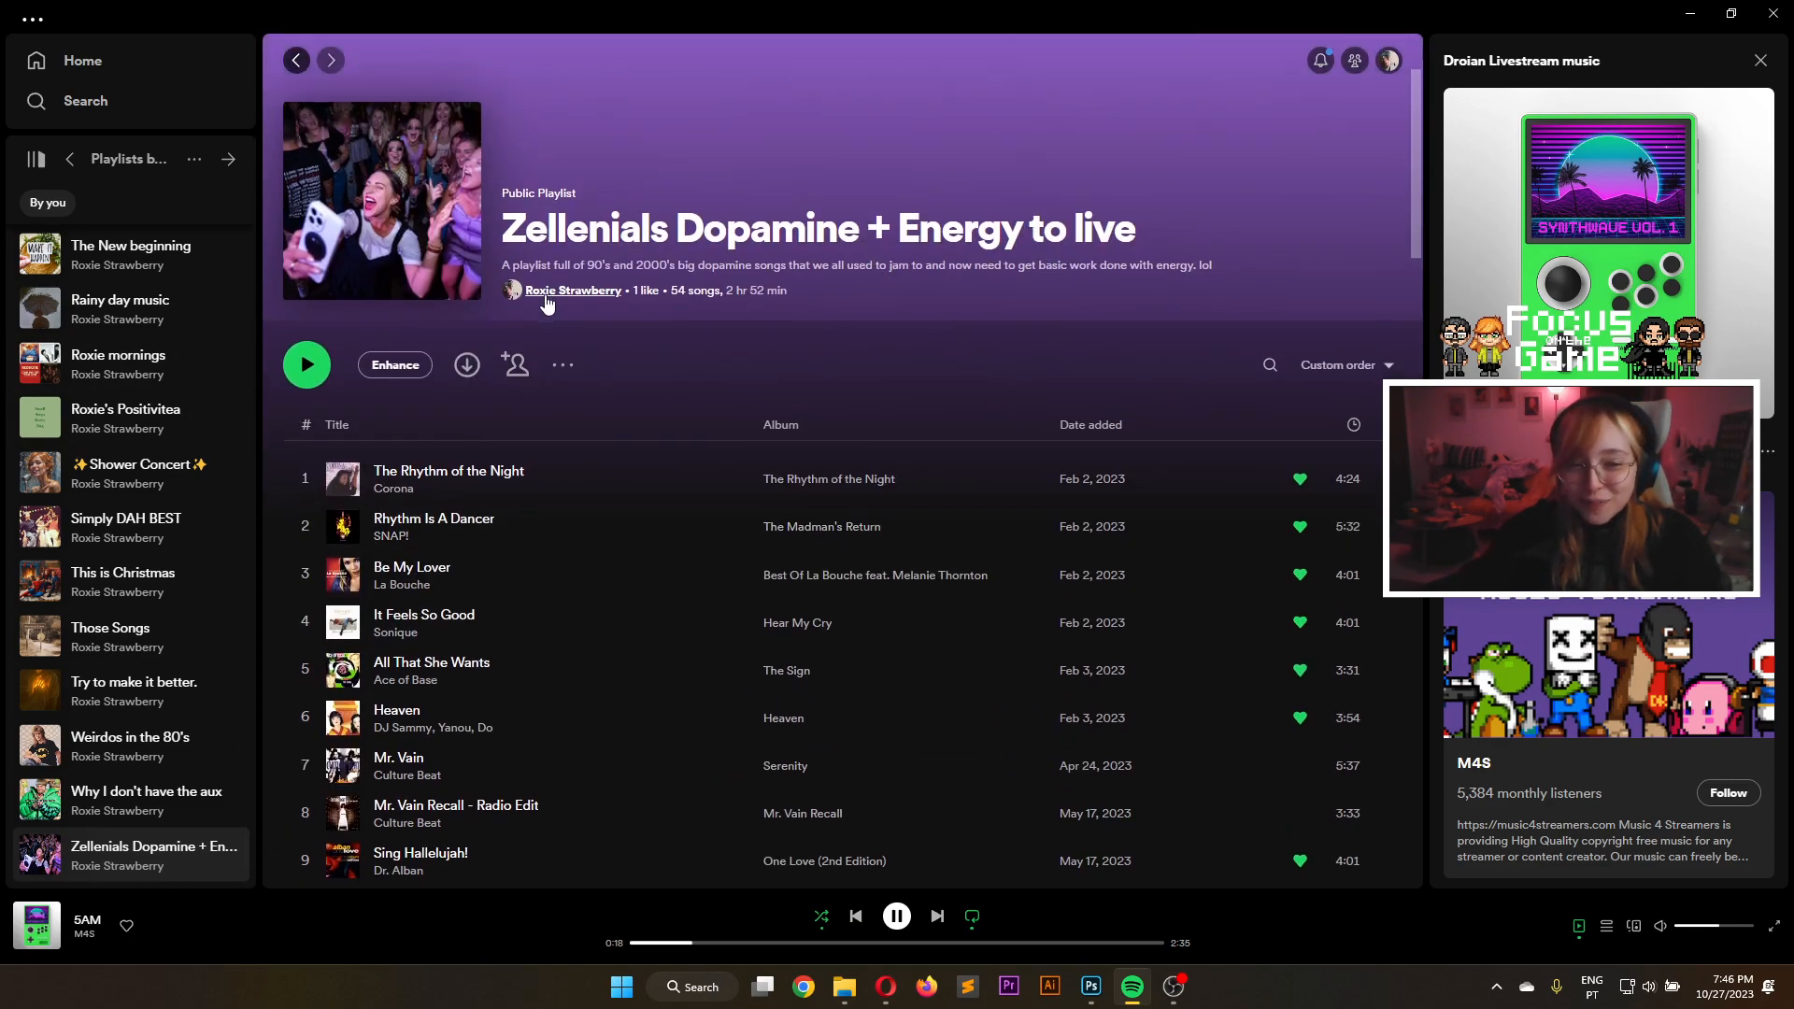
pyautogui.scroll(-3, 546, 297)
pyautogui.scroll(-5, 514, 251)
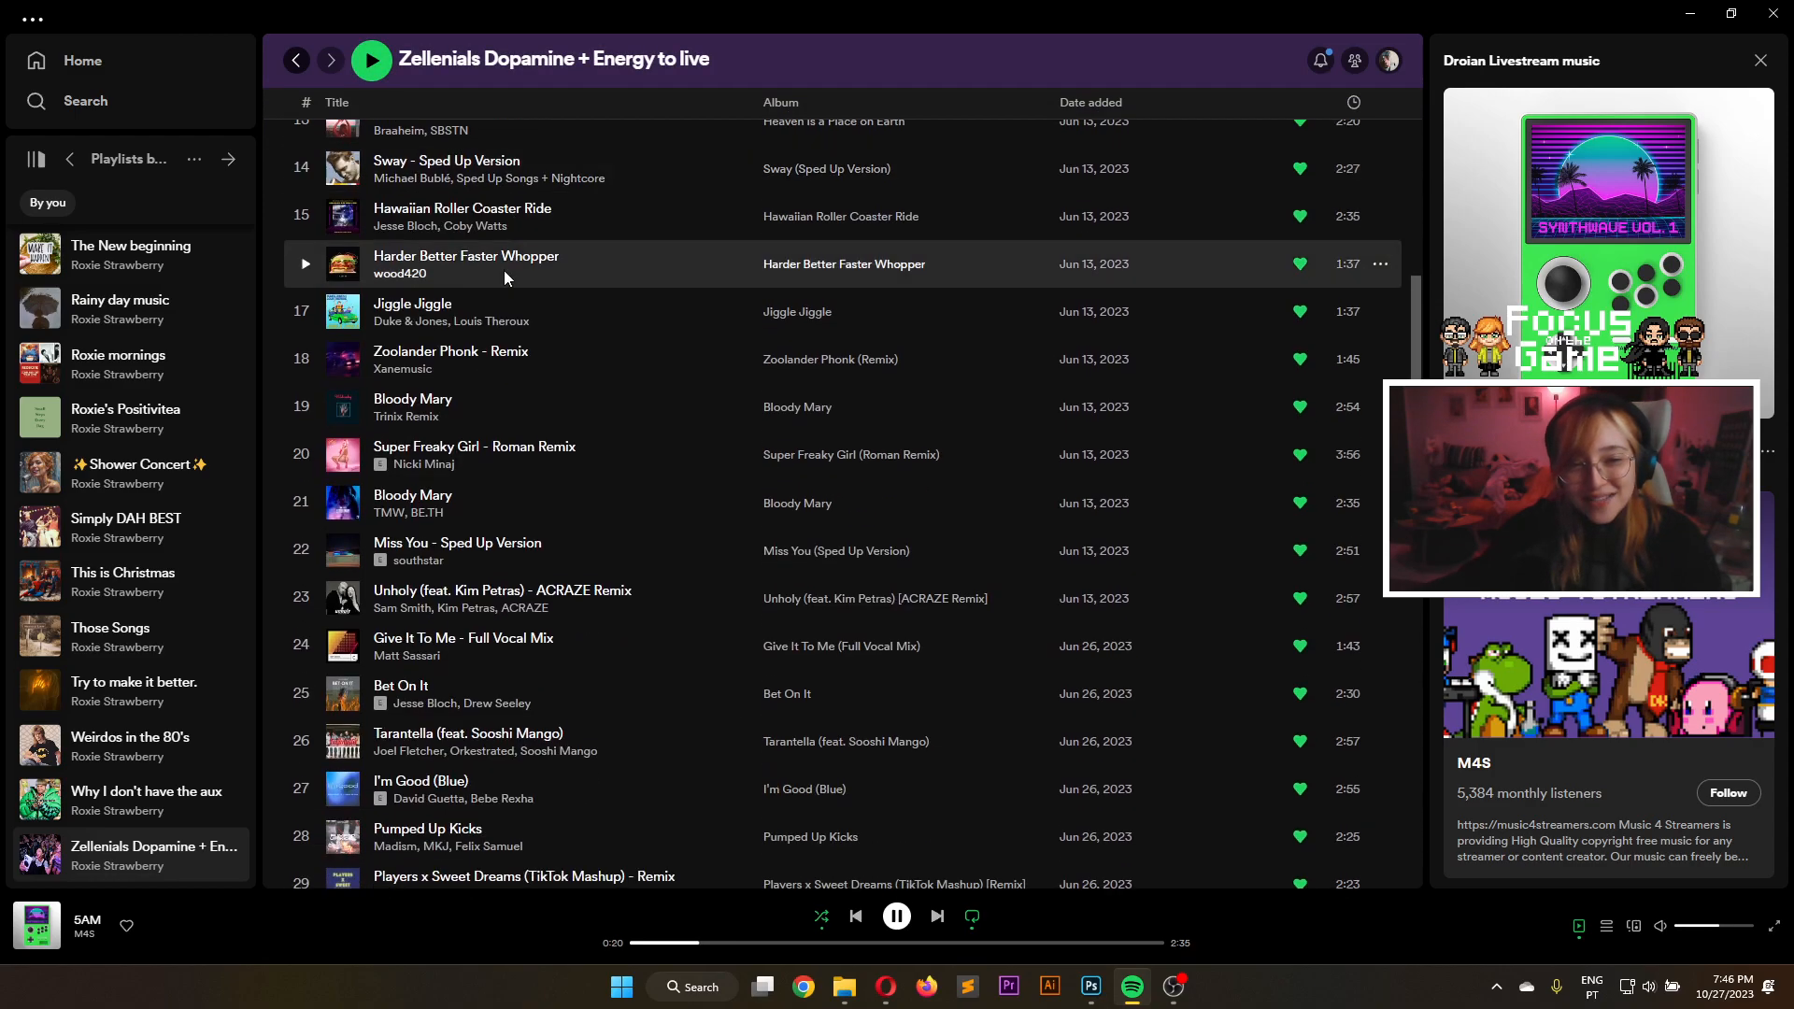
pyautogui.scroll(-4, 449, 322)
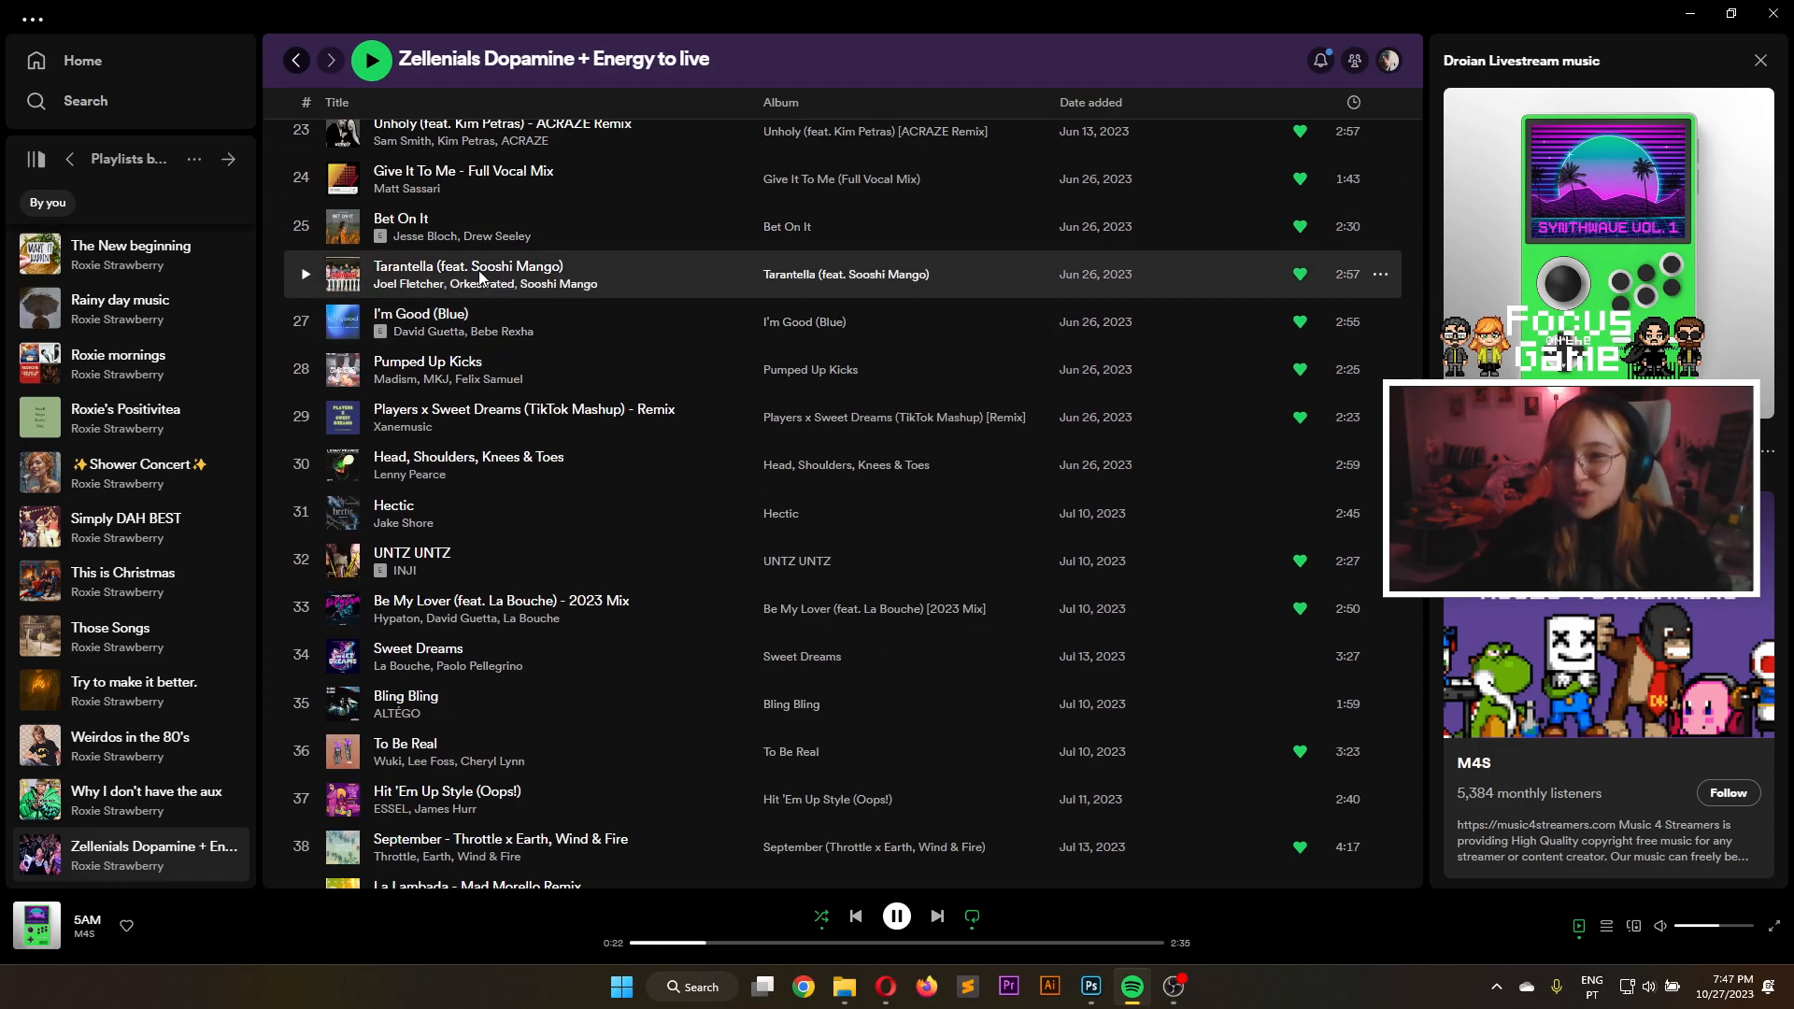
pyautogui.scroll(-2, 564, 349)
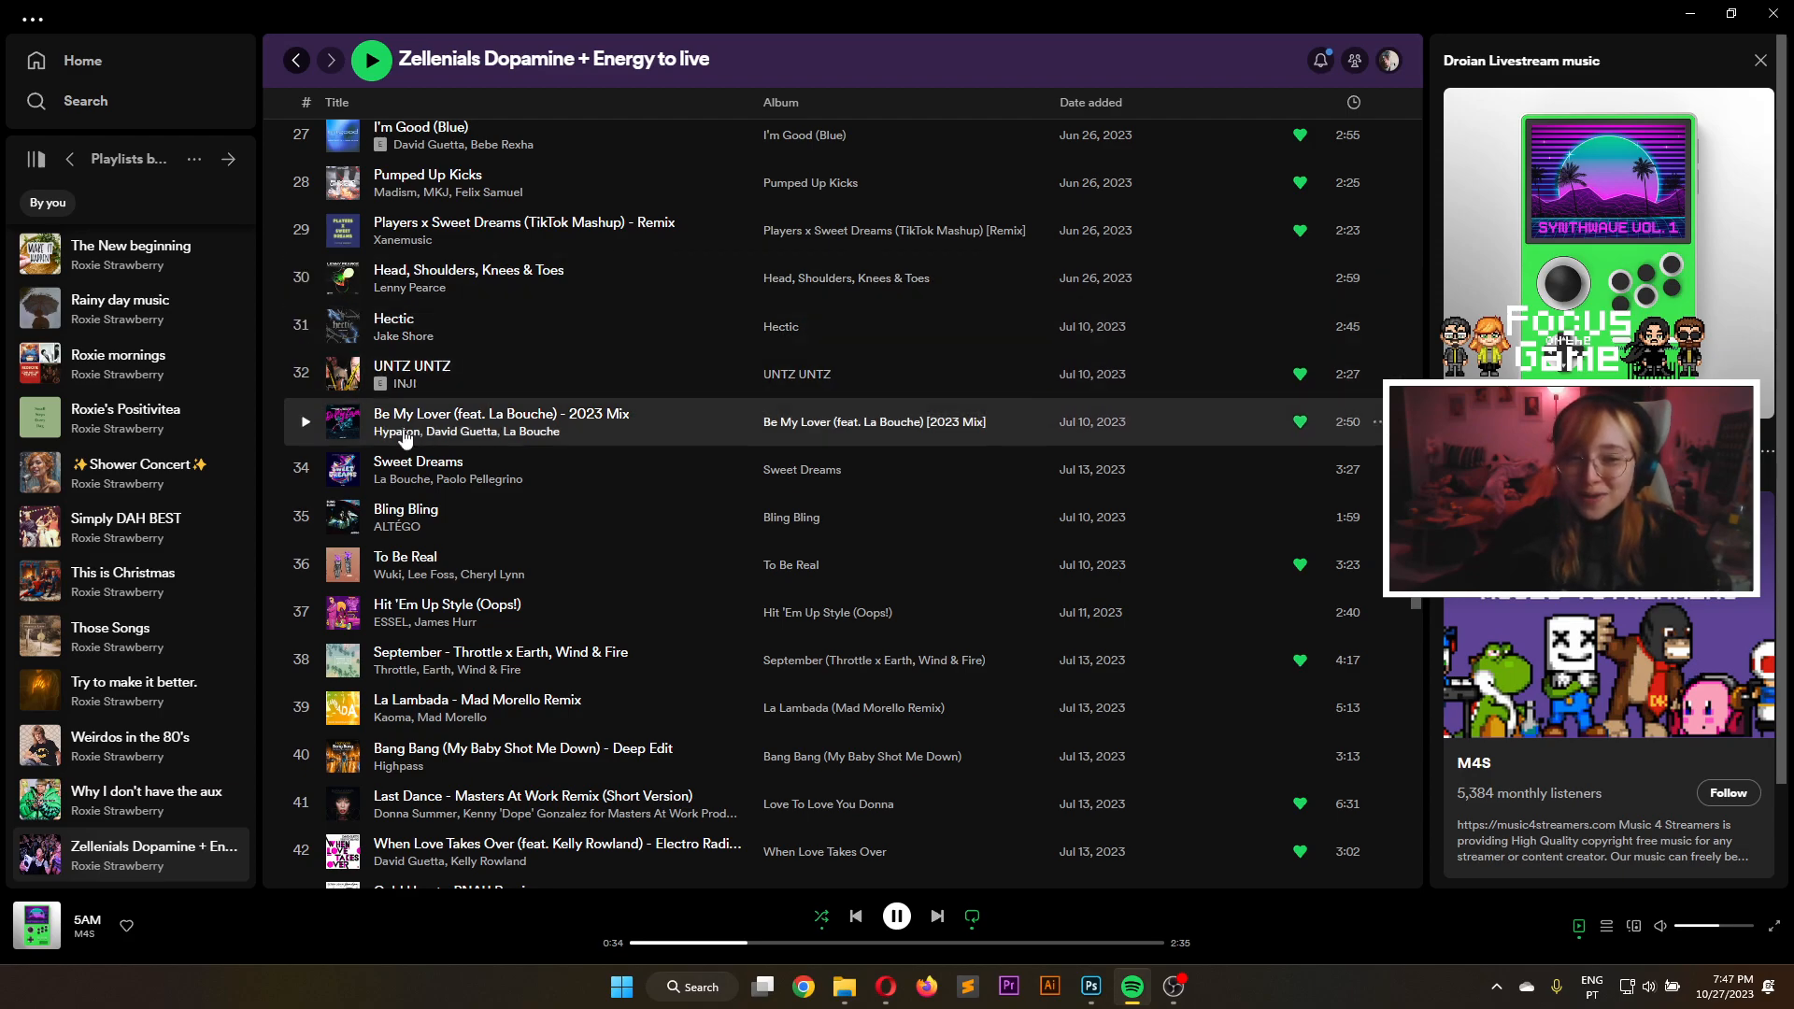
pyautogui.click(1690, 13)
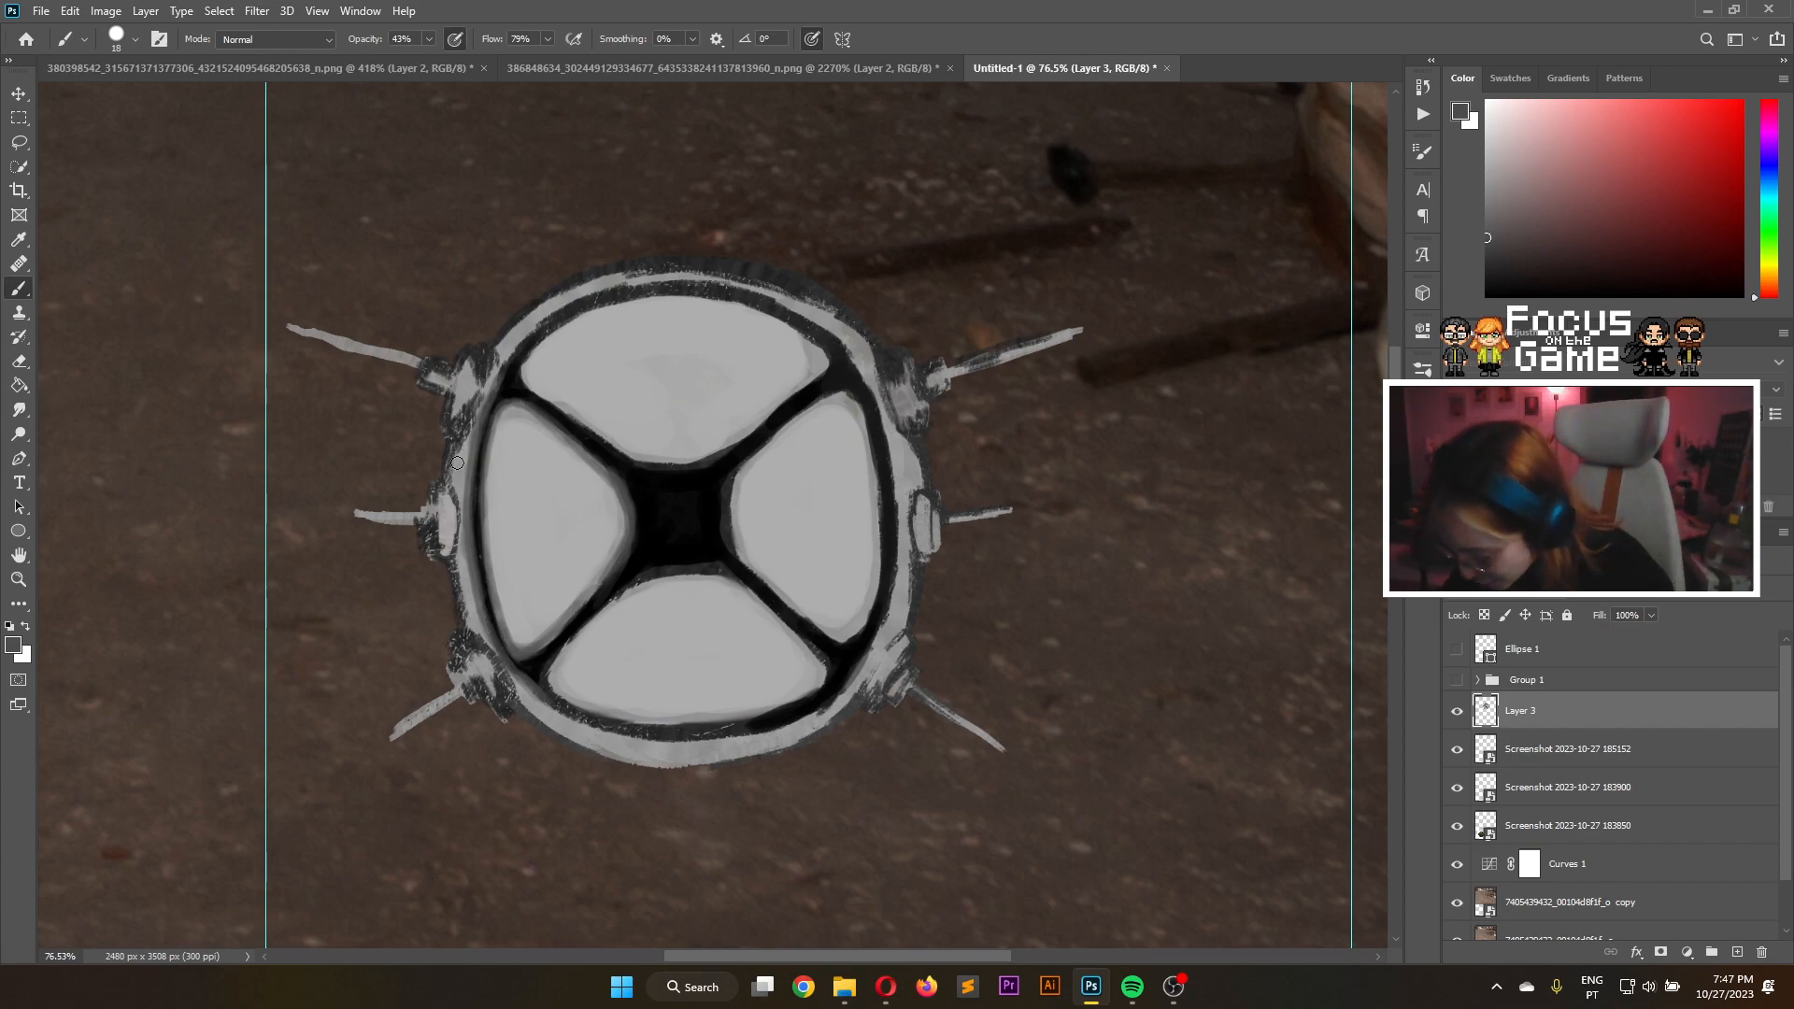
# Retouch the upper-left antenna mount of the drone with a dark tone sampled from the painting and light grey highlights
pyautogui.keyDown('alt'); pyautogui.click(468, 507); pyautogui.keyUp('alt')
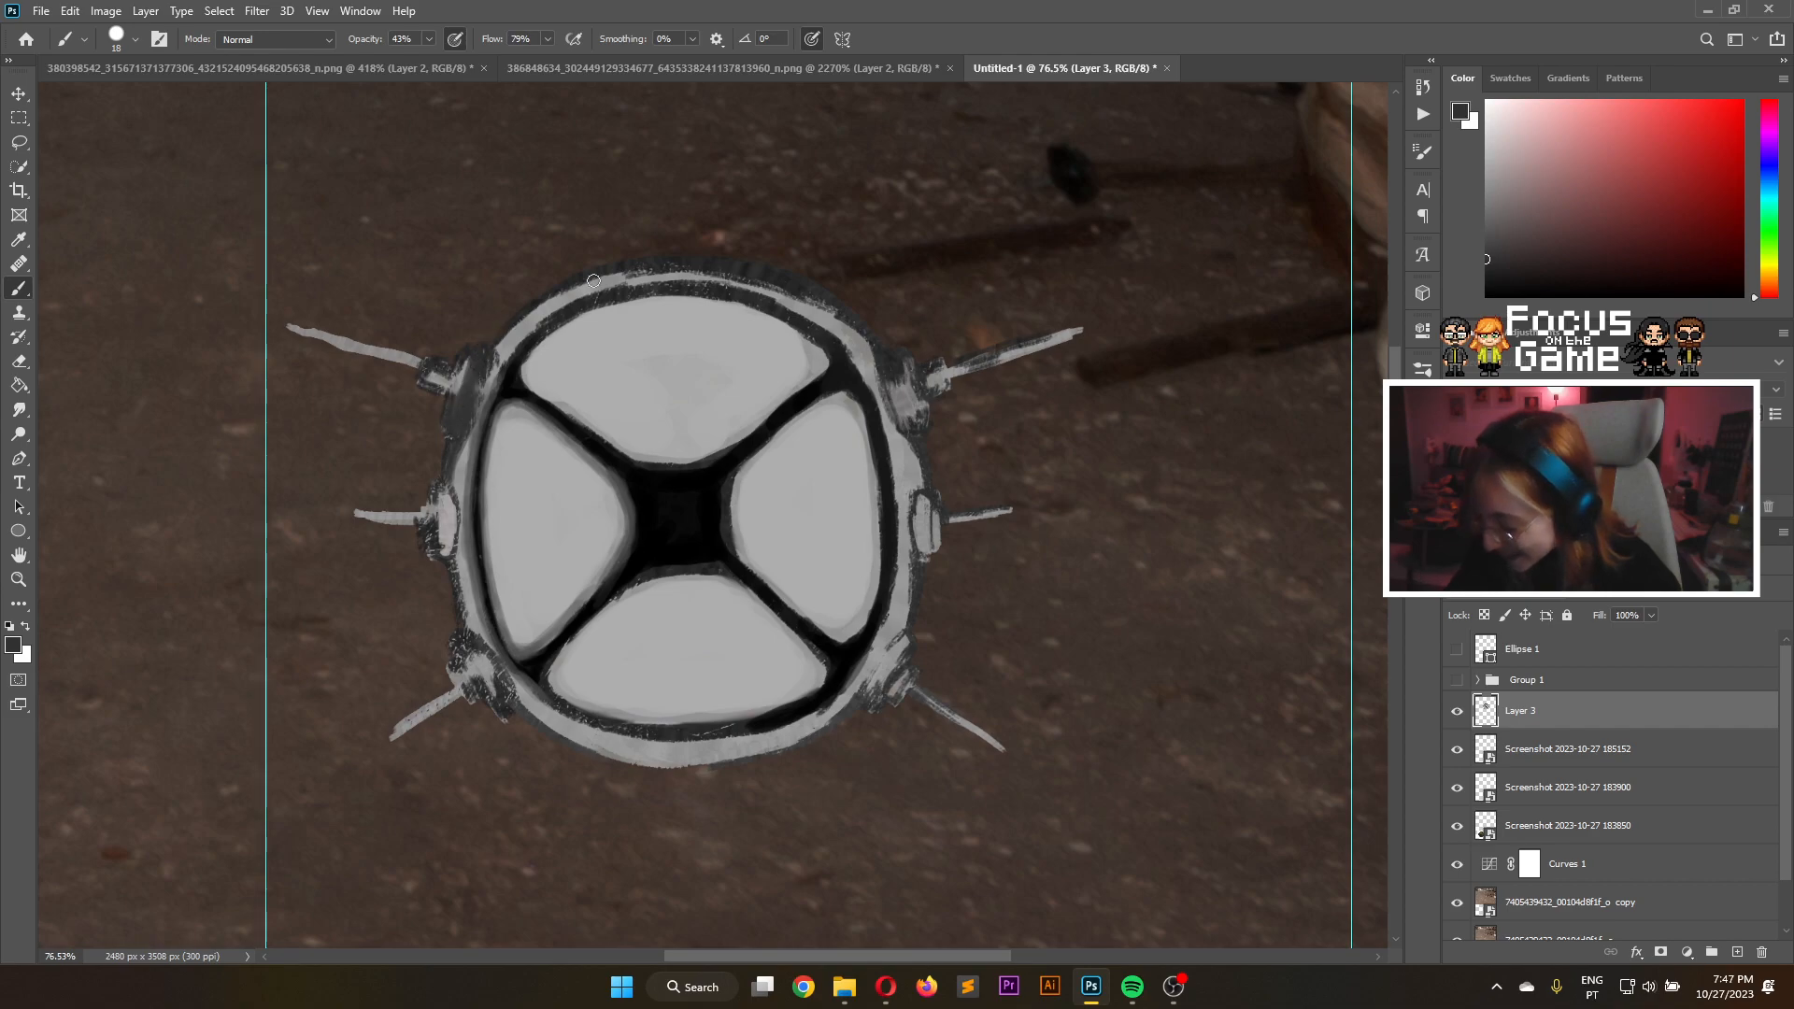
pyautogui.click(1485, 171)
pyautogui.moveTo(468, 385)
pyautogui.mouseDown()
pyautogui.moveTo(460, 420)
pyautogui.moveTo(485, 357)
pyautogui.moveTo(473, 409)
pyautogui.moveTo(482, 383)
pyautogui.moveTo(467, 381)
pyautogui.moveTo(447, 418)
pyautogui.moveTo(485, 349)
pyautogui.mouseUp()
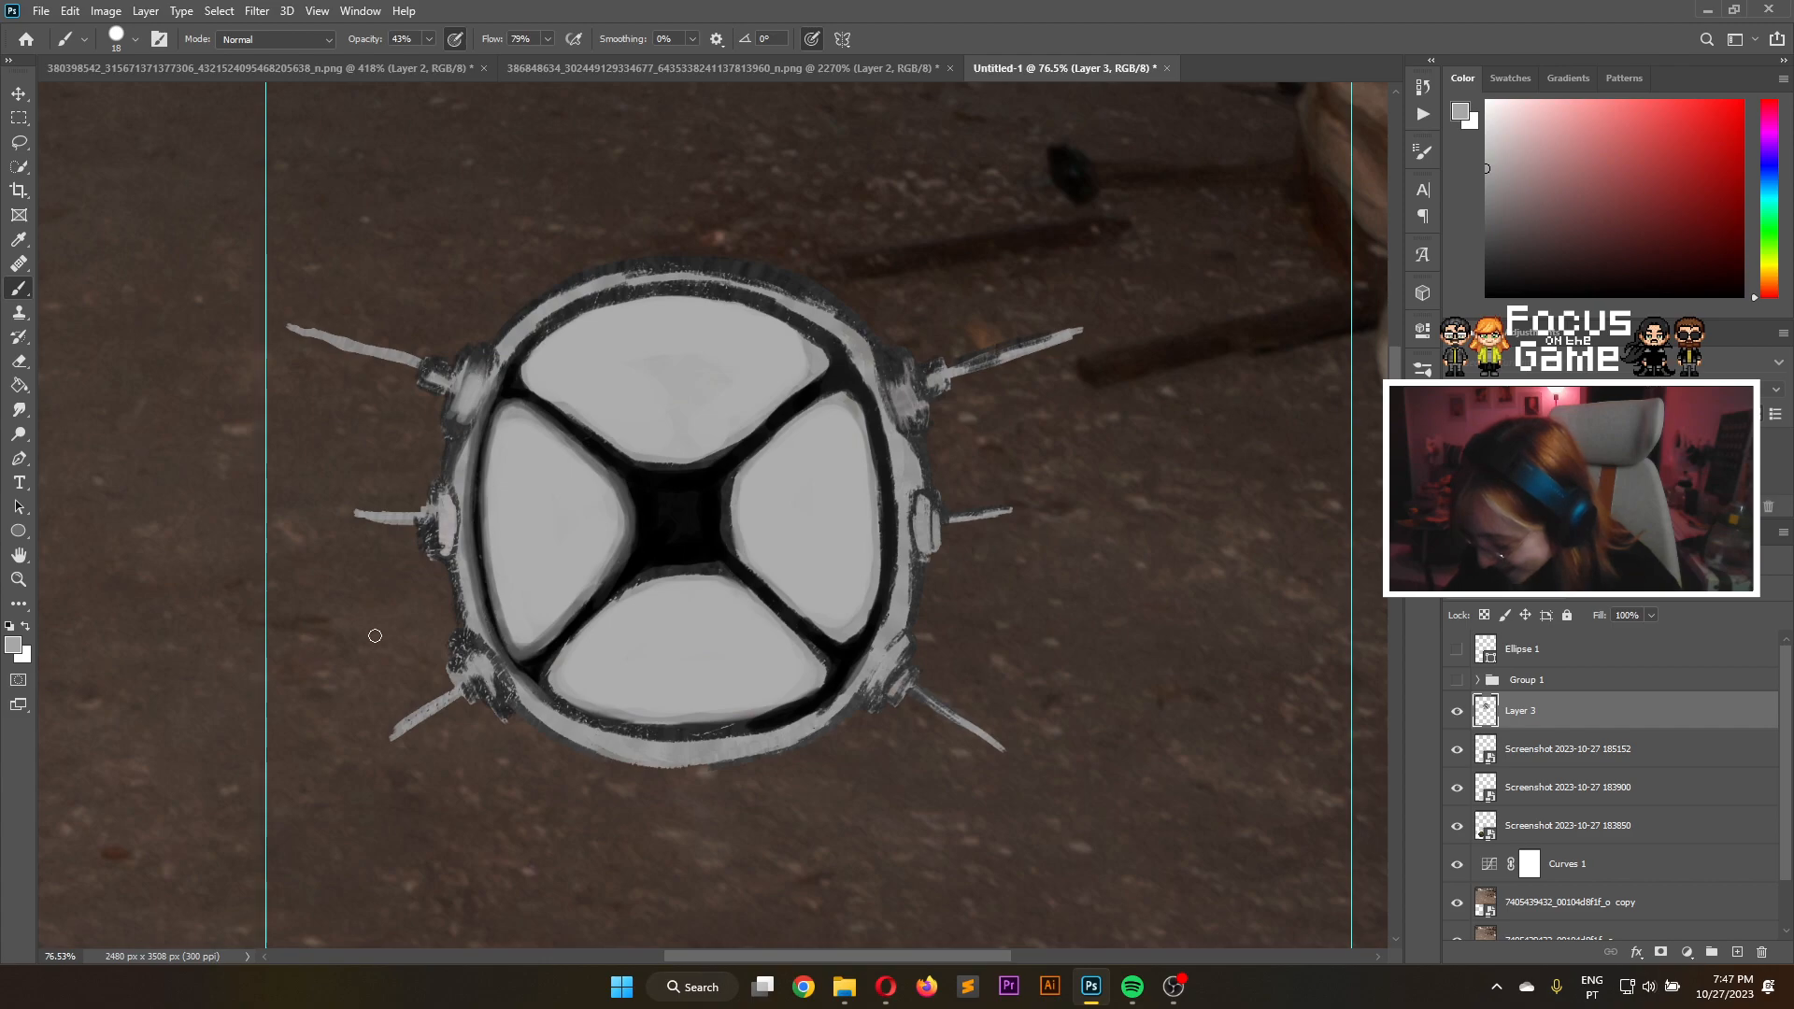
# Shade the drone's left outer rim and the middle-left antenna mount with dark grey strokes
pyautogui.moveTo(1490, 265); pyautogui.dragTo(1490, 247)
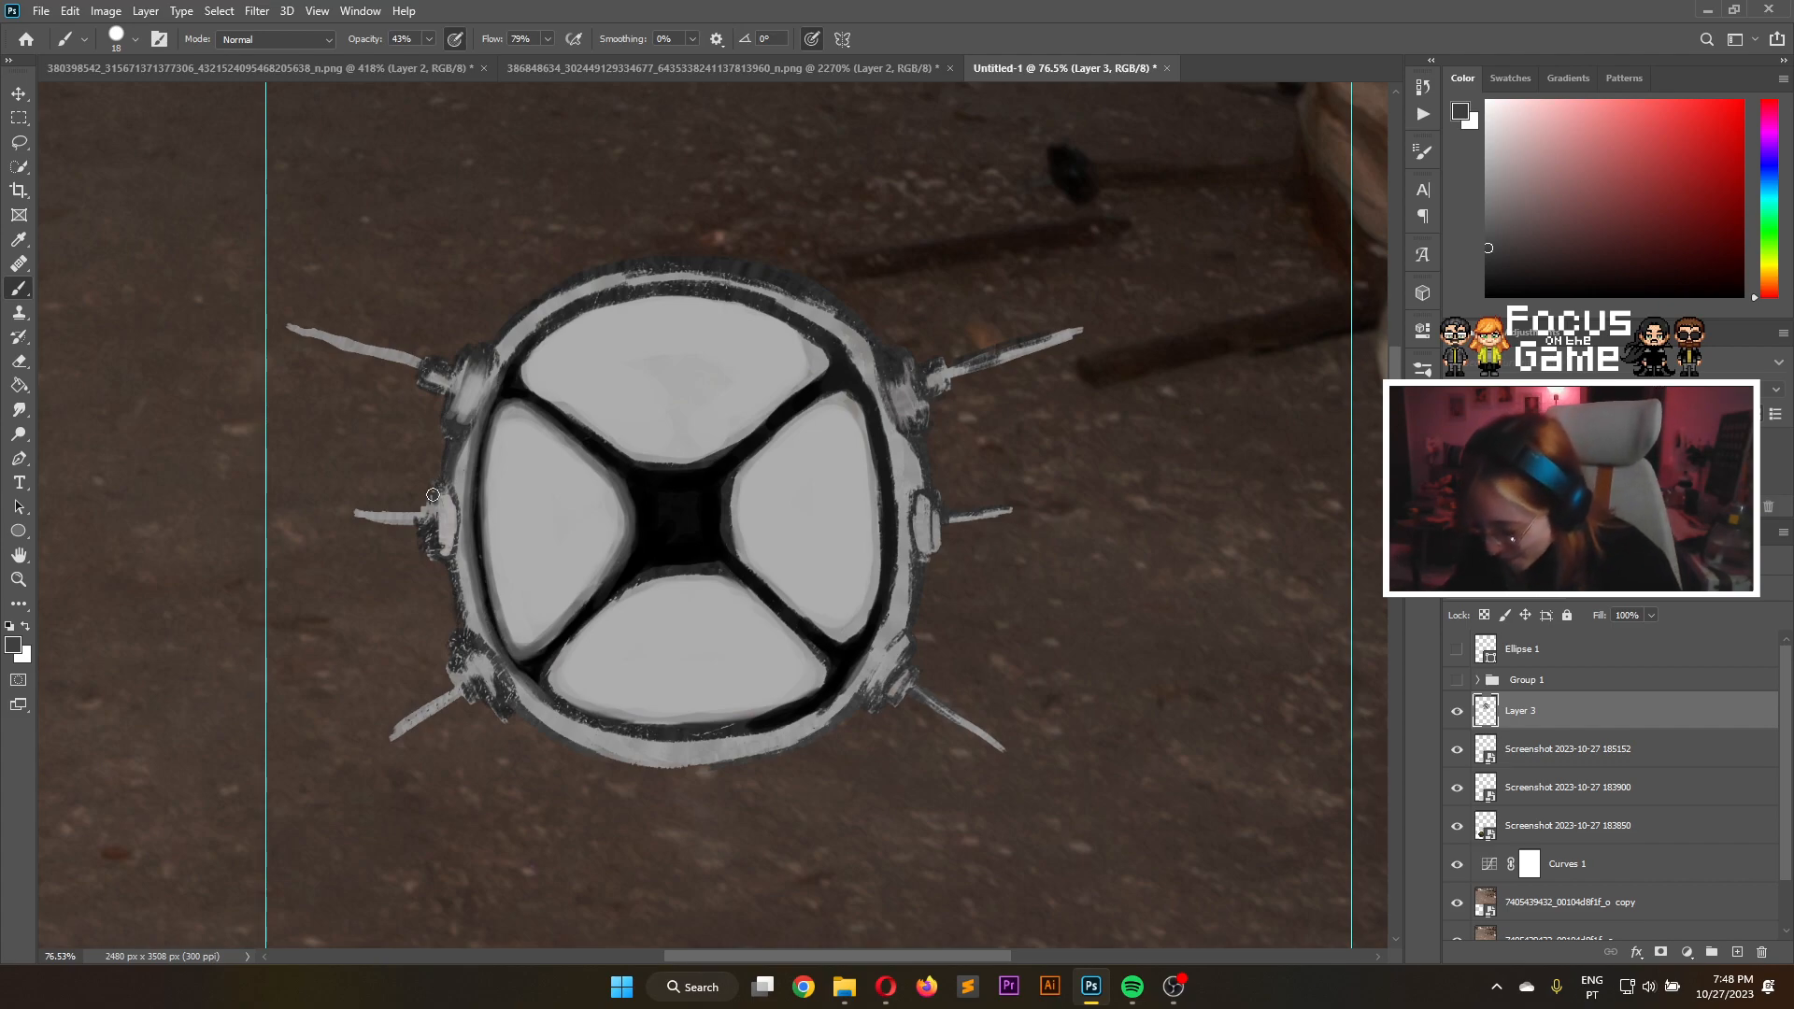
pyautogui.moveTo(466, 440); pyautogui.dragTo(455, 486)
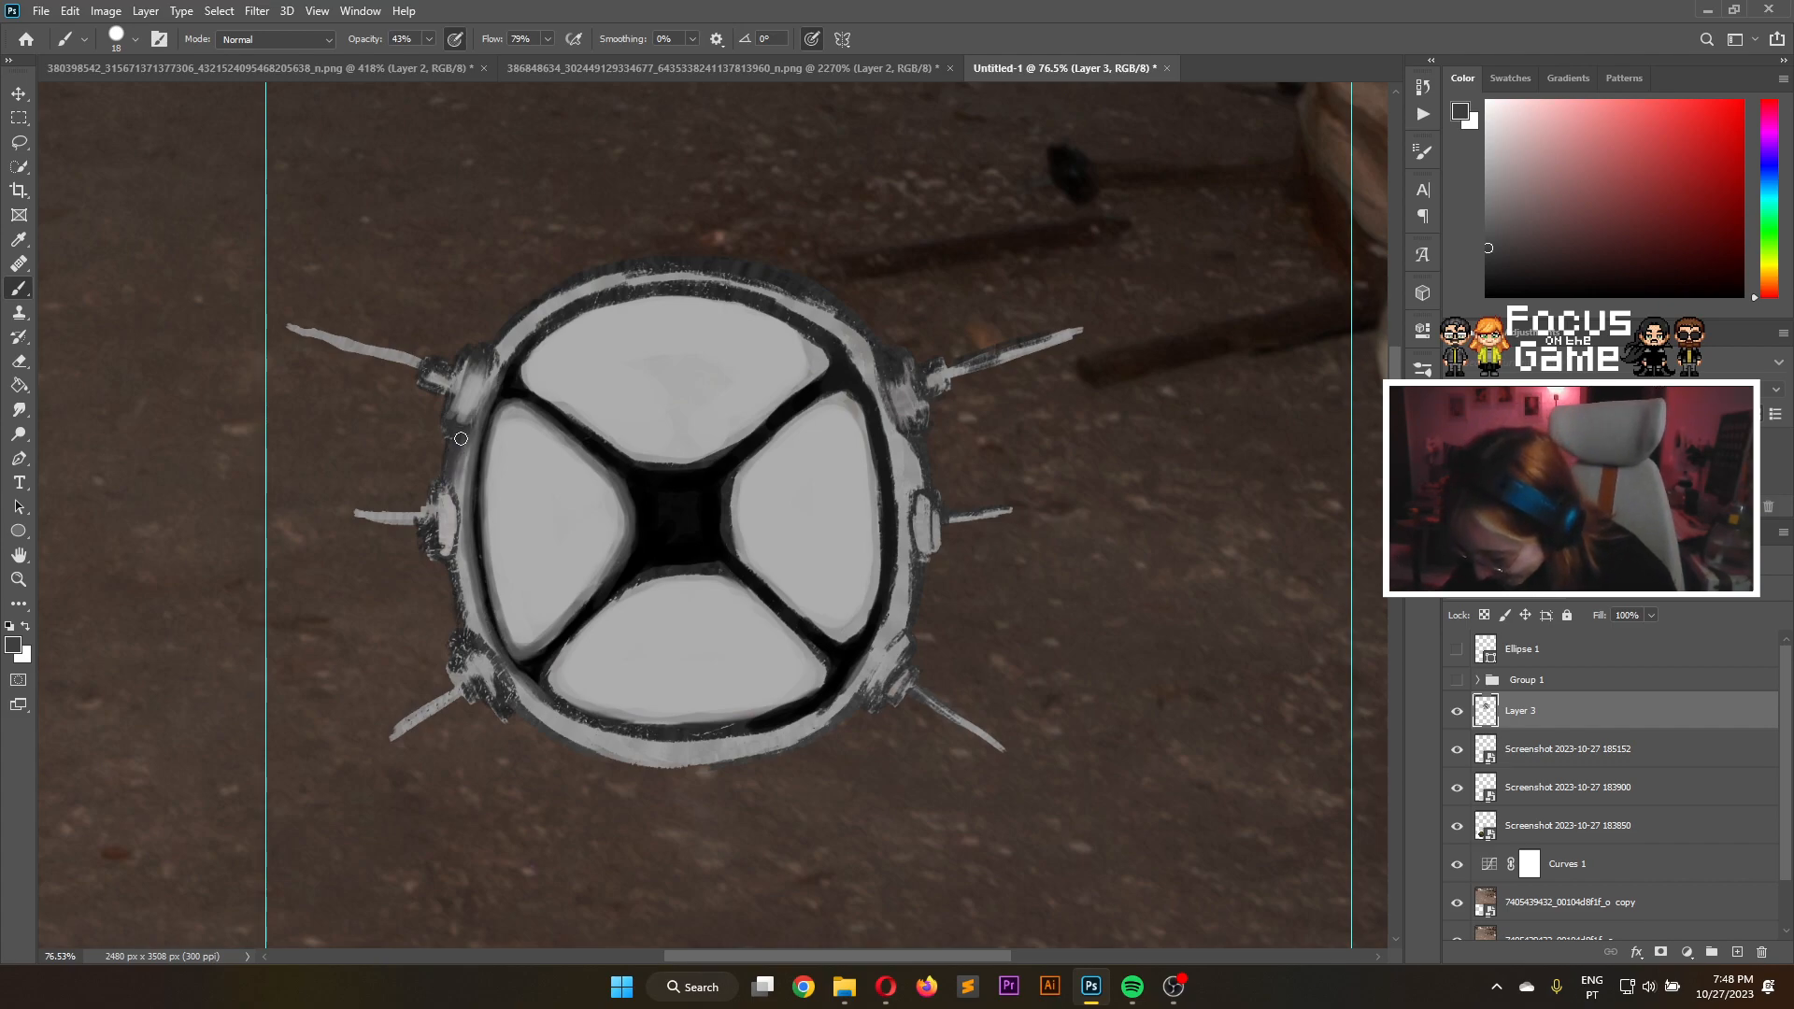
pyautogui.moveTo(466, 581)
pyautogui.mouseDown()
pyautogui.moveTo(480, 643)
pyautogui.moveTo(456, 555)
pyautogui.moveTo(439, 559)
pyautogui.moveTo(457, 549)
pyautogui.moveTo(445, 478)
pyautogui.moveTo(456, 552)
pyautogui.mouseUp()
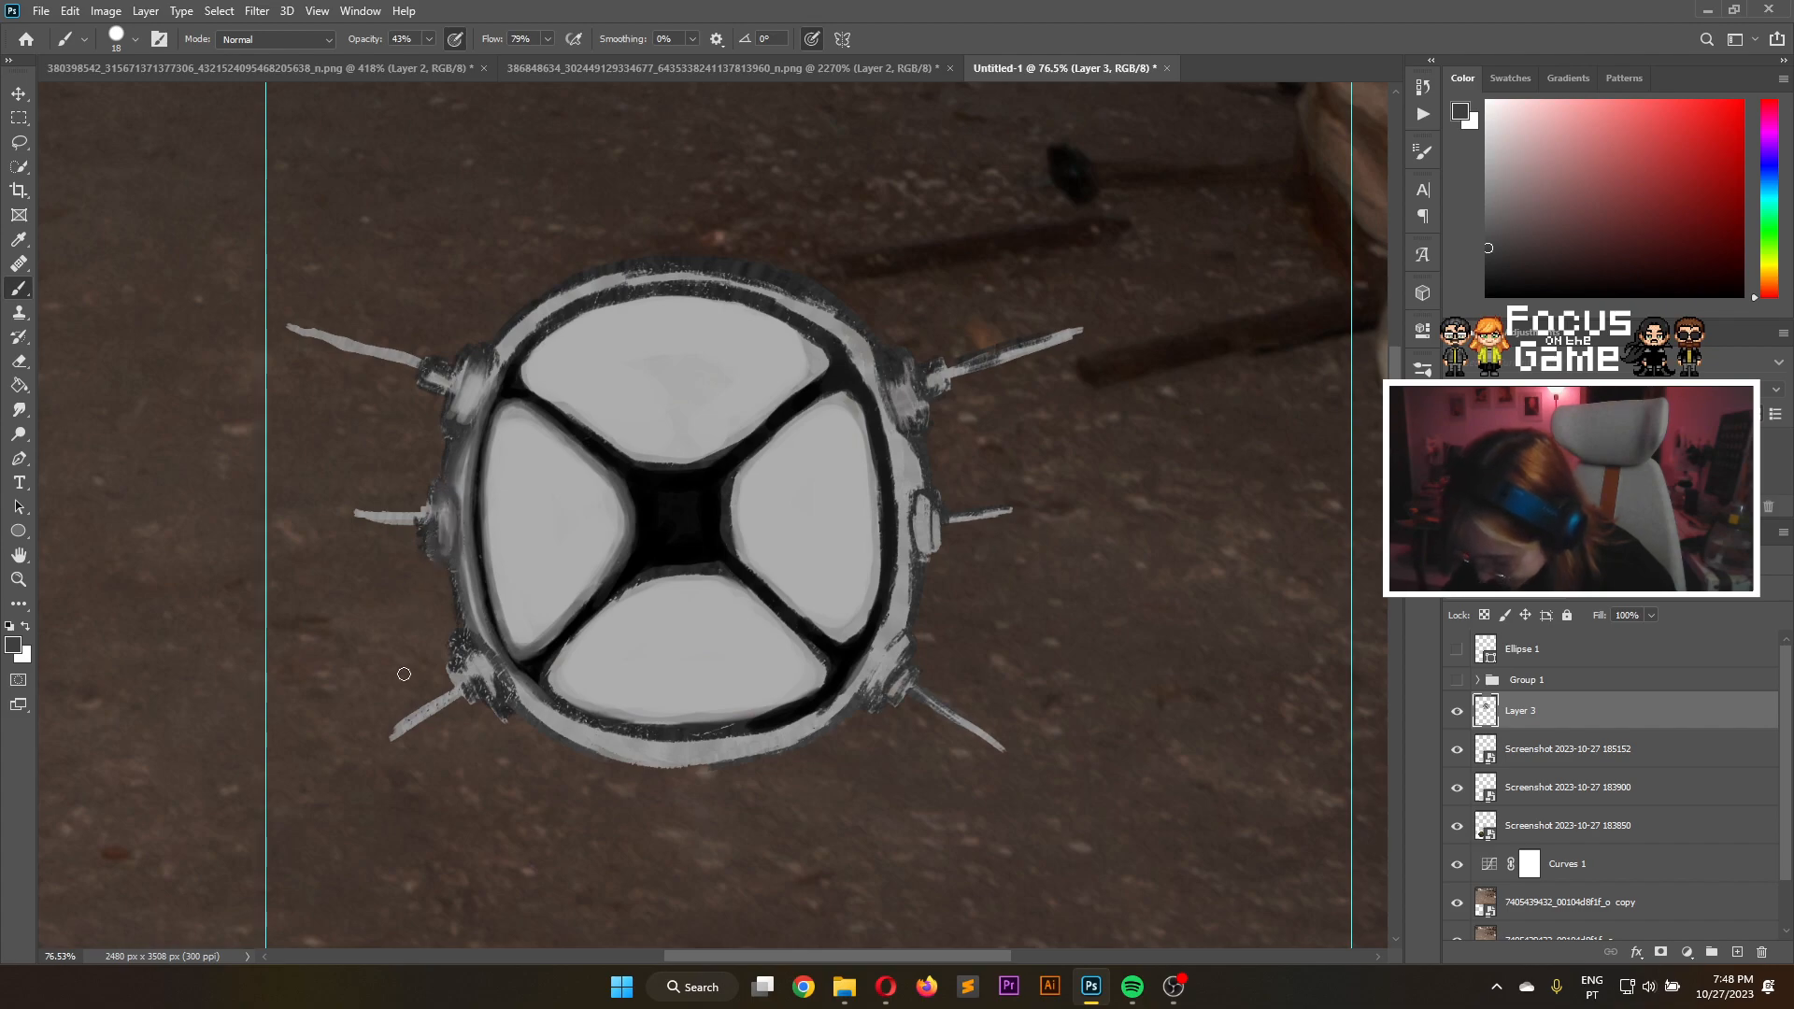
pyautogui.press('e')
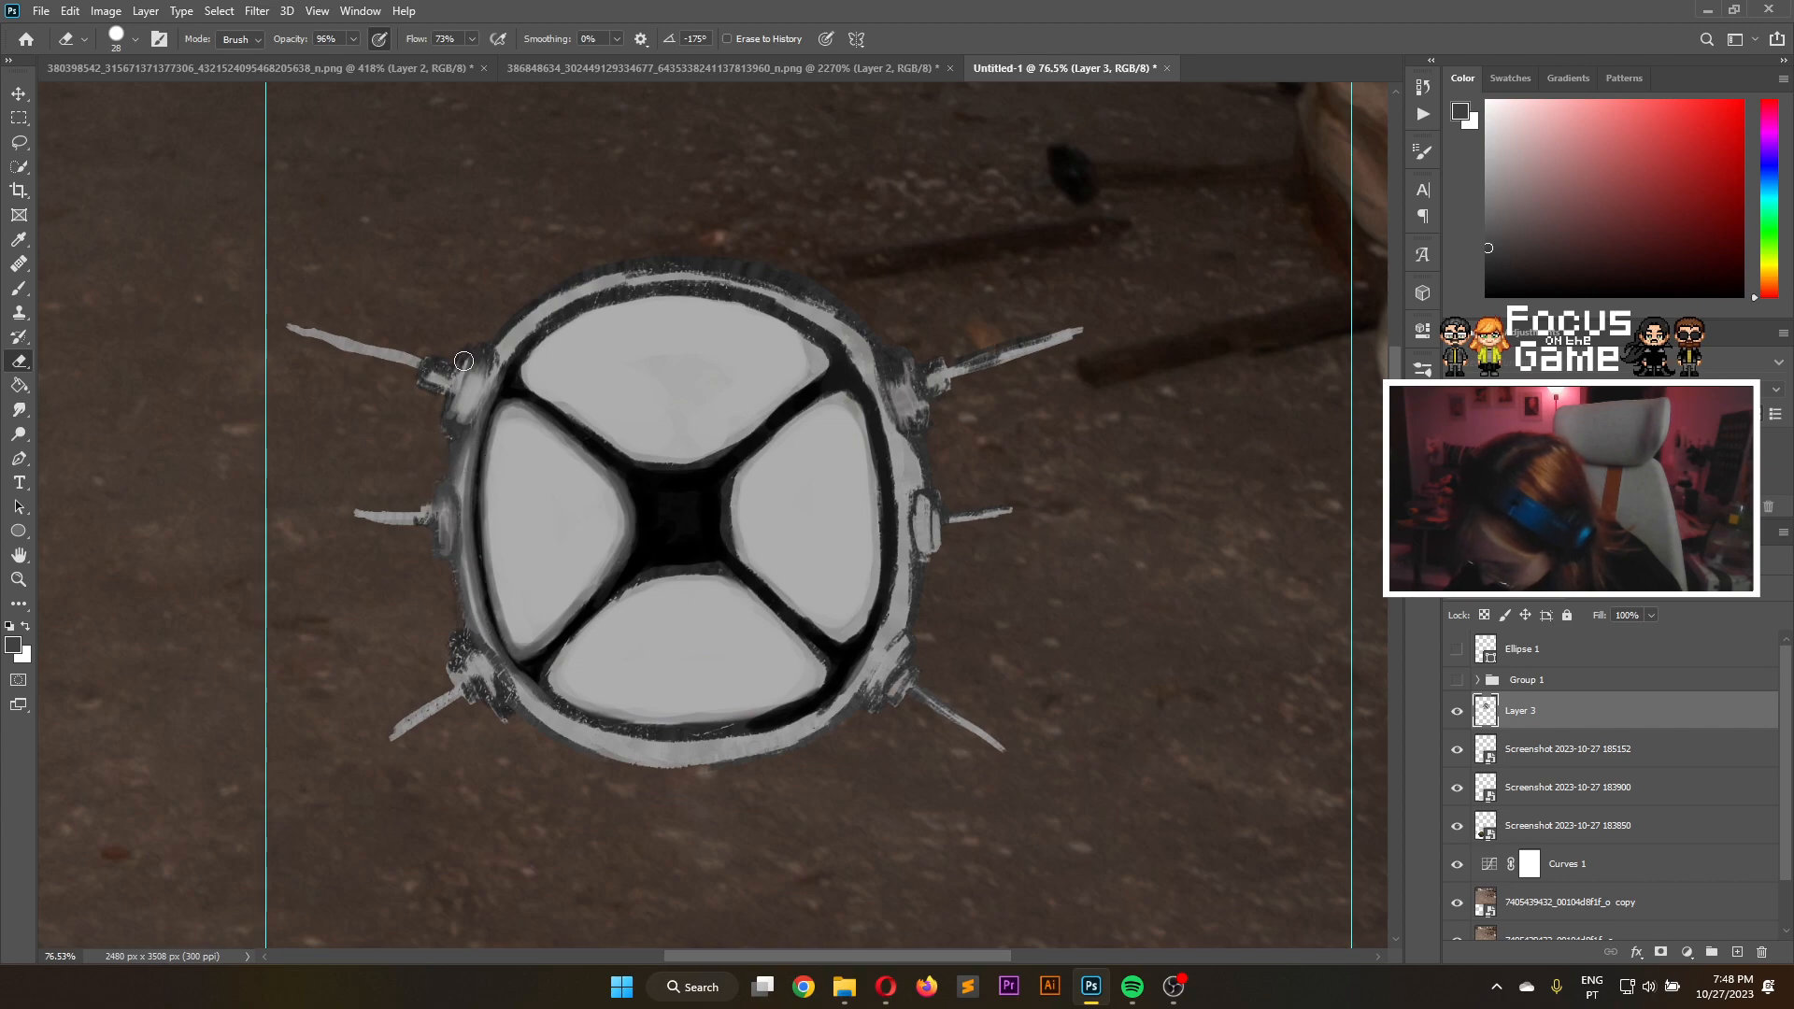
pyautogui.press('b')
# Shade the lower-left antenna mount with near-black strokes and blend its curved edge in mid grey
pyautogui.click(1488, 251)
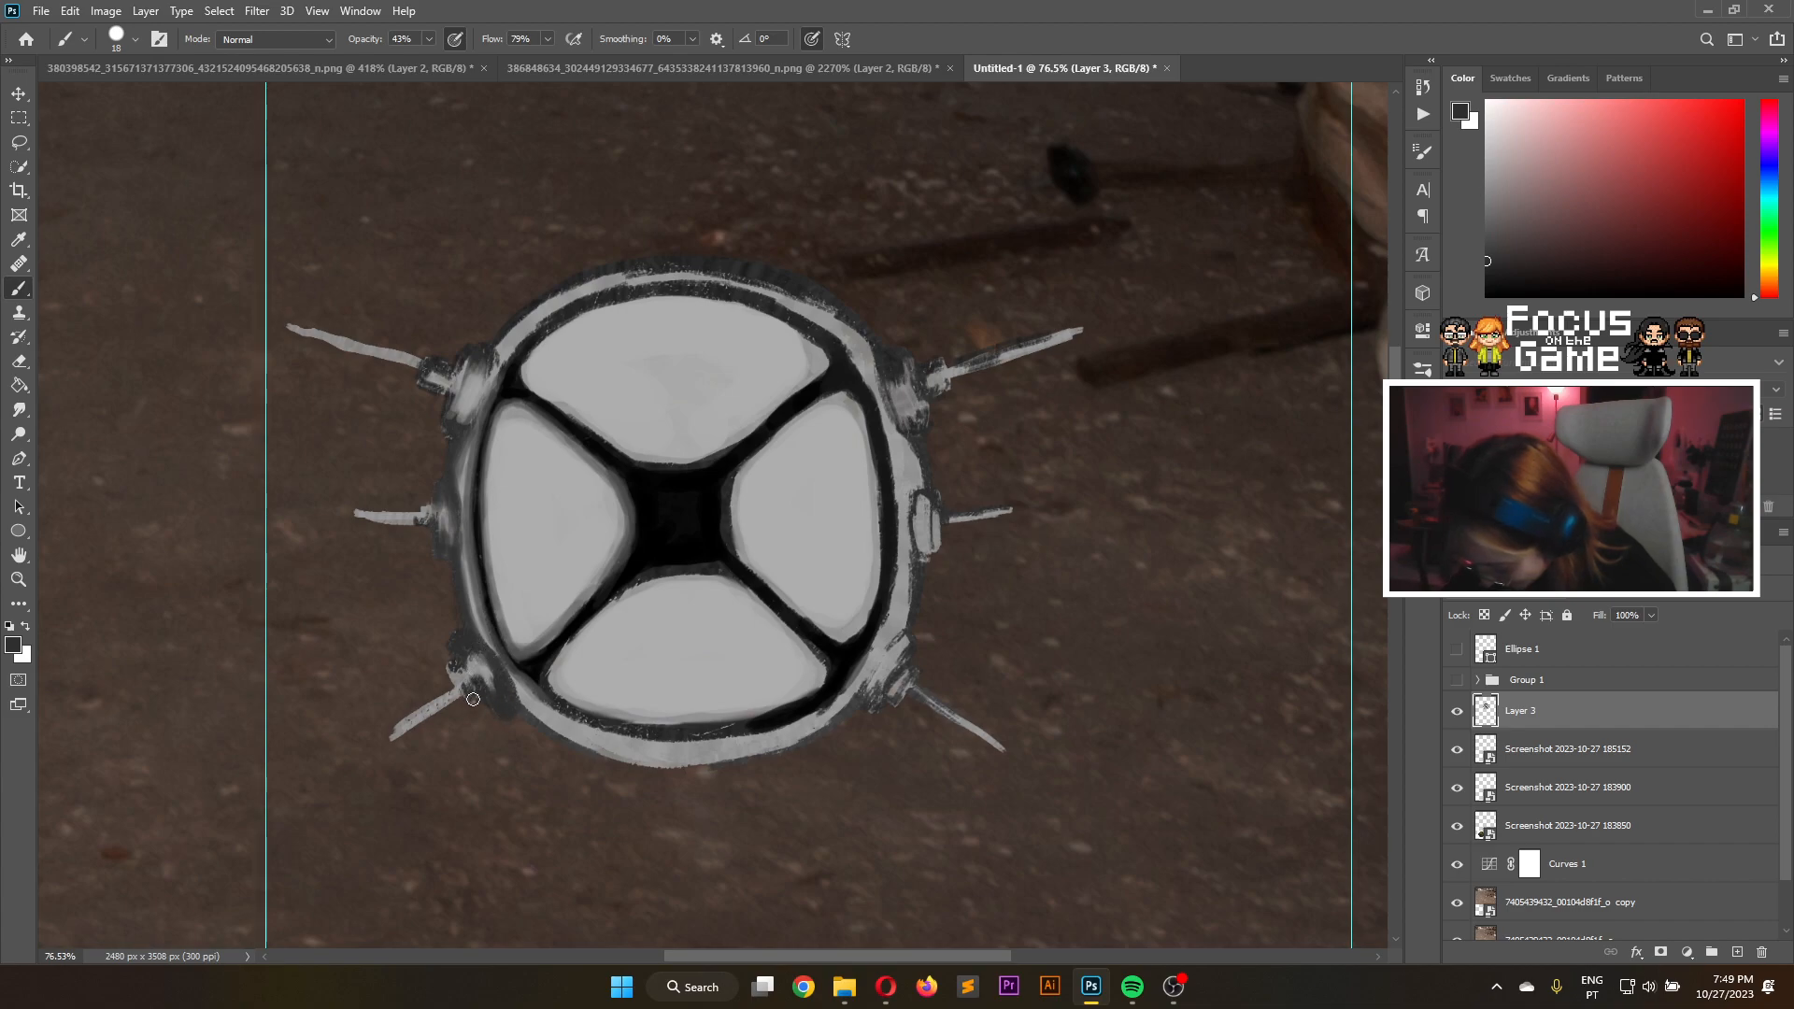
pyautogui.moveTo(472, 692); pyautogui.dragTo(460, 681)
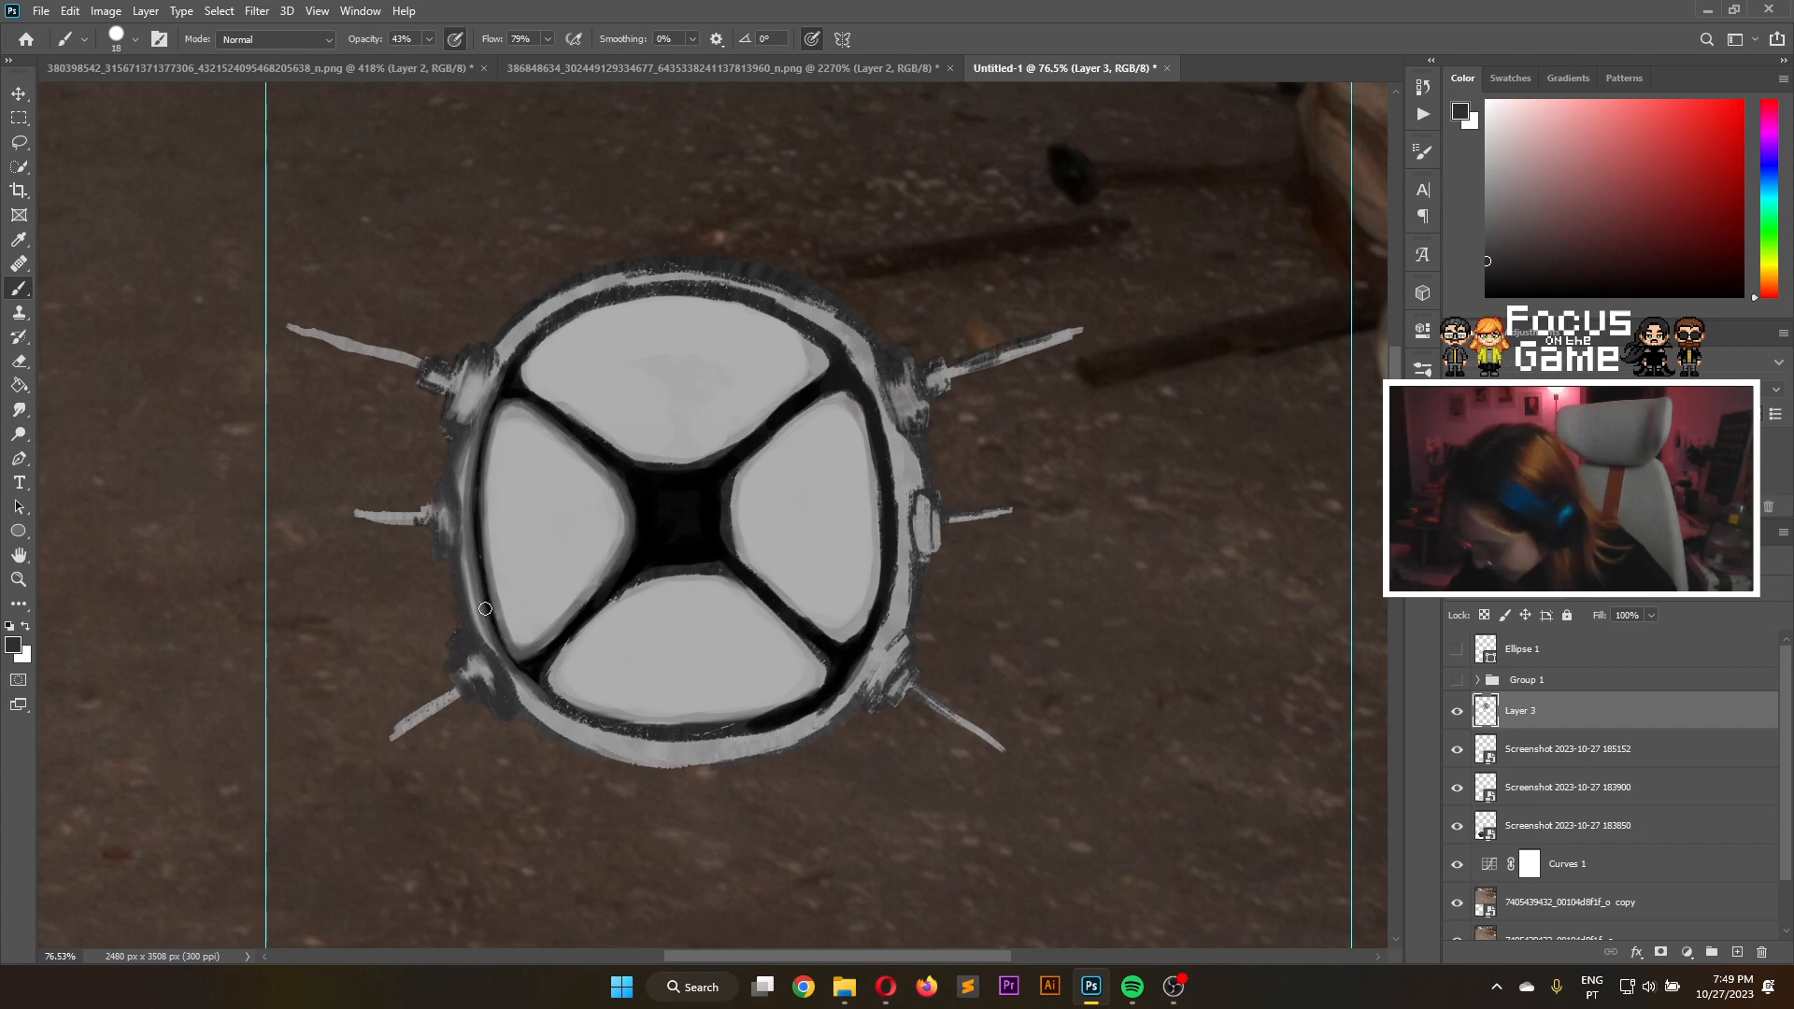
pyautogui.moveTo(1487, 225); pyautogui.dragTo(1487, 194)
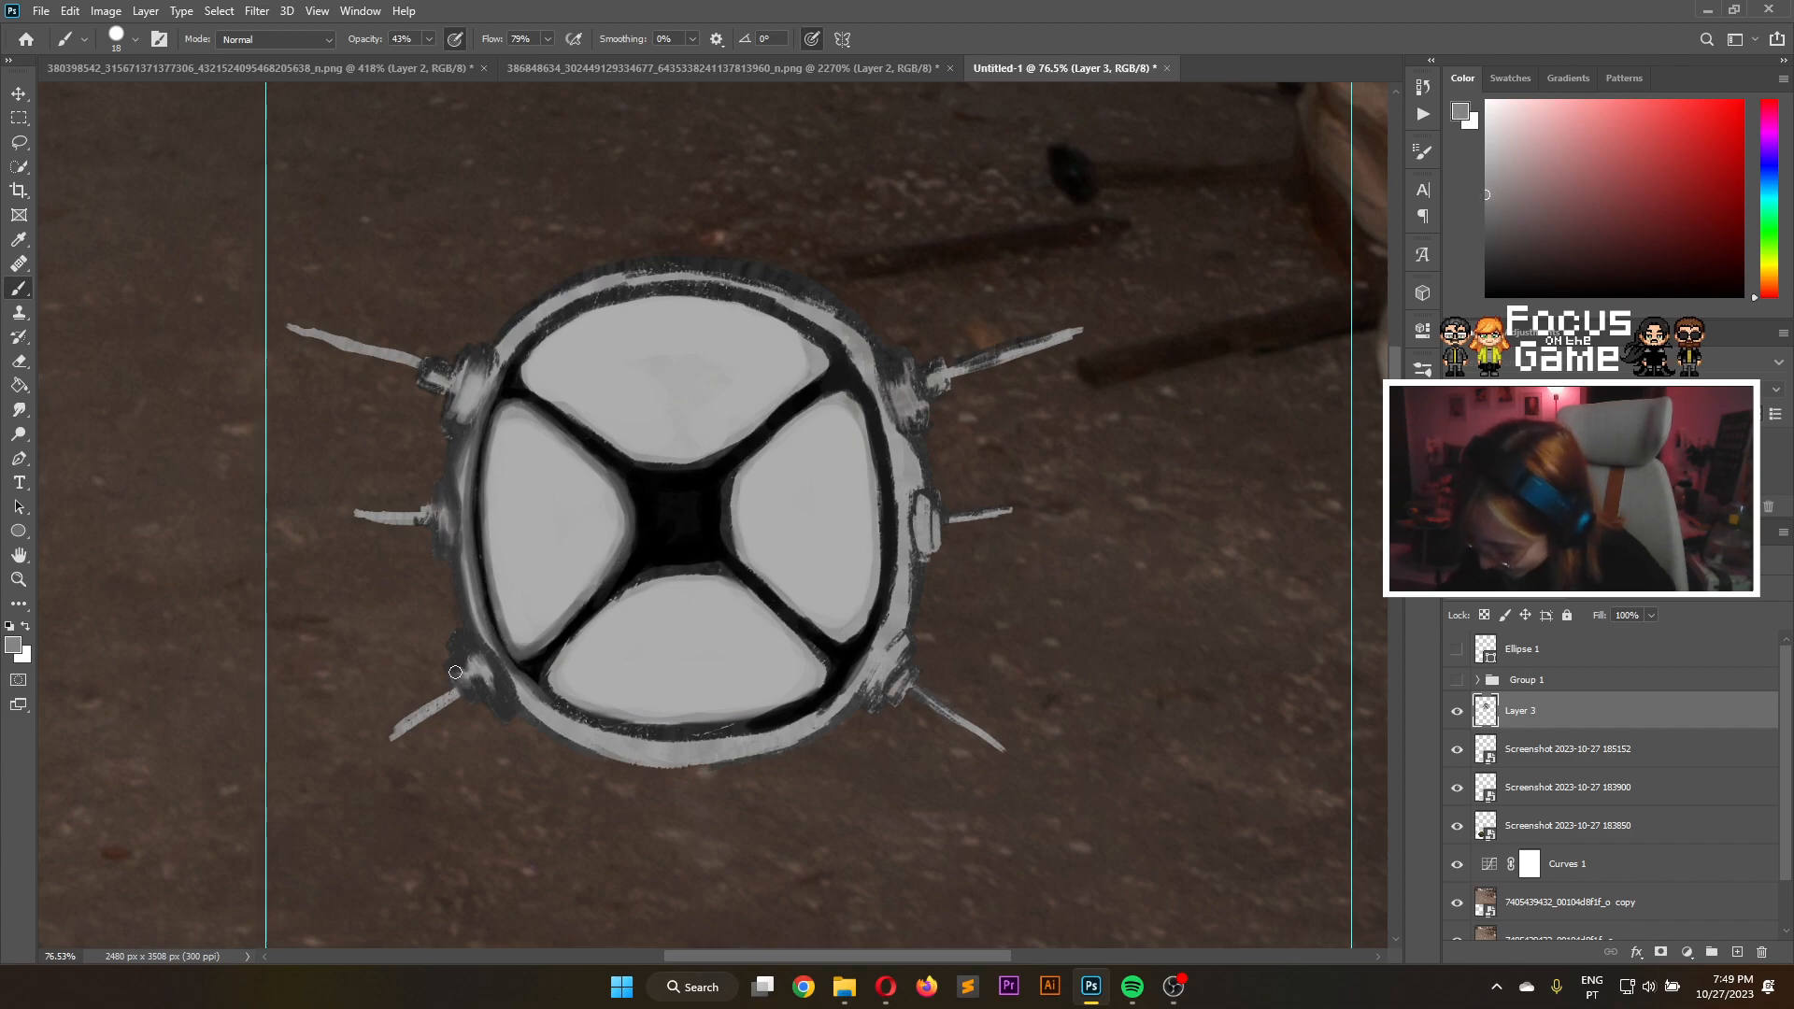
pyautogui.moveTo(478, 654)
pyautogui.mouseDown()
pyautogui.moveTo(506, 704)
pyautogui.moveTo(480, 662)
pyautogui.mouseUp()
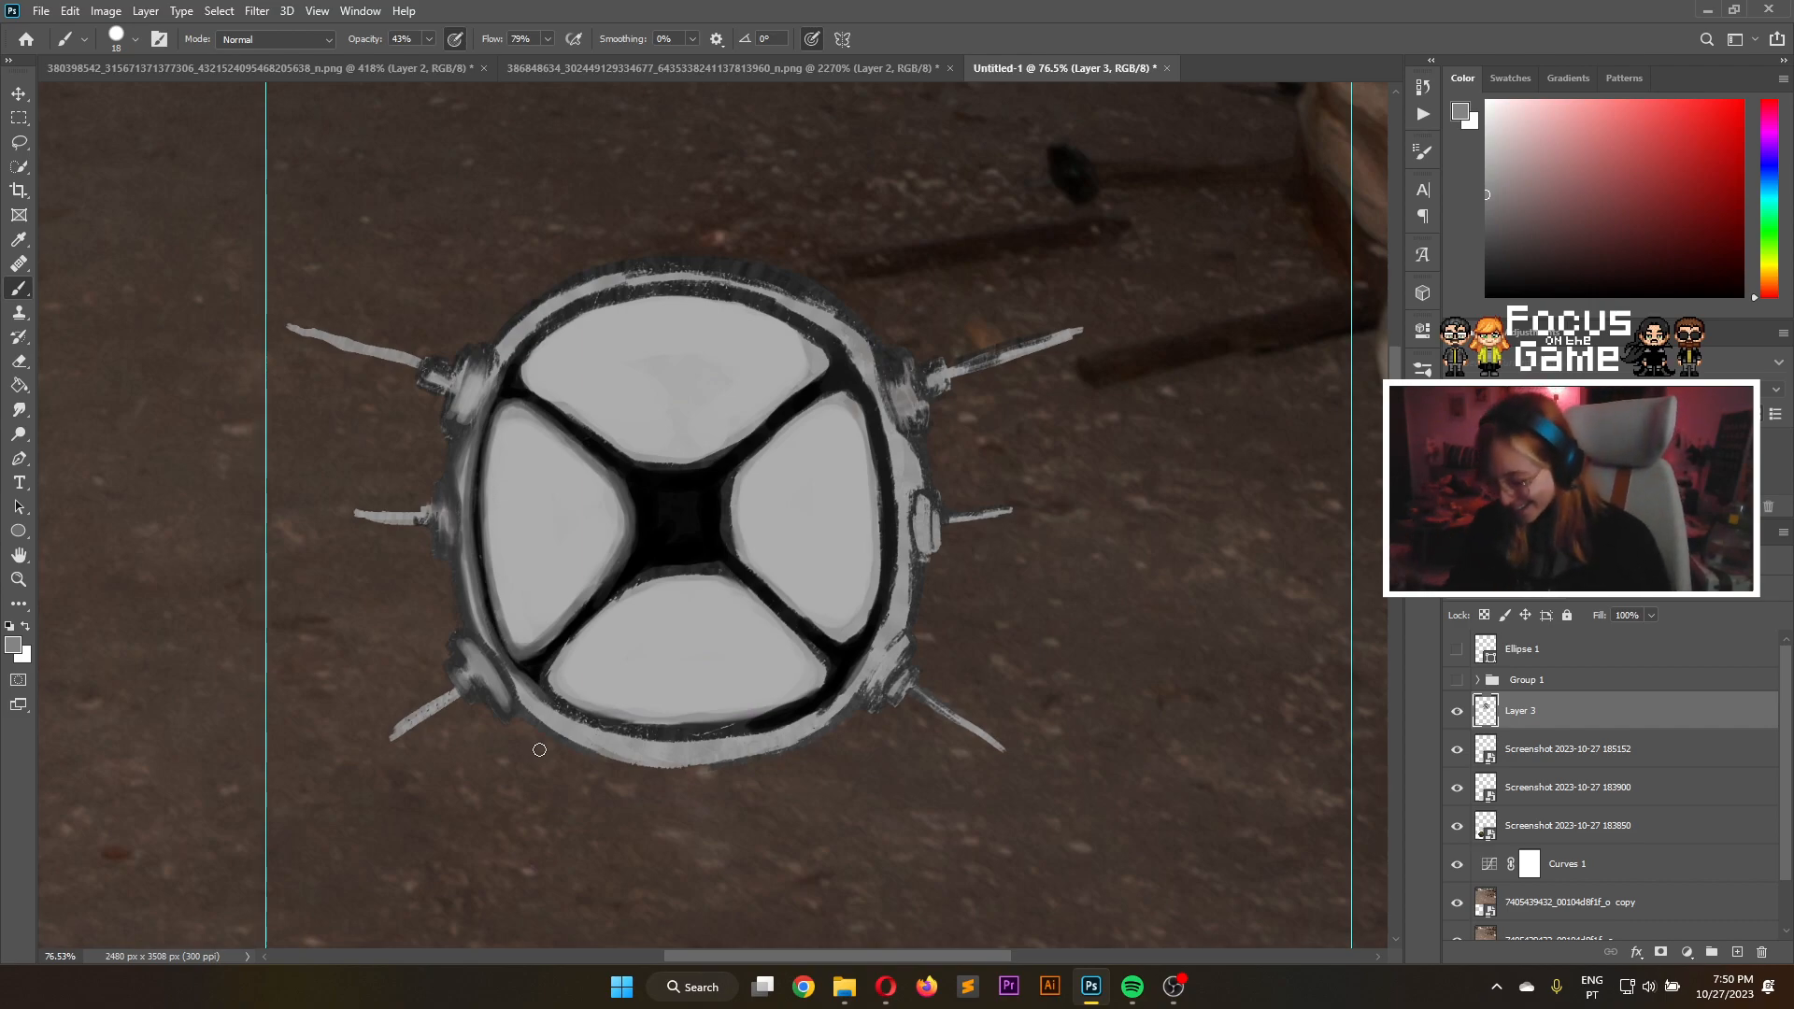
pyautogui.moveTo(495, 680); pyautogui.dragTo(514, 710)
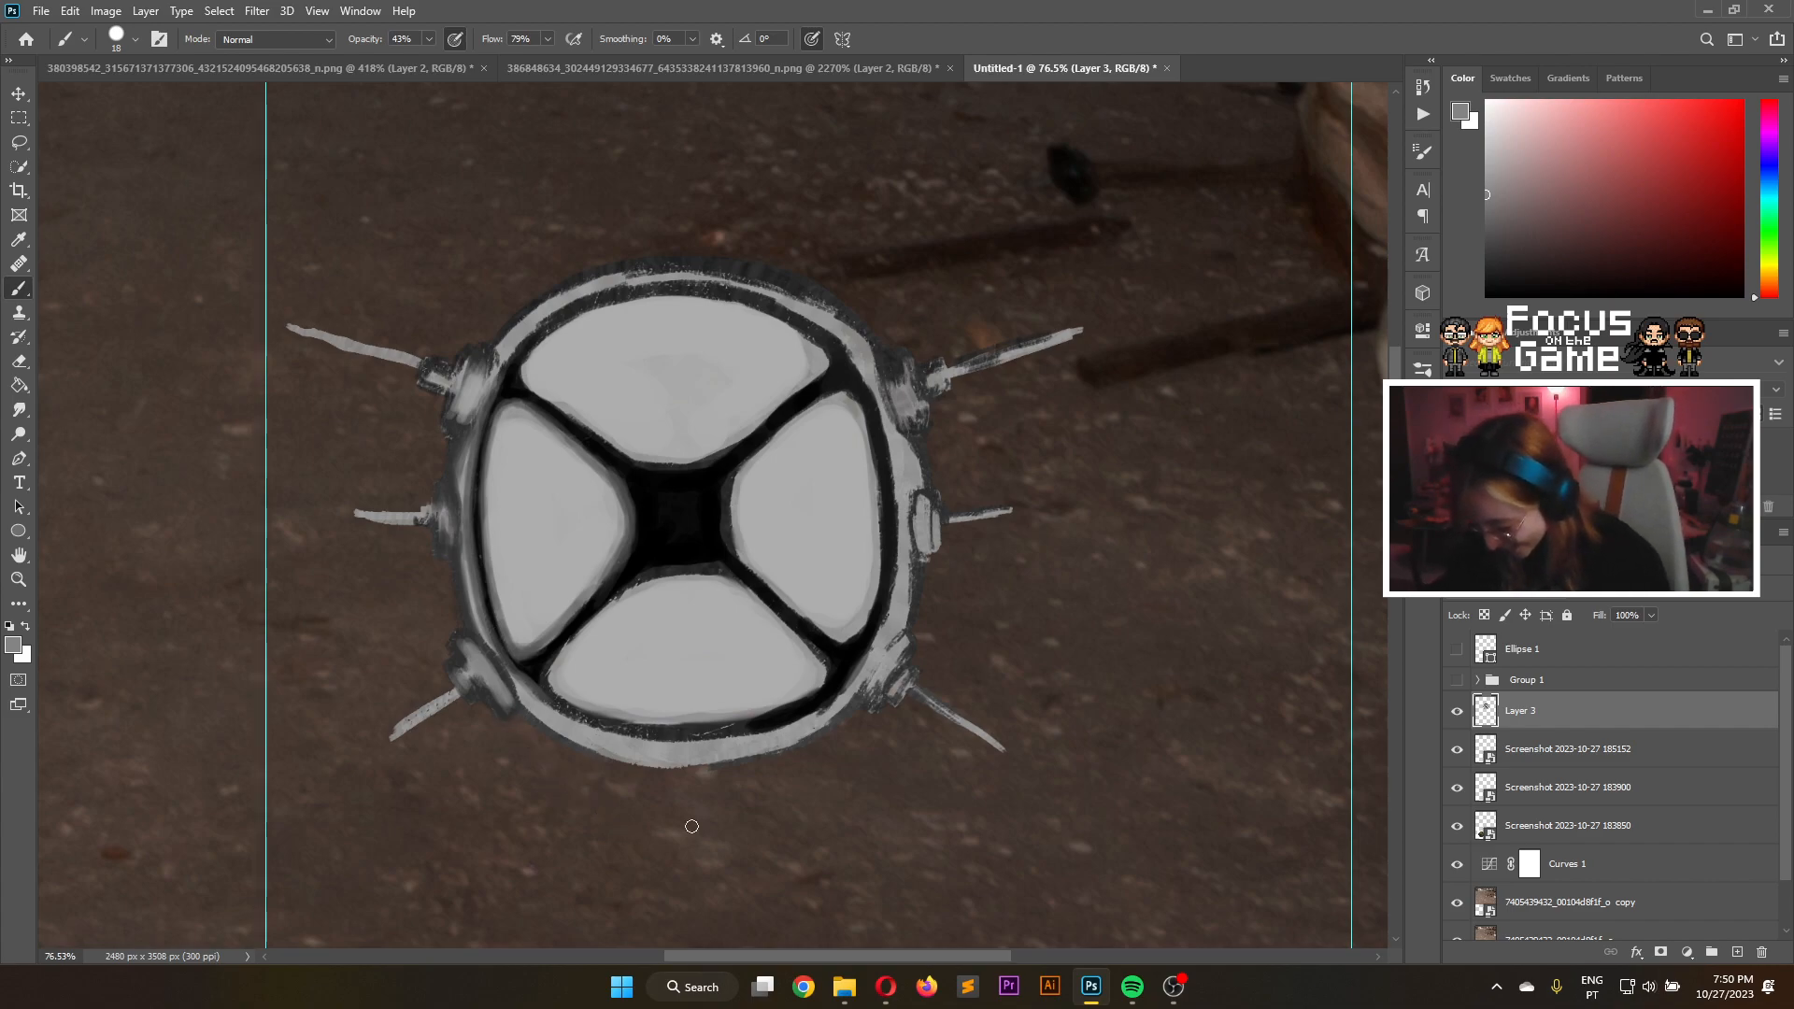
# Deepen the shadows of the lower-left antenna mount in near-black and shade its antenna in dark and mid grey
pyautogui.click(1487, 262)
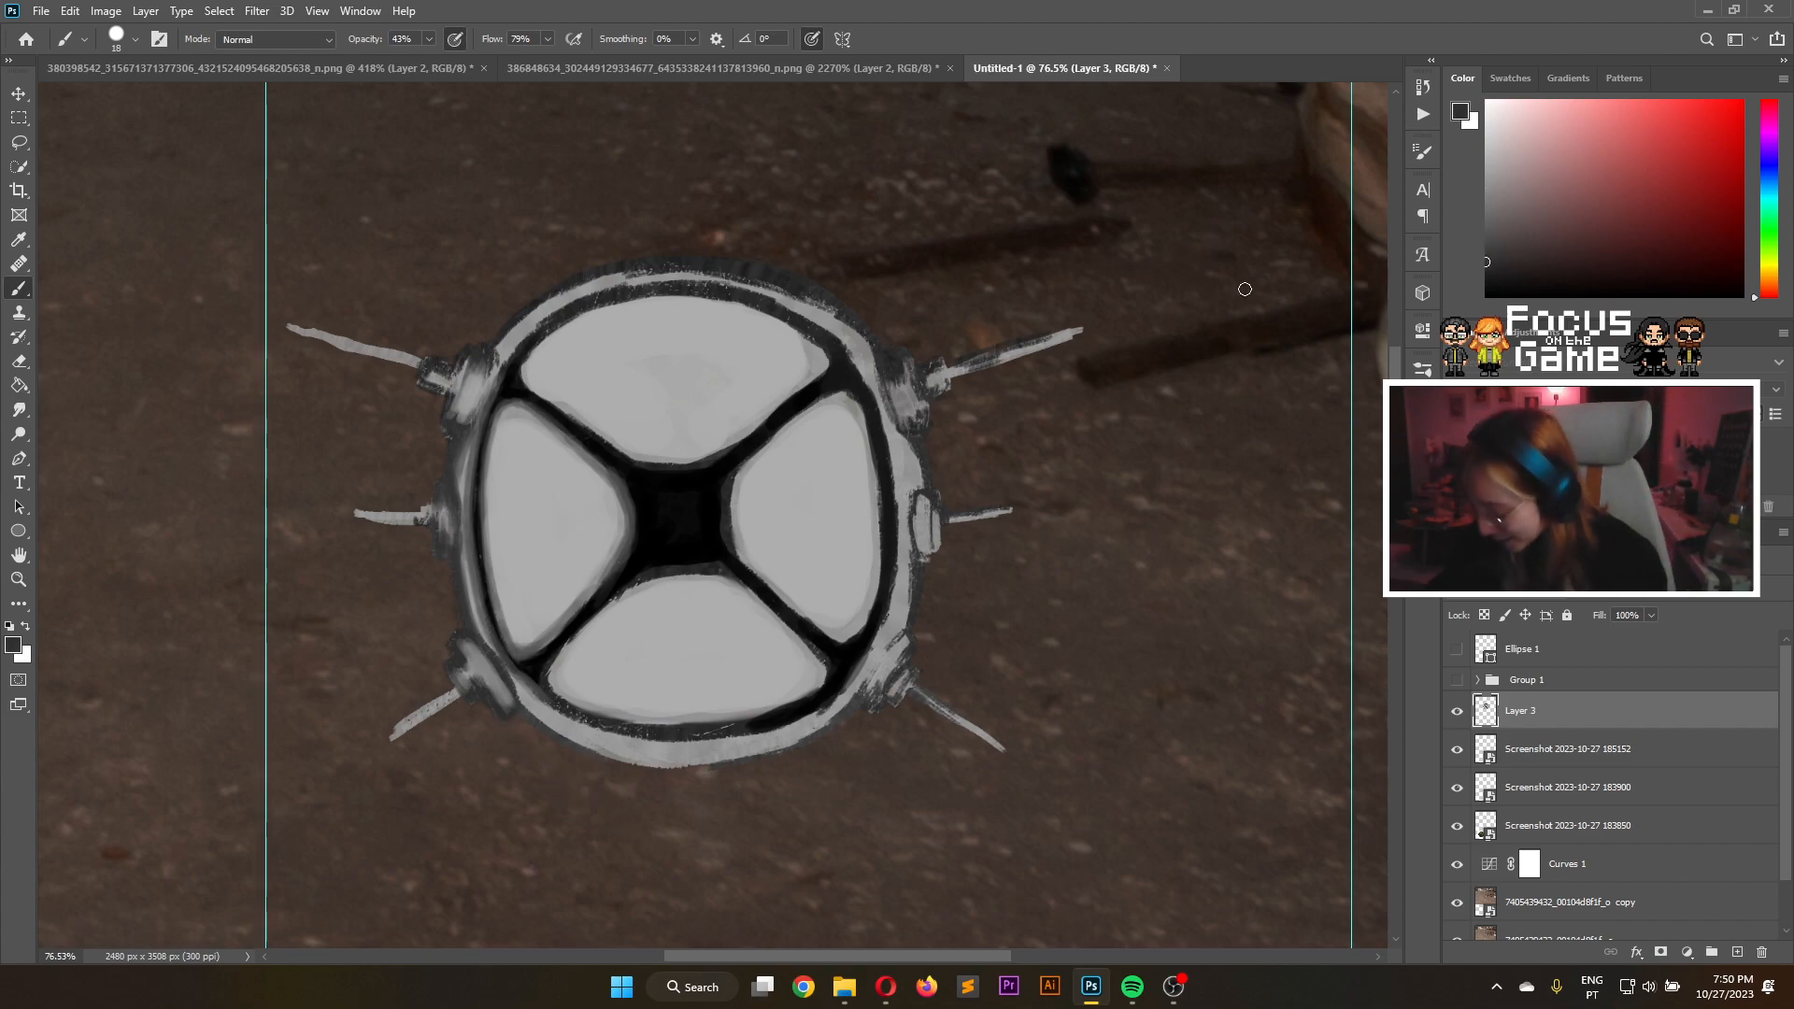
pyautogui.moveTo(511, 712); pyautogui.dragTo(494, 668)
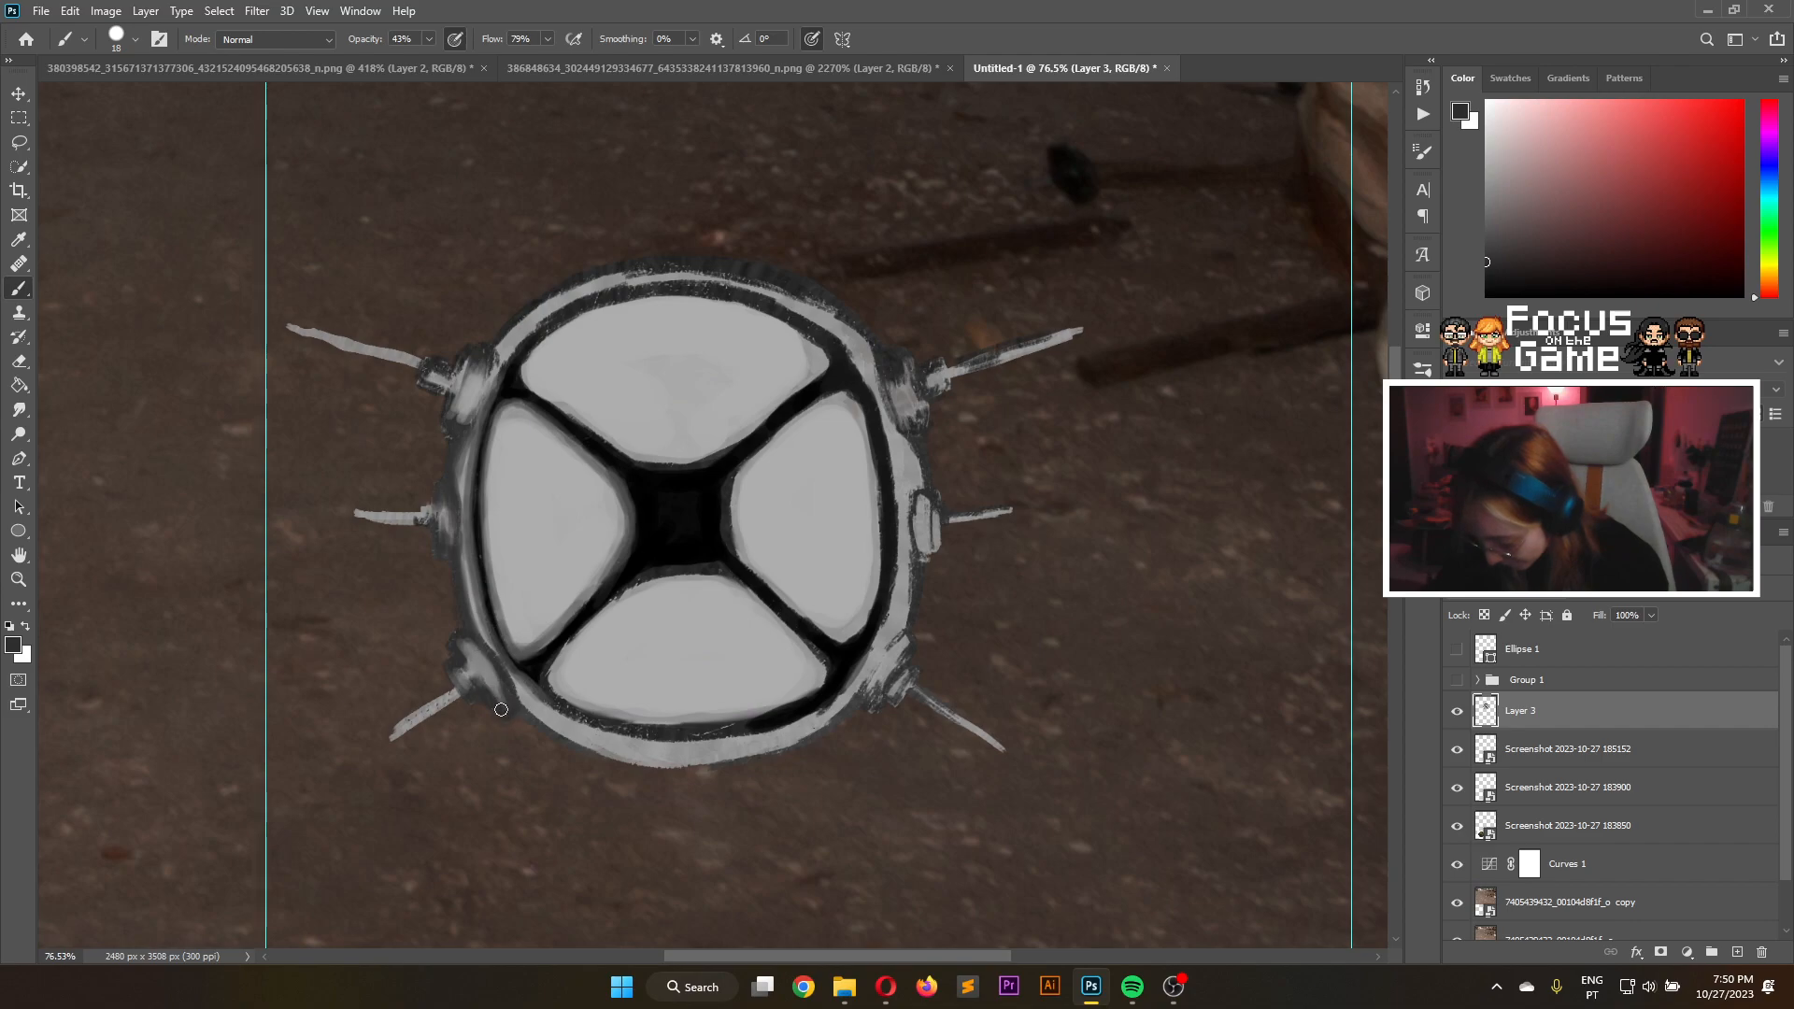
pyautogui.moveTo(452, 686)
pyautogui.mouseDown()
pyautogui.moveTo(427, 712)
pyautogui.moveTo(456, 687)
pyautogui.moveTo(384, 739)
pyautogui.moveTo(473, 692)
pyautogui.mouseUp()
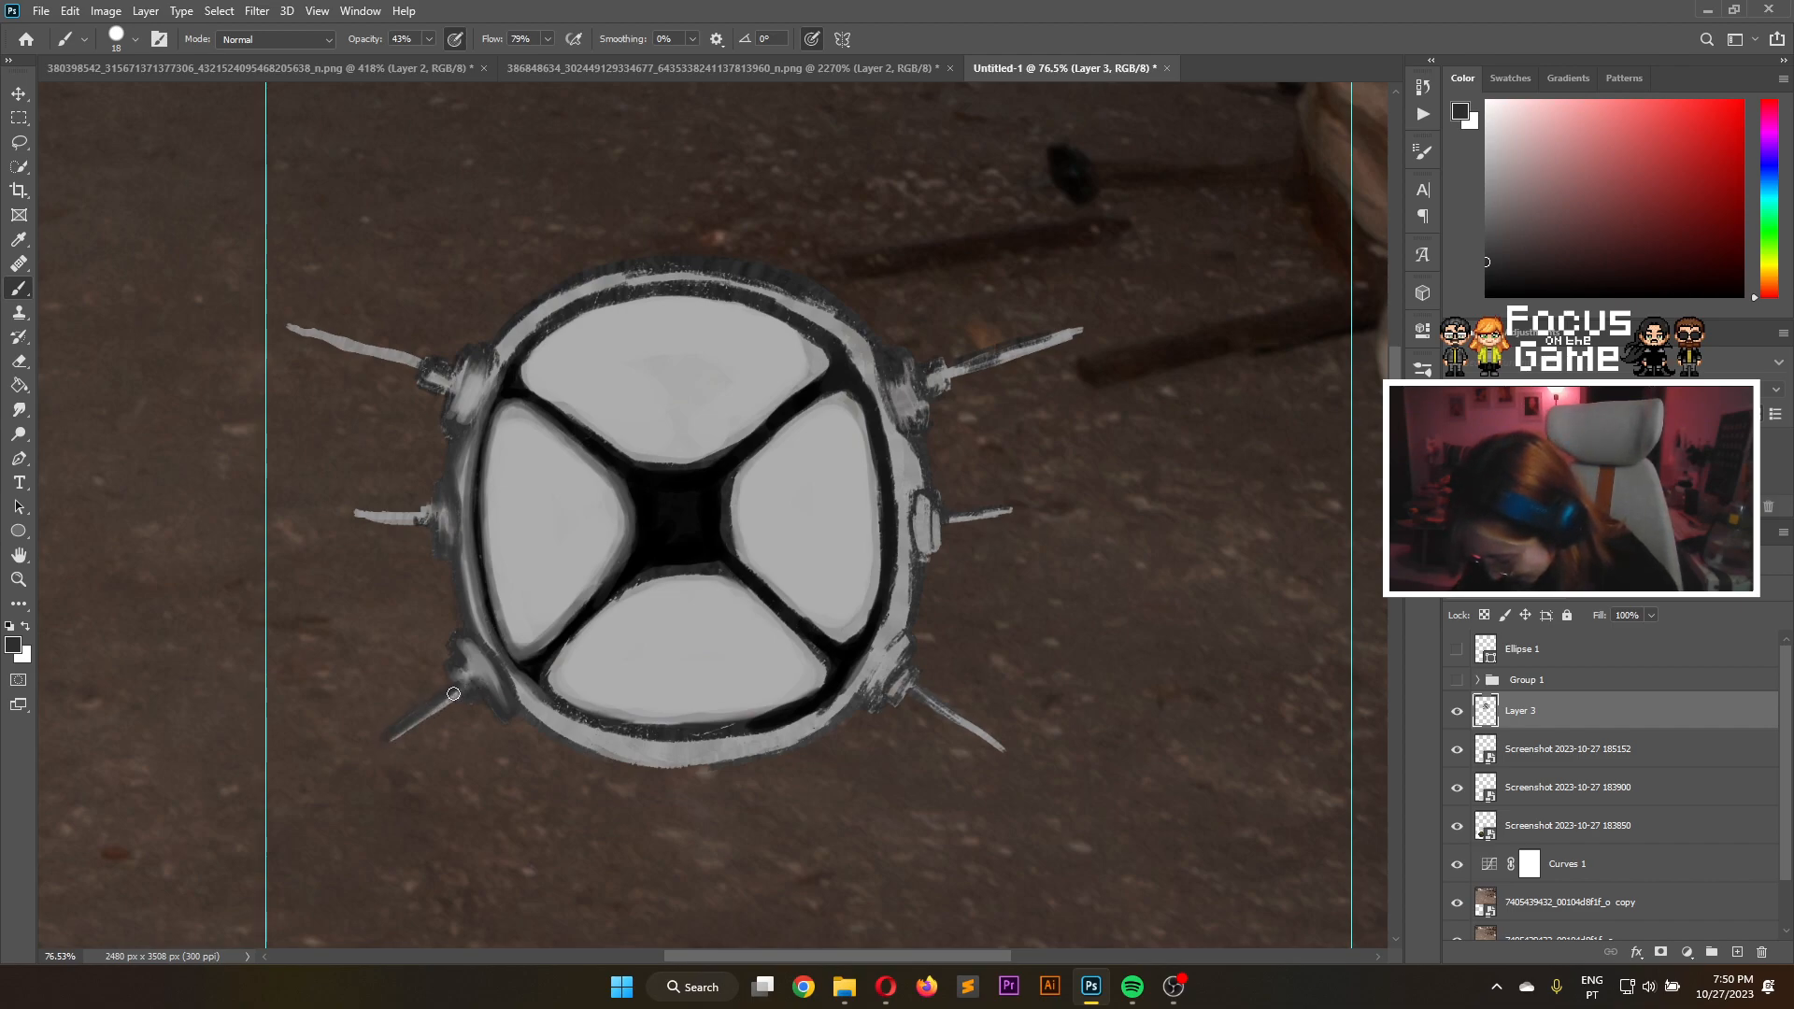
pyautogui.click(1490, 201)
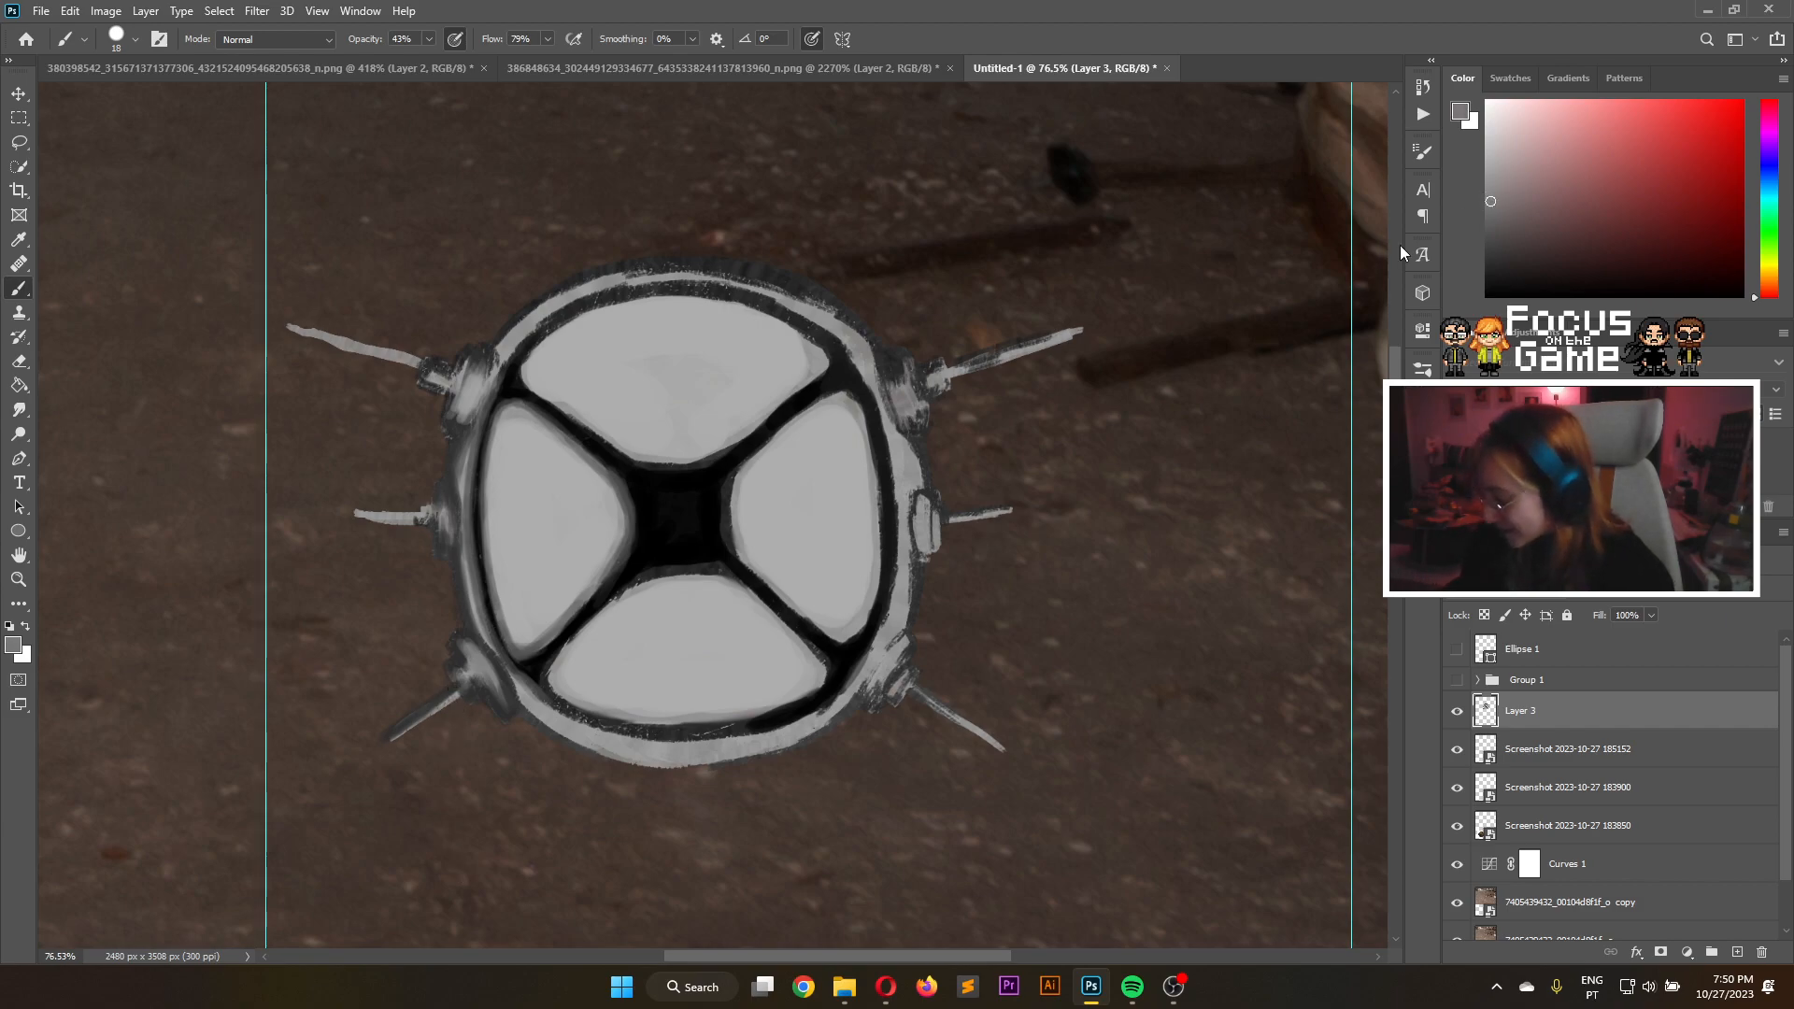
pyautogui.moveTo(444, 698); pyautogui.dragTo(388, 737)
pyautogui.press('e')
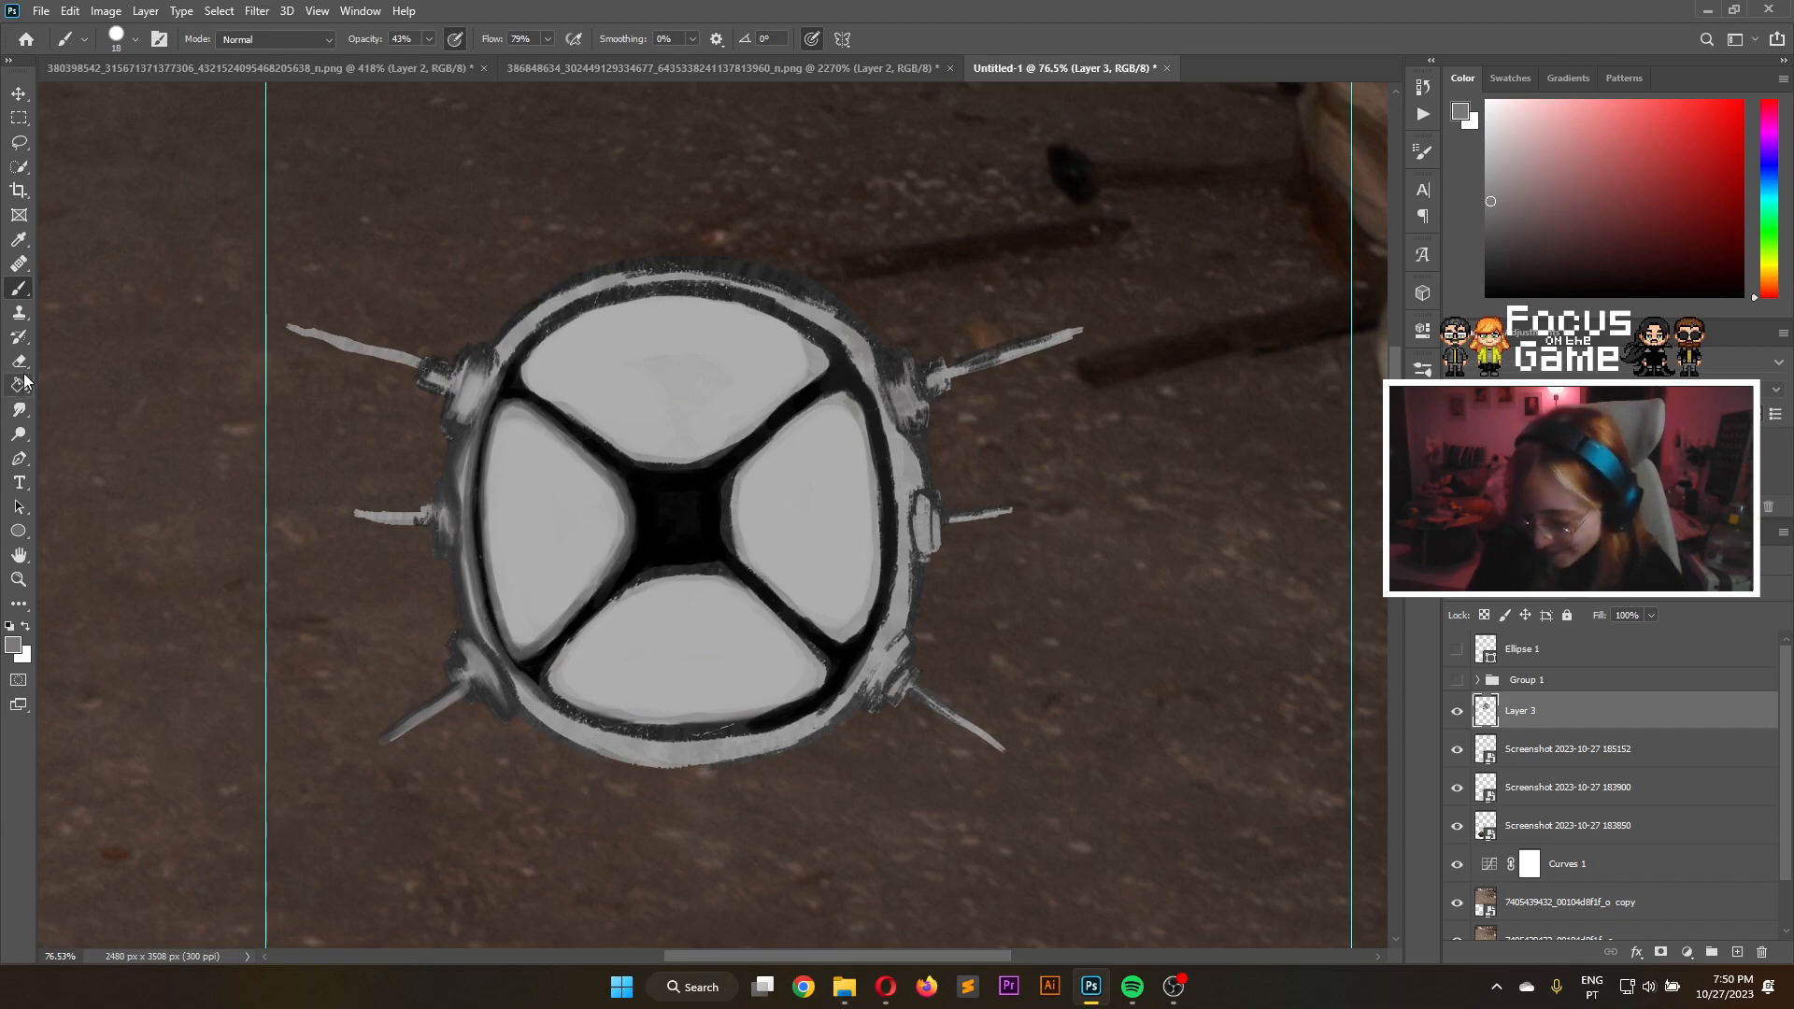
# Erase the ends of the lower-left, middle-left and lower-right antennas into thin, pointed tips
pyautogui.moveTo(383, 747)
pyautogui.mouseDown()
pyautogui.moveTo(458, 713)
pyautogui.moveTo(402, 740)
pyautogui.mouseUp()
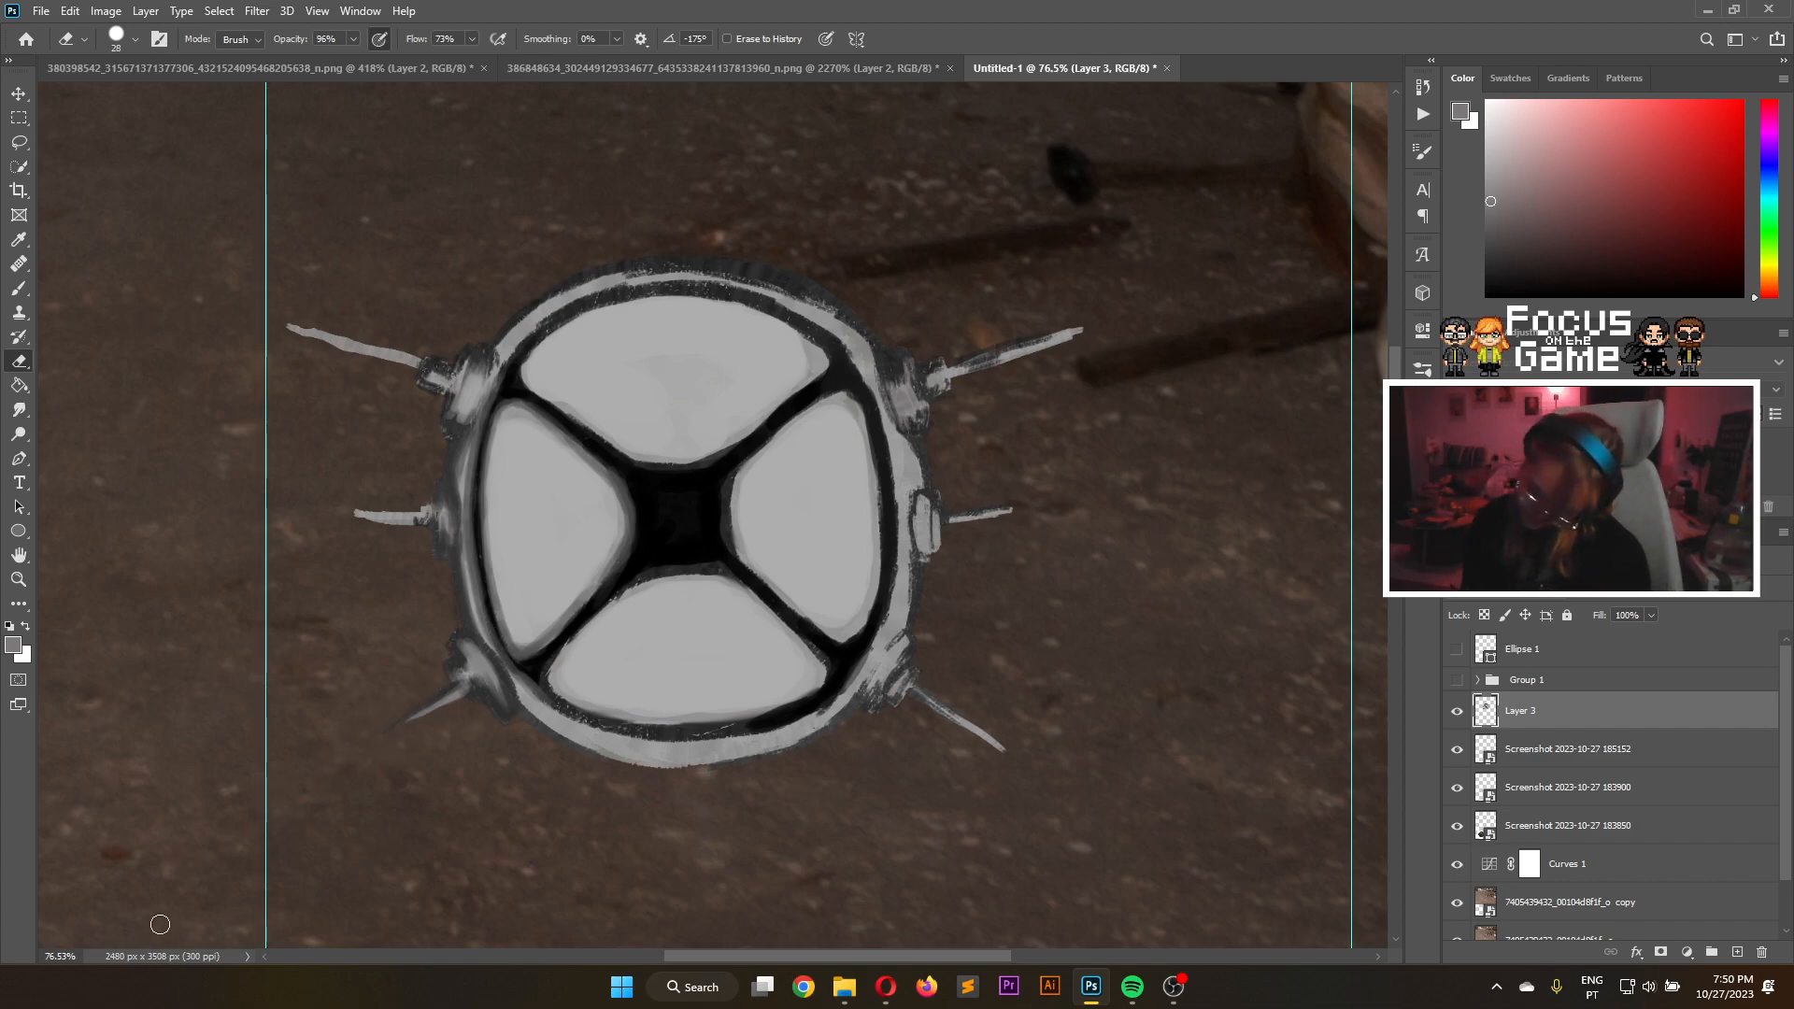
pyautogui.moveTo(389, 487)
pyautogui.mouseDown()
pyautogui.moveTo(402, 505)
pyautogui.moveTo(348, 509)
pyautogui.mouseUp()
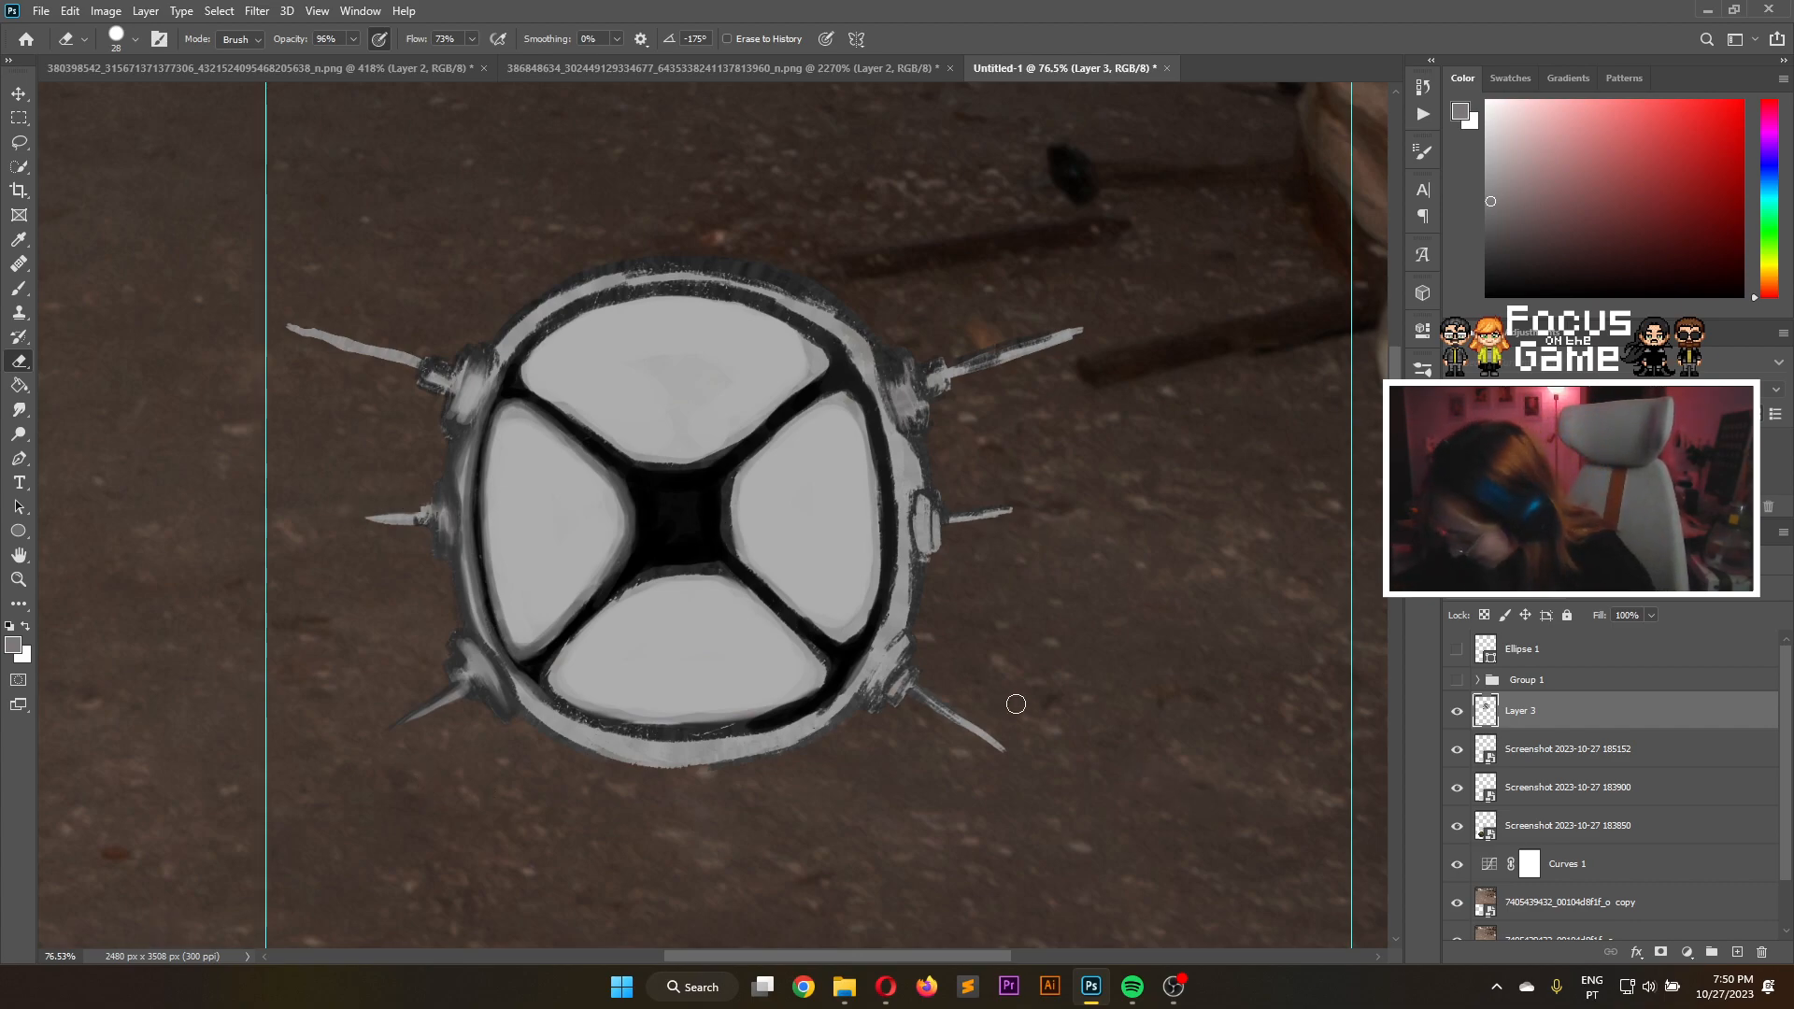
pyautogui.moveTo(982, 719); pyautogui.dragTo(1062, 807)
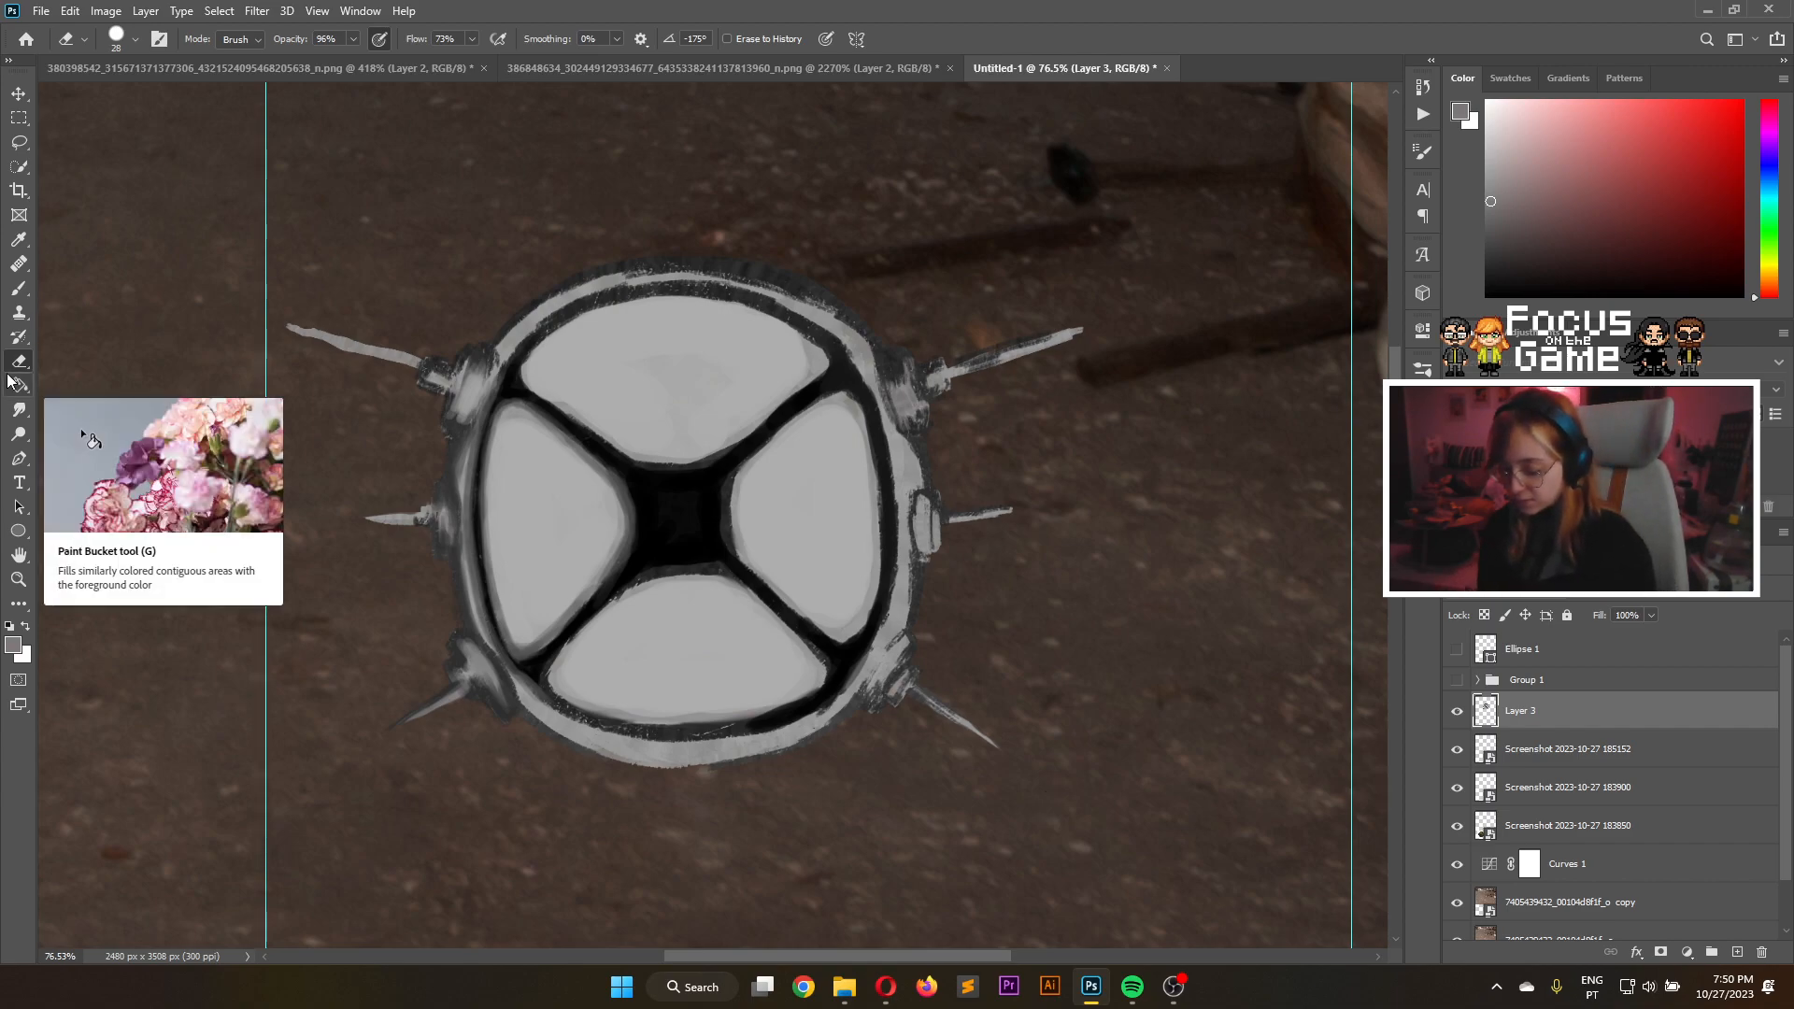
# Lasso the lower-left antenna, move it slightly toward its mount and clear the selection
pyautogui.click(18, 142)
pyautogui.moveTo(461, 692)
pyautogui.mouseDown()
pyautogui.moveTo(412, 751)
pyautogui.moveTo(370, 734)
pyautogui.moveTo(440, 681)
pyautogui.mouseUp()
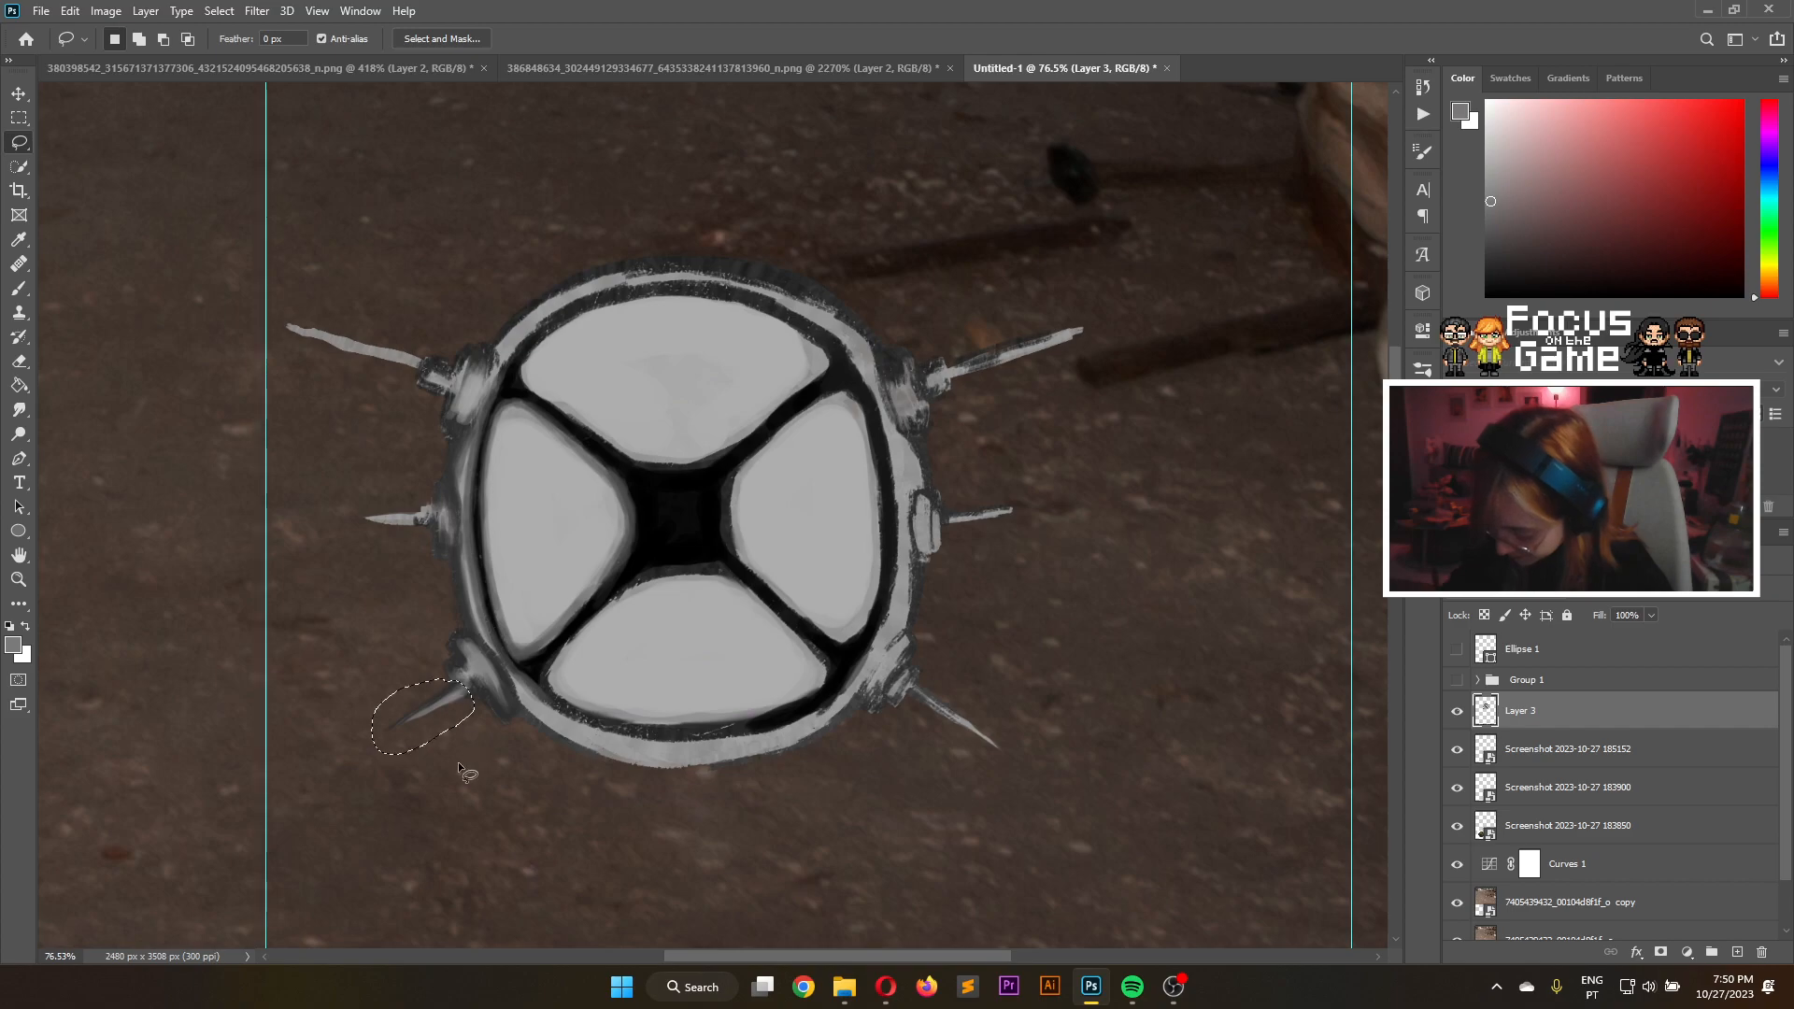
pyautogui.click(19, 117)
pyautogui.click(18, 94)
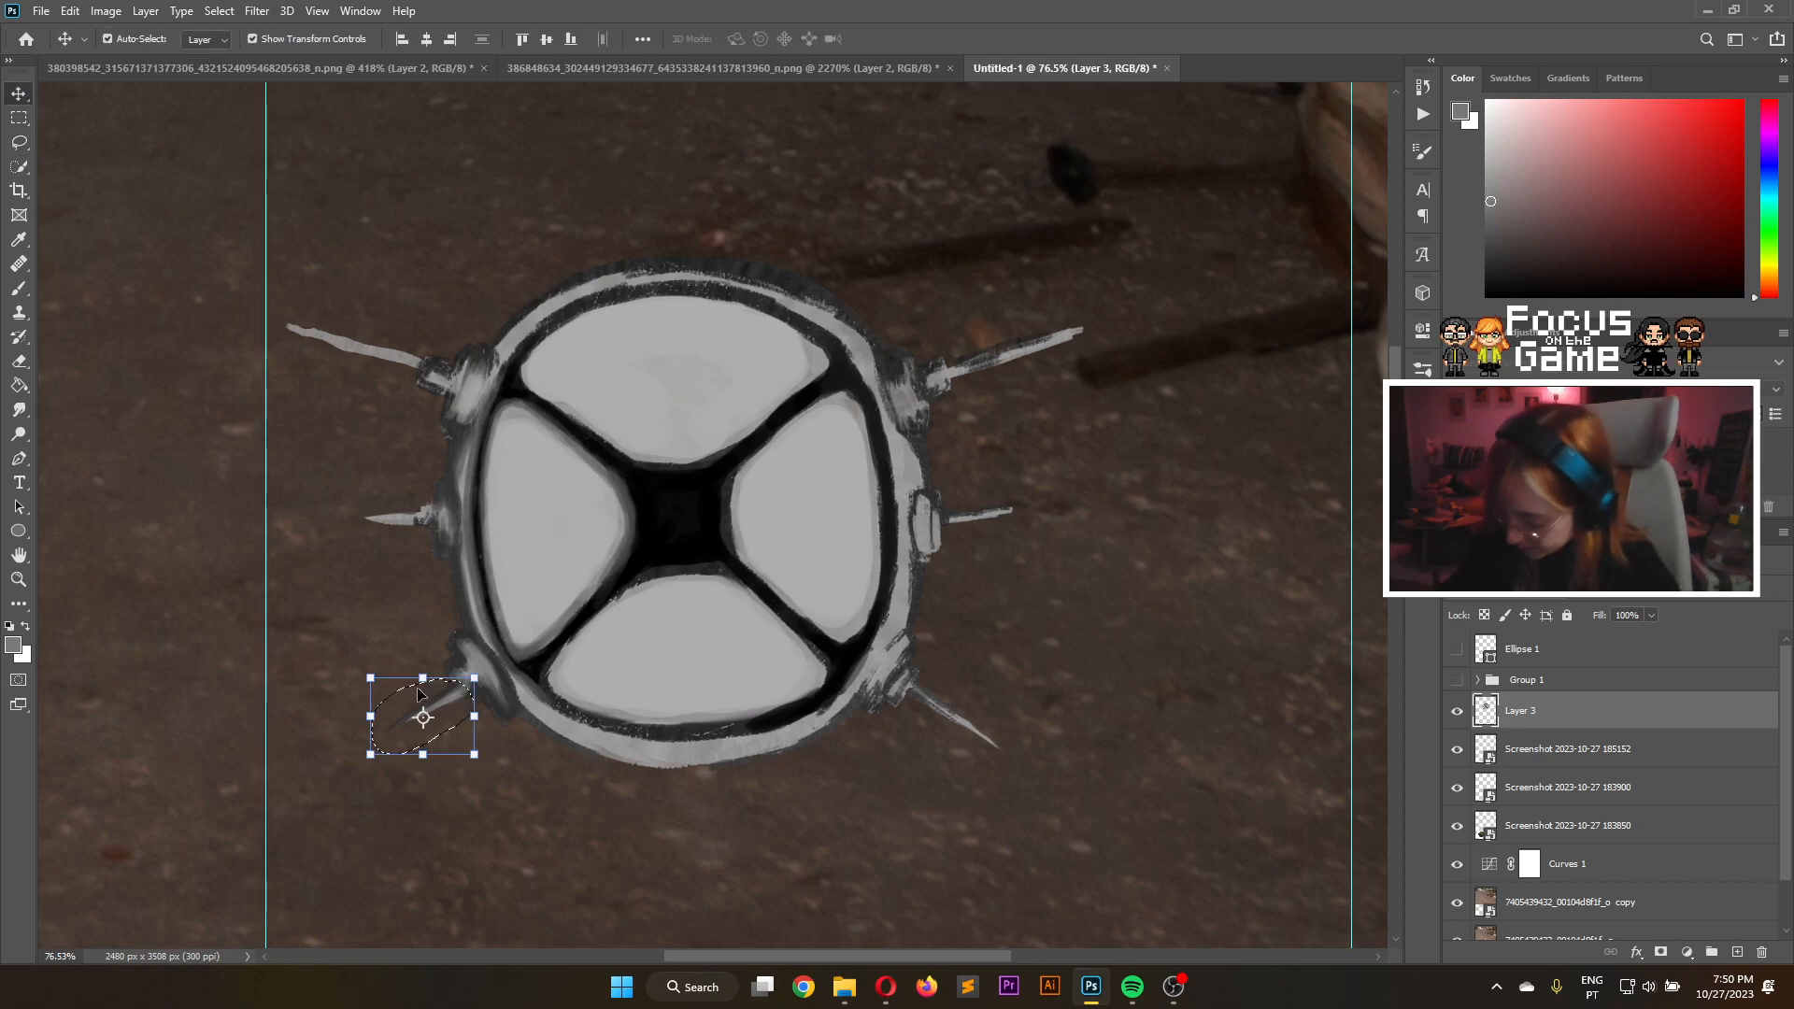
pyautogui.moveTo(446, 705); pyautogui.dragTo(436, 698)
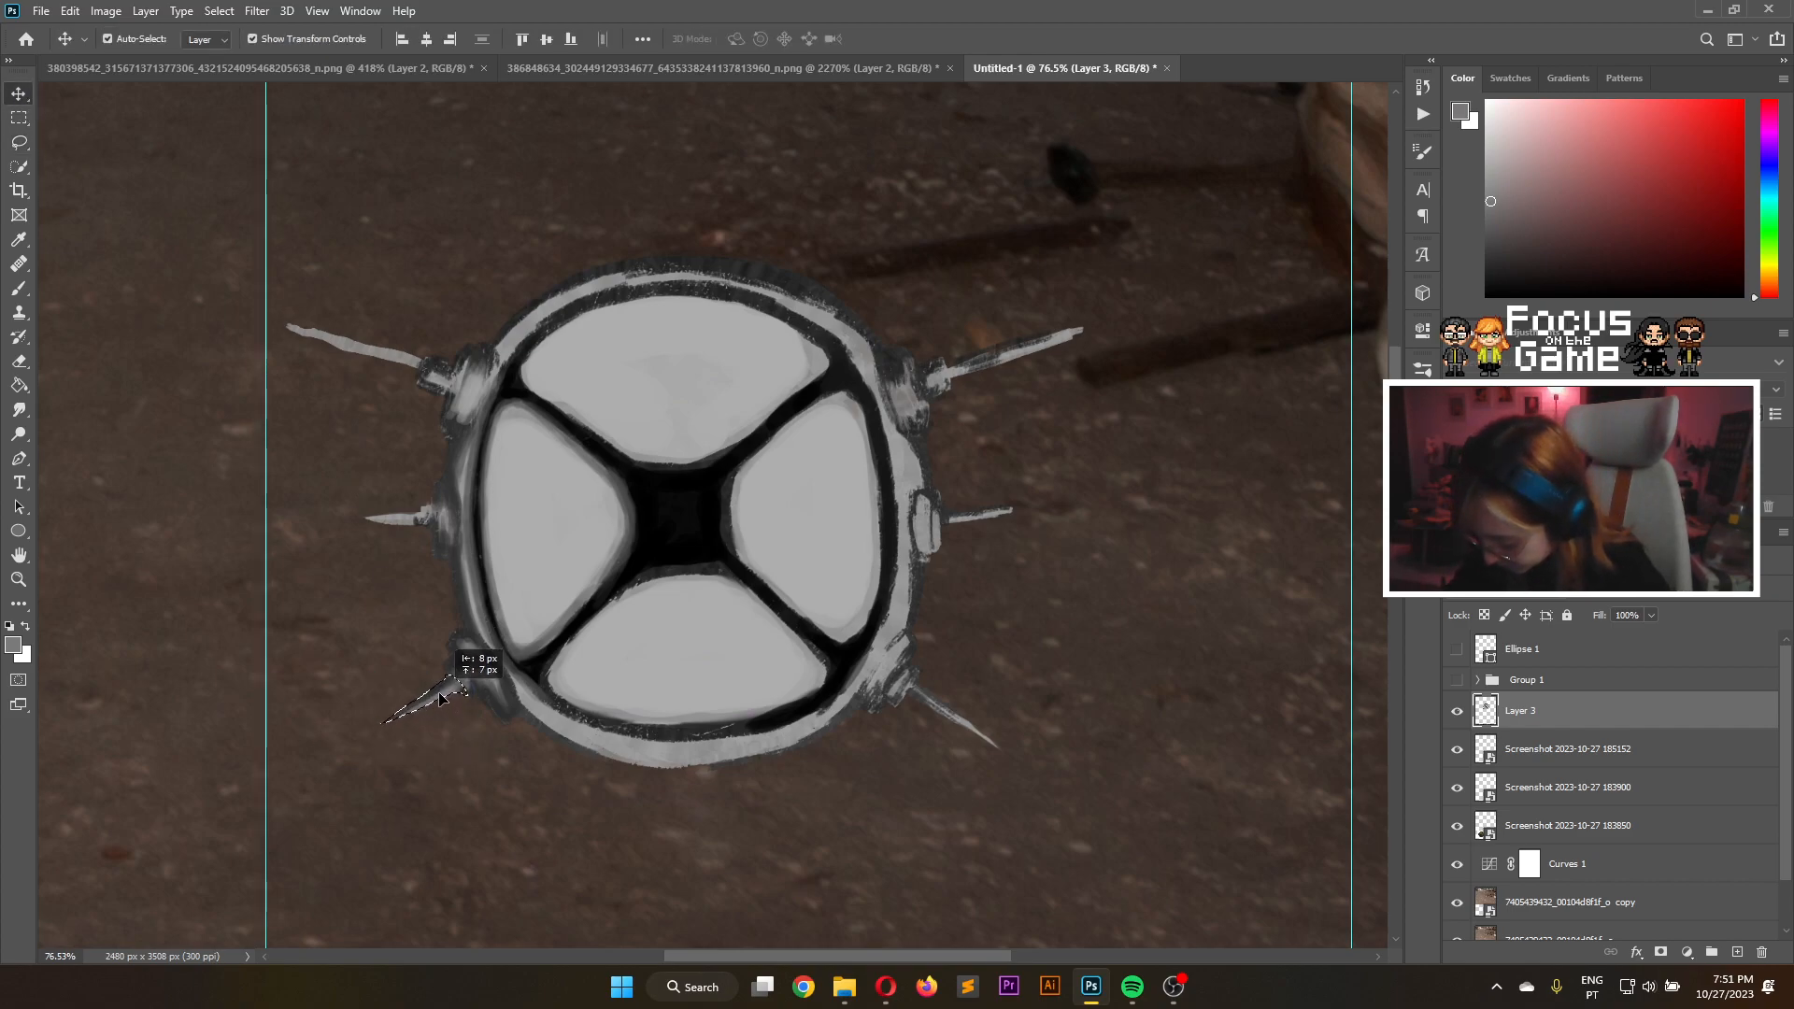
pyautogui.click(486, 774)
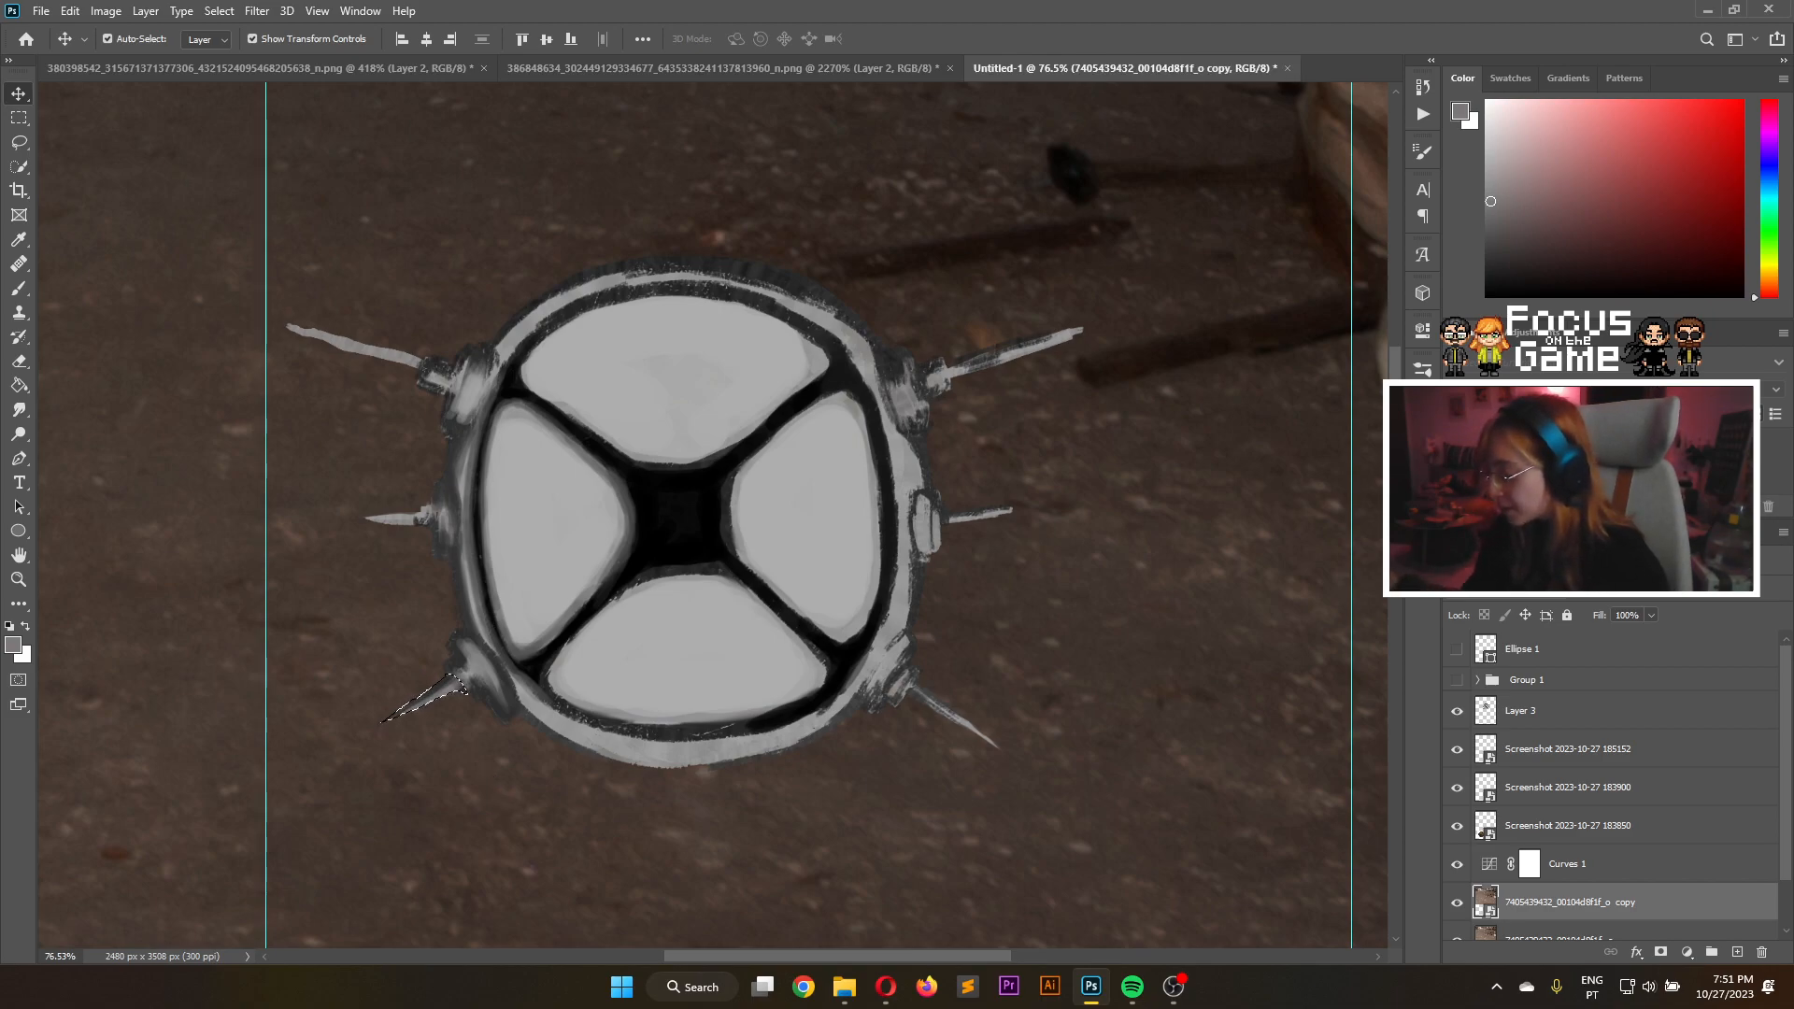
pyautogui.hotkey('ctrl', 'd')
# Erase along the upper-right, middle-right and upper-left antennas on Layer 3 to taper them into sharp points
pyautogui.click(19, 142)
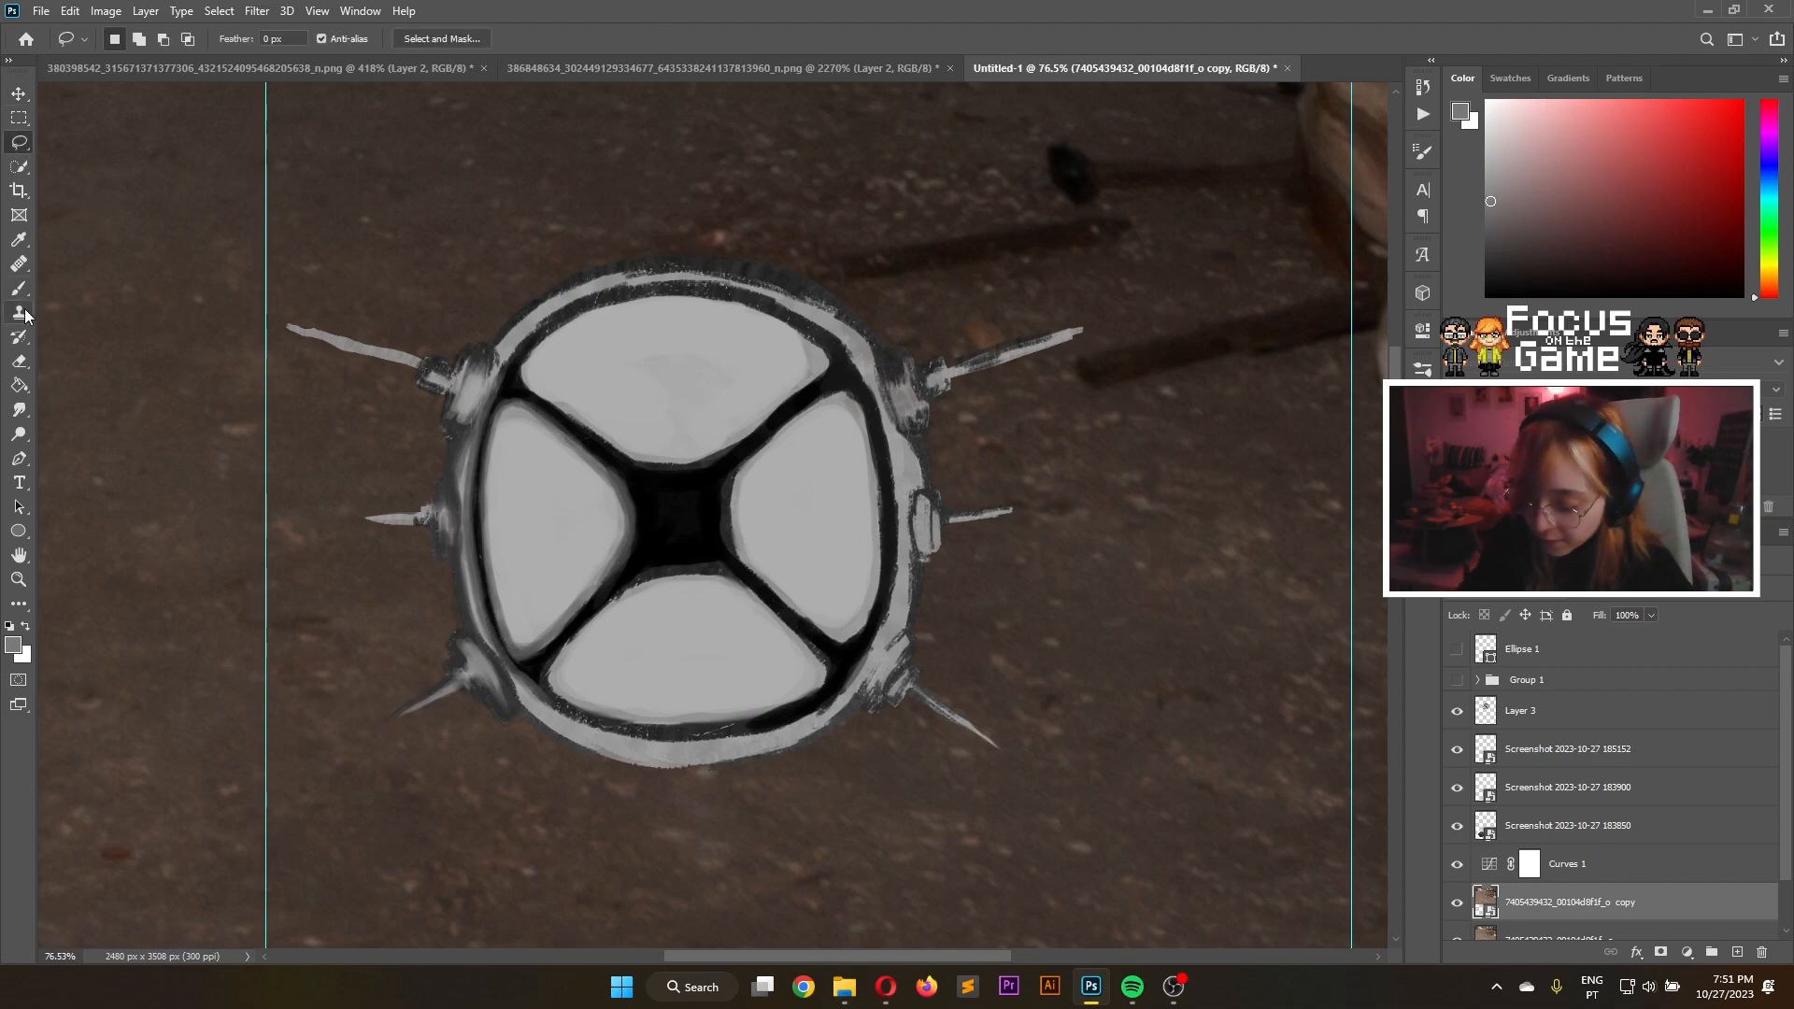
pyautogui.click(20, 362)
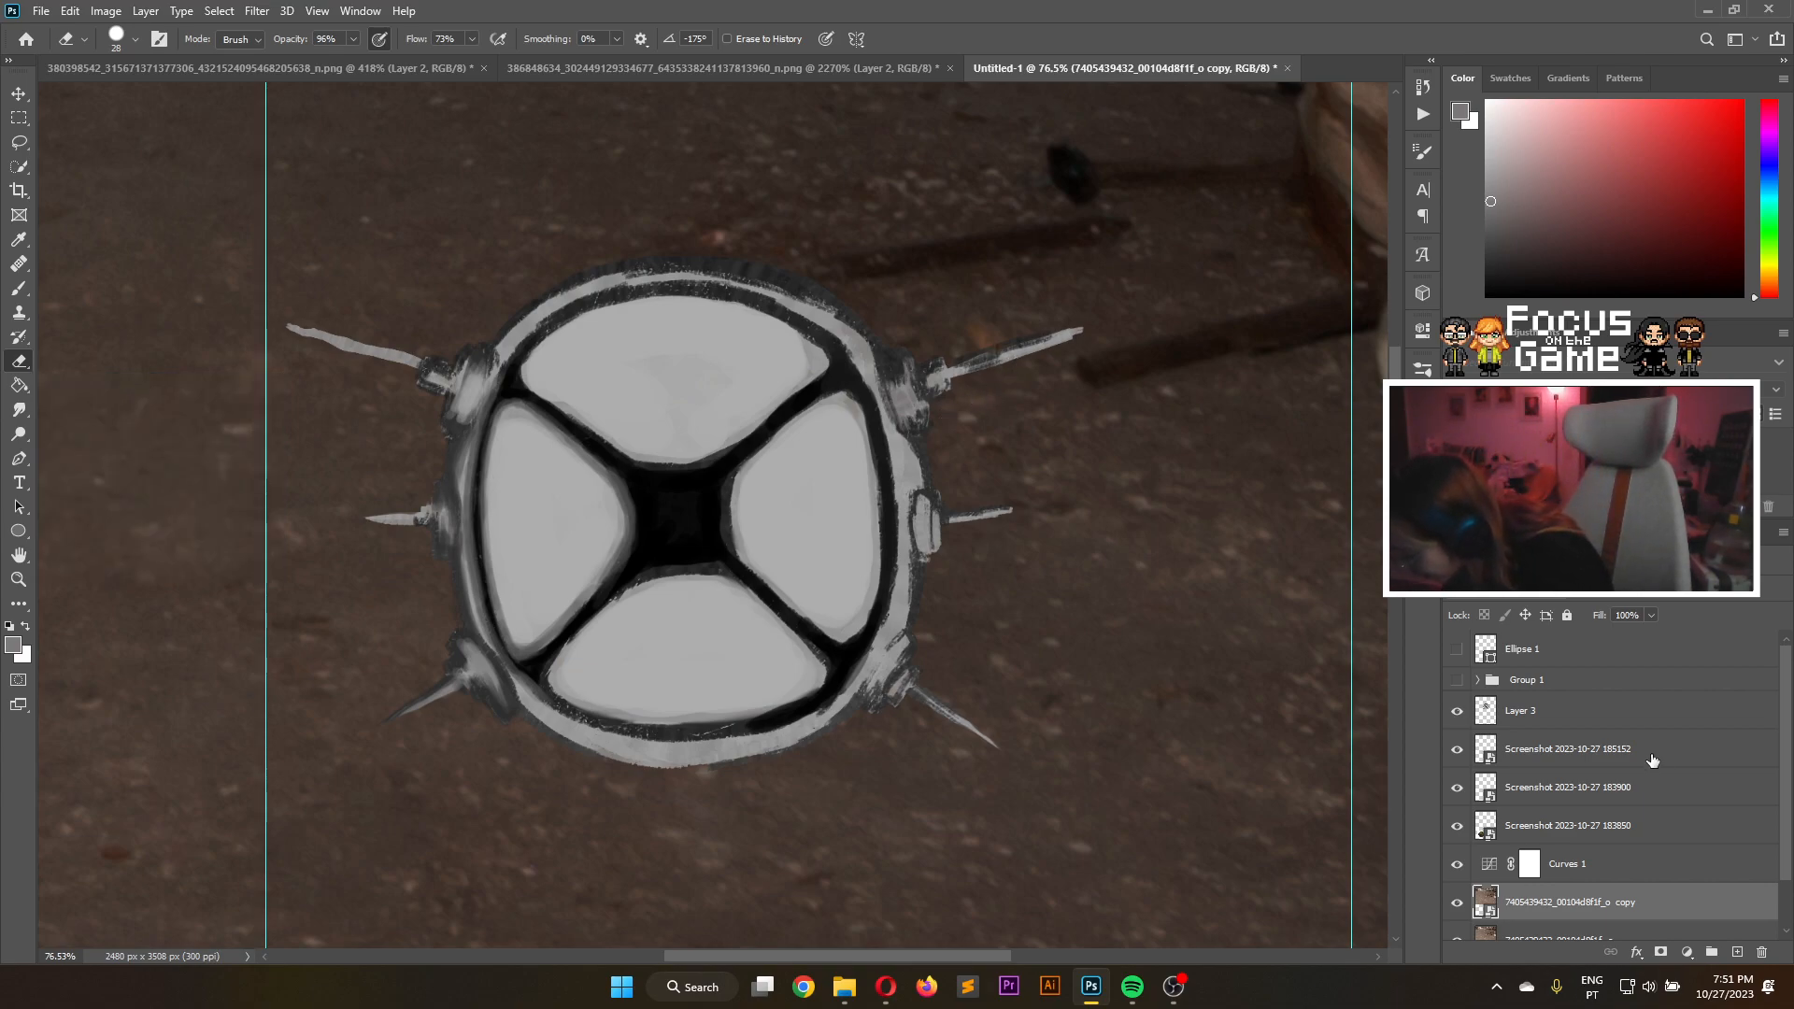
pyautogui.click(1637, 719)
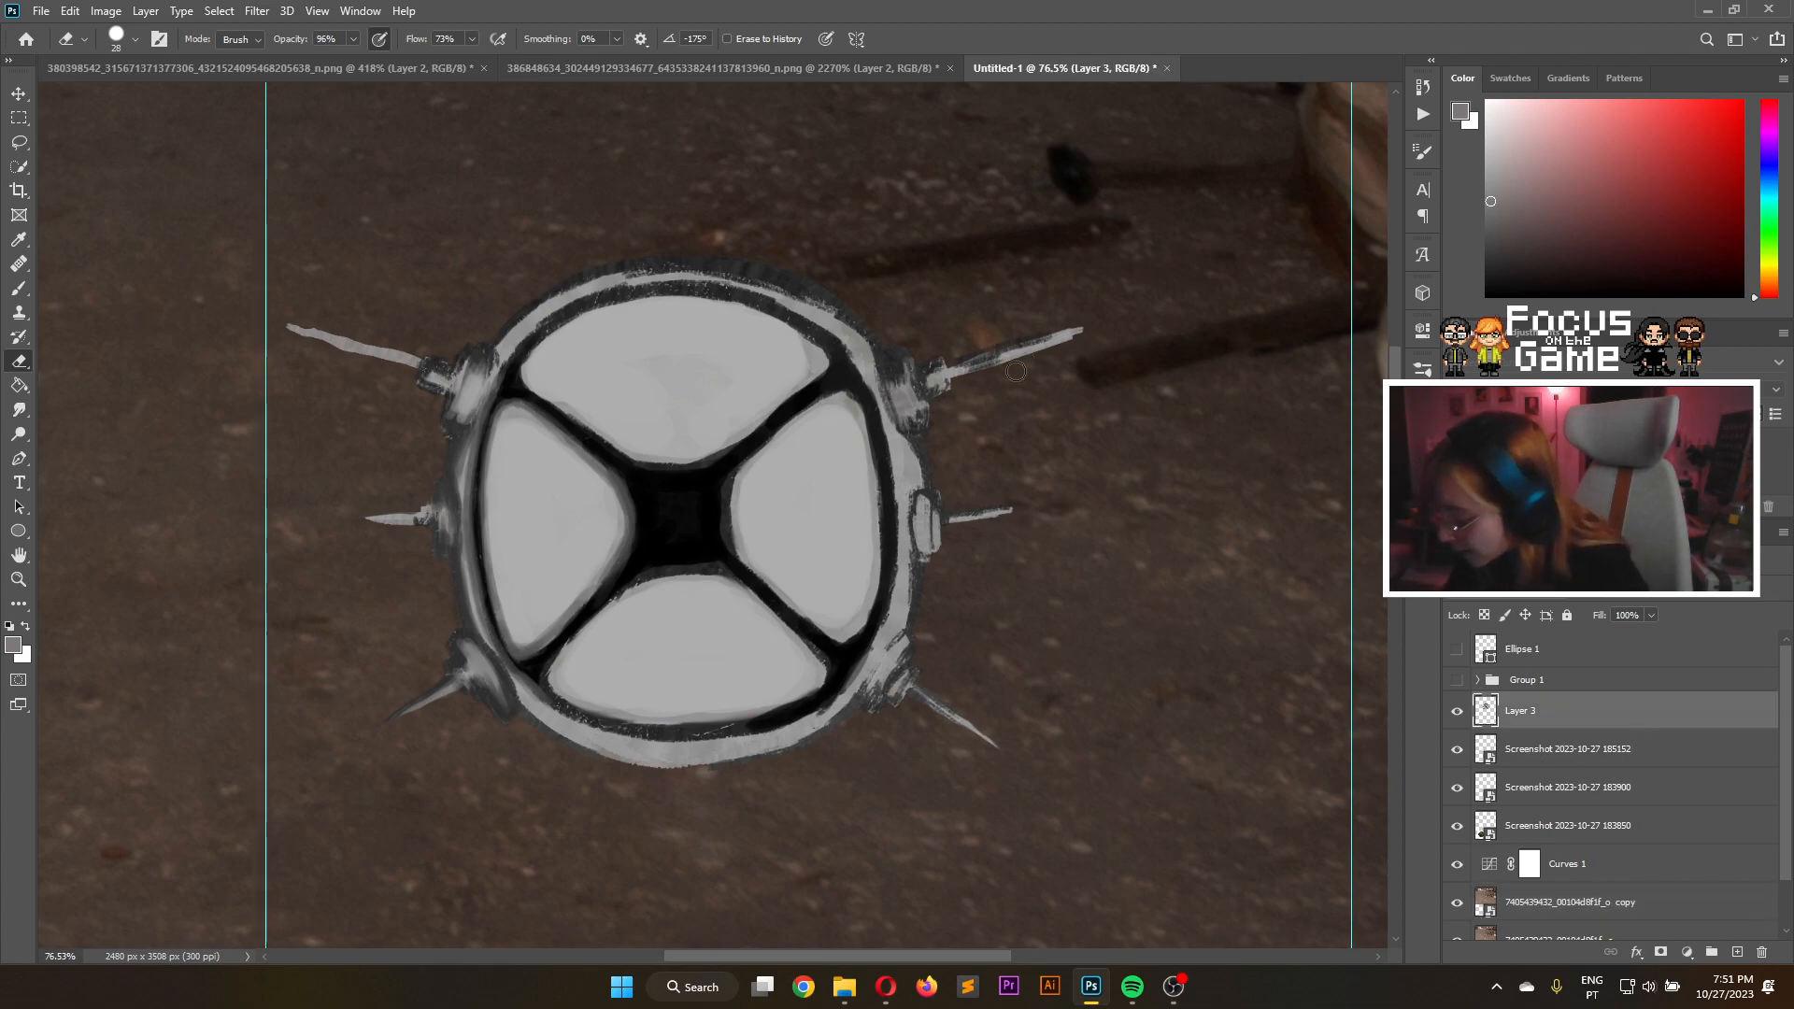
pyautogui.moveTo(976, 381)
pyautogui.mouseDown()
pyautogui.moveTo(1114, 337)
pyautogui.moveTo(952, 347)
pyautogui.moveTo(1084, 317)
pyautogui.mouseUp()
pyautogui.moveTo(1004, 332); pyautogui.dragTo(1090, 313)
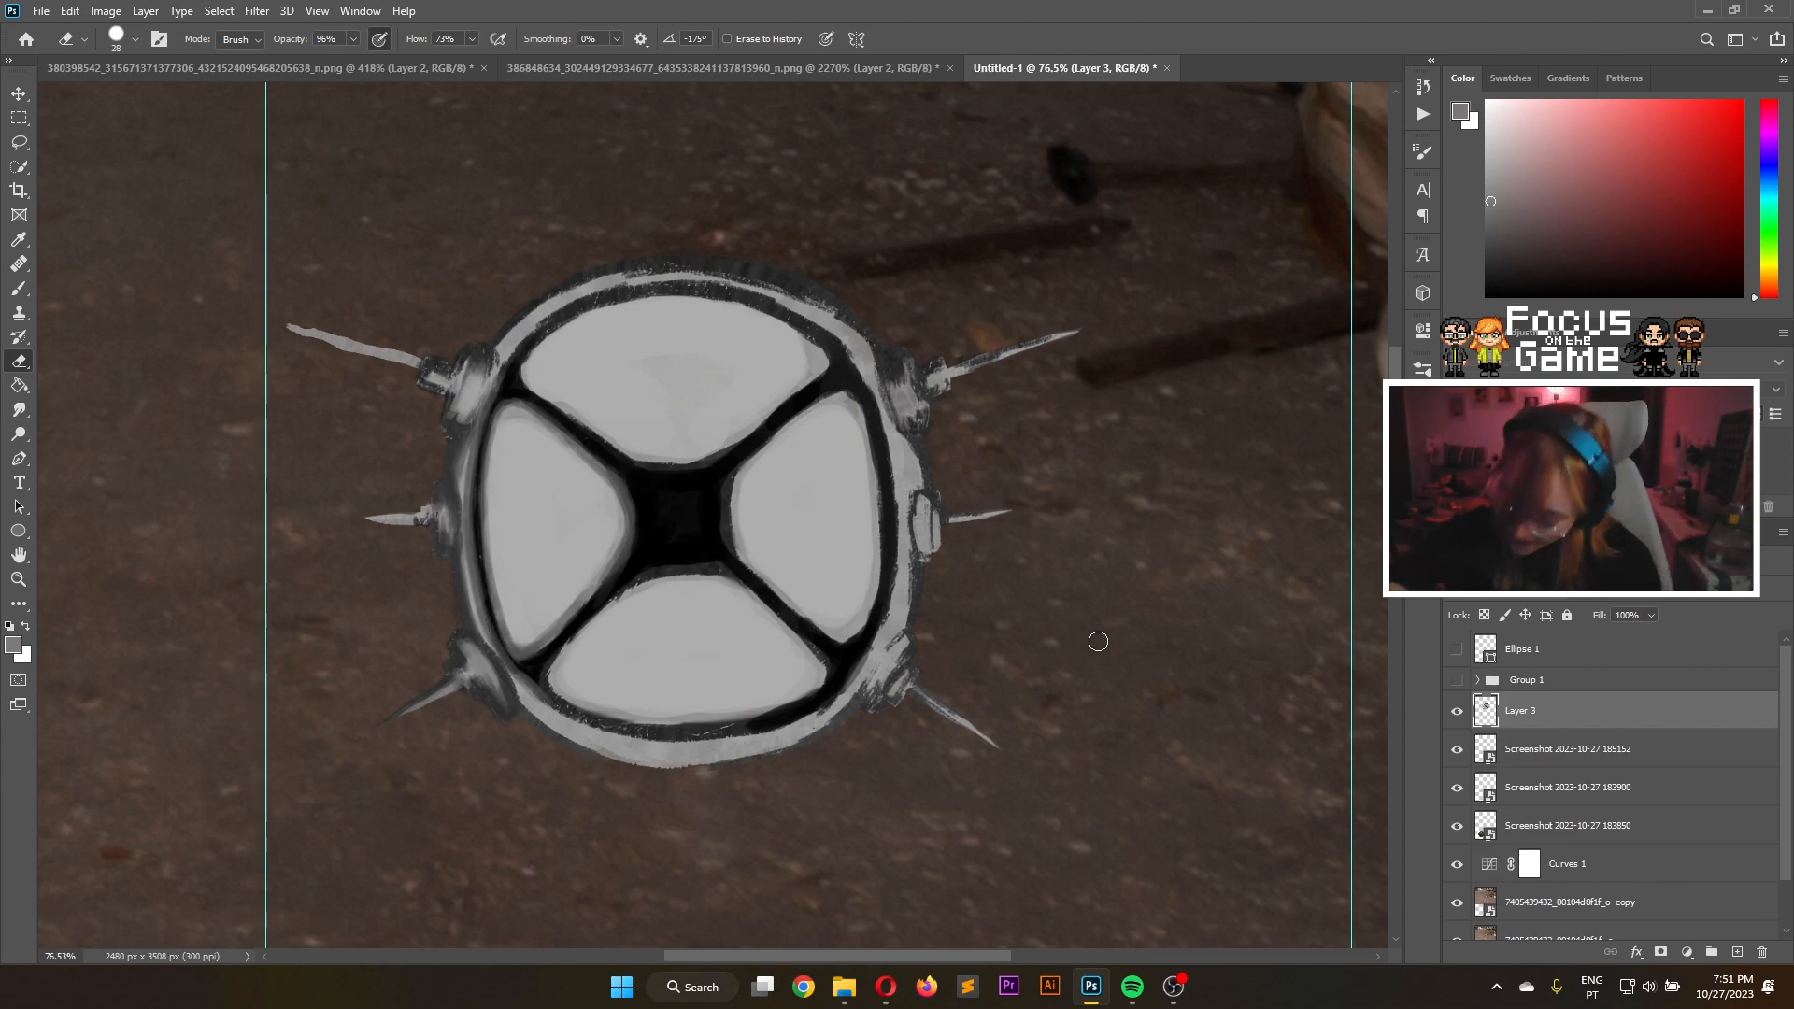
pyautogui.click(288, 327)
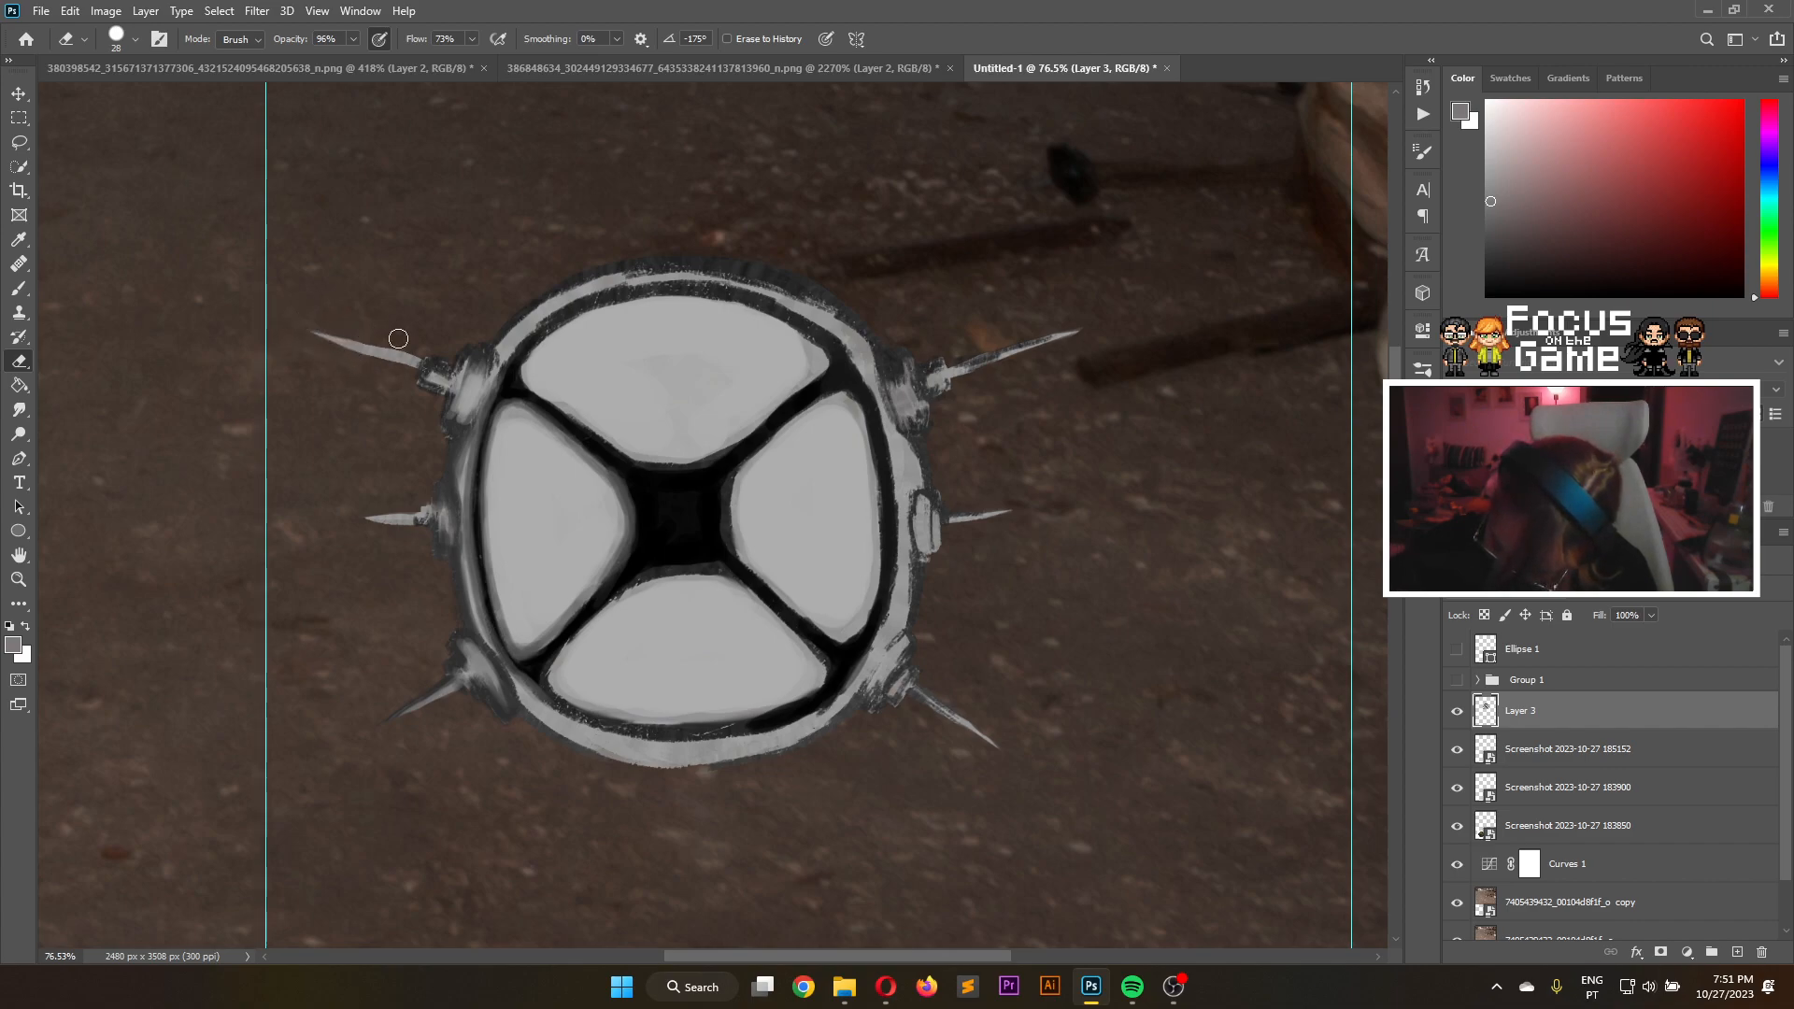
pyautogui.moveTo(309, 333); pyautogui.dragTo(388, 354)
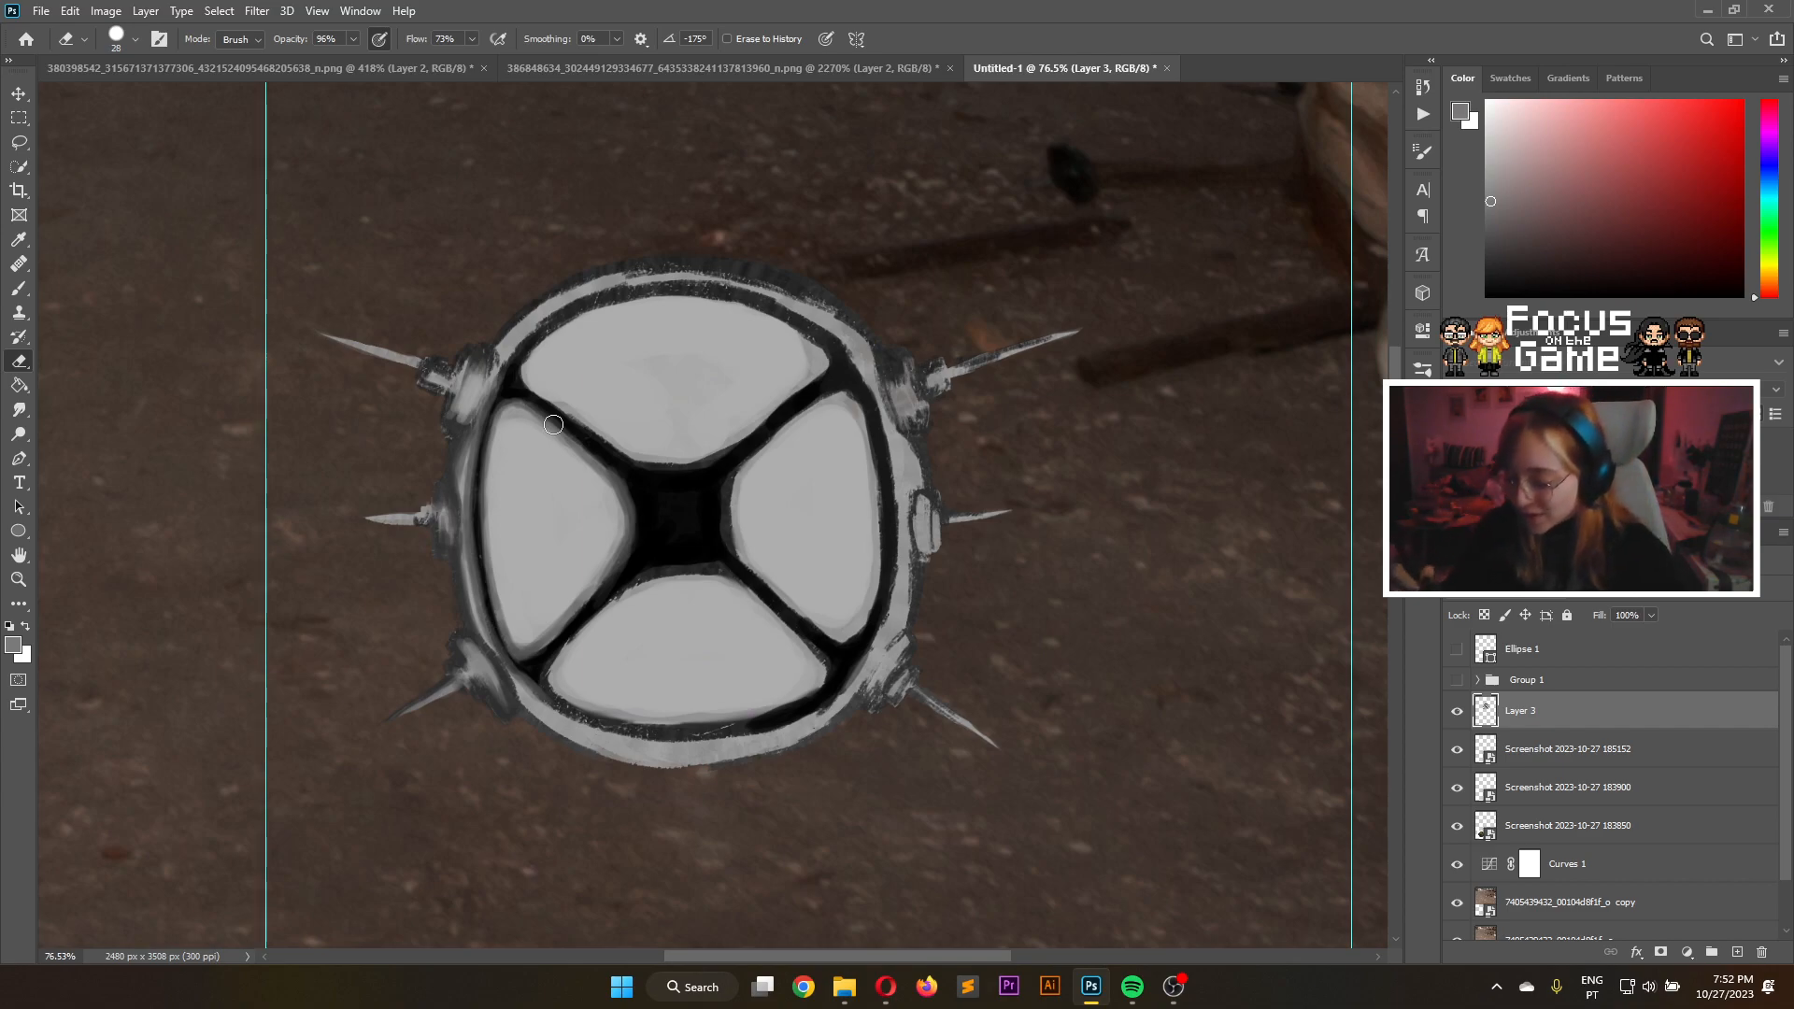
# Lasso the upper-left antenna, rotate it slightly clockwise and clear the selection
pyautogui.press('l')
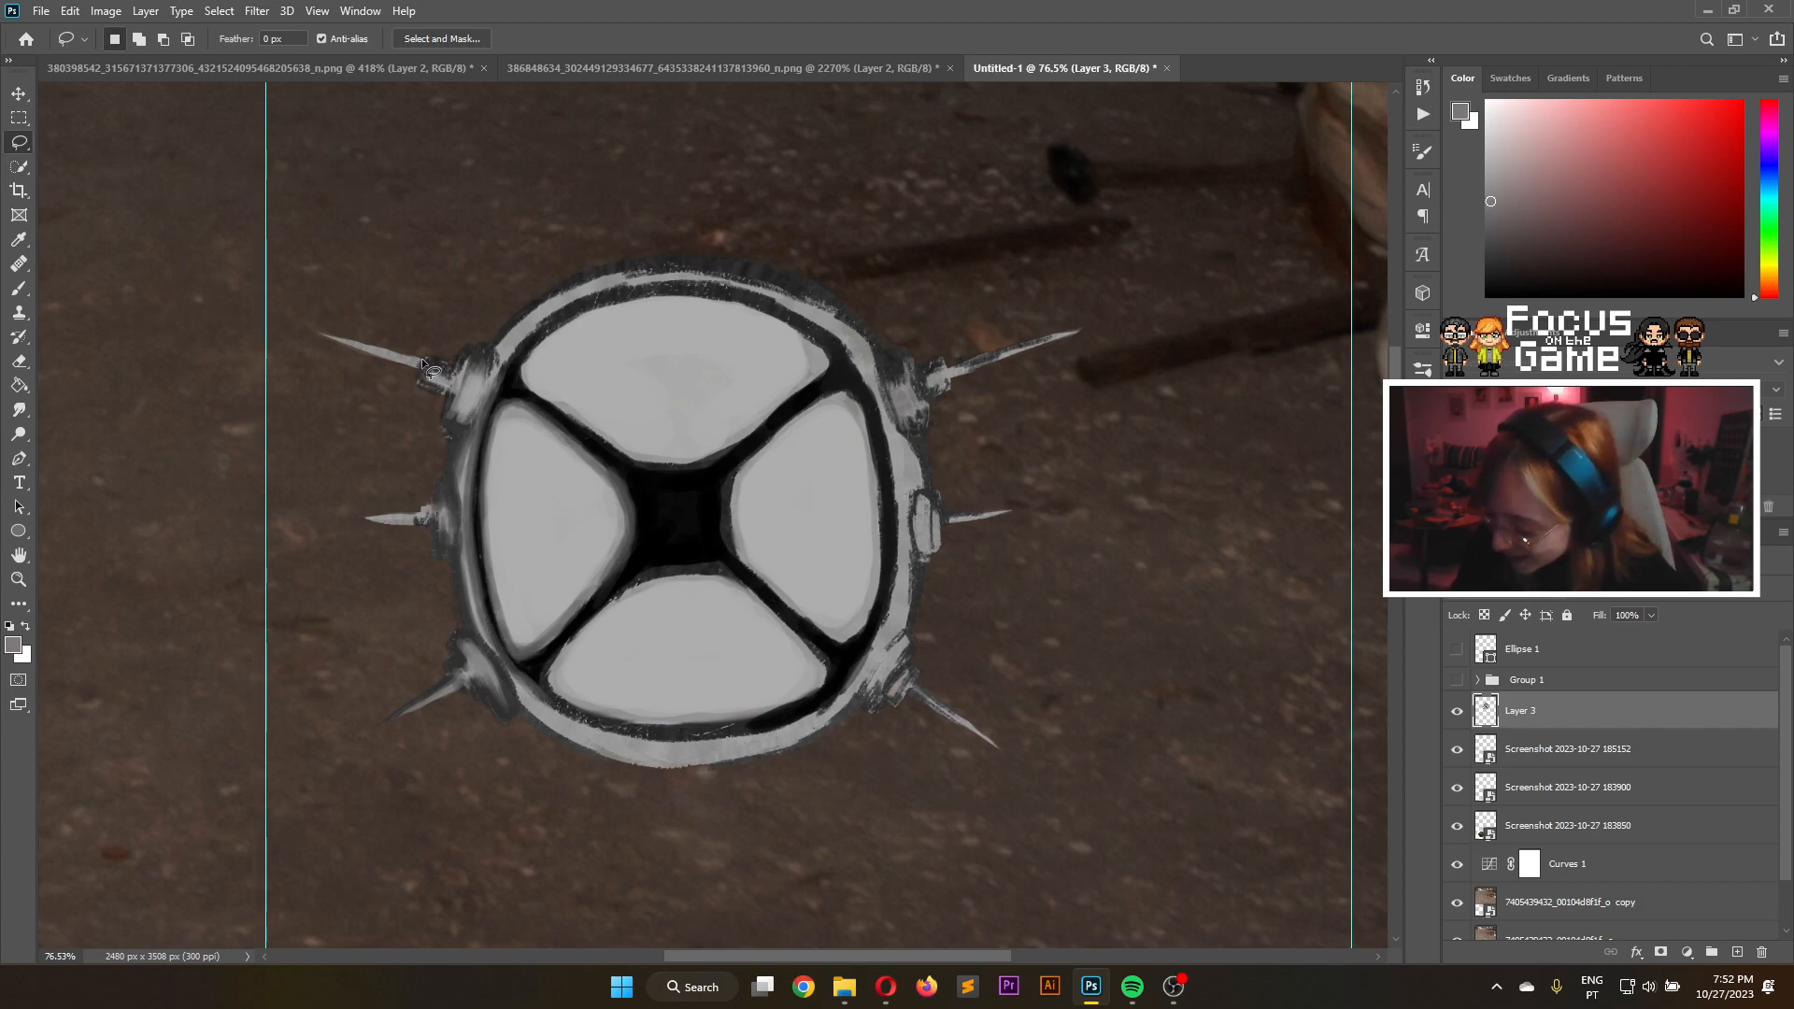
pyautogui.moveTo(420, 370)
pyautogui.mouseDown()
pyautogui.moveTo(335, 384)
pyautogui.moveTo(304, 321)
pyautogui.moveTo(377, 309)
pyautogui.moveTo(422, 365)
pyautogui.mouseUp()
pyautogui.click(19, 94)
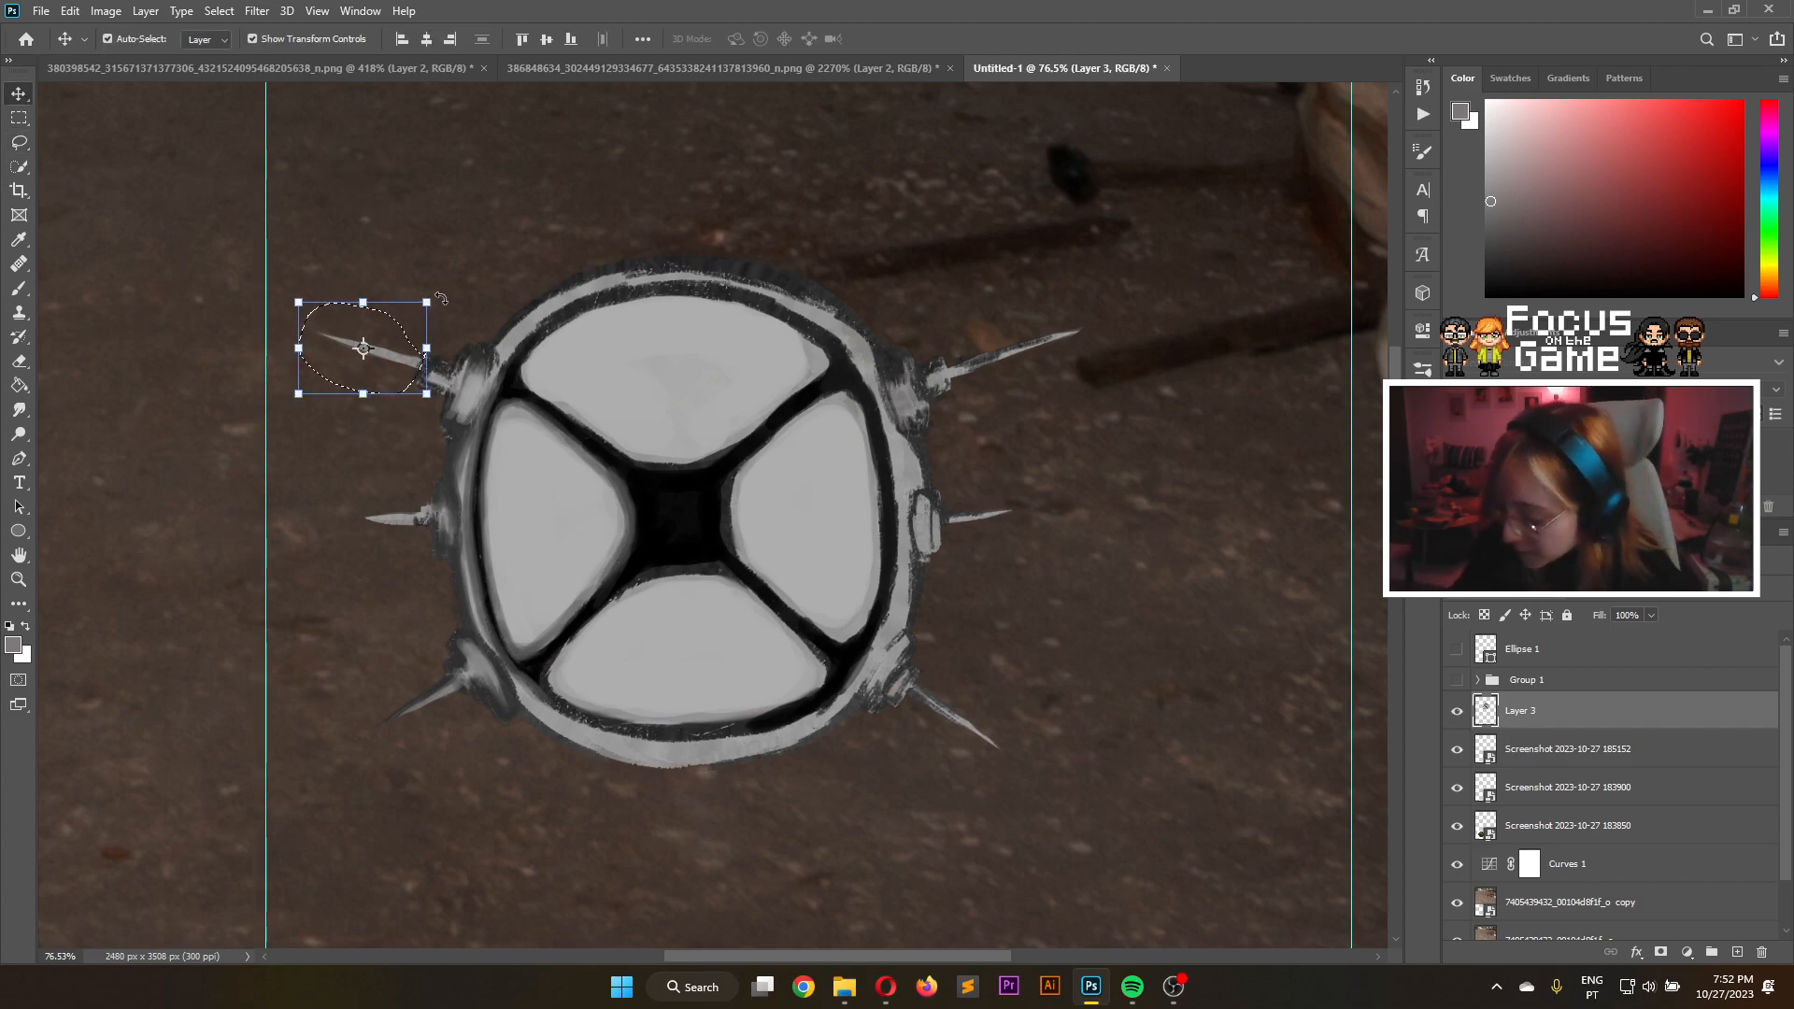
pyautogui.moveTo(439, 299); pyautogui.dragTo(450, 301)
pyautogui.press('m')
pyautogui.hotkey('ctrl', 'd')
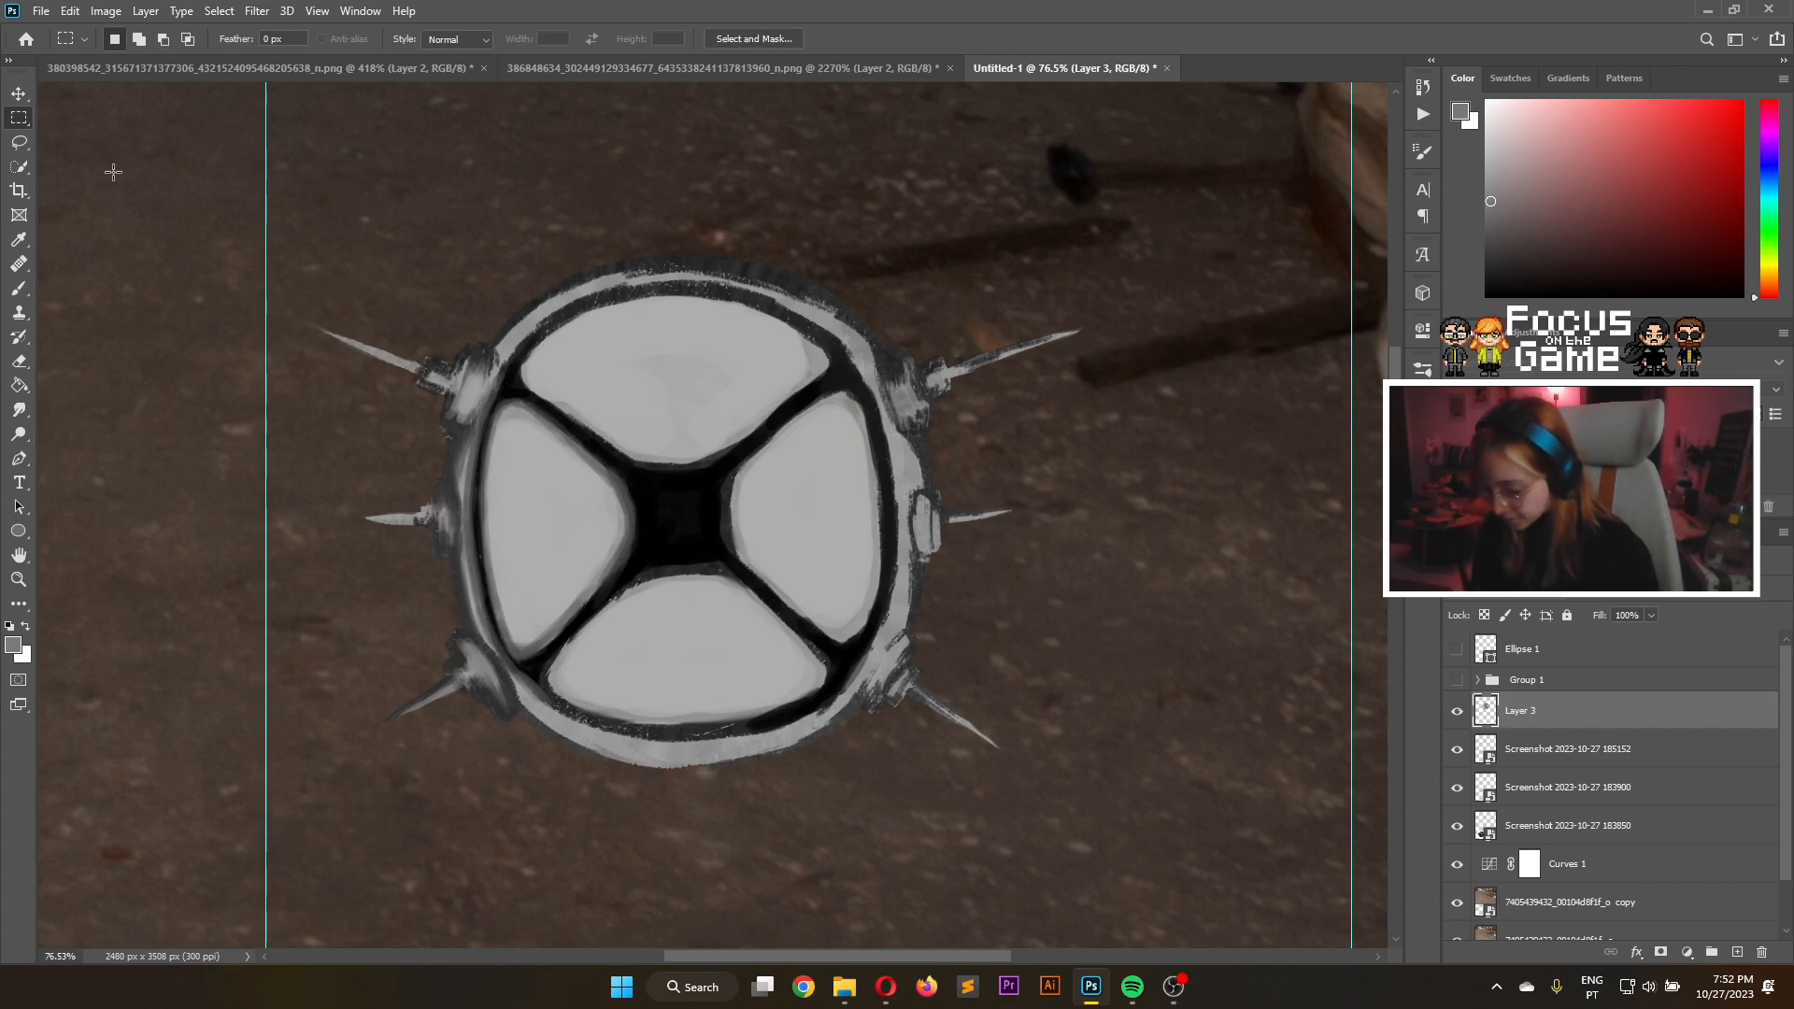
# Shade the top and upper-right outer rim of the drone with dark grey brush strokes
pyautogui.click(19, 290)
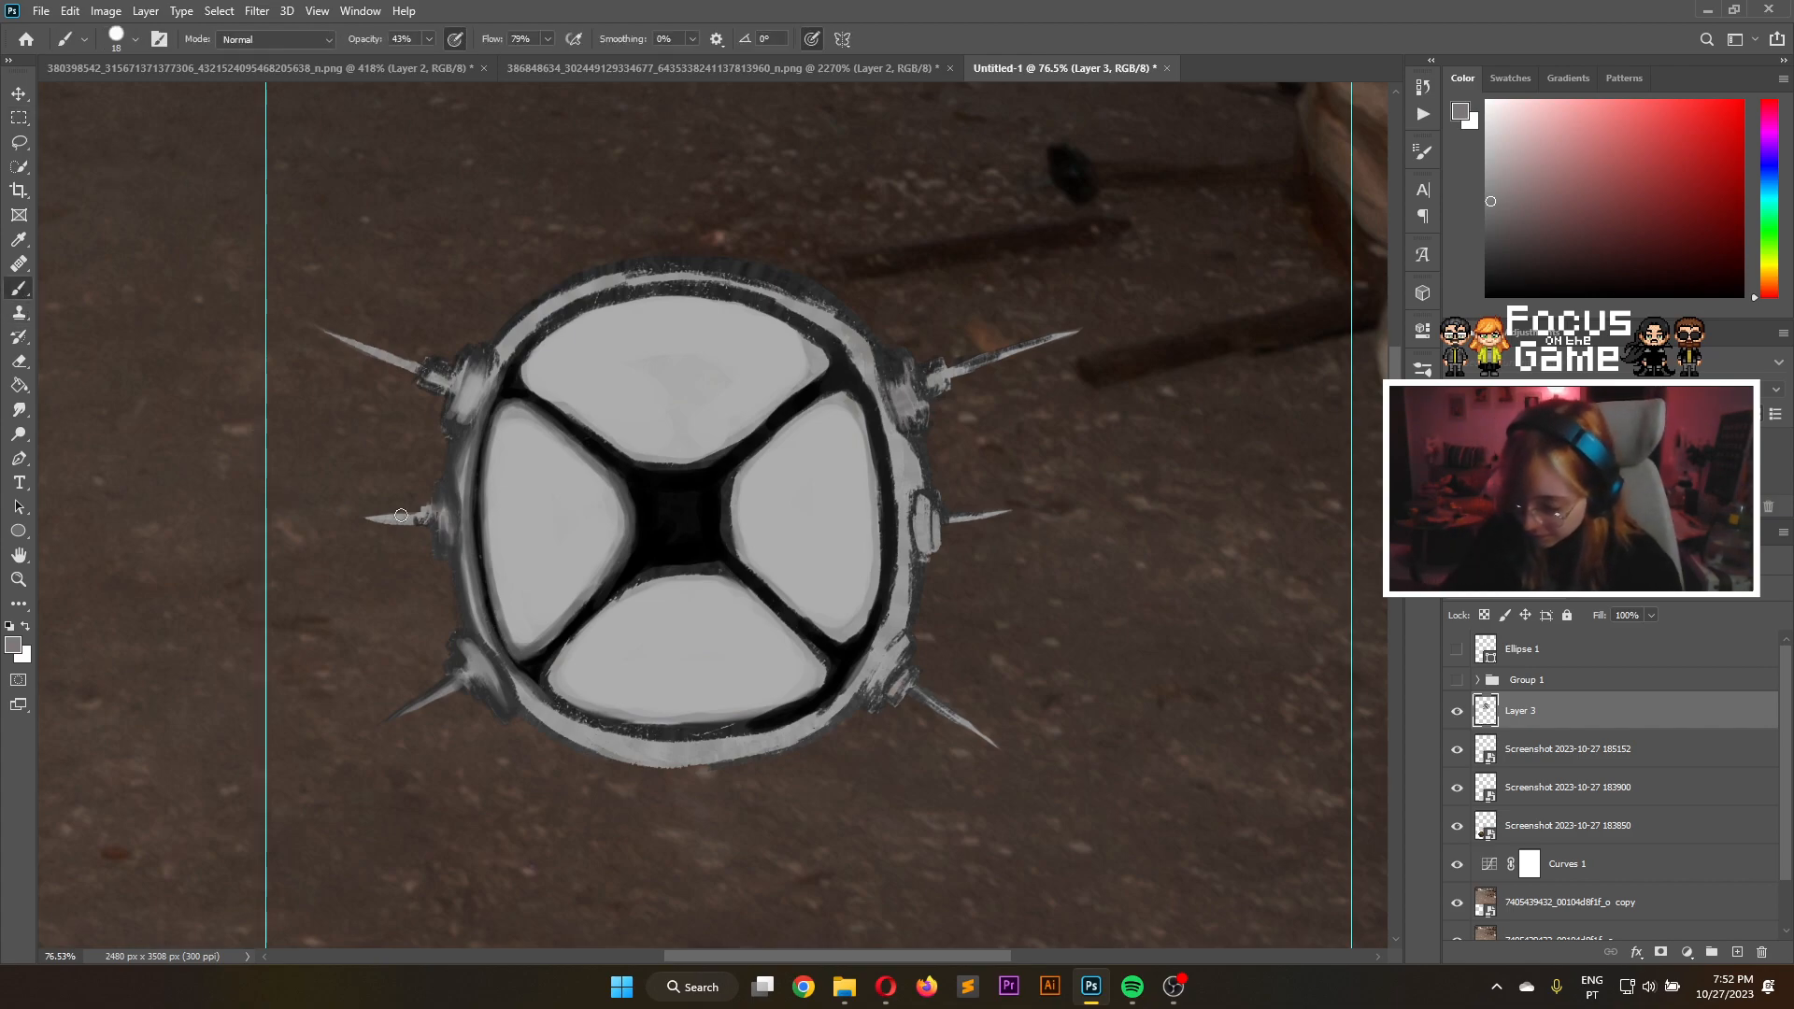
pyautogui.click(1501, 236)
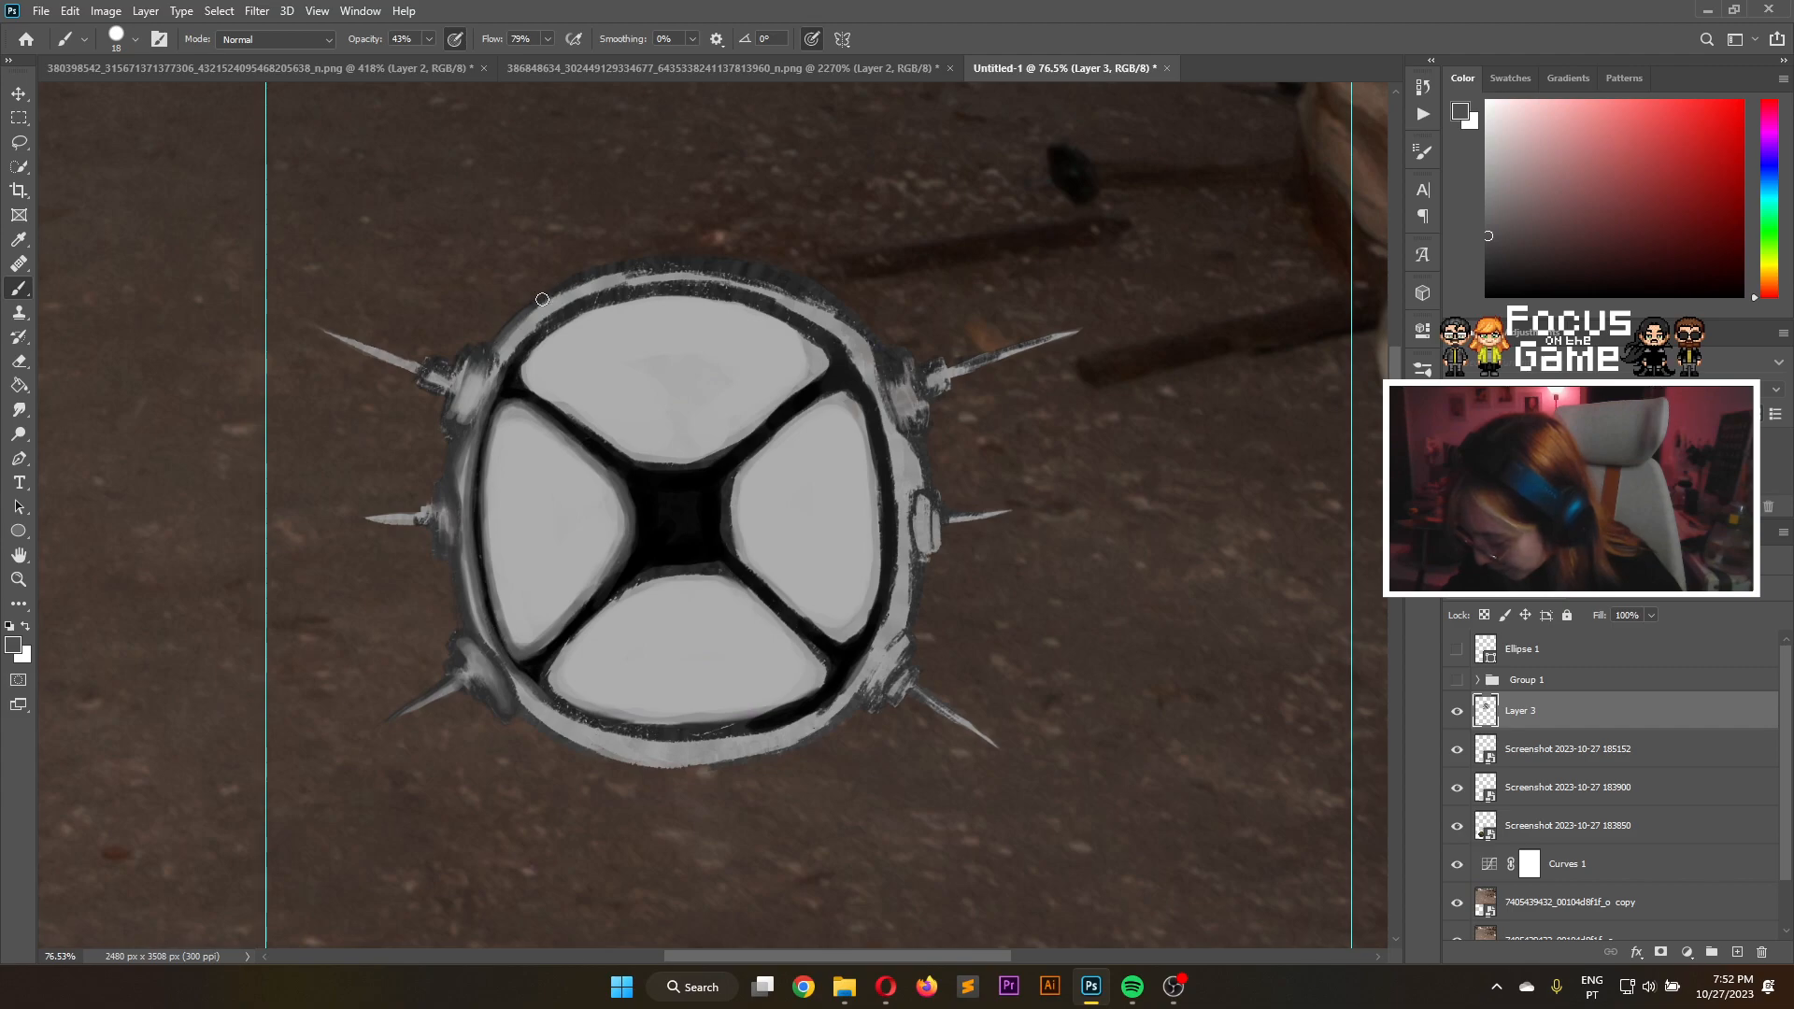
pyautogui.click(1484, 257)
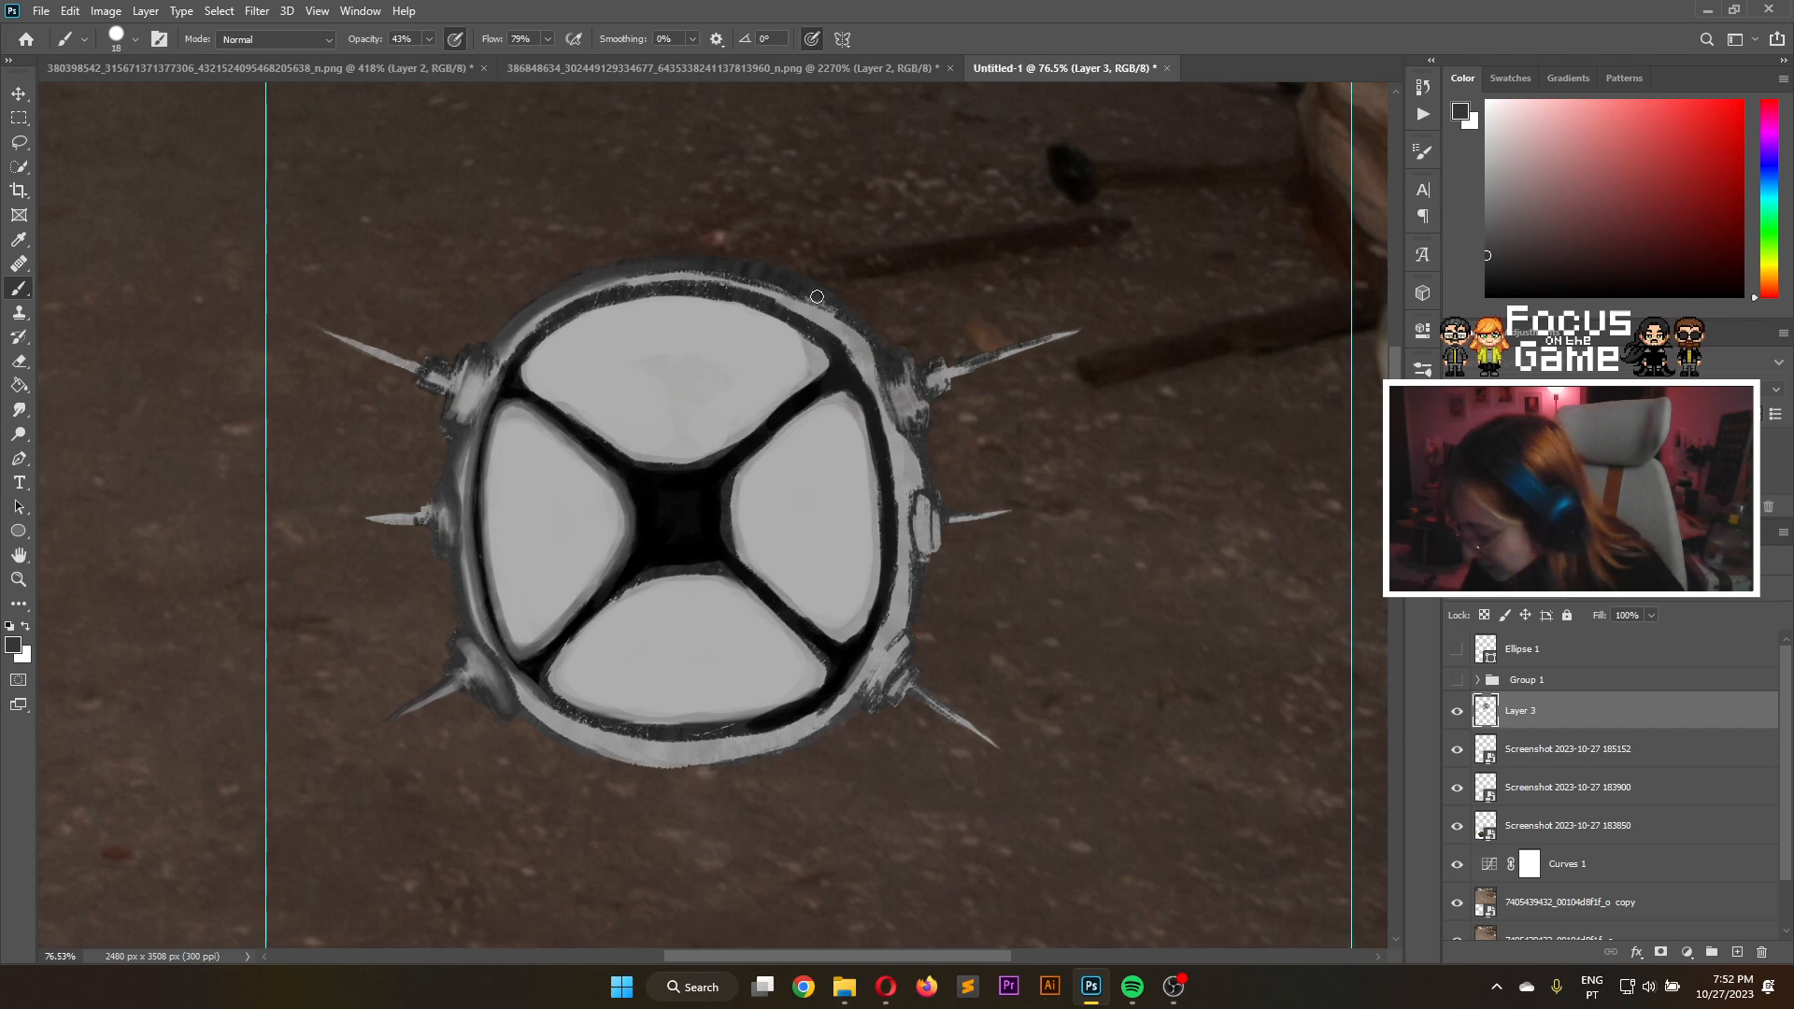
pyautogui.moveTo(778, 295); pyautogui.dragTo(838, 324)
pyautogui.moveTo(774, 286)
pyautogui.mouseDown()
pyautogui.moveTo(885, 355)
pyautogui.moveTo(869, 336)
pyautogui.moveTo(778, 285)
pyautogui.moveTo(868, 347)
pyautogui.moveTo(815, 297)
pyautogui.moveTo(855, 323)
pyautogui.moveTo(886, 388)
pyautogui.moveTo(867, 356)
pyautogui.mouseUp()
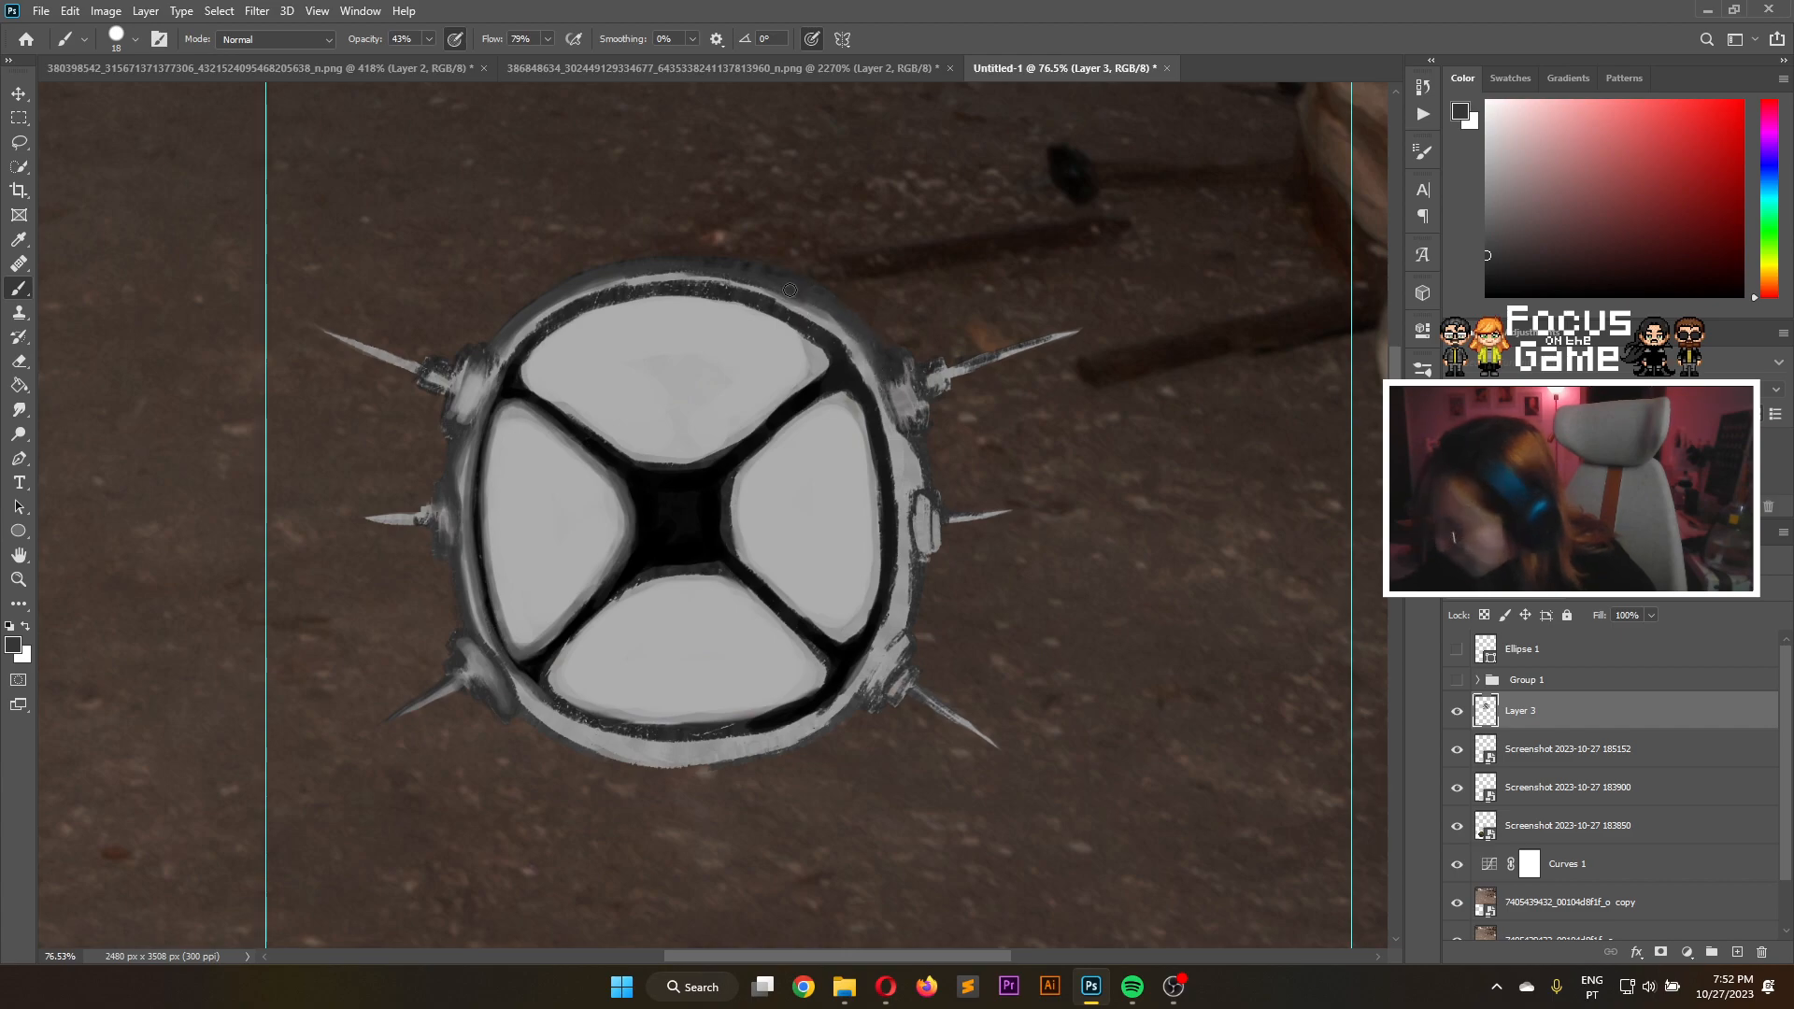
pyautogui.moveTo(788, 289); pyautogui.dragTo(857, 345)
pyautogui.moveTo(804, 301); pyautogui.dragTo(889, 382)
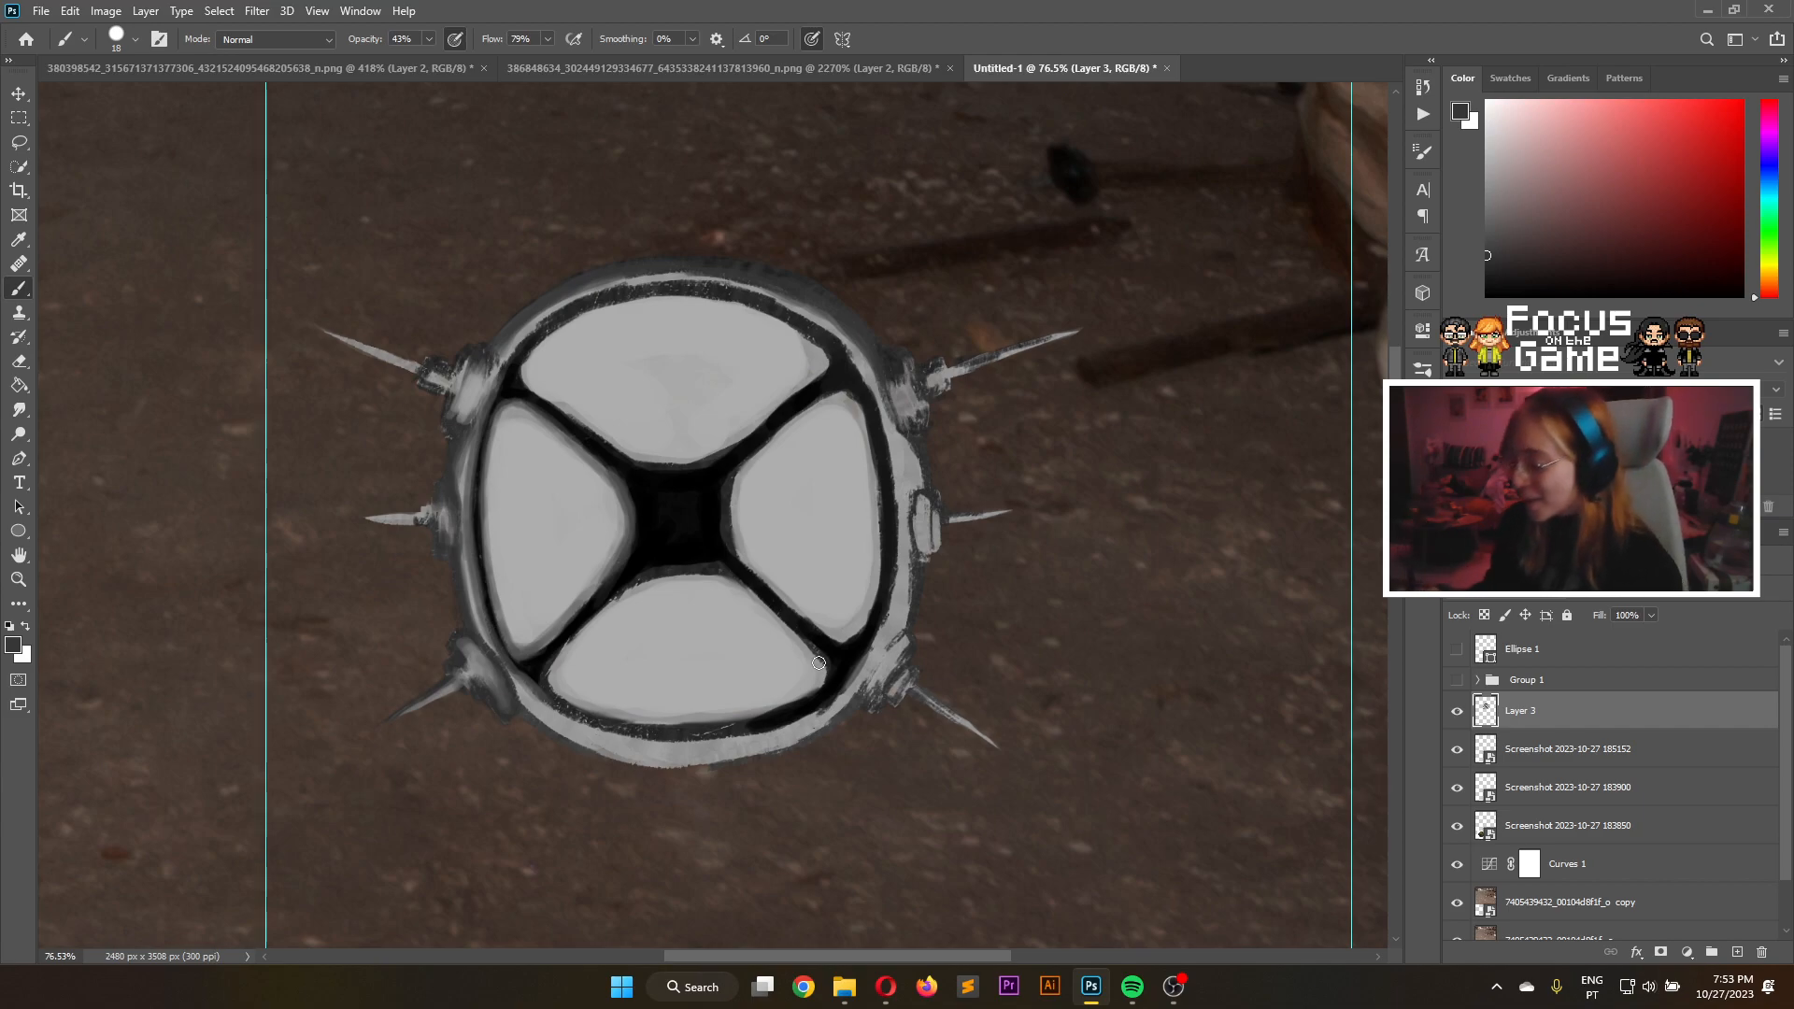
# Darken the light band along the inner part of the upper rim with dark grey strokes
pyautogui.moveTo(501, 370)
pyautogui.mouseDown()
pyautogui.moveTo(591, 297)
pyautogui.moveTo(530, 327)
pyautogui.moveTo(515, 339)
pyautogui.moveTo(606, 292)
pyautogui.mouseUp()
pyautogui.moveTo(526, 328); pyautogui.dragTo(665, 282)
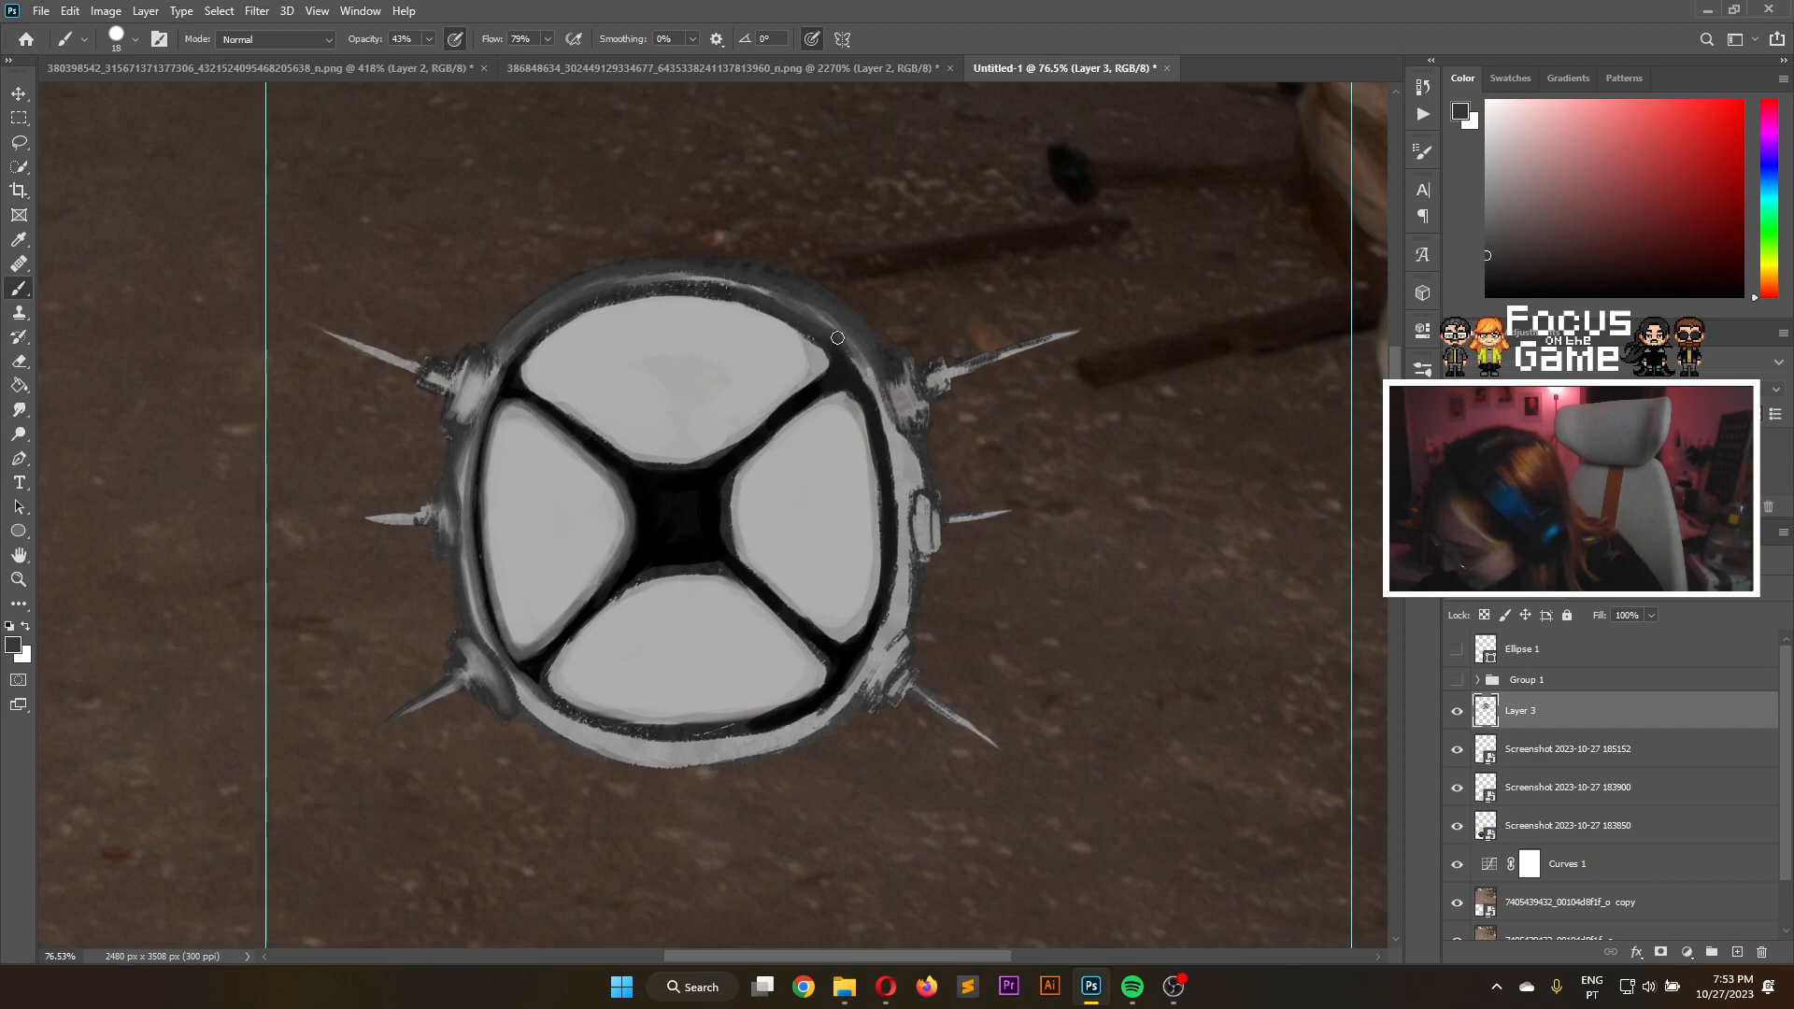
pyautogui.moveTo(743, 288)
pyautogui.mouseDown()
pyautogui.moveTo(602, 291)
pyautogui.moveTo(753, 300)
pyautogui.moveTo(568, 298)
pyautogui.mouseUp()
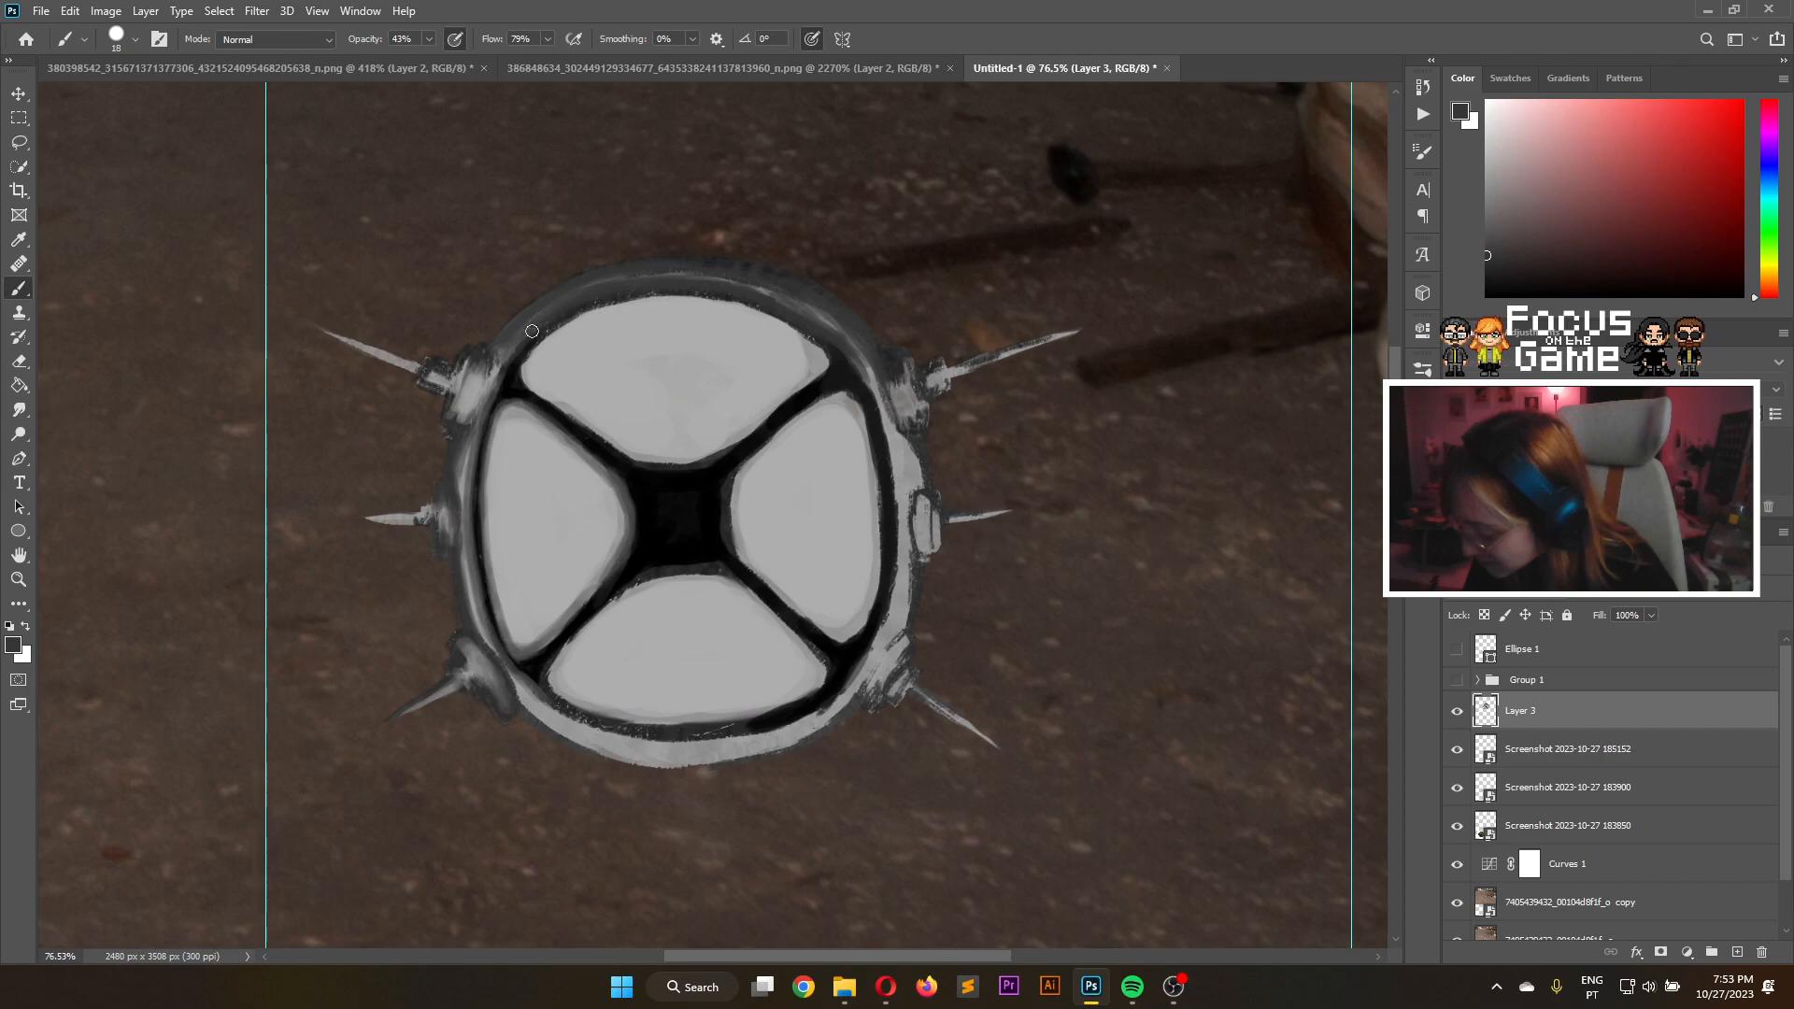
# Redefine the outline above the top panel in near-black and touch up the upper rim and panel edge in mid grey
pyautogui.click(1489, 264)
pyautogui.click(1486, 276)
pyautogui.moveTo(510, 370); pyautogui.dragTo(607, 305)
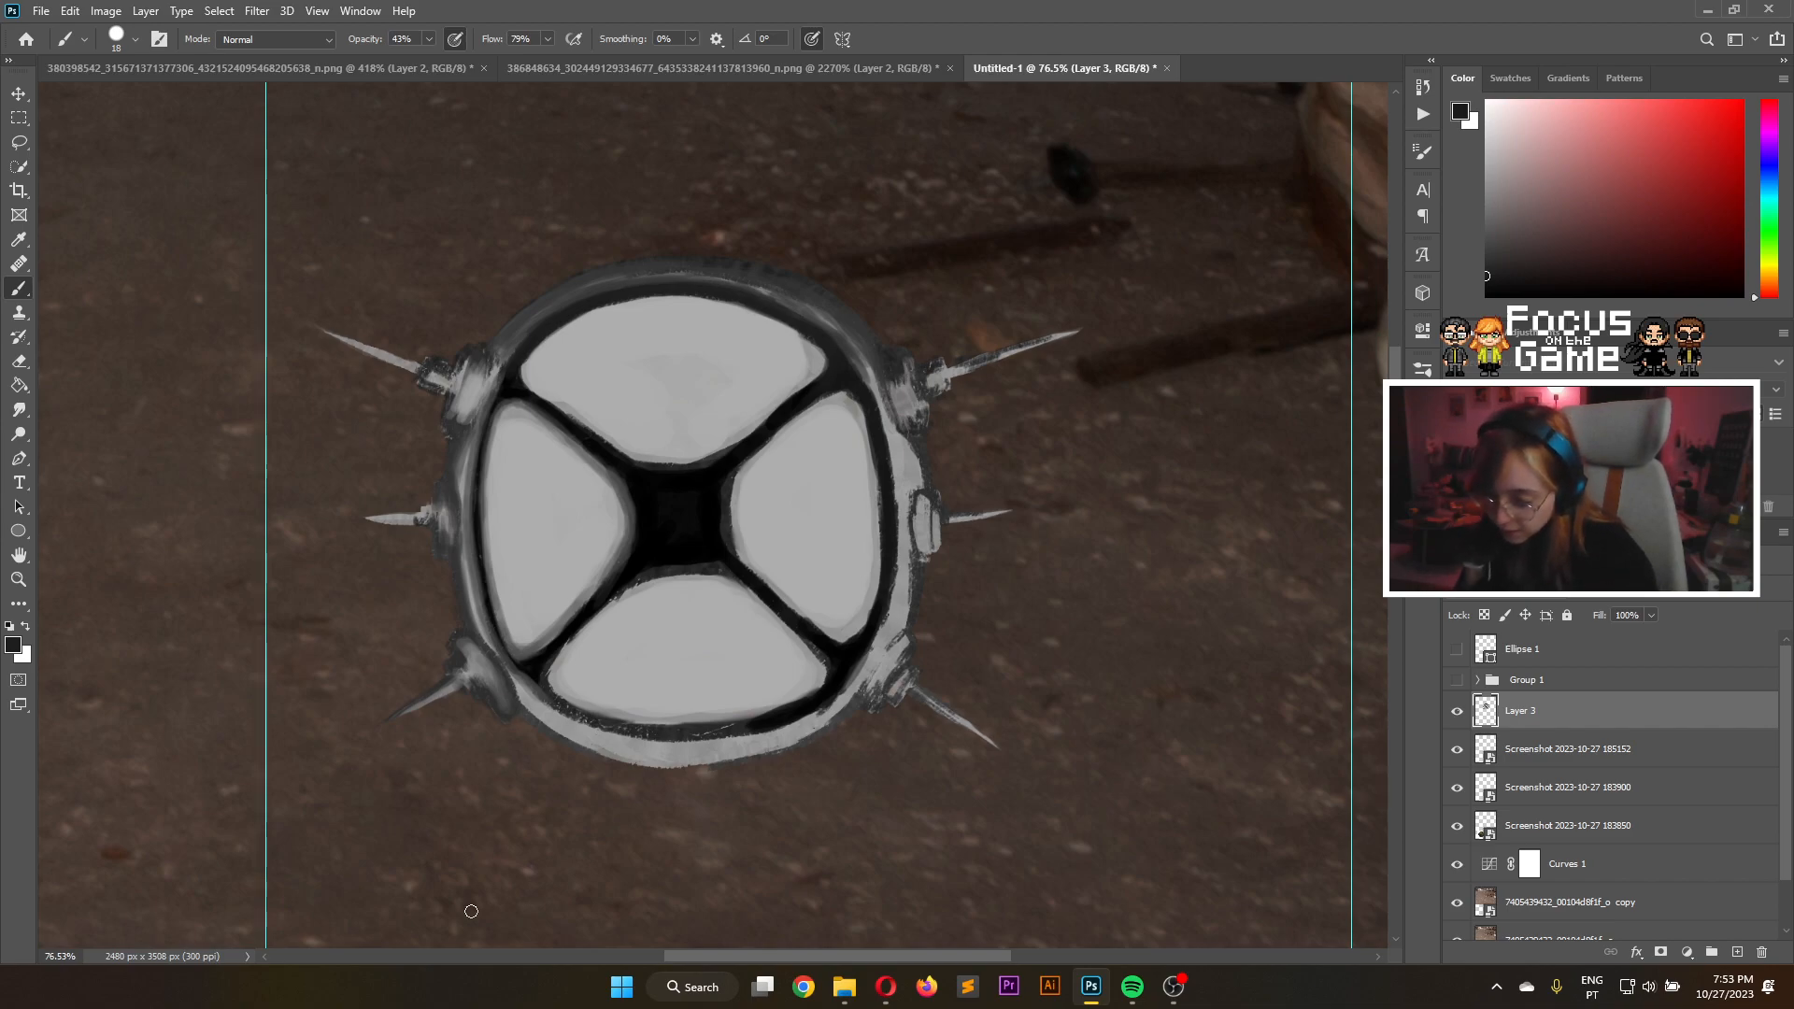
pyautogui.click(1486, 235)
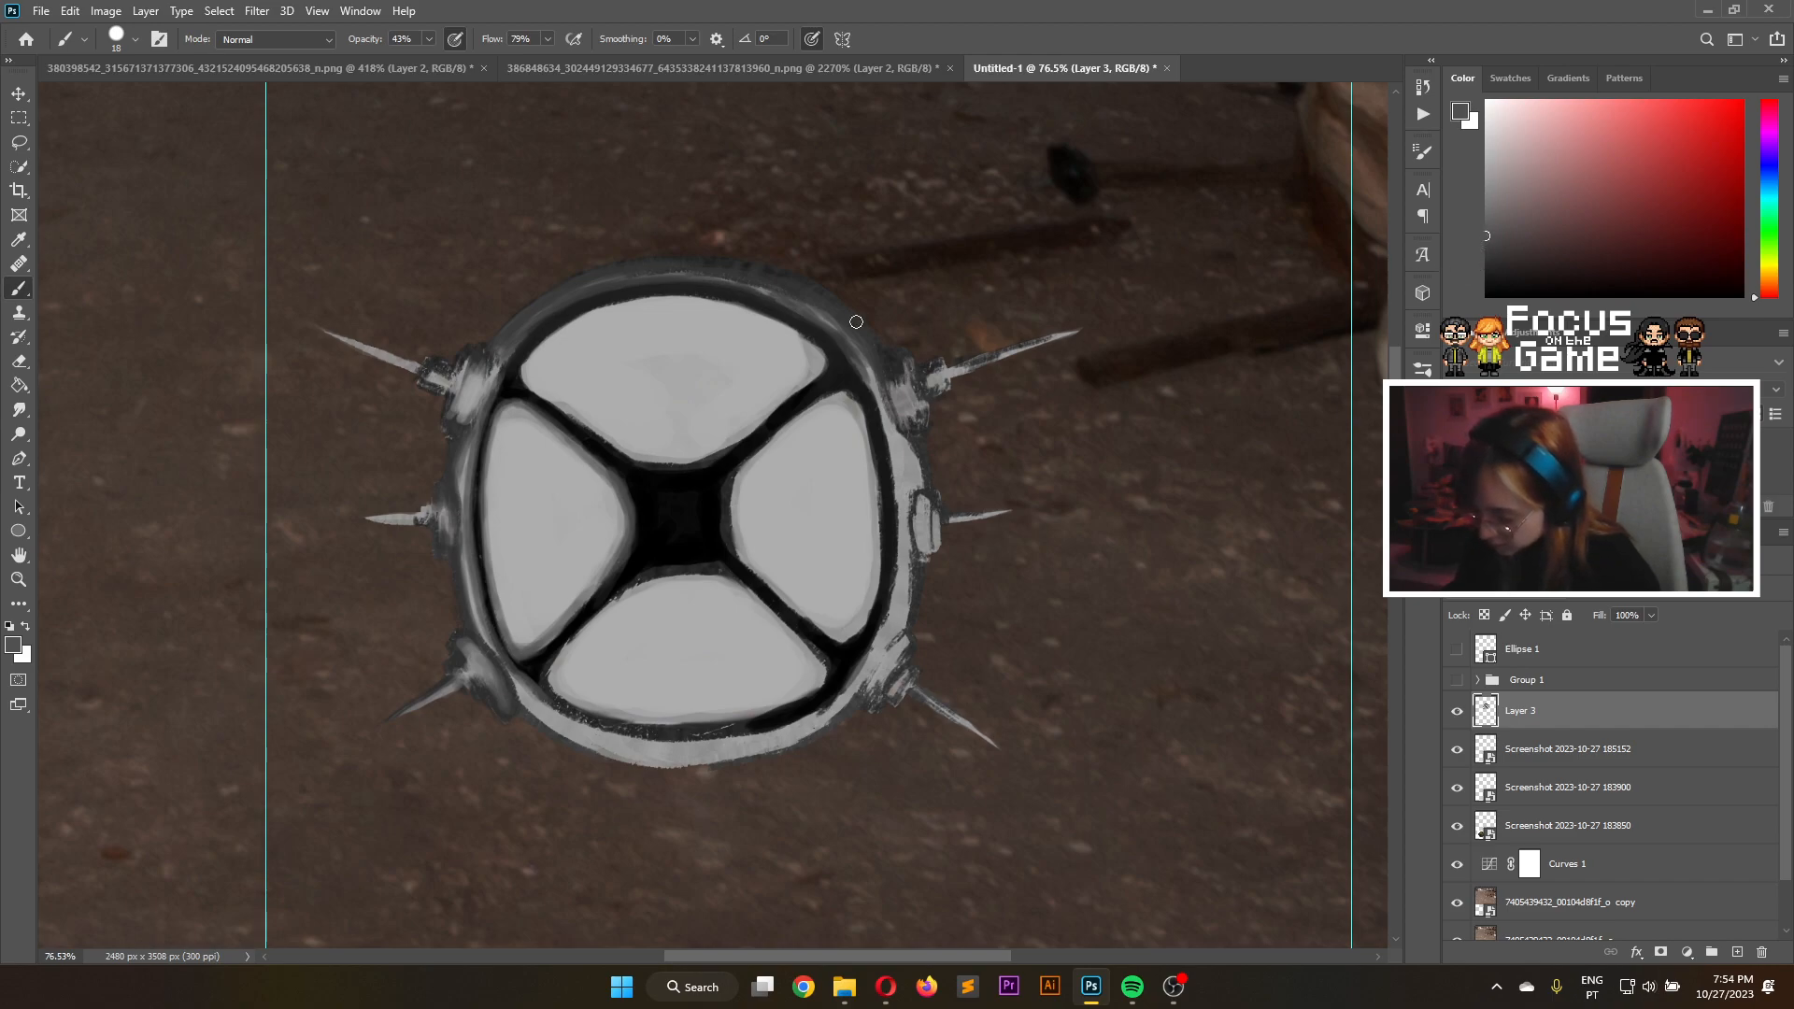
pyautogui.click(1487, 207)
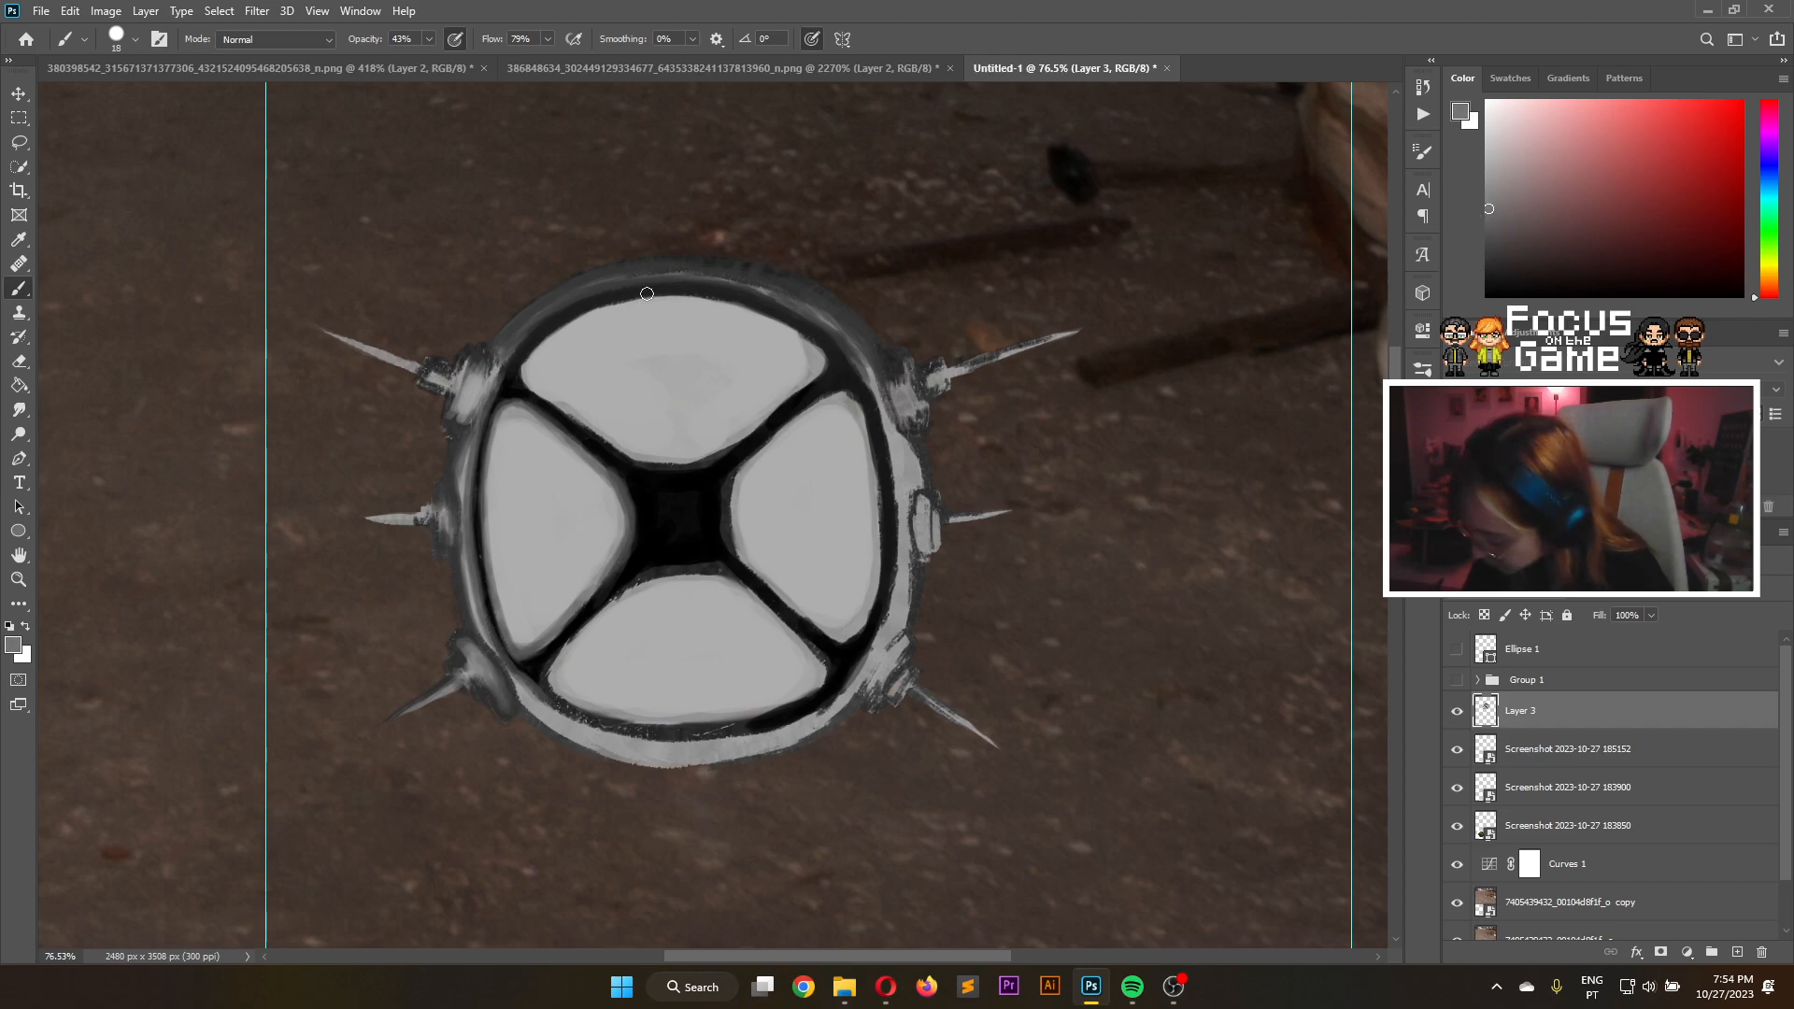
pyautogui.moveTo(617, 308); pyautogui.dragTo(679, 300)
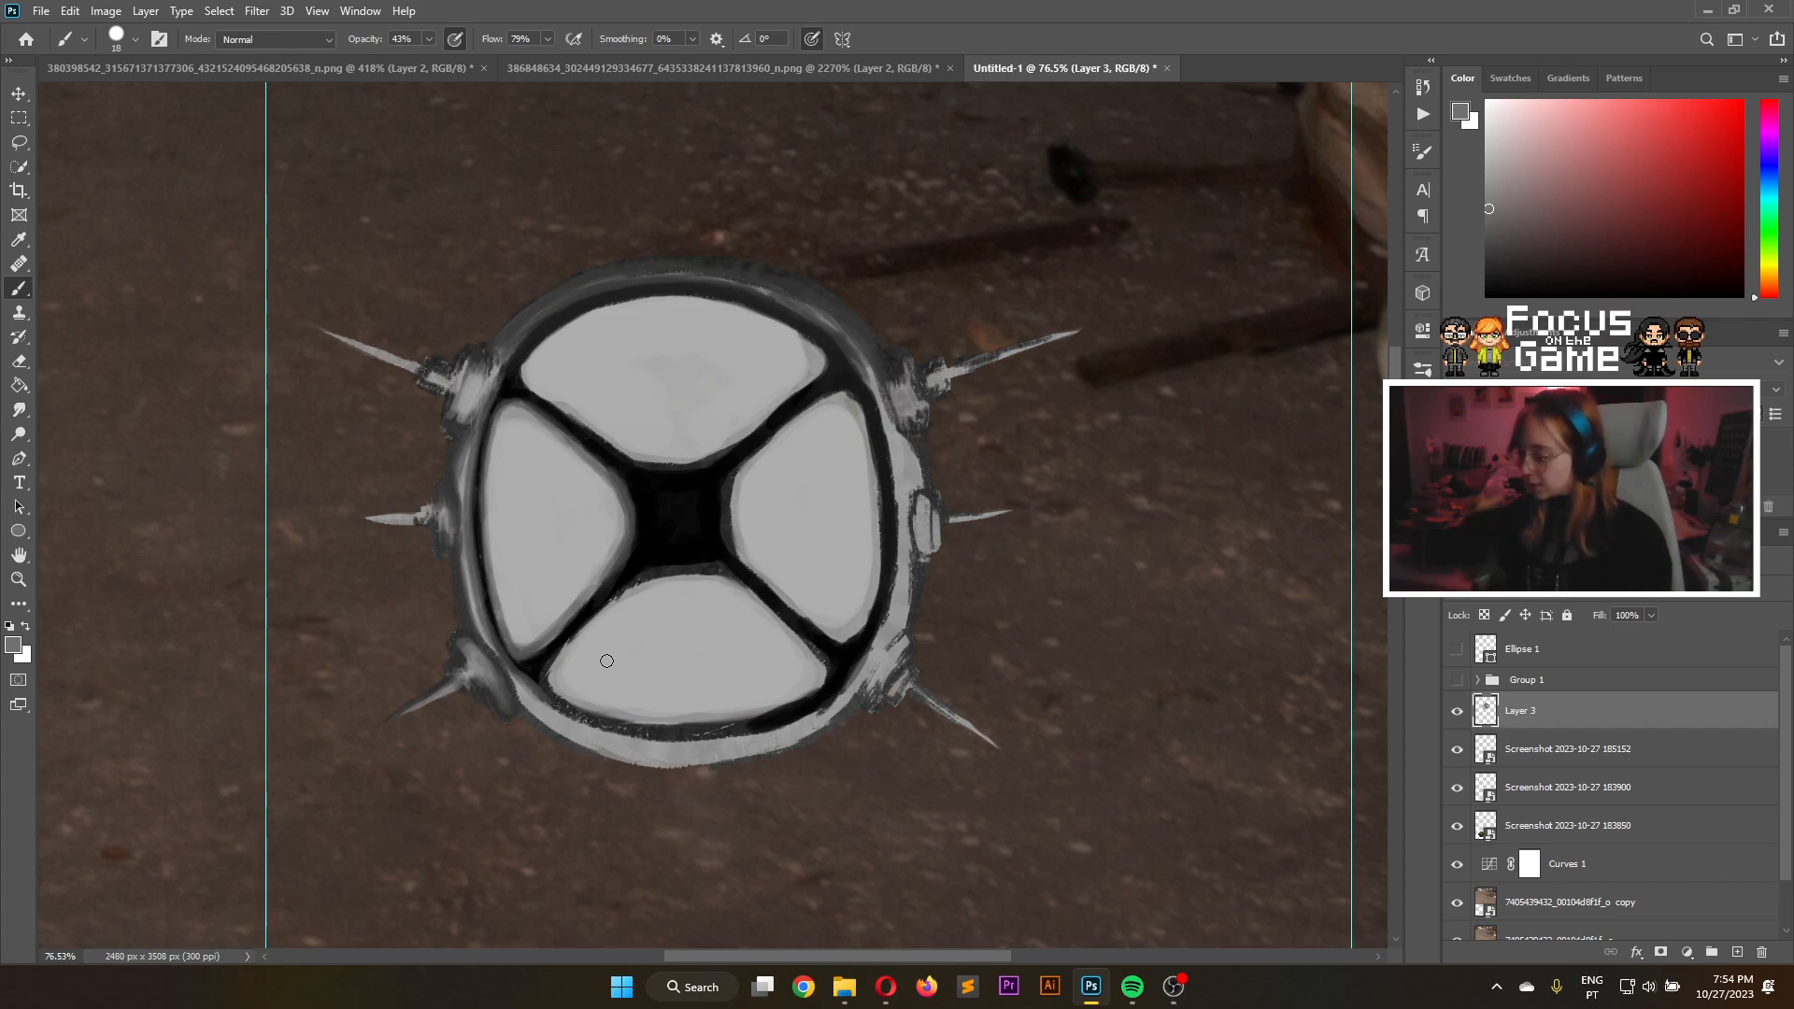
# Extend the top panel's upper edge with light grey strokes using a 76 px brush, then reduce the brush to about 44 px
pyautogui.moveTo(1496, 169); pyautogui.dragTo(1486, 160)
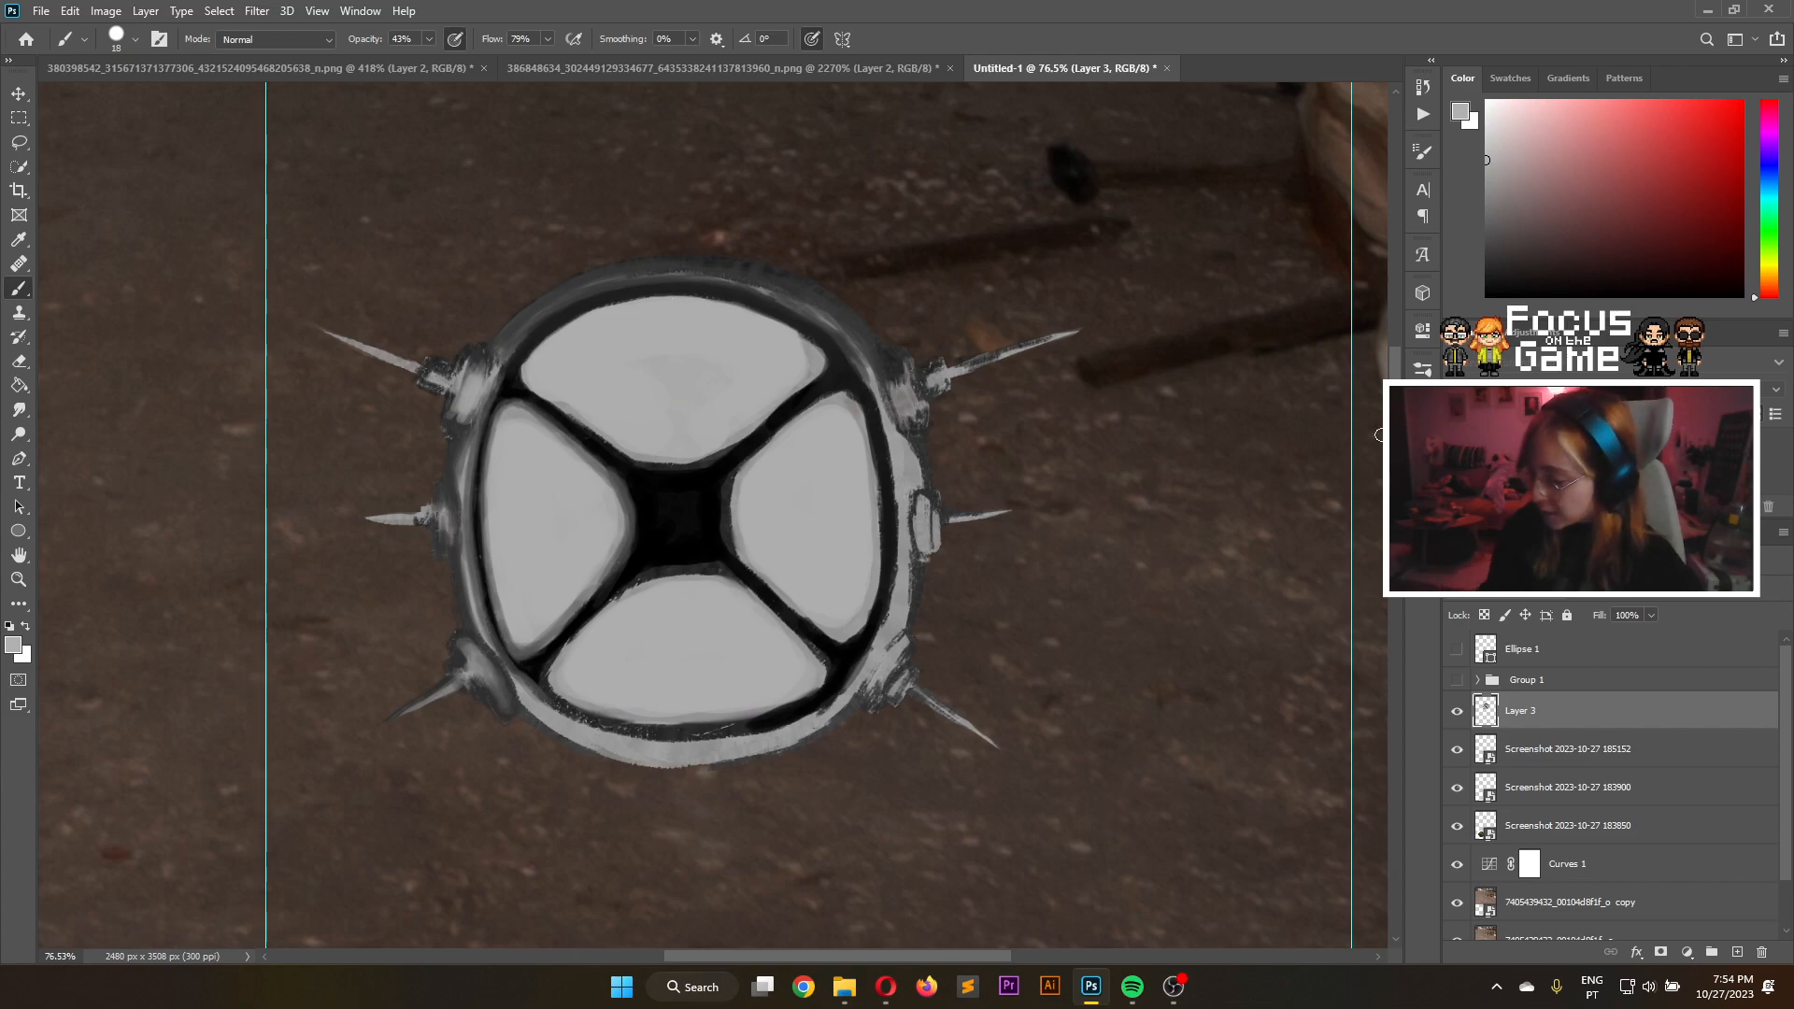
pyautogui.click(1424, 369)
pyautogui.moveTo(1076, 416); pyautogui.dragTo(1095, 416)
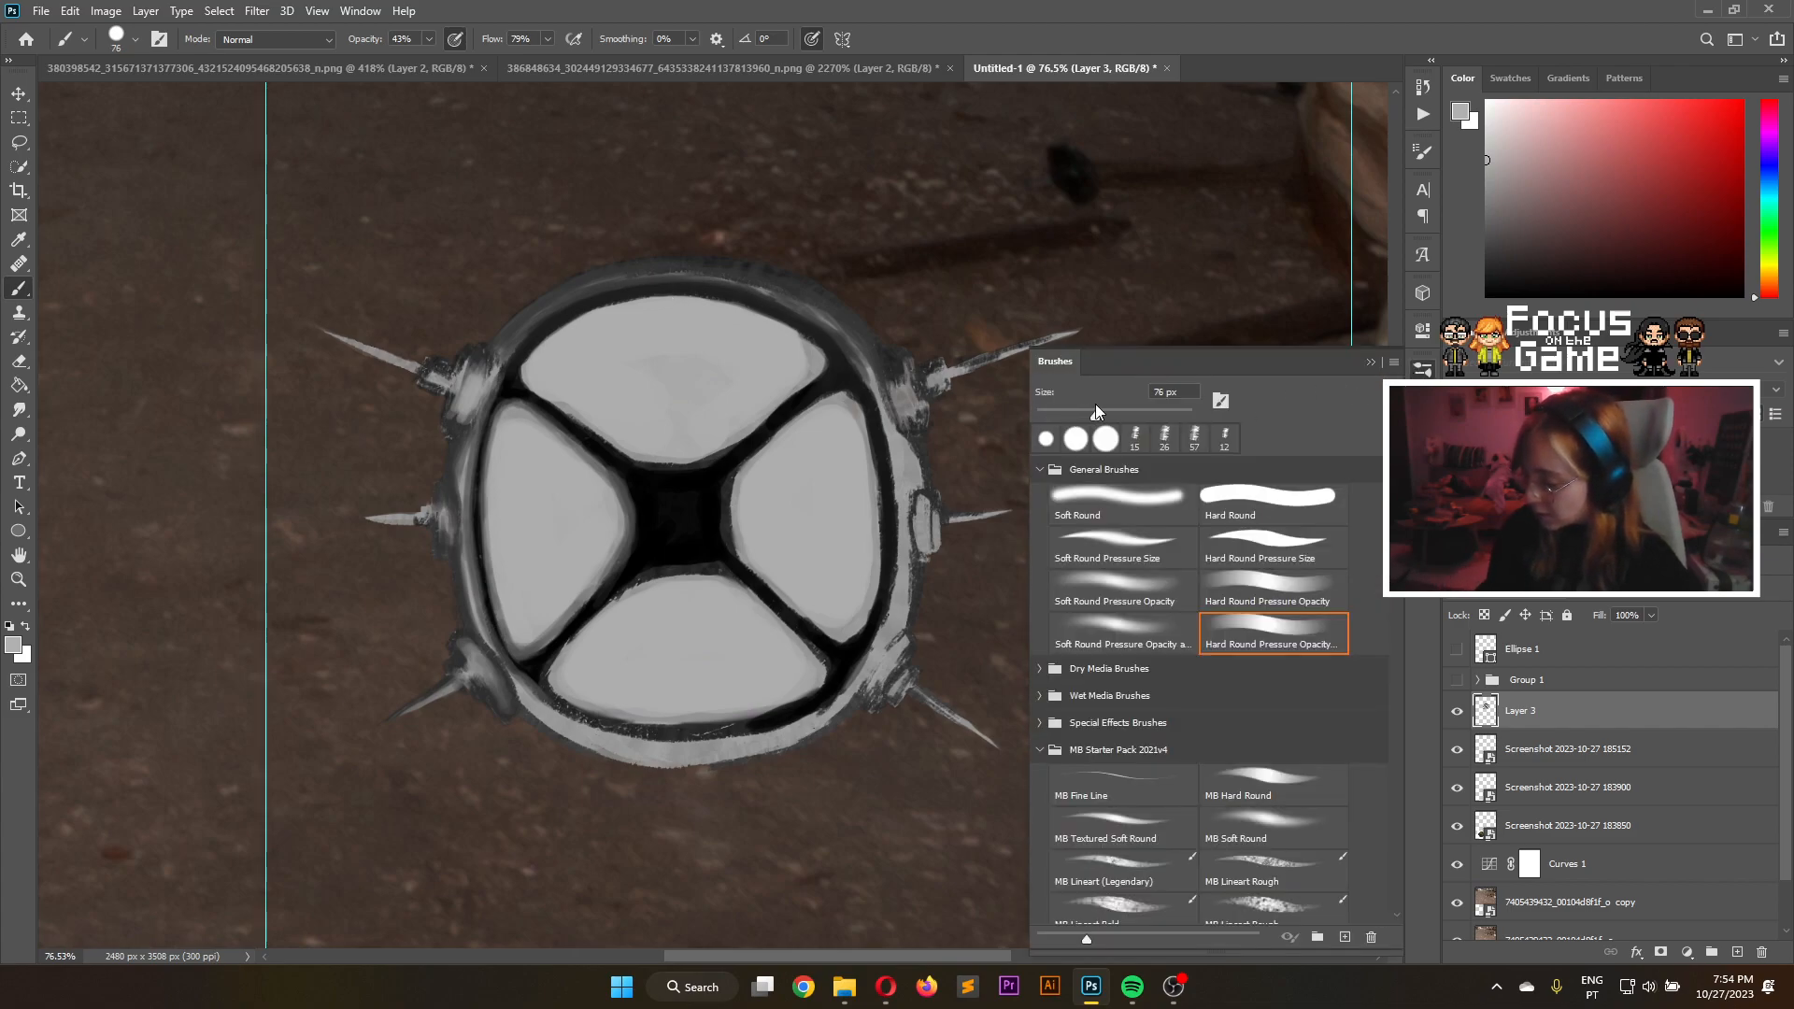
pyautogui.moveTo(656, 327)
pyautogui.mouseDown()
pyautogui.moveTo(692, 315)
pyautogui.moveTo(595, 346)
pyautogui.moveTo(695, 319)
pyautogui.mouseUp()
pyautogui.moveTo(587, 345)
pyautogui.mouseDown()
pyautogui.moveTo(756, 322)
pyautogui.moveTo(584, 325)
pyautogui.moveTo(730, 332)
pyautogui.moveTo(695, 307)
pyautogui.moveTo(775, 347)
pyautogui.moveTo(785, 331)
pyautogui.moveTo(678, 309)
pyautogui.moveTo(785, 352)
pyautogui.moveTo(563, 329)
pyautogui.moveTo(627, 305)
pyautogui.moveTo(534, 378)
pyautogui.moveTo(667, 291)
pyautogui.moveTo(590, 291)
pyautogui.moveTo(530, 329)
pyautogui.moveTo(645, 299)
pyautogui.mouseUp()
pyautogui.moveTo(1079, 413); pyautogui.dragTo(1070, 415)
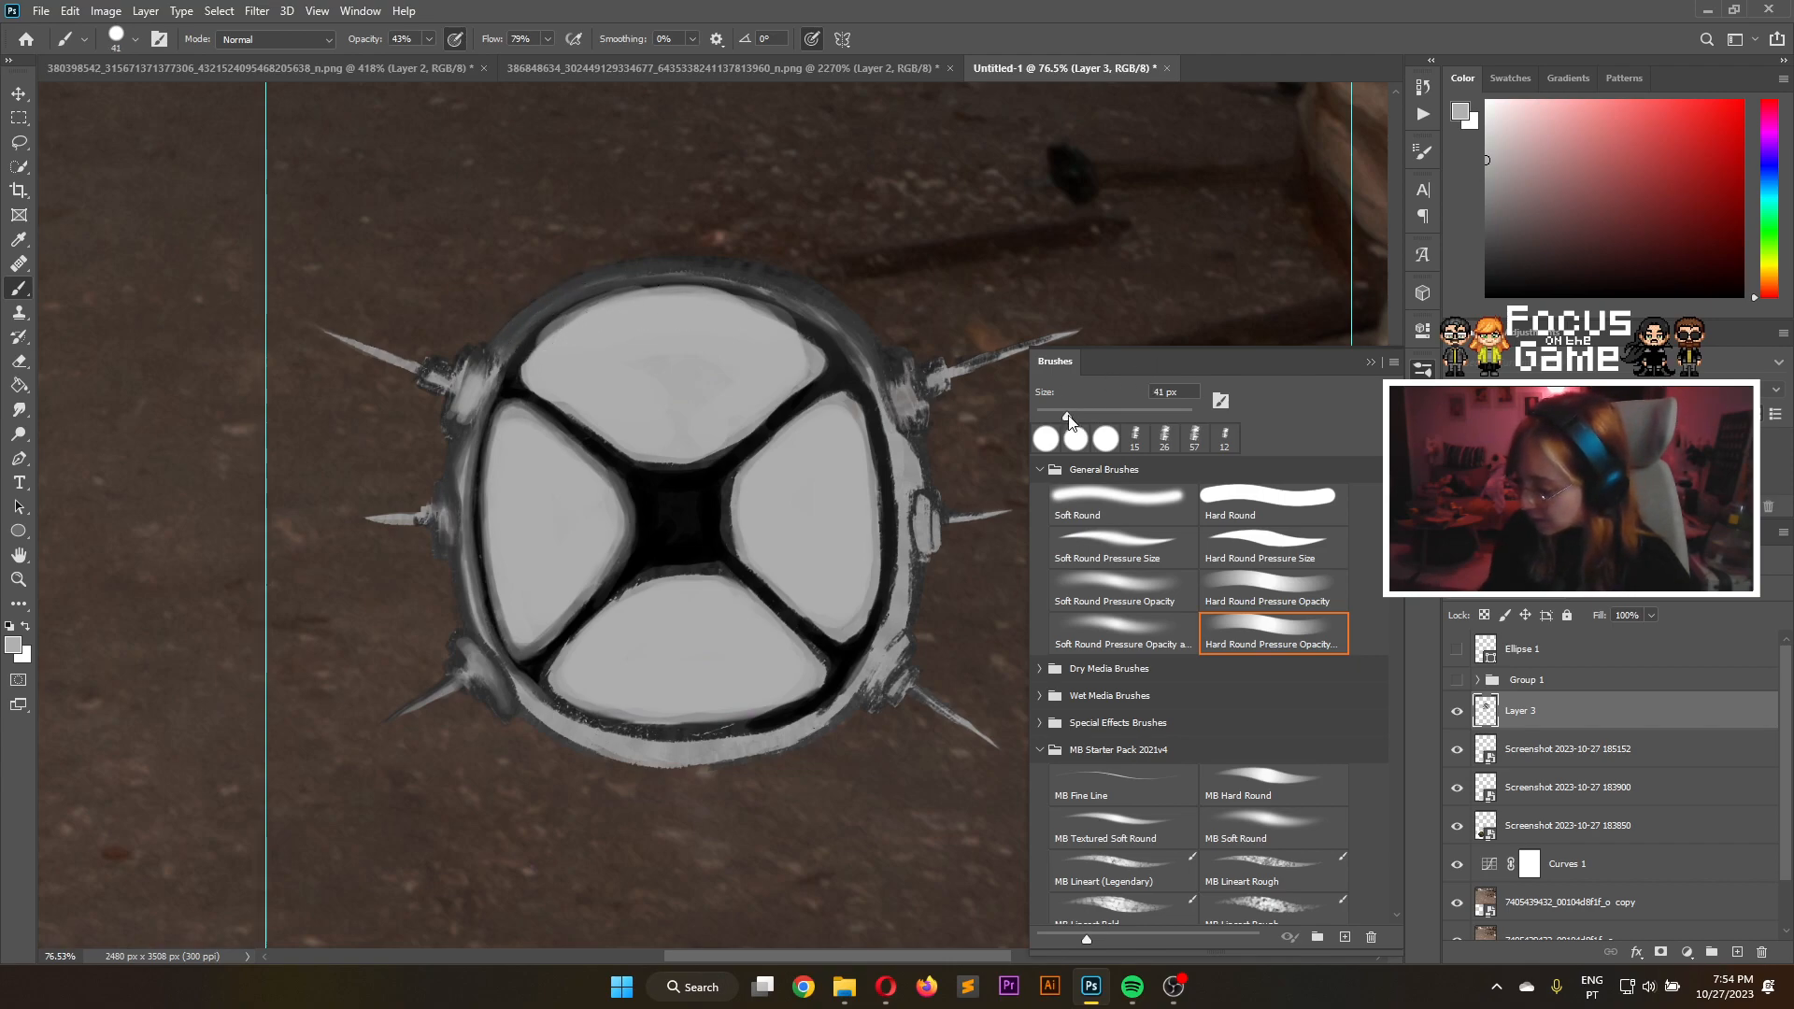
pyautogui.moveTo(508, 333)
pyautogui.mouseDown()
pyautogui.moveTo(596, 286)
pyautogui.moveTo(758, 282)
pyautogui.moveTo(835, 324)
pyautogui.mouseUp()
pyautogui.hotkey('ctrl', 'z')
pyautogui.hotkey('ctrl', 'z')
pyautogui.hotkey('ctrl', 'z')
pyautogui.hotkey('ctrl', 'z')
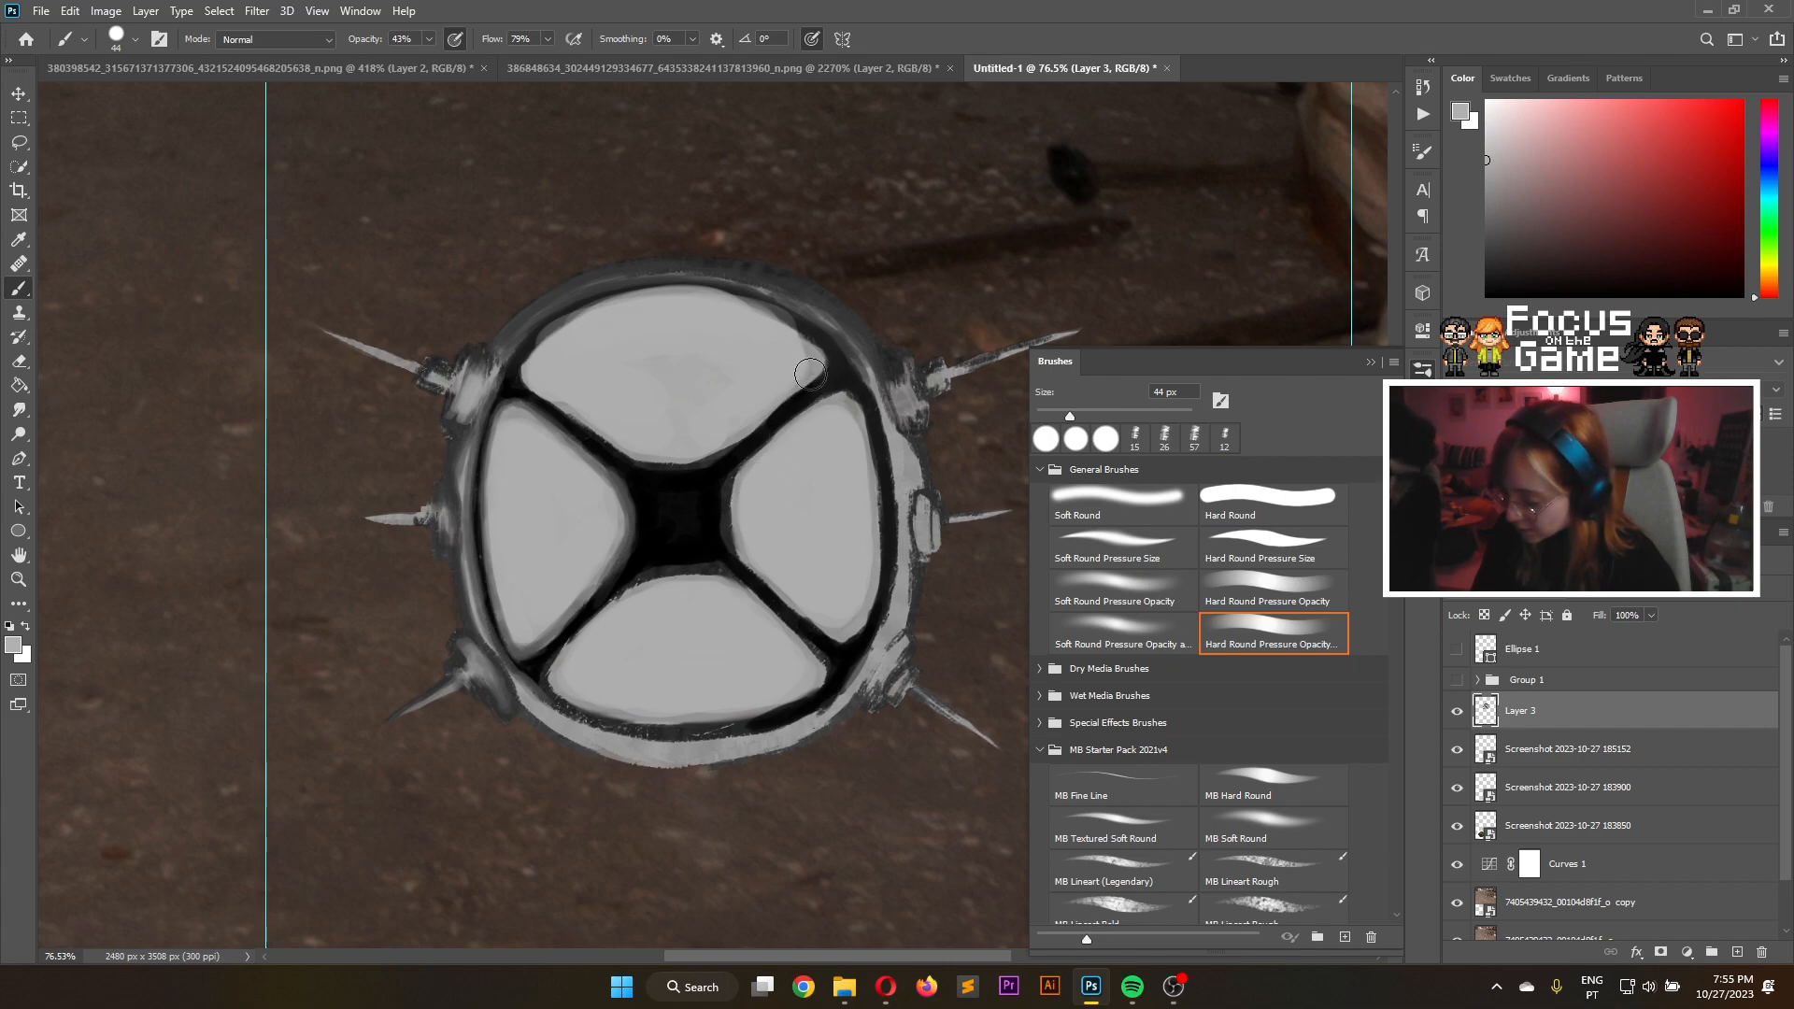
# Smooth the edges of the panels bordering the black cross with light grey strokes
pyautogui.moveTo(809, 381)
pyautogui.mouseDown()
pyautogui.moveTo(694, 463)
pyautogui.moveTo(665, 458)
pyautogui.mouseUp()
pyautogui.moveTo(540, 381)
pyautogui.mouseDown()
pyautogui.moveTo(609, 438)
pyautogui.moveTo(631, 435)
pyautogui.moveTo(579, 401)
pyautogui.moveTo(697, 459)
pyautogui.moveTo(596, 410)
pyautogui.moveTo(608, 437)
pyautogui.moveTo(690, 457)
pyautogui.moveTo(594, 415)
pyautogui.moveTo(726, 465)
pyautogui.moveTo(908, 458)
pyautogui.moveTo(793, 487)
pyautogui.moveTo(843, 396)
pyautogui.moveTo(734, 513)
pyautogui.moveTo(775, 449)
pyautogui.moveTo(731, 573)
pyautogui.mouseUp()
pyautogui.moveTo(611, 500)
pyautogui.mouseDown()
pyautogui.moveTo(604, 569)
pyautogui.moveTo(617, 501)
pyautogui.moveTo(570, 630)
pyautogui.mouseUp()
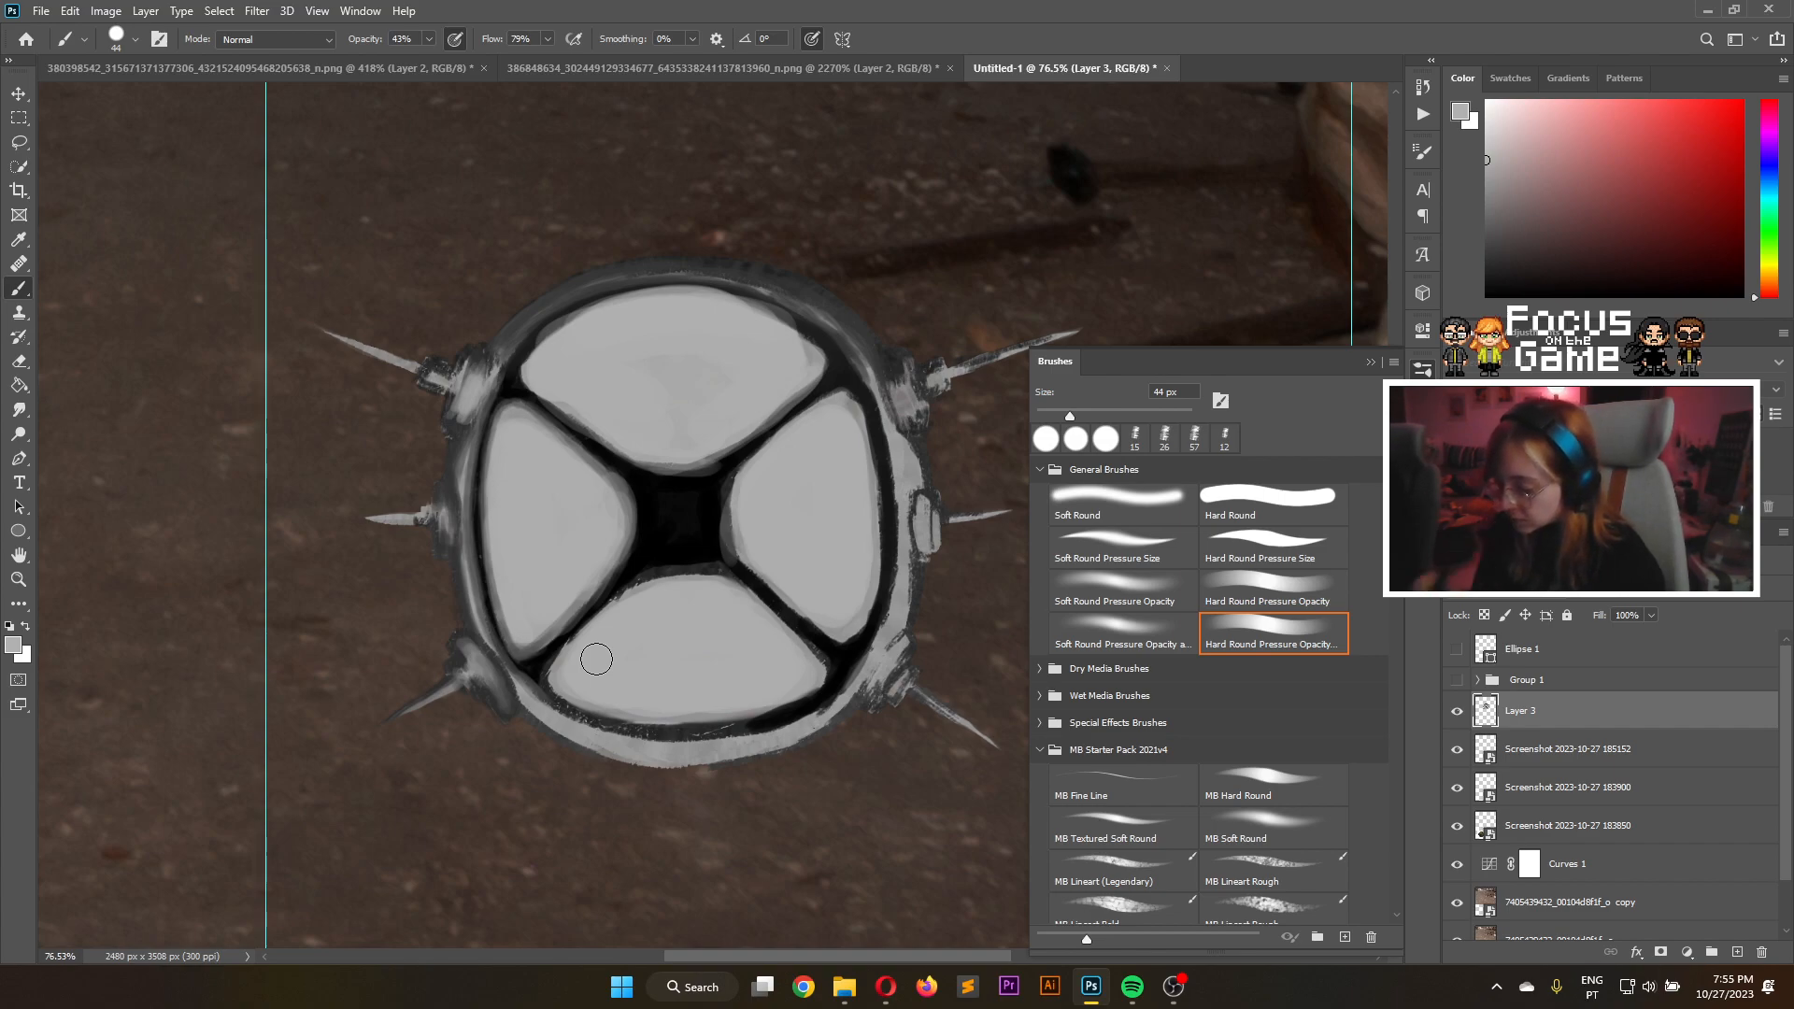
# Paint near-white highlights along the inner edges of the top, left and right panels with the 44 px brush
pyautogui.keyDown('alt'); pyautogui.click(692, 439); pyautogui.keyUp('alt')
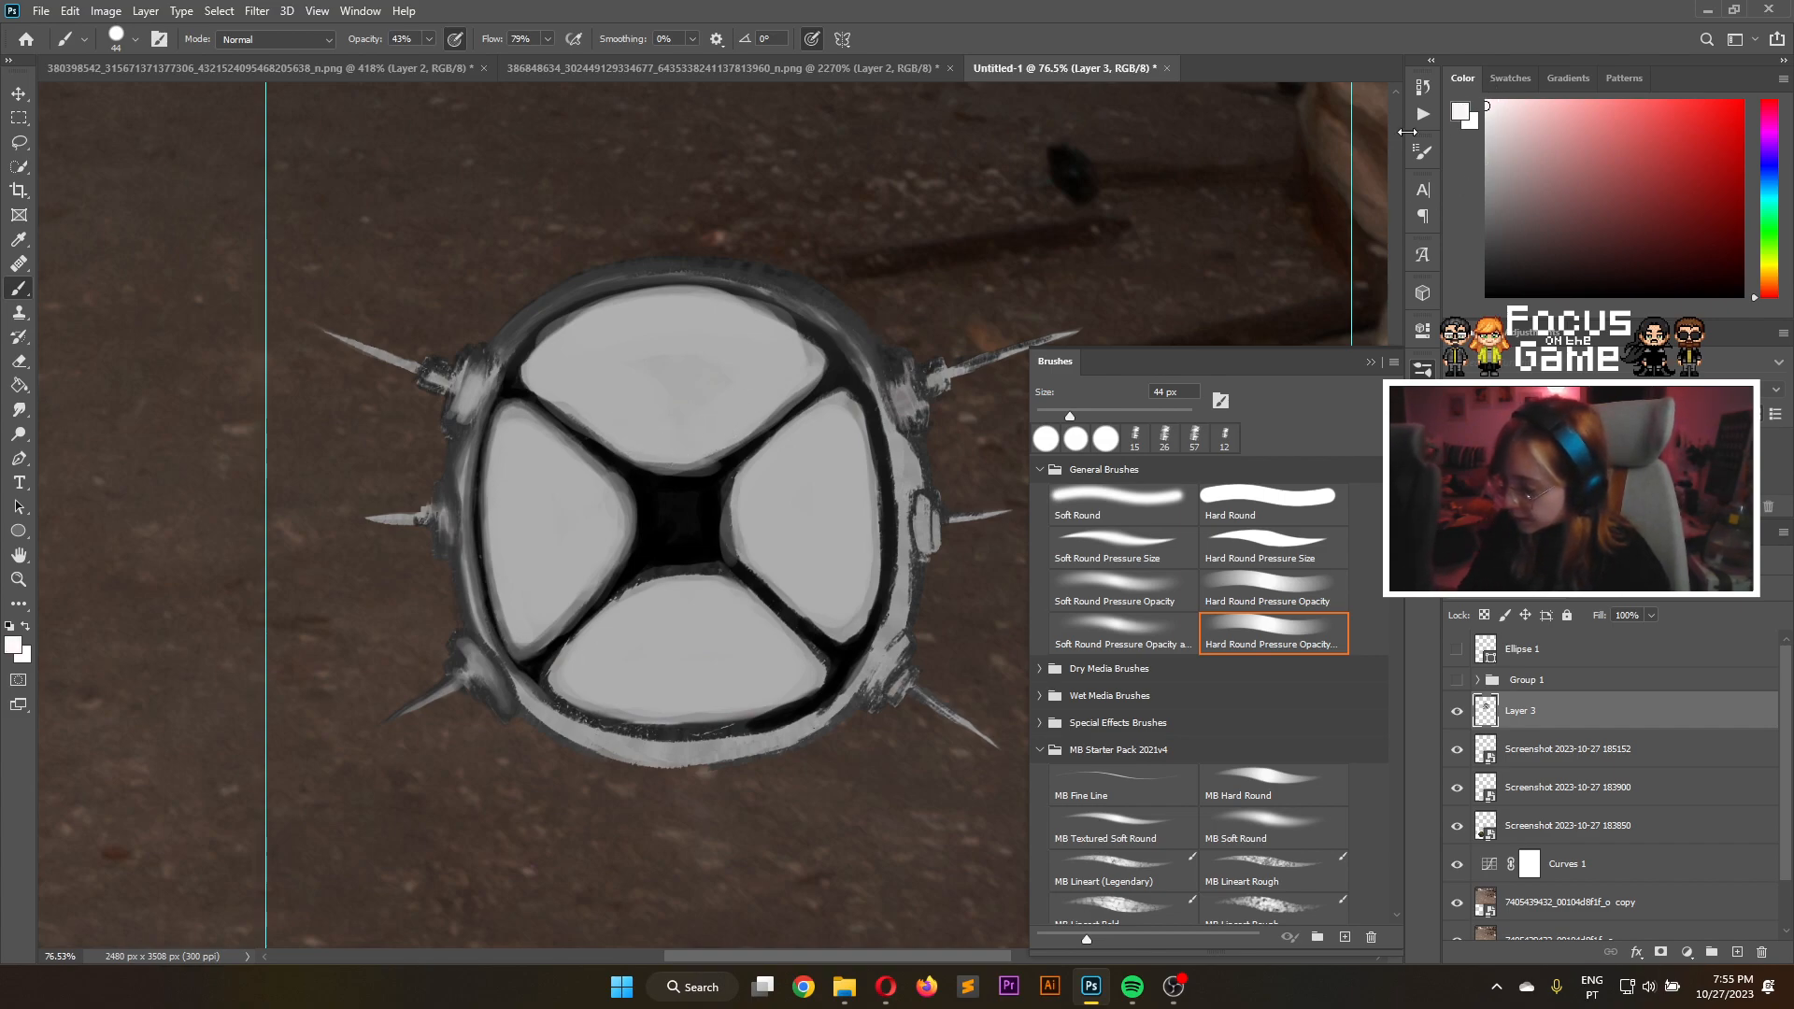
pyautogui.moveTo(645, 437)
pyautogui.mouseDown()
pyautogui.moveTo(732, 428)
pyautogui.moveTo(654, 425)
pyautogui.moveTo(745, 405)
pyautogui.moveTo(654, 411)
pyautogui.mouseUp()
pyautogui.moveTo(595, 550)
pyautogui.mouseDown()
pyautogui.moveTo(596, 510)
pyautogui.moveTo(579, 581)
pyautogui.moveTo(574, 489)
pyautogui.moveTo(574, 577)
pyautogui.moveTo(584, 499)
pyautogui.moveTo(584, 568)
pyautogui.moveTo(599, 486)
pyautogui.mouseUp()
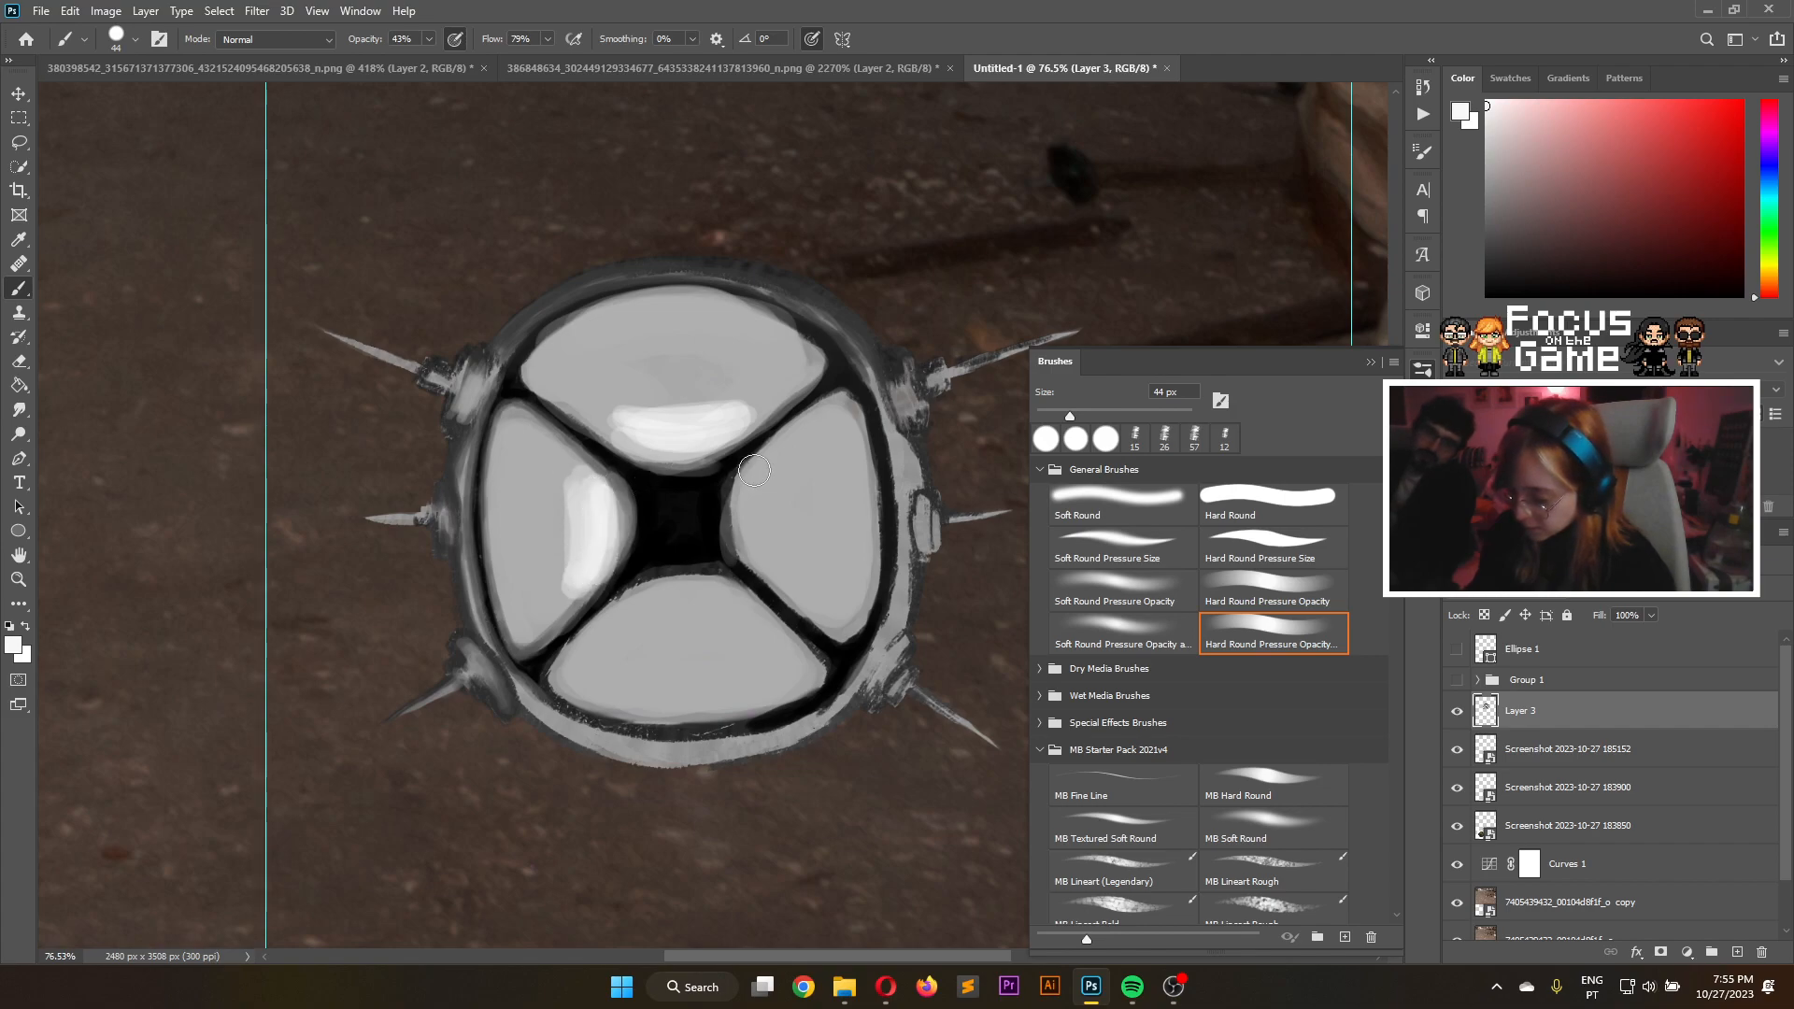
pyautogui.moveTo(750, 491)
pyautogui.mouseDown()
pyautogui.moveTo(764, 554)
pyautogui.moveTo(748, 546)
pyautogui.moveTo(746, 509)
pyautogui.moveTo(802, 596)
pyautogui.moveTo(776, 447)
pyautogui.moveTo(762, 550)
pyautogui.moveTo(789, 441)
pyautogui.moveTo(795, 568)
pyautogui.moveTo(803, 439)
pyautogui.moveTo(872, 680)
pyautogui.moveTo(901, 692)
pyautogui.moveTo(884, 616)
pyautogui.moveTo(789, 521)
pyautogui.moveTo(794, 586)
pyautogui.mouseUp()
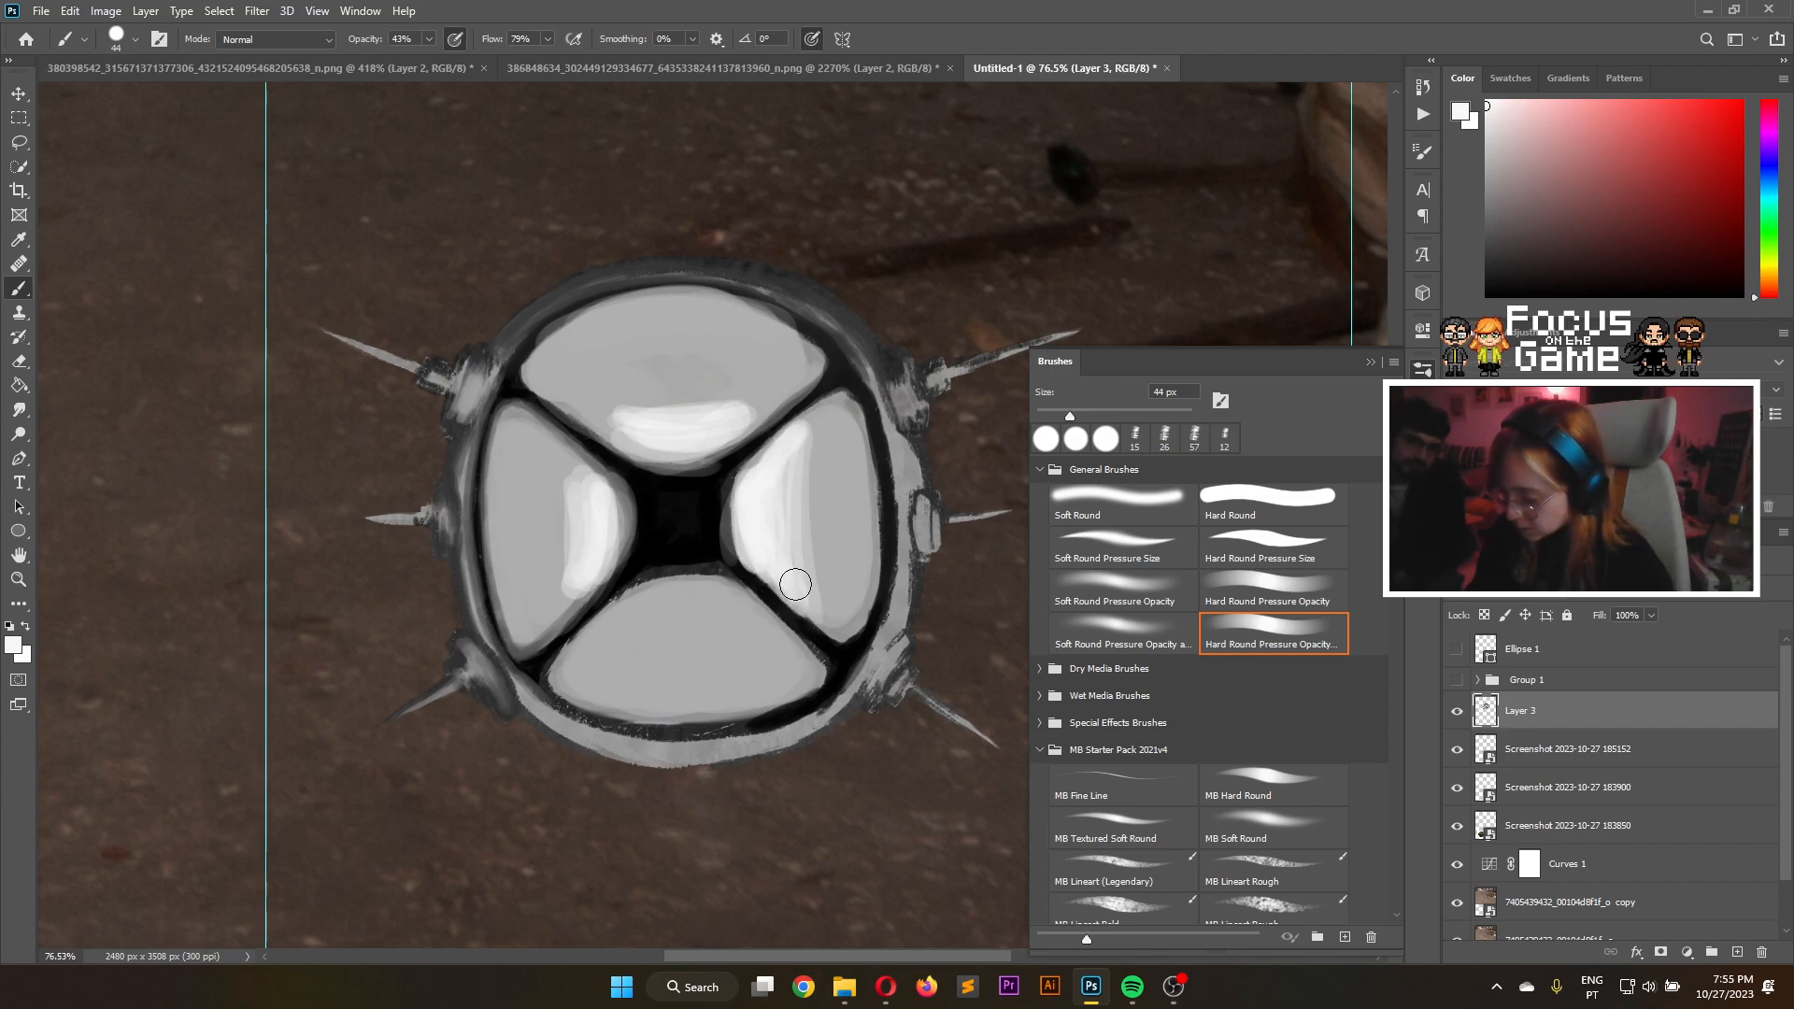
# Fill the centre of the black cross with blended dark grey strokes, keeping its black edges
pyautogui.keyDown('alt'); pyautogui.click(549, 505); pyautogui.keyUp('alt')
pyautogui.moveTo(661, 521)
pyautogui.mouseDown()
pyautogui.moveTo(697, 498)
pyautogui.moveTo(706, 549)
pyautogui.moveTo(675, 548)
pyautogui.moveTo(685, 497)
pyautogui.moveTo(678, 542)
pyautogui.moveTo(681, 506)
pyautogui.moveTo(697, 541)
pyautogui.moveTo(708, 490)
pyautogui.moveTo(689, 515)
pyautogui.moveTo(644, 483)
pyautogui.moveTo(650, 536)
pyautogui.moveTo(675, 519)
pyautogui.moveTo(725, 578)
pyautogui.moveTo(736, 468)
pyautogui.moveTo(711, 563)
pyautogui.moveTo(681, 493)
pyautogui.moveTo(619, 603)
pyautogui.moveTo(661, 536)
pyautogui.moveTo(638, 571)
pyautogui.moveTo(742, 570)
pyautogui.moveTo(692, 561)
pyautogui.mouseUp()
pyautogui.click(1491, 216)
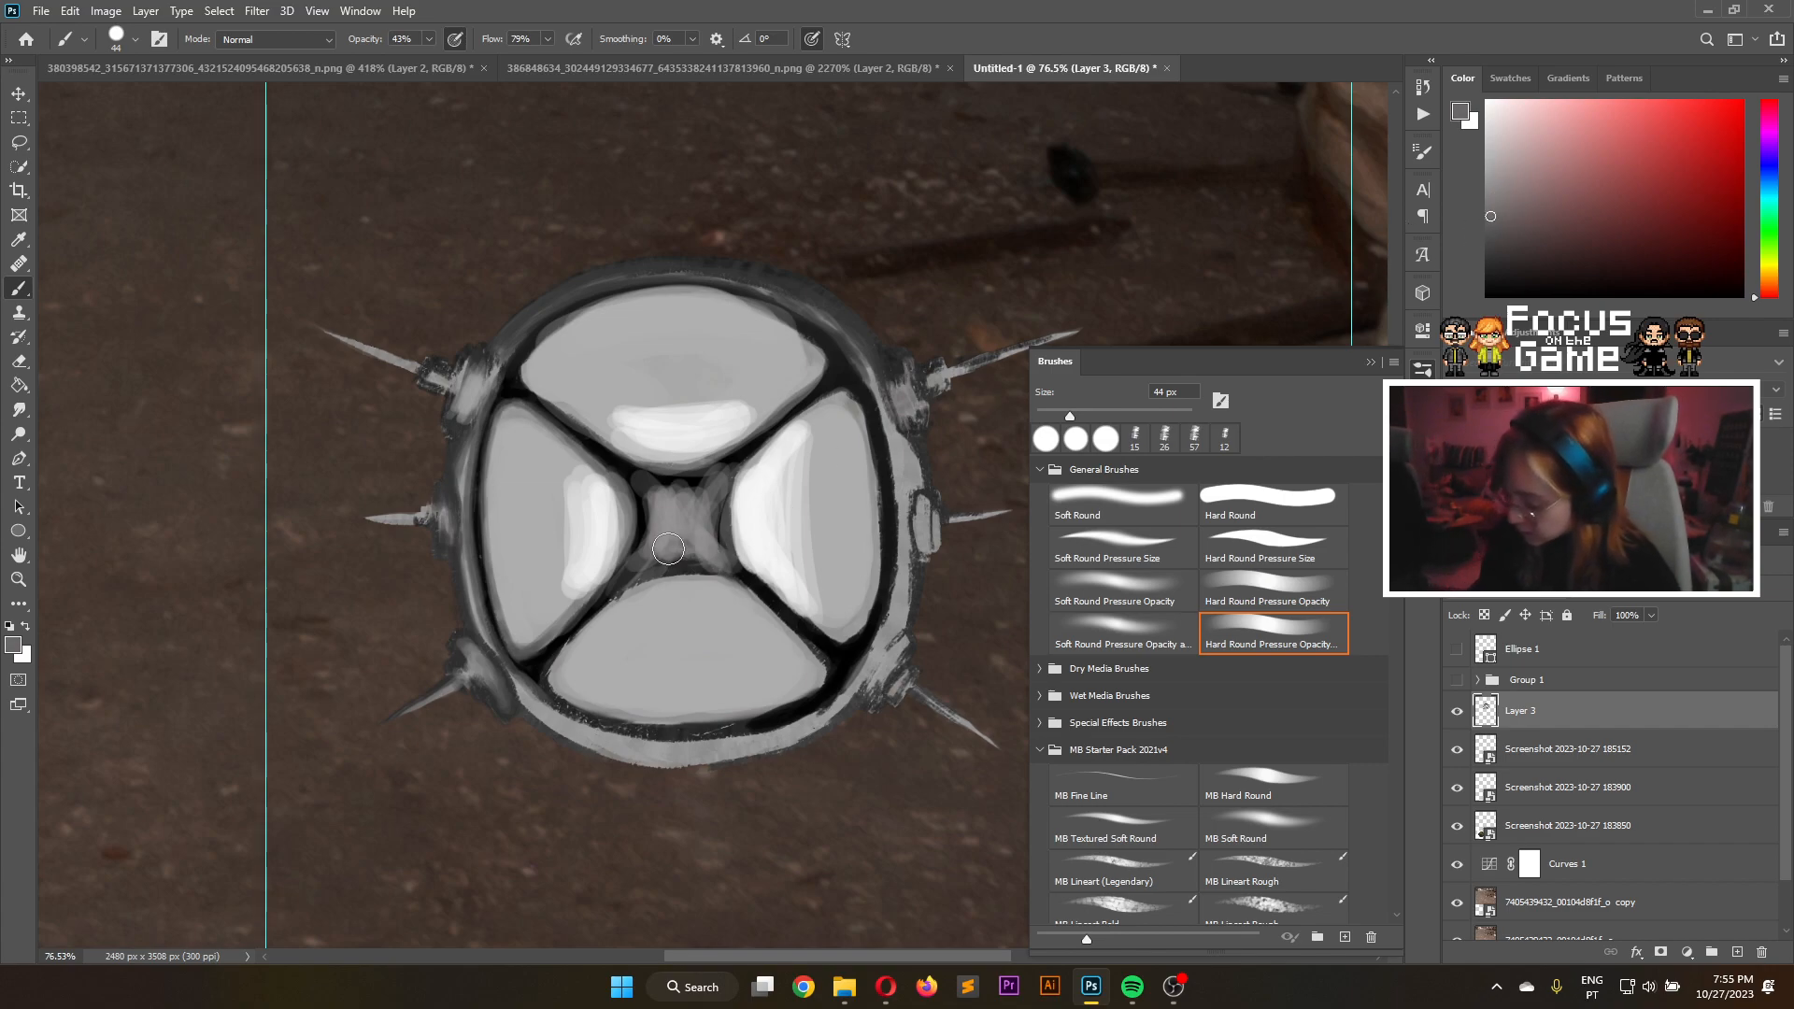
pyautogui.moveTo(672, 550); pyautogui.dragTo(652, 542)
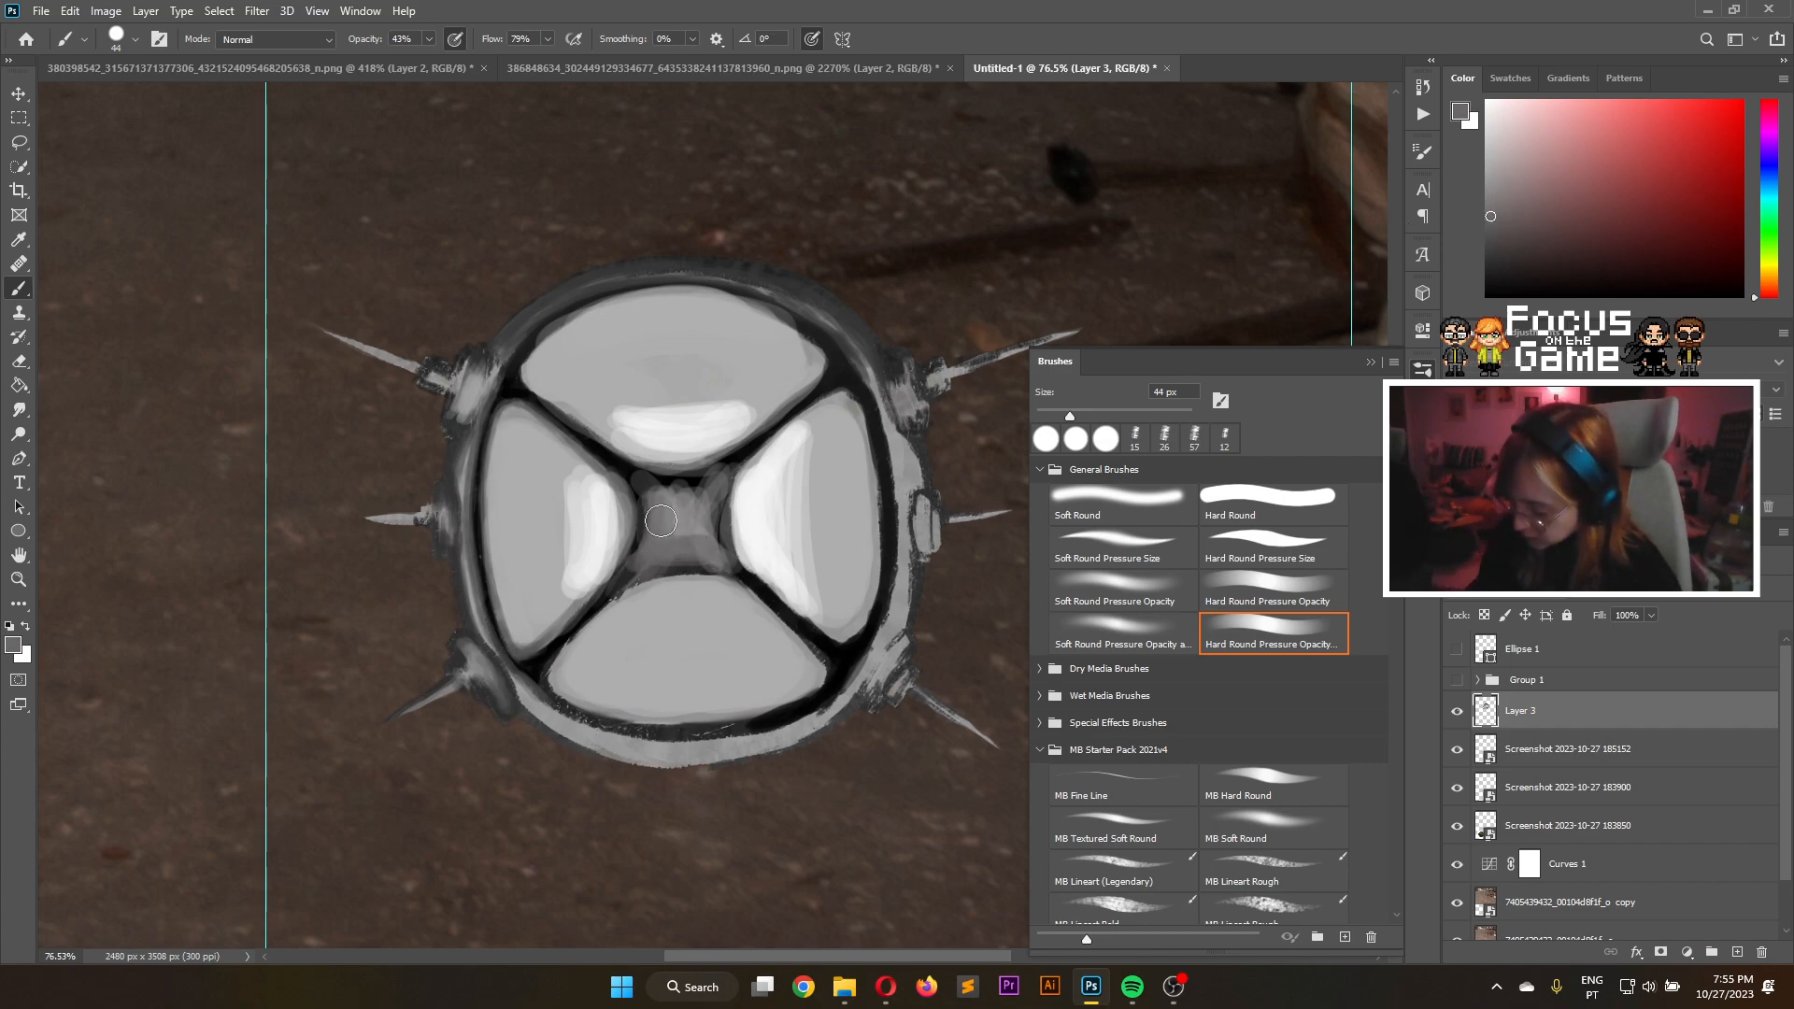
pyautogui.click(1487, 234)
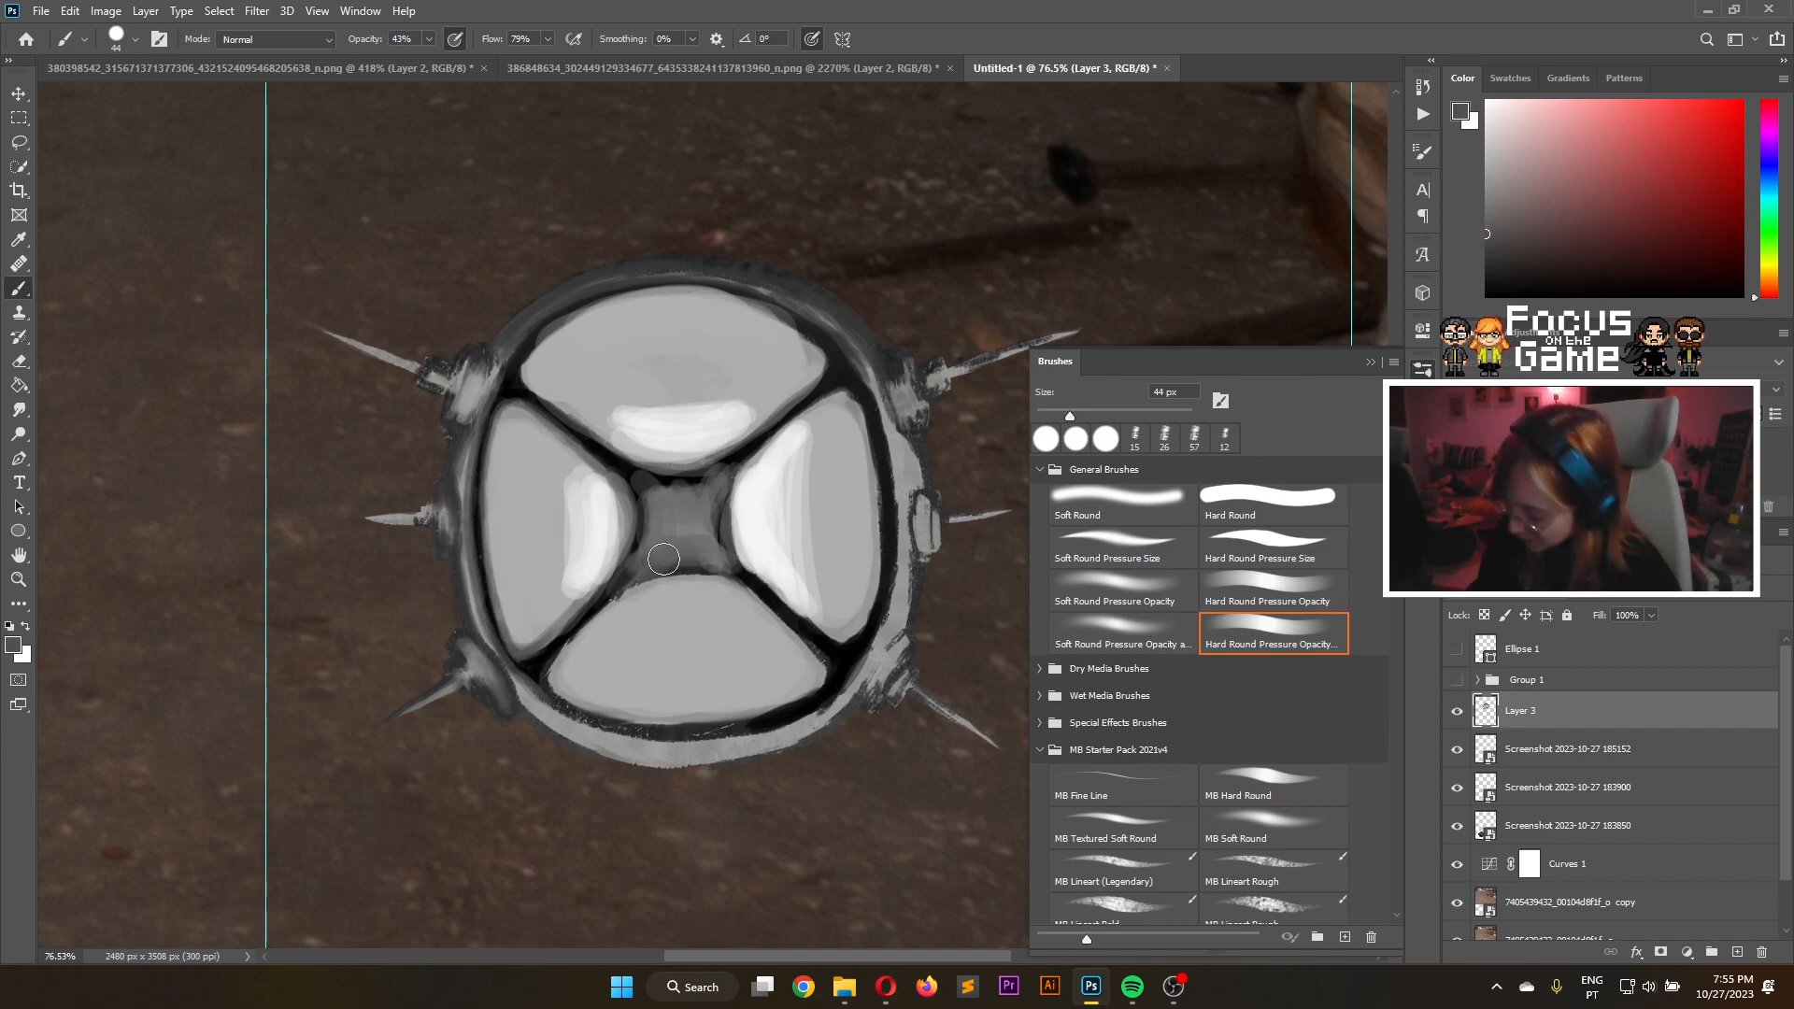
pyautogui.moveTo(664, 559); pyautogui.dragTo(661, 515)
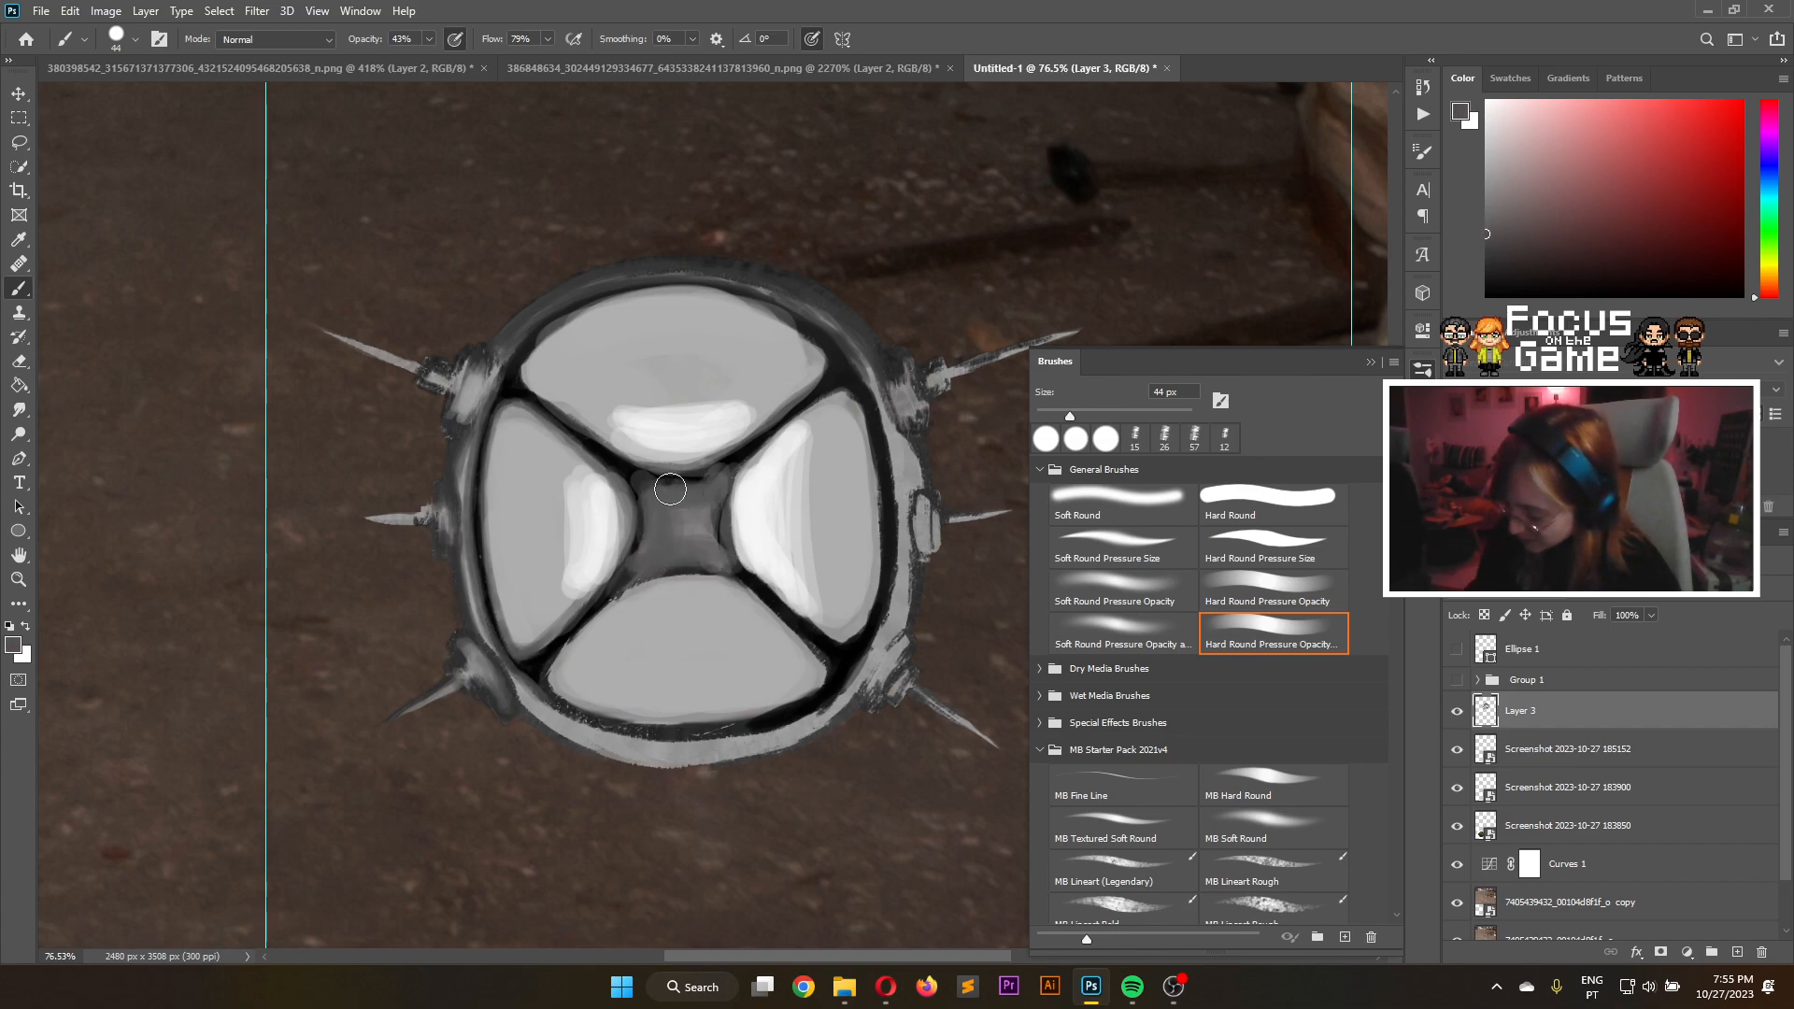
pyautogui.moveTo(681, 512); pyautogui.dragTo(715, 520)
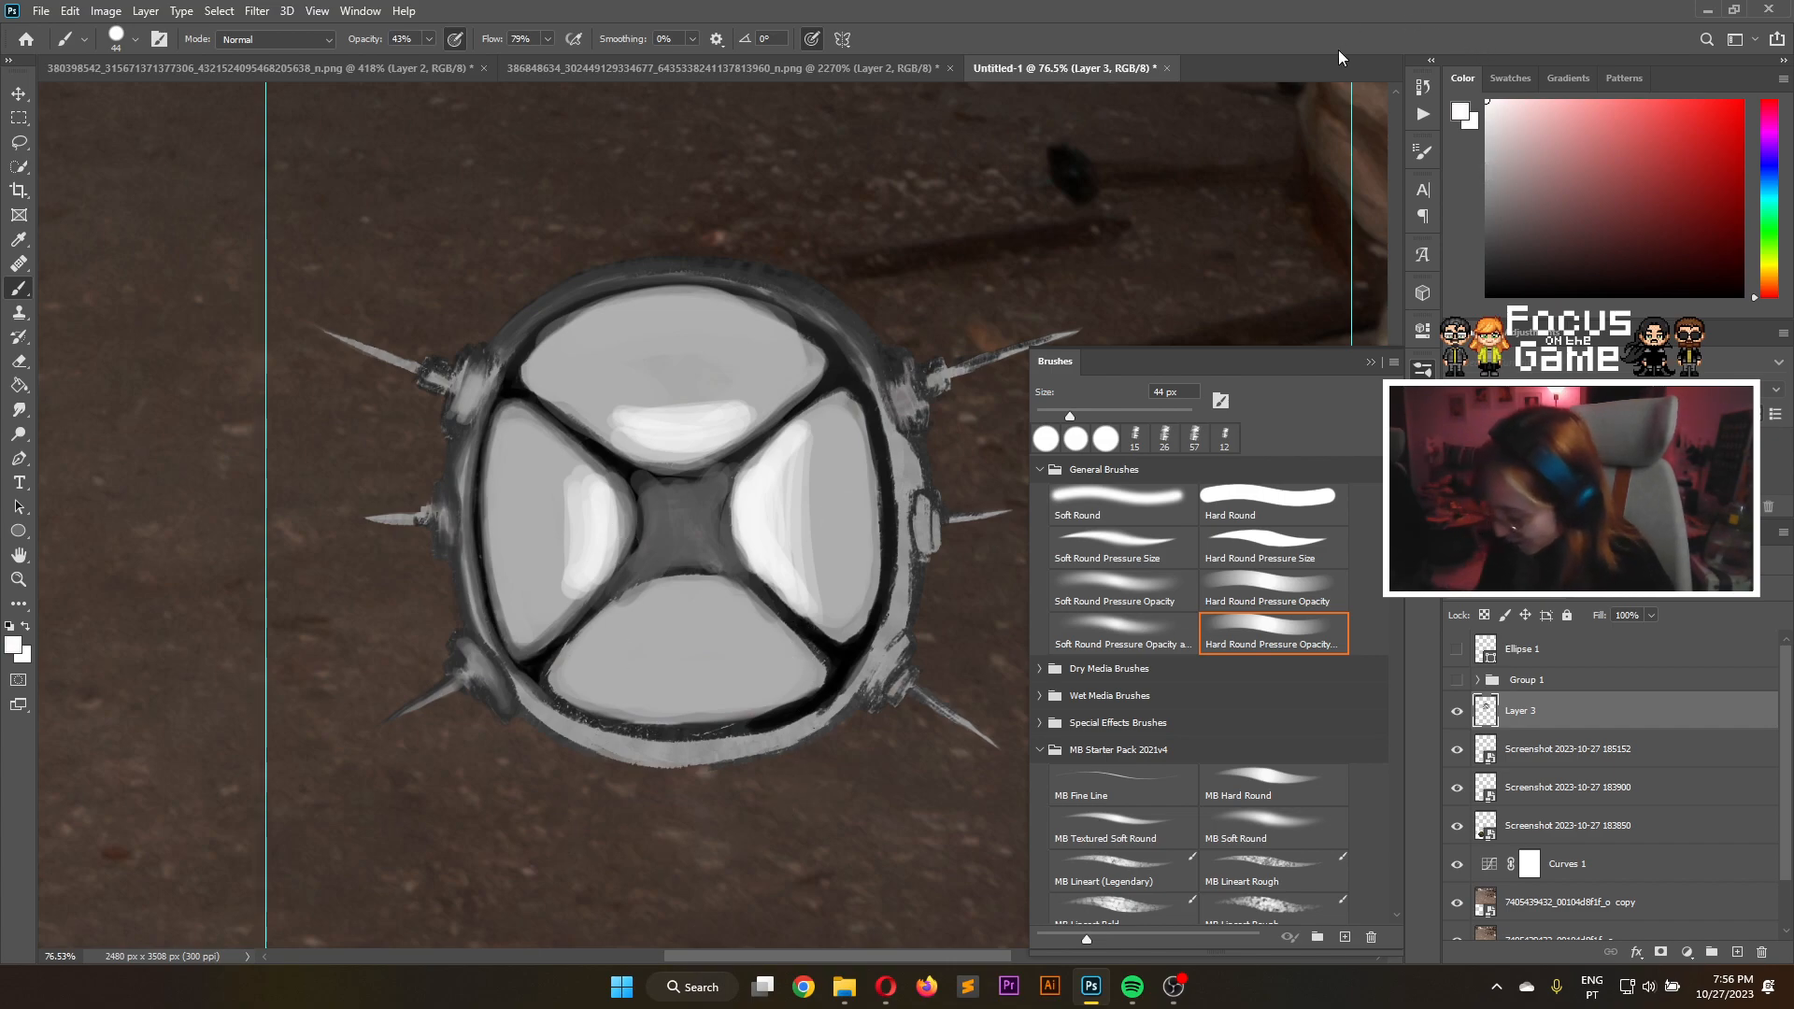
# Add white highlights to the bottom and left panels and spread white over most of the top panel
pyautogui.moveTo(621, 620)
pyautogui.mouseDown()
pyautogui.moveTo(753, 617)
pyautogui.moveTo(601, 640)
pyautogui.moveTo(748, 649)
pyautogui.moveTo(572, 640)
pyautogui.mouseUp()
pyautogui.moveTo(581, 462)
pyautogui.mouseDown()
pyautogui.moveTo(572, 535)
pyautogui.moveTo(555, 509)
pyautogui.moveTo(555, 577)
pyautogui.moveTo(553, 462)
pyautogui.moveTo(601, 505)
pyautogui.mouseUp()
pyautogui.moveTo(645, 433)
pyautogui.mouseDown()
pyautogui.moveTo(602, 414)
pyautogui.moveTo(709, 425)
pyautogui.moveTo(696, 439)
pyautogui.moveTo(808, 373)
pyautogui.moveTo(607, 425)
pyautogui.moveTo(786, 383)
pyautogui.moveTo(594, 386)
pyautogui.moveTo(800, 381)
pyautogui.mouseUp()
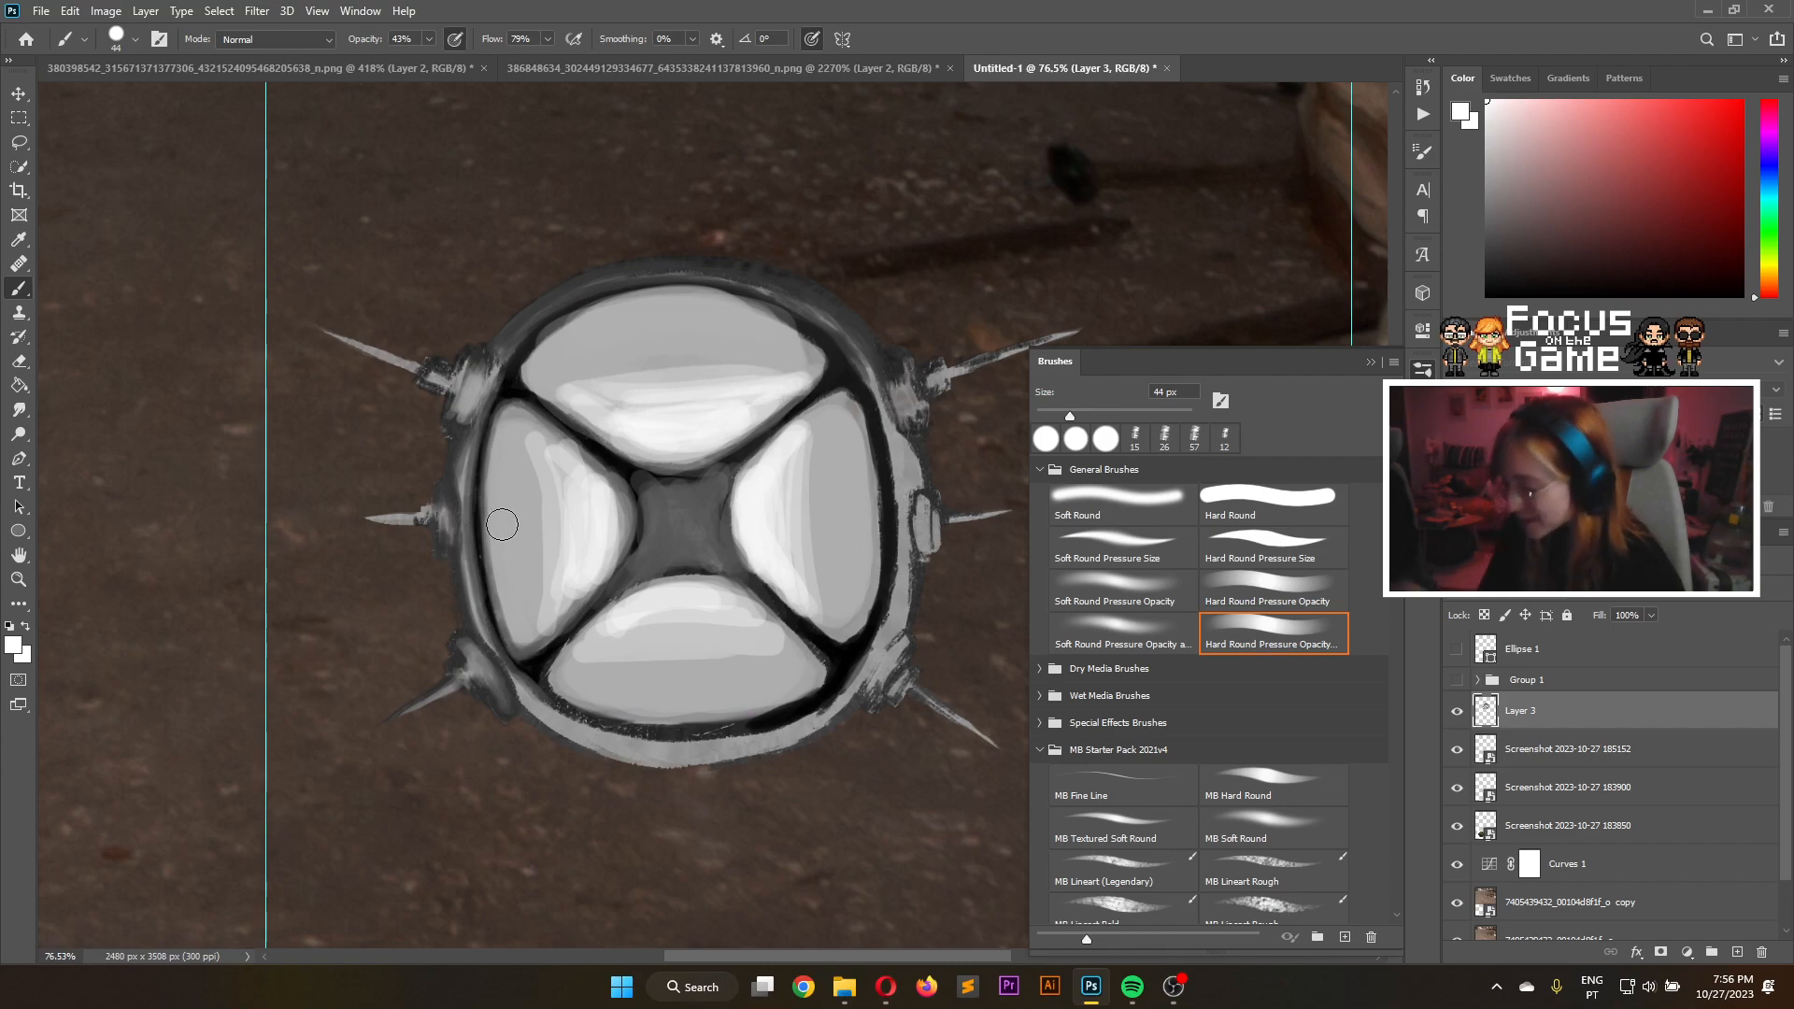
pyautogui.moveTo(595, 392)
pyautogui.mouseDown()
pyautogui.moveTo(739, 379)
pyautogui.moveTo(563, 403)
pyautogui.moveTo(778, 370)
pyautogui.moveTo(568, 383)
pyautogui.moveTo(781, 362)
pyautogui.mouseUp()
pyautogui.moveTo(570, 370)
pyautogui.mouseDown()
pyautogui.moveTo(701, 337)
pyautogui.moveTo(620, 380)
pyautogui.moveTo(786, 384)
pyautogui.moveTo(605, 384)
pyautogui.moveTo(754, 357)
pyautogui.moveTo(713, 405)
pyautogui.moveTo(717, 459)
pyautogui.mouseUp()
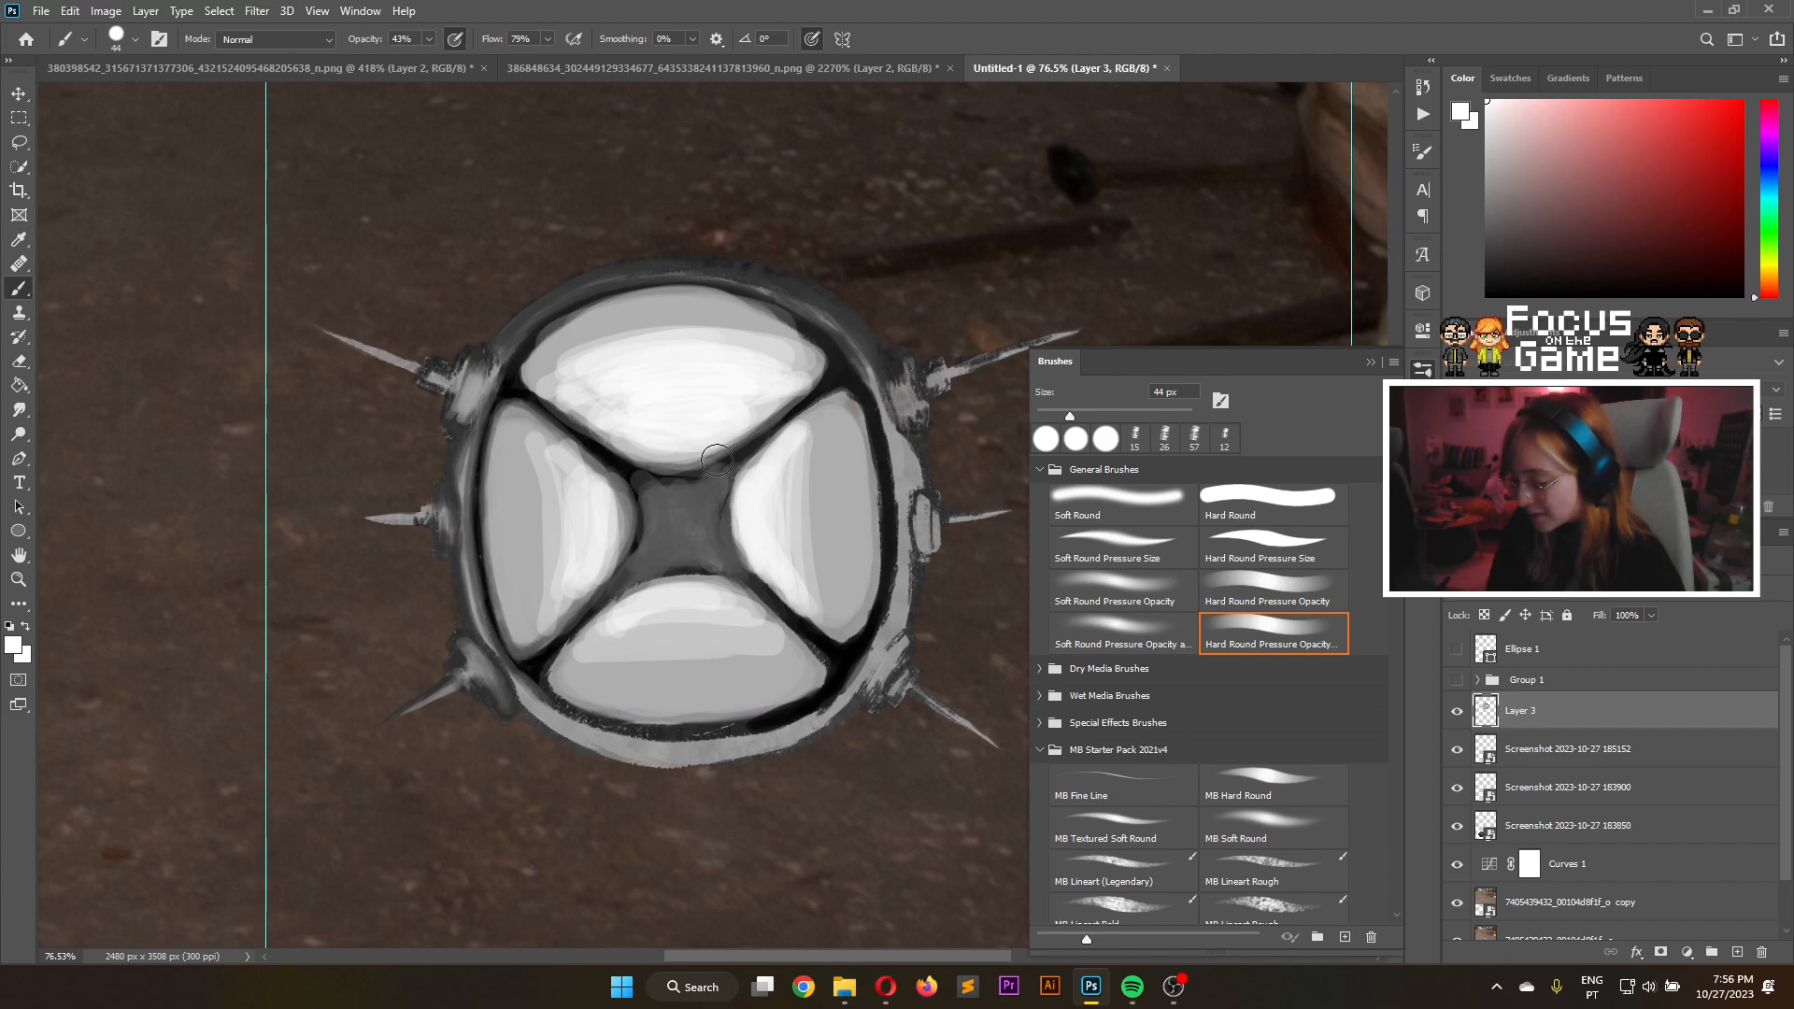
# Brighten the bottom panel's highlight and extend white strokes outward across the left and right panels
pyautogui.moveTo(630, 630)
pyautogui.mouseDown()
pyautogui.moveTo(743, 630)
pyautogui.moveTo(621, 661)
pyautogui.moveTo(662, 674)
pyautogui.mouseUp()
pyautogui.moveTo(586, 502)
pyautogui.mouseDown()
pyautogui.moveTo(588, 573)
pyautogui.moveTo(560, 589)
pyautogui.moveTo(536, 532)
pyautogui.mouseUp()
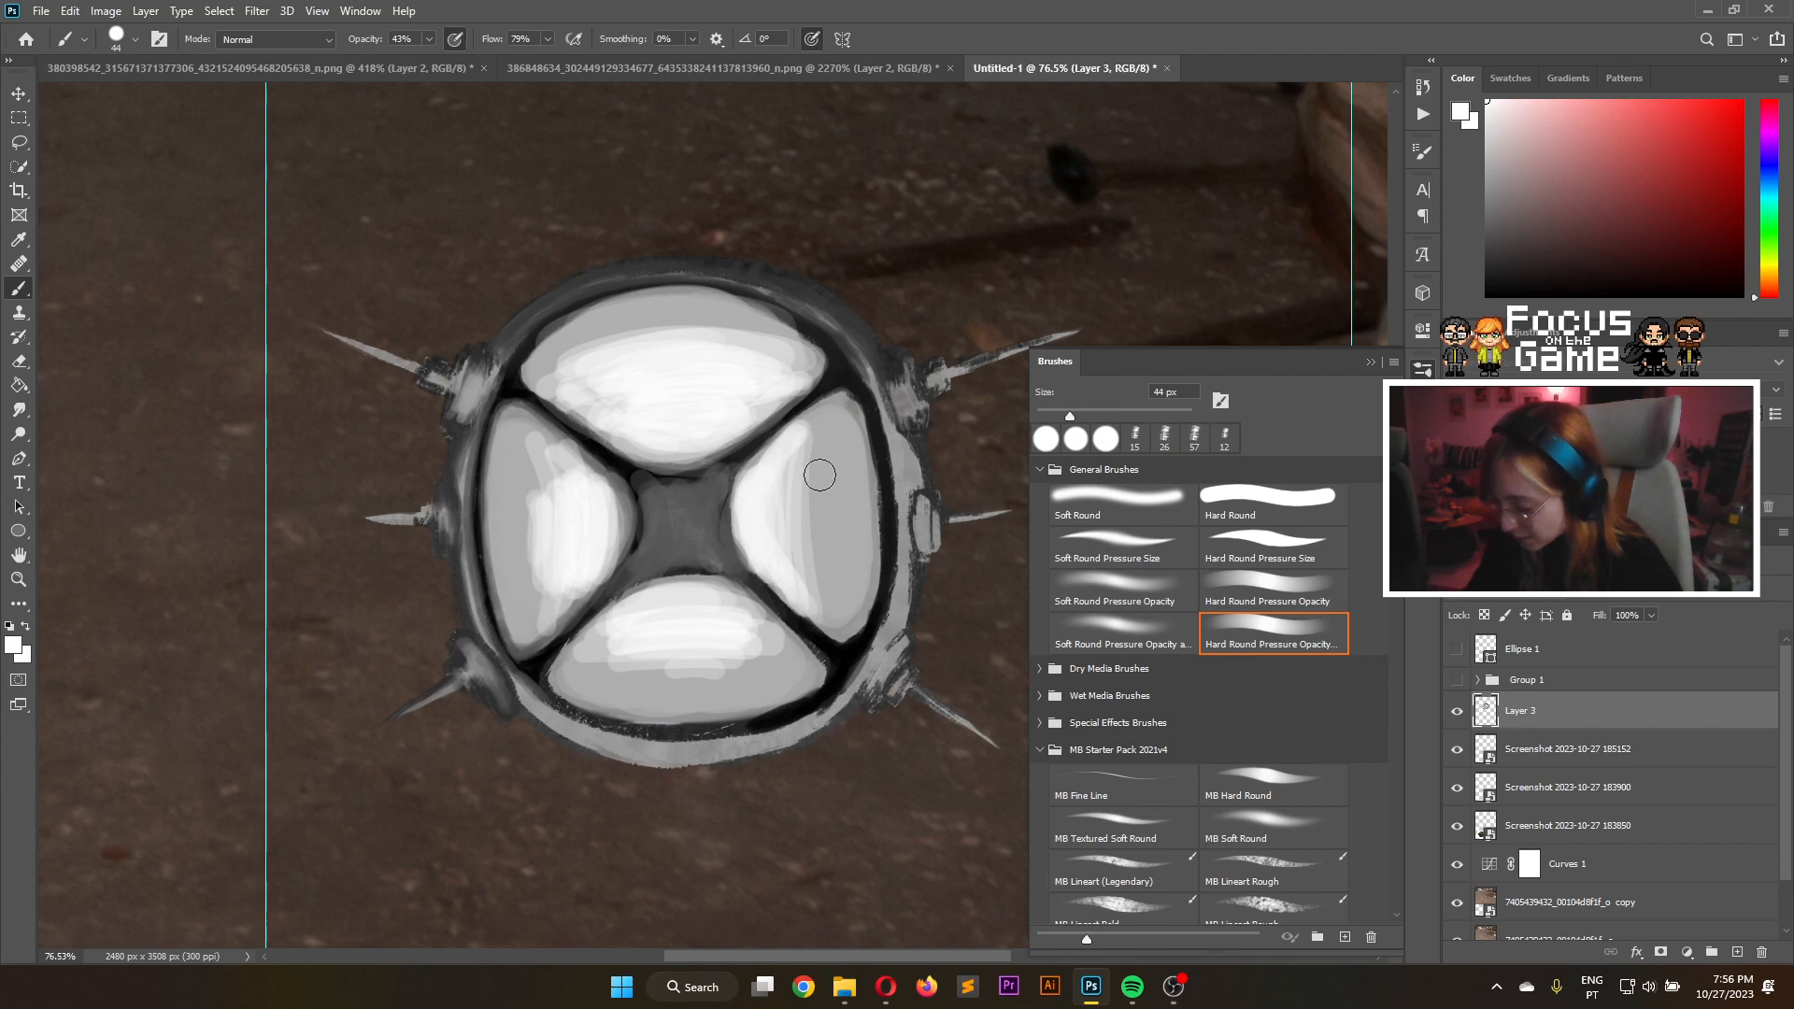
pyautogui.moveTo(785, 468)
pyautogui.mouseDown()
pyautogui.moveTo(783, 578)
pyautogui.moveTo(805, 454)
pyautogui.moveTo(826, 537)
pyautogui.moveTo(840, 487)
pyautogui.moveTo(876, 553)
pyautogui.mouseUp()
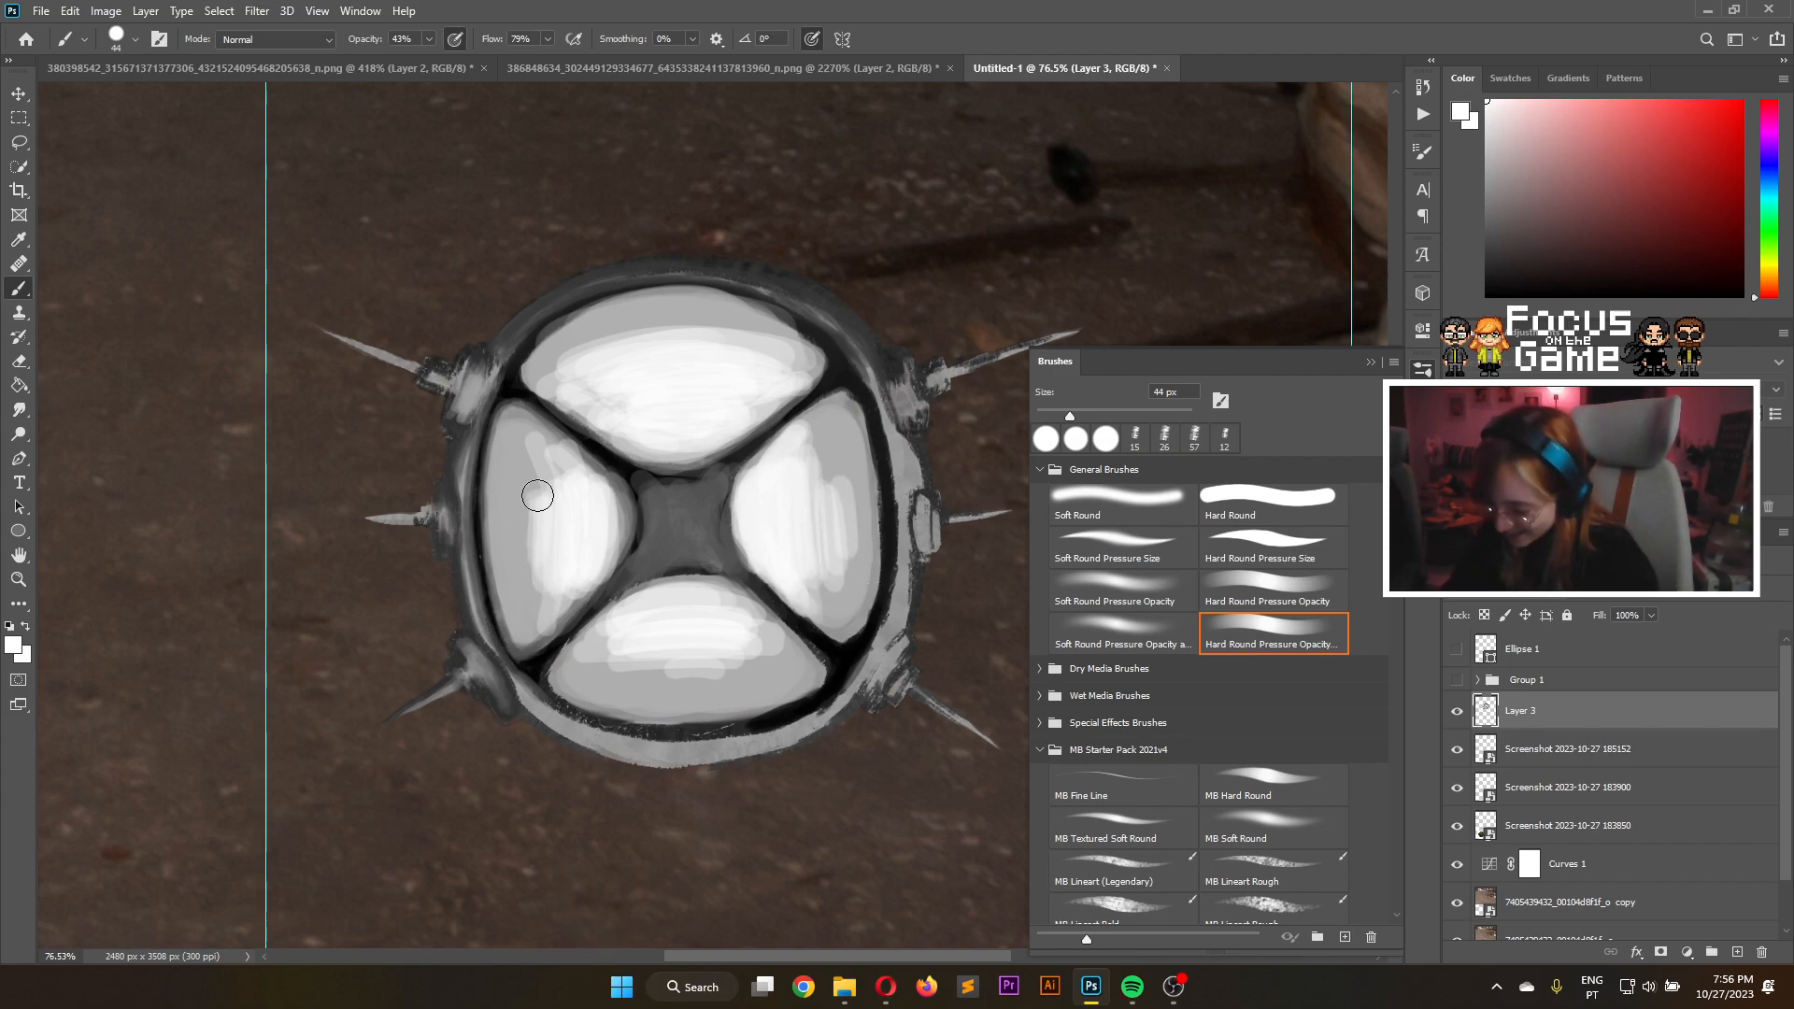
pyautogui.moveTo(532, 496)
pyautogui.mouseDown()
pyautogui.moveTo(508, 496)
pyautogui.moveTo(501, 573)
pyautogui.mouseUp()
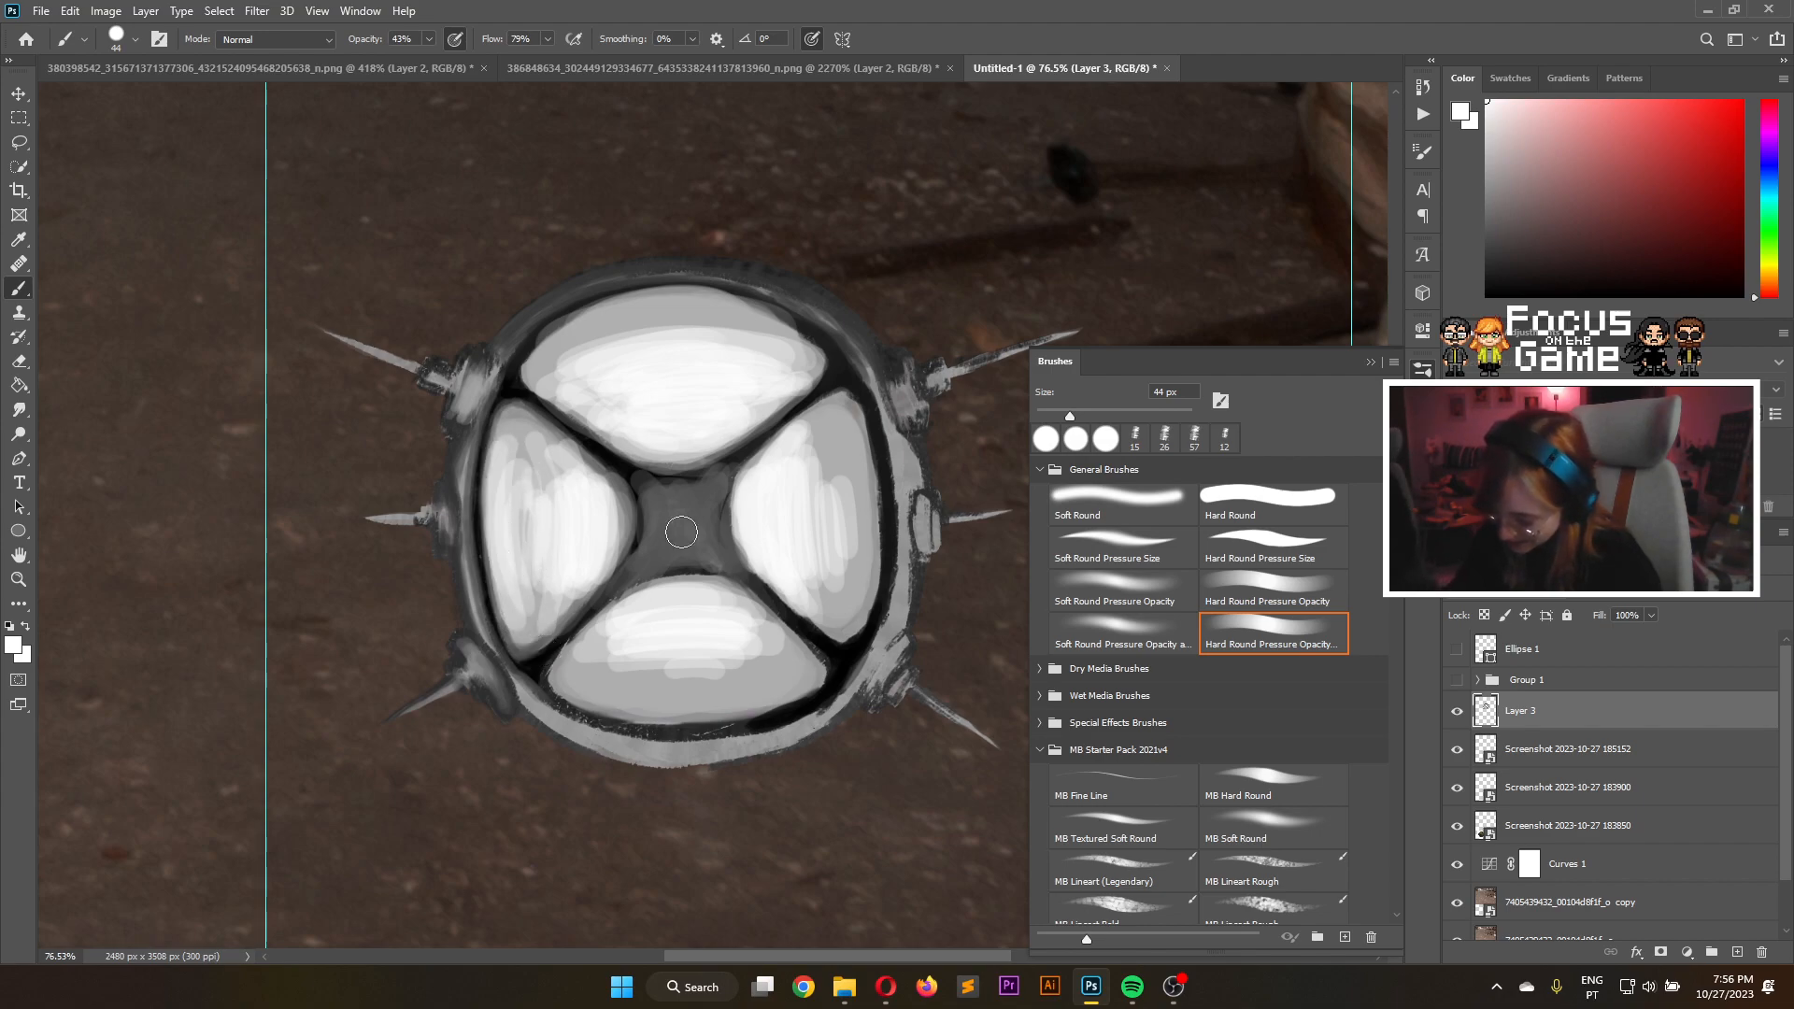
pyautogui.moveTo(852, 462)
pyautogui.mouseDown()
pyautogui.moveTo(861, 554)
pyautogui.moveTo(846, 449)
pyautogui.moveTo(845, 595)
pyautogui.moveTo(833, 466)
pyautogui.moveTo(798, 607)
pyautogui.moveTo(801, 474)
pyautogui.mouseUp()
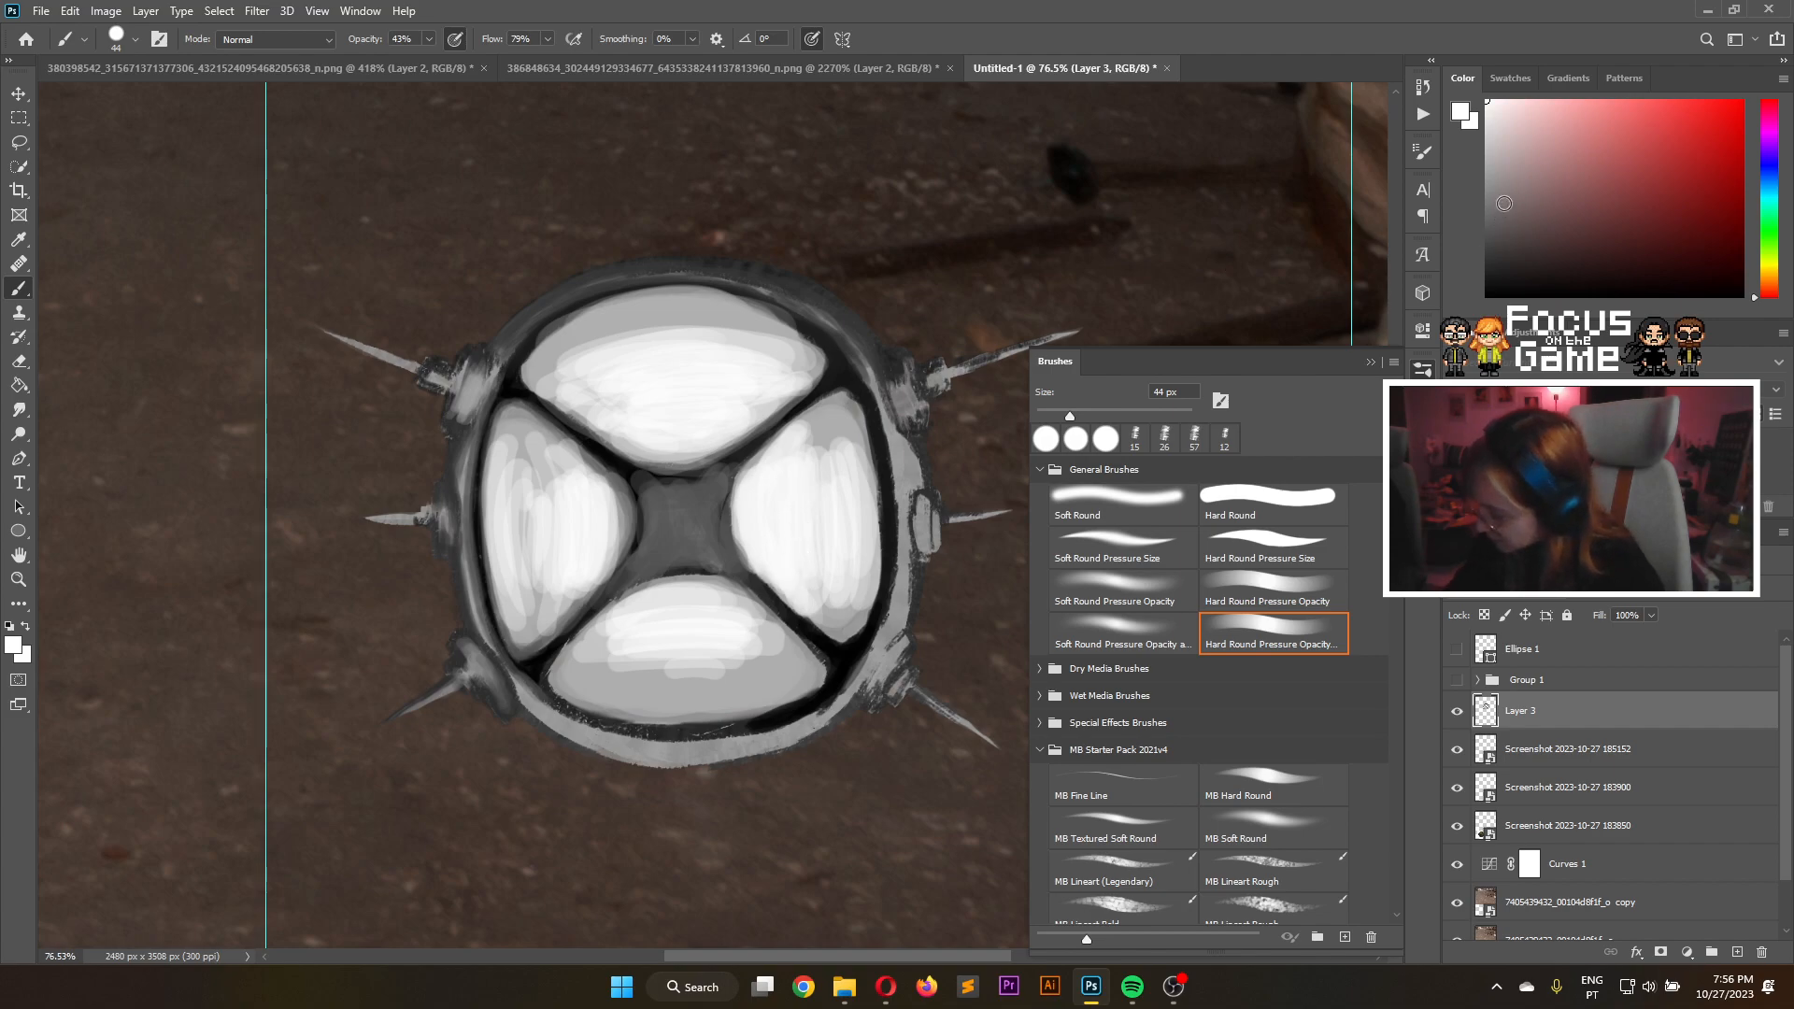
# Shade the outer edges of the right and bottom panels in mid grey and clean up the lower rim
pyautogui.moveTo(805, 411)
pyautogui.mouseDown()
pyautogui.moveTo(854, 458)
pyautogui.moveTo(858, 405)
pyautogui.moveTo(871, 469)
pyautogui.moveTo(848, 414)
pyautogui.moveTo(870, 570)
pyautogui.moveTo(870, 512)
pyautogui.moveTo(848, 637)
pyautogui.moveTo(865, 430)
pyautogui.moveTo(852, 621)
pyautogui.moveTo(844, 592)
pyautogui.moveTo(822, 622)
pyautogui.moveTo(800, 601)
pyautogui.moveTo(831, 630)
pyautogui.moveTo(814, 610)
pyautogui.moveTo(877, 488)
pyautogui.moveTo(835, 426)
pyautogui.moveTo(796, 426)
pyautogui.moveTo(836, 406)
pyautogui.moveTo(759, 462)
pyautogui.moveTo(813, 414)
pyautogui.moveTo(861, 410)
pyautogui.moveTo(723, 477)
pyautogui.mouseUp()
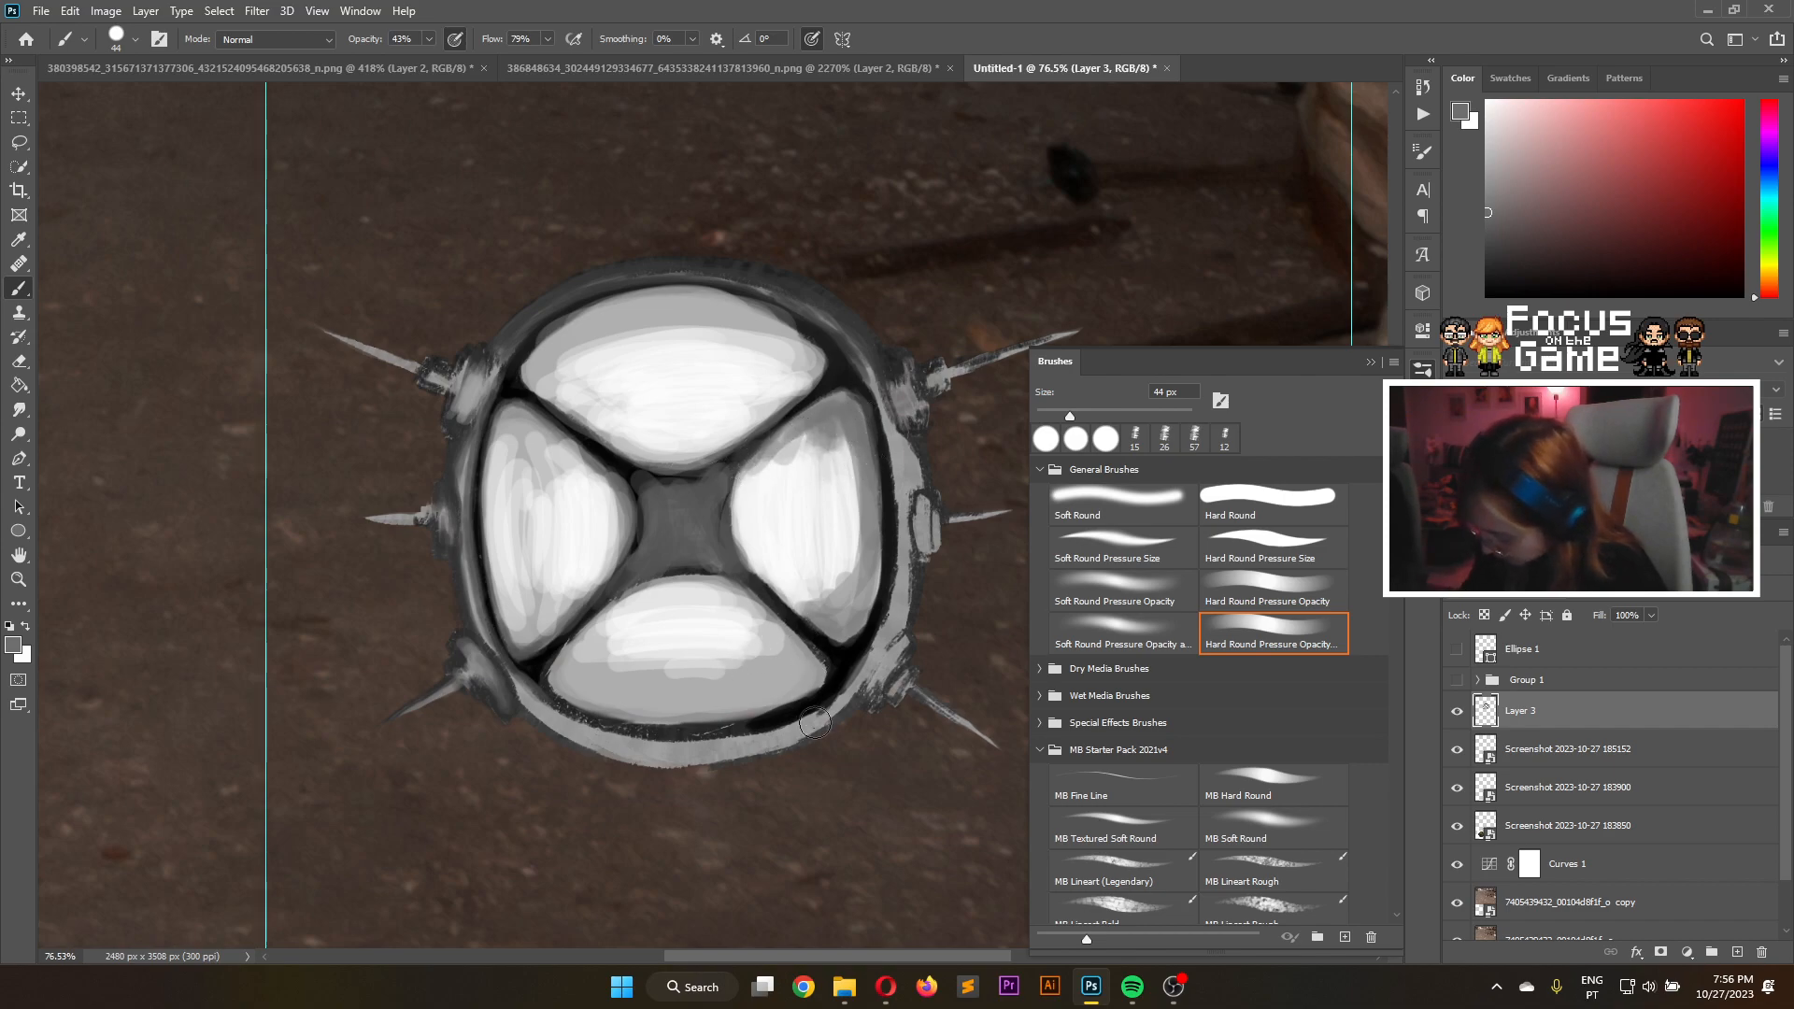
pyautogui.moveTo(566, 692)
pyautogui.mouseDown()
pyautogui.moveTo(791, 694)
pyautogui.moveTo(582, 703)
pyautogui.moveTo(680, 710)
pyautogui.moveTo(799, 677)
pyautogui.moveTo(574, 683)
pyautogui.moveTo(591, 634)
pyautogui.moveTo(553, 695)
pyautogui.moveTo(569, 654)
pyautogui.moveTo(773, 698)
pyautogui.moveTo(573, 645)
pyautogui.moveTo(650, 580)
pyautogui.moveTo(573, 700)
pyautogui.moveTo(751, 610)
pyautogui.moveTo(783, 625)
pyautogui.moveTo(798, 675)
pyautogui.moveTo(600, 694)
pyautogui.moveTo(894, 672)
pyautogui.moveTo(641, 758)
pyautogui.moveTo(687, 758)
pyautogui.moveTo(571, 728)
pyautogui.moveTo(842, 738)
pyautogui.moveTo(605, 757)
pyautogui.moveTo(869, 698)
pyautogui.moveTo(925, 726)
pyautogui.mouseUp()
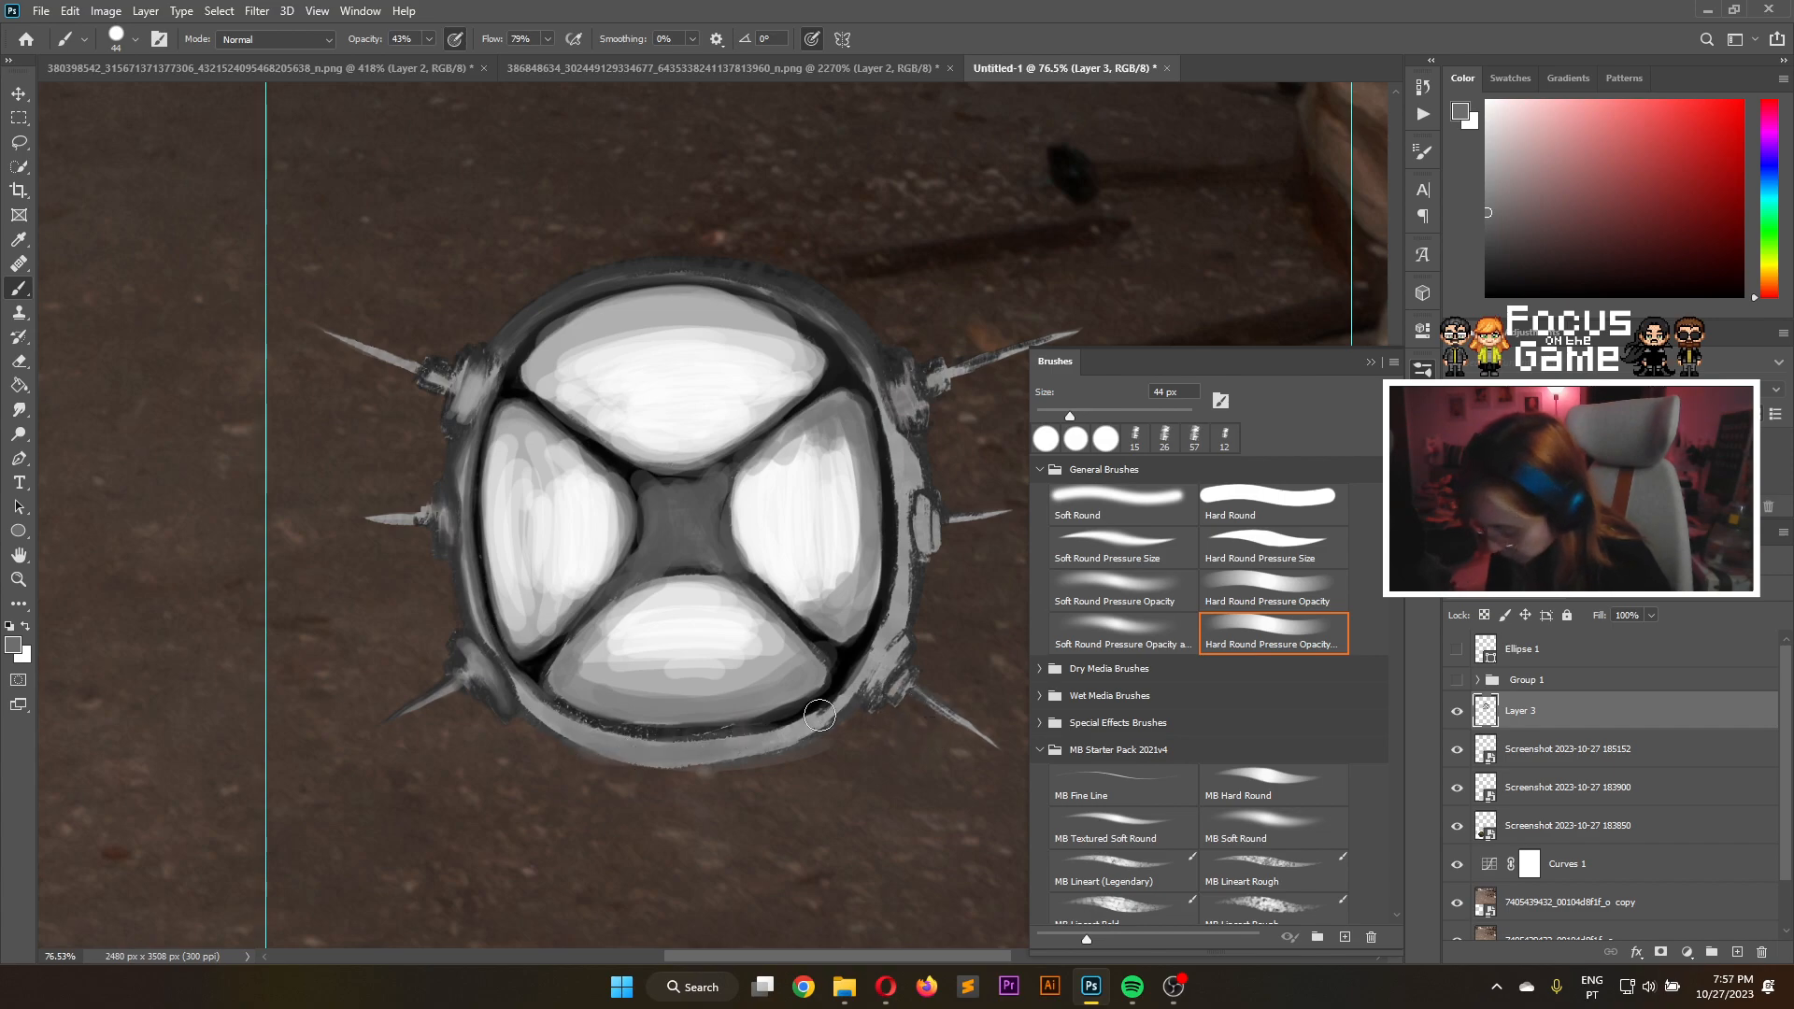
pyautogui.press('e')
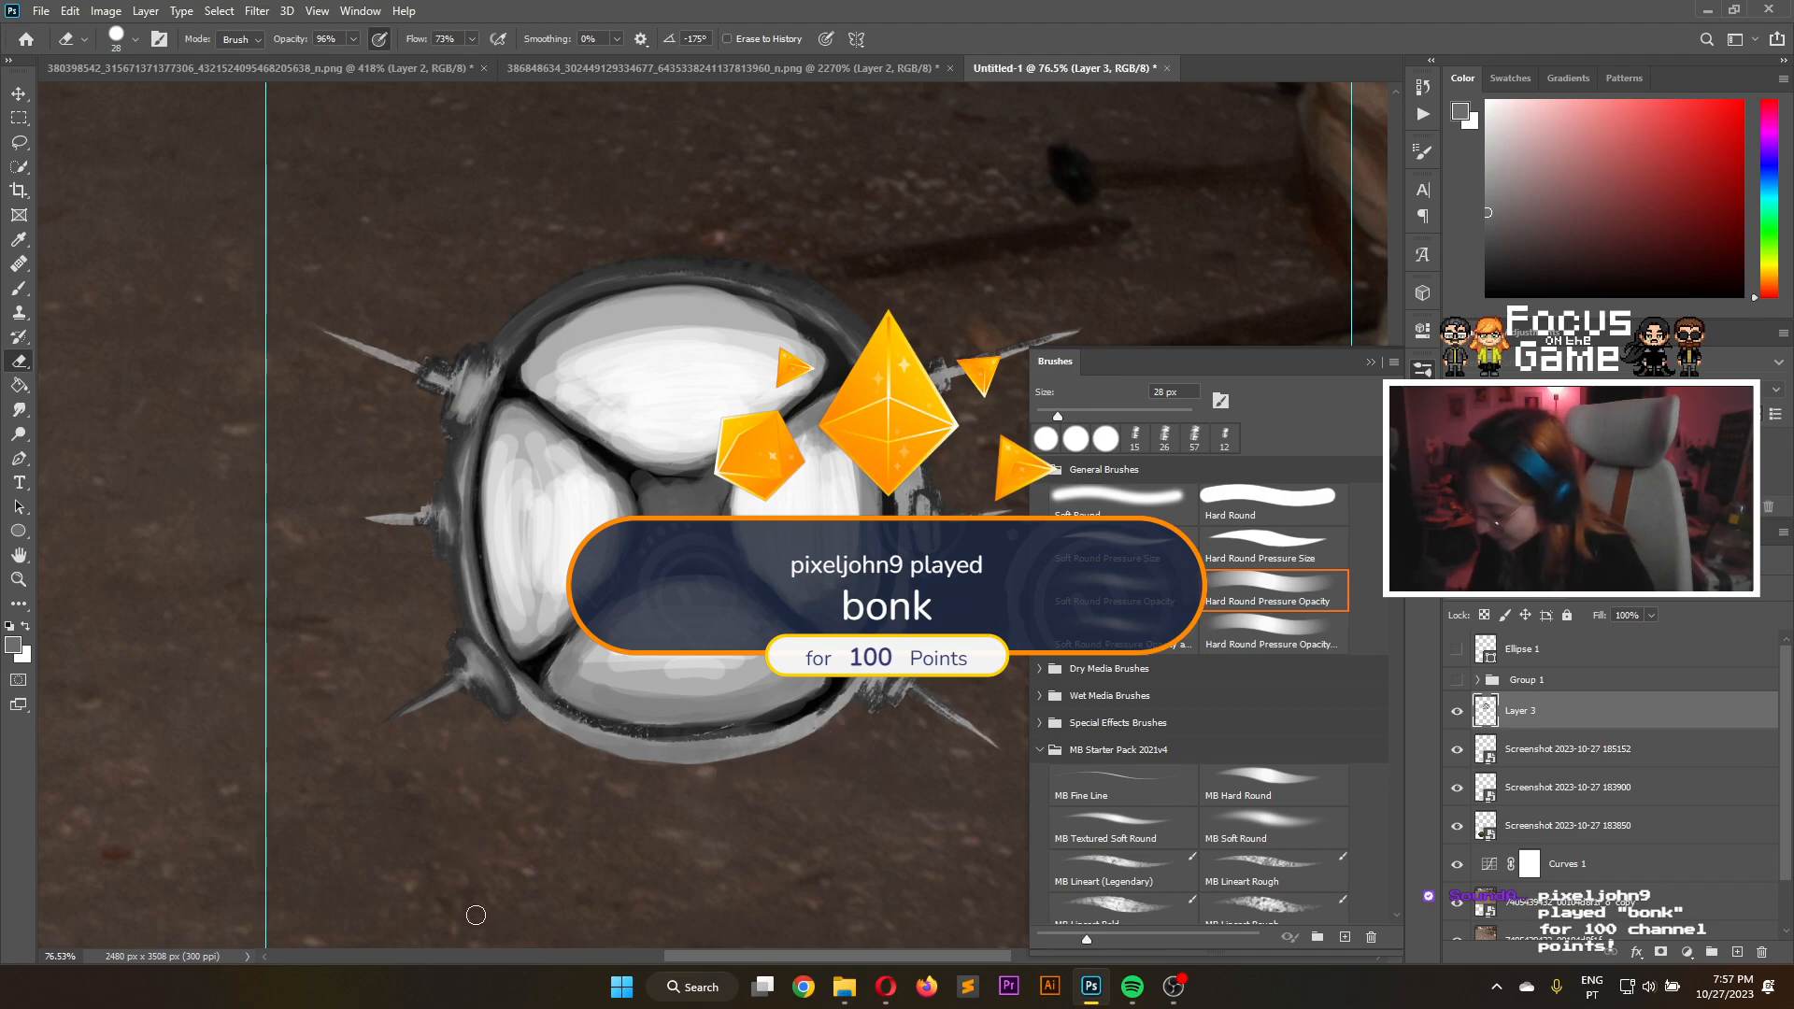
pyautogui.press('b')
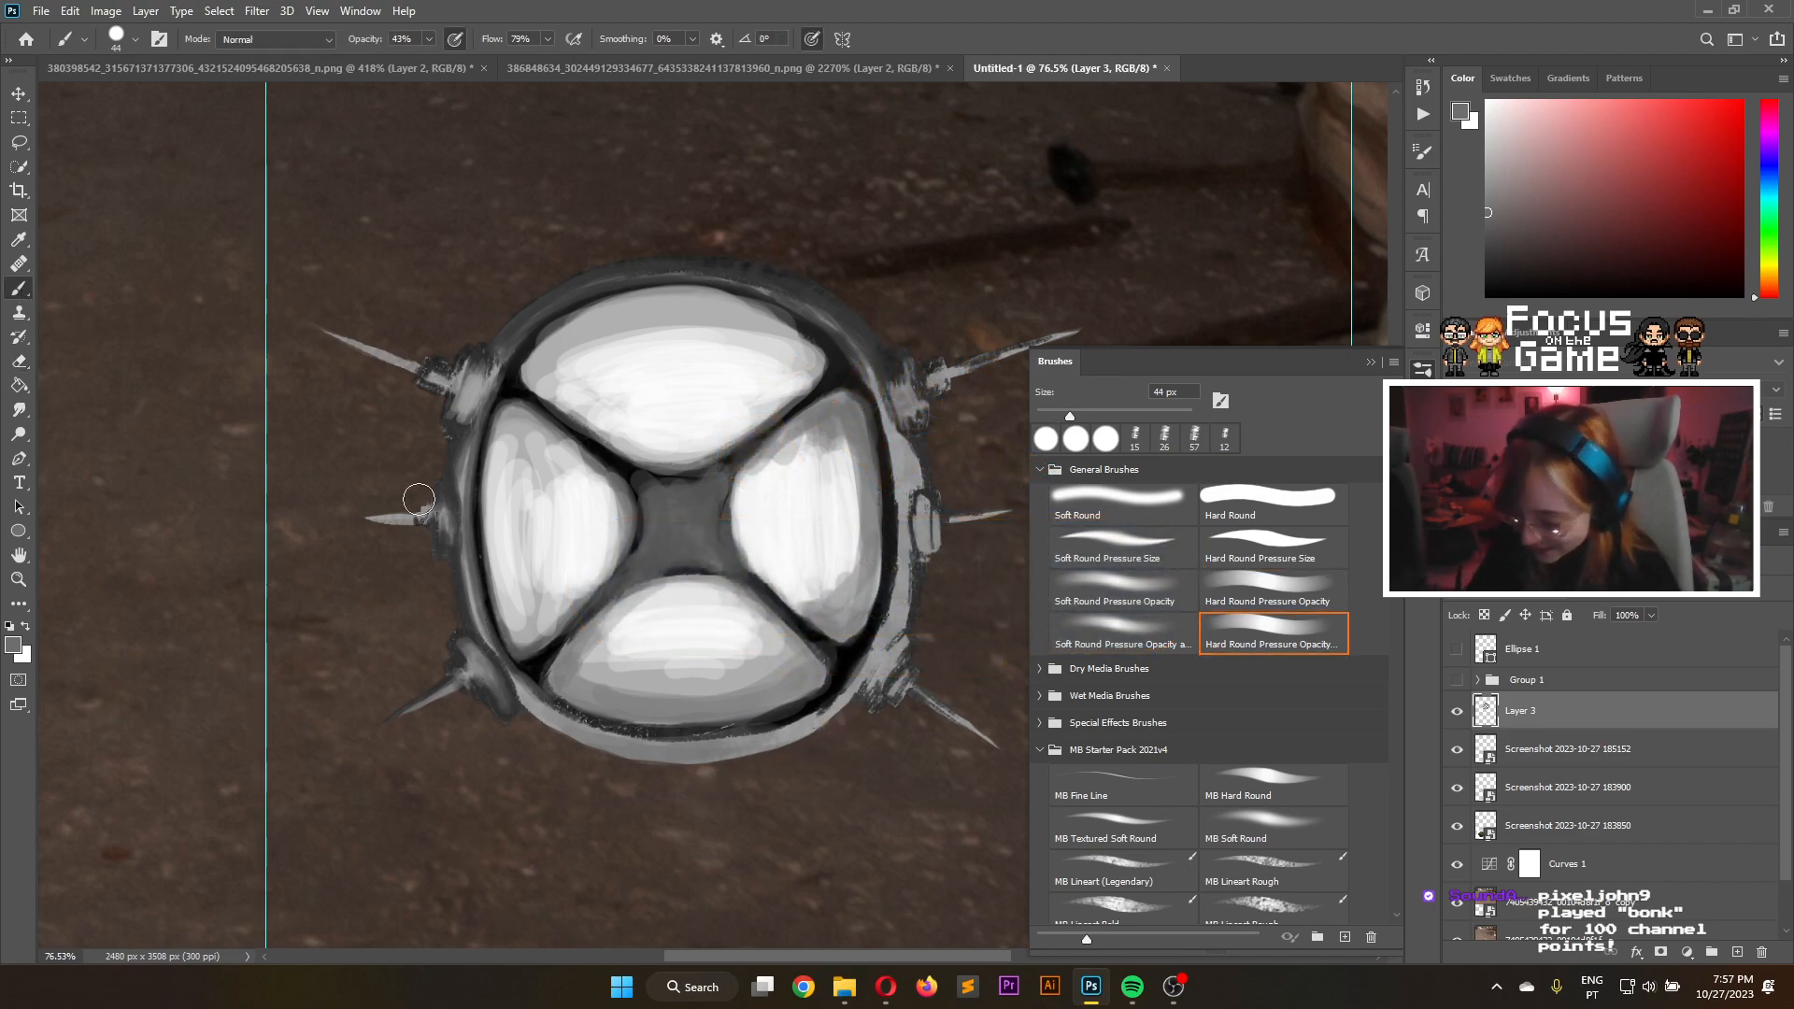
pyautogui.click(1739, 952)
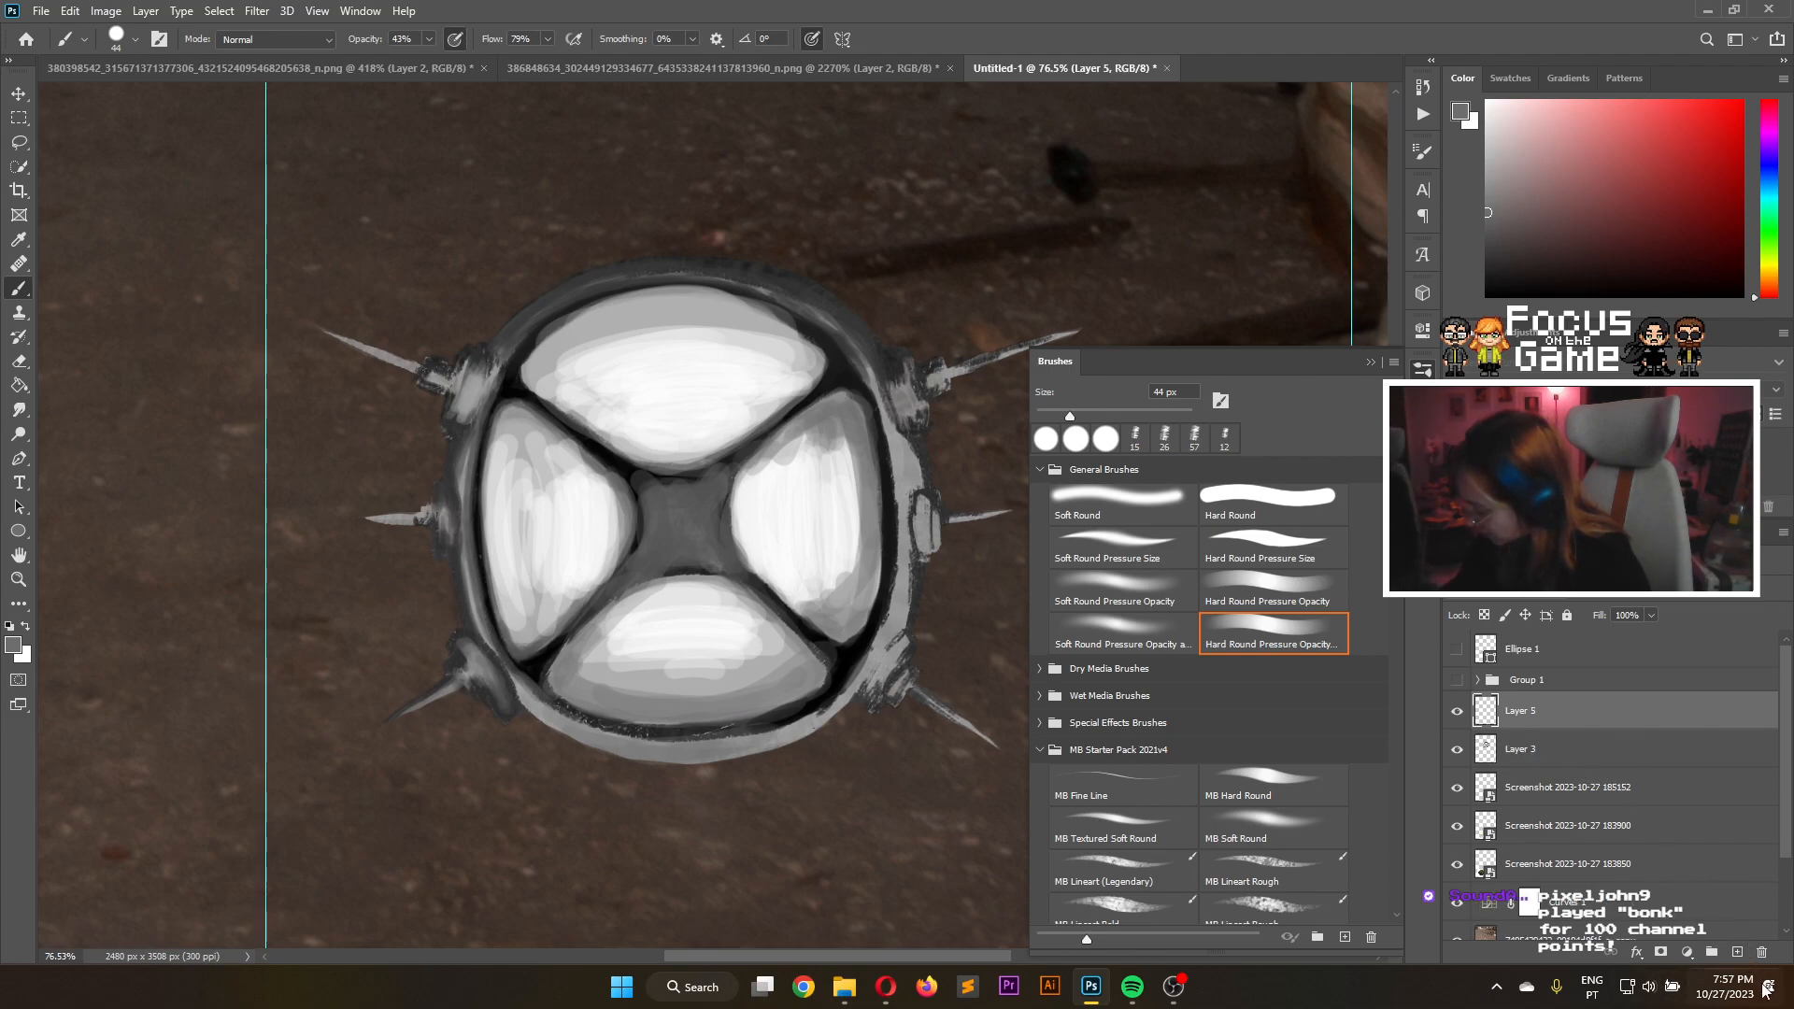
pyautogui.click(1761, 953)
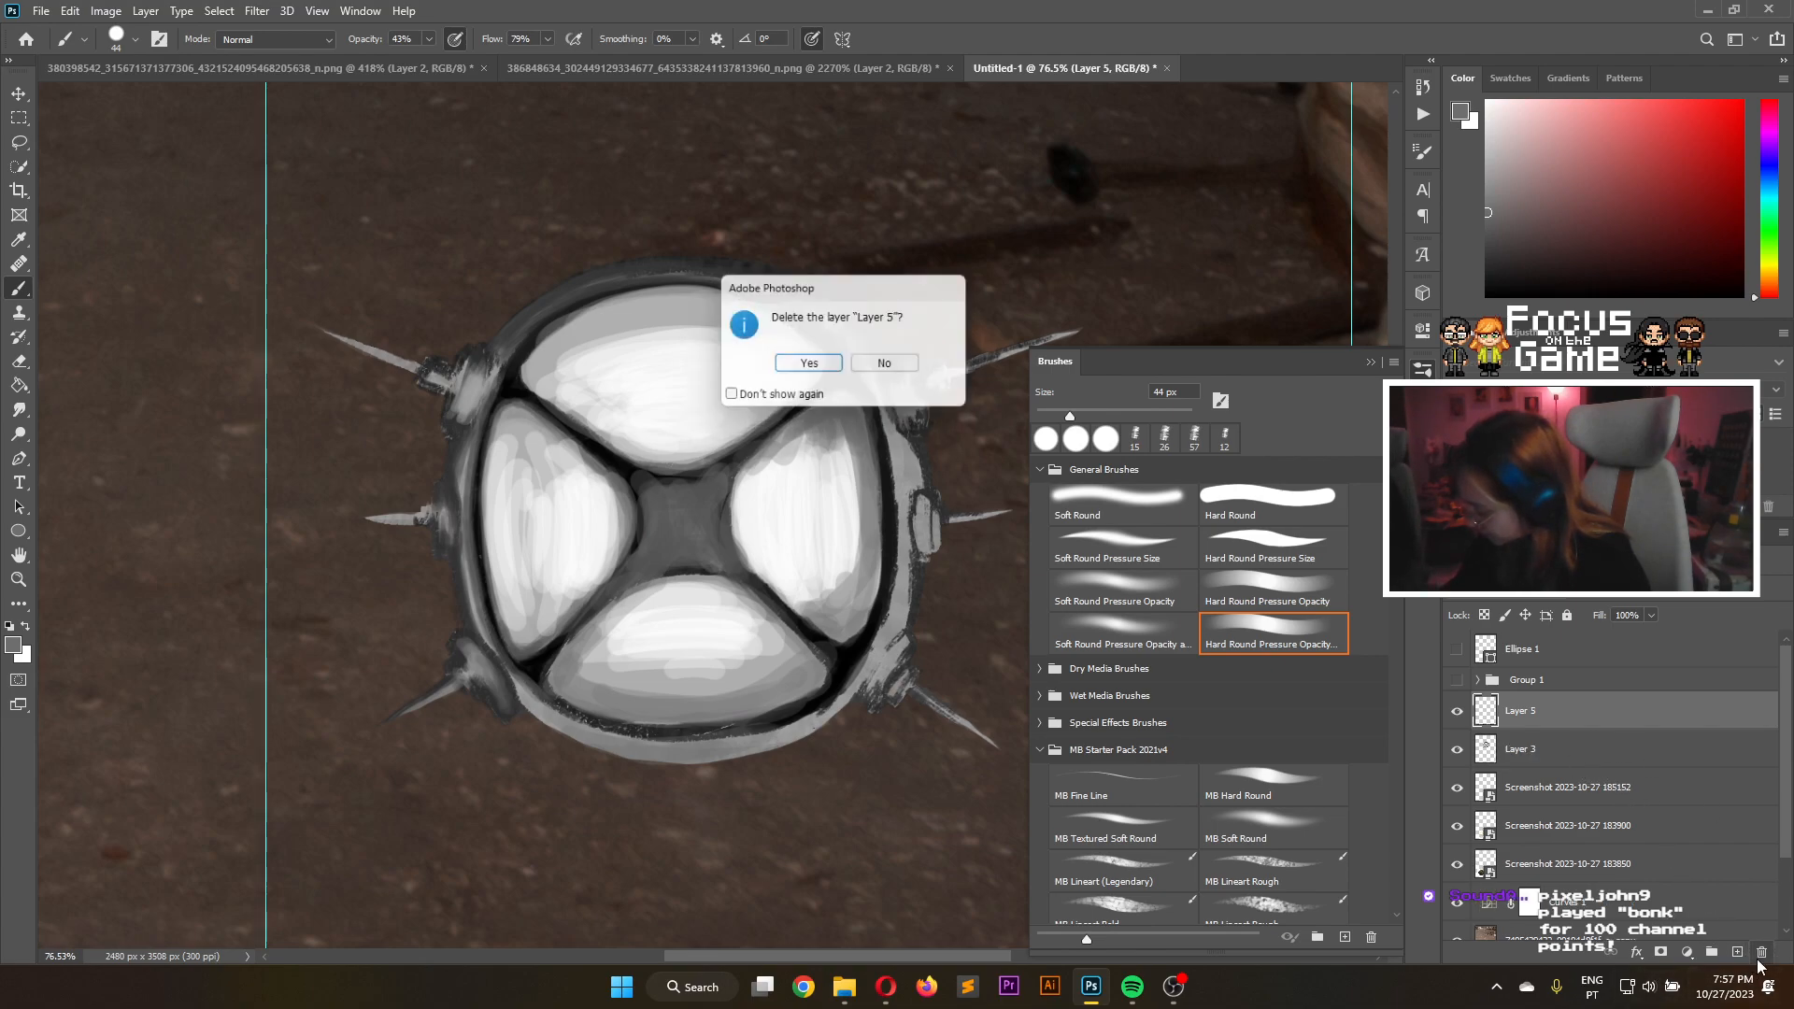
pyautogui.click(809, 370)
# Duplicate Layer 3 and clip the copy to the original layer
pyautogui.rightClick(1557, 729)
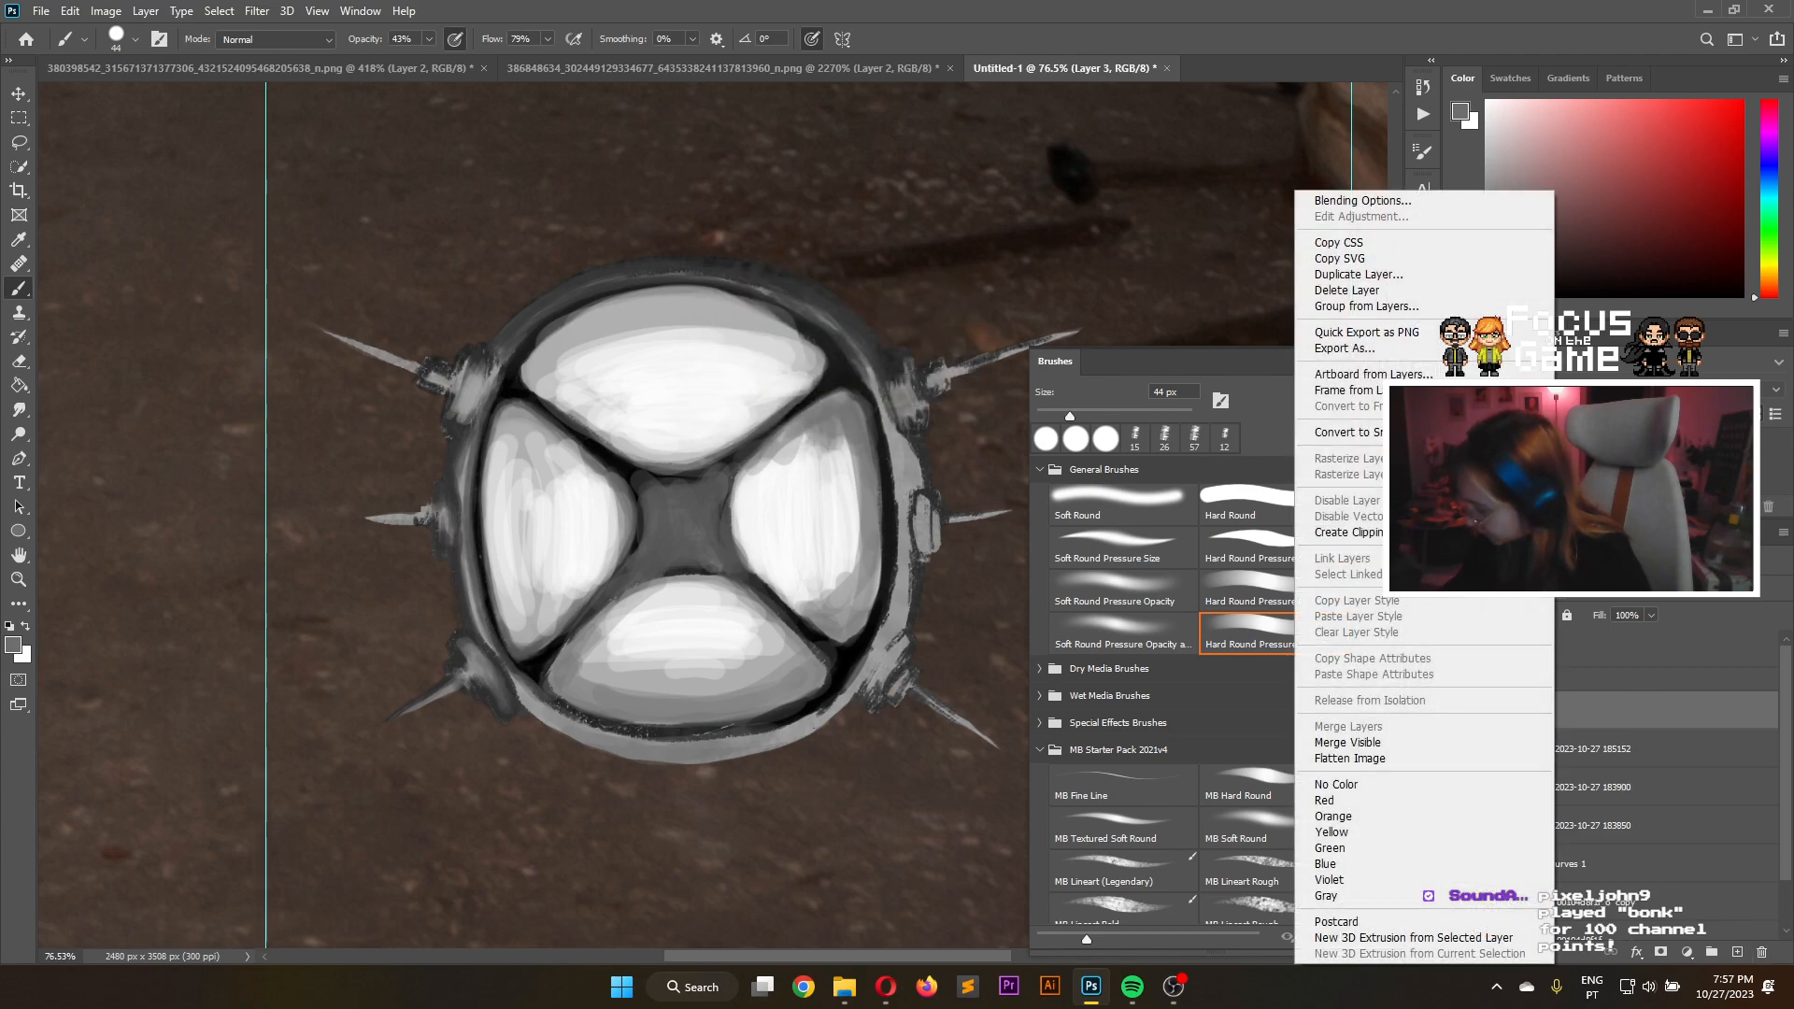
pyautogui.click(1385, 277)
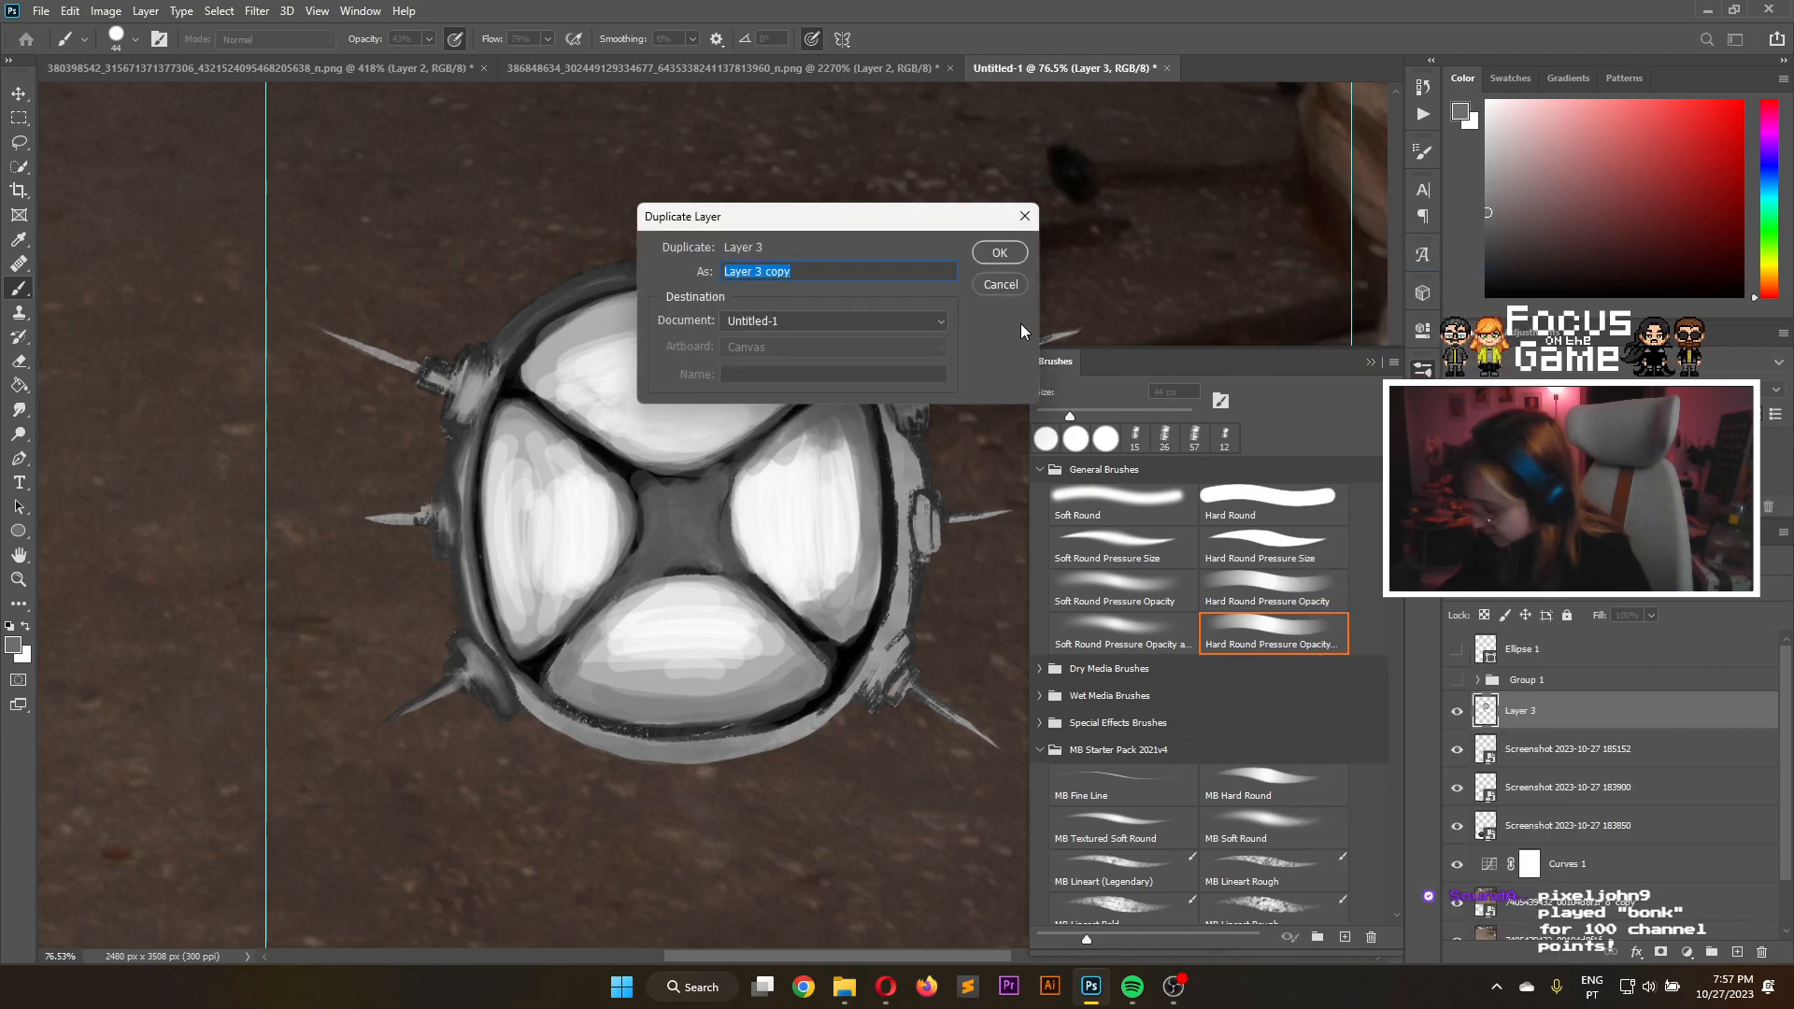
pyautogui.click(999, 253)
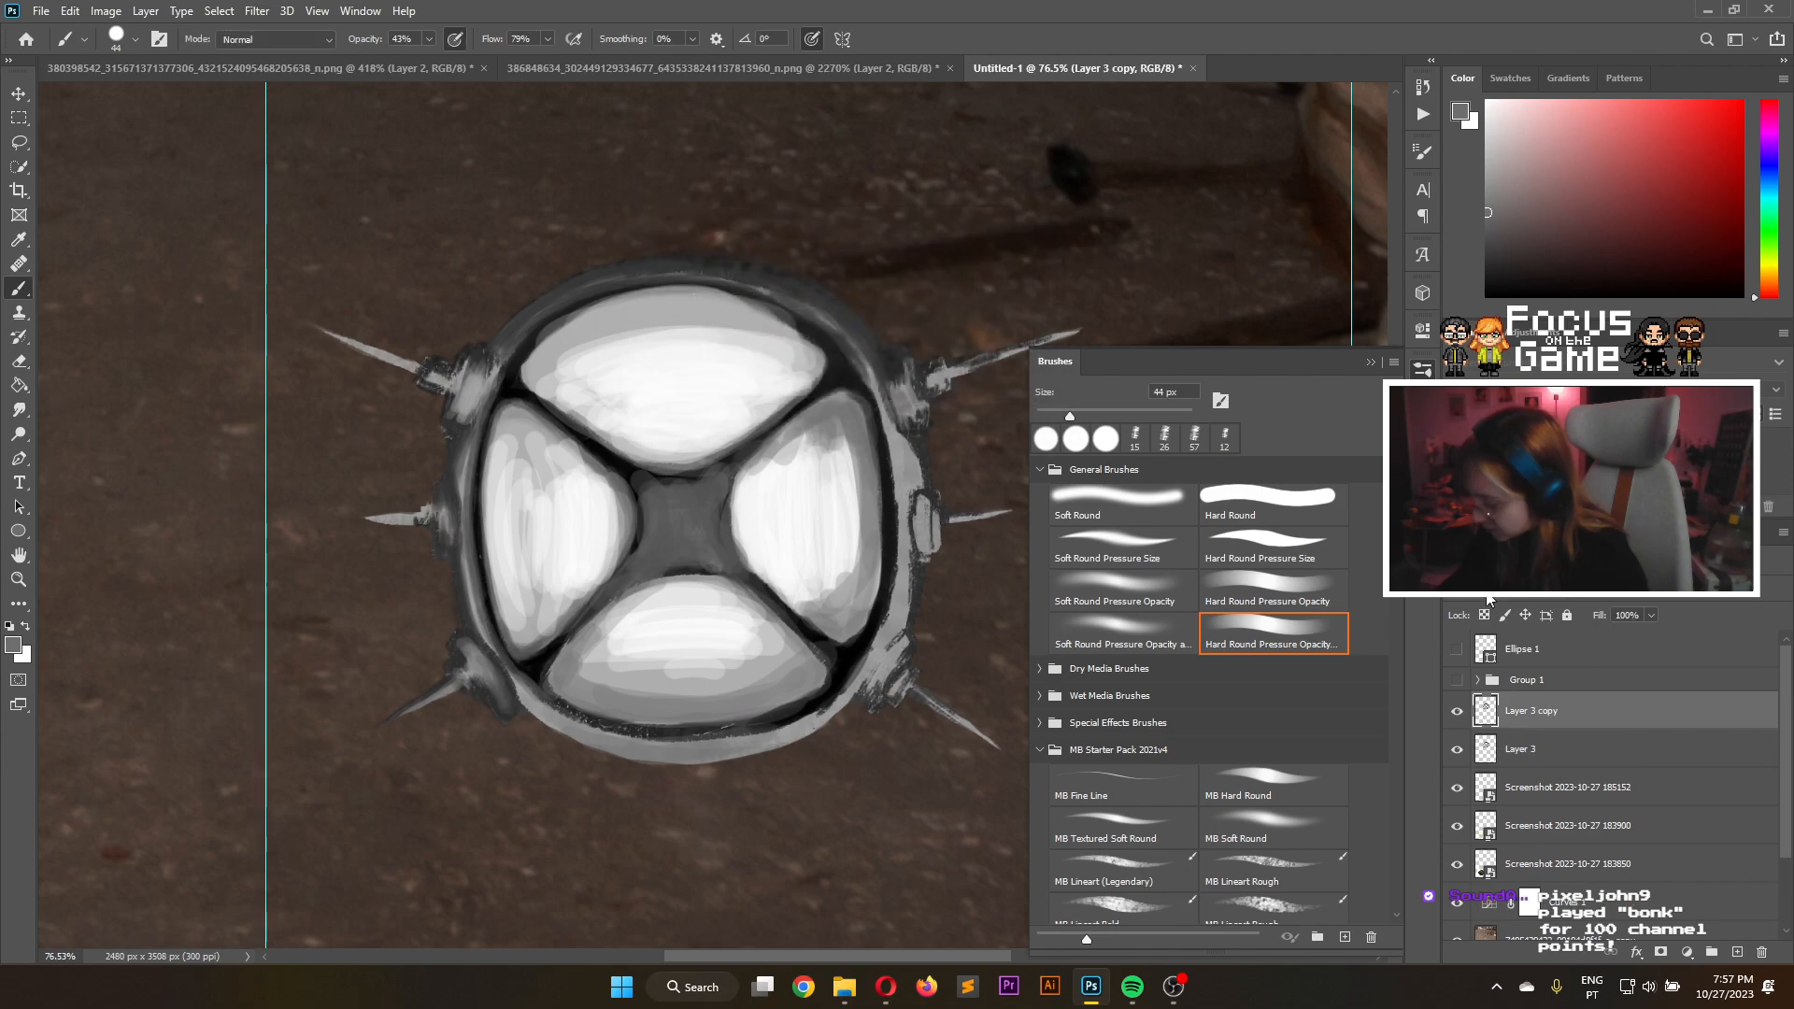
pyautogui.keyDown('alt'); pyautogui.click(1589, 727); pyautogui.keyUp('alt')
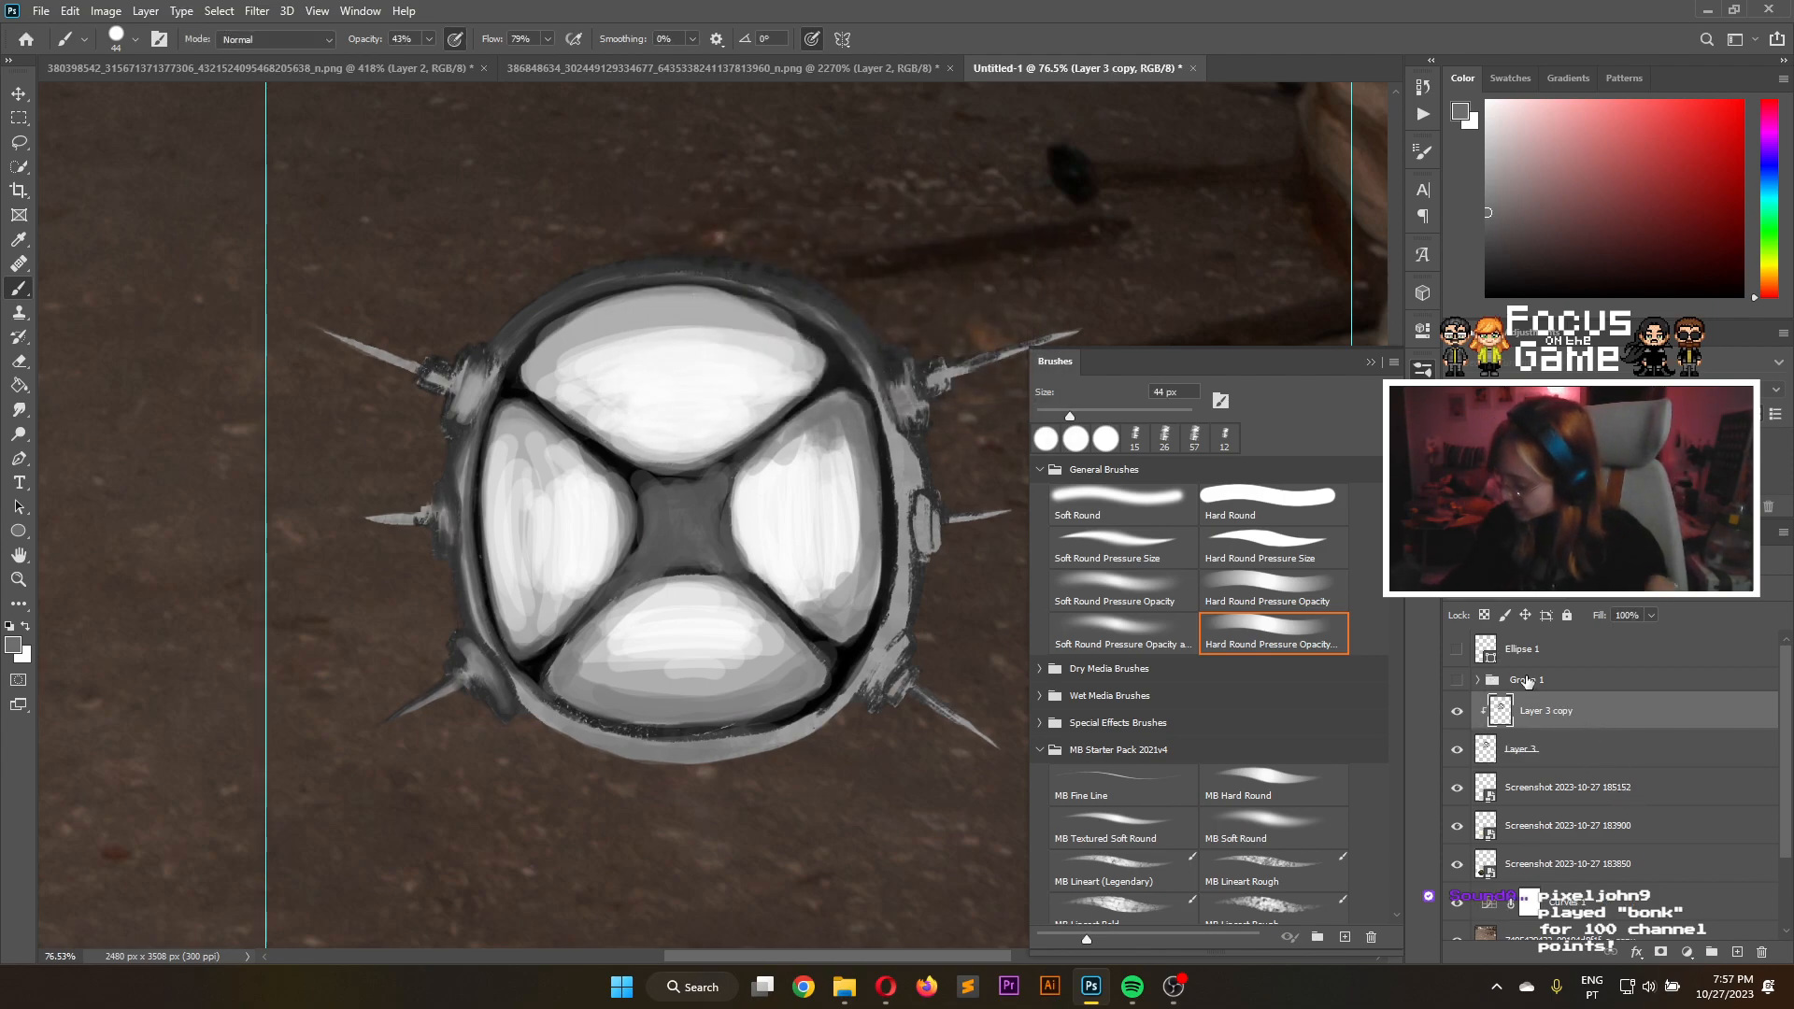
# Darken the lower rim's outer edge and the base of the lower-right antenna with black strokes
pyautogui.click(1365, 362)
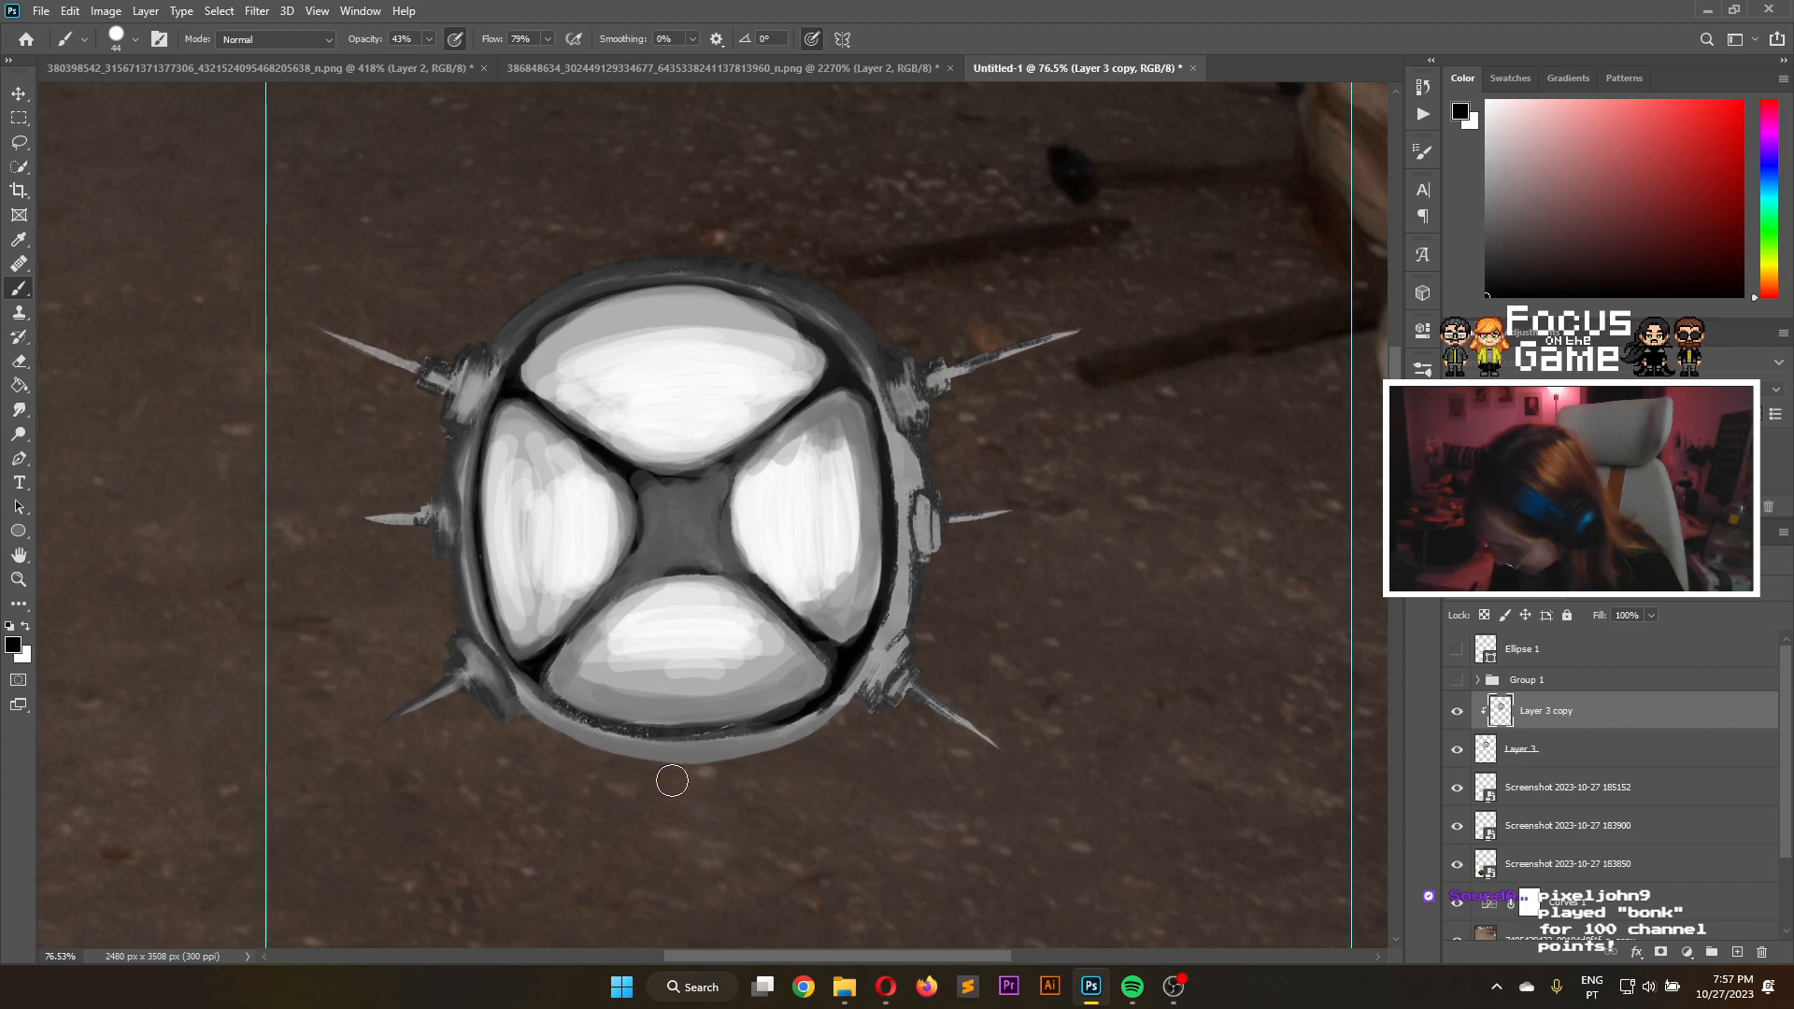
pyautogui.moveTo(612, 769)
pyautogui.mouseDown()
pyautogui.moveTo(805, 754)
pyautogui.moveTo(645, 775)
pyautogui.moveTo(731, 771)
pyautogui.moveTo(588, 758)
pyautogui.moveTo(660, 779)
pyautogui.moveTo(537, 733)
pyautogui.moveTo(604, 771)
pyautogui.moveTo(545, 727)
pyautogui.moveTo(658, 768)
pyautogui.moveTo(810, 750)
pyautogui.mouseUp()
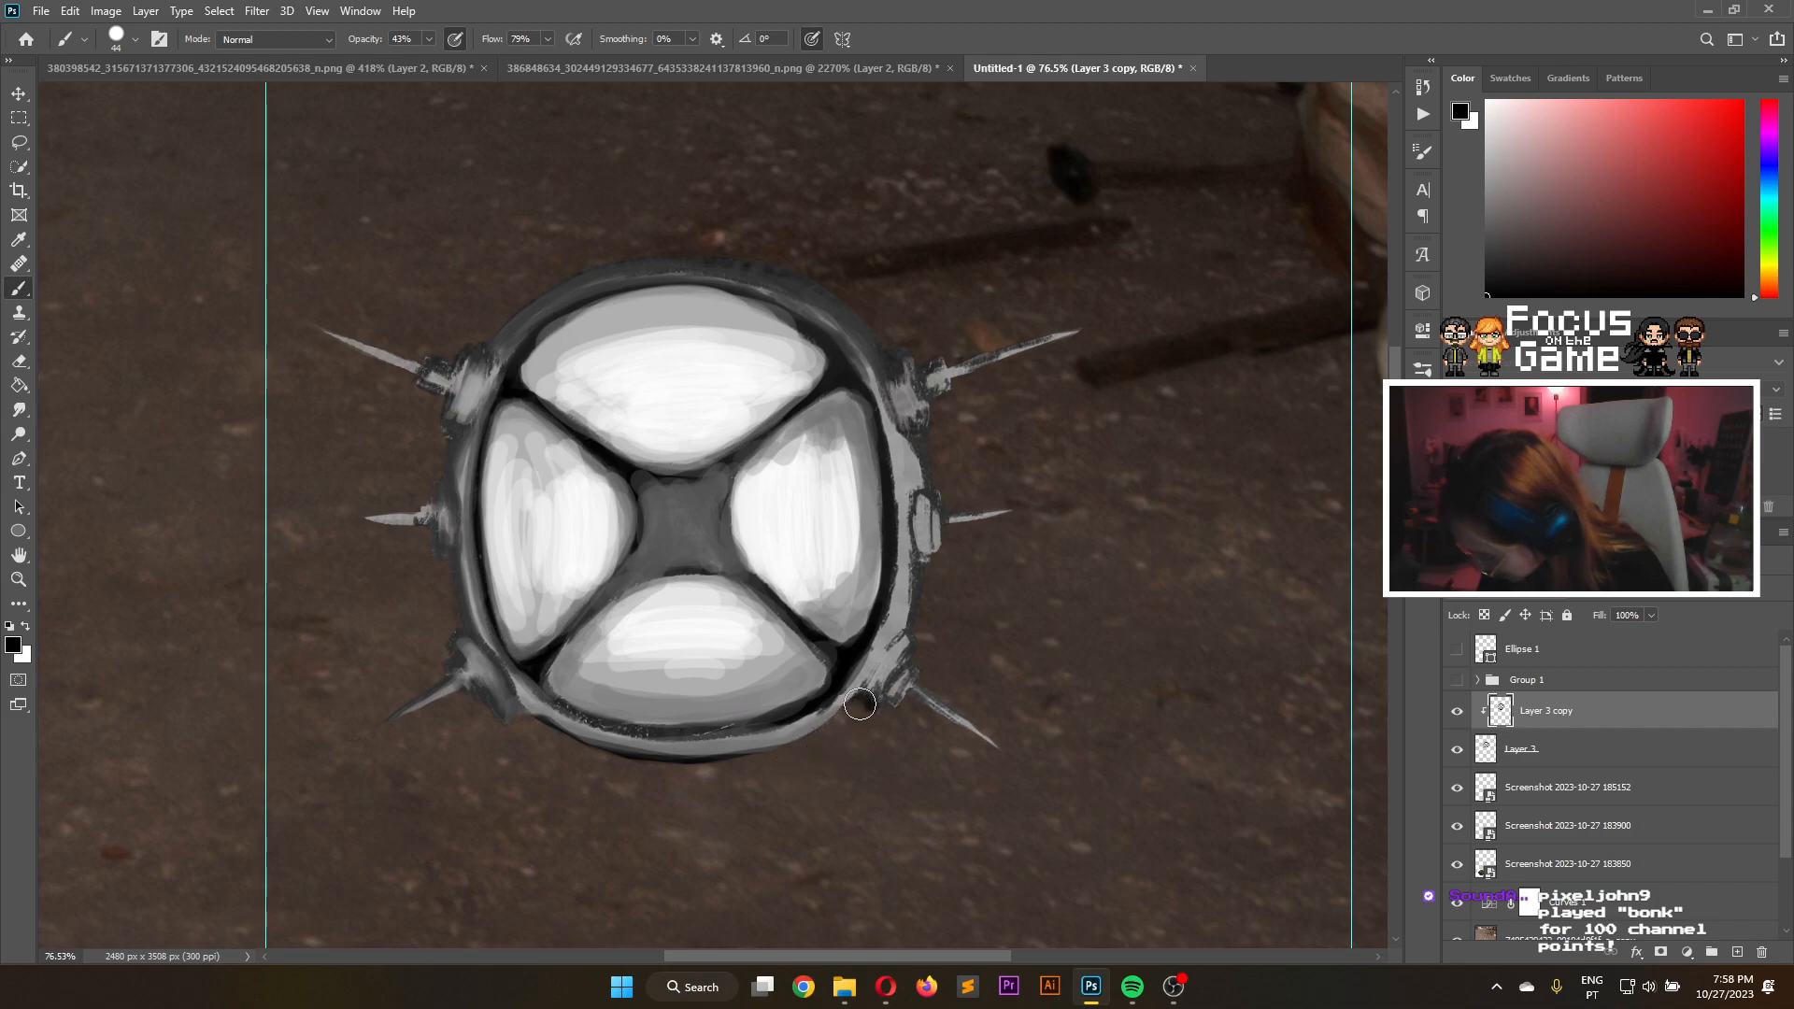
pyautogui.moveTo(840, 724); pyautogui.dragTo(763, 783)
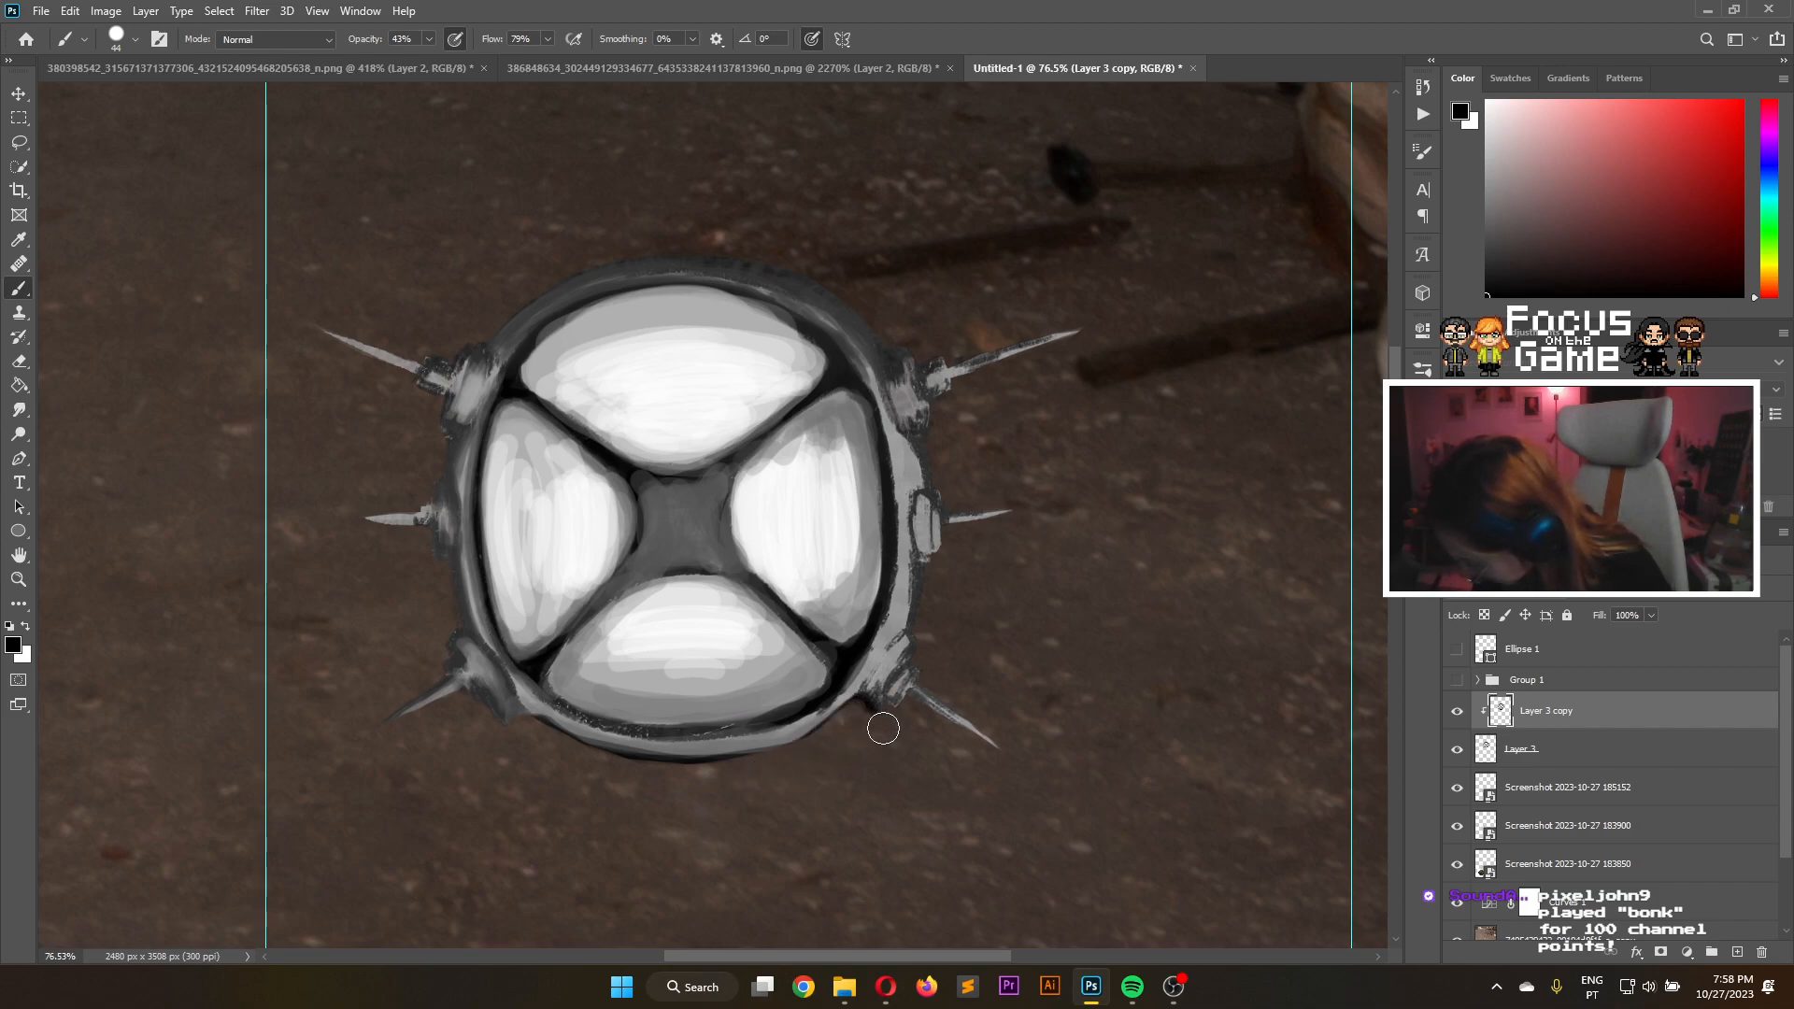
pyautogui.moveTo(921, 640); pyautogui.dragTo(915, 648)
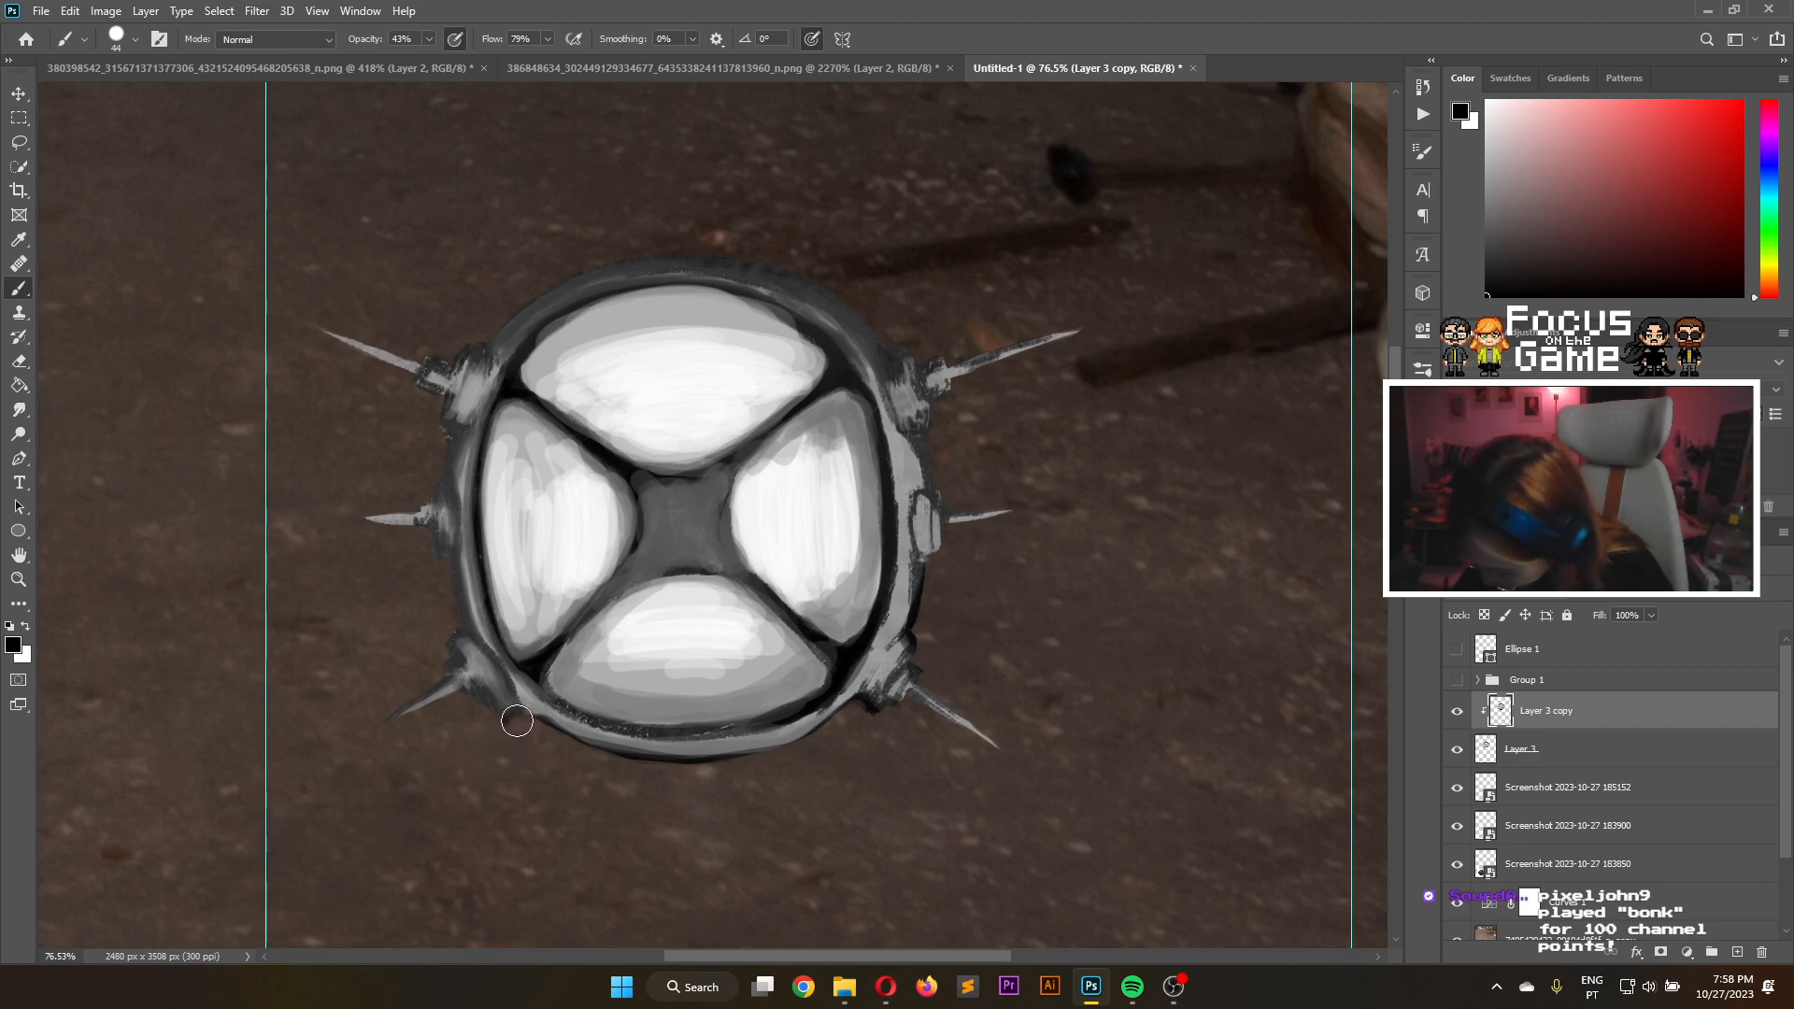
# Shade the lower-left antenna's base and the adjacent left side of the rim in black
pyautogui.moveTo(487, 691)
pyautogui.mouseDown()
pyautogui.moveTo(505, 736)
pyautogui.moveTo(472, 700)
pyautogui.moveTo(431, 703)
pyautogui.mouseUp()
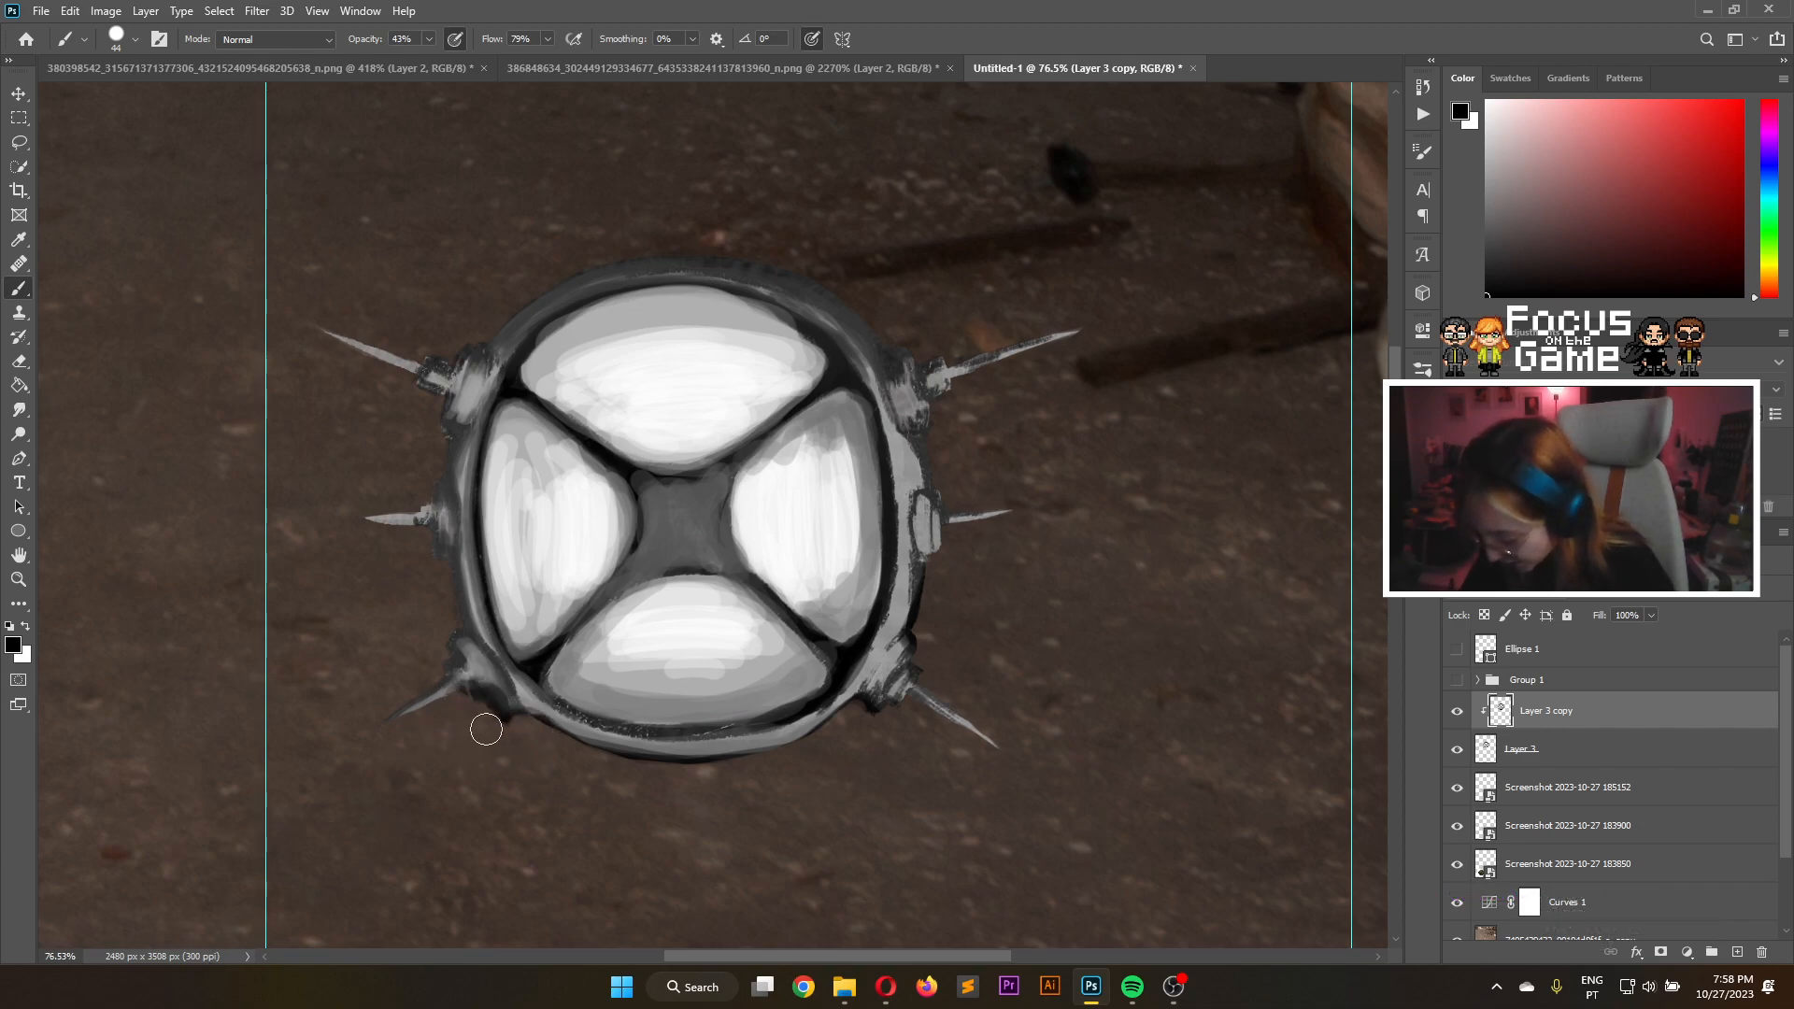
pyautogui.moveTo(464, 641); pyautogui.dragTo(444, 662)
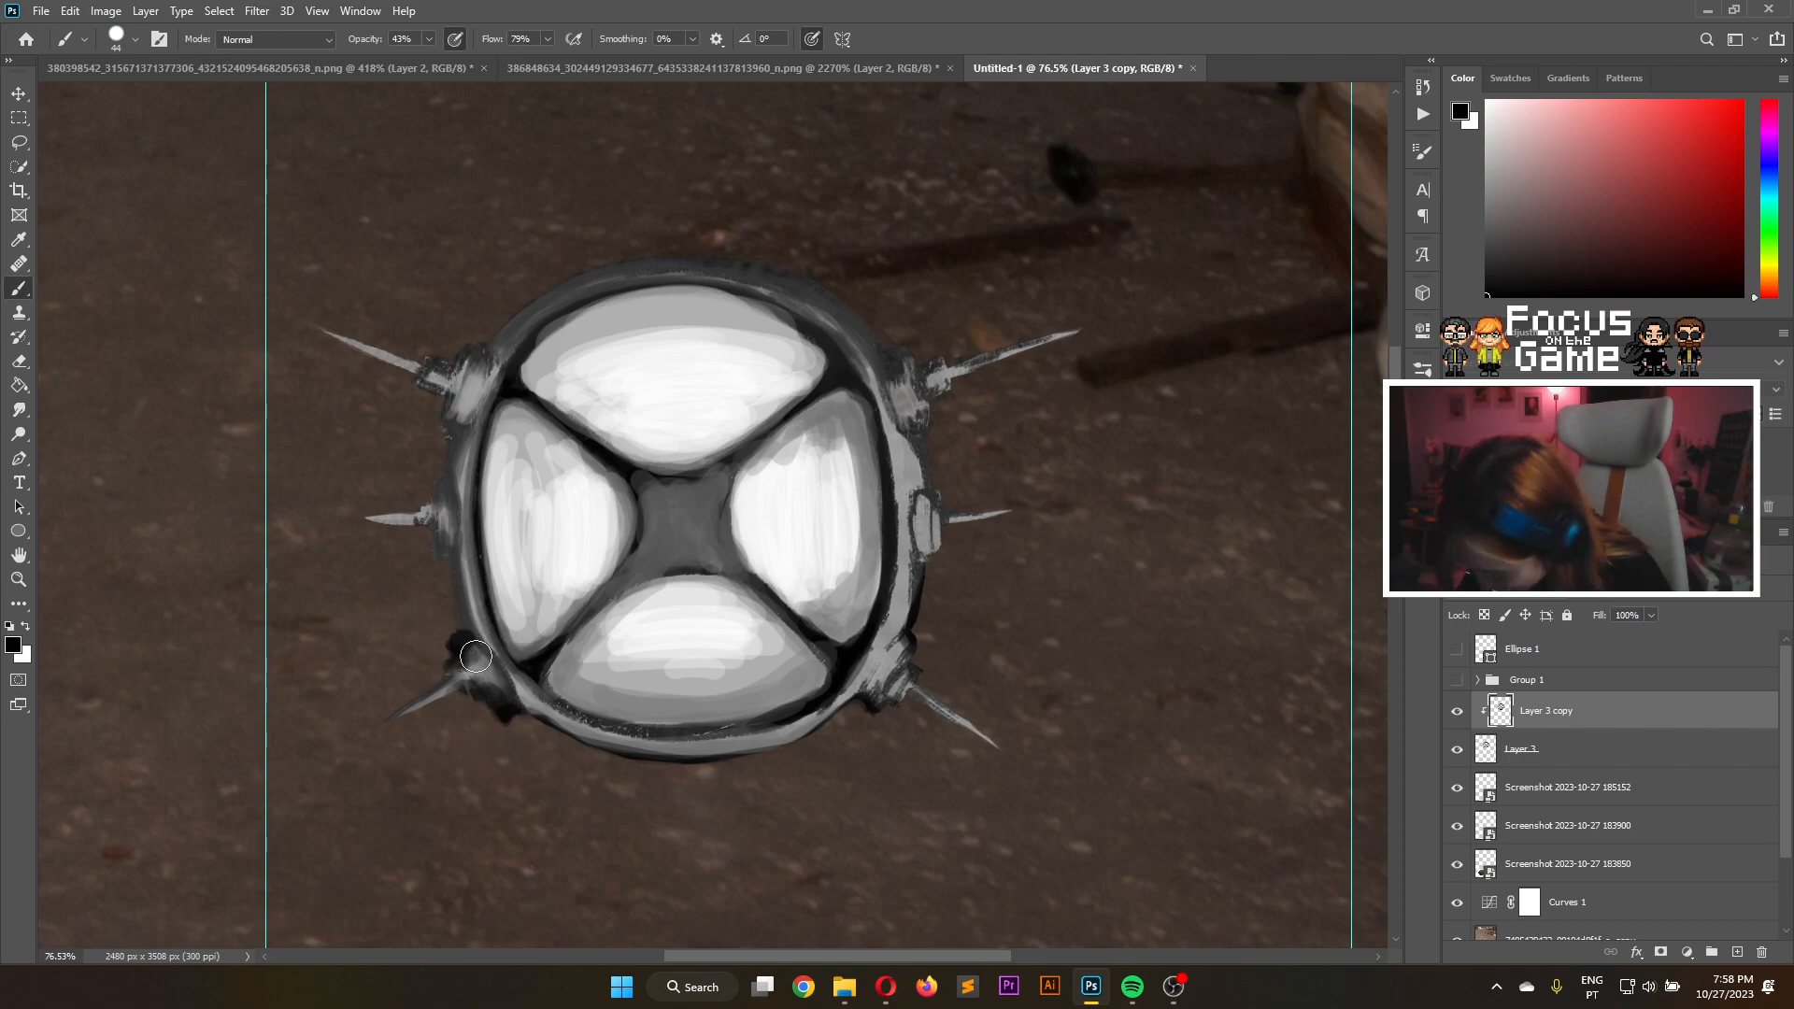
pyautogui.moveTo(449, 551); pyautogui.dragTo(470, 635)
# Reduce the brush to 23 px and add black shading to the left and upper rim and the upper-right and middle-right antennas
pyautogui.click(1423, 369)
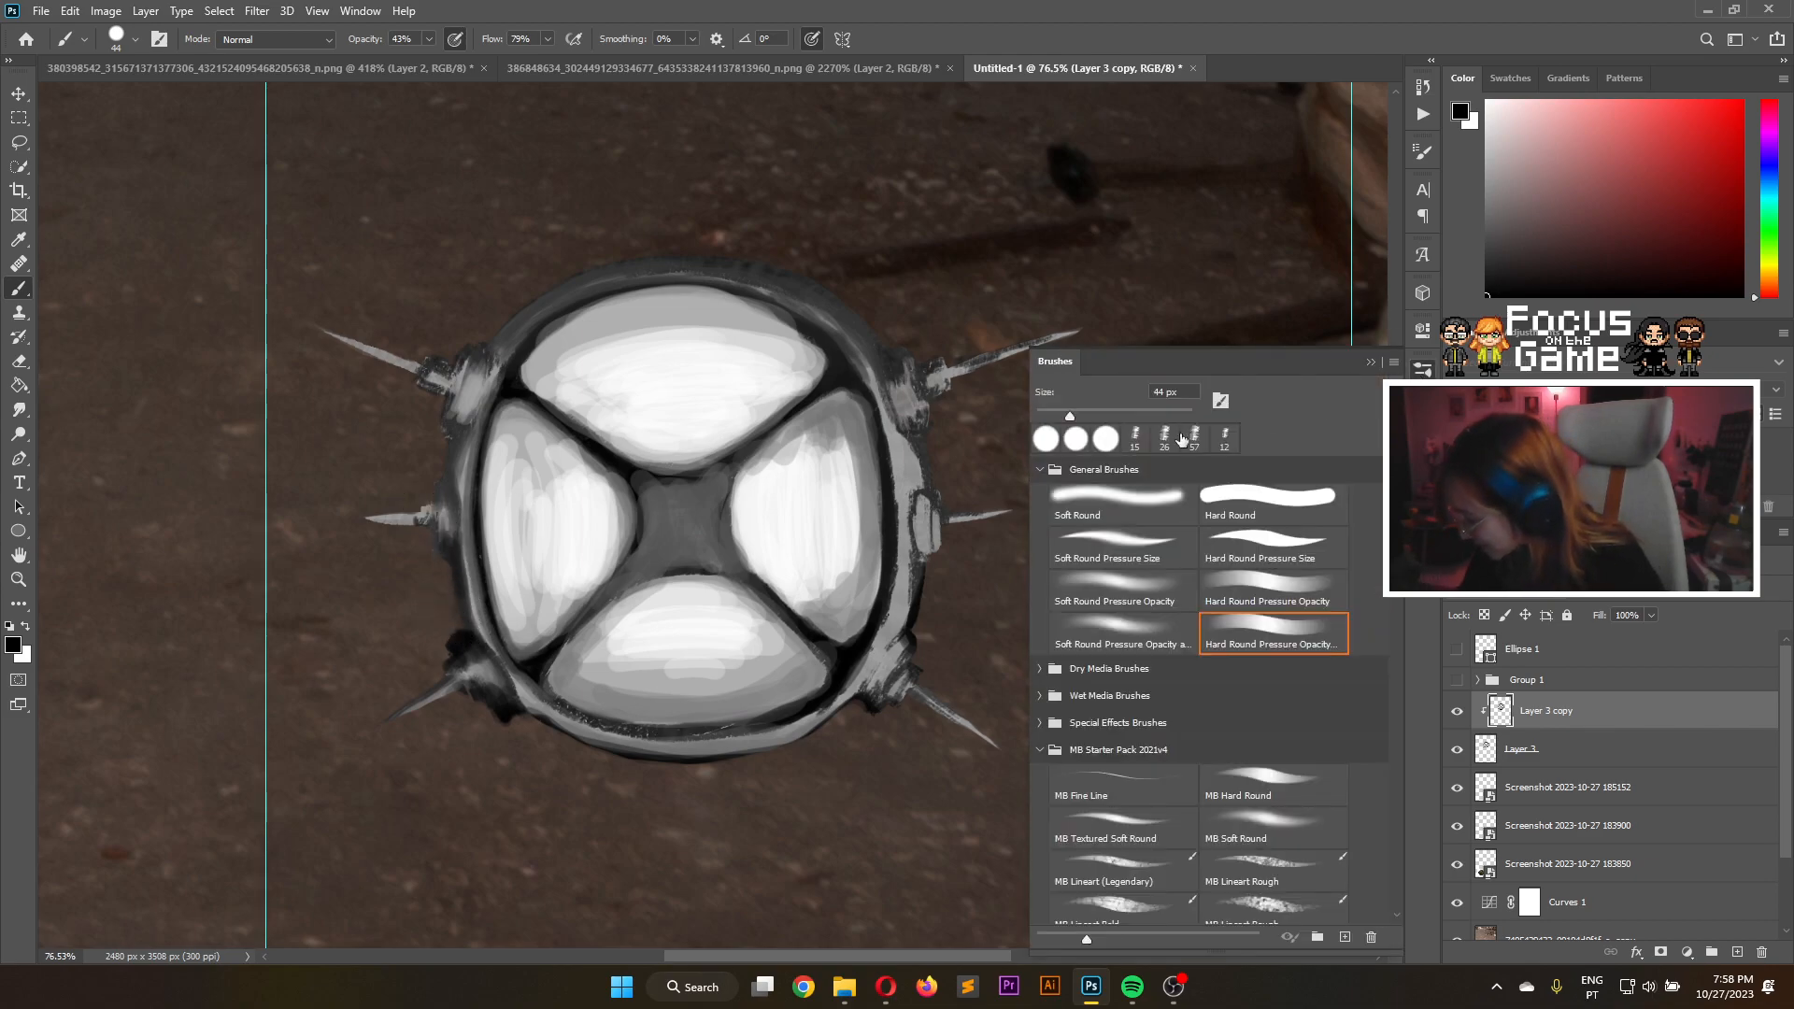
pyautogui.click(1371, 363)
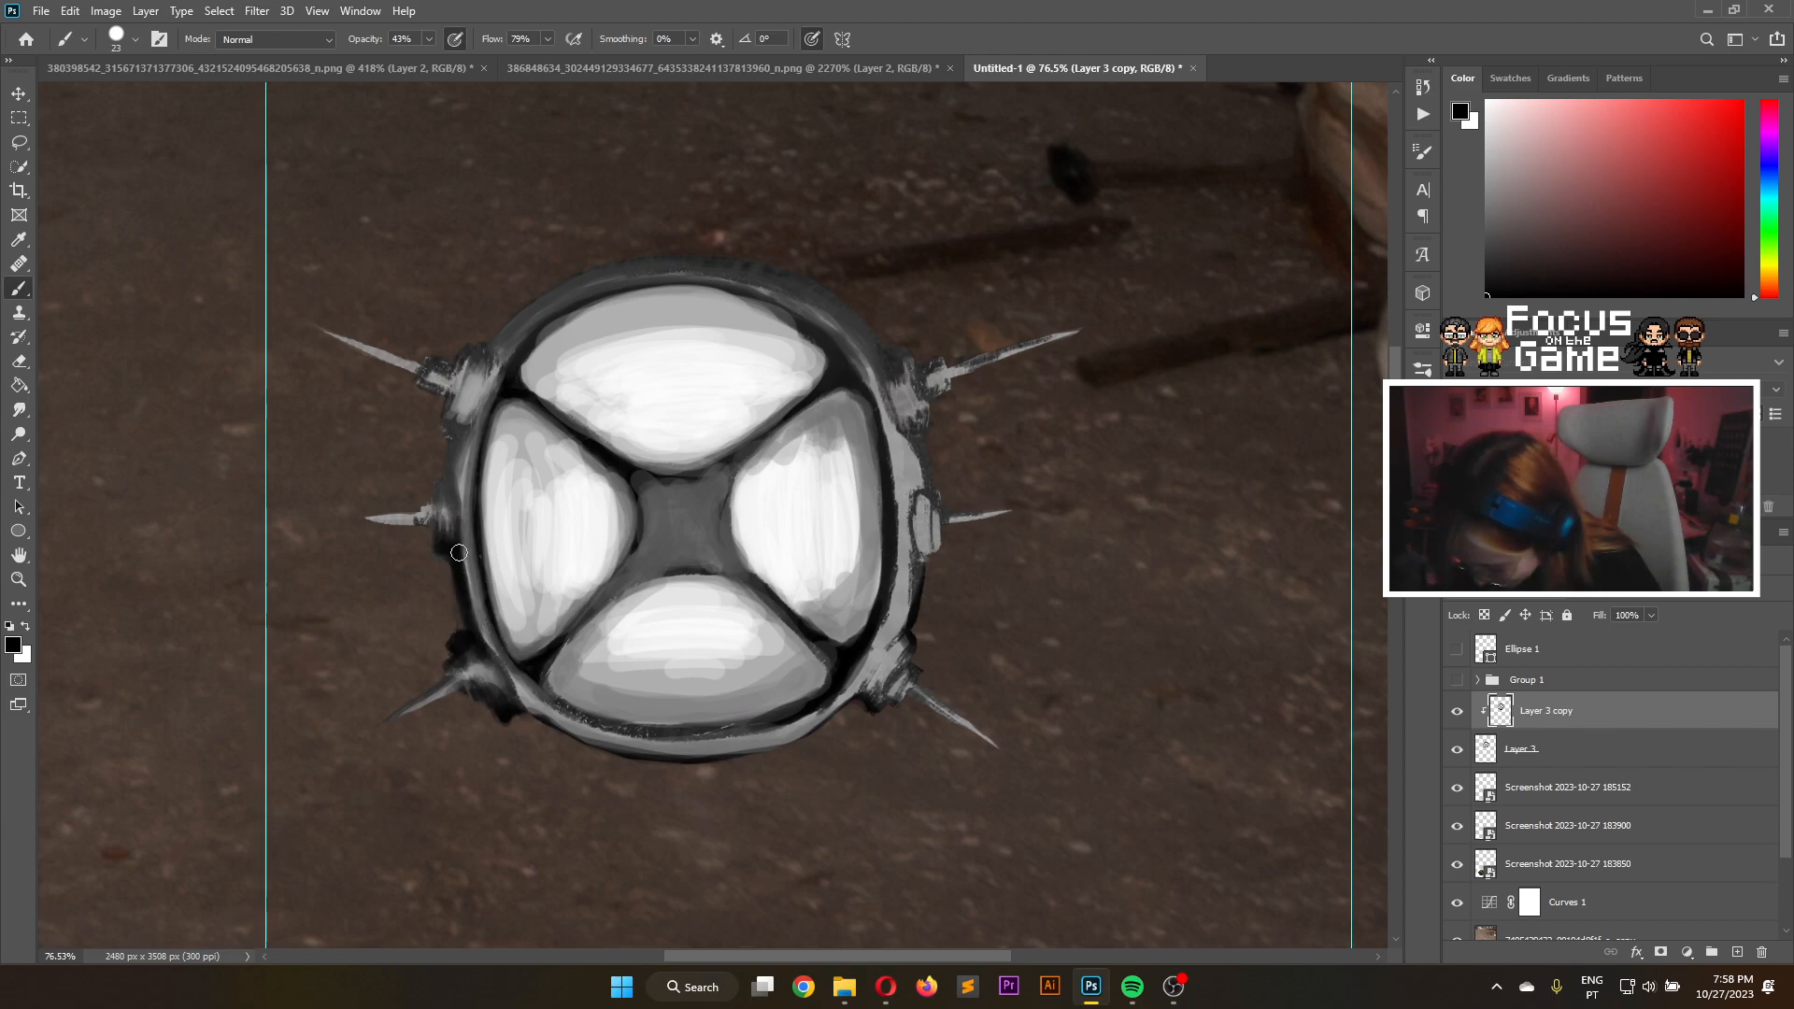
pyautogui.moveTo(448, 465); pyautogui.dragTo(443, 488)
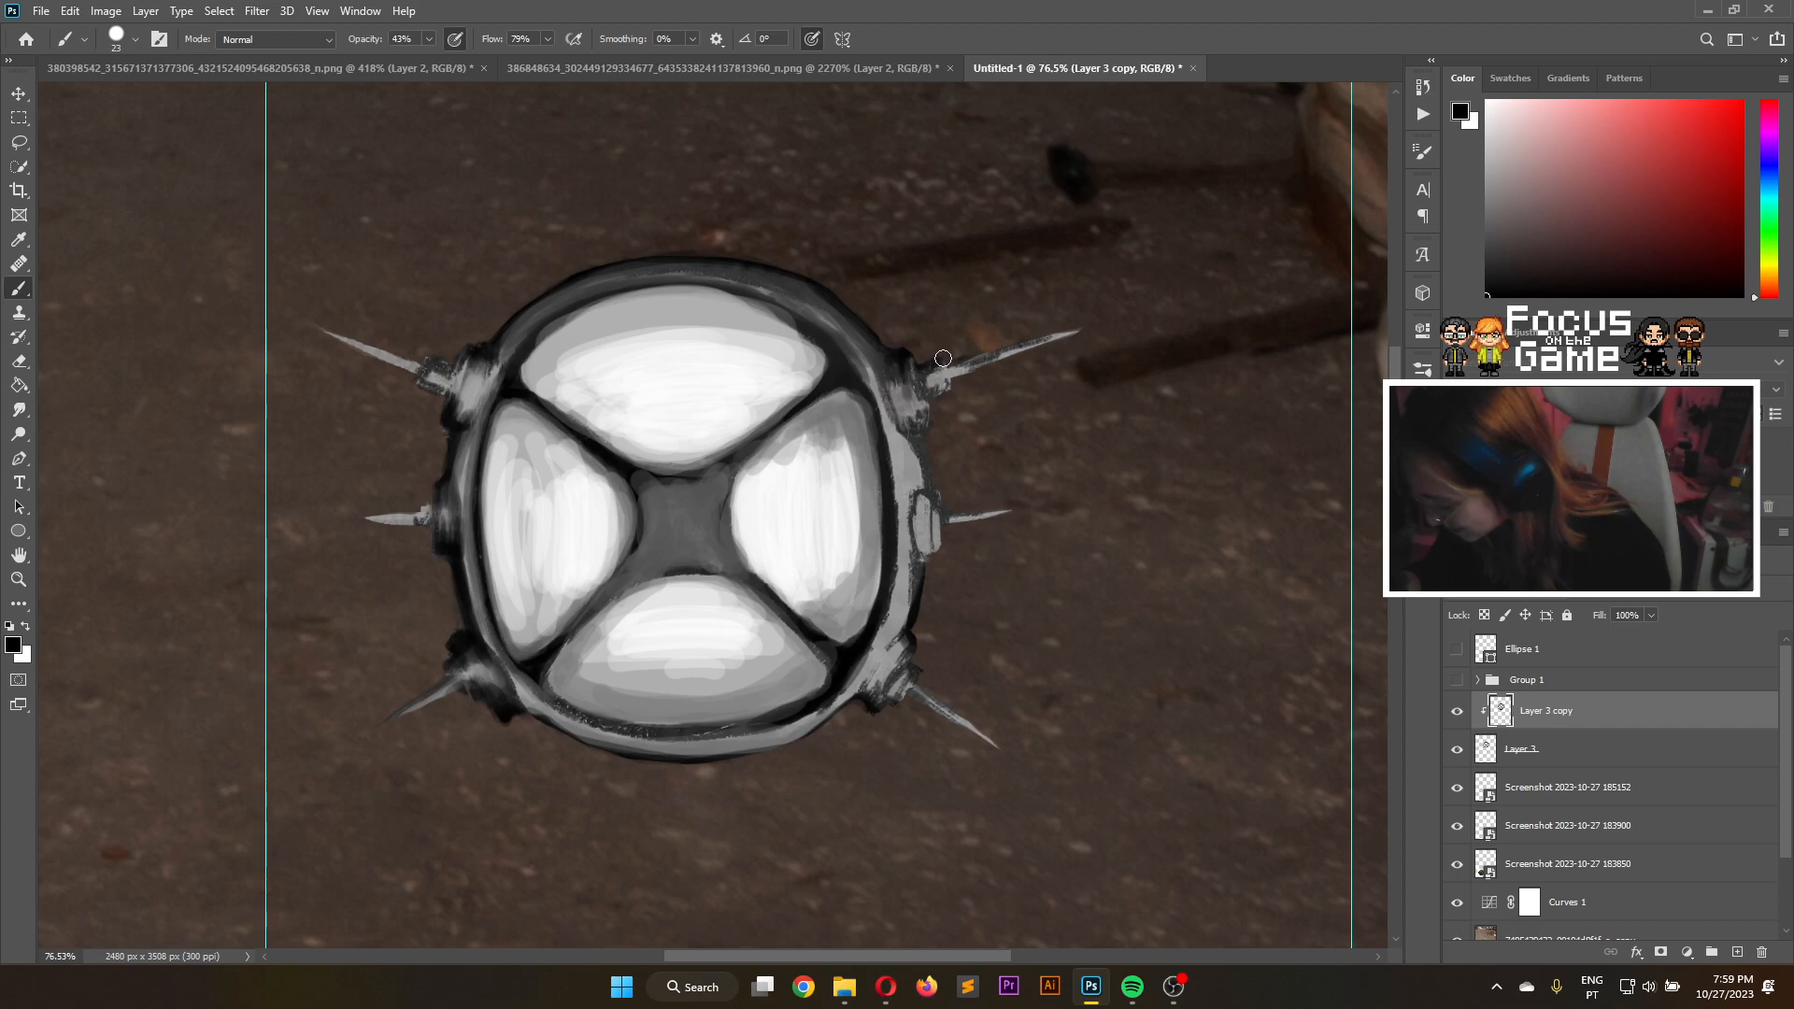
pyautogui.moveTo(943, 363); pyautogui.dragTo(1067, 333)
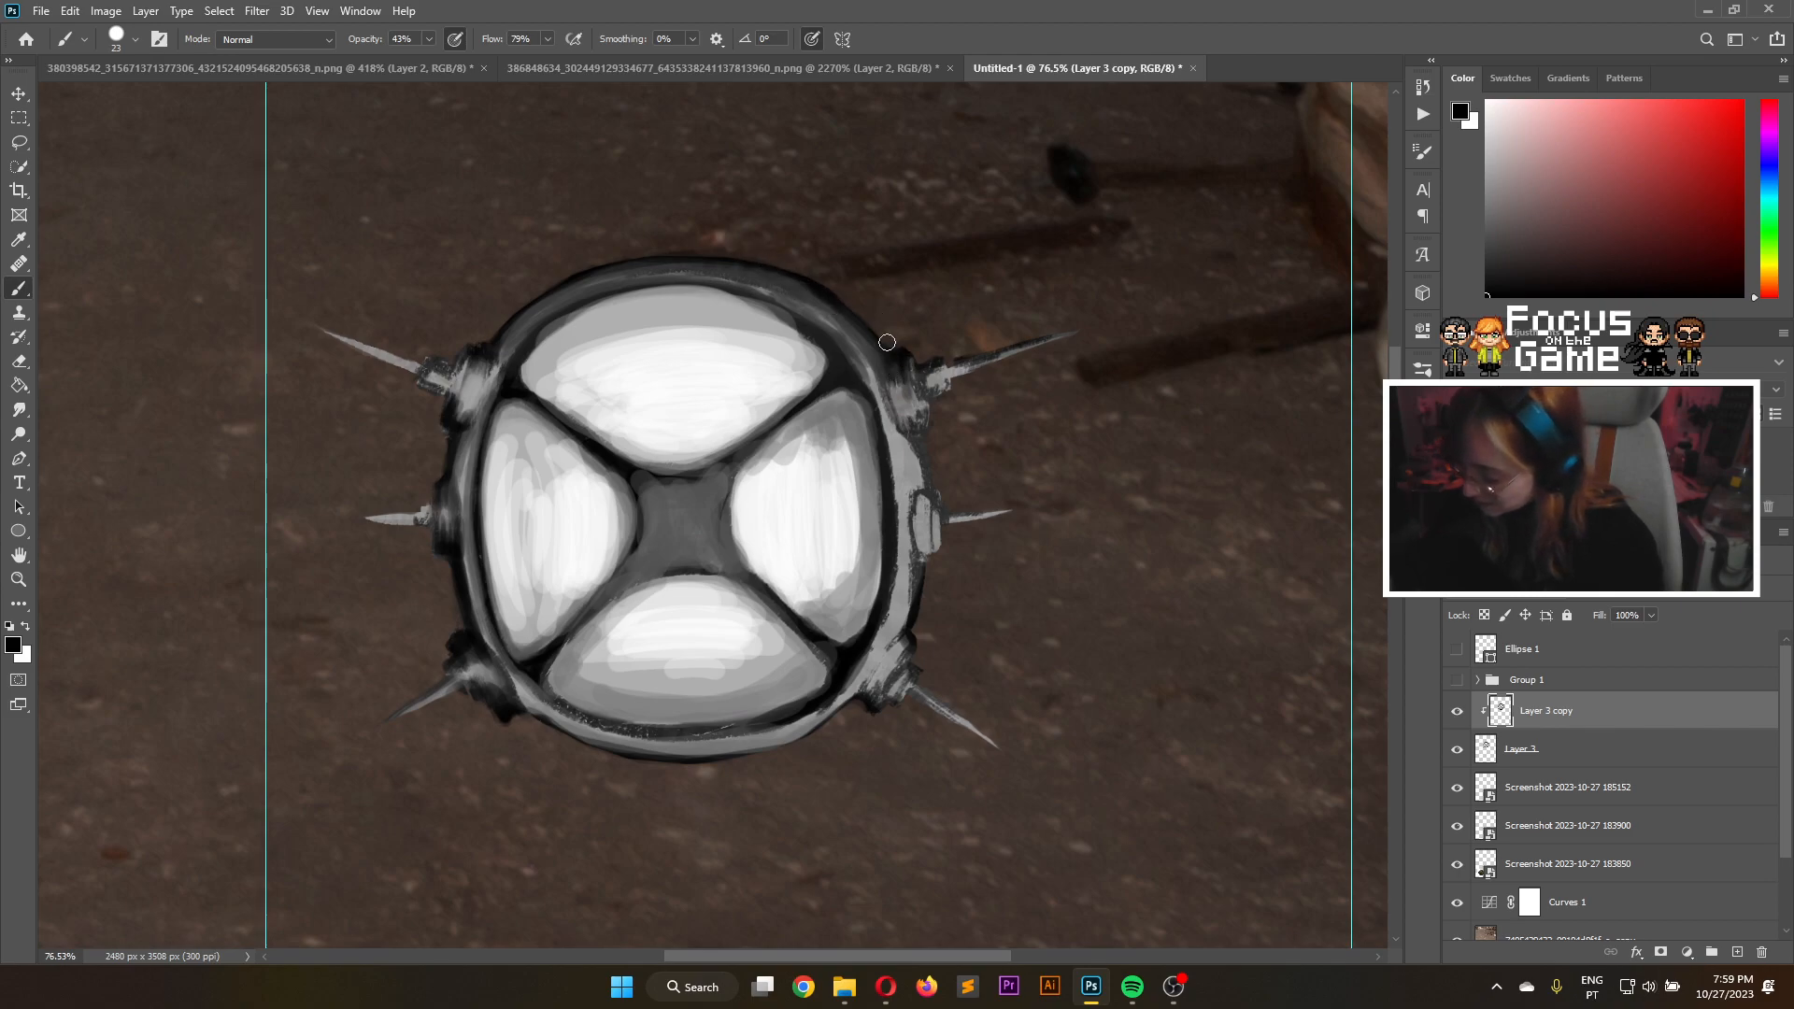
pyautogui.moveTo(892, 378)
pyautogui.mouseDown()
pyautogui.moveTo(912, 448)
pyautogui.moveTo(901, 339)
pyautogui.moveTo(905, 494)
pyautogui.moveTo(928, 461)
pyautogui.moveTo(920, 430)
pyautogui.moveTo(935, 497)
pyautogui.moveTo(923, 441)
pyautogui.moveTo(933, 499)
pyautogui.moveTo(915, 496)
pyautogui.moveTo(915, 534)
pyautogui.moveTo(911, 500)
pyautogui.moveTo(939, 498)
pyautogui.moveTo(952, 580)
pyautogui.moveTo(936, 499)
pyautogui.moveTo(944, 519)
pyautogui.moveTo(989, 517)
pyautogui.mouseUp()
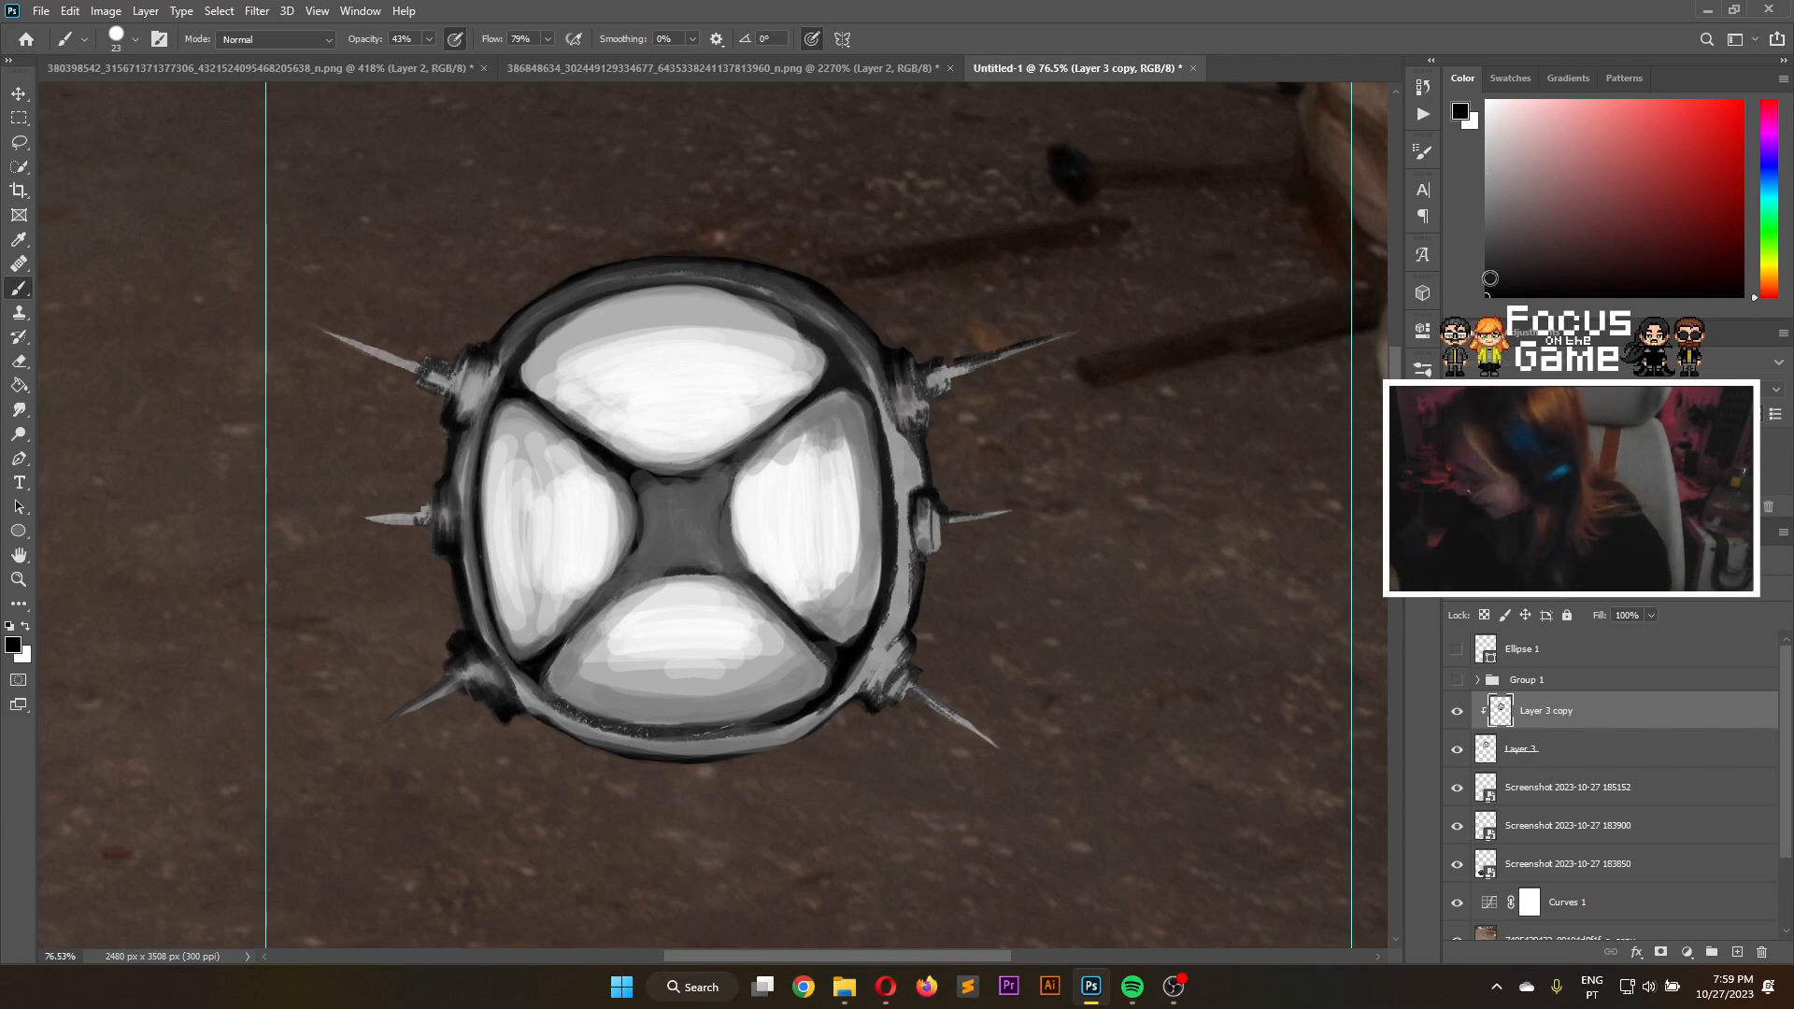
# Pick a mid grey and paint over the left side and lower stretch of the drone's rim
pyautogui.click(1490, 224)
pyautogui.moveTo(1490, 223); pyautogui.dragTo(1480, 177)
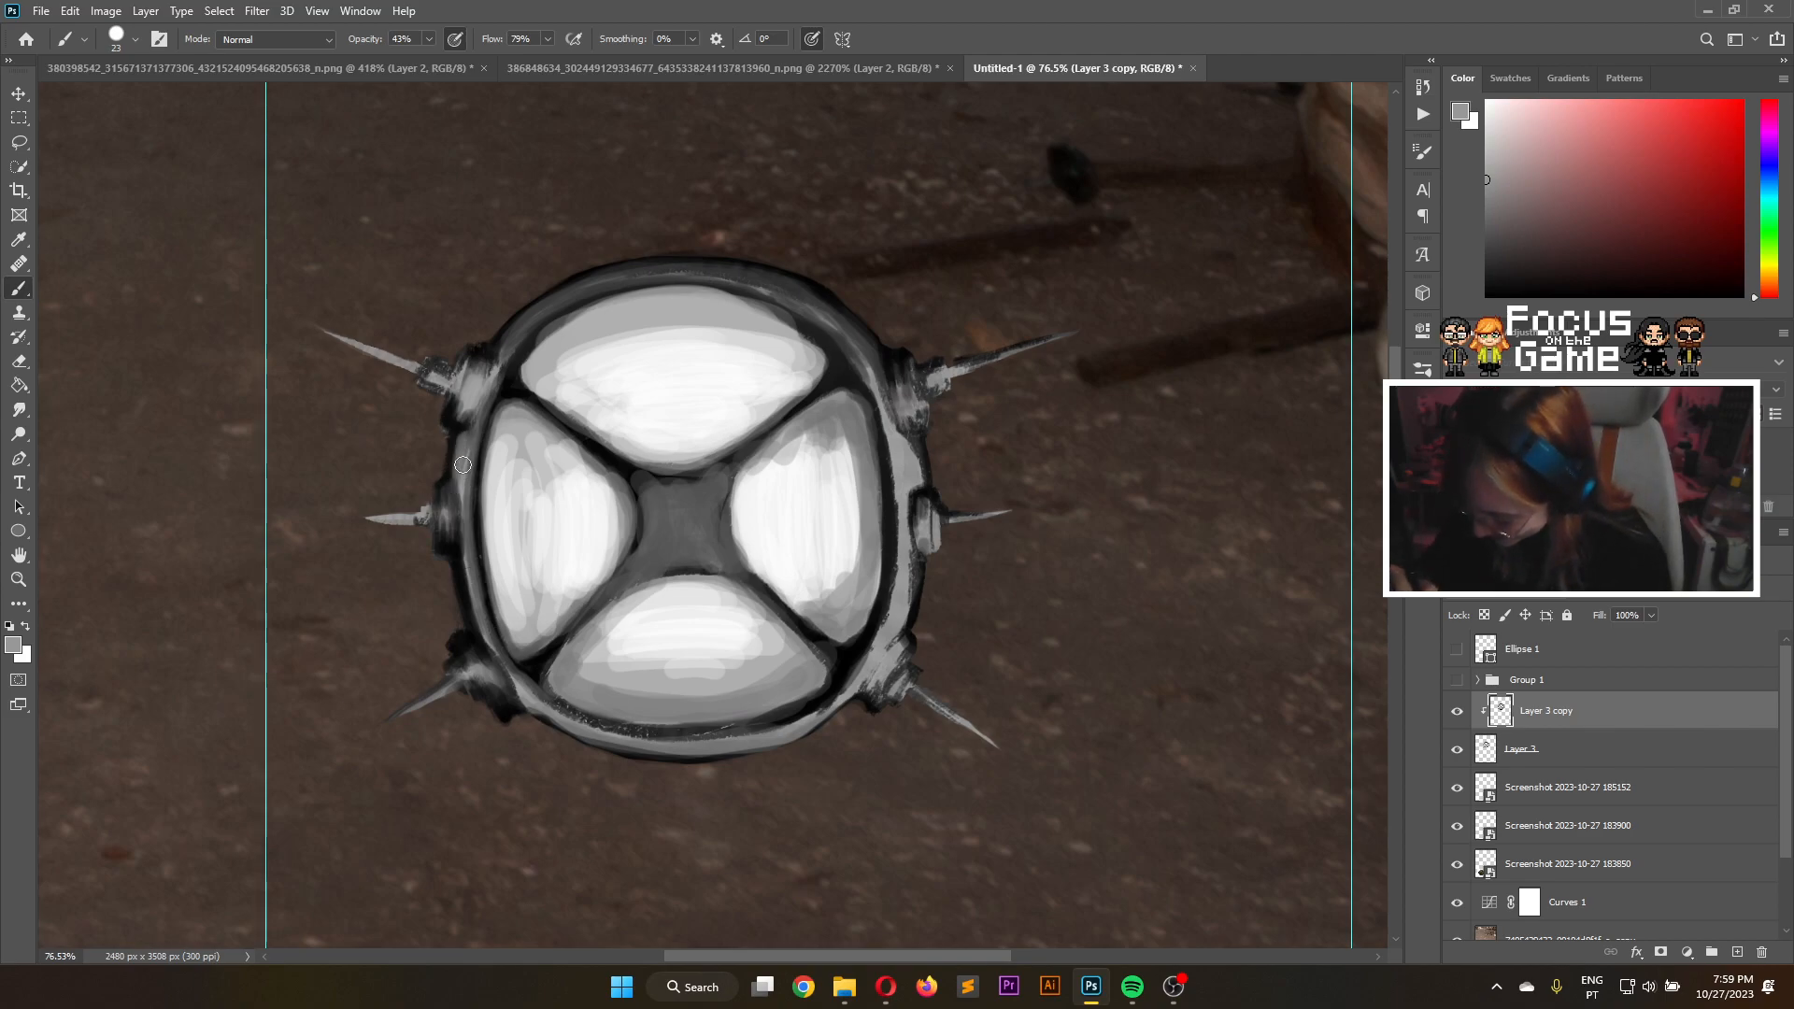
pyautogui.moveTo(464, 499)
pyautogui.mouseDown()
pyautogui.moveTo(467, 537)
pyautogui.moveTo(464, 477)
pyautogui.moveTo(490, 644)
pyautogui.moveTo(466, 573)
pyautogui.moveTo(494, 649)
pyautogui.moveTo(474, 605)
pyautogui.moveTo(577, 747)
pyautogui.moveTo(495, 645)
pyautogui.moveTo(570, 729)
pyautogui.moveTo(517, 691)
pyautogui.moveTo(593, 741)
pyautogui.mouseUp()
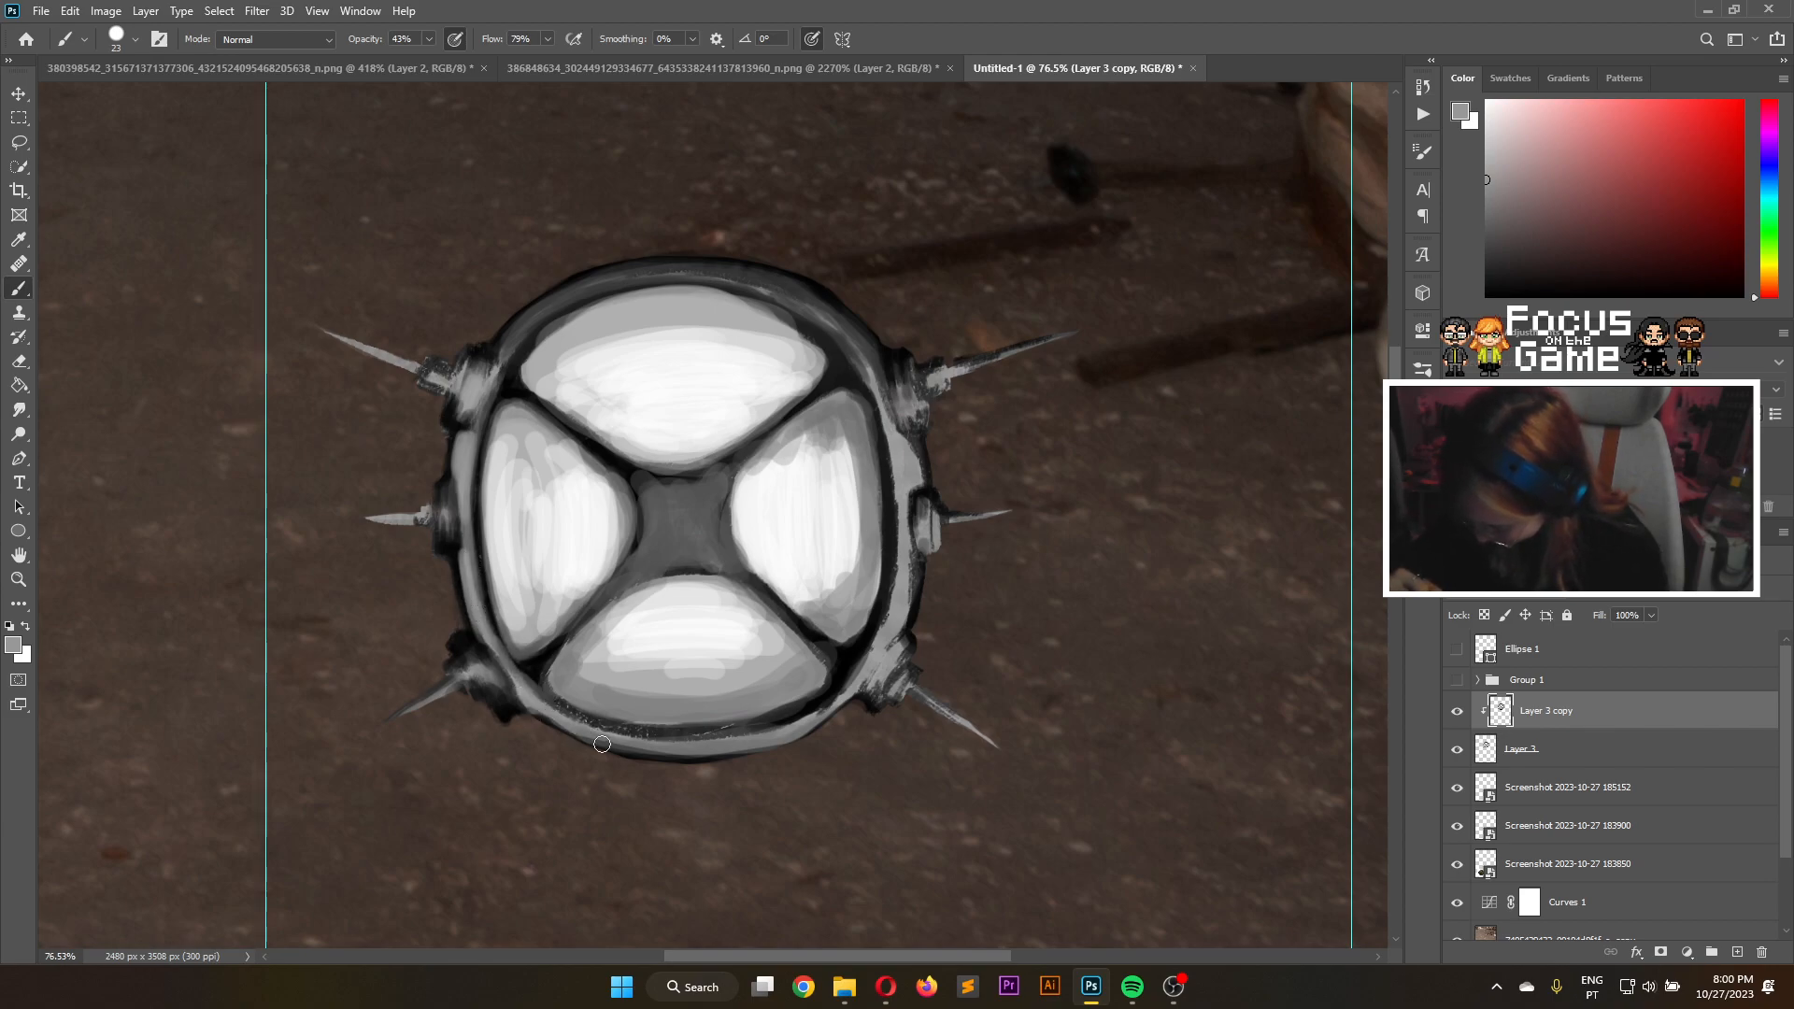
pyautogui.moveTo(551, 710)
pyautogui.mouseDown()
pyautogui.moveTo(643, 751)
pyautogui.moveTo(563, 717)
pyautogui.moveTo(703, 744)
pyautogui.moveTo(670, 746)
pyautogui.moveTo(782, 729)
pyautogui.moveTo(707, 742)
pyautogui.moveTo(774, 719)
pyautogui.moveTo(759, 737)
pyautogui.moveTo(848, 690)
pyautogui.moveTo(796, 734)
pyautogui.moveTo(858, 676)
pyautogui.moveTo(796, 727)
pyautogui.moveTo(857, 680)
pyautogui.moveTo(823, 712)
pyautogui.mouseUp()
pyautogui.moveTo(602, 738); pyautogui.dragTo(686, 739)
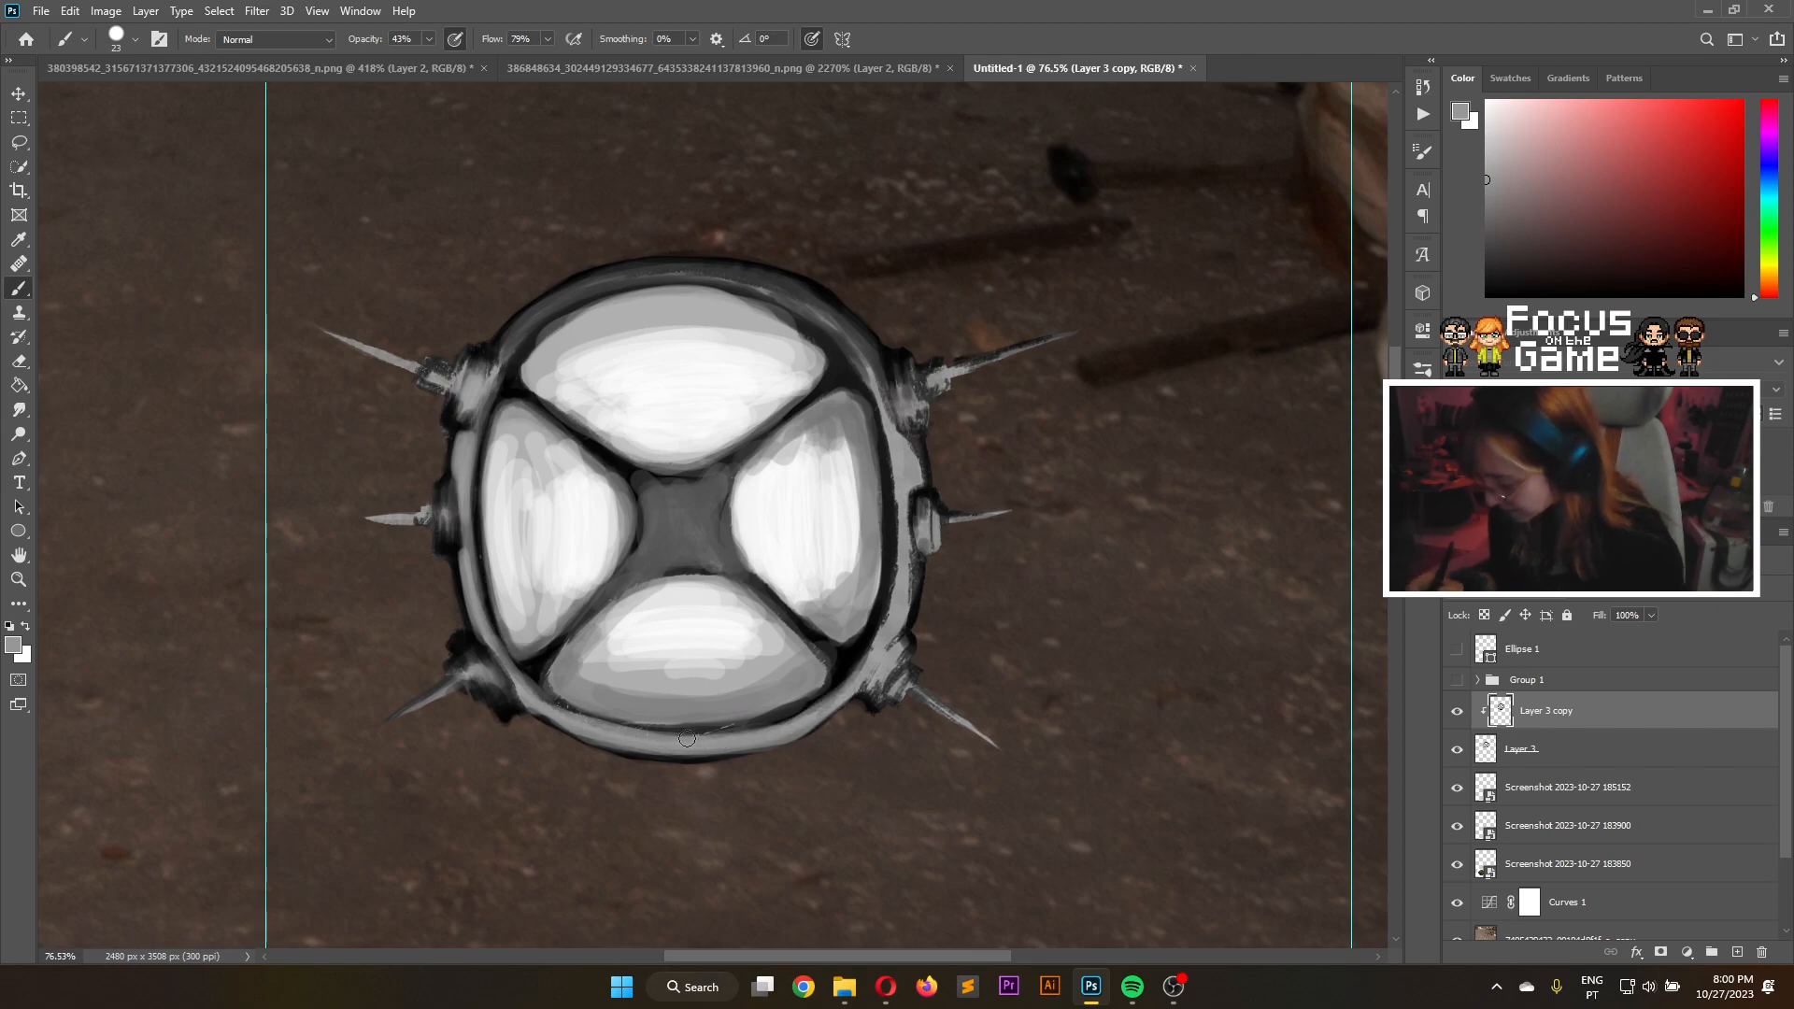
# Choose a lighter grey and highlight the bases of the three right-hand antennas and the upper-right spike
pyautogui.moveTo(1486, 158); pyautogui.dragTo(1487, 142)
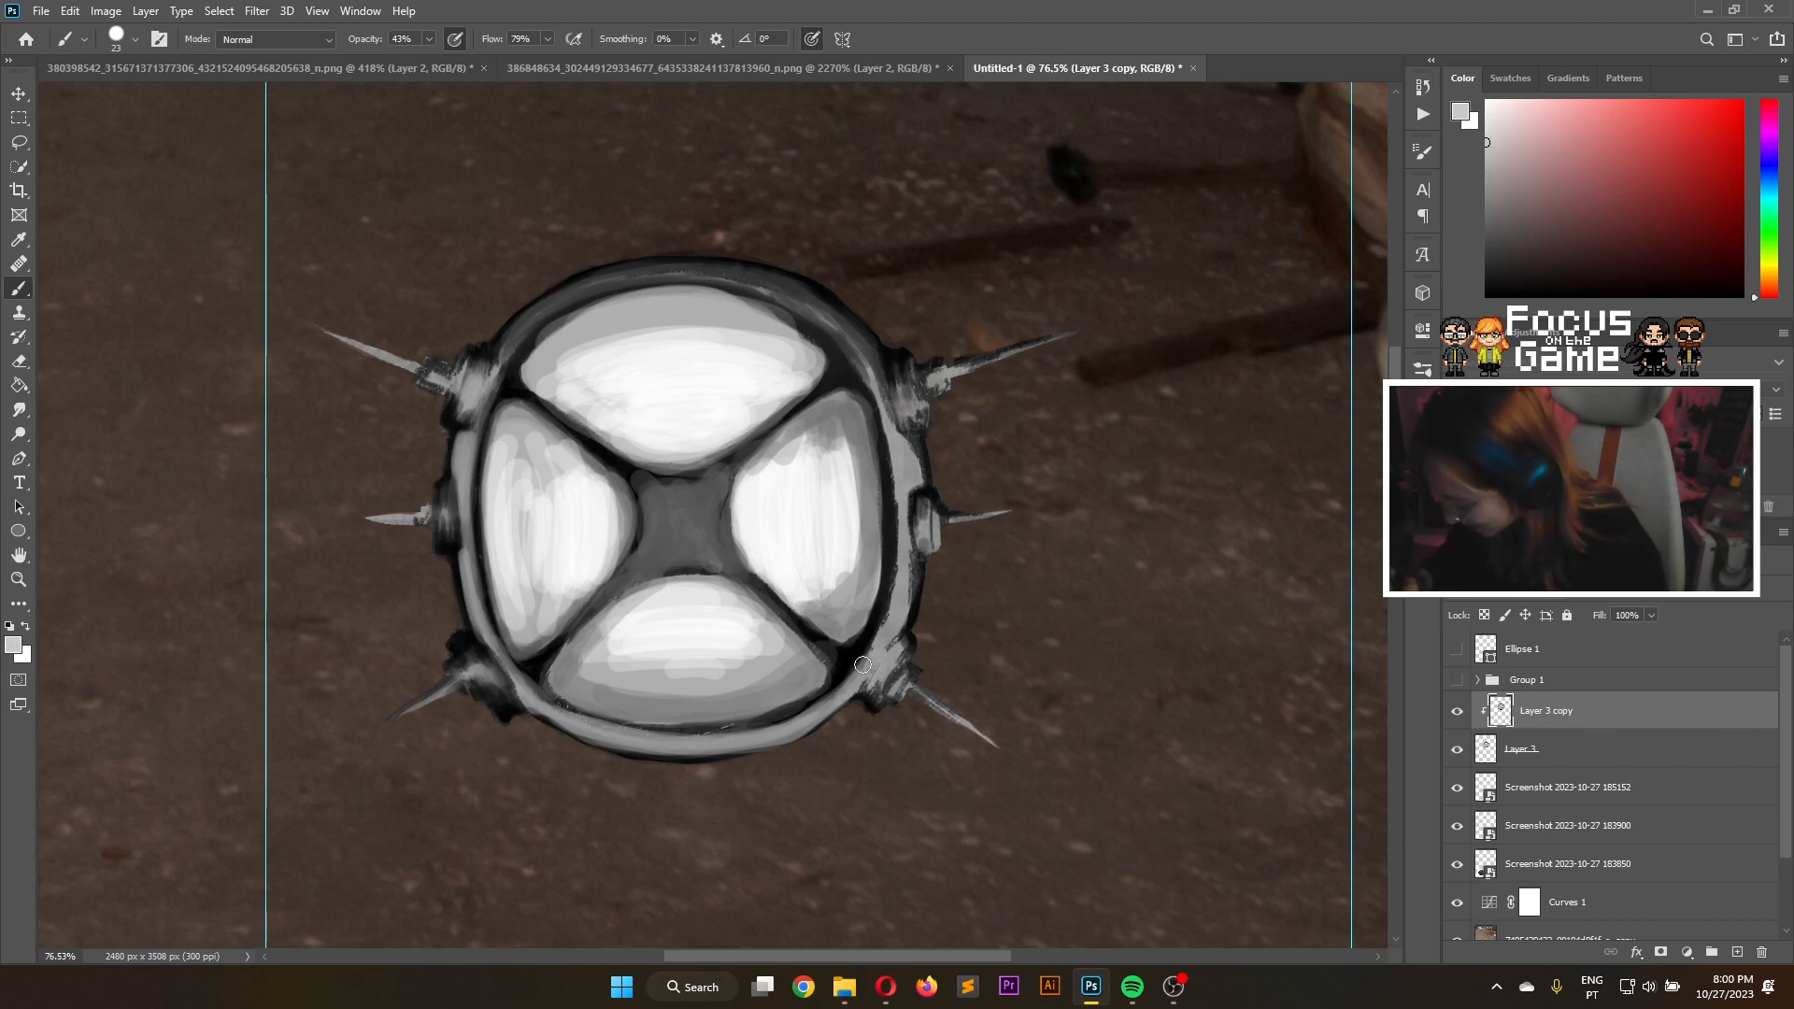
pyautogui.moveTo(869, 675)
pyautogui.mouseDown()
pyautogui.moveTo(908, 679)
pyautogui.moveTo(887, 692)
pyautogui.moveTo(899, 679)
pyautogui.moveTo(888, 715)
pyautogui.mouseUp()
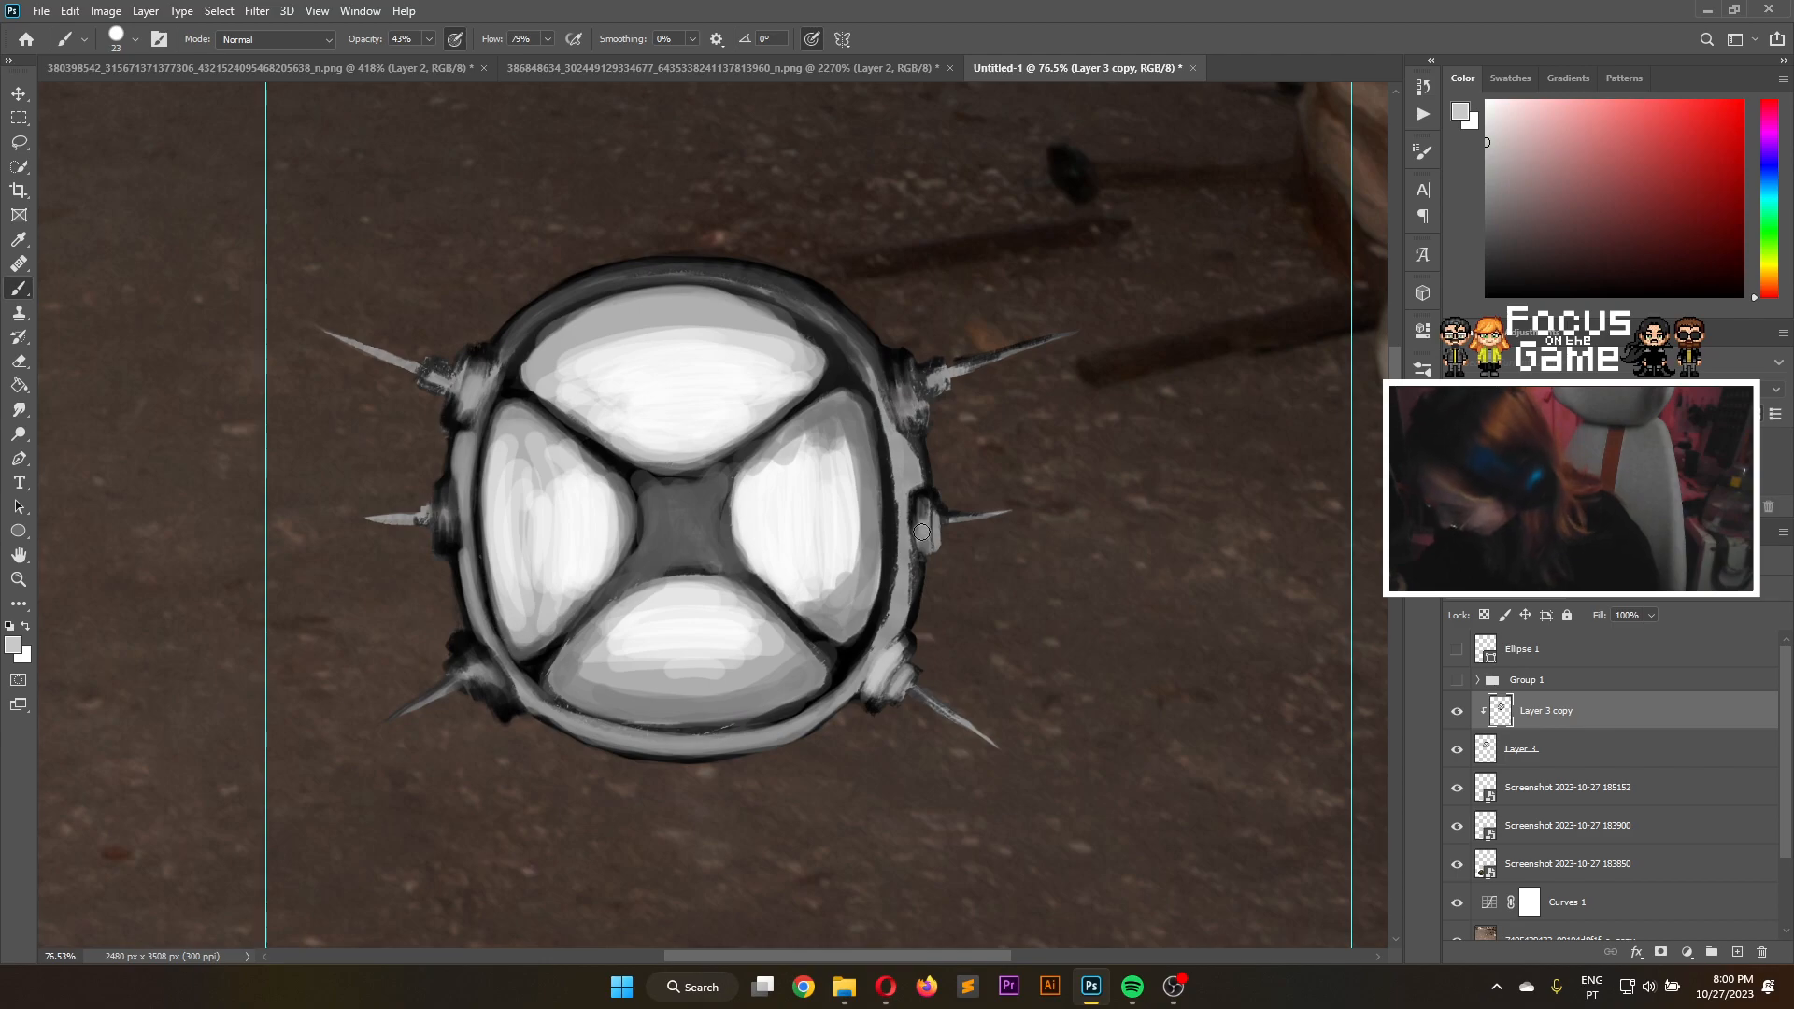
pyautogui.moveTo(920, 528); pyautogui.dragTo(935, 516)
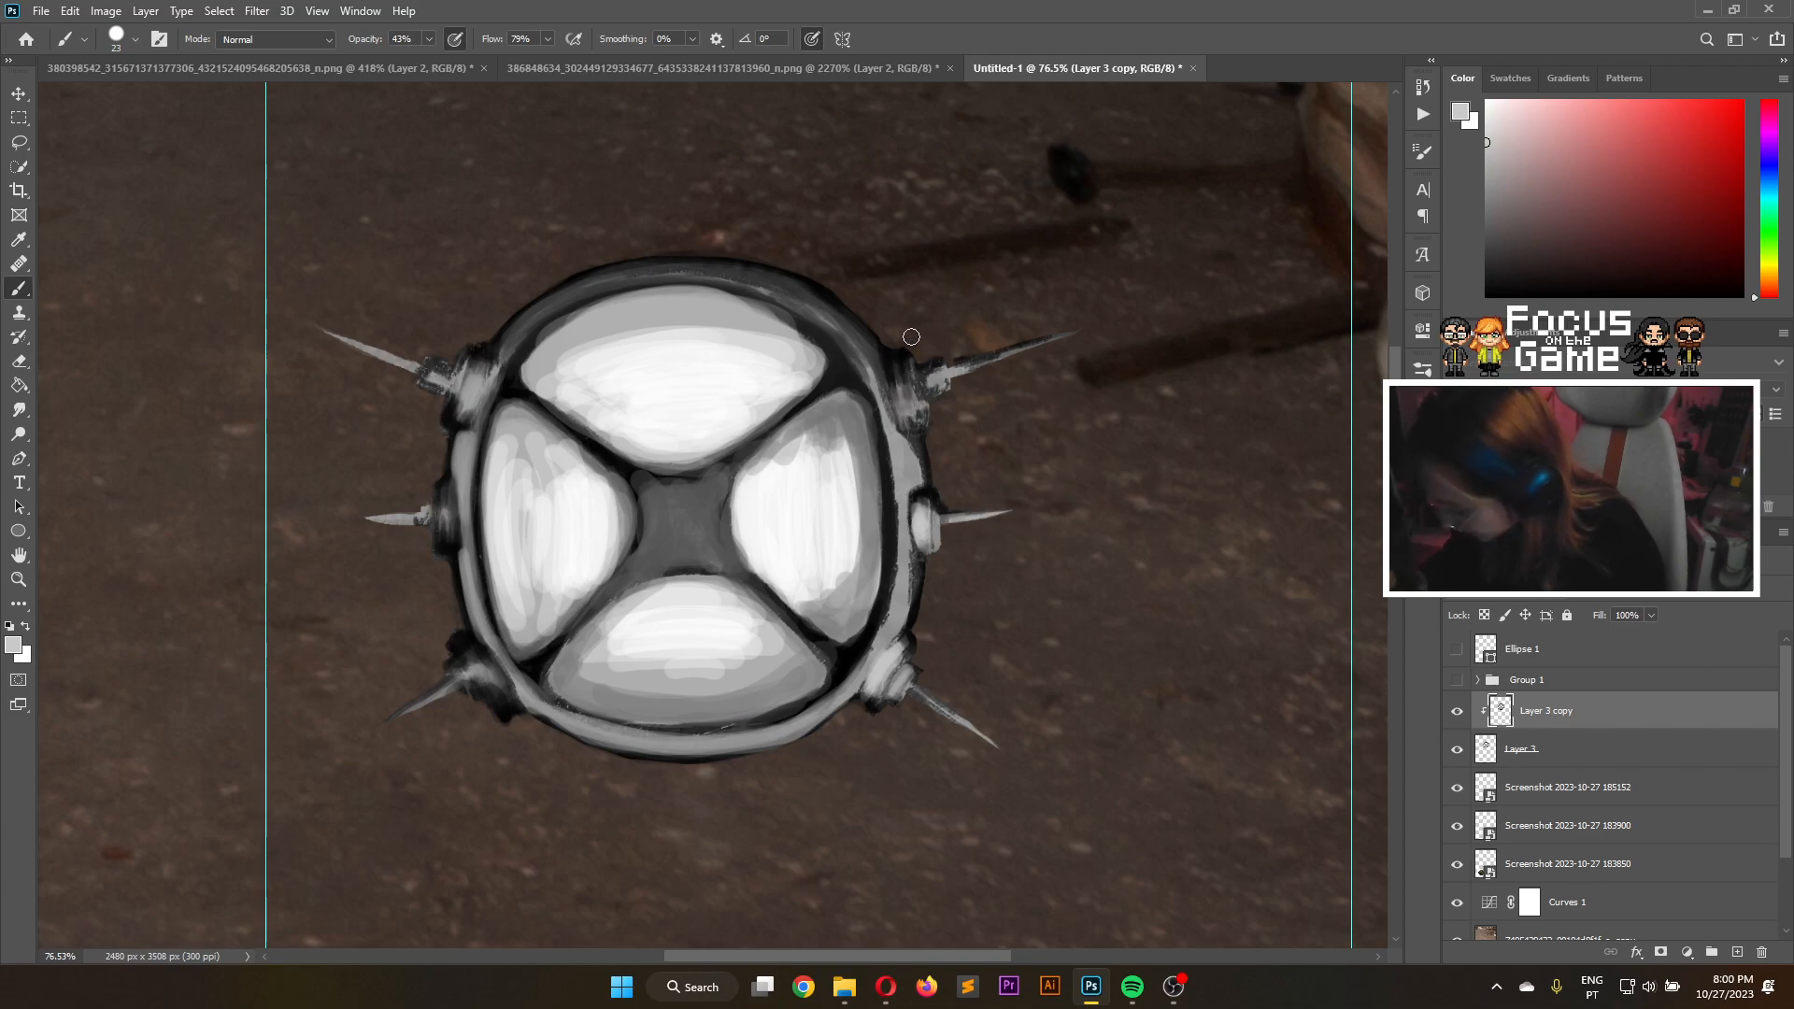
pyautogui.moveTo(909, 405)
pyautogui.mouseDown()
pyautogui.moveTo(898, 415)
pyautogui.moveTo(931, 384)
pyautogui.mouseUp()
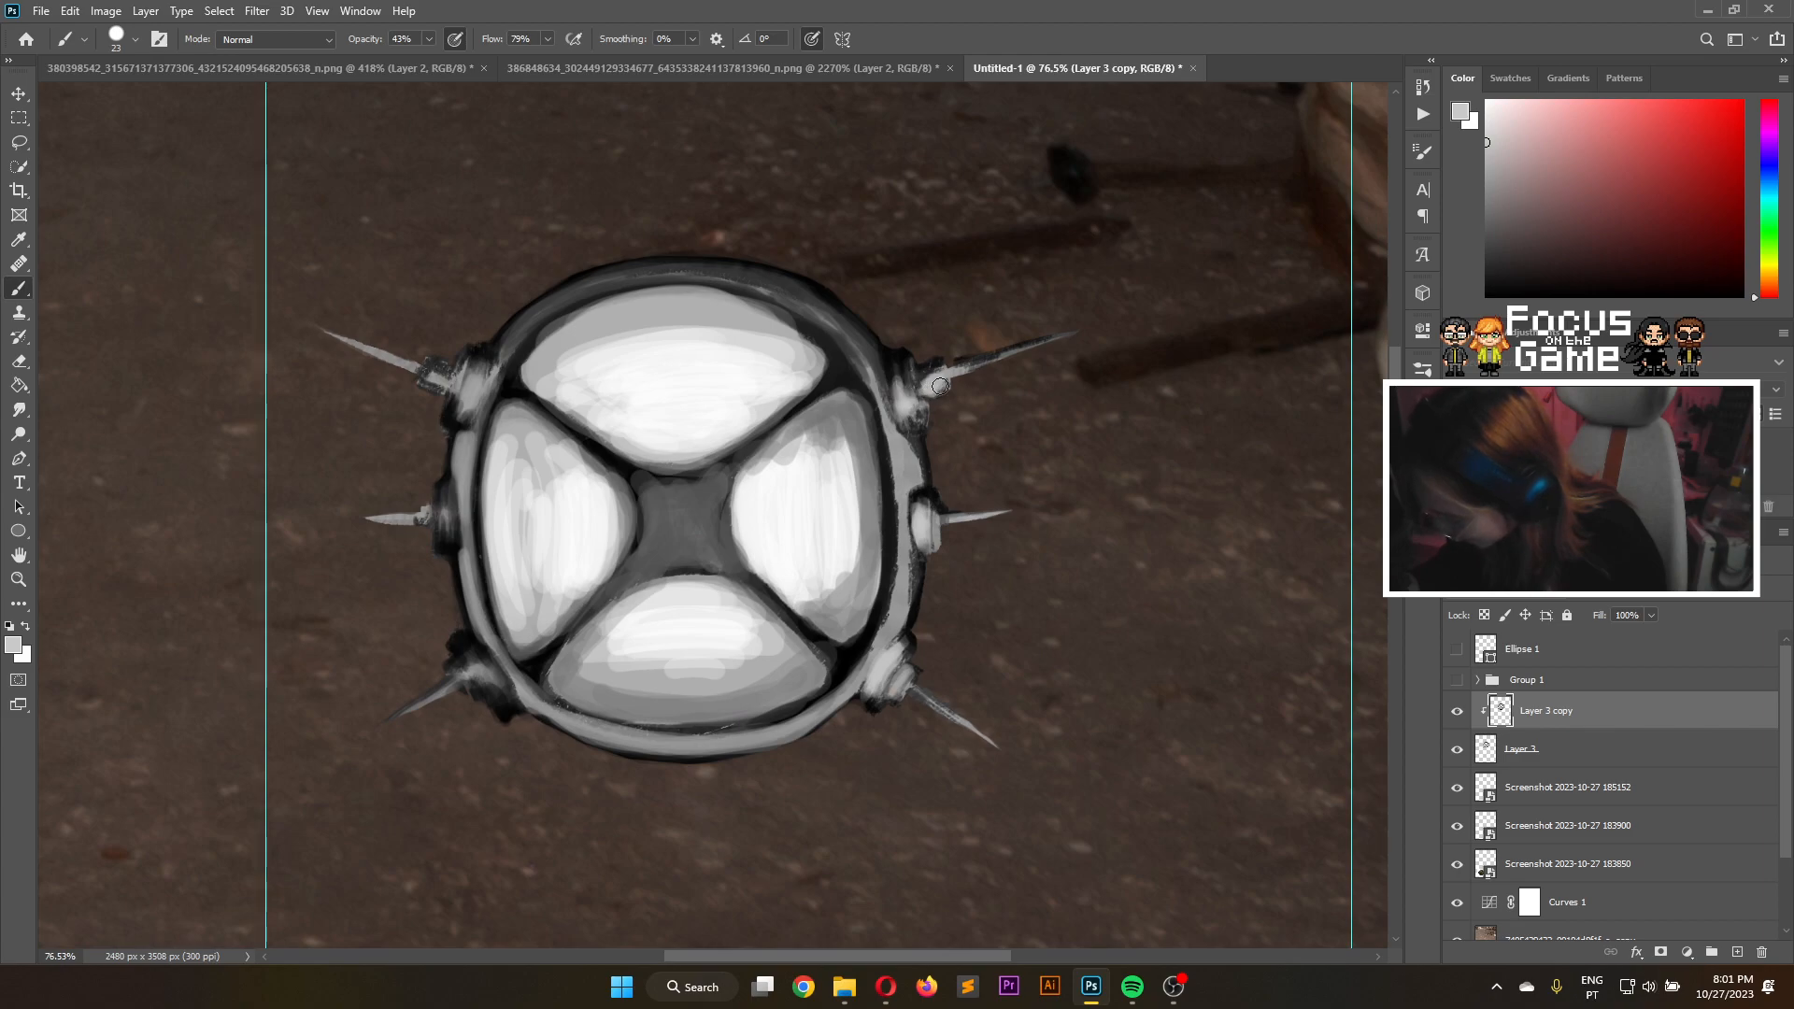
pyautogui.moveTo(946, 379); pyautogui.dragTo(1024, 355)
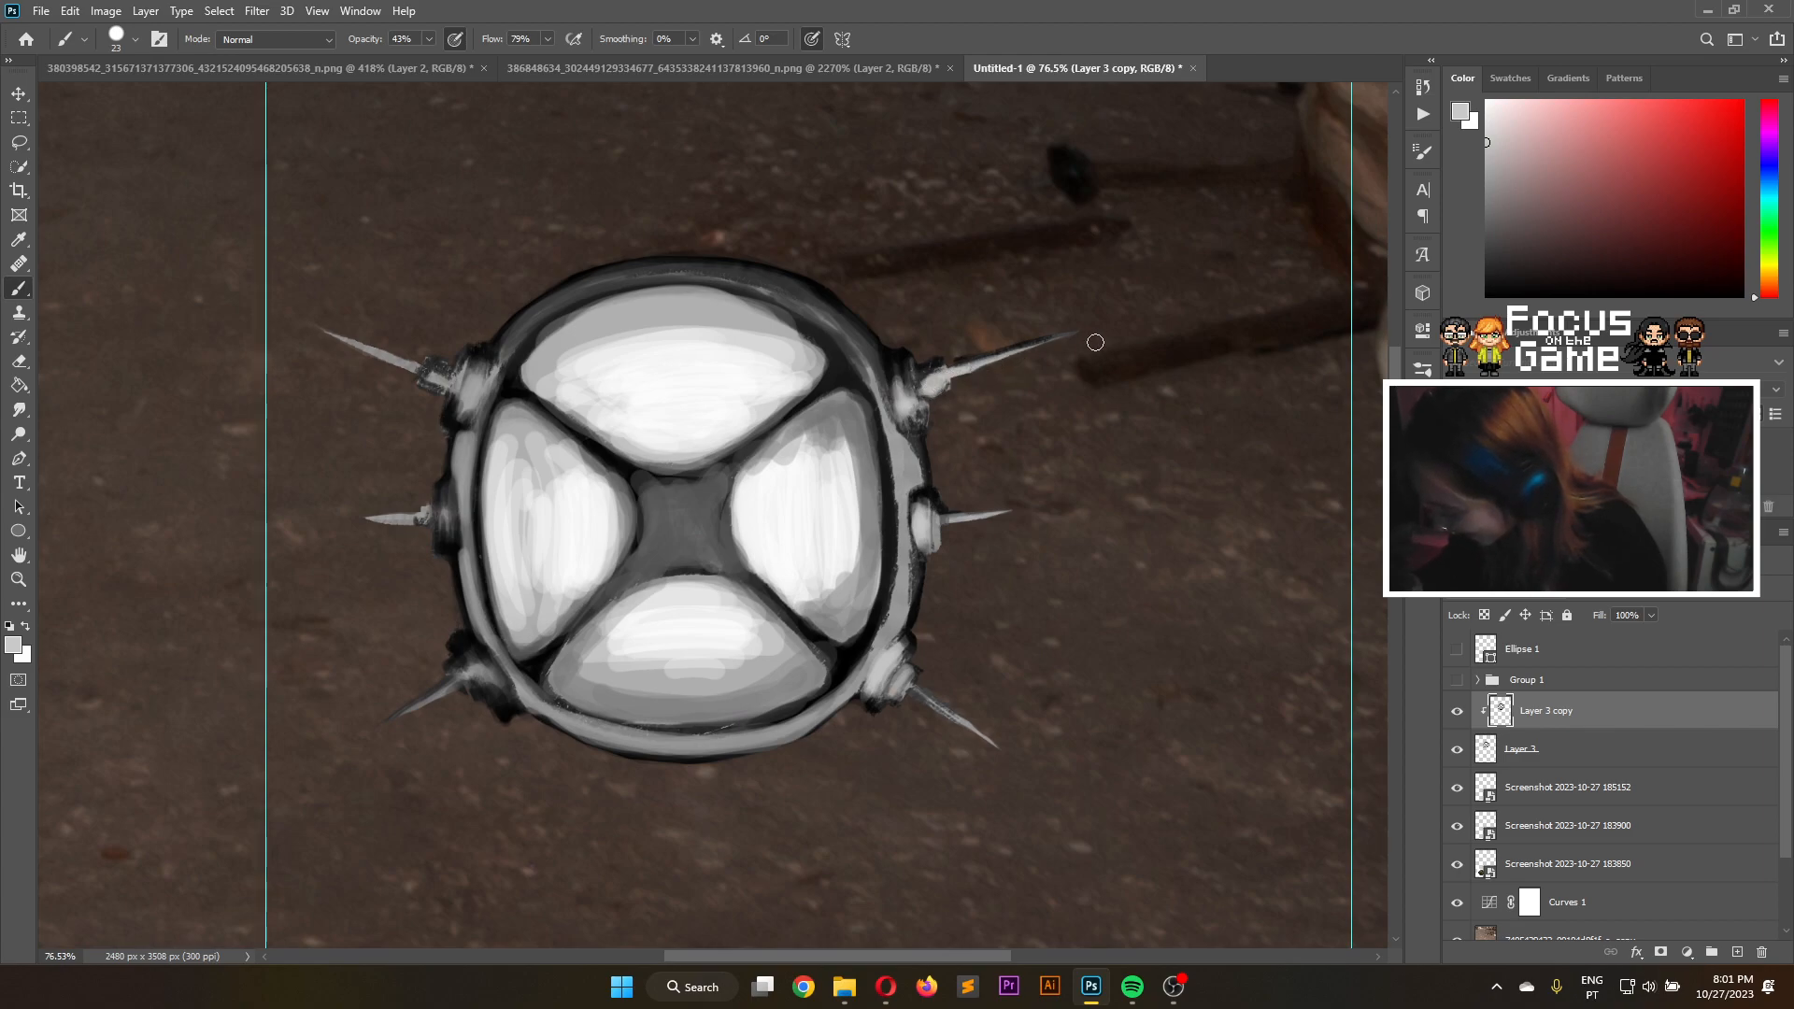
pyautogui.moveTo(901, 364); pyautogui.dragTo(907, 391)
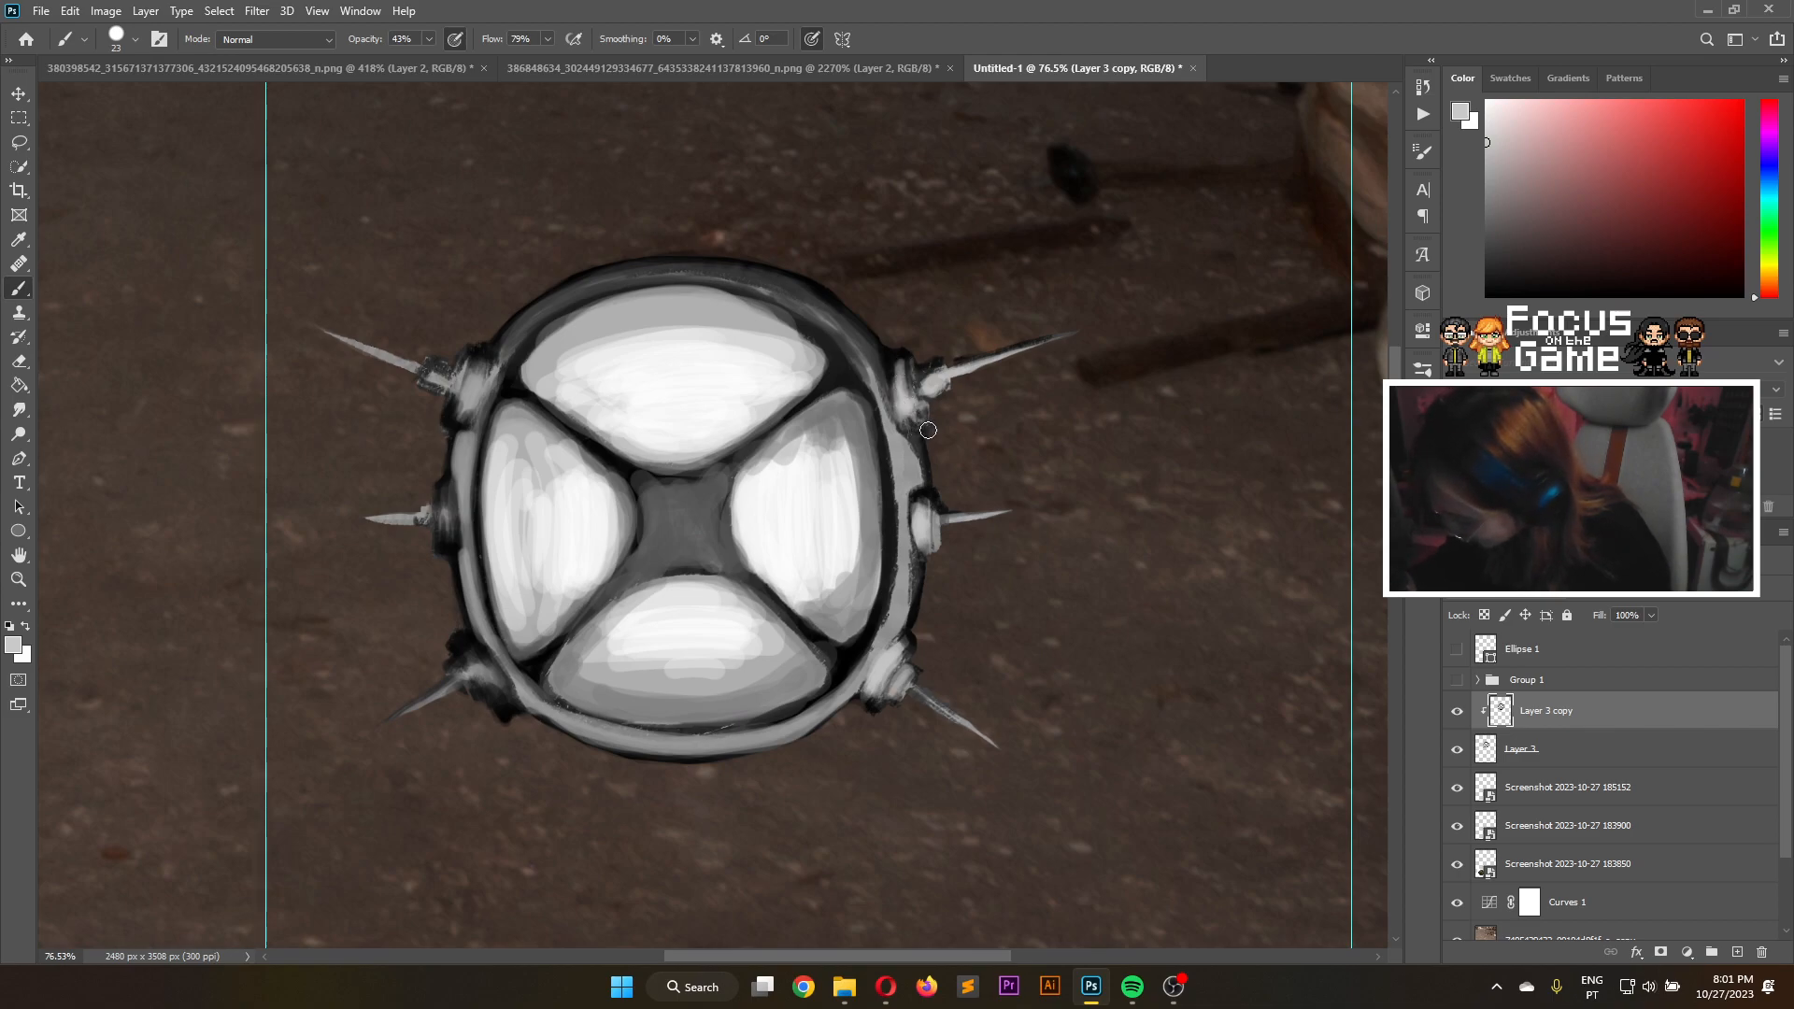
# Reduce the brush to 11 px and define the upper-right antenna's base with dark grey strokes
pyautogui.click(1487, 243)
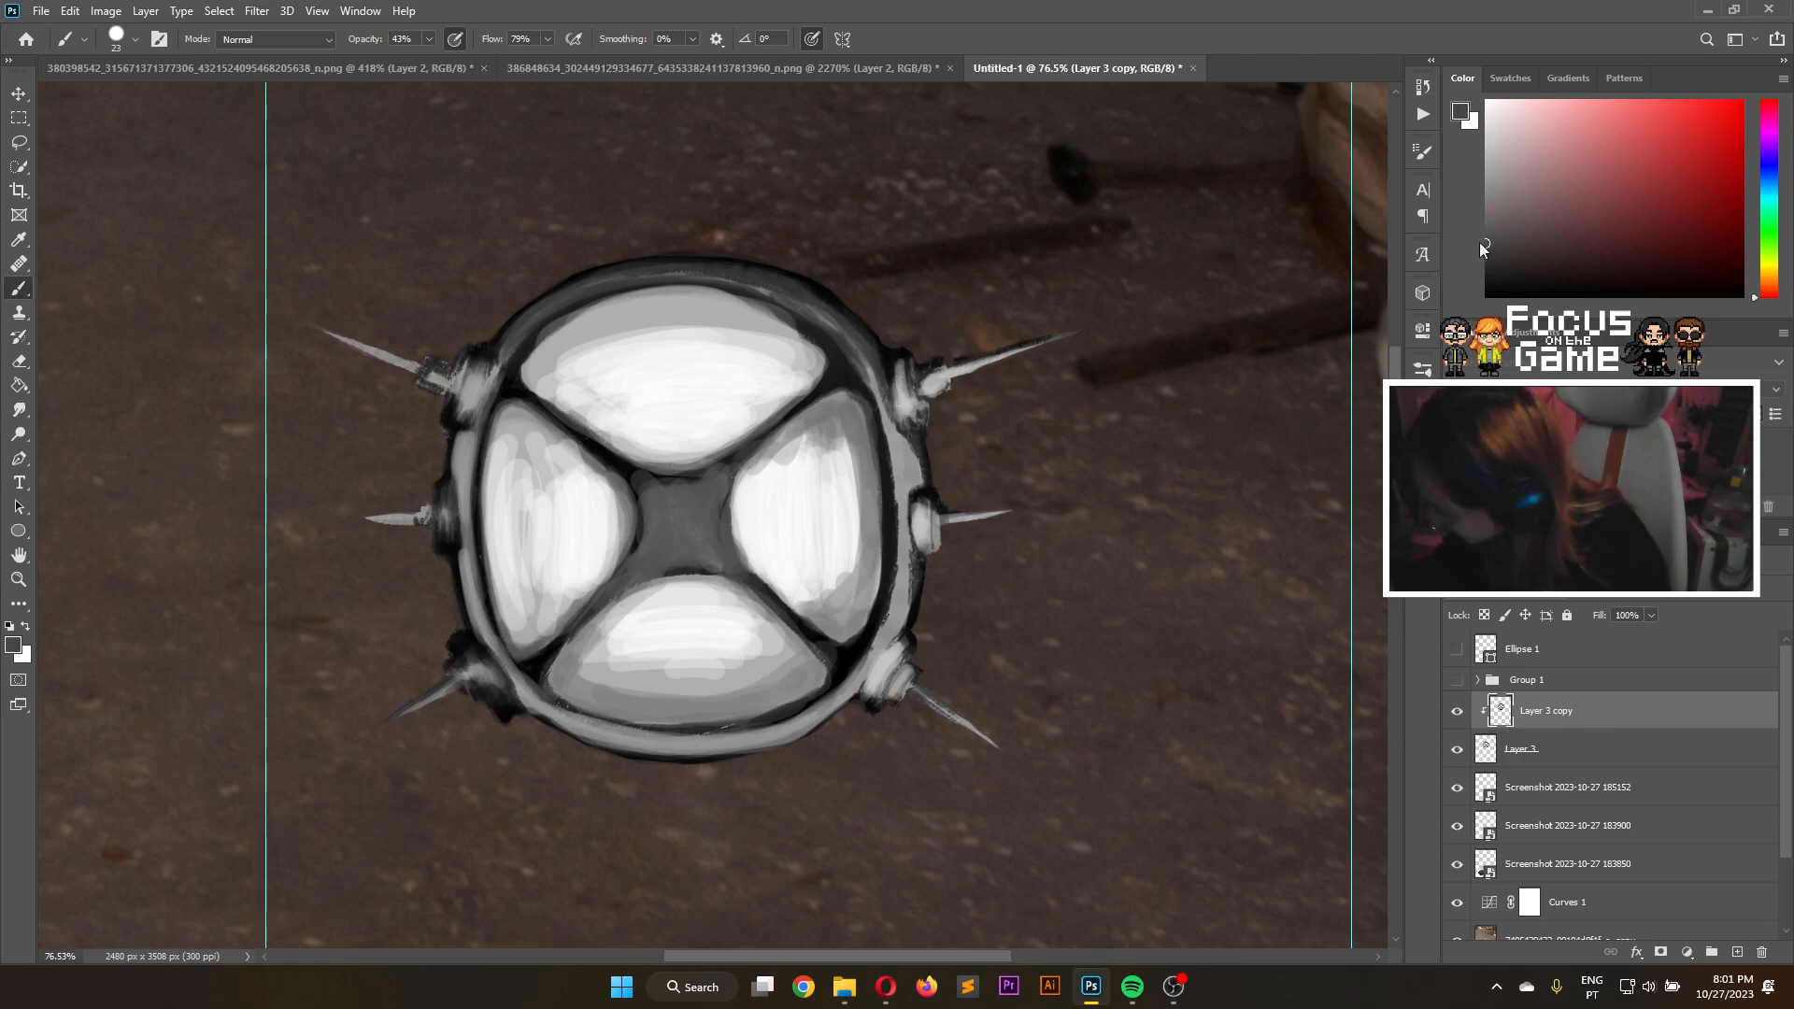
pyautogui.click(1422, 369)
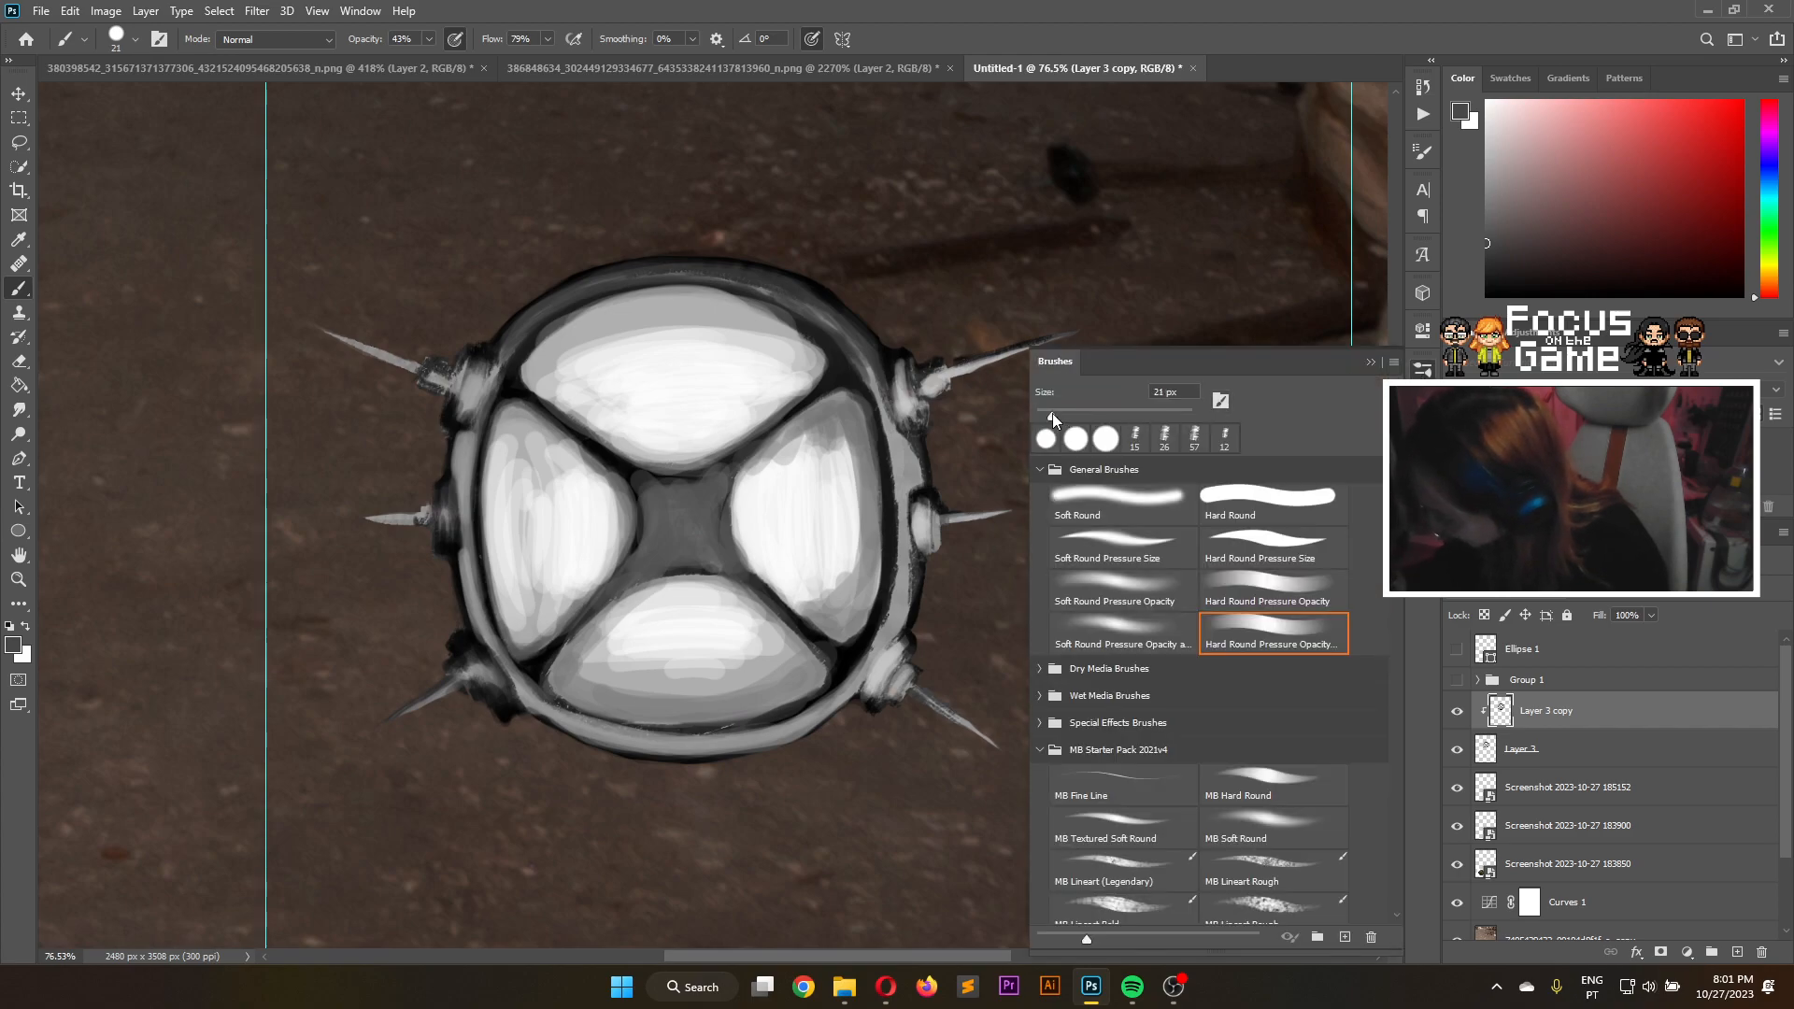
pyautogui.click(1367, 362)
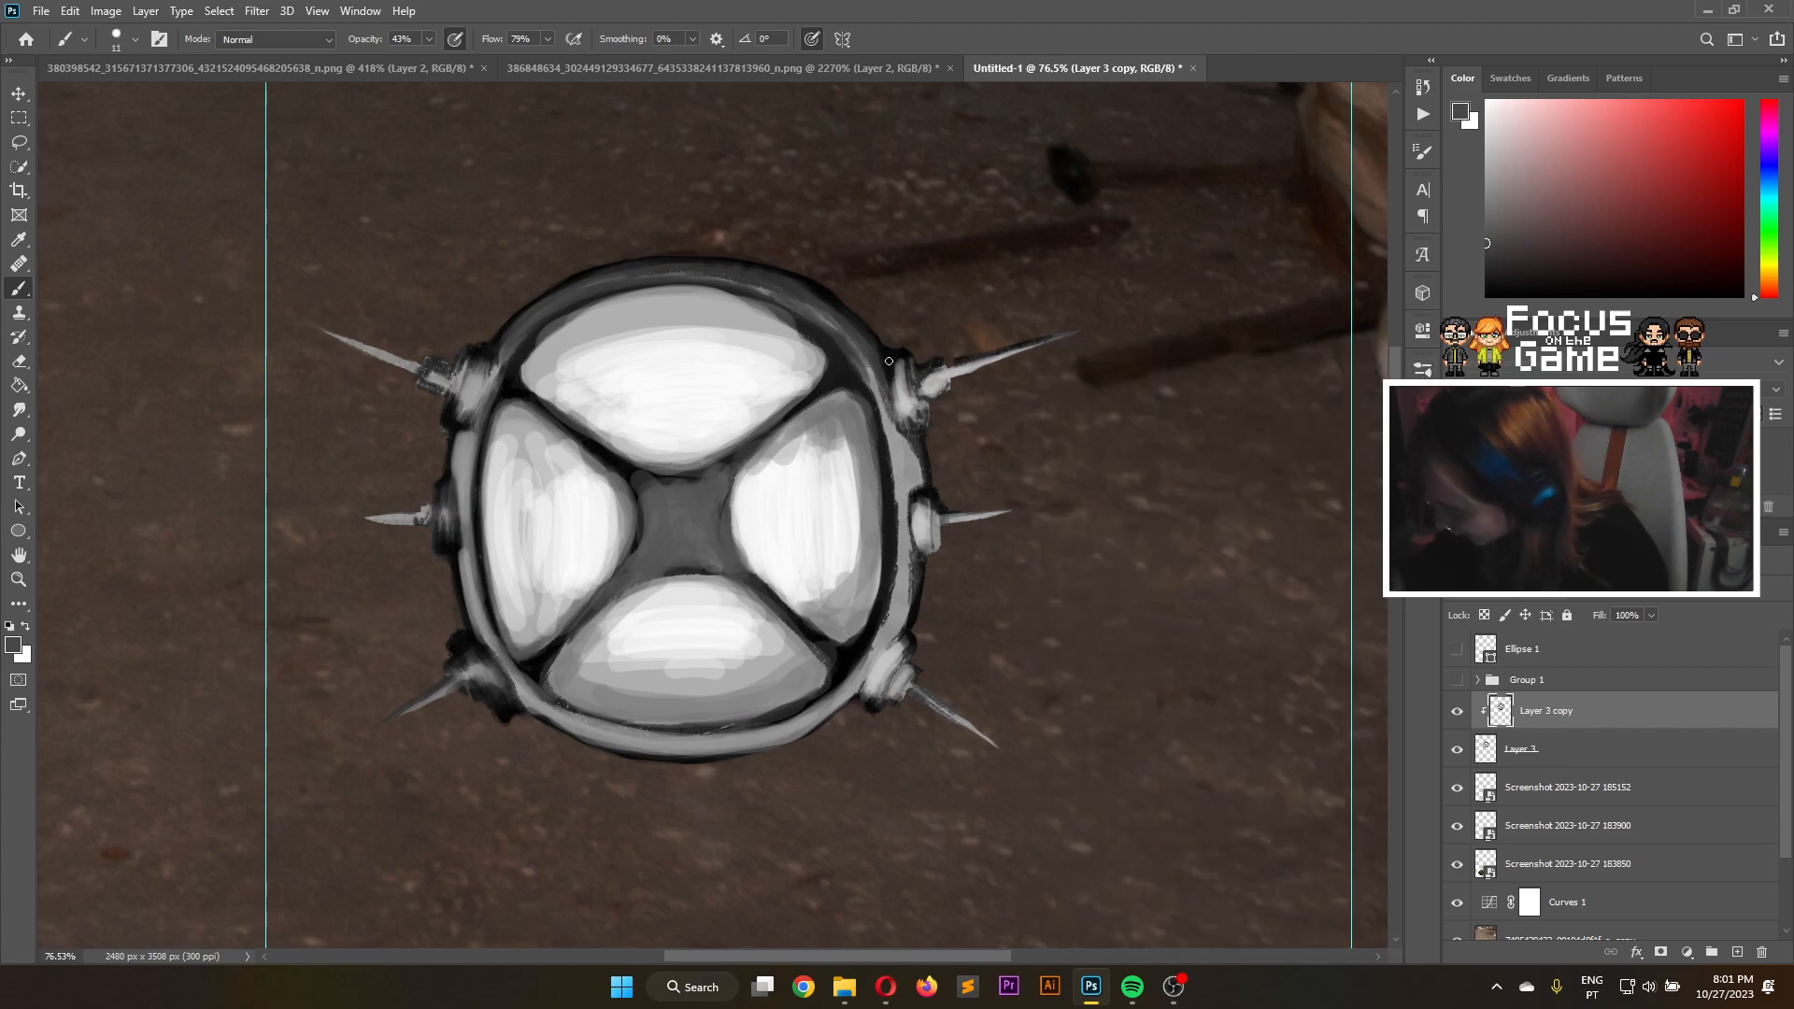
pyautogui.moveTo(906, 384); pyautogui.dragTo(916, 409)
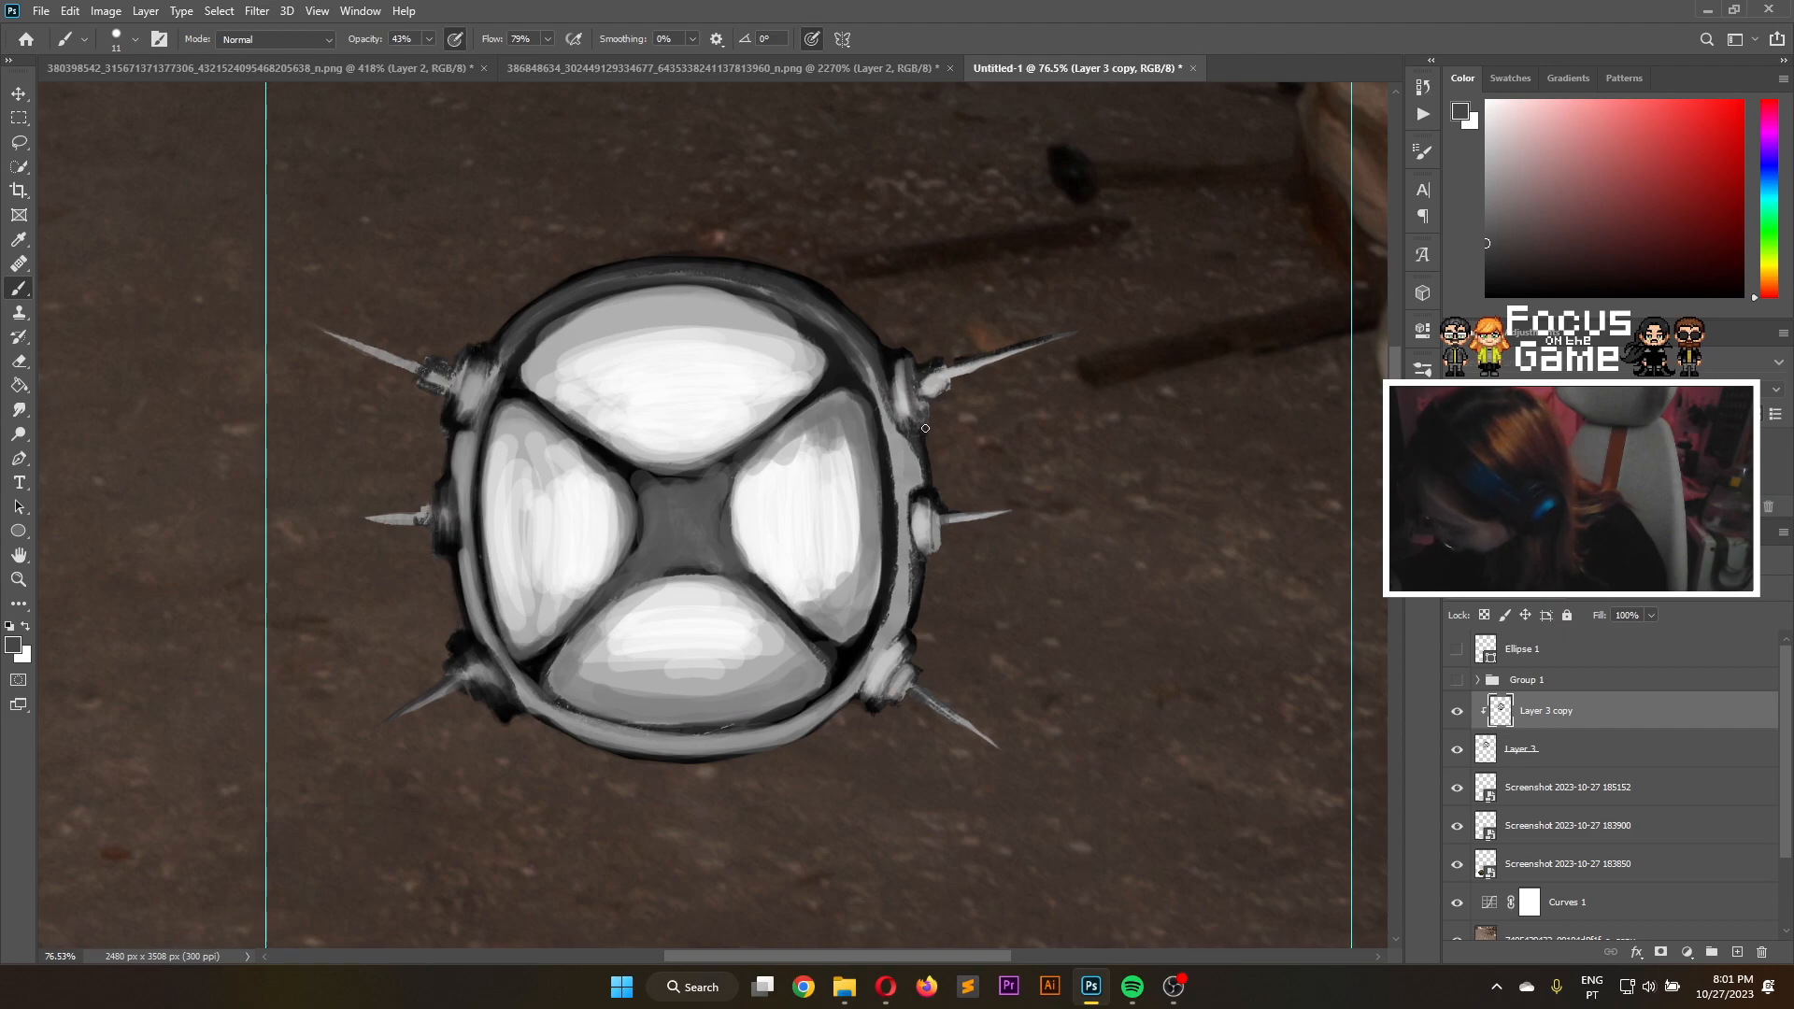
pyautogui.moveTo(1488, 253); pyautogui.dragTo(1487, 268)
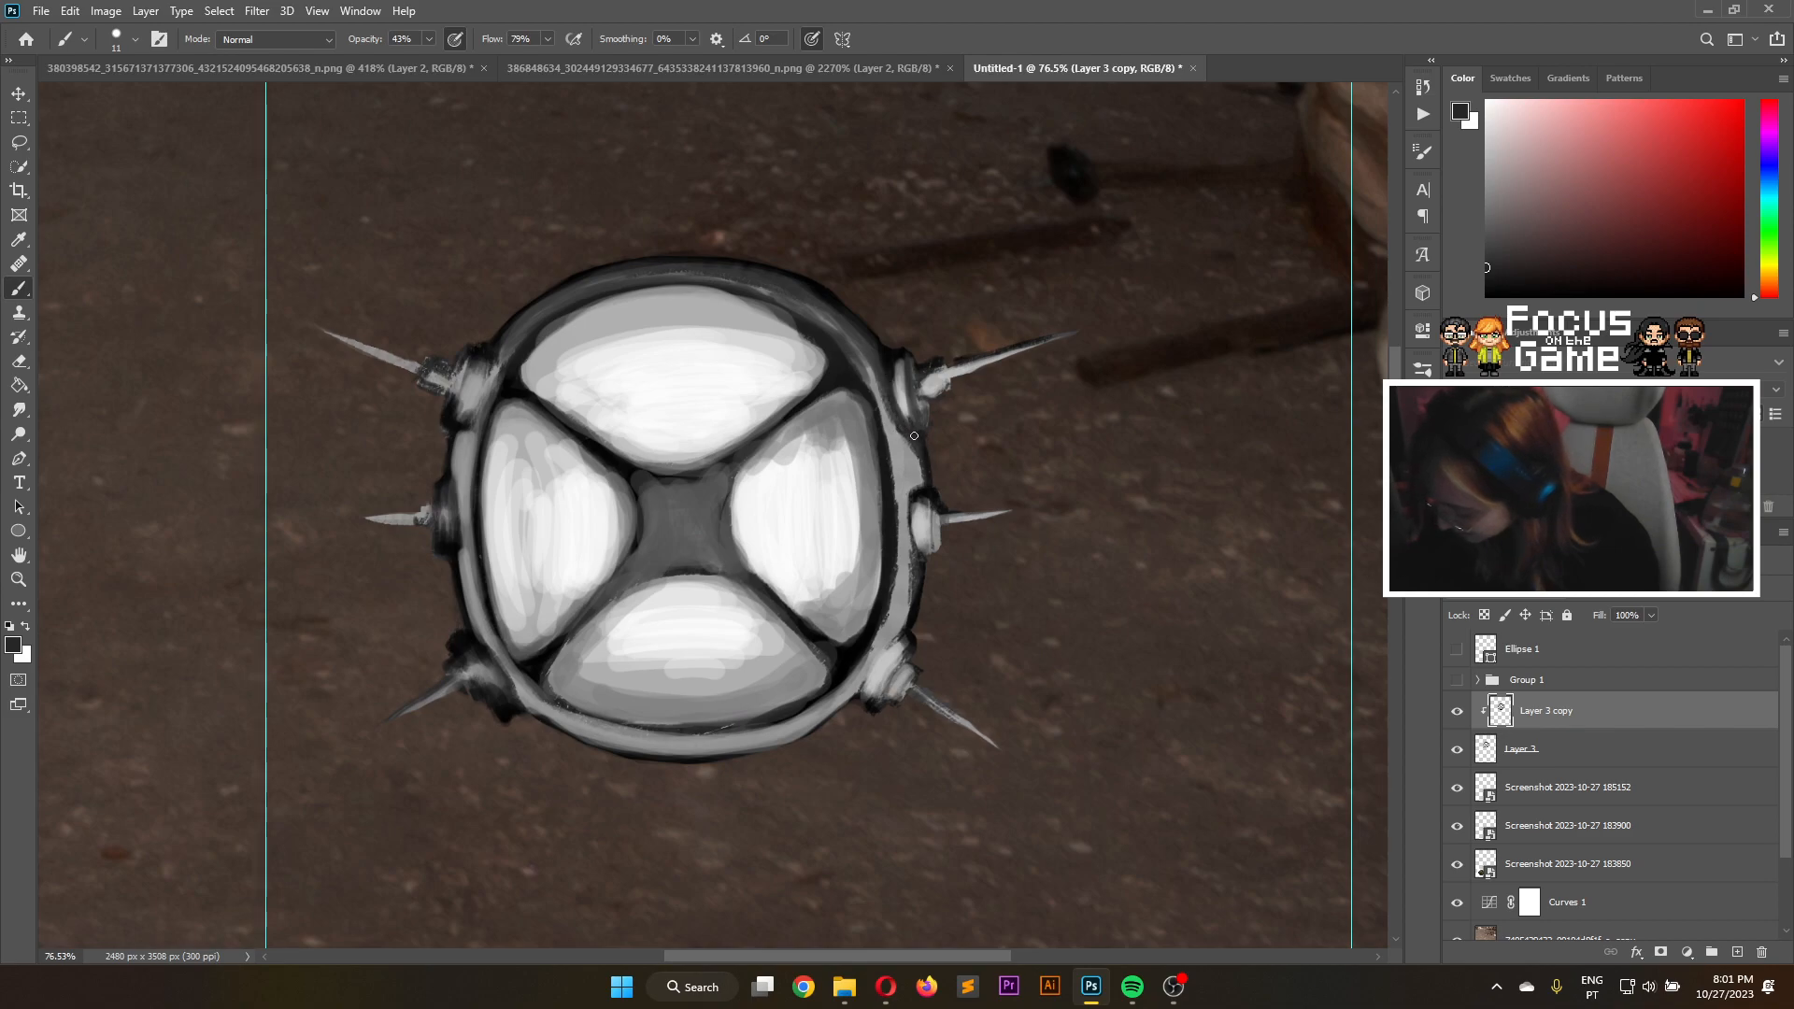
pyautogui.moveTo(902, 373); pyautogui.dragTo(911, 404)
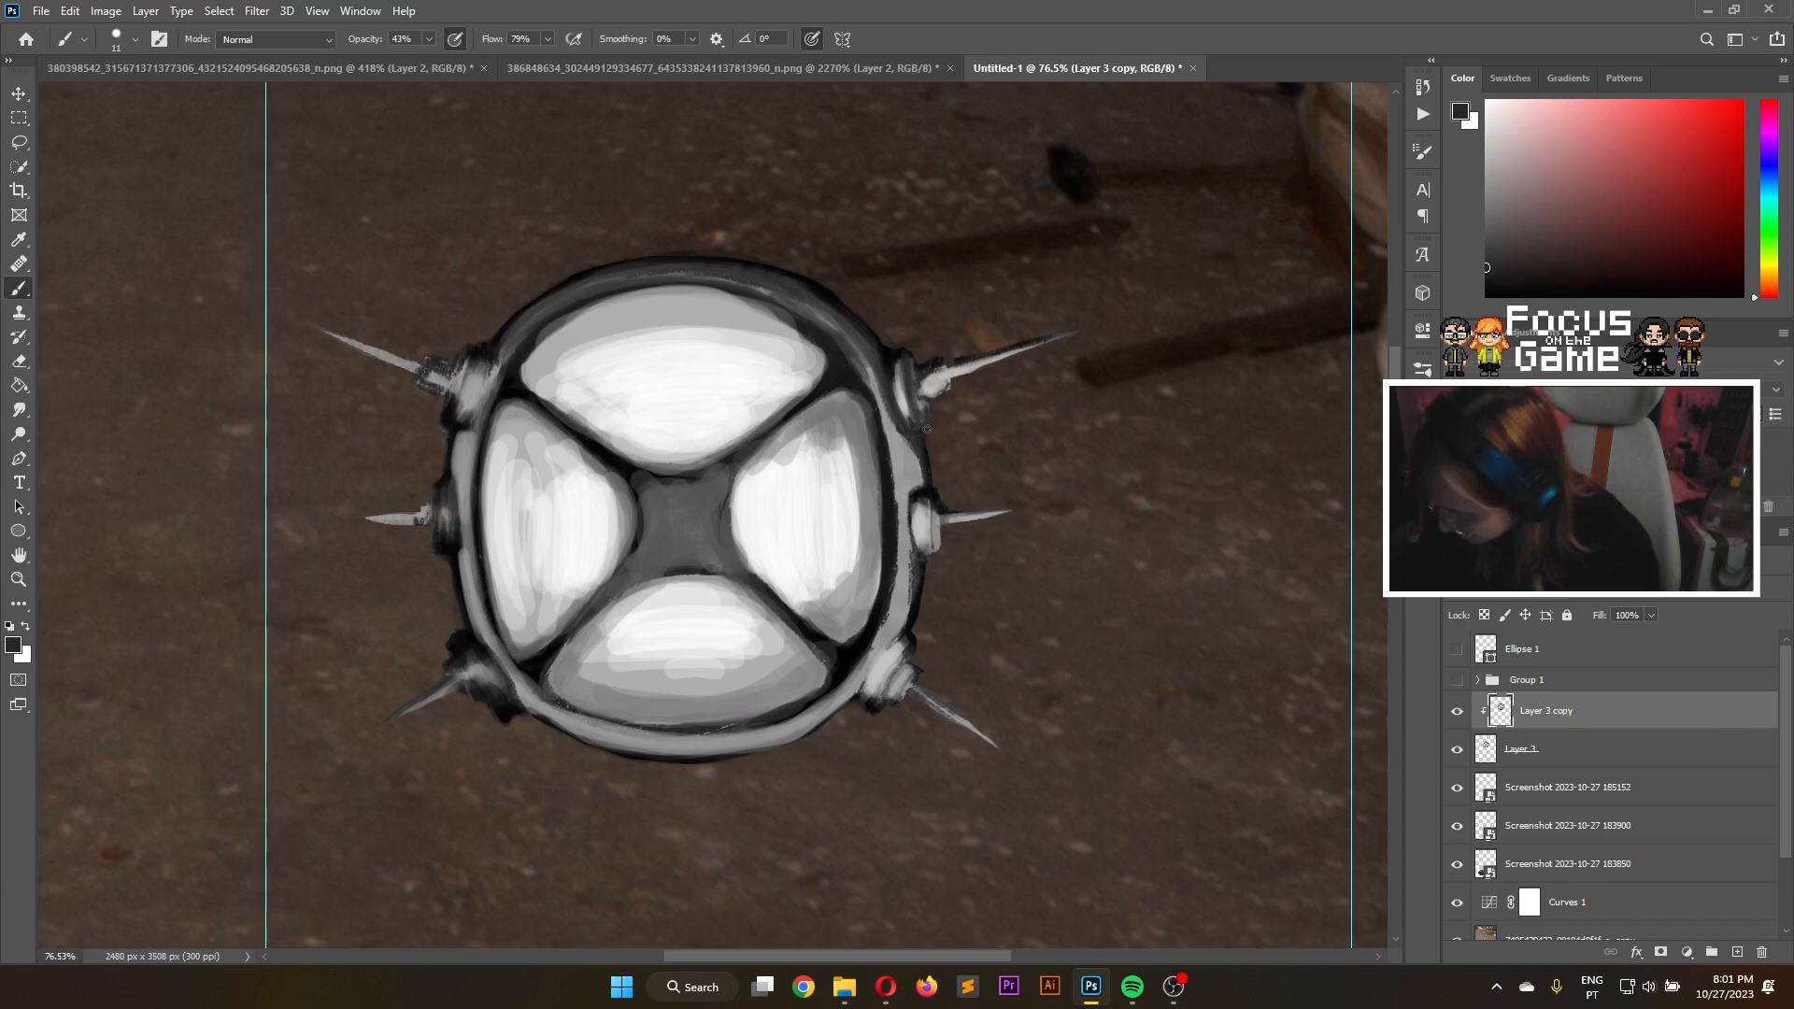
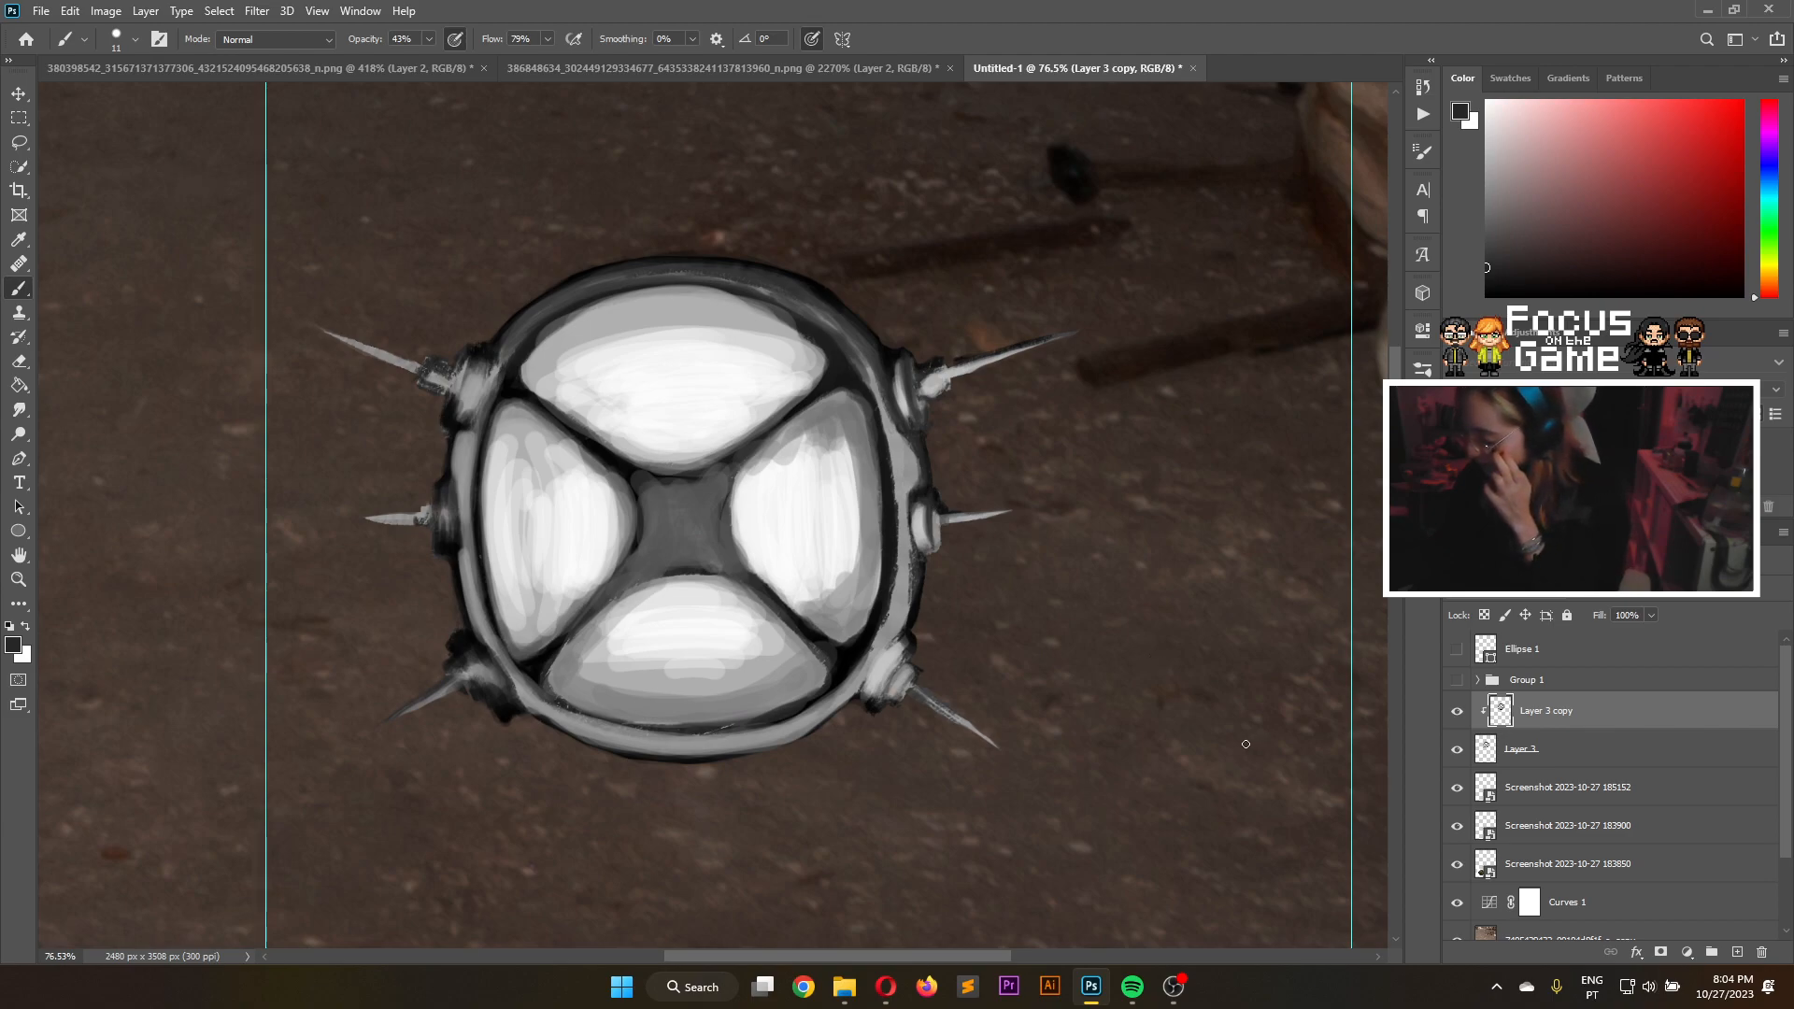
# Merge Layer 3 copy with the original Layer 3 beneath it
pyautogui.keyDown('shift'); pyautogui.click(1575, 753); pyautogui.keyUp('shift')
pyautogui.rightClick(1574, 752)
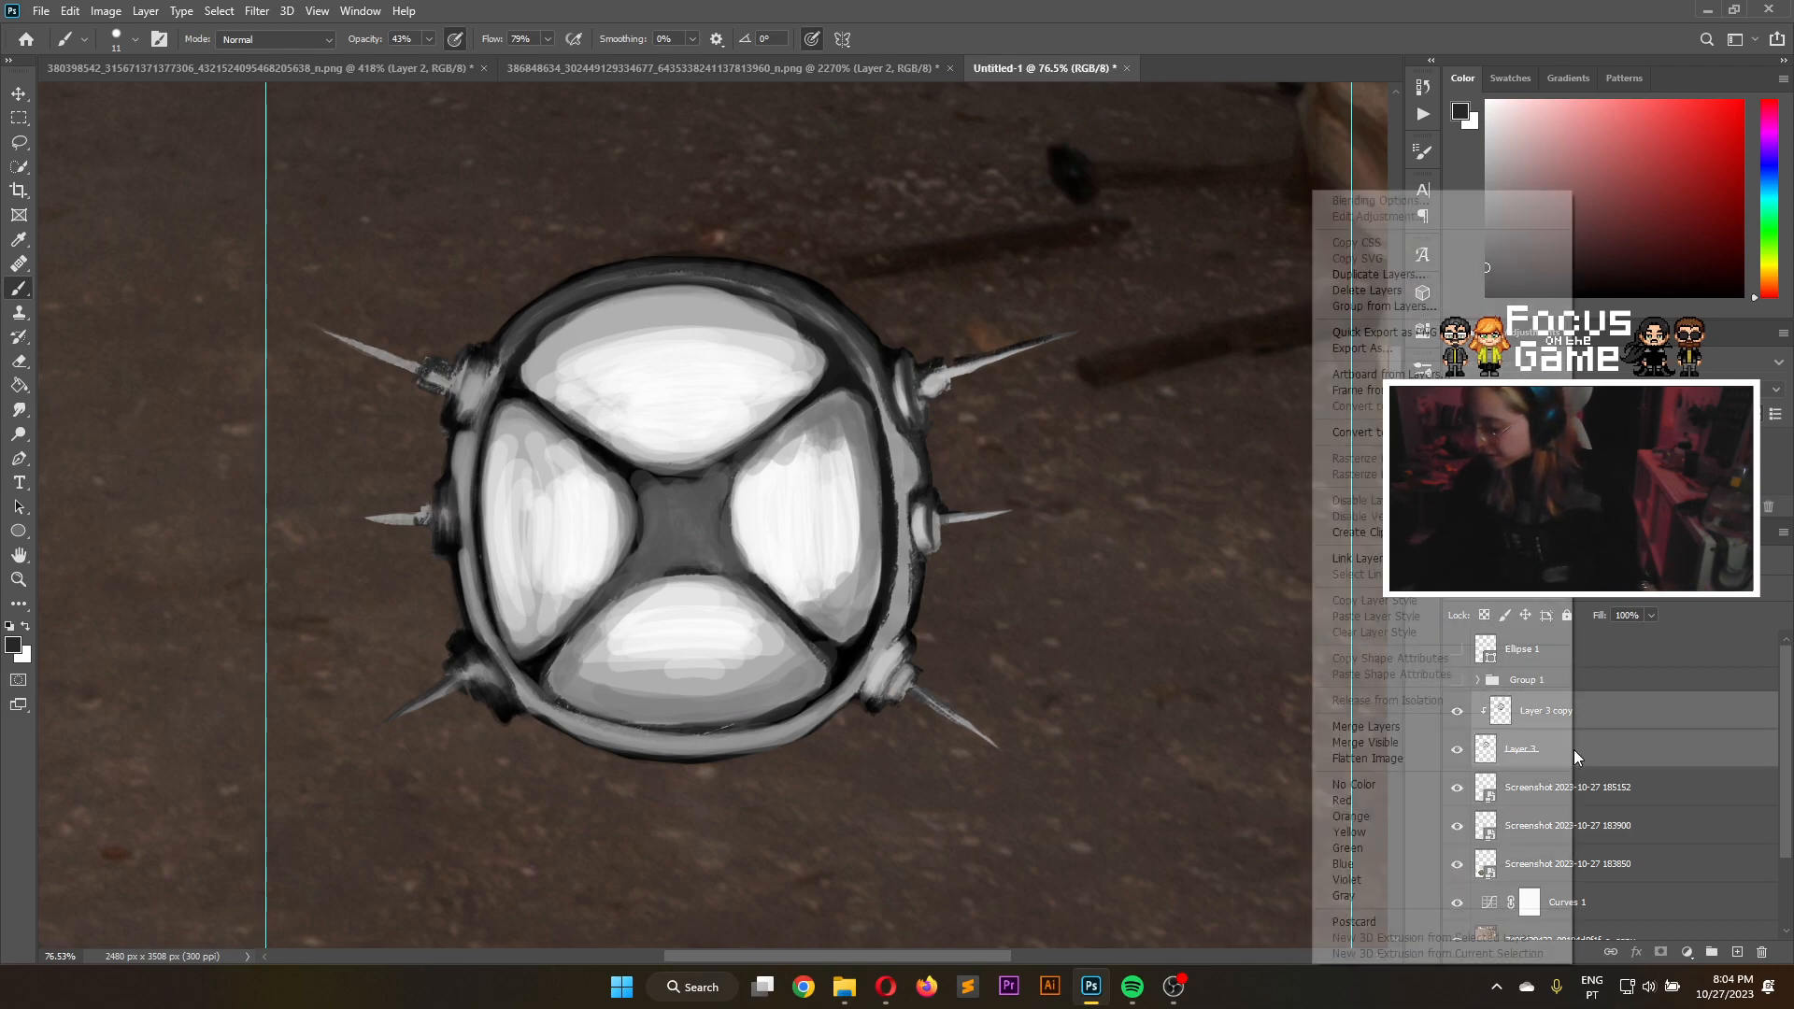
pyautogui.click(1407, 727)
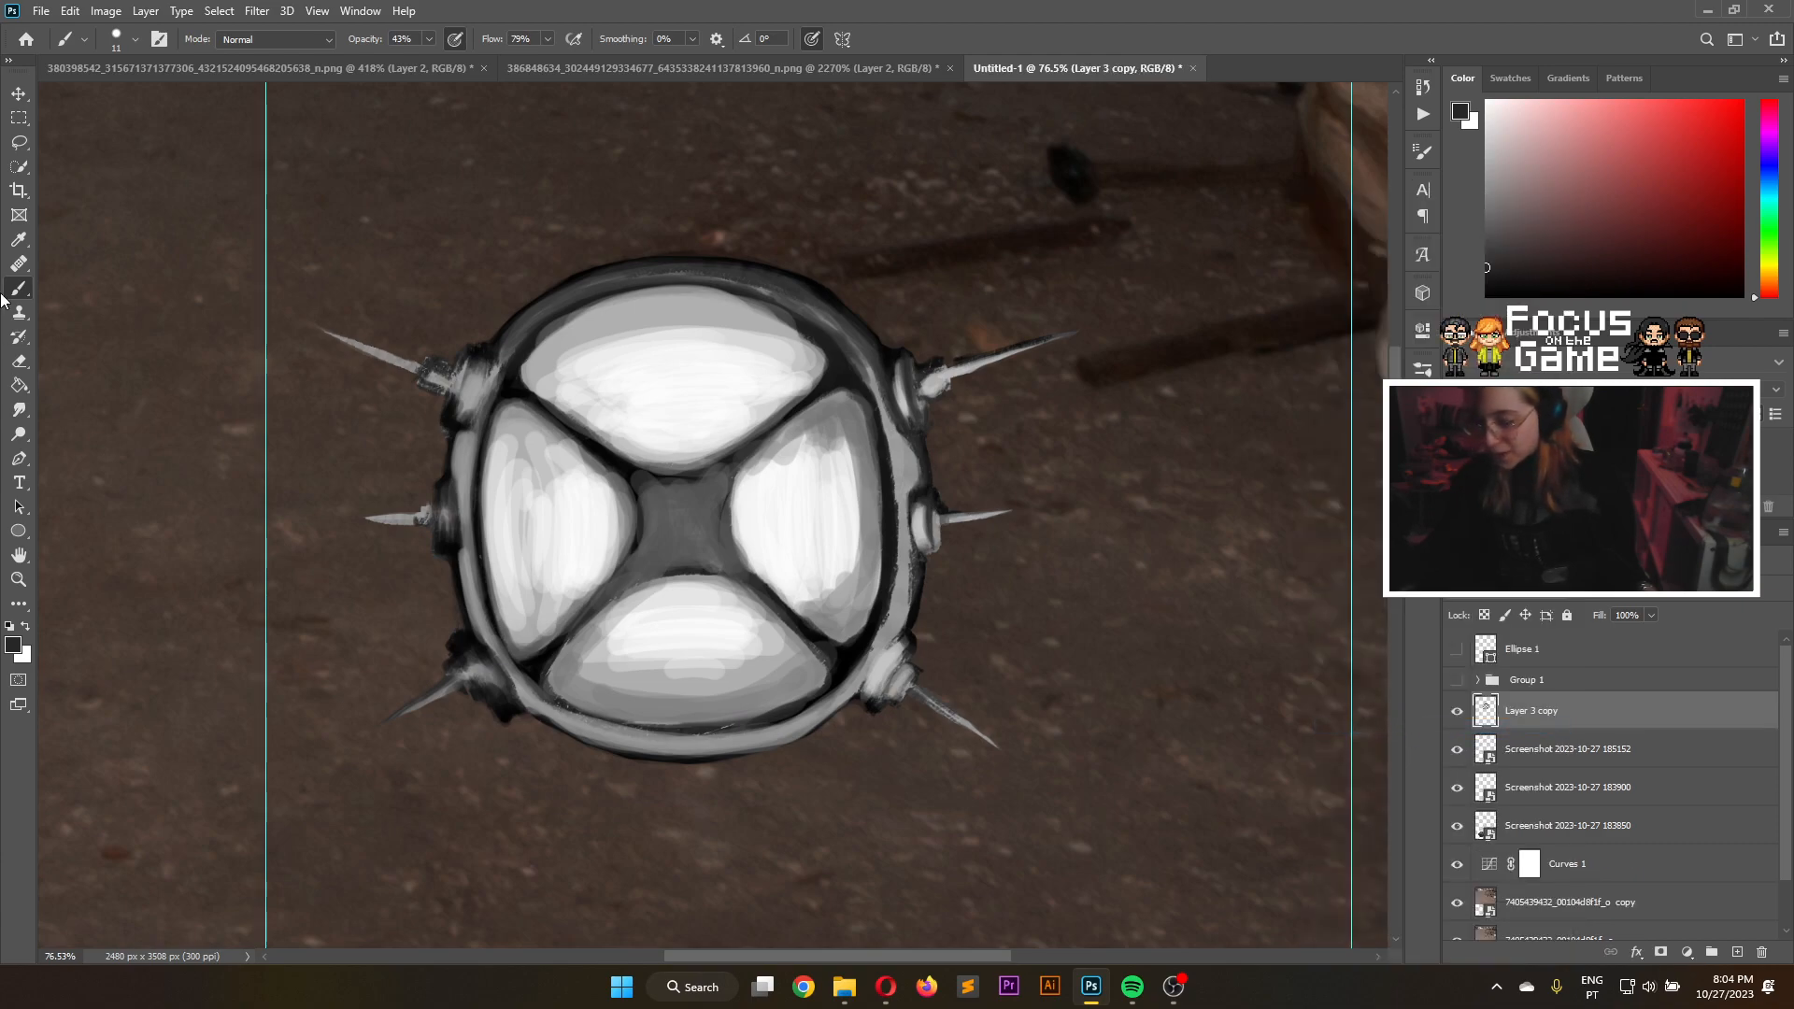
# Marquee-select the left half of the drone and copy it to a new layer
pyautogui.click(19, 117)
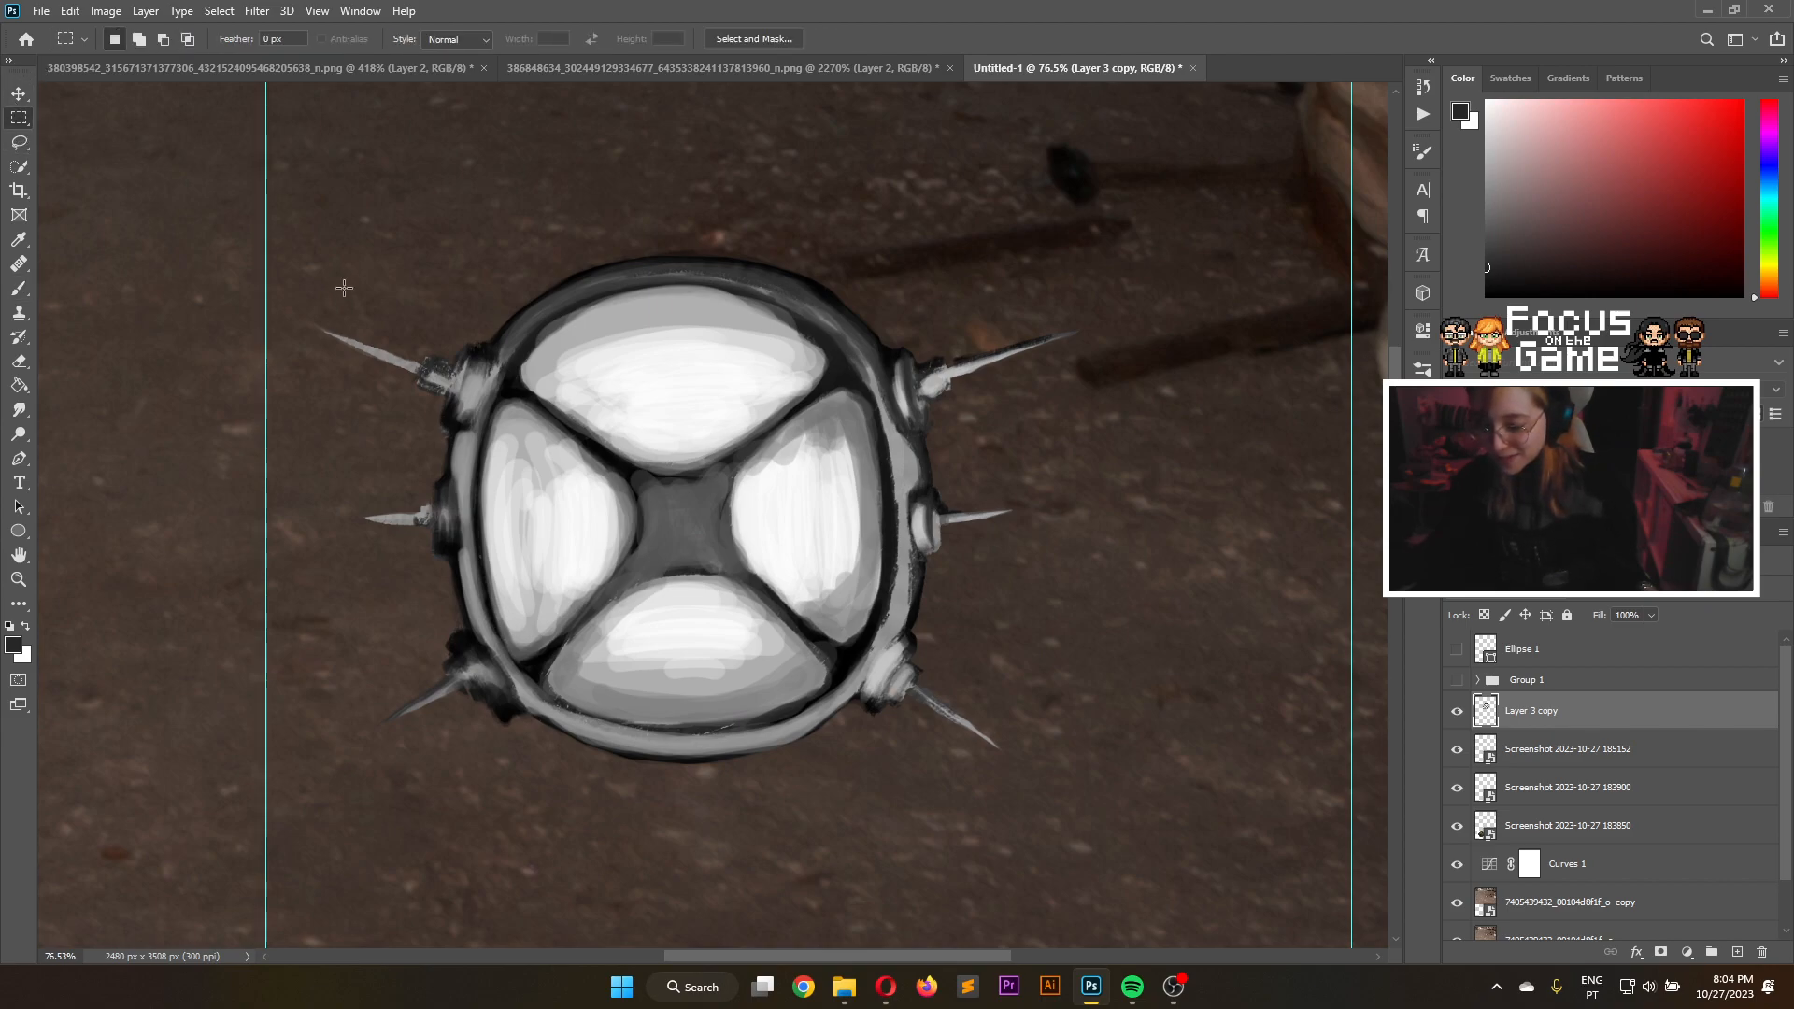
pyautogui.moveTo(288, 184); pyautogui.dragTo(685, 802)
pyautogui.rightClick(496, 451)
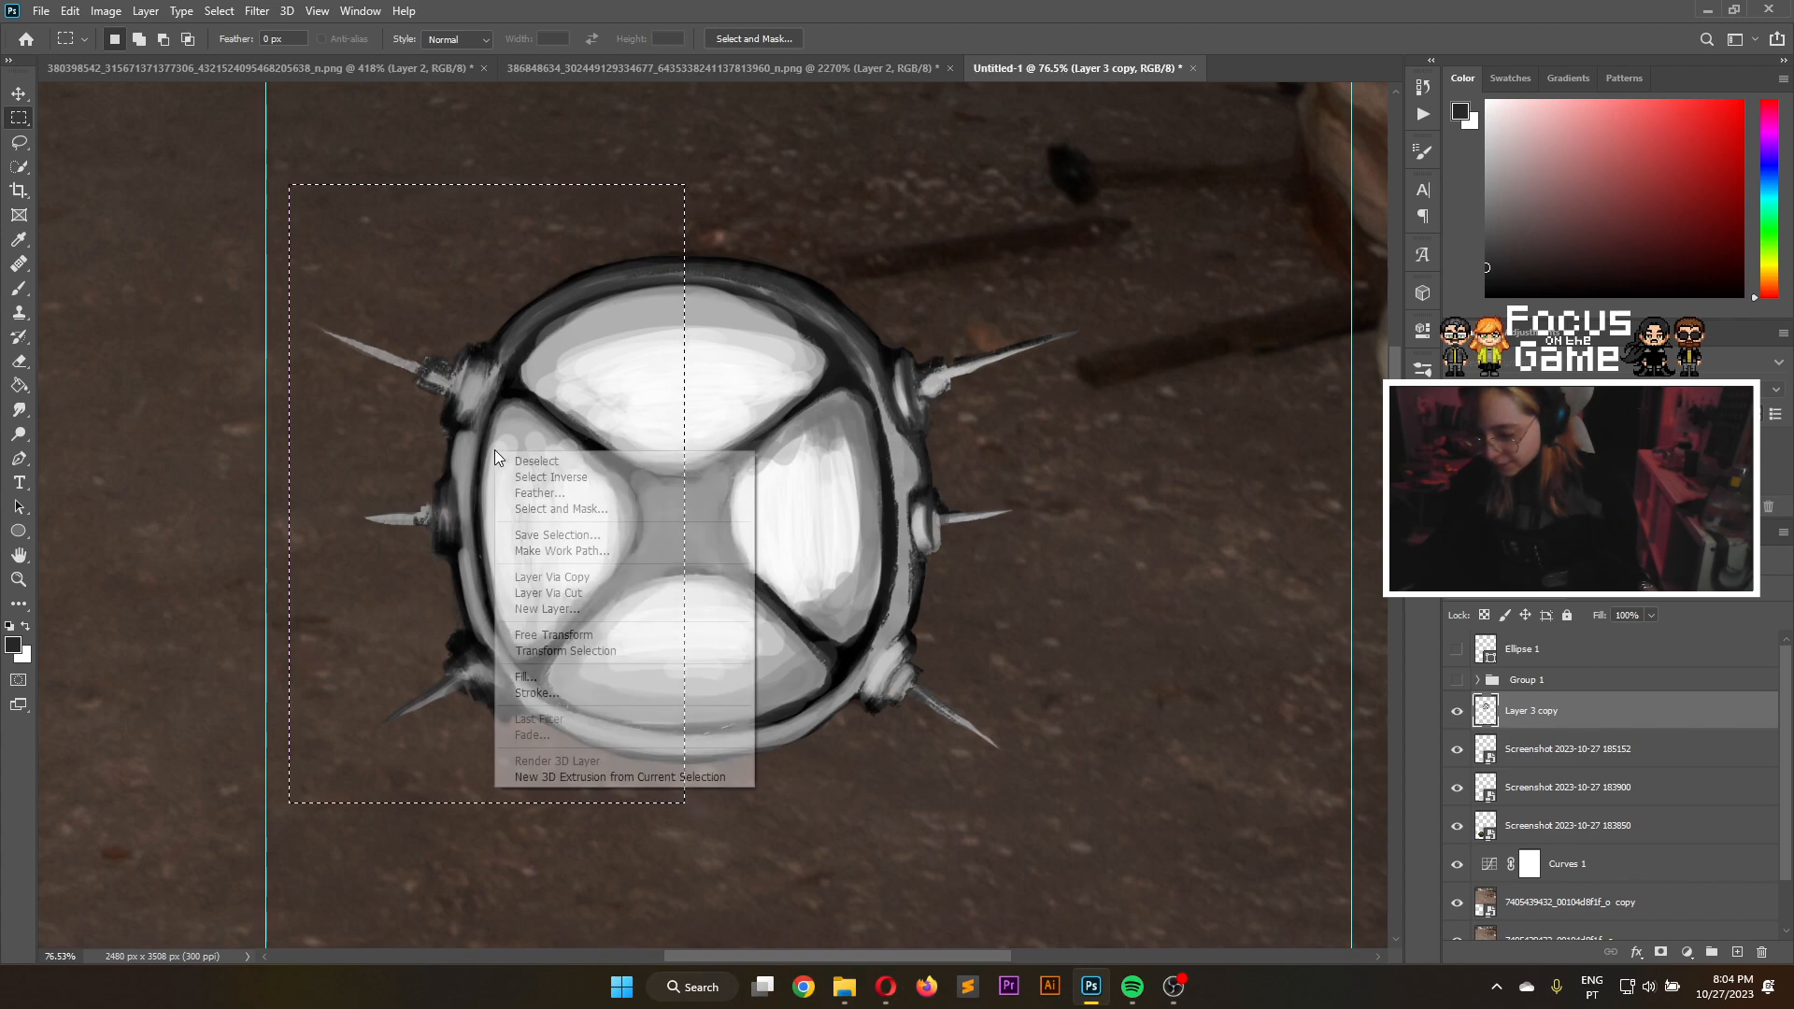
pyautogui.click(548, 593)
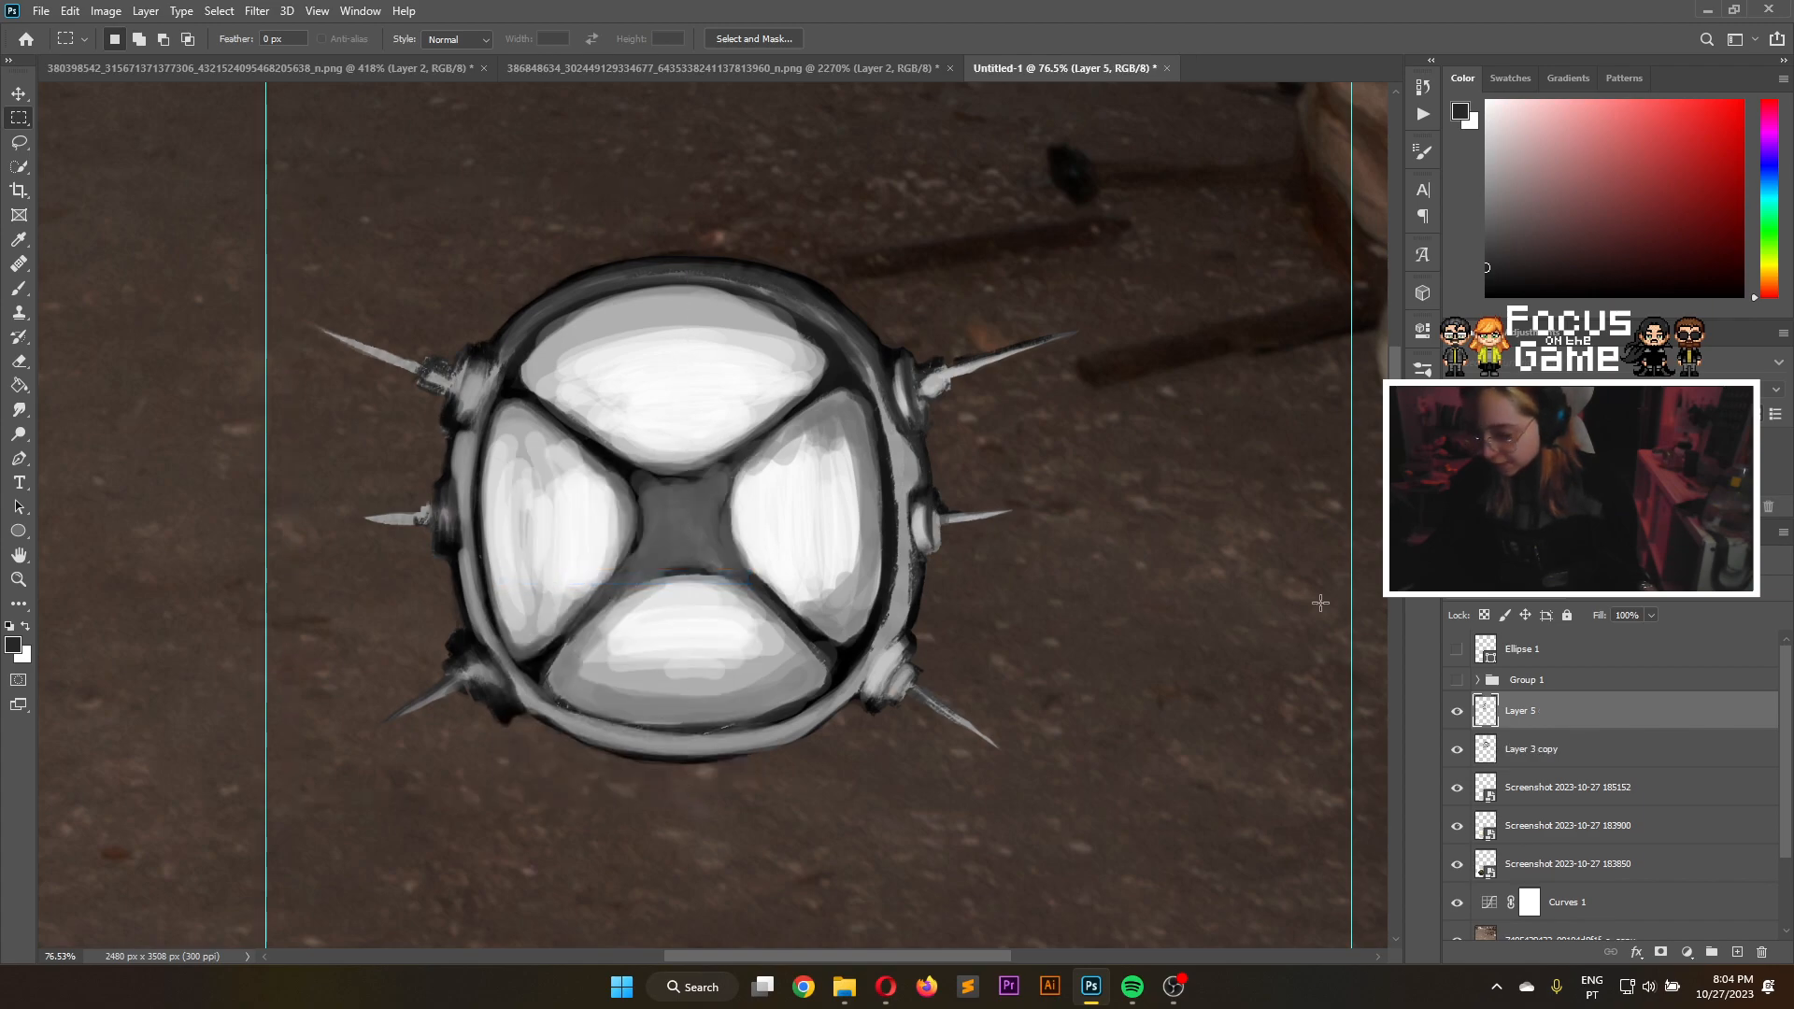
# Flip the copied half horizontally and align it over the drone's right half
pyautogui.press('v')
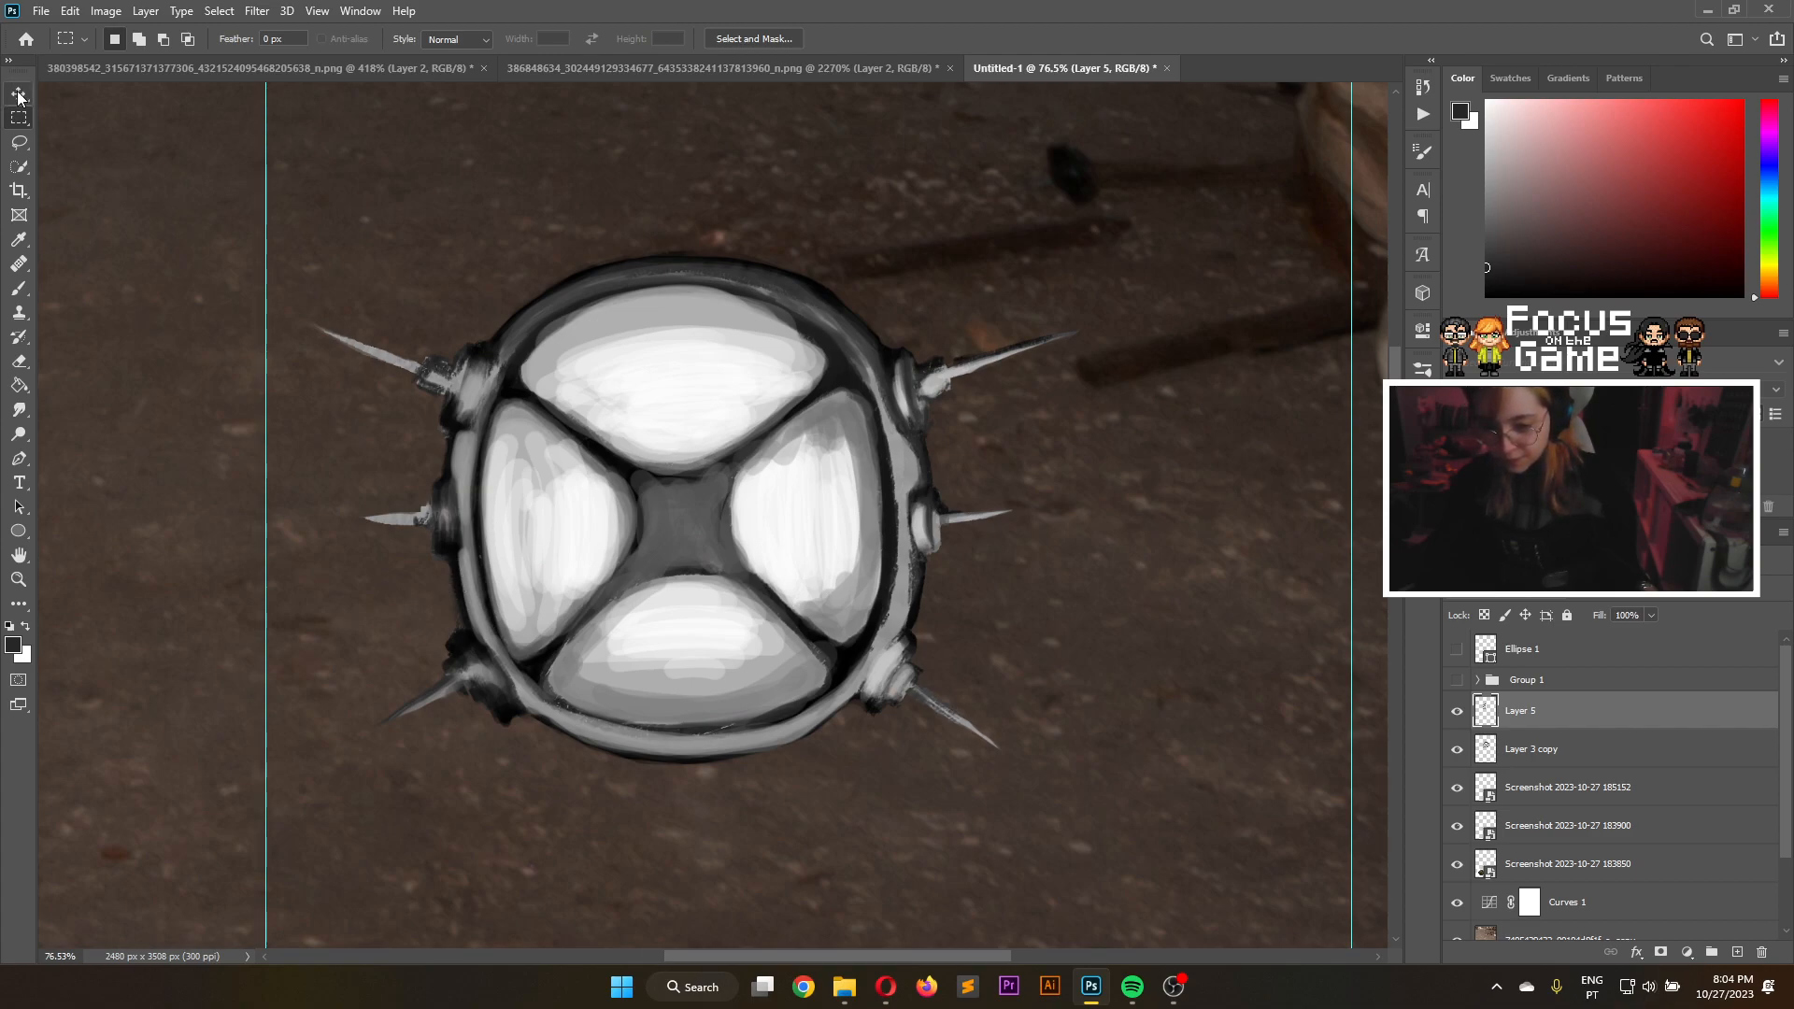
pyautogui.rightClick(618, 245)
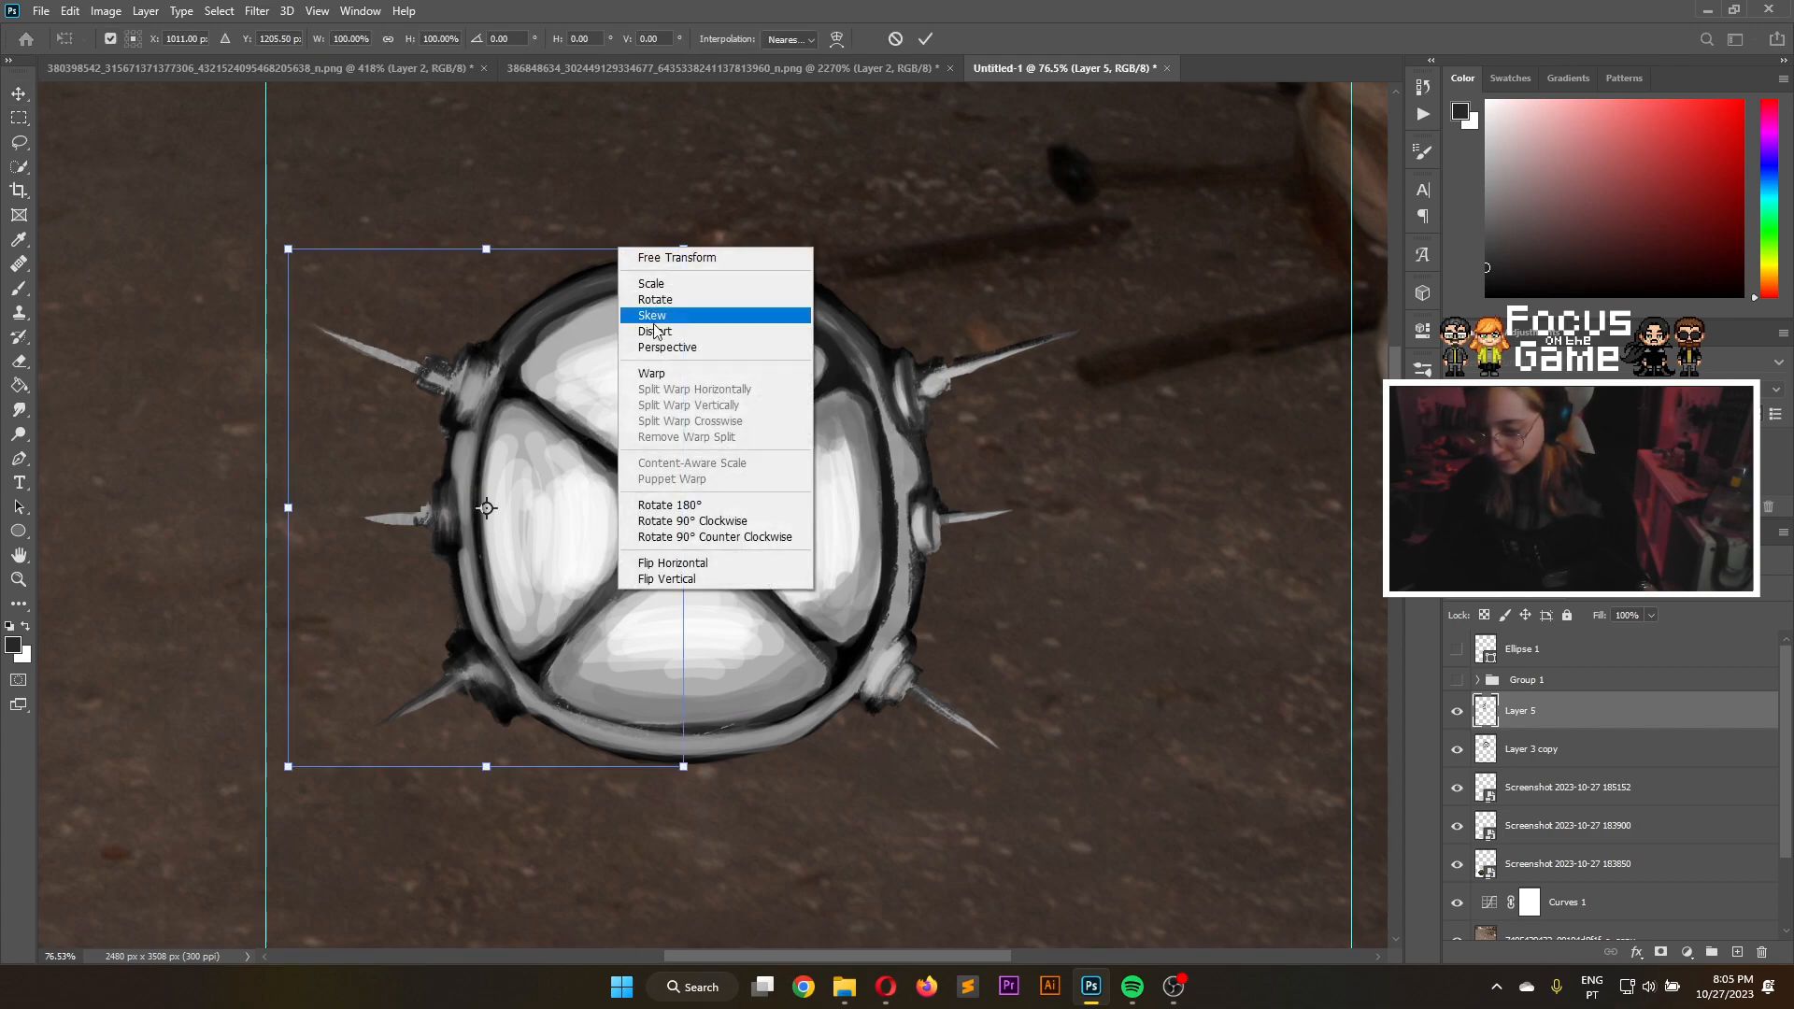
pyautogui.click(703, 561)
pyautogui.moveTo(430, 493); pyautogui.dragTo(817, 498)
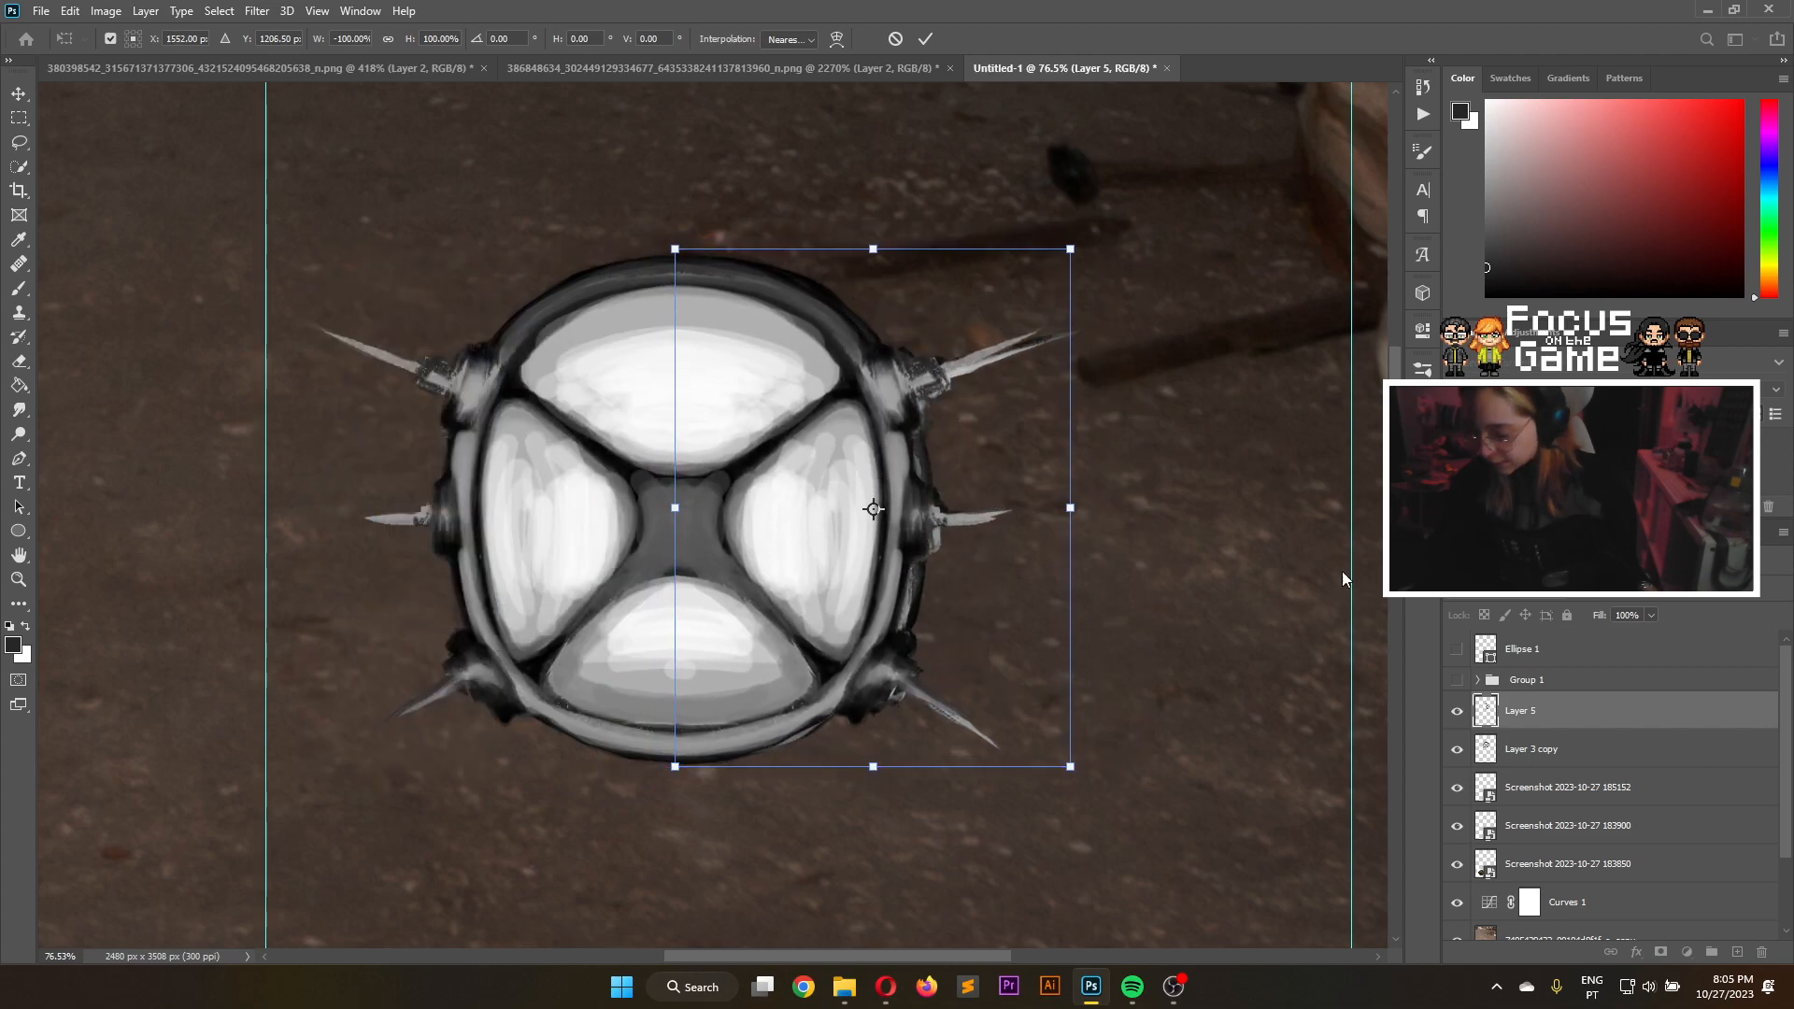
pyautogui.moveTo(835, 544)
pyautogui.mouseDown()
pyautogui.moveTo(961, 575)
pyautogui.moveTo(1142, 479)
pyautogui.moveTo(473, 592)
pyautogui.moveTo(889, 569)
pyautogui.moveTo(870, 539)
pyautogui.moveTo(849, 543)
pyautogui.mouseUp()
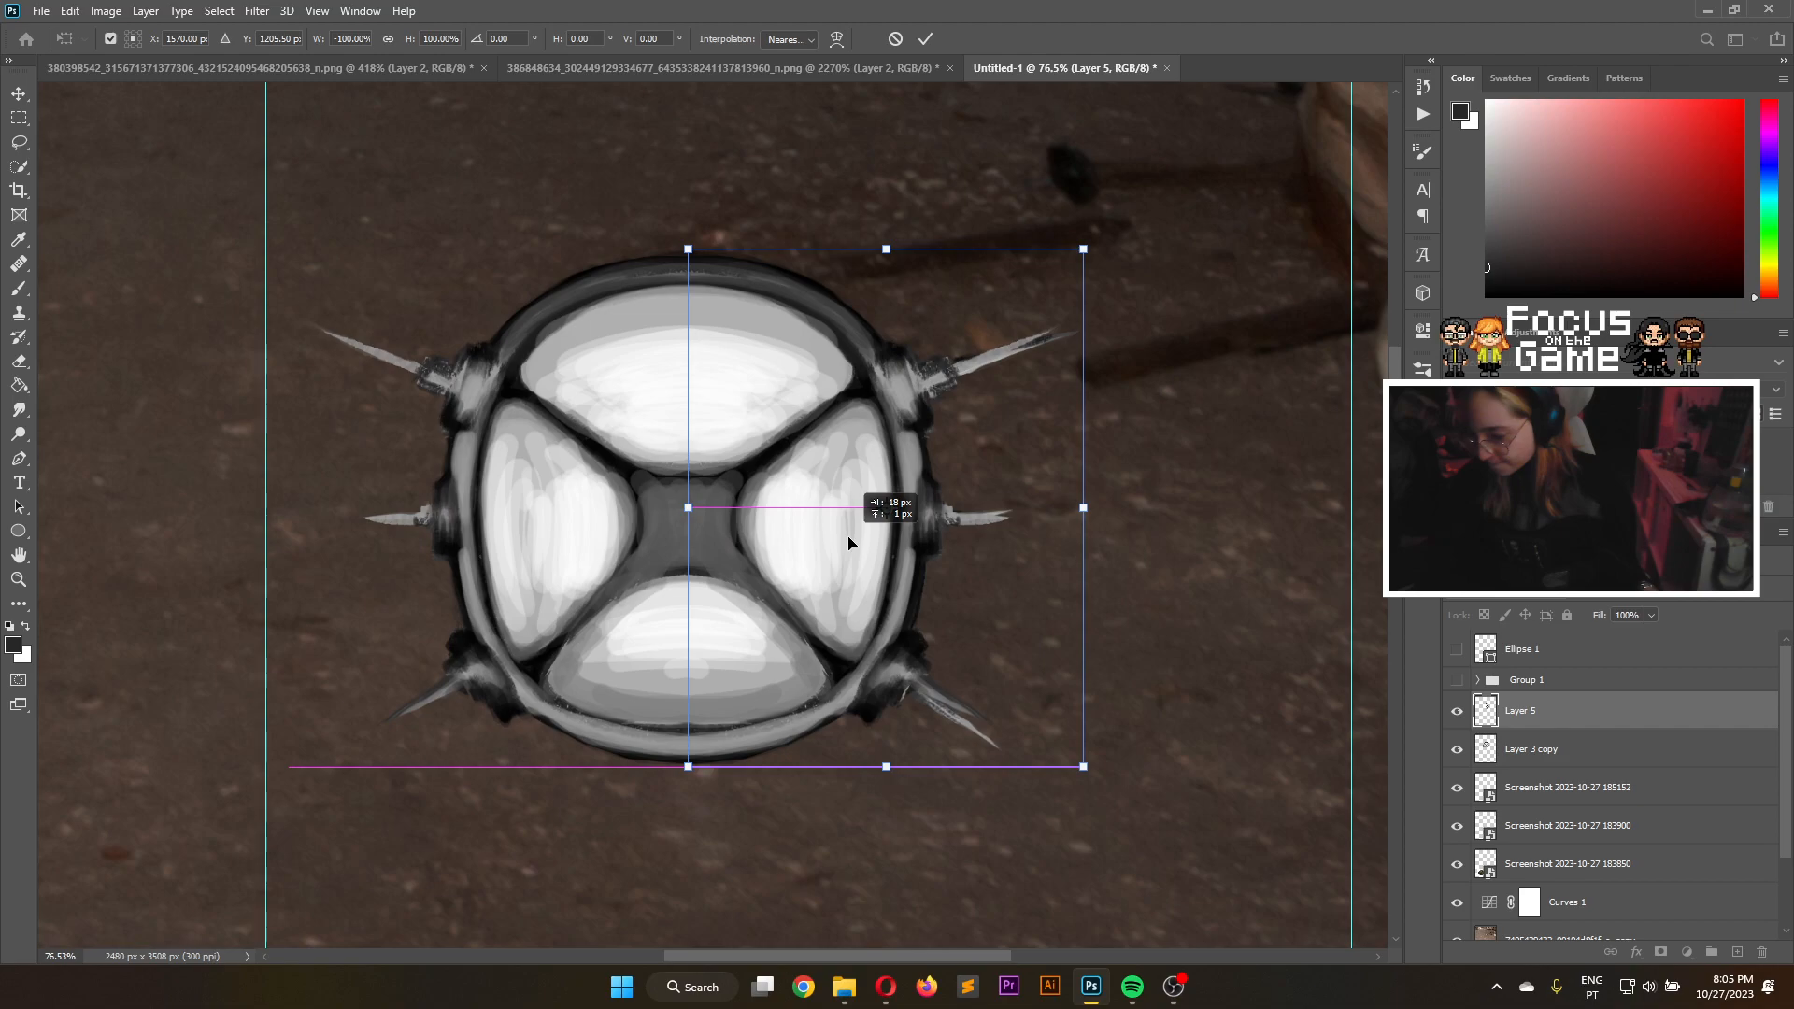
pyautogui.moveTo(848, 543); pyautogui.dragTo(848, 543)
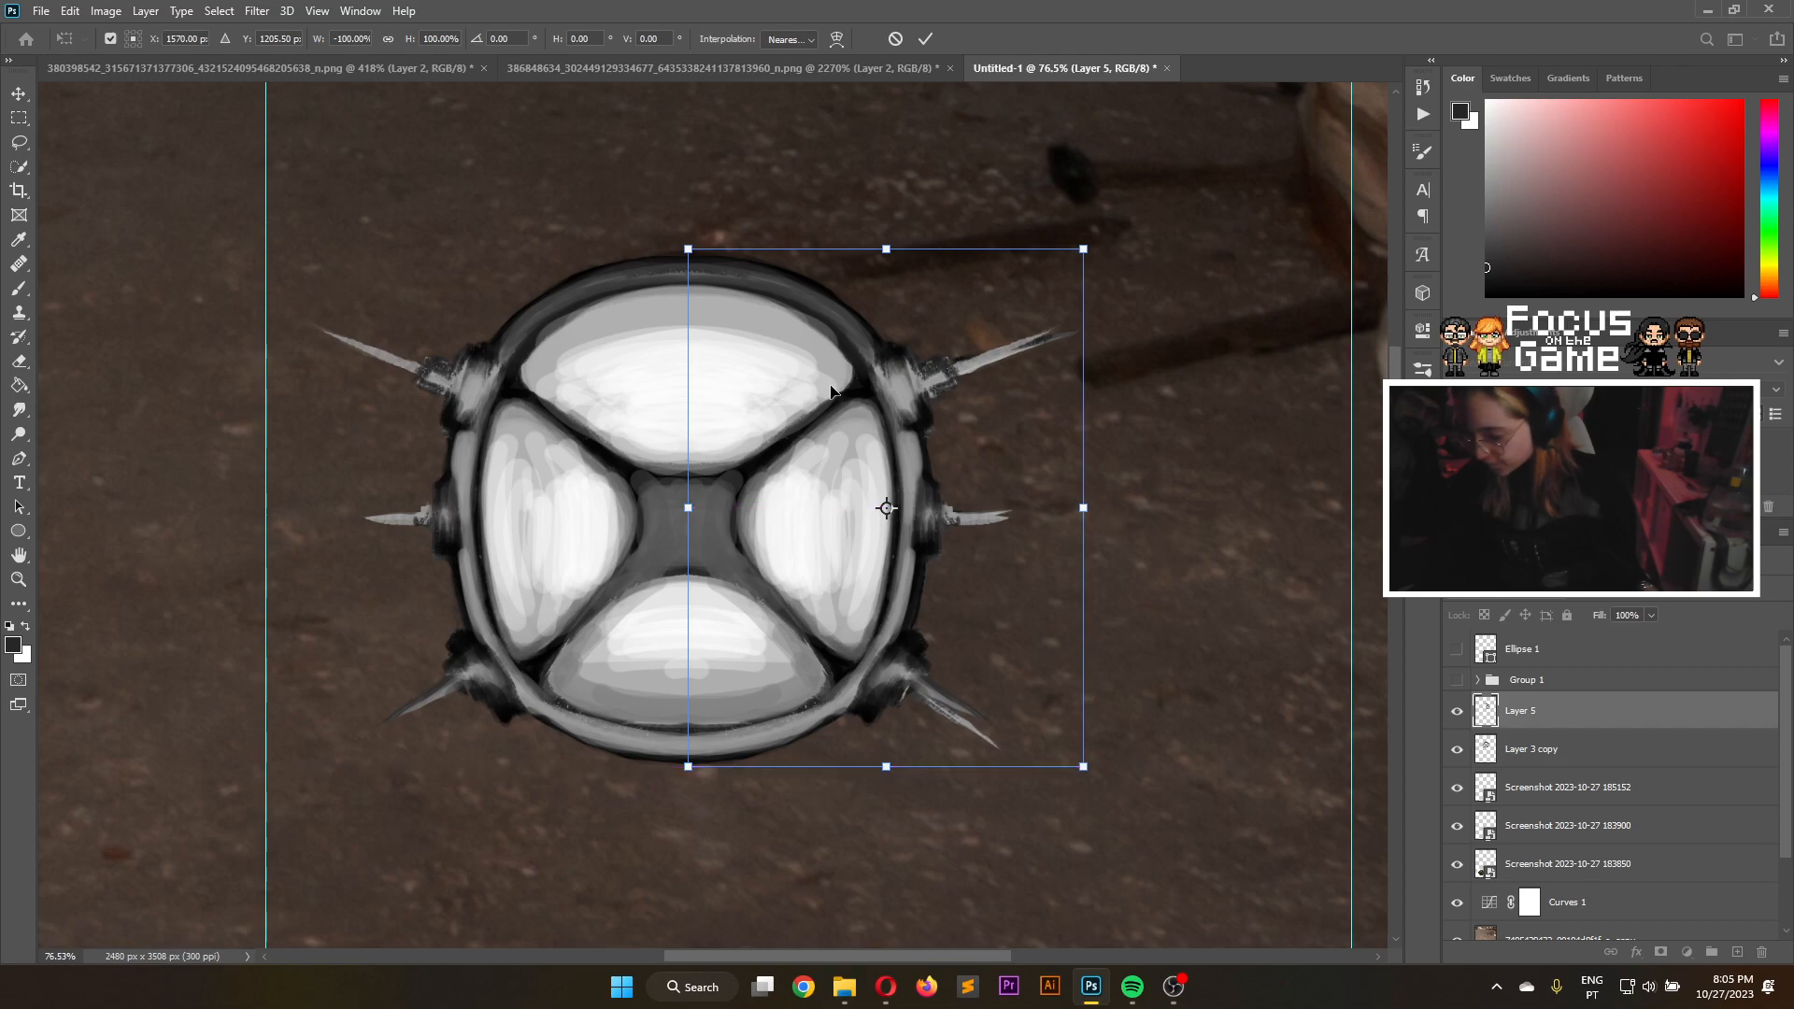
pyautogui.click(929, 39)
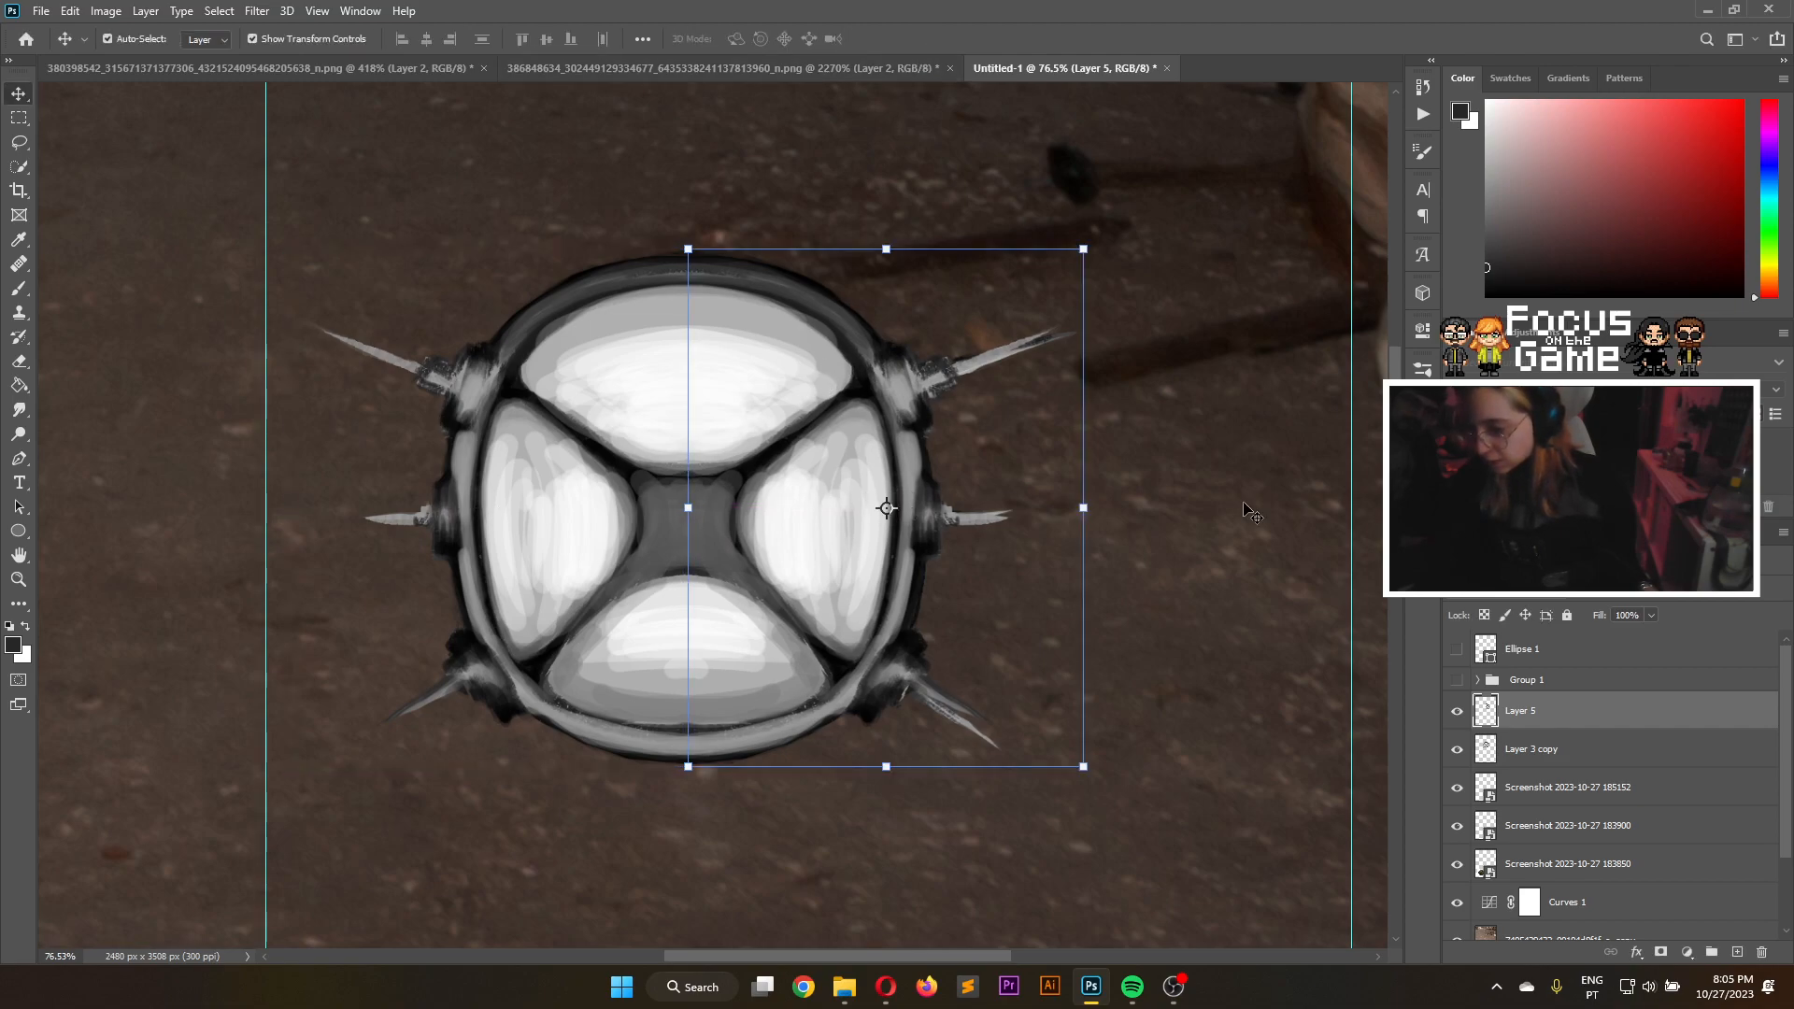
# Marquee-select the drone's right side, try to clear it, and make Layer 3 copy the active layer
pyautogui.click(1247, 553)
pyautogui.scroll(1, 1582, 876)
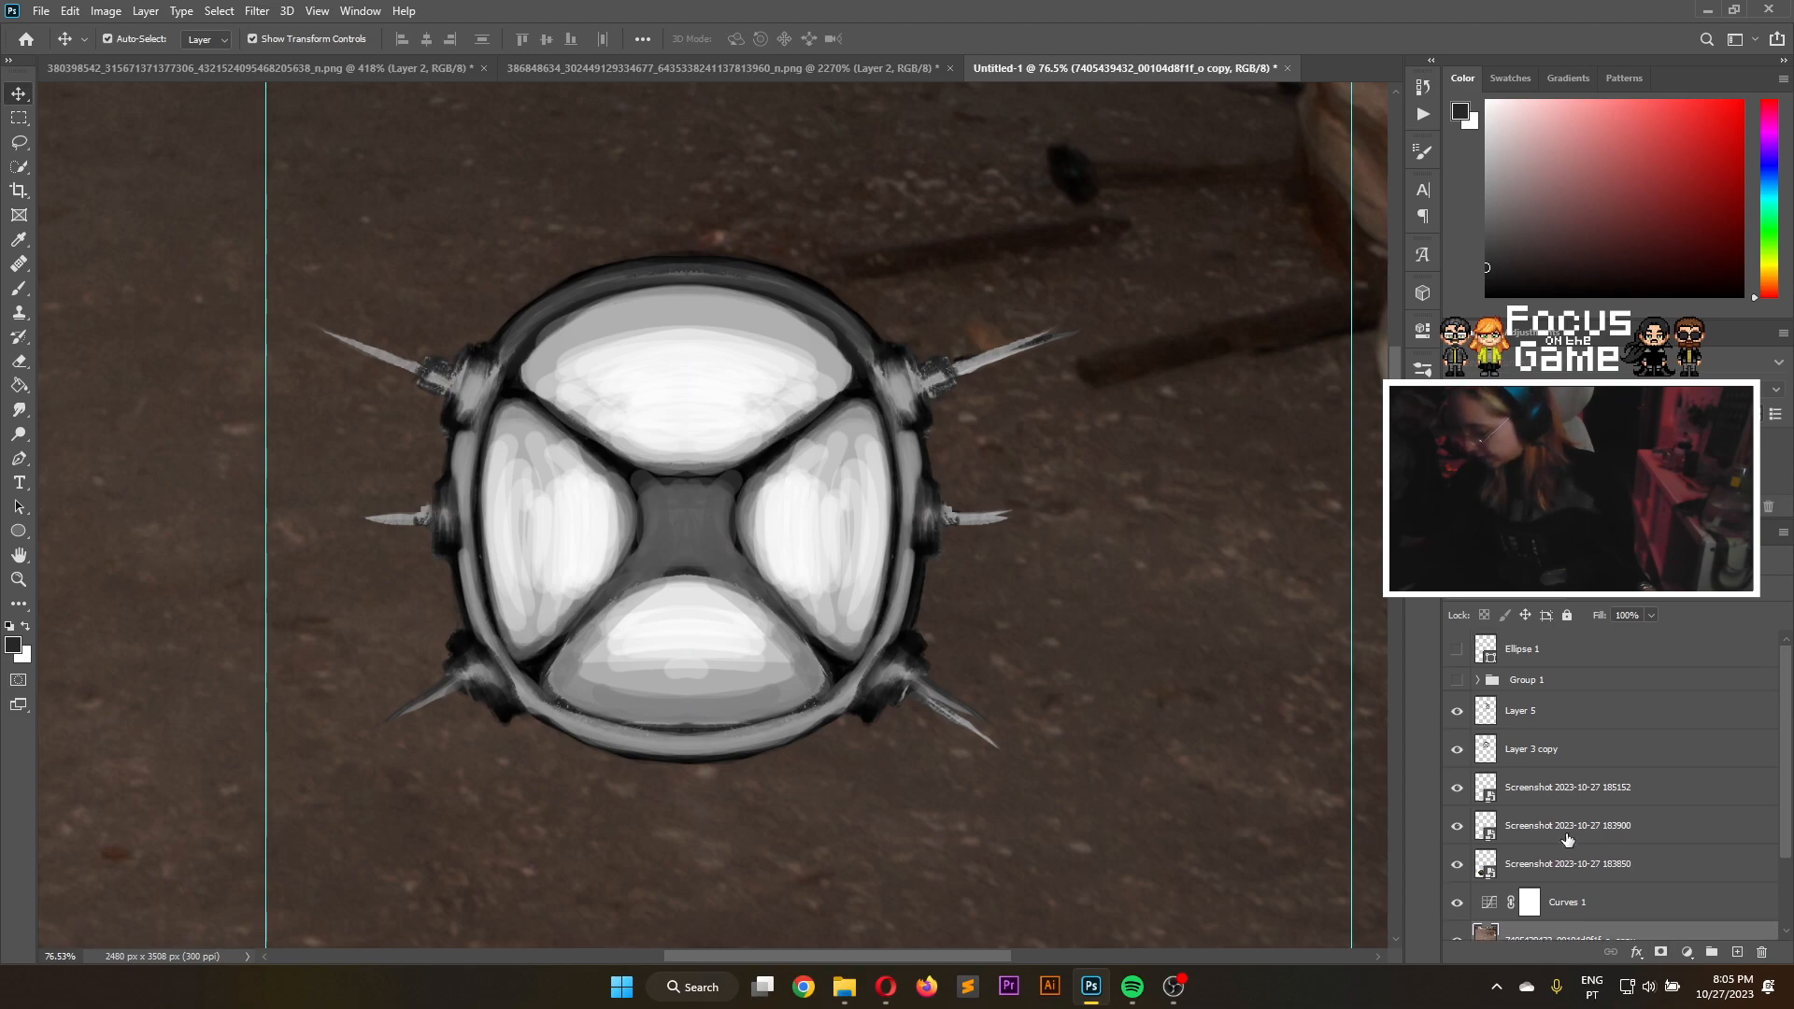
pyautogui.click(1556, 752)
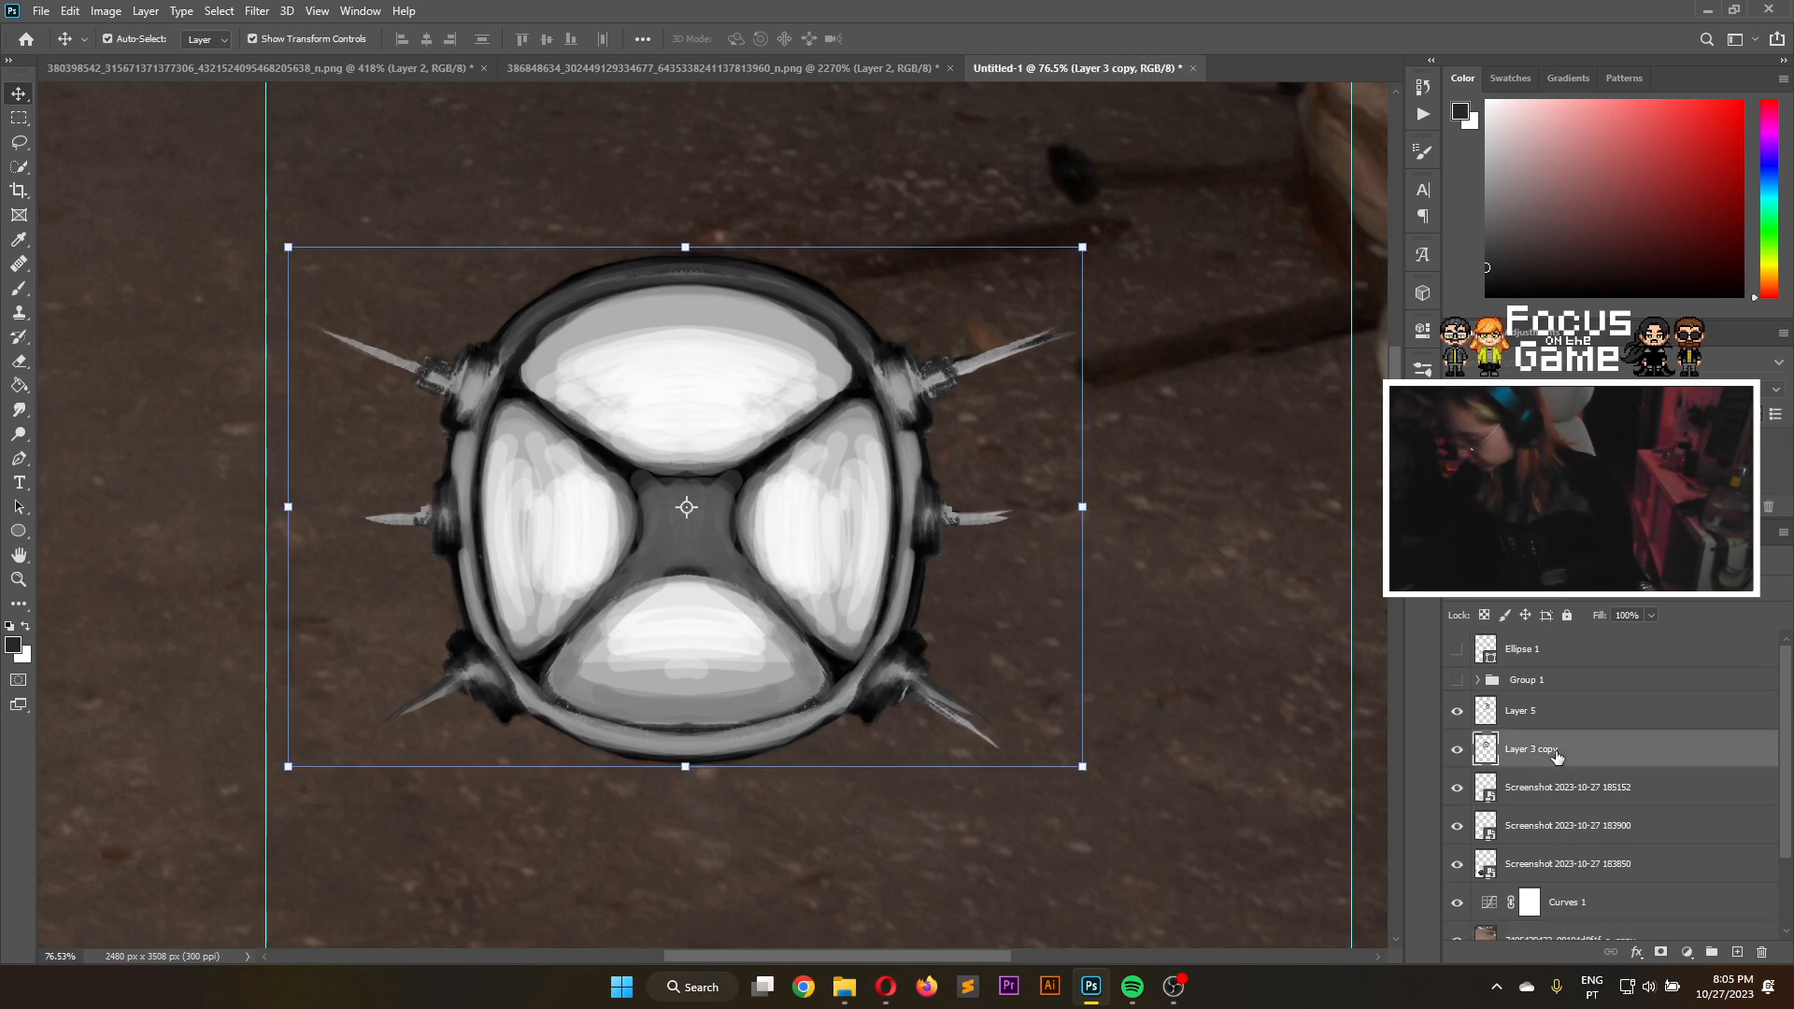
pyautogui.click(94, 181)
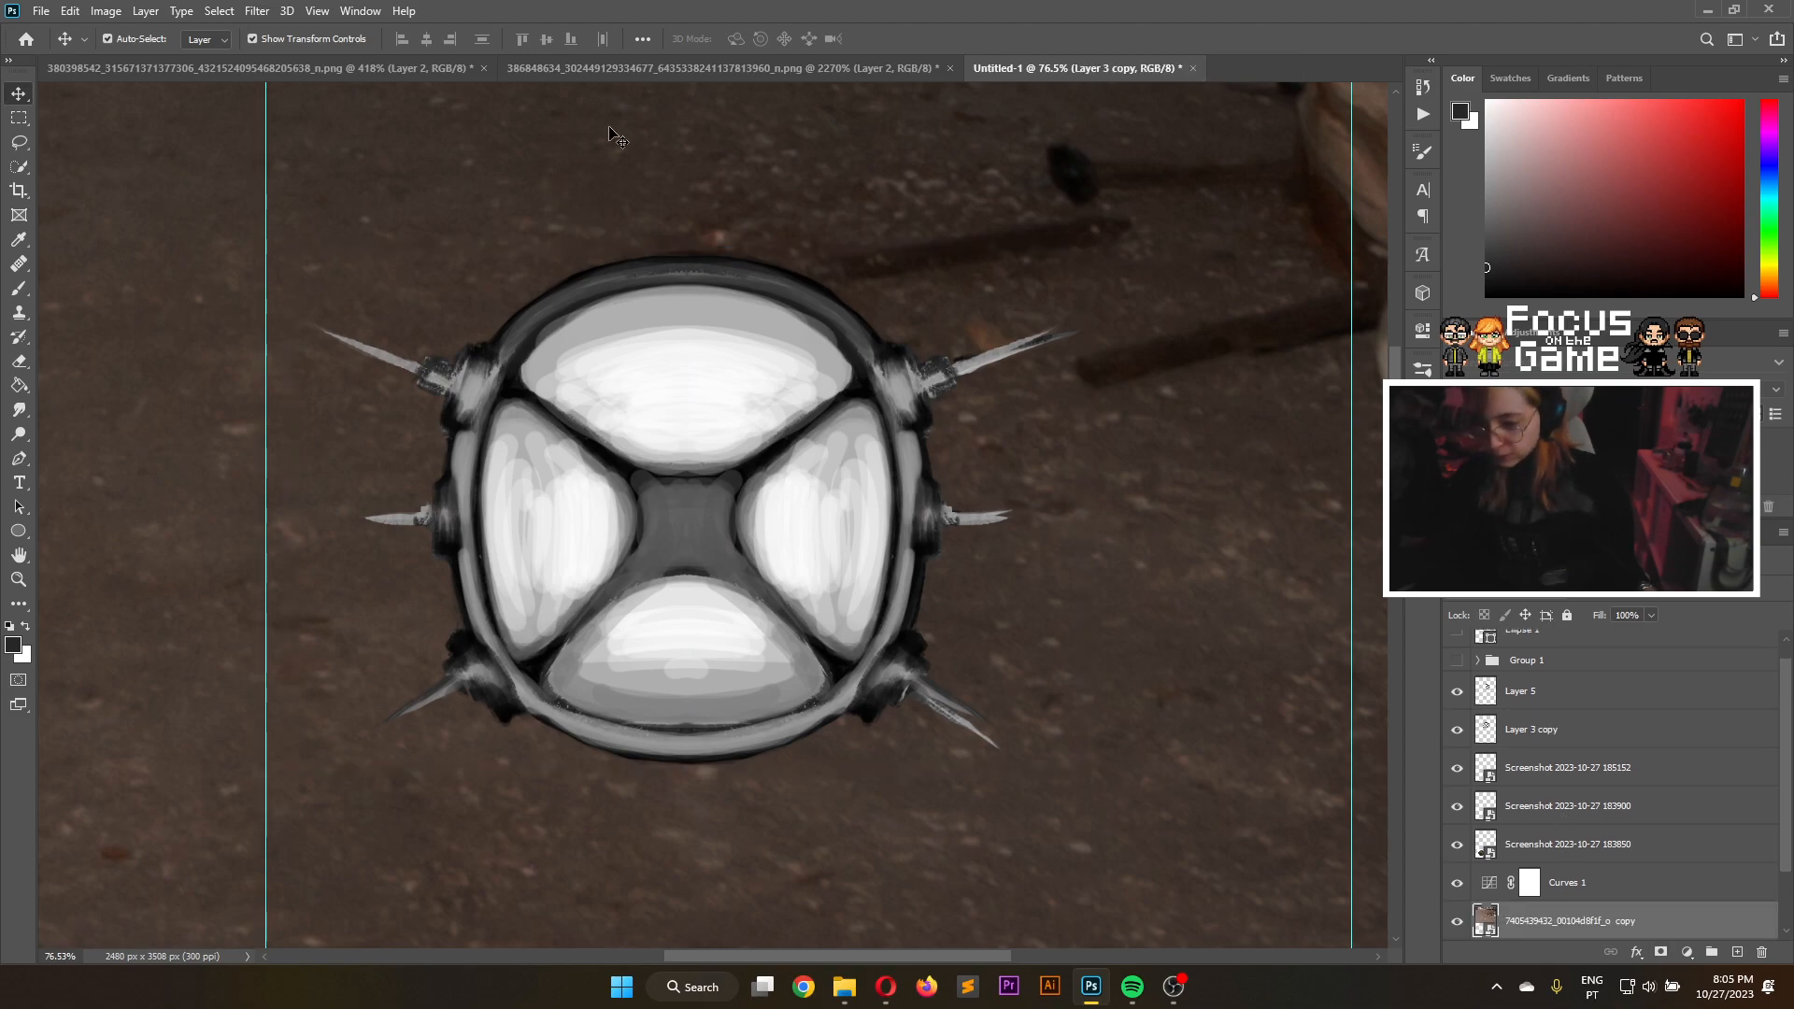
pyautogui.click(19, 118)
pyautogui.moveTo(750, 215); pyautogui.dragTo(1124, 849)
pyautogui.press('Delete')
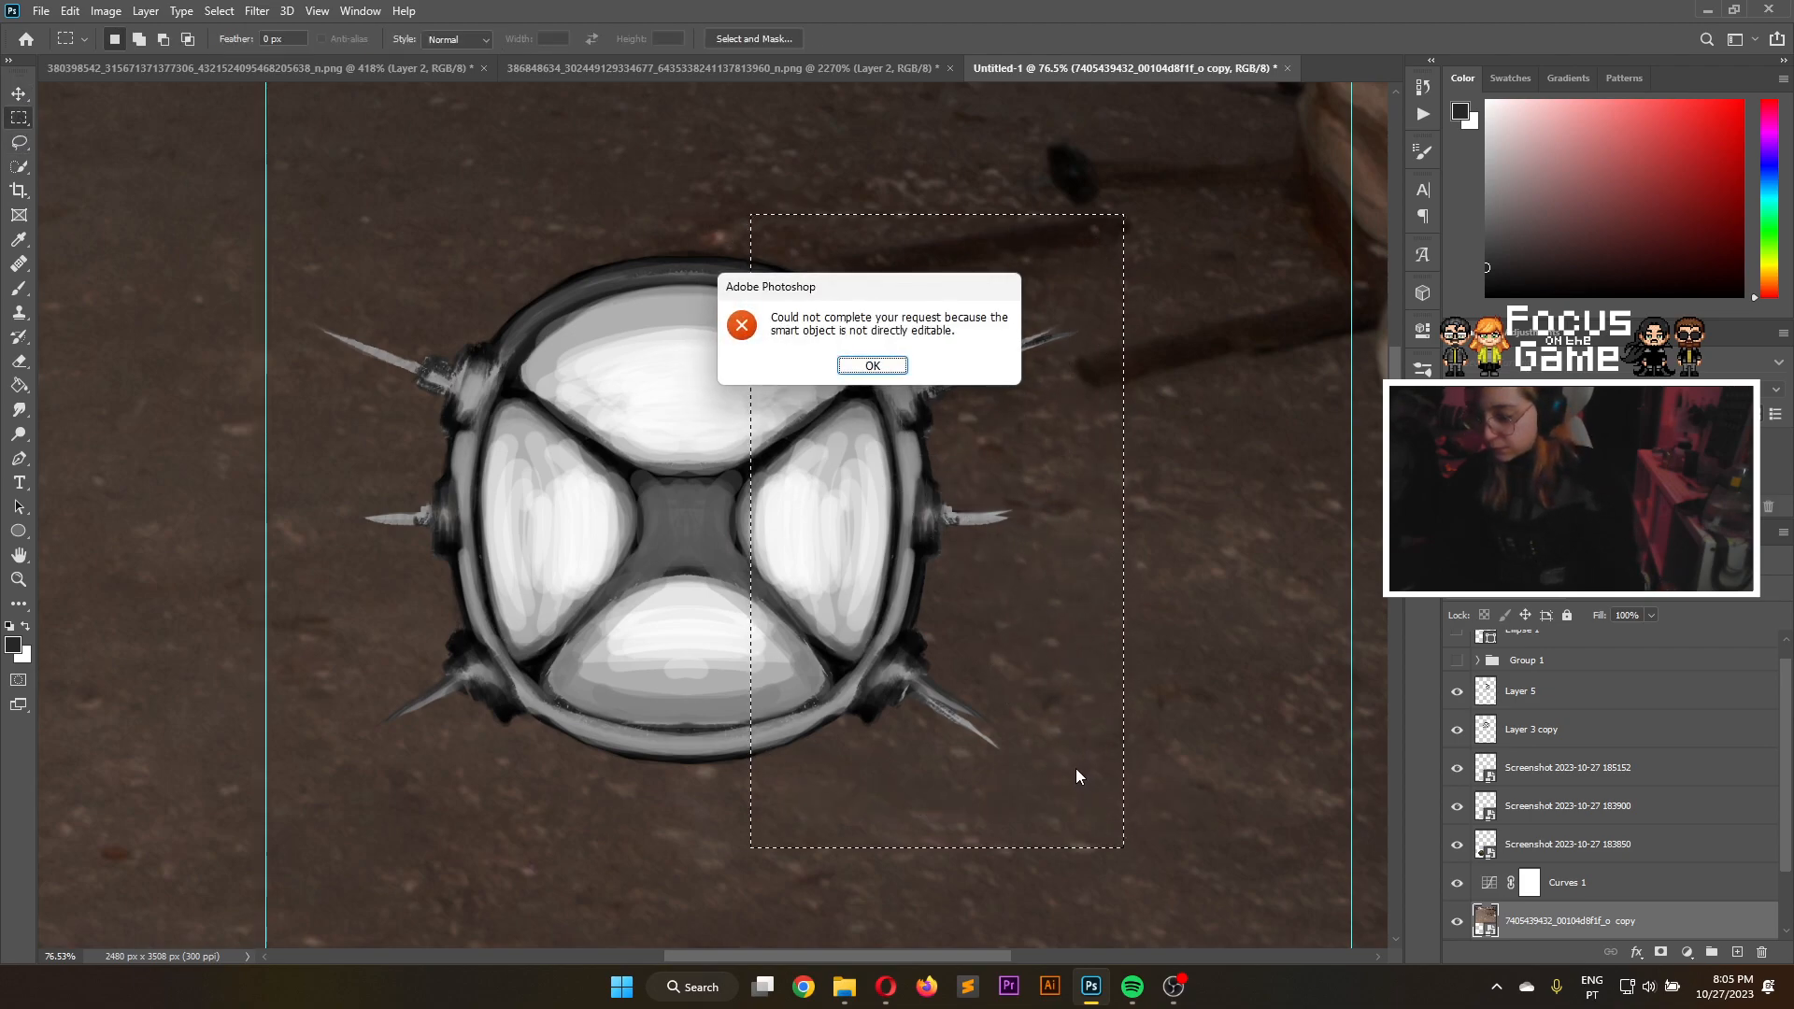
pyautogui.click(888, 365)
pyautogui.click(1525, 727)
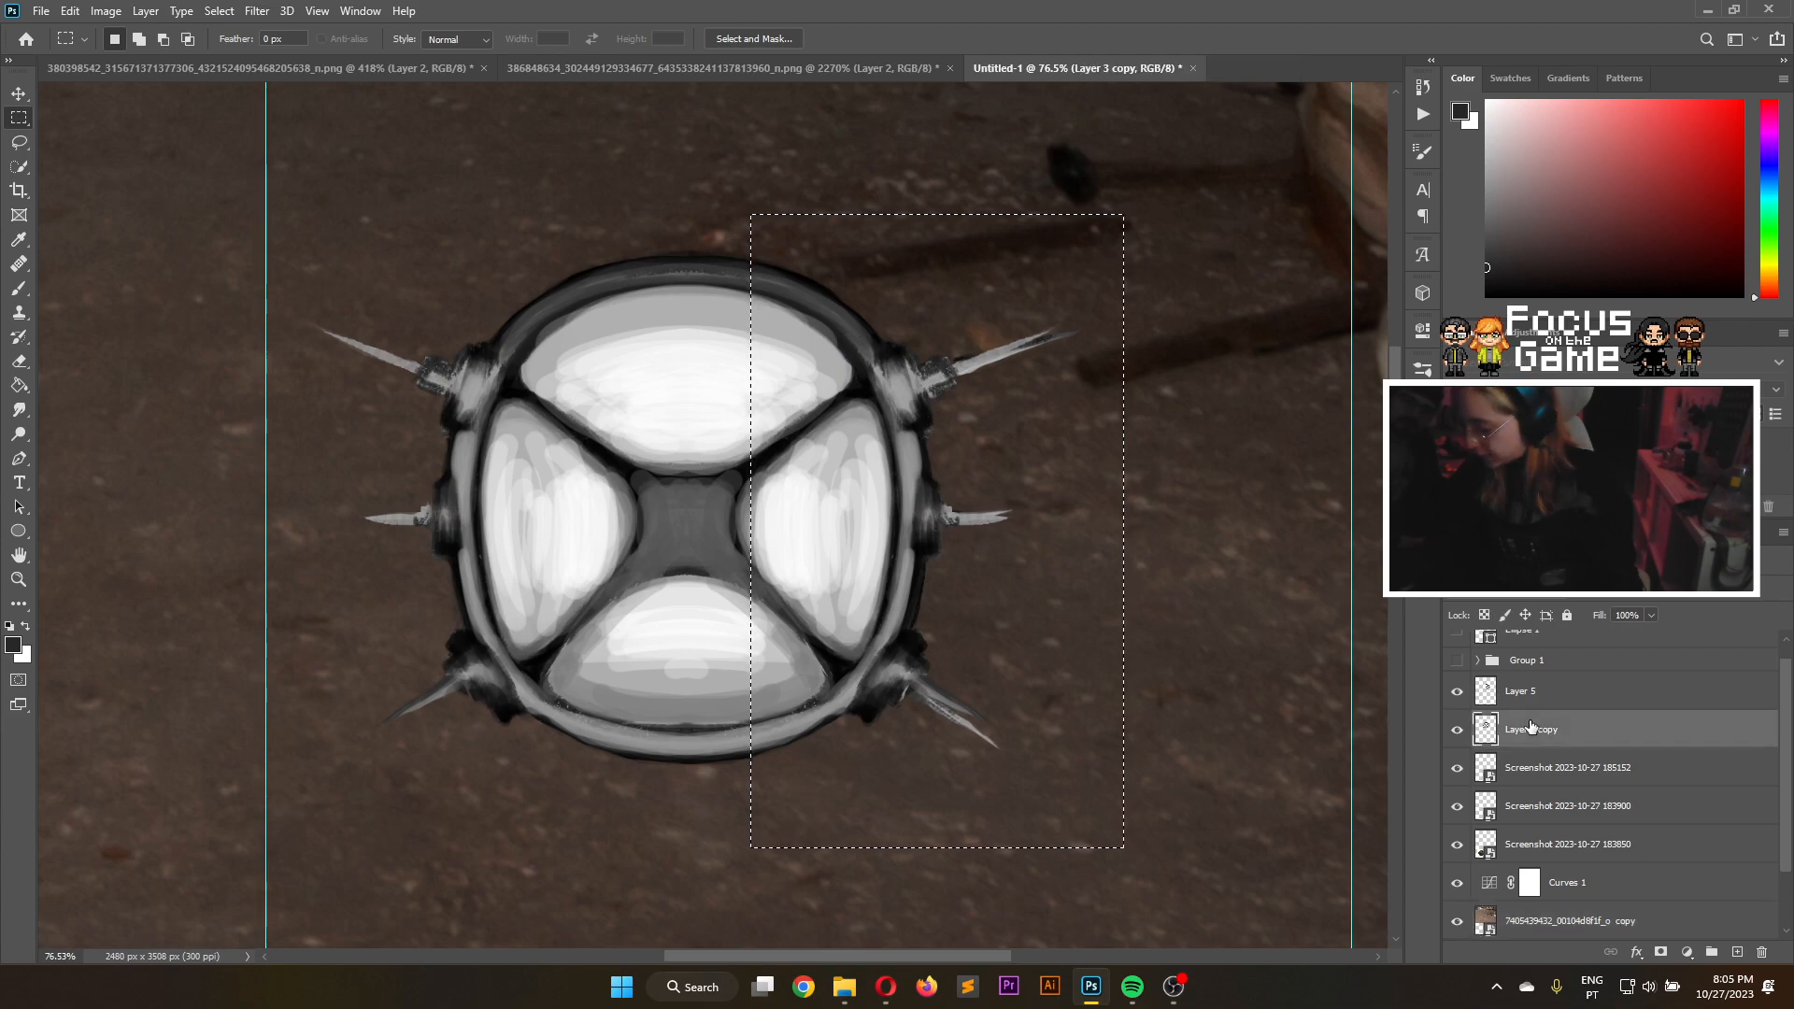
pyautogui.scroll(-8, 1063, 624)
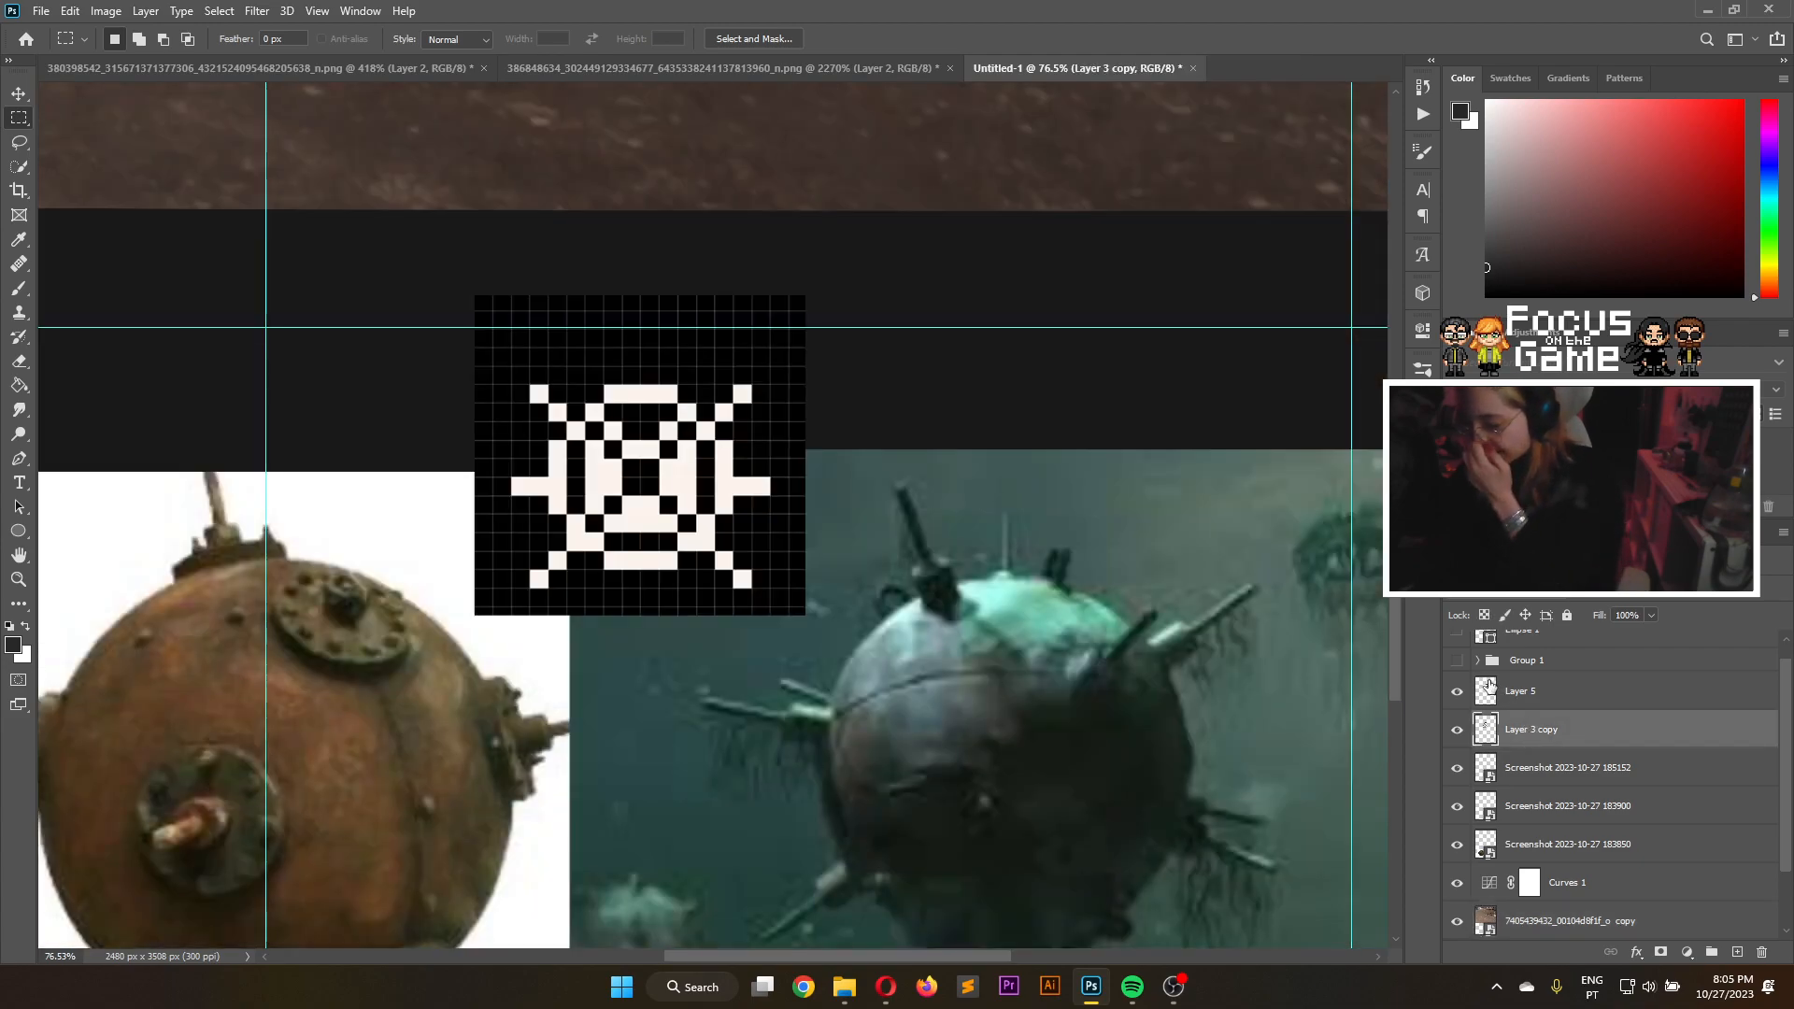
pyautogui.scroll(-3, 972, 533)
pyautogui.scroll(4, 268, 209)
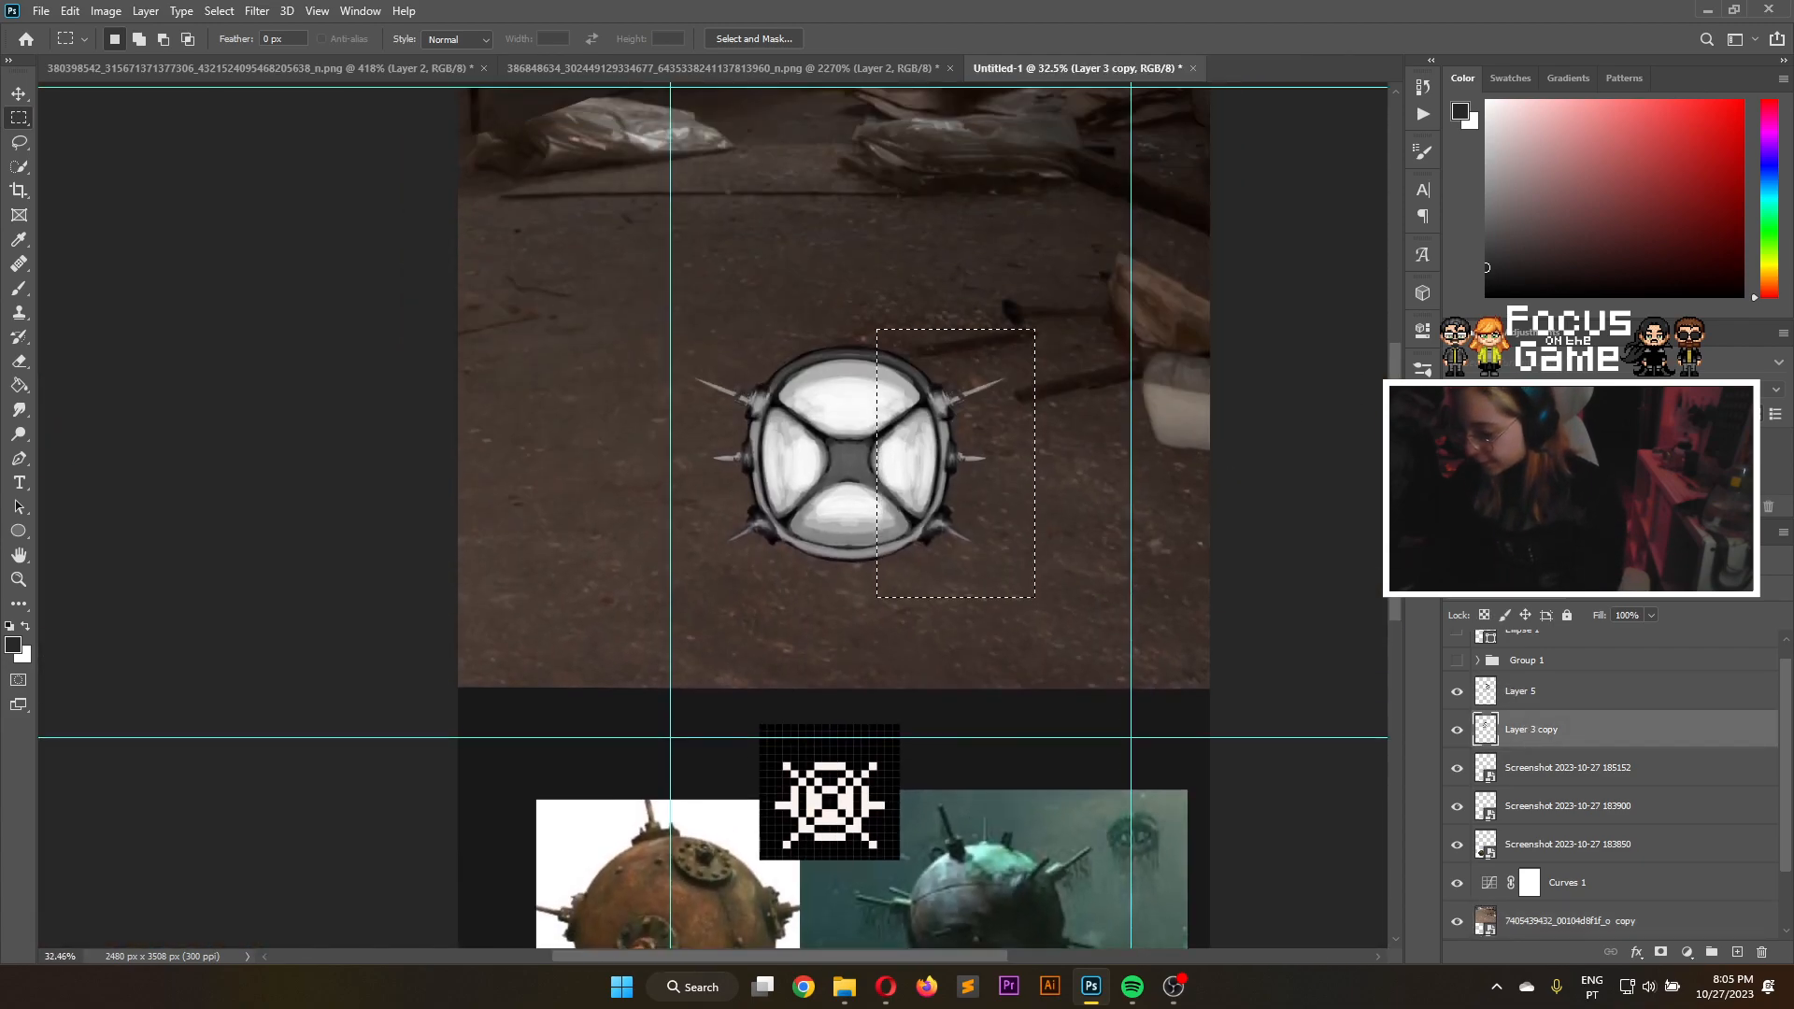
pyautogui.press('v')
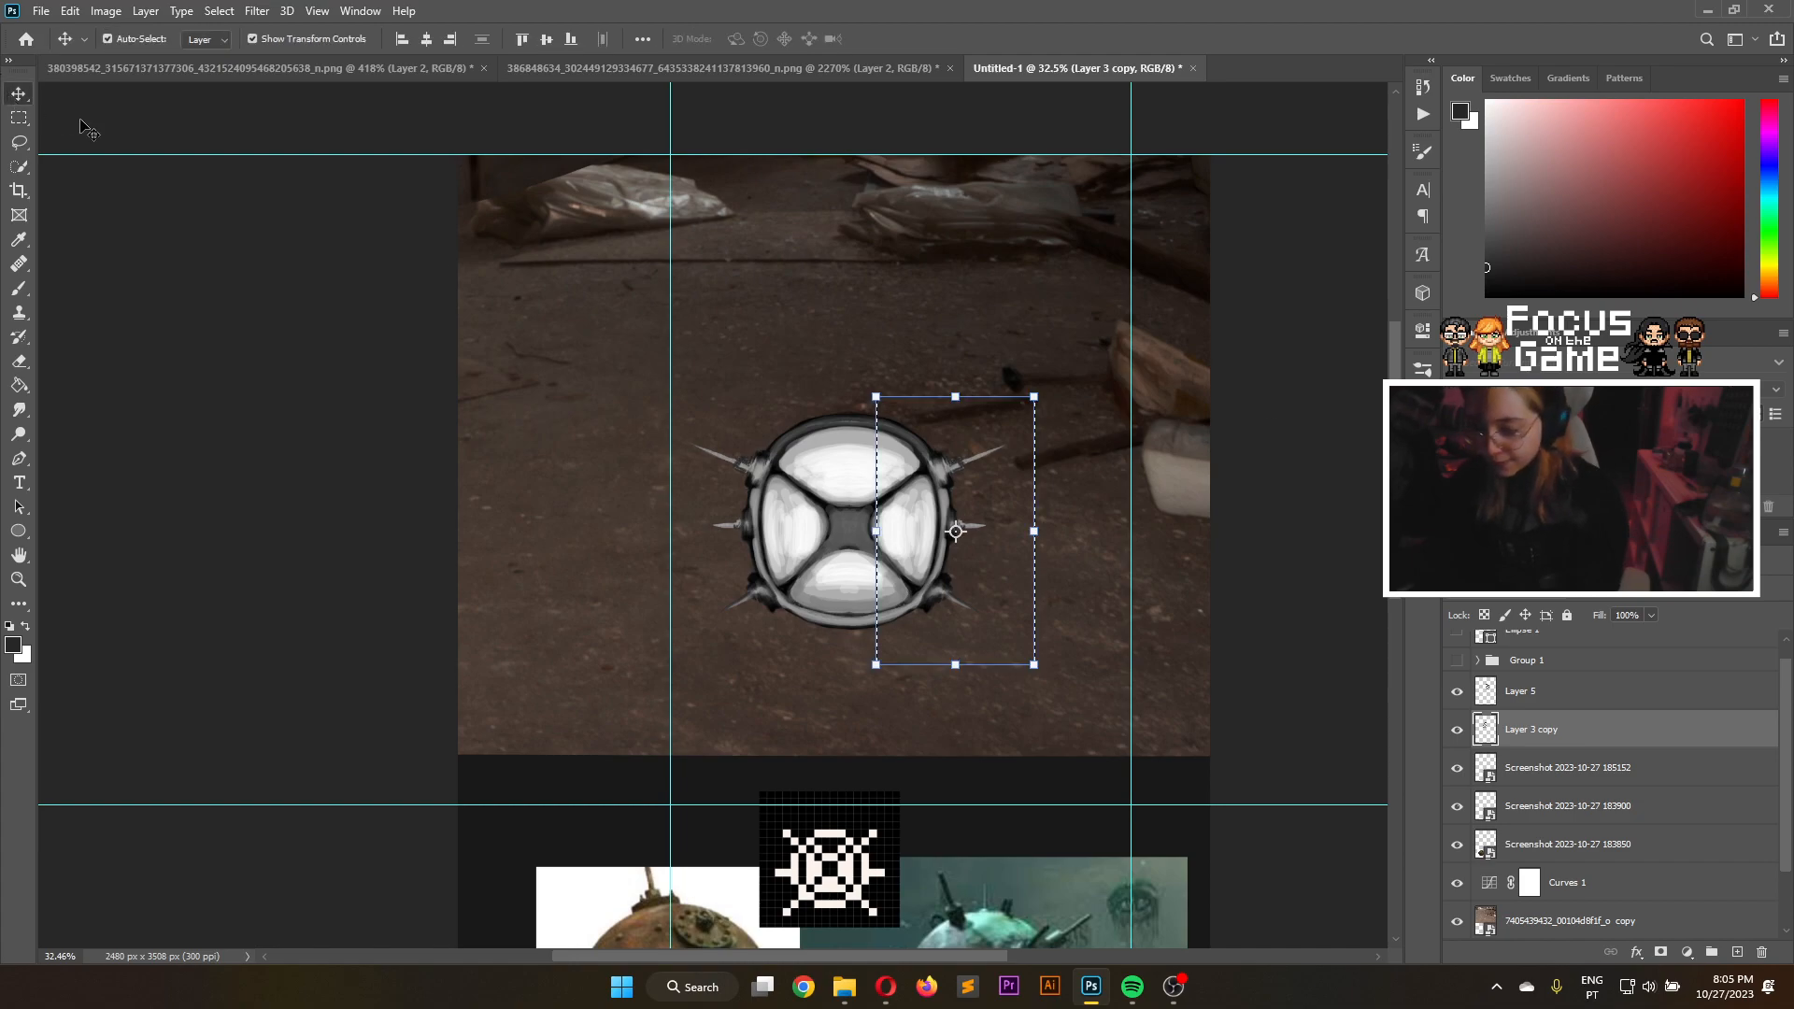
# Clear the selection around the drone's right side and merge Layer 5 down into Layer 3 copy
pyautogui.click(1309, 653)
pyautogui.click(1119, 590)
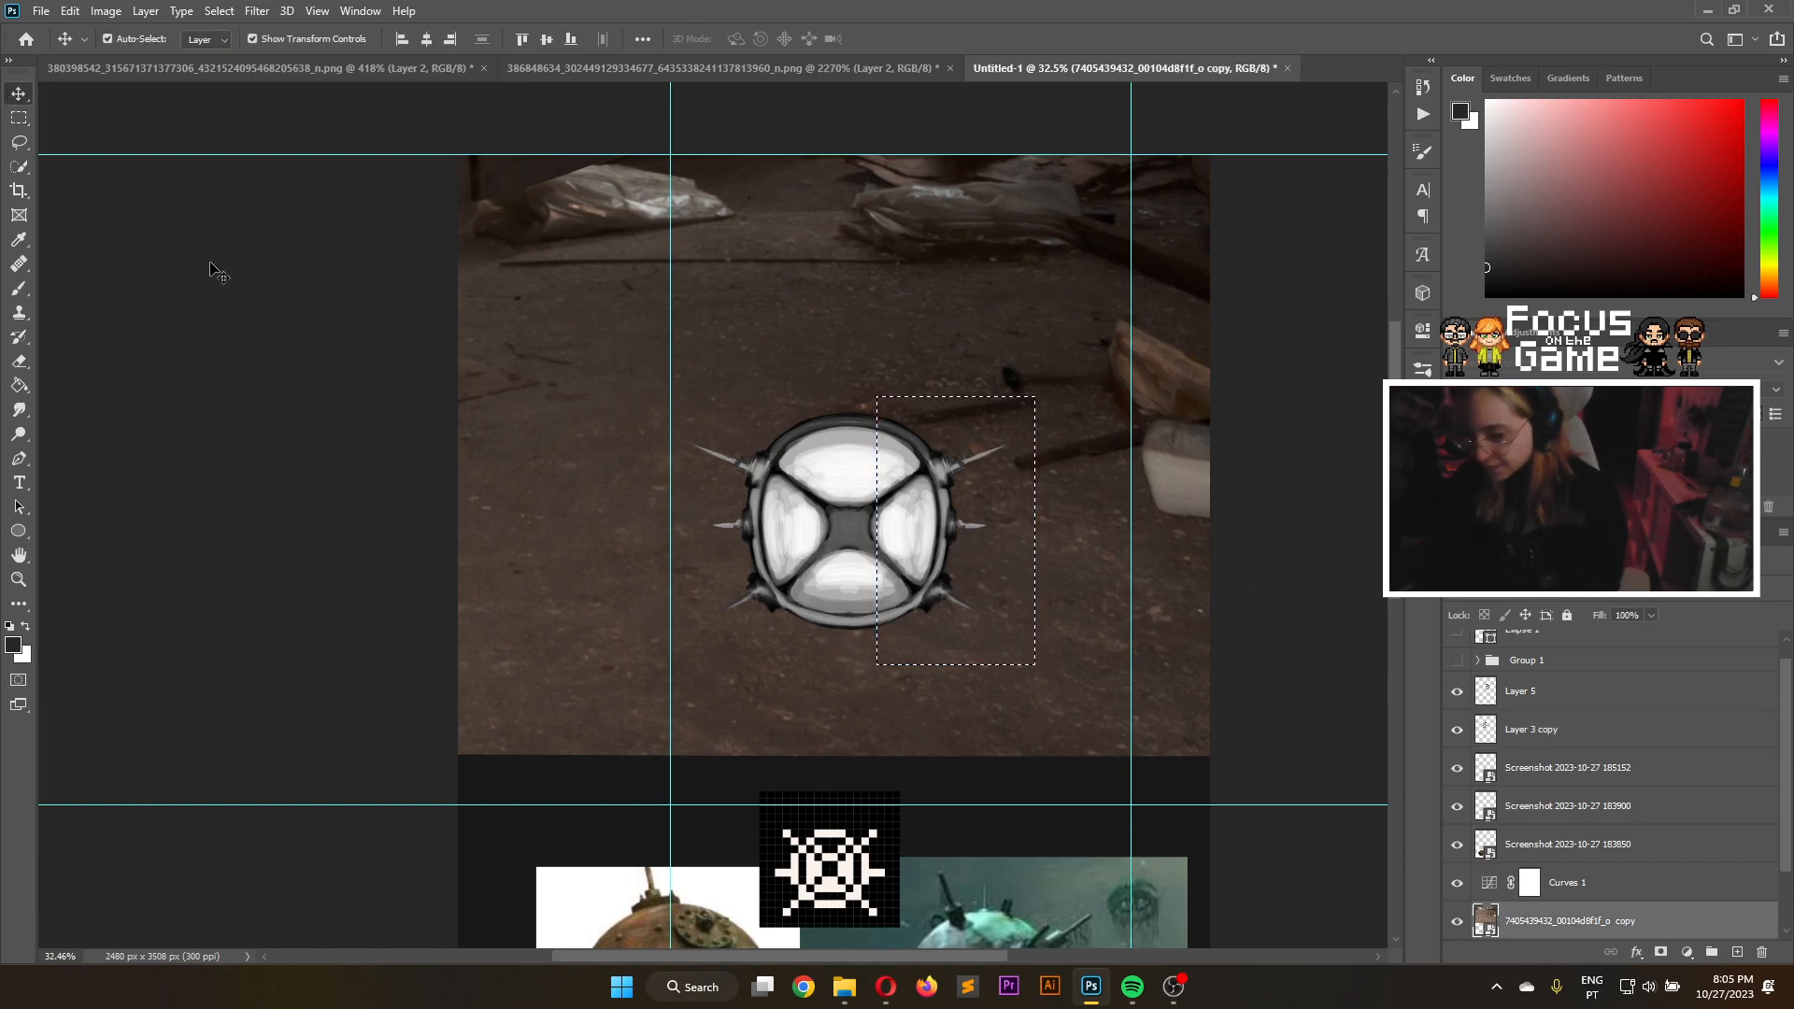
pyautogui.press('m')
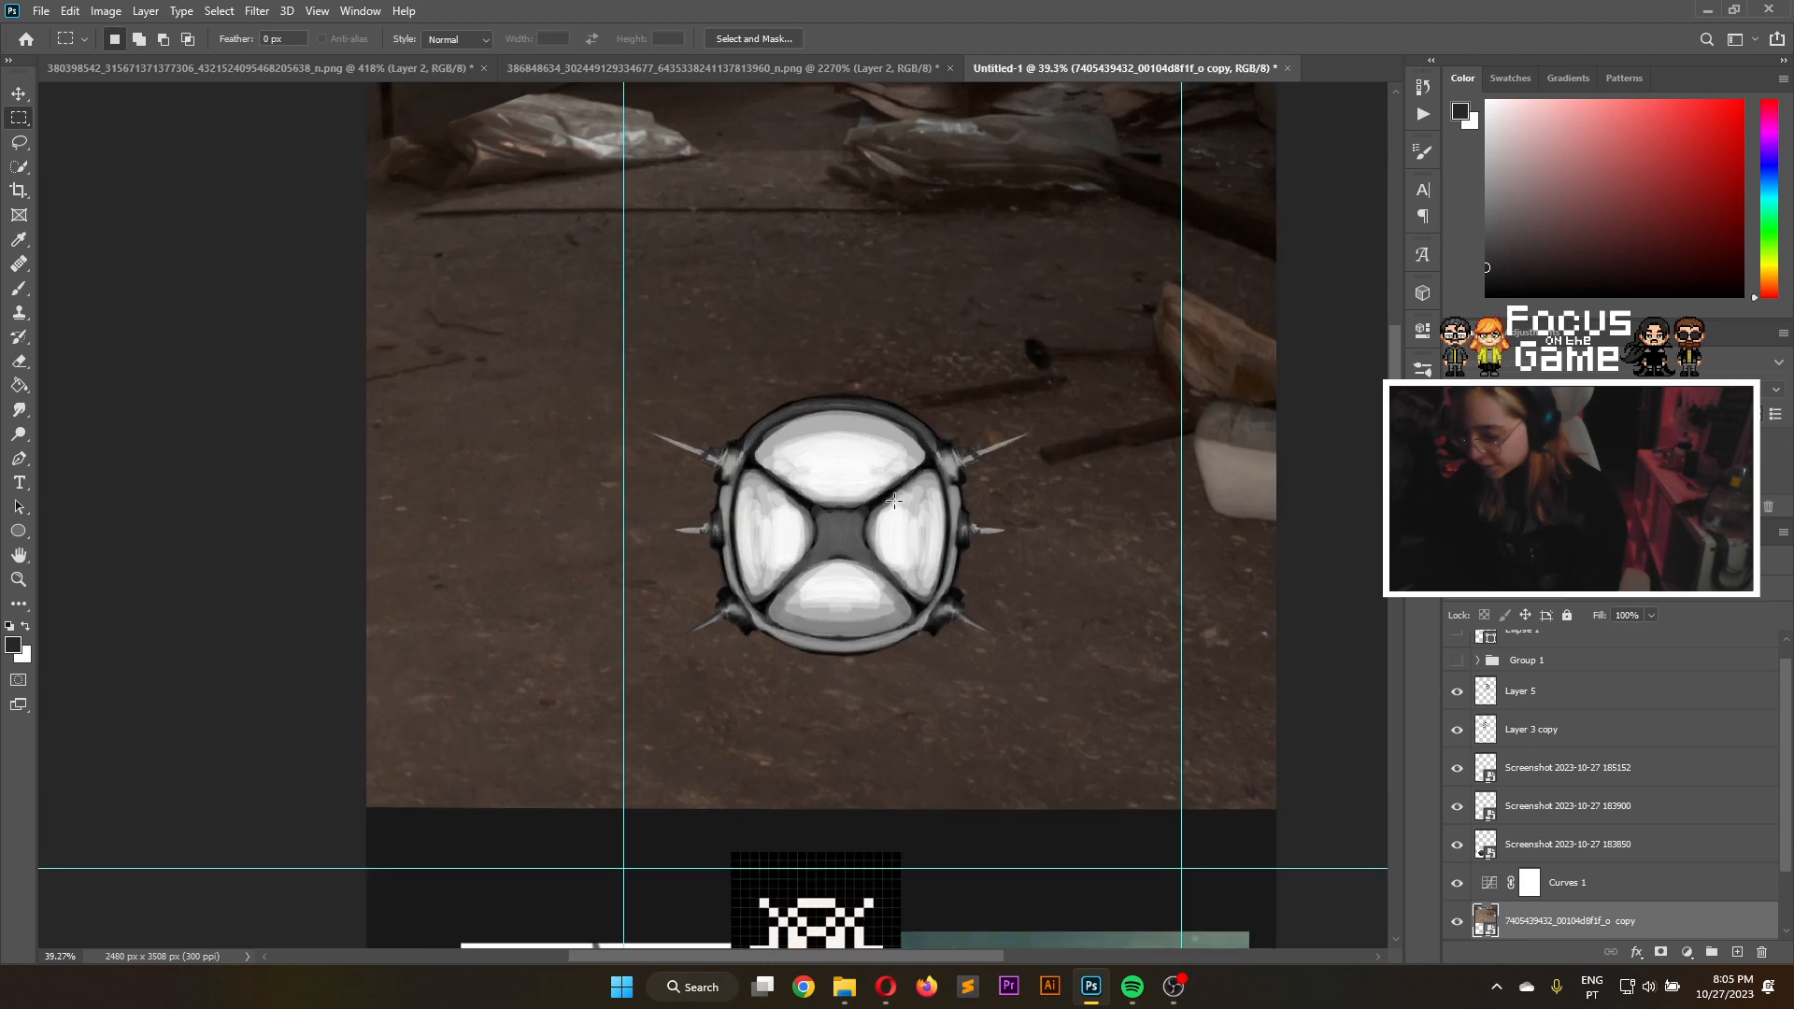
pyautogui.scroll(4, 894, 492)
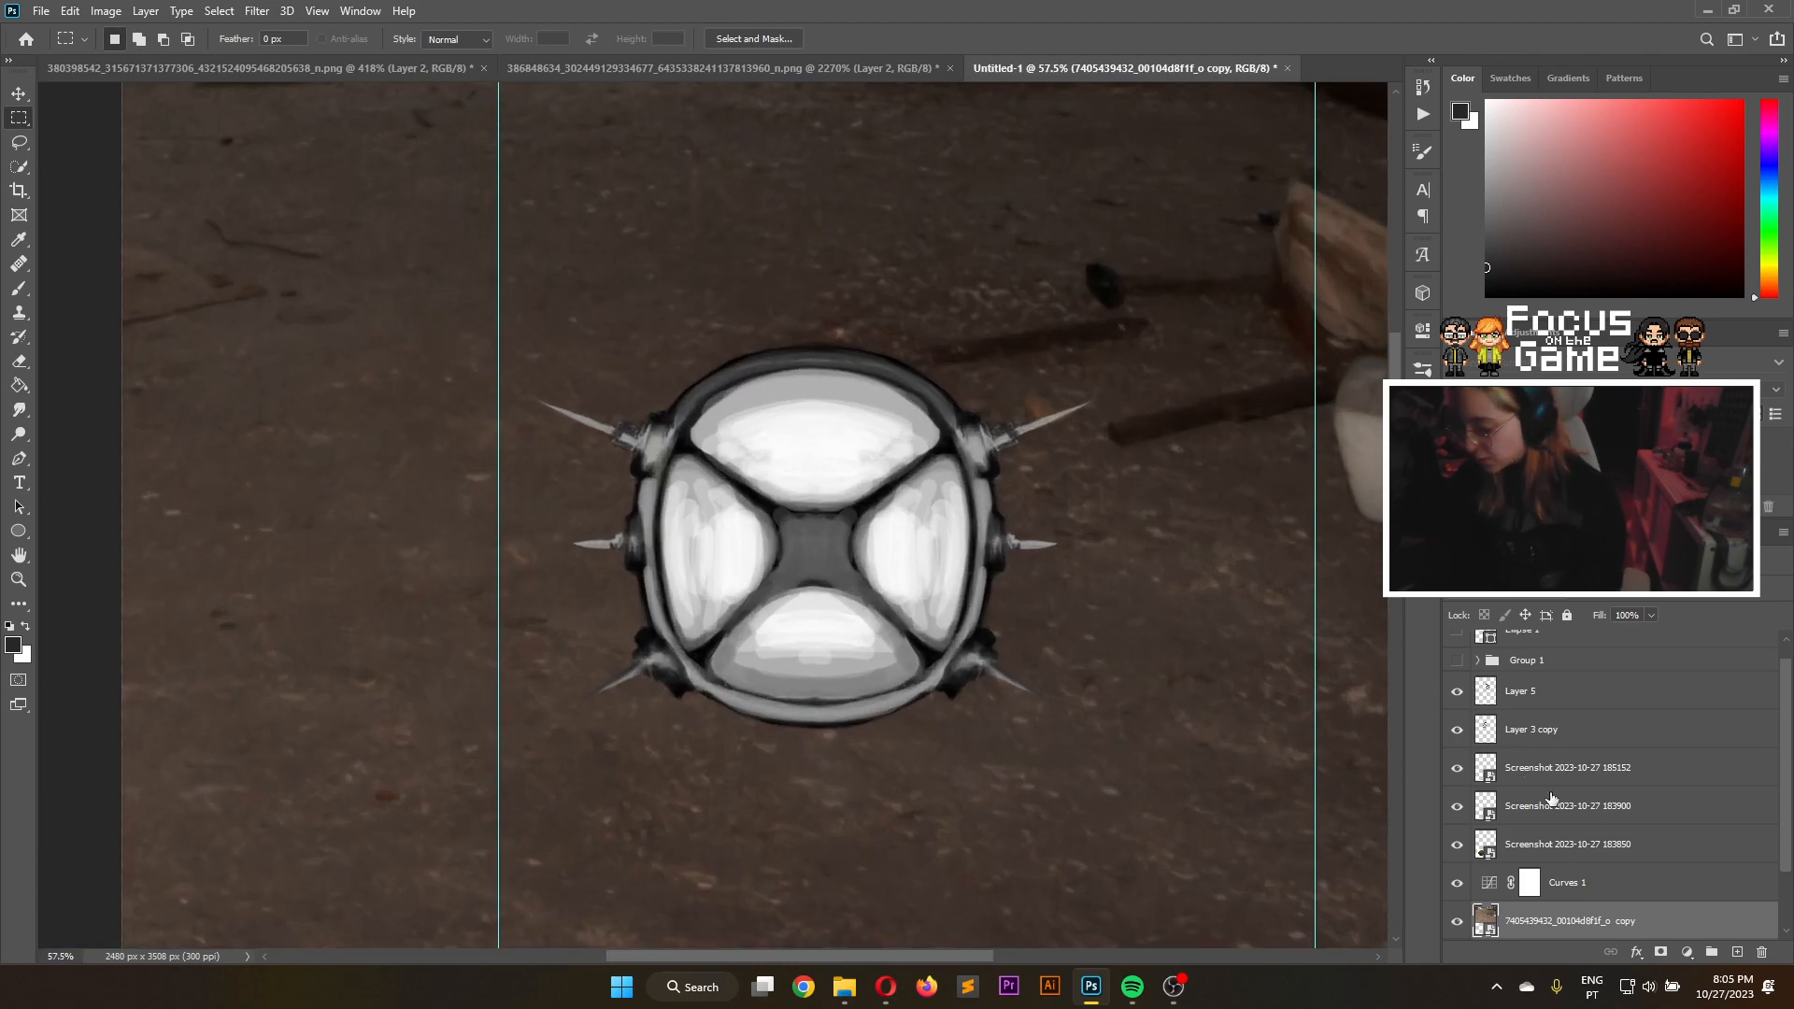
pyautogui.rightClick(1540, 697)
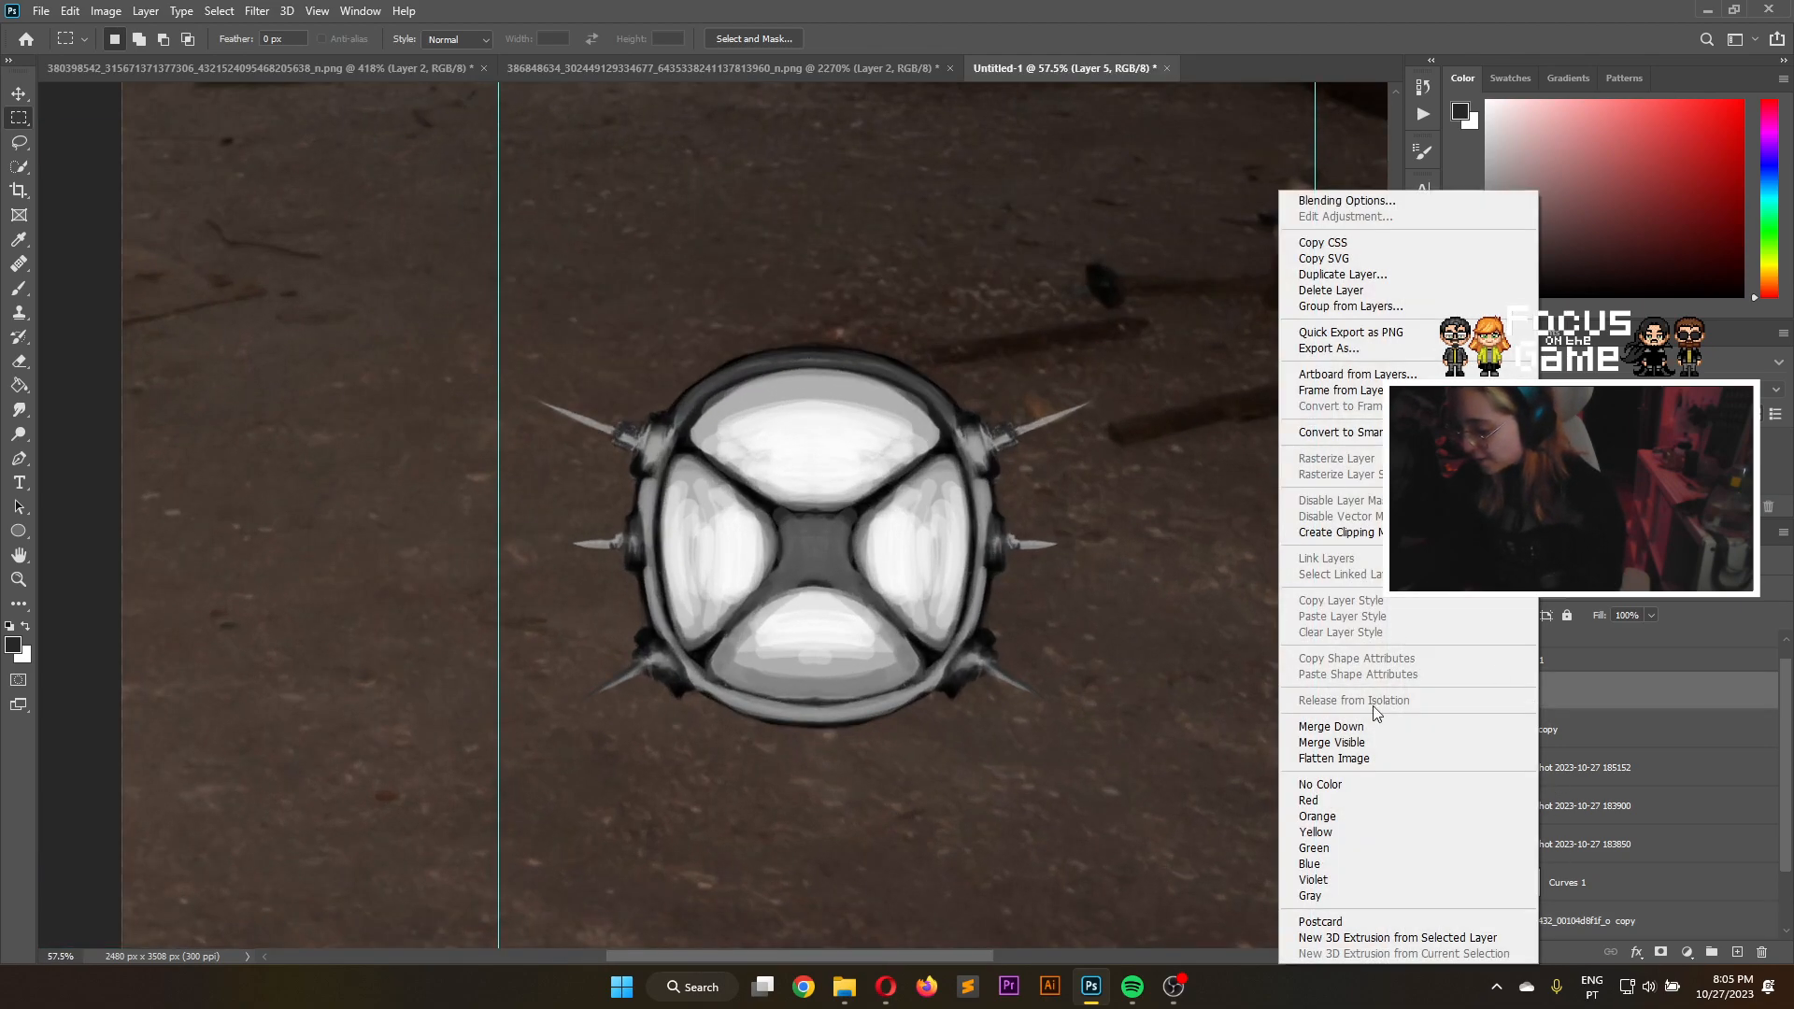
pyautogui.click(1355, 727)
# Duplicate Layer 3 copy as Layer 3 copy 2 and clip the duplicate to the layer beneath it
pyautogui.rightClick(1551, 703)
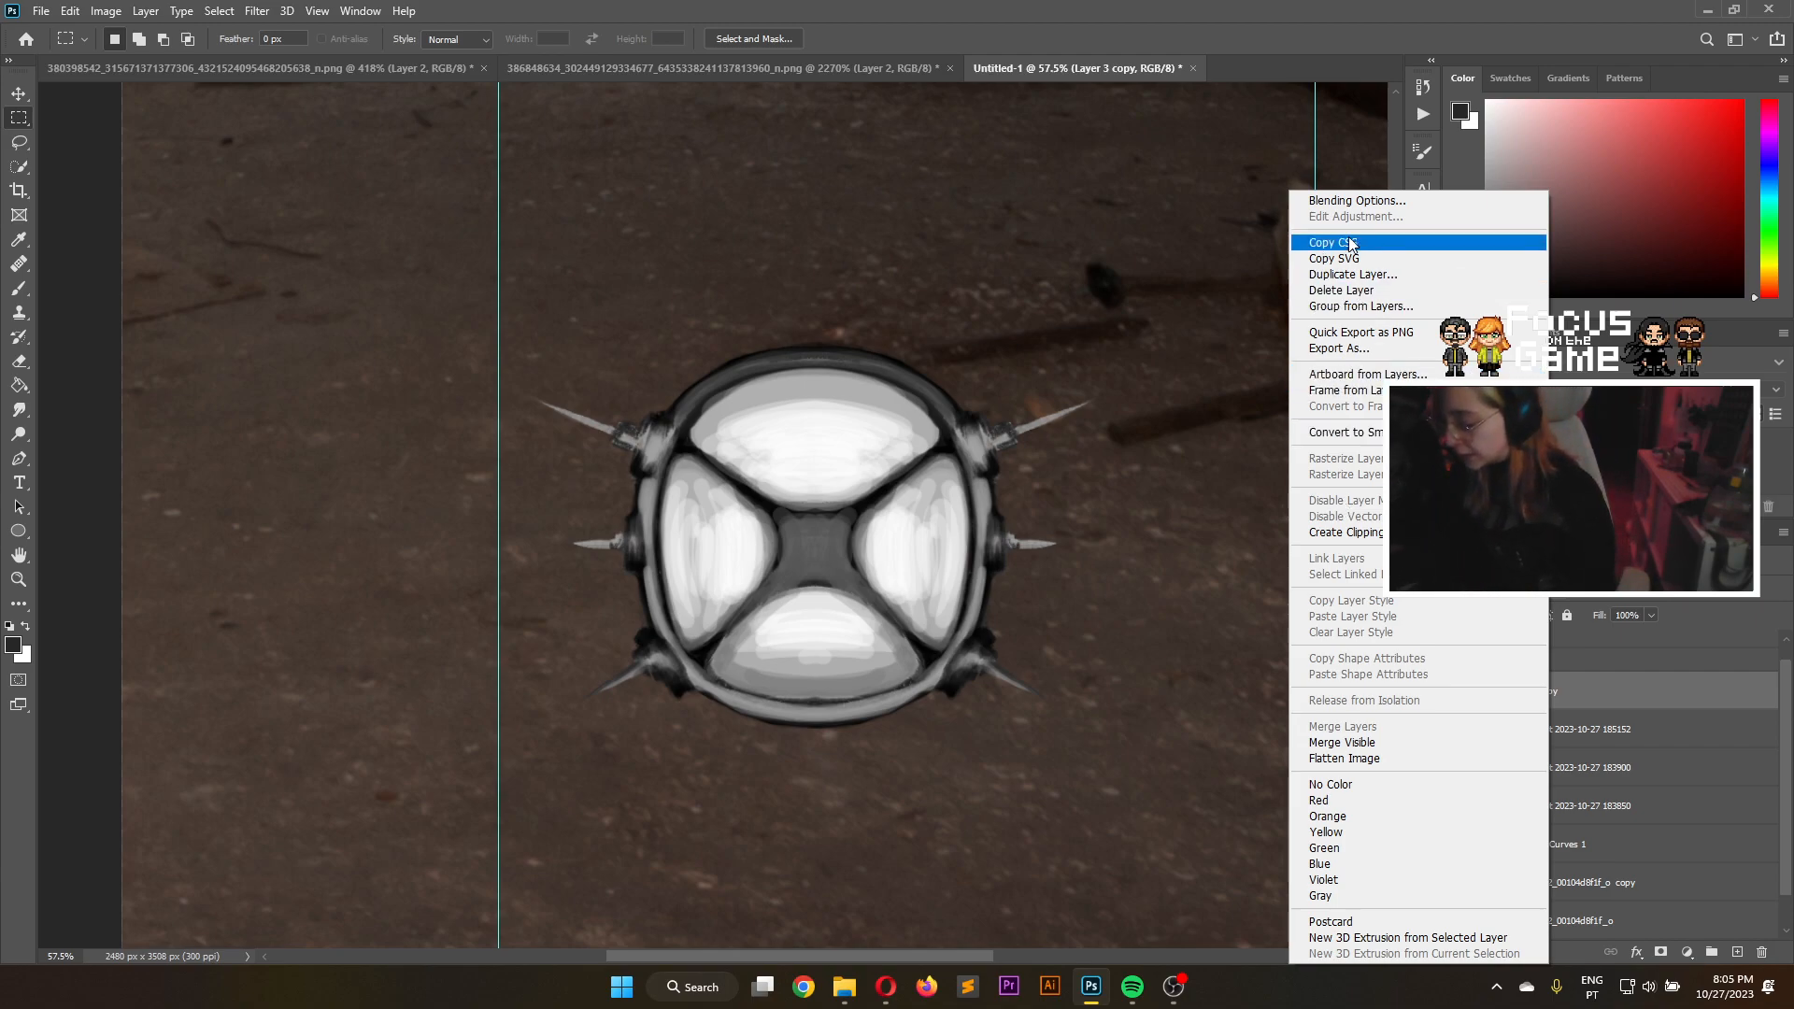
pyautogui.click(1351, 274)
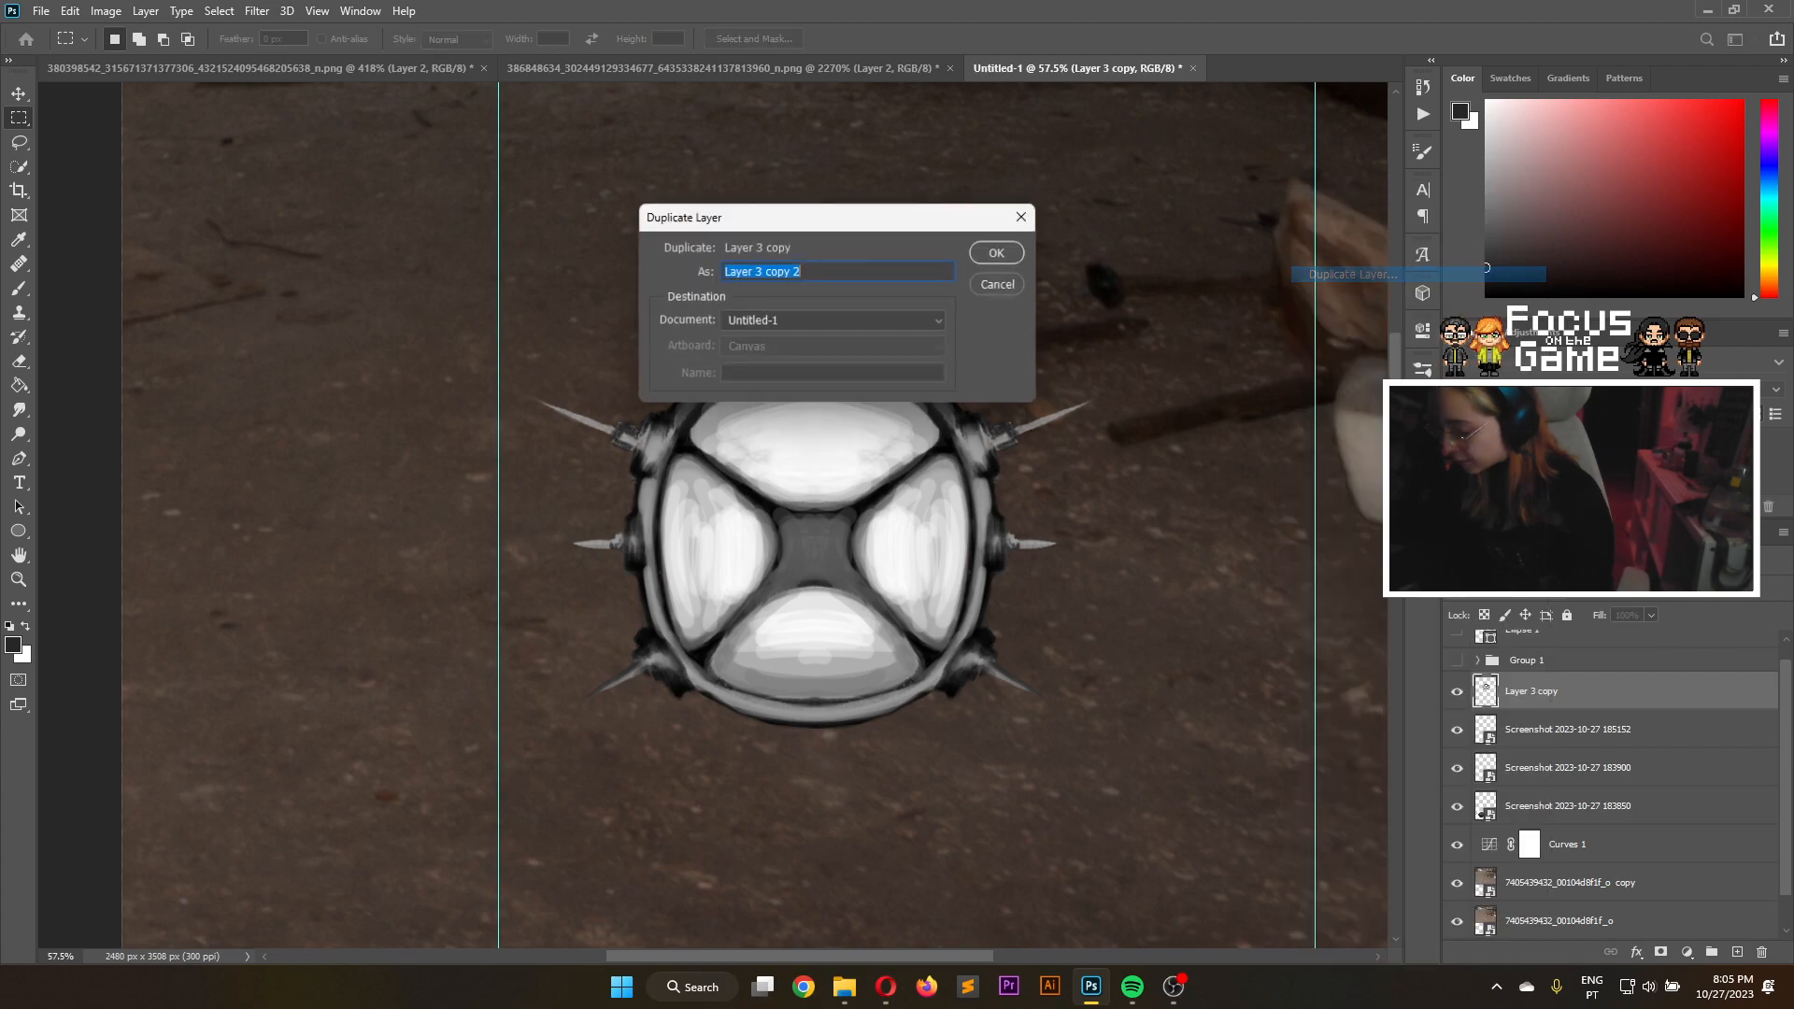
pyautogui.click(1009, 256)
pyautogui.keyDown('alt'); pyautogui.click(1606, 712); pyautogui.keyUp('alt')
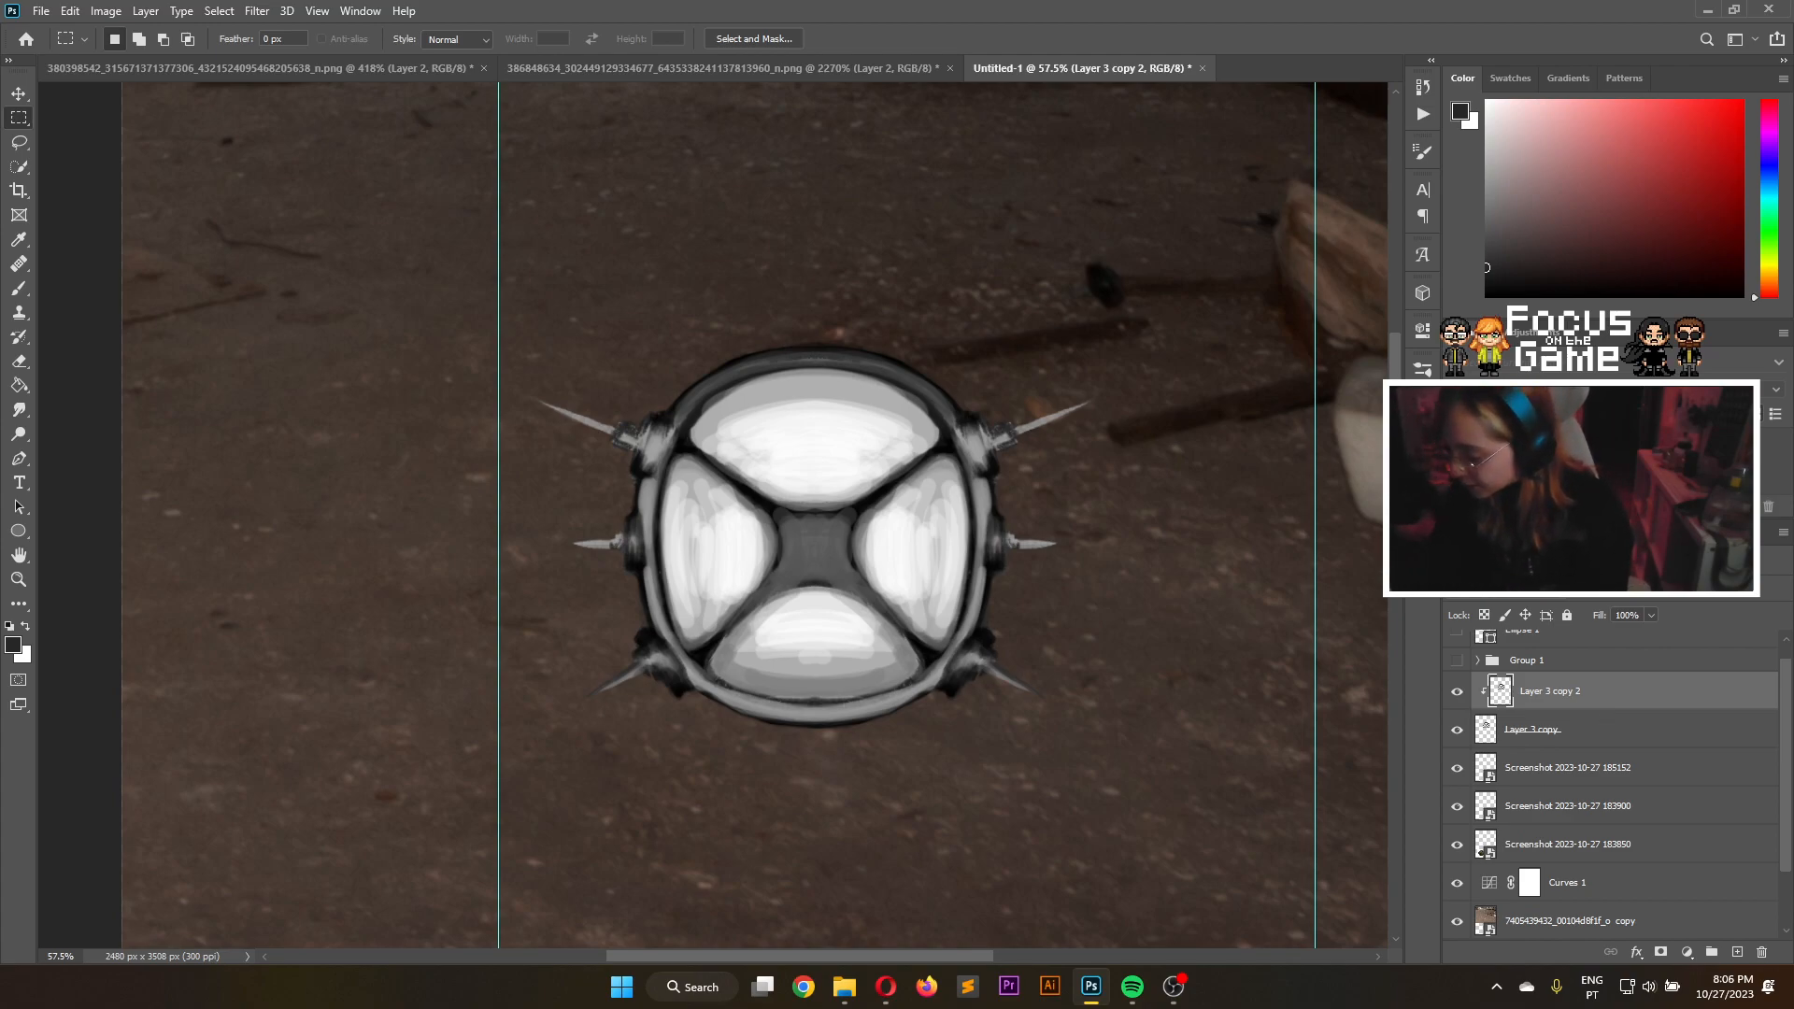
# Darken the seam along the lower panel's upper-left edge with a 3 px black Hard Round Pressure Opacity brush
pyautogui.scroll(-2, 755, 513)
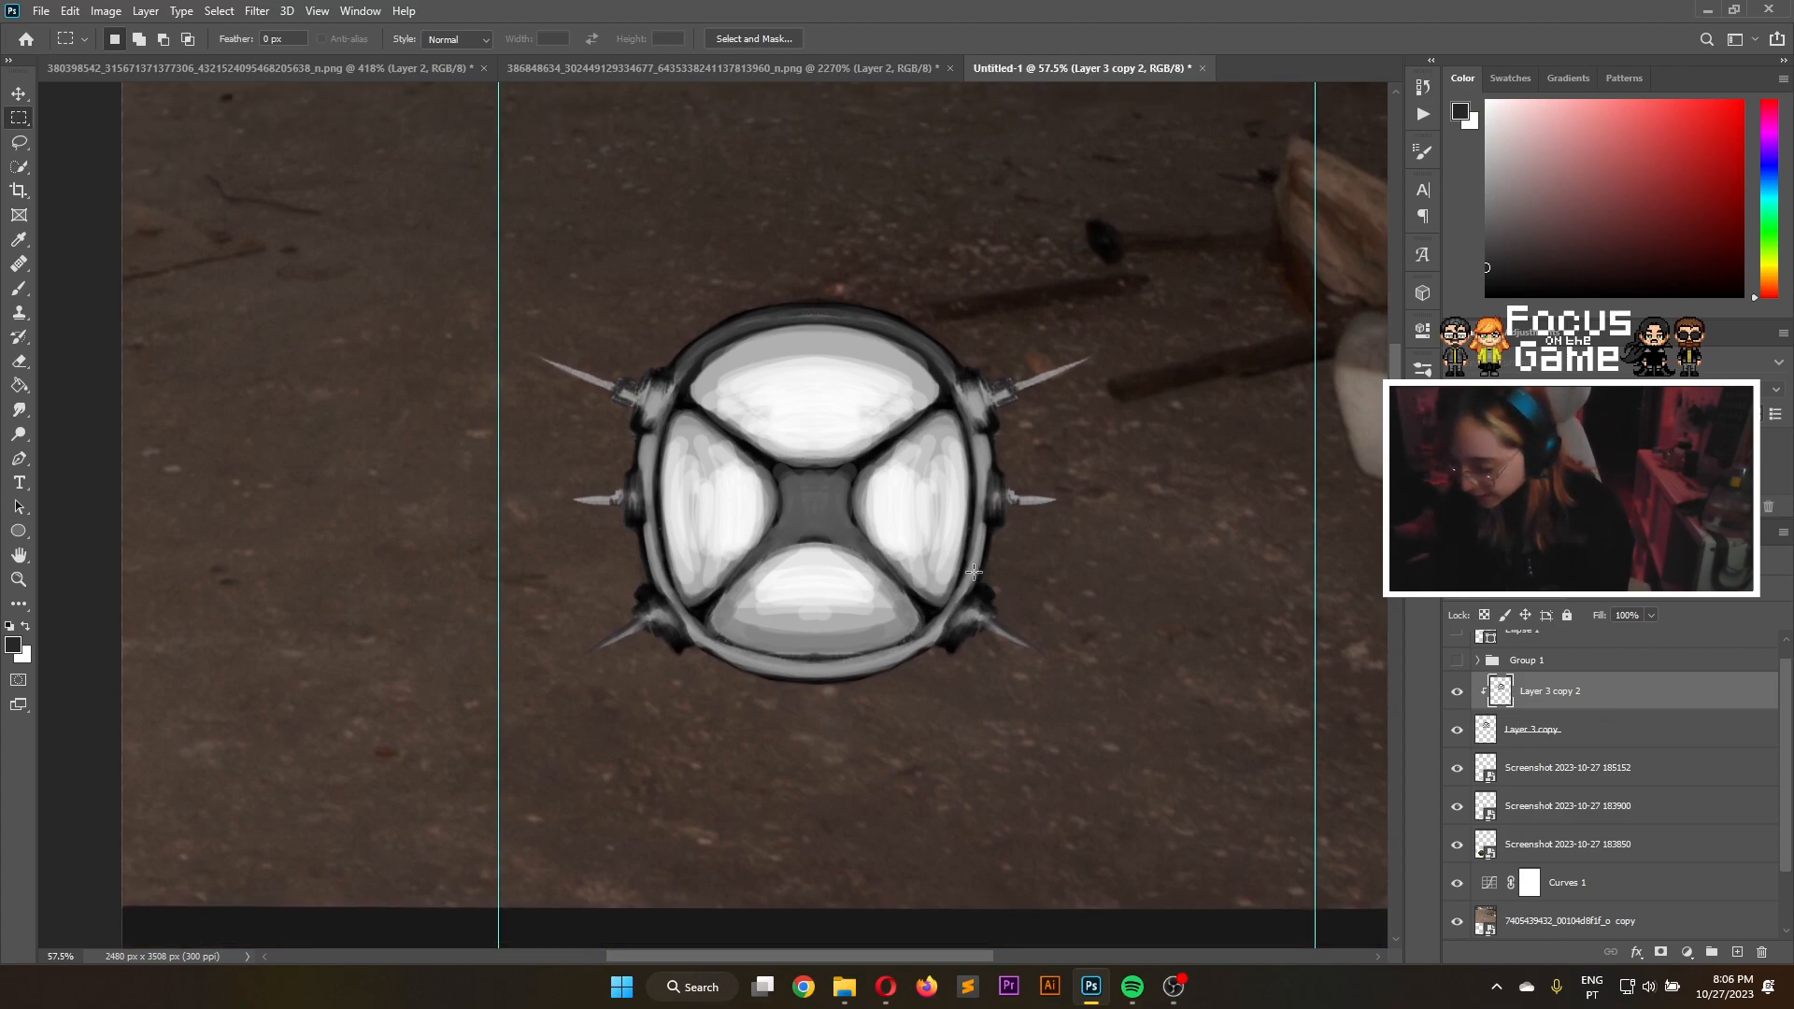
pyautogui.scroll(4, 987, 584)
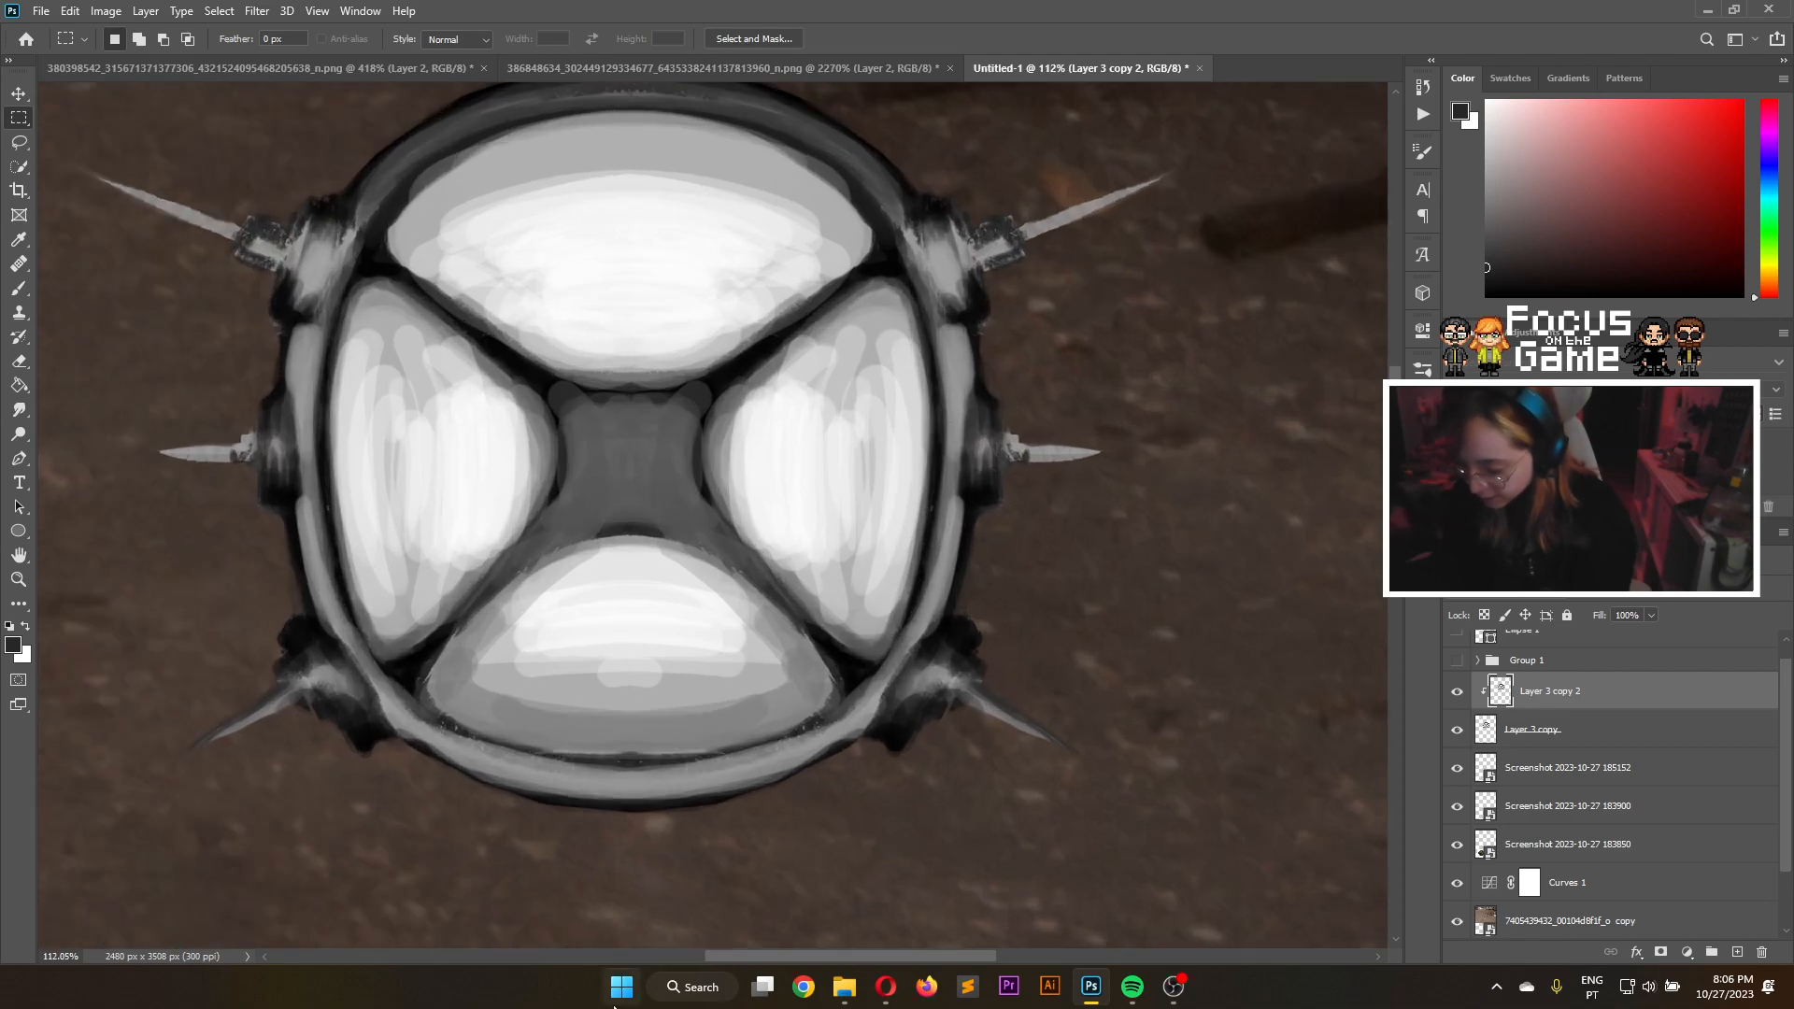
pyautogui.press('b')
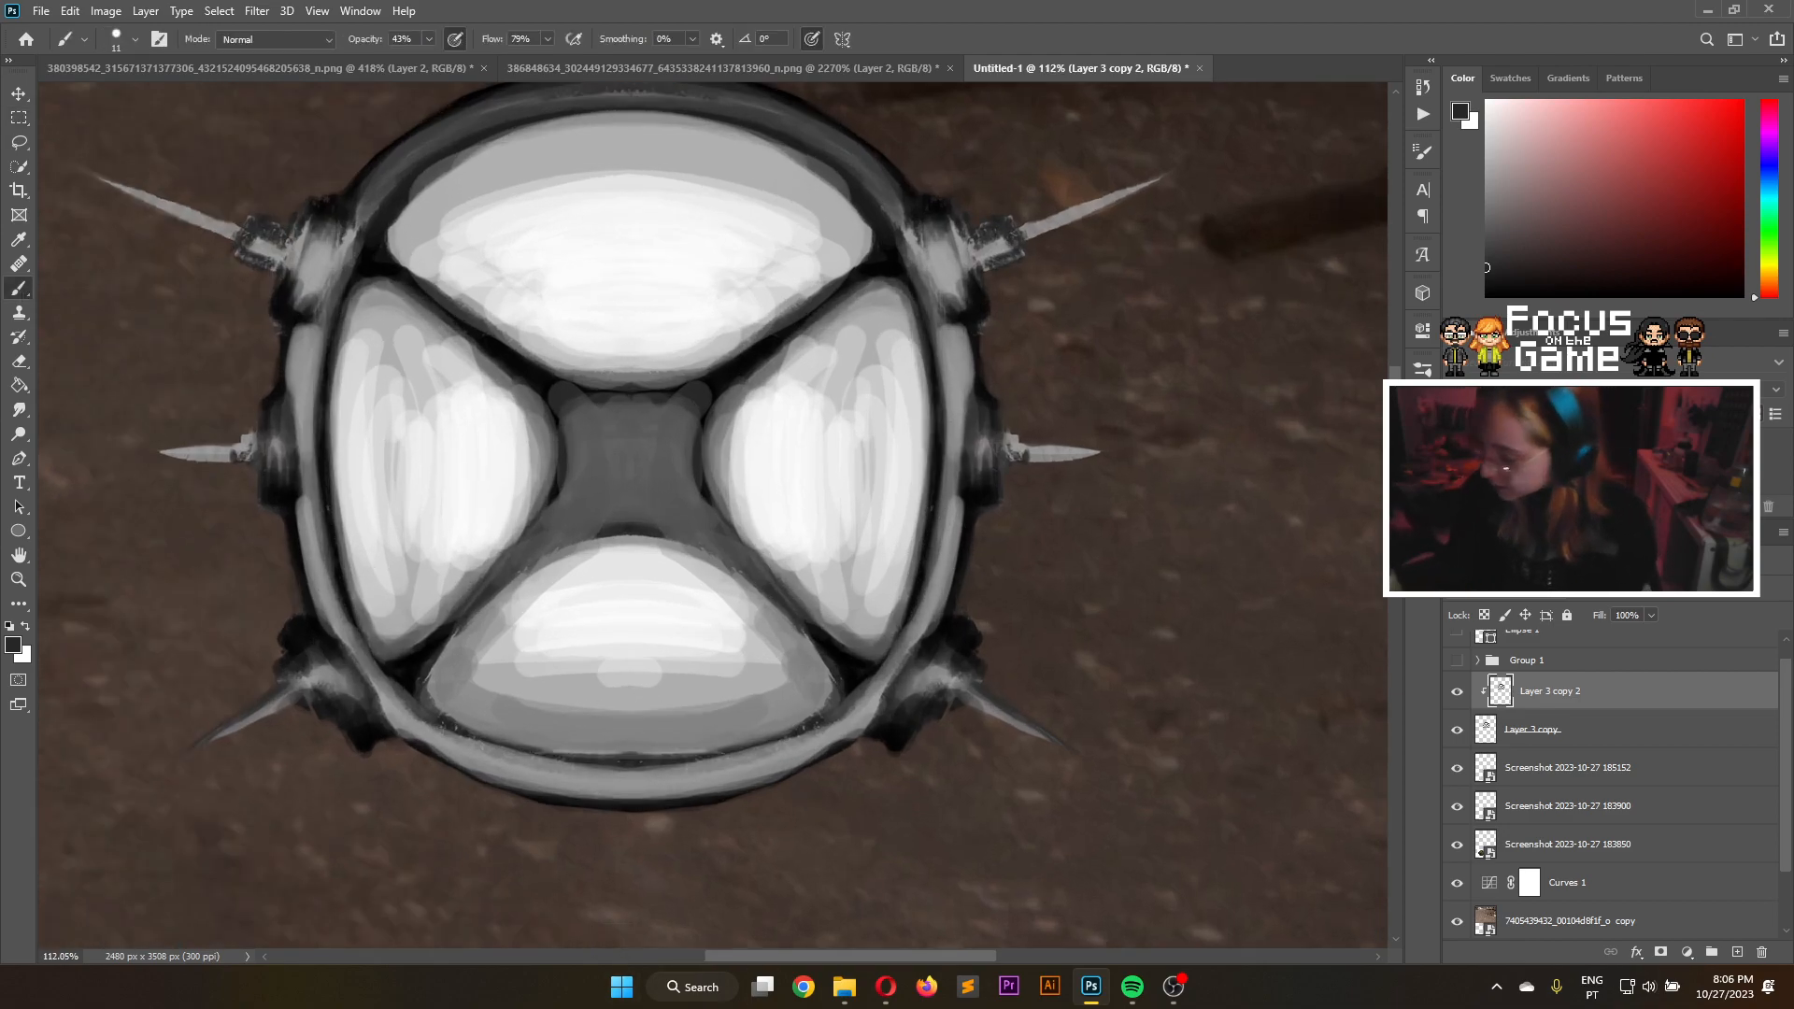
pyautogui.press('F5')
pyautogui.moveTo(1040, 417); pyautogui.dragTo(1035, 417)
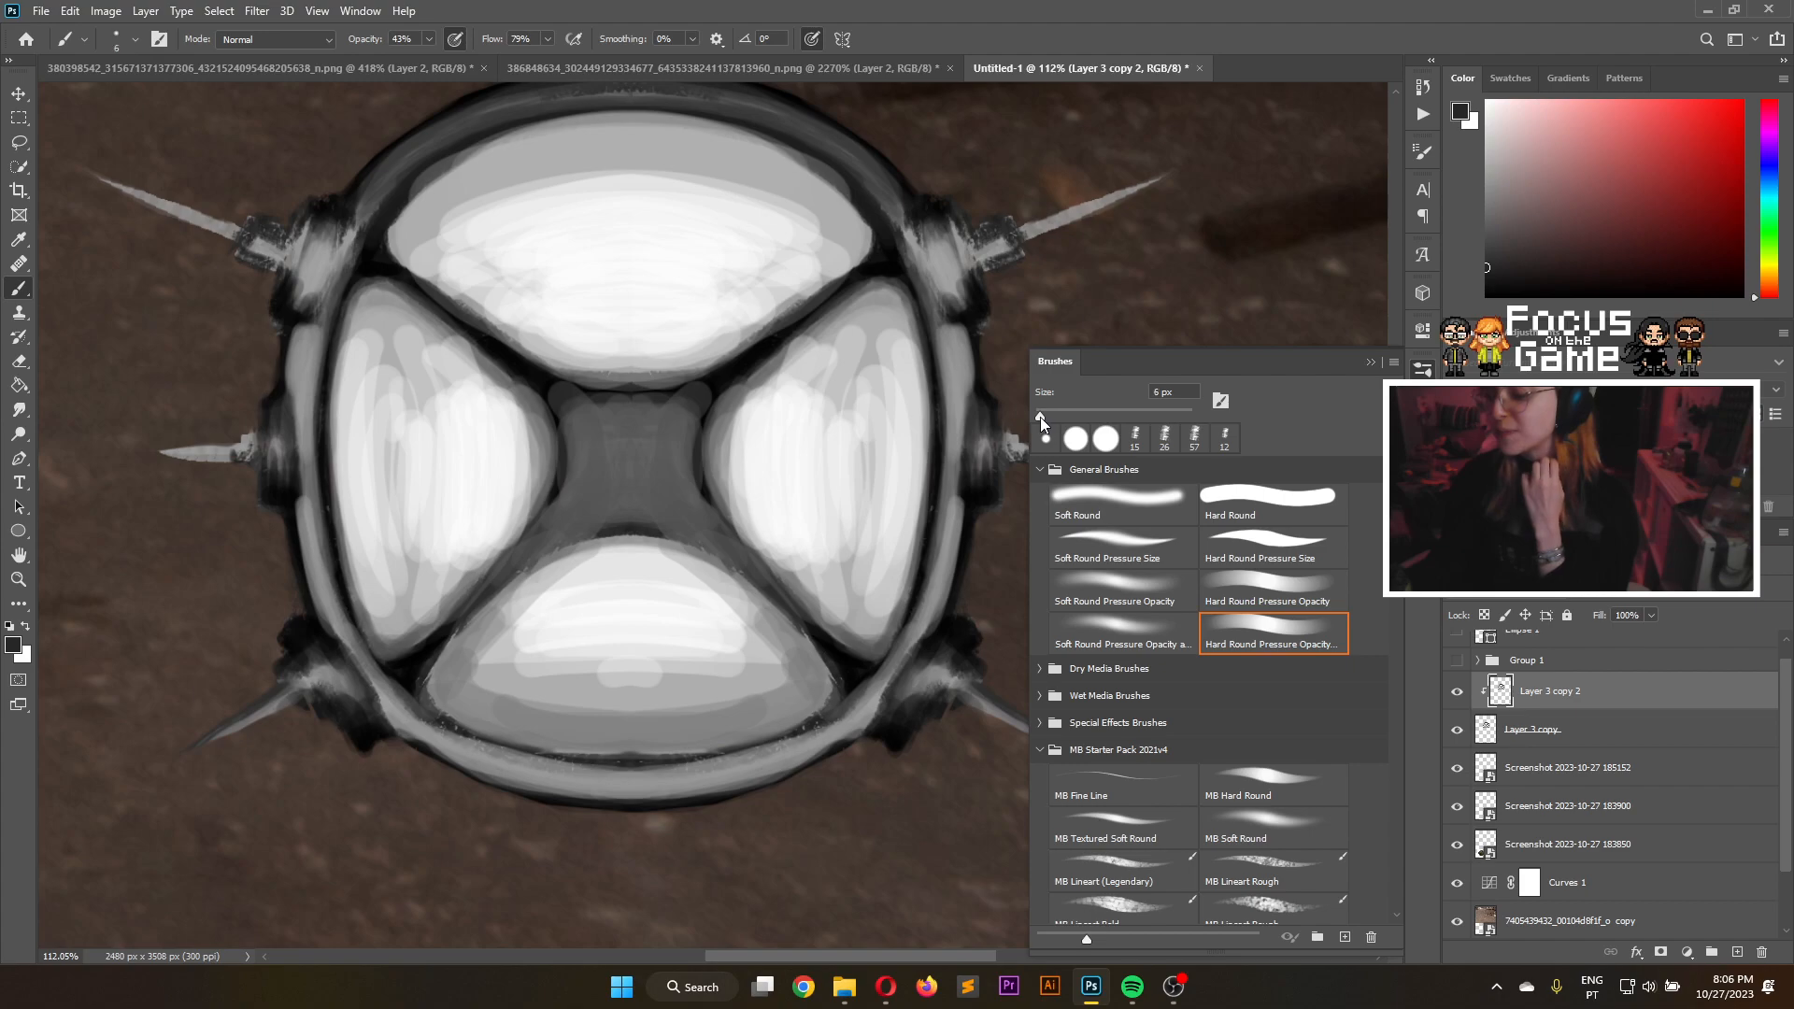
pyautogui.click(1484, 298)
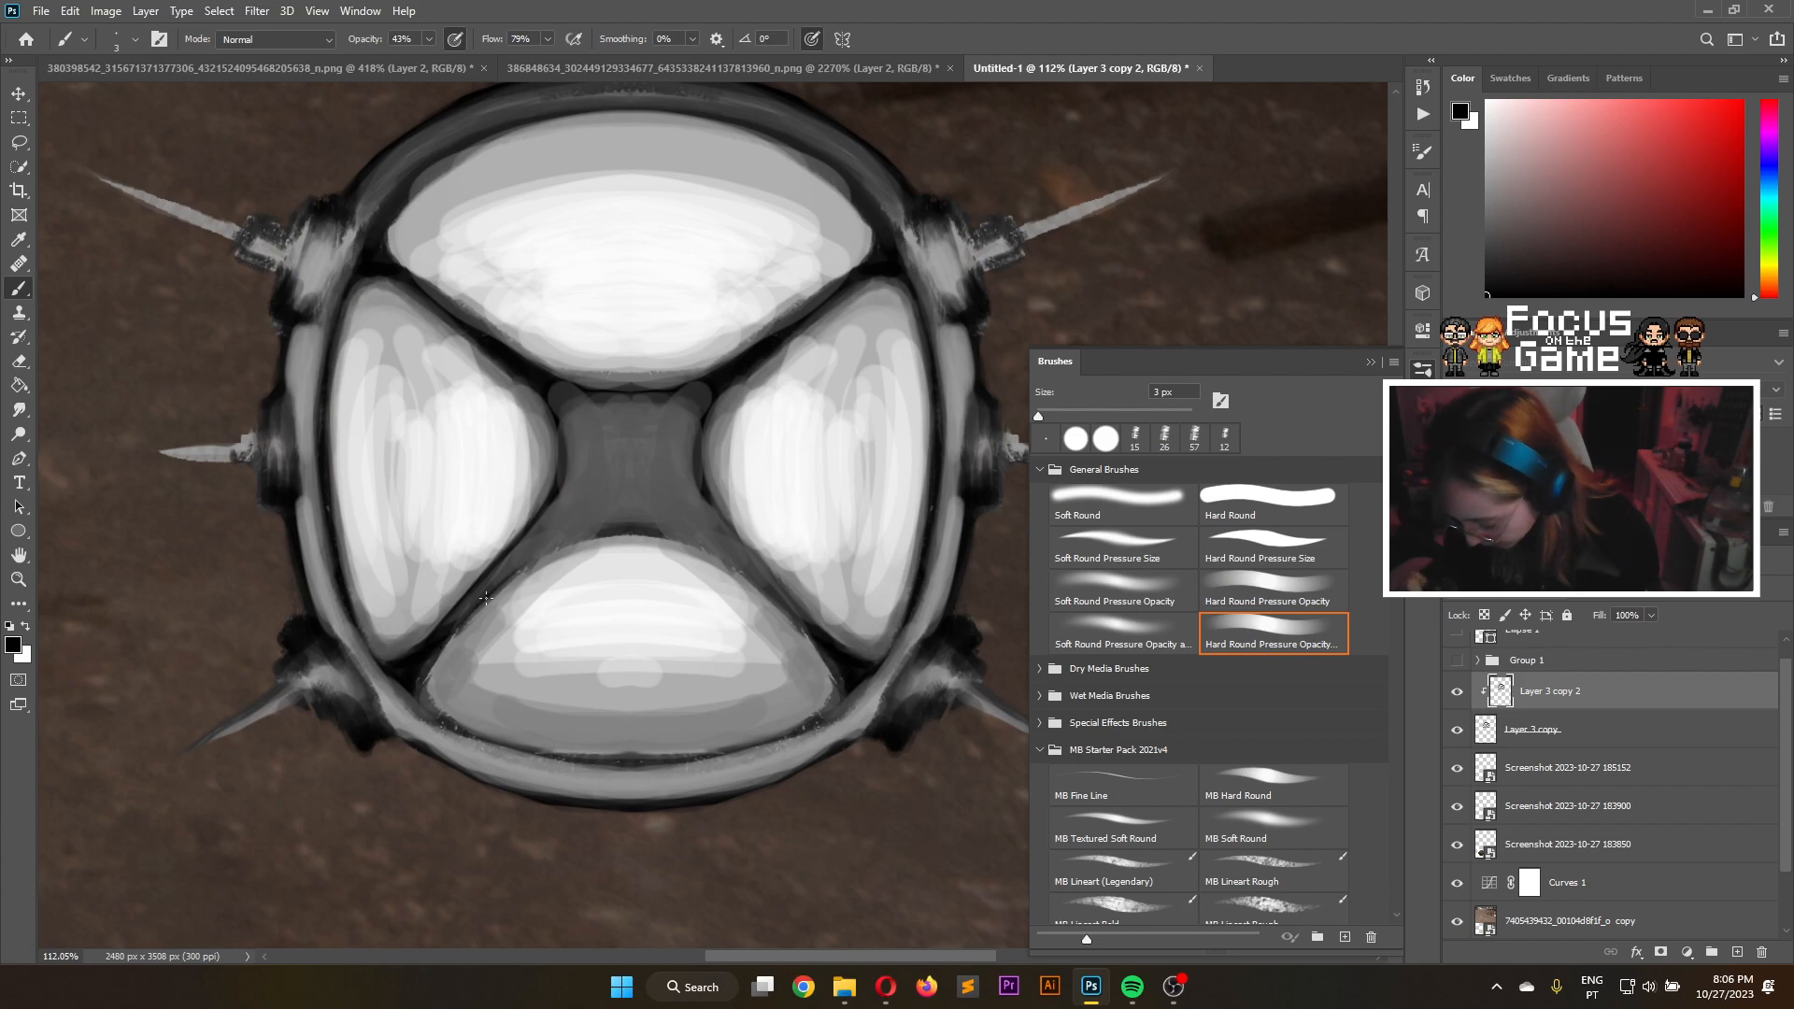
pyautogui.moveTo(572, 532); pyautogui.dragTo(478, 602)
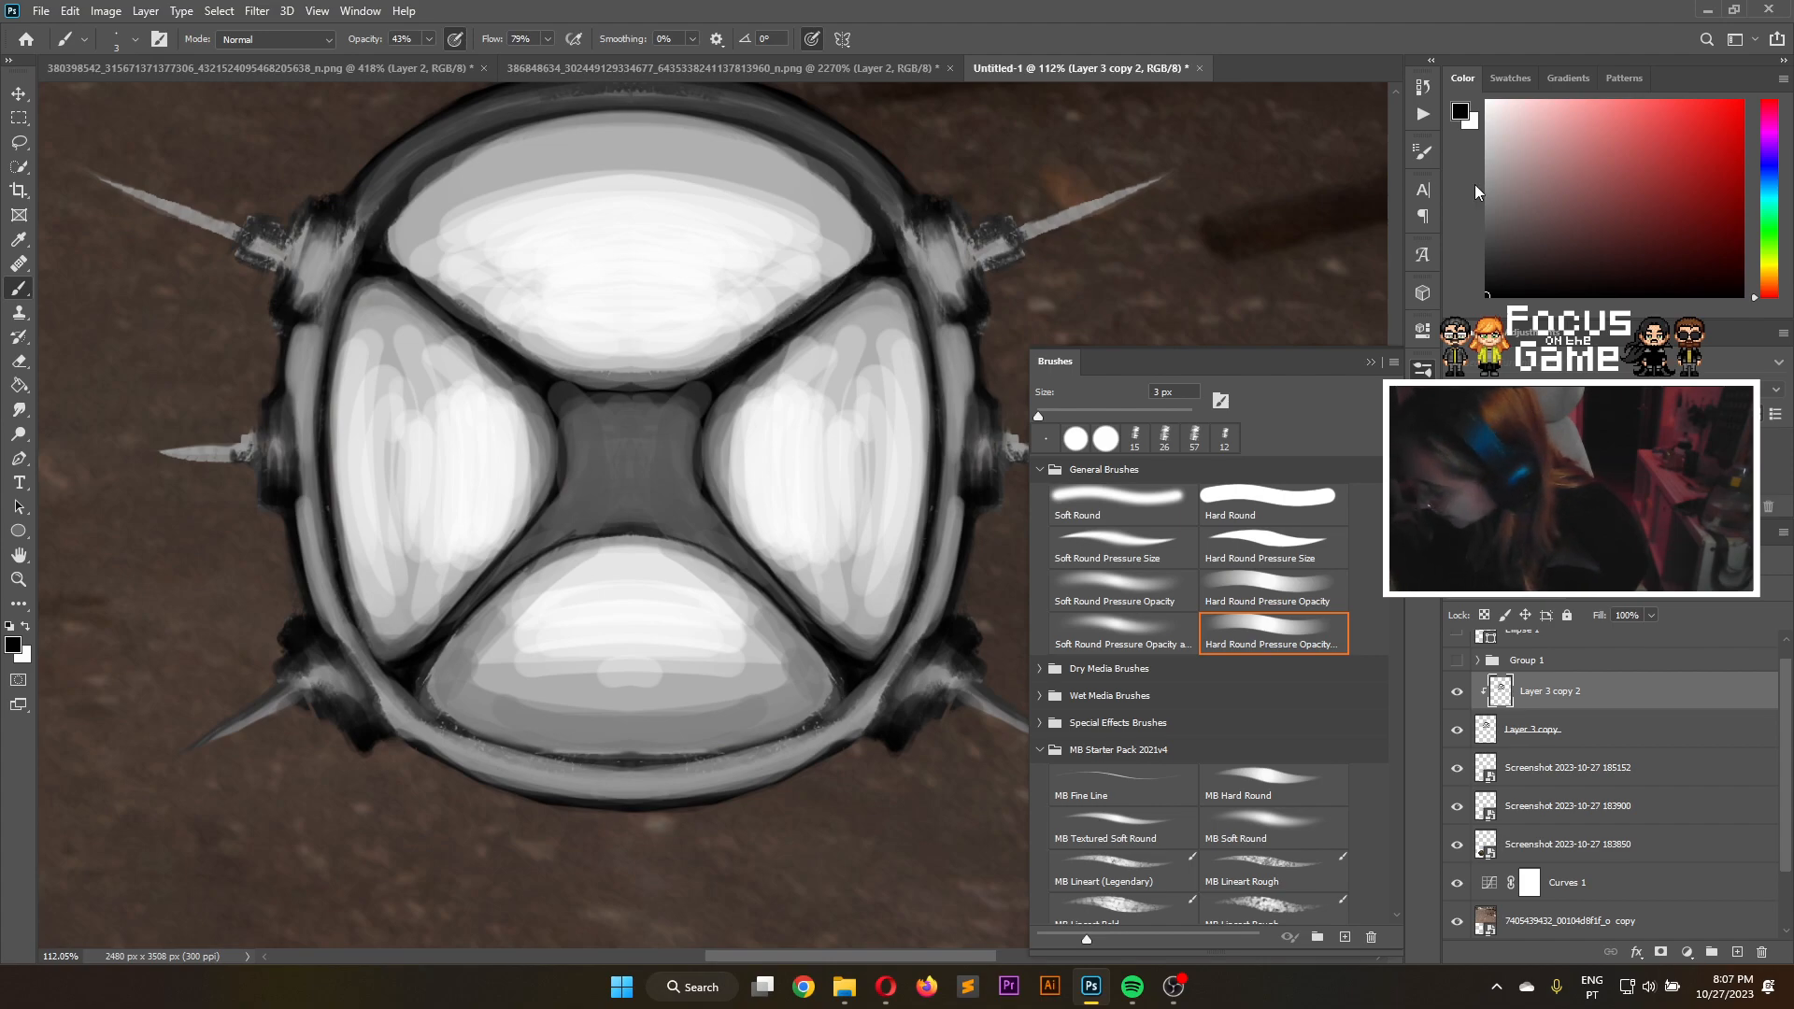
# Sample the grey of the drone's centre and paint over the diagonal struts between the panels with a 25 px brush
pyautogui.click(17, 242)
pyautogui.click(639, 461)
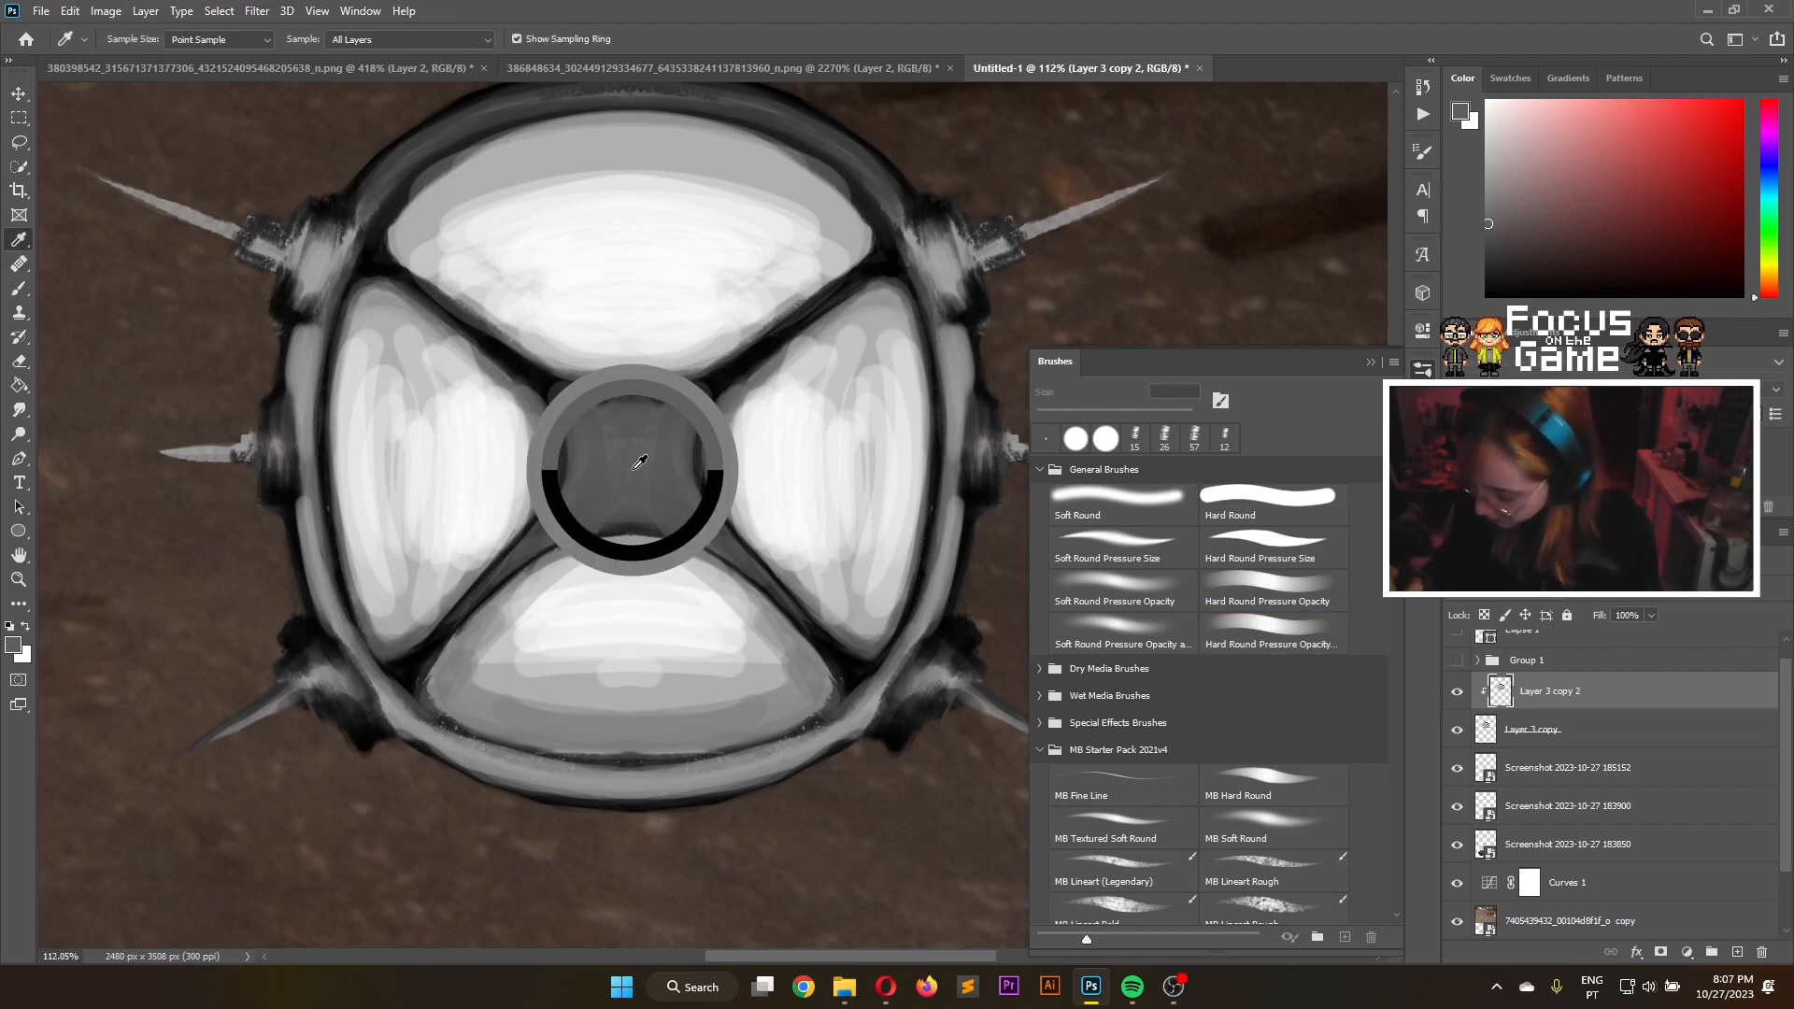
pyautogui.click(25, 295)
pyautogui.moveTo(1041, 411); pyautogui.dragTo(1052, 416)
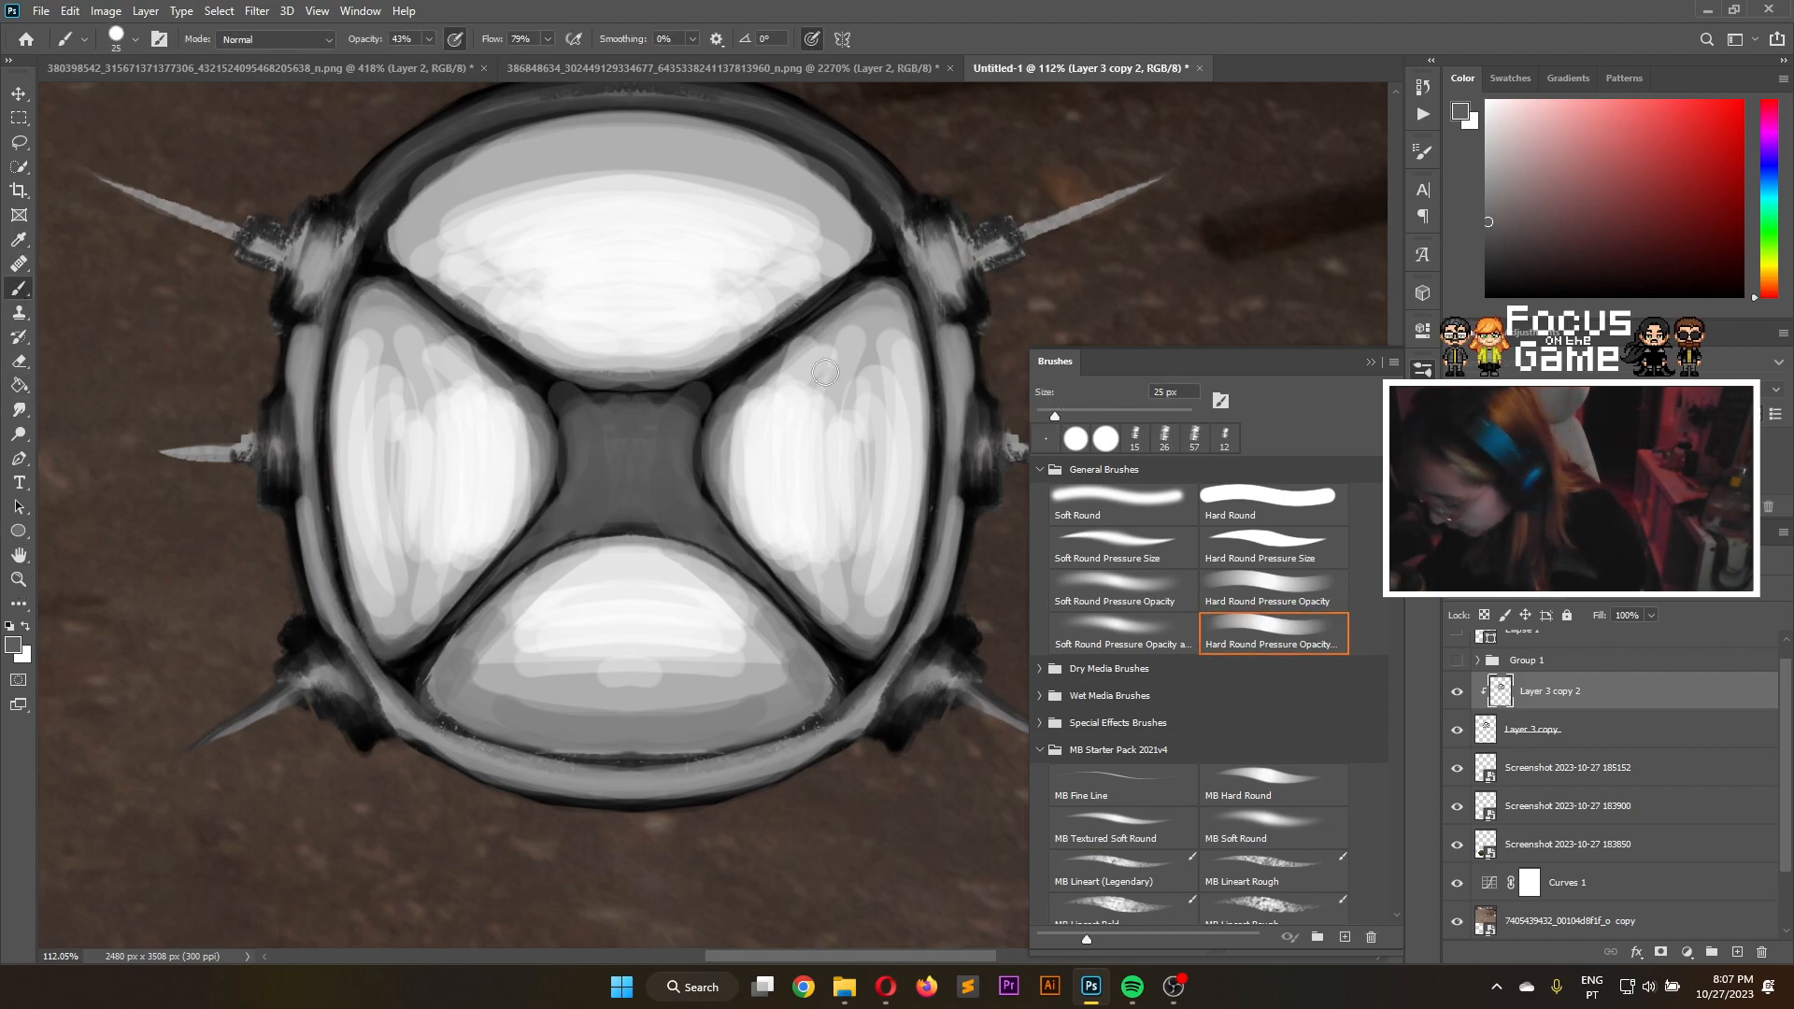
pyautogui.moveTo(701, 393)
pyautogui.mouseDown()
pyautogui.moveTo(802, 326)
pyautogui.moveTo(673, 410)
pyautogui.moveTo(874, 272)
pyautogui.mouseUp()
pyautogui.moveTo(782, 337); pyautogui.dragTo(894, 258)
pyautogui.moveTo(712, 397); pyautogui.dragTo(695, 425)
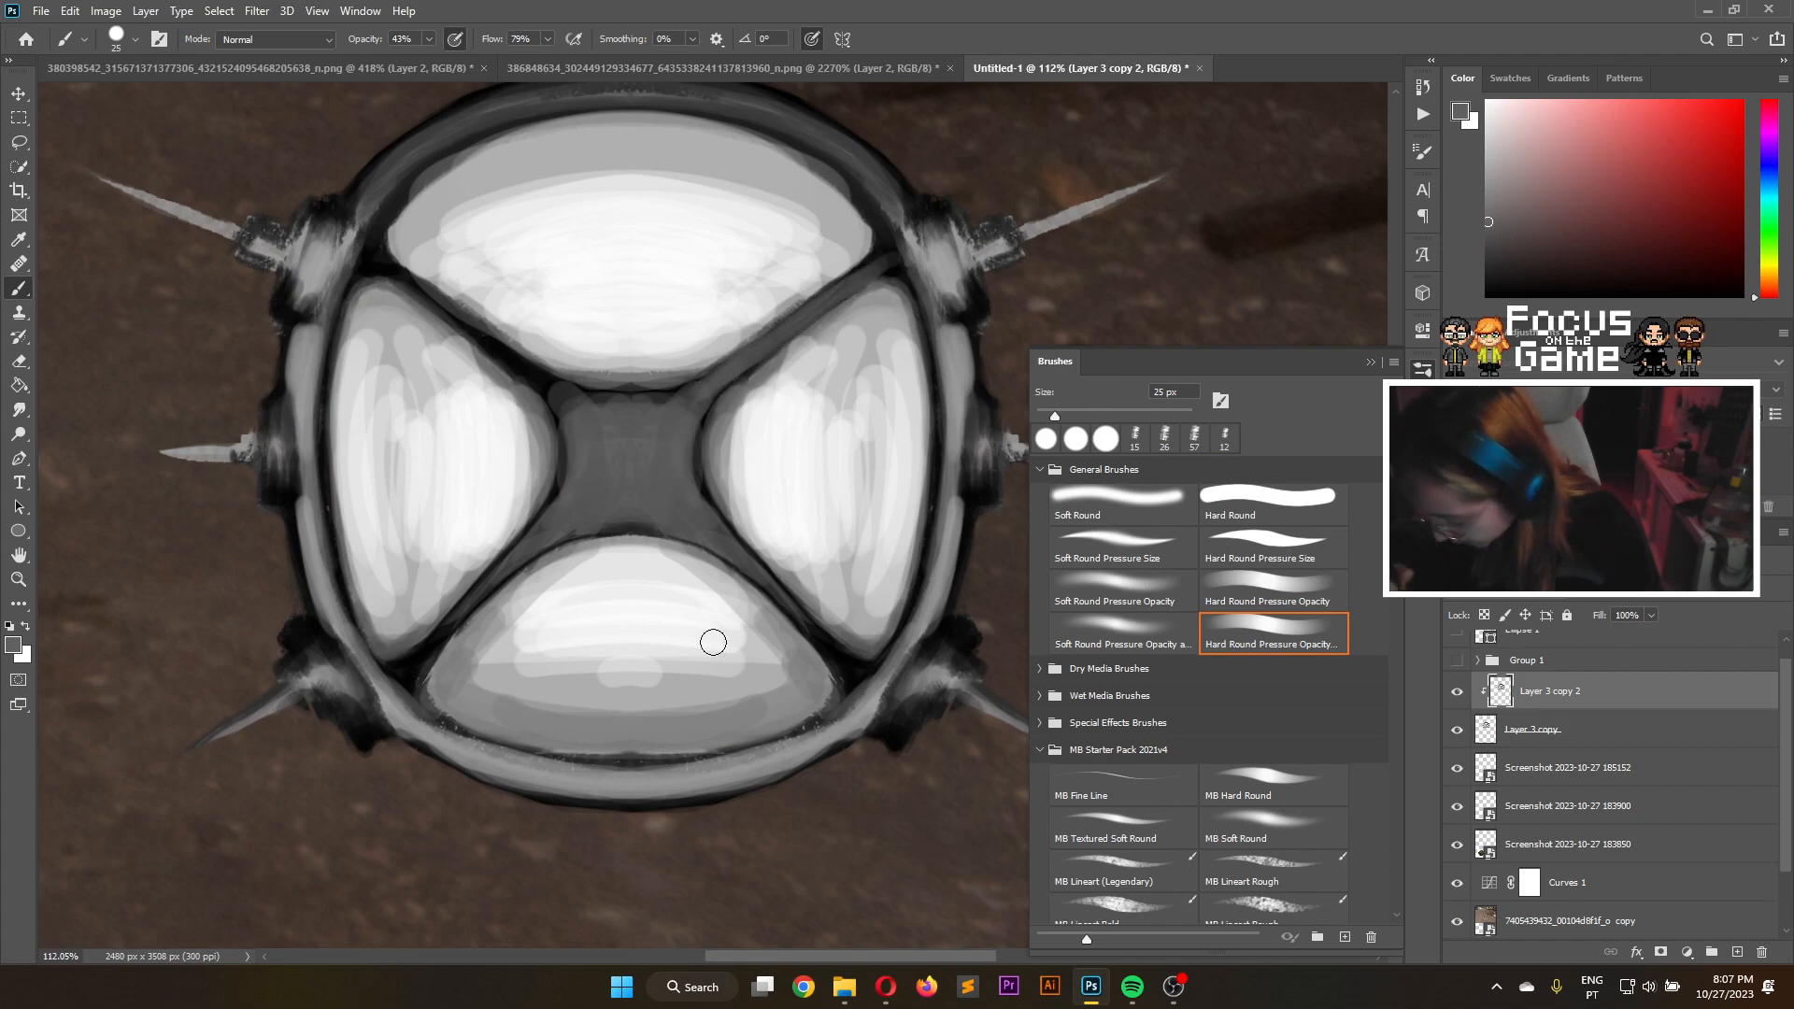
pyautogui.moveTo(771, 572); pyautogui.dragTo(864, 667)
pyautogui.moveTo(572, 406)
pyautogui.mouseDown()
pyautogui.moveTo(470, 332)
pyautogui.moveTo(586, 417)
pyautogui.moveTo(498, 345)
pyautogui.moveTo(521, 375)
pyautogui.moveTo(610, 407)
pyautogui.moveTo(404, 285)
pyautogui.mouseUp()
pyautogui.moveTo(472, 334)
pyautogui.mouseDown()
pyautogui.moveTo(367, 257)
pyautogui.moveTo(381, 262)
pyautogui.mouseUp()
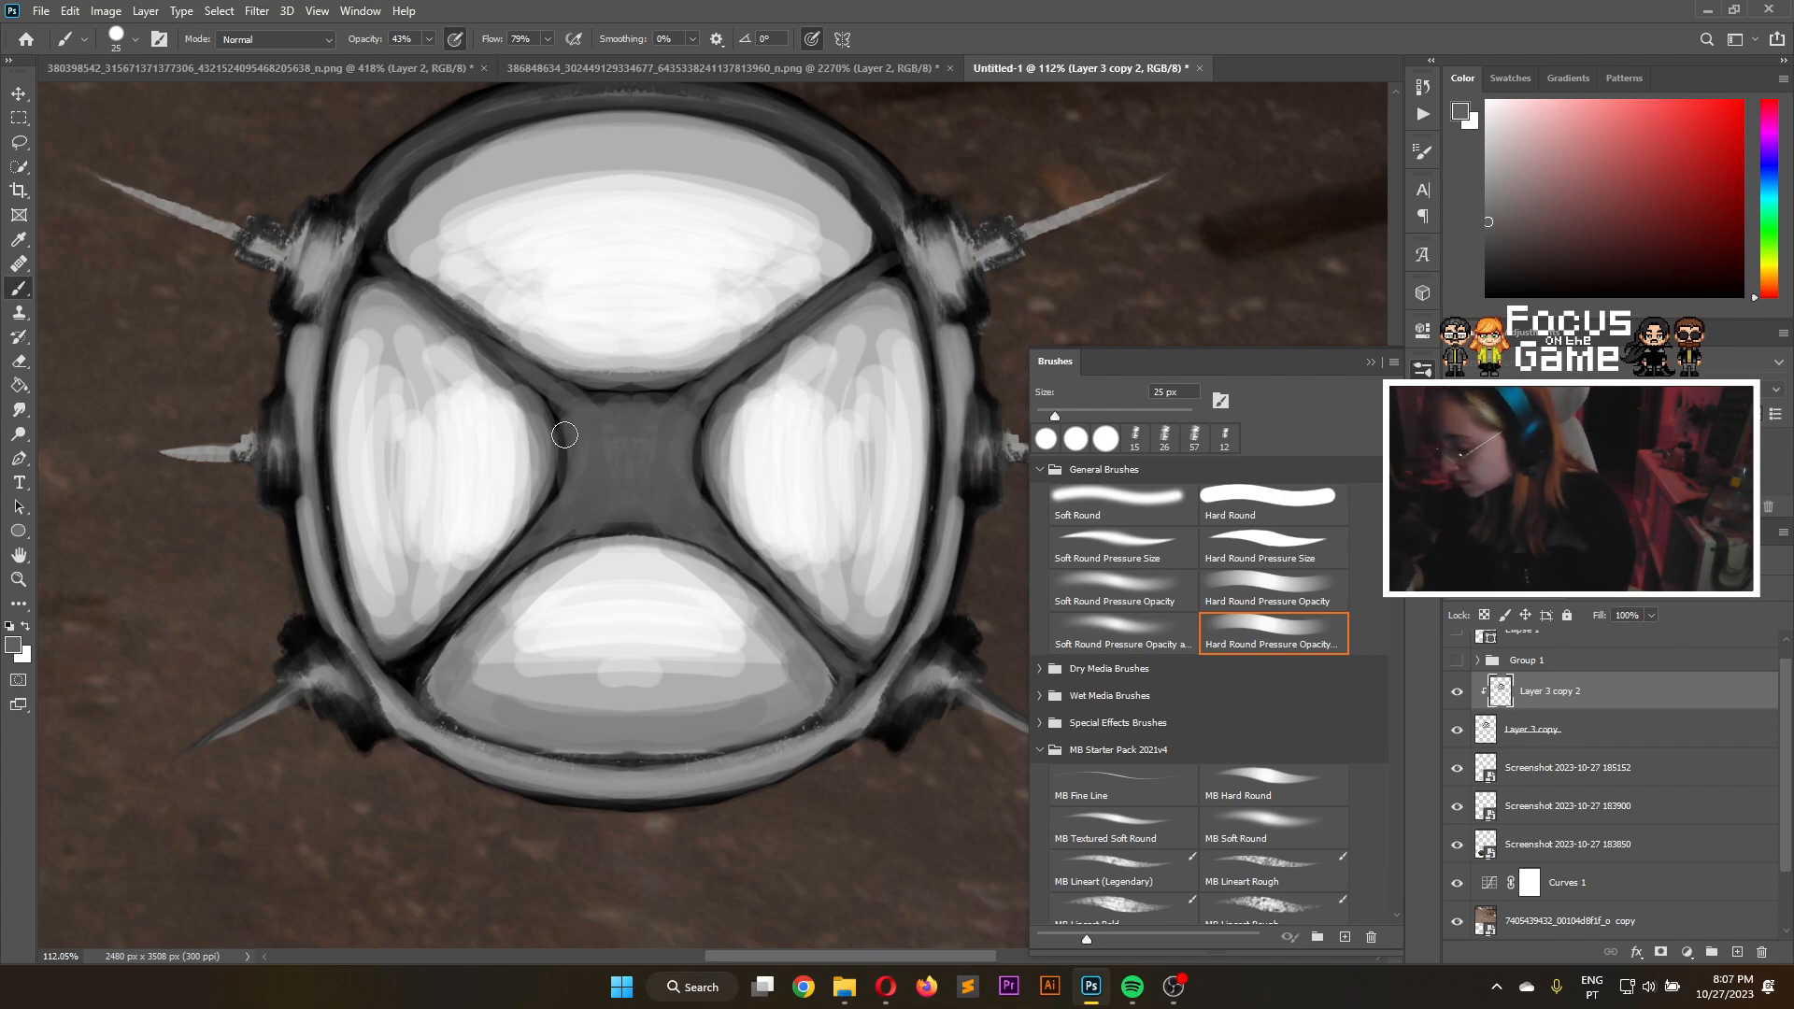
# Outline the lower-right strut and the lower panel's side and bottom edges in black with a brush of about 9 px
pyautogui.moveTo(1054, 416); pyautogui.dragTo(1043, 416)
pyautogui.click(1490, 296)
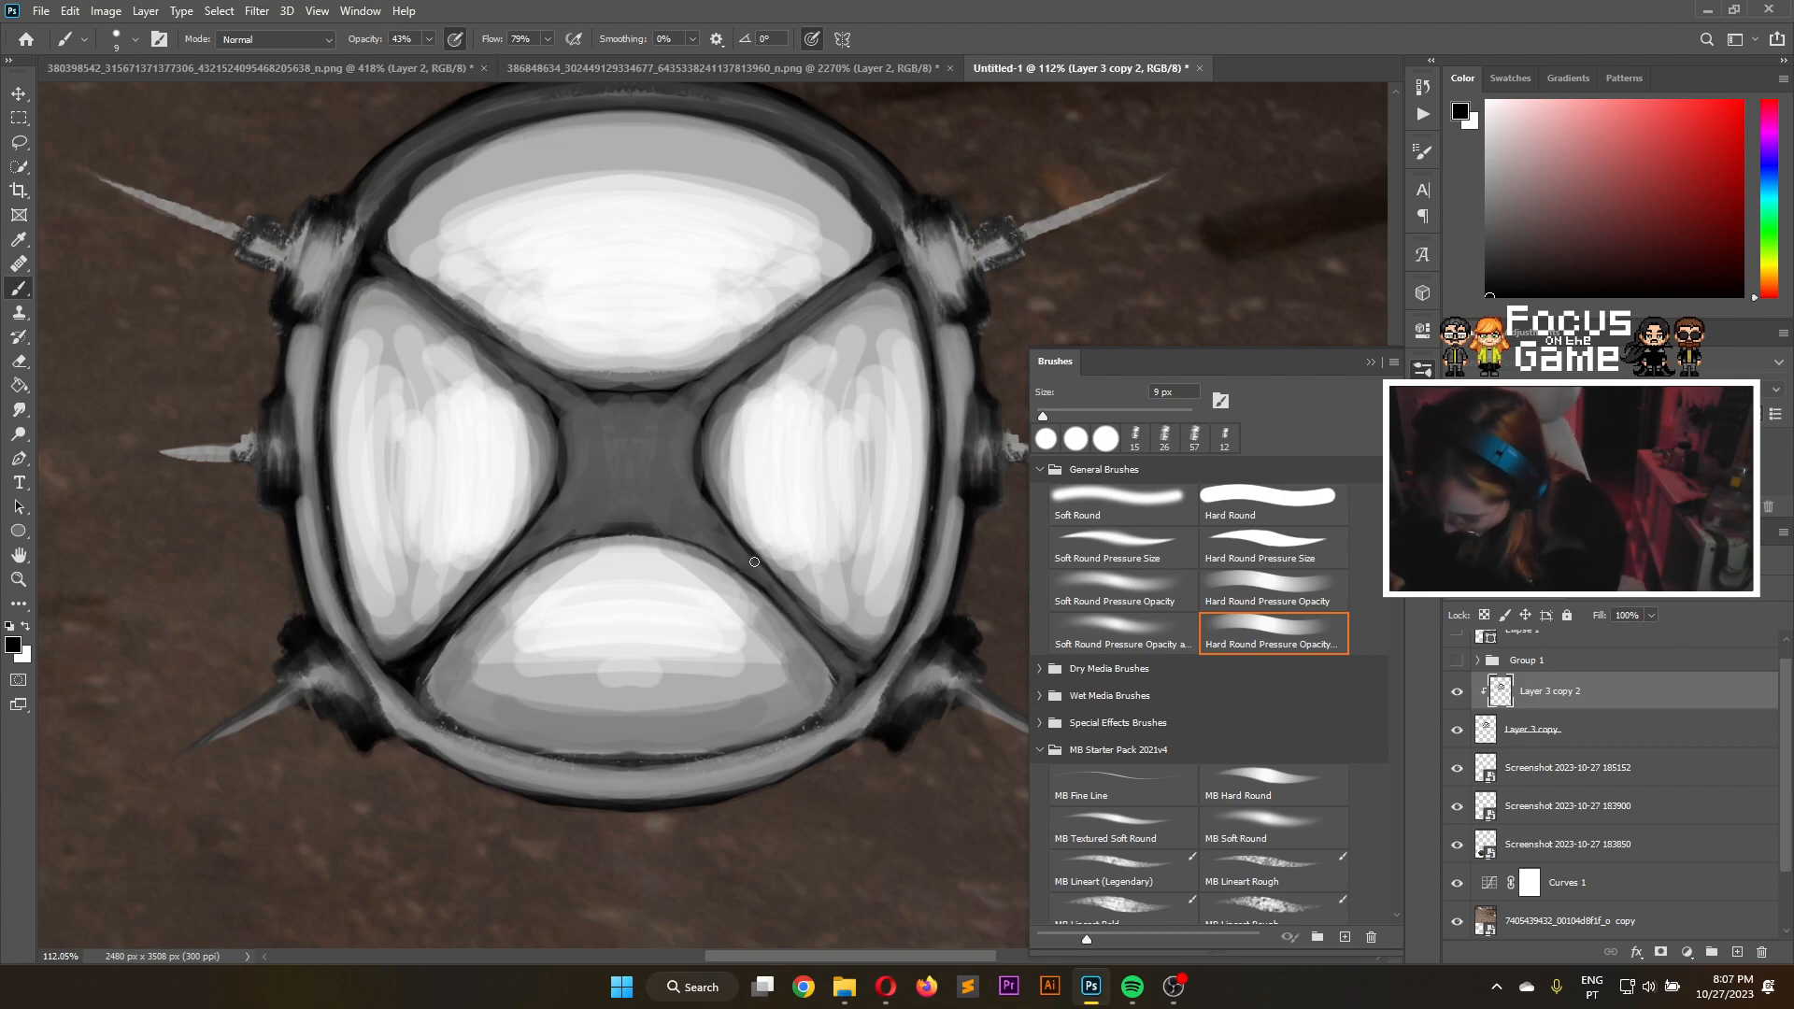
pyautogui.moveTo(745, 545); pyautogui.dragTo(843, 639)
pyautogui.moveTo(771, 573); pyautogui.dragTo(872, 658)
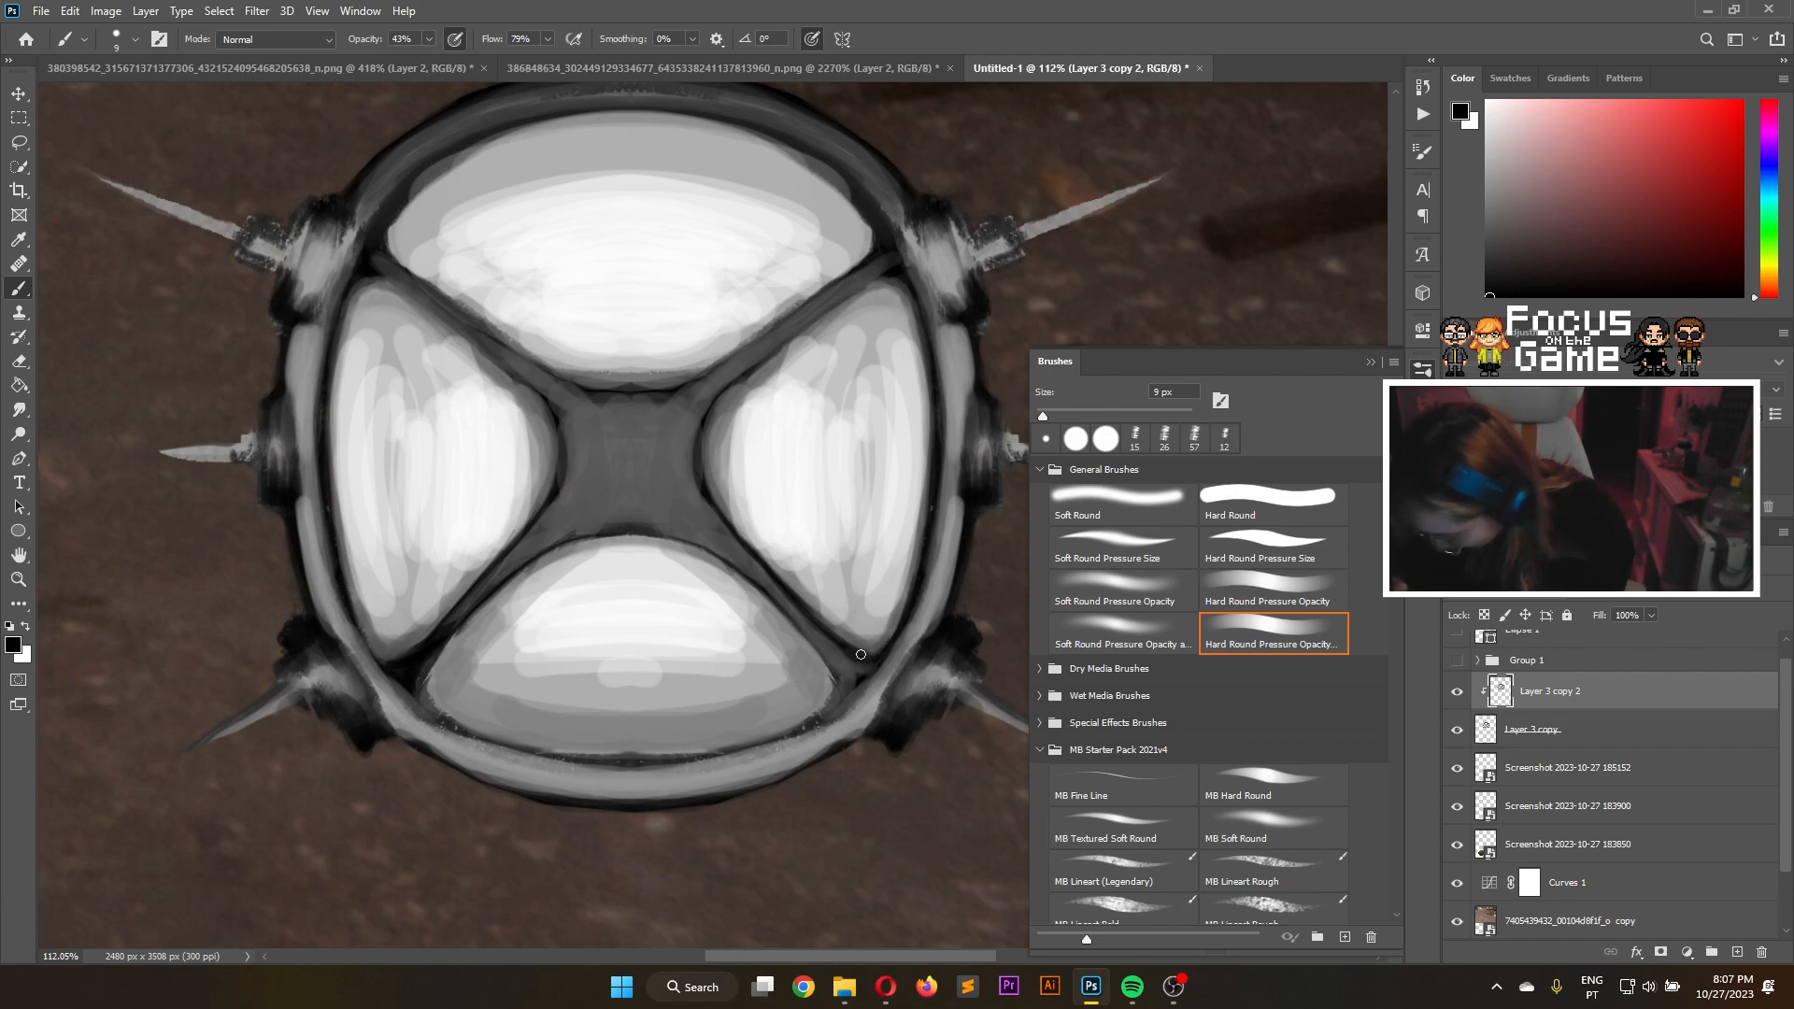
pyautogui.moveTo(831, 670)
pyautogui.mouseDown()
pyautogui.moveTo(816, 719)
pyautogui.moveTo(822, 646)
pyautogui.moveTo(788, 632)
pyautogui.moveTo(835, 687)
pyautogui.moveTo(737, 559)
pyautogui.moveTo(808, 626)
pyautogui.moveTo(766, 768)
pyautogui.moveTo(815, 711)
pyautogui.moveTo(696, 753)
pyautogui.mouseUp()
pyautogui.moveTo(423, 665); pyautogui.dragTo(460, 740)
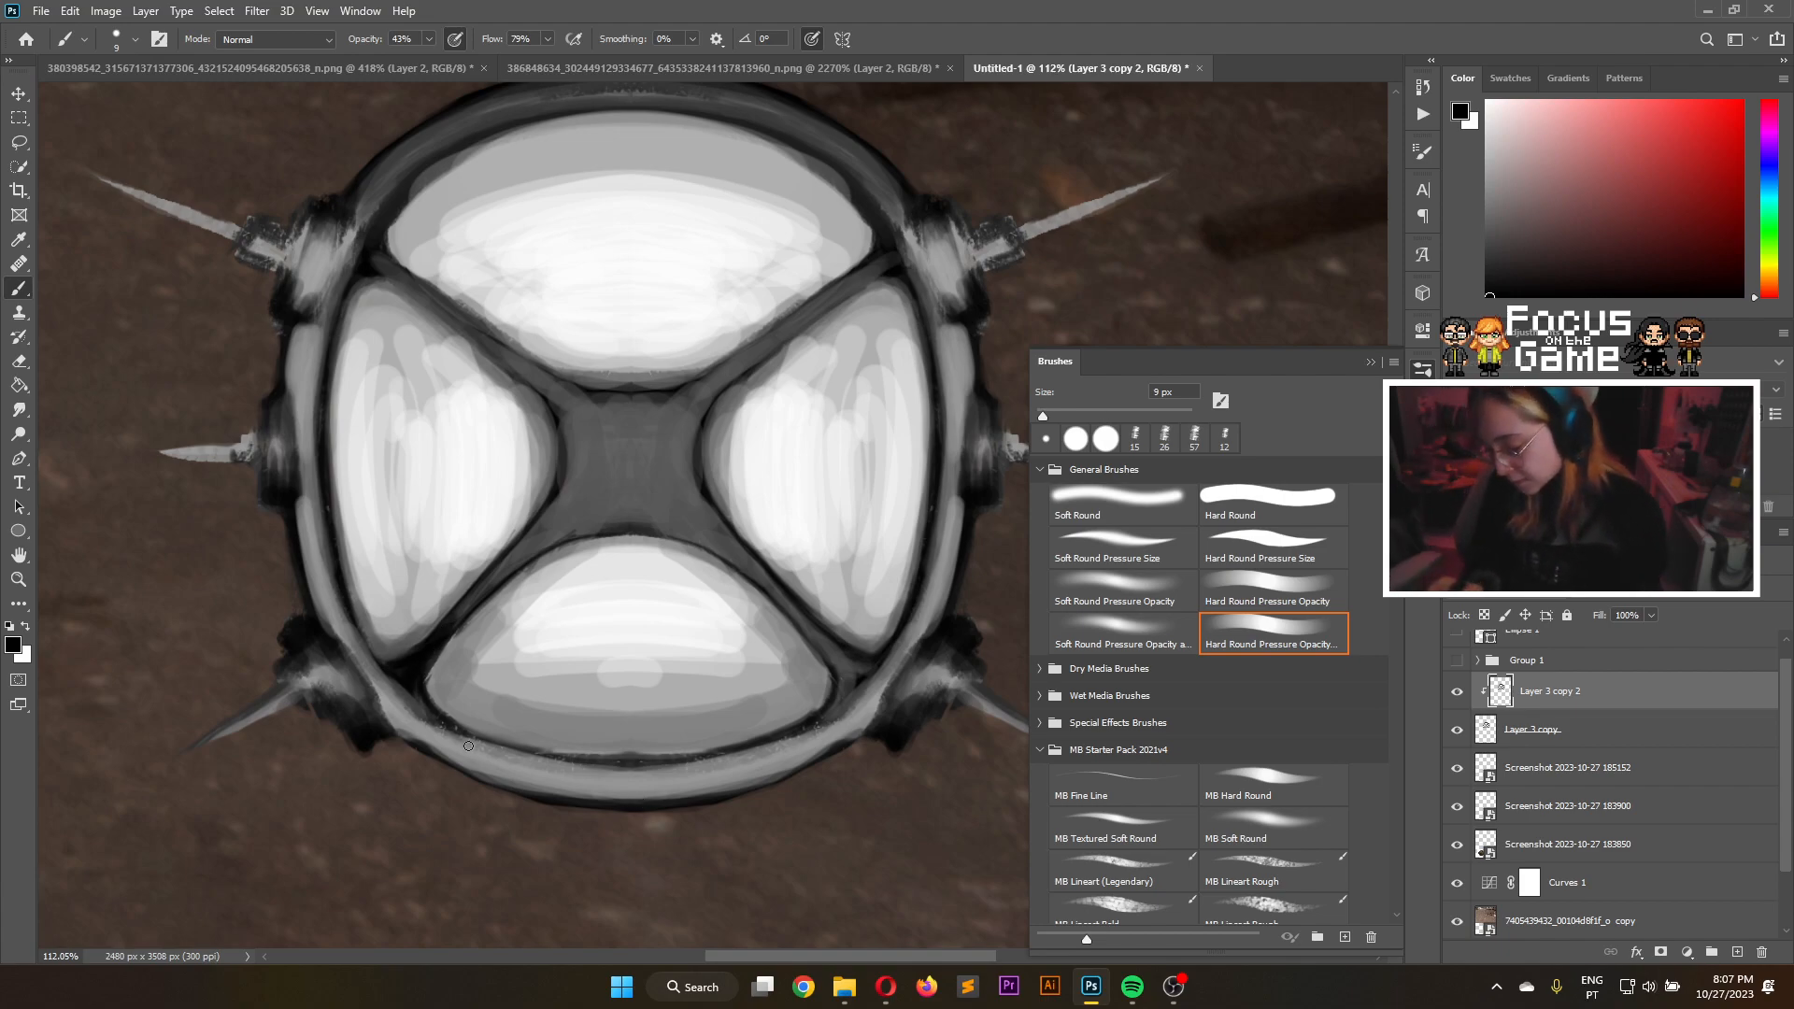
pyautogui.moveTo(431, 719)
pyautogui.mouseDown()
pyautogui.moveTo(536, 758)
pyautogui.moveTo(745, 753)
pyautogui.moveTo(654, 763)
pyautogui.moveTo(698, 756)
pyautogui.mouseUp()
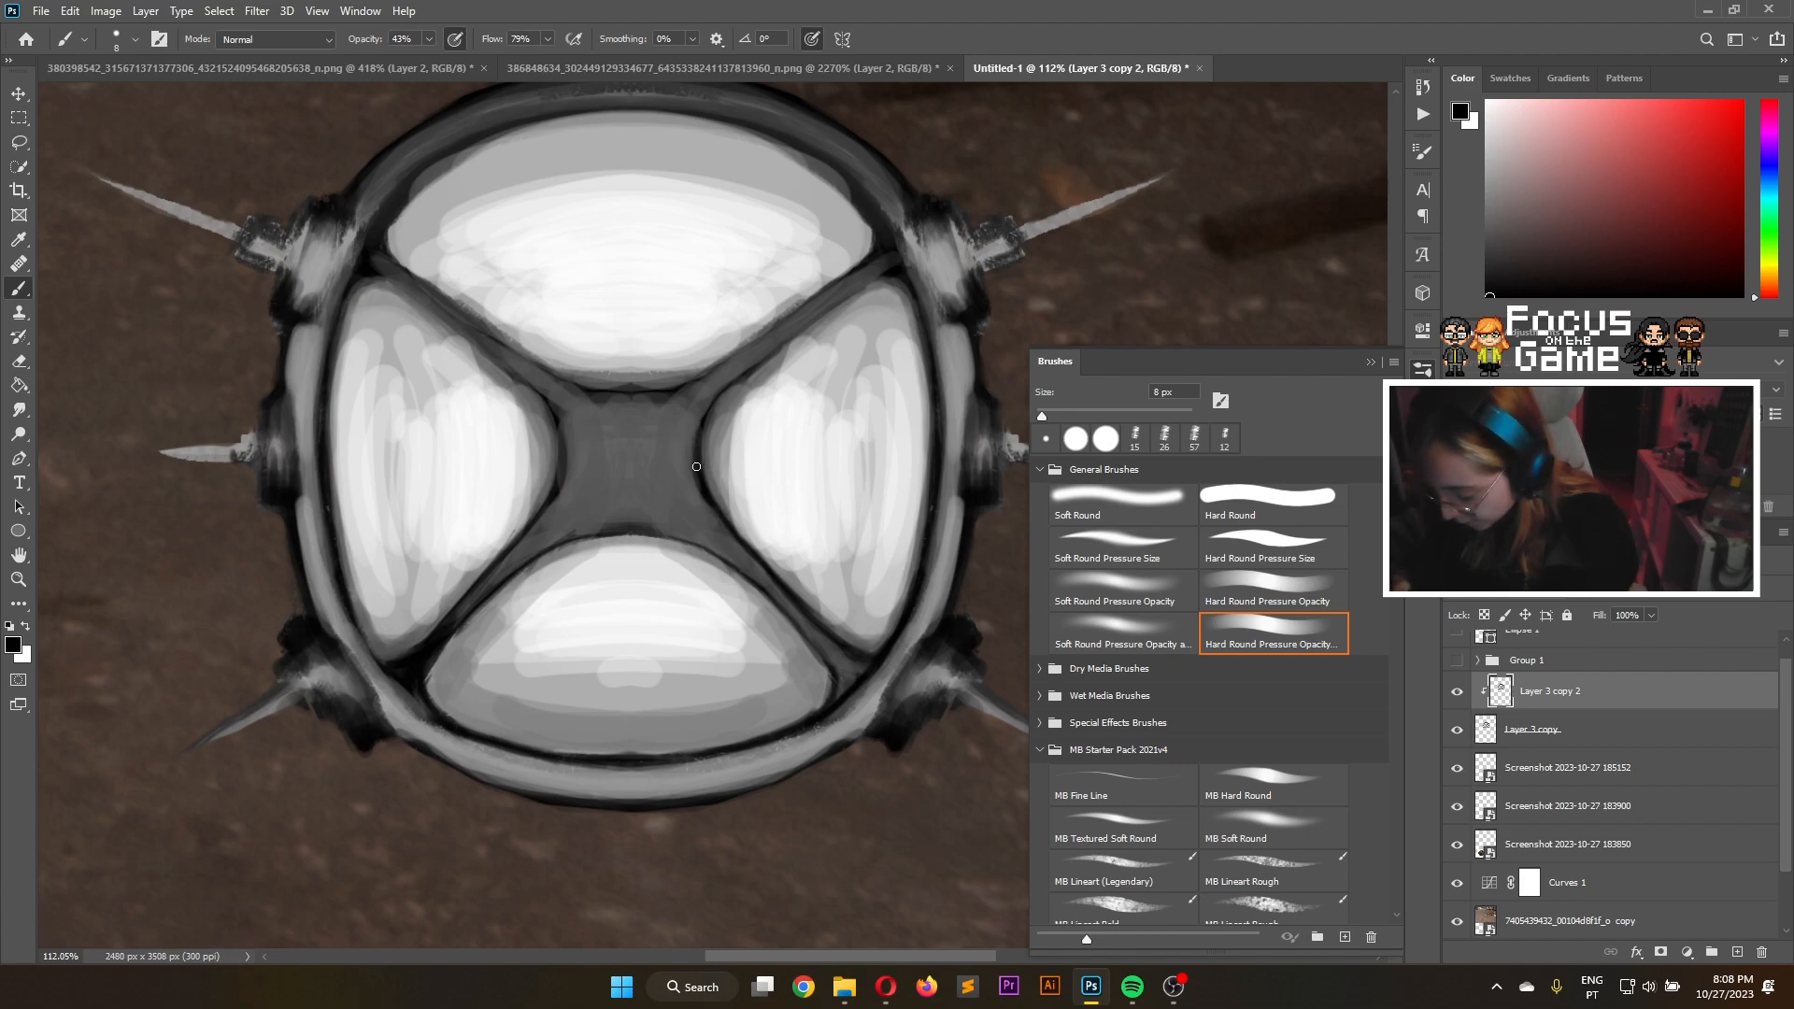
# Darken the edges of both upper struts, the top panel's lower tip and the left panel's lower corner with an 8 px black brush
pyautogui.moveTo(728, 382); pyautogui.dragTo(886, 273)
pyautogui.moveTo(789, 339); pyautogui.dragTo(875, 283)
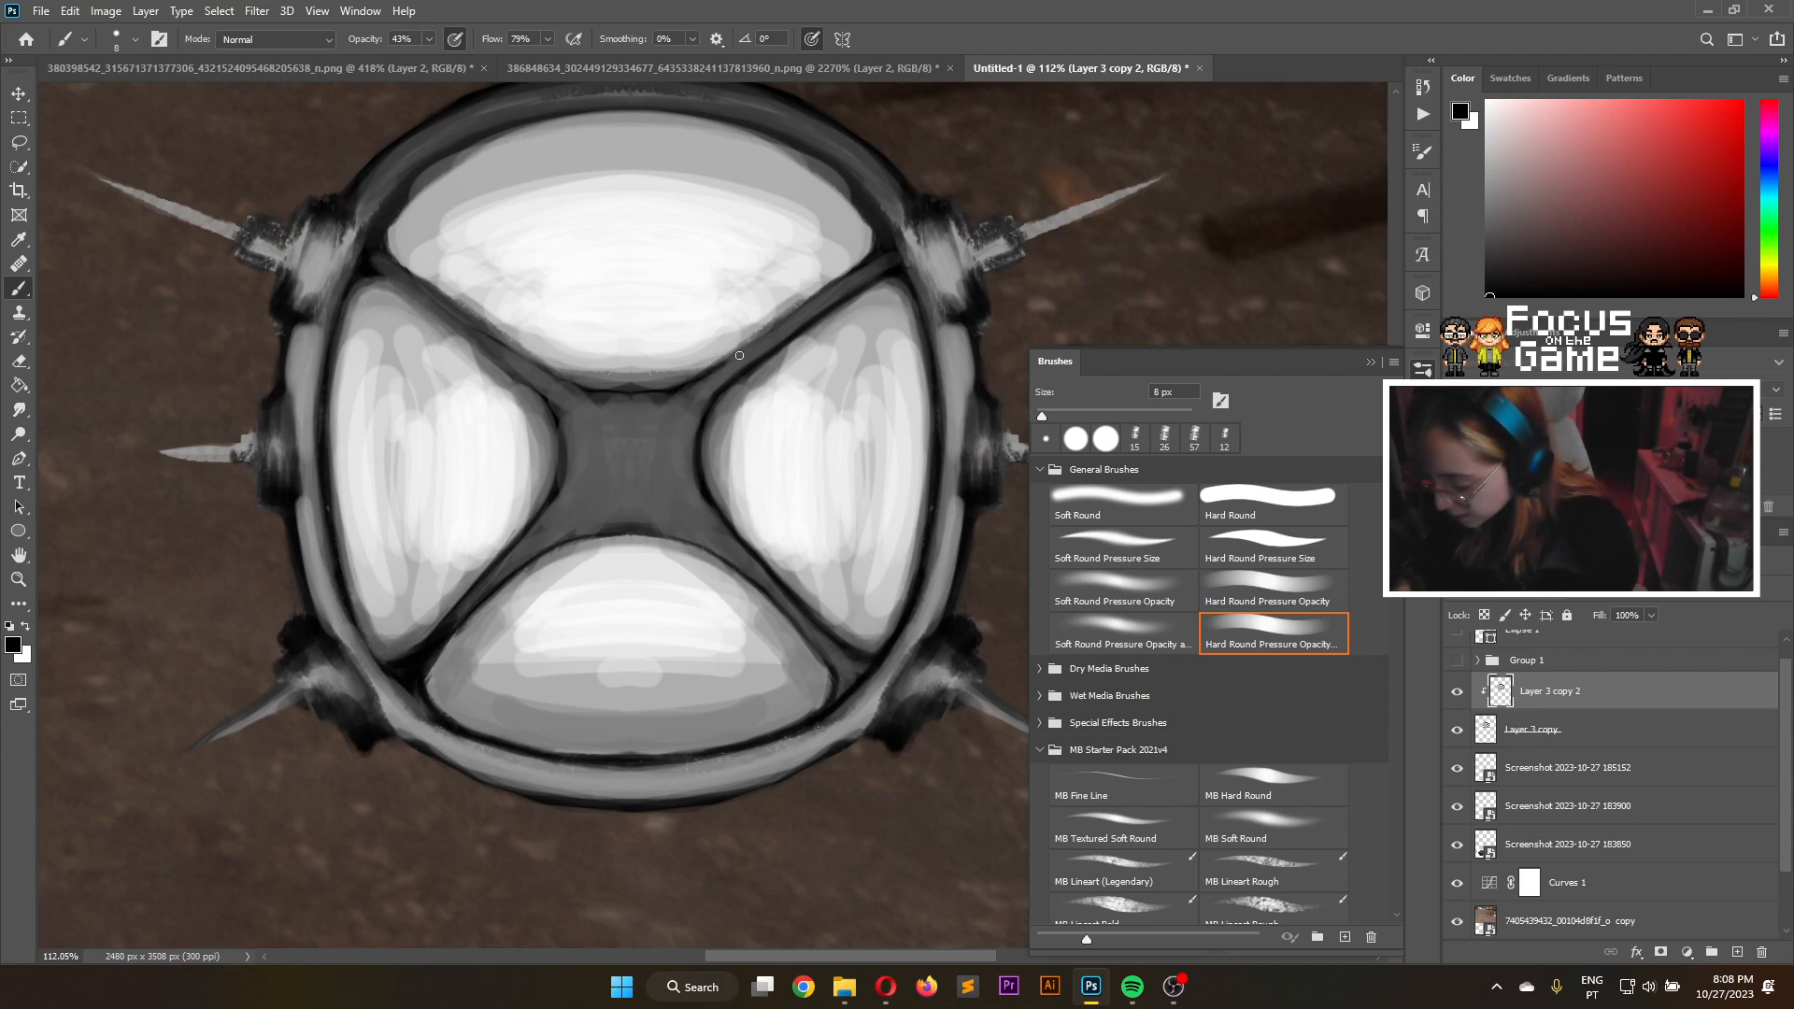
pyautogui.moveTo(695, 376)
pyautogui.mouseDown()
pyautogui.moveTo(858, 268)
pyautogui.moveTo(785, 323)
pyautogui.moveTo(841, 279)
pyautogui.mouseUp()
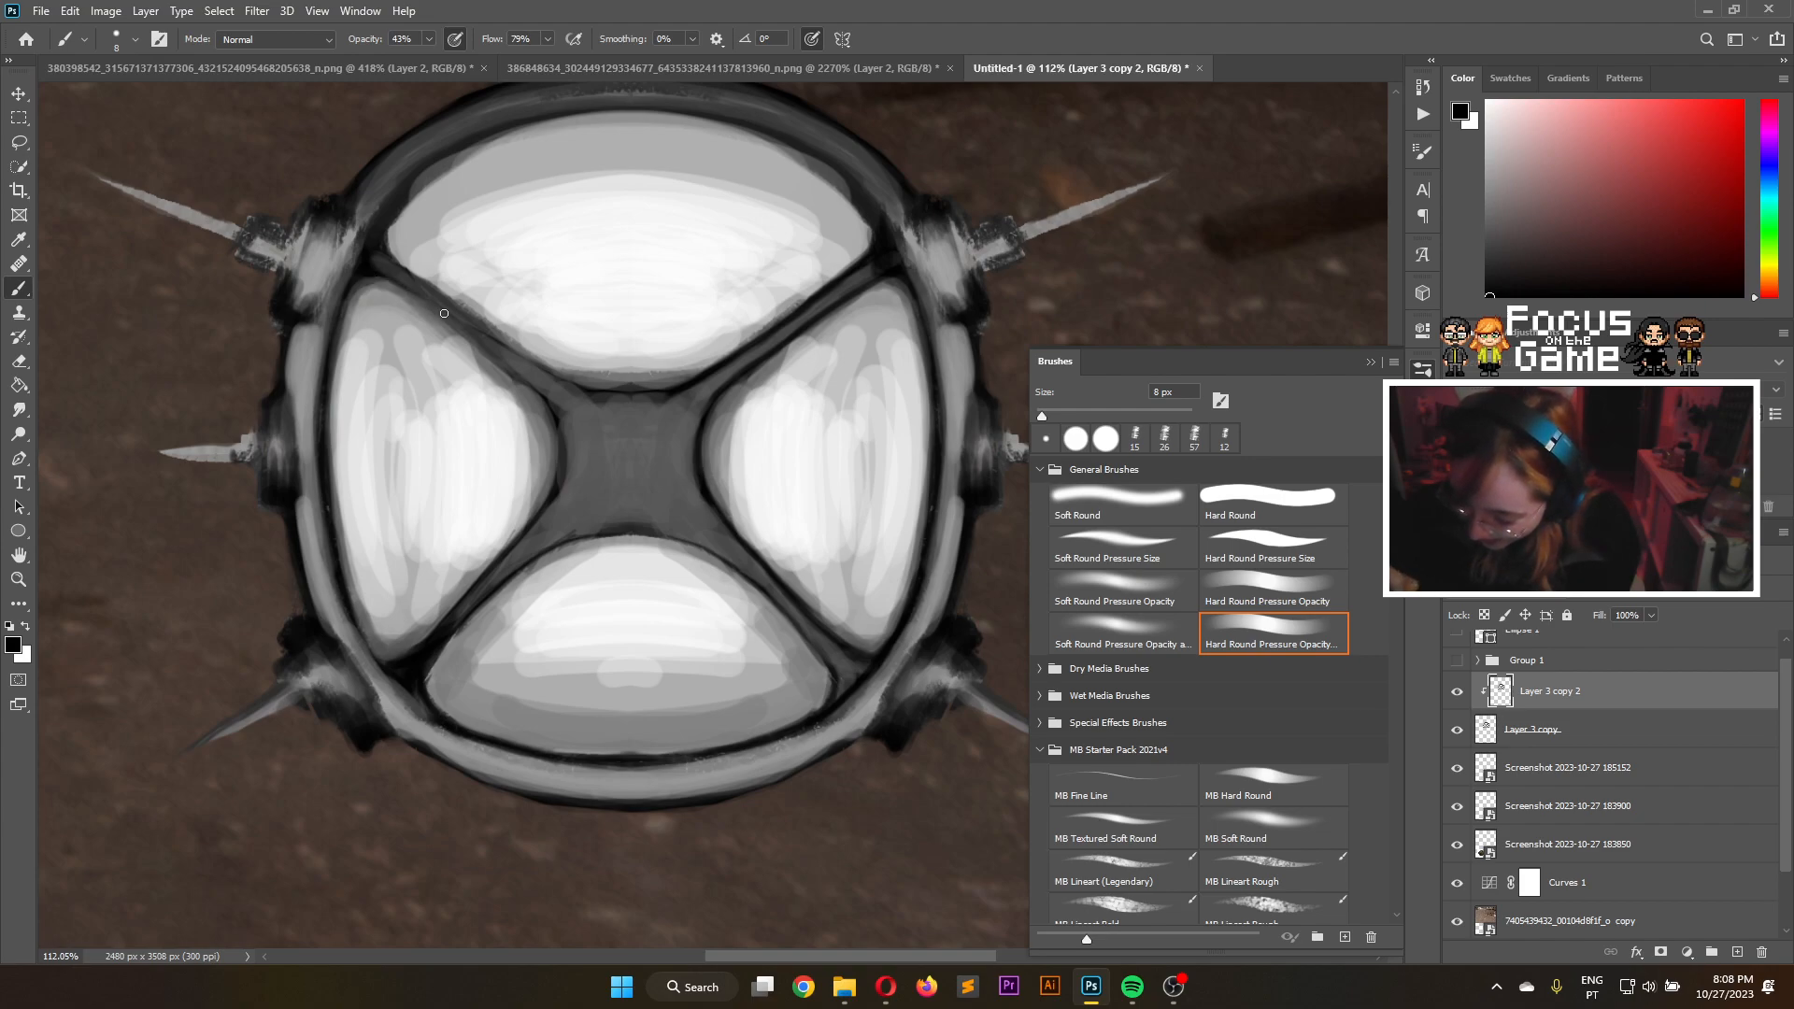
pyautogui.moveTo(467, 336); pyautogui.dragTo(506, 370)
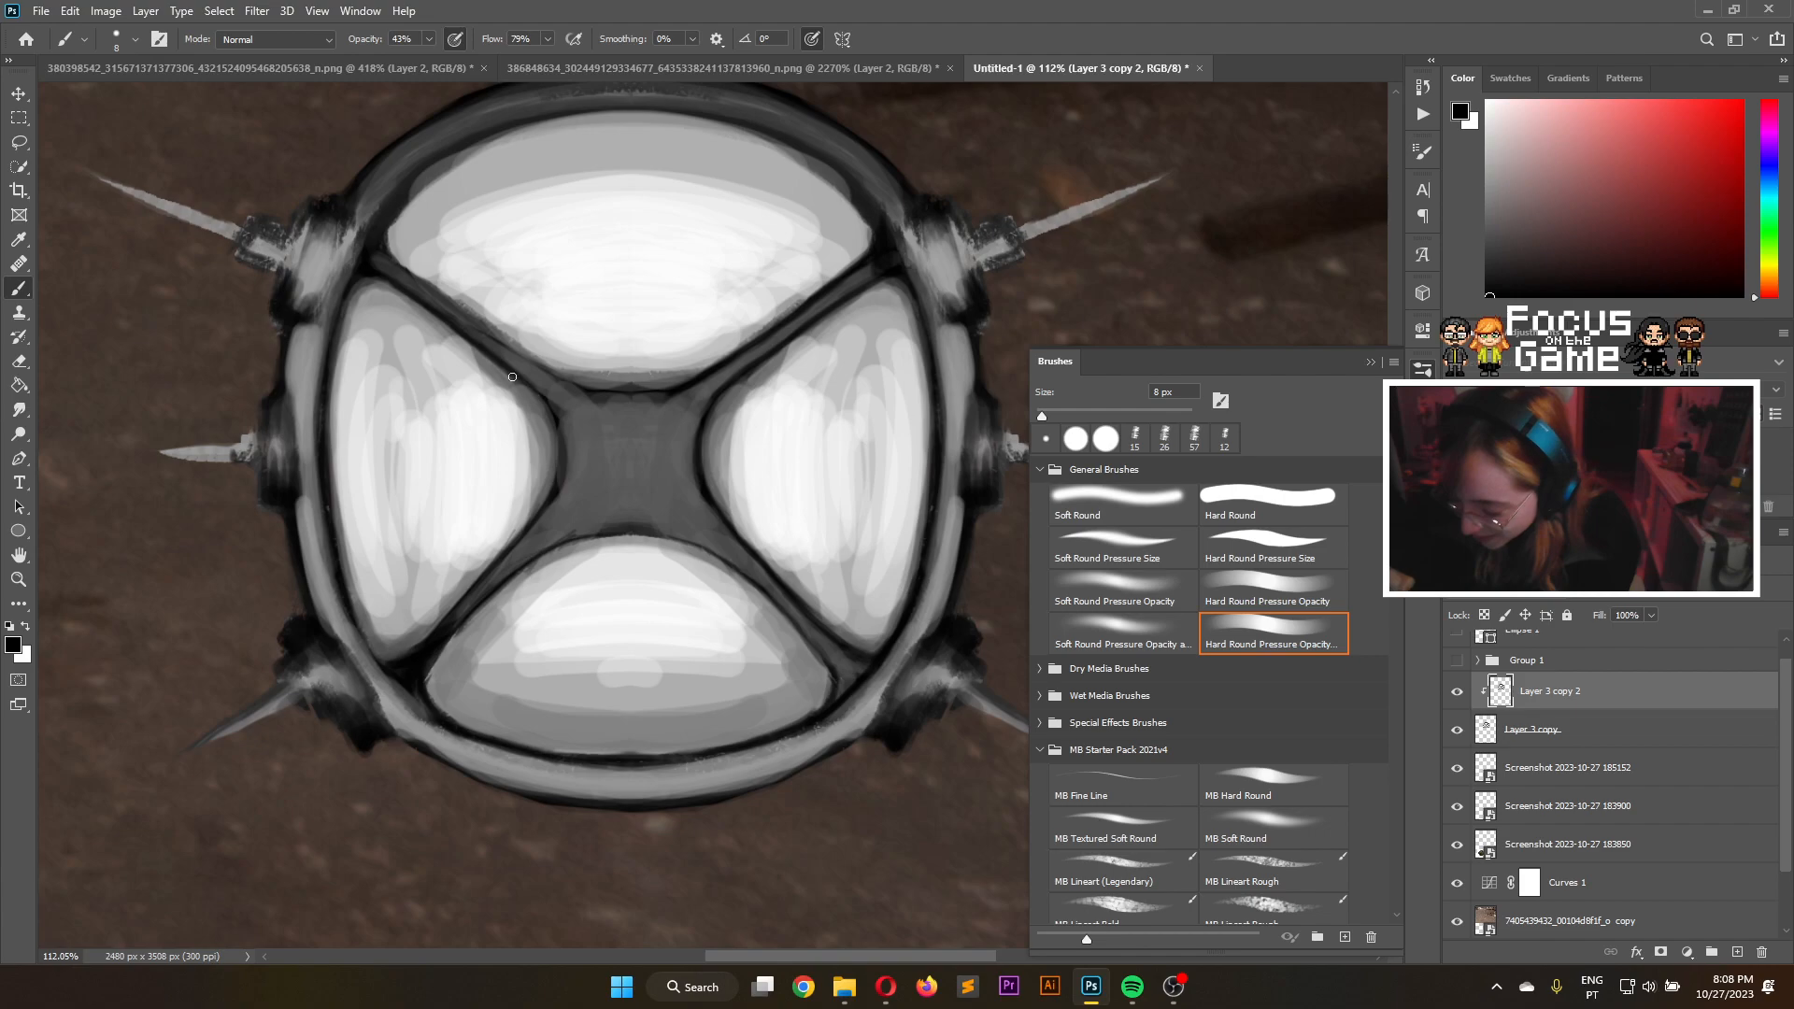
pyautogui.moveTo(397, 259)
pyautogui.mouseDown()
pyautogui.moveTo(457, 304)
pyautogui.moveTo(384, 249)
pyautogui.moveTo(556, 368)
pyautogui.moveTo(475, 325)
pyautogui.mouseUp()
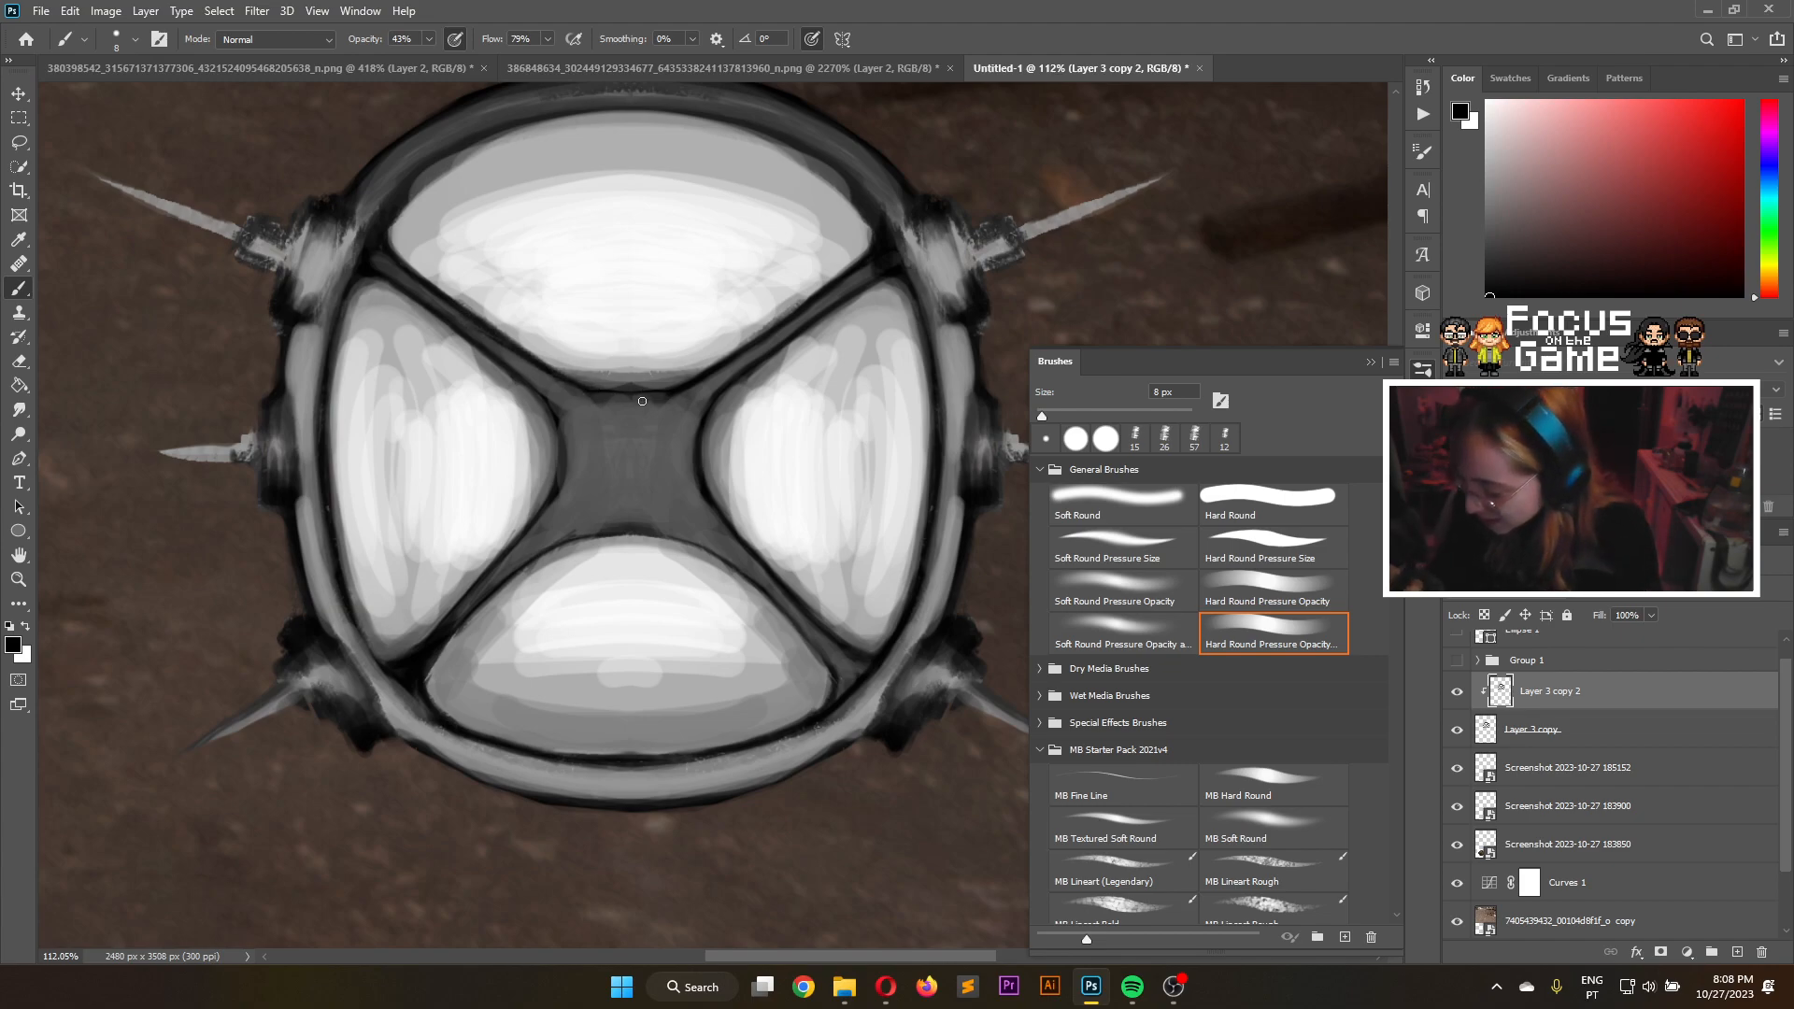
pyautogui.moveTo(661, 391); pyautogui.dragTo(759, 355)
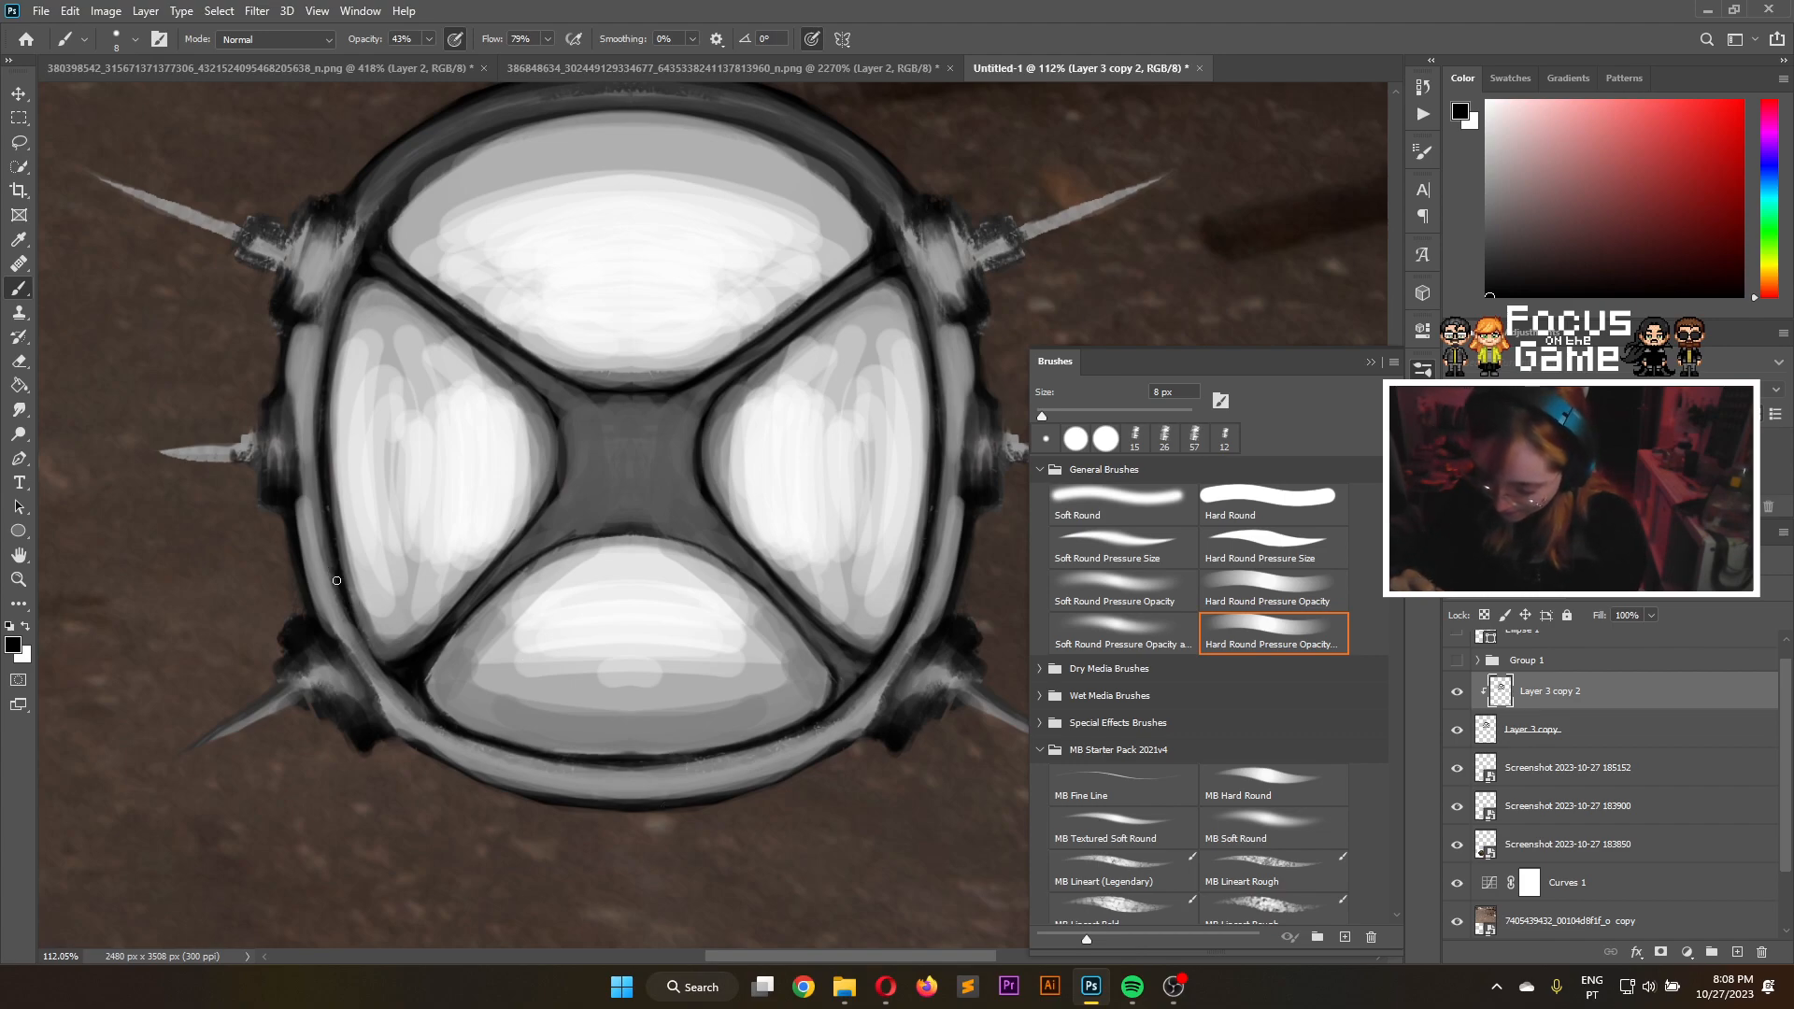
pyautogui.moveTo(362, 629); pyautogui.dragTo(395, 673)
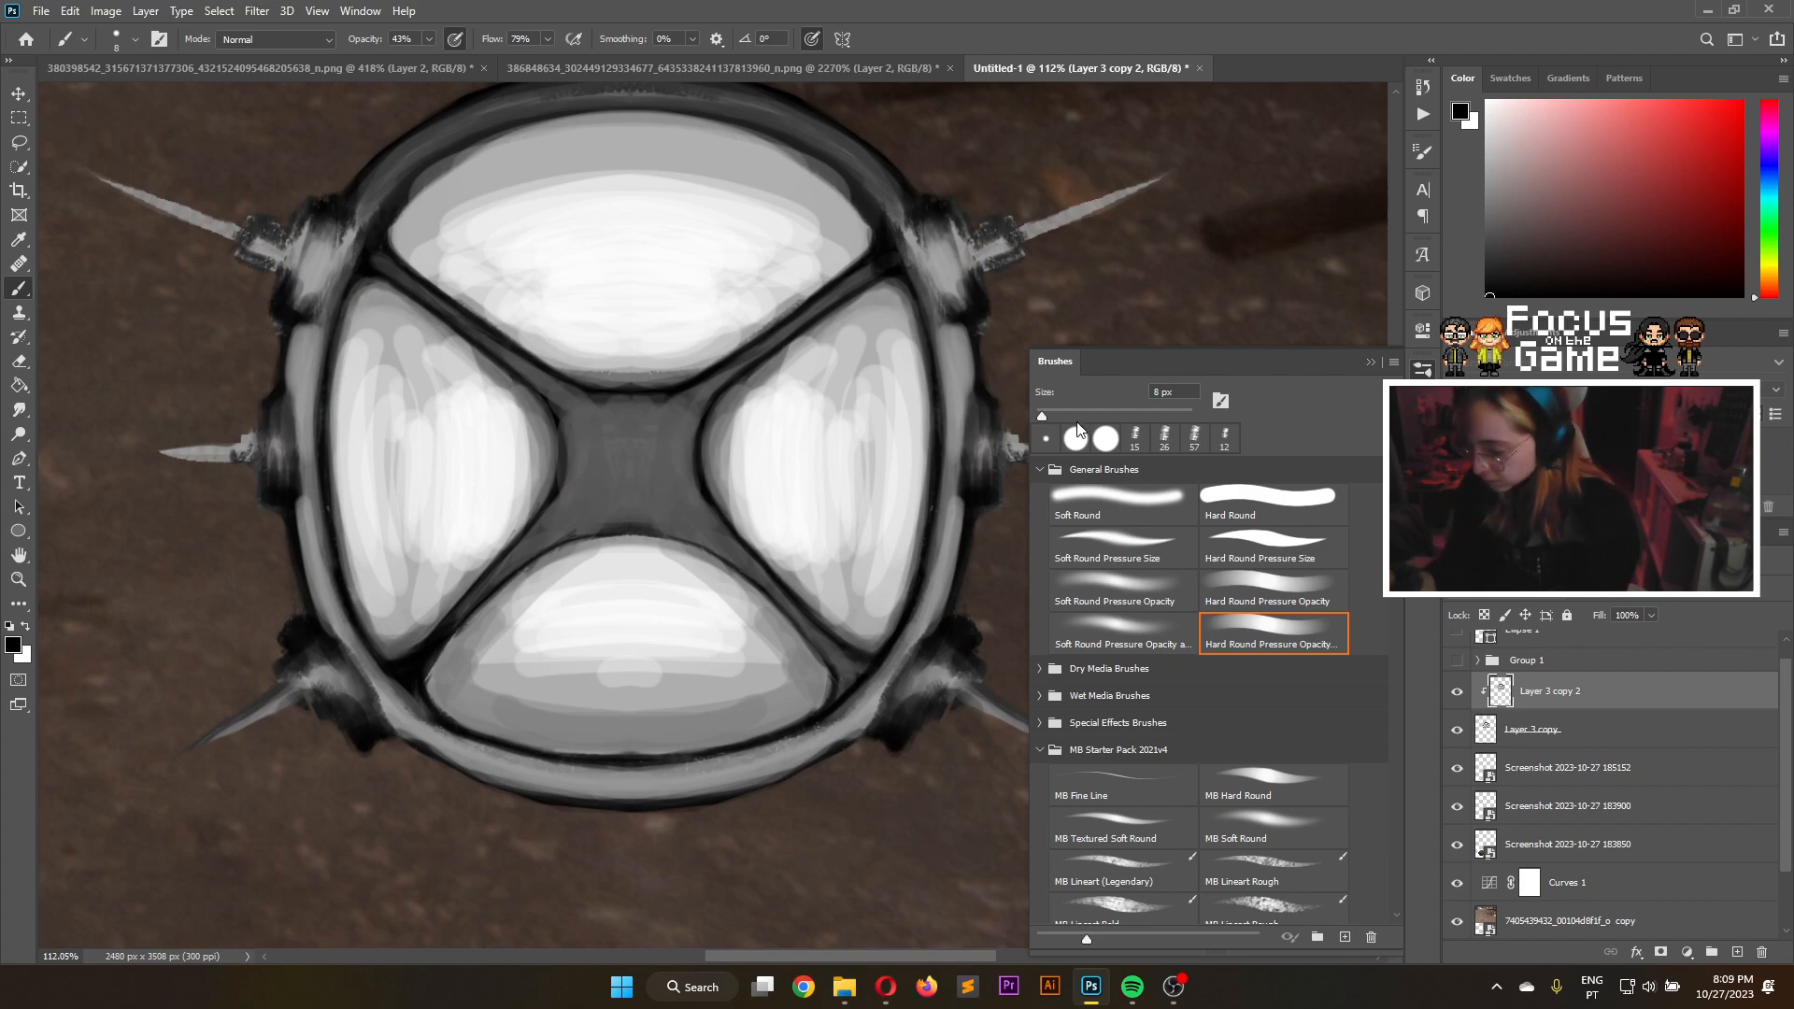
# Fill the drone's centre with black using a 55 px brush and extend it into the strut corners with a smaller brush
pyautogui.moveTo(610, 450)
pyautogui.mouseDown()
pyautogui.moveTo(644, 481)
pyautogui.moveTo(656, 448)
pyautogui.moveTo(660, 487)
pyautogui.moveTo(654, 458)
pyautogui.moveTo(606, 448)
pyautogui.moveTo(601, 489)
pyautogui.moveTo(666, 496)
pyautogui.moveTo(616, 483)
pyautogui.moveTo(622, 433)
pyautogui.moveTo(639, 435)
pyautogui.moveTo(601, 490)
pyautogui.moveTo(657, 485)
pyautogui.moveTo(645, 507)
pyautogui.moveTo(607, 467)
pyautogui.moveTo(651, 436)
pyautogui.moveTo(670, 533)
pyautogui.mouseUp()
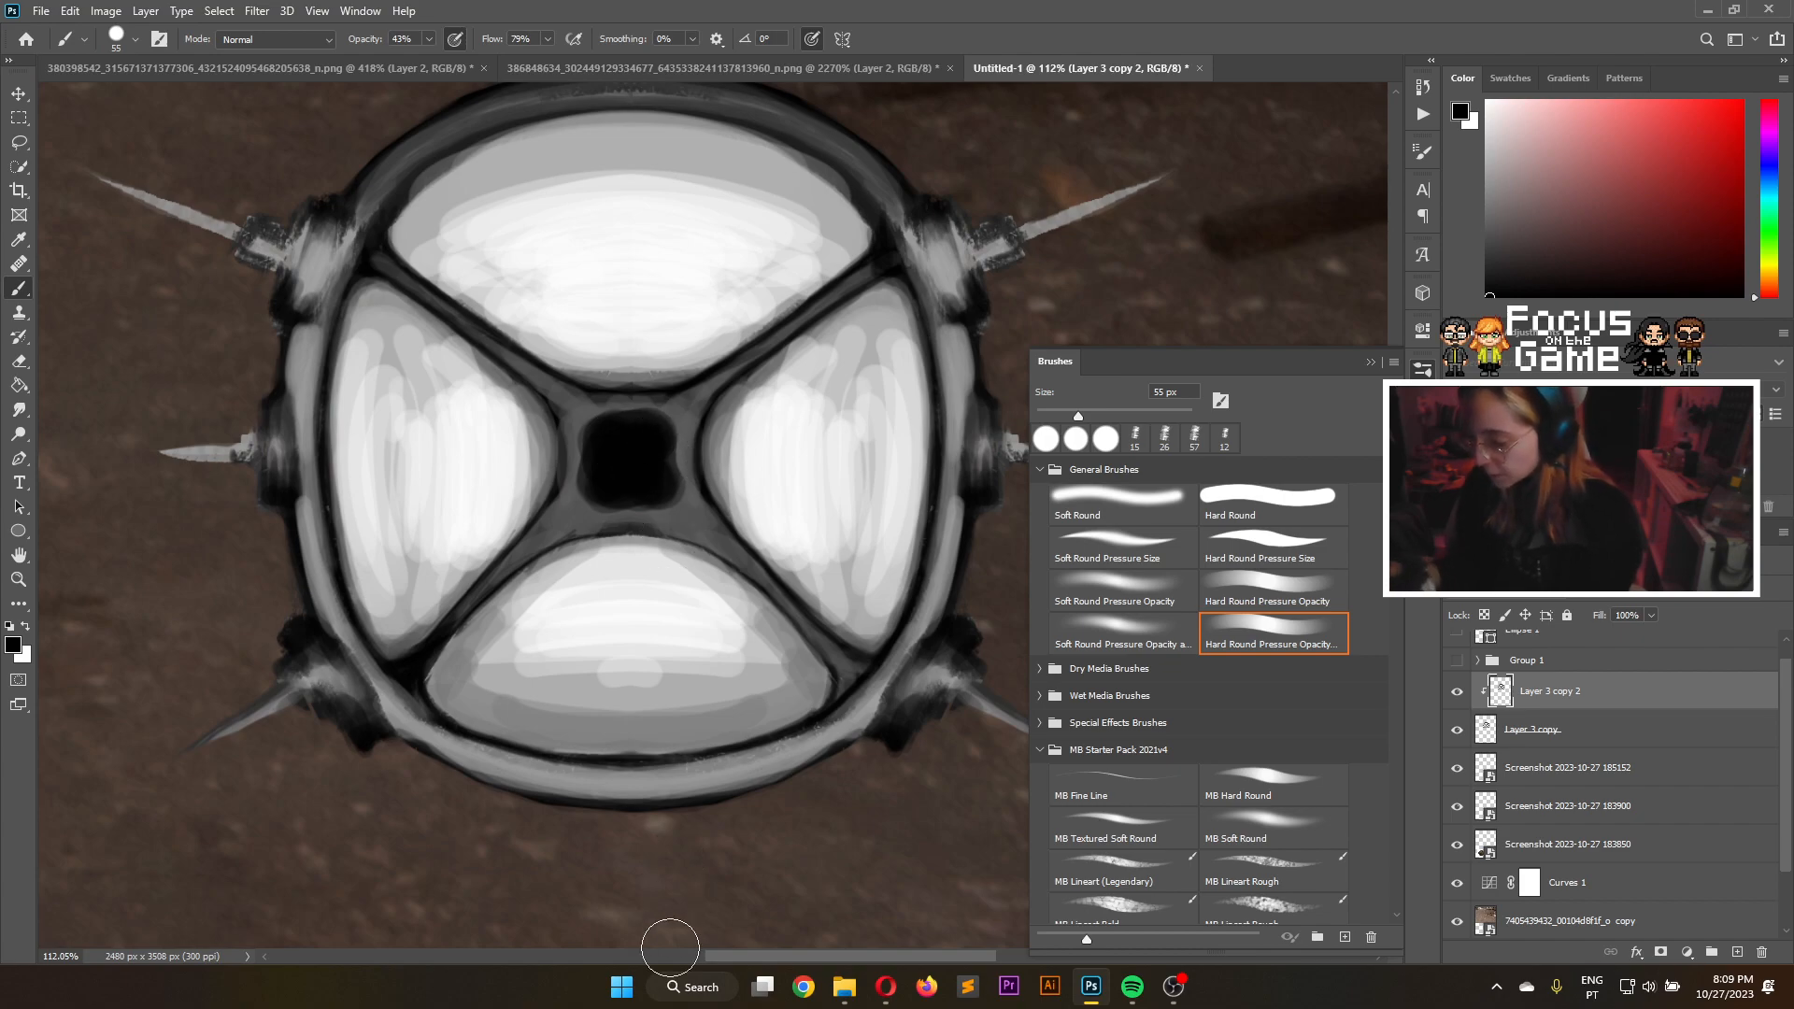
pyautogui.moveTo(1079, 415); pyautogui.dragTo(1047, 422)
pyautogui.click(1370, 362)
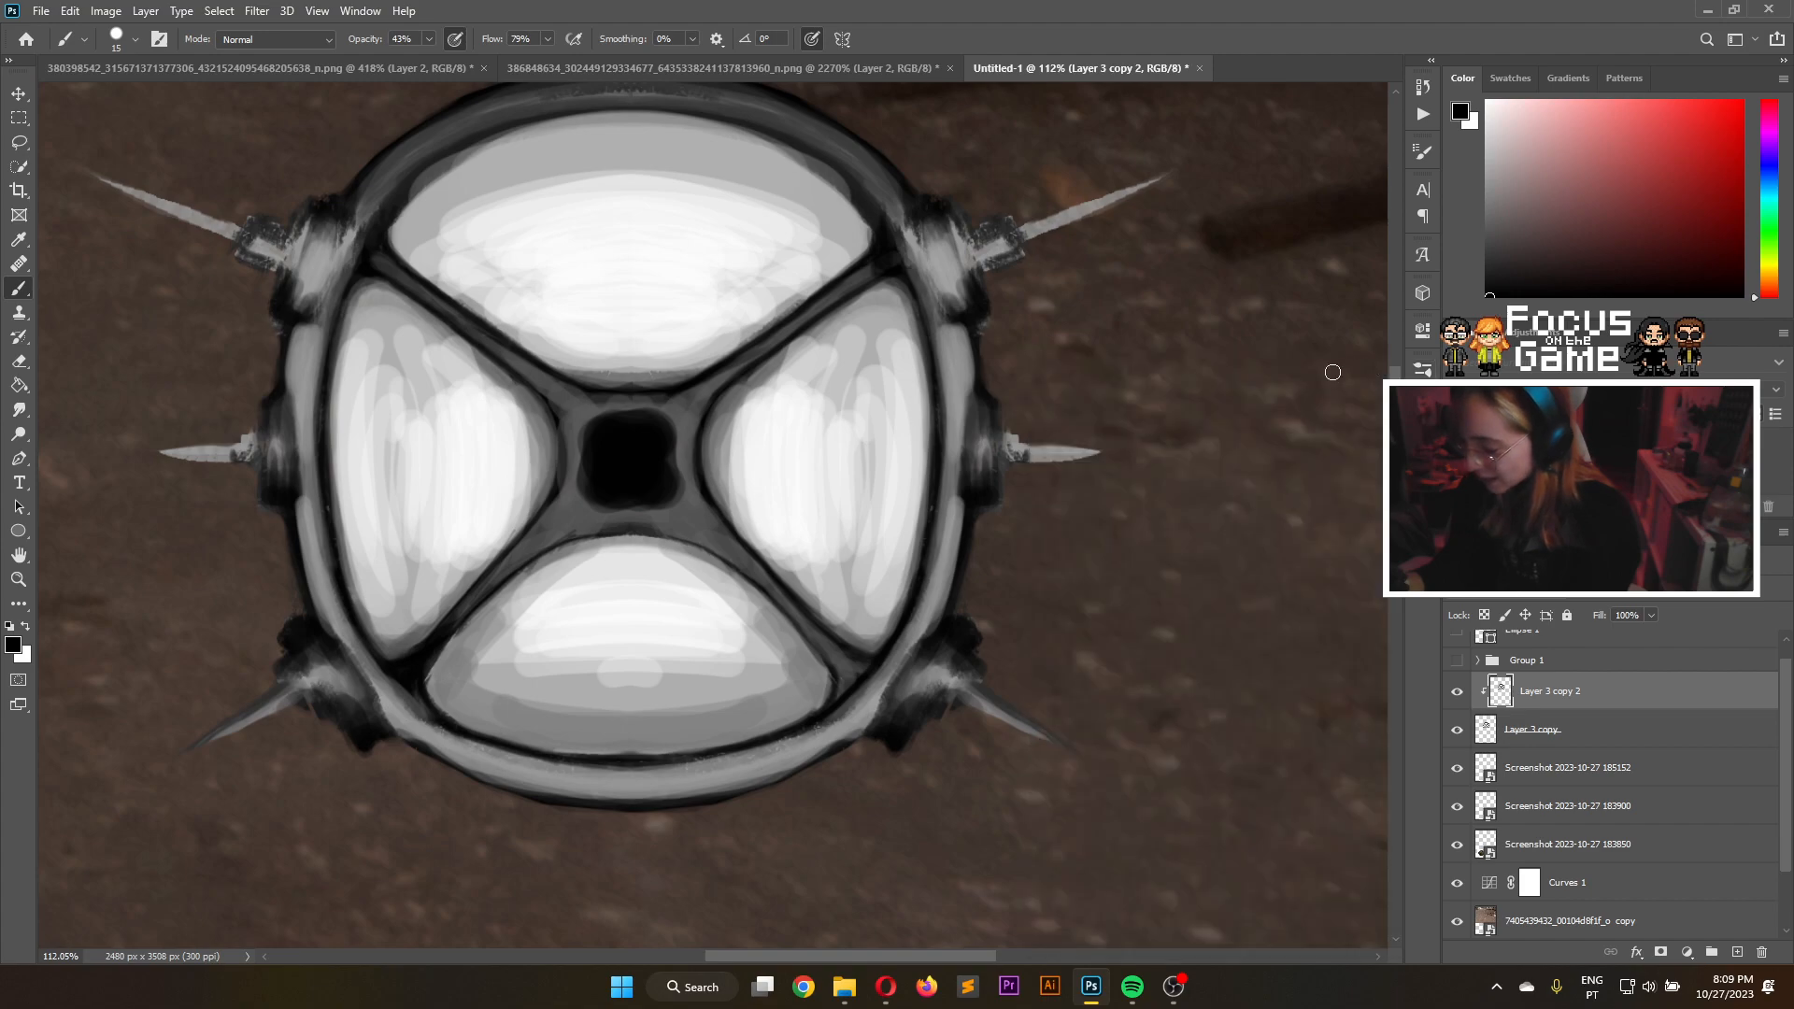
pyautogui.moveTo(595, 463)
pyautogui.mouseDown()
pyautogui.moveTo(571, 503)
pyautogui.moveTo(594, 513)
pyautogui.moveTo(571, 517)
pyautogui.moveTo(629, 502)
pyautogui.moveTo(565, 519)
pyautogui.moveTo(660, 460)
pyautogui.moveTo(662, 433)
pyautogui.moveTo(665, 475)
pyautogui.moveTo(699, 400)
pyautogui.moveTo(652, 419)
pyautogui.moveTo(691, 406)
pyautogui.moveTo(659, 494)
pyautogui.moveTo(695, 432)
pyautogui.moveTo(672, 425)
pyautogui.moveTo(702, 508)
pyautogui.moveTo(669, 450)
pyautogui.moveTo(705, 526)
pyautogui.moveTo(642, 501)
pyautogui.moveTo(705, 532)
pyautogui.moveTo(656, 453)
pyautogui.moveTo(557, 370)
pyautogui.moveTo(602, 440)
pyautogui.moveTo(585, 448)
pyautogui.moveTo(550, 391)
pyautogui.moveTo(602, 424)
pyautogui.mouseUp()
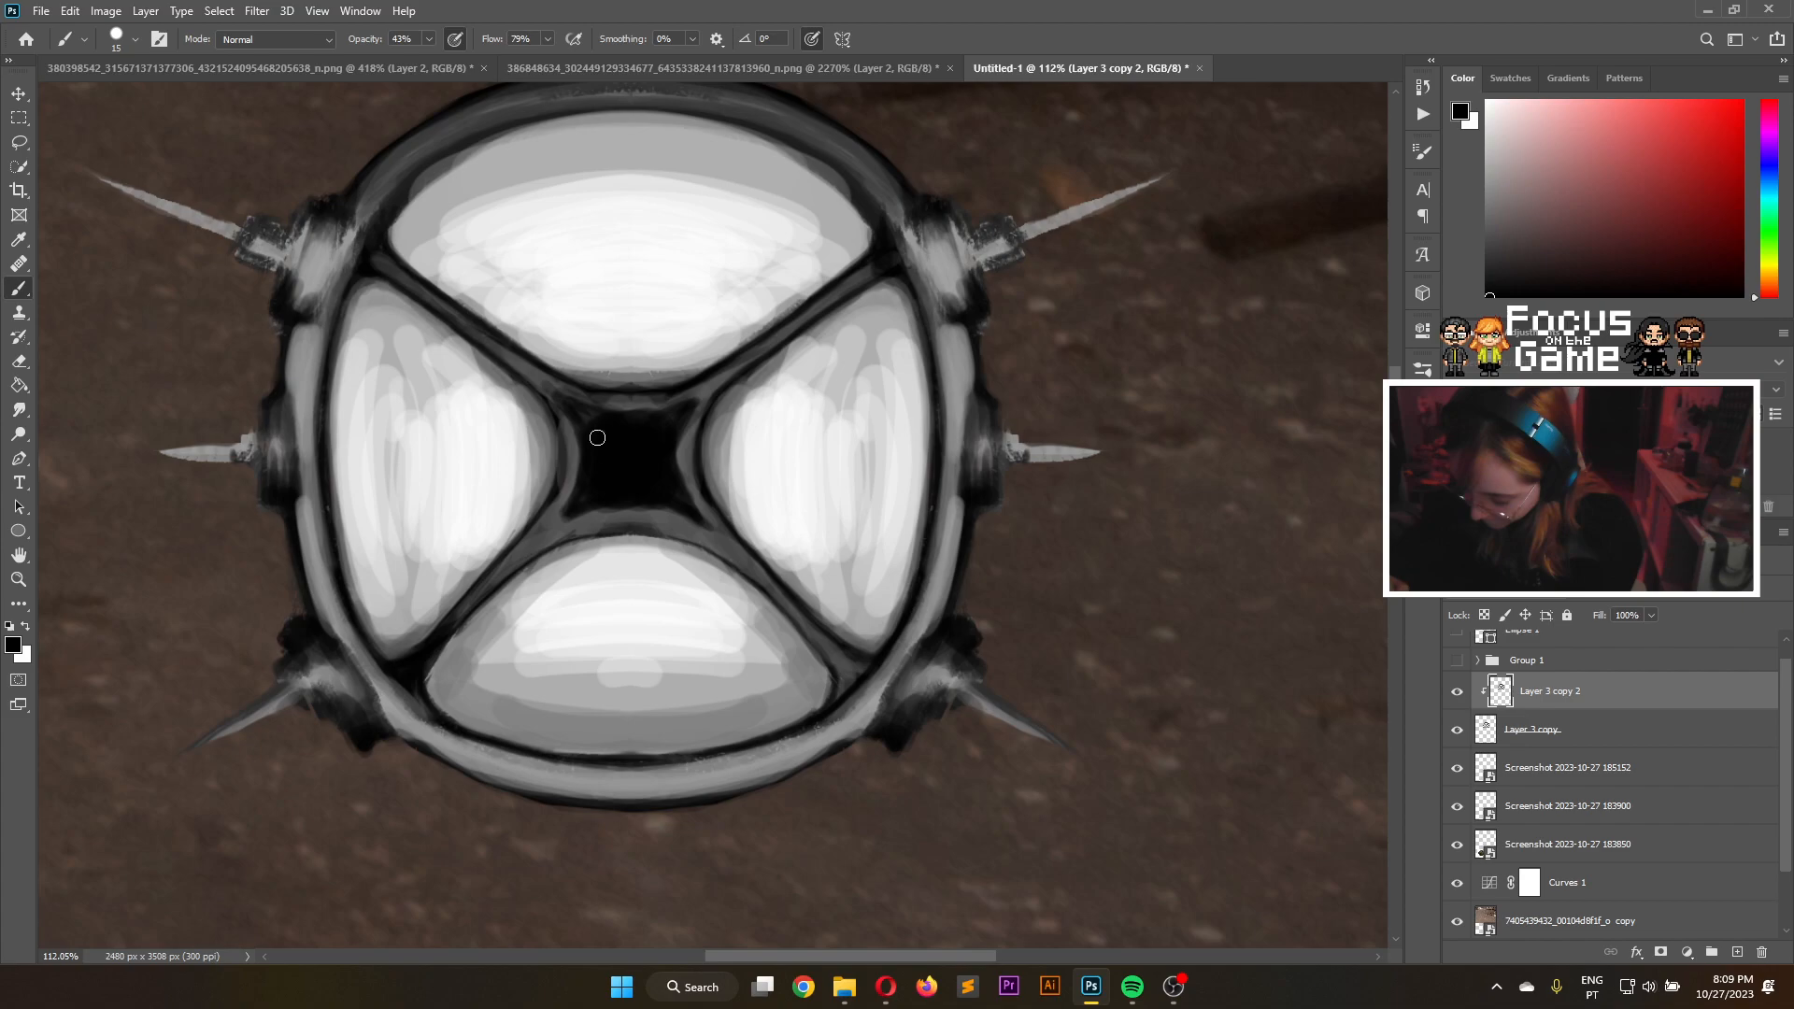
pyautogui.moveTo(566, 396); pyautogui.dragTo(591, 493)
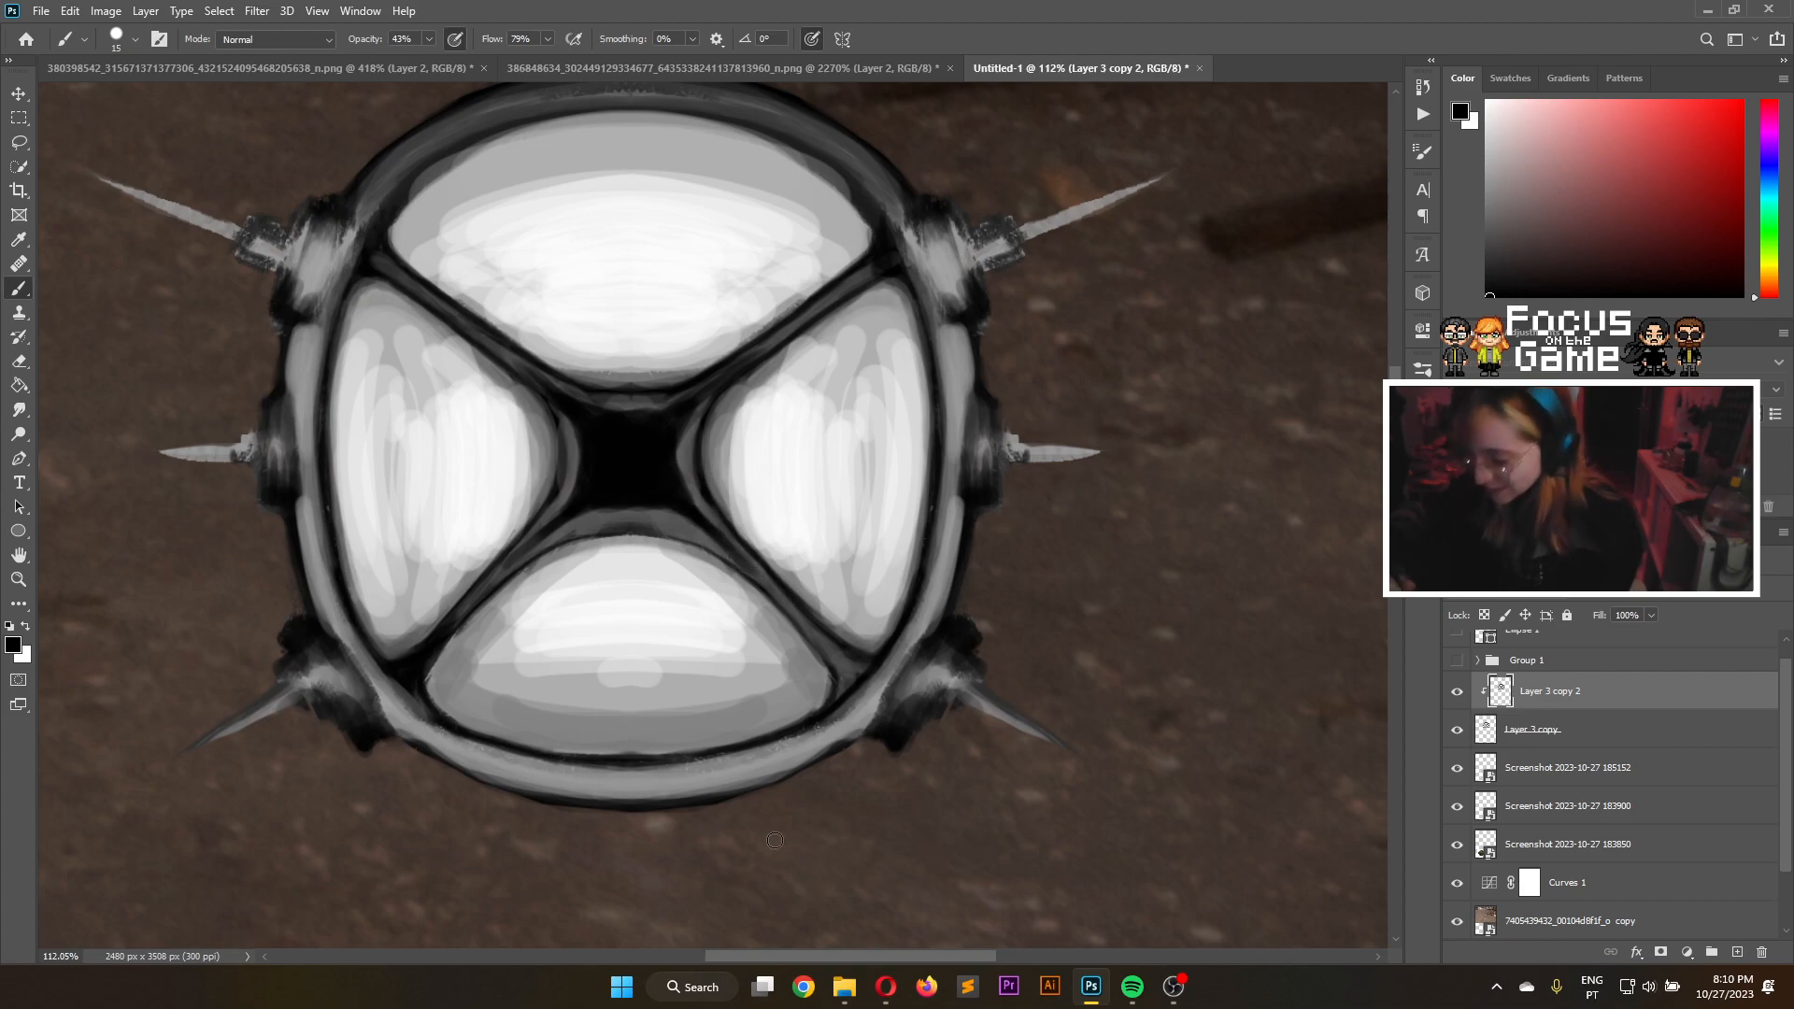
# Sample a mid grey from the drone and touch up the shading on the upper-left antenna's base
pyautogui.moveTo(763, 986)
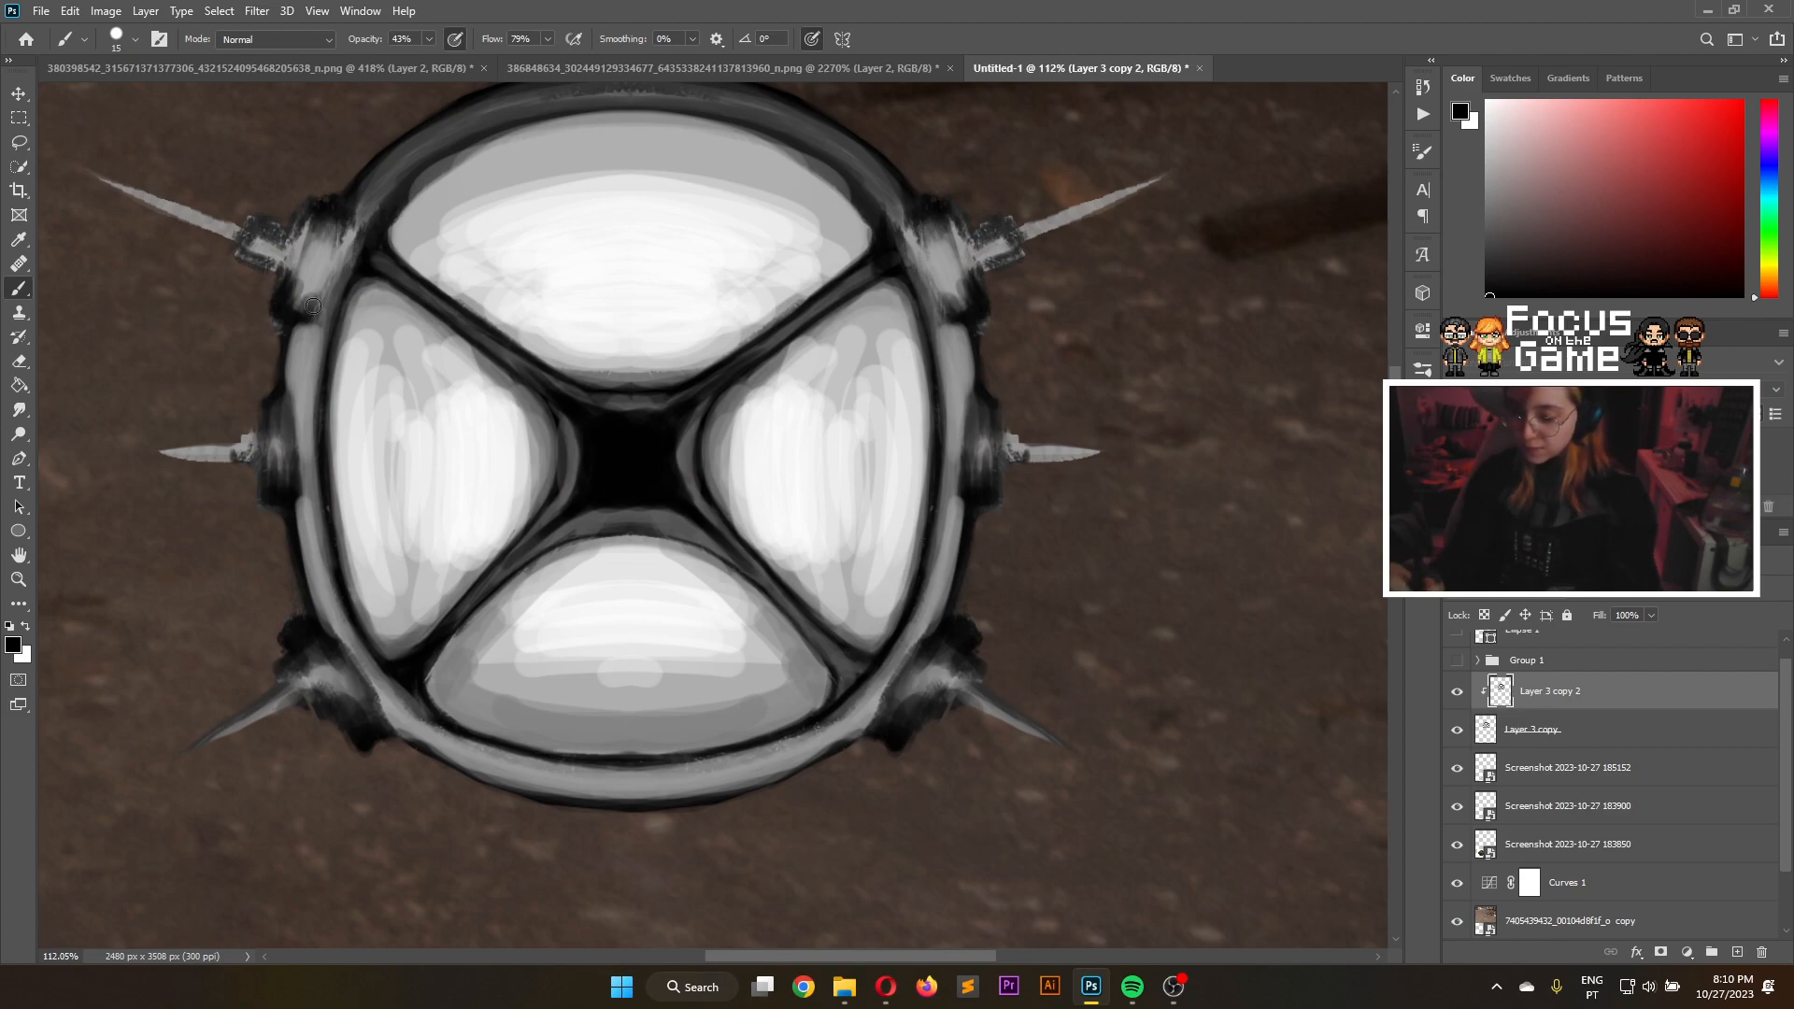
pyautogui.moveTo(310, 315); pyautogui.dragTo(326, 262)
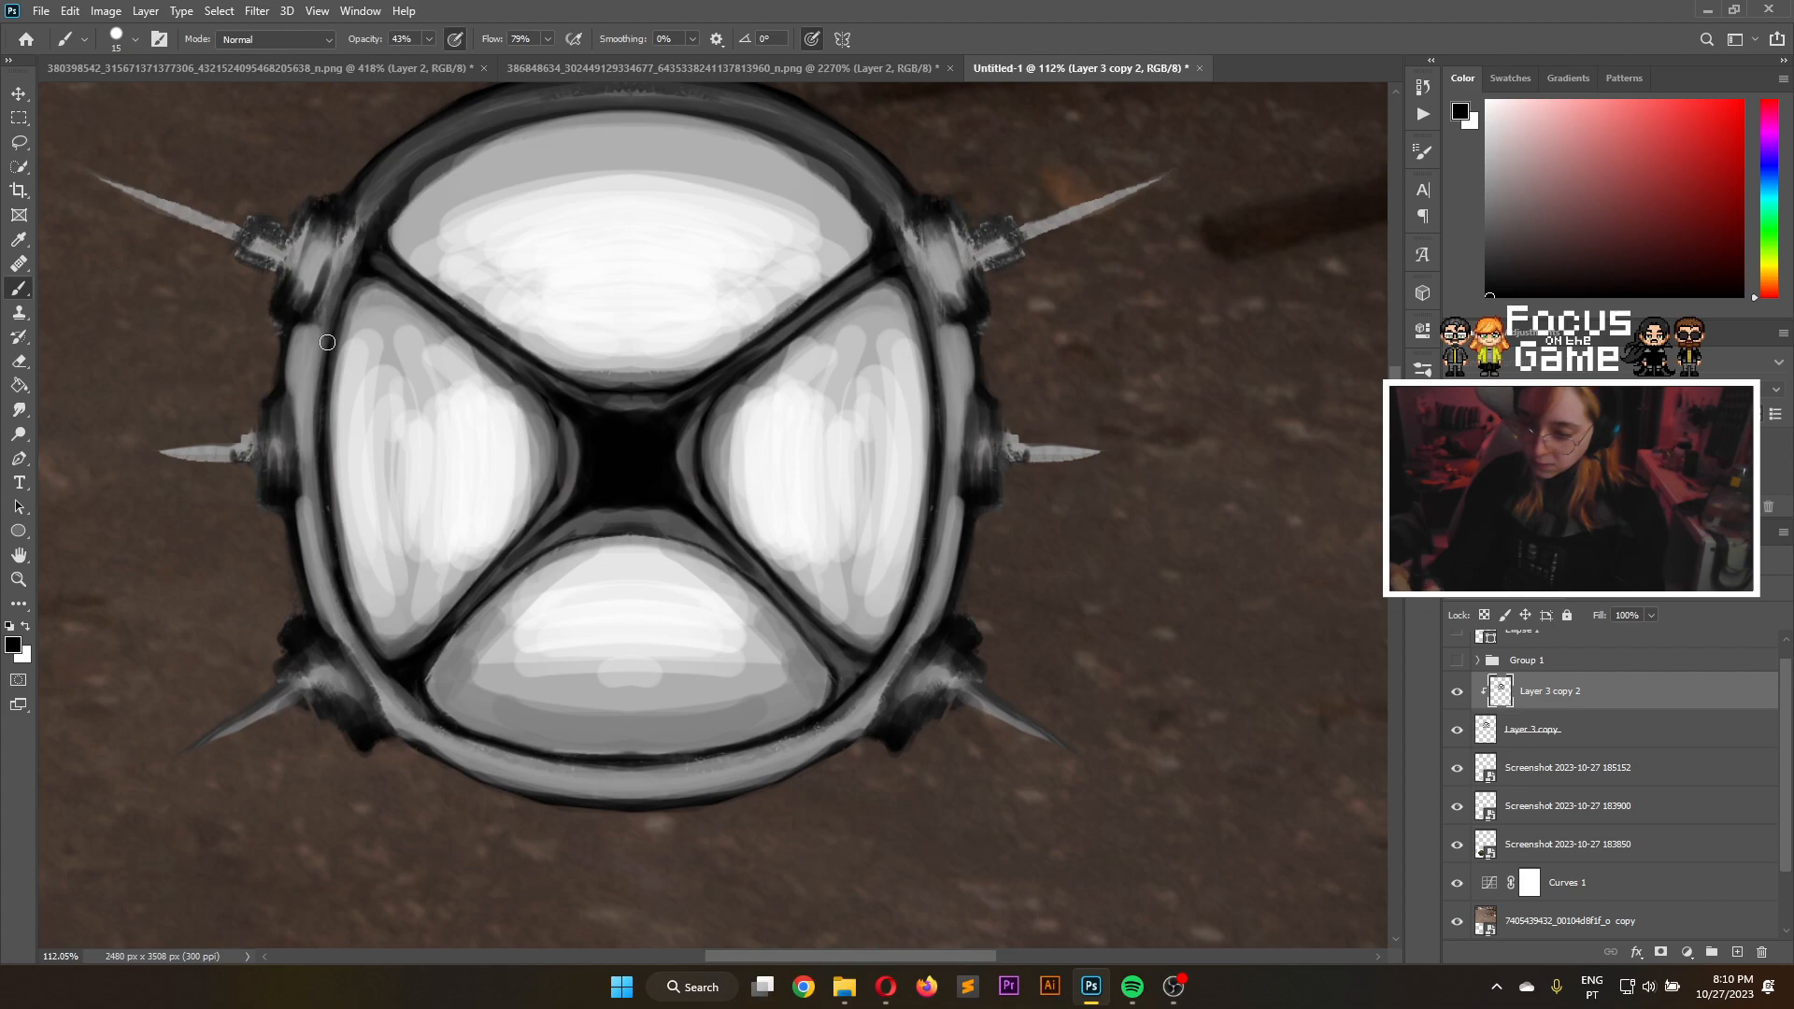
pyautogui.keyDown('alt'); pyautogui.click(697, 255); pyautogui.keyUp('alt')
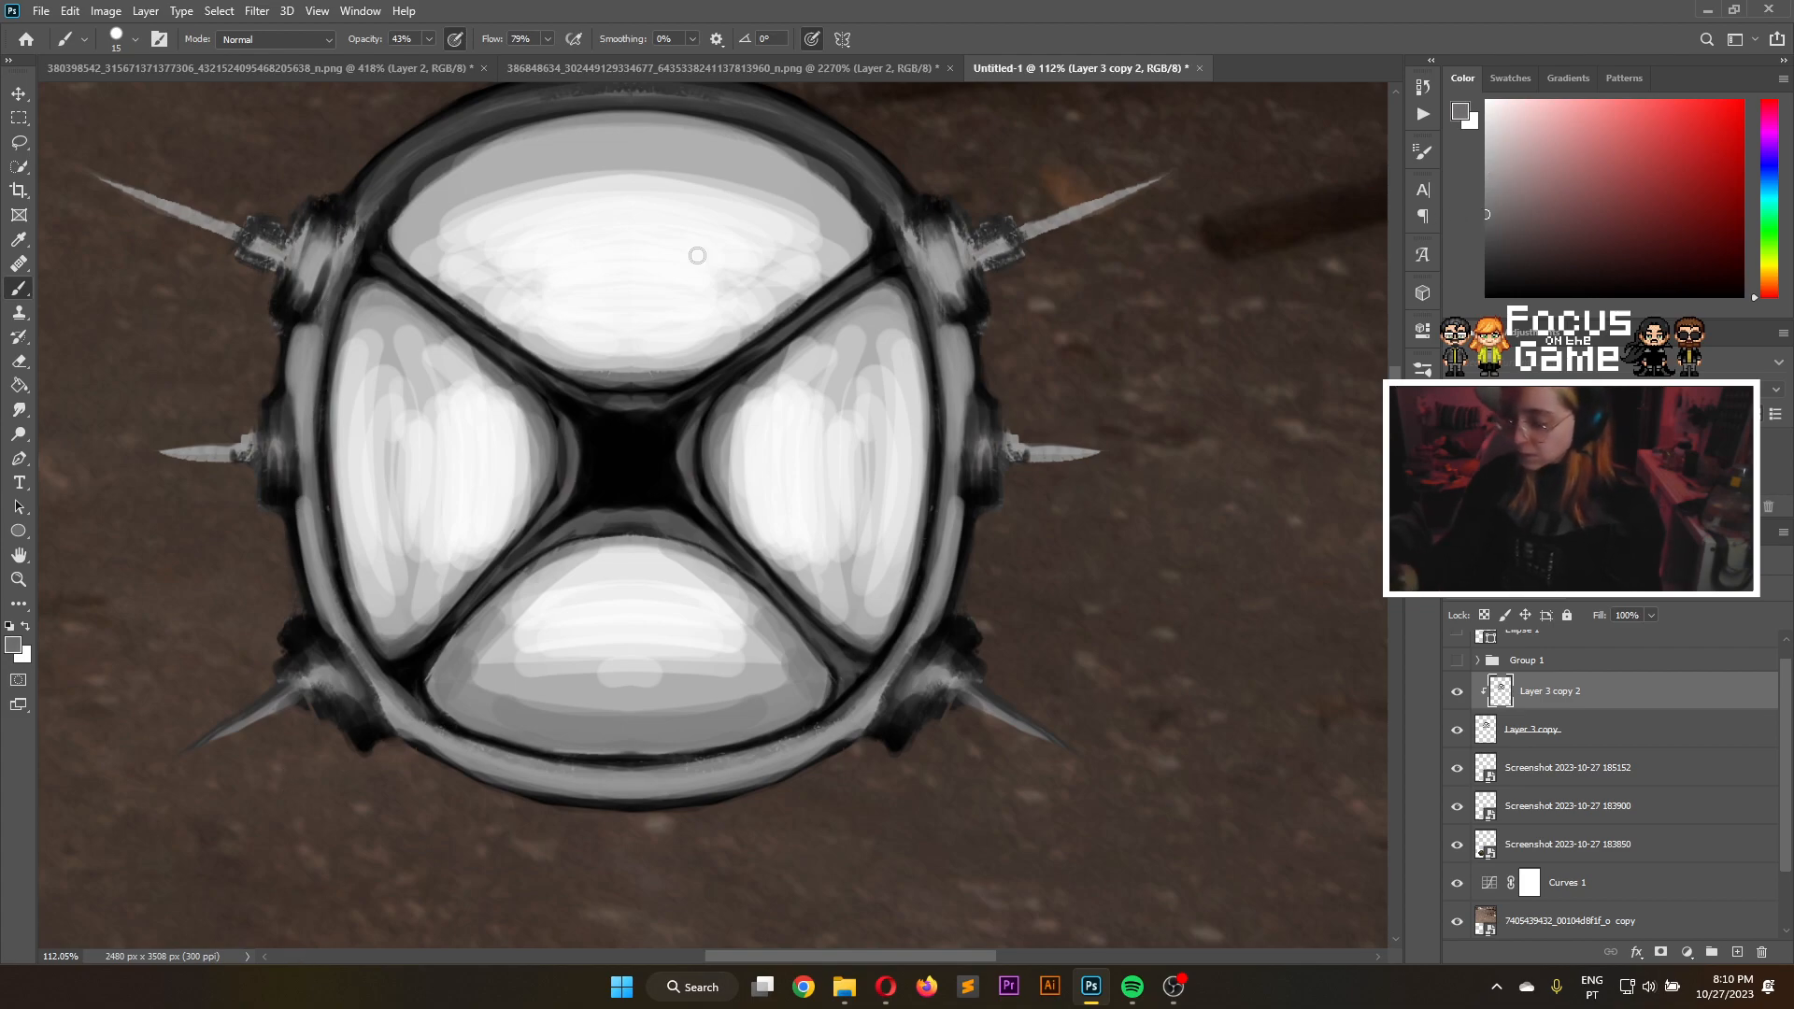
pyautogui.moveTo(316, 294); pyautogui.dragTo(326, 245)
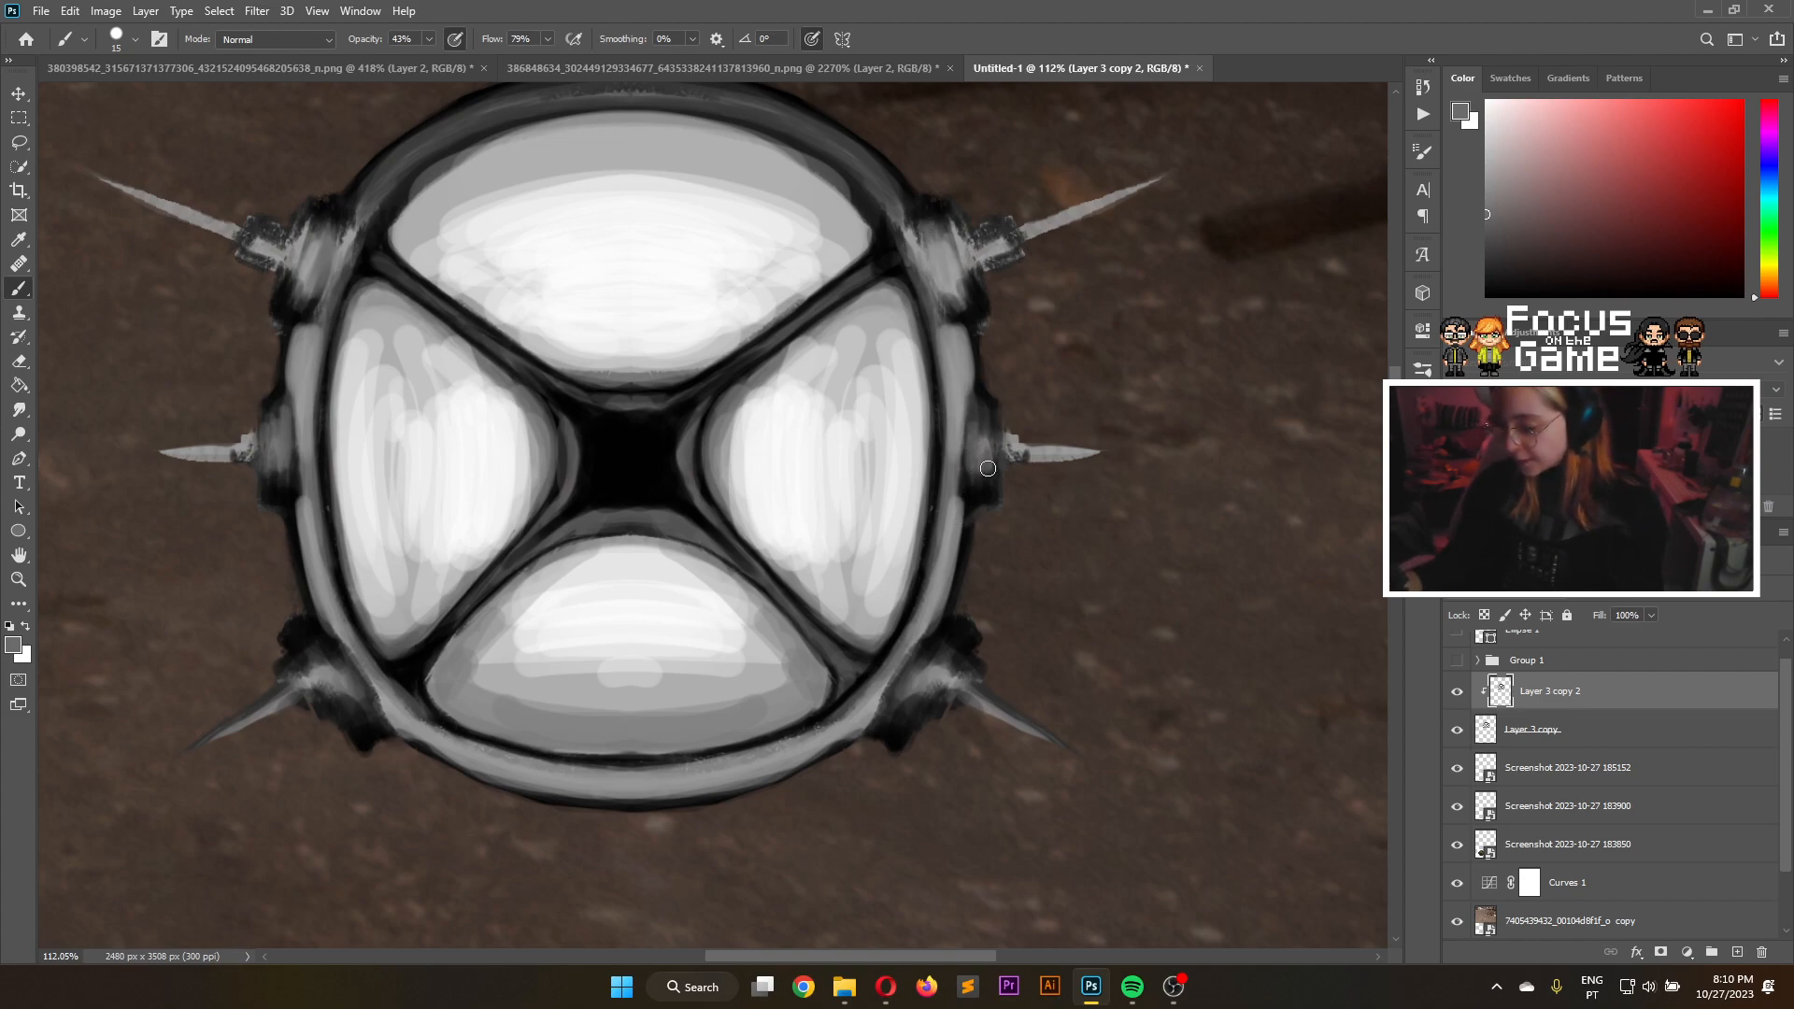
# Sample dark tones from the drone and darken the inner edge of the middle-right antenna's base in black
pyautogui.keyDown('alt'); pyautogui.click(962, 399); pyautogui.keyUp('alt')
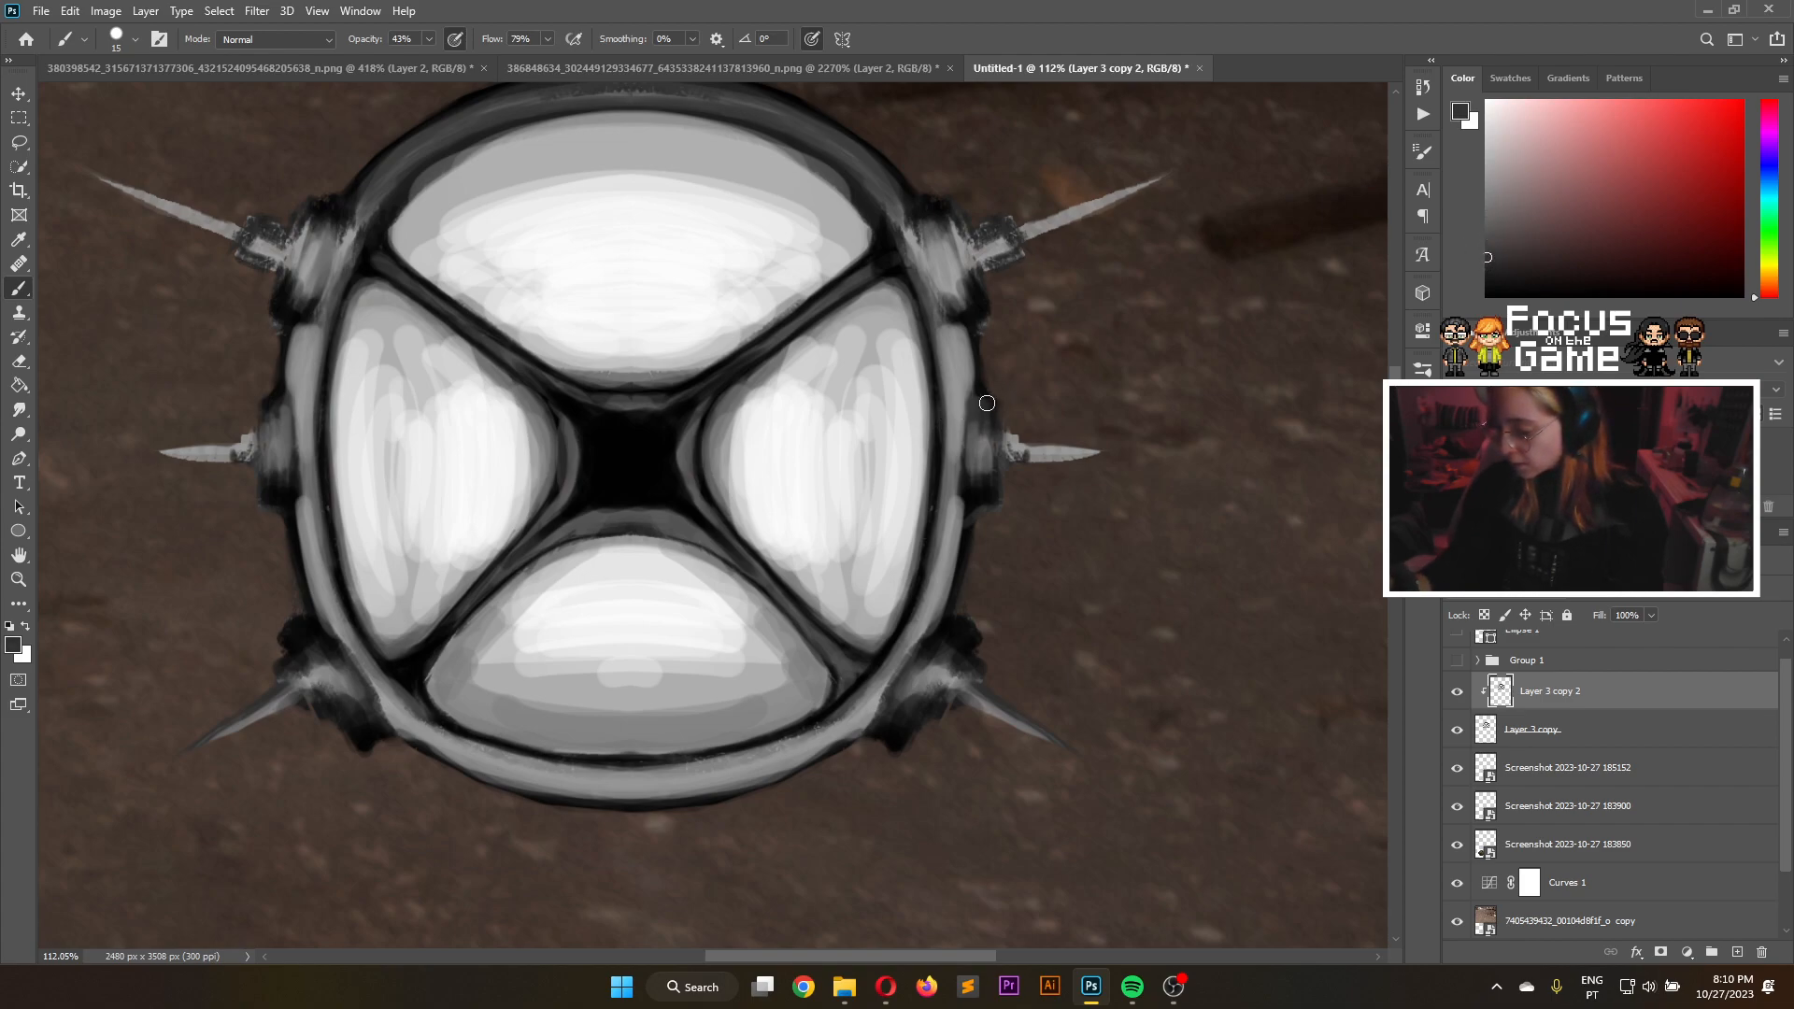
pyautogui.keyDown('alt'); pyautogui.click(990, 442); pyautogui.keyUp('alt')
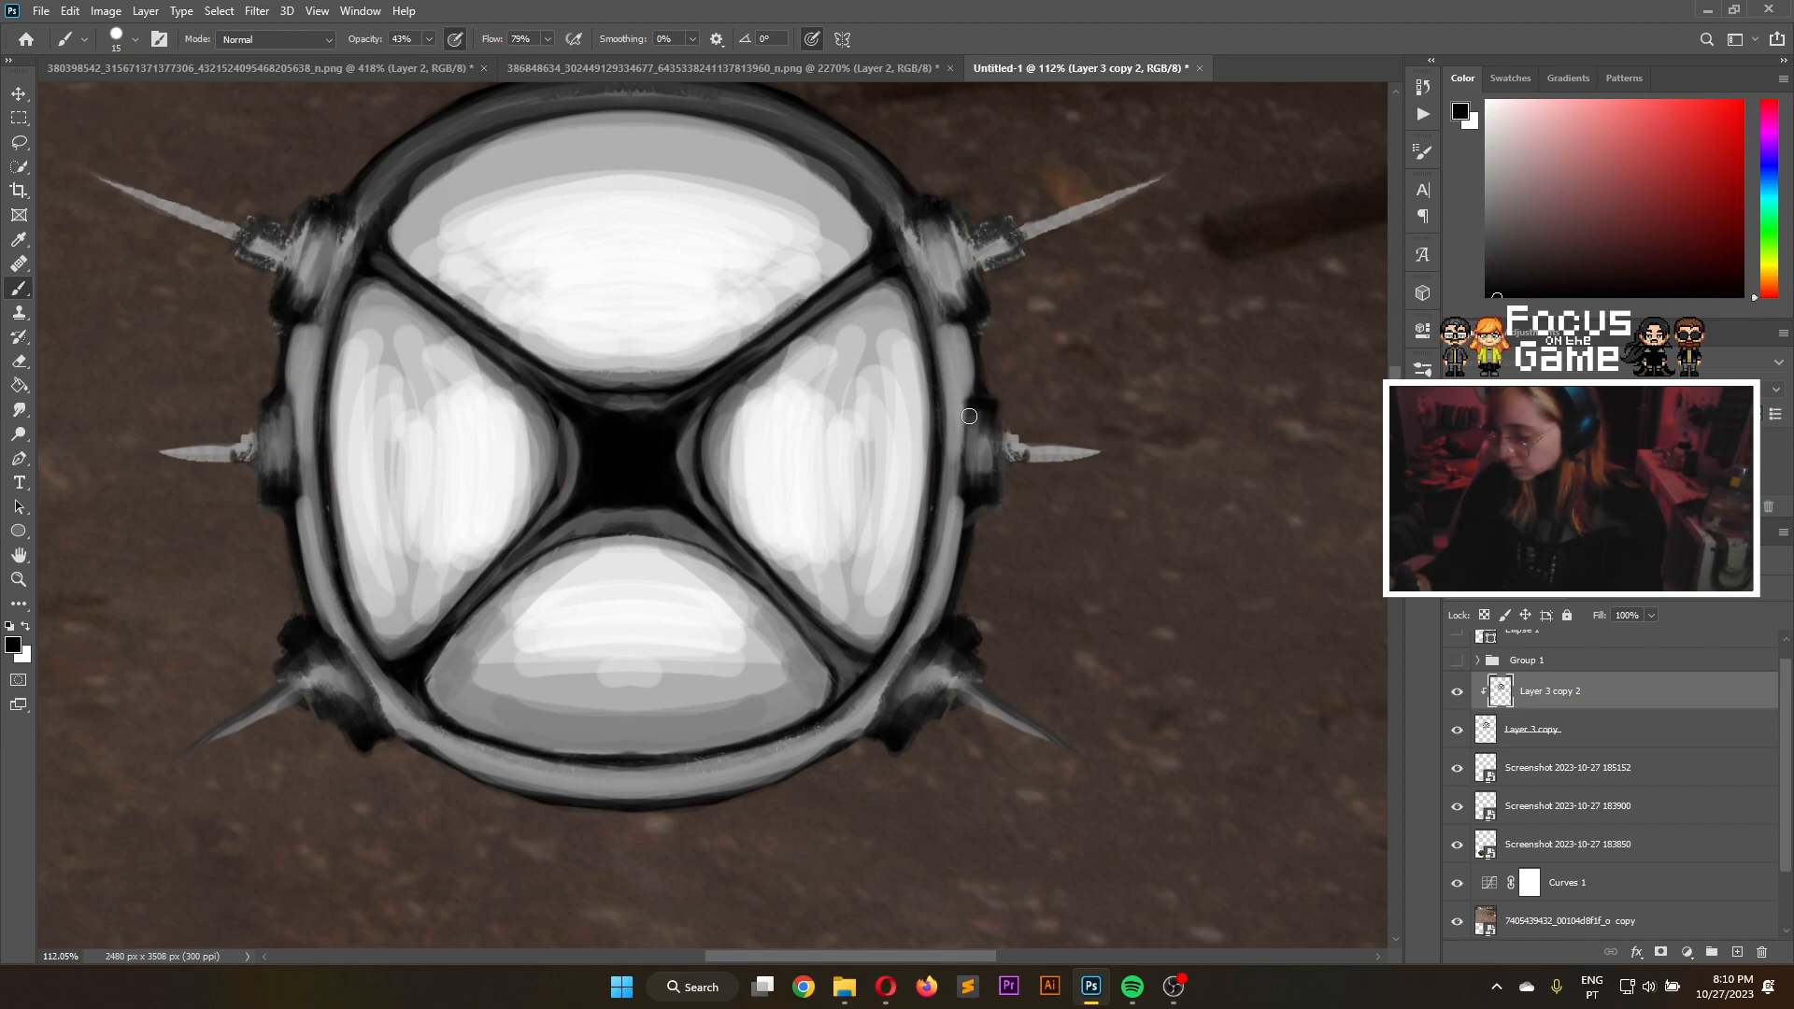
pyautogui.moveTo(969, 426); pyautogui.dragTo(966, 446)
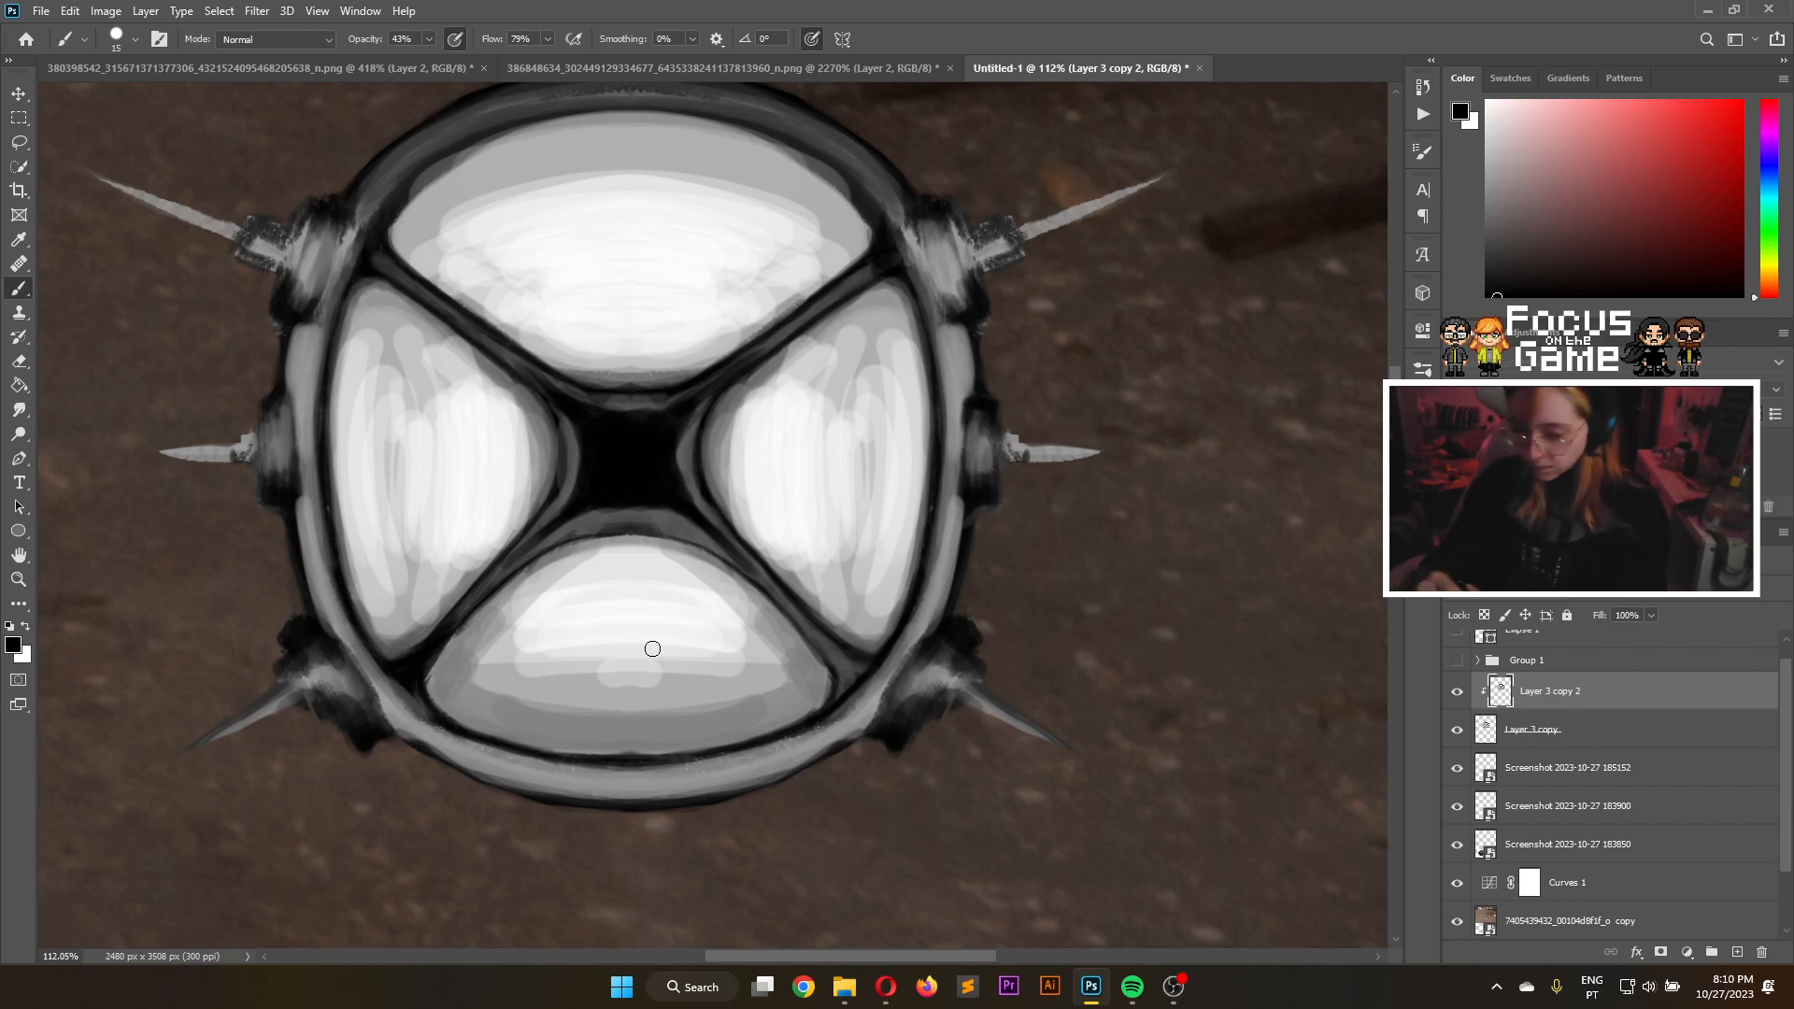
# Erase the ragged outer edge of the lower-right antenna's base on the layer Layer 3 copy
pyautogui.press('e')
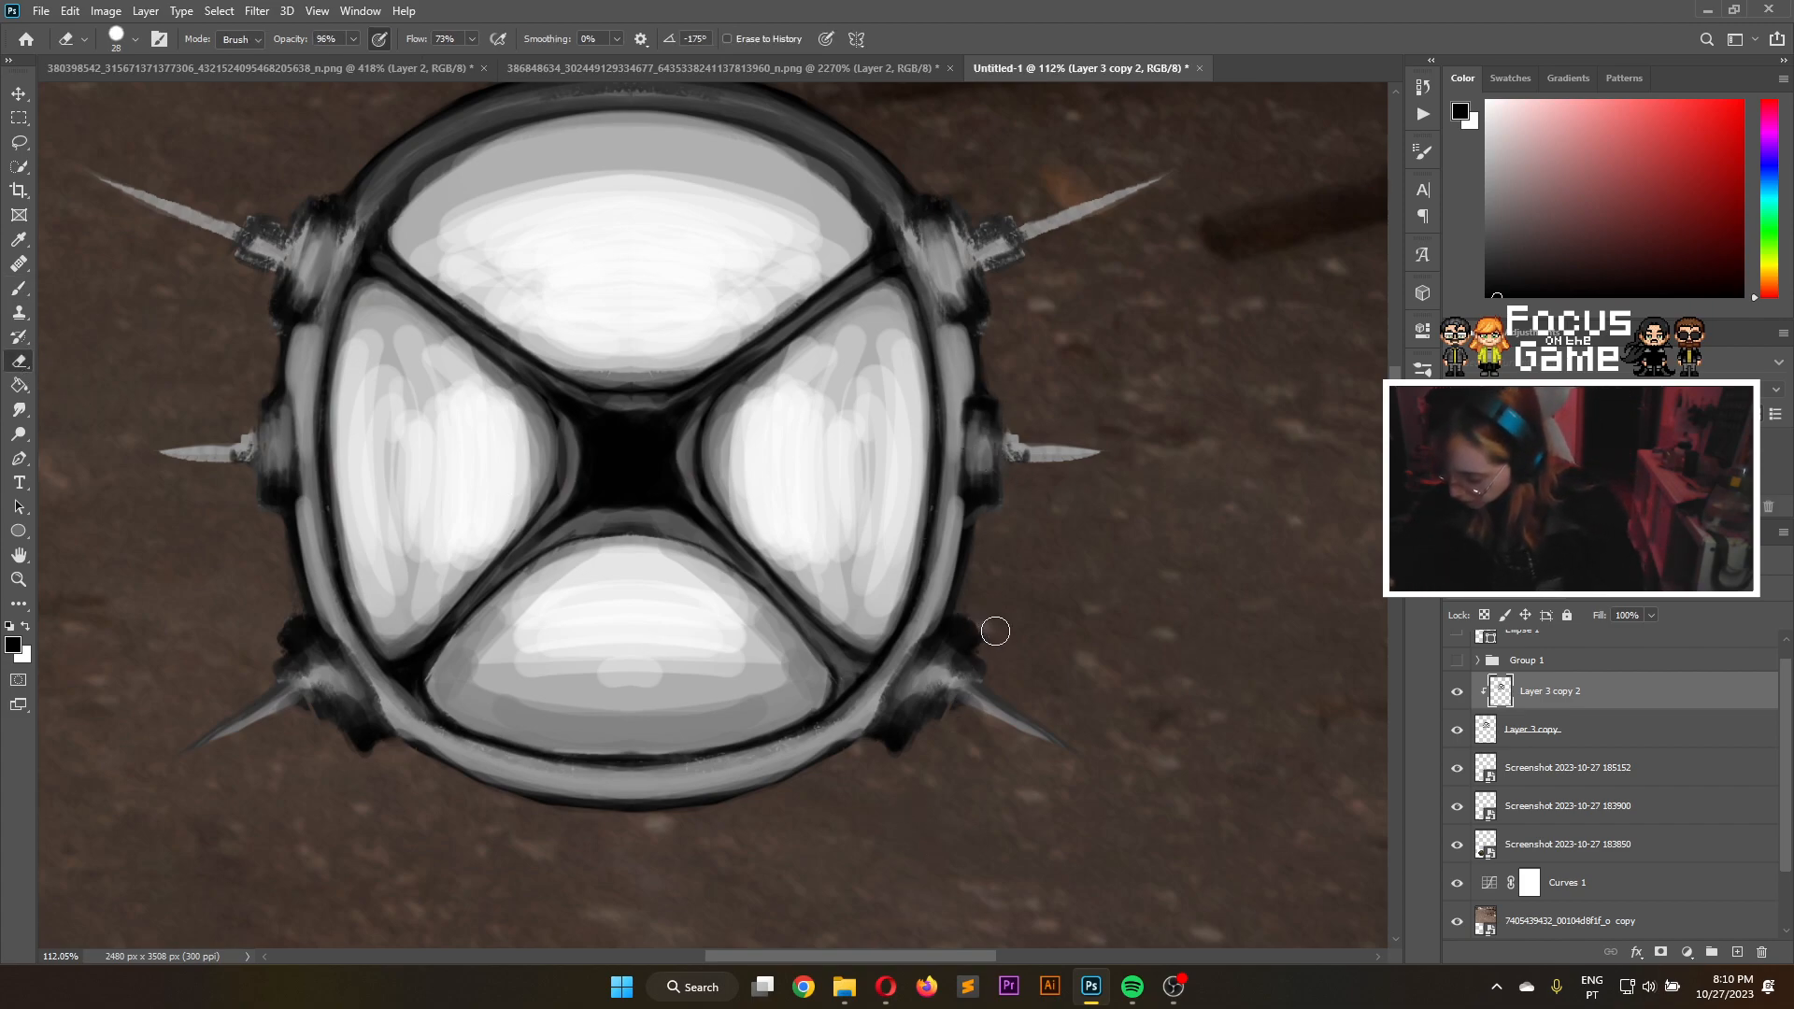
pyautogui.click(1598, 732)
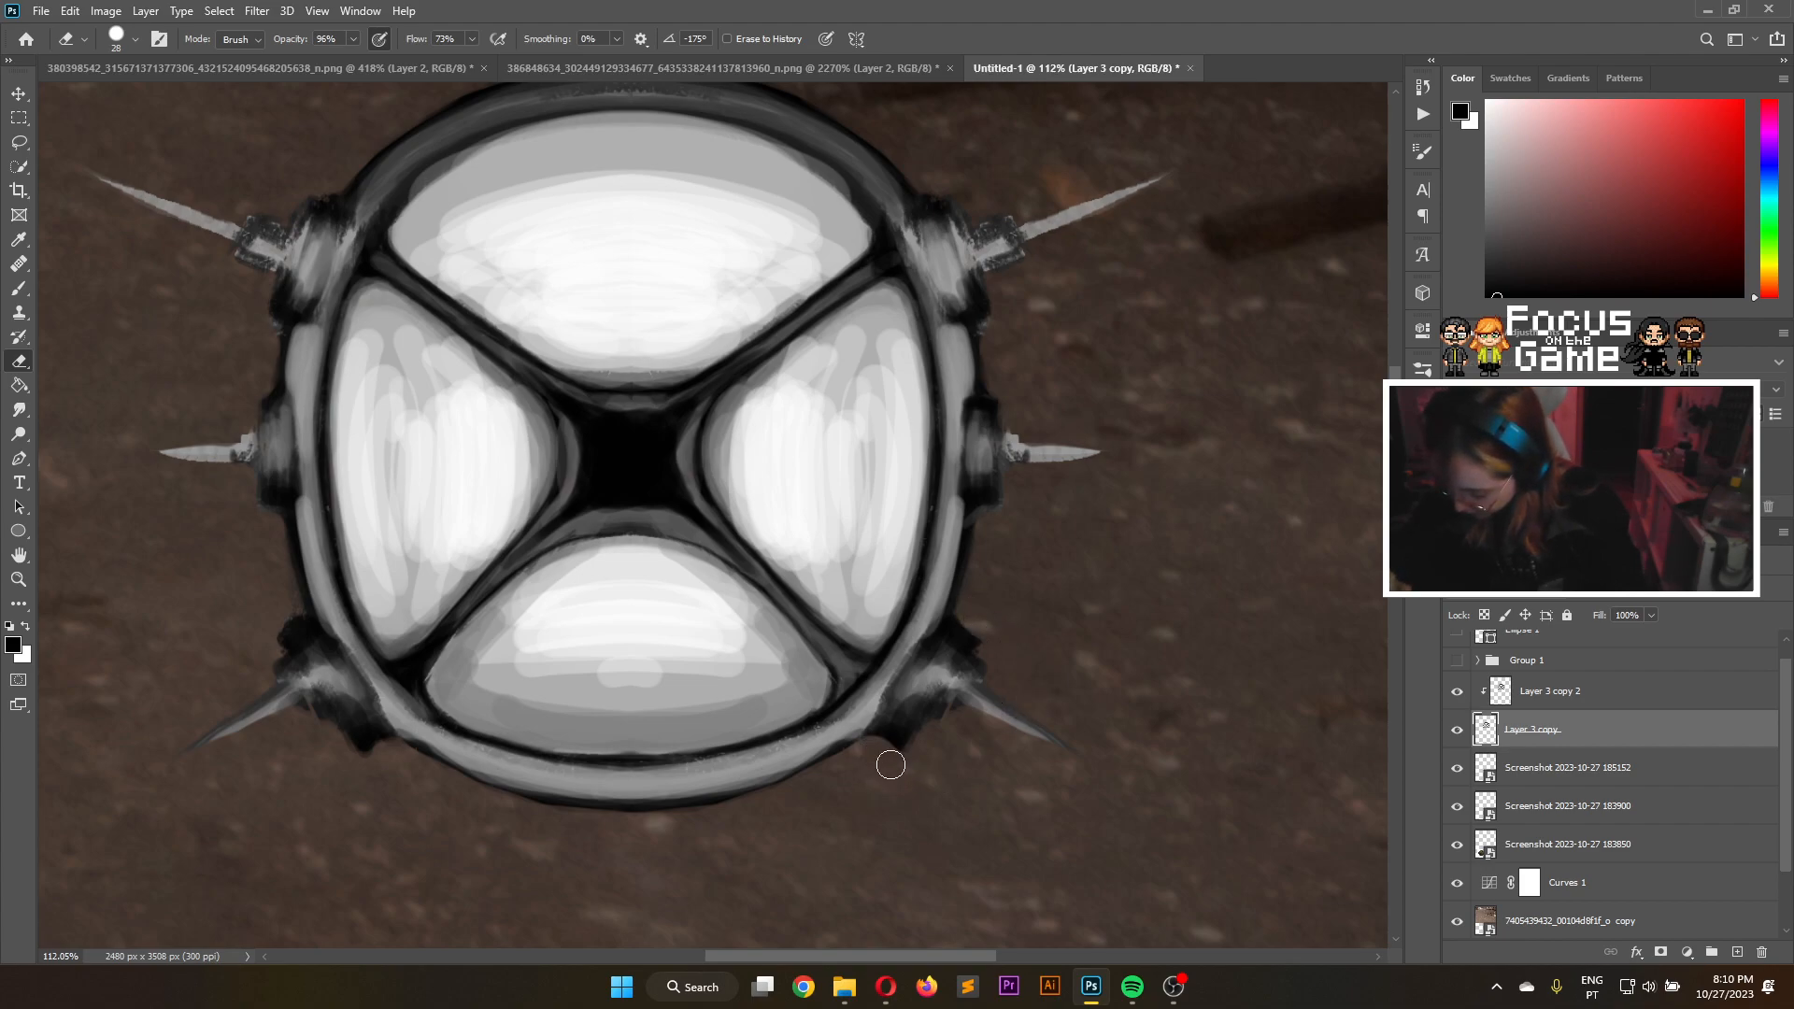
pyautogui.moveTo(933, 734); pyautogui.dragTo(931, 745)
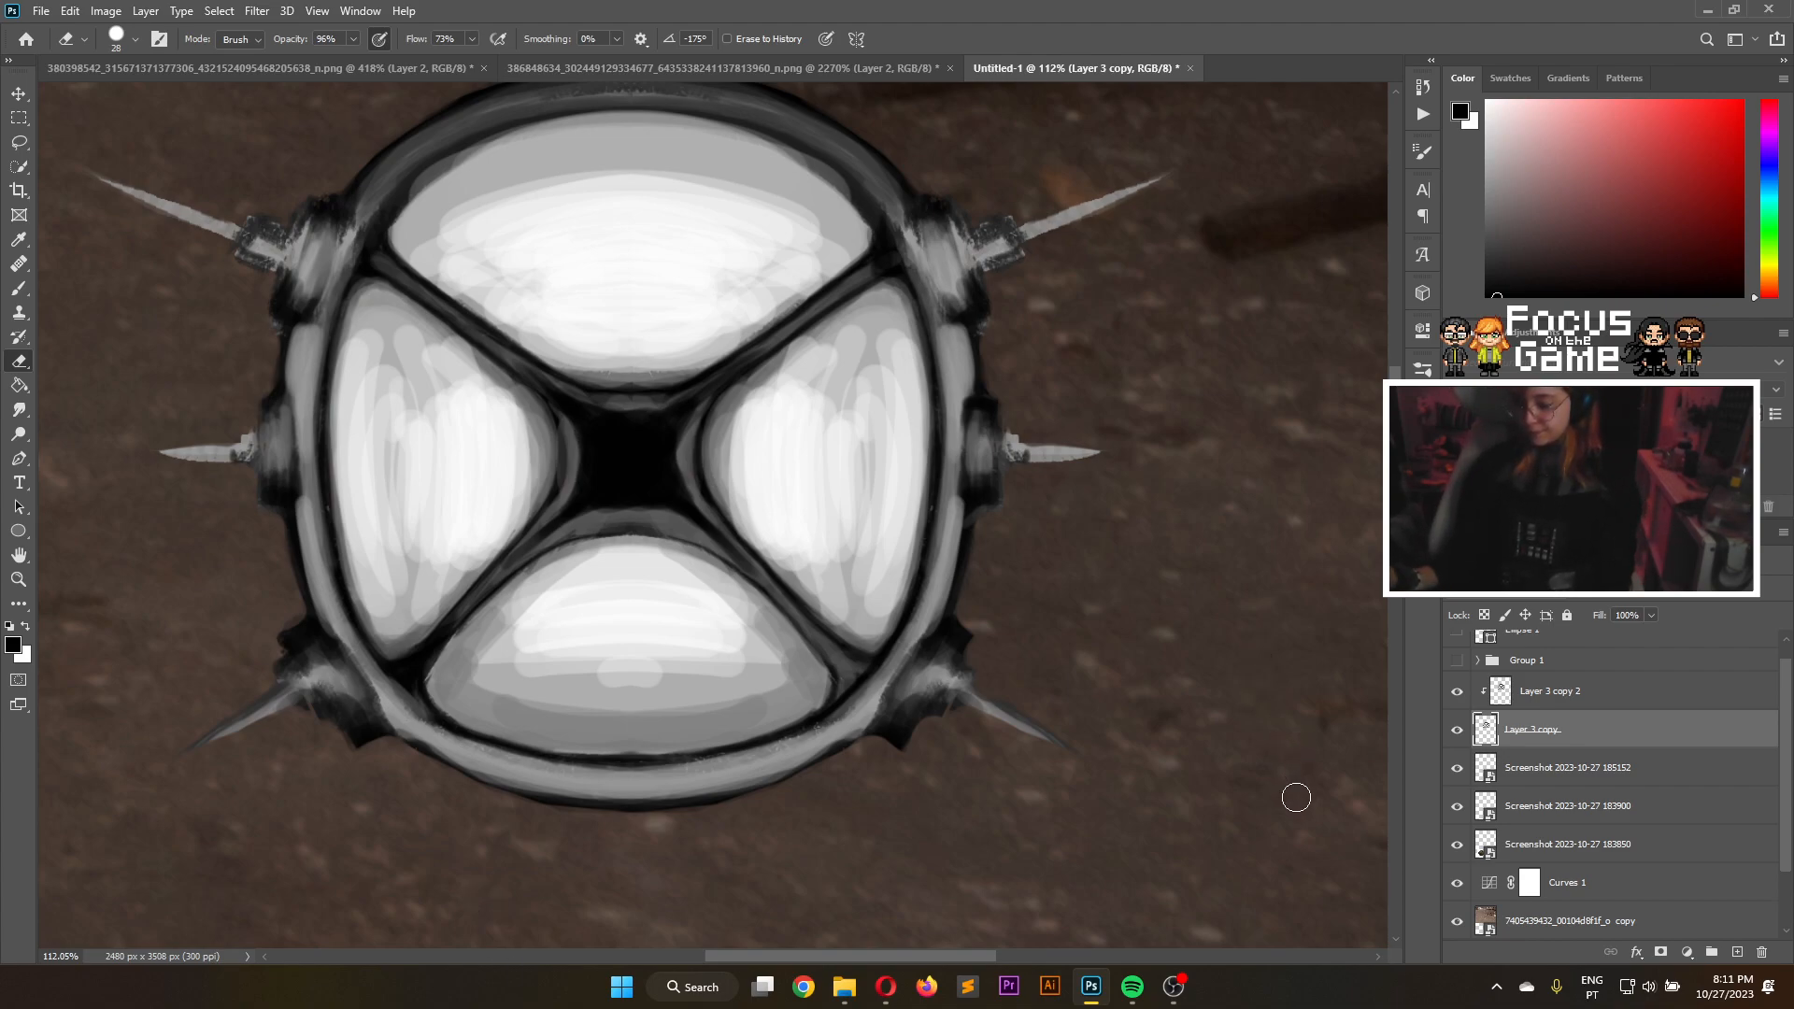
# Paint light grey highlights on Layer 3 copy 2 along the inner rims of the four panels around the black centre
pyautogui.press('b')
pyautogui.moveTo(1541, 167); pyautogui.dragTo(1477, 62)
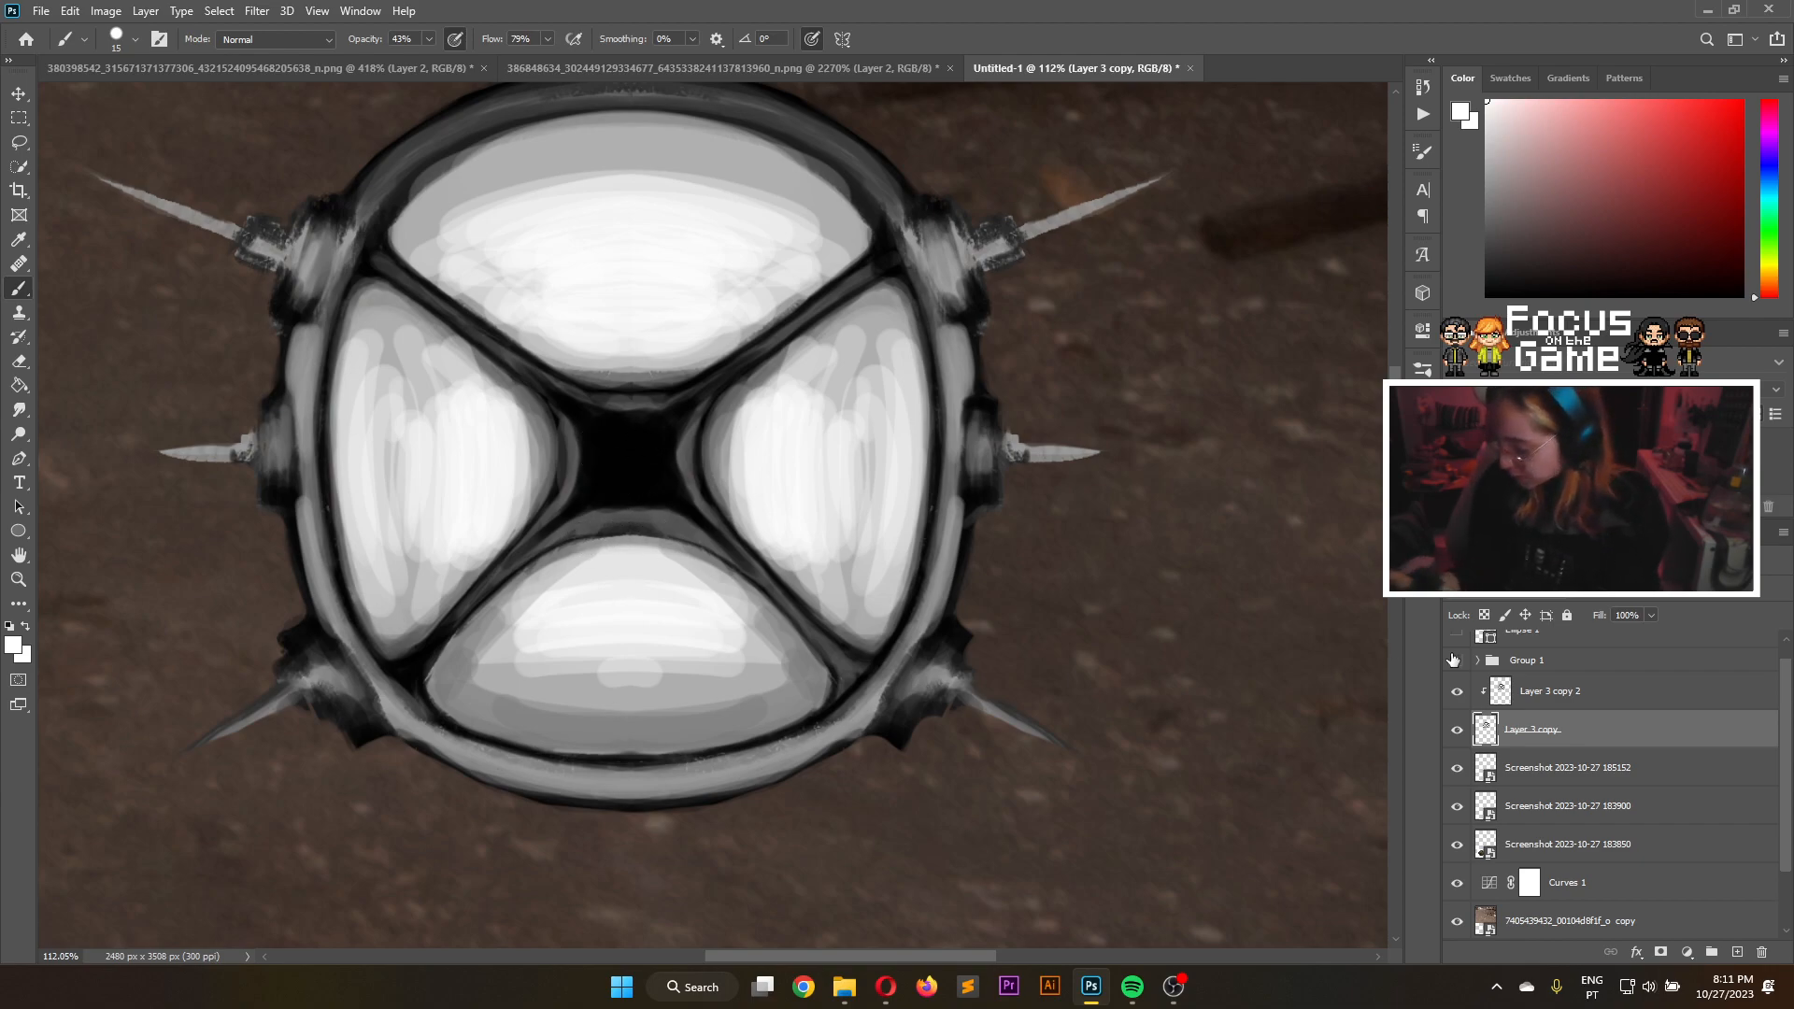
pyautogui.click(1576, 694)
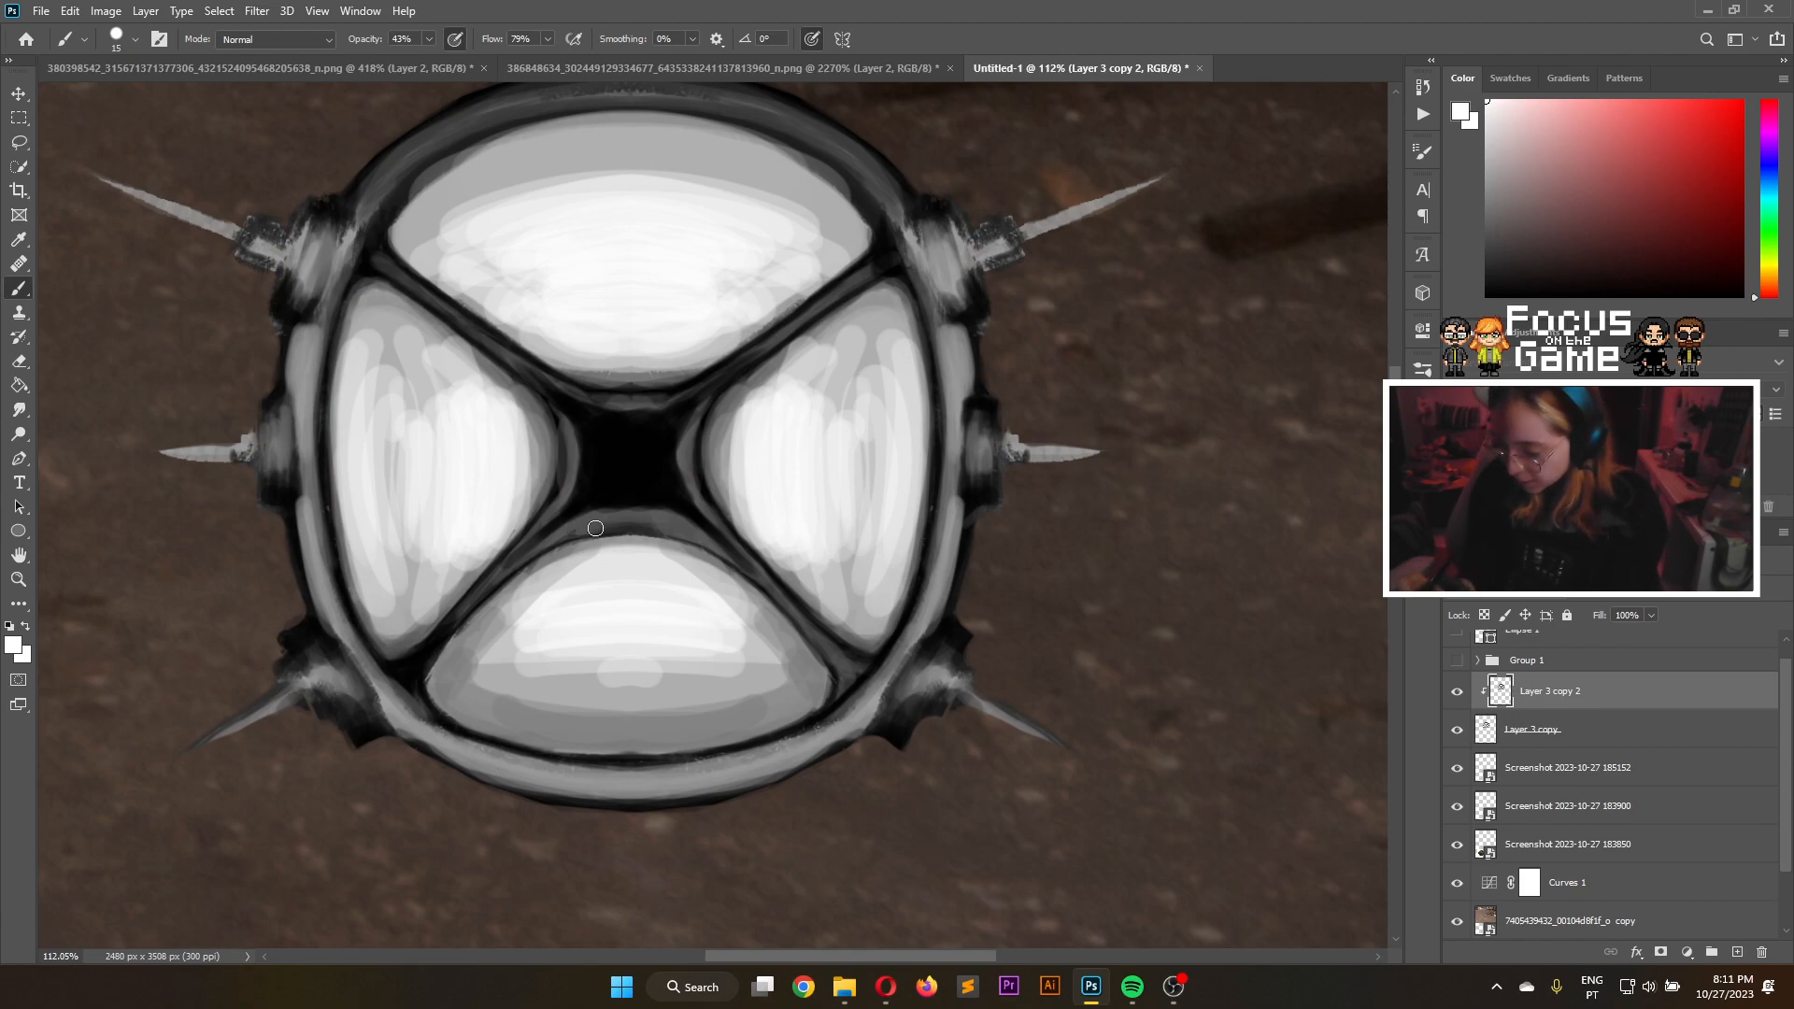
pyautogui.click(1489, 147)
pyautogui.moveTo(572, 529)
pyautogui.mouseDown()
pyautogui.moveTo(678, 532)
pyautogui.moveTo(609, 521)
pyautogui.moveTo(675, 530)
pyautogui.moveTo(555, 548)
pyautogui.moveTo(648, 522)
pyautogui.moveTo(703, 552)
pyautogui.mouseUp()
pyautogui.moveTo(697, 412)
pyautogui.mouseDown()
pyautogui.moveTo(687, 490)
pyautogui.moveTo(709, 488)
pyautogui.moveTo(710, 512)
pyautogui.mouseUp()
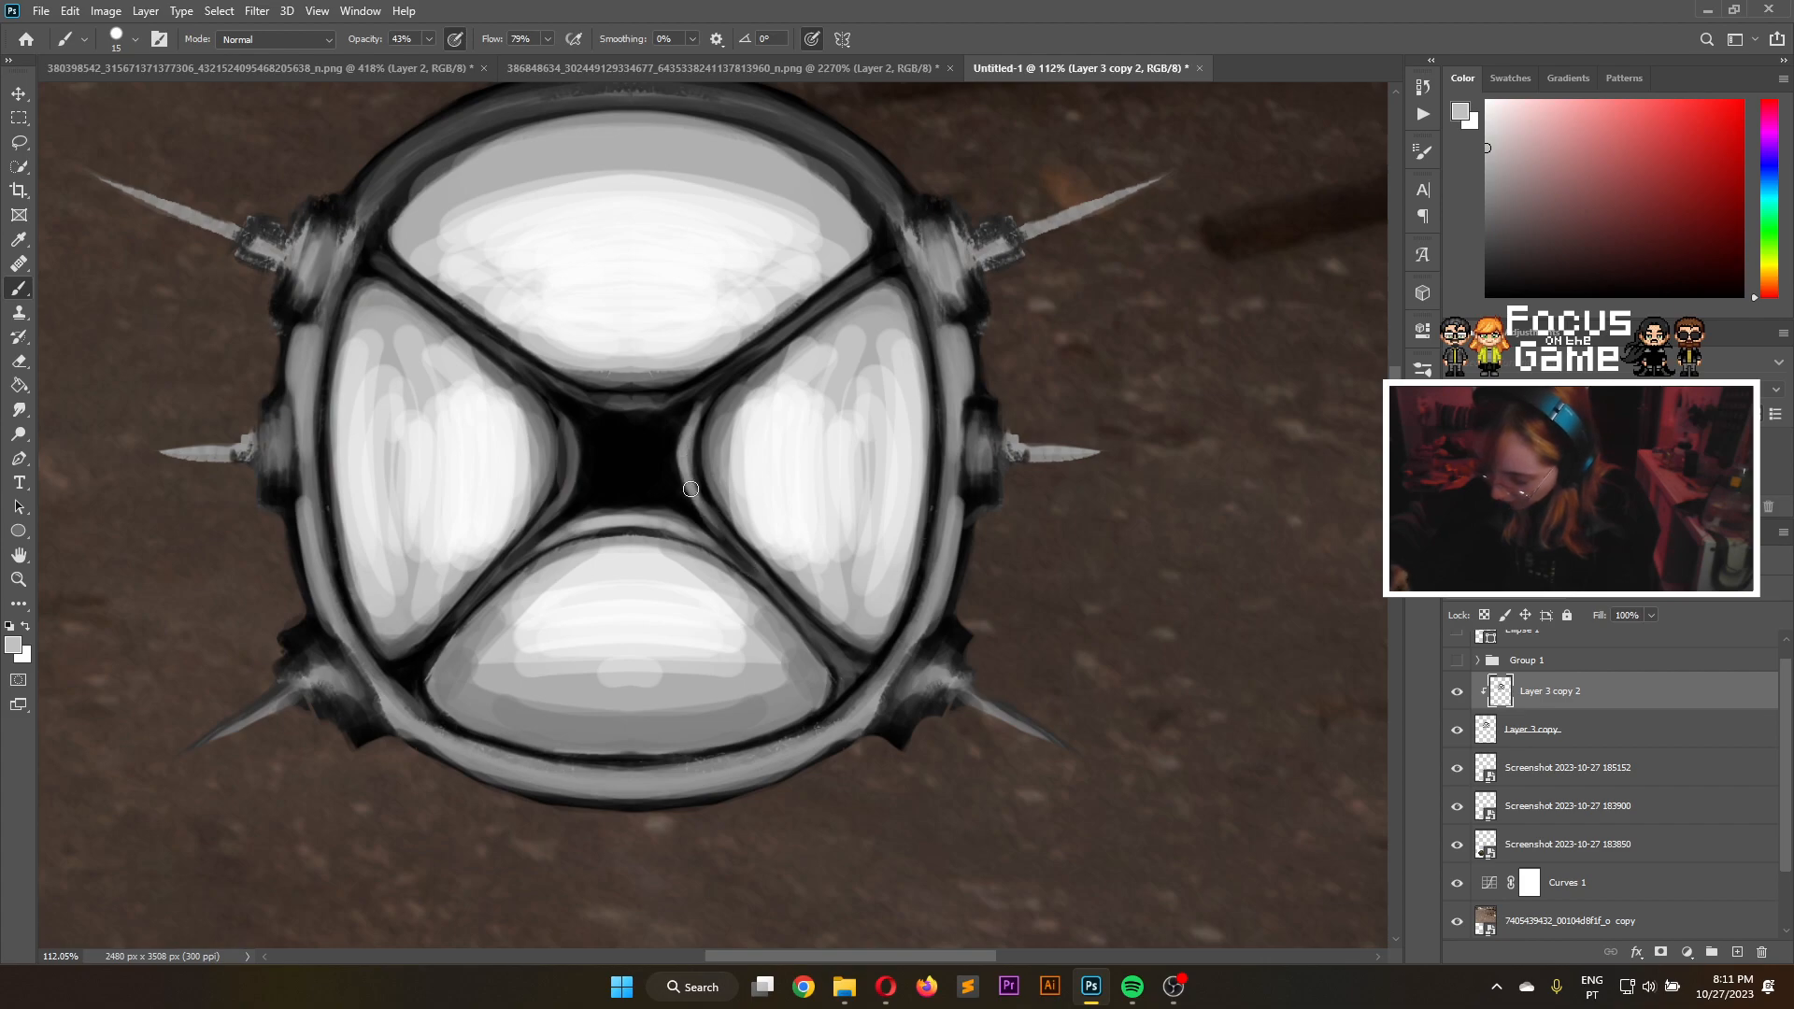
pyautogui.moveTo(552, 502)
pyautogui.mouseDown()
pyautogui.moveTo(569, 454)
pyautogui.moveTo(544, 510)
pyautogui.mouseUp()
pyautogui.moveTo(566, 432); pyautogui.dragTo(555, 507)
pyautogui.moveTo(591, 395)
pyautogui.mouseDown()
pyautogui.moveTo(706, 380)
pyautogui.moveTo(642, 405)
pyautogui.moveTo(597, 394)
pyautogui.moveTo(721, 370)
pyautogui.moveTo(578, 397)
pyautogui.moveTo(628, 391)
pyautogui.mouseUp()
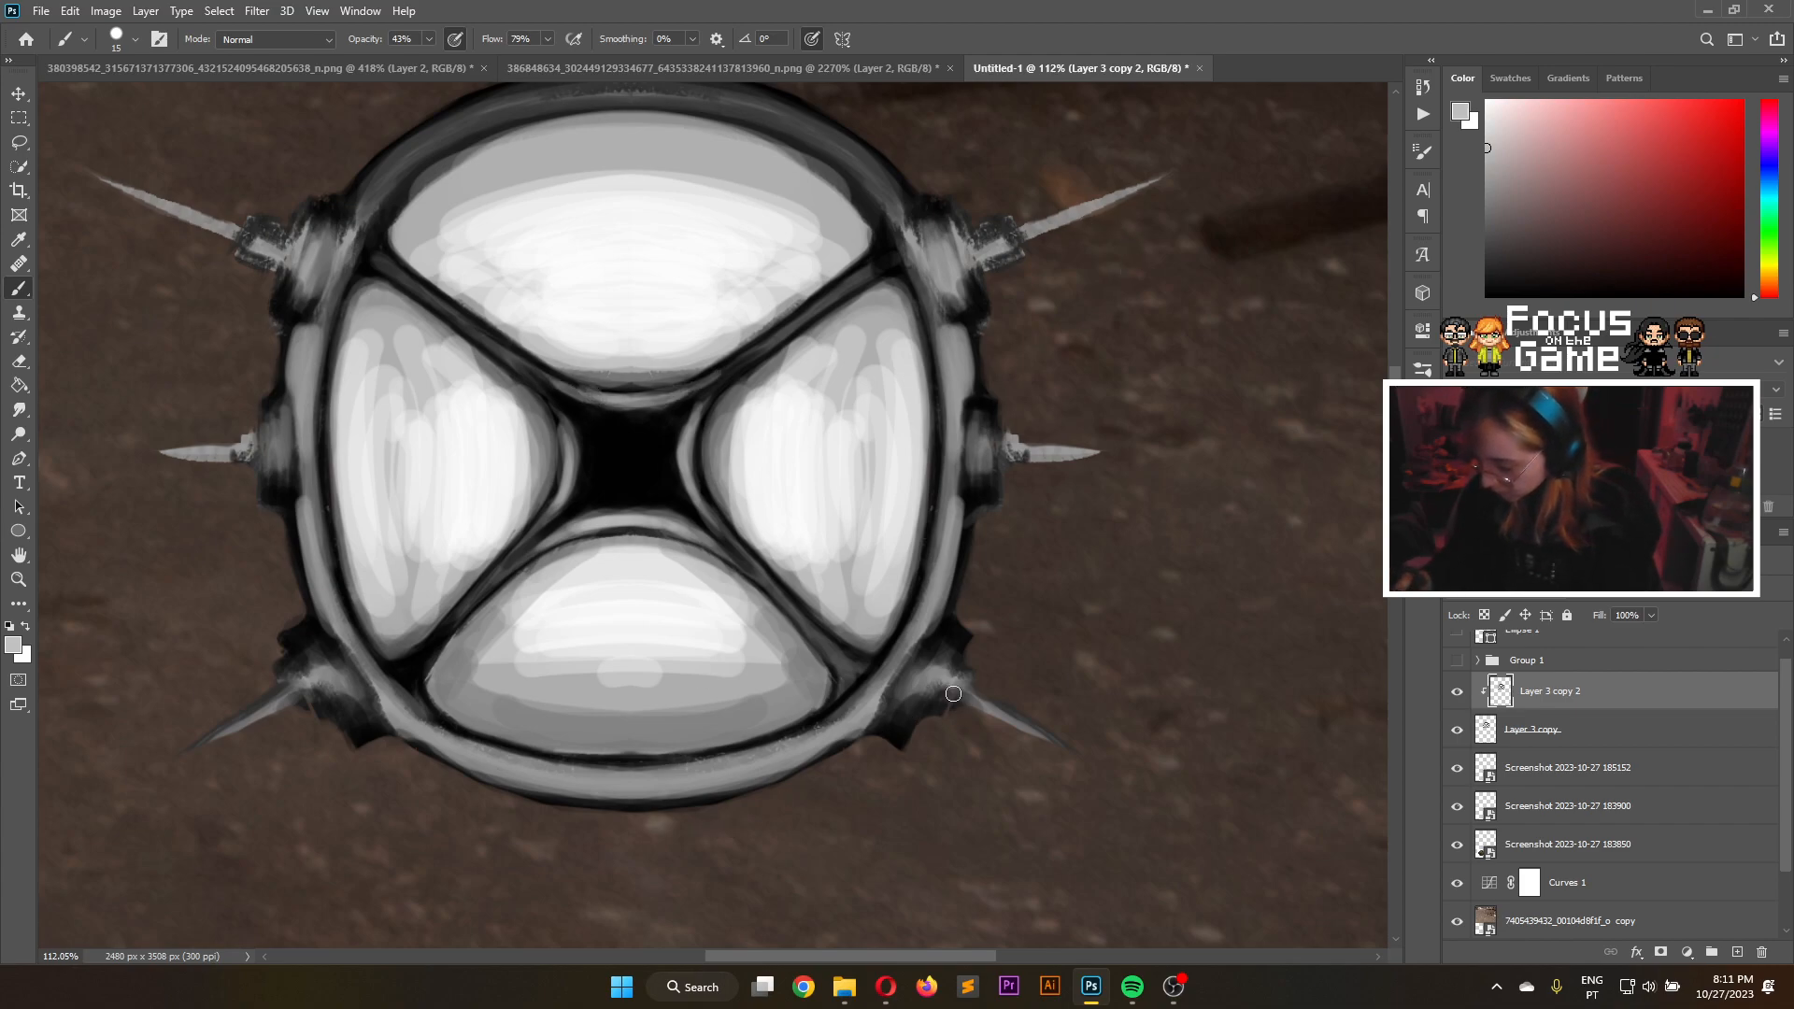
# Add light grey highlights to the drone's lower rim, all six antenna bases and the middle-right spike
pyautogui.moveTo(584, 776)
pyautogui.mouseDown()
pyautogui.moveTo(733, 758)
pyautogui.moveTo(535, 765)
pyautogui.moveTo(761, 758)
pyautogui.moveTo(546, 769)
pyautogui.moveTo(589, 780)
pyautogui.moveTo(709, 764)
pyautogui.moveTo(511, 753)
pyautogui.moveTo(736, 763)
pyautogui.moveTo(525, 765)
pyautogui.moveTo(555, 774)
pyautogui.moveTo(472, 753)
pyautogui.mouseUp()
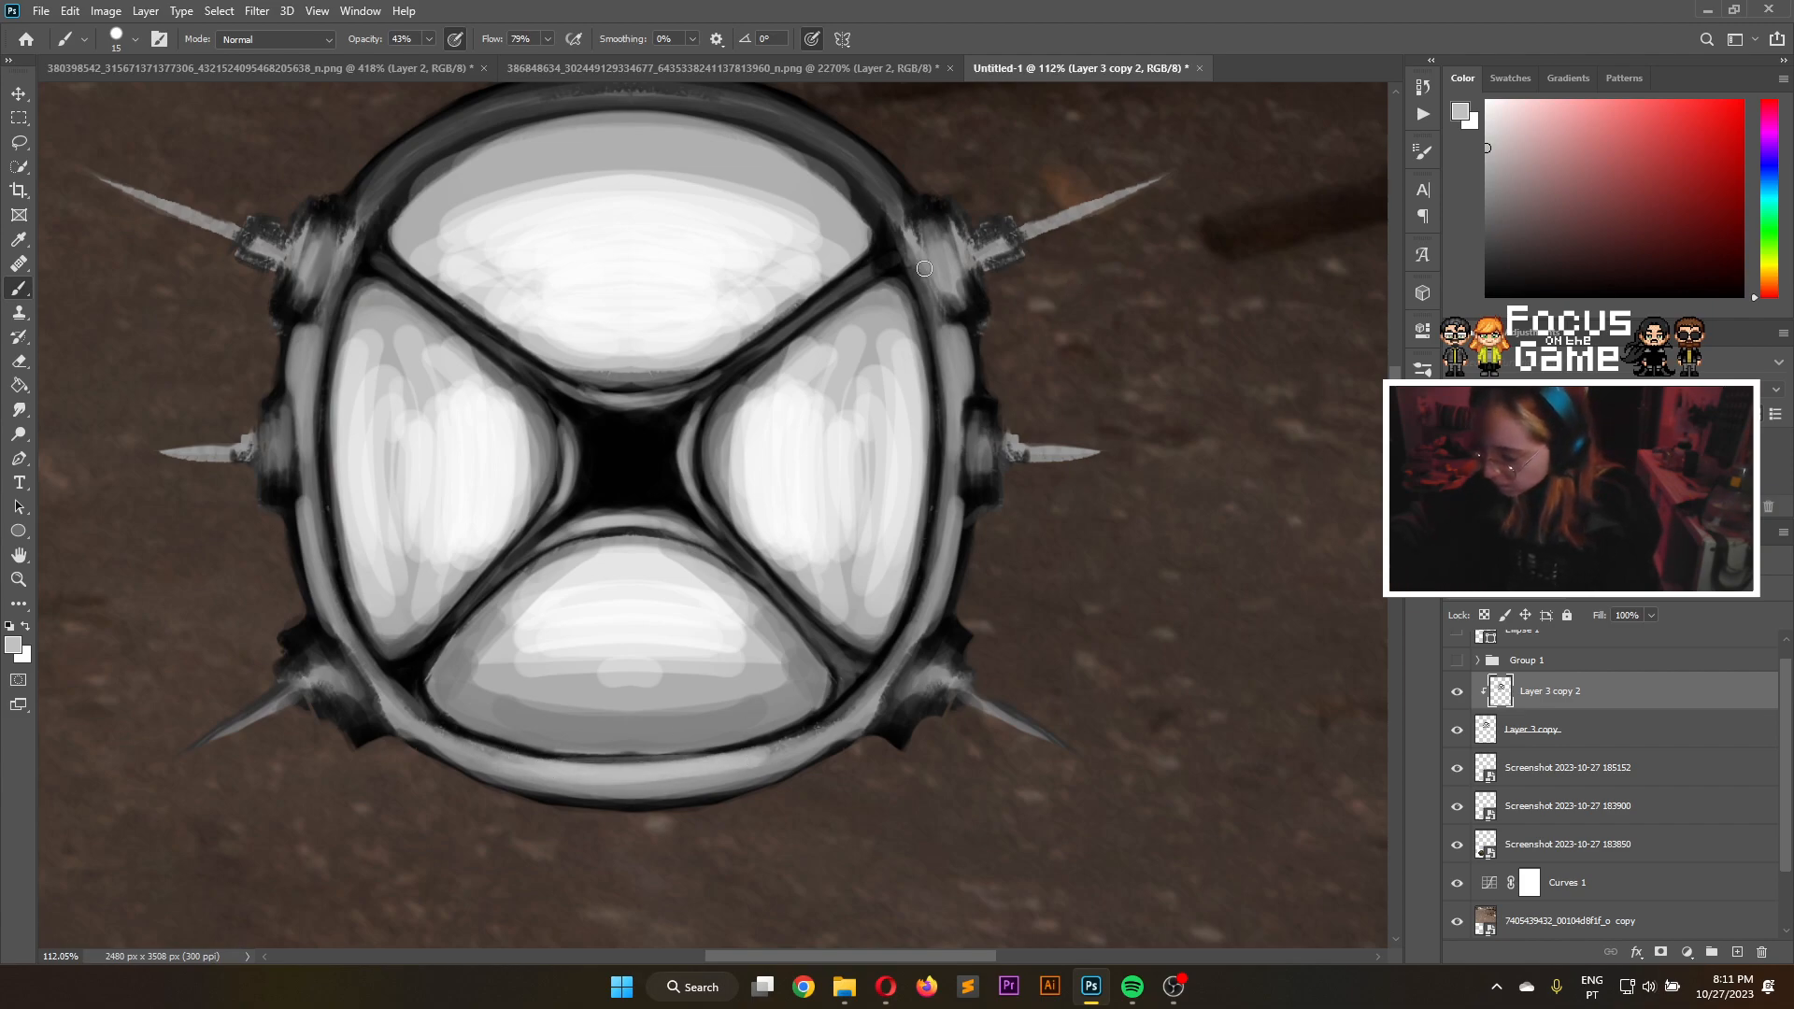
pyautogui.moveTo(934, 245)
pyautogui.mouseDown()
pyautogui.moveTo(939, 273)
pyautogui.moveTo(944, 252)
pyautogui.moveTo(955, 269)
pyautogui.moveTo(939, 244)
pyautogui.mouseUp()
pyautogui.moveTo(303, 282)
pyautogui.mouseDown()
pyautogui.moveTo(309, 257)
pyautogui.moveTo(301, 294)
pyautogui.moveTo(314, 268)
pyautogui.moveTo(320, 288)
pyautogui.mouseUp()
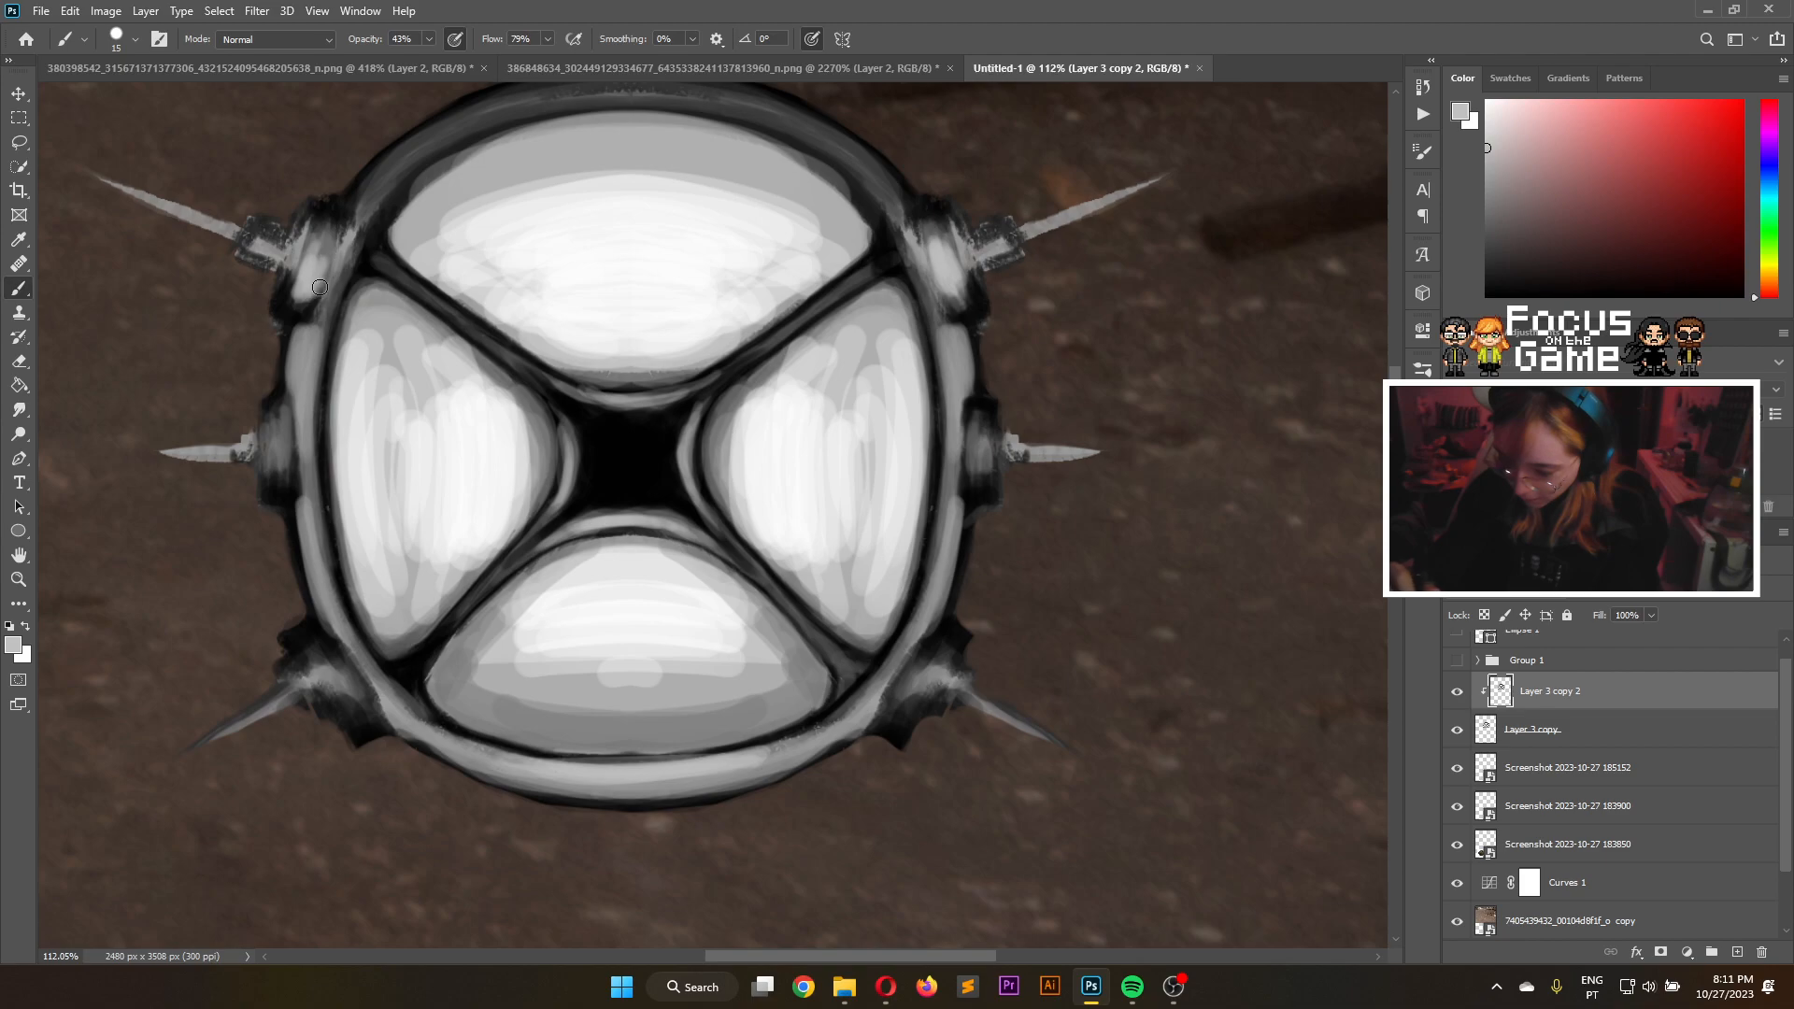
pyautogui.moveTo(271, 434); pyautogui.dragTo(277, 509)
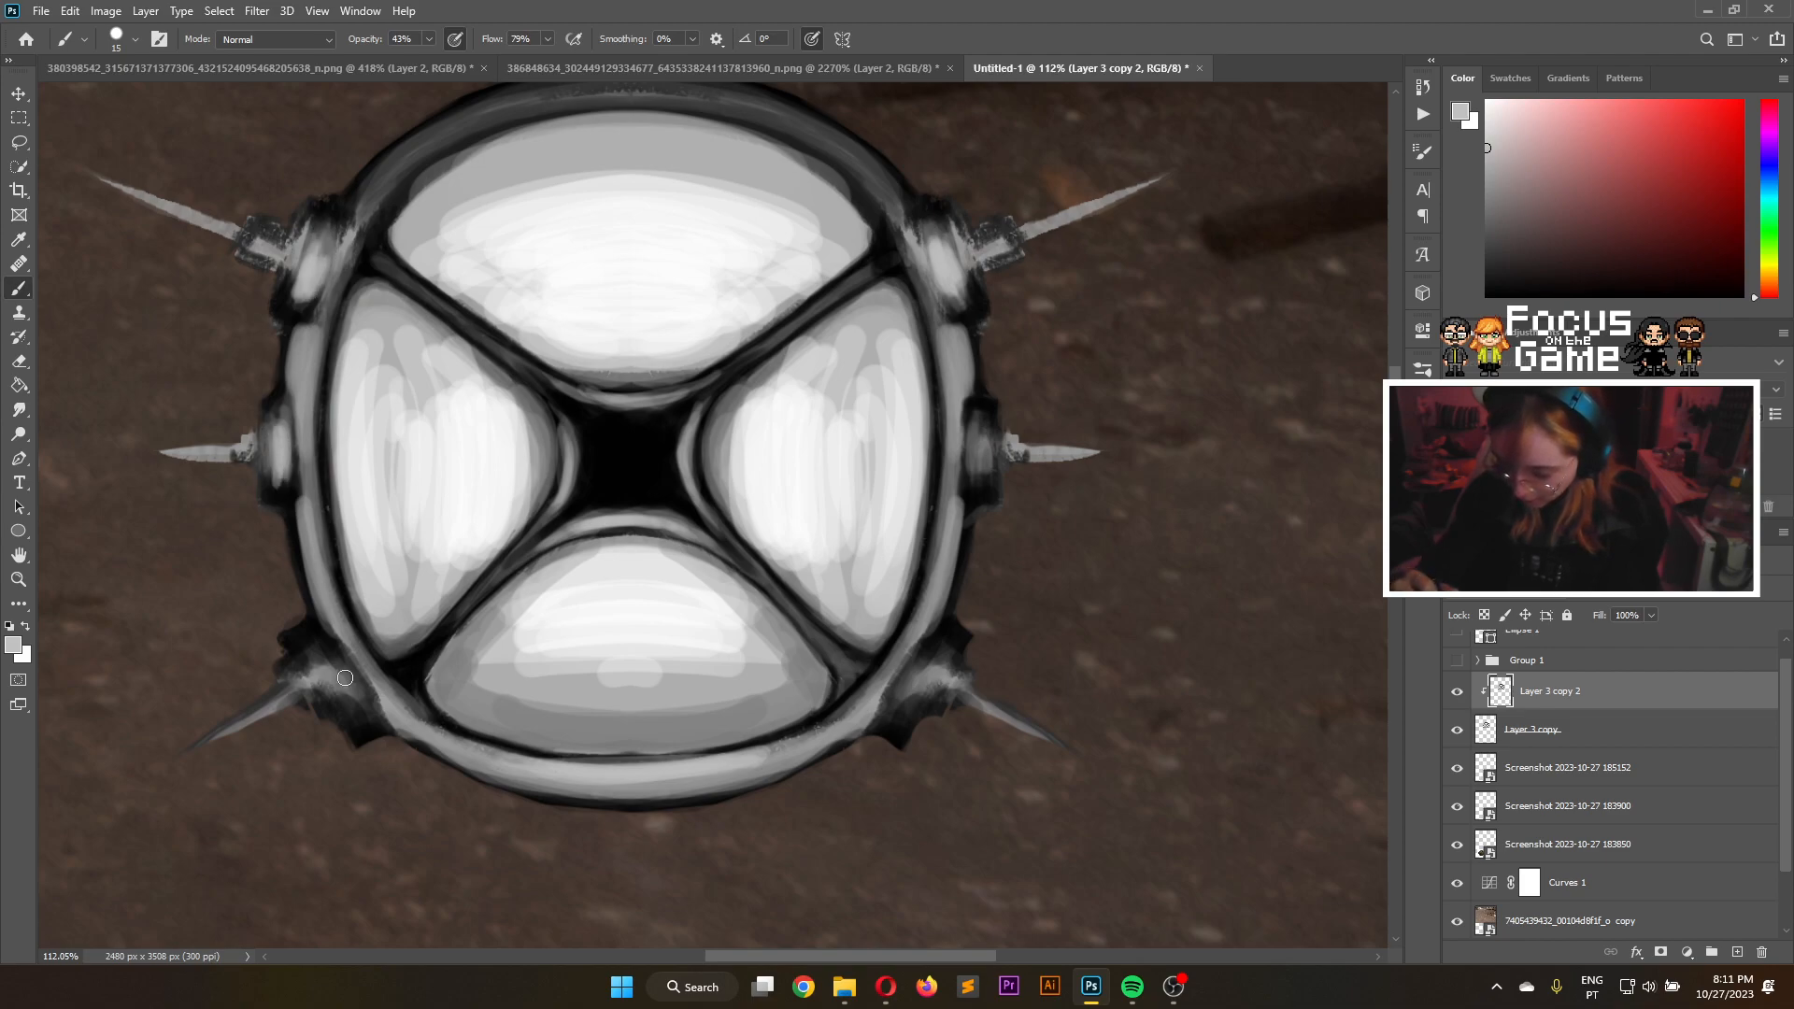
pyautogui.moveTo(351, 715)
pyautogui.mouseDown()
pyautogui.moveTo(322, 650)
pyautogui.moveTo(360, 710)
pyautogui.mouseUp()
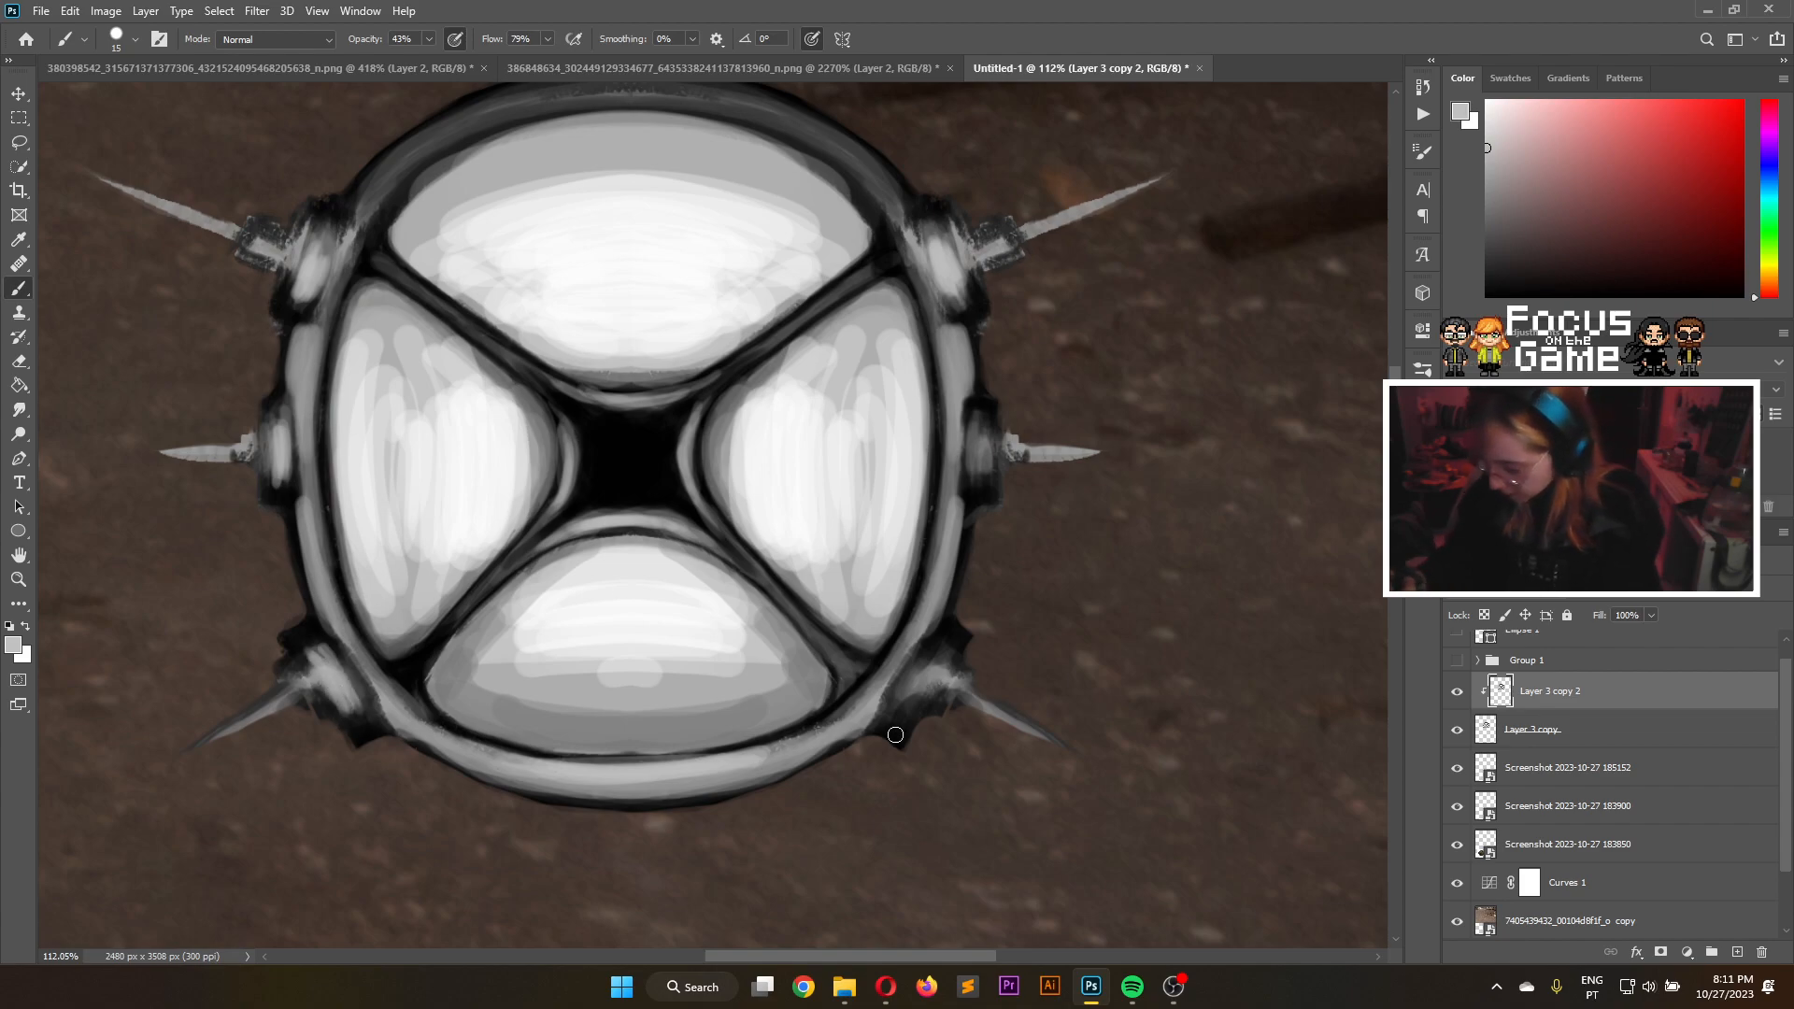
pyautogui.moveTo(913, 690)
pyautogui.mouseDown()
pyautogui.moveTo(936, 660)
pyautogui.moveTo(905, 709)
pyautogui.moveTo(942, 654)
pyautogui.moveTo(904, 721)
pyautogui.moveTo(914, 696)
pyautogui.mouseUp()
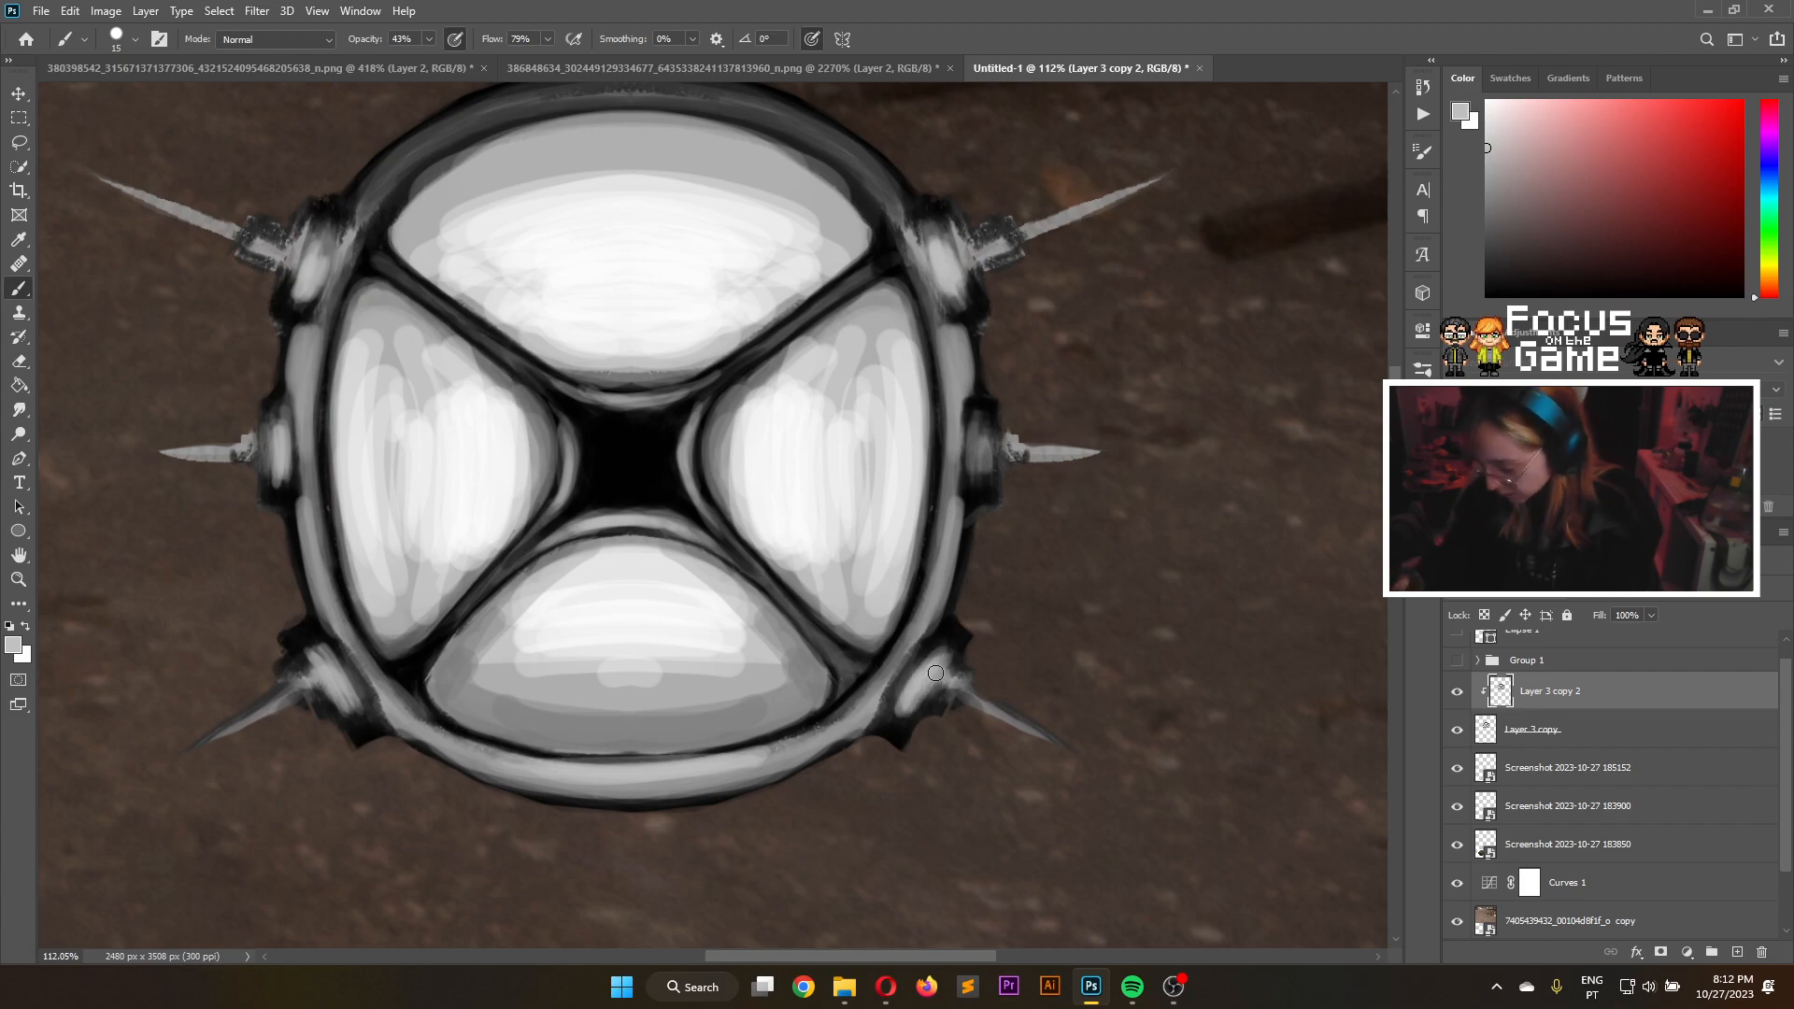
pyautogui.moveTo(969, 430); pyautogui.dragTo(983, 480)
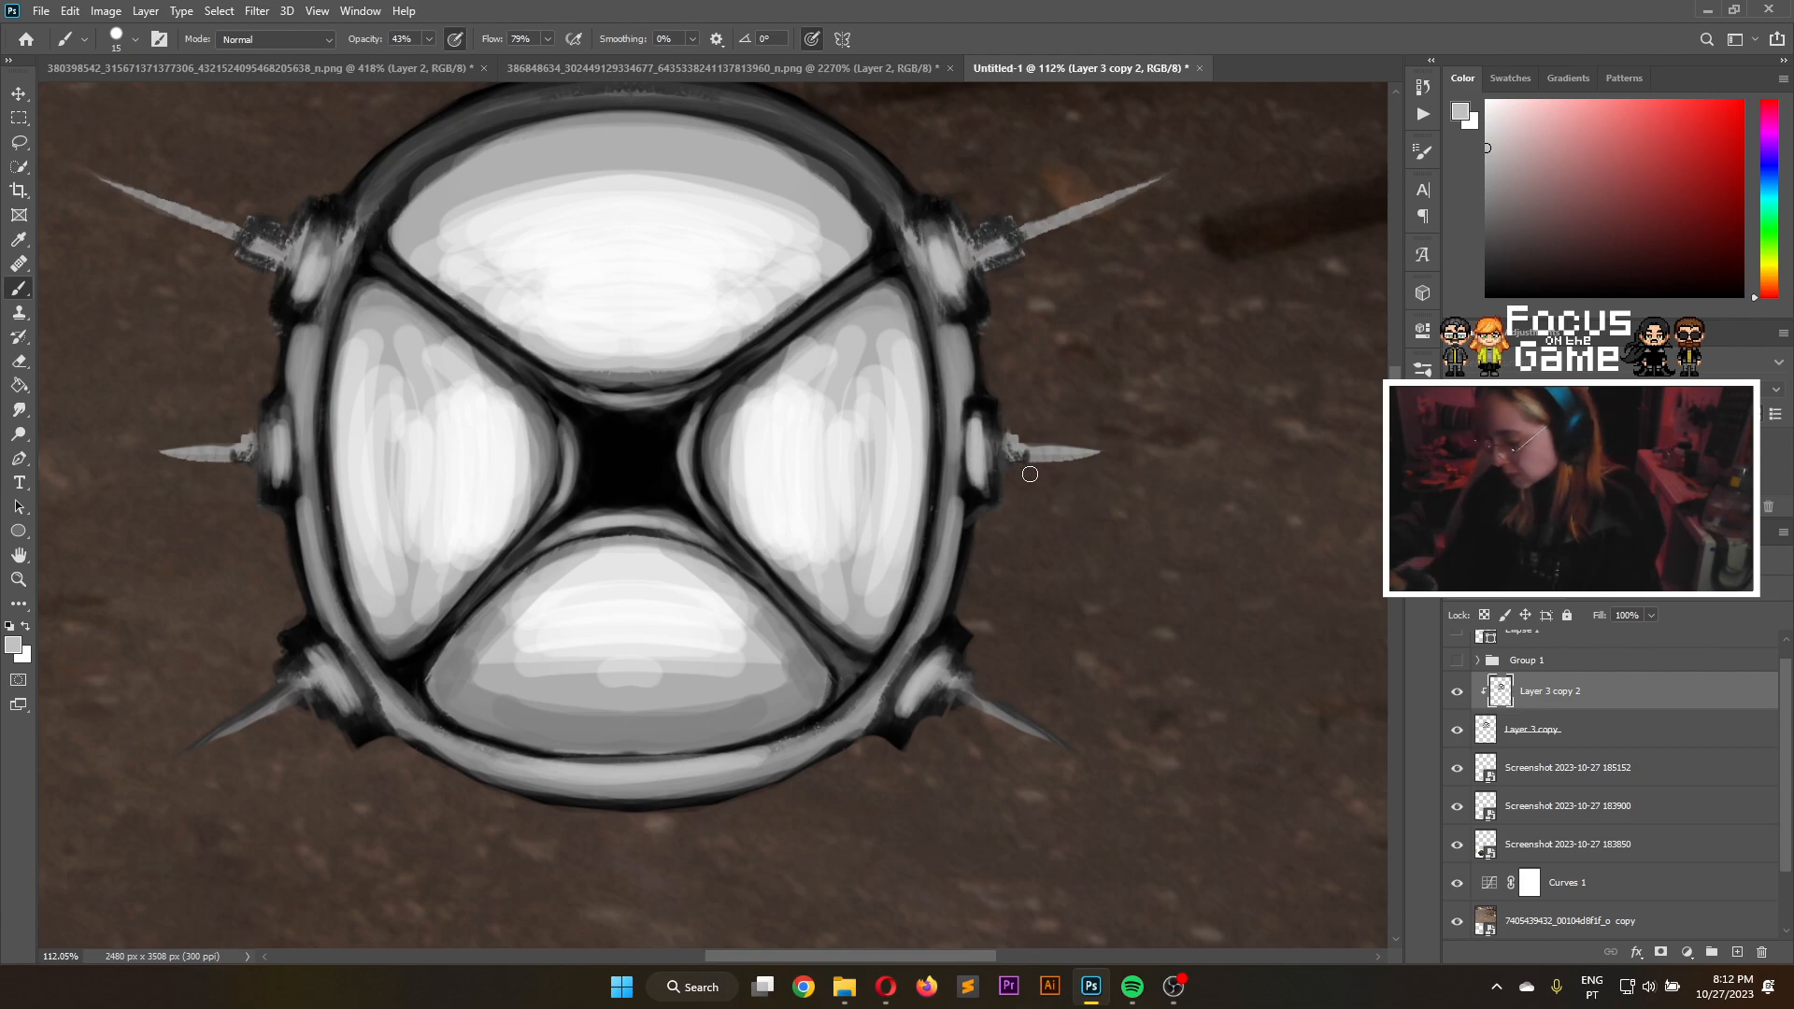
pyautogui.moveTo(1009, 459); pyautogui.dragTo(1067, 455)
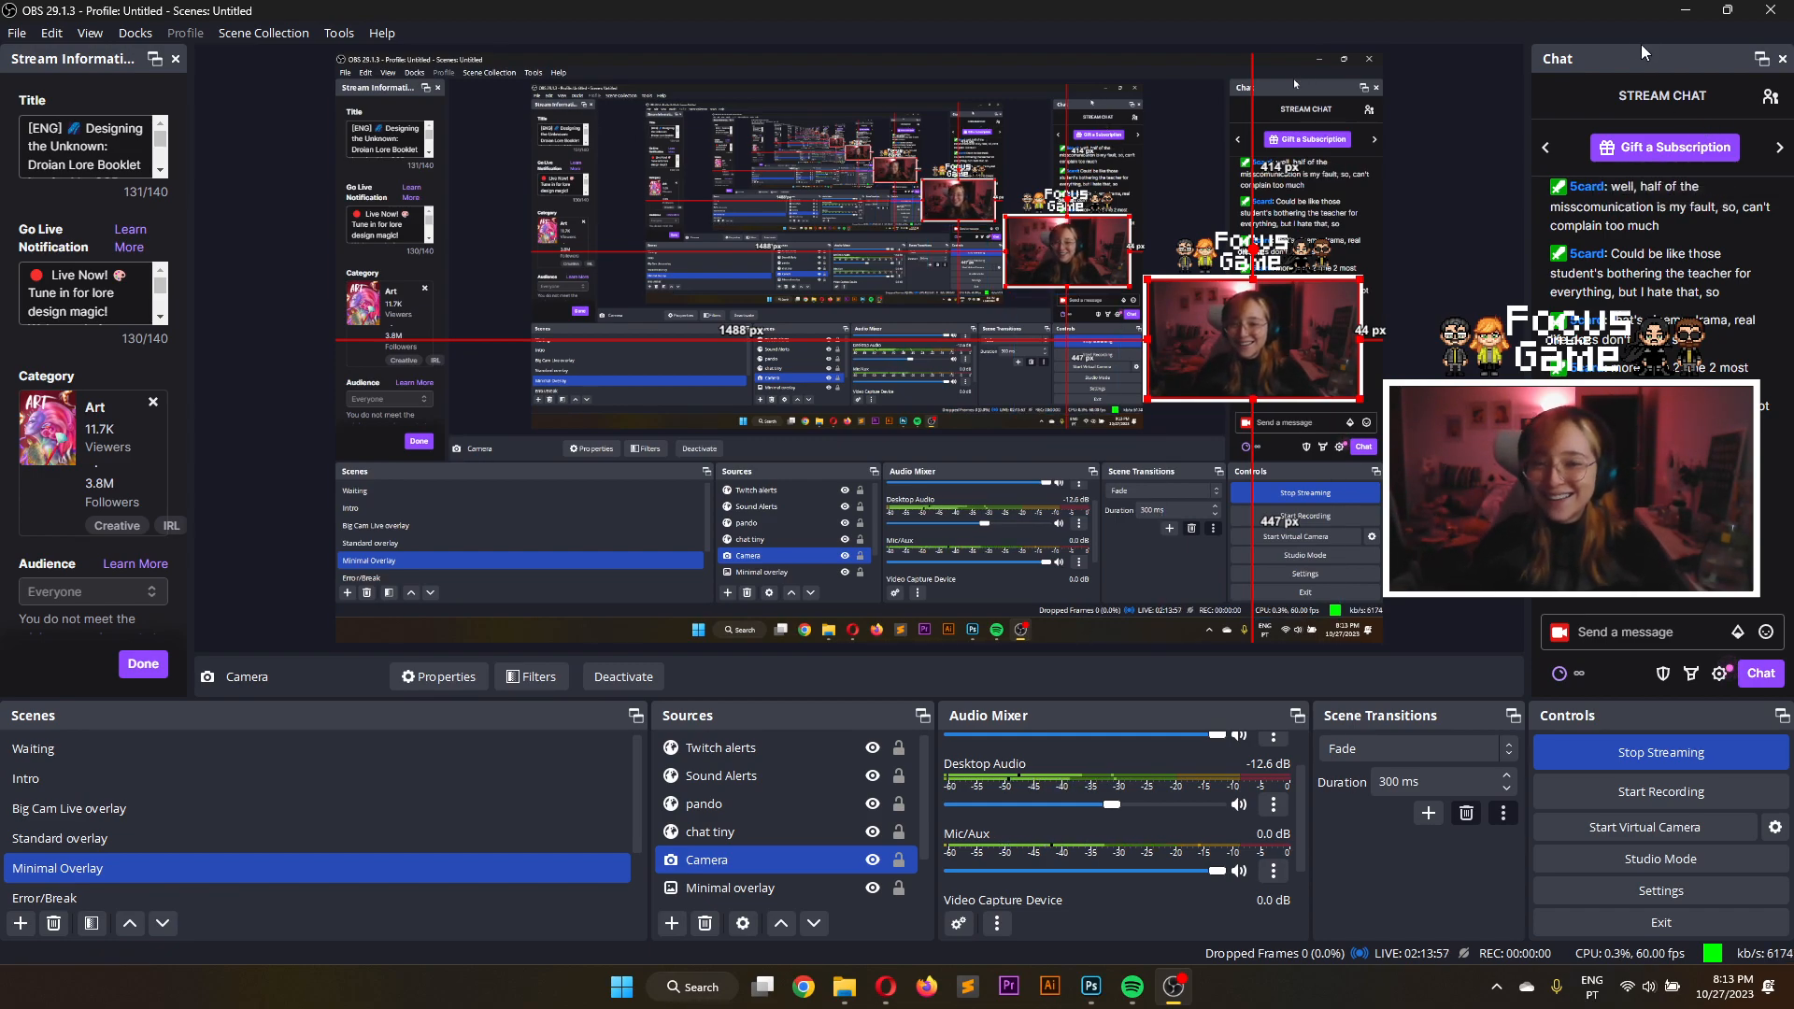
# Switch from OBS to Photoshop and examine the X-001 page's illustration style and neighbouring pages in Droian booklet.psd
pyautogui.click(1686, 11)
pyautogui.scroll(-5, 1037, 425)
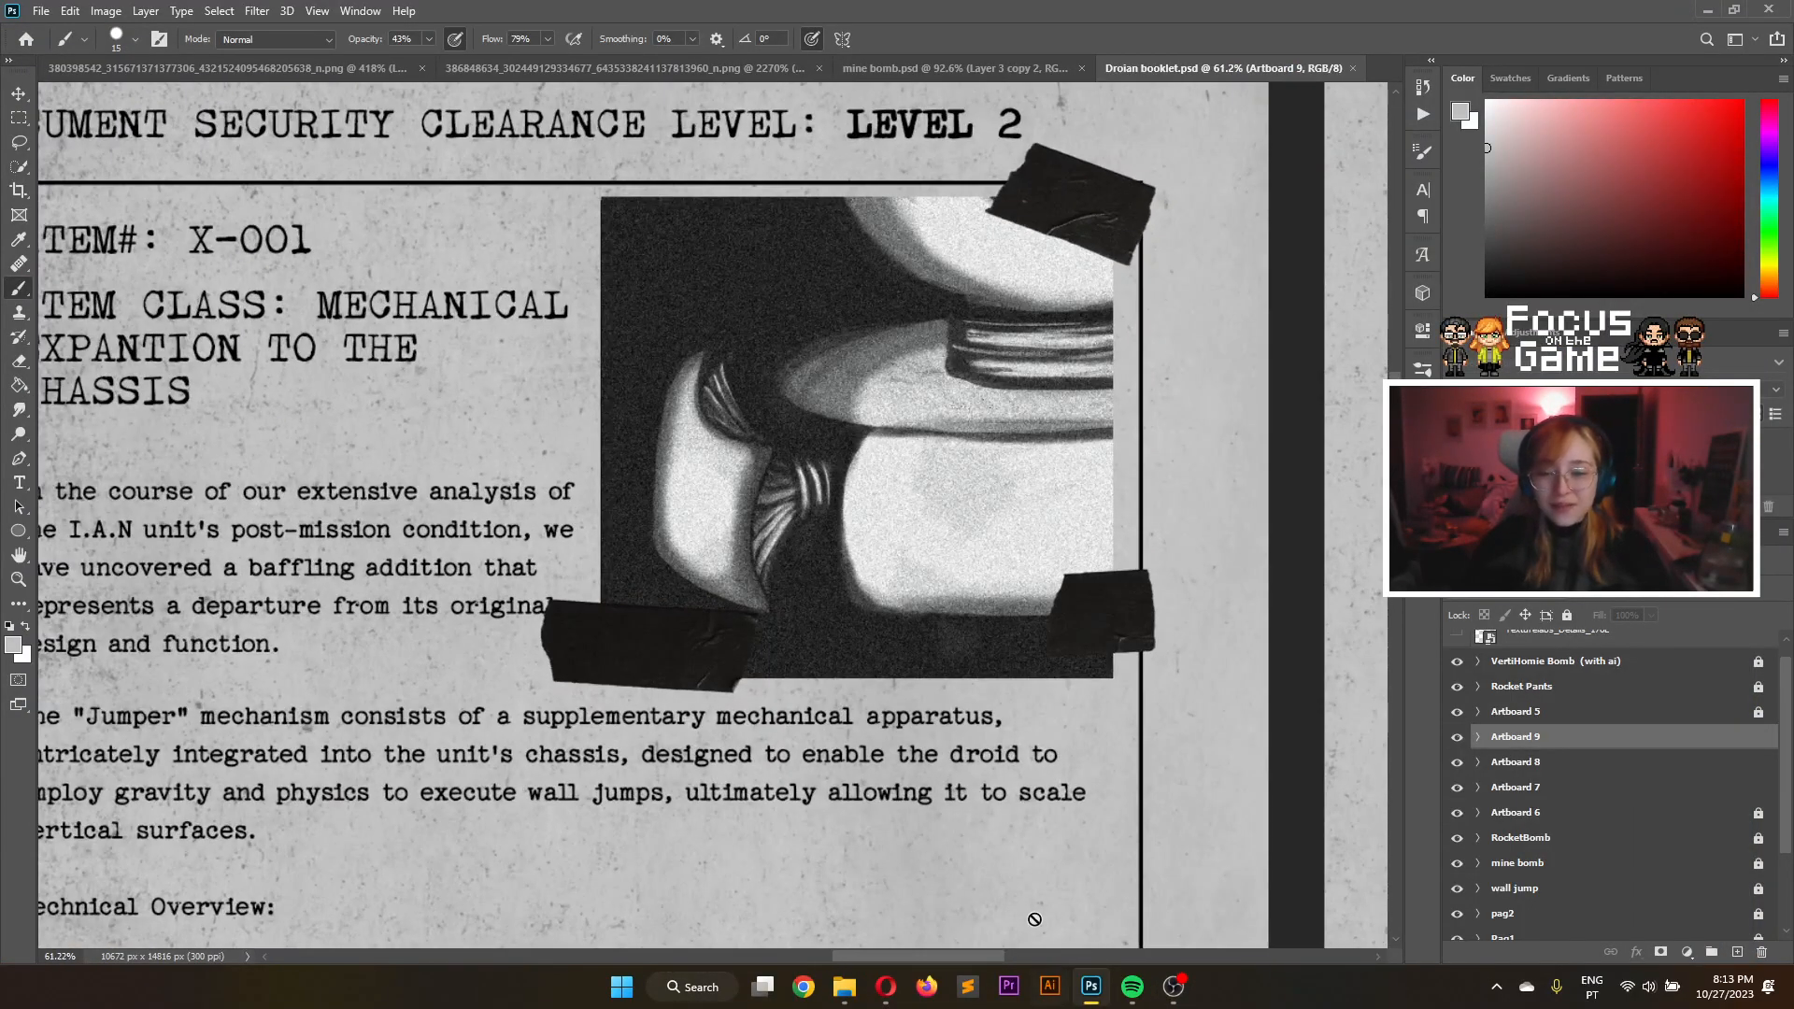
pyautogui.scroll(5, 912, 451)
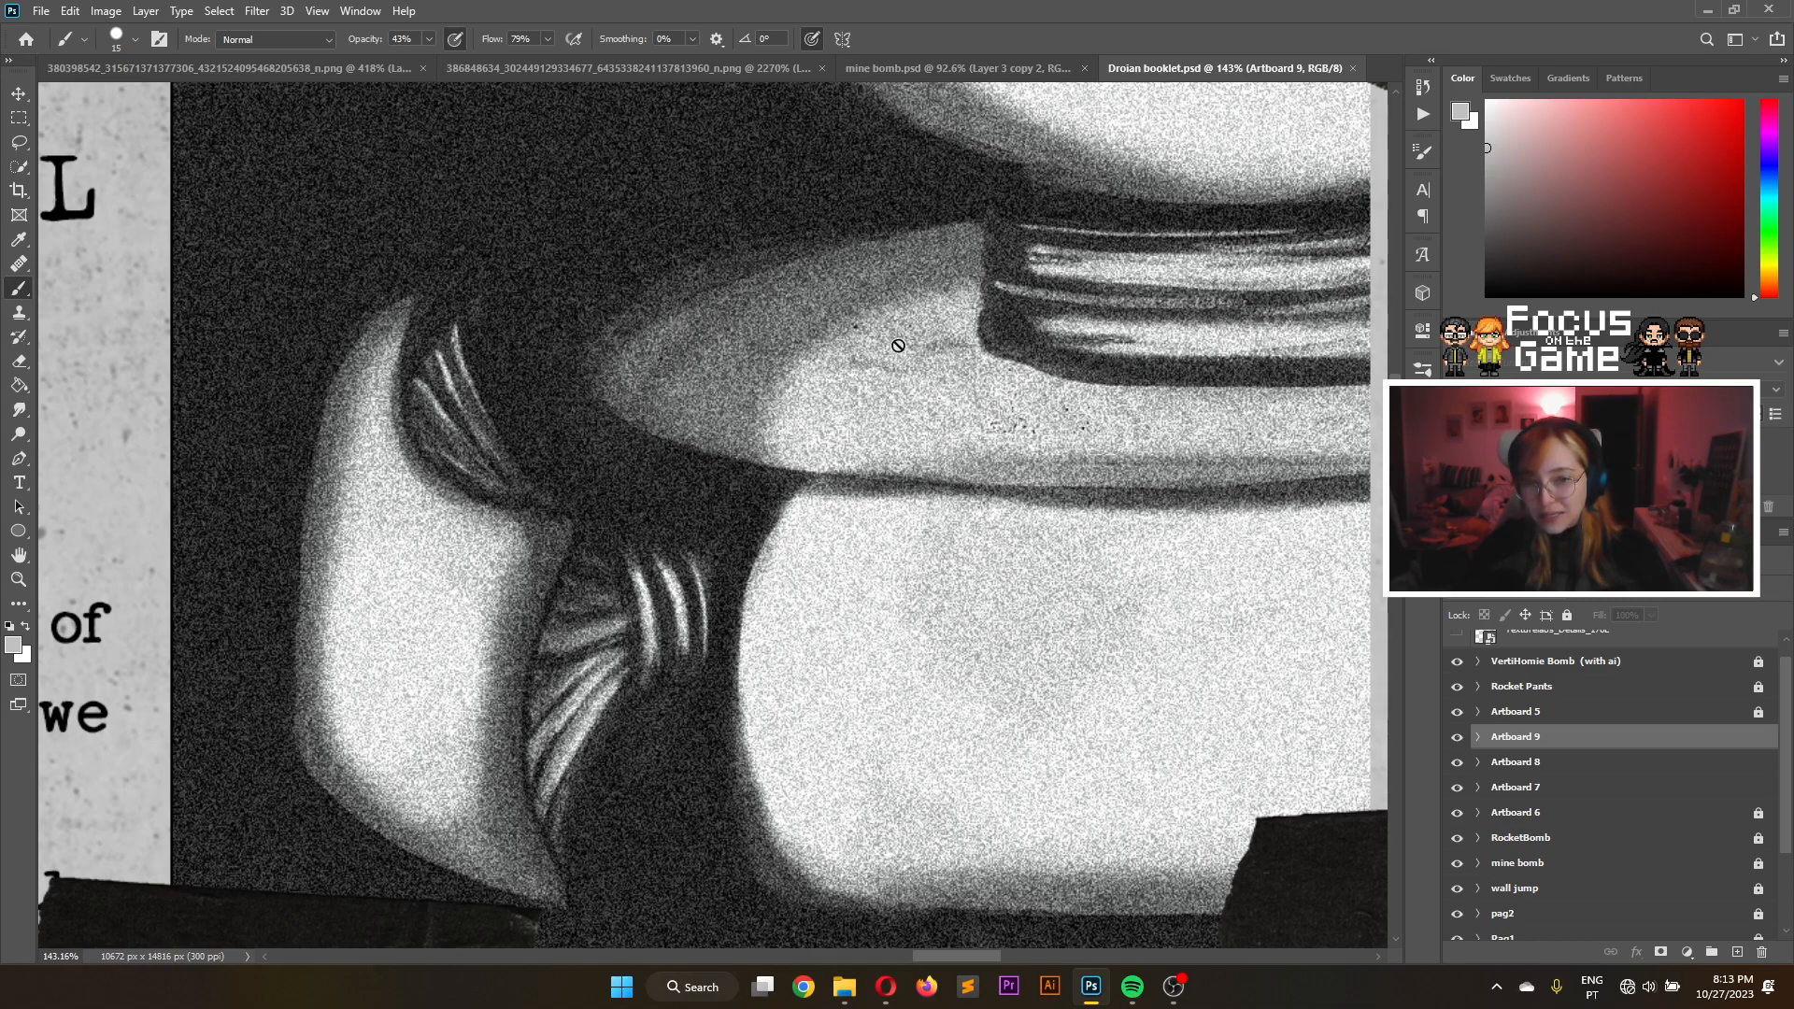
pyautogui.scroll(-5, 960, 243)
pyautogui.moveTo(898, 966); pyautogui.dragTo(897, 892)
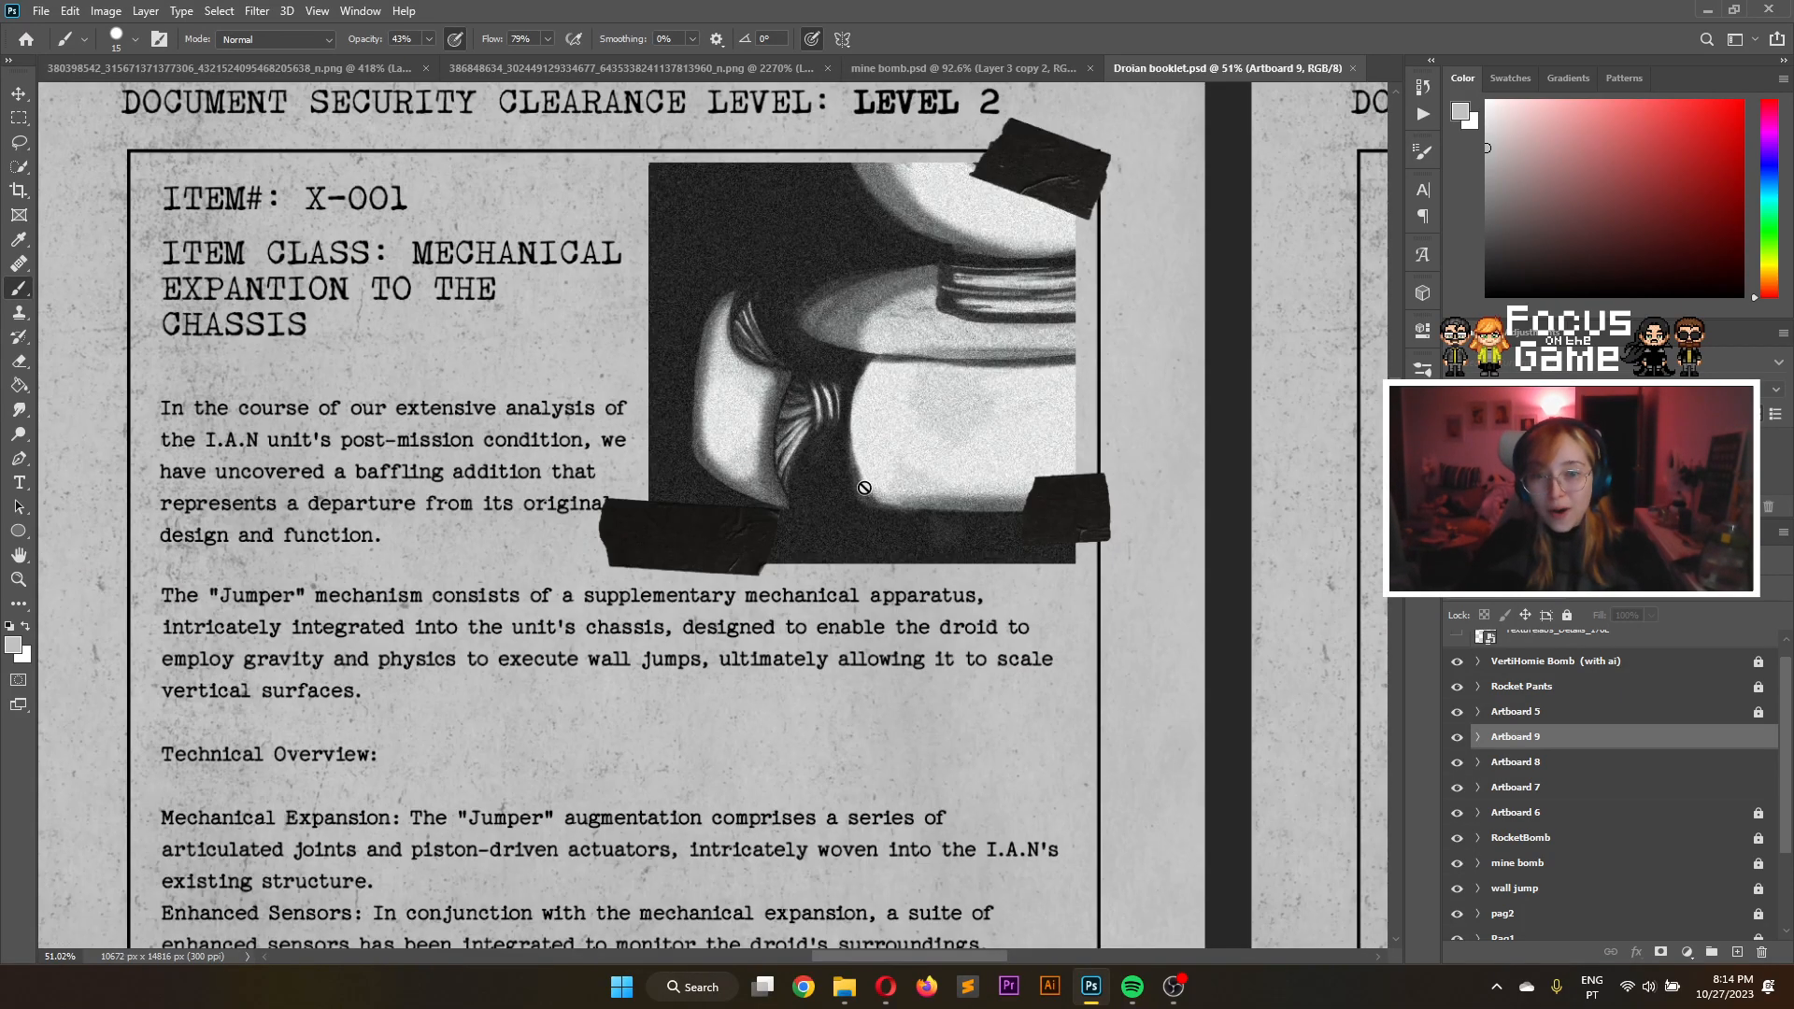
pyautogui.moveTo(922, 955); pyautogui.dragTo(786, 844)
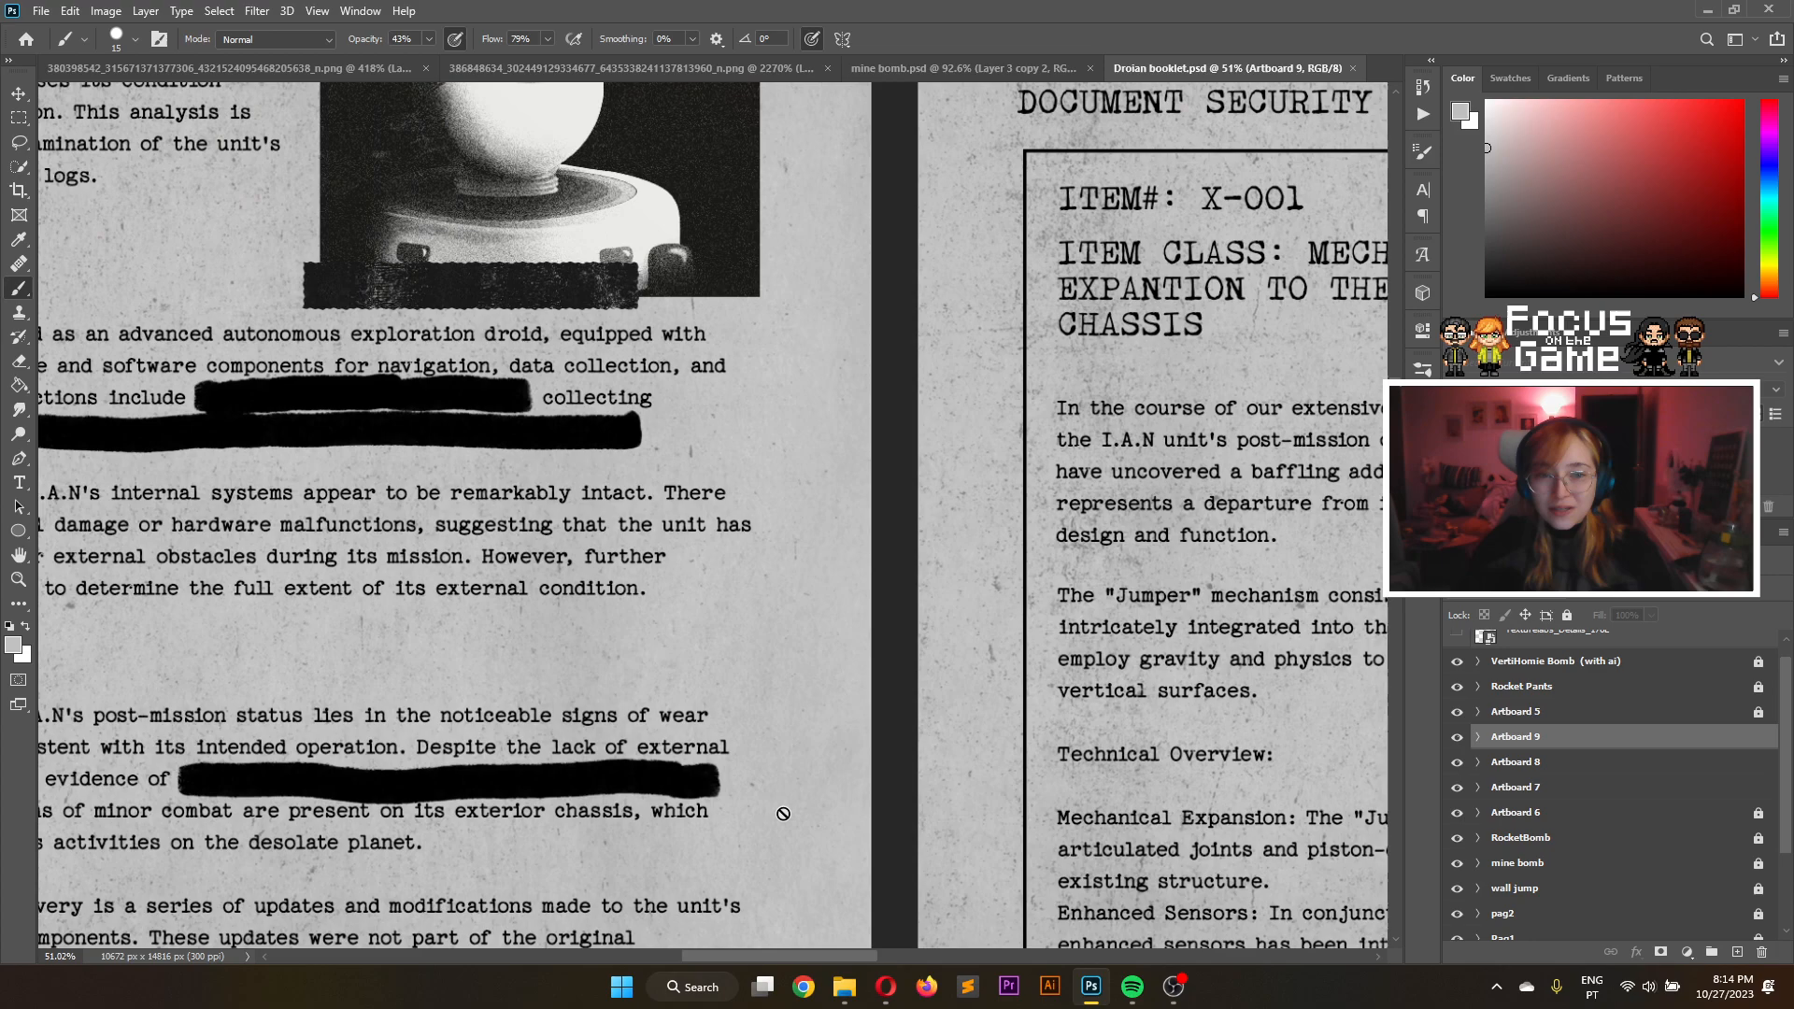
pyautogui.scroll(-2, 701, 365)
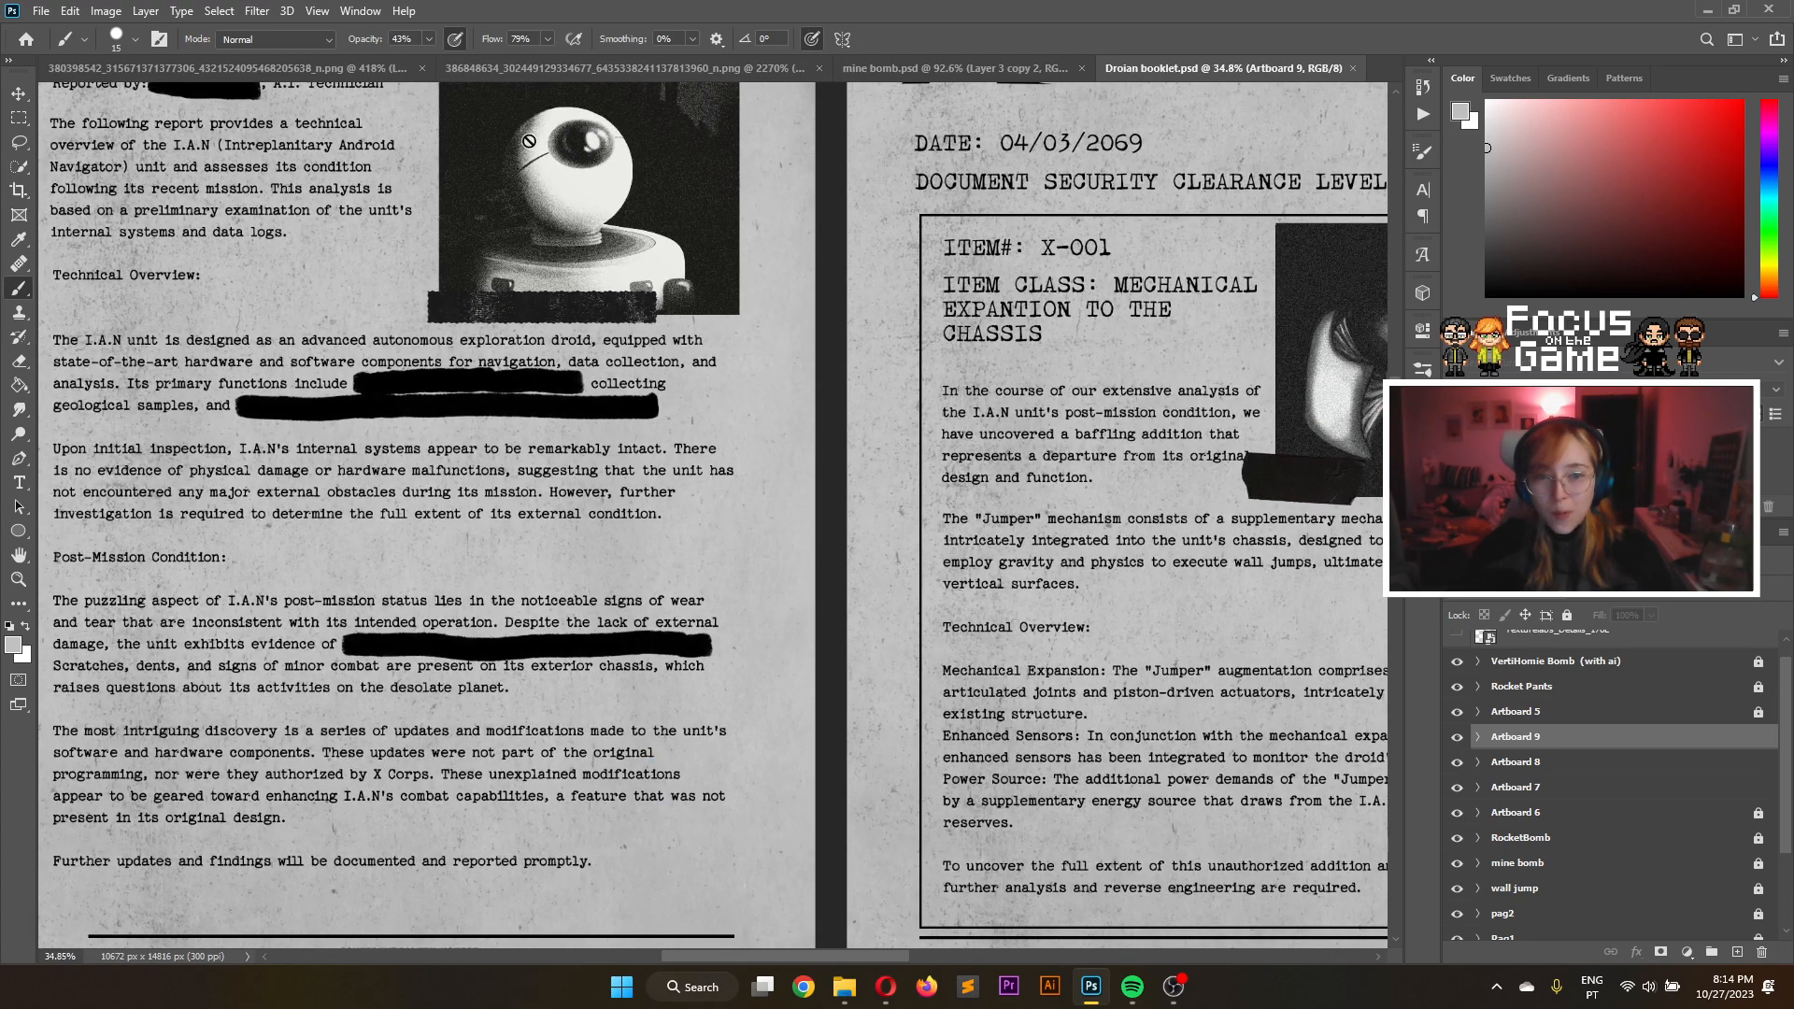
pyautogui.moveTo(870, 955); pyautogui.dragTo(973, 954)
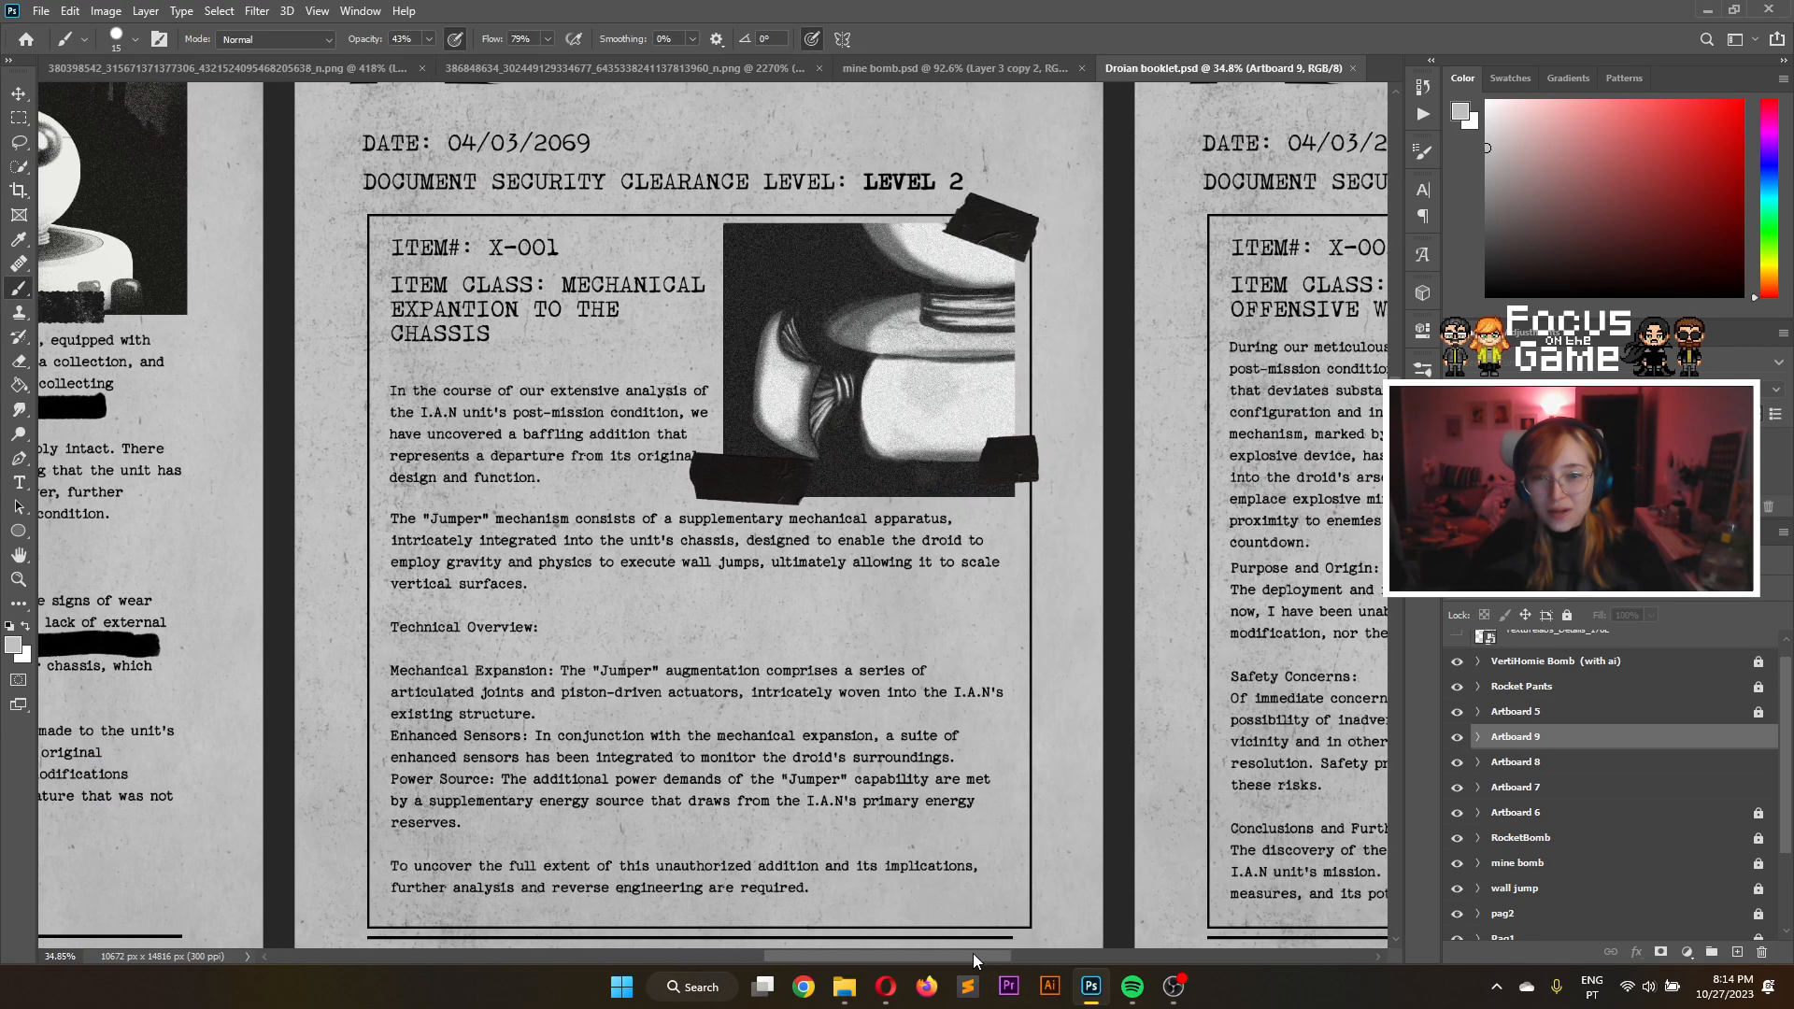
# Return to mine bomb.psd and compare the painted drone with the pixel icon and naval mine references
pyautogui.click(931, 76)
pyautogui.scroll(-3, 820, 397)
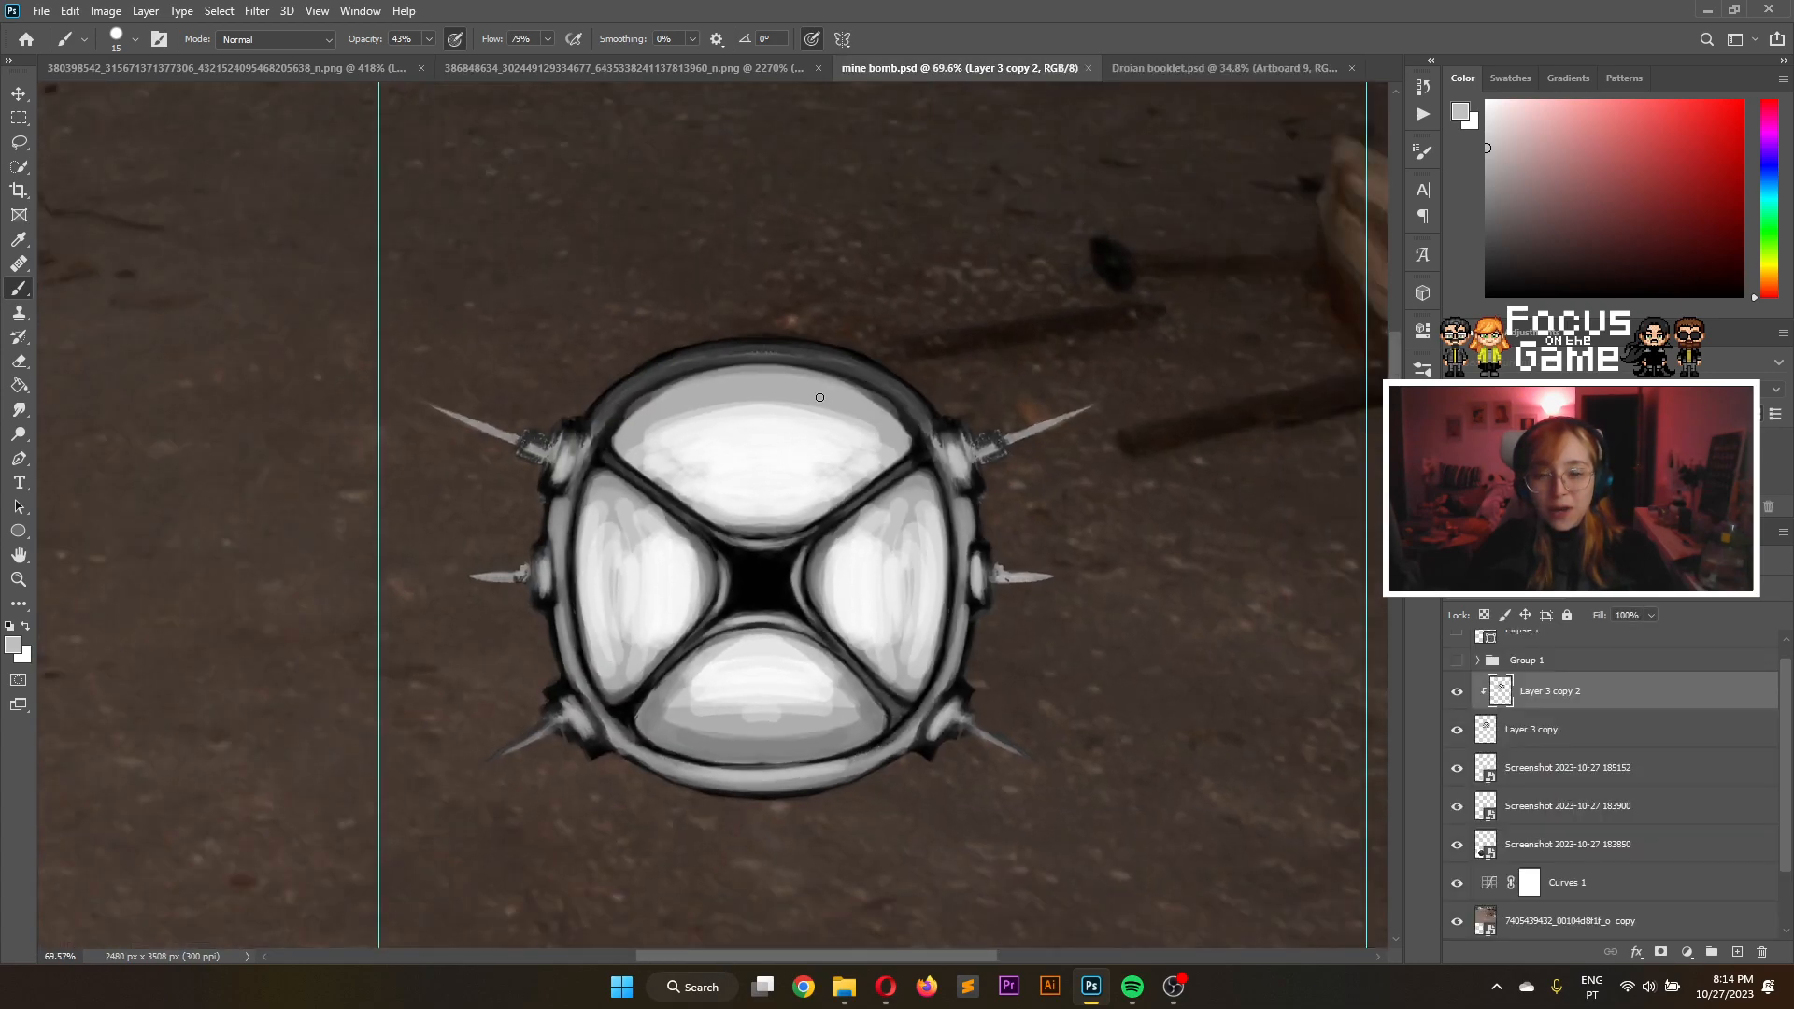
pyautogui.scroll(-2, 819, 398)
pyautogui.scroll(-1, 822, 491)
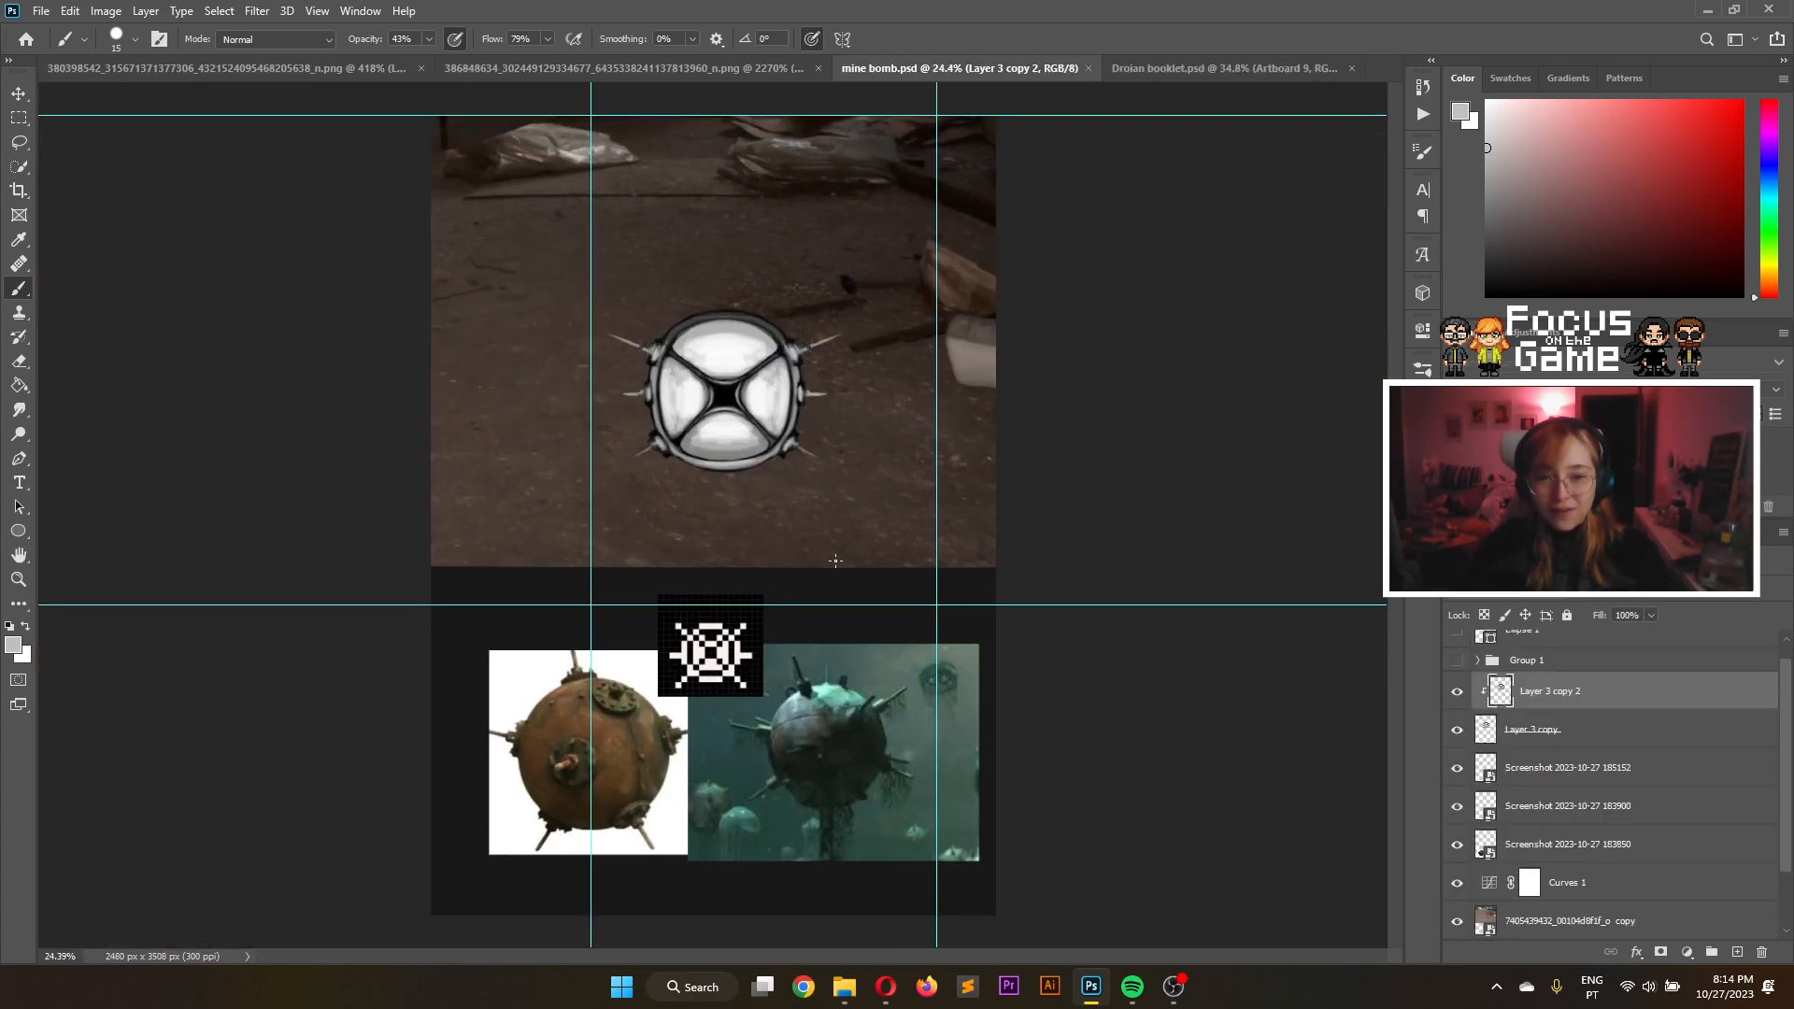
pyautogui.scroll(1, 835, 561)
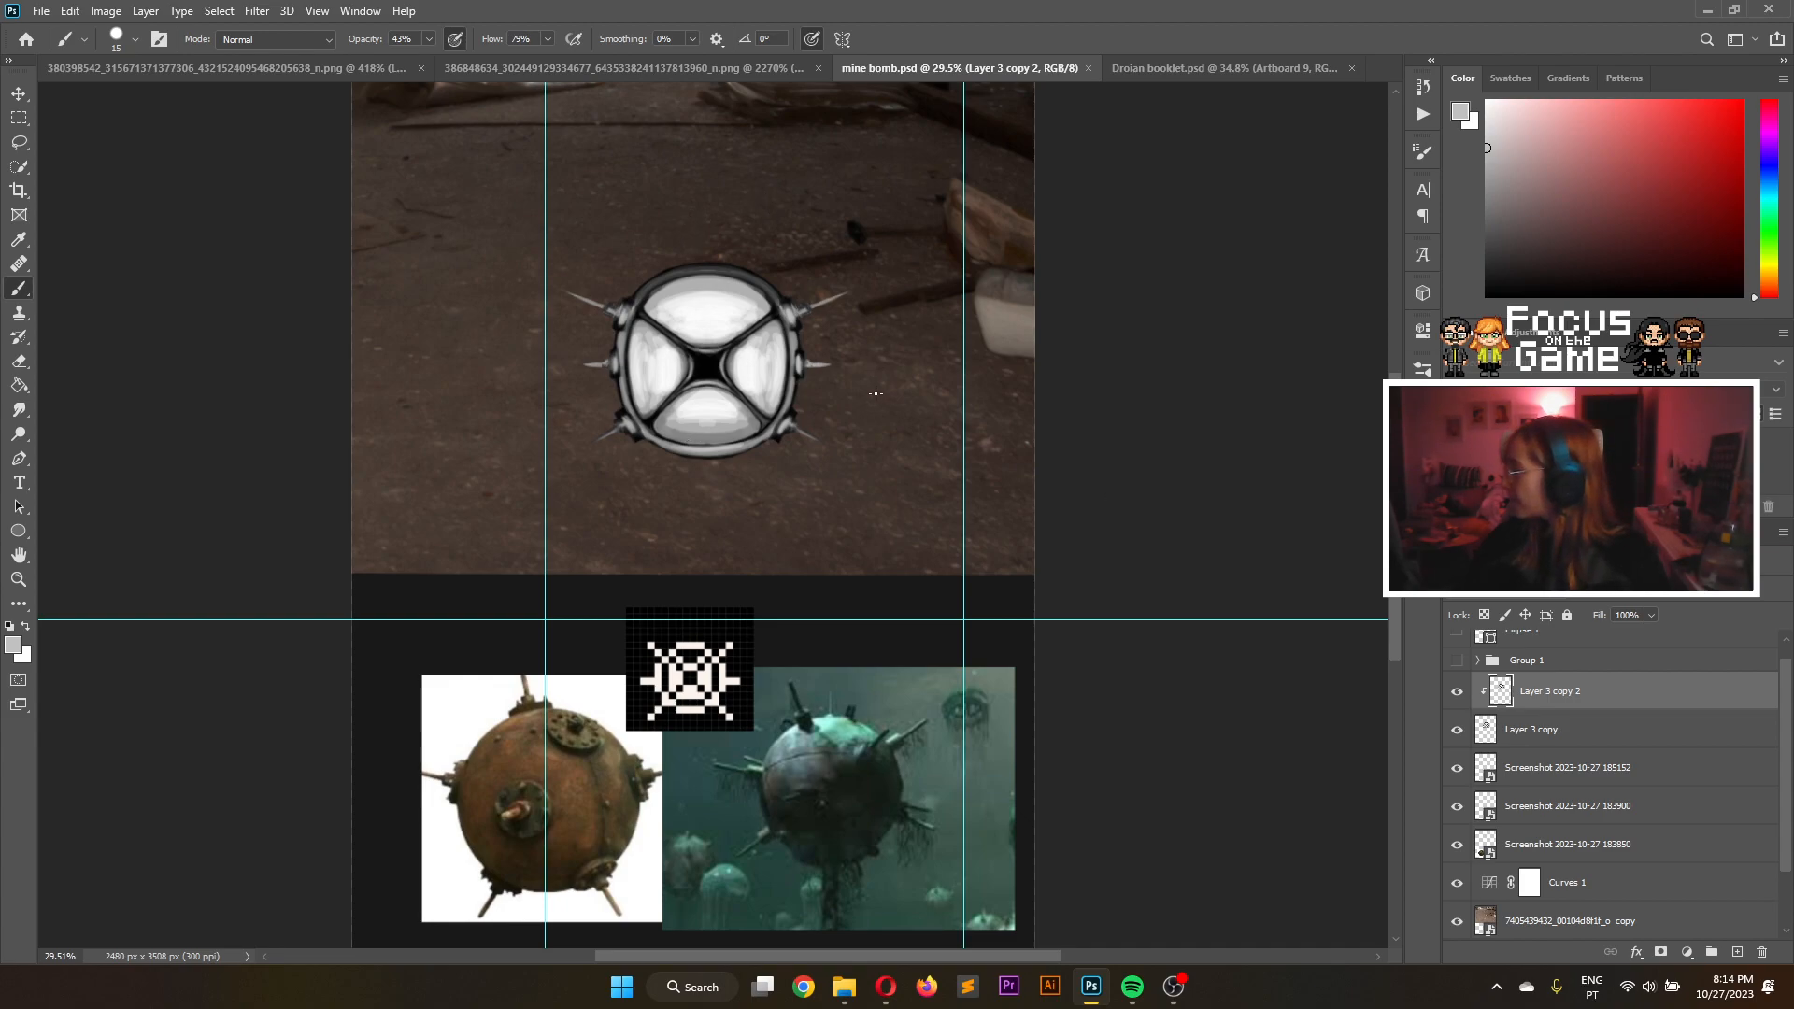
pyautogui.scroll(4, 691, 300)
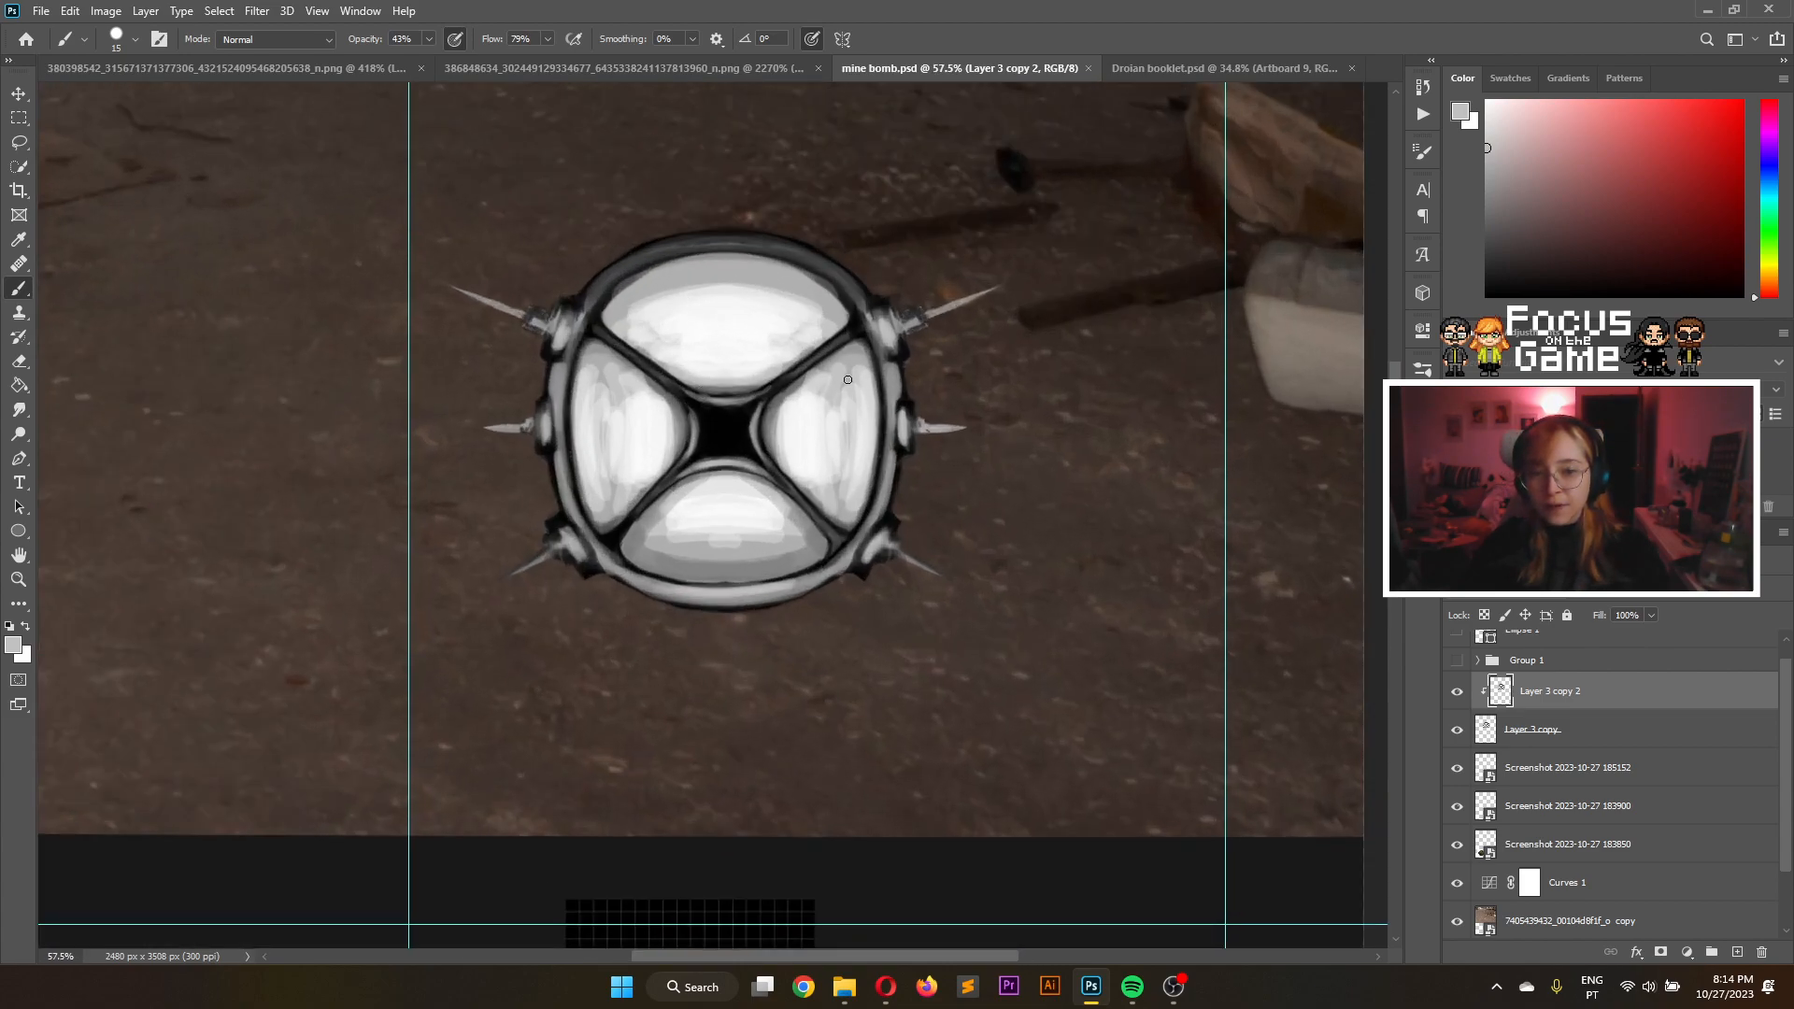
# Shade the outer areas of all four panels in mid grey with a 99 px hard round brush
pyautogui.scroll(5, 854, 377)
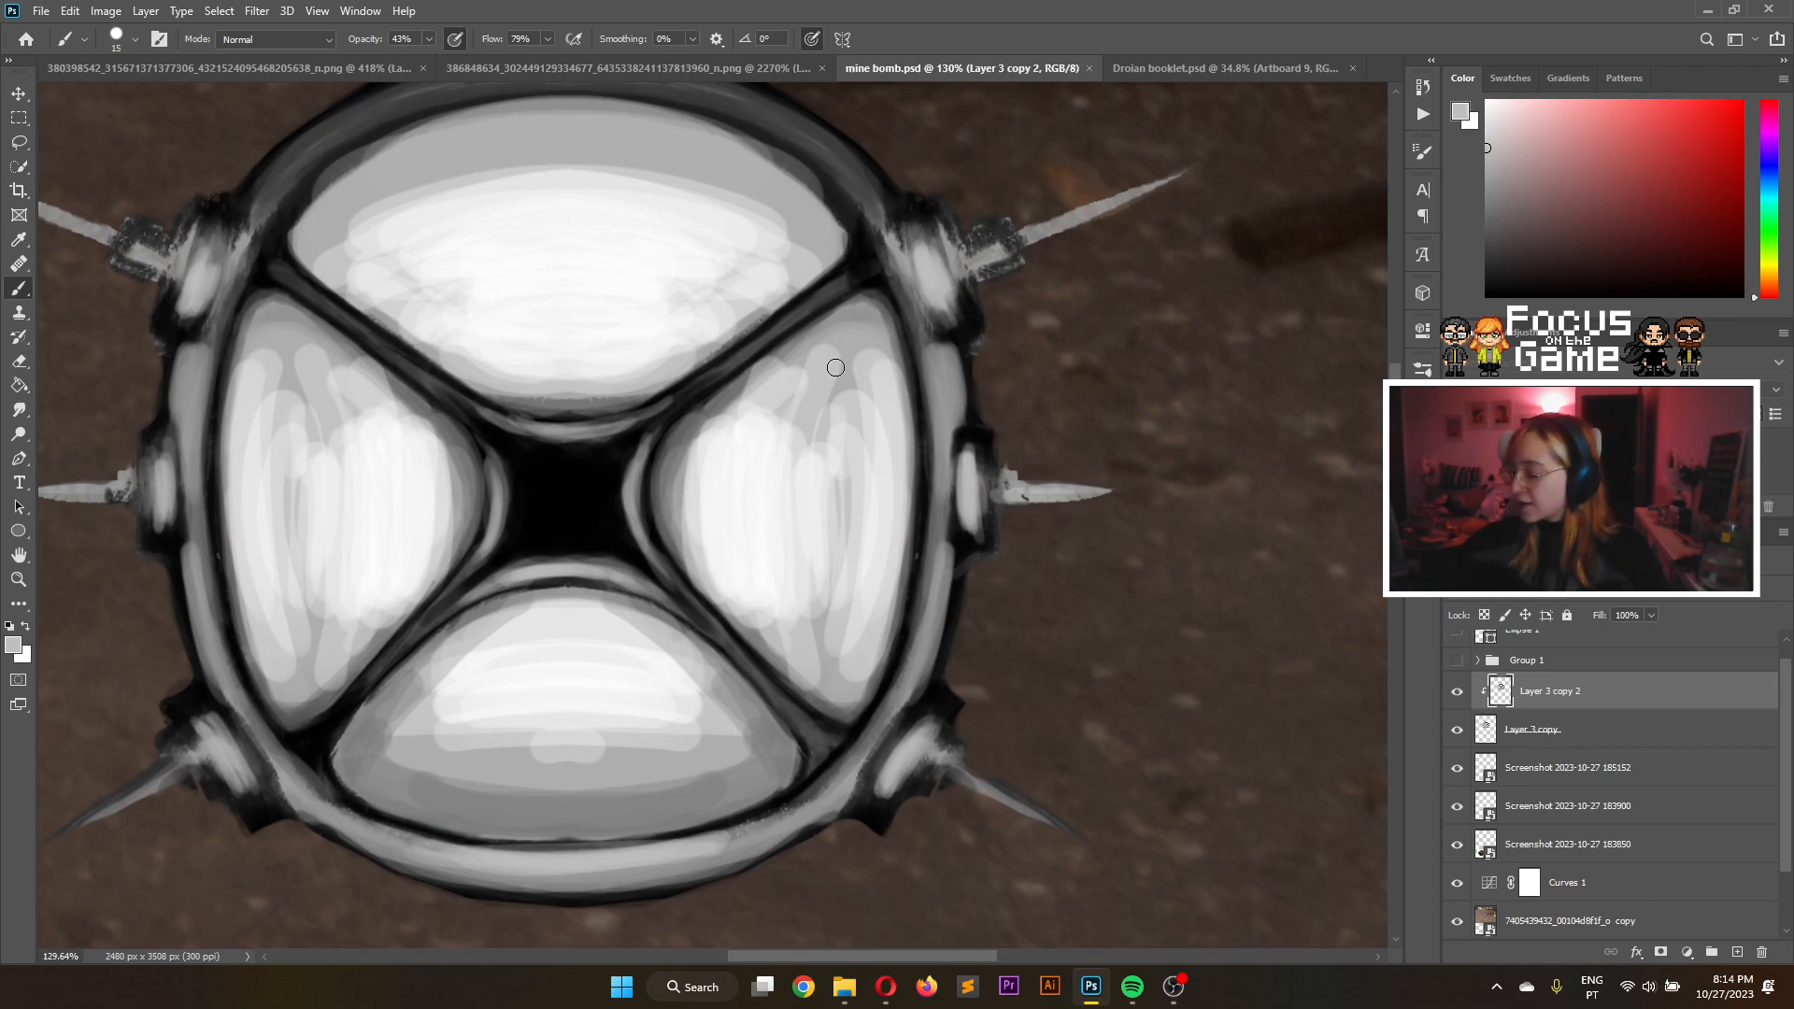
pyautogui.click(1485, 198)
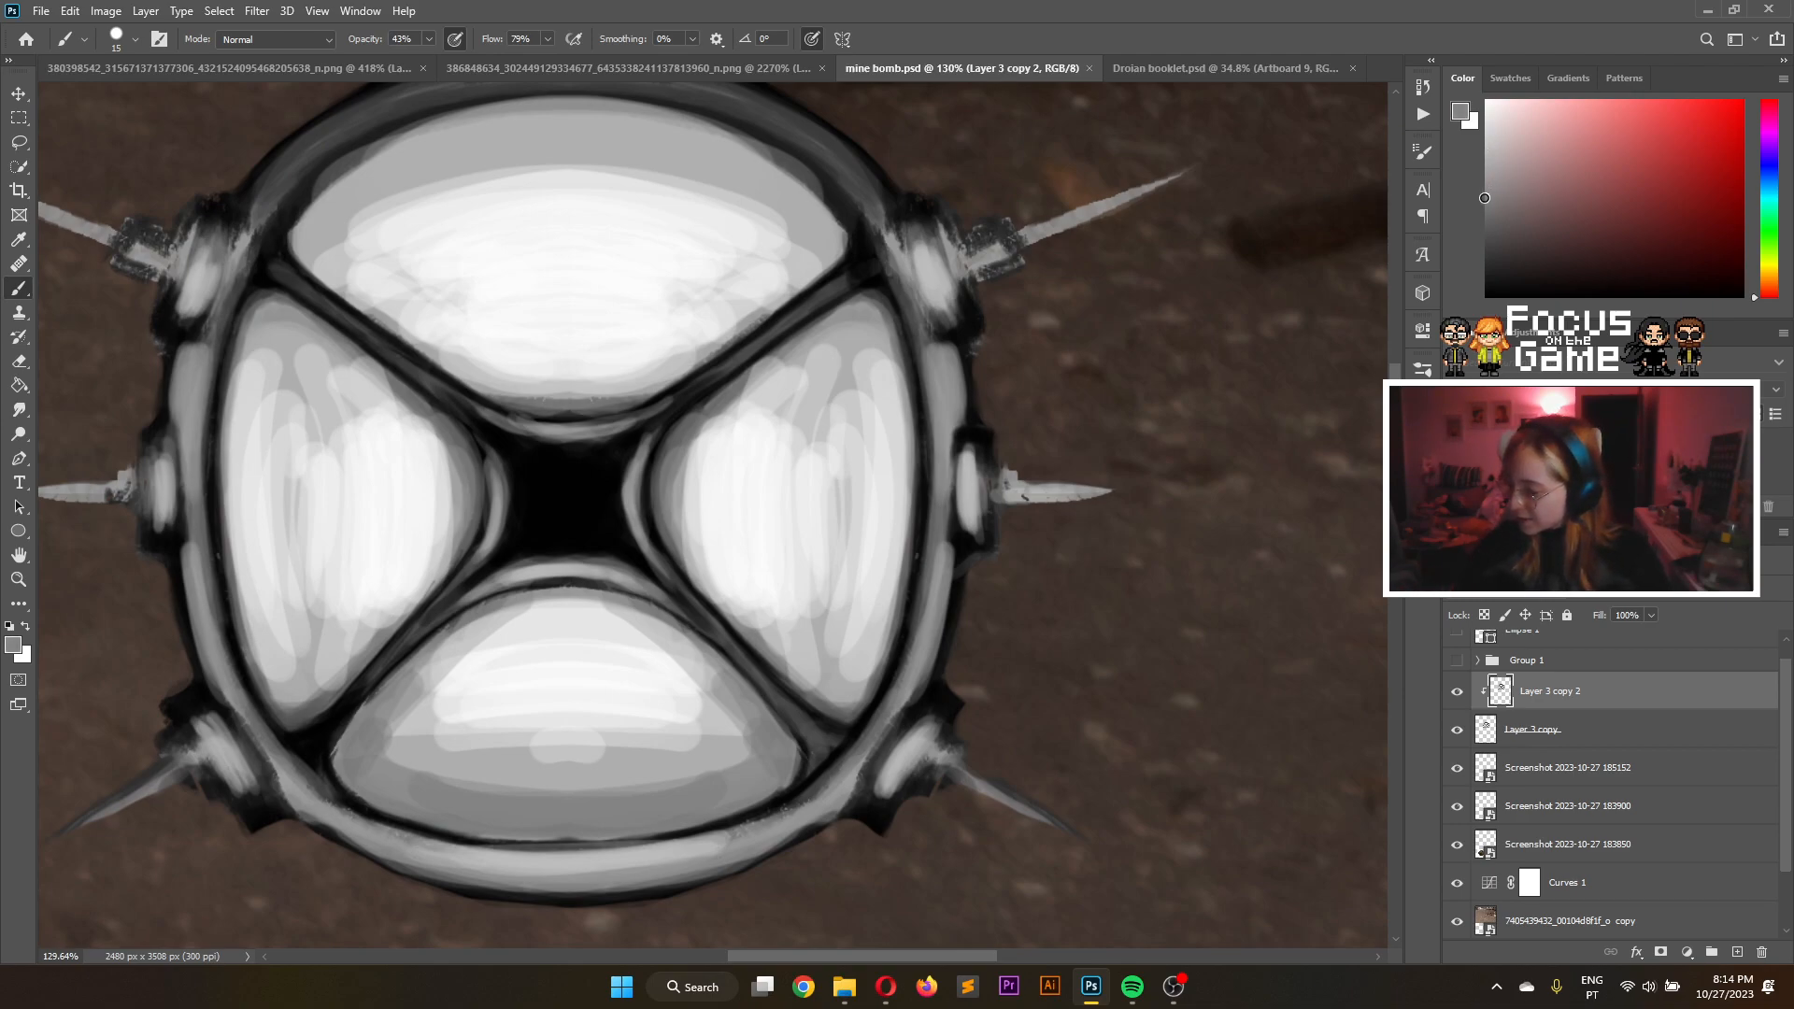
pyautogui.click(1423, 370)
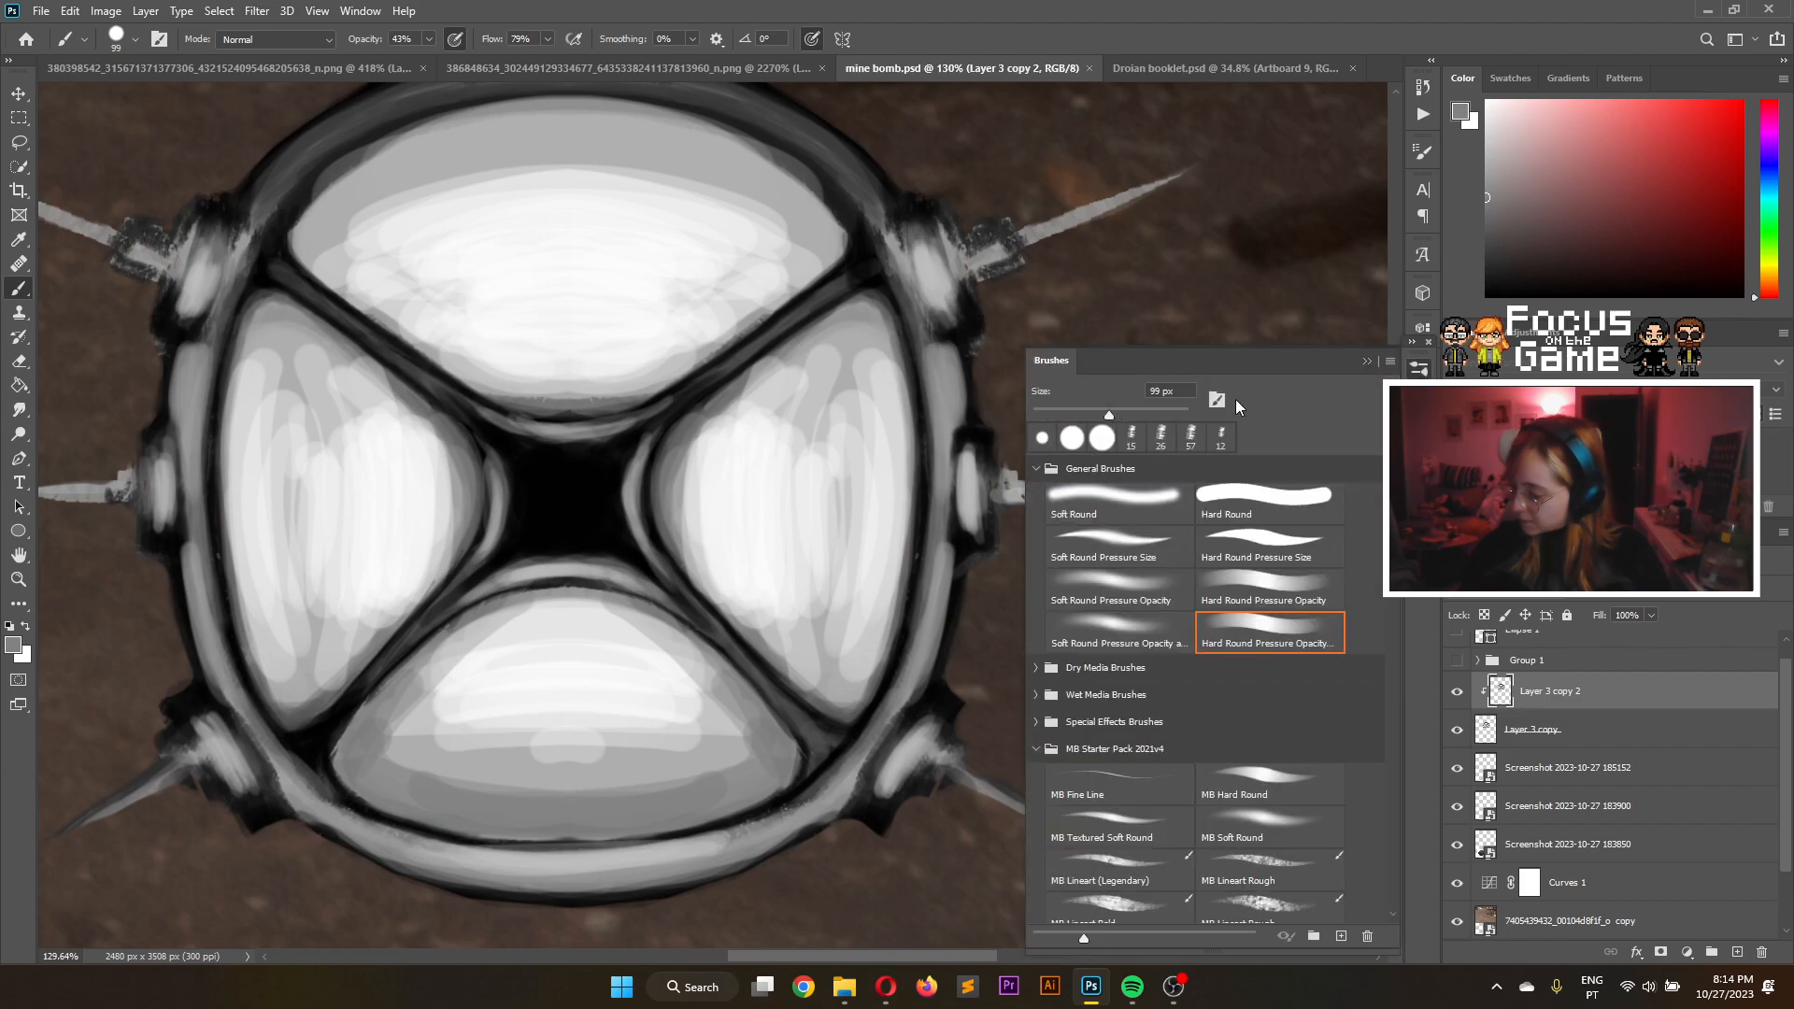
pyautogui.click(1370, 362)
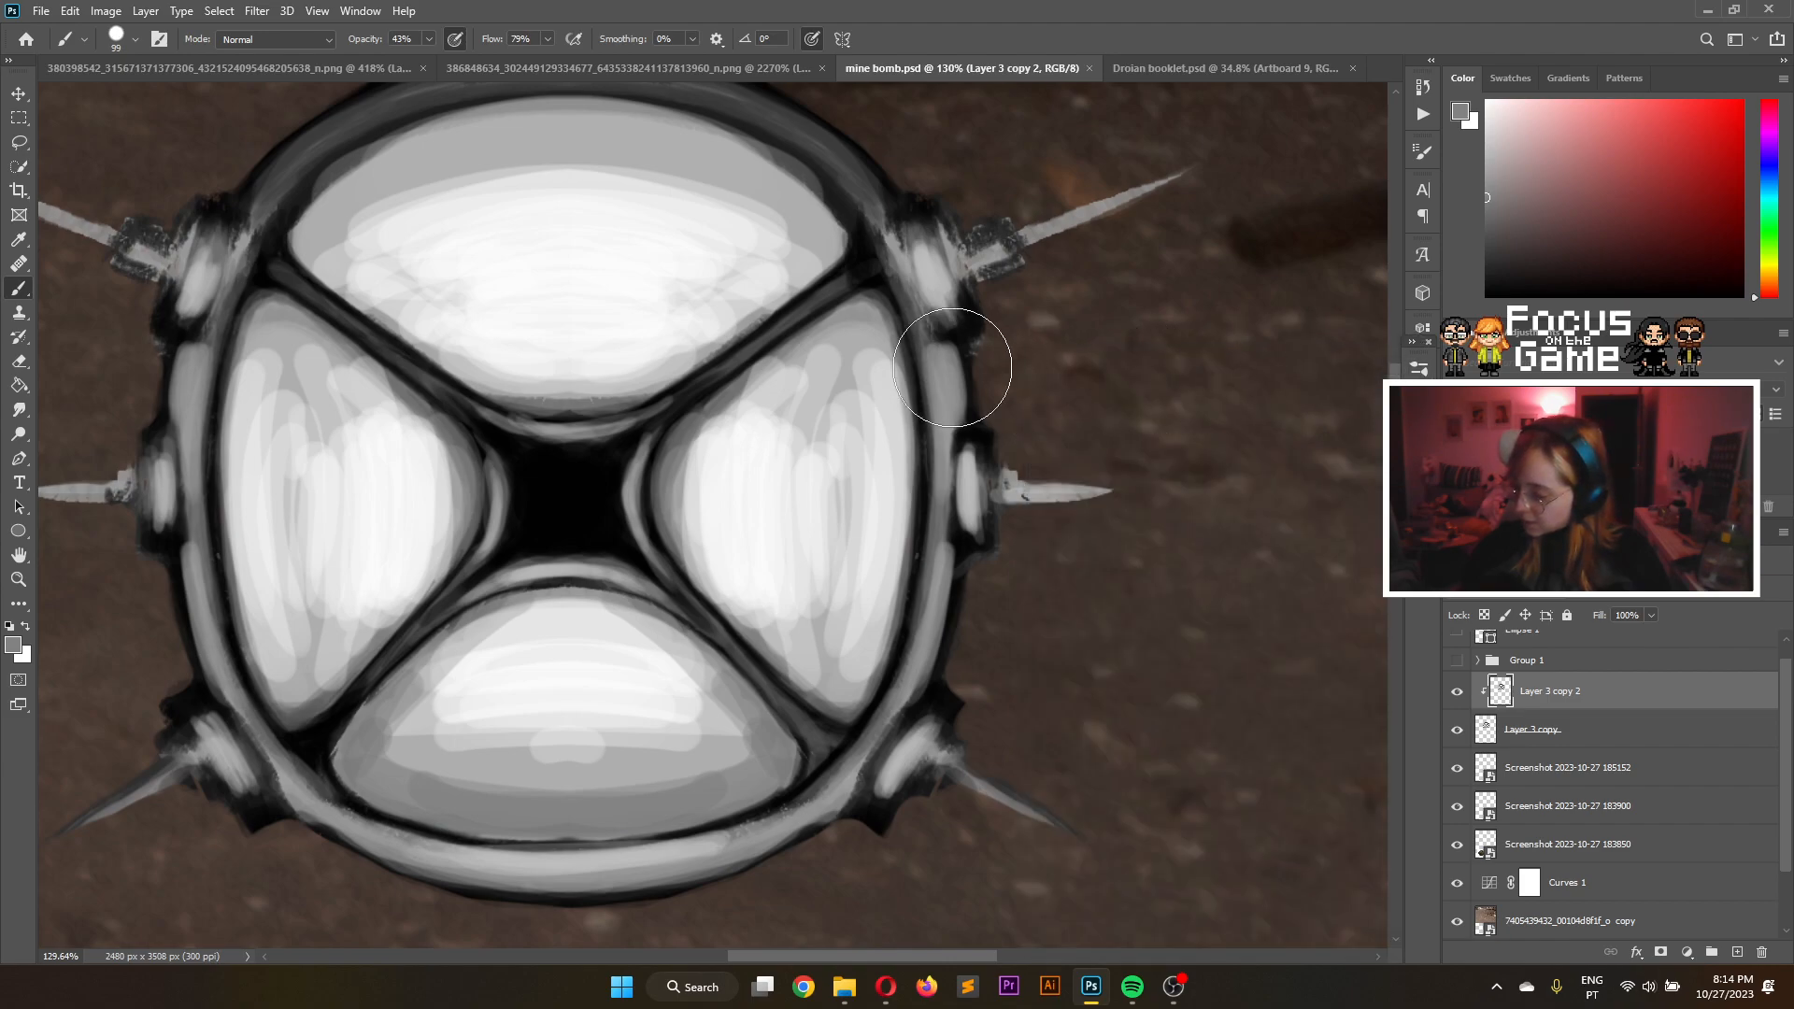
pyautogui.moveTo(854, 368)
pyautogui.mouseDown()
pyautogui.moveTo(876, 479)
pyautogui.moveTo(873, 411)
pyautogui.moveTo(845, 629)
pyautogui.moveTo(873, 501)
pyautogui.moveTo(788, 641)
pyautogui.mouseUp()
pyautogui.moveTo(429, 748); pyautogui.dragTo(593, 713)
pyautogui.moveTo(272, 389)
pyautogui.mouseDown()
pyautogui.moveTo(272, 520)
pyautogui.moveTo(288, 368)
pyautogui.moveTo(285, 598)
pyautogui.mouseUp()
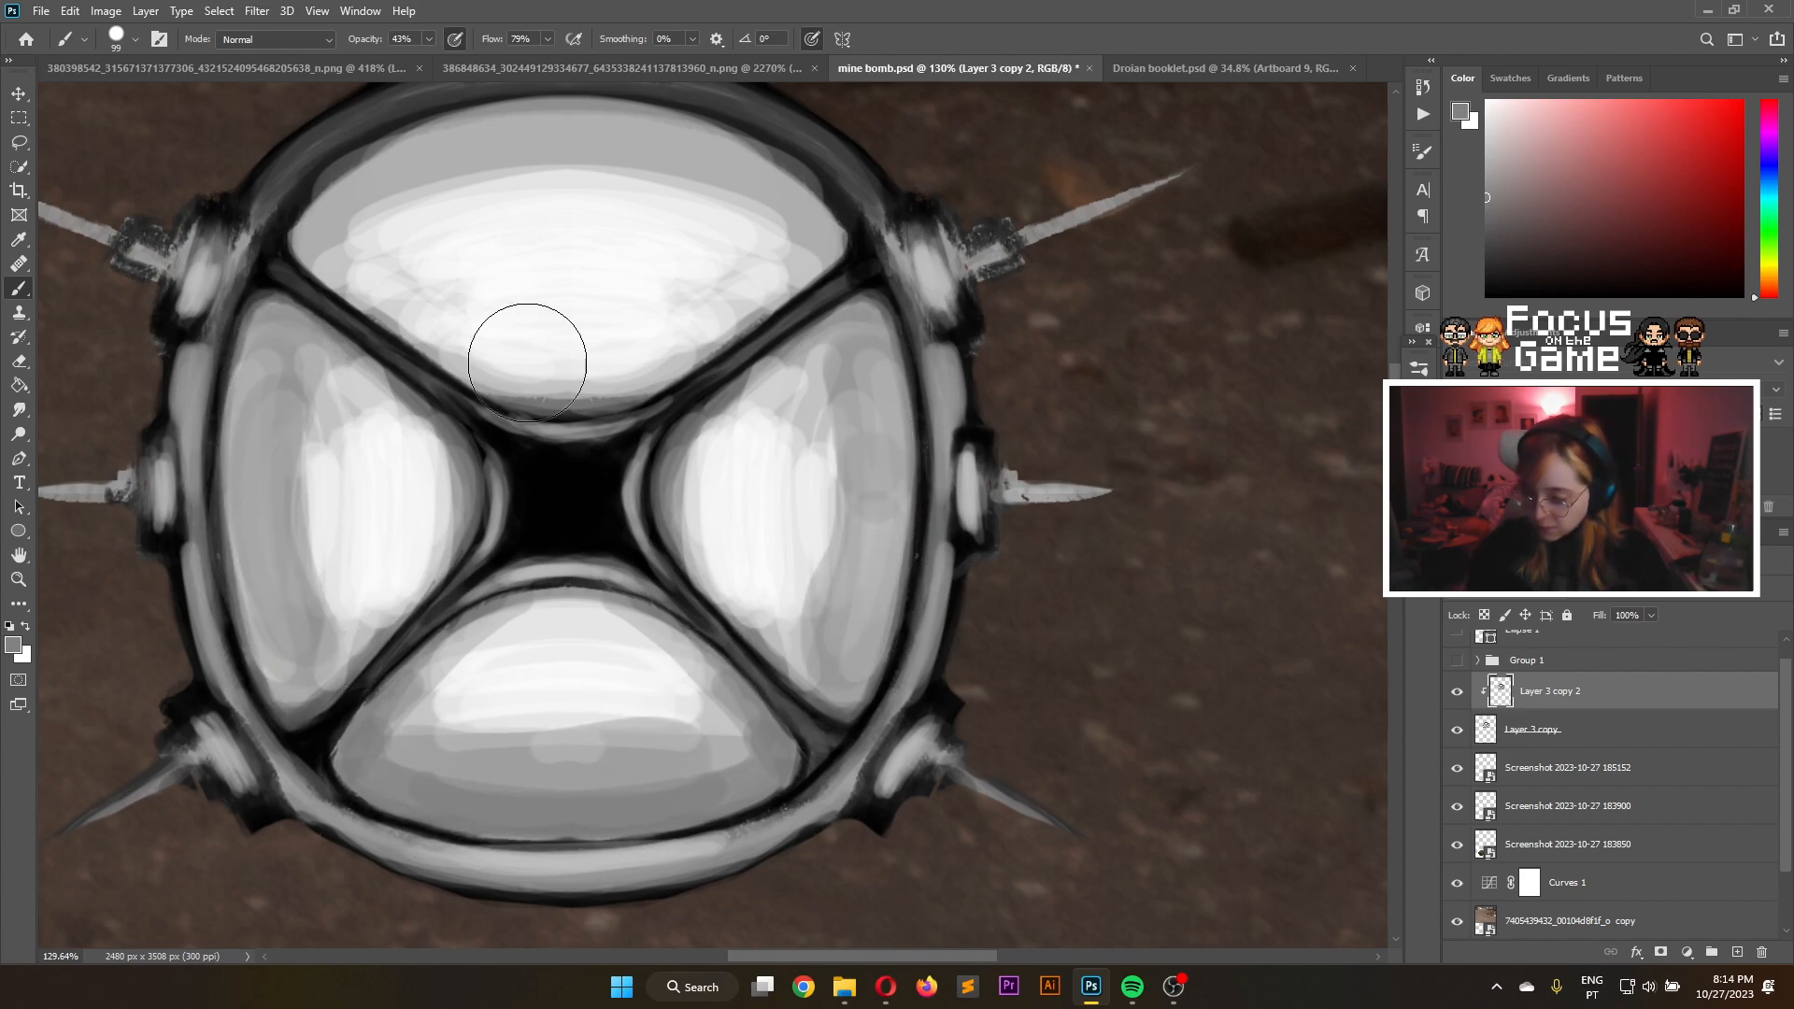
pyautogui.moveTo(368, 224)
pyautogui.mouseDown()
pyautogui.moveTo(640, 133)
pyautogui.moveTo(781, 185)
pyautogui.moveTo(415, 215)
pyautogui.moveTo(473, 253)
pyautogui.mouseUp()
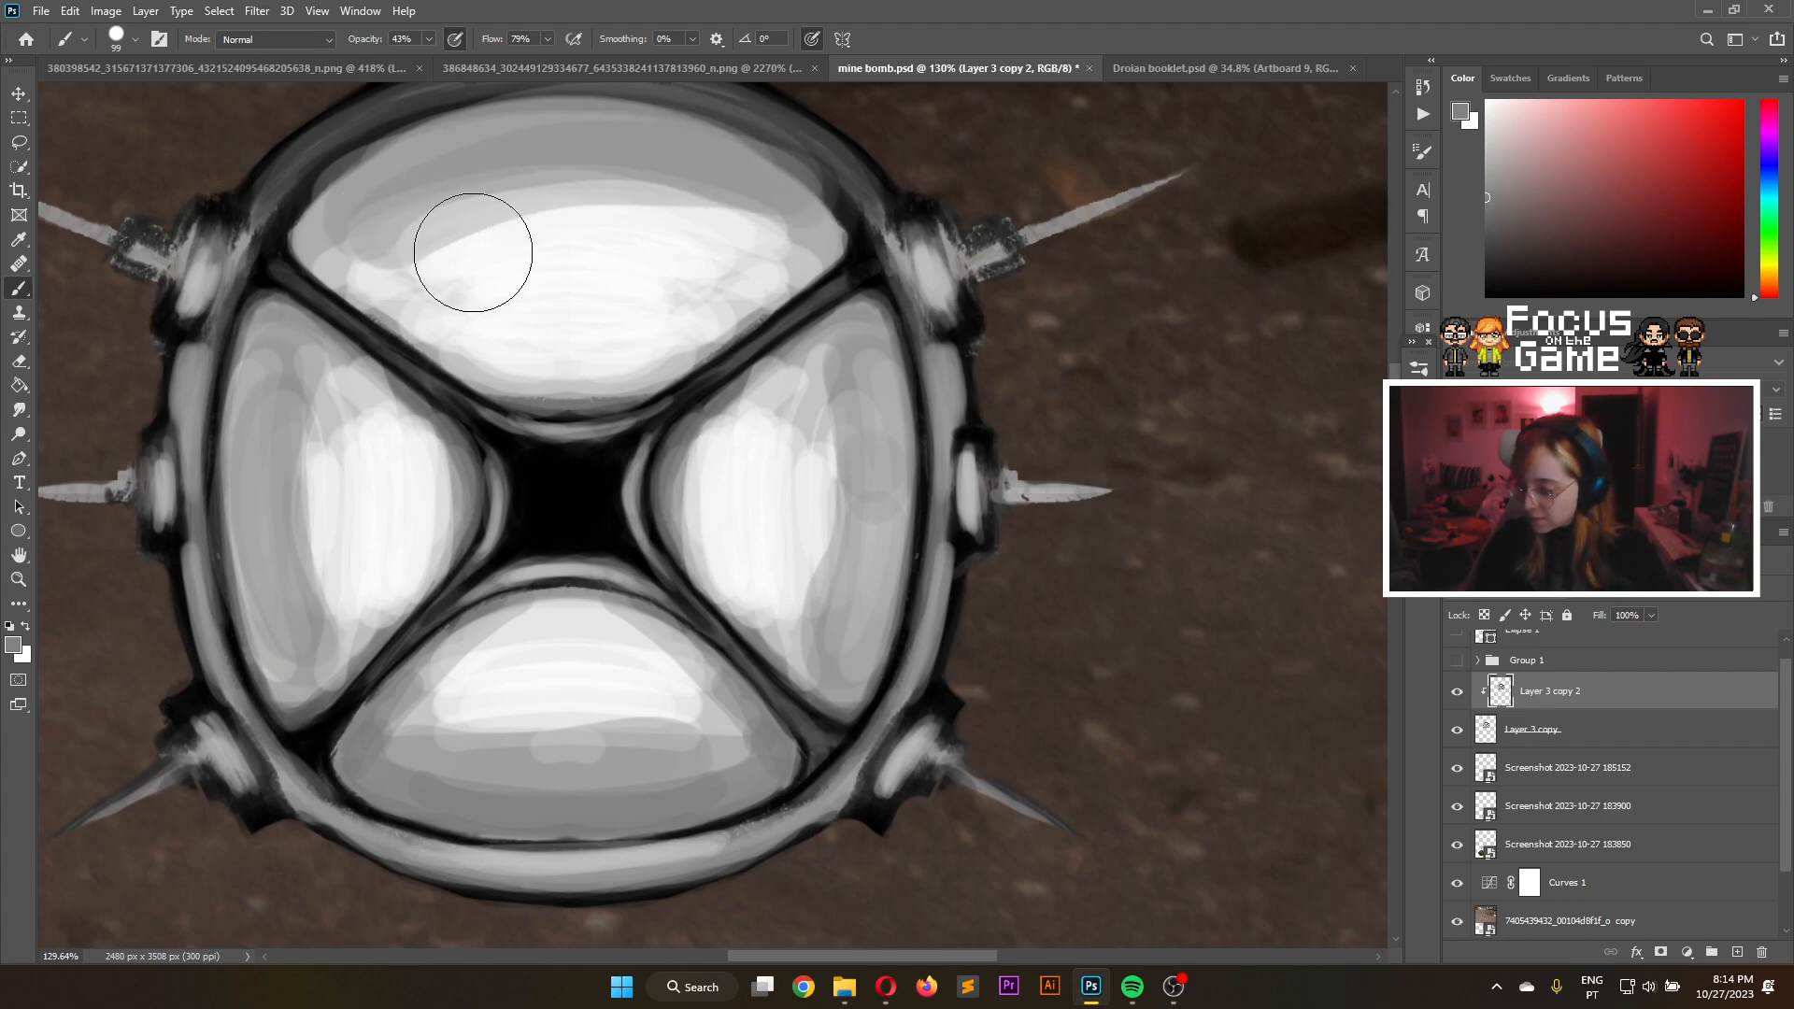
pyautogui.scroll(-8, 489, 328)
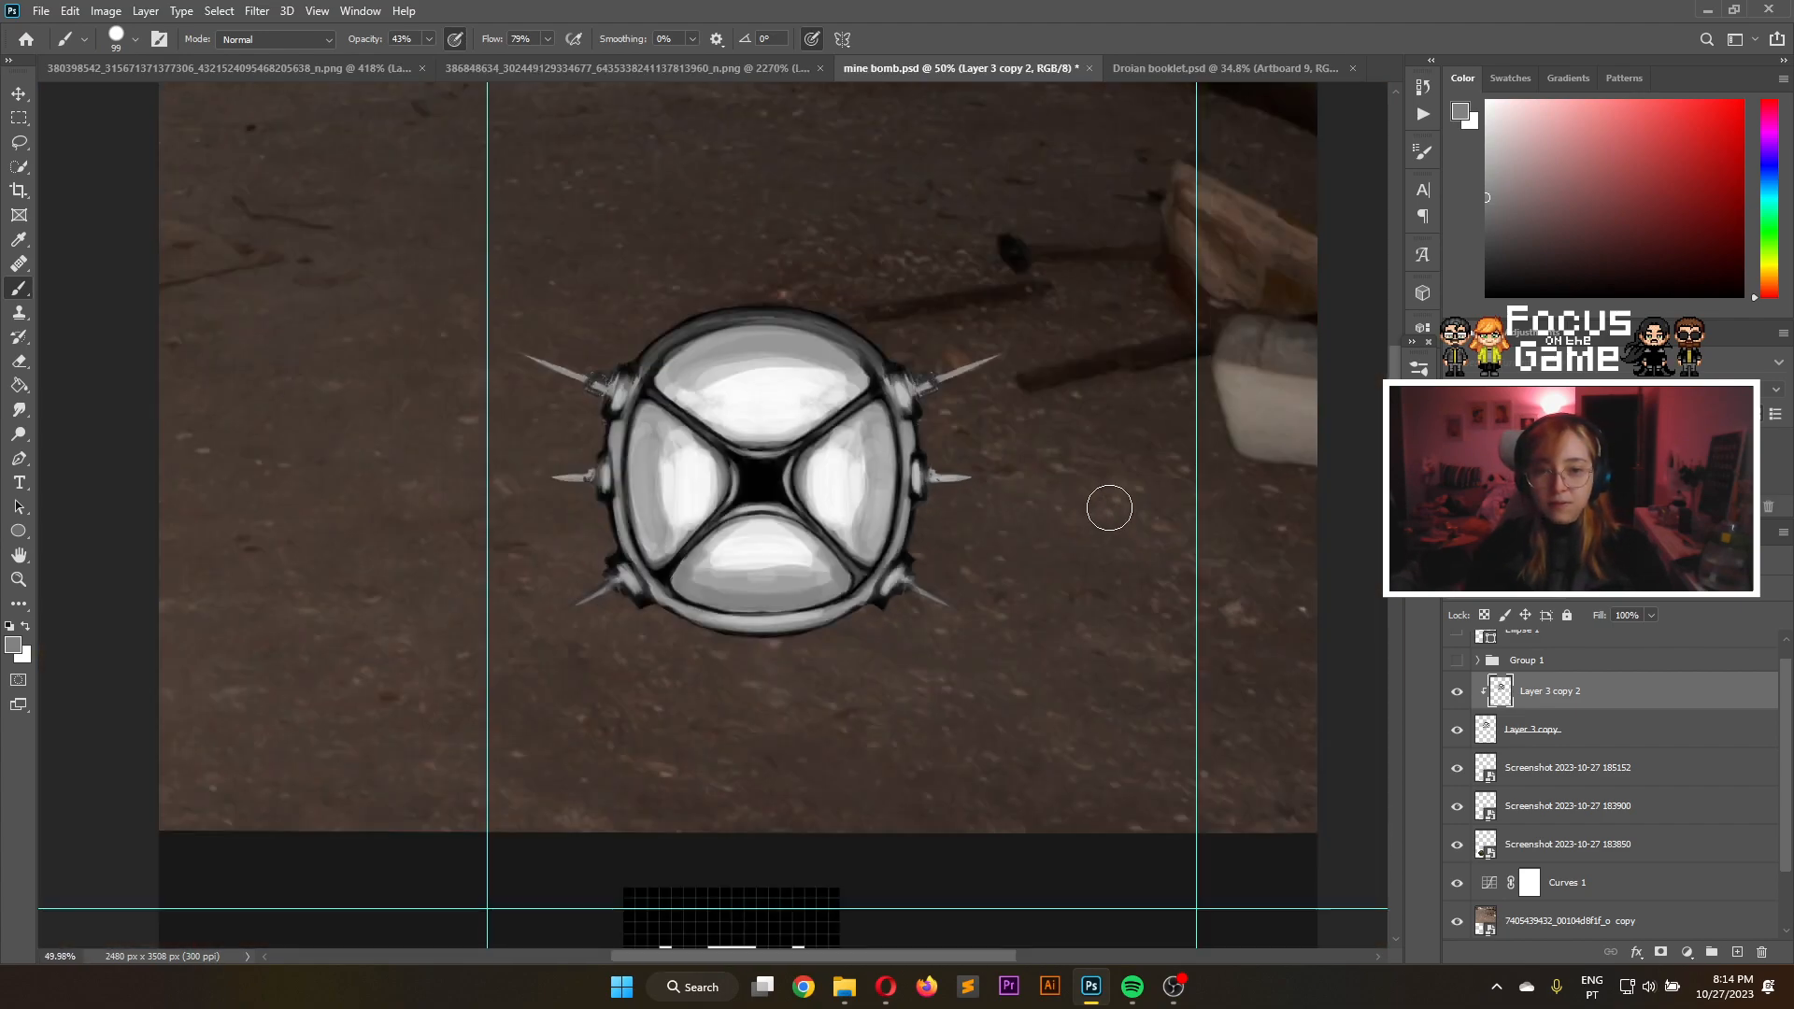
pyautogui.scroll(-3, 1109, 504)
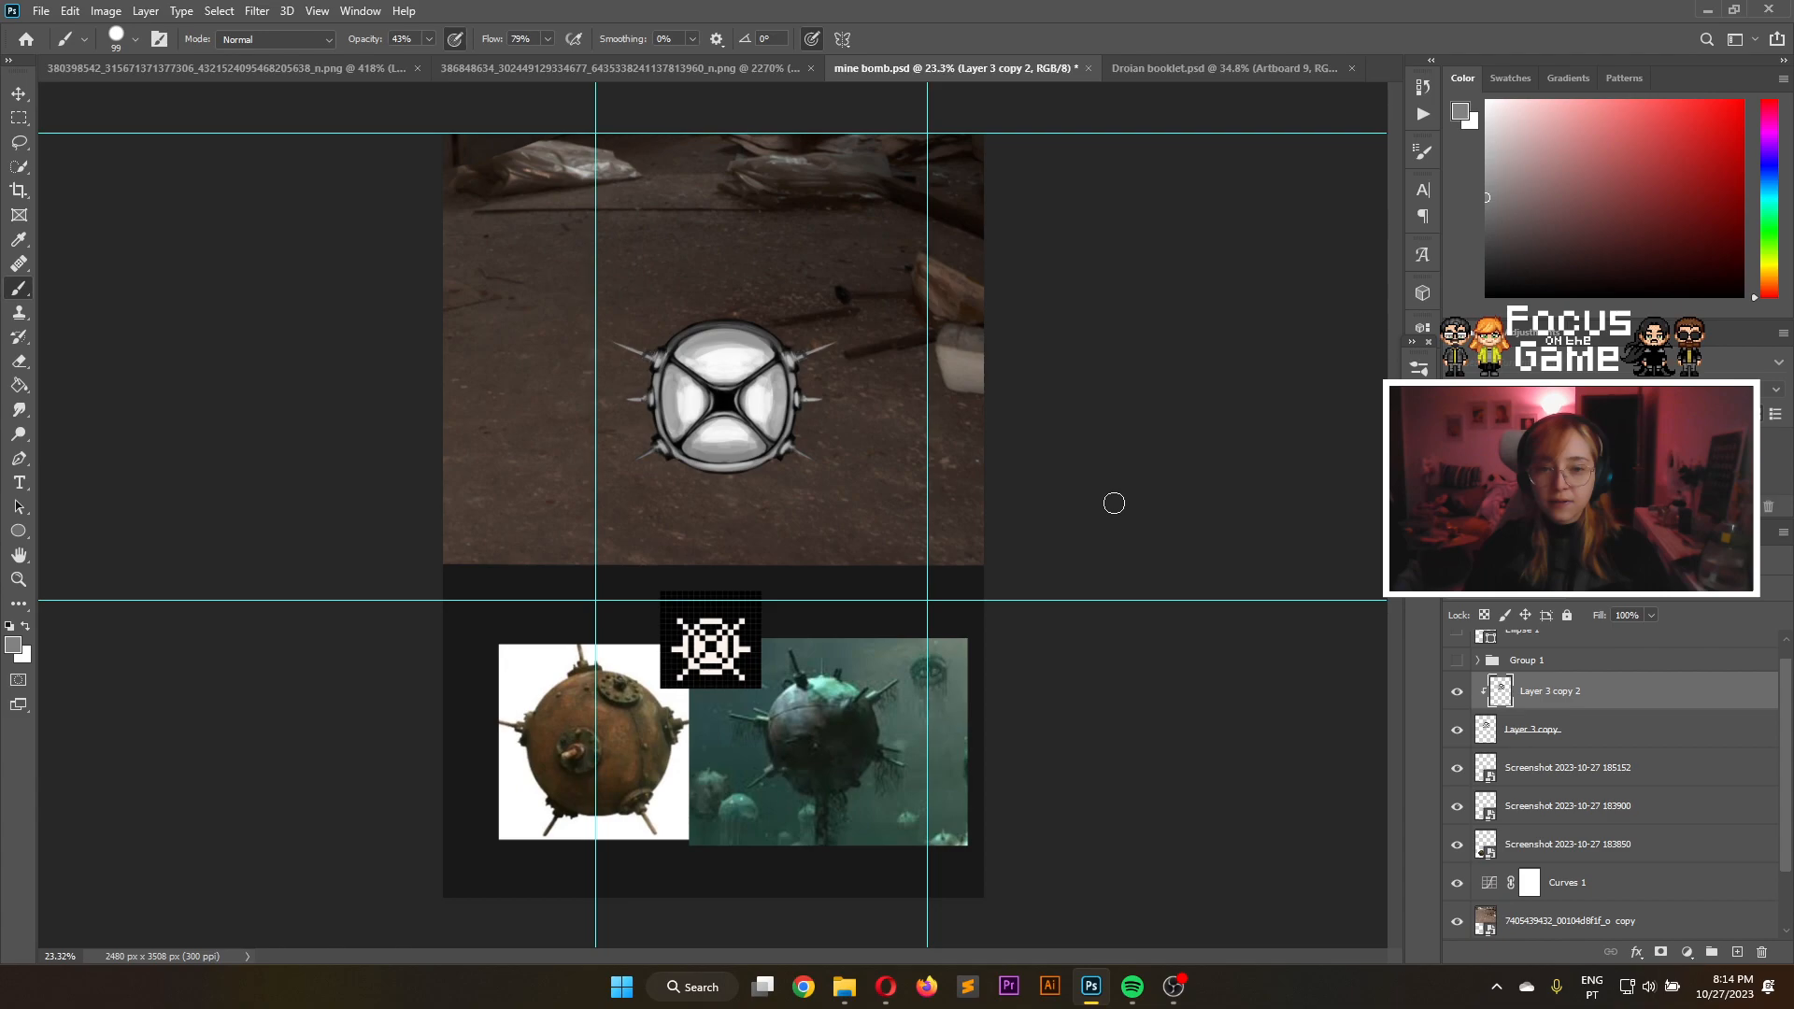
# Save the changes to mine bomb.psd and inspect the painted drone up close
pyautogui.scroll(2, 1041, 407)
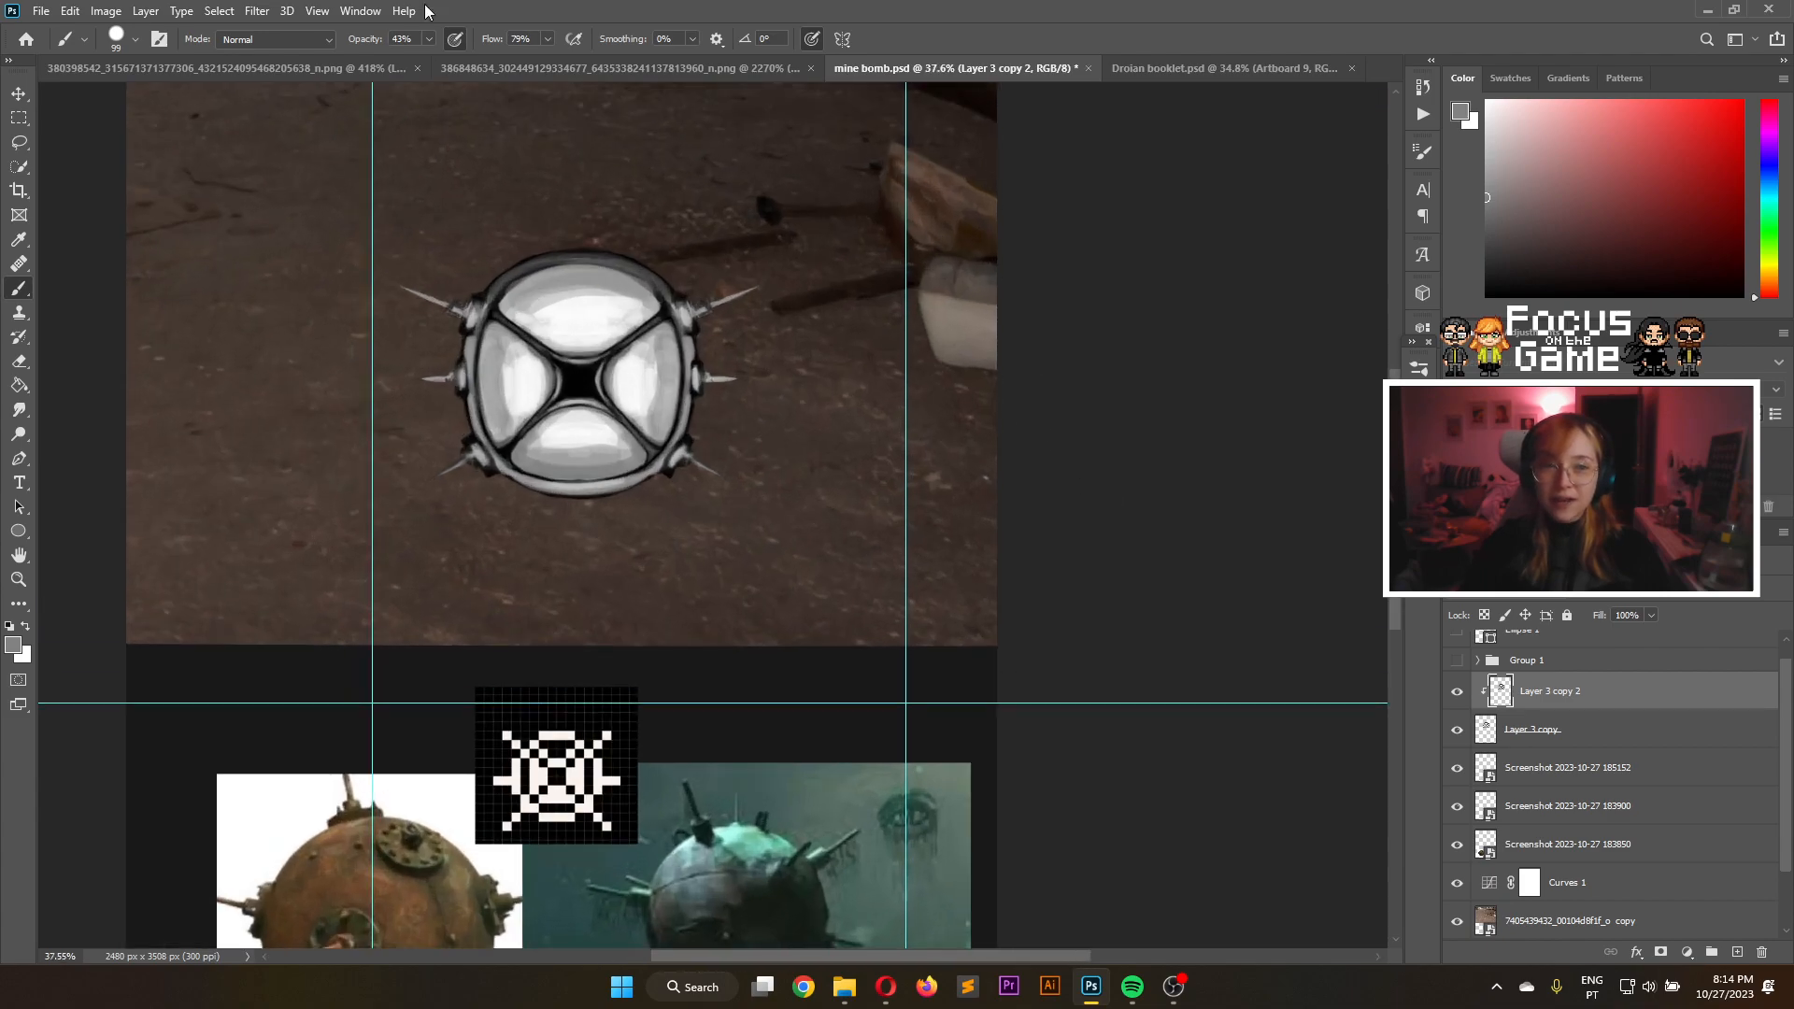
pyautogui.click(41, 11)
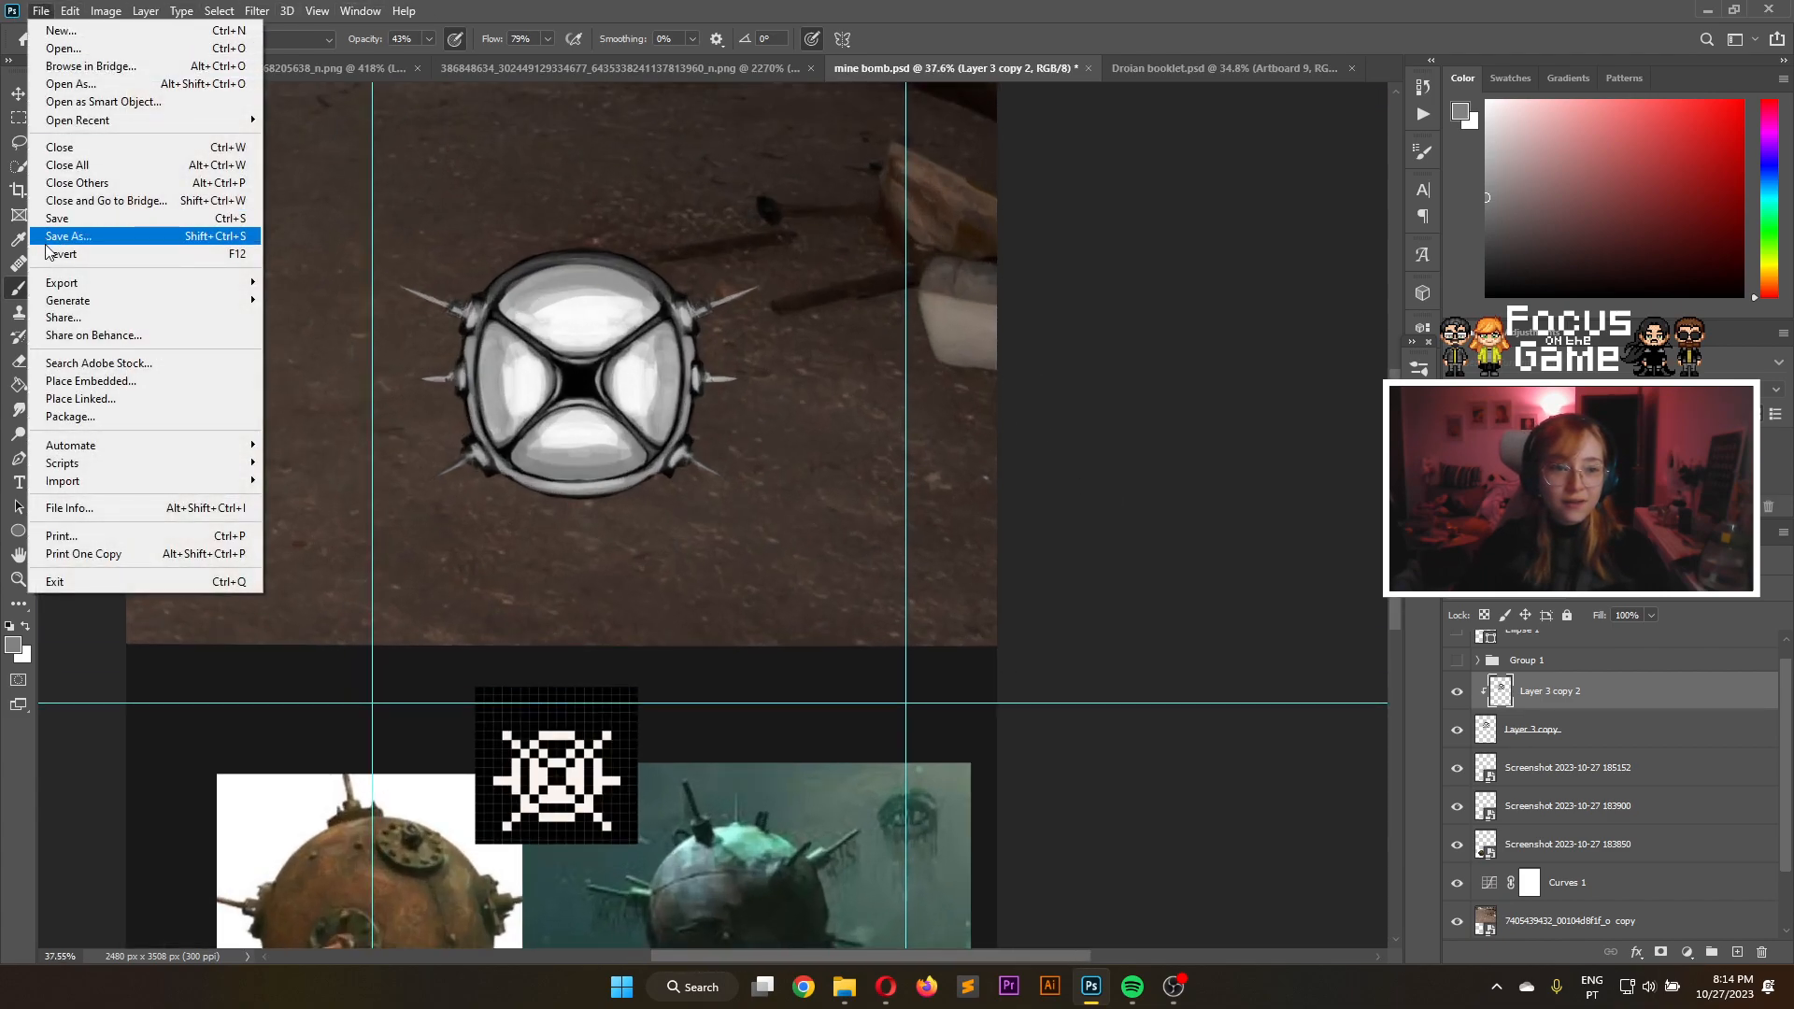
pyautogui.click(58, 218)
pyautogui.scroll(-1, 75, 215)
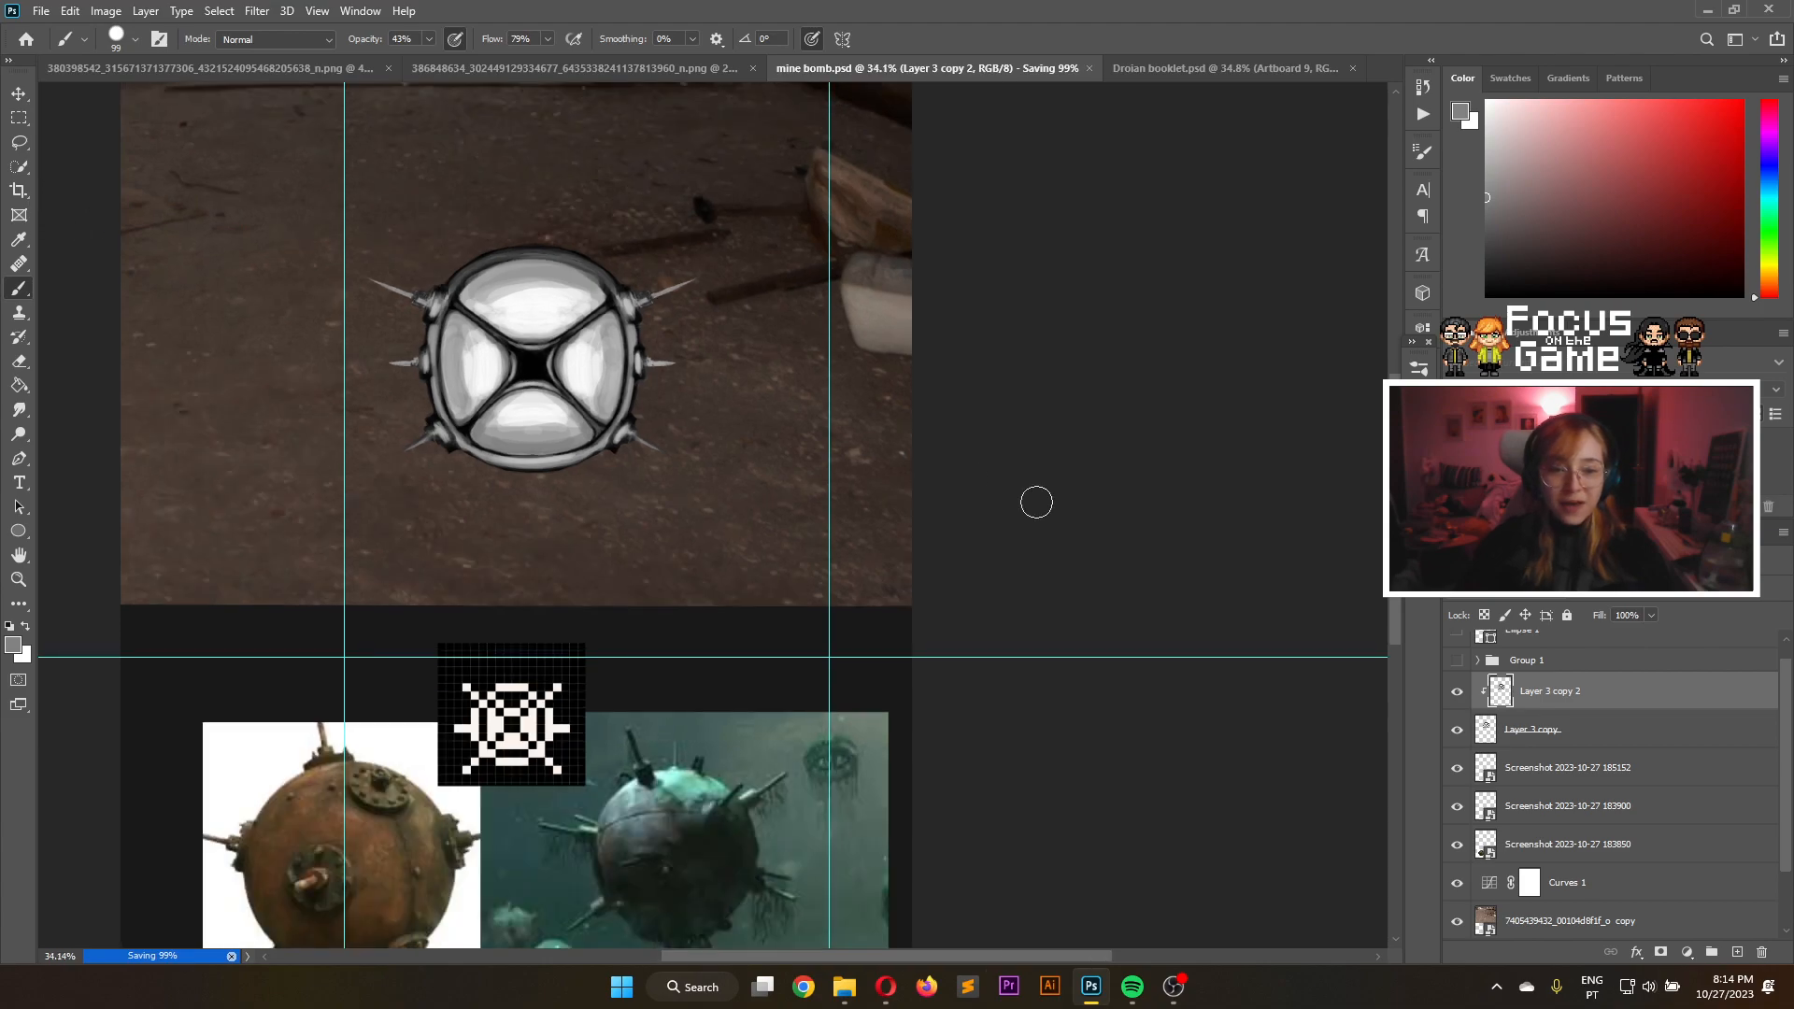
pyautogui.scroll(3, 712, 514)
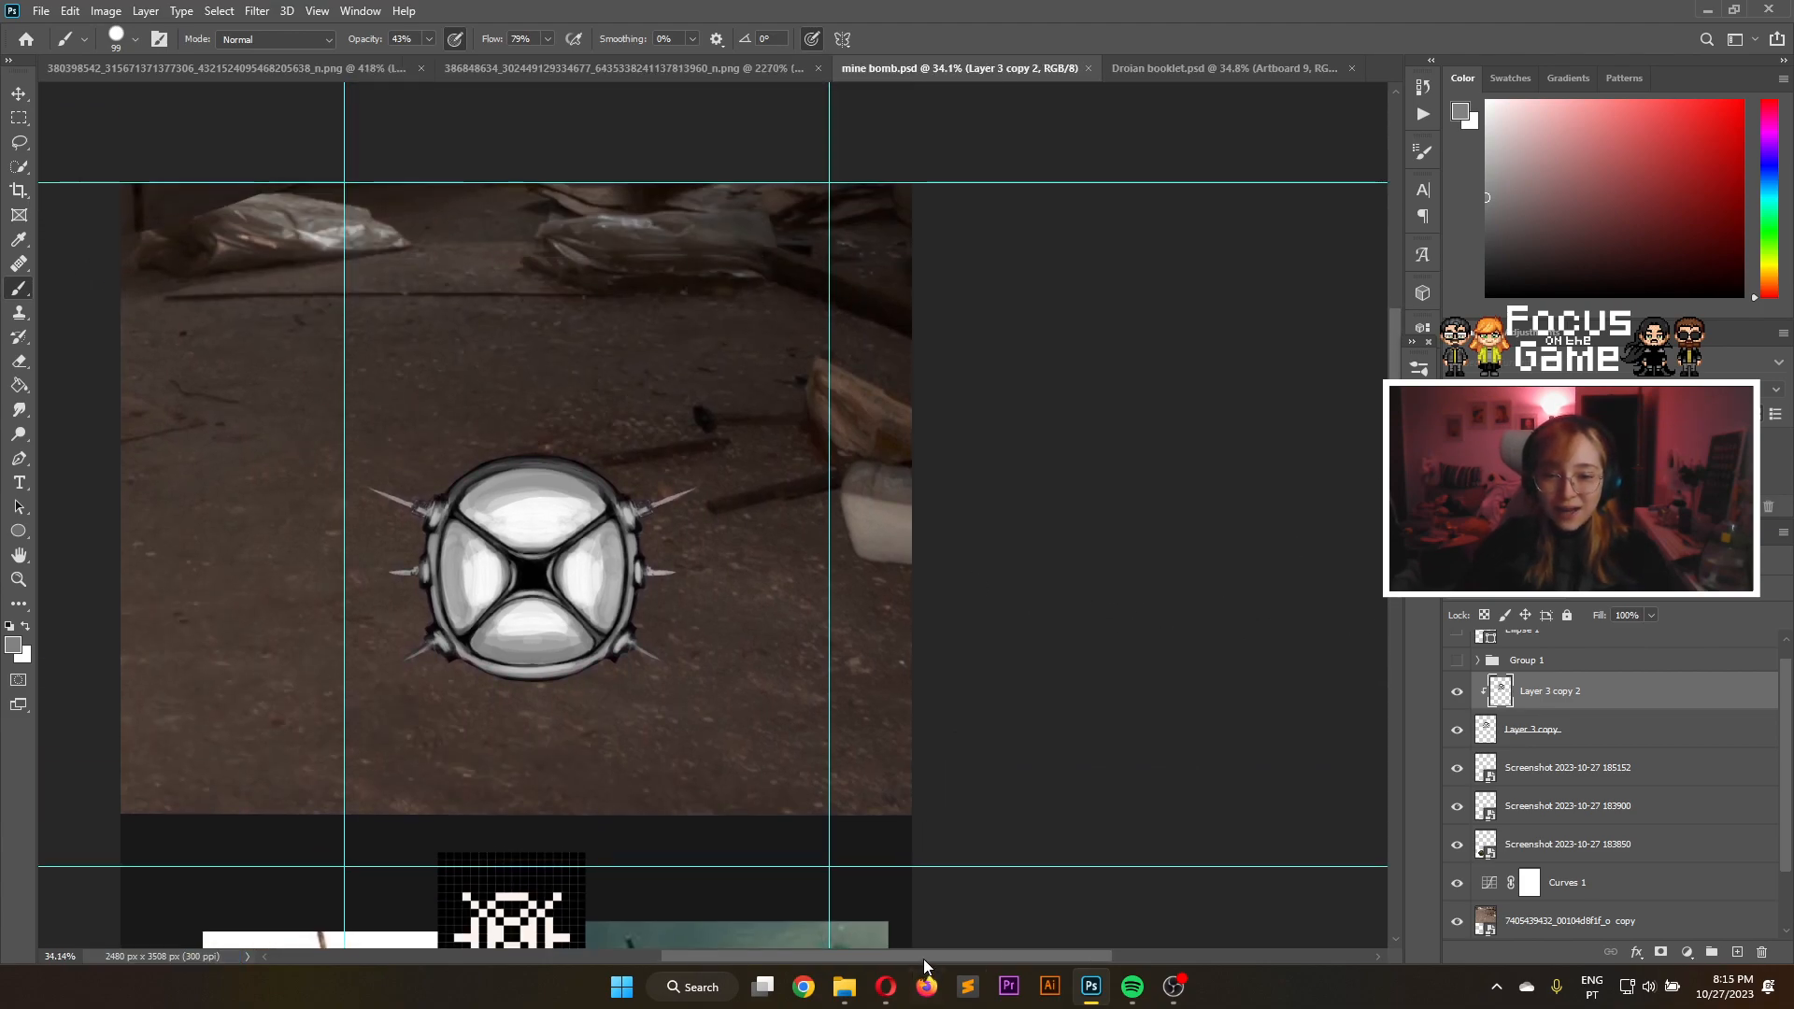
pyautogui.hscroll(-5, 934, 561)
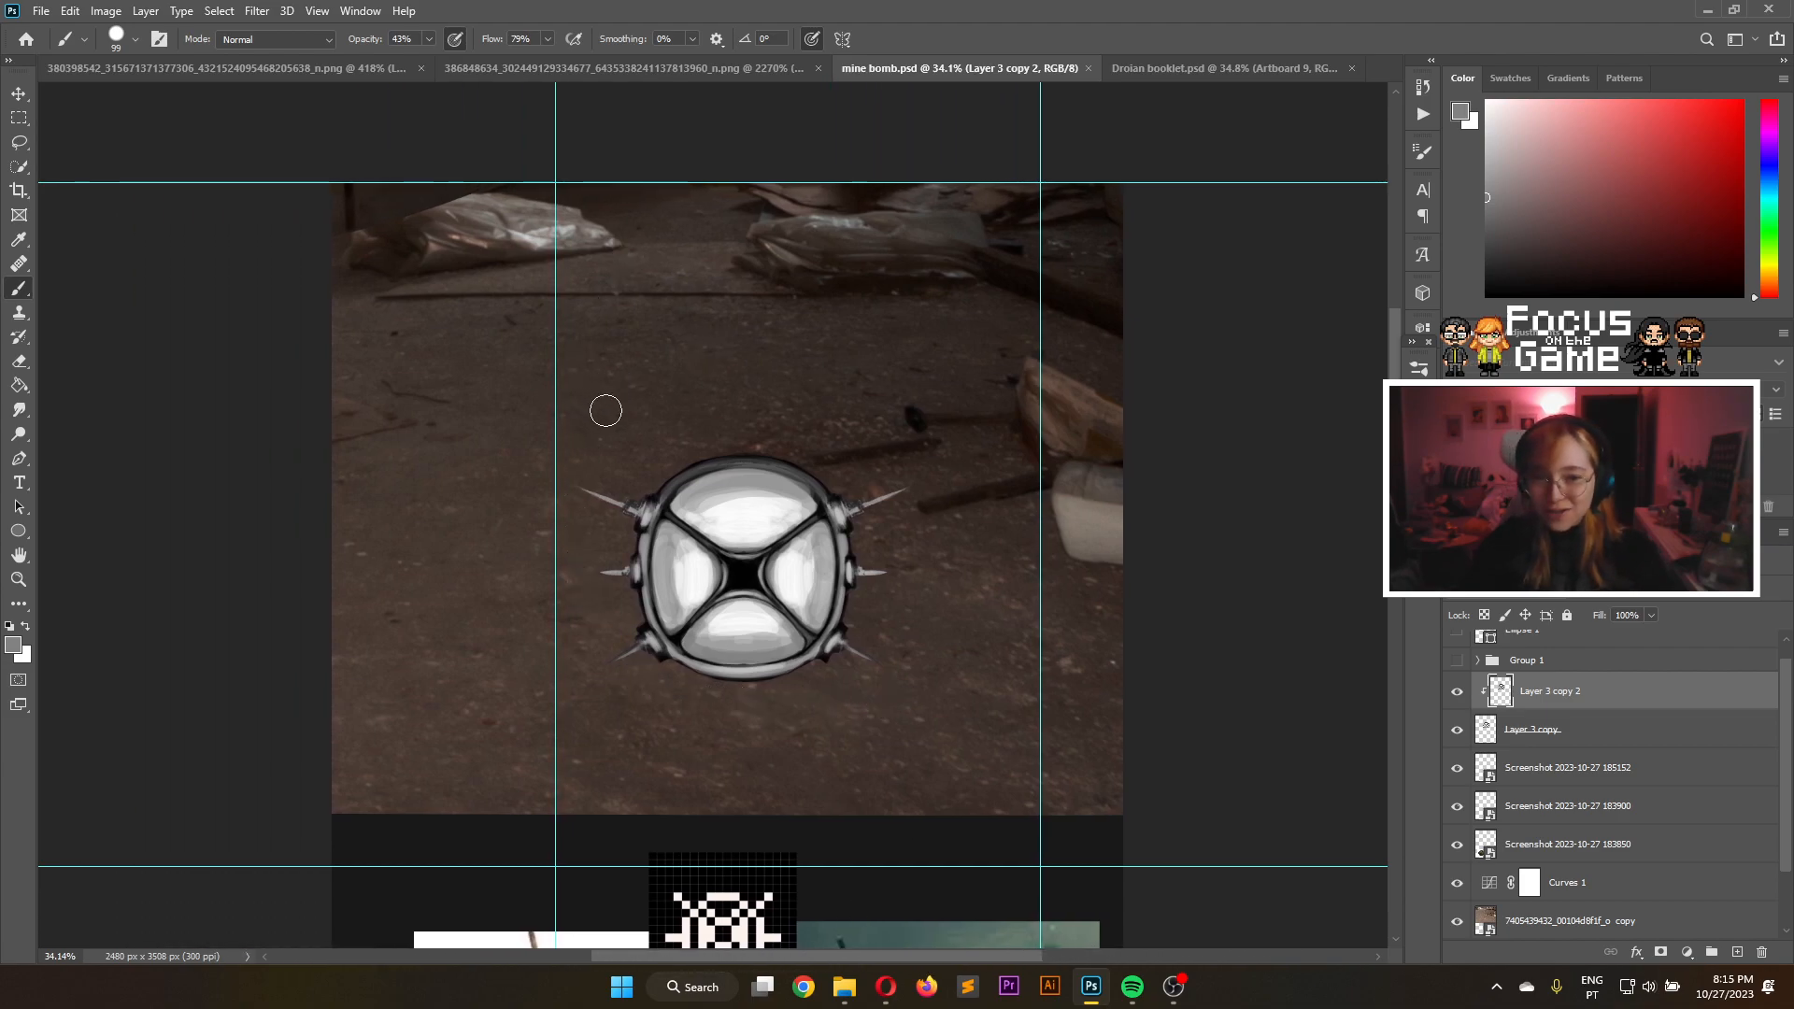
pyautogui.scroll(1, 645, 500)
pyautogui.scroll(1, 602, 699)
pyautogui.scroll(1, 602, 699)
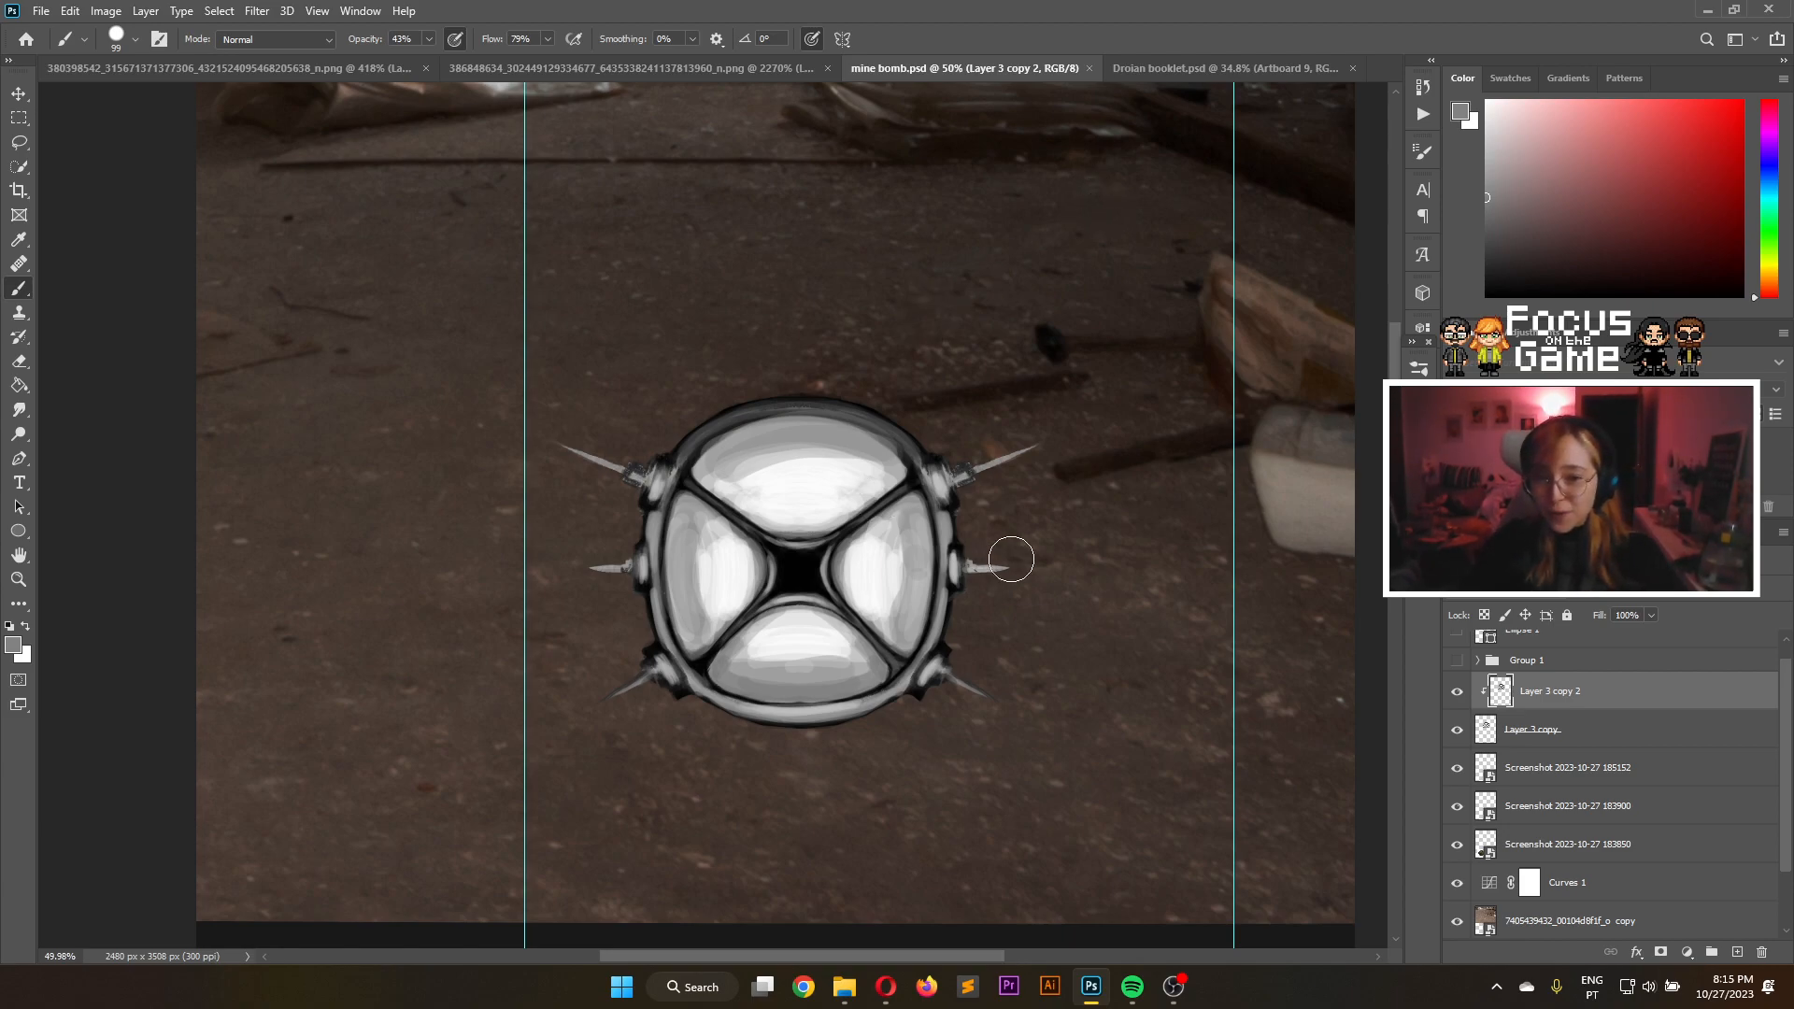
pyautogui.scroll(1, 895, 446)
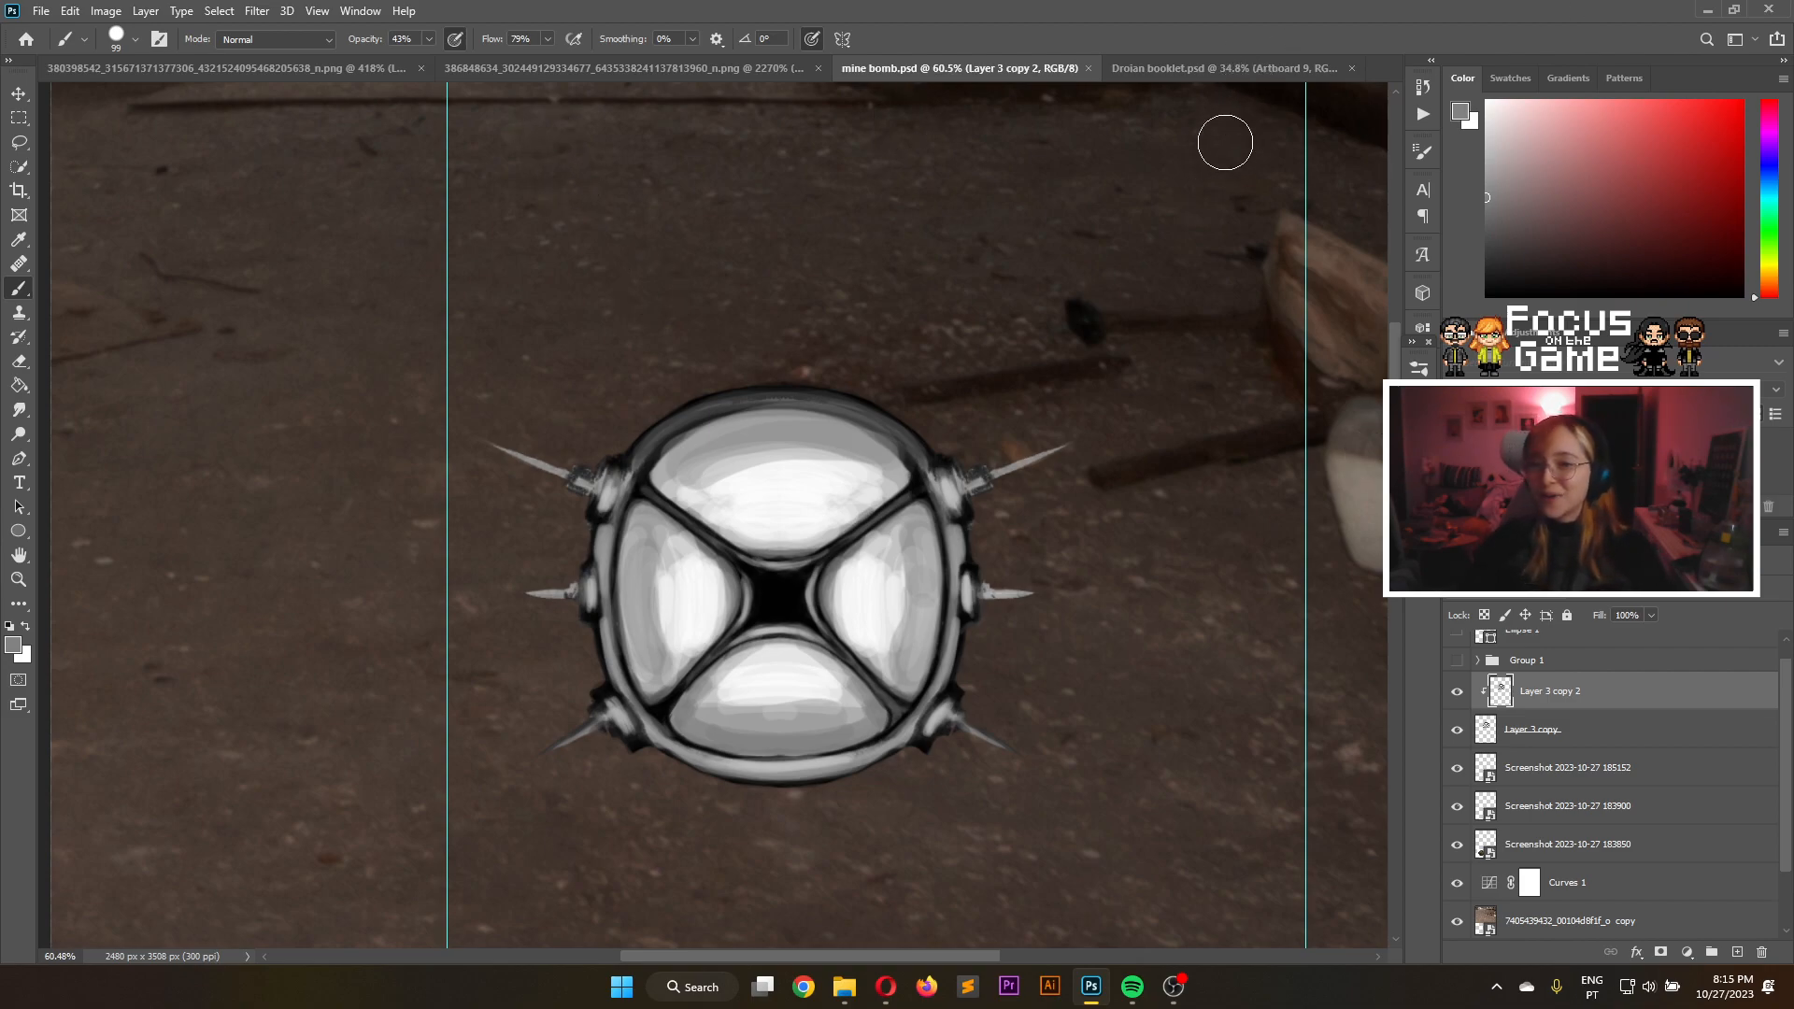
# Switch to Droian booklet.psd and examine the RocketBomb page X-003 and its black picture placeholder
pyautogui.click(1213, 69)
pyautogui.scroll(-6, 991, 505)
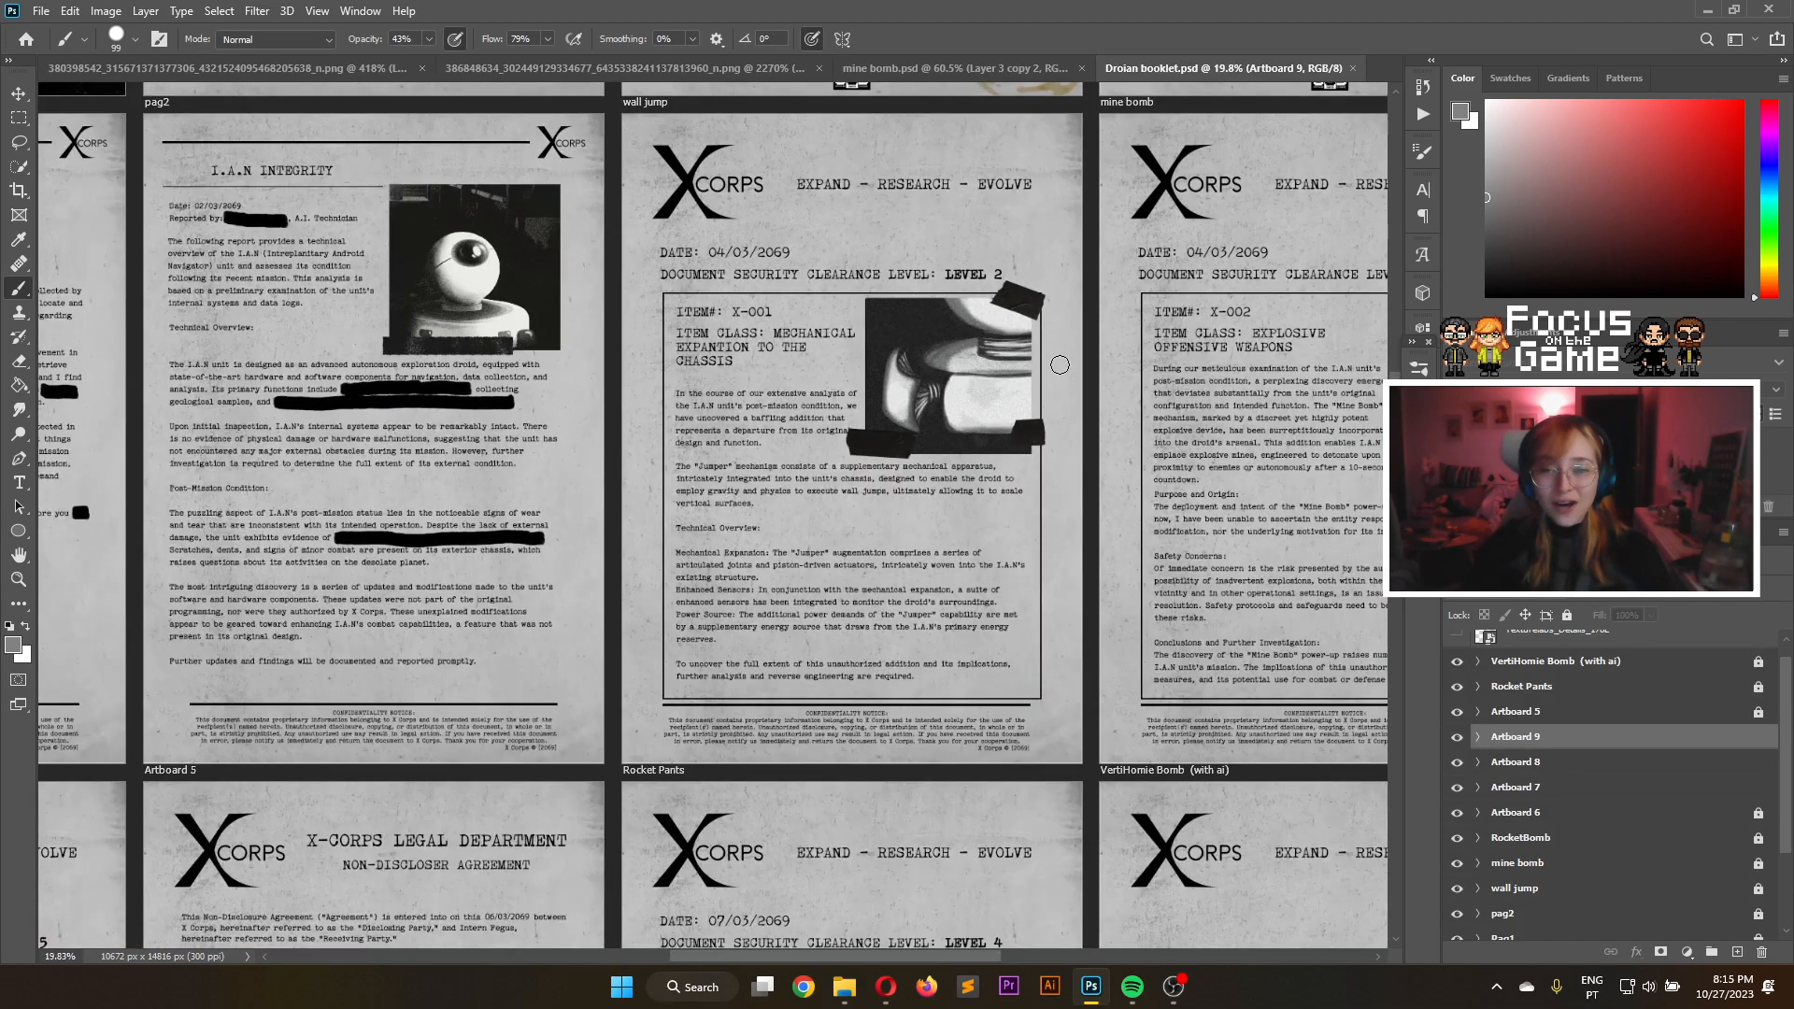
pyautogui.scroll(5, 376, 860)
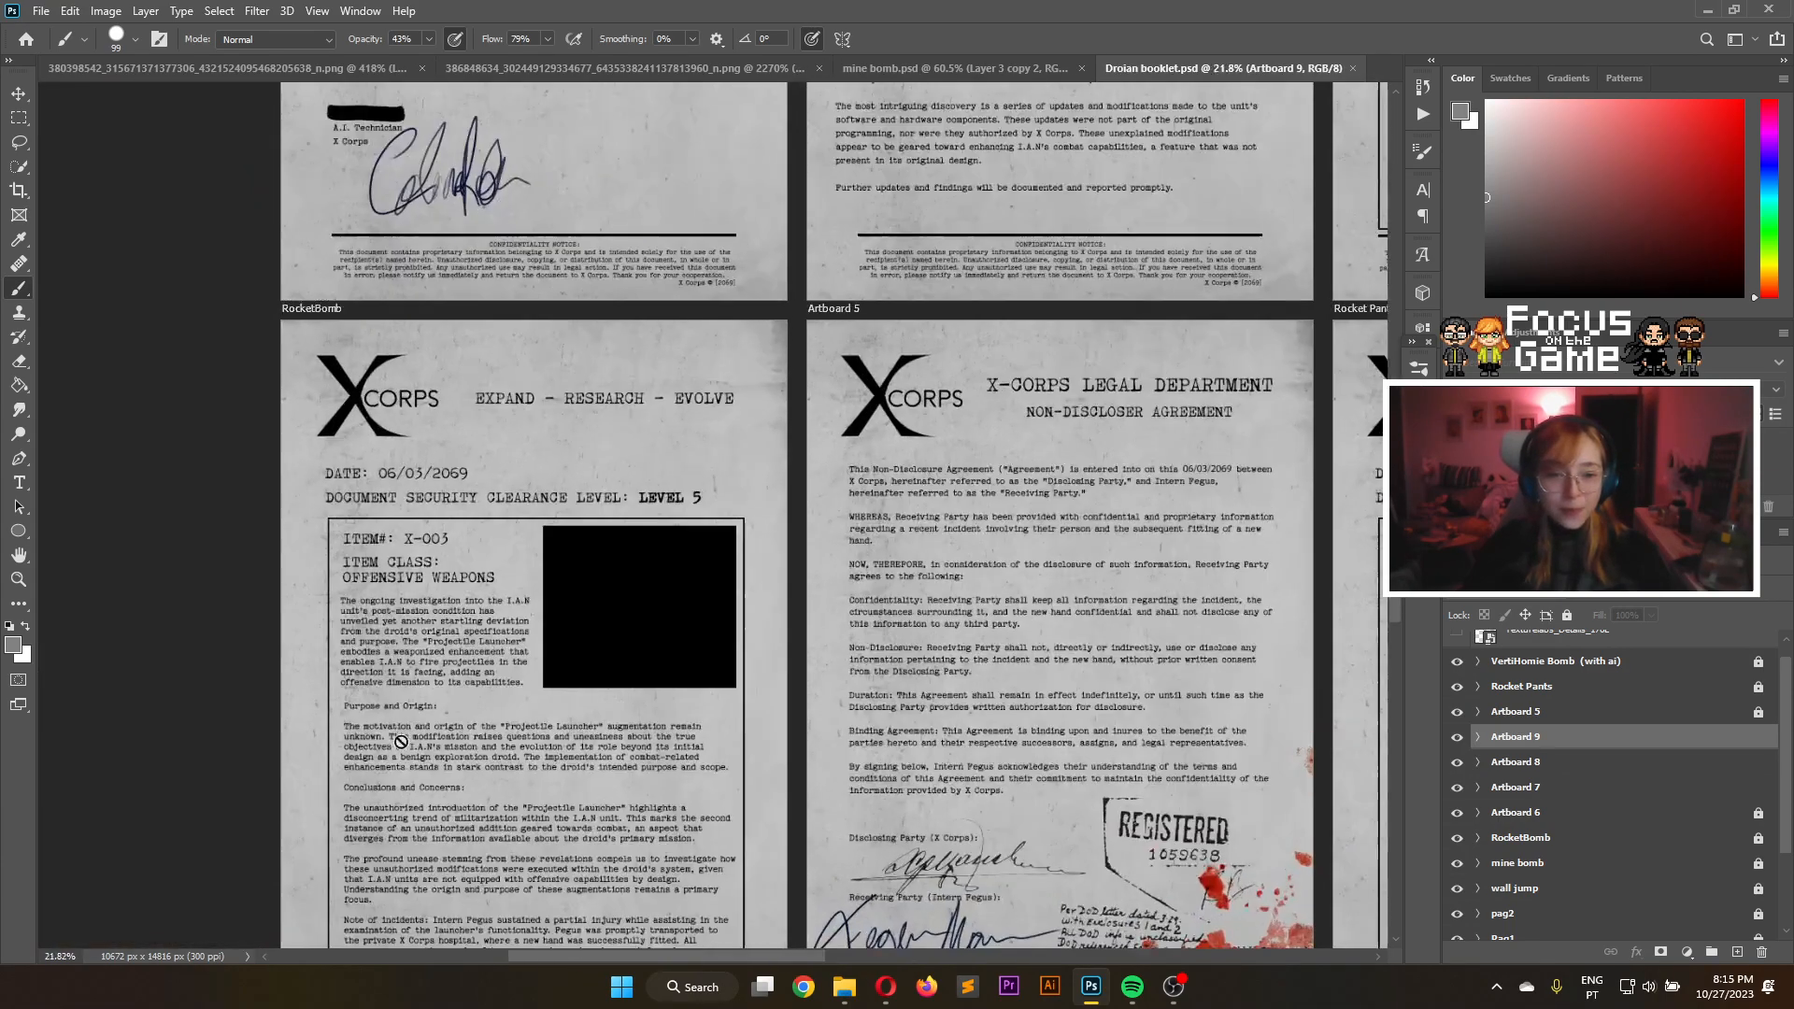
pyautogui.scroll(-1, 408, 711)
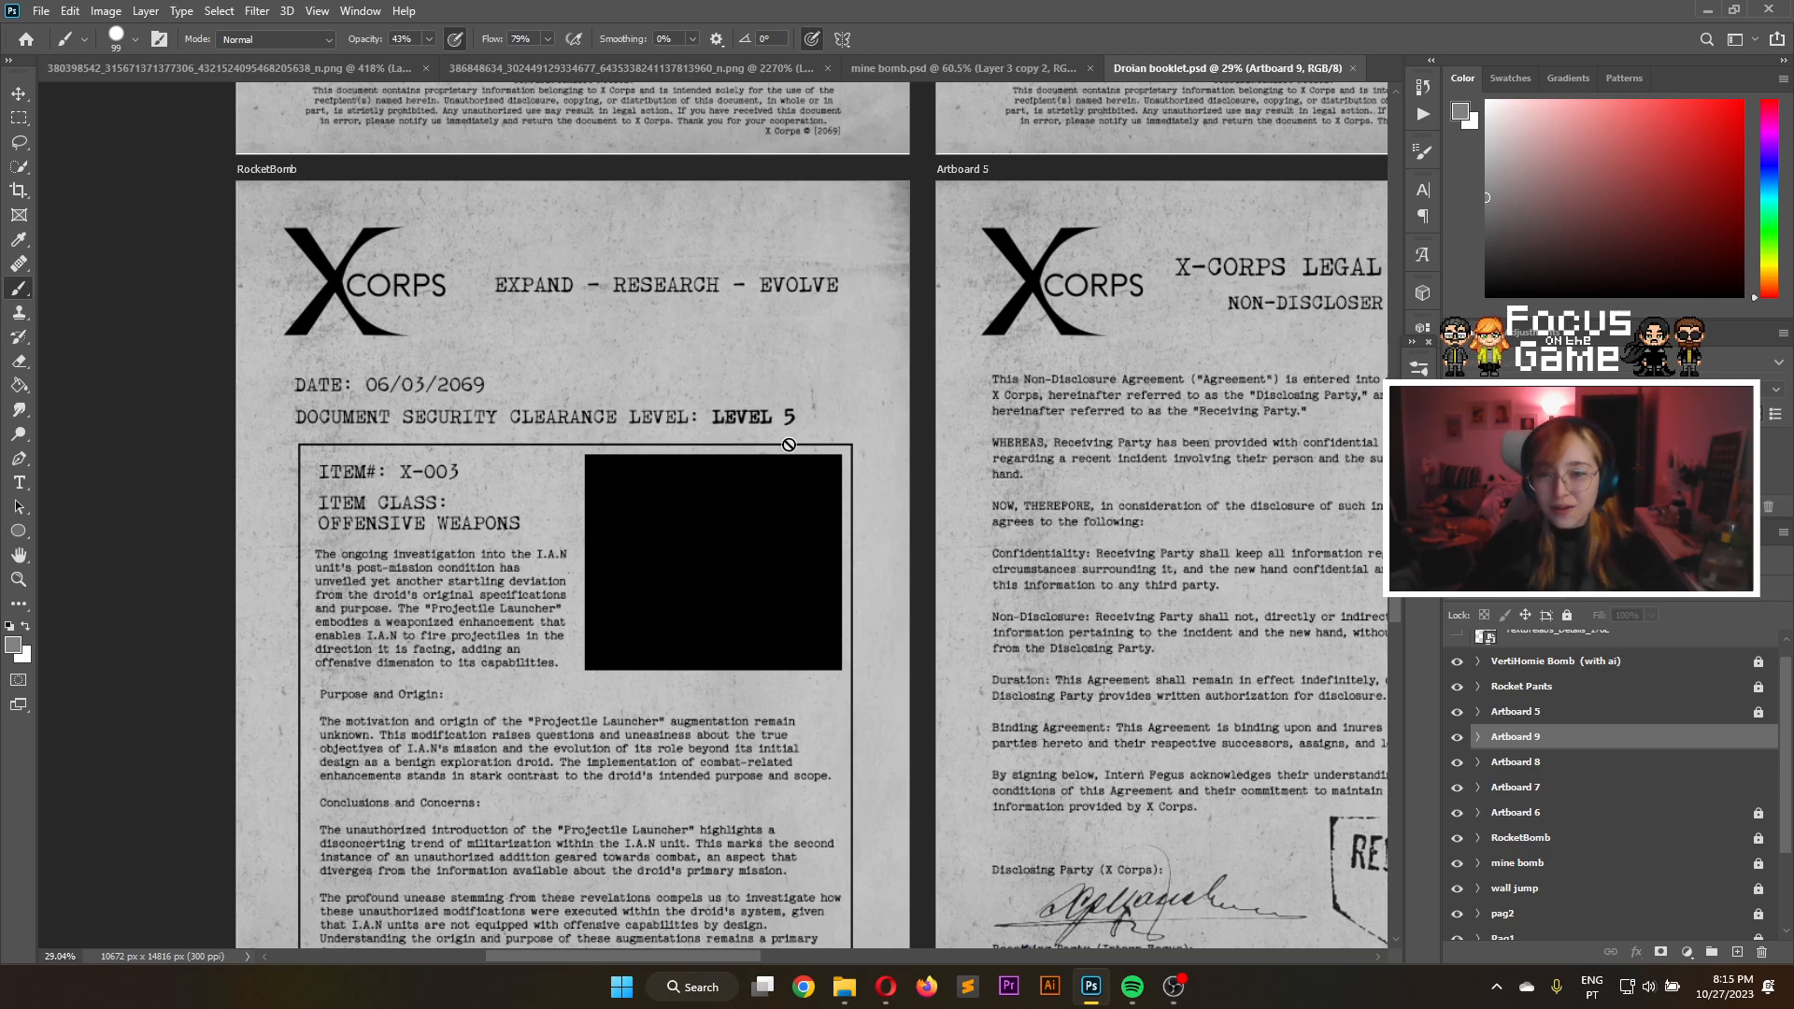
pyautogui.scroll(-1, 788, 444)
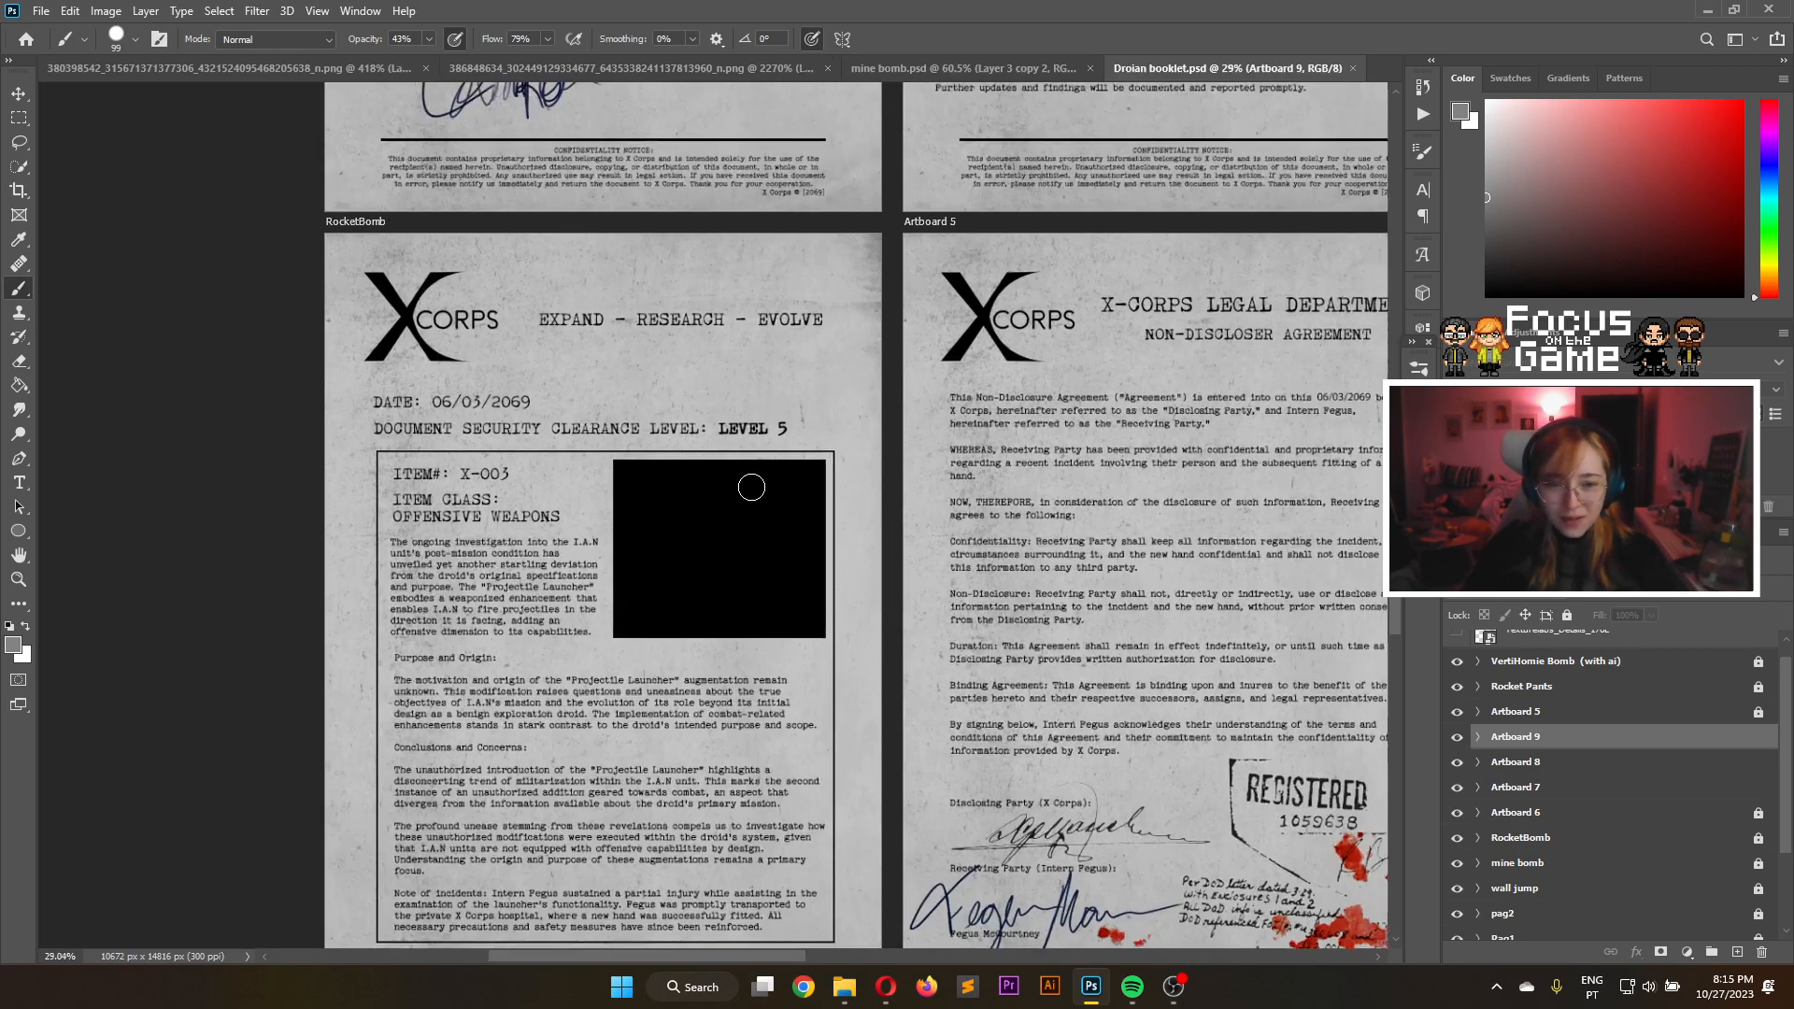
pyautogui.scroll(1, 752, 487)
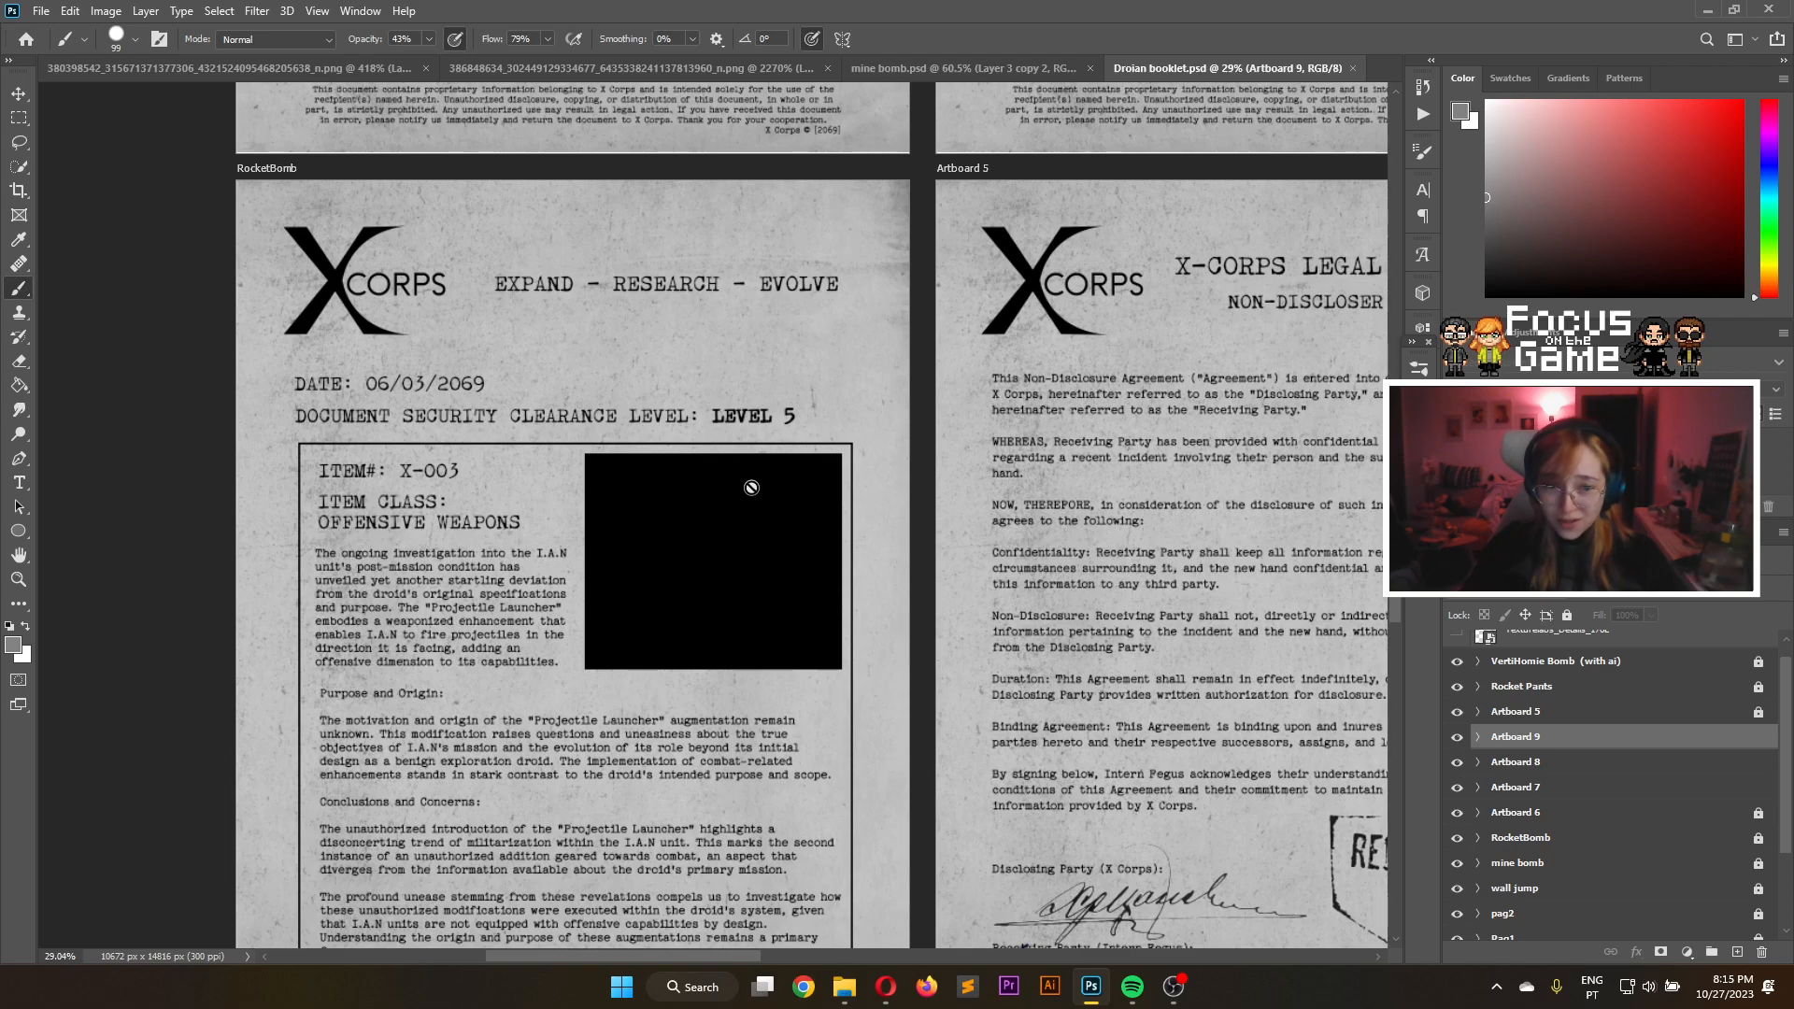
pyautogui.scroll(-1, 751, 487)
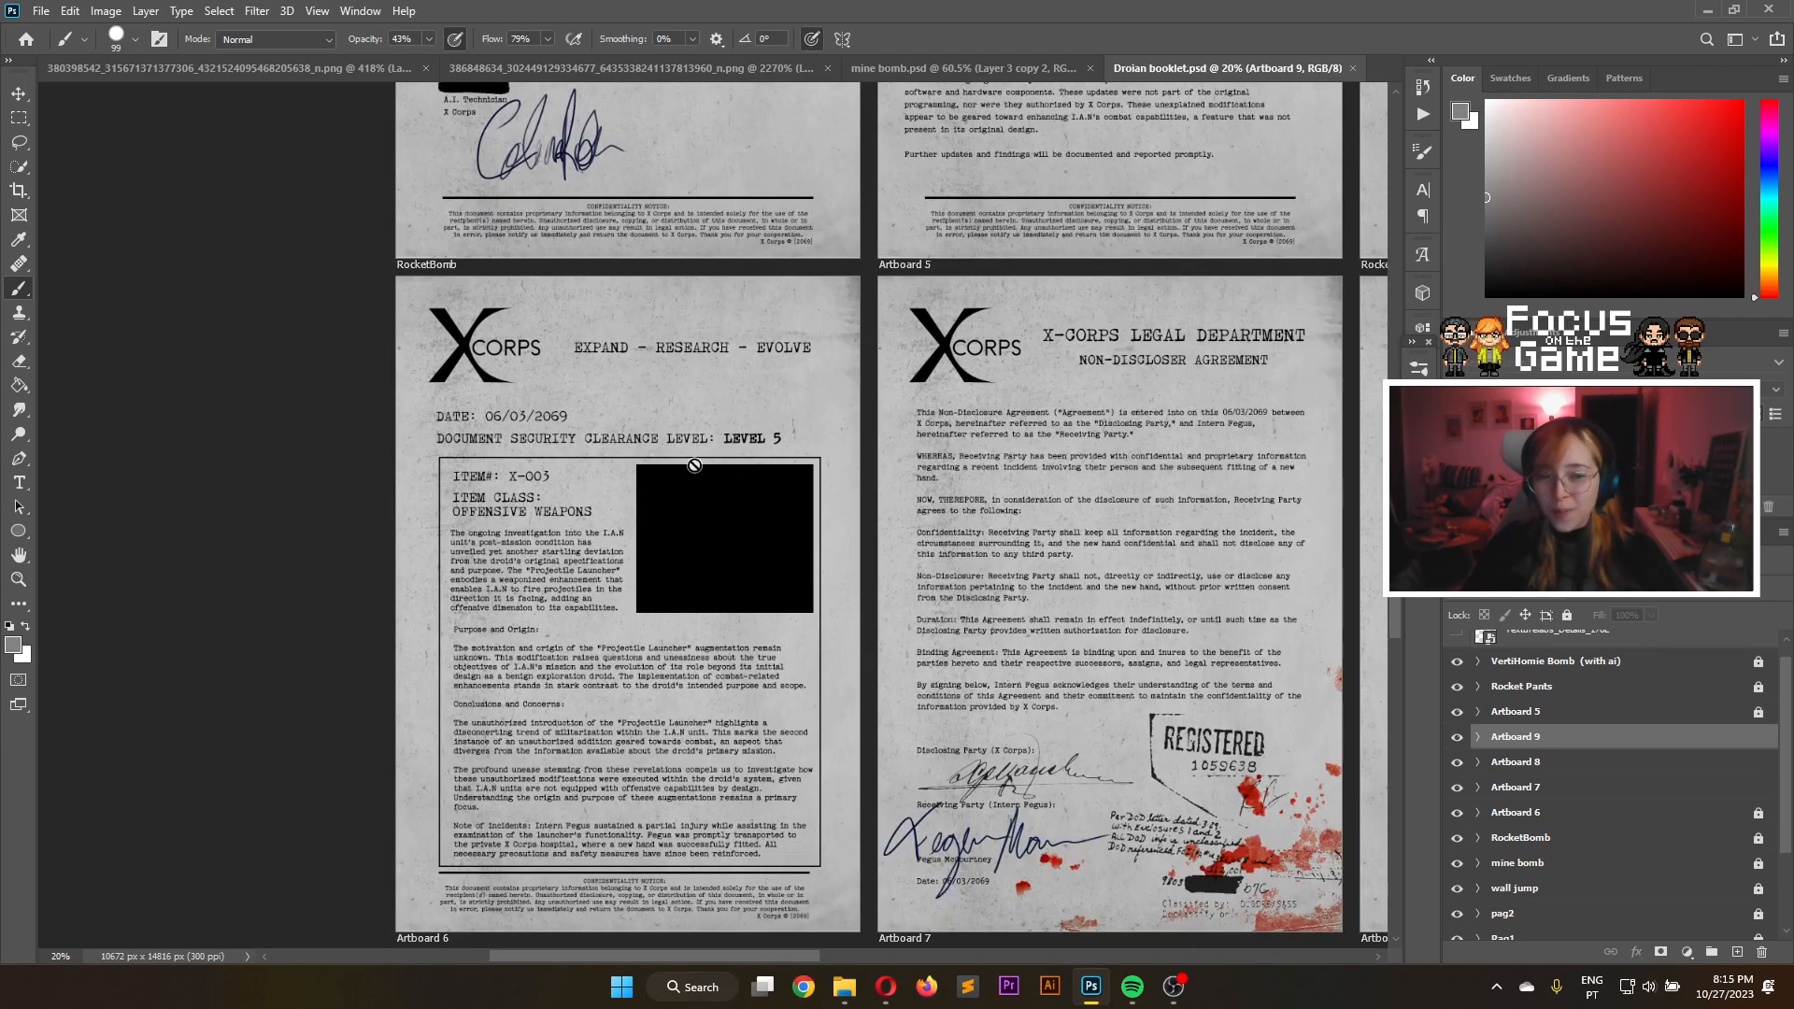
pyautogui.scroll(1, 694, 466)
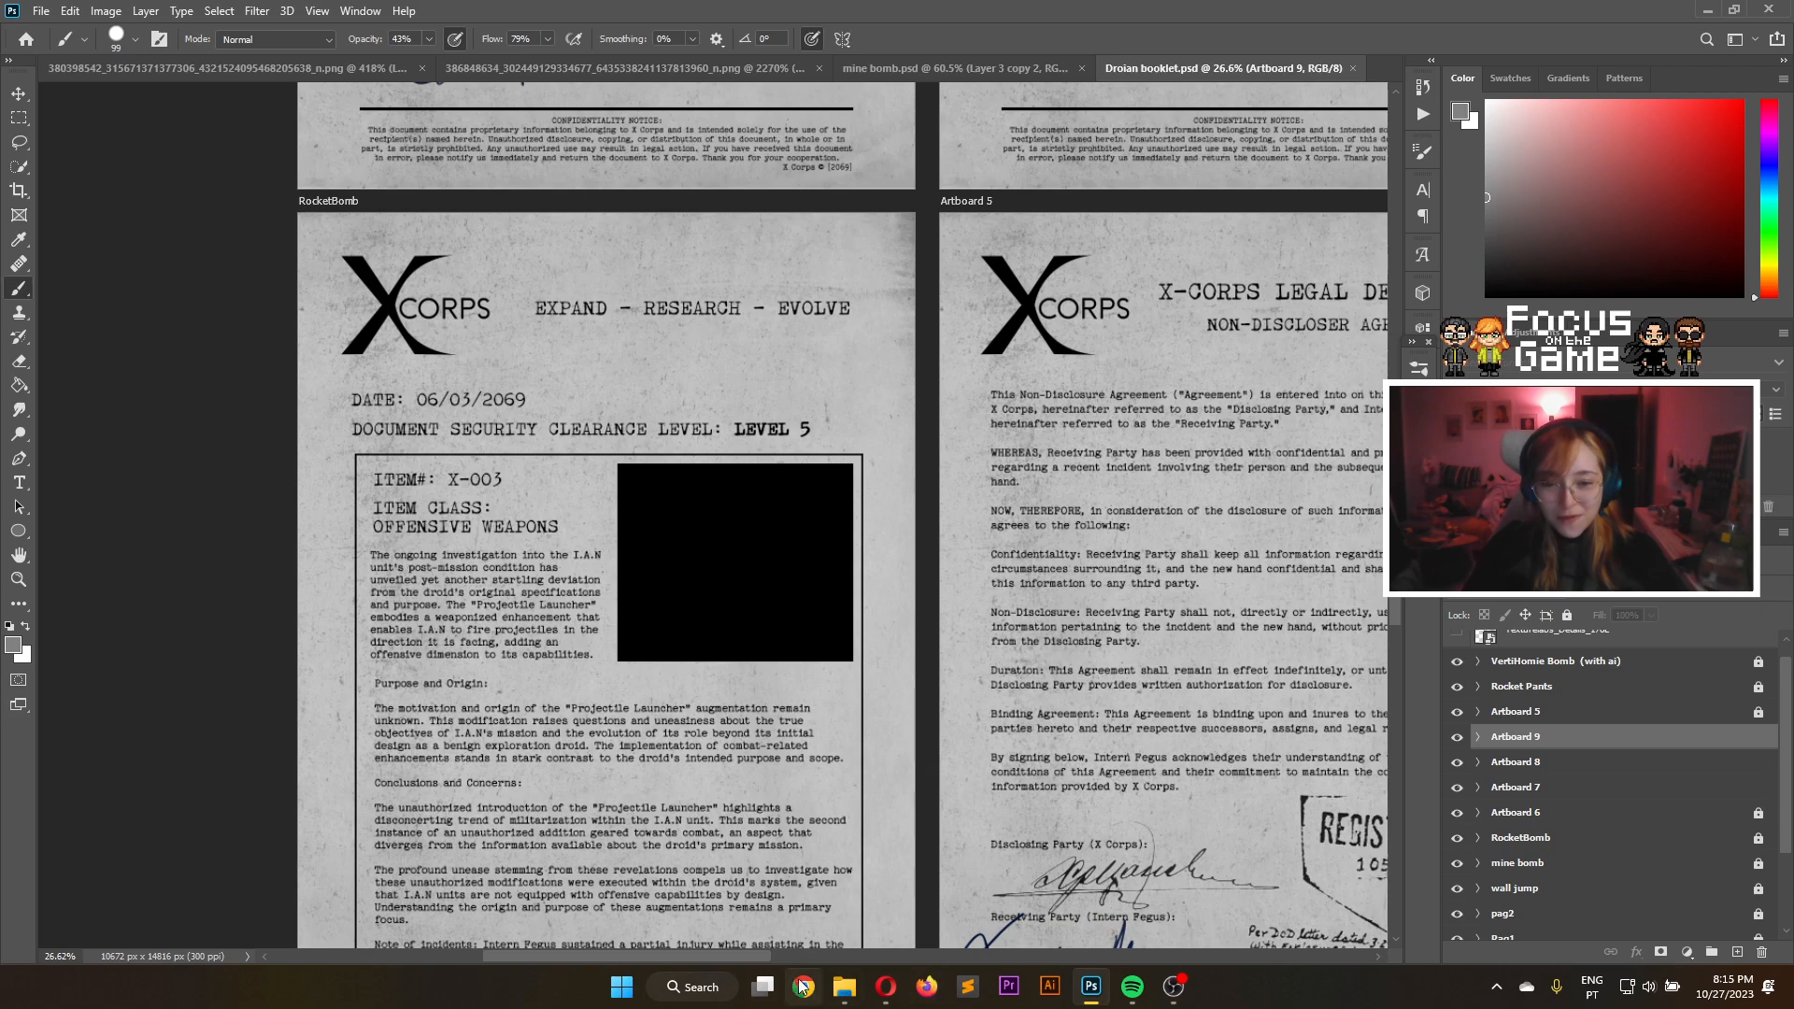
# Look over the other booklet pages, from the legal agreement and Rocket Pants page to the blank artboards
pyautogui.hscroll(5, 764, 959)
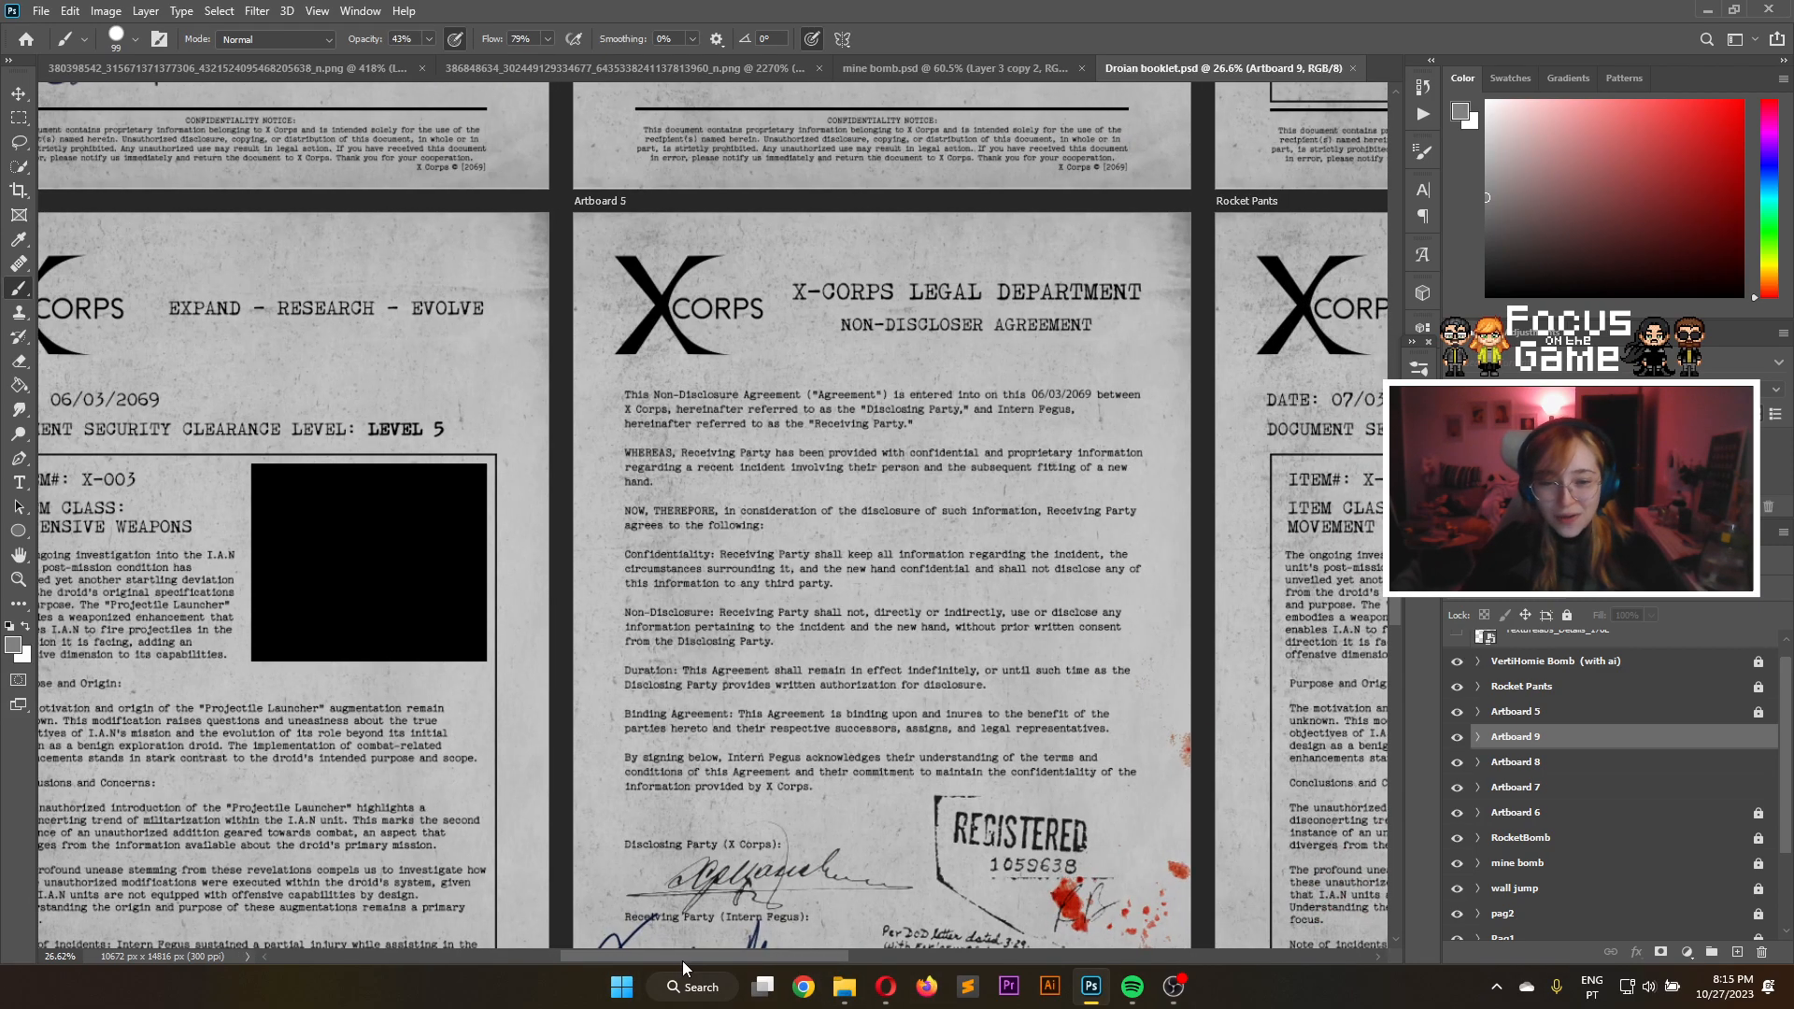
pyautogui.hscroll(-3, 531, 607)
pyautogui.scroll(-2, 531, 607)
pyautogui.scroll(-2, 531, 608)
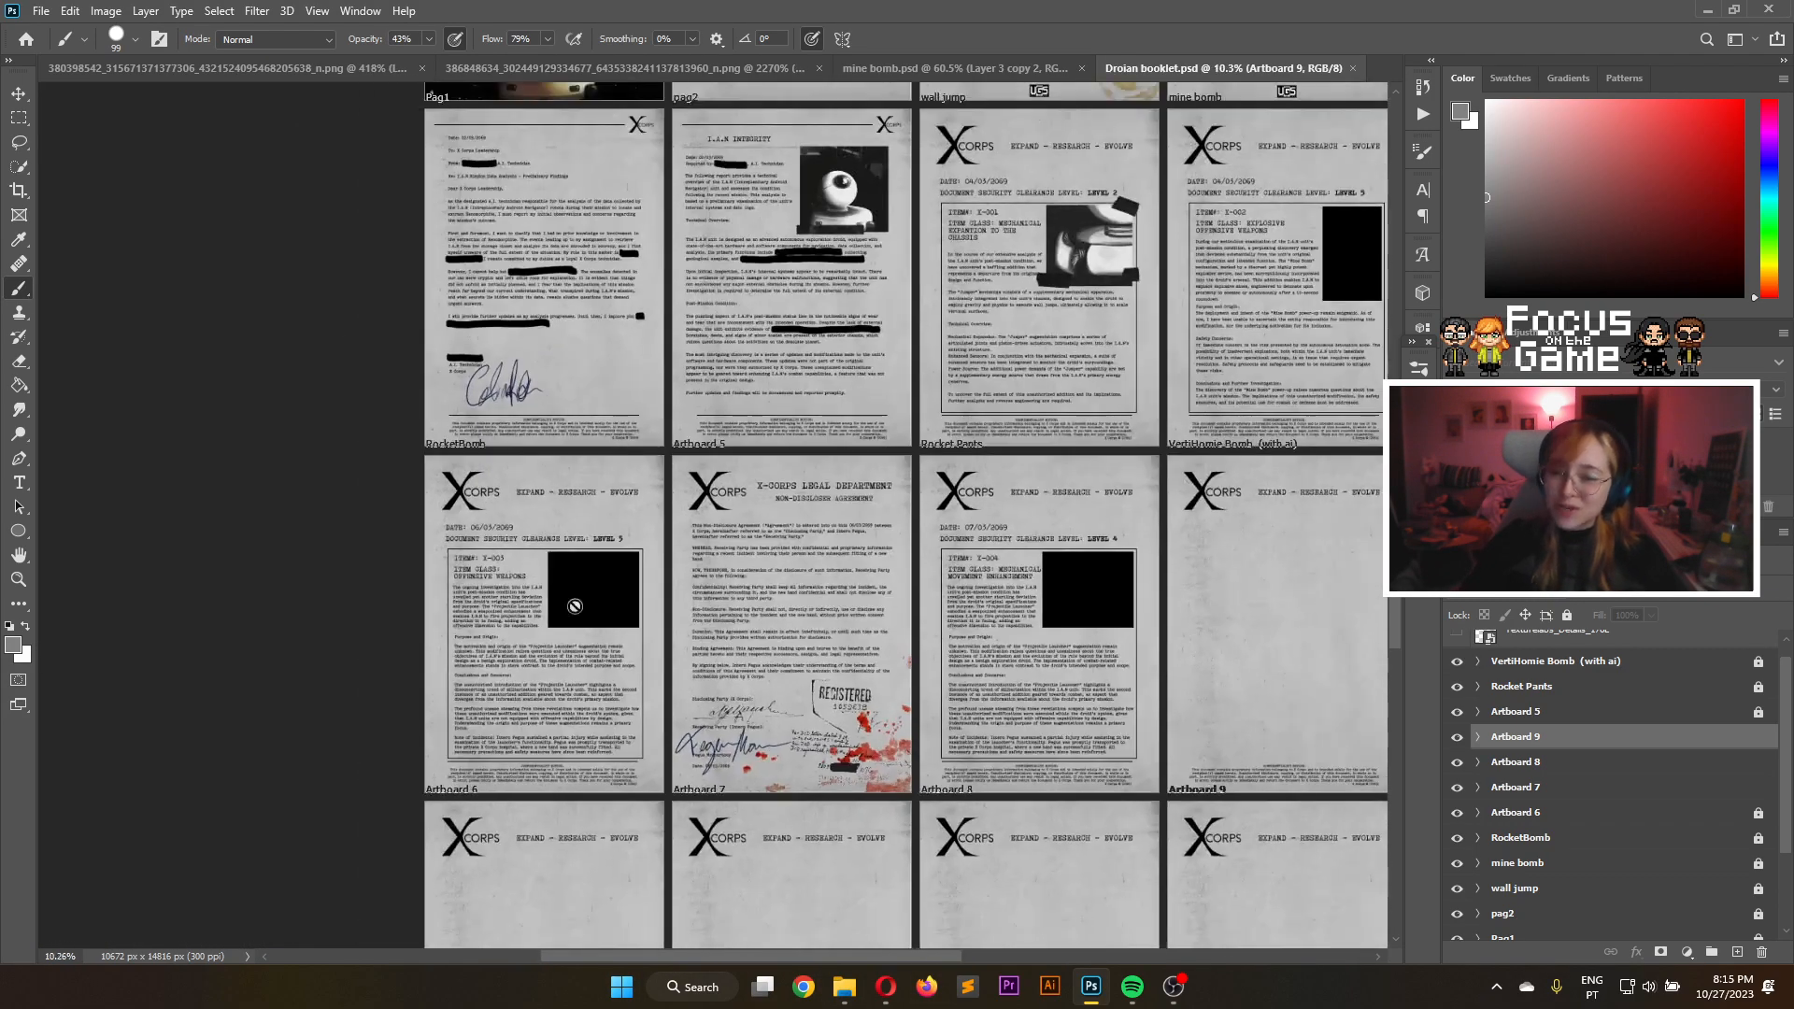
pyautogui.scroll(-3, 1400, 609)
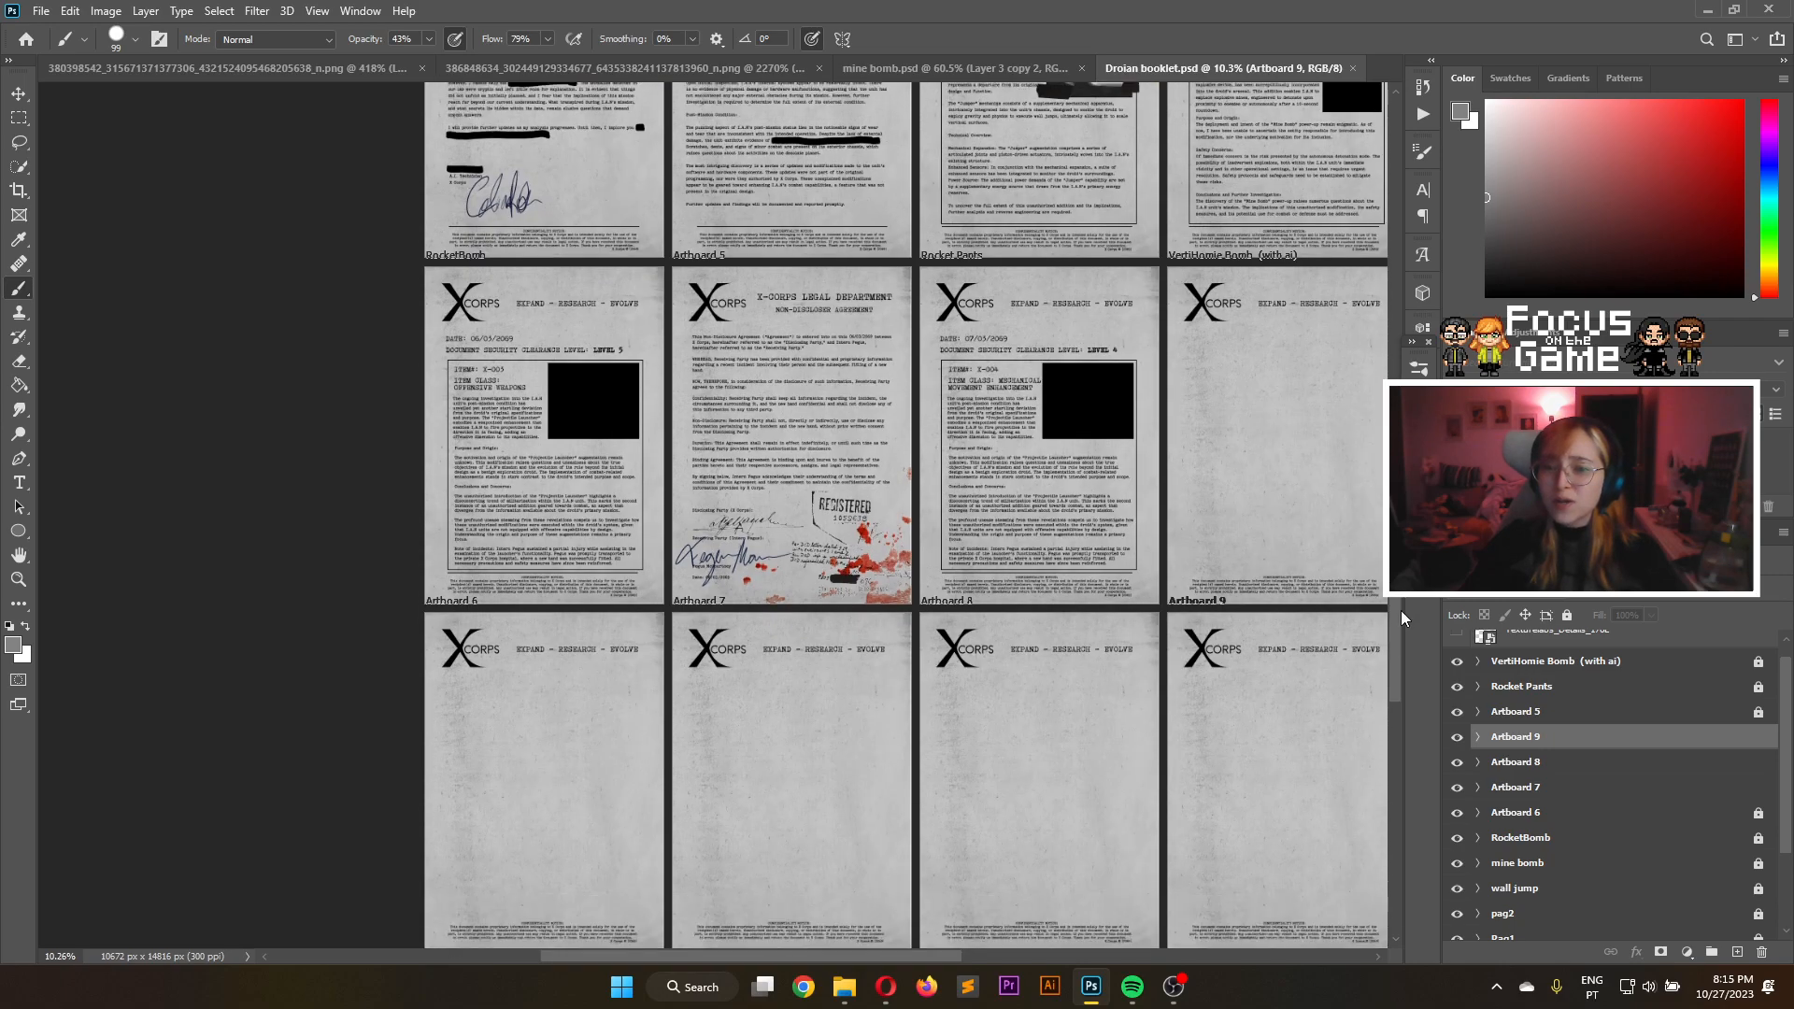
pyautogui.hscroll(5, 994, 938)
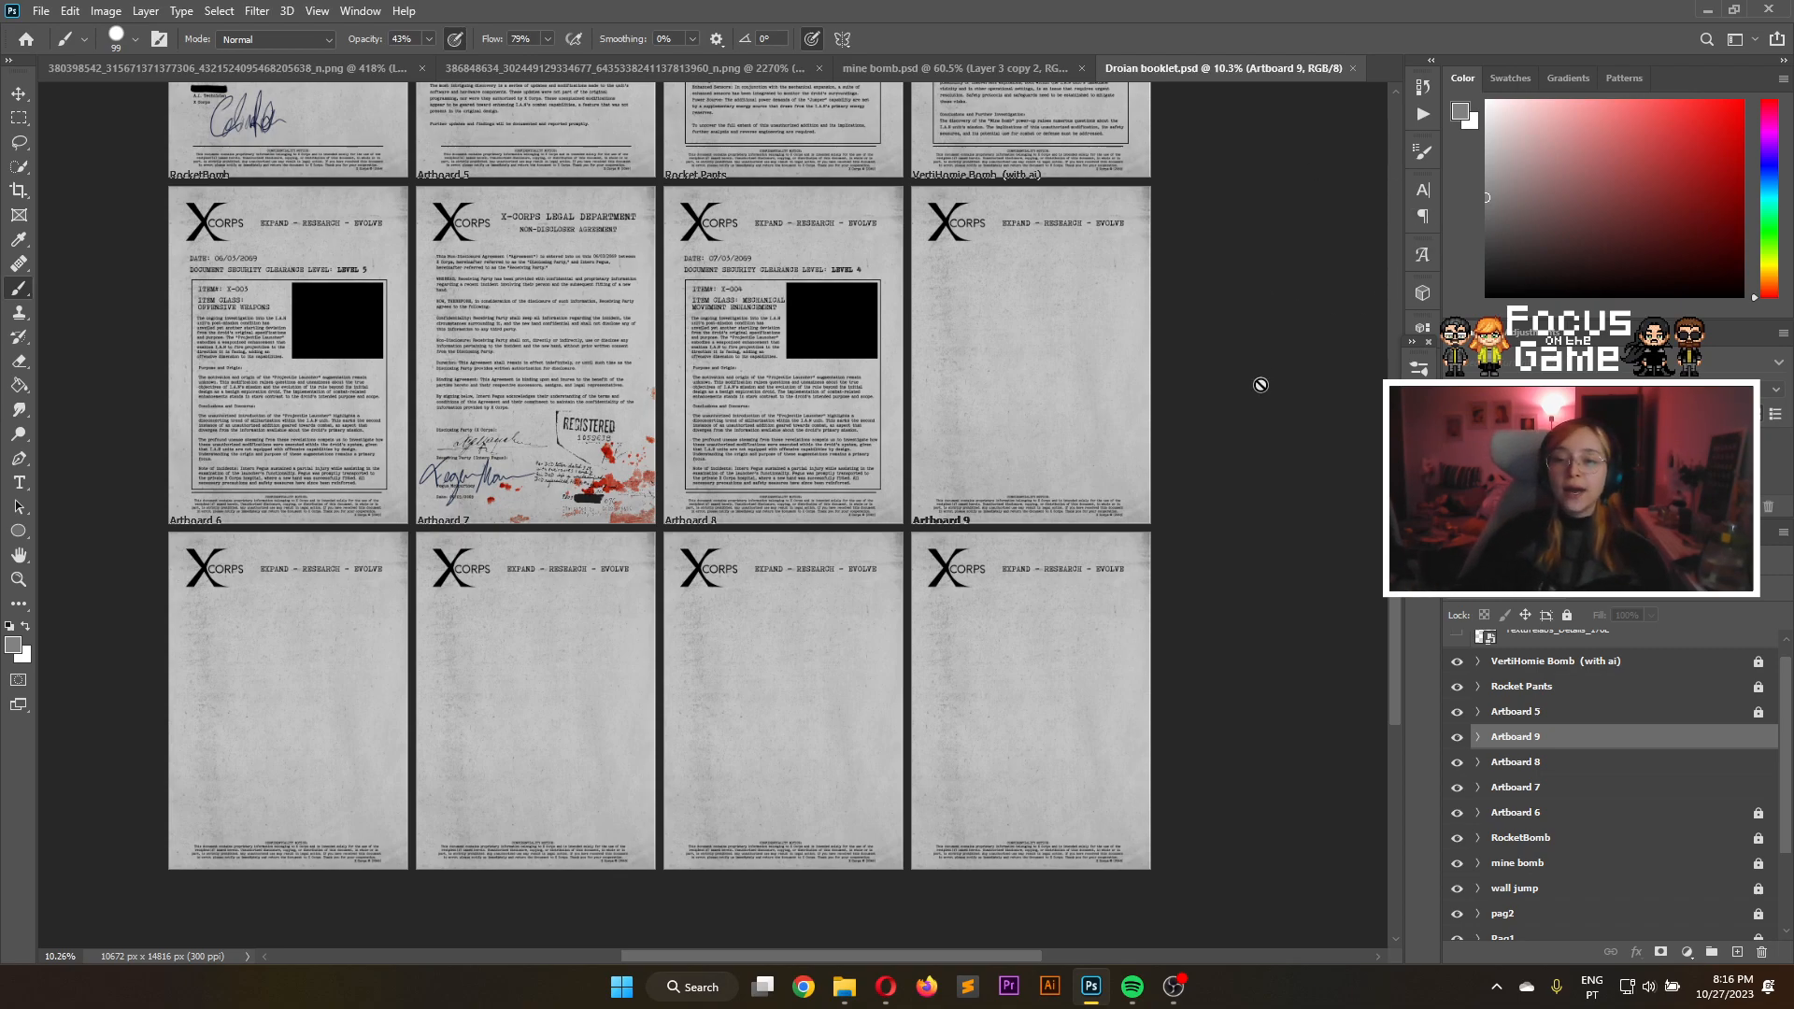
pyautogui.moveTo(1131, 1006)
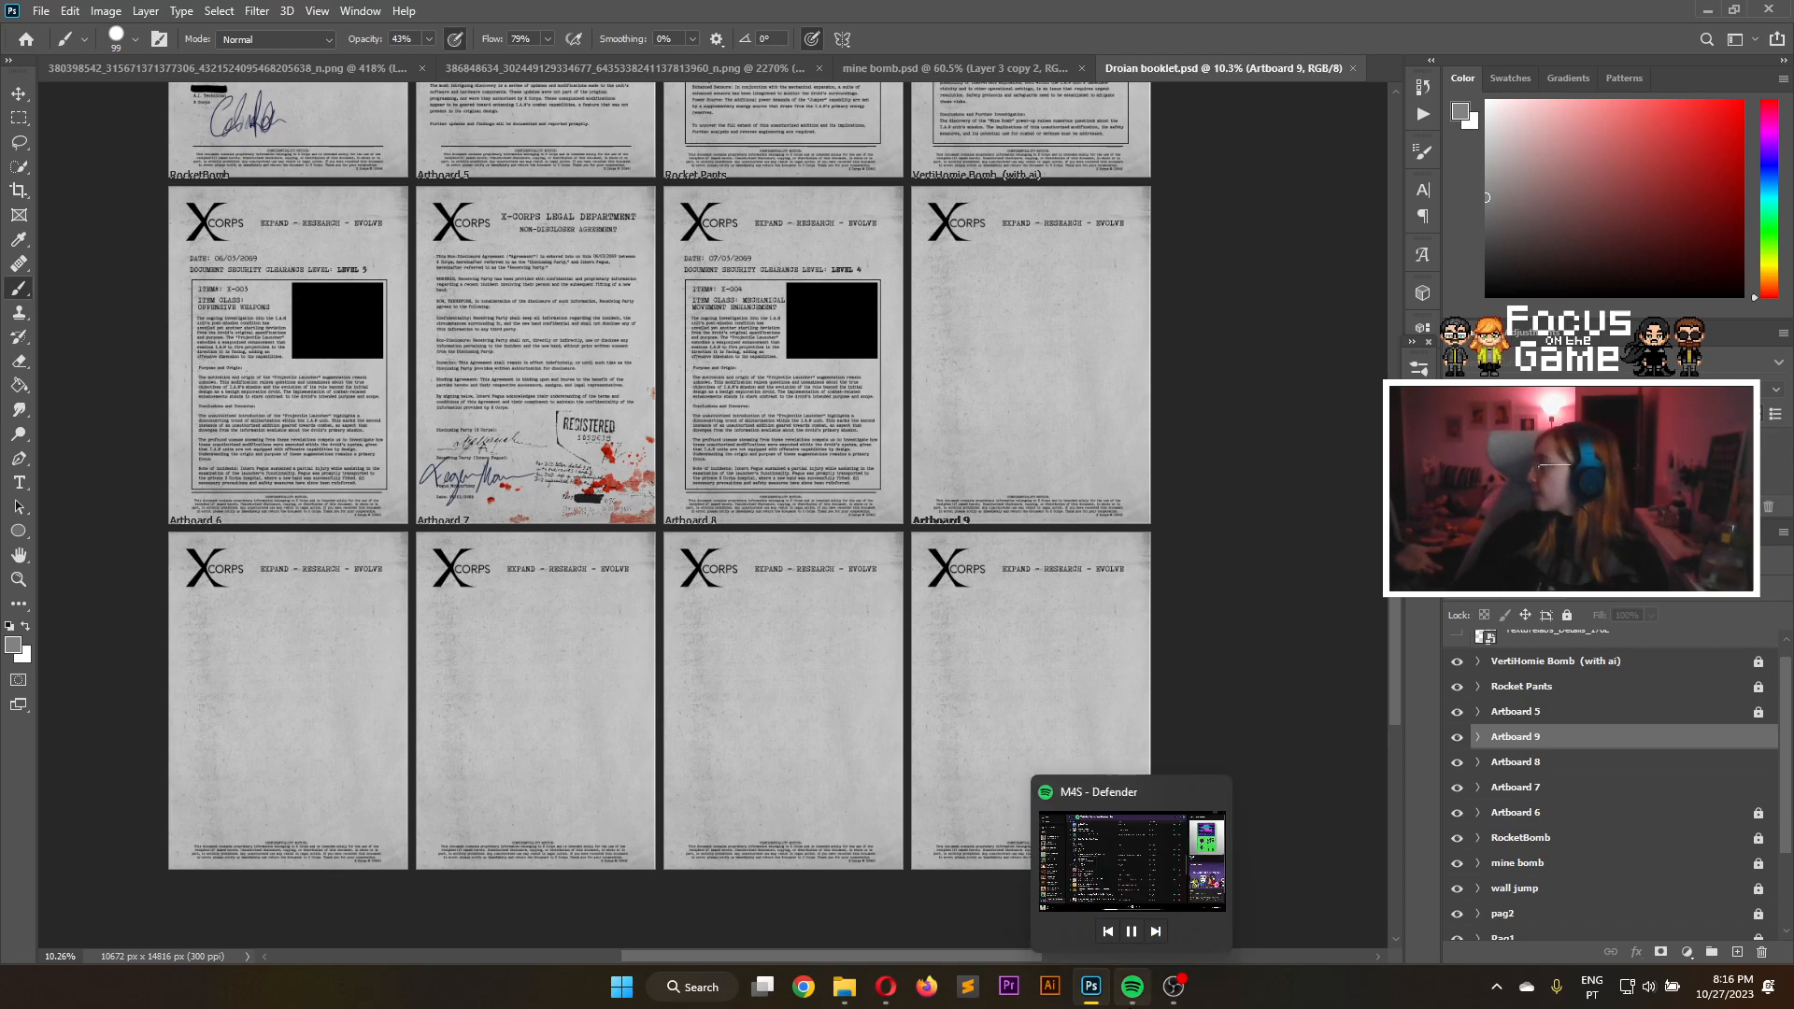
pyautogui.scroll(-2, 773, 473)
pyautogui.scroll(2, 772, 474)
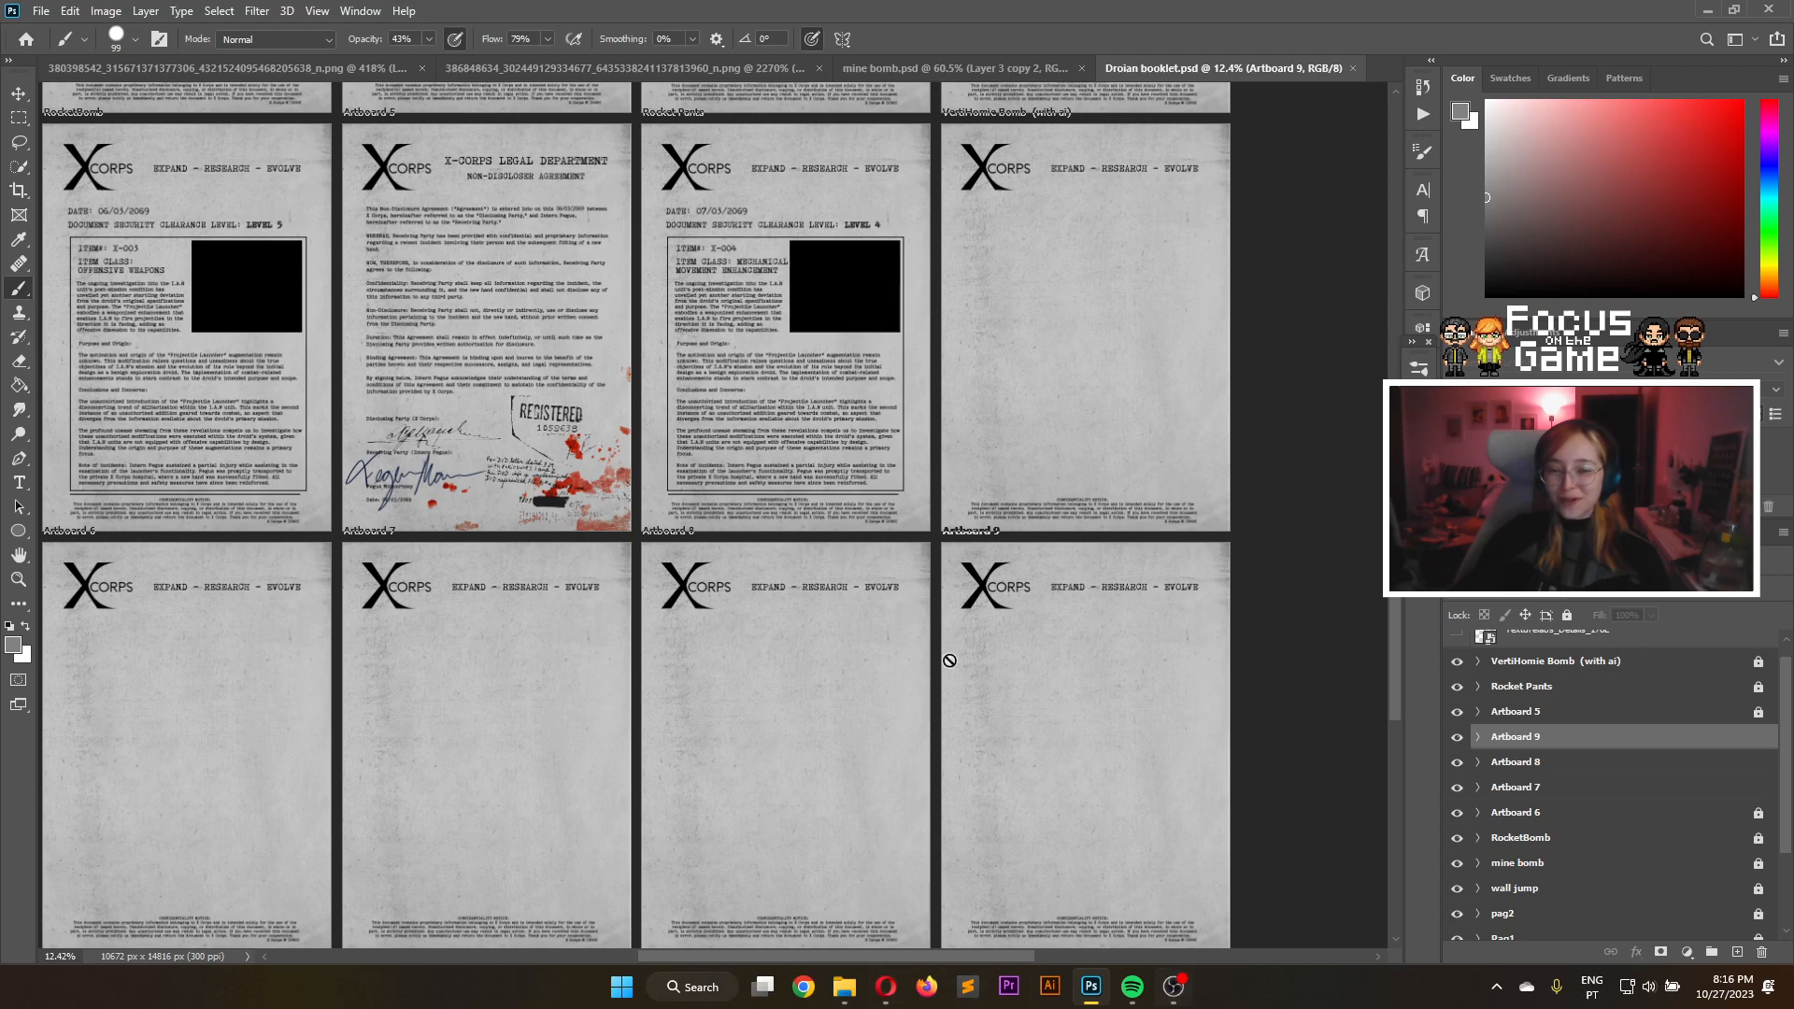
pyautogui.scroll(12, 1397, 626)
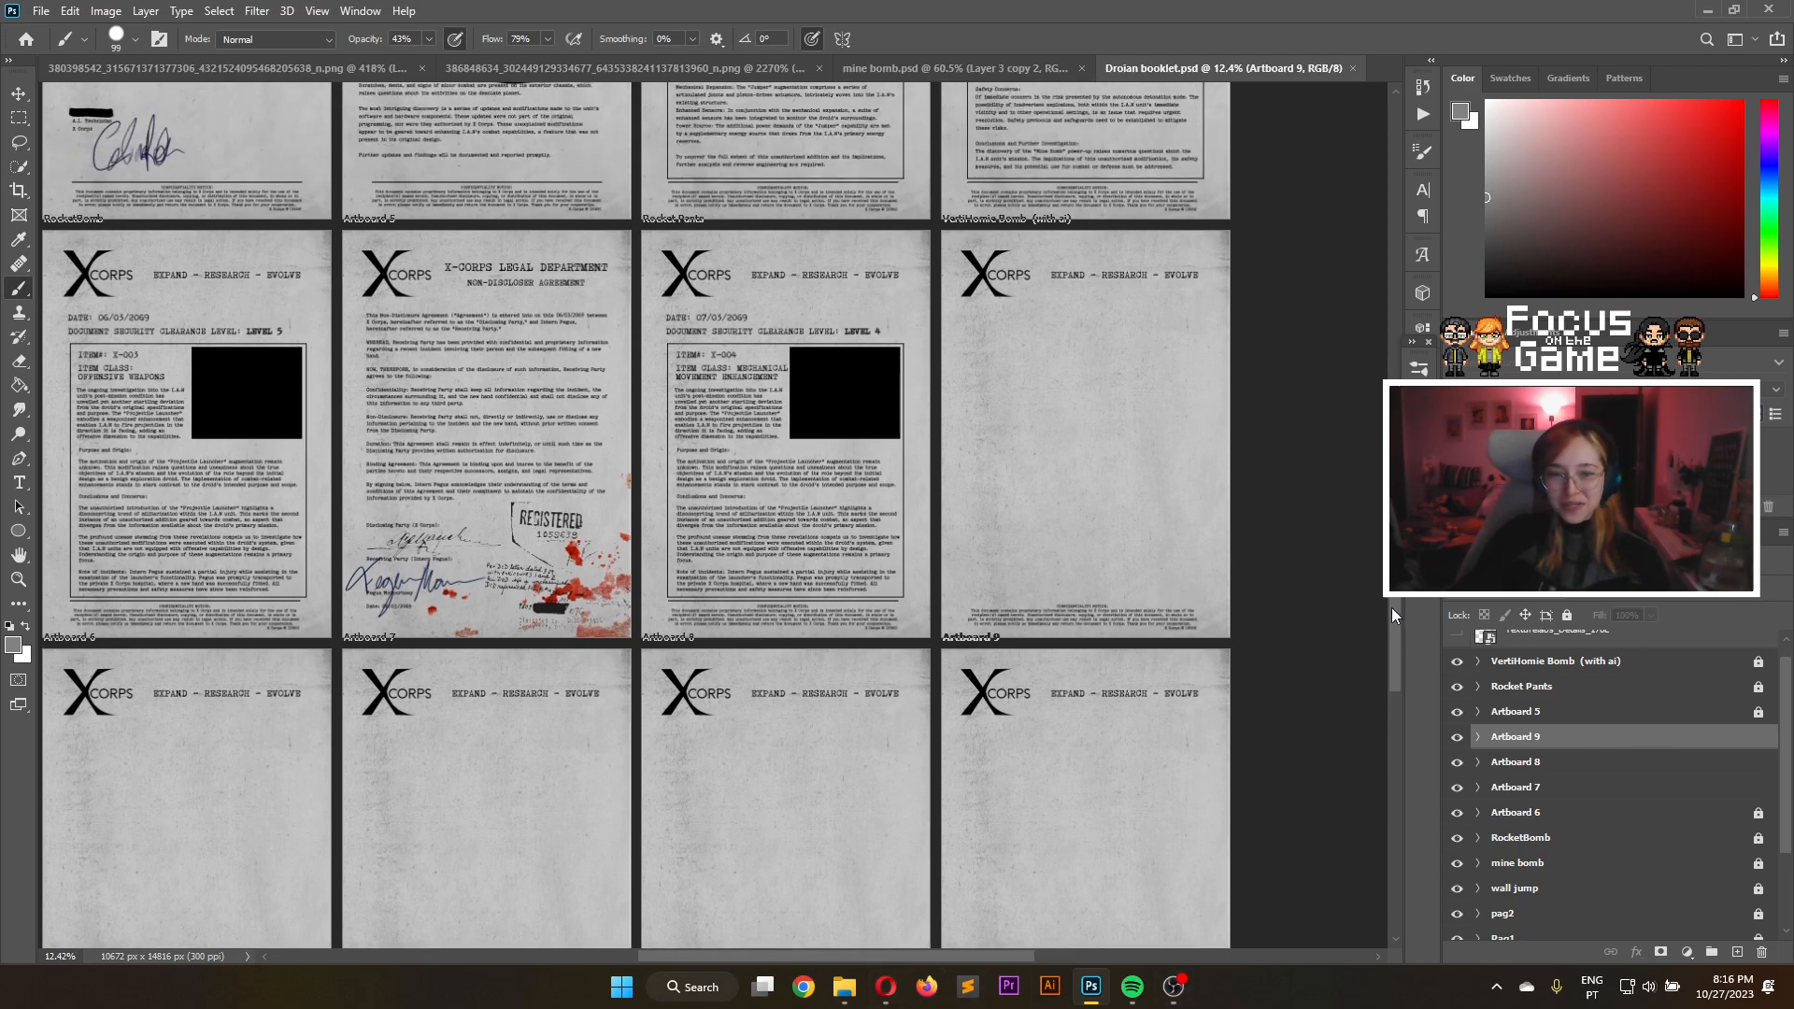
pyautogui.scroll(-8, 1357, 412)
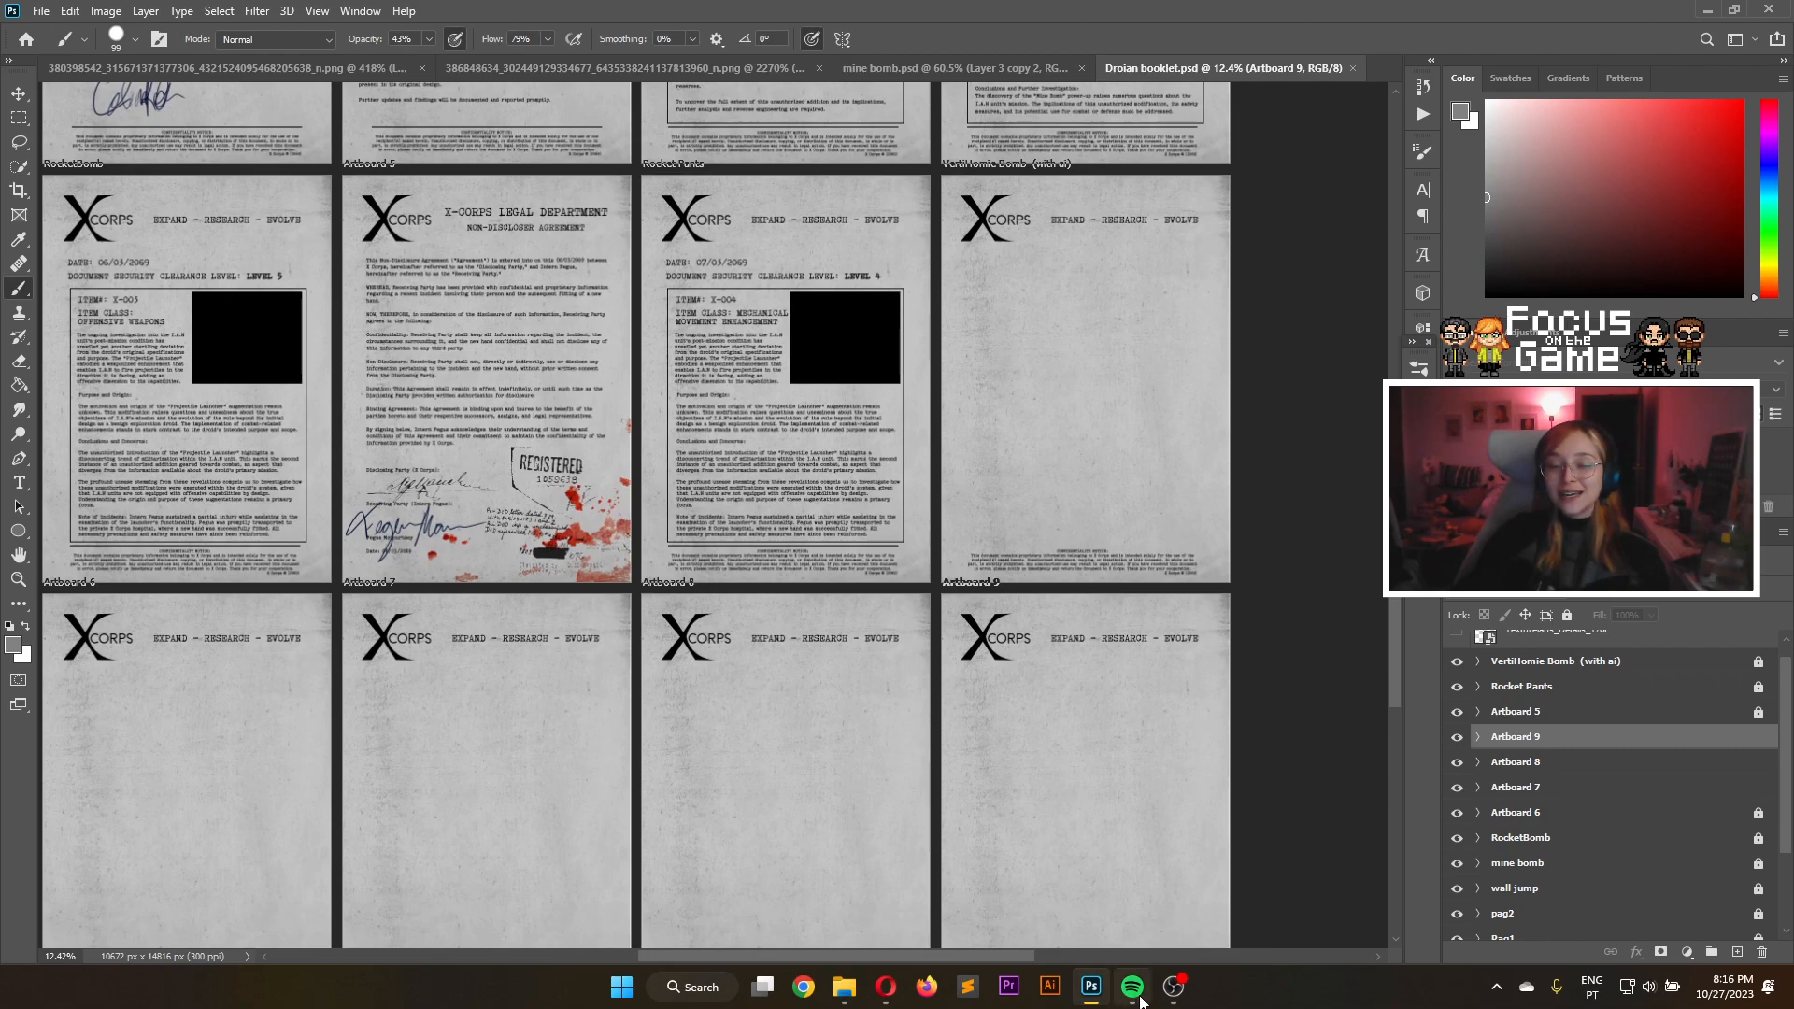
# Close mine bomb.psd and Droian booklet.psd, and quit Photoshop without saving the two PNG reference images
pyautogui.click(963, 68)
pyautogui.click(41, 10)
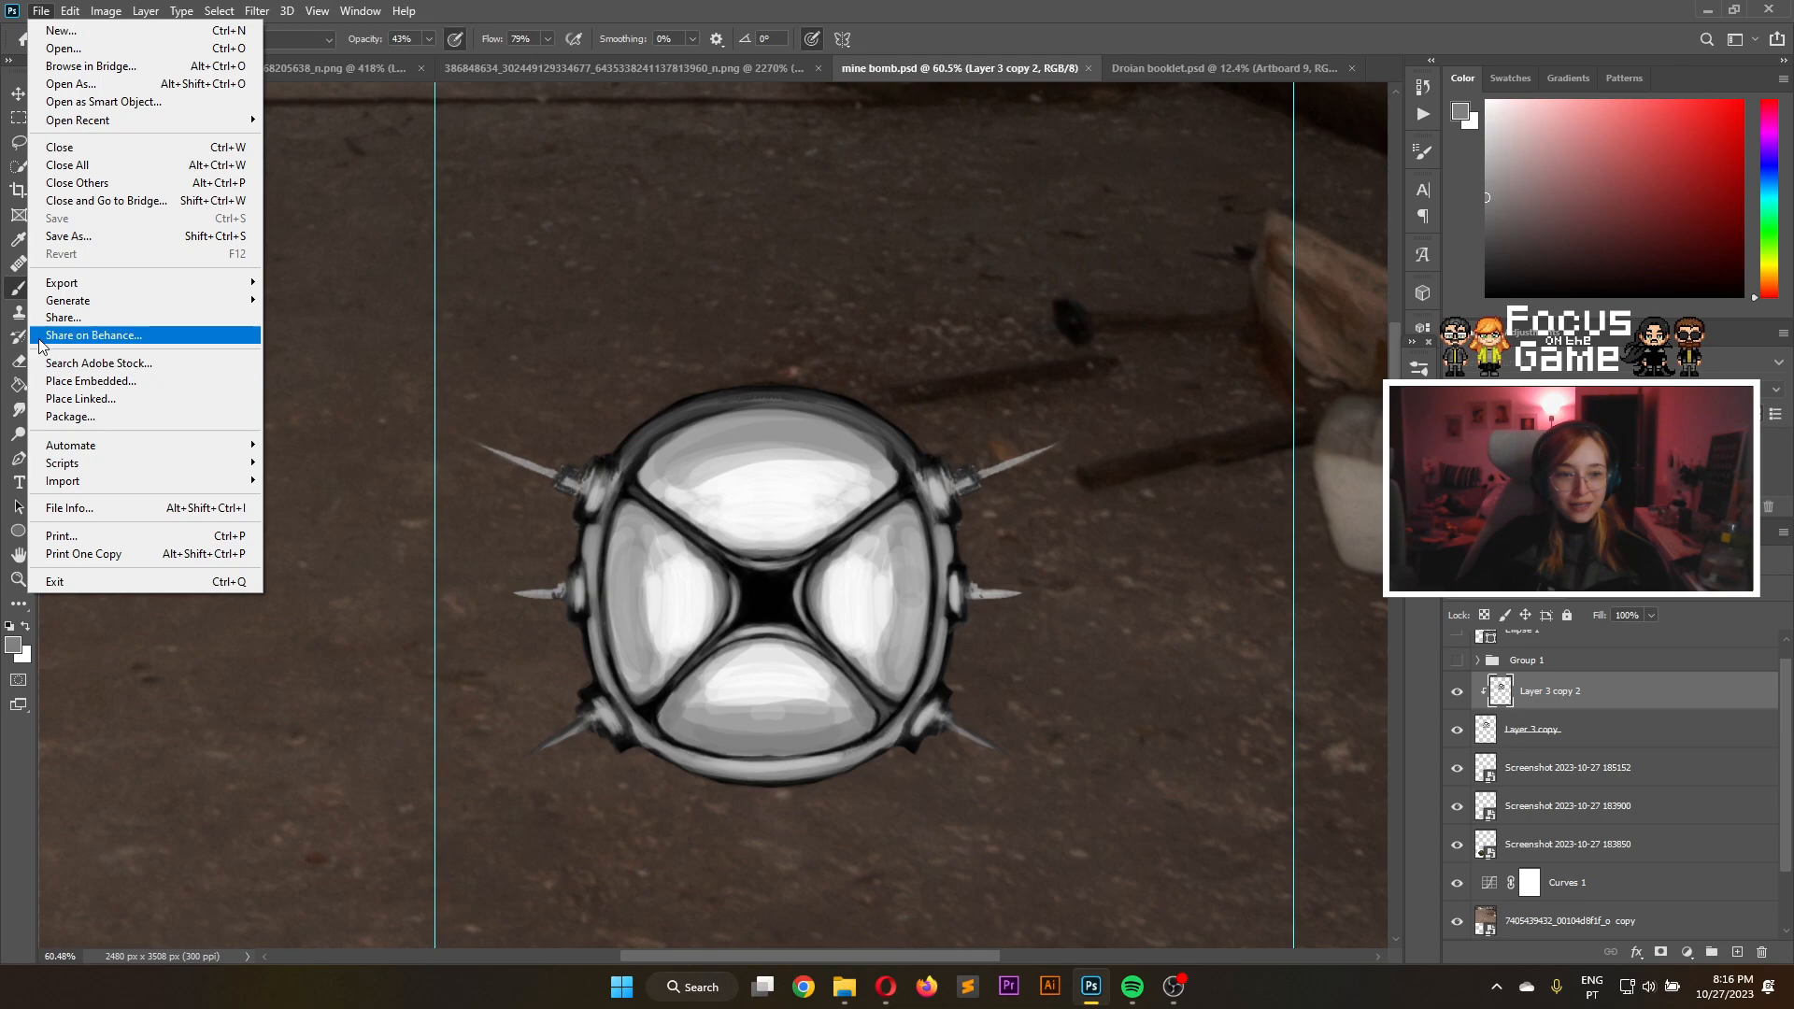
pyautogui.click(952, 8)
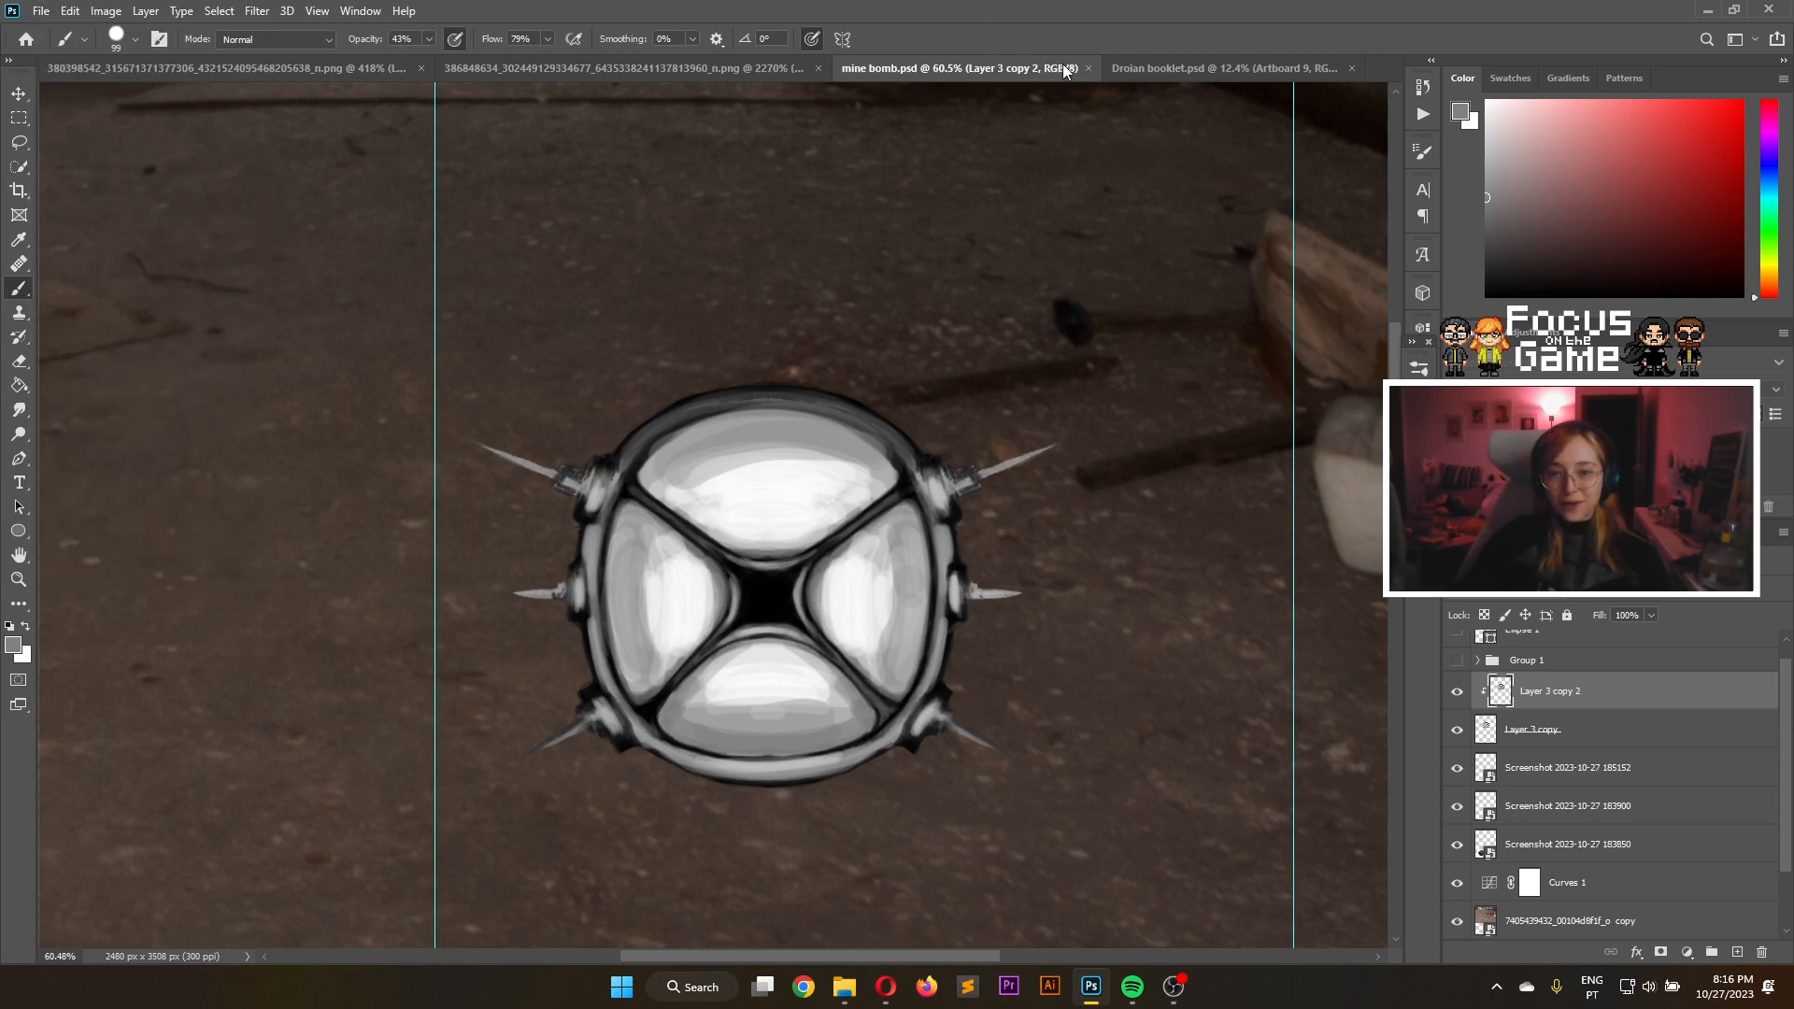
pyautogui.click(1088, 69)
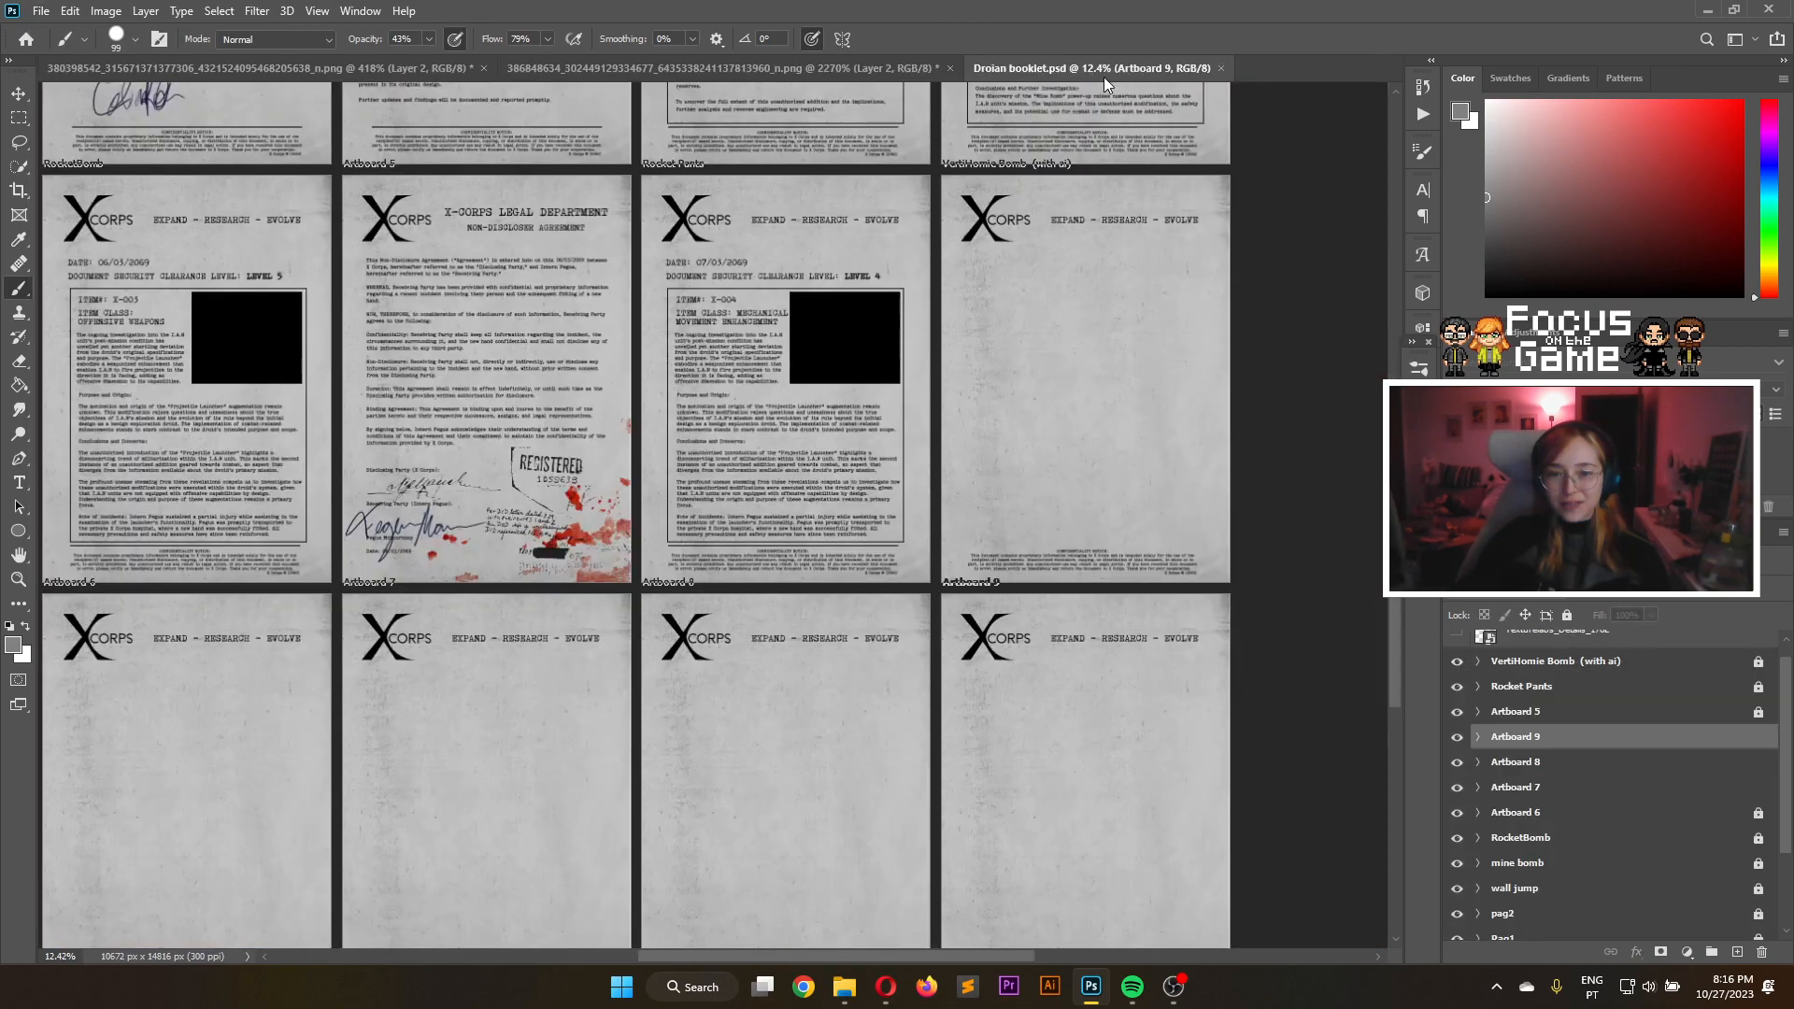
pyautogui.click(1220, 68)
pyautogui.click(1783, 9)
pyautogui.click(902, 377)
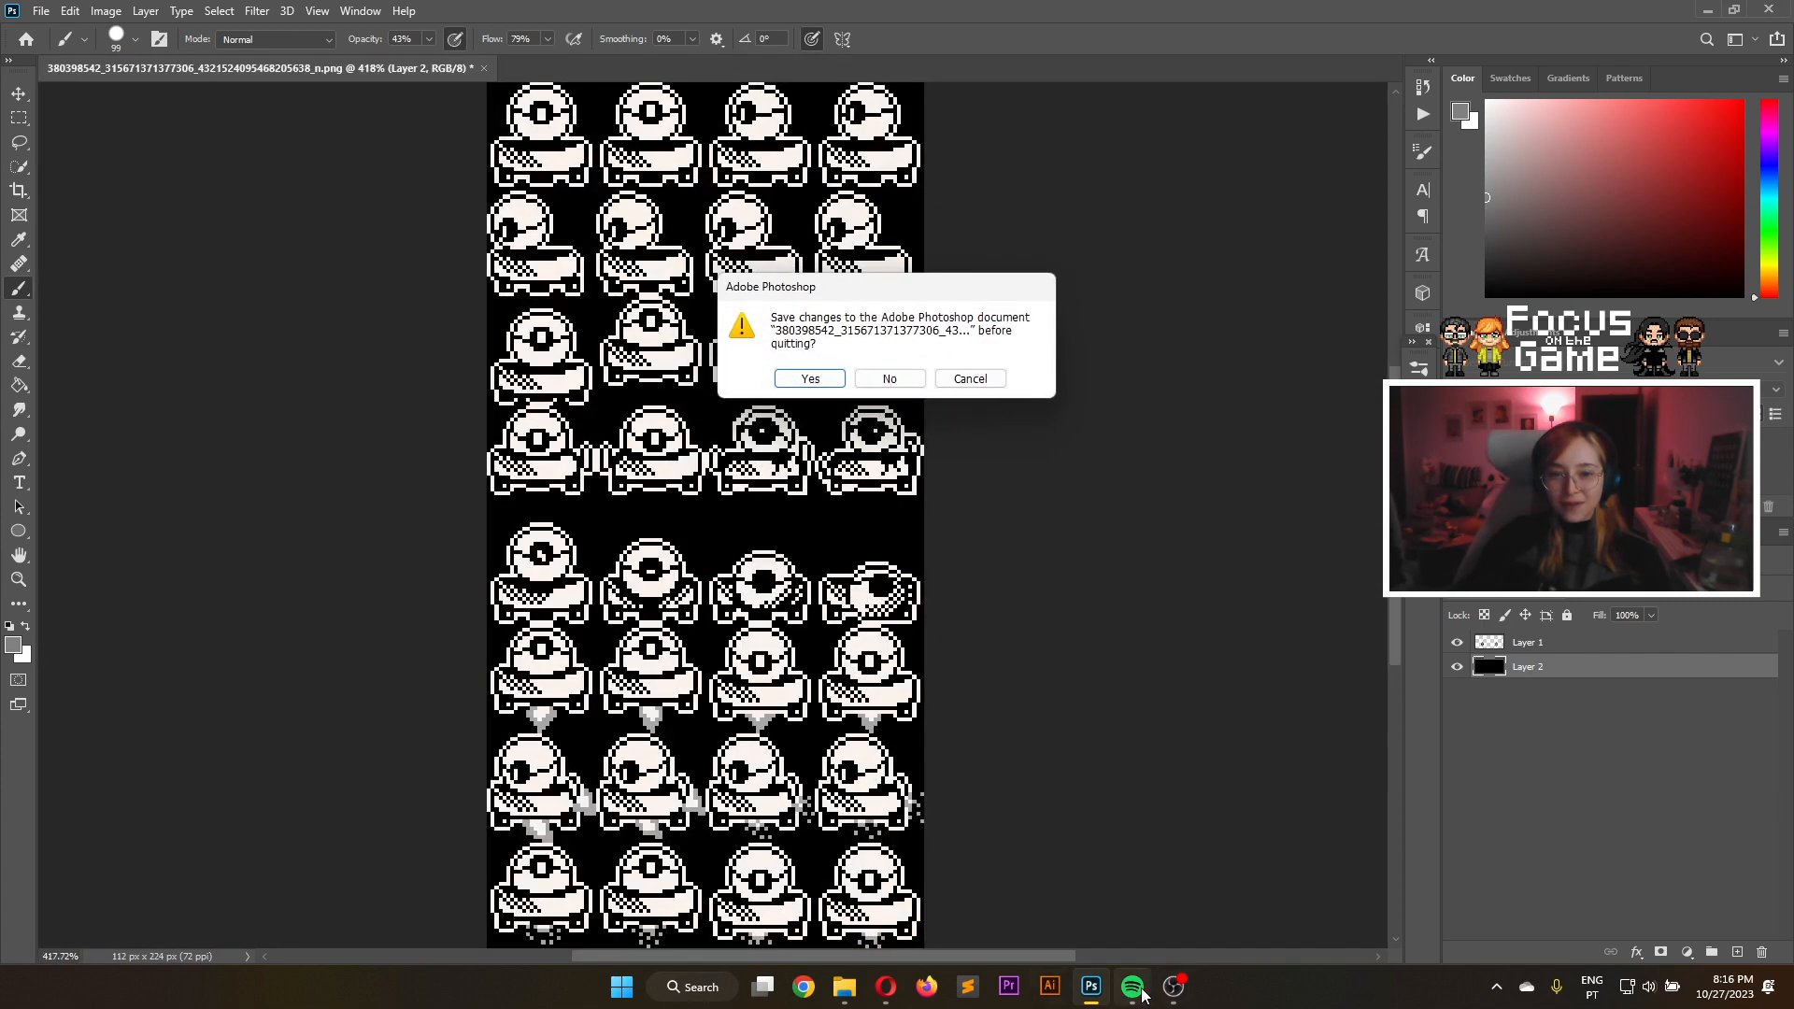
pyautogui.press('n')
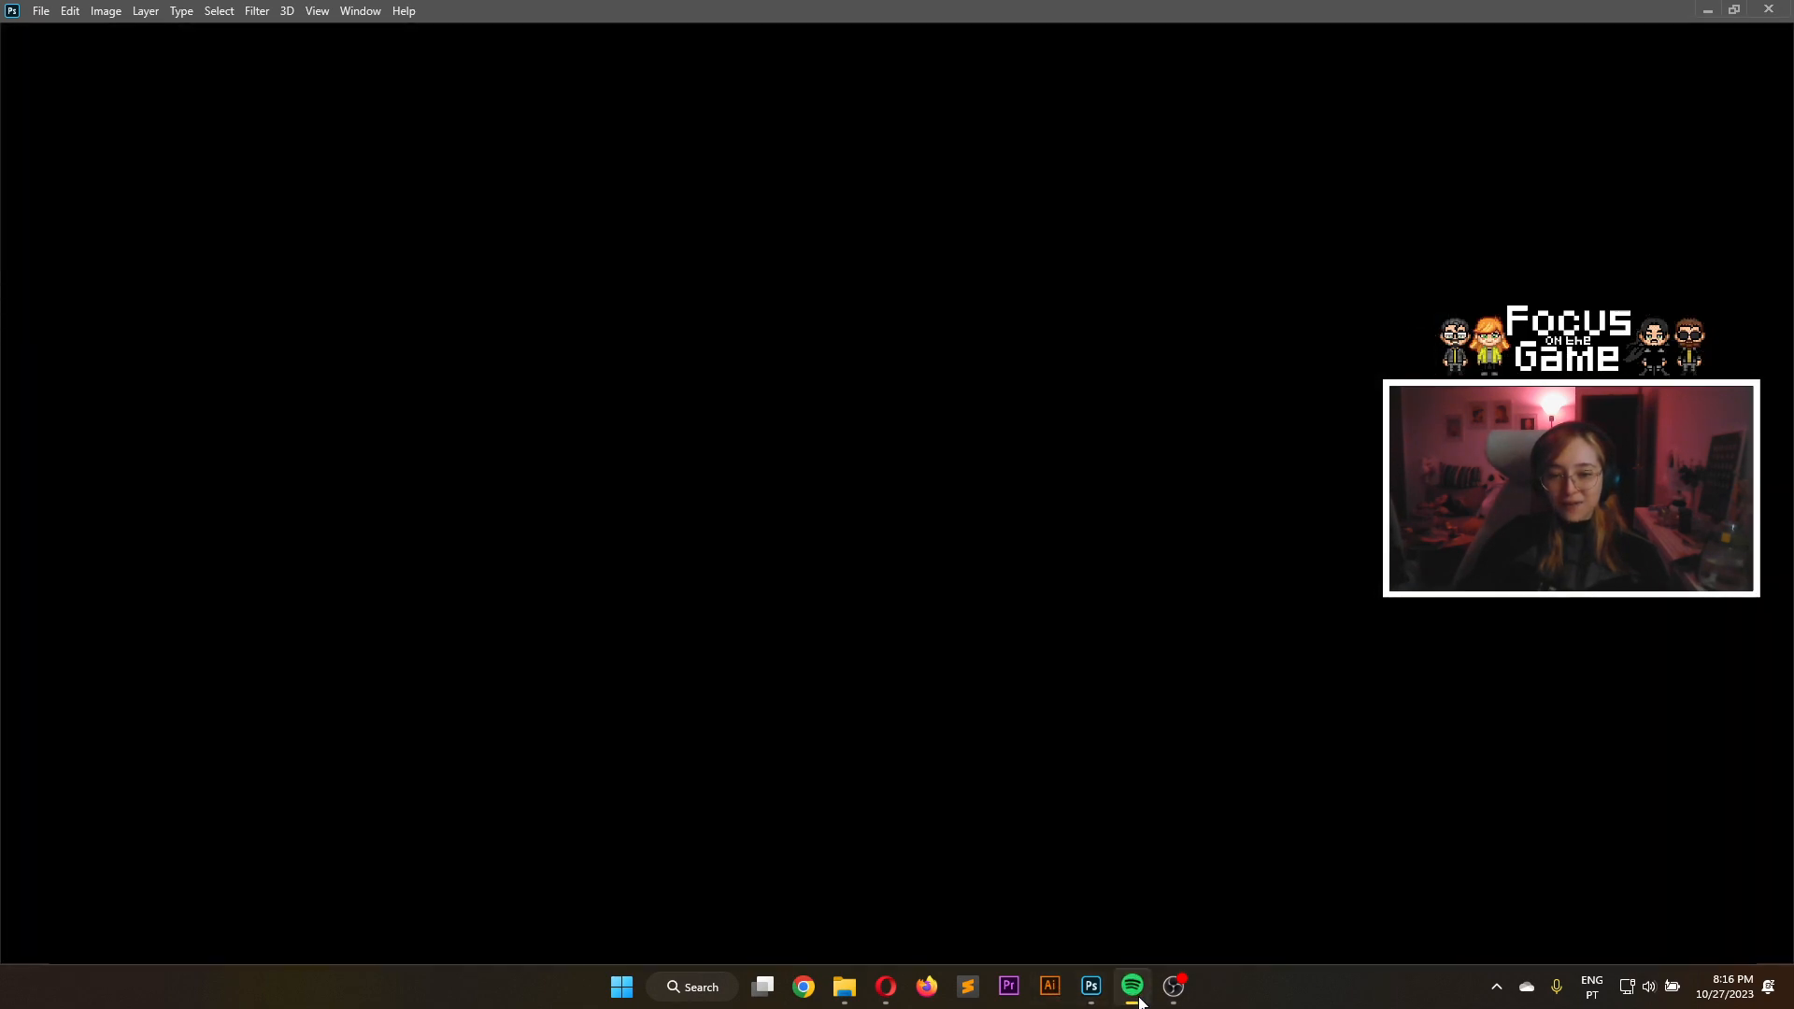
# Switch to Spotify, pause the music playback and bring OBS back to the front
pyautogui.click(1137, 996)
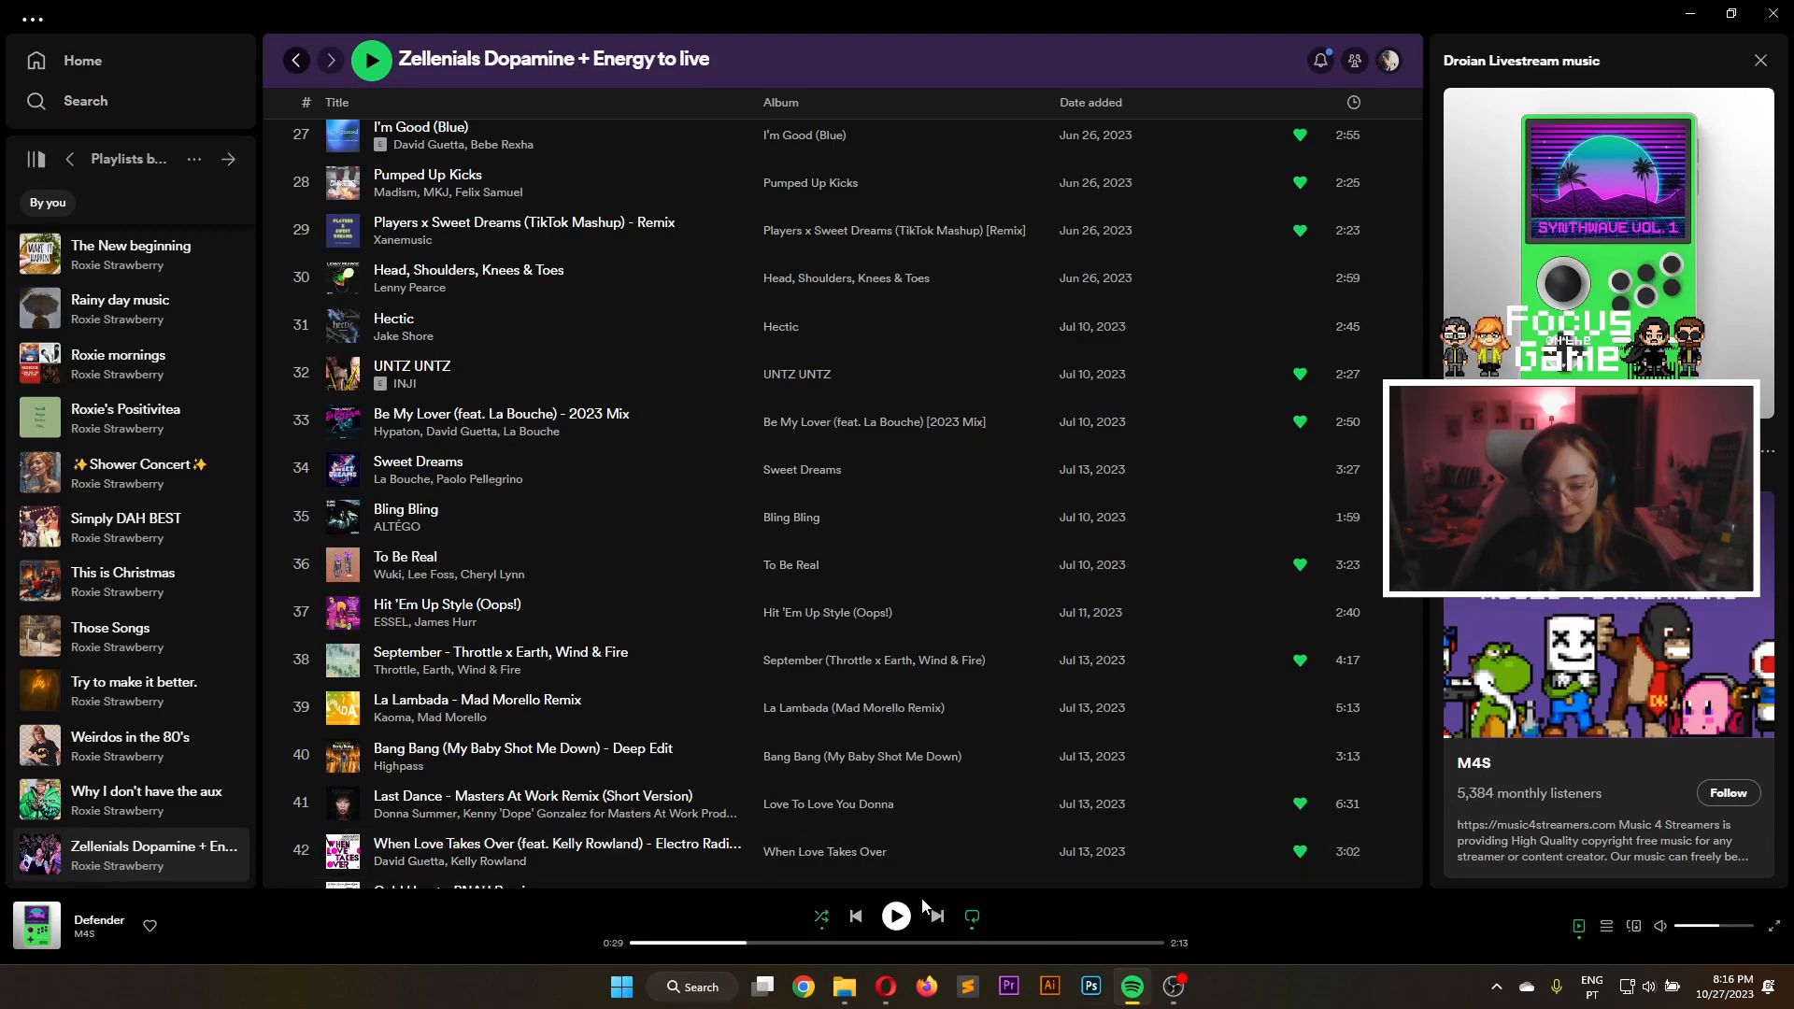
pyautogui.moveTo(1184, 1006)
pyautogui.click(1175, 993)
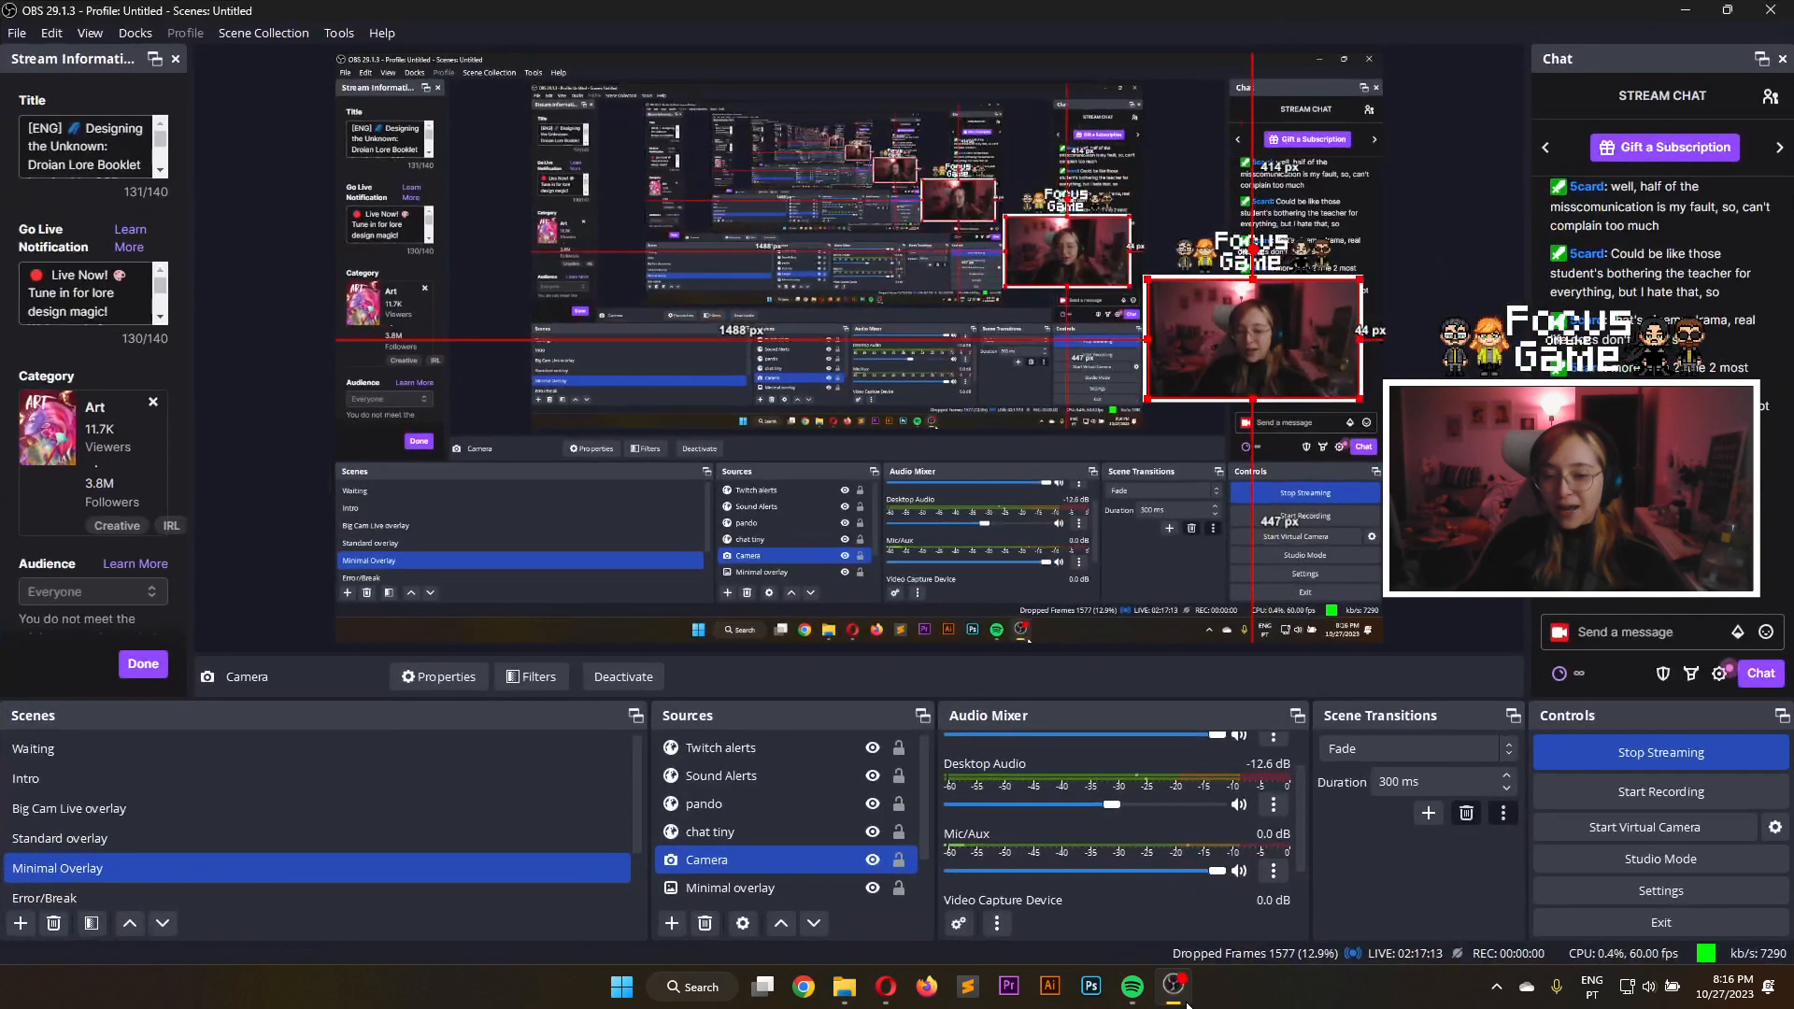
# Switch to Opera and load the ugs.pt website in place of the flickr factory photo
pyautogui.click(900, 996)
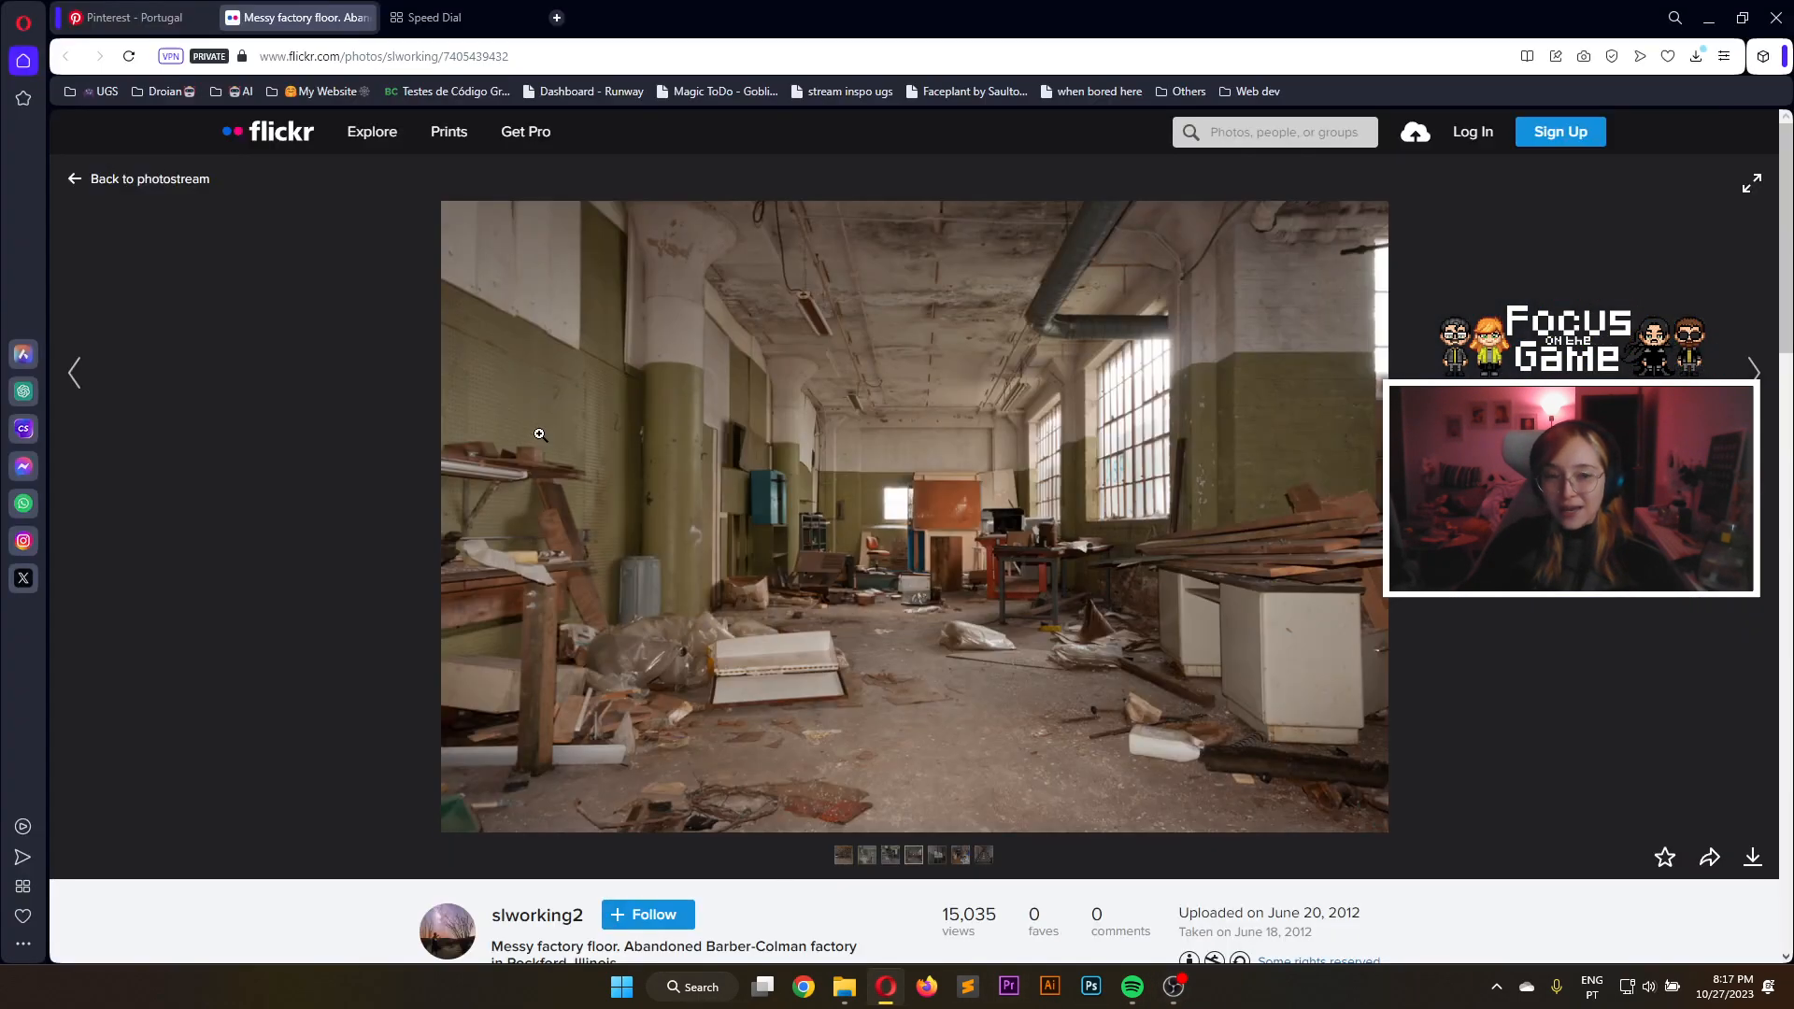
pyautogui.click(322, 57)
pyautogui.write('ugs.pt')
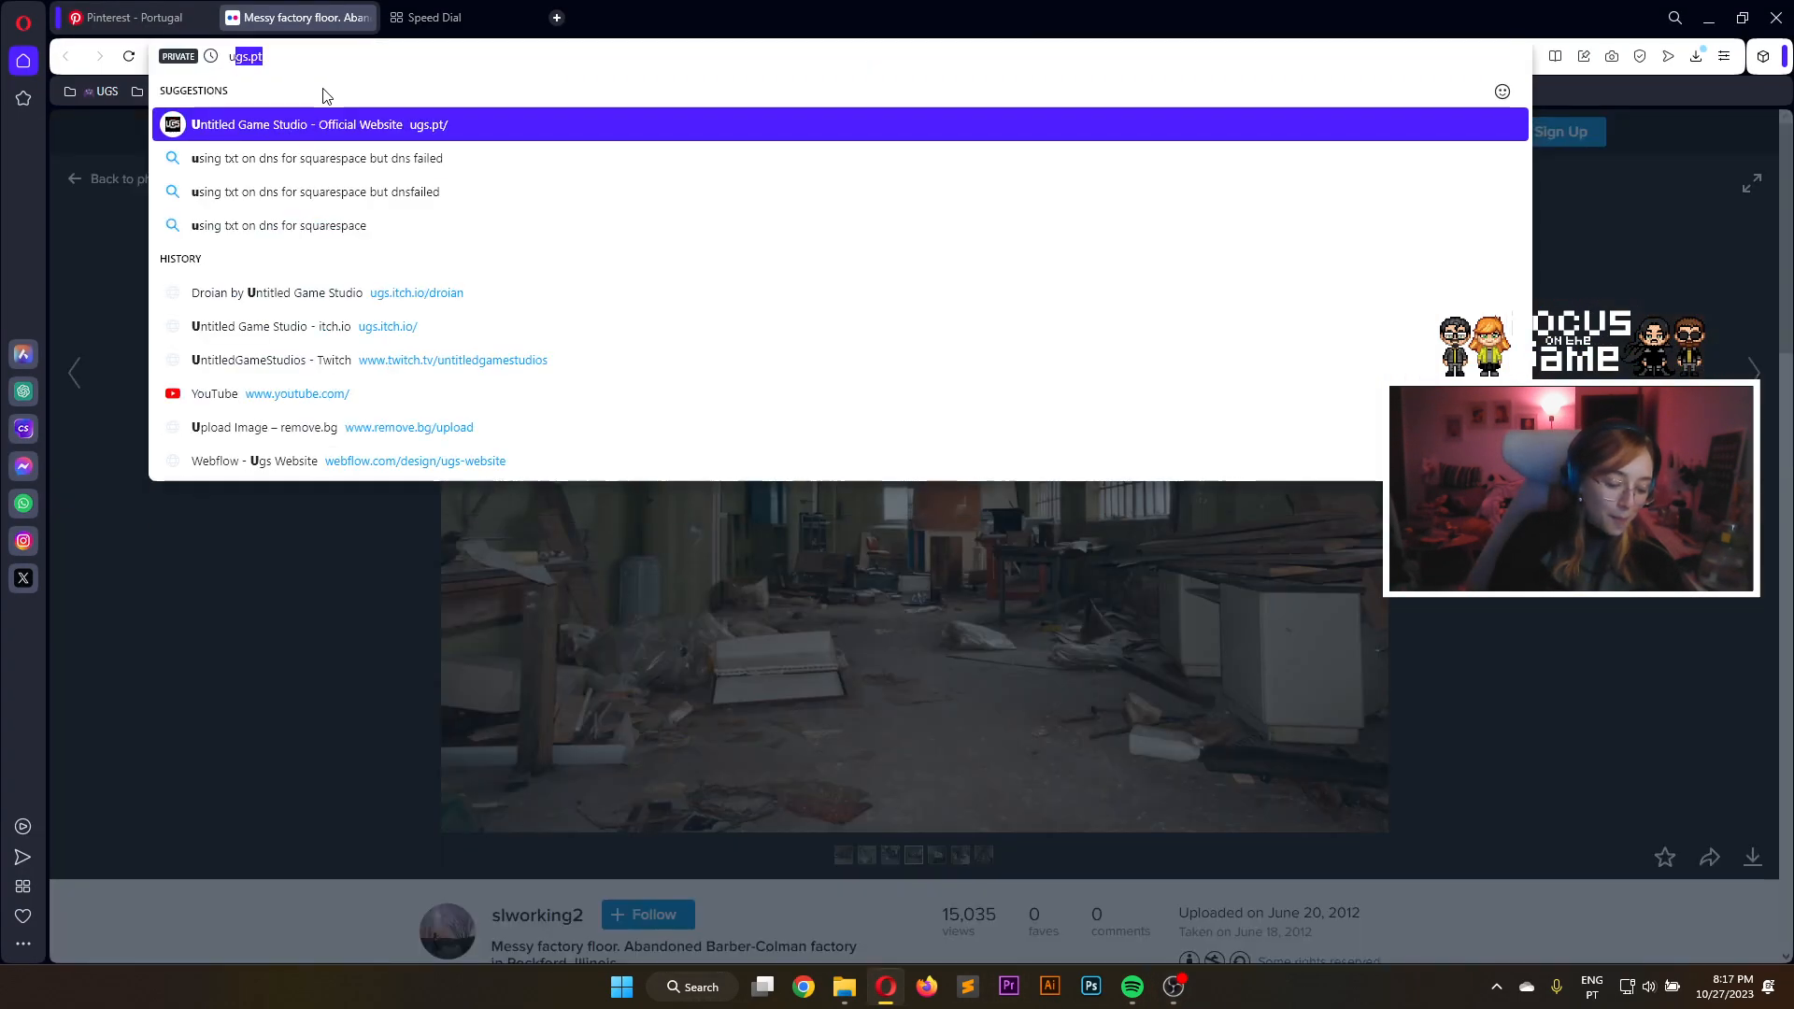
pyautogui.press('Return')
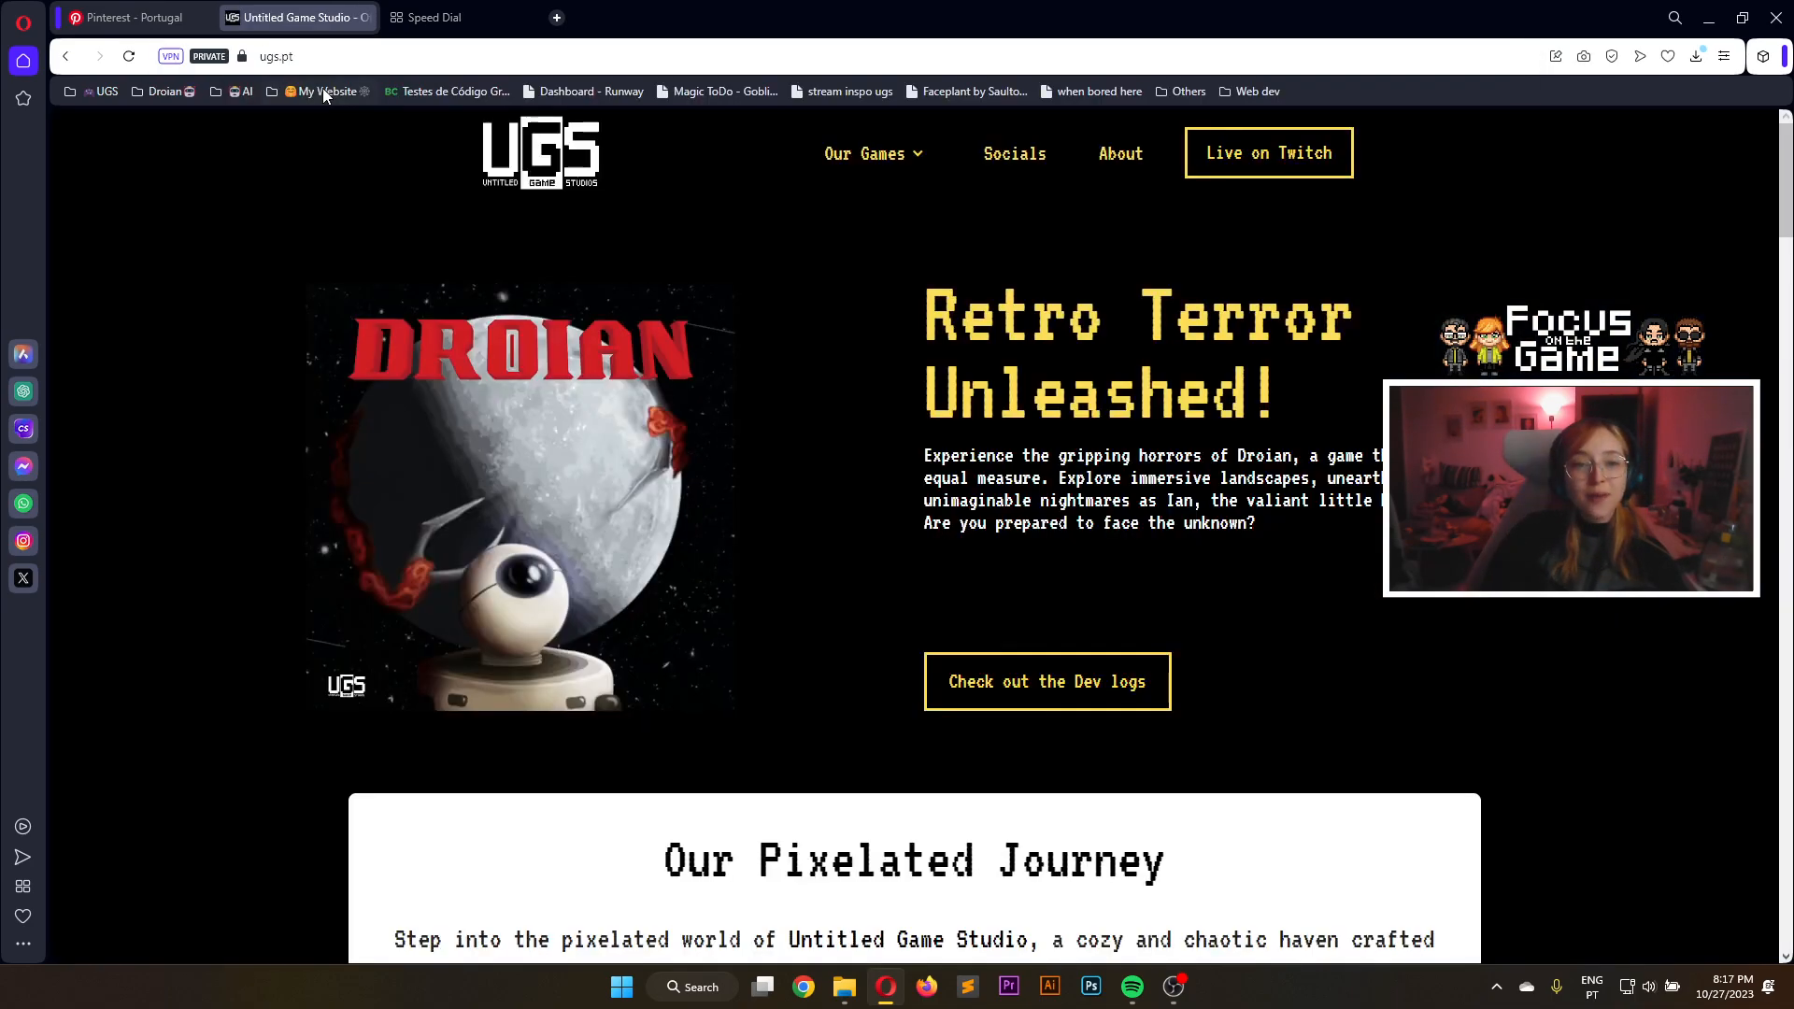
# Close the Speed Dial tabs and minimise the browser to return to OBS
pyautogui.click(530, 17)
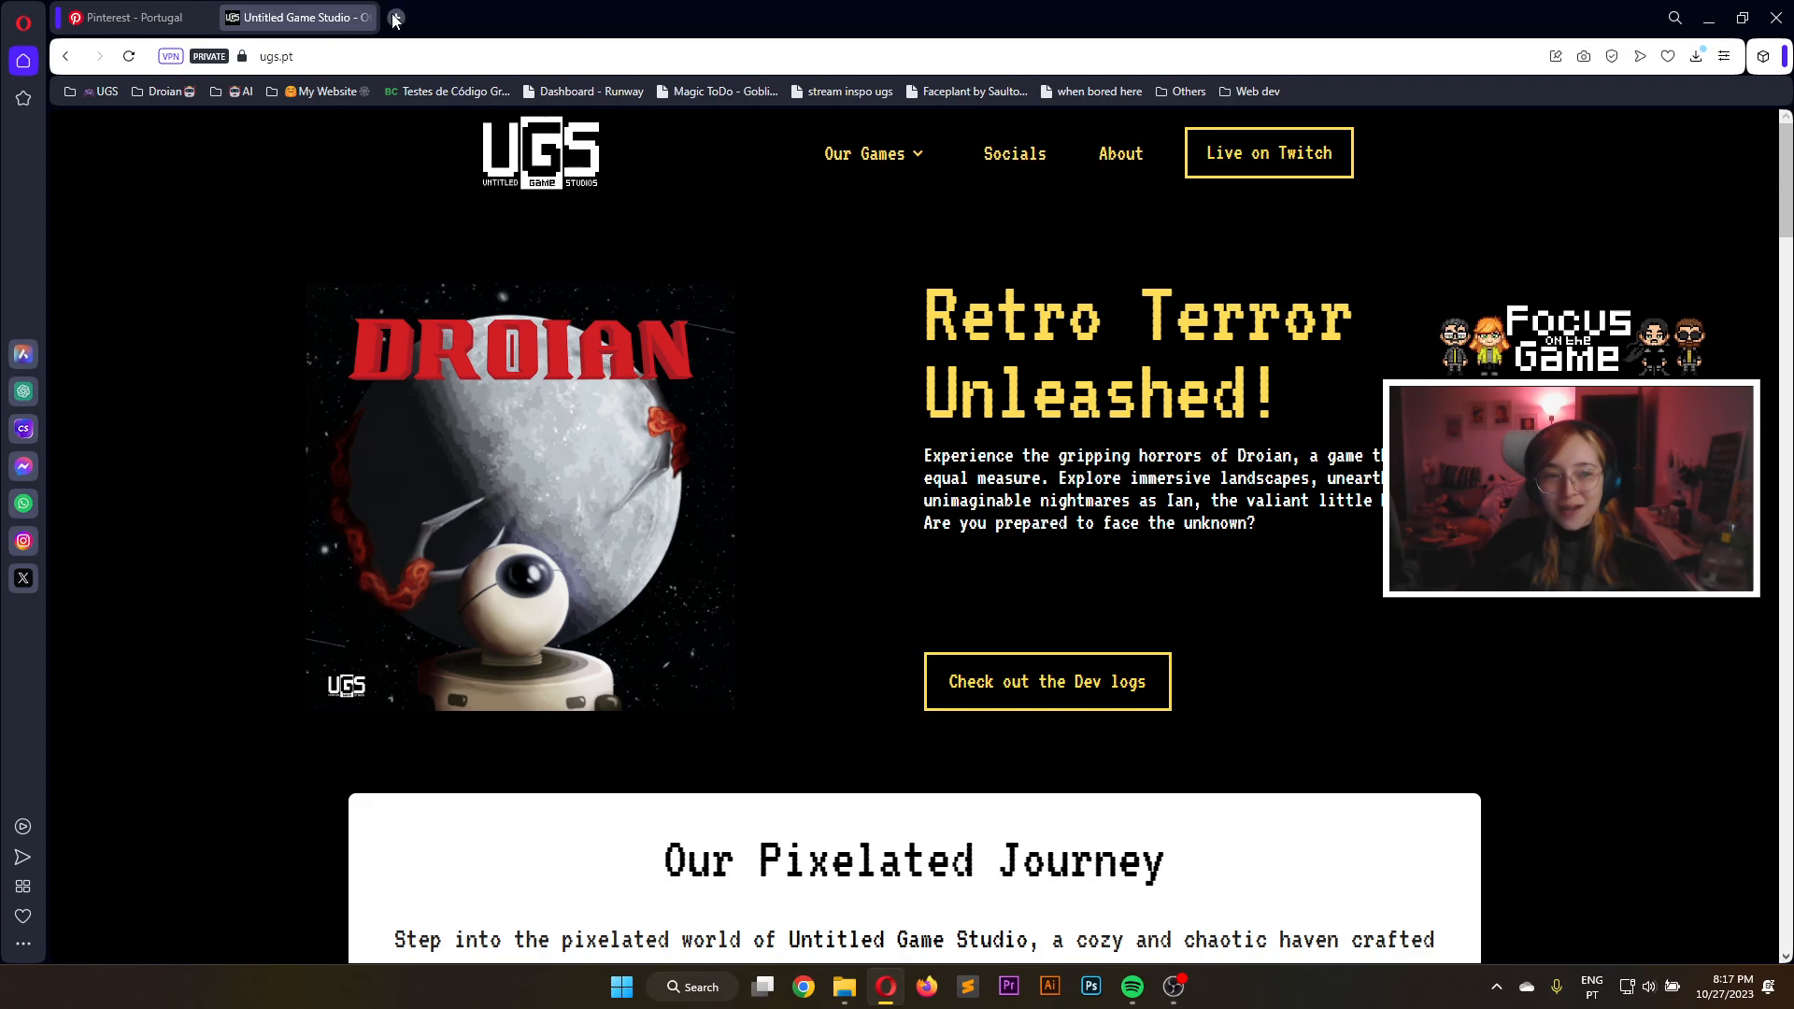
pyautogui.click(395, 17)
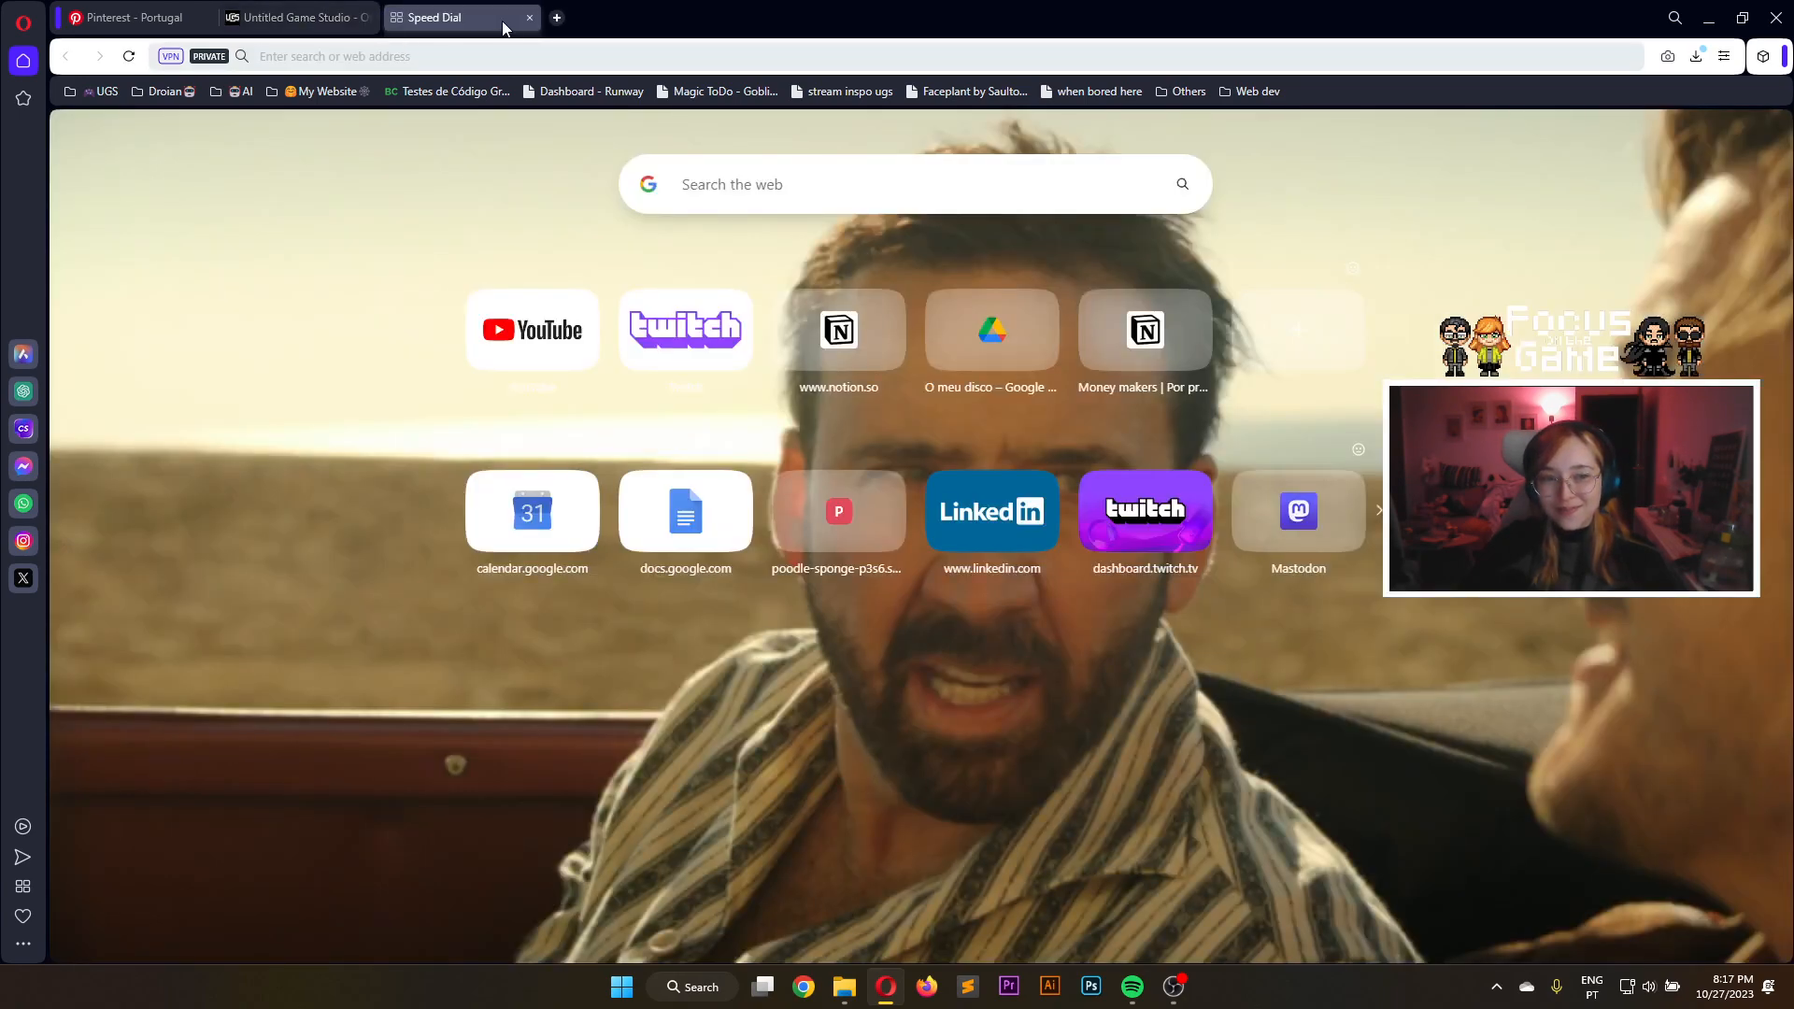
pyautogui.click(529, 19)
pyautogui.click(1708, 19)
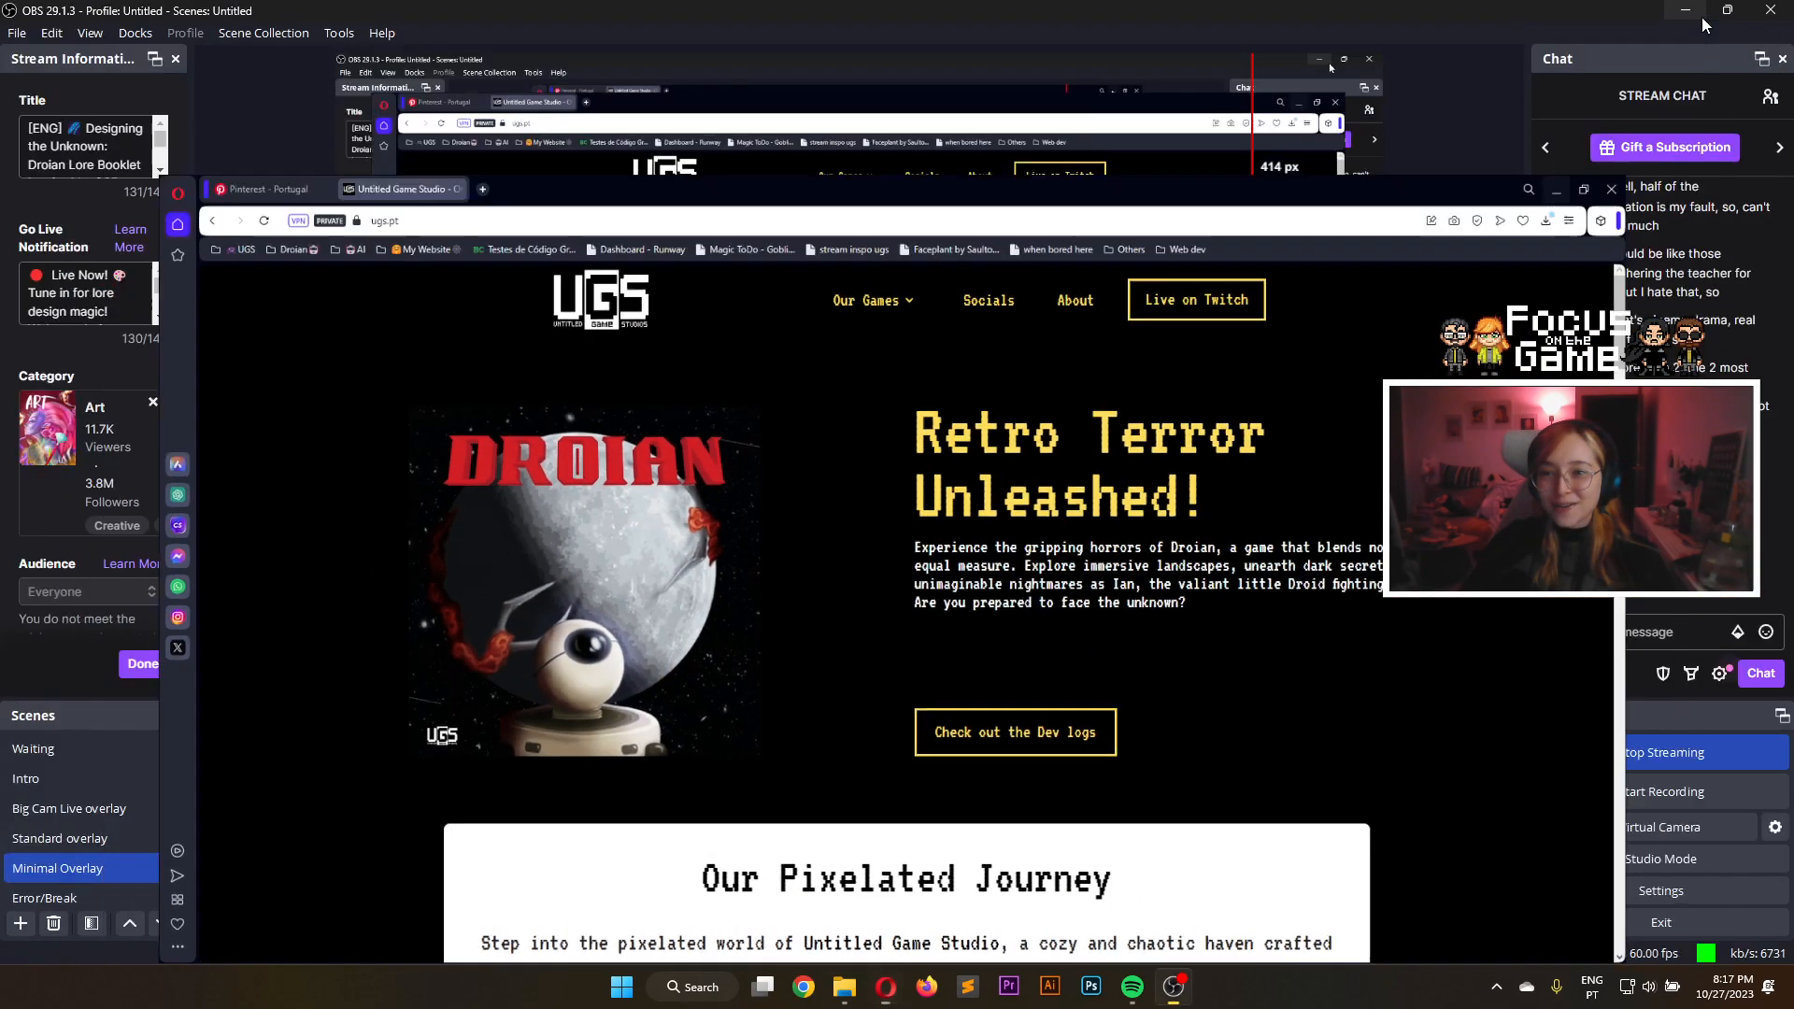
# Minimise the OBS and Spotify windows and switch to Opera with the ugs.pt homepage
pyautogui.click(1688, 13)
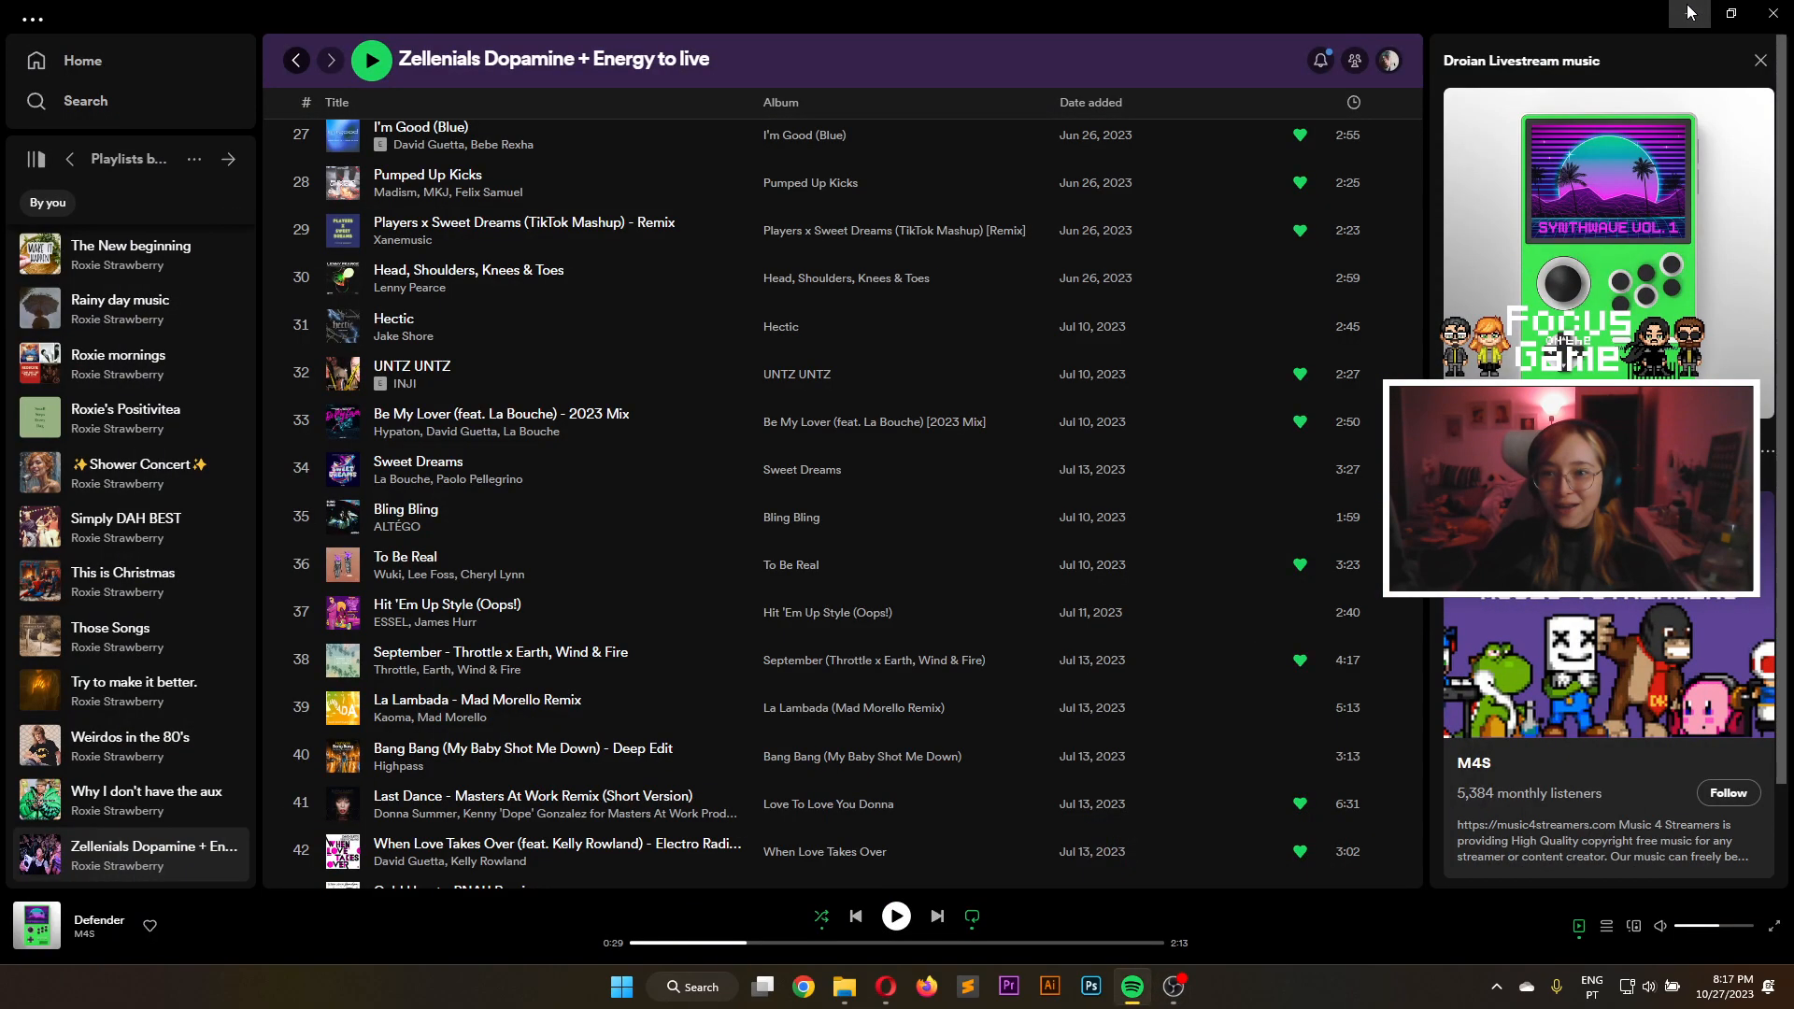
pyautogui.click(1688, 13)
pyautogui.click(1627, 29)
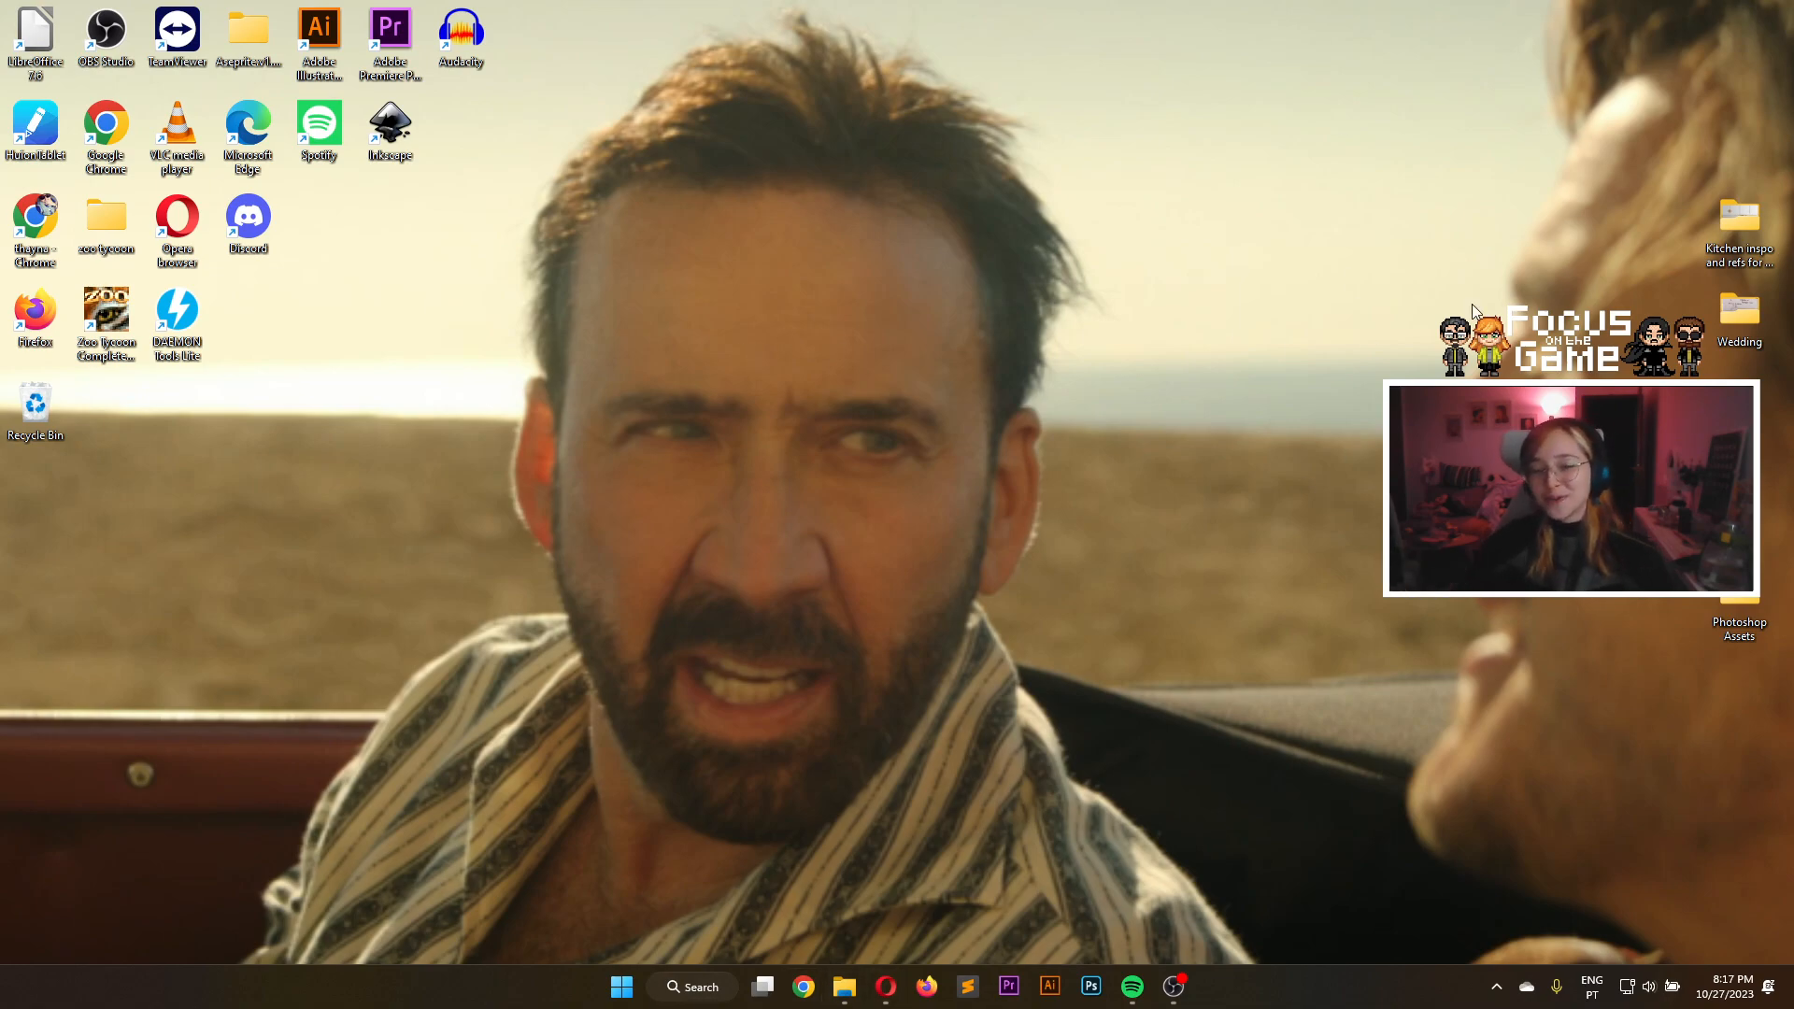
pyautogui.click(885, 986)
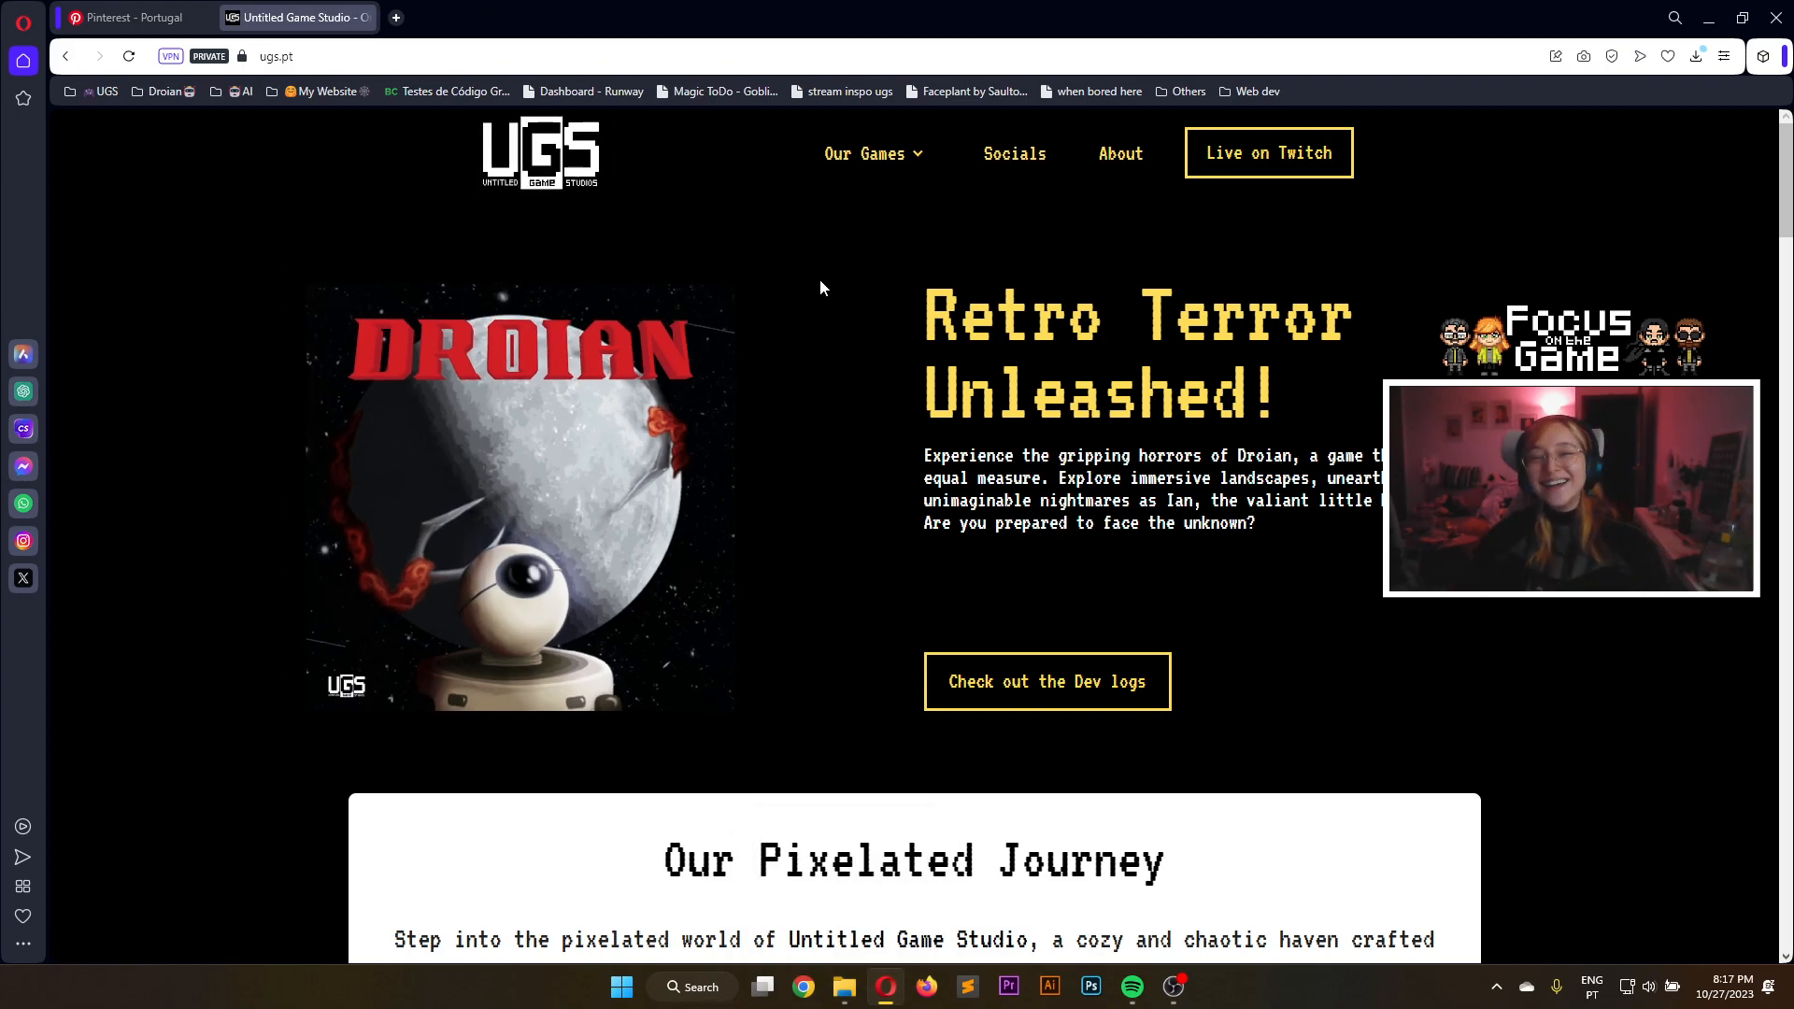
# Look over the studio introduction, the Untitled Team profiles and the itch.io link on the ugs.pt homepage
pyautogui.scroll(-7, 1057, 281)
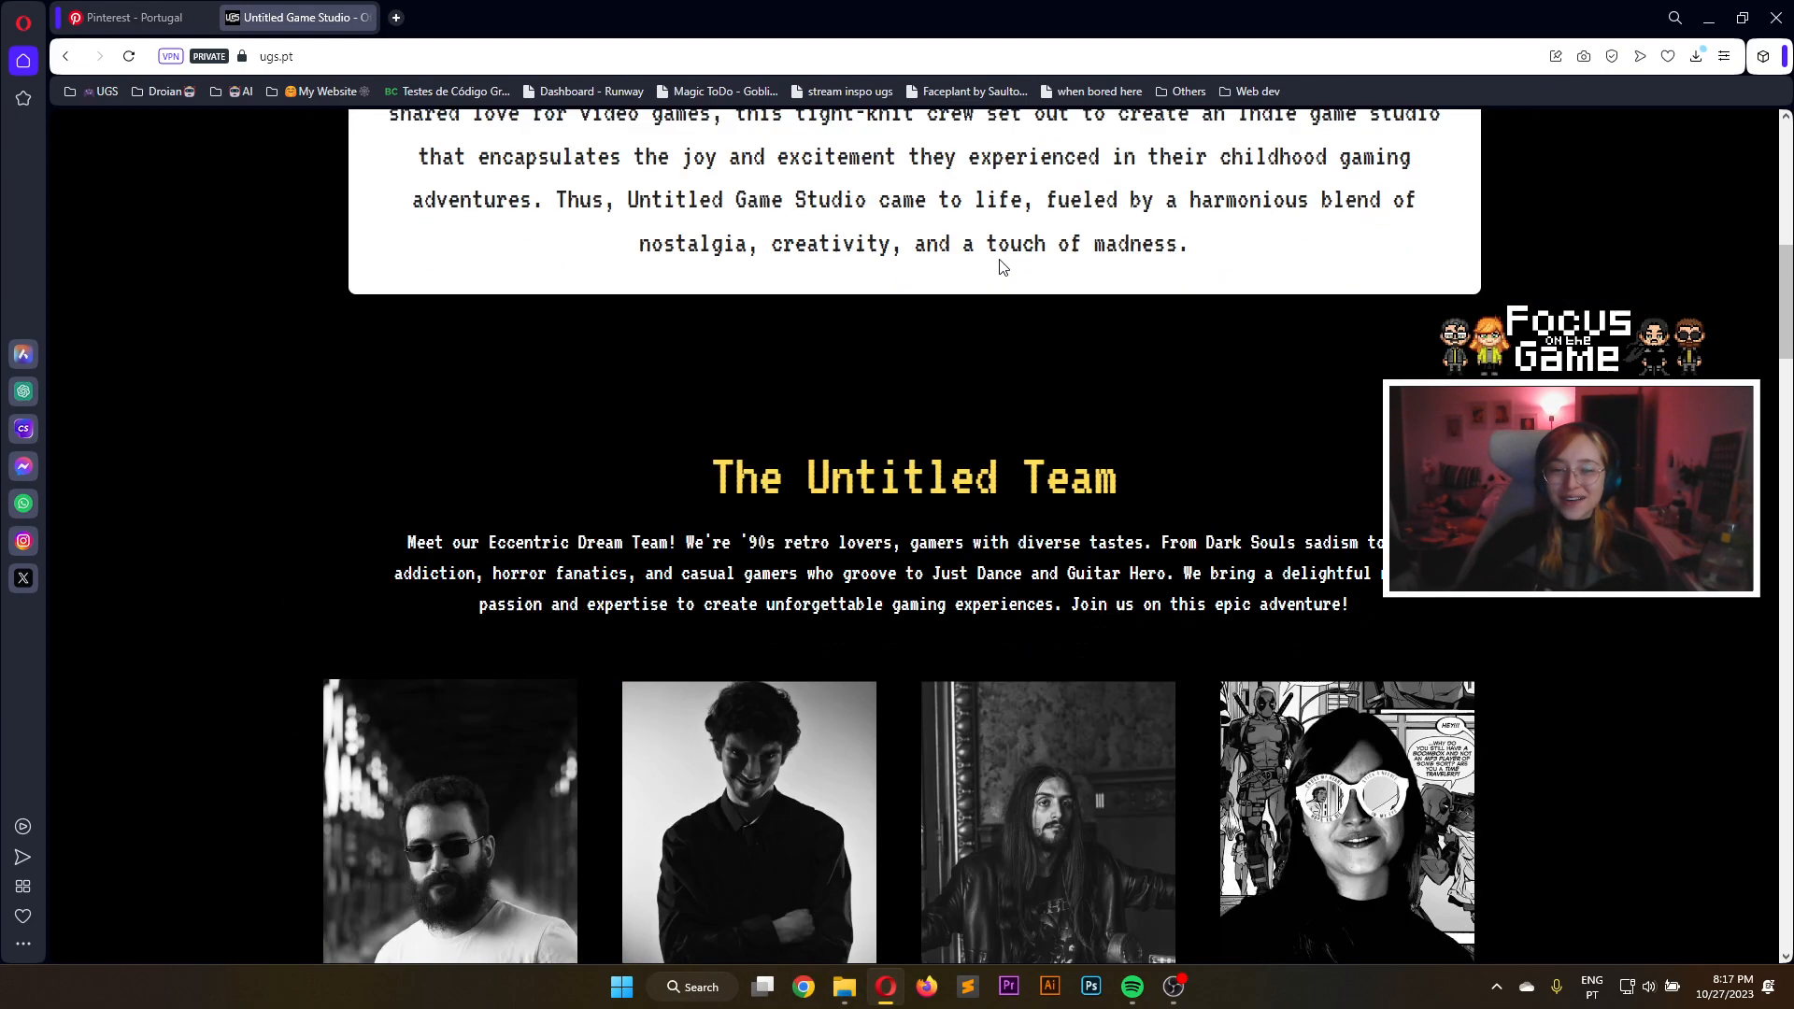
pyautogui.scroll(3, 997, 266)
pyautogui.scroll(-10, 873, 649)
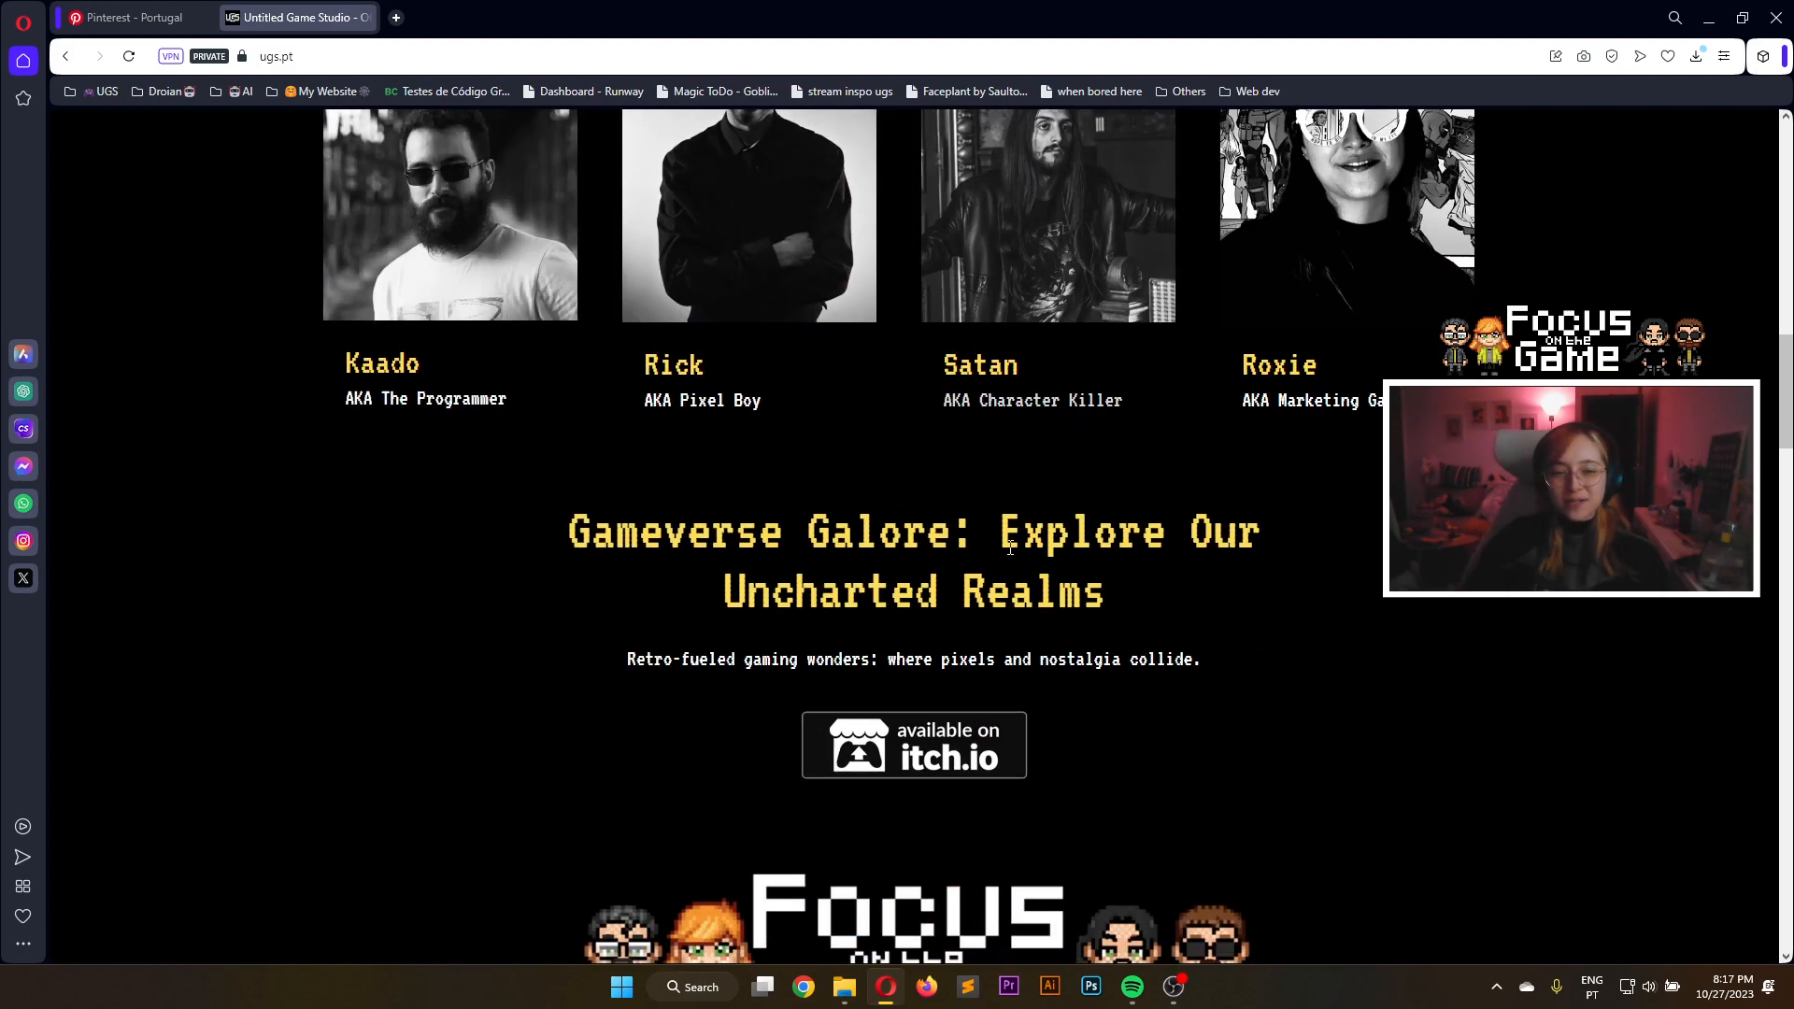
pyautogui.scroll(-4, 1010, 547)
pyautogui.scroll(1, 1074, 555)
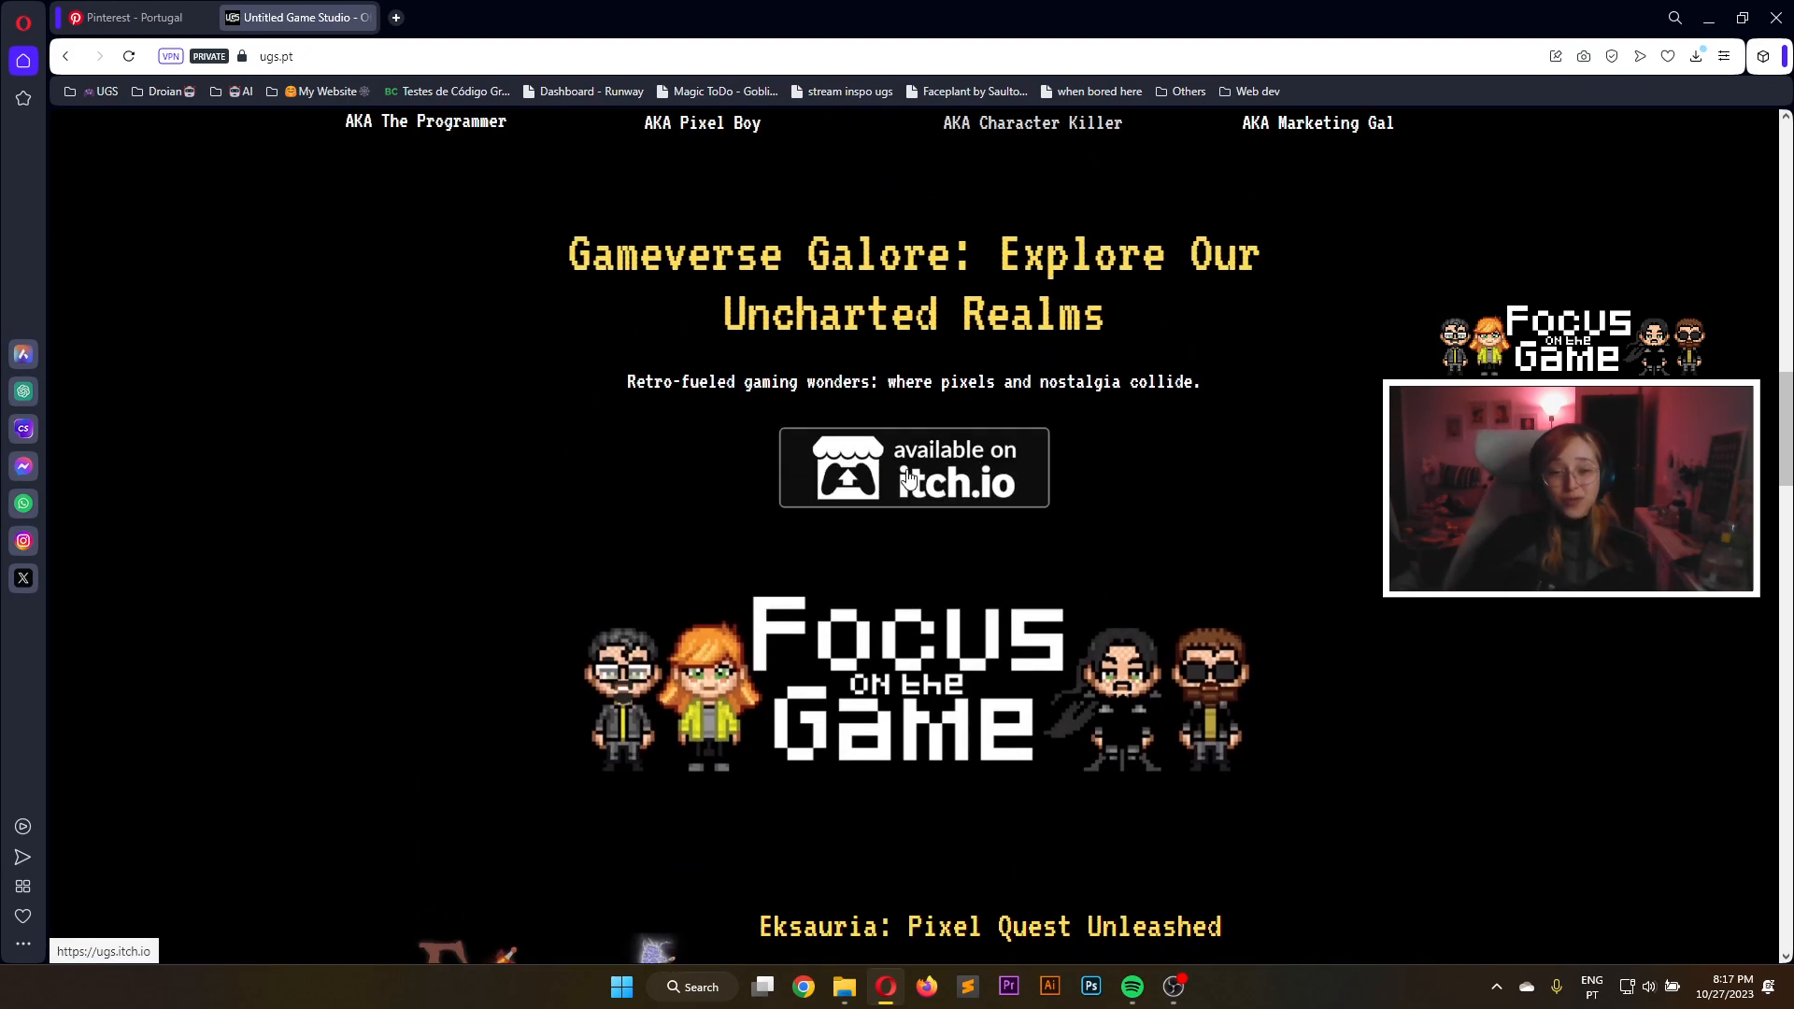
pyautogui.scroll(3, 903, 458)
pyautogui.scroll(3, 902, 455)
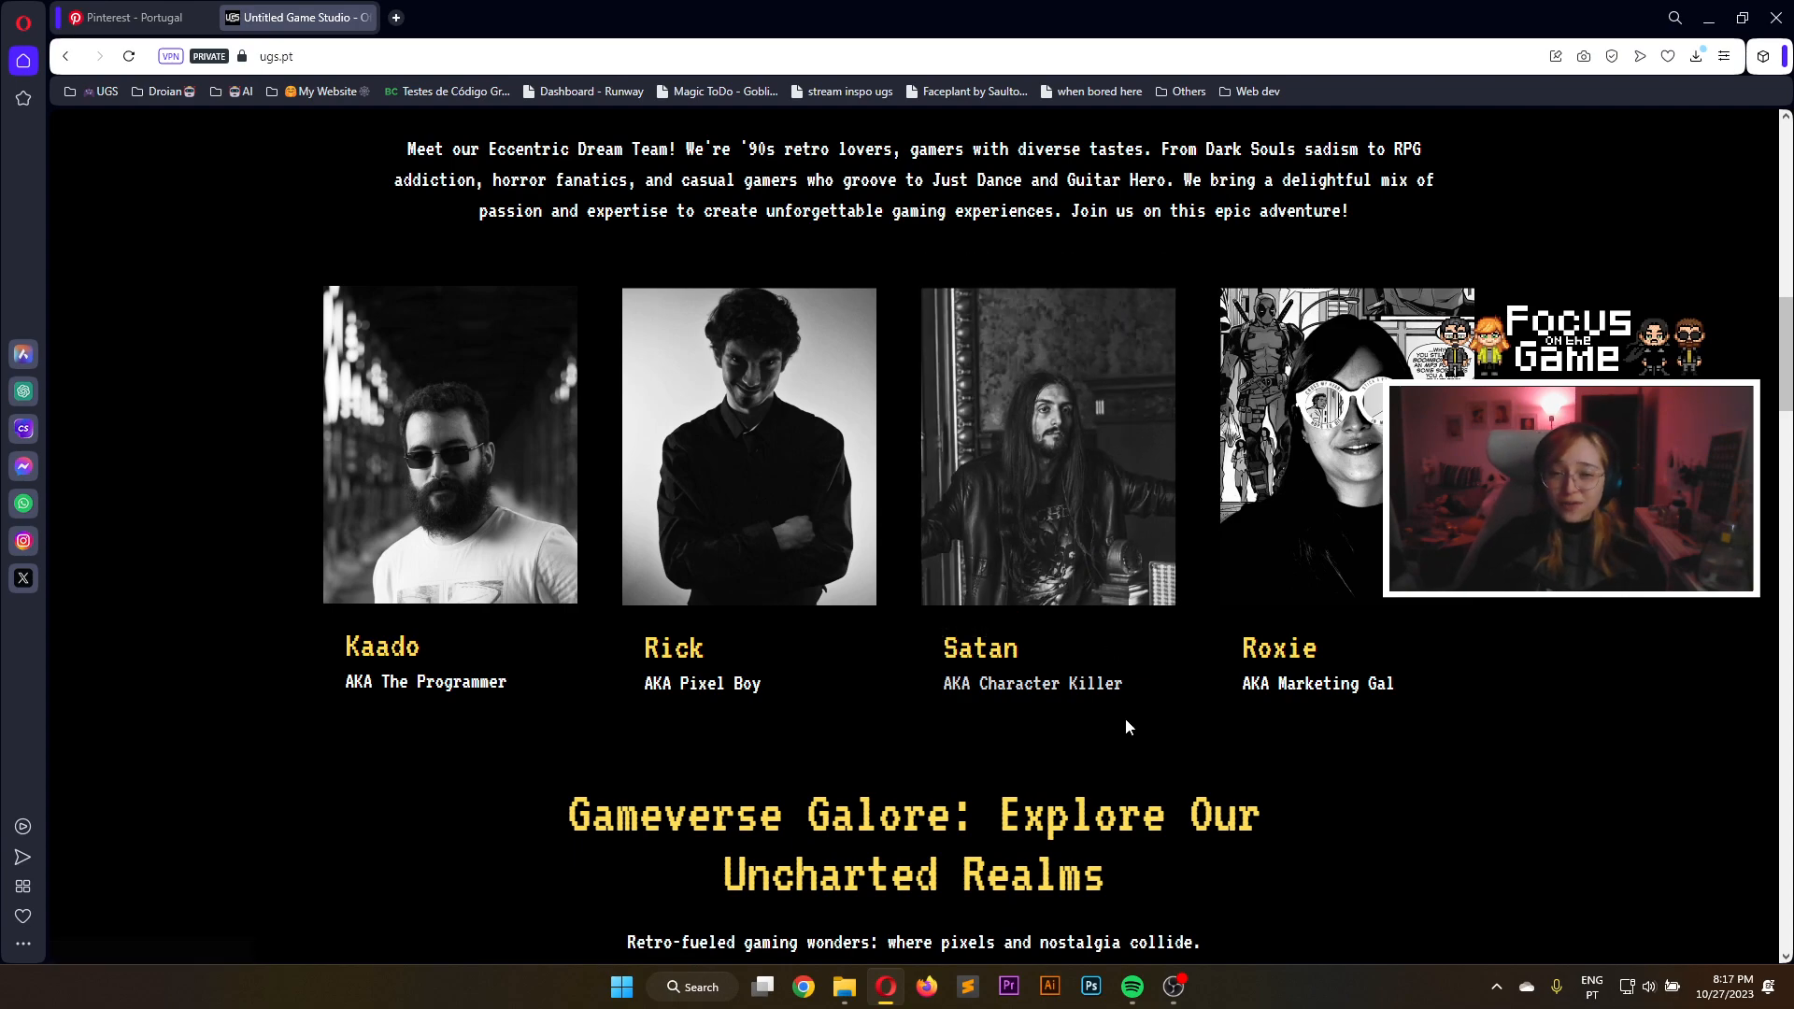
pyautogui.scroll(-2, 1127, 725)
pyautogui.scroll(-3, 1134, 571)
pyautogui.scroll(4, 1103, 552)
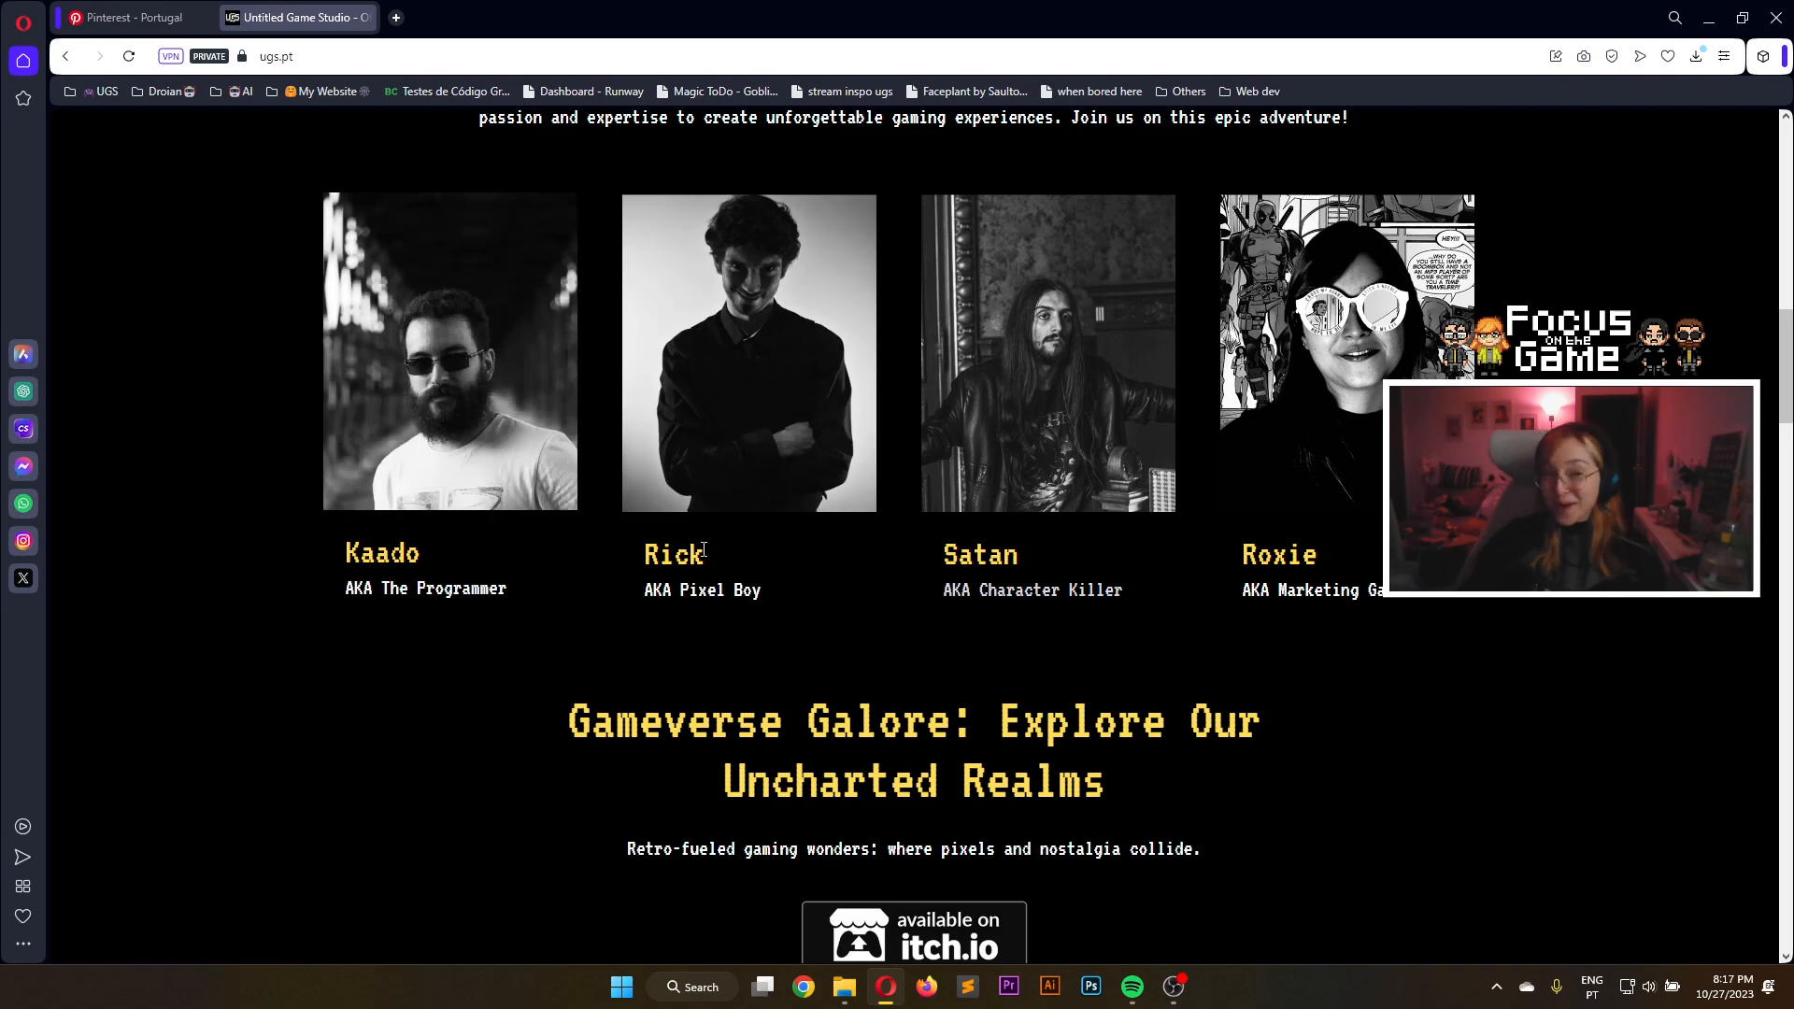
pyautogui.scroll(-3, 703, 550)
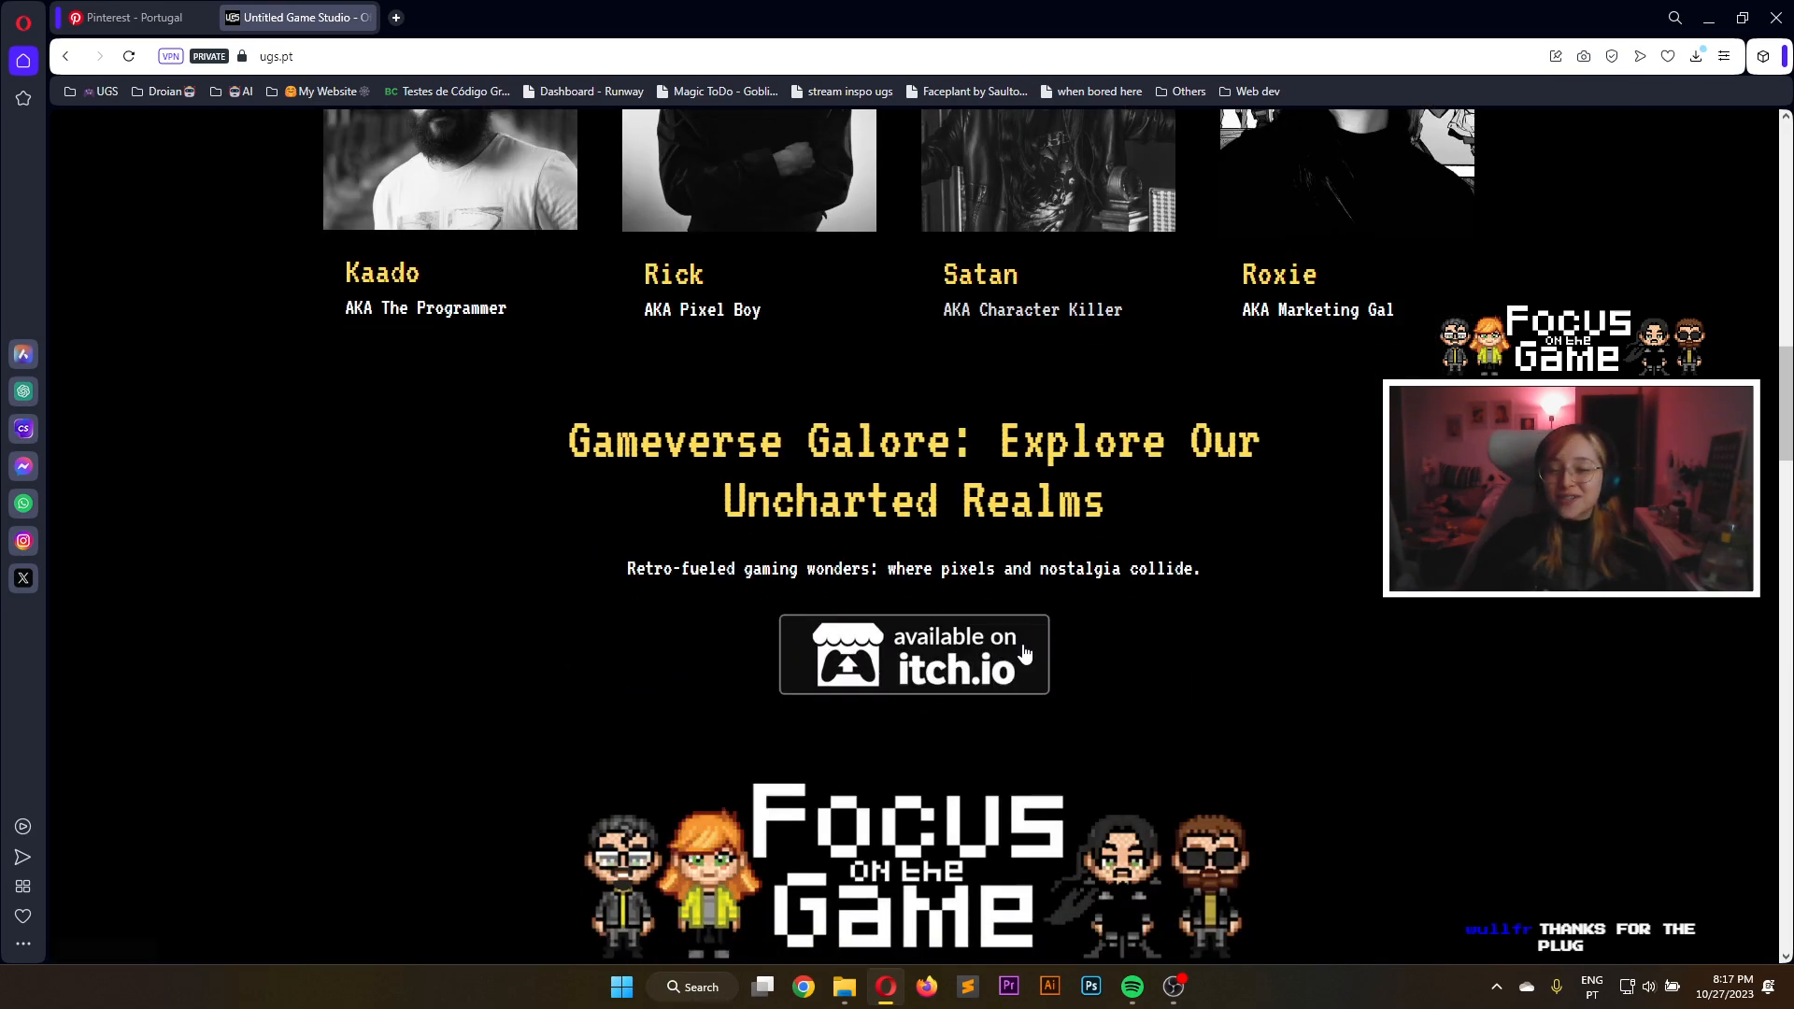
# Review the homepage's Eksauria, Redrun and Droian entries, support links, merch section, social links and footer
pyautogui.scroll(-8, 1025, 652)
pyautogui.scroll(-3, 935, 645)
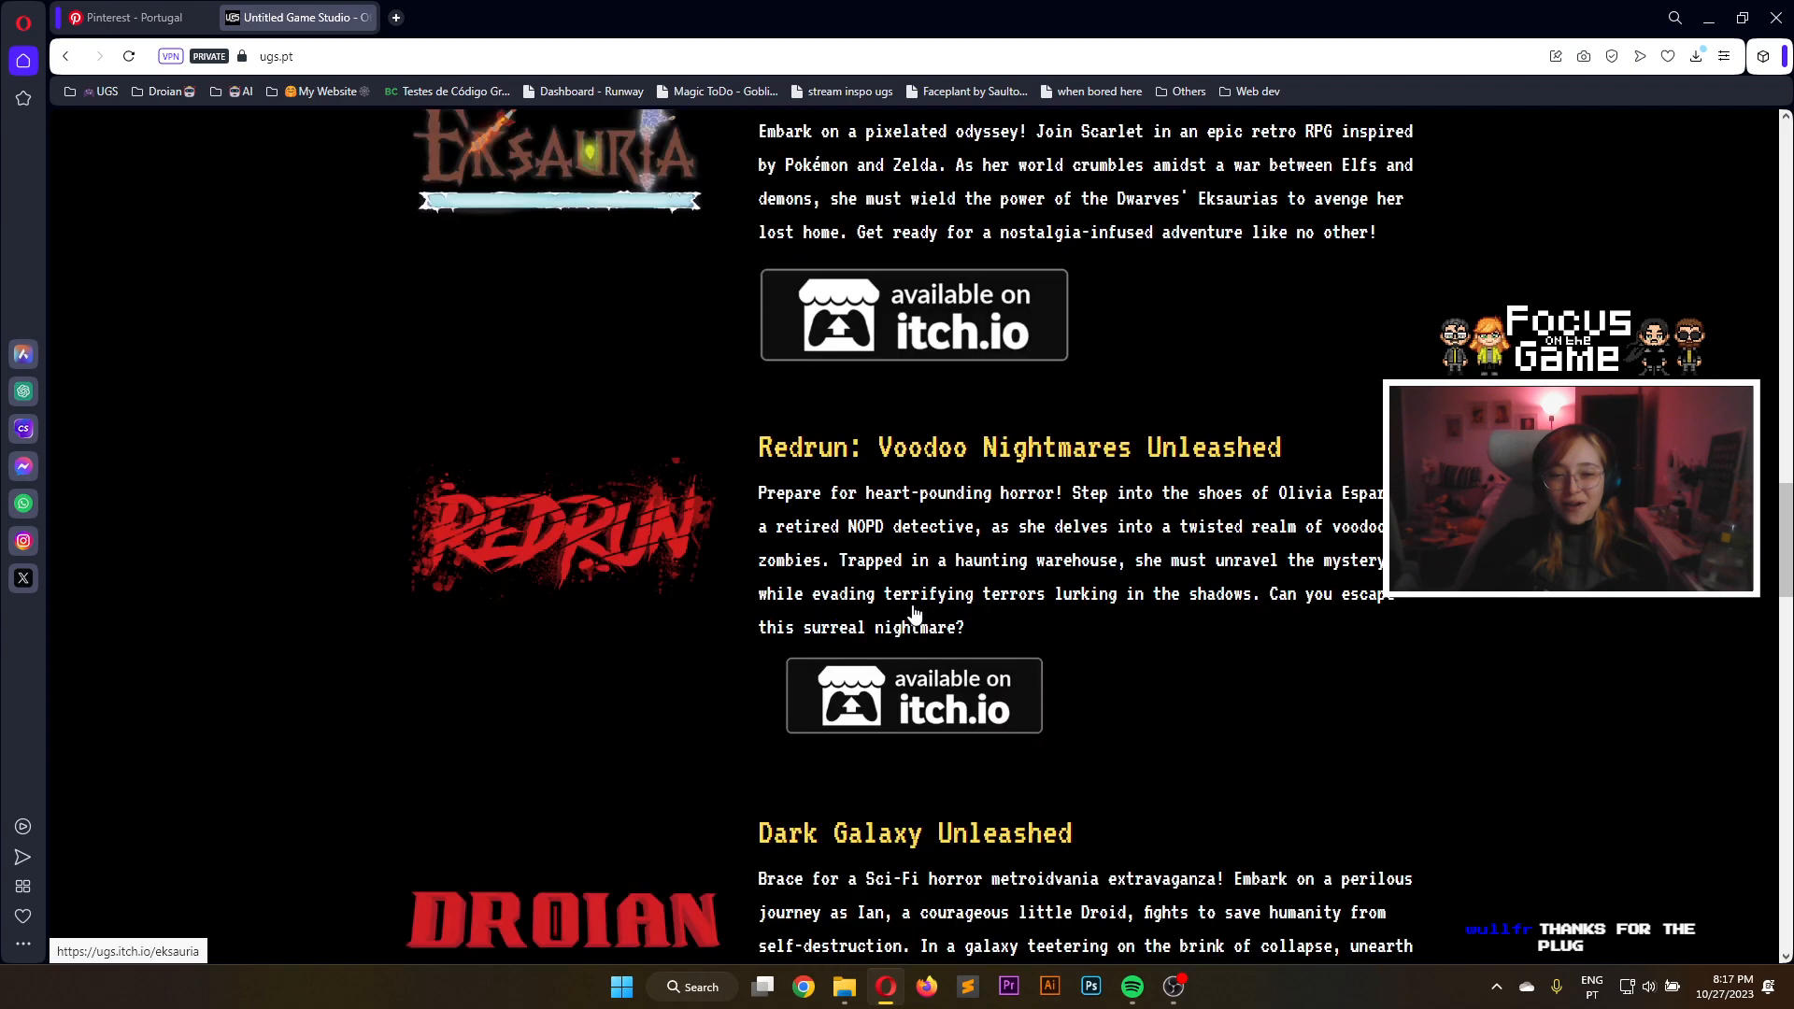
pyautogui.scroll(-5, 916, 612)
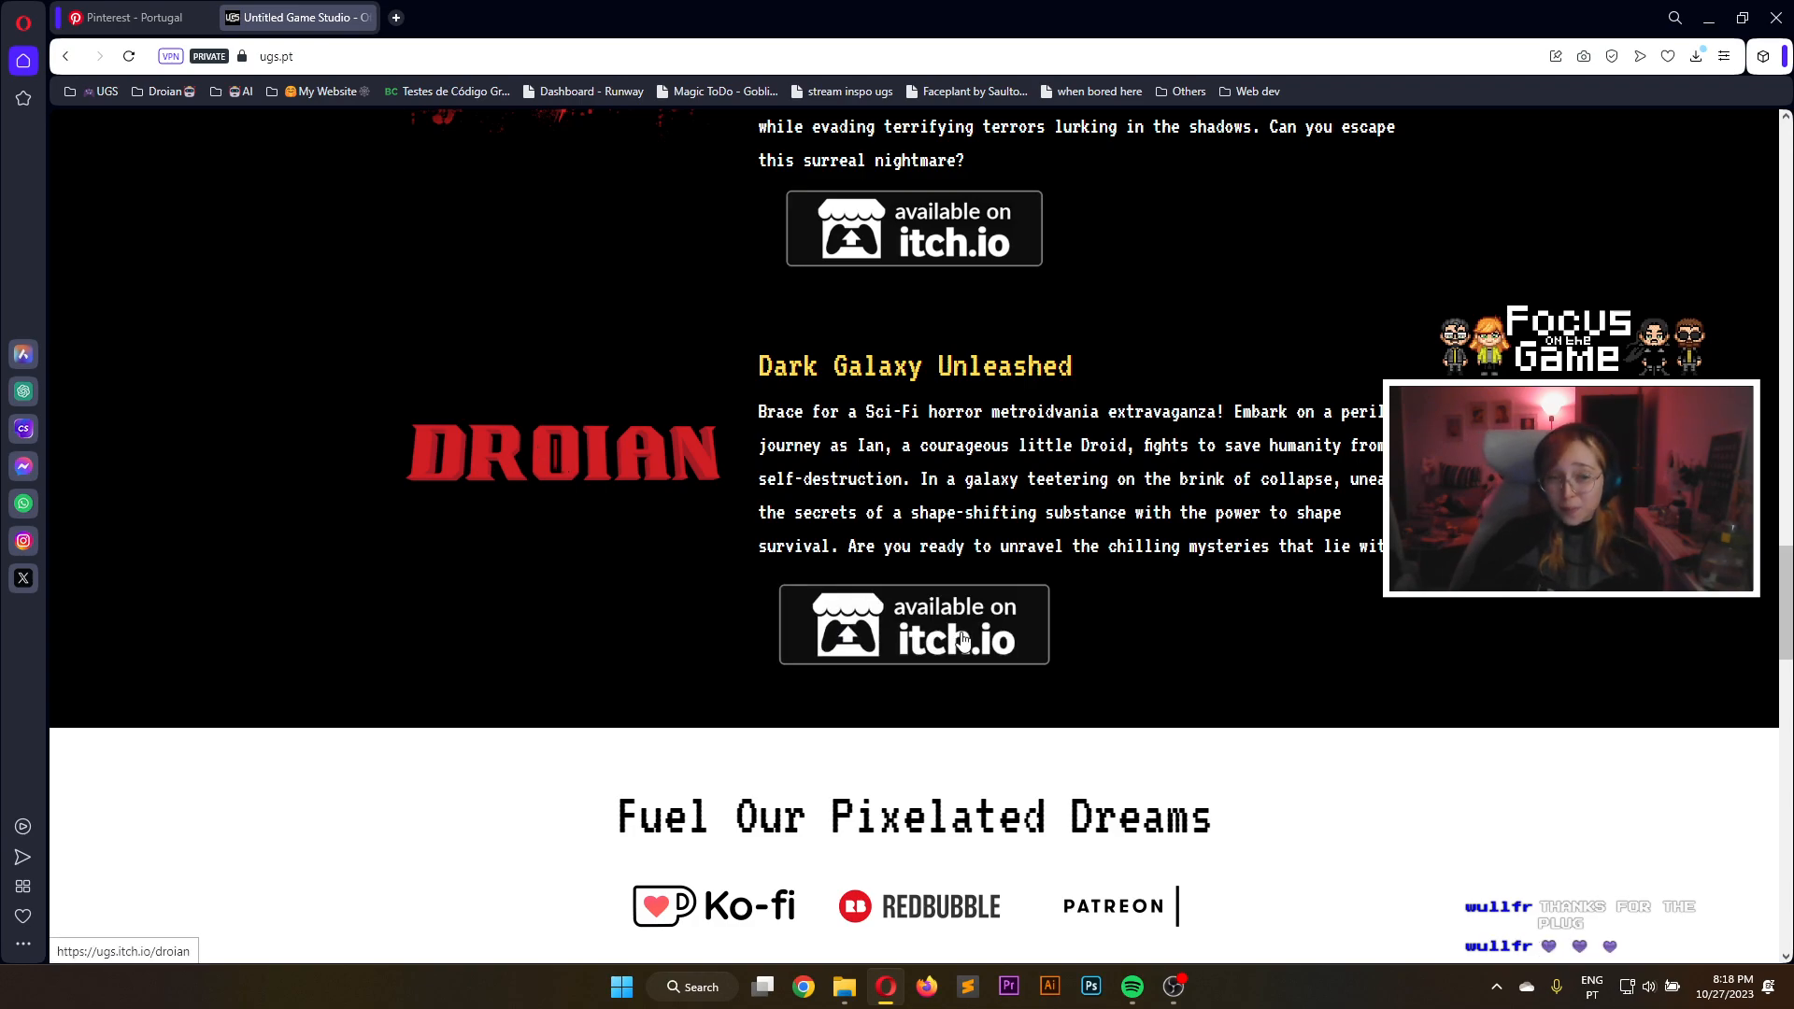
pyautogui.scroll(-4, 964, 638)
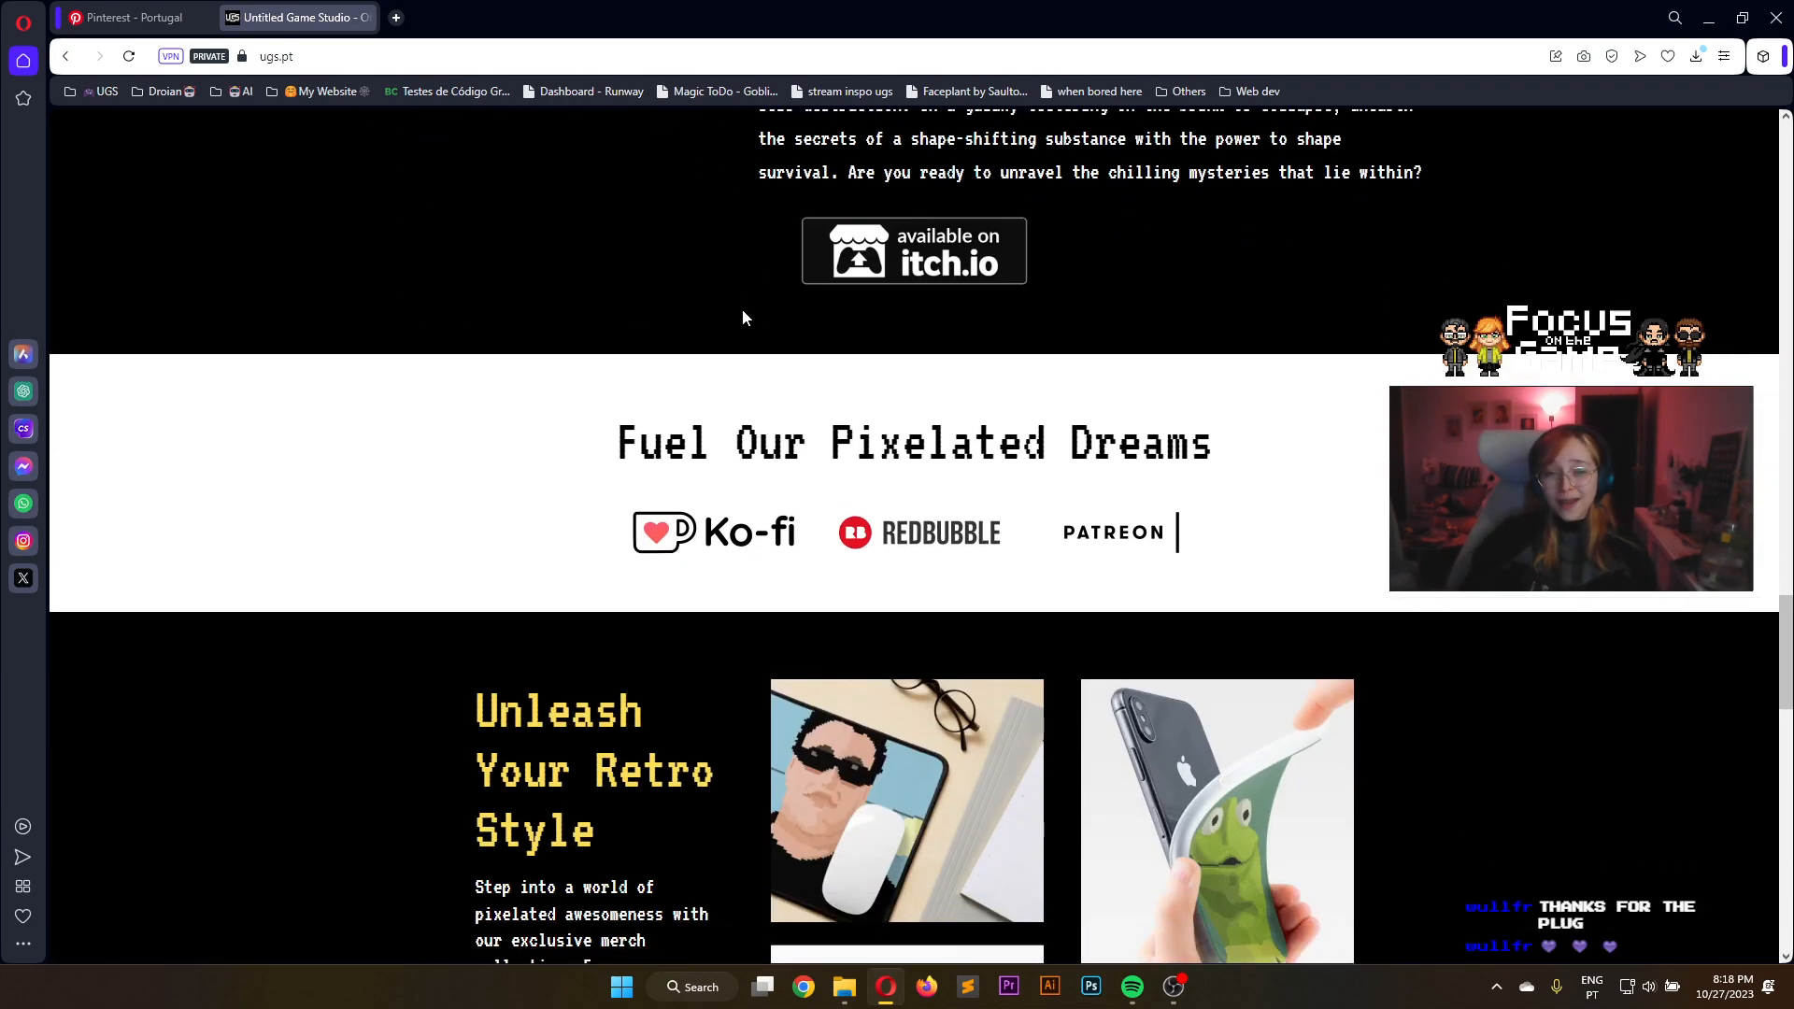
pyautogui.scroll(-3, 745, 317)
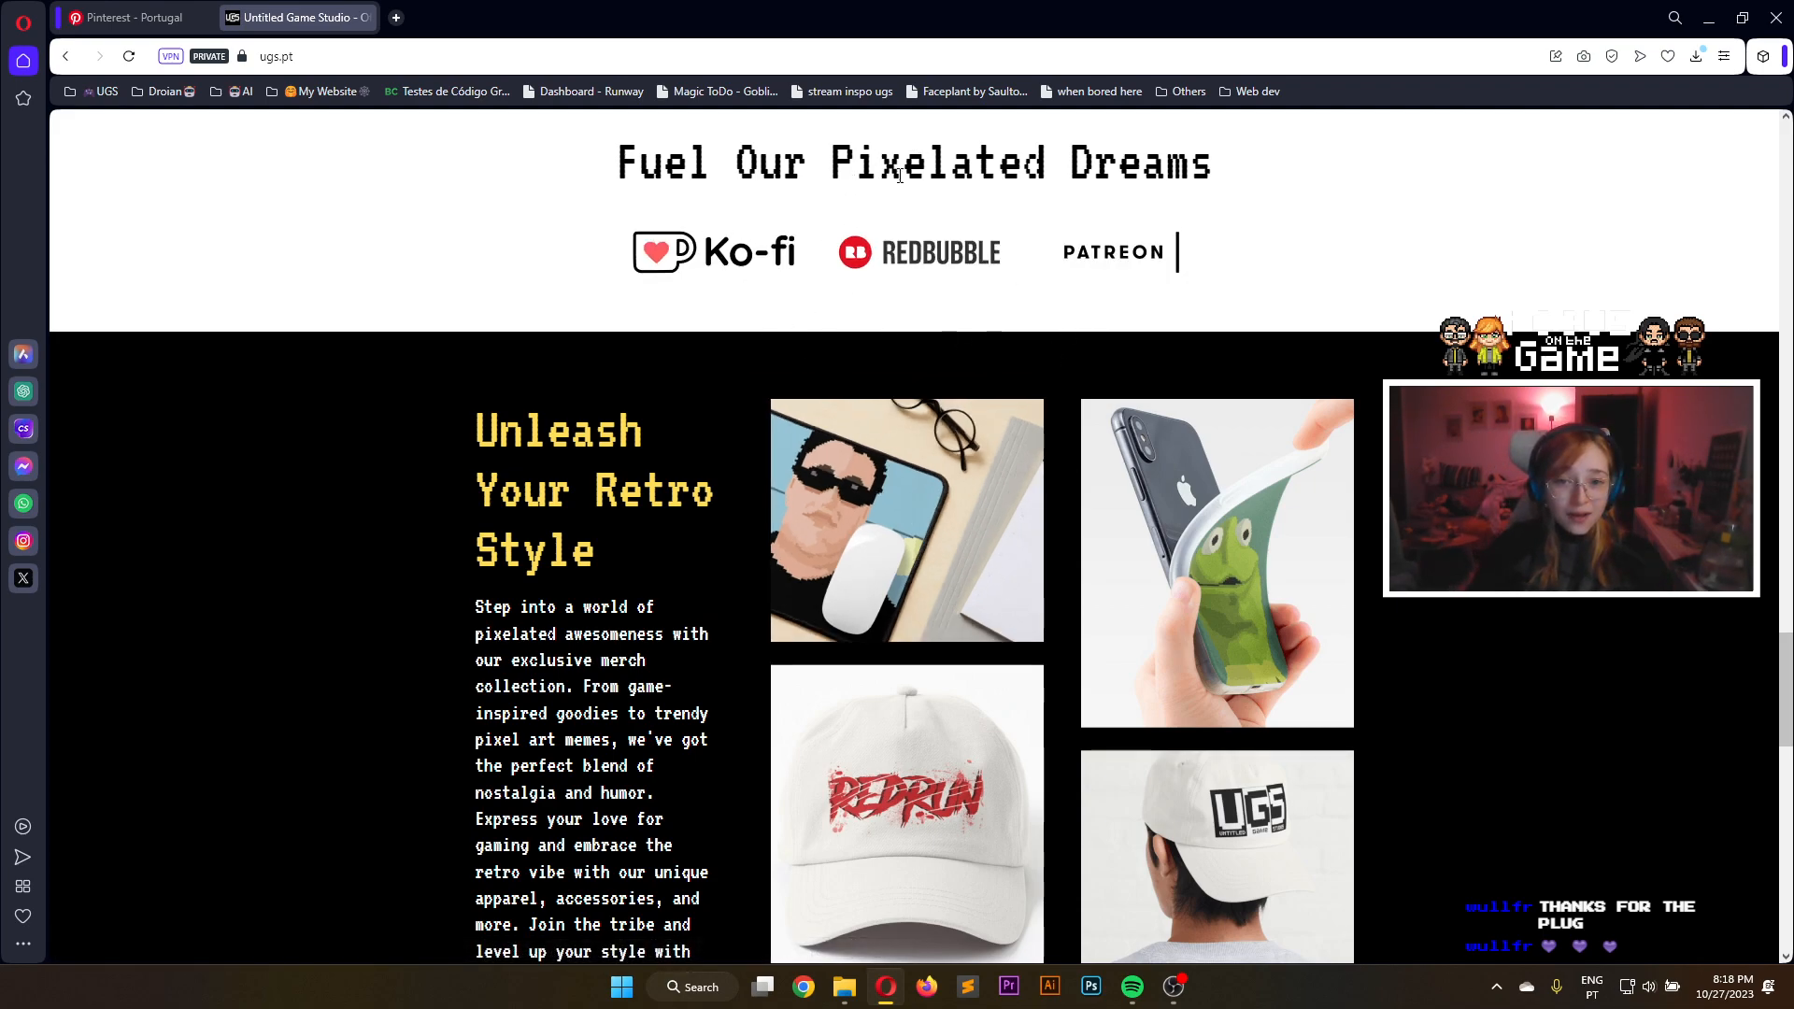
pyautogui.scroll(-2, 1044, 591)
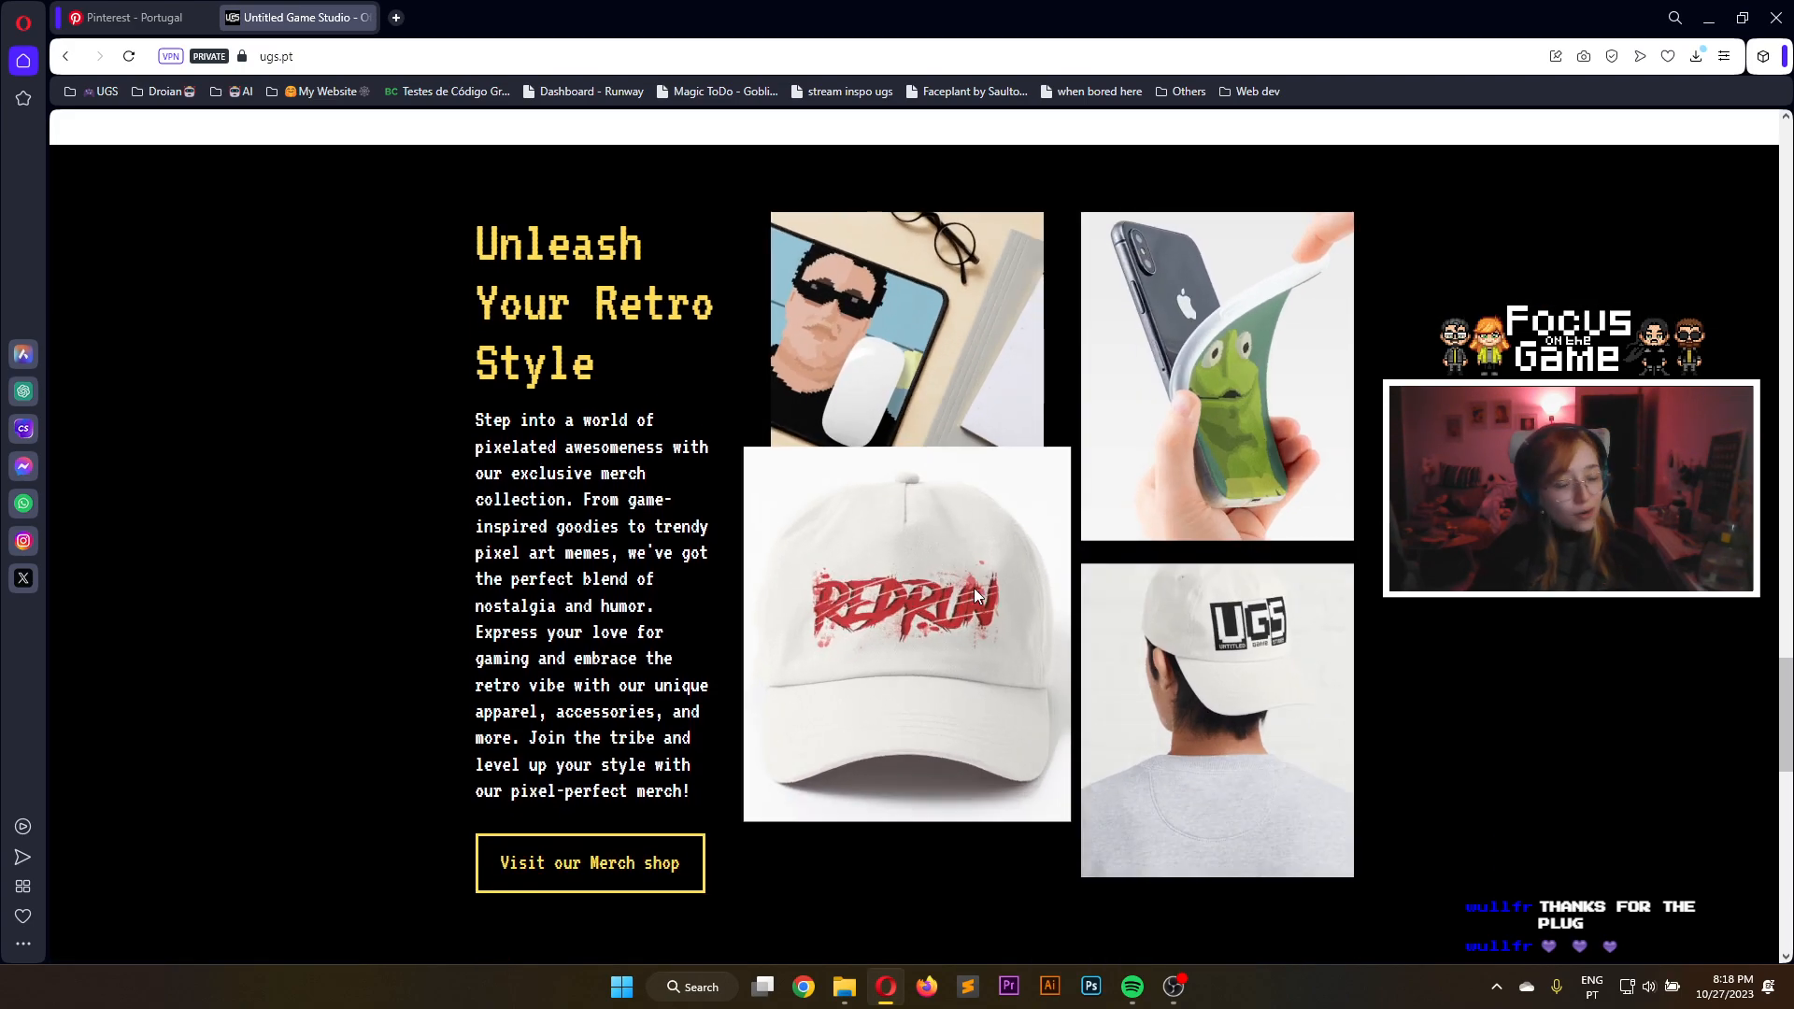
pyautogui.scroll(-10, 974, 586)
pyautogui.scroll(-3, 1312, 609)
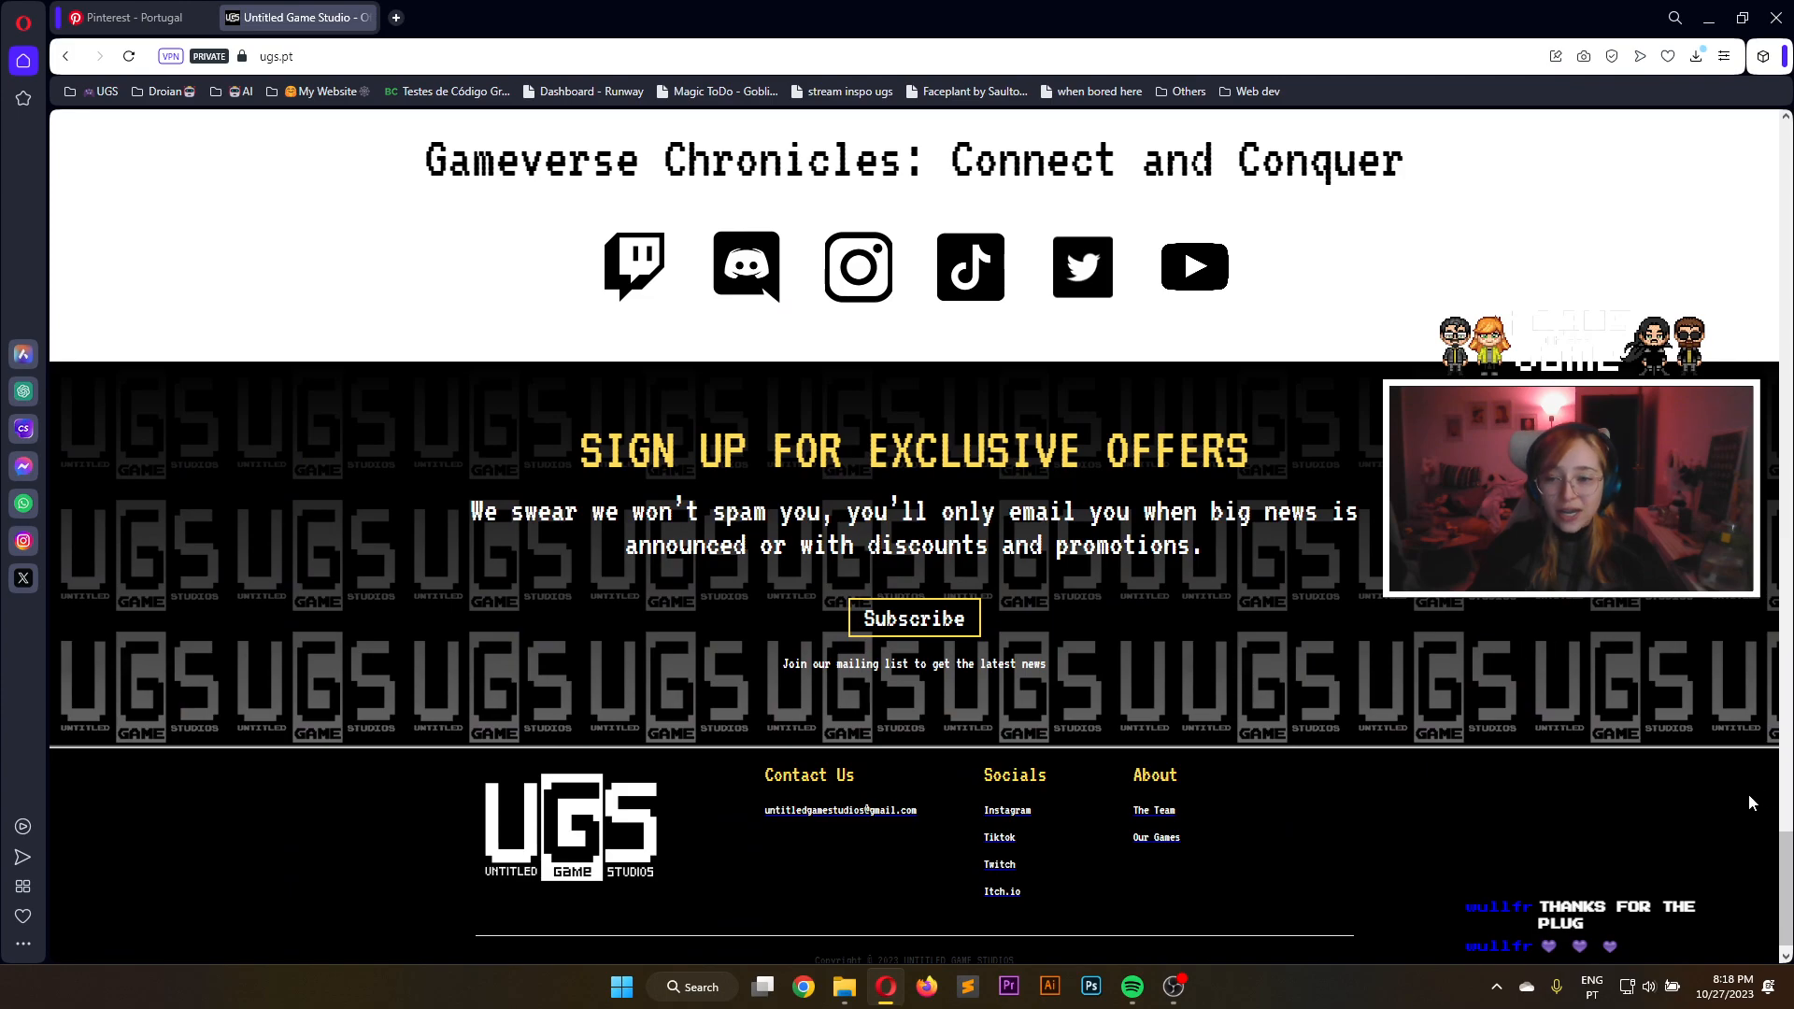
pyautogui.scroll(14, 1785, 598)
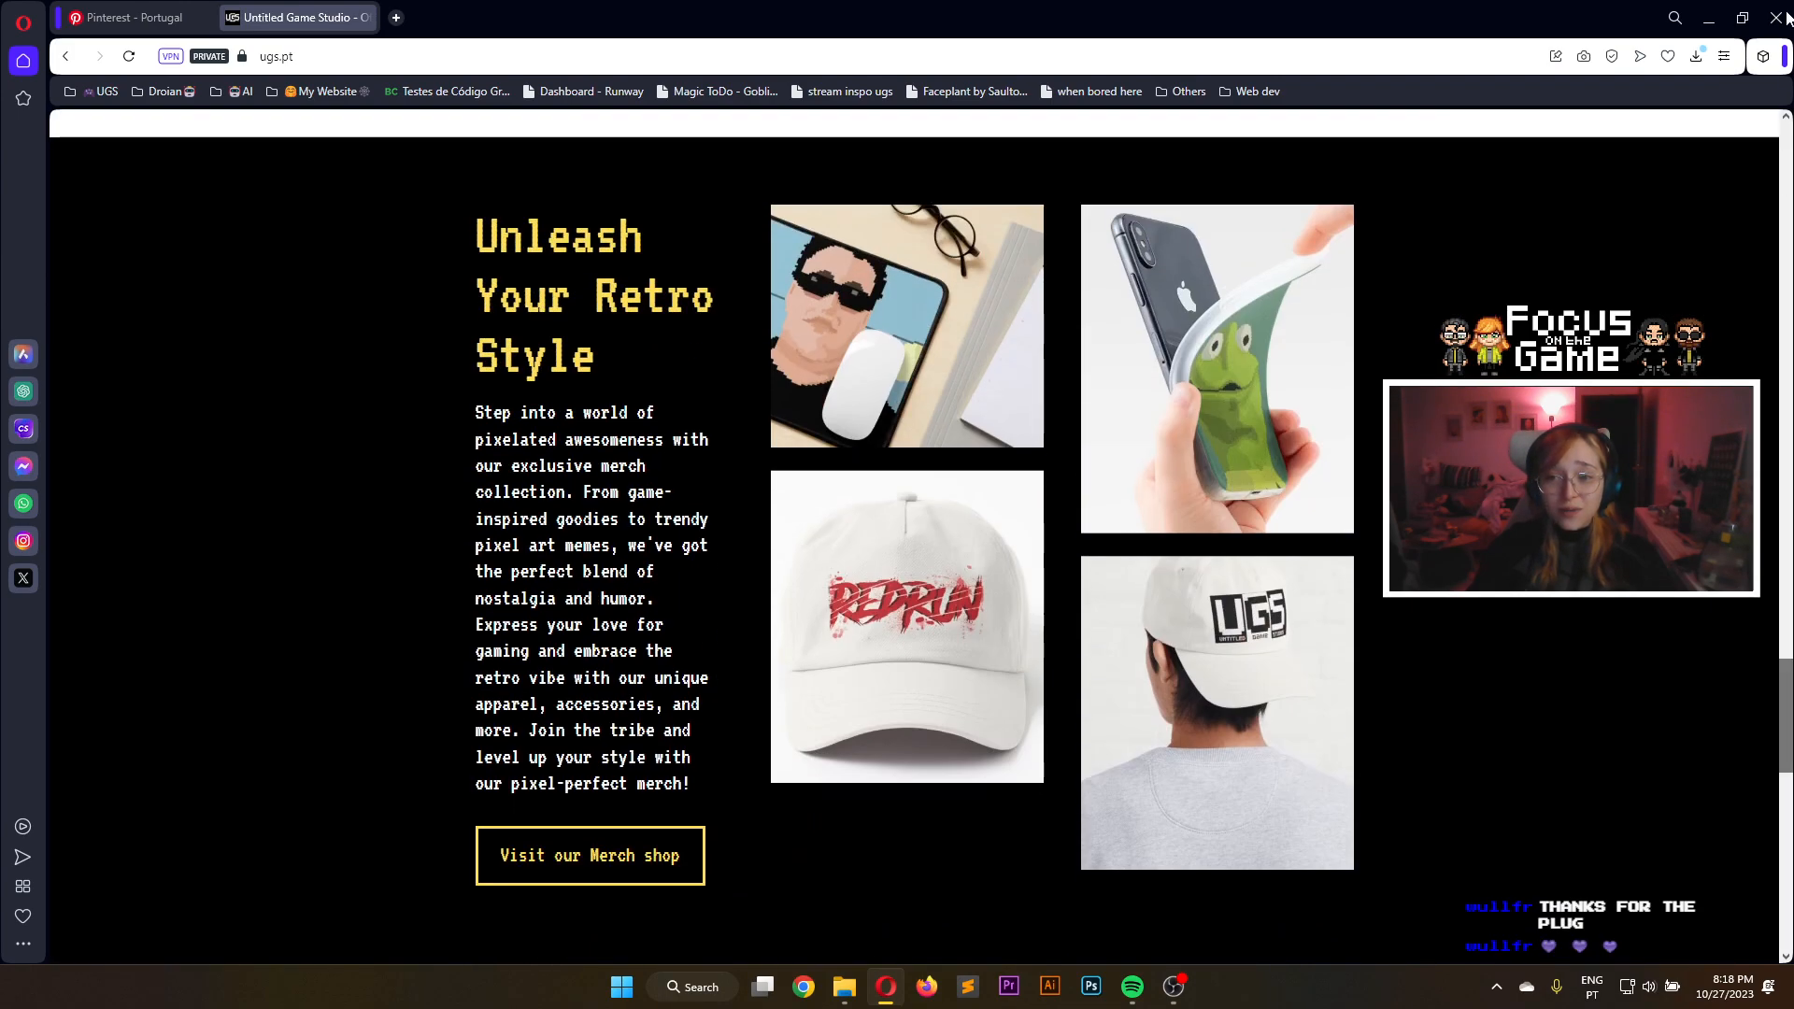
pyautogui.click(1743, 18)
pyautogui.click(1742, 25)
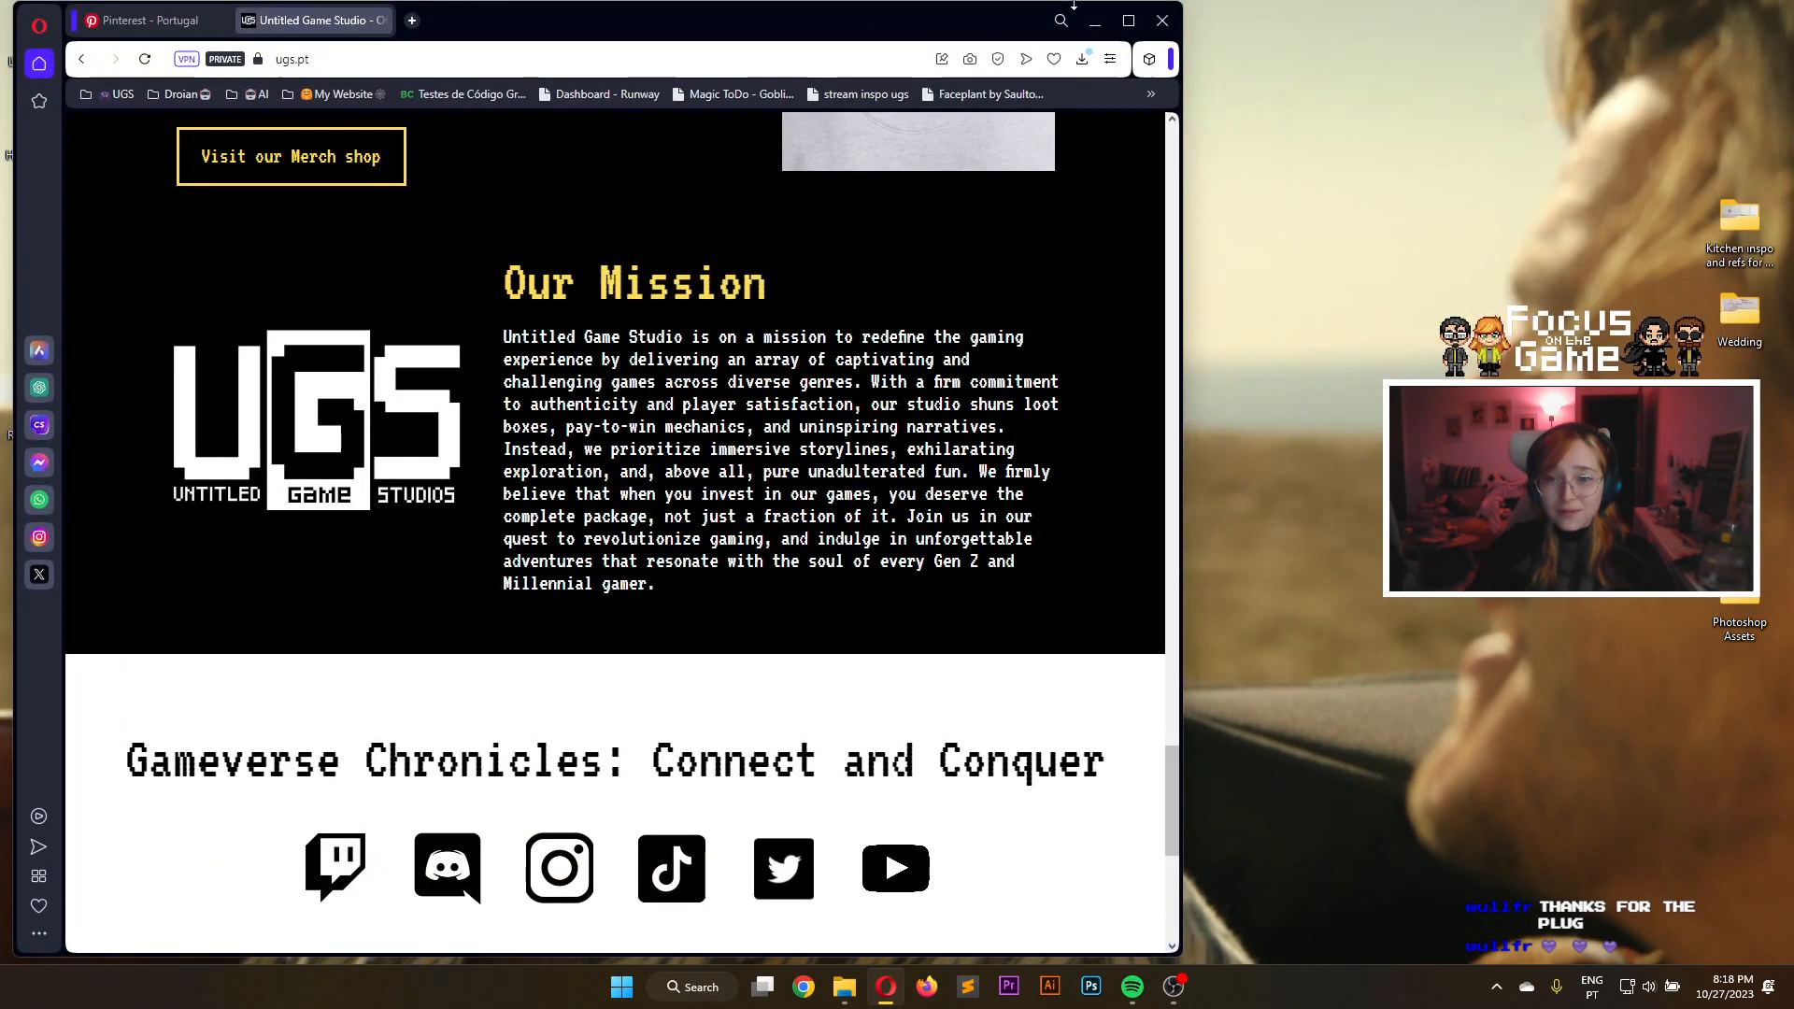
pyautogui.click(1128, 20)
# Return to the start of the homepage and open the Droian page from the site's list of games
pyautogui.scroll(15, 1788, 731)
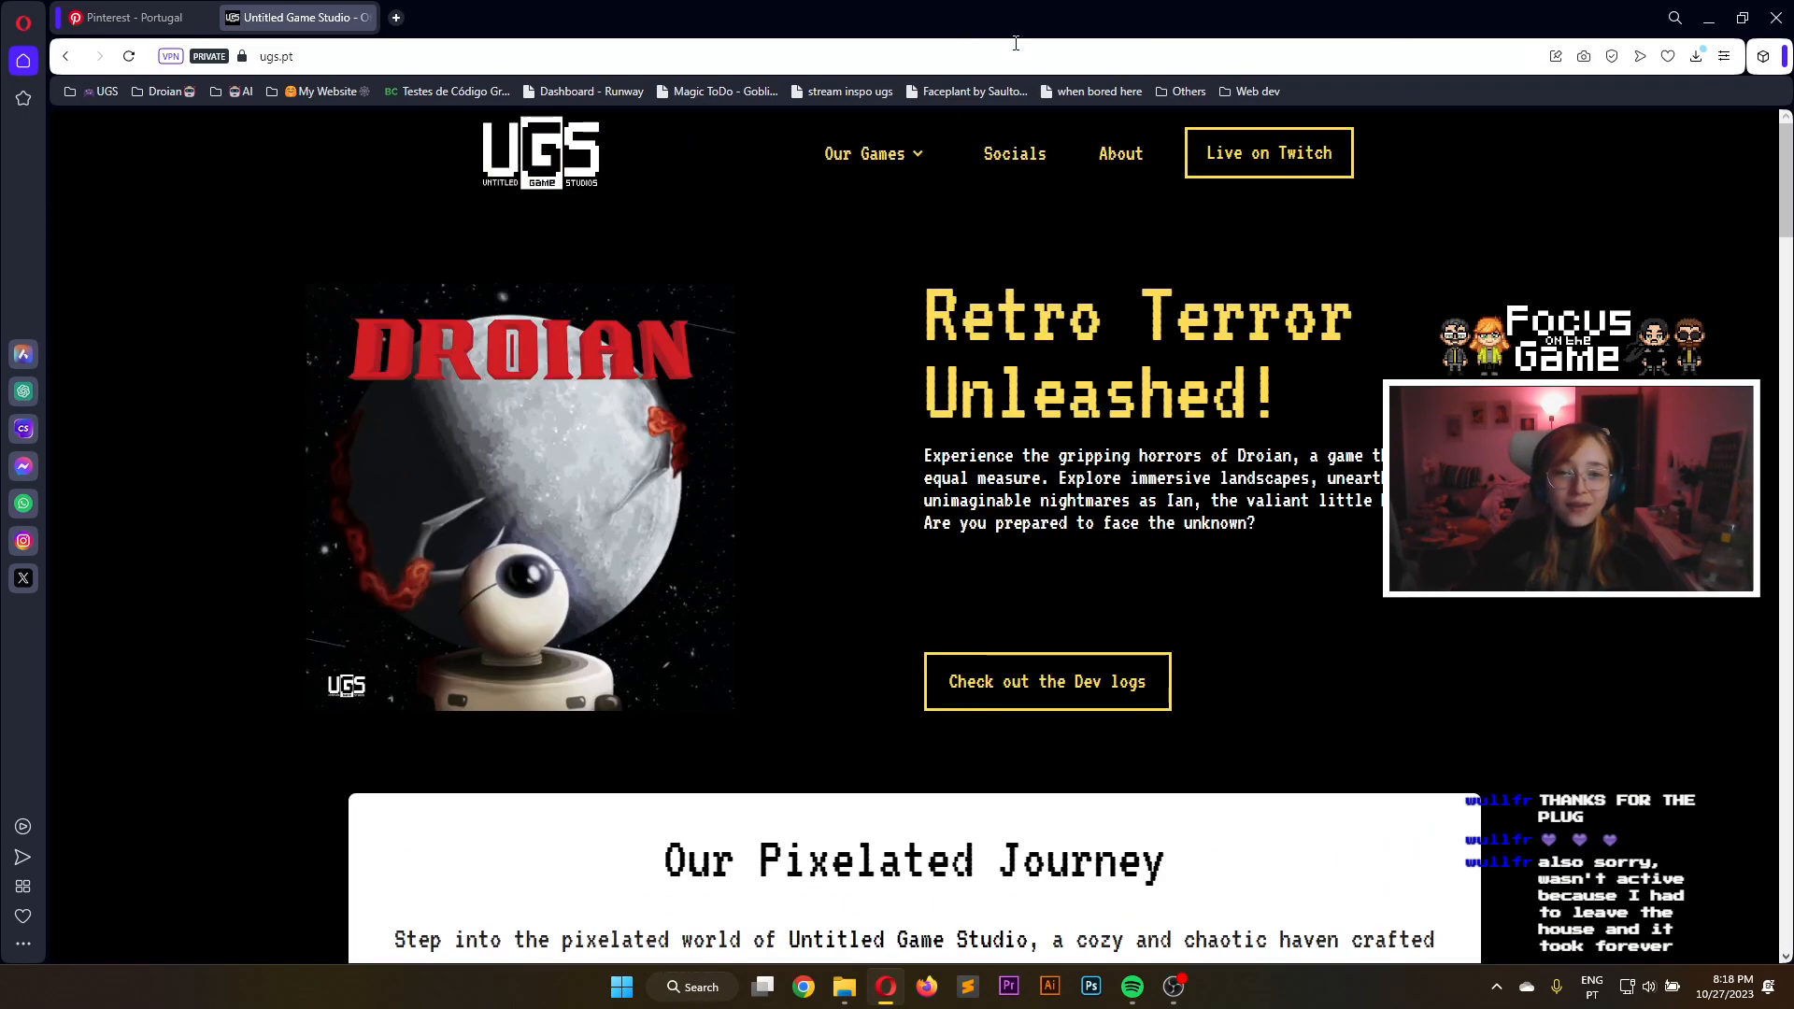
pyautogui.moveTo(911, 153)
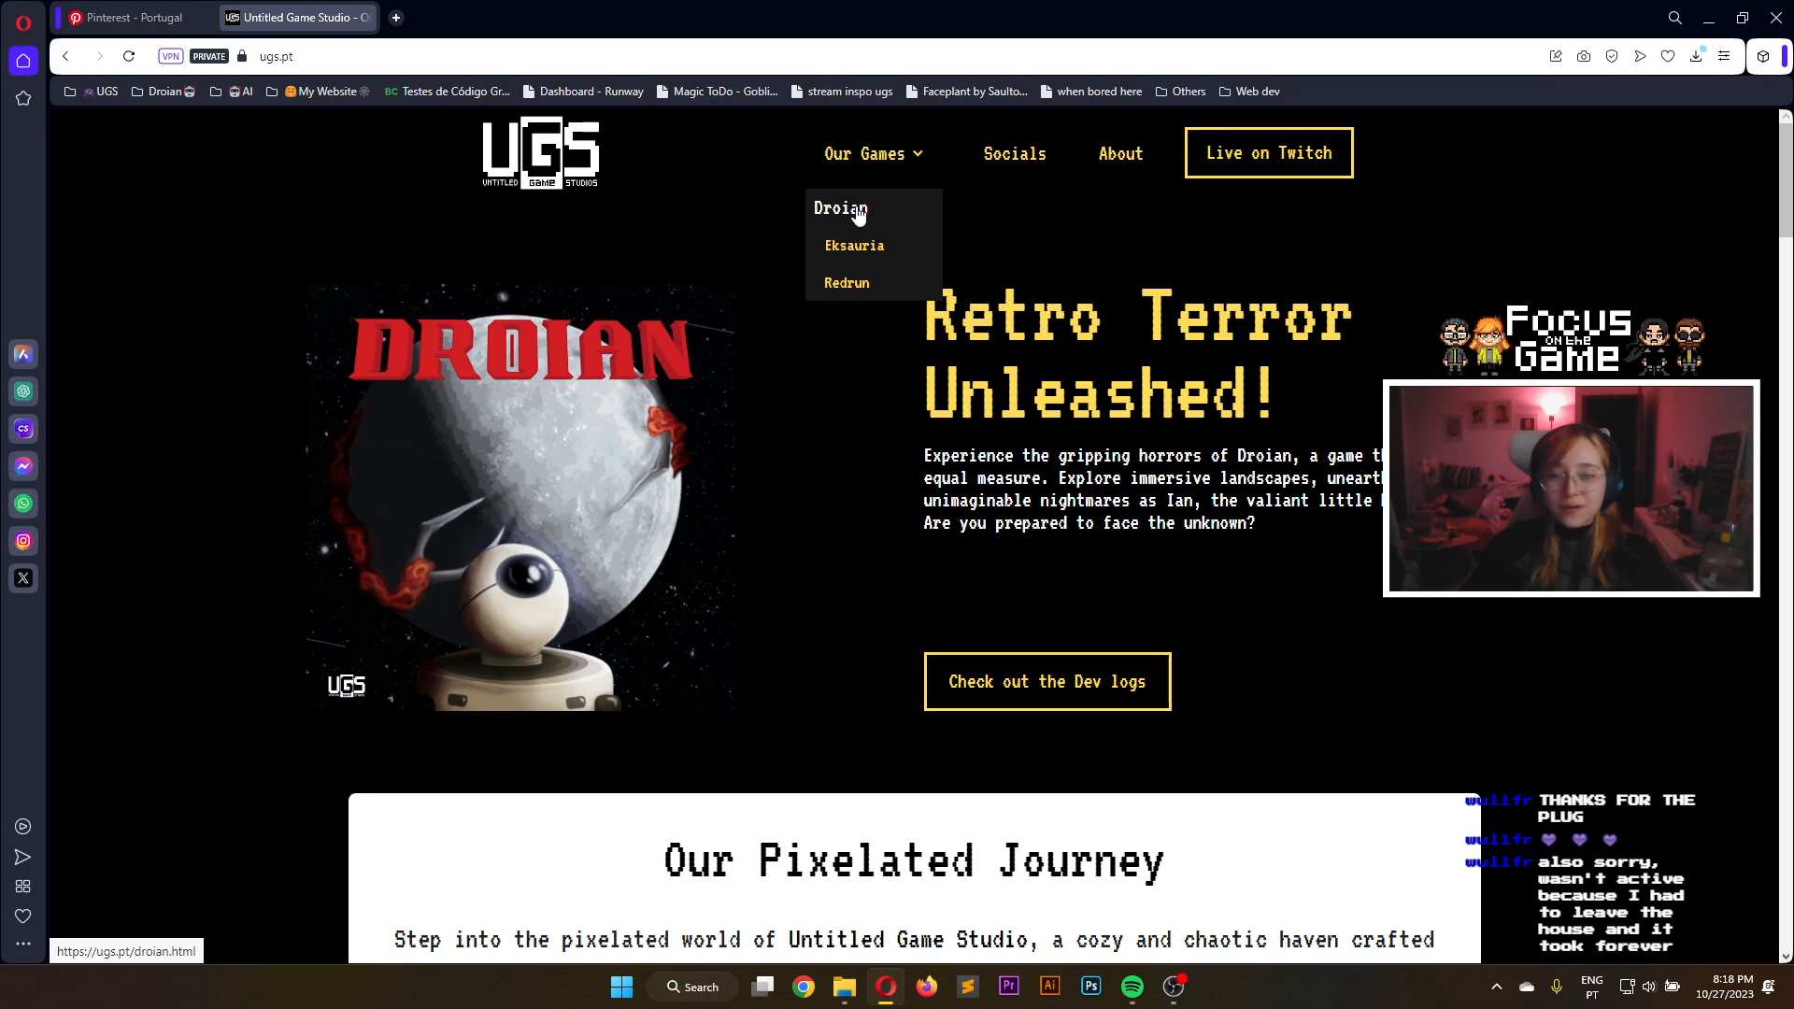
pyautogui.click(857, 213)
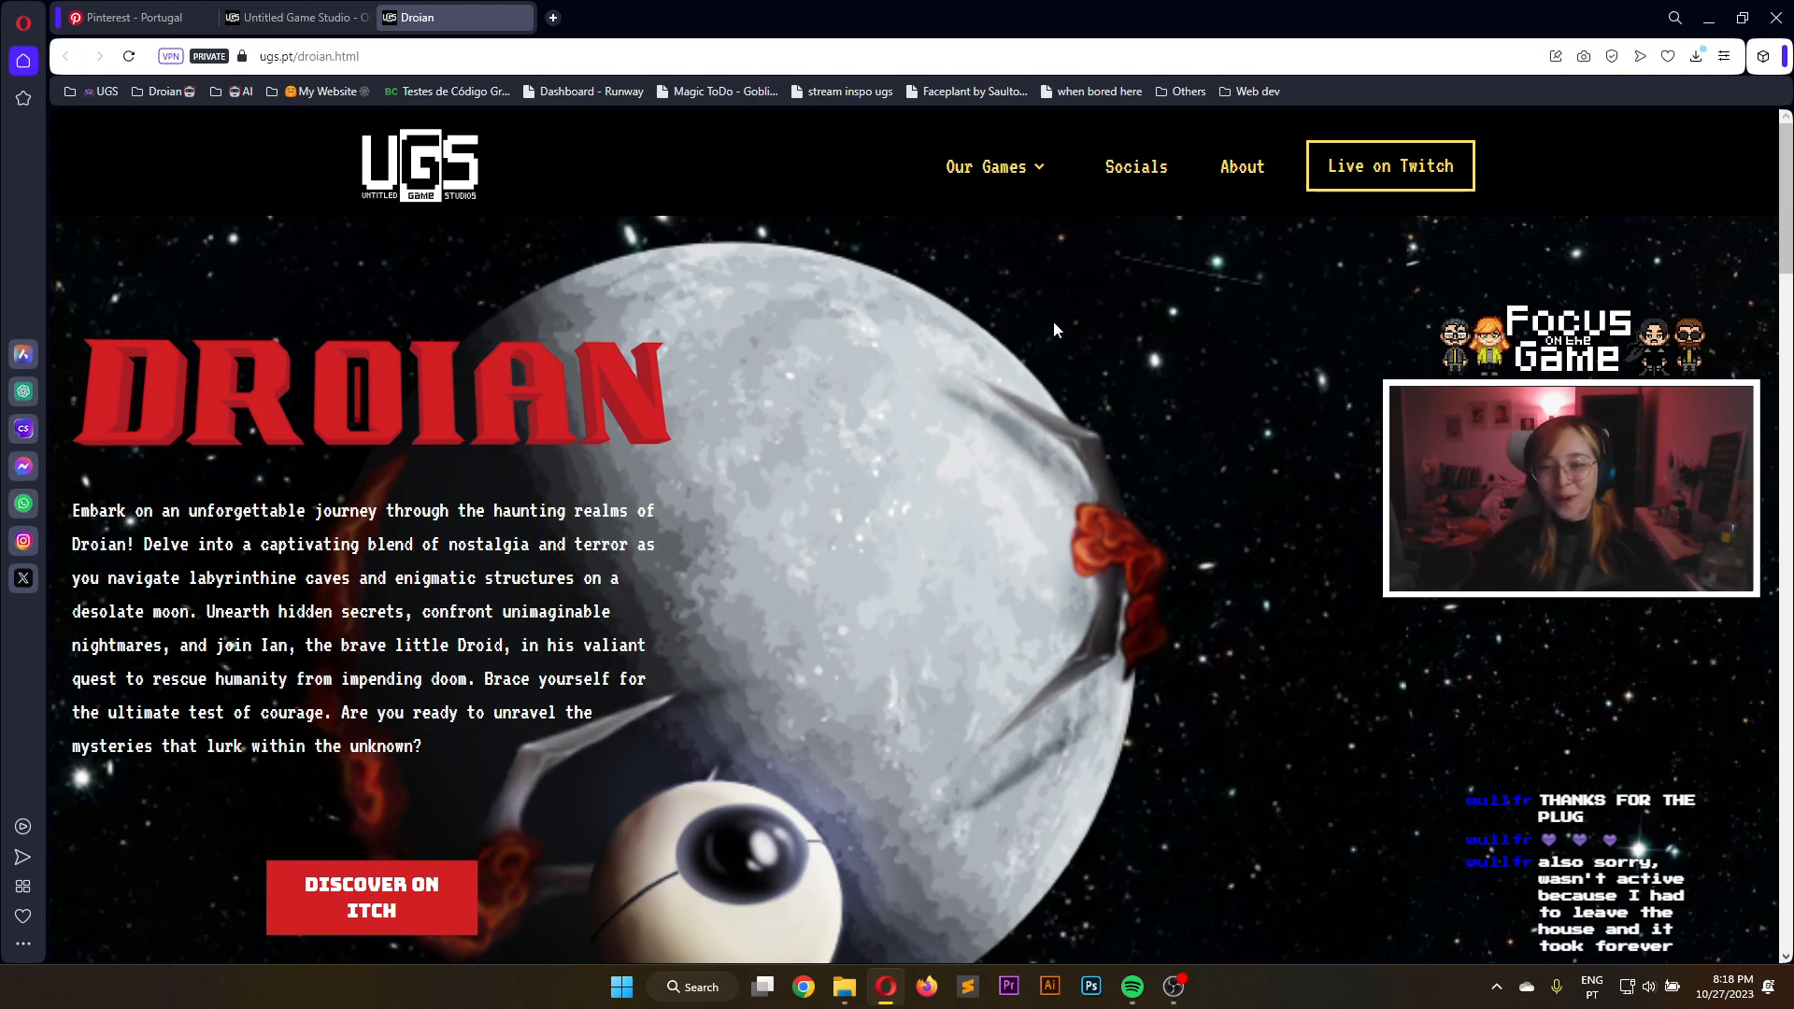
# Examine the Droian page's game description, store links, merch and Behind the Bot section, then return to its beginning
pyautogui.scroll(-10, 1054, 329)
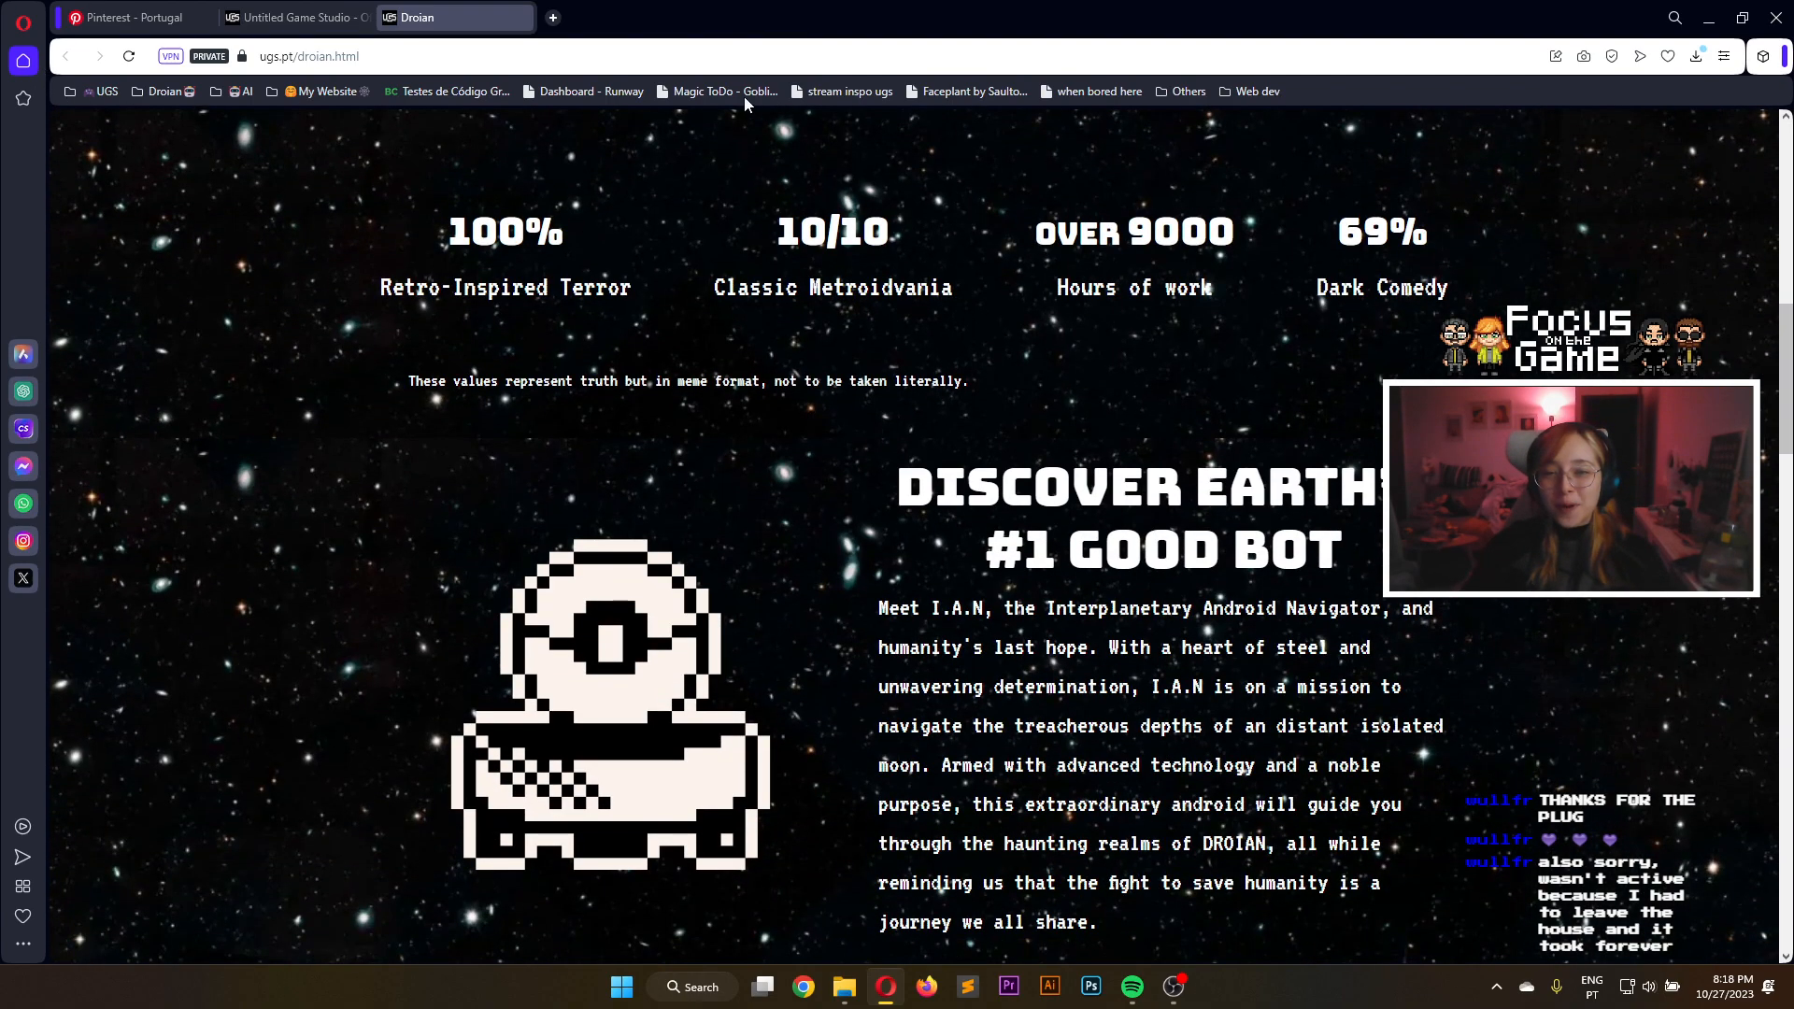
pyautogui.scroll(-3, 1283, 347)
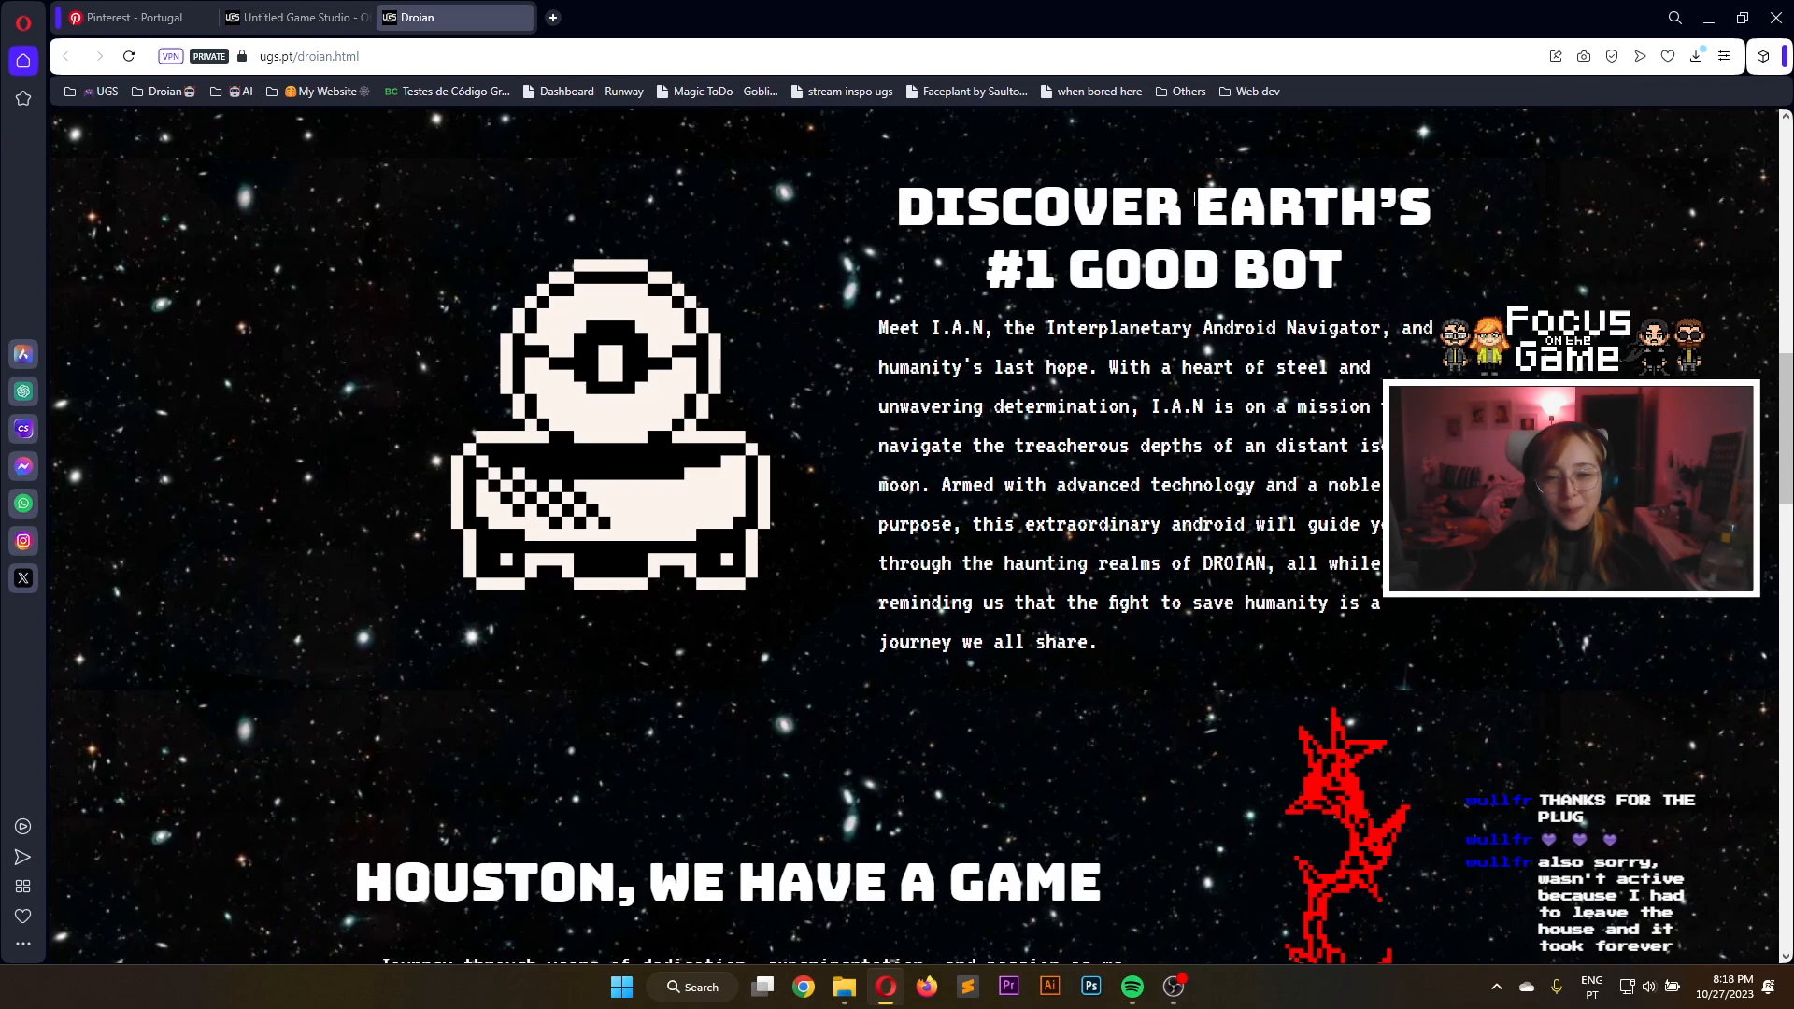
pyautogui.scroll(-8, 516, 457)
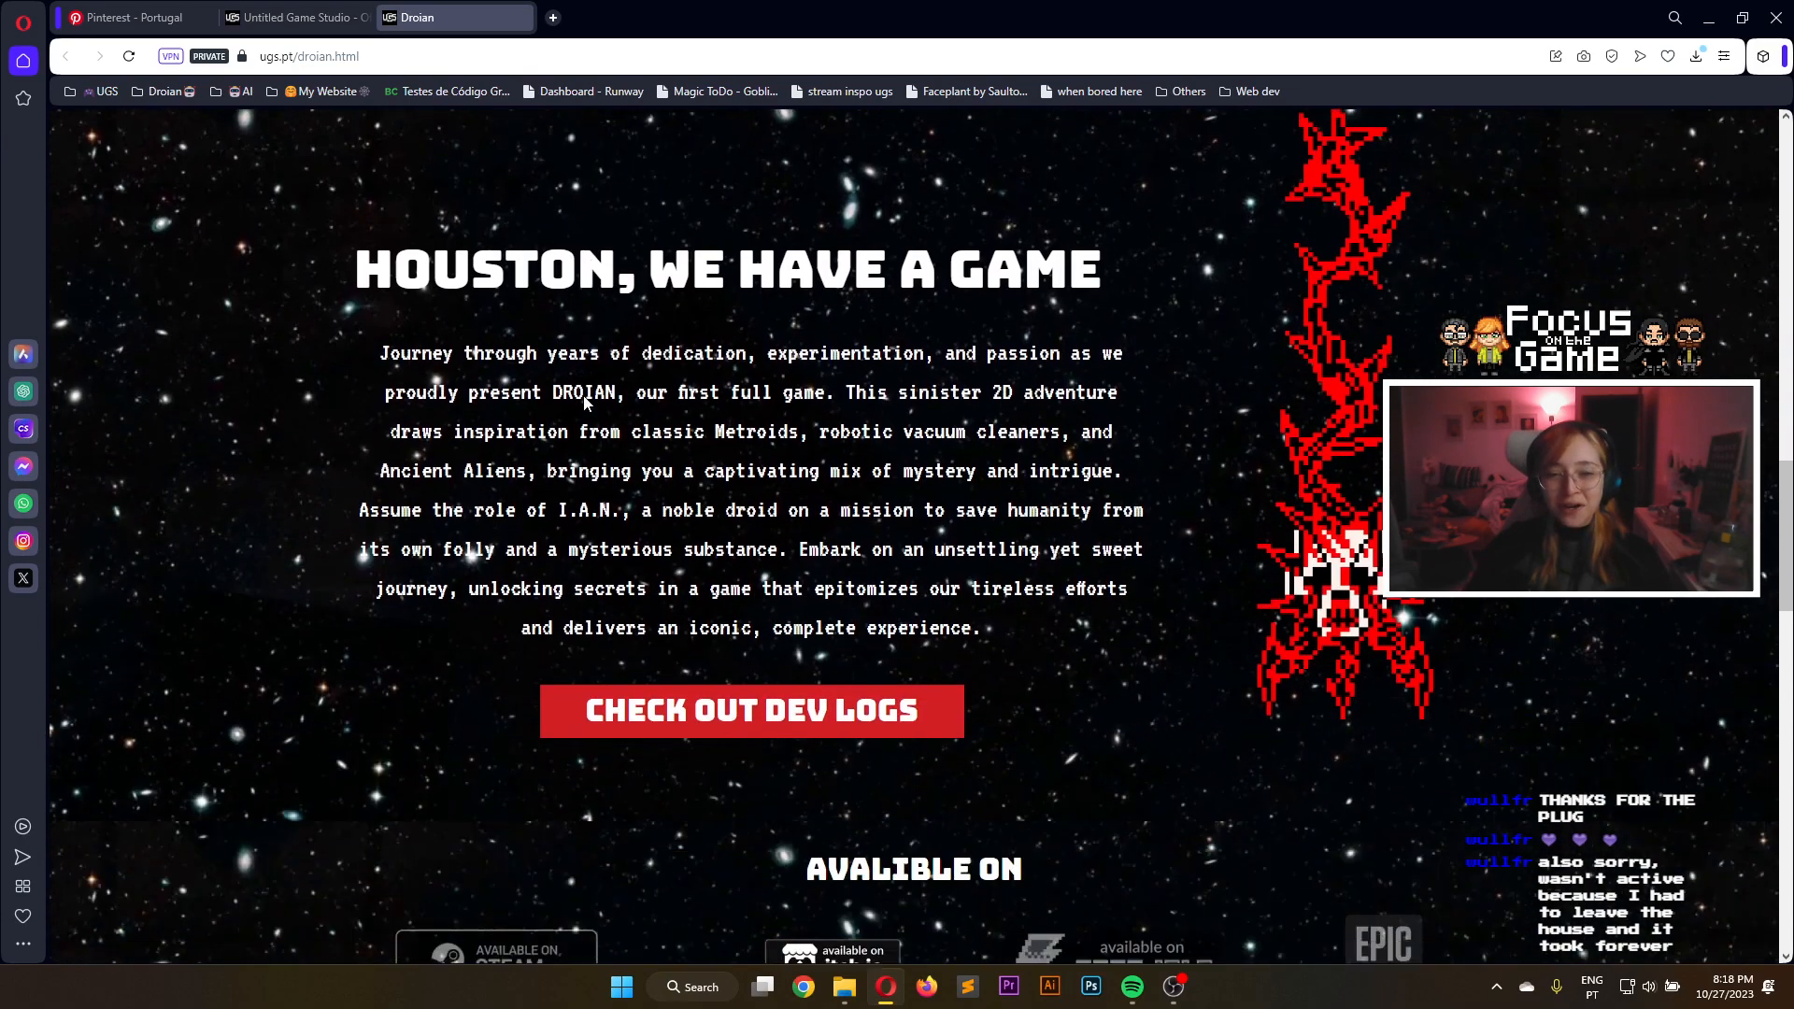
pyautogui.scroll(-3, 903, 558)
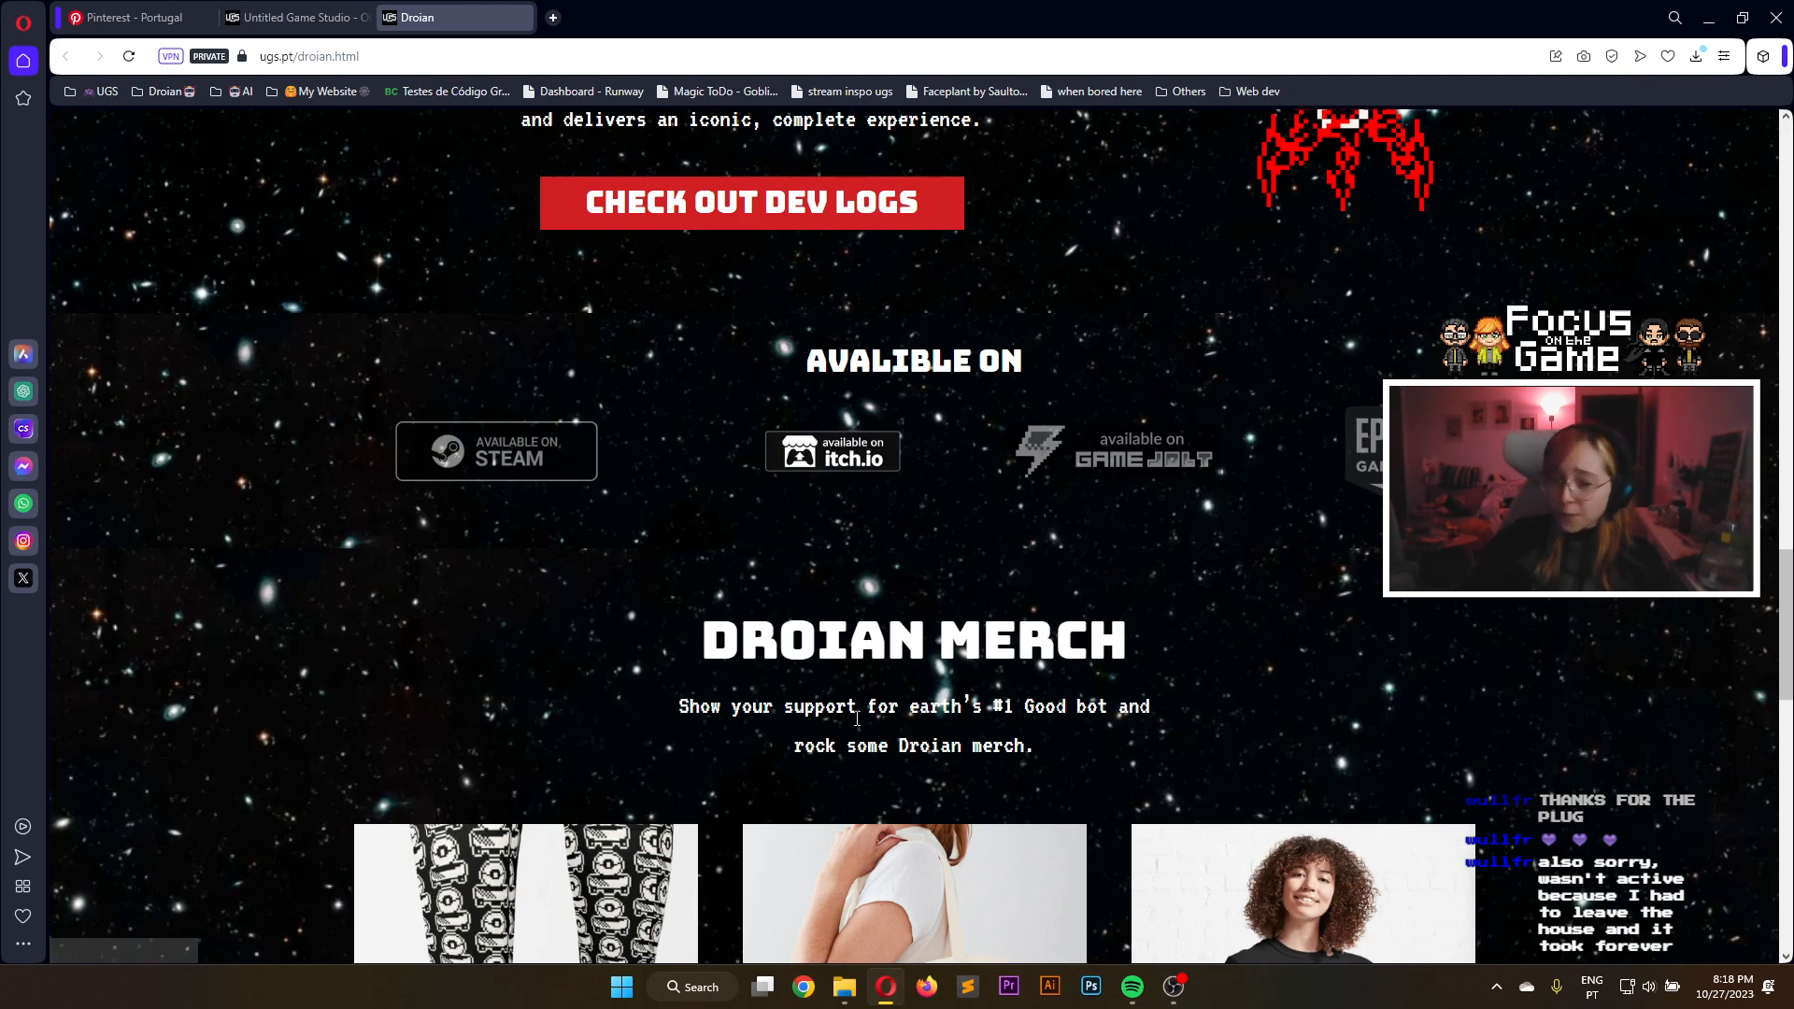
pyautogui.scroll(-3, 861, 712)
pyautogui.scroll(-3, 861, 712)
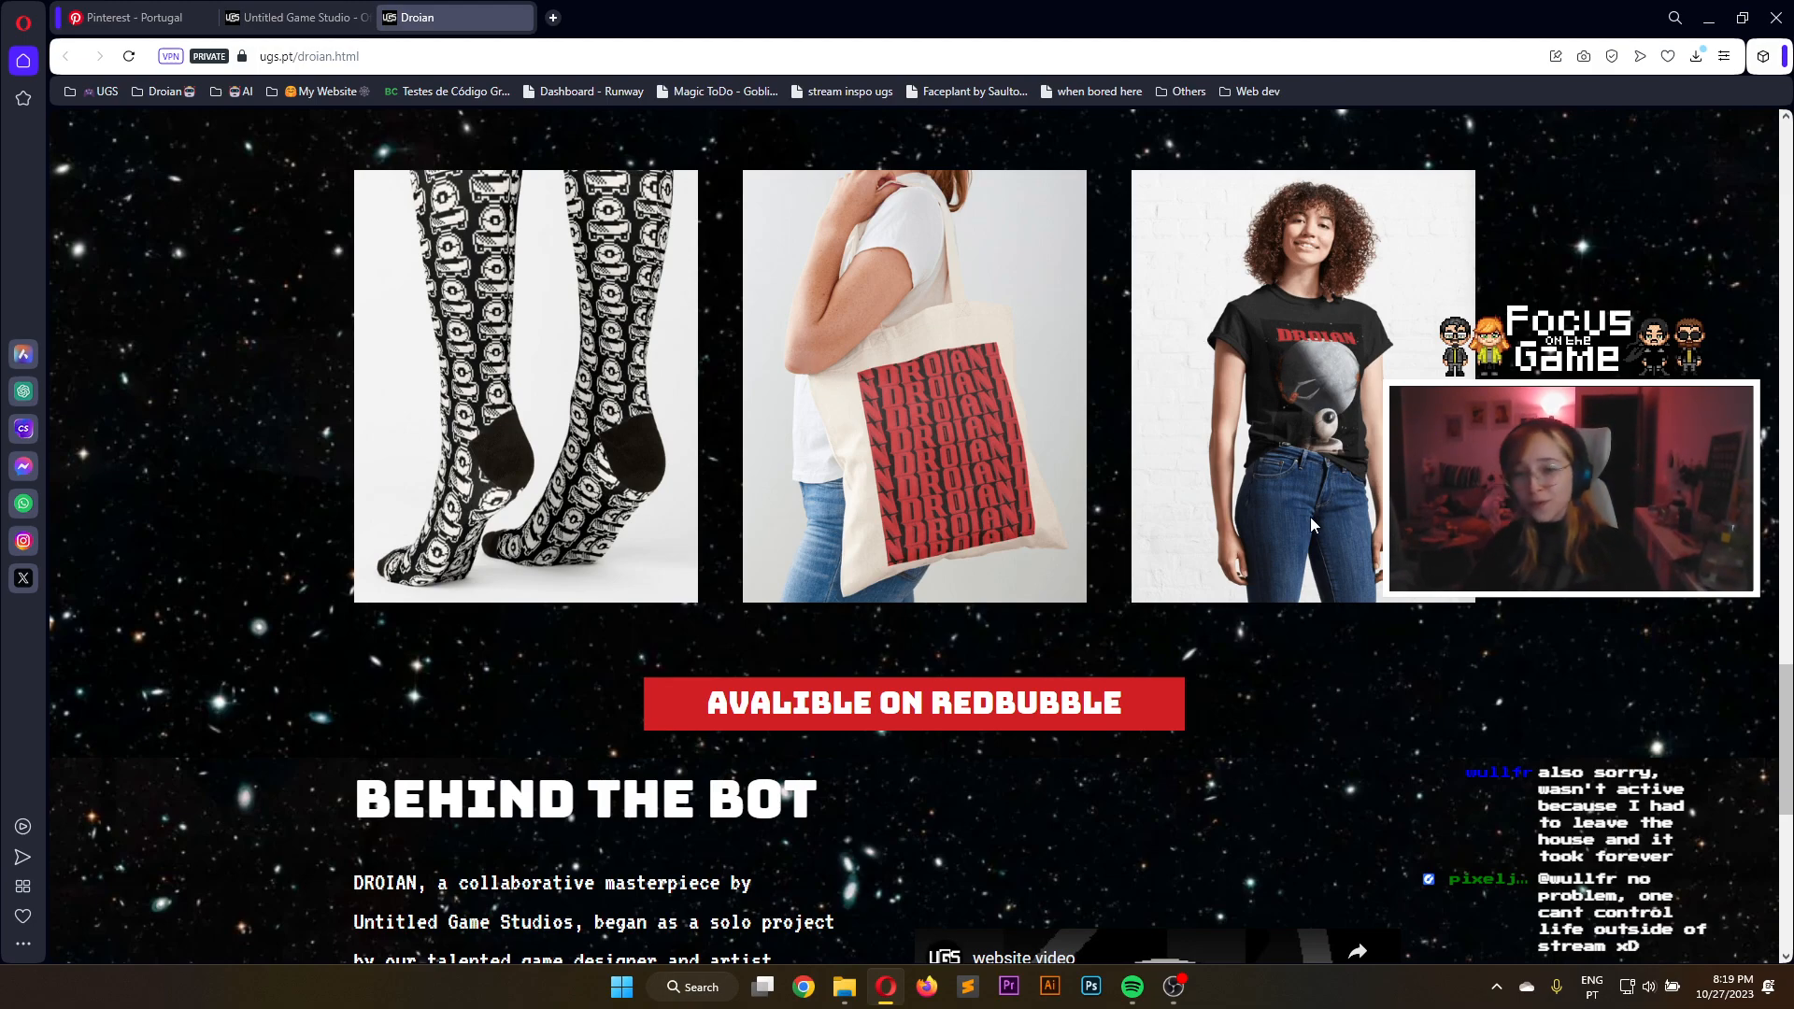
pyautogui.scroll(-3, 1310, 524)
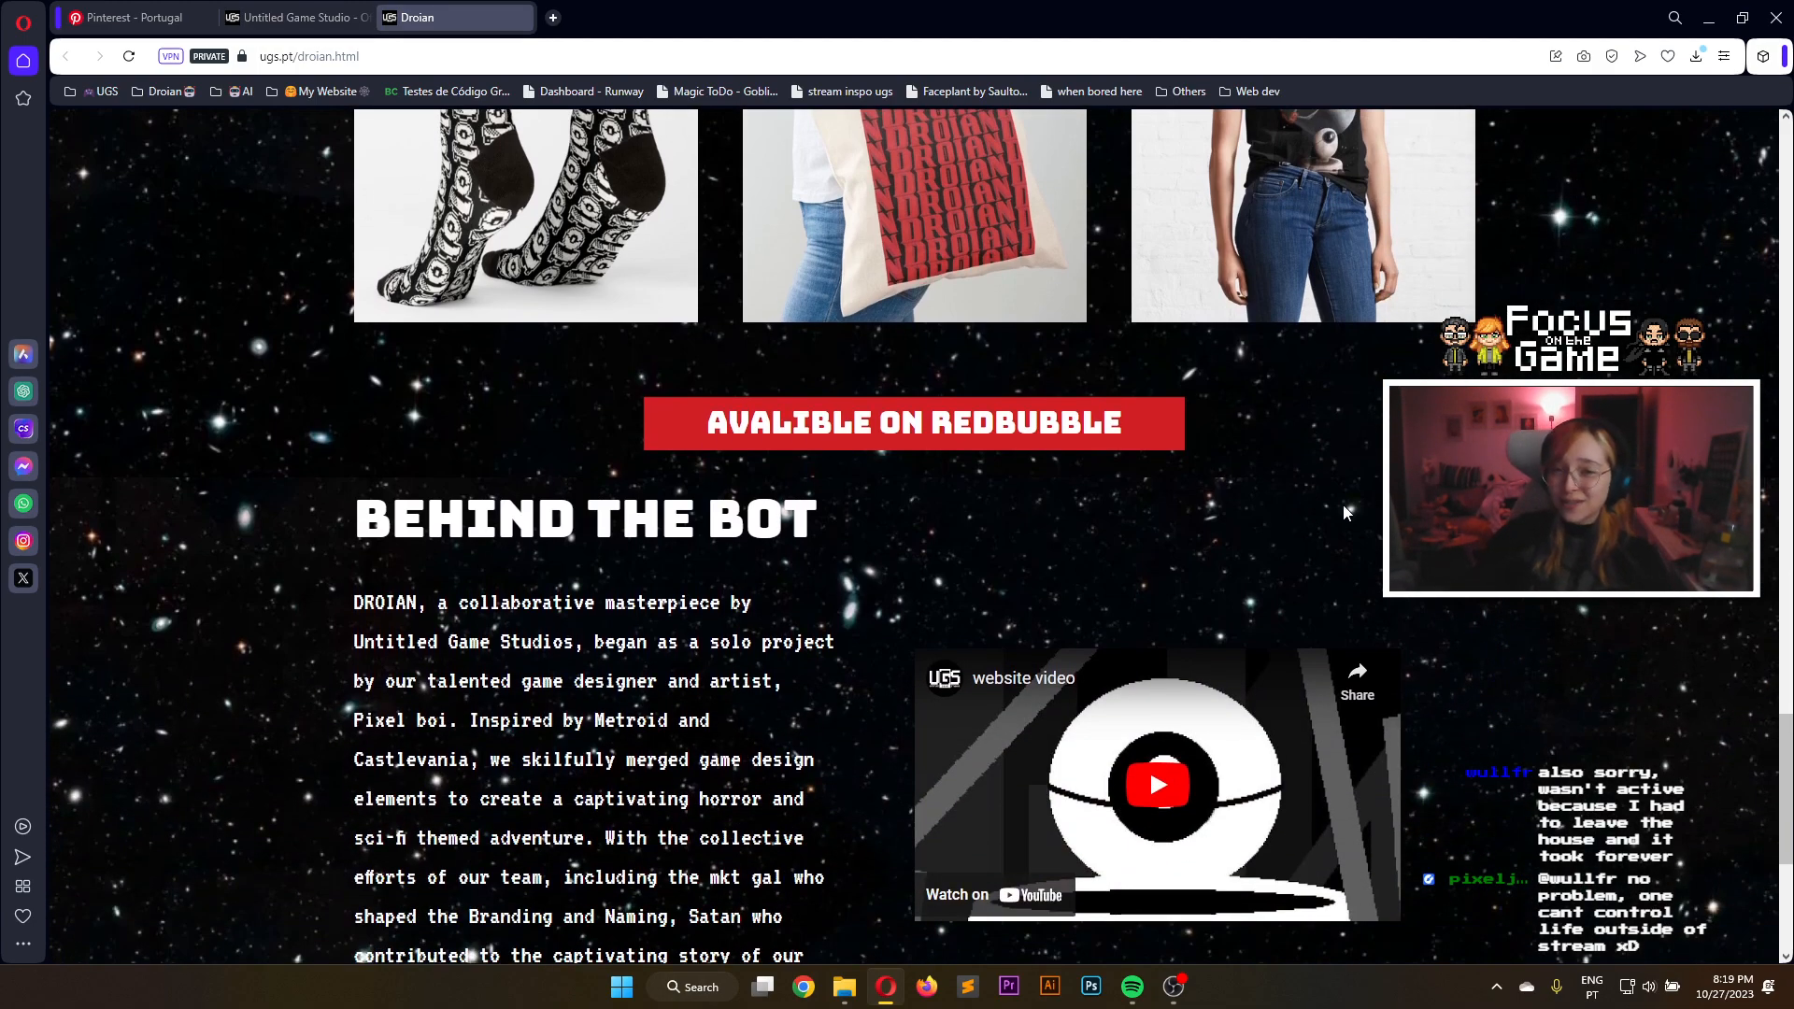
pyautogui.scroll(-2, 1121, 423)
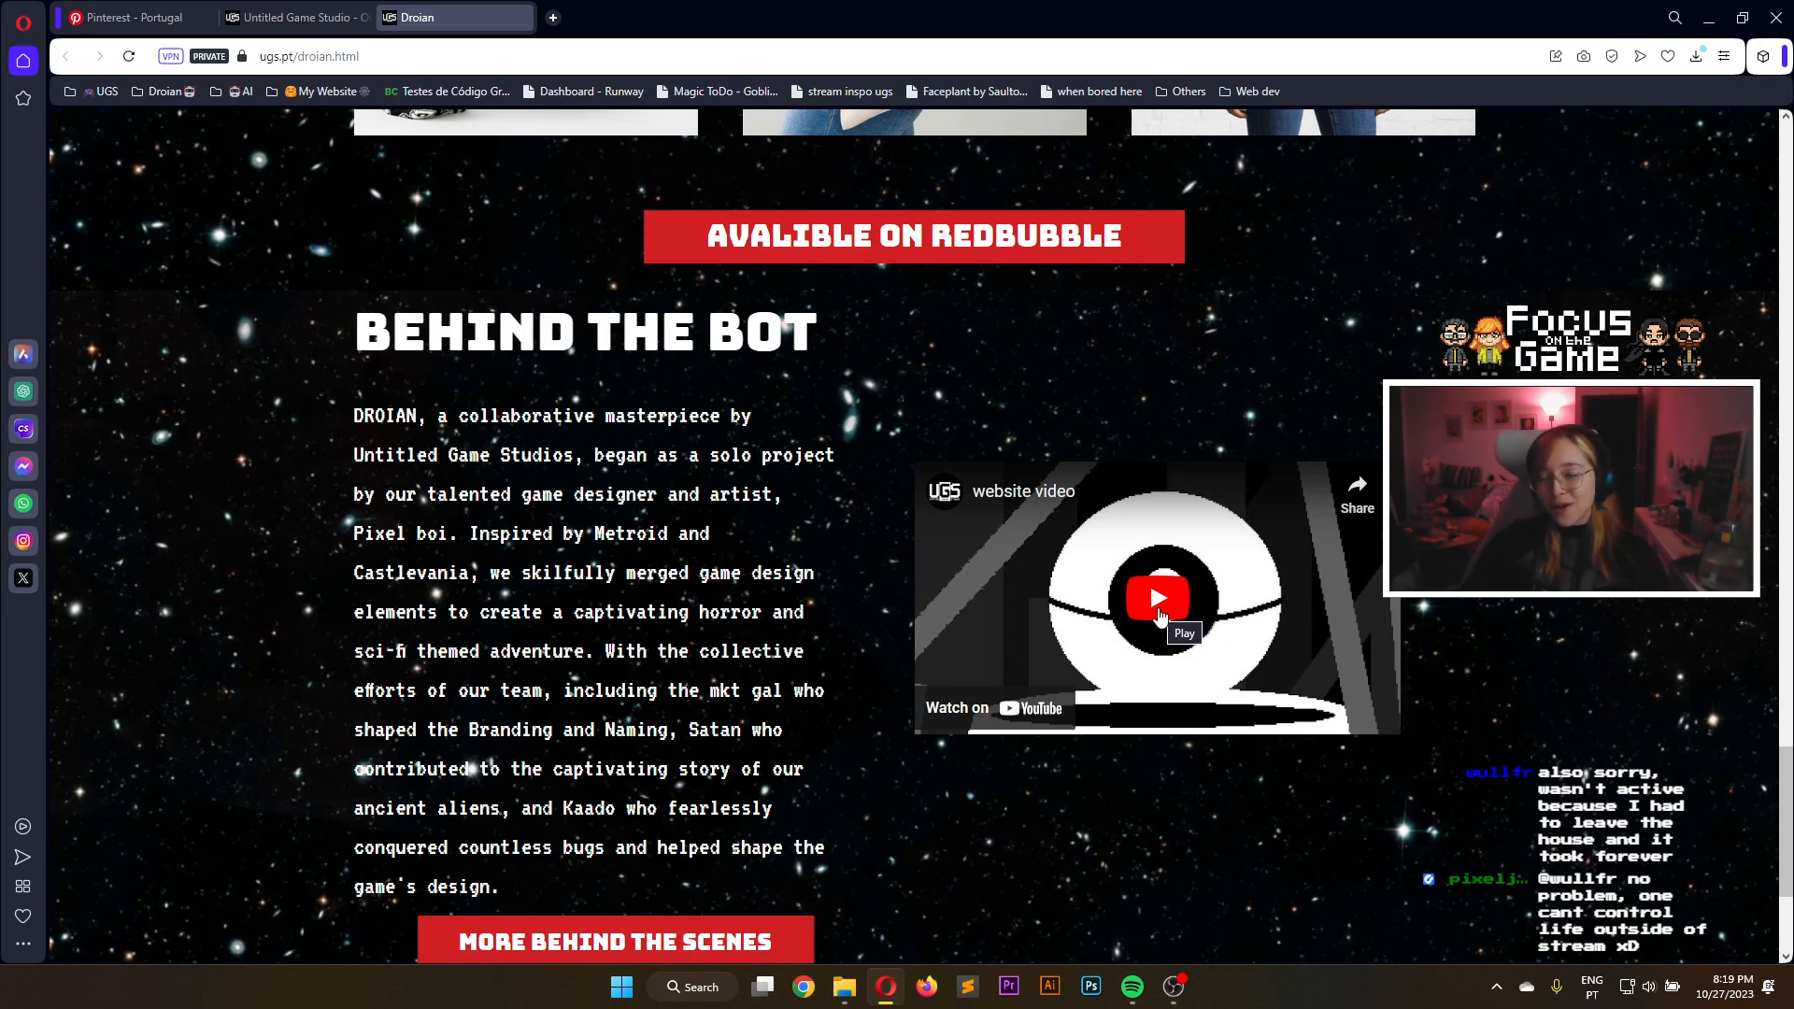
pyautogui.scroll(-3, 1014, 563)
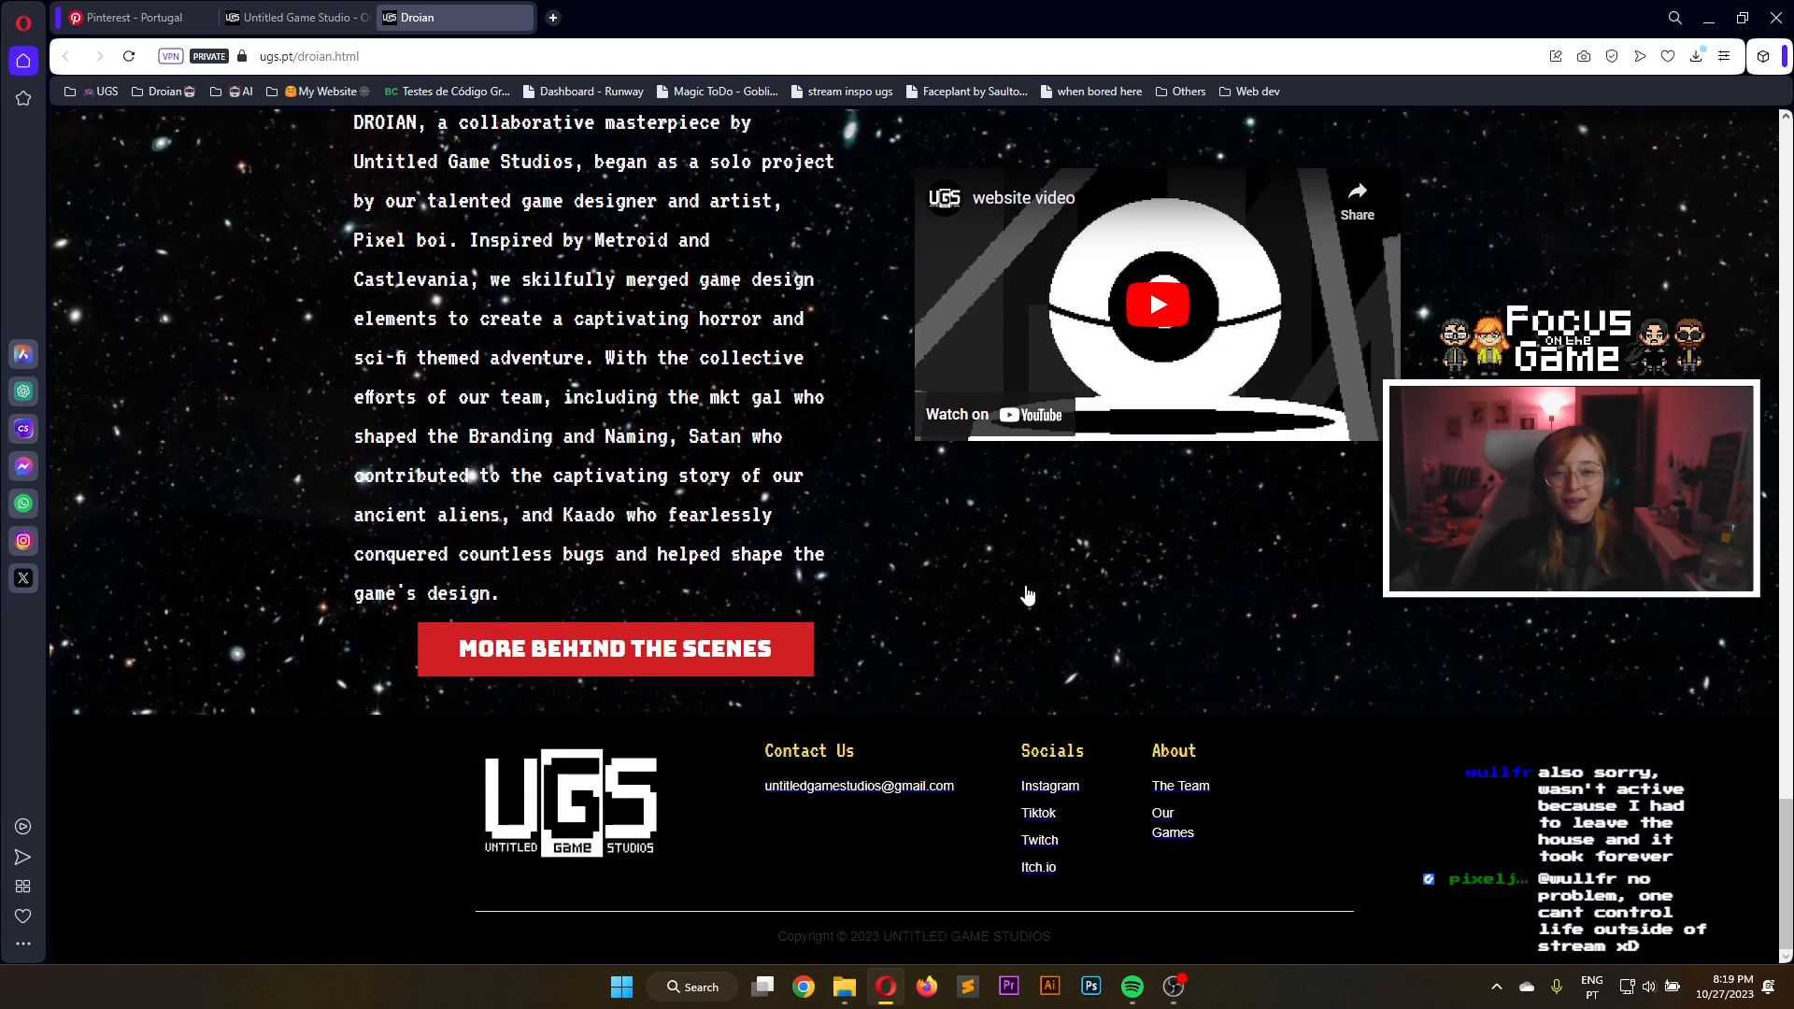
pyautogui.scroll(2, 1027, 596)
pyautogui.scroll(15, 1013, 570)
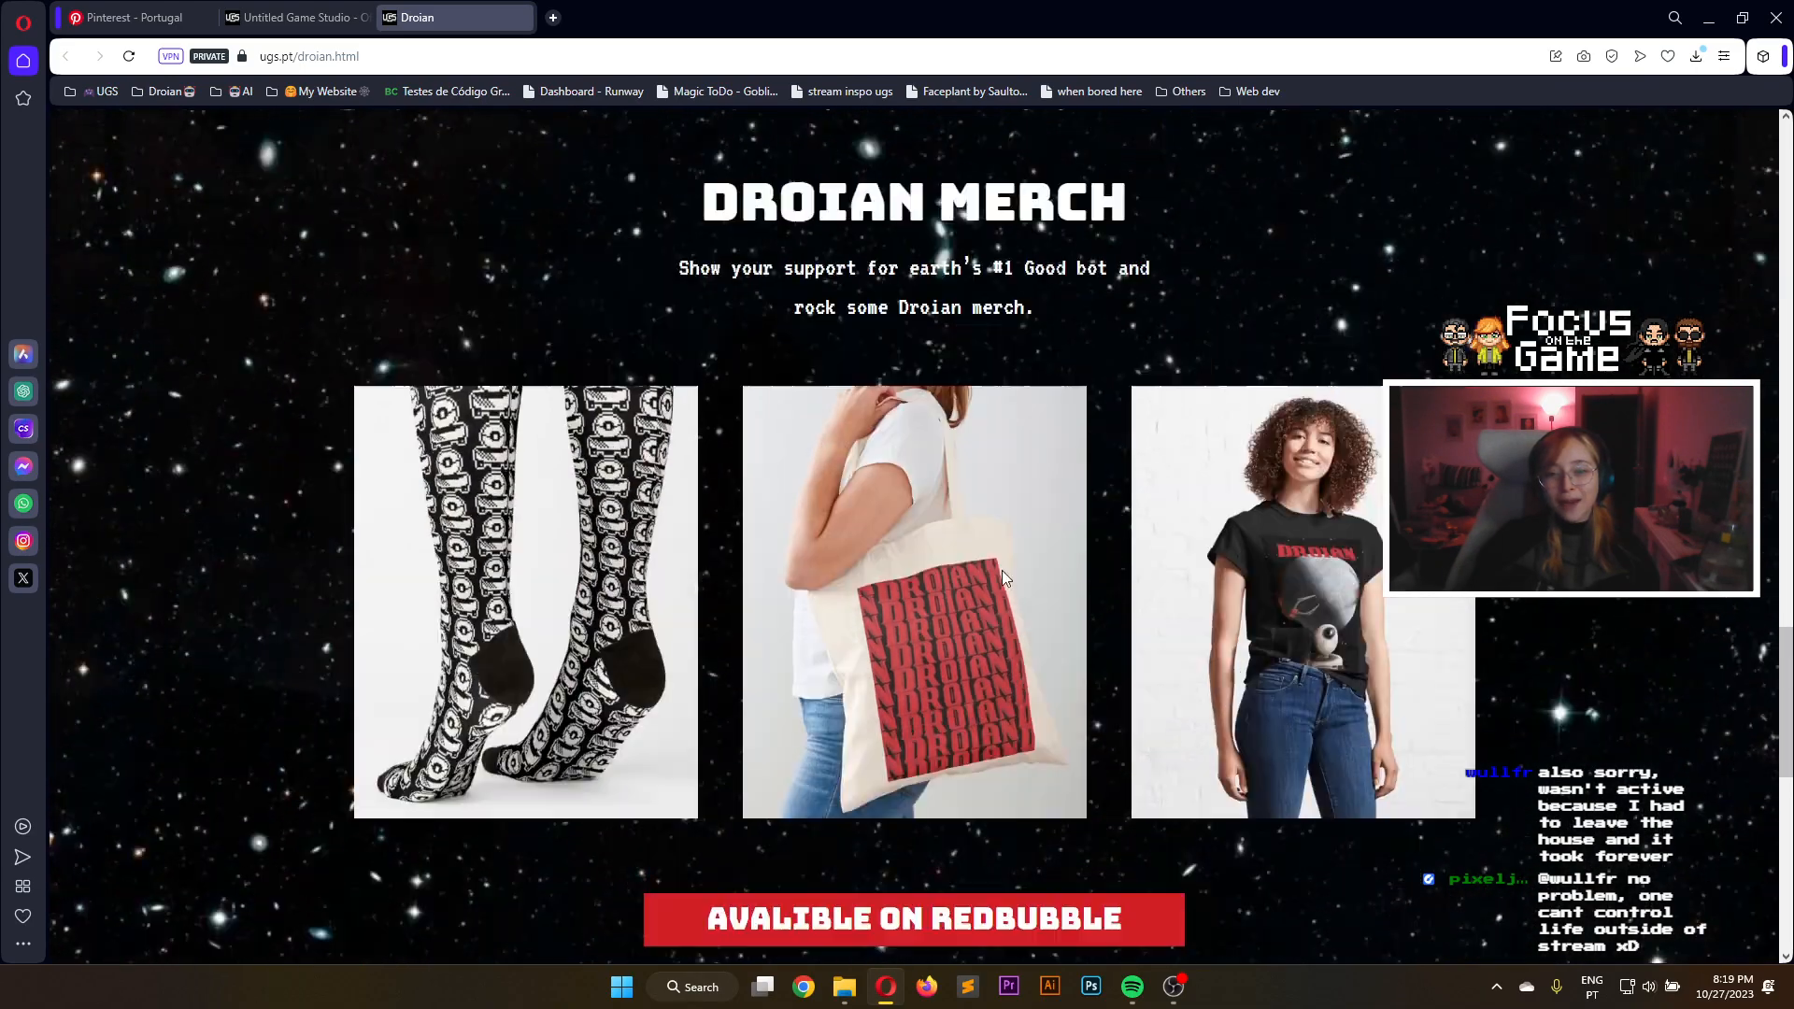
pyautogui.scroll(7, 1002, 569)
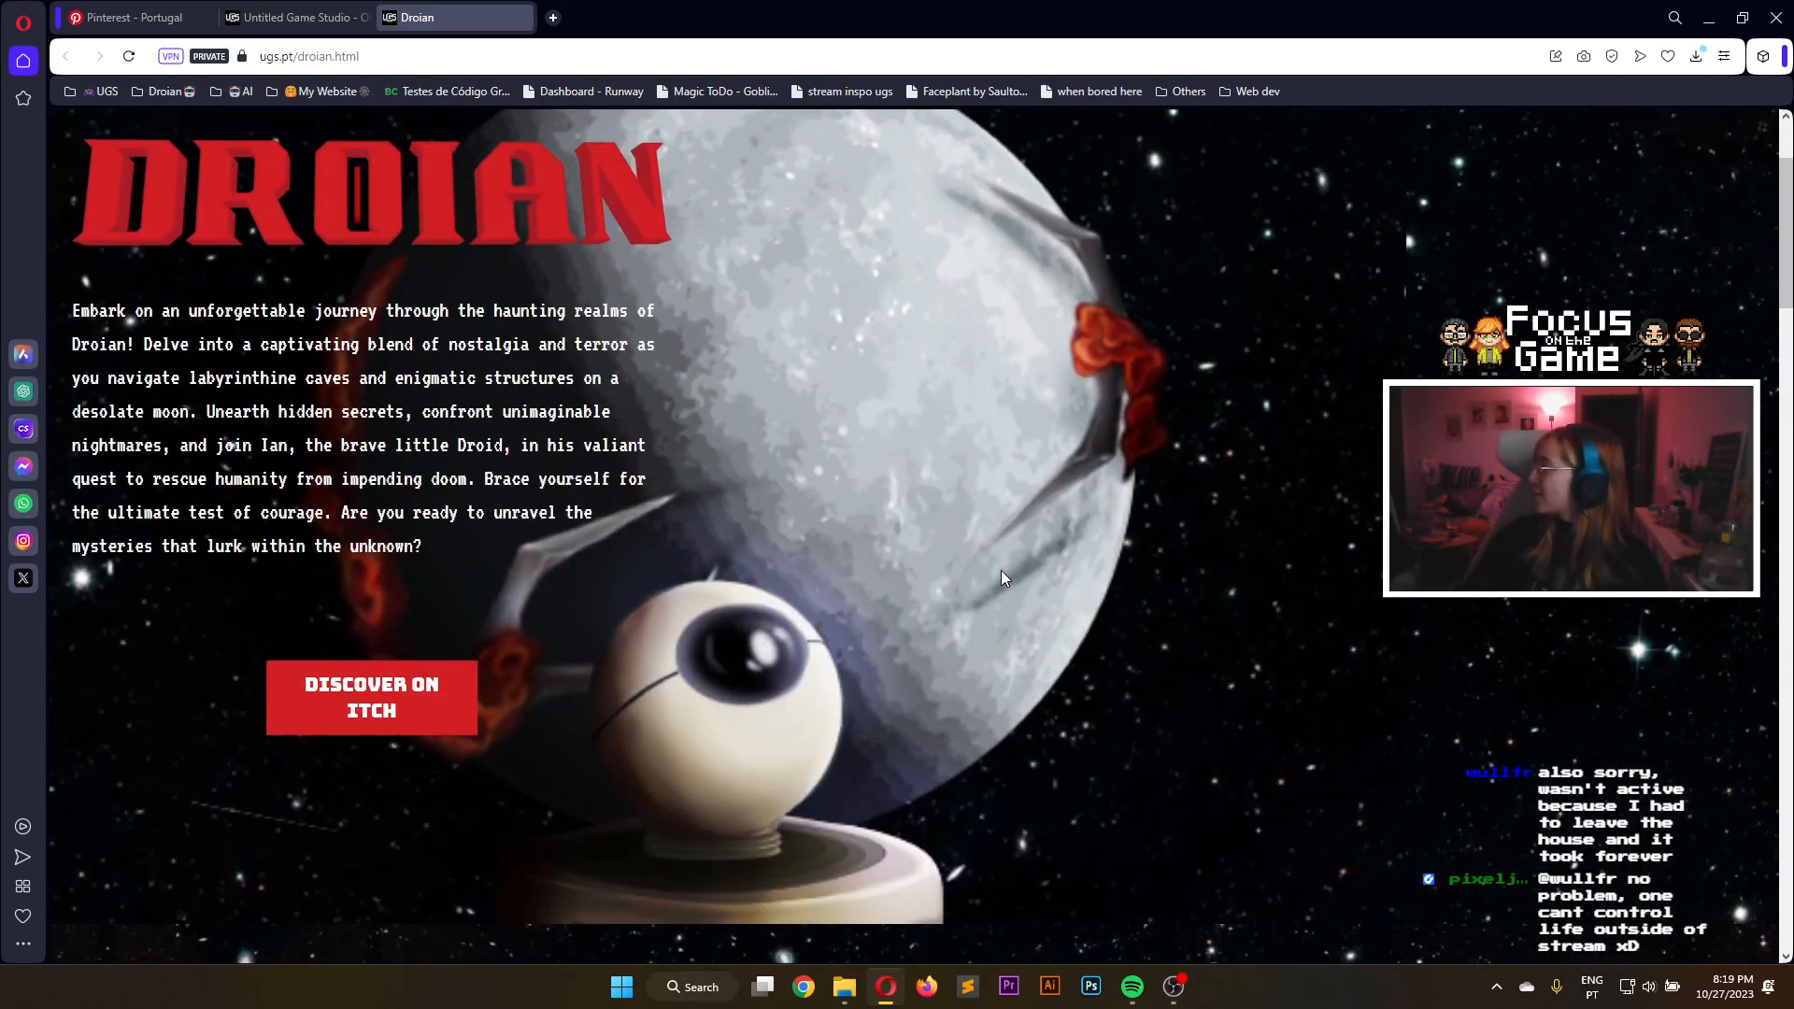
pyautogui.scroll(2, 991, 546)
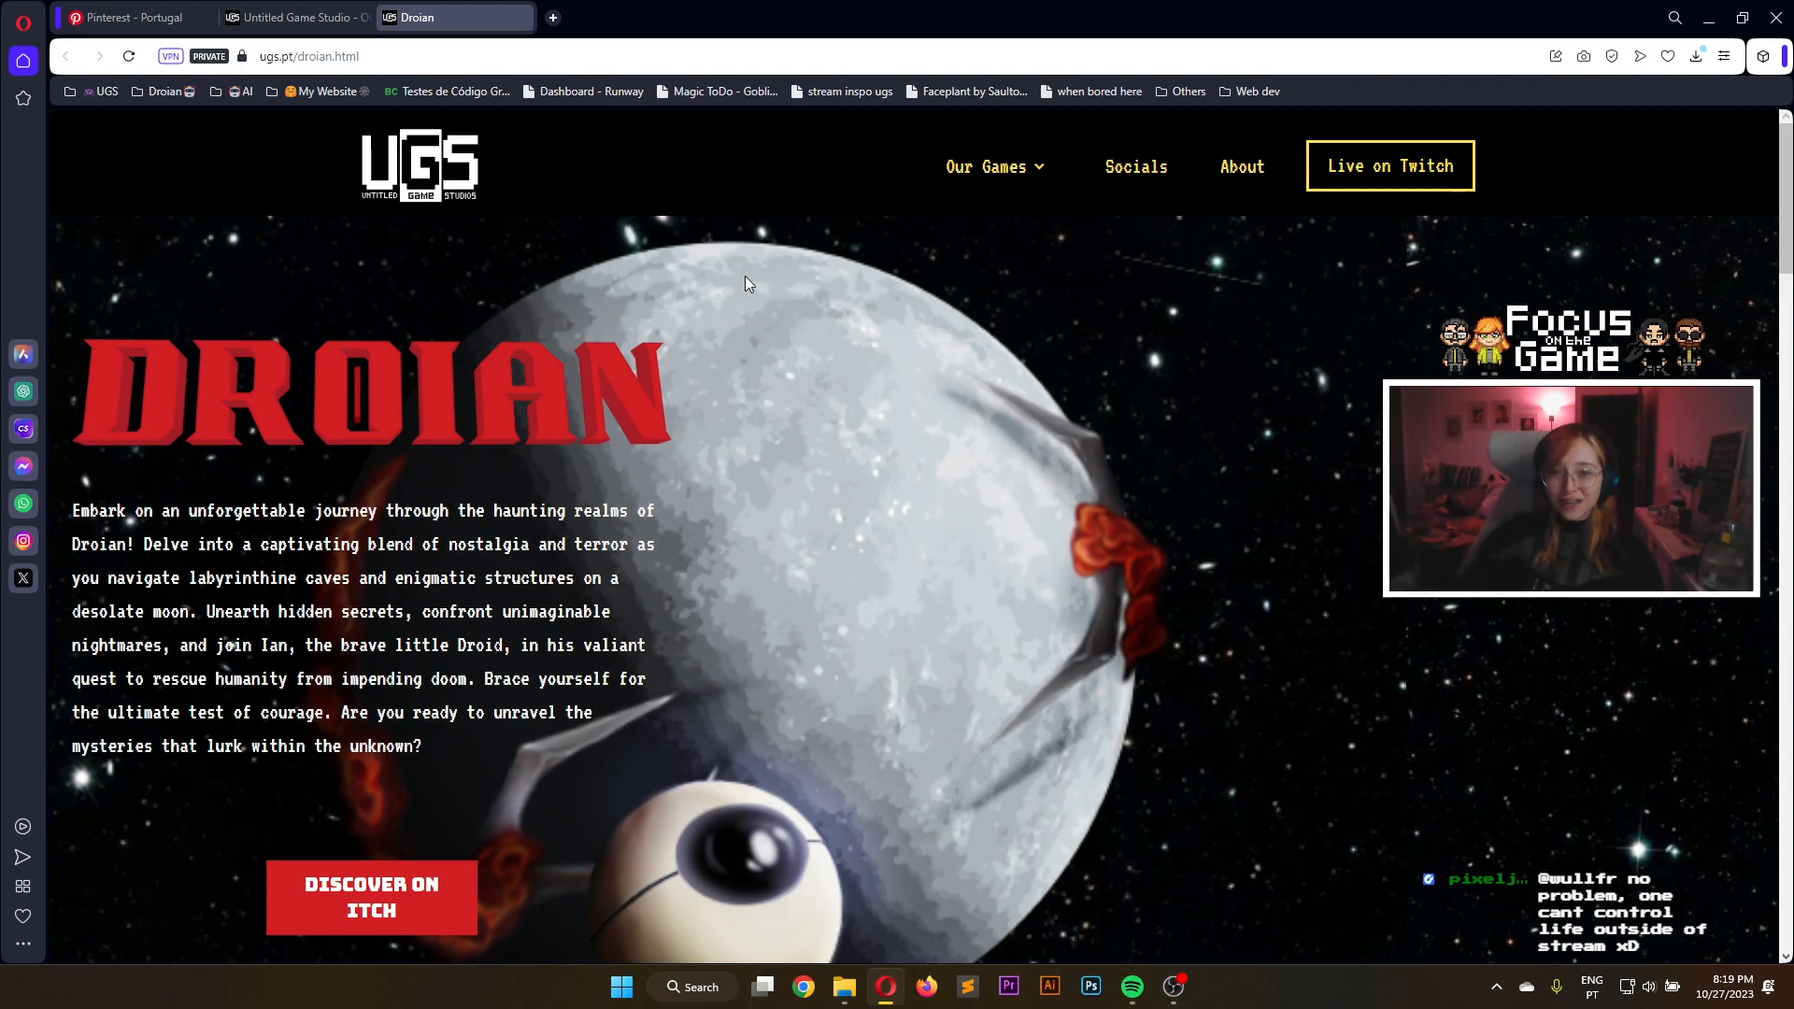
# Open the studio's About page and read through the team member profiles and the studio's story
pyautogui.click(1230, 182)
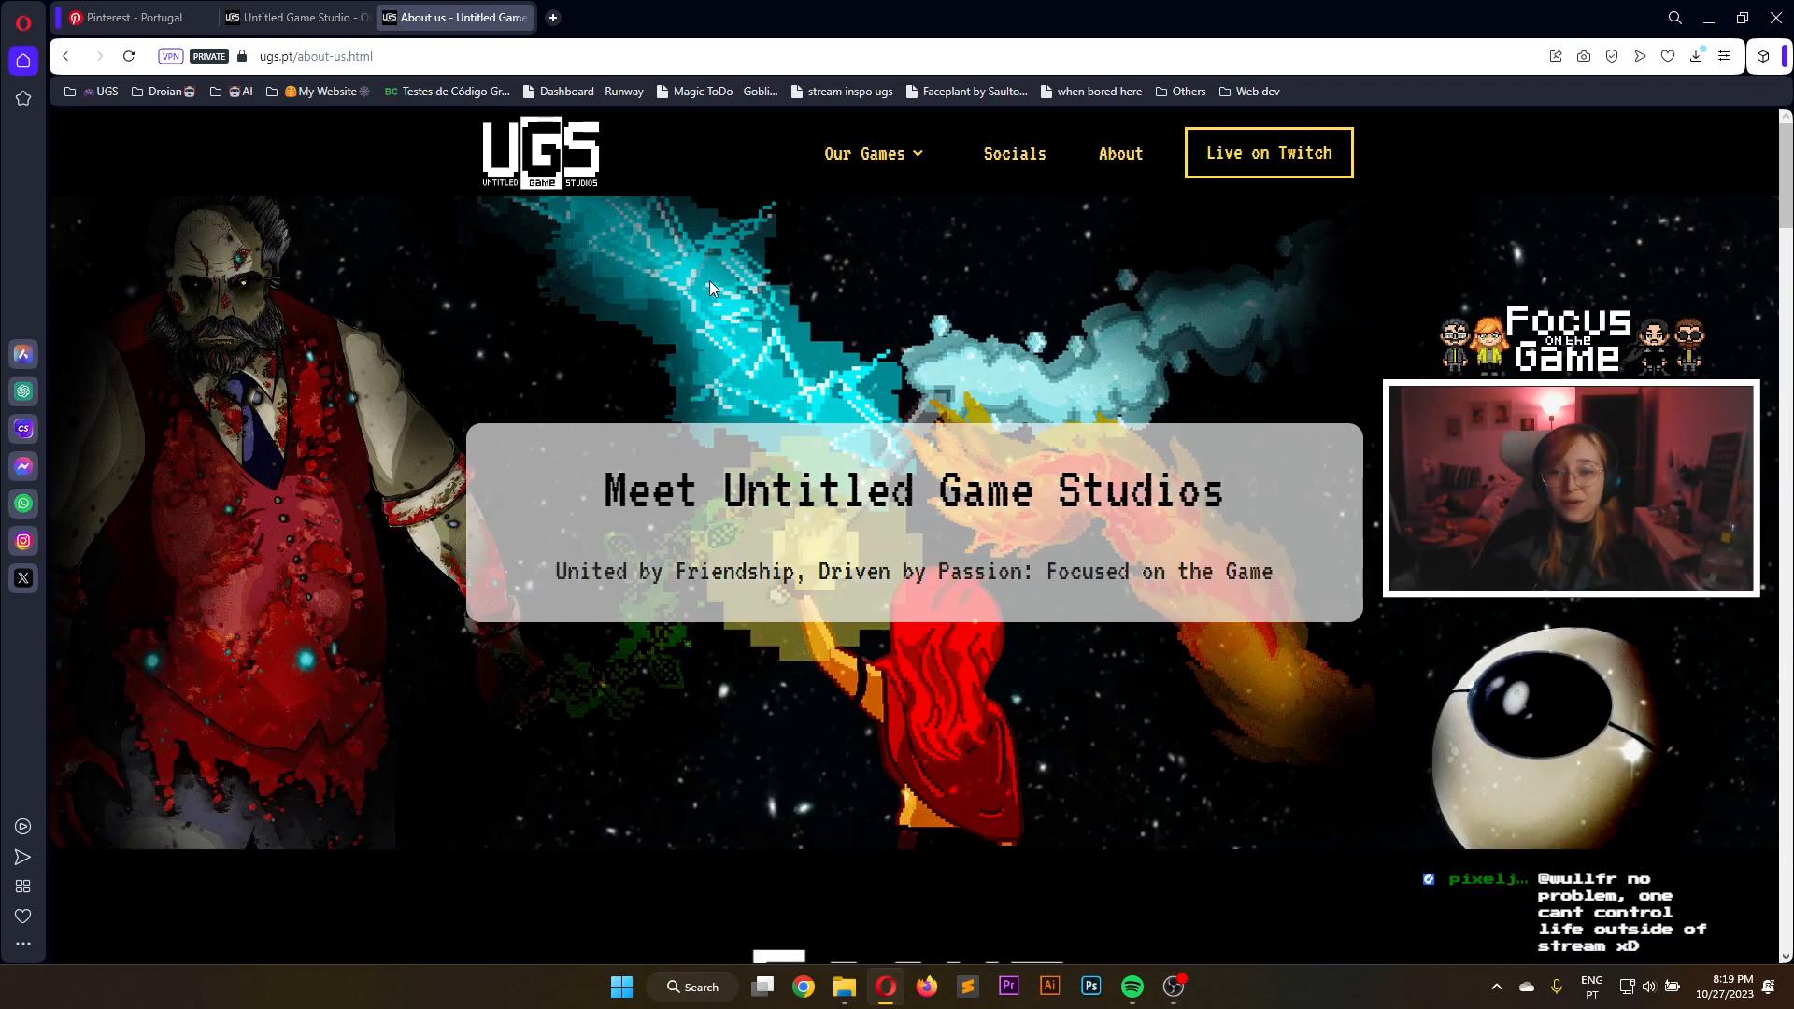
pyautogui.scroll(-4, 704, 297)
pyautogui.scroll(-9, 705, 302)
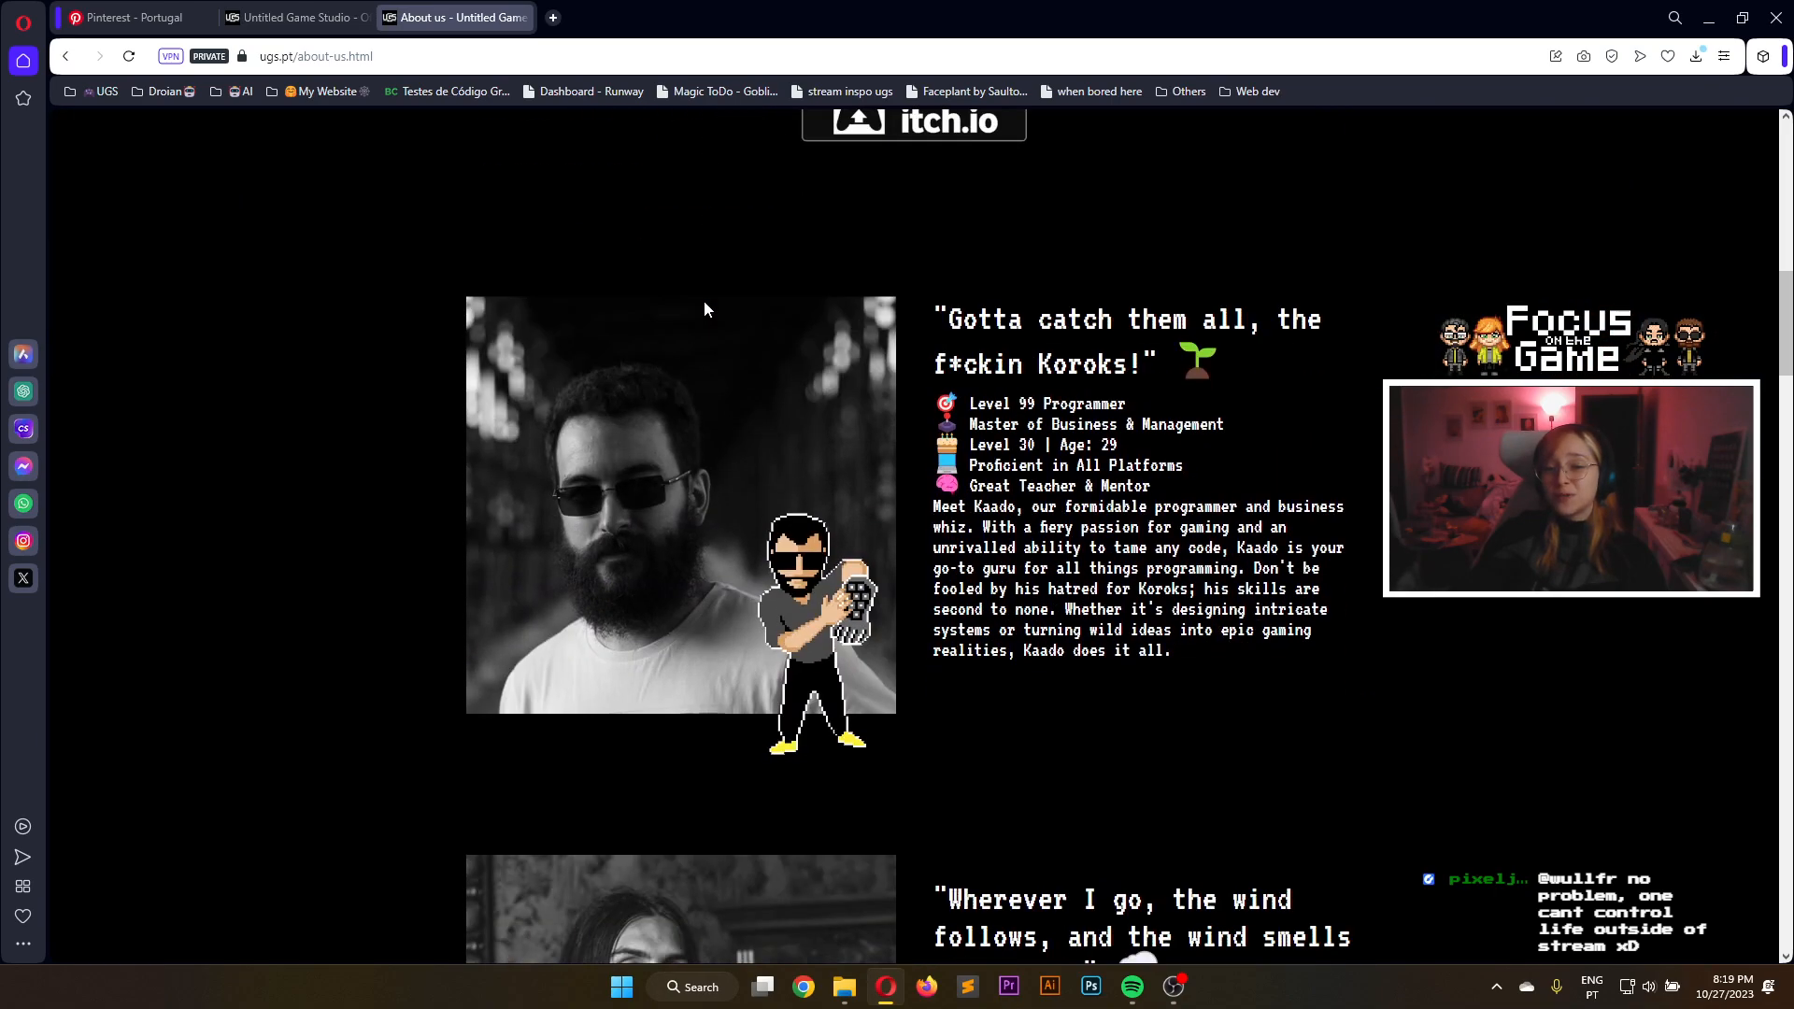
pyautogui.scroll(-12, 698, 413)
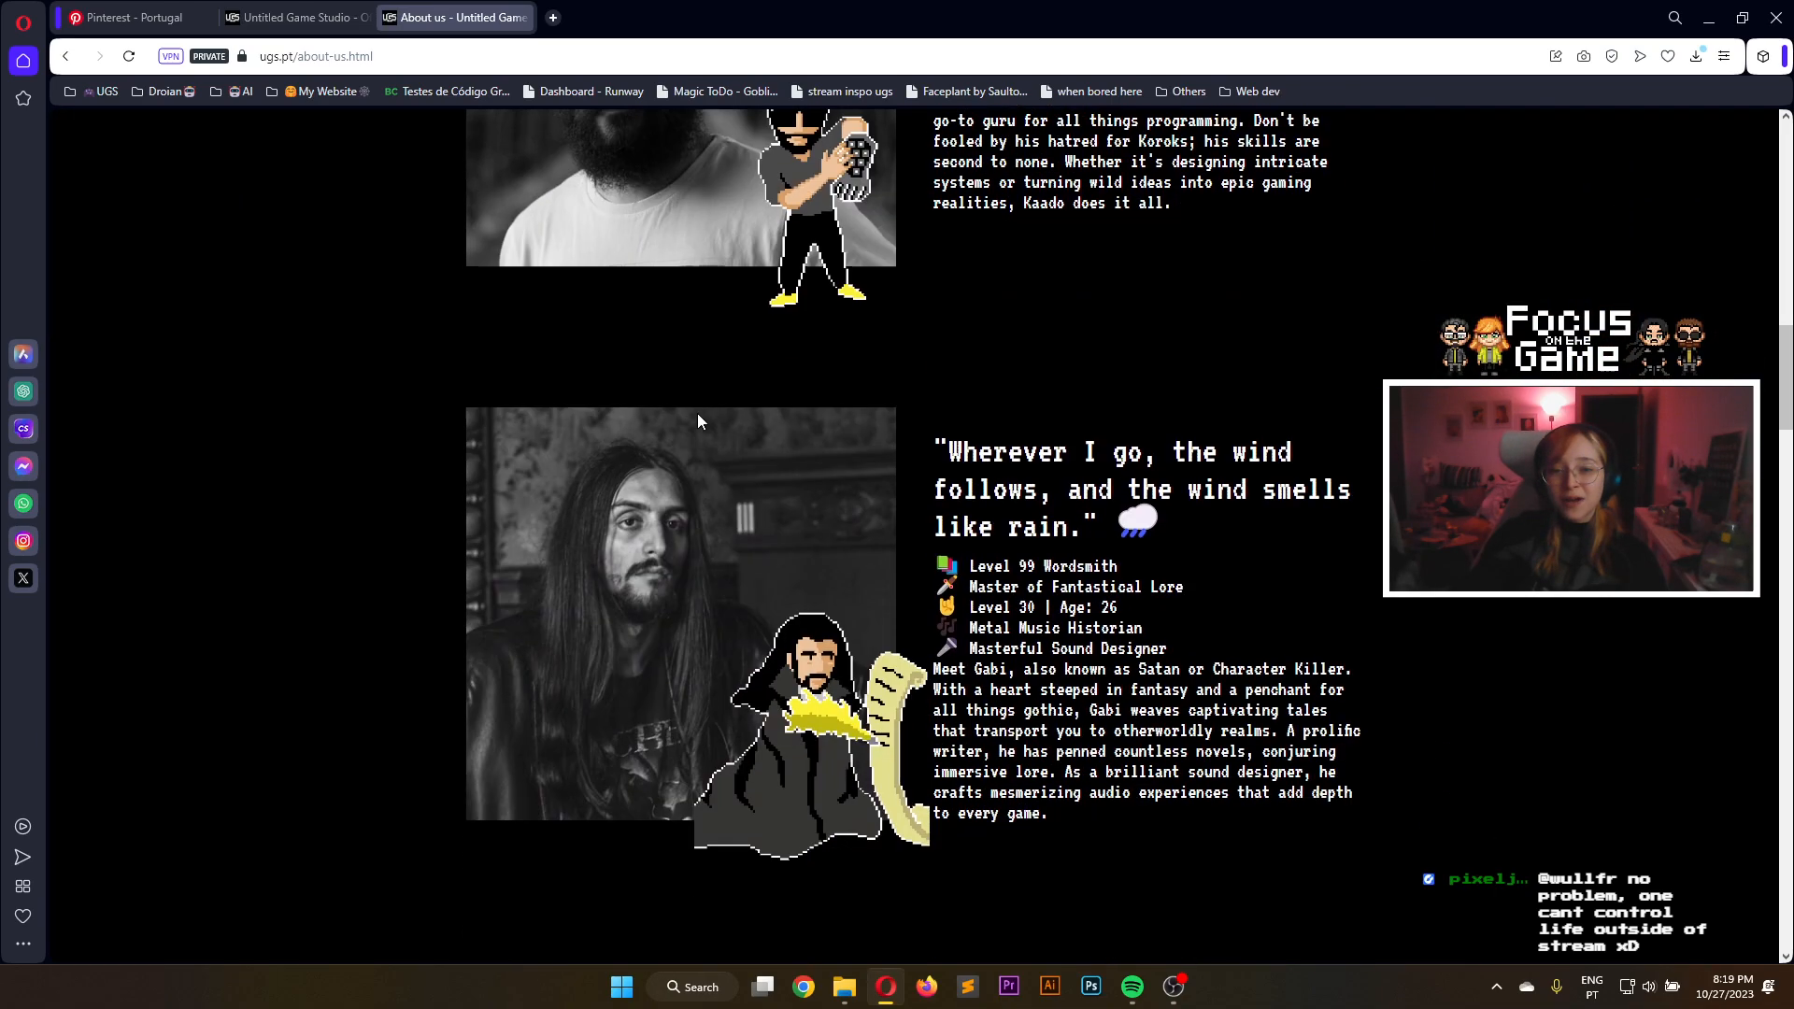
pyautogui.scroll(-18, 669, 366)
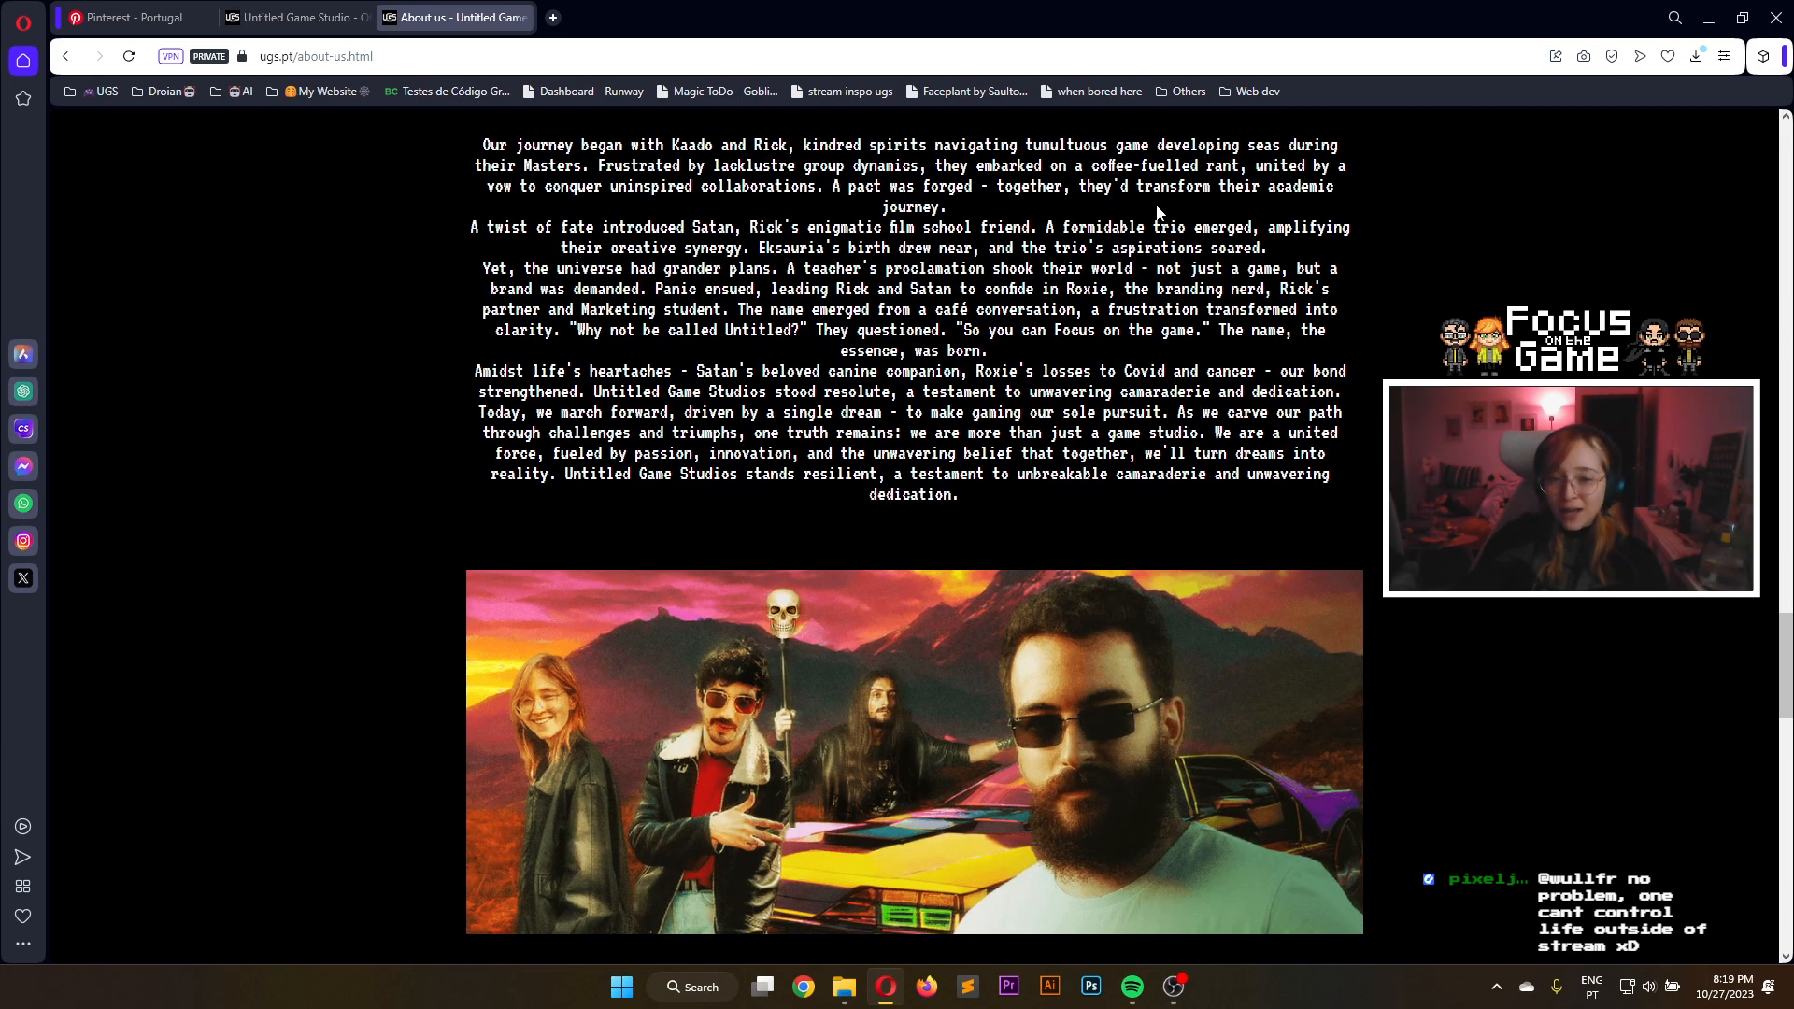
# Look over the rest of the About page, including the team picture, support links and merch section, and return to its beginning
pyautogui.scroll(-1, 1157, 211)
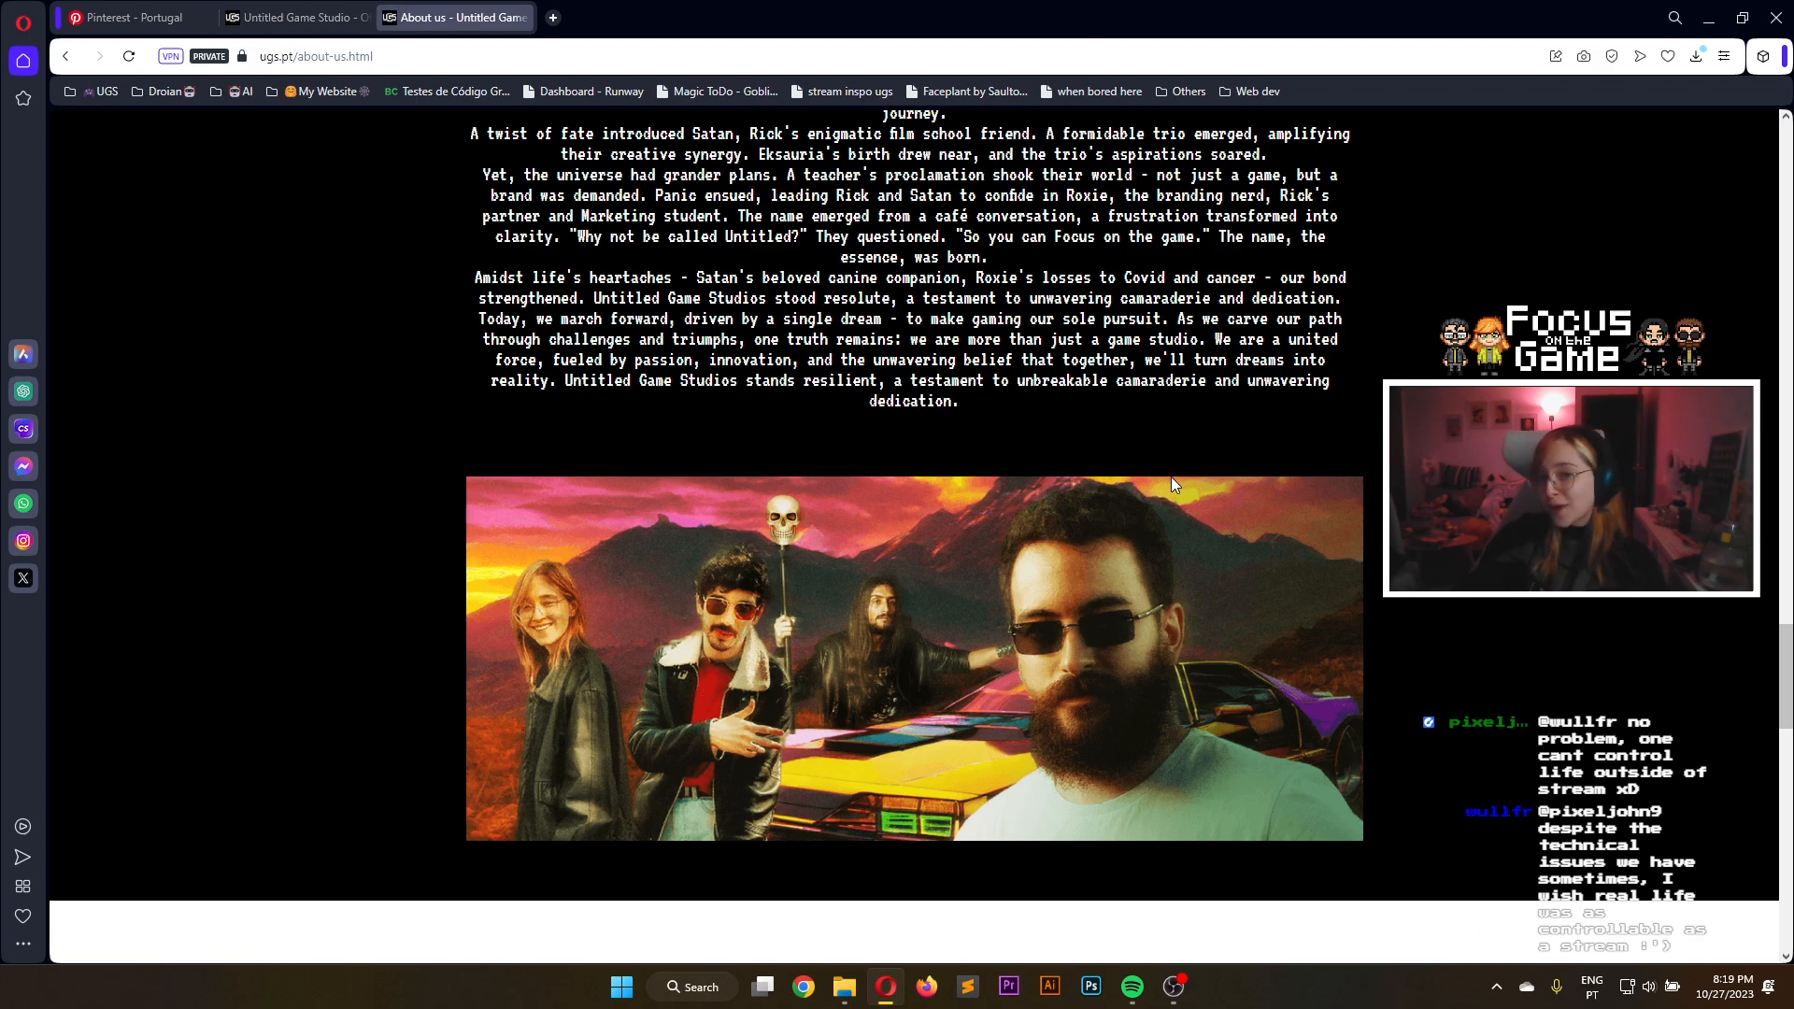
pyautogui.scroll(-15, 1142, 450)
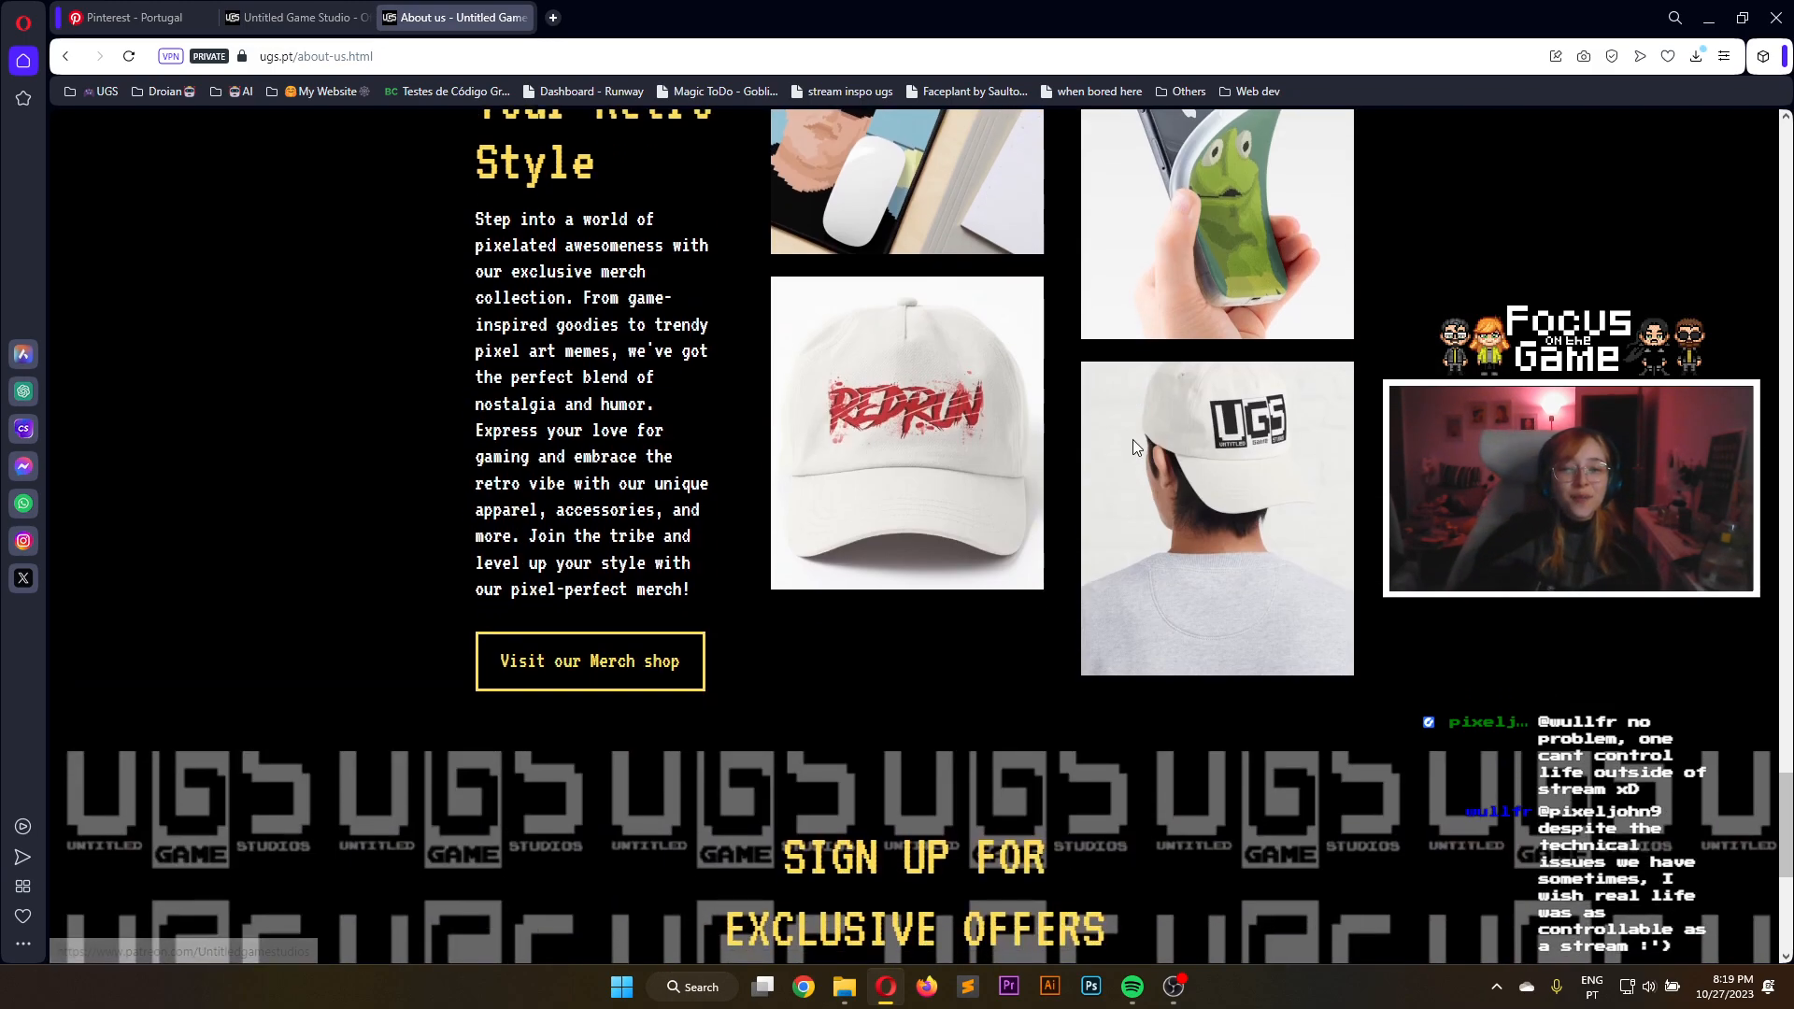
pyautogui.scroll(10, 1118, 407)
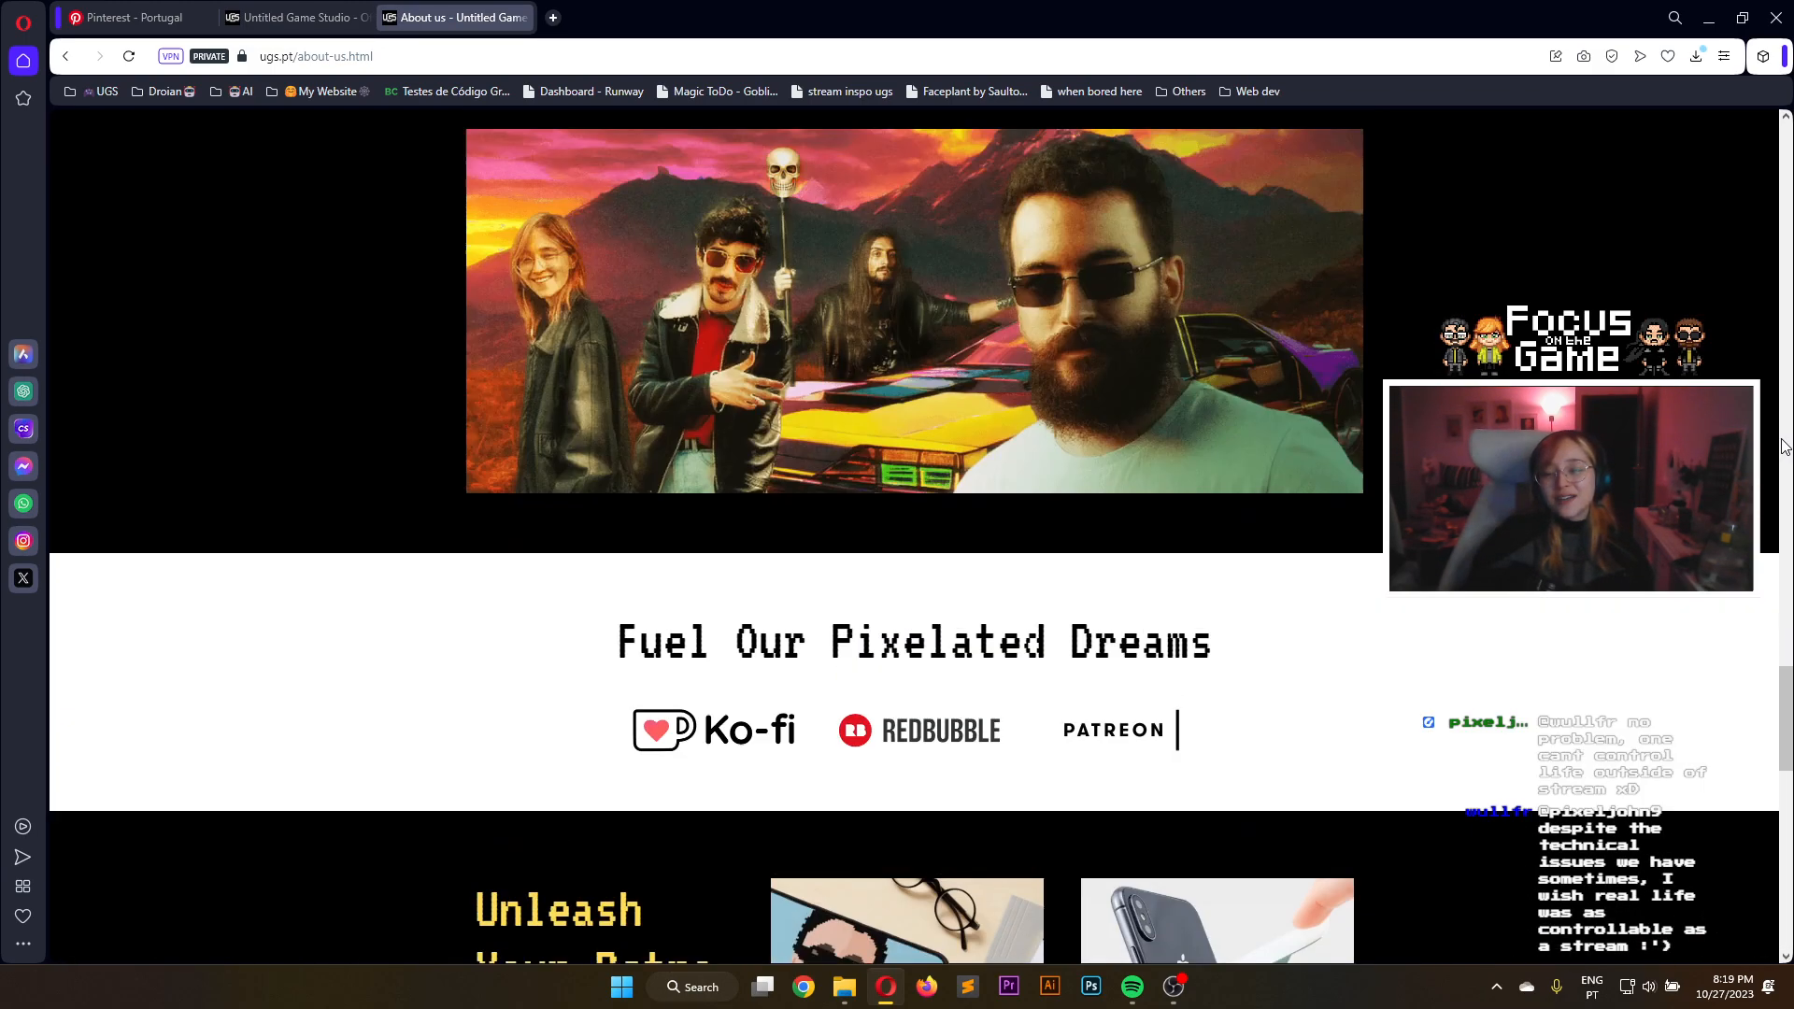
pyautogui.scroll(8, 1788, 629)
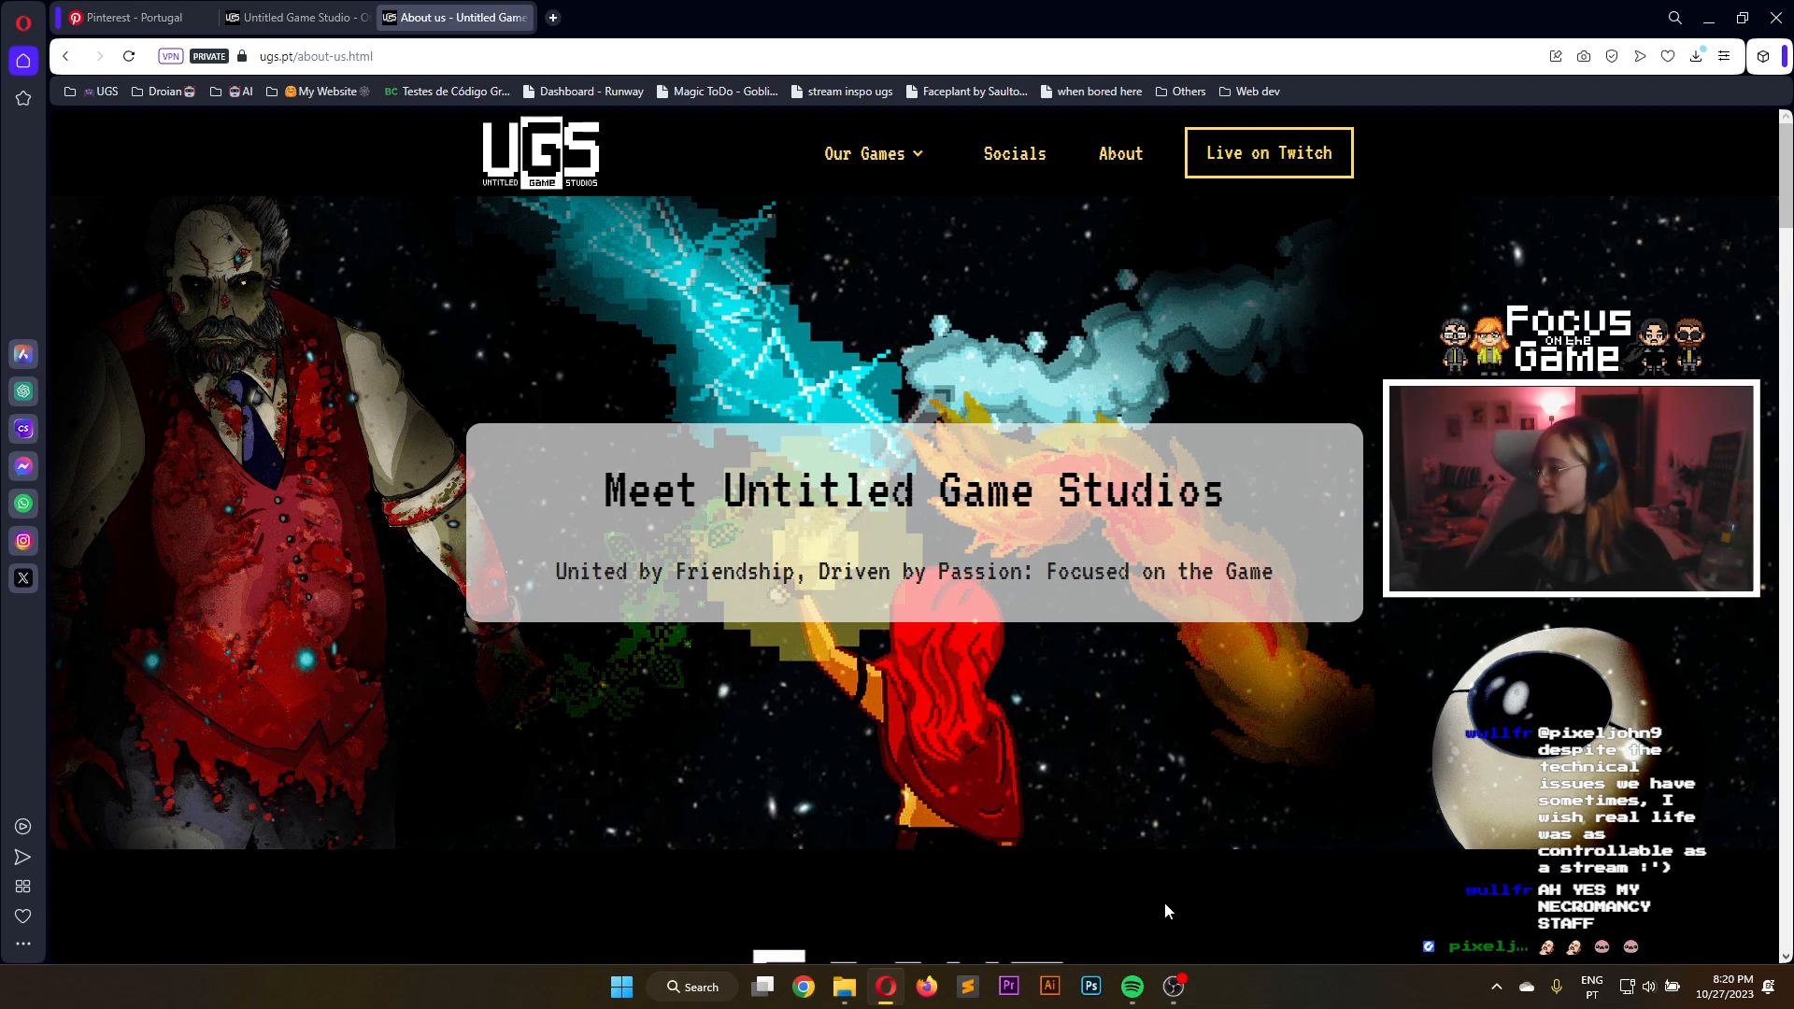
# Switch to OBS and change the live scene from Minimal Overlay to Outro
pyautogui.click(1172, 996)
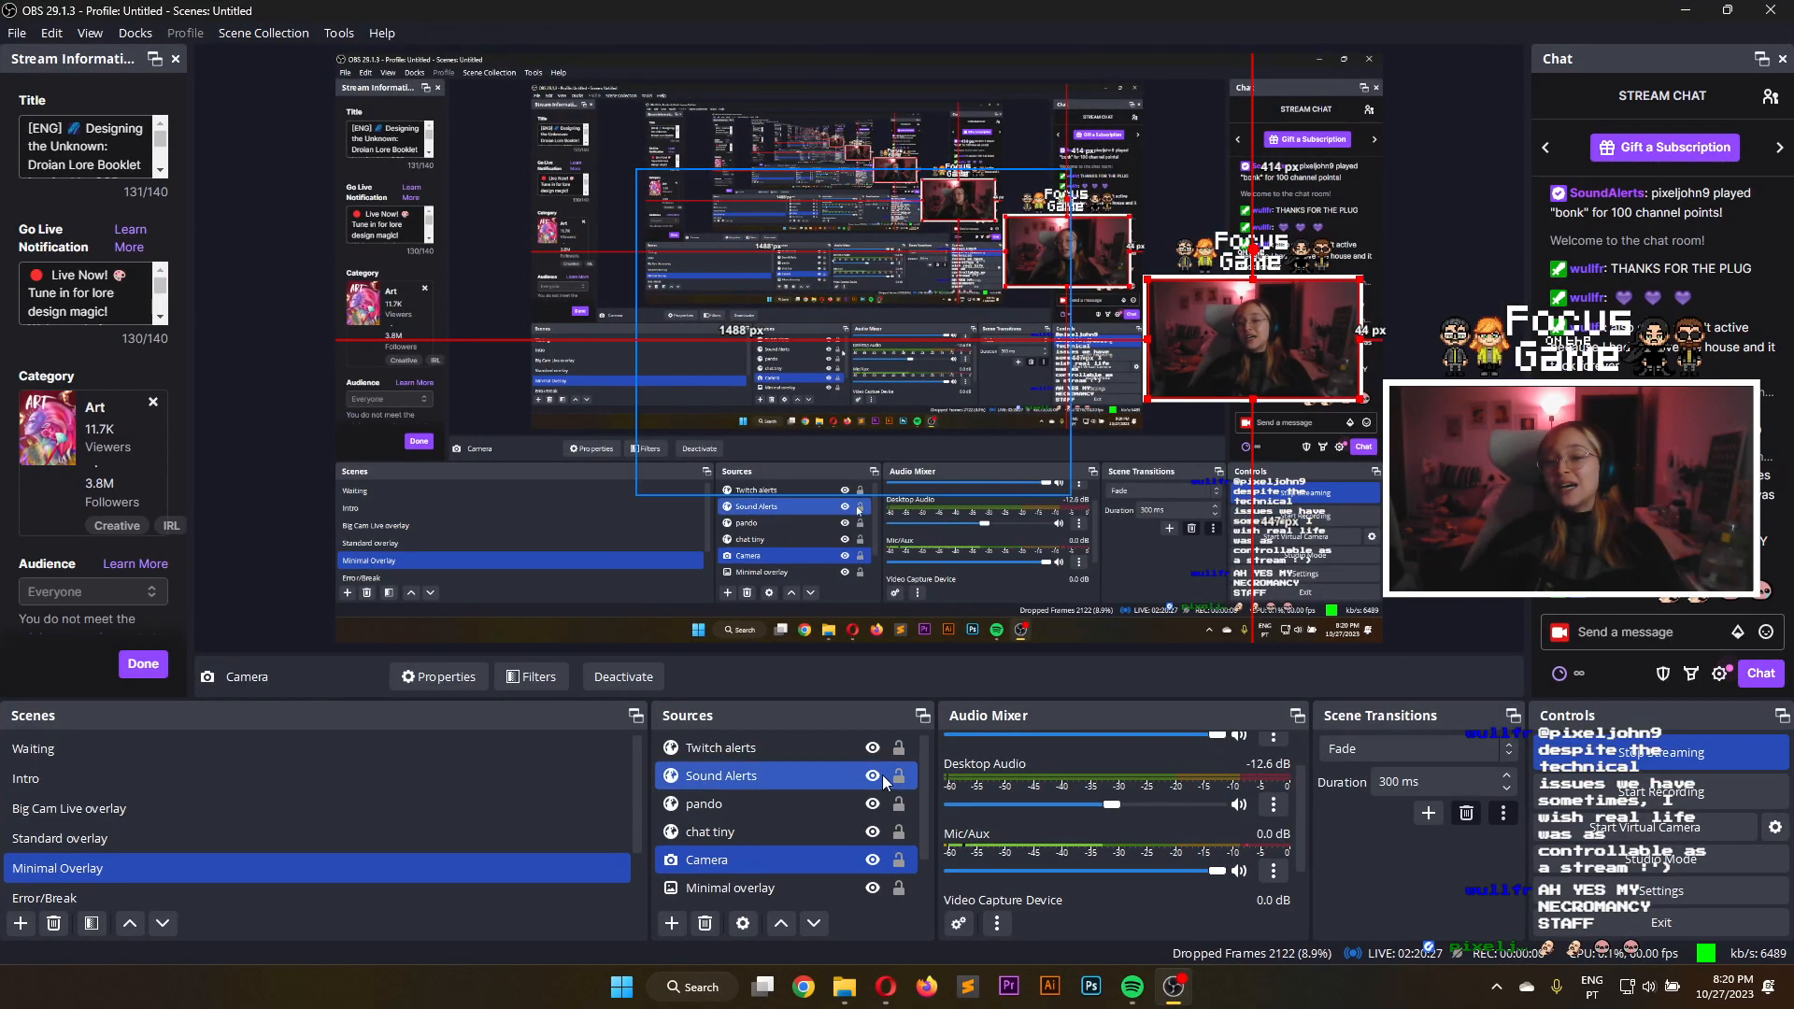
pyautogui.click(561, 781)
pyautogui.scroll(-2, 559, 787)
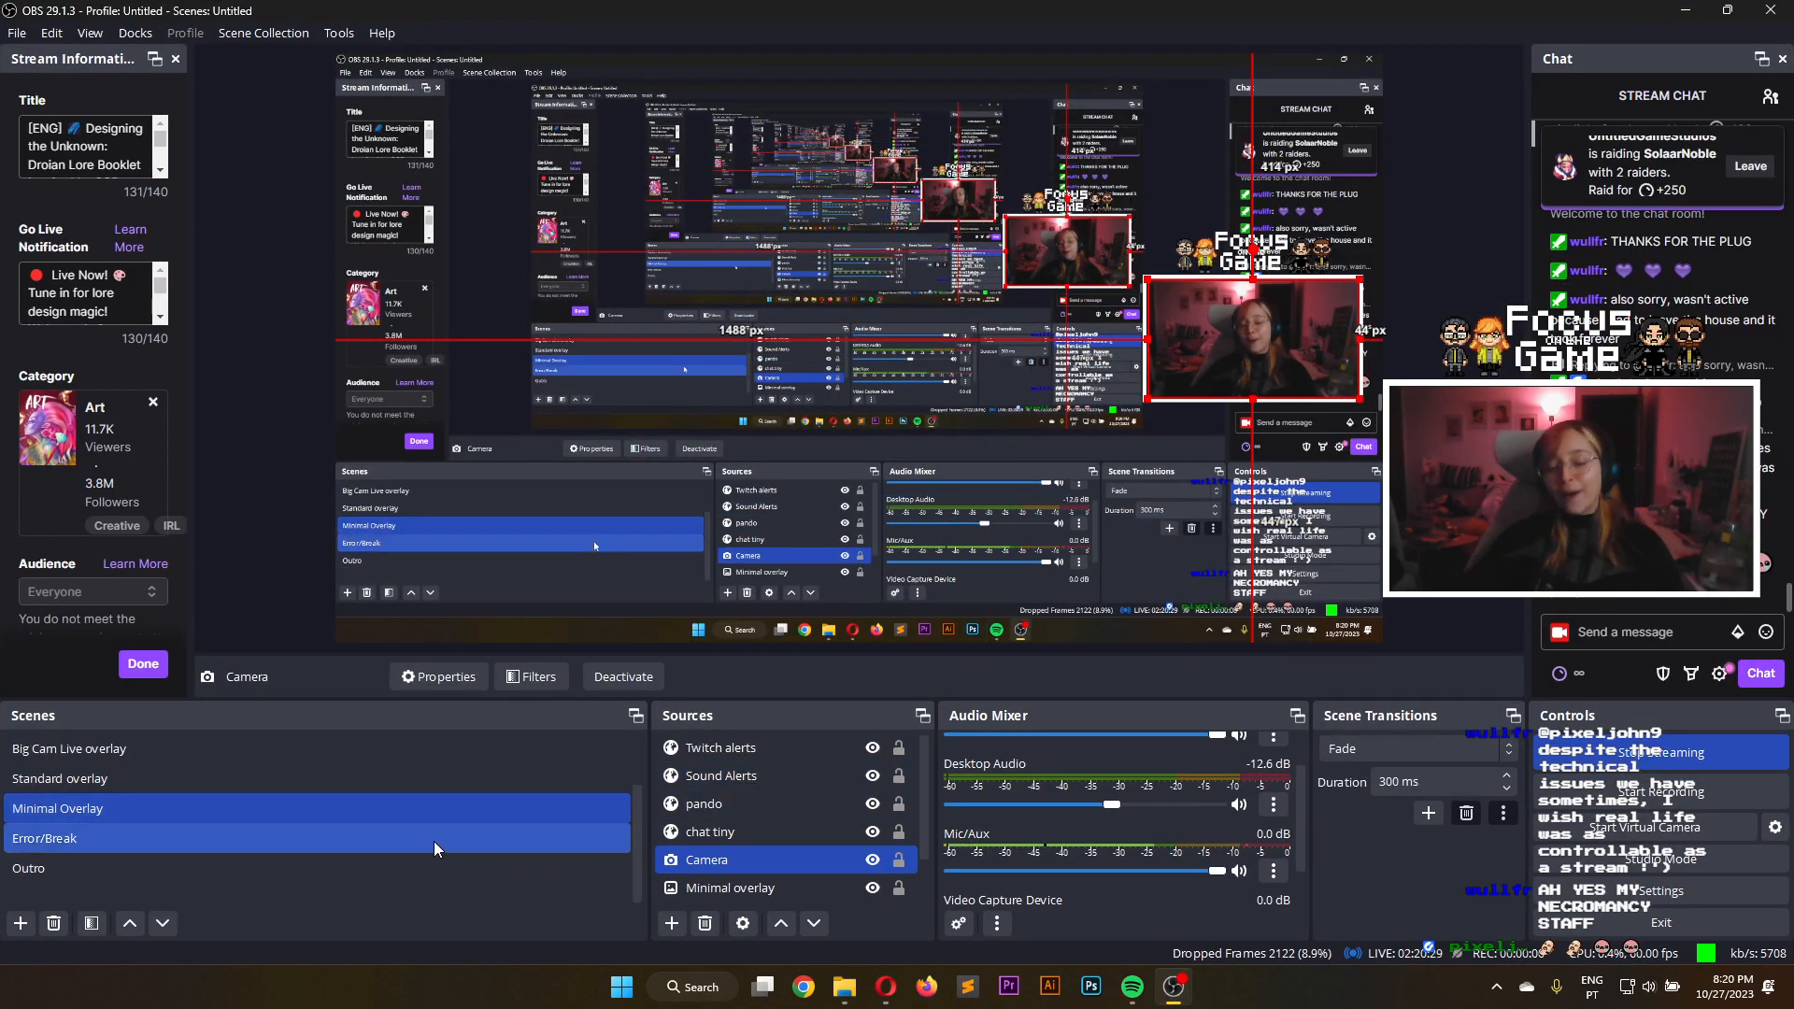
pyautogui.click(418, 873)
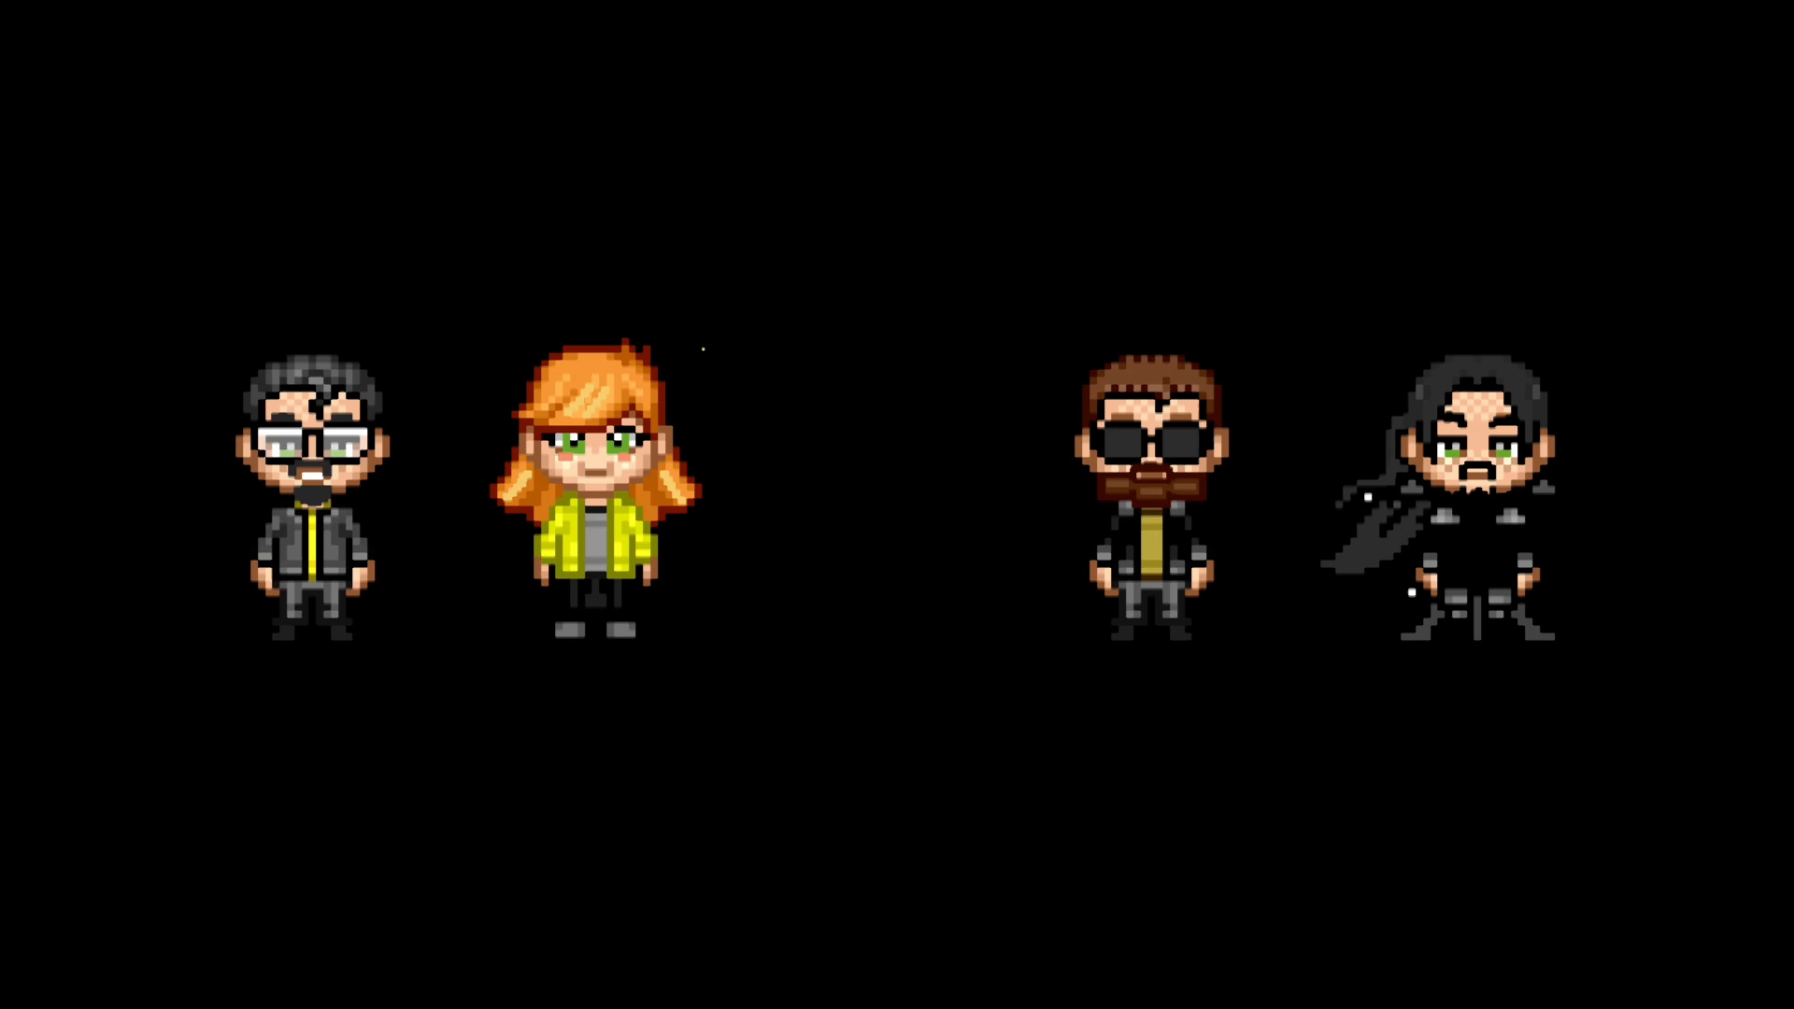